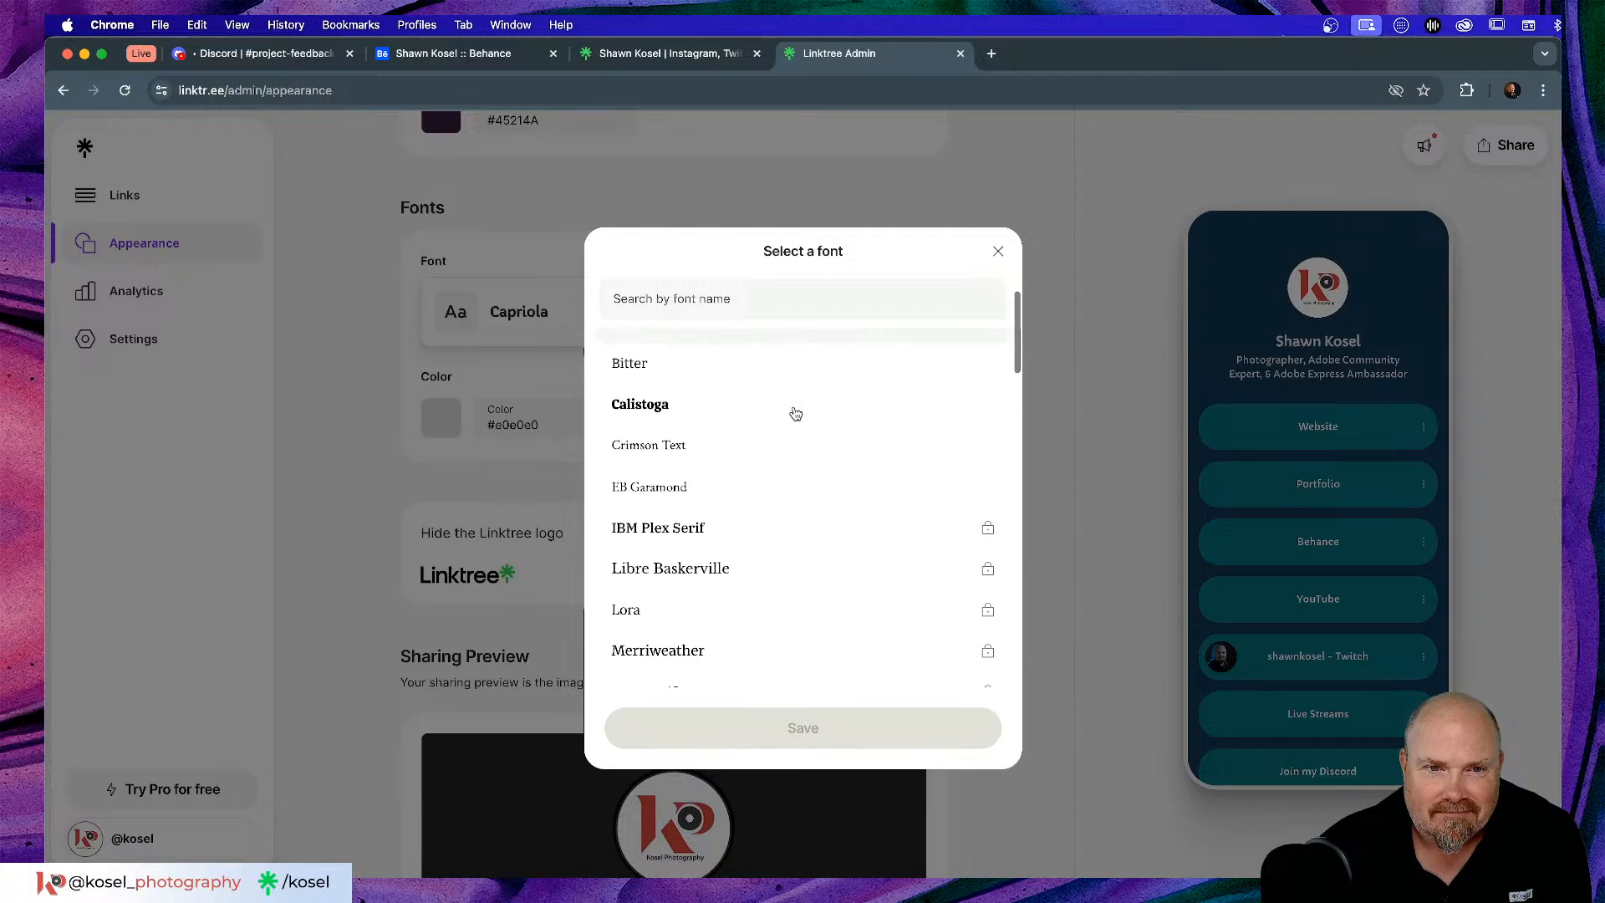
- Browse the available fonts and set the Linktree page font to Calistoga, saving the choice
{"action": "scroll", "coordinate": [796, 413], "scroll_direction": "down", "scroll_amount": 1}
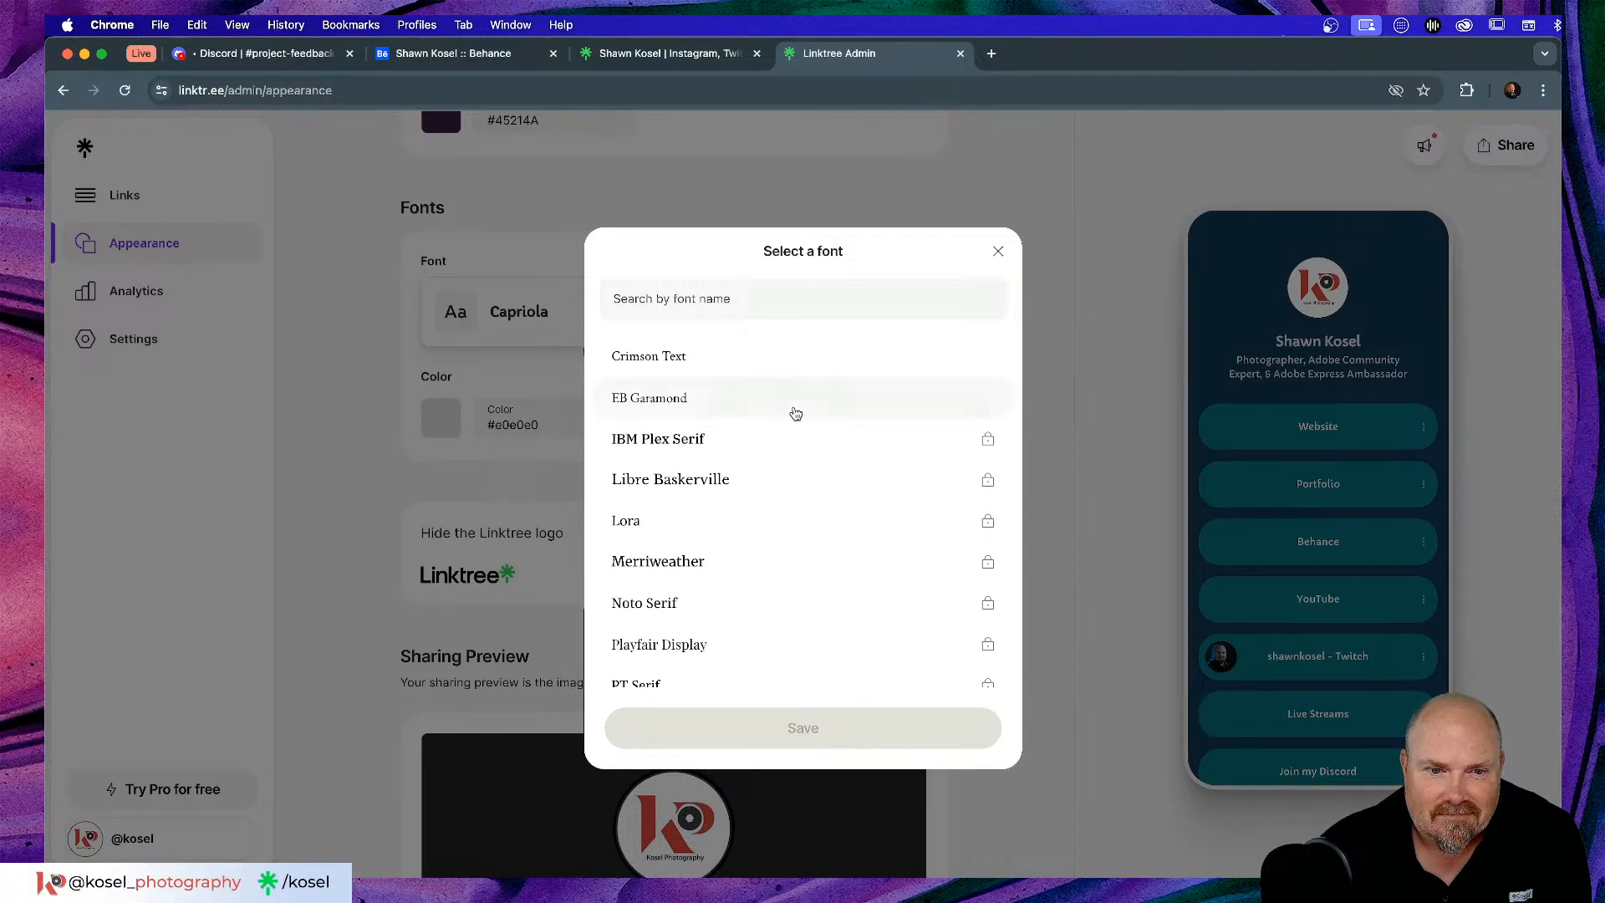
{"action": "scroll", "coordinate": [796, 414], "scroll_direction": "down", "scroll_amount": 4}
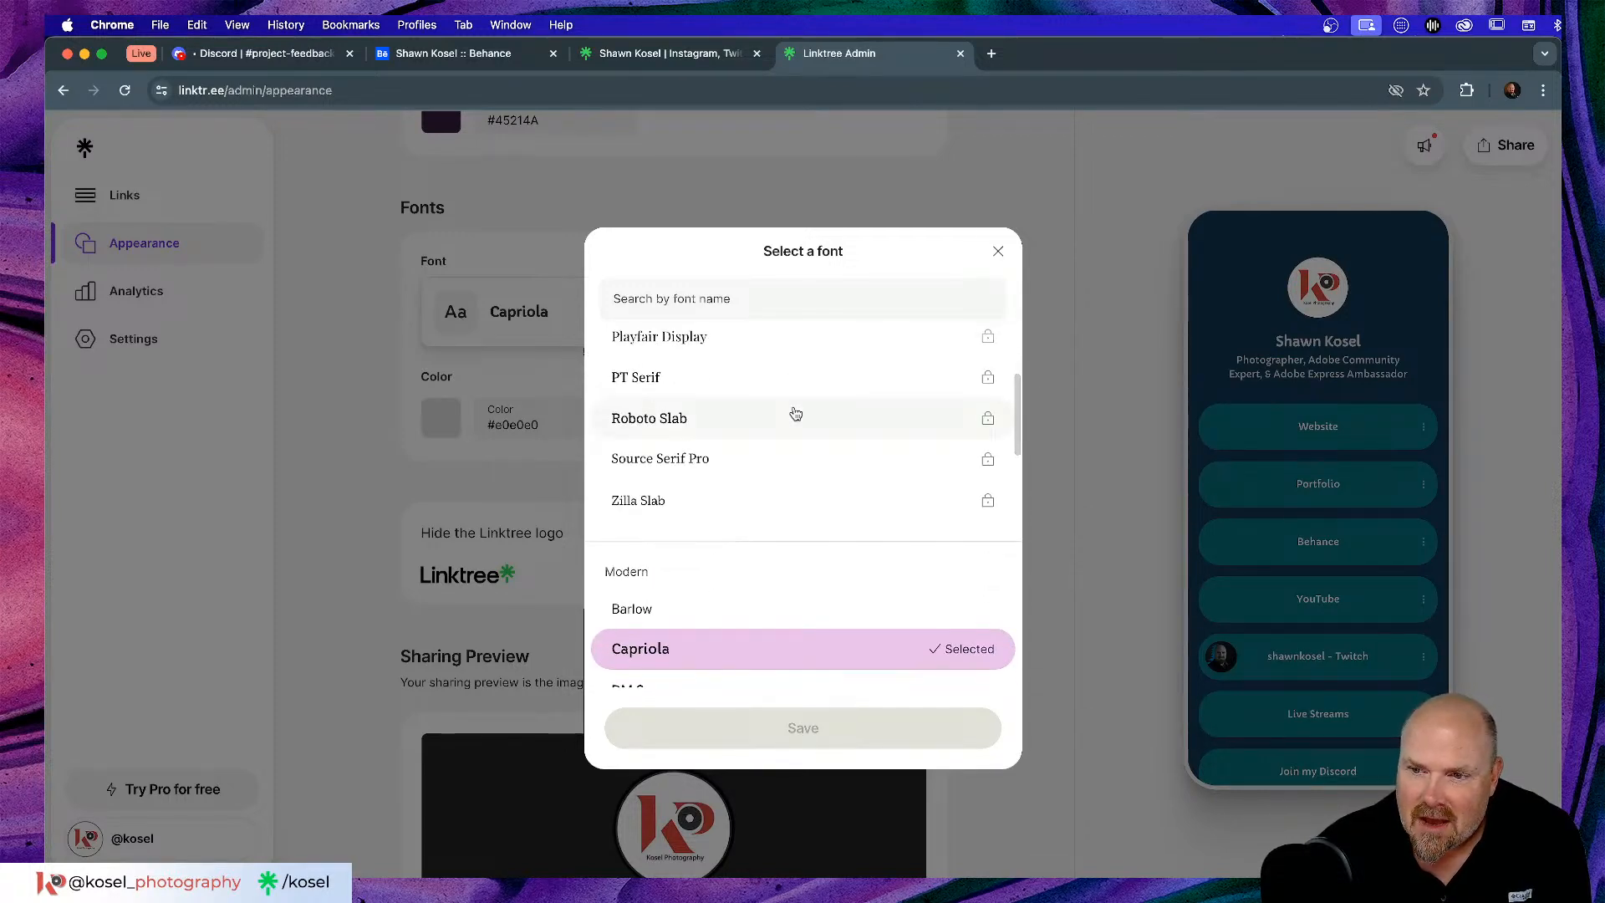
{"action": "scroll", "coordinate": [796, 414], "scroll_direction": "down", "scroll_amount": 1}
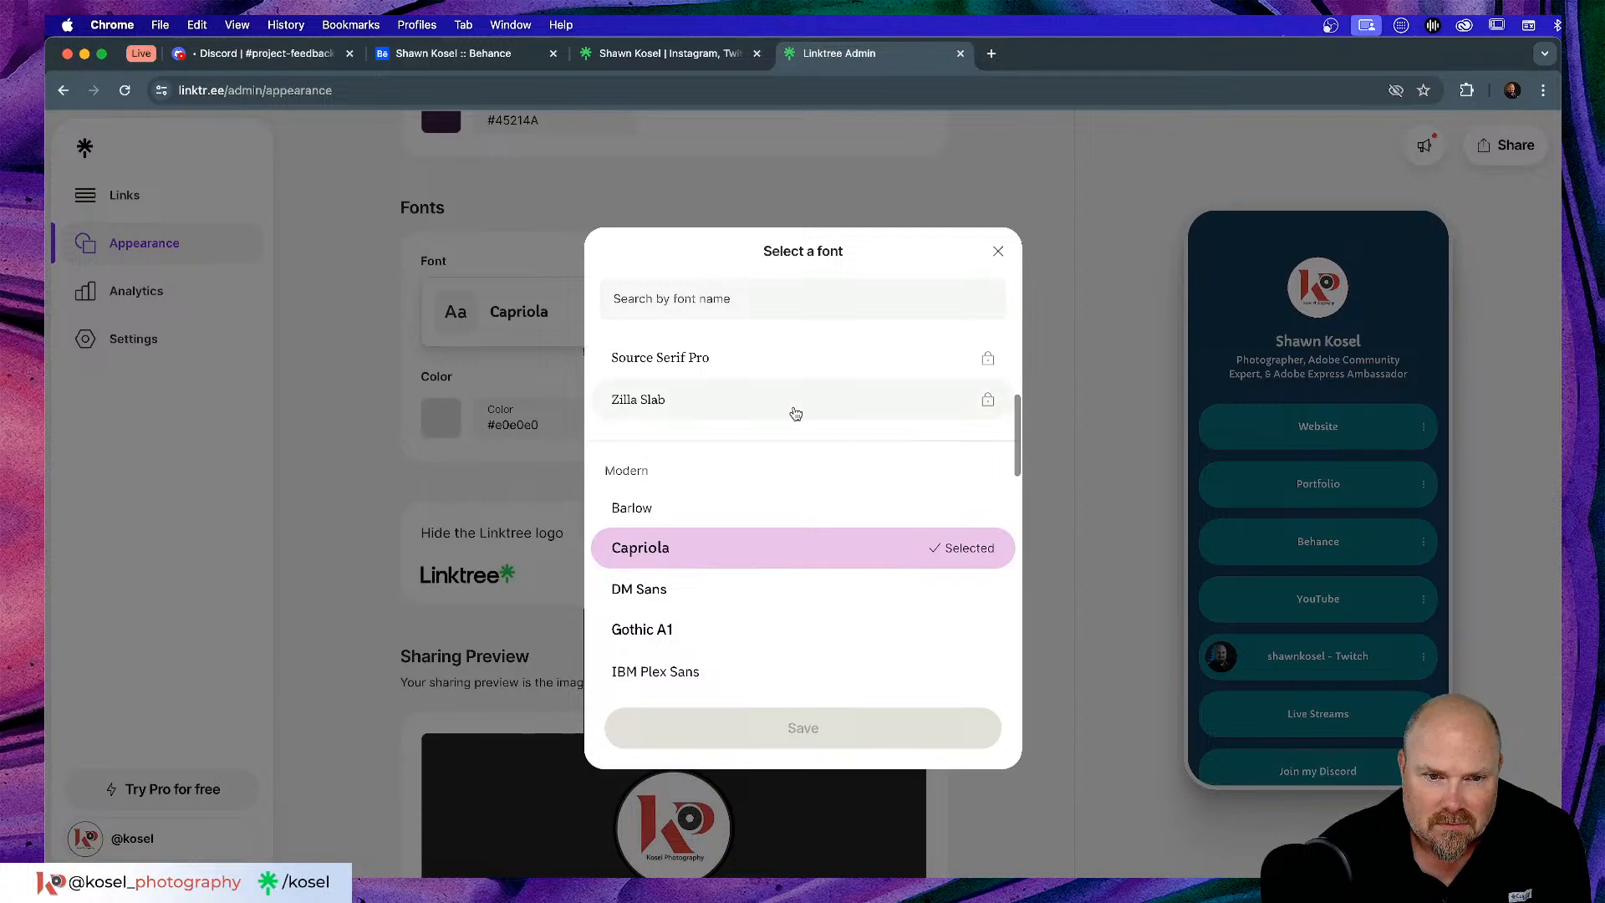
{"action": "scroll", "coordinate": [796, 414], "scroll_direction": "down", "scroll_amount": 3}
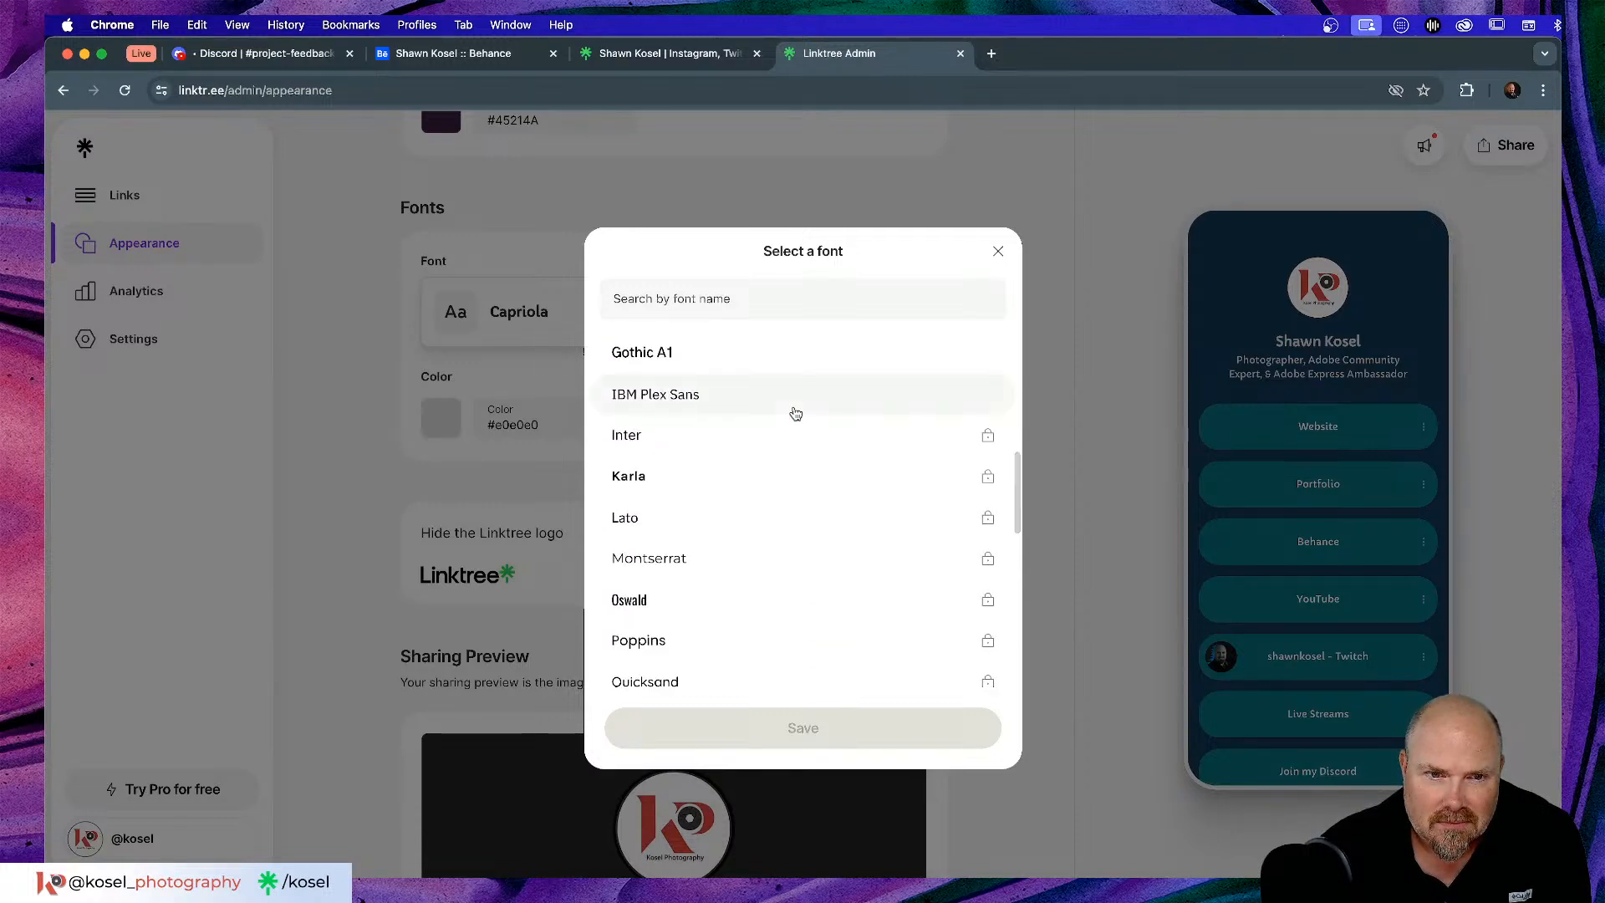
{"action": "scroll", "coordinate": [796, 414], "scroll_direction": "down", "scroll_amount": 1}
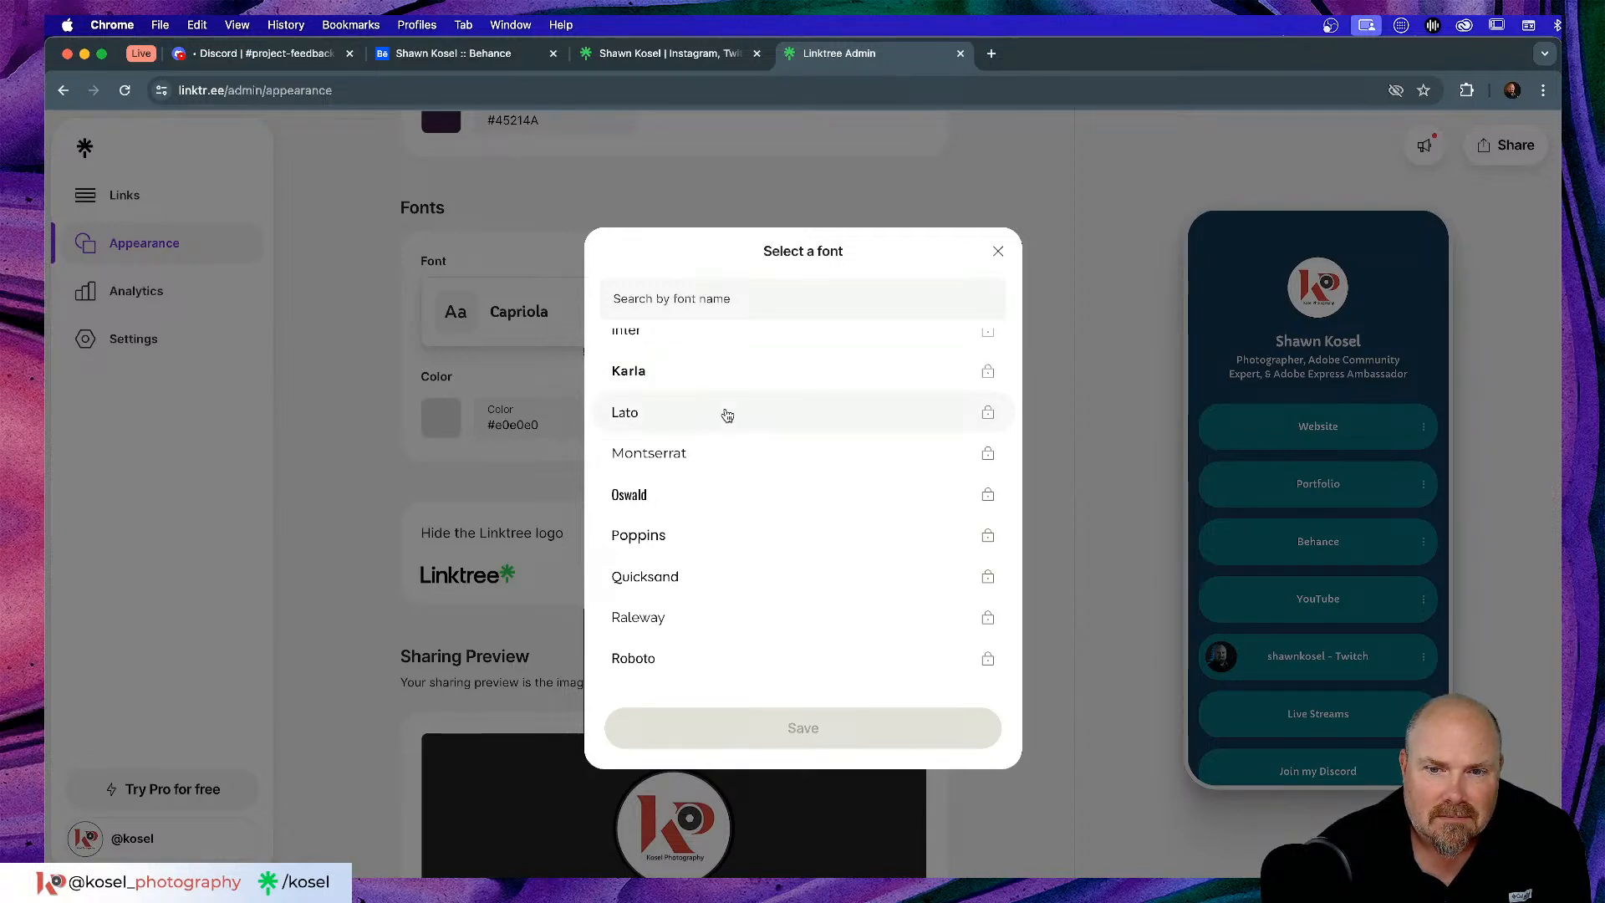
{"action": "scroll", "coordinate": [727, 415], "scroll_direction": "down", "scroll_amount": 2}
{"action": "scroll", "coordinate": [727, 415], "scroll_direction": "up", "scroll_amount": 8}
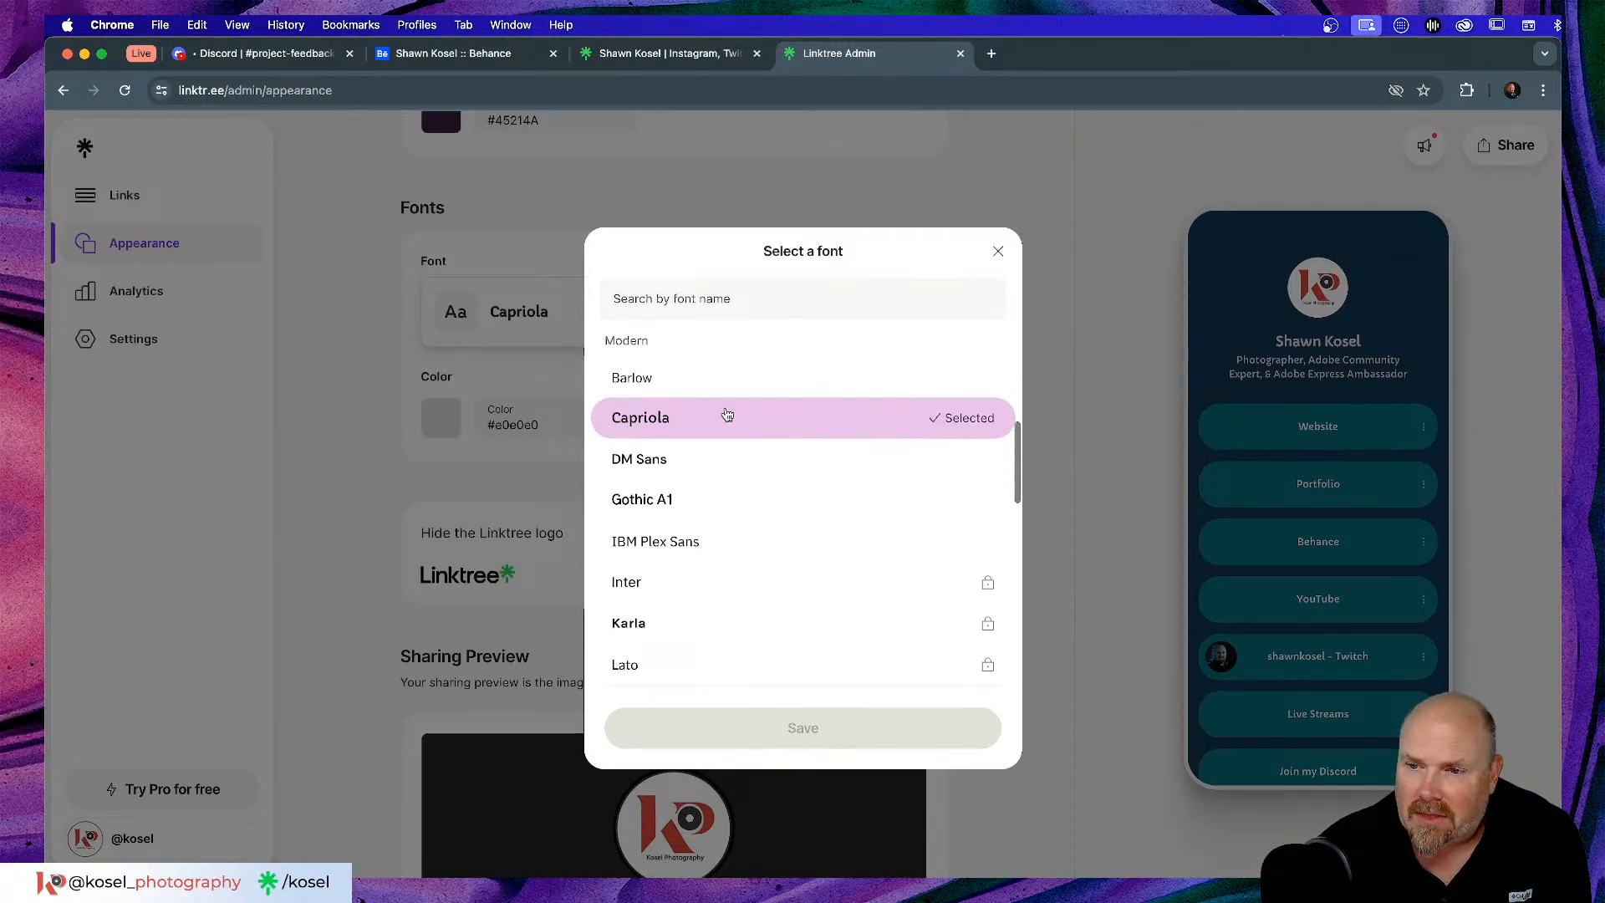
{"action": "scroll", "coordinate": [727, 415], "scroll_direction": "up", "scroll_amount": 6}
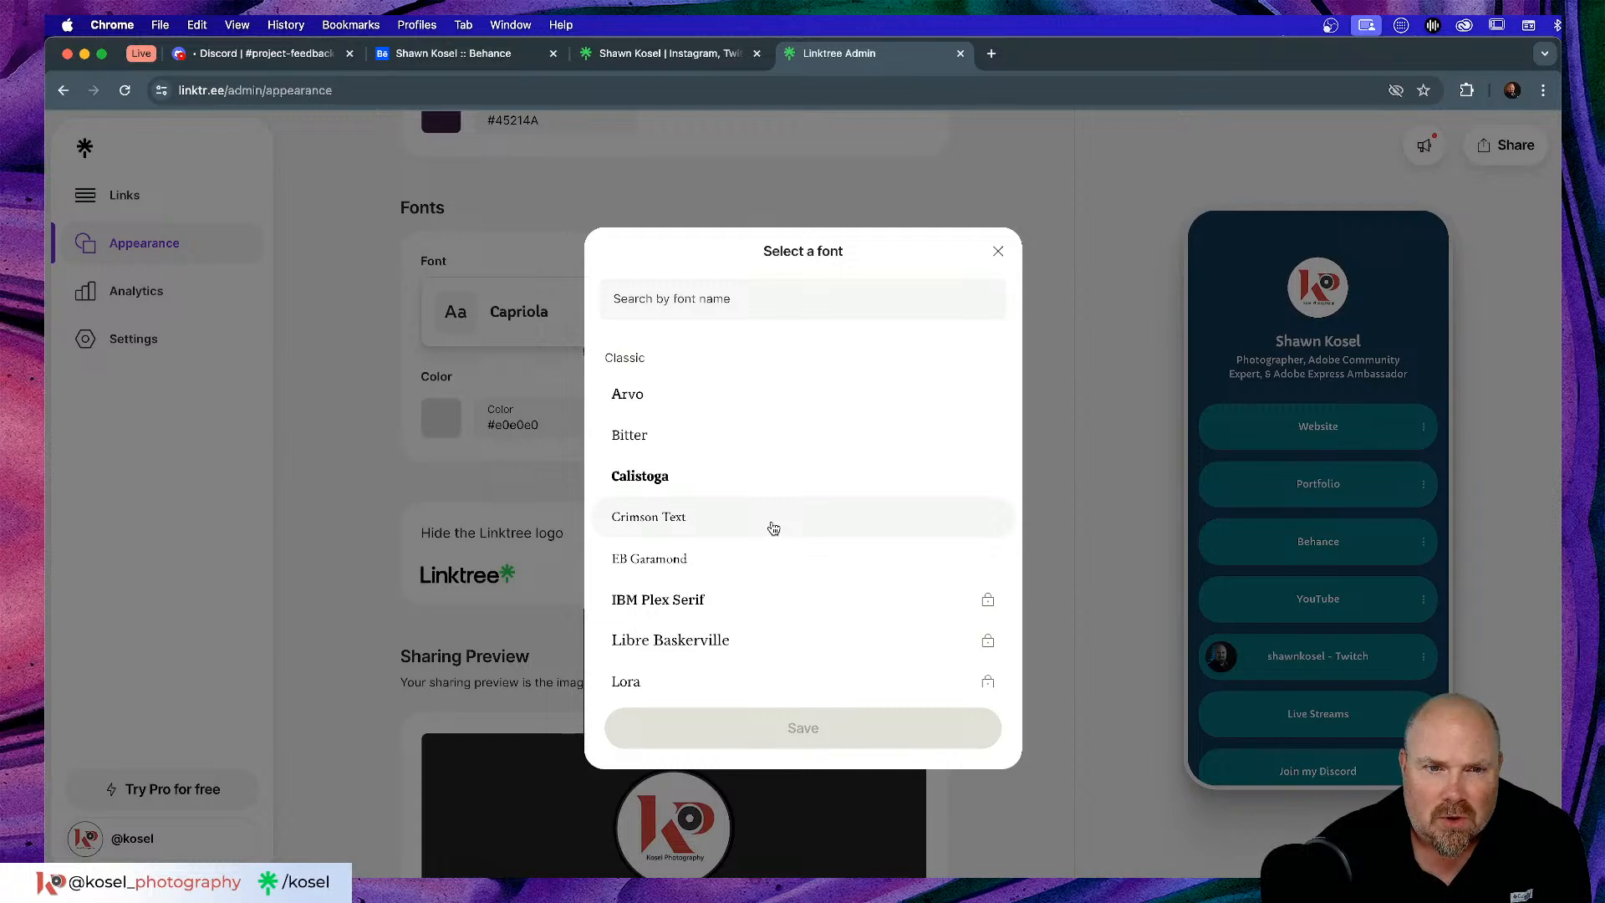
{"action": "left_click", "coordinate": [662, 483]}
{"action": "left_click", "coordinate": [840, 739]}
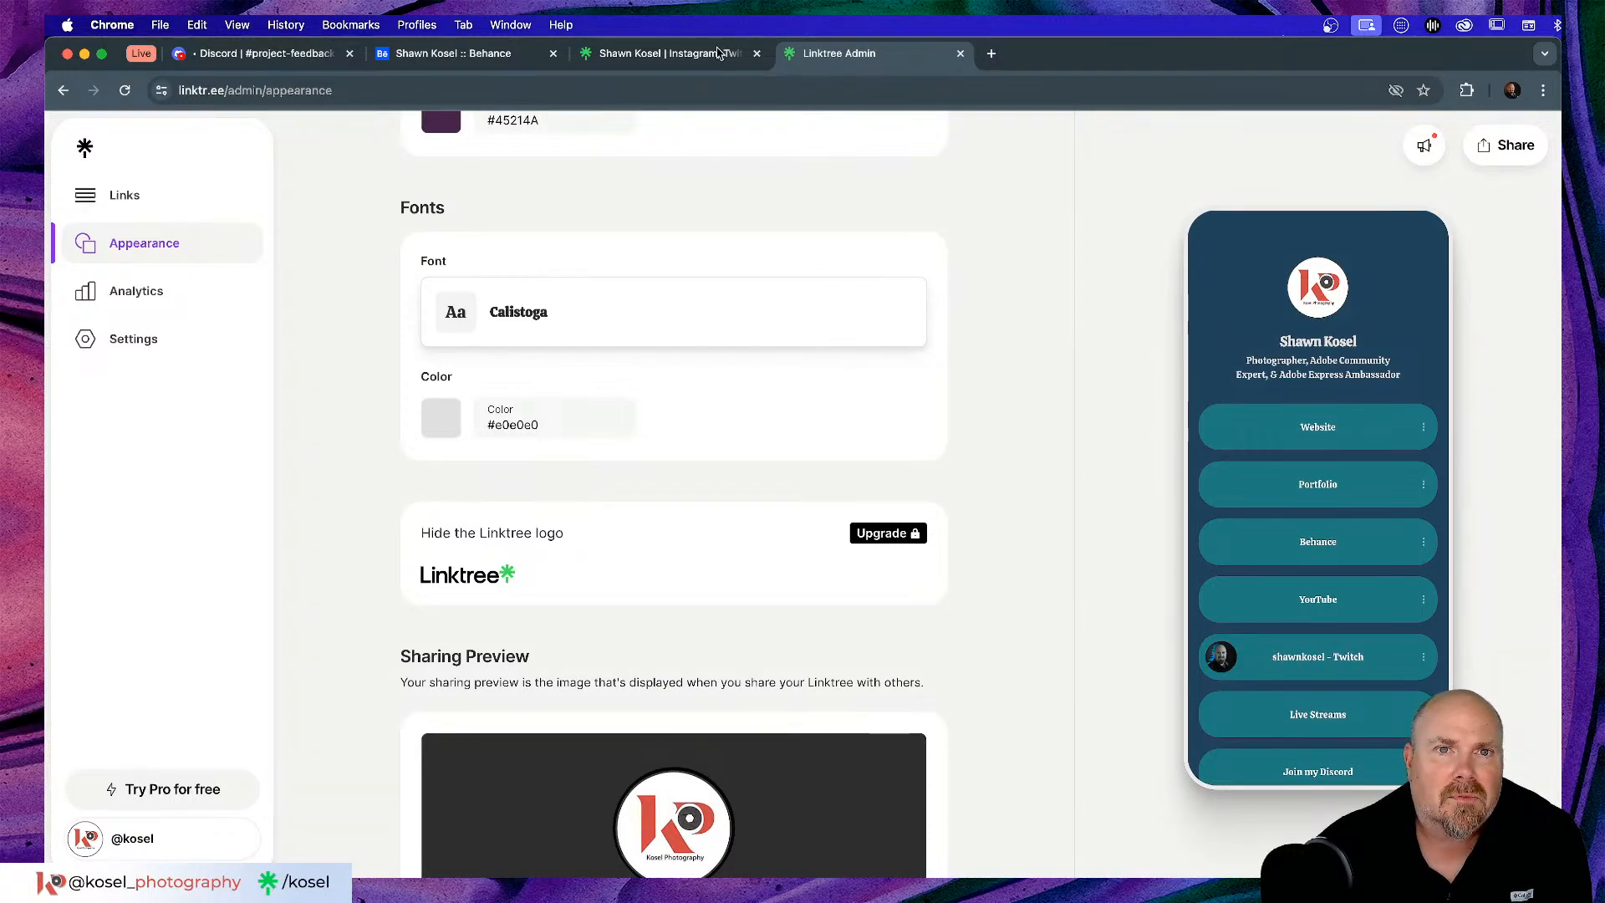
- Close both Linktree tabs, reopen the public Linktree page from the Behance profile's link and review its full list of links
{"action": "left_click", "coordinate": [961, 56]}
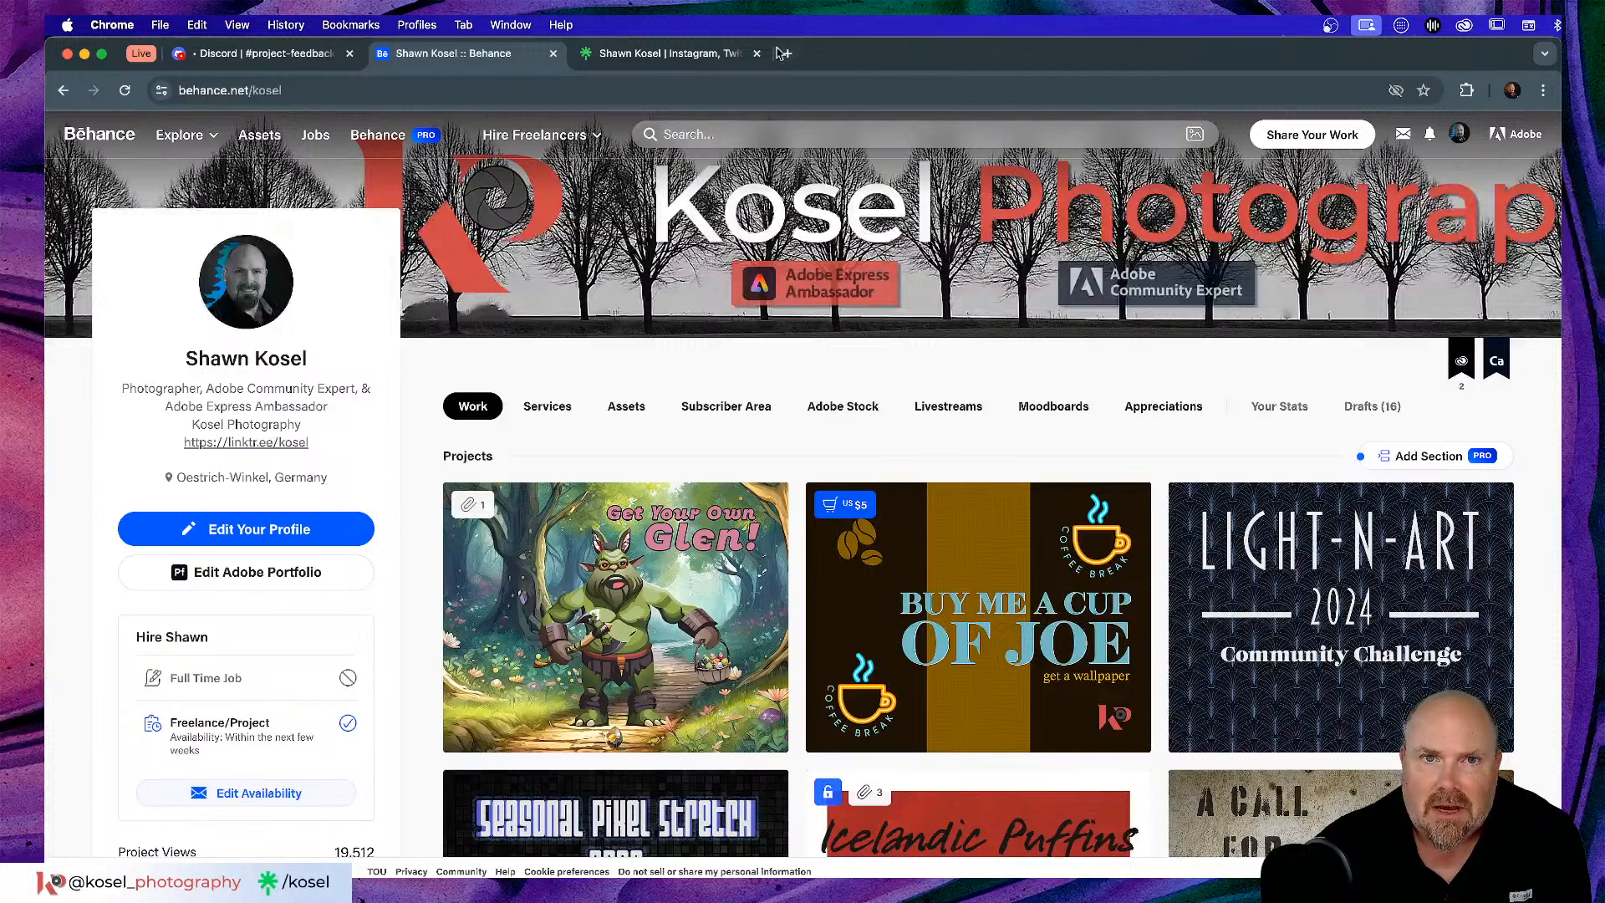
{"action": "left_click", "coordinate": [701, 57]}
{"action": "left_click", "coordinate": [756, 55]}
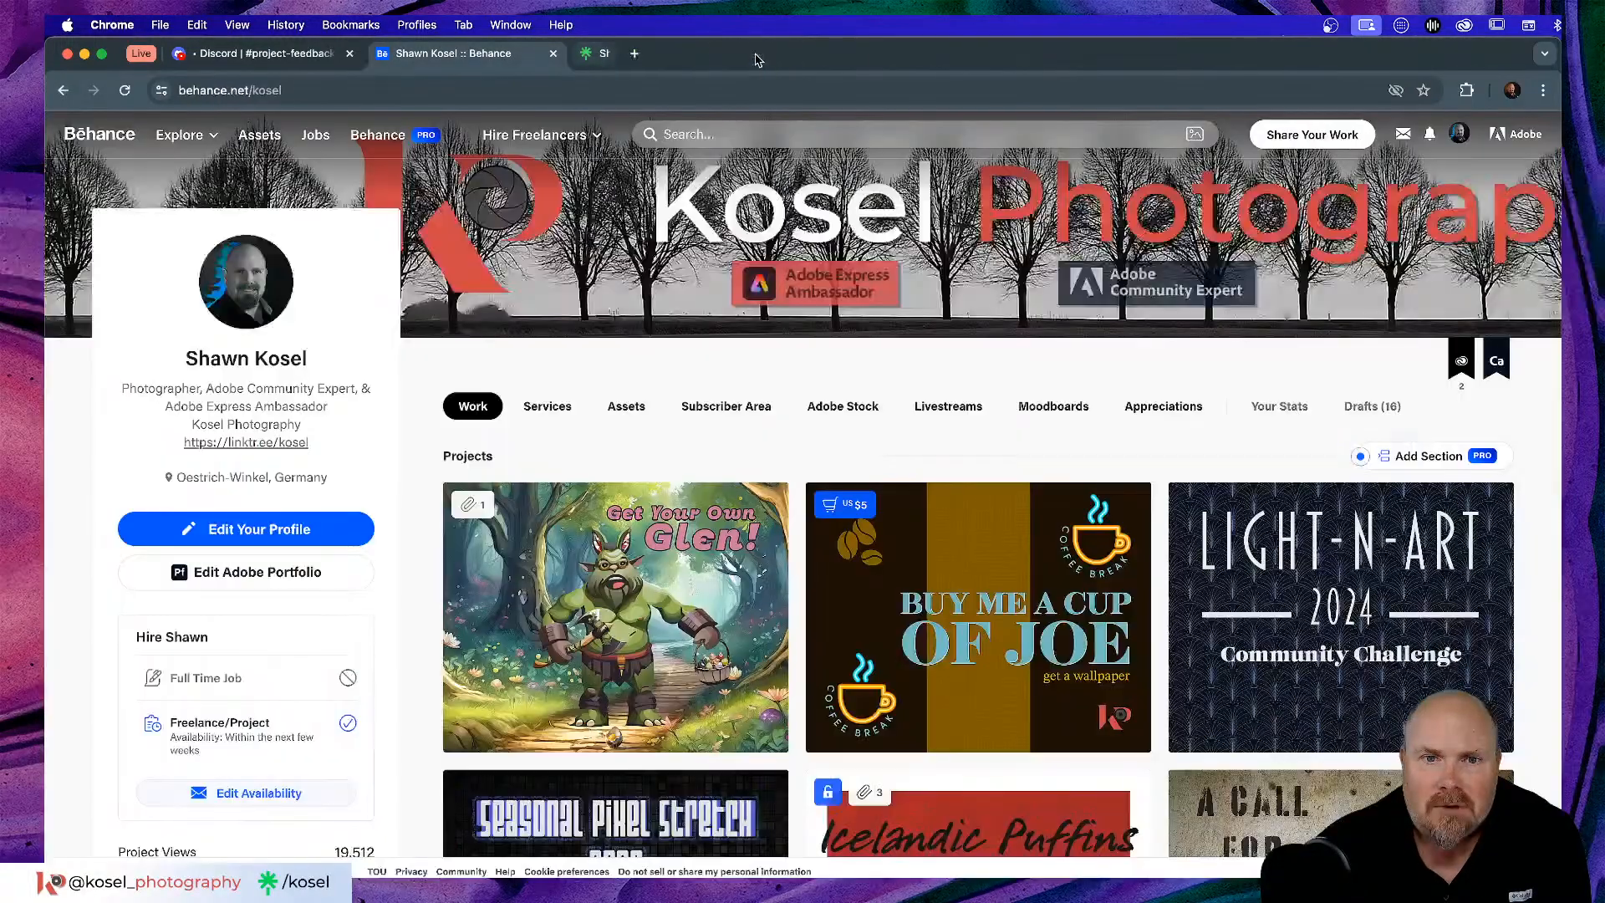
{"action": "left_click", "coordinate": [243, 445]}
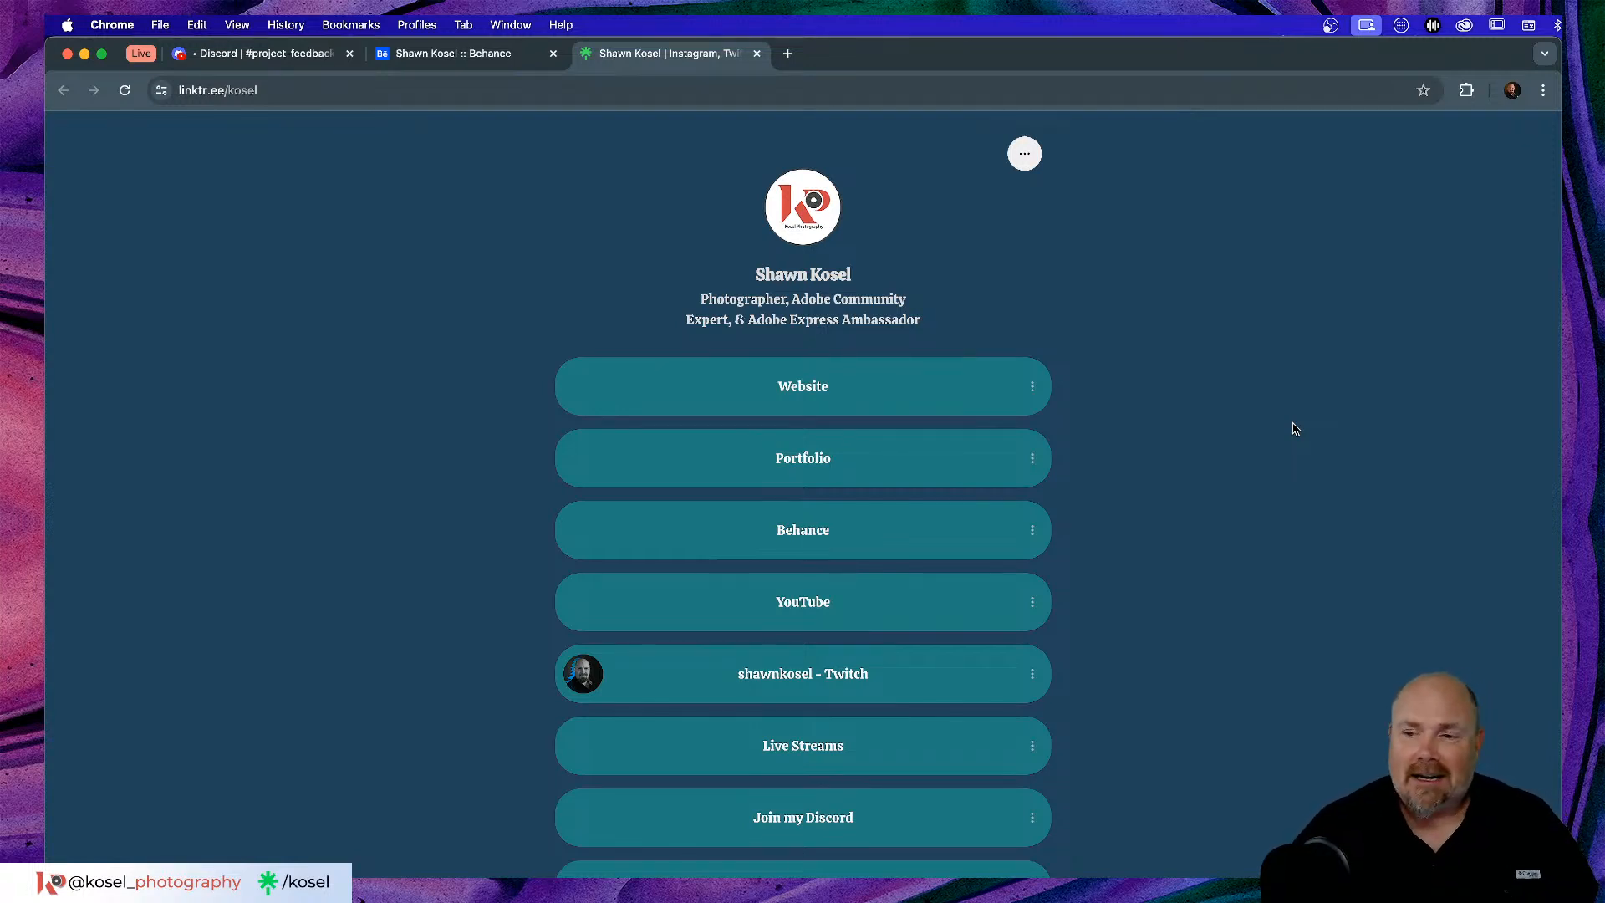
{"action": "scroll", "coordinate": [1125, 485], "scroll_direction": "down", "scroll_amount": 5}
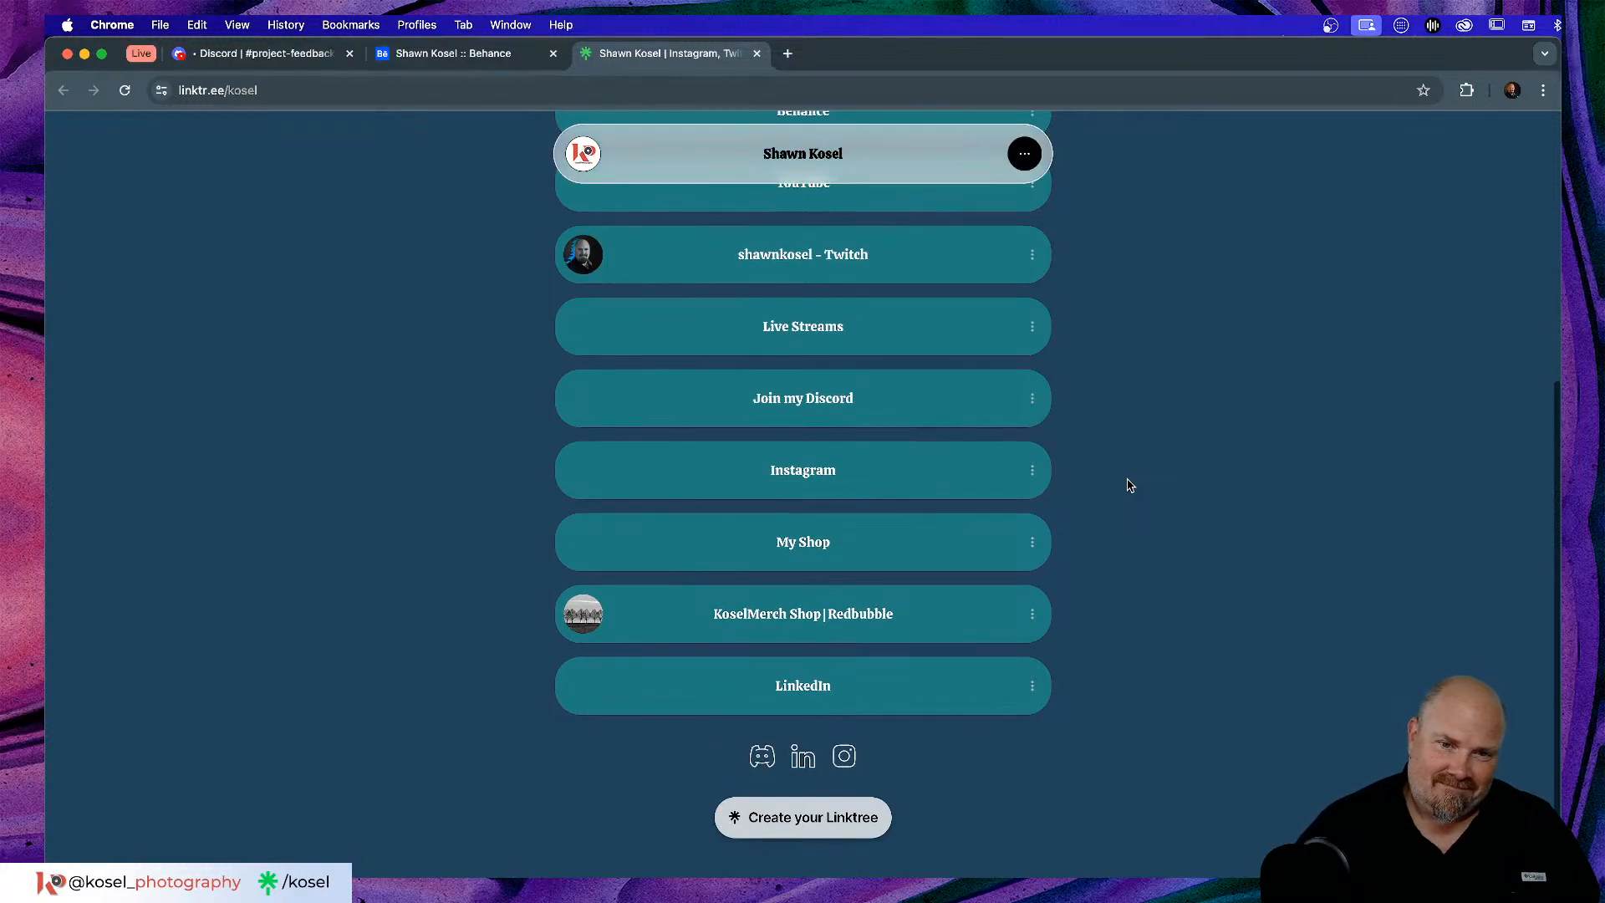
{"action": "scroll", "coordinate": [1129, 485], "scroll_direction": "up", "scroll_amount": 5}
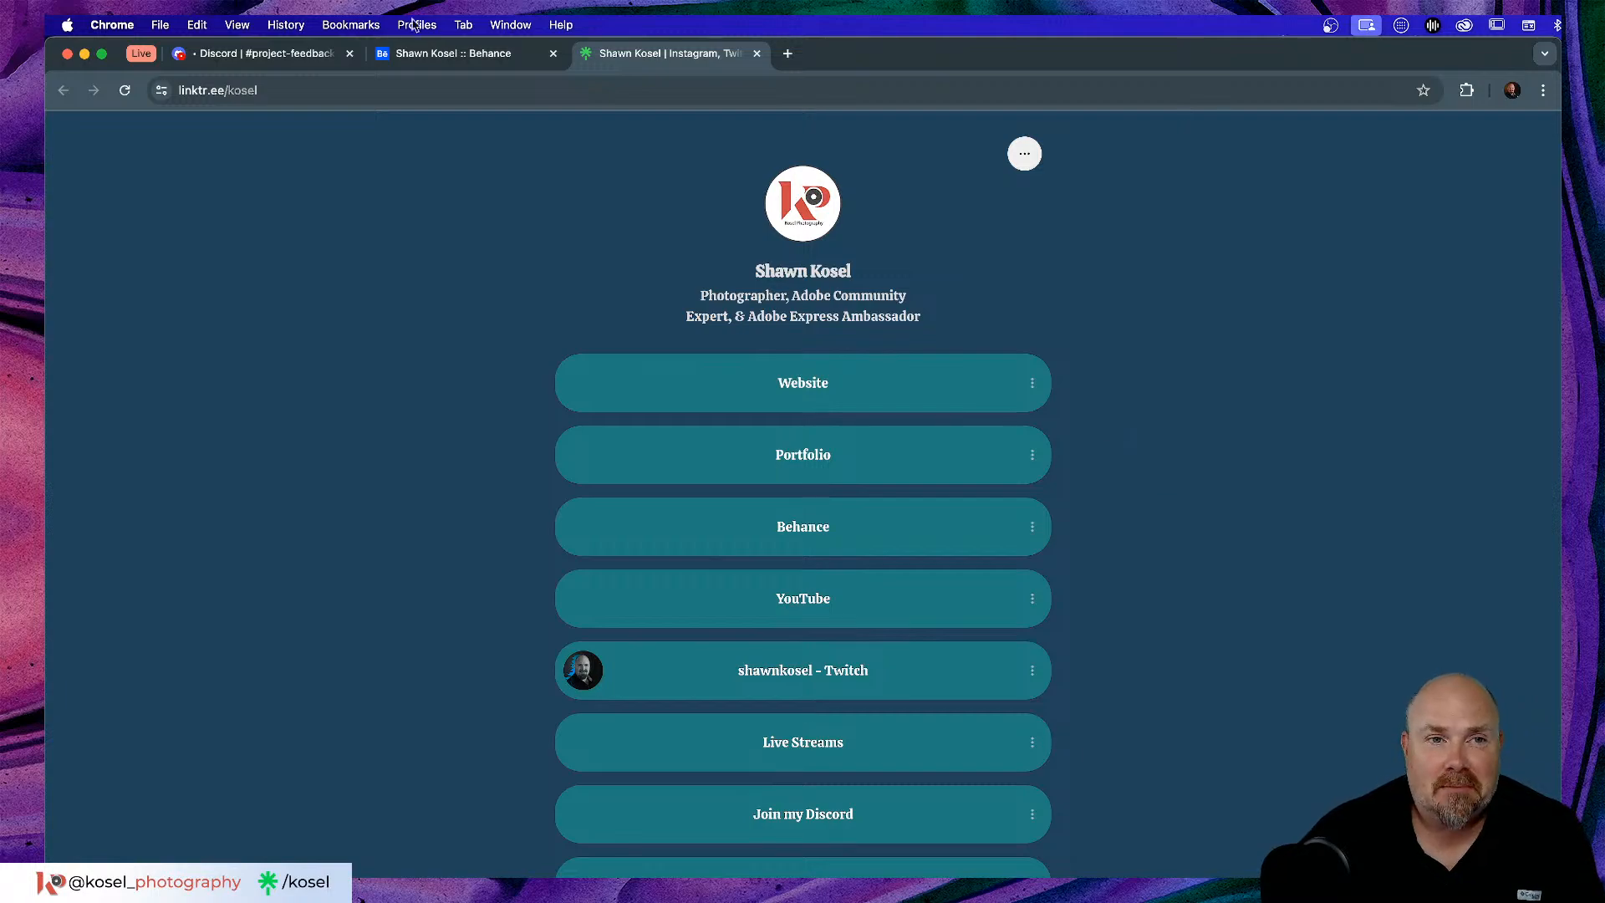
- Open the Buy Me a Coffee project on the Behance profile and view its Budapest bridge image on its own
{"action": "left_click", "coordinate": [514, 58]}
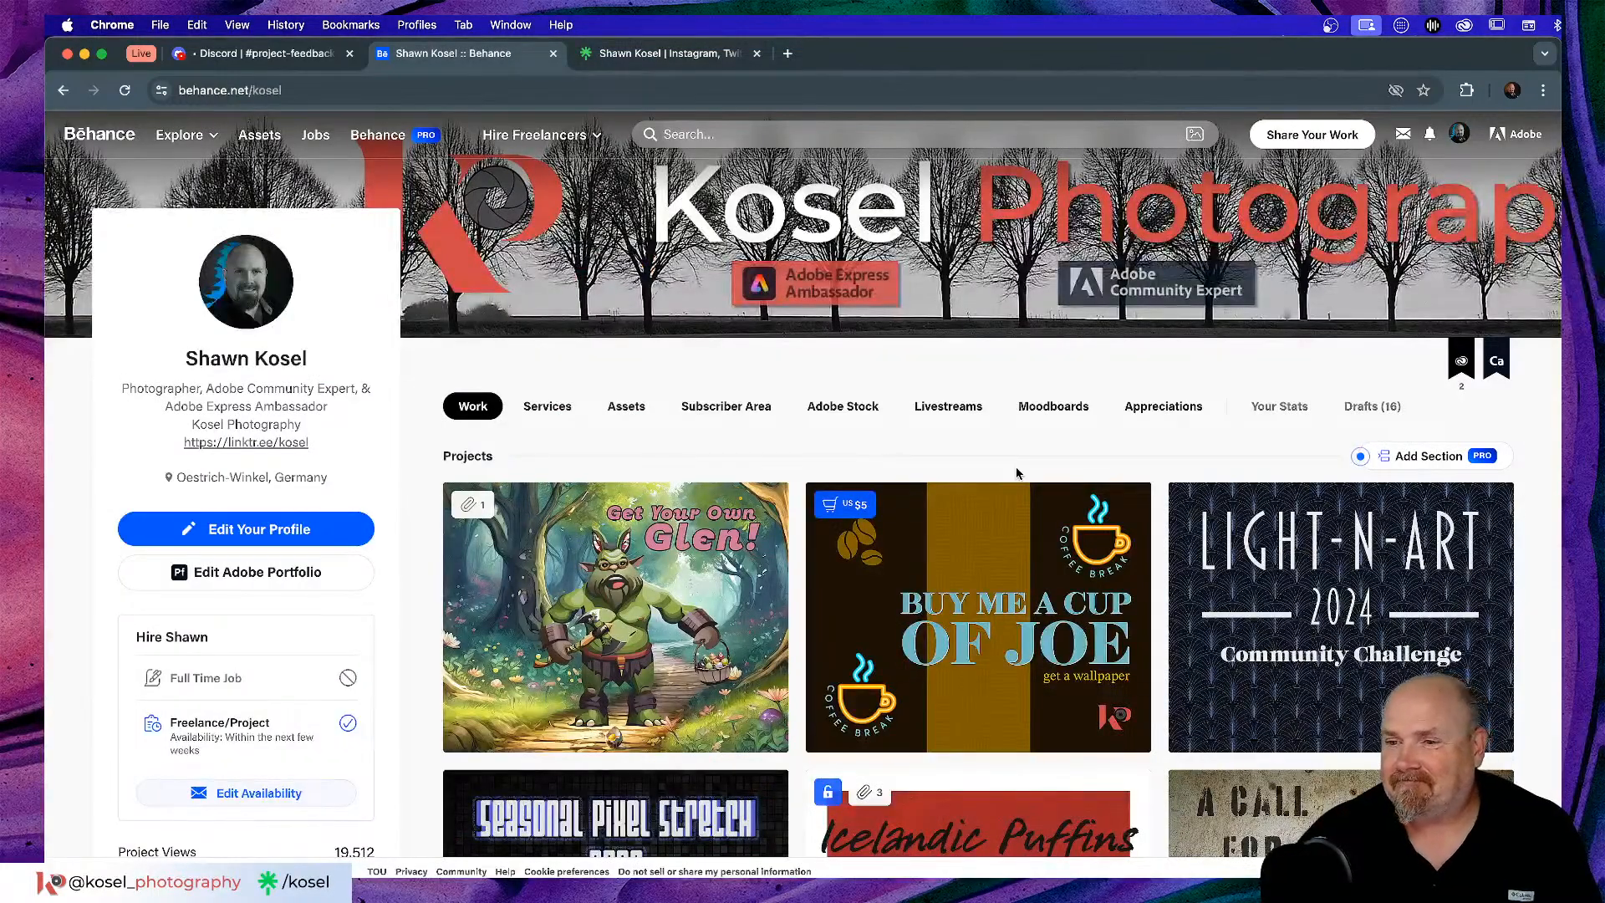
{"action": "scroll", "coordinate": [1015, 470], "scroll_direction": "down", "scroll_amount": 3}
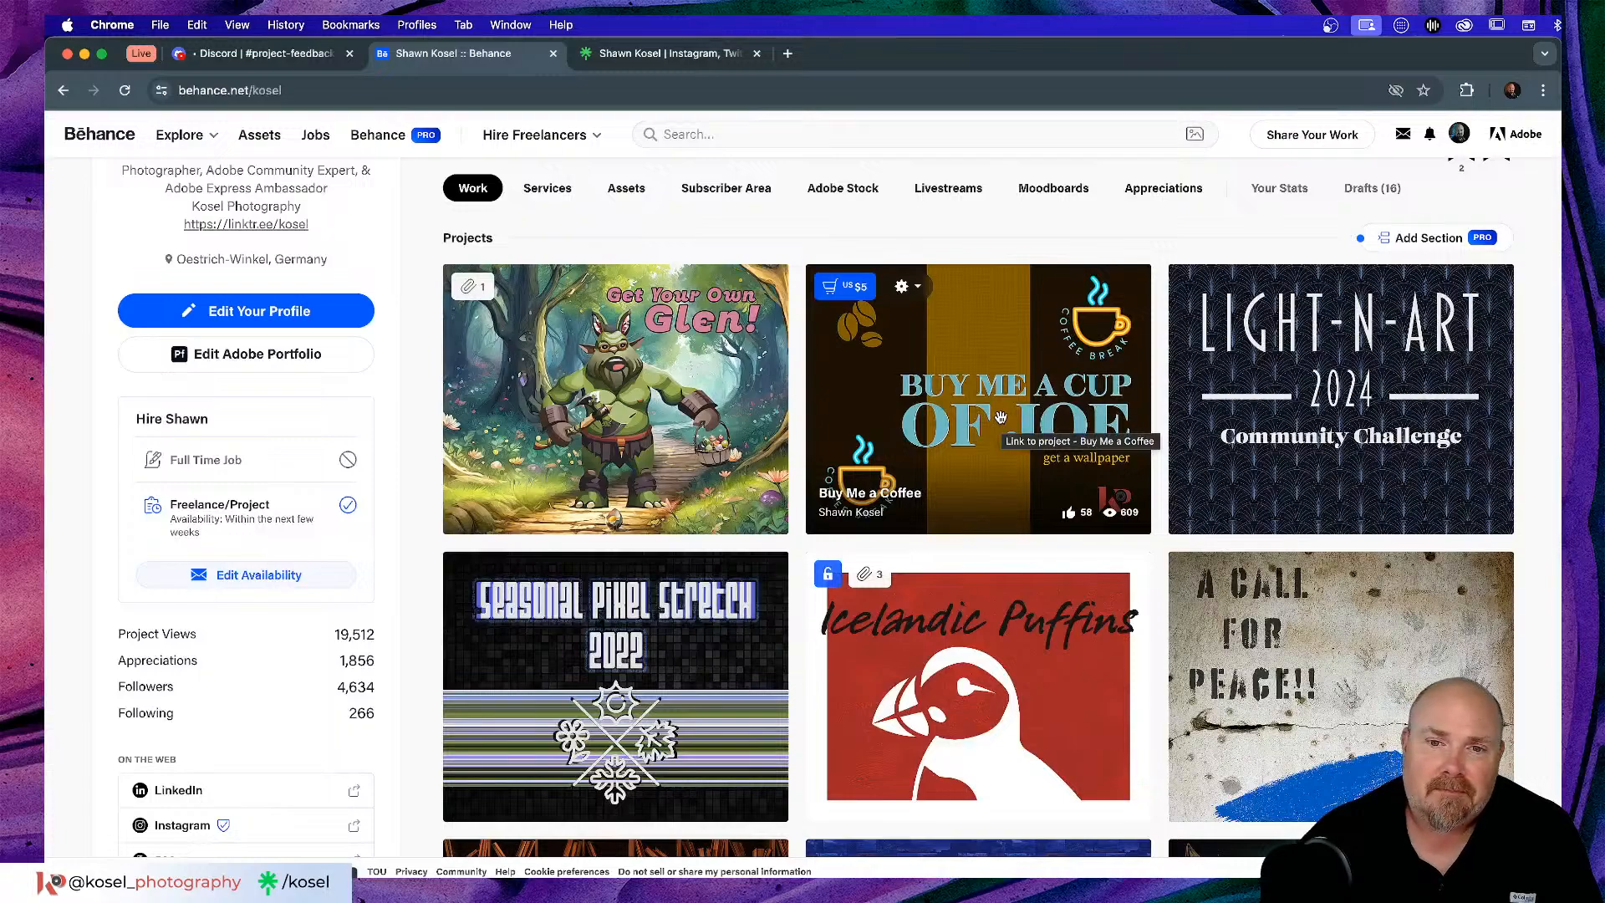
{"action": "left_click", "coordinate": [996, 483]}
{"action": "scroll", "coordinate": [995, 483], "scroll_direction": "down", "scroll_amount": 6}
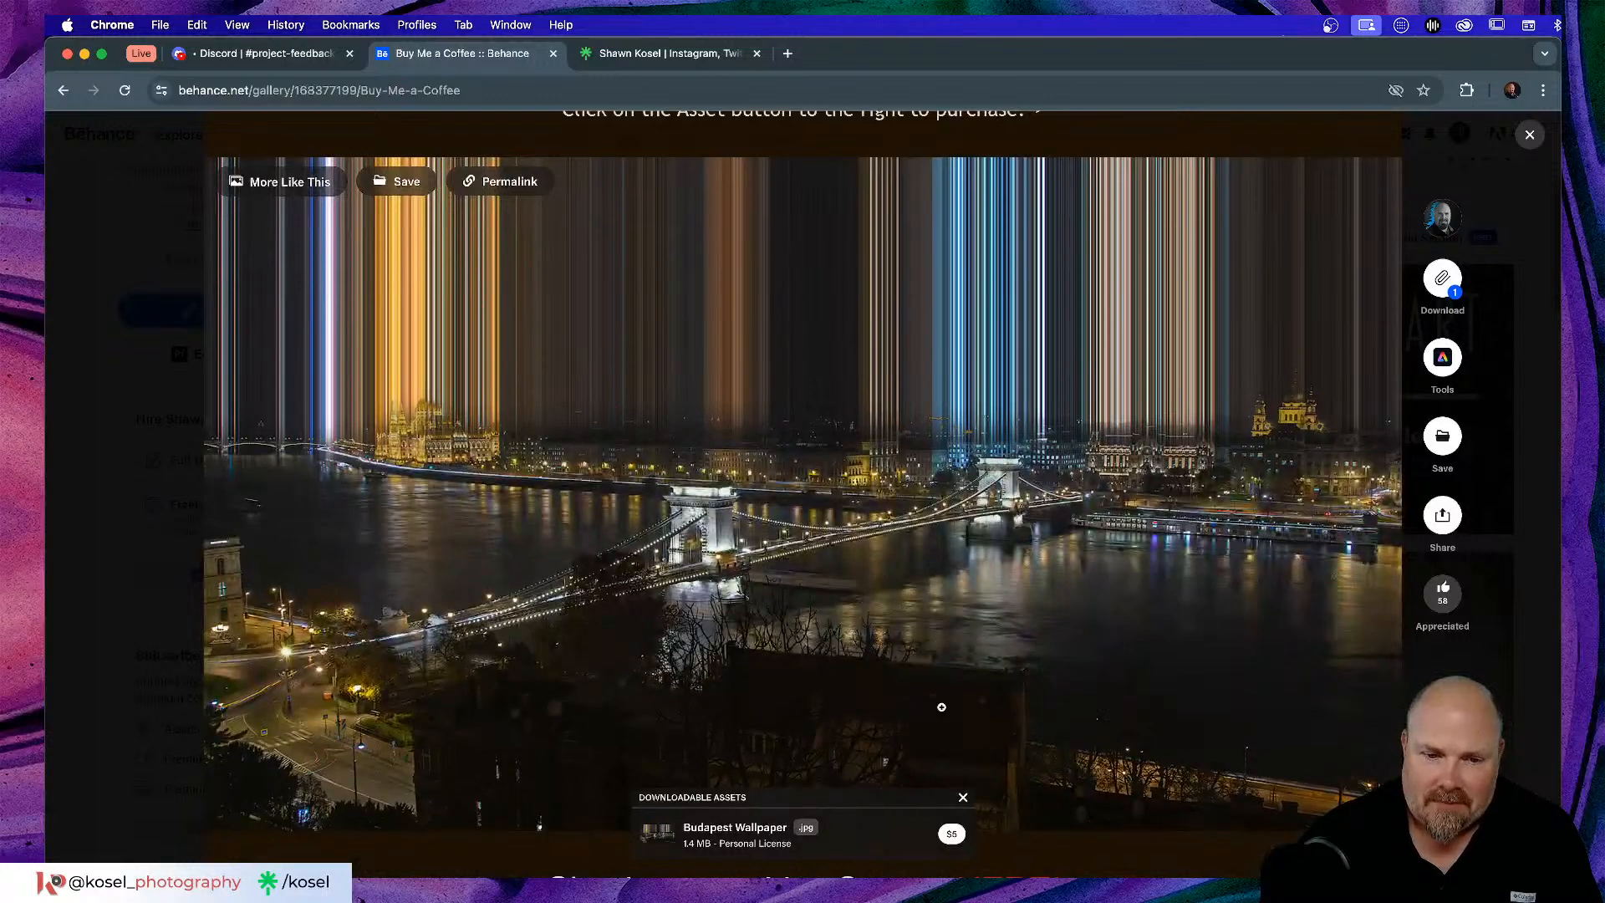
{"action": "left_click", "coordinate": [963, 797]}
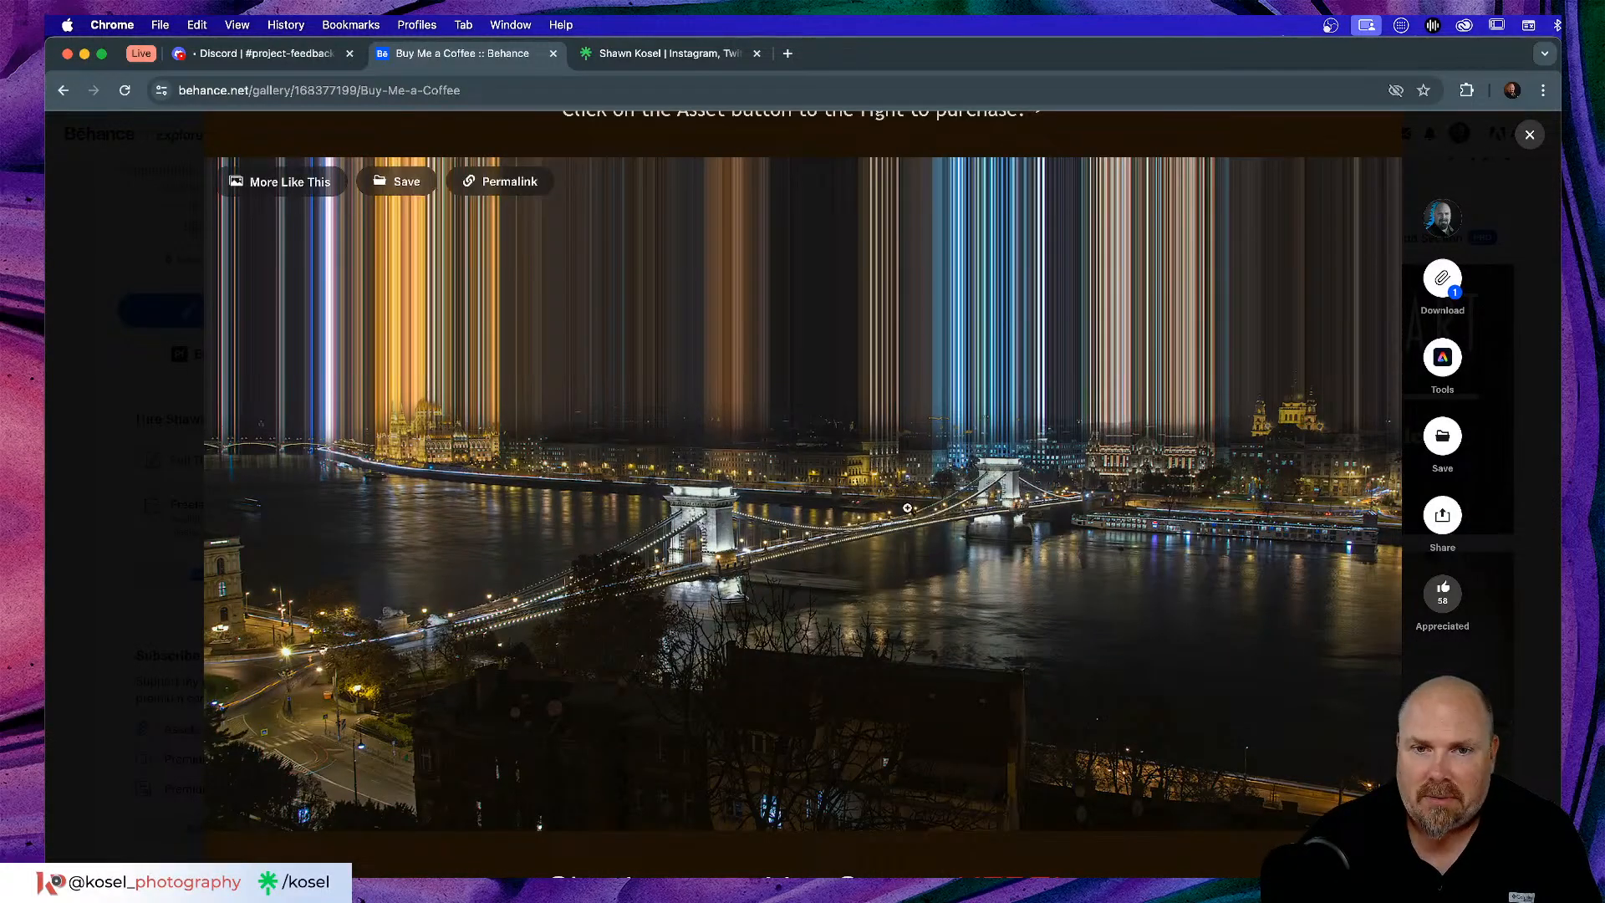
{"action": "left_click", "coordinate": [921, 695]}
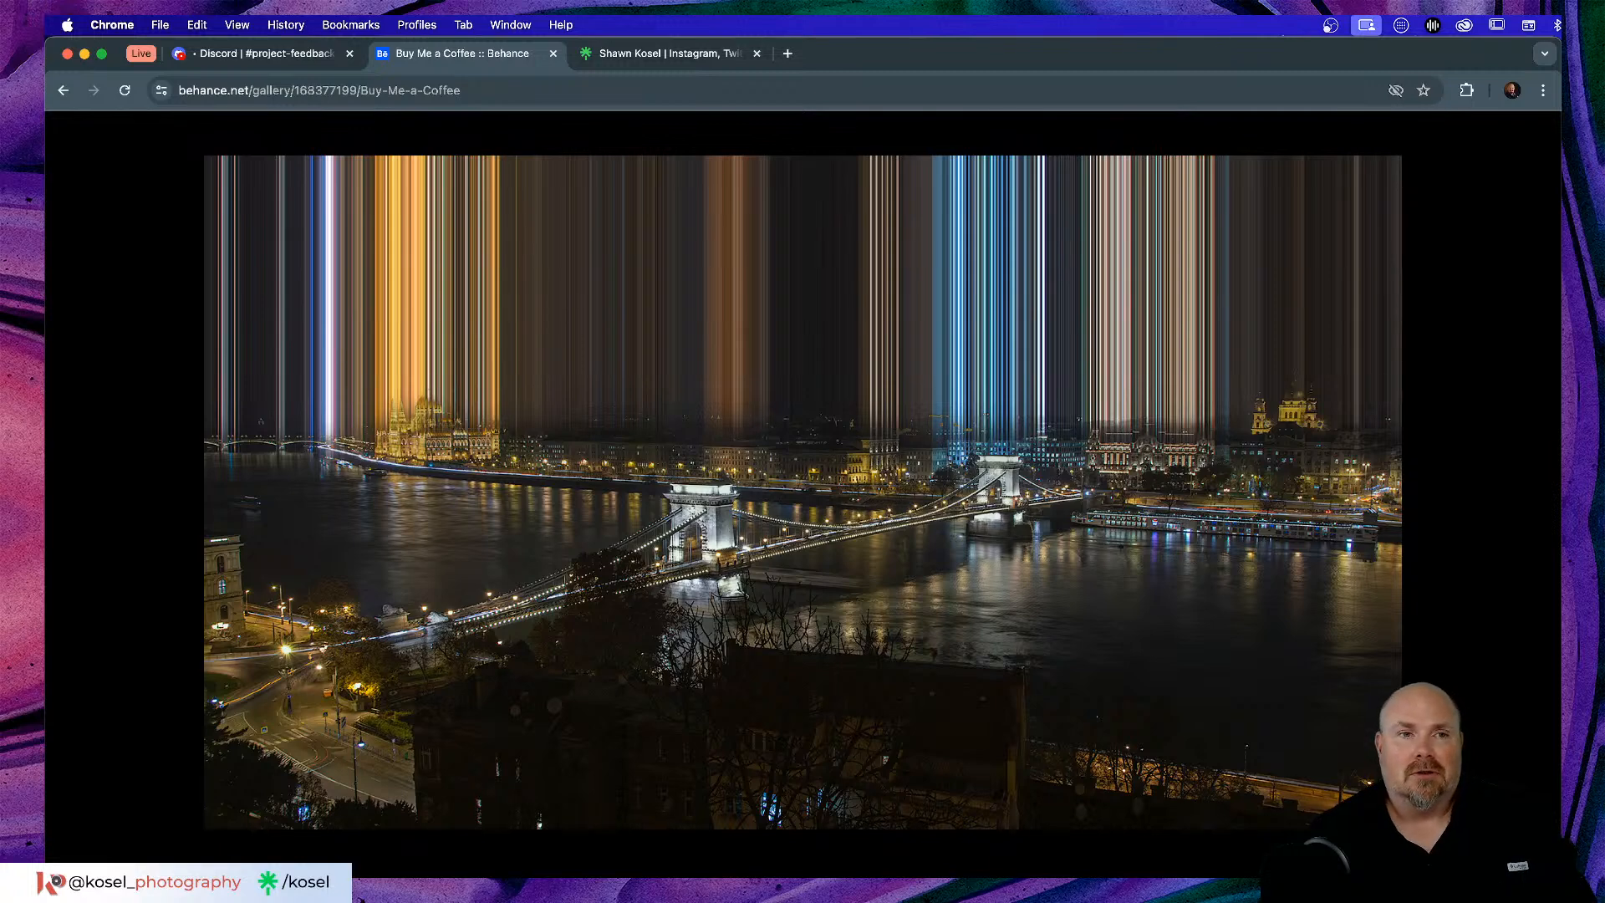
- Return to the public Linktree page and examine the font on its header and link buttons up close
{"action": "left_click", "coordinate": [663, 59]}
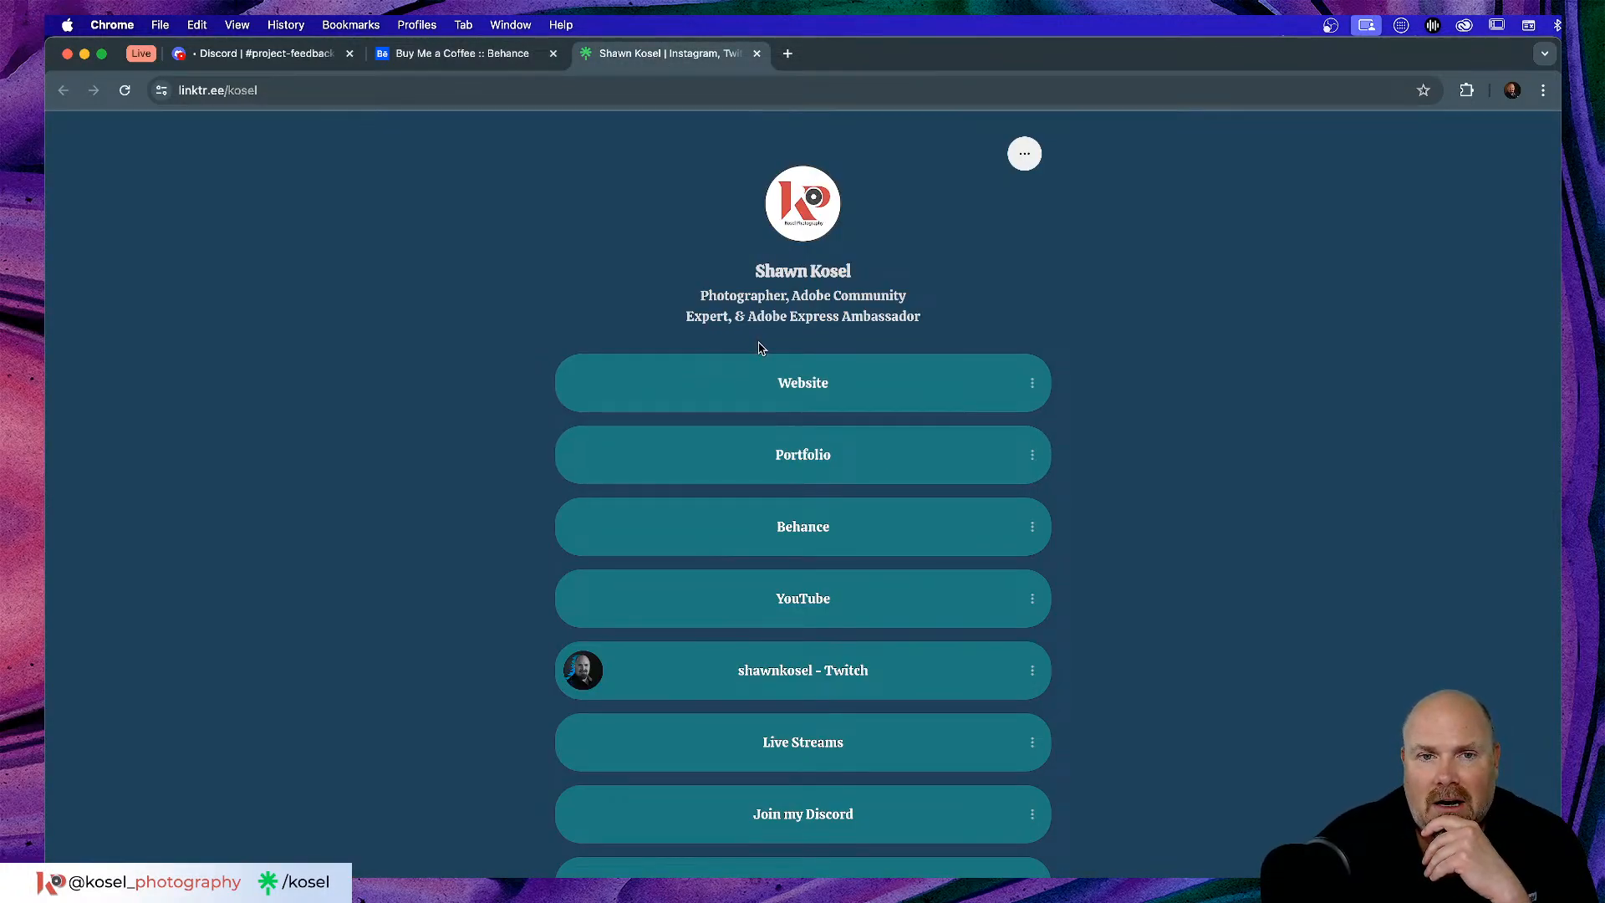
{"action": "scroll", "coordinate": [760, 349], "scroll_direction": "up", "scroll_amount": 5}
{"action": "scroll", "coordinate": [775, 441], "scroll_direction": "down", "scroll_amount": 3}
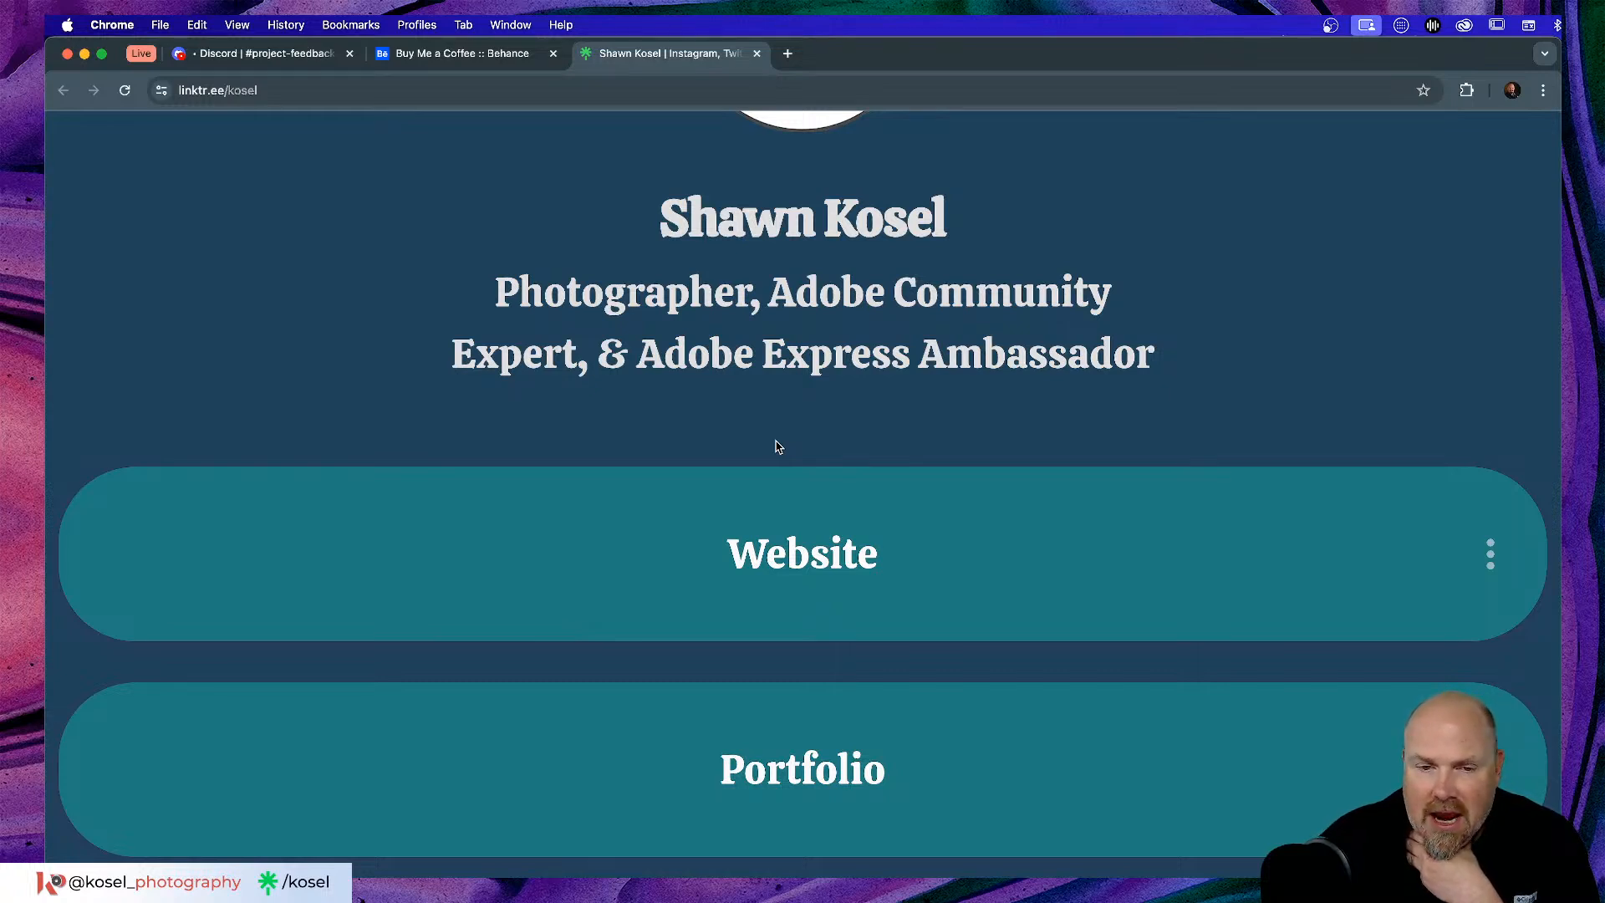
{"action": "scroll", "coordinate": [778, 448], "scroll_direction": "down", "scroll_amount": 5}
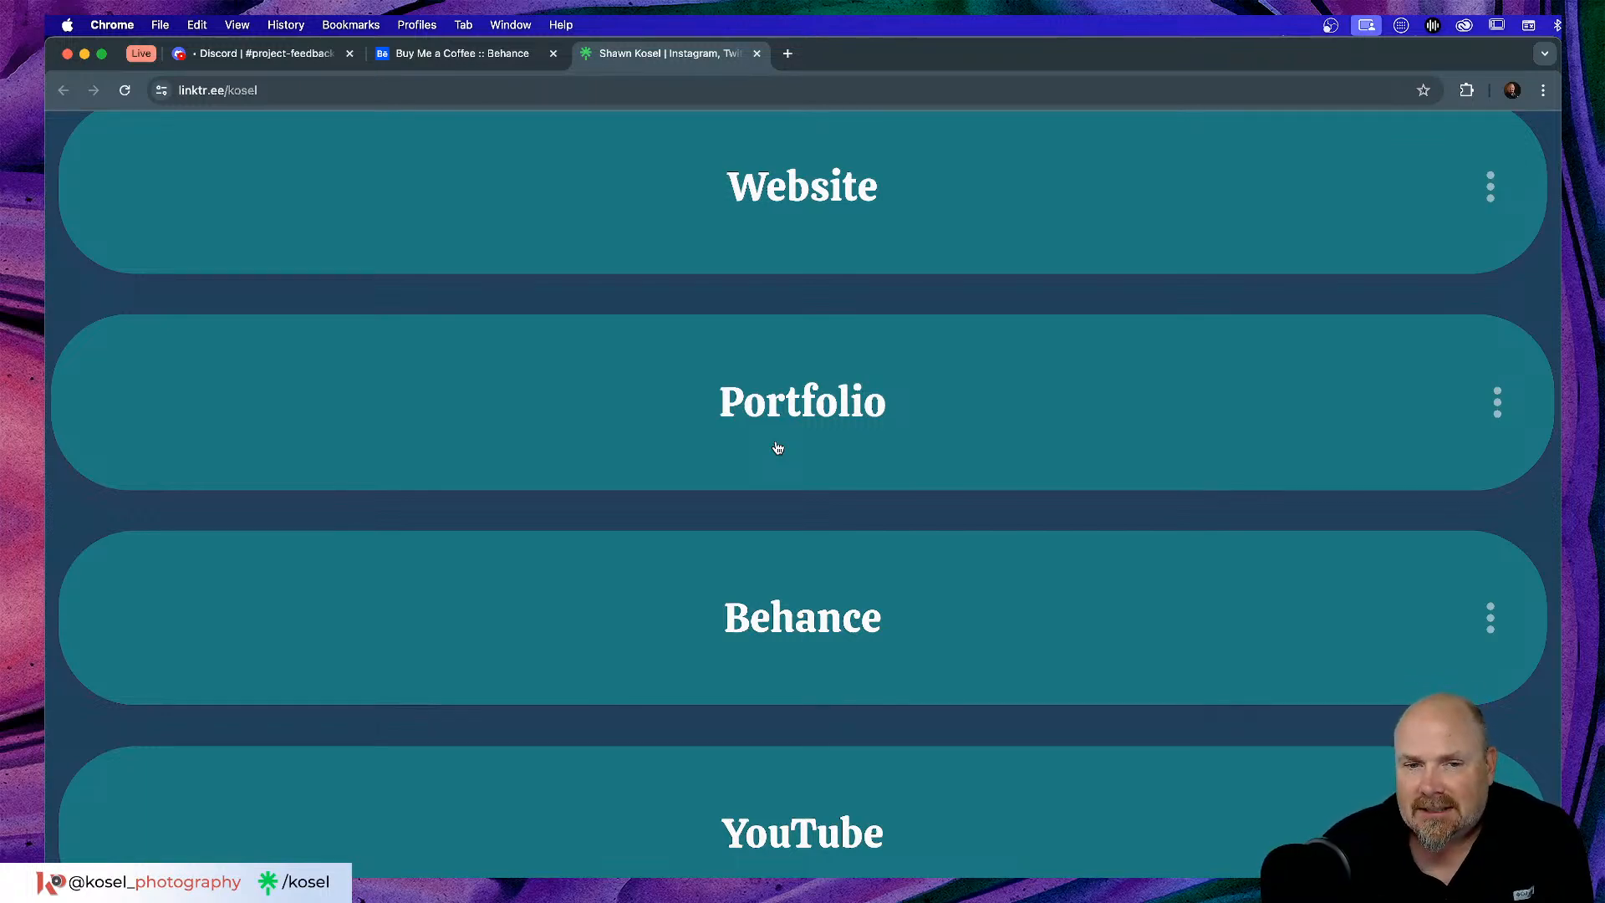
{"action": "scroll", "coordinate": [778, 447], "scroll_direction": "down", "scroll_amount": 2}
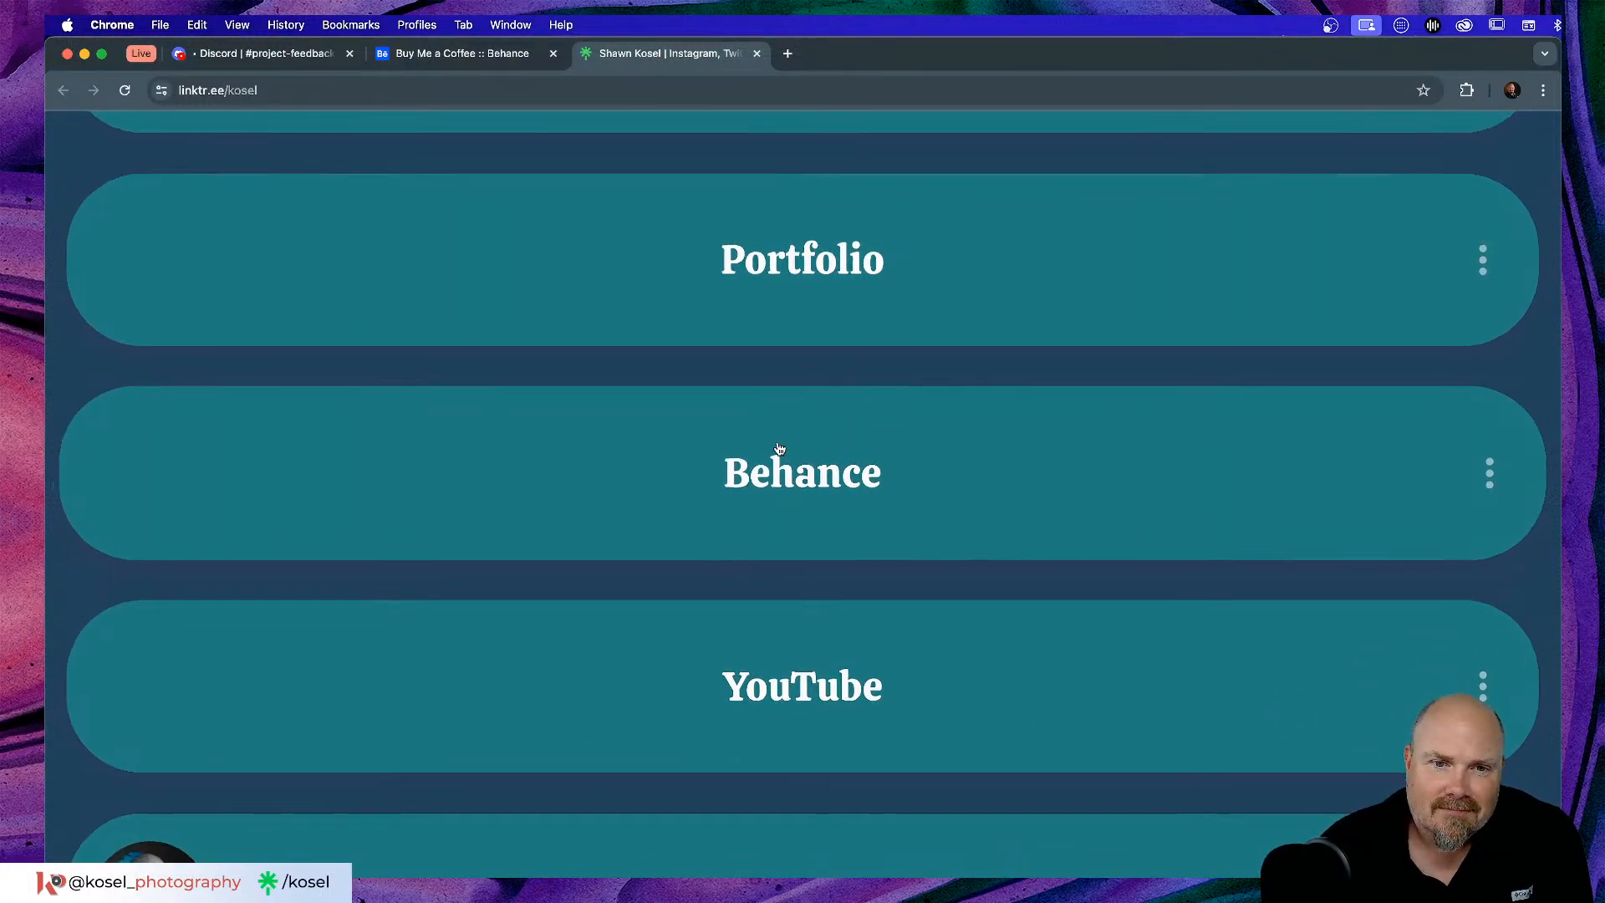
{"action": "key", "text": "super+0"}
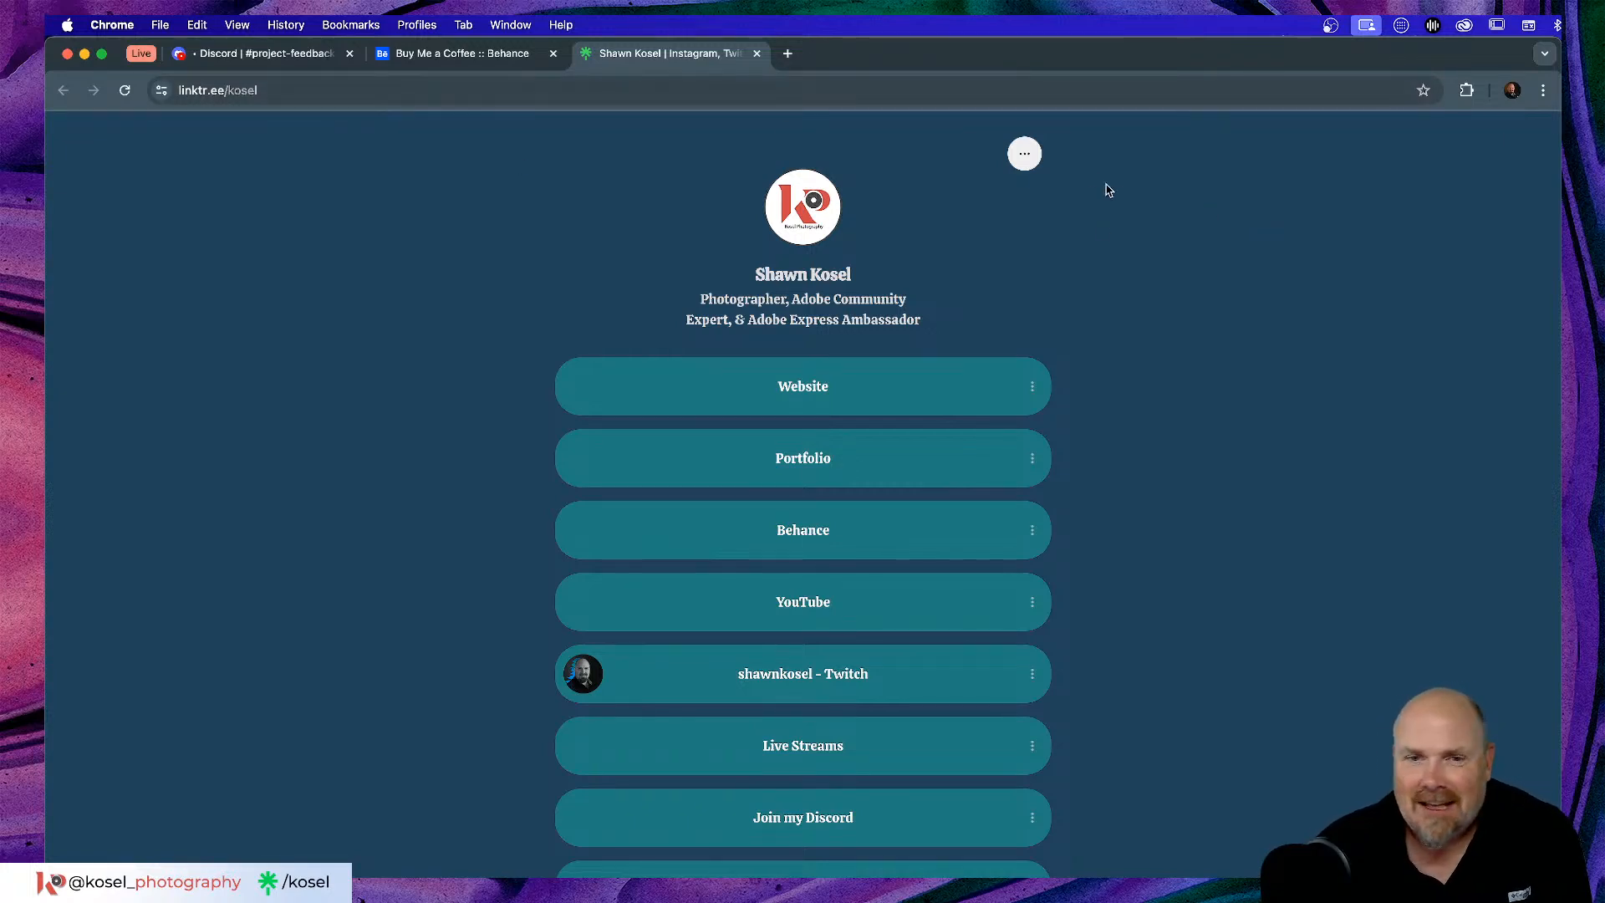
- Open the Linktree admin in a new tab and go to the Fonts section of the appearance settings
{"action": "left_click", "coordinate": [788, 53]}
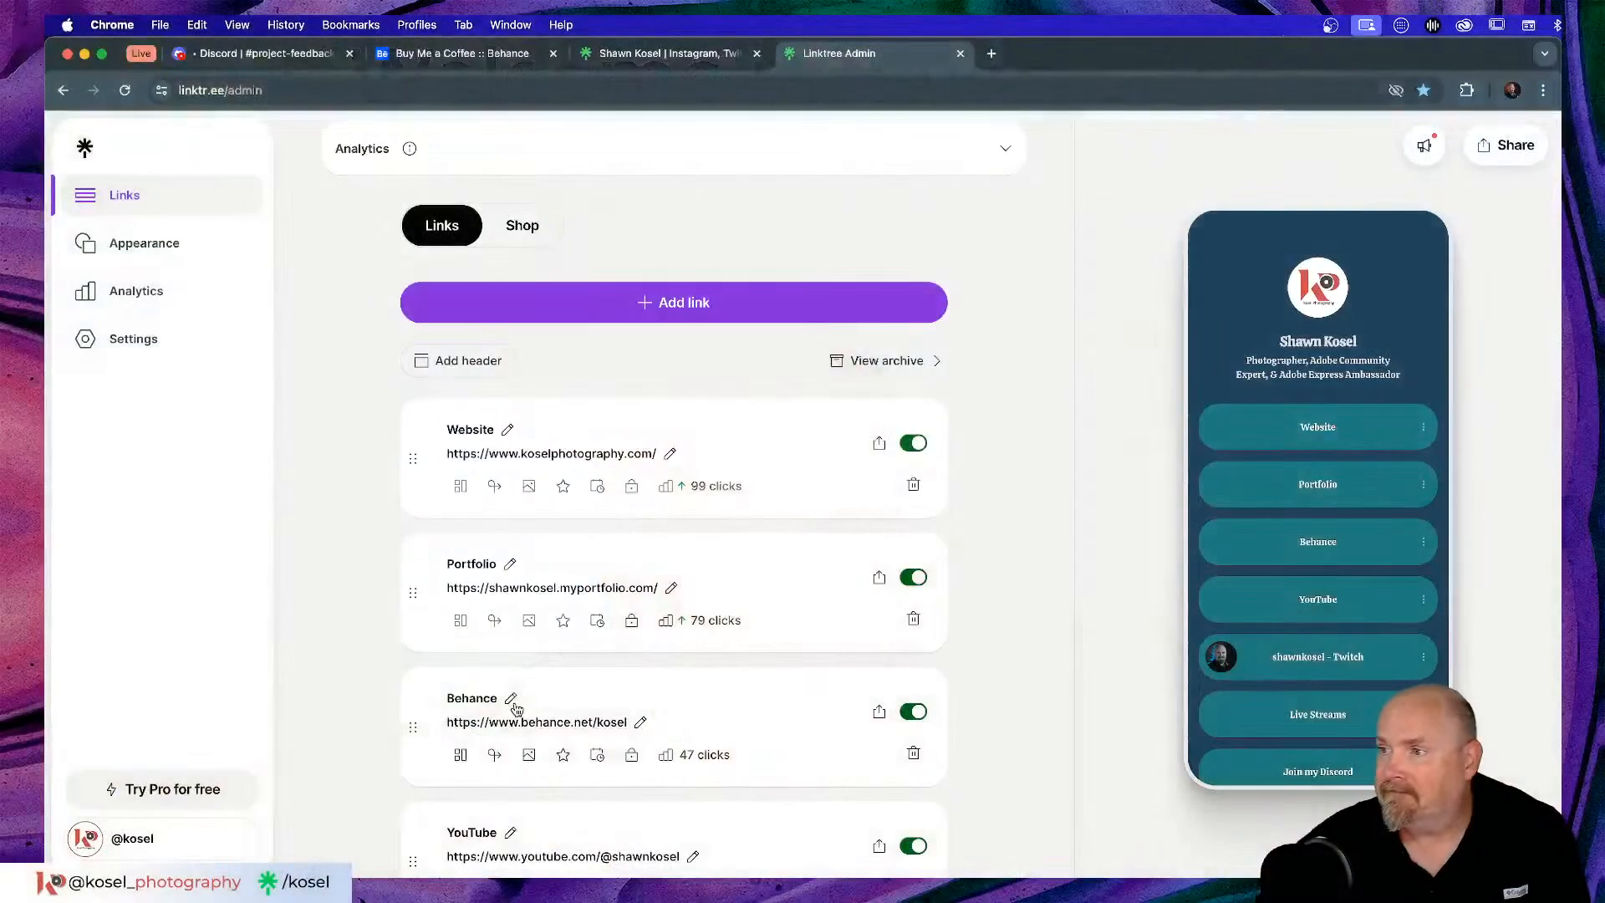
{"action": "scroll", "coordinate": [615, 488], "scroll_direction": "down", "scroll_amount": 8}
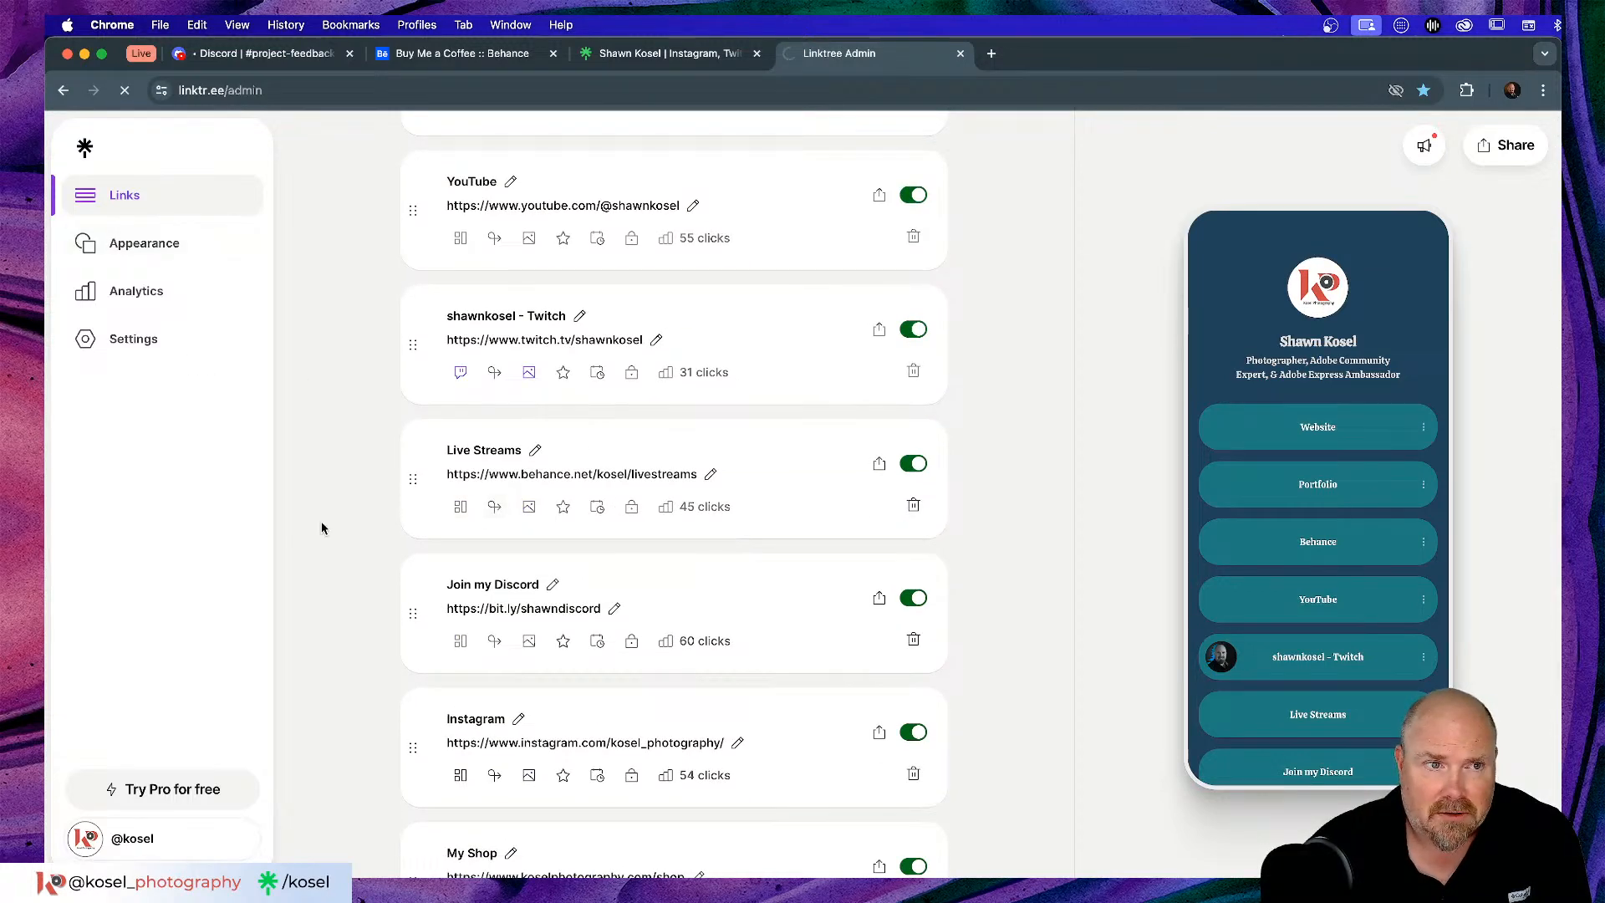
{"action": "left_click", "coordinate": [146, 244]}
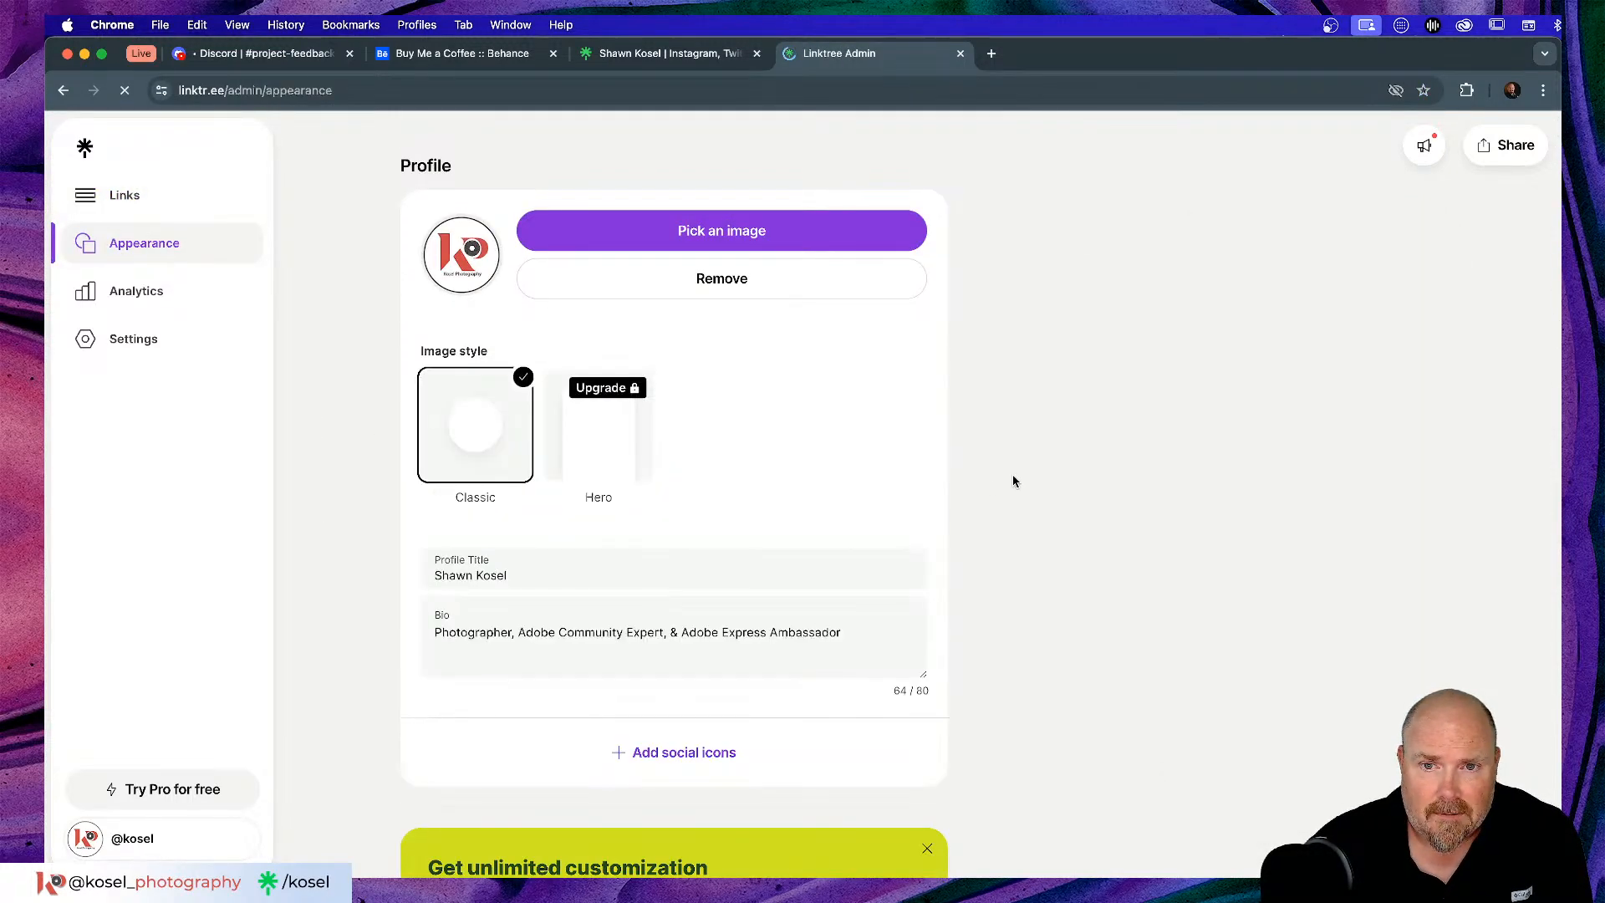
{"action": "scroll", "coordinate": [993, 481], "scroll_direction": "down", "scroll_amount": 5}
{"action": "scroll", "coordinate": [993, 486], "scroll_direction": "down", "scroll_amount": 20}
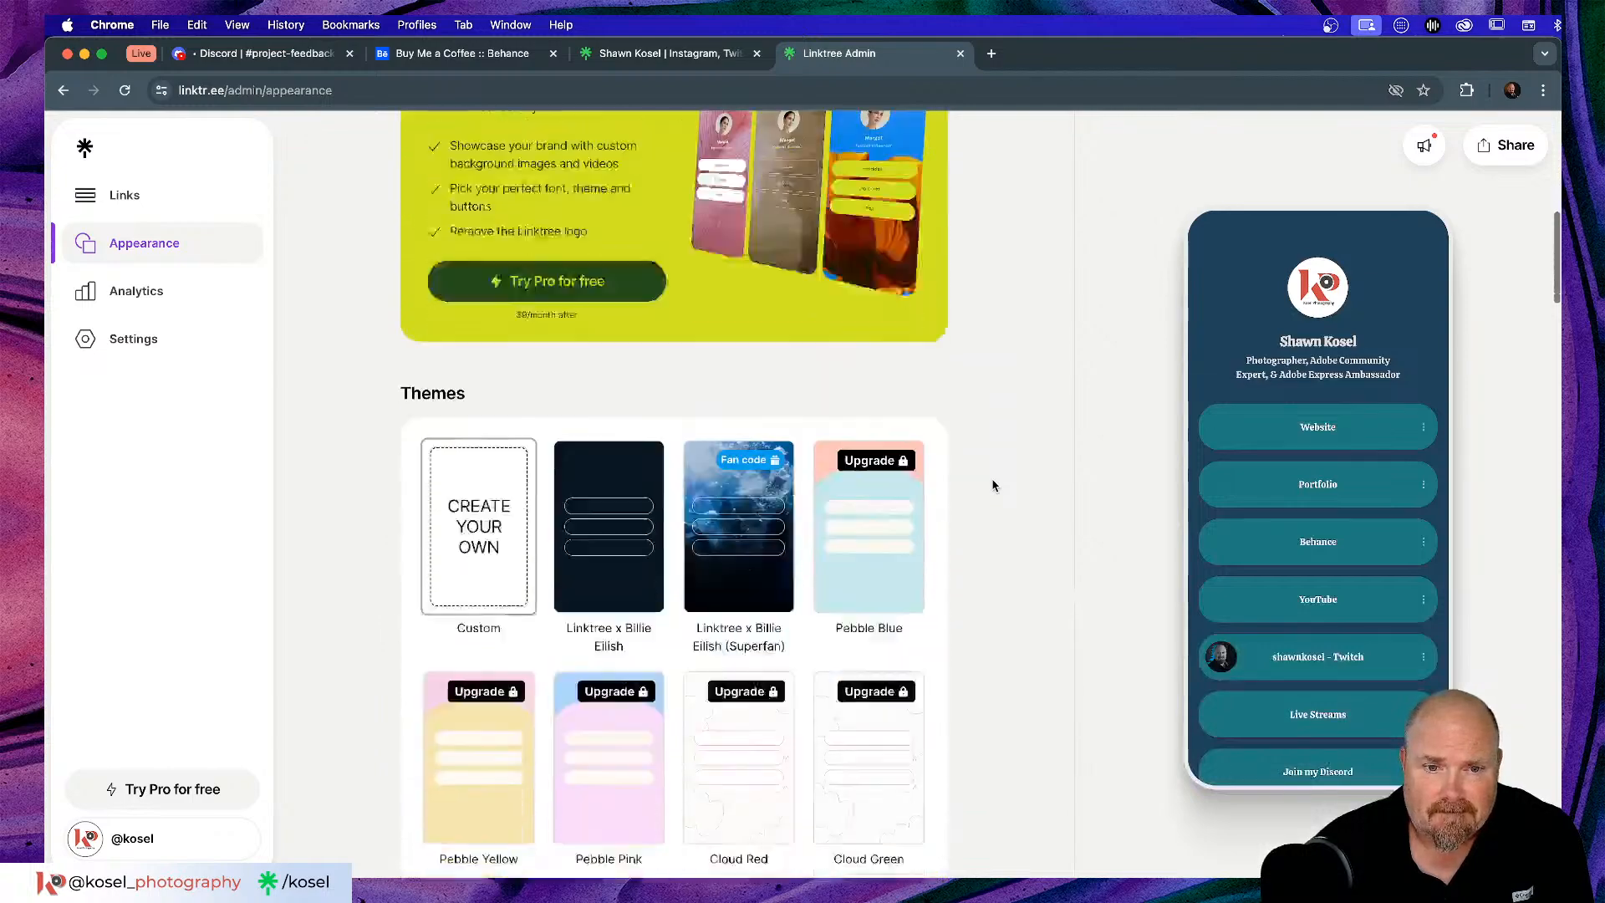
{"action": "scroll", "coordinate": [994, 485], "scroll_direction": "down", "scroll_amount": 1}
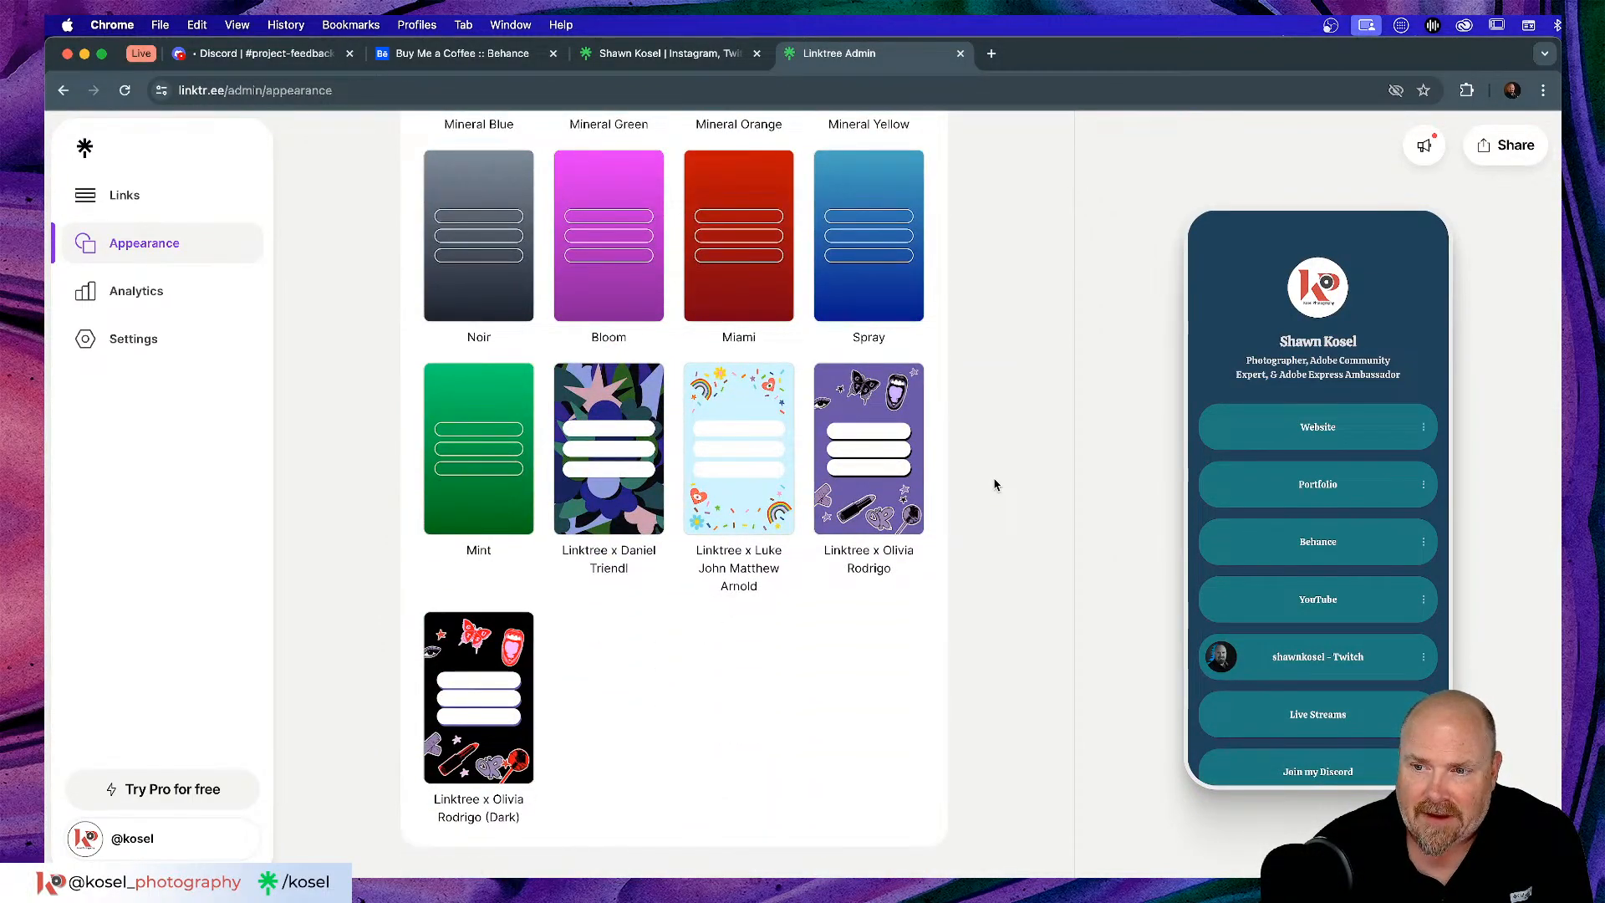
{"action": "scroll", "coordinate": [995, 485], "scroll_direction": "down", "scroll_amount": 7}
{"action": "scroll", "coordinate": [998, 484], "scroll_direction": "down", "scroll_amount": 15}
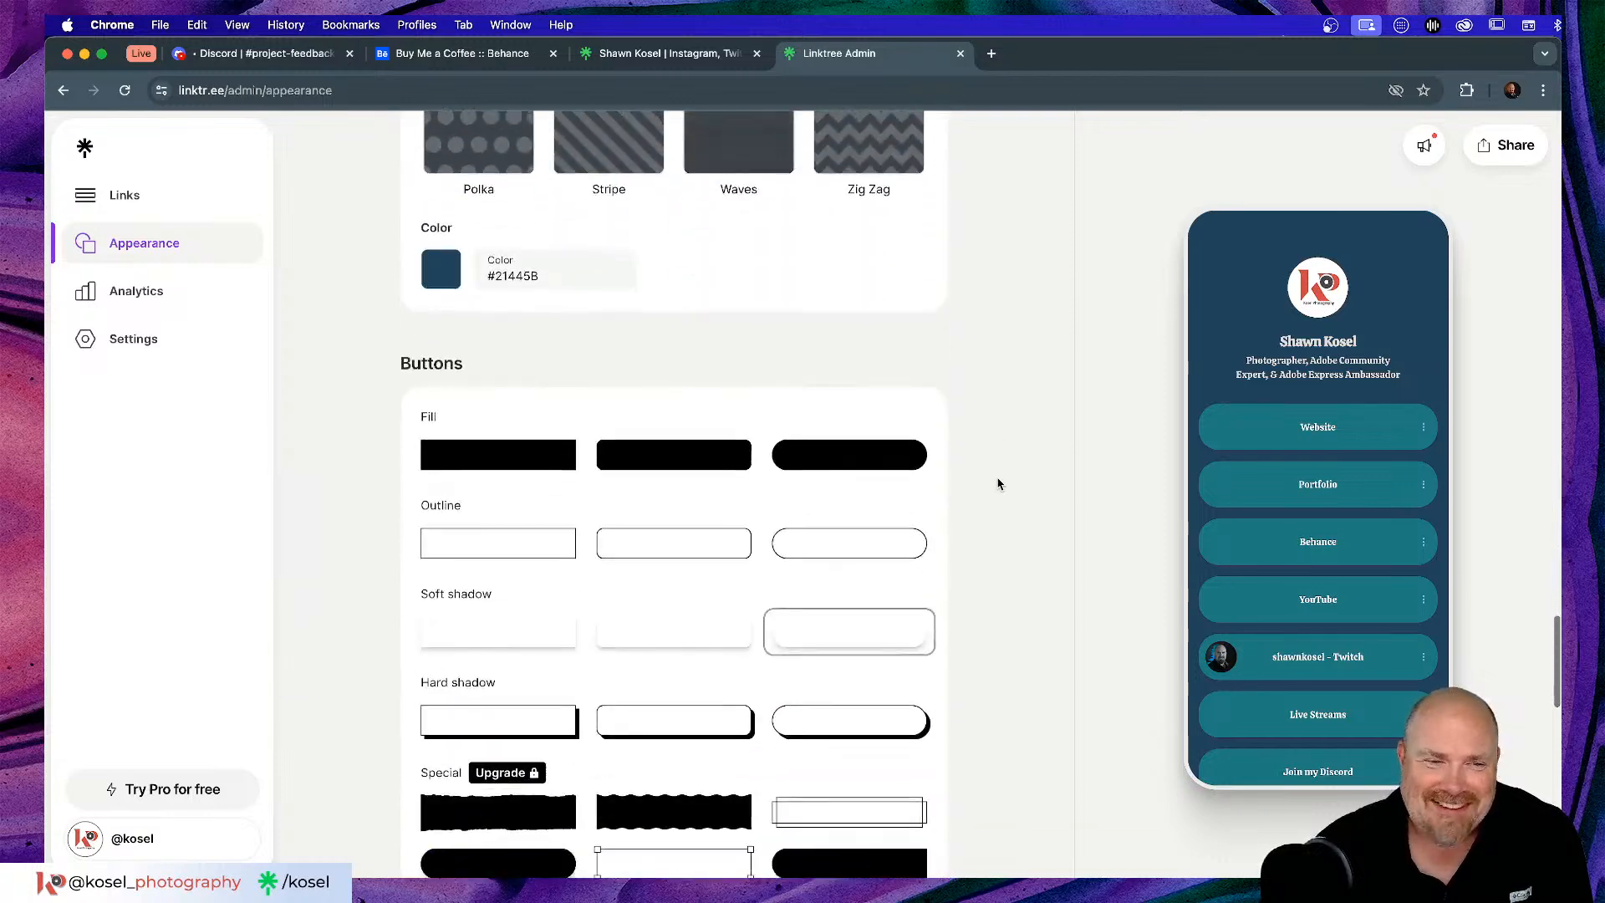
{"action": "scroll", "coordinate": [998, 484], "scroll_direction": "down", "scroll_amount": 4}
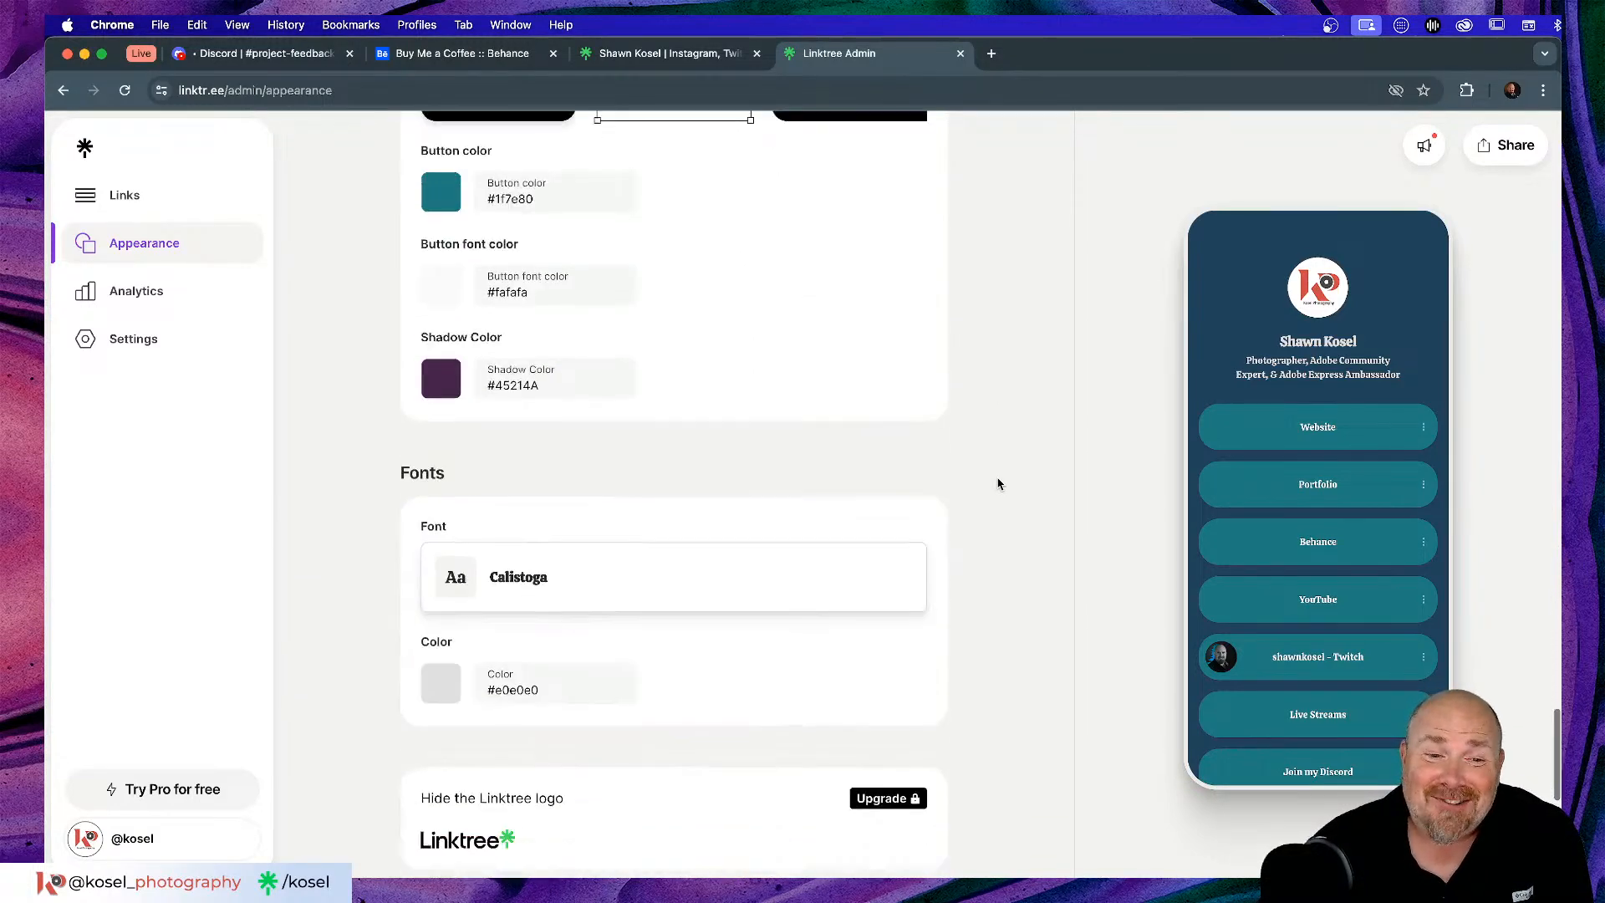
- Set the Linktree page font to Arvo and save the choice
{"action": "left_click", "coordinate": [580, 418]}
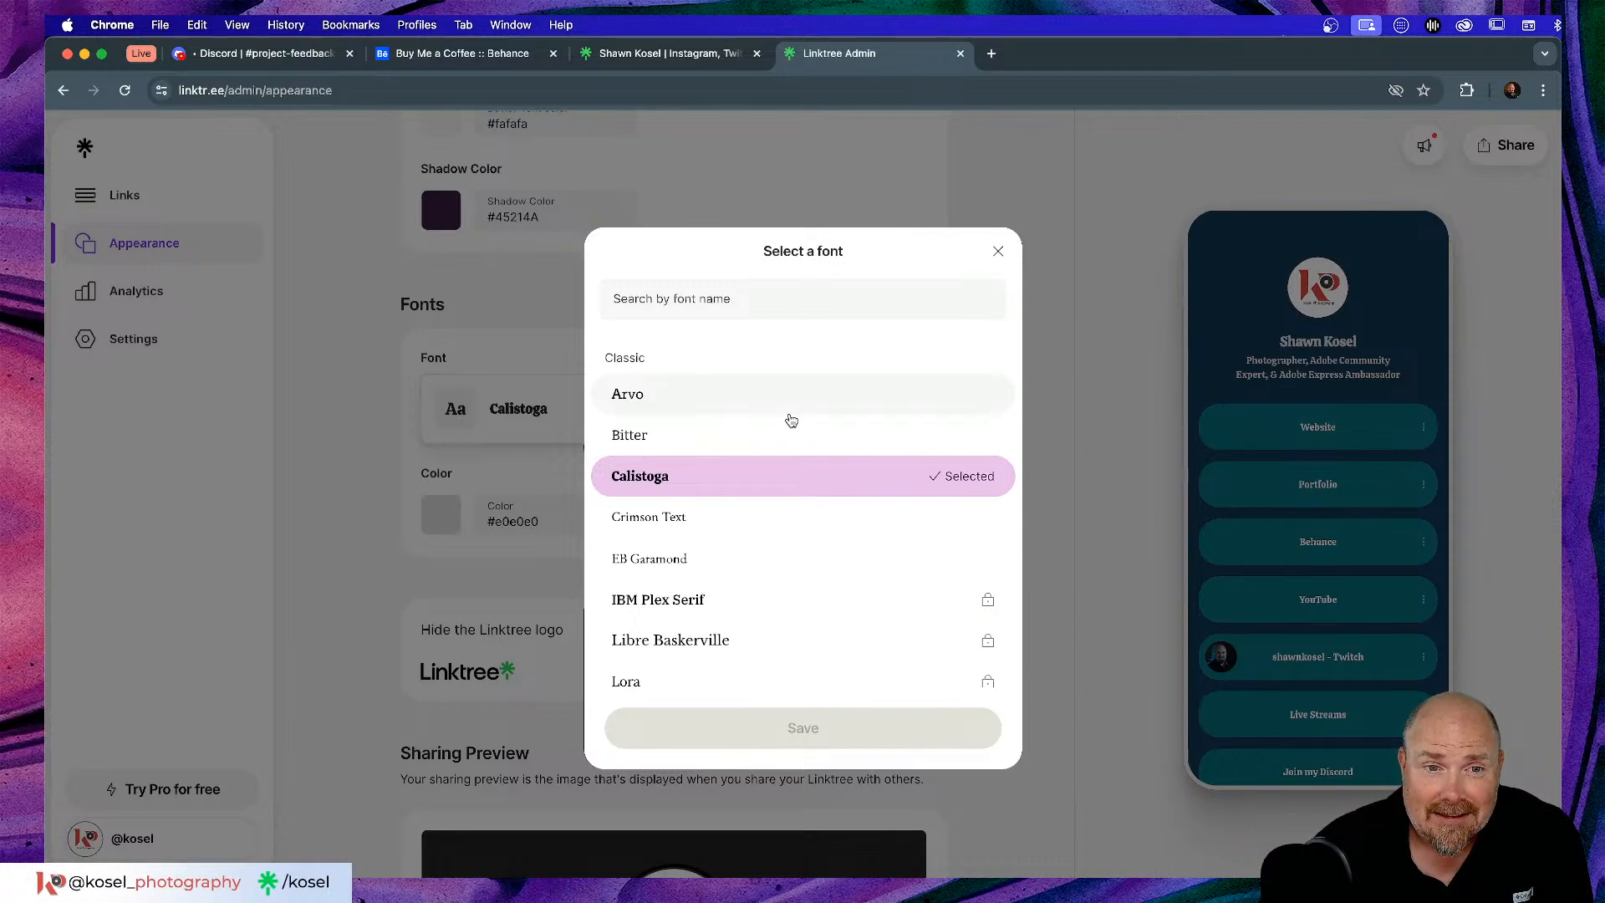
{"action": "scroll", "coordinate": [791, 418], "scroll_direction": "down", "scroll_amount": 1}
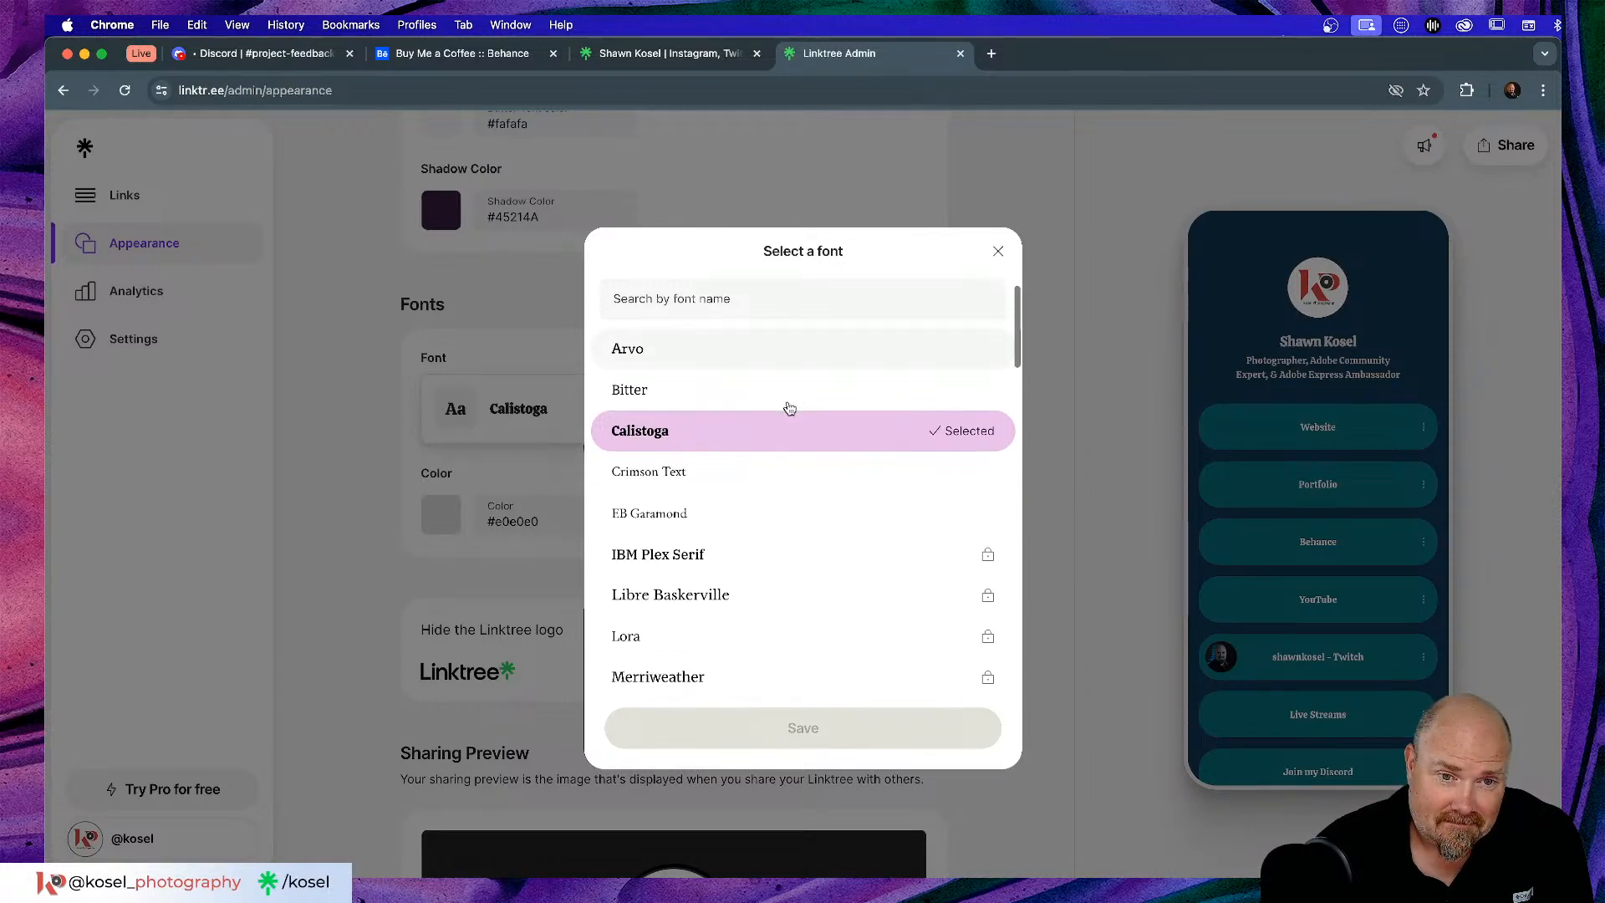
{"action": "scroll", "coordinate": [786, 405], "scroll_direction": "up", "scroll_amount": 1}
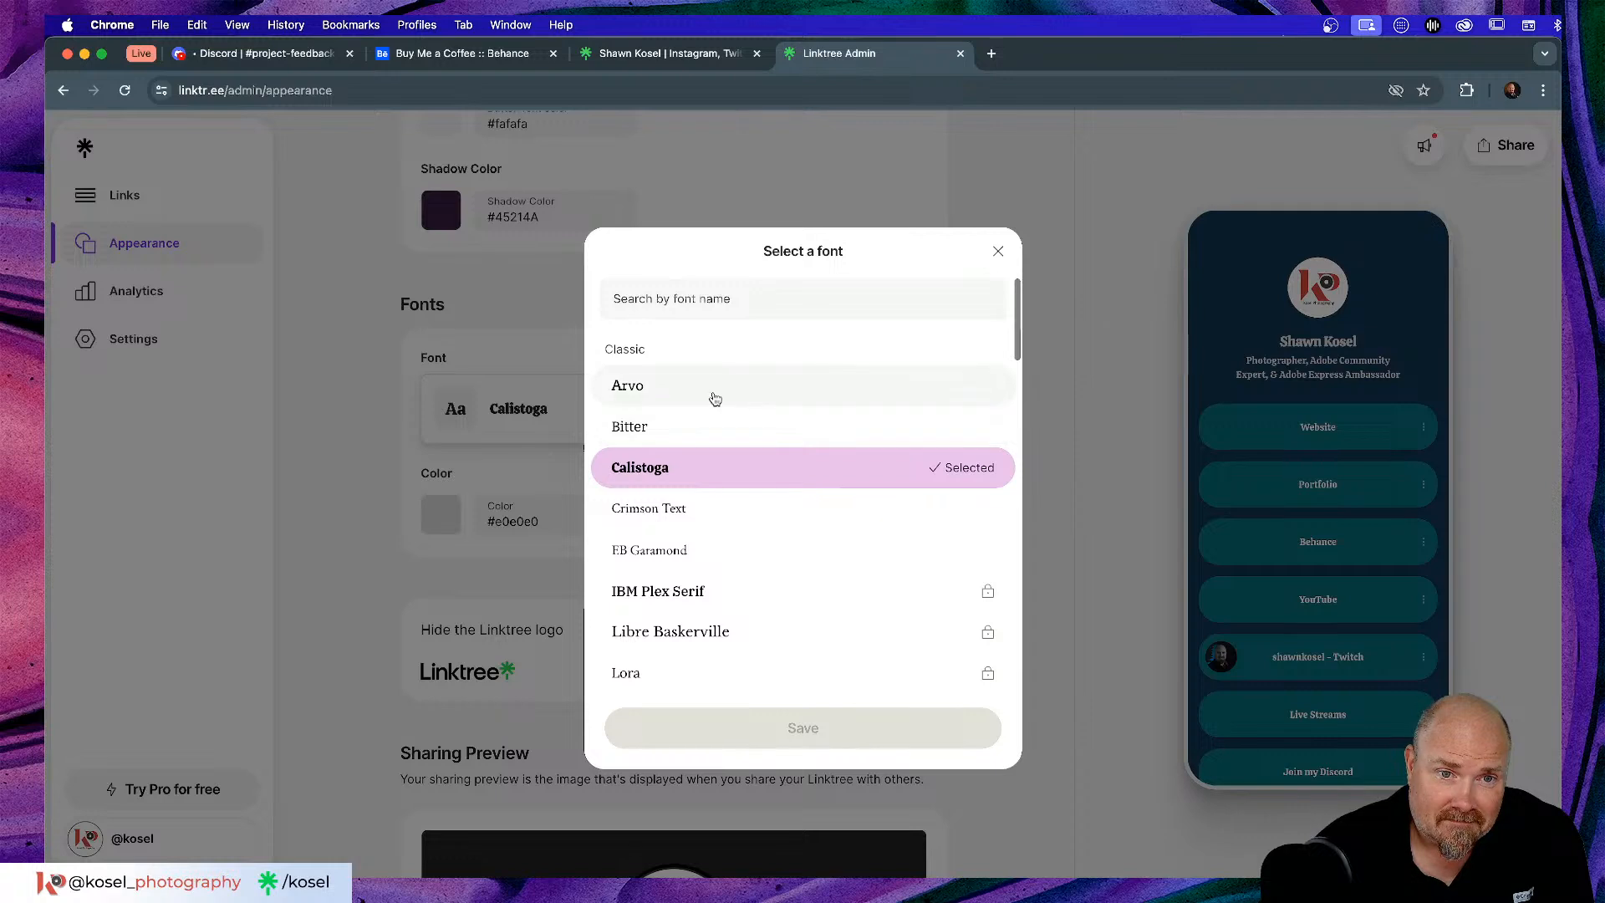
{"action": "left_click", "coordinate": [715, 399]}
{"action": "left_click", "coordinate": [790, 729]}
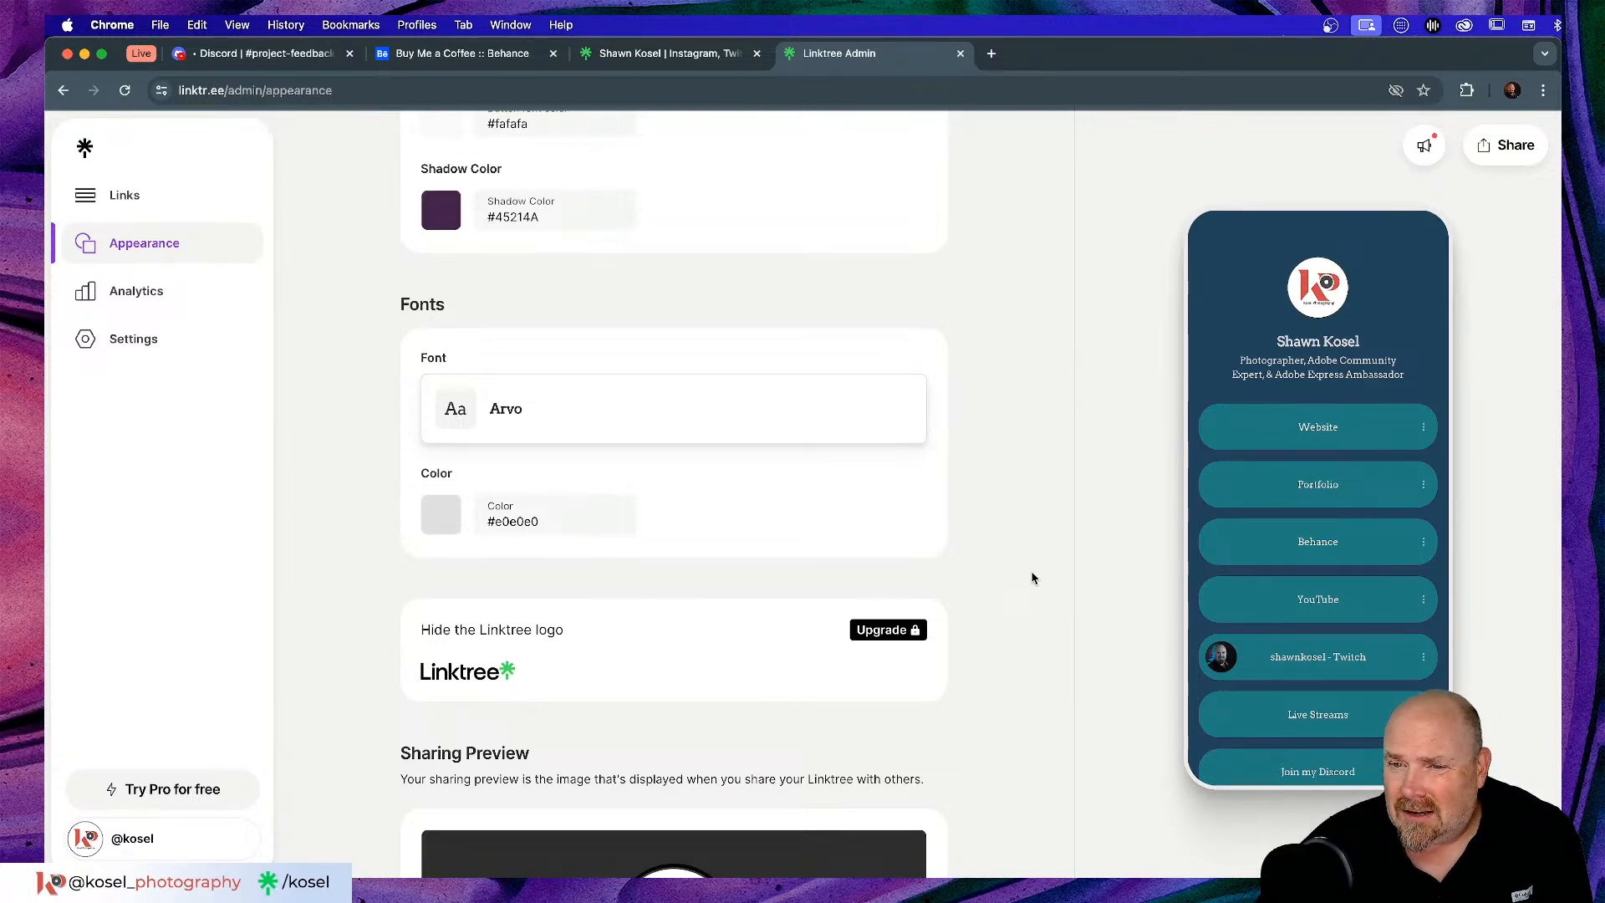
- Set the Linktree page font to Crimson Text and save the choice
{"action": "left_click", "coordinate": [703, 398]}
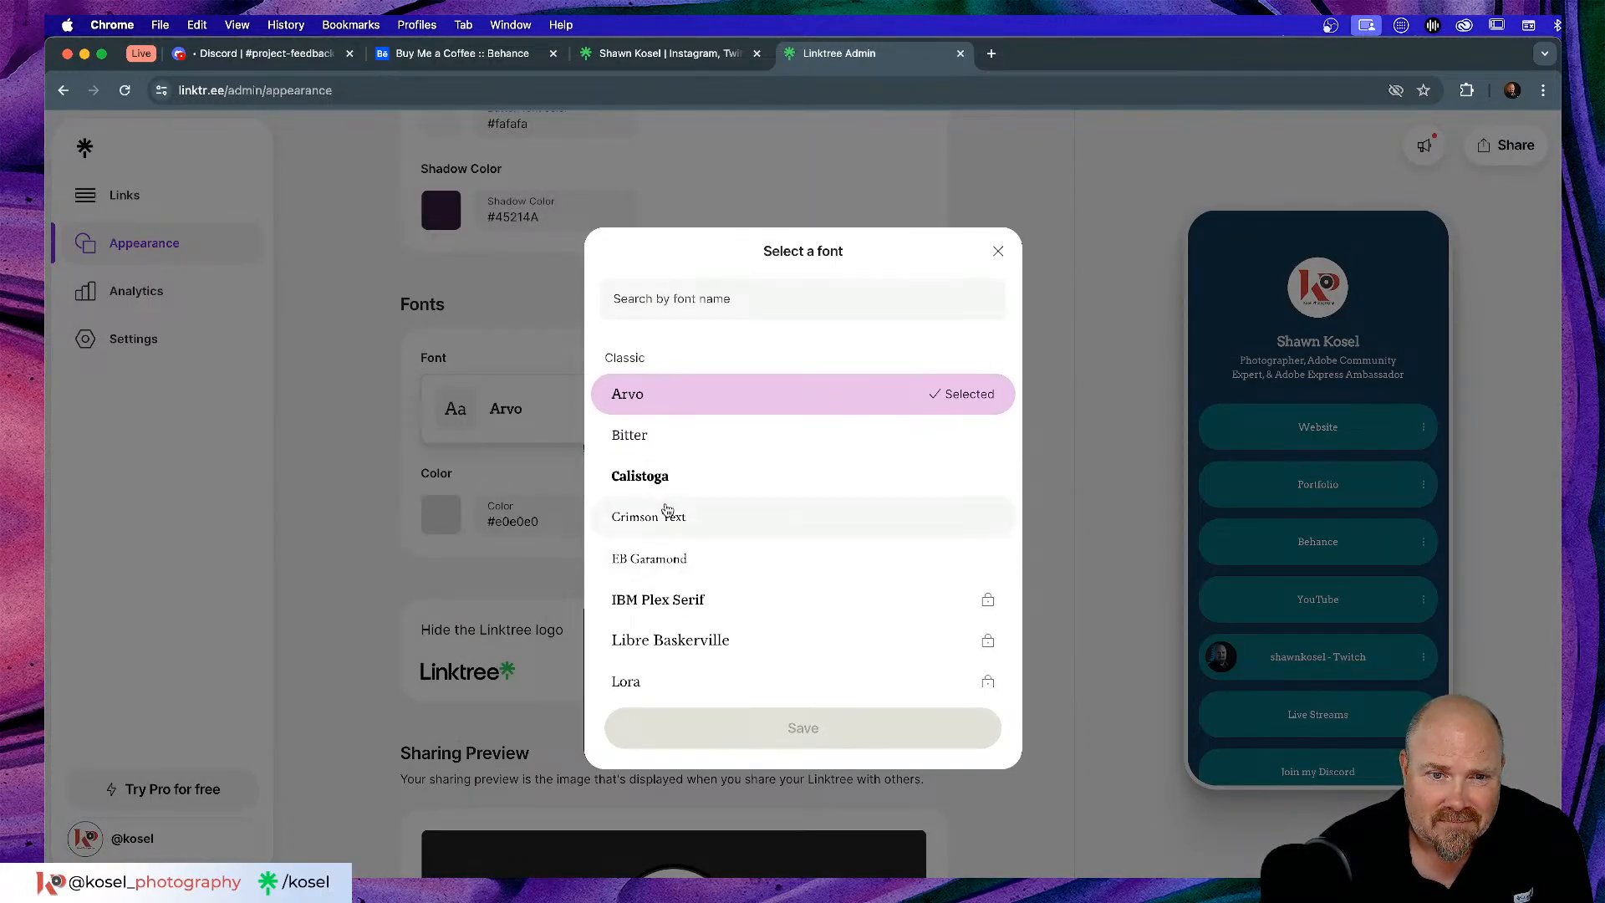
{"action": "left_click", "coordinate": [668, 518]}
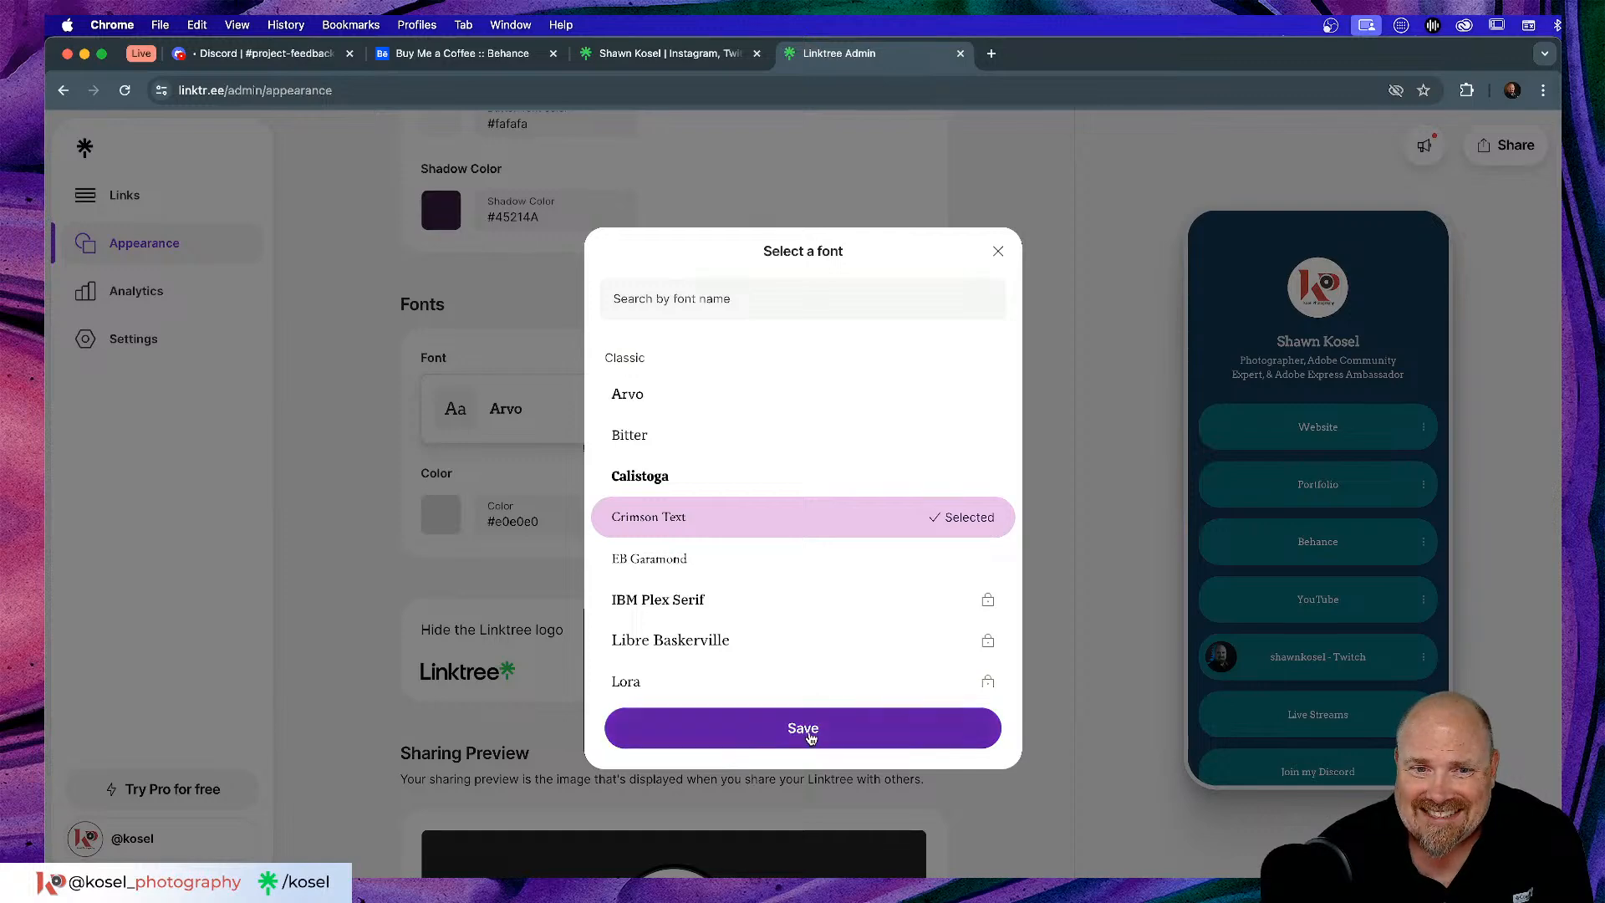
{"action": "left_click", "coordinate": [812, 736]}
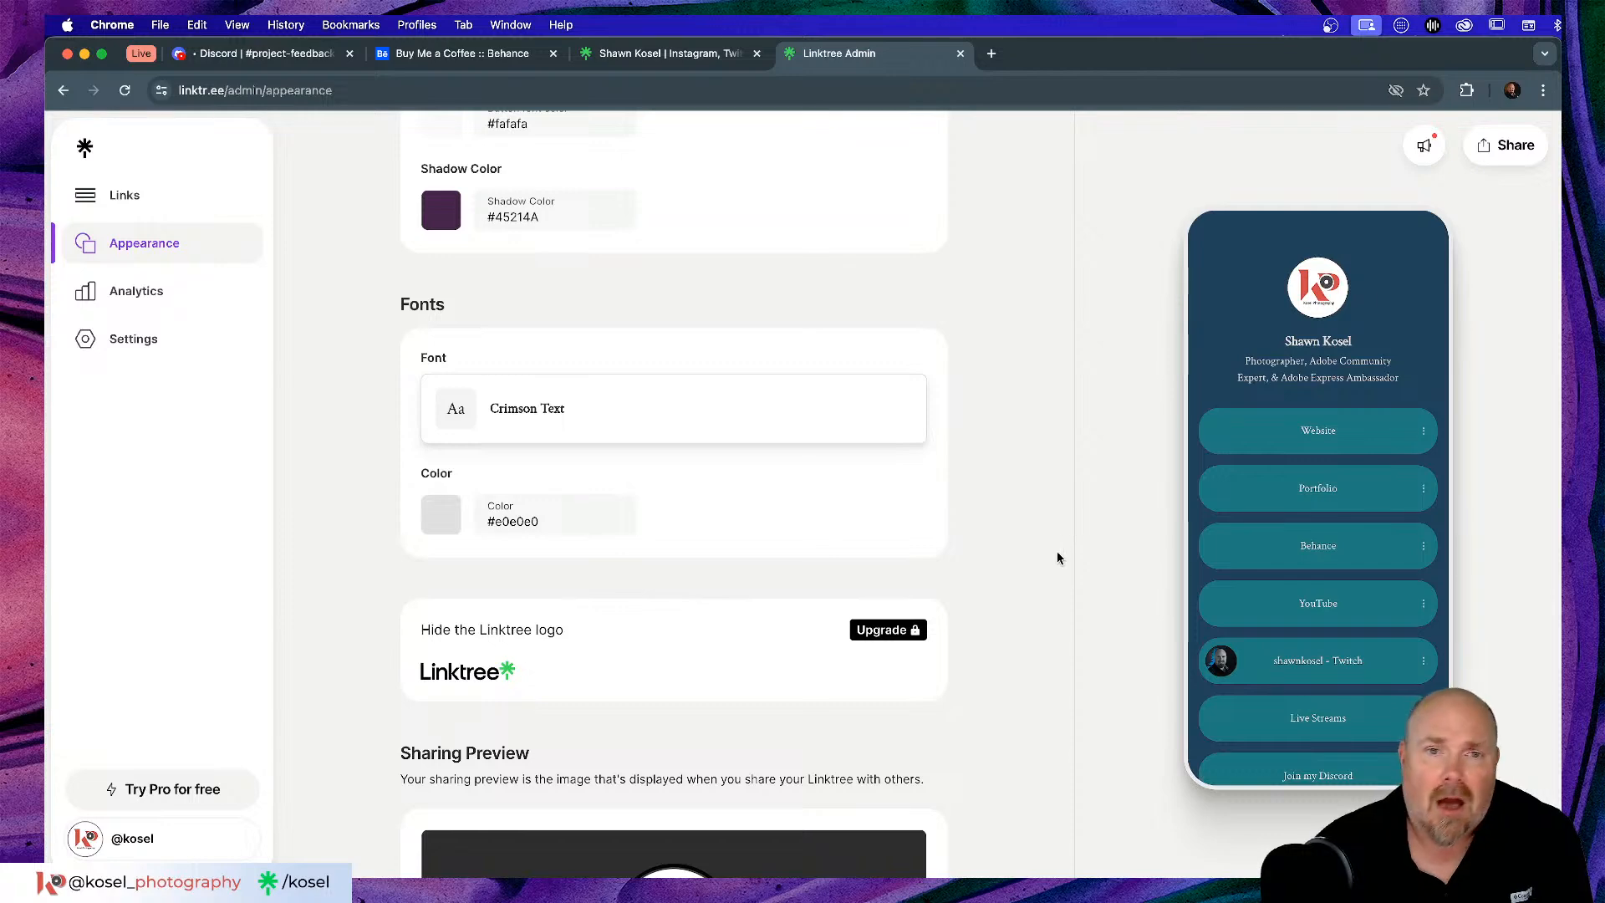
- Close the outdated public Linktree page, then leave the enlarged image and the Buy Me a Coffee project to return to the Behance profile
{"action": "left_click", "coordinate": [683, 55]}
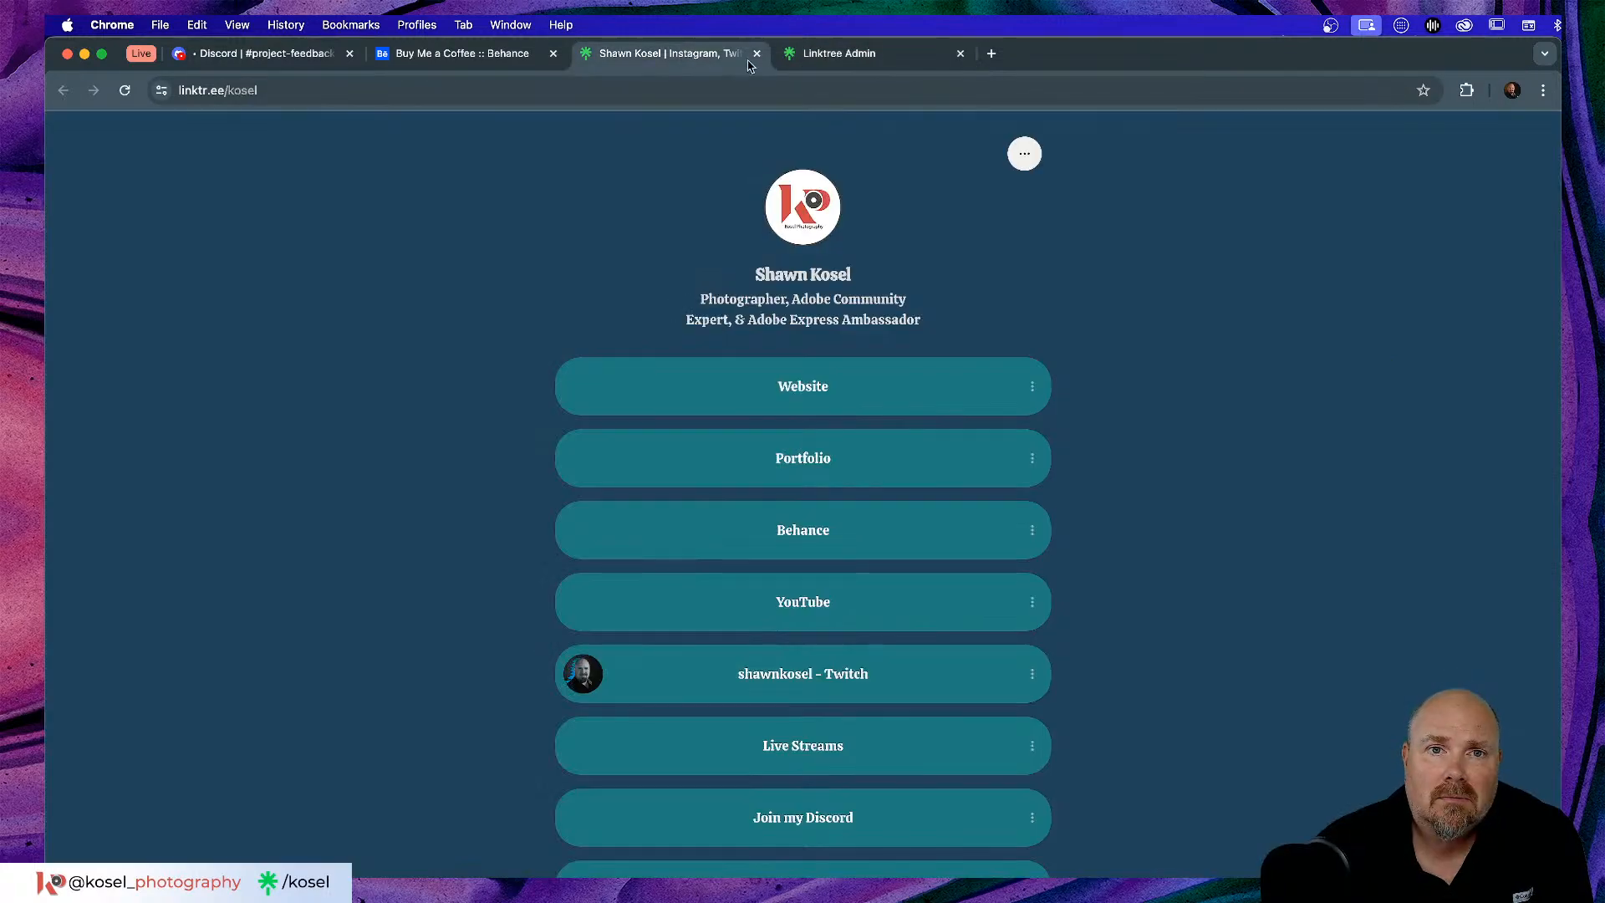
{"action": "left_click", "coordinate": [756, 53]}
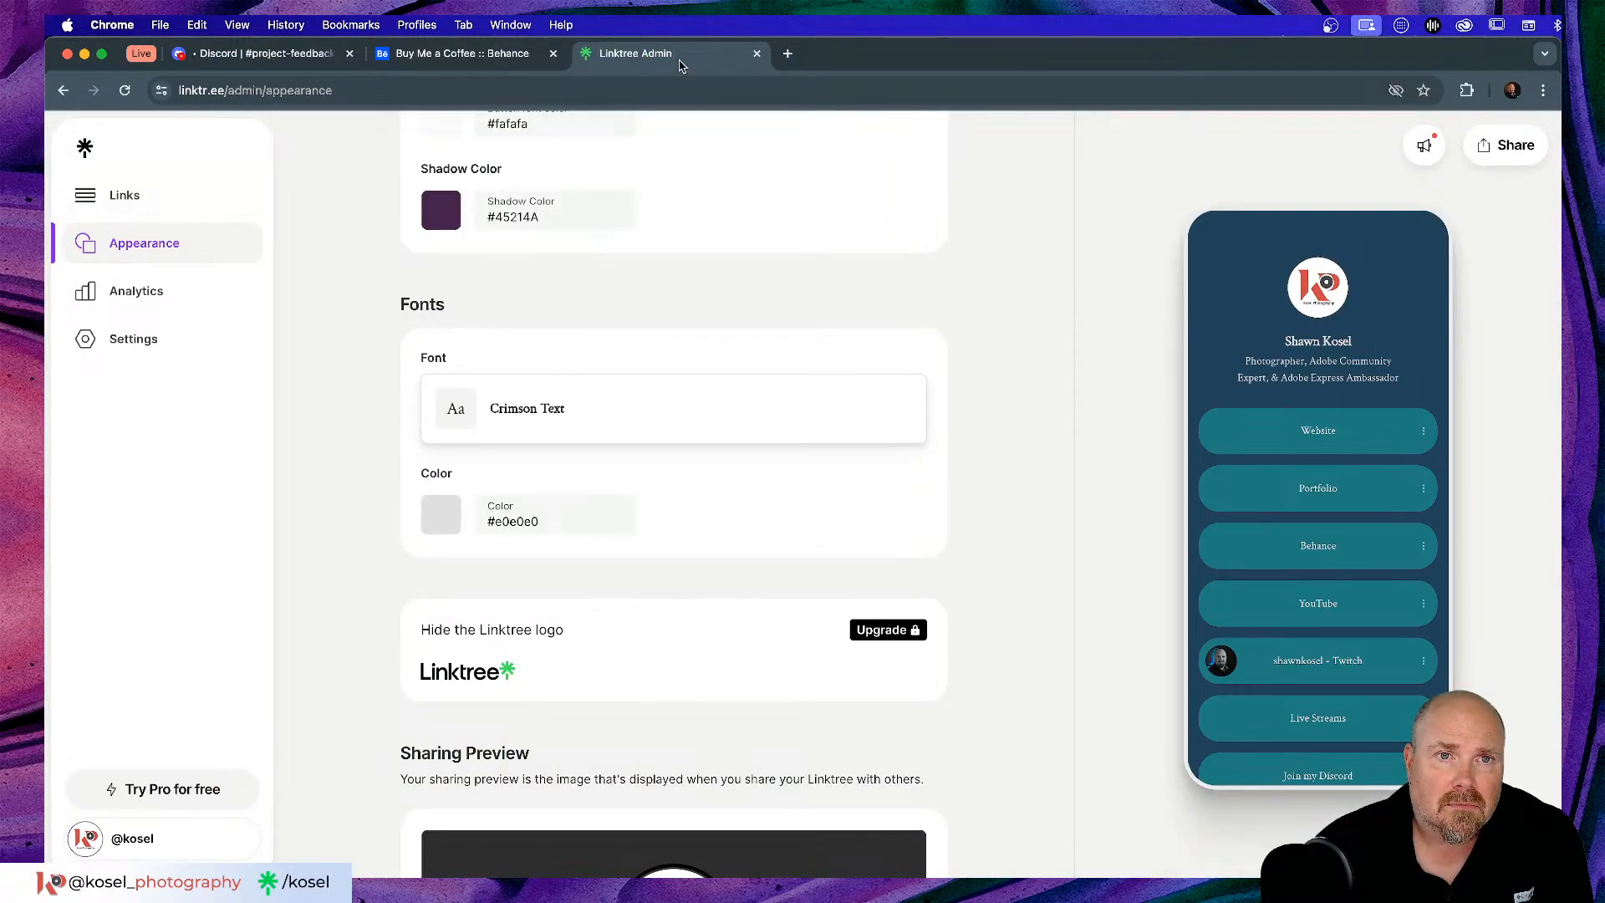
{"action": "left_click", "coordinate": [426, 53]}
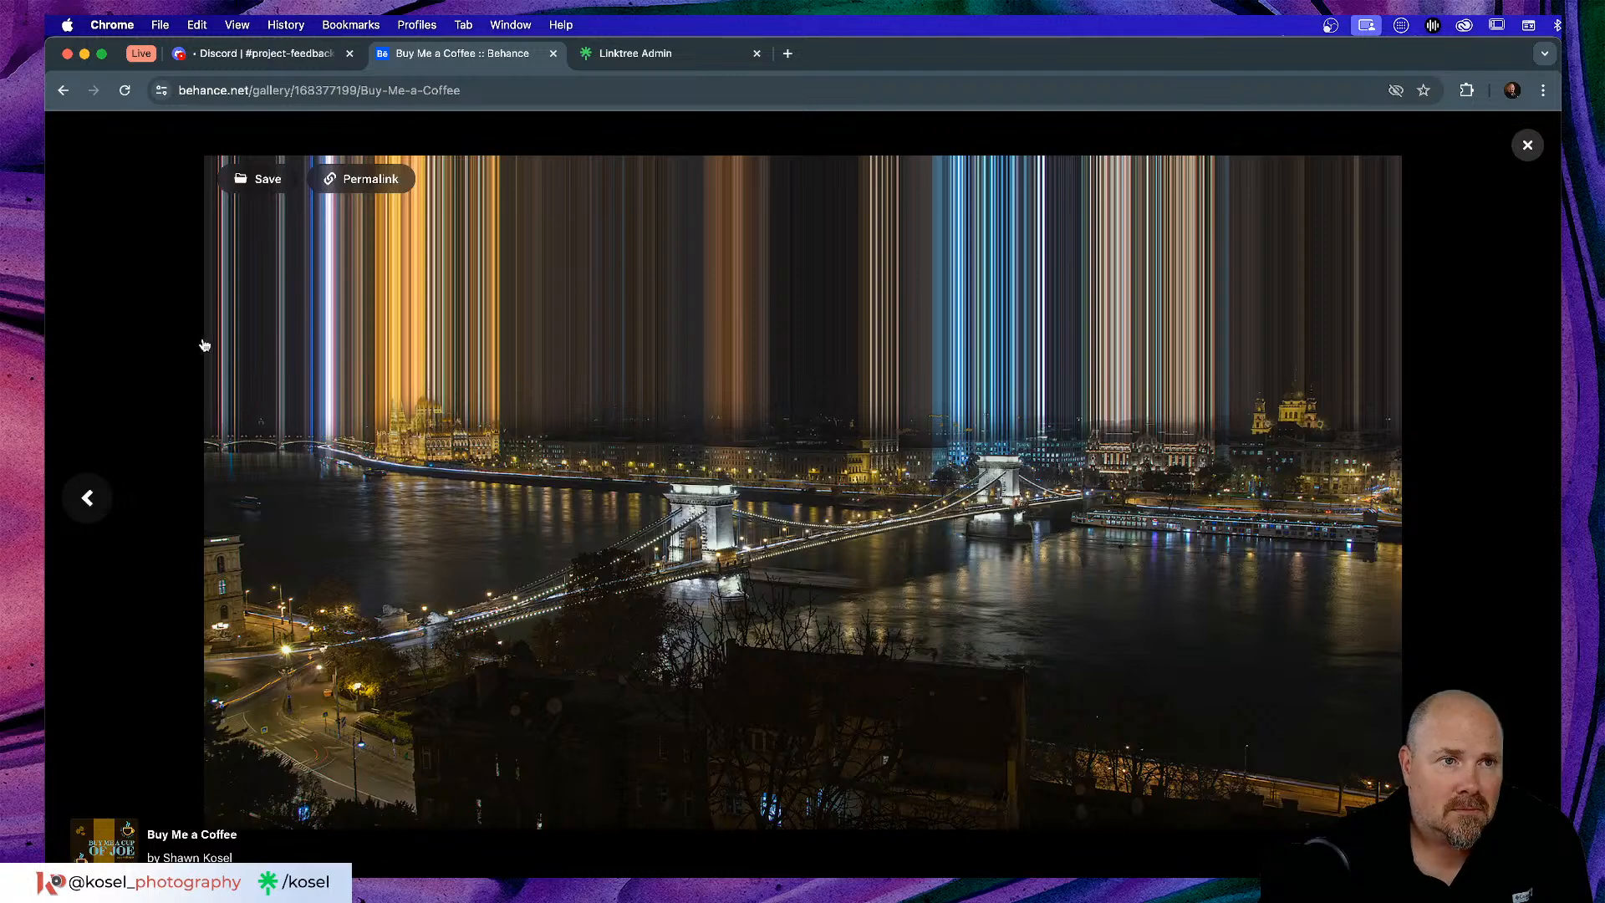
{"action": "left_click", "coordinate": [136, 251]}
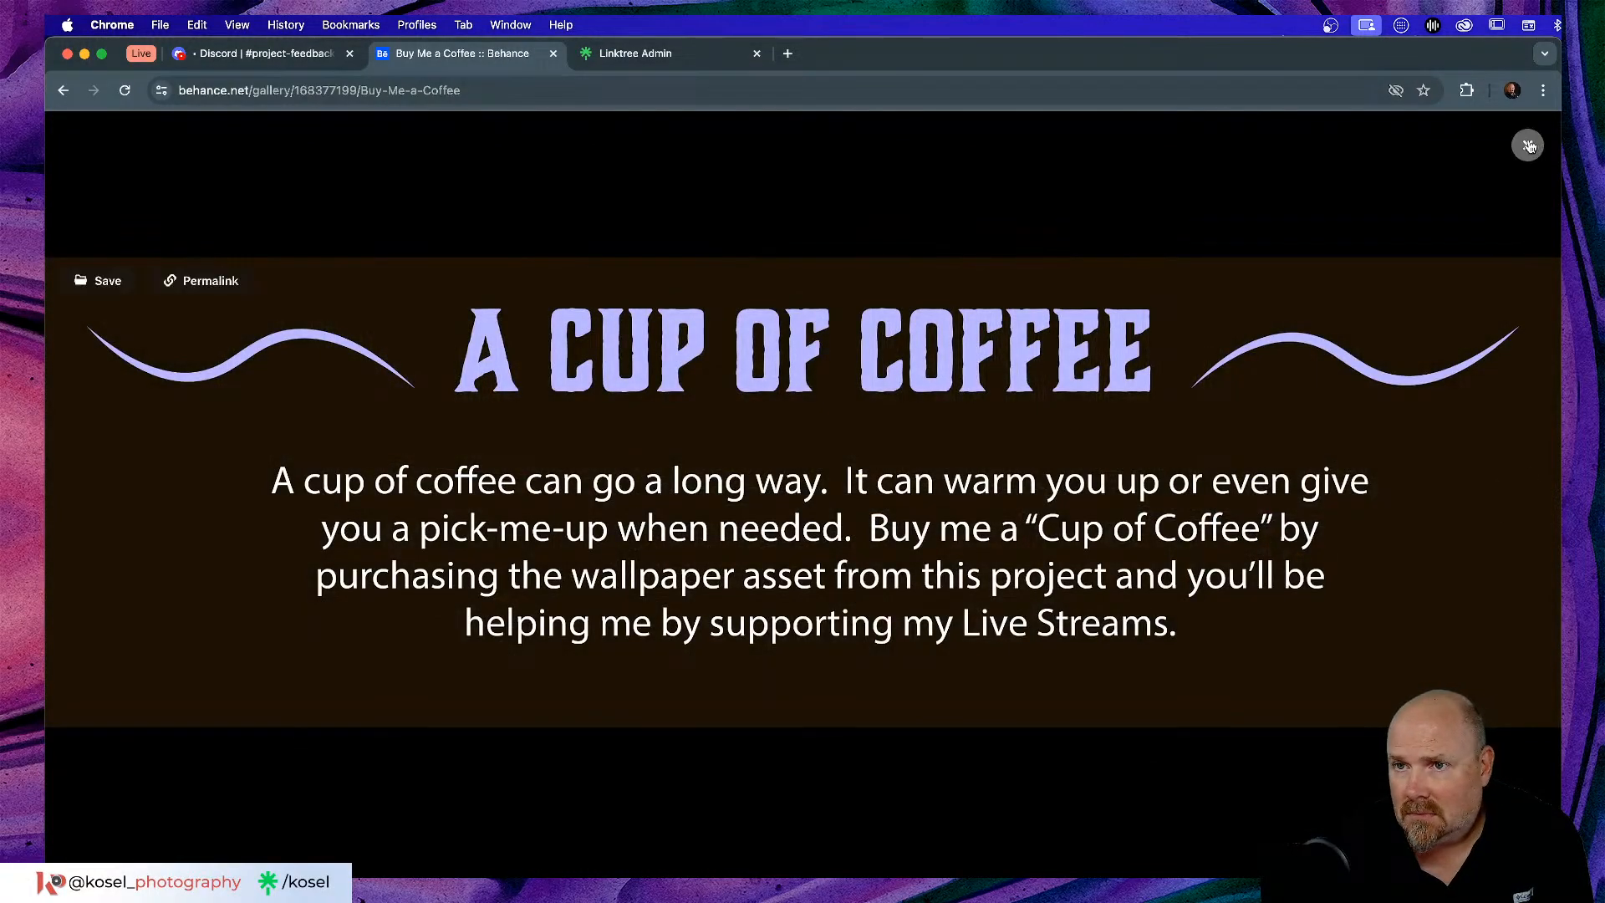
{"action": "left_click", "coordinate": [51, 266]}
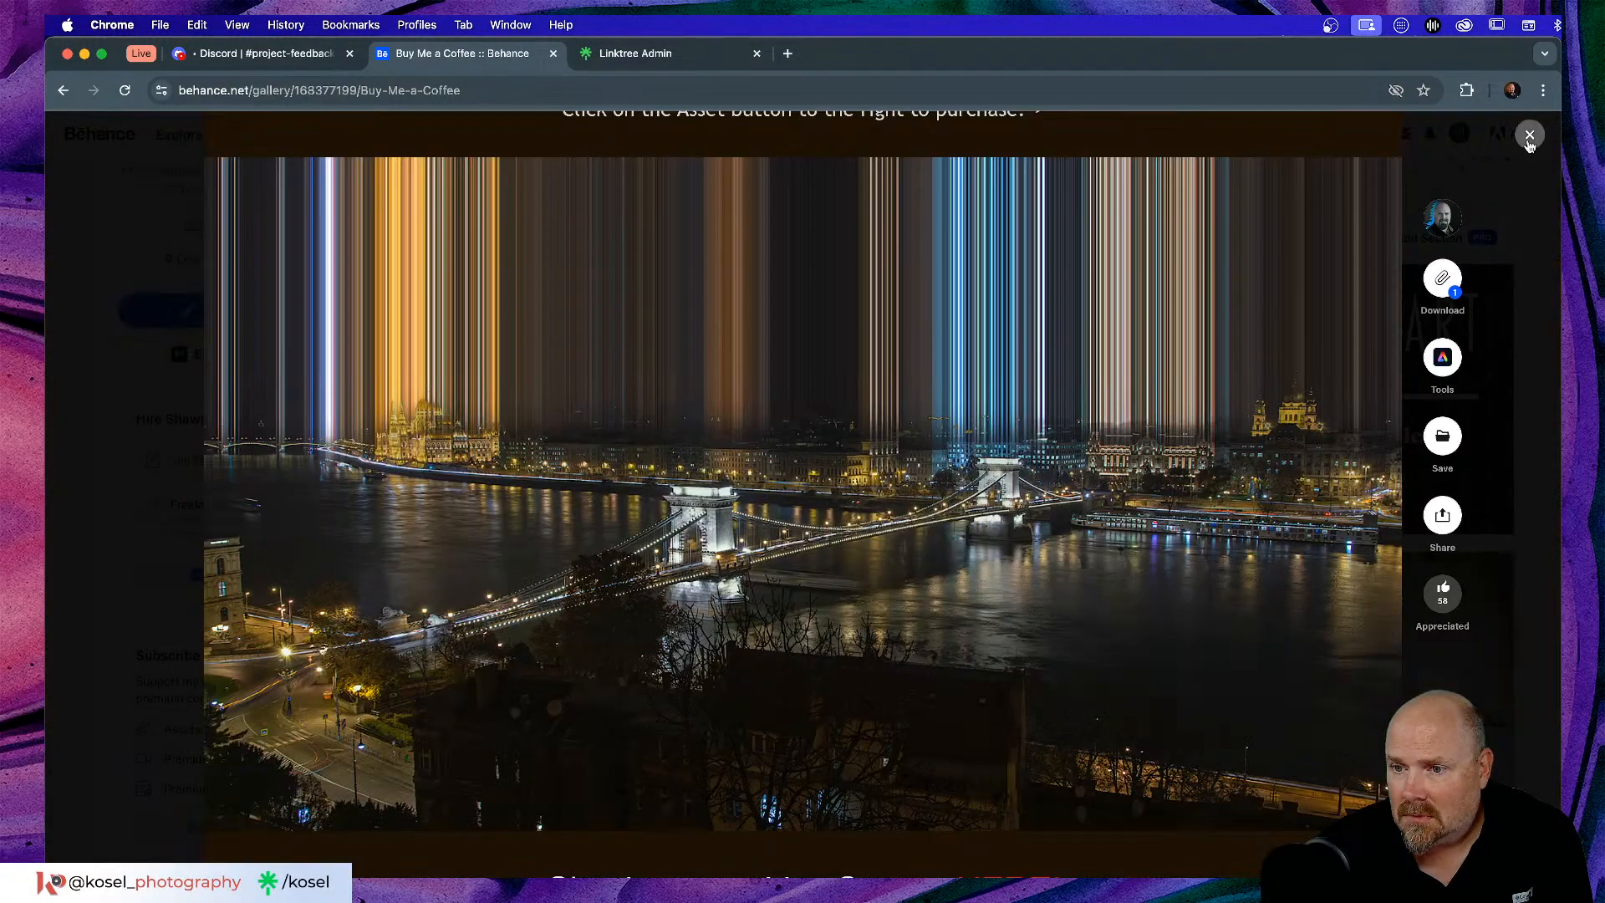
{"action": "left_click", "coordinate": [71, 248]}
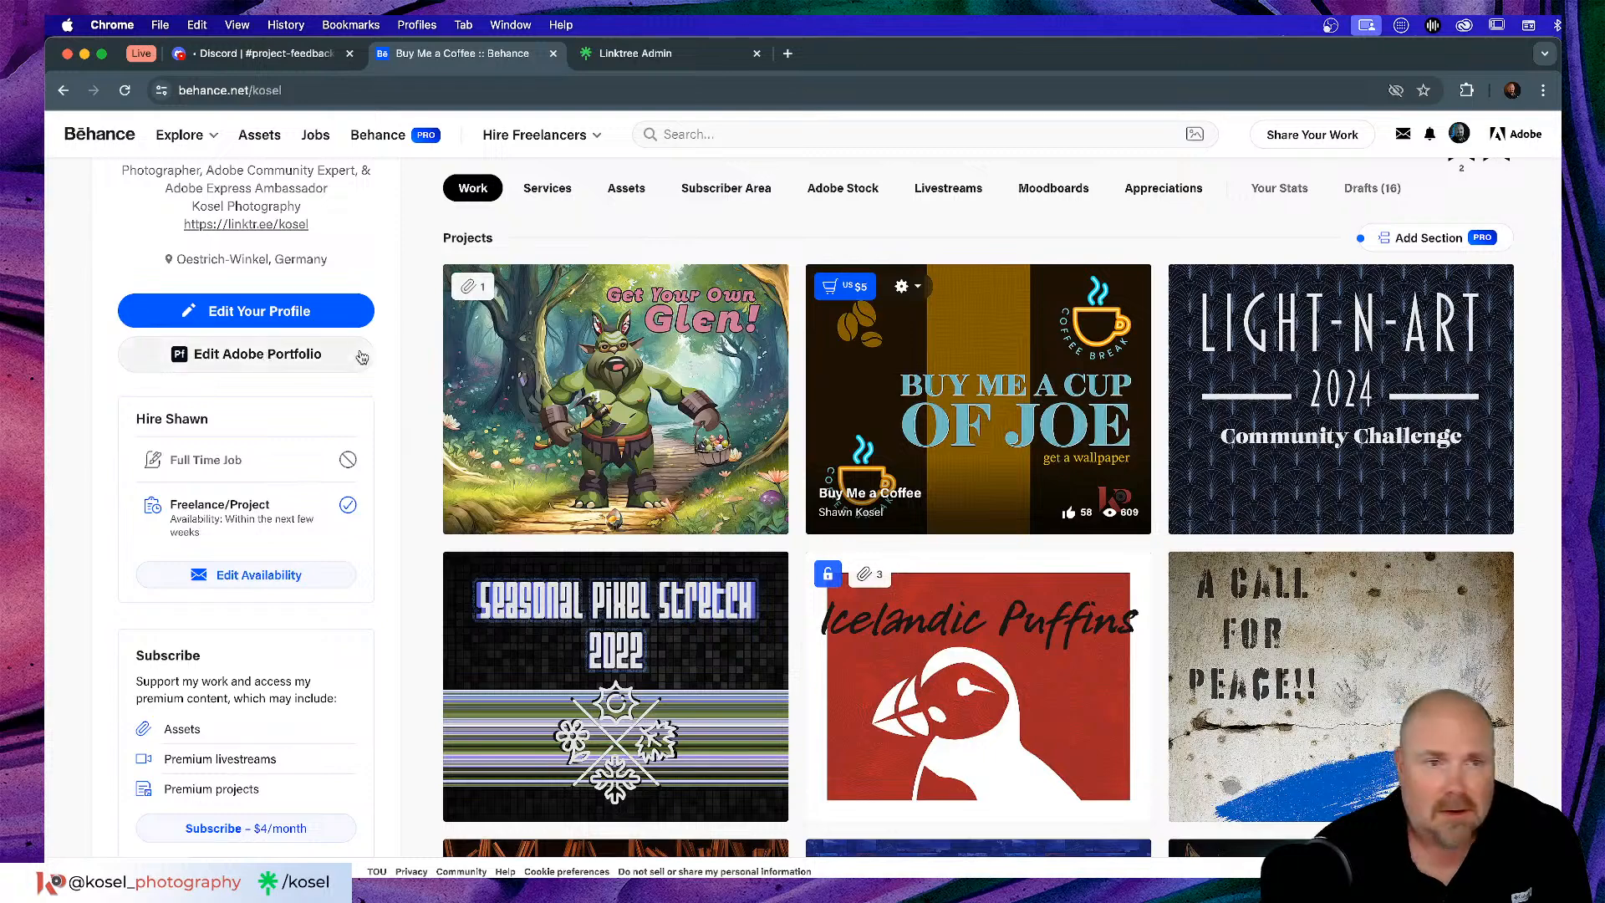
- Reopen the public Linktree page from the Behance profile's link and examine the font on its header and buttons up close
{"action": "scroll", "coordinate": [255, 321], "scroll_direction": "up", "scroll_amount": 1}
{"action": "left_click", "coordinate": [255, 318]}
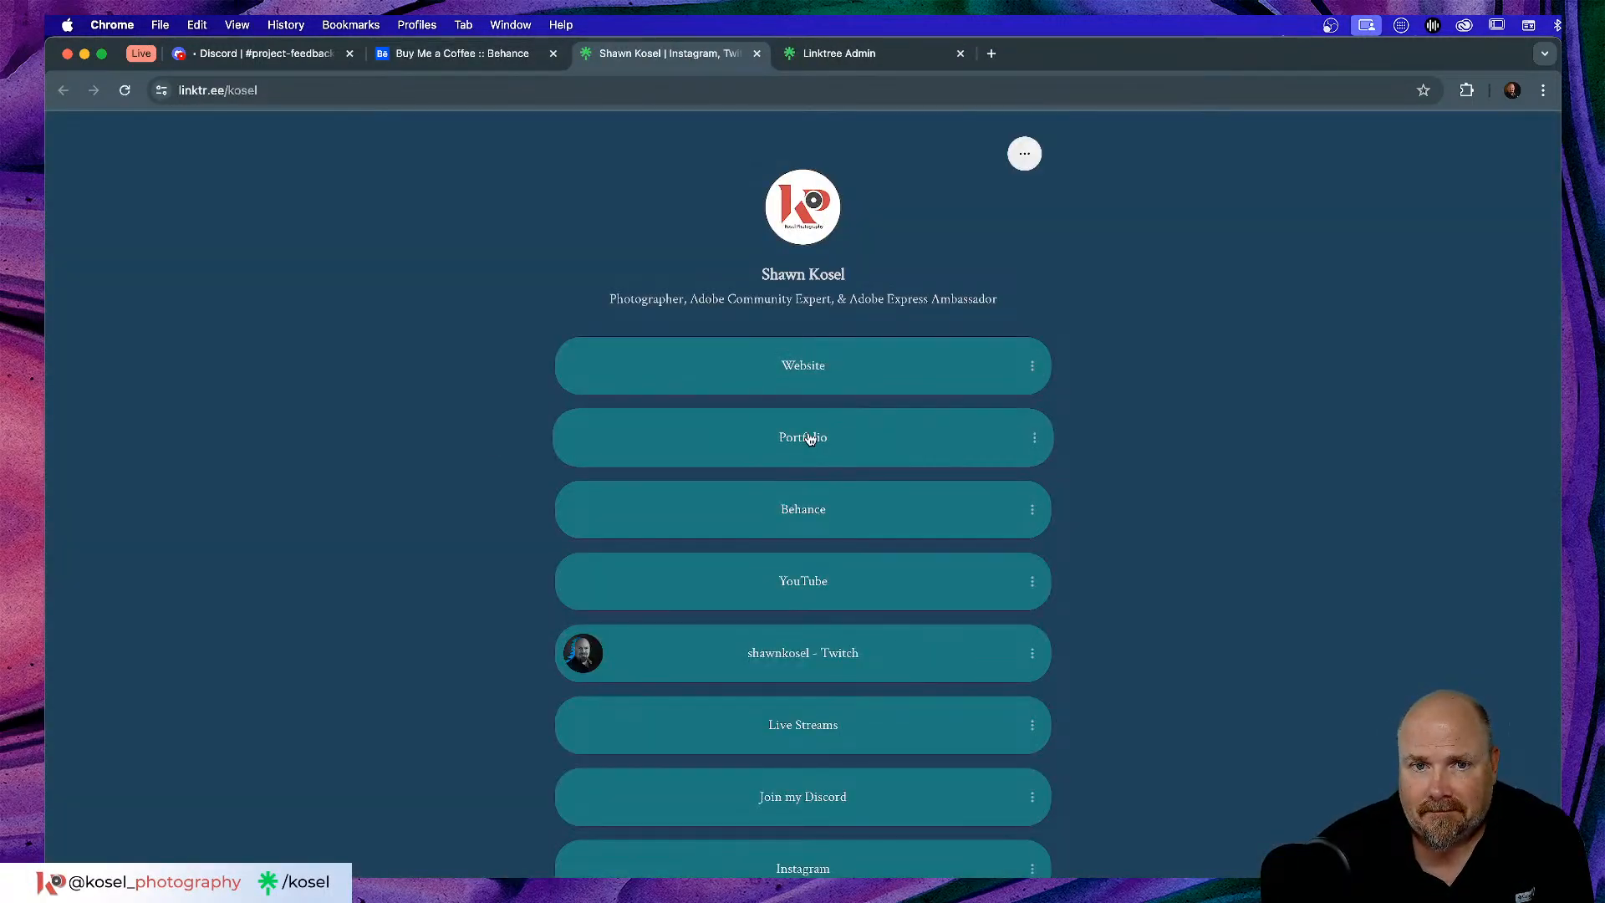
{"action": "scroll", "coordinate": [809, 439], "scroll_direction": "up", "scroll_amount": 5}
{"action": "scroll", "coordinate": [810, 438], "scroll_direction": "up", "scroll_amount": 4}
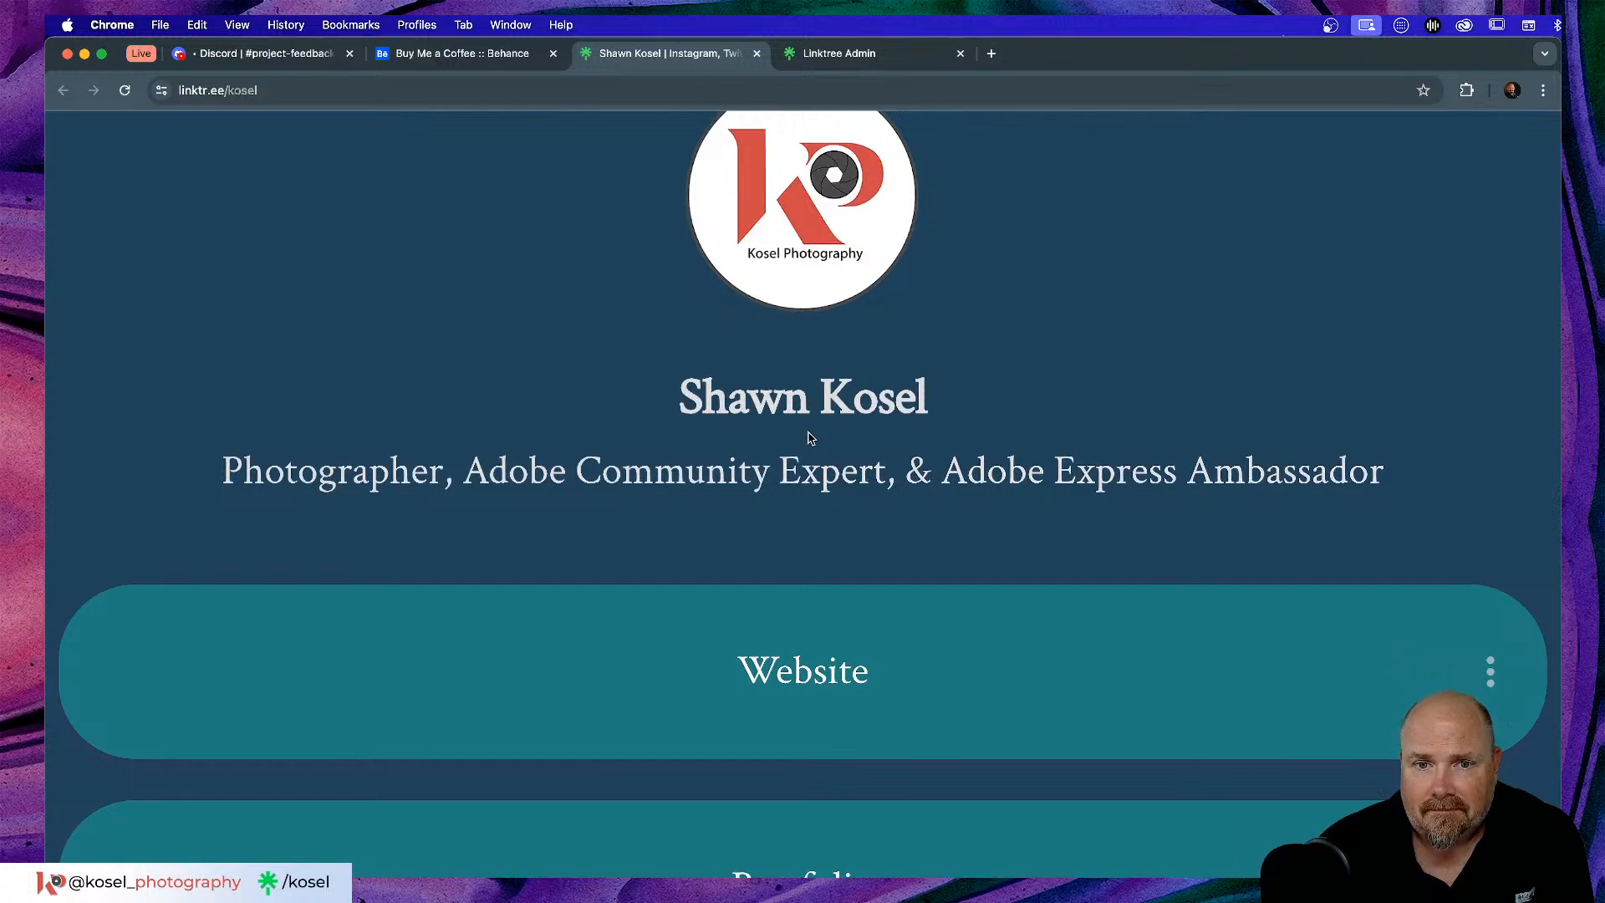
{"action": "scroll", "coordinate": [810, 438], "scroll_direction": "up", "scroll_amount": 1}
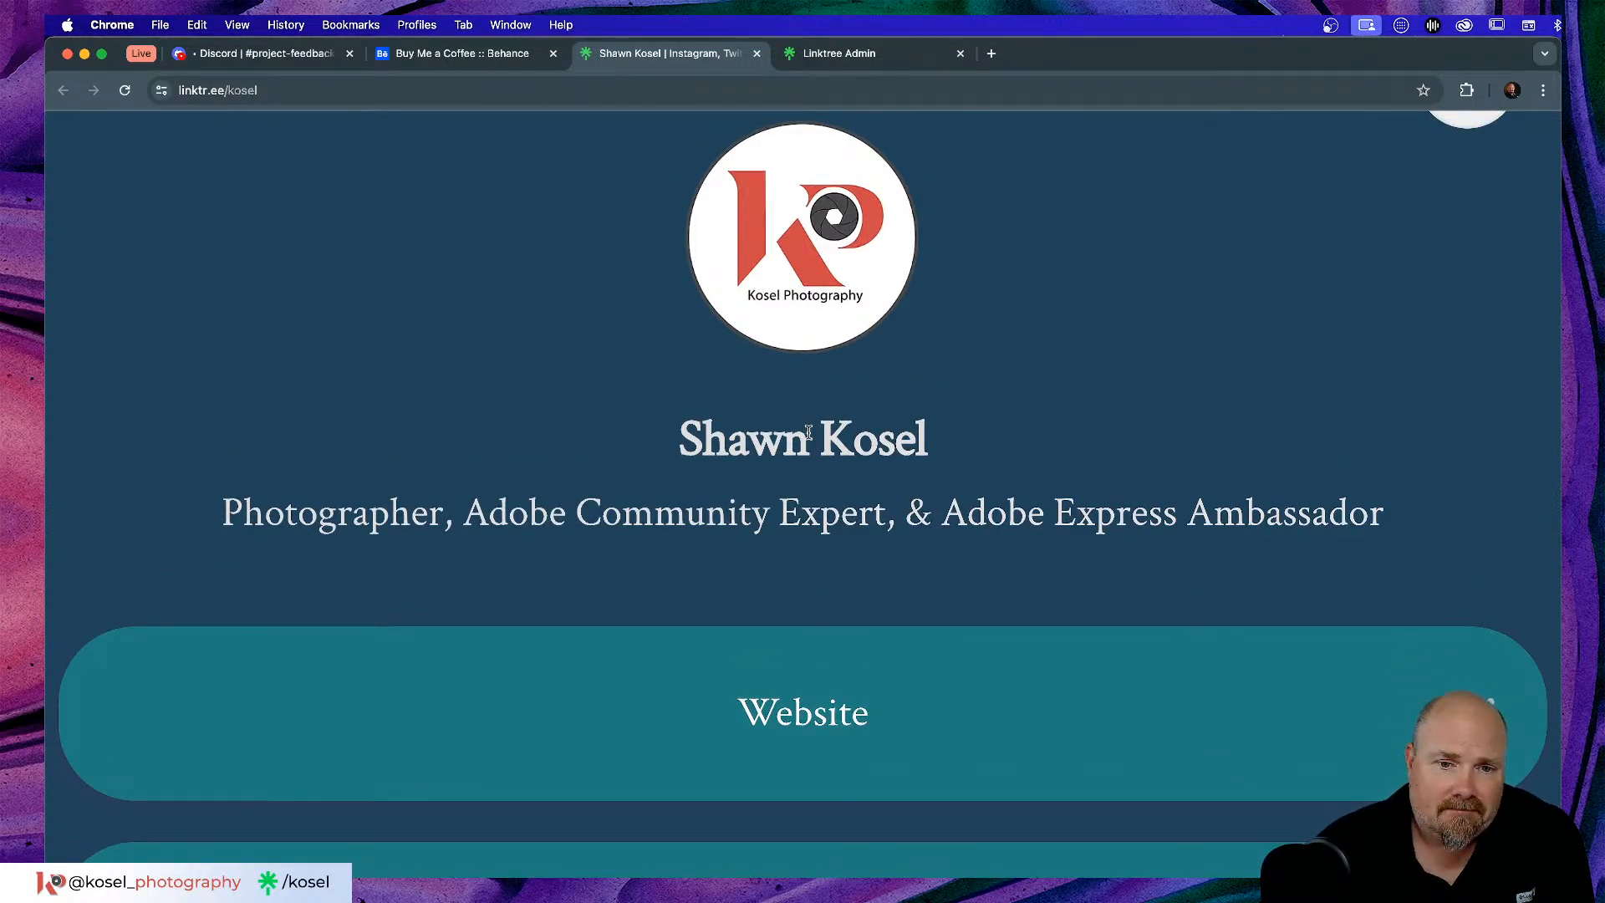
{"action": "scroll", "coordinate": [809, 434], "scroll_direction": "down", "scroll_amount": 5}
{"action": "scroll", "coordinate": [810, 438], "scroll_direction": "down", "scroll_amount": 3}
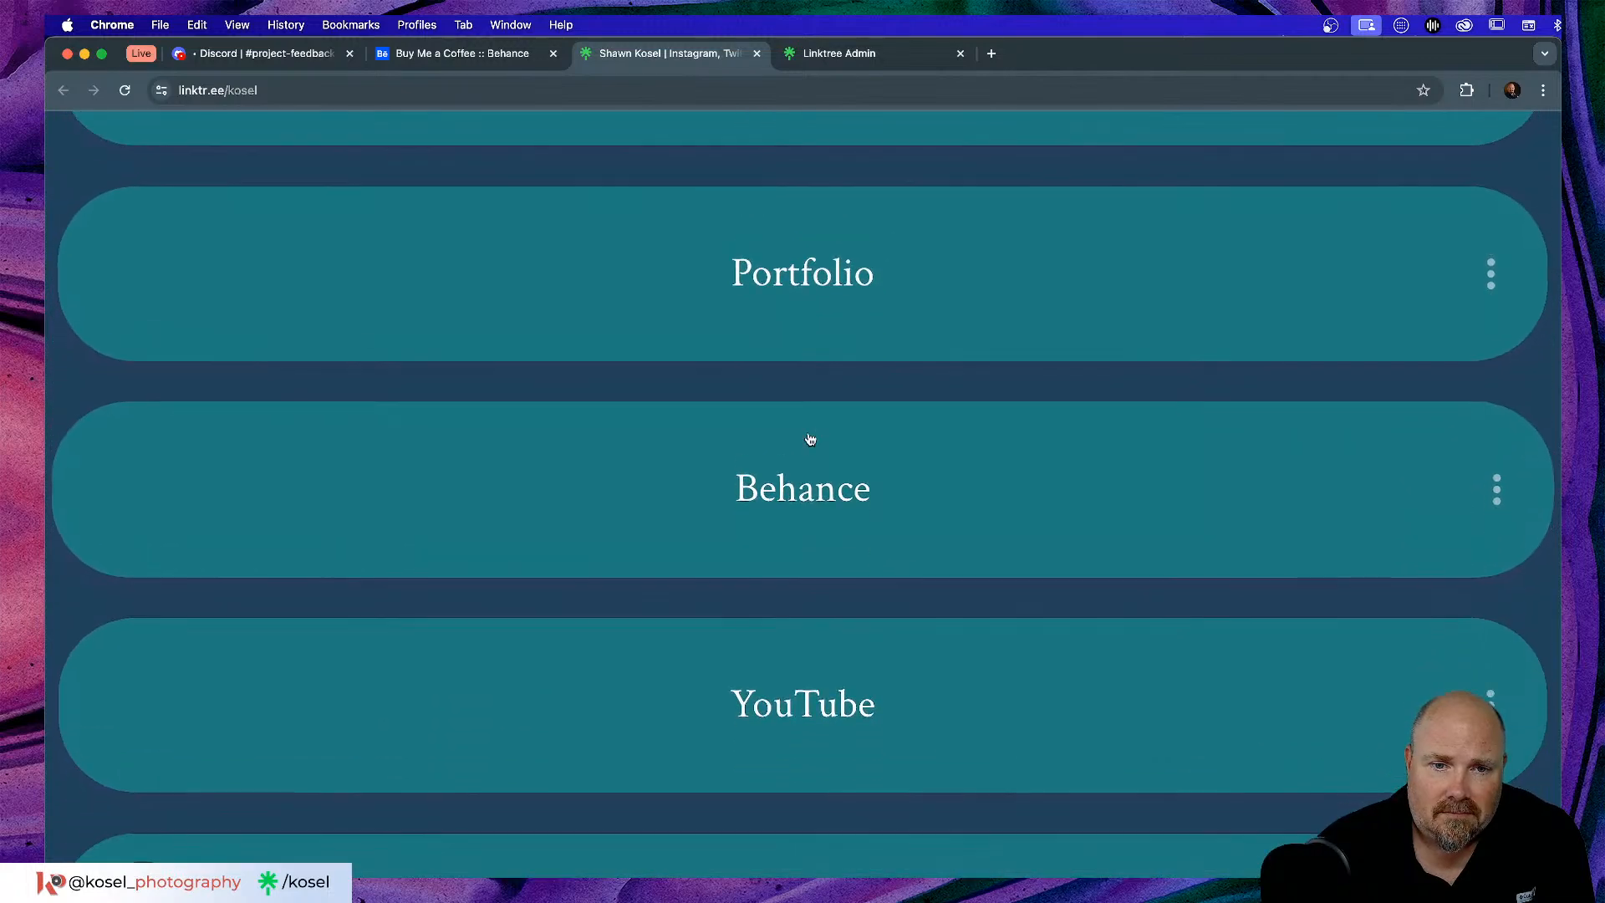
{"action": "scroll", "coordinate": [810, 439], "scroll_direction": "down", "scroll_amount": 5}
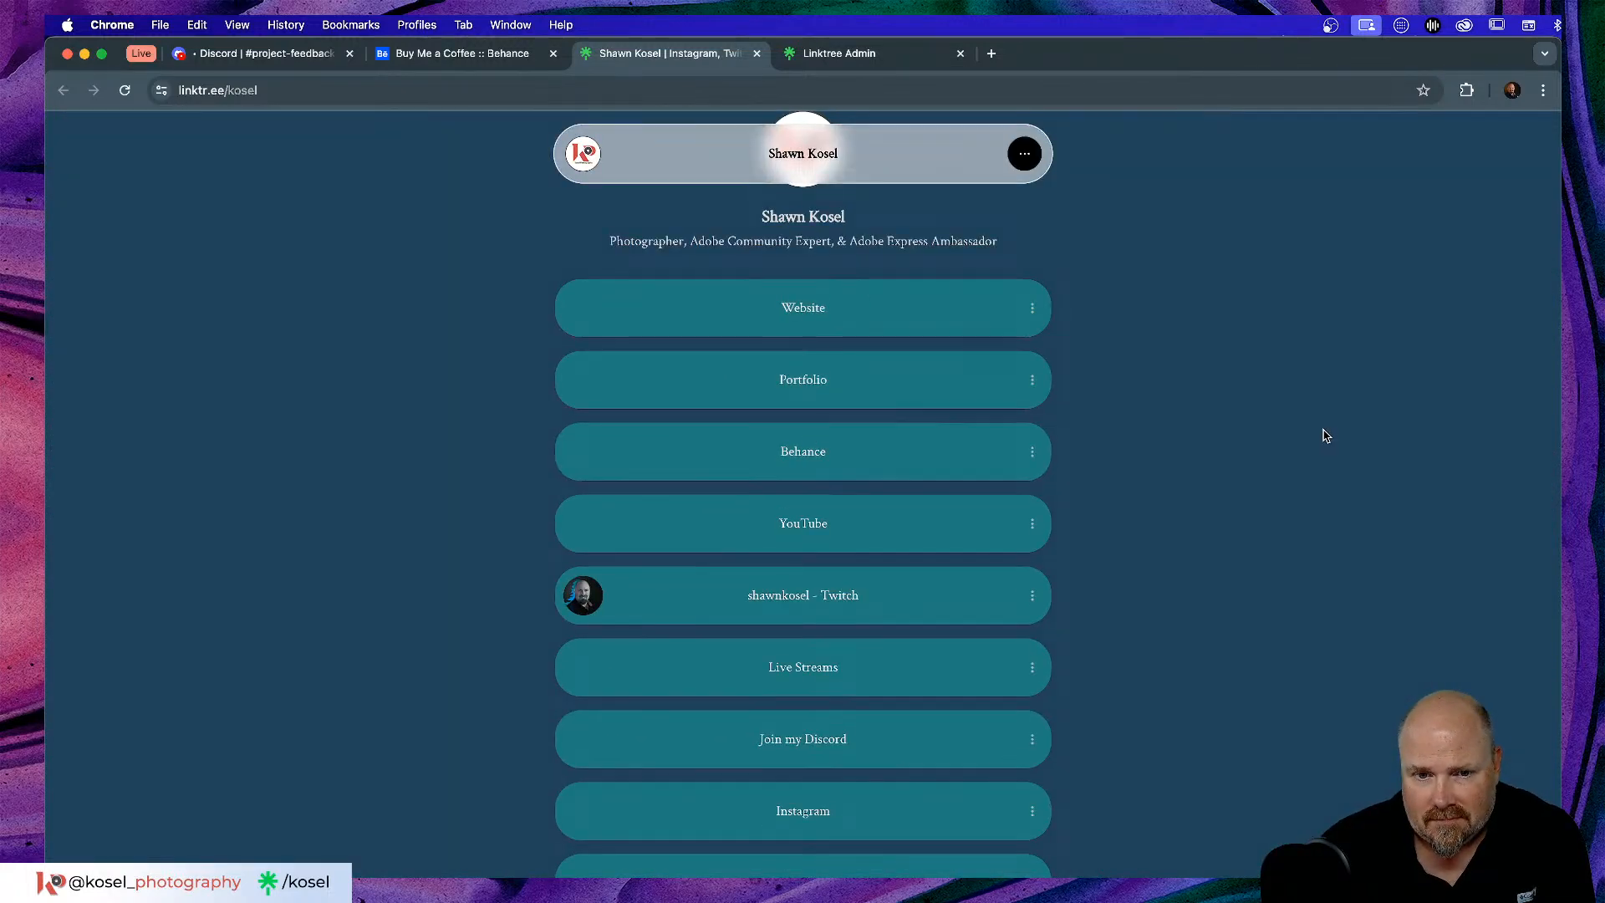
- In the Linktree admin, compare the fully rounded soft-shadow and hard-shadow button styles, apply the hard-shadow one and inspect it in the preview
{"action": "left_click", "coordinate": [878, 55]}
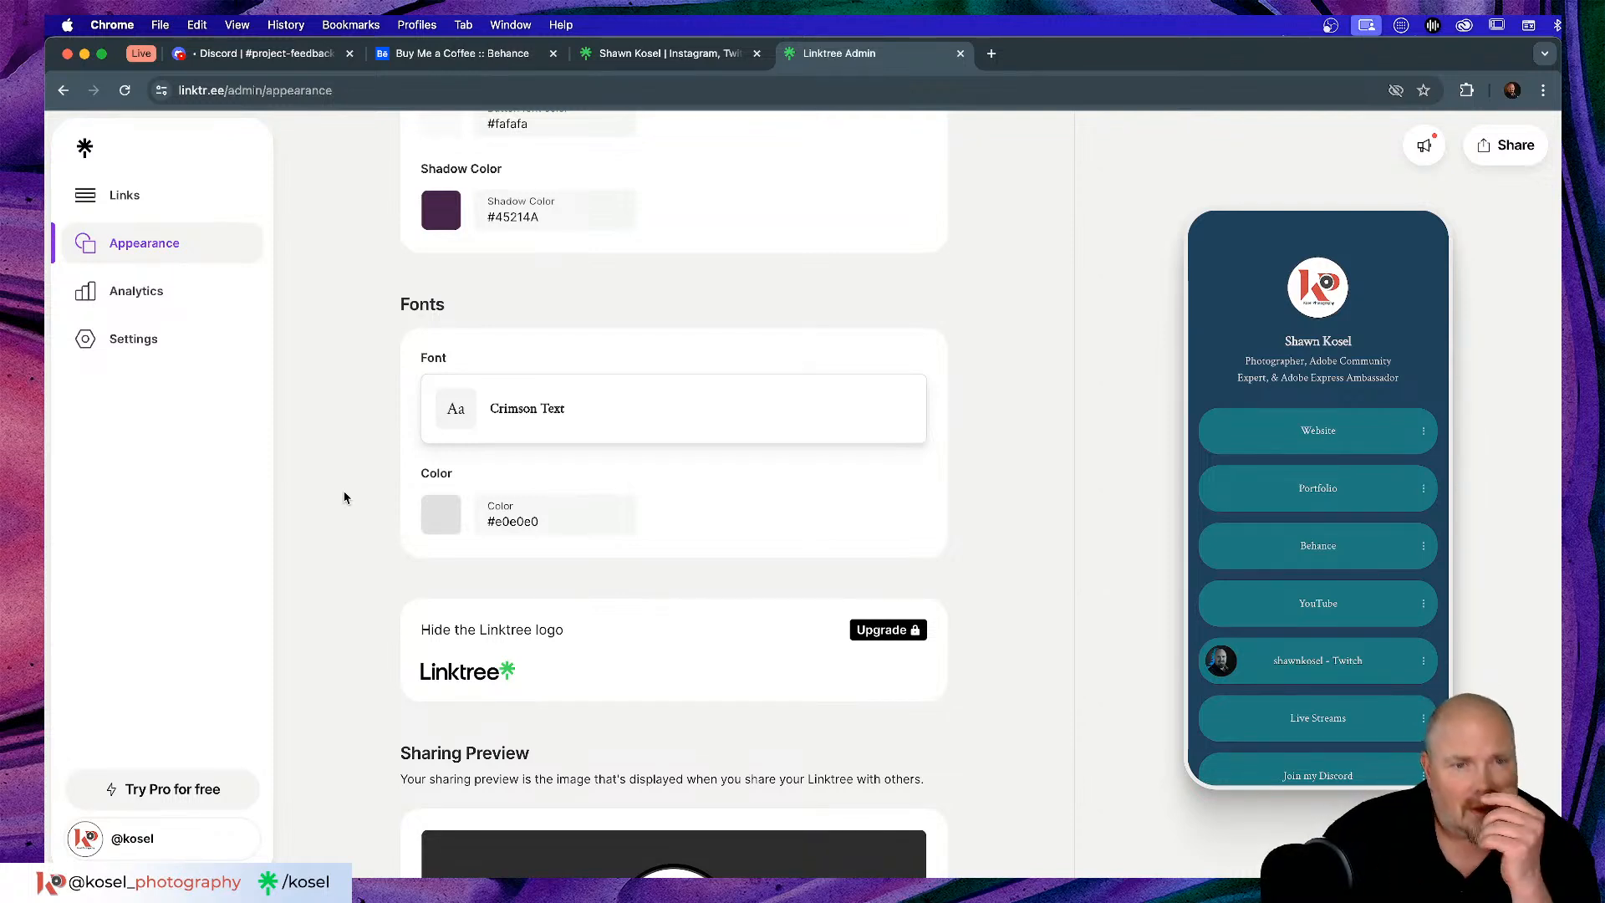
{"action": "scroll", "coordinate": [343, 497], "scroll_direction": "up", "scroll_amount": 3}
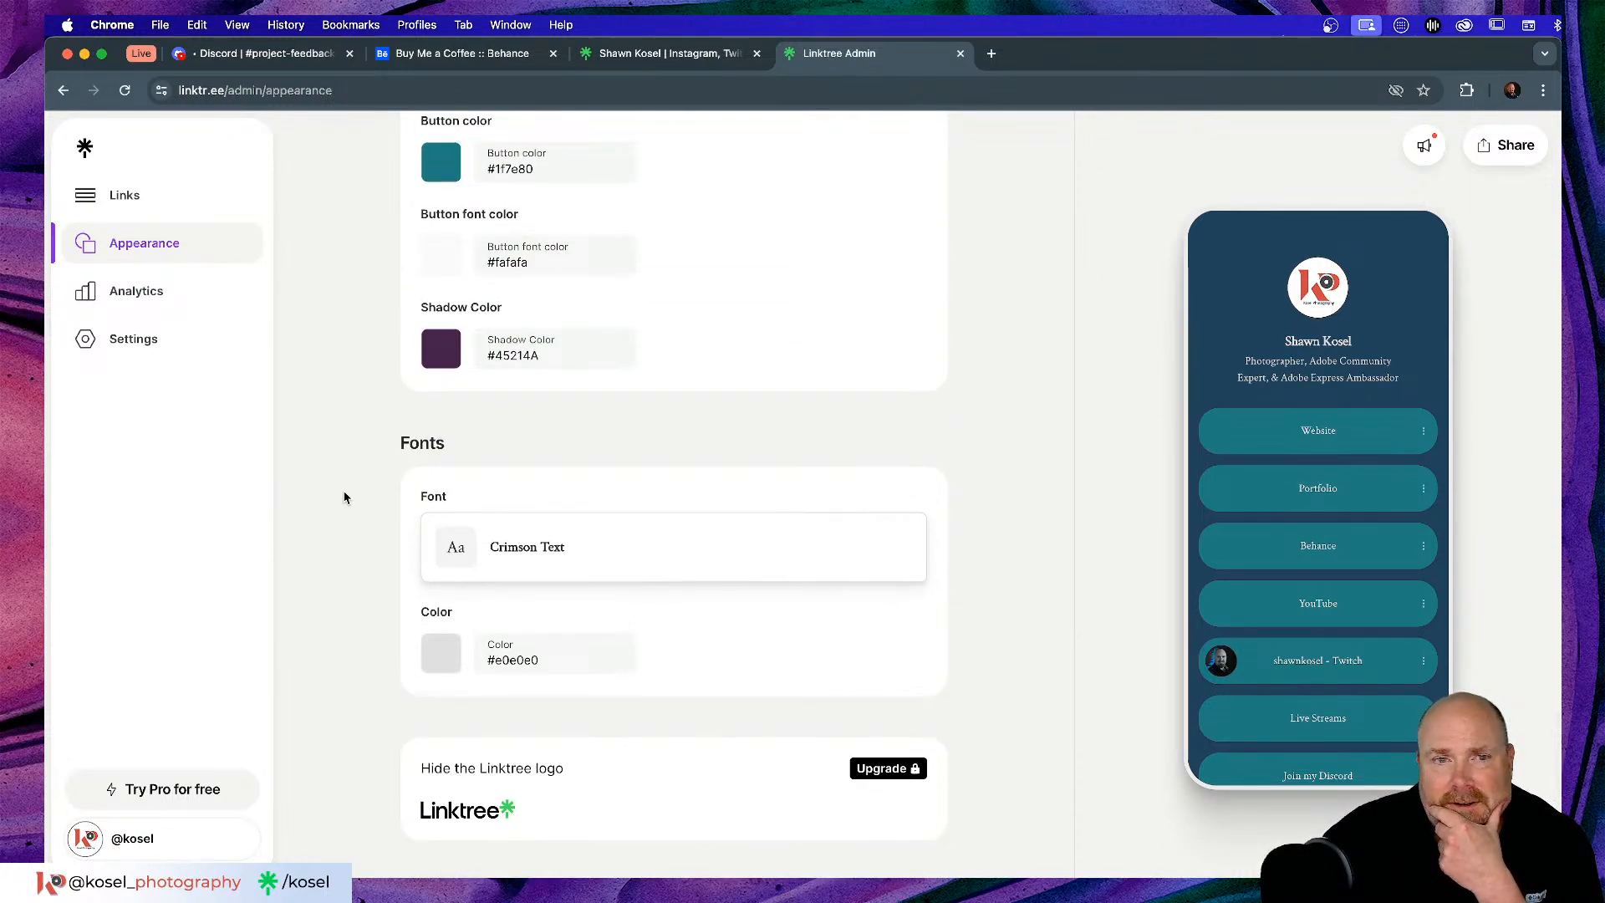
{"action": "scroll", "coordinate": [343, 497], "scroll_direction": "up", "scroll_amount": 8}
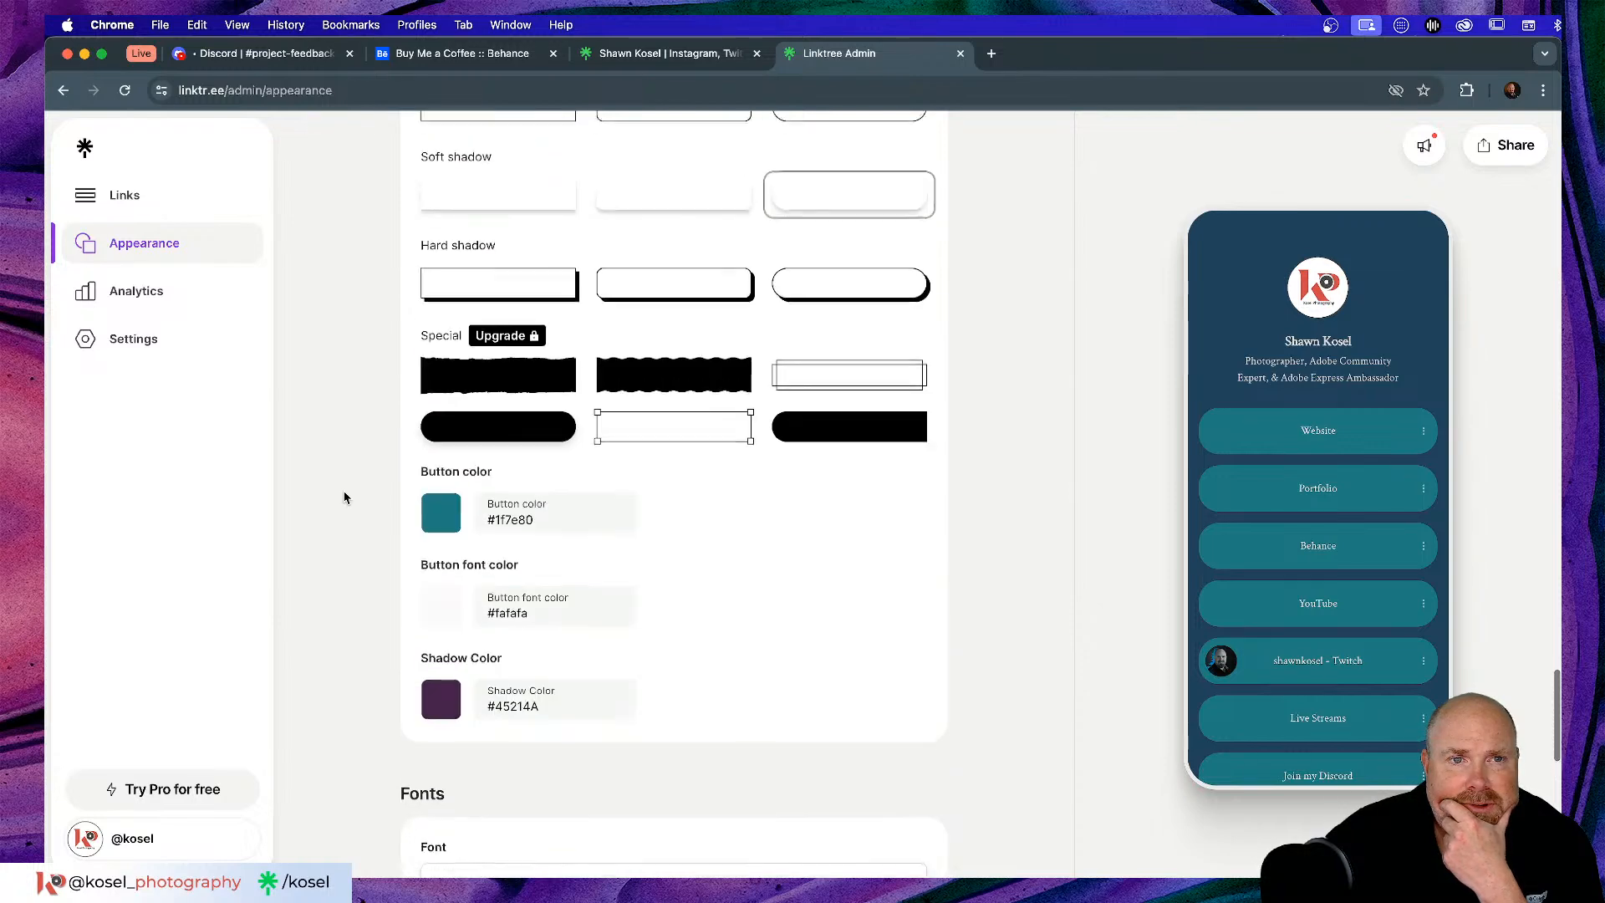
{"action": "scroll", "coordinate": [343, 497], "scroll_direction": "up", "scroll_amount": 5}
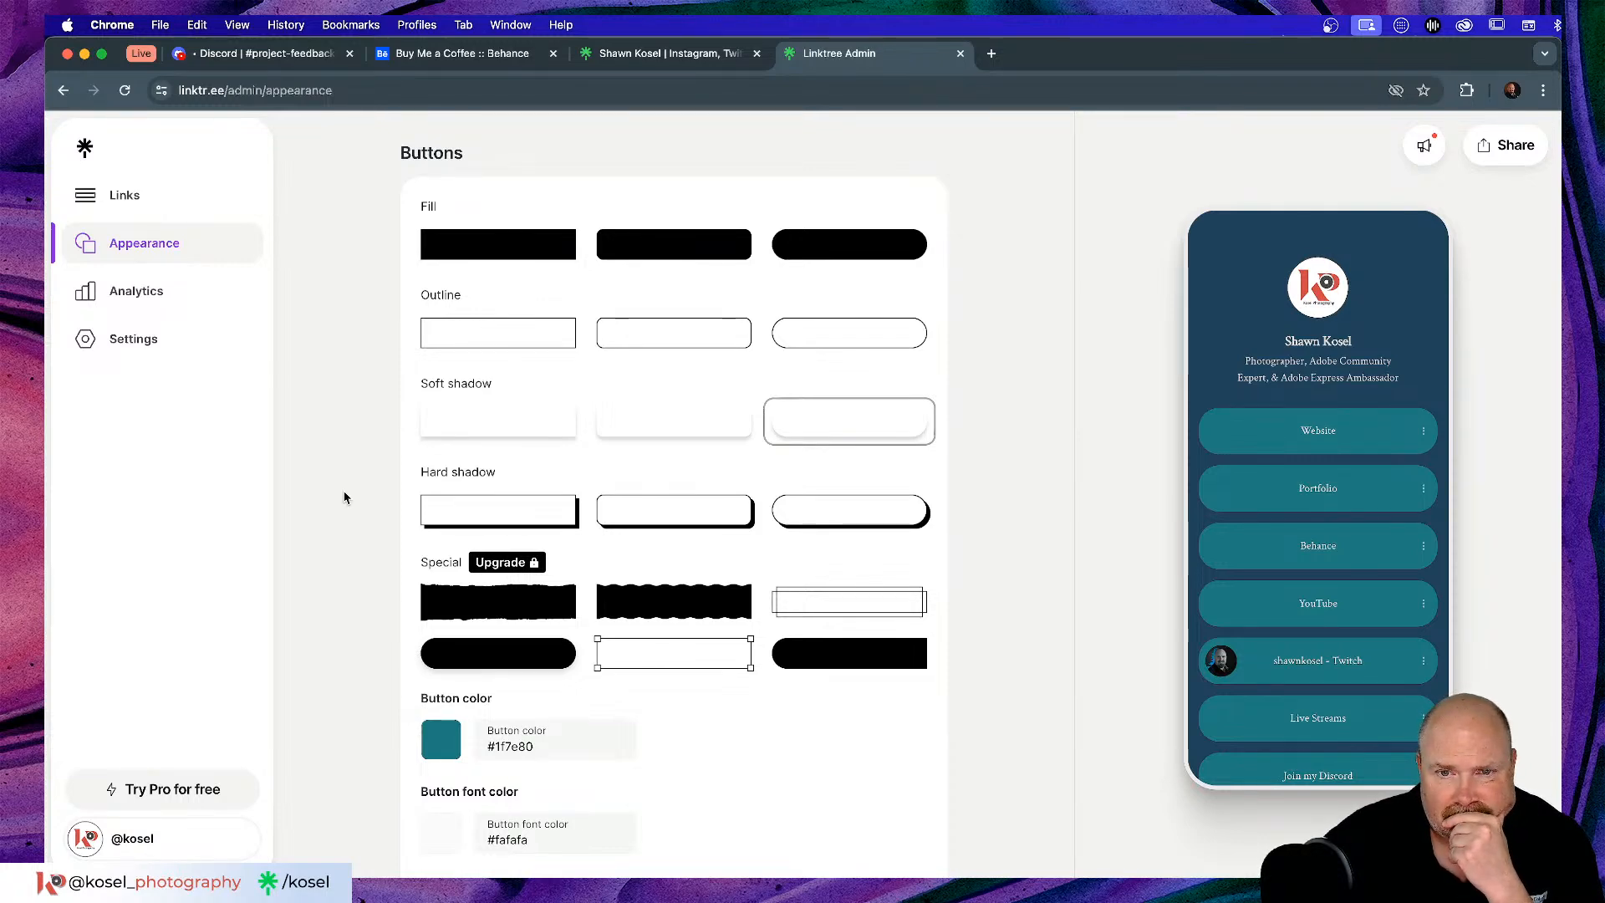
{"action": "left_click", "coordinate": [825, 525]}
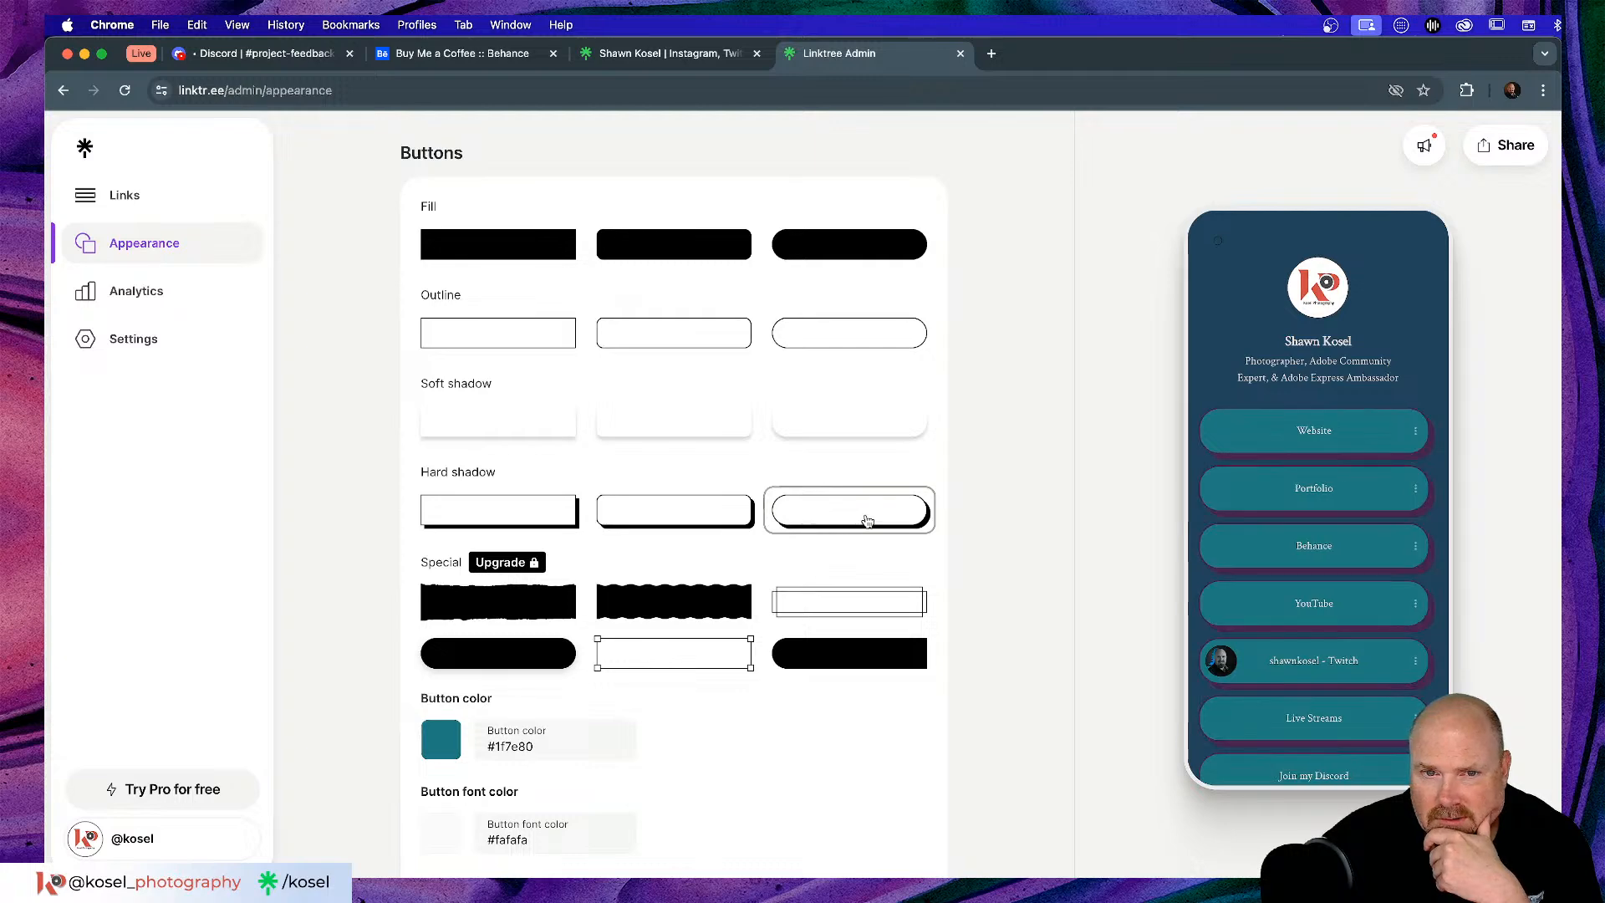
{"action": "left_click", "coordinate": [836, 417]}
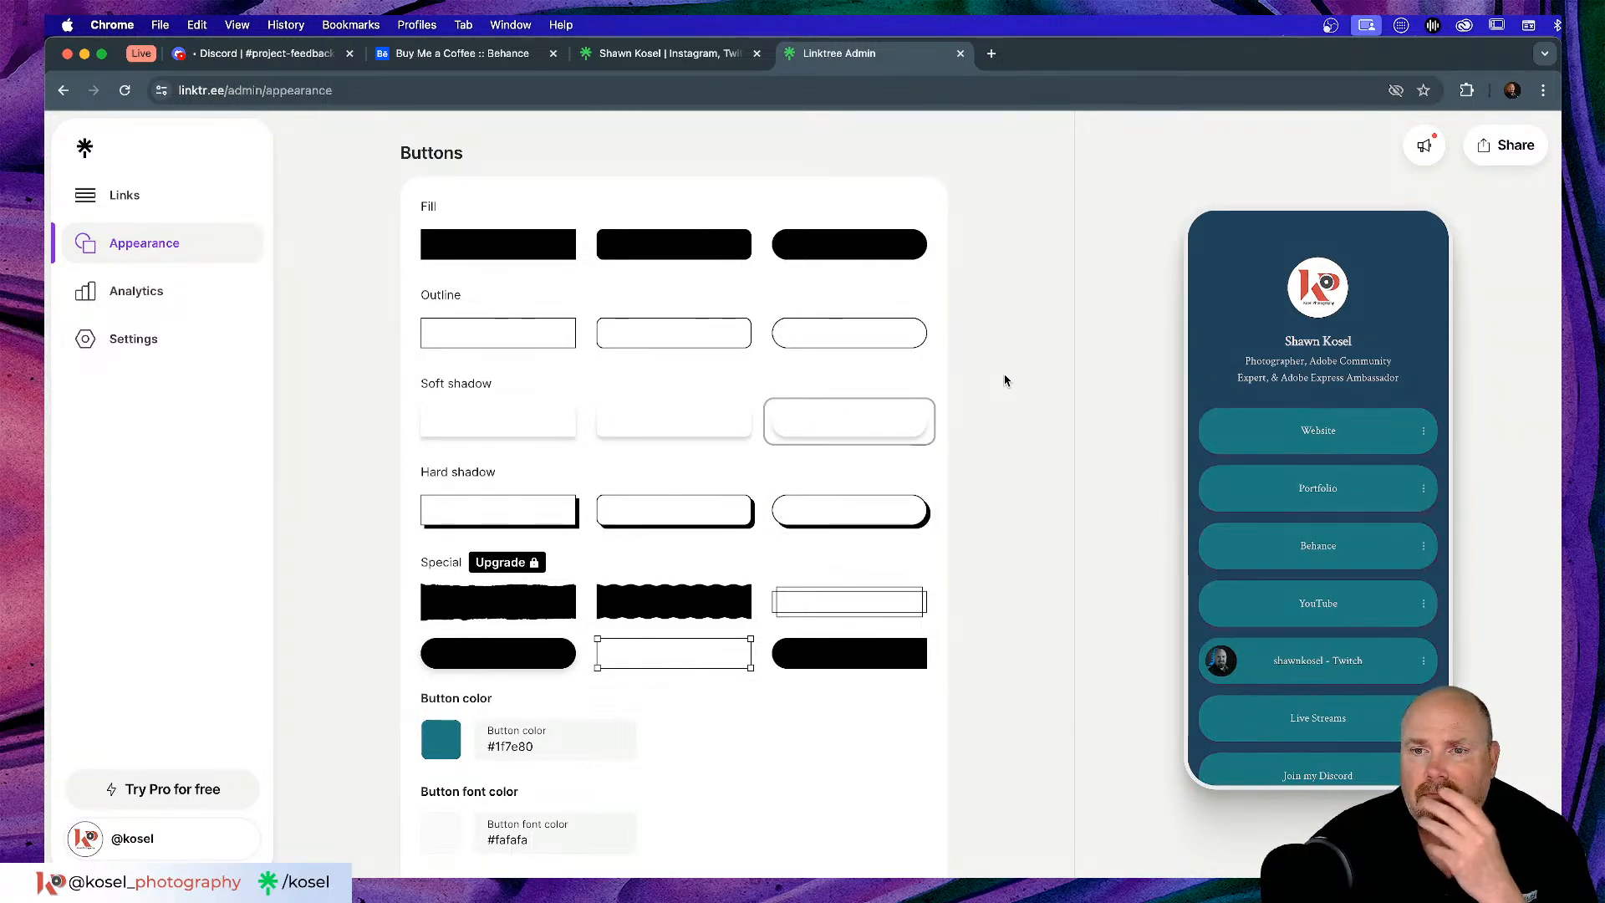
{"action": "left_click", "coordinate": [853, 512]}
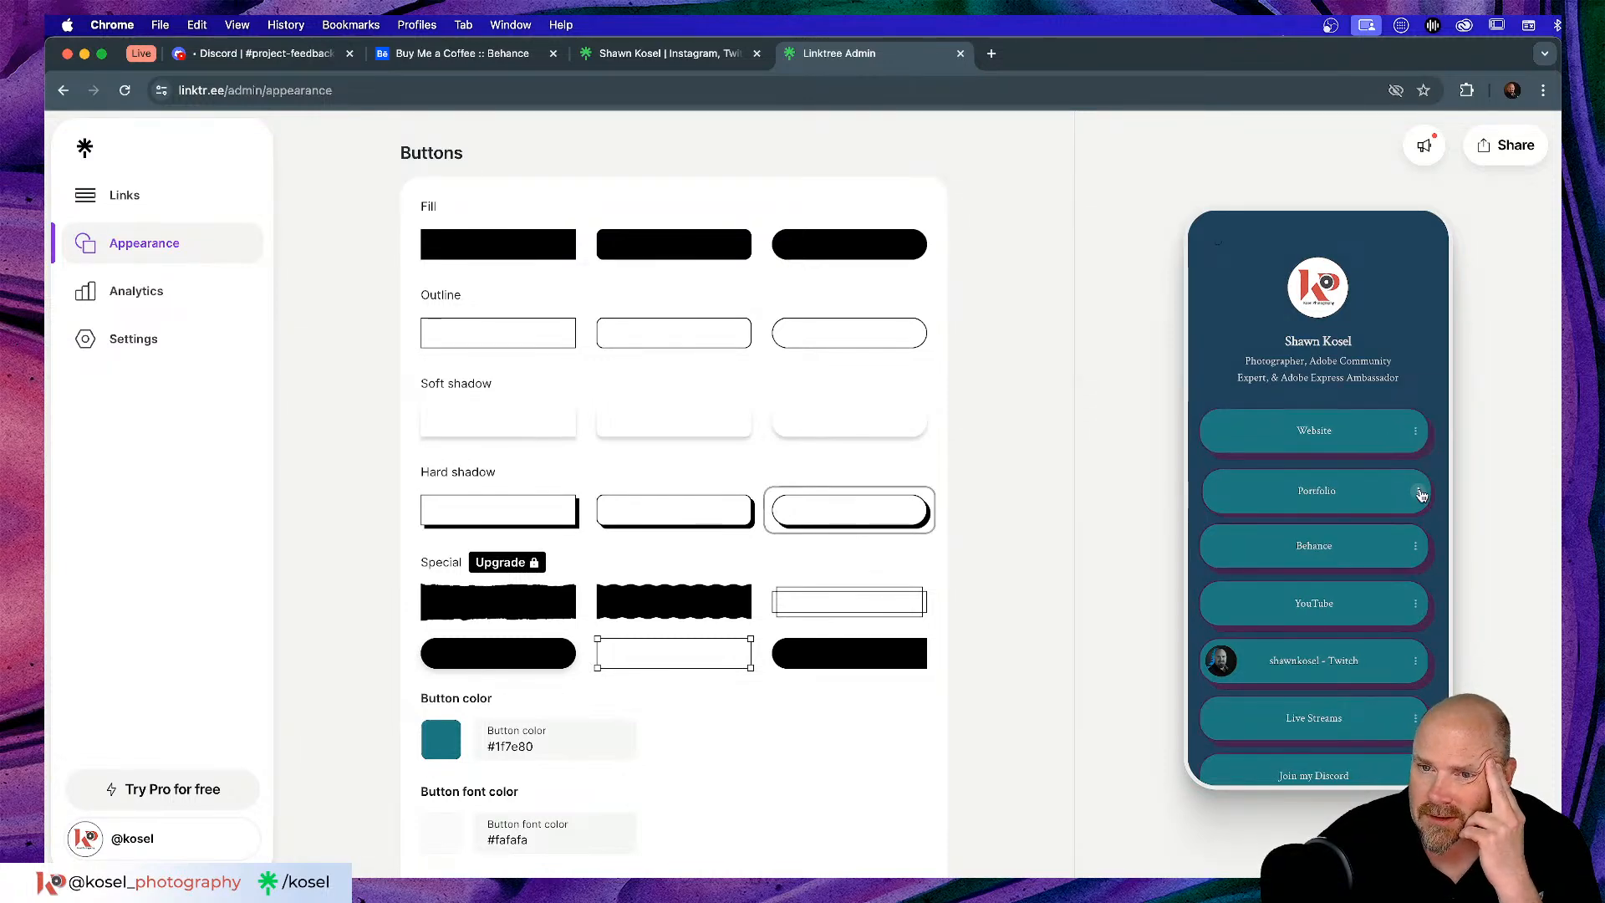
{"action": "scroll", "coordinate": [1422, 495], "scroll_direction": "up", "scroll_amount": 5}
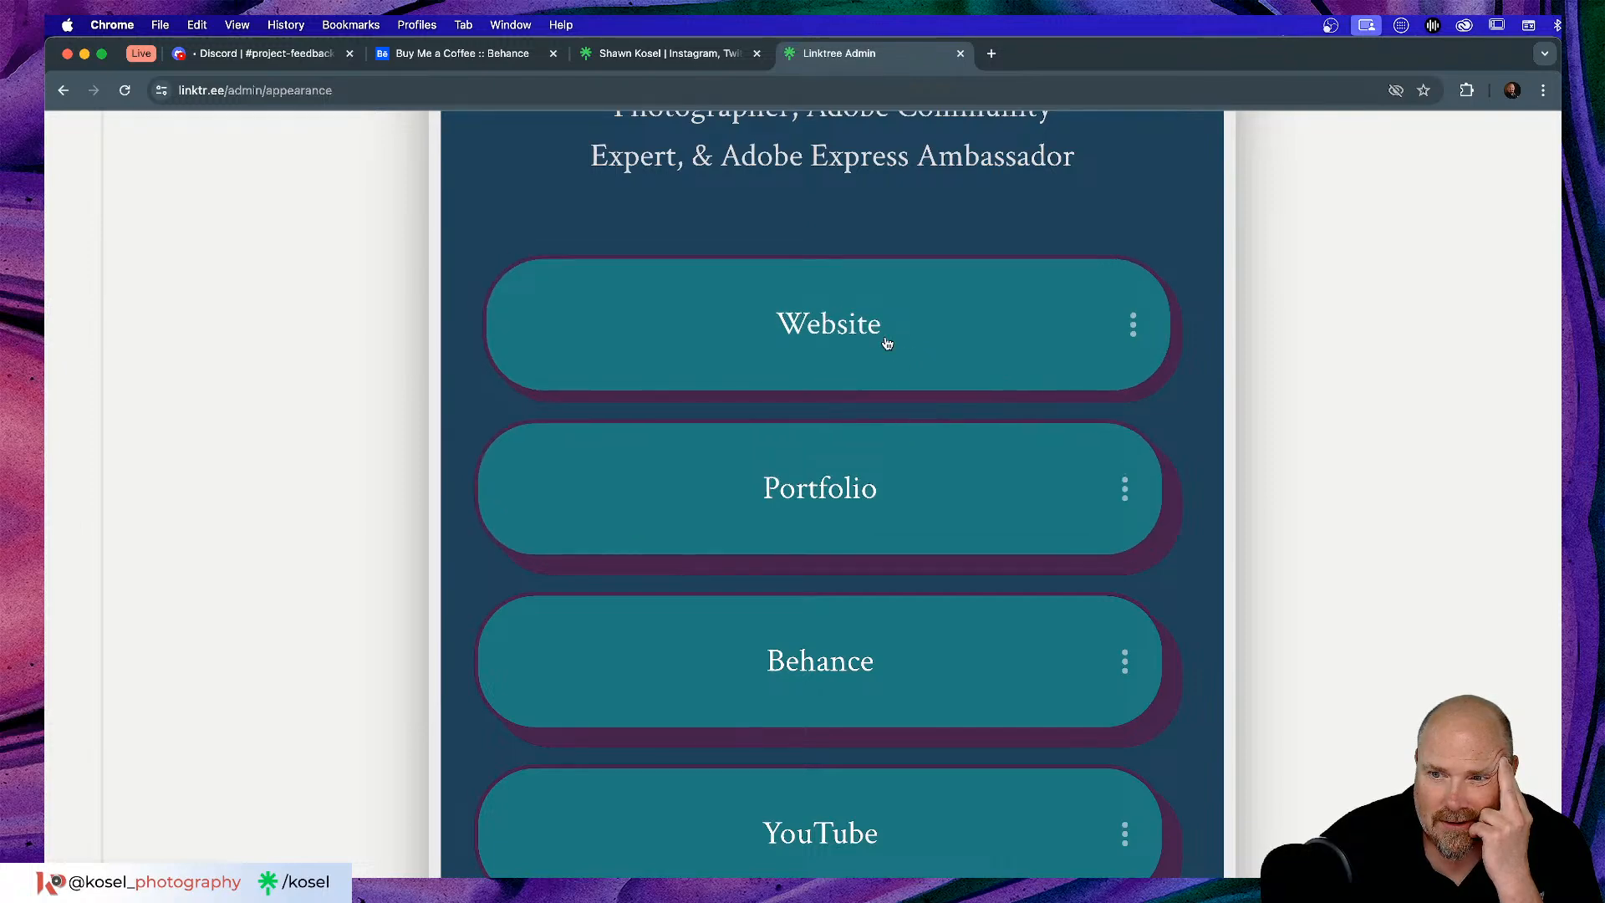
{"action": "scroll", "coordinate": [887, 344], "scroll_direction": "down", "scroll_amount": 10}
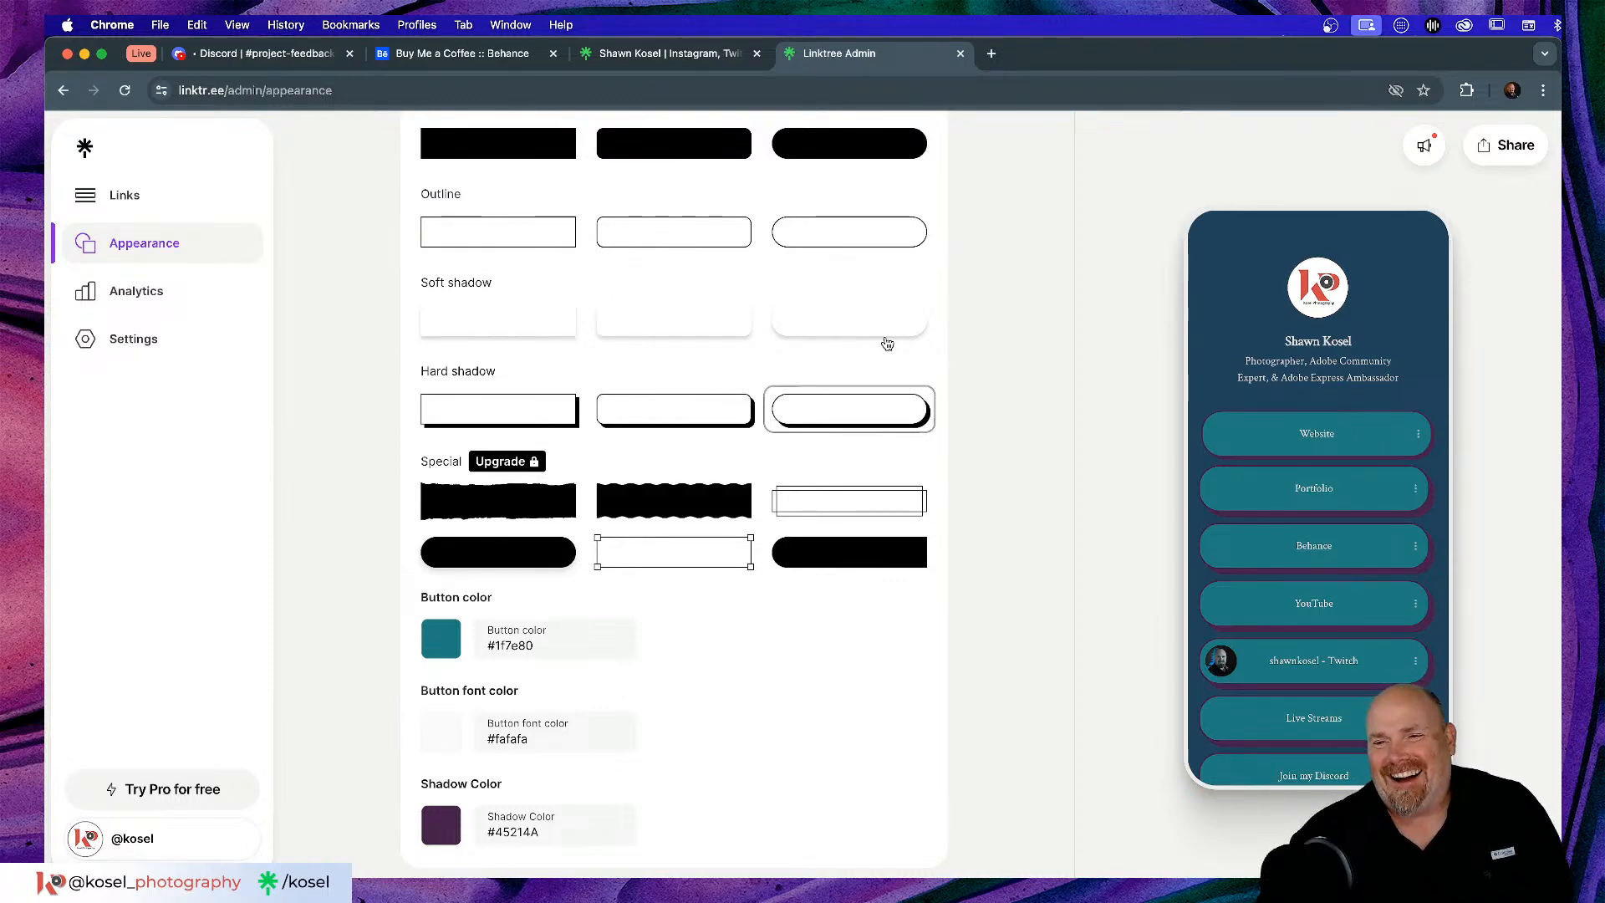
- Close the old public Linktree page and reopen it from the Behance profile to check the hard-shadow buttons
{"action": "left_click", "coordinate": [725, 57]}
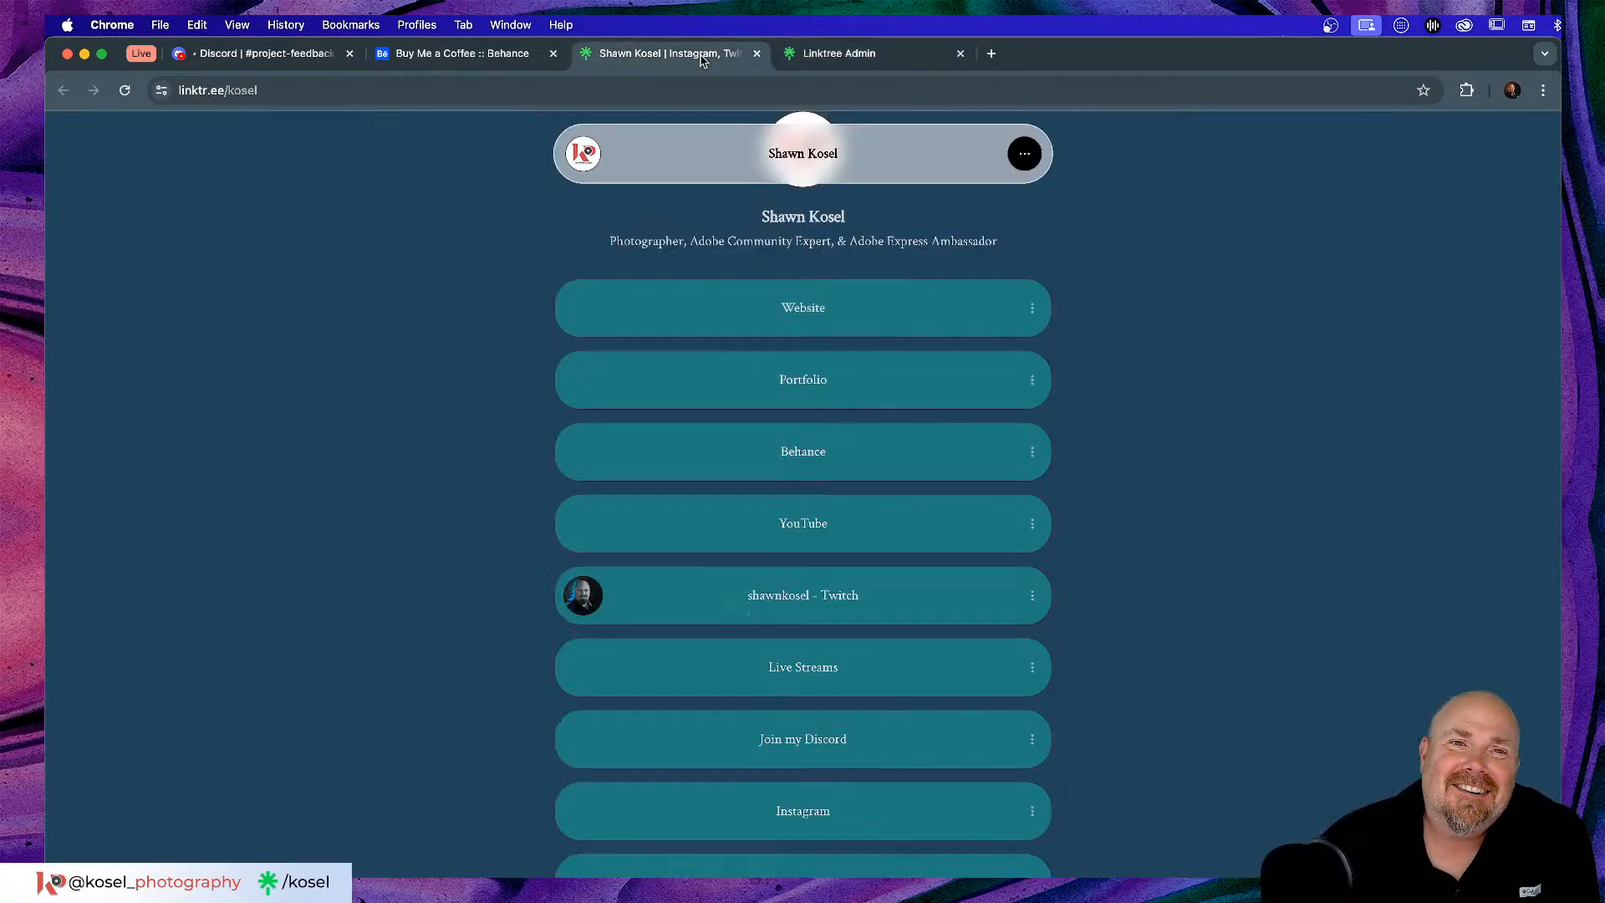
{"action": "left_click", "coordinate": [756, 54]}
{"action": "left_click", "coordinate": [501, 54]}
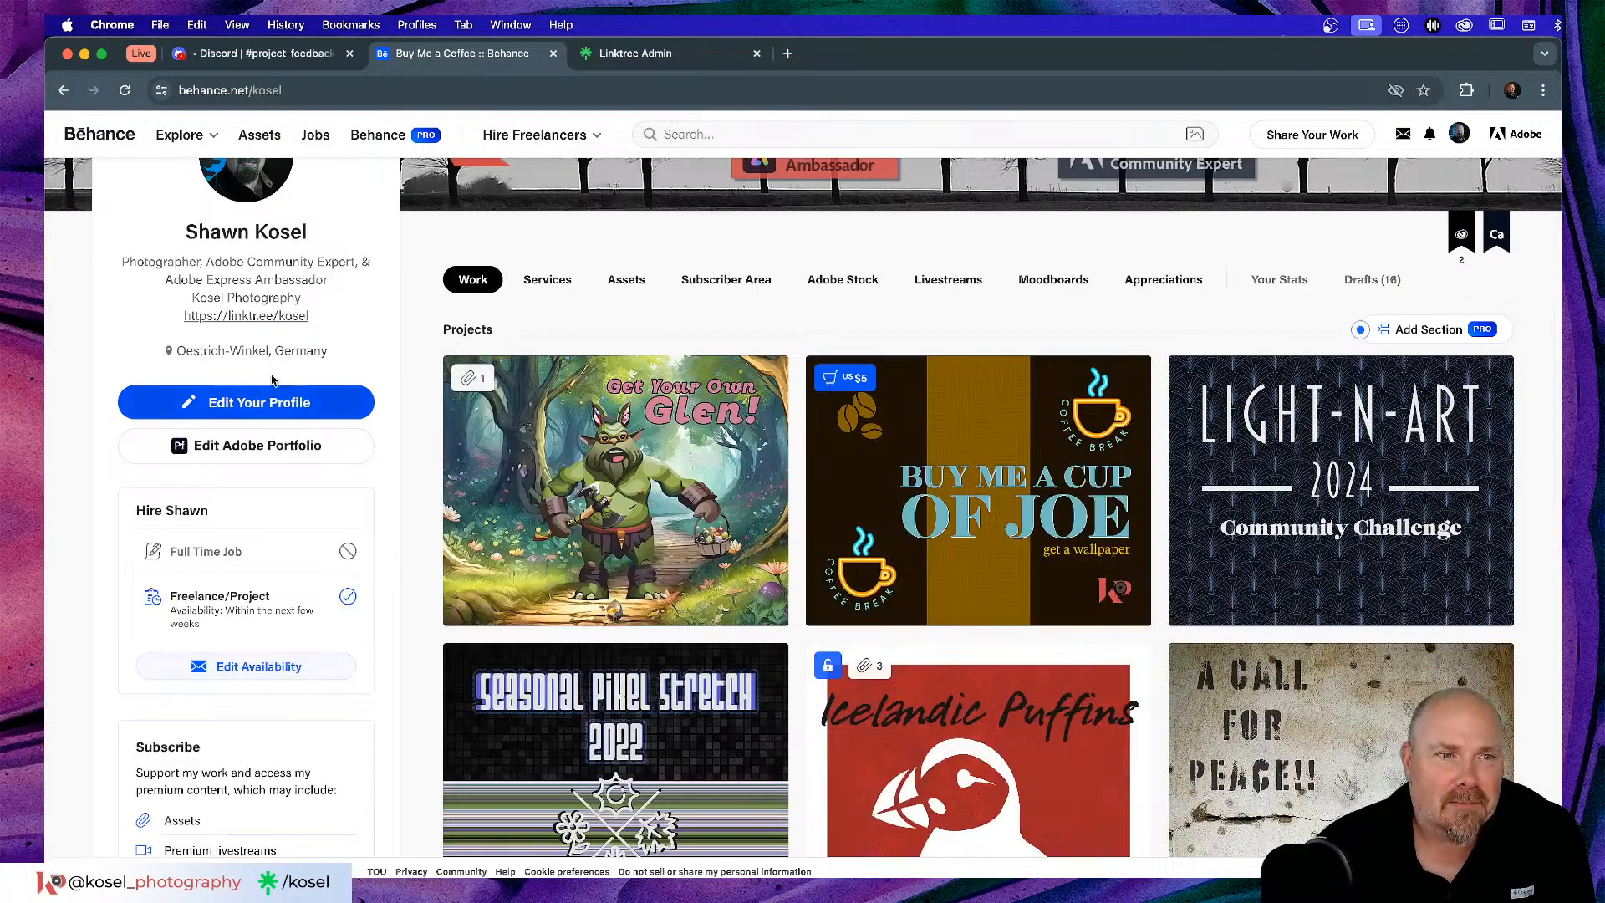
{"action": "left_click", "coordinate": [268, 315]}
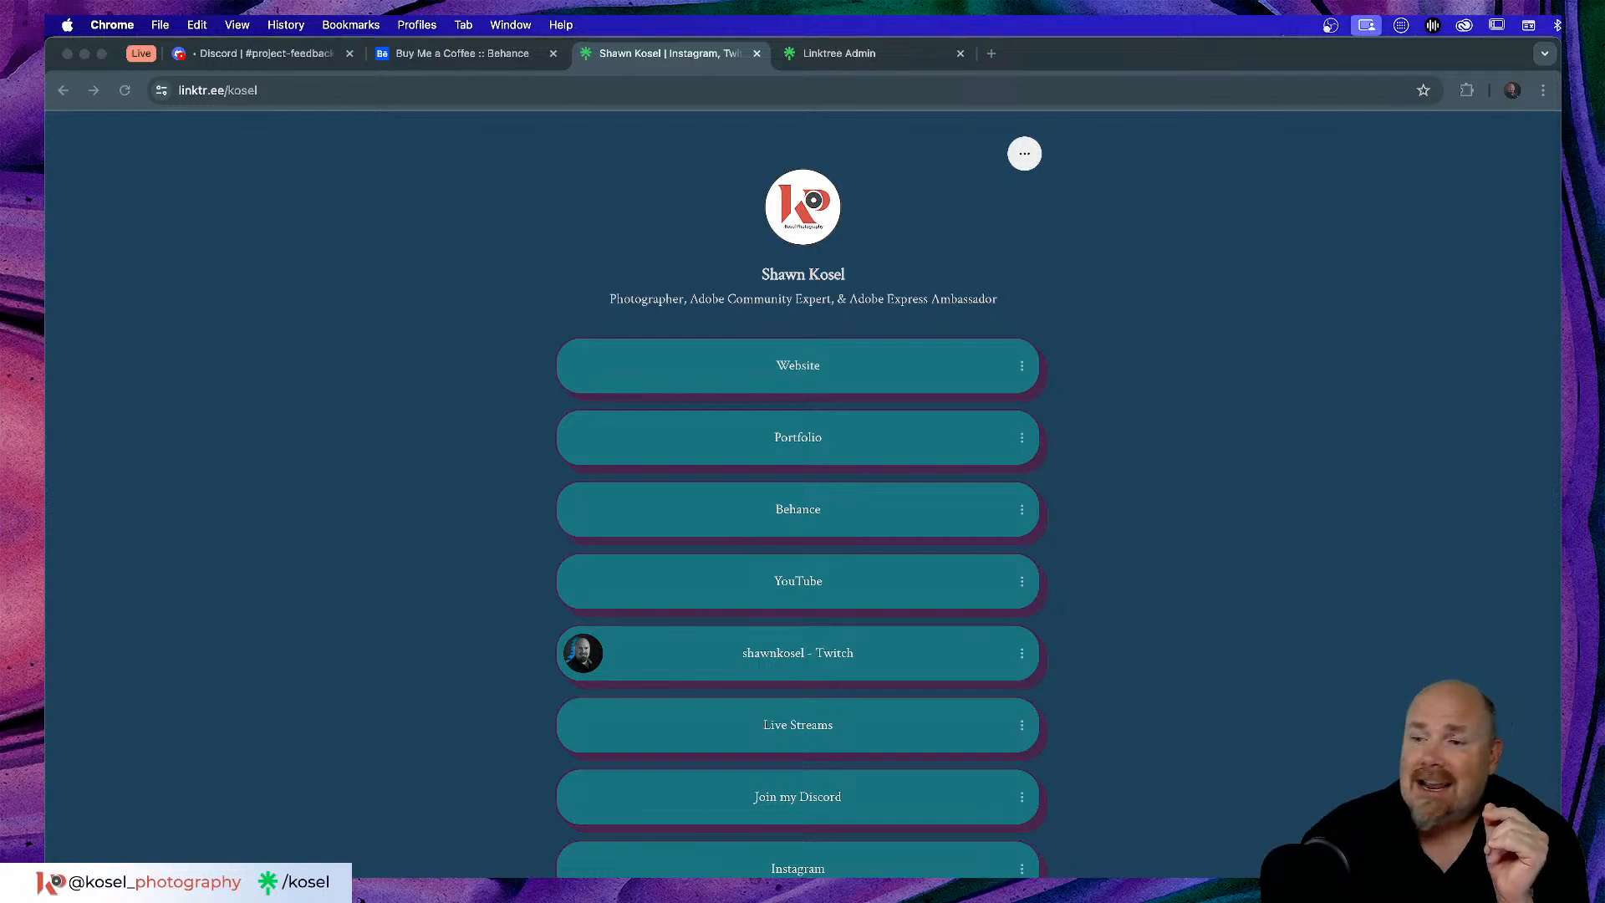
- Return to the Linktree appearance settings and set the button shadow color to dark teal #0E4D47
{"action": "left_click", "coordinate": [885, 55]}
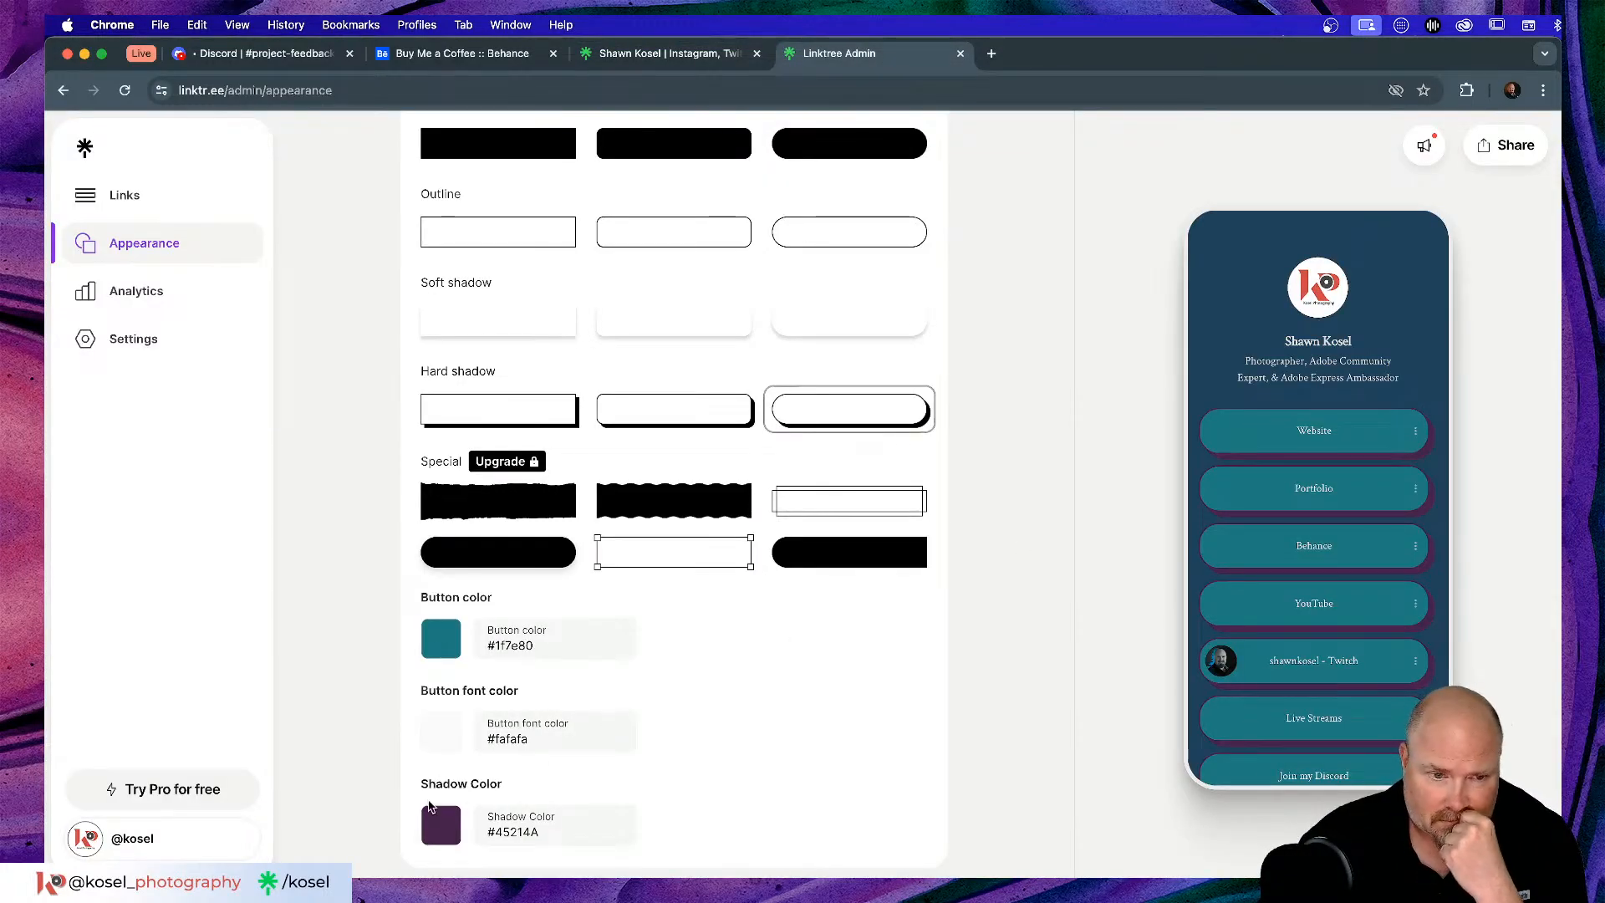
{"action": "left_click", "coordinate": [438, 825]}
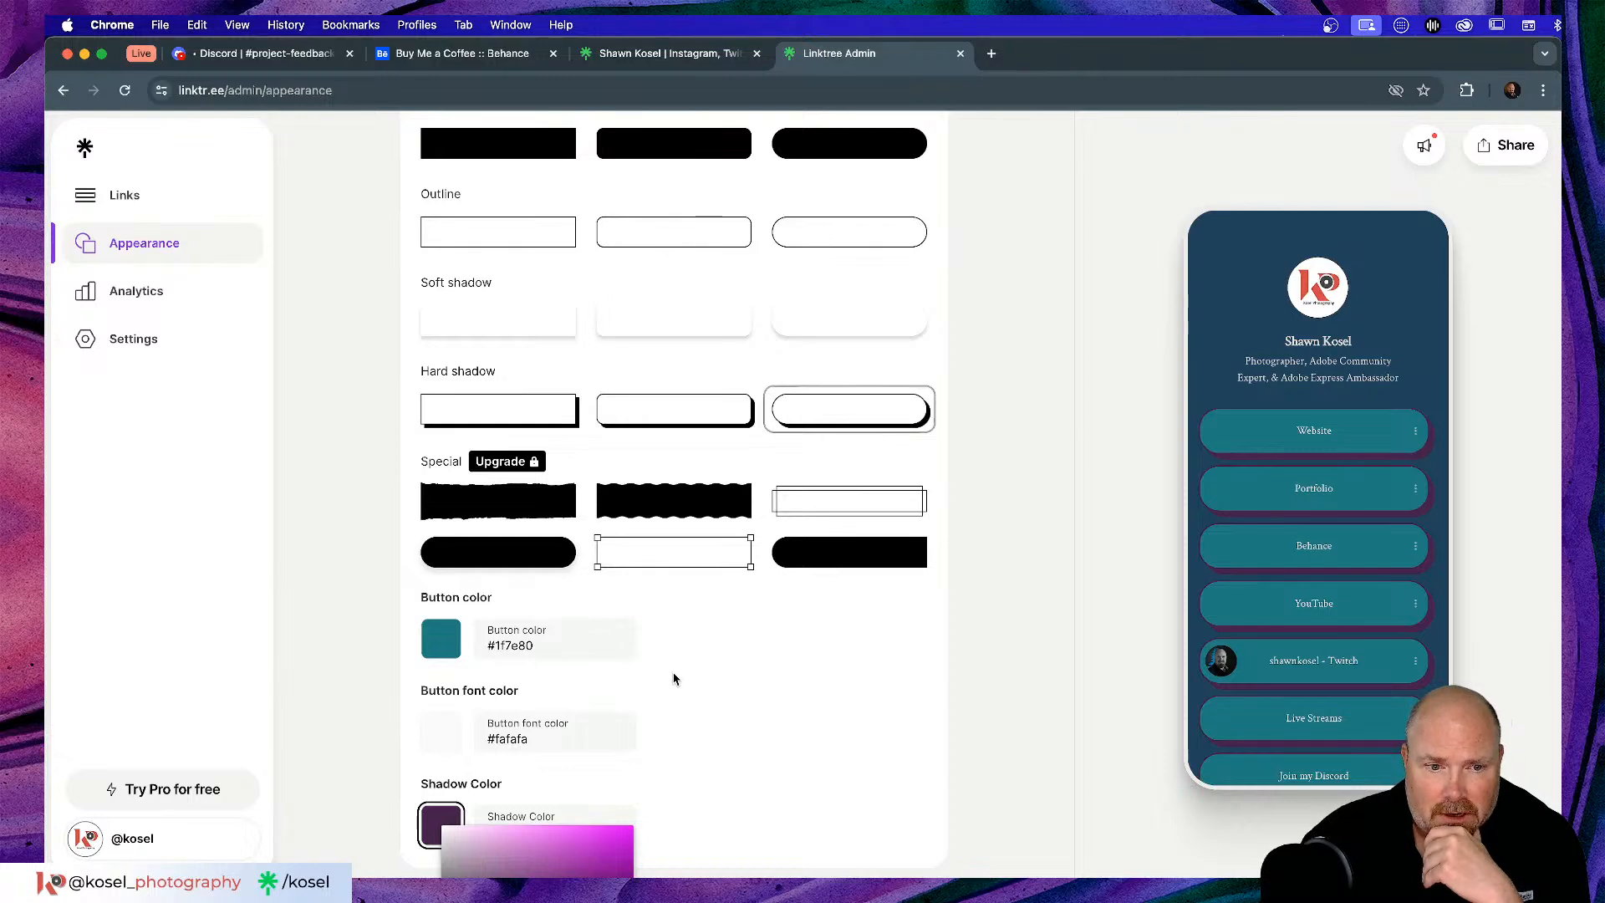
{"action": "scroll", "coordinate": [674, 676], "scroll_direction": "down", "scroll_amount": 4}
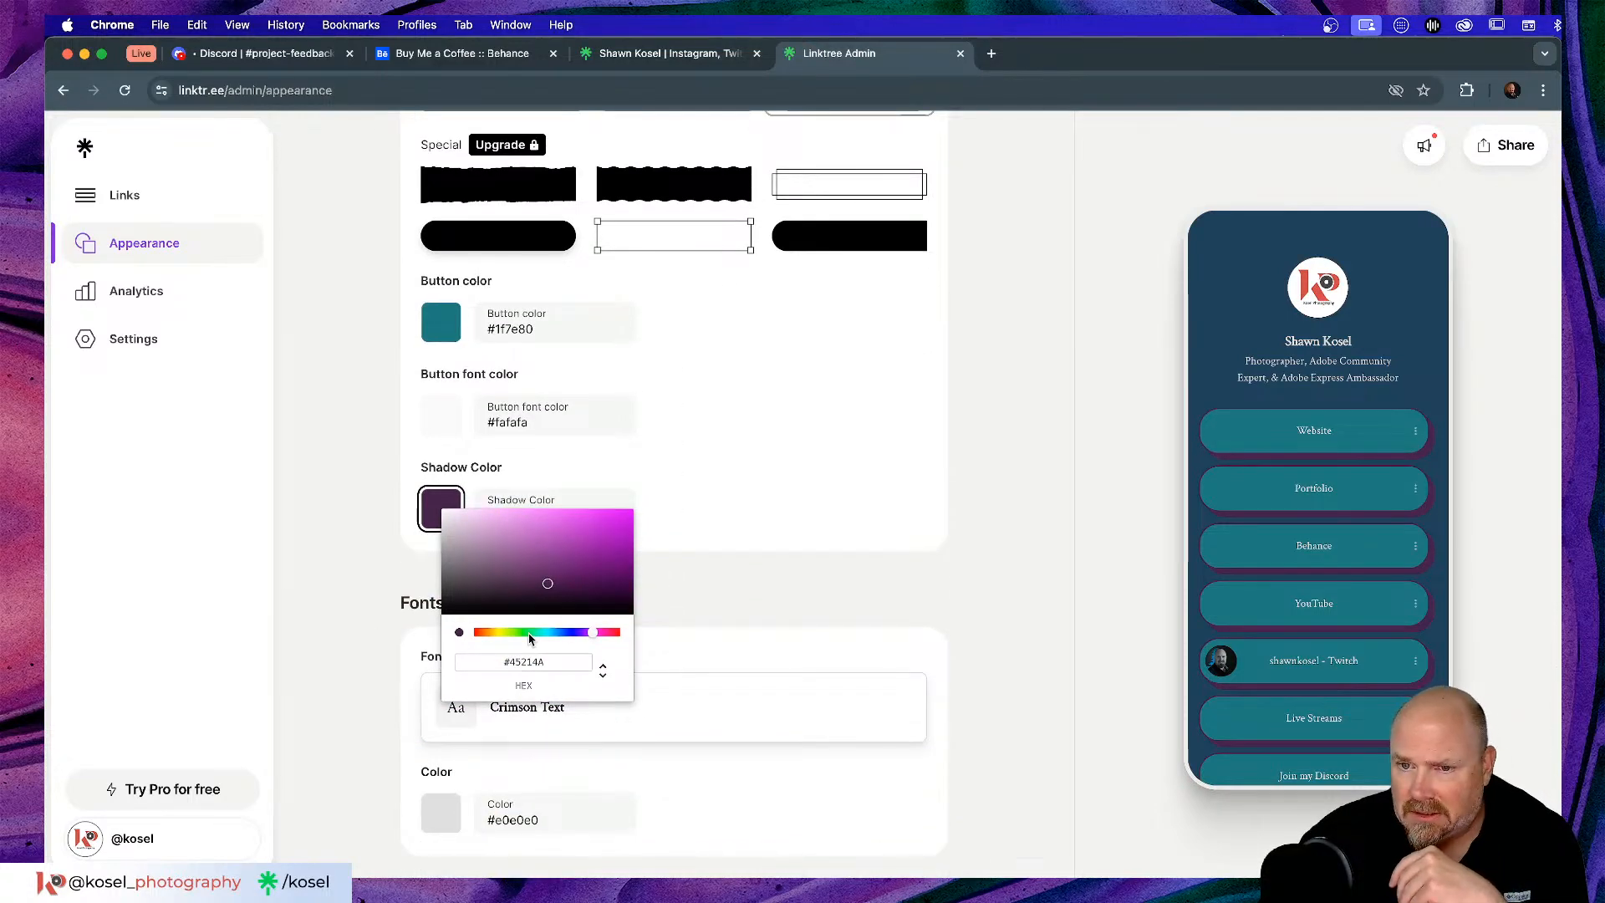
{"action": "mouse_move", "coordinate": [529, 636]}
{"action": "left_mouse_down"}
{"action": "mouse_move", "coordinate": [510, 632]}
{"action": "mouse_move", "coordinate": [544, 635]}
{"action": "left_mouse_up"}
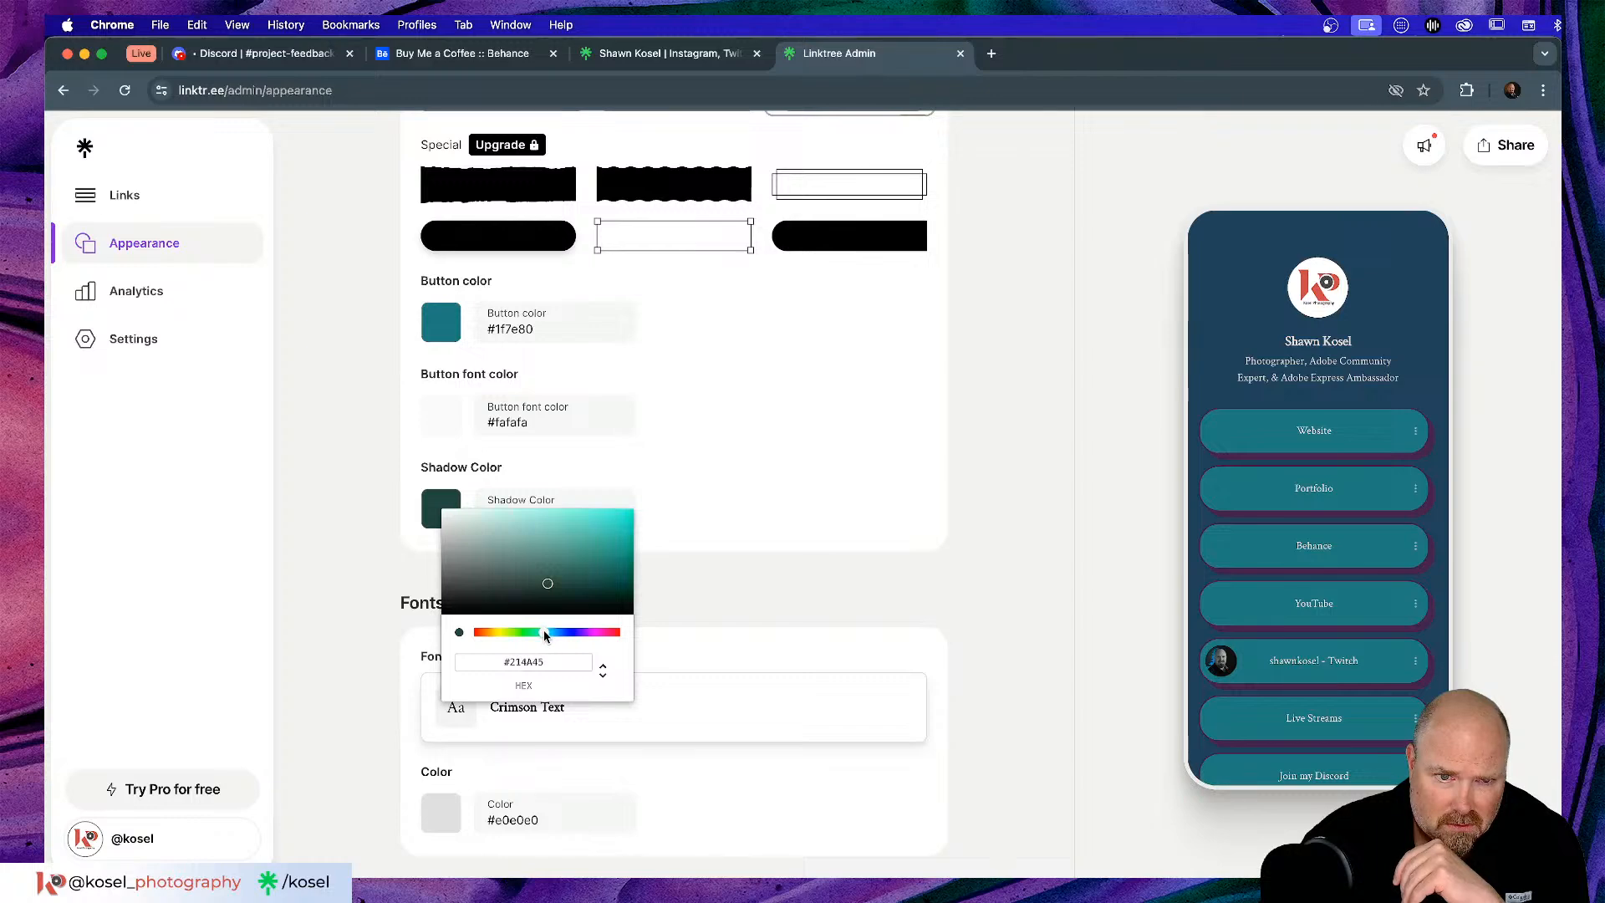
{"action": "left_click", "coordinate": [593, 584]}
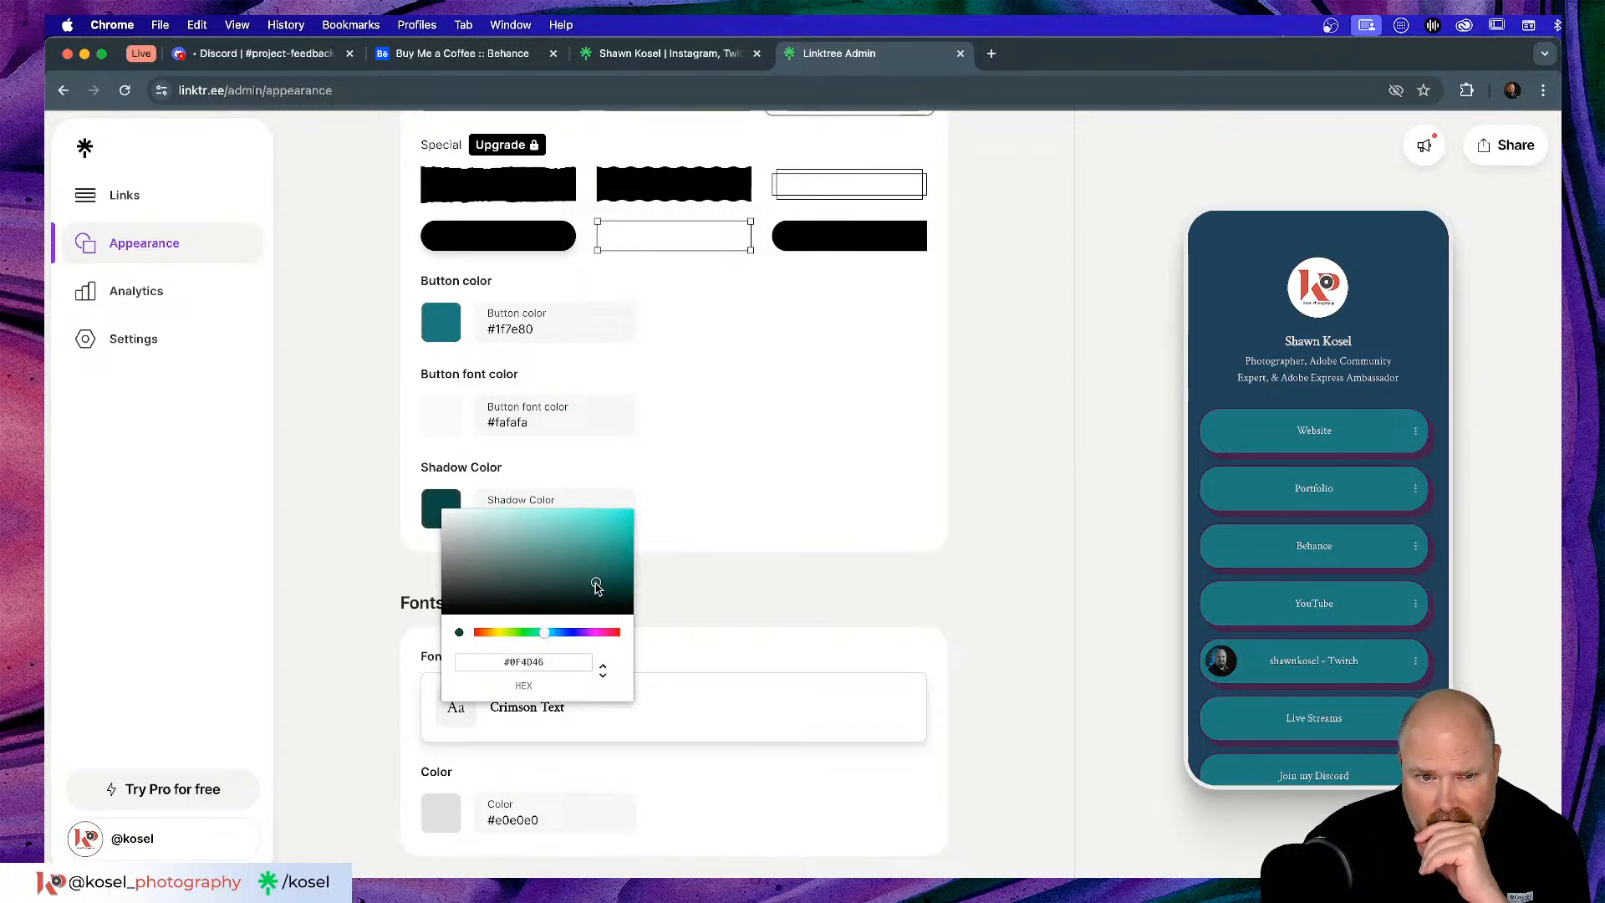
{"action": "left_click_drag", "start_coordinate": [595, 585], "coordinate": [598, 583]}
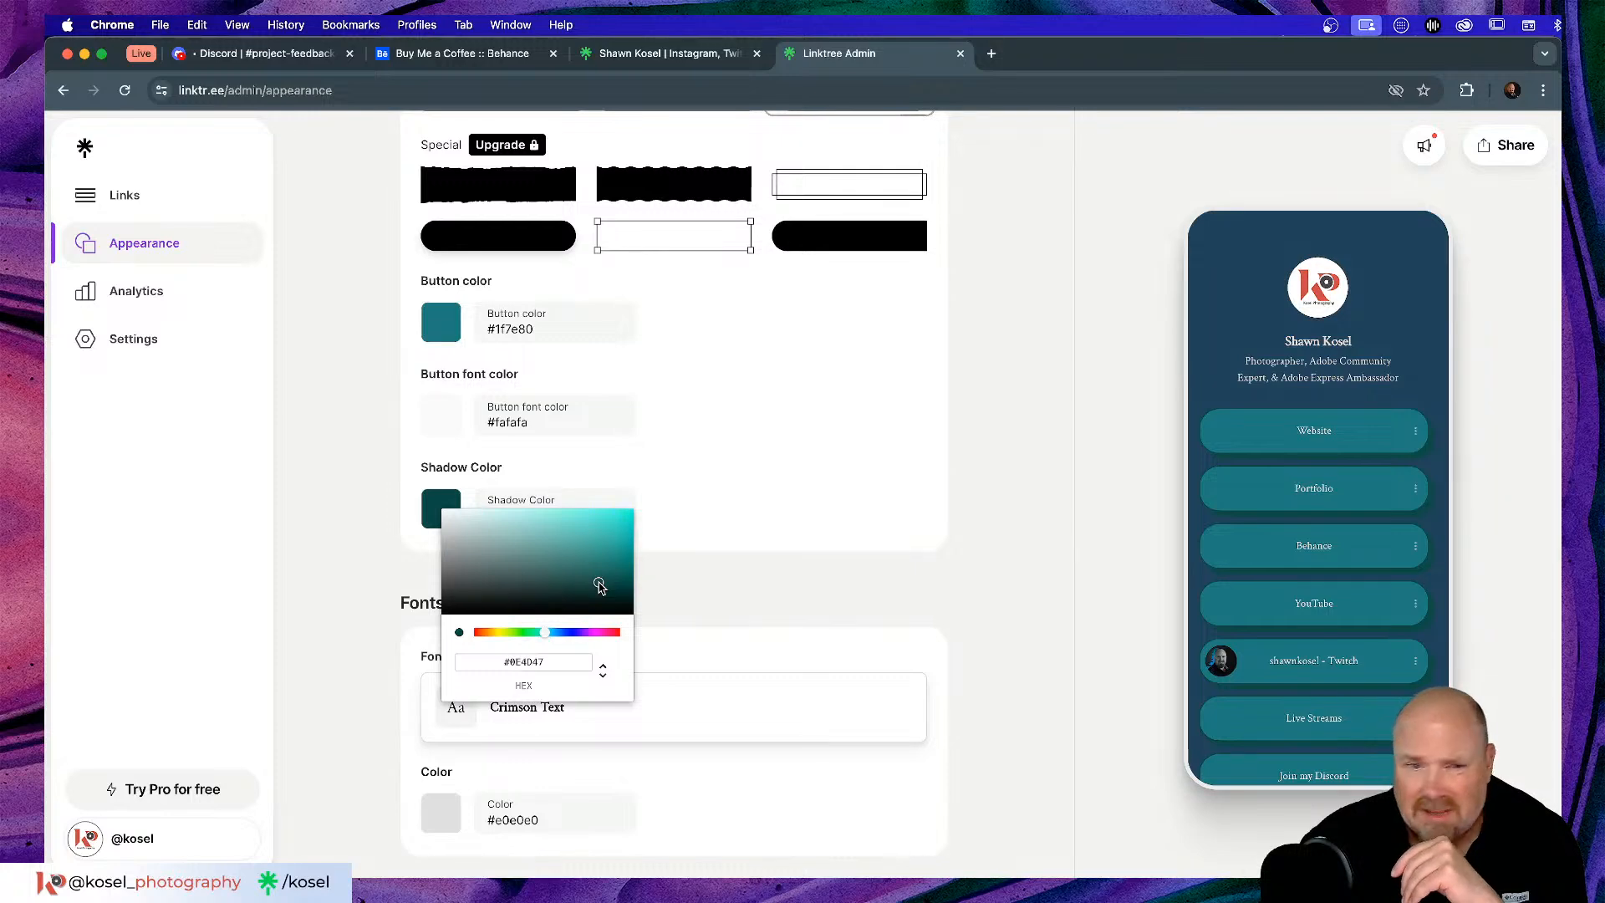
- Shift the button shadow color to dark navy blue #141648
{"action": "left_click_drag", "start_coordinate": [545, 633], "coordinate": [571, 639]}
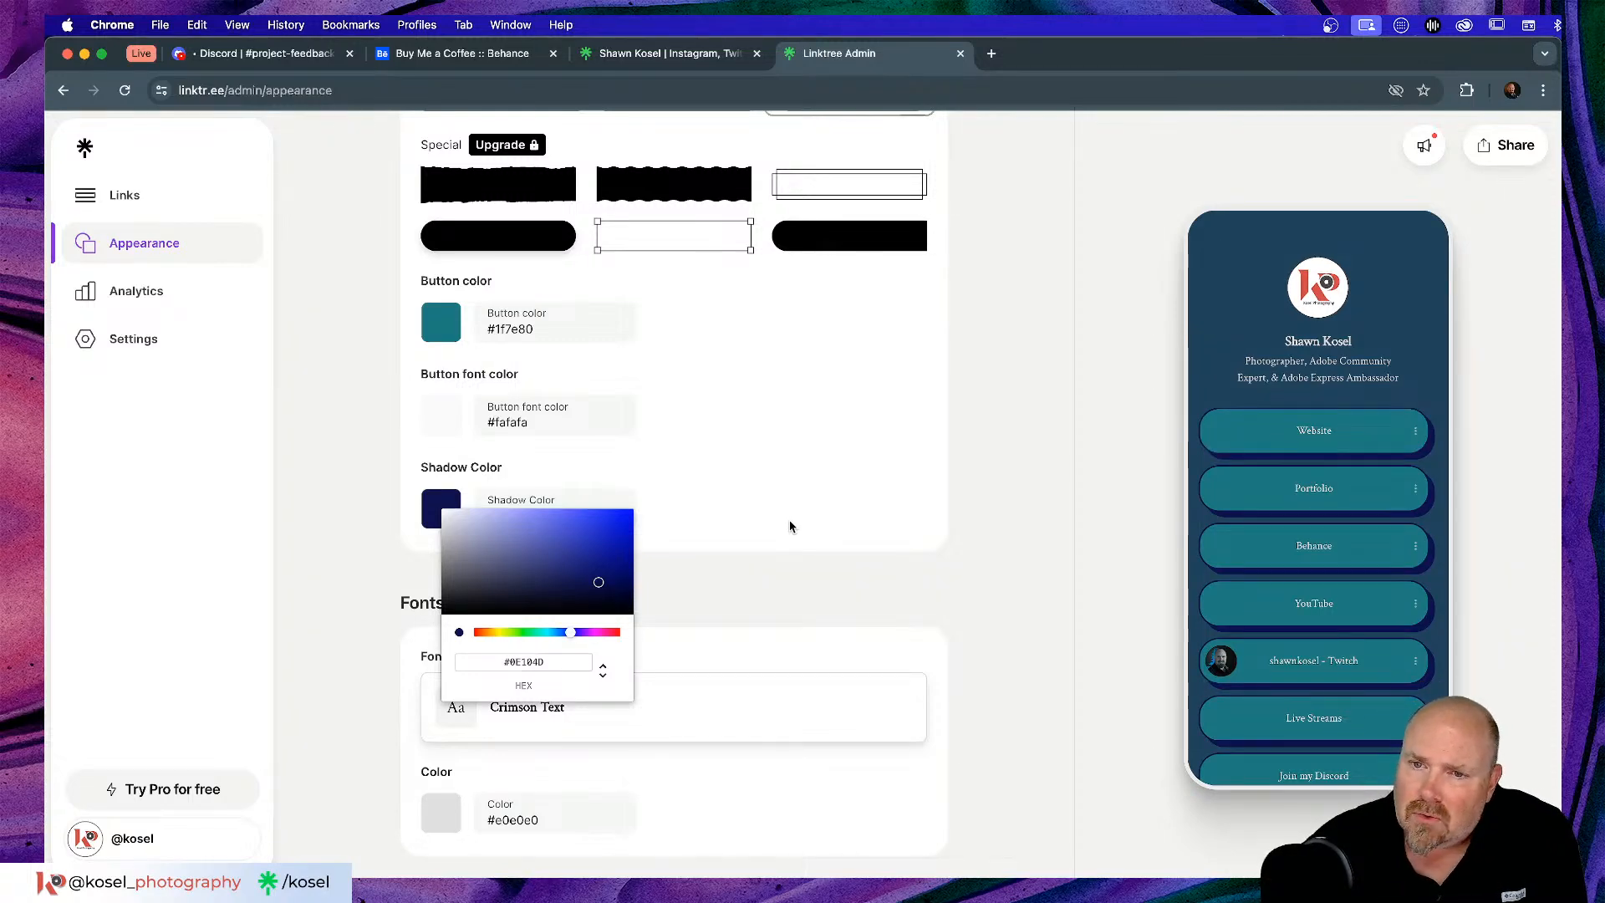
{"action": "left_click", "coordinate": [587, 586]}
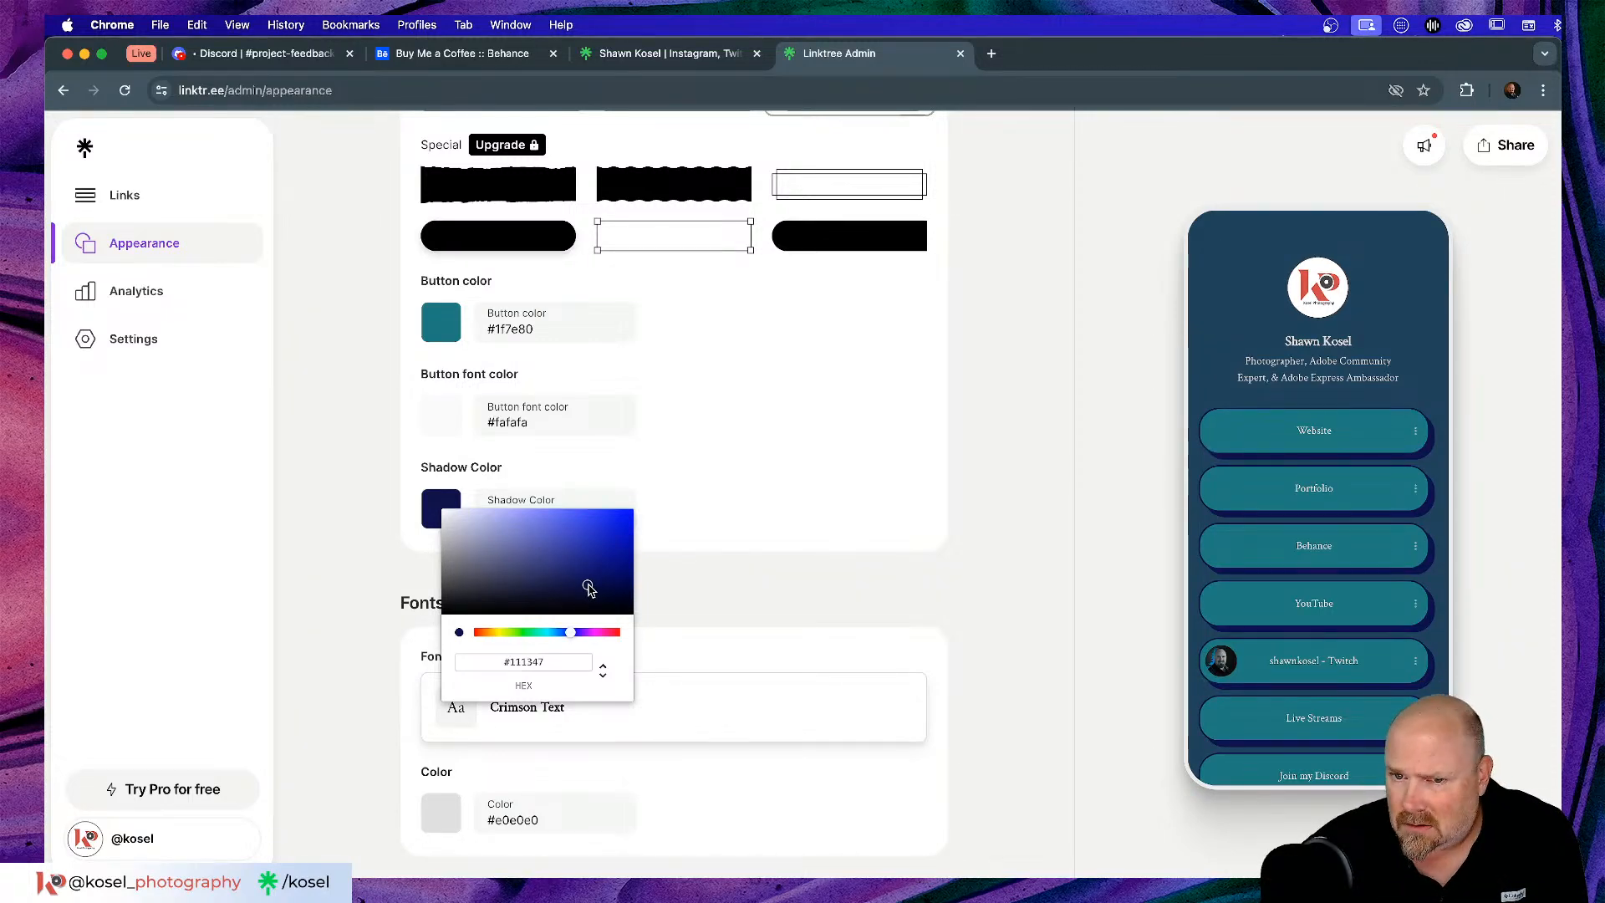
{"action": "left_click_drag", "start_coordinate": [588, 586], "coordinate": [583, 585]}
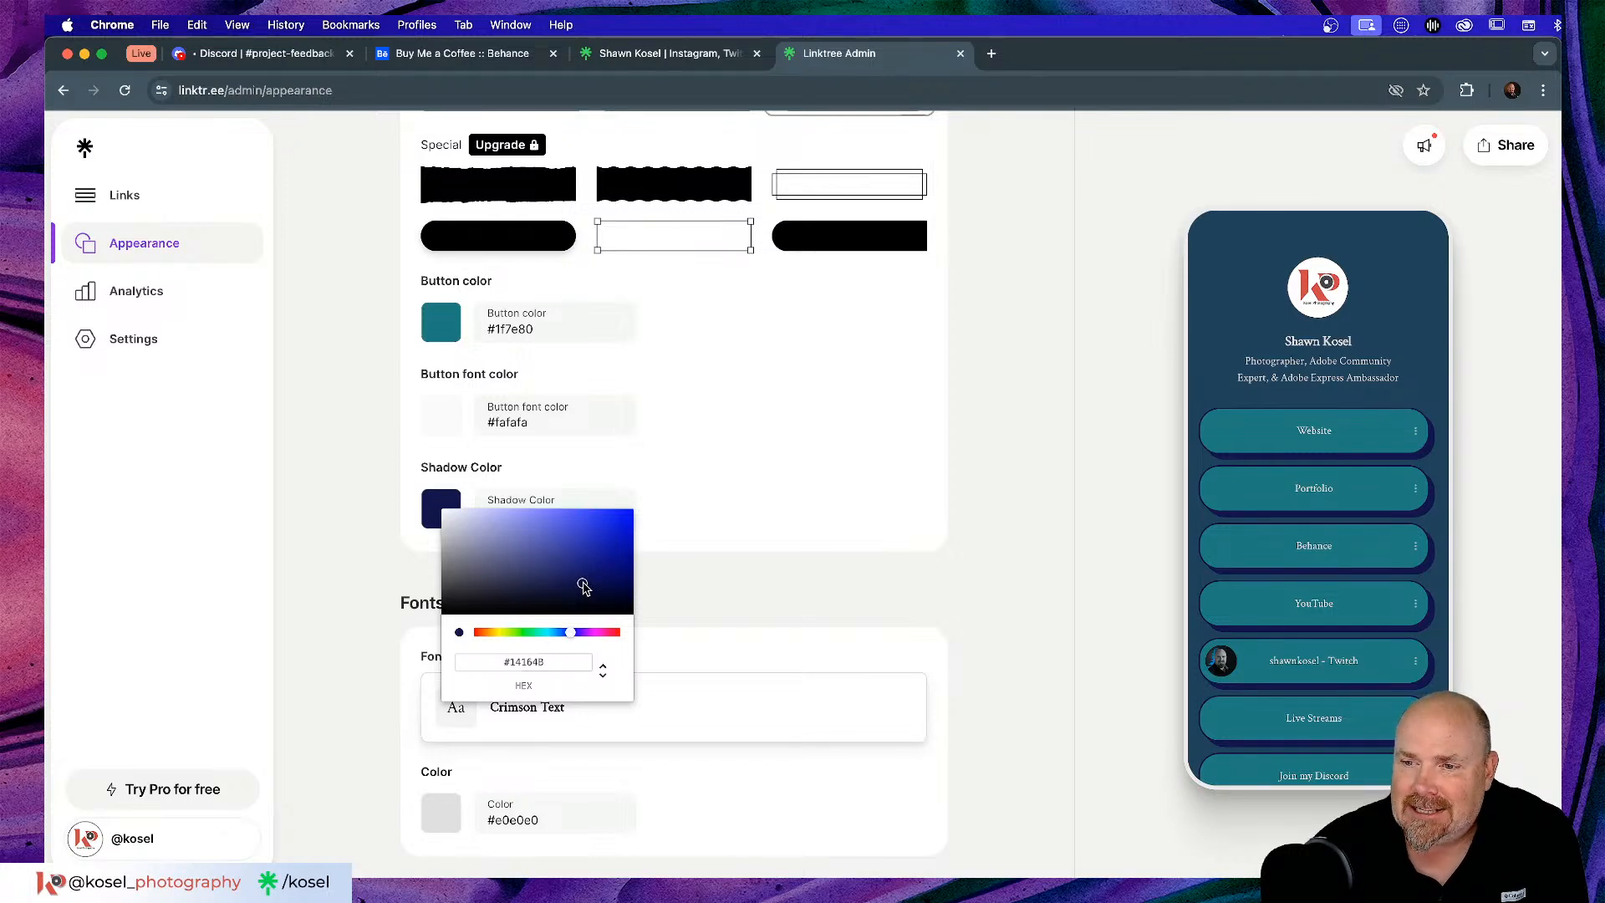
- Close the shadow color picker and look over the button styles and background settings on the appearance page
{"action": "left_click", "coordinate": [1048, 536]}
{"action": "scroll", "coordinate": [1000, 571], "scroll_direction": "up", "scroll_amount": 2}
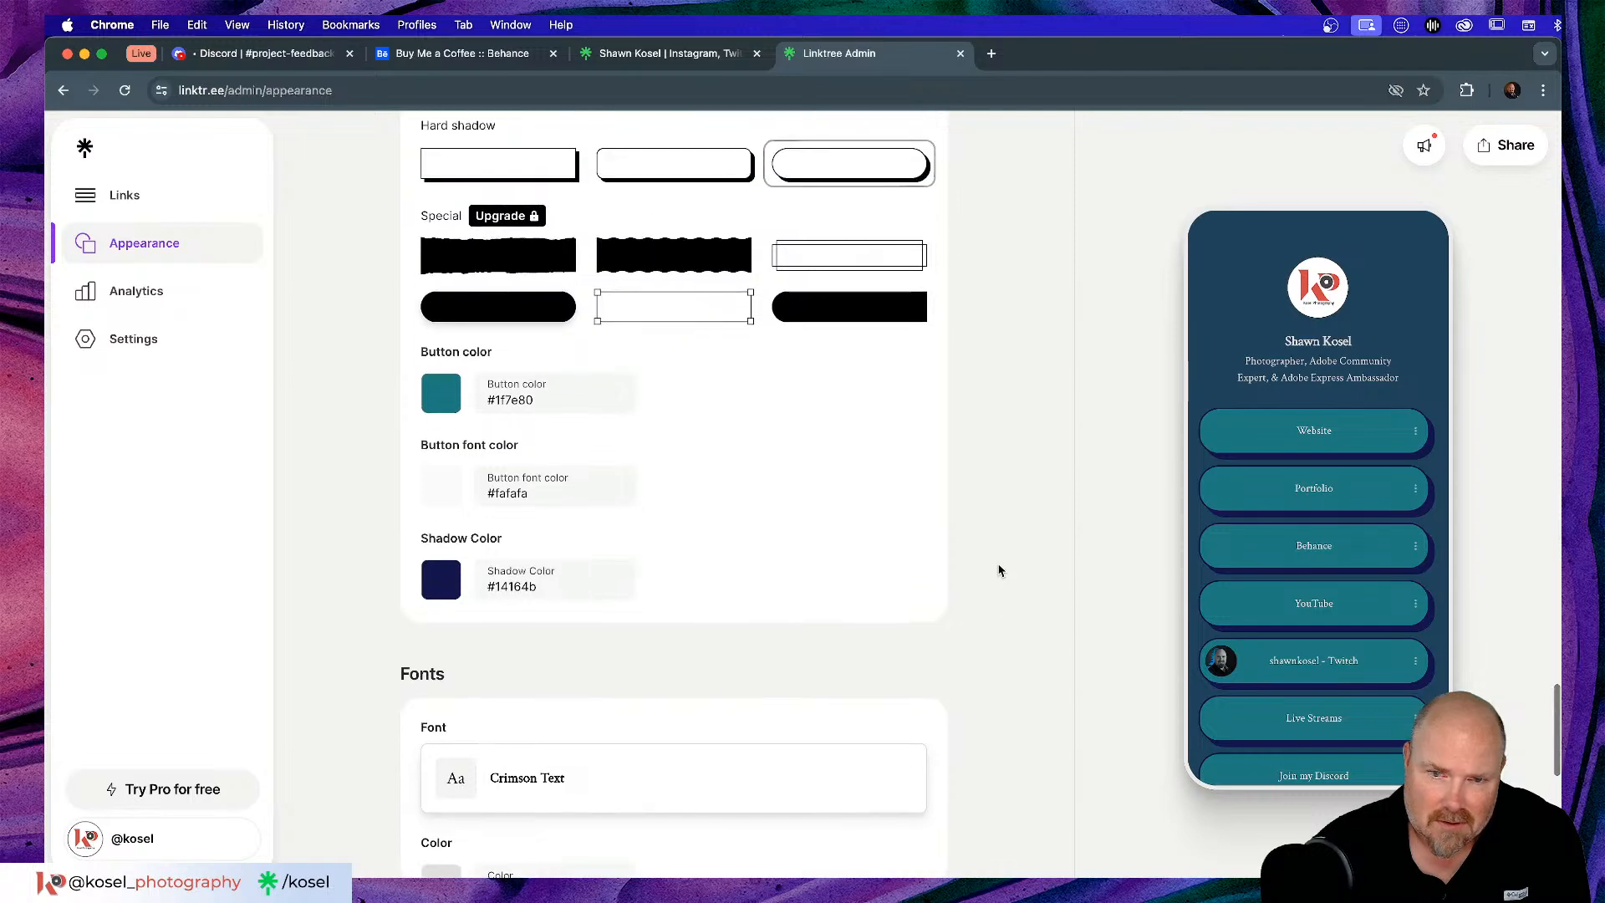
{"action": "scroll", "coordinate": [1000, 571], "scroll_direction": "up", "scroll_amount": 2}
{"action": "scroll", "coordinate": [1000, 571], "scroll_direction": "down", "scroll_amount": 1}
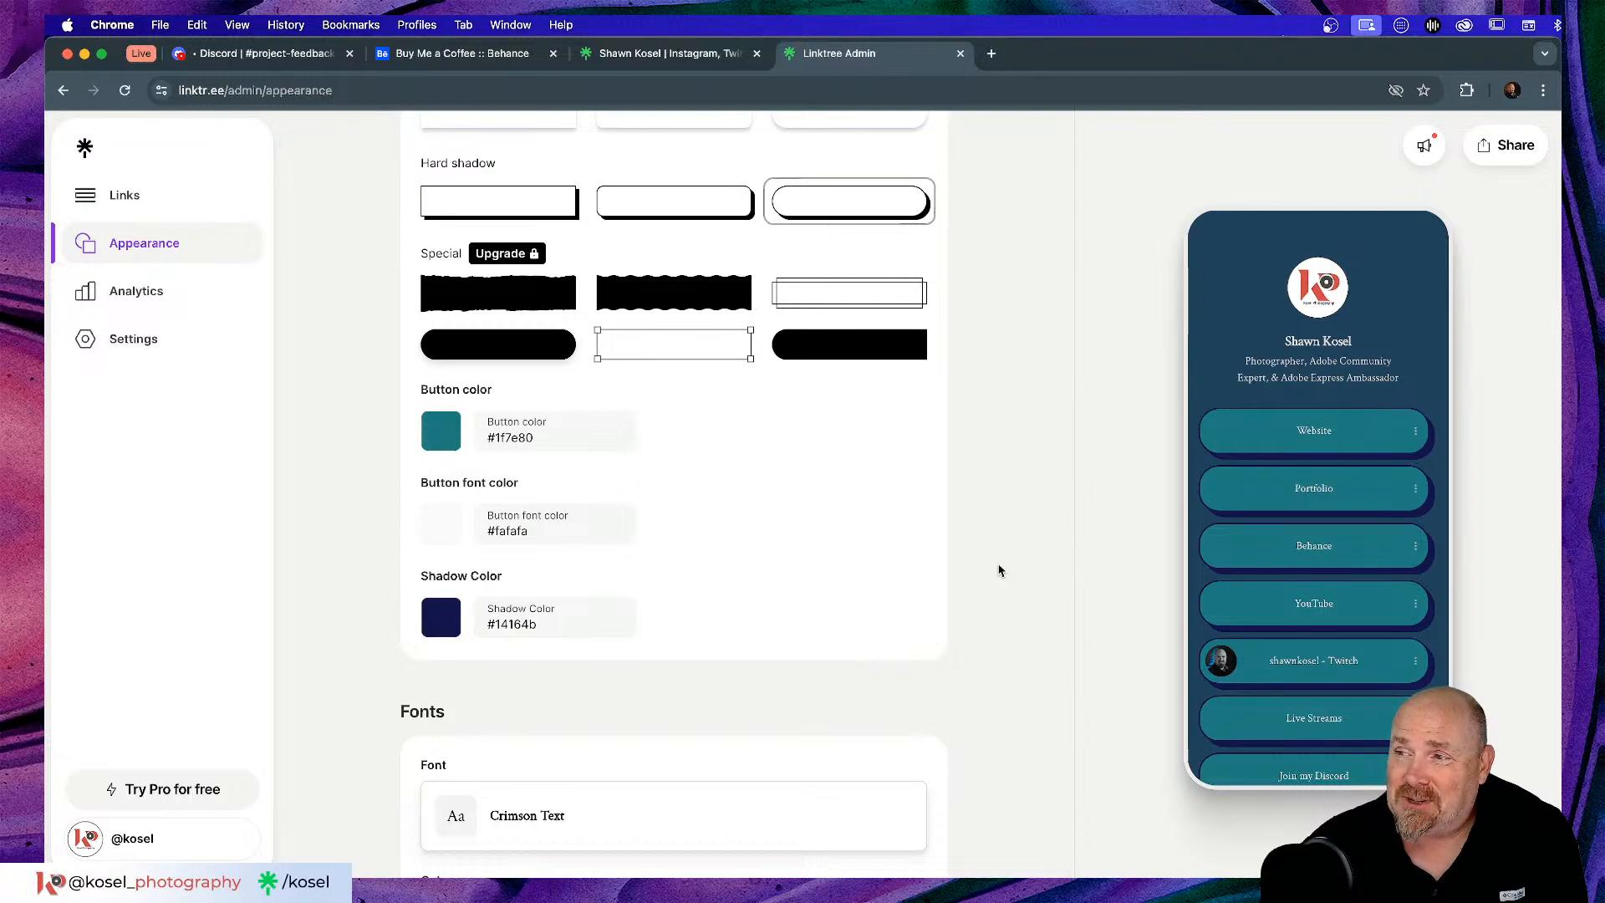
{"action": "scroll", "coordinate": [1018, 512], "scroll_direction": "up", "scroll_amount": 8}
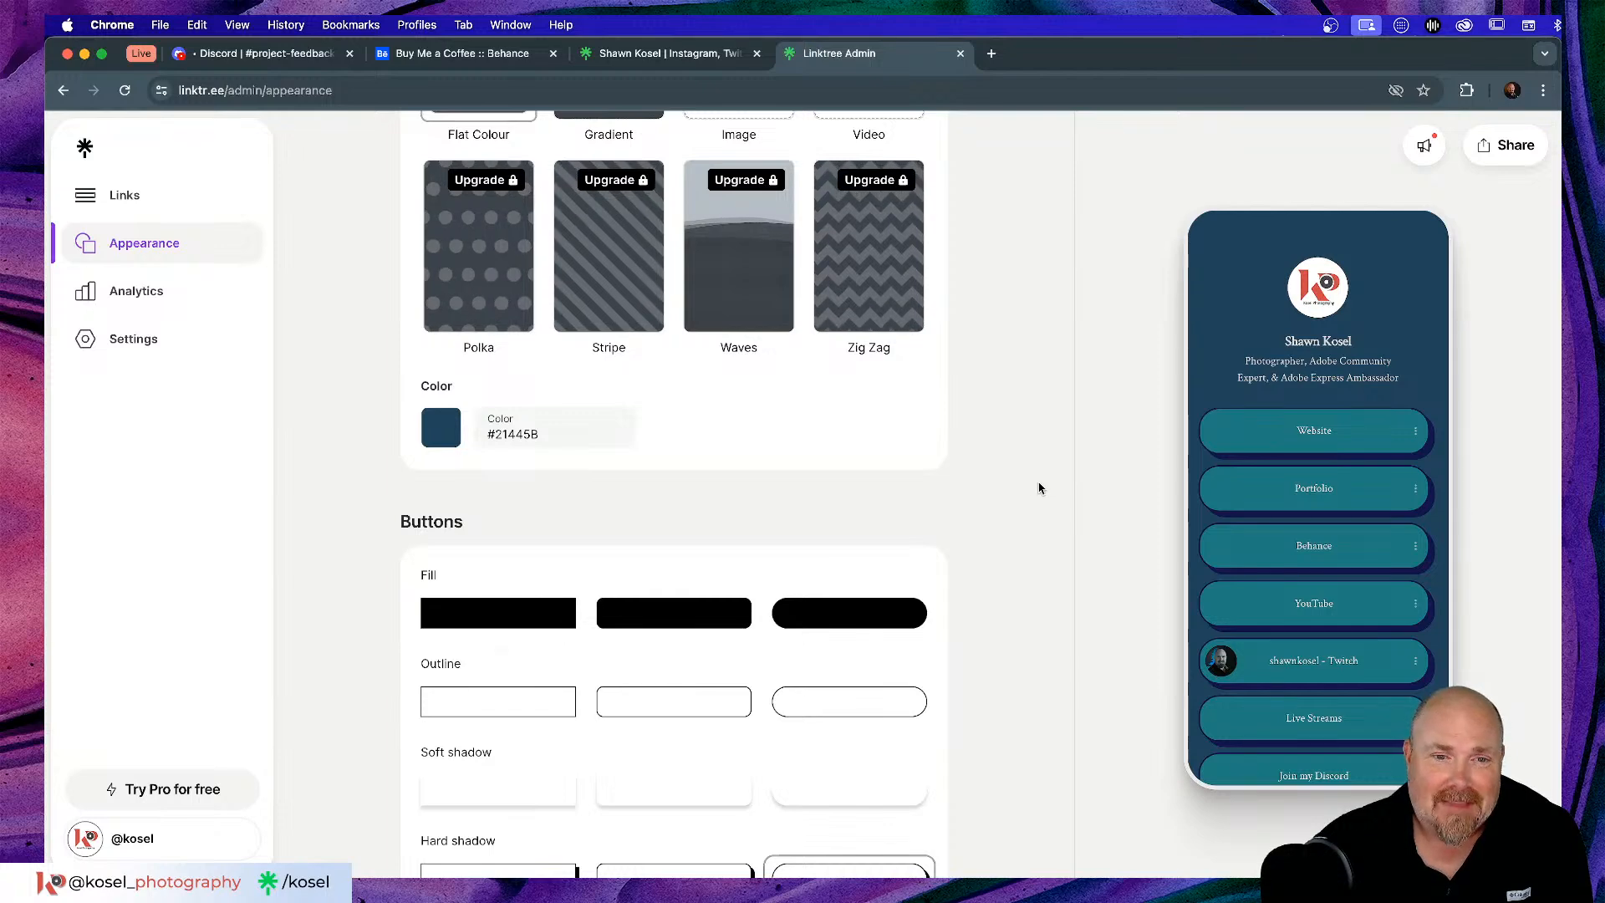
{"action": "scroll", "coordinate": [1040, 488], "scroll_direction": "down", "scroll_amount": 1}
- Close the outdated public Linktree page, reopen it from the Behance profile link and inspect the button shadows down the page
{"action": "left_click", "coordinate": [707, 57]}
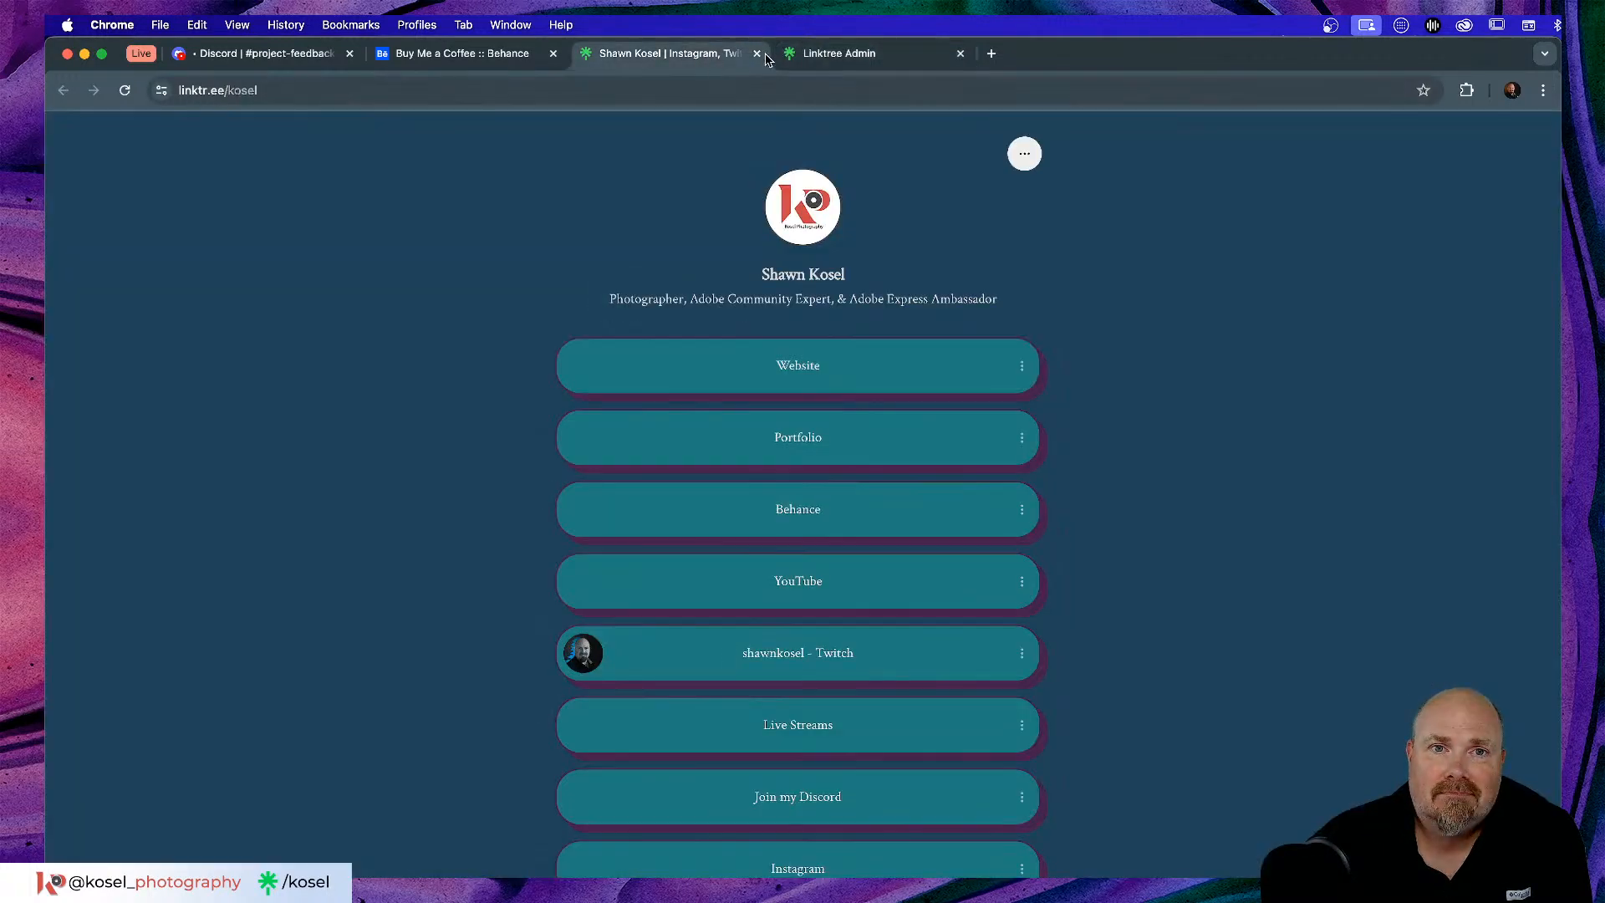
{"action": "left_click", "coordinate": [758, 54]}
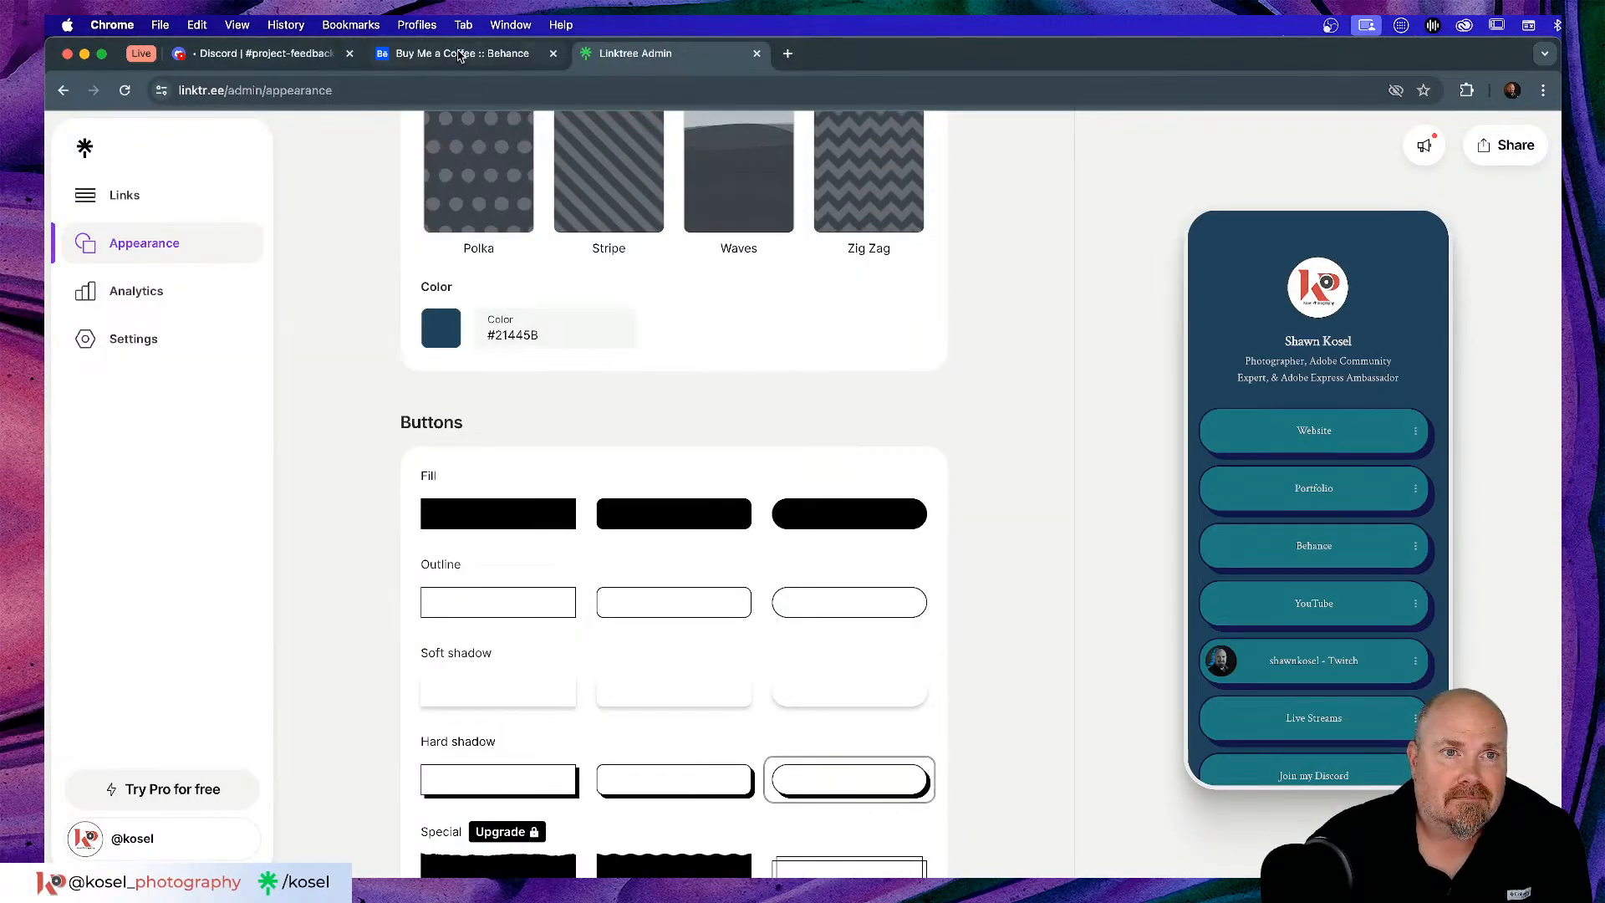
{"action": "left_click", "coordinate": [467, 53]}
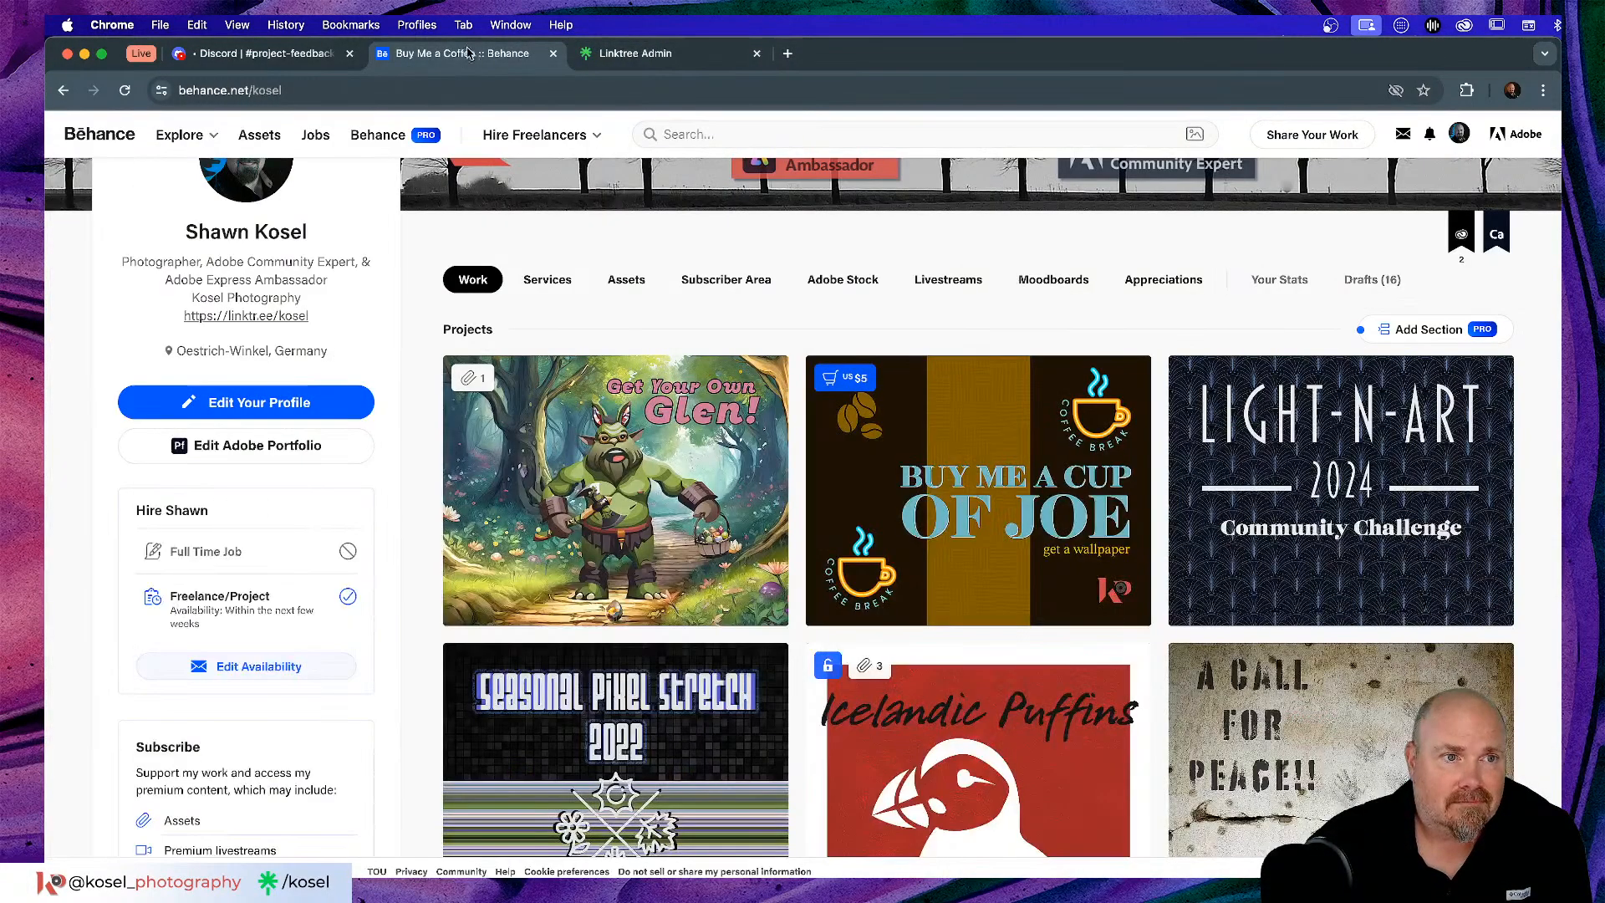
{"action": "left_click", "coordinate": [245, 317]}
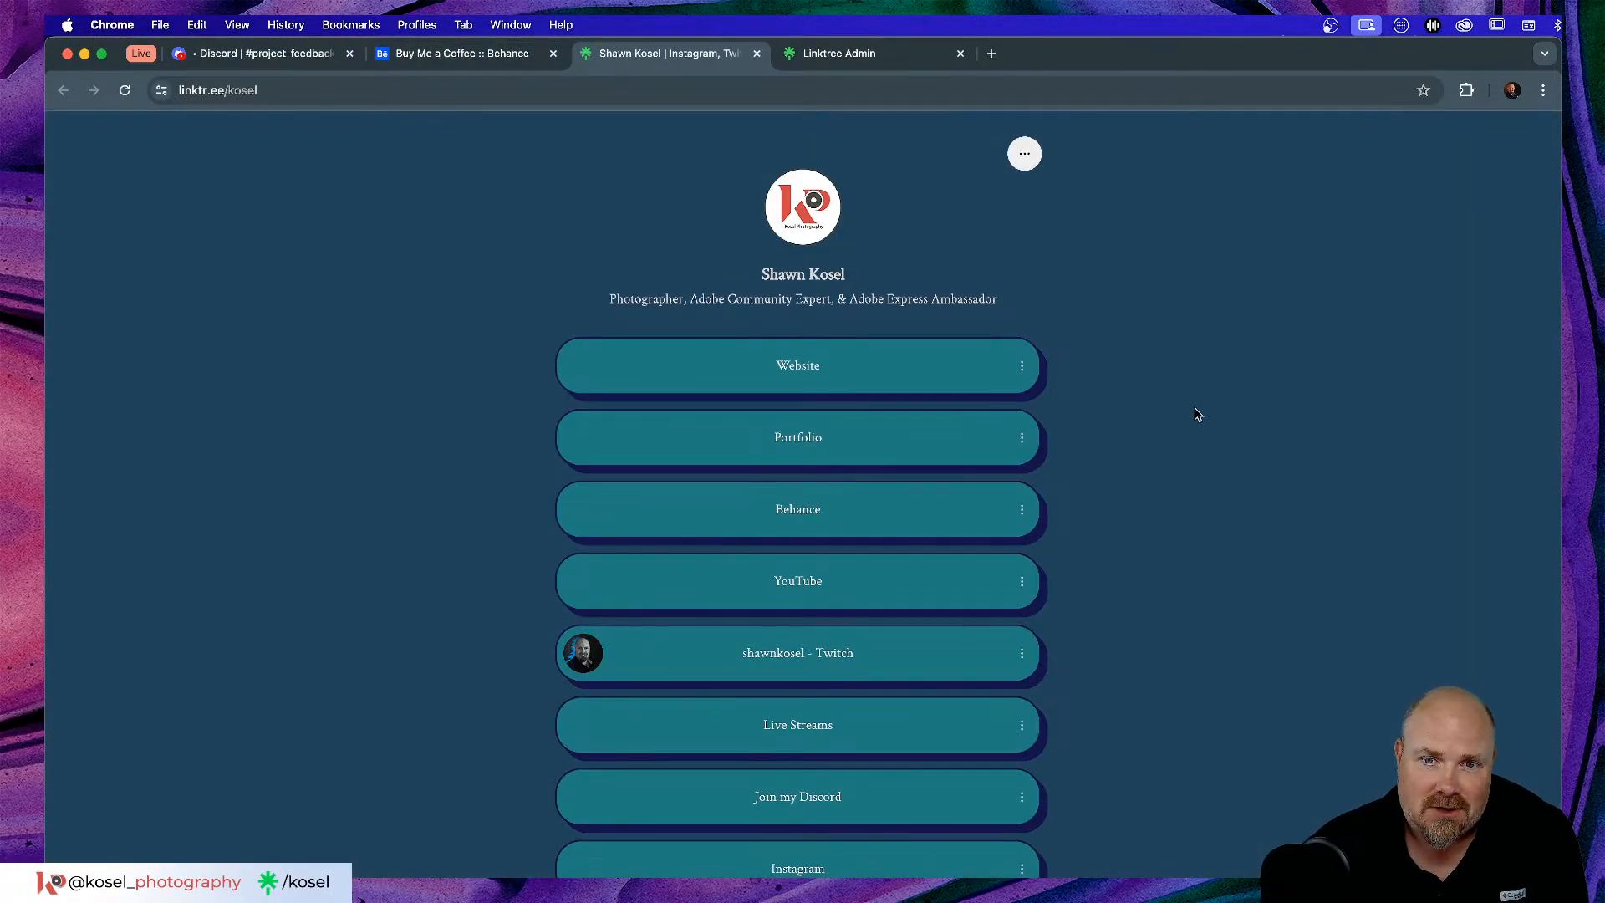
{"action": "scroll", "coordinate": [1148, 466], "scroll_direction": "down", "scroll_amount": 3}
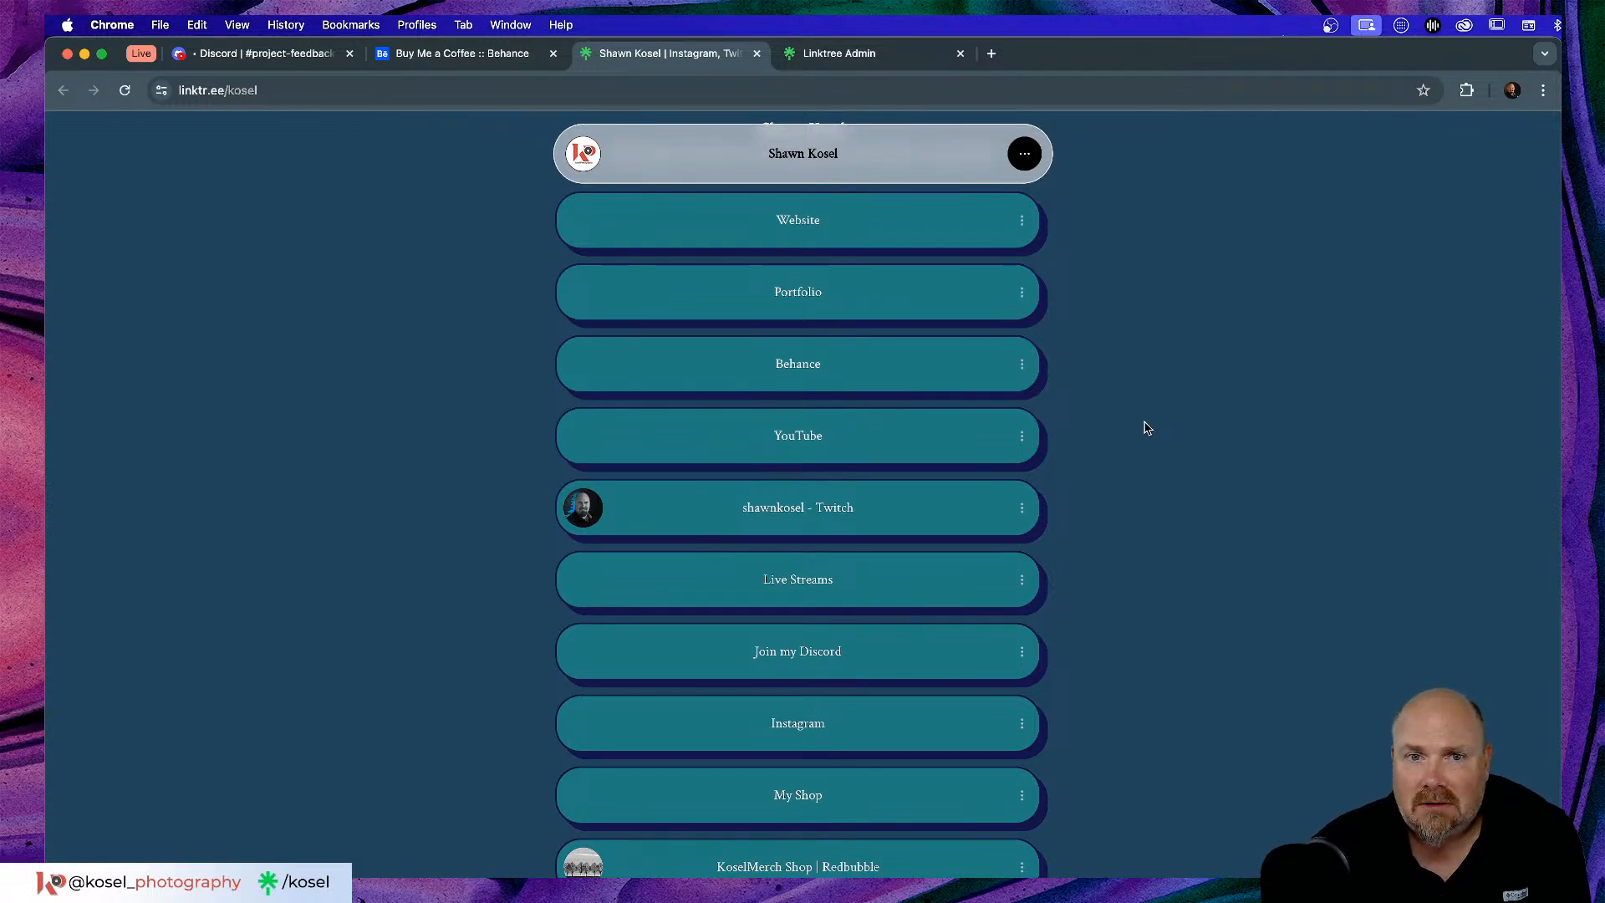
{"action": "scroll", "coordinate": [1144, 428], "scroll_direction": "up", "scroll_amount": 3}
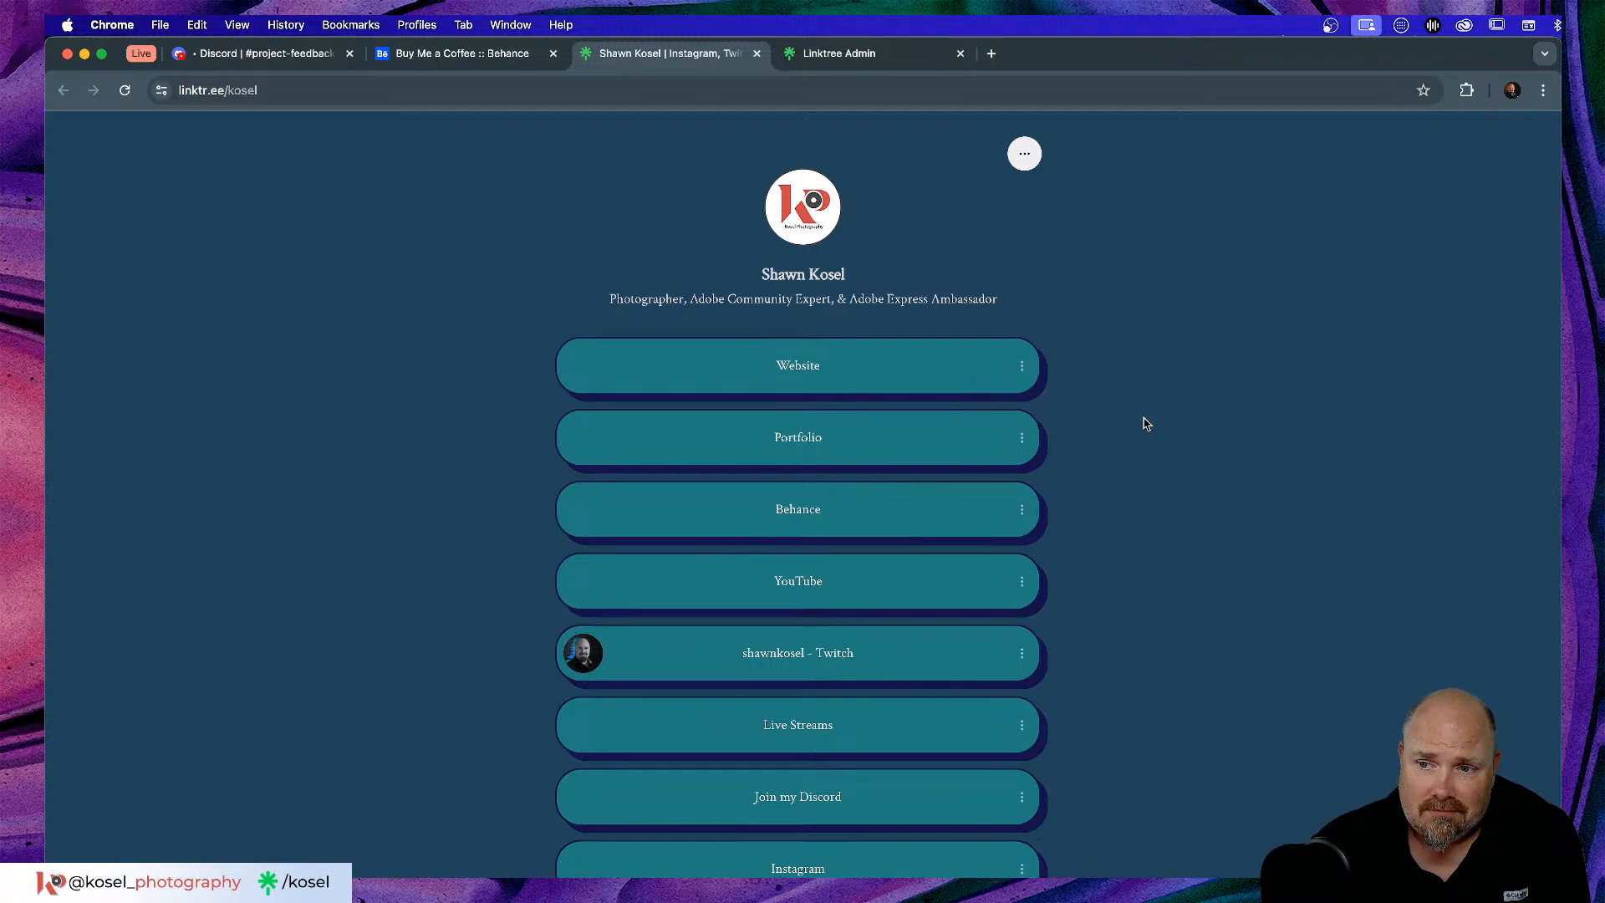
- Return to the Linktree appearance settings and mute the button shadow color to #16183D
{"action": "left_click", "coordinate": [846, 54]}
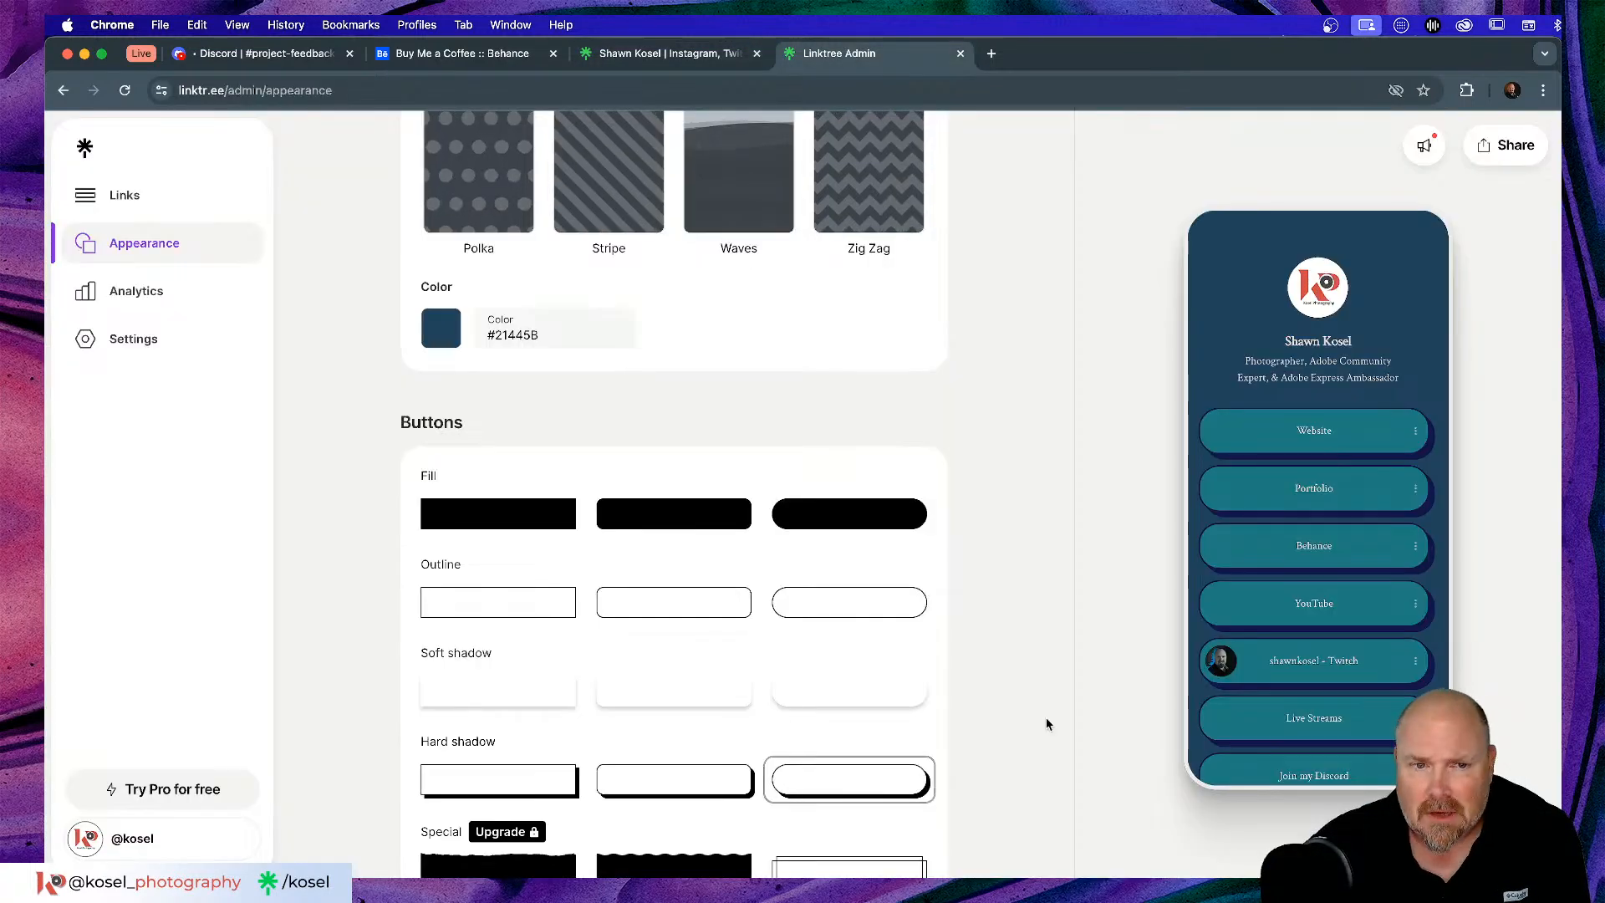
{"action": "scroll", "coordinate": [596, 572], "scroll_direction": "down", "scroll_amount": 8}
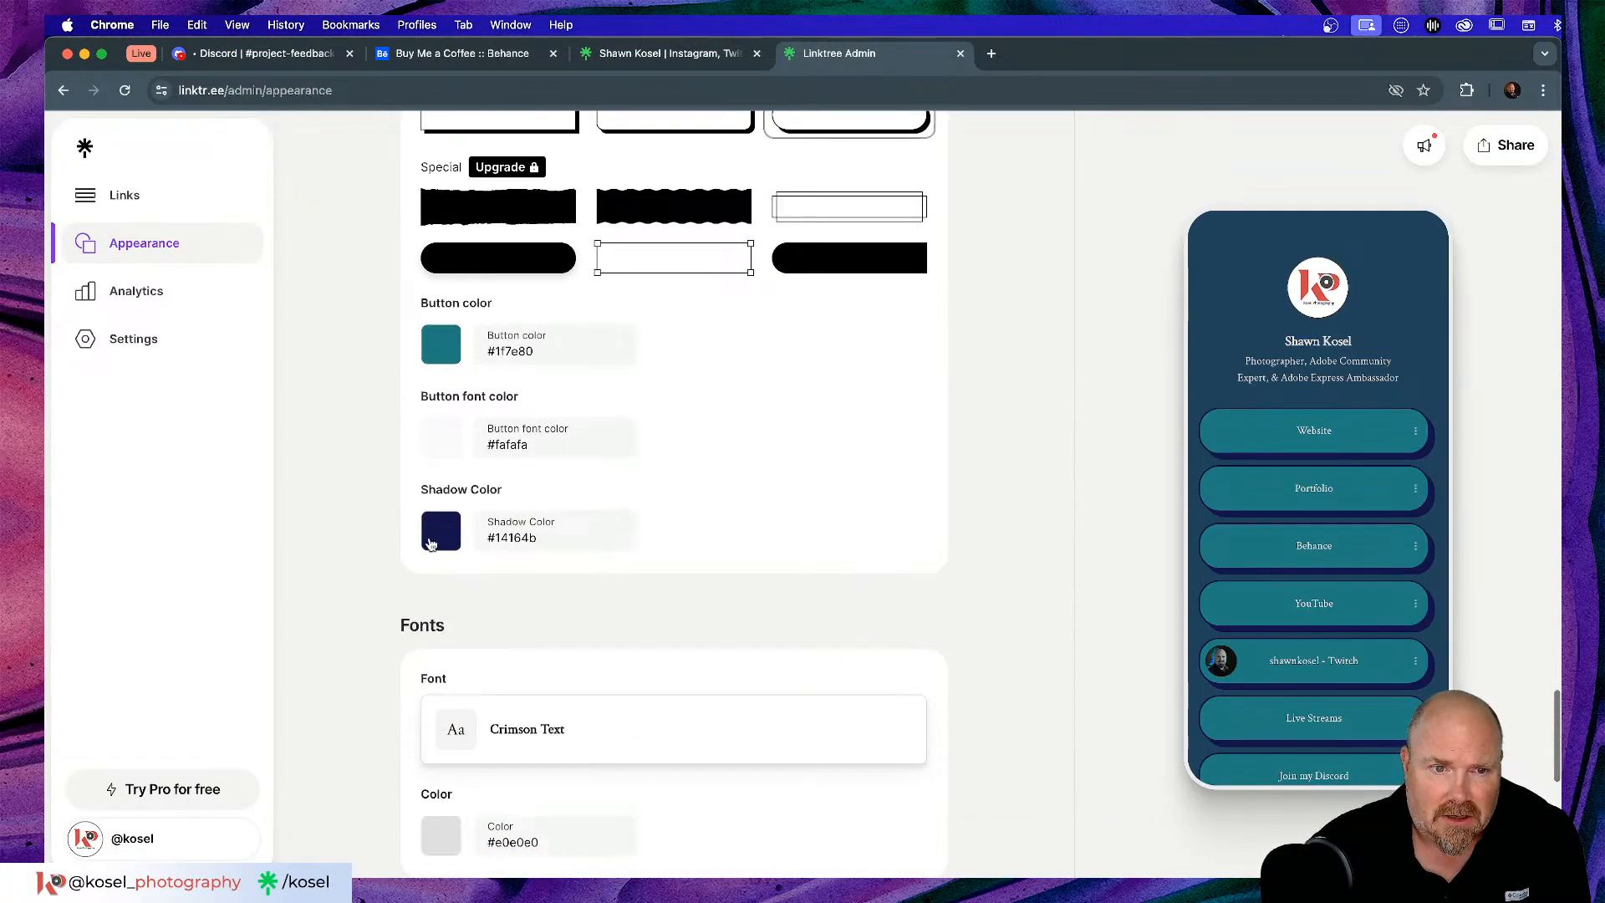
{"action": "left_click", "coordinate": [433, 539]}
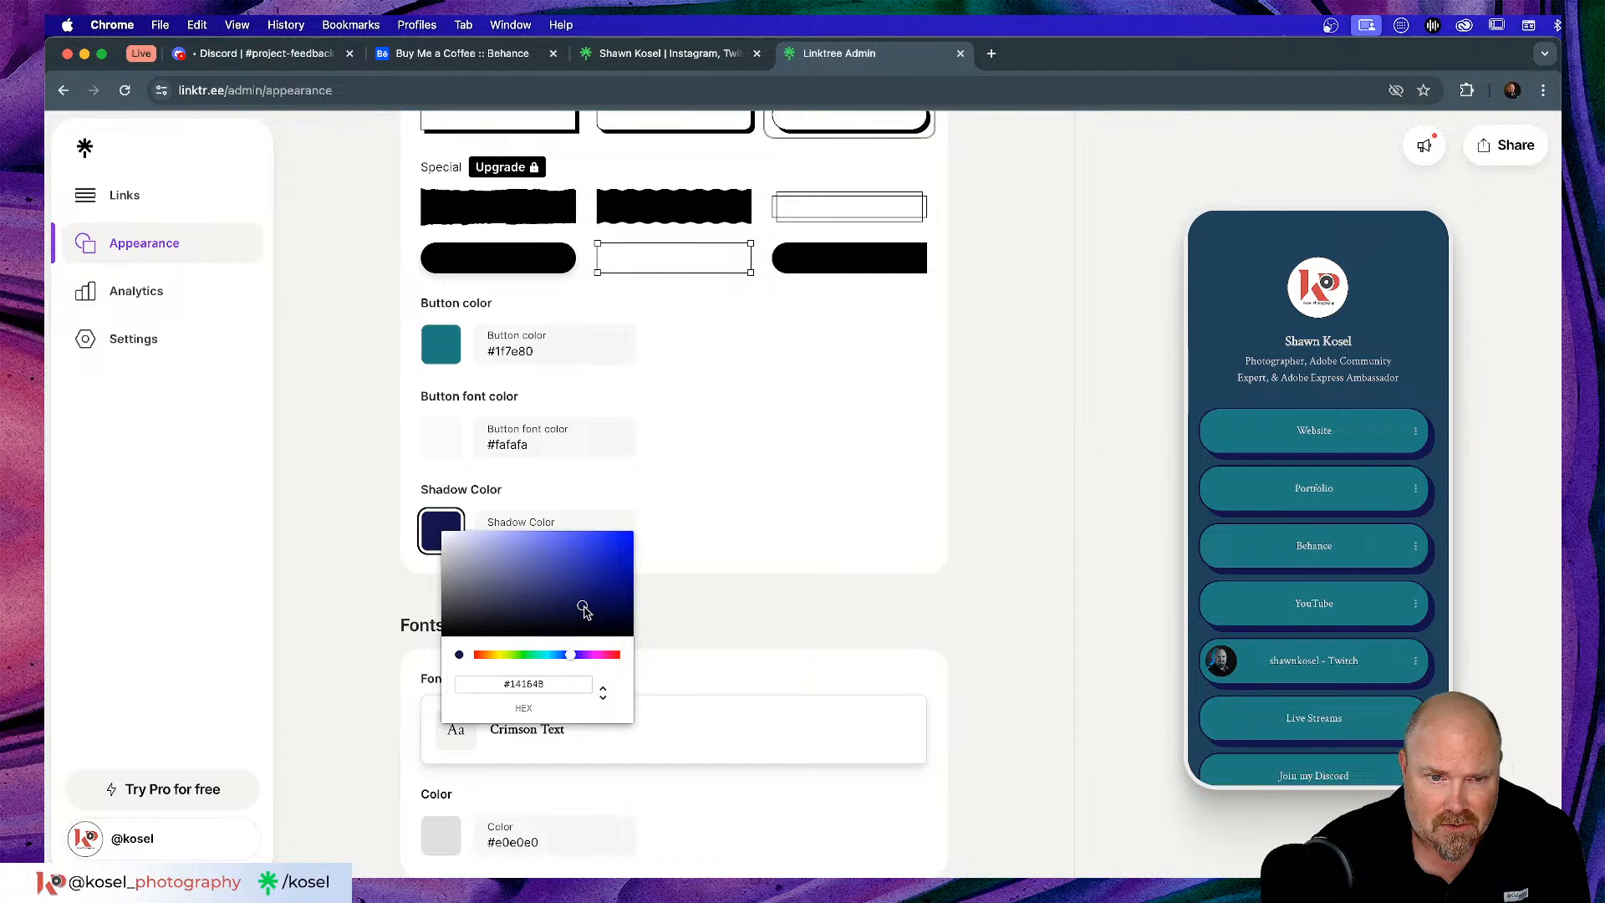
{"action": "left_click", "coordinate": [585, 608]}
{"action": "left_click_drag", "start_coordinate": [584, 609], "coordinate": [565, 613]}
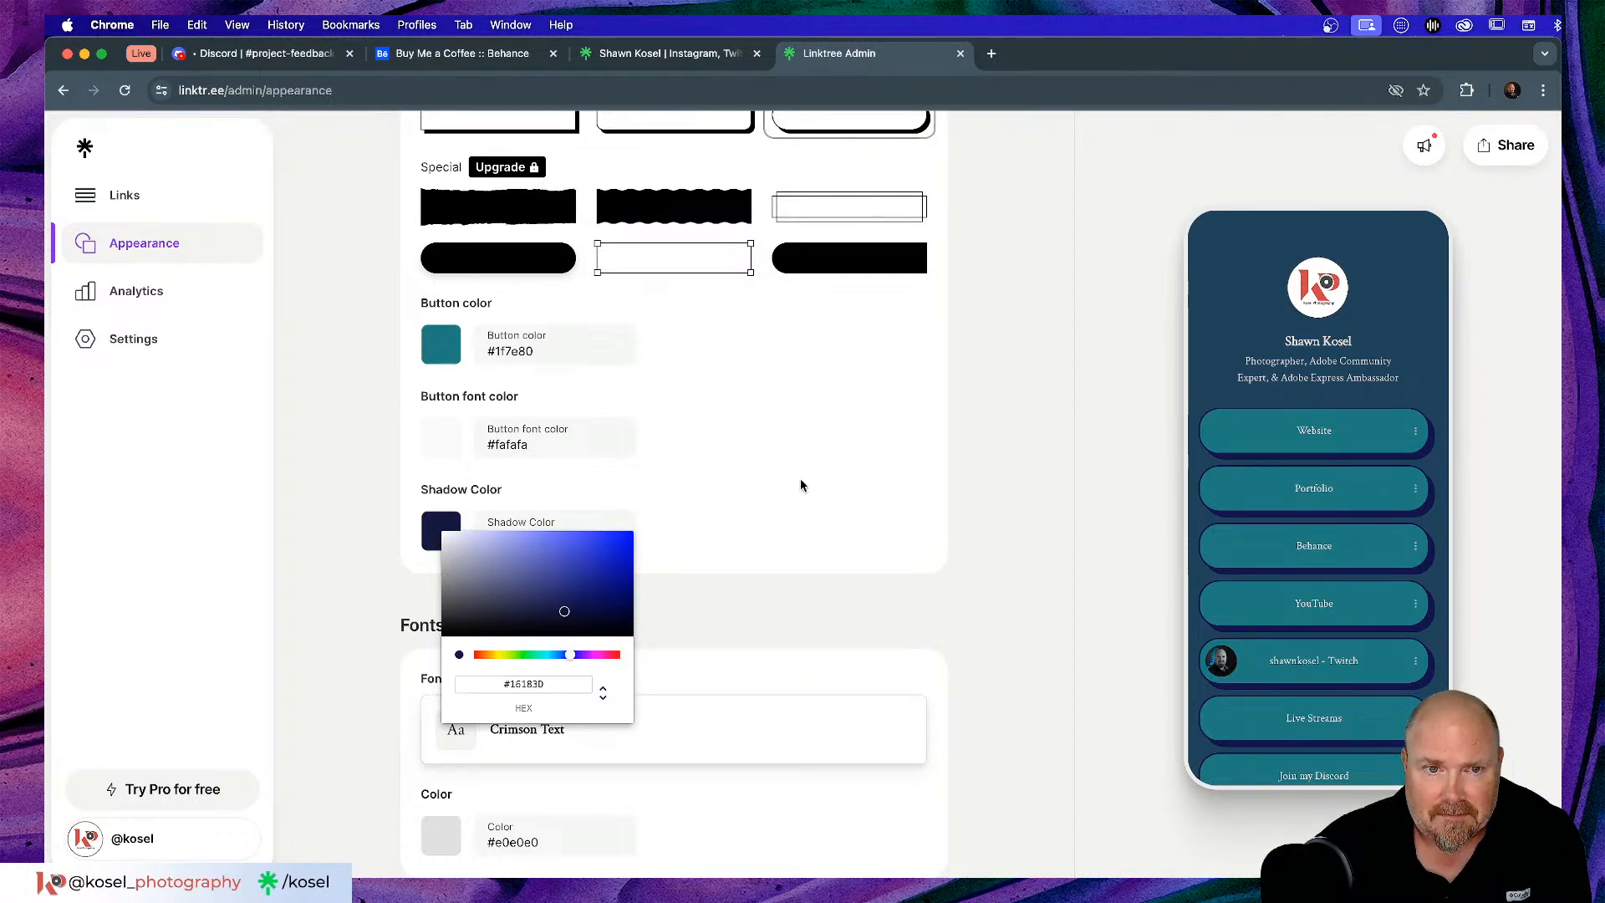
{"action": "left_click", "coordinate": [1053, 519]}
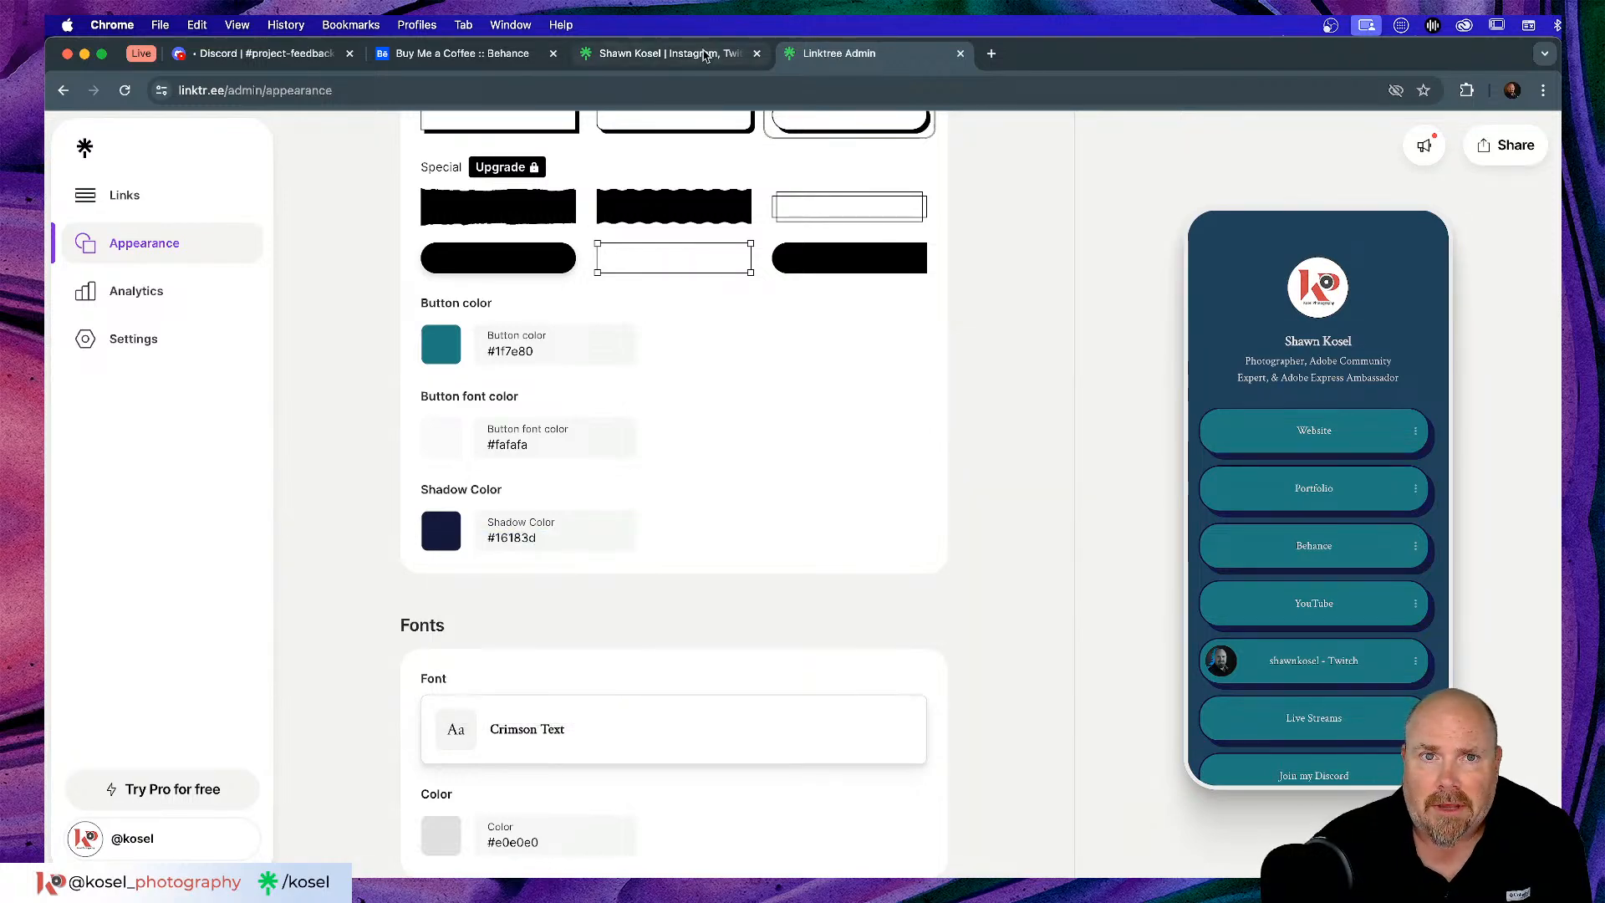
- Close the public Linktree page and the Linktree admin, and reopen the public page from the Behance profile to check the shadows
{"action": "left_click", "coordinate": [699, 56]}
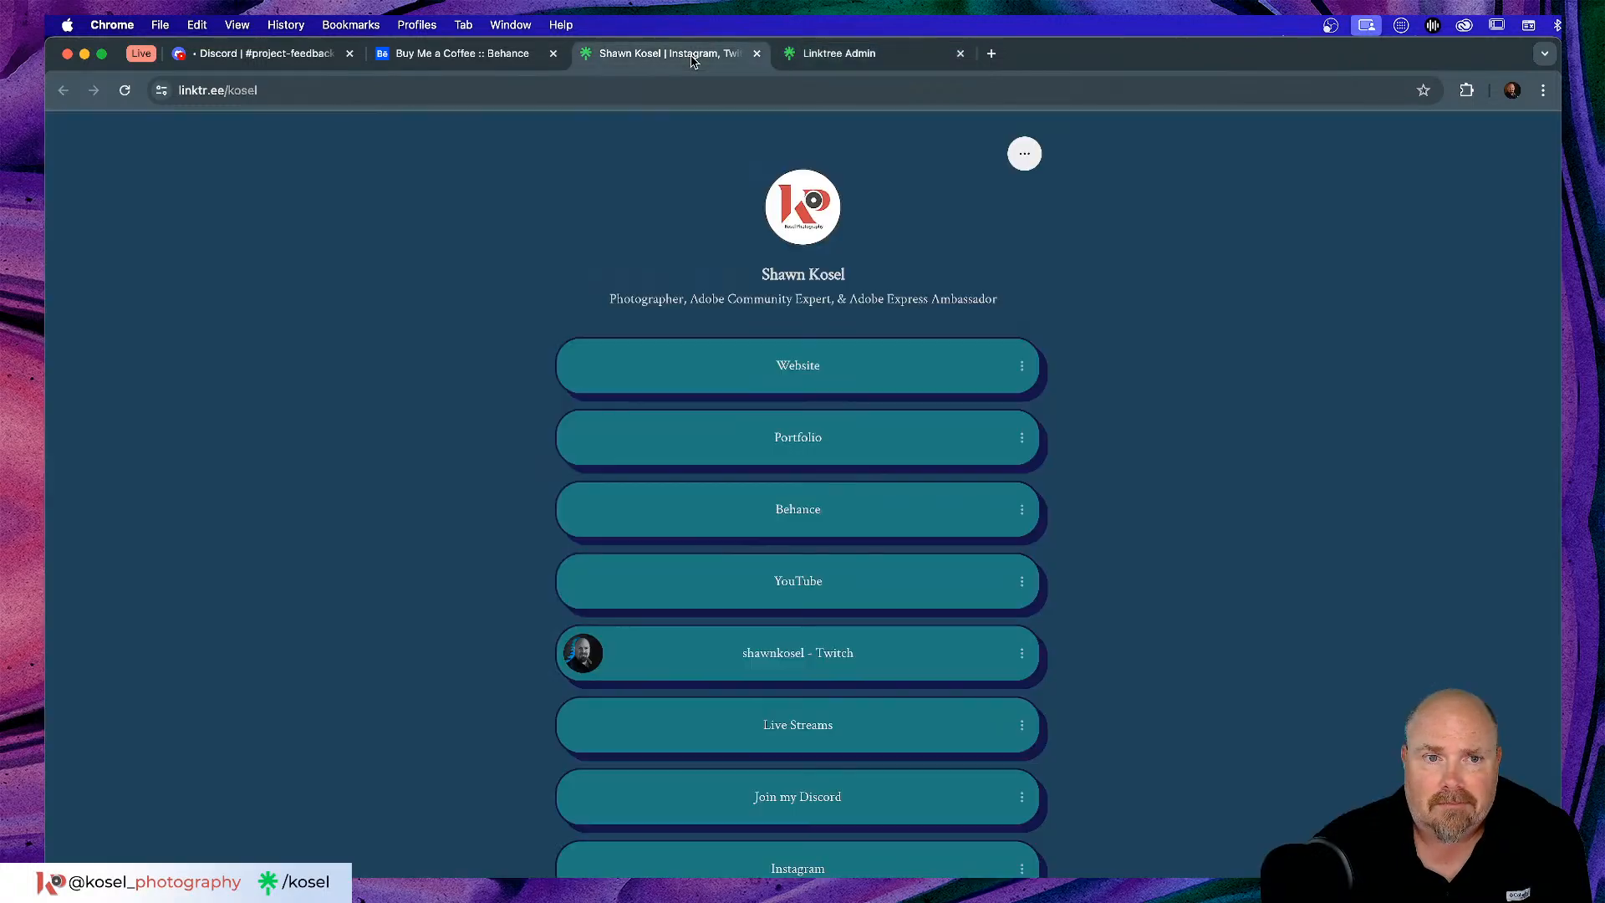
{"action": "left_click", "coordinate": [756, 53]}
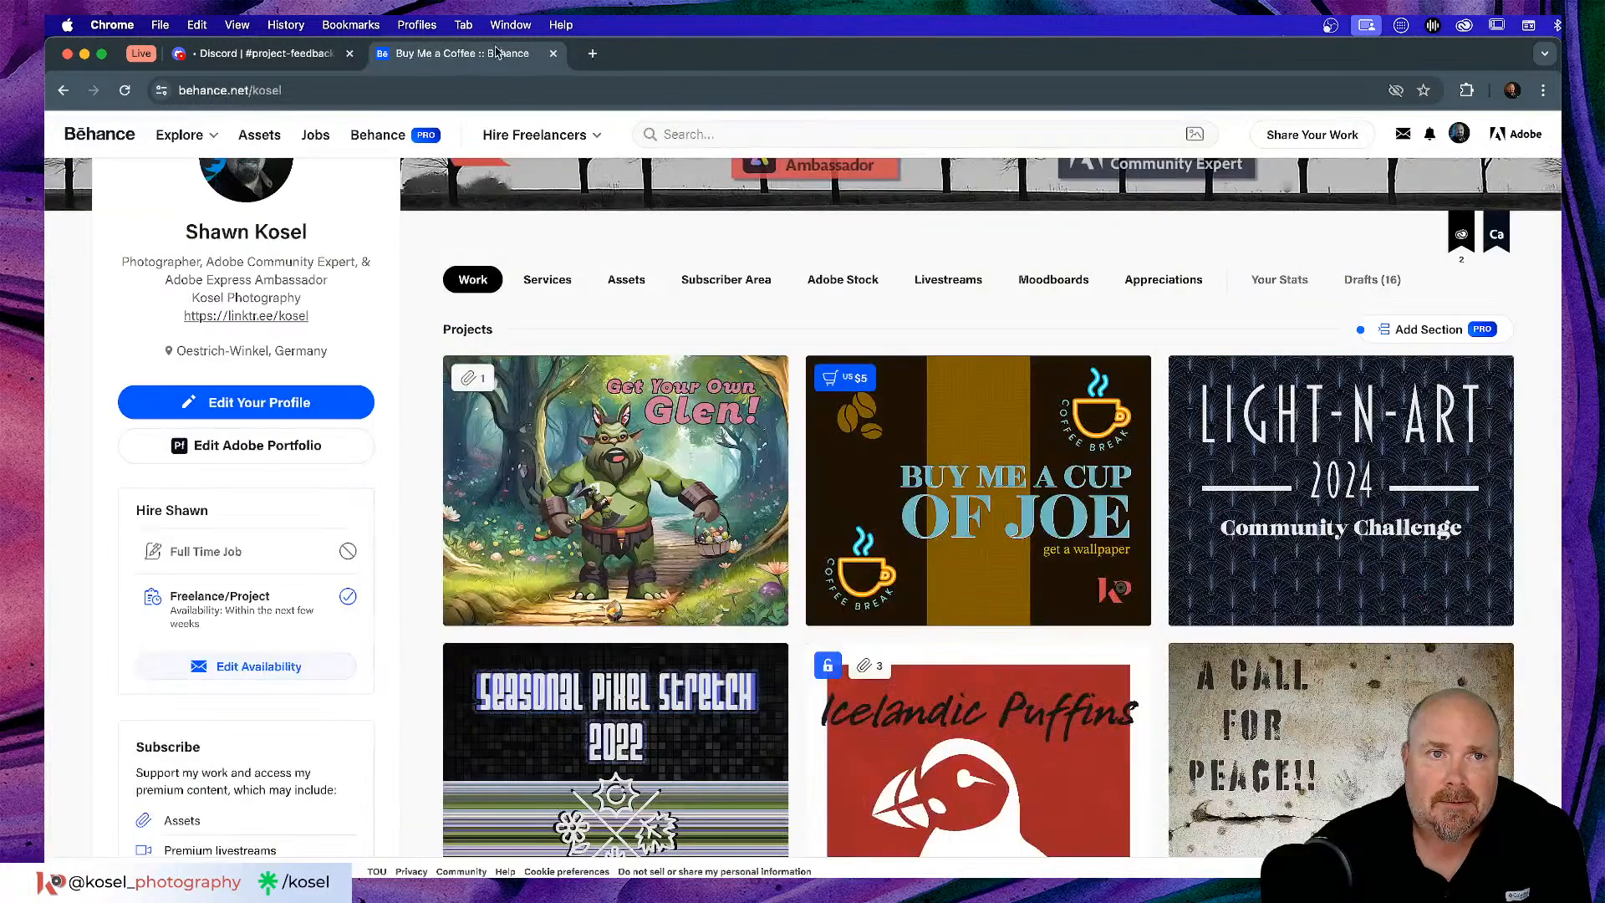
{"action": "left_click", "coordinate": [757, 54]}
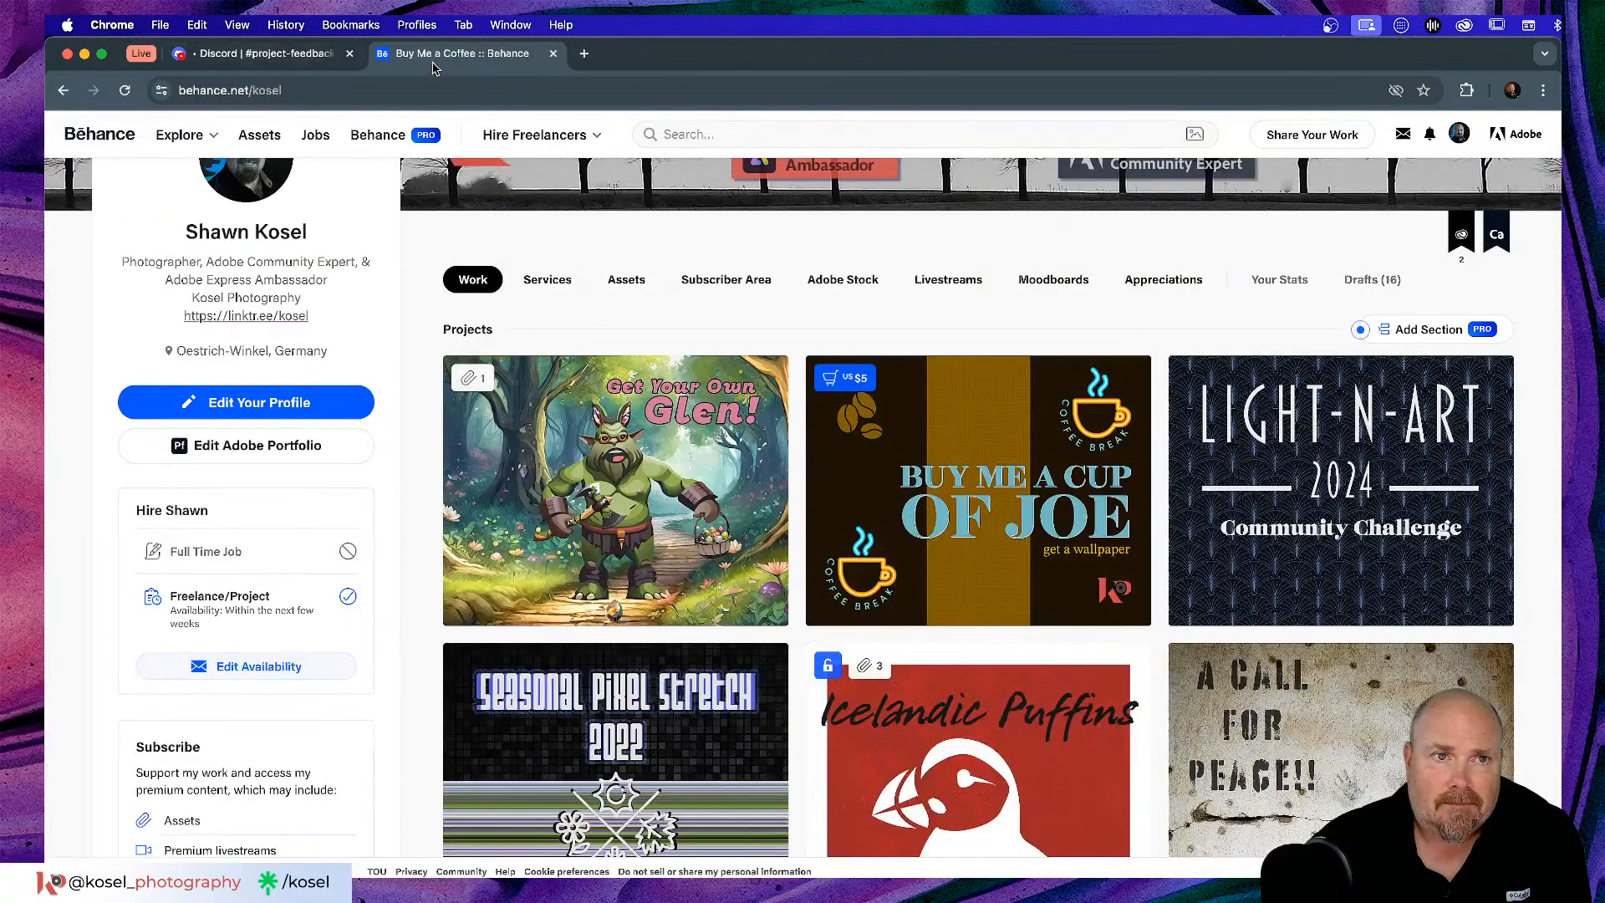
{"action": "left_click", "coordinate": [258, 316]}
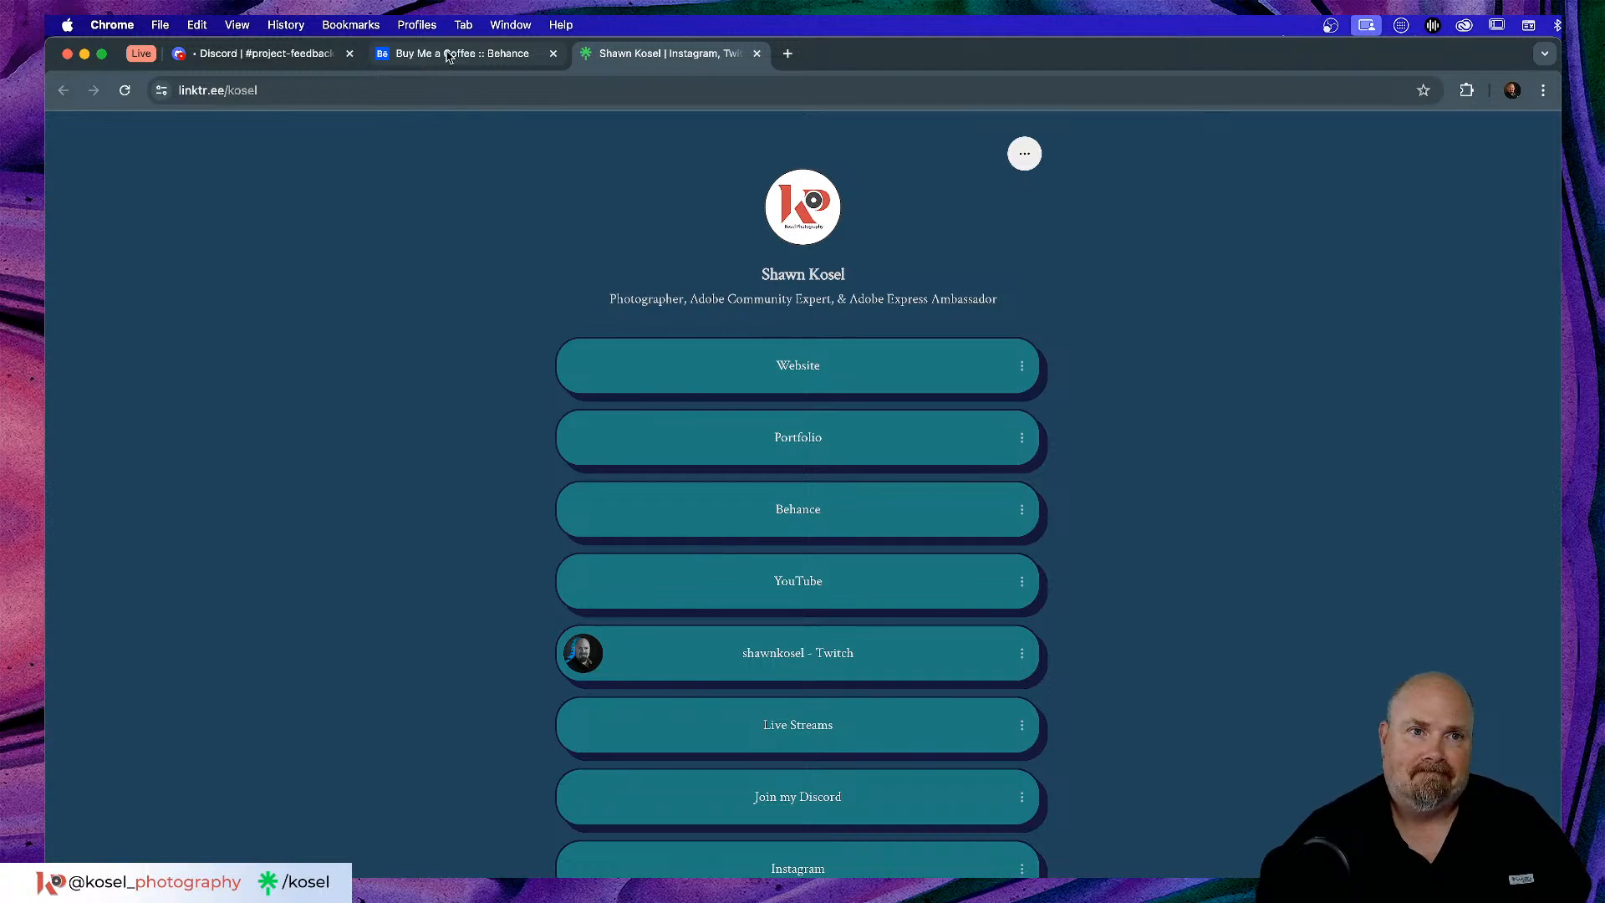
- Return to the Behance profile, bring the Adobe Live chat window over the browser to read its messages, and close it
{"action": "left_click", "coordinate": [449, 57]}
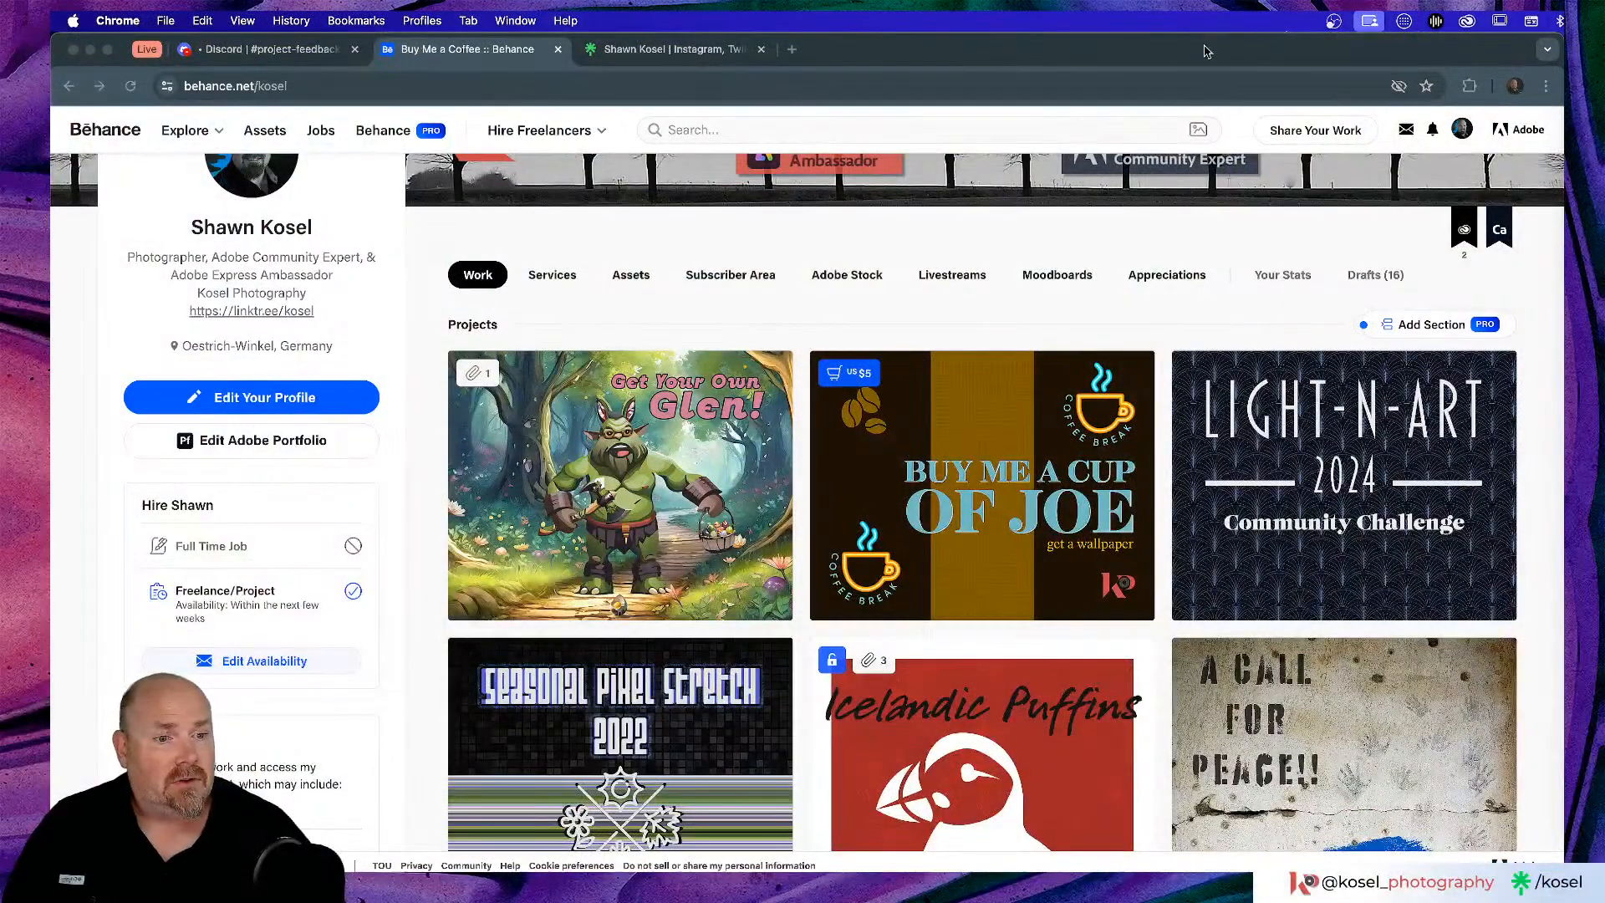
{"action": "left_click_drag", "start_coordinate": [1562, 25], "coordinate": [734, 23]}
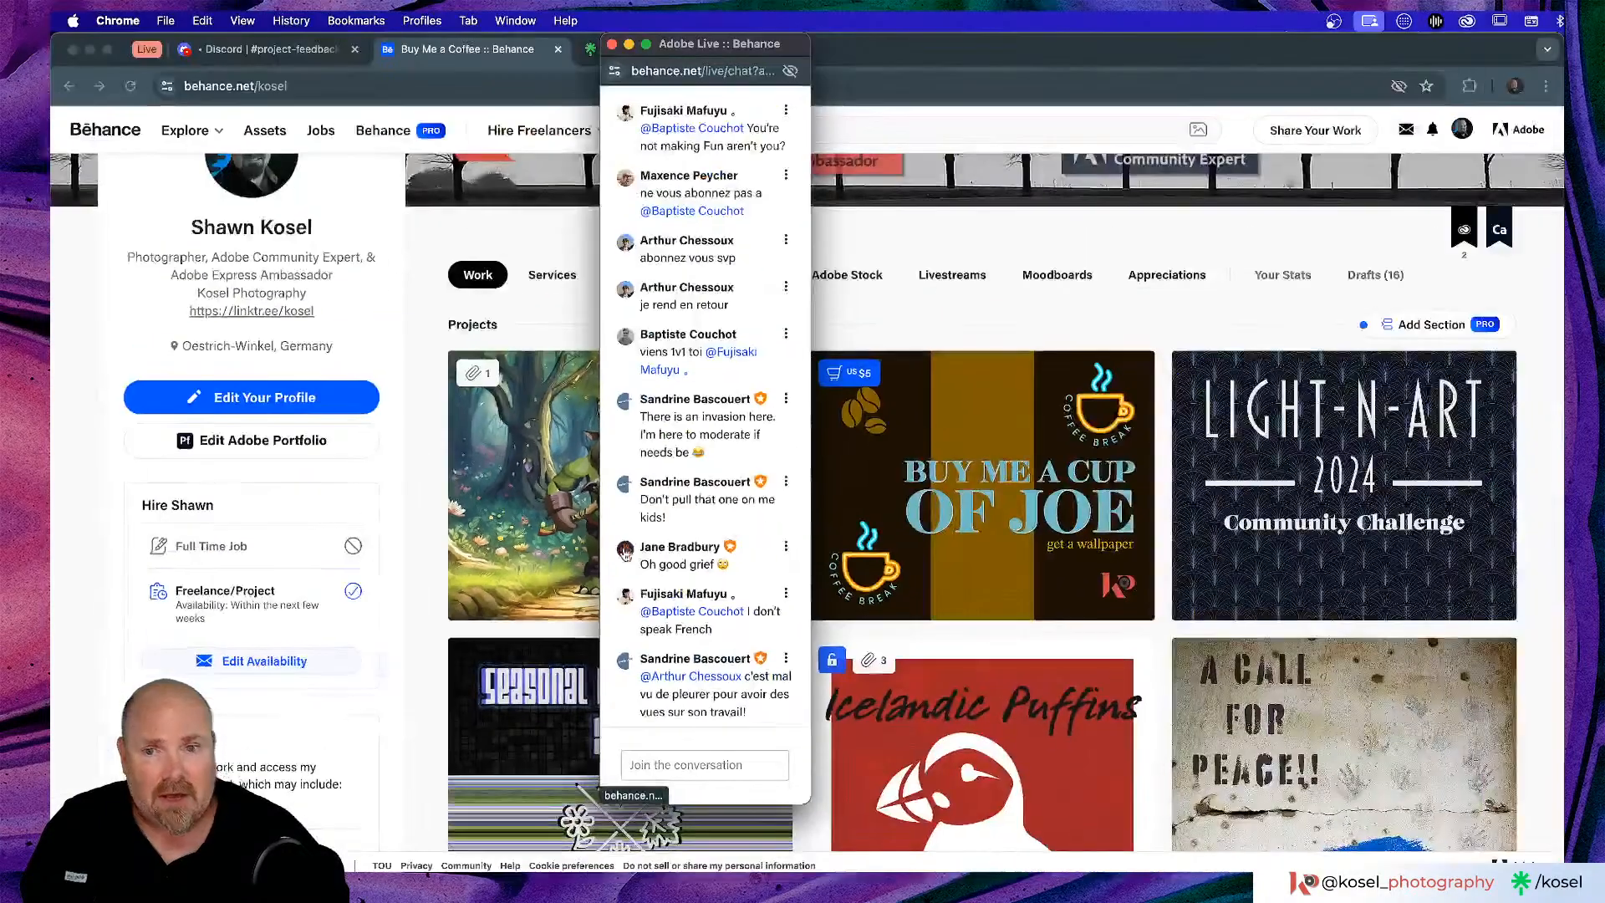
{"action": "left_click_drag", "start_coordinate": [729, 48], "coordinate": [1601, 50]}
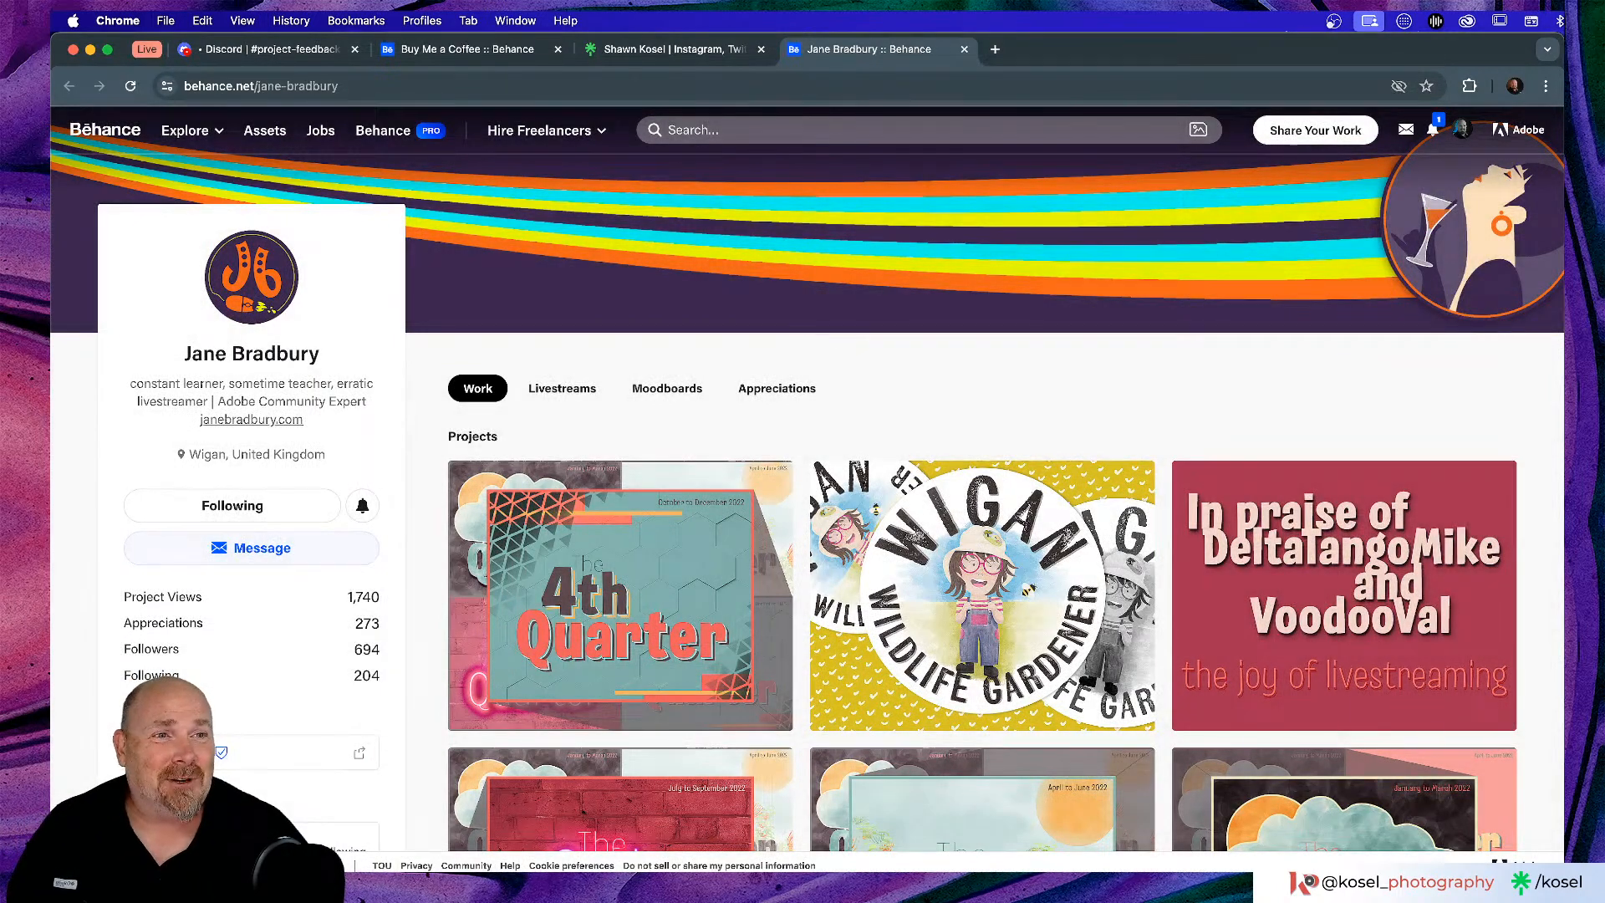
{"action": "left_click_drag", "start_coordinate": [1087, 870], "coordinate": [794, 87]}
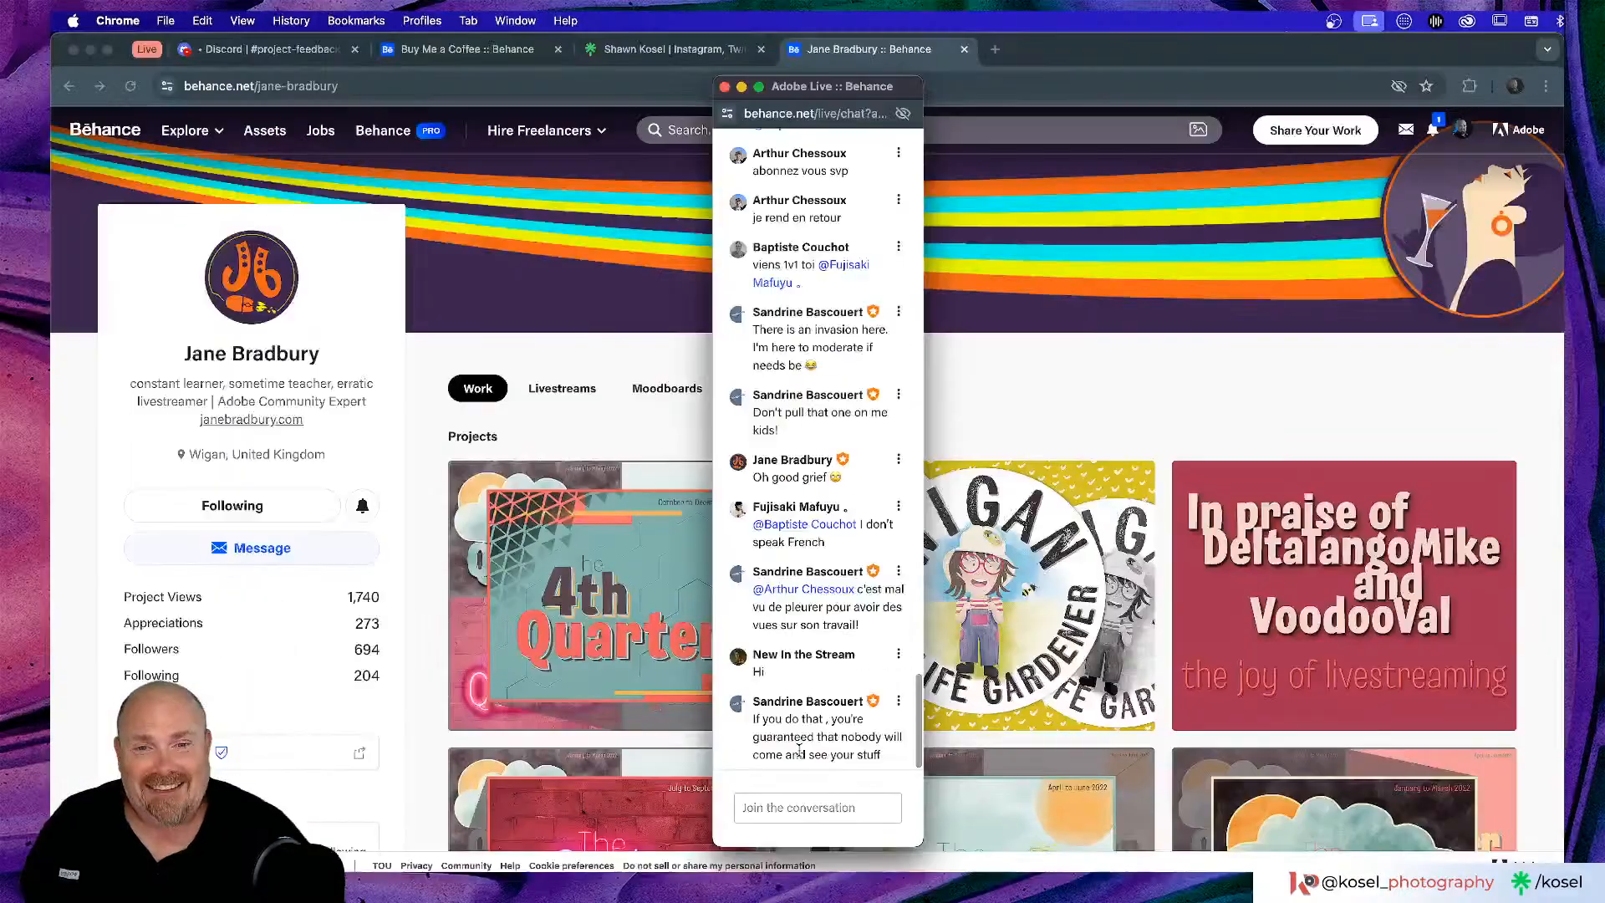
{"action": "left_click", "coordinate": [724, 86]}
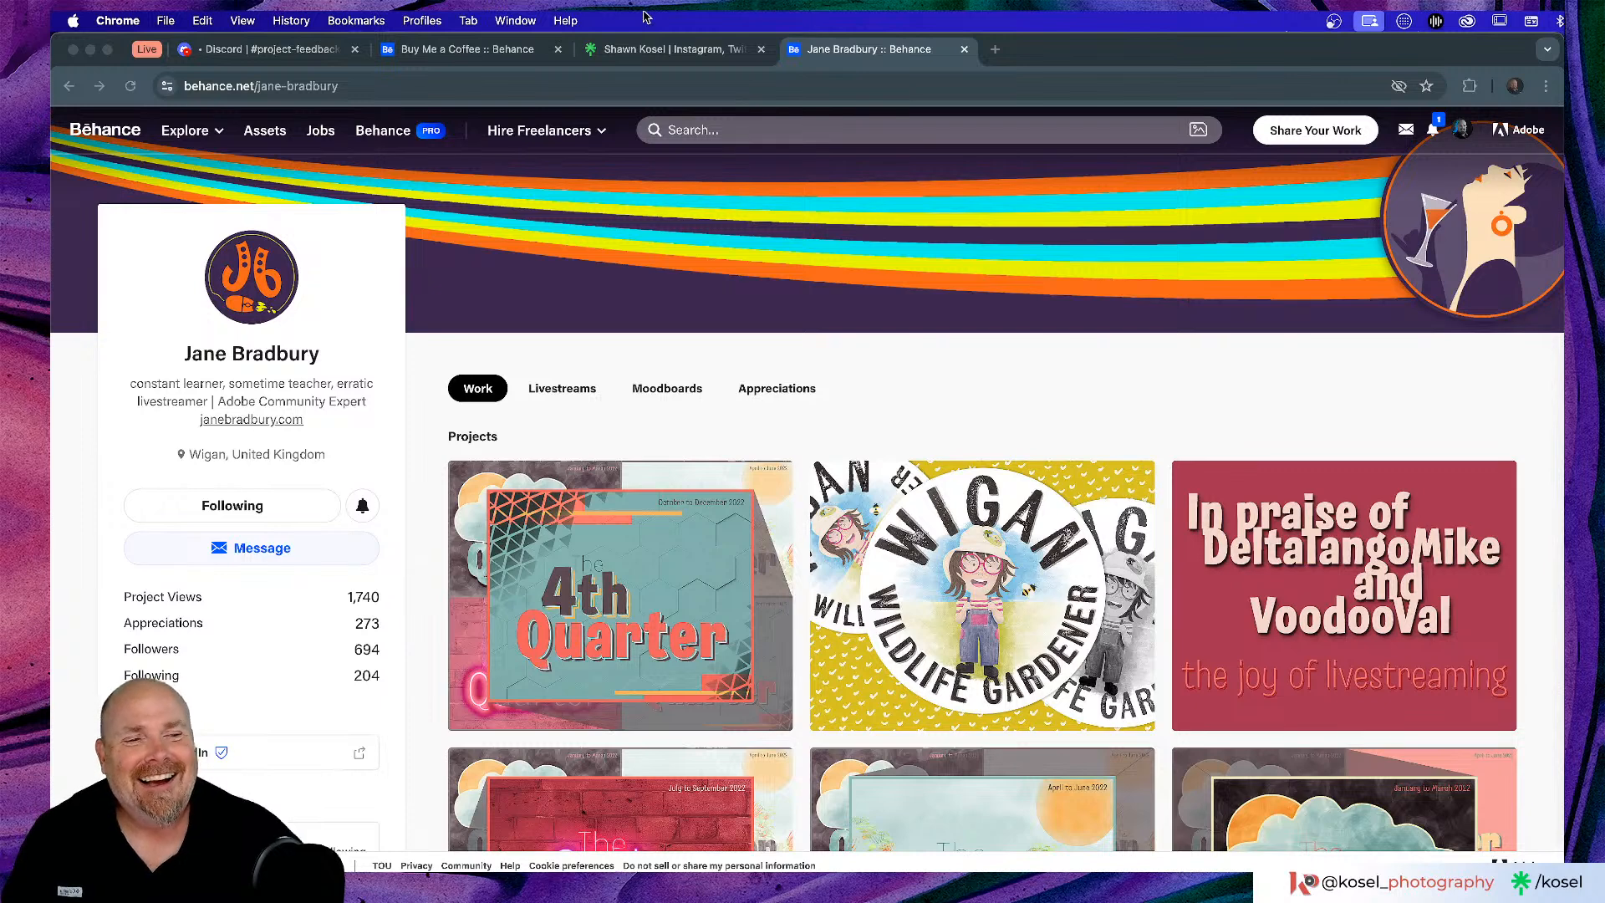
- Show the public Linktree page again and return to the Behance profile with the linktr.ee link
{"action": "left_click", "coordinate": [684, 50]}
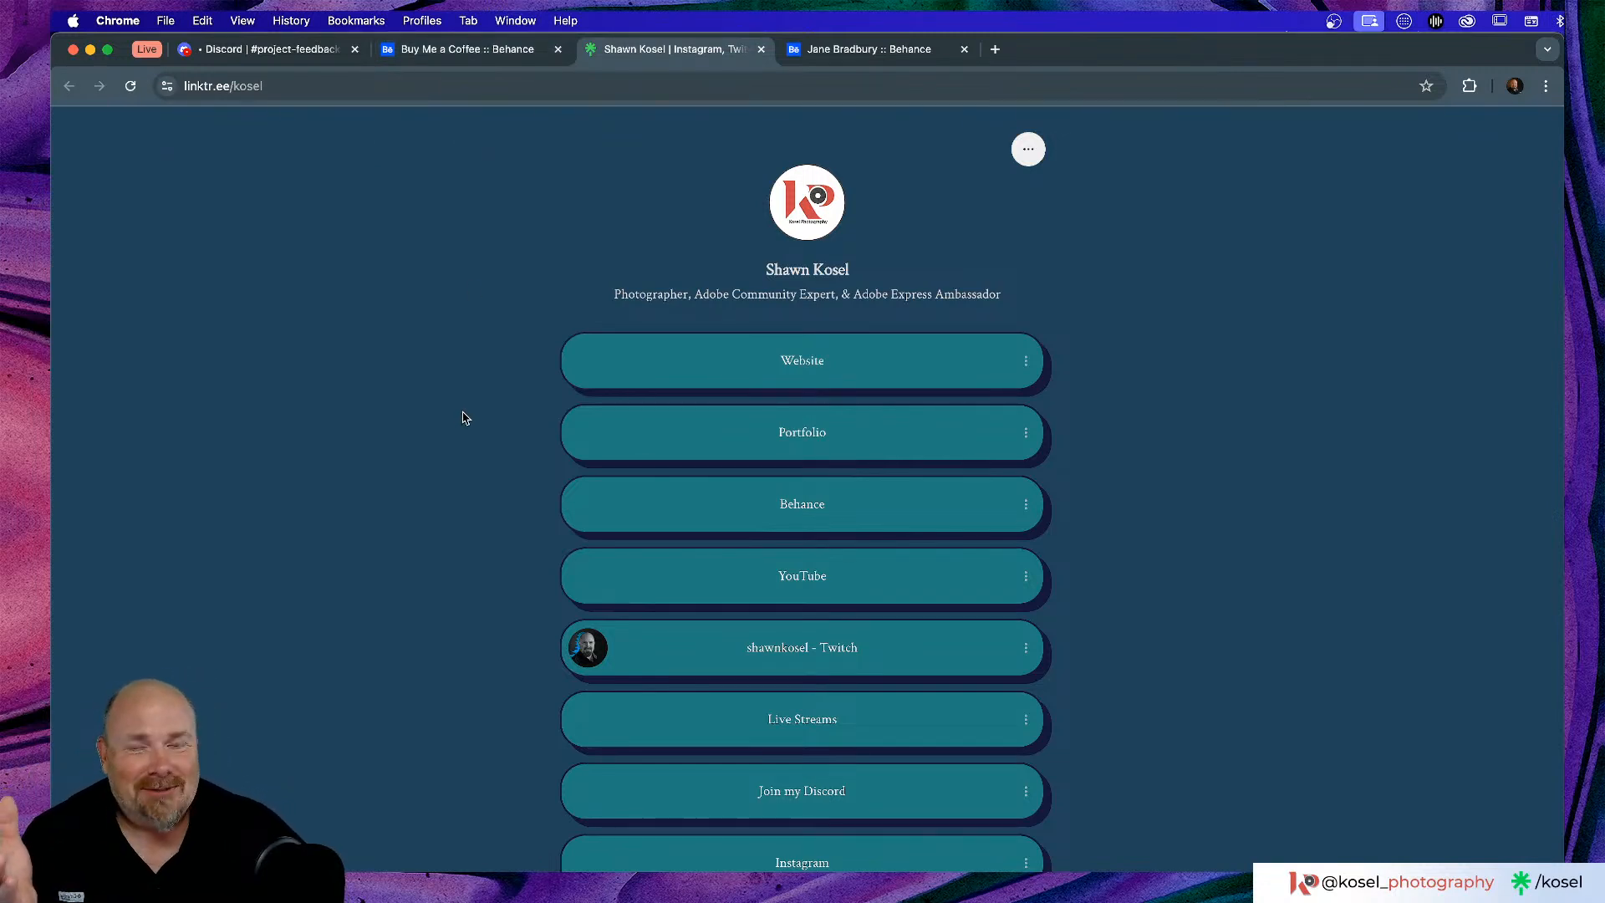
{"action": "left_click", "coordinate": [462, 53]}
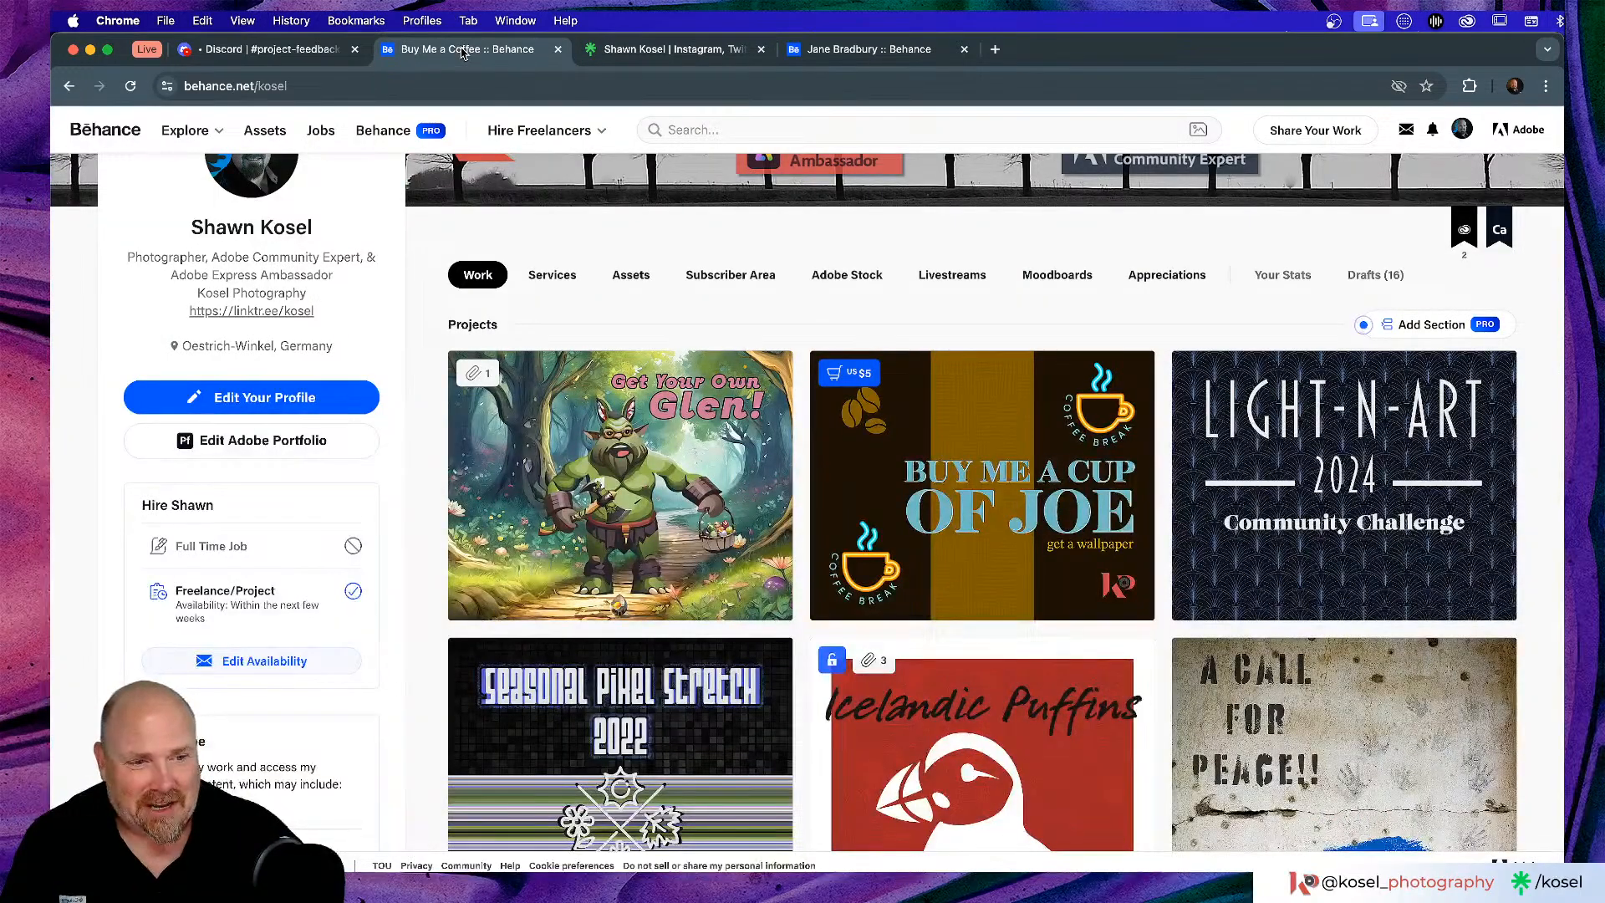
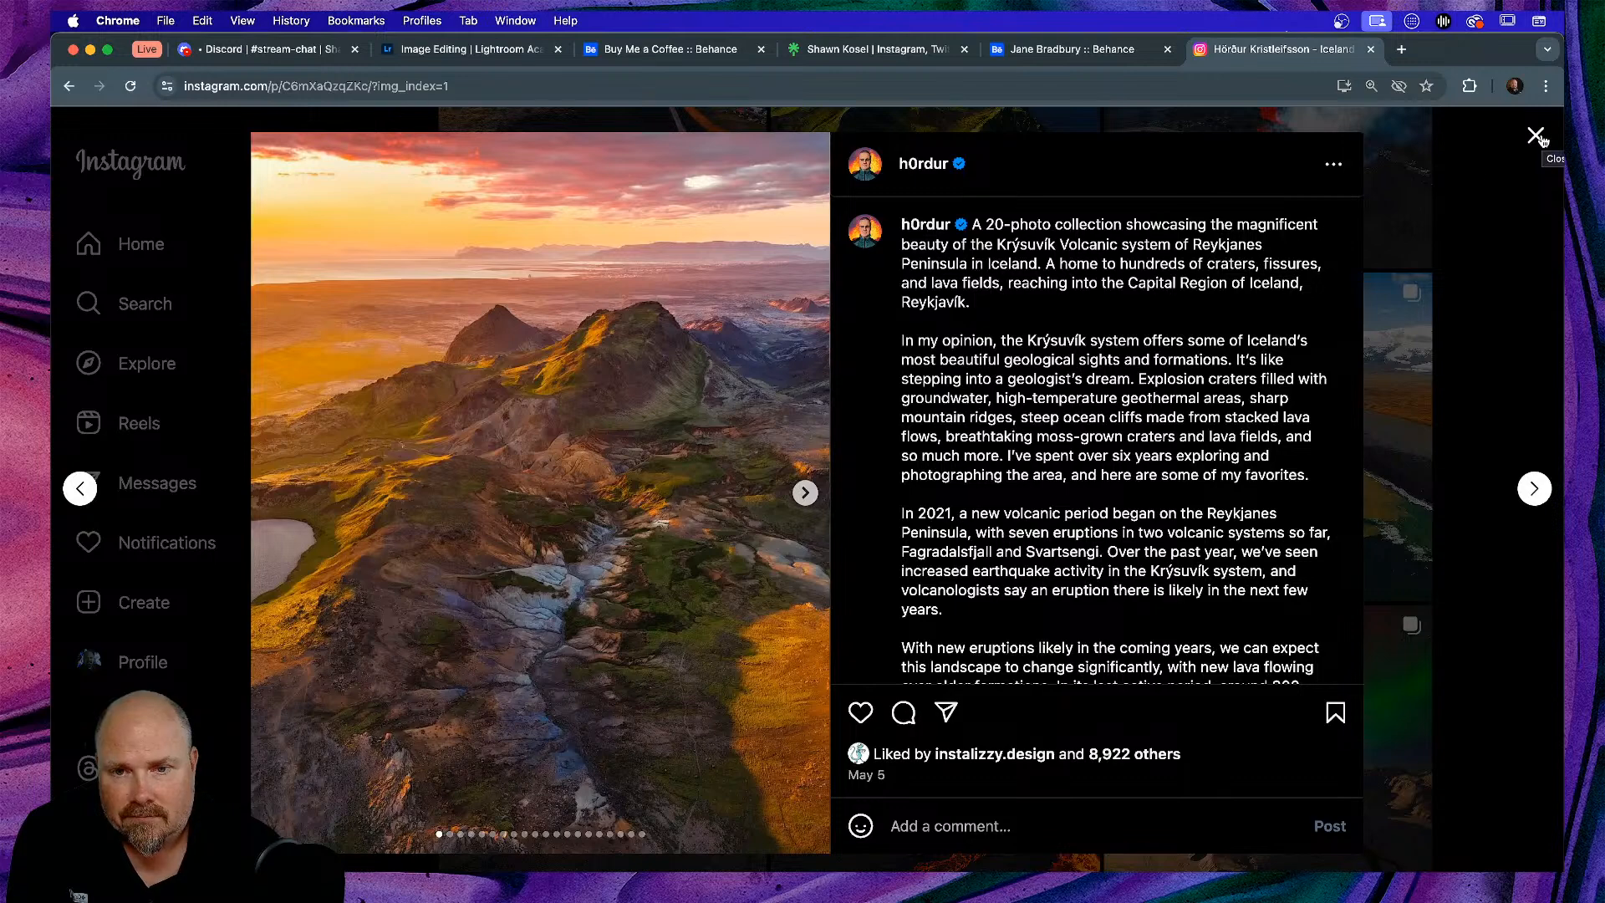
- Page through the first four photos of the Krýsuvík volcanic system post on Instagram, and return to the top of the artist's profile
{"action": "left_click", "coordinate": [806, 496]}
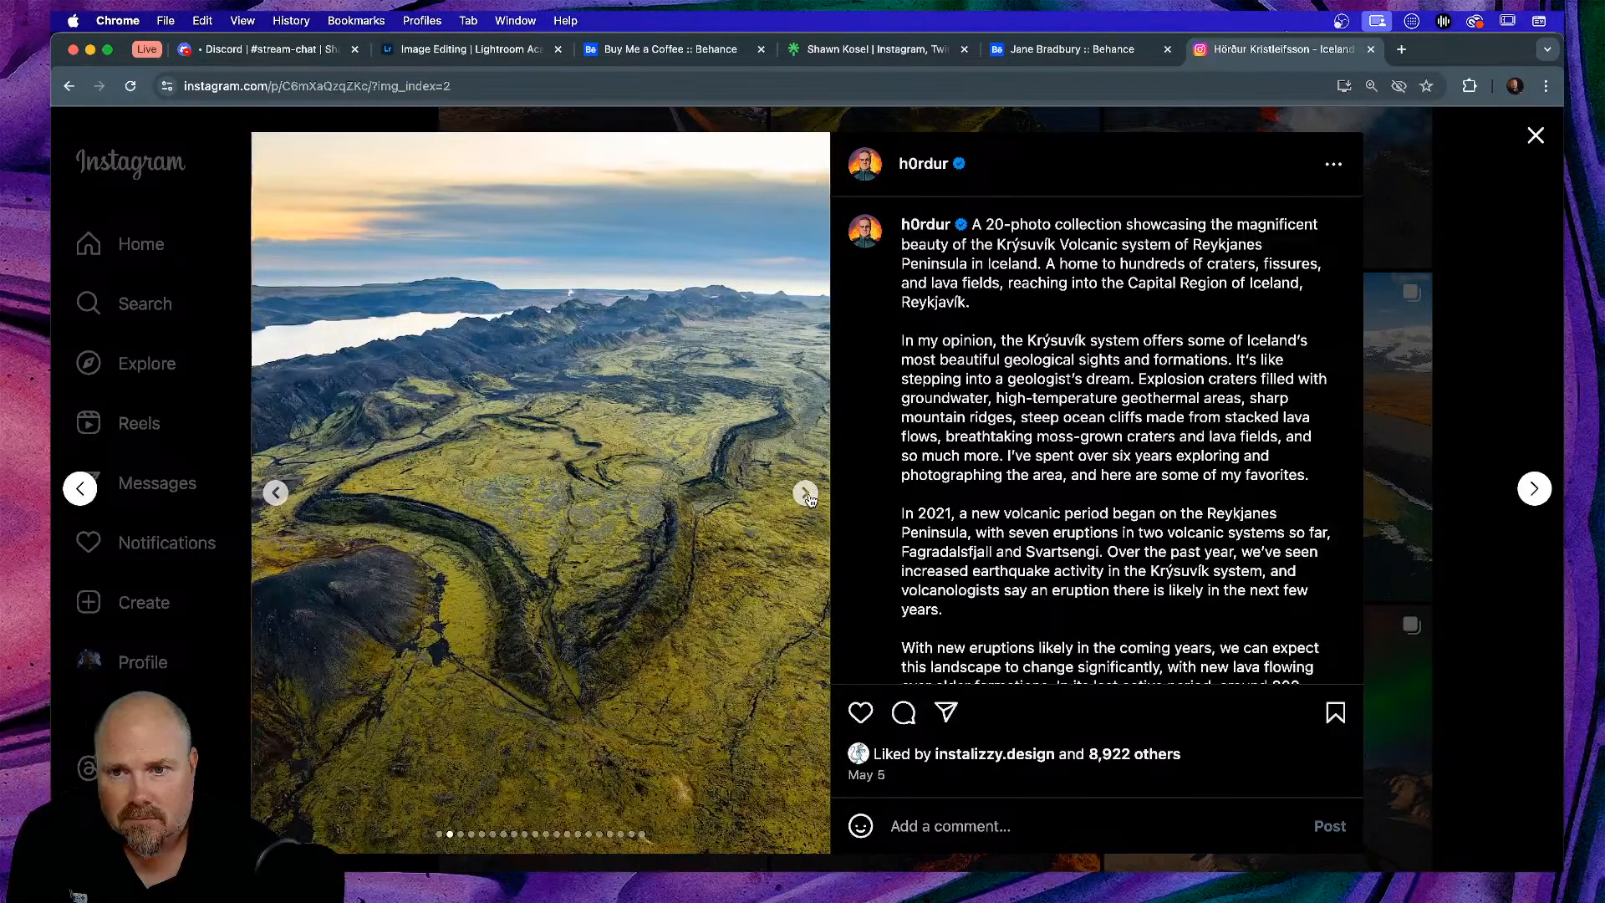
{"action": "left_click", "coordinate": [807, 495]}
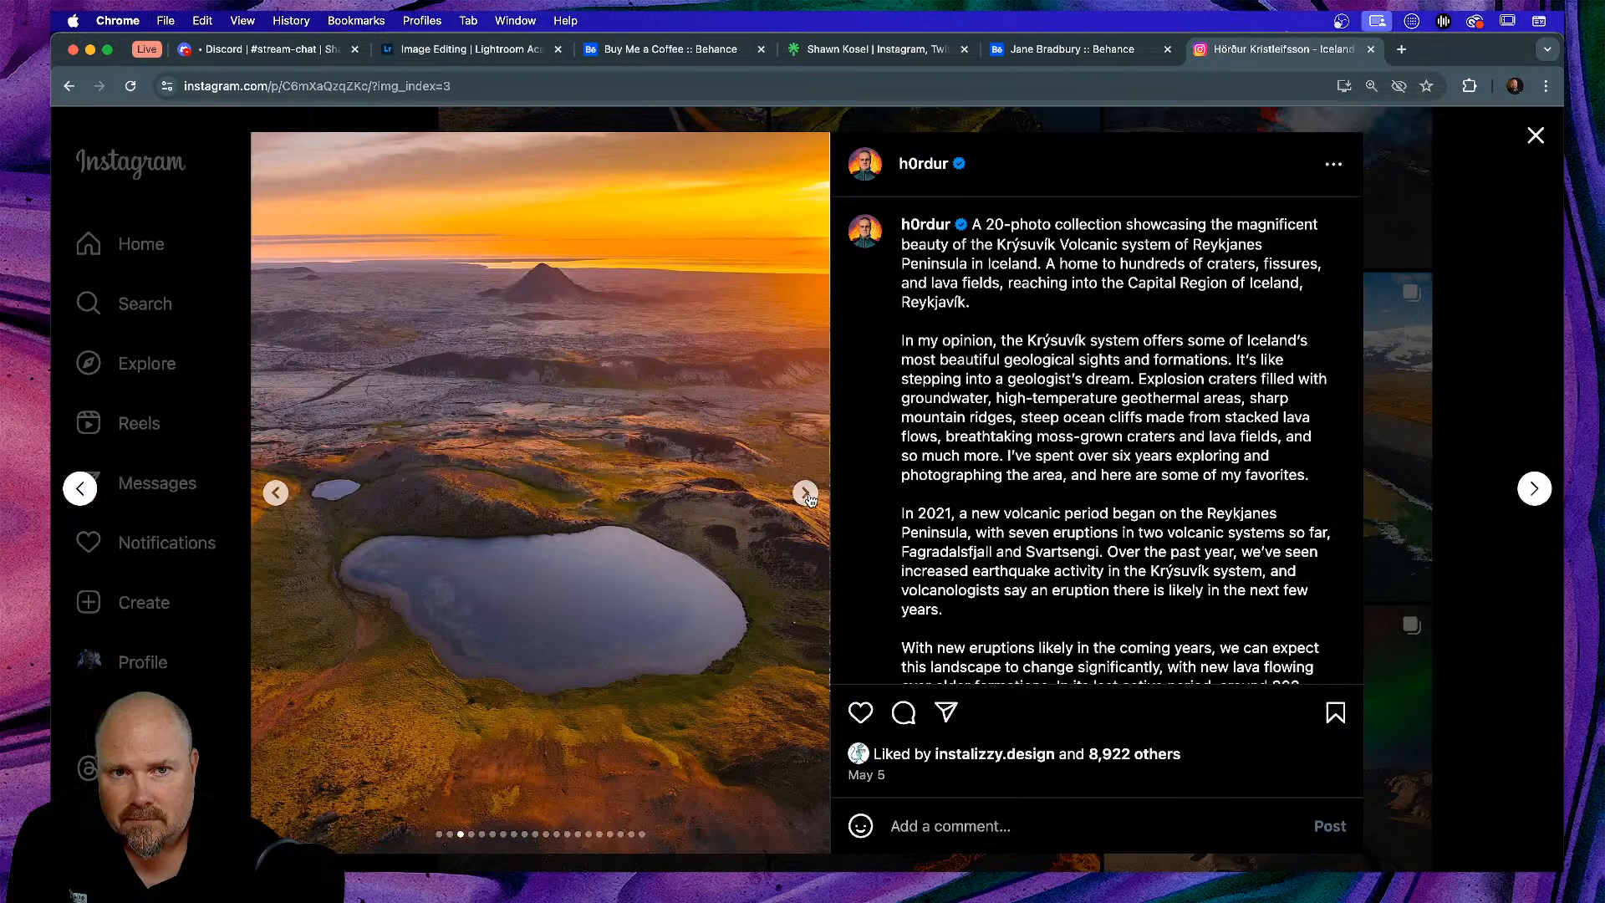
{"action": "left_click", "coordinate": [807, 495]}
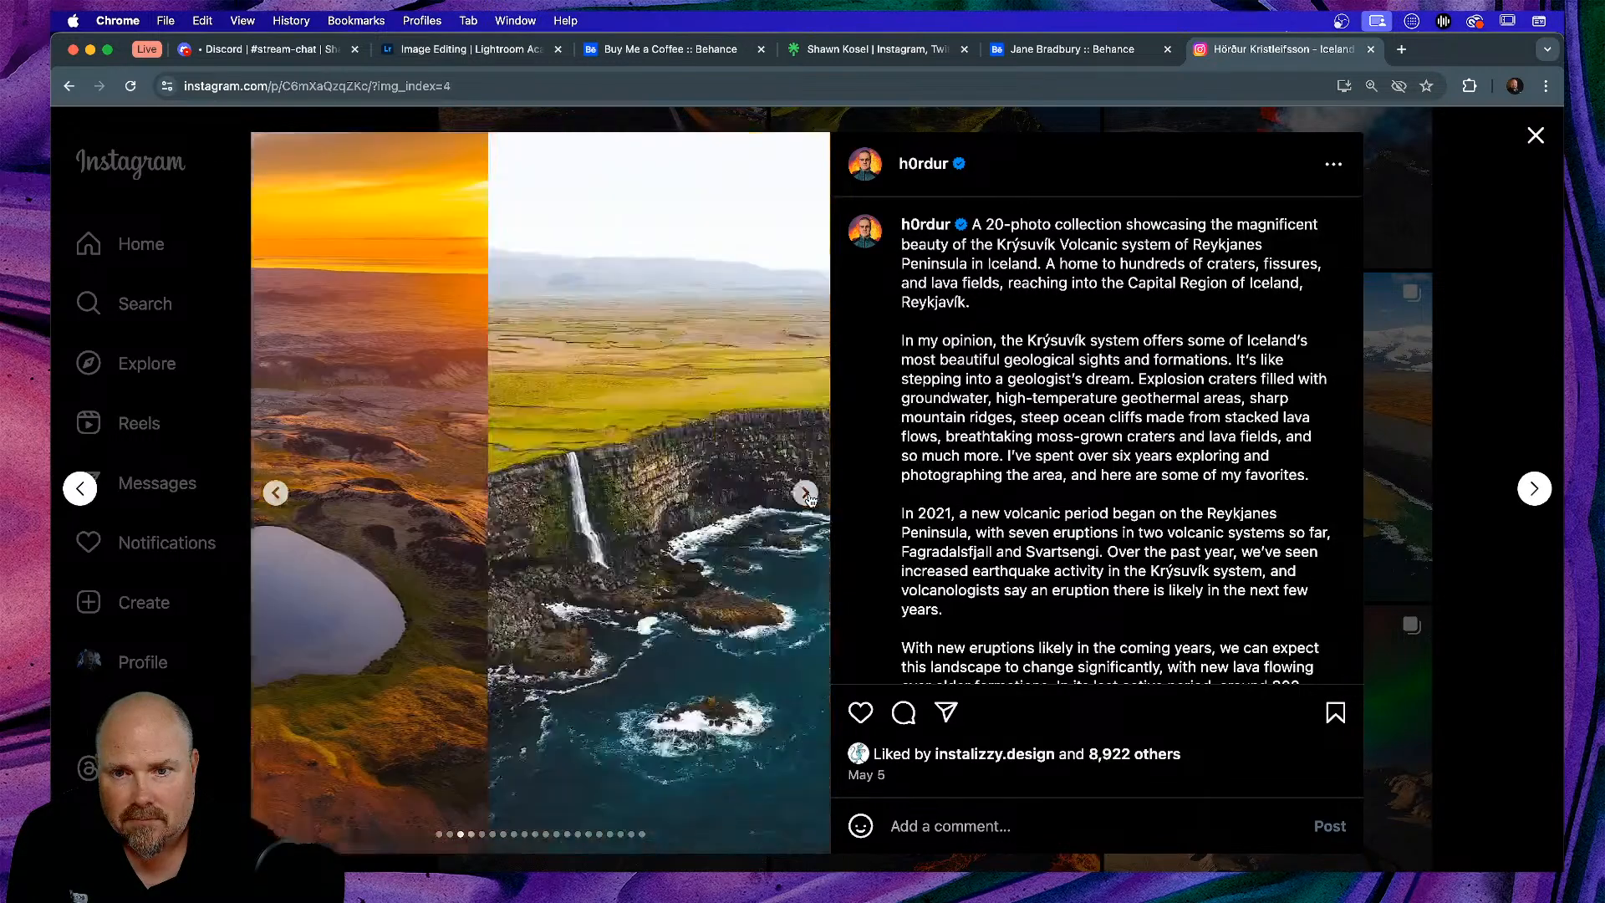
{"action": "left_click", "coordinate": [1536, 136]}
{"action": "scroll", "coordinate": [1366, 311], "scroll_direction": "up", "scroll_amount": 10}
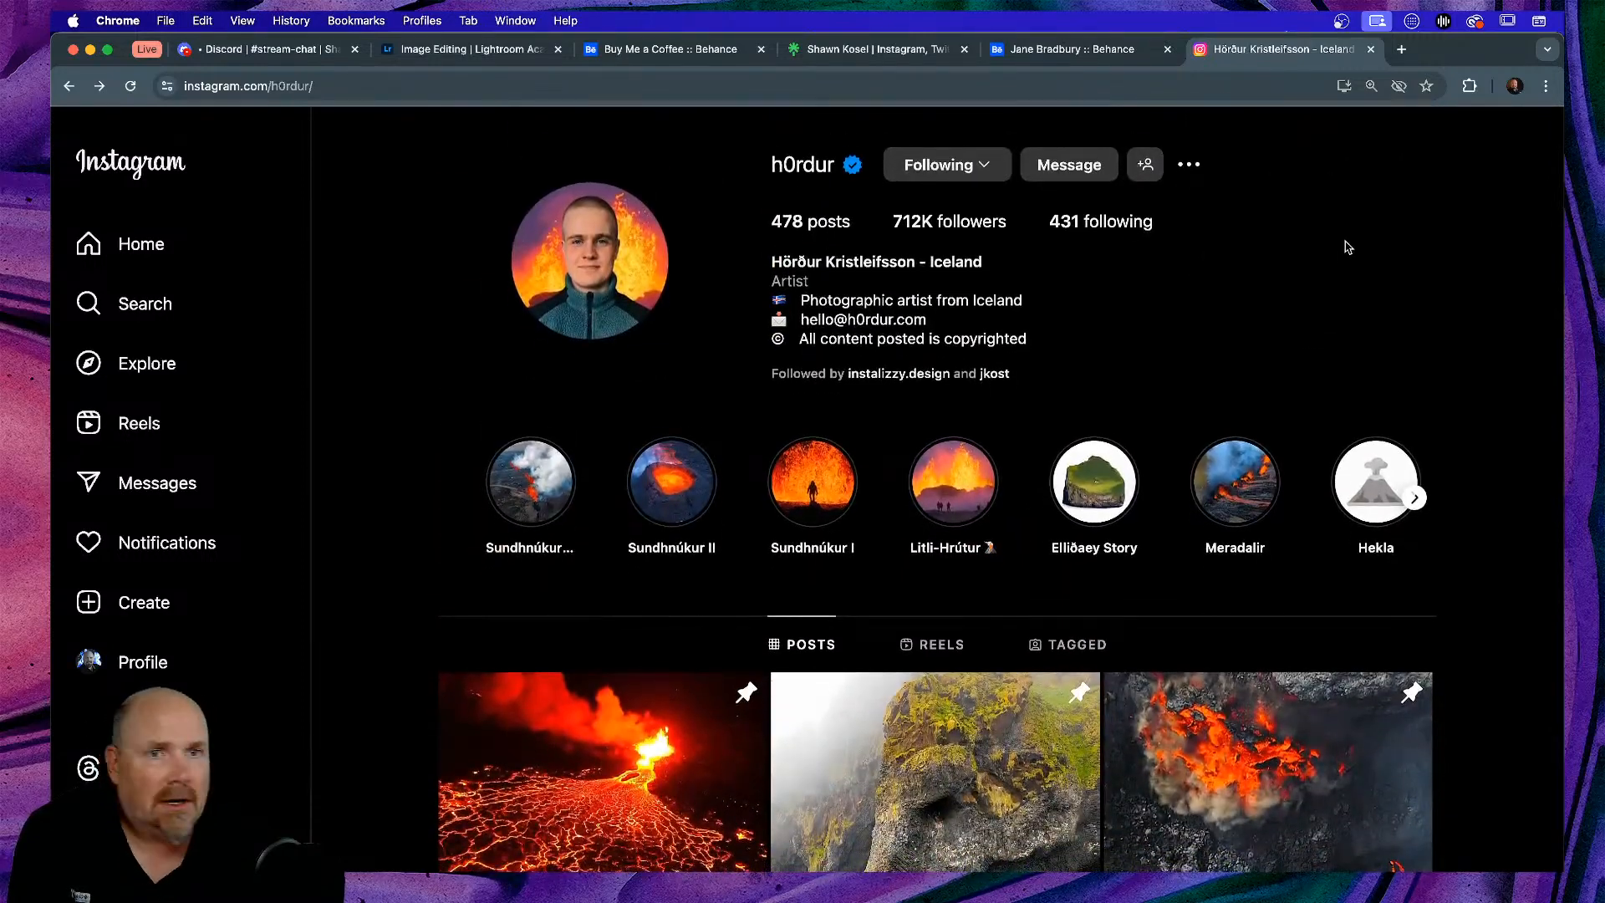
- Close the other creator's Behance profile and switch to the Image Editing page of Lightroom Academy
{"action": "left_click", "coordinate": [1167, 49]}
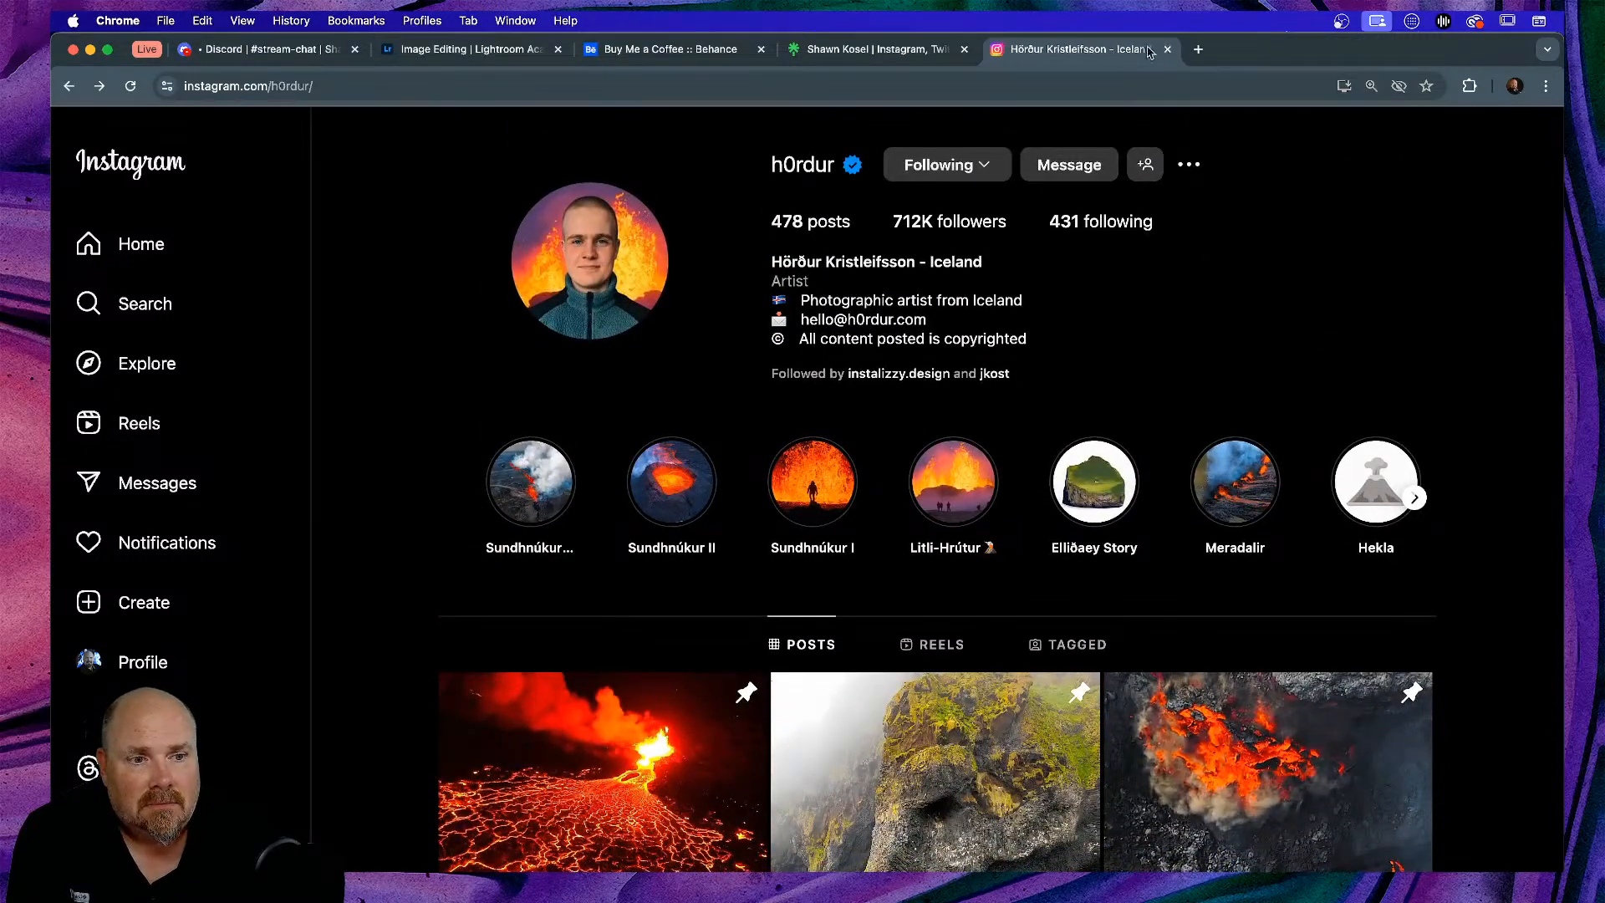
{"action": "left_click", "coordinate": [445, 50]}
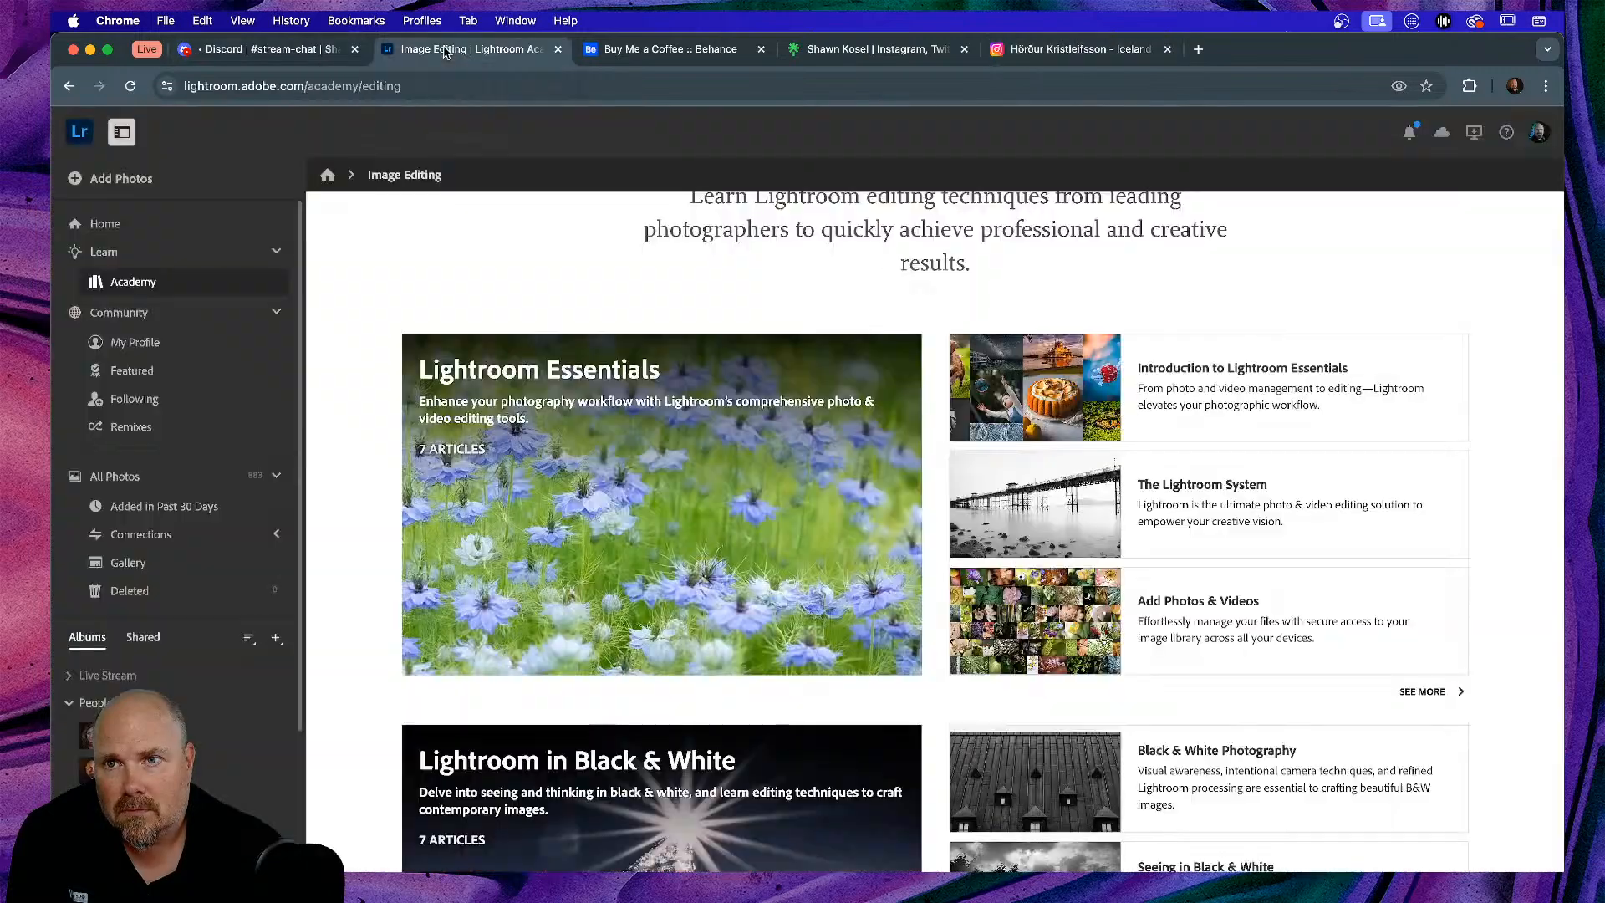
- Look over the Lightroom Academy Image Editing page, and read back through the Discord announcements channel to the posts from May 2023
{"action": "scroll", "coordinate": [479, 290], "scroll_direction": "up", "scroll_amount": 5}
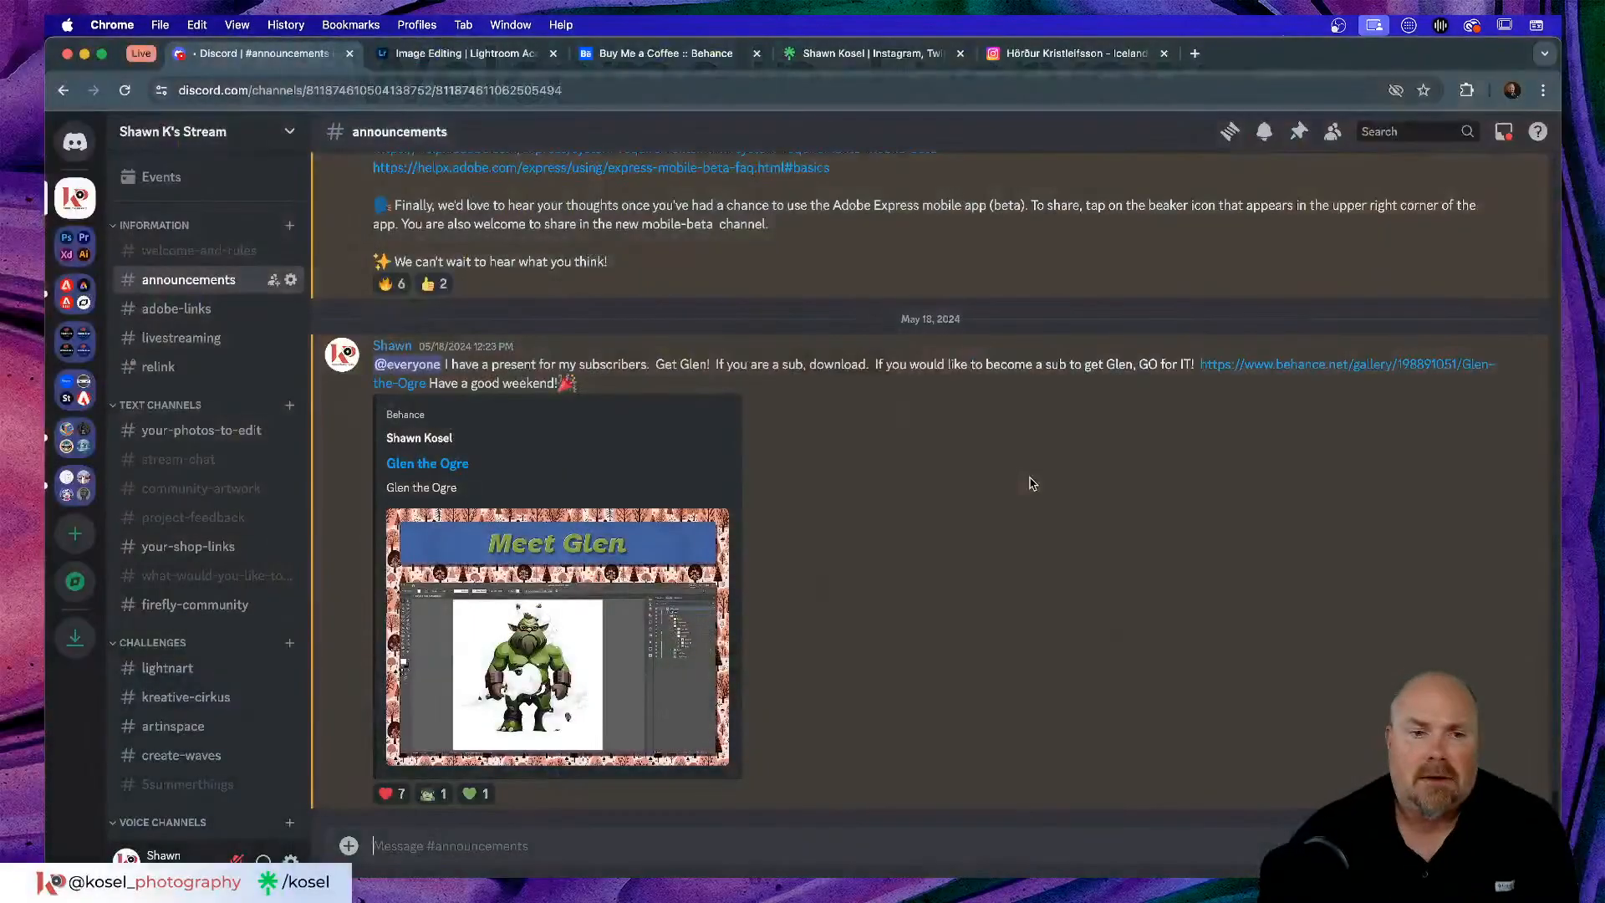
{"action": "scroll", "coordinate": [1031, 482], "scroll_direction": "up", "scroll_amount": 15}
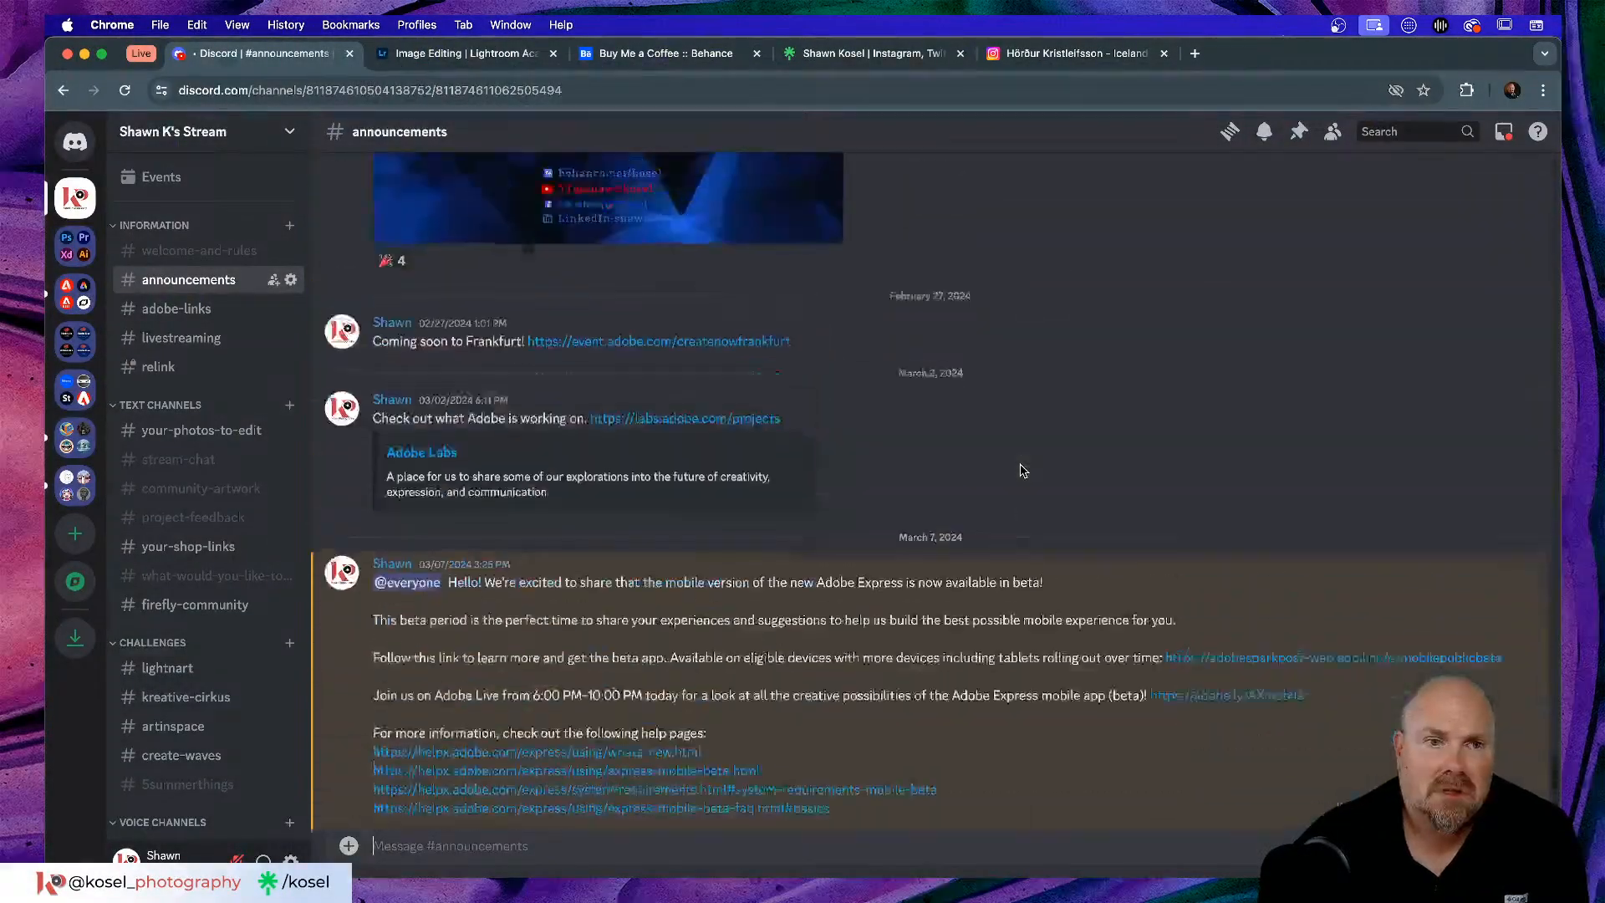
{"action": "scroll", "coordinate": [1021, 471], "scroll_direction": "up", "scroll_amount": 20}
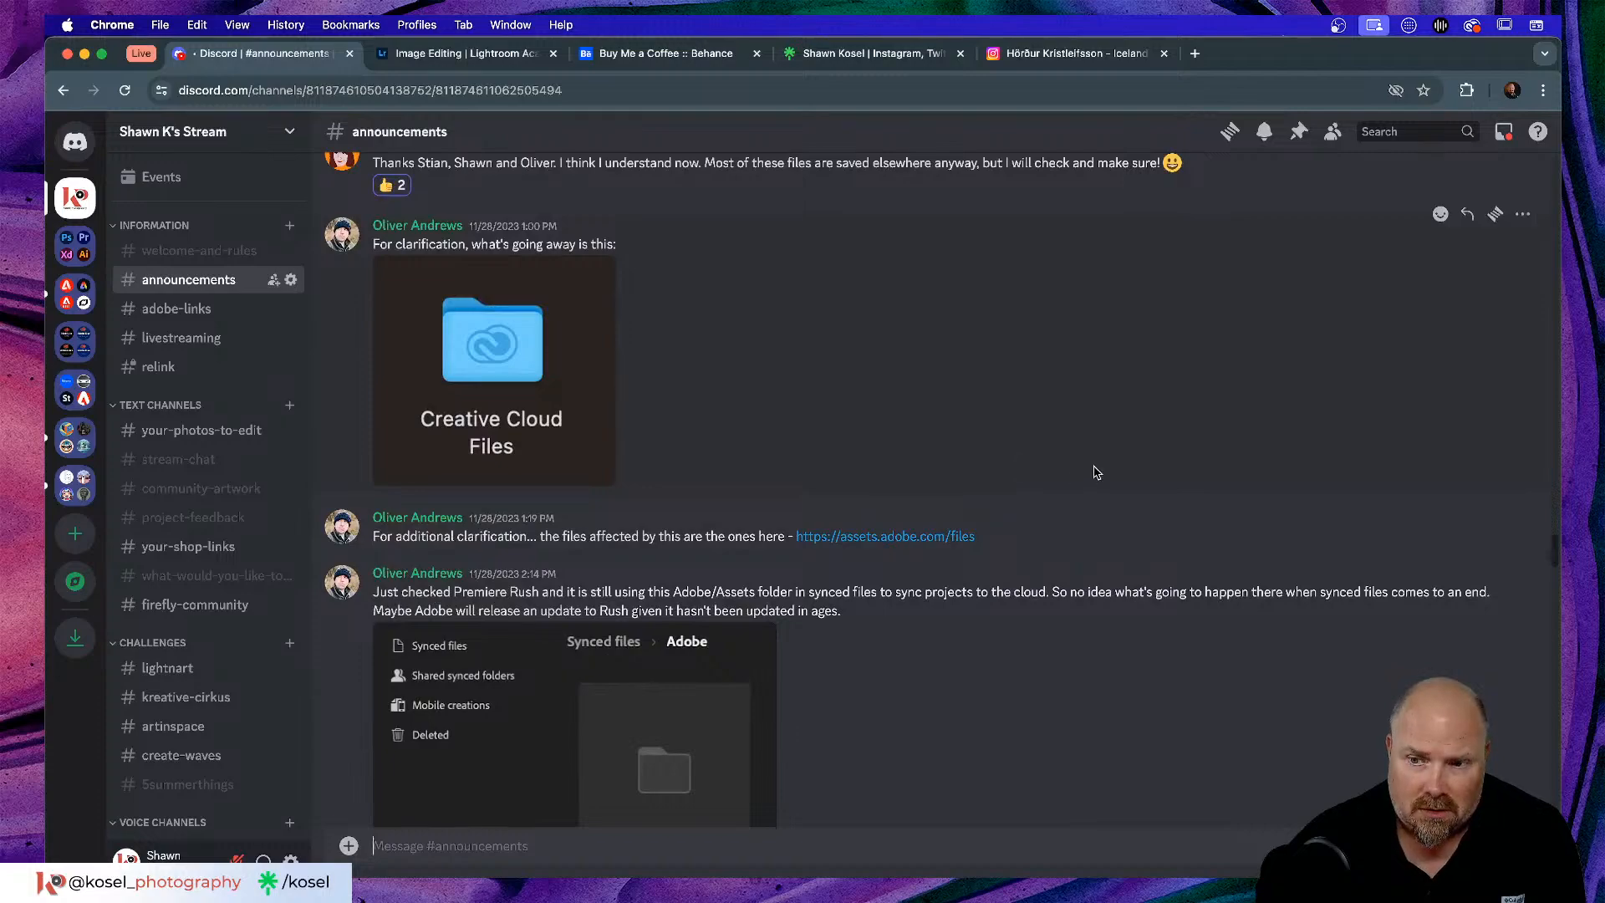
{"action": "scroll", "coordinate": [1095, 471], "scroll_direction": "up", "scroll_amount": 20}
{"action": "scroll", "coordinate": [1101, 470], "scroll_direction": "up", "scroll_amount": 15}
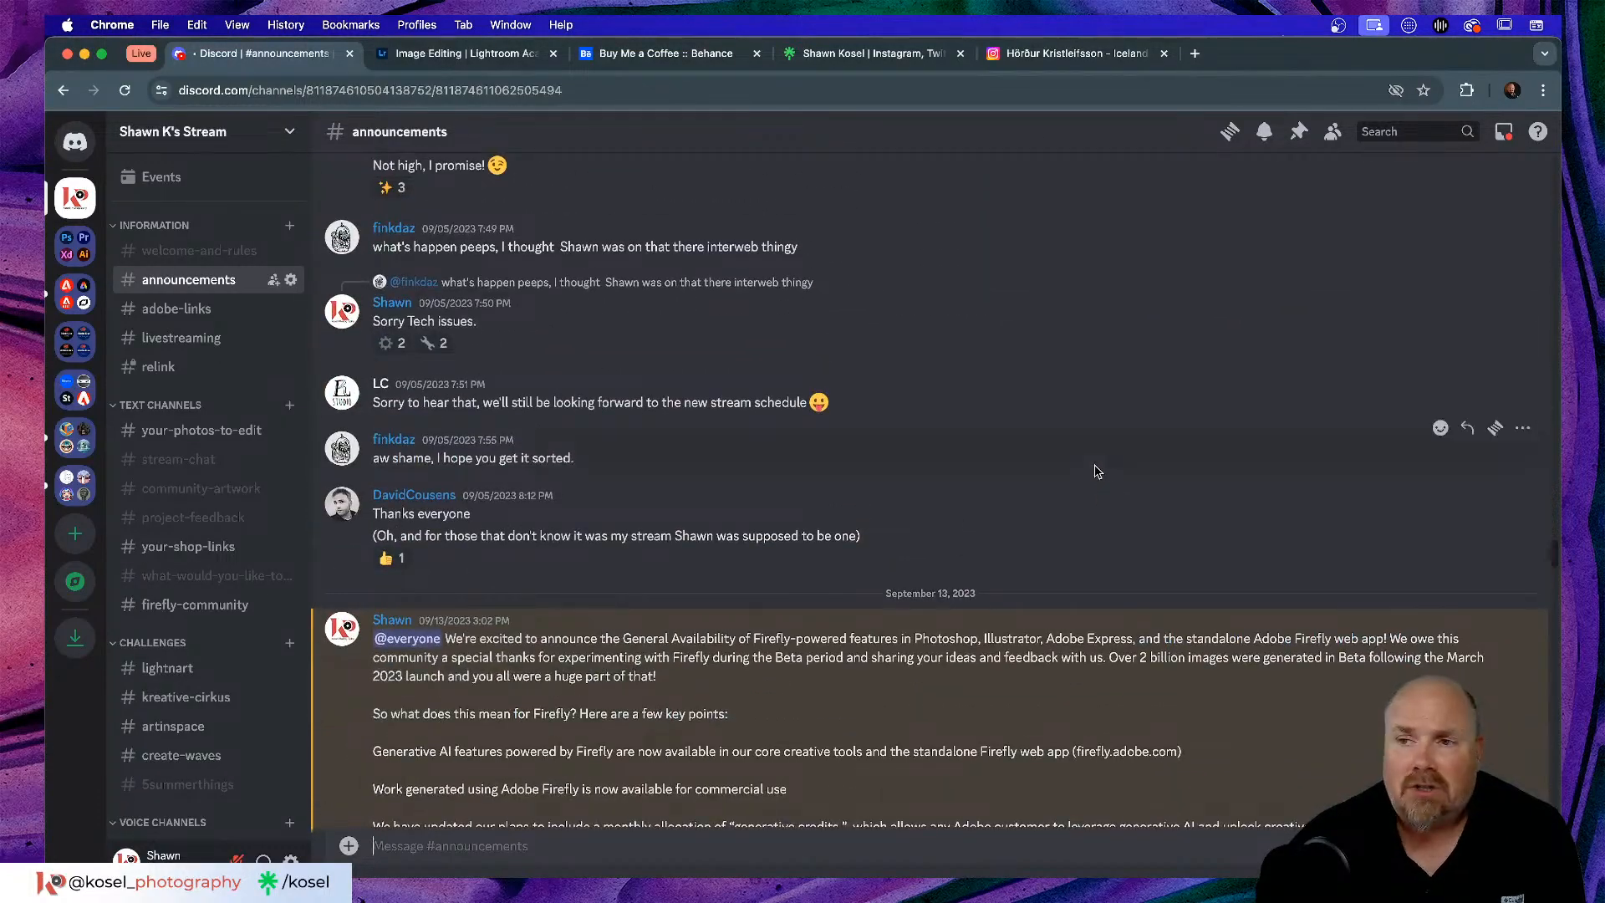
{"action": "scroll", "coordinate": [1109, 471], "scroll_direction": "up", "scroll_amount": 6}
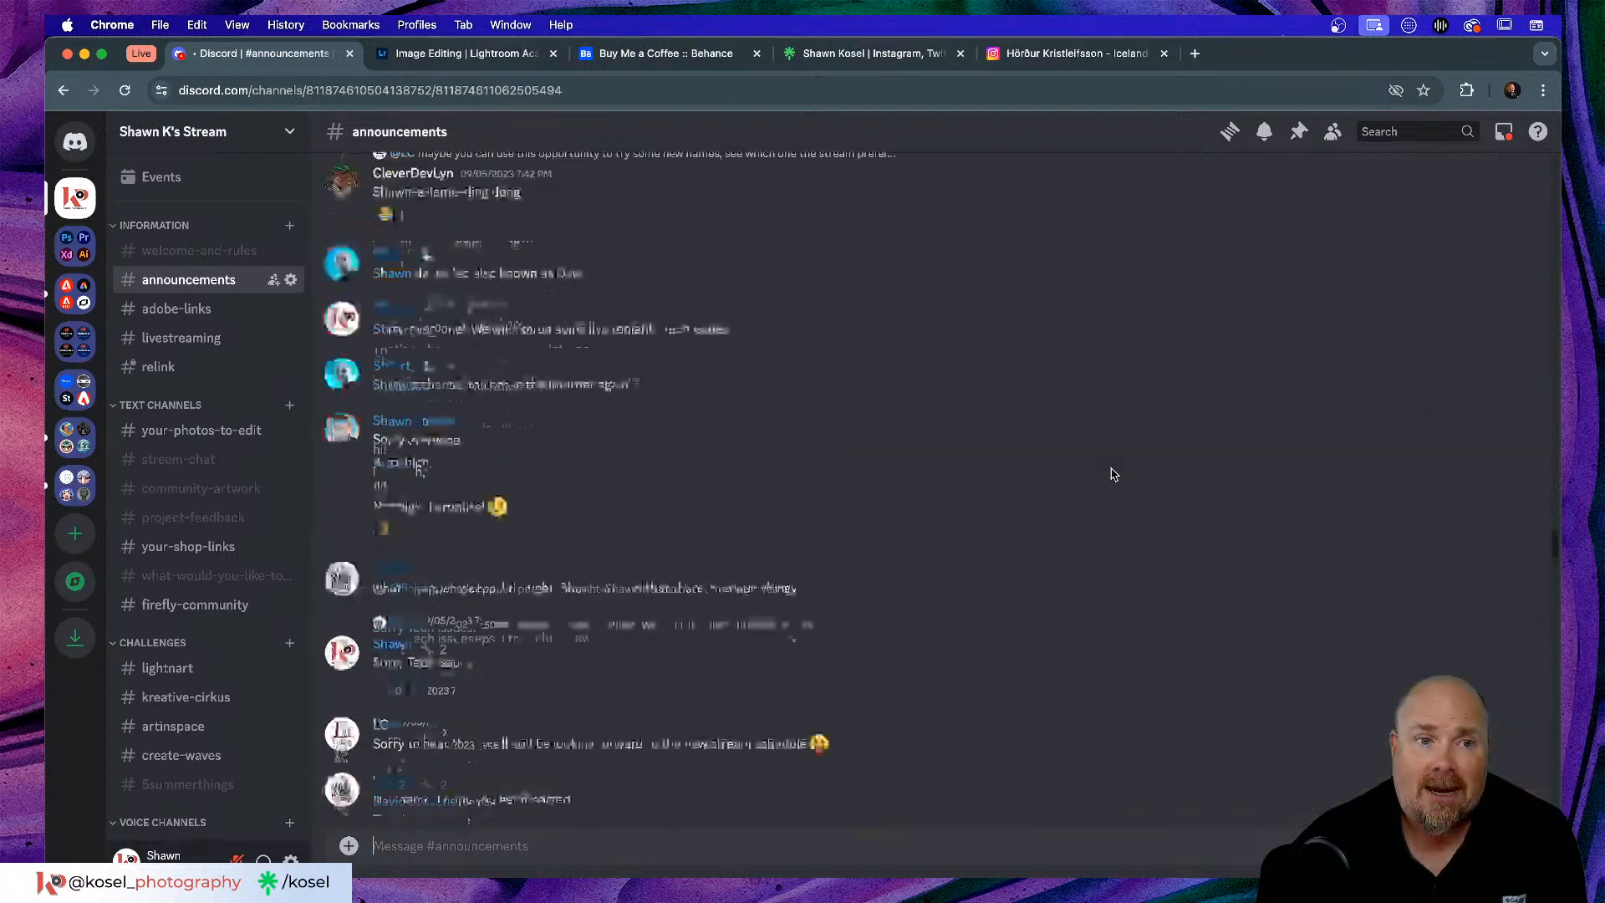
{"action": "scroll", "coordinate": [1121, 472], "scroll_direction": "up", "scroll_amount": 8}
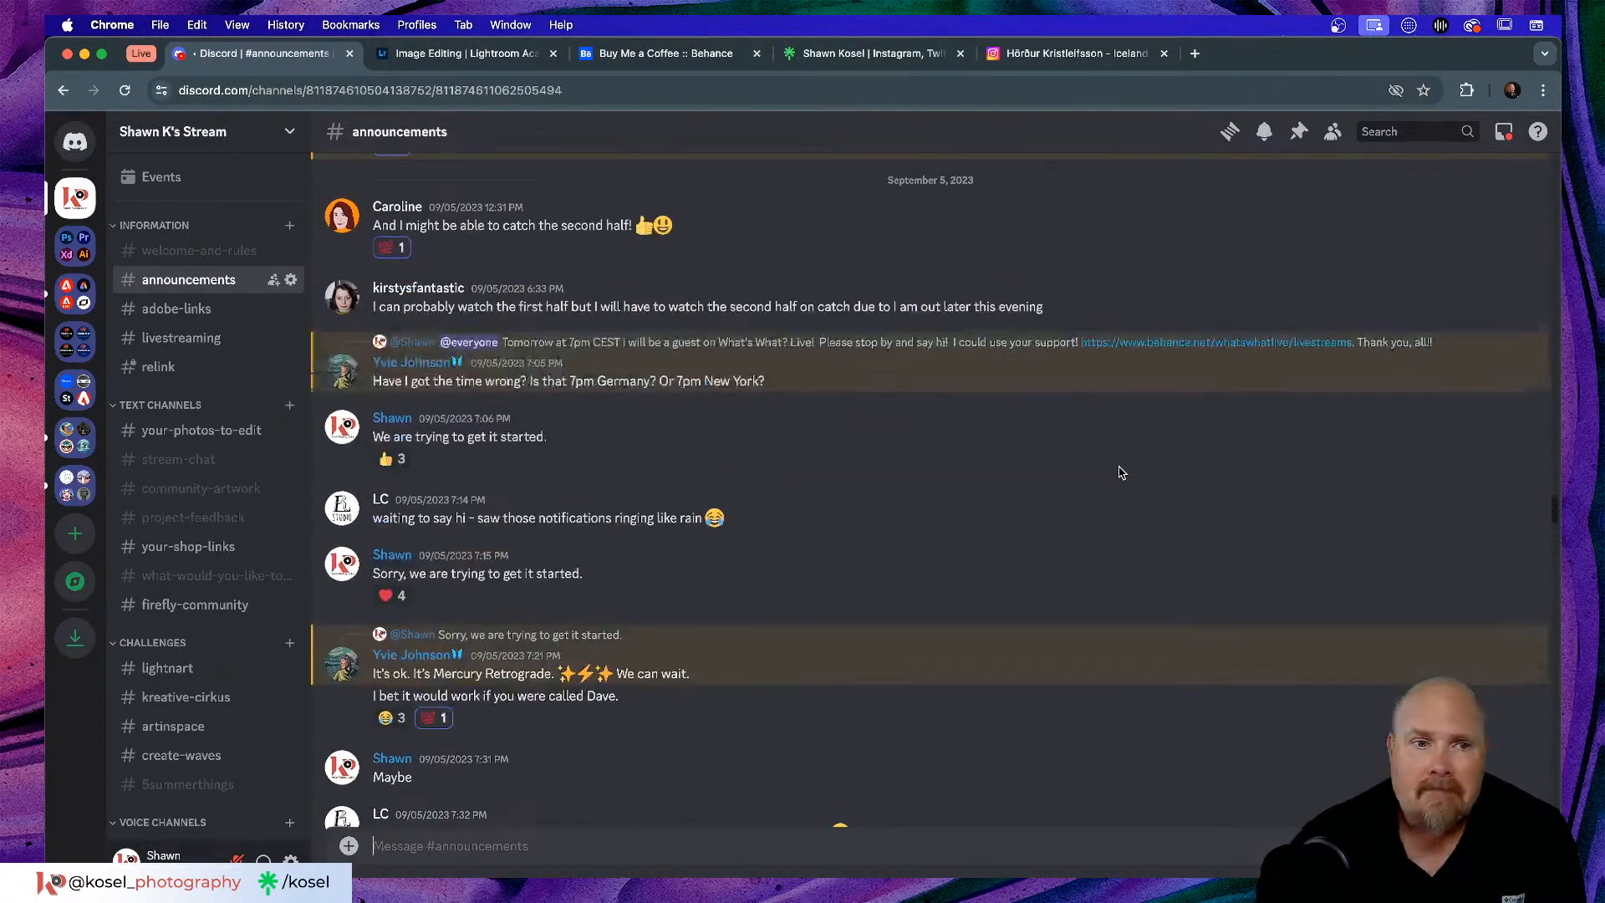
{"action": "scroll", "coordinate": [1121, 472], "scroll_direction": "up", "scroll_amount": 10}
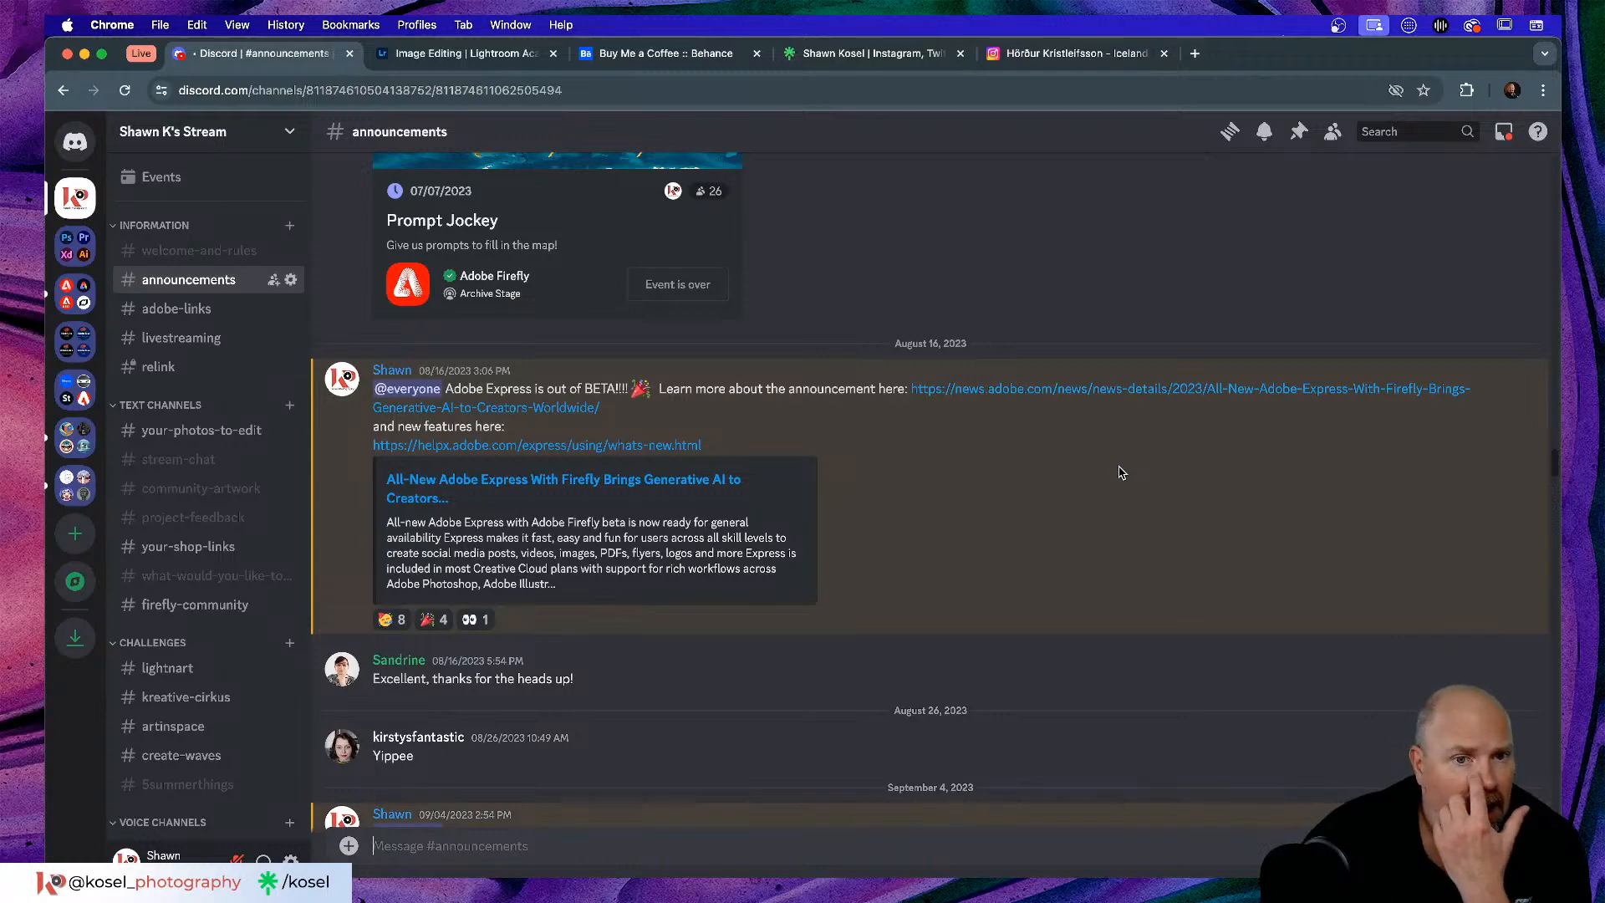
{"action": "scroll", "coordinate": [1120, 472], "scroll_direction": "up", "scroll_amount": 6}
{"action": "scroll", "coordinate": [1120, 473], "scroll_direction": "up", "scroll_amount": 8}
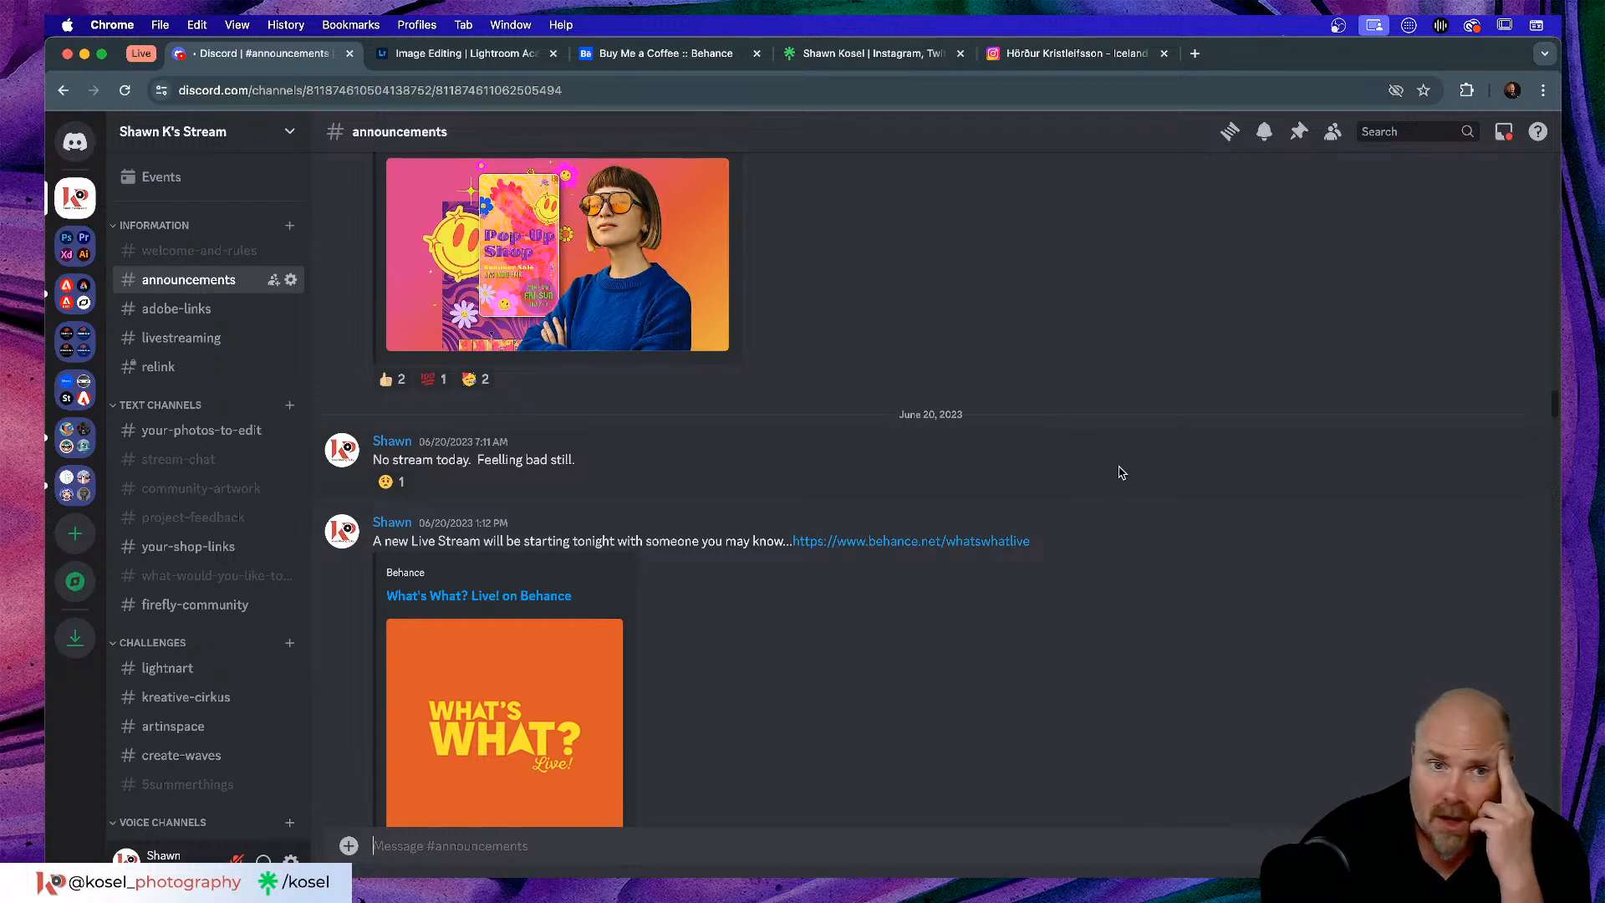
{"action": "scroll", "coordinate": [1121, 472], "scroll_direction": "up", "scroll_amount": 2}
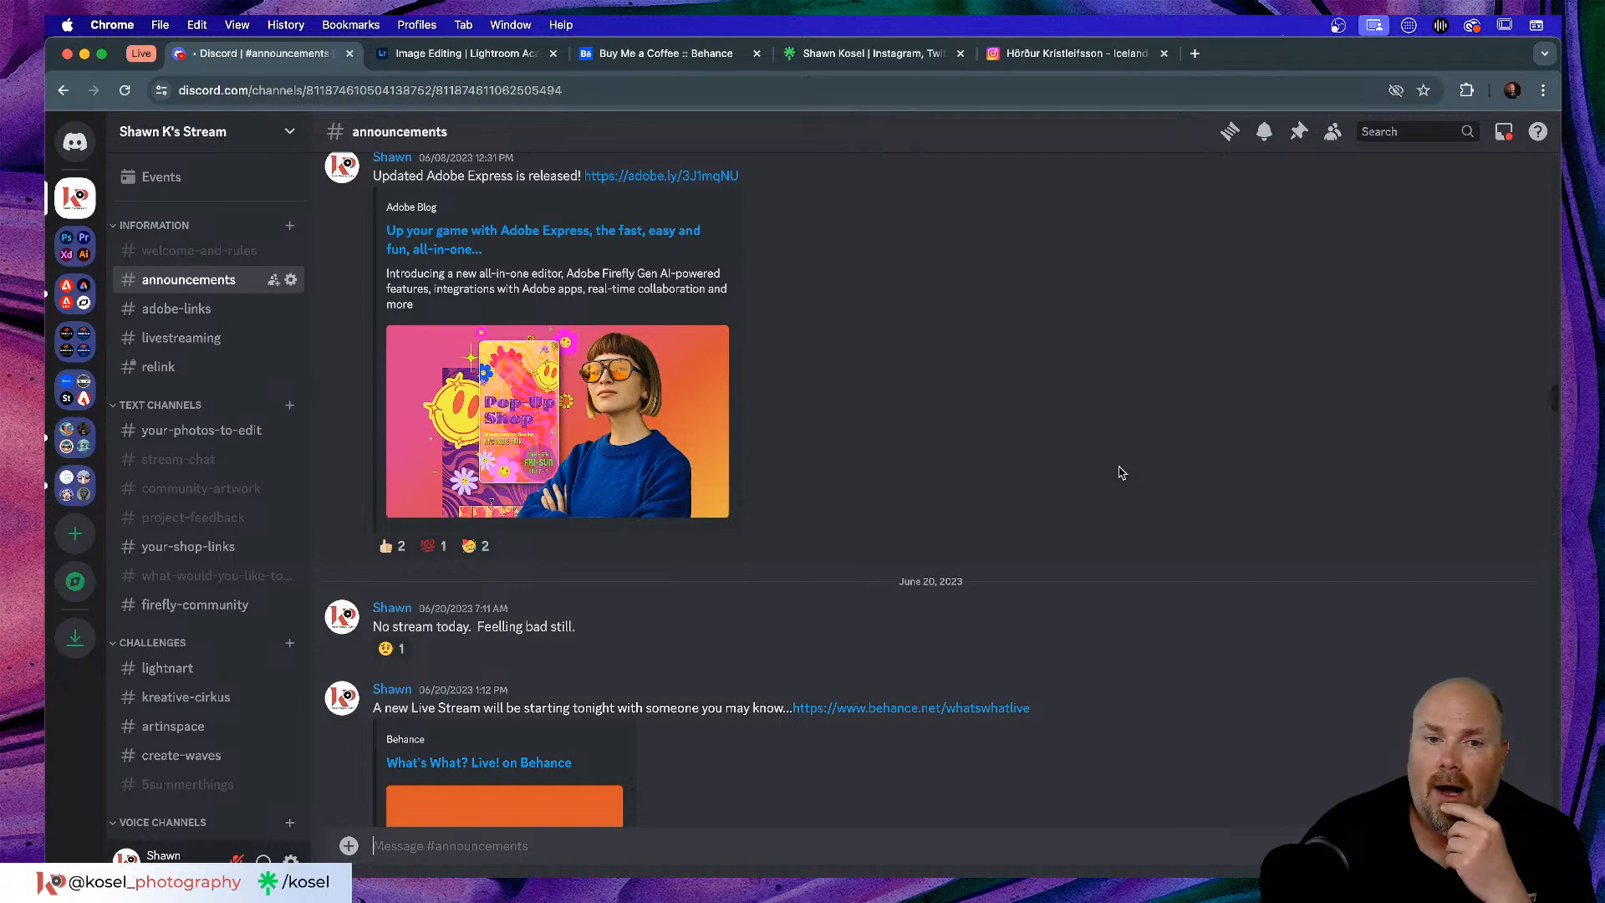
{"action": "scroll", "coordinate": [1120, 473], "scroll_direction": "up", "scroll_amount": 10}
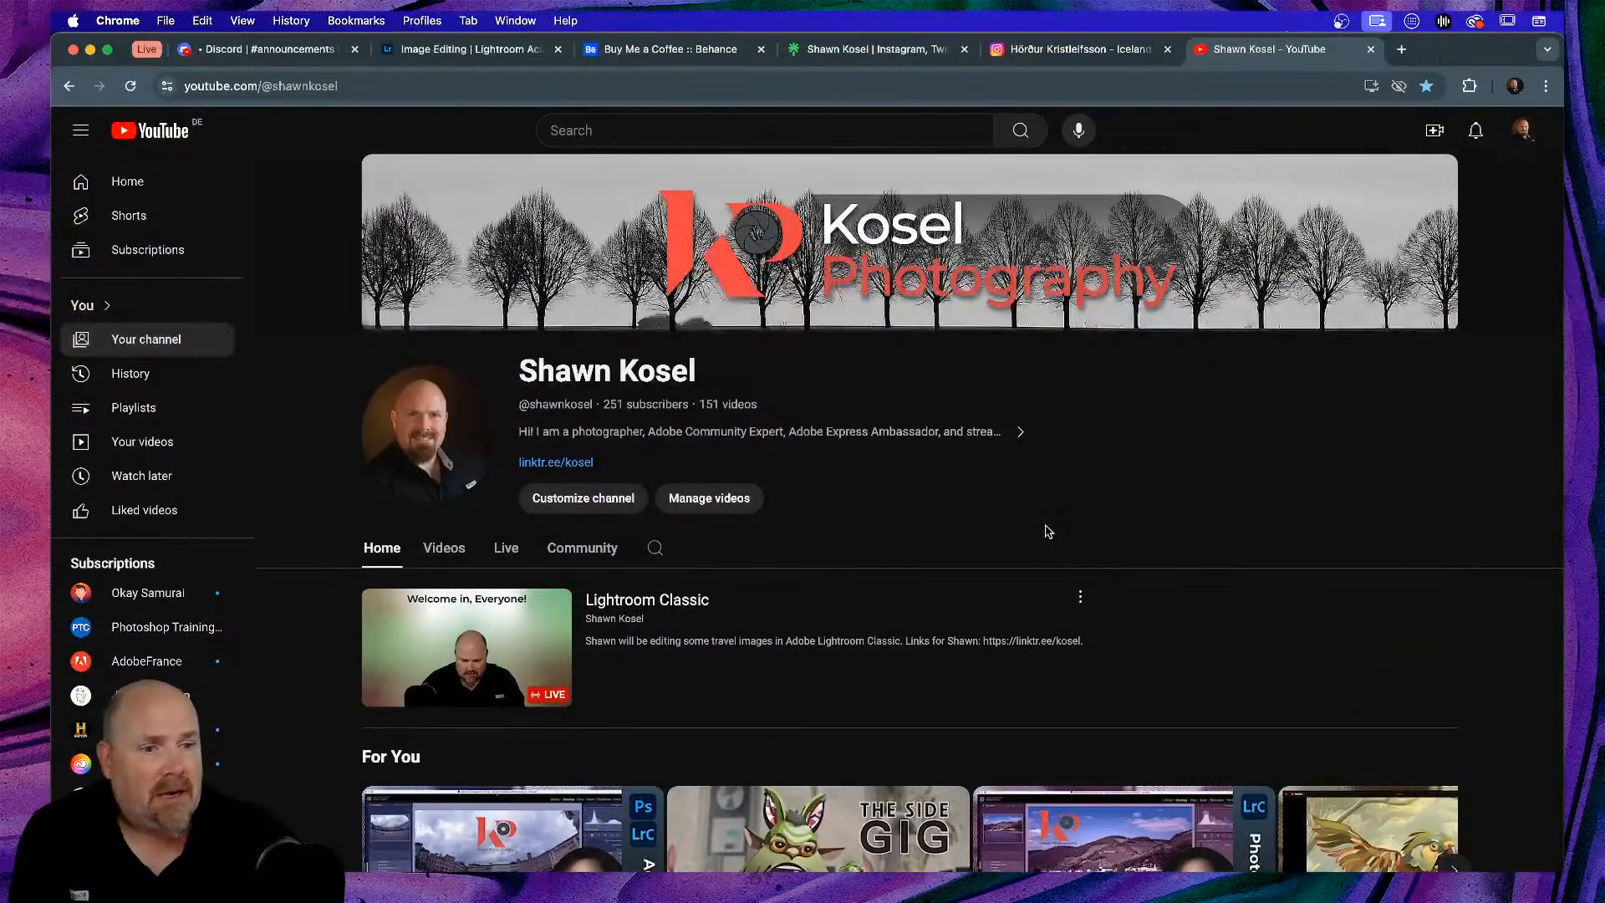
- Look over the featured and recent videos on the YouTube channel's home page and select the channel's web address
{"action": "scroll", "coordinate": [643, 418], "scroll_direction": "down", "scroll_amount": 5}
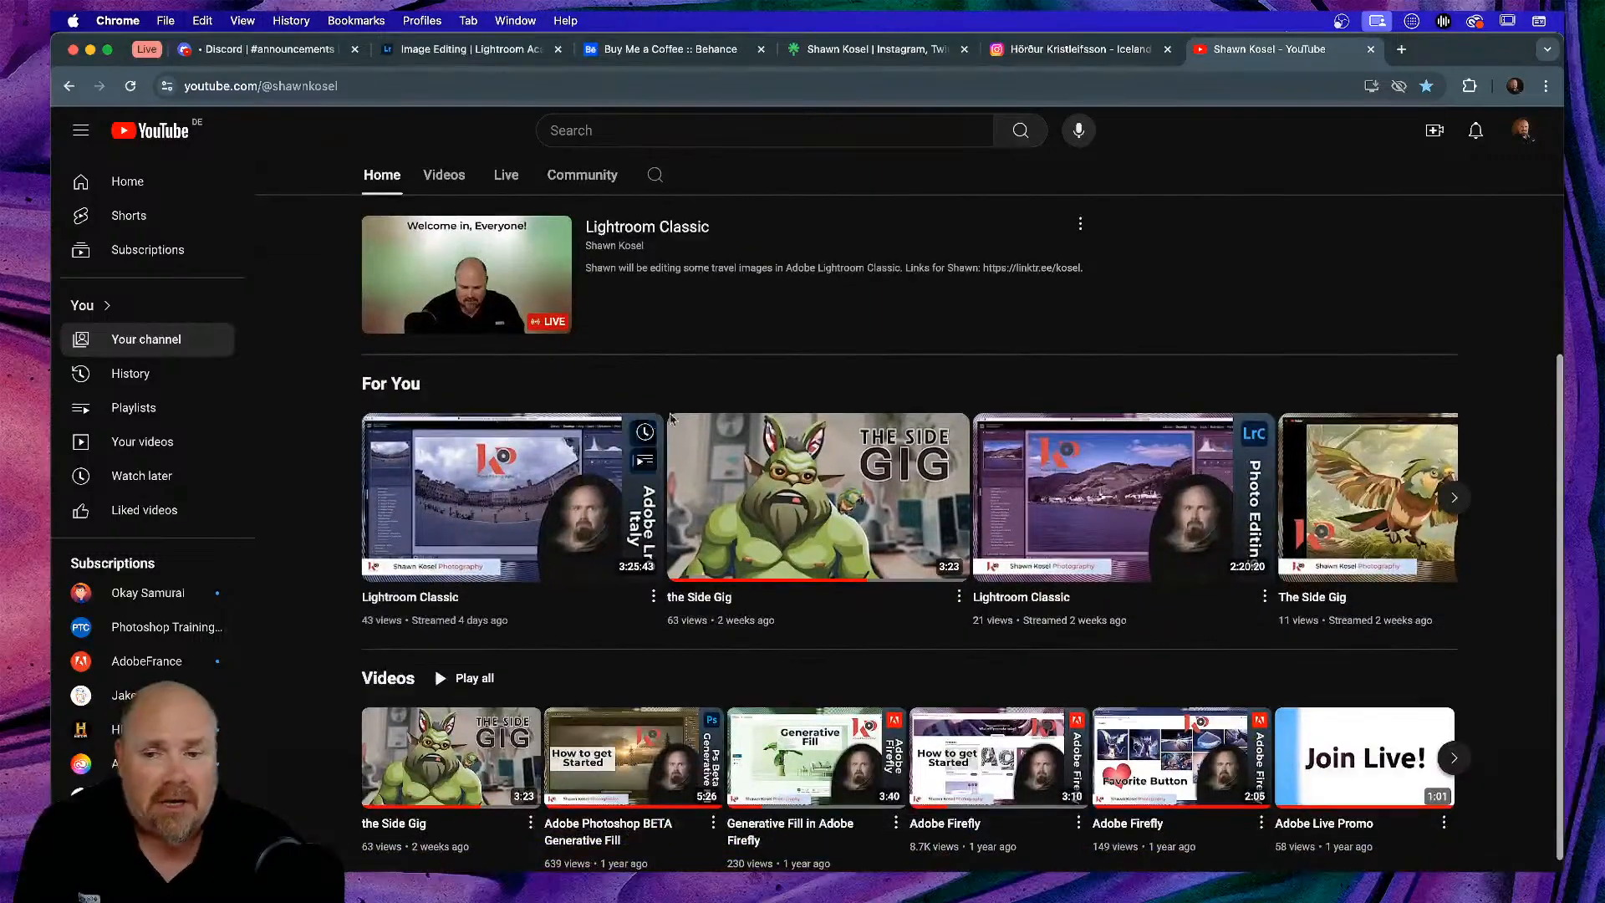
{"action": "scroll", "coordinate": [1254, 268], "scroll_direction": "down", "scroll_amount": 1}
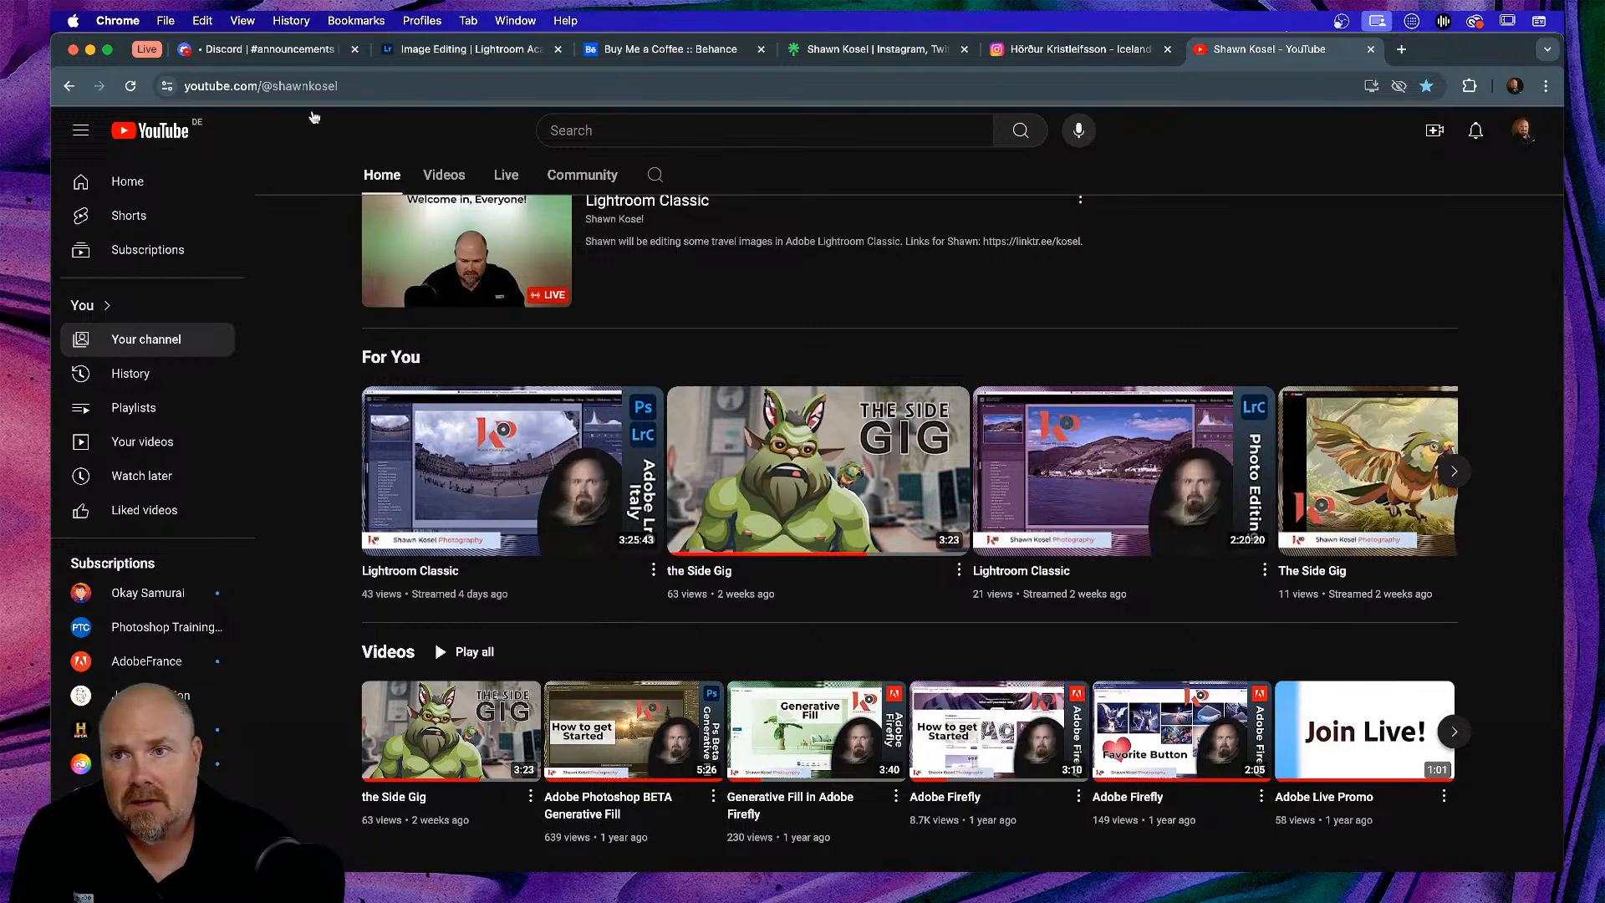
{"action": "left_click", "coordinate": [369, 87]}
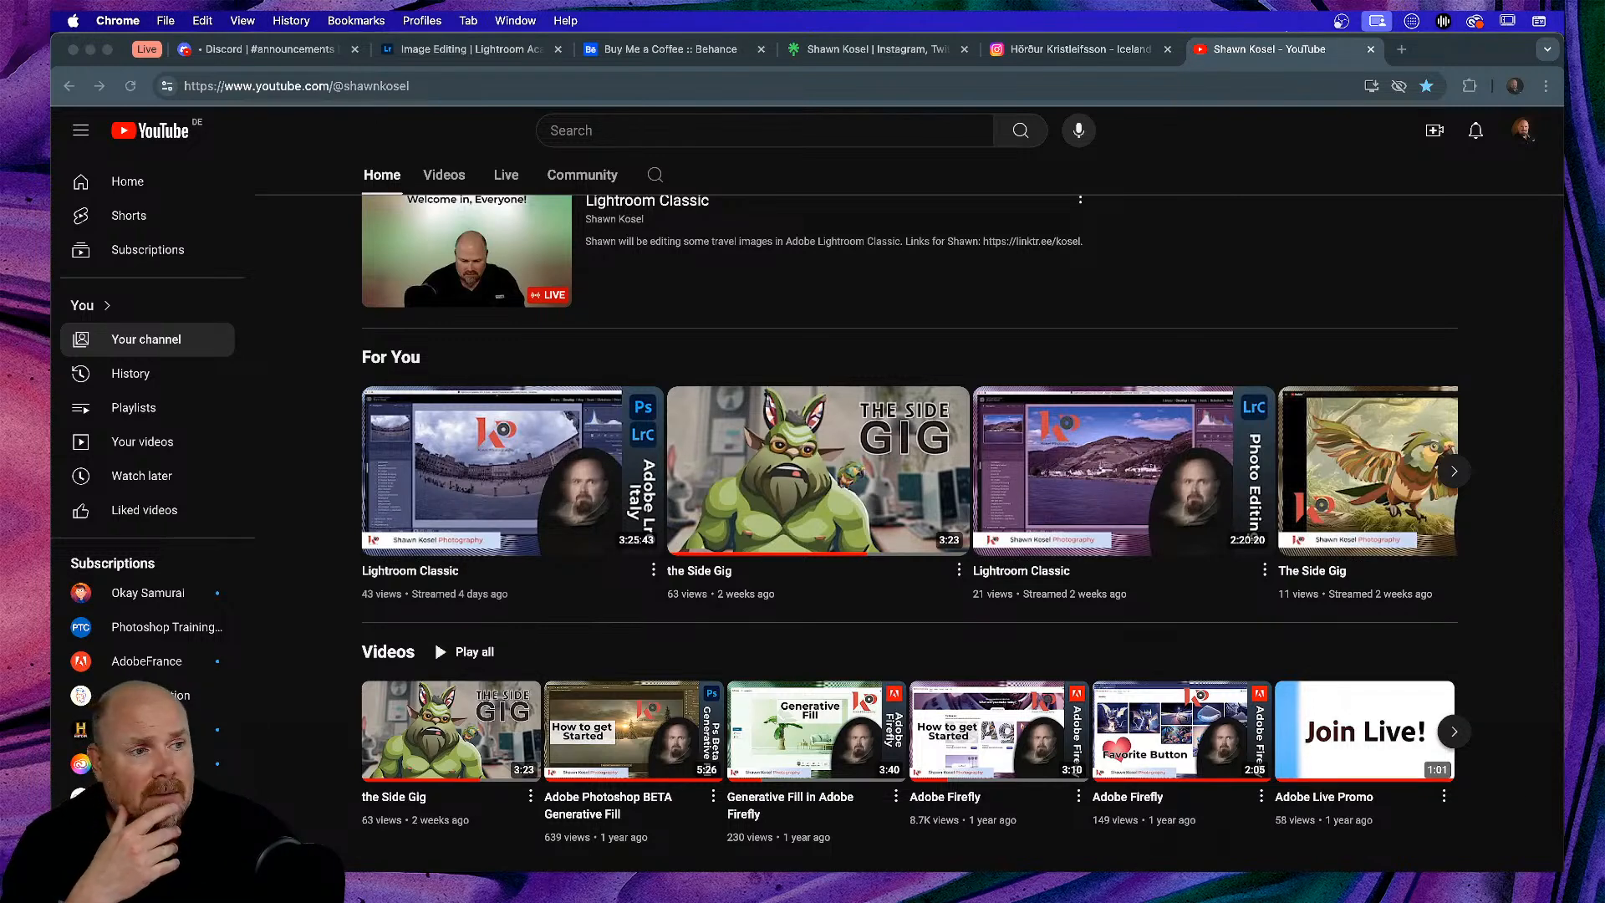
- Show the YouTube channel's live streams and browse back through the older recordings to the Light-n-Art and Lightroom Classic-Greece streams
{"action": "left_click", "coordinate": [507, 175]}
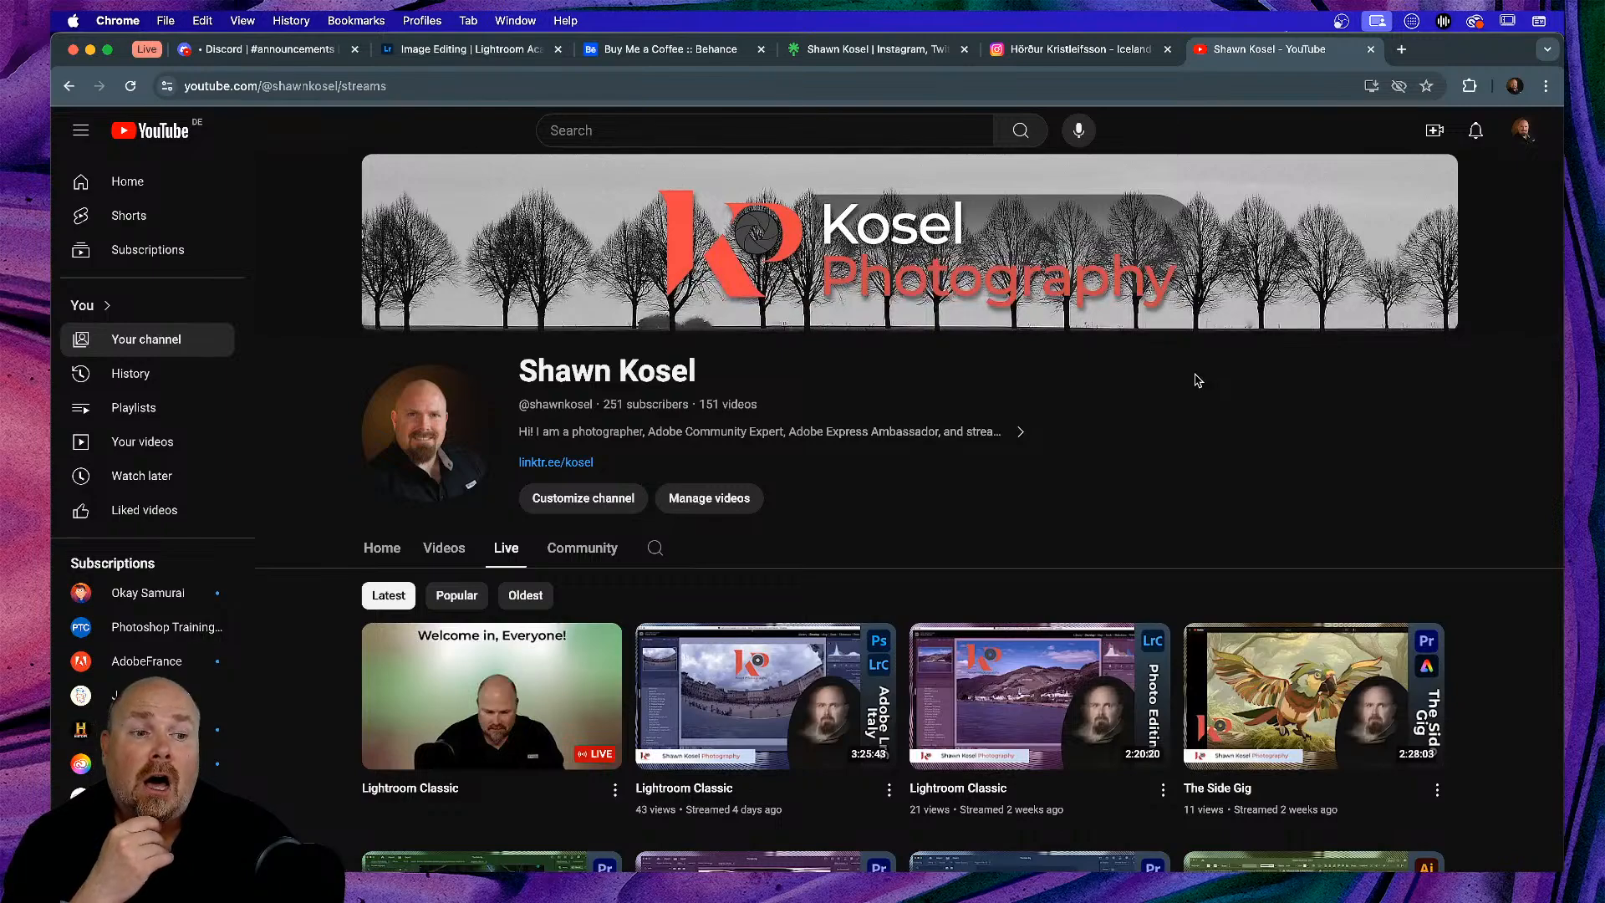
{"action": "scroll", "coordinate": [1197, 380], "scroll_direction": "down", "scroll_amount": 5}
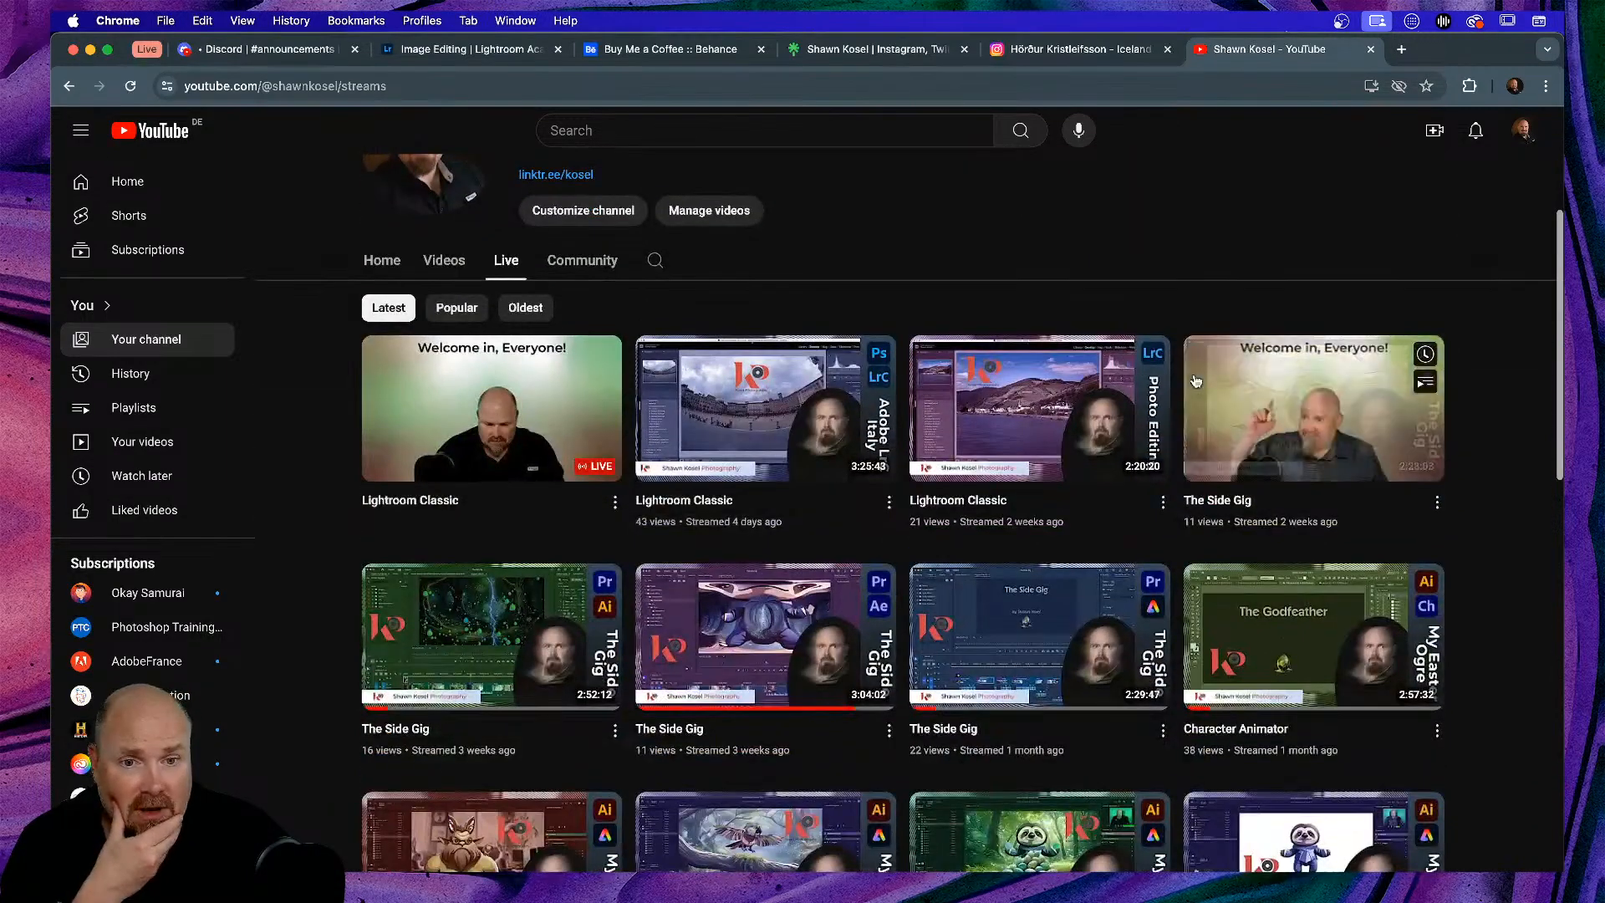
{"action": "scroll", "coordinate": [1469, 387], "scroll_direction": "down", "scroll_amount": 10}
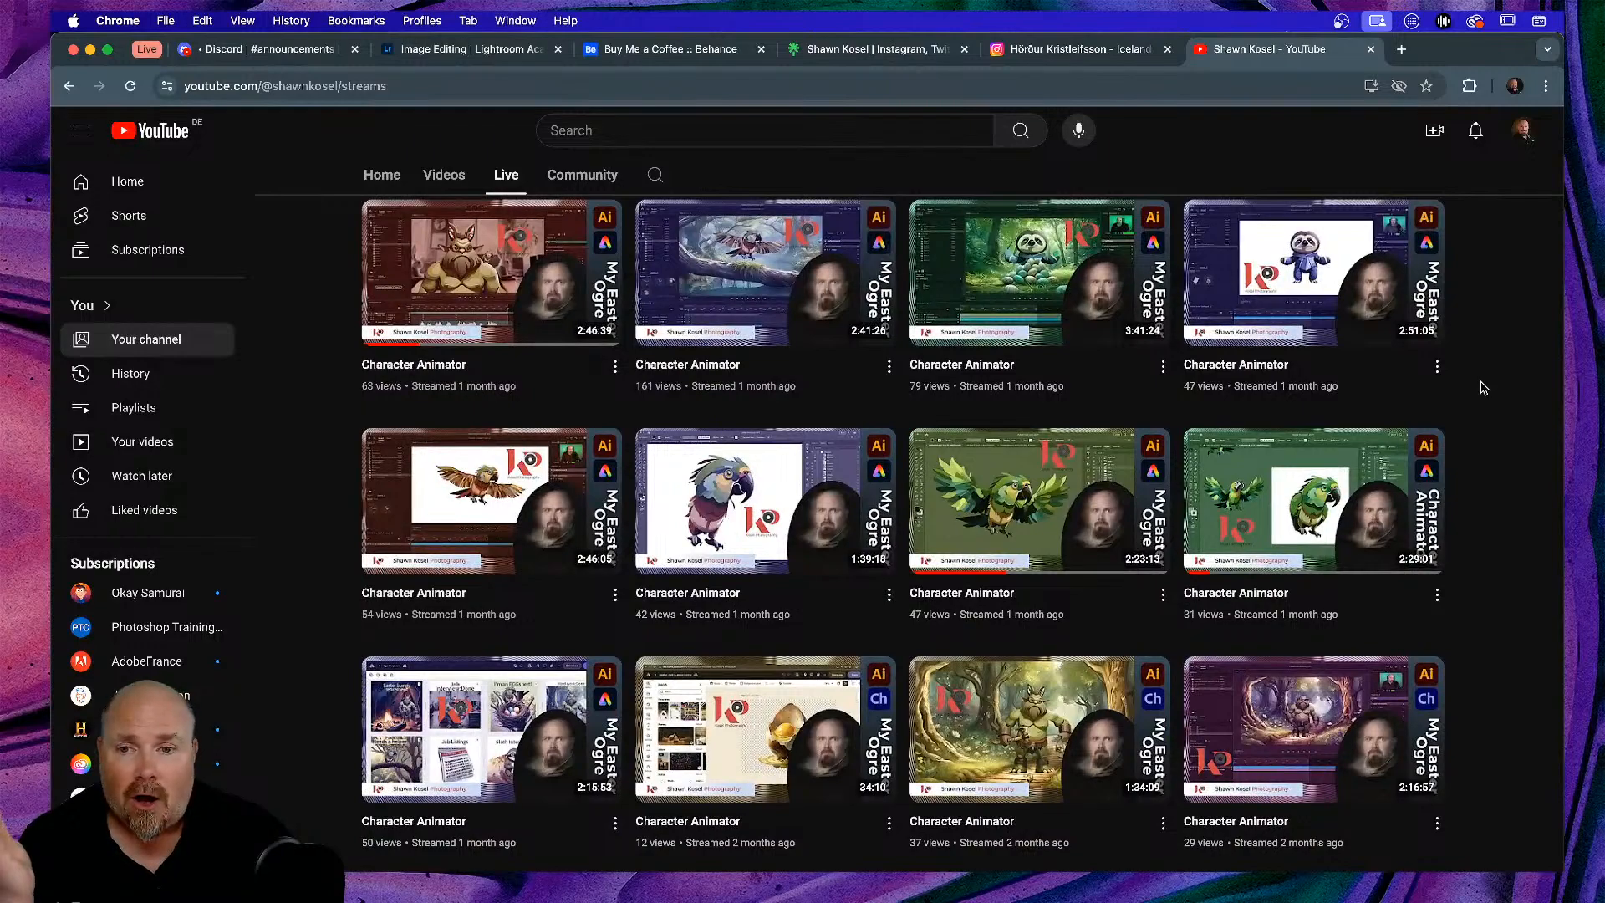
{"action": "scroll", "coordinate": [1489, 388], "scroll_direction": "down", "scroll_amount": 8}
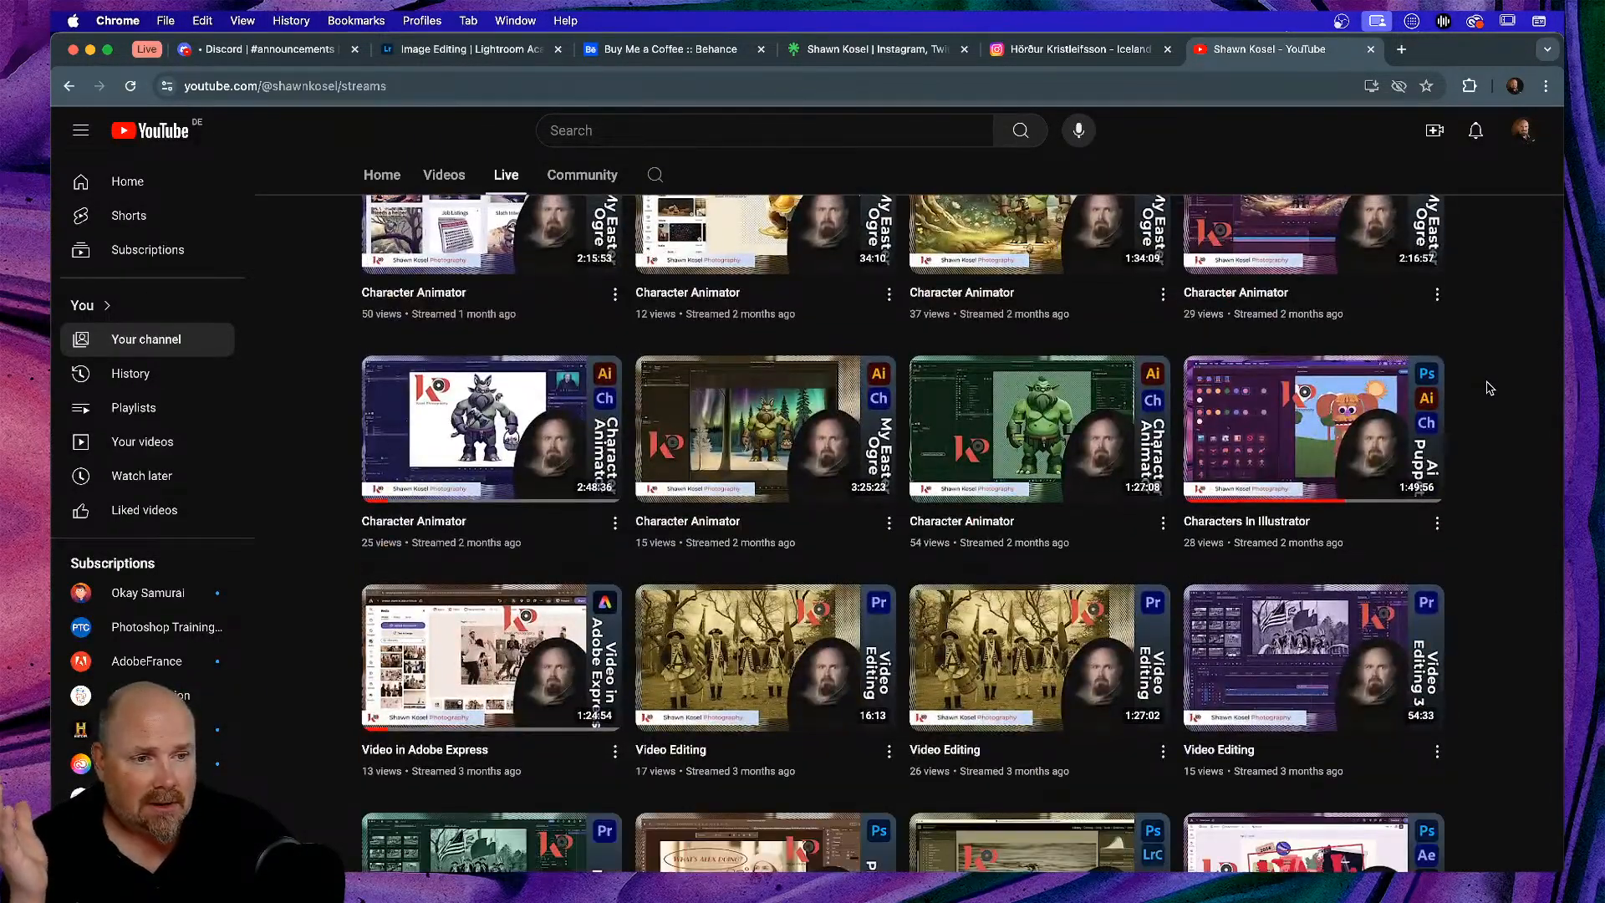
{"action": "scroll", "coordinate": [1488, 387], "scroll_direction": "down", "scroll_amount": 5}
{"action": "scroll", "coordinate": [1489, 387], "scroll_direction": "down", "scroll_amount": 3}
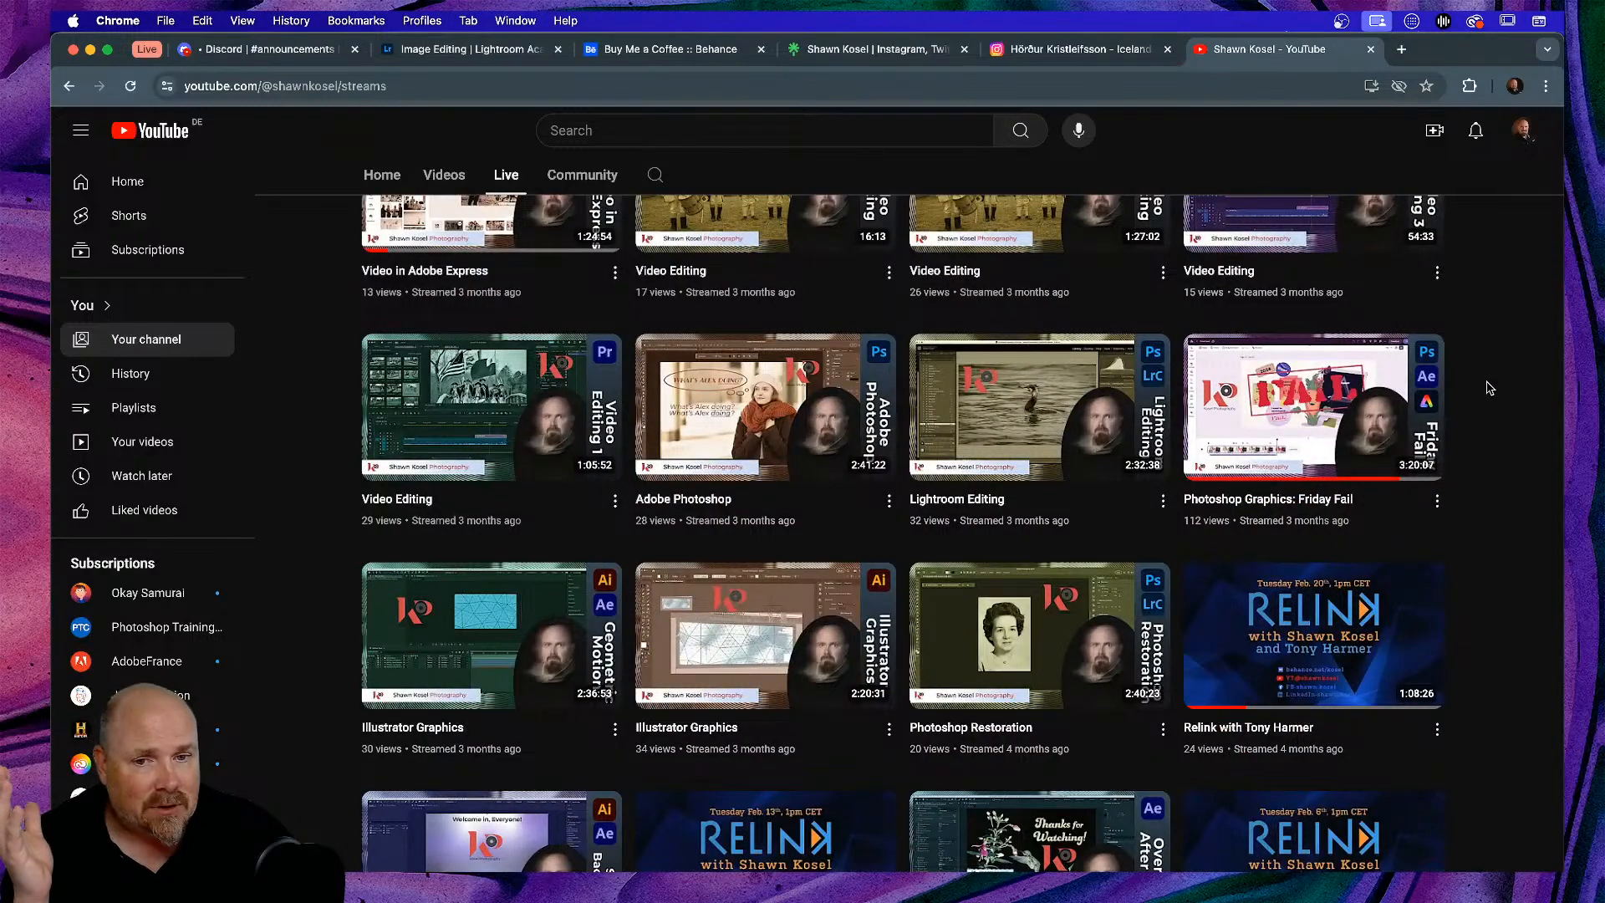
{"action": "scroll", "coordinate": [1489, 387], "scroll_direction": "down", "scroll_amount": 5}
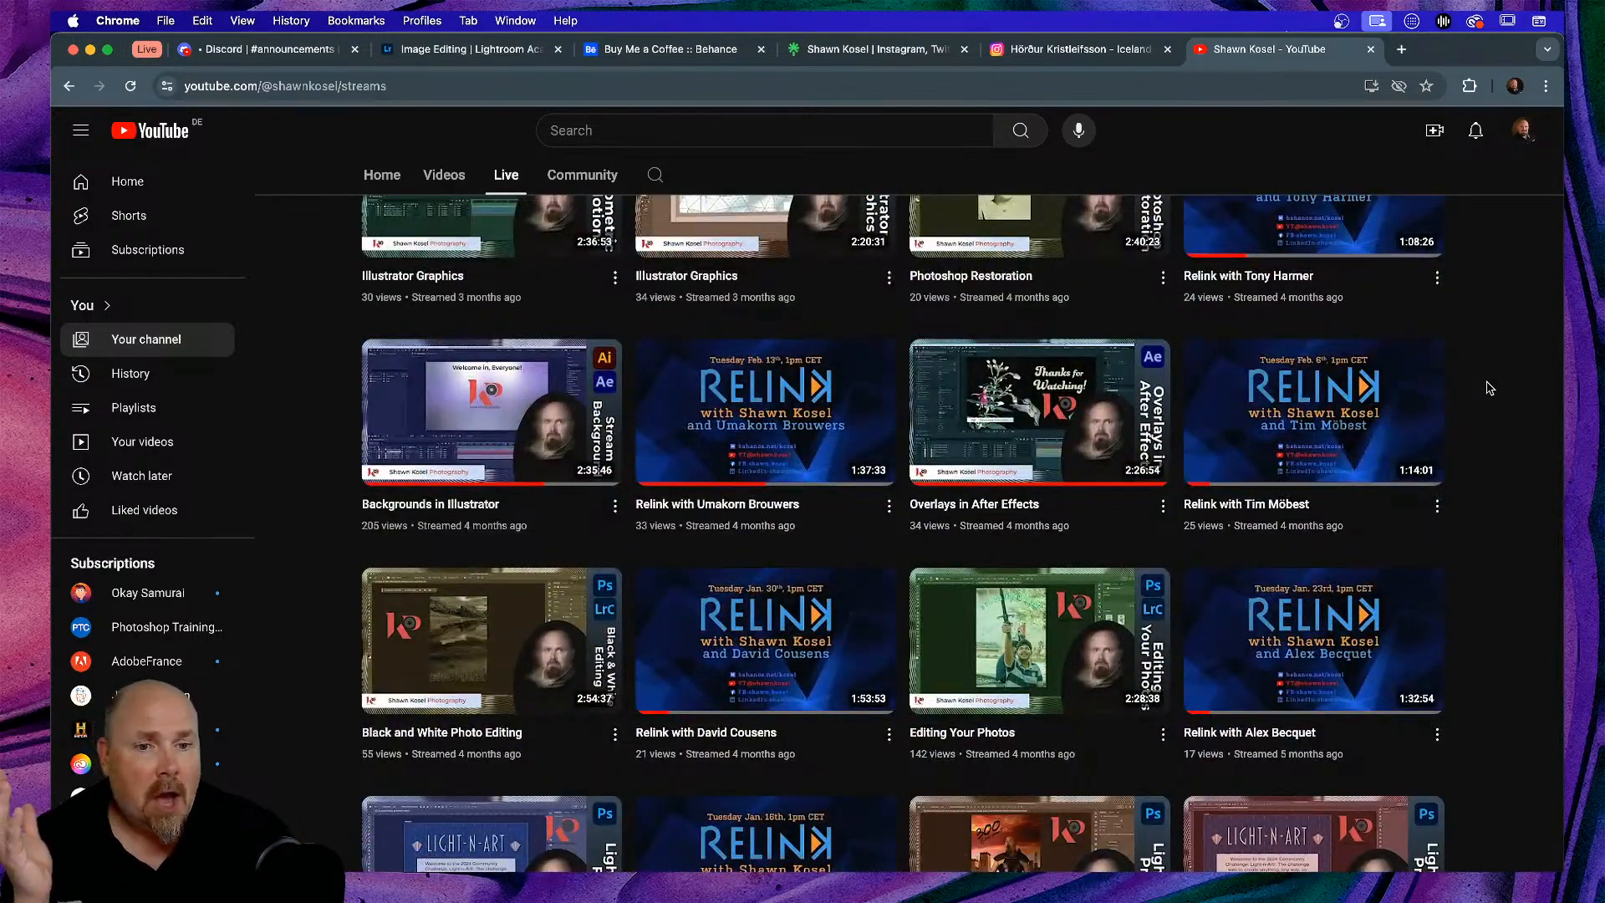
{"action": "scroll", "coordinate": [1489, 387], "scroll_direction": "down", "scroll_amount": 5}
{"action": "scroll", "coordinate": [1489, 387], "scroll_direction": "down", "scroll_amount": 4}
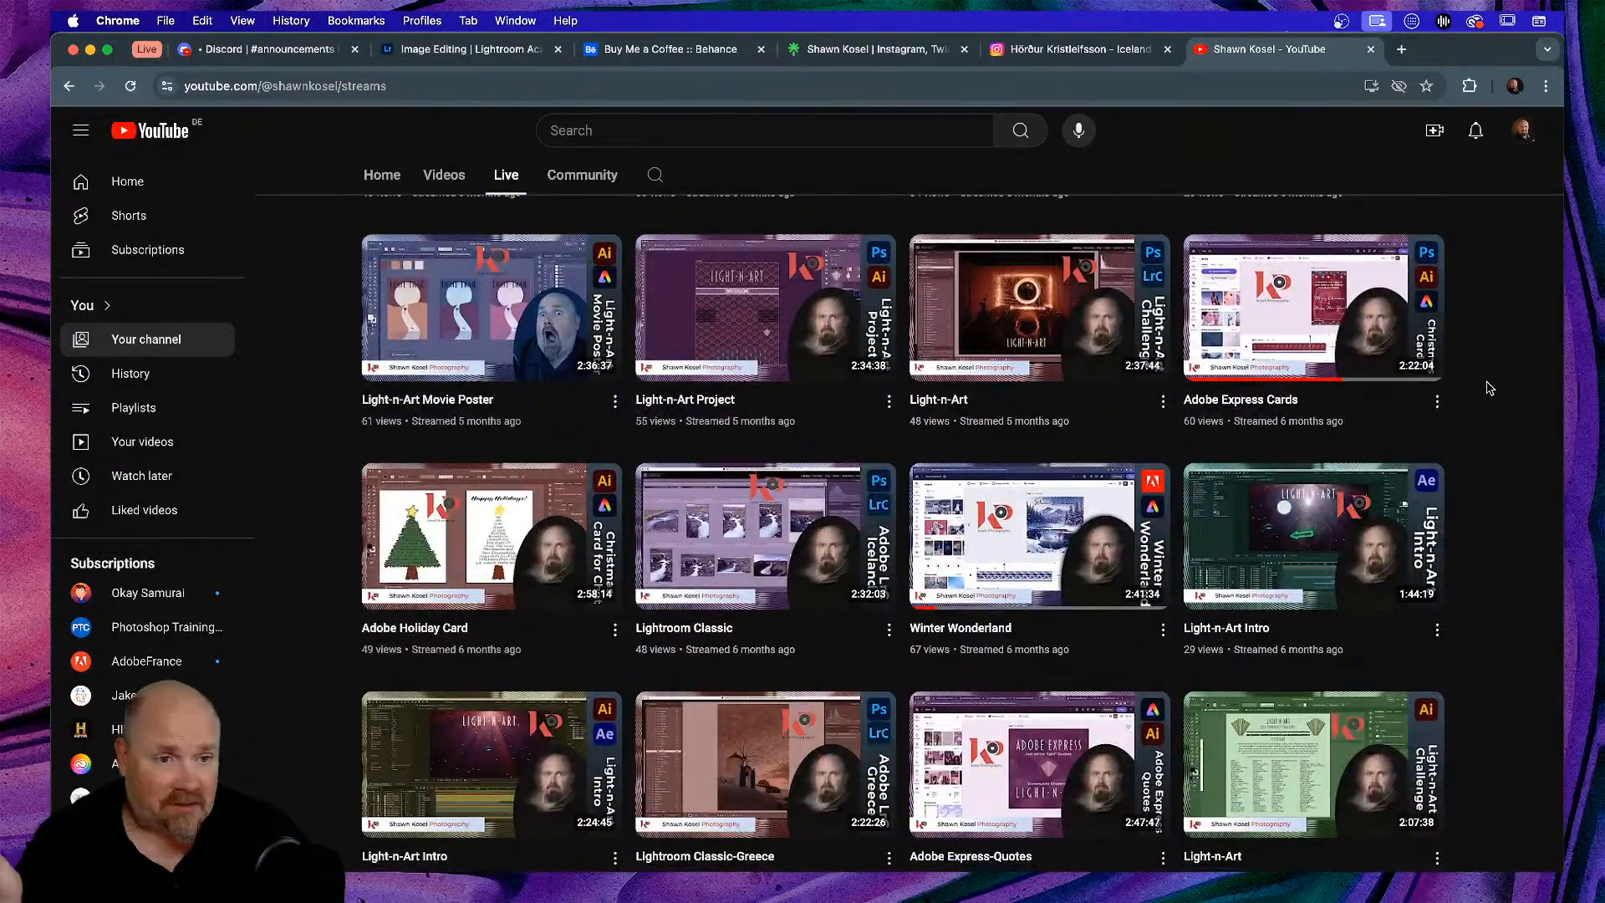
{"action": "scroll", "coordinate": [1489, 387], "scroll_direction": "down", "scroll_amount": 2}
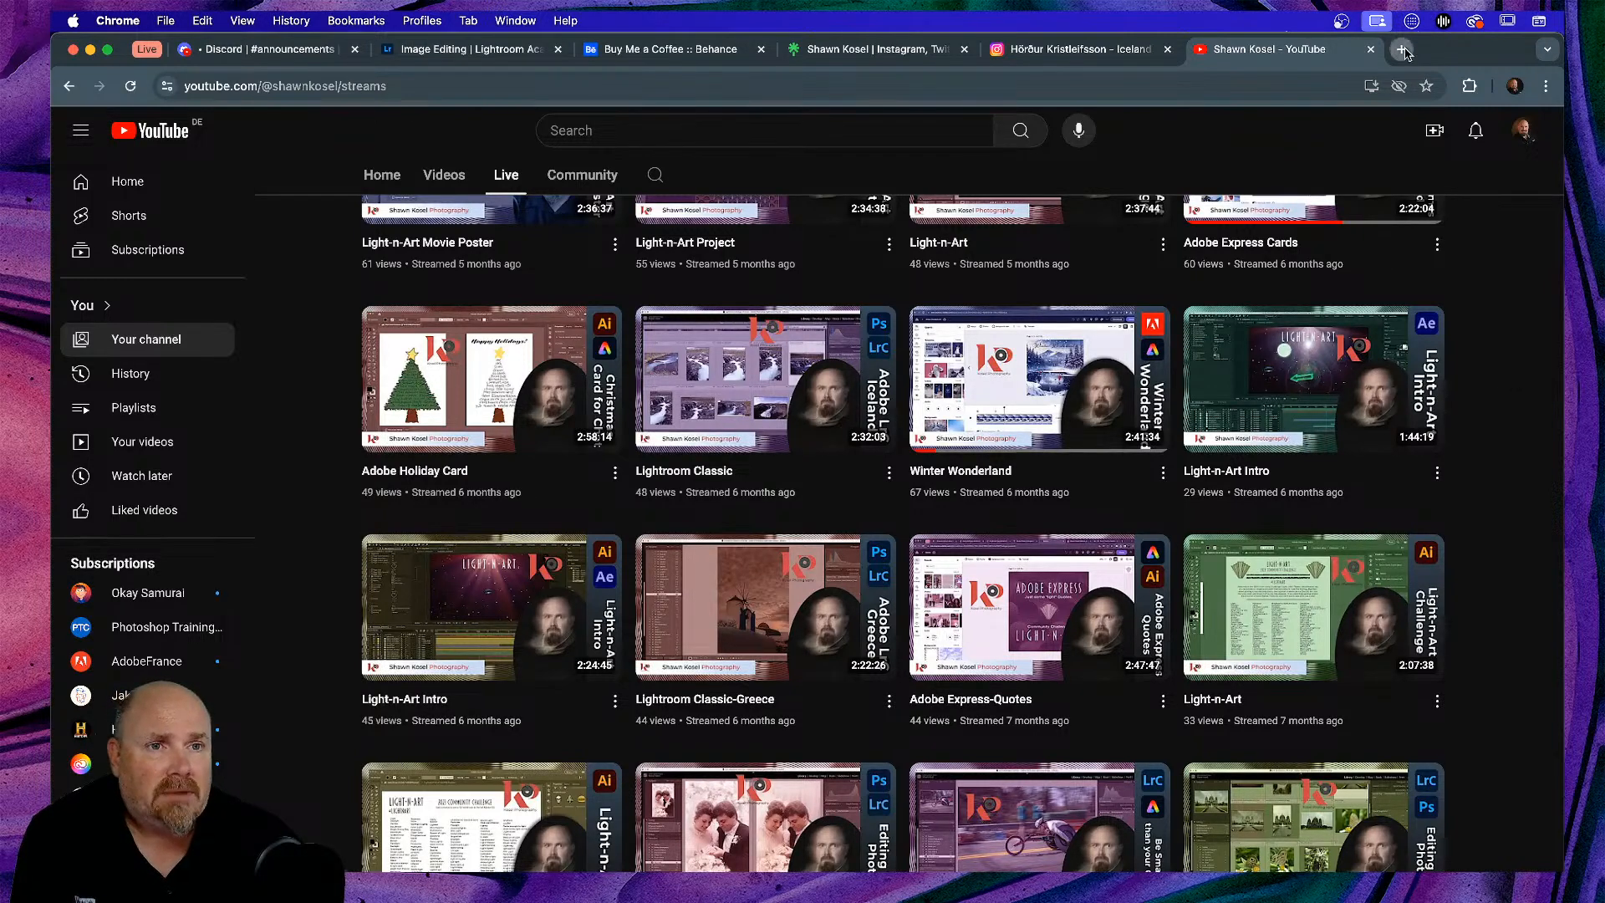
- Open Behance's Adobe Live page in a new browser tab and look over its new livestreams and today's Adobe Live Schedule
{"action": "left_click", "coordinate": [1402, 50]}
{"action": "left_click", "coordinate": [656, 482]}
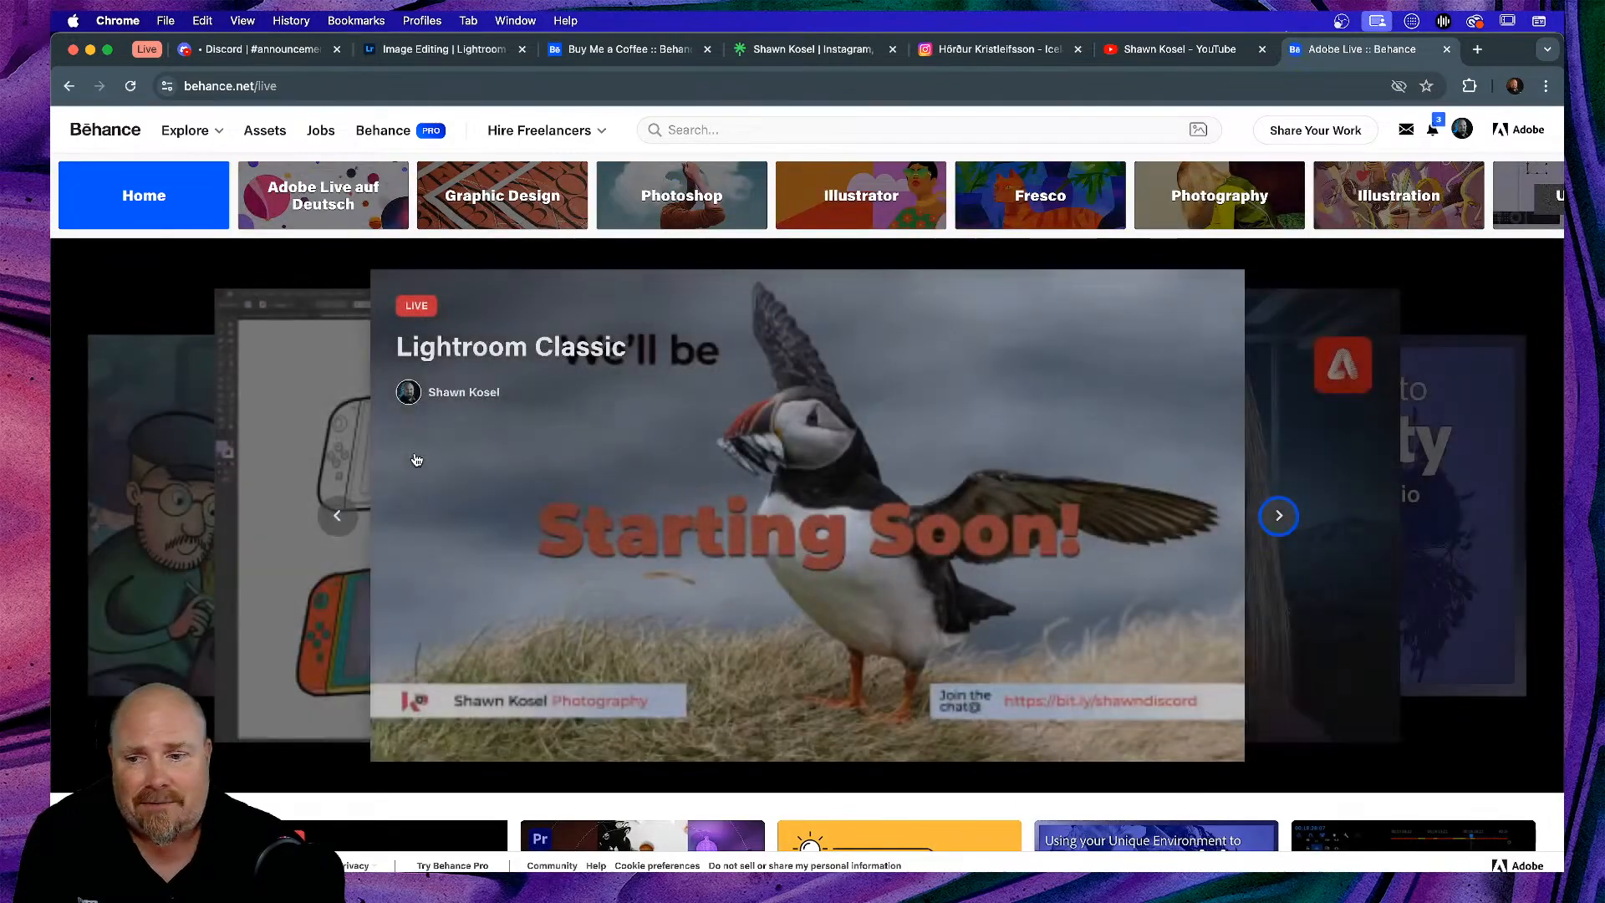
{"action": "scroll", "coordinate": [594, 377], "scroll_direction": "down", "scroll_amount": 10}
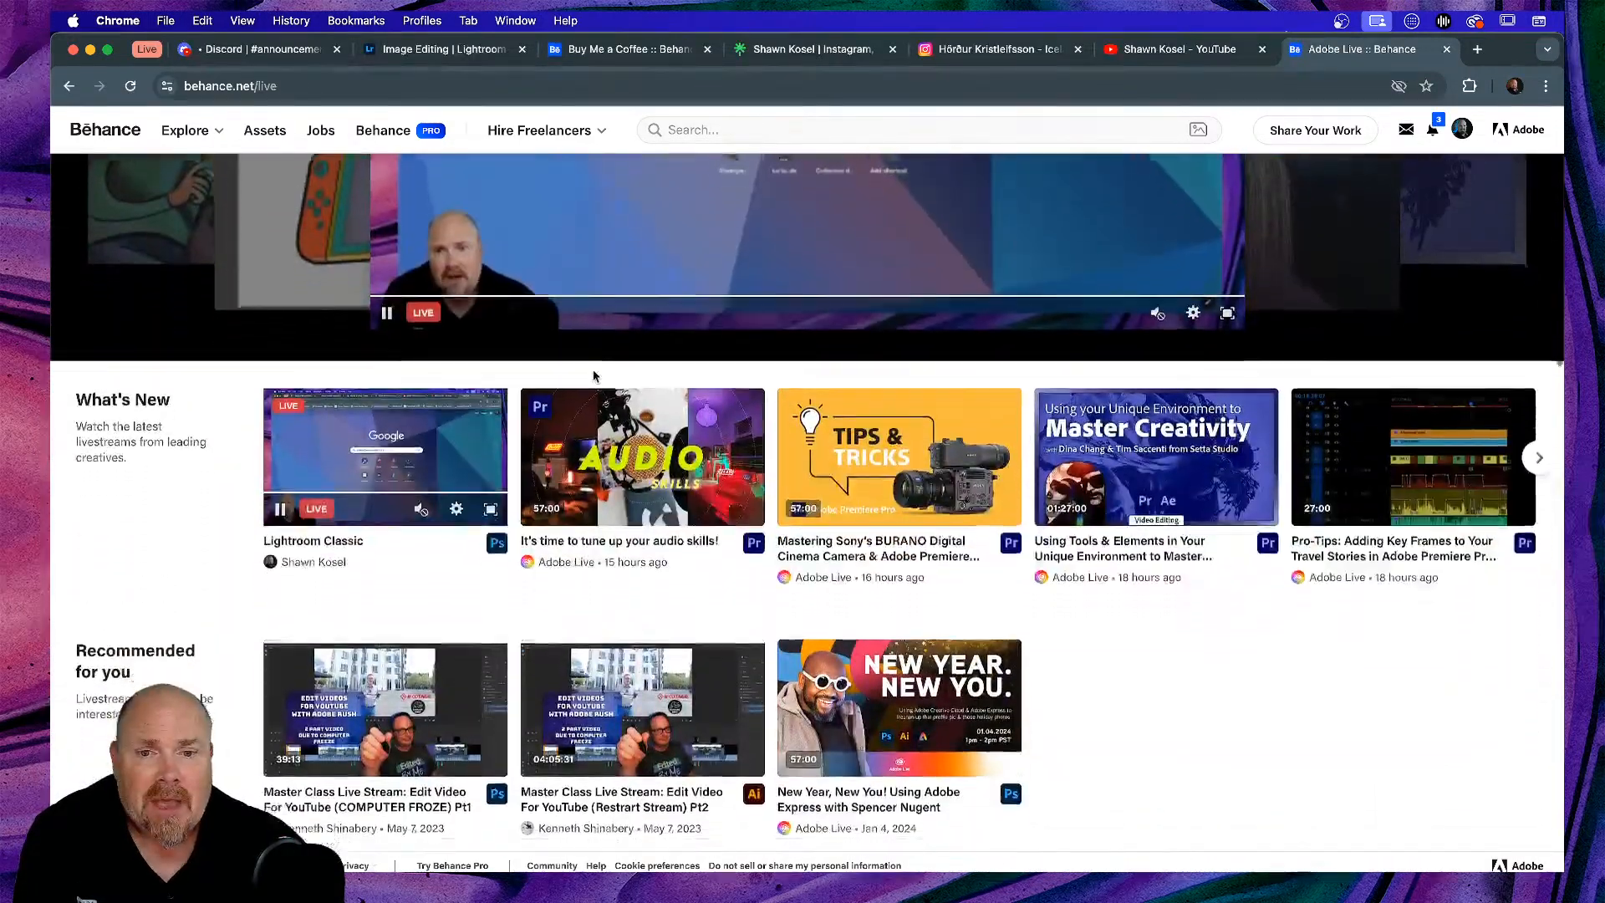
{"action": "scroll", "coordinate": [710, 566], "scroll_direction": "down", "scroll_amount": 5}
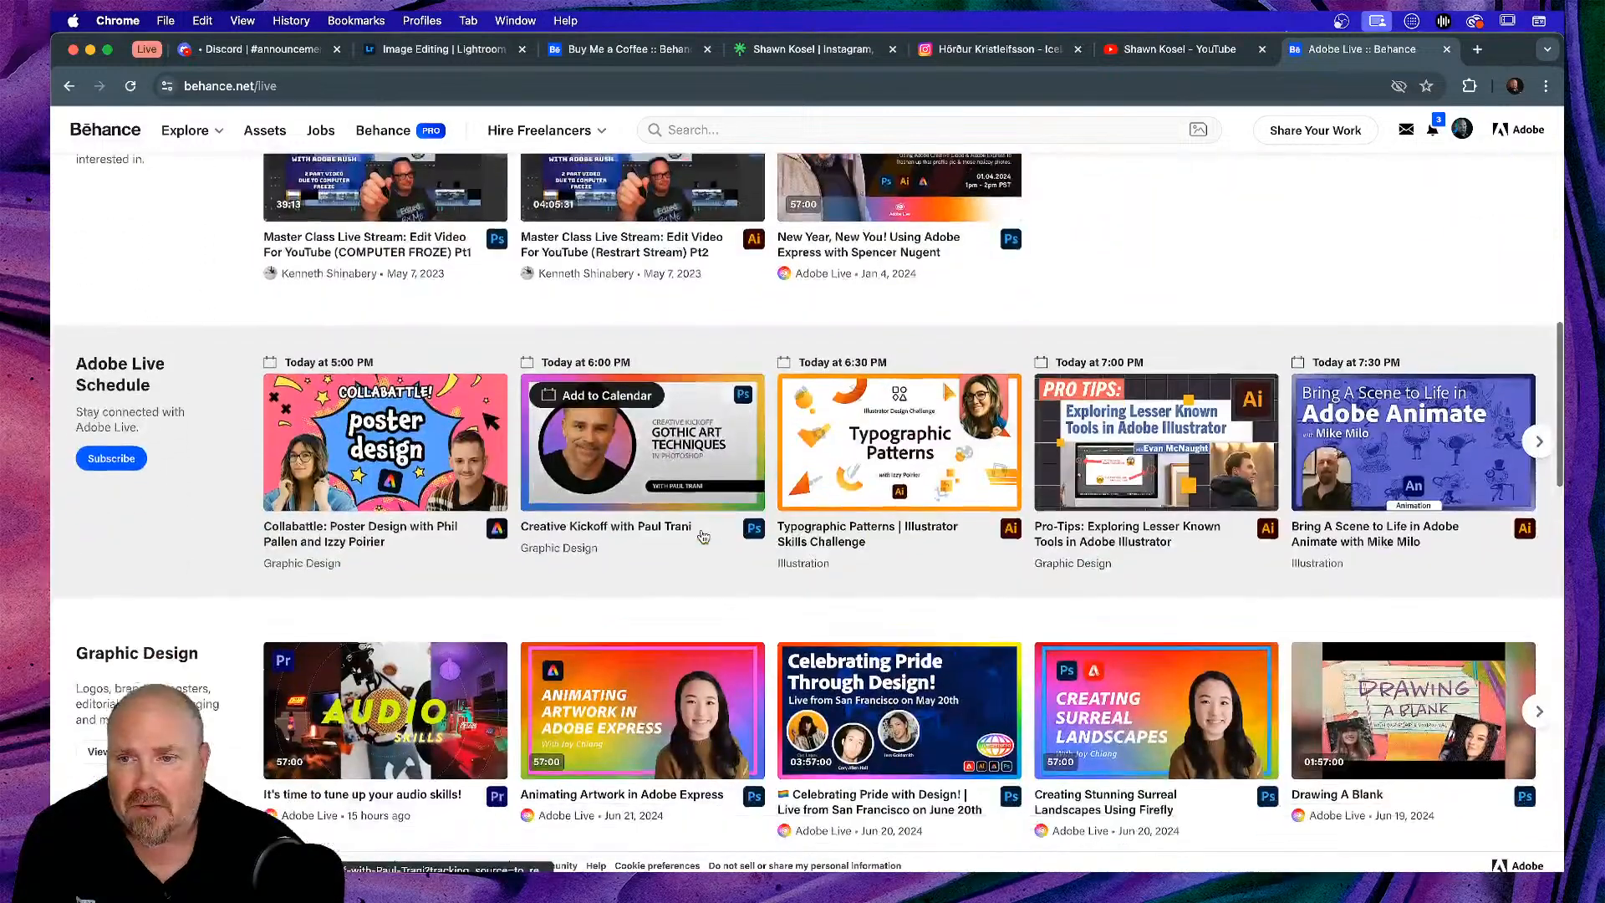
{"action": "left_click", "coordinate": [343, 392]}
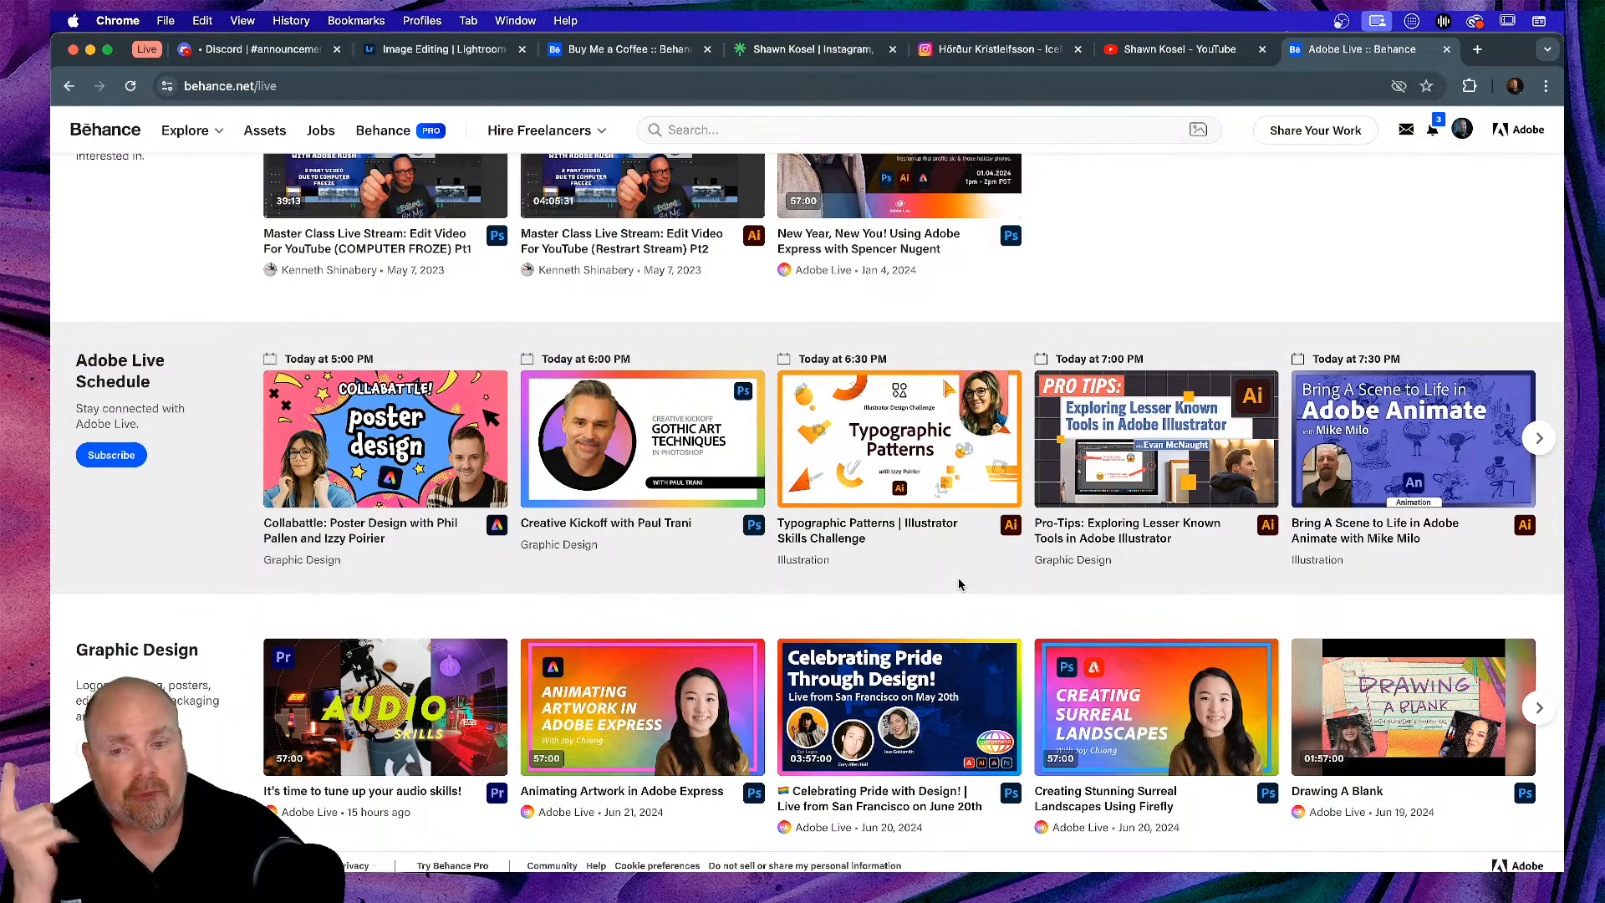
{"action": "scroll", "coordinate": [958, 583], "scroll_direction": "up", "scroll_amount": 5}
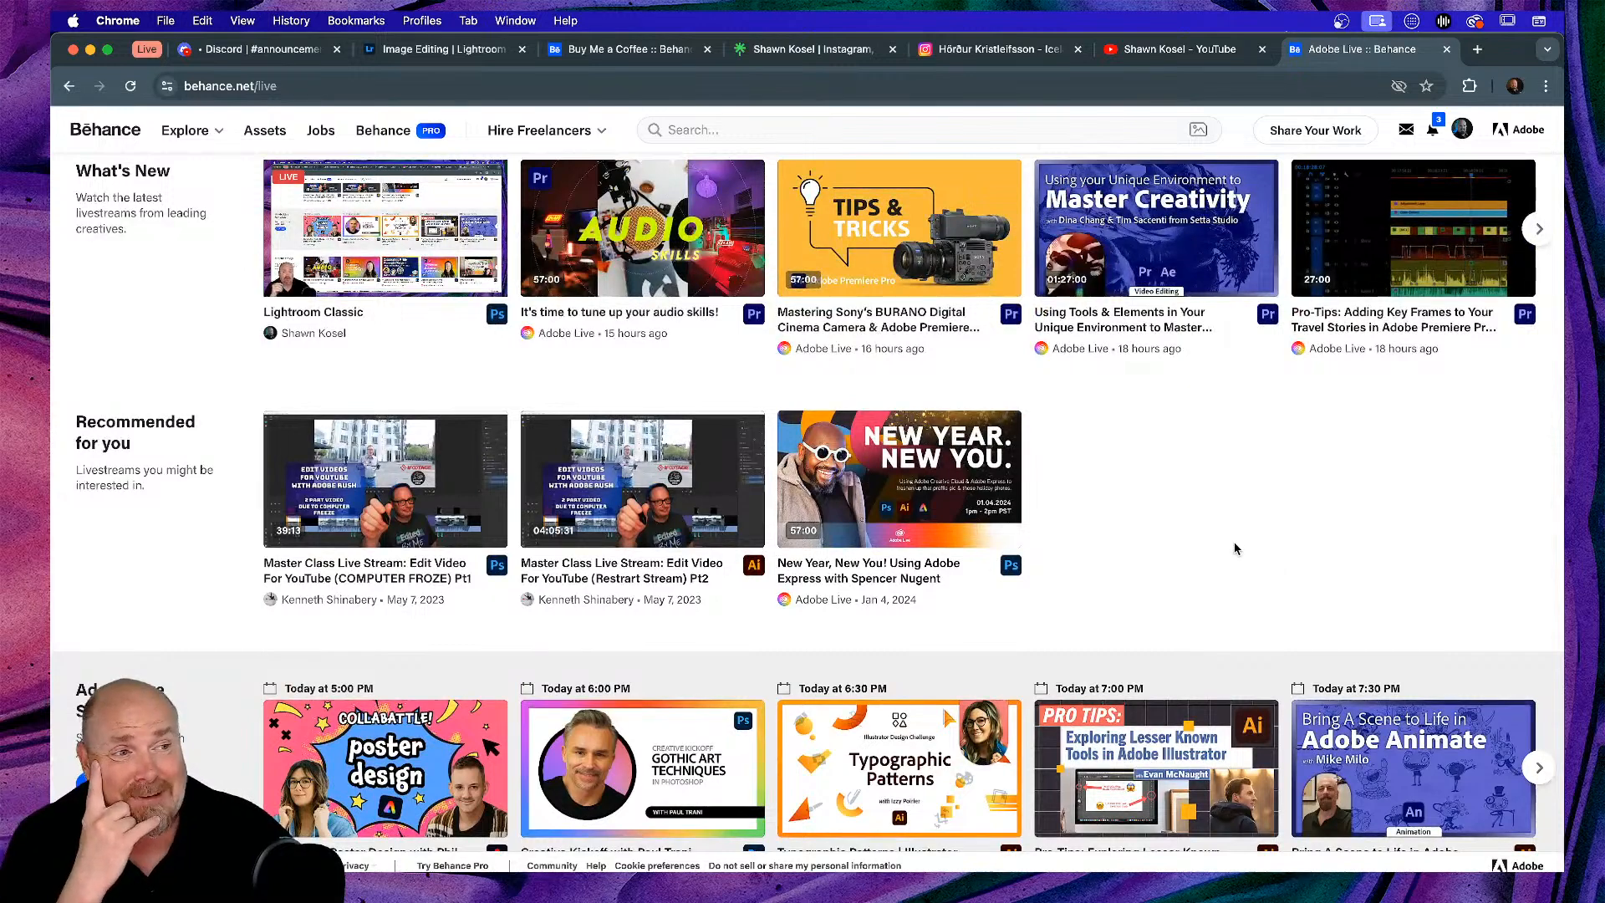
{"action": "scroll", "coordinate": [1234, 548], "scroll_direction": "up", "scroll_amount": 10}
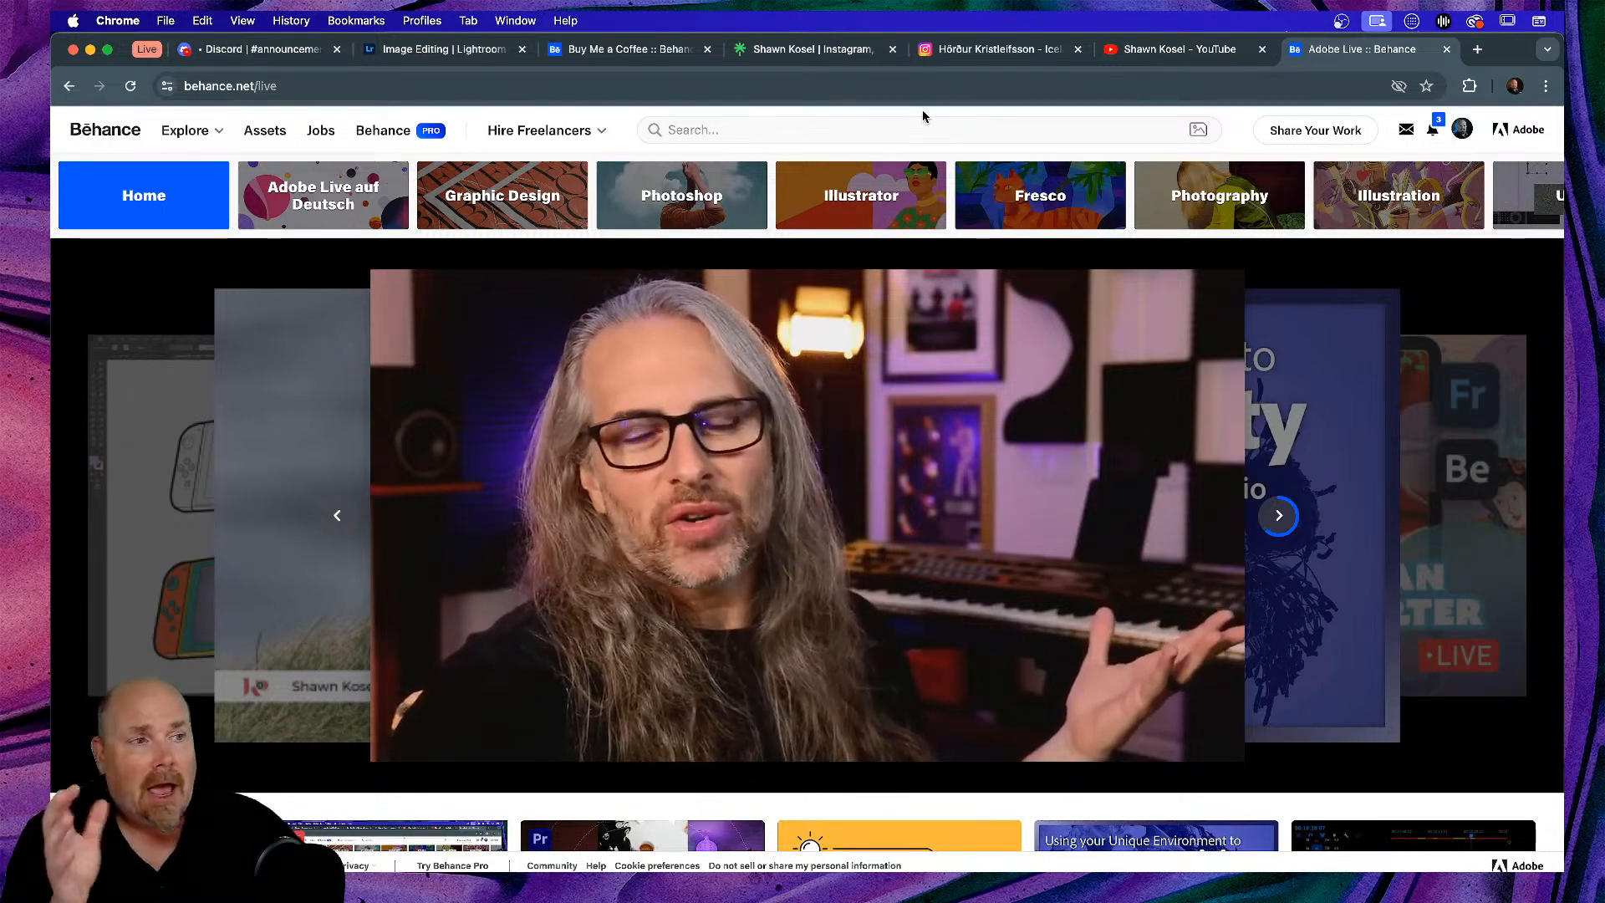
- Advance the featured livestream carousel on the Adobe Live page and review the Adobe Live Schedule again
{"action": "scroll", "coordinate": [923, 111], "scroll_direction": "down", "scroll_amount": 2}
{"action": "scroll", "coordinate": [922, 114], "scroll_direction": "down", "scroll_amount": 3}
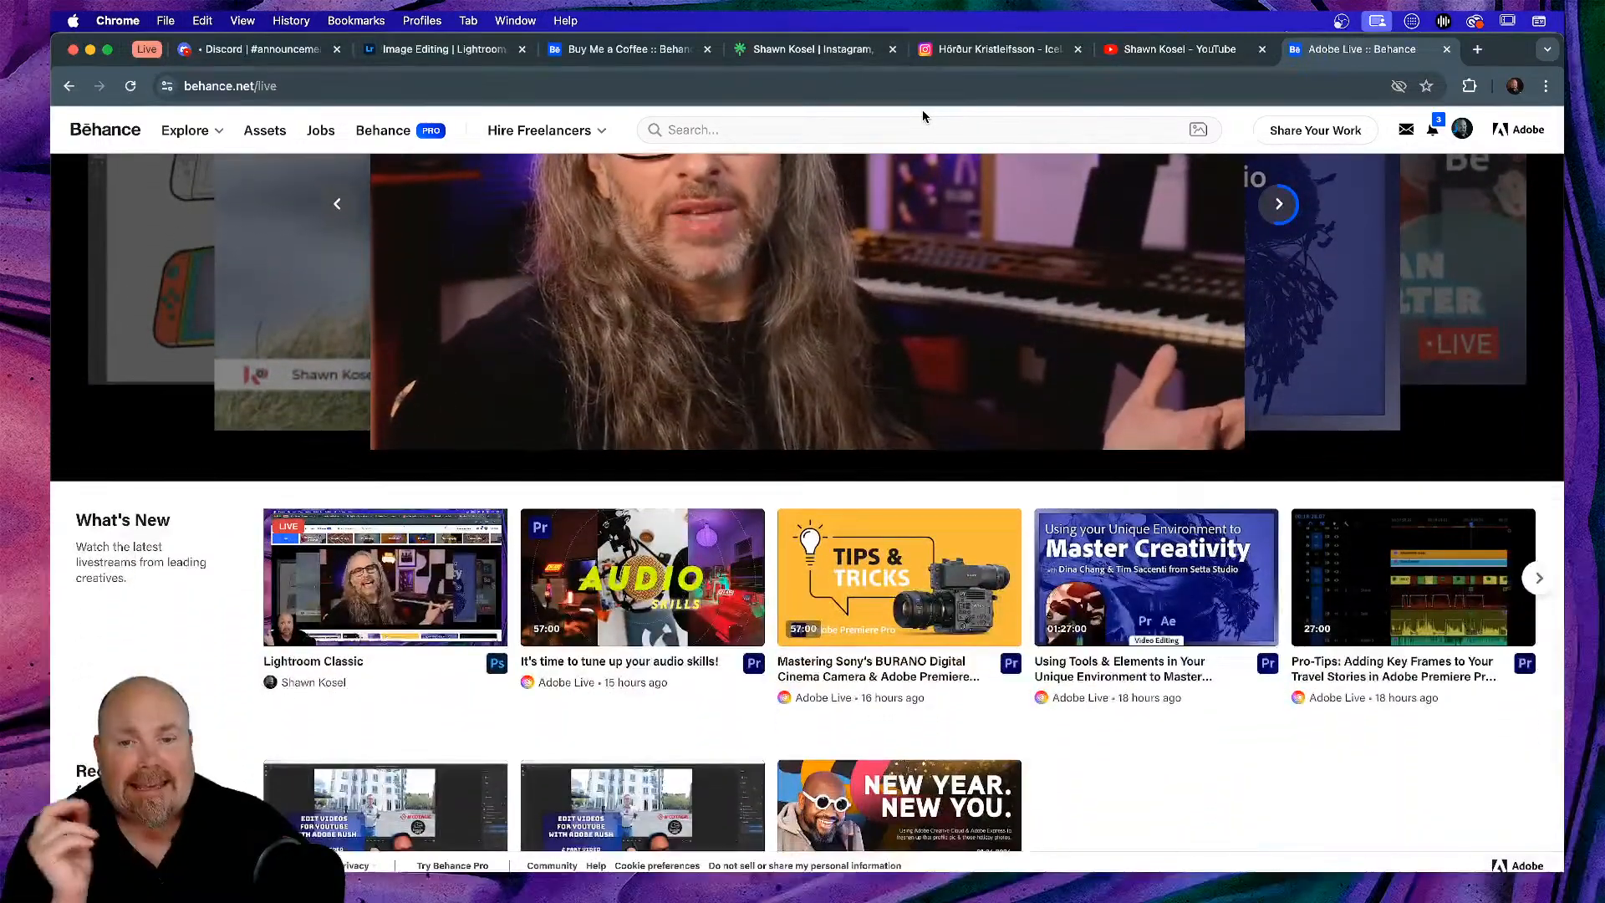
{"action": "scroll", "coordinate": [923, 115], "scroll_direction": "up", "scroll_amount": 3}
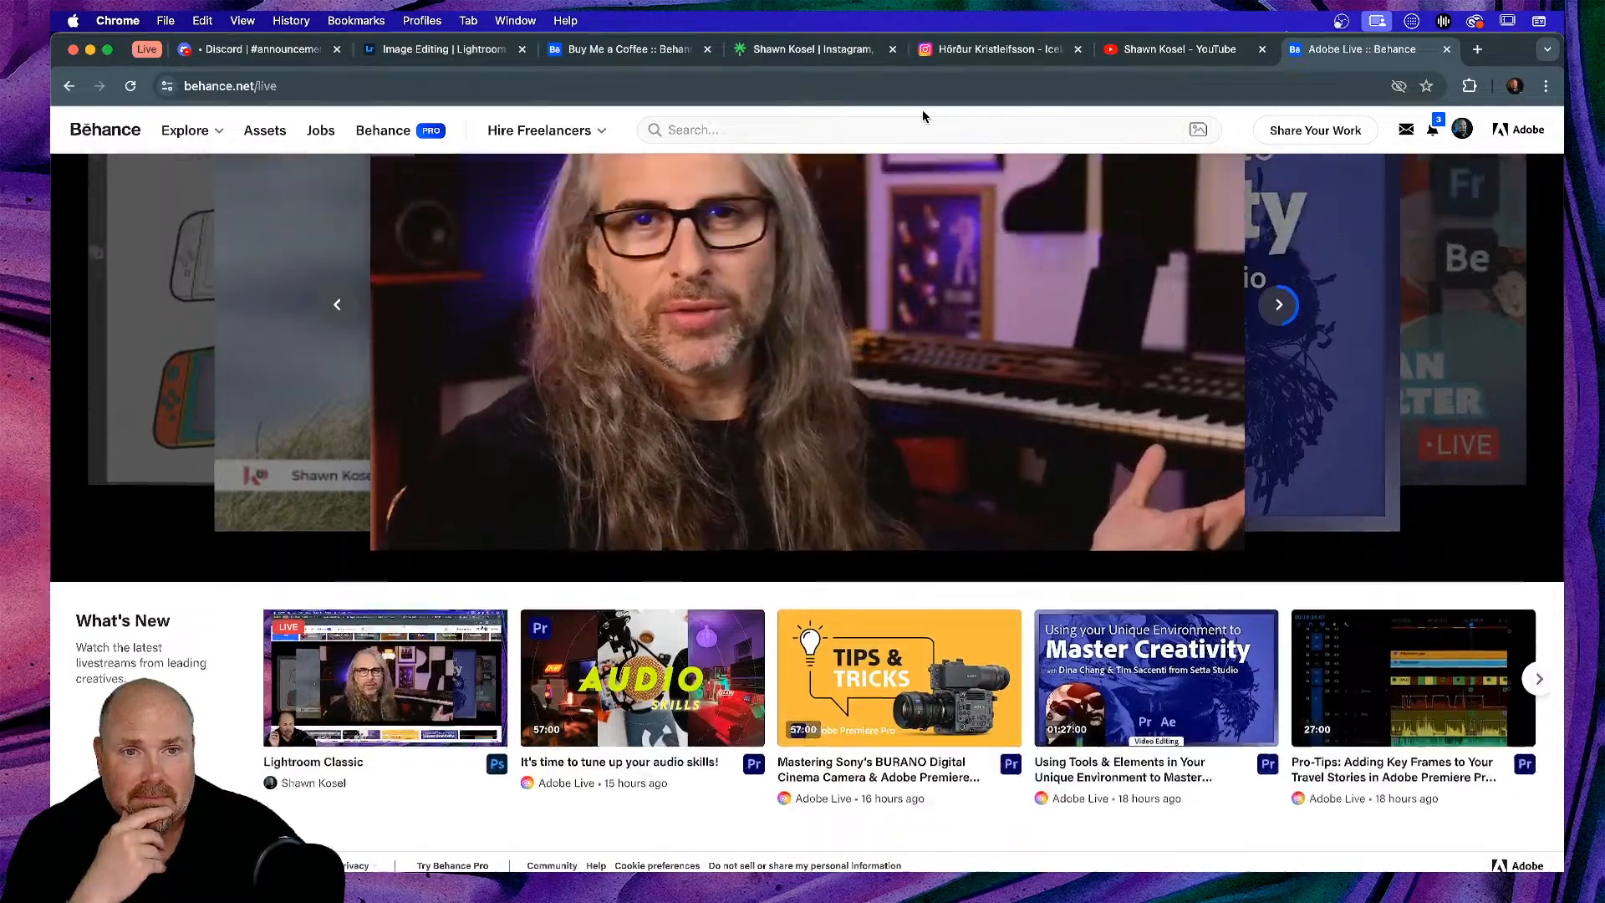
{"action": "scroll", "coordinate": [923, 115], "scroll_direction": "up", "scroll_amount": 3}
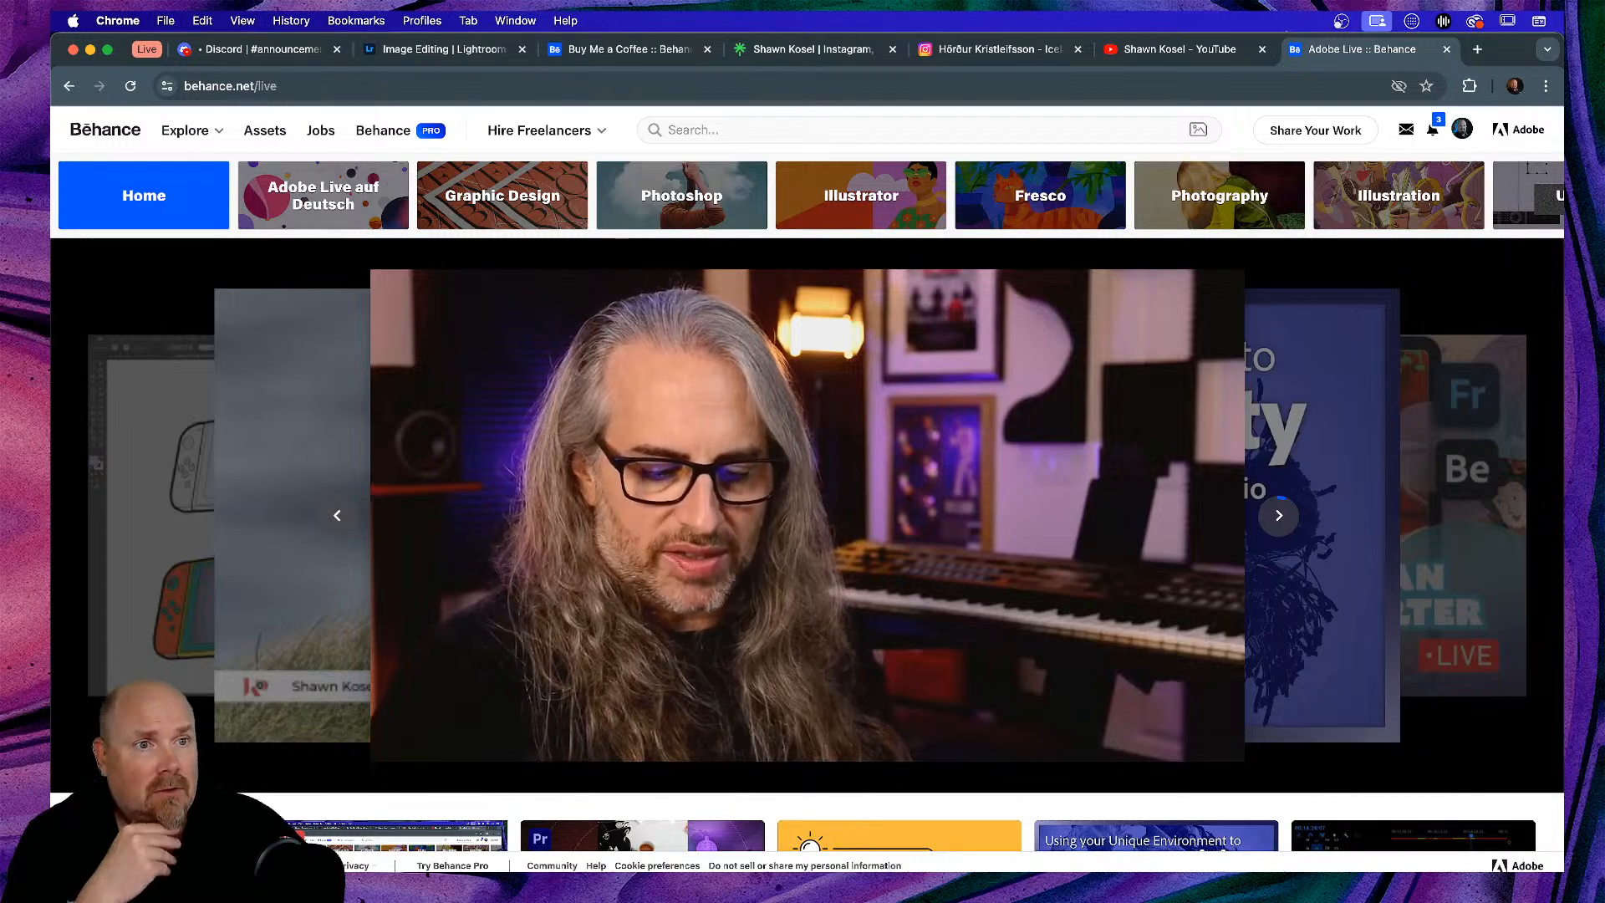
{"action": "left_click", "coordinate": [1278, 515]}
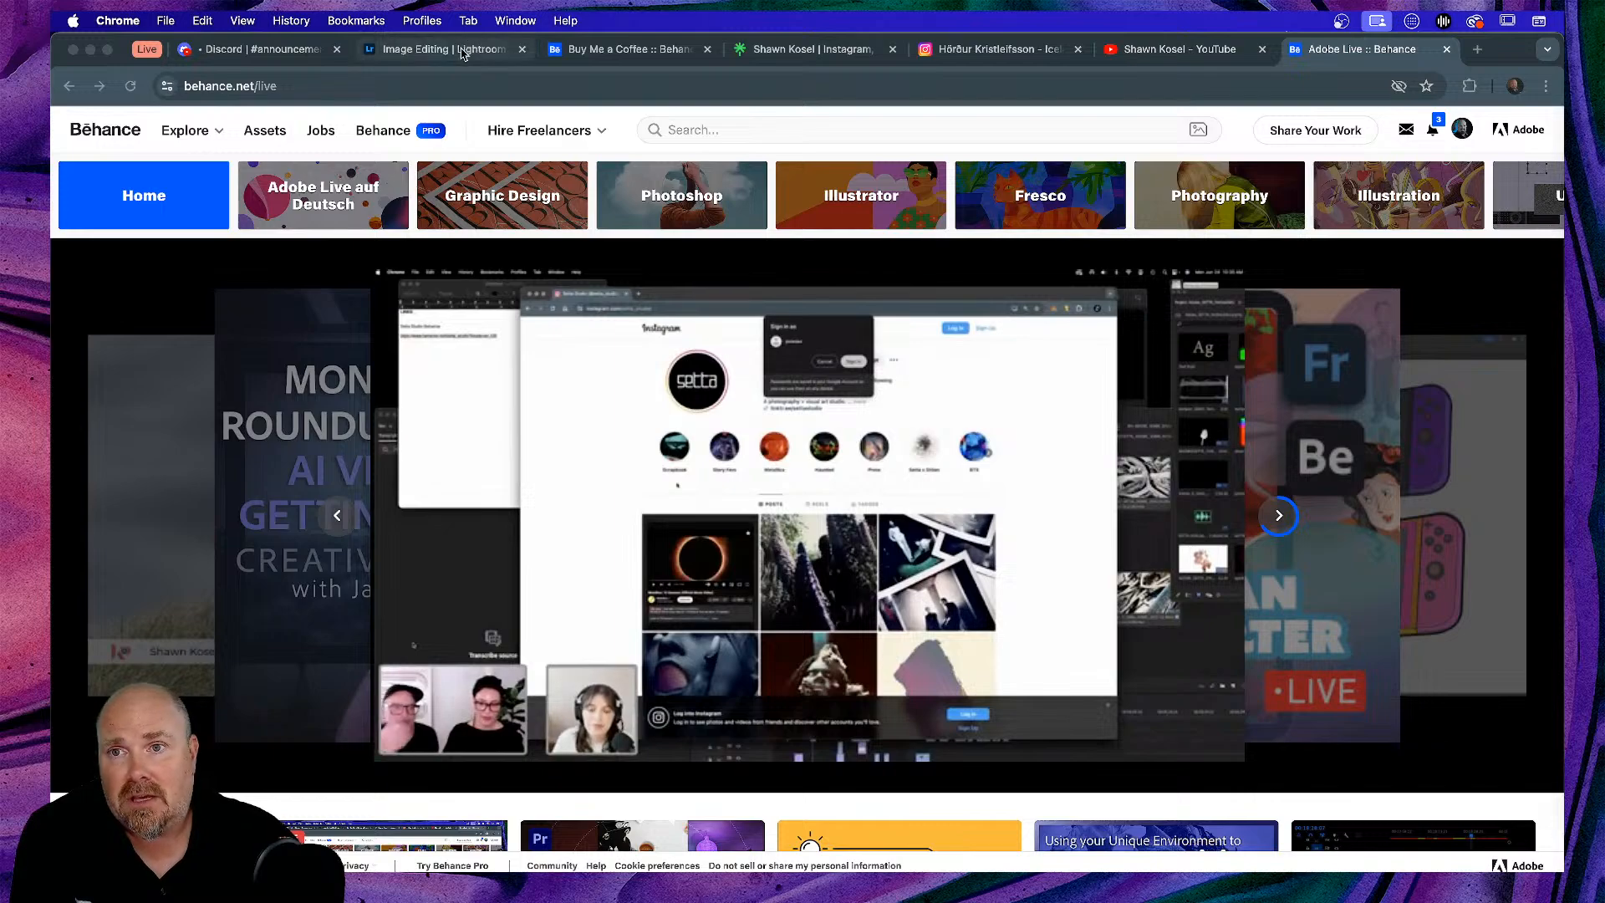
{"action": "scroll", "coordinate": [774, 298], "scroll_direction": "down", "scroll_amount": 10}
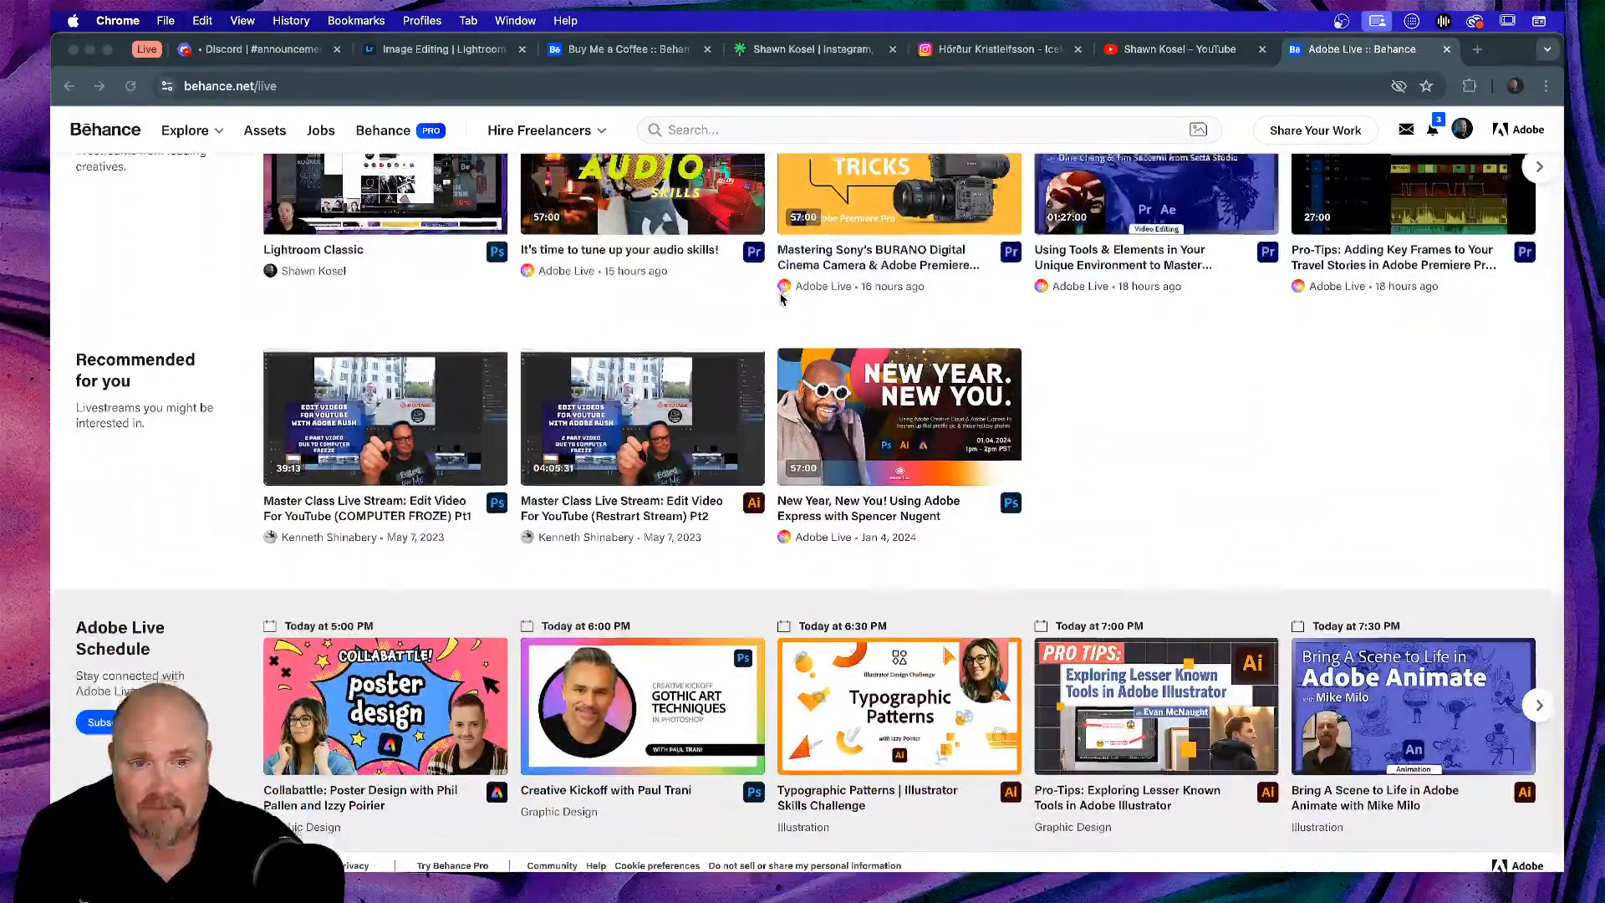
{"action": "scroll", "coordinate": [780, 299], "scroll_direction": "down", "scroll_amount": 3}
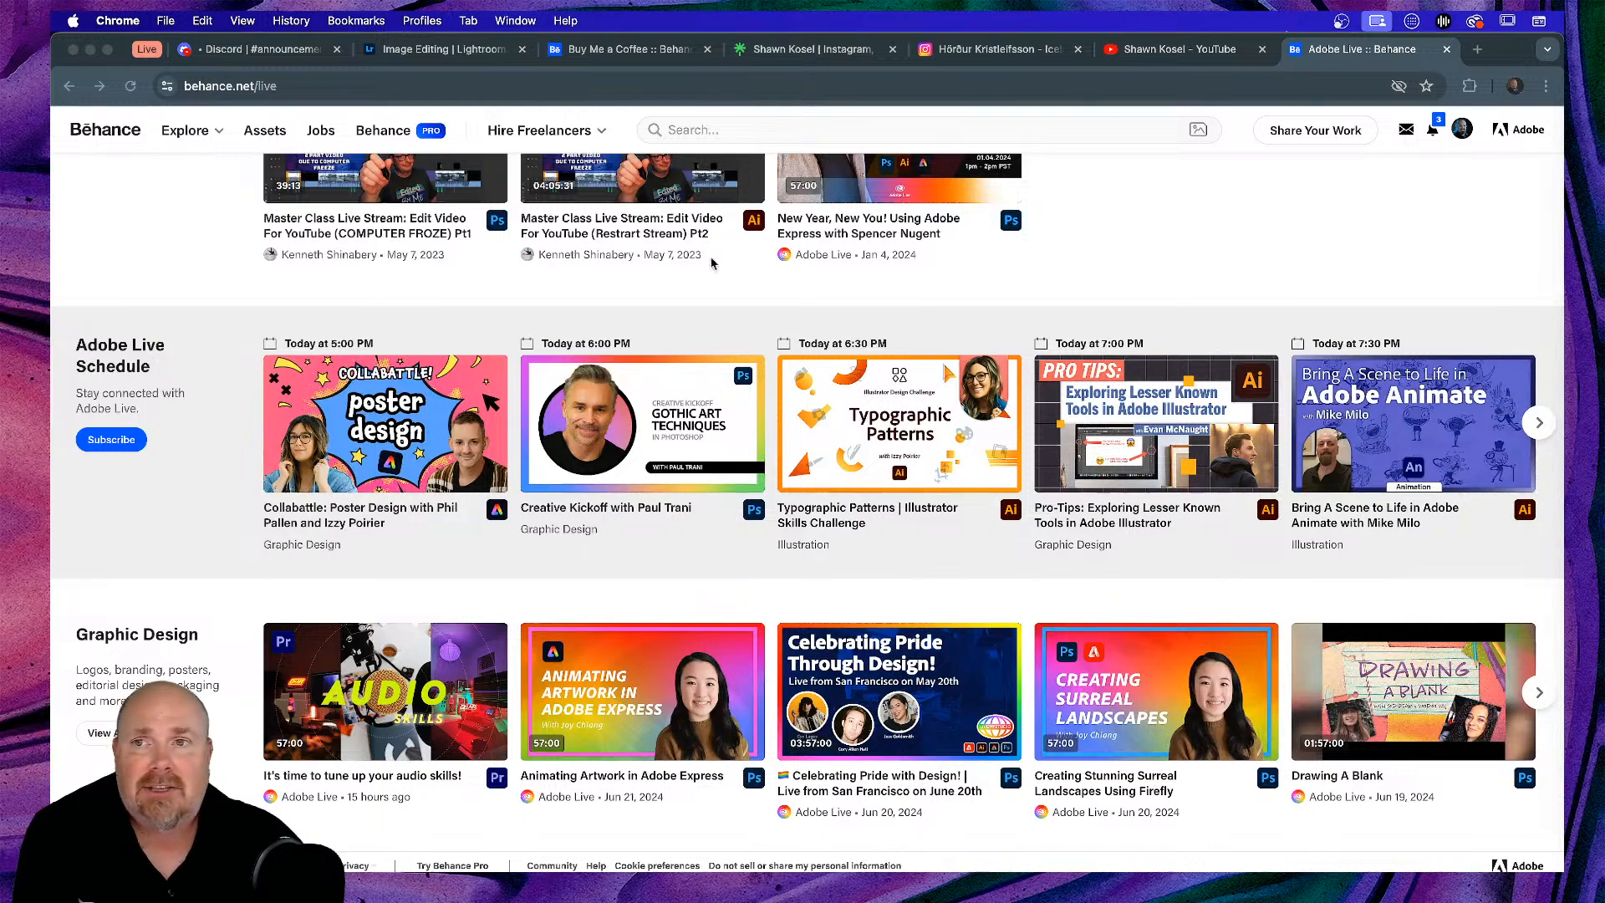
- Switch to Discord, expand the folder of Adobe product servers and open the Adobe Illustrator server
{"action": "left_click", "coordinate": [263, 52]}
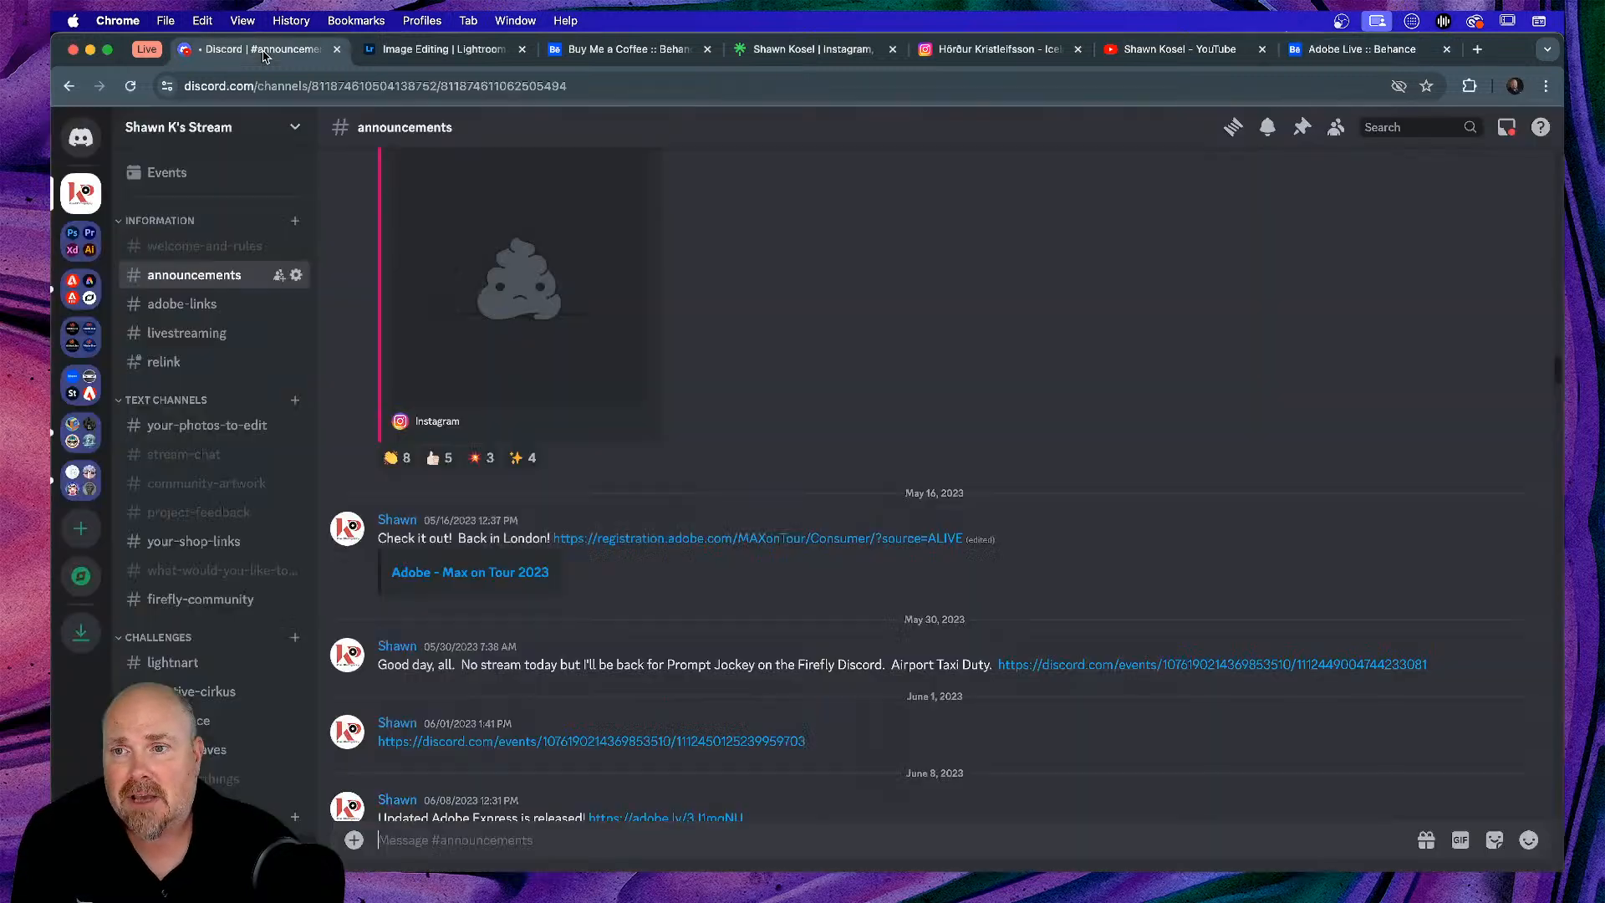
{"action": "left_click", "coordinate": [81, 337]}
{"action": "left_click", "coordinate": [87, 350]}
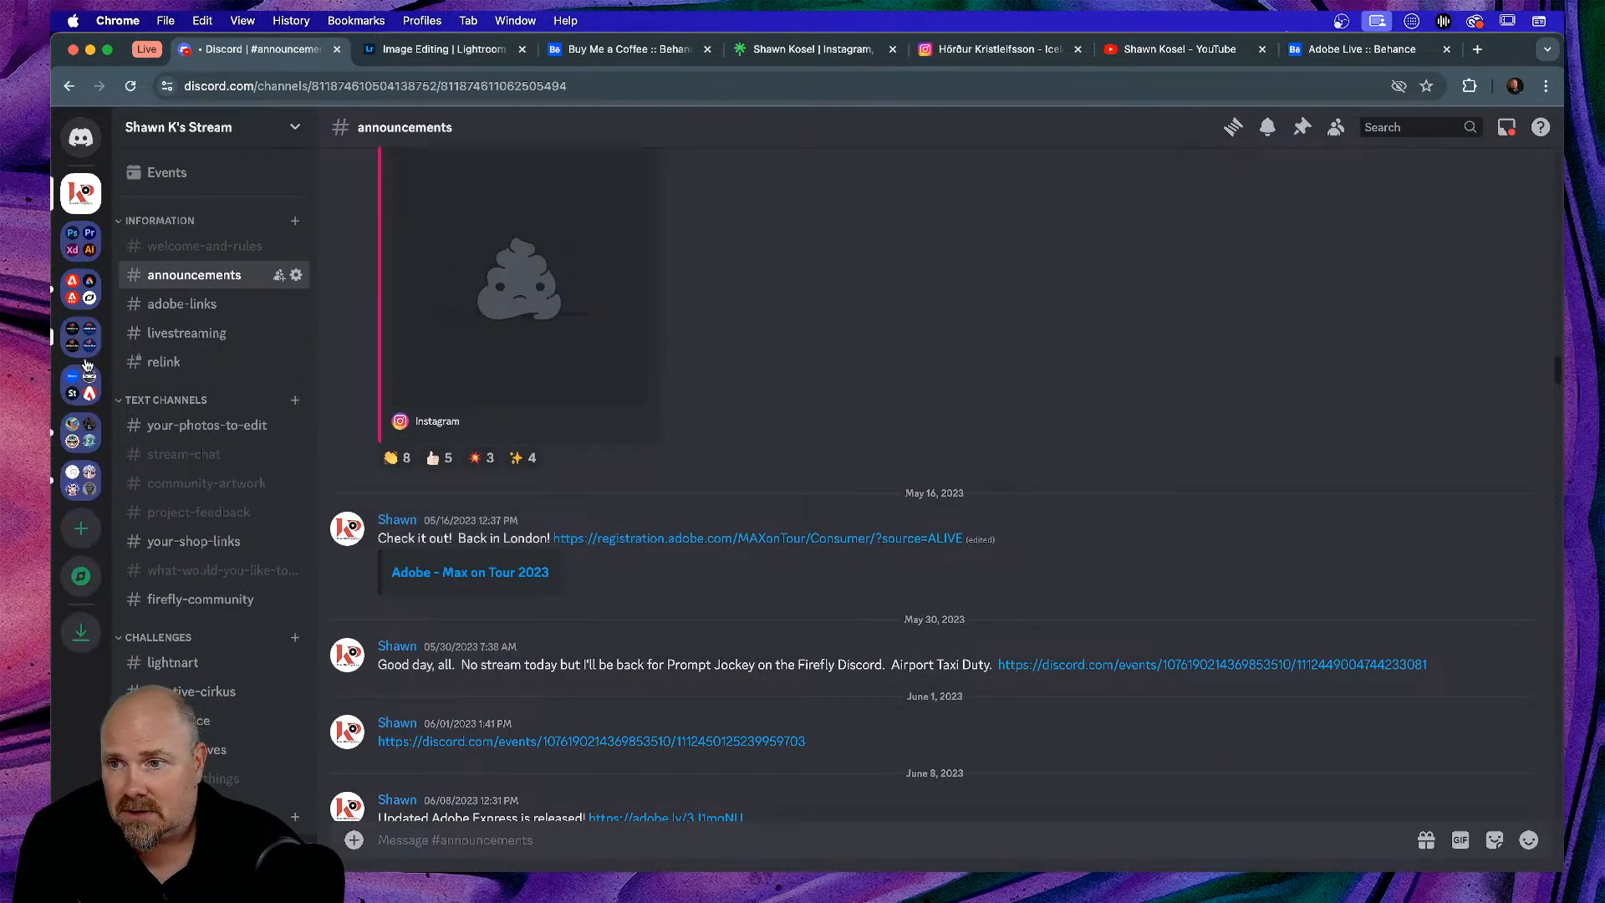
{"action": "left_click", "coordinate": [75, 244]}
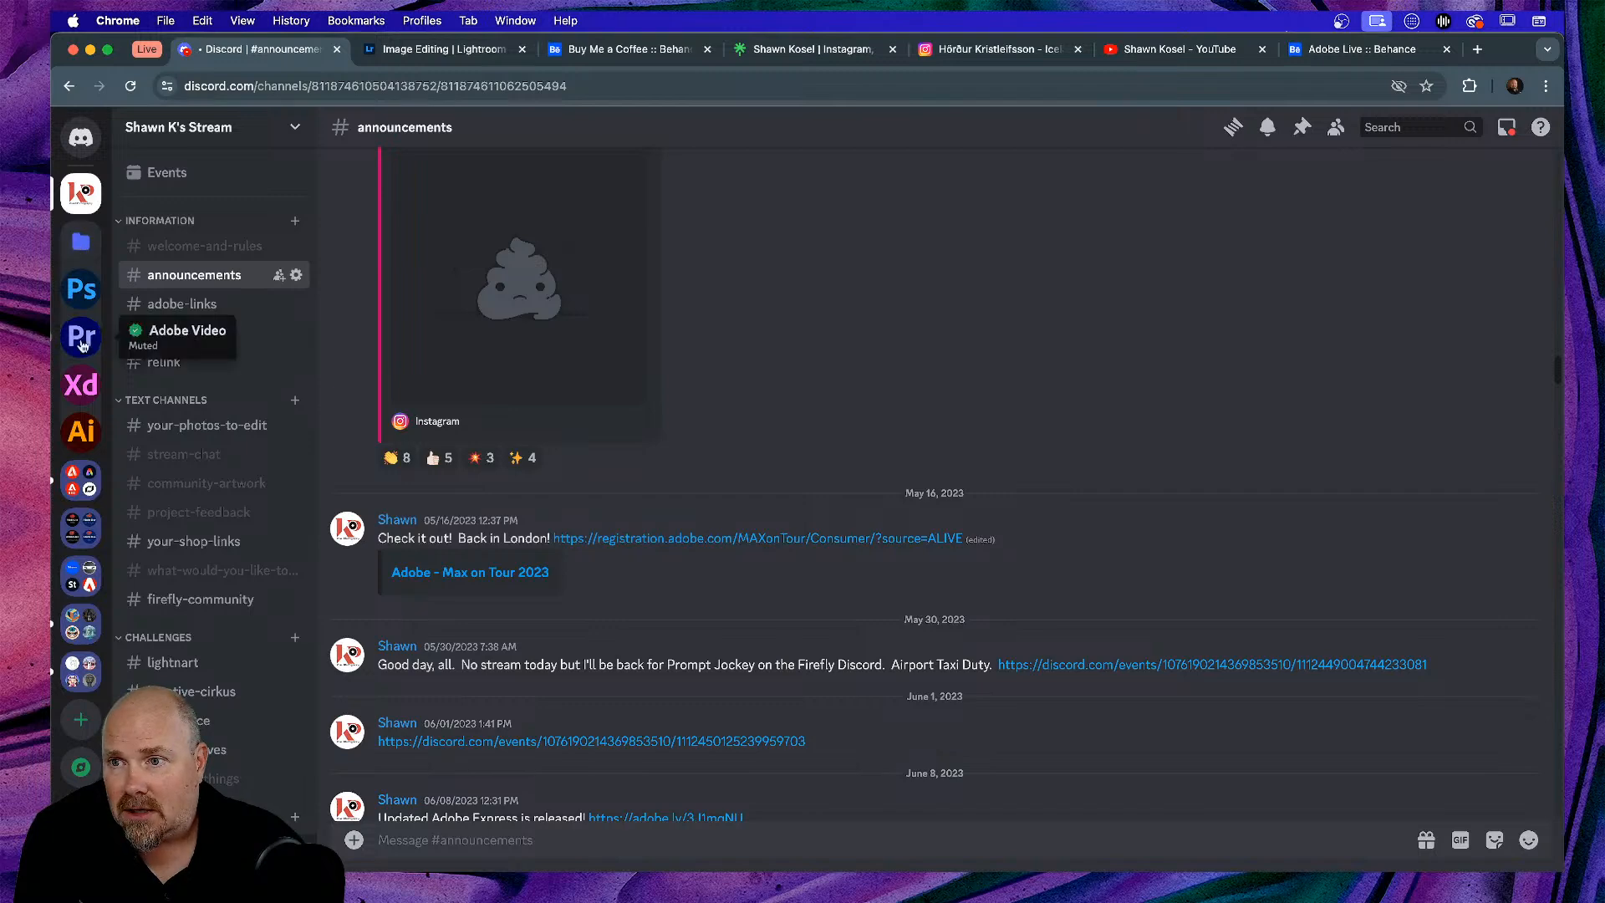
{"action": "left_click", "coordinate": [81, 430]}
- Find the Daily Creative Challenge channels on the Adobe Illustrator server and open dcc-feedback
{"action": "scroll", "coordinate": [169, 499], "scroll_direction": "down", "scroll_amount": 5}
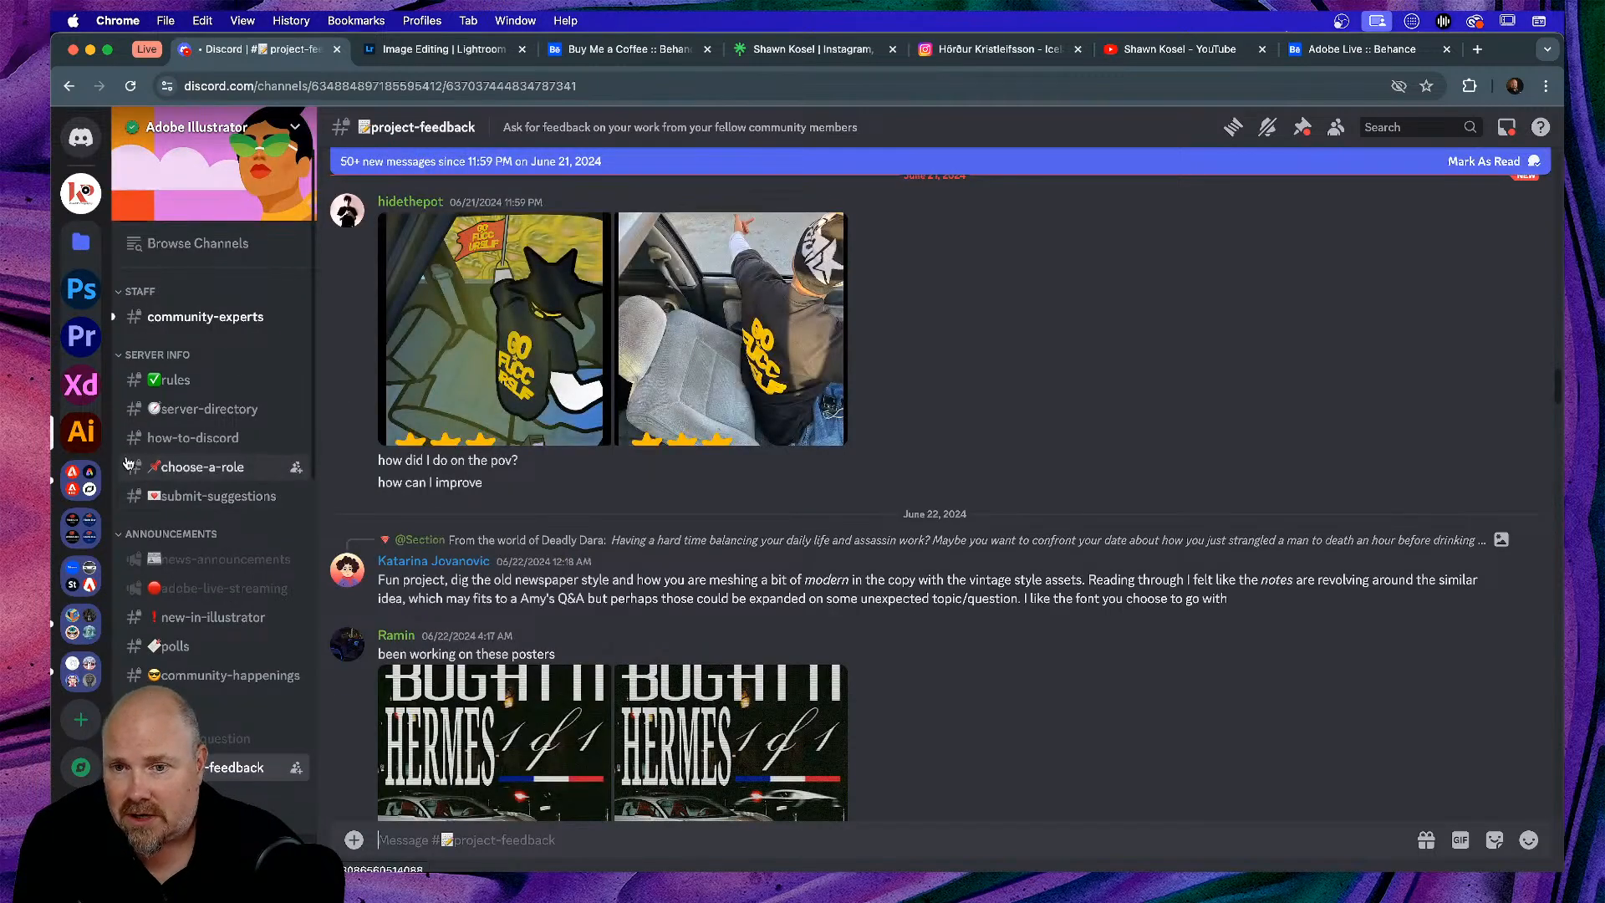
{"action": "mouse_move", "coordinate": [182, 443]}
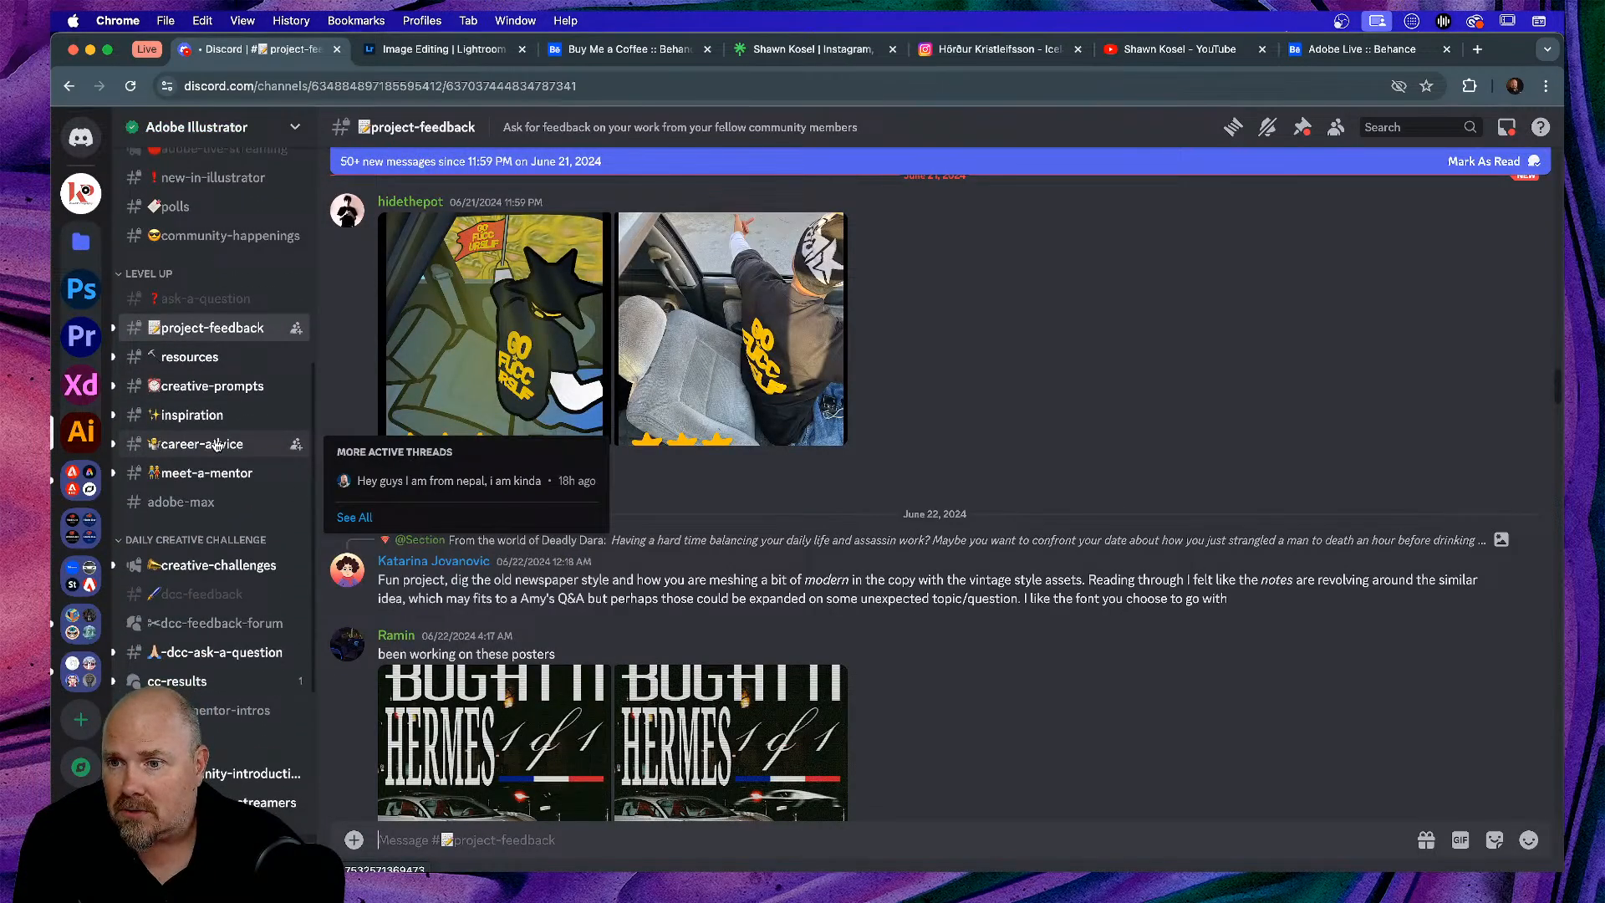
{"action": "scroll", "coordinate": [216, 445], "scroll_direction": "down", "scroll_amount": 1}
{"action": "left_click", "coordinate": [202, 552]}
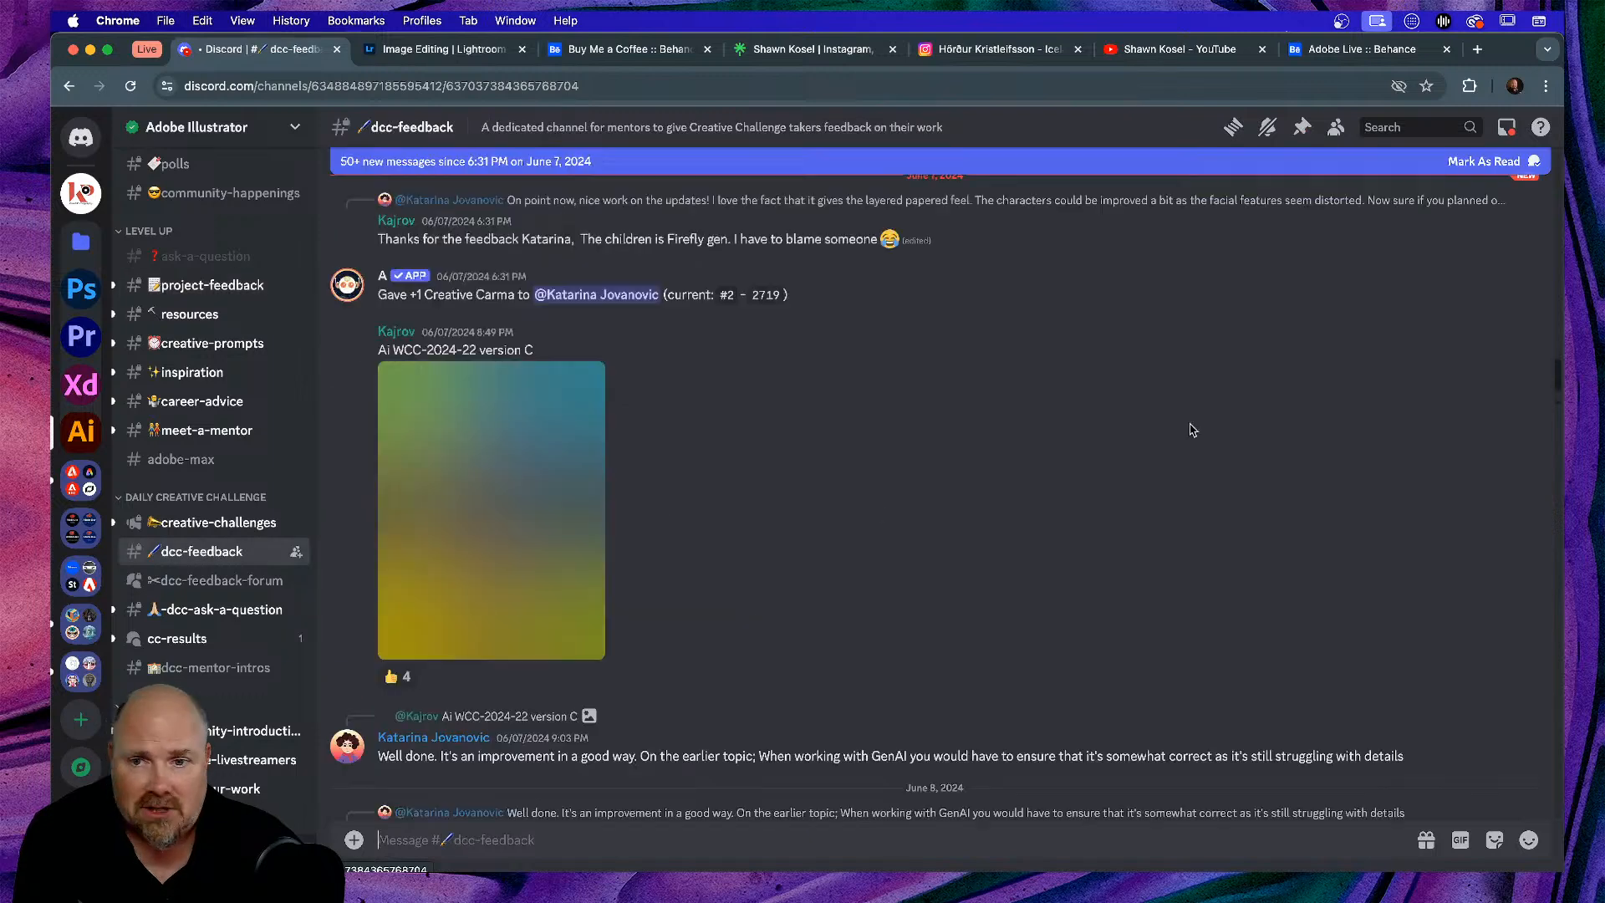
- Read through the submitted challenge designs and mentor comments in dcc-feedback, from the June 7 posts to the June 17 halftone shapes design
{"action": "scroll", "coordinate": [1024, 401], "scroll_direction": "down", "scroll_amount": 3}
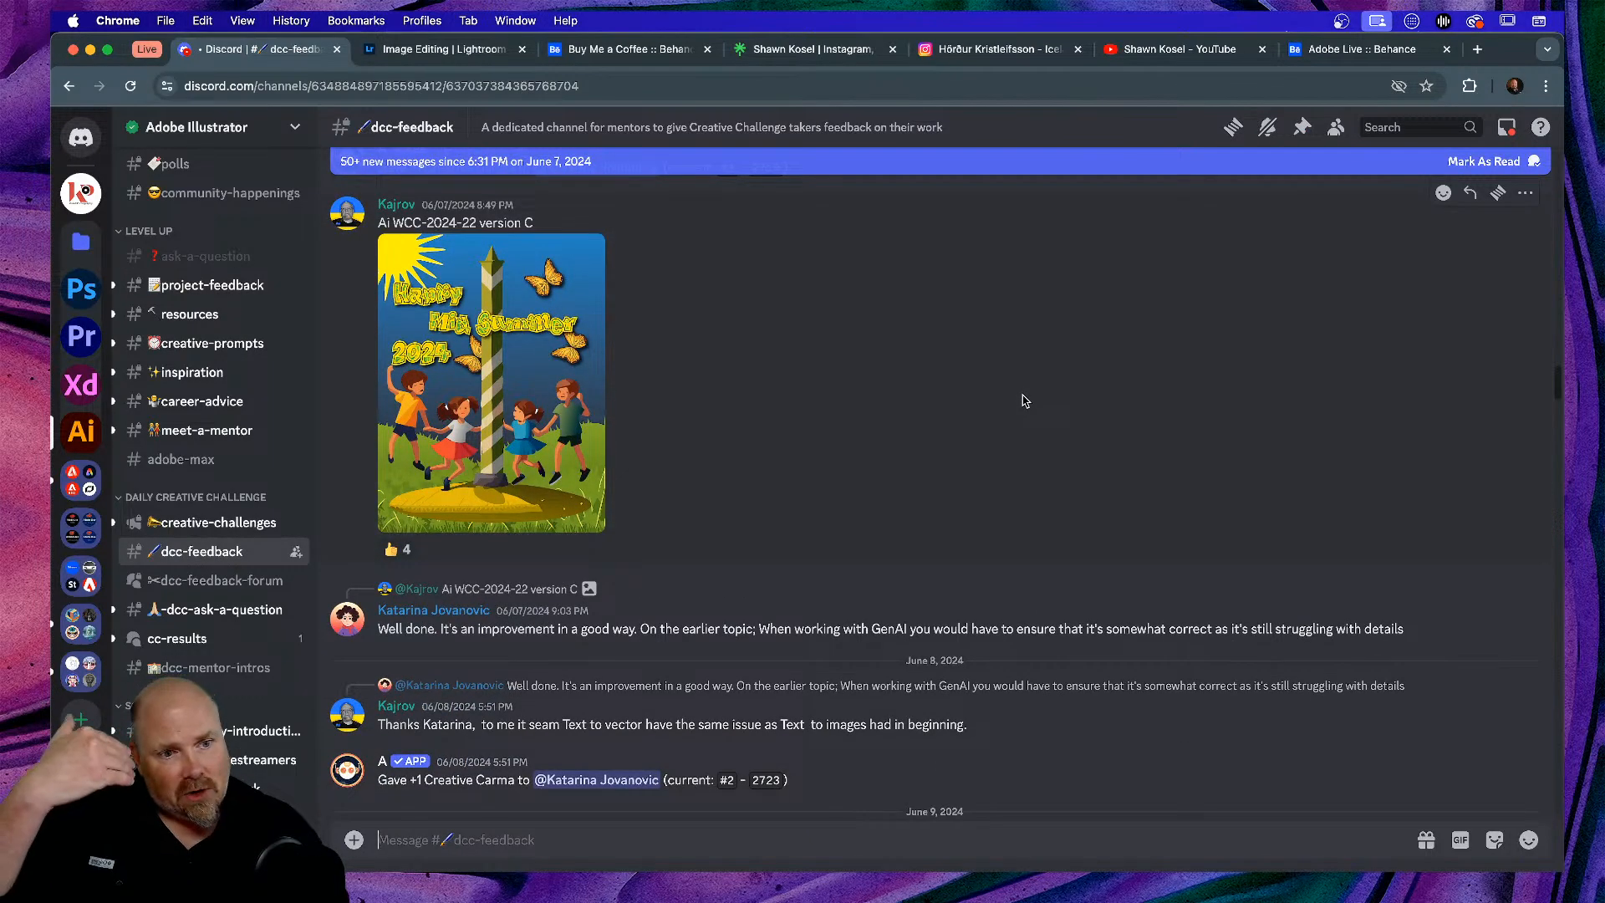
{"action": "scroll", "coordinate": [1025, 401], "scroll_direction": "down", "scroll_amount": 15}
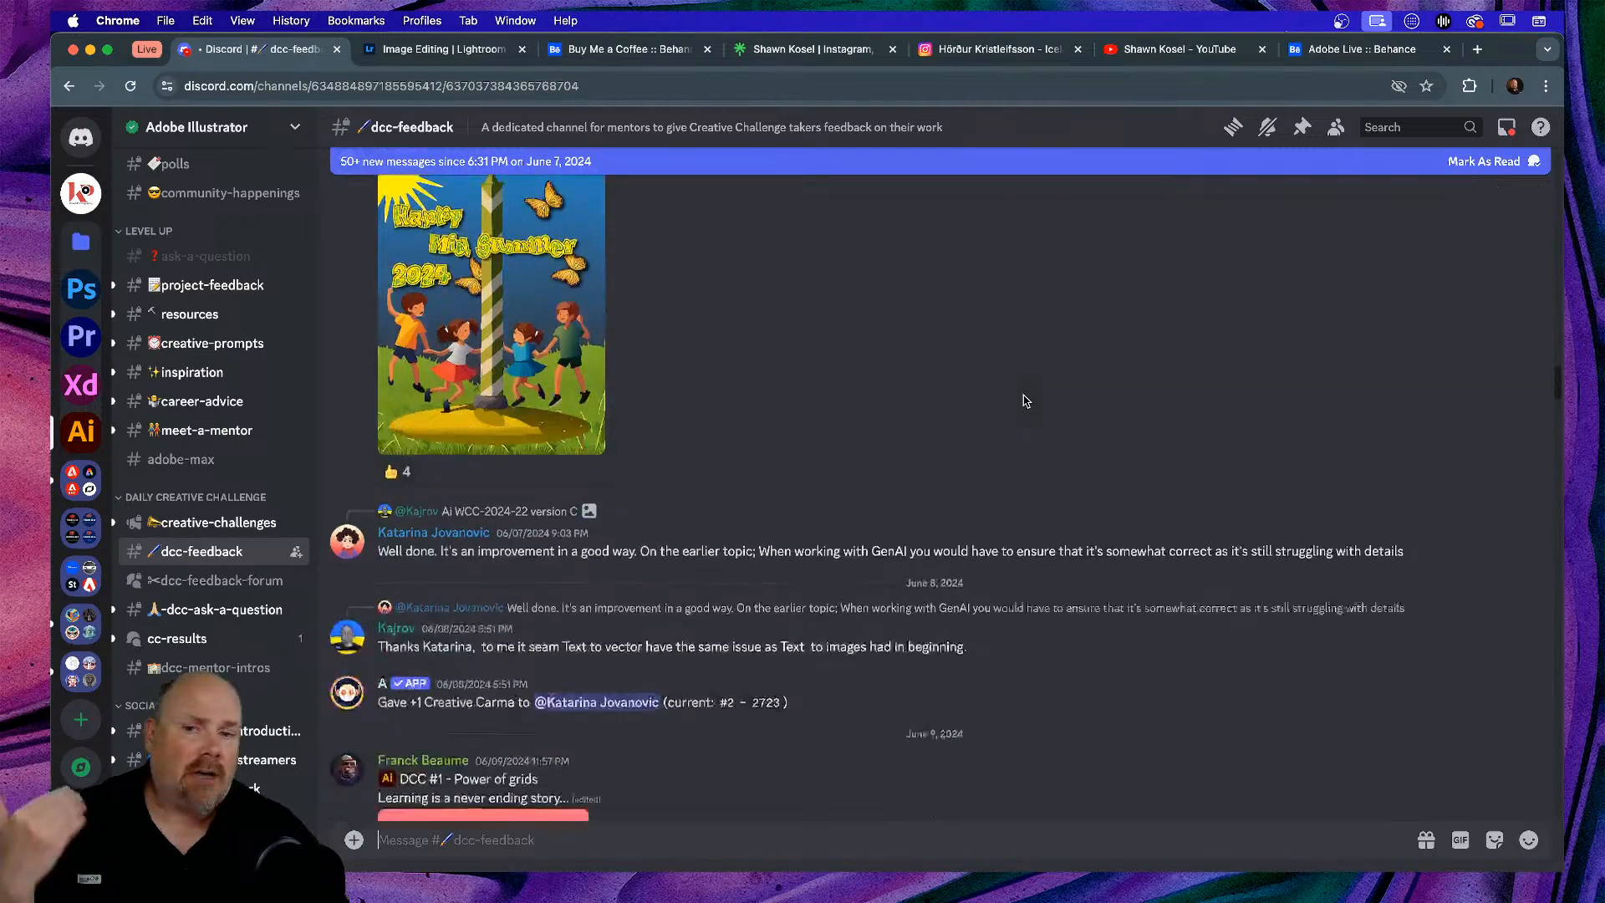
{"action": "scroll", "coordinate": [1026, 400], "scroll_direction": "down", "scroll_amount": 2}
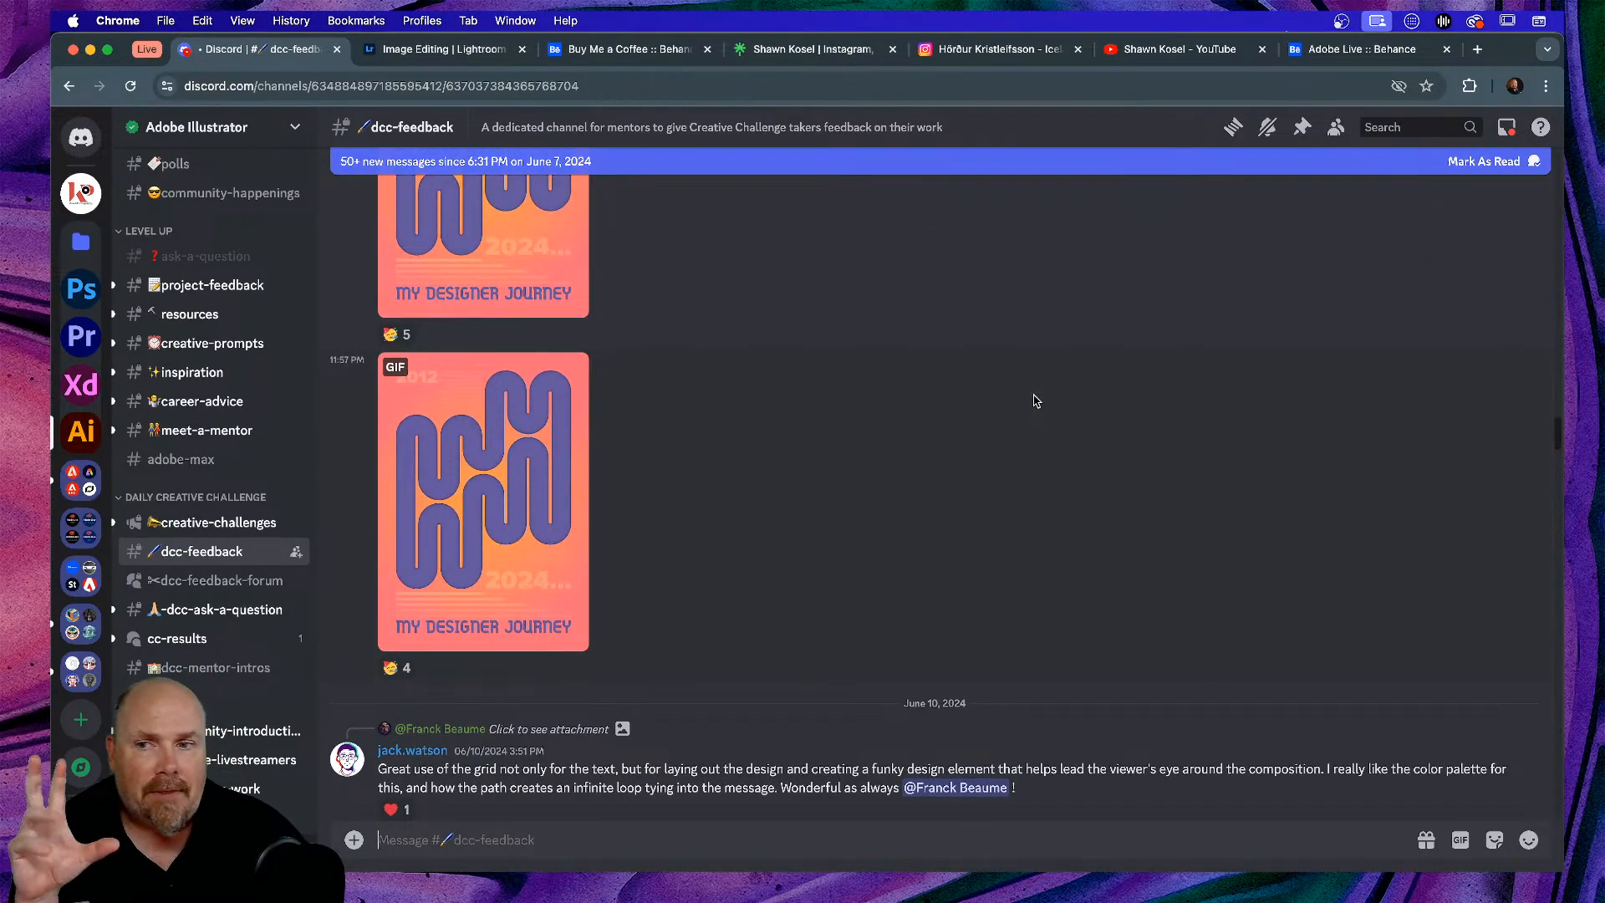
{"action": "scroll", "coordinate": [1034, 401], "scroll_direction": "down", "scroll_amount": 12}
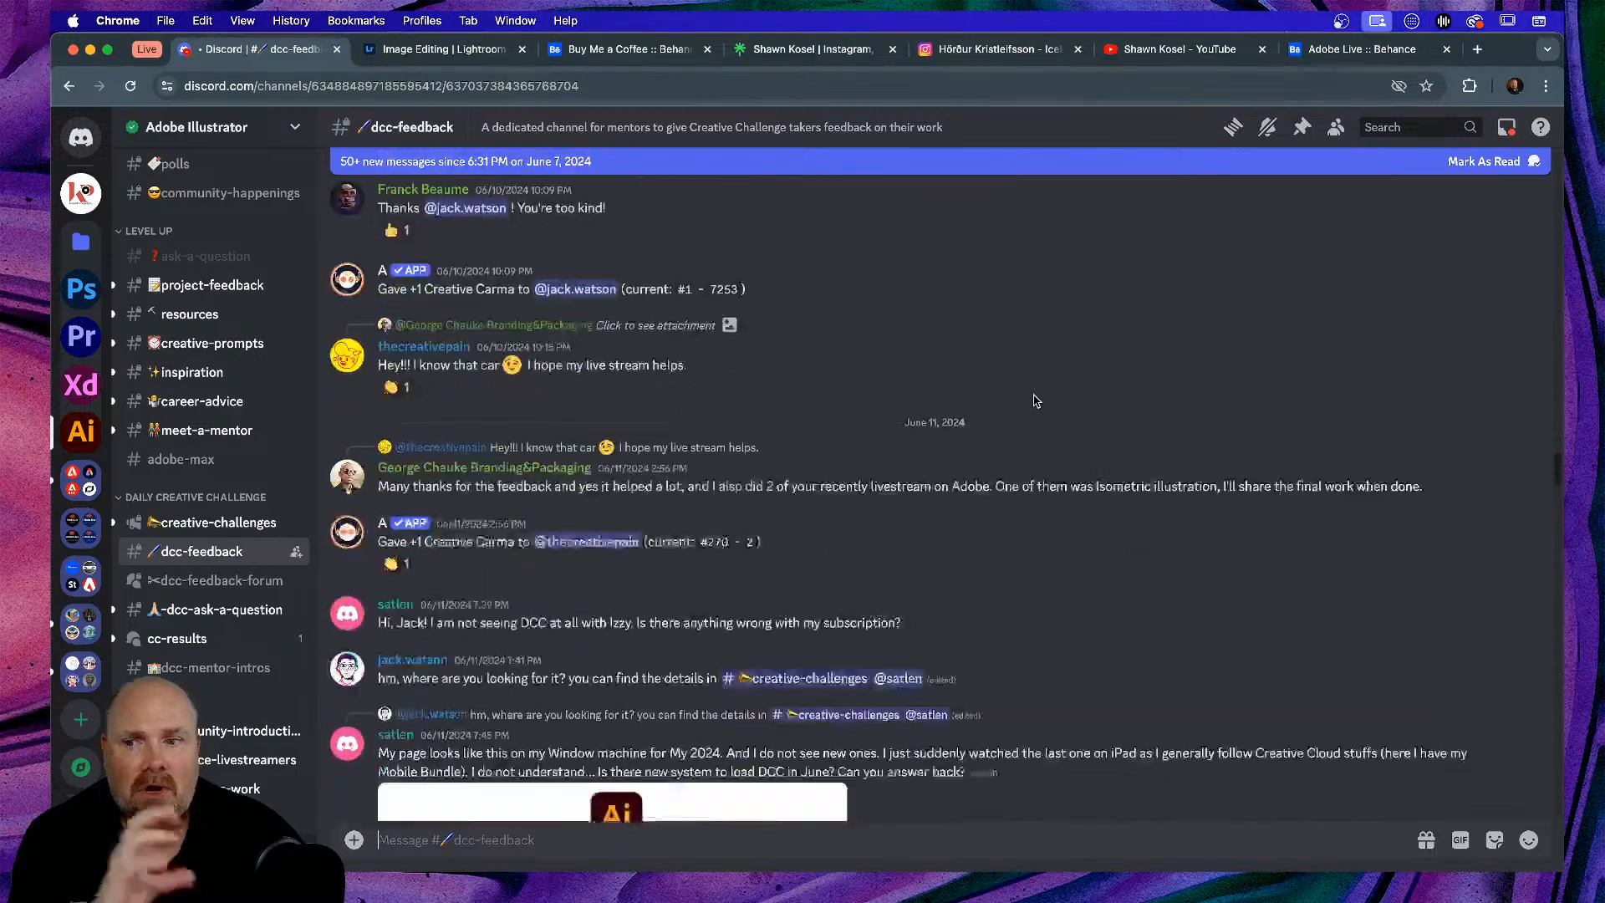
{"action": "scroll", "coordinate": [1034, 401], "scroll_direction": "down", "scroll_amount": 10}
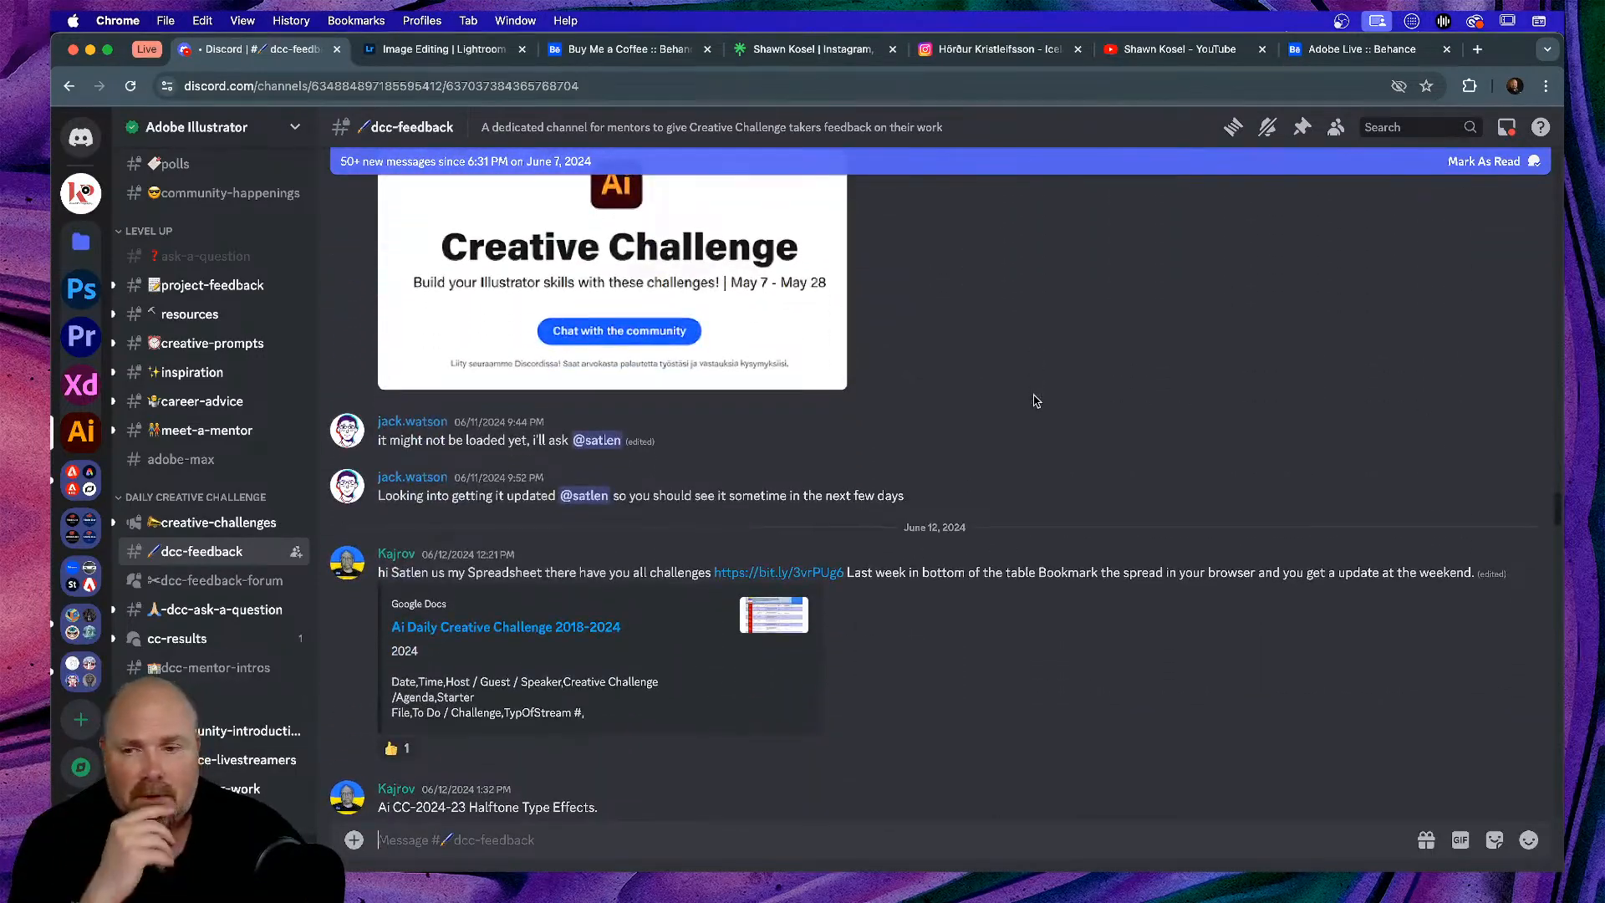
{"action": "scroll", "coordinate": [1035, 401], "scroll_direction": "down", "scroll_amount": 10}
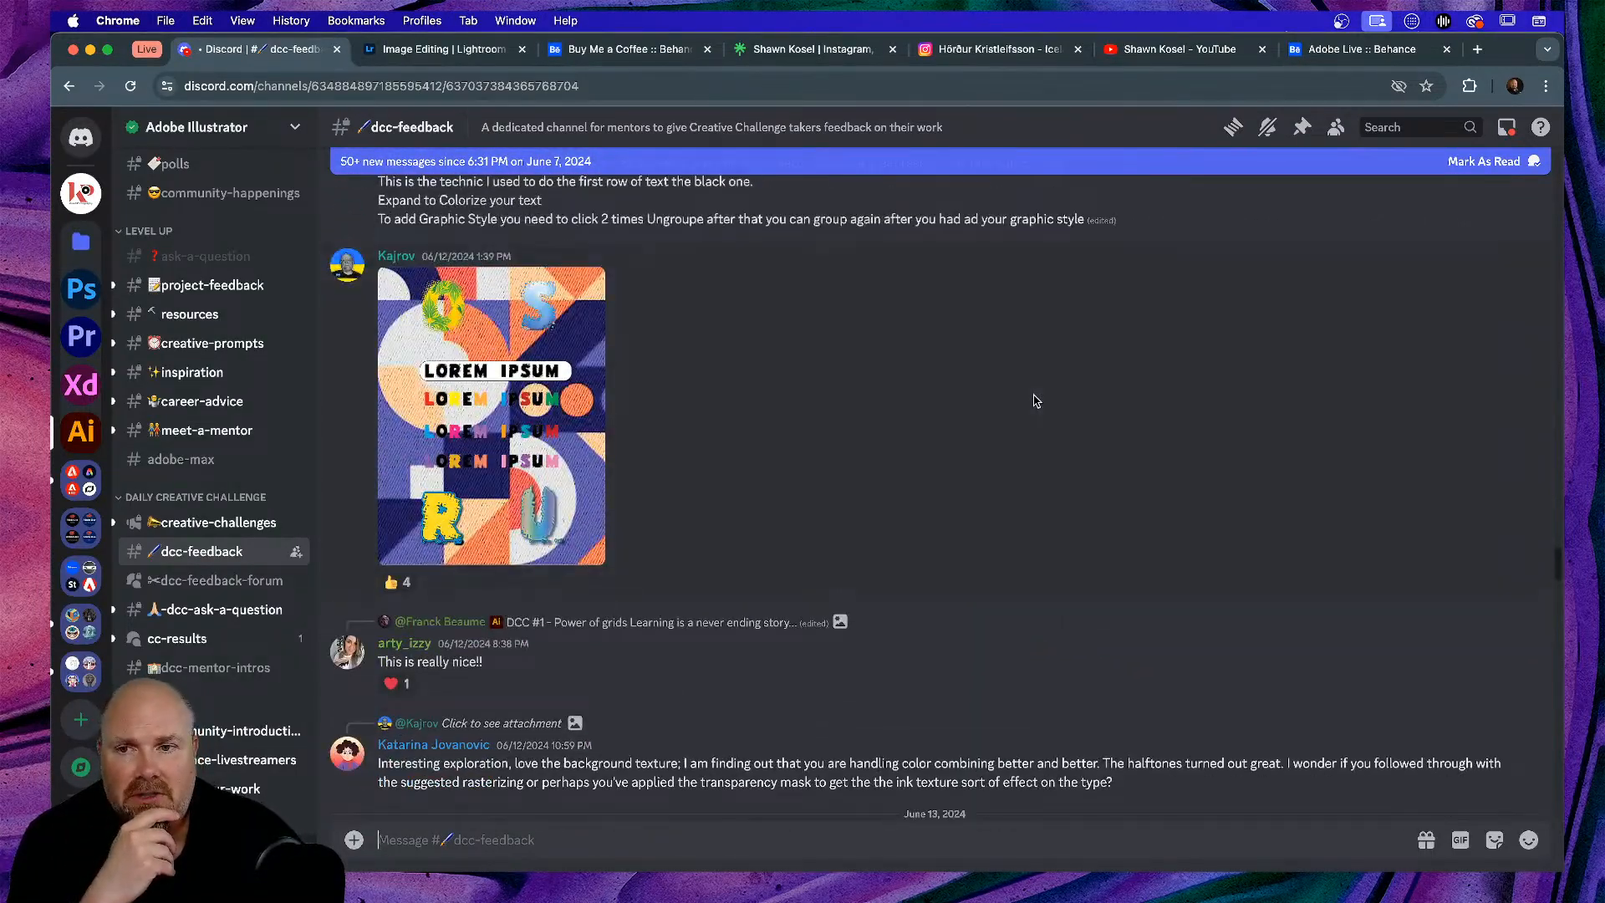
{"action": "scroll", "coordinate": [953, 407], "scroll_direction": "down", "scroll_amount": 15}
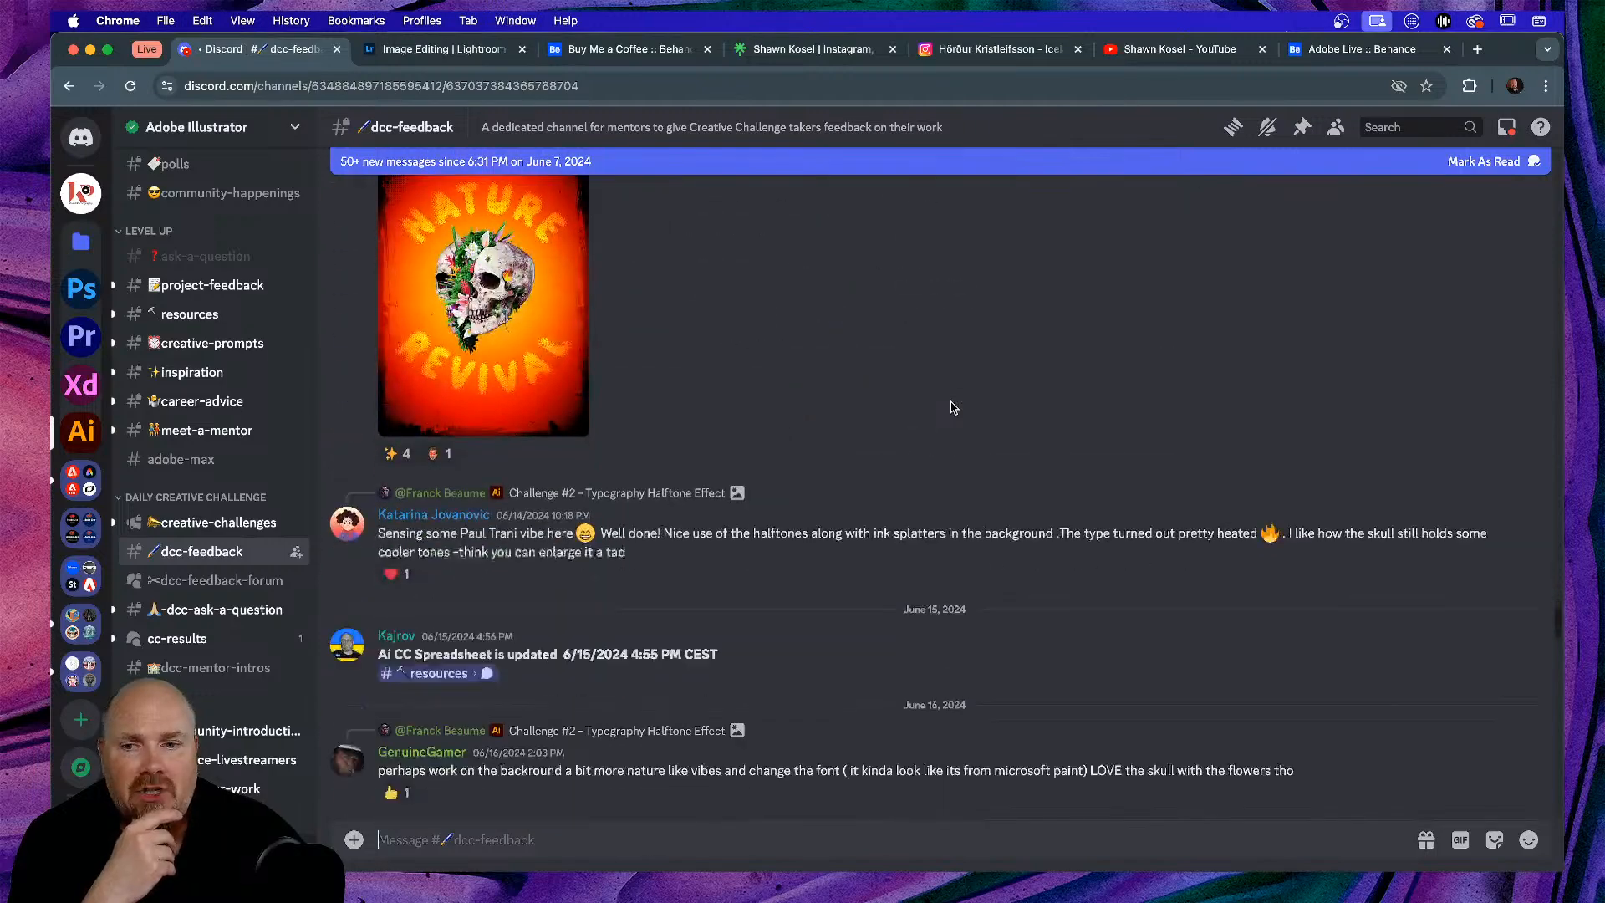
{"action": "scroll", "coordinate": [953, 407], "scroll_direction": "down", "scroll_amount": 8}
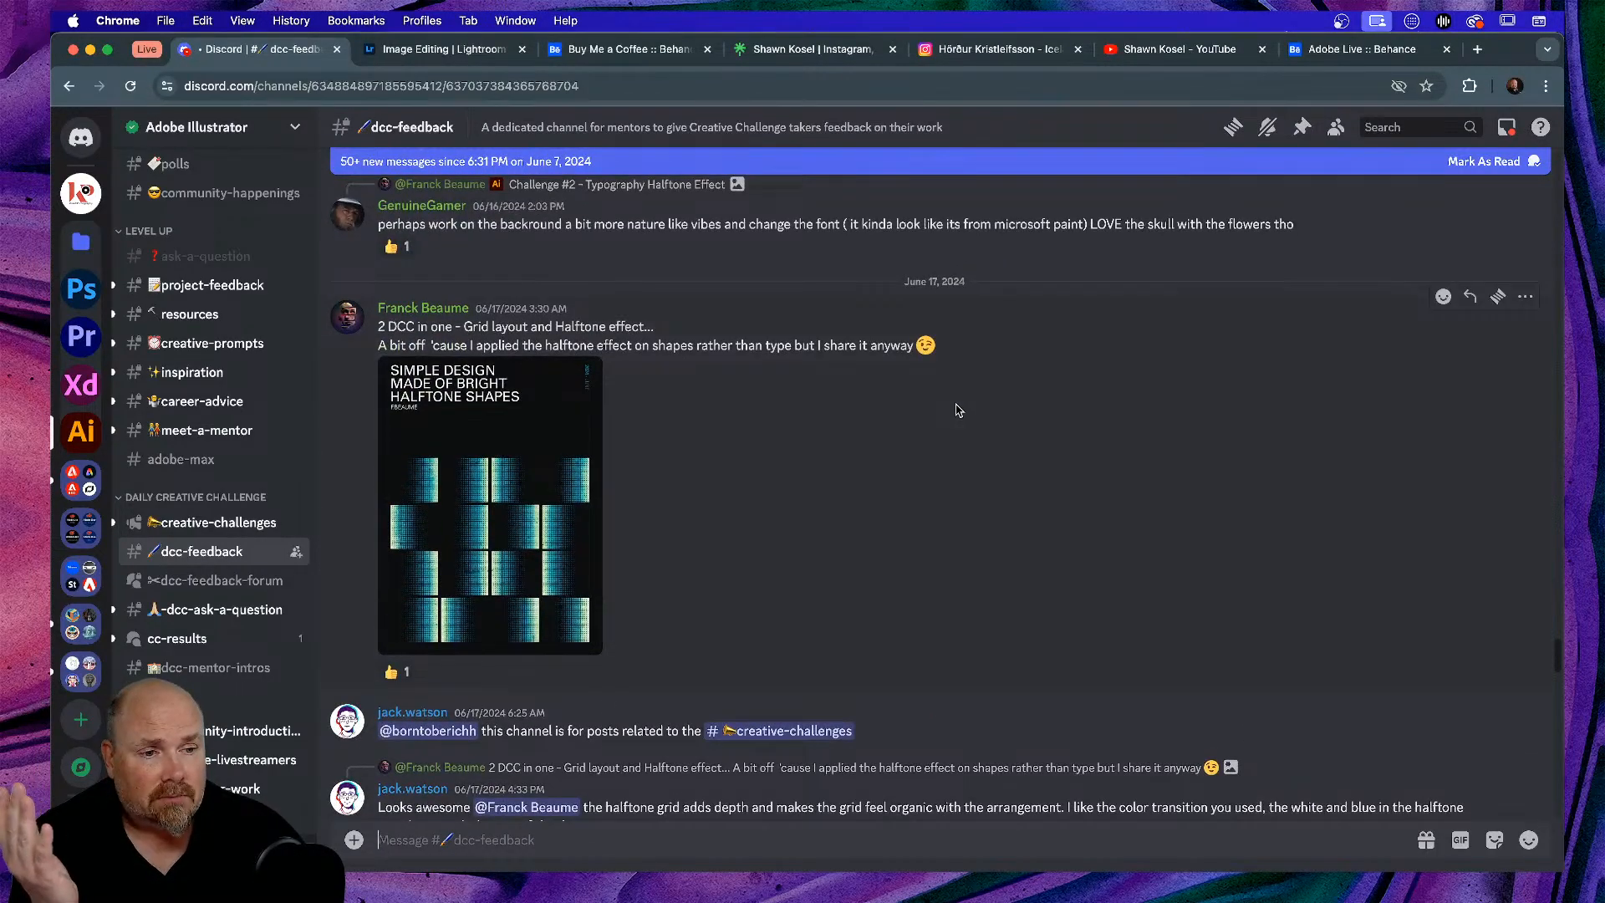
{"action": "scroll", "coordinate": [1012, 429], "scroll_direction": "down", "scroll_amount": 2}
{"action": "scroll", "coordinate": [1011, 429], "scroll_direction": "up", "scroll_amount": 1}
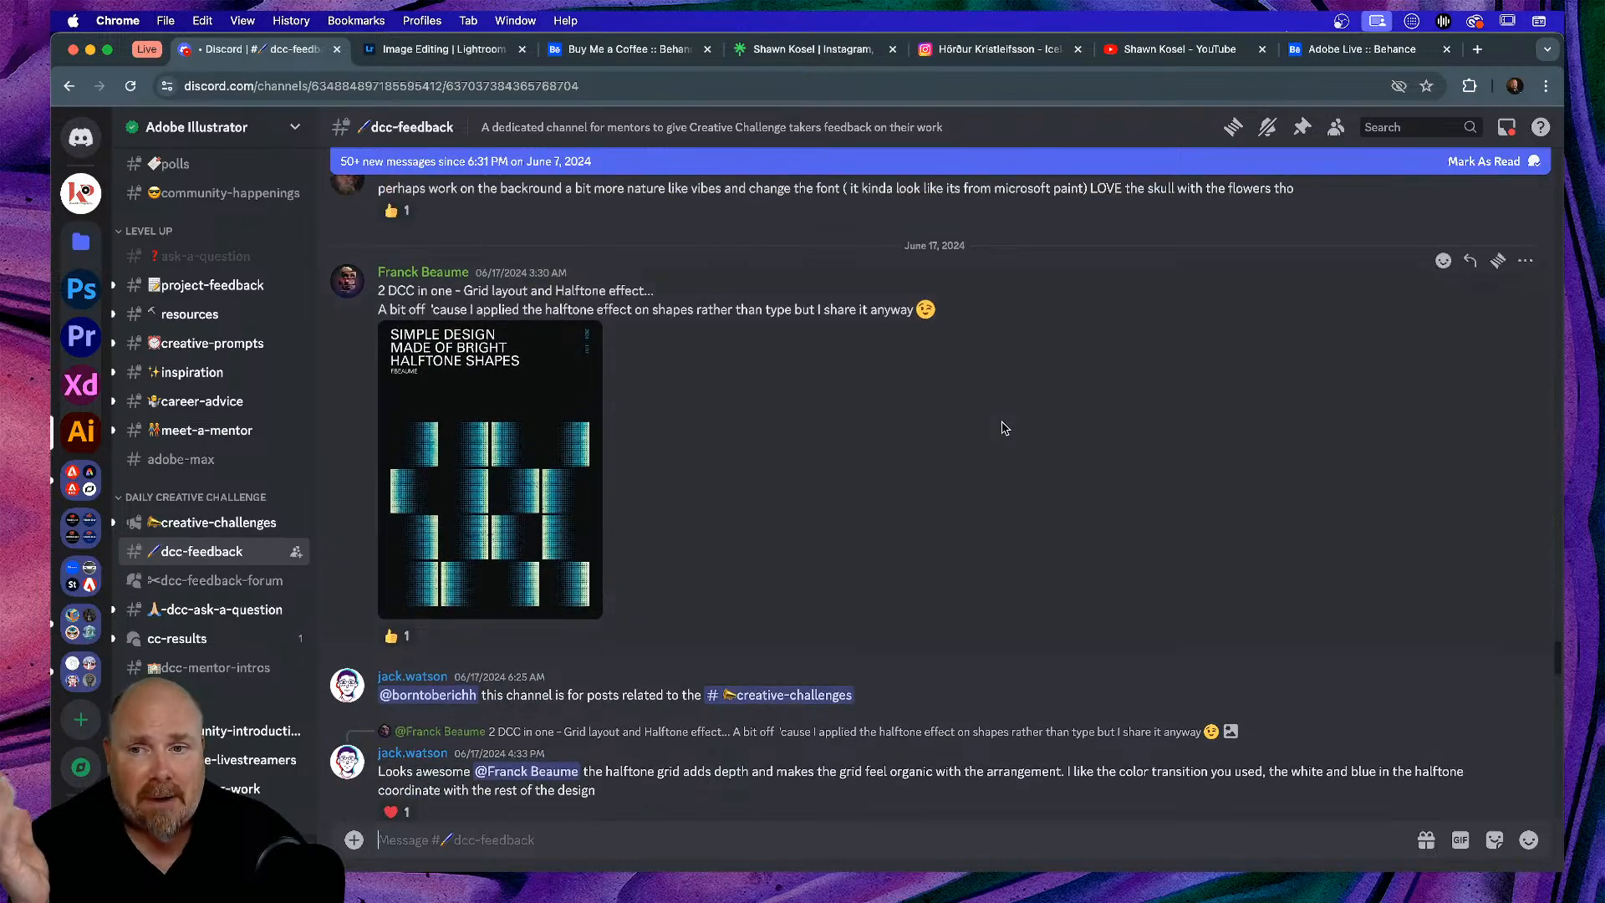
- View the halftone shapes design enlarged, close it and read on through the feedback to the June 21 Dimensional Typography post
{"action": "left_click", "coordinate": [556, 455]}
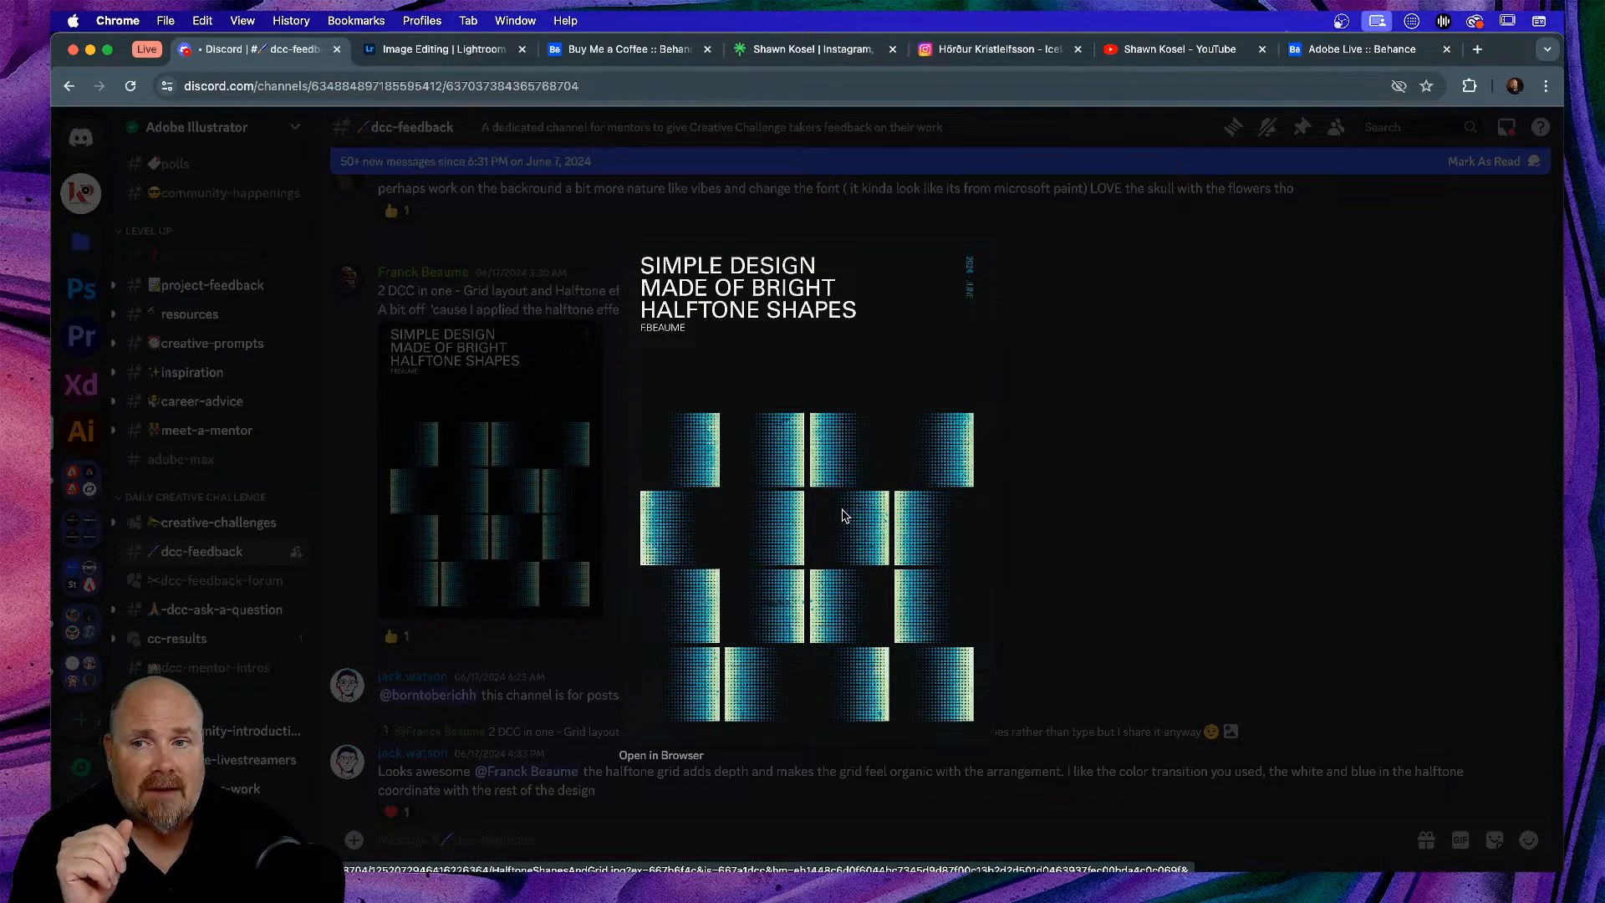
{"action": "left_click", "coordinate": [1161, 477]}
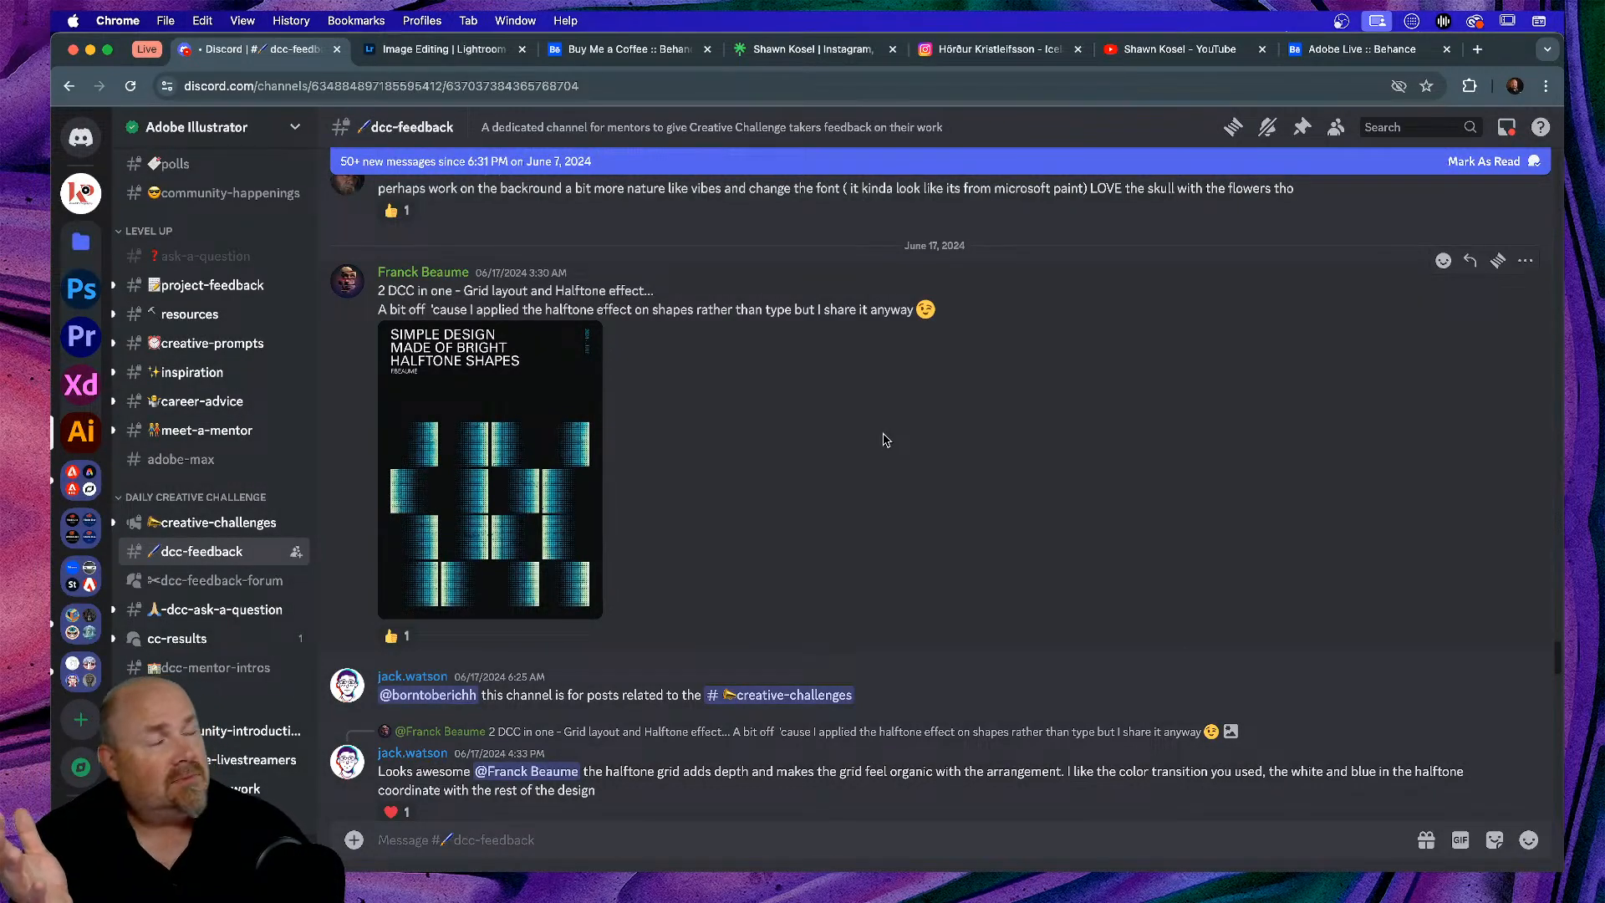
{"action": "scroll", "coordinate": [890, 440], "scroll_direction": "down", "scroll_amount": 5}
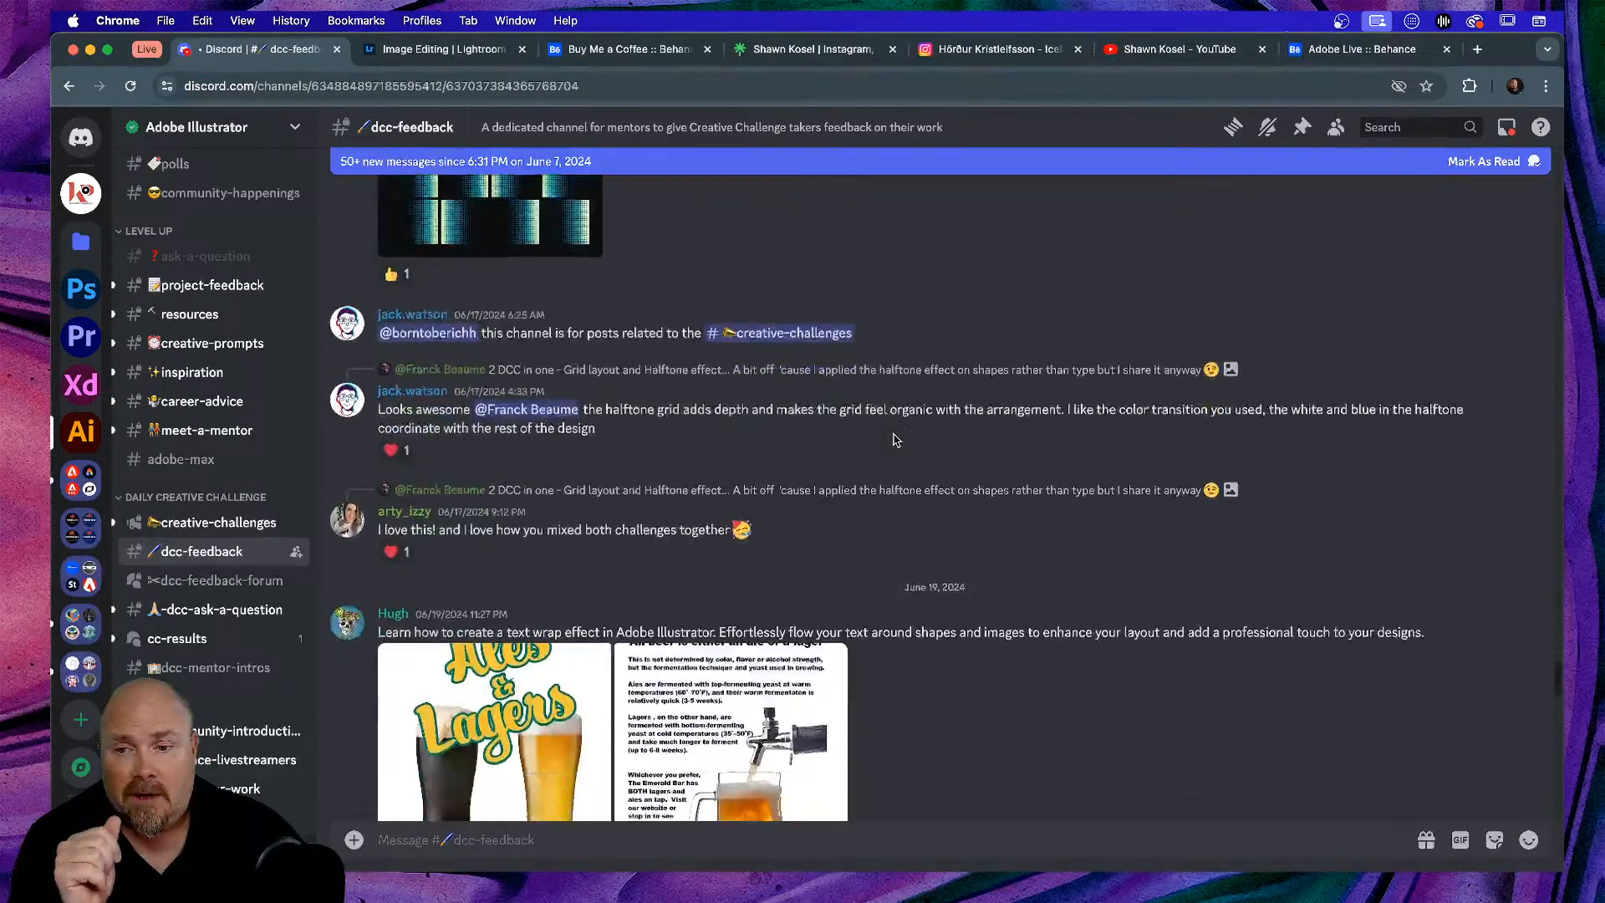
{"action": "scroll", "coordinate": [896, 440], "scroll_direction": "down", "scroll_amount": 10}
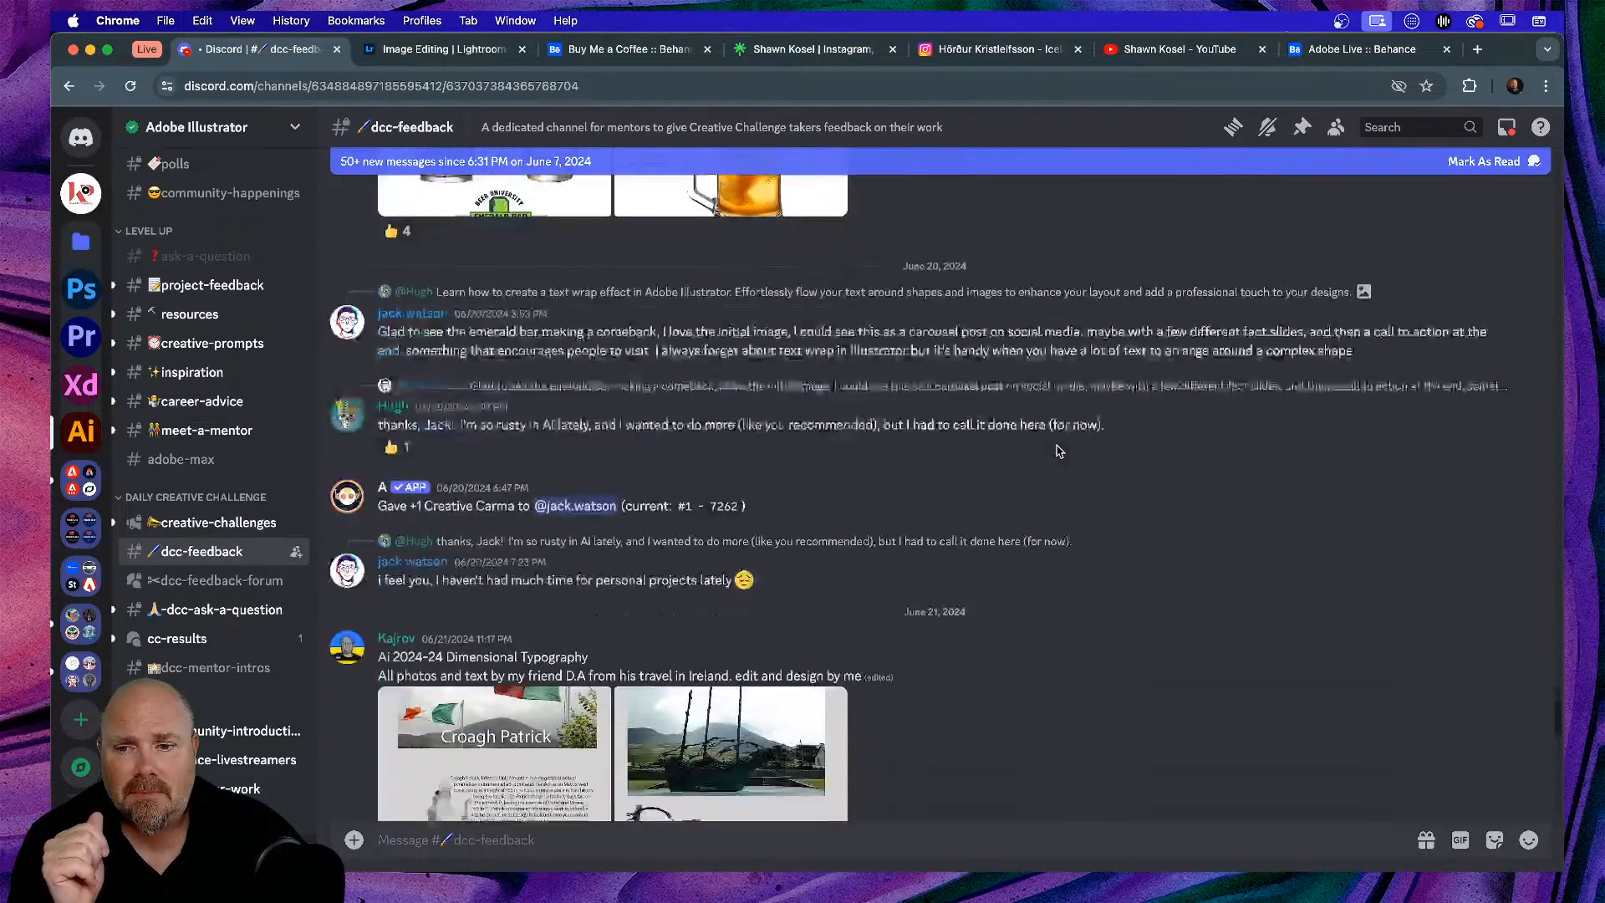
{"action": "scroll", "coordinate": [1058, 452], "scroll_direction": "up", "scroll_amount": 3}
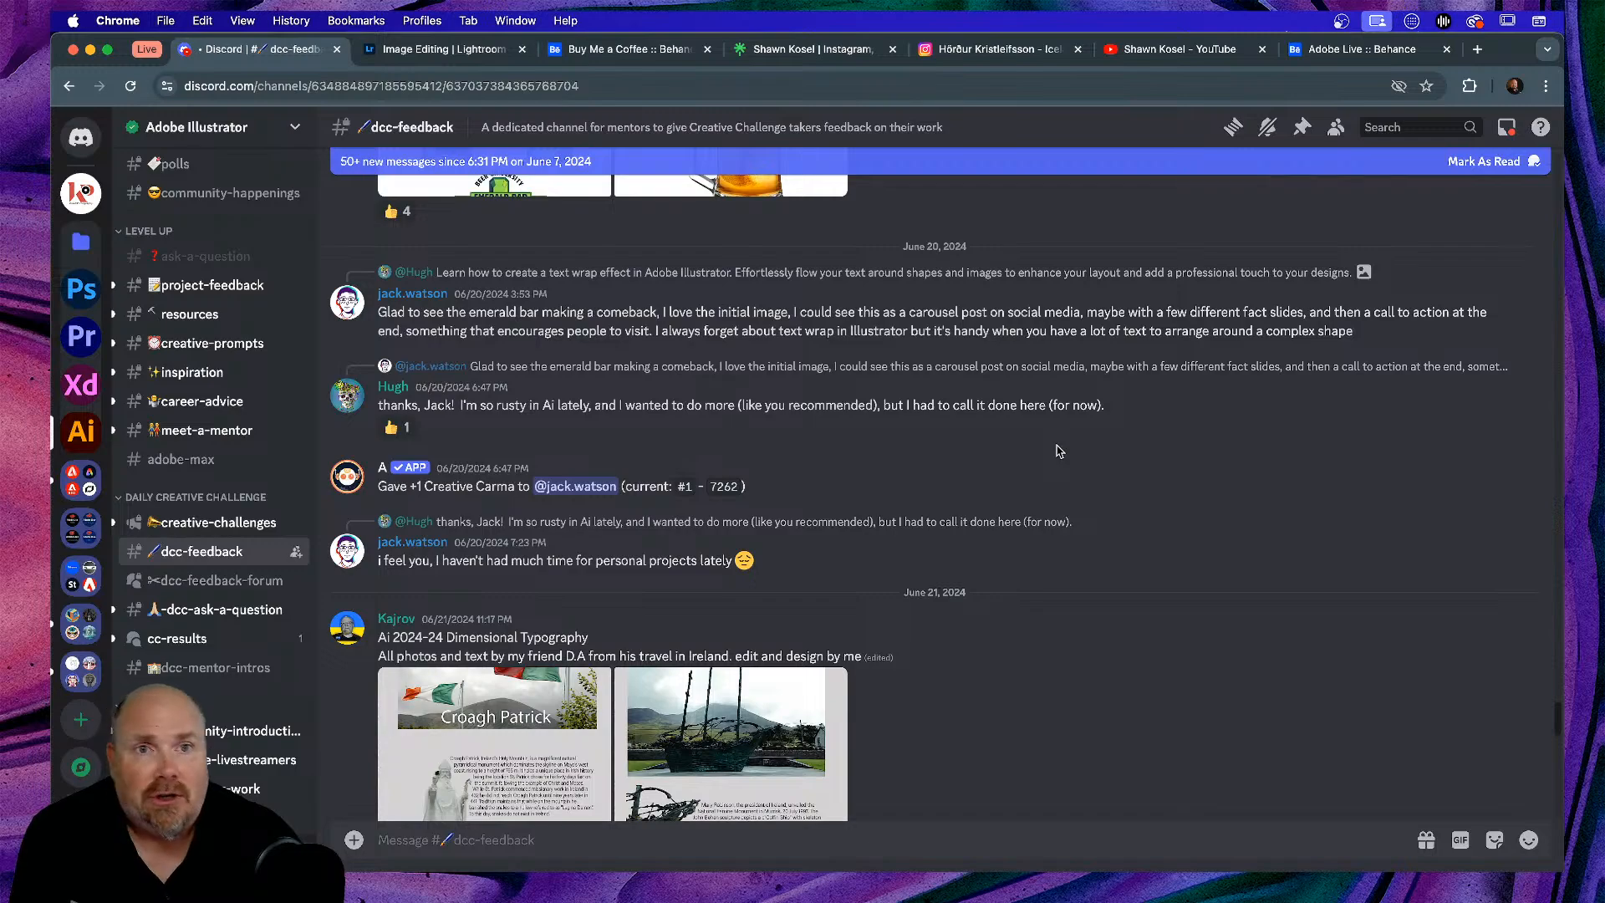
- Switch to the YouTube channel and browse its live stream recordings back towards the newest ones
{"action": "left_click", "coordinate": [1188, 47]}
{"action": "scroll", "coordinate": [737, 383], "scroll_direction": "up", "scroll_amount": 10}
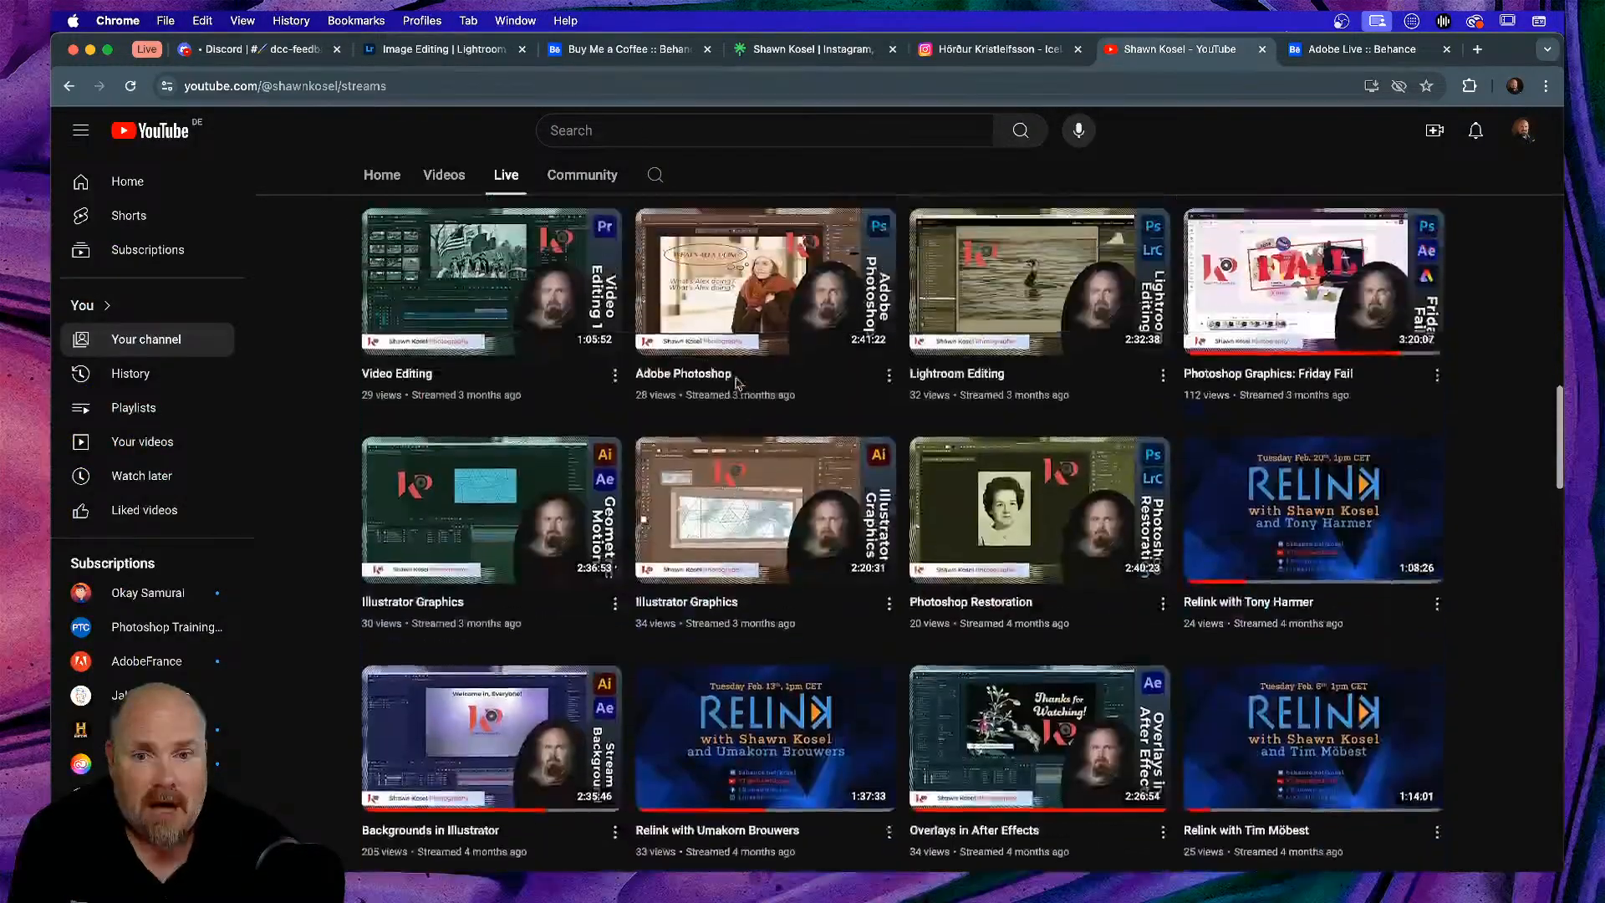
{"action": "scroll", "coordinate": [738, 382], "scroll_direction": "up", "scroll_amount": 3}
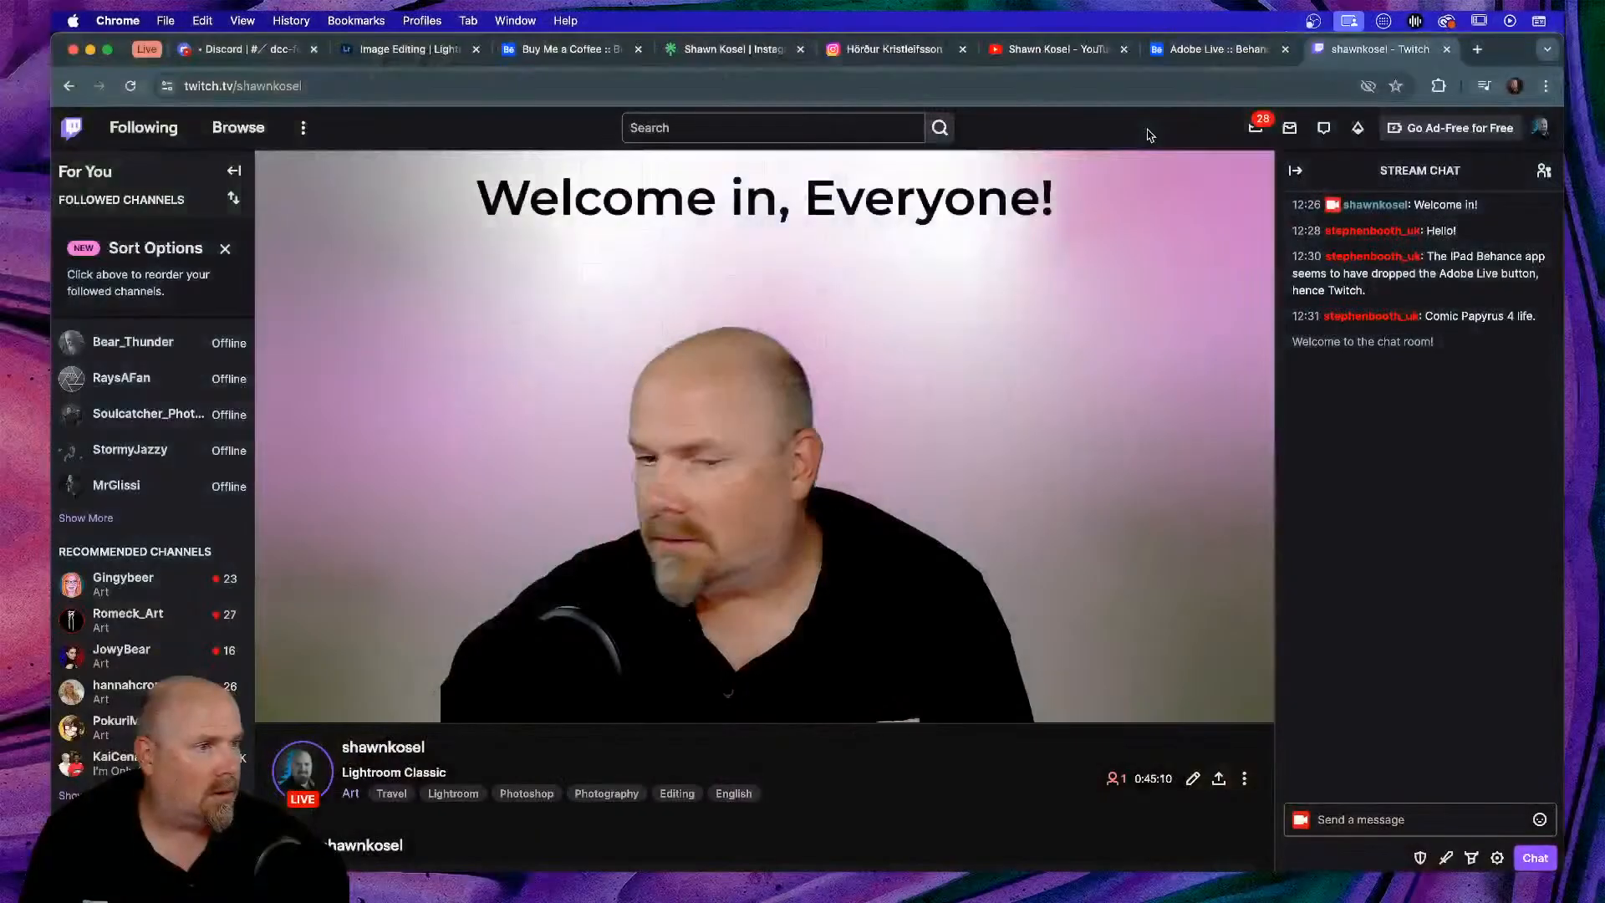
- Look at Behance's Adobe Live page and the Twitch channel, reviewing the running stream and the About section with its social links
{"action": "left_click", "coordinate": [1212, 50]}
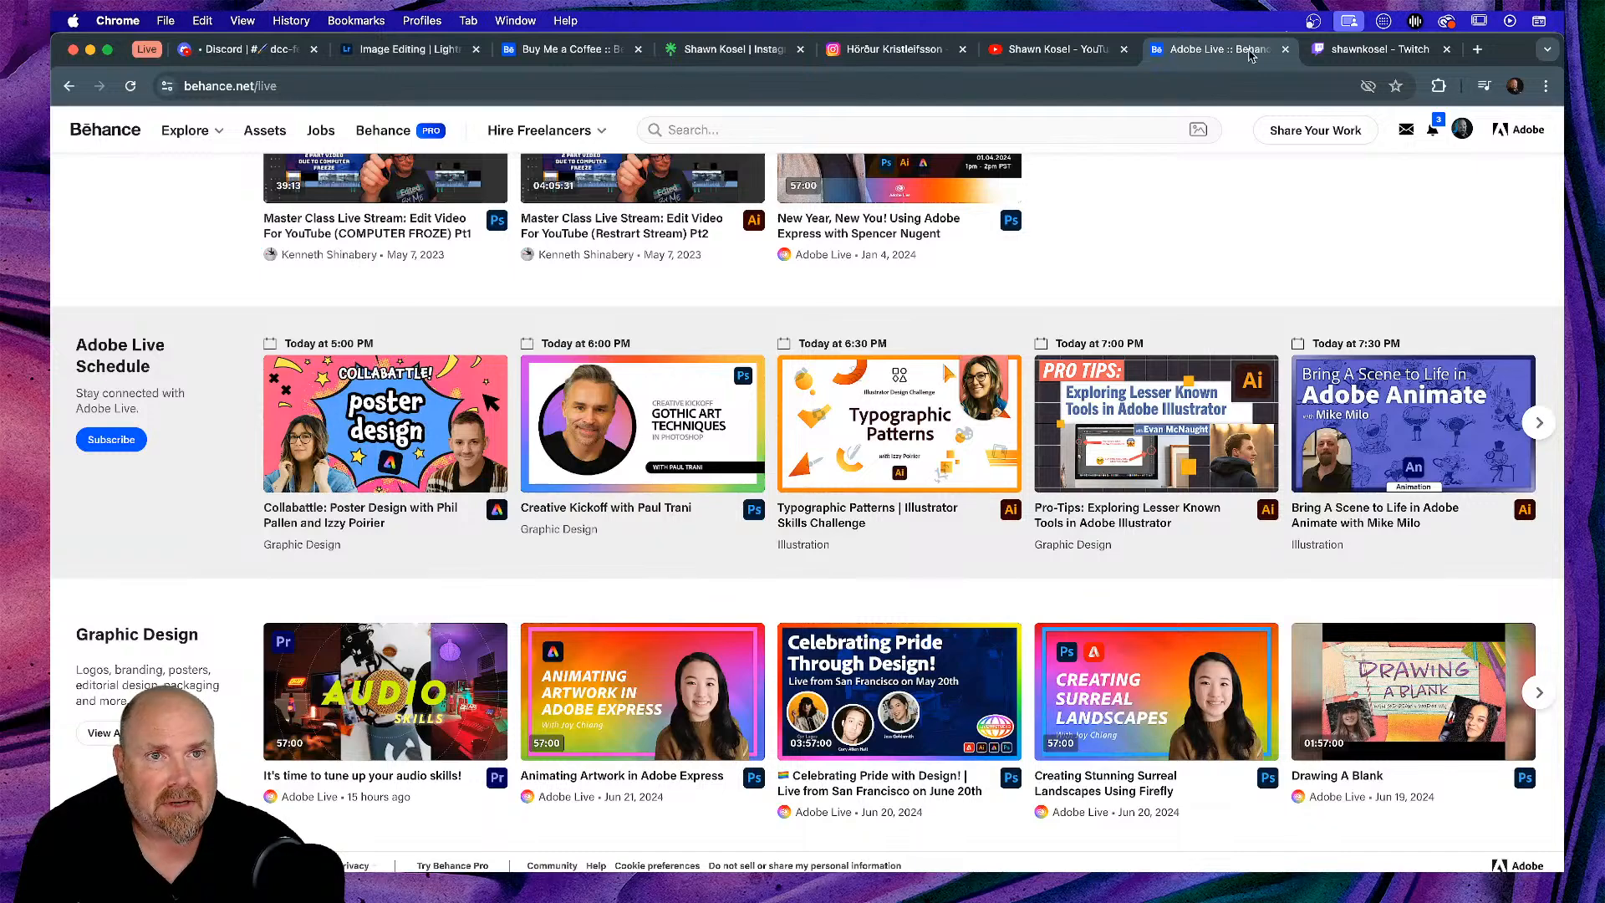
{"action": "left_click", "coordinate": [1404, 59]}
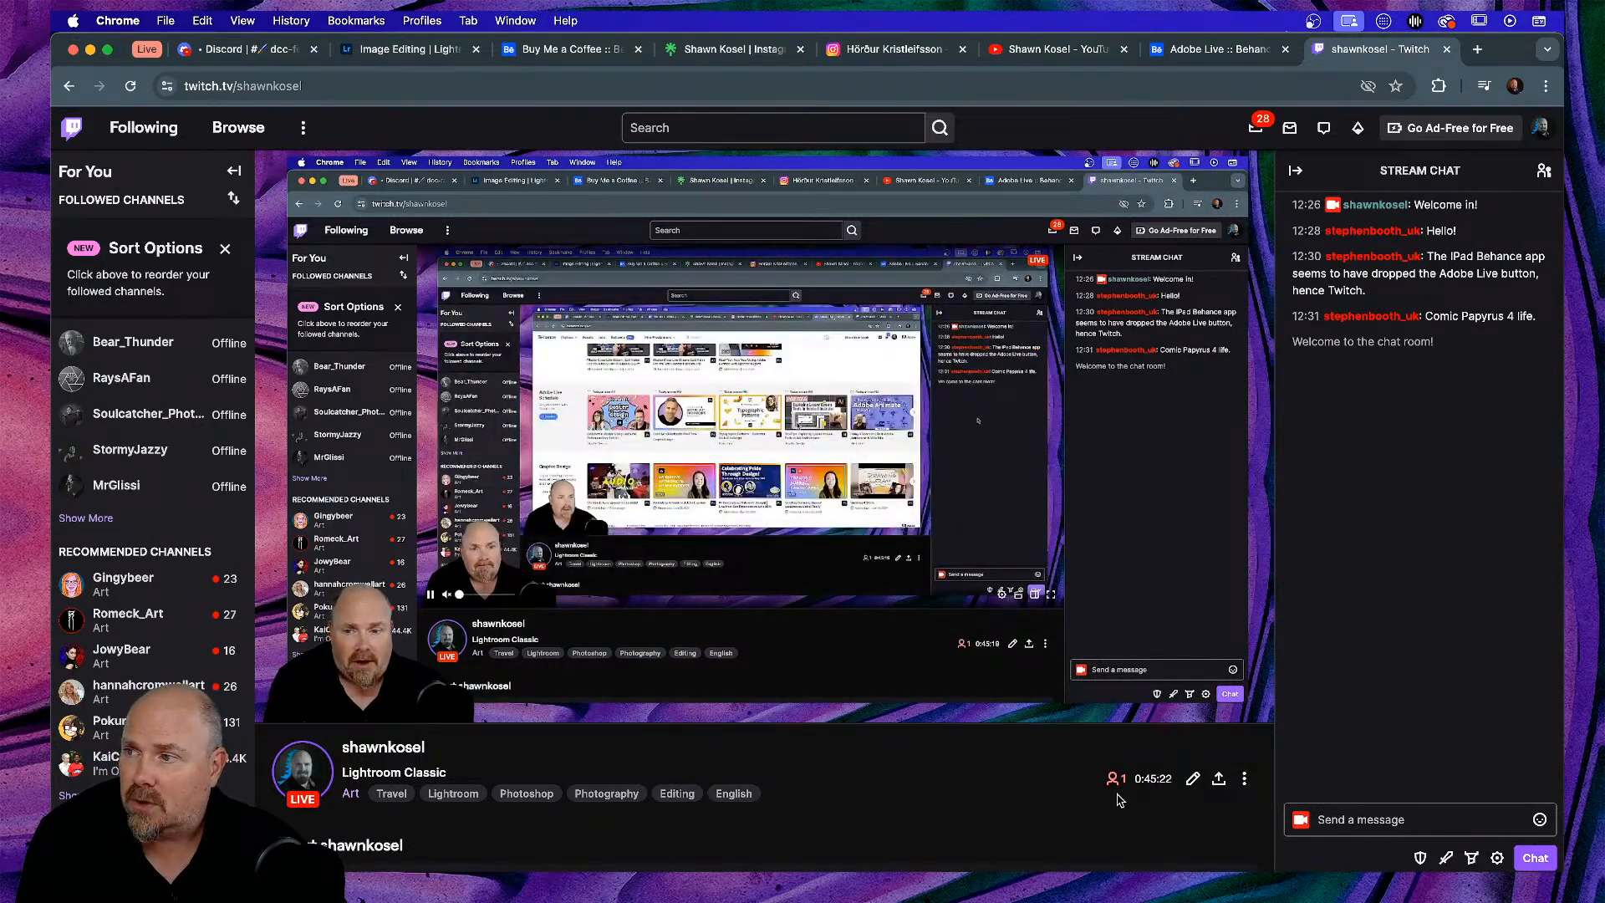
{"action": "scroll", "coordinate": [1121, 800], "scroll_direction": "down", "scroll_amount": 3}
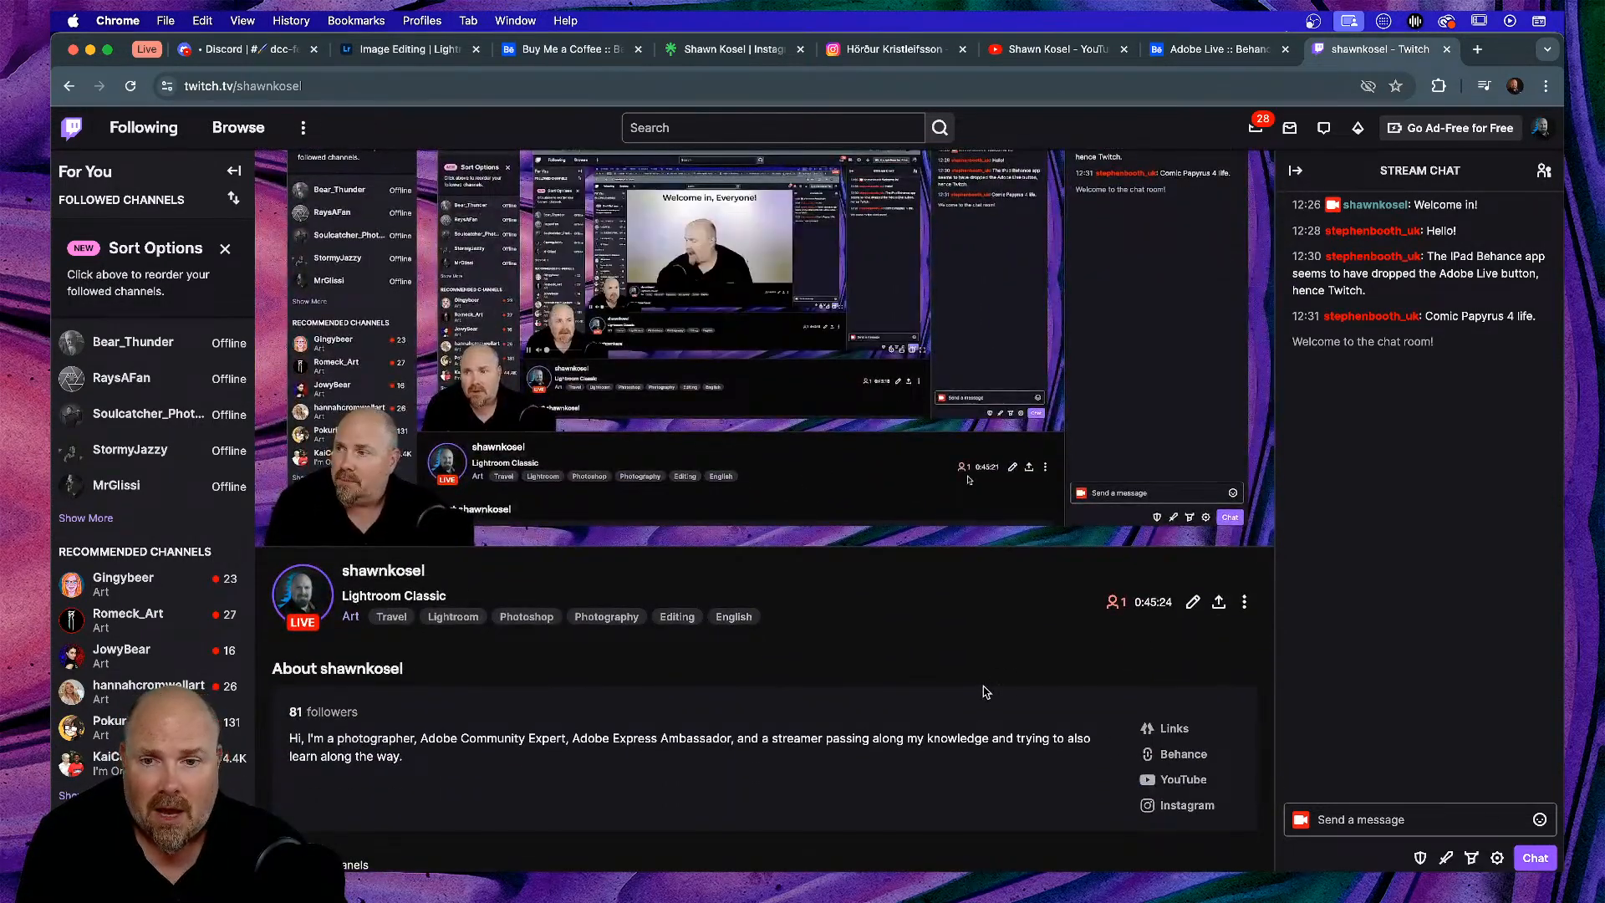
{"action": "scroll", "coordinate": [962, 733], "scroll_direction": "up", "scroll_amount": 4}
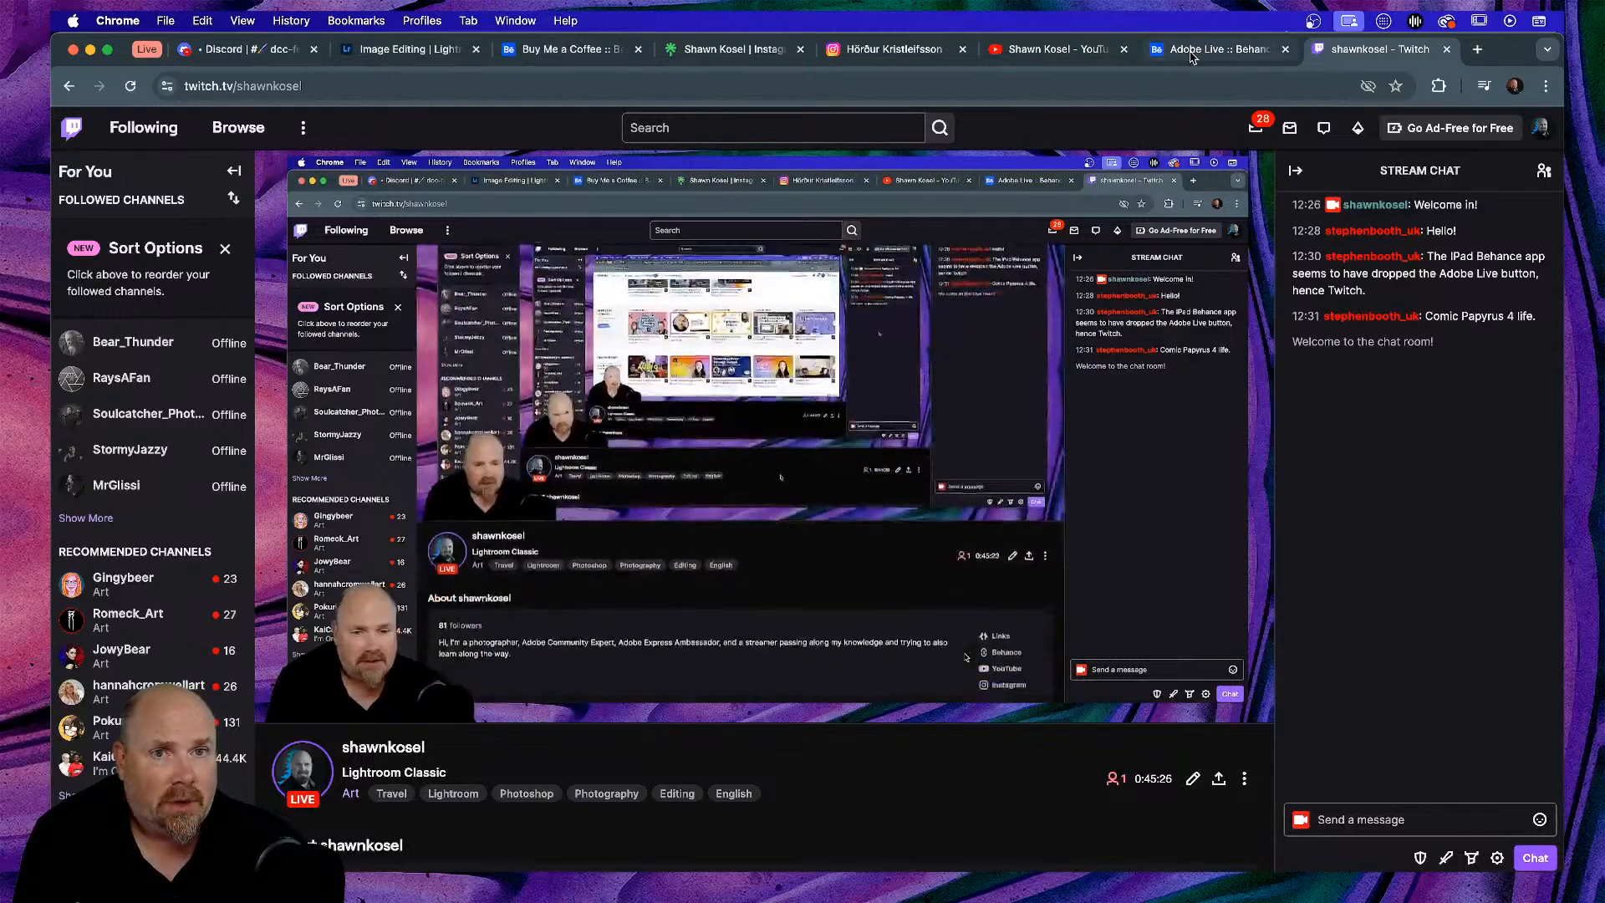
- Look over the YouTube channel's home page and the What's New and Recommended livestreams on Behance's Adobe Live page
{"action": "left_click", "coordinate": [1030, 52]}
{"action": "scroll", "coordinate": [1057, 437], "scroll_direction": "down", "scroll_amount": 3}
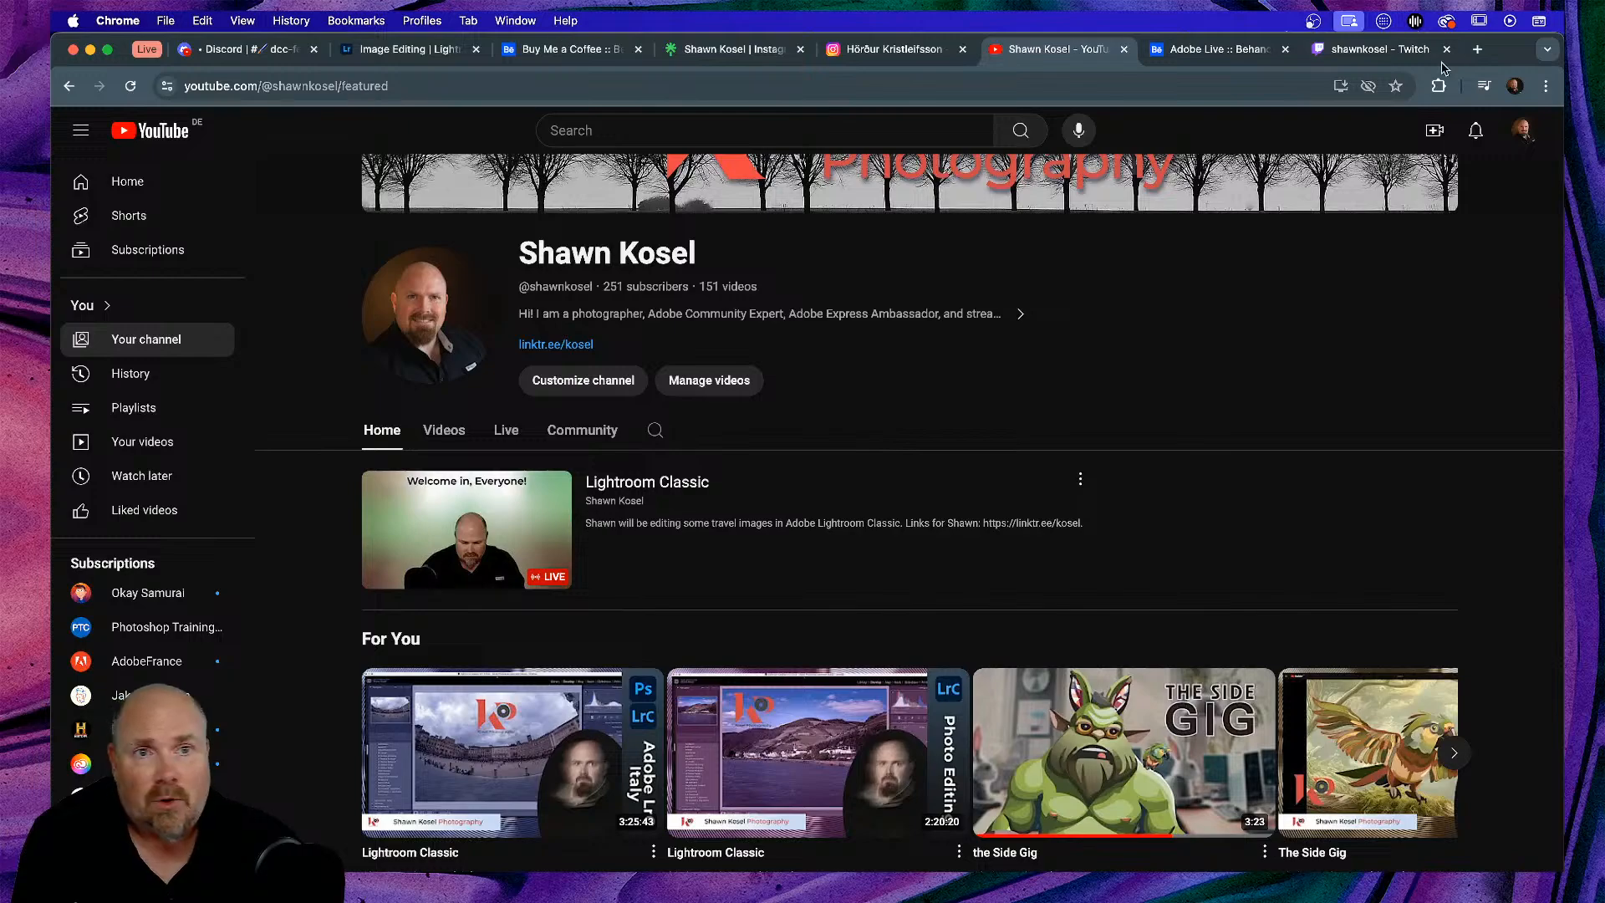
{"action": "left_click", "coordinate": [1220, 50]}
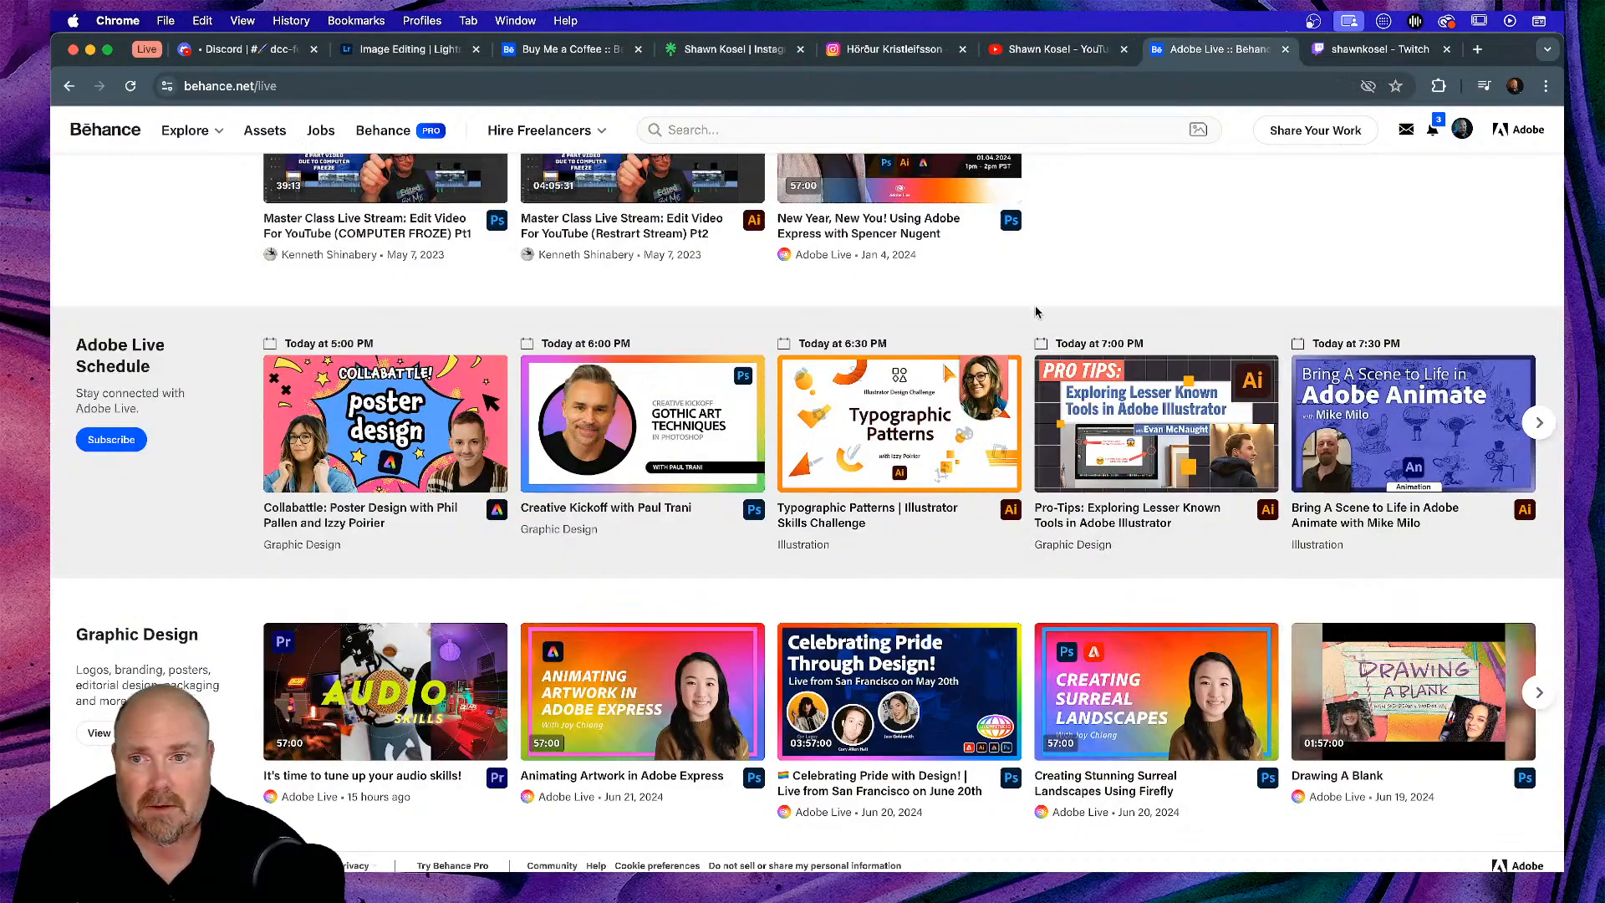
{"action": "scroll", "coordinate": [1035, 312], "scroll_direction": "up", "scroll_amount": 12}
{"action": "scroll", "coordinate": [947, 270], "scroll_direction": "down", "scroll_amount": 6}
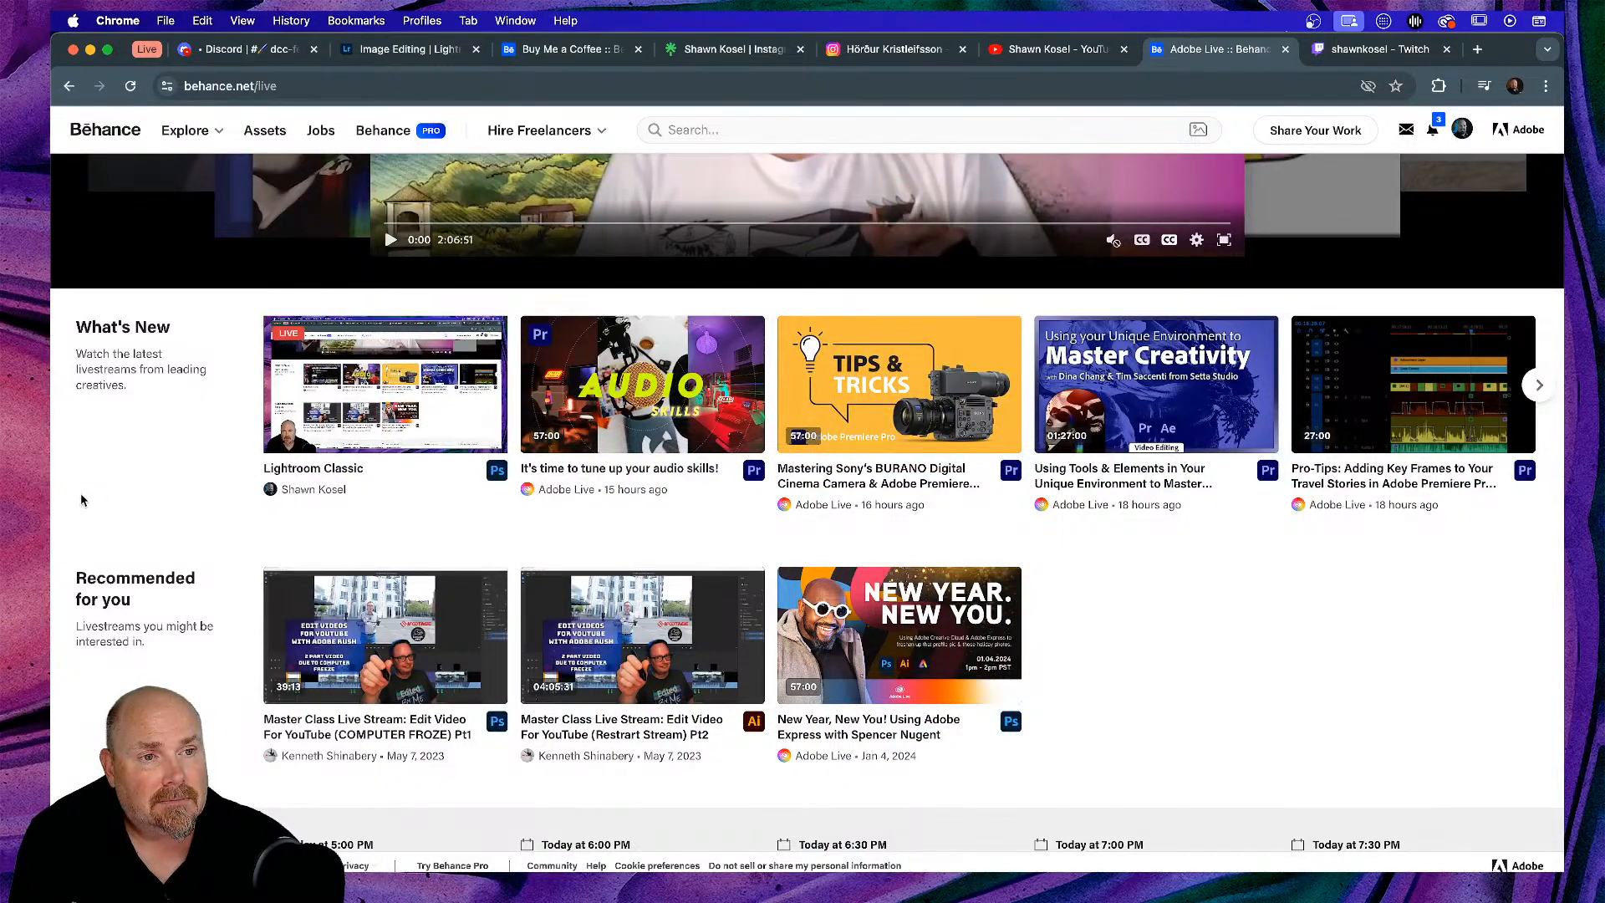
{"action": "scroll", "coordinate": [871, 294], "scroll_direction": "up", "scroll_amount": 6}
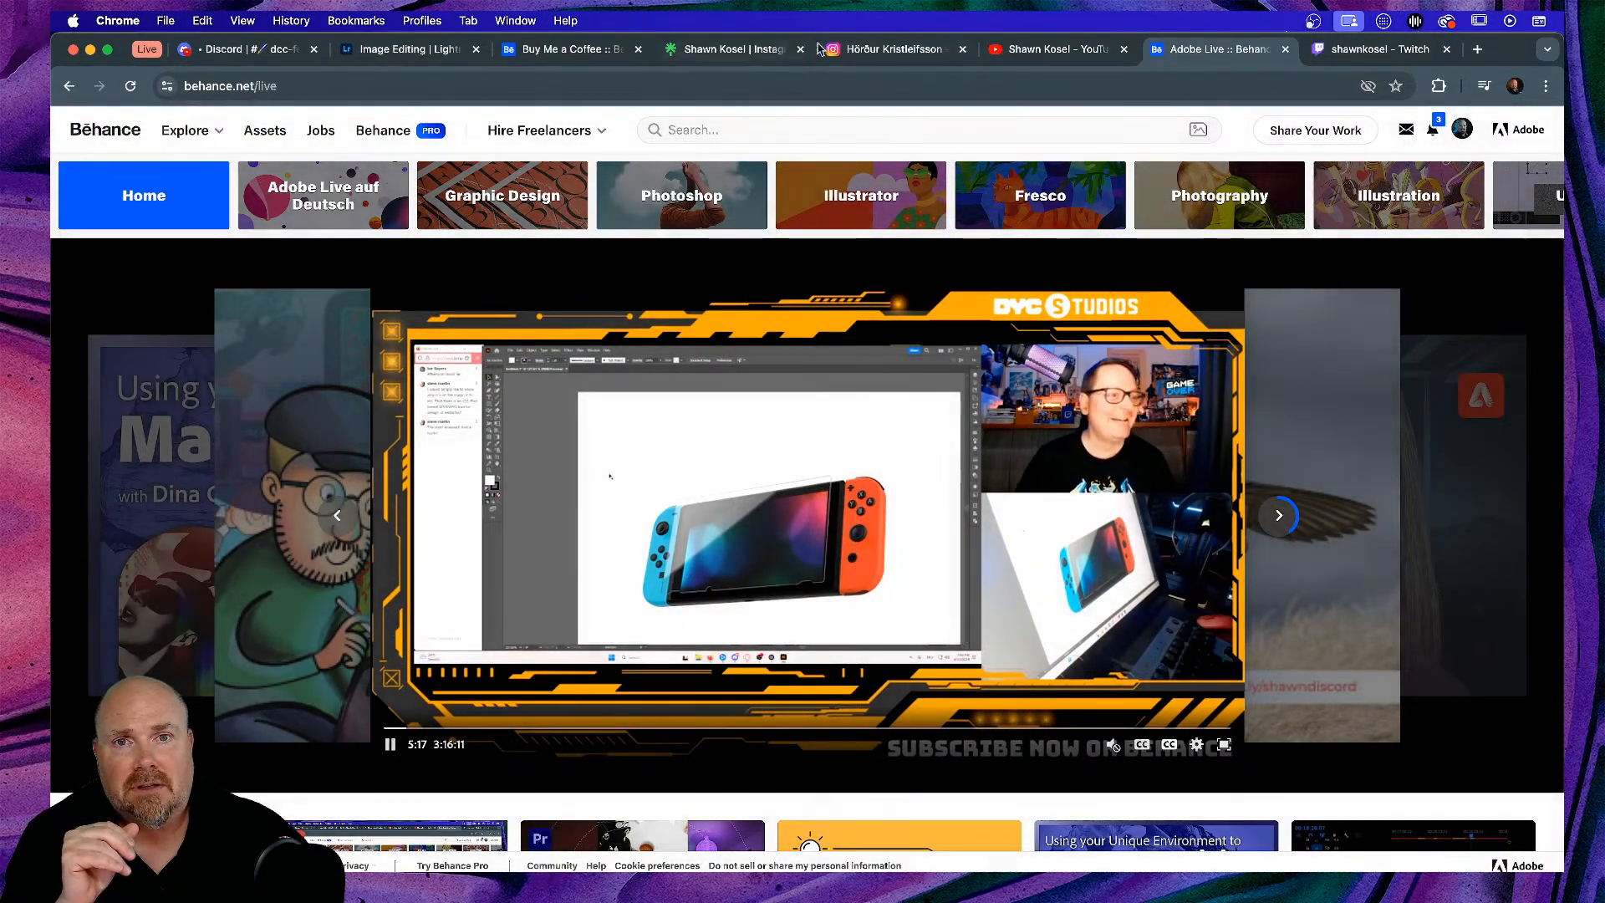
- Revisit the Icelandic photographer's Instagram profile and look over the Image Editing page of Lightroom Academy
{"action": "left_click", "coordinate": [844, 49]}
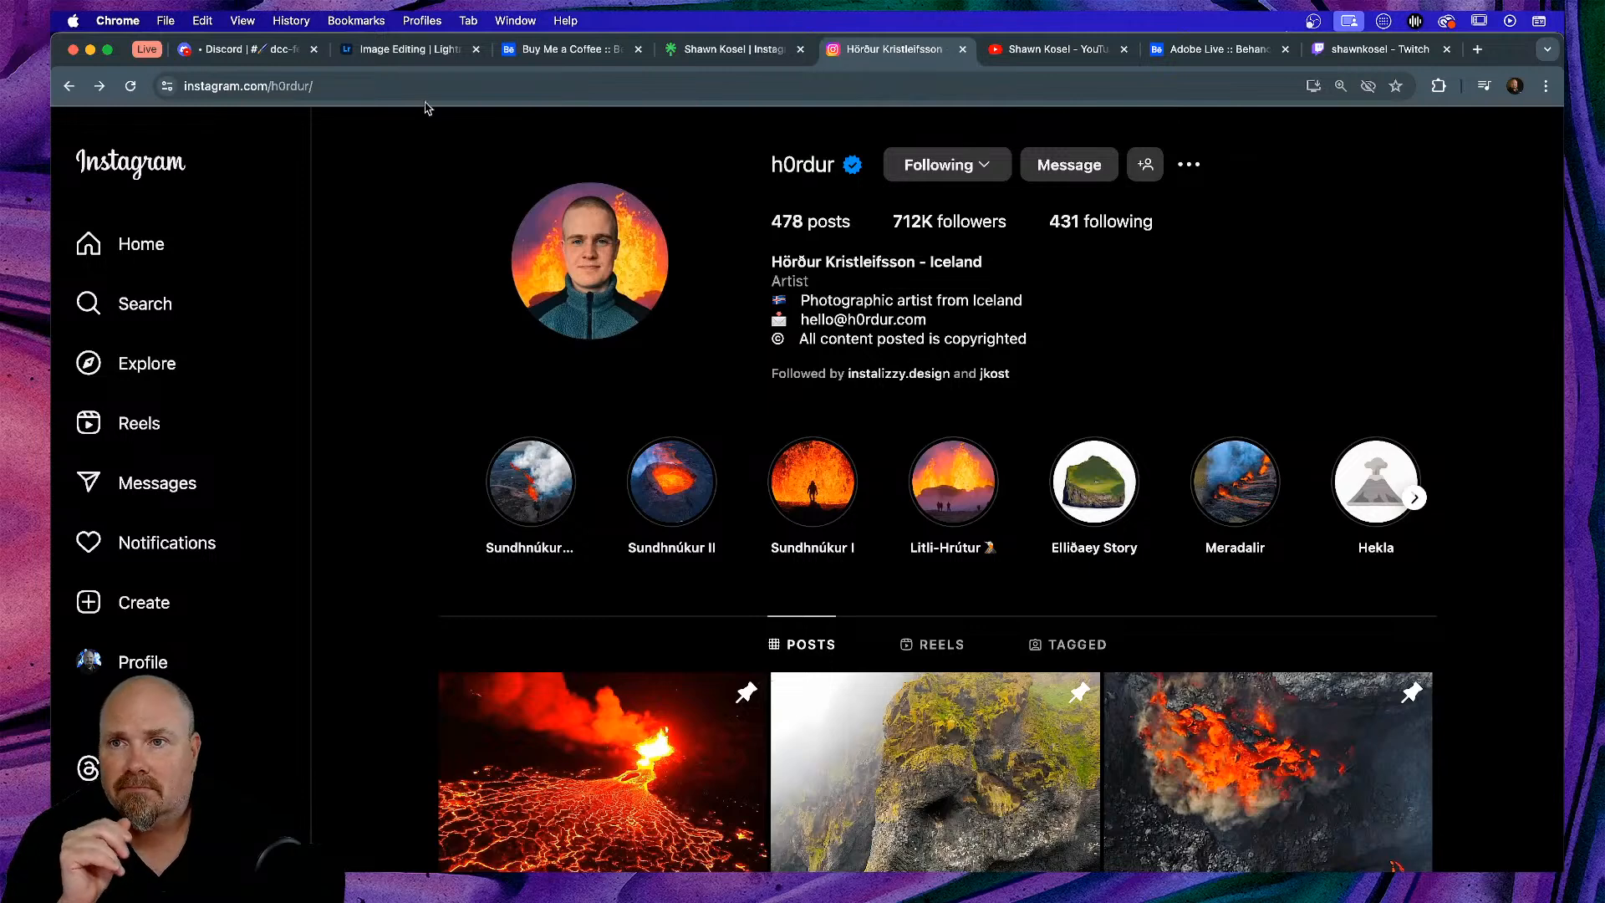
{"action": "left_click", "coordinate": [395, 53]}
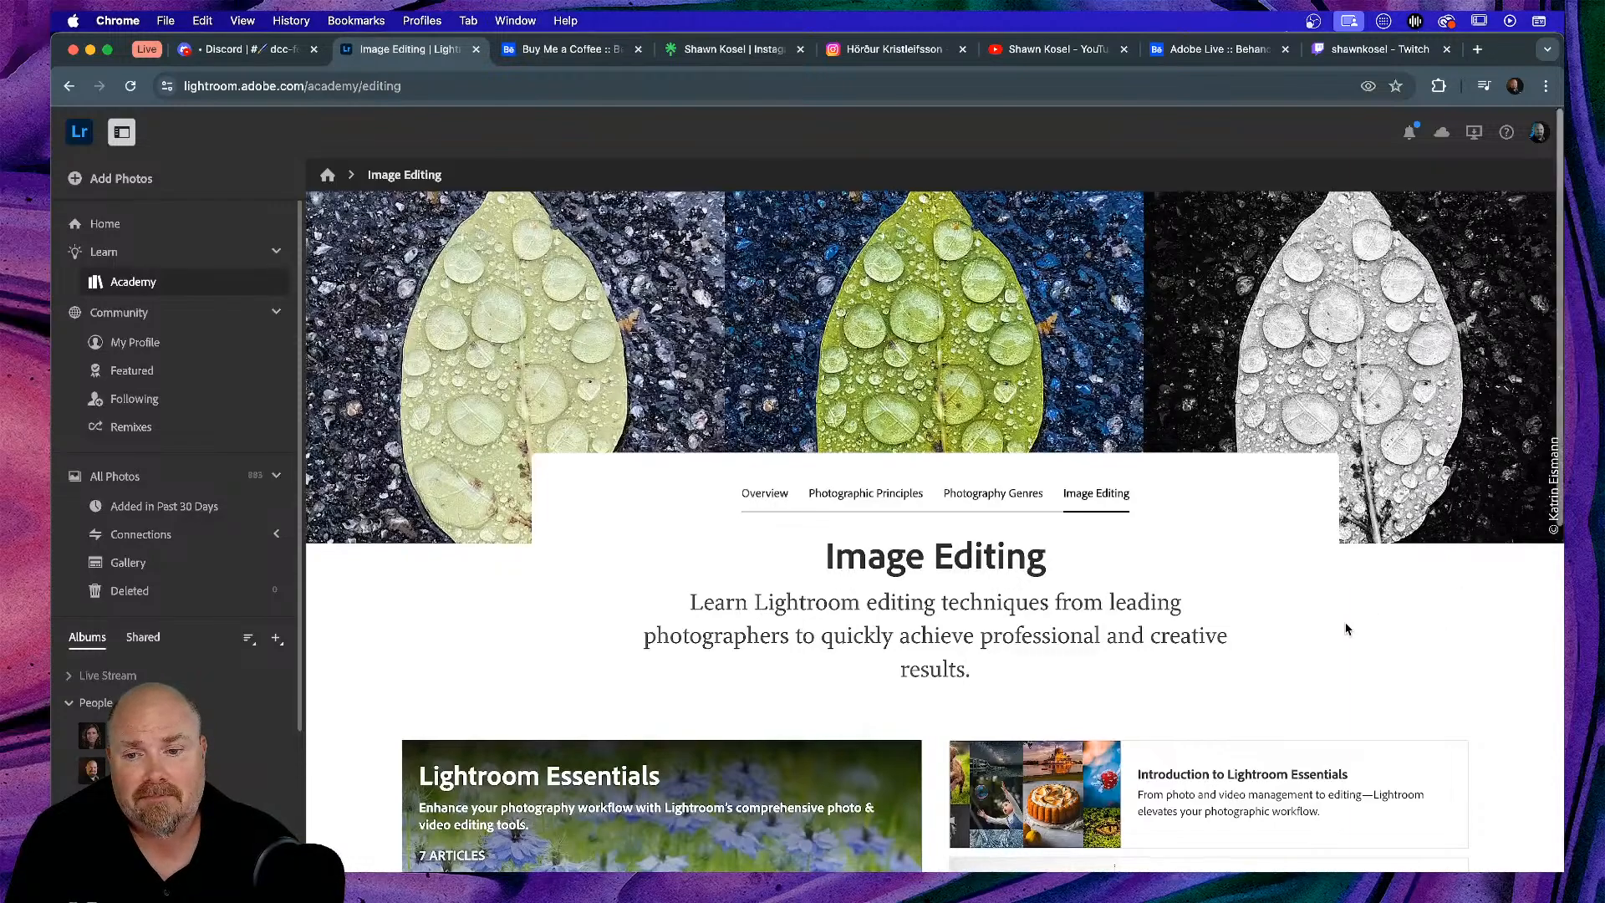
{"action": "scroll", "coordinate": [1346, 628], "scroll_direction": "down", "scroll_amount": 3}
{"action": "scroll", "coordinate": [1346, 628], "scroll_direction": "up", "scroll_amount": 3}
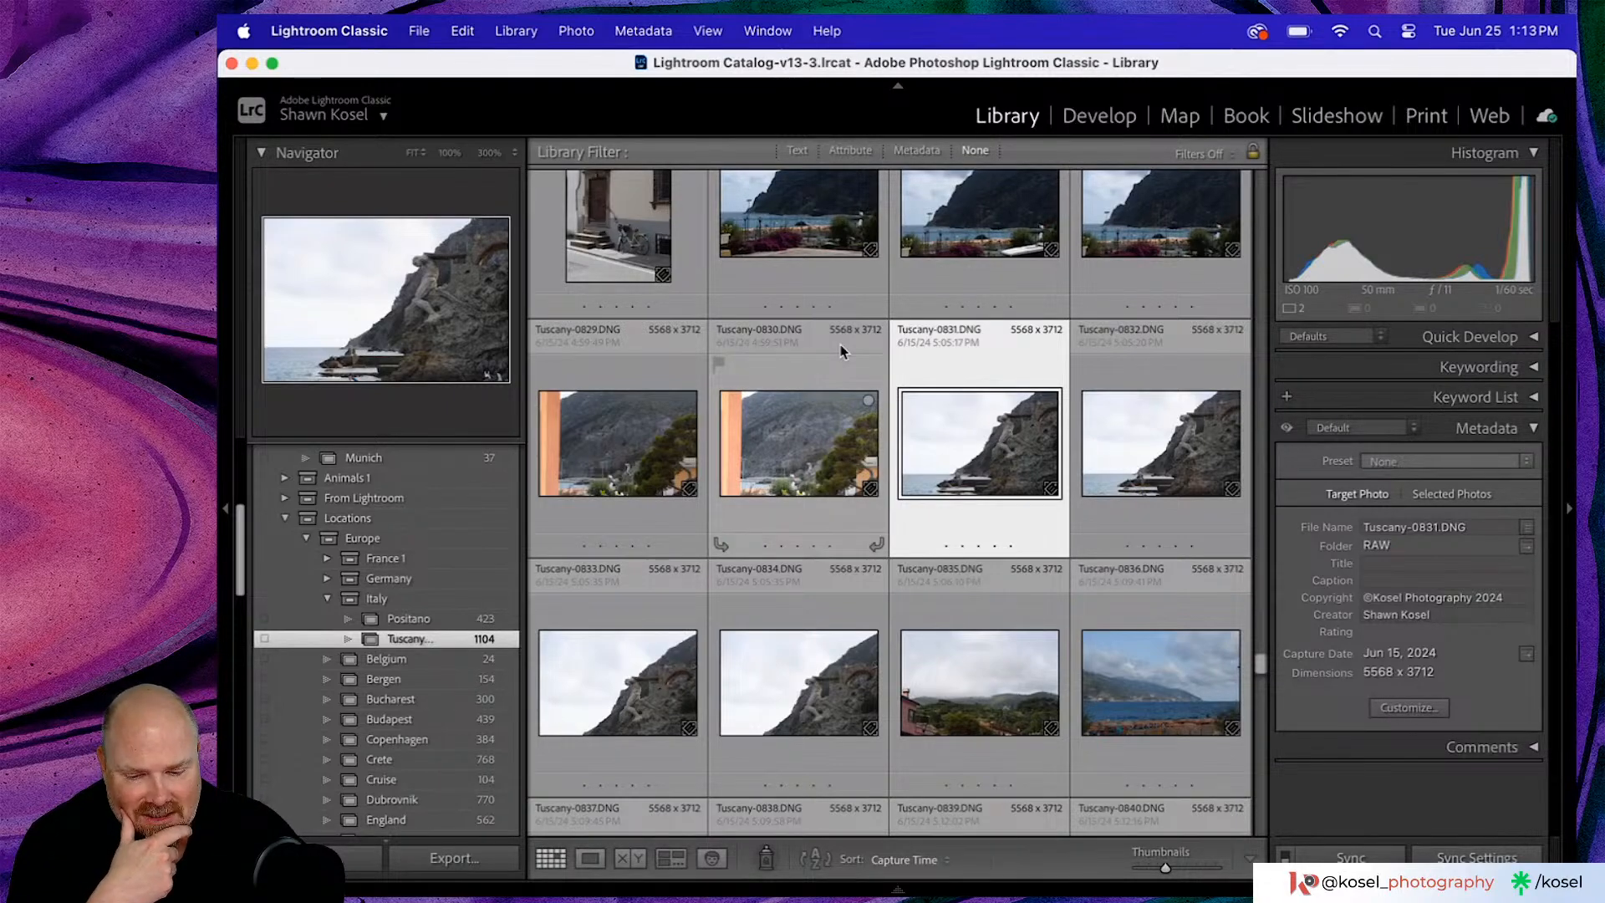
- In Lightroom Classic, open Tuscany-0831.DNG in Loupe view and hide its photo info overlay
{"action": "double_click", "coordinate": [975, 438]}
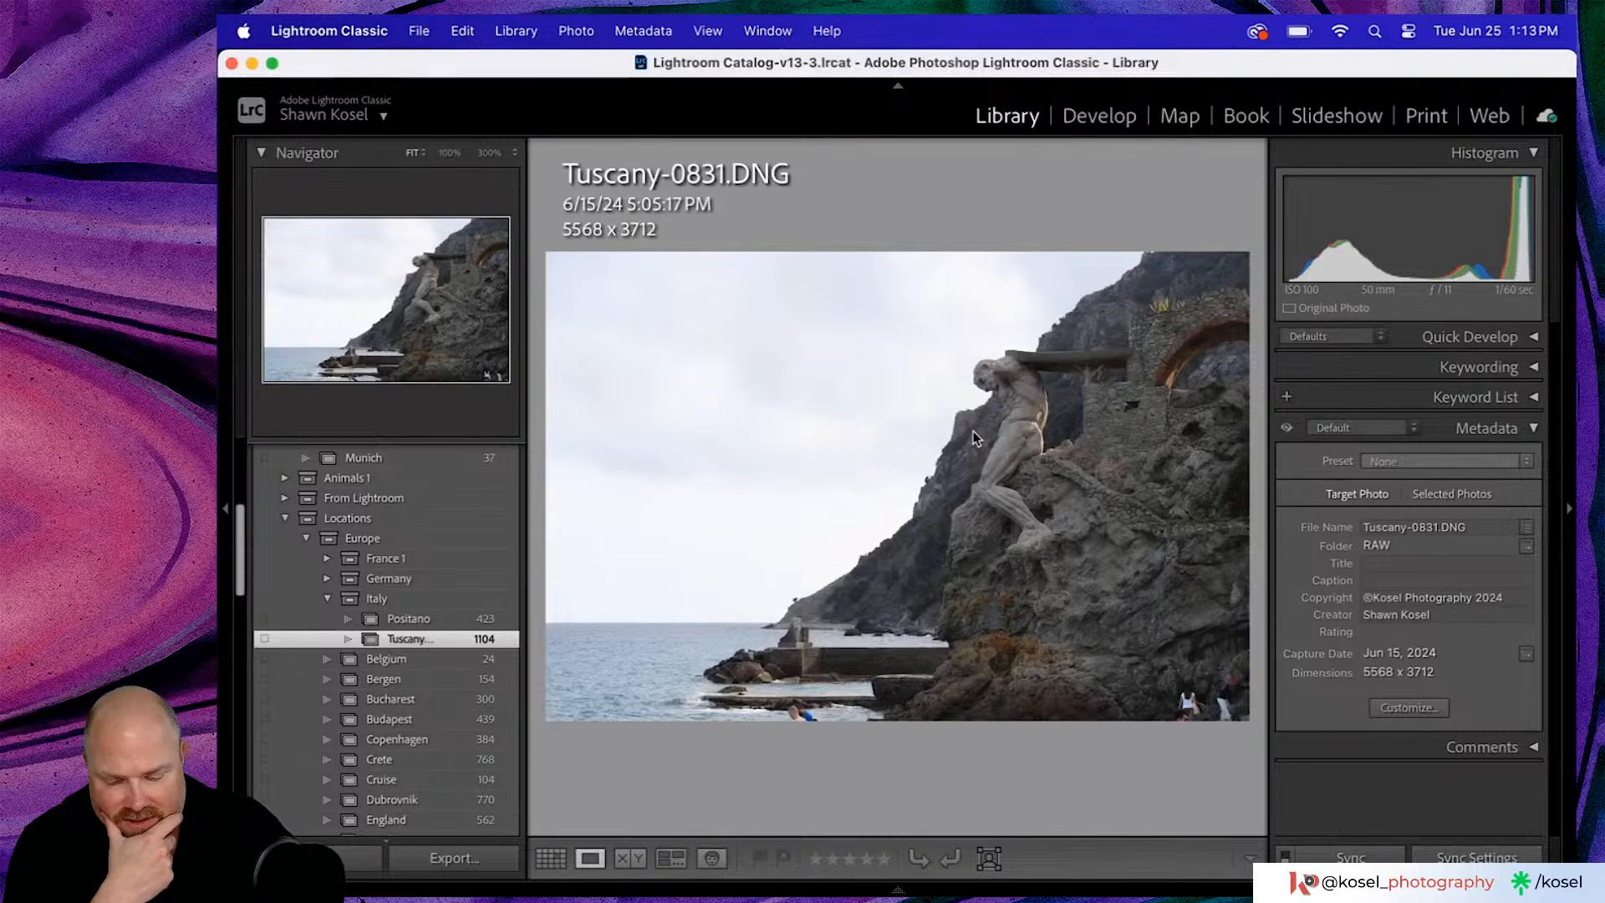
{"action": "key", "text": "i"}
{"action": "key", "text": "i"}
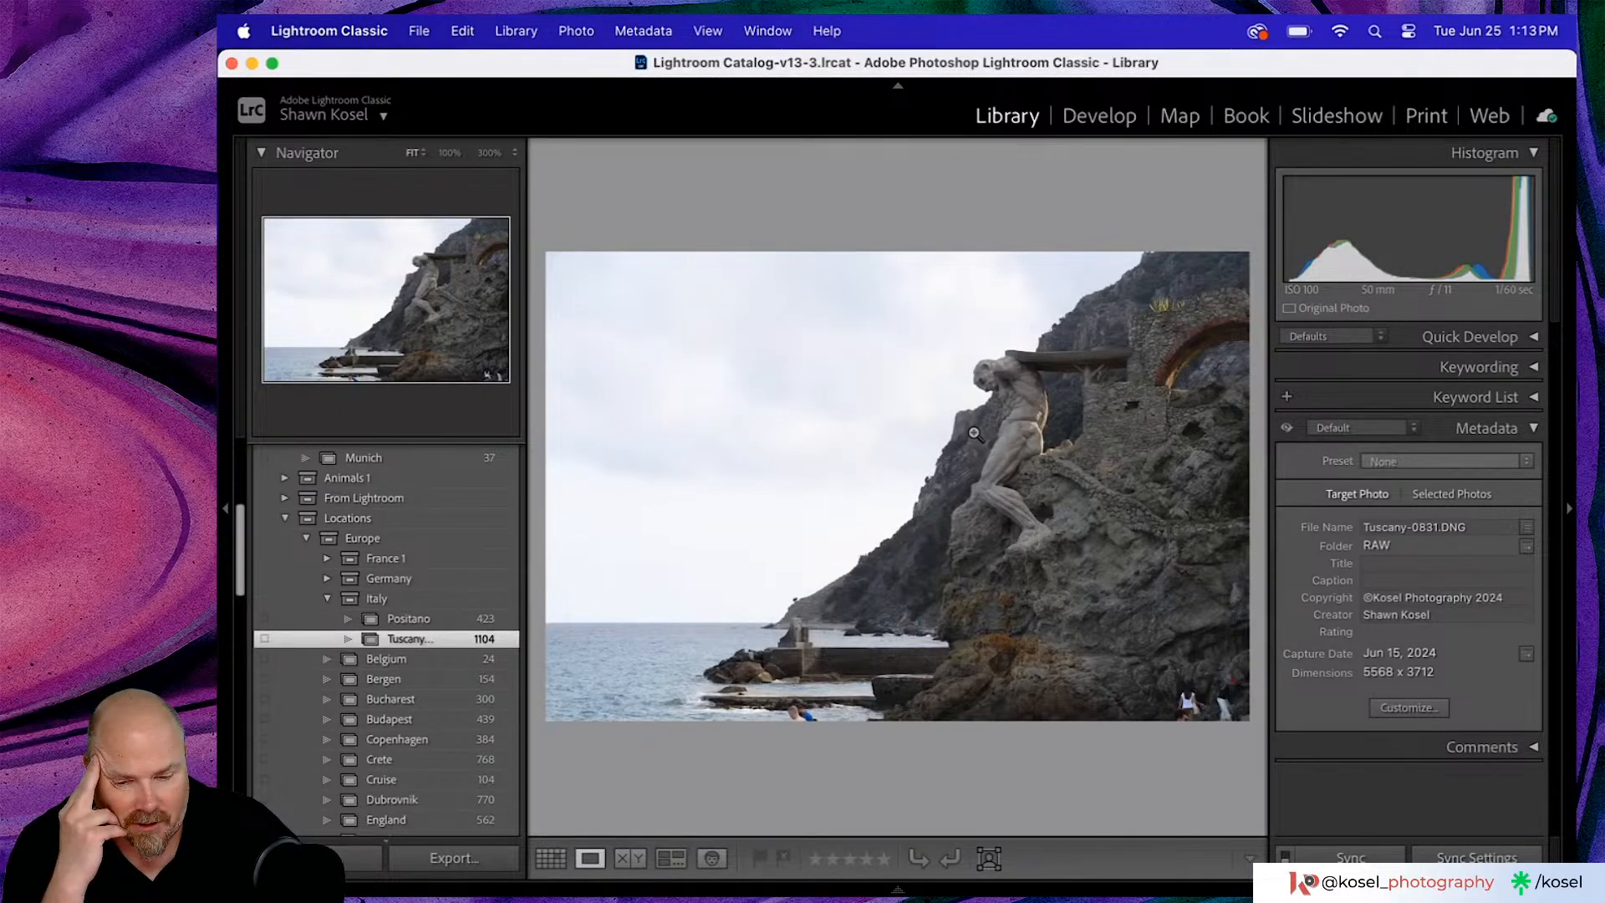
- Examine the statue in Tuscany-0831.DNG at 100% and compare the photo with the neighbouring frame in Loupe view
{"action": "left_click", "coordinate": [974, 433]}
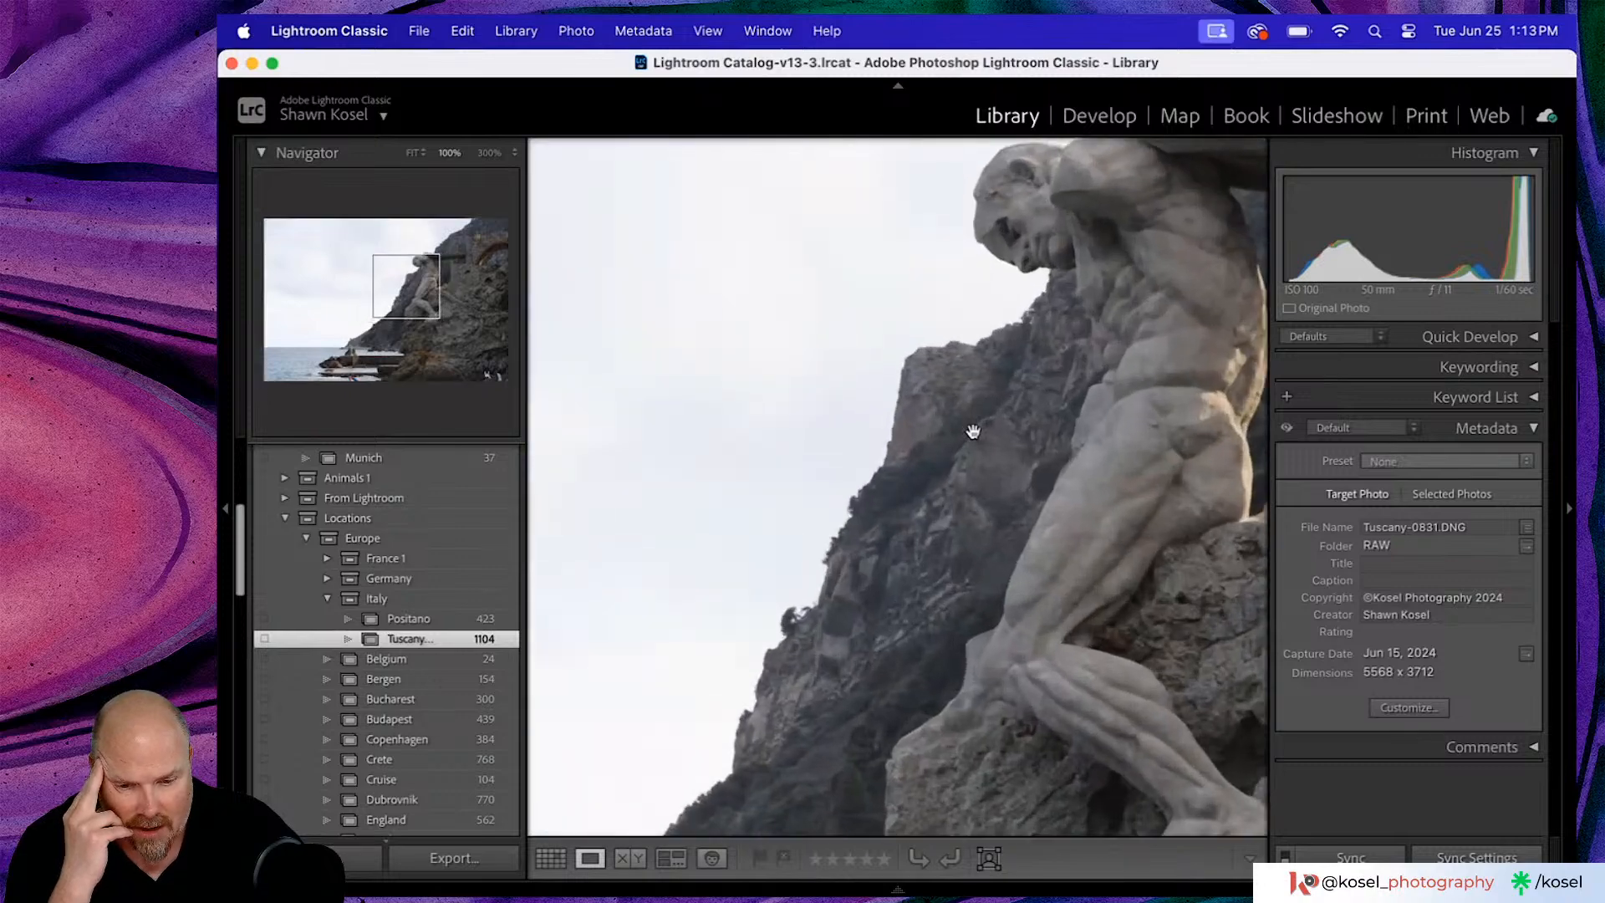
{"action": "left_click", "coordinate": [918, 454]}
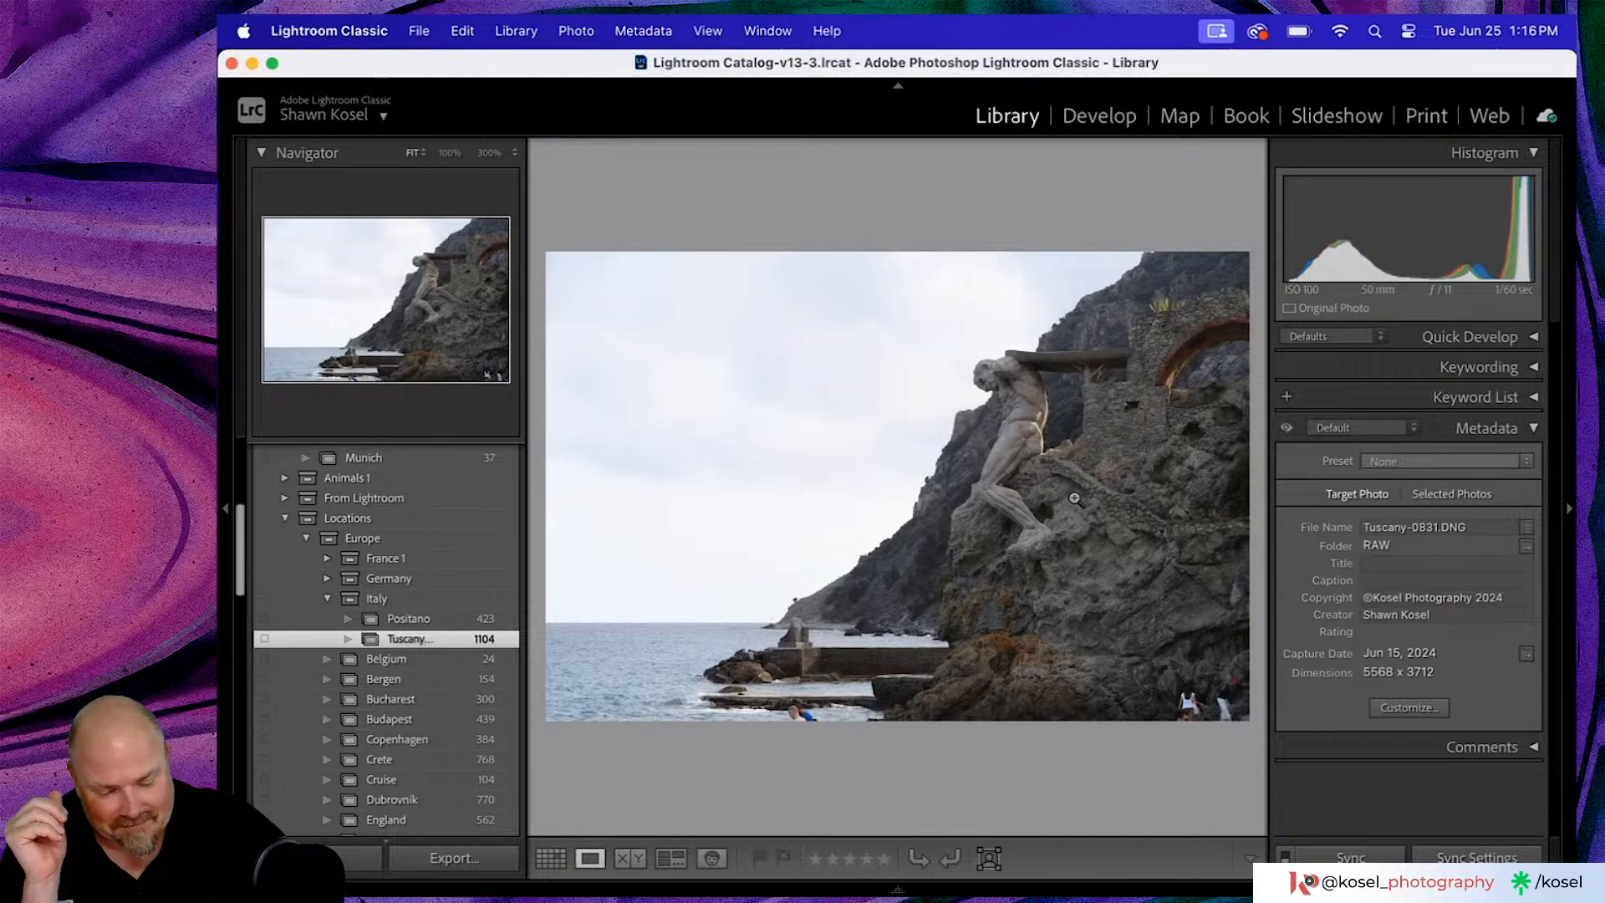
{"action": "key", "text": "Right"}
{"action": "key", "text": "3"}
{"action": "key", "text": "Left"}
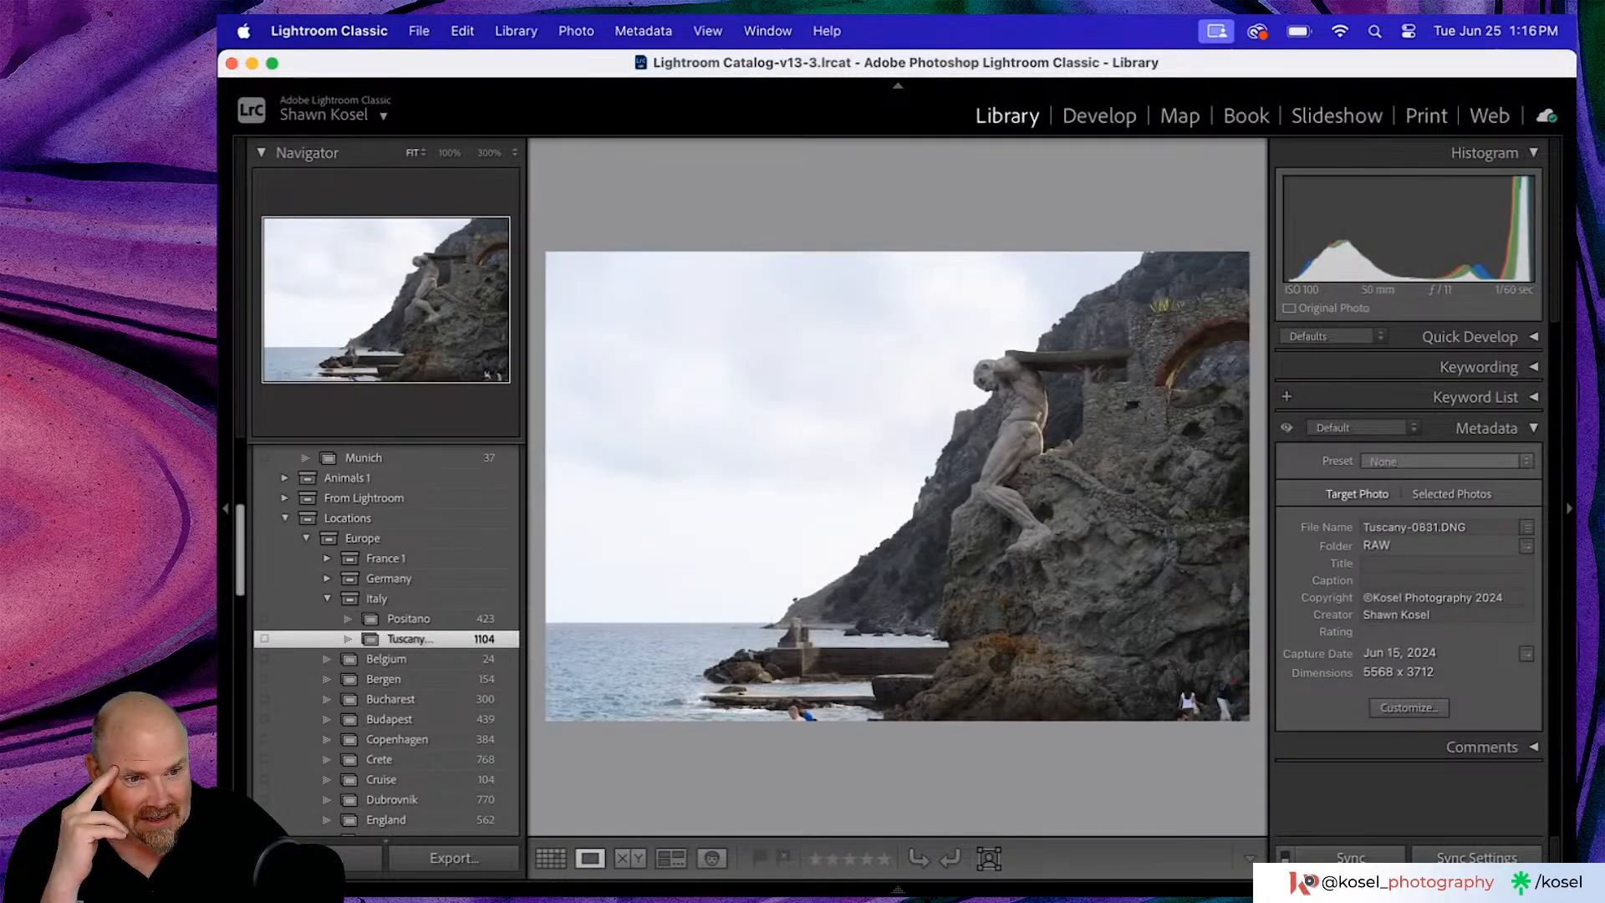
{"action": "key", "text": "g"}
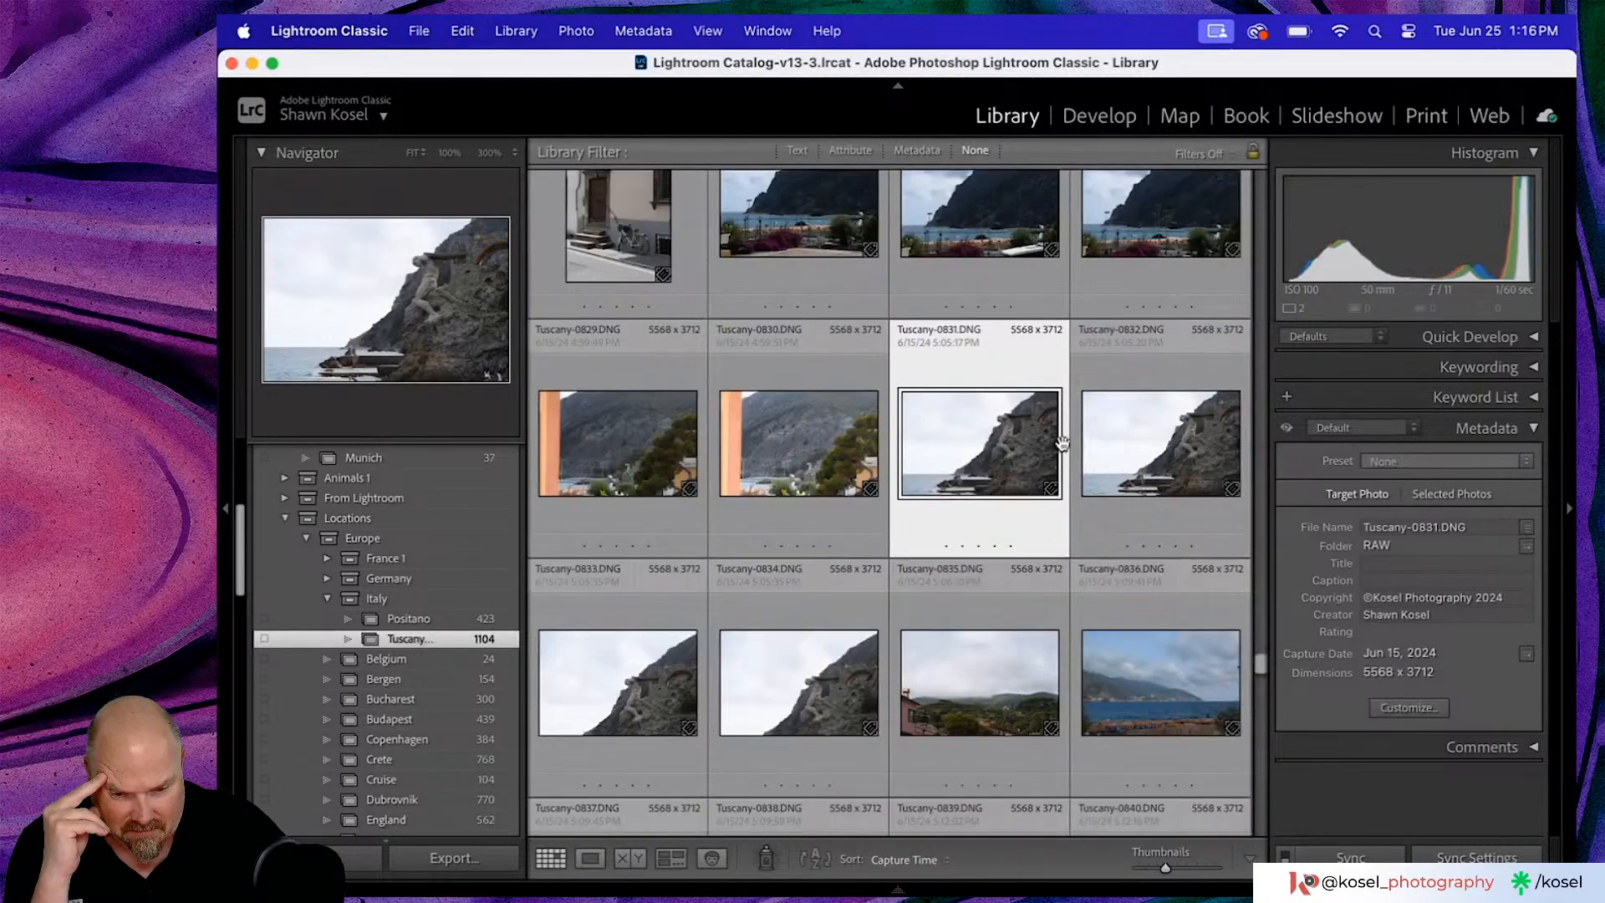
{"action": "double_click", "coordinate": [1025, 440]}
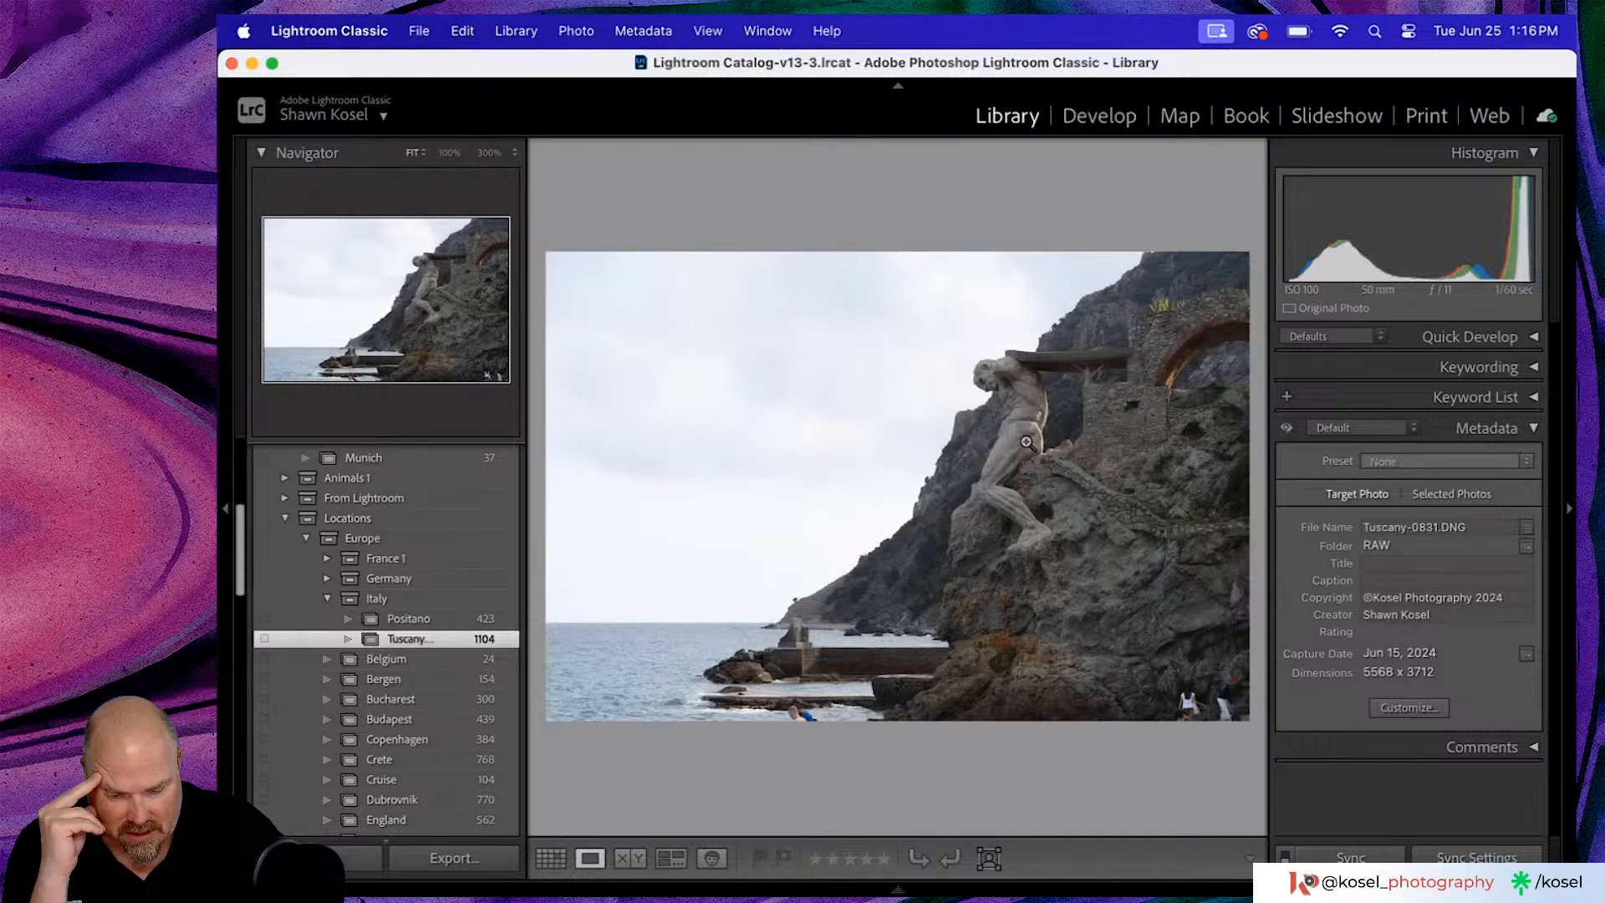
{"action": "key", "text": "Right"}
{"action": "key", "text": "Left"}
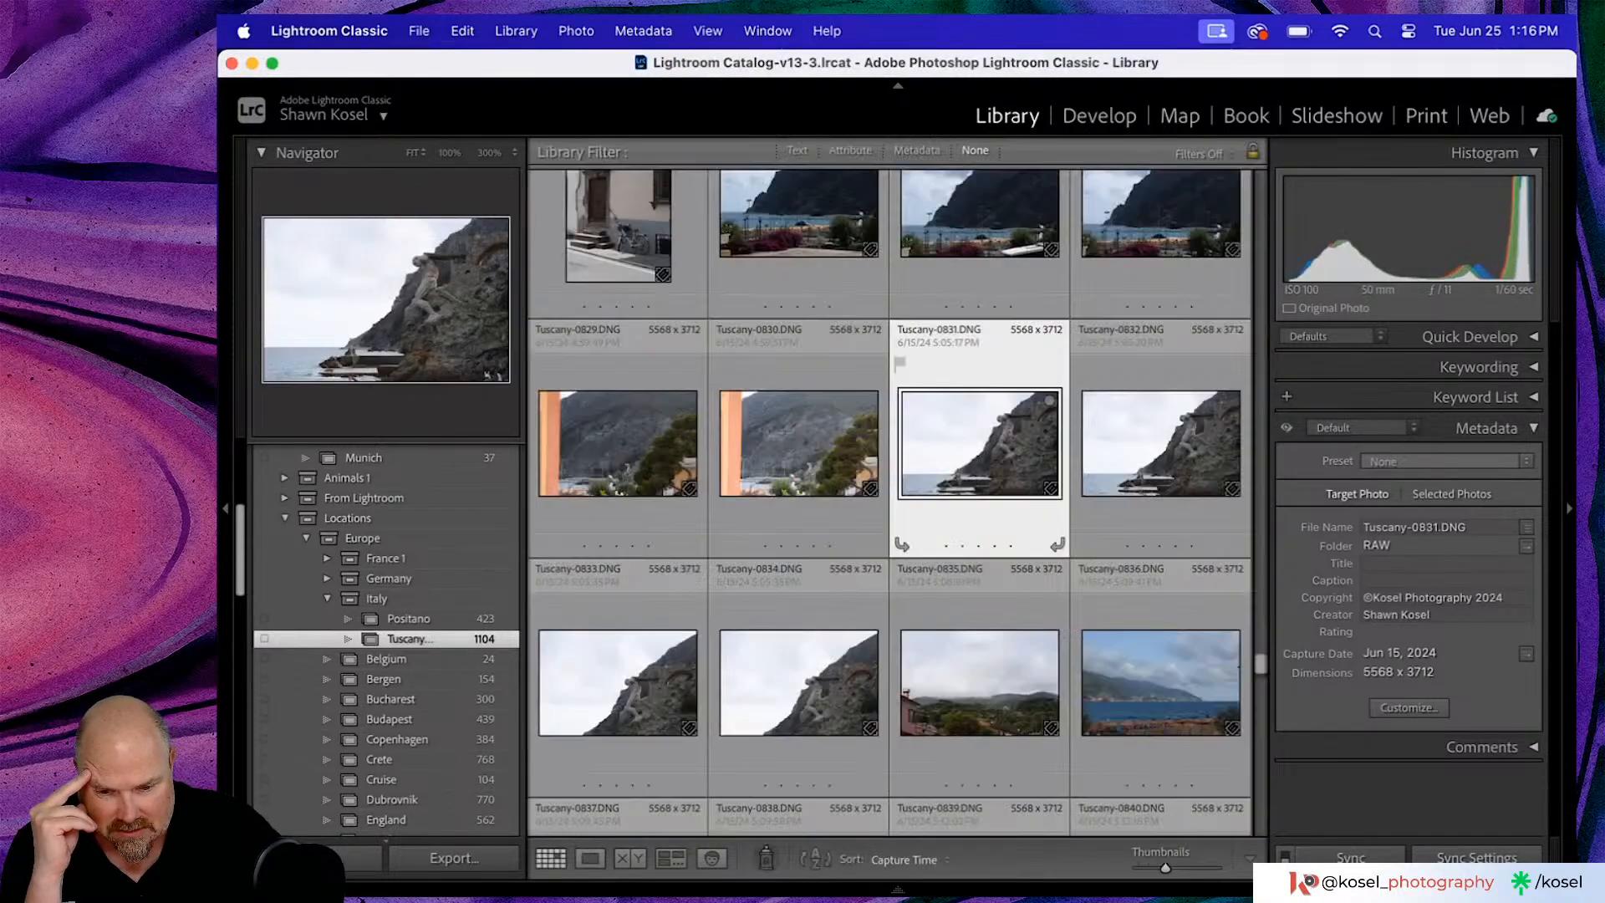
{"action": "key", "text": "g"}
{"action": "left_click", "coordinate": [959, 355]}
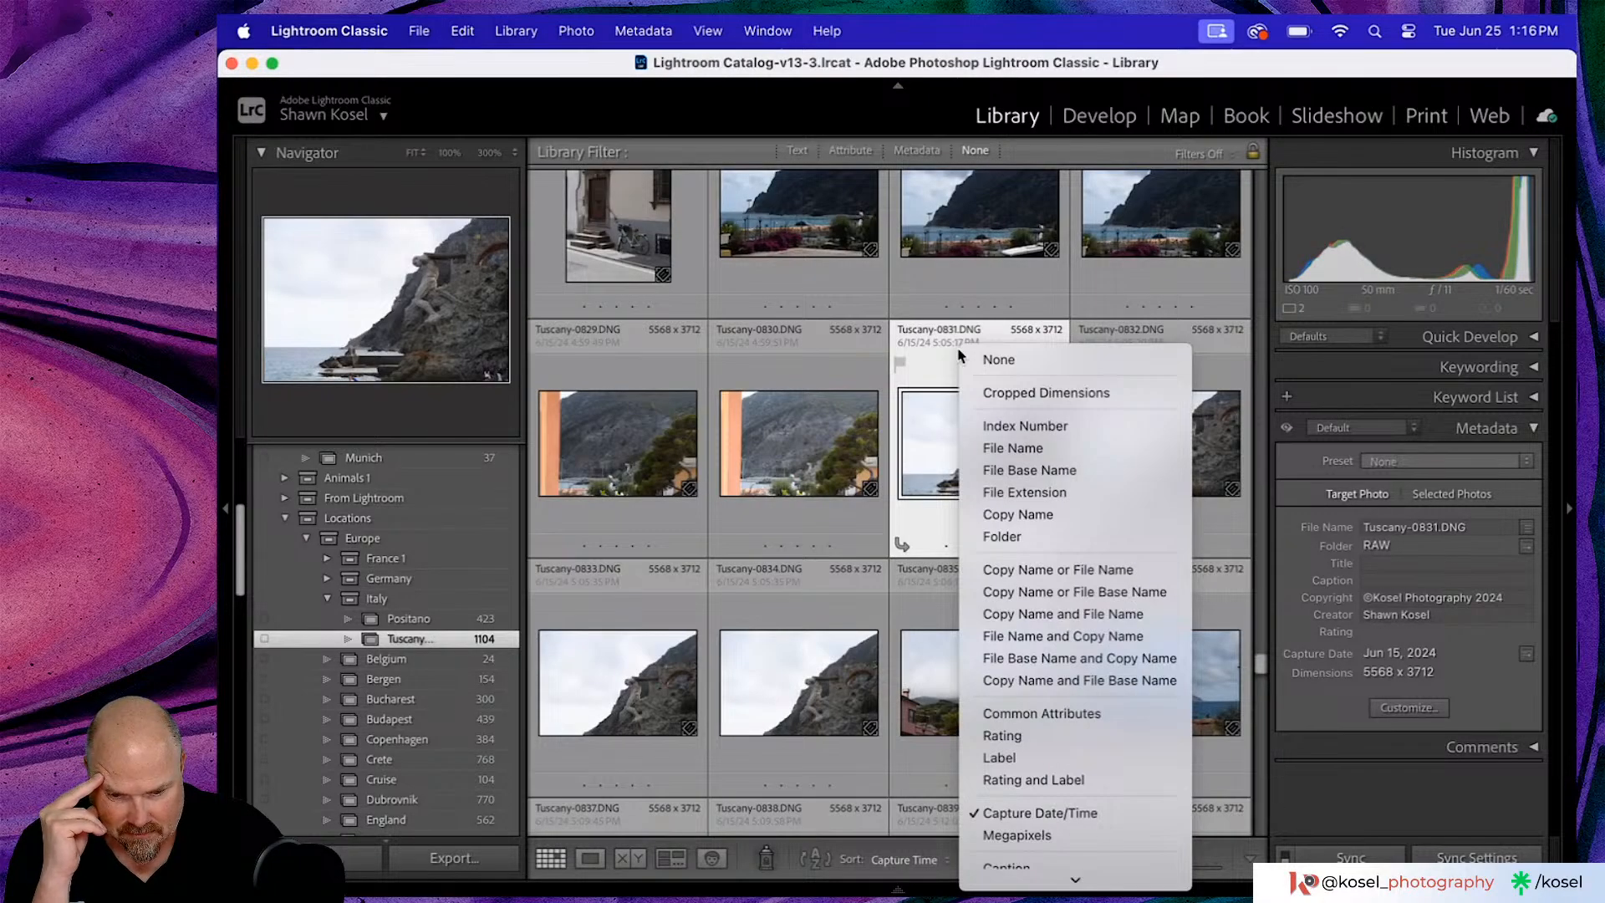
{"action": "left_click", "coordinate": [936, 390]}
{"action": "right_click", "coordinate": [956, 374]}
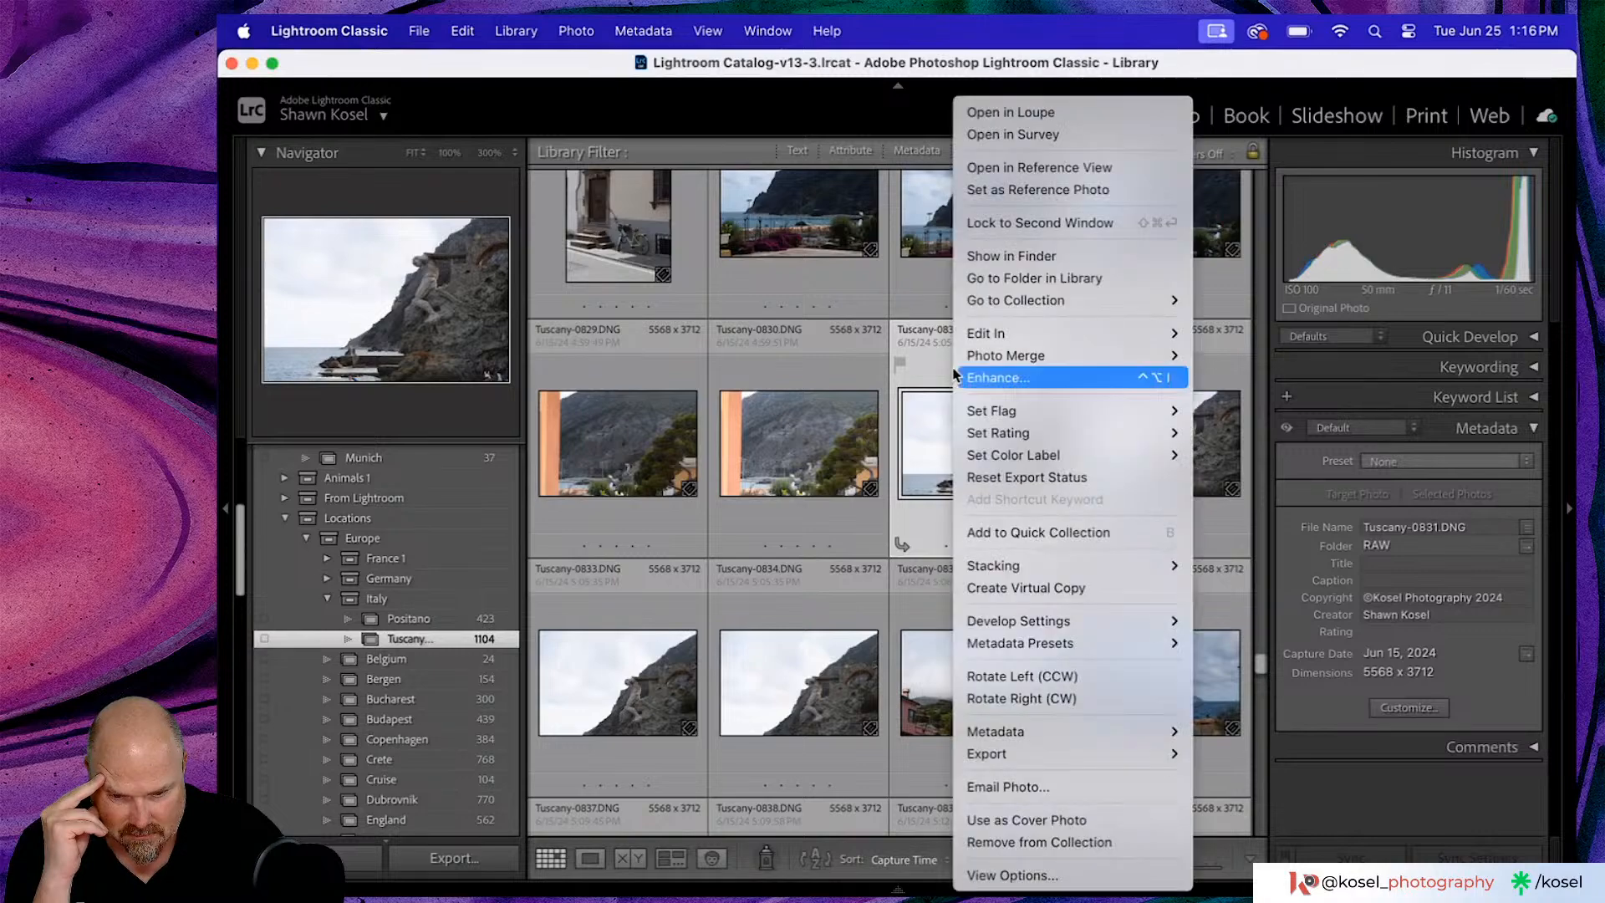
{"action": "left_click", "coordinate": [934, 370]}
{"action": "double_click", "coordinate": [936, 369]}
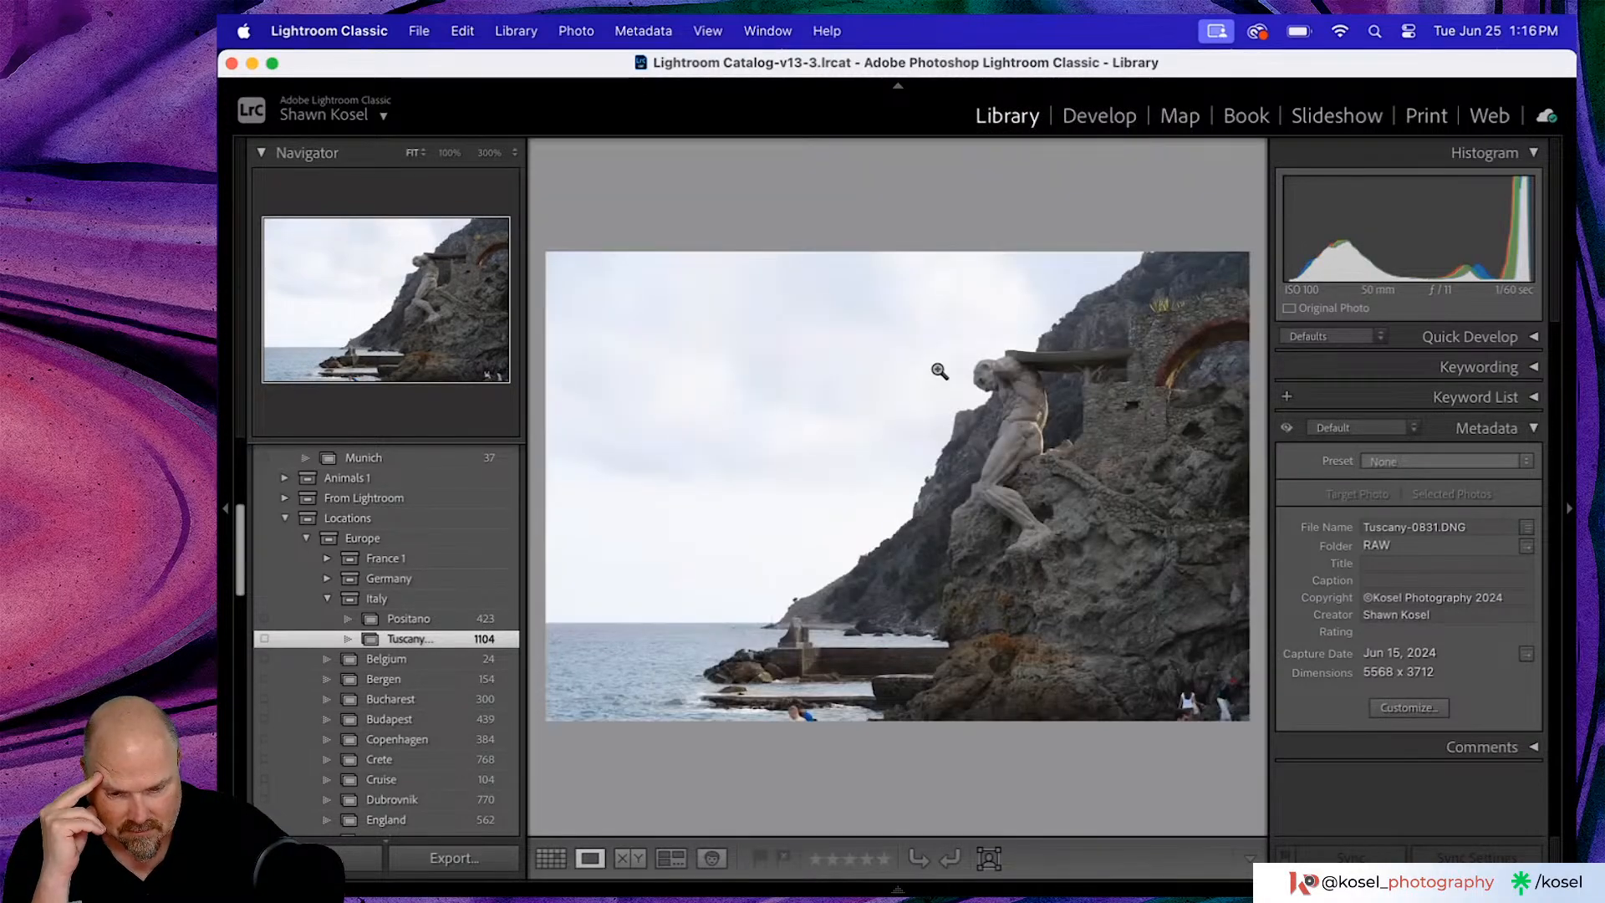
- Compare Tuscany-0831.DNG with the following frames of the statue in Loupe view and settle on Tuscany-0832.DNG
{"action": "key", "text": "Right"}
{"action": "key", "text": "Right"}
{"action": "key", "text": "Left"}
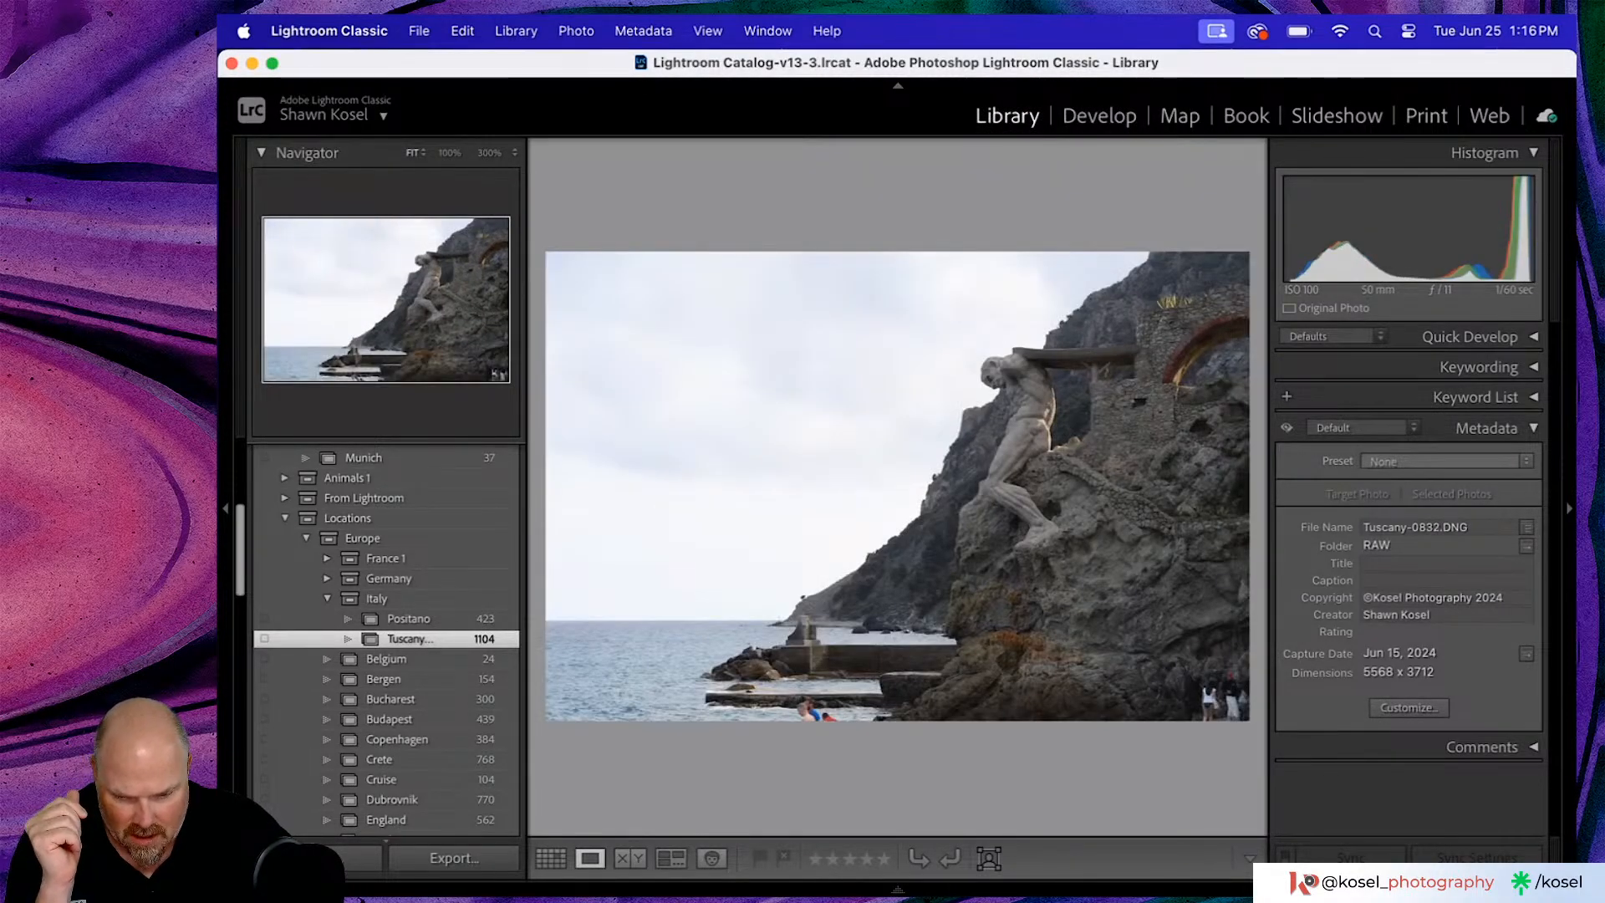
{"action": "key", "text": "Right"}
{"action": "key", "text": "Left"}
{"action": "key", "text": "Left"}
{"action": "key", "text": "Right"}
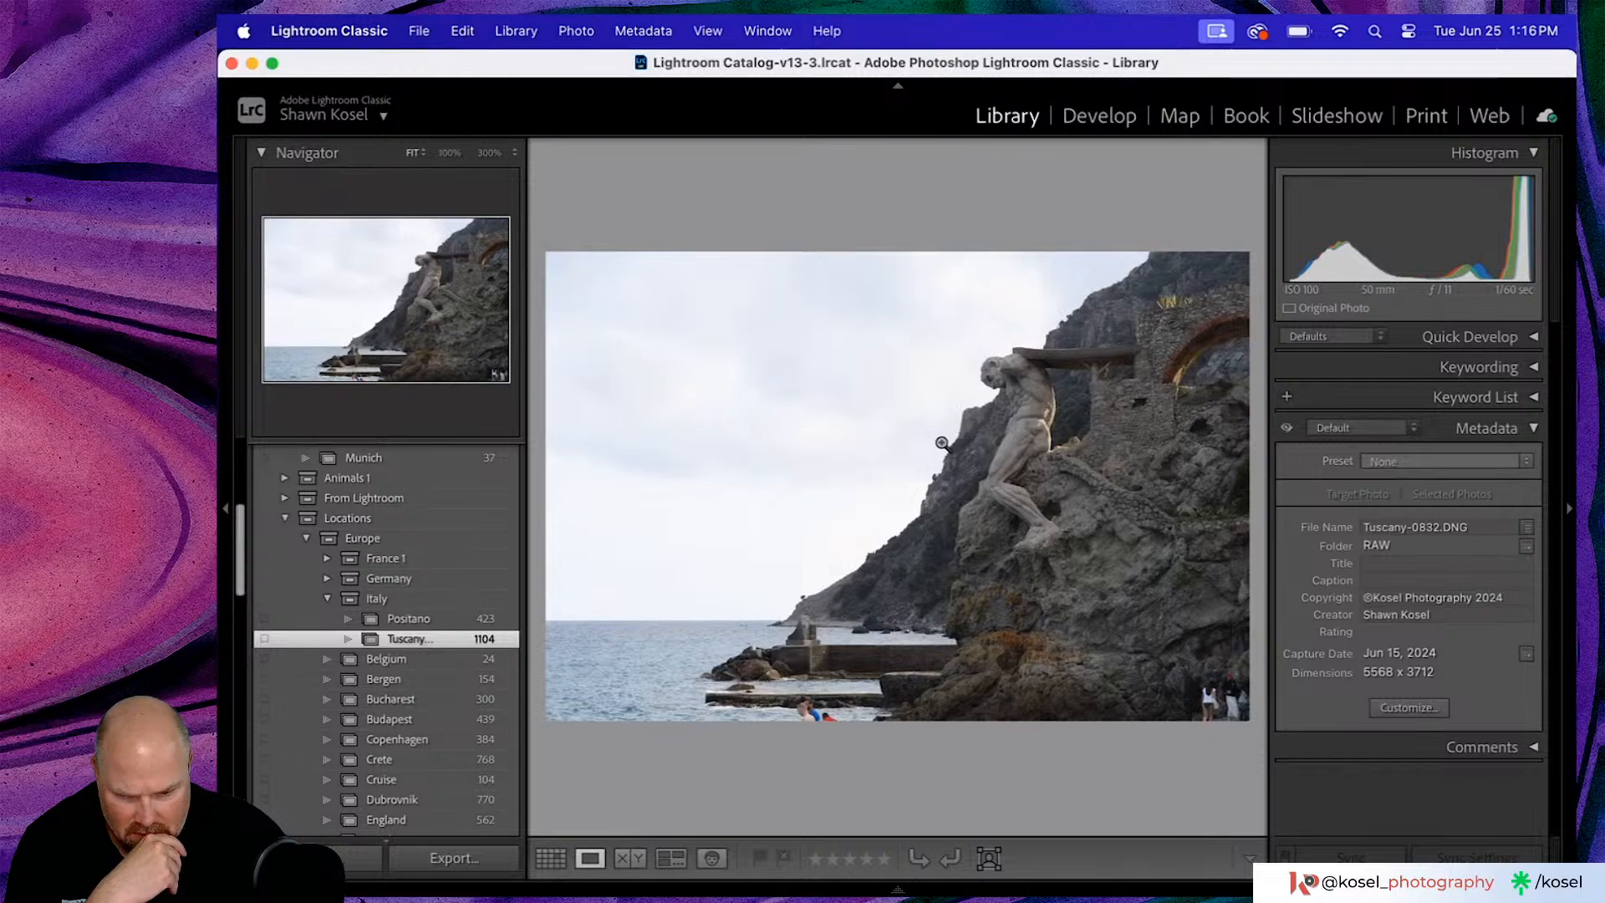
- Inspect the cliff and statue in Tuscany-0832.DNG at 100%, and open the photo in the Develop module
{"action": "left_click", "coordinate": [901, 617]}
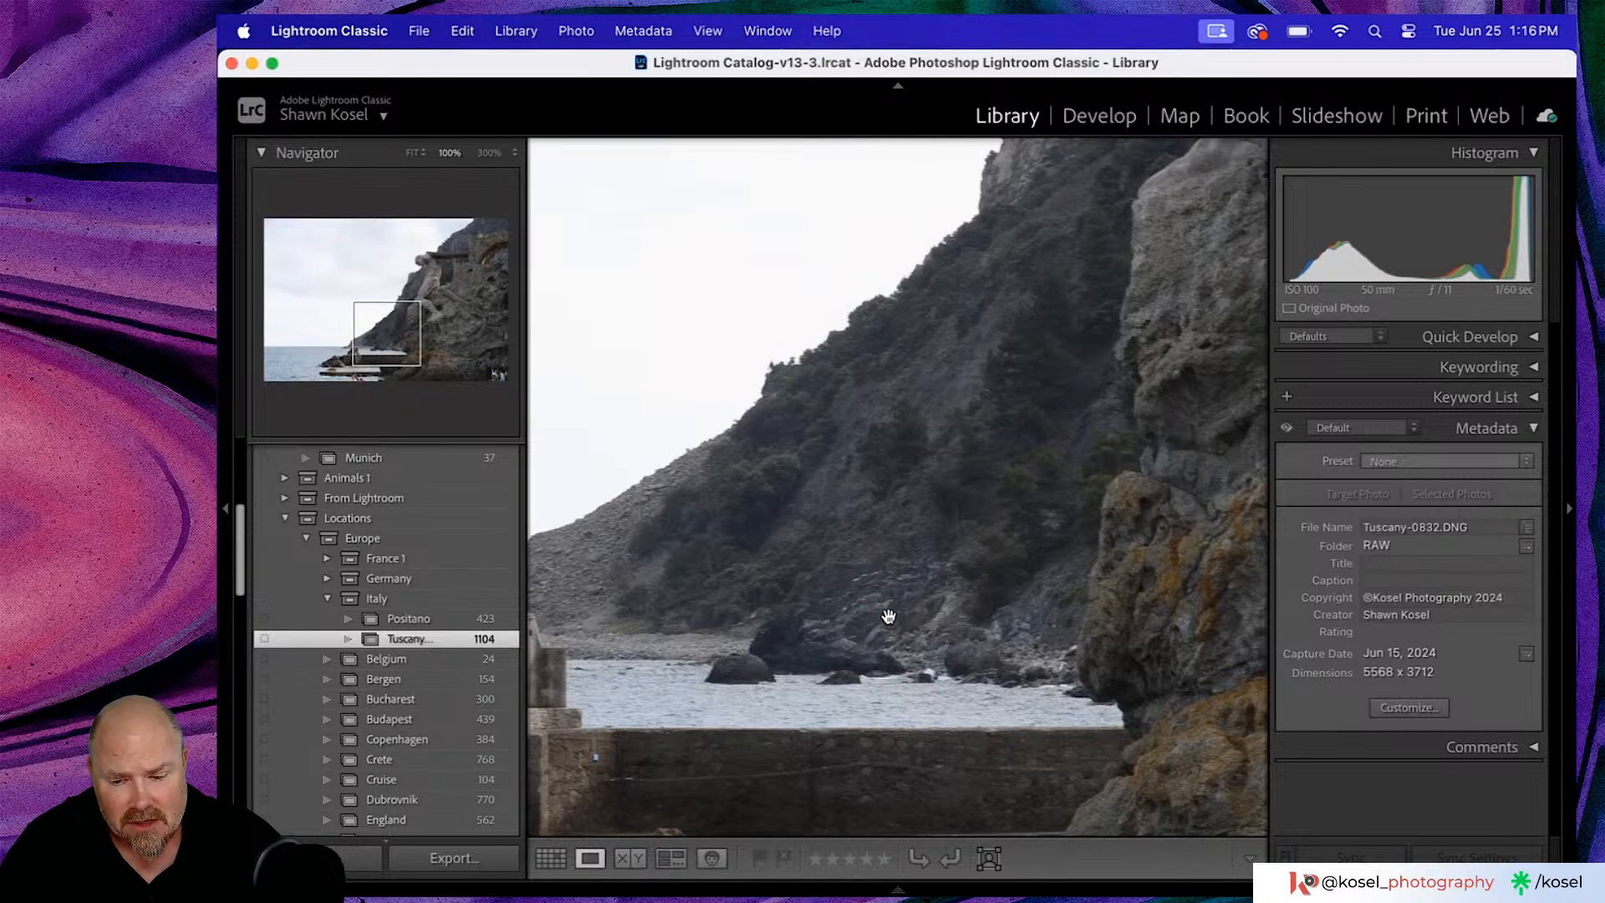
{"action": "left_click_drag", "start_coordinate": [849, 619], "coordinate": [663, 679]}
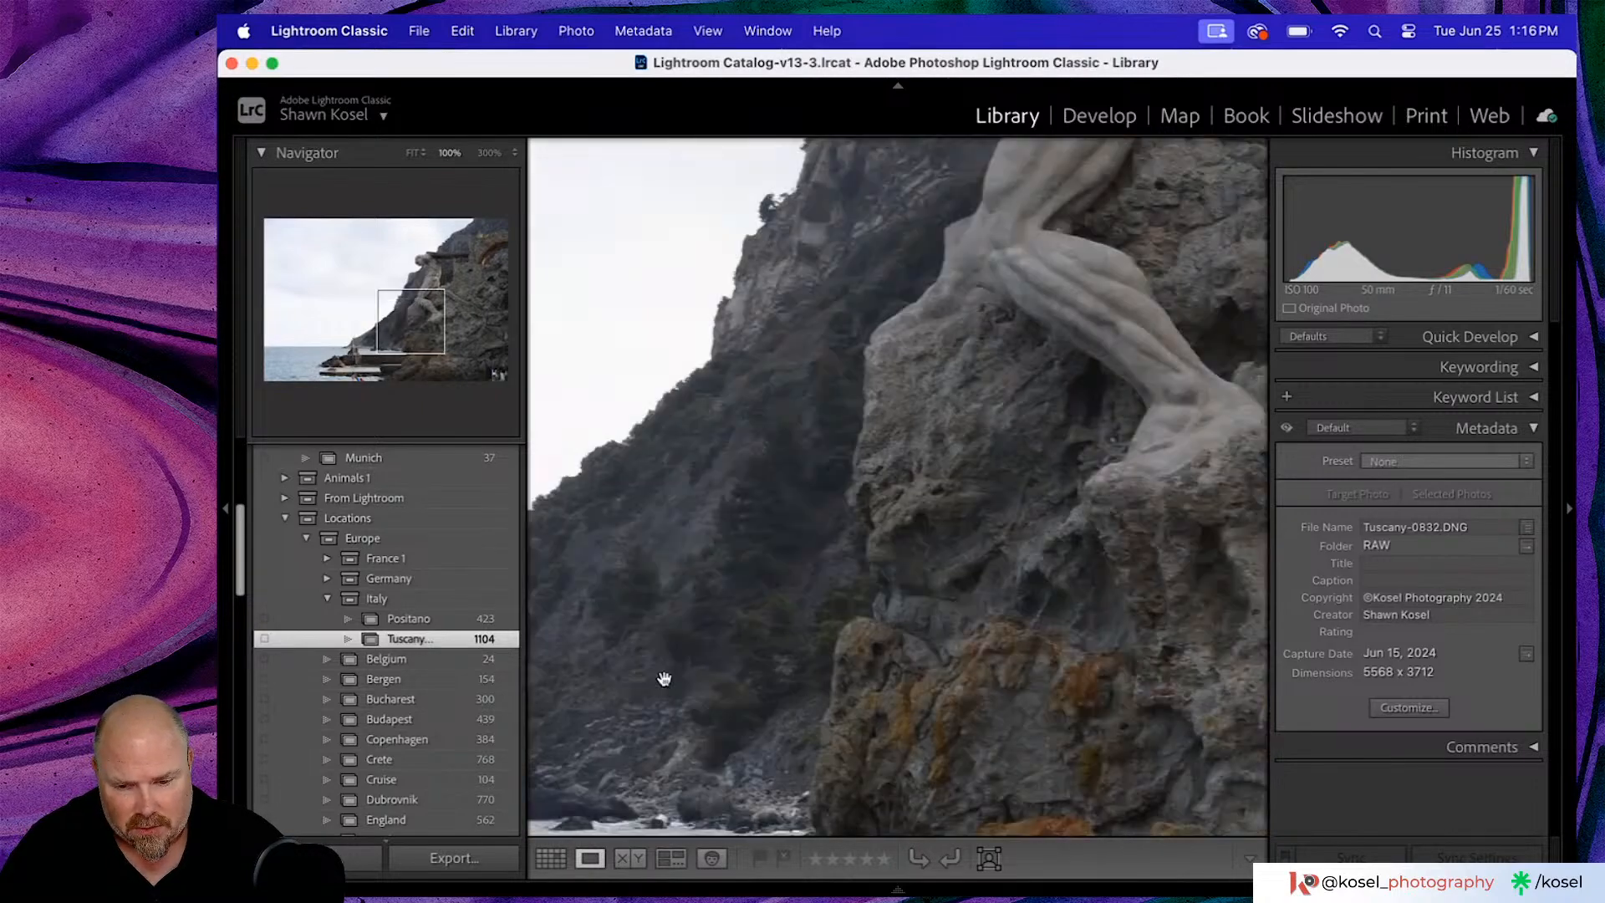
{"action": "left_click_drag", "start_coordinate": [931, 256], "coordinate": [664, 679]}
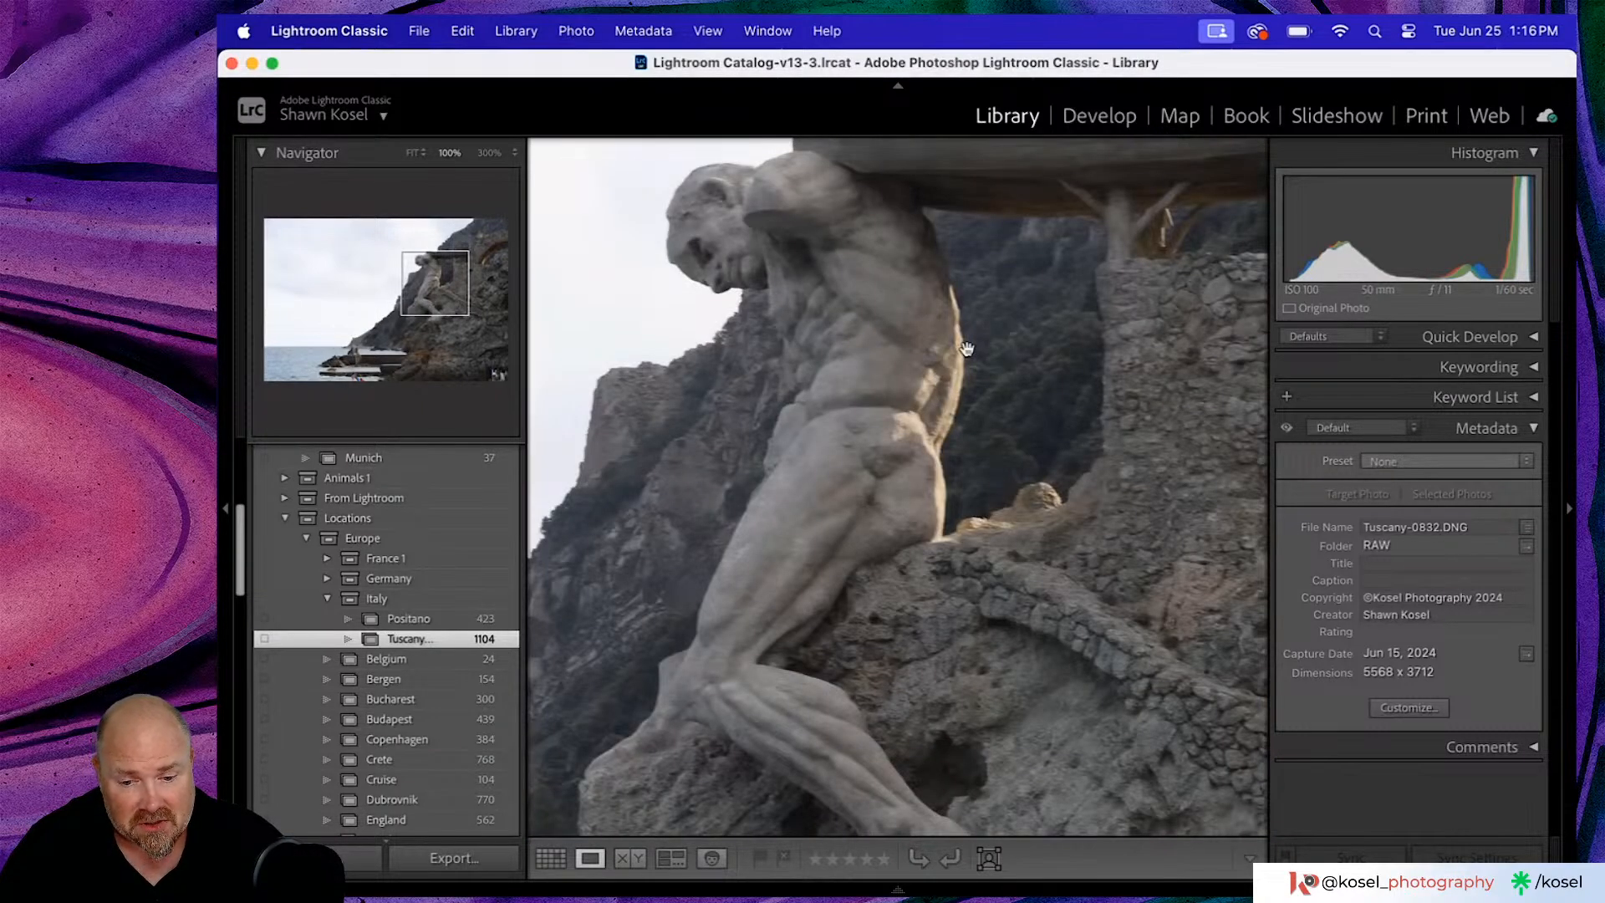
{"action": "left_click_drag", "start_coordinate": [966, 348], "coordinate": [1050, 557]}
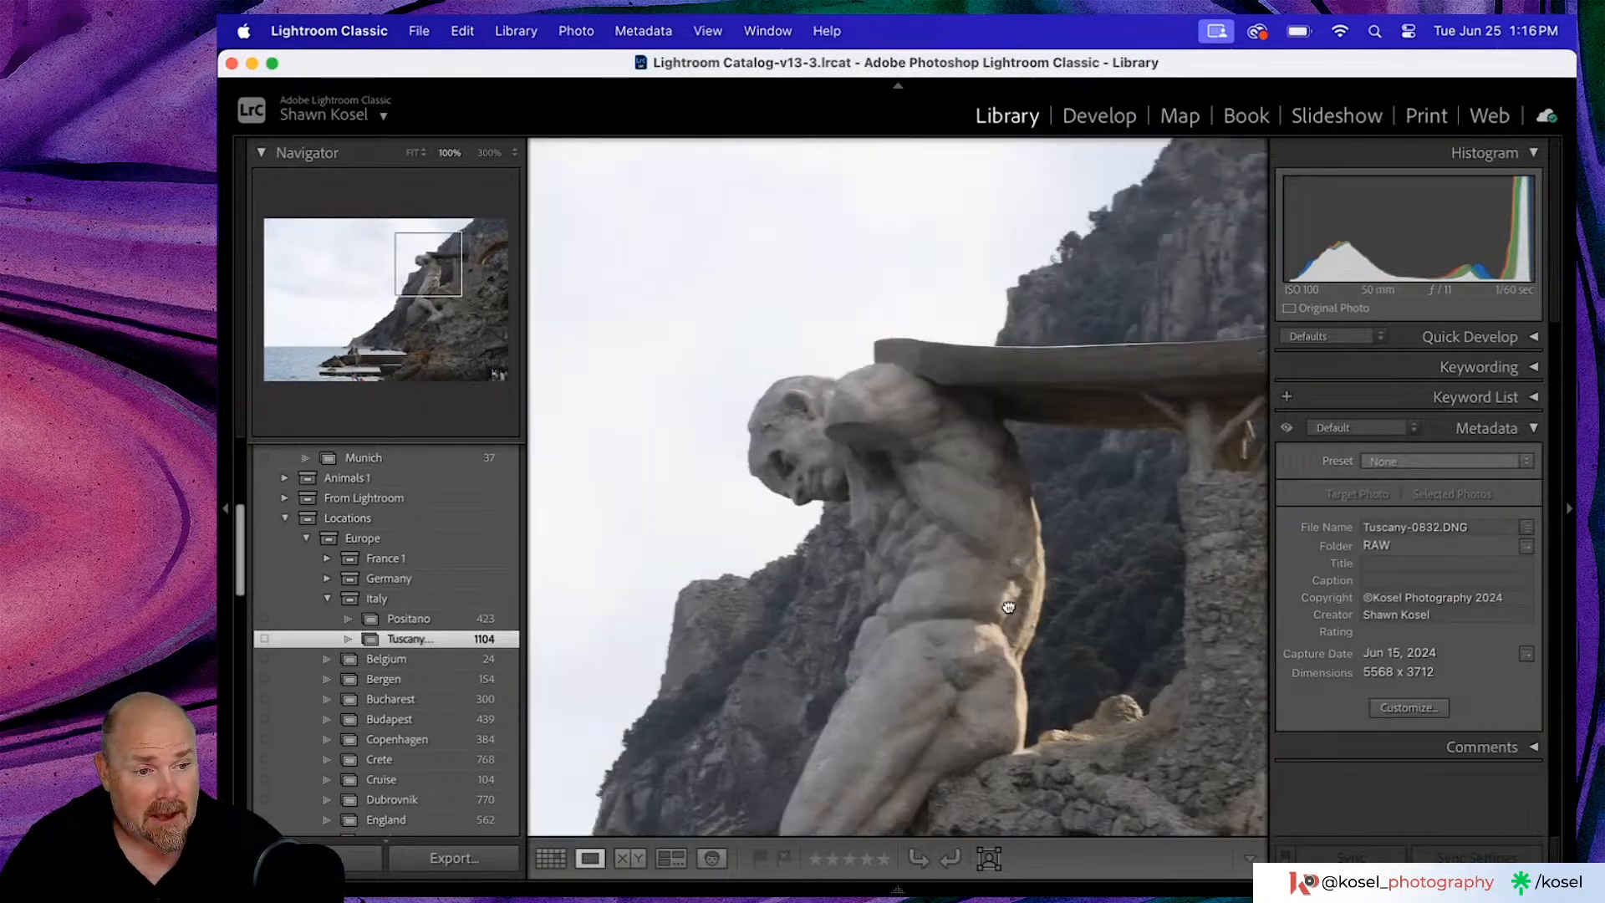
{"action": "left_click", "coordinate": [804, 427]}
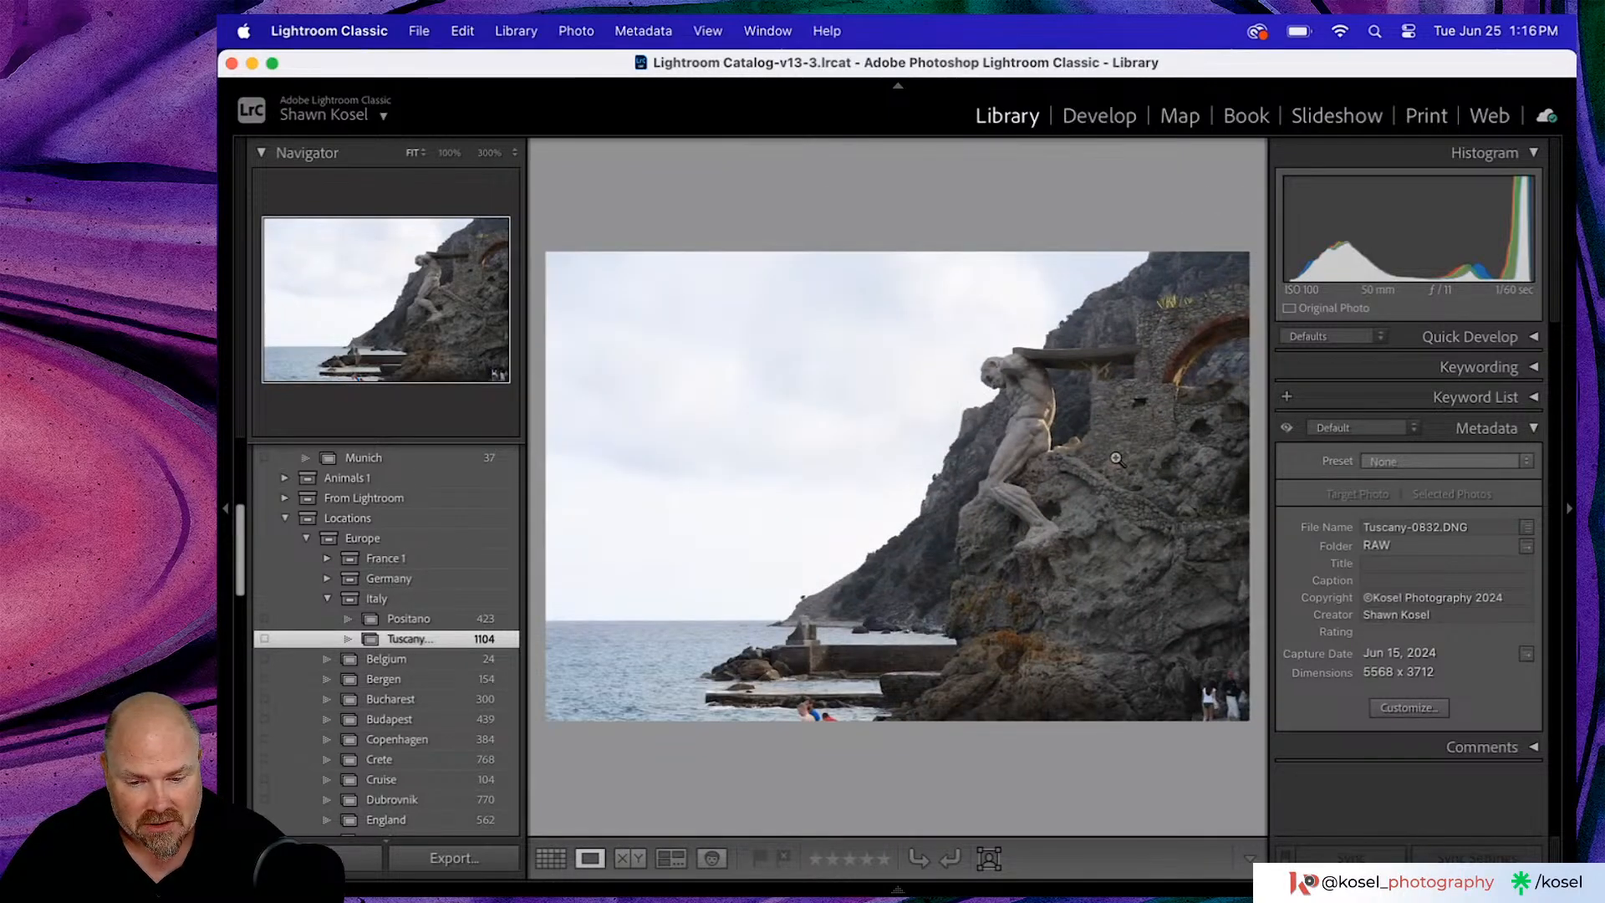
{"action": "left_click", "coordinate": [1024, 473]}
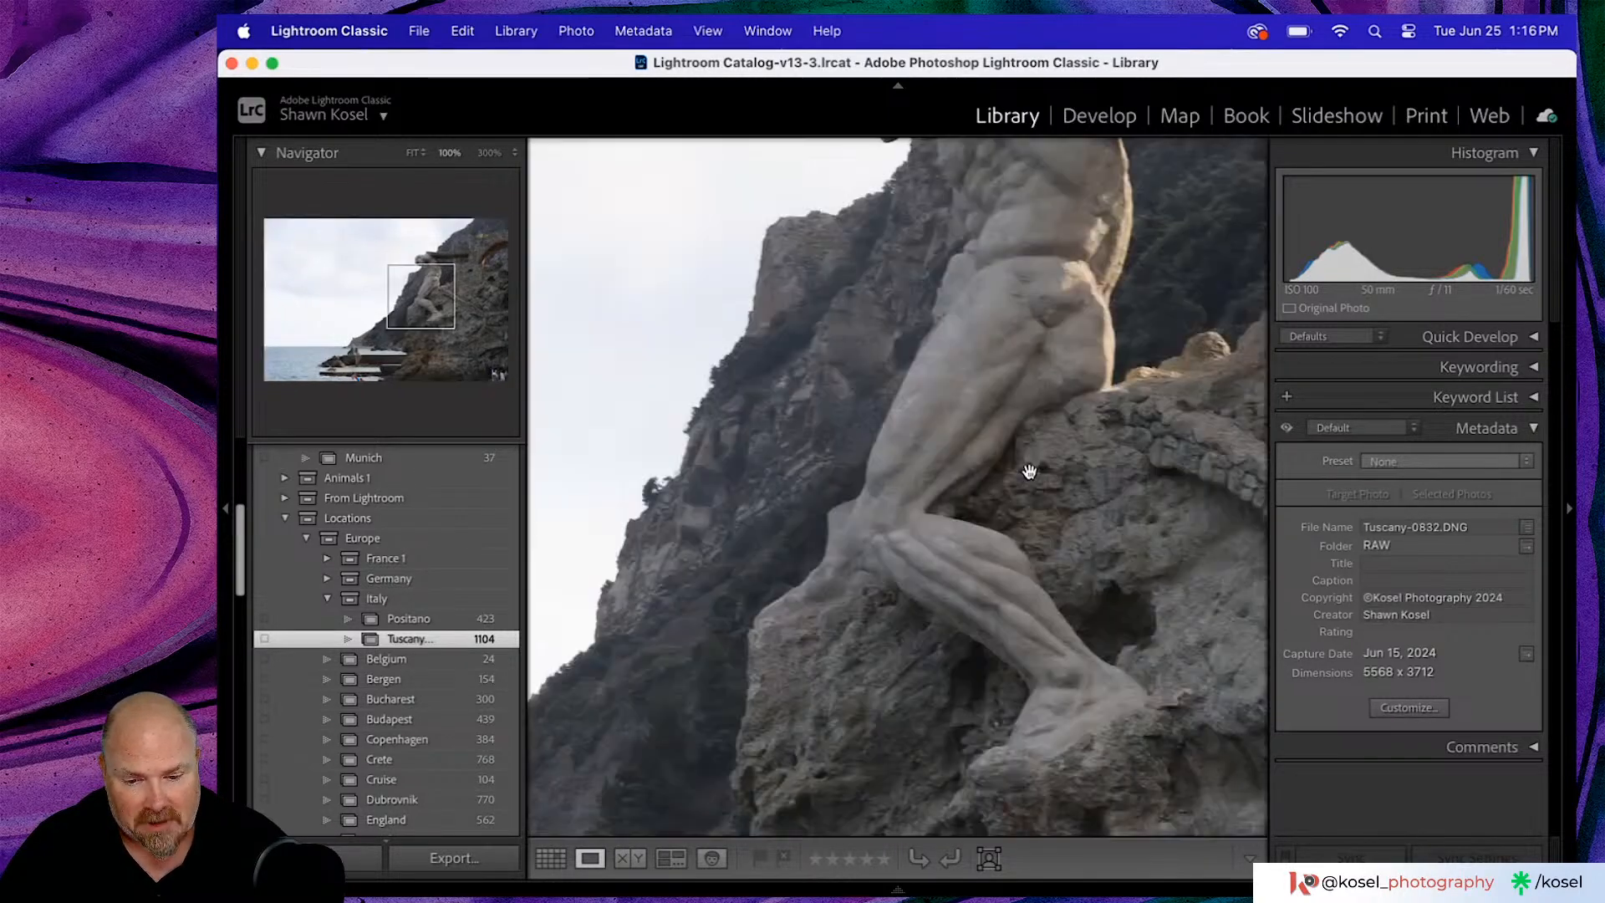
{"action": "left_click", "coordinate": [1021, 343]}
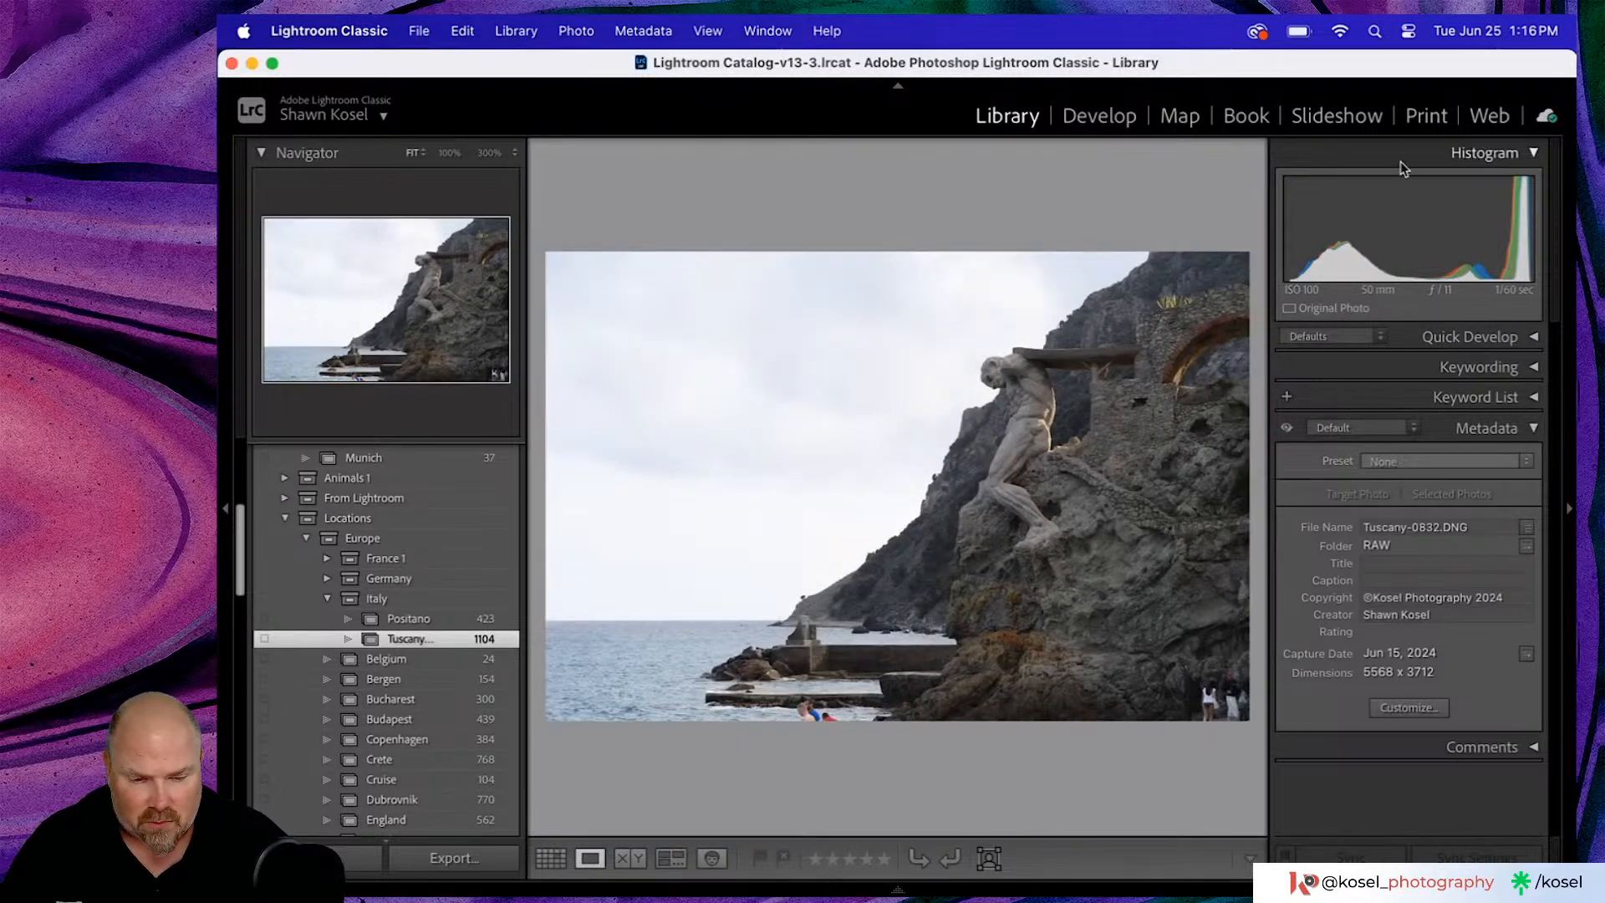
{"action": "key", "text": "d"}
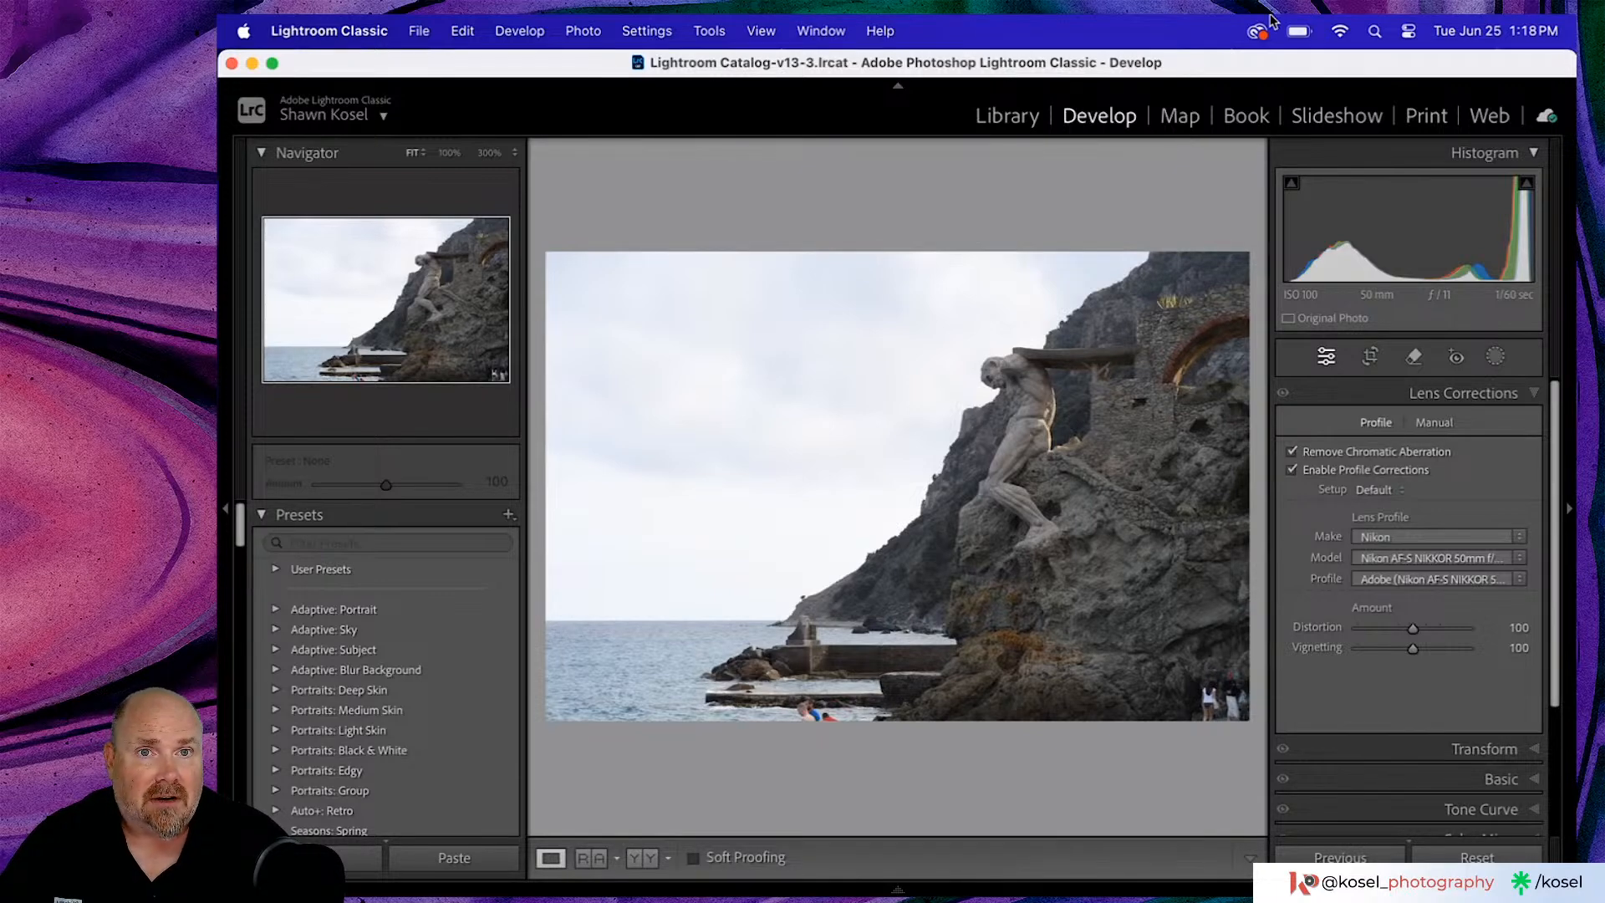
- In Chrome, enlarge the YouTube video "the Side Gig" to theater mode and review scenes around 1:03, 0:52, 1:14 and 1:20
{"action": "mouse_move", "coordinate": [1021, 839]}
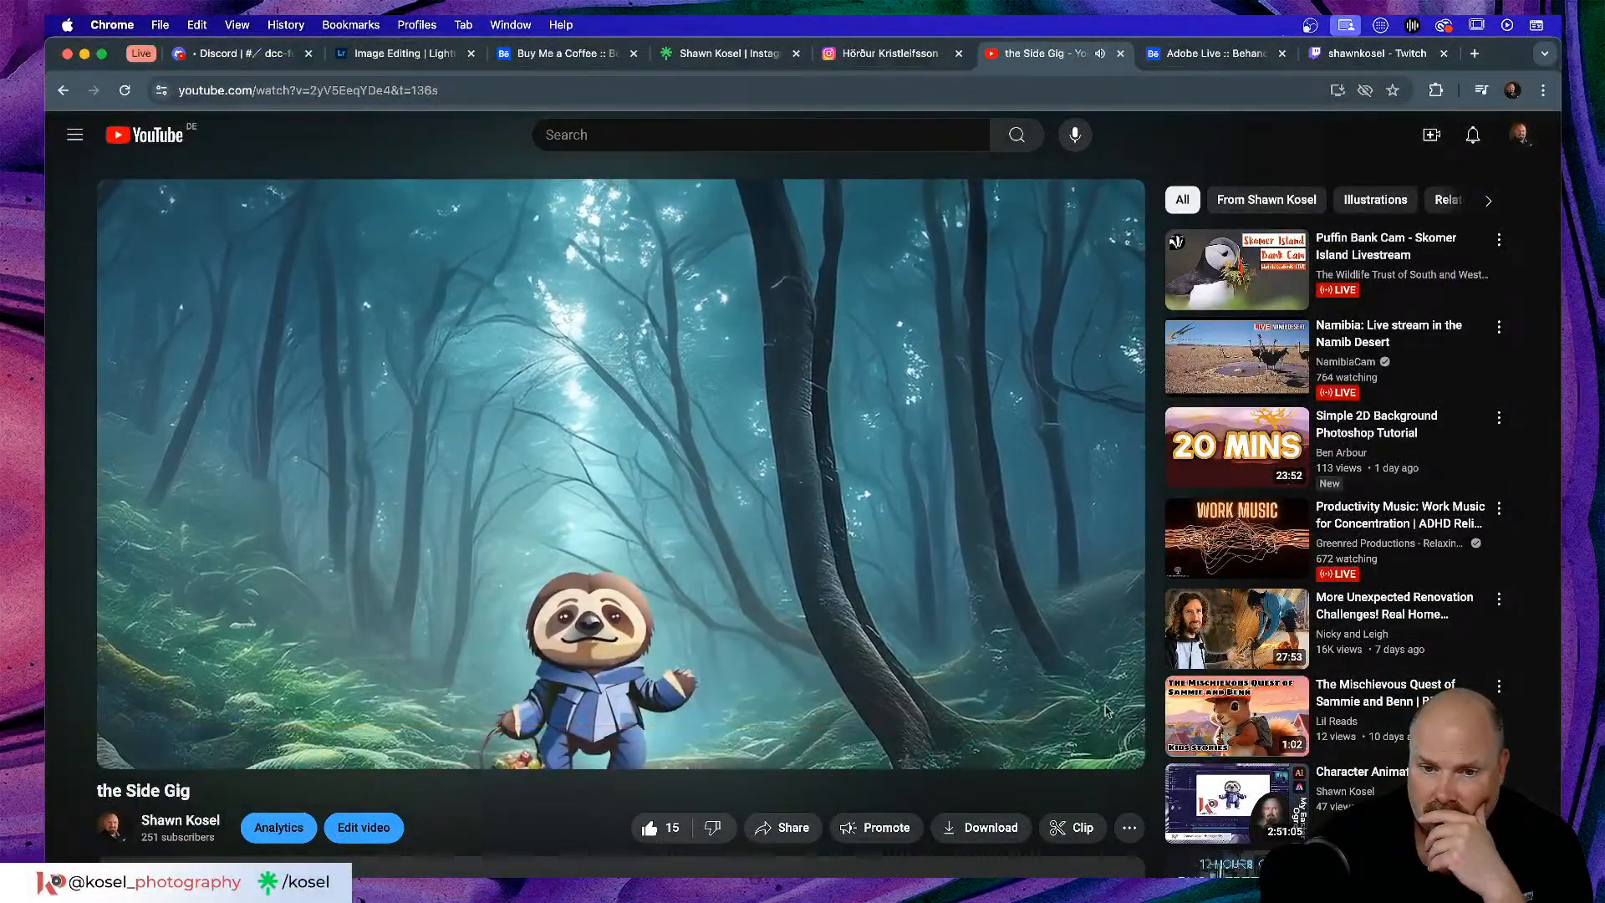
{"action": "left_click", "coordinate": [1077, 746]}
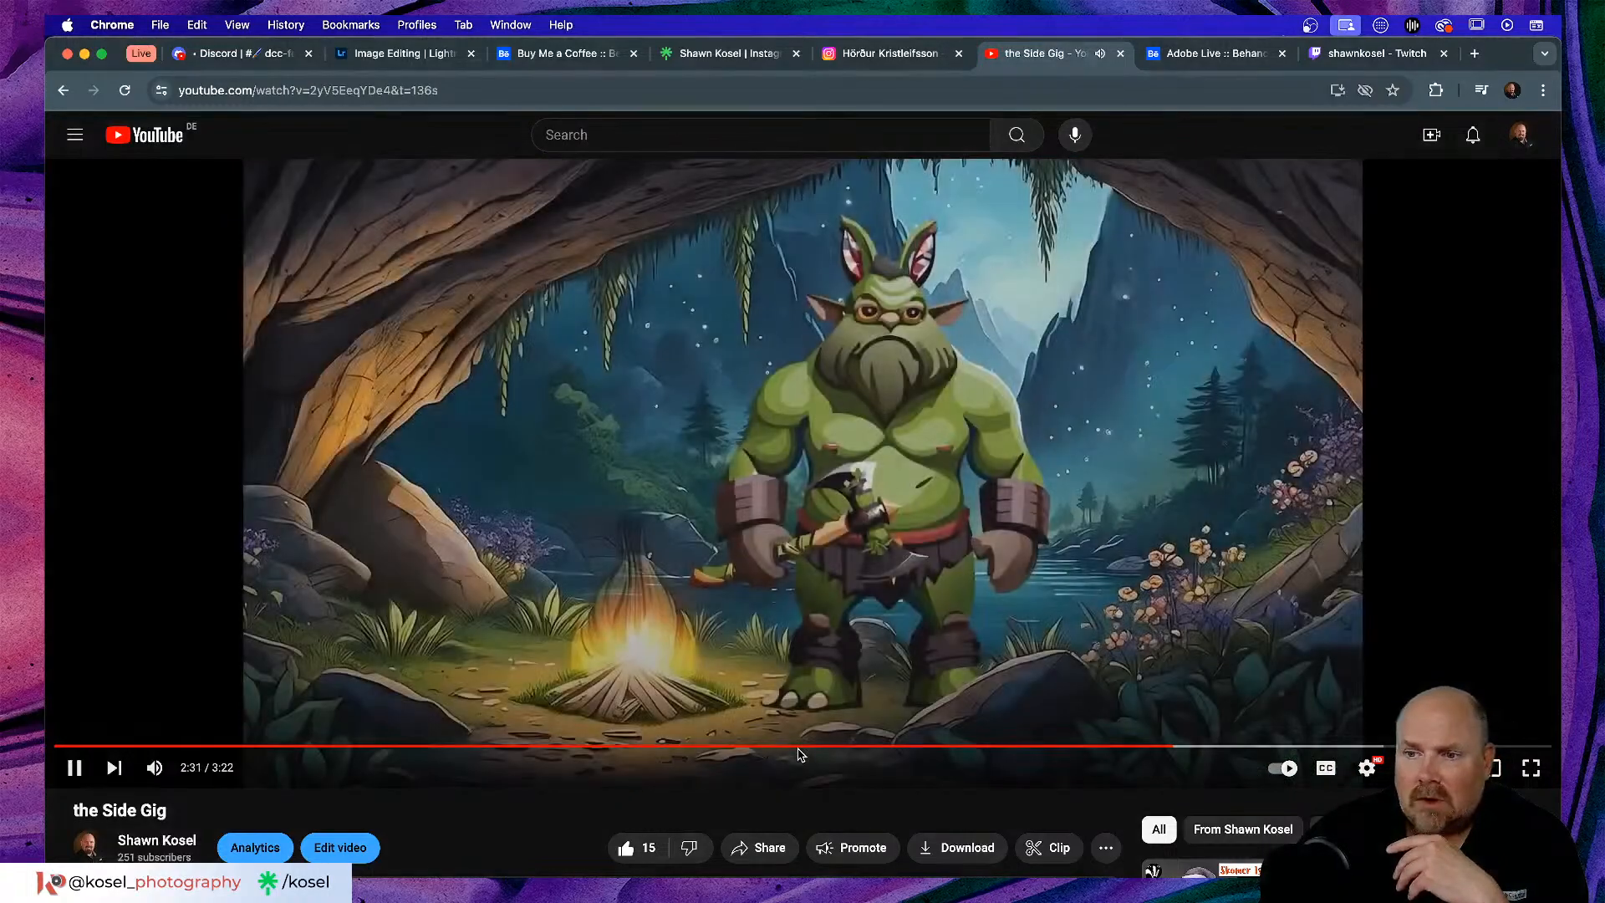
{"action": "left_click", "coordinate": [569, 433]}
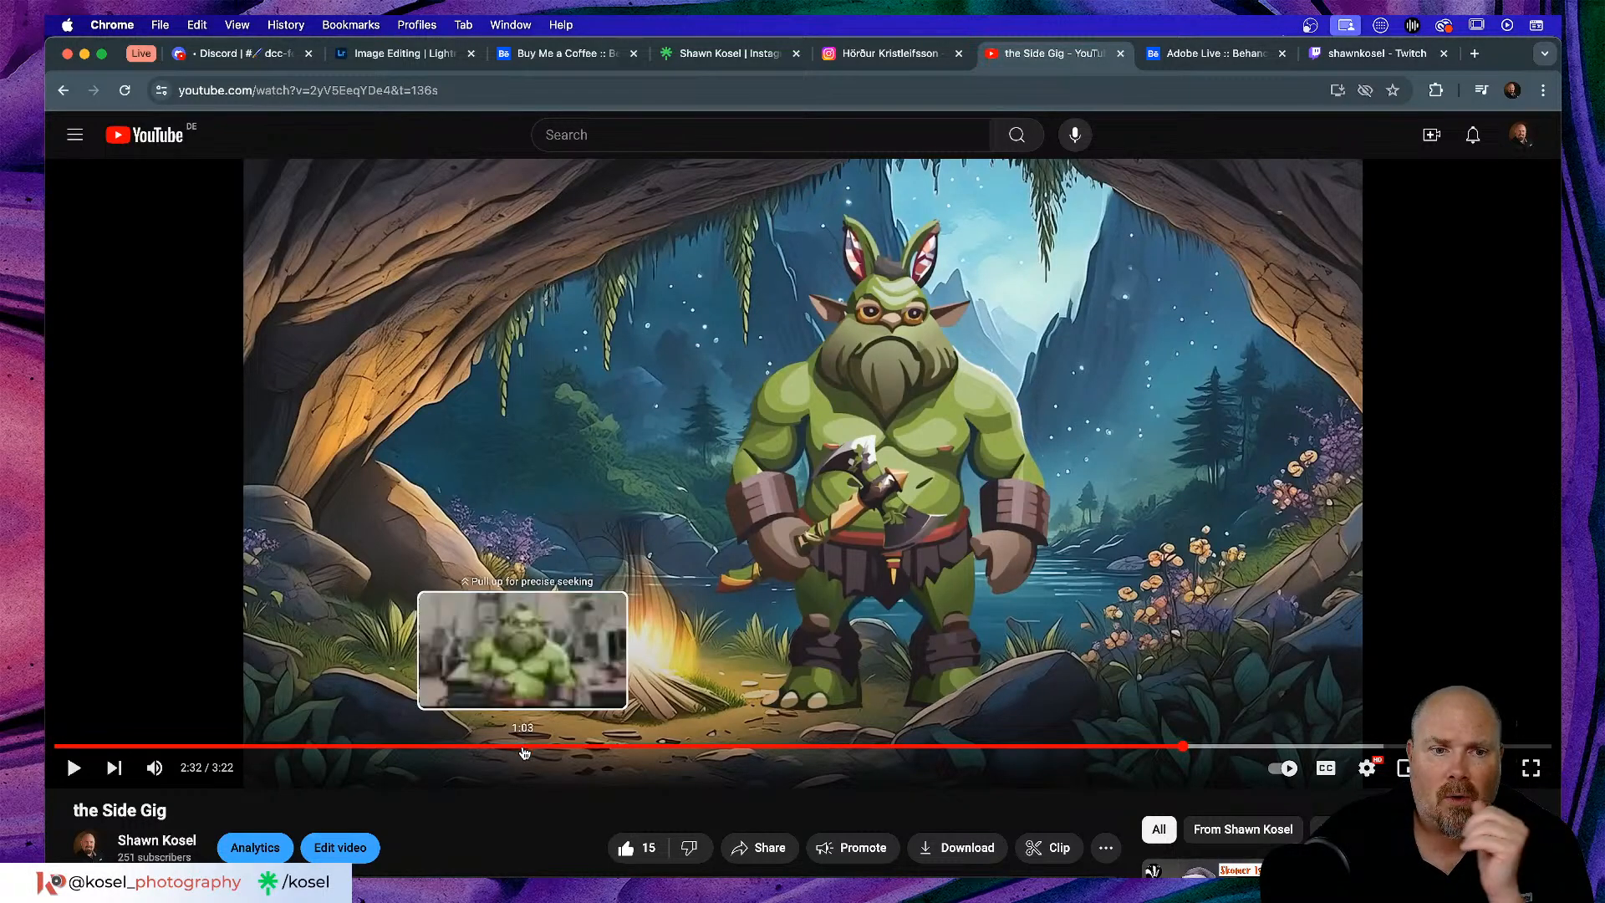
{"action": "left_click", "coordinate": [524, 747]}
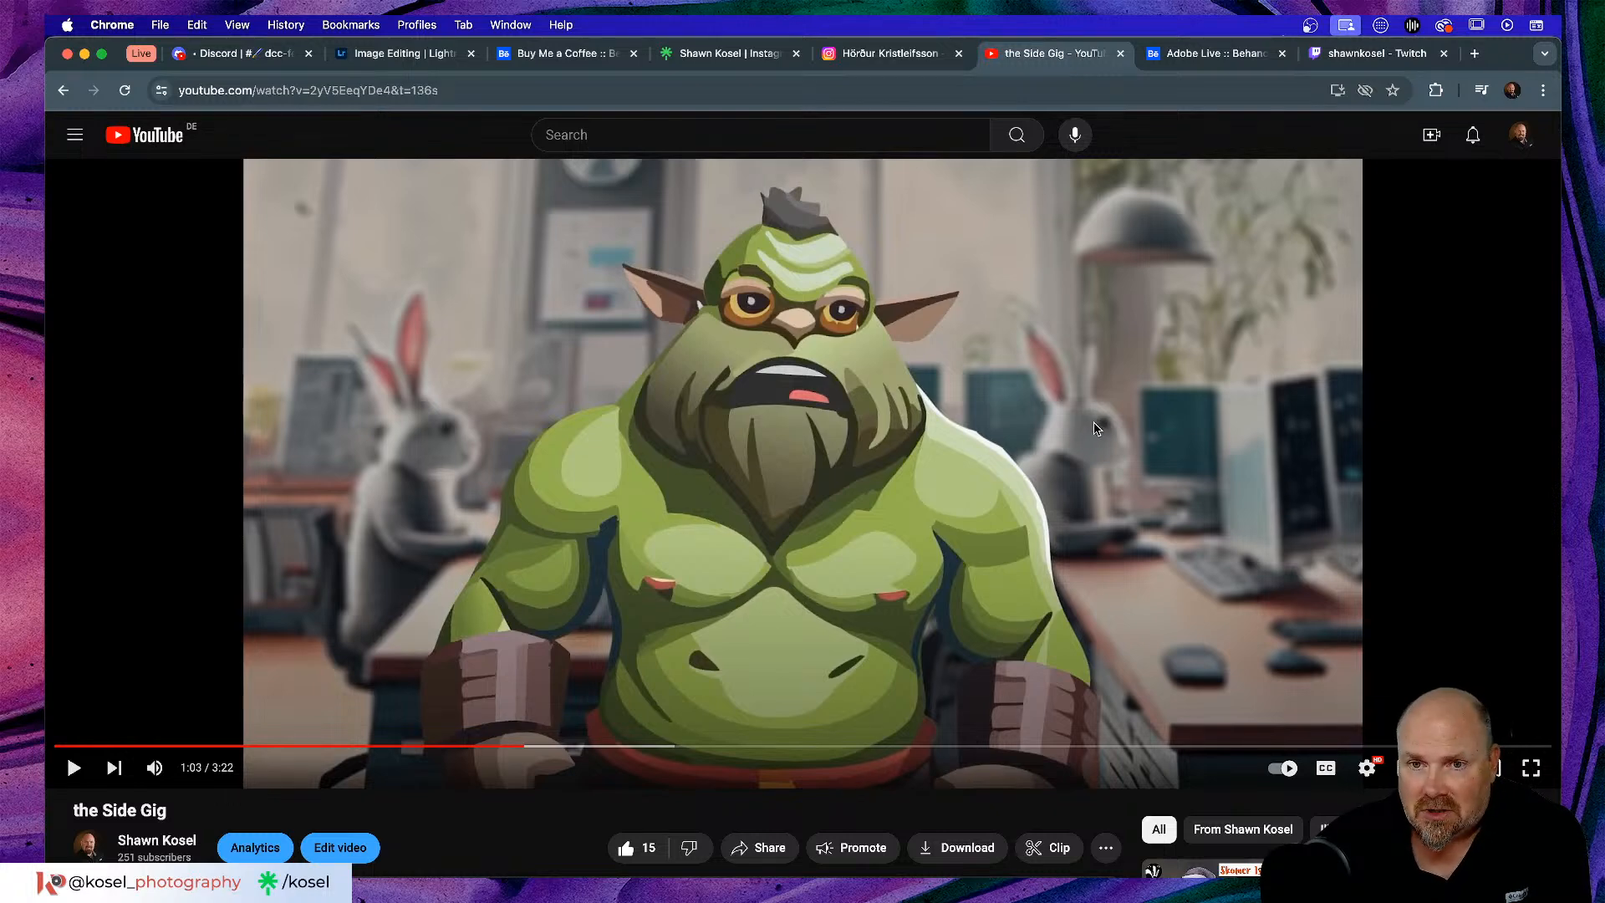
{"action": "left_click", "coordinate": [443, 744]}
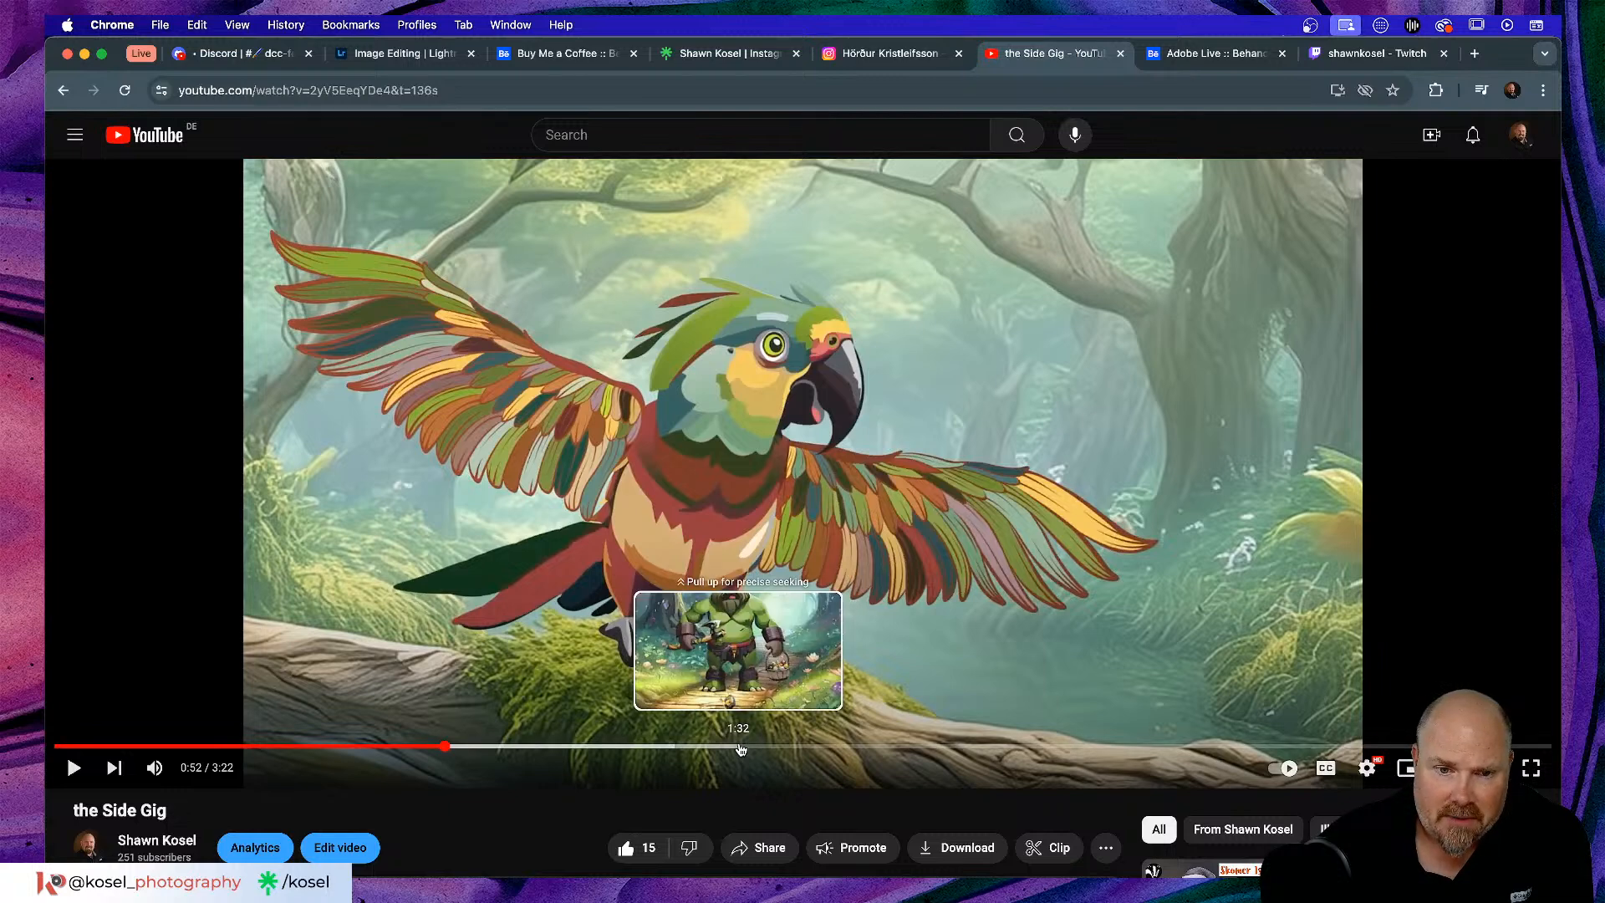
{"action": "left_click", "coordinate": [607, 746]}
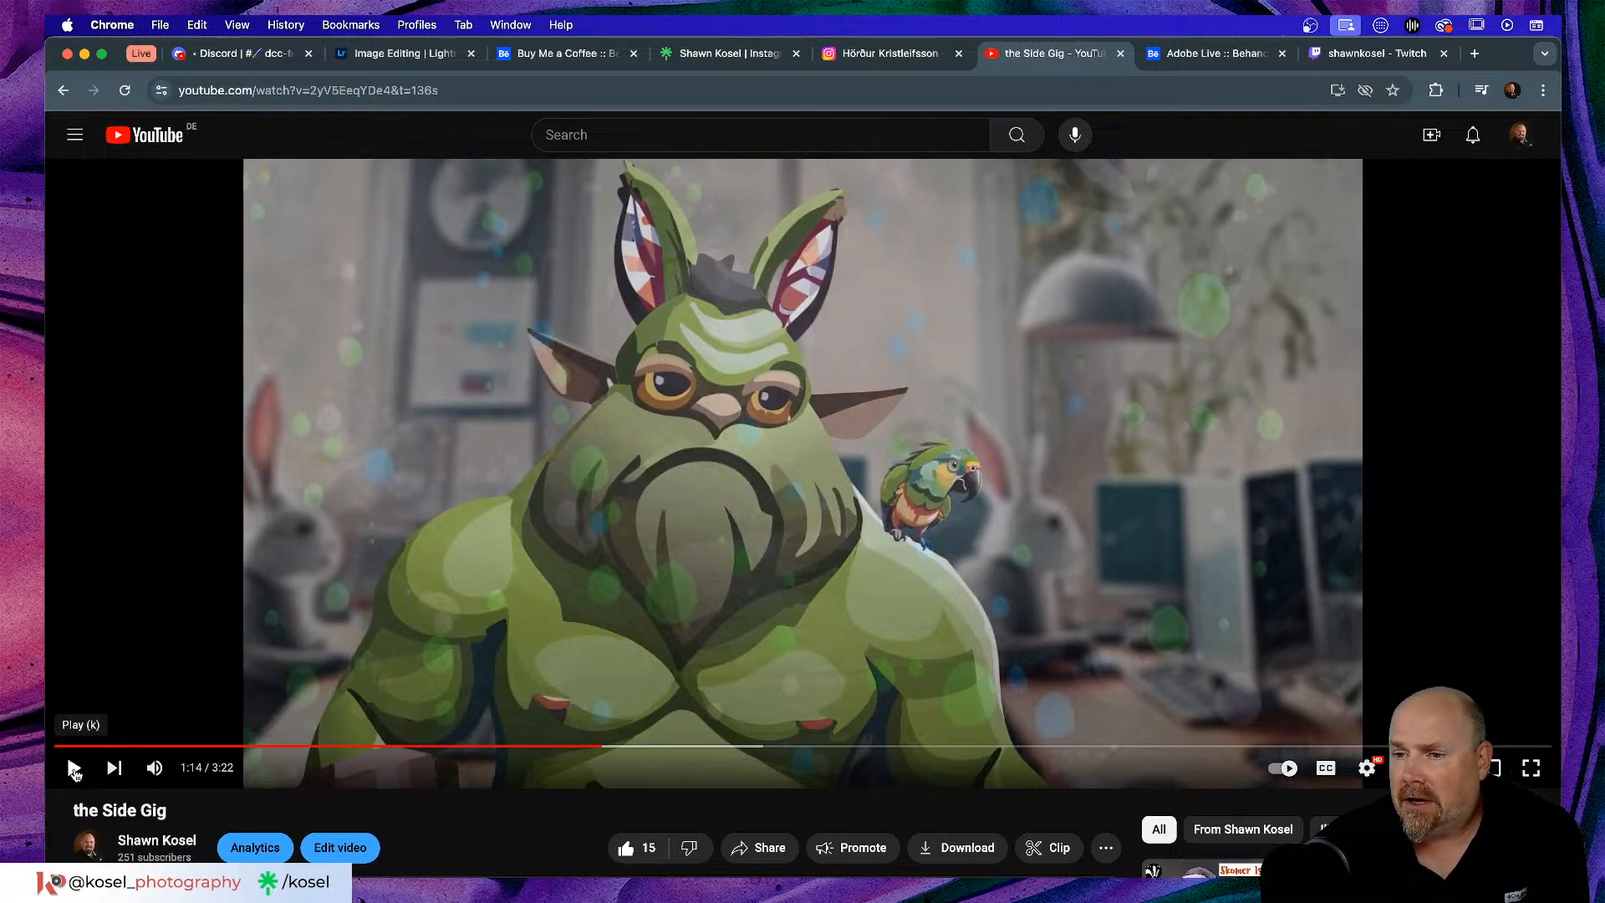
{"action": "left_click", "coordinate": [74, 769]}
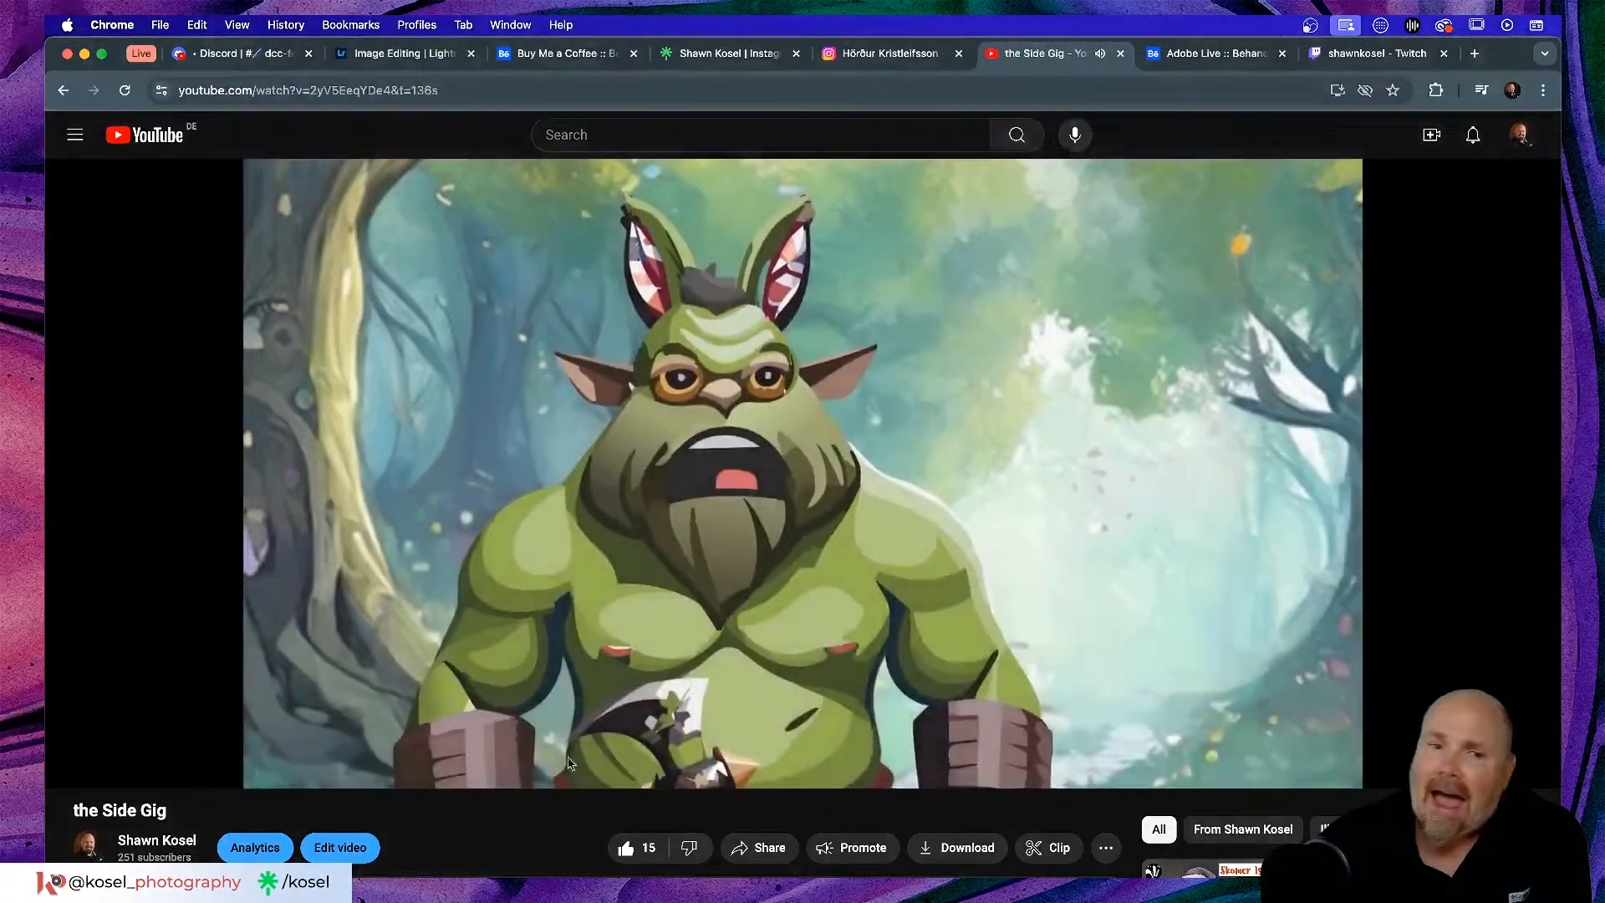
{"action": "left_click", "coordinate": [534, 575]}
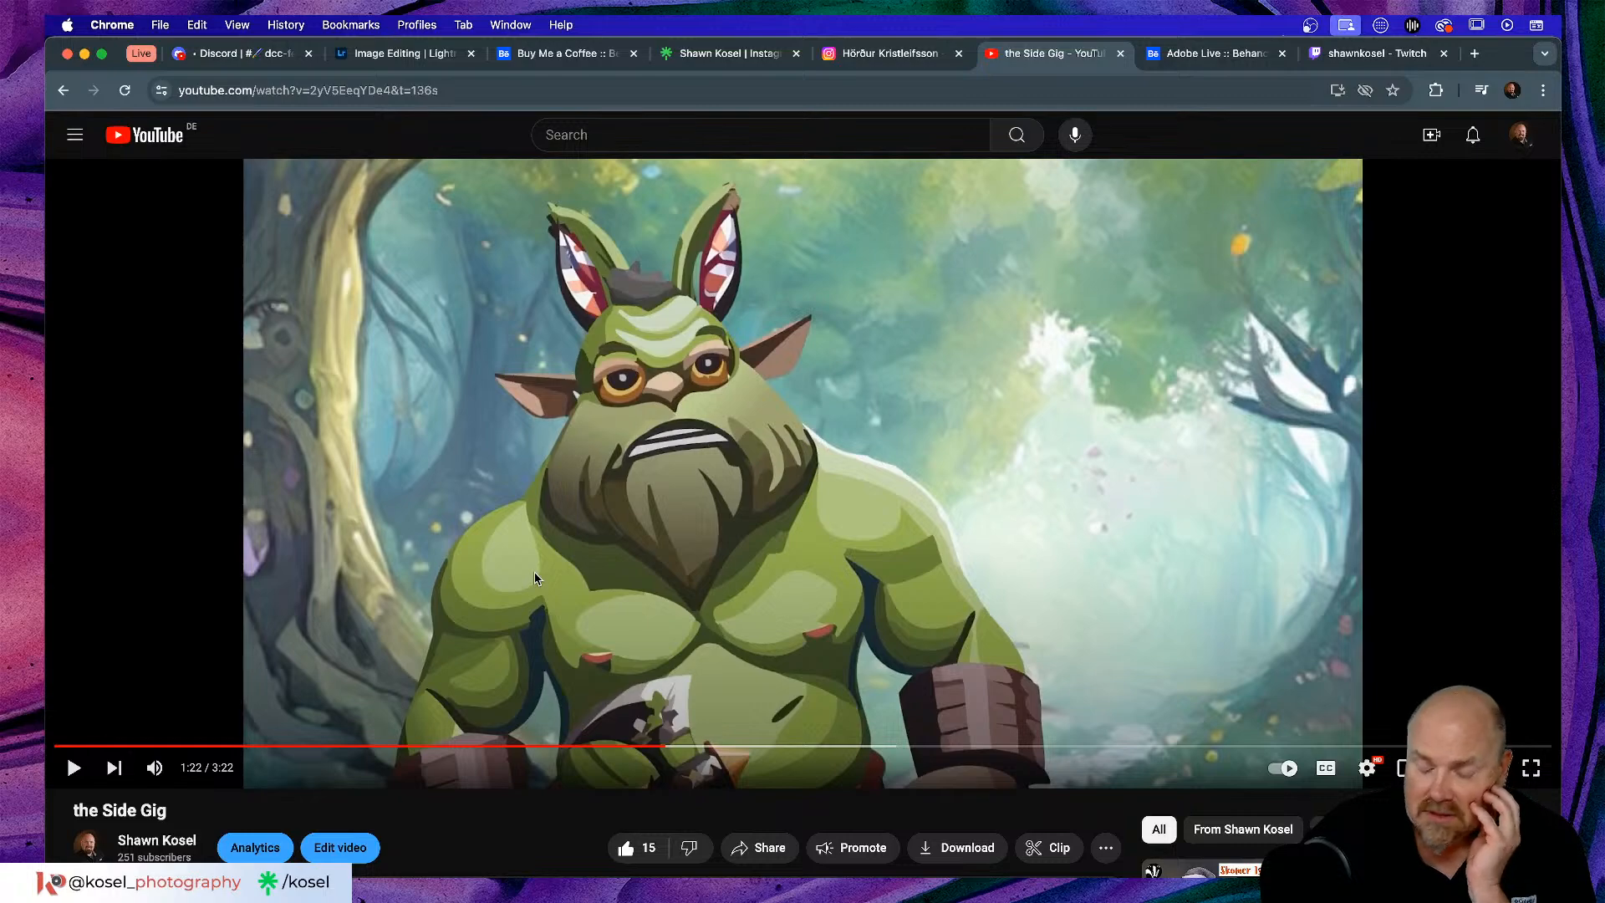
{"action": "key", "text": "space"}
{"action": "left_click", "coordinate": [643, 745]}
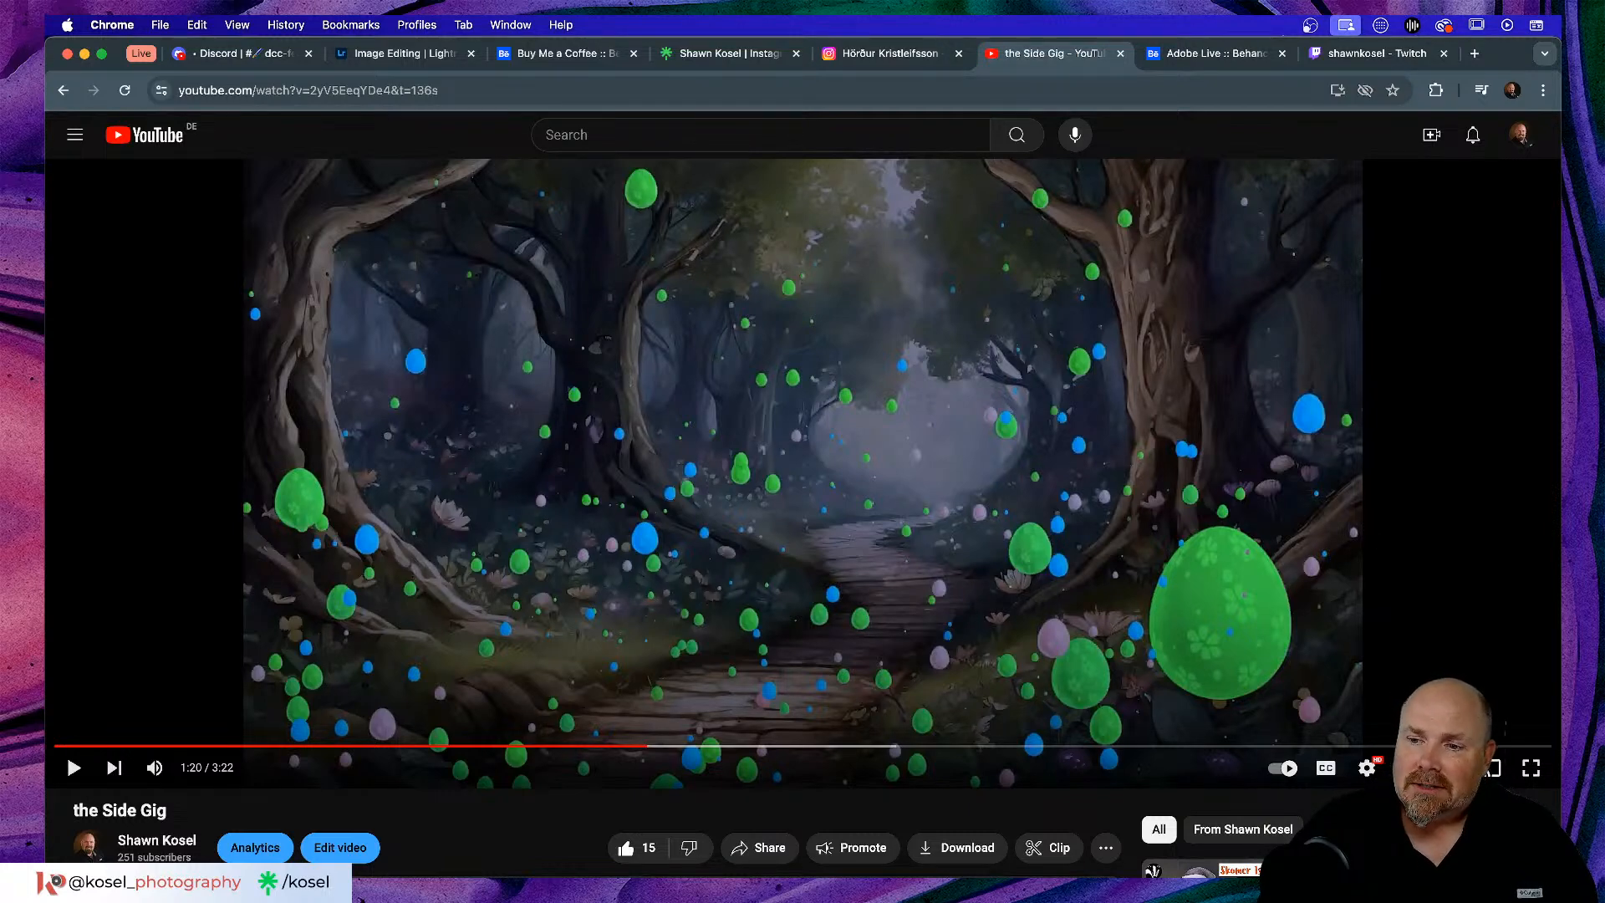
- Leave the video page and go back to the YouTube channel's featured page
{"action": "key", "text": "super+Tab"}
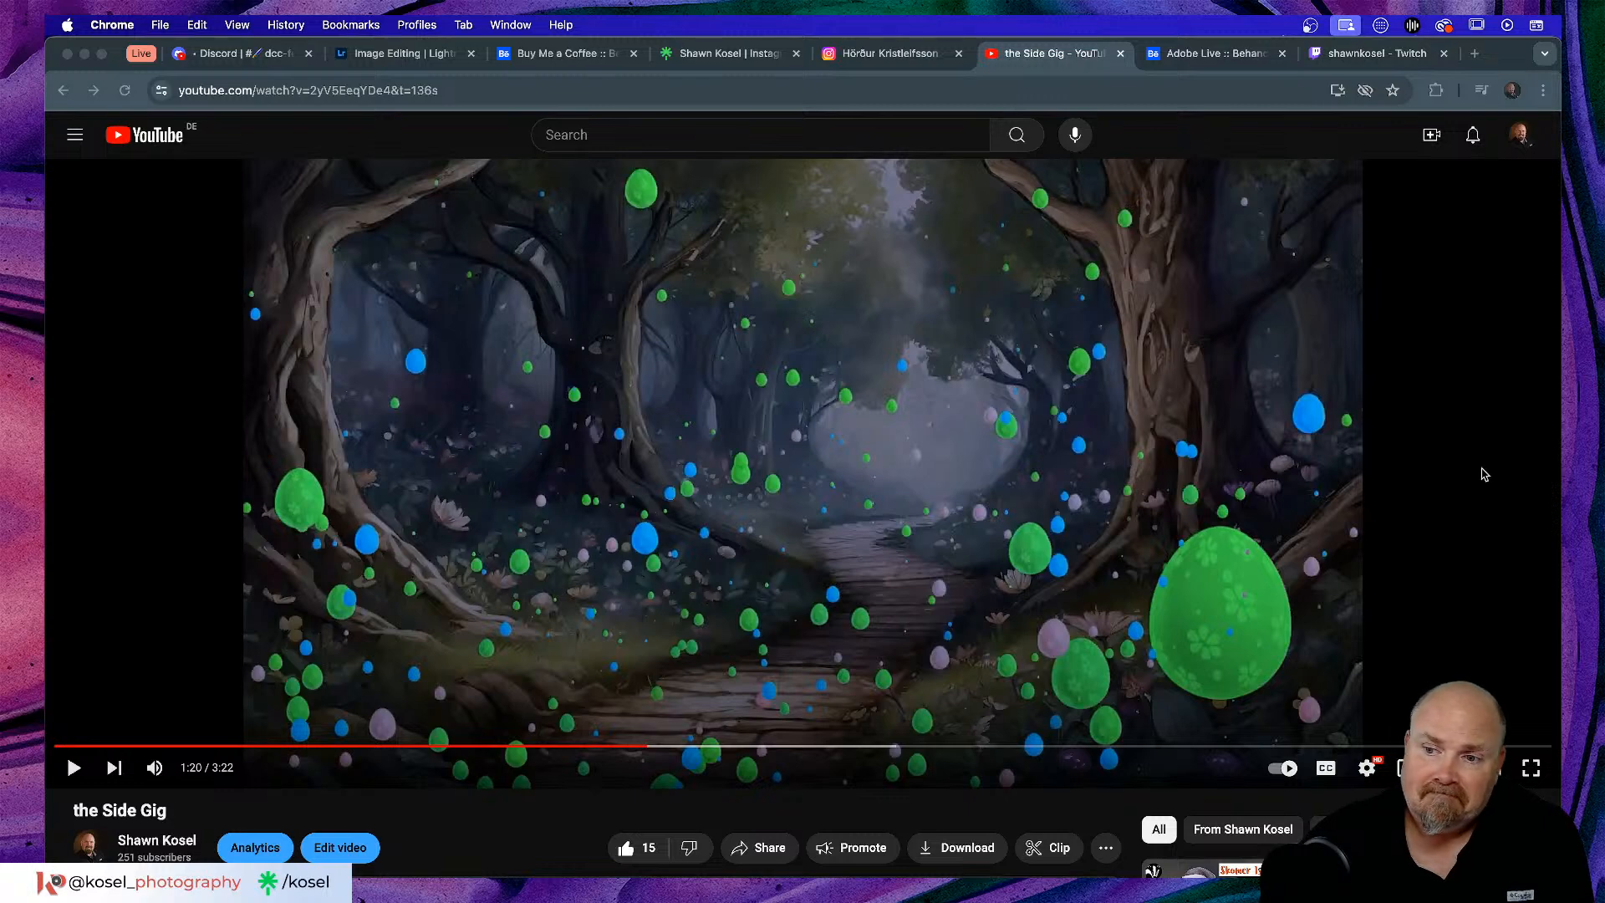
{"action": "left_click", "coordinate": [71, 96]}
{"action": "left_click", "coordinate": [65, 90]}
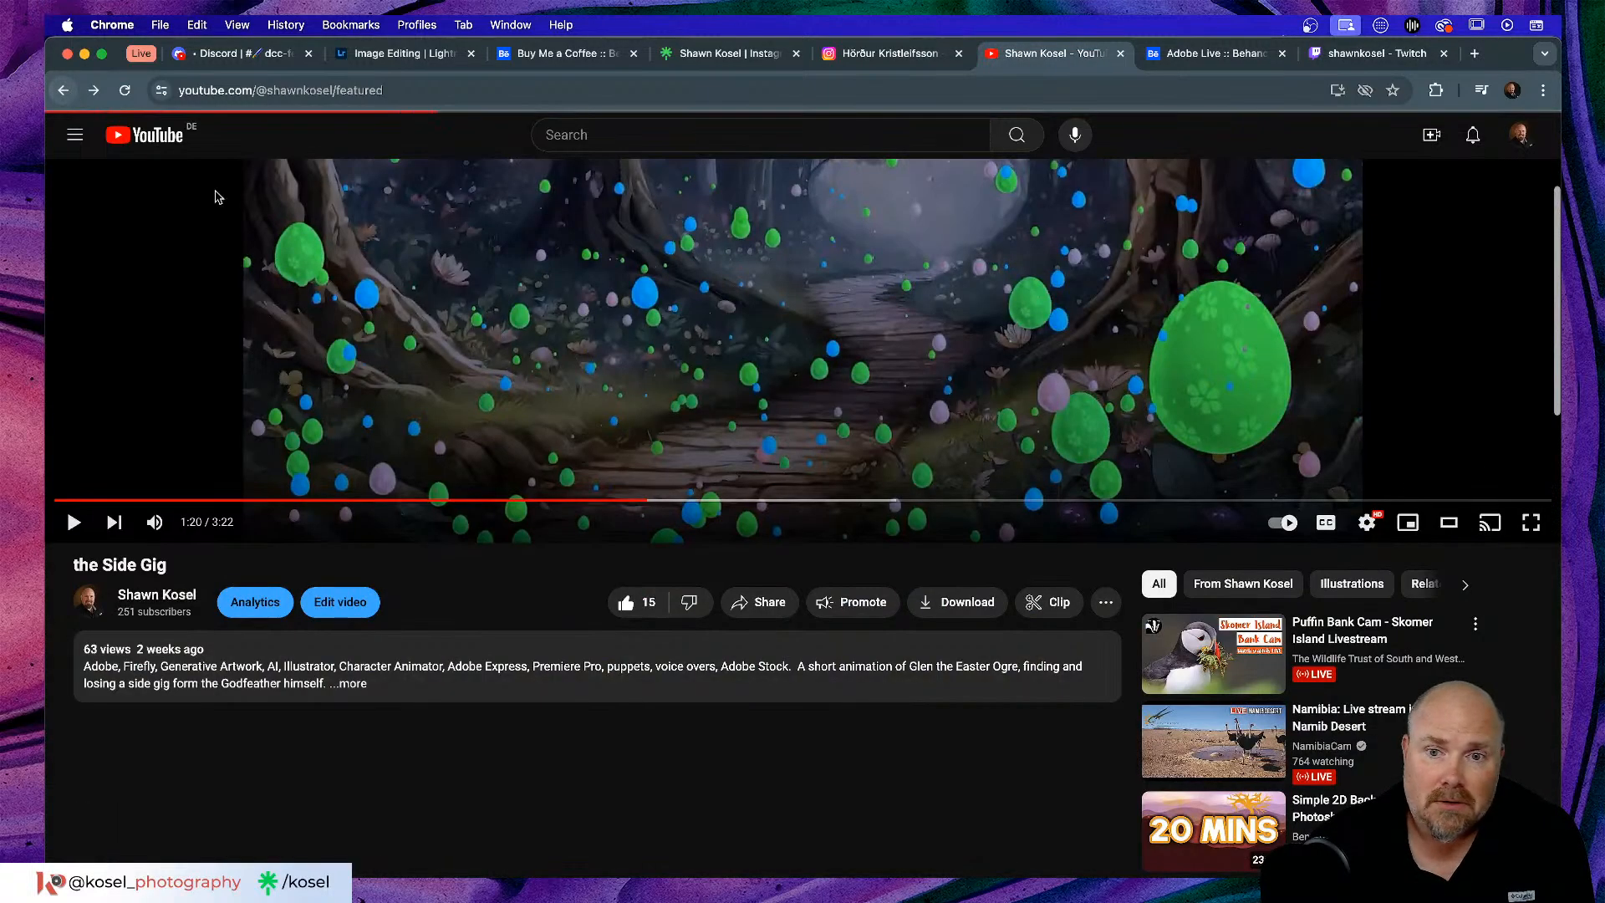
{"action": "left_click", "coordinate": [66, 90]}
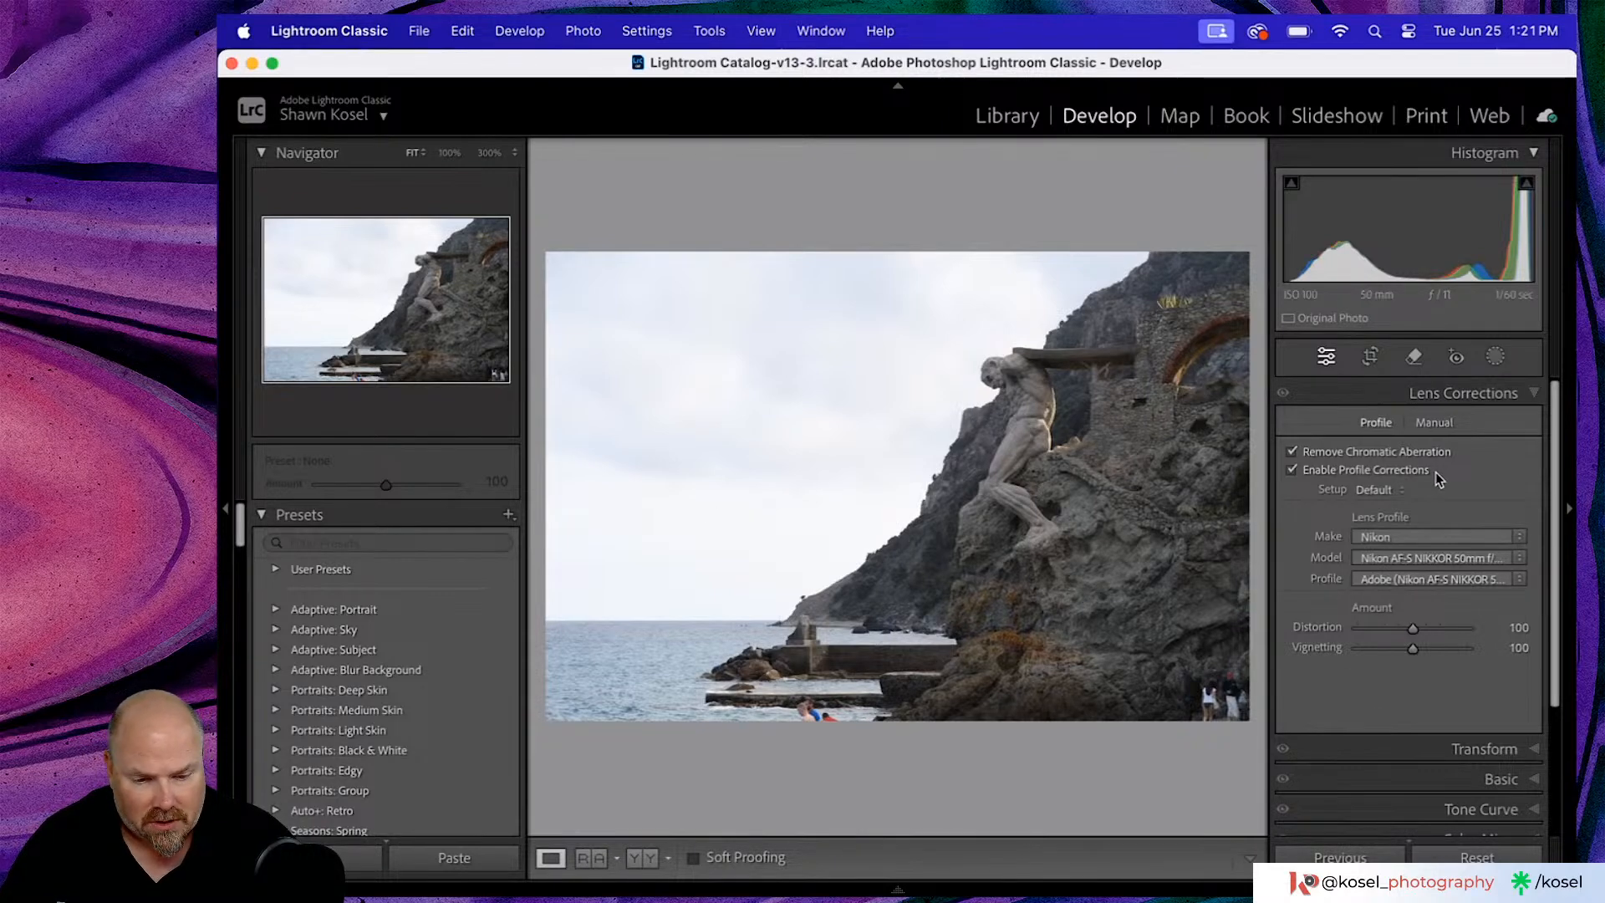
- In Lightroom Classic, straighten Tuscany-0832.DNG along the pier's upper edge to an angle of -0.28 and apply the crop
{"action": "left_click", "coordinate": [1371, 356]}
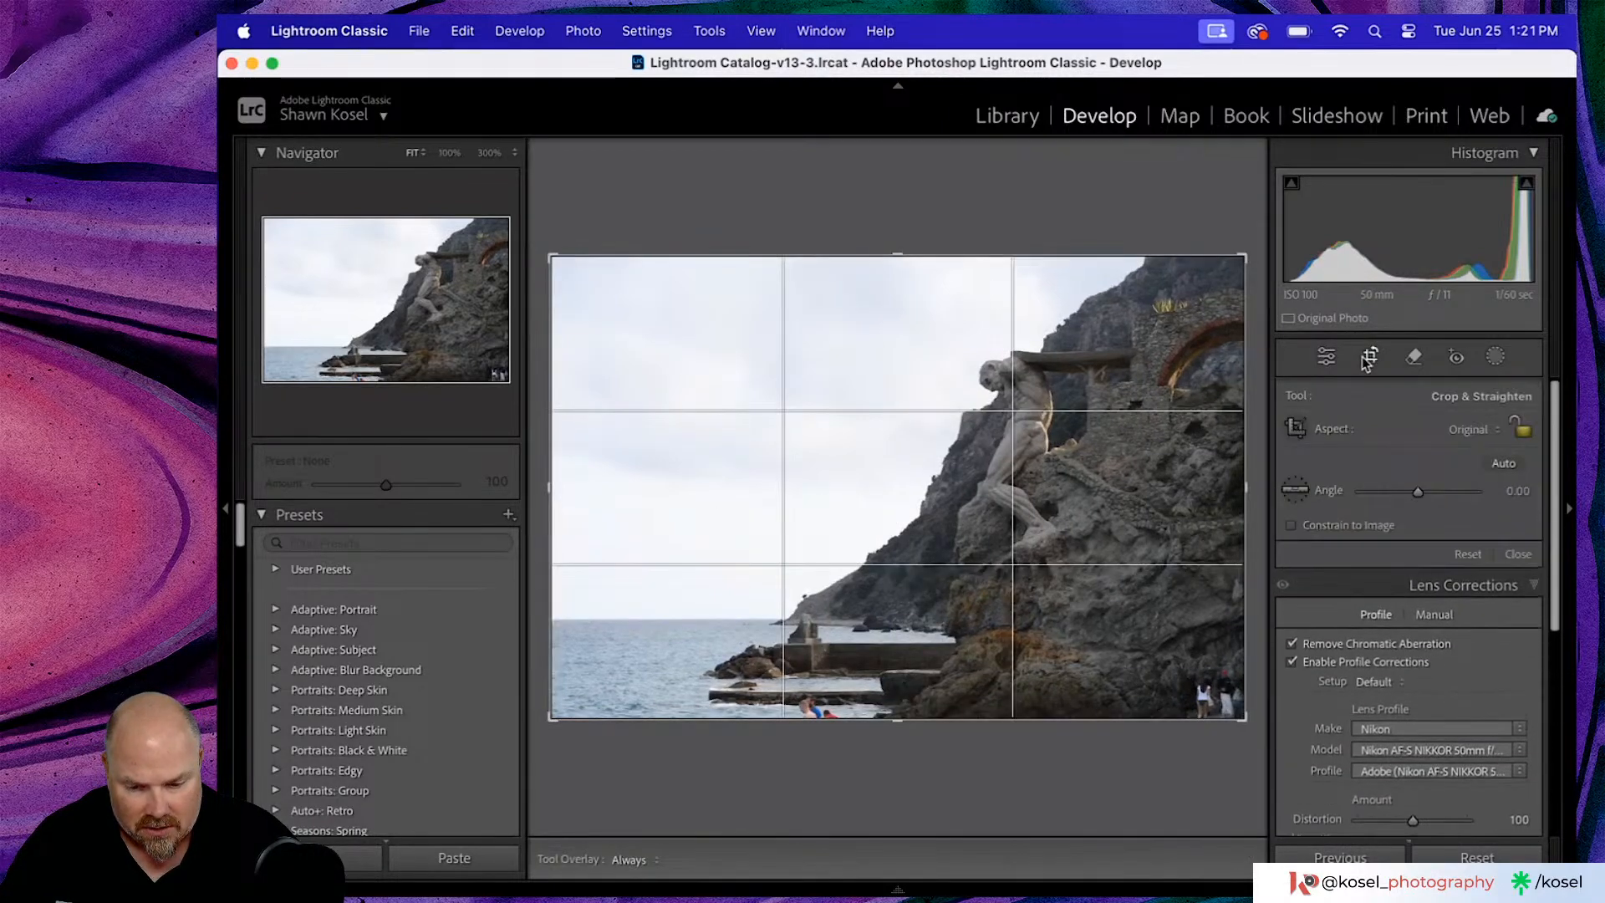
{"action": "left_click", "coordinate": [1294, 490]}
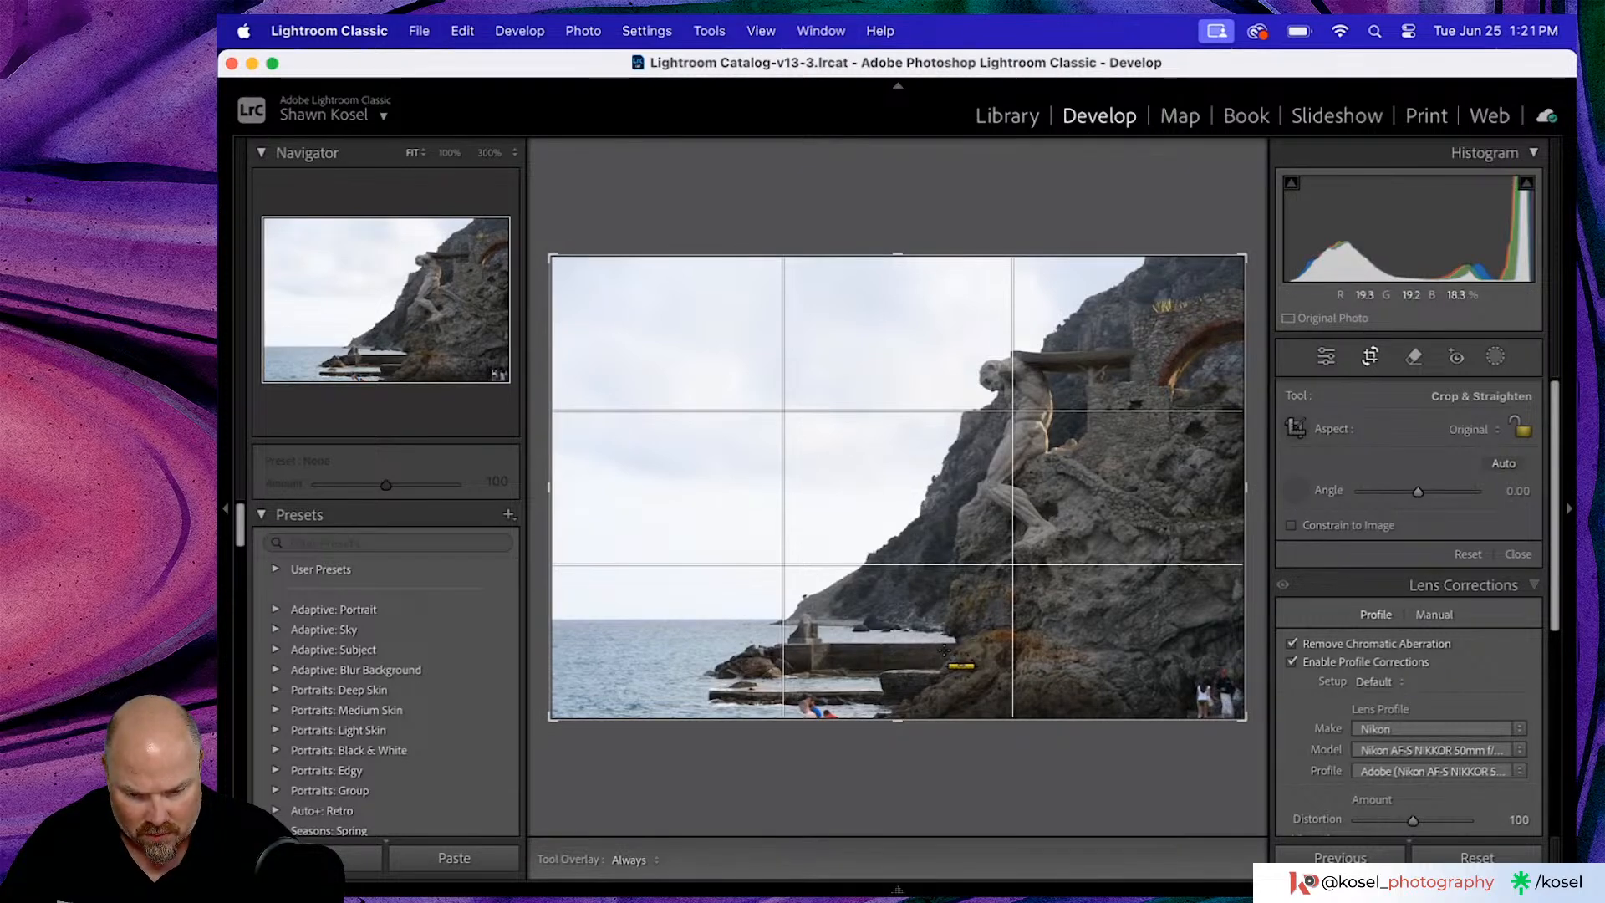
{"action": "left_click_drag", "start_coordinate": [943, 644], "coordinate": [833, 642]}
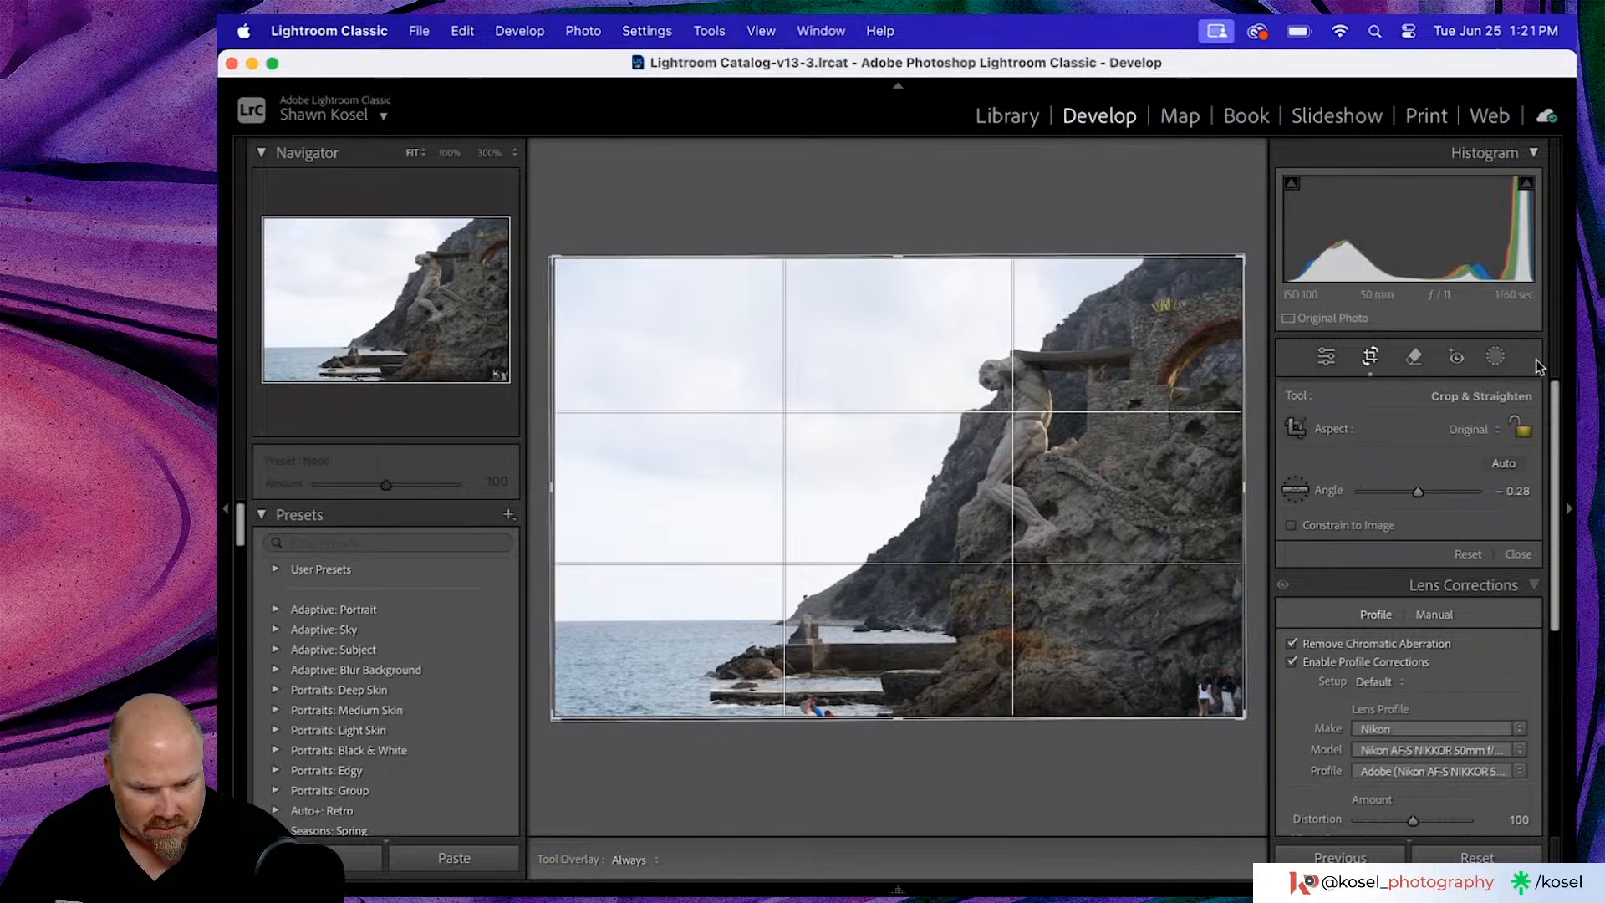
{"action": "left_click", "coordinate": [1520, 556]}
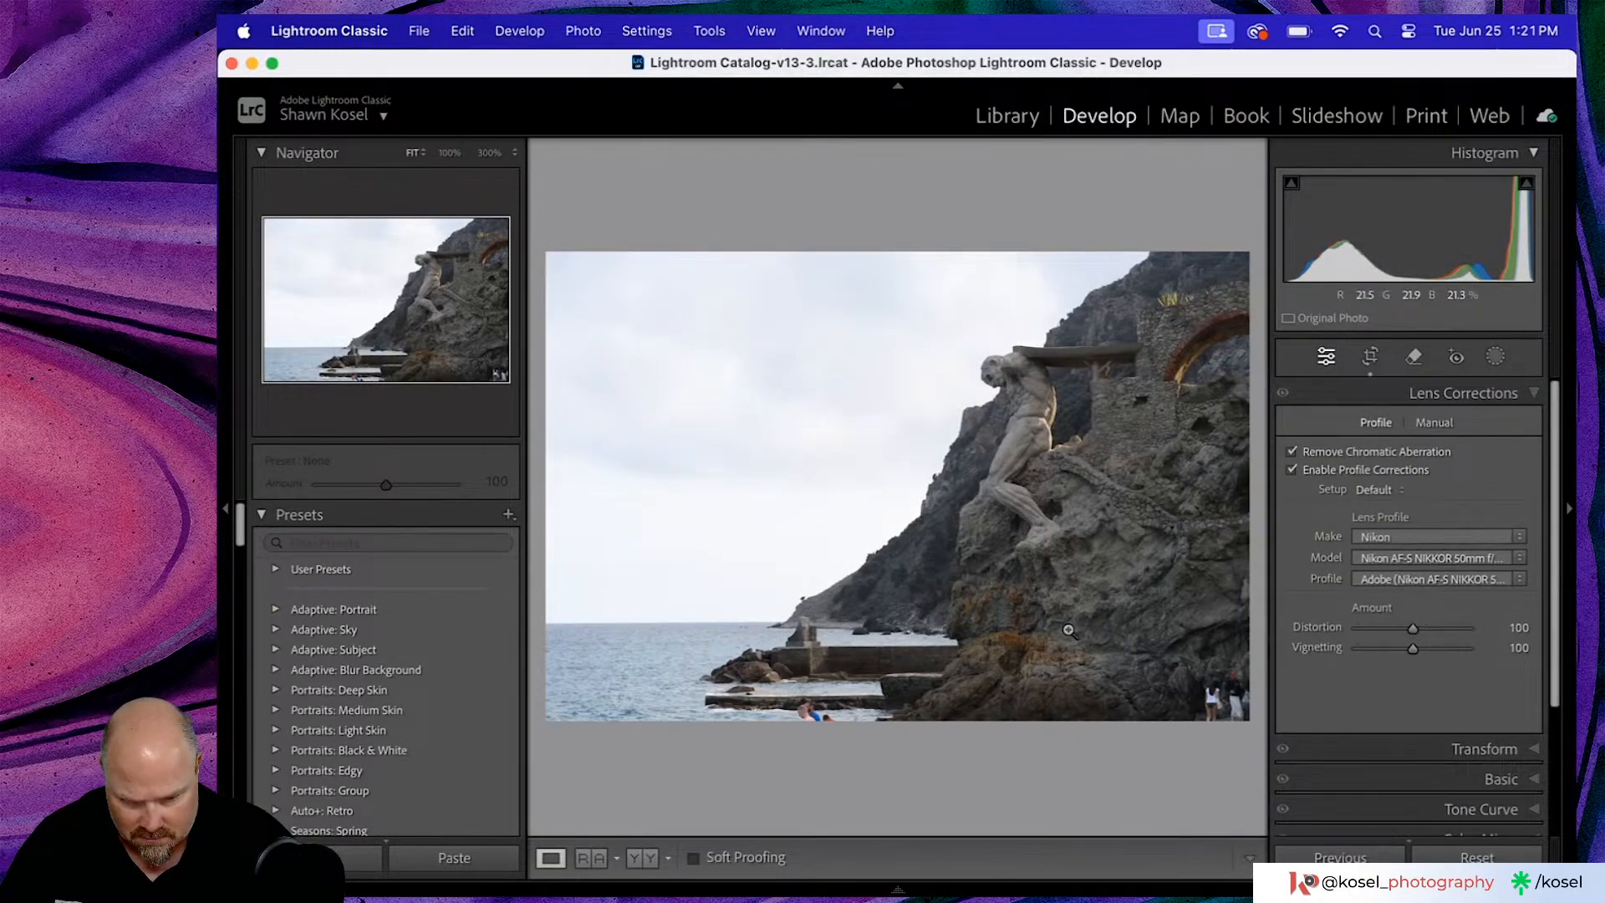
- Inspect the statue, the cliff, and the pier with the people in front of it at 100%, and return to the full-photo view
{"action": "left_click", "coordinate": [935, 624]}
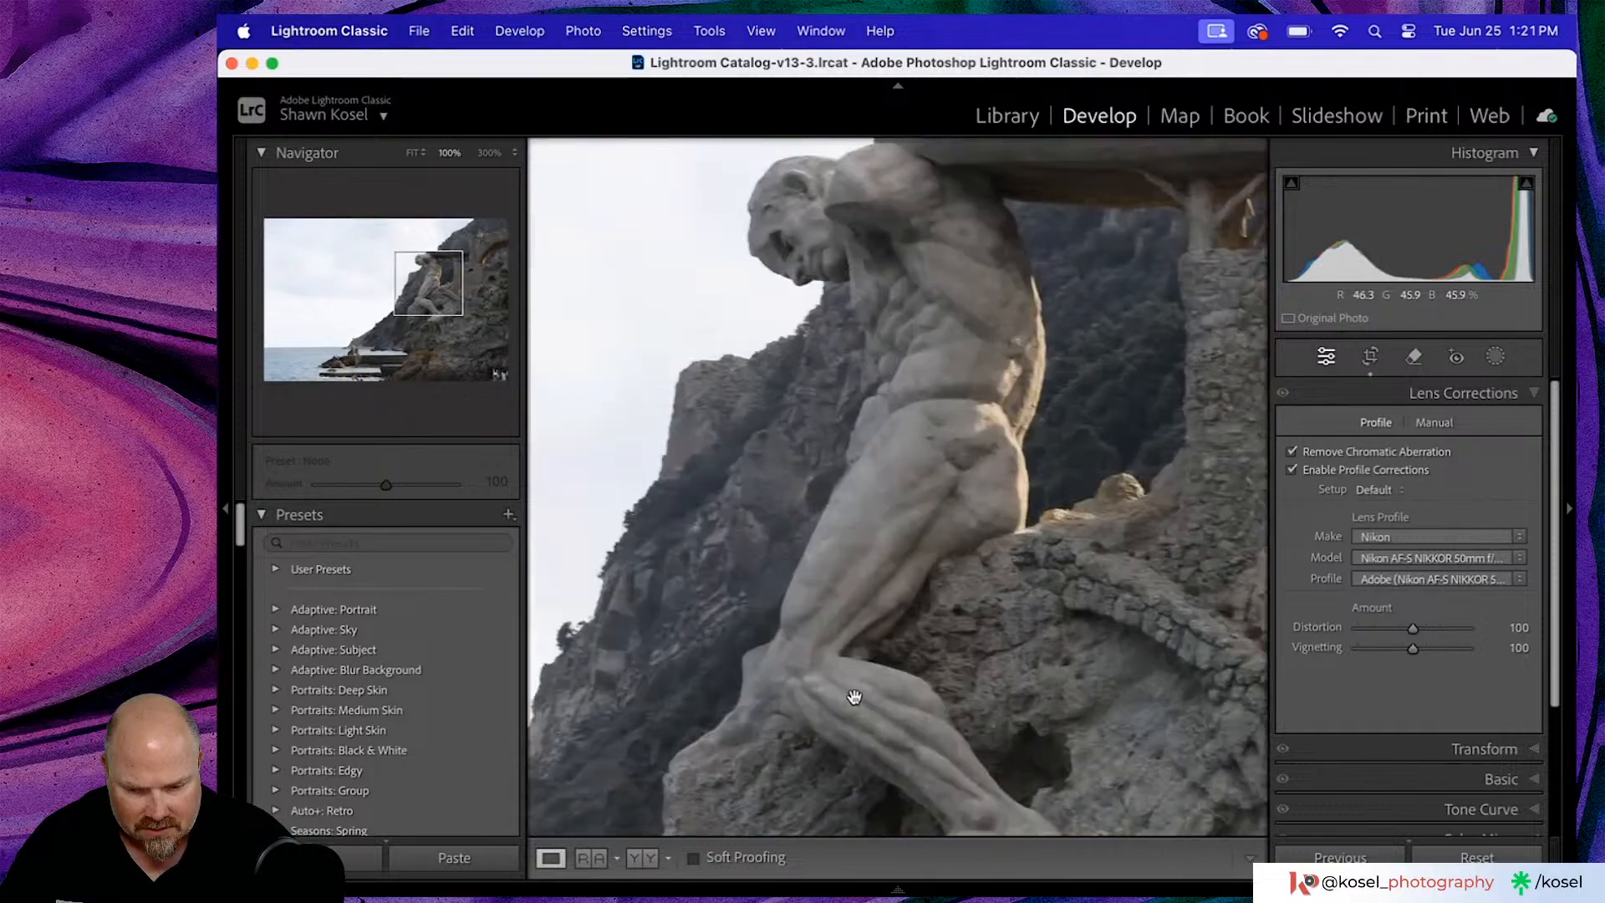
{"action": "key", "text": "z"}
{"action": "key", "text": "z"}
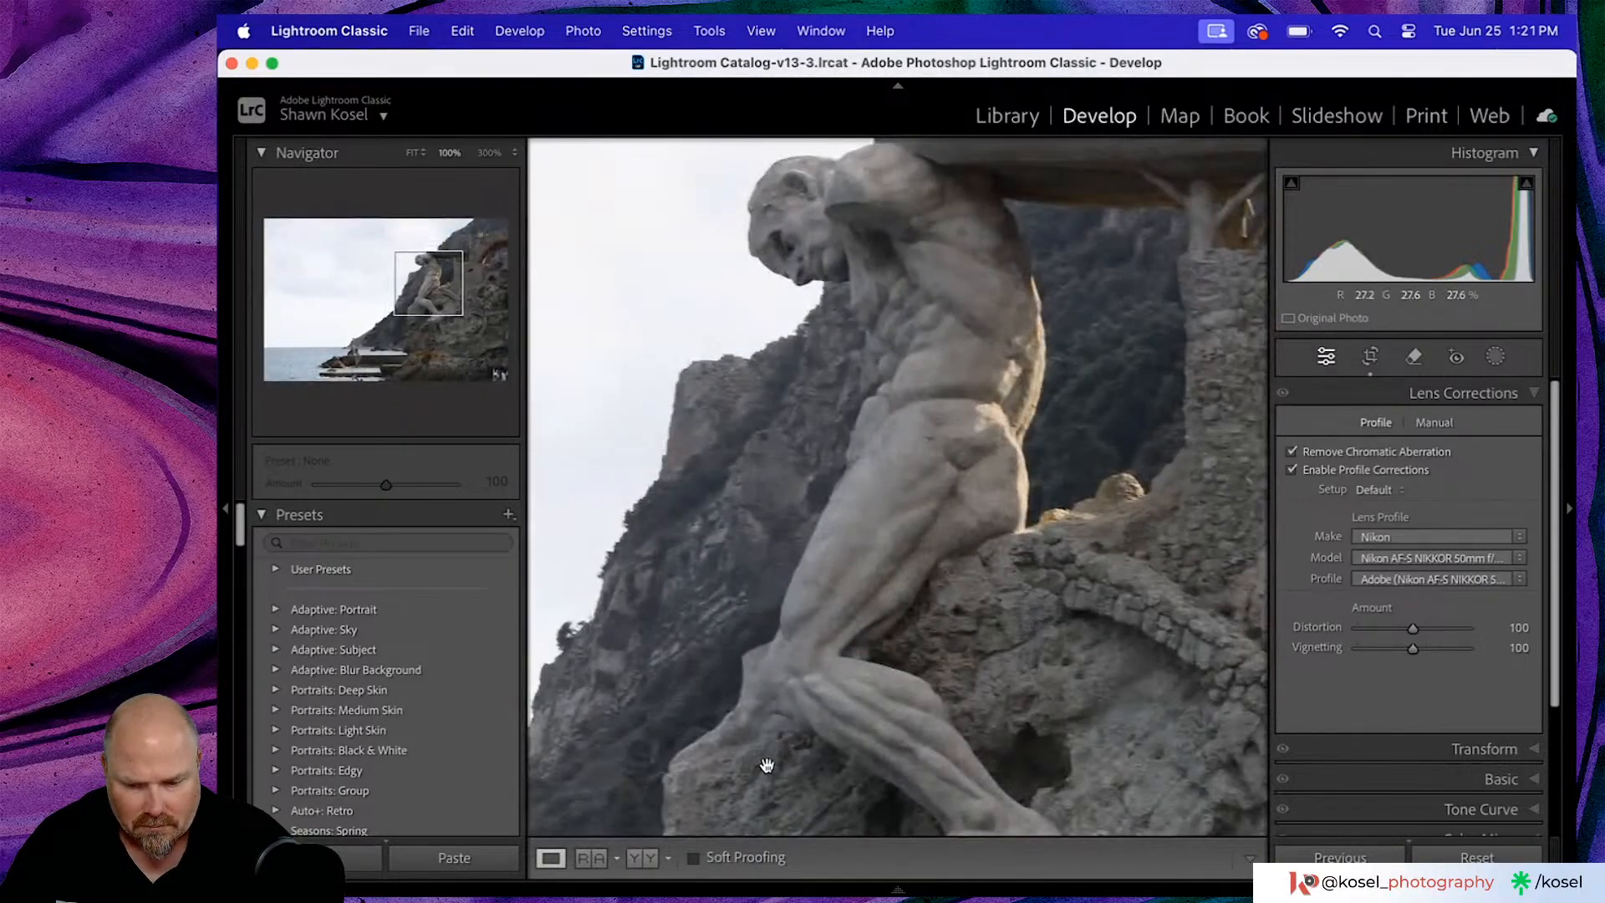
{"action": "left_click_drag", "start_coordinate": [770, 763], "coordinate": [1018, 186]}
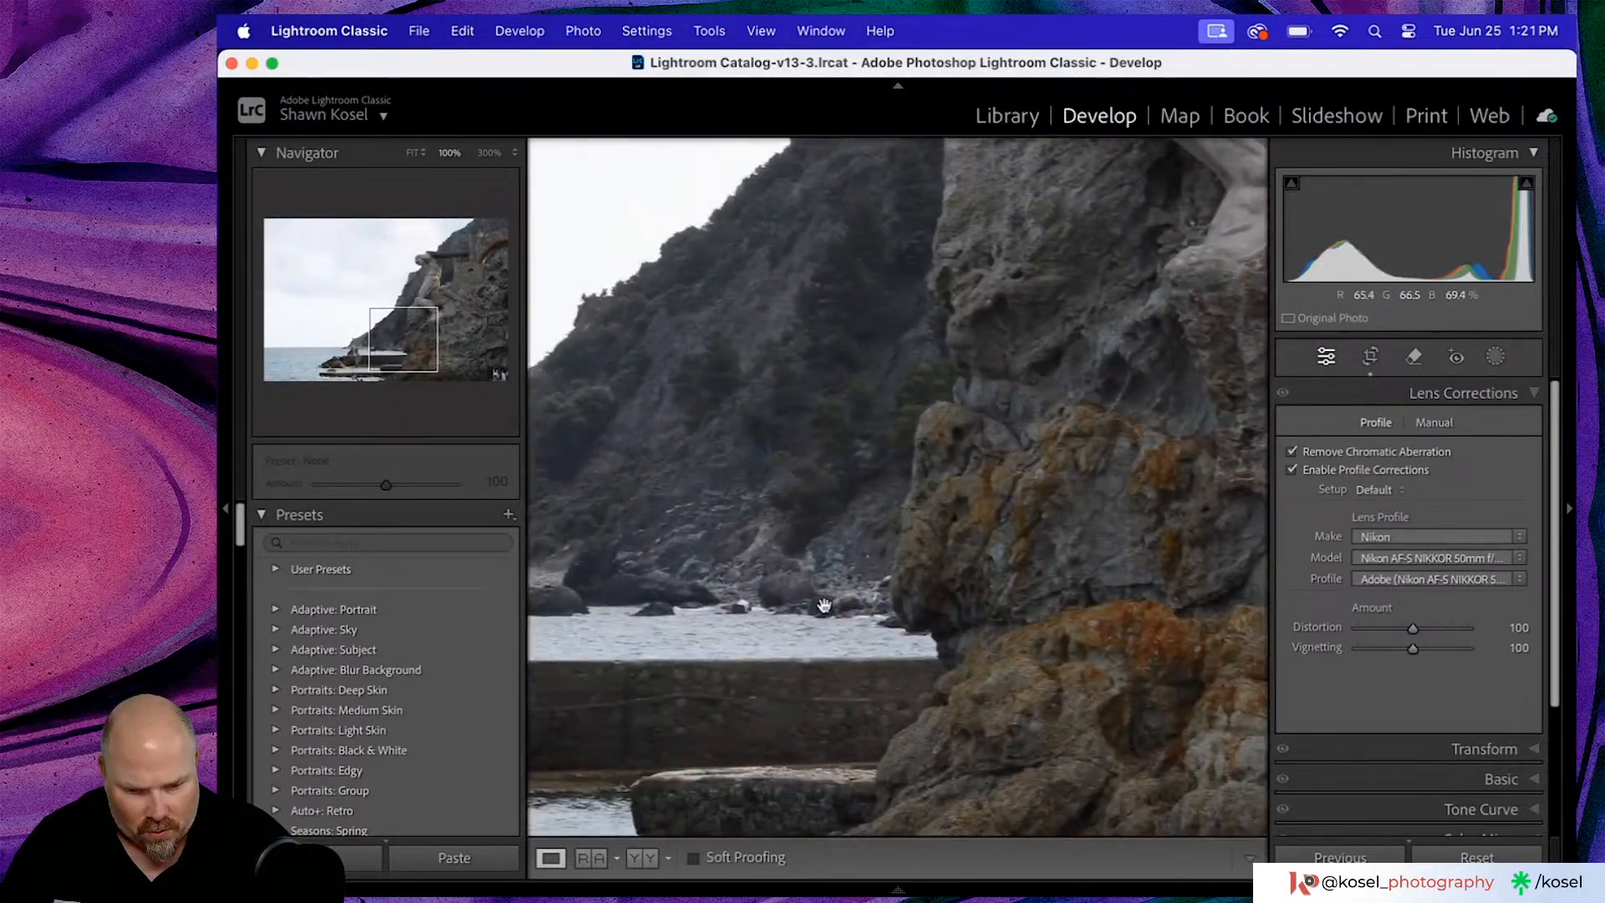
{"action": "left_click_drag", "start_coordinate": [824, 605], "coordinate": [1189, 140]}
{"action": "left_click_drag", "start_coordinate": [963, 344], "coordinate": [1137, 246]}
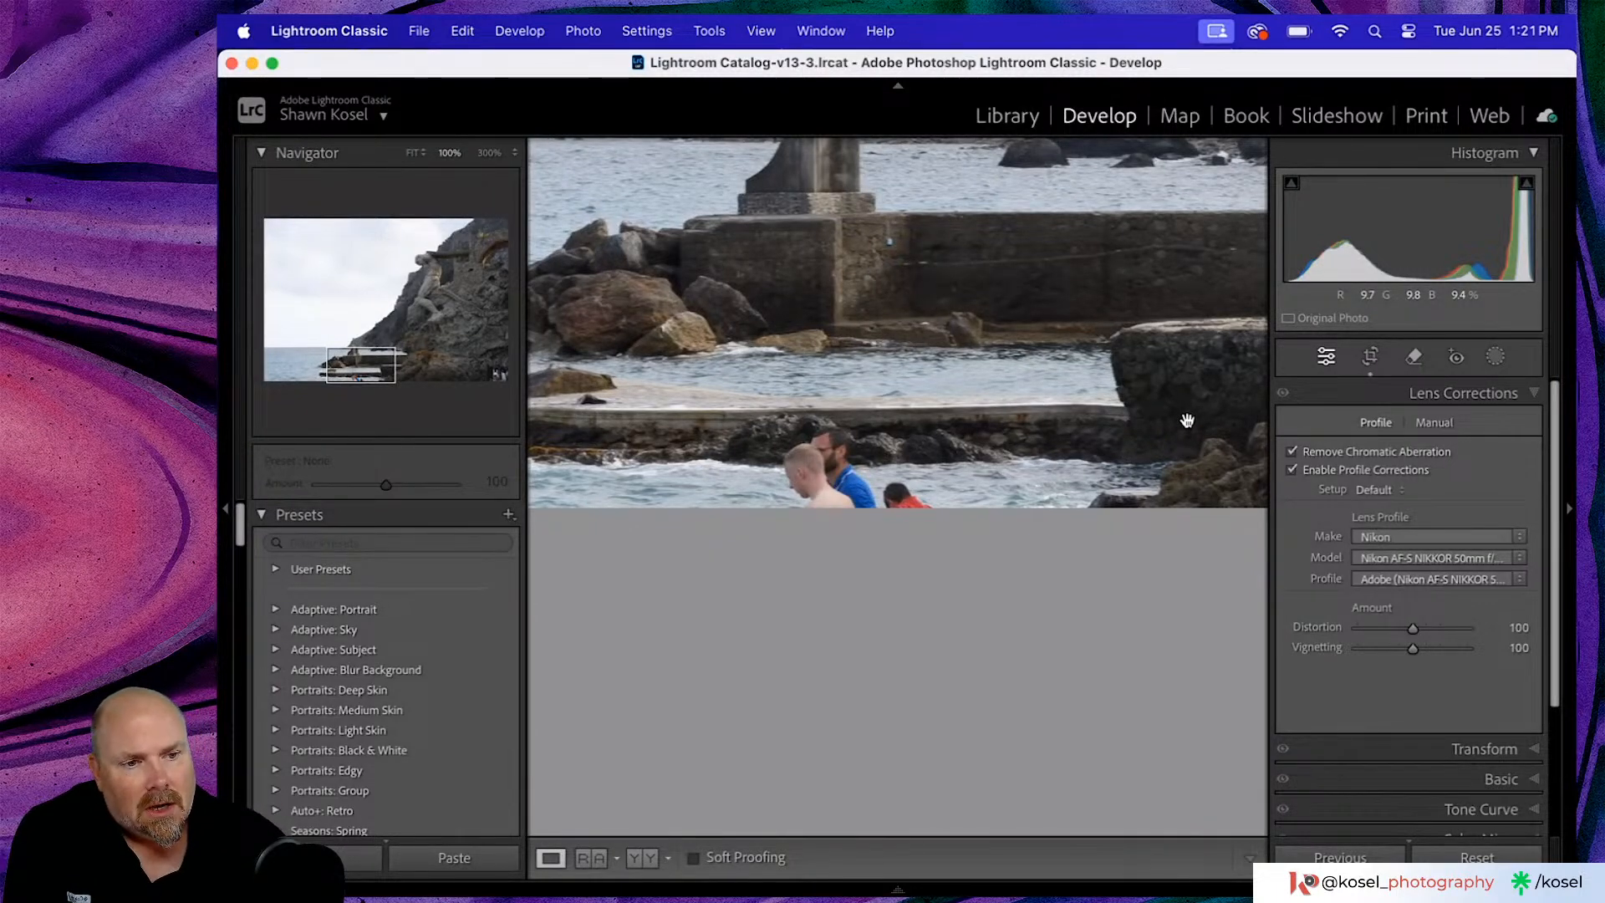
{"action": "left_click", "coordinate": [918, 273]}
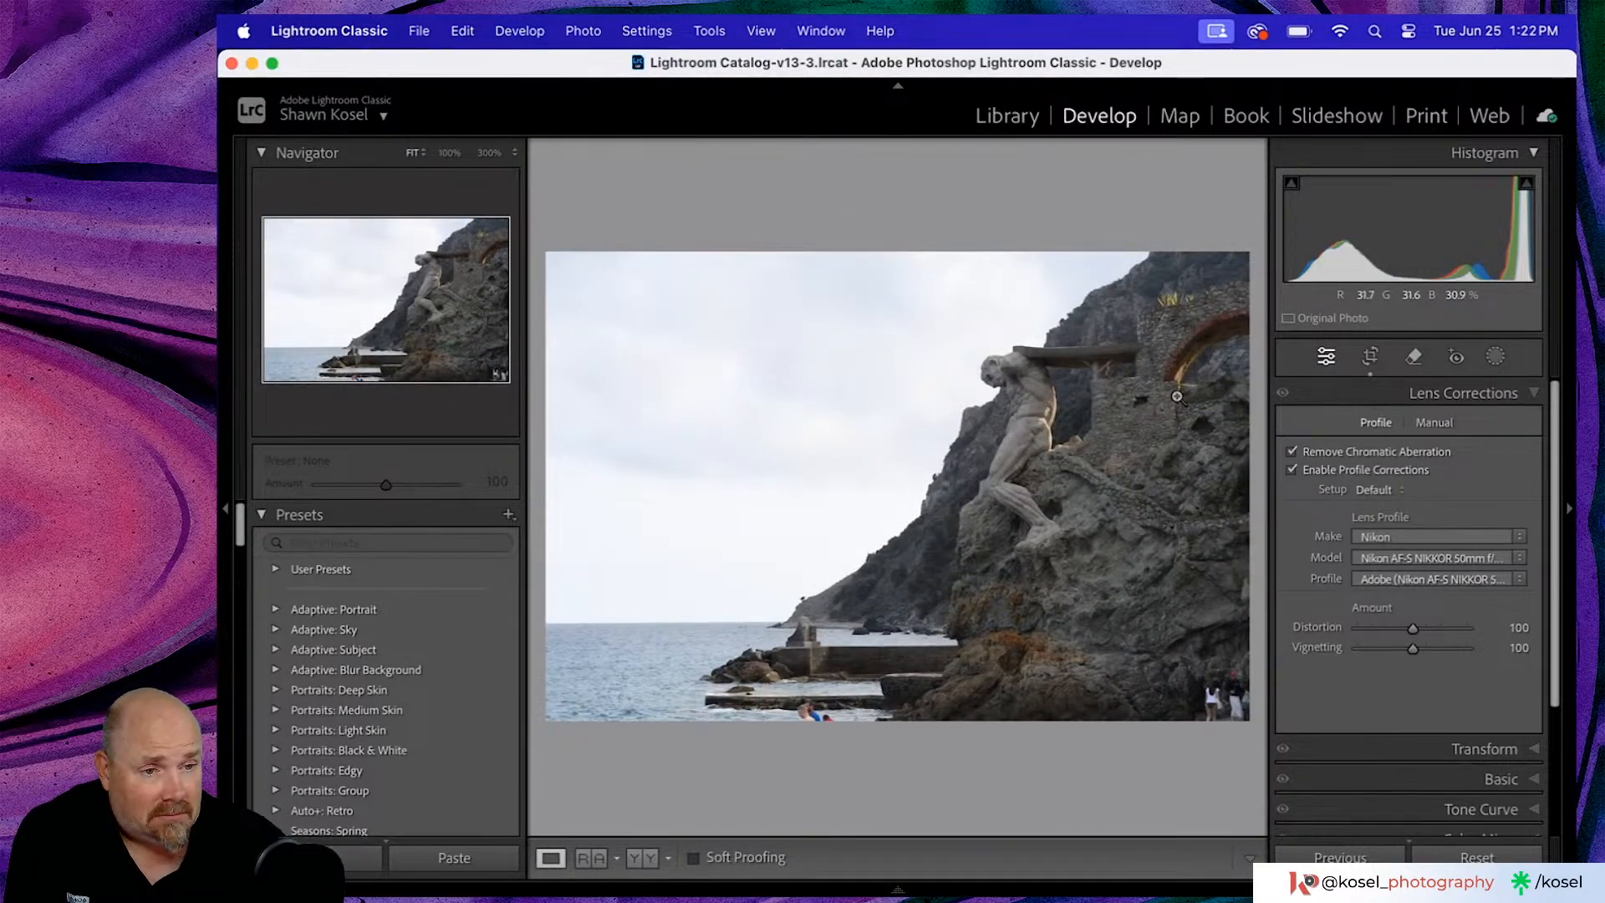
- Reset the crop and straighten the photo along the sea horizon to an angle of 0.36, and close the crop tool
{"action": "left_click", "coordinate": [1370, 356]}
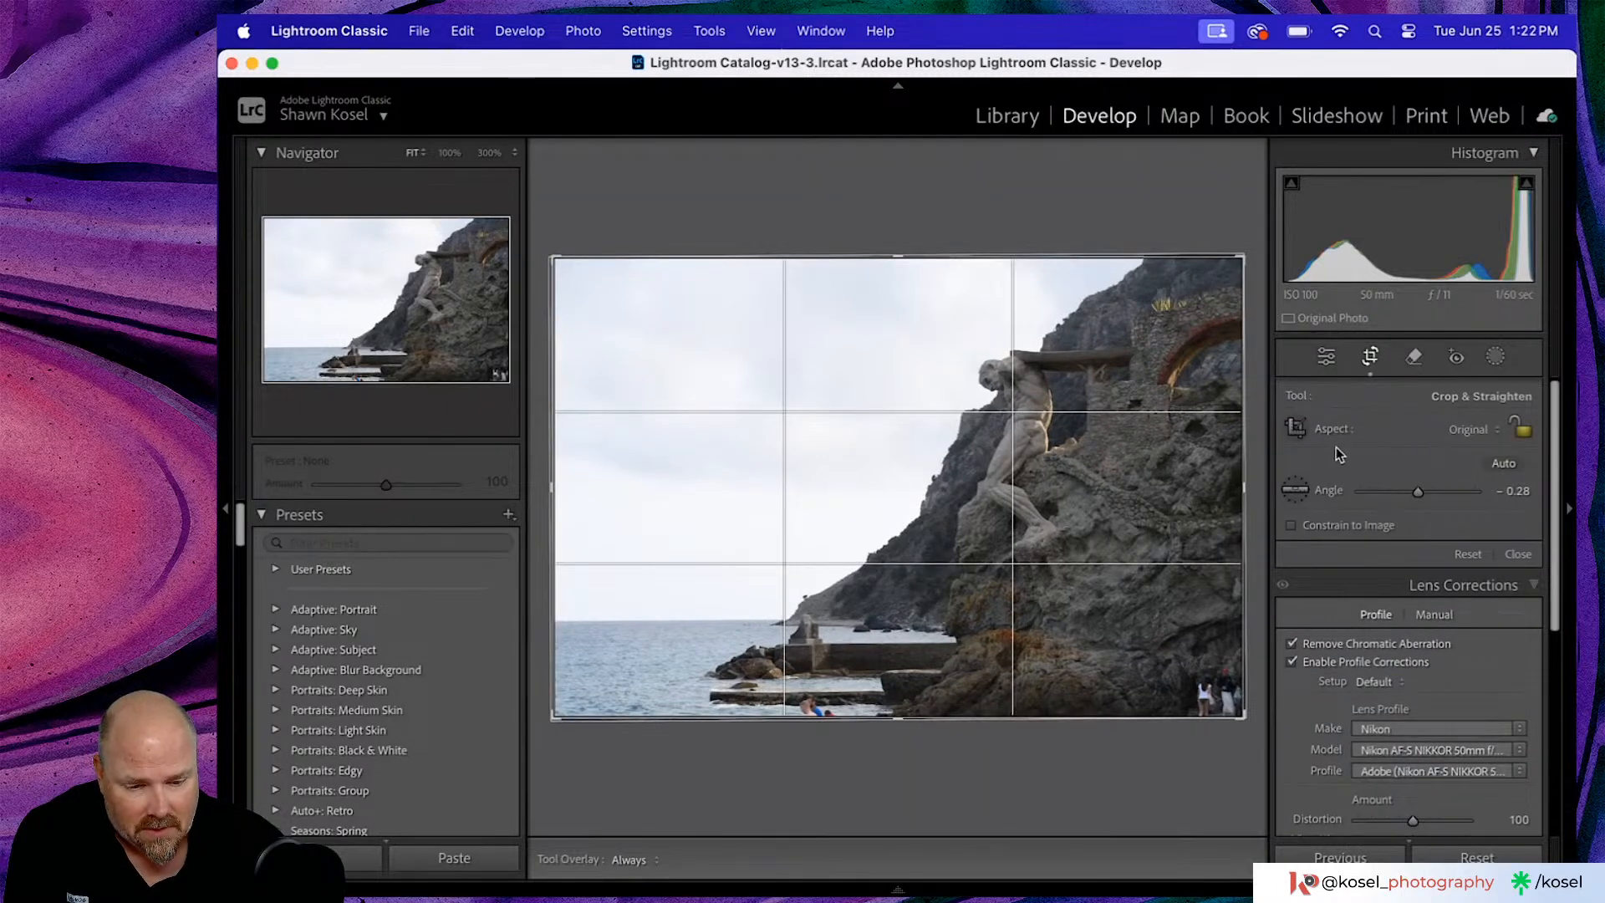
{"action": "left_click", "coordinate": [1295, 490]}
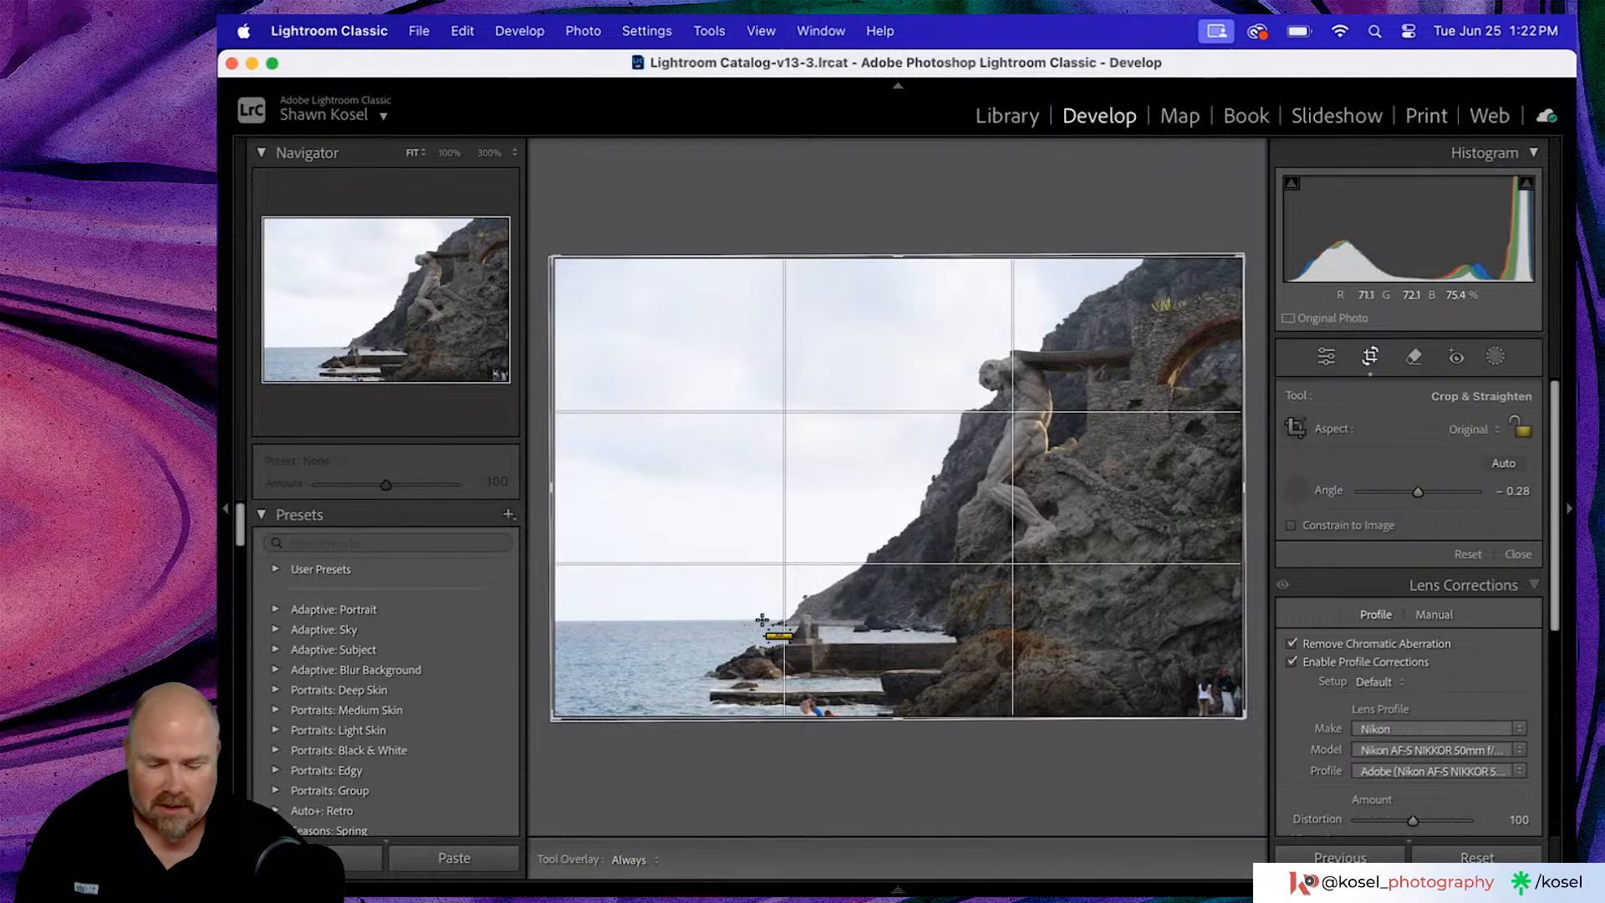
{"action": "mouse_move", "coordinate": [761, 620]}
{"action": "left_mouse_down"}
{"action": "mouse_move", "coordinate": [532, 623]}
{"action": "mouse_move", "coordinate": [567, 621]}
{"action": "left_mouse_up"}
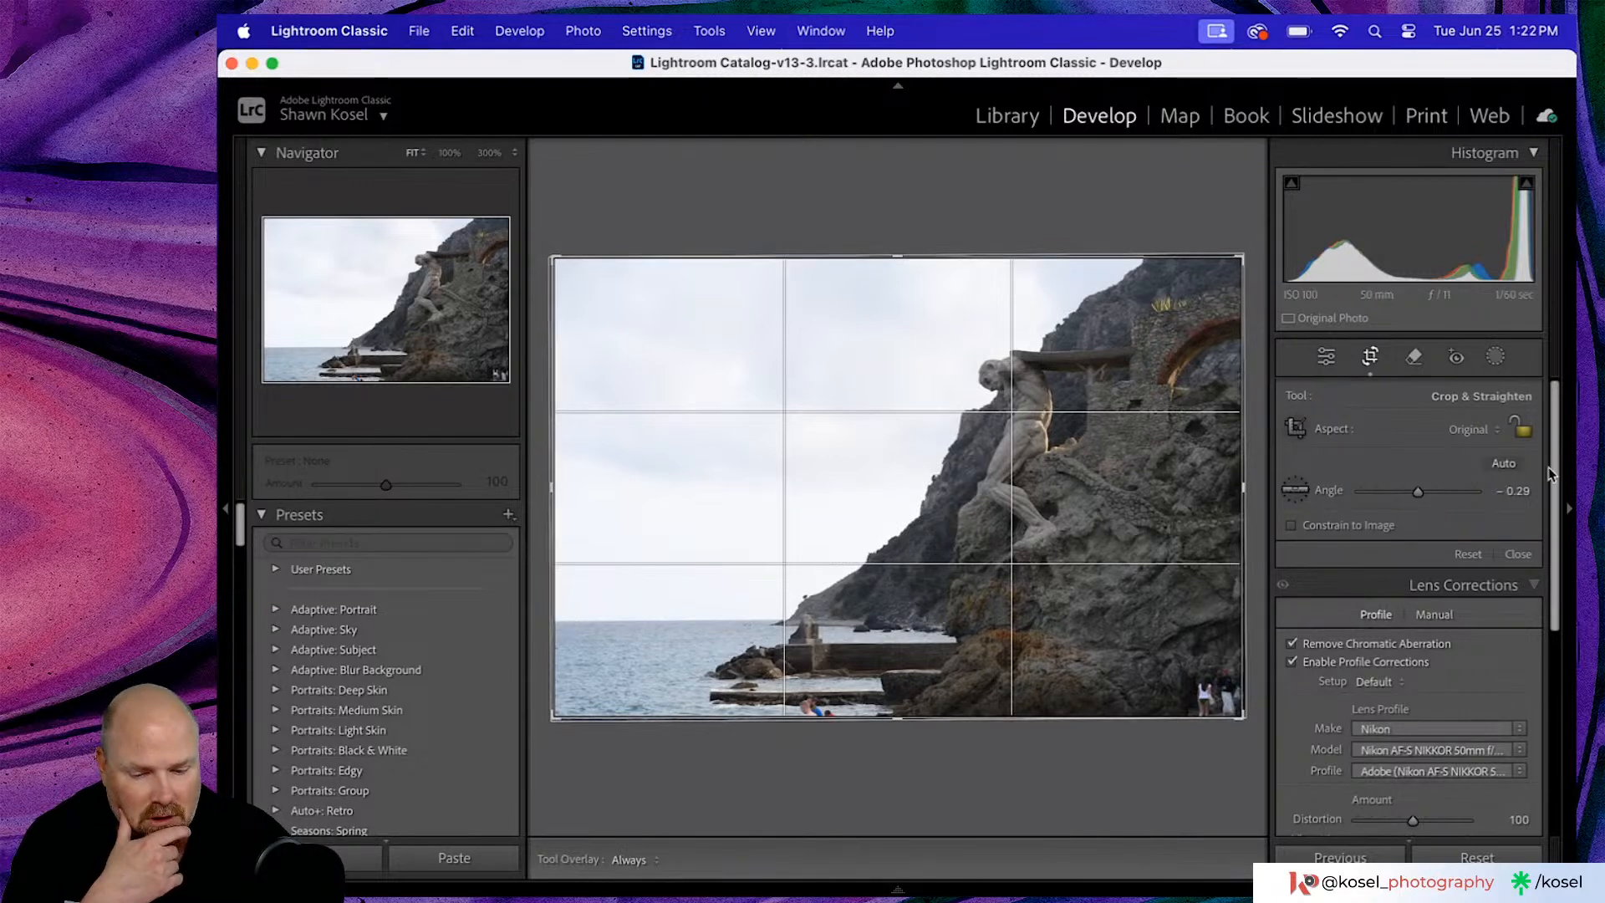
{"action": "left_click", "coordinate": [1469, 555]}
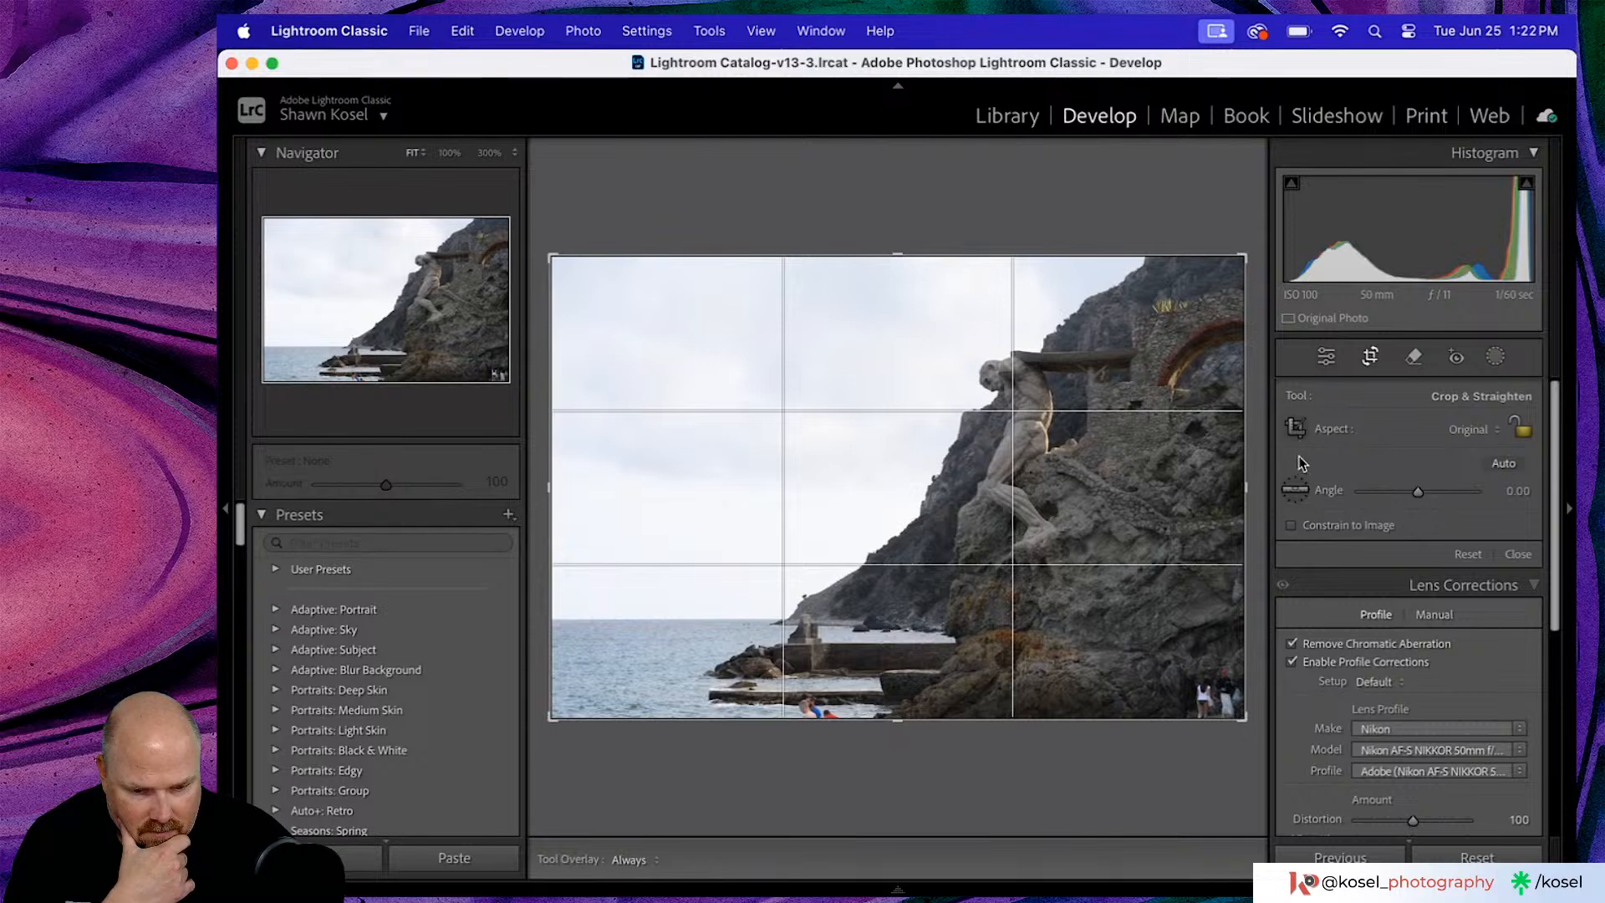
{"action": "left_click", "coordinate": [1295, 490]}
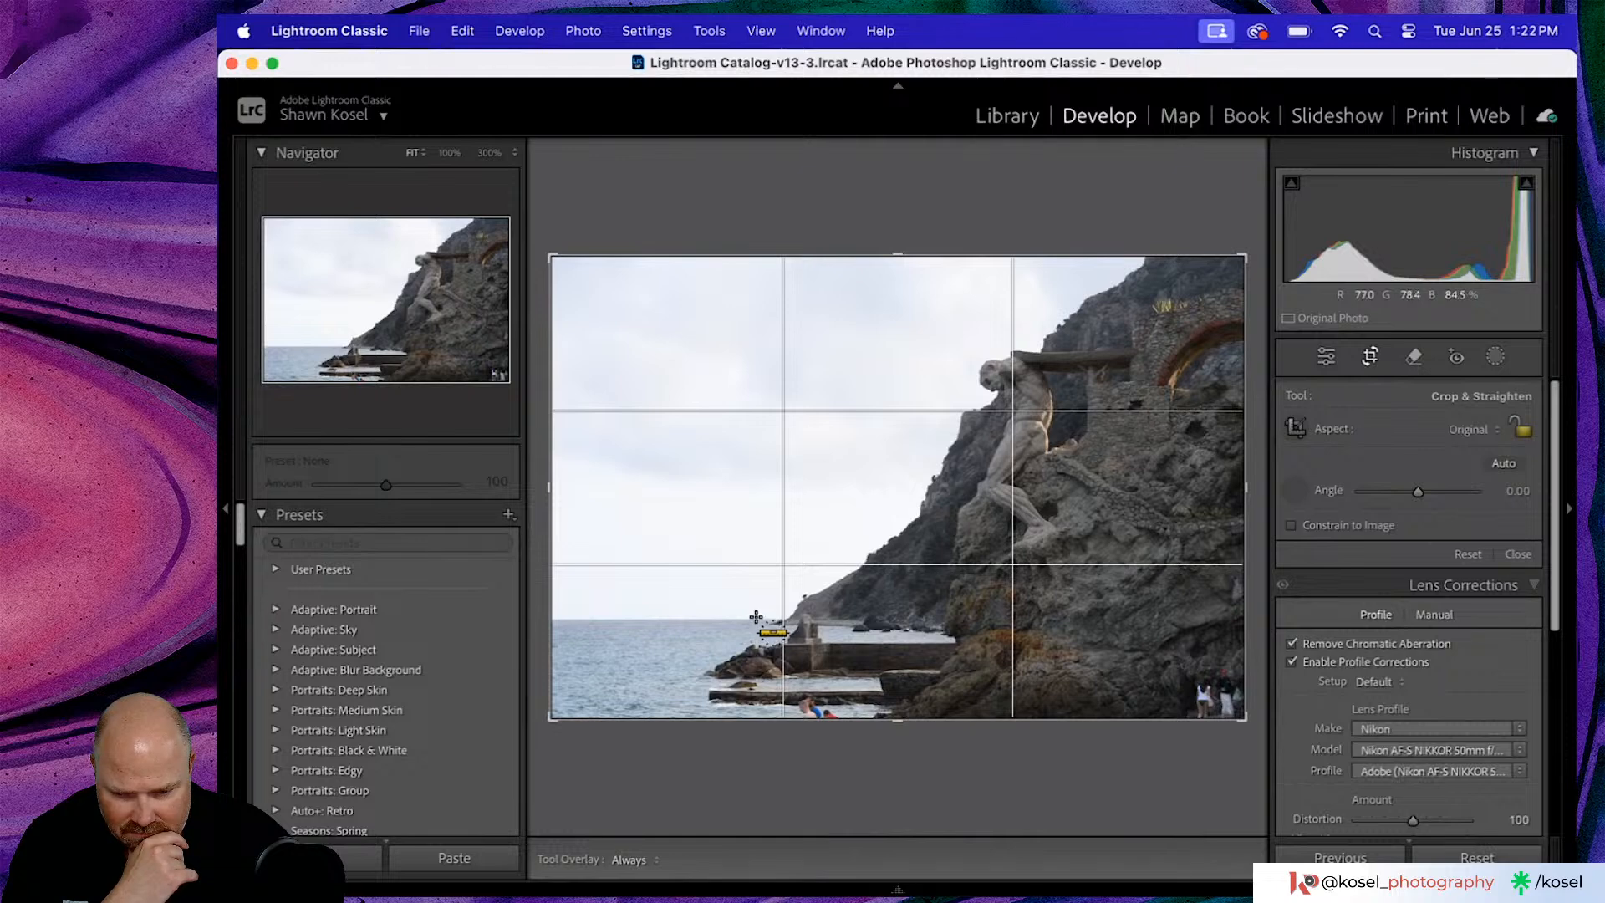
{"action": "mouse_move", "coordinate": [756, 620]}
{"action": "left_mouse_down"}
{"action": "mouse_move", "coordinate": [629, 637]}
{"action": "mouse_move", "coordinate": [583, 619]}
{"action": "left_mouse_up"}
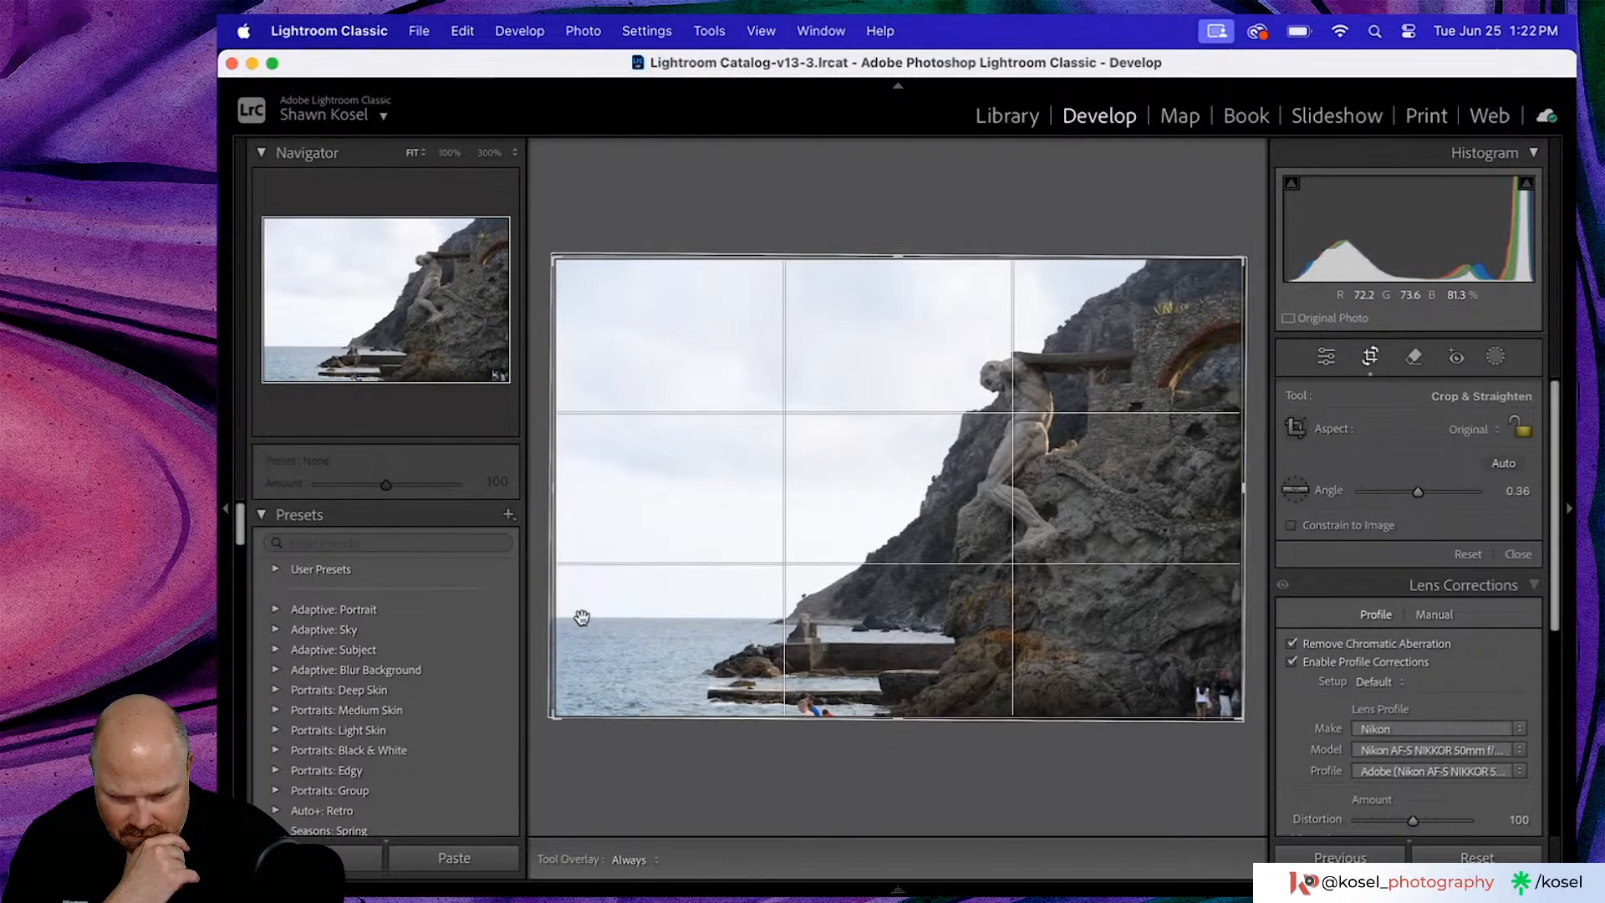
{"action": "left_click", "coordinate": [1520, 553]}
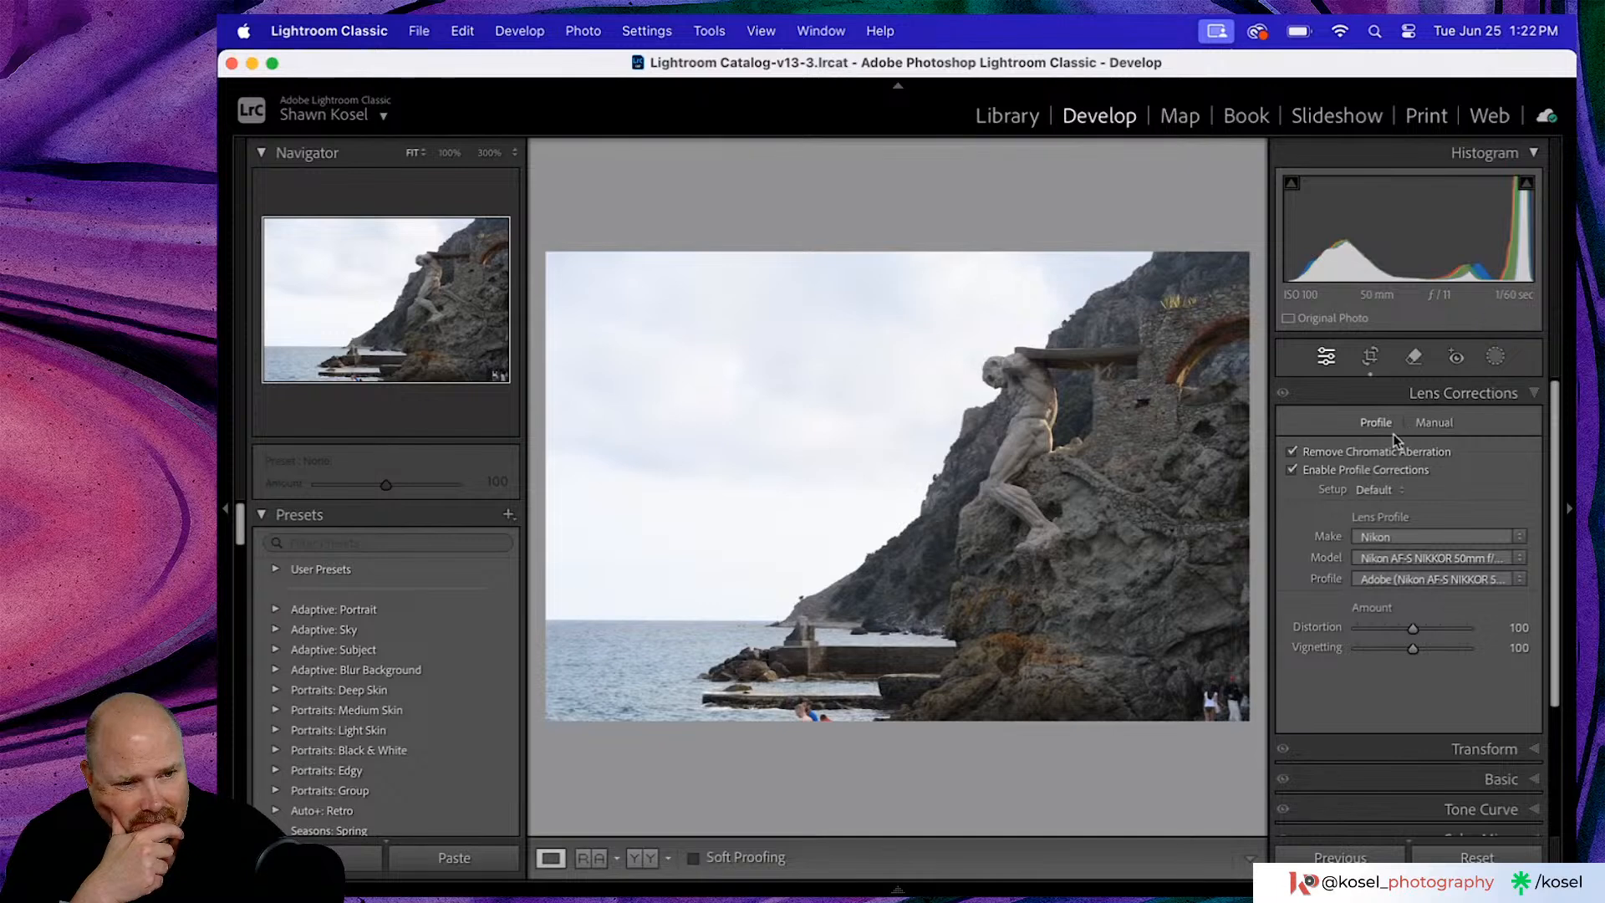
- Erase the people in the water in front of the pier using the Remove tool with Generative AI off and size 17
{"action": "scroll", "coordinate": [1394, 438], "scroll_direction": "down", "scroll_amount": 1}
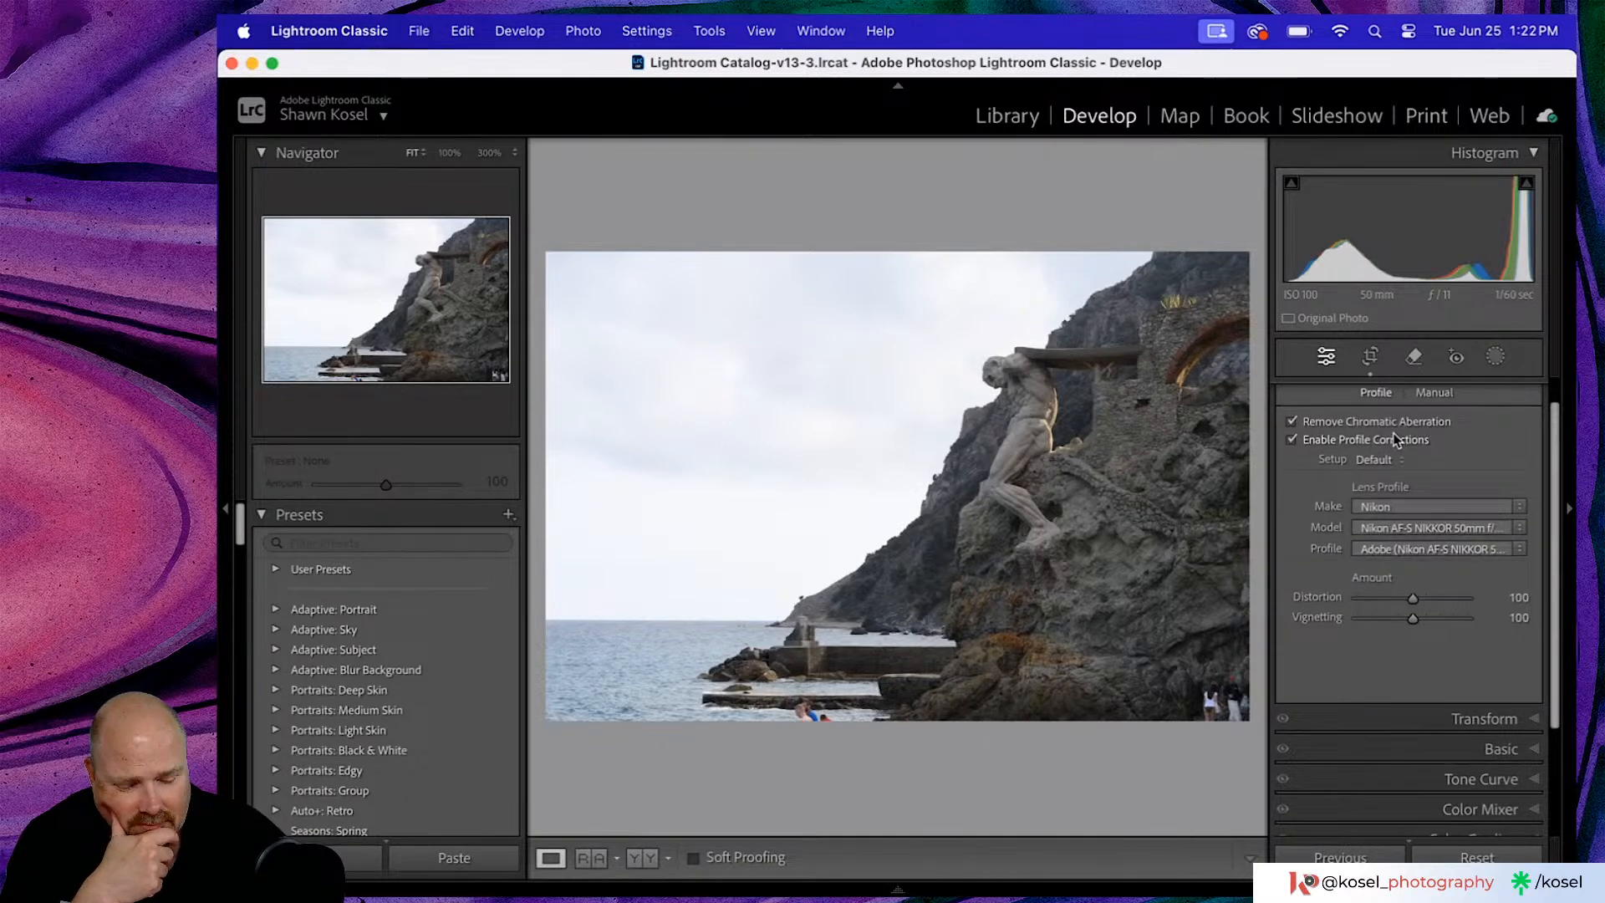
{"action": "scroll", "coordinate": [1402, 430], "scroll_direction": "down", "scroll_amount": 2}
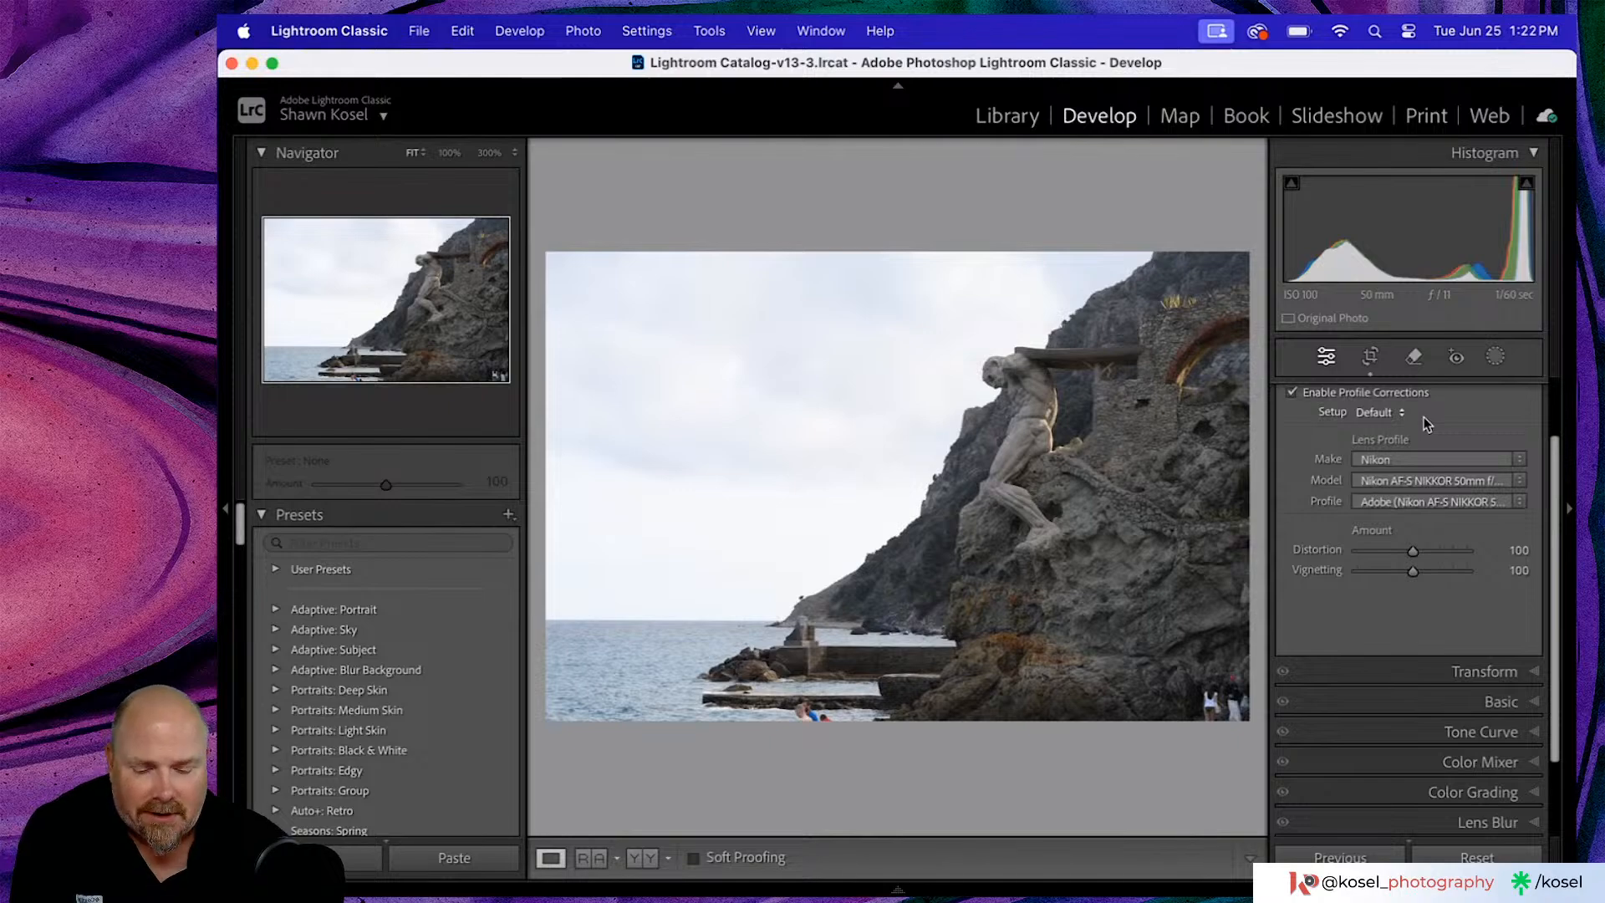
{"action": "left_click", "coordinate": [785, 662]}
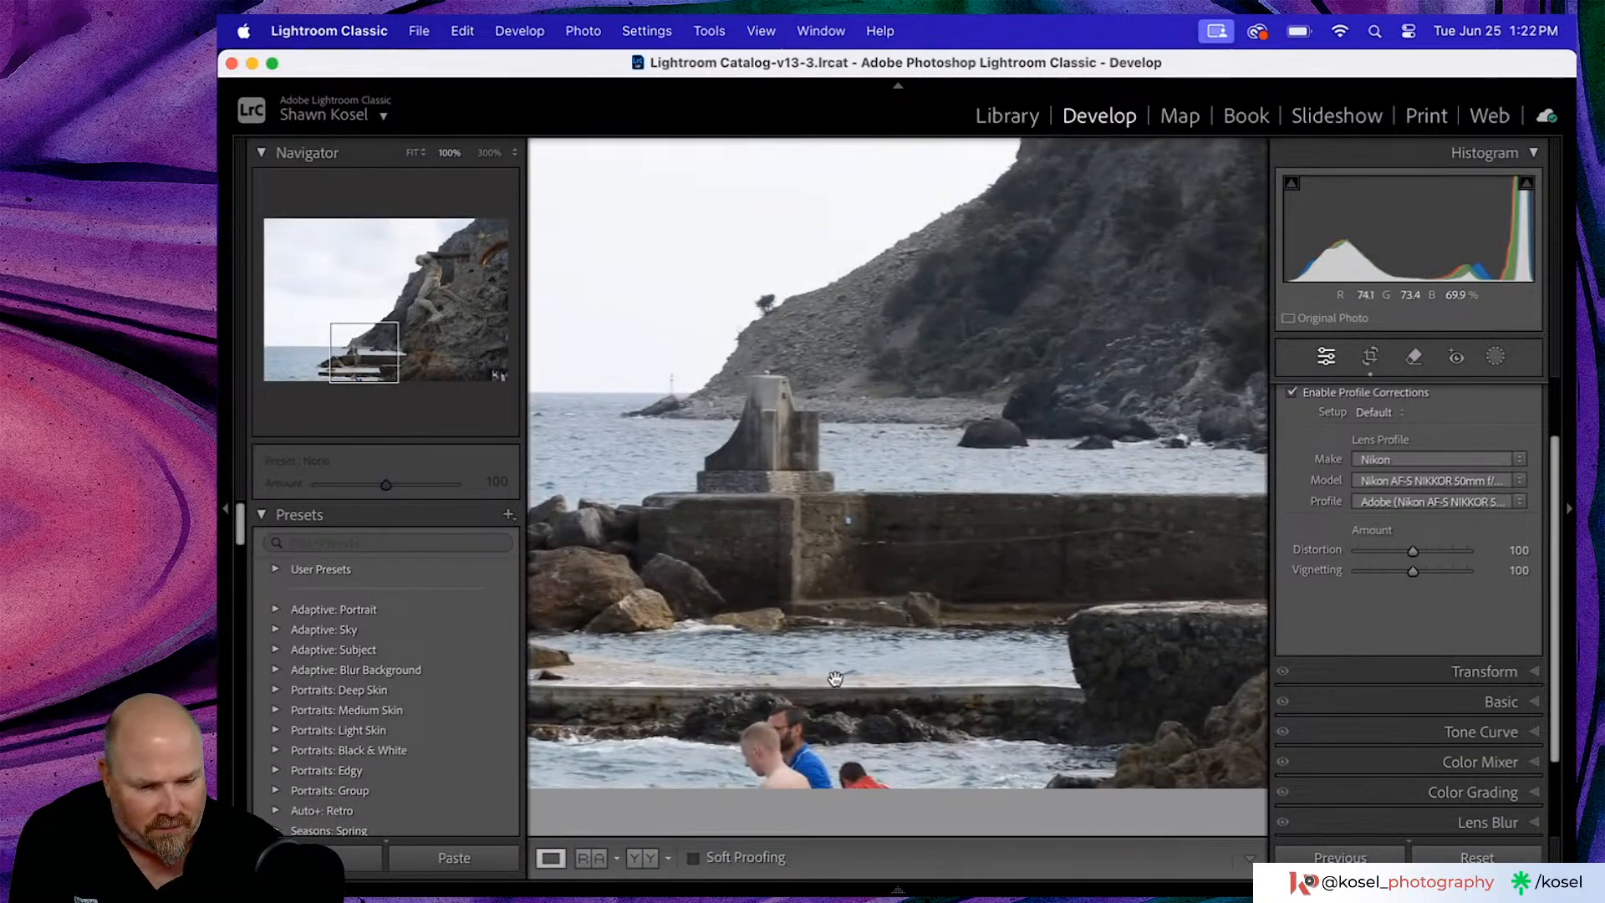
{"action": "left_click", "coordinate": [1413, 364]}
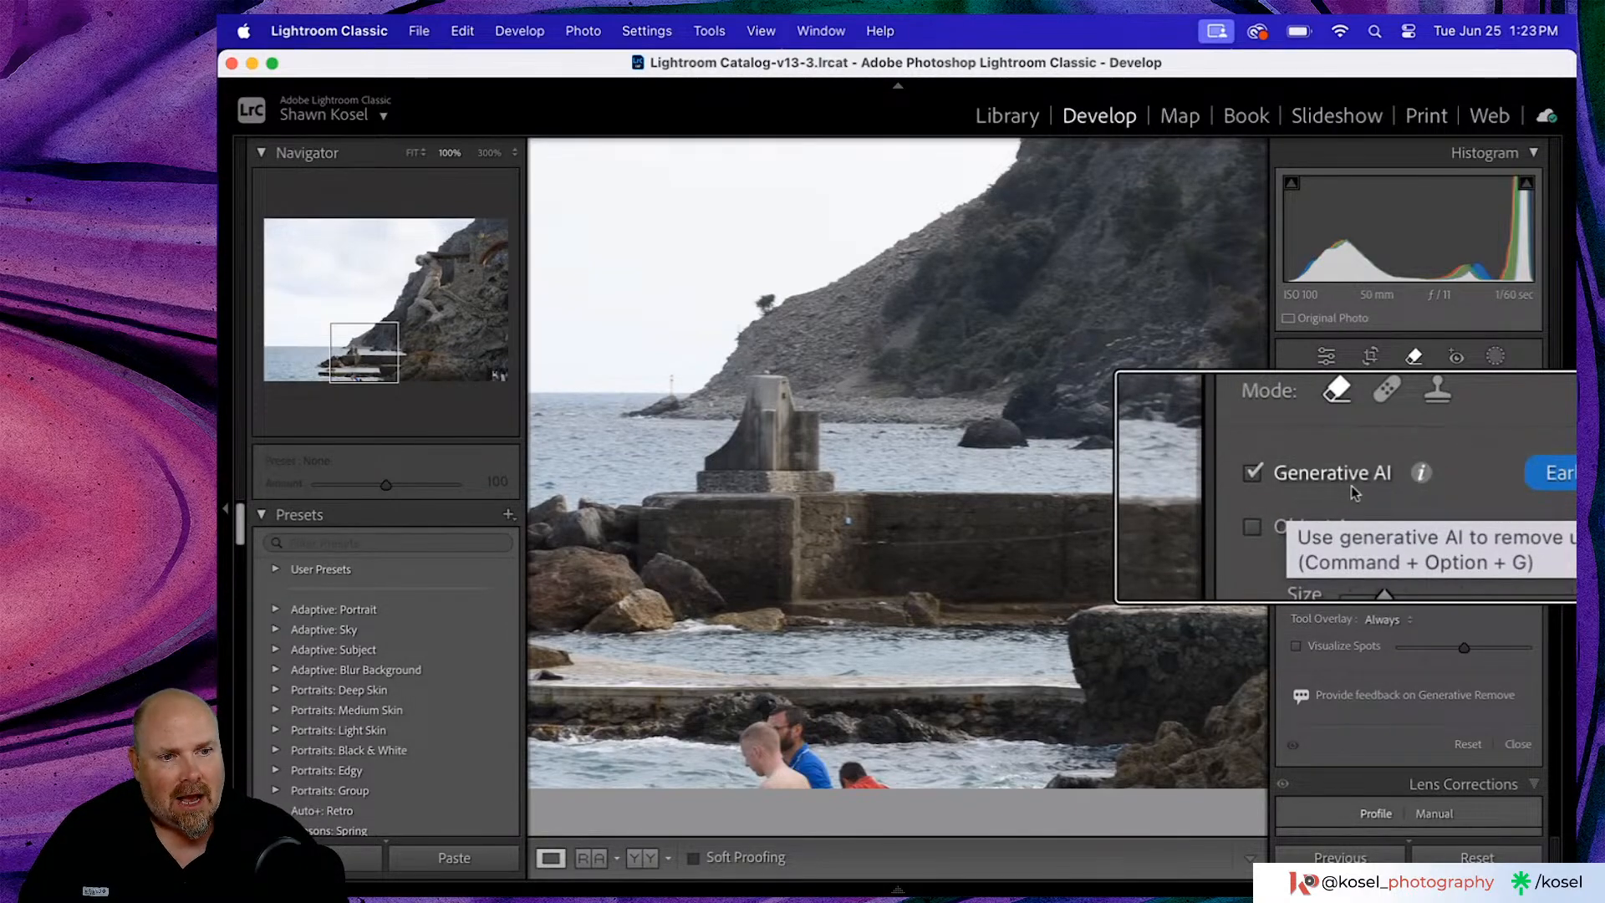
{"action": "left_click", "coordinate": [1304, 481]}
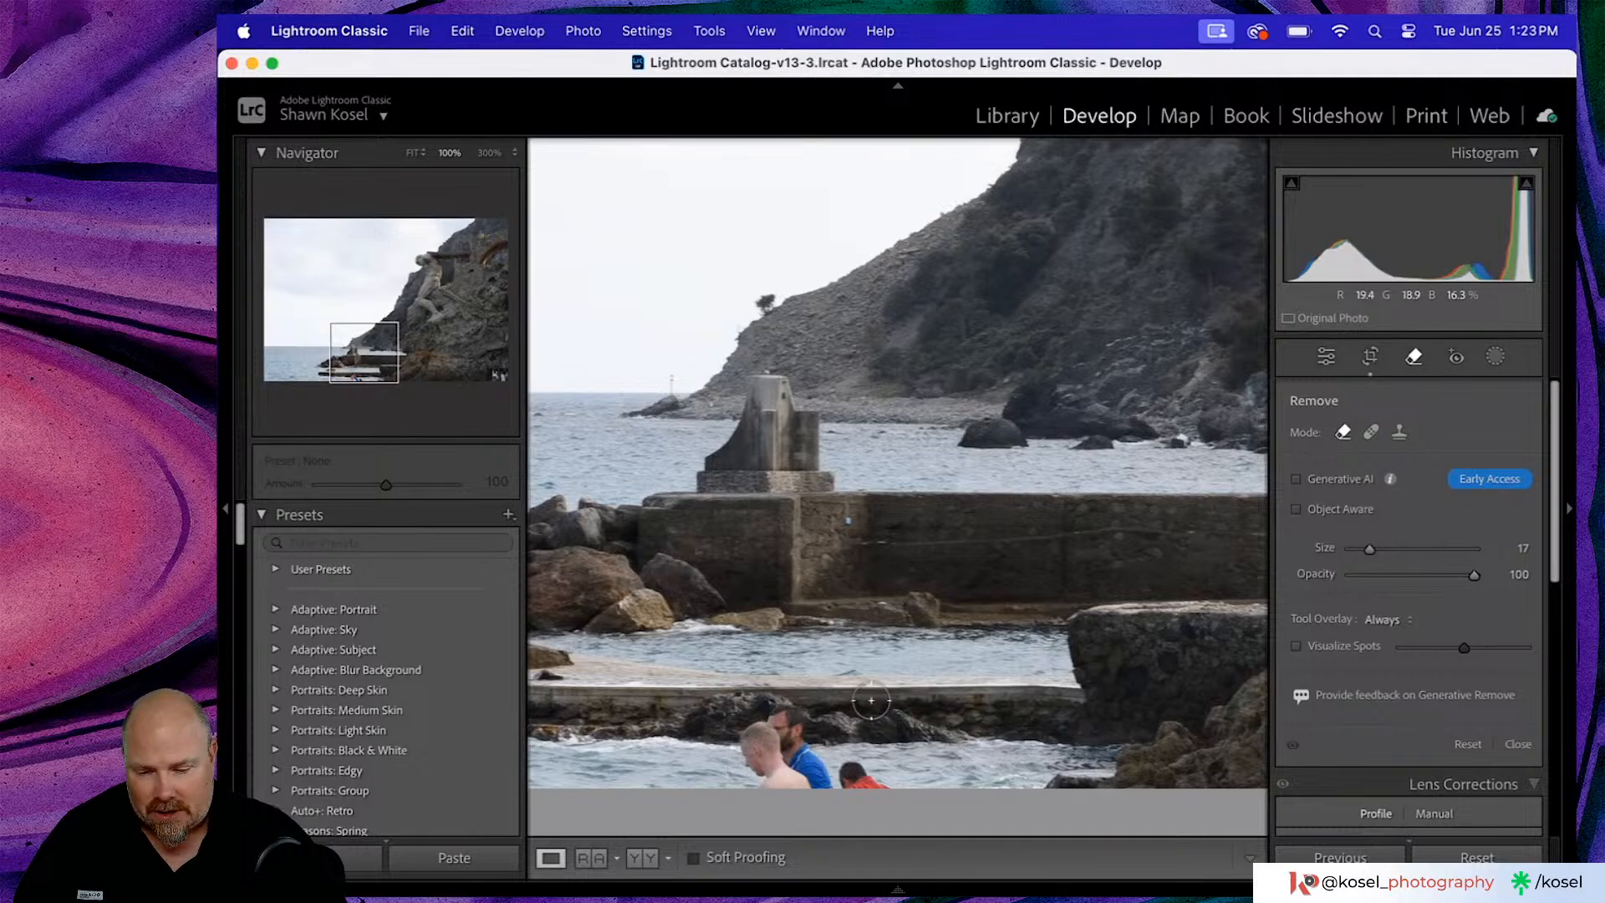
{"action": "mouse_move", "coordinate": [805, 716]}
{"action": "left_mouse_down"}
{"action": "mouse_move", "coordinate": [749, 742]}
{"action": "mouse_move", "coordinate": [756, 792]}
{"action": "mouse_move", "coordinate": [892, 783]}
{"action": "mouse_move", "coordinate": [852, 763]}
{"action": "mouse_move", "coordinate": [819, 770]}
{"action": "mouse_move", "coordinate": [789, 742]}
{"action": "mouse_move", "coordinate": [766, 776]}
{"action": "left_mouse_up"}
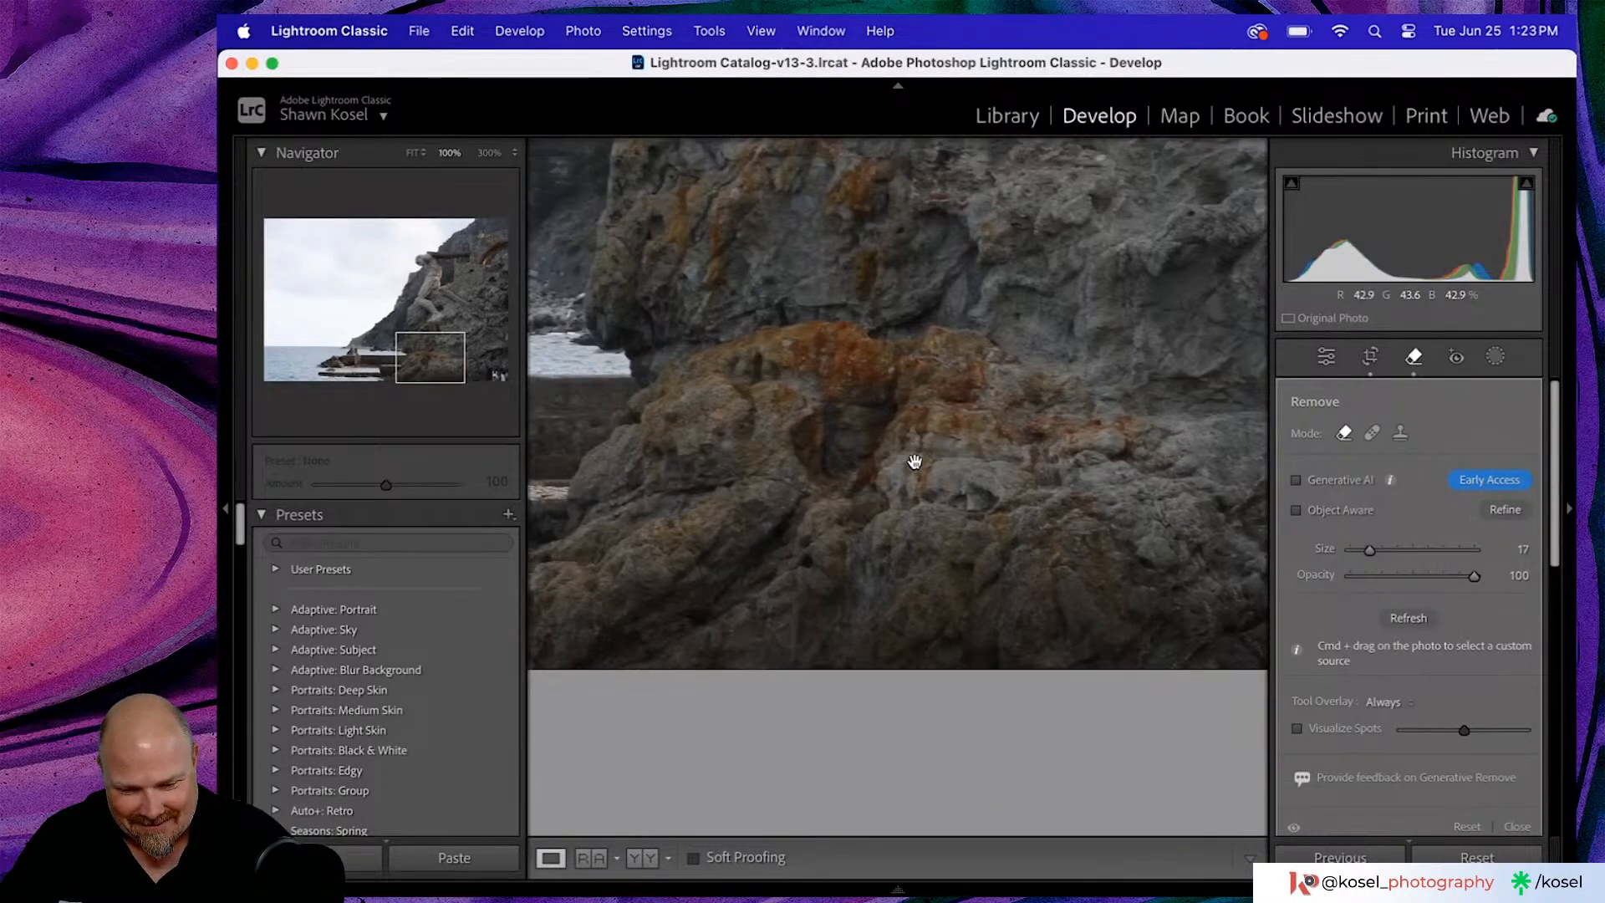
- Try removing the people at the base of the cliff with Generative AI off, and delete that removal
{"action": "left_click_drag", "start_coordinate": [915, 462], "coordinate": [616, 466]}
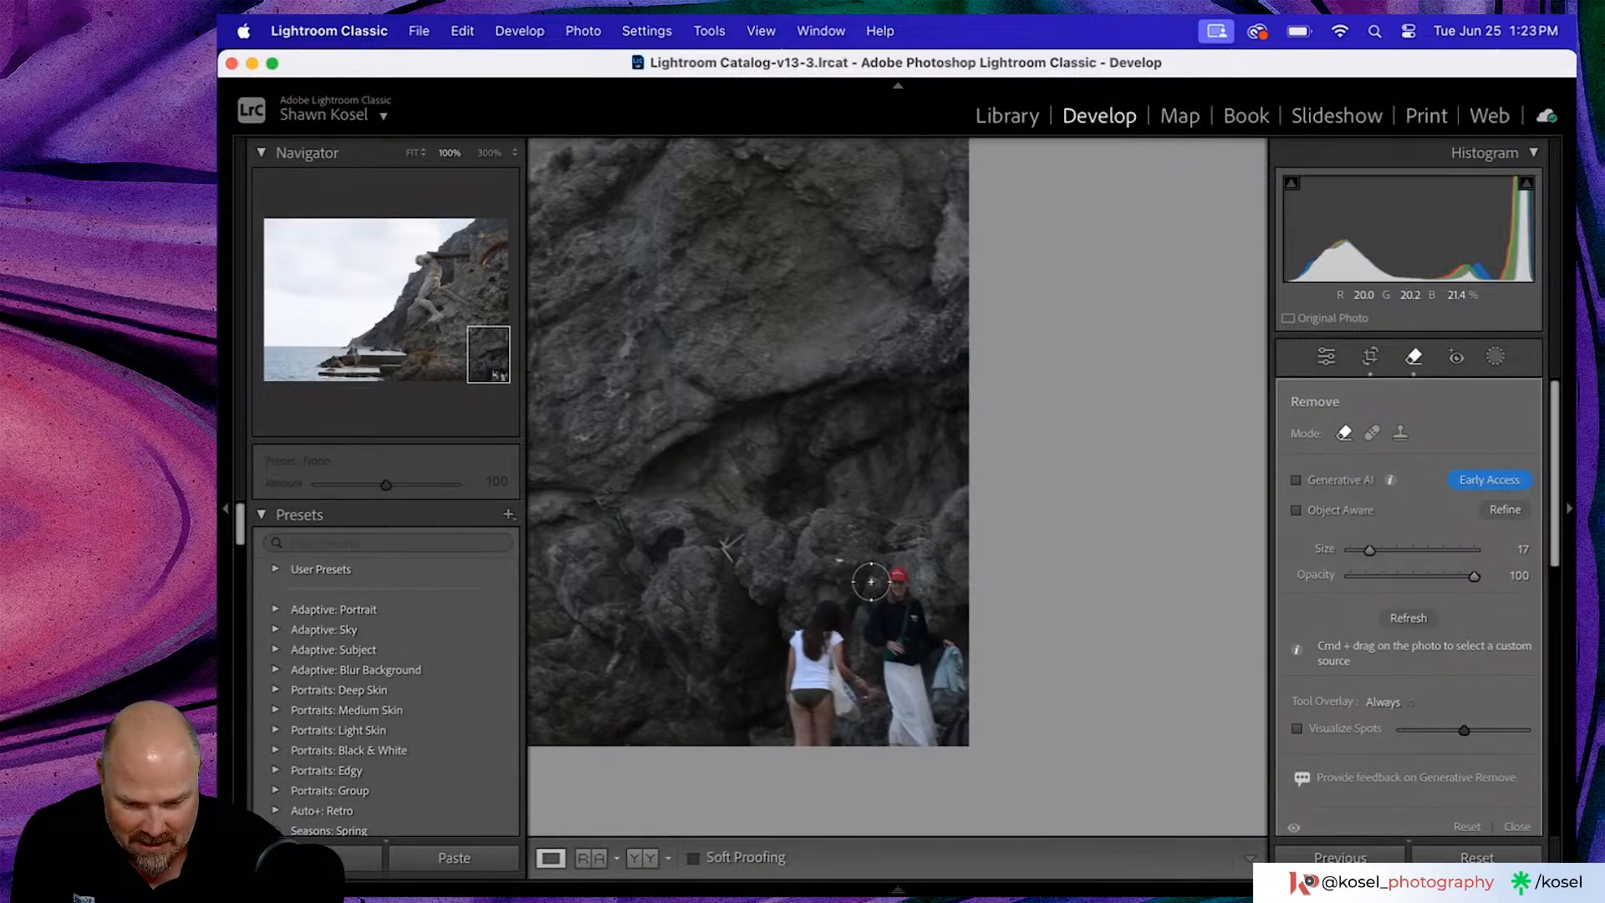
{"action": "mouse_move", "coordinate": [836, 609]}
{"action": "left_mouse_down"}
{"action": "mouse_move", "coordinate": [822, 610]}
{"action": "mouse_move", "coordinate": [789, 746]}
{"action": "mouse_move", "coordinate": [826, 645]}
{"action": "mouse_move", "coordinate": [867, 731]}
{"action": "mouse_move", "coordinate": [920, 734]}
{"action": "mouse_move", "coordinate": [960, 623]}
{"action": "mouse_move", "coordinate": [895, 576]}
{"action": "mouse_move", "coordinate": [861, 596]}
{"action": "mouse_move", "coordinate": [898, 623]}
{"action": "mouse_move", "coordinate": [917, 702]}
{"action": "mouse_move", "coordinate": [888, 644]}
{"action": "mouse_move", "coordinate": [908, 642]}
{"action": "left_mouse_up"}
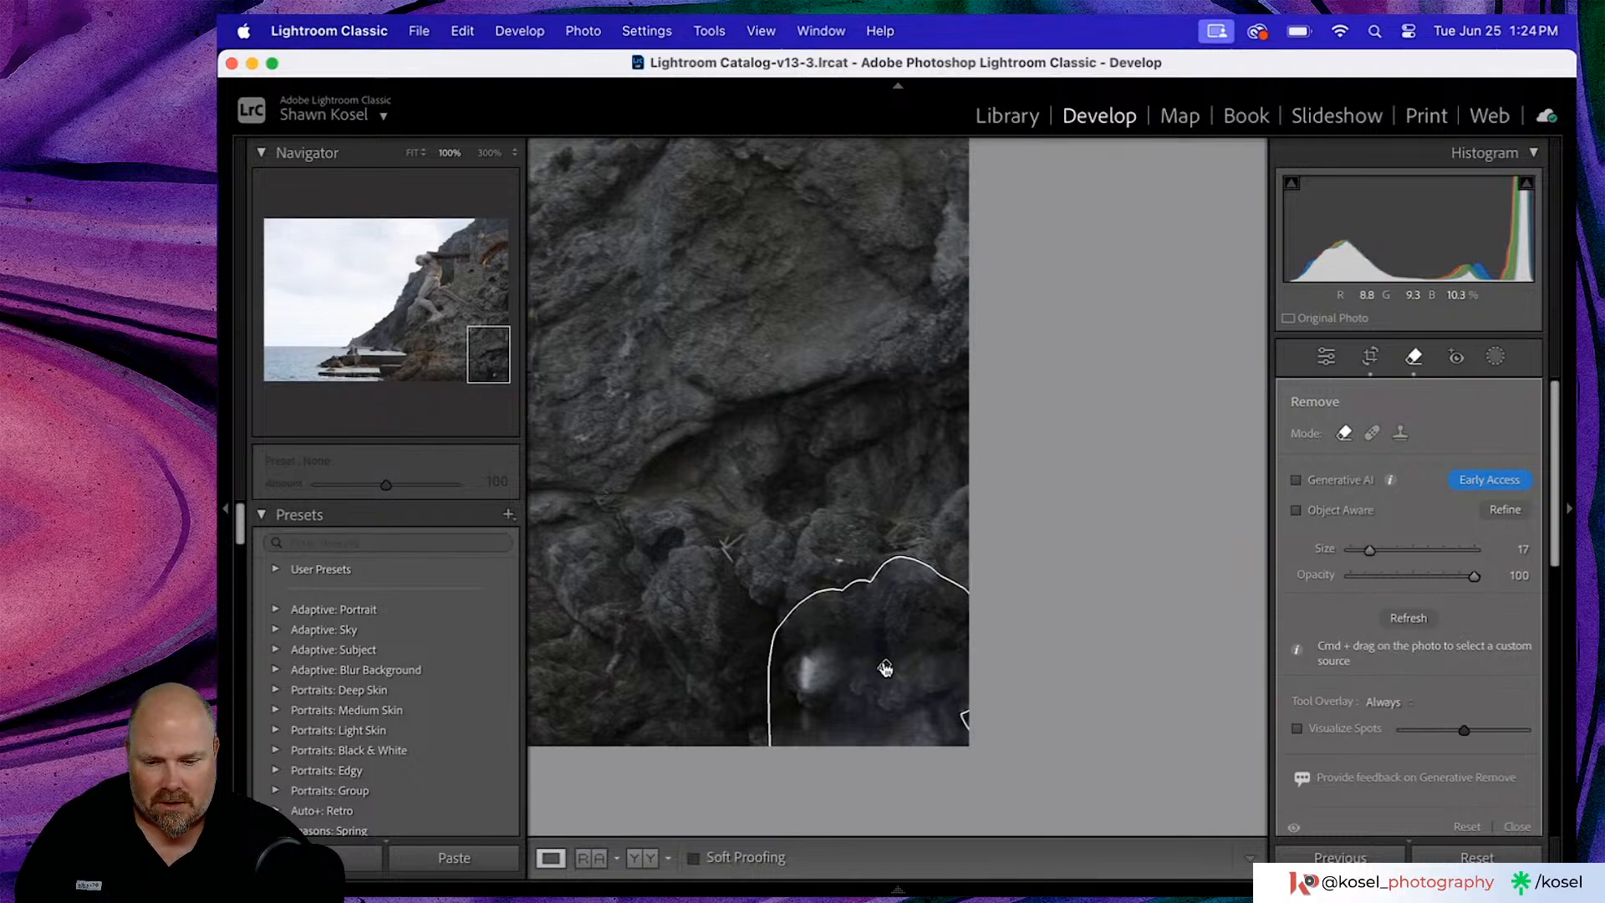
{"action": "key", "text": "Delete"}
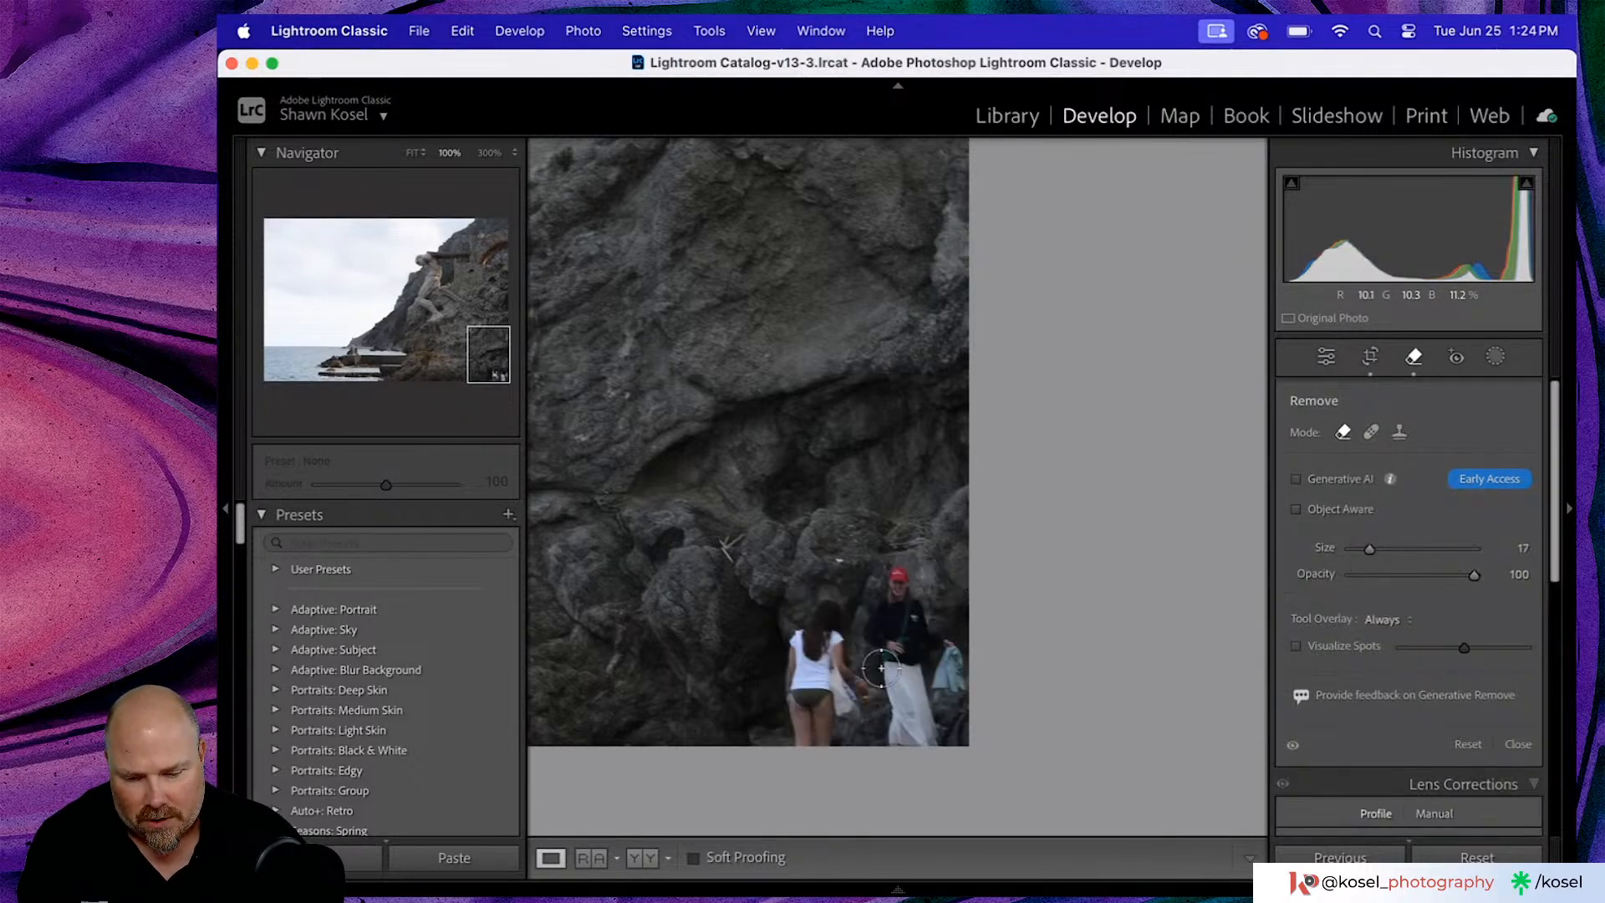
- Remove the people at the base of the cliff using Generative AI with a brush size of 28, and apply the mask
{"action": "left_click", "coordinate": [1297, 481]}
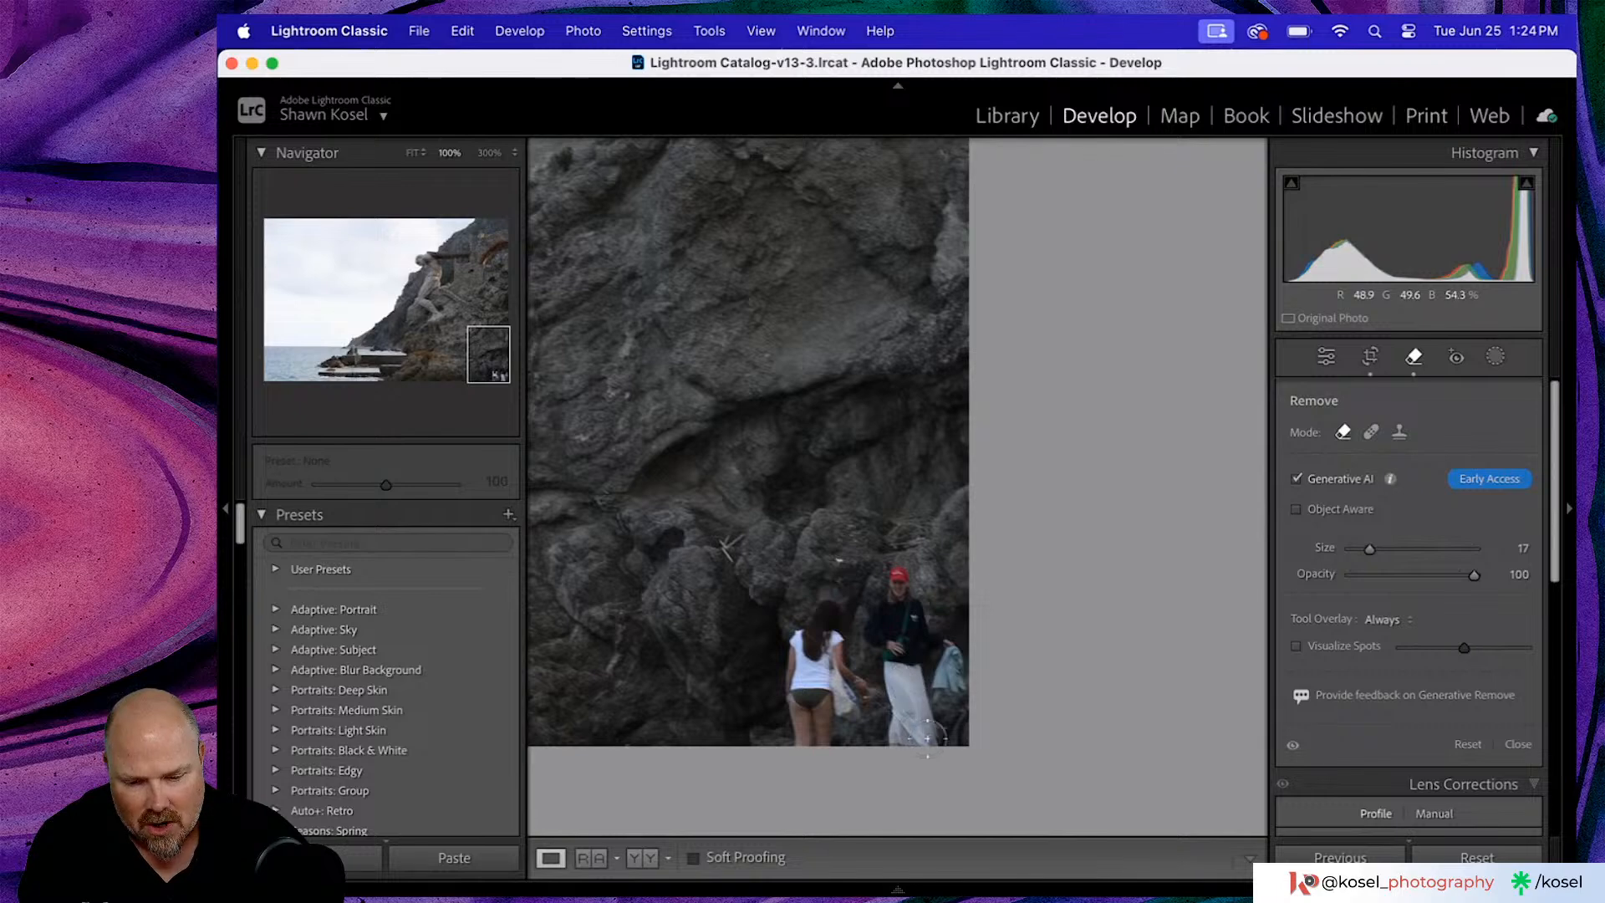
{"action": "scroll", "coordinate": [930, 736], "scroll_direction": "up", "scroll_amount": 4}
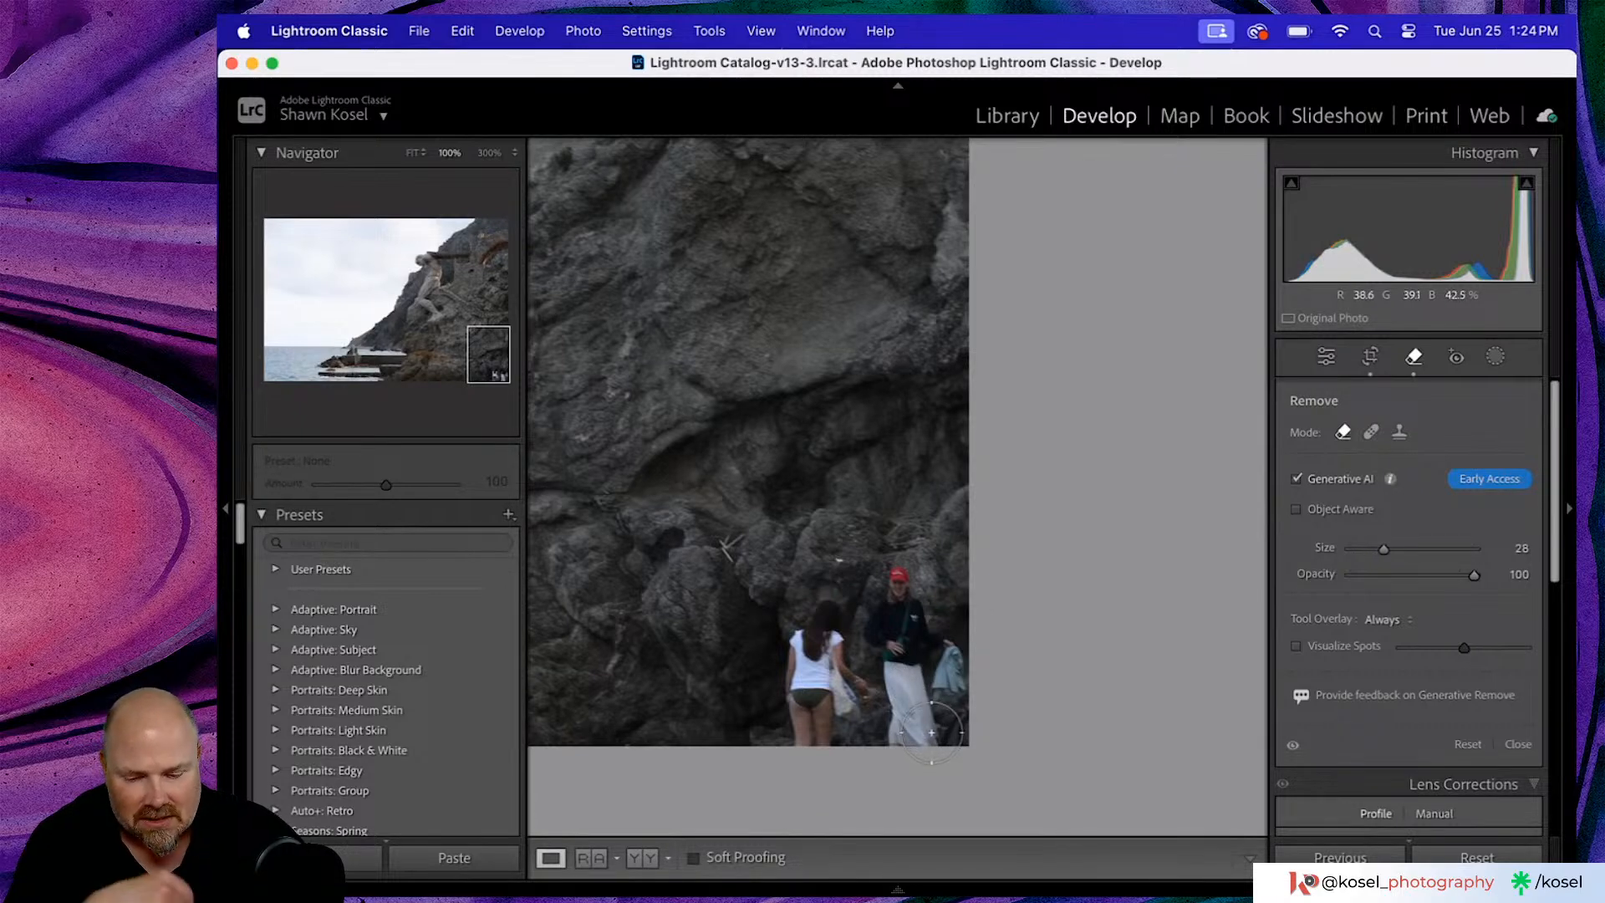
{"action": "mouse_move", "coordinate": [931, 731]}
{"action": "left_mouse_down"}
{"action": "mouse_move", "coordinate": [950, 675]}
{"action": "mouse_move", "coordinate": [950, 765]}
{"action": "mouse_move", "coordinate": [950, 650]}
{"action": "mouse_move", "coordinate": [932, 647]}
{"action": "mouse_move", "coordinate": [912, 592]}
{"action": "mouse_move", "coordinate": [885, 593]}
{"action": "mouse_move", "coordinate": [800, 633]}
{"action": "mouse_move", "coordinate": [784, 690]}
{"action": "mouse_move", "coordinate": [783, 751]}
{"action": "mouse_move", "coordinate": [830, 741]}
{"action": "mouse_move", "coordinate": [813, 680]}
{"action": "mouse_move", "coordinate": [832, 651]}
{"action": "mouse_move", "coordinate": [872, 626]}
{"action": "mouse_move", "coordinate": [920, 635]}
{"action": "mouse_move", "coordinate": [911, 745]}
{"action": "mouse_move", "coordinate": [881, 749]}
{"action": "mouse_move", "coordinate": [903, 675]}
{"action": "mouse_move", "coordinate": [886, 655]}
{"action": "mouse_move", "coordinate": [859, 755]}
{"action": "left_mouse_up"}
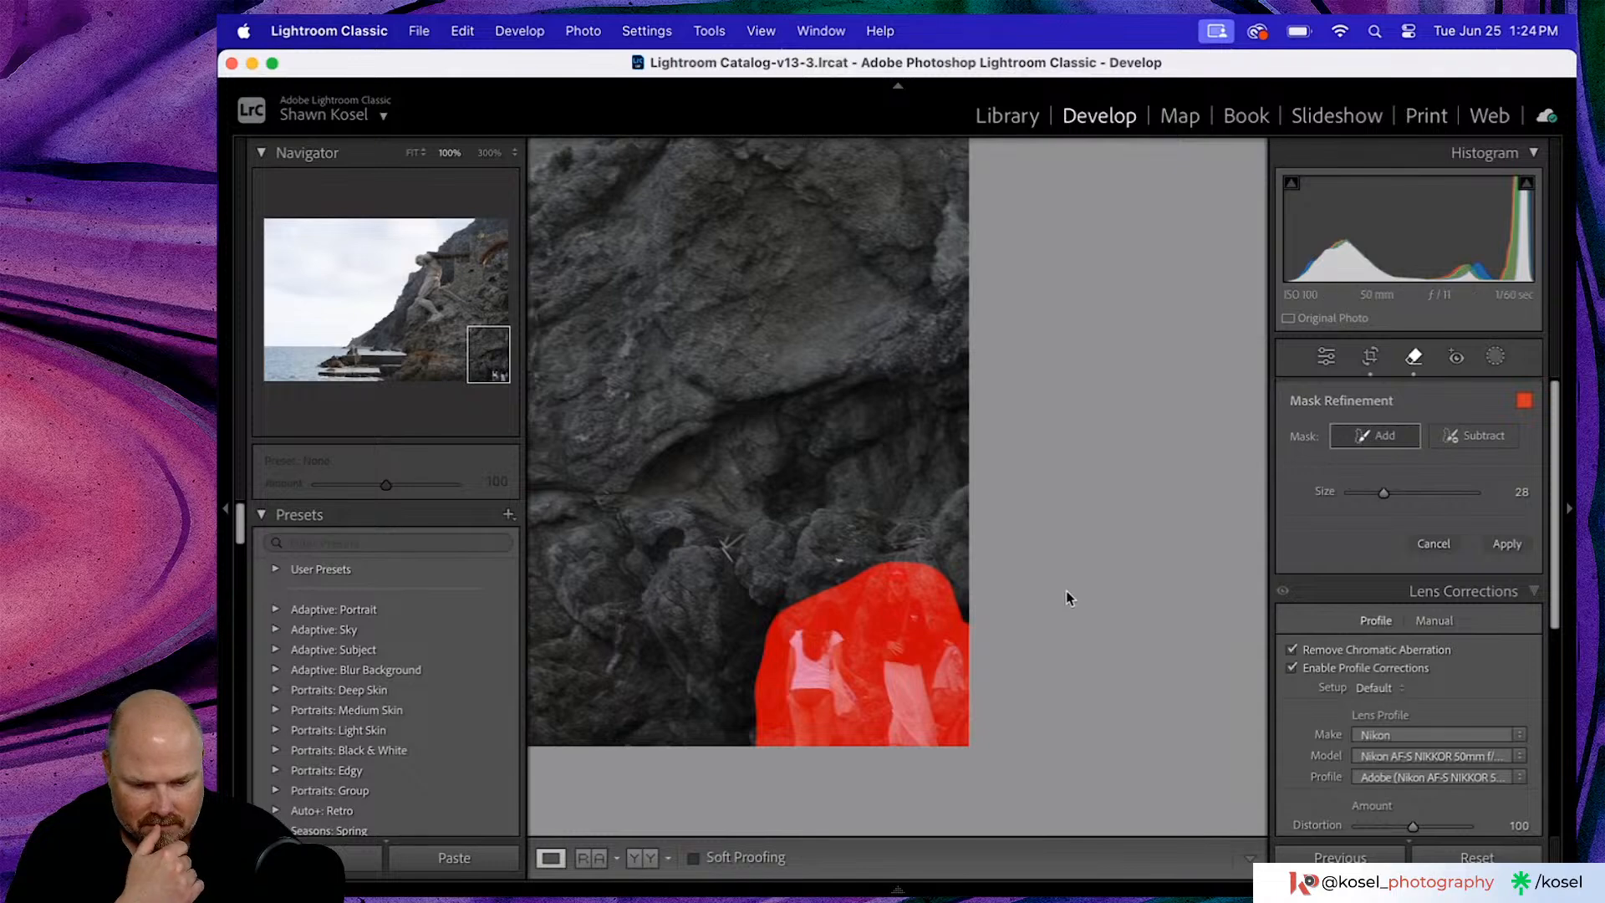
{"action": "left_click", "coordinate": [1508, 544]}
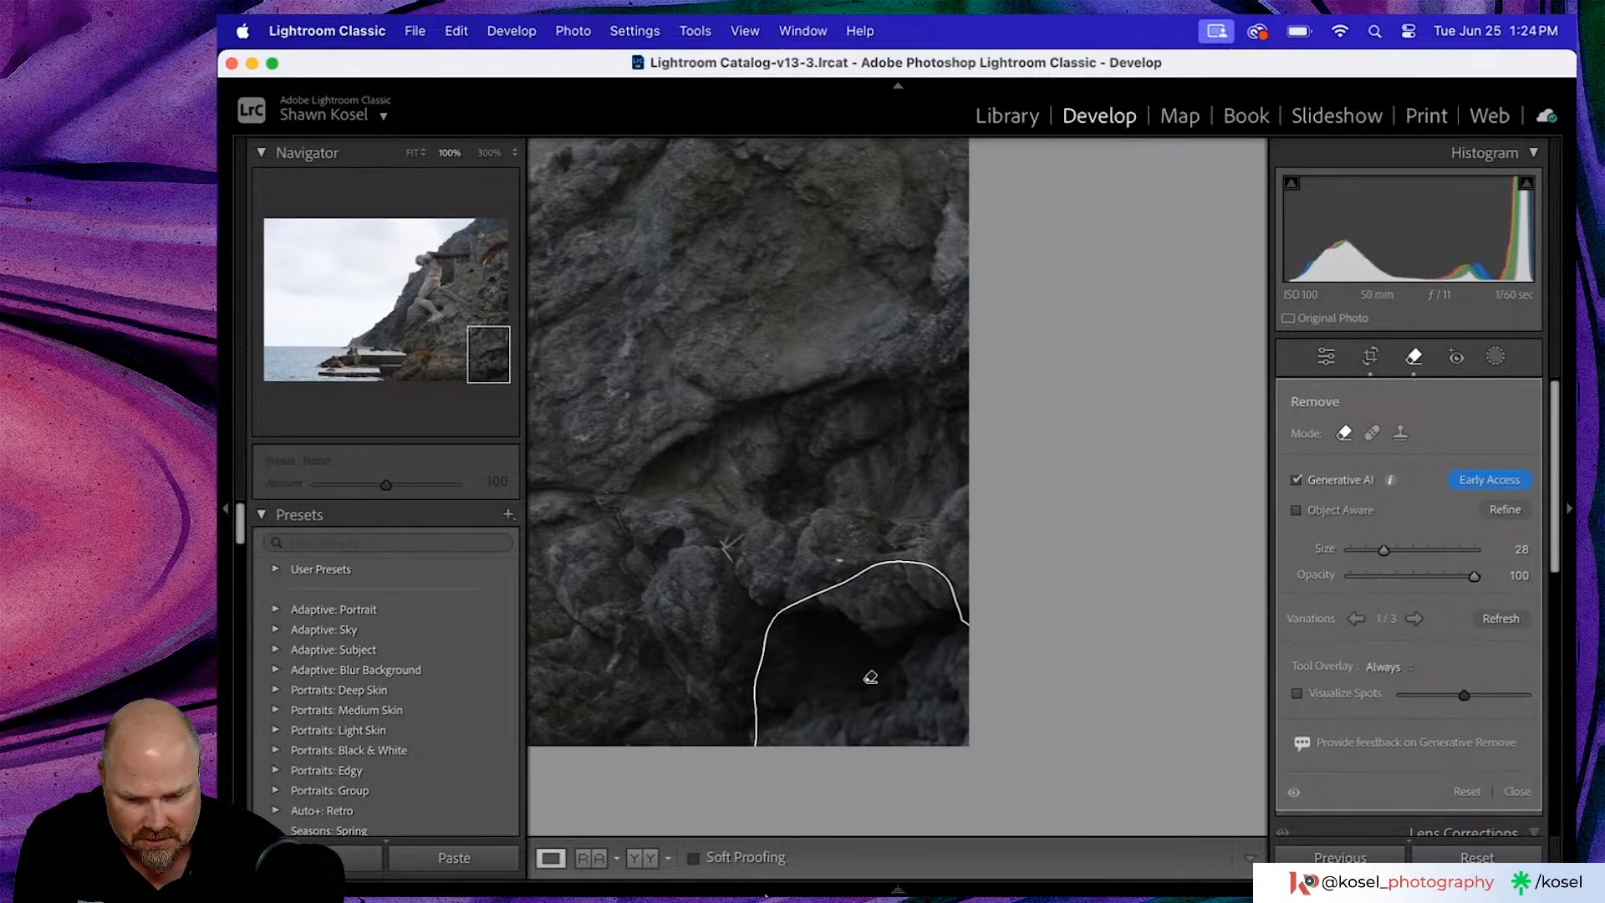
- Compare the variations of the generative removal, keep variation 2, and return to the main edit settings
{"action": "left_click", "coordinate": [1414, 619]}
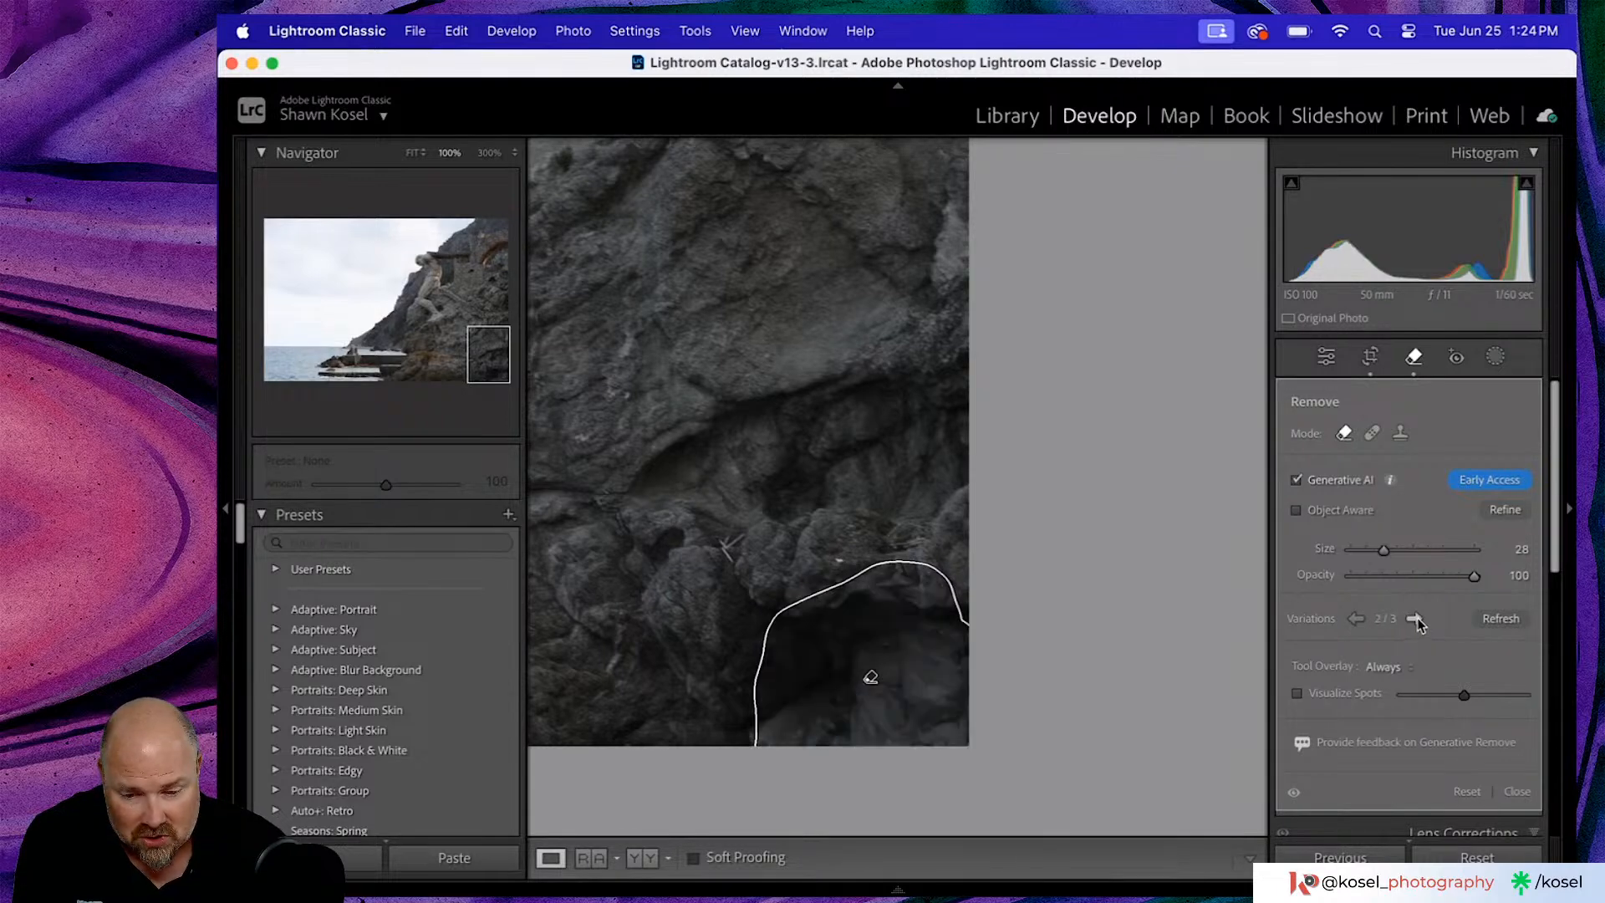
{"action": "left_click", "coordinate": [1414, 618]}
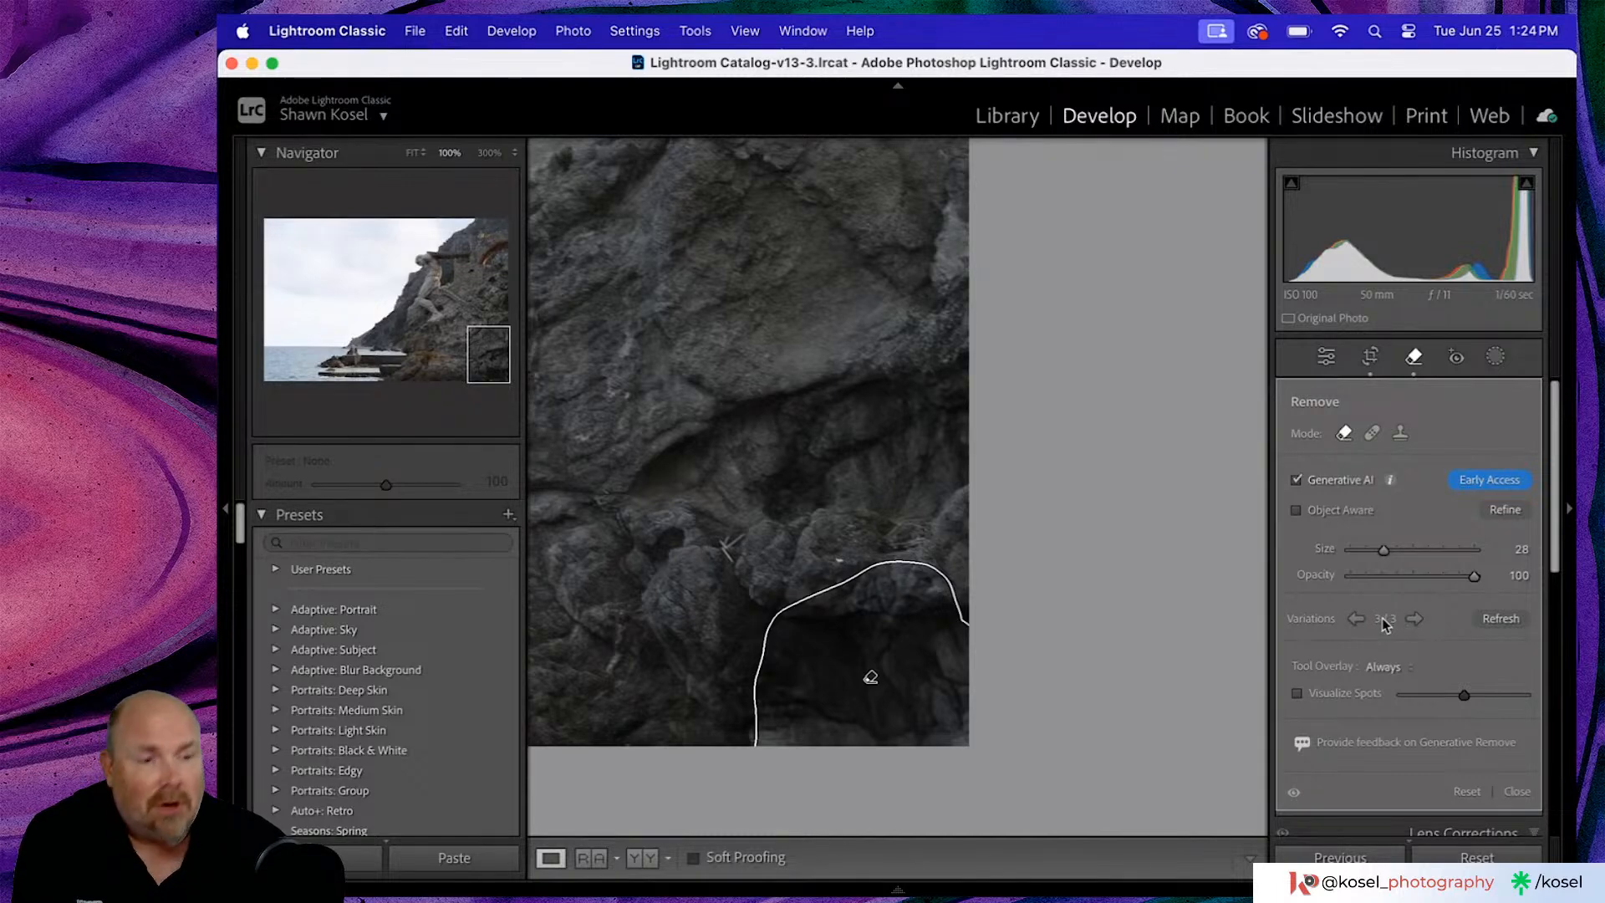
{"action": "left_click", "coordinate": [1355, 619]}
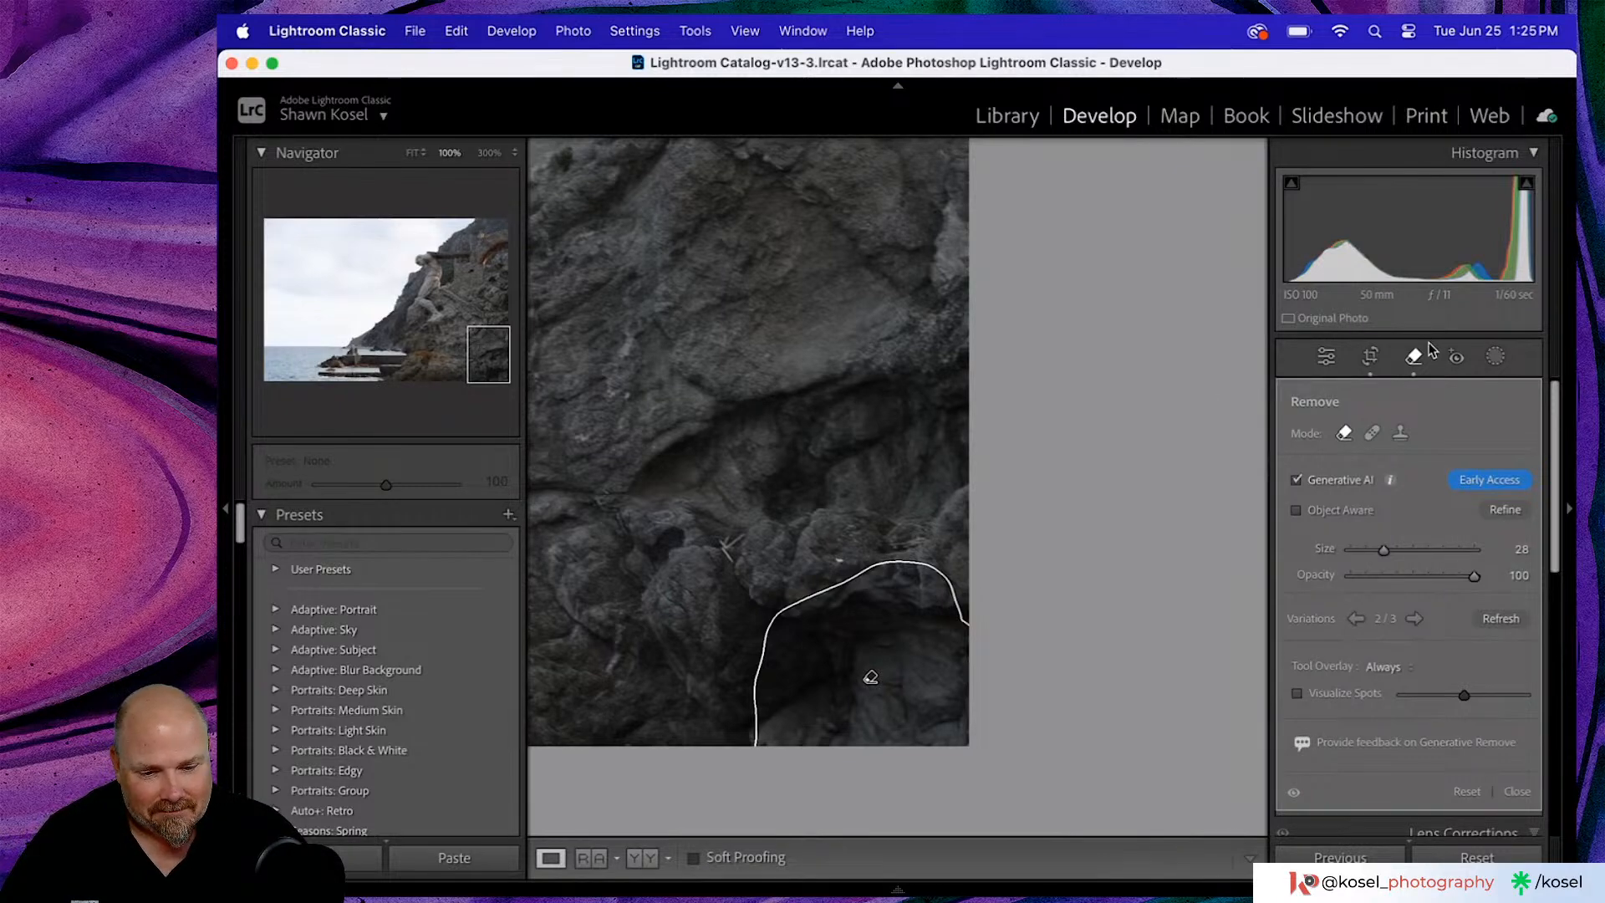
{"action": "left_click", "coordinate": [1452, 355]}
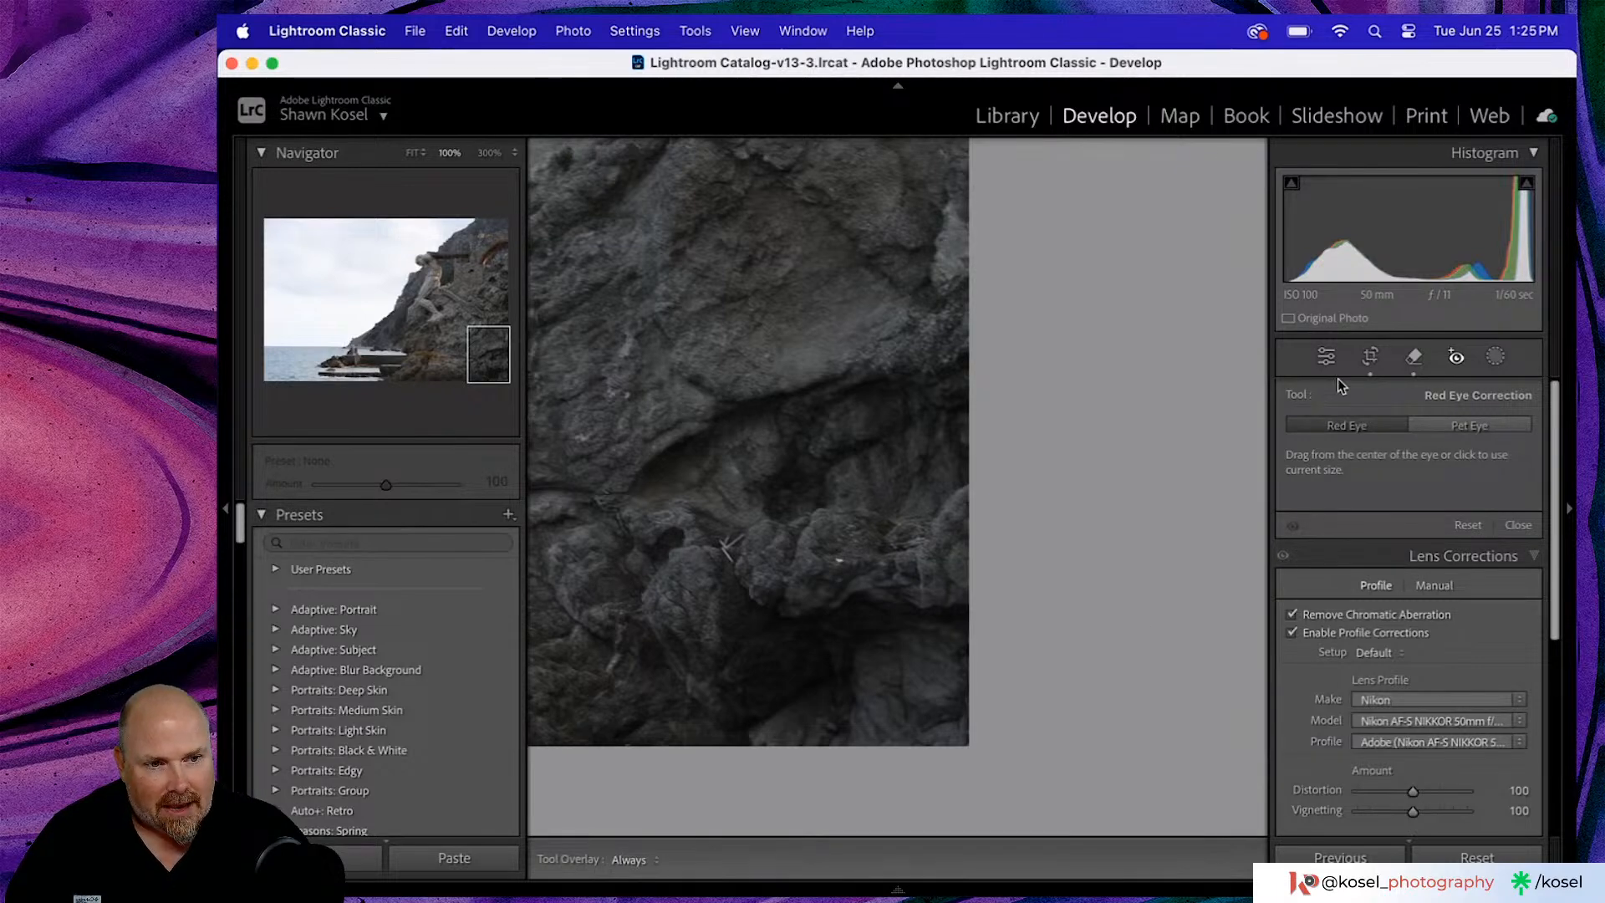
{"action": "left_click", "coordinate": [1327, 357]}
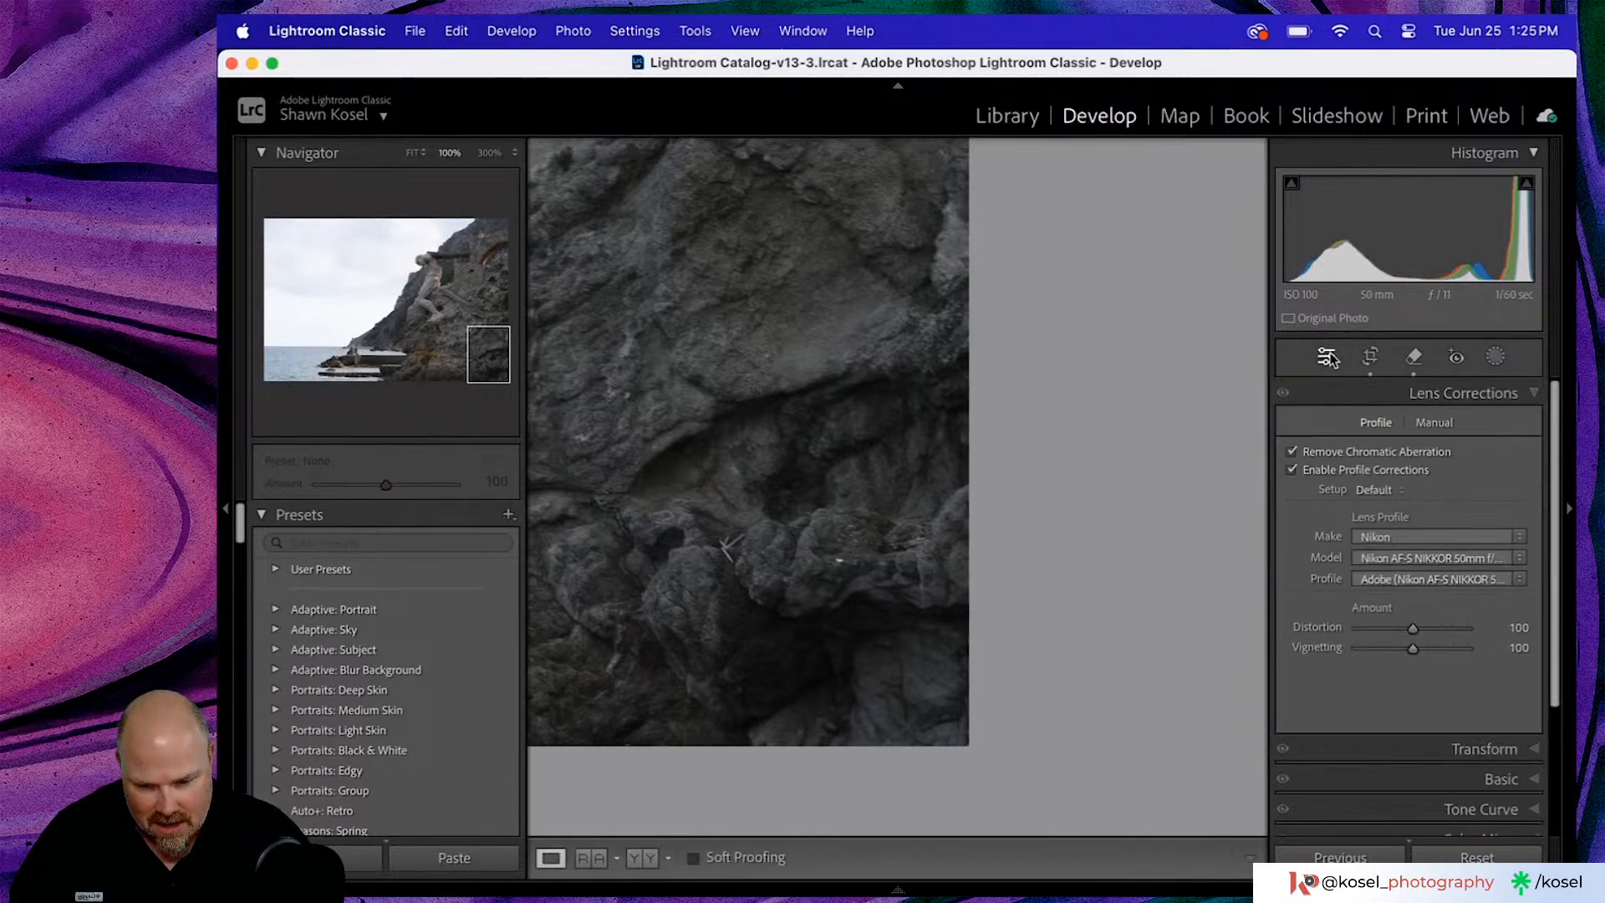
- Compare the before and after versions of the full photo twice, ending on the edited version
{"action": "left_click", "coordinate": [1011, 496]}
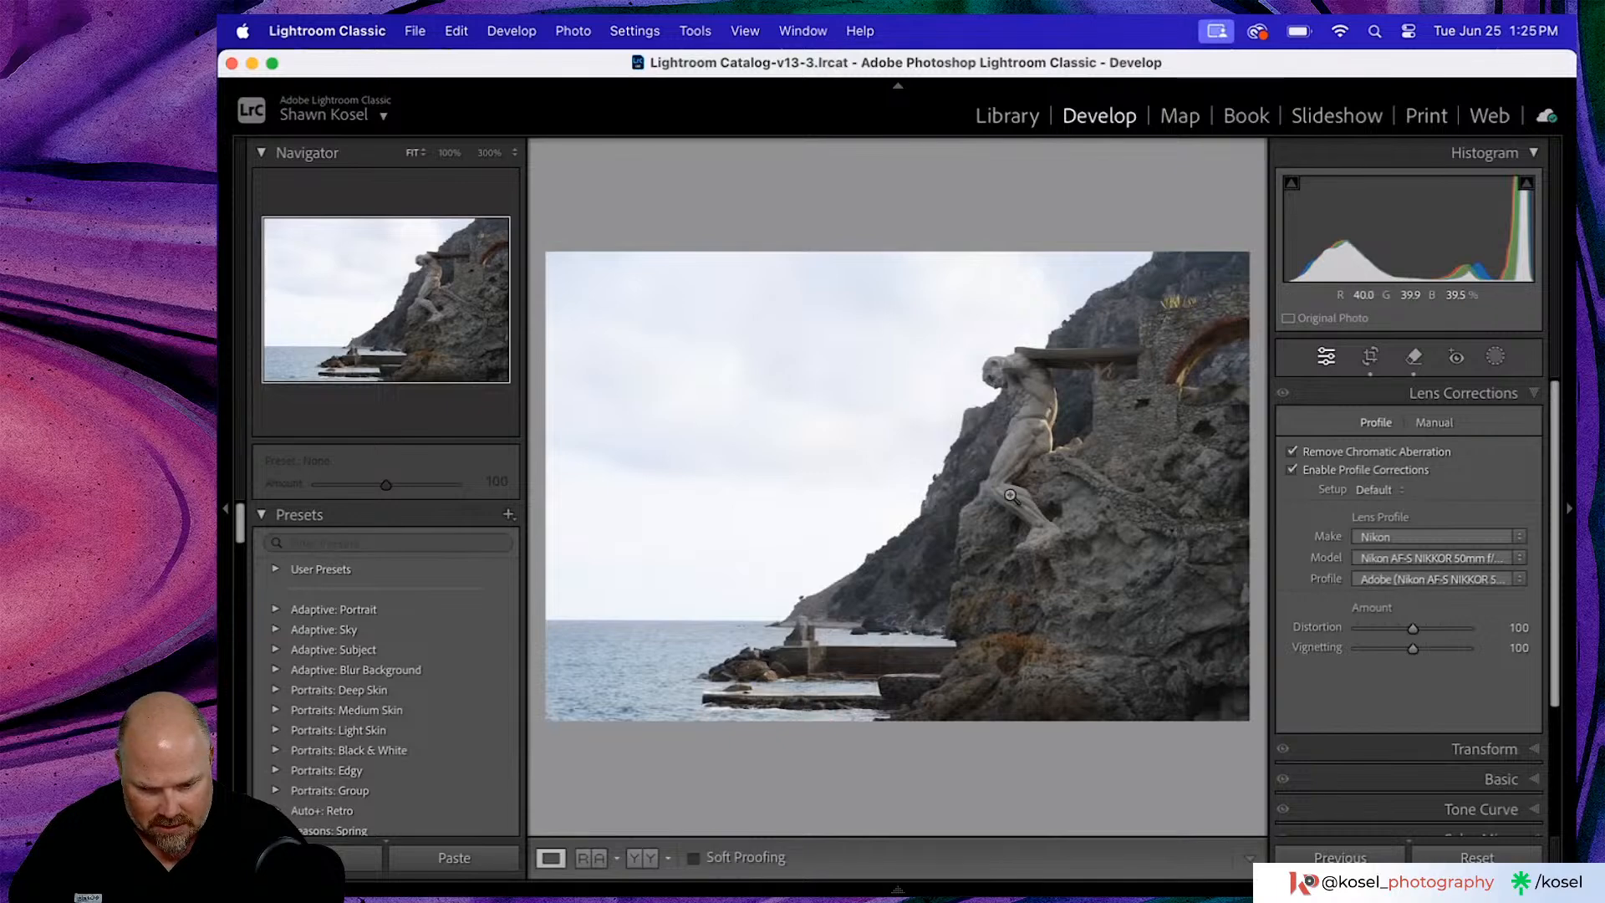
{"action": "key", "text": "backslash"}
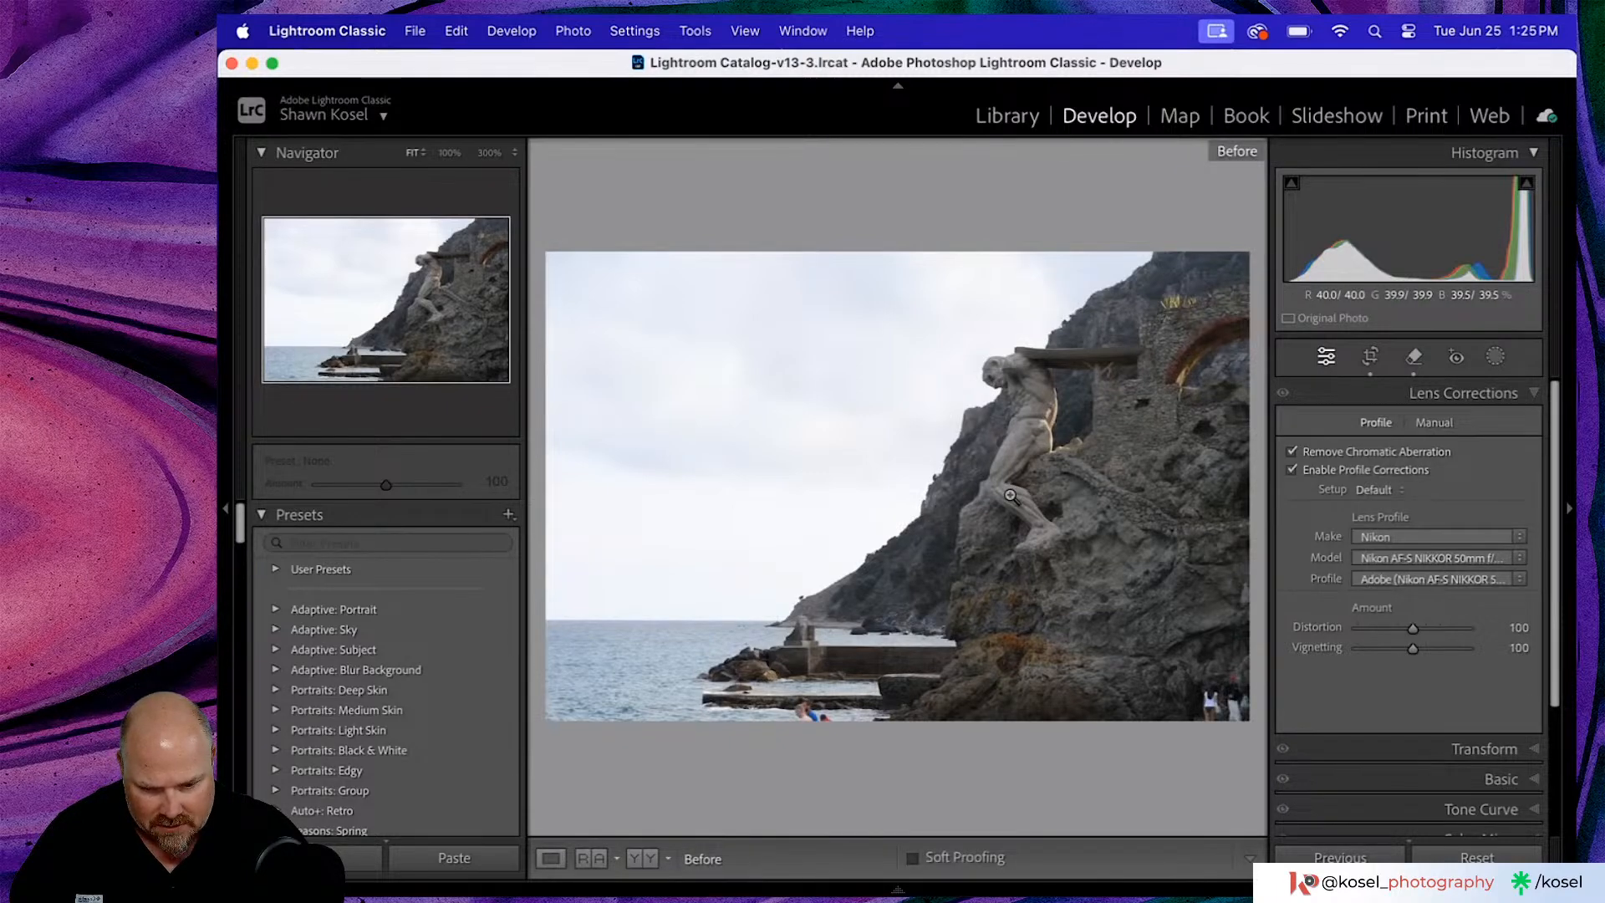
{"action": "key", "text": "backslash"}
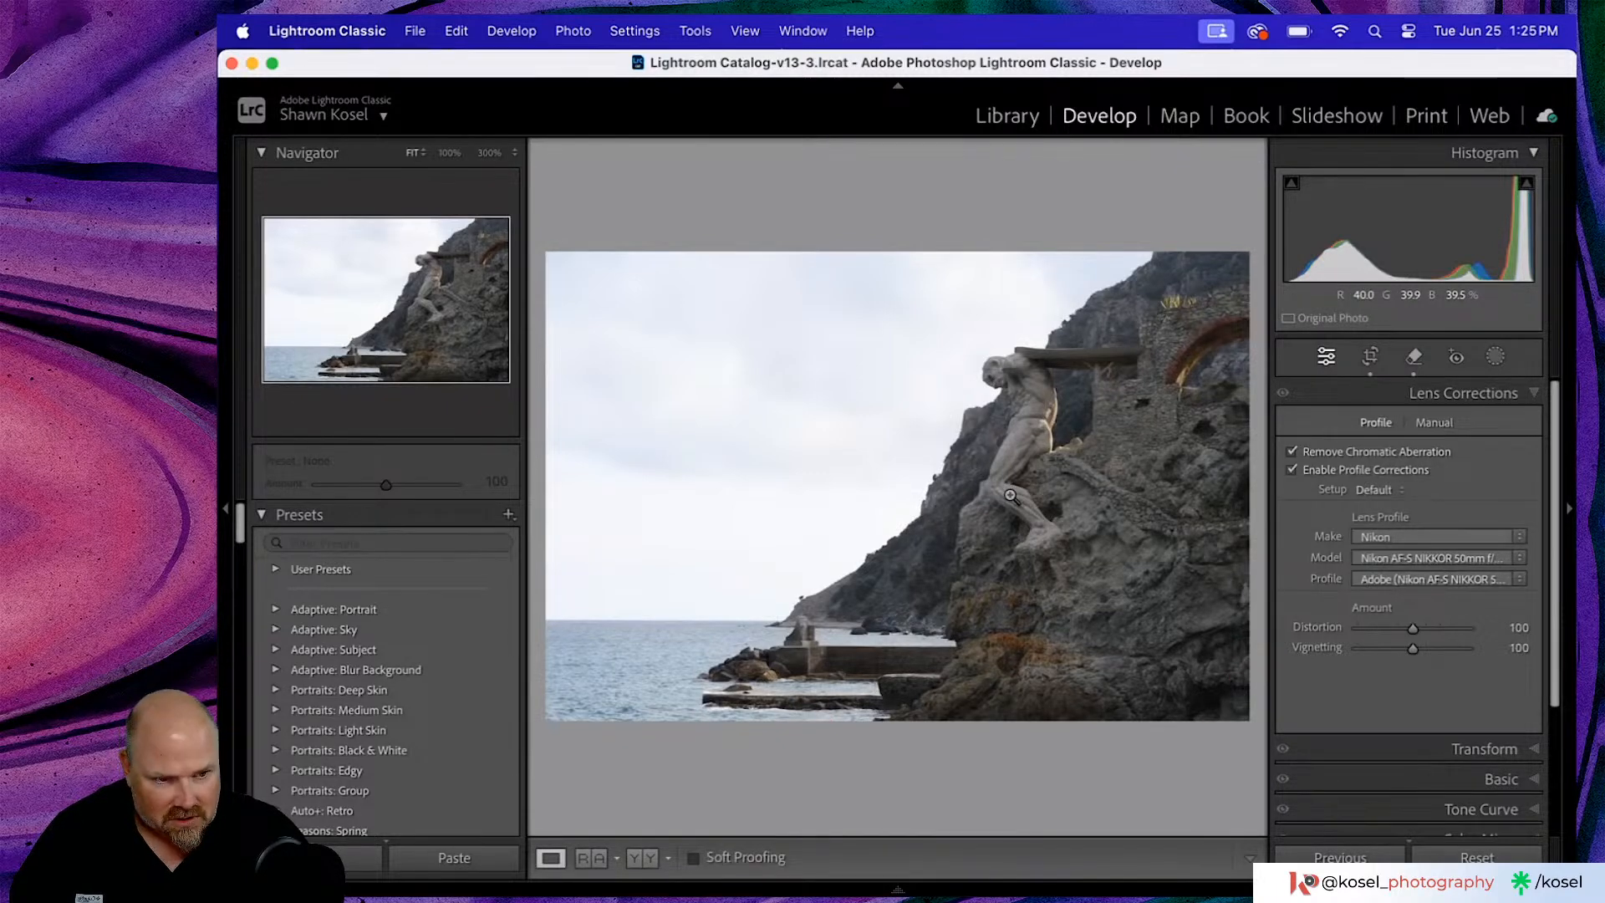
{"action": "key", "text": "backslash"}
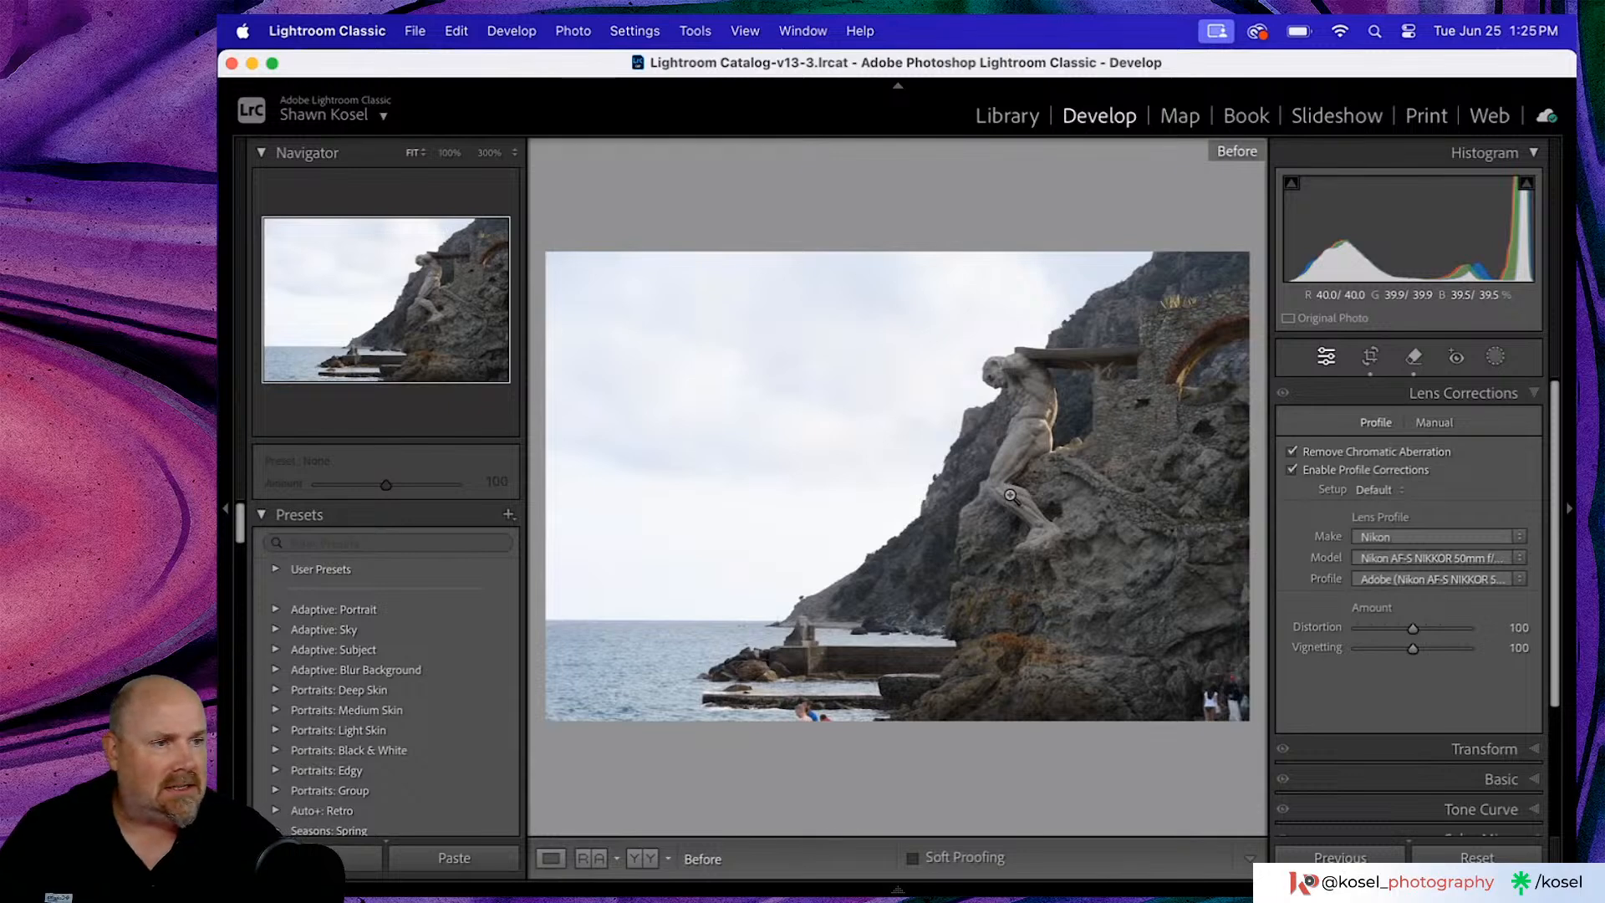
{"action": "key", "text": "backslash"}
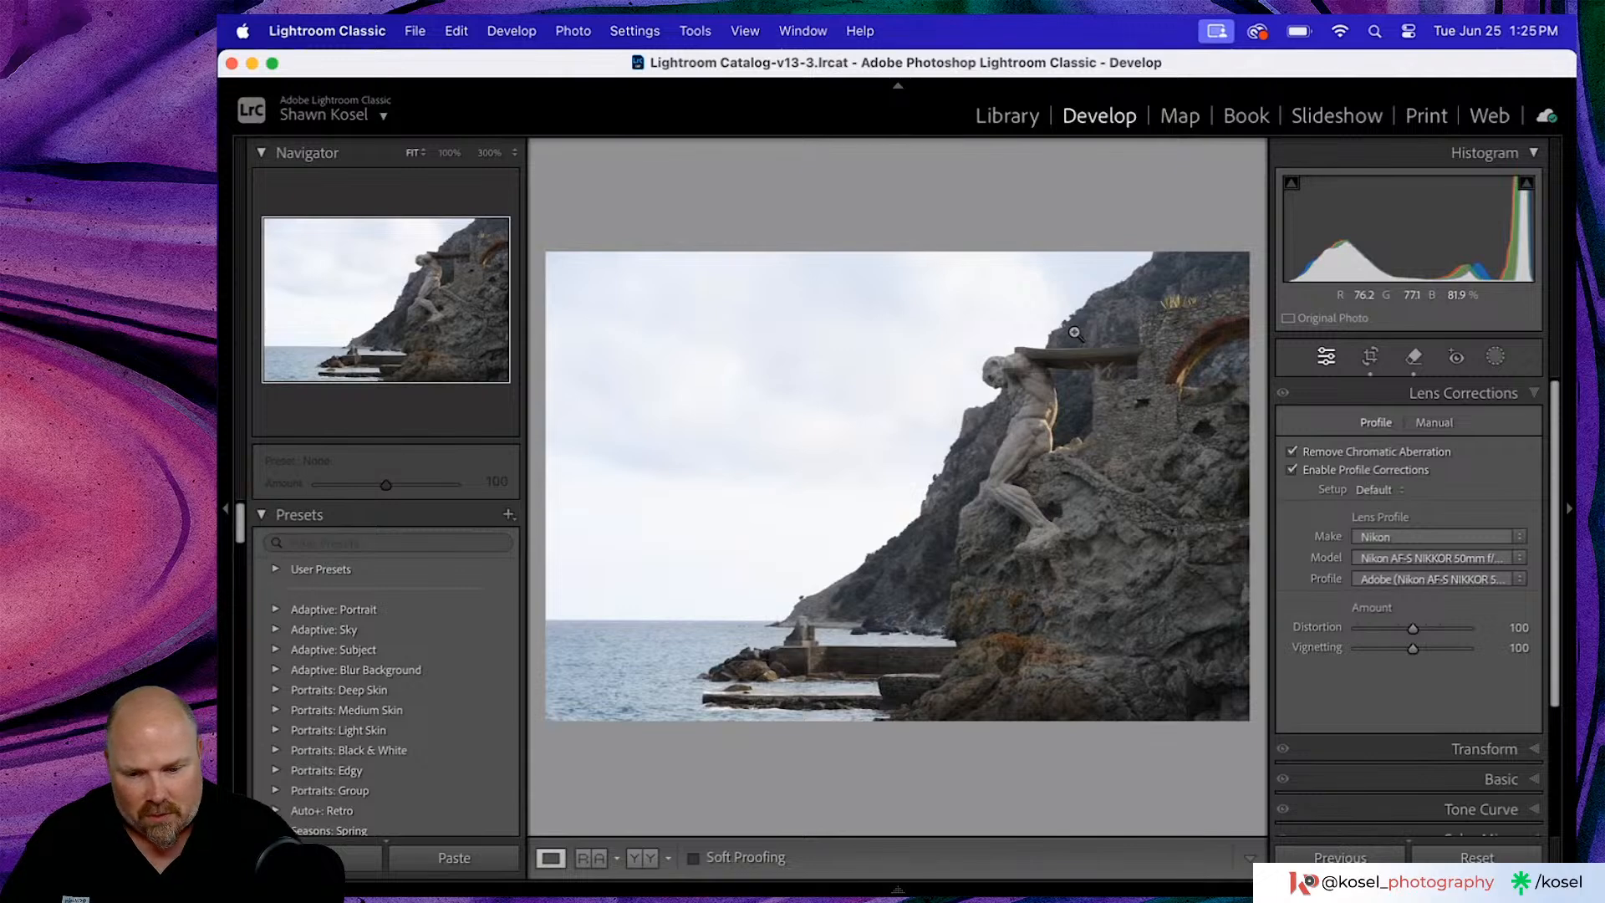
- Show the photo's file details and its exposure information over the image, and hide the overlay again
{"action": "key", "text": "i"}
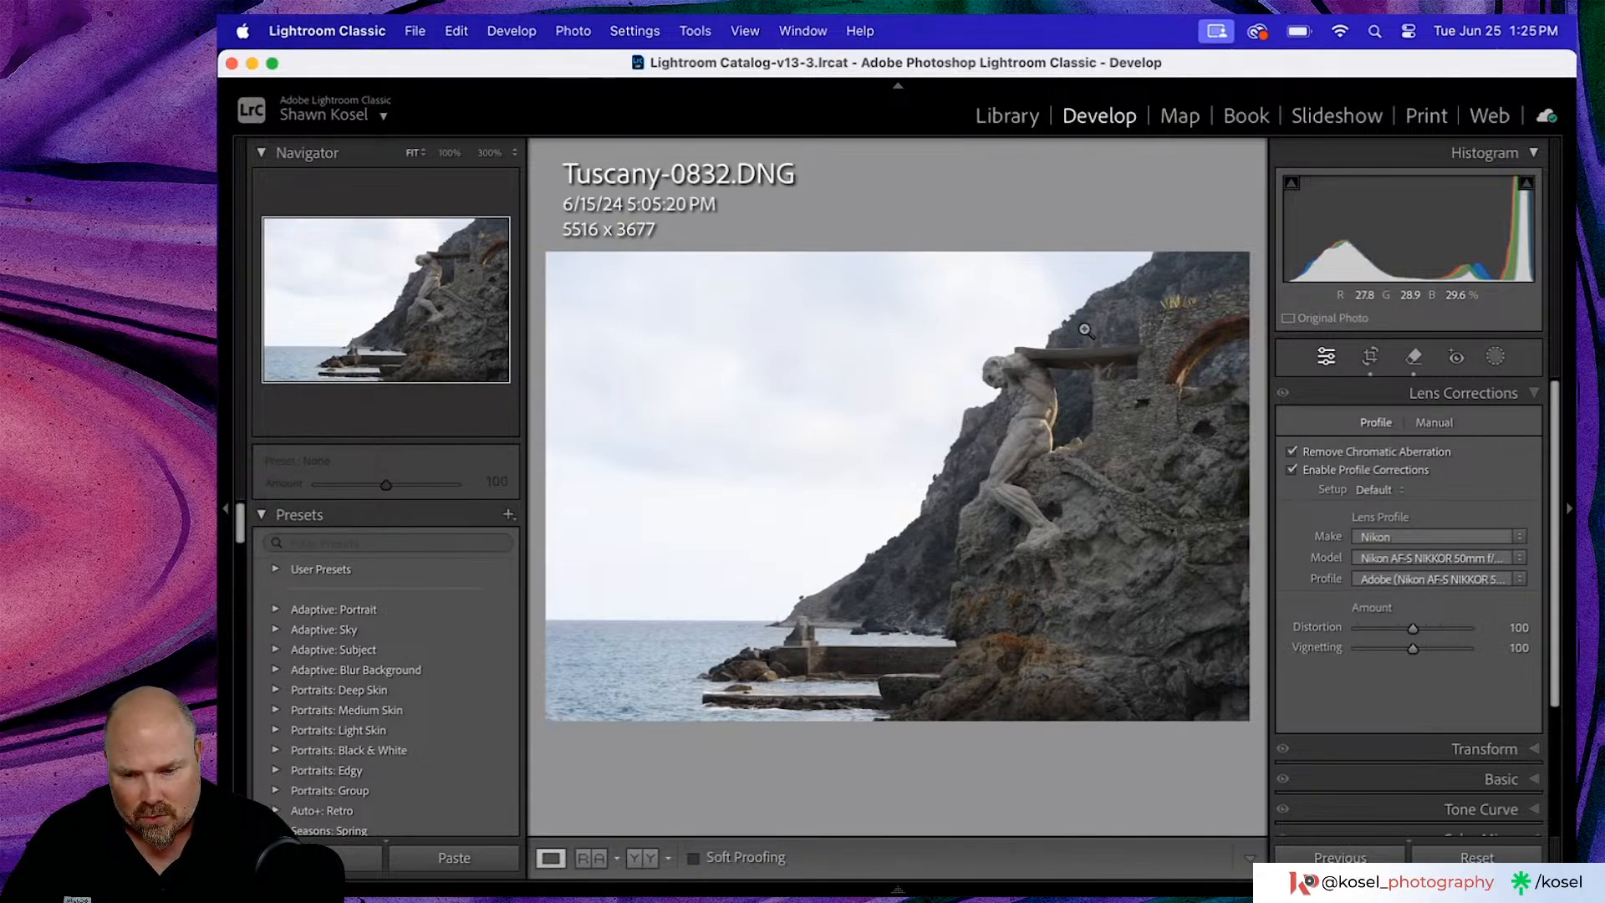
{"action": "key", "text": "i"}
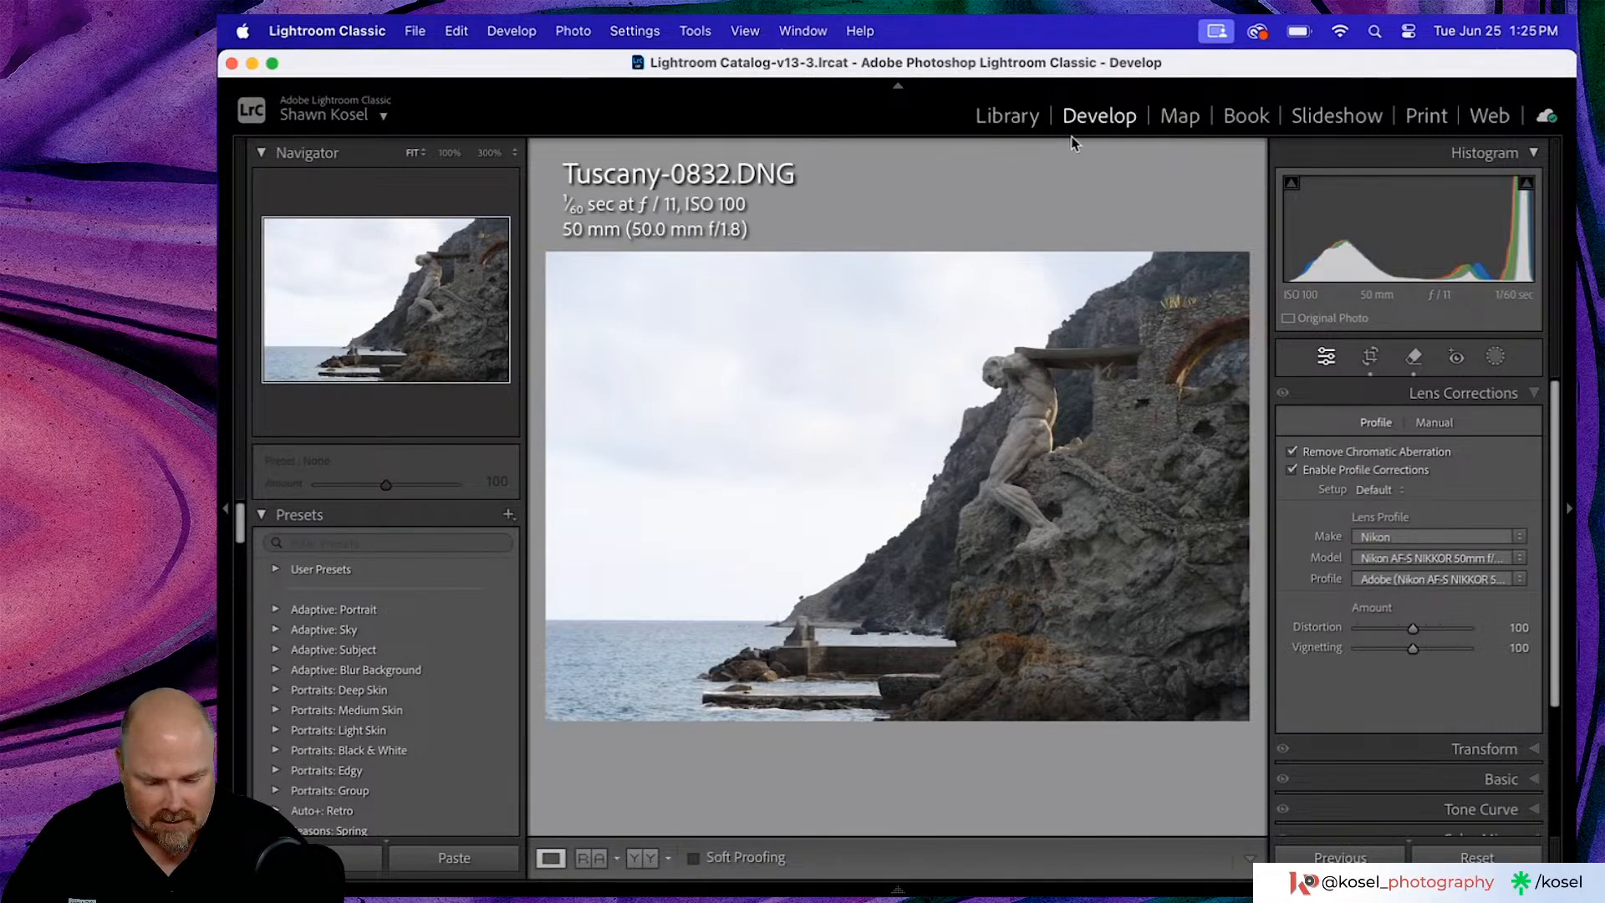
{"action": "key", "text": "i"}
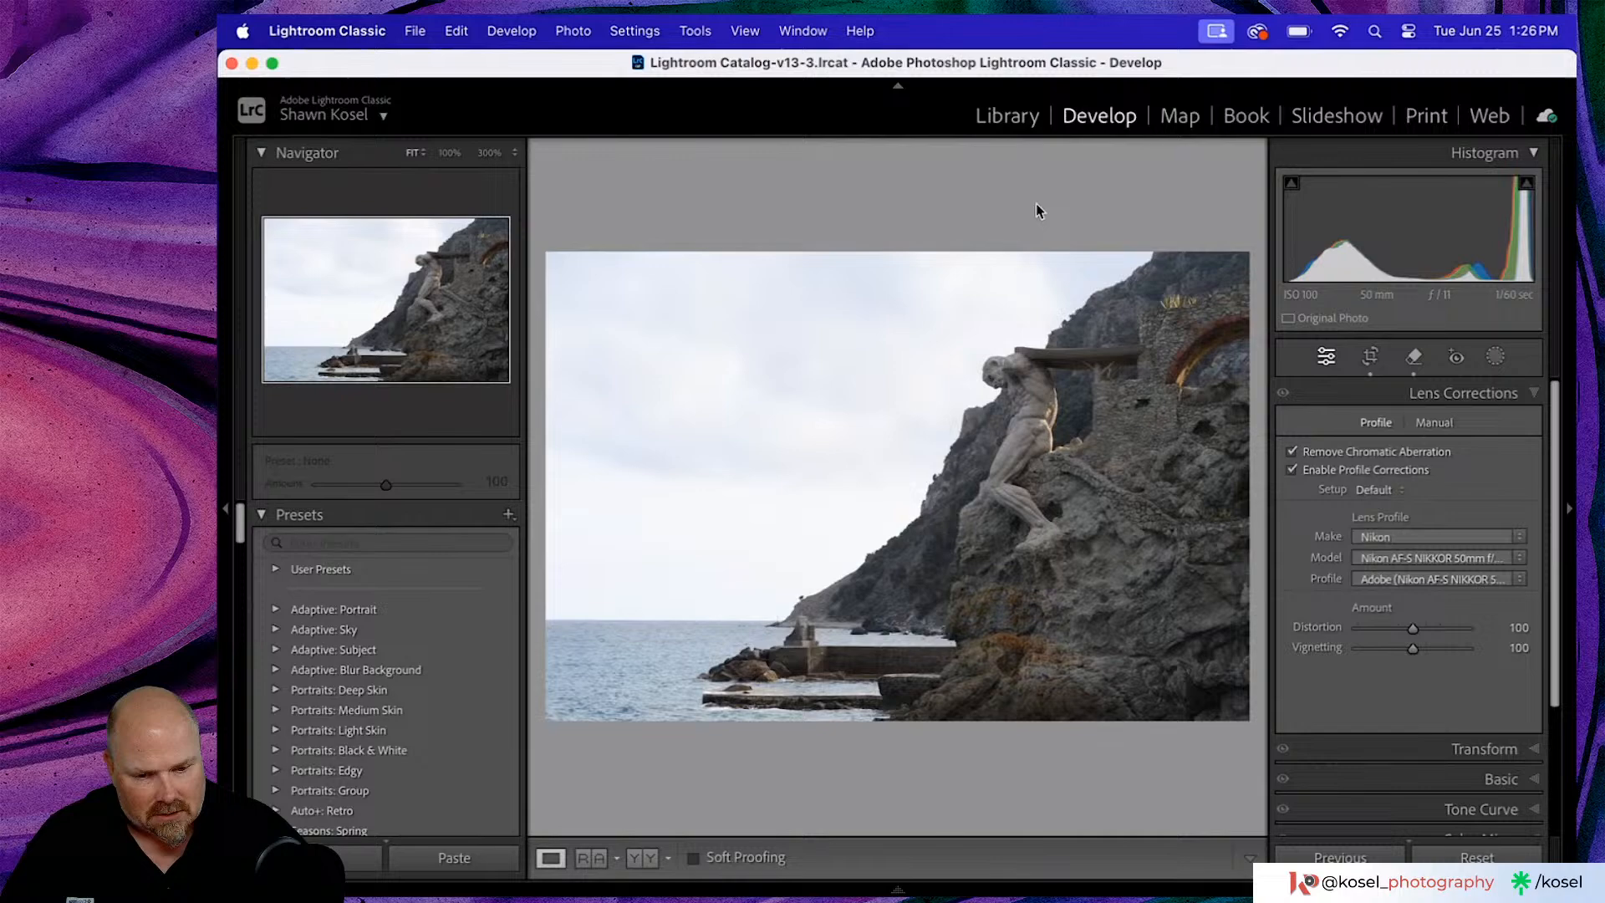
- Inspect the statue and the cliff behind it at 100% zoom, and return to the full photo
{"action": "left_click", "coordinate": [1085, 304]}
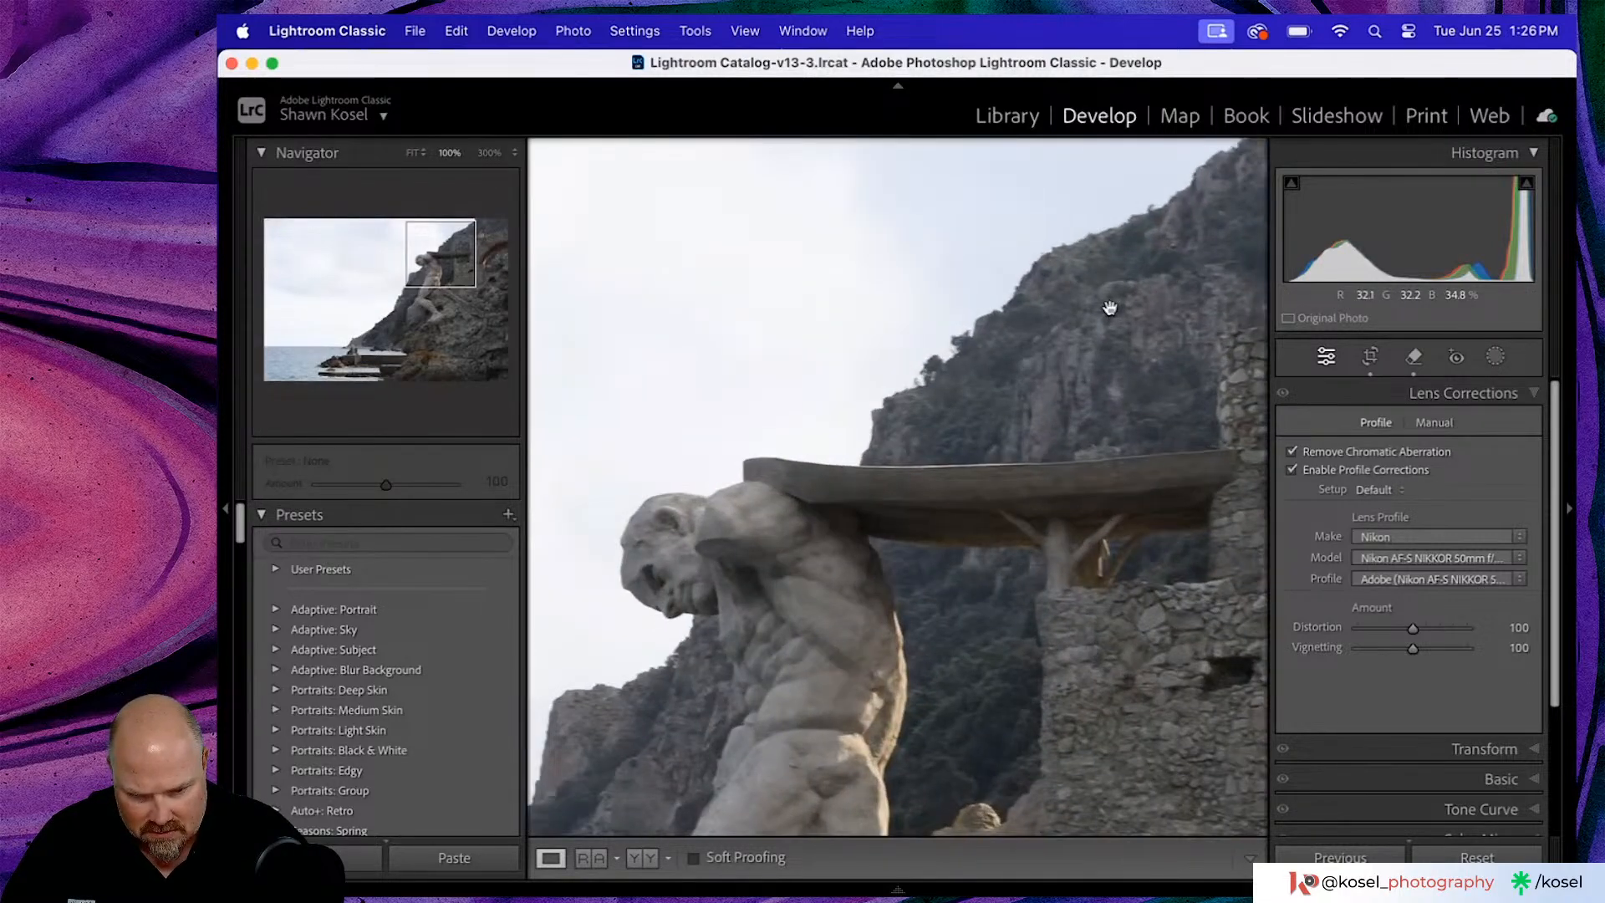
{"action": "left_click", "coordinate": [1110, 308]}
{"action": "key", "text": "z"}
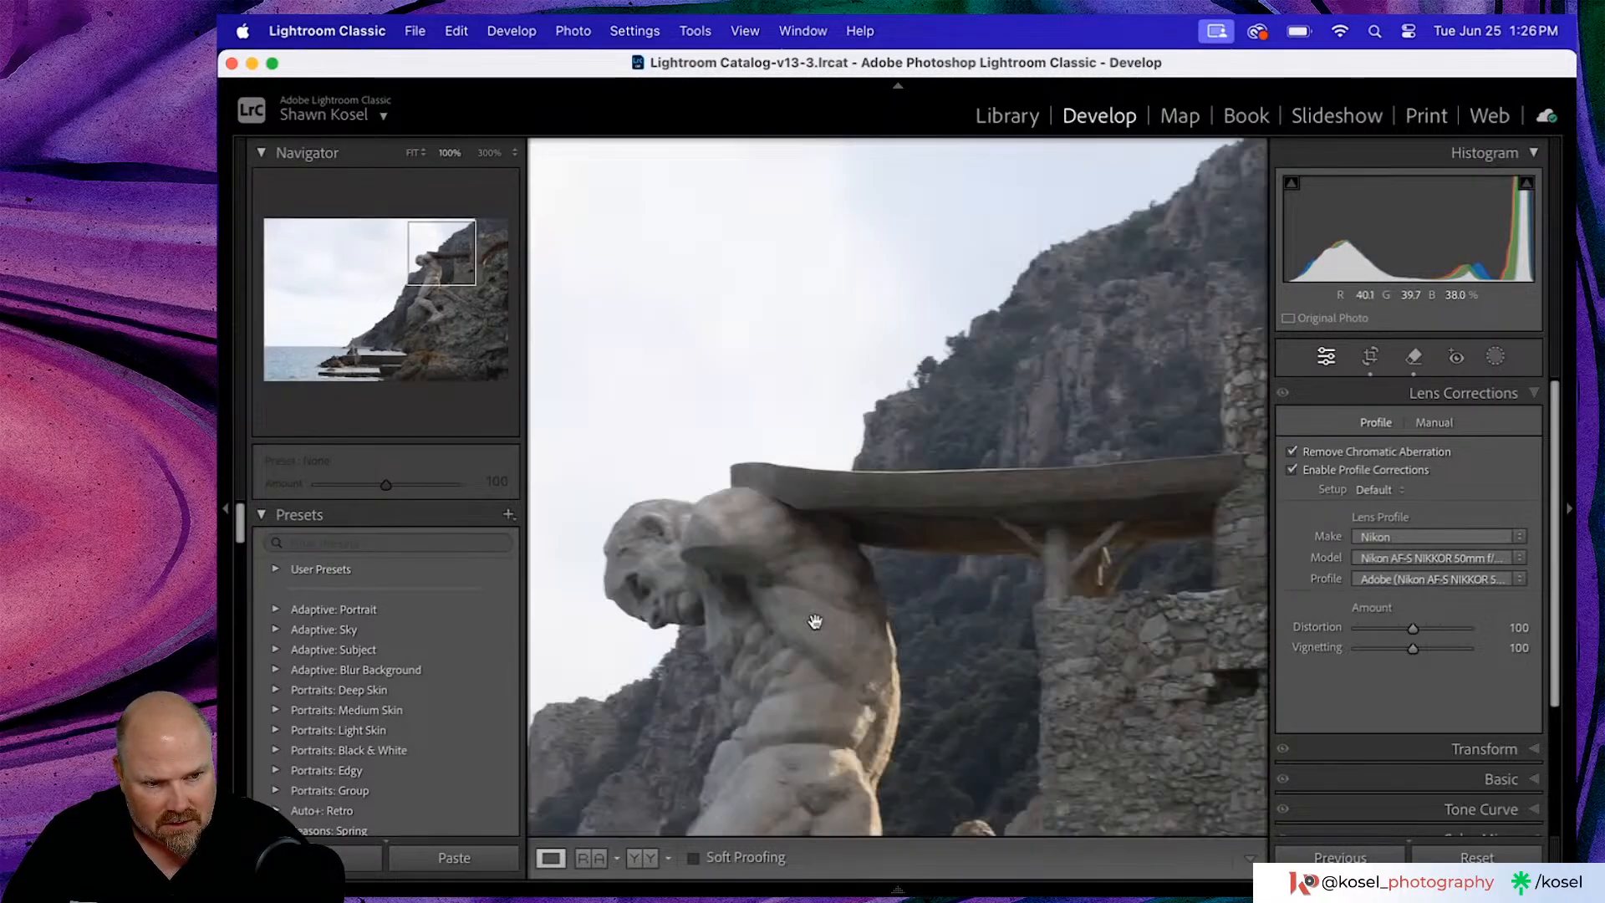
{"action": "left_click_drag", "start_coordinate": [813, 619], "coordinate": [1090, 288]}
{"action": "left_click", "coordinate": [1090, 287]}
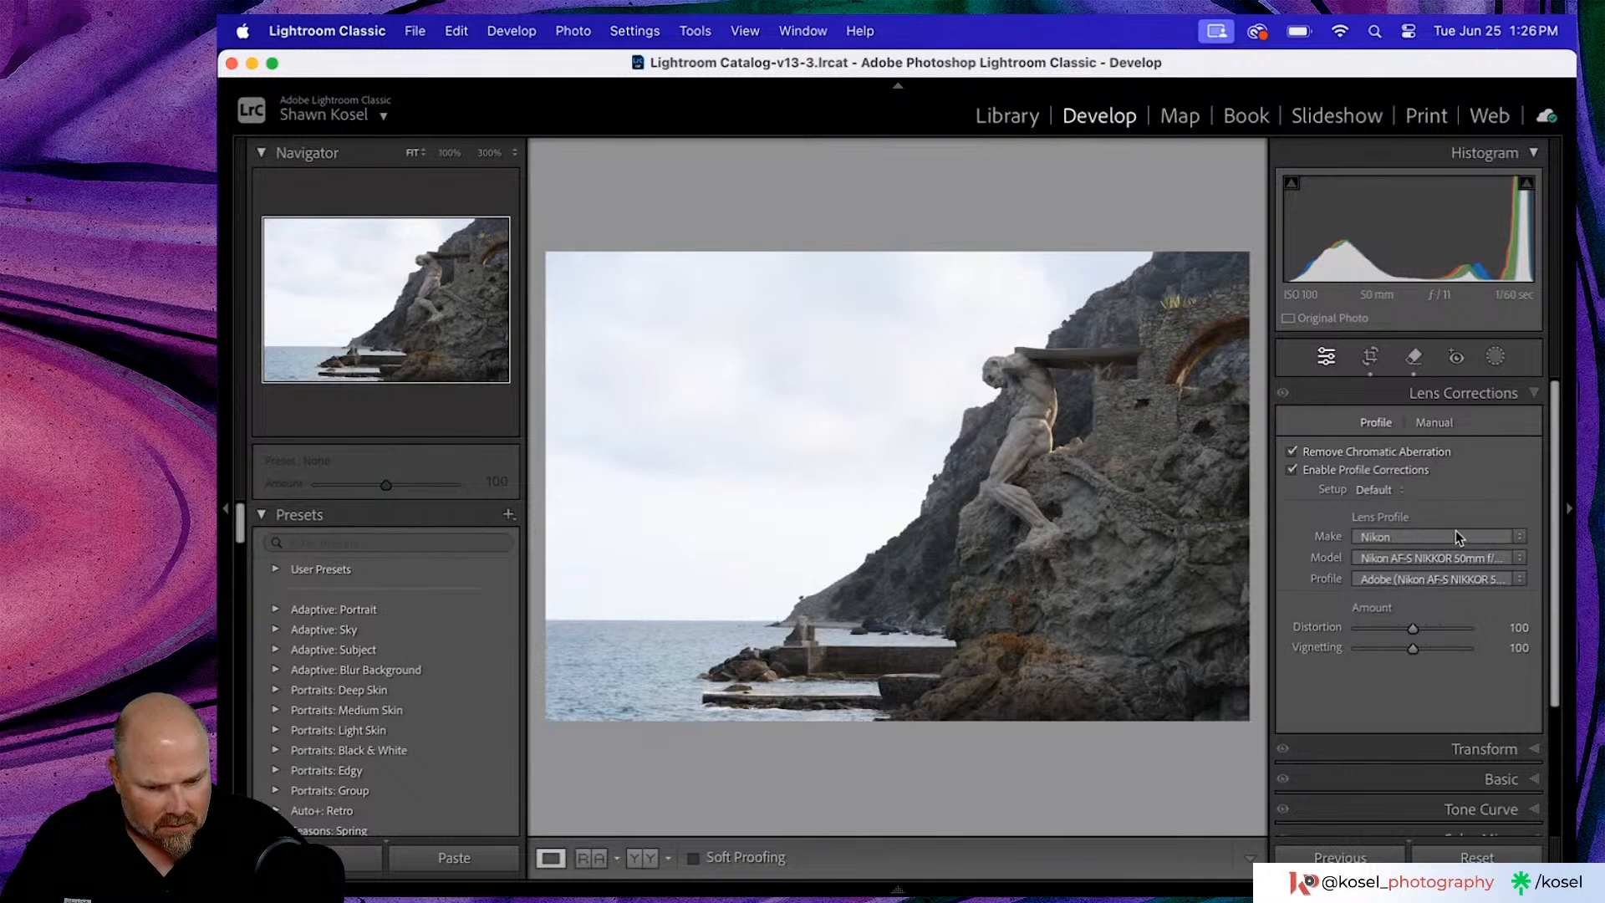
- Set the photo's Highlights to -45, Texture to +35 and Clarity to +15 in the Basic adjustments
{"action": "left_click", "coordinate": [1504, 749]}
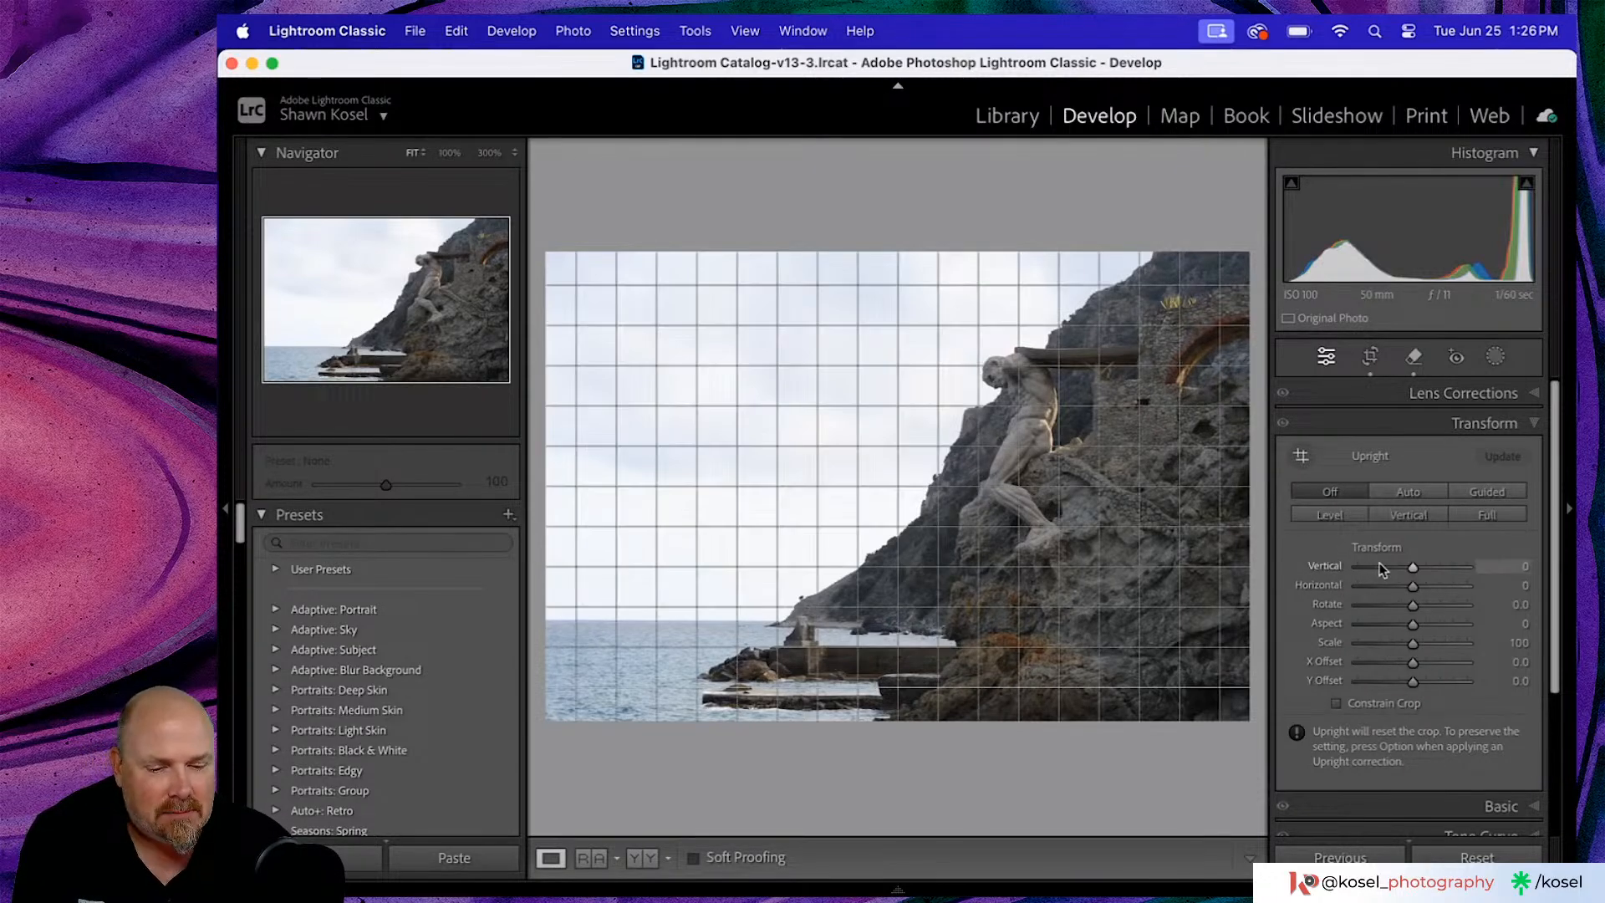
{"action": "left_click", "coordinate": [1471, 424]}
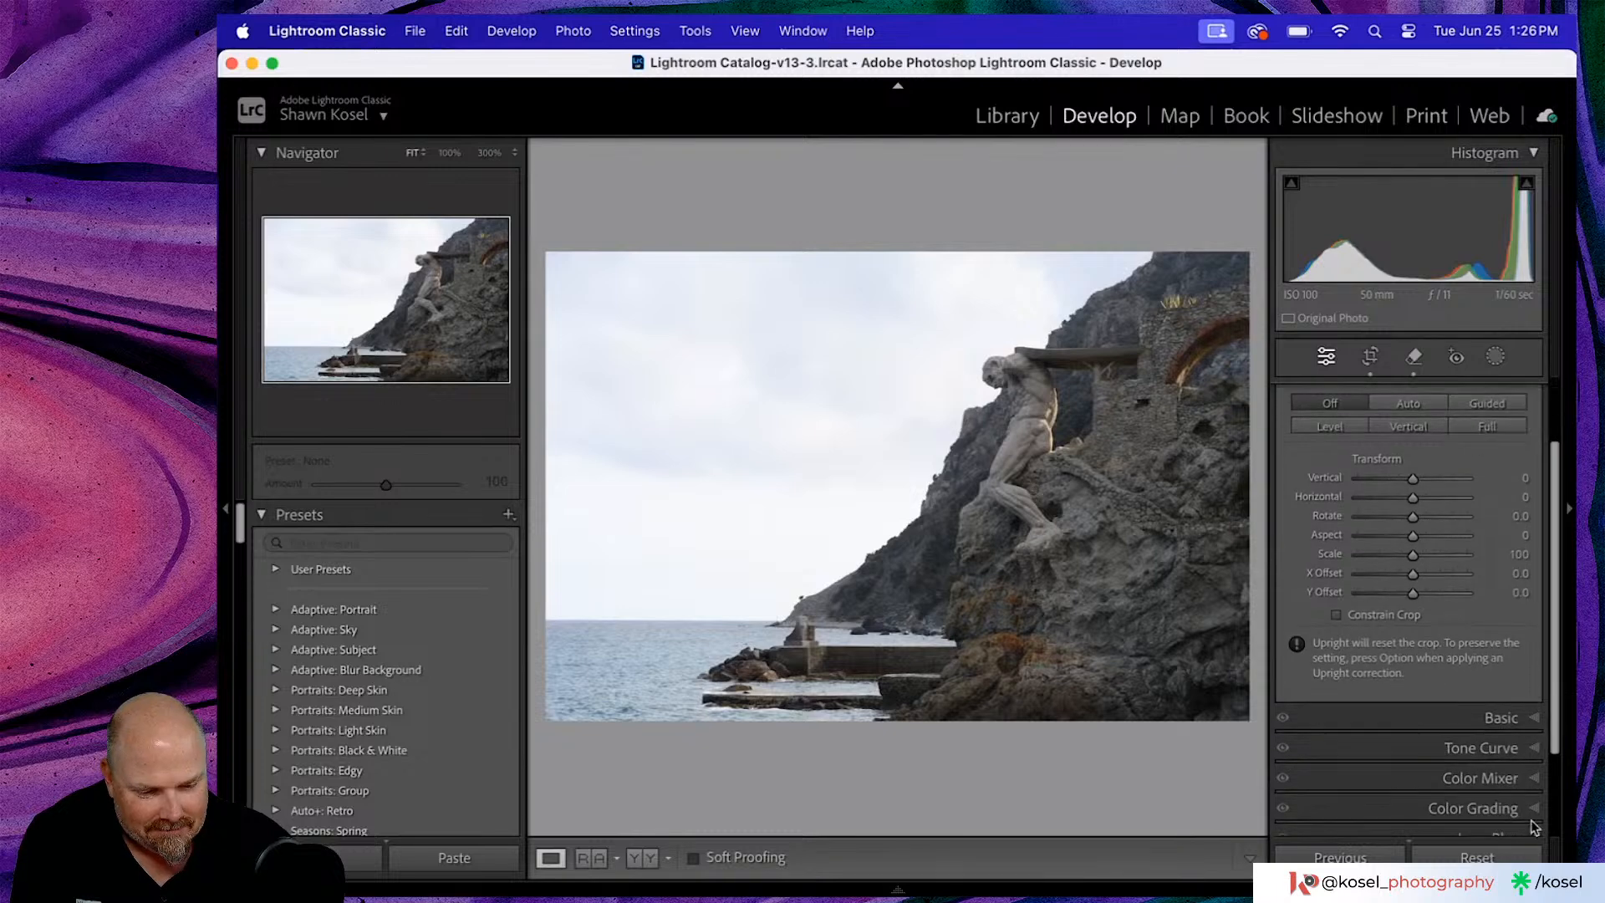
{"action": "left_click", "coordinate": [1513, 719]}
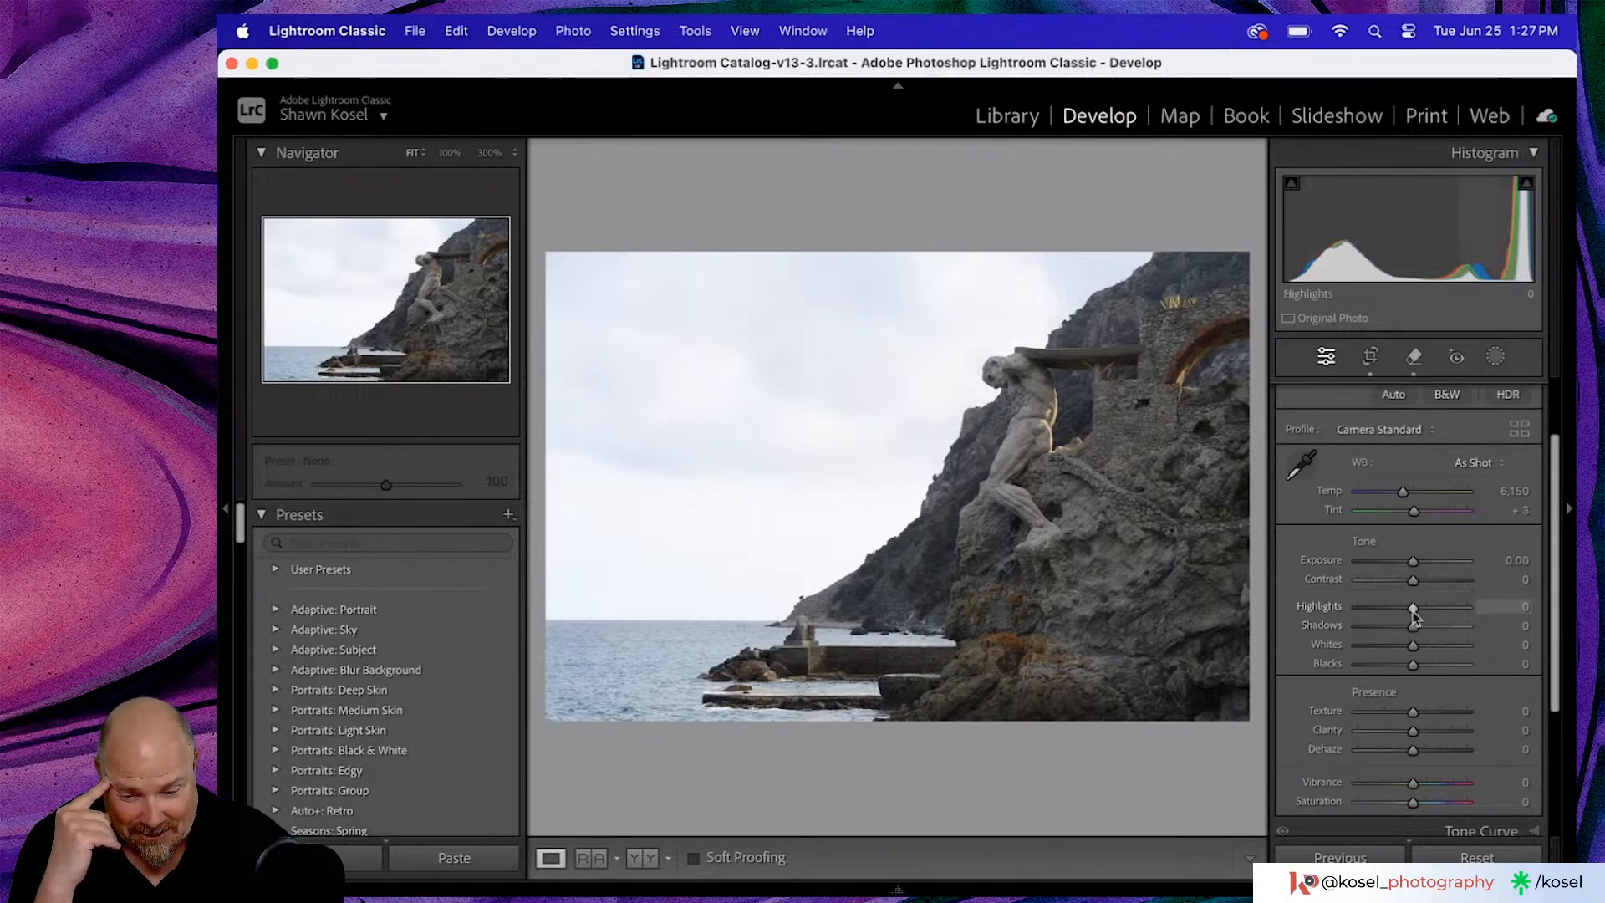
{"action": "left_click_drag", "start_coordinate": [1413, 617], "coordinate": [1388, 616]}
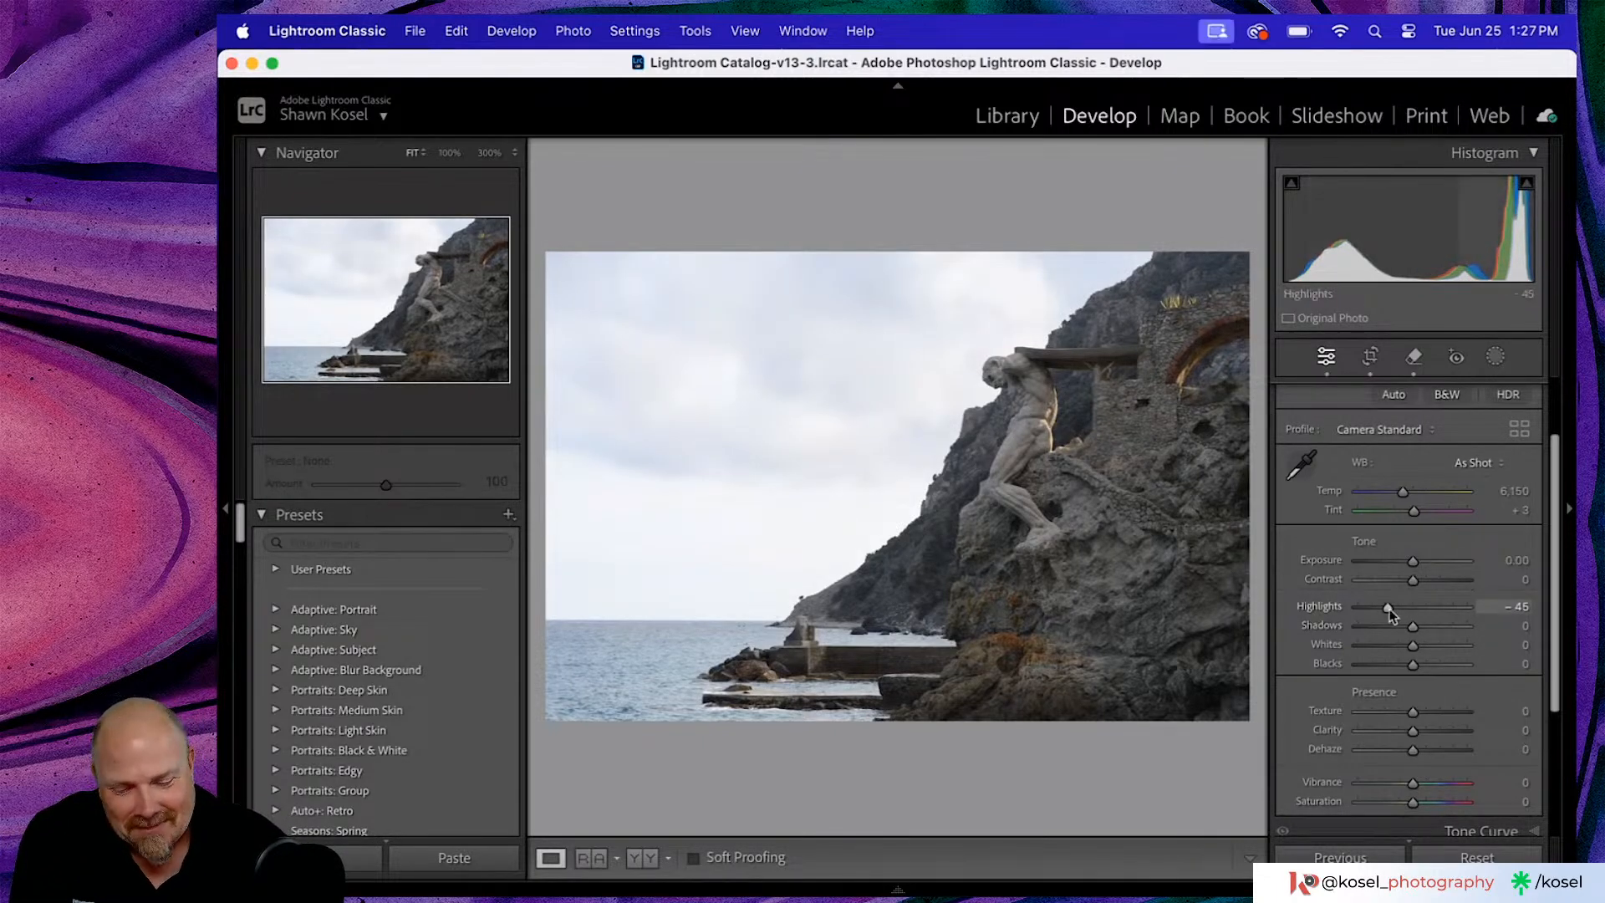
{"action": "scroll", "coordinate": [1444, 669], "scroll_direction": "down", "scroll_amount": 1}
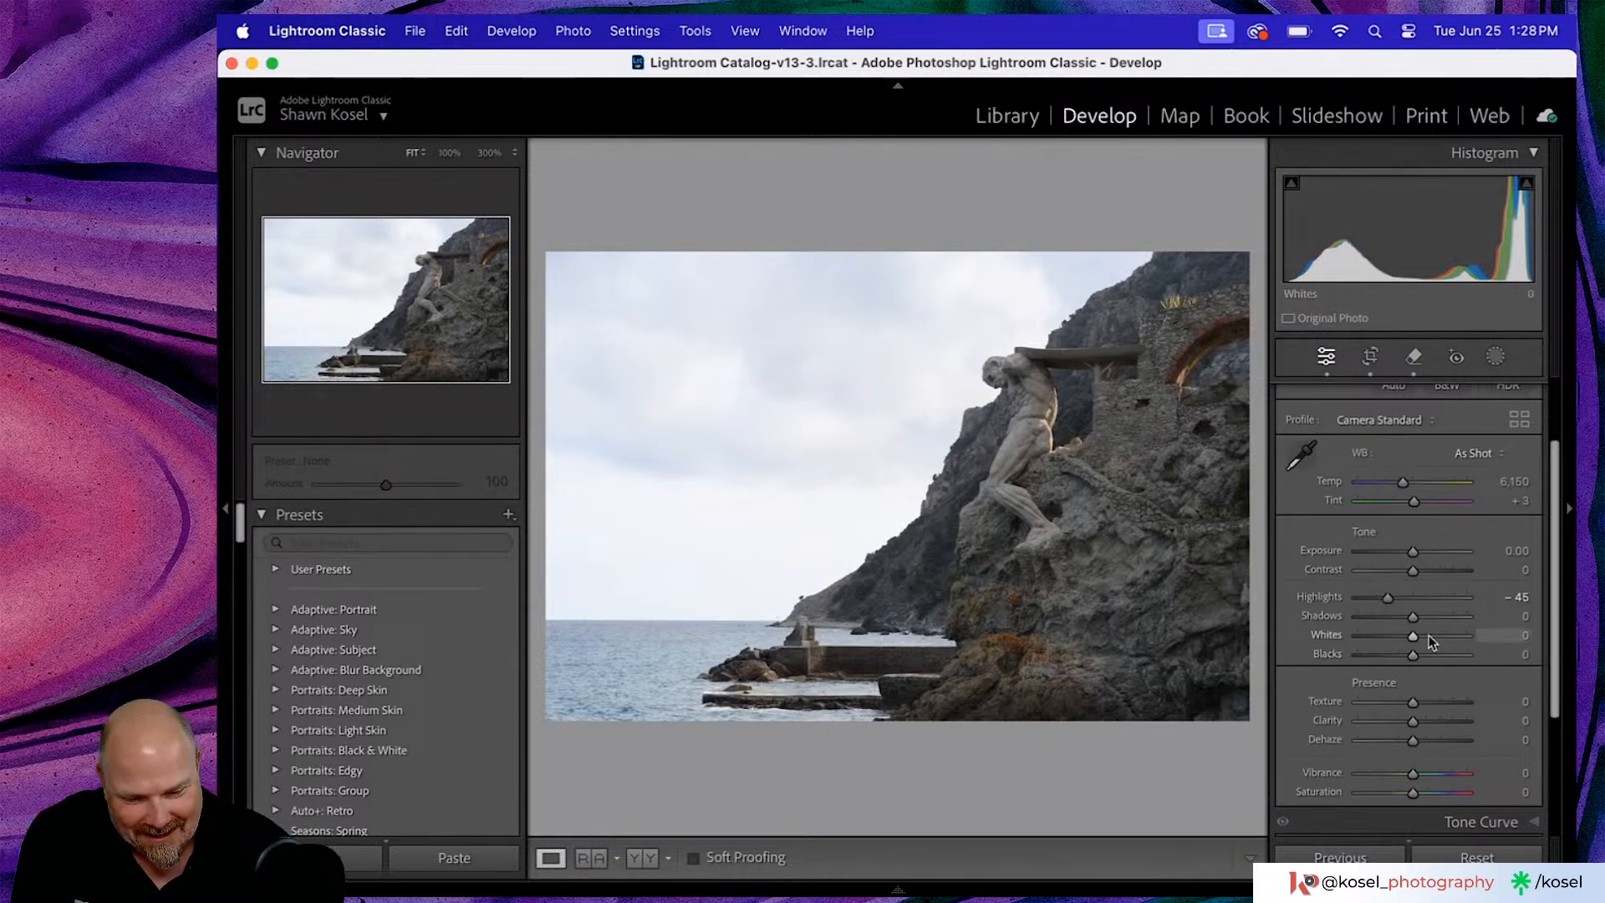
{"action": "left_click_drag", "start_coordinate": [1417, 701], "coordinate": [1433, 707]}
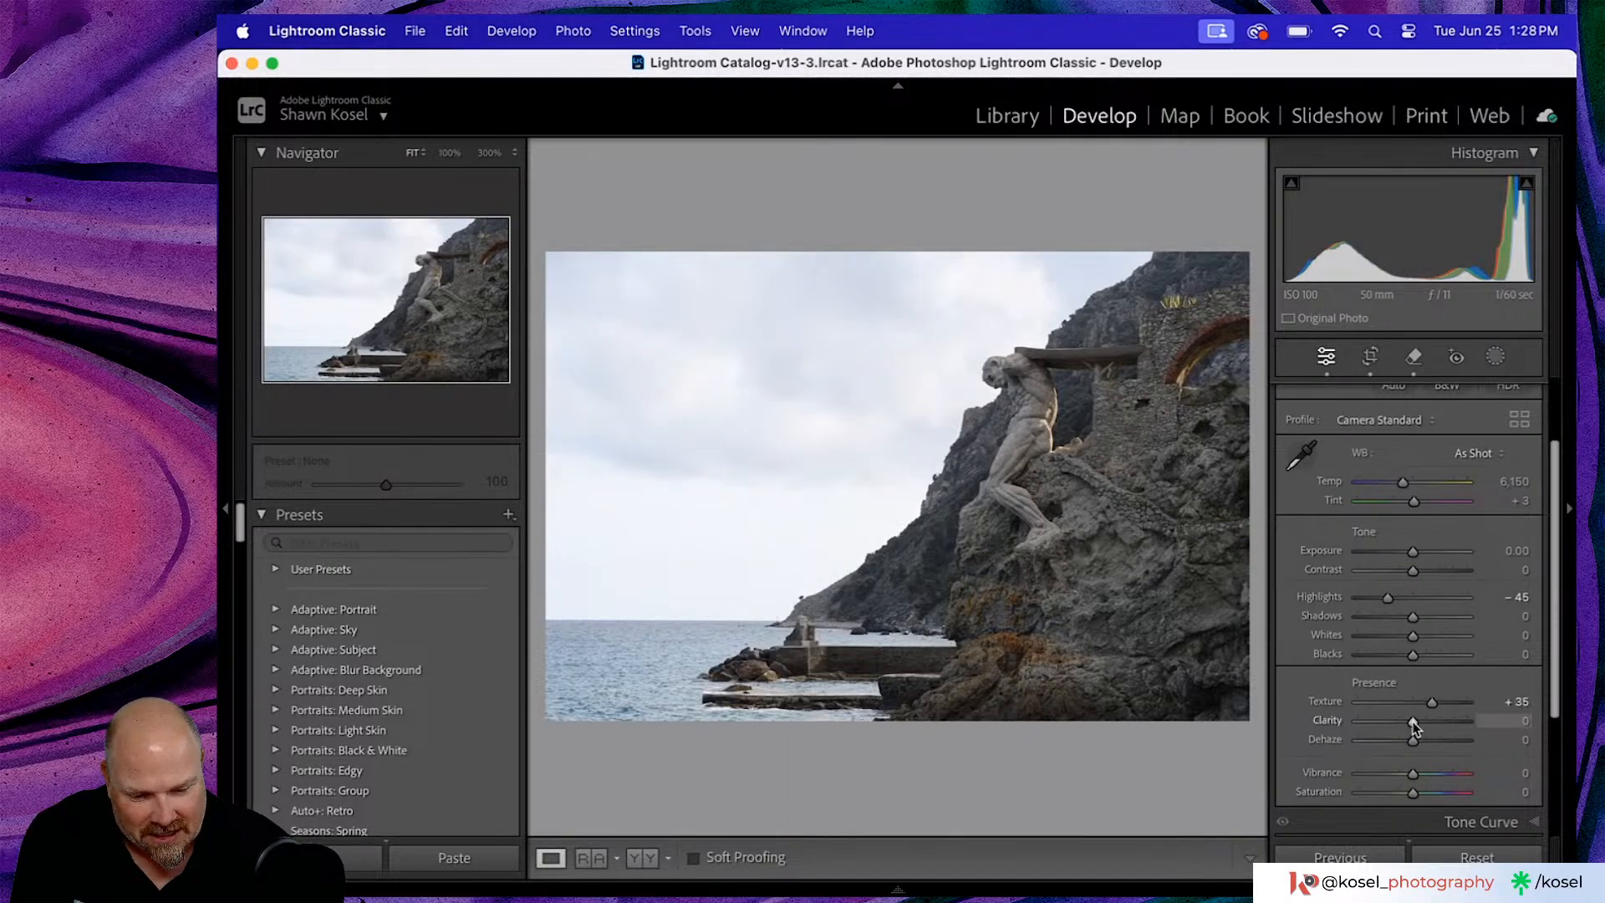
{"action": "left_click_drag", "start_coordinate": [1416, 726], "coordinate": [1421, 727]}
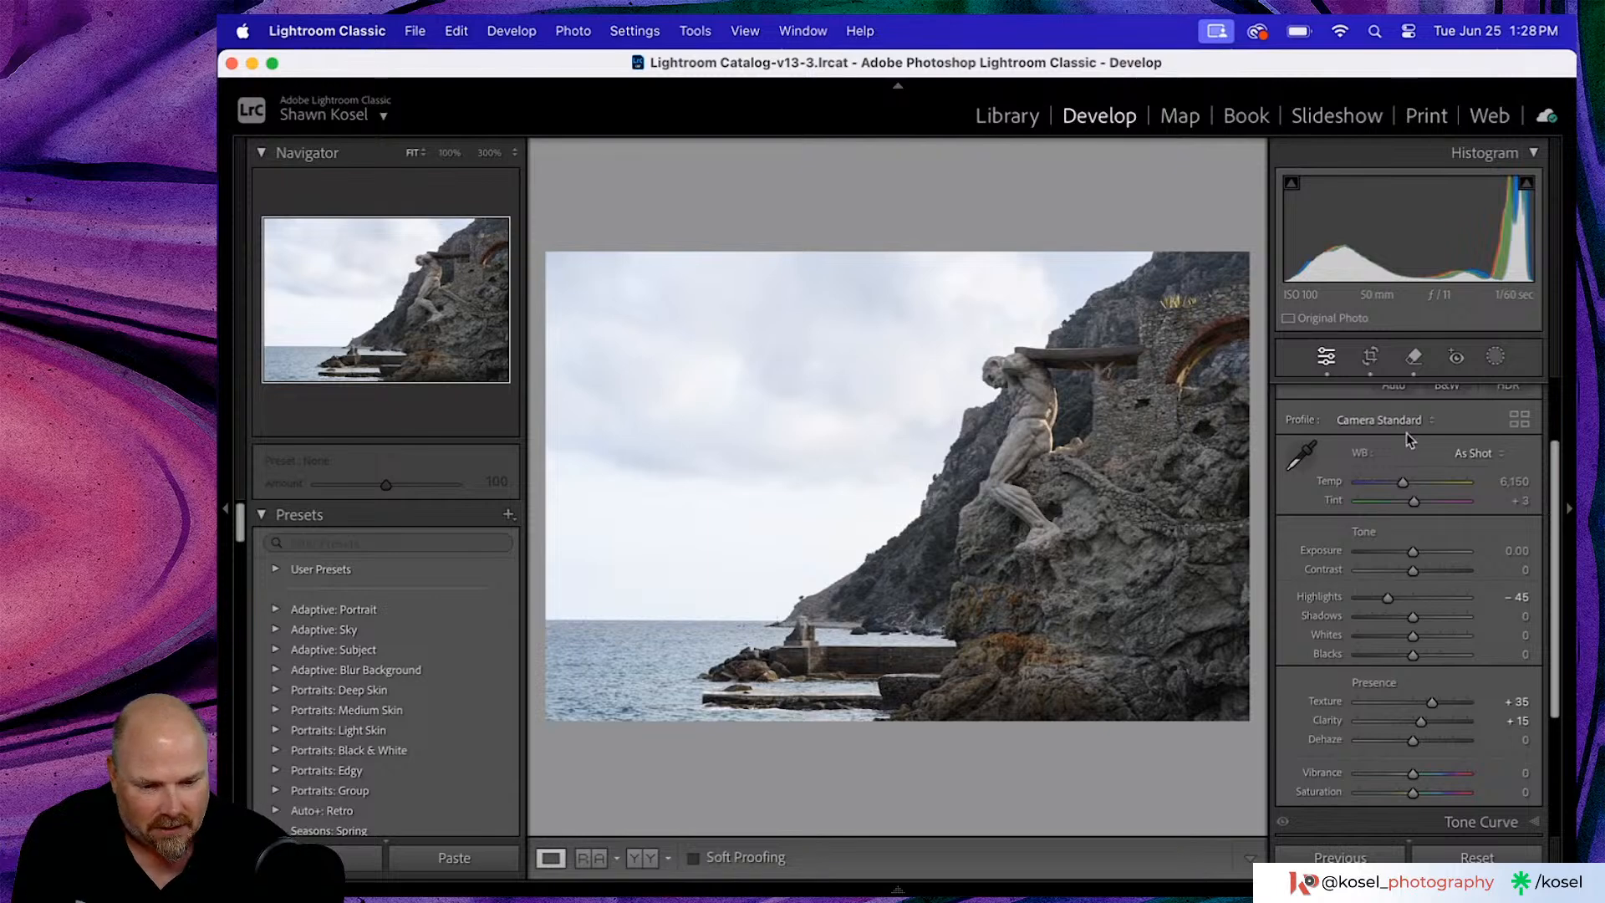
- Create a sky mask and set its Highlights to -27, Tint to 32 and Temp to 5
{"action": "scroll", "coordinate": [1406, 490], "scroll_direction": "up", "scroll_amount": 4}
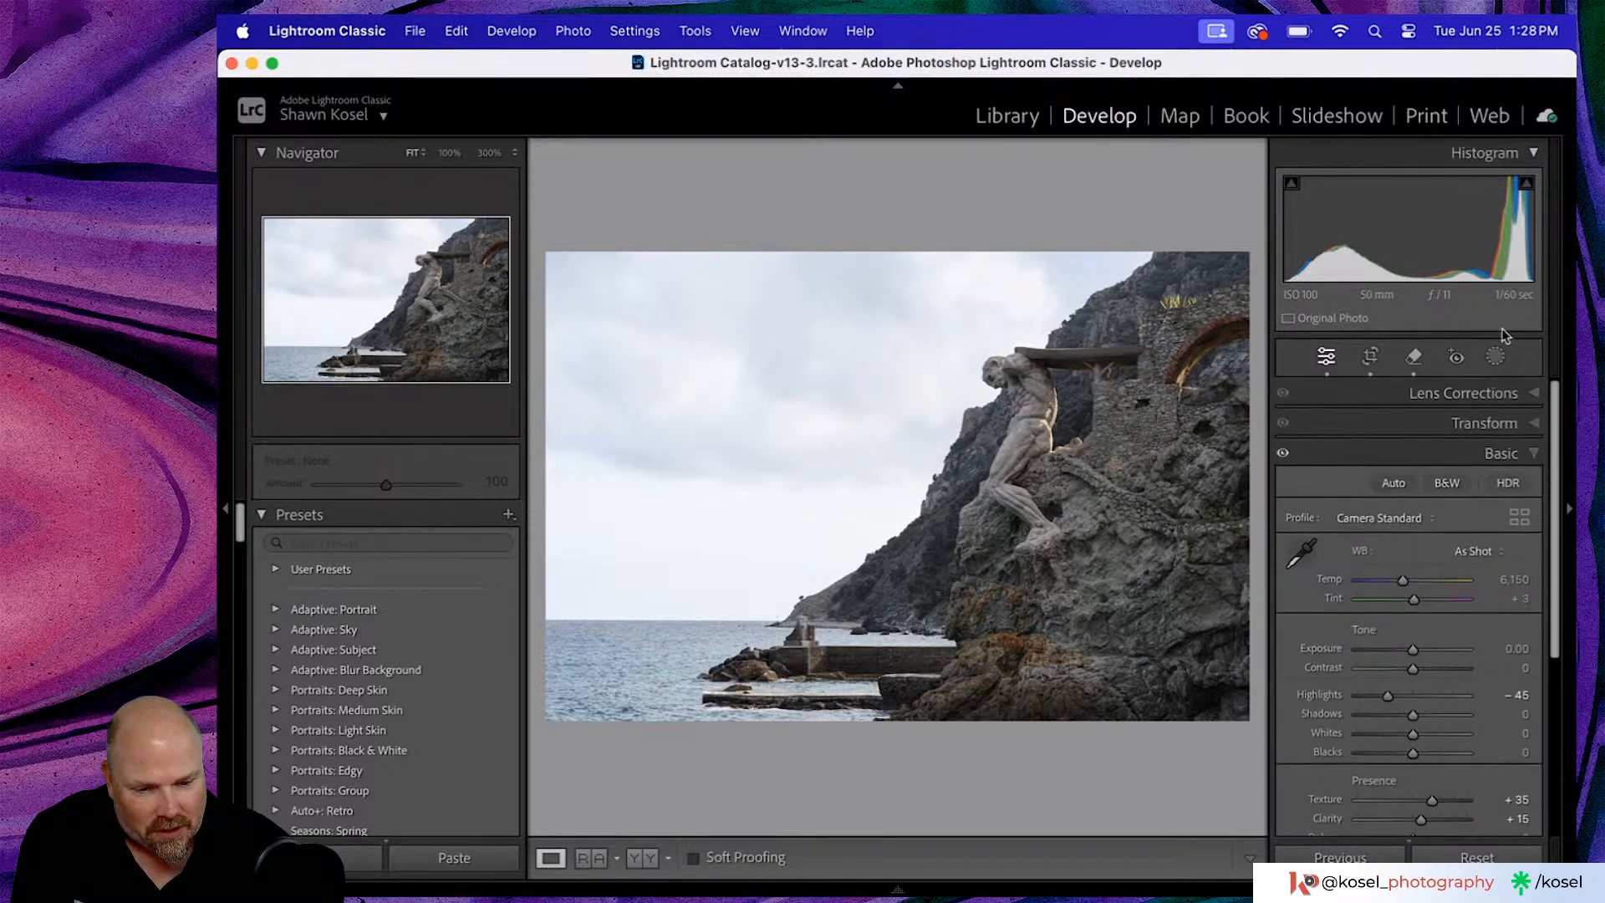
{"action": "left_click", "coordinate": [1498, 360]}
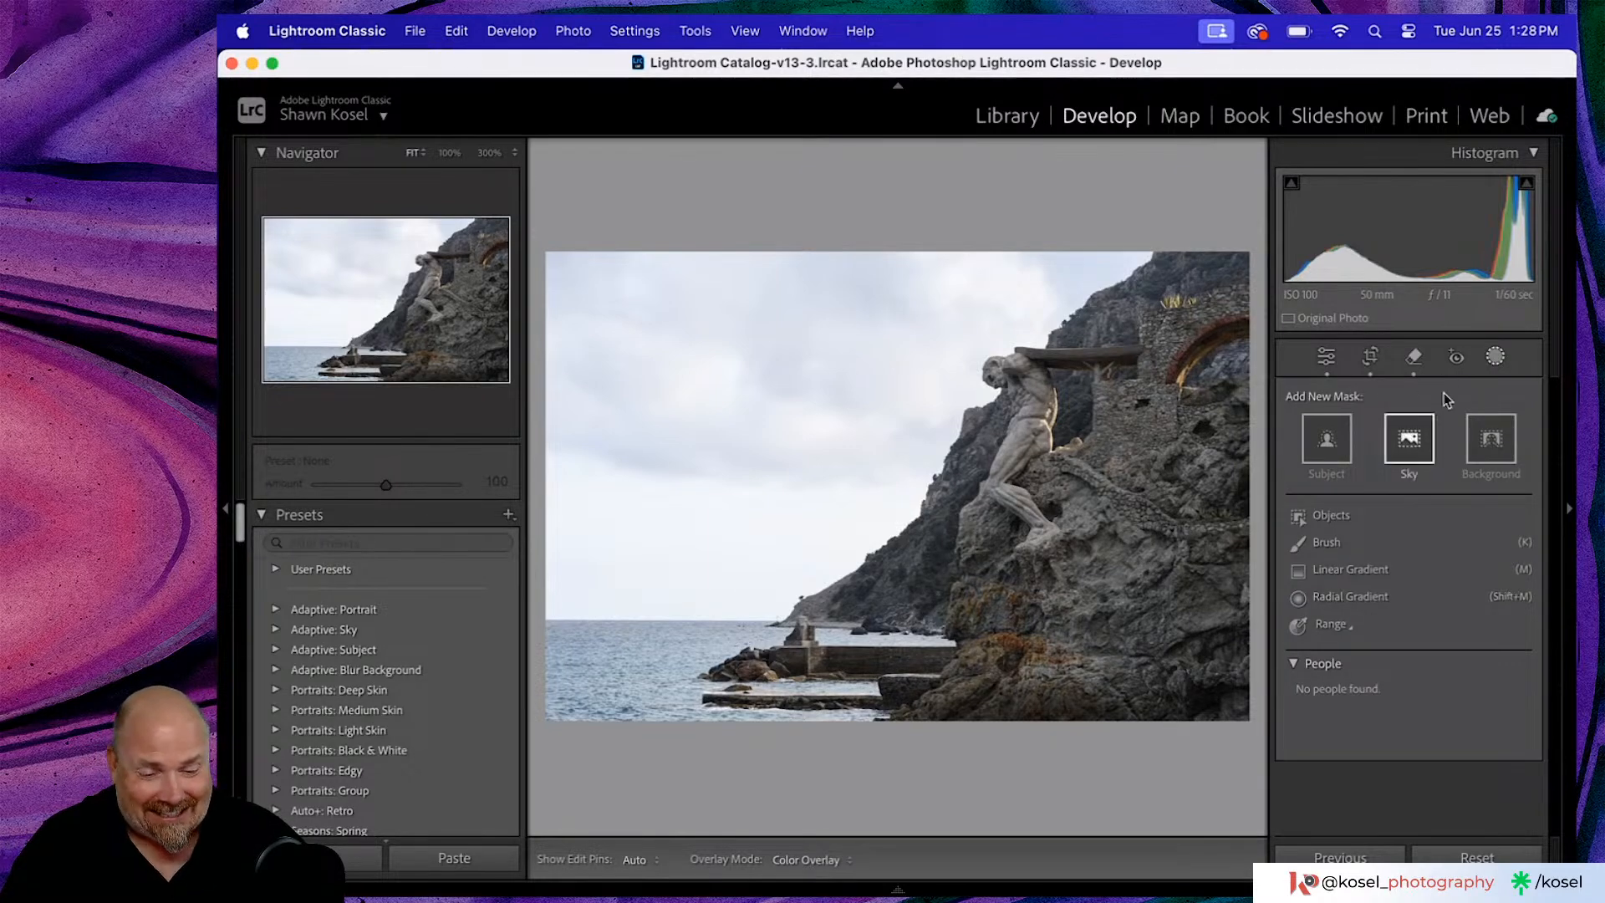
{"action": "left_click", "coordinate": [1399, 438]}
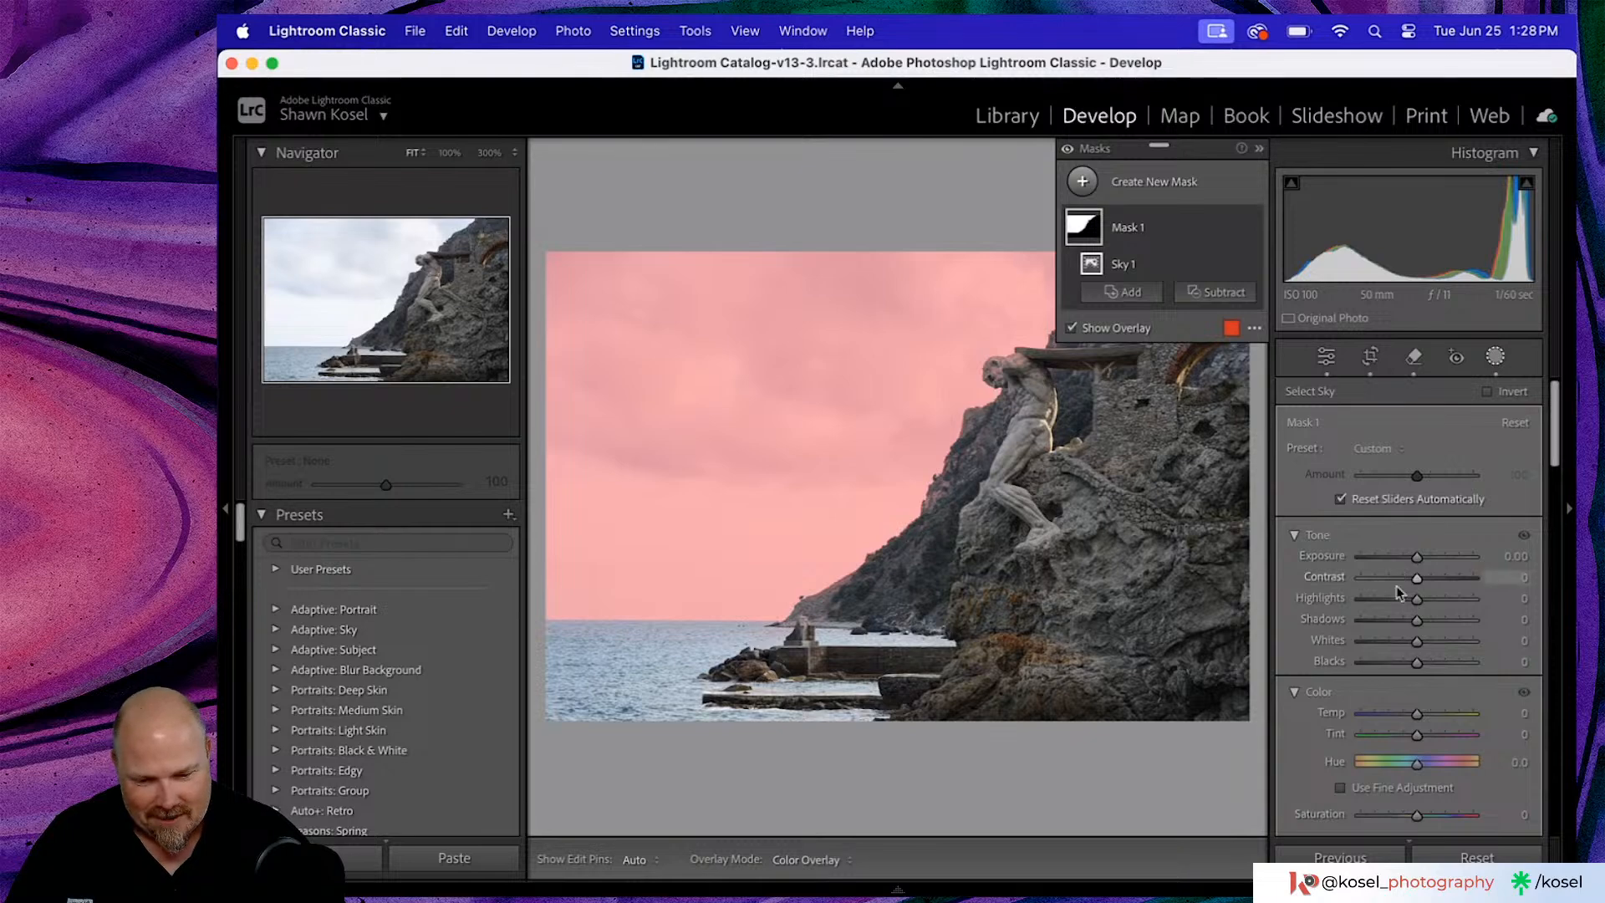
{"action": "left_click_drag", "start_coordinate": [1416, 599], "coordinate": [1401, 599]}
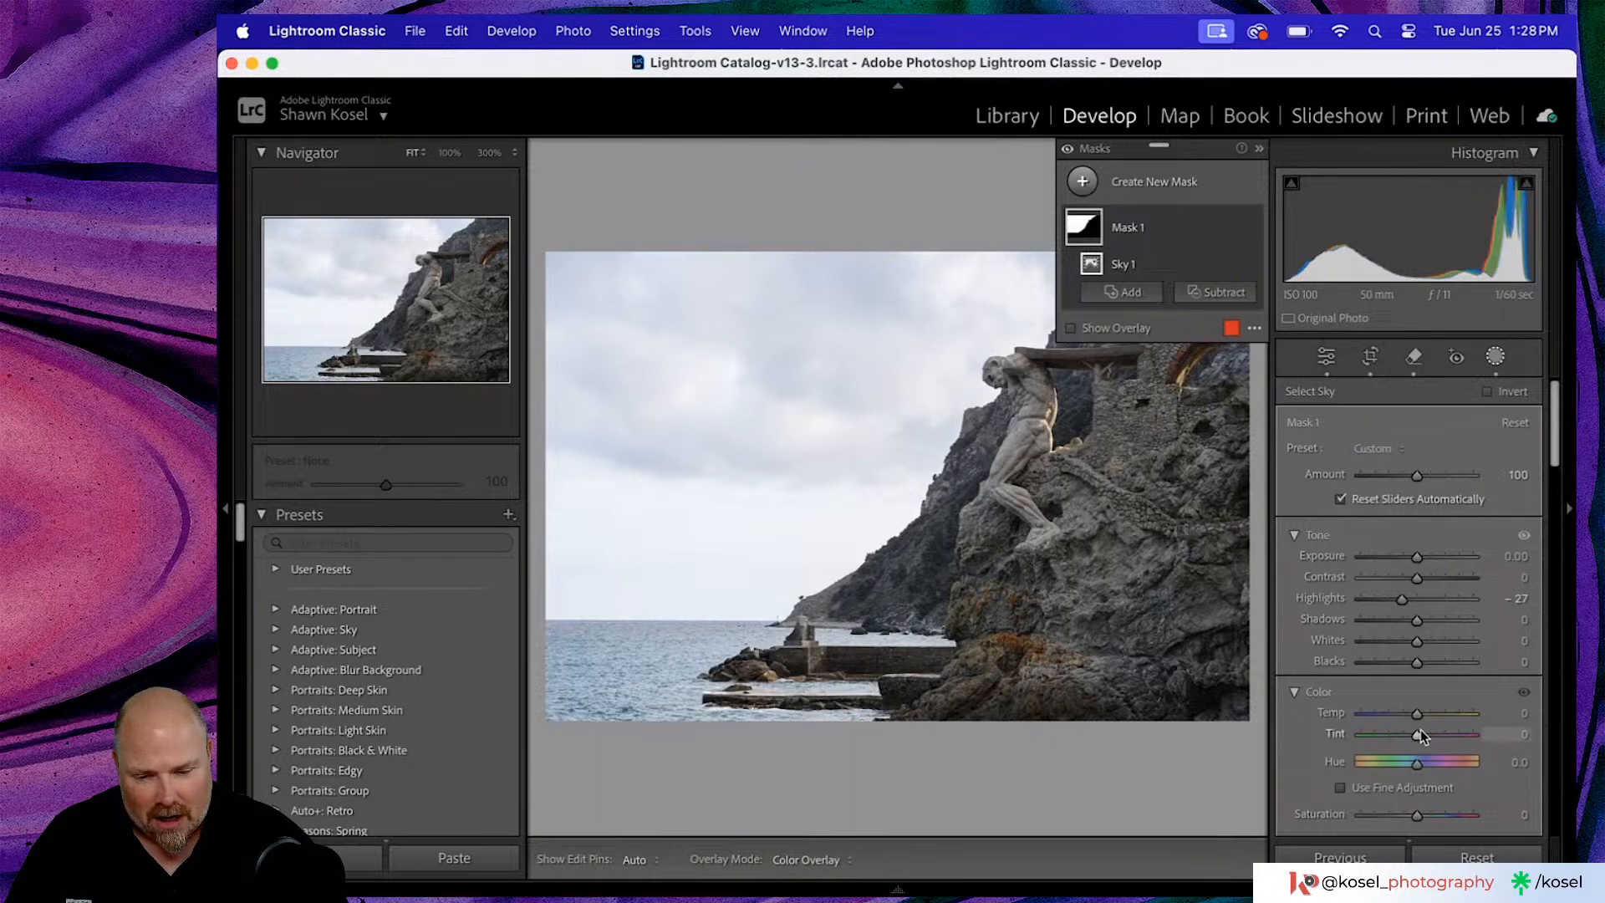
{"action": "left_click_drag", "start_coordinate": [1418, 735], "coordinate": [1438, 736]}
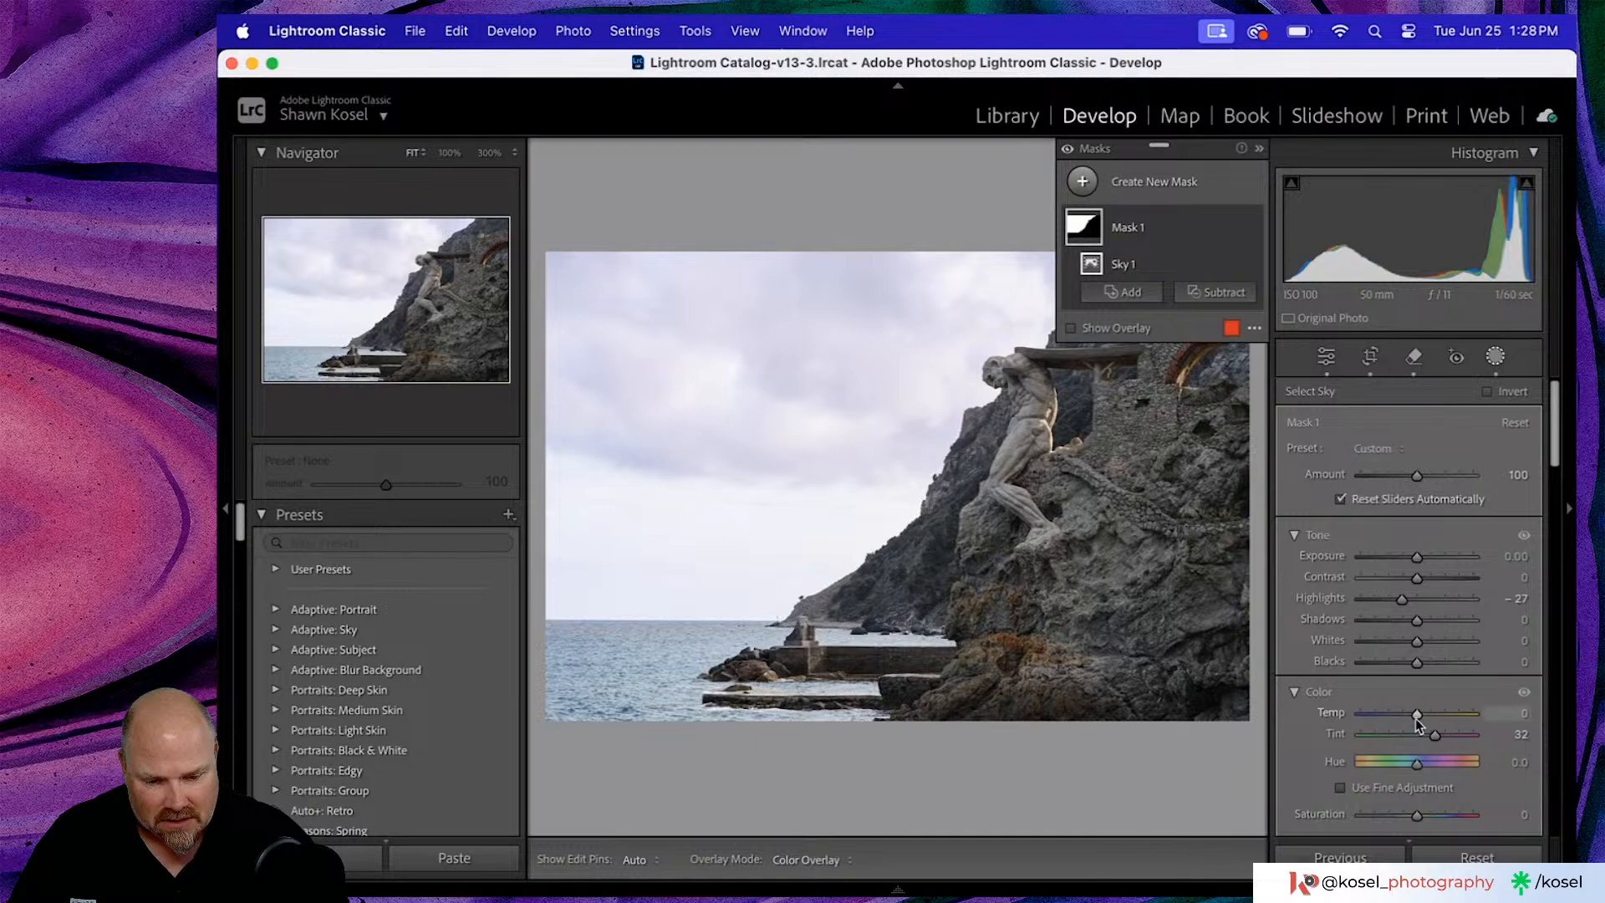
{"action": "left_click_drag", "start_coordinate": [1420, 712], "coordinate": [1422, 713]}
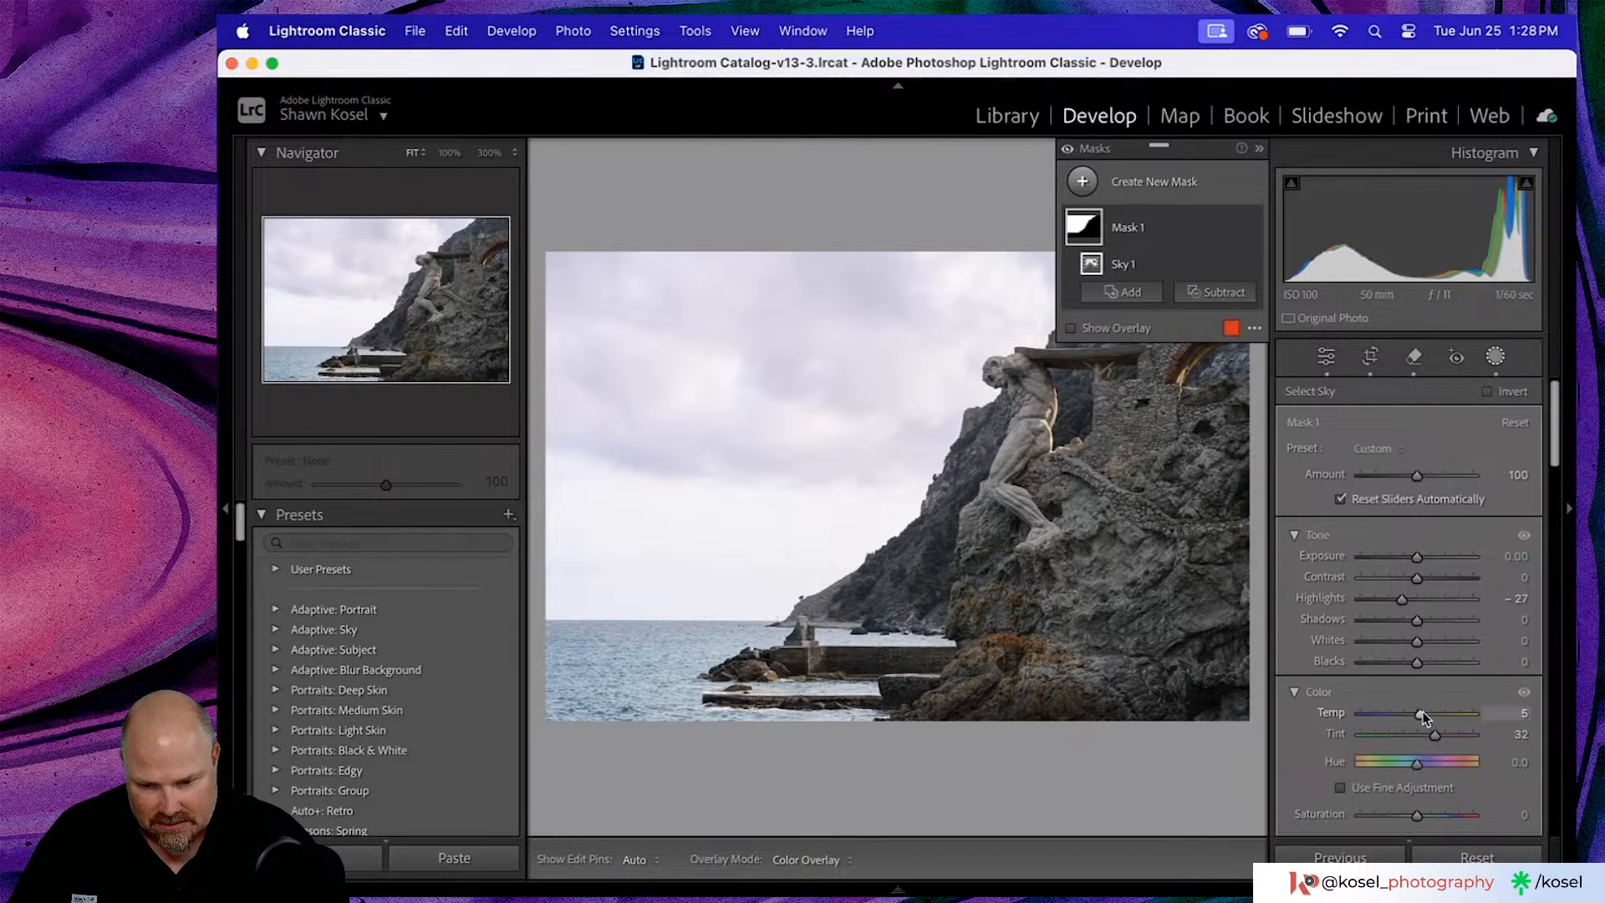
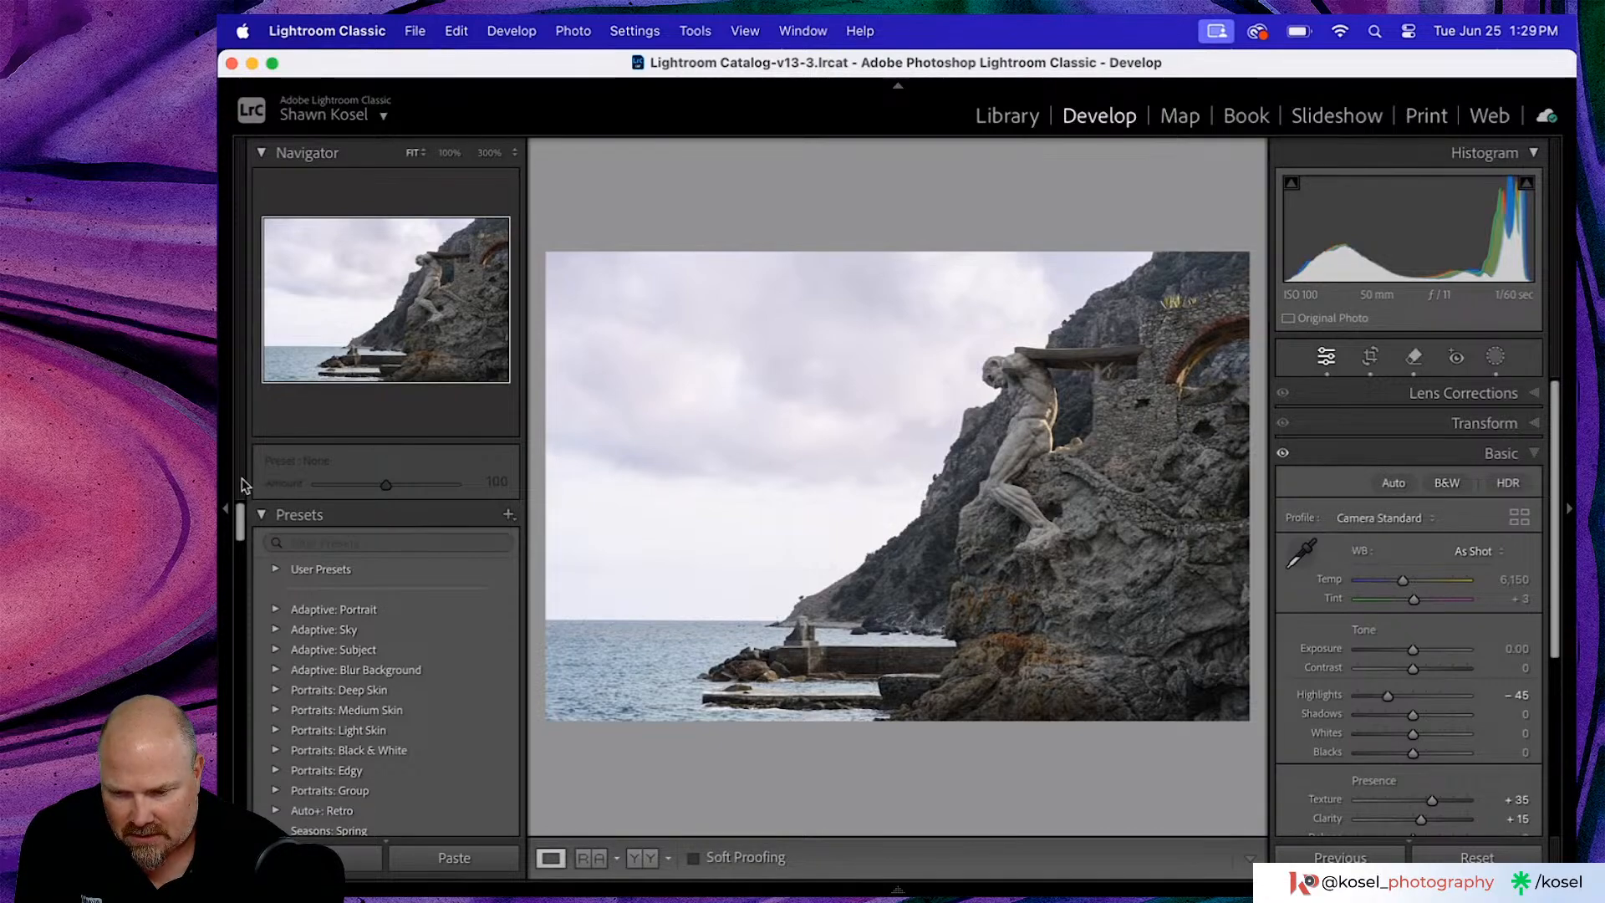
- Enlarge the photo view and add a linear gradient mask running diagonally up from the lower-right corner of the cliff
{"action": "left_click", "coordinate": [225, 509]}
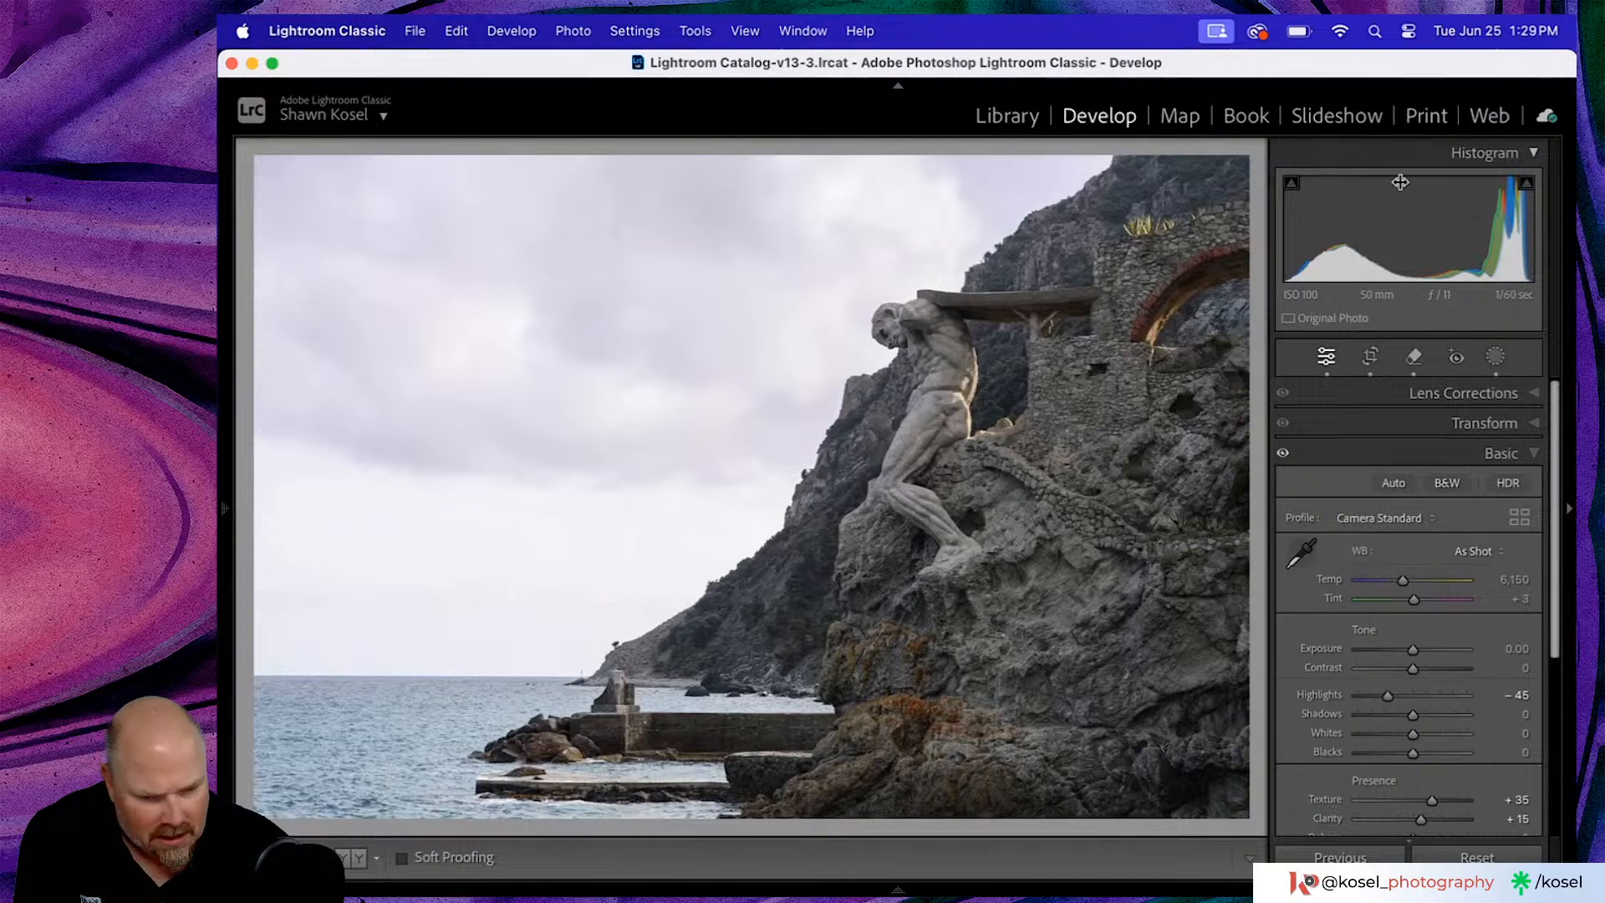
{"action": "scroll", "coordinate": [1374, 416], "scroll_direction": "down", "scroll_amount": 1}
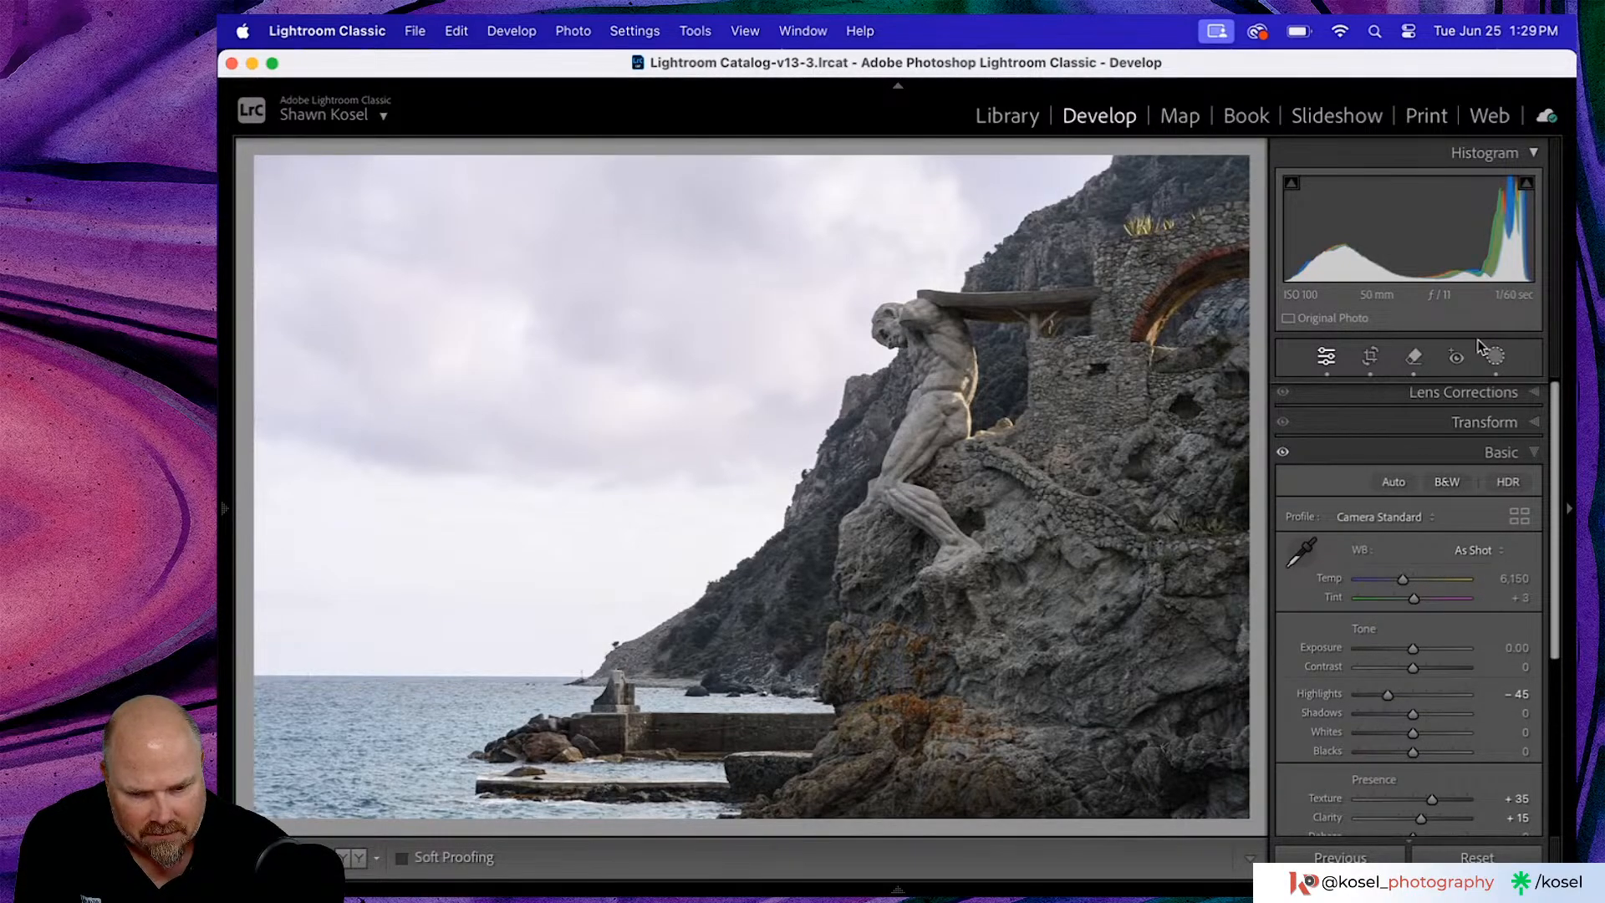
{"action": "left_click", "coordinate": [1494, 356]}
{"action": "left_click", "coordinate": [1082, 182]}
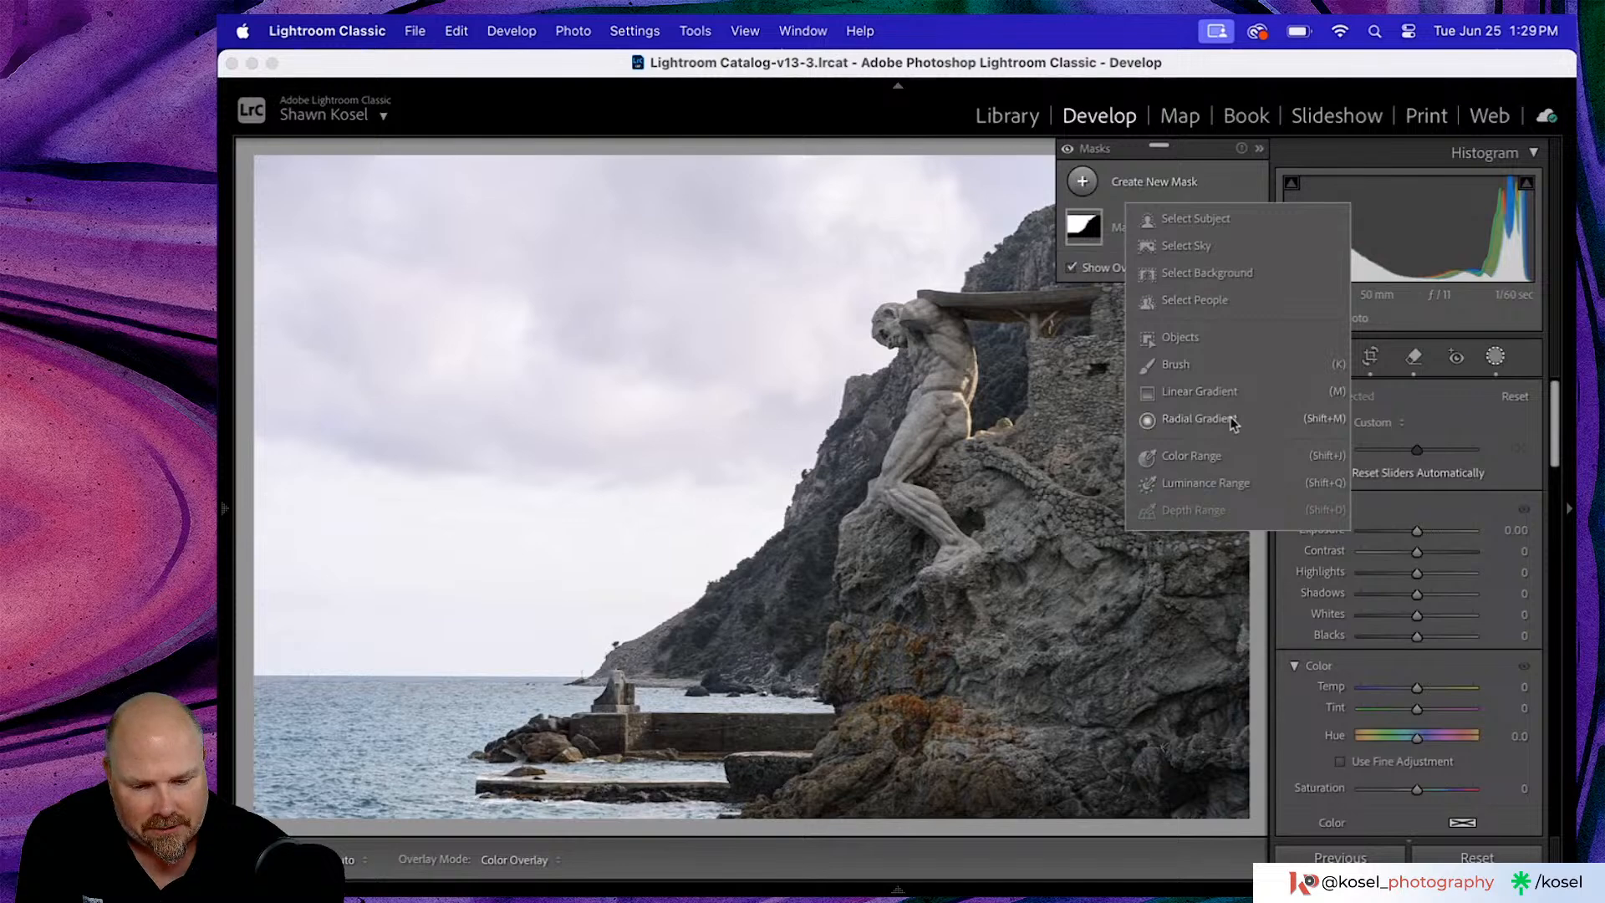
{"action": "left_click", "coordinate": [1199, 386]}
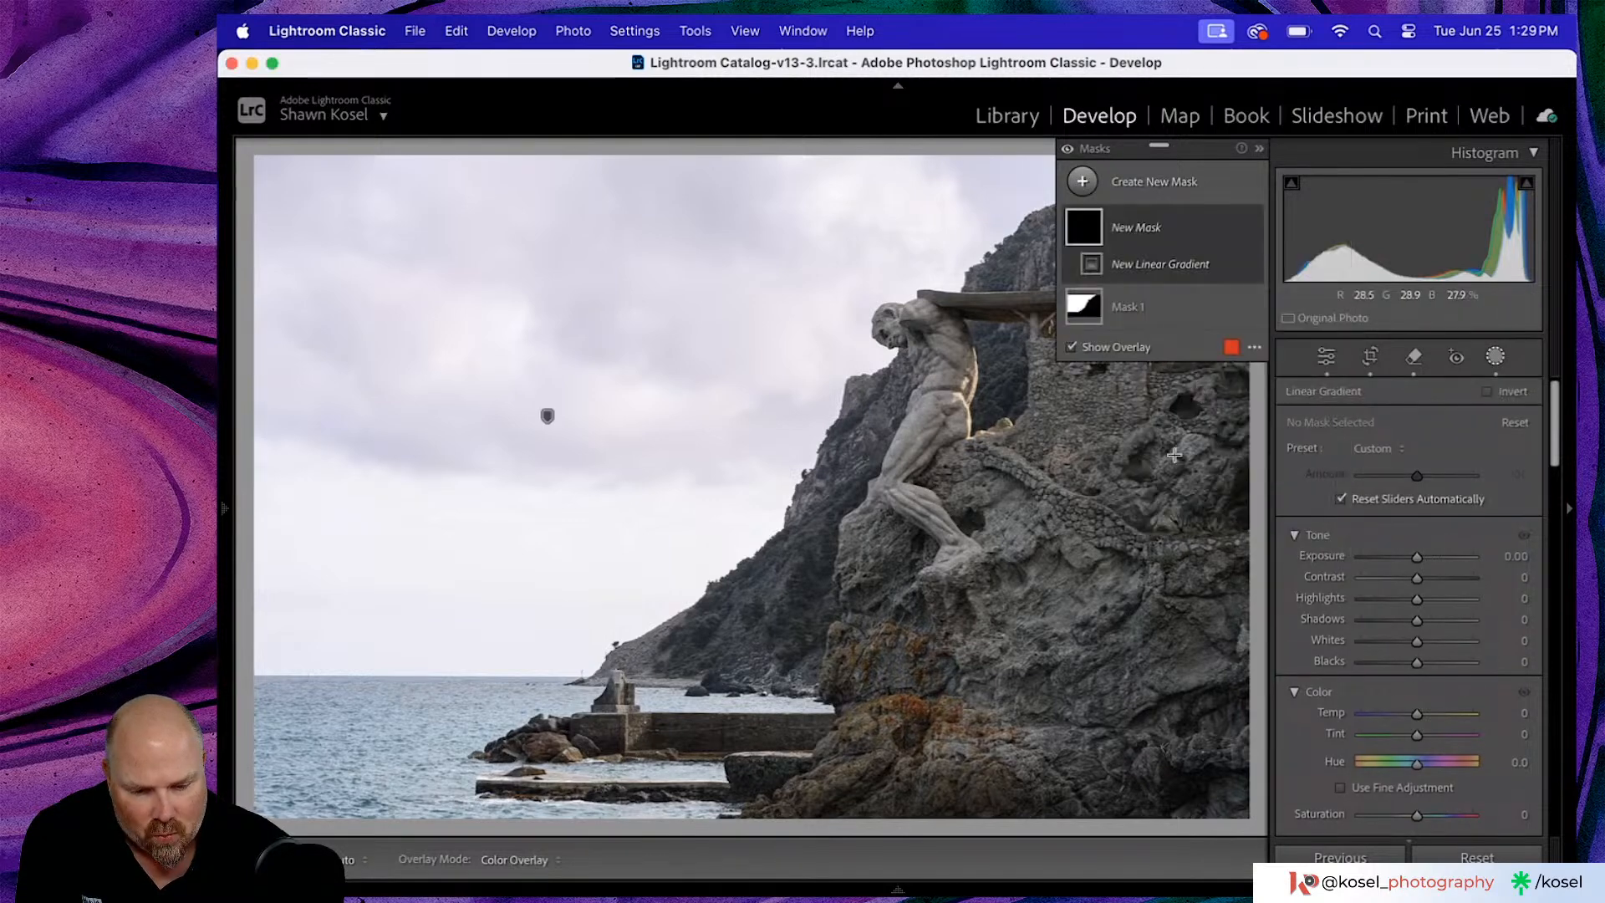
{"action": "left_click_drag", "start_coordinate": [1236, 781], "coordinate": [1017, 561]}
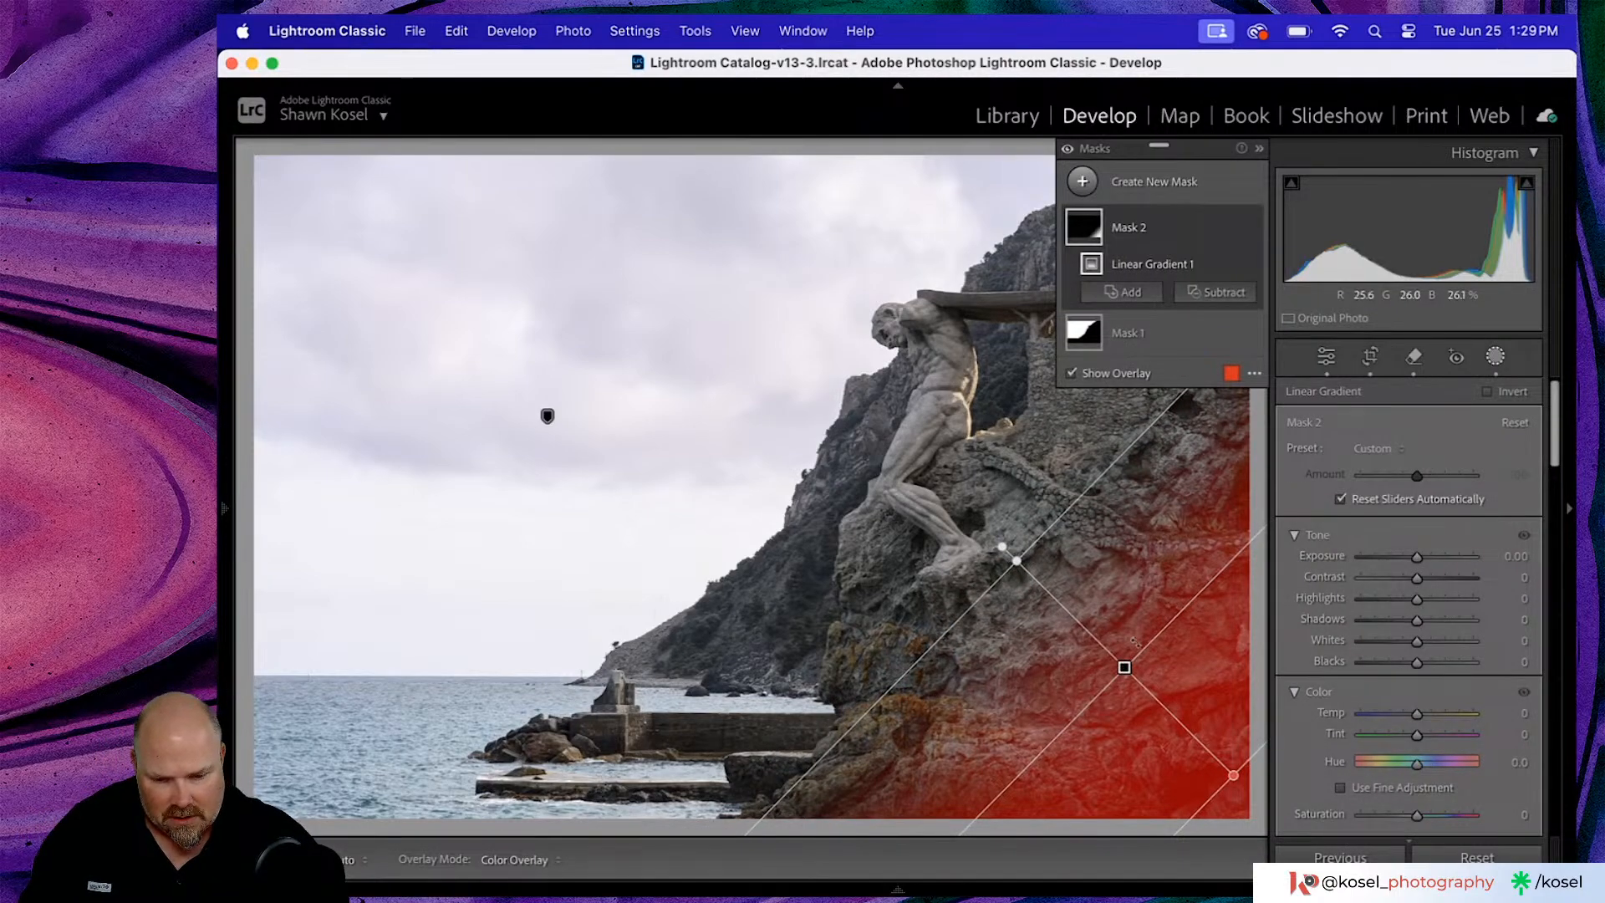
- Reposition the linear gradient up toward the statue and narrow its transition so it covers the cliff and ruins
{"action": "left_click_drag", "start_coordinate": [1124, 667], "coordinate": [1084, 650]}
{"action": "left_click_drag", "start_coordinate": [934, 479], "coordinate": [940, 480]}
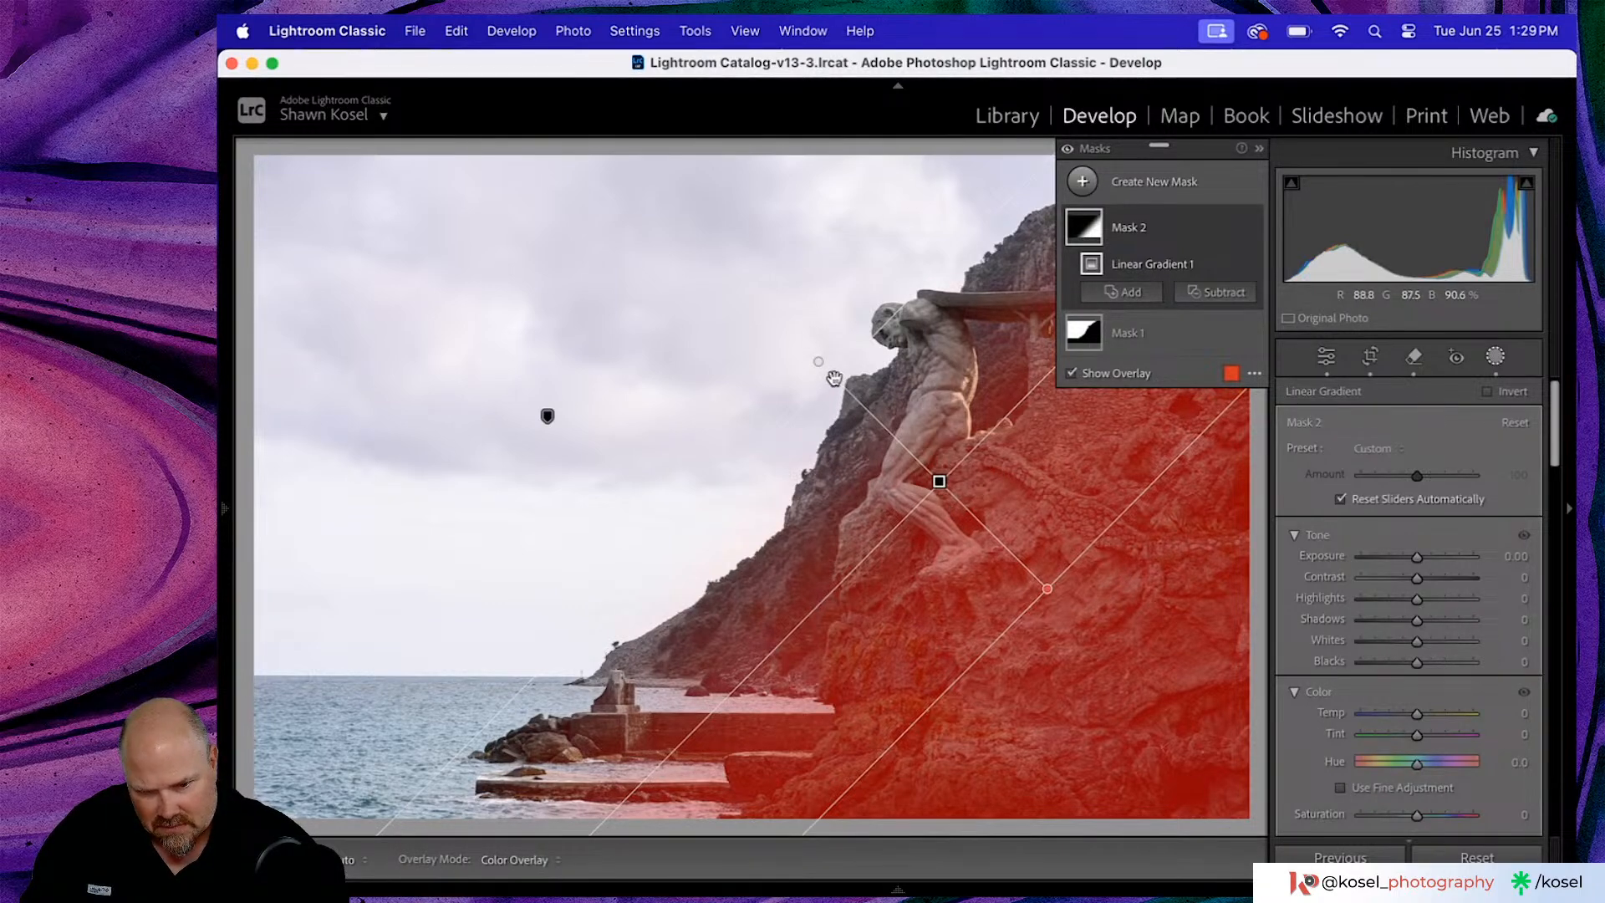
{"action": "left_click_drag", "start_coordinate": [836, 378], "coordinate": [899, 435]}
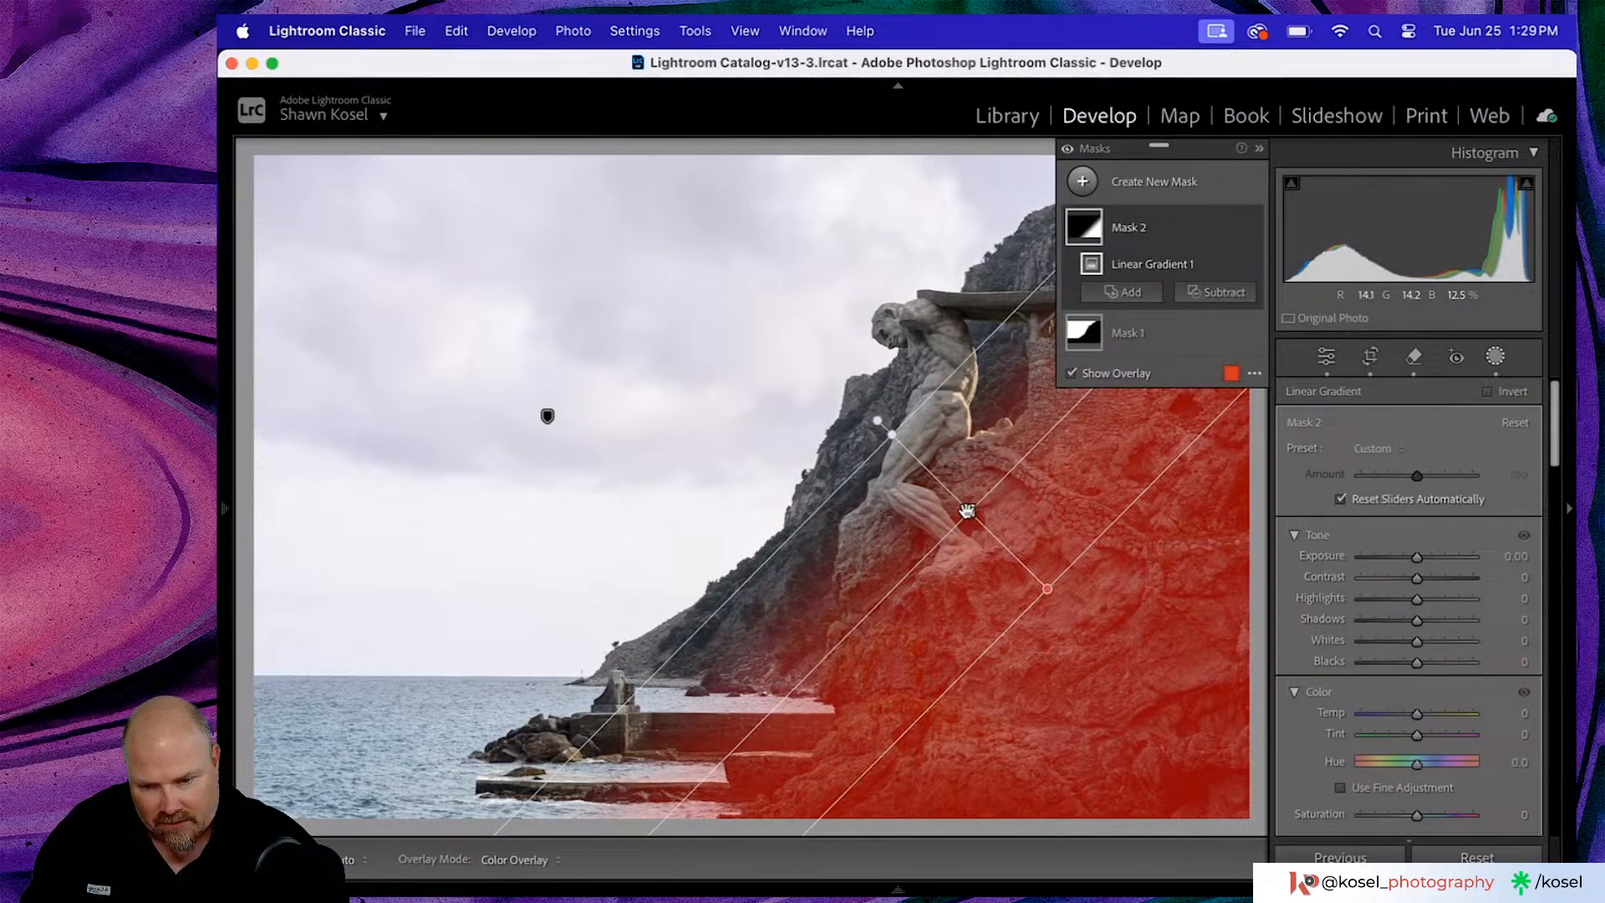
{"action": "left_click_drag", "start_coordinate": [971, 509], "coordinate": [928, 466]}
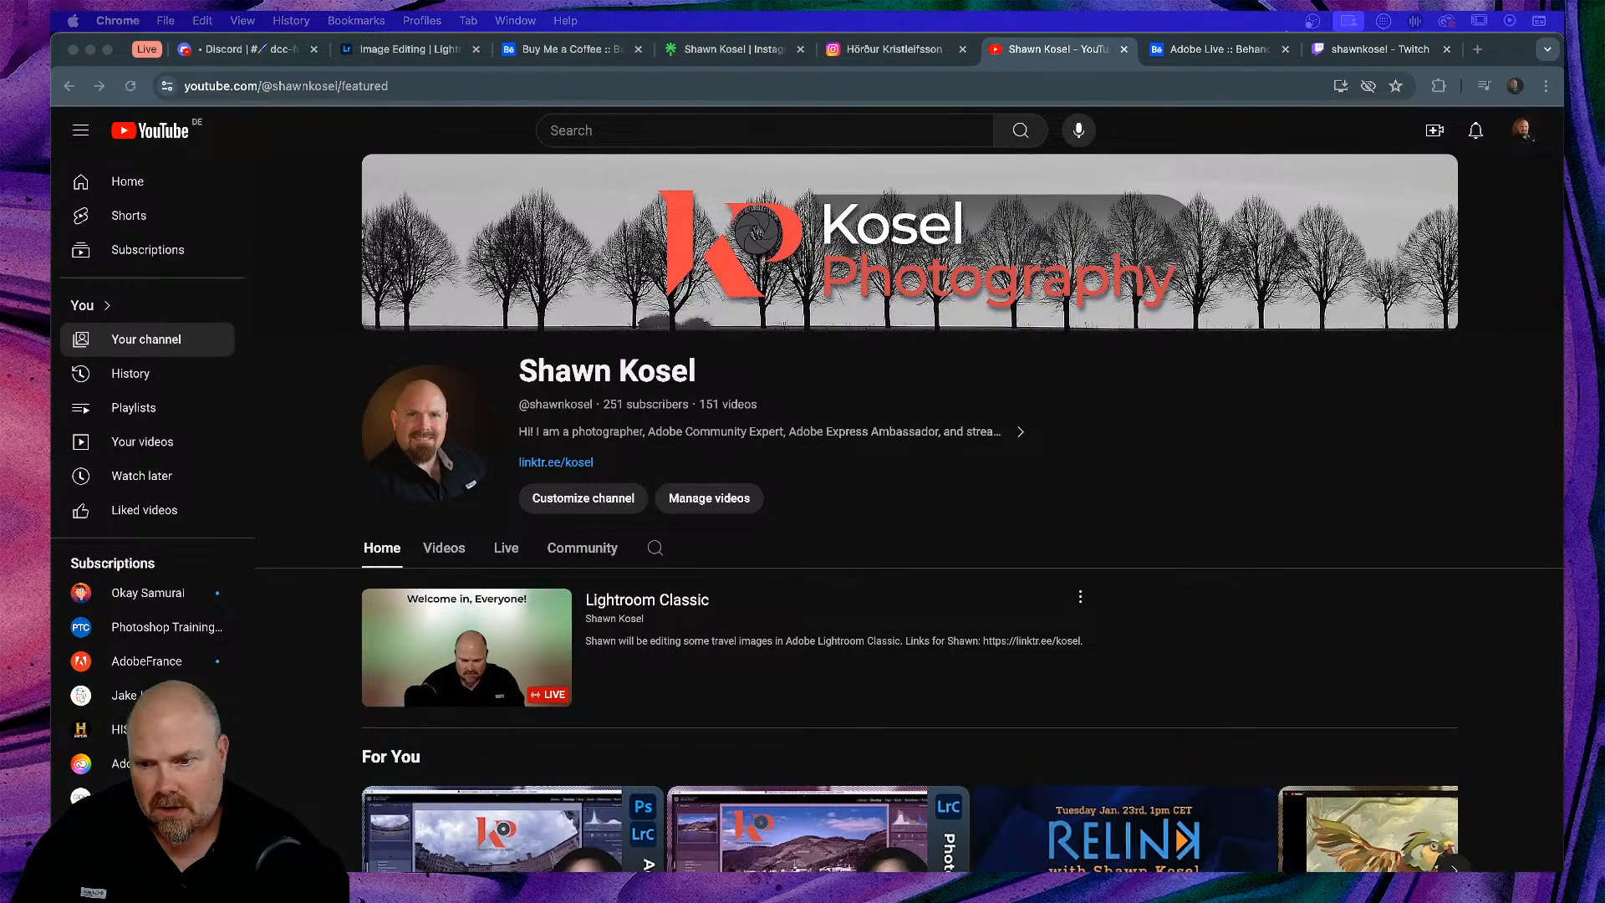
- Switch to Finder's Downloads window, bring it over the browser and enlarge it to show more images
{"action": "key", "text": "F4"}
{"action": "key", "text": "Escape"}
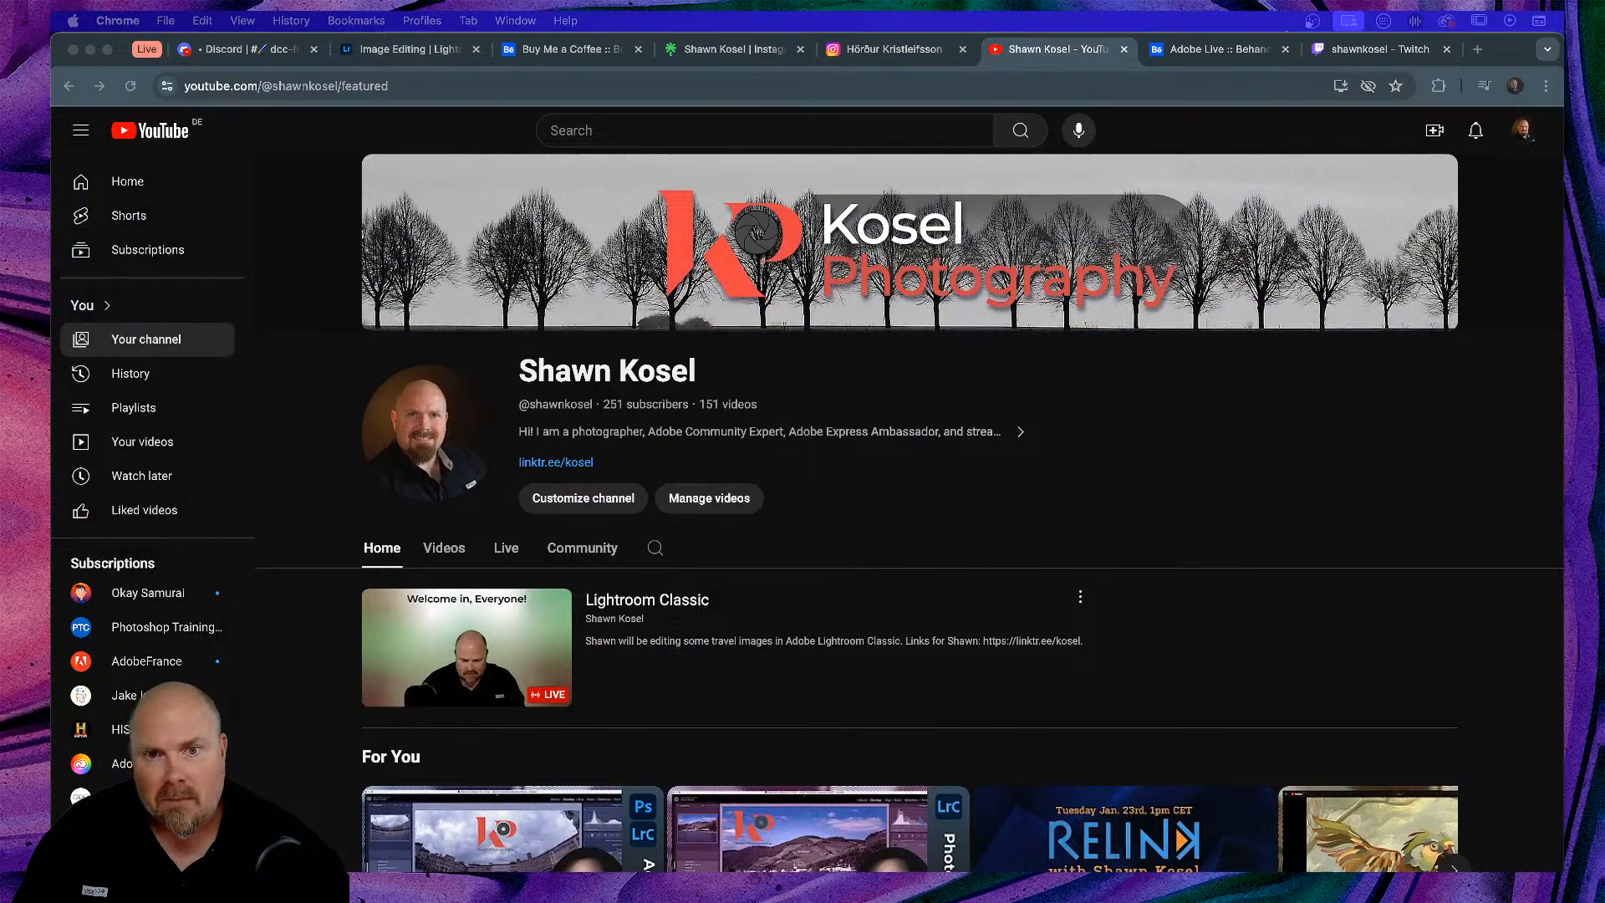
{"action": "left_click_drag", "start_coordinate": [1562, 301], "coordinate": [606, 169]}
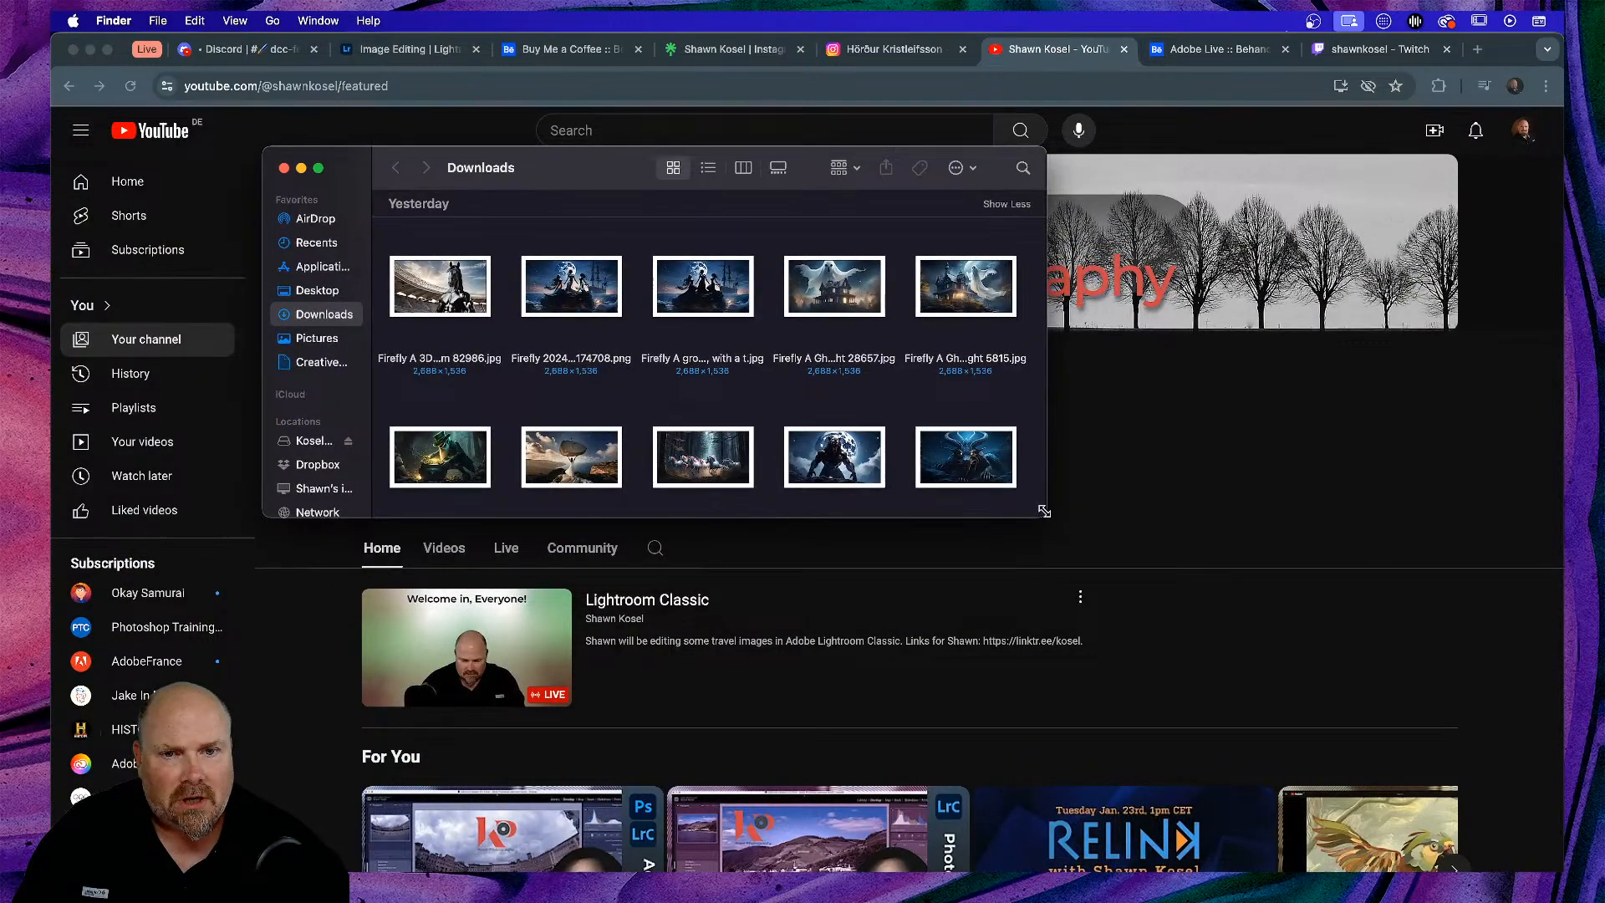
{"action": "left_click_drag", "start_coordinate": [1046, 516], "coordinate": [1252, 635]}
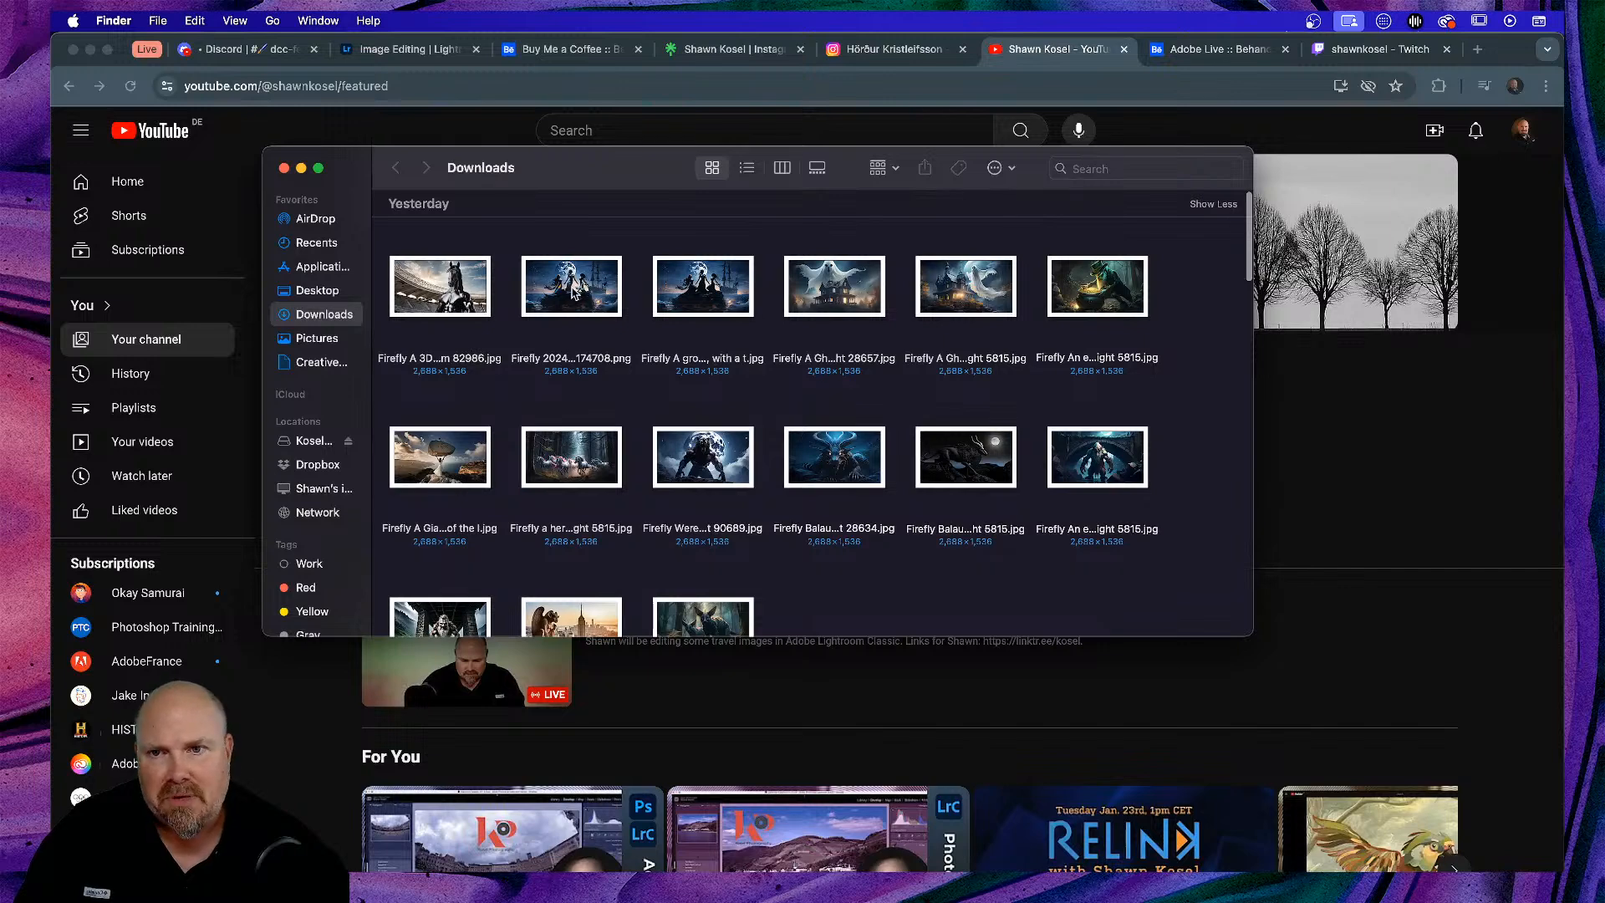
- Preview the Firefly image of a group of Sirens on a rock, enlarge the preview to fill the screen, and shrink it slightly
{"action": "left_click", "coordinate": [673, 289]}
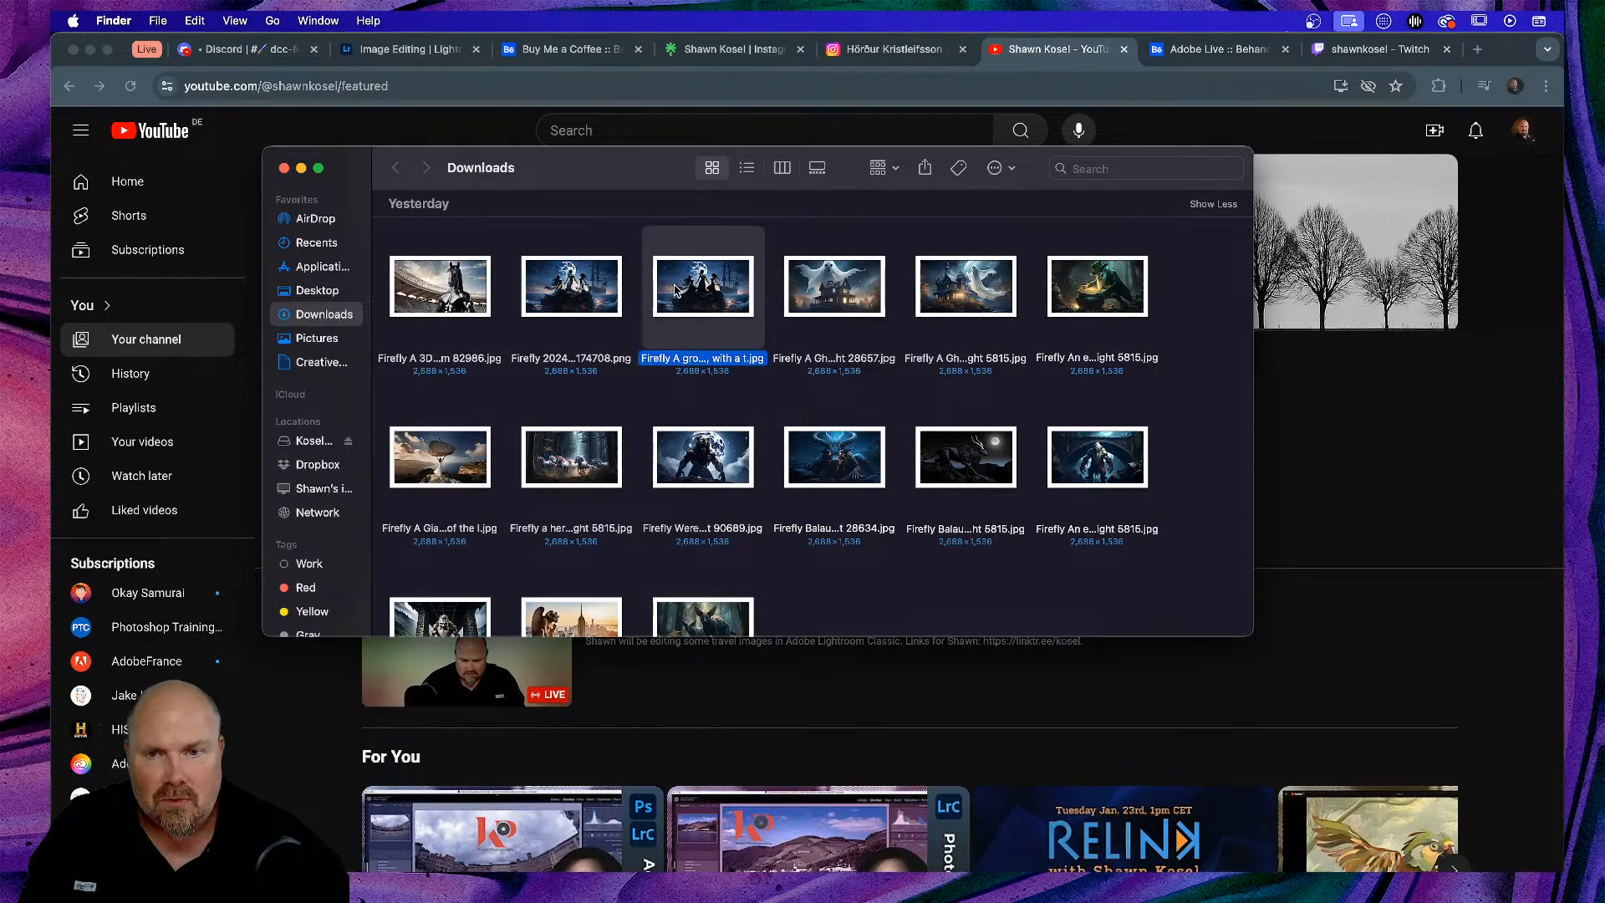
{"action": "key", "text": "space"}
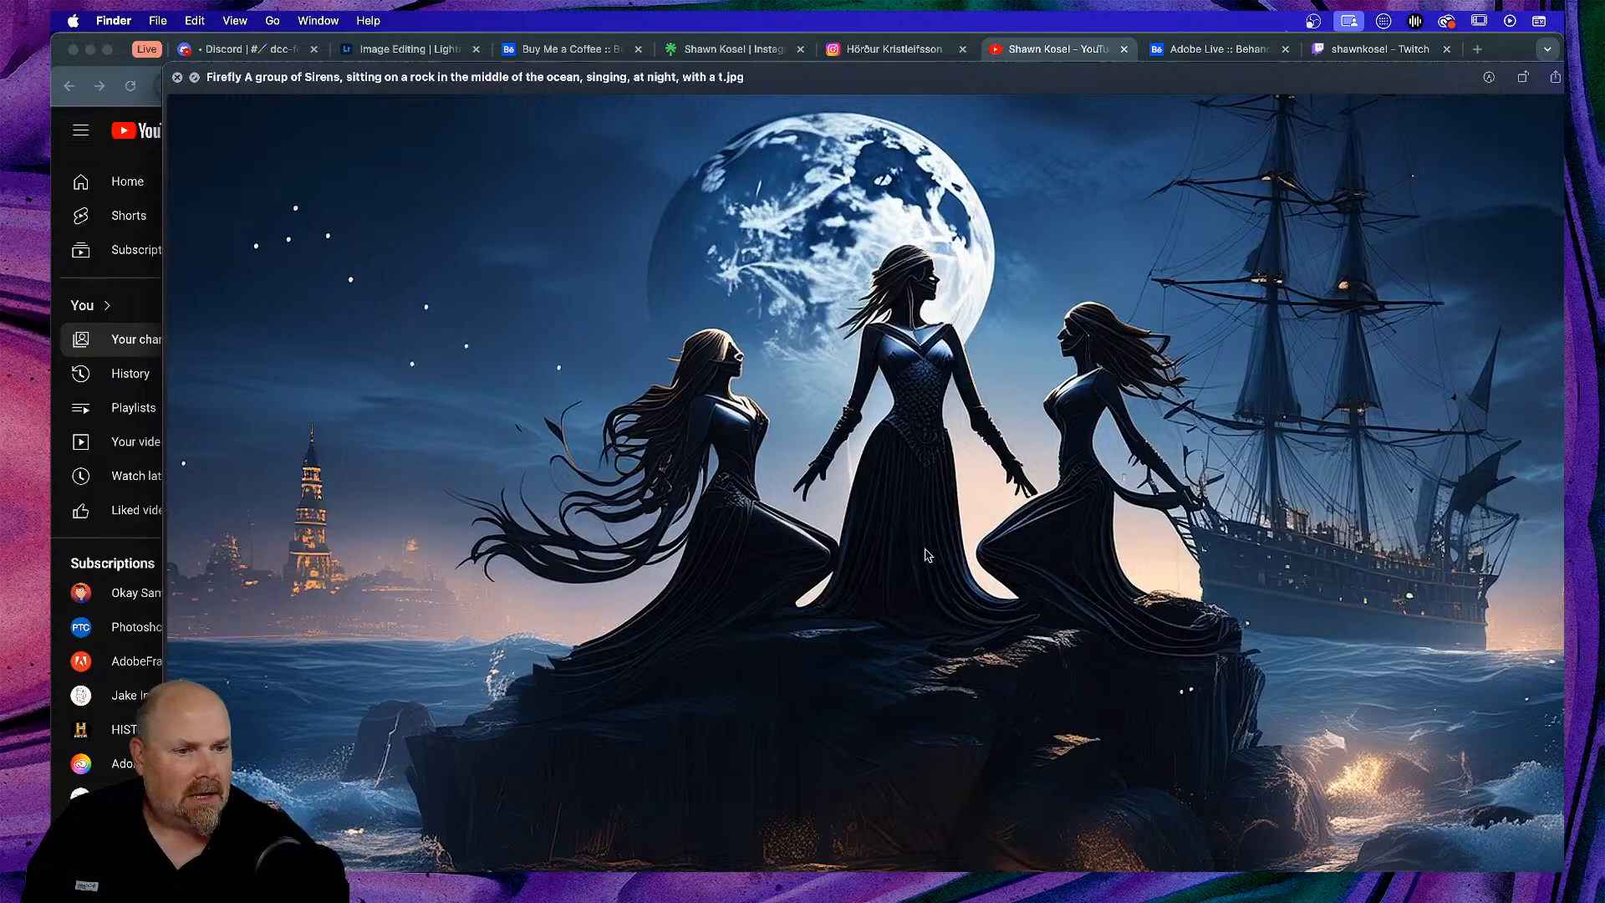
{"action": "double_click", "coordinate": [1101, 92]}
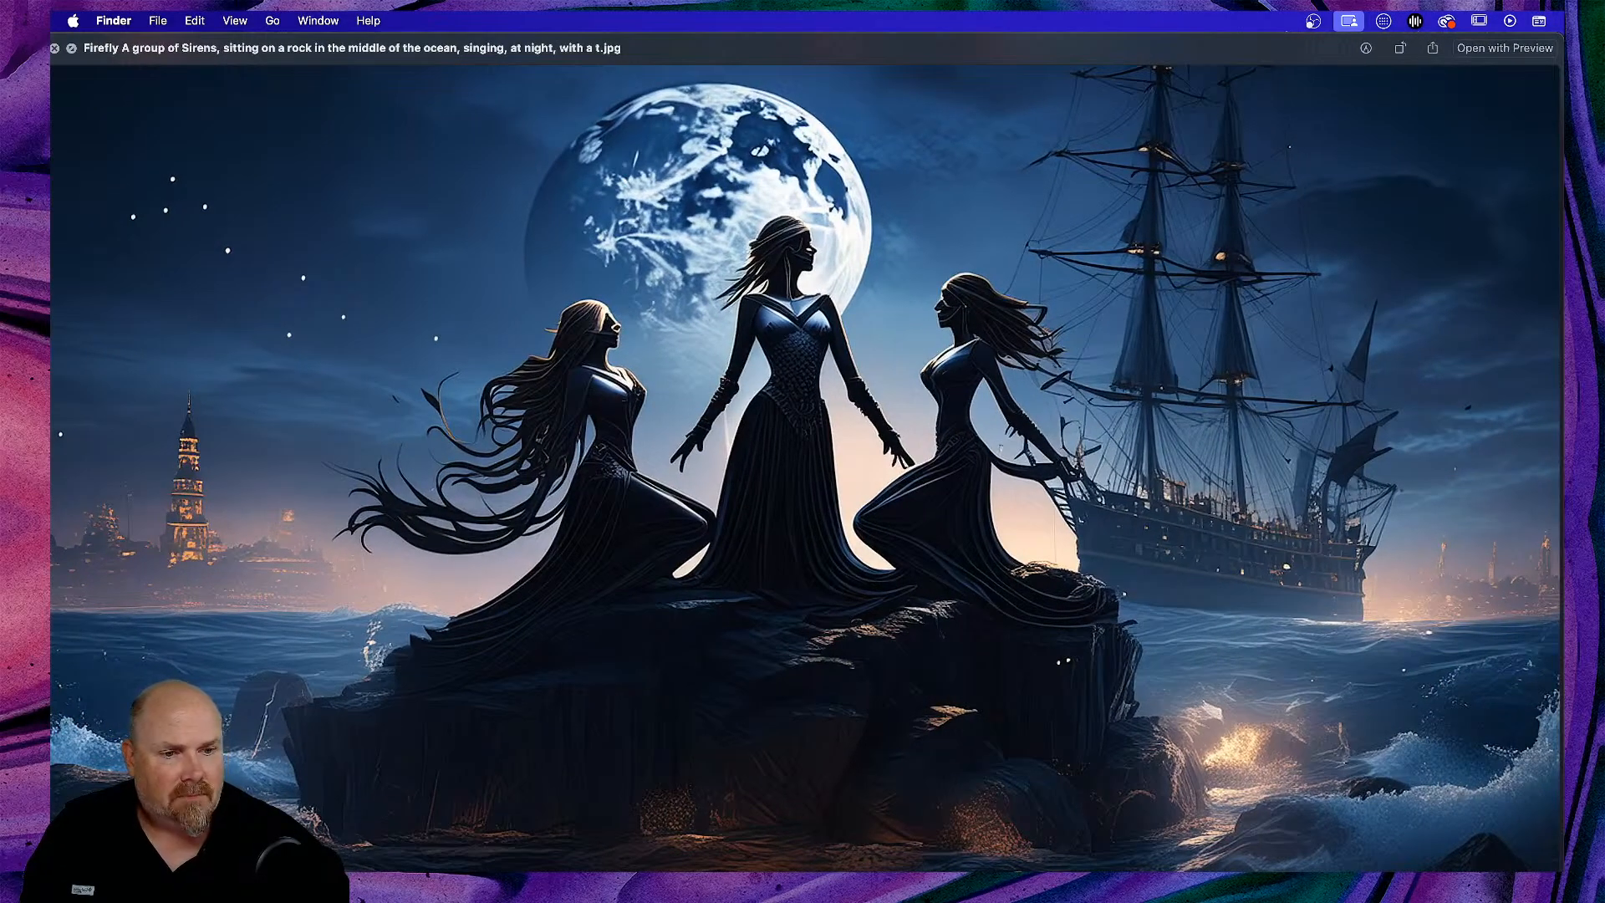
{"action": "left_click_drag", "start_coordinate": [1560, 869], "coordinate": [1513, 854]}
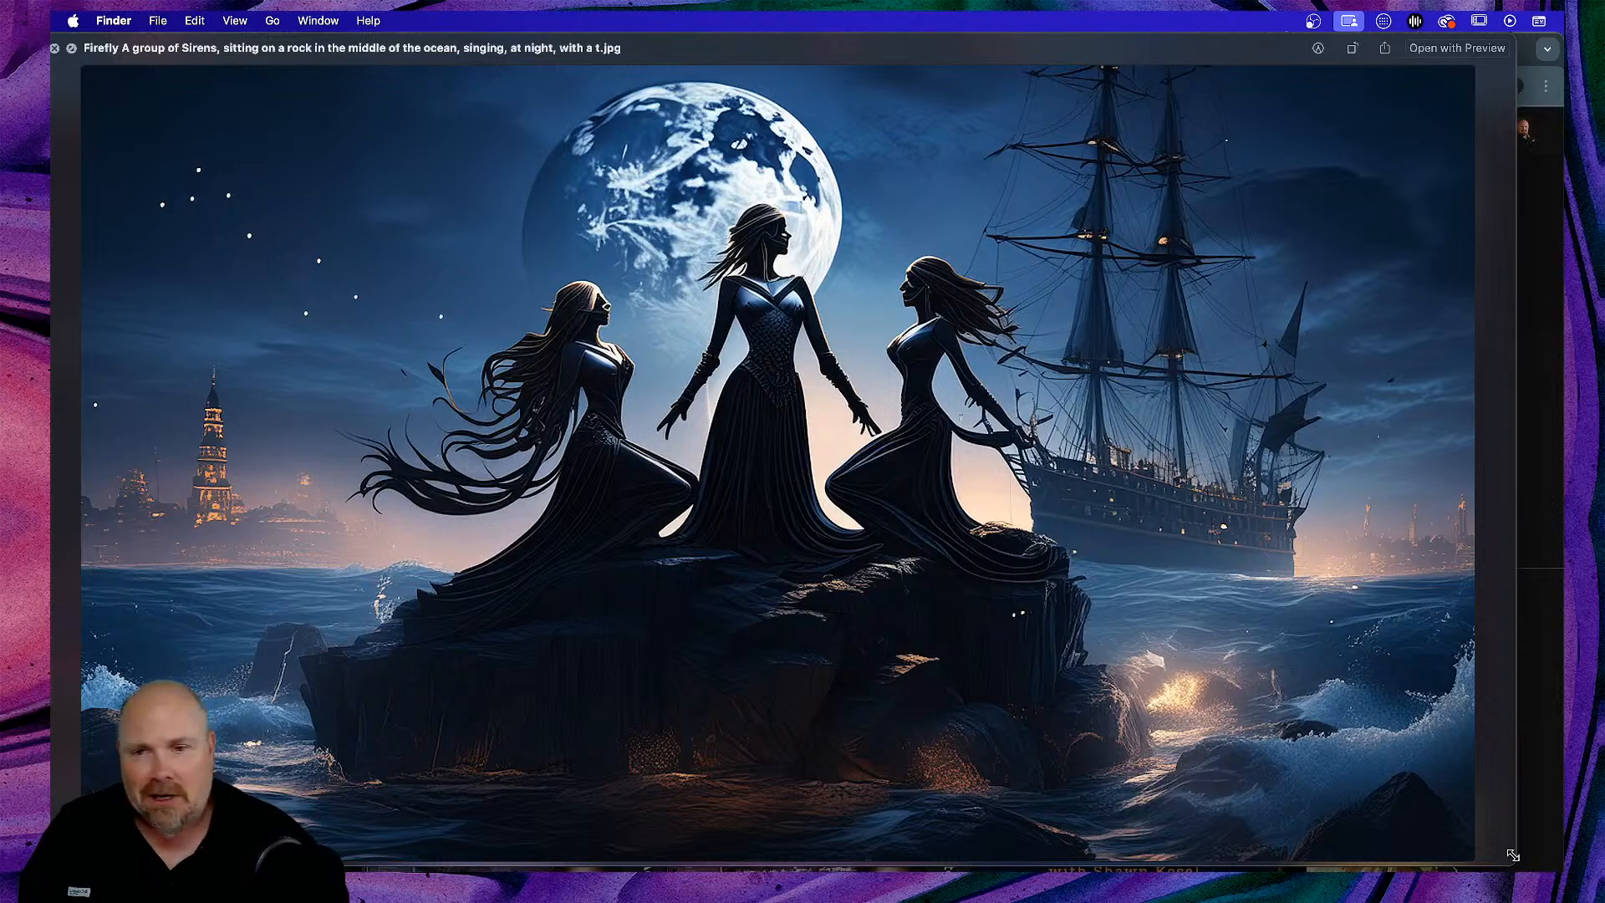
- Compare the Sirens image with its mermaid version, Firefly 20240624174708.png, by alternating between them, and close the preview and Downloads window
{"action": "key", "text": "Up"}
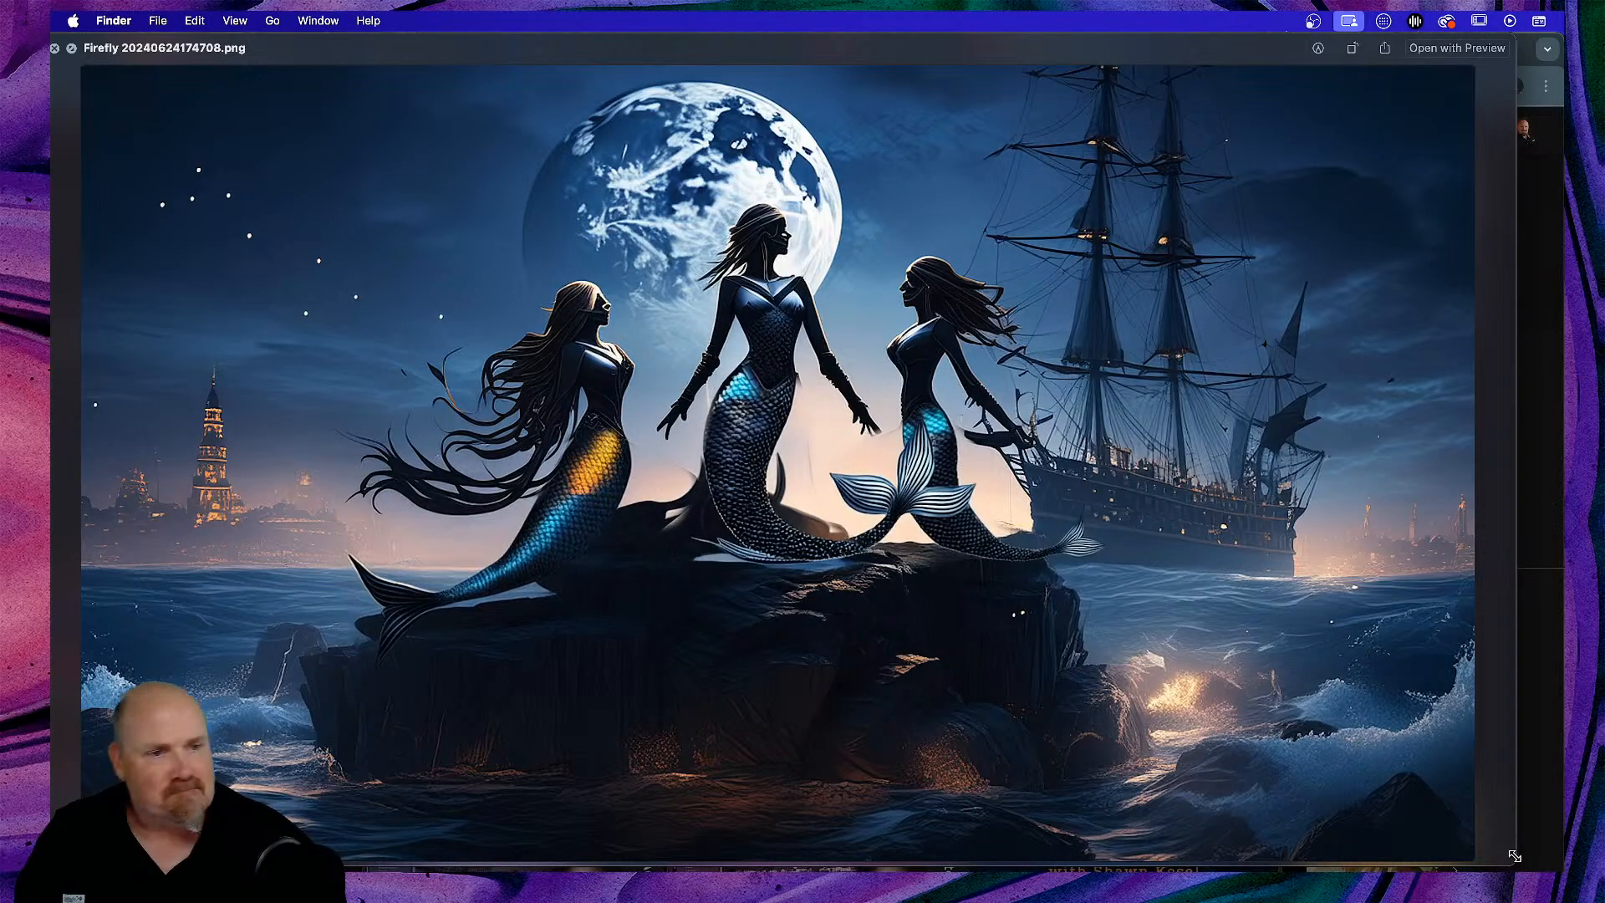
{"action": "key", "text": "Down"}
{"action": "key", "text": "Up"}
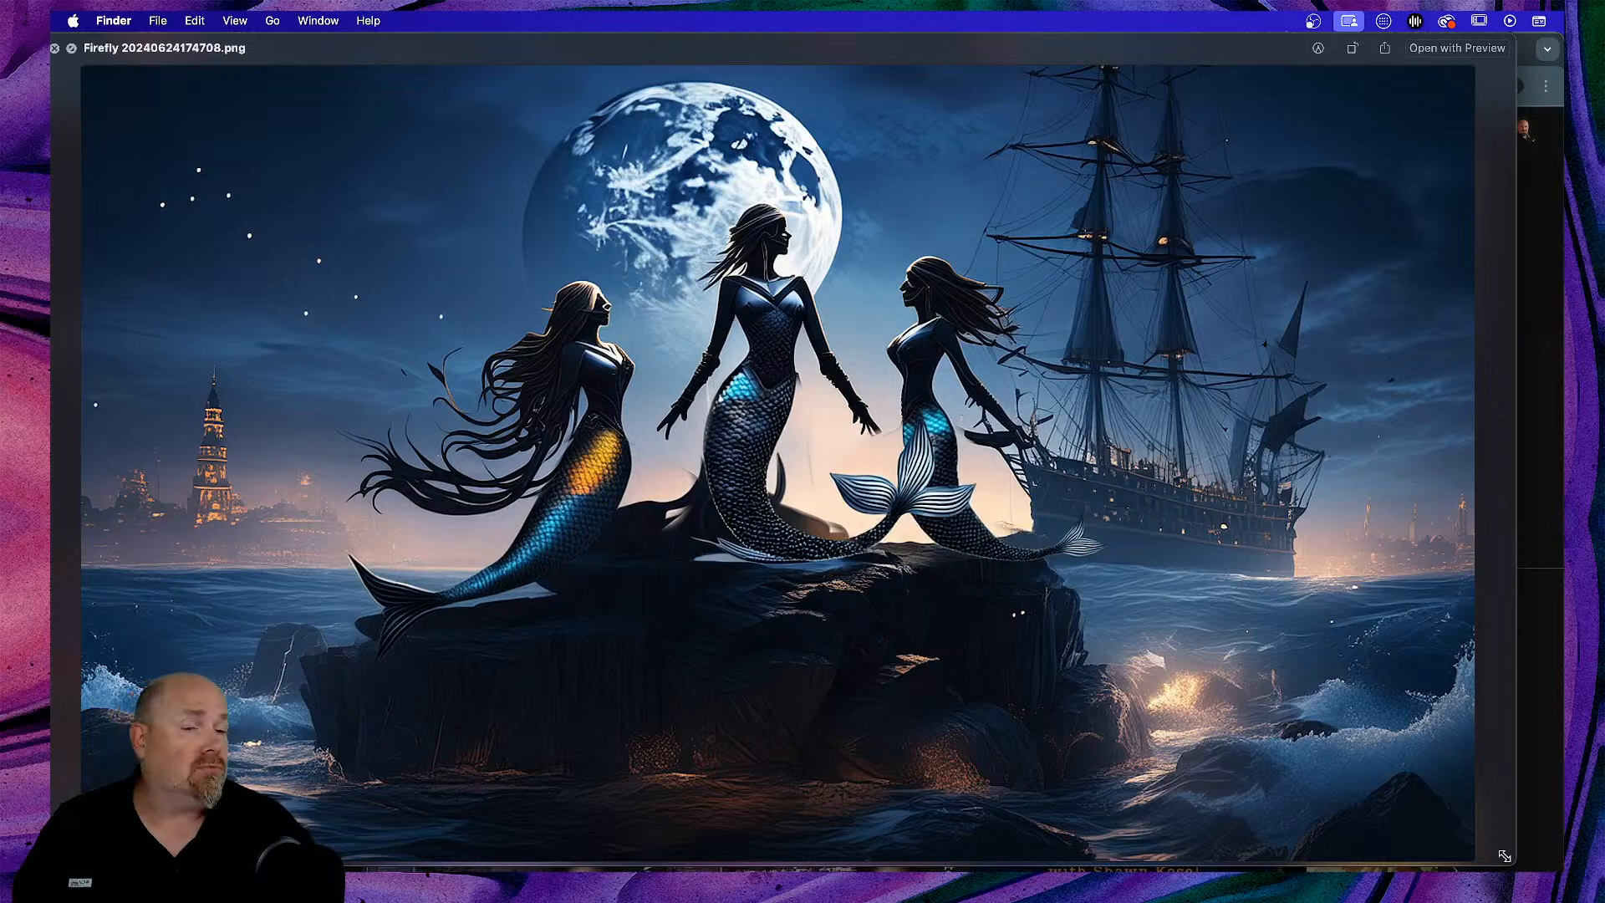
{"action": "key", "text": "Down"}
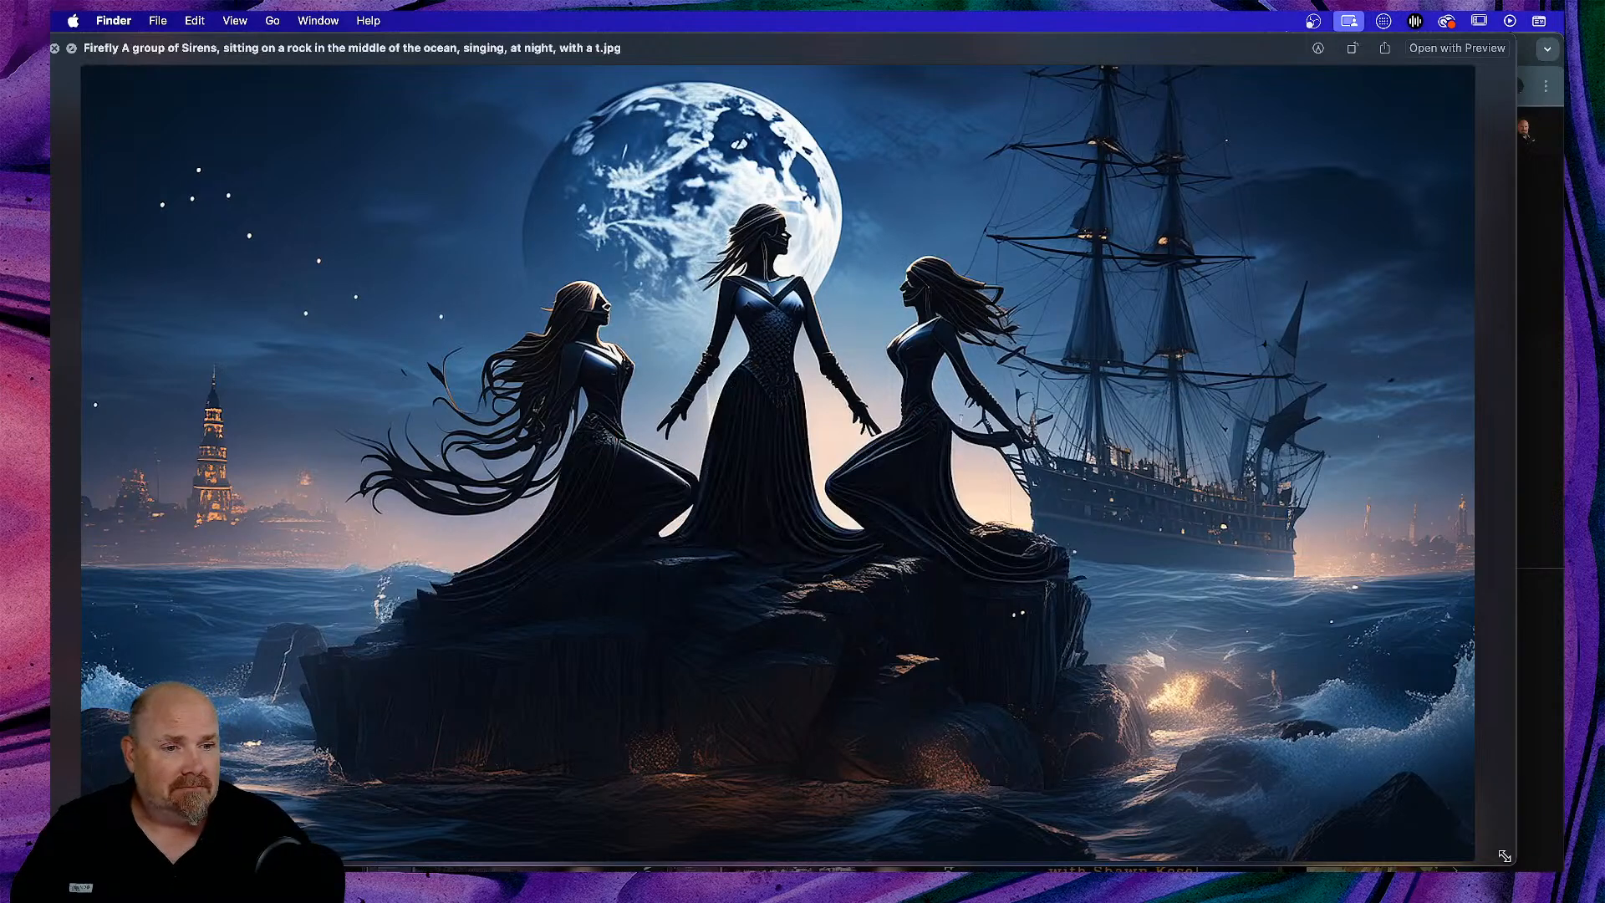
{"action": "key", "text": "Up"}
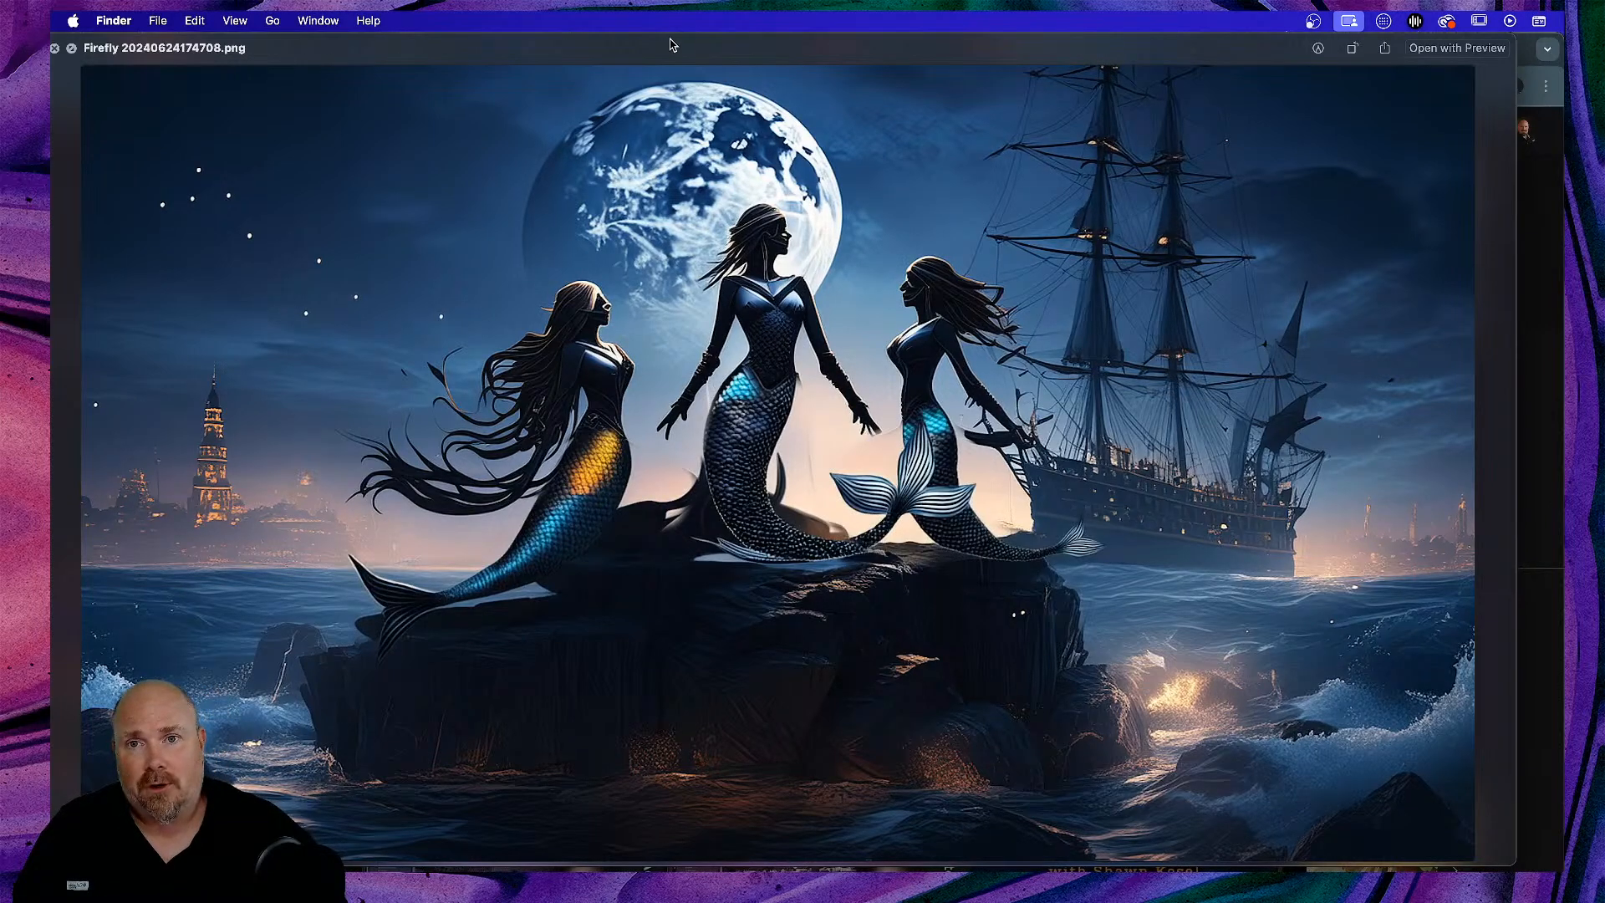
{"action": "key", "text": "space"}
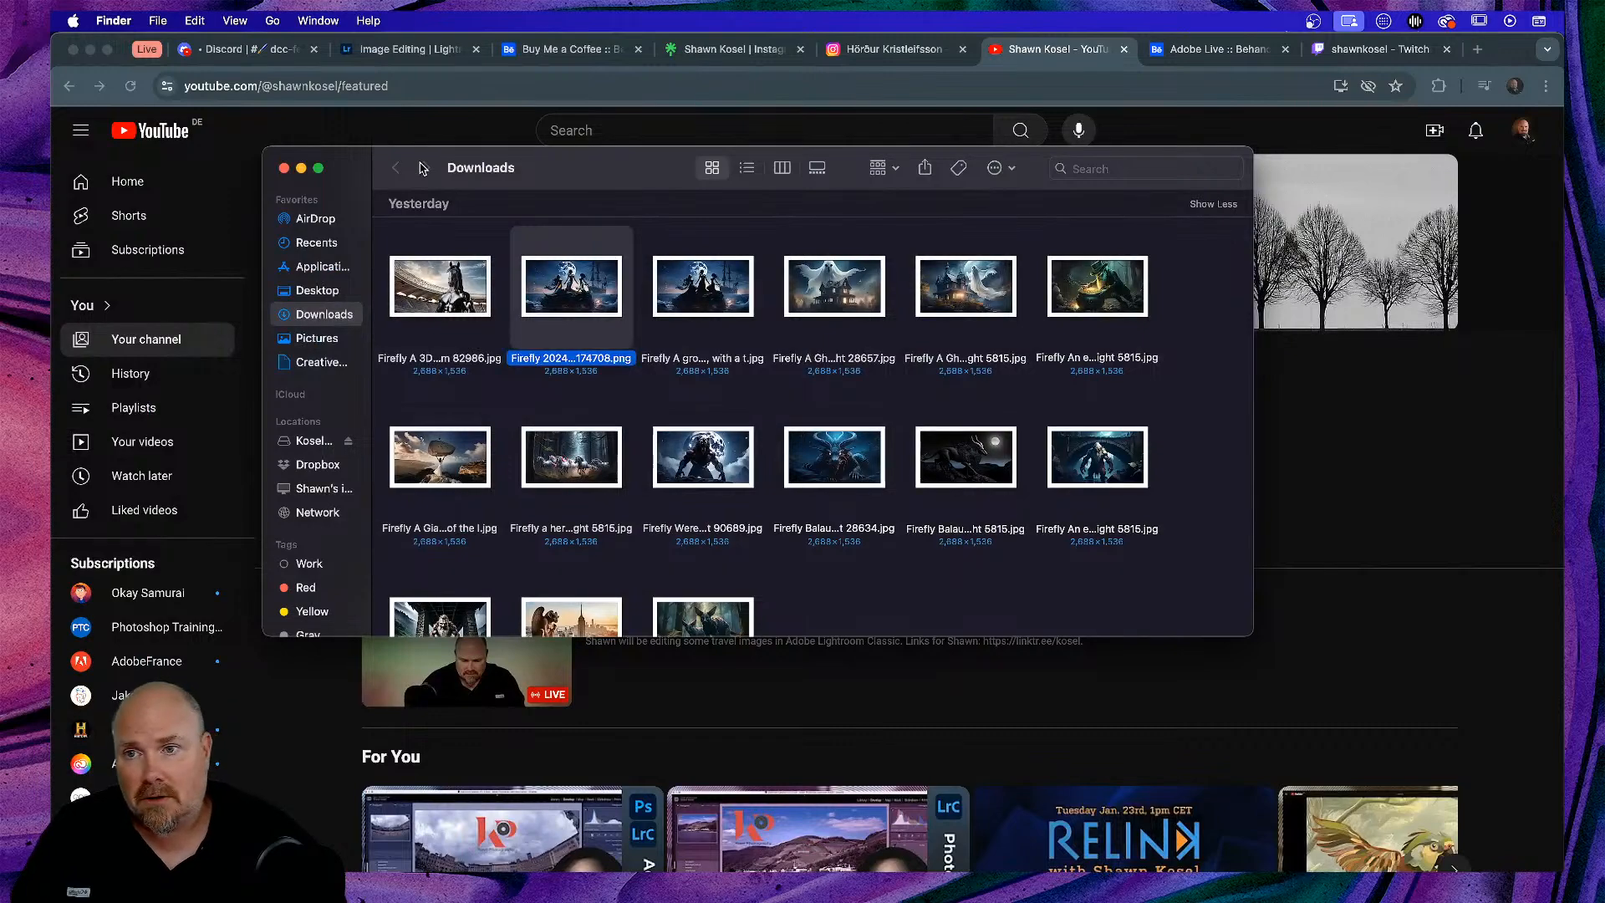
{"action": "left_click", "coordinate": [284, 167]}
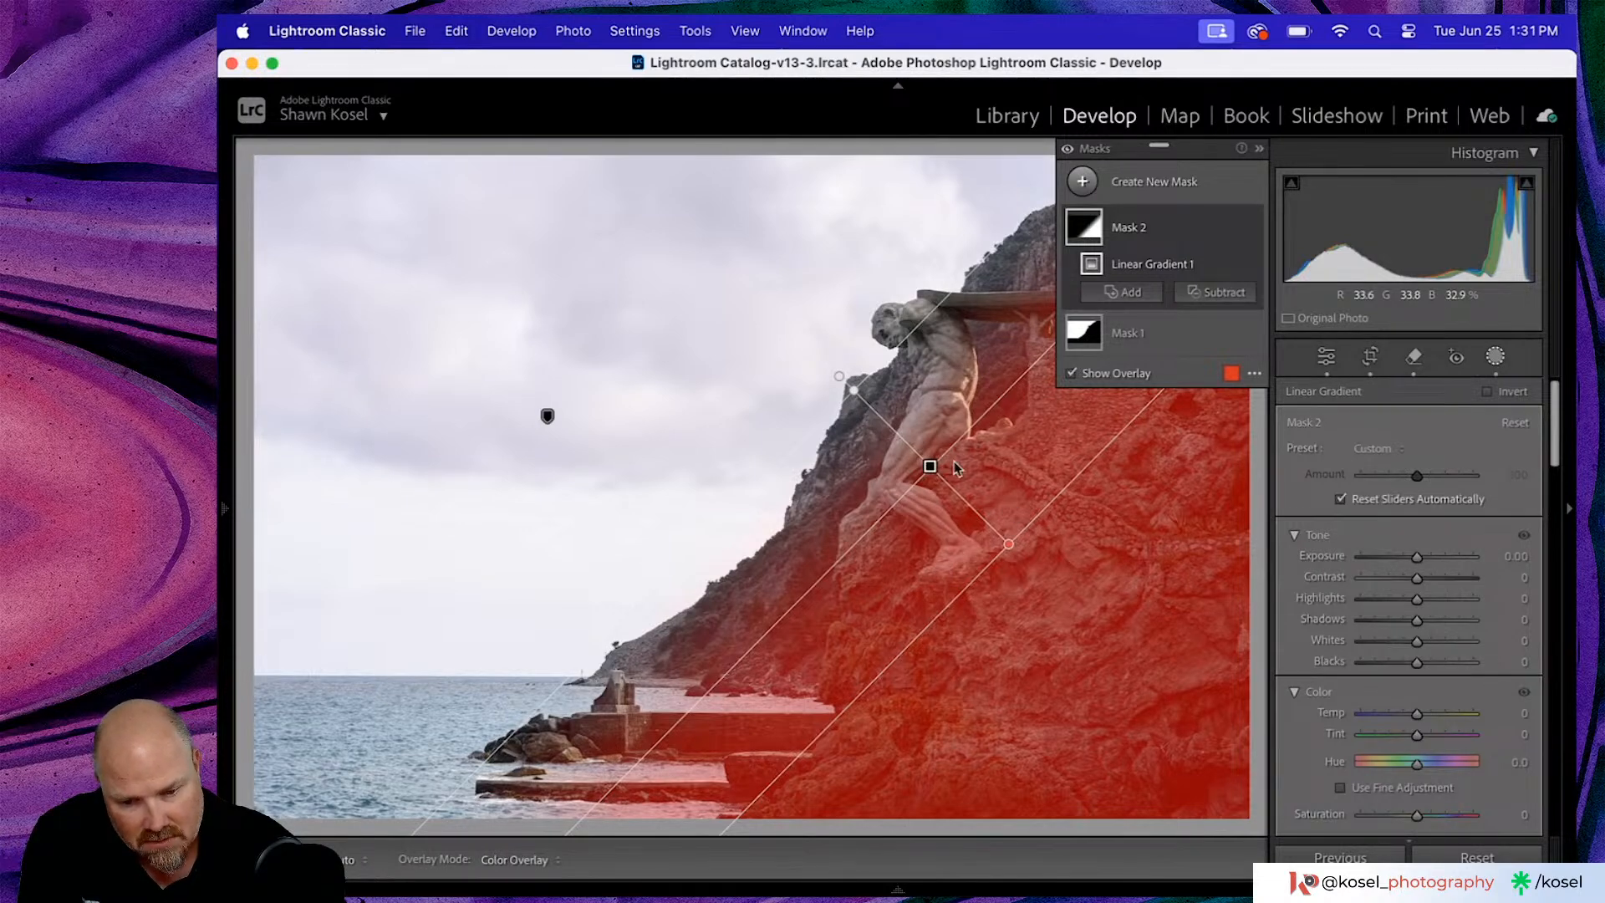
- Shift the cliff's linear gradient slightly up and to the left, and set its Contrast to 32, Temp to -26 and Tint to -7
{"action": "left_click_drag", "start_coordinate": [930, 465], "coordinate": [918, 431]}
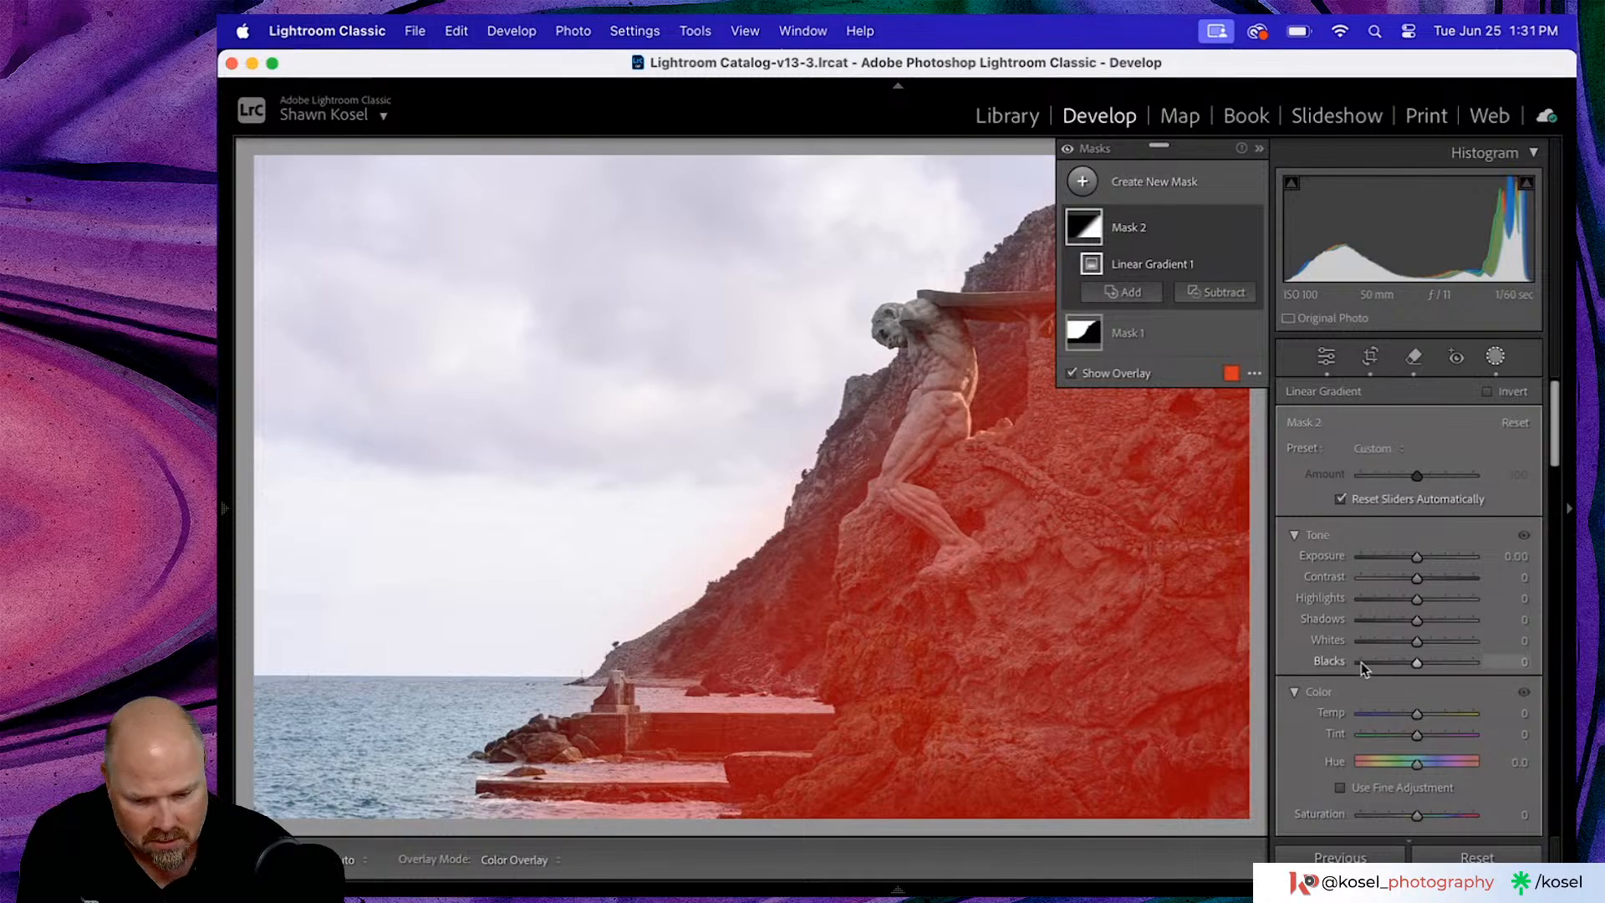
{"action": "scroll", "coordinate": [1364, 664], "scroll_direction": "down", "scroll_amount": 1}
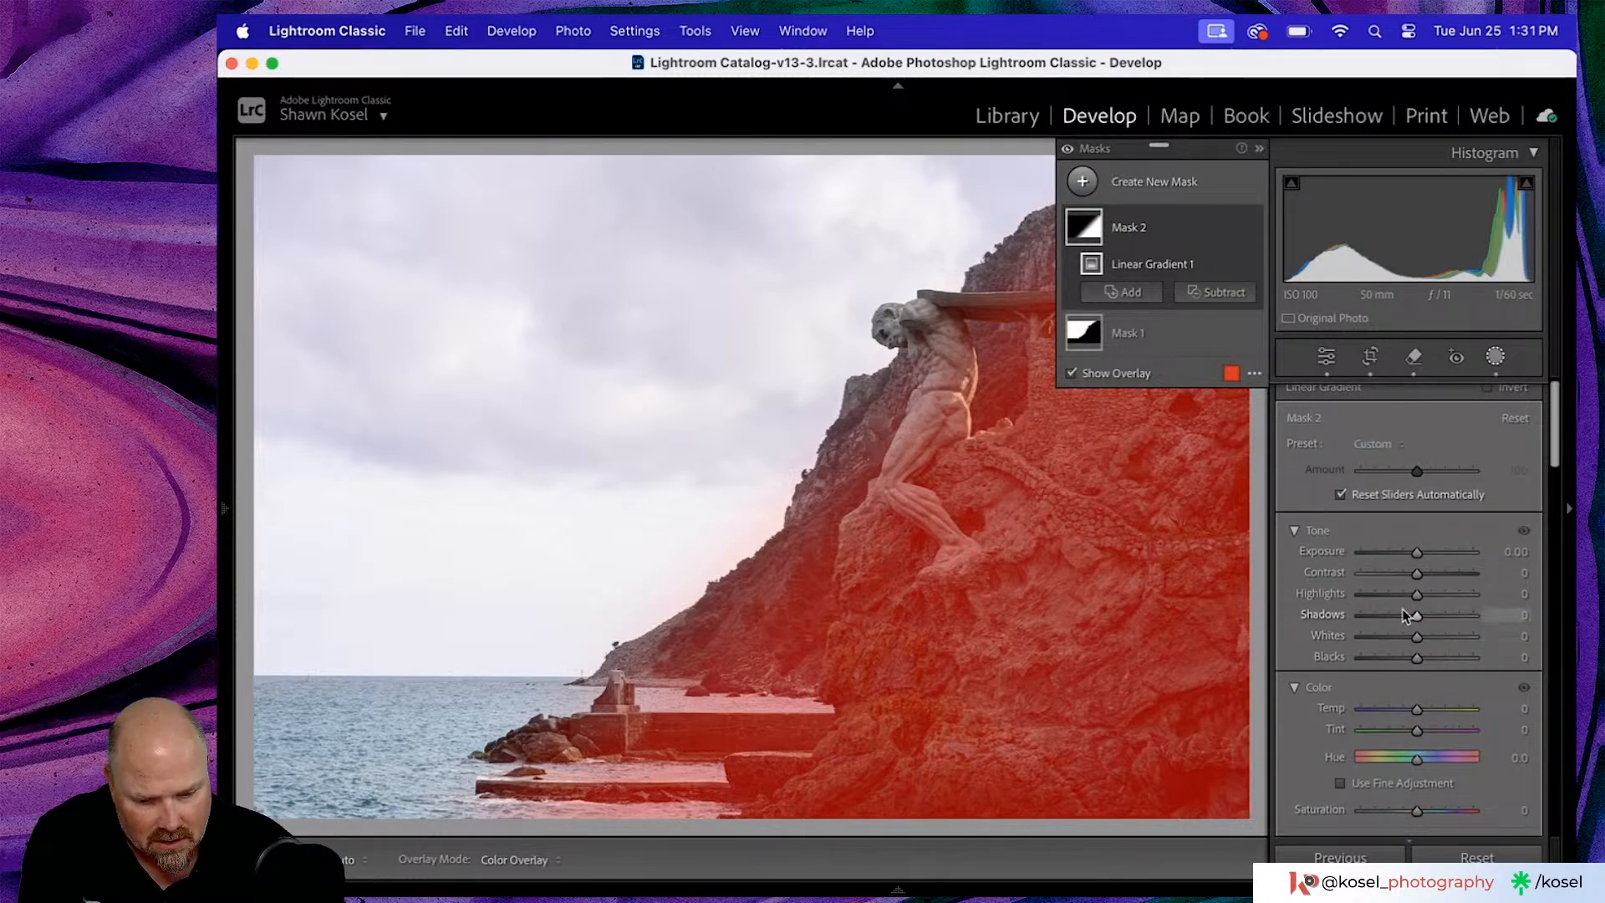
{"action": "left_click_drag", "start_coordinate": [1414, 570], "coordinate": [1432, 571]}
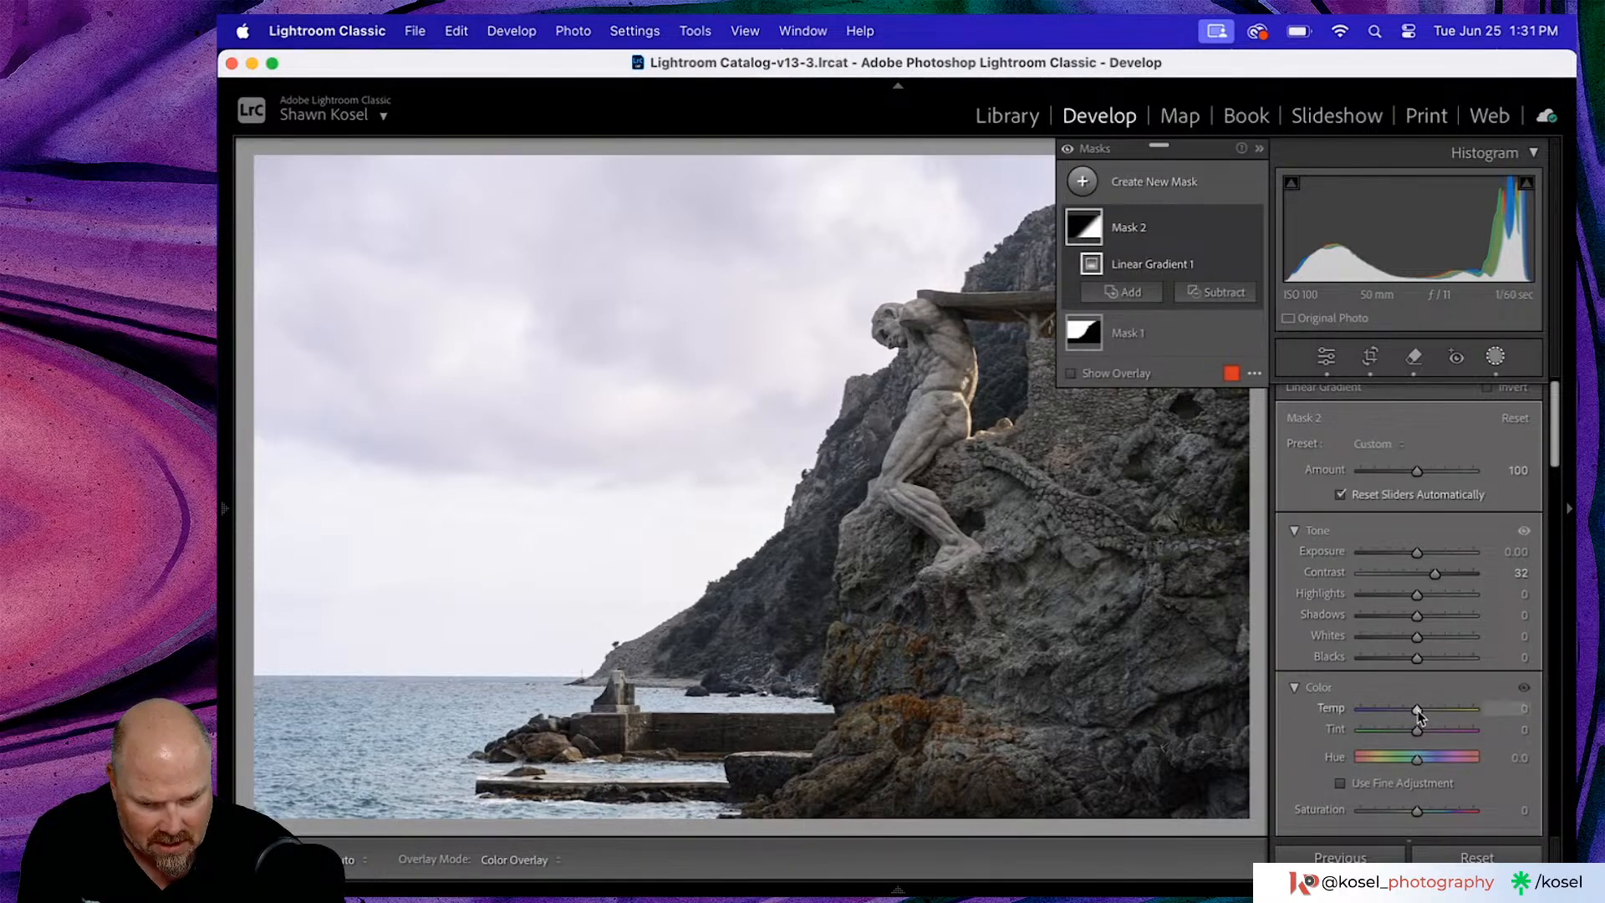
{"action": "mouse_move", "coordinate": [1416, 709]}
{"action": "left_mouse_down"}
{"action": "mouse_move", "coordinate": [1401, 709]}
{"action": "mouse_move", "coordinate": [1411, 732]}
{"action": "left_mouse_up"}
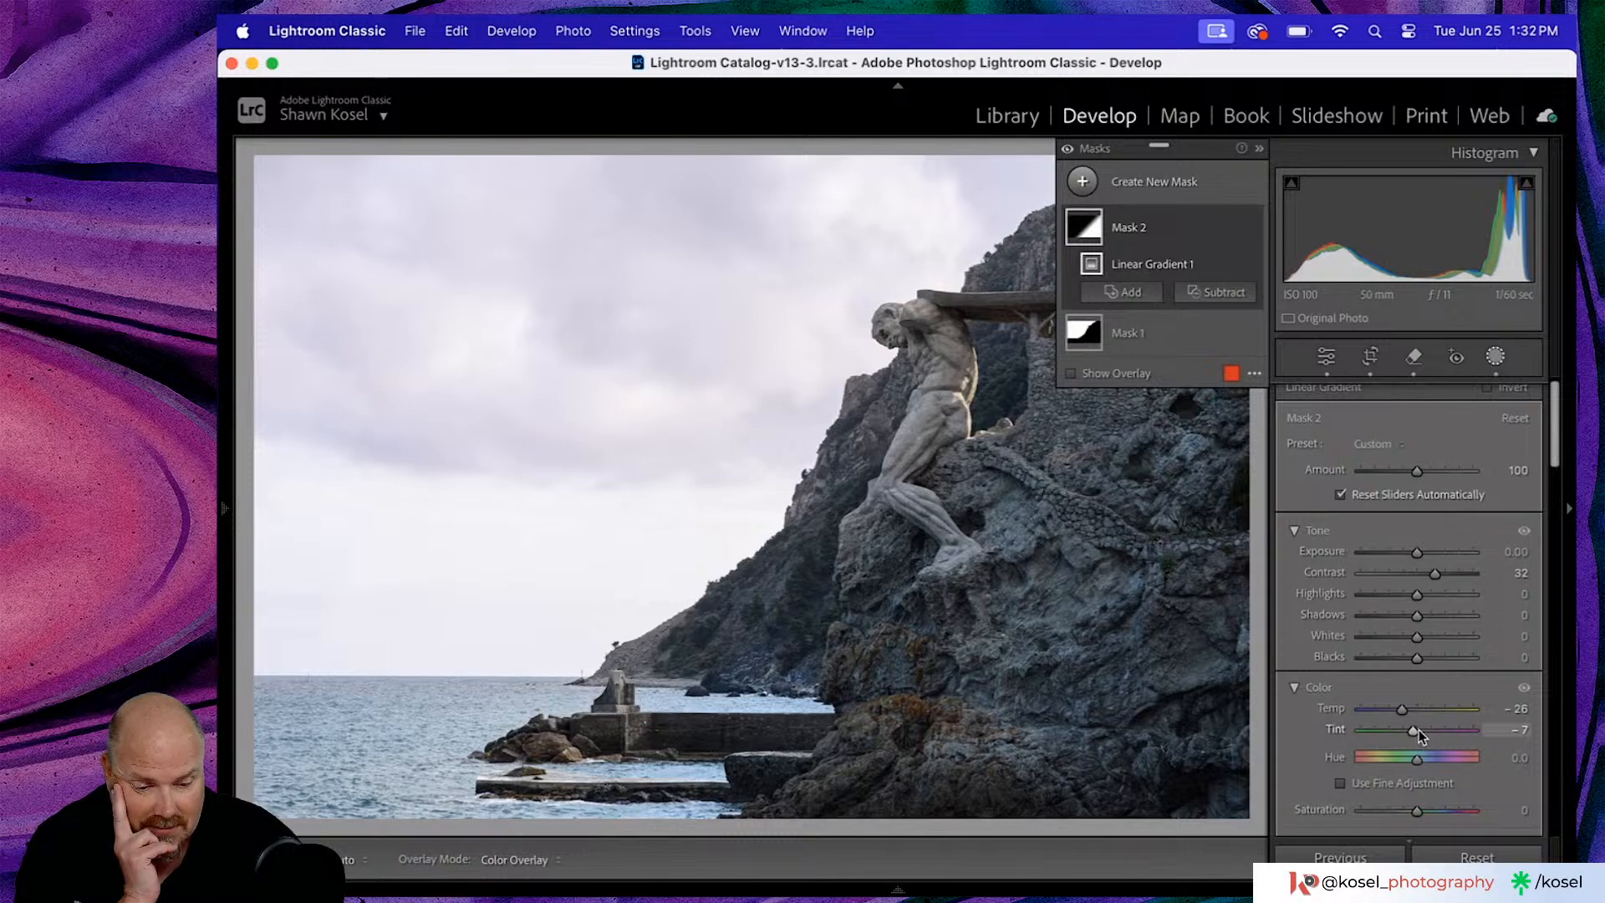
- Set Clarity and Texture to 12 and Exposure to -0.27 for the cliff gradient mask
{"action": "scroll", "coordinate": [1418, 730], "scroll_direction": "down", "scroll_amount": 5}
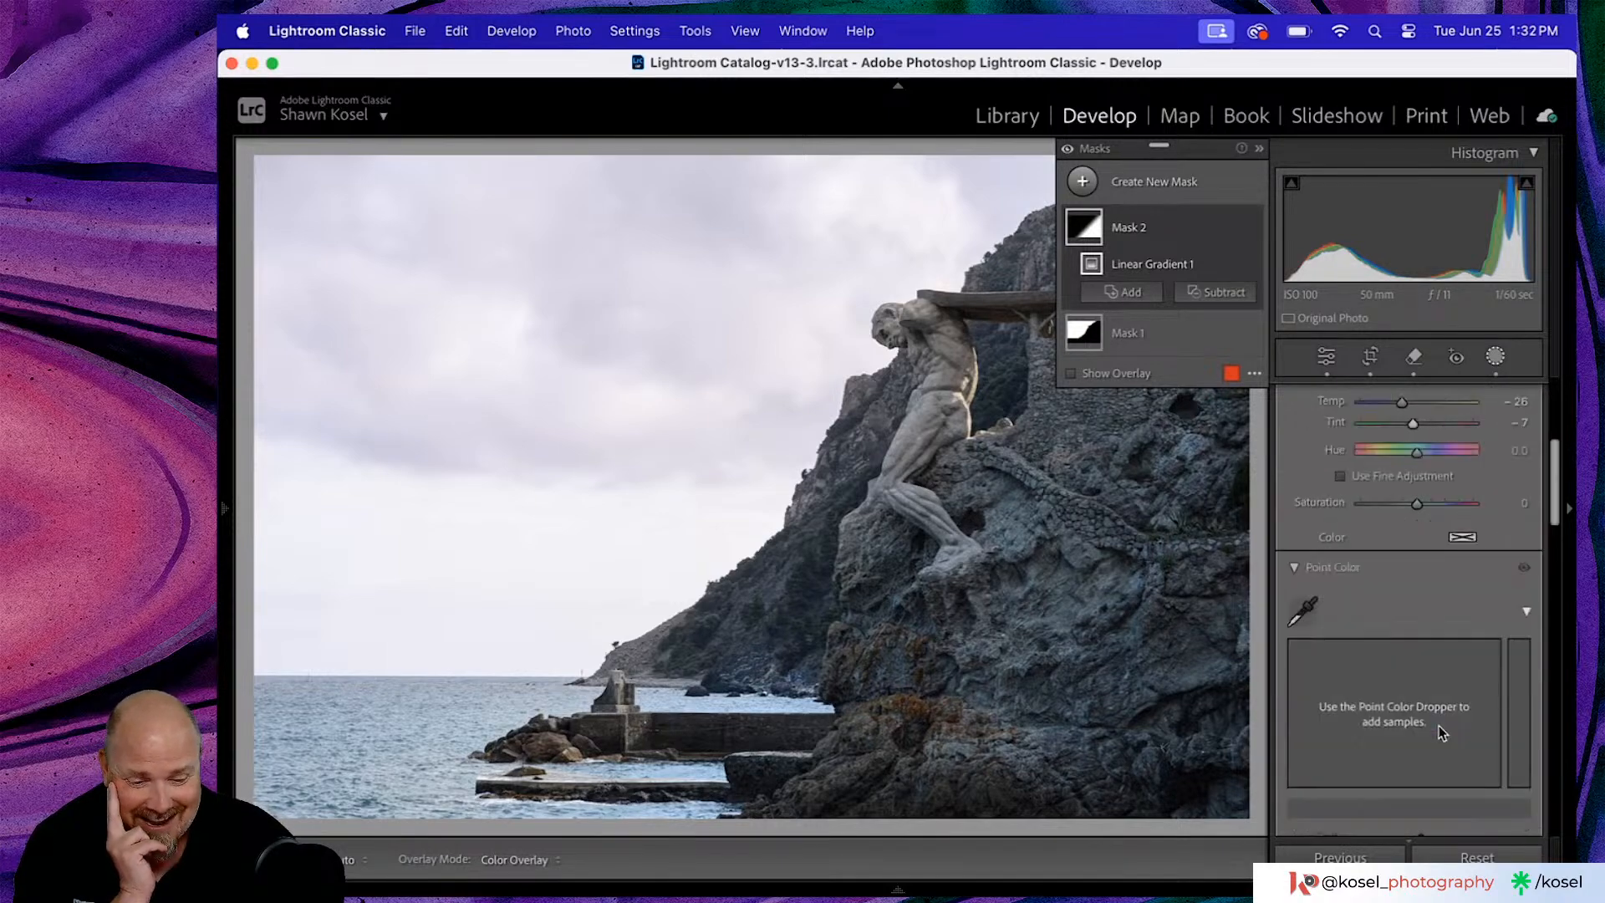
{"action": "scroll", "coordinate": [1441, 733], "scroll_direction": "down", "scroll_amount": 3}
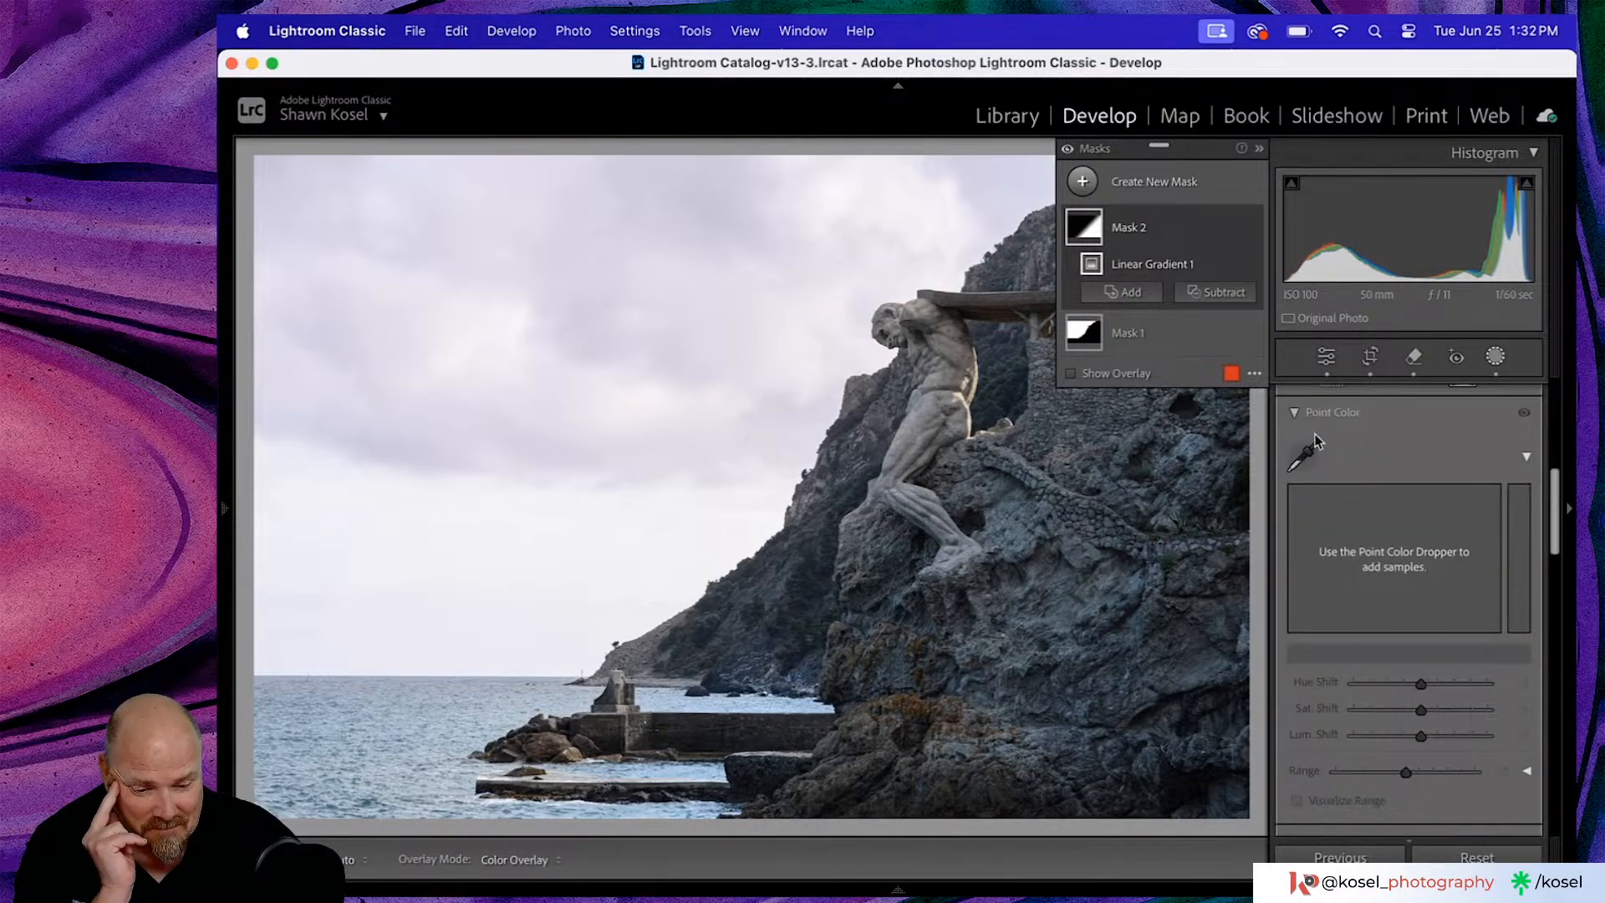
{"action": "scroll", "coordinate": [1292, 569], "scroll_direction": "down", "scroll_amount": 7}
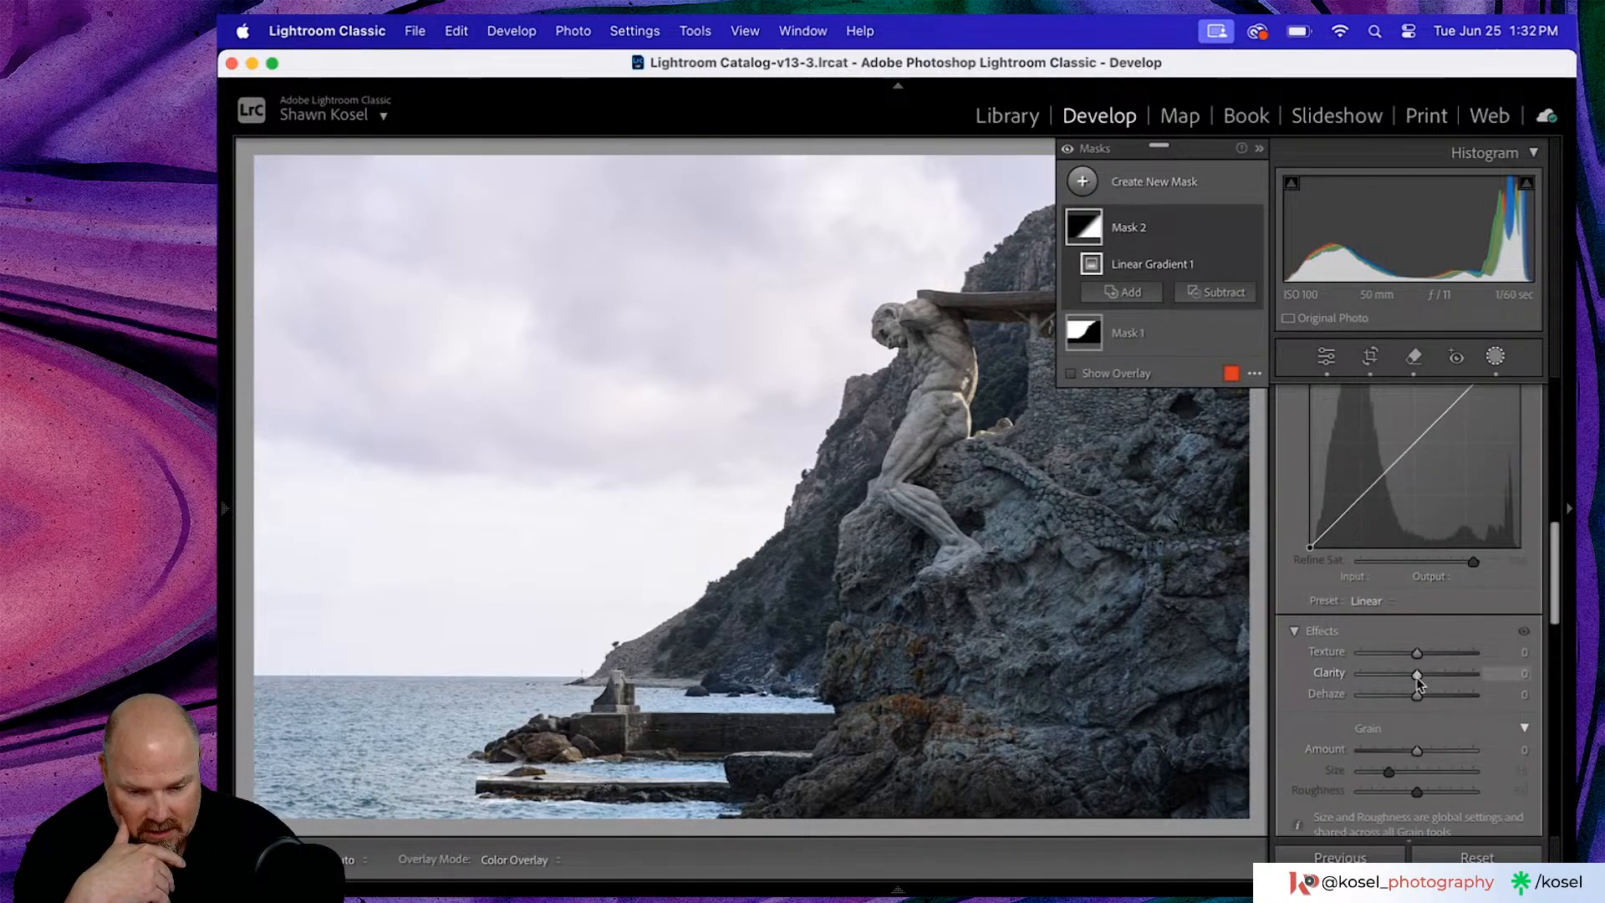
{"action": "left_click_drag", "start_coordinate": [1417, 675], "coordinate": [1424, 681]}
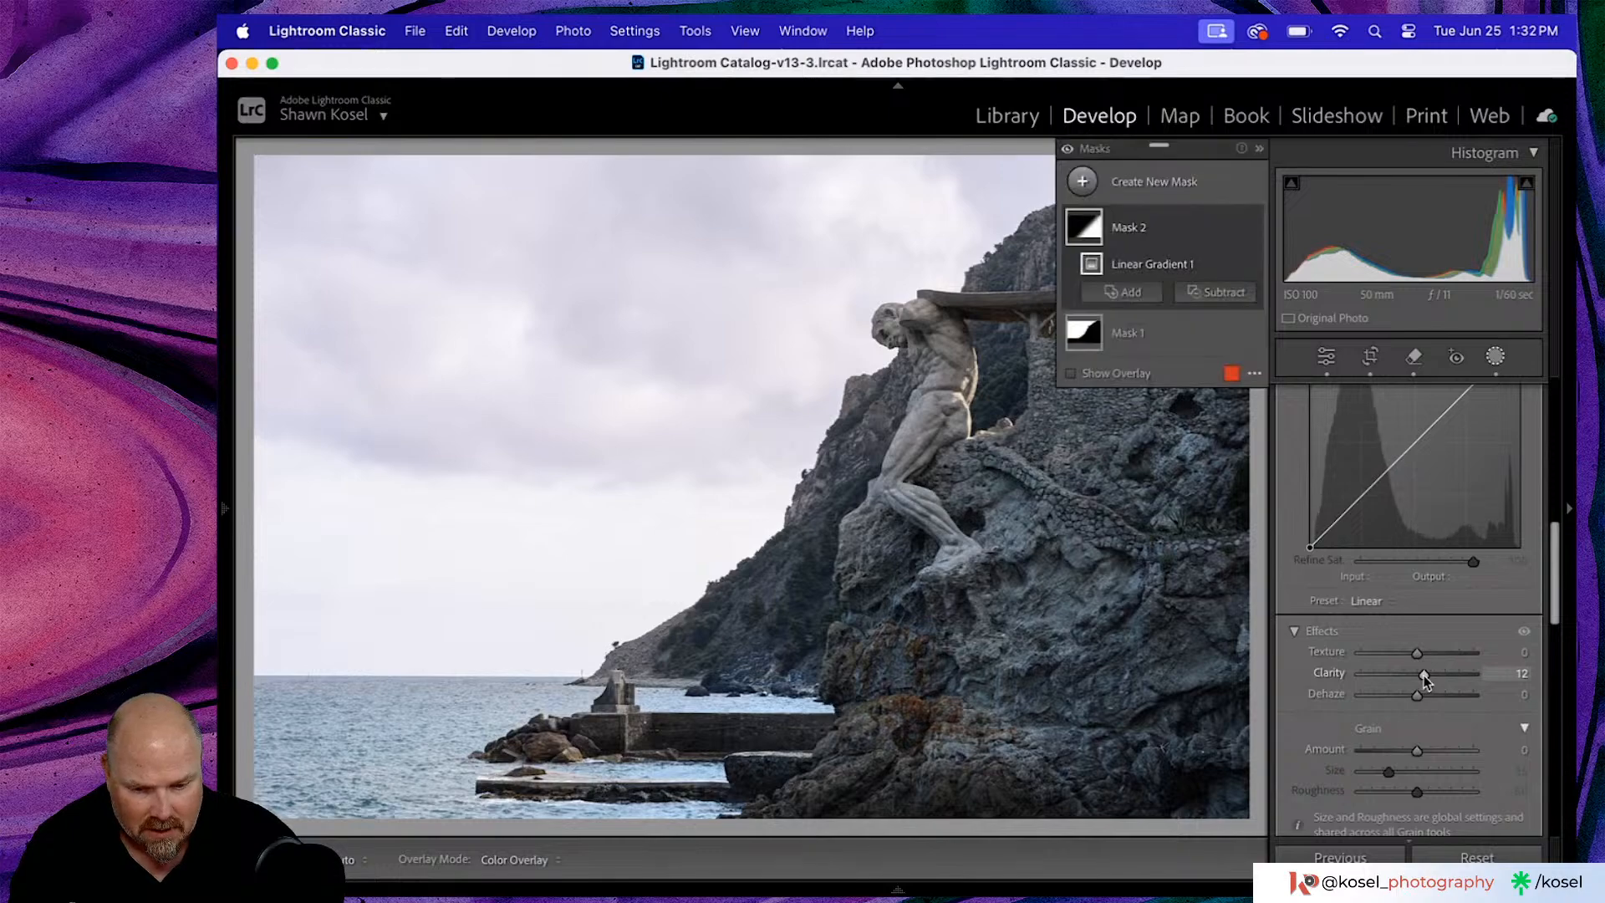
{"action": "left_click", "coordinate": [1424, 653]}
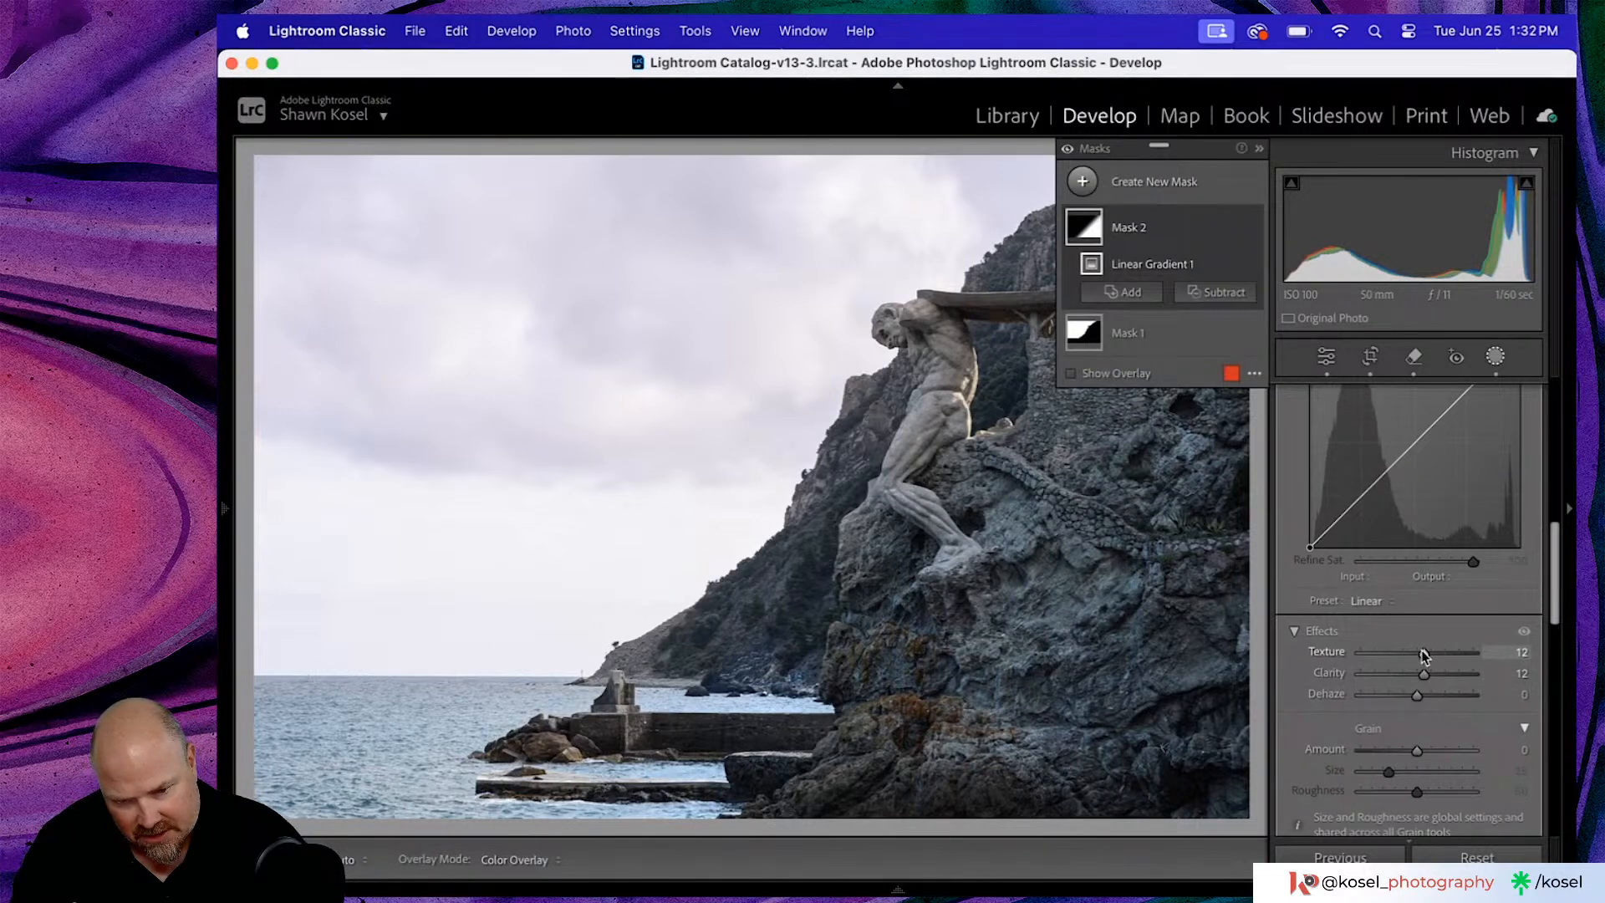
{"action": "scroll", "coordinate": [1437, 660], "scroll_direction": "up", "scroll_amount": 3}
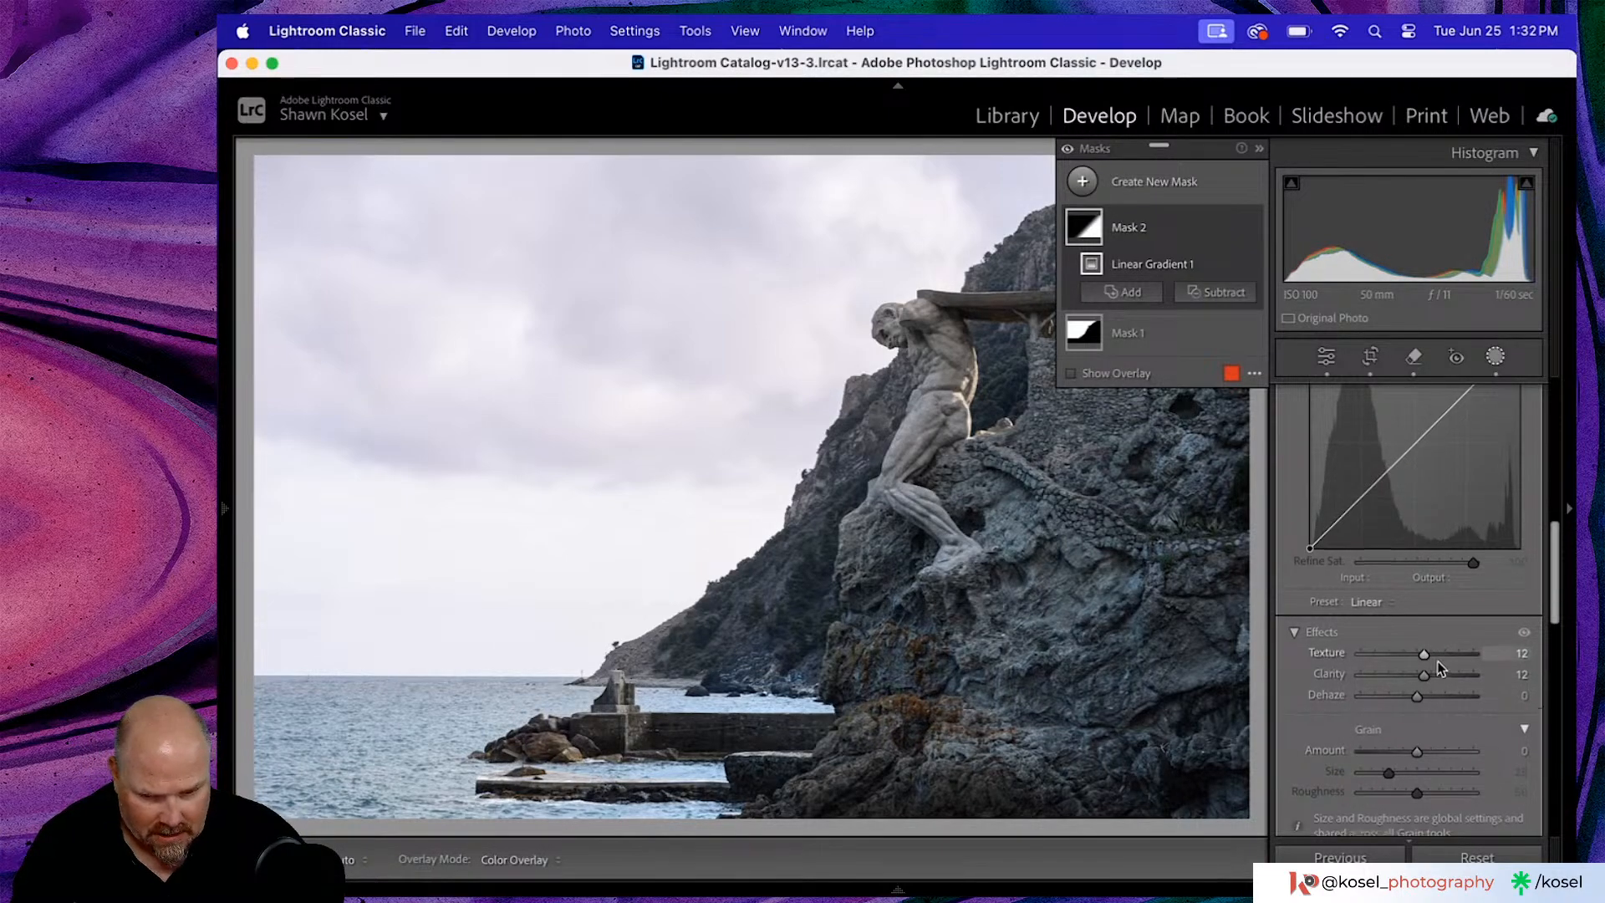
{"action": "scroll", "coordinate": [1437, 661], "scroll_direction": "up", "scroll_amount": 5}
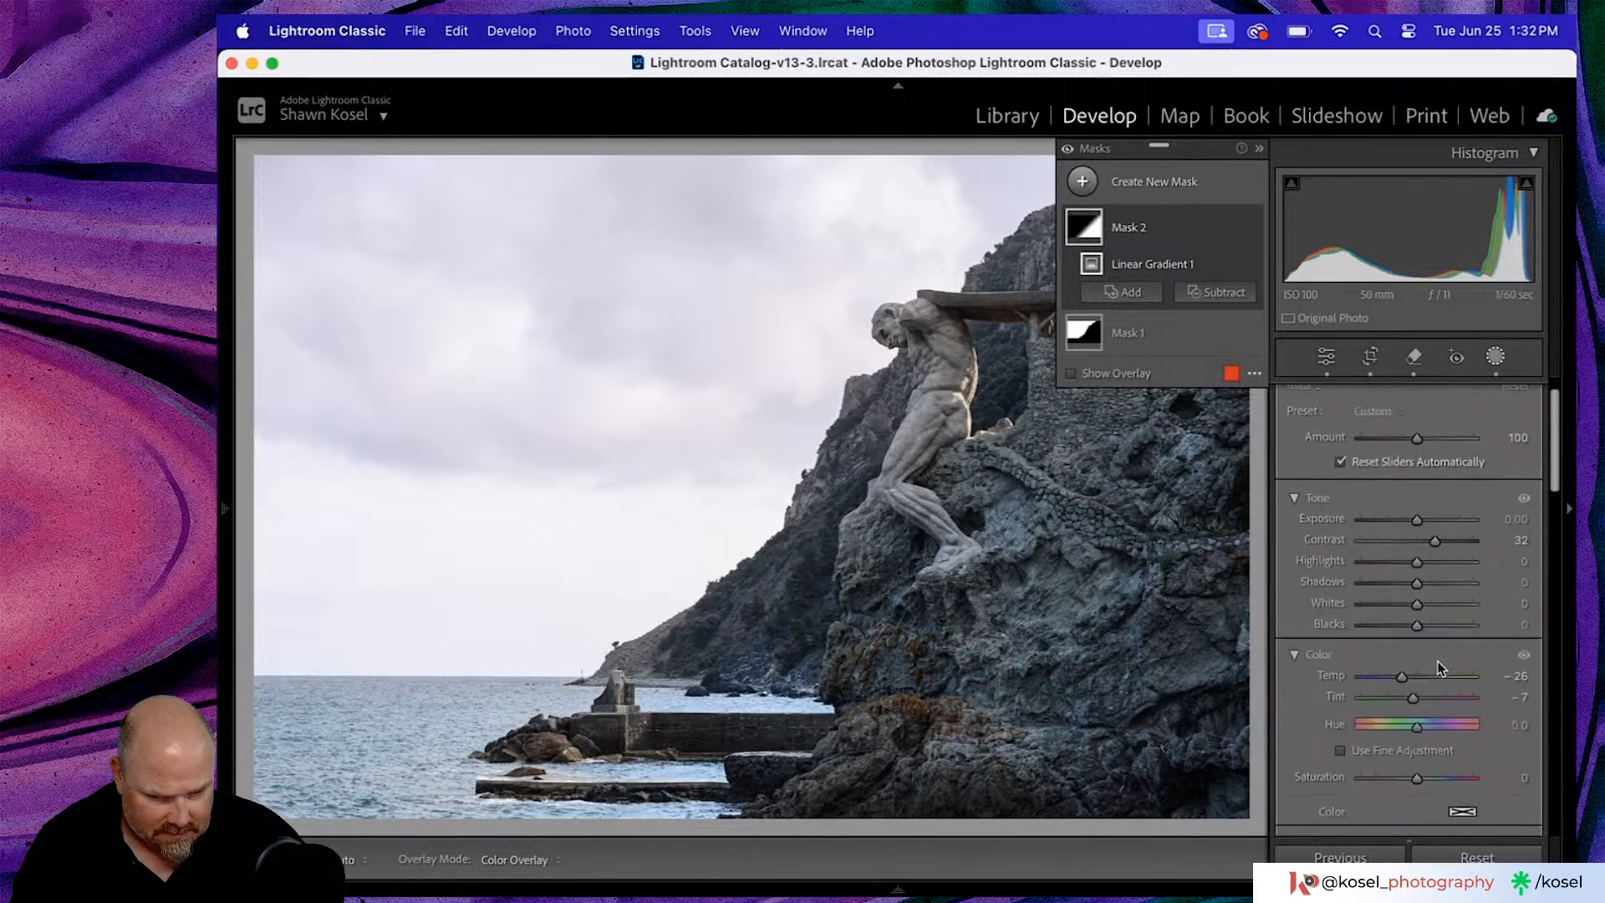
{"action": "left_click_drag", "start_coordinate": [1419, 519], "coordinate": [1414, 519]}
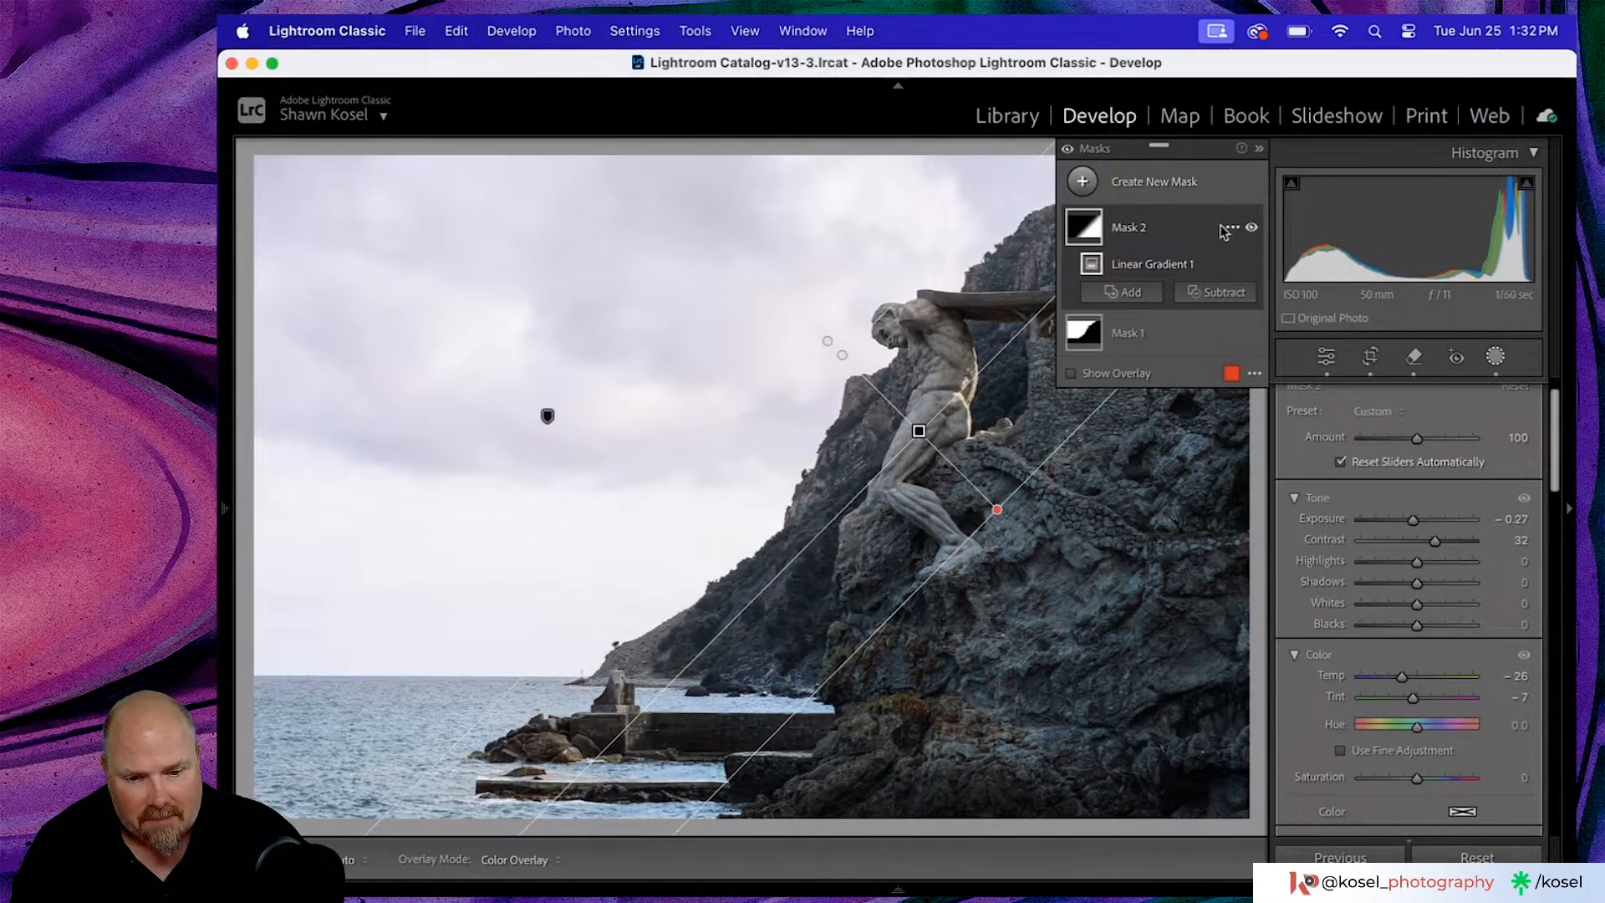
- Duplicate and invert Mask 2, and move the inverted gradient up and left off the statue so it covers the sky and sea
{"action": "left_click", "coordinate": [1241, 230]}
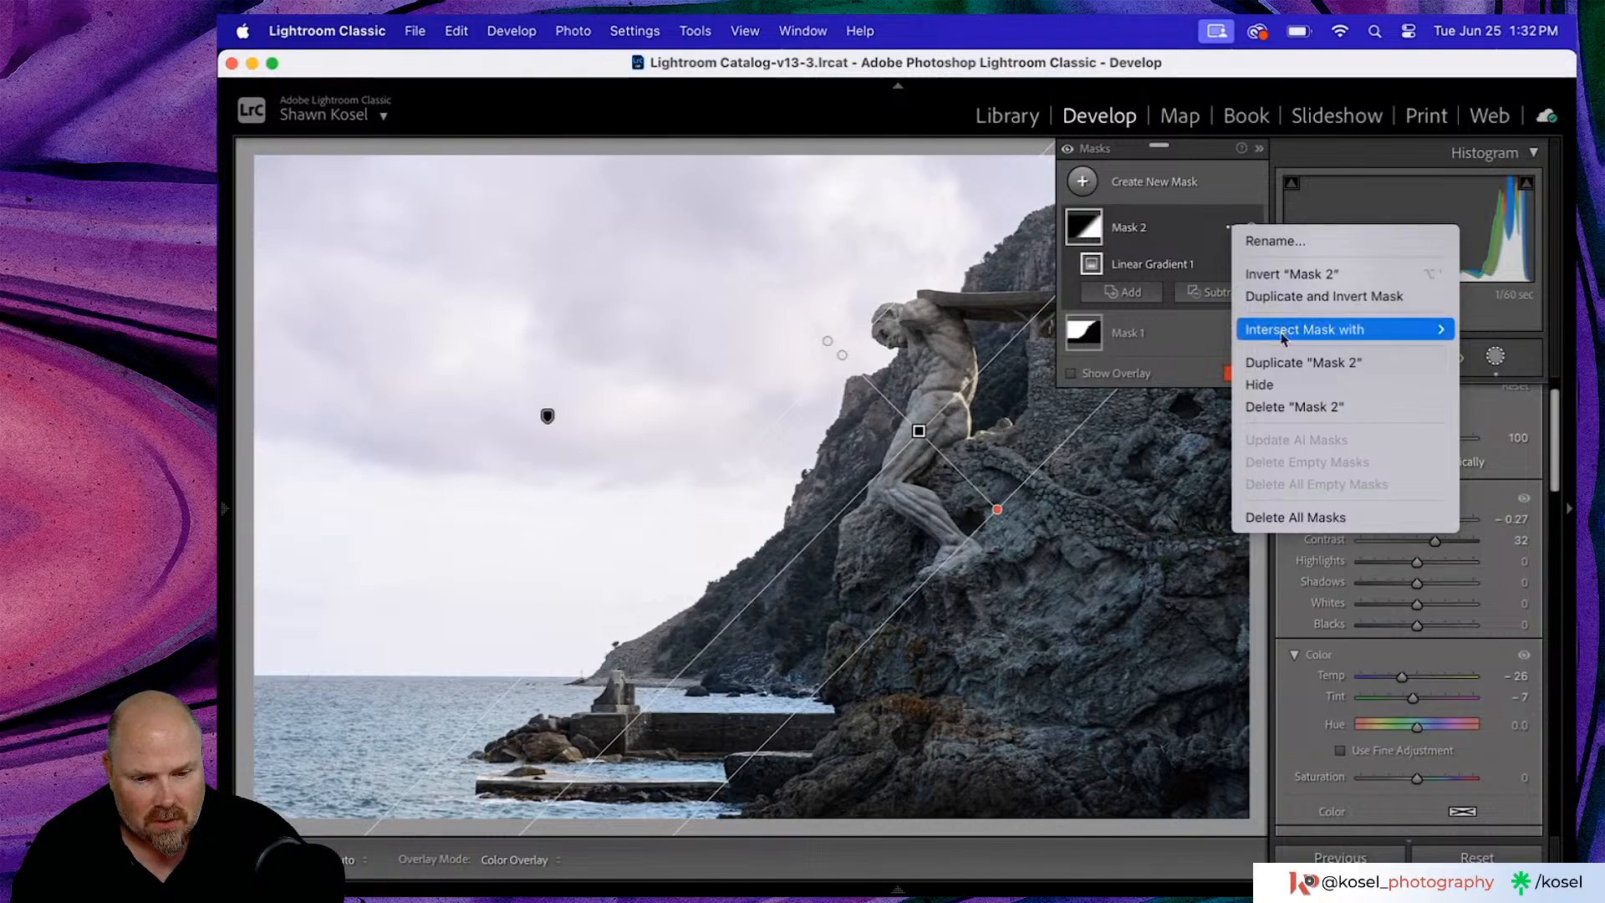
{"action": "left_click", "coordinate": [1291, 297]}
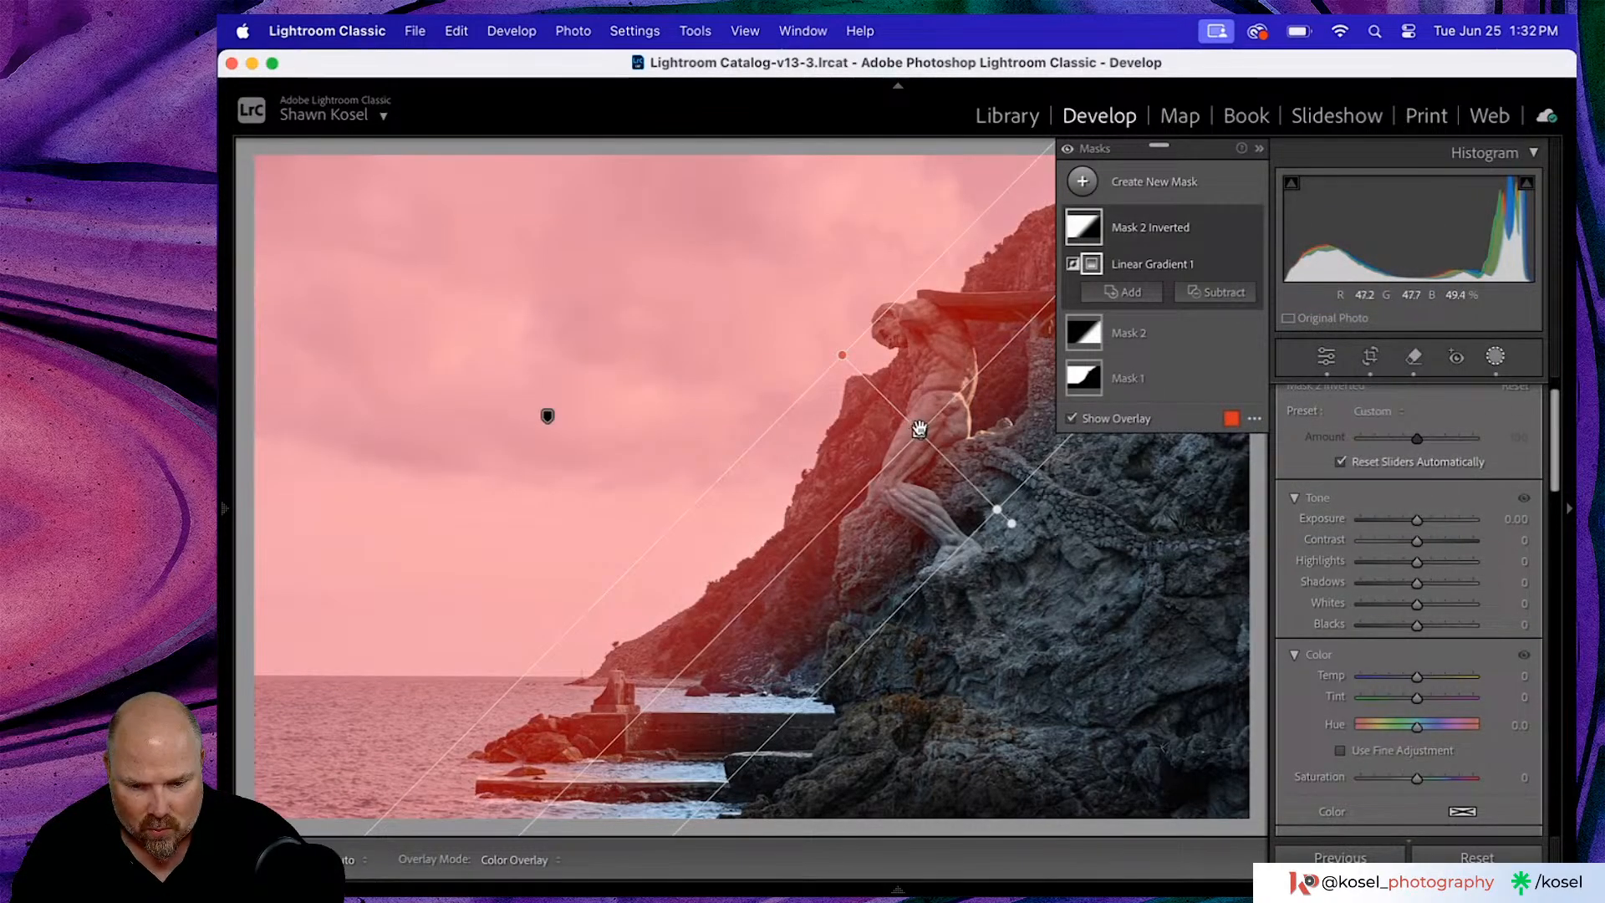
{"action": "left_click_drag", "start_coordinate": [917, 431], "coordinate": [804, 375]}
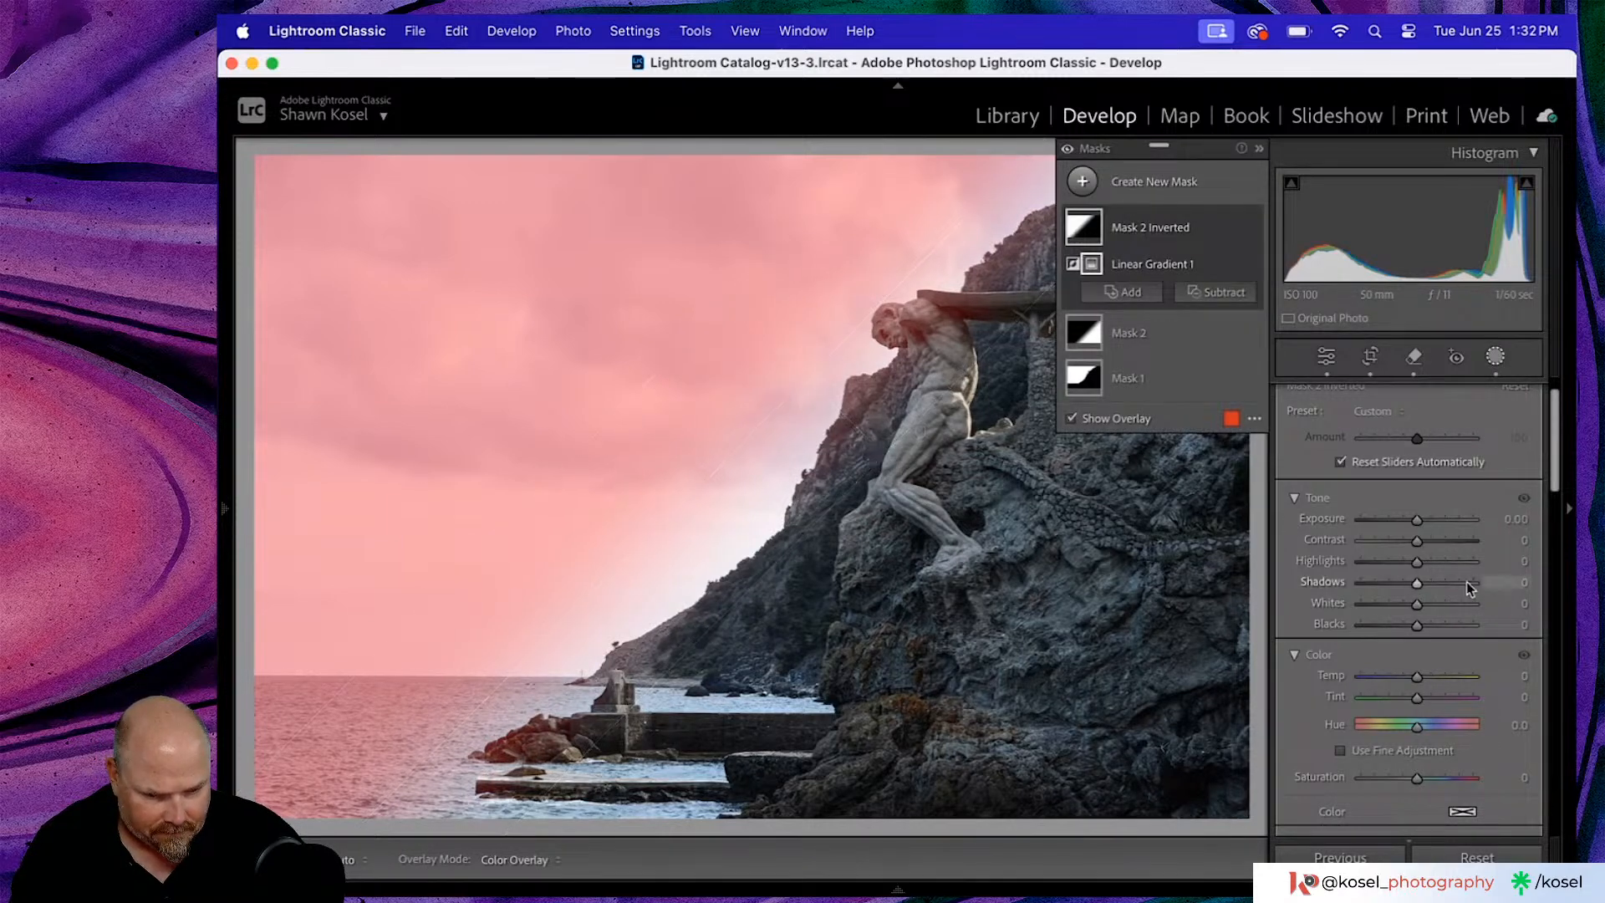
- Set the inverted gradient mask's Exposure to -0.26, Temp to 4 and Tint to 3
{"action": "scroll", "coordinate": [1456, 589], "scroll_direction": "down", "scroll_amount": 3}
{"action": "scroll", "coordinate": [1457, 594], "scroll_direction": "up", "scroll_amount": 4}
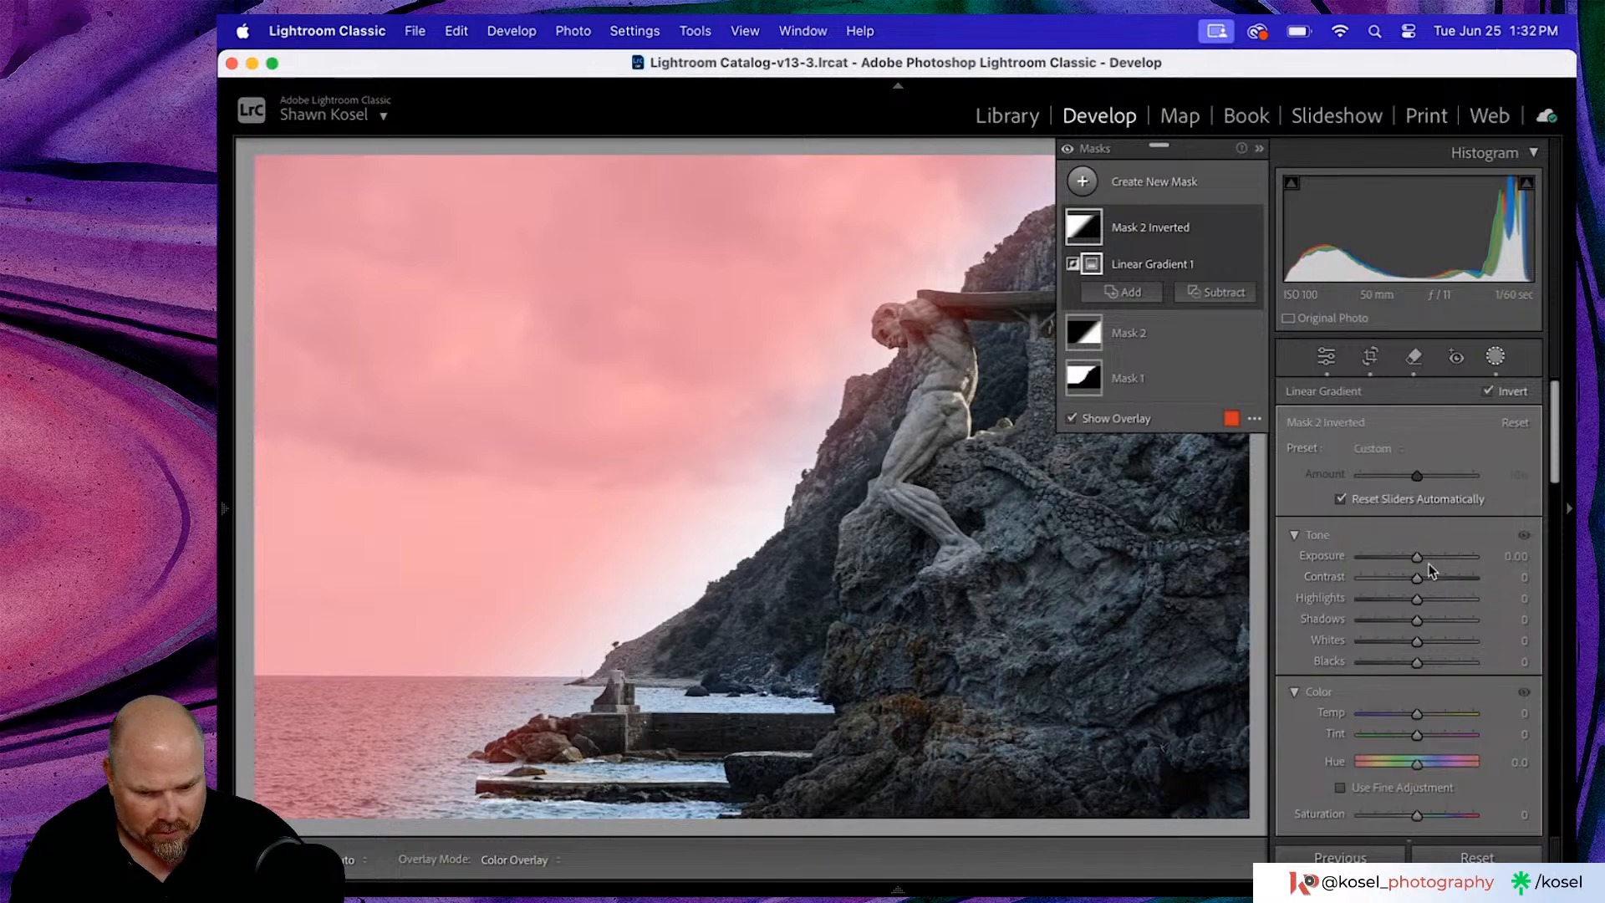
{"action": "left_click_drag", "start_coordinate": [1418, 558], "coordinate": [1415, 558]}
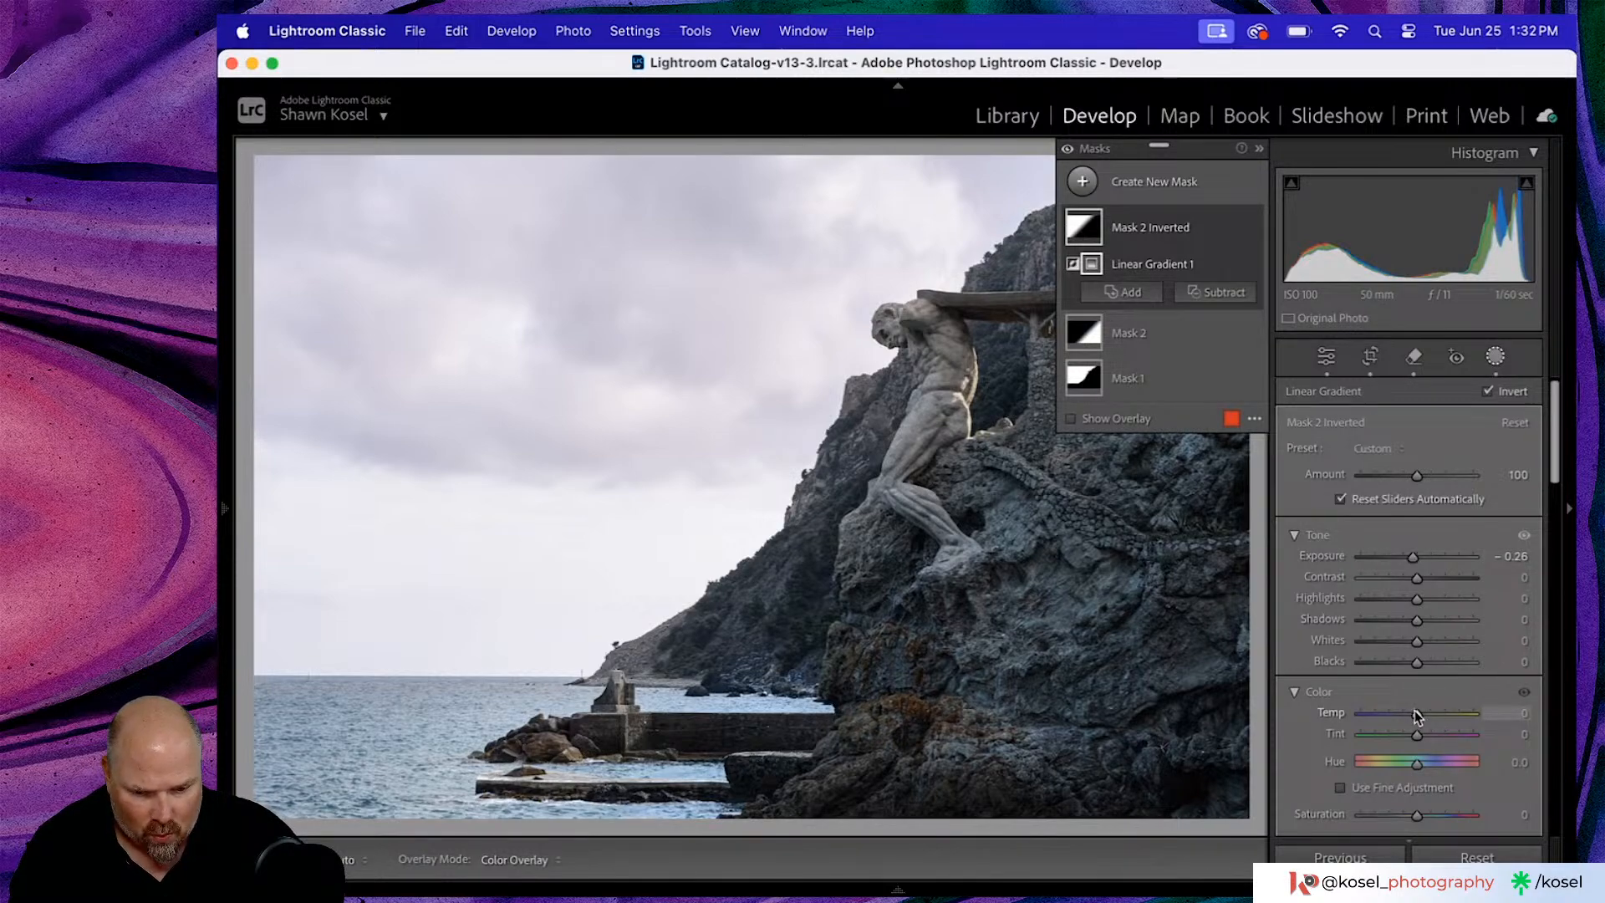
{"action": "left_click_drag", "start_coordinate": [1417, 716], "coordinate": [1420, 736]}
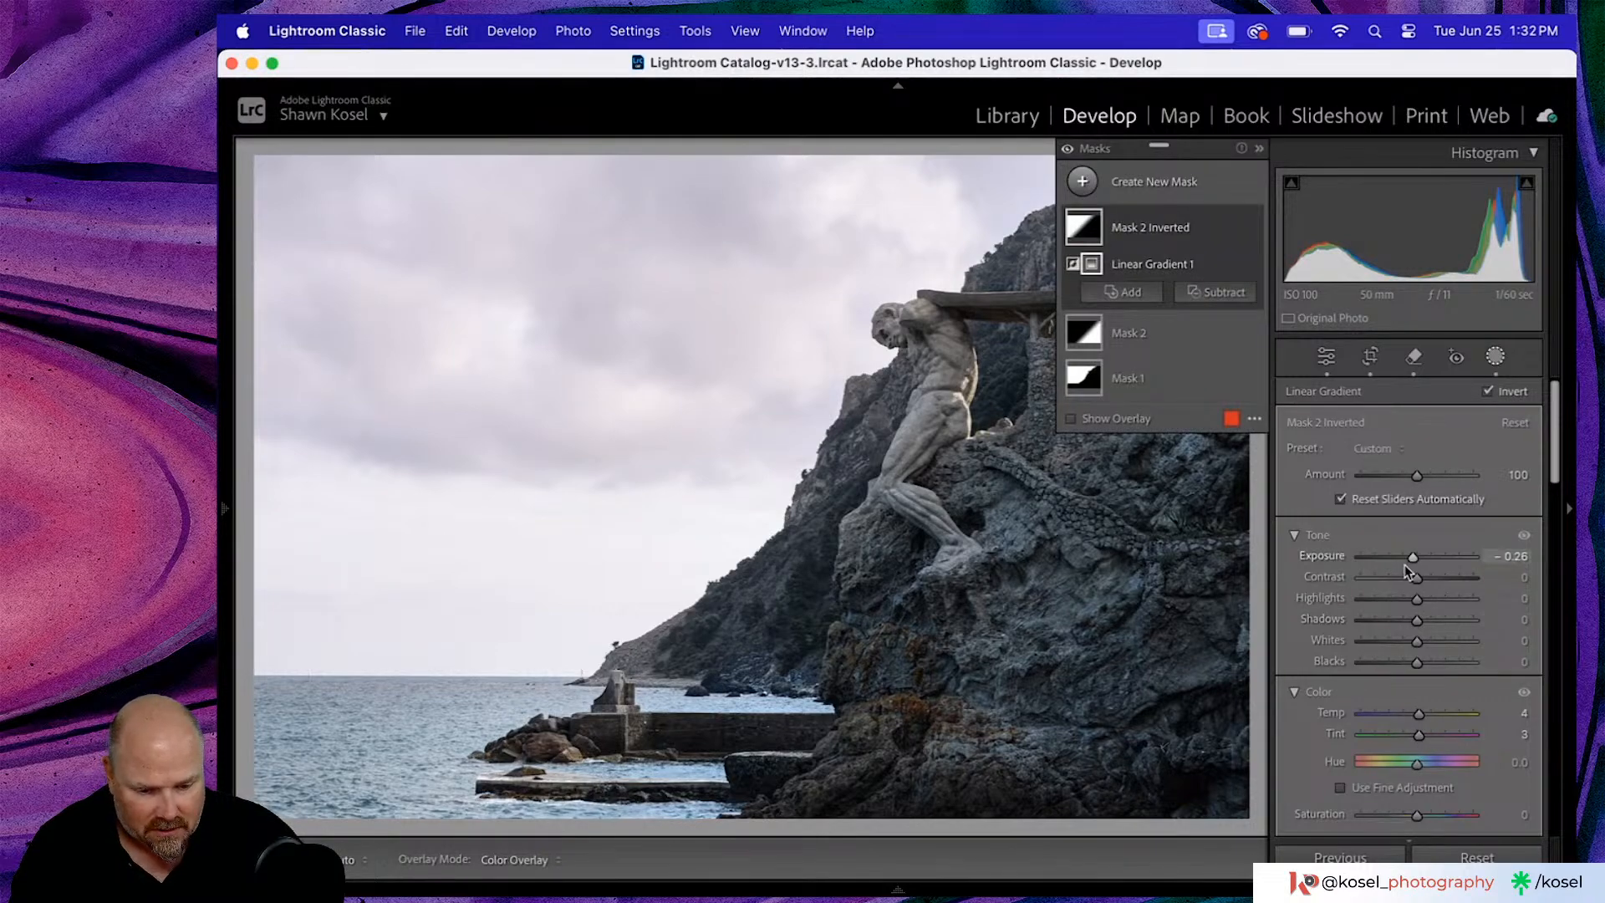
- Lower the inverted mask's Highlights to -10 and set its Dehaze to 6
{"action": "scroll", "coordinate": [1405, 564], "scroll_direction": "down", "scroll_amount": 2}
{"action": "scroll", "coordinate": [1405, 564], "scroll_direction": "down", "scroll_amount": 3}
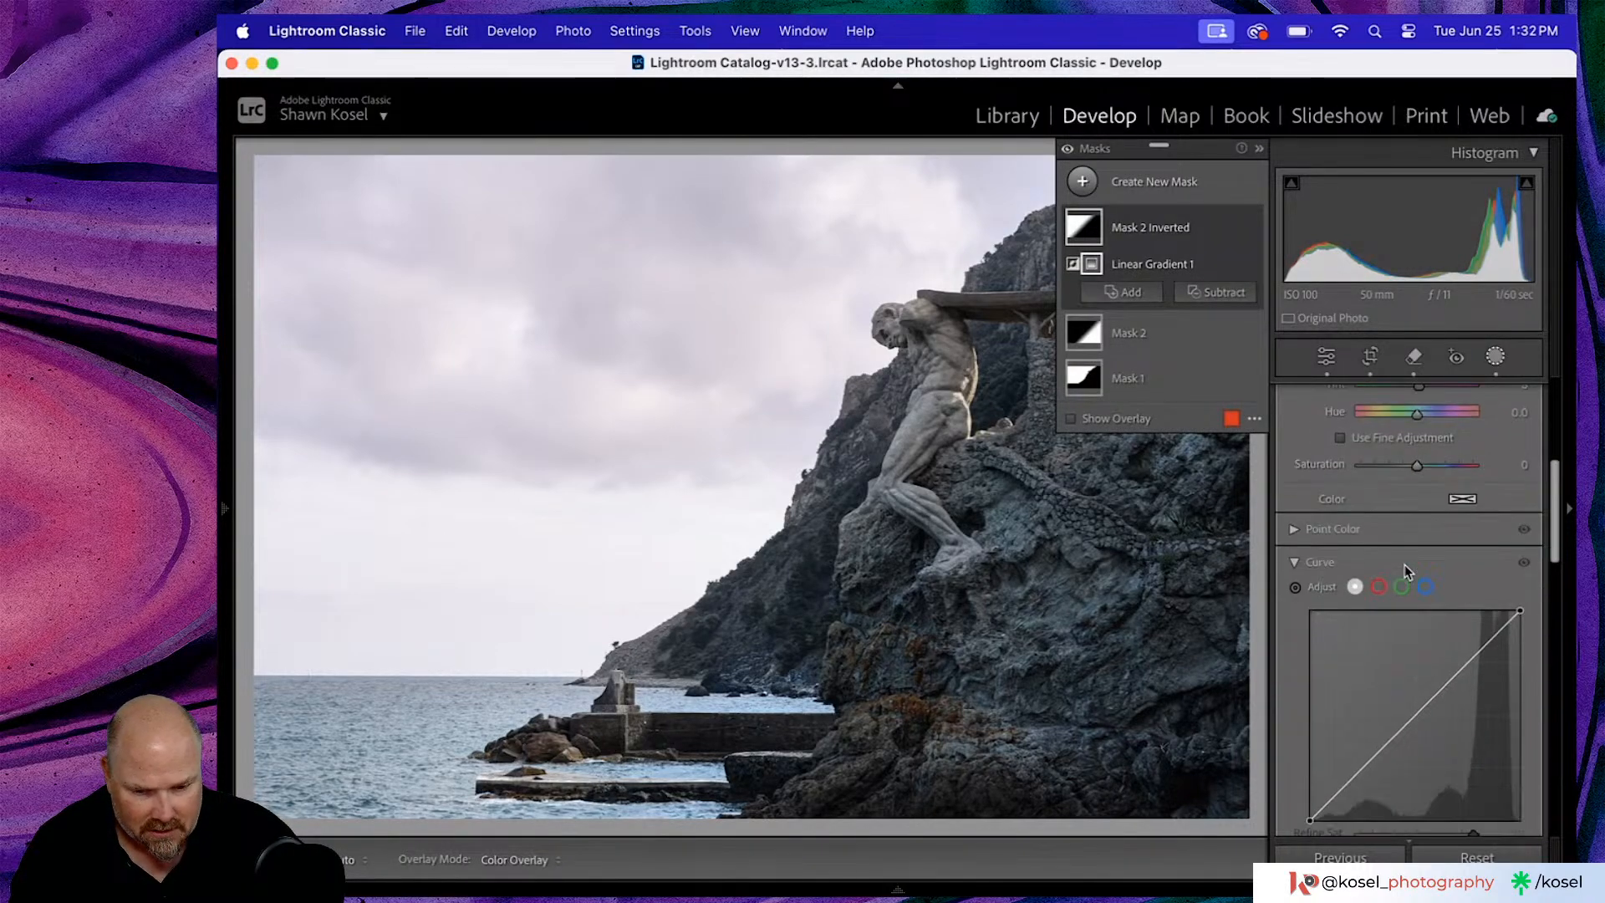
{"action": "scroll", "coordinate": [1404, 564], "scroll_direction": "up", "scroll_amount": 5}
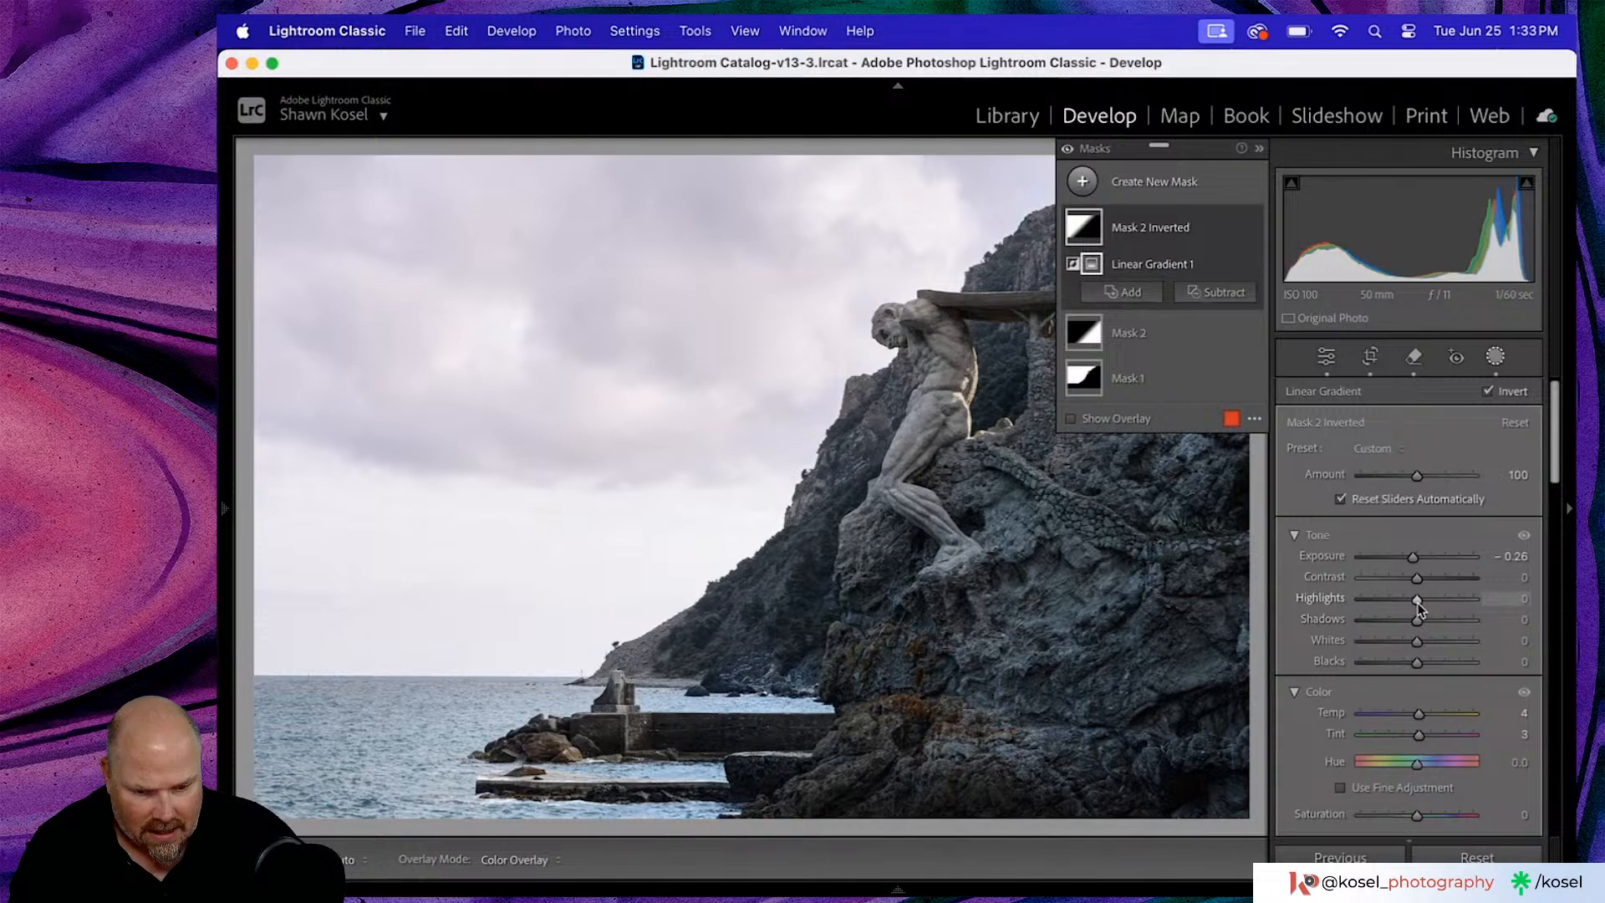
{"action": "left_click_drag", "start_coordinate": [1416, 602], "coordinate": [1410, 604]}
{"action": "scroll", "coordinate": [1448, 564], "scroll_direction": "down", "scroll_amount": 5}
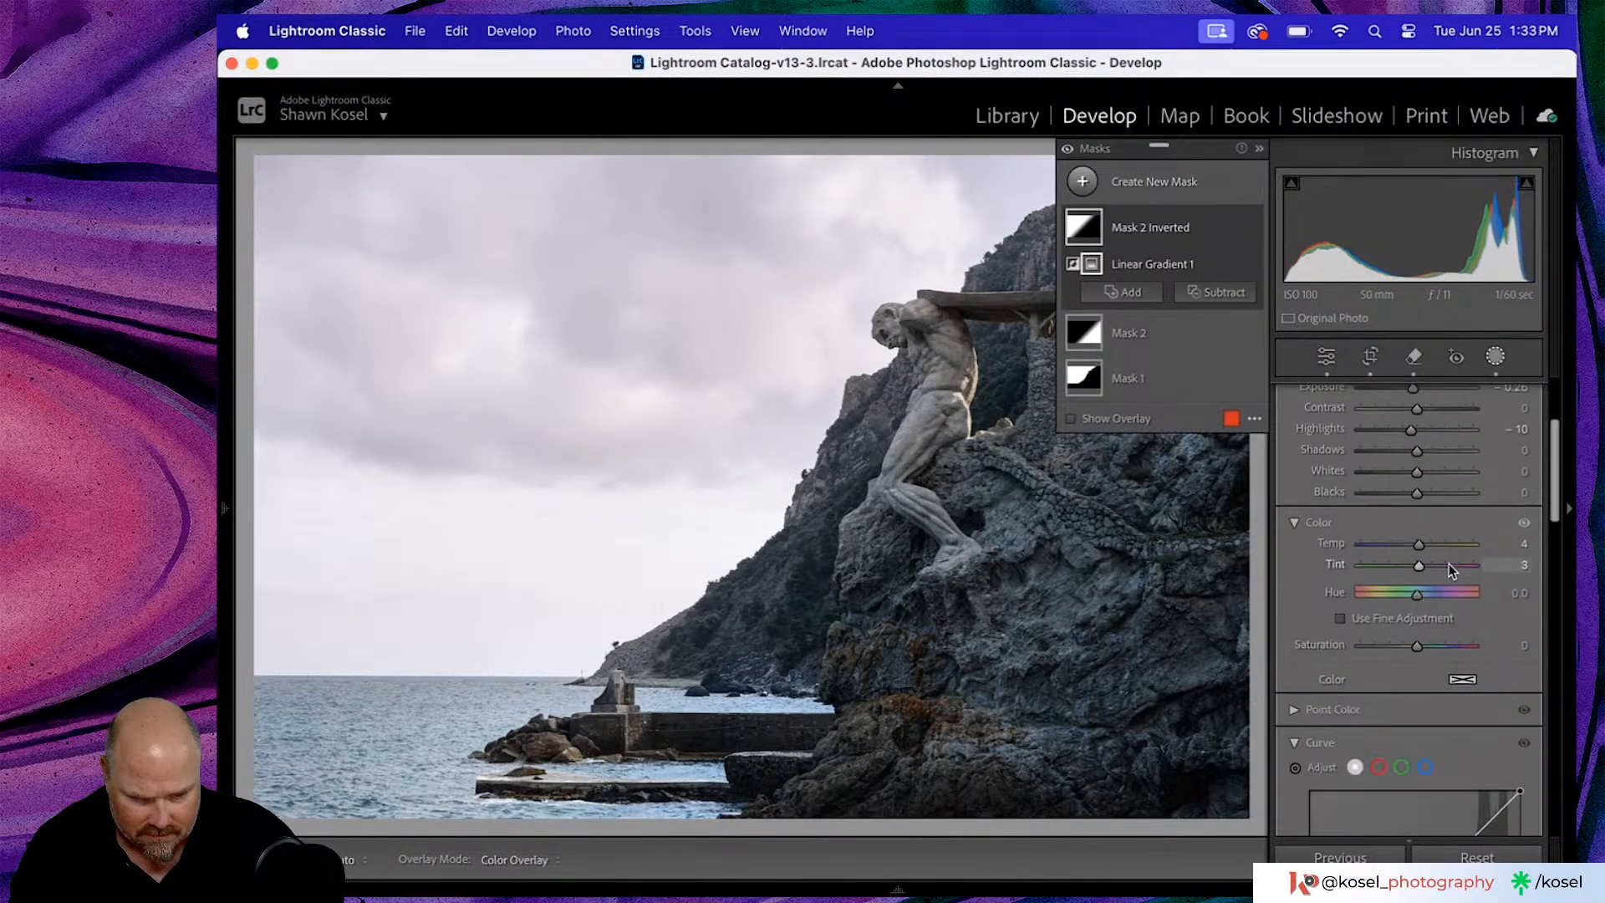
{"action": "scroll", "coordinate": [1448, 564], "scroll_direction": "down", "scroll_amount": 6}
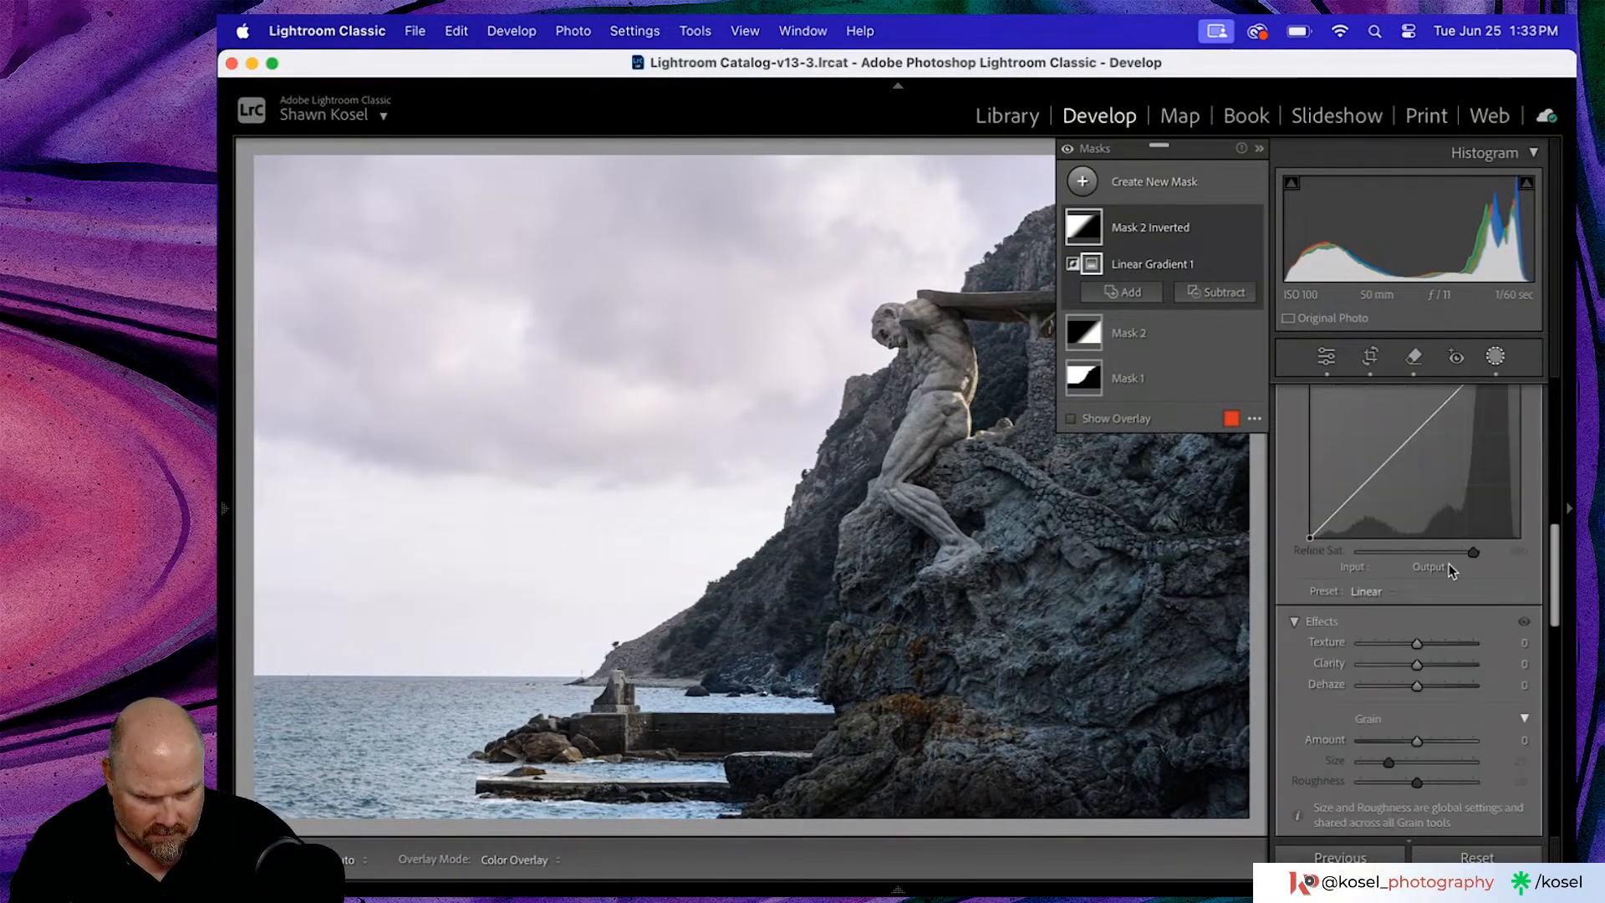
{"action": "left_click", "coordinate": [1420, 685]}
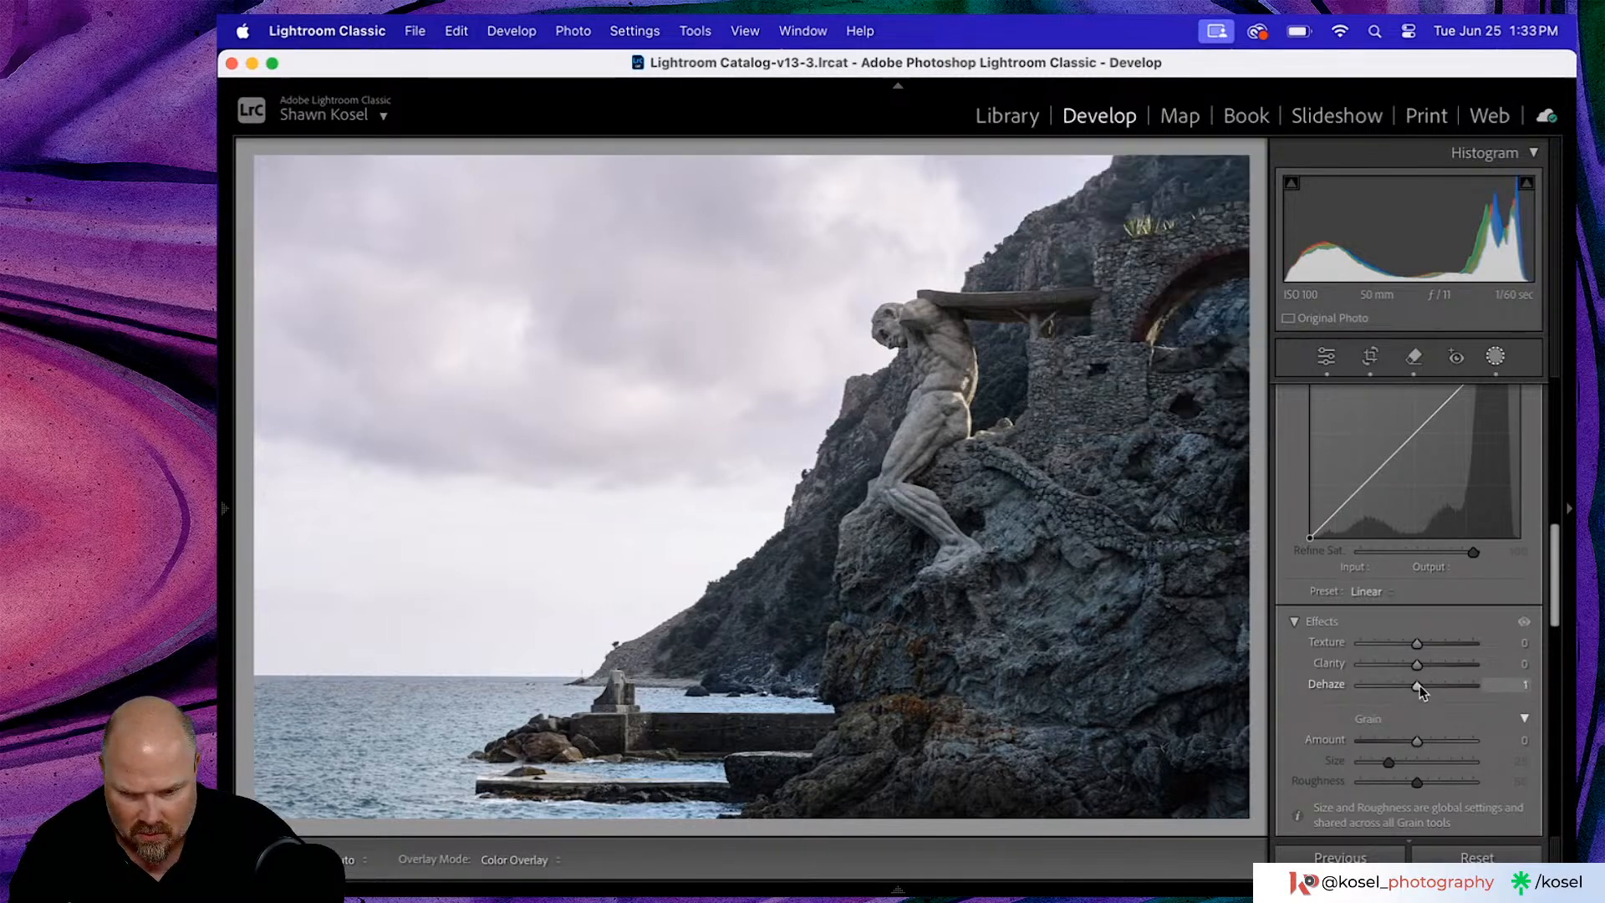
{"action": "left_click_drag", "start_coordinate": [1422, 685], "coordinate": [1422, 686]}
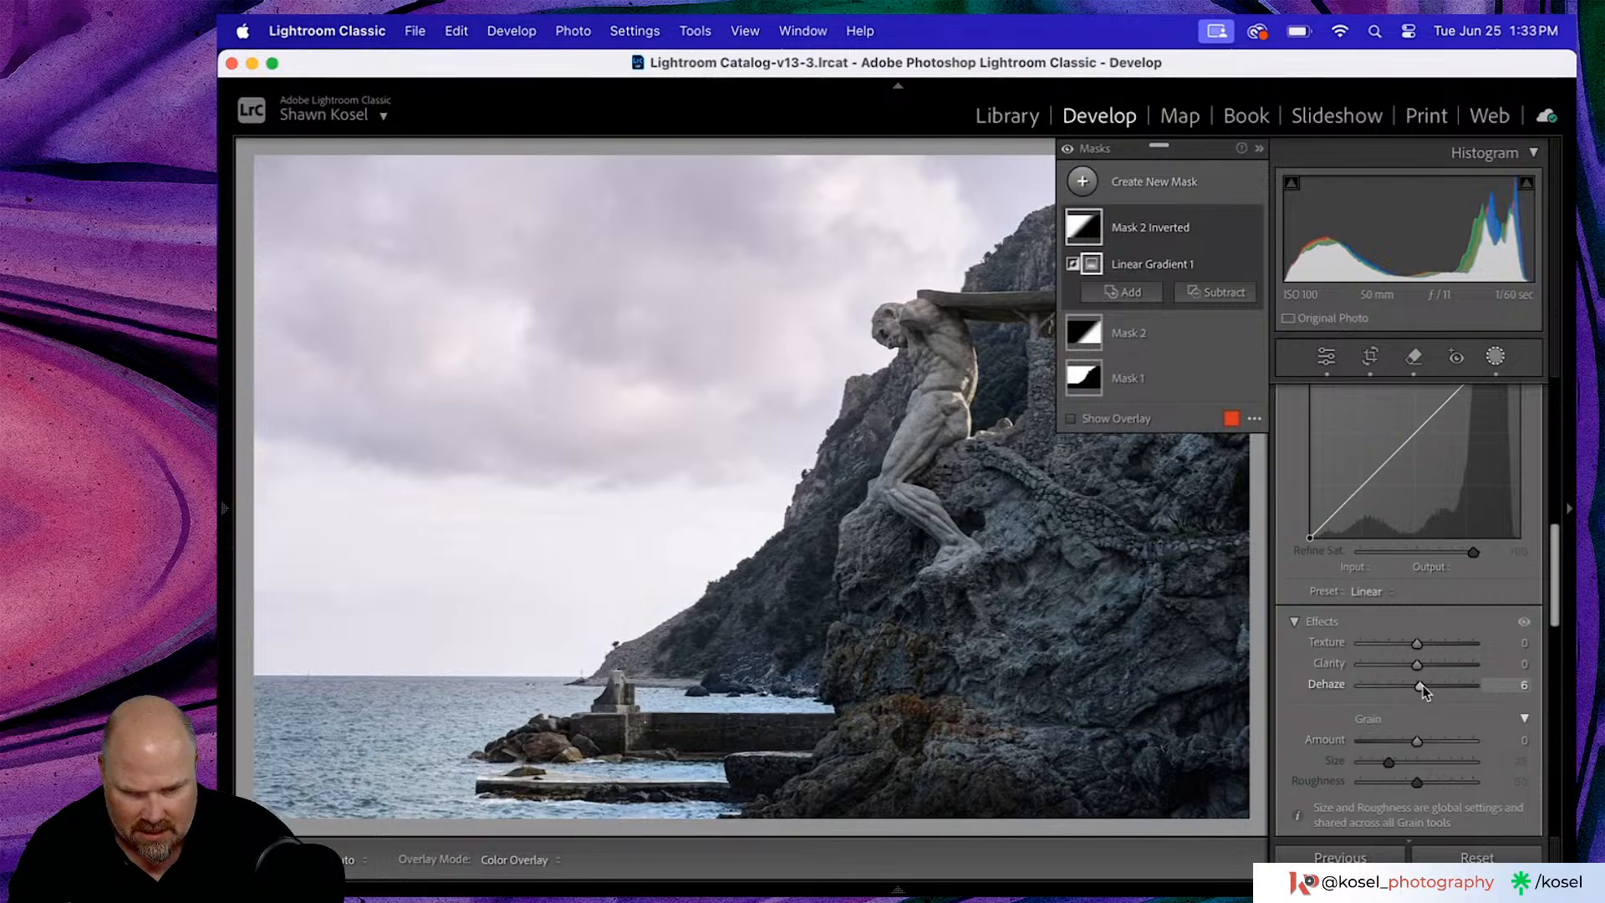
- Leave masking for the global edit settings and compare the edited photo with its before version twice
{"action": "left_click", "coordinate": [1326, 358]}
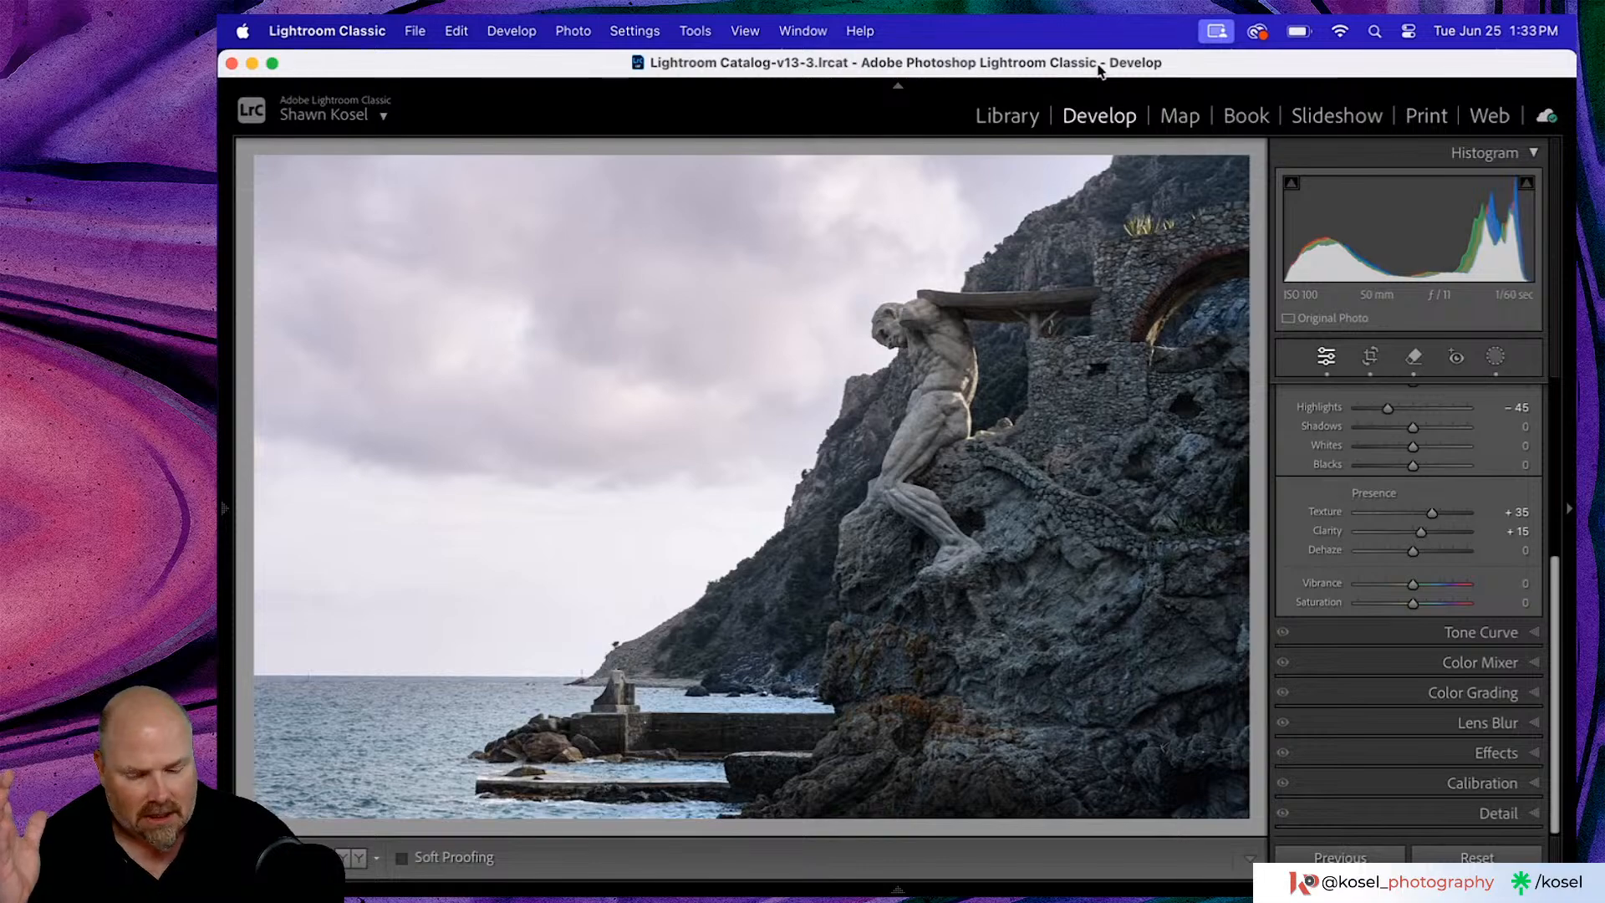
{"action": "key", "text": "backslash"}
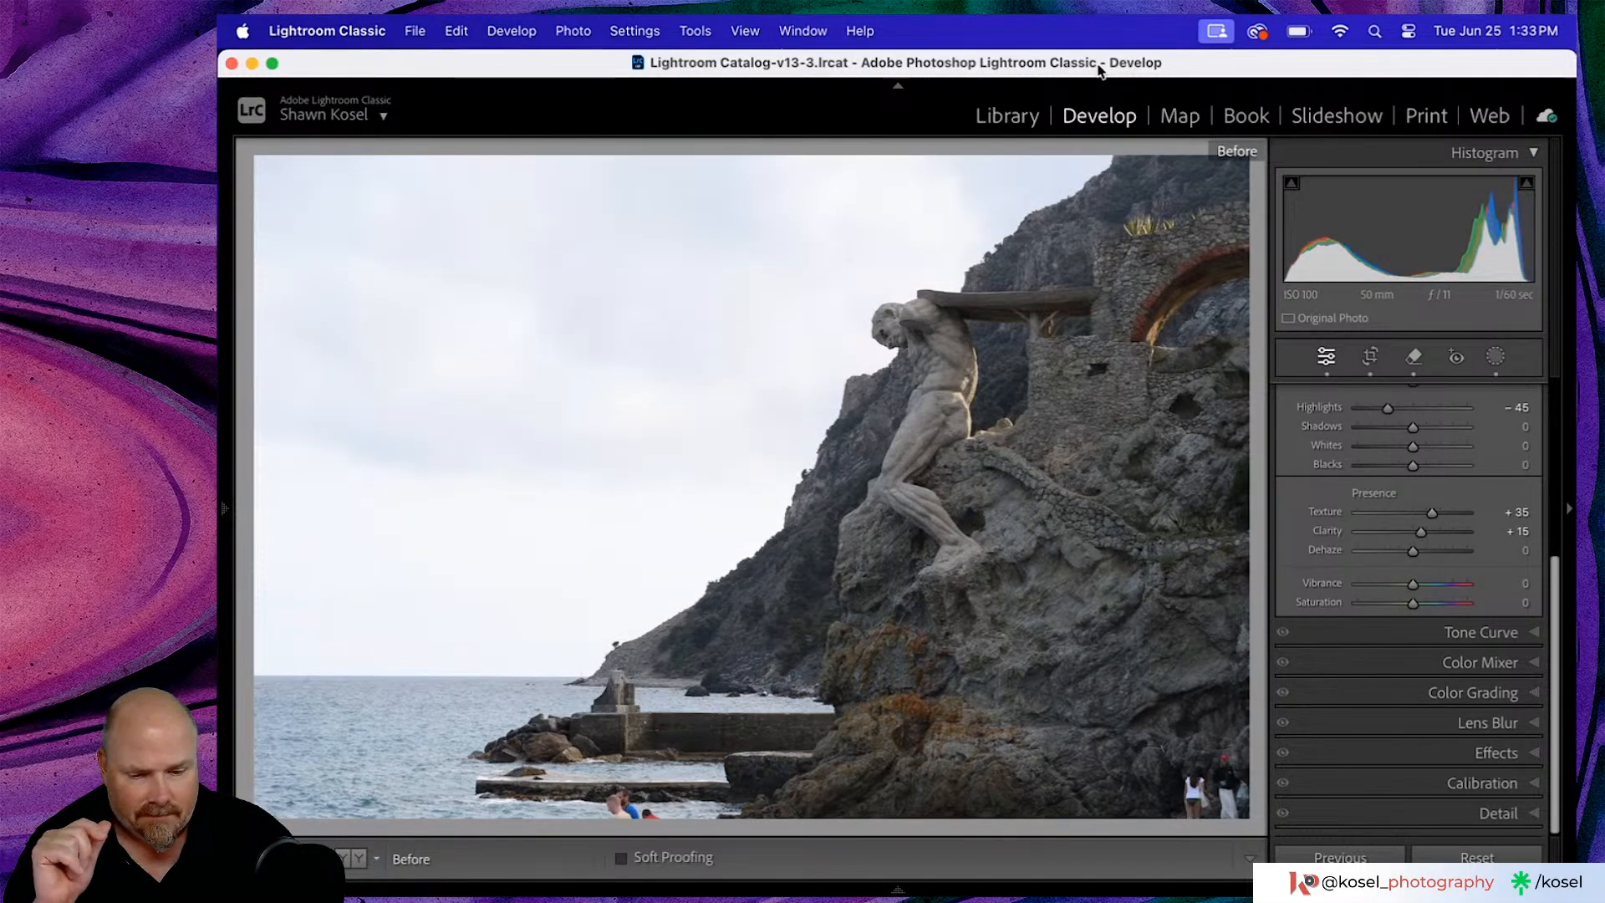
{"action": "key", "text": "backslash"}
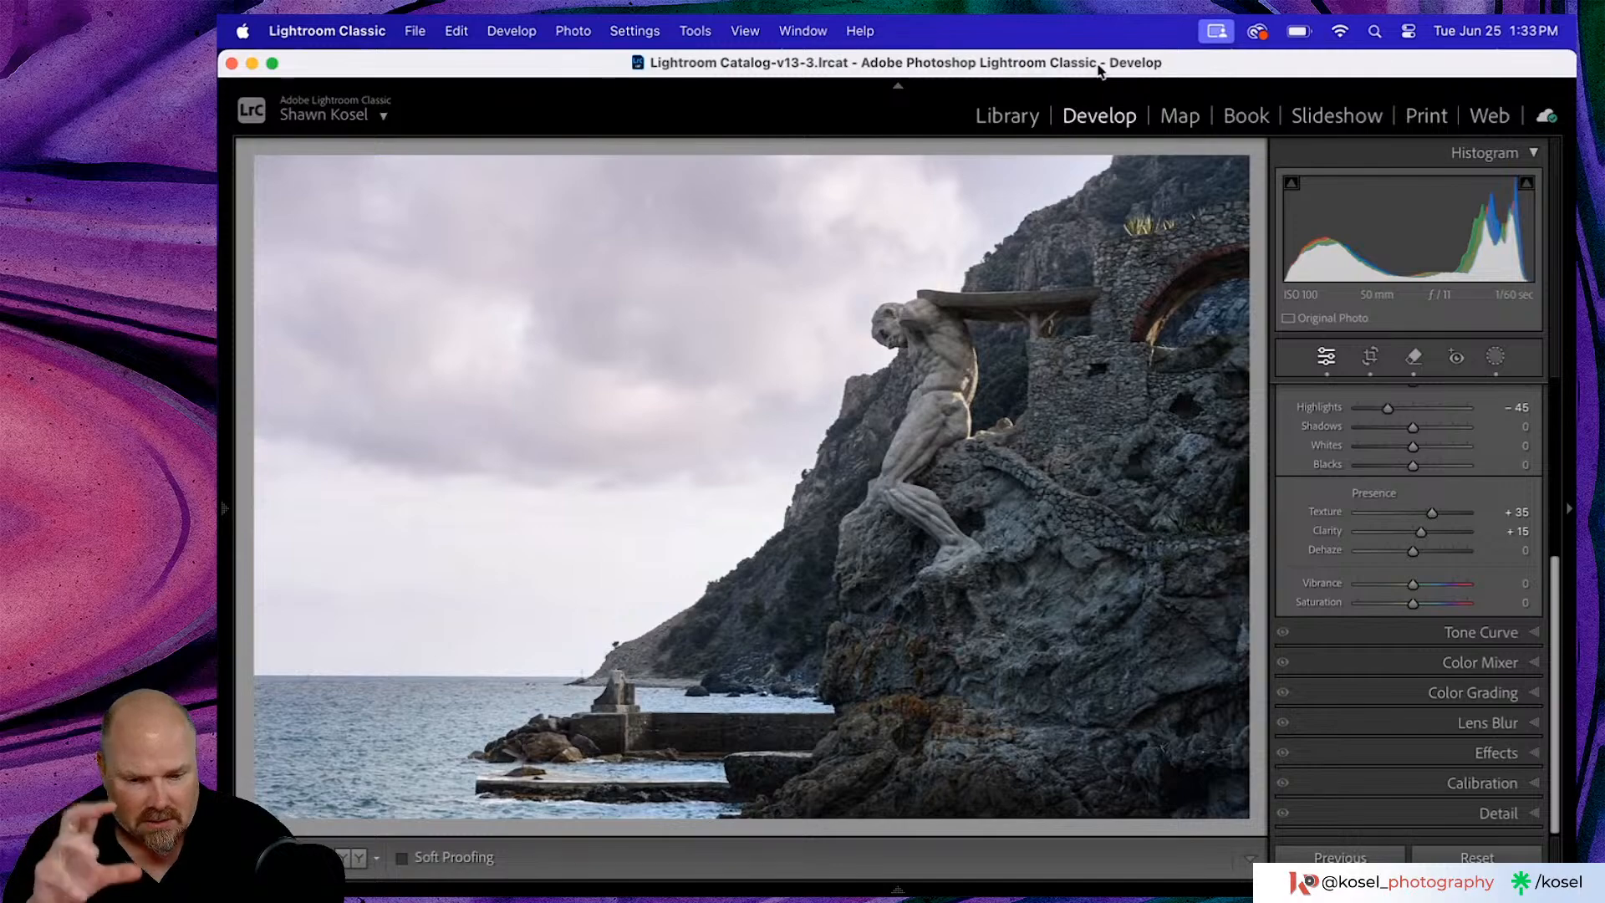
{"action": "key", "text": "backslash"}
{"action": "key", "text": "backslash"}
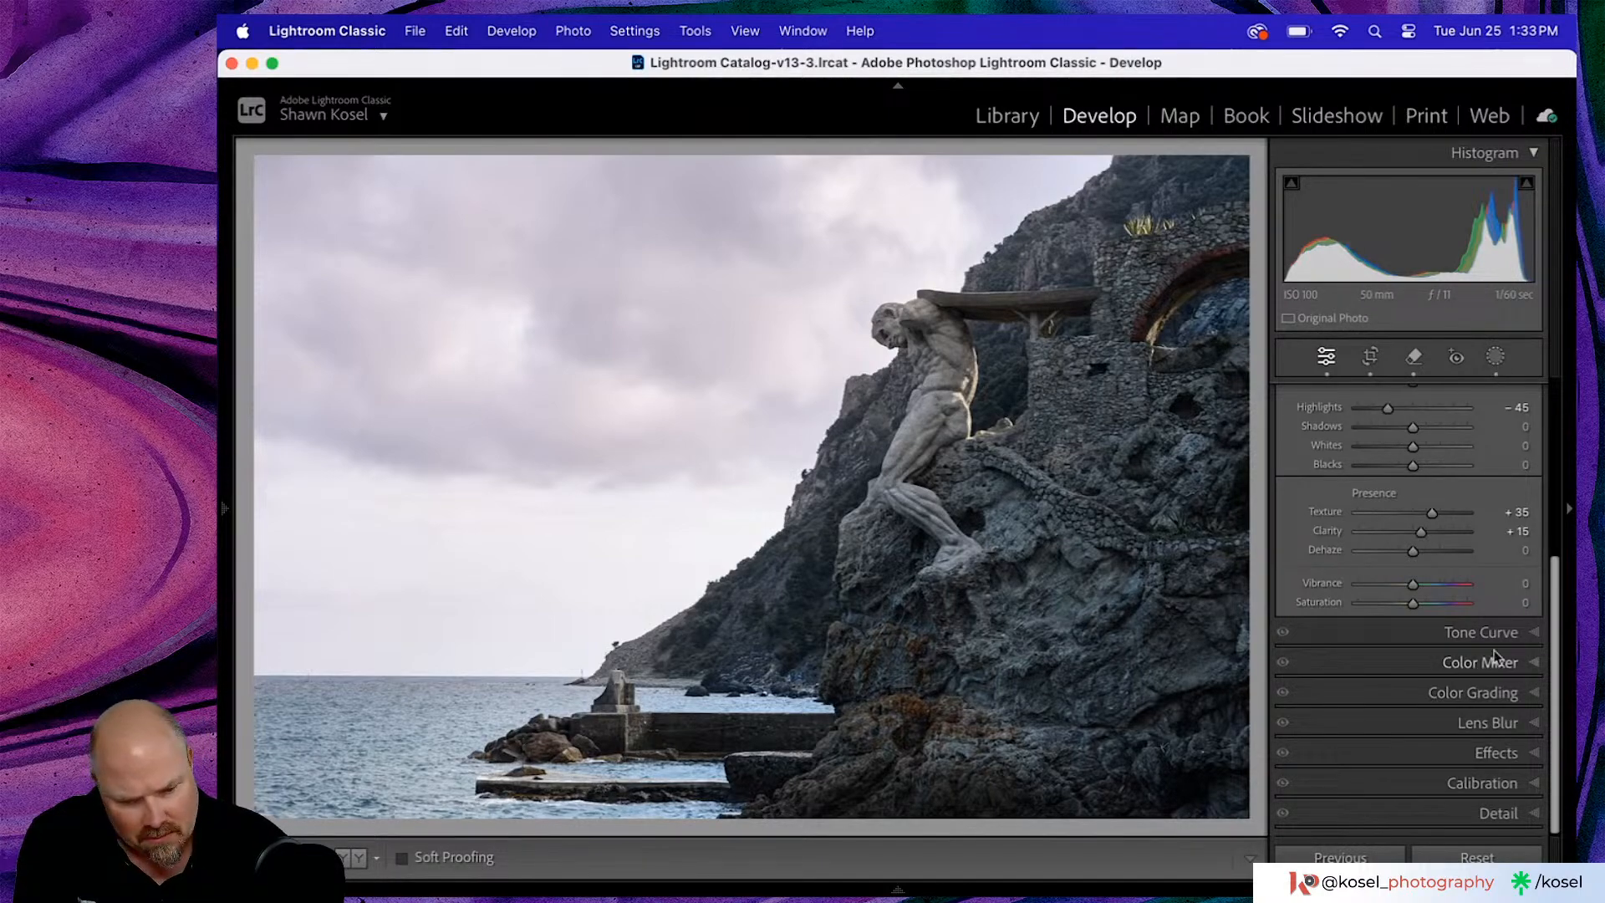
- Create a new brush mask and set its Contrast to 100
{"action": "left_click", "coordinate": [1498, 357]}
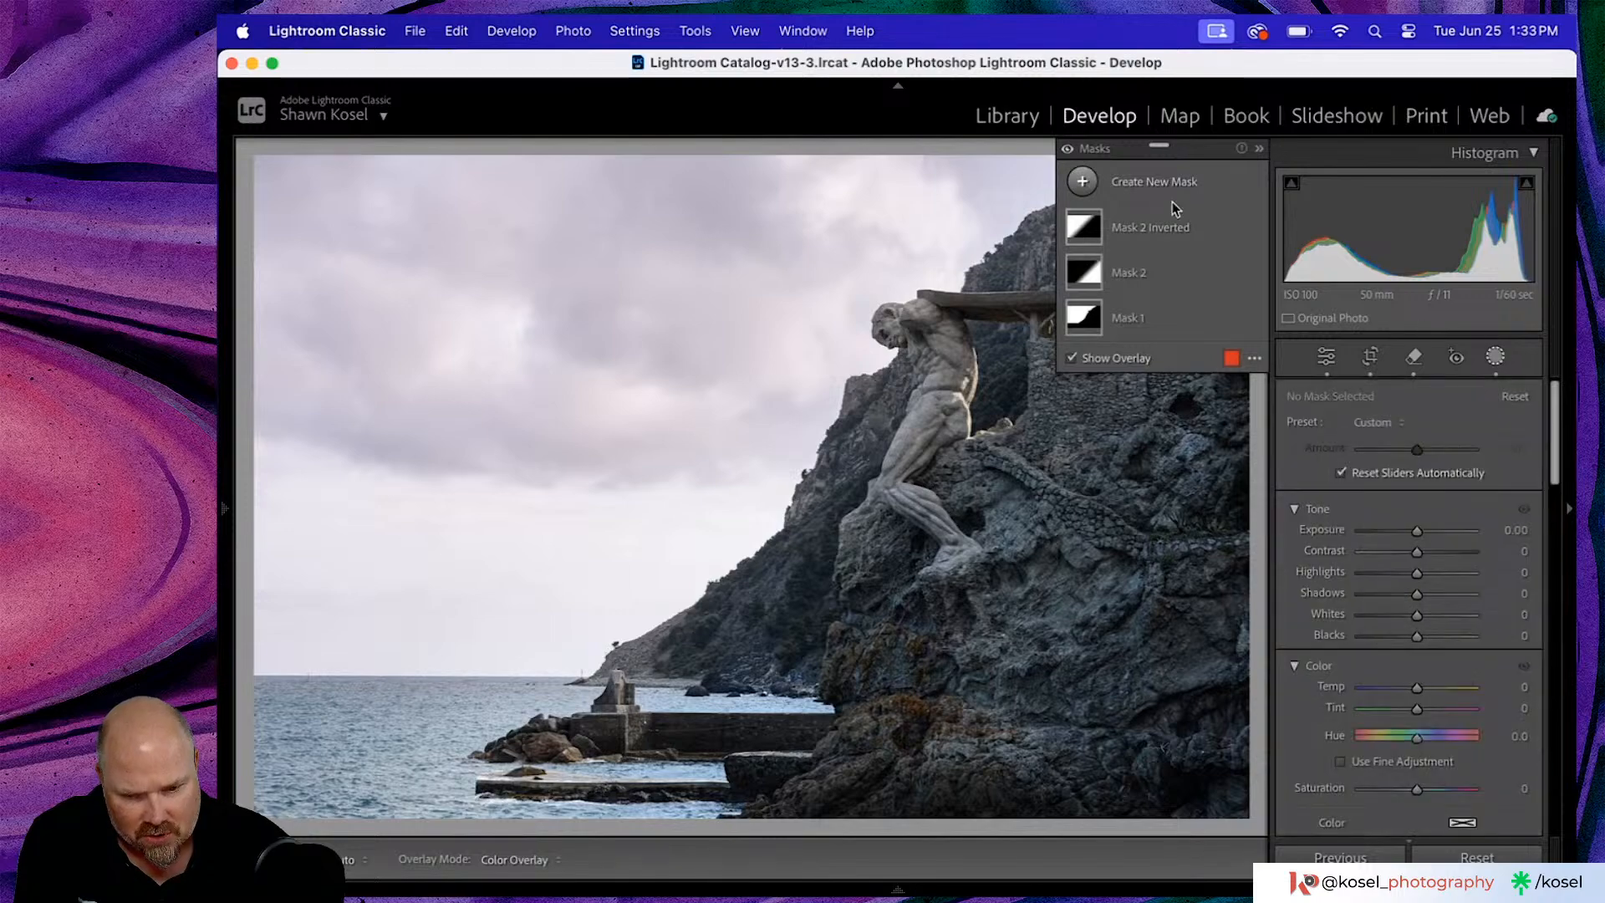
{"action": "left_click", "coordinate": [1084, 182]}
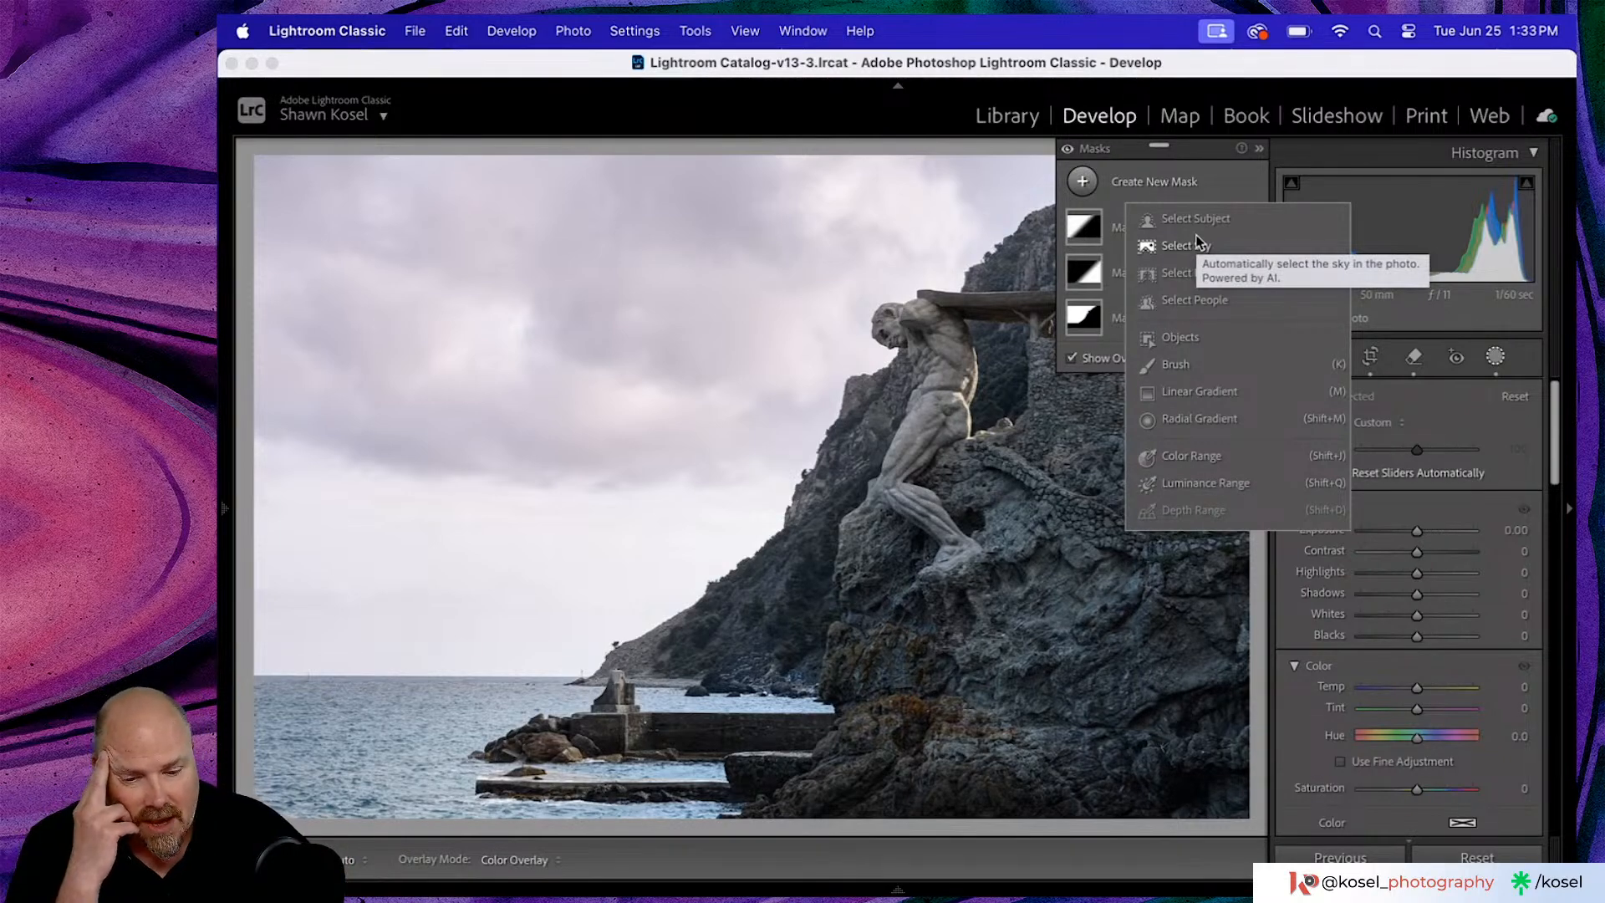
{"action": "left_click", "coordinate": [1204, 365]}
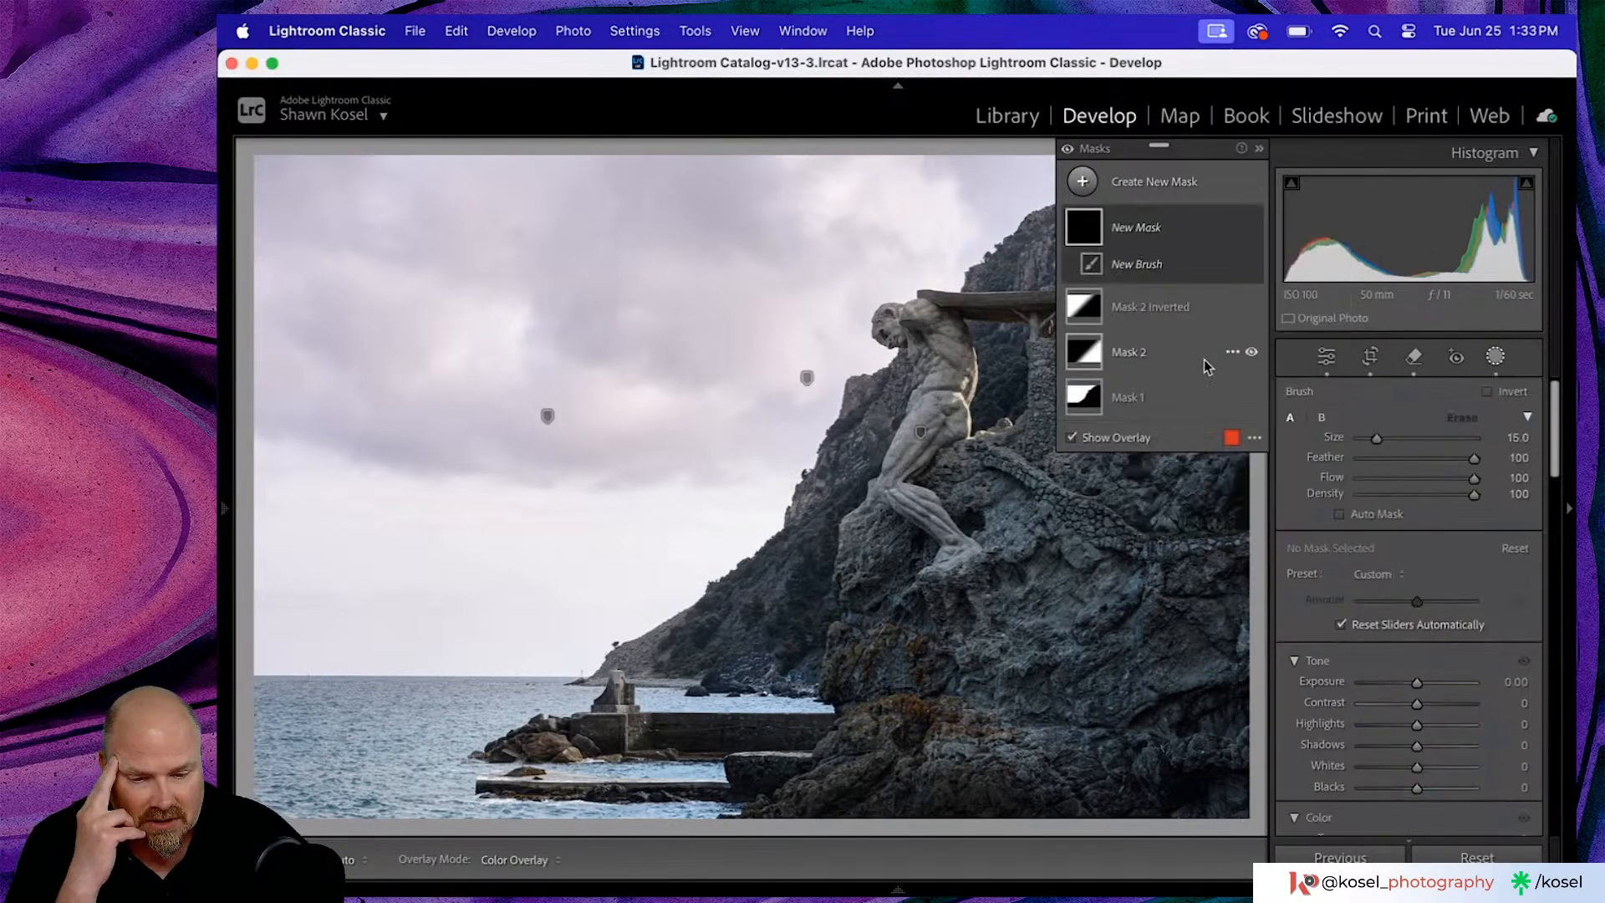
{"action": "scroll", "coordinate": [1371, 595], "scroll_direction": "down", "scroll_amount": 5}
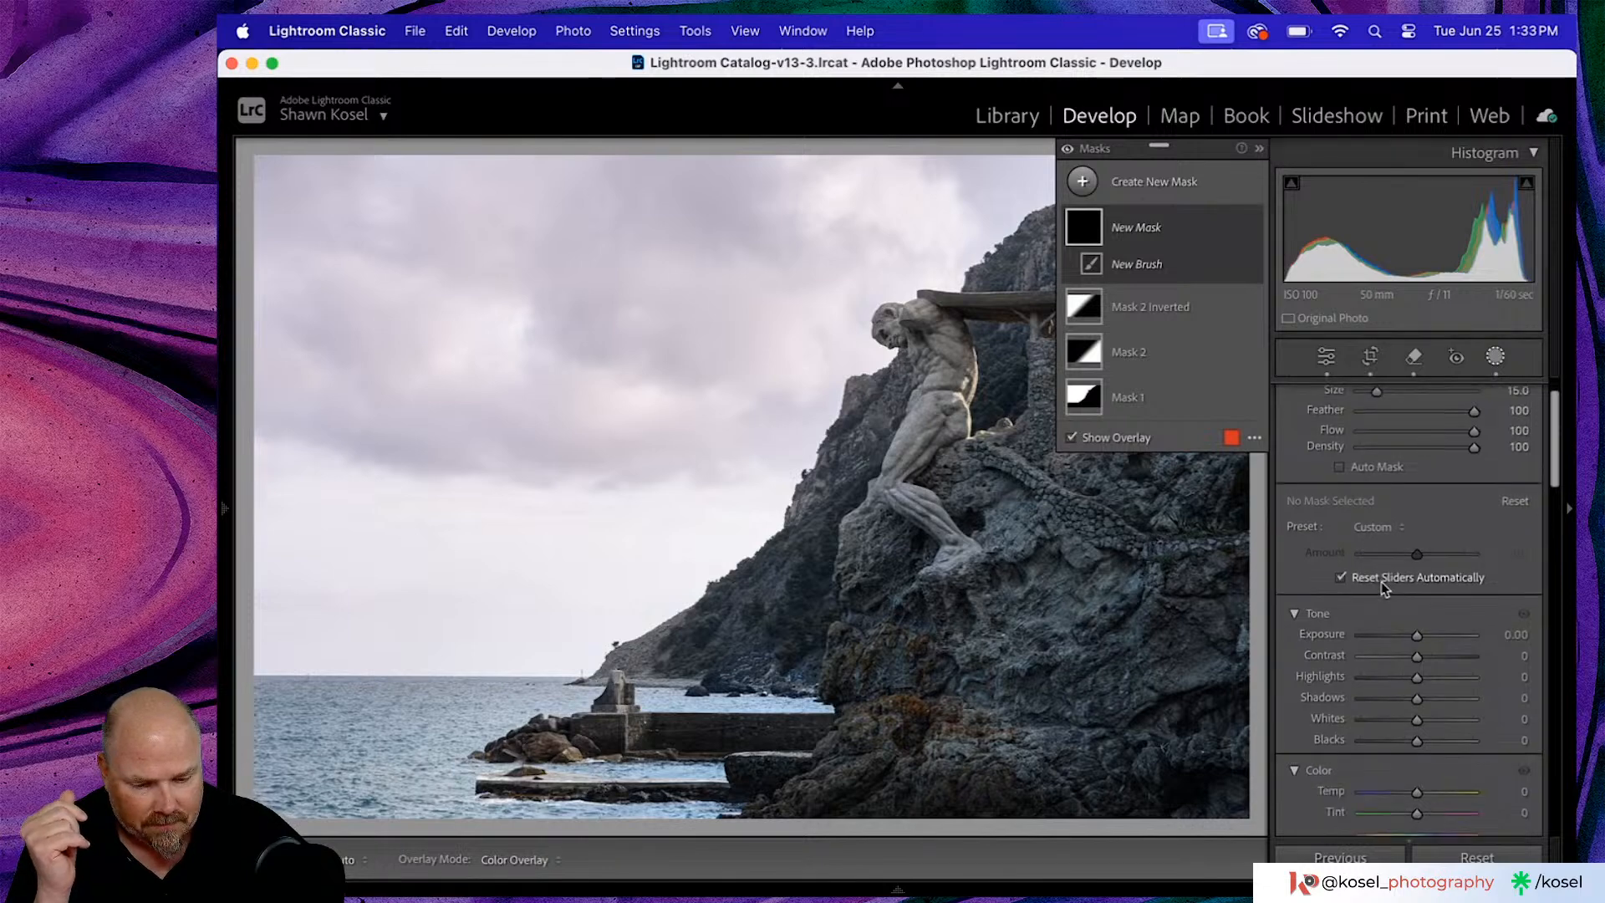
{"action": "left_click_drag", "start_coordinate": [1419, 529], "coordinate": [1484, 526]}
{"action": "scroll", "coordinate": [1414, 600], "scroll_direction": "down", "scroll_amount": 8}
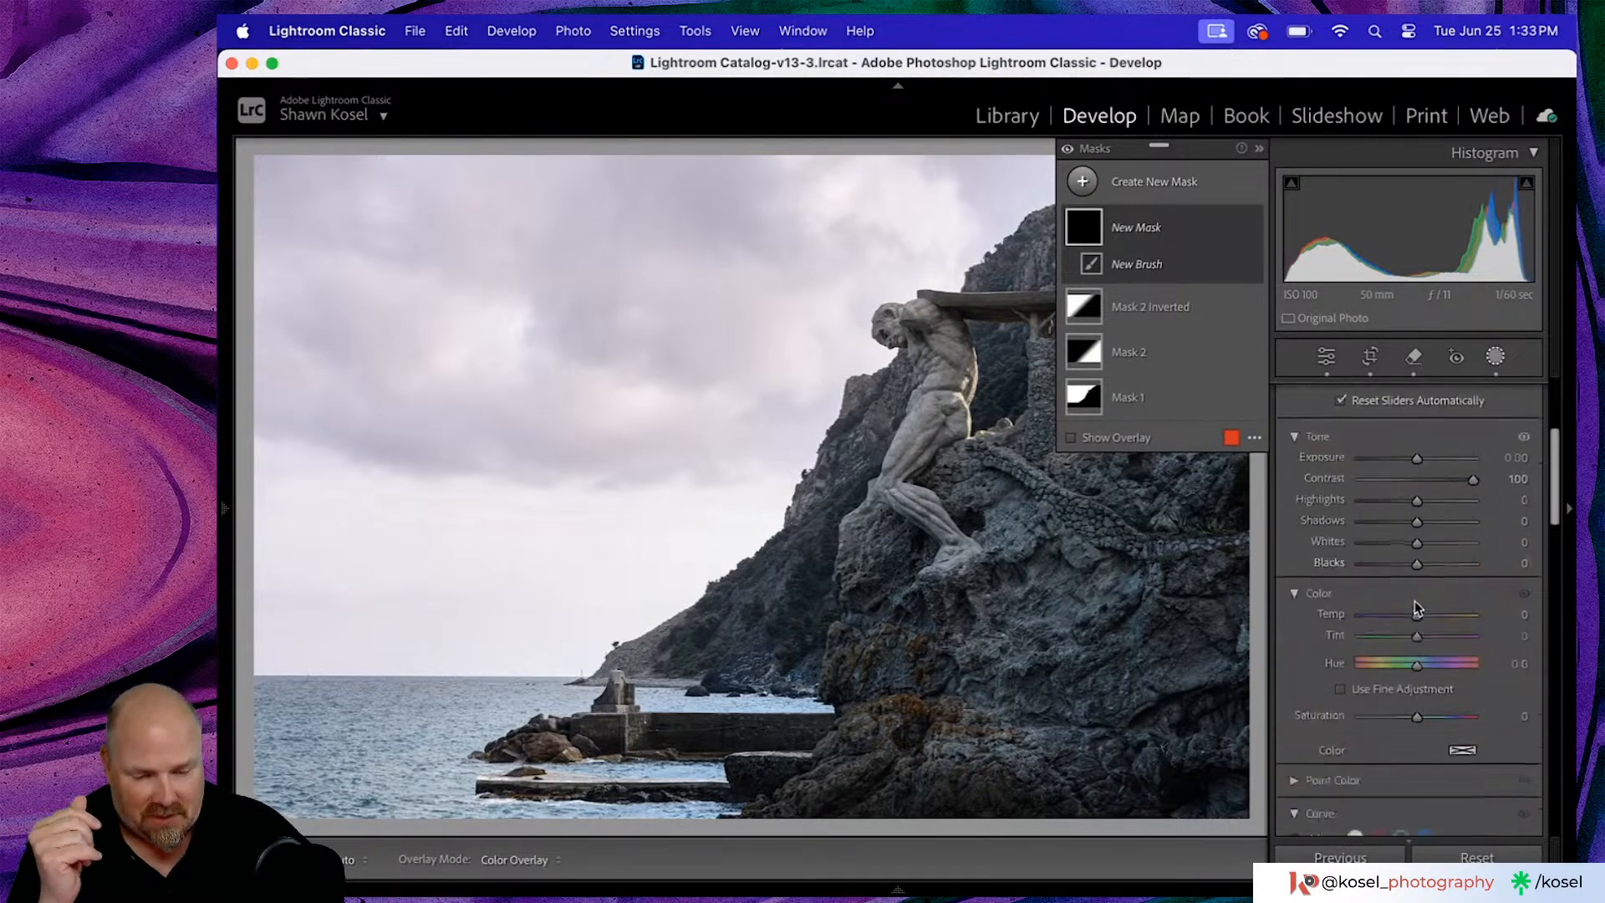
- Set the new brush mask's Clarity to 100 and collapse the list of masks to uncover the cliff
{"action": "scroll", "coordinate": [1414, 600], "scroll_direction": "down", "scroll_amount": 7}
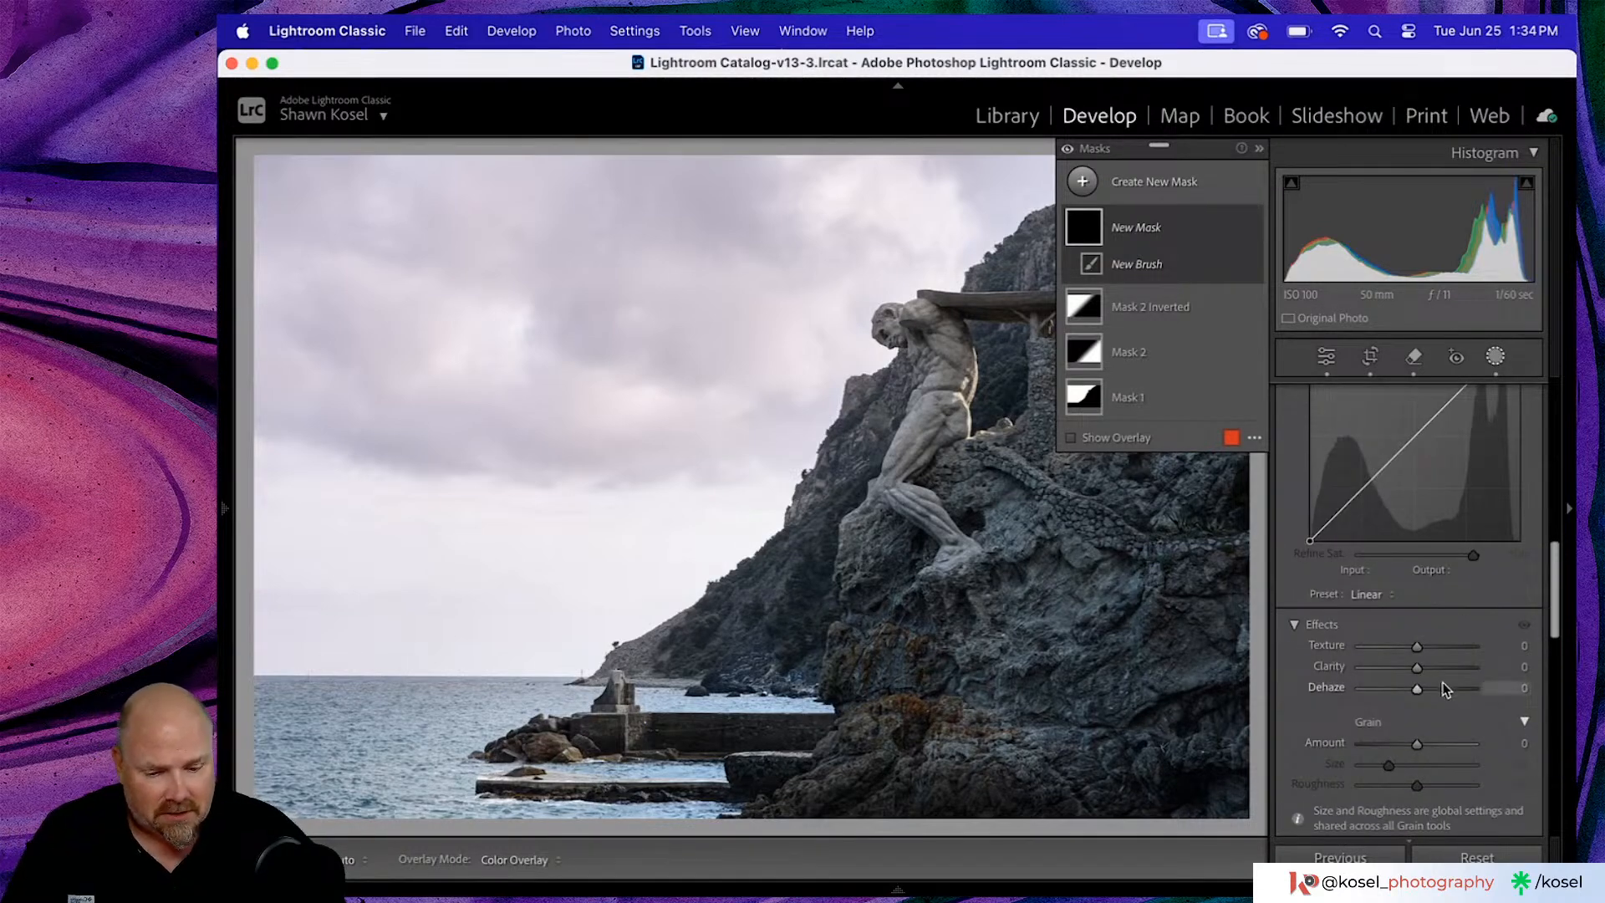
{"action": "left_click_drag", "start_coordinate": [1416, 669], "coordinate": [1530, 669]}
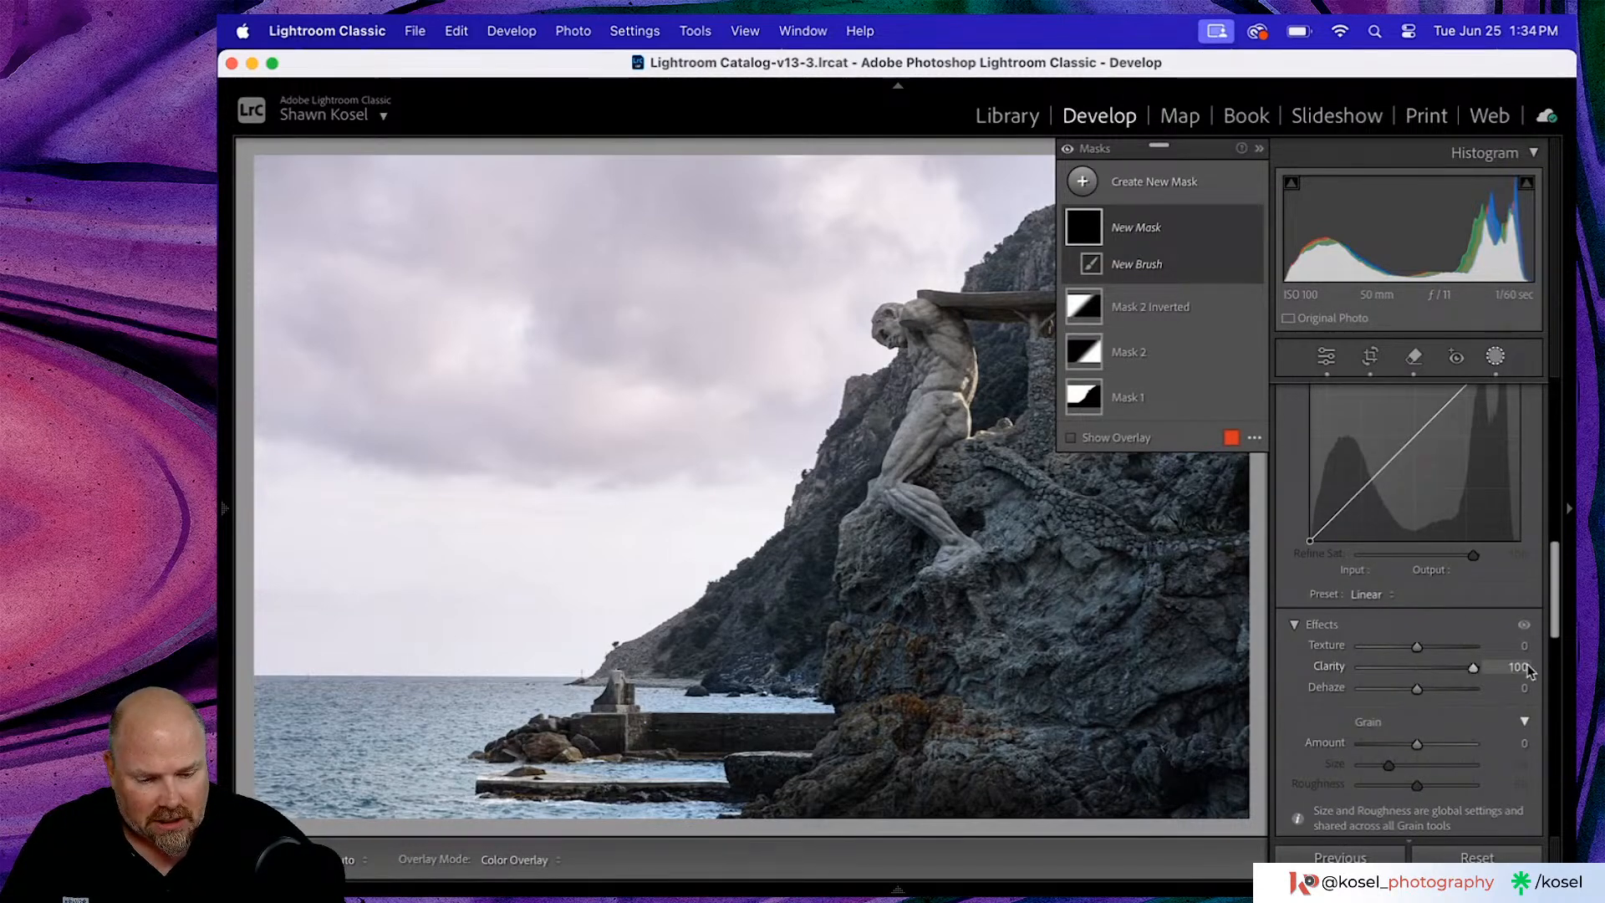
{"action": "scroll", "coordinate": [875, 313], "scroll_direction": "down", "scroll_amount": 5}
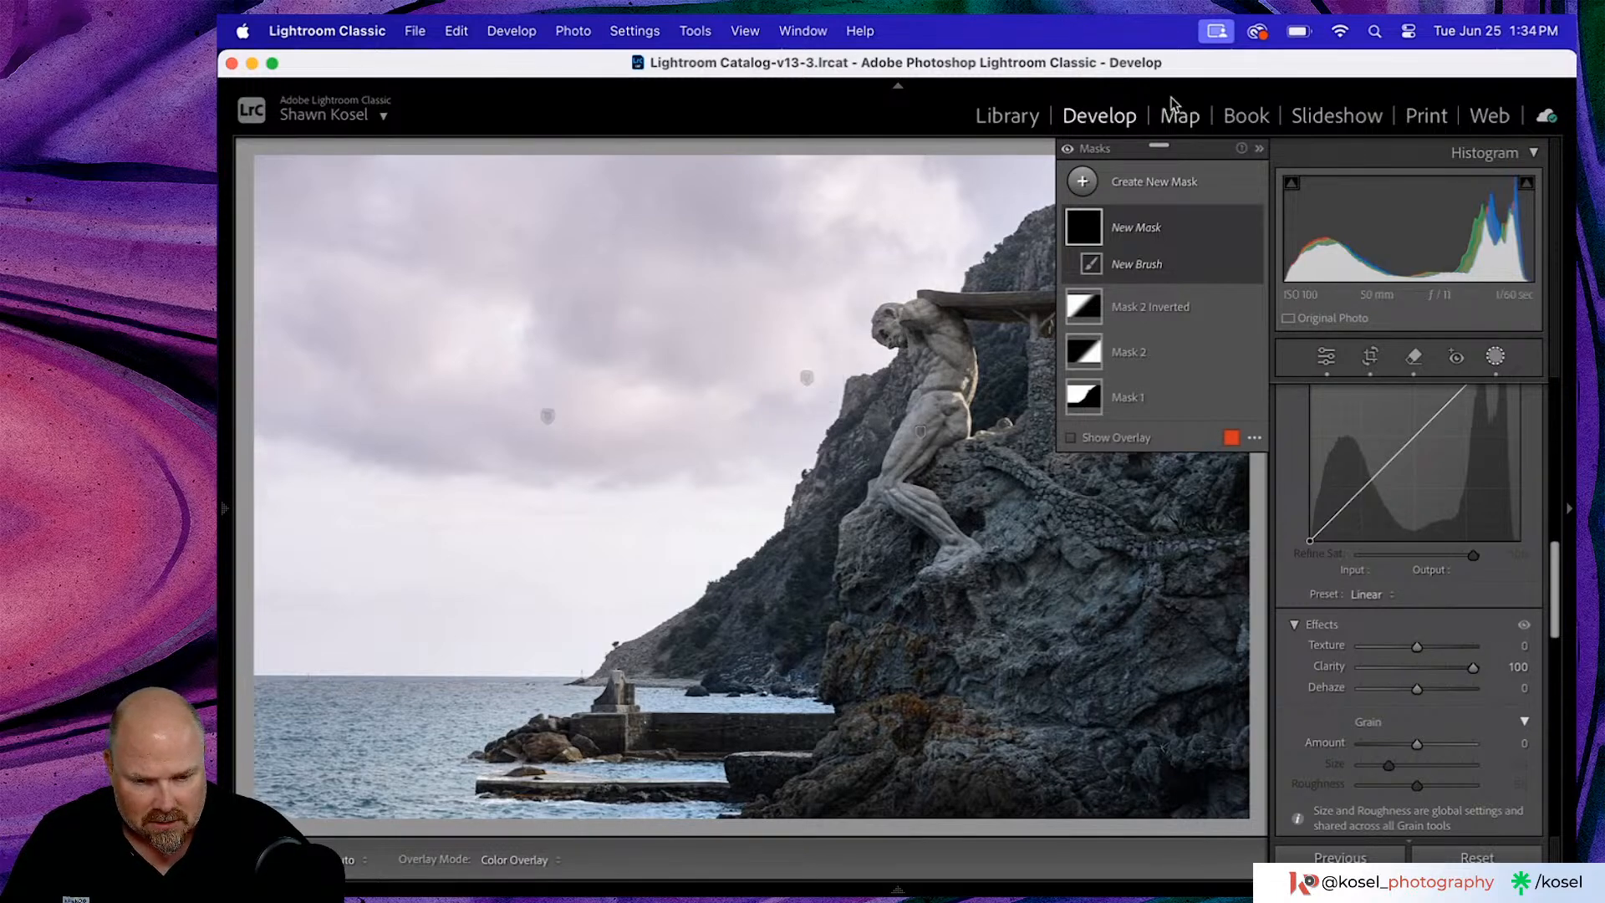
{"action": "left_click", "coordinate": [1260, 152]}
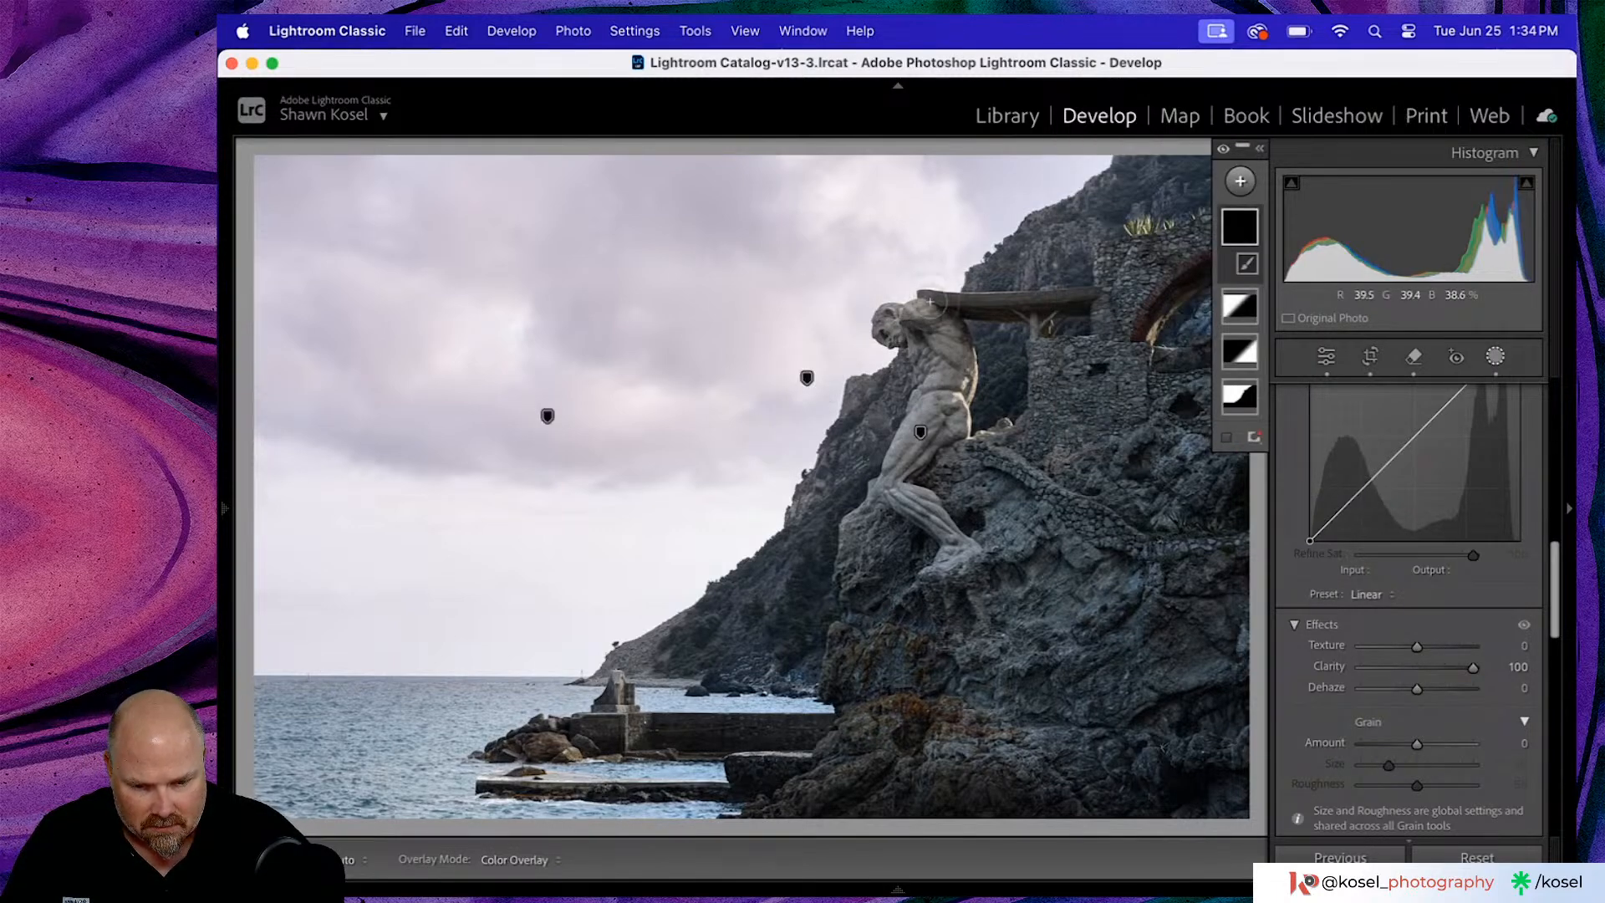
- Paint the brush mask over the statue's feet, legs, torso, shoulders and head
{"action": "key", "text": "h"}
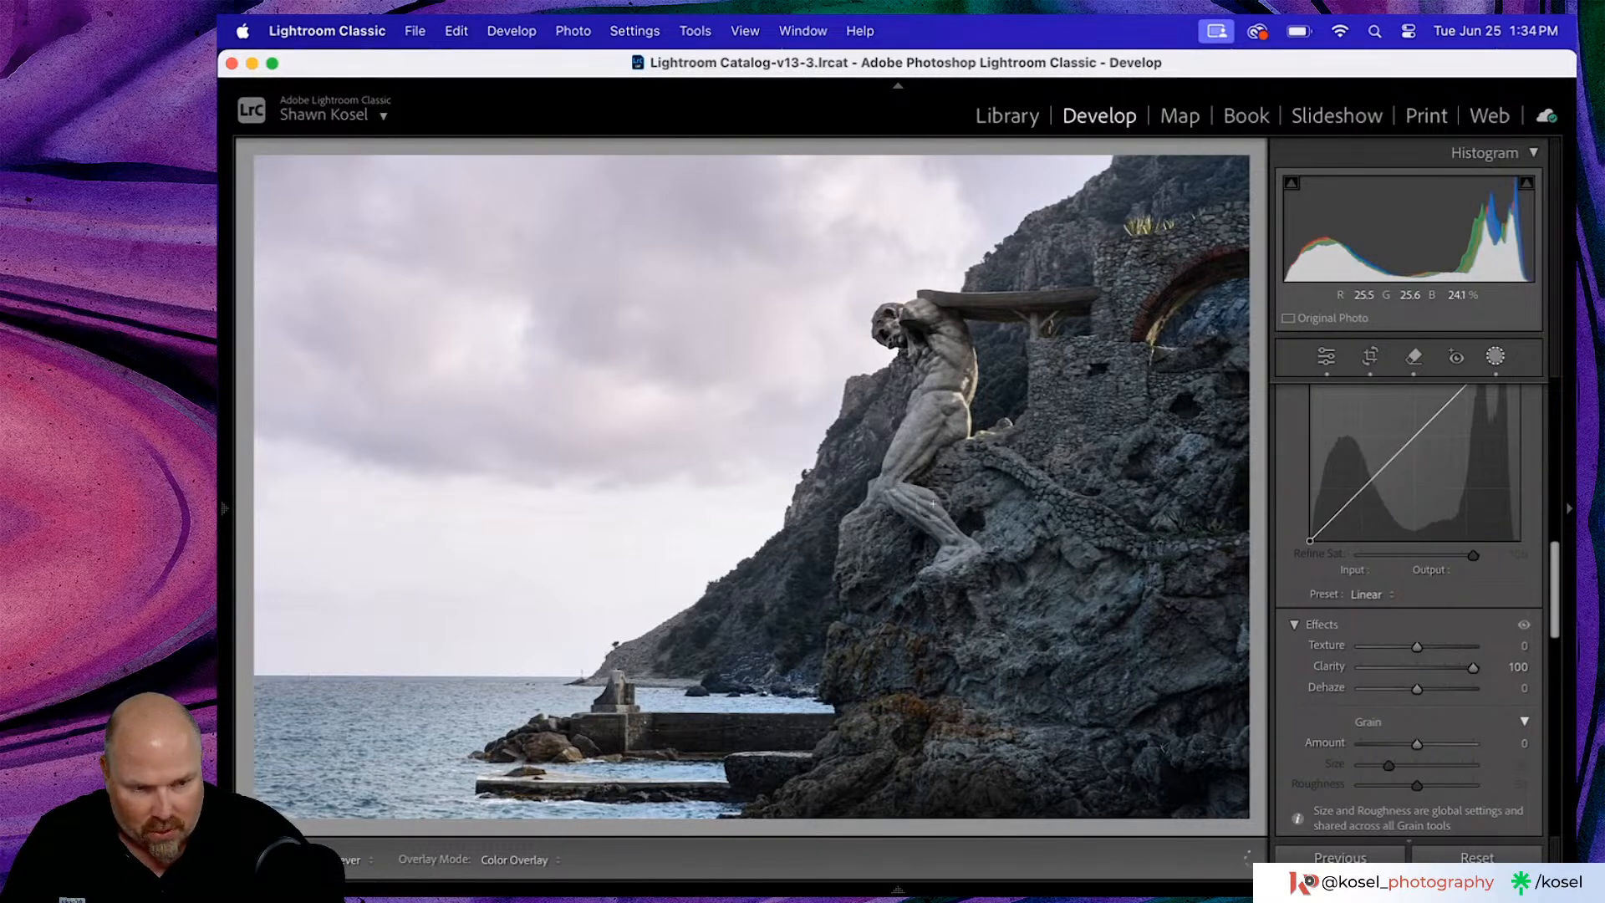
{"action": "key", "text": "h"}
{"action": "key", "text": "h"}
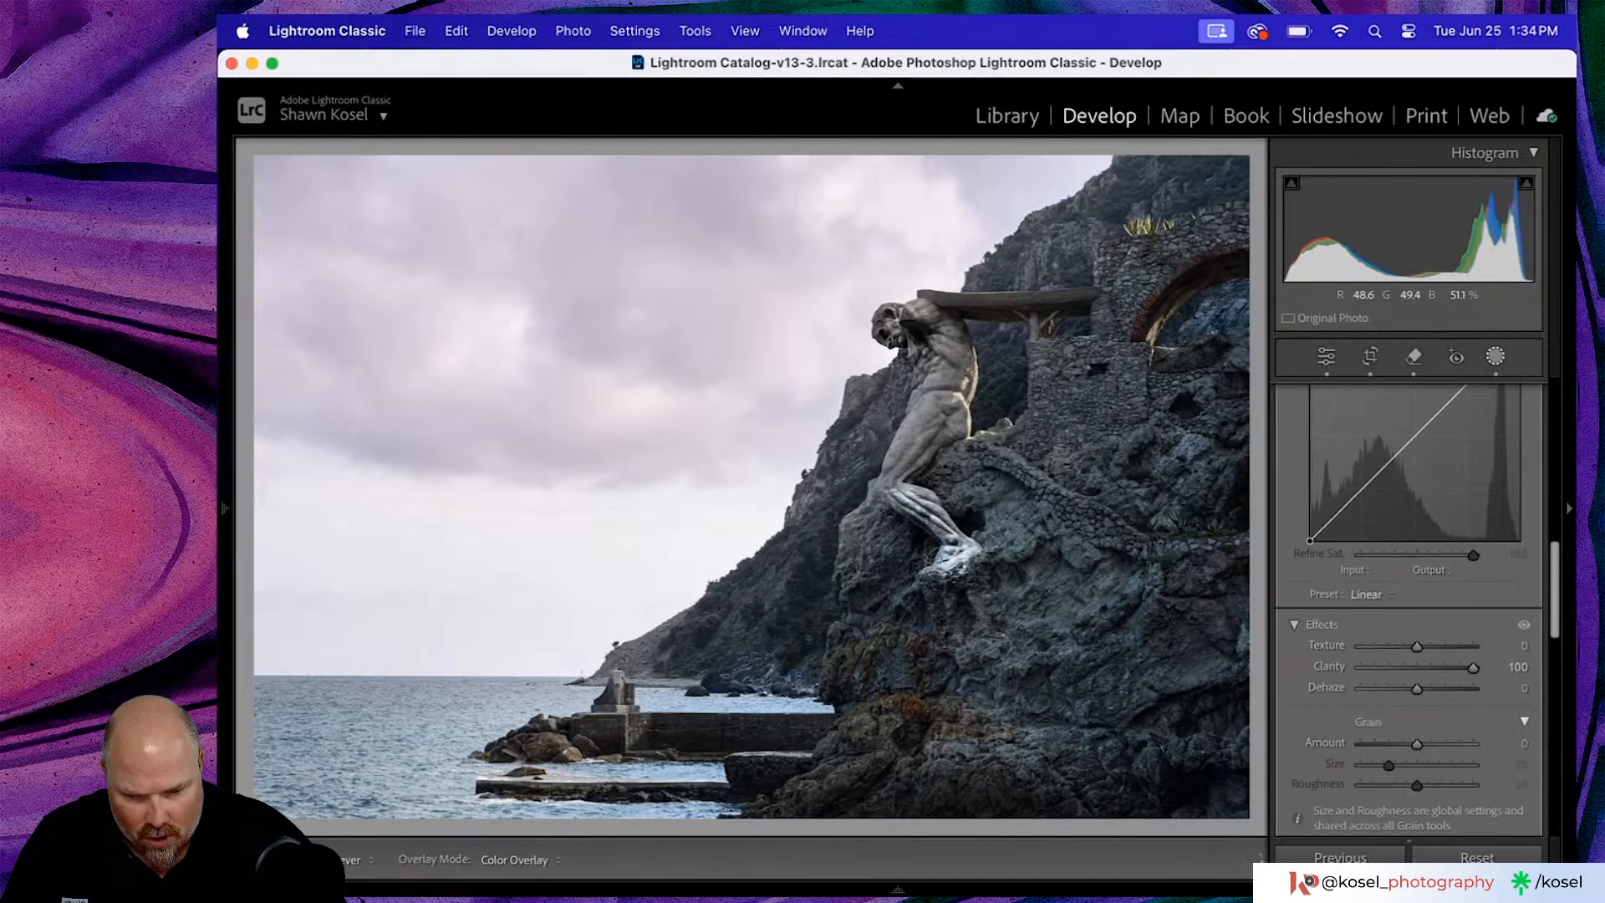
{"action": "mouse_move", "coordinate": [943, 530]}
{"action": "left_mouse_down"}
{"action": "mouse_move", "coordinate": [910, 487]}
{"action": "mouse_move", "coordinate": [936, 418]}
{"action": "mouse_move", "coordinate": [897, 344]}
{"action": "left_mouse_up"}
{"action": "left_click_drag", "start_coordinate": [938, 410], "coordinate": [888, 455]}
{"action": "mouse_move", "coordinate": [947, 386]}
{"action": "left_mouse_down"}
{"action": "mouse_move", "coordinate": [907, 470]}
{"action": "mouse_move", "coordinate": [958, 406]}
{"action": "left_mouse_up"}
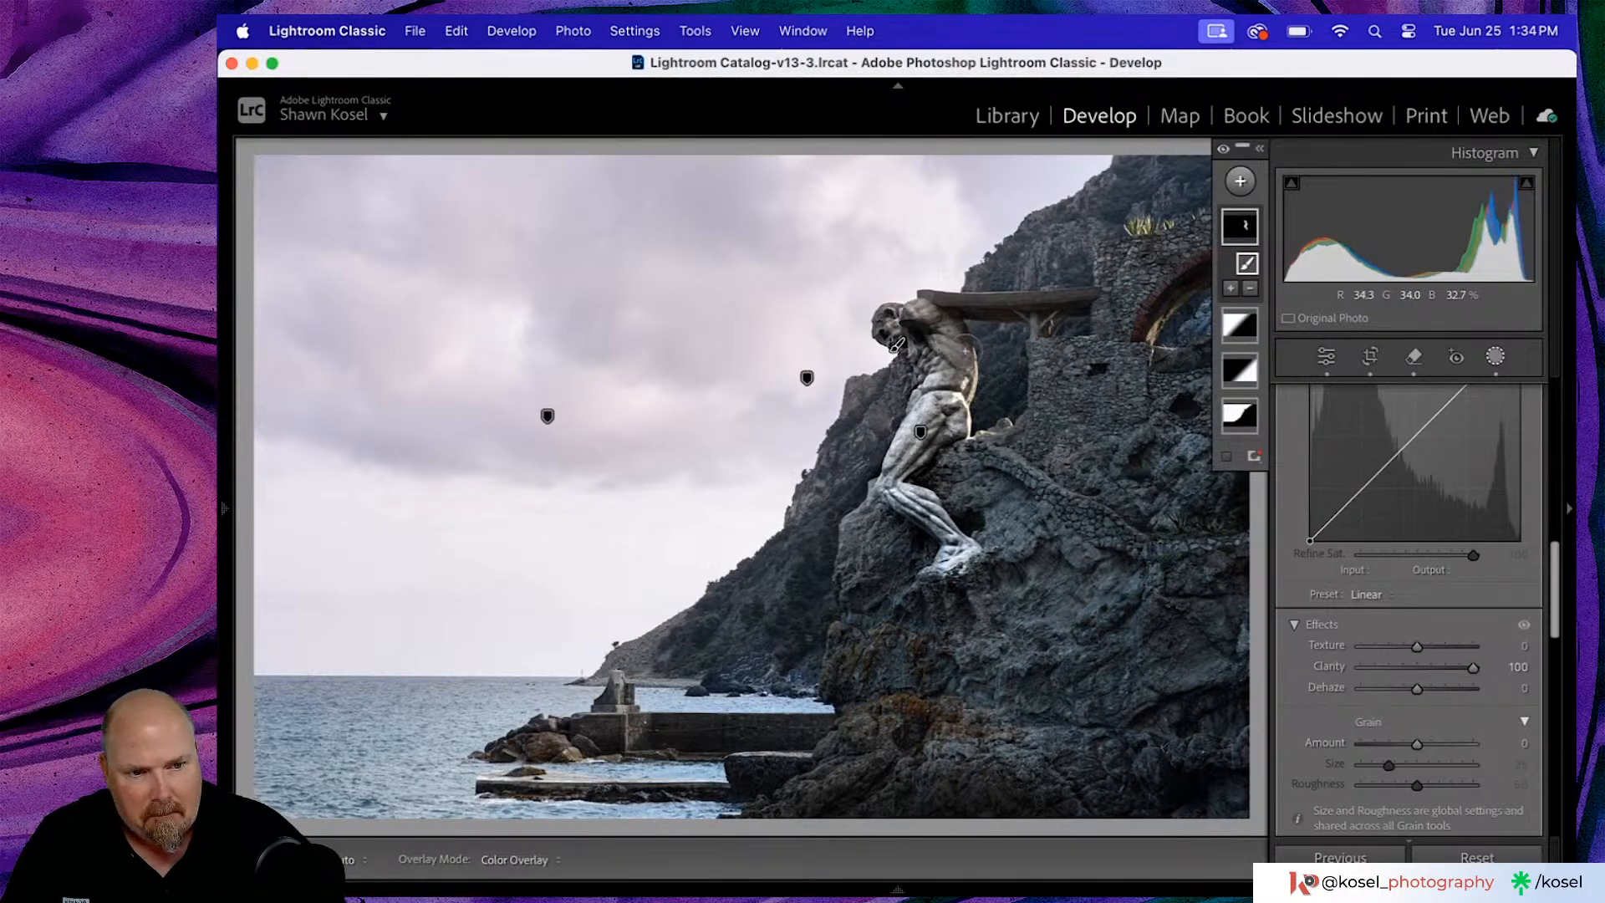
{"action": "mouse_move", "coordinate": [951, 302]}
{"action": "left_mouse_down"}
{"action": "mouse_move", "coordinate": [930, 327]}
{"action": "mouse_move", "coordinate": [913, 320]}
{"action": "left_mouse_up"}
{"action": "mouse_move", "coordinate": [898, 316]}
{"action": "left_mouse_down"}
{"action": "mouse_move", "coordinate": [895, 335]}
{"action": "mouse_move", "coordinate": [967, 397]}
{"action": "left_mouse_up"}
{"action": "mouse_move", "coordinate": [944, 328]}
{"action": "left_mouse_down"}
{"action": "mouse_move", "coordinate": [962, 402]}
{"action": "mouse_move", "coordinate": [946, 426]}
{"action": "mouse_move", "coordinate": [932, 354]}
{"action": "mouse_move", "coordinate": [916, 387]}
{"action": "mouse_move", "coordinate": [903, 341]}
{"action": "left_mouse_up"}
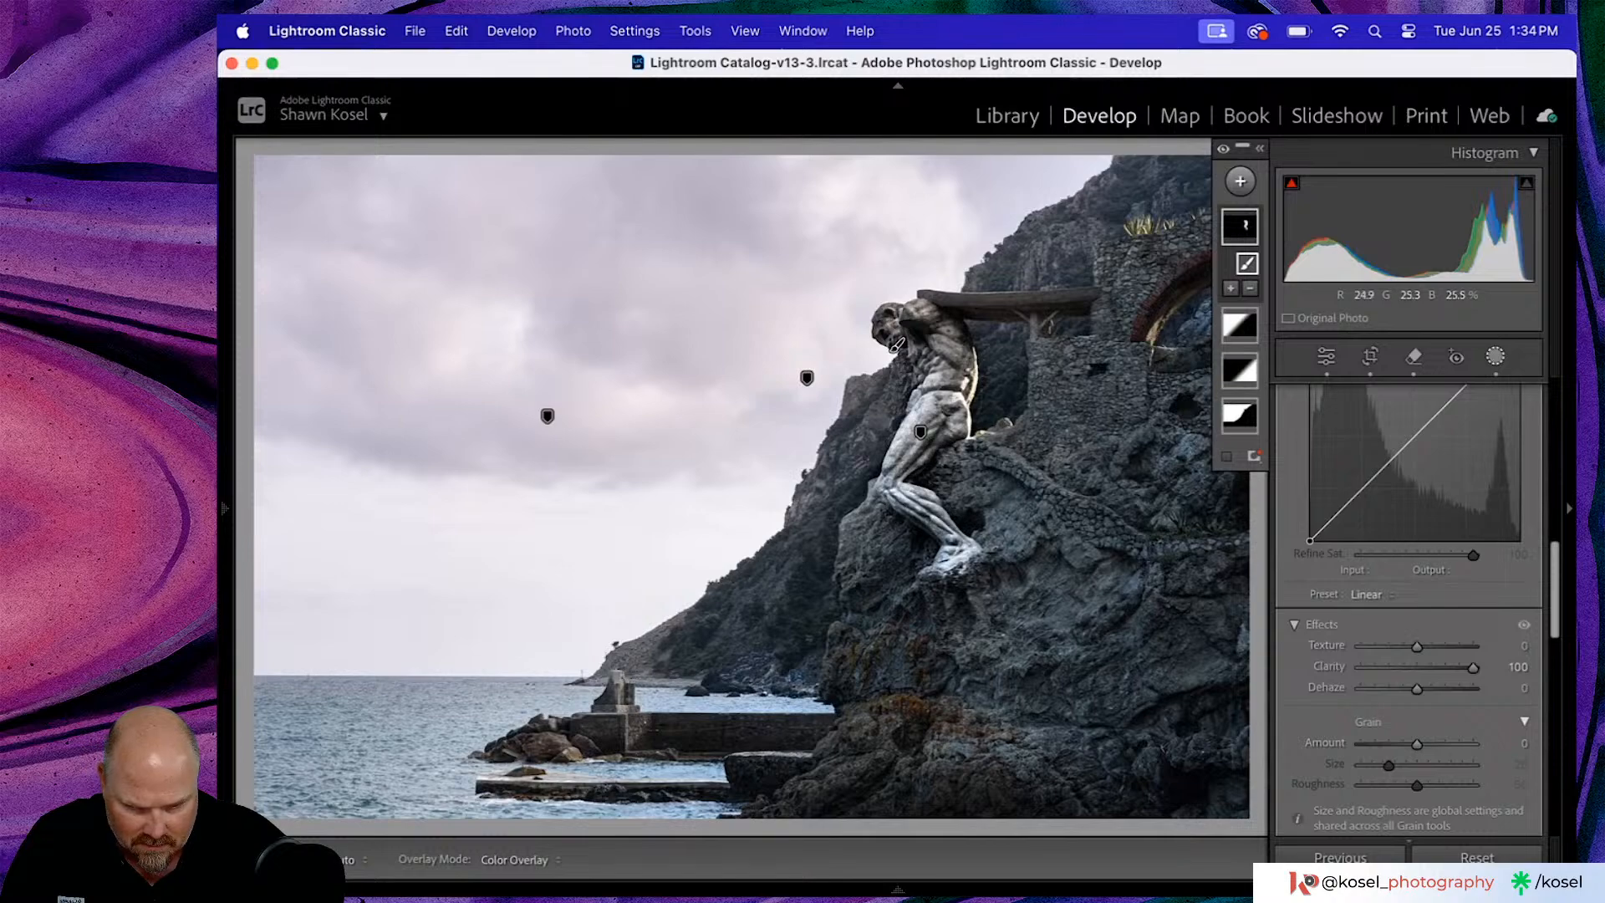
- Inspect the painted statue without edit pins and compare the photo with all masks switched off and on
{"action": "key", "text": "h"}
{"action": "key", "text": "h"}
{"action": "key", "text": "h"}
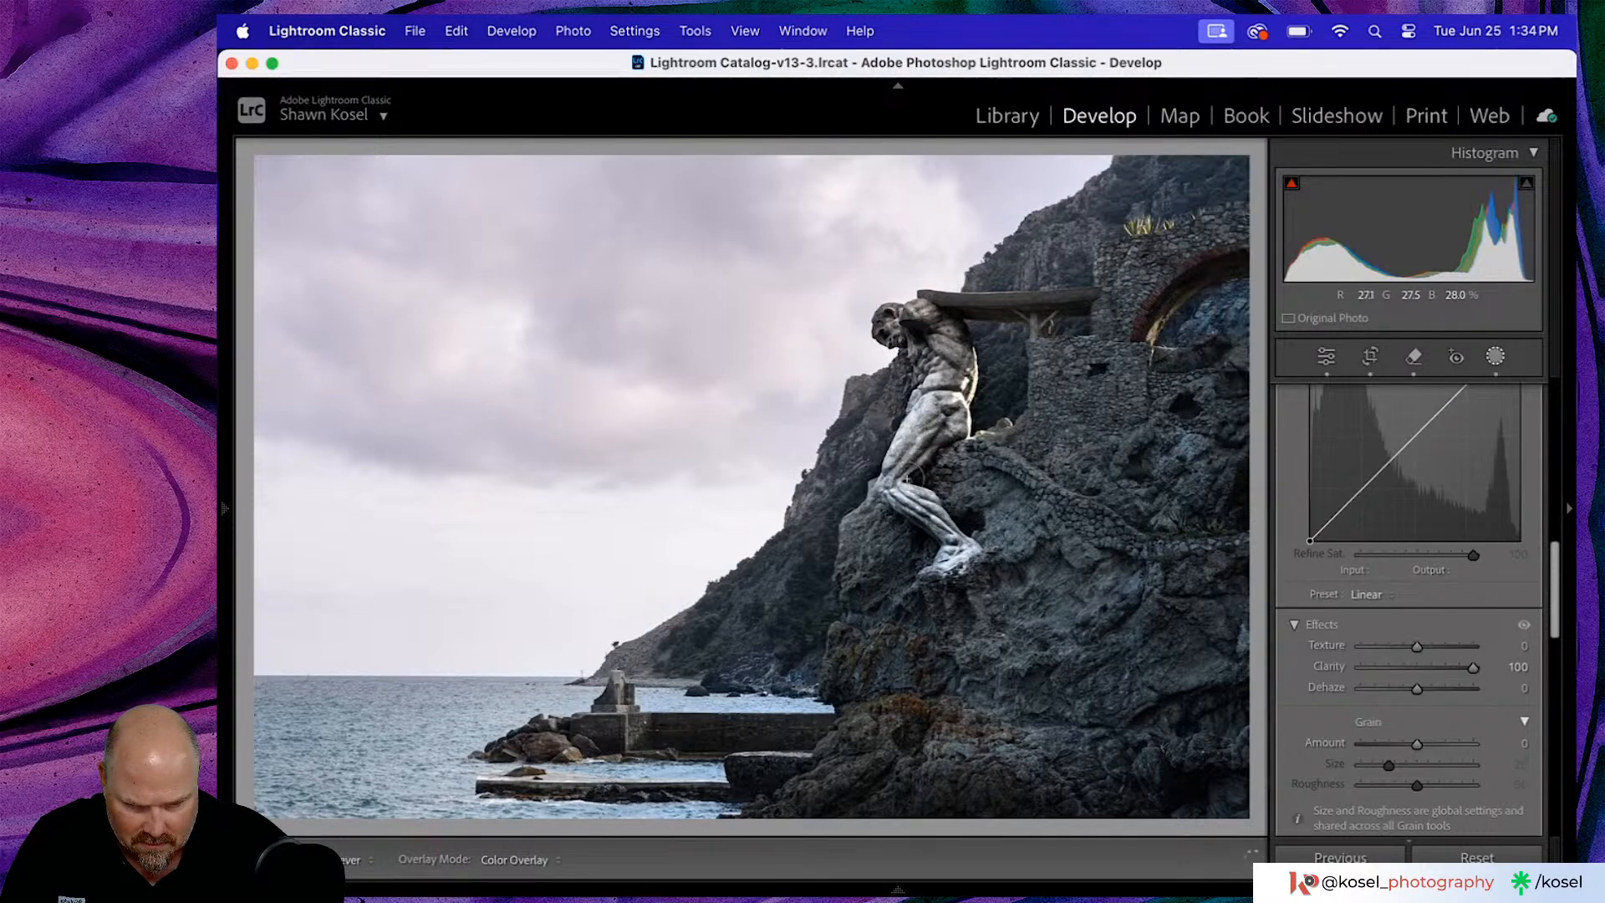
{"action": "key", "text": "h"}
{"action": "key", "text": "h"}
{"action": "key", "text": "h"}
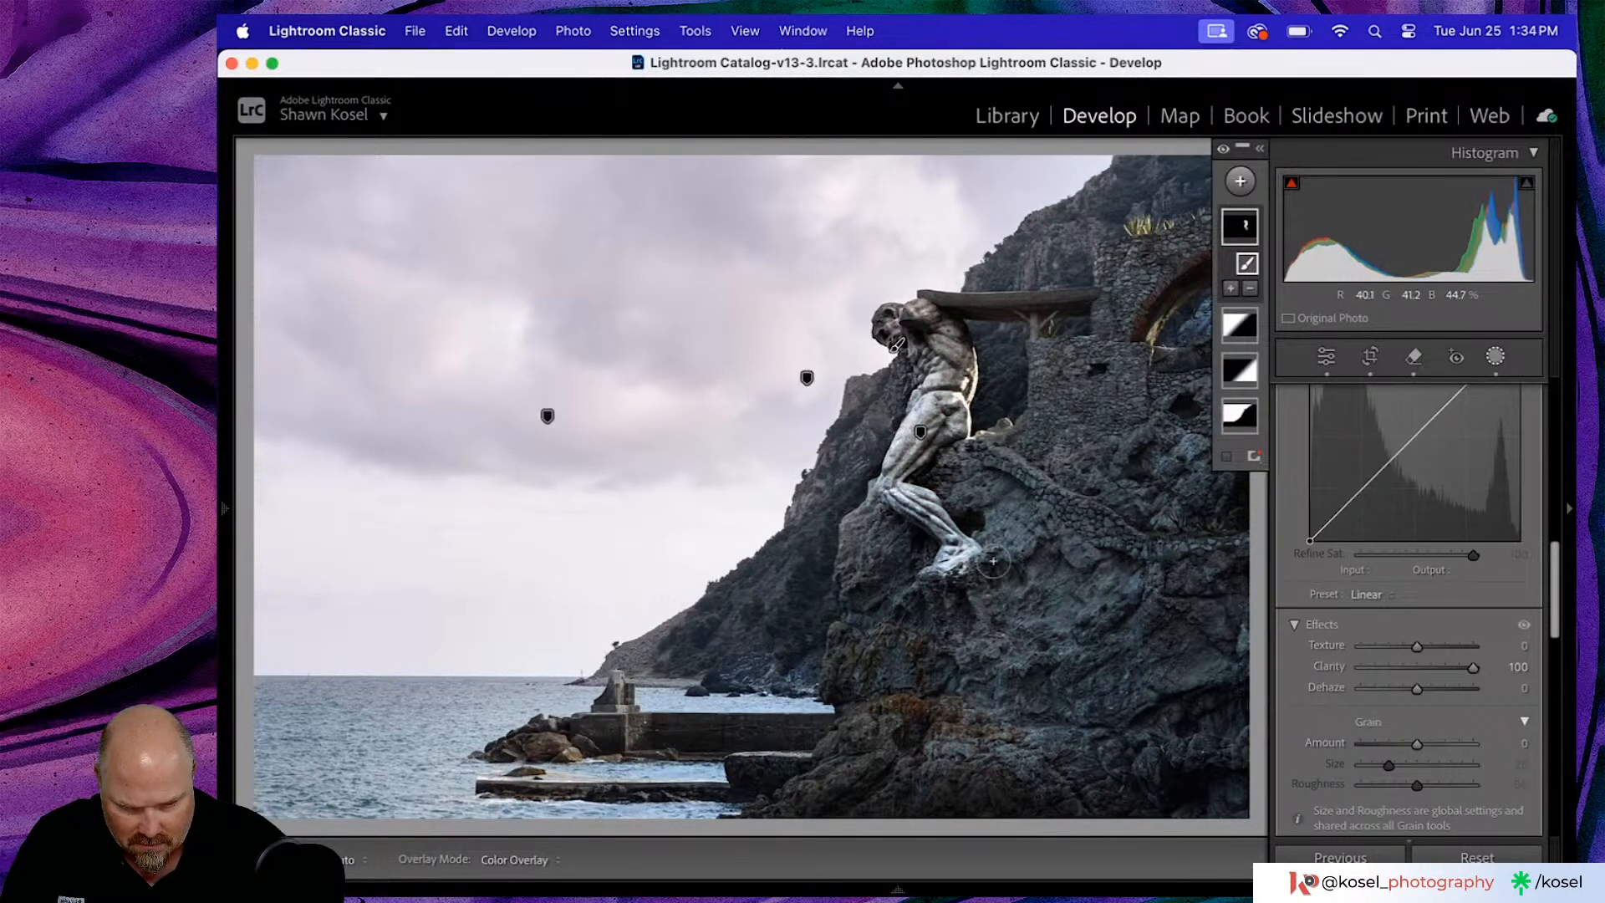
{"action": "mouse_move", "coordinate": [1254, 238]}
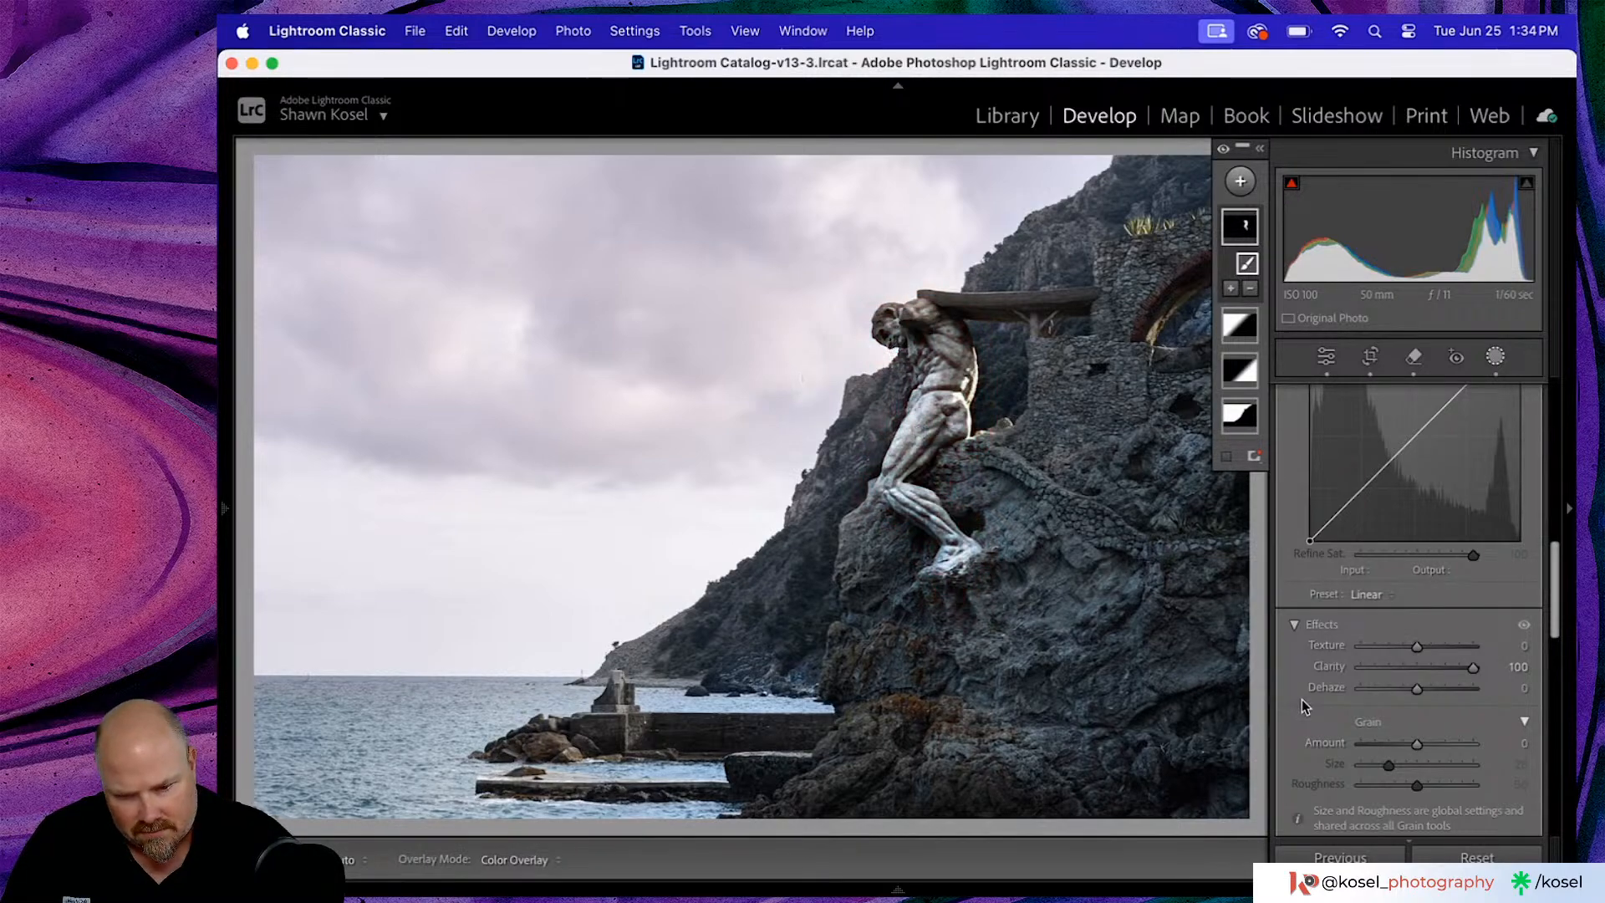
{"action": "left_click", "coordinate": [1223, 150]}
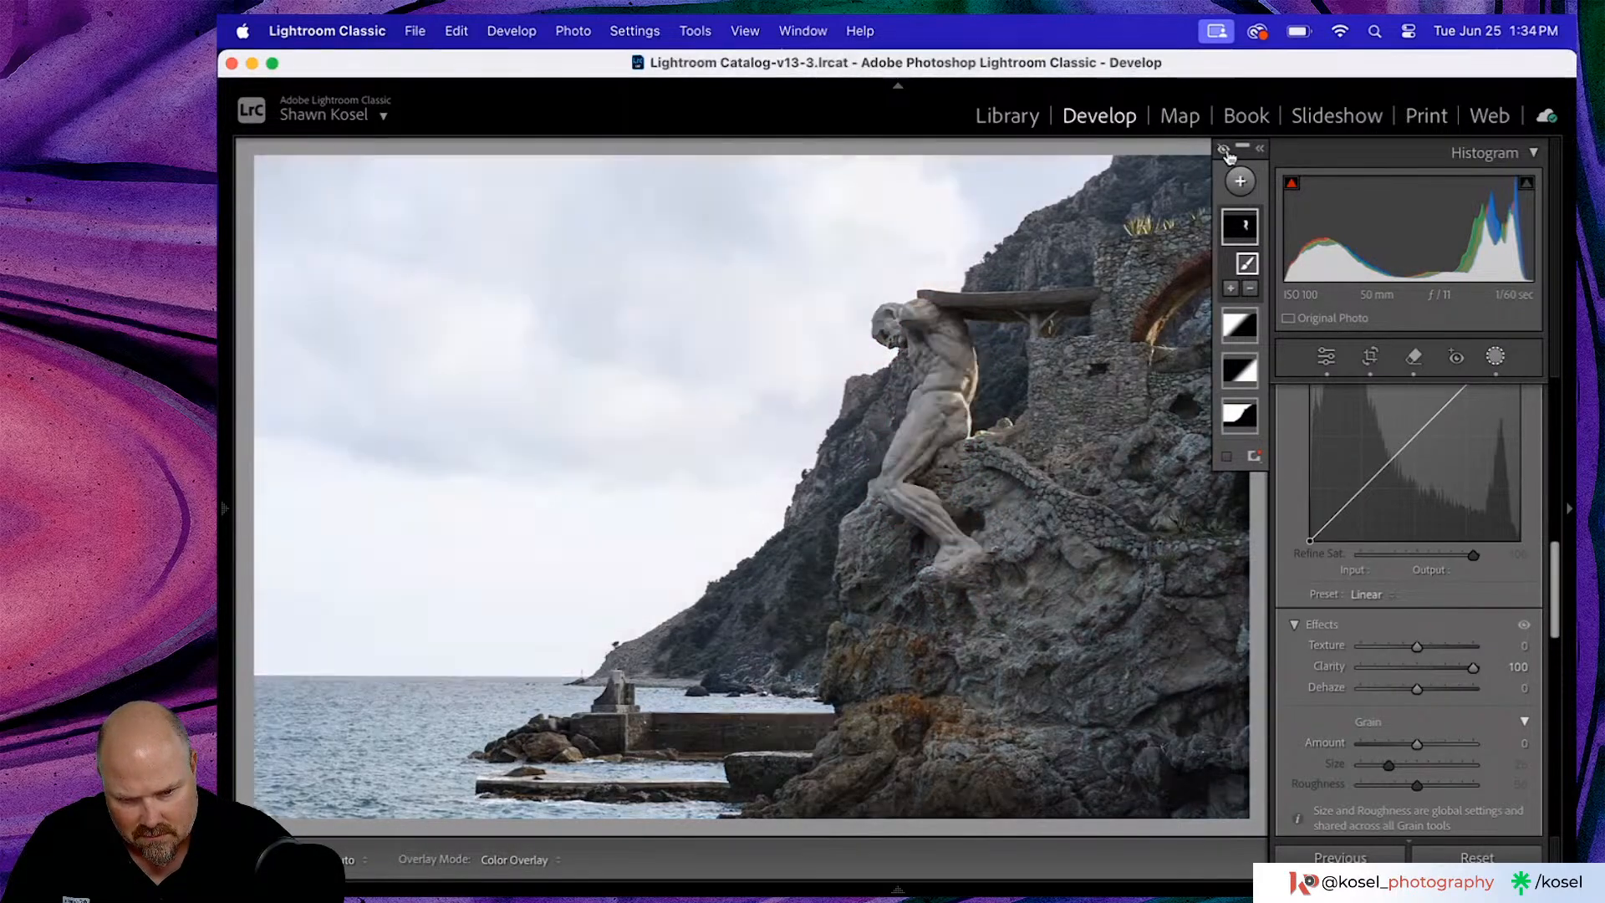
{"action": "left_click", "coordinate": [1223, 150]}
{"action": "left_click", "coordinate": [1224, 151]}
{"action": "left_click", "coordinate": [1226, 153]}
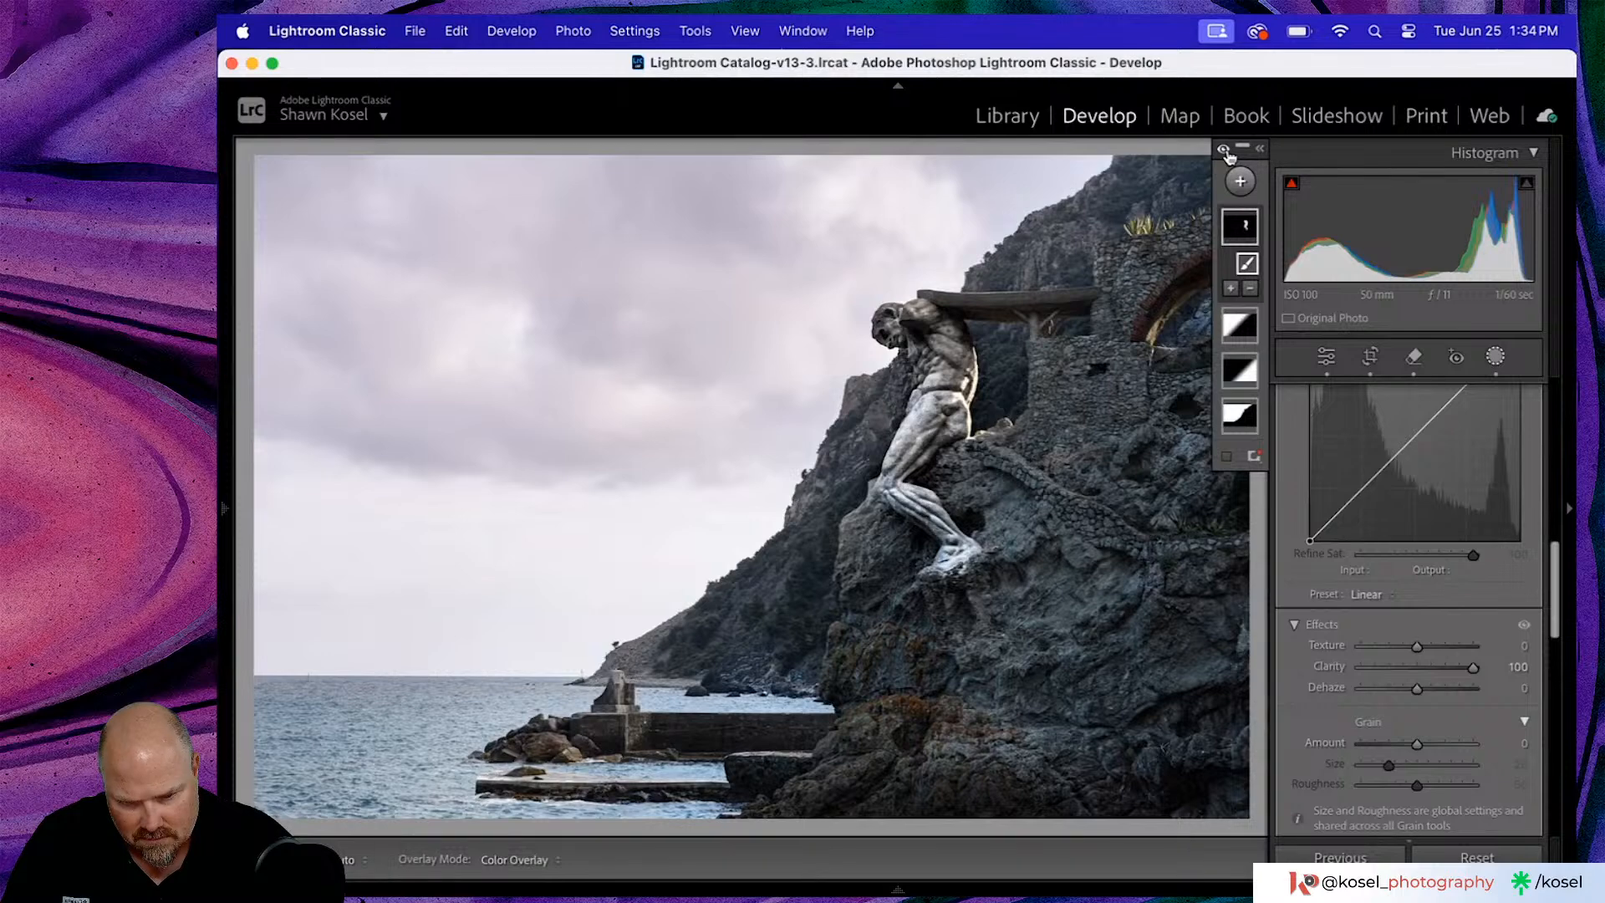
{"action": "left_click", "coordinate": [1226, 153]}
{"action": "left_click", "coordinate": [1226, 153]}
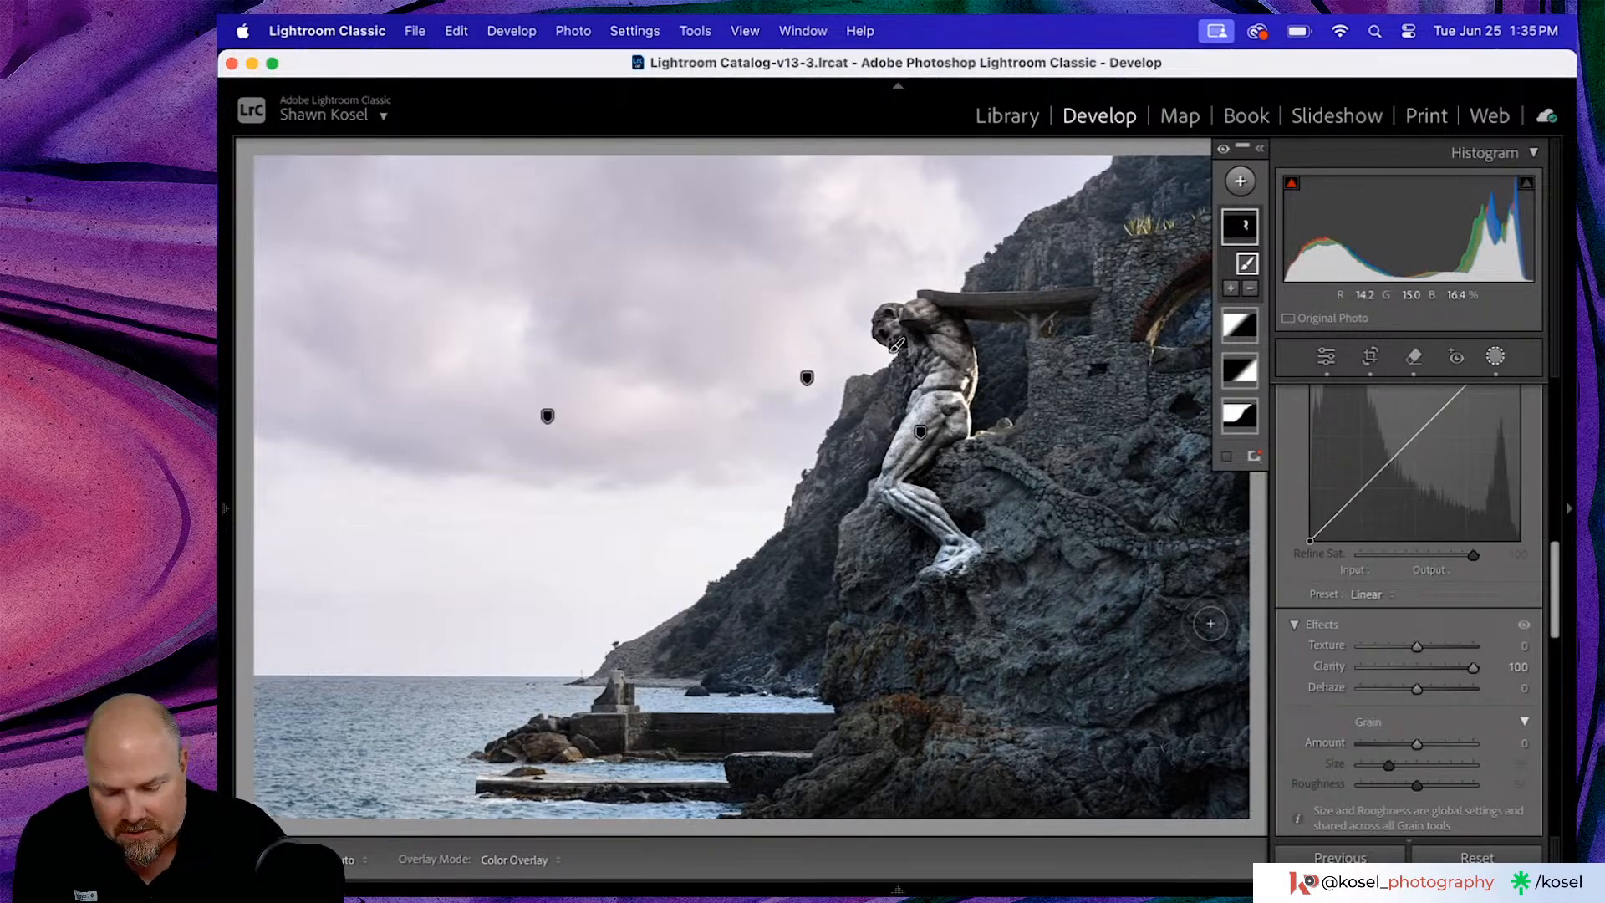
- Create a virtual copy of the edited statue photo Tuscany-0832.DNG in the Library and open the copy for developing
{"action": "key", "text": "g"}
{"action": "right_click", "coordinate": [1183, 428]}
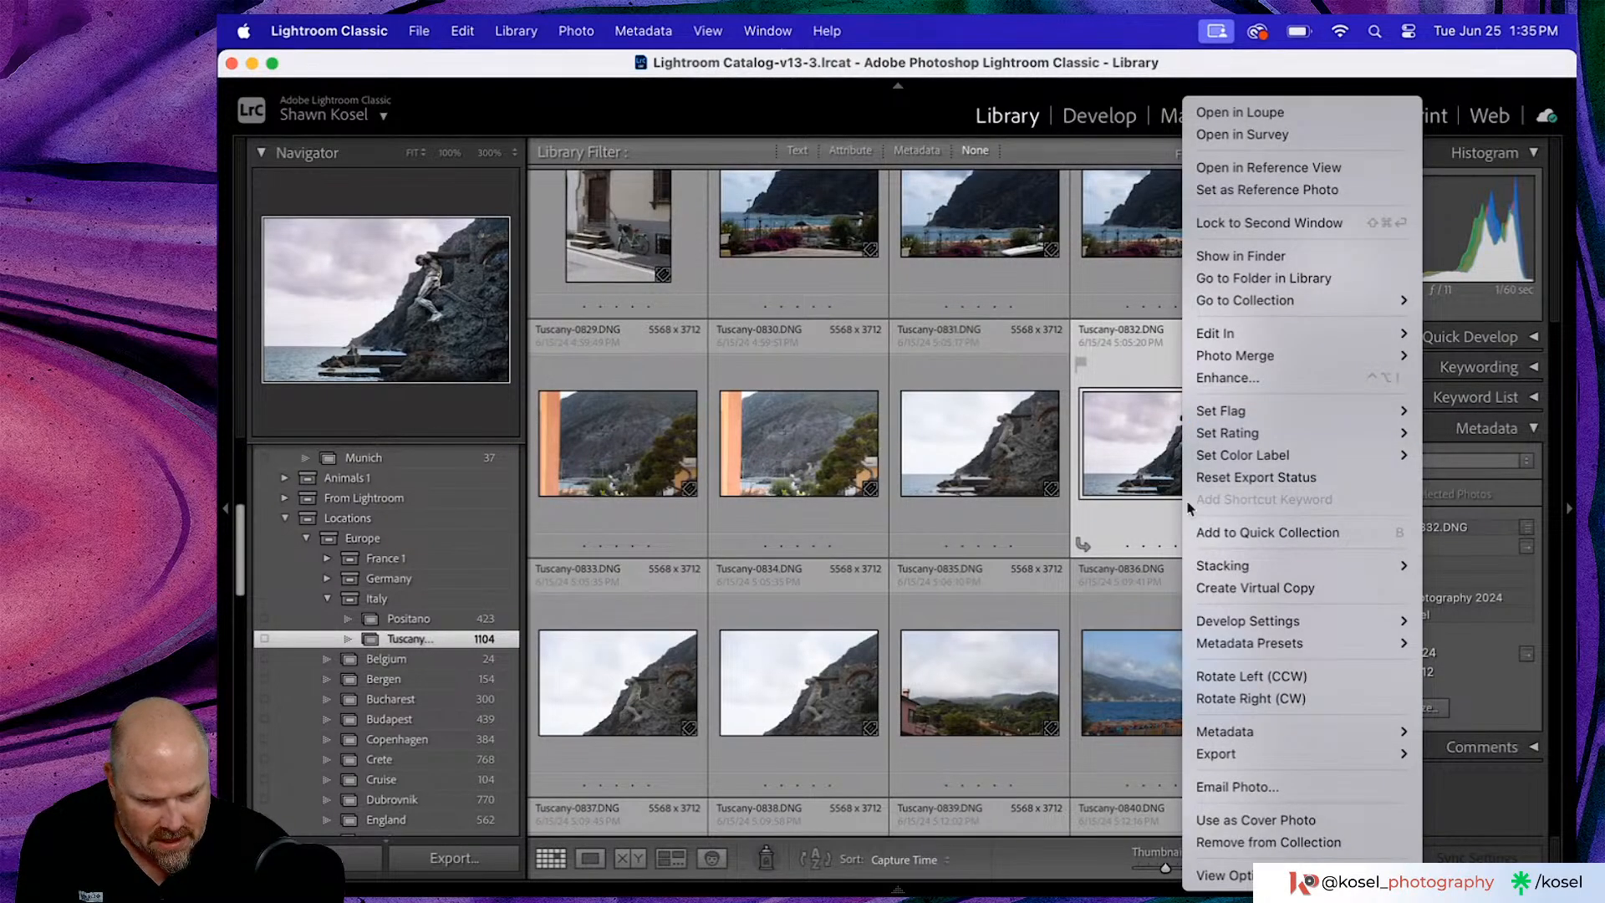
{"action": "left_click", "coordinate": [1262, 589]}
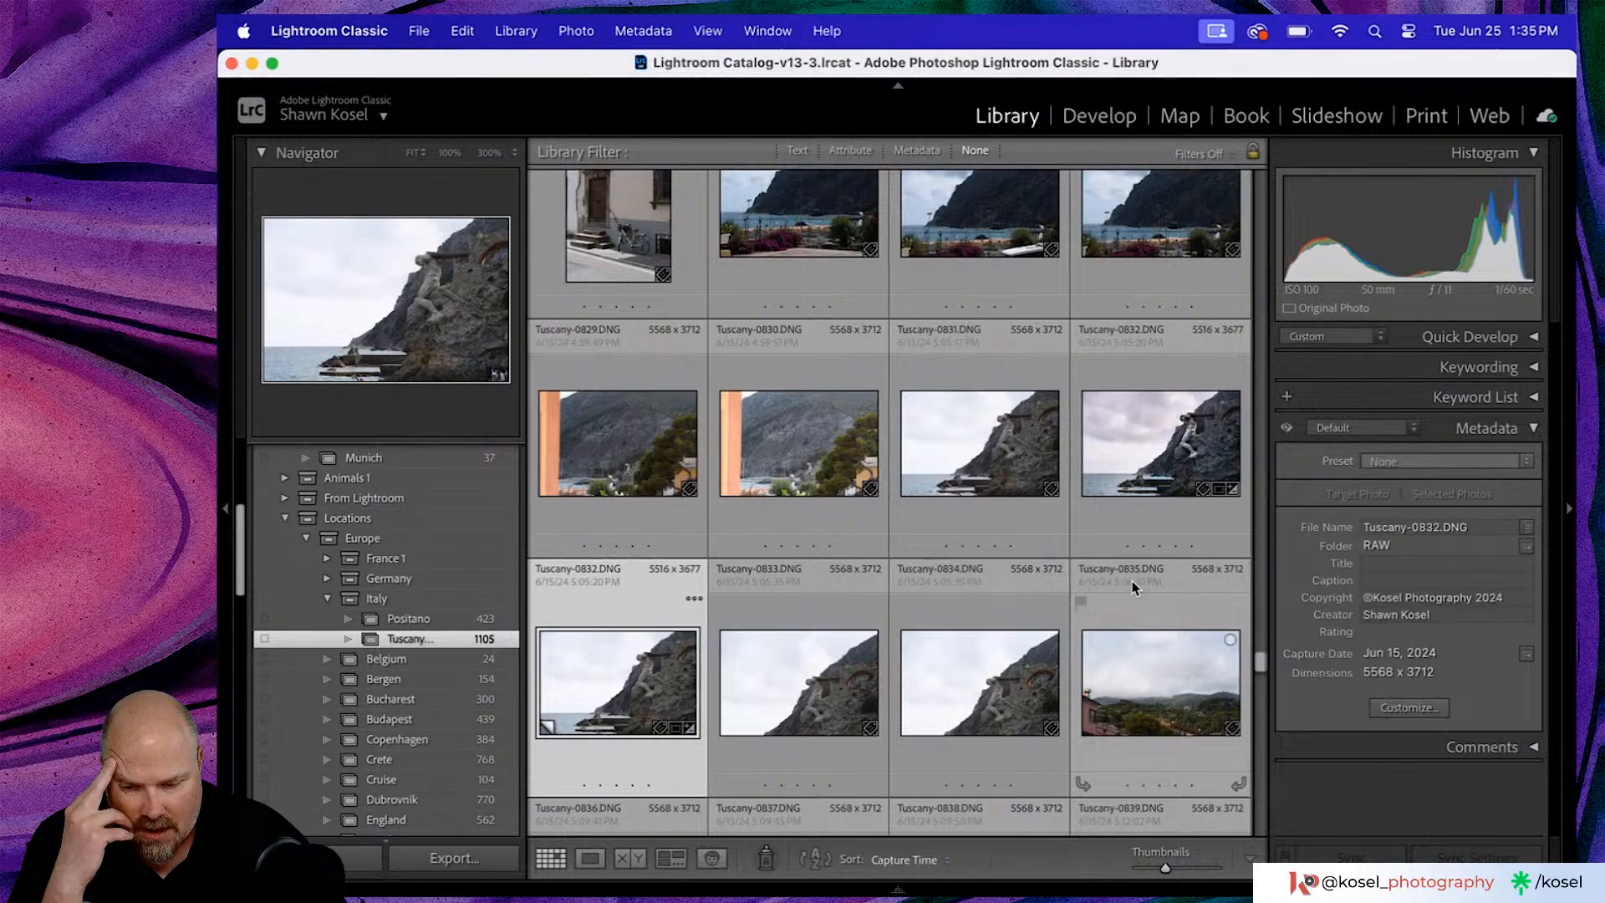
{"action": "double_click", "coordinate": [605, 681]}
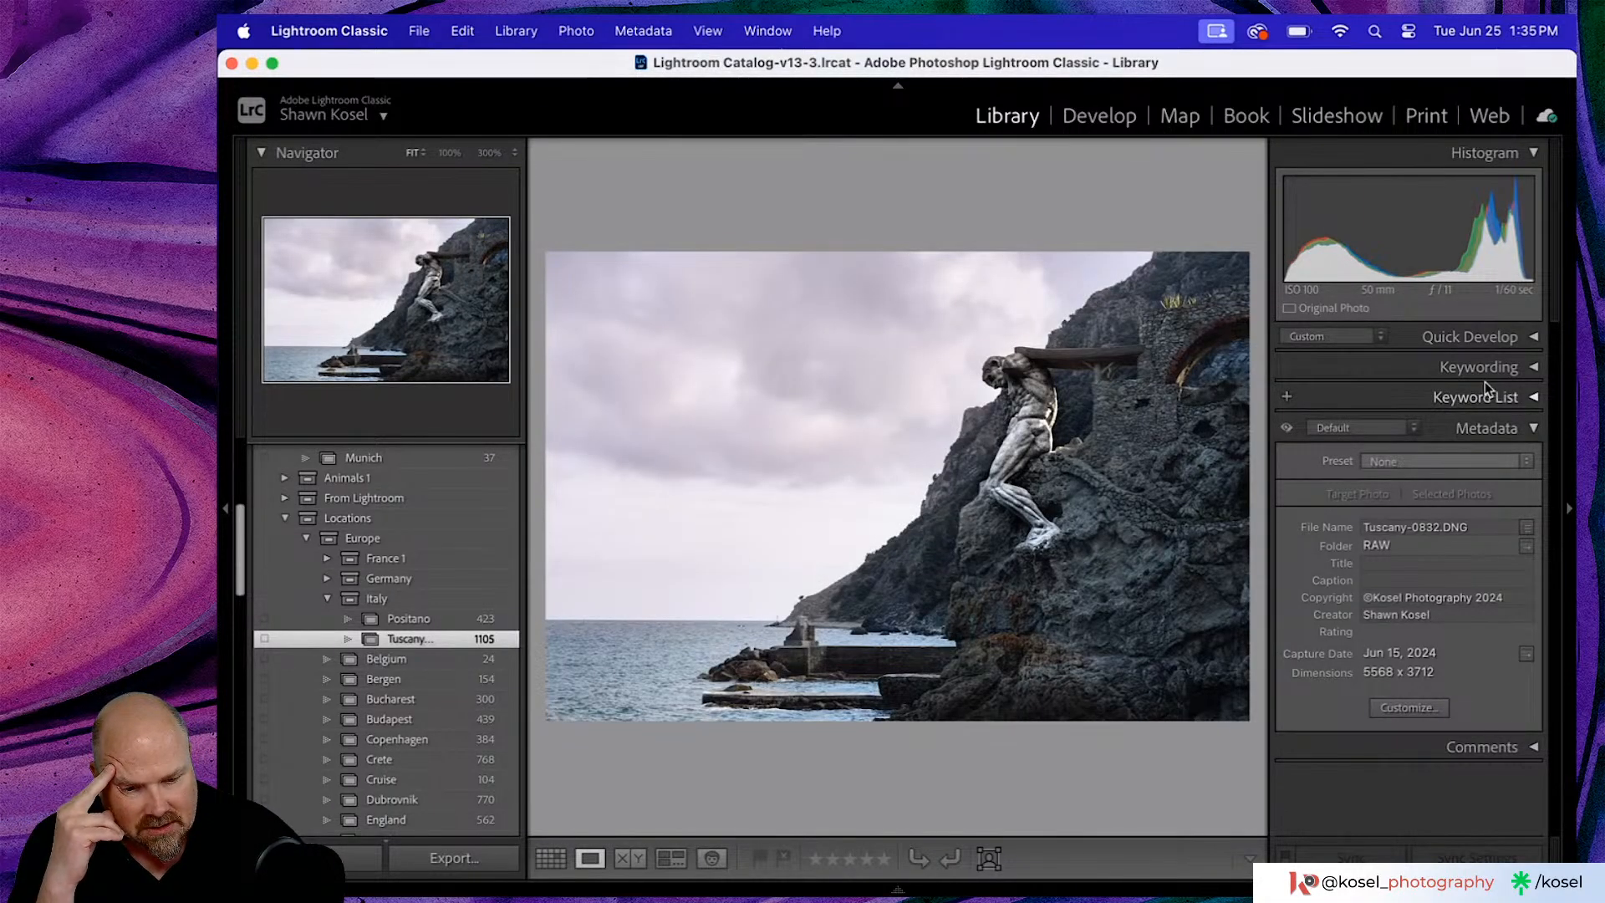
{"action": "key", "text": "d"}
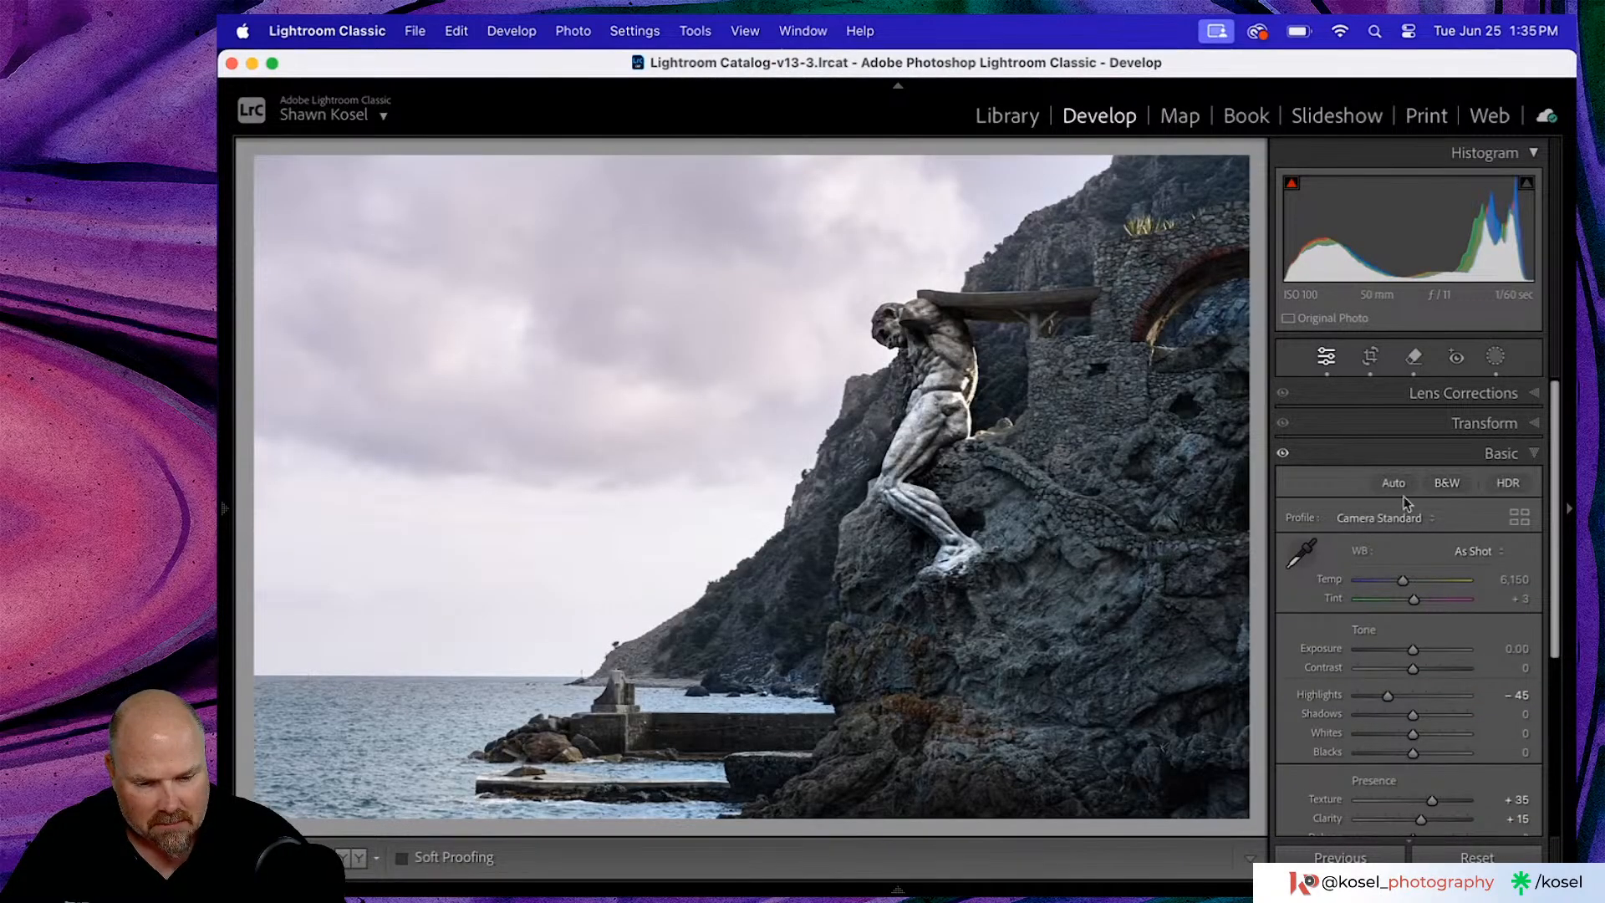
- Convert the virtual copy to black and white and expand the B&W group in the Profile Browser
{"action": "left_click", "coordinate": [1438, 484]}
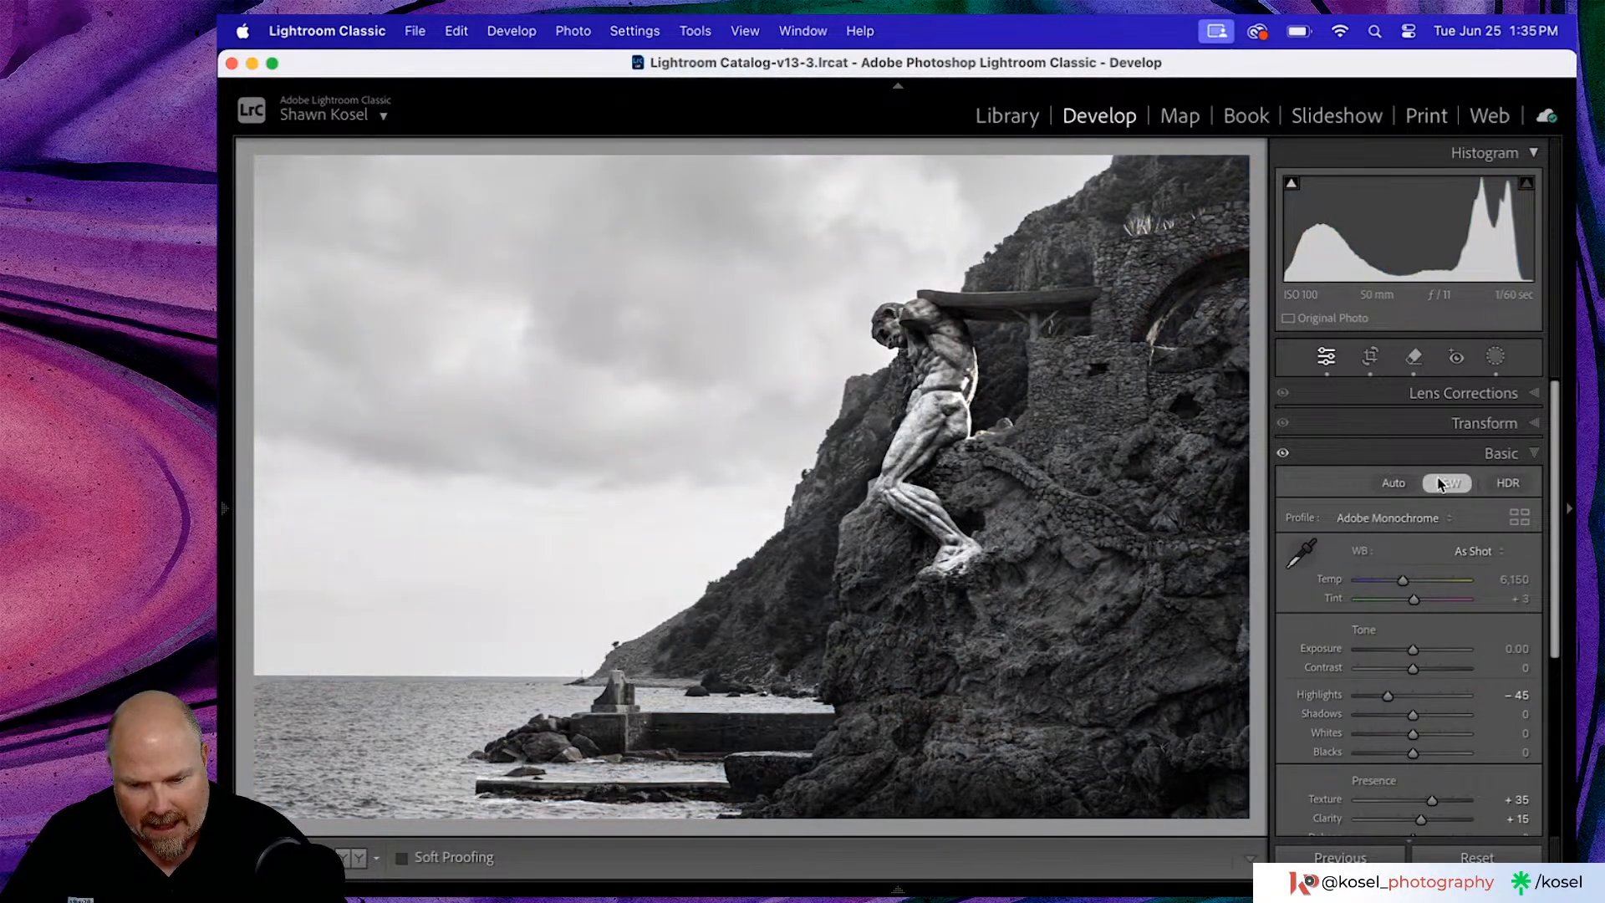
{"action": "scroll", "coordinate": [1438, 481], "scroll_direction": "down", "scroll_amount": 1}
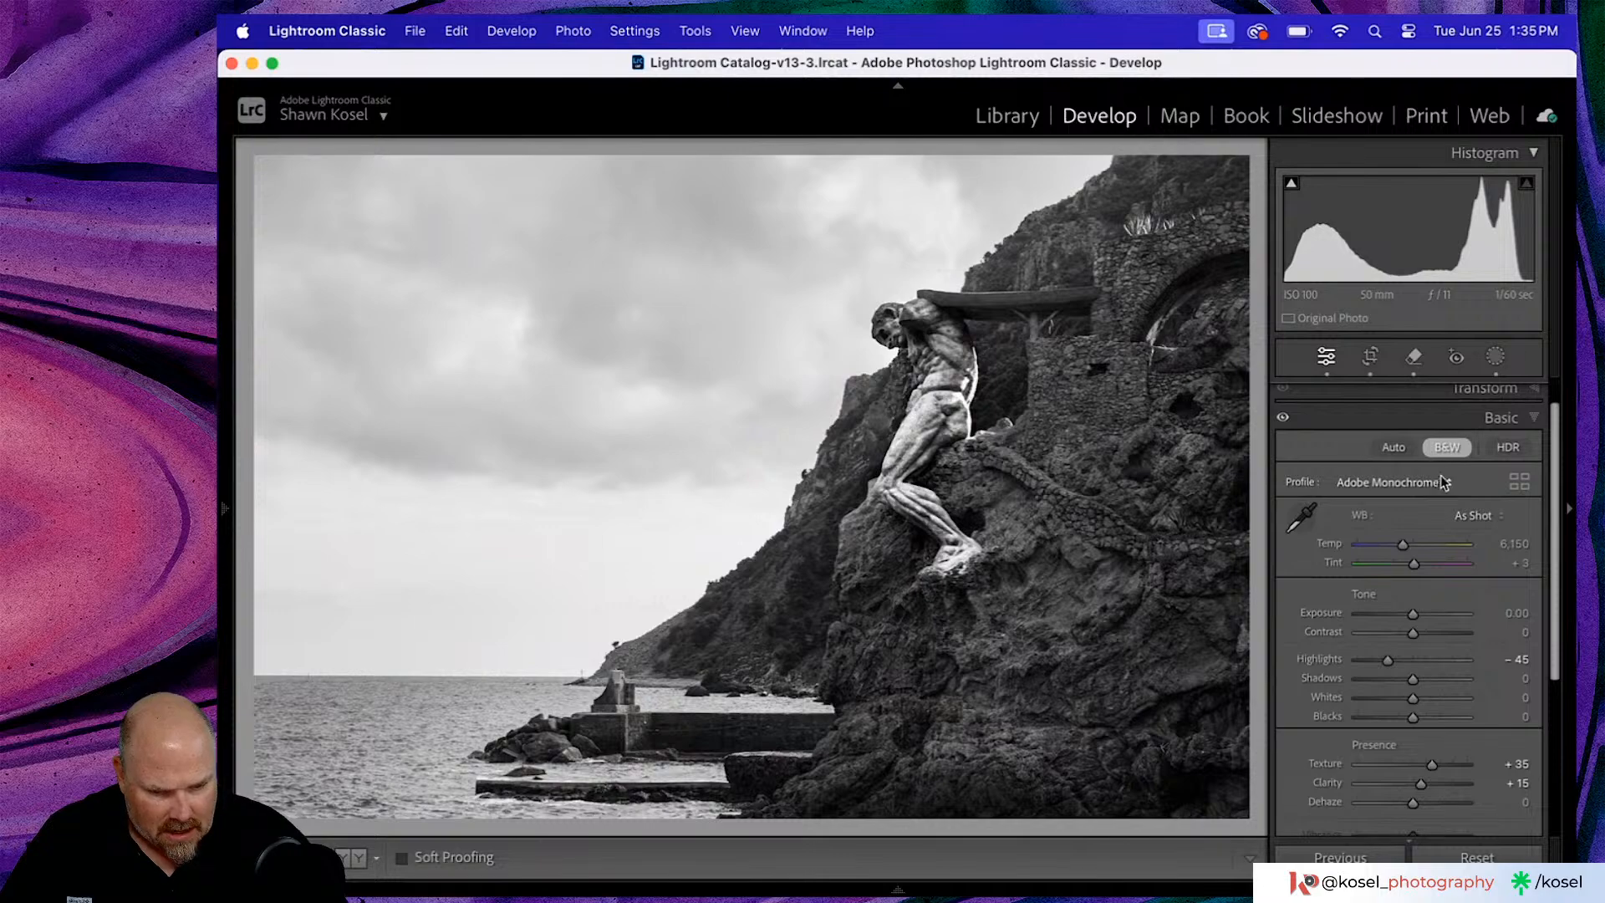
{"action": "left_click", "coordinate": [1519, 484]}
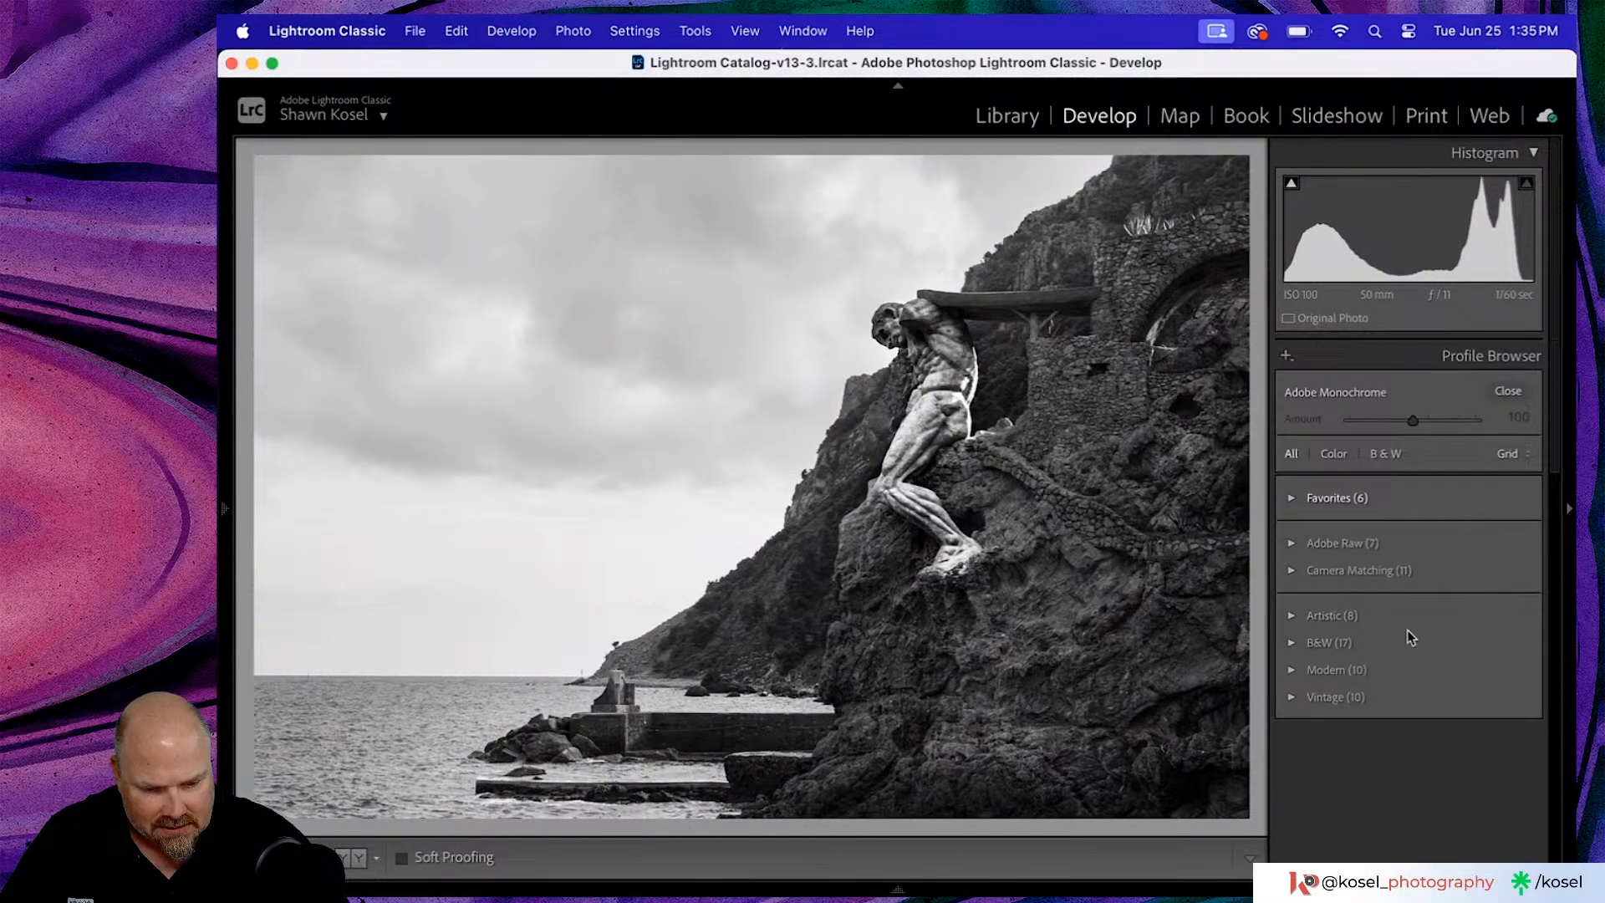
{"action": "left_click", "coordinate": [1291, 643]}
- Preview the B&W profiles on the photo, from B&W 01 through B&W Blue Filter v2, and compare how each renders the sky and rocks
{"action": "scroll", "coordinate": [1429, 594], "scroll_direction": "down", "scroll_amount": 1}
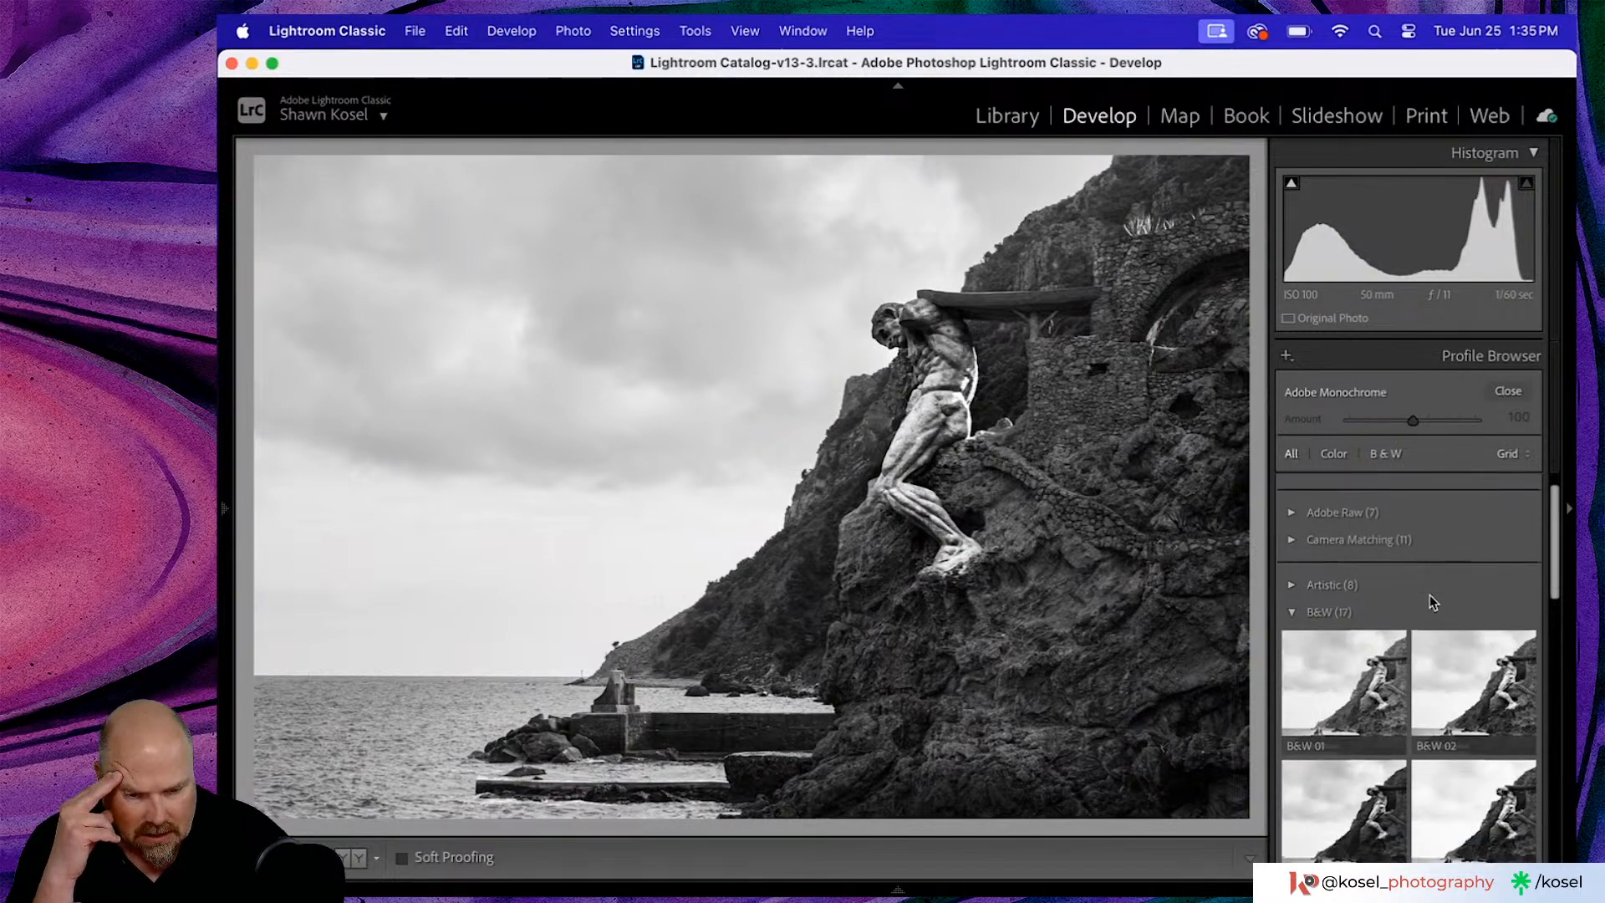
{"action": "scroll", "coordinate": [1430, 594], "scroll_direction": "down", "scroll_amount": 1}
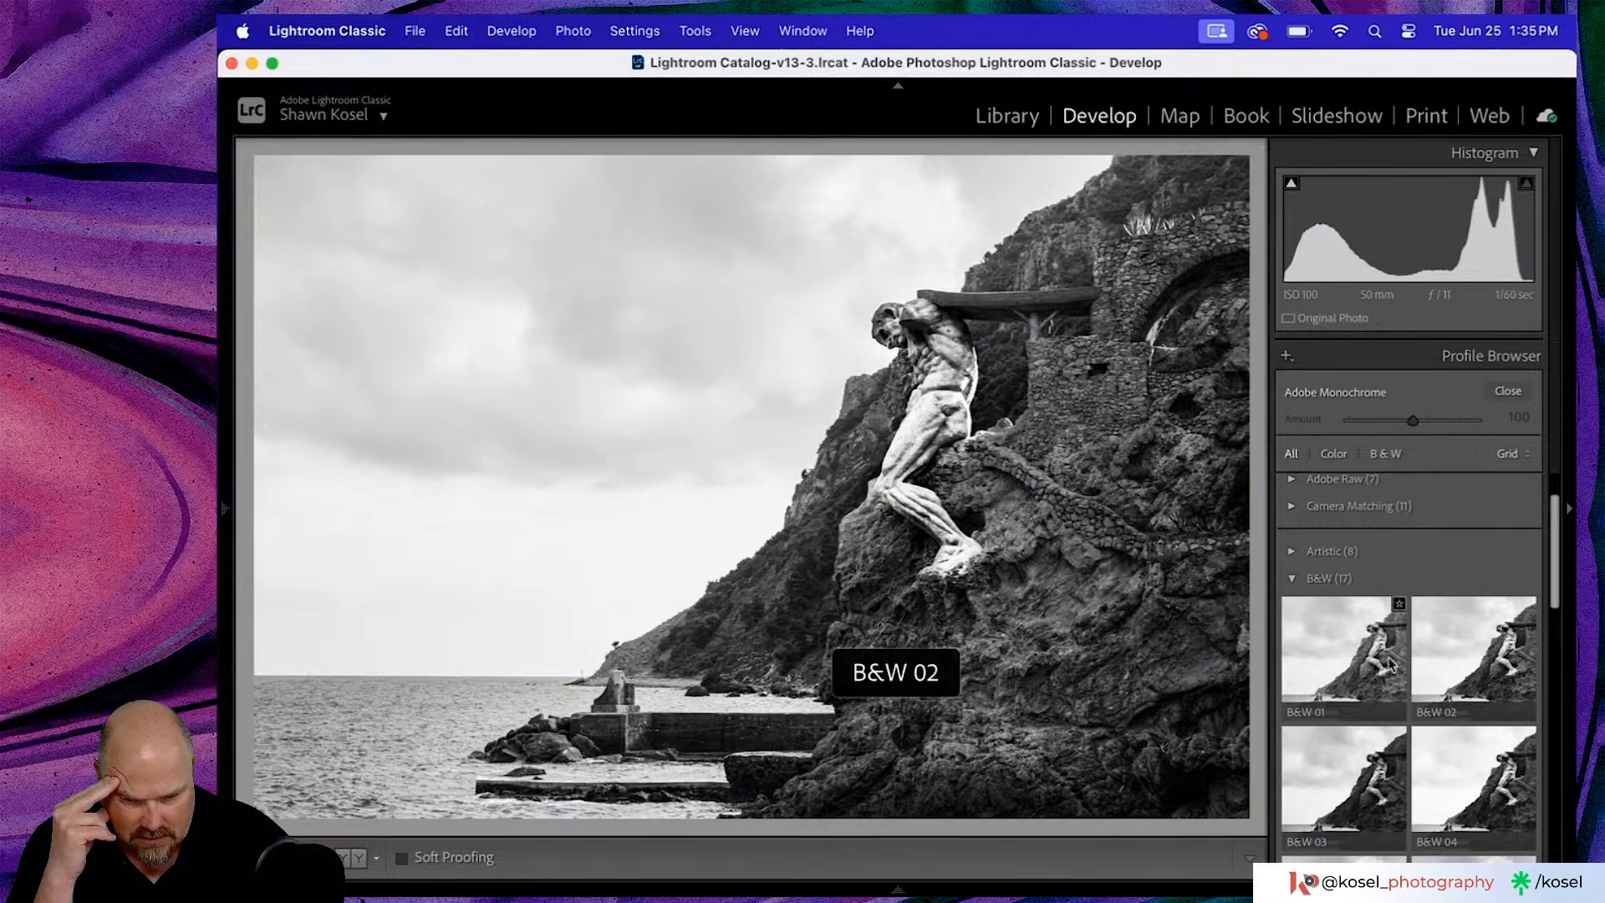
{"action": "scroll", "coordinate": [1395, 659], "scroll_direction": "down", "scroll_amount": 3}
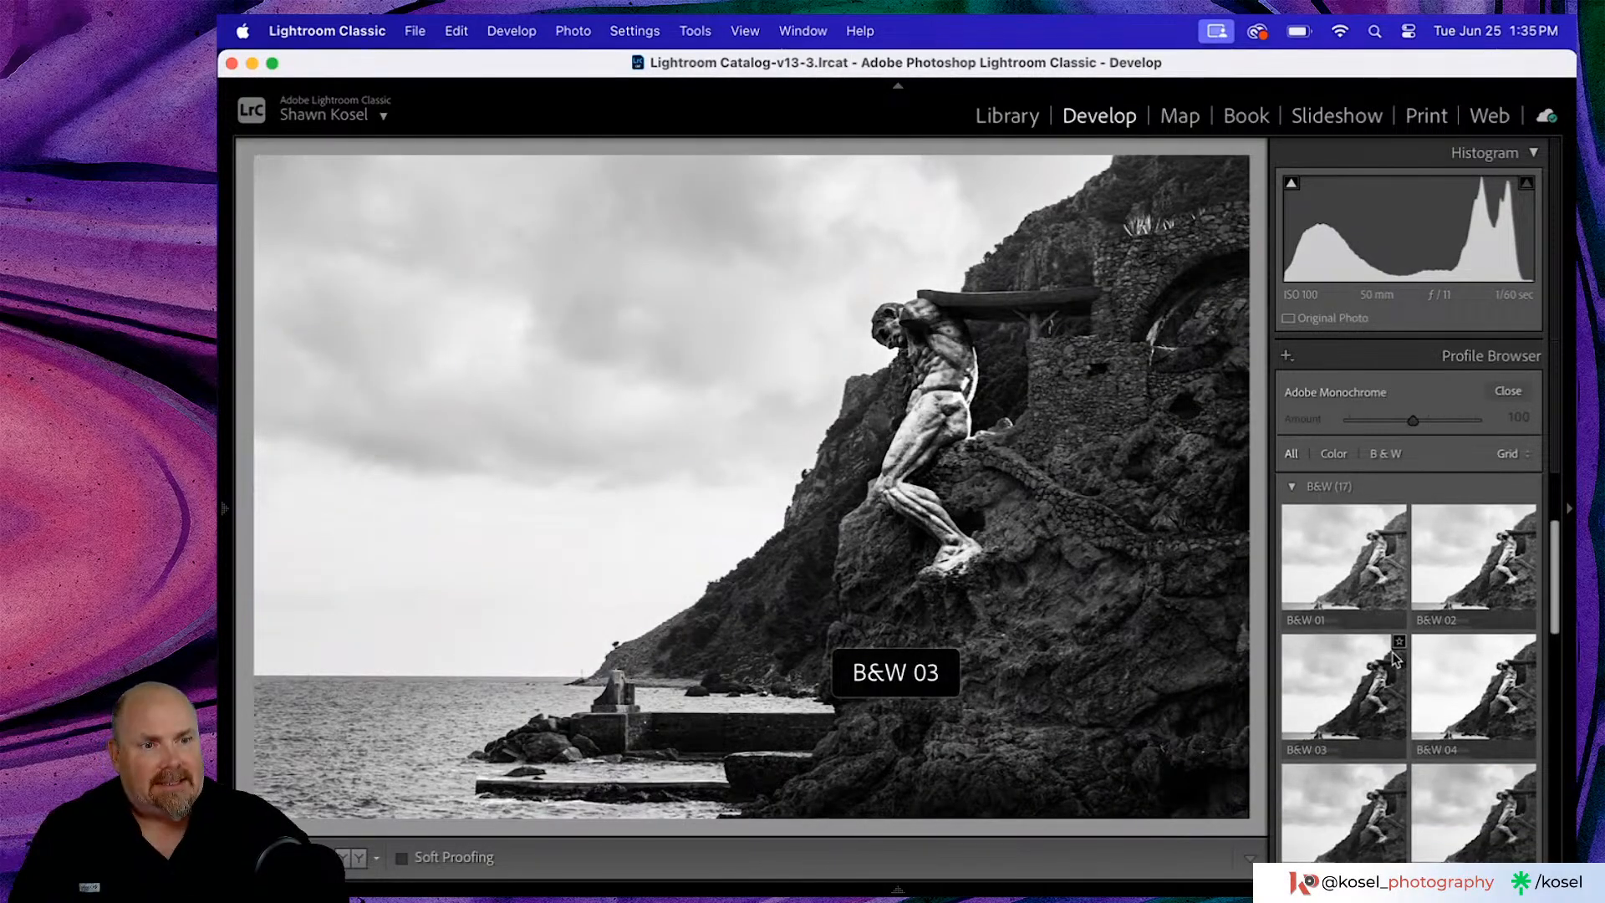
{"action": "scroll", "coordinate": [1394, 657], "scroll_direction": "down", "scroll_amount": 3}
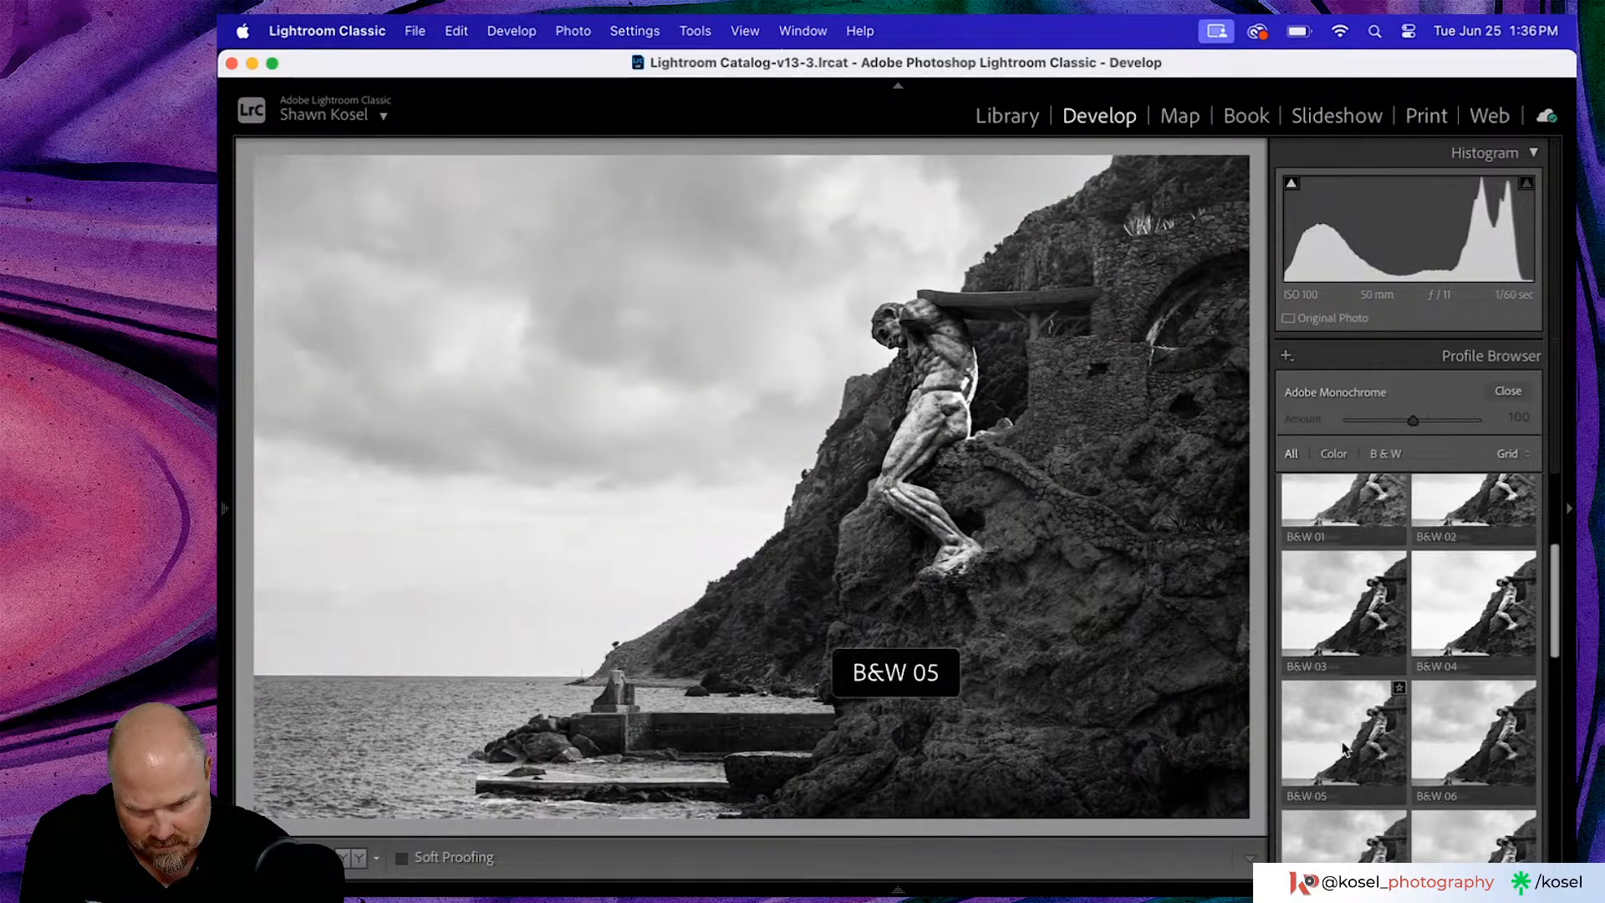
{"action": "scroll", "coordinate": [1344, 744], "scroll_direction": "down", "scroll_amount": 4}
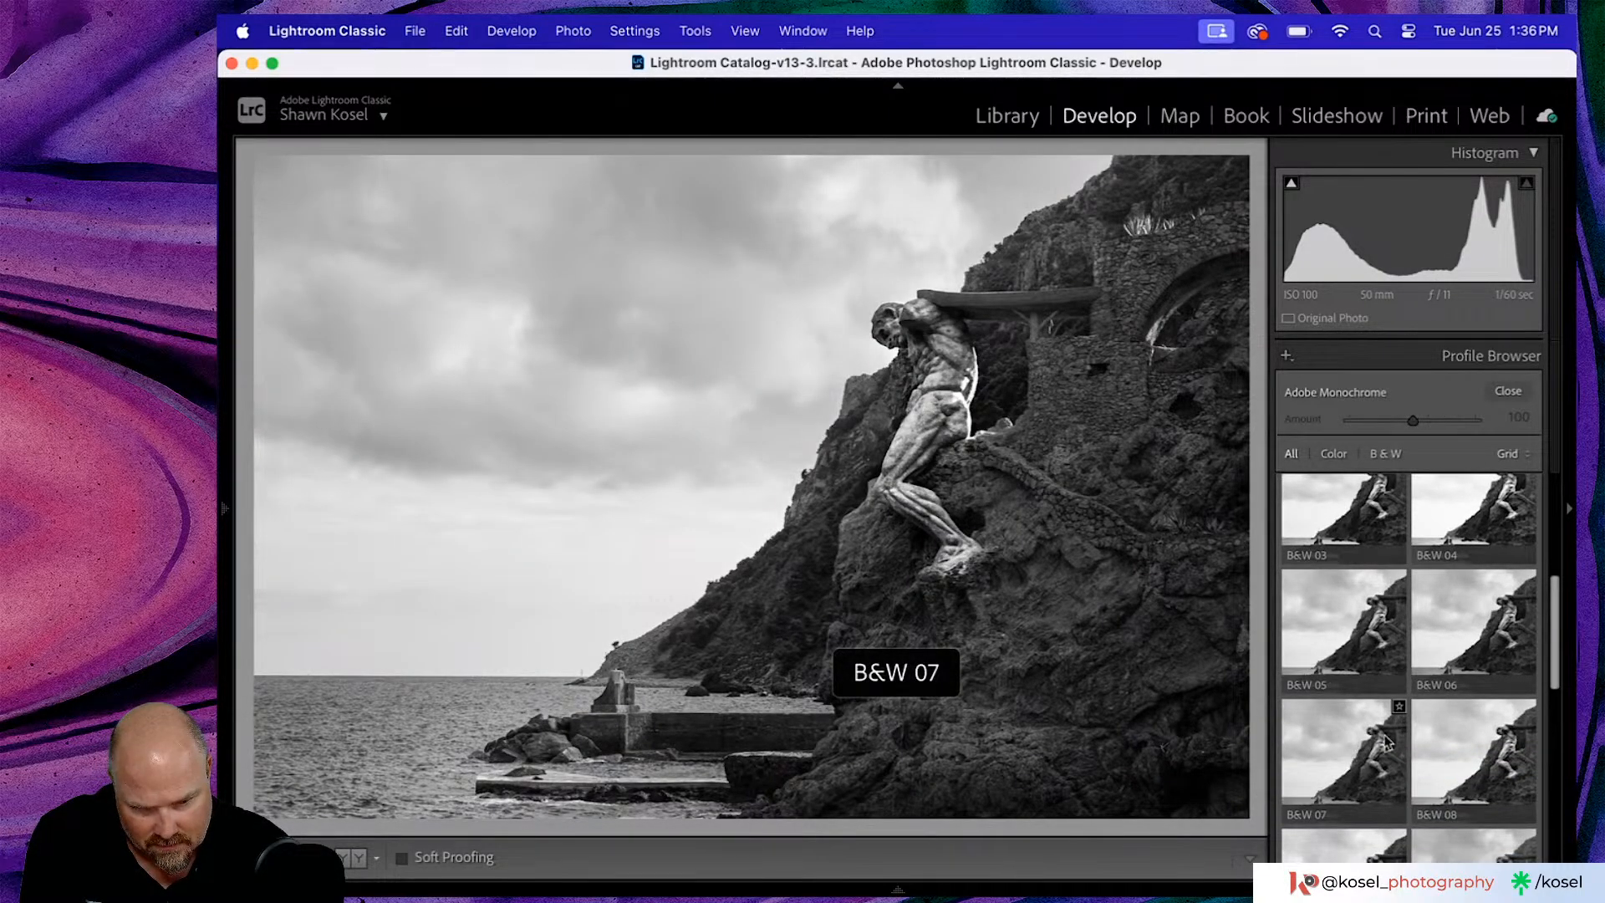
{"action": "scroll", "coordinate": [1460, 713], "scroll_direction": "down", "scroll_amount": 5}
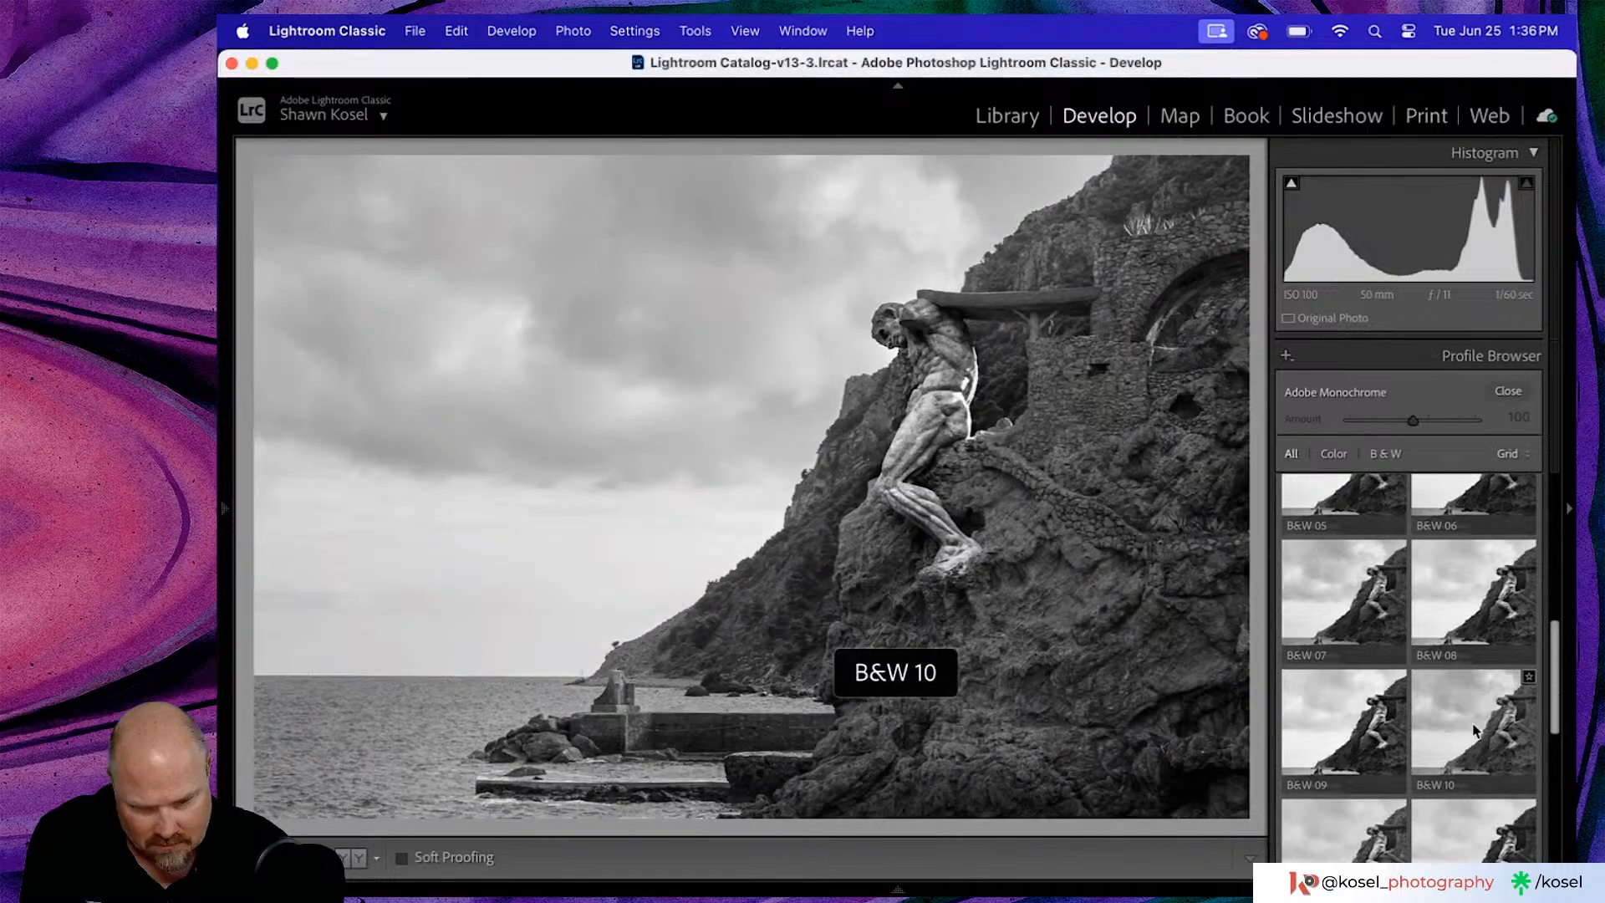
{"action": "scroll", "coordinate": [1398, 735], "scroll_direction": "down", "scroll_amount": 3}
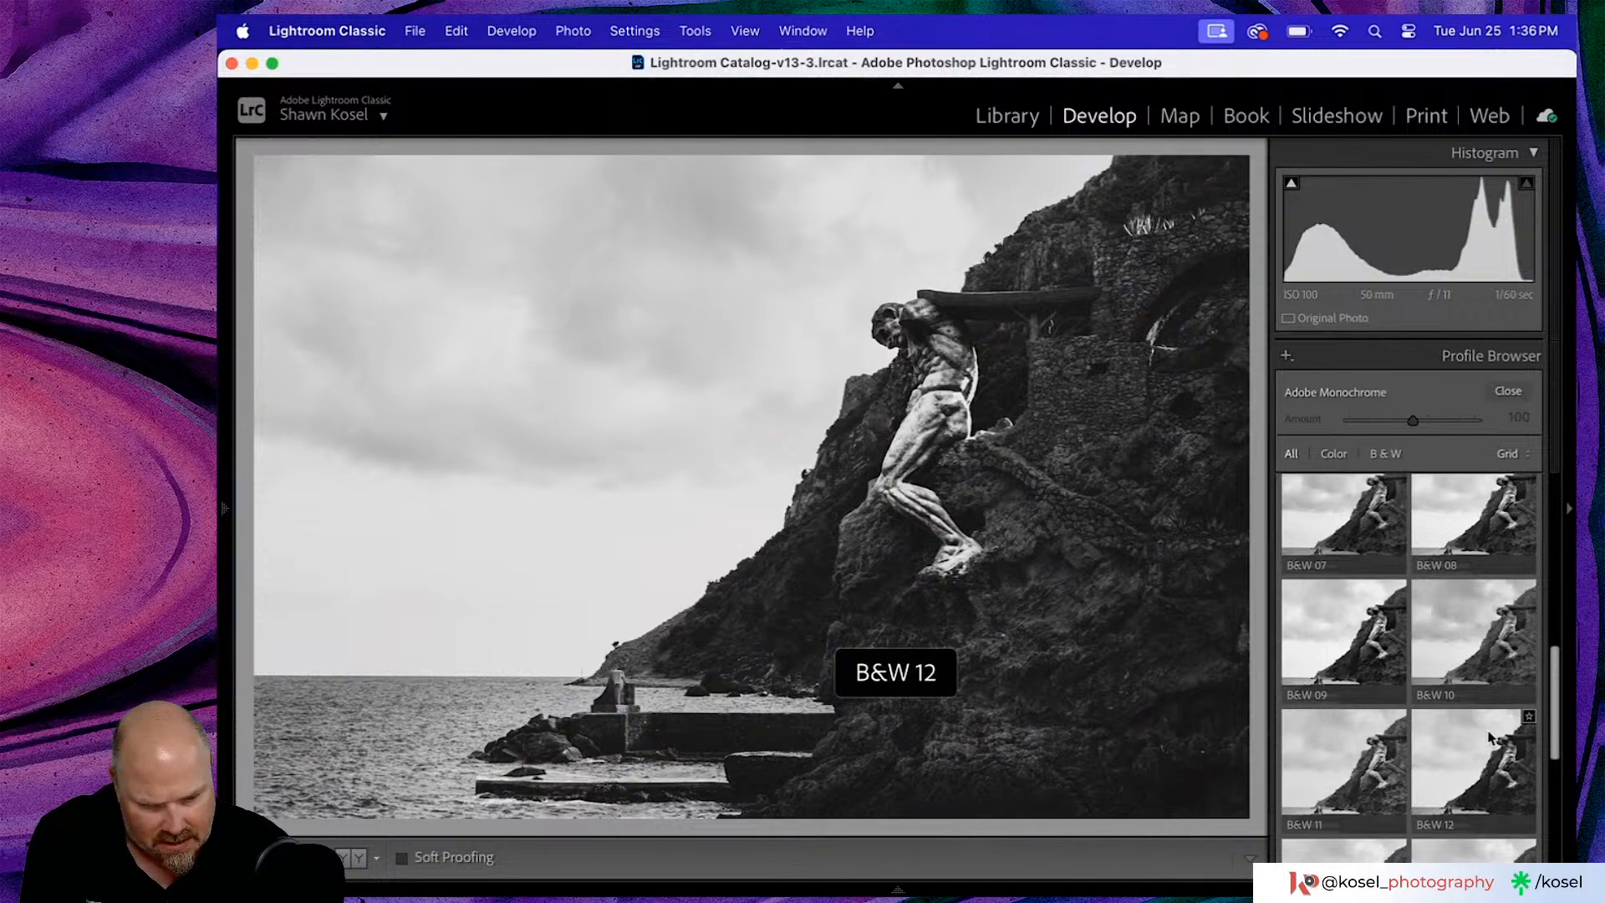
{"action": "scroll", "coordinate": [1491, 738], "scroll_direction": "down", "scroll_amount": 6}
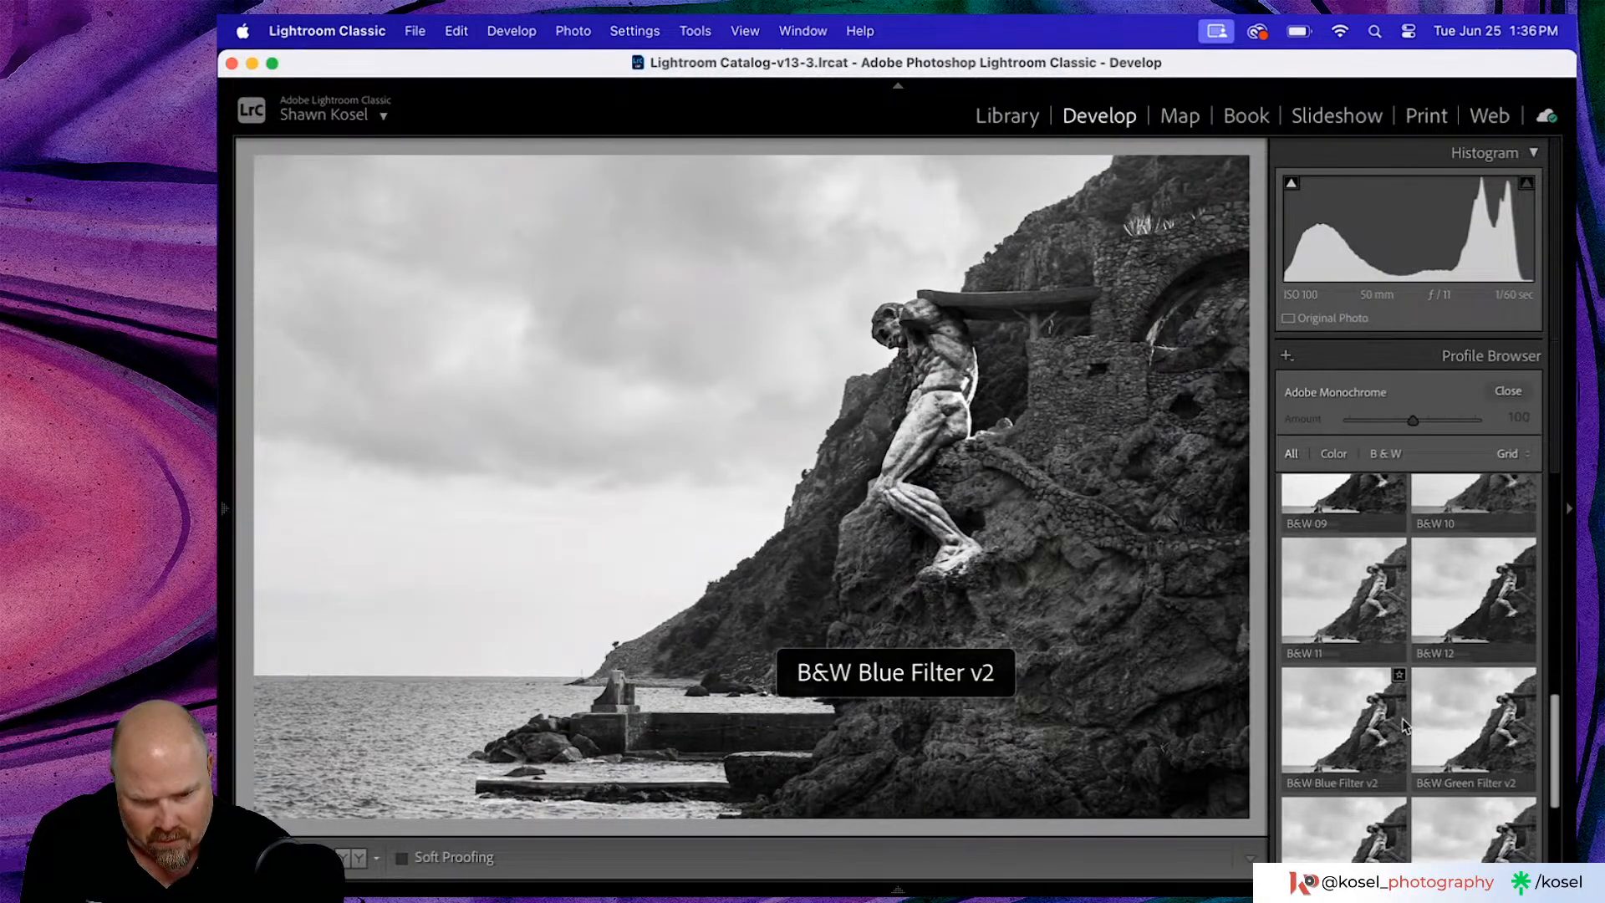
{"action": "scroll", "coordinate": [1339, 712], "scroll_direction": "up", "scroll_amount": 7}
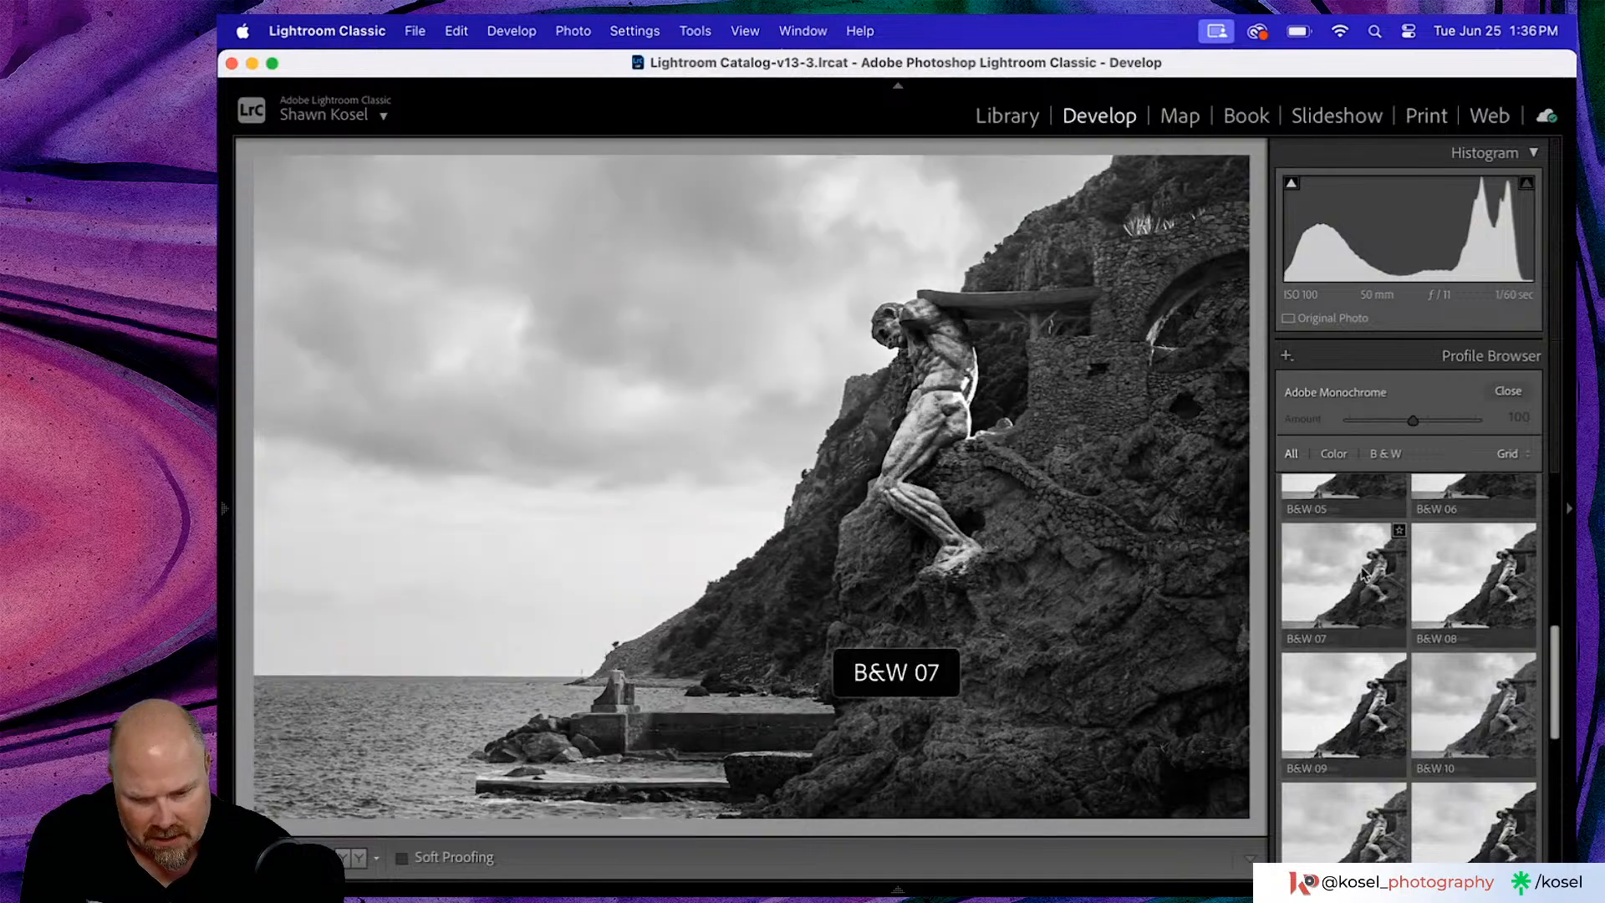
{"action": "scroll", "coordinate": [1364, 577], "scroll_direction": "up", "scroll_amount": 3}
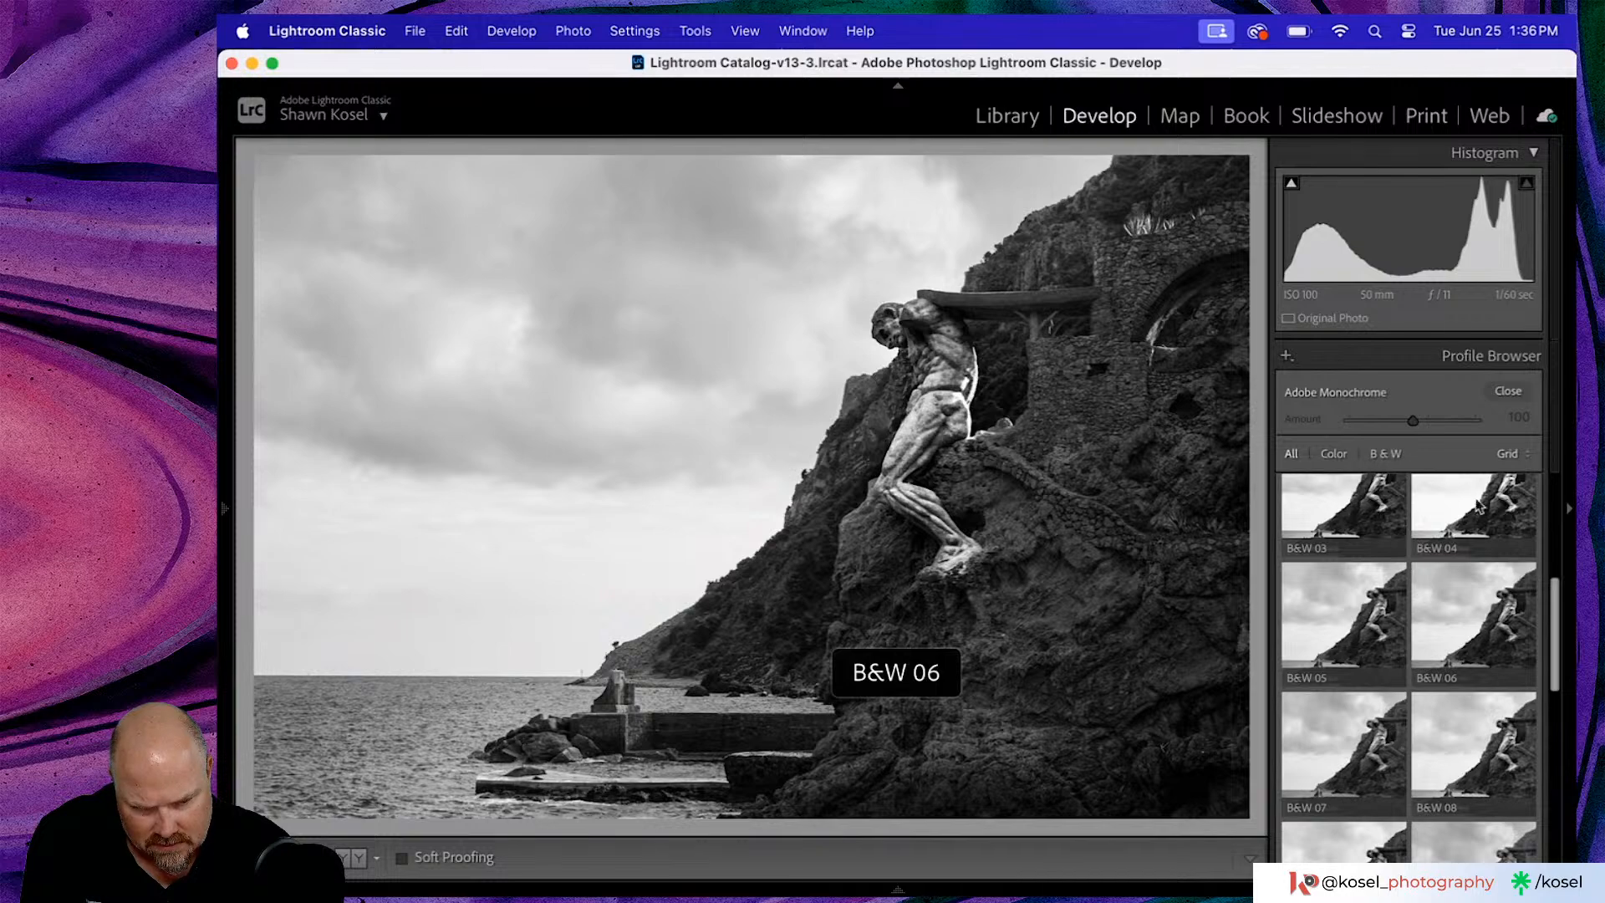
{"action": "scroll", "coordinate": [1478, 505], "scroll_direction": "up", "scroll_amount": 2}
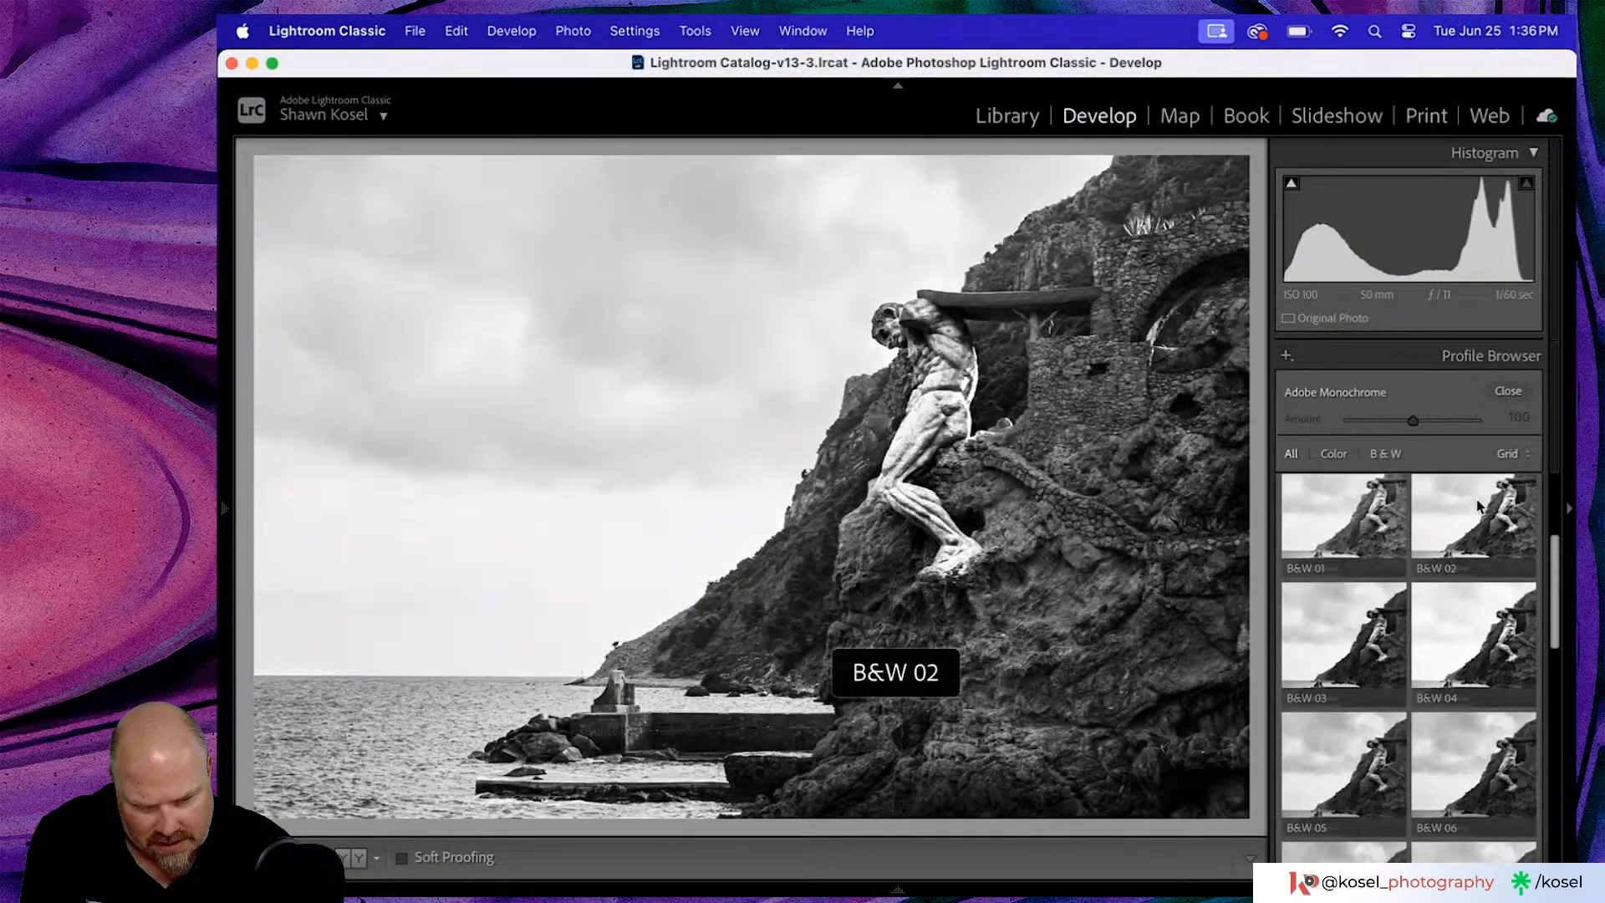
{"action": "scroll", "coordinate": [1478, 506], "scroll_direction": "down", "scroll_amount": 5}
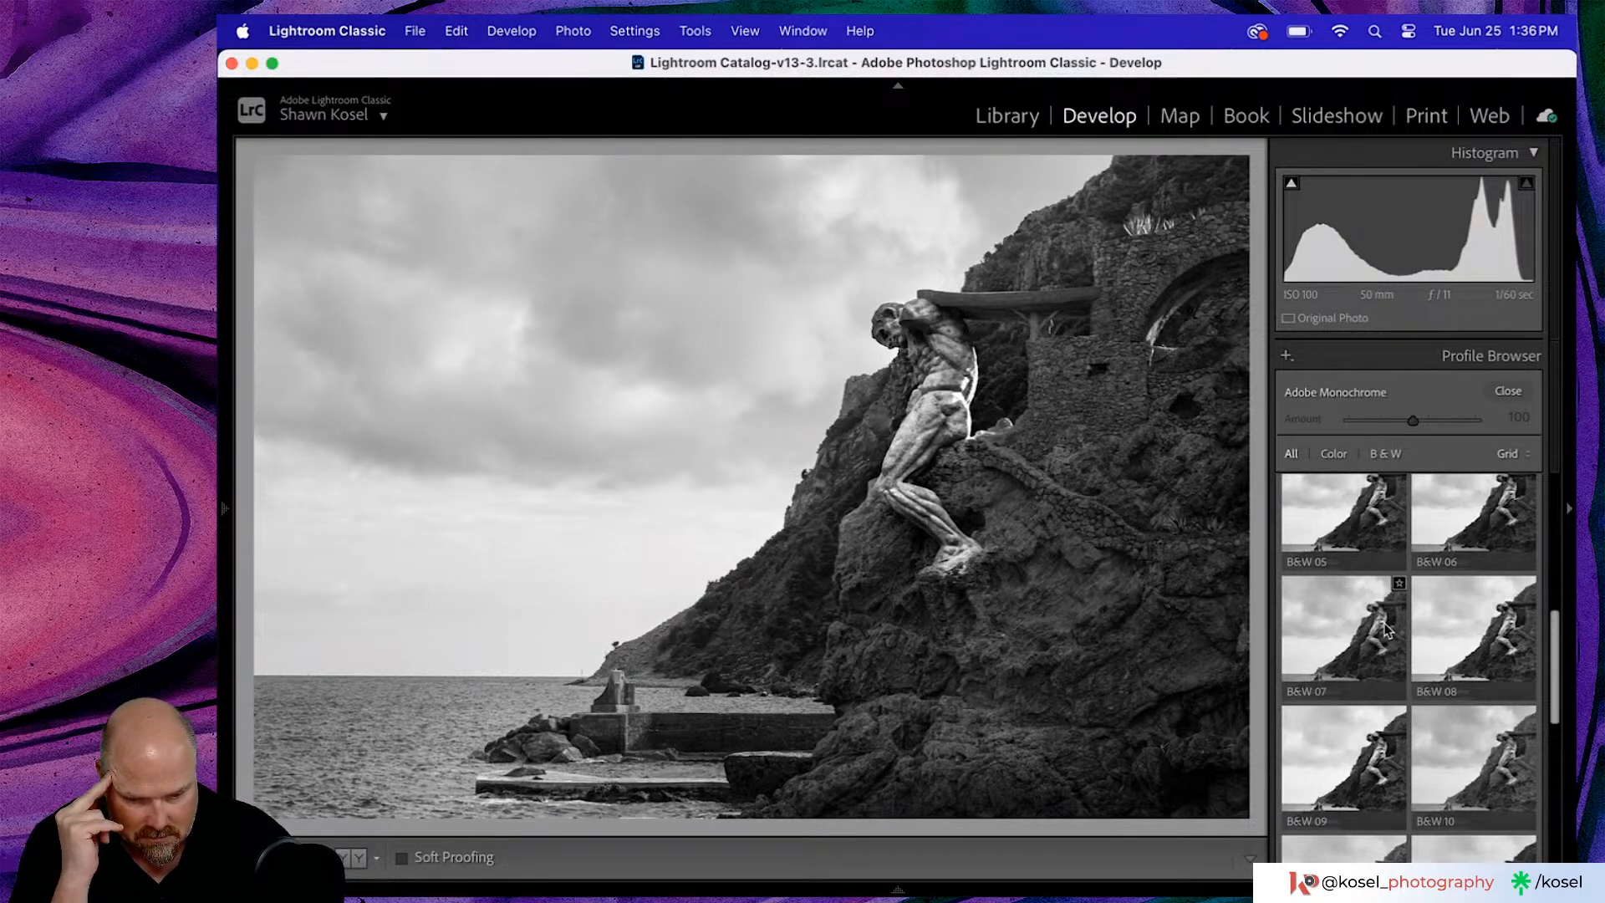
{"action": "scroll", "coordinate": [1363, 642], "scroll_direction": "down", "scroll_amount": 1}
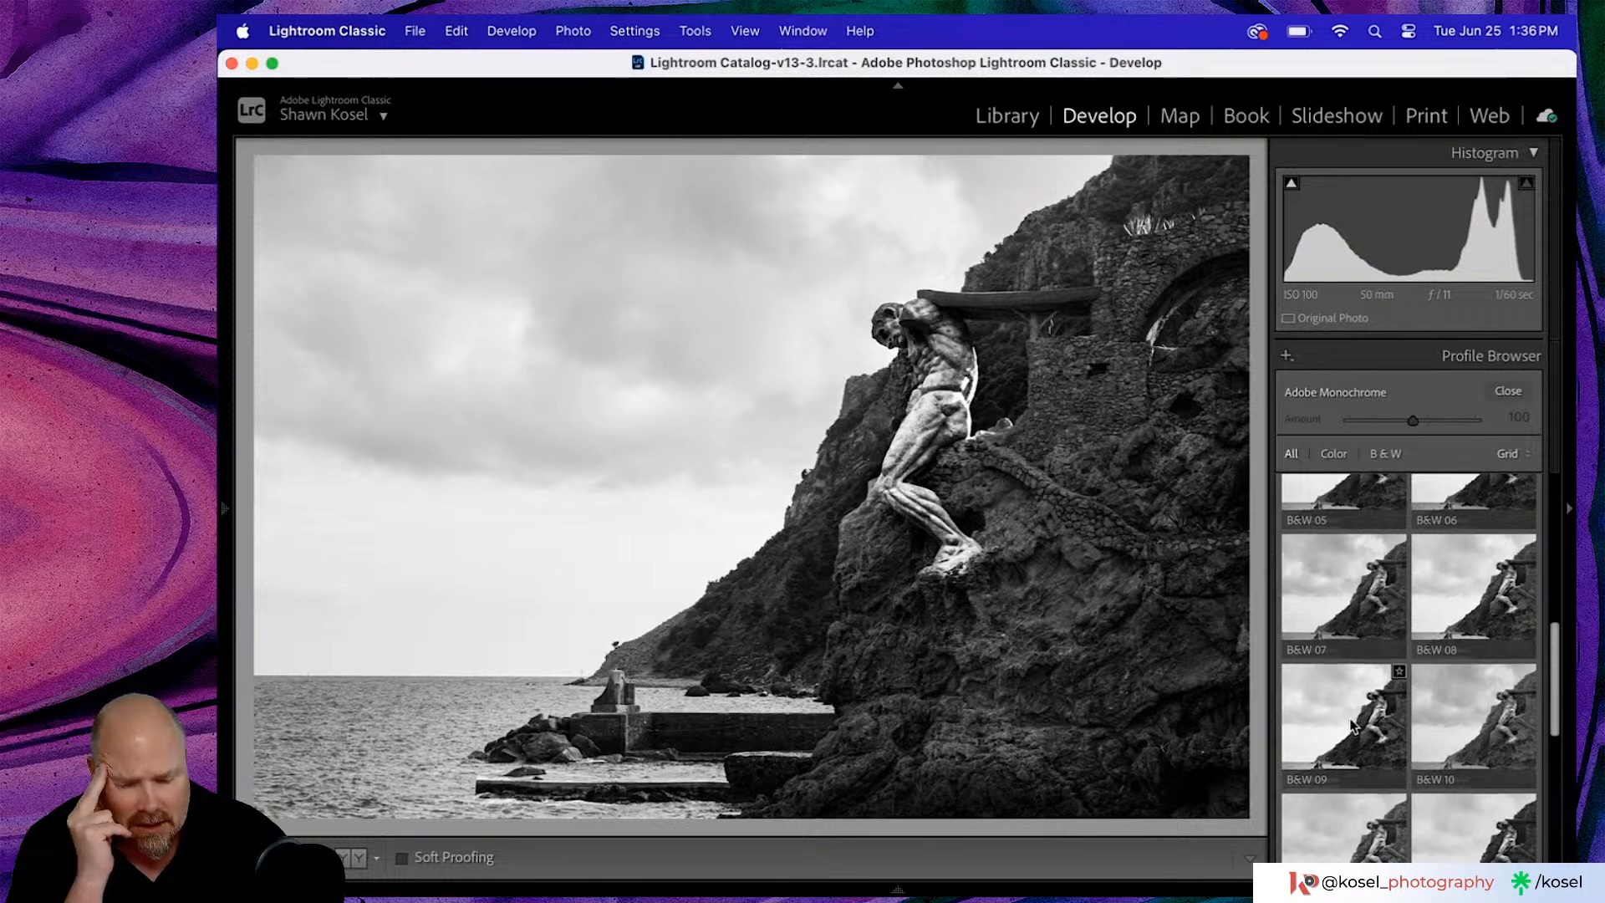
{"action": "scroll", "coordinate": [1354, 720], "scroll_direction": "down", "scroll_amount": 3}
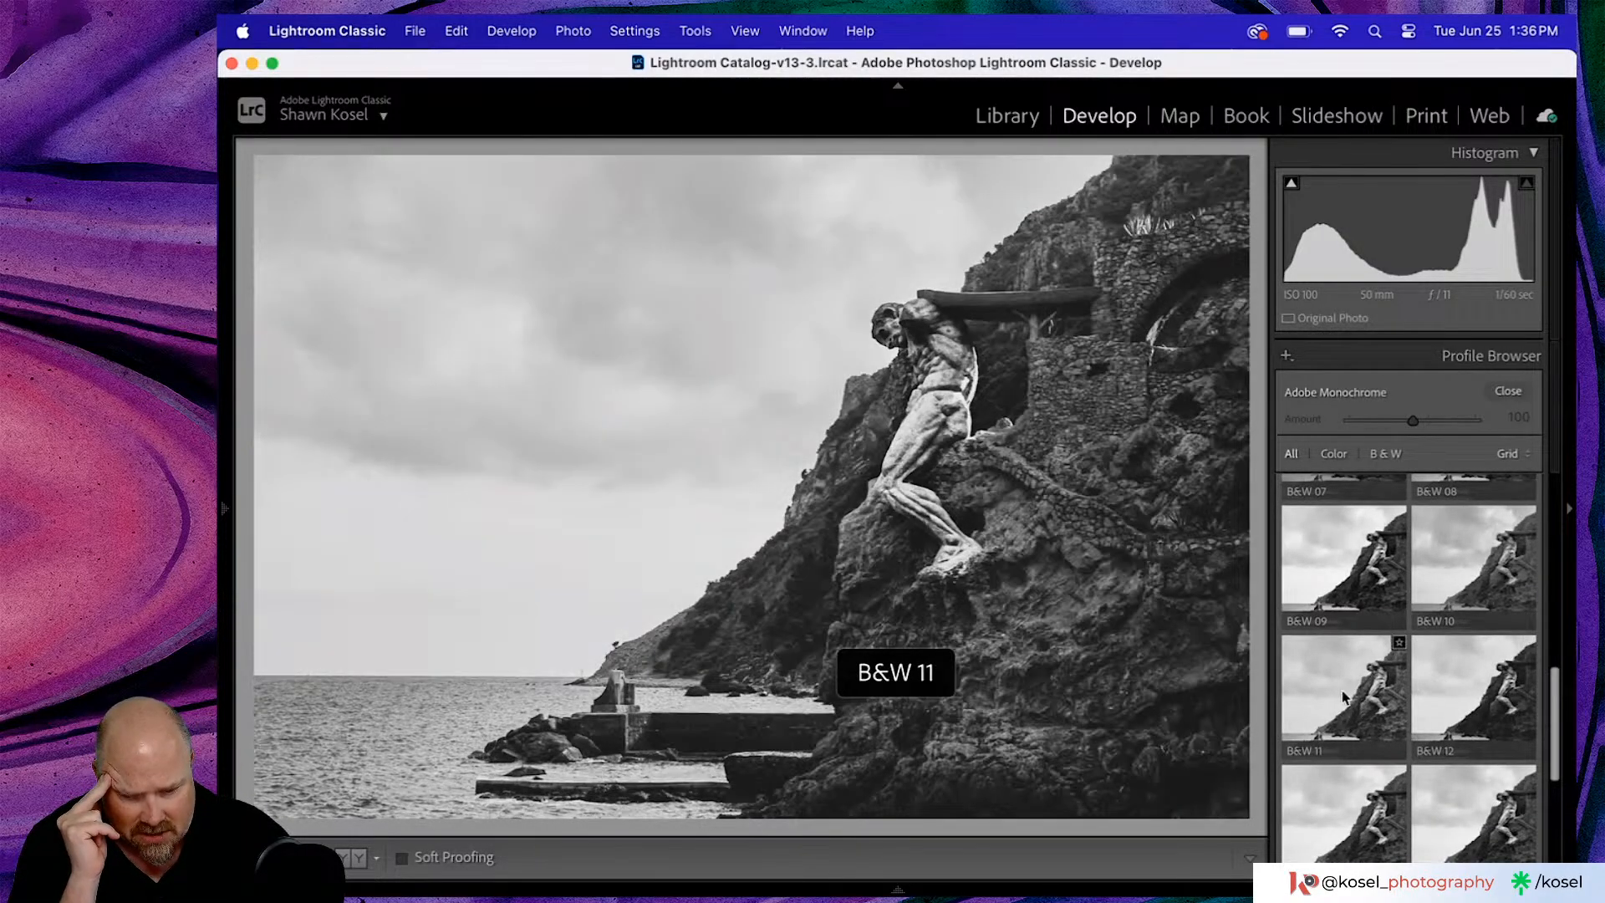
- Apply the B&W 11 profile to the virtual copy at an amount of 49 and close the Profile Browser
{"action": "left_click", "coordinate": [1343, 696]}
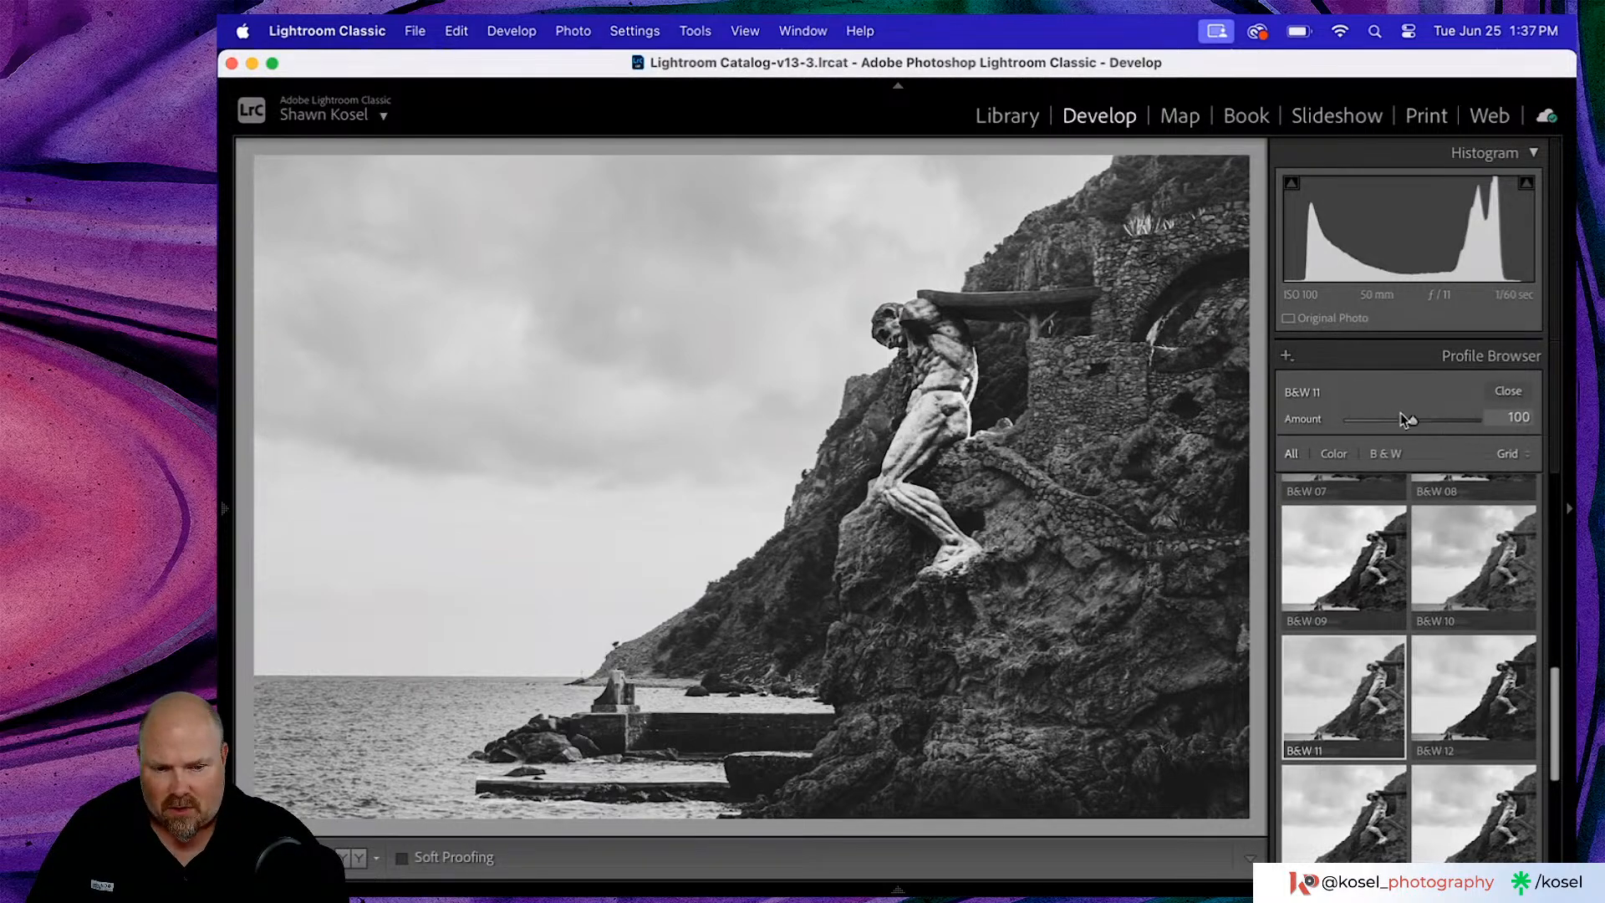
{"action": "left_click_drag", "start_coordinate": [1415, 423], "coordinate": [1384, 424]}
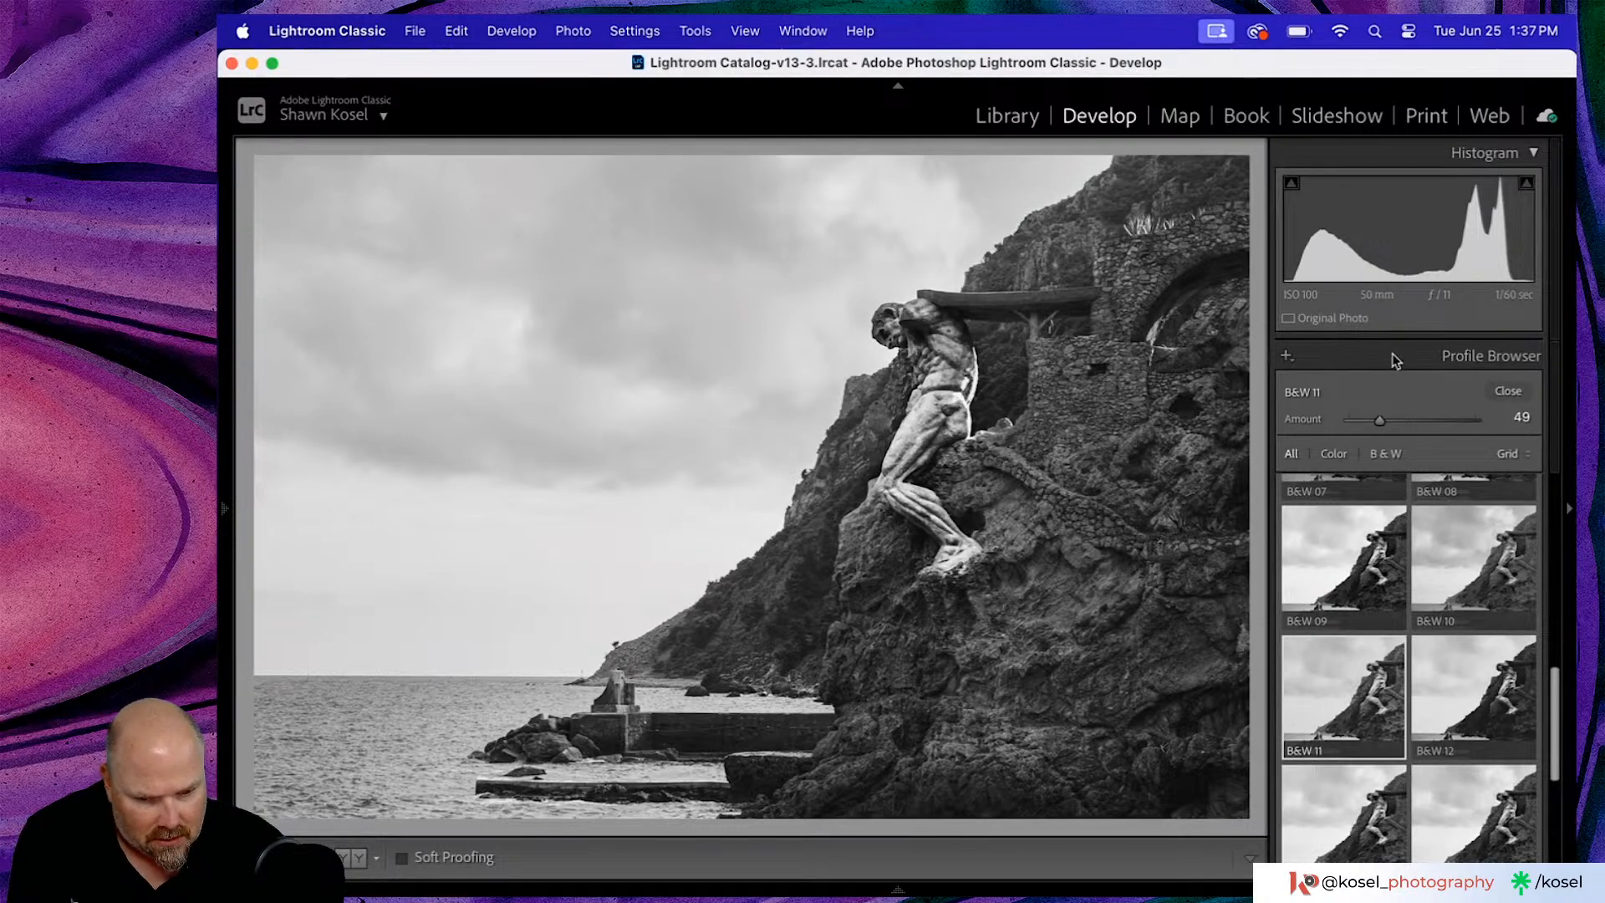
{"action": "left_click", "coordinate": [1509, 391]}
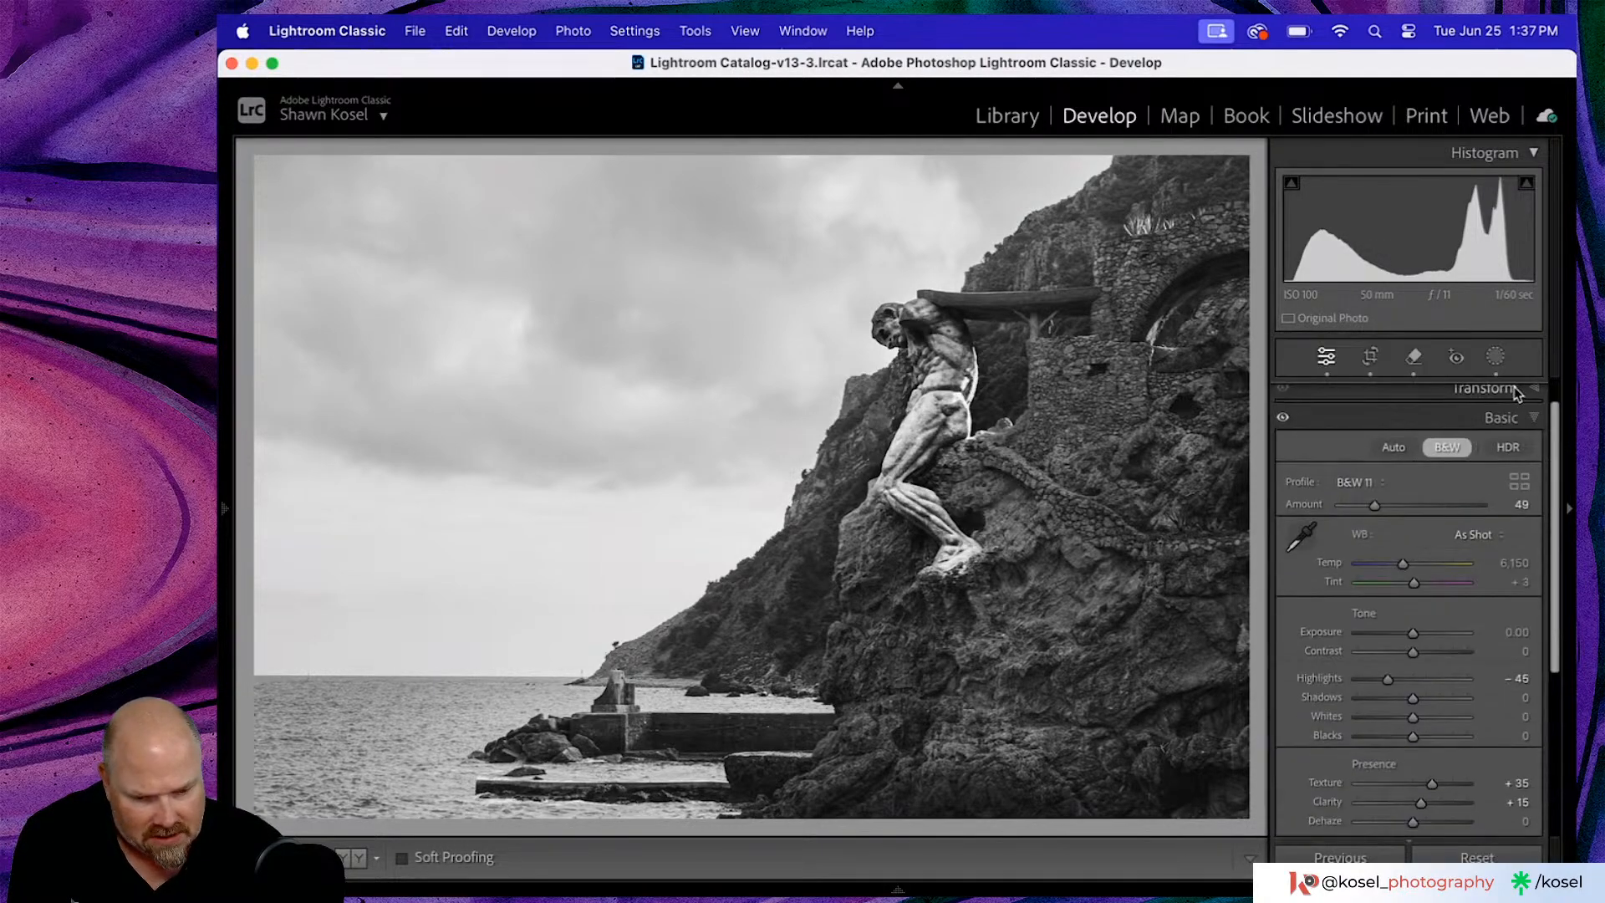
- Add a radial gradient mask as an upright oval centred near the statue's head and select that mask for editing
{"action": "left_click", "coordinate": [1500, 358]}
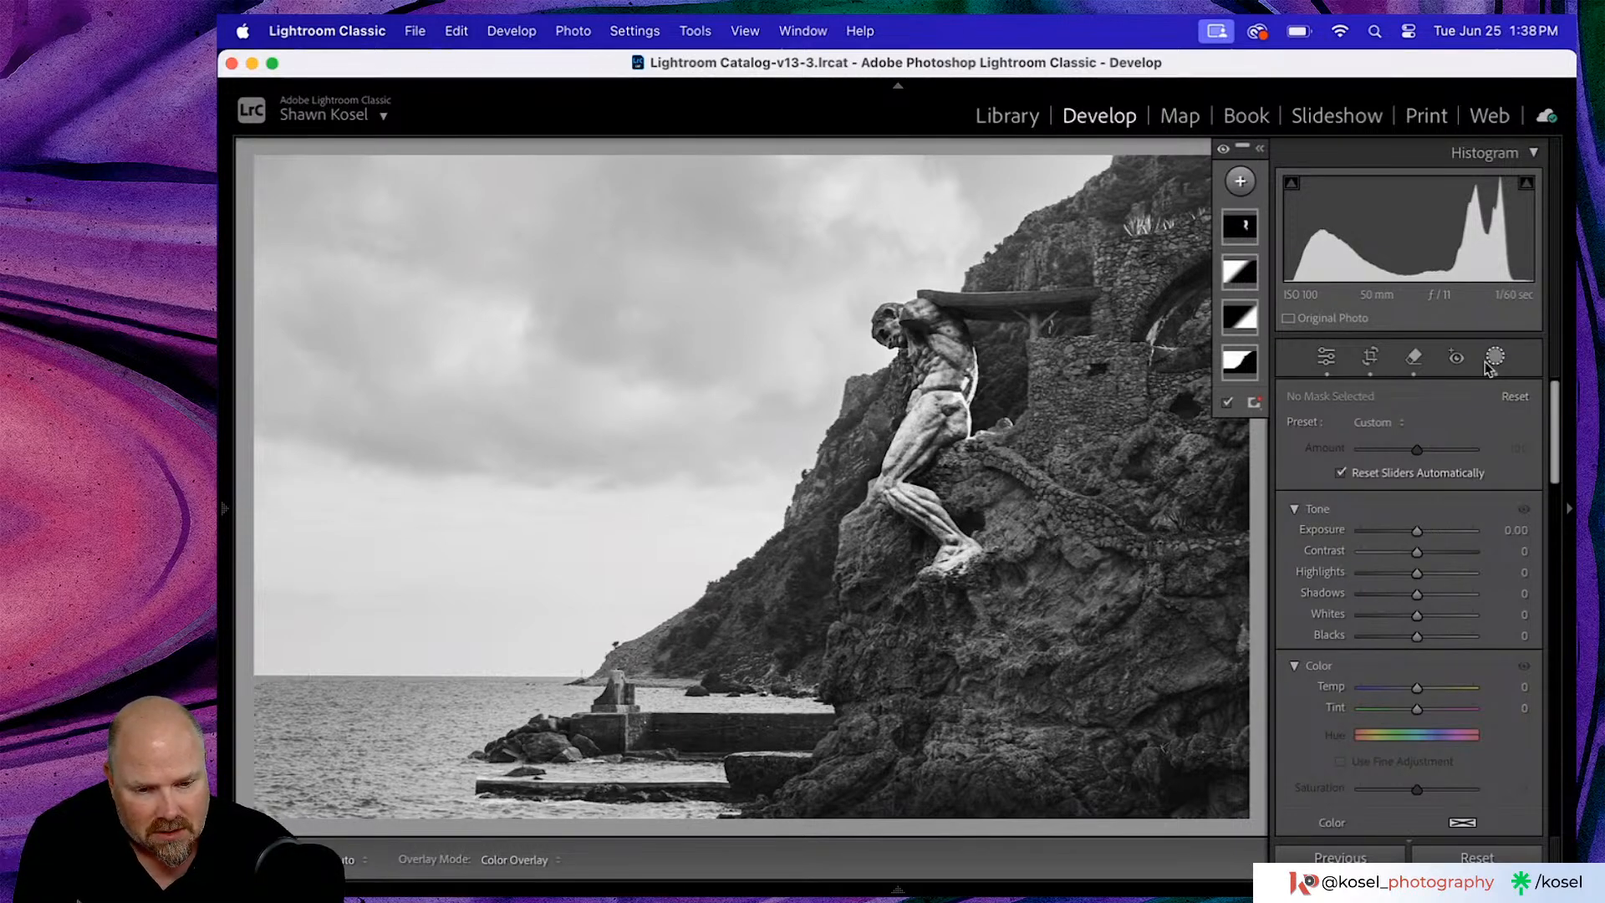
{"action": "left_click", "coordinate": [1260, 150]}
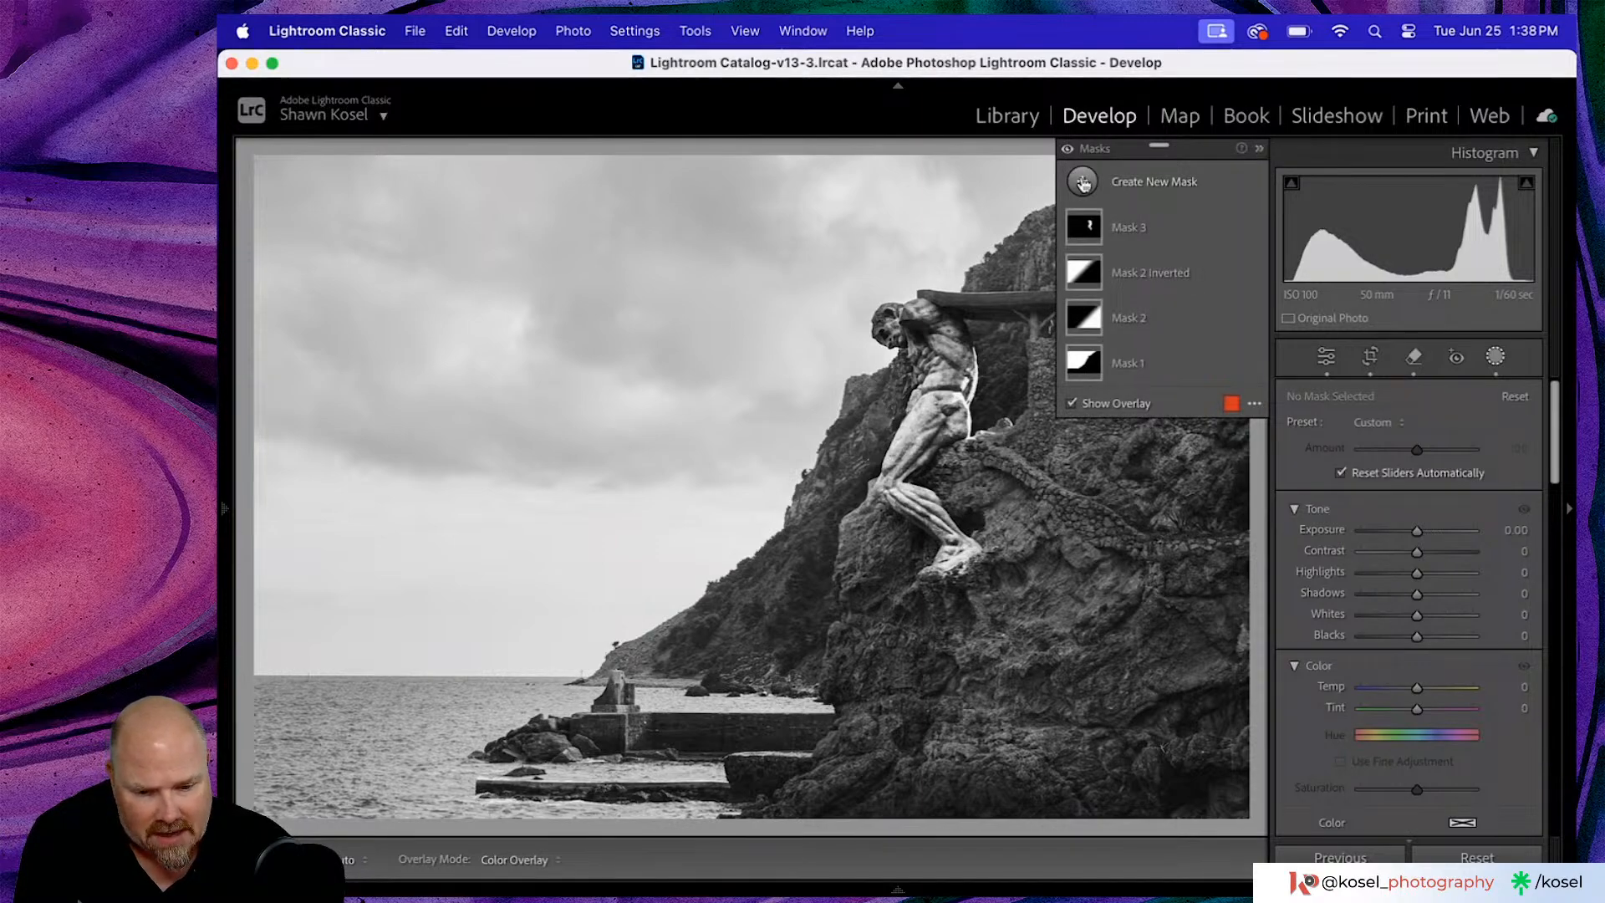
{"action": "left_click", "coordinate": [1083, 182]}
{"action": "left_click", "coordinate": [1227, 423]}
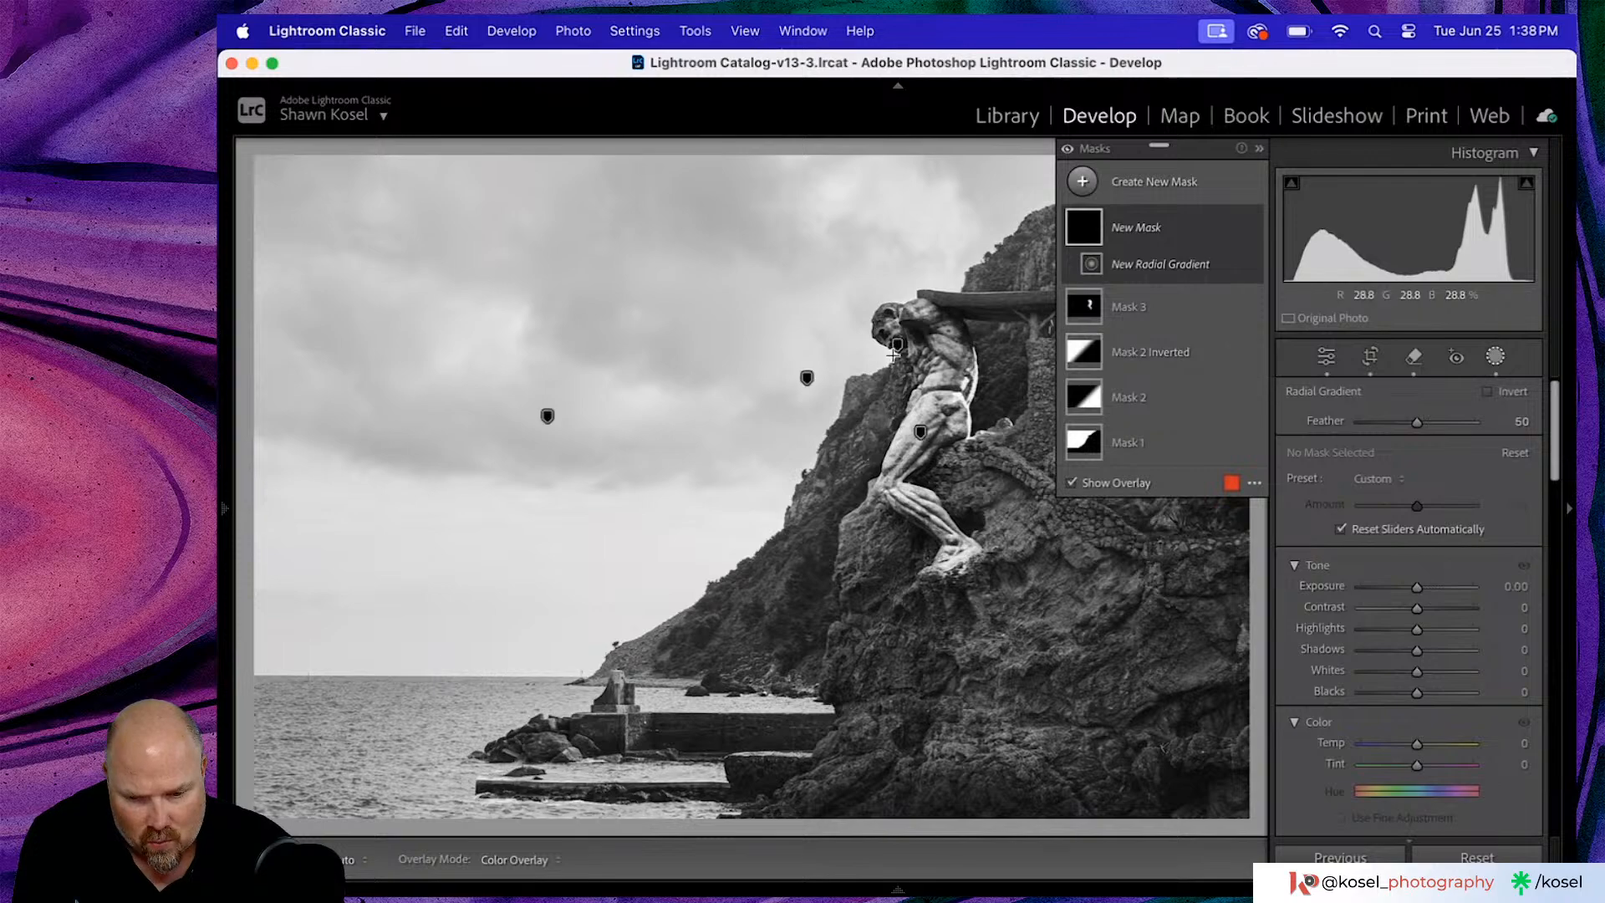
{"action": "left_click_drag", "start_coordinate": [893, 354], "coordinate": [1015, 548]}
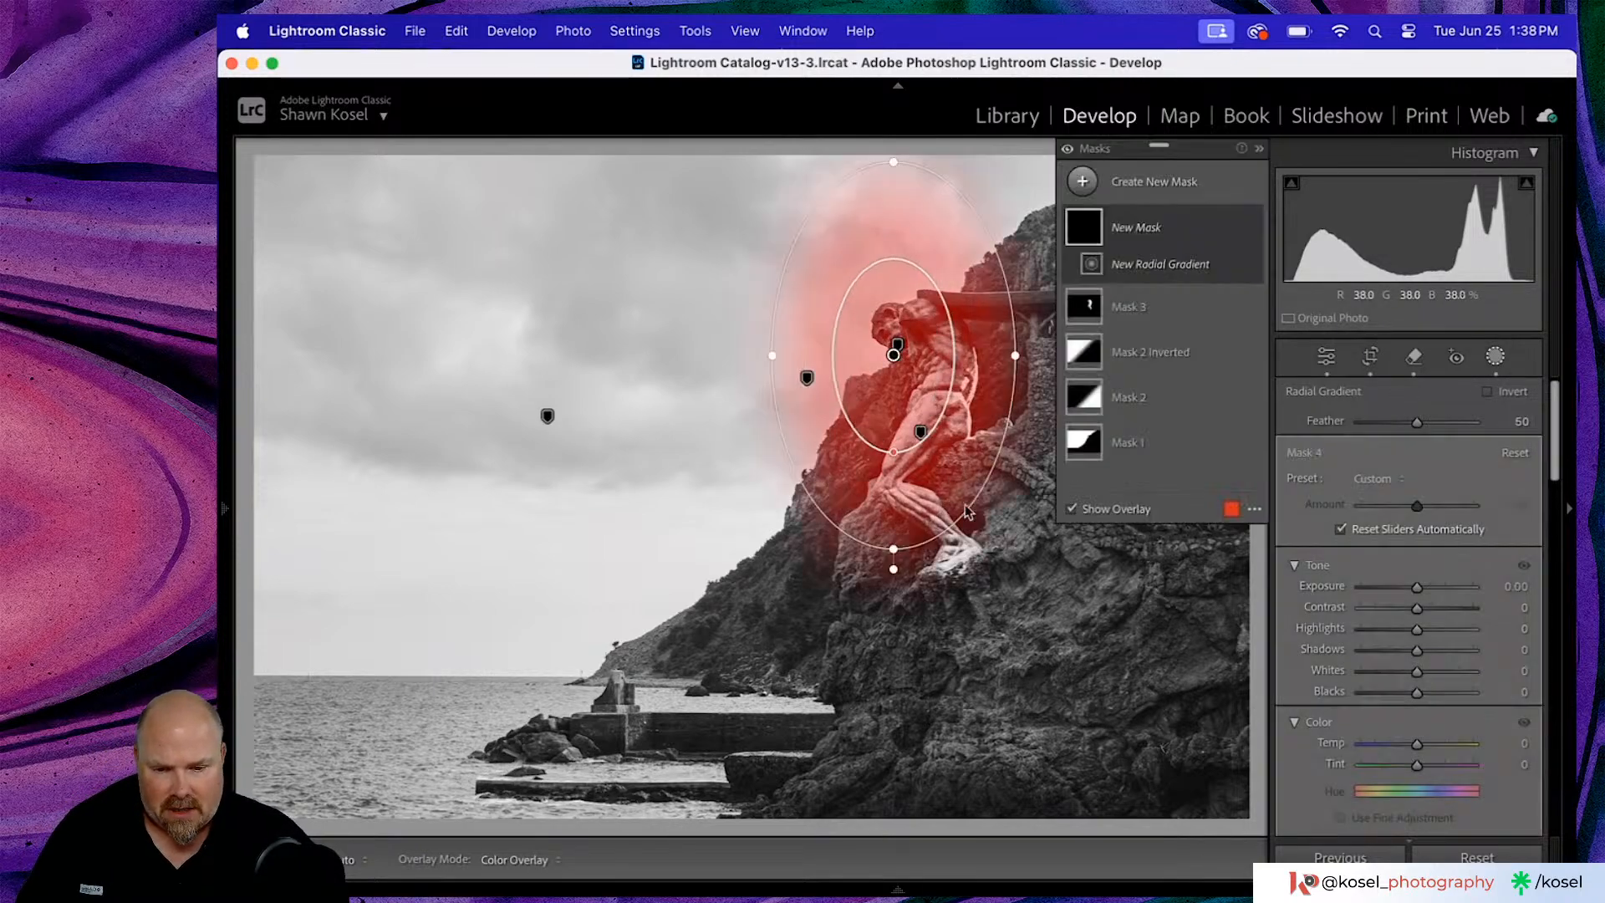
{"action": "left_click", "coordinate": [894, 351]}
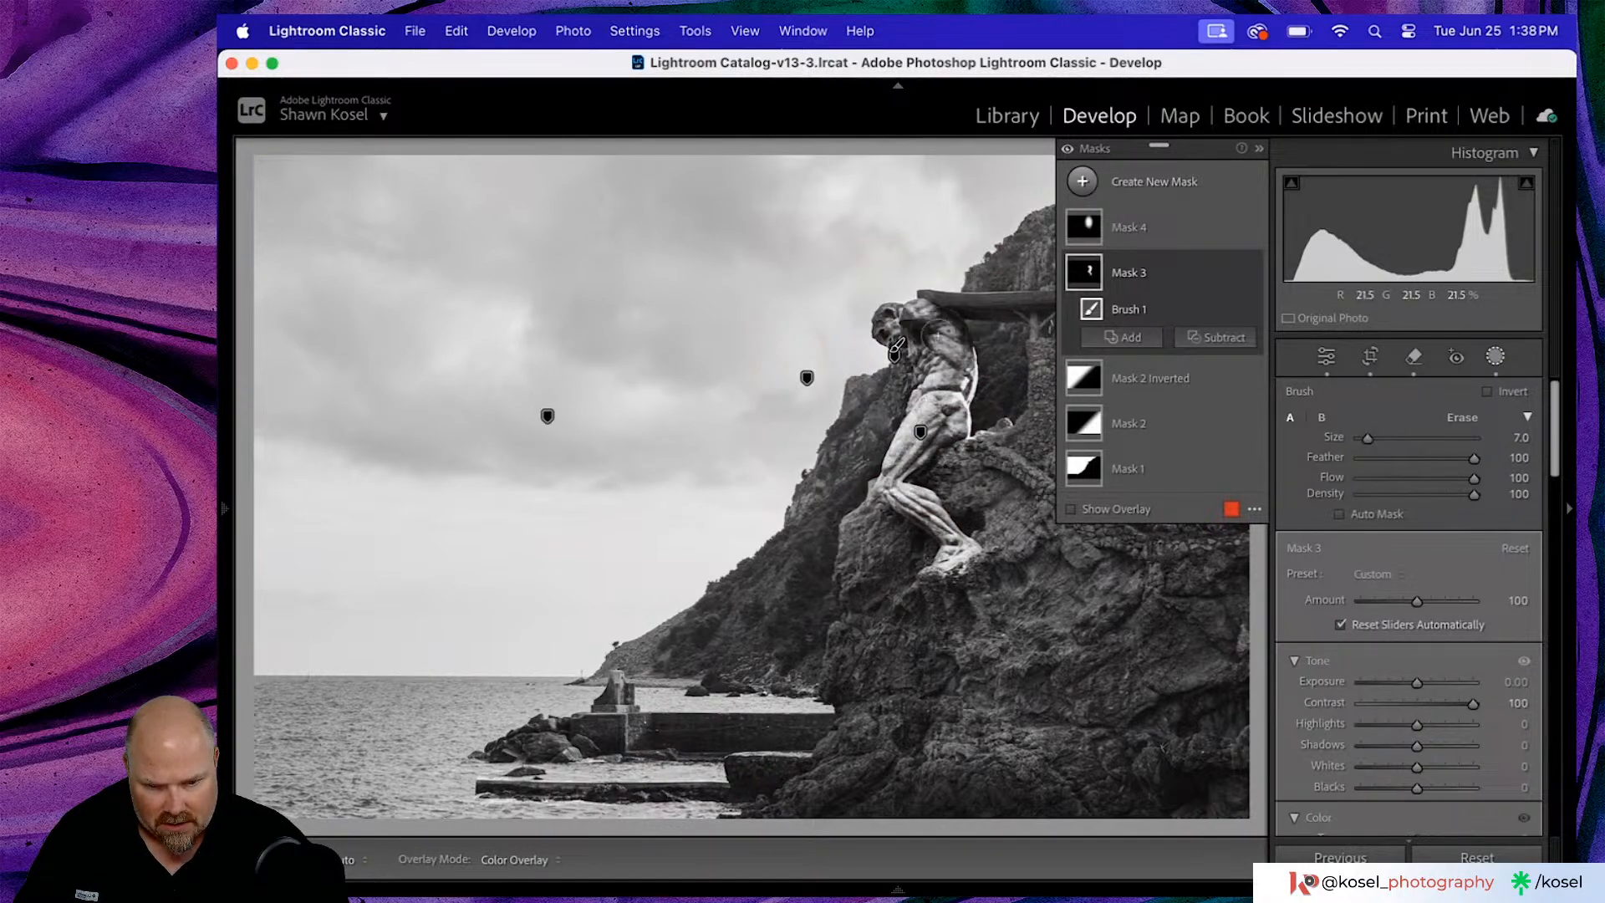
{"action": "left_click", "coordinate": [1164, 226]}
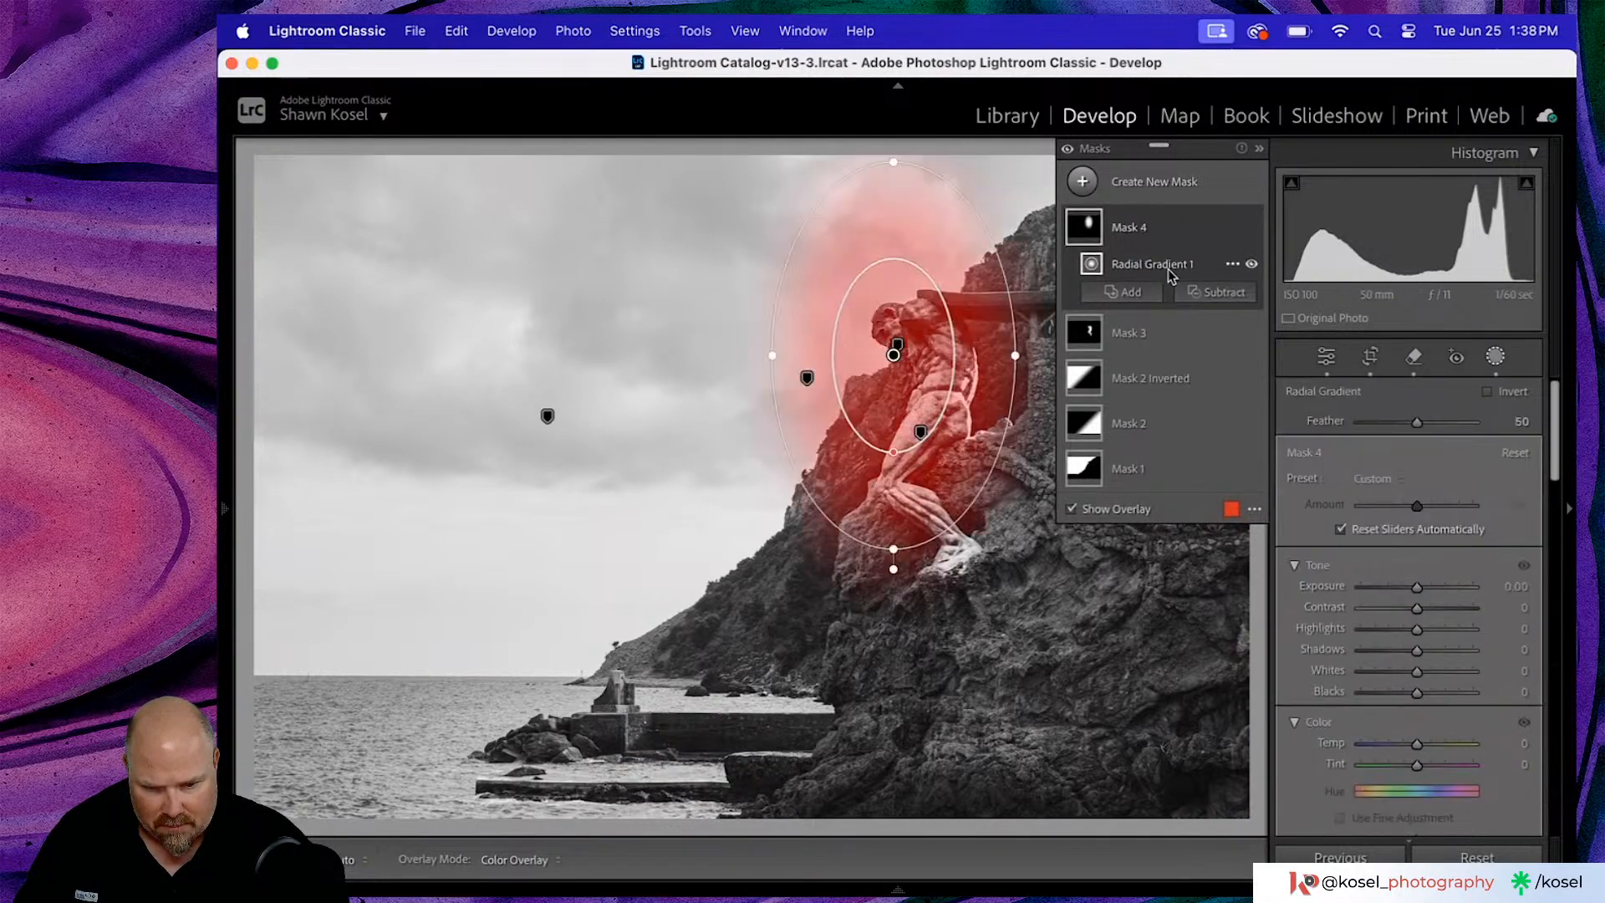
- Centre Mask 4's radial gradient on the statue with feather 76, and set its exposure to 0.43 and contrast to 27
{"action": "left_click", "coordinate": [1162, 323]}
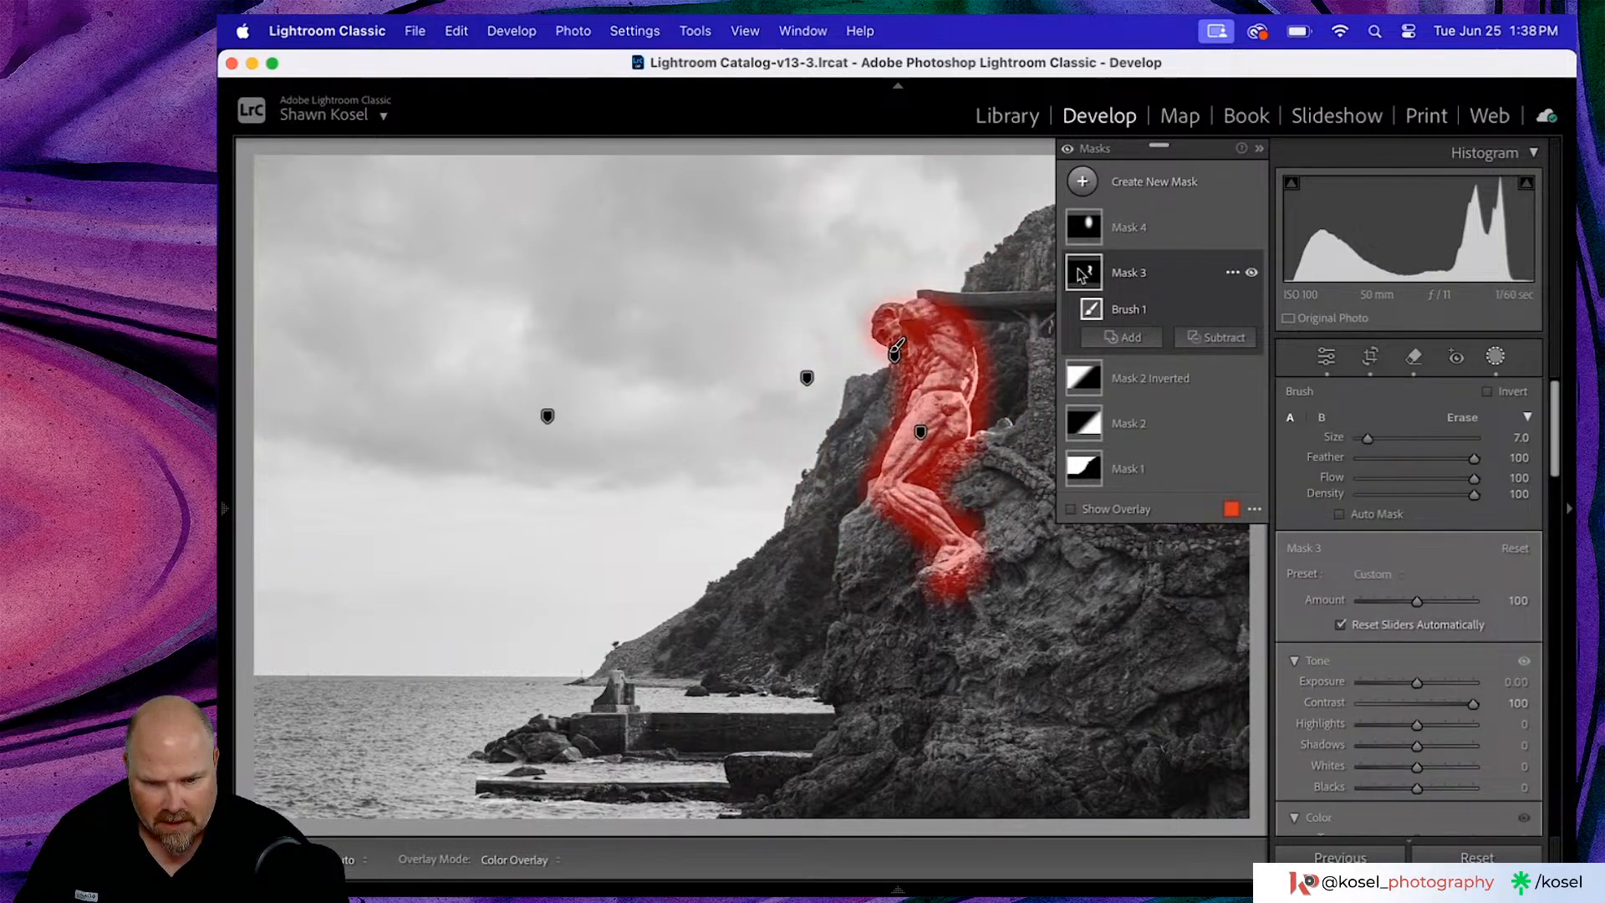
{"action": "left_click", "coordinate": [1089, 219]}
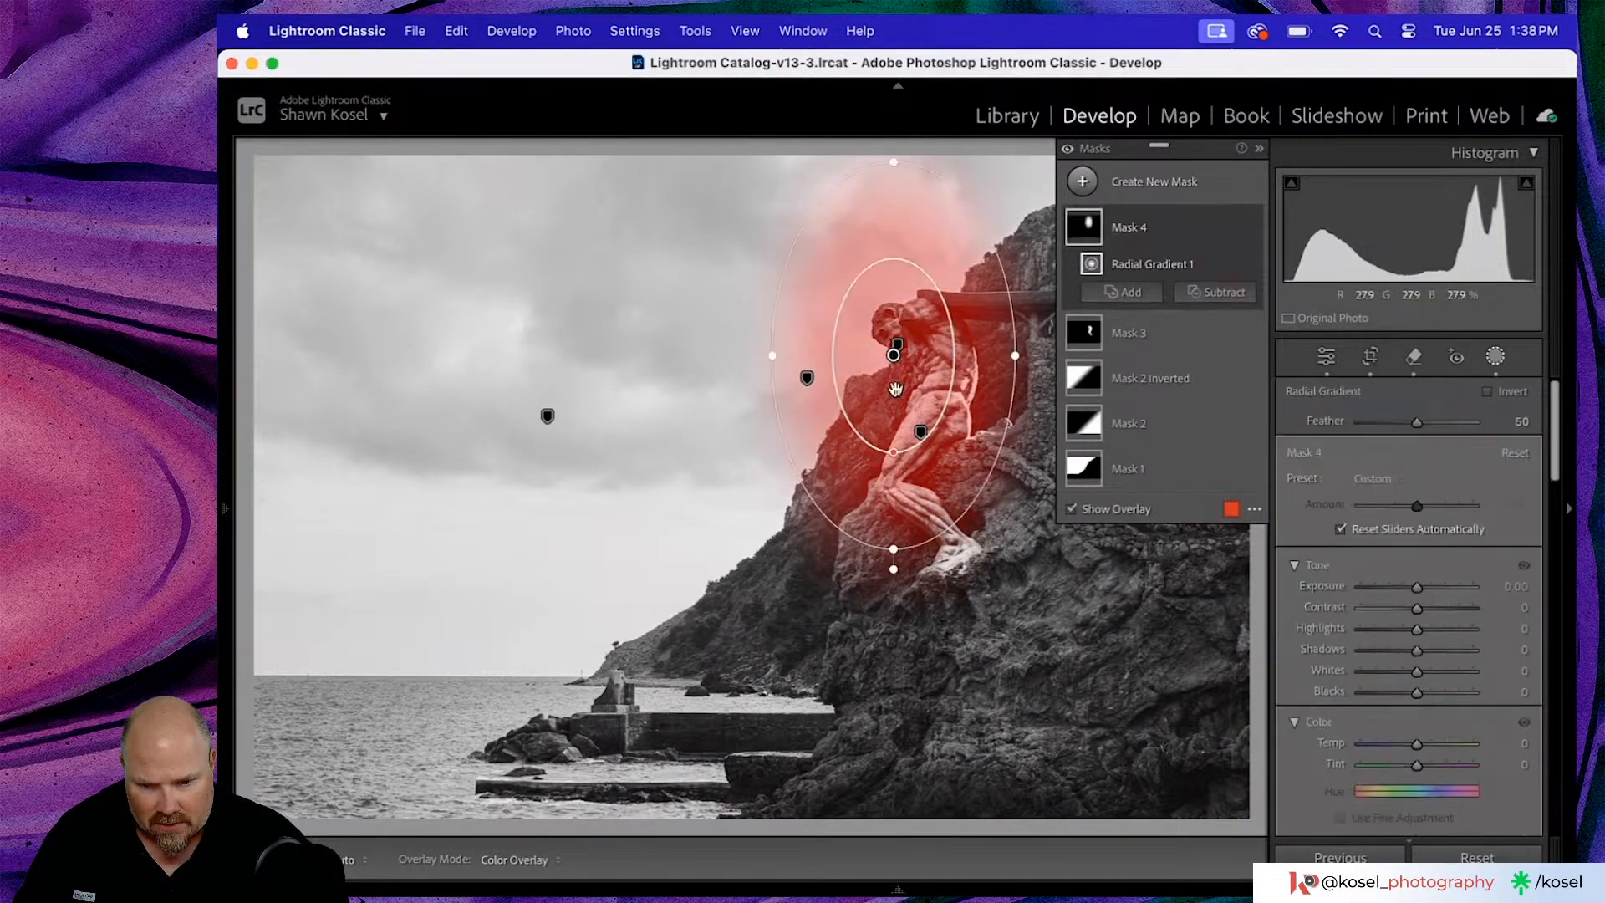
{"action": "left_click_drag", "start_coordinate": [895, 390], "coordinate": [928, 414]}
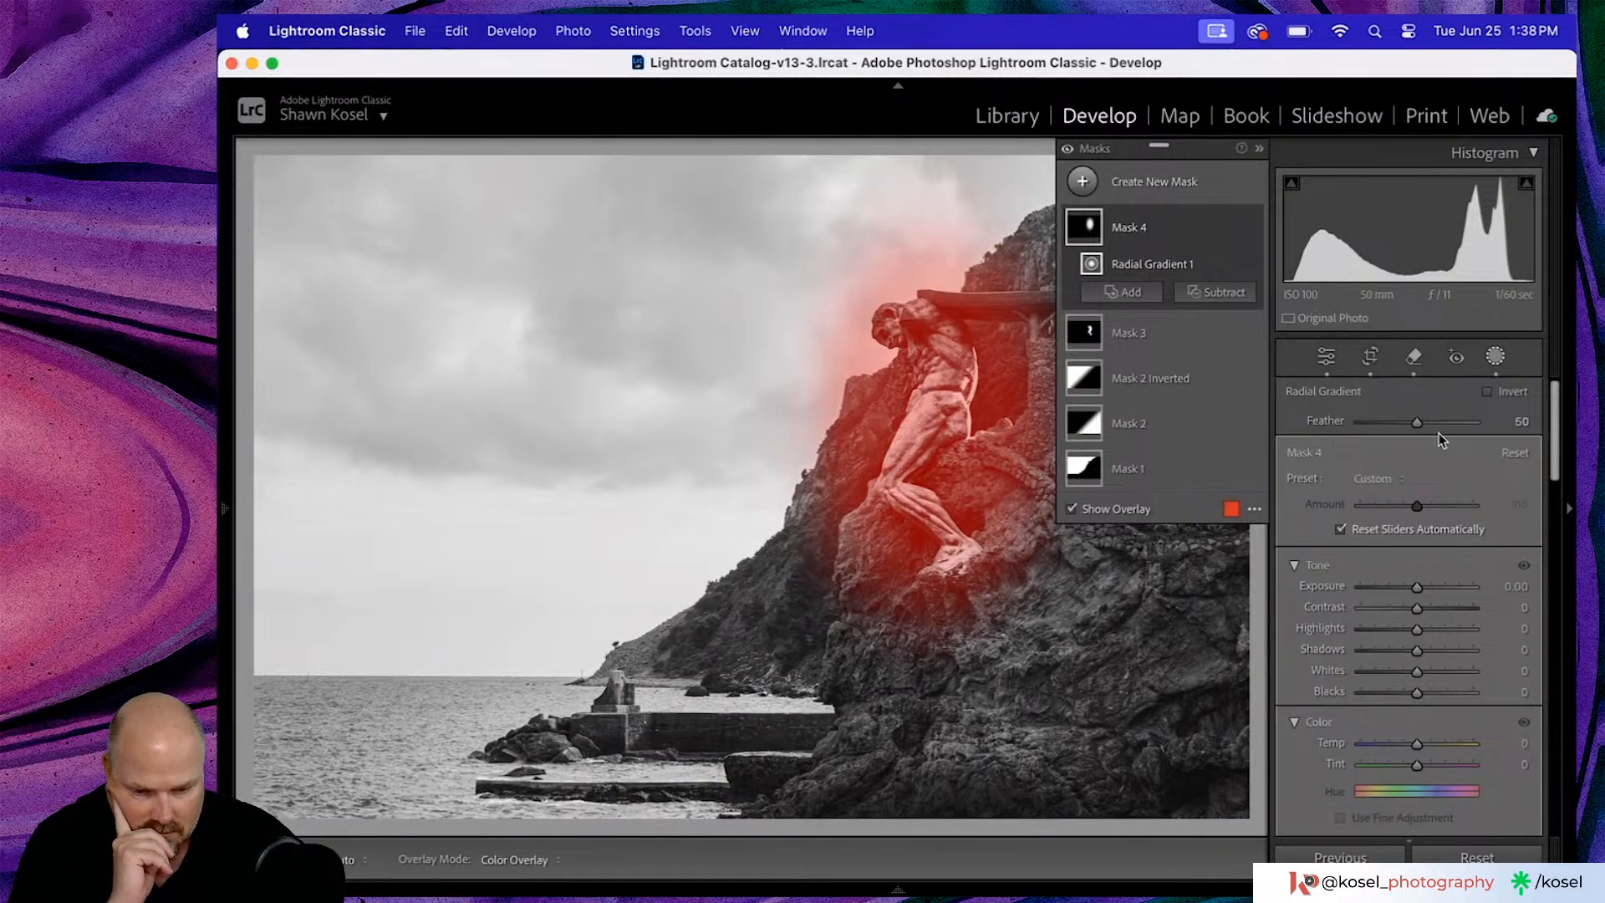
{"action": "left_click_drag", "start_coordinate": [1418, 423], "coordinate": [1447, 423]}
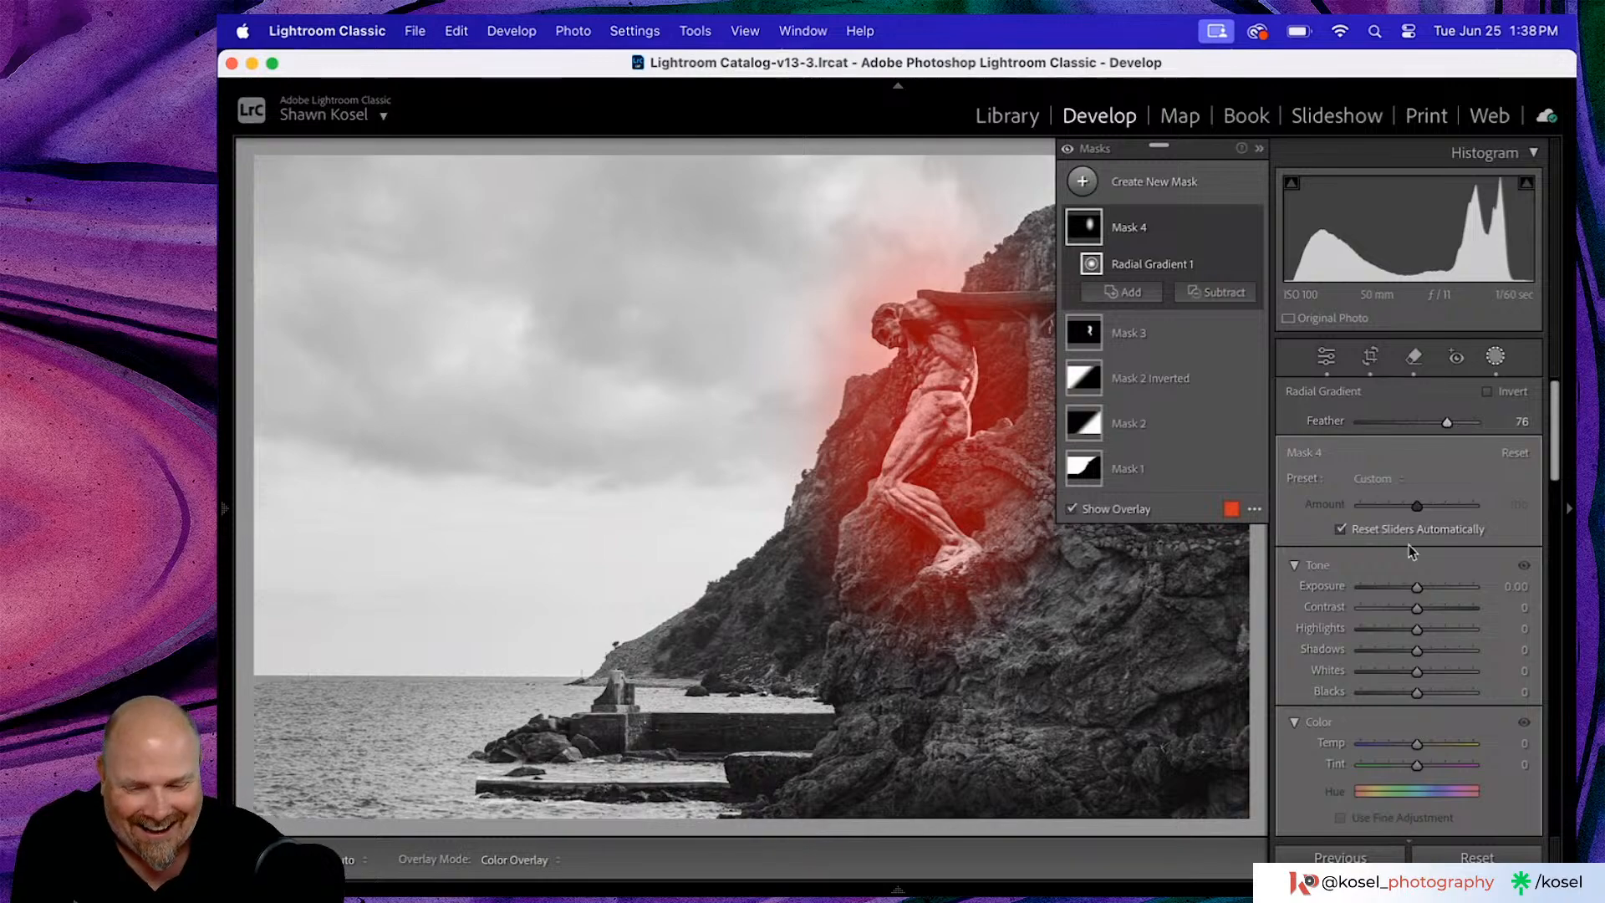
{"action": "left_click_drag", "start_coordinate": [1417, 590], "coordinate": [1431, 607]}
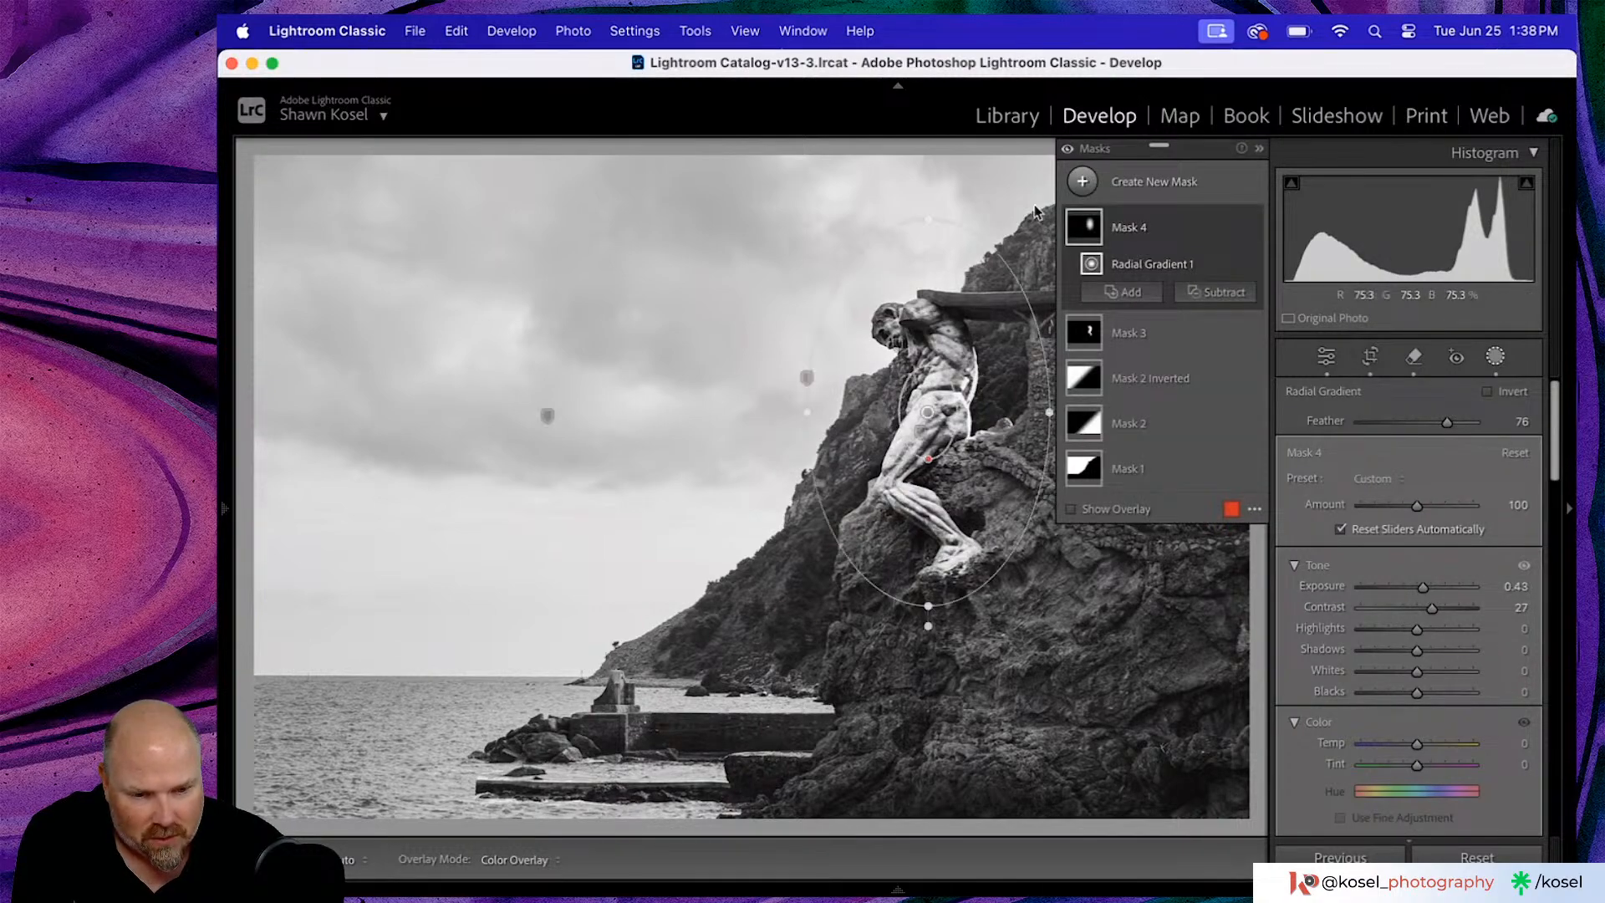
- Duplicate and invert Mask 4, enlarge the copy's ellipse around the statue, and set its feather to 19
{"action": "left_click", "coordinate": [1234, 229]}
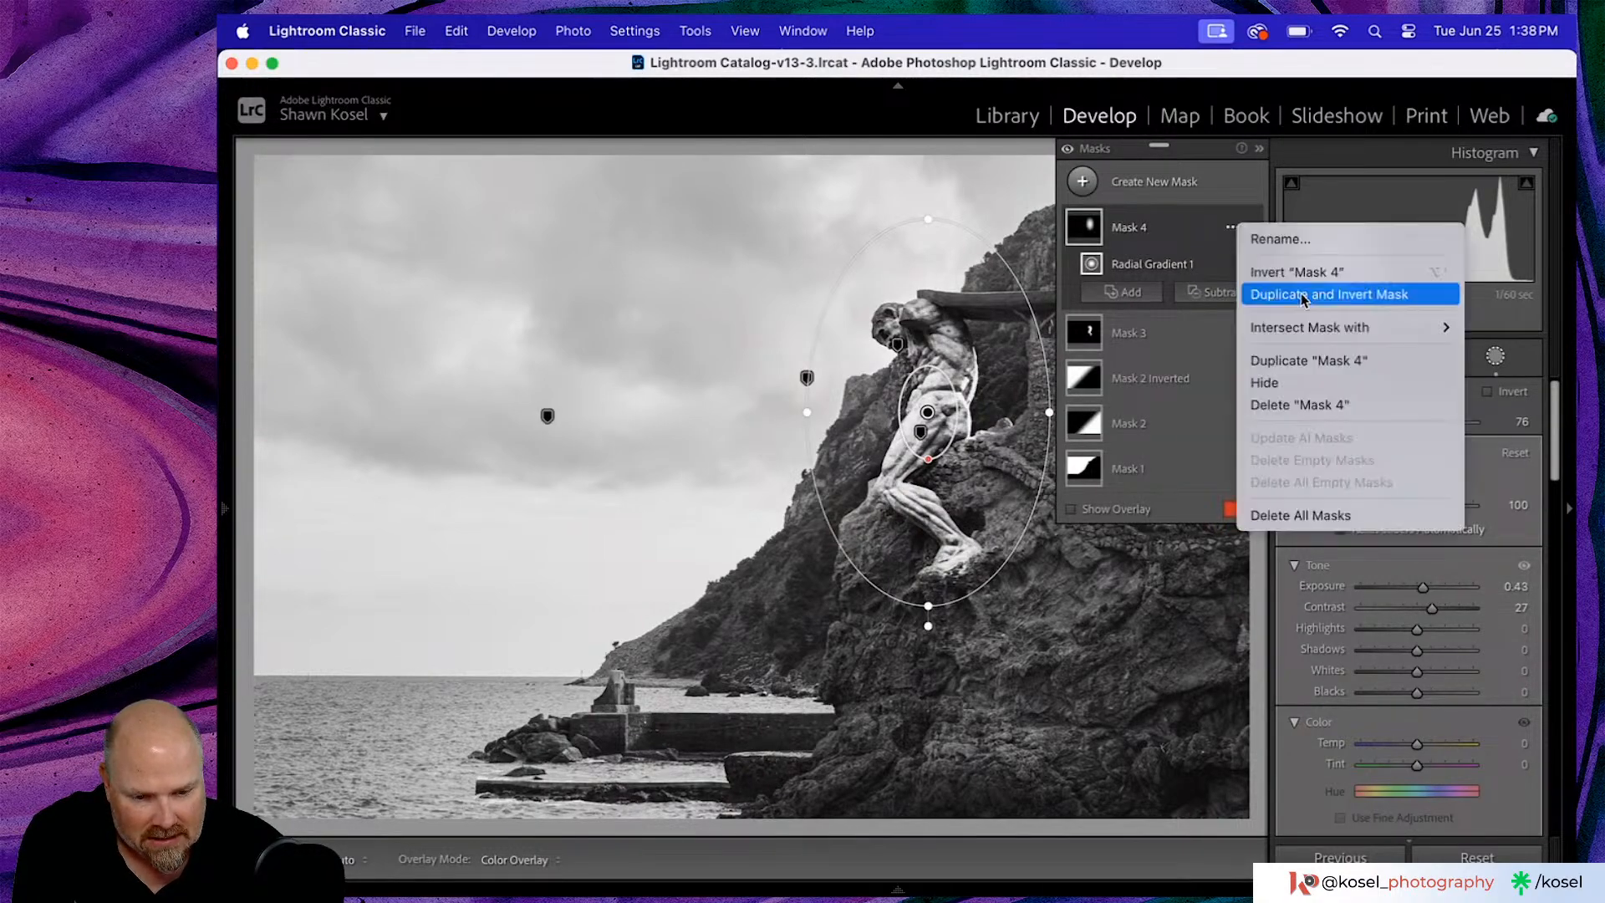
{"action": "left_click", "coordinate": [1302, 294]}
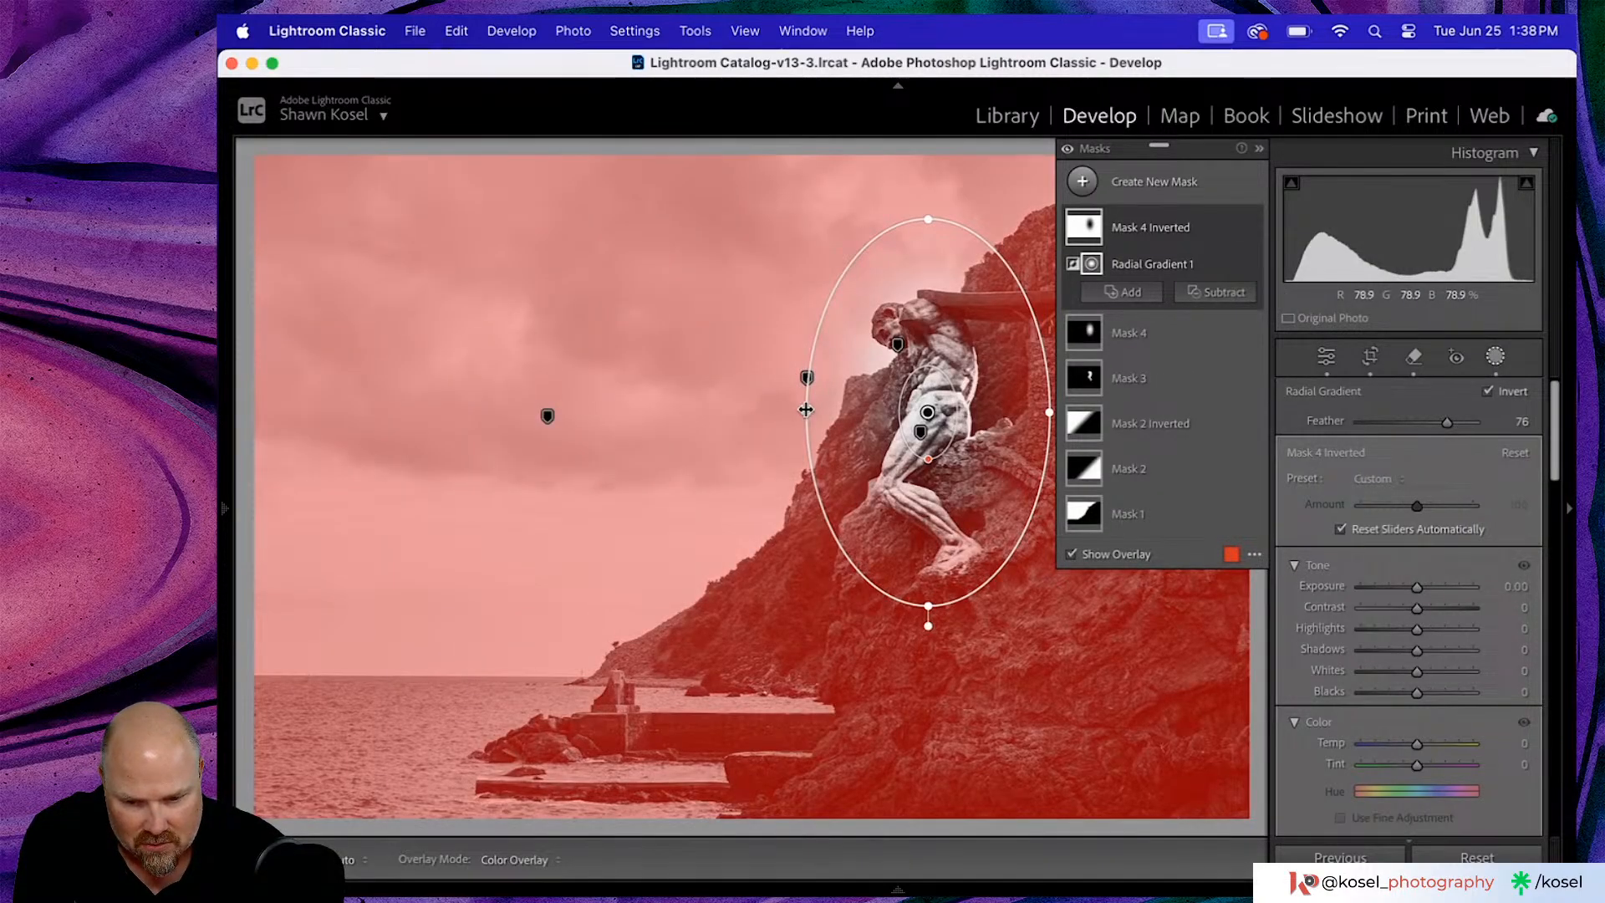
{"action": "left_click_drag", "start_coordinate": [807, 412], "coordinate": [752, 413]}
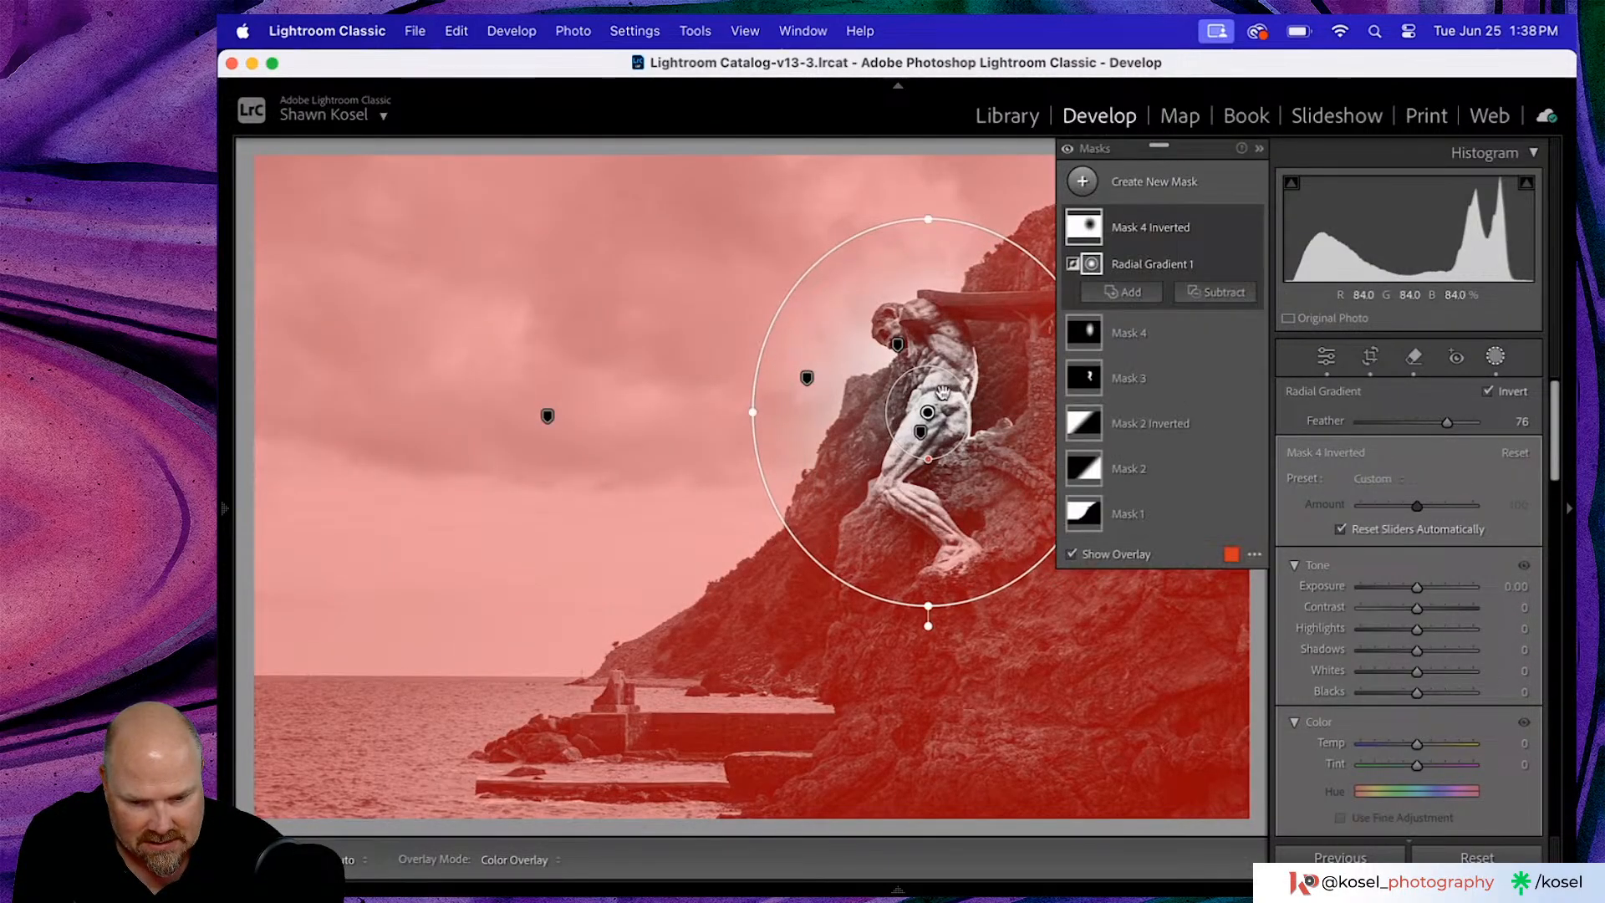
{"action": "left_click_drag", "start_coordinate": [930, 219], "coordinate": [934, 193]}
{"action": "left_click_drag", "start_coordinate": [1446, 423], "coordinate": [1382, 443]}
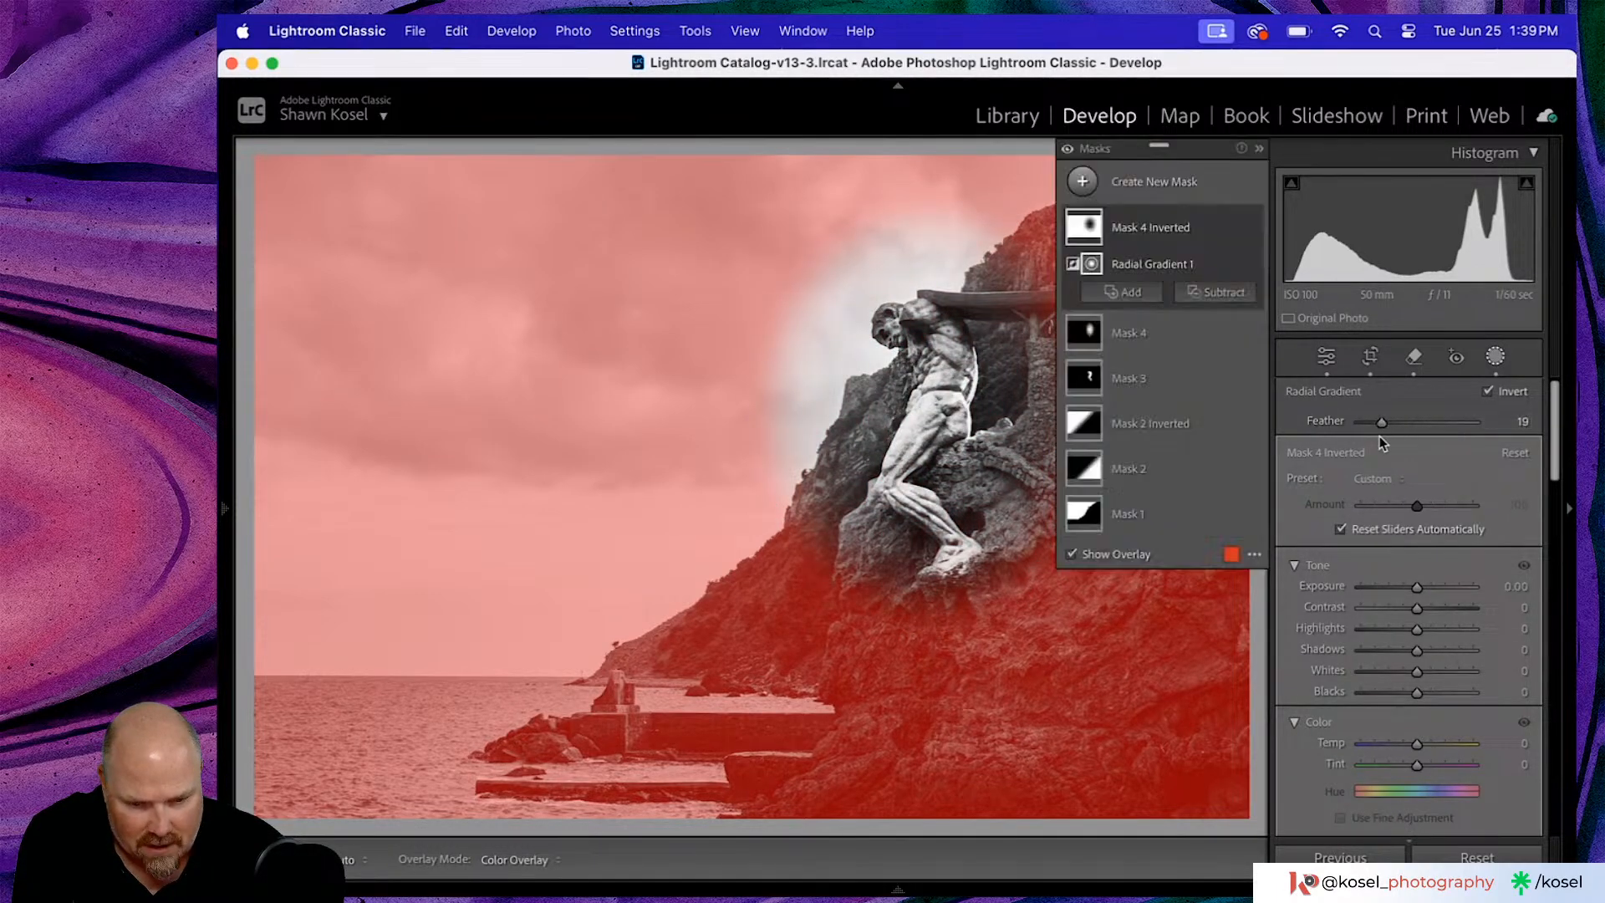
- Set Mask 4 Inverted's exposure to -0.78, then leave masking and compare the edit with the before view
{"action": "left_click_drag", "start_coordinate": [1420, 585], "coordinate": [1407, 590]}
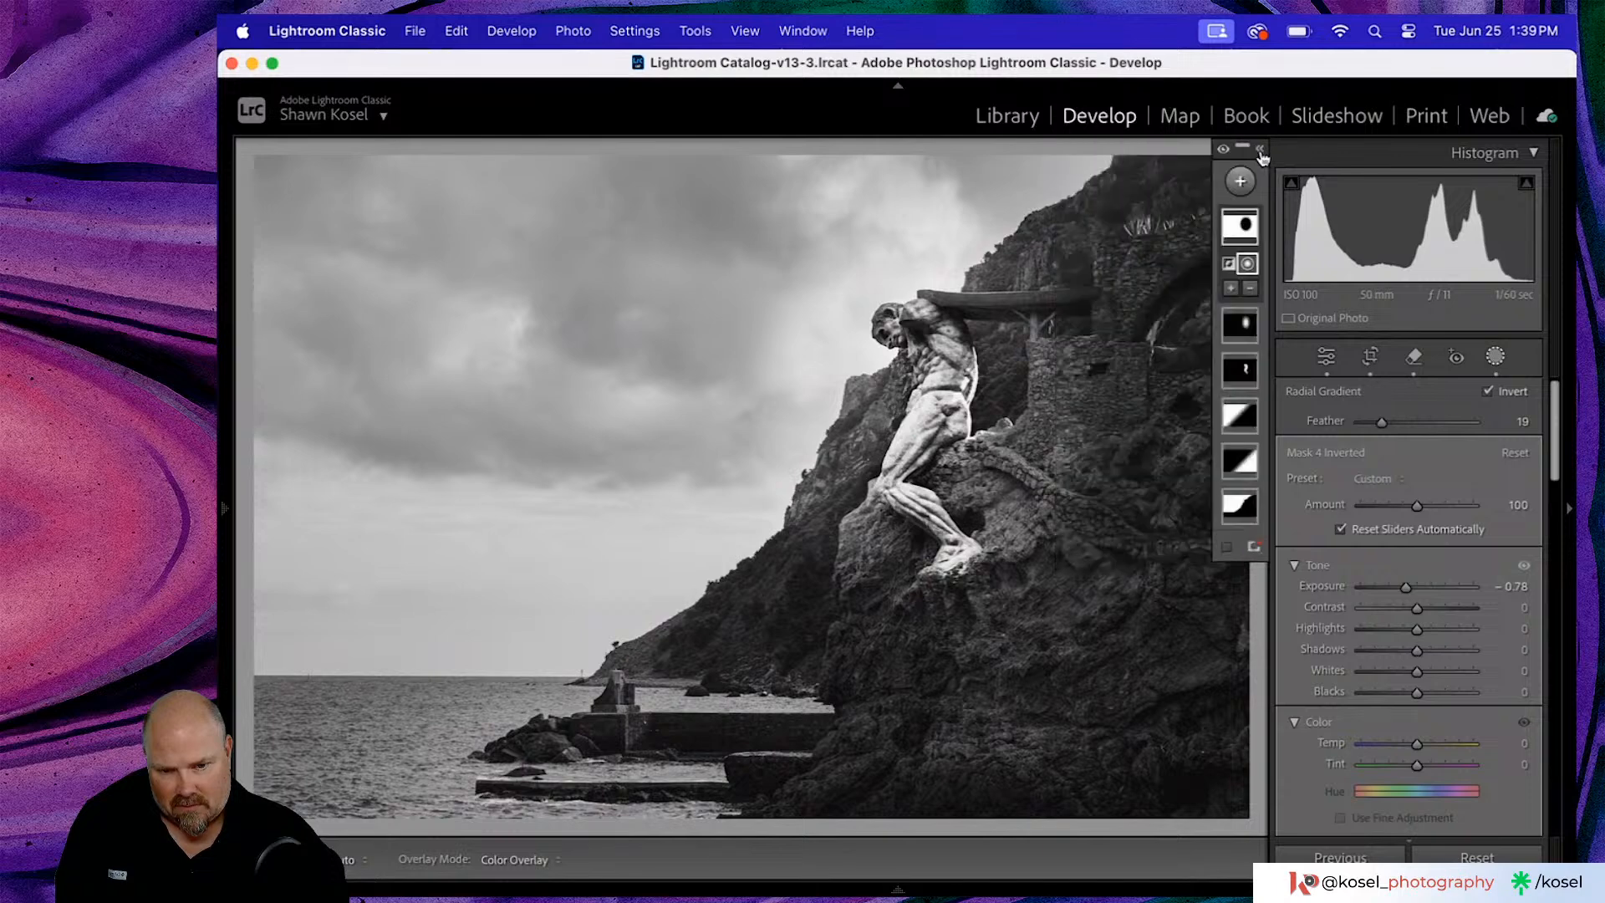
{"action": "left_click", "coordinate": [1260, 150]}
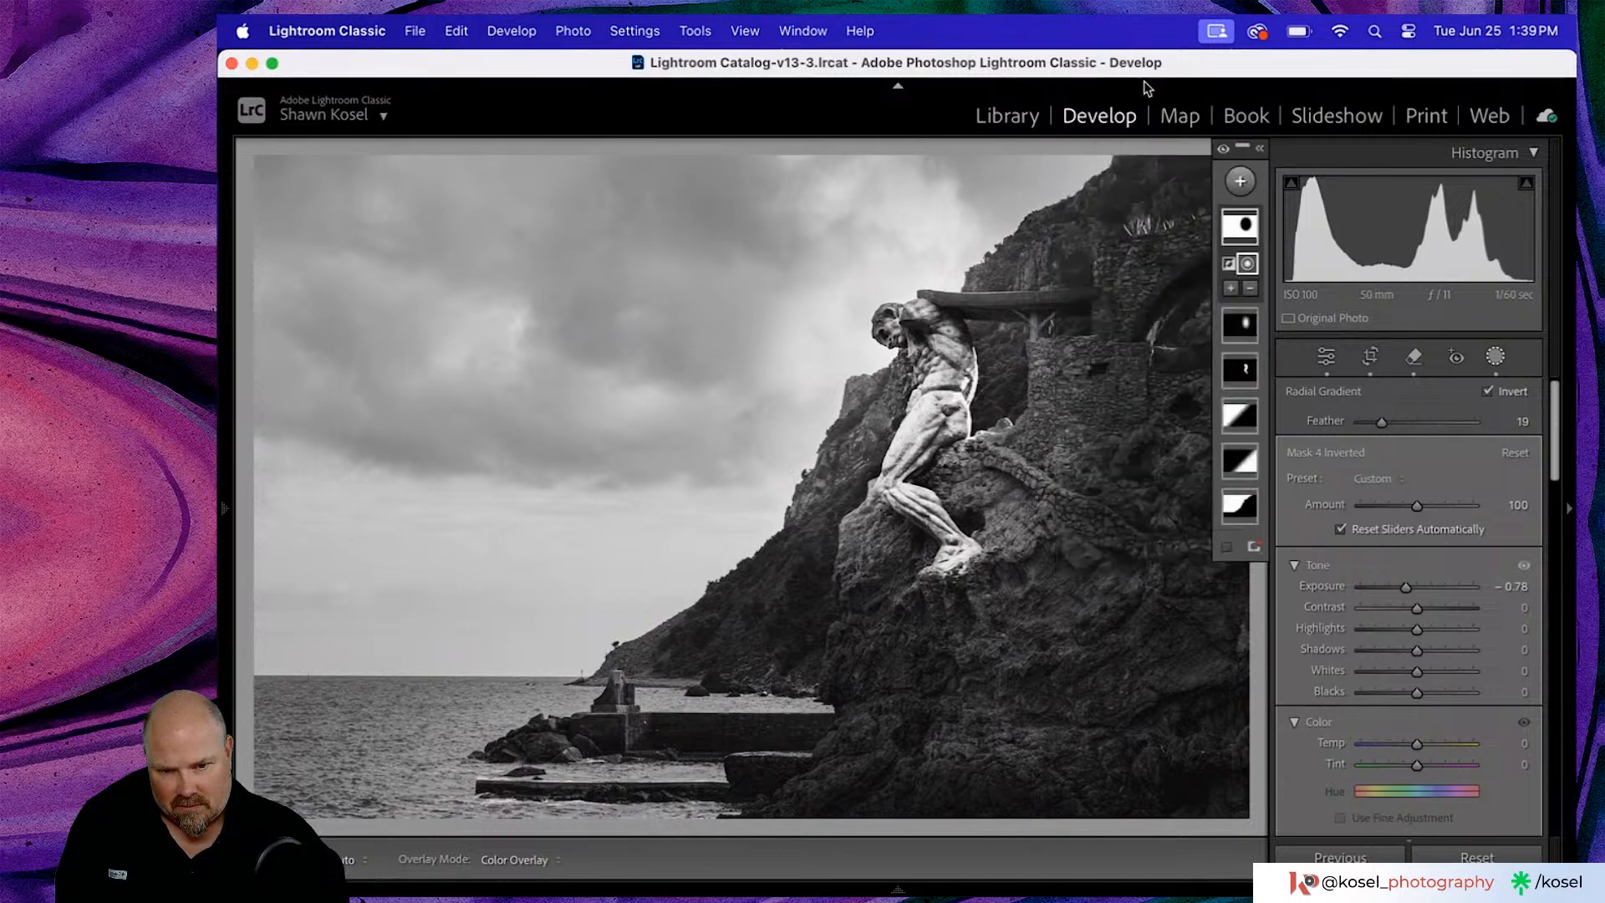
{"action": "left_click", "coordinate": [1326, 357]}
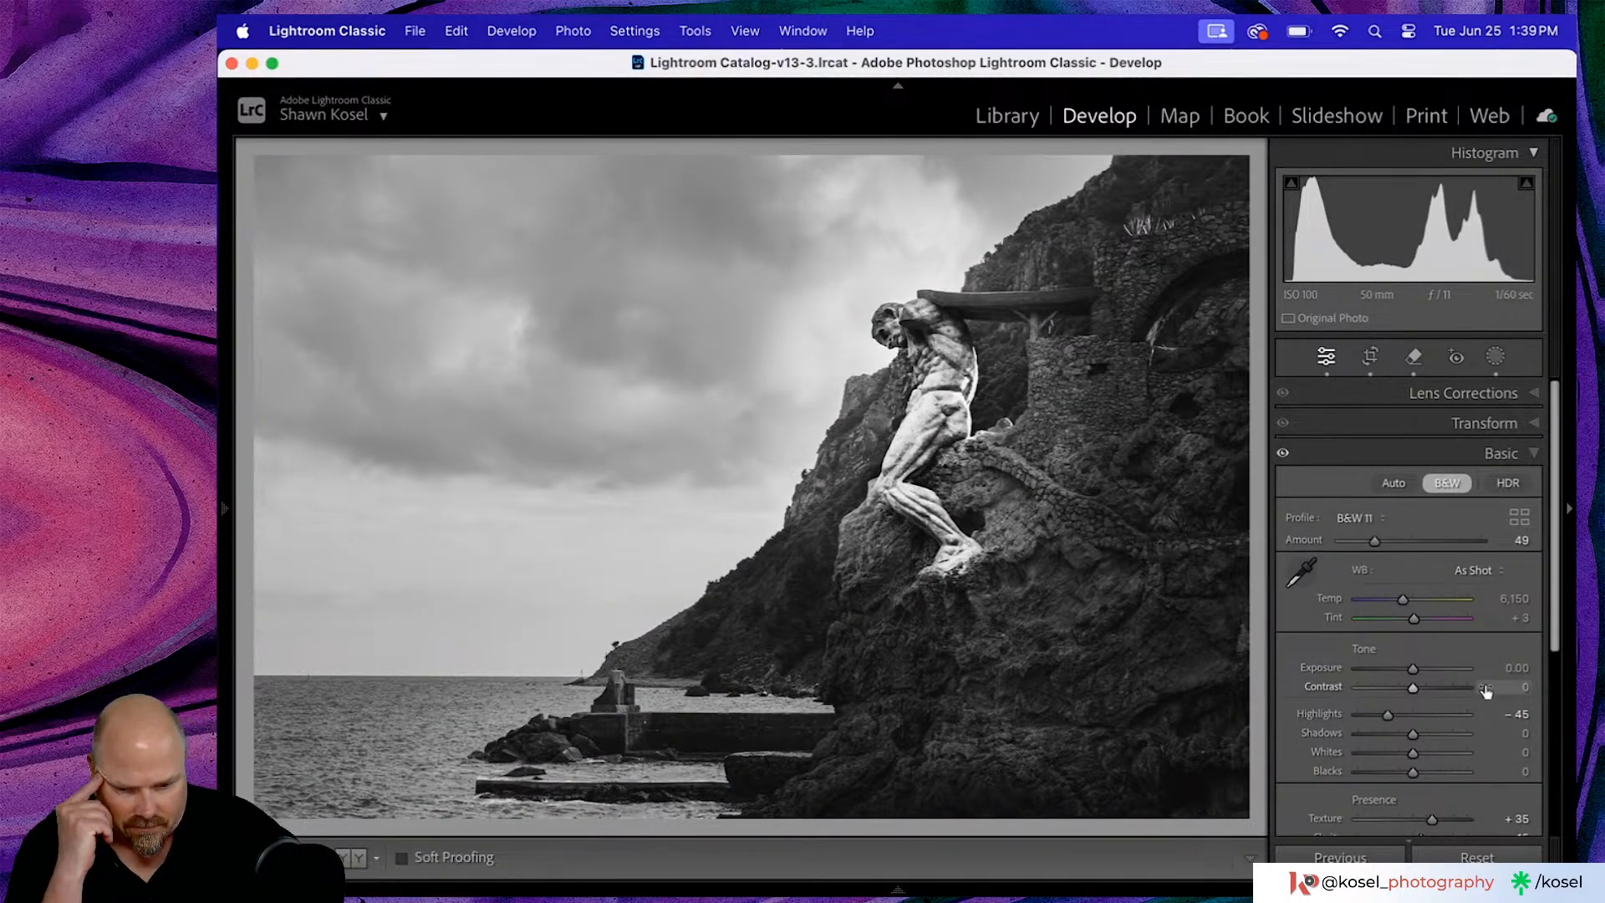
{"action": "key", "text": "backslash"}
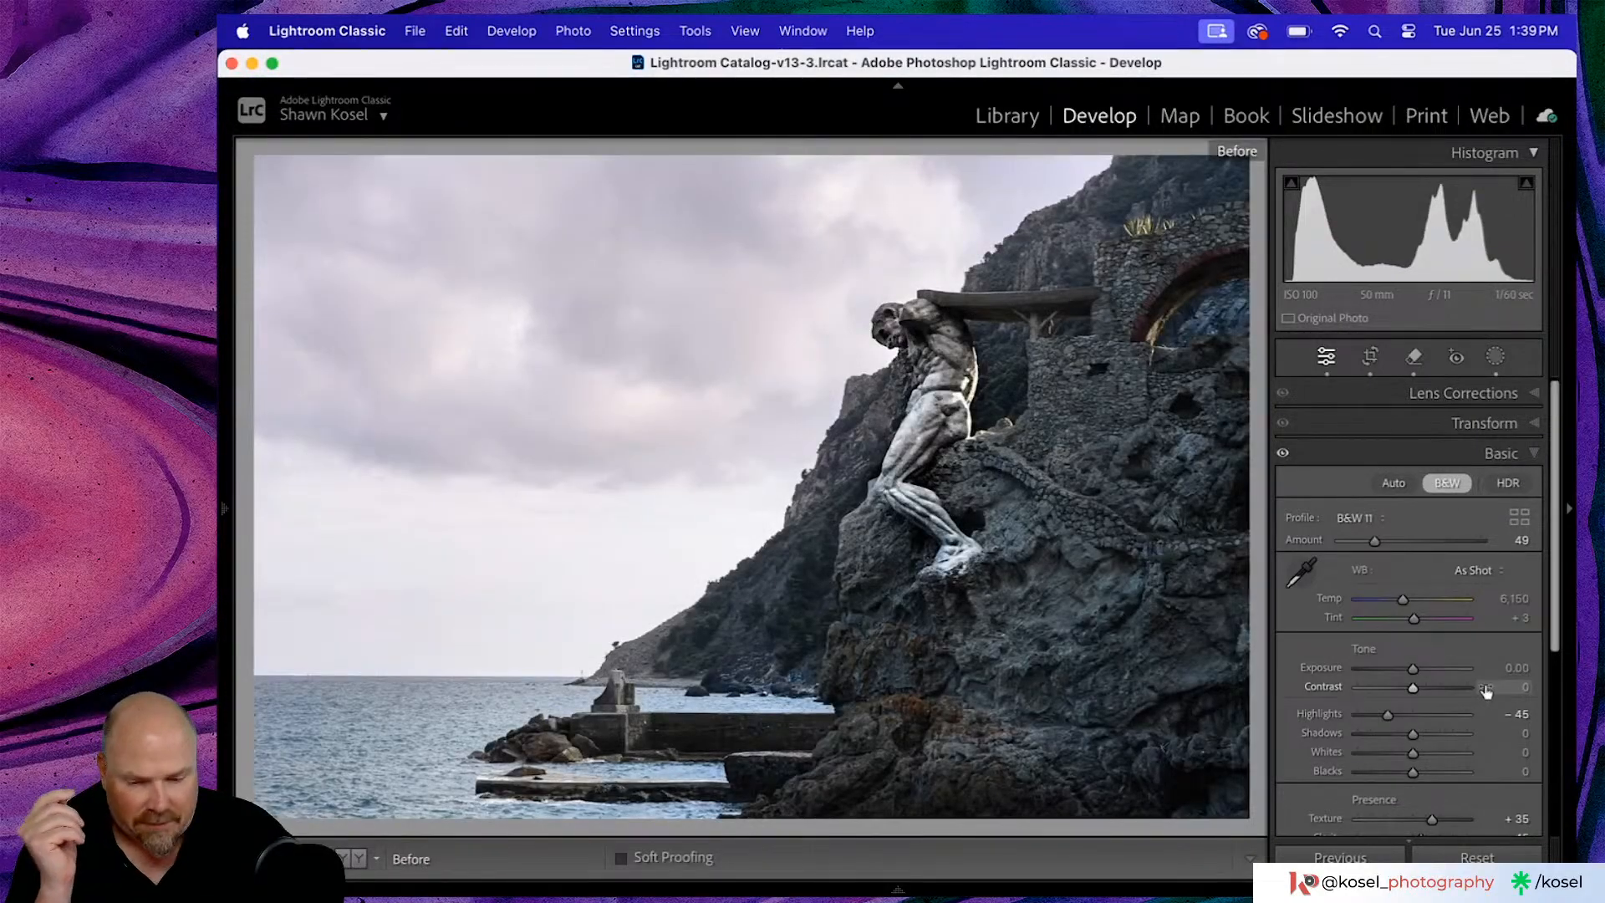
{"action": "key", "text": "backslash"}
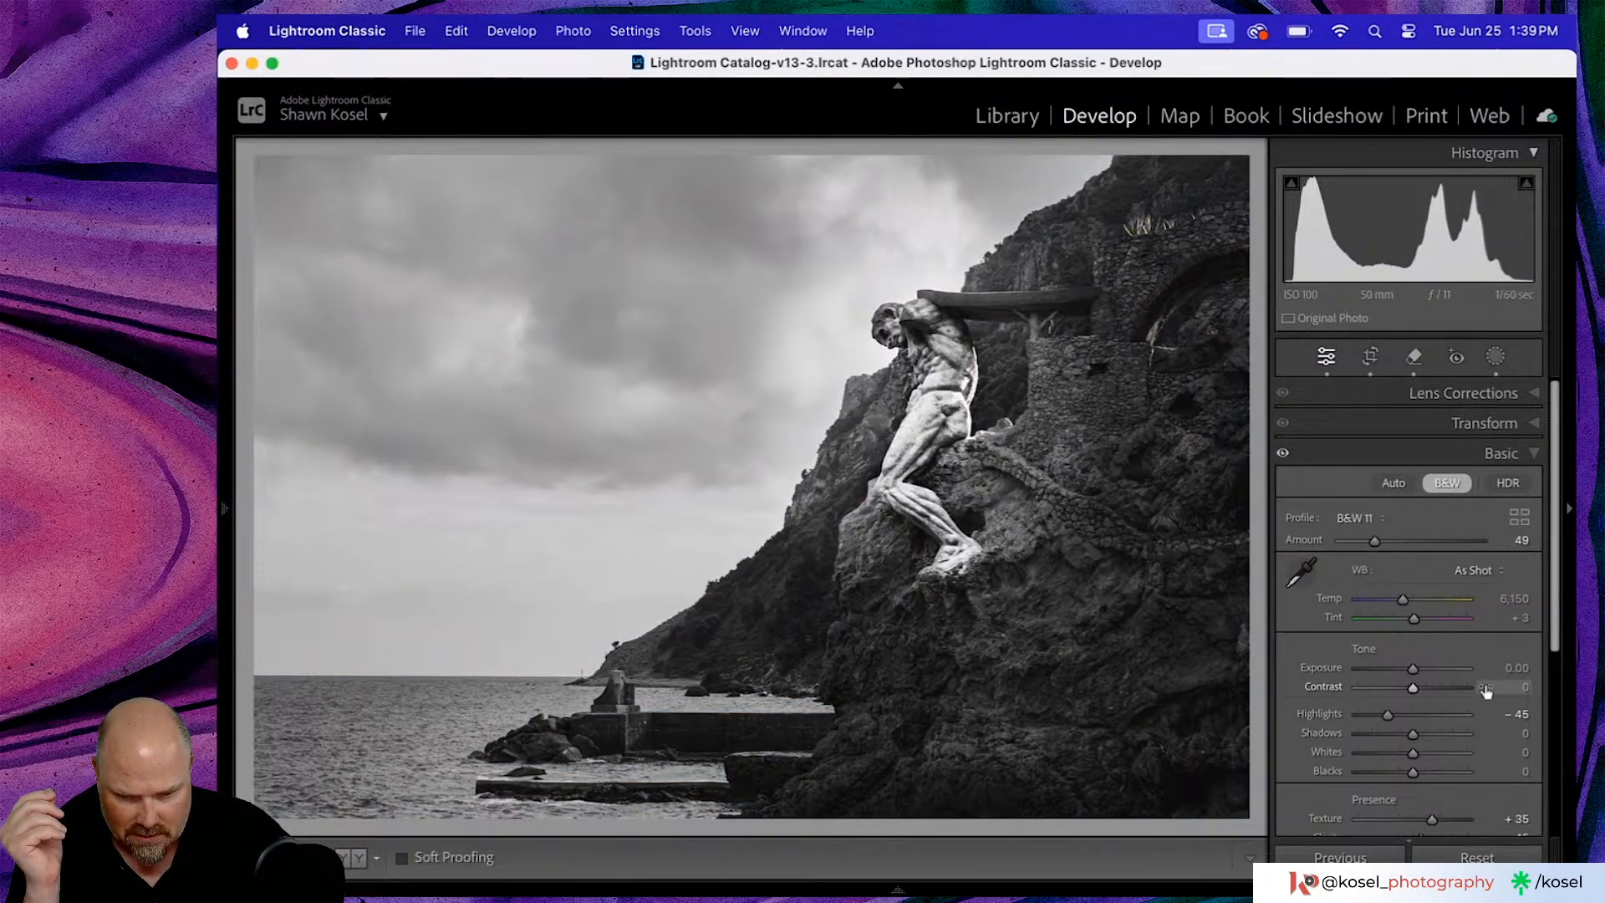
- Soften Mask 4 Inverted's radial gradient by setting its feather to 57, and return to the global adjustments
{"action": "left_click", "coordinate": [1494, 357]}
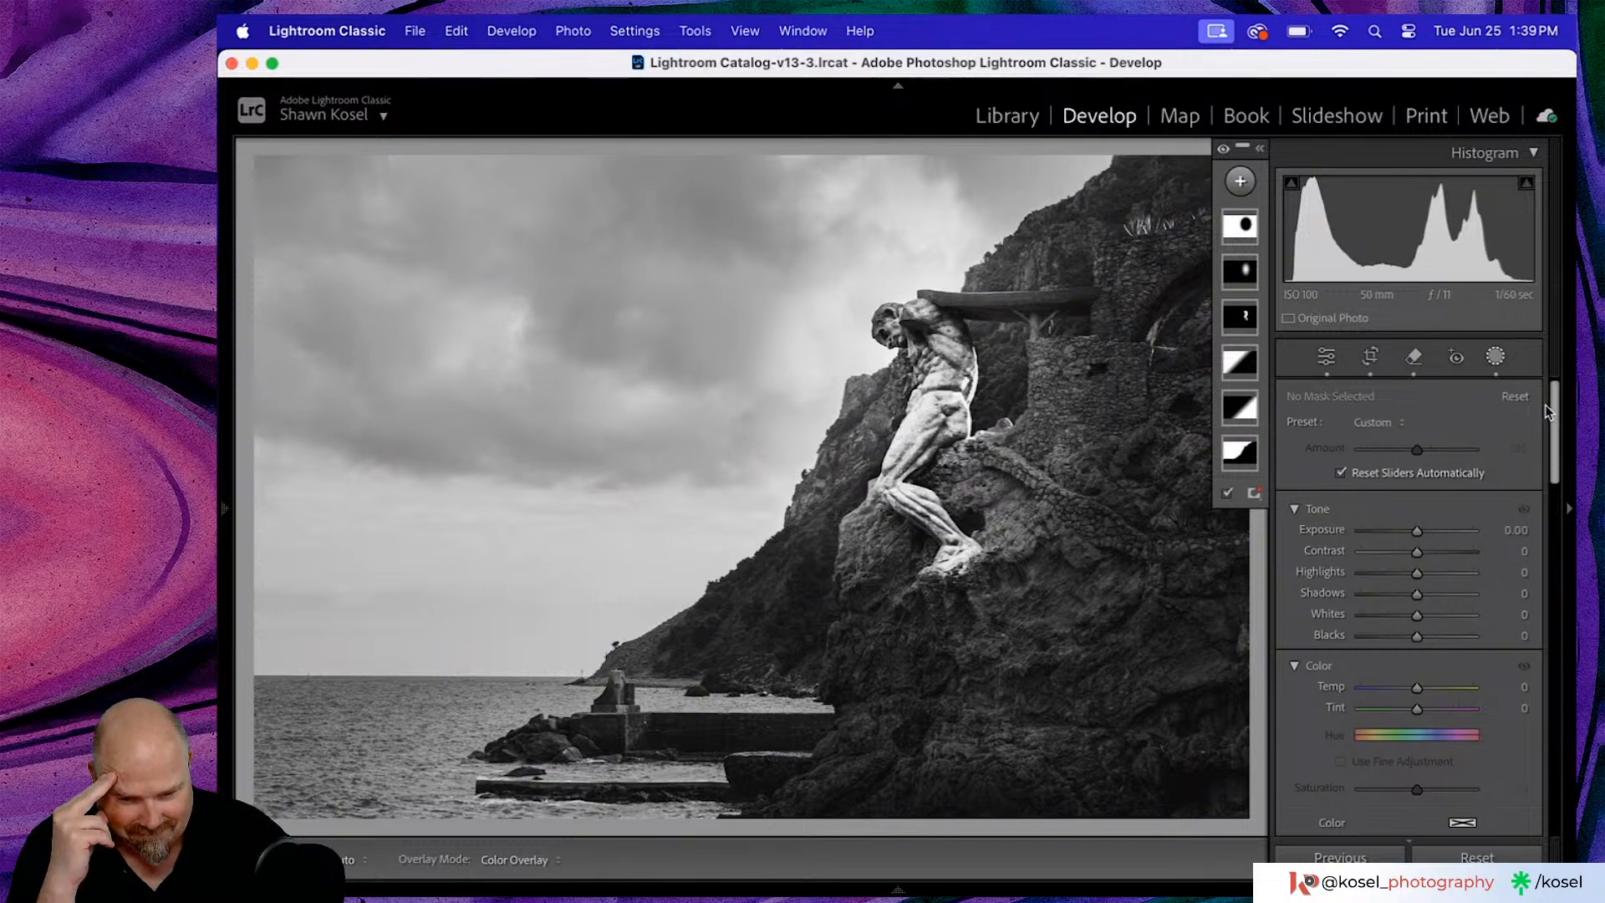
{"action": "left_click", "coordinate": [1243, 229]}
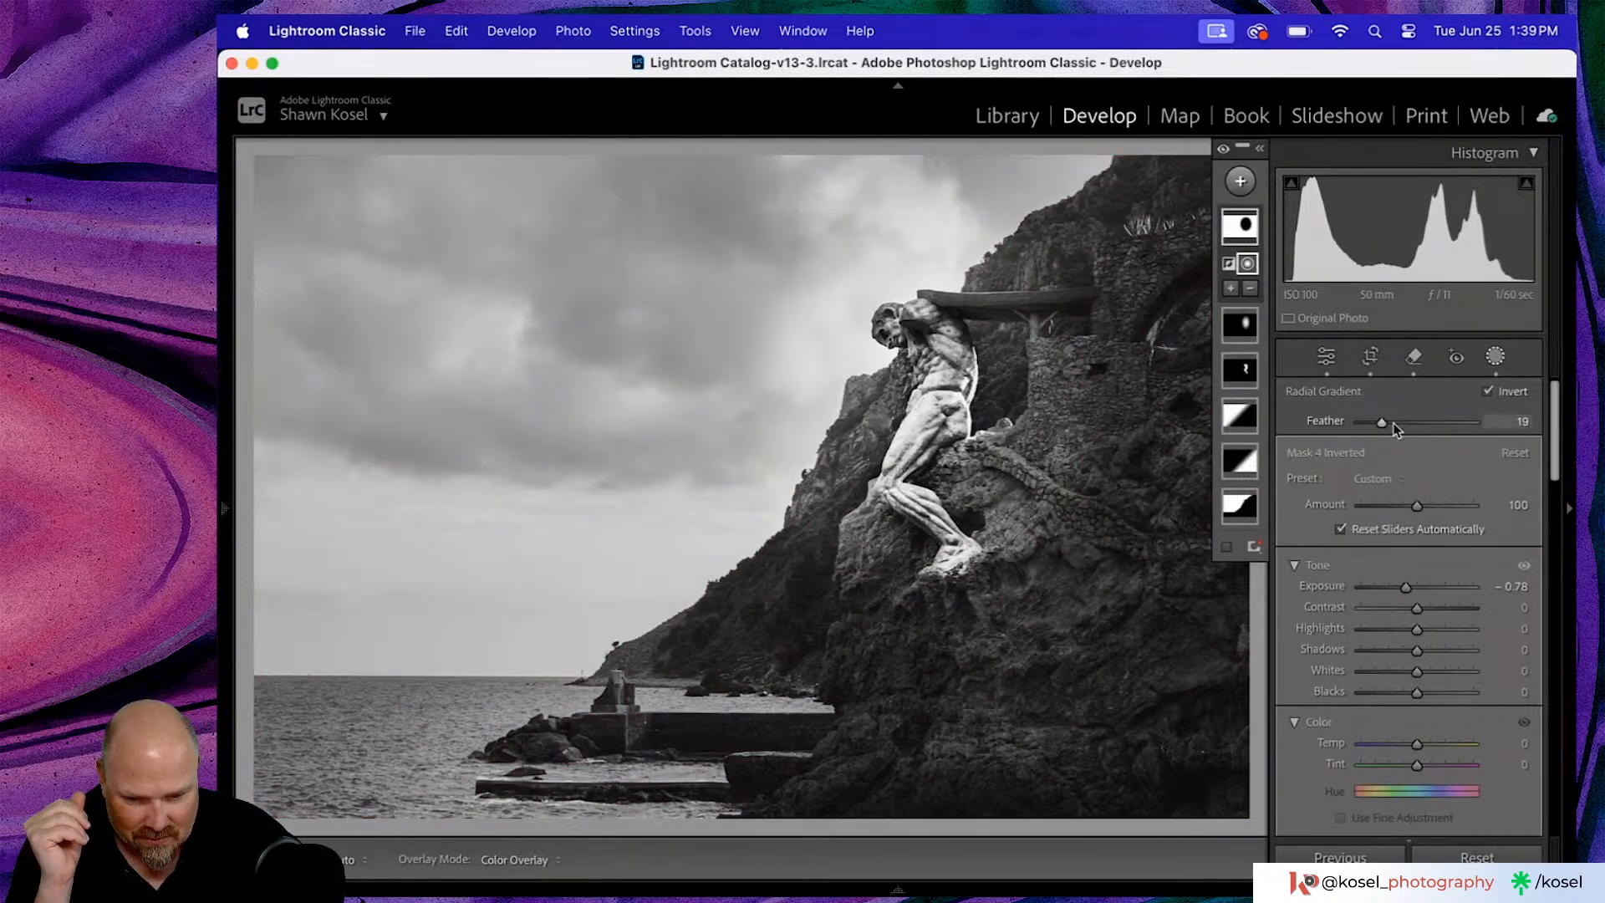
{"action": "left_click_drag", "start_coordinate": [1393, 427], "coordinate": [1426, 425]}
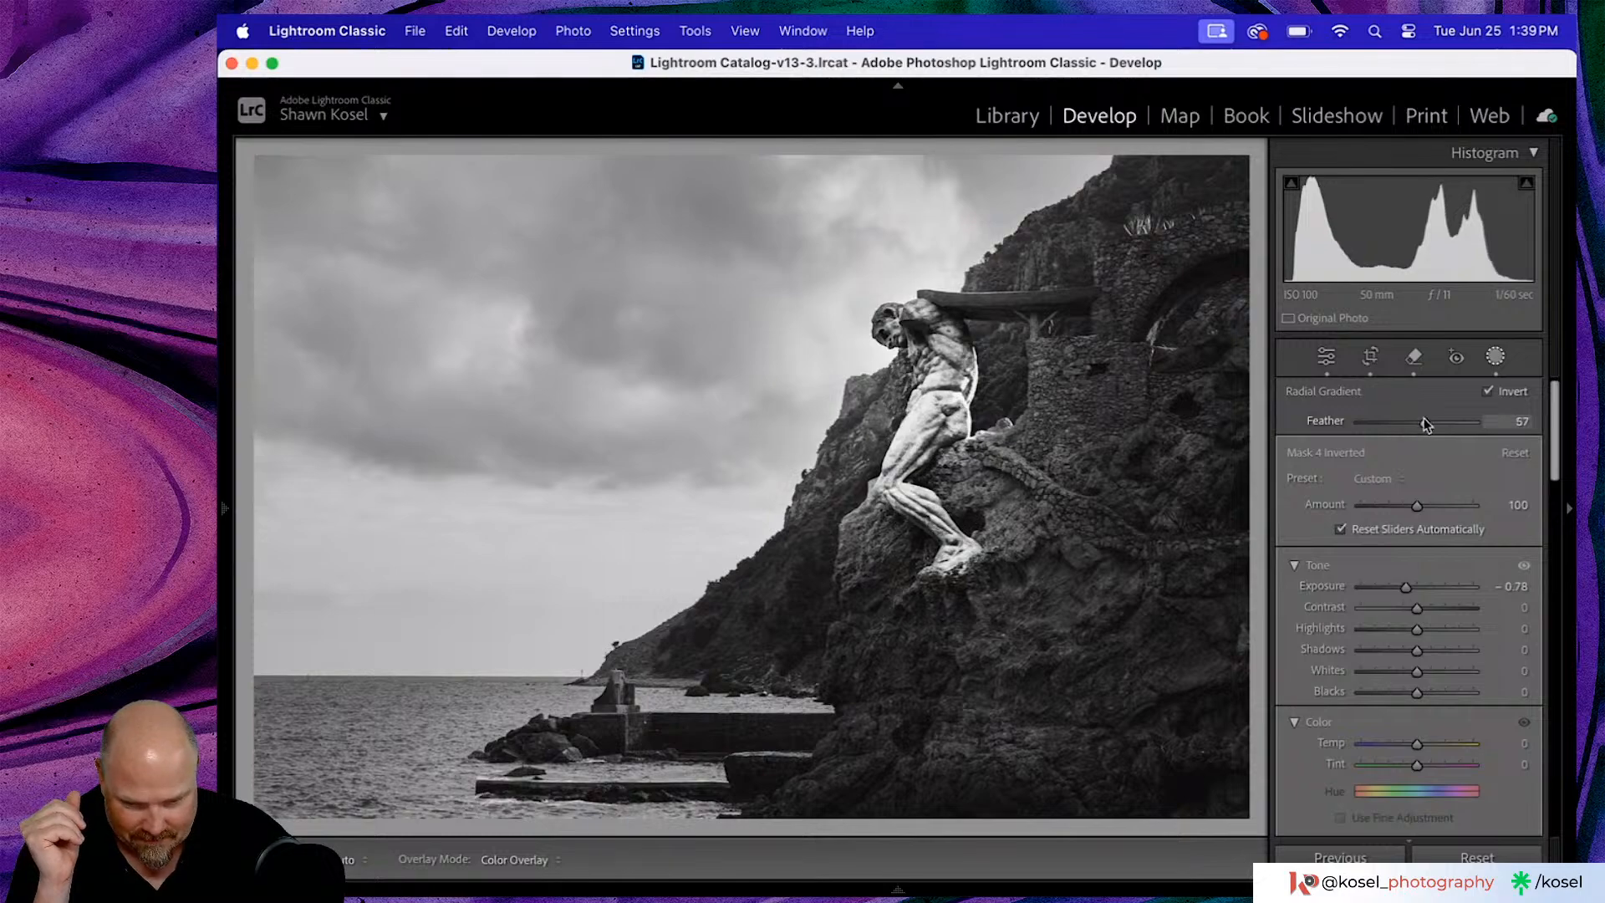
{"action": "left_click", "coordinate": [1324, 361]}
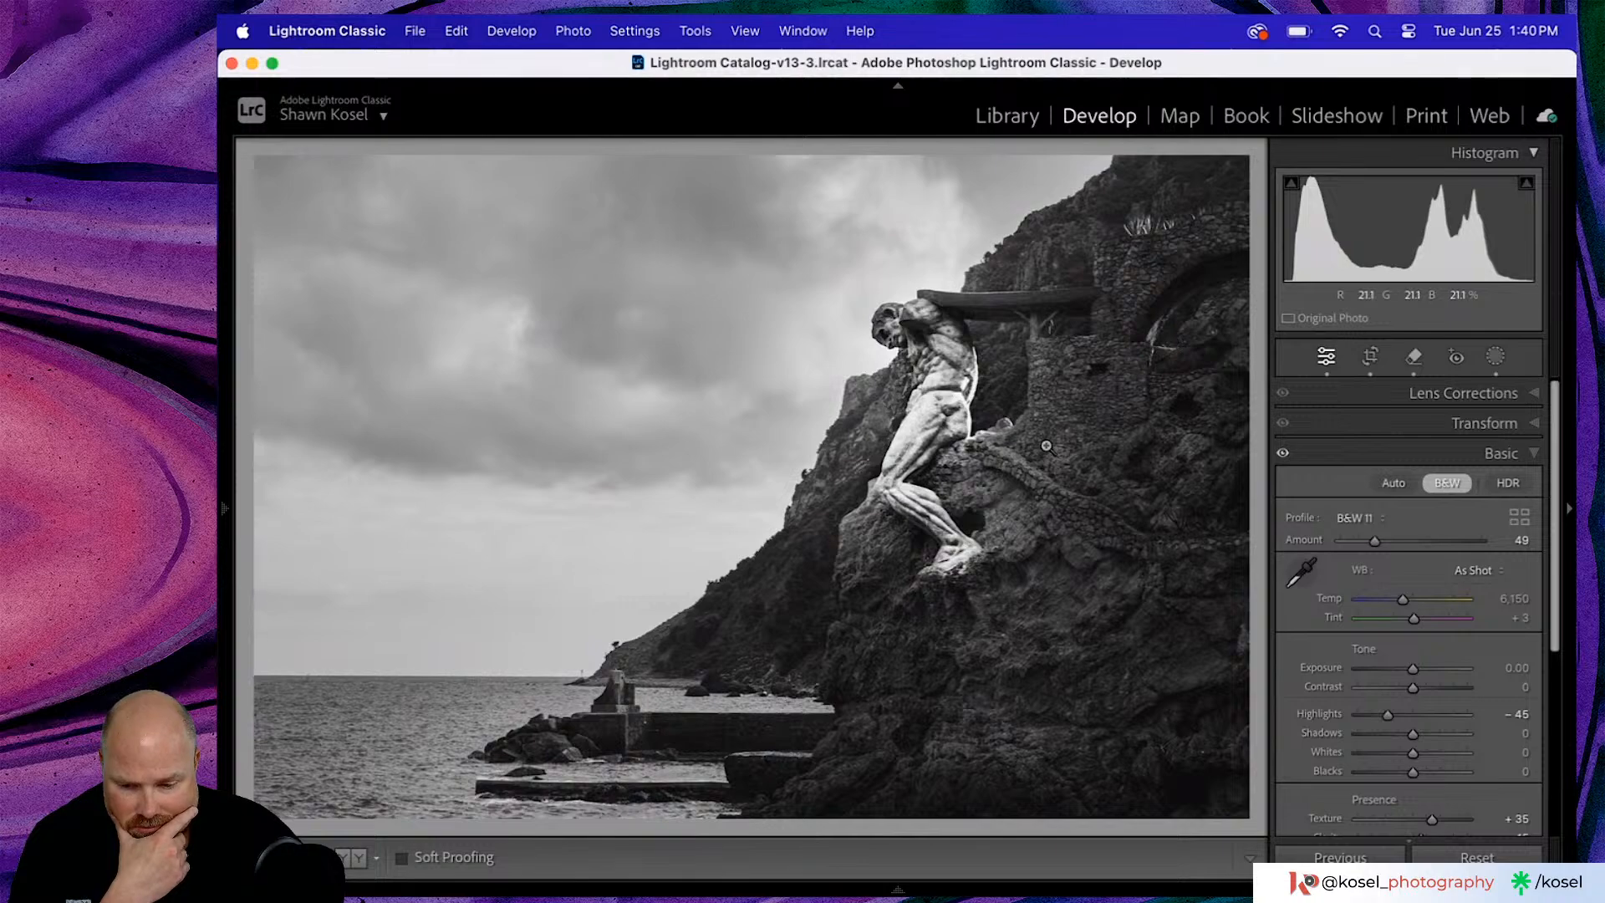
- Set the post-crop vignetting amount to -15 and the grain amount to 15
{"action": "scroll", "coordinate": [1457, 649], "scroll_direction": "down", "scroll_amount": 5}
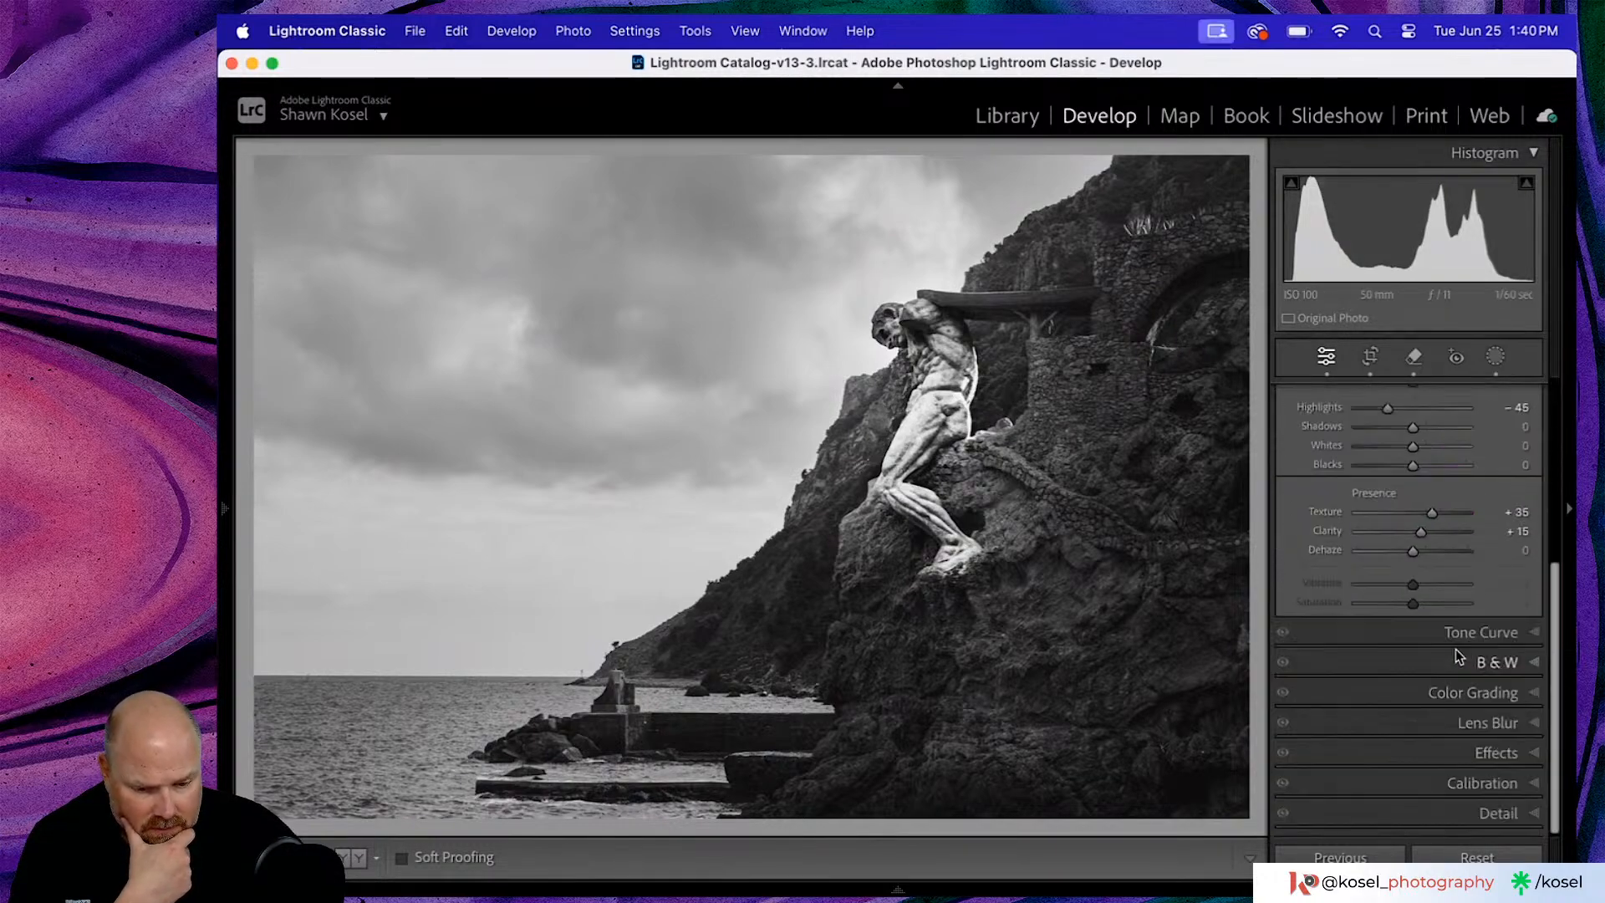
{"action": "left_click", "coordinate": [1496, 753]}
{"action": "mouse_move", "coordinate": [1412, 594]}
{"action": "left_mouse_down"}
{"action": "mouse_move", "coordinate": [1426, 594]}
{"action": "mouse_move", "coordinate": [1407, 594]}
{"action": "left_mouse_up"}
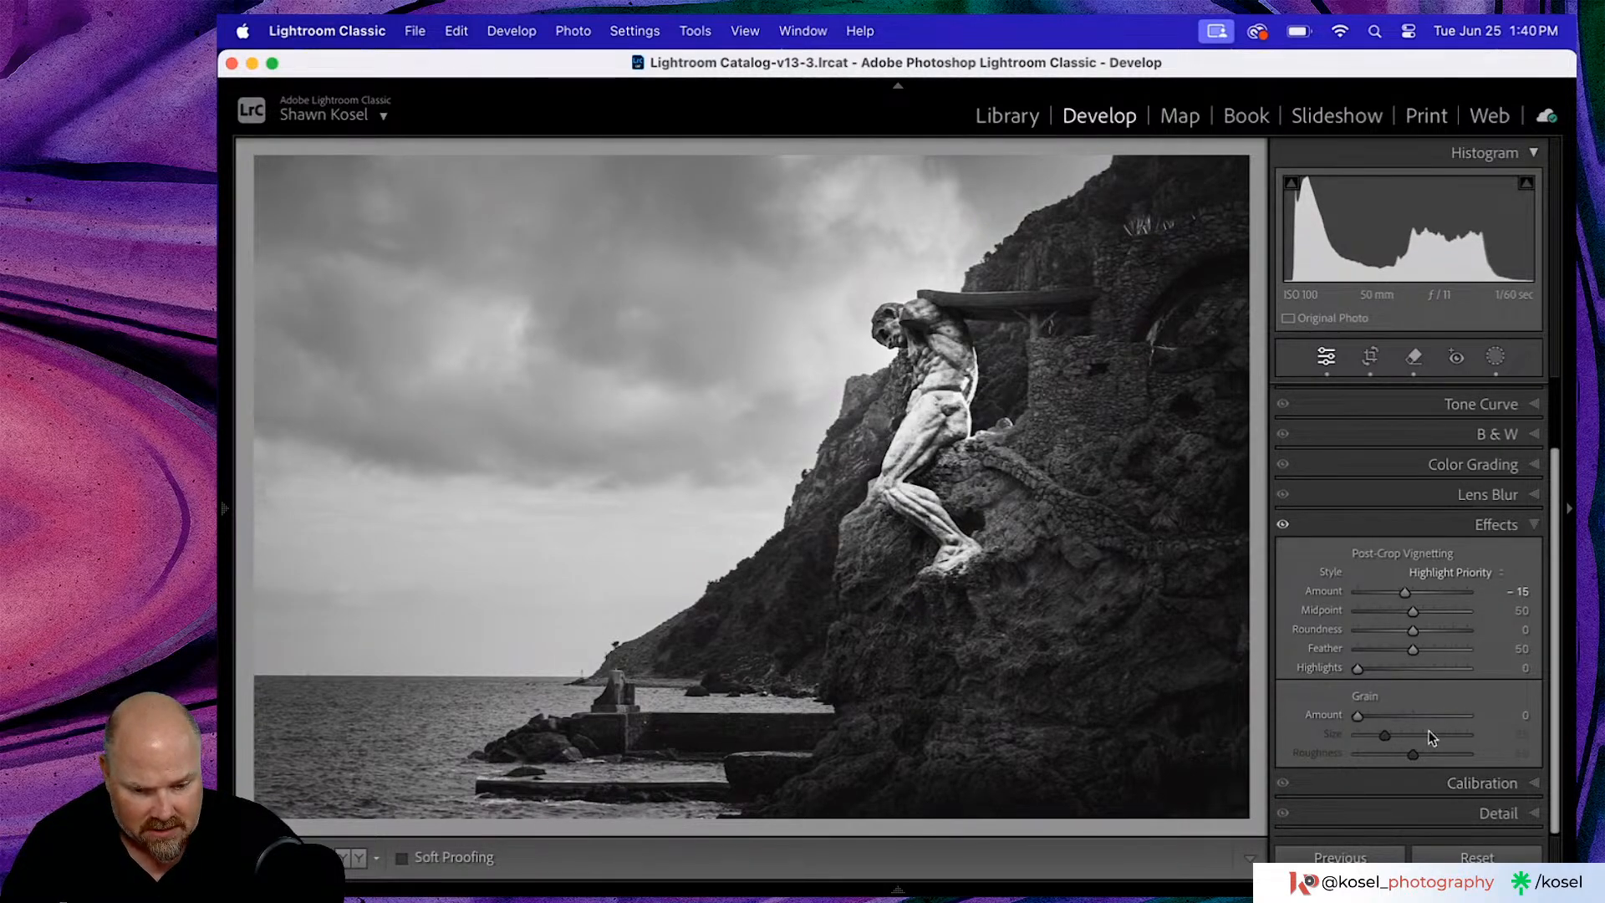
{"action": "left_click_drag", "start_coordinate": [1358, 715], "coordinate": [1377, 715]}
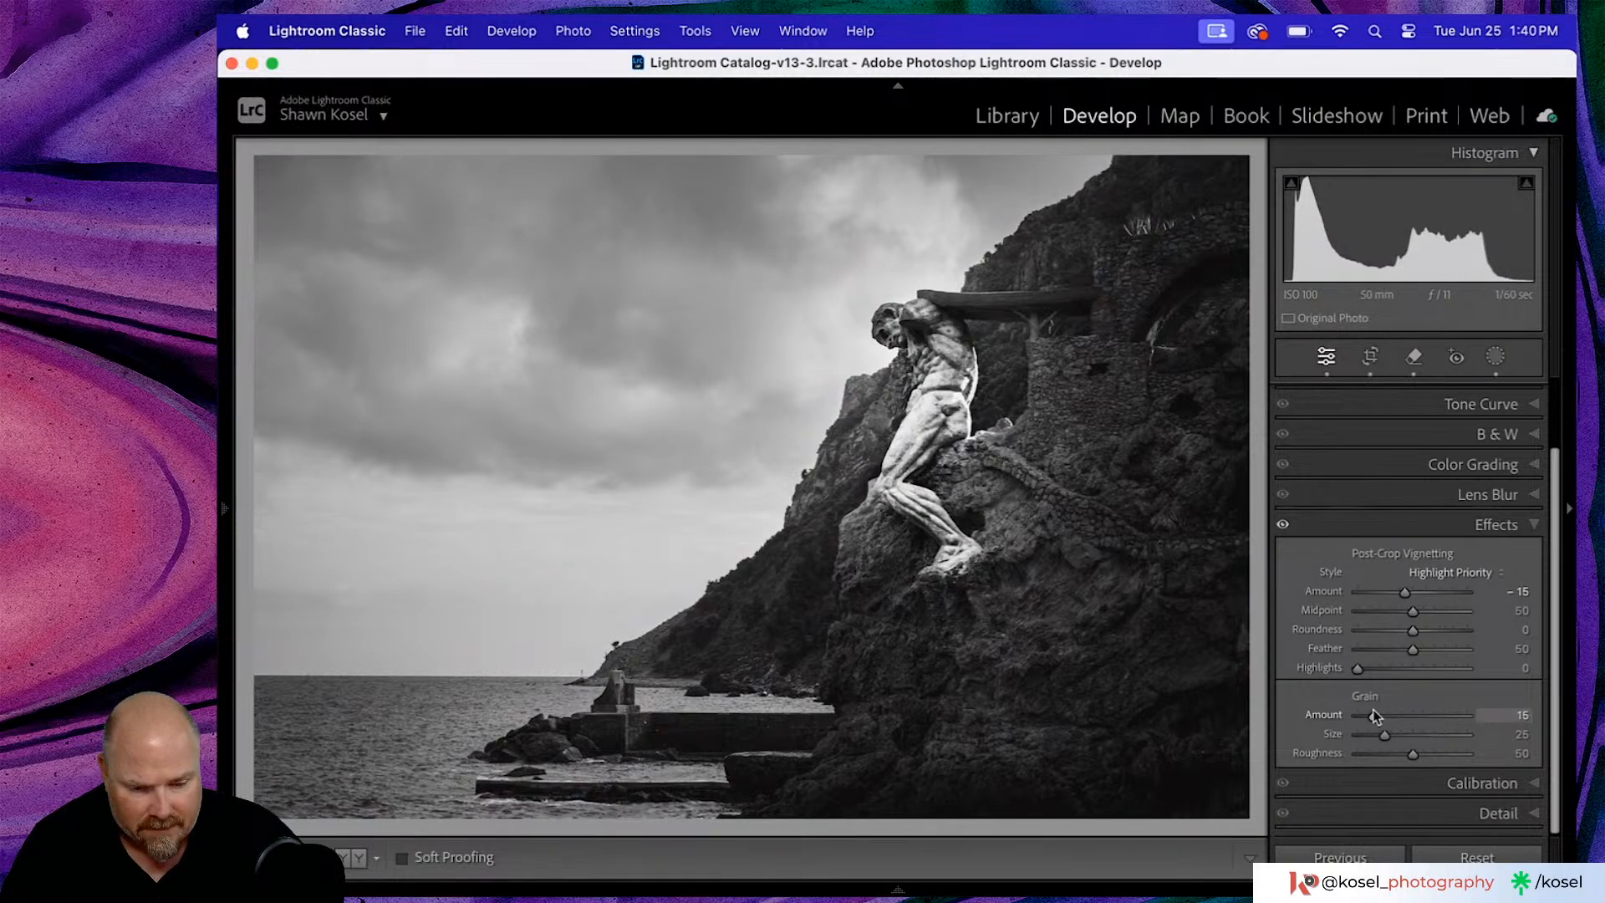
- Set the photo's sharpening amount to 80 with masking at 82
{"action": "left_click", "coordinate": [1525, 813]}
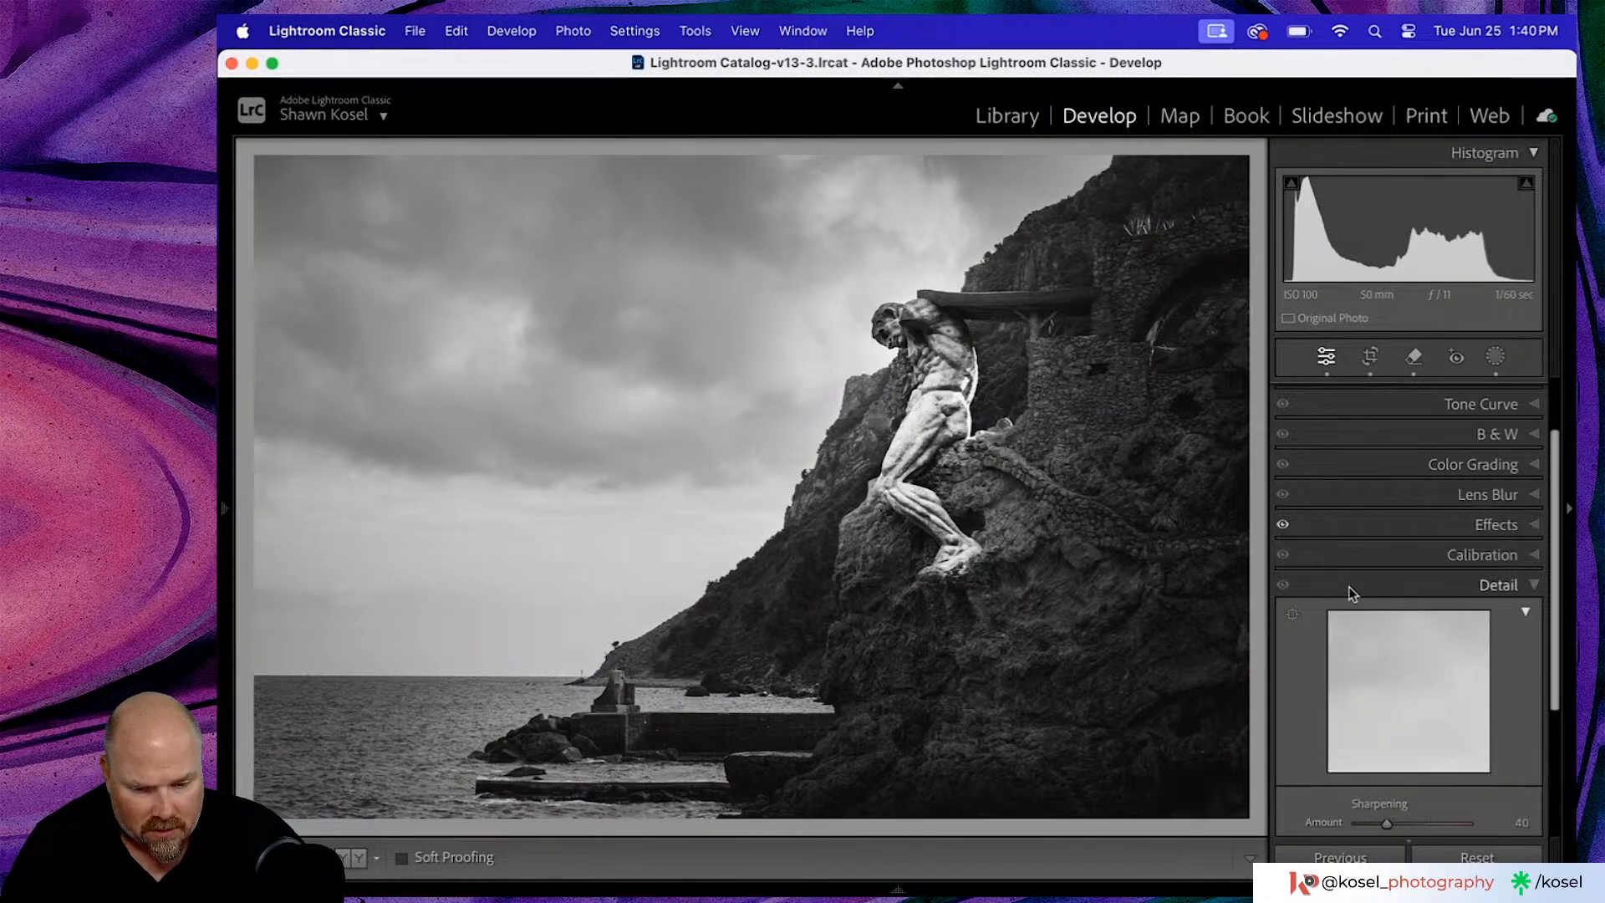
{"action": "scroll", "coordinate": [1348, 585], "scroll_direction": "down", "scroll_amount": 5}
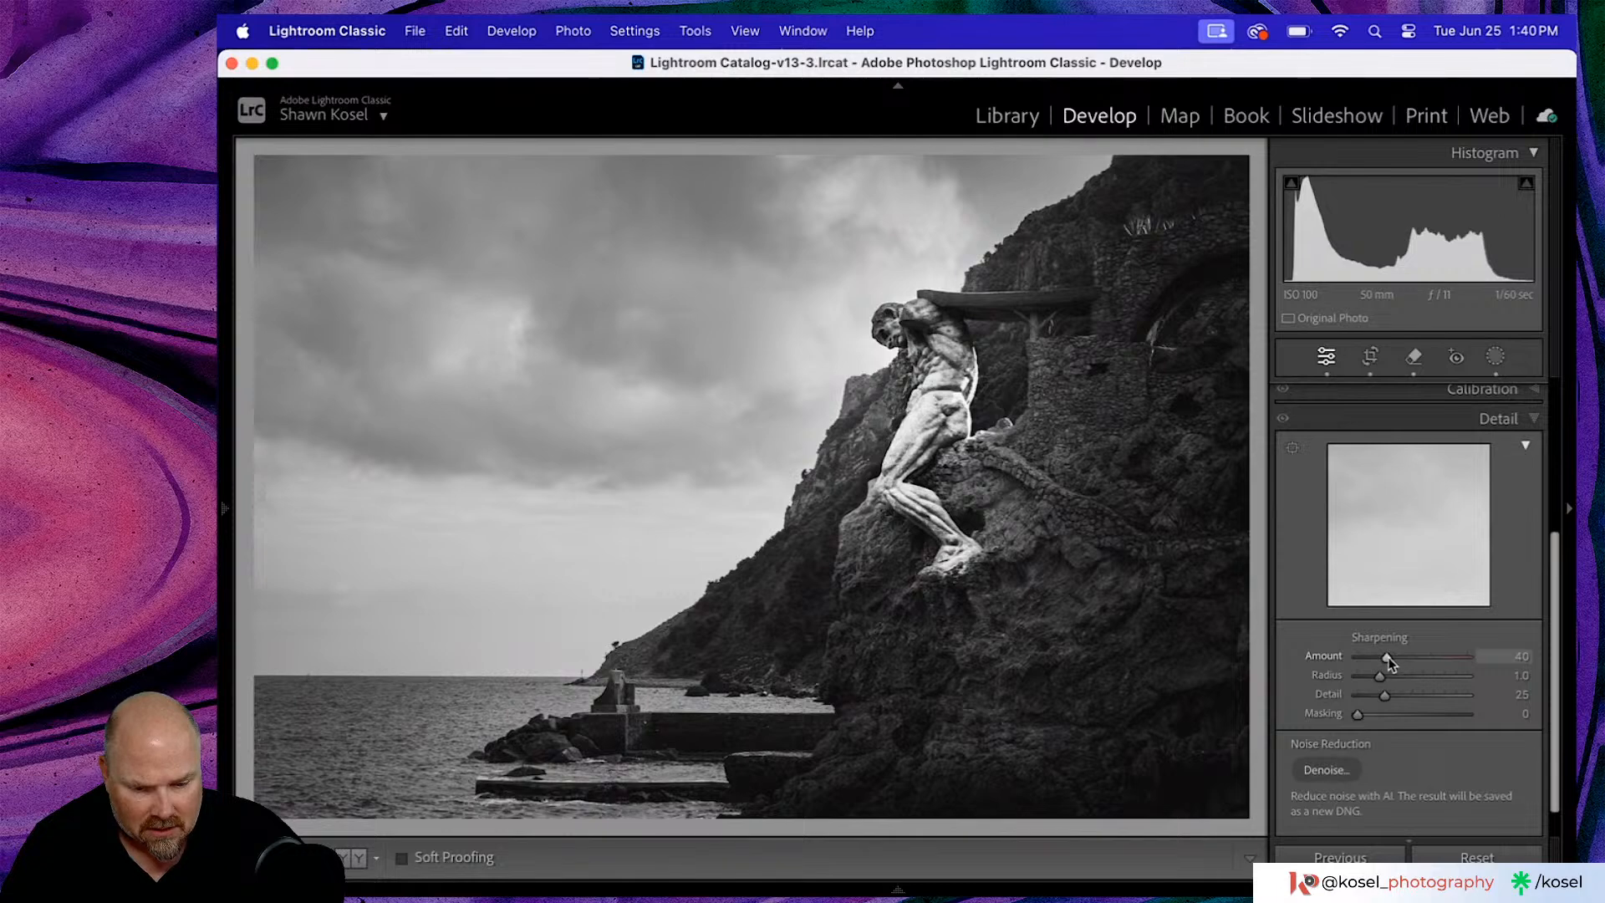
{"action": "left_click_drag", "start_coordinate": [1389, 657], "coordinate": [1416, 661]}
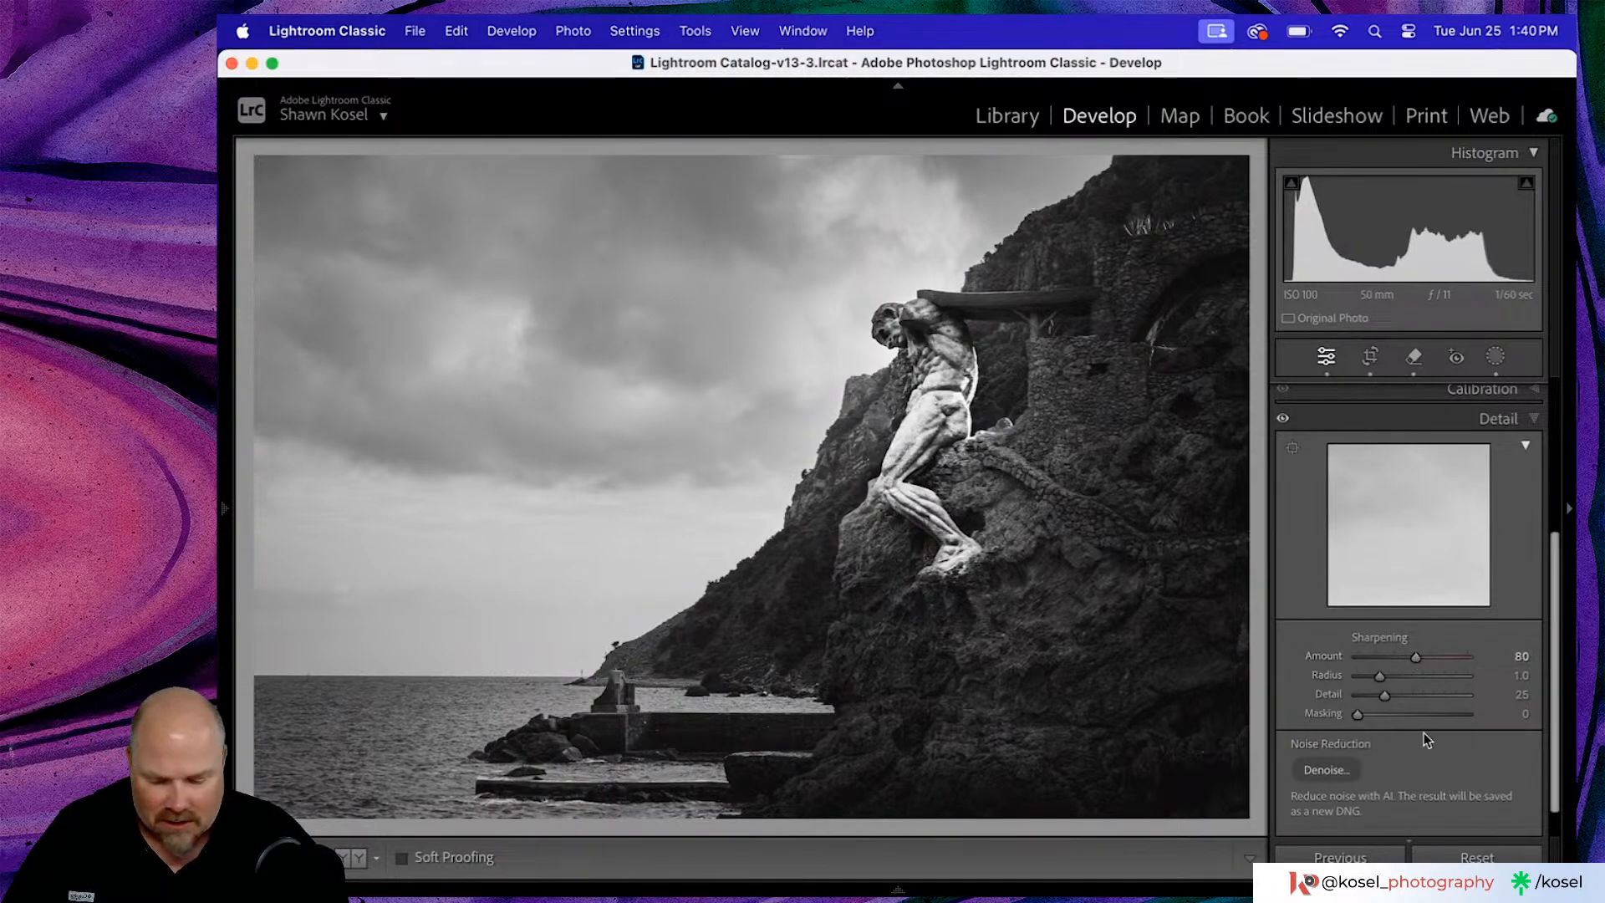
{"action": "key", "text": "alt"}
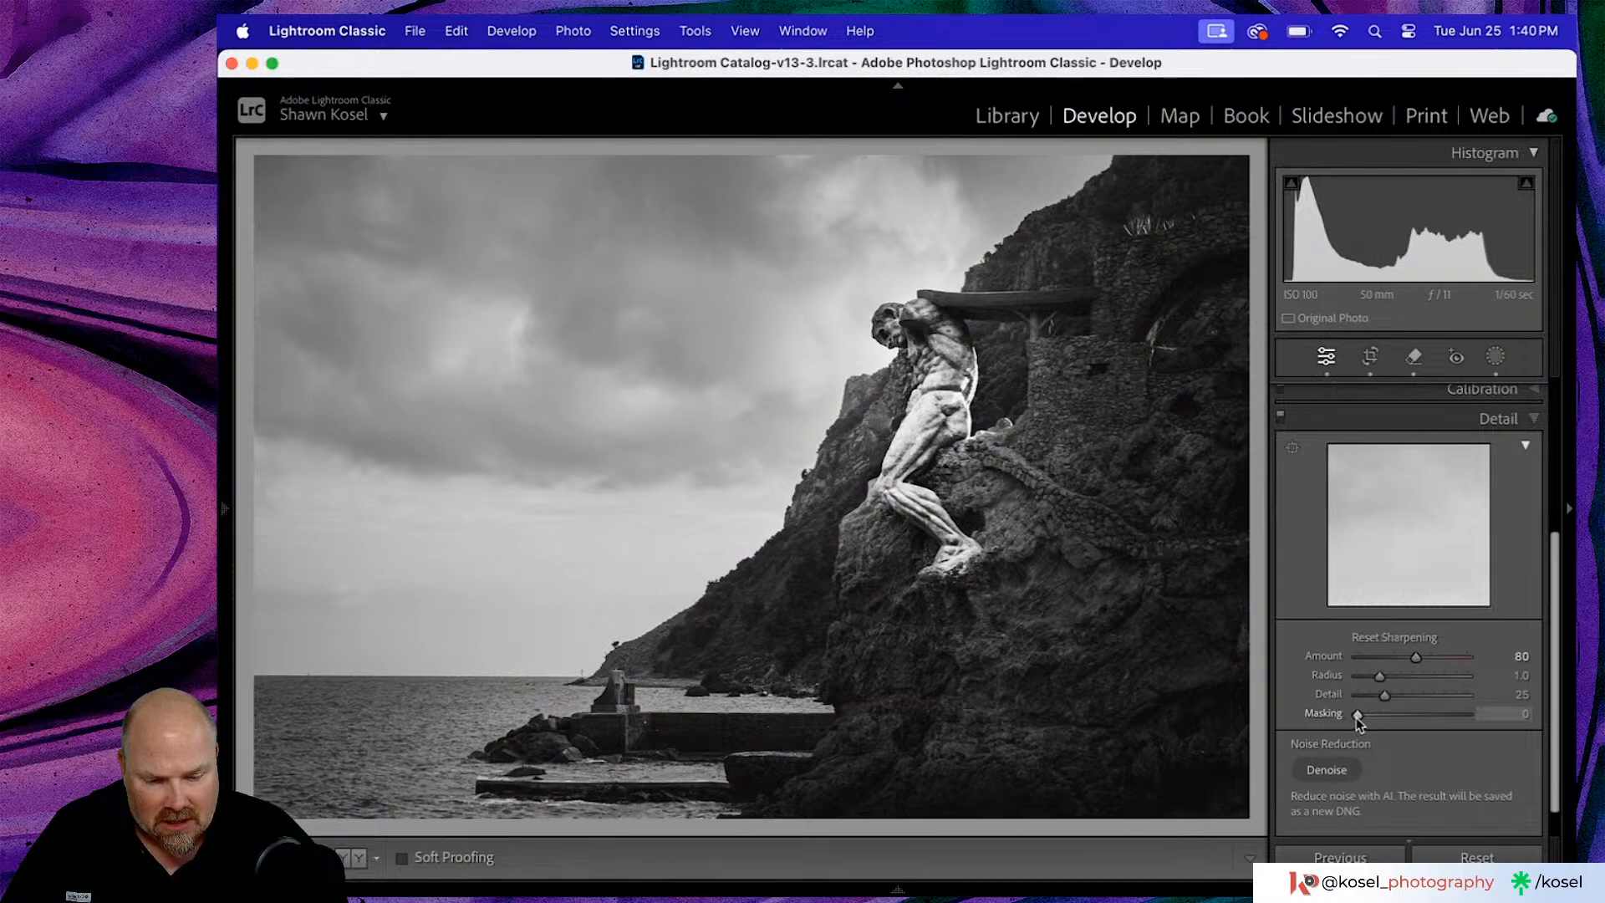
{"action": "left_click_drag", "start_coordinate": [1356, 718], "coordinate": [1447, 714]}
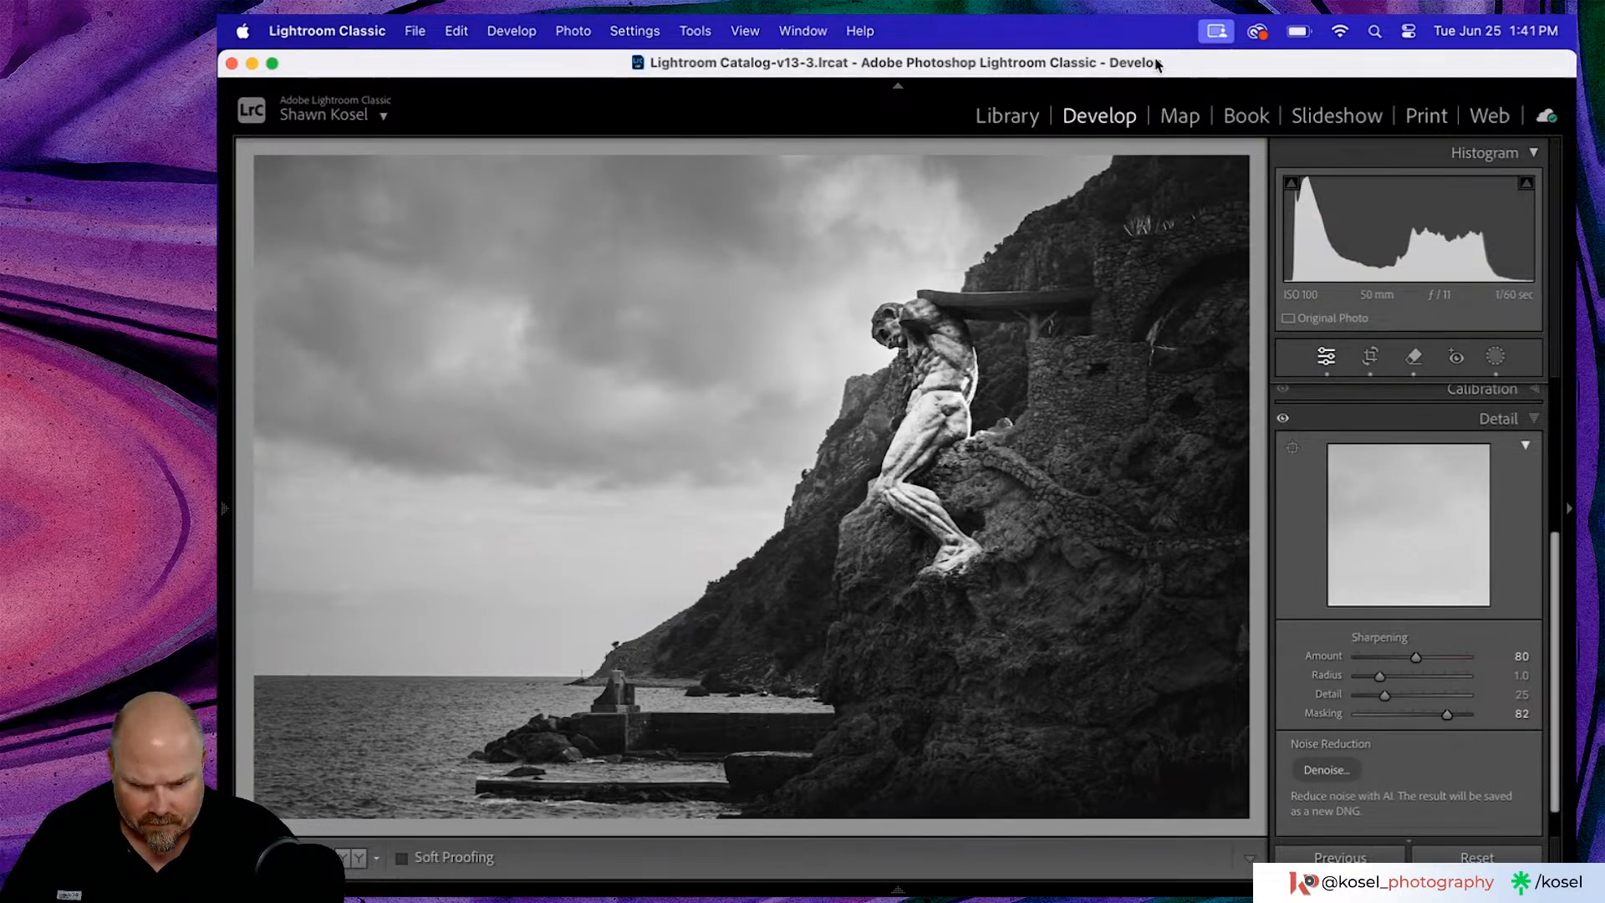
- Compare the black-and-white edit with its before view, and open the colour version of Tuscany-0832.DNG in Develop
{"action": "key", "text": "backslash"}
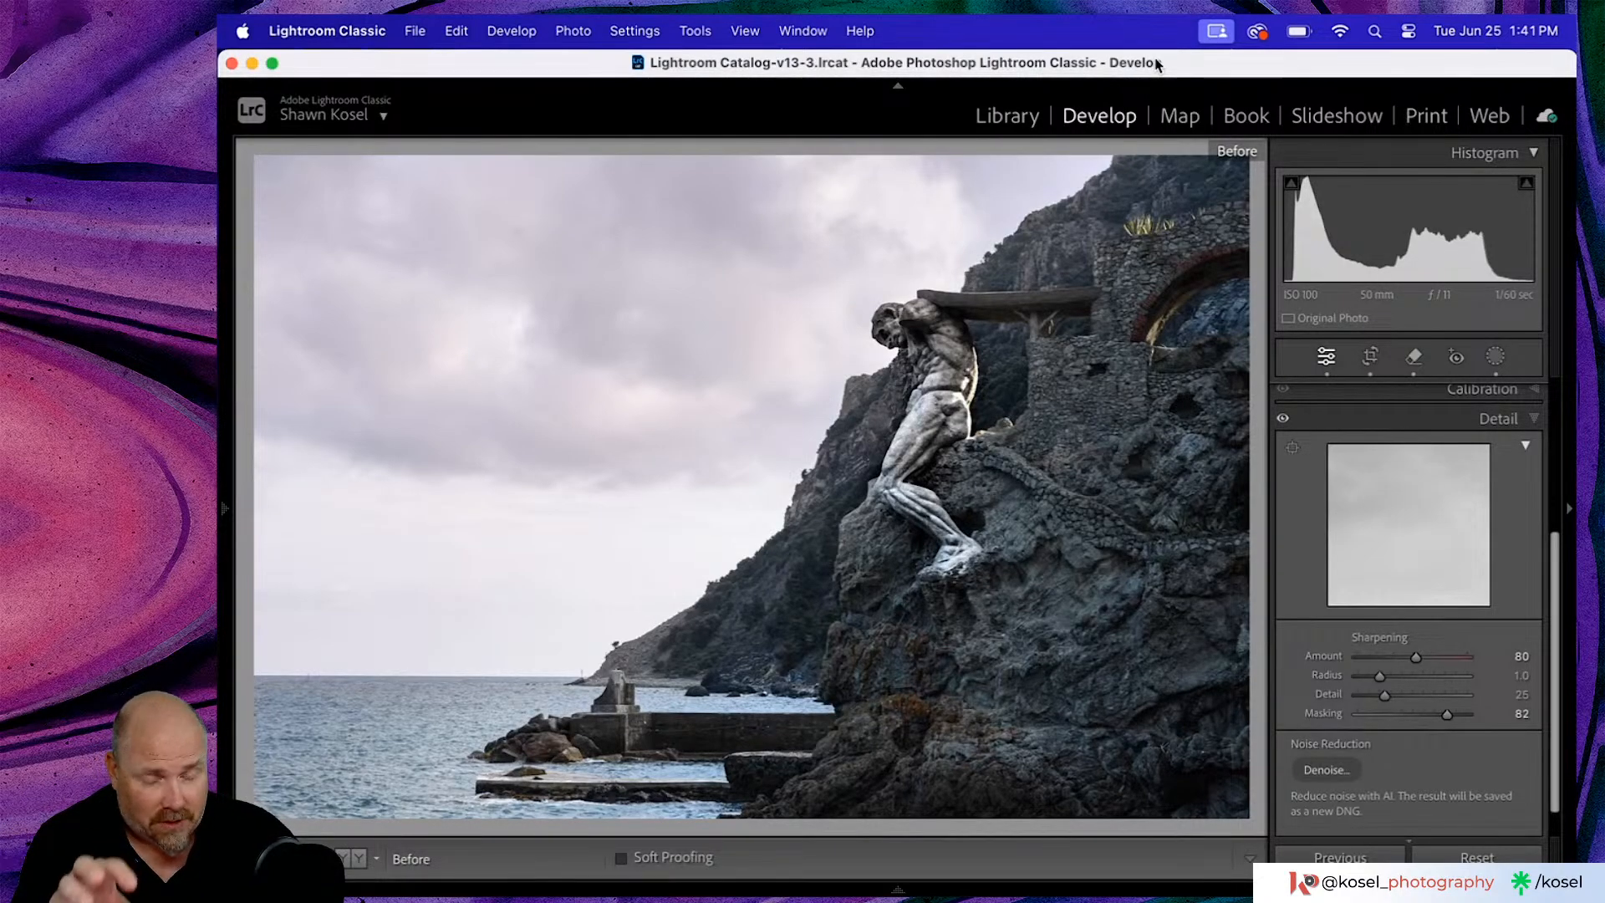
{"action": "key", "text": "backslash"}
{"action": "key", "text": "g"}
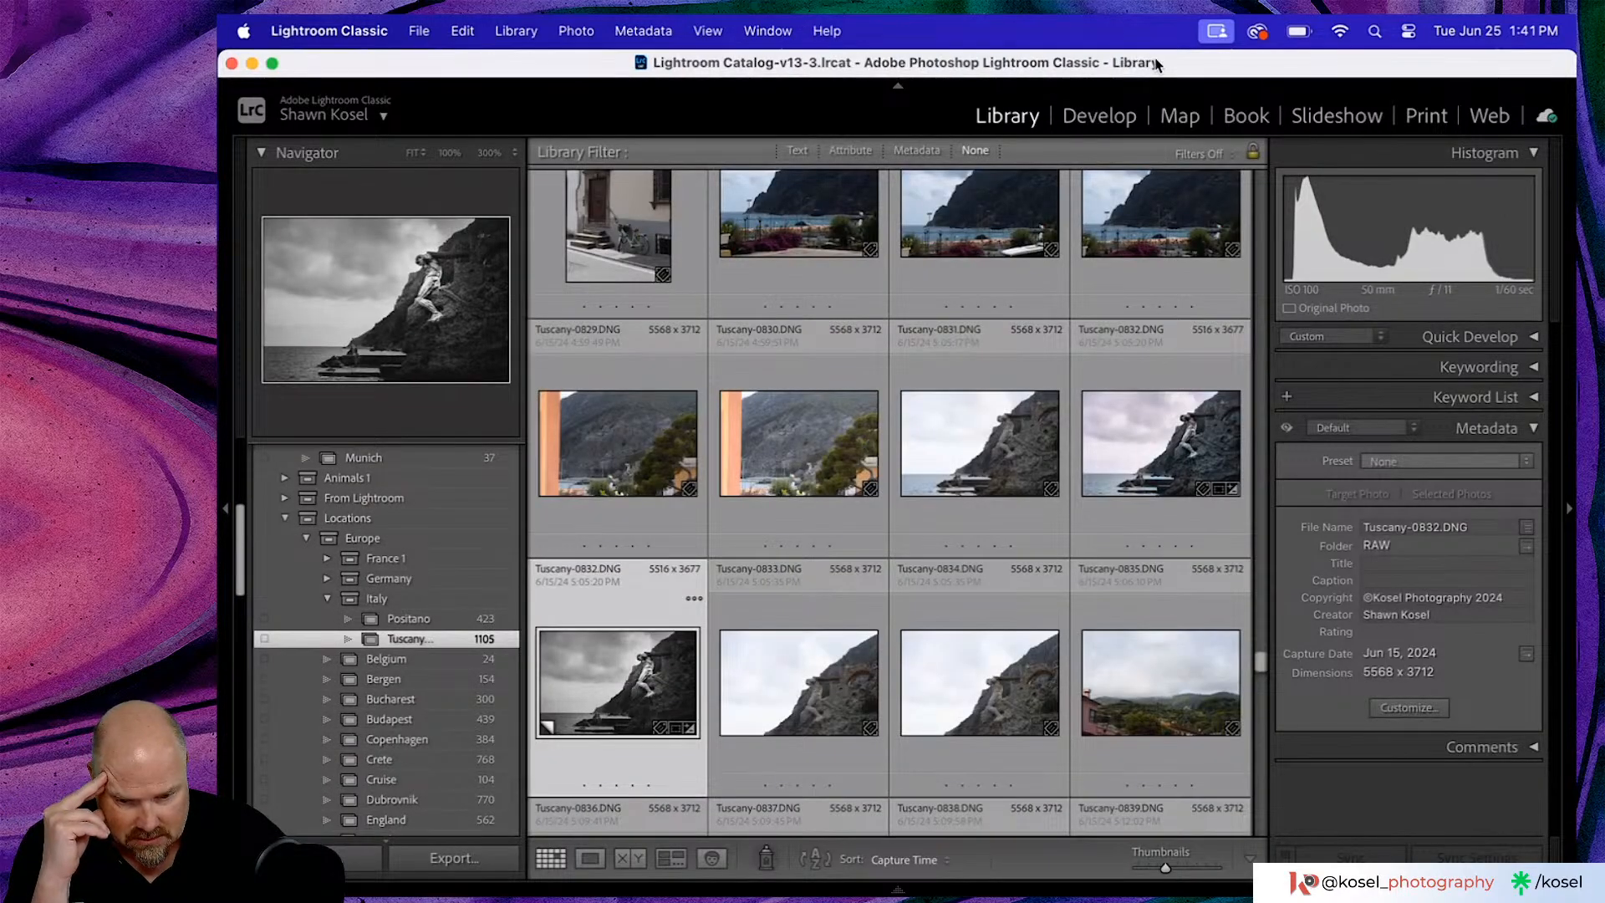
{"action": "key", "text": "e"}
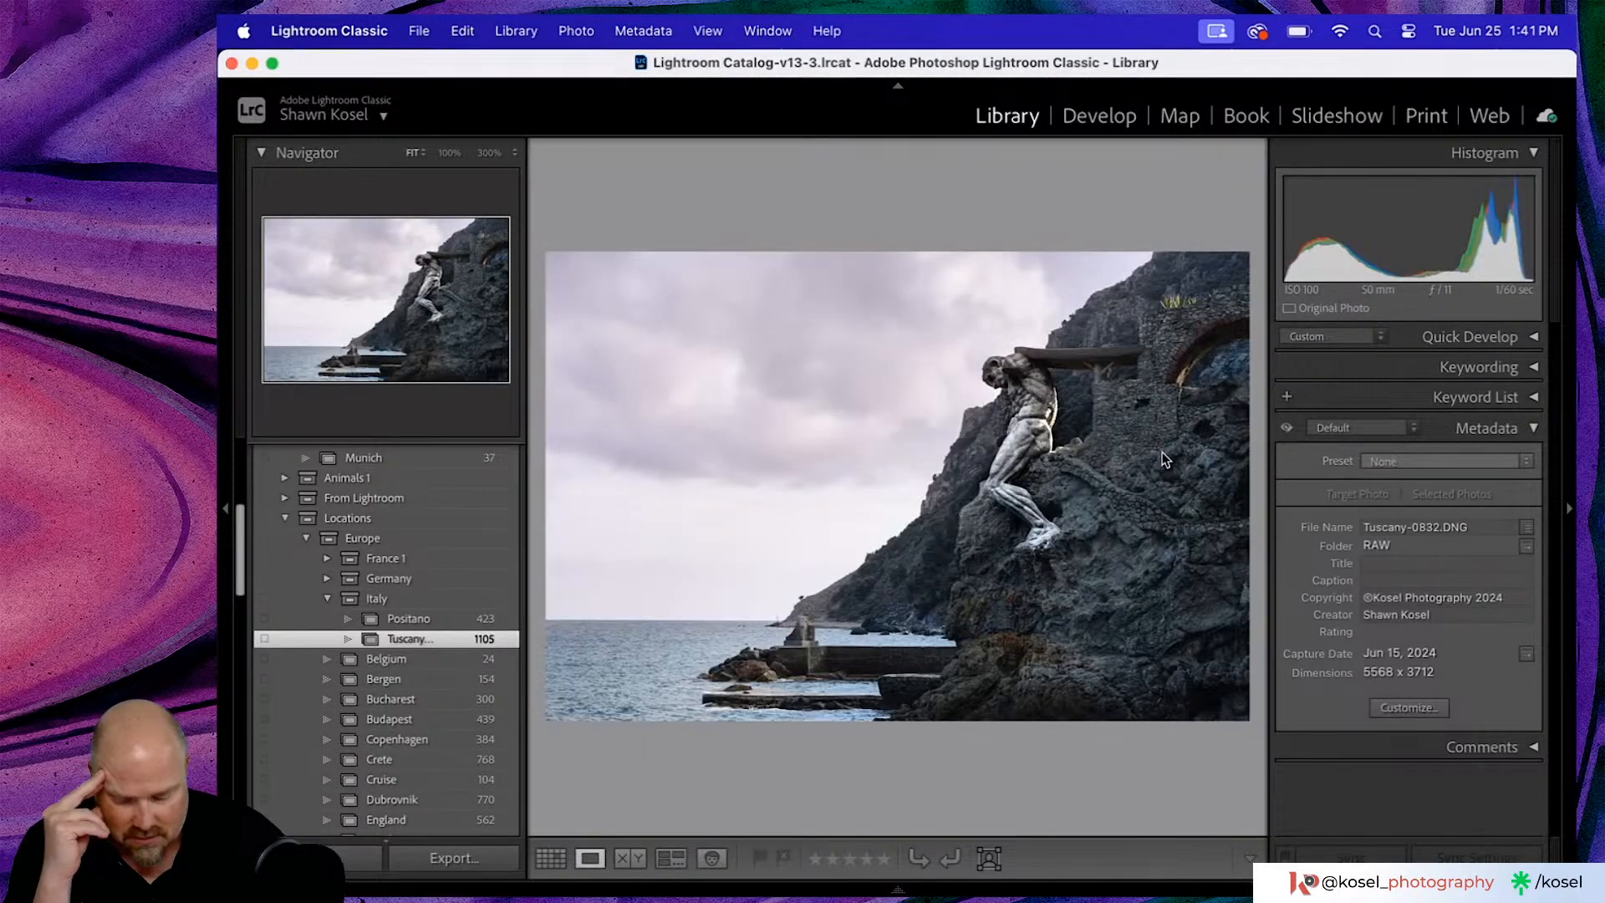
{"action": "key", "text": "d"}
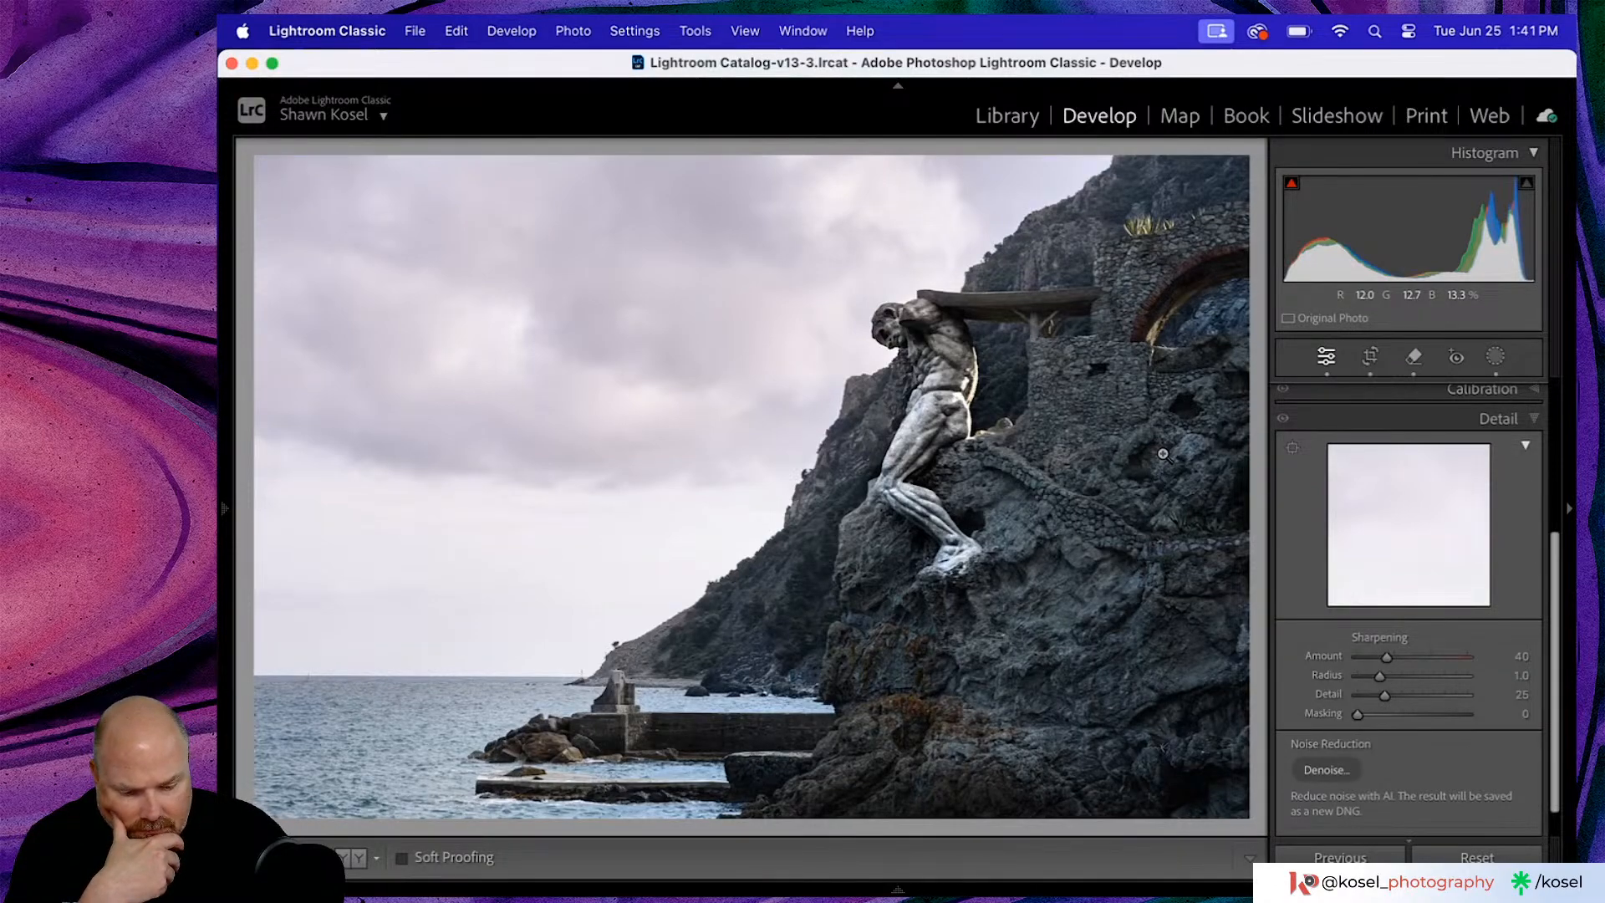
- Compare the colour edit of the statue photo with its unedited original and the black-and-white version
{"action": "key", "text": "backslash"}
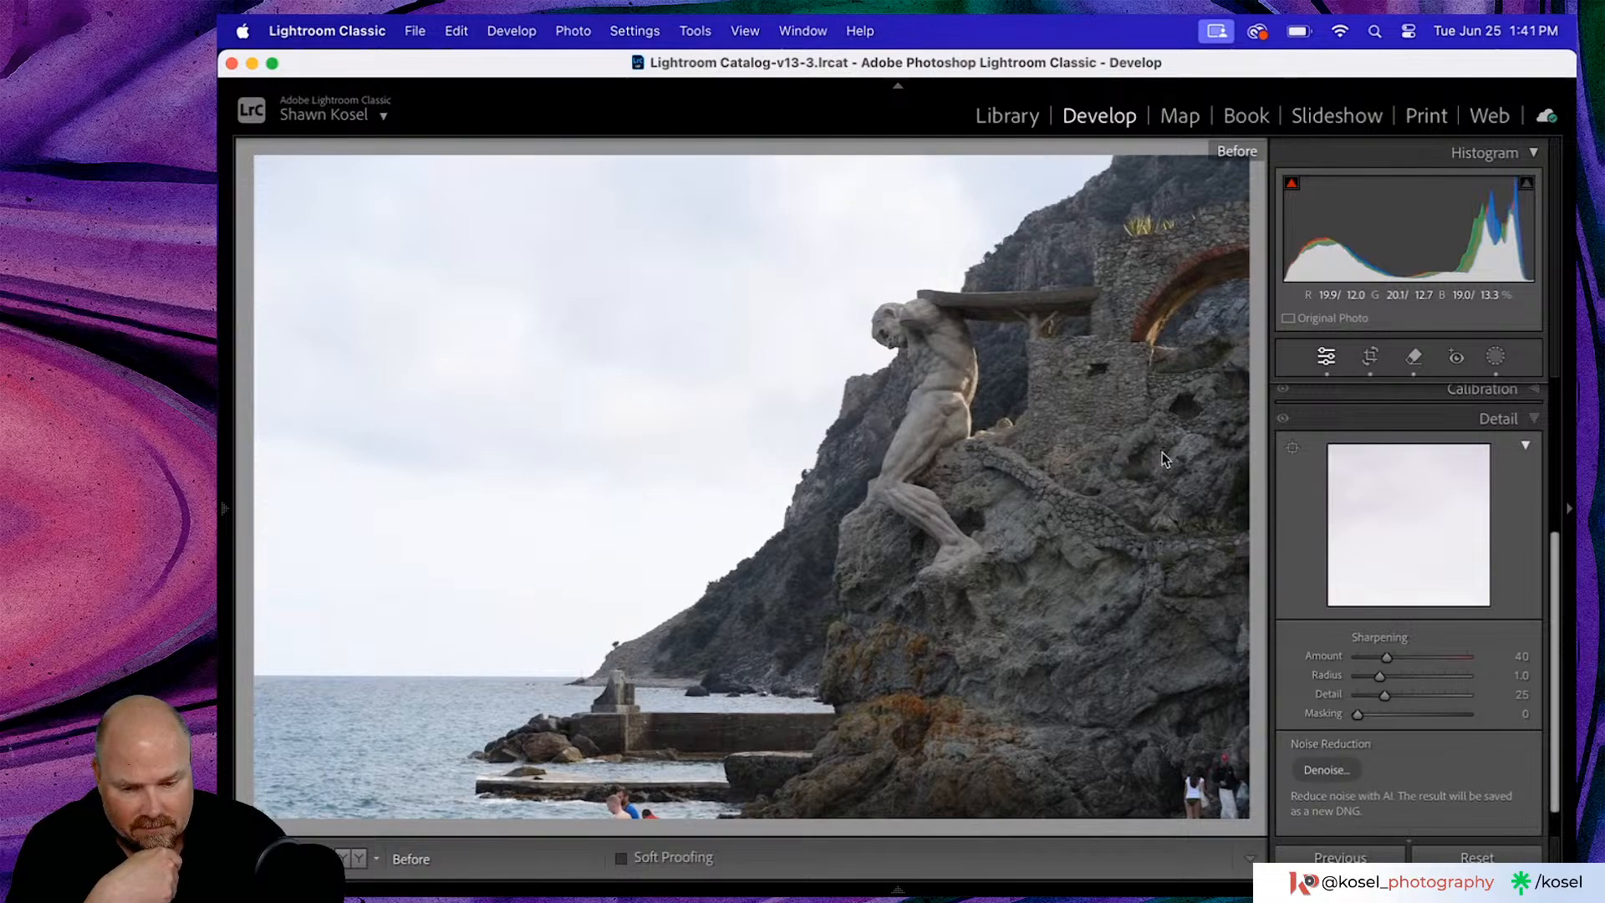
{"action": "key", "text": "backslash"}
{"action": "key", "text": "backslash"}
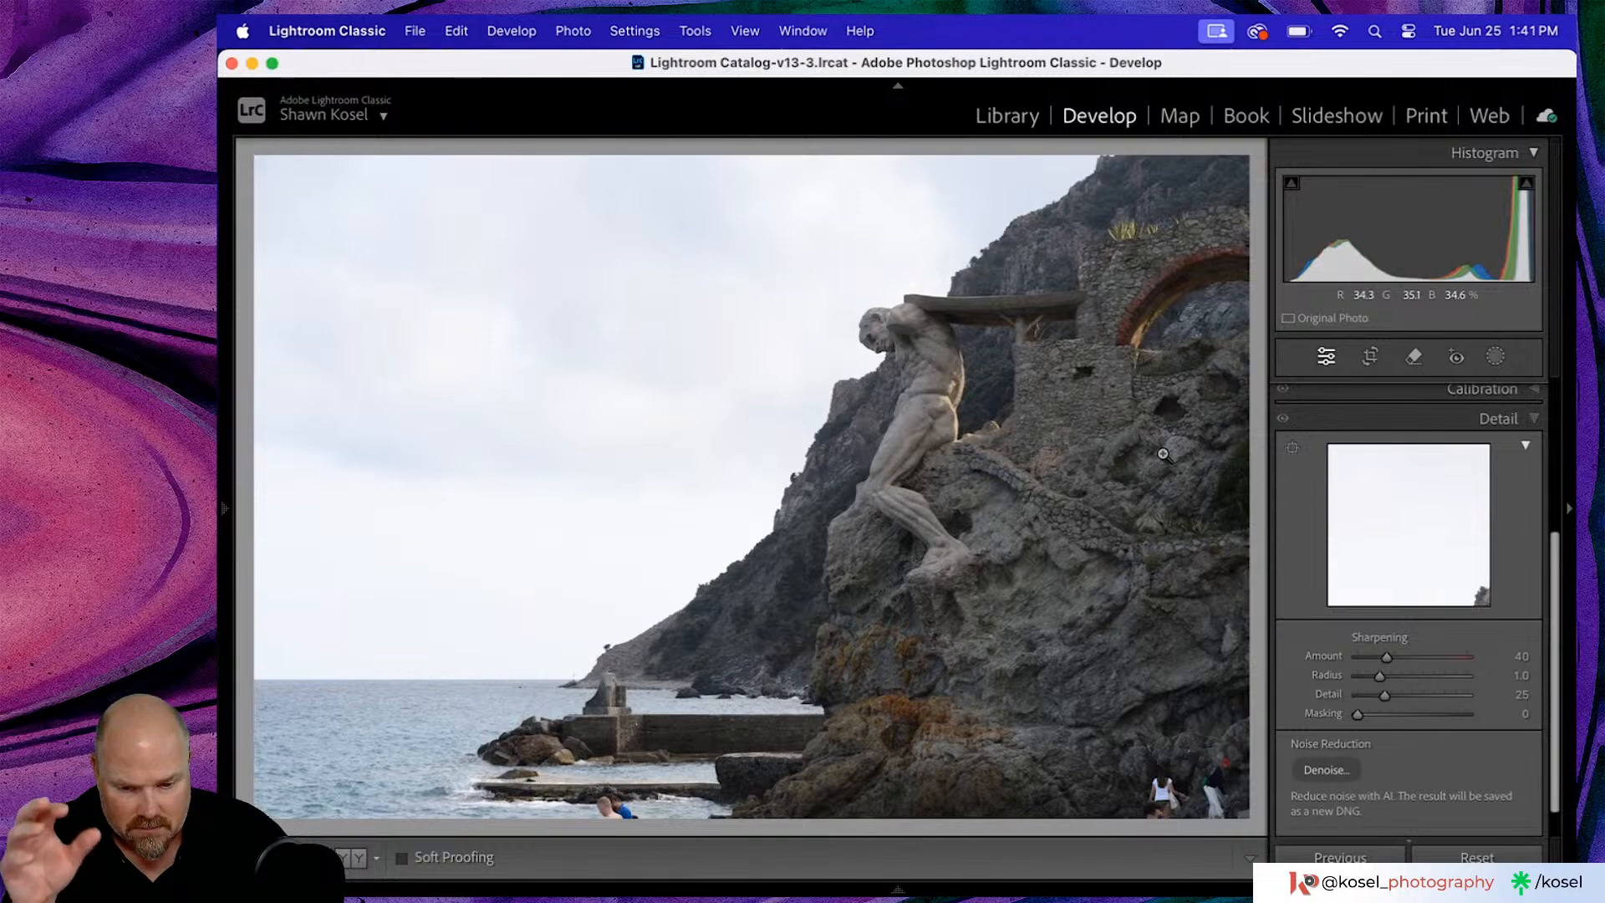
{"action": "key", "text": "backslash"}
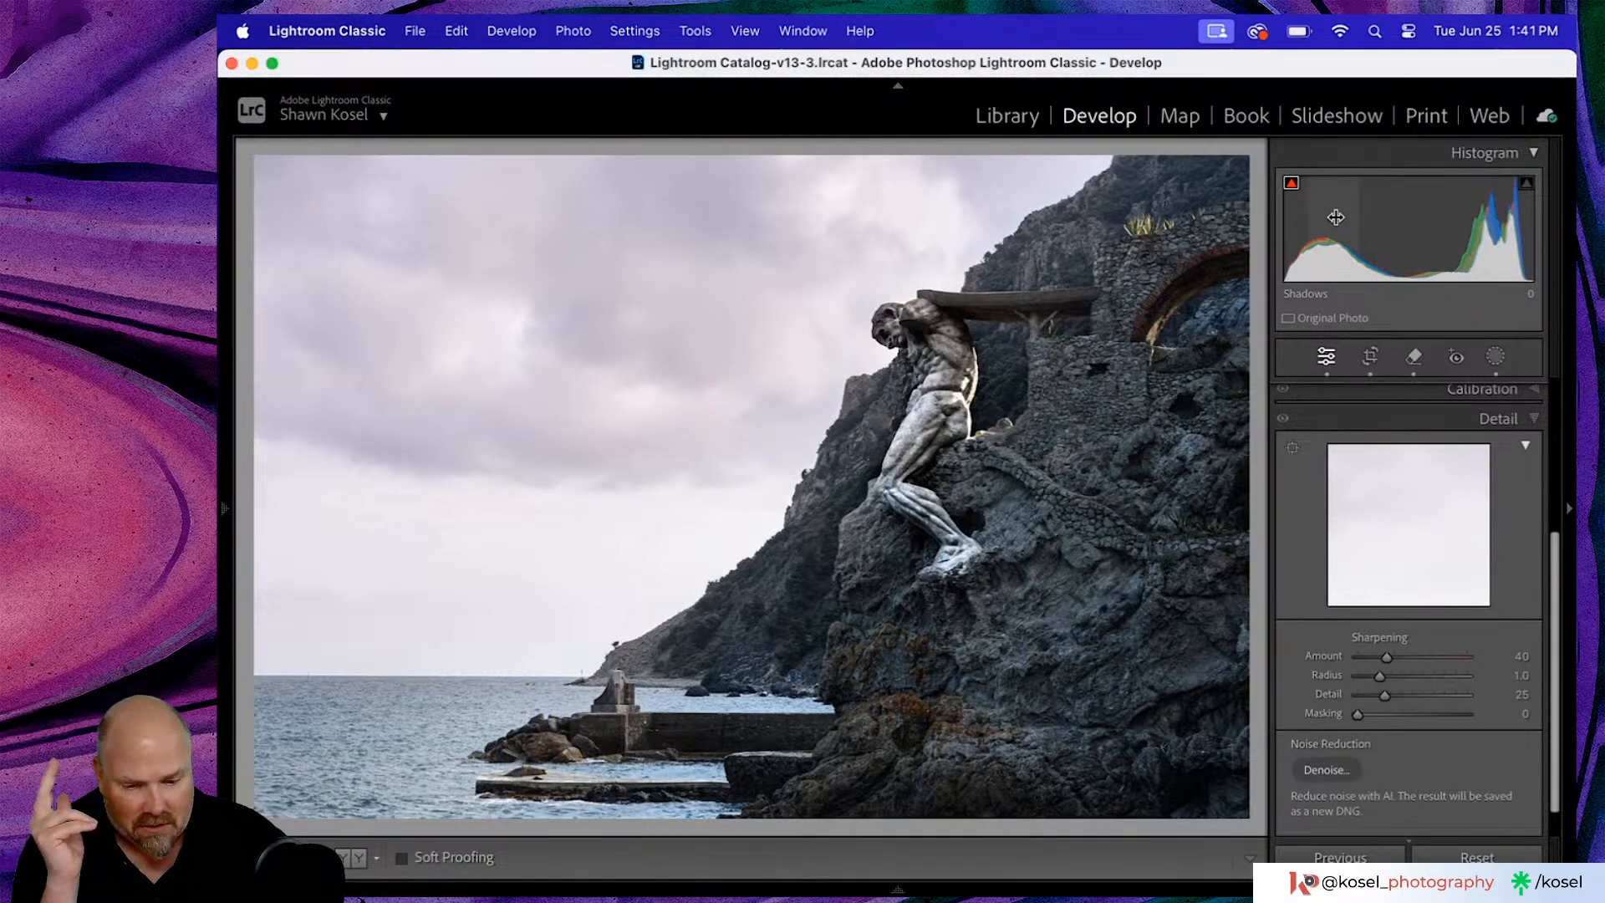
{"action": "key", "text": "backslash"}
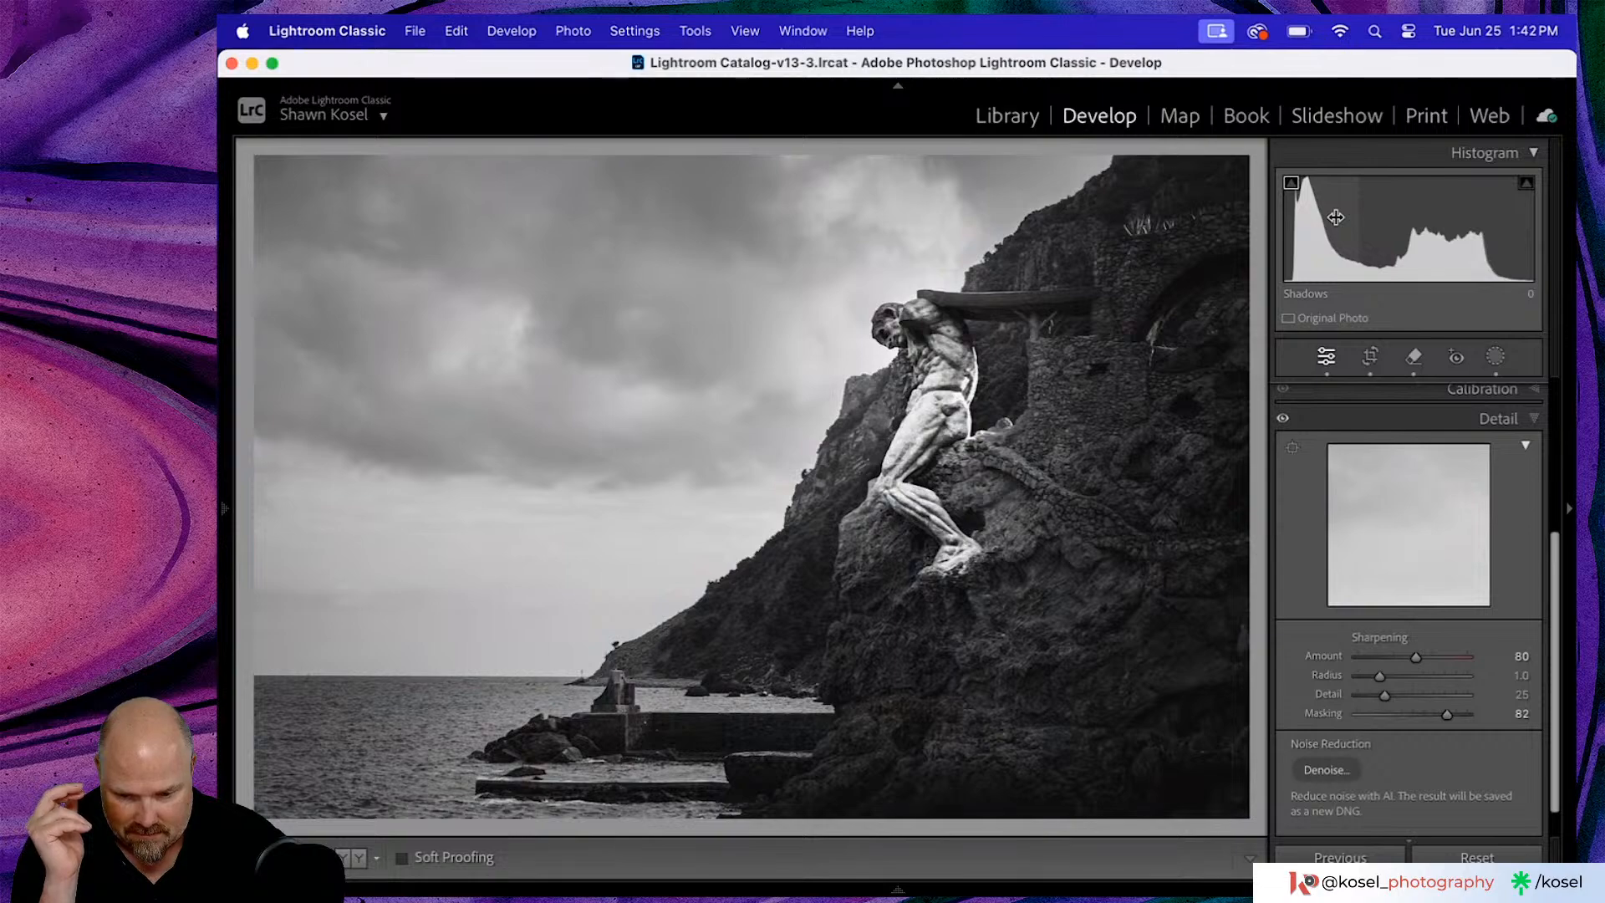
{"action": "key", "text": "backslash"}
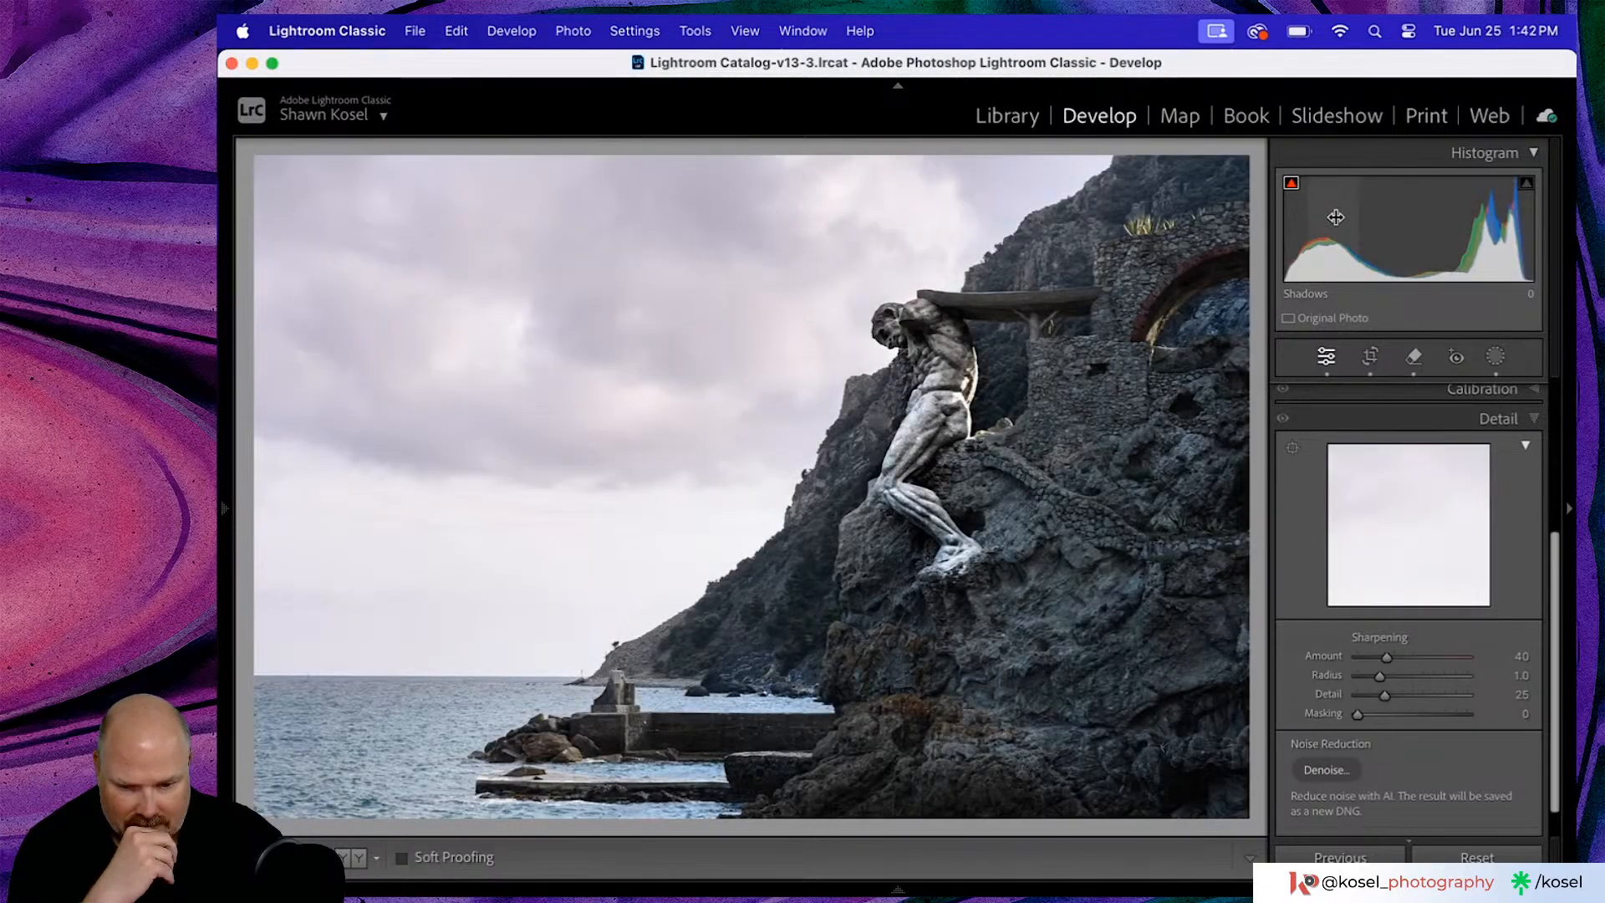
- Rate both the colour and black-and-white versions of Tuscany-0832.DNG three stars in the Library grid
{"action": "scroll", "coordinate": [1401, 585], "scroll_direction": "down", "scroll_amount": 2}
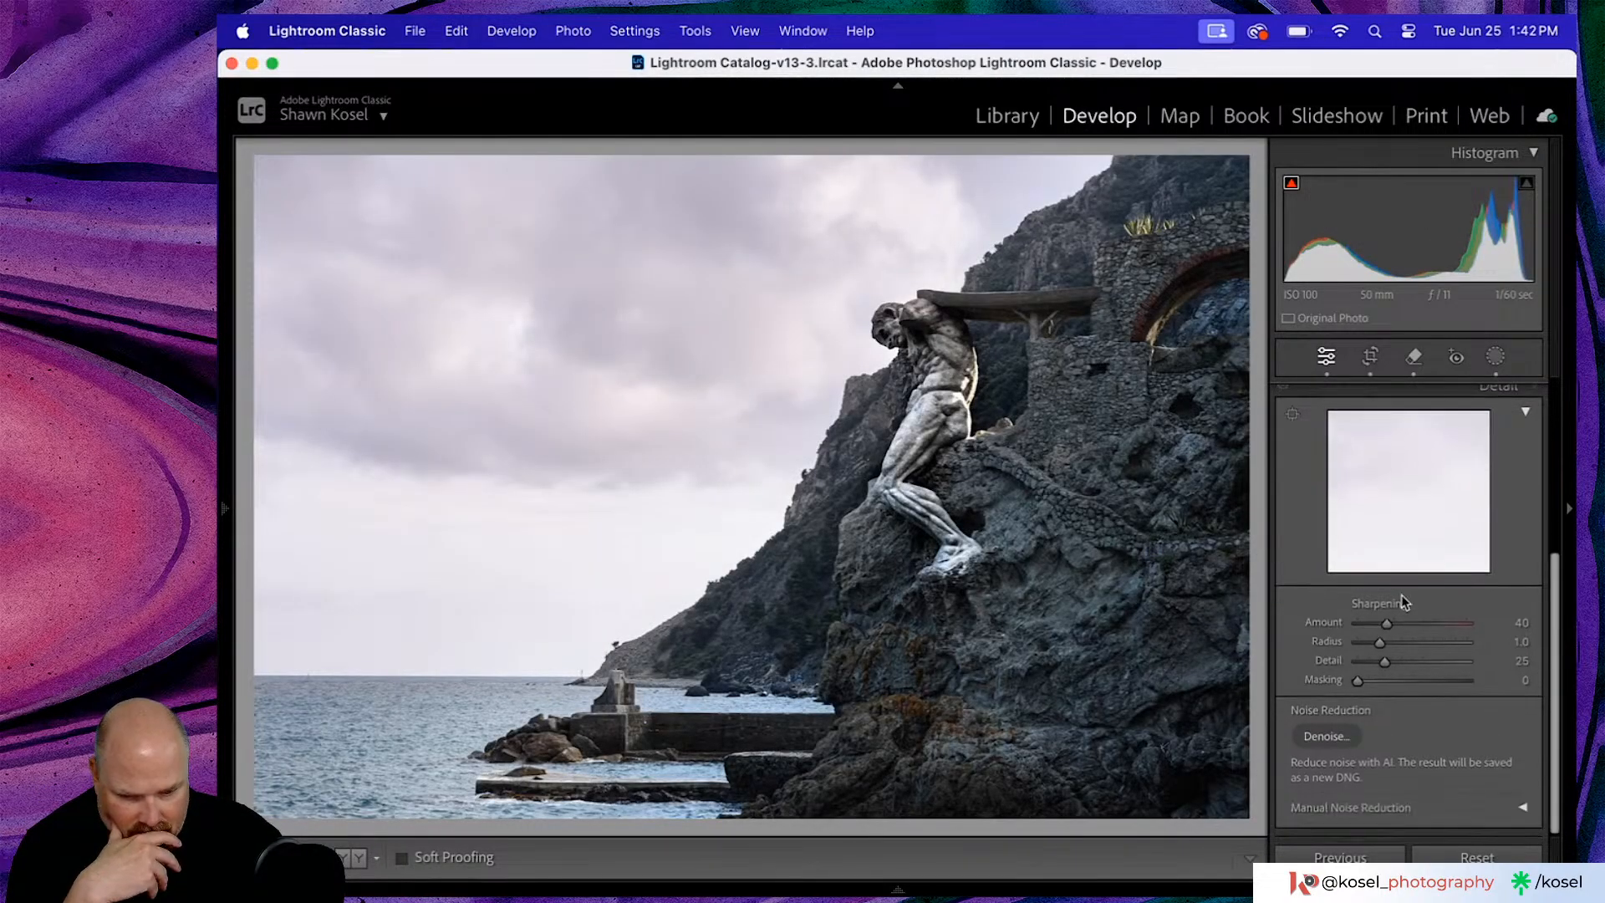
{"action": "scroll", "coordinate": [1416, 587], "scroll_direction": "up", "scroll_amount": 5}
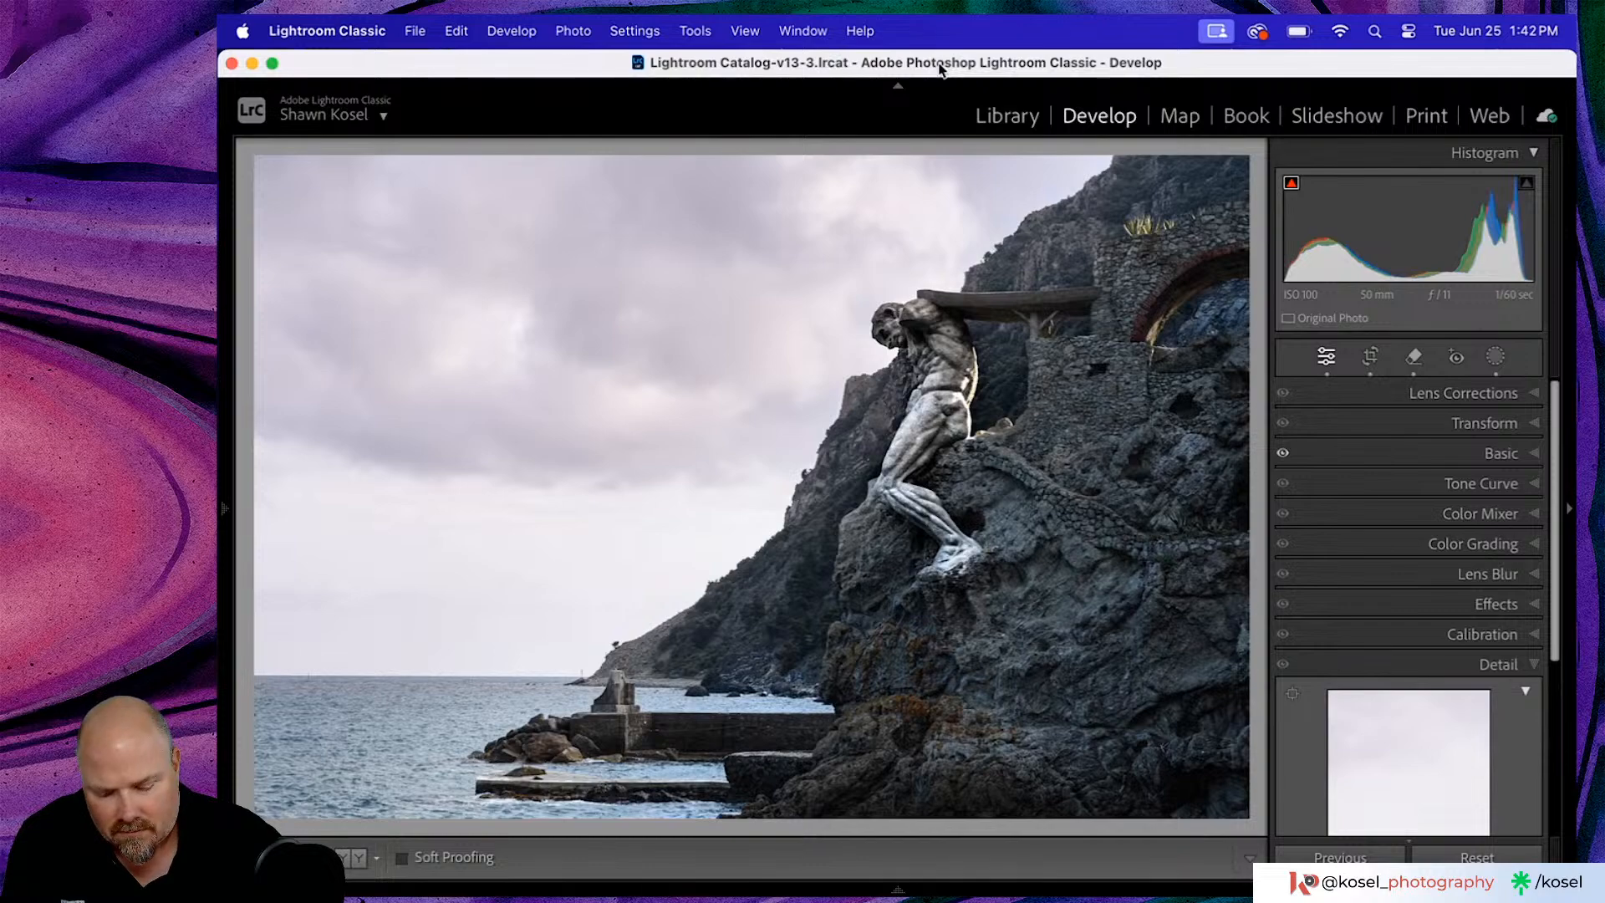
{"action": "key", "text": "g"}
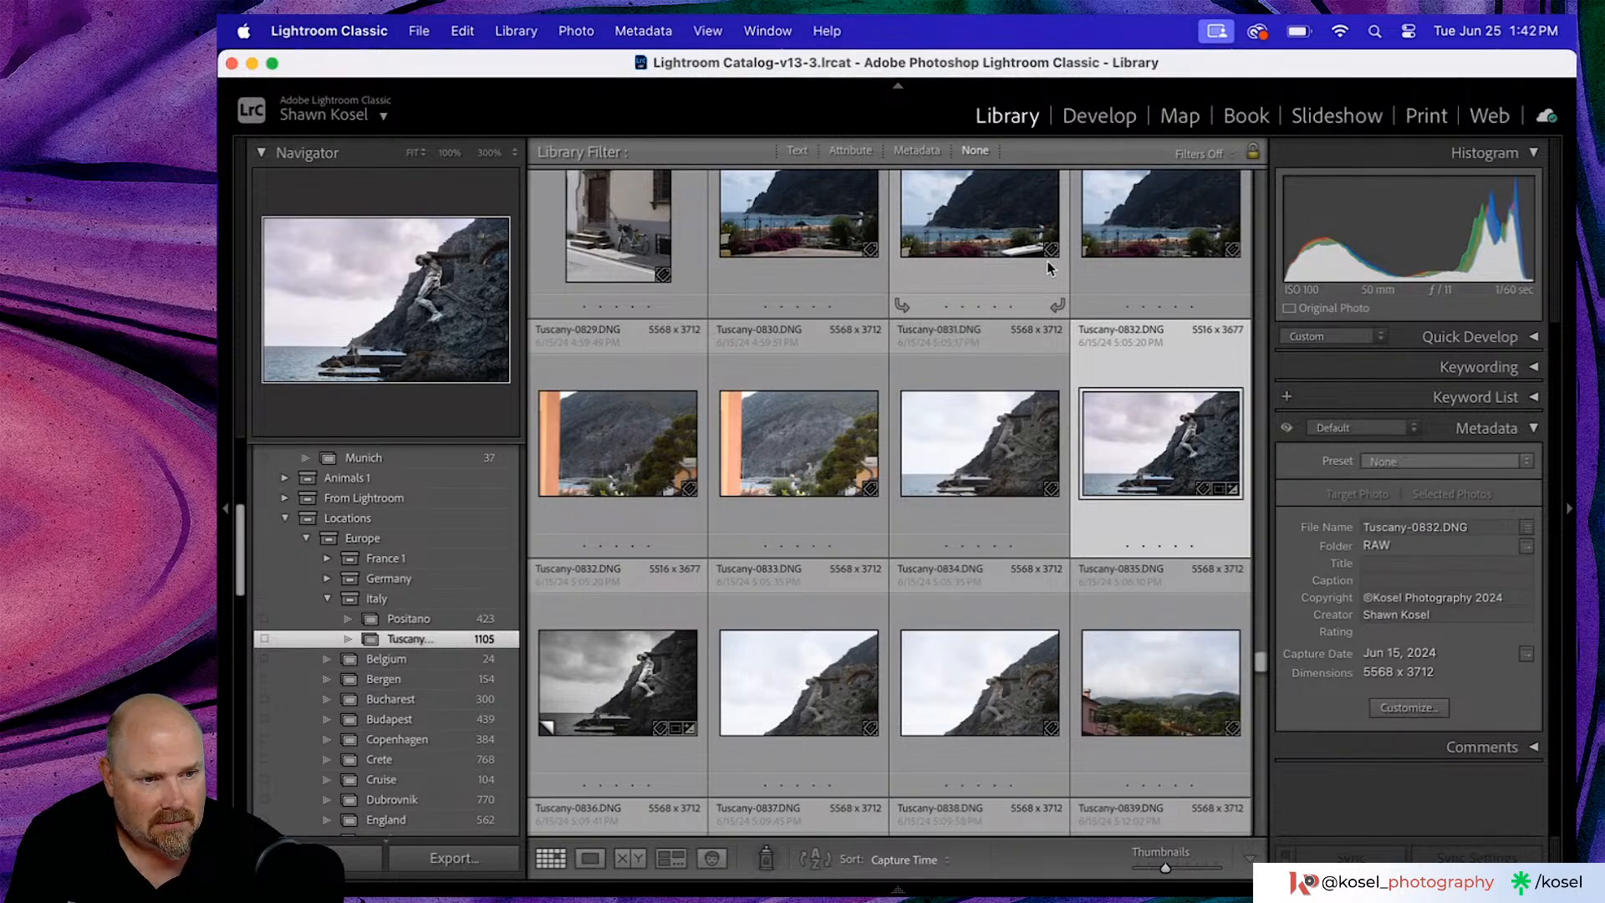
{"action": "scroll", "coordinate": [1055, 268], "scroll_direction": "down", "scroll_amount": 3}
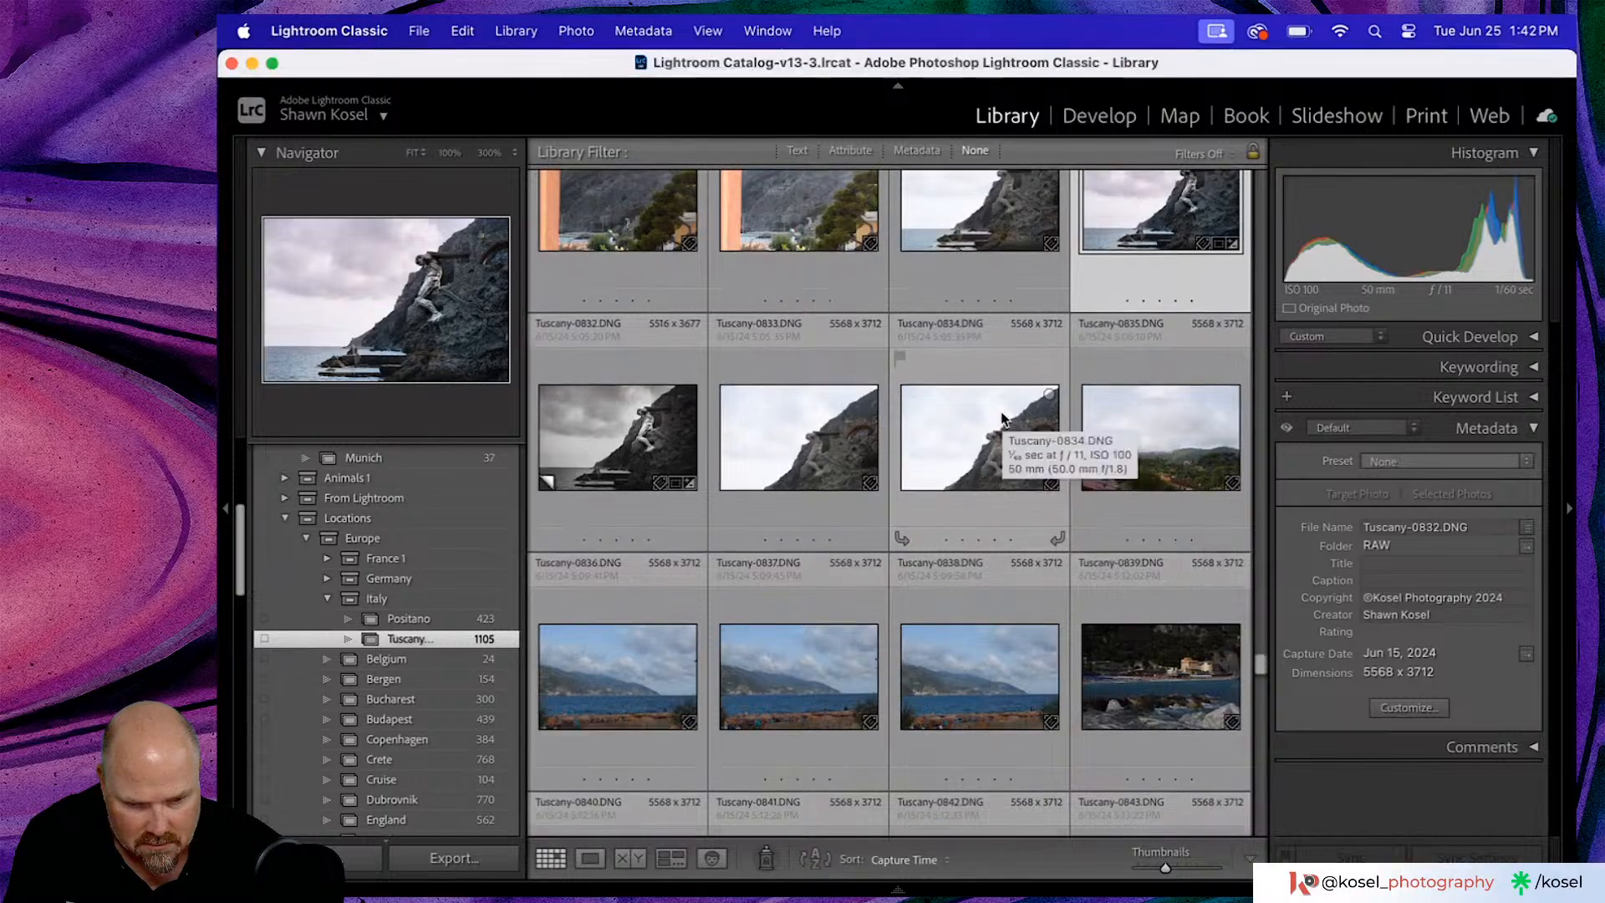
{"action": "scroll", "coordinate": [1004, 418], "scroll_direction": "up", "scroll_amount": 2}
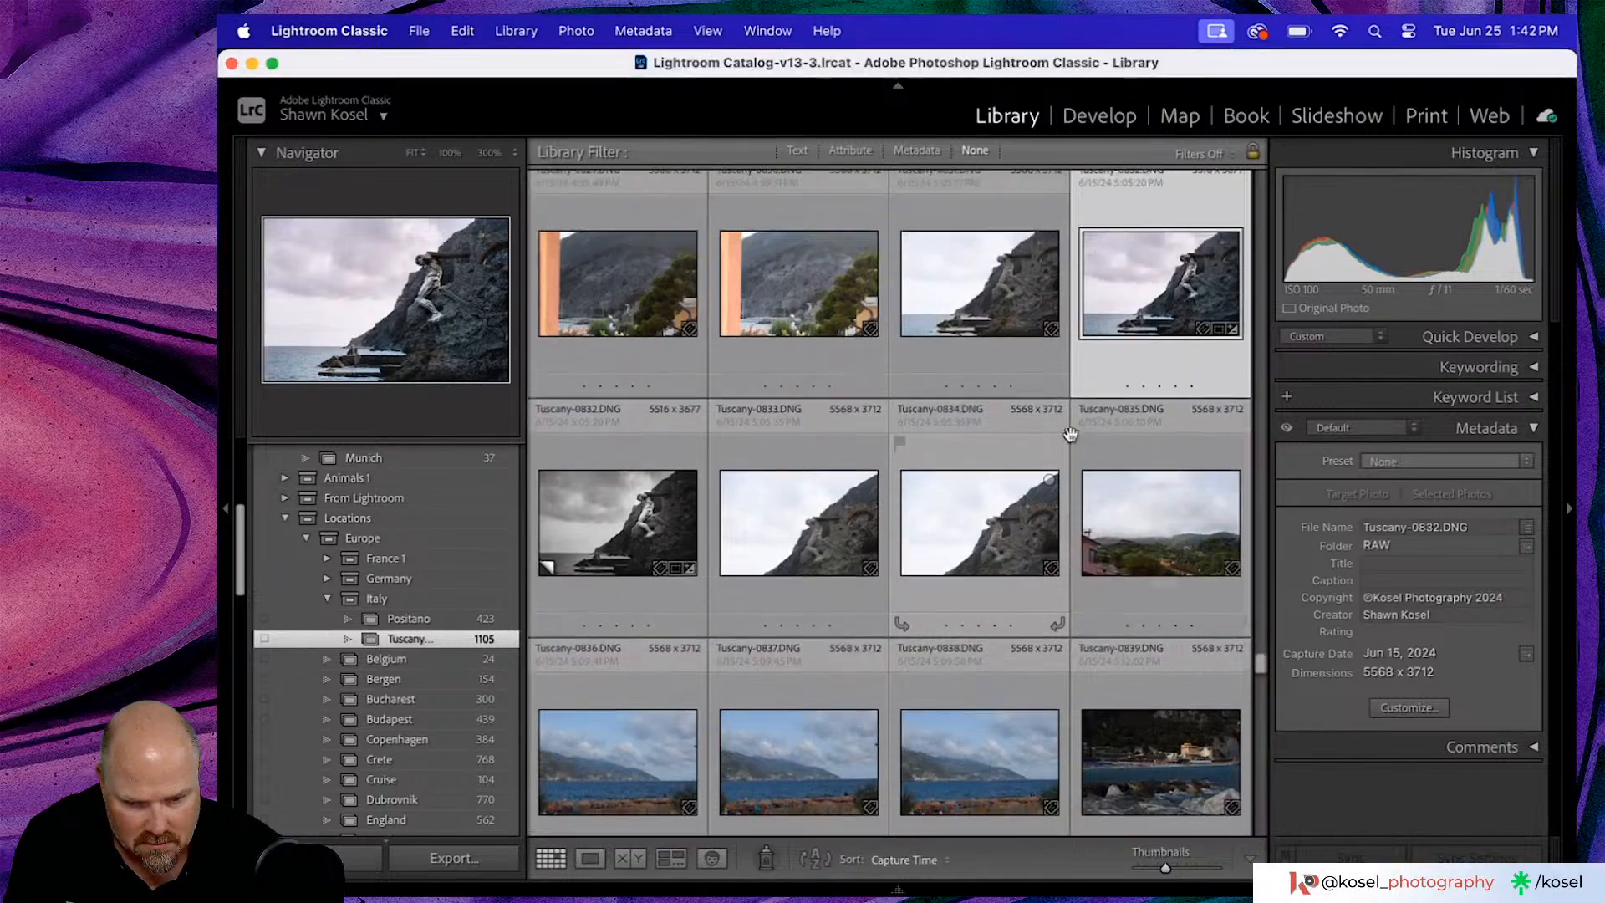
{"action": "left_click", "coordinate": [1160, 385]}
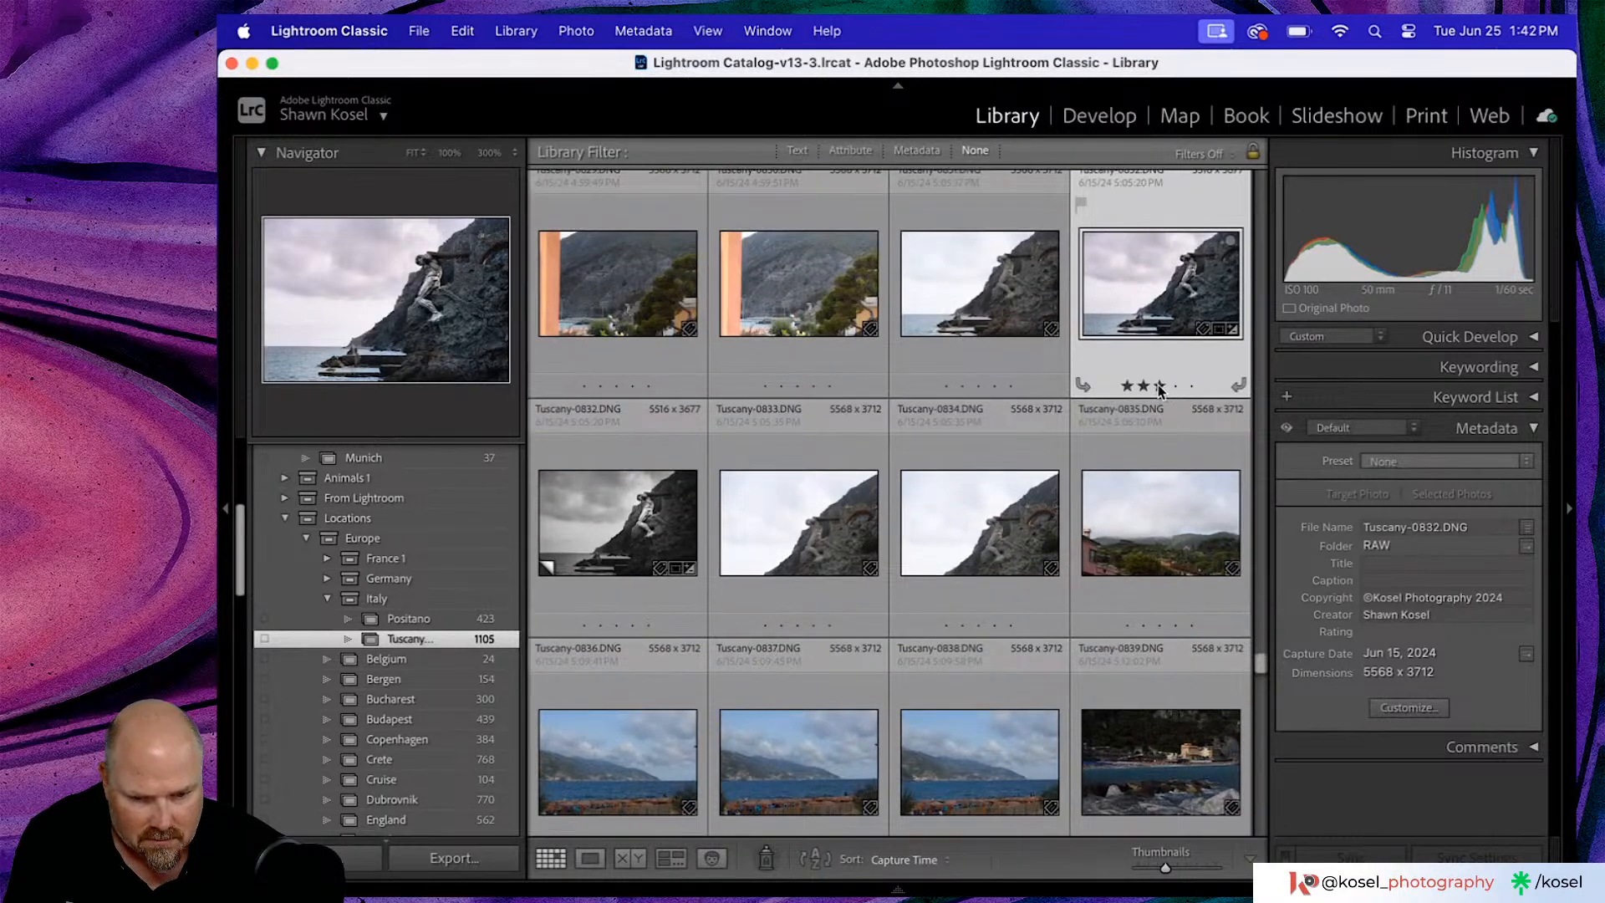
{"action": "left_click", "coordinate": [616, 625]}
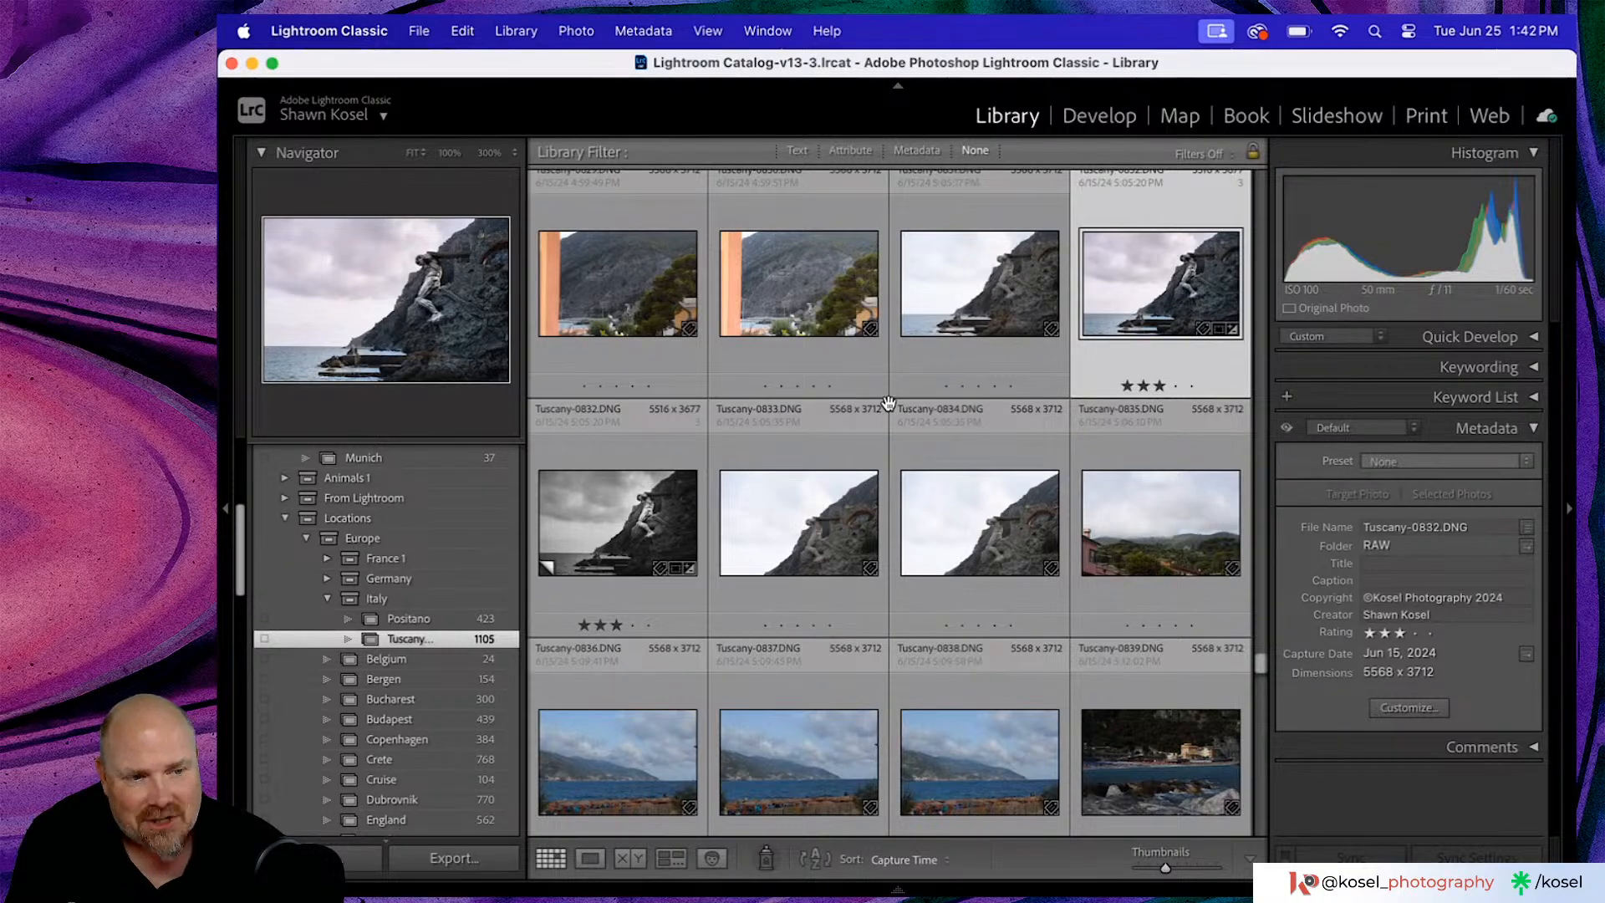
- Preview the colour version of Tuscany-0832.DNG enlarged and full screen, and show its keyword tags
{"action": "double_click", "coordinate": [1184, 287]}
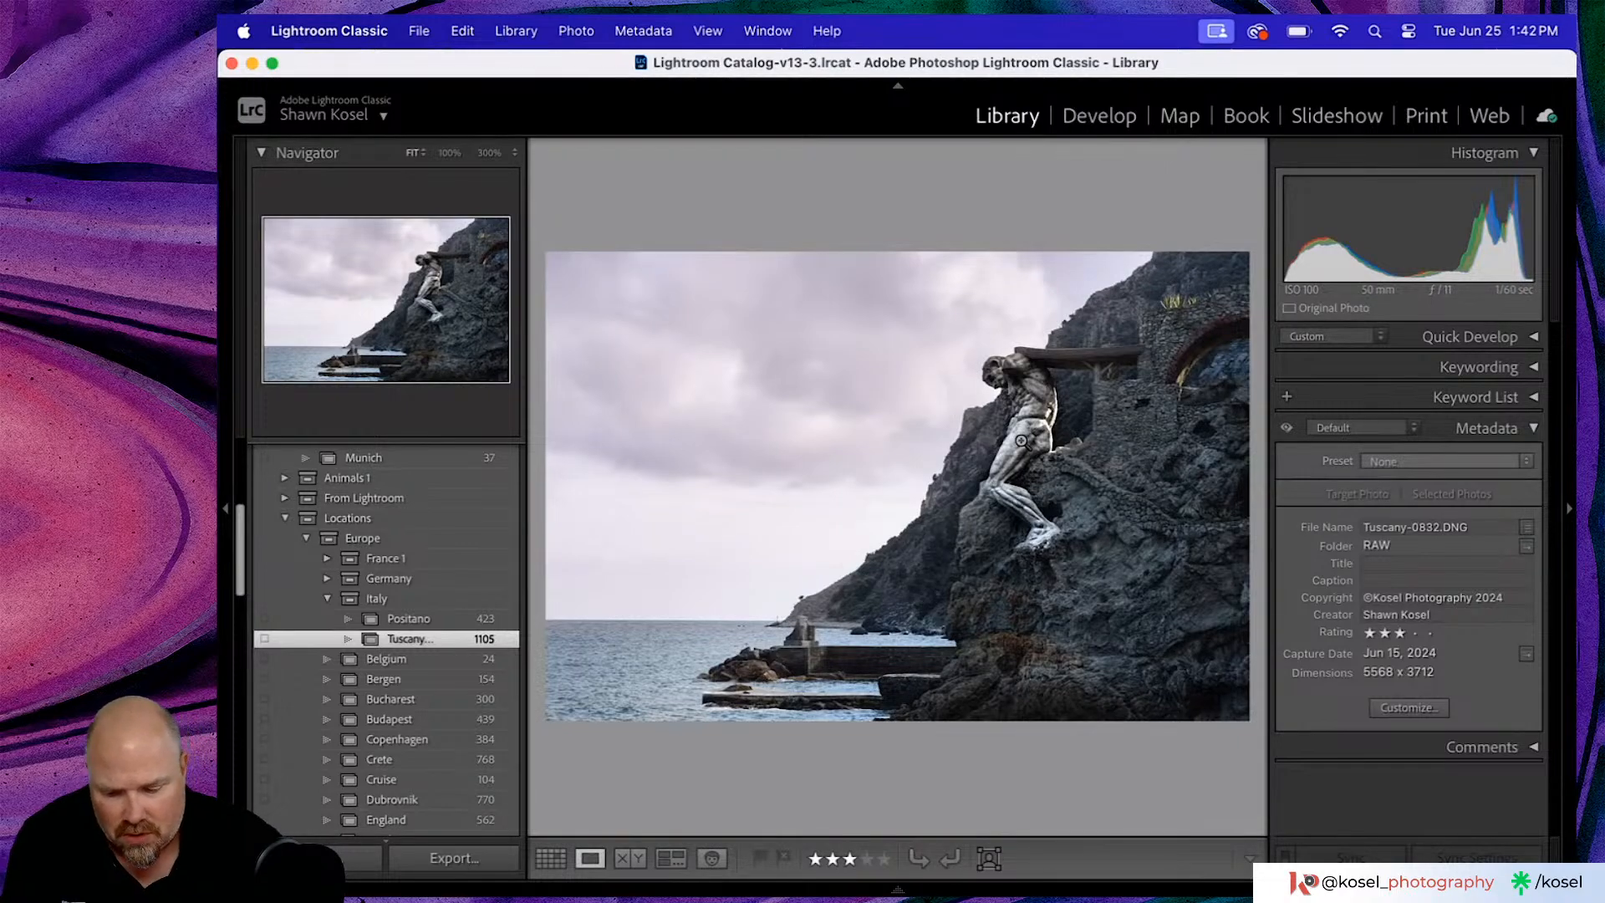
{"action": "key", "text": "f"}
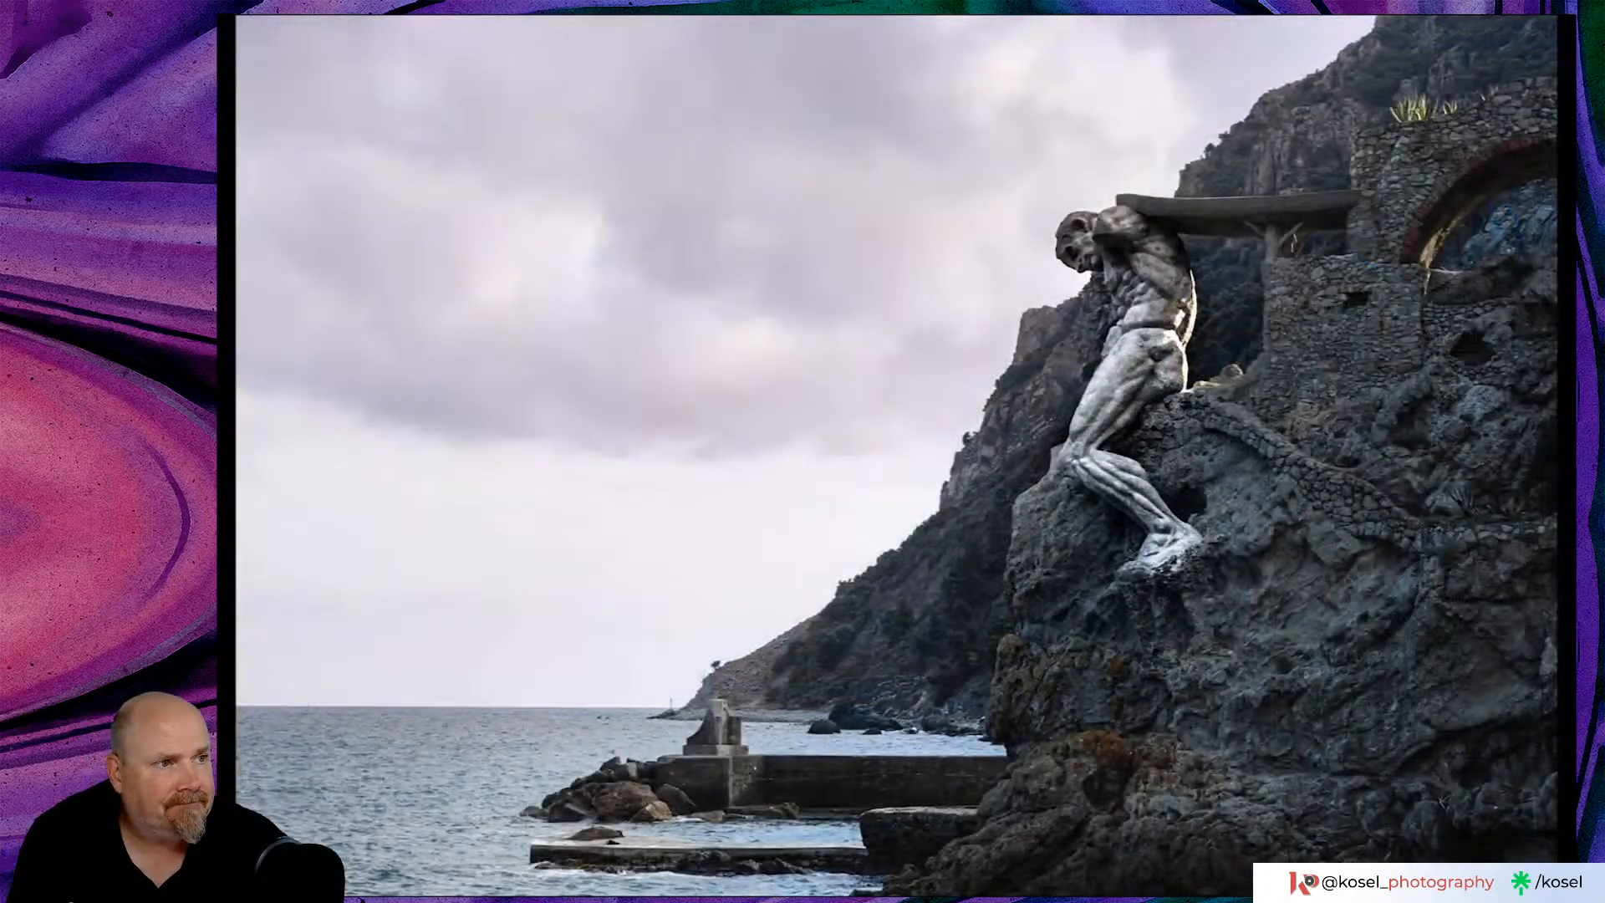
{"action": "key", "text": "f"}
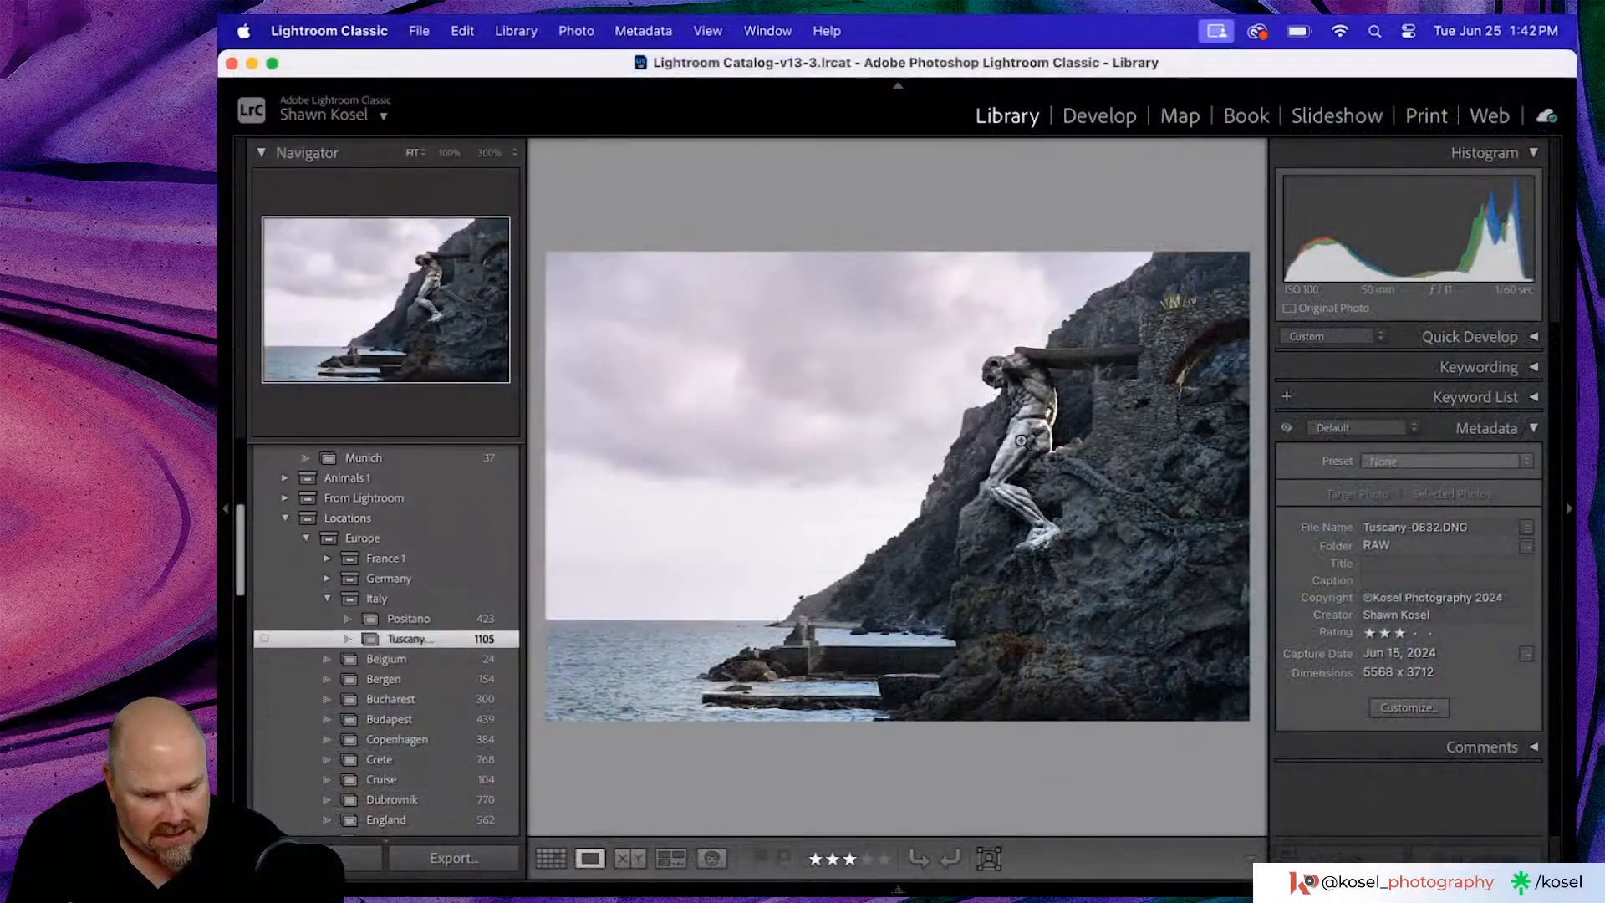
{"action": "left_click", "coordinate": [1535, 369]}
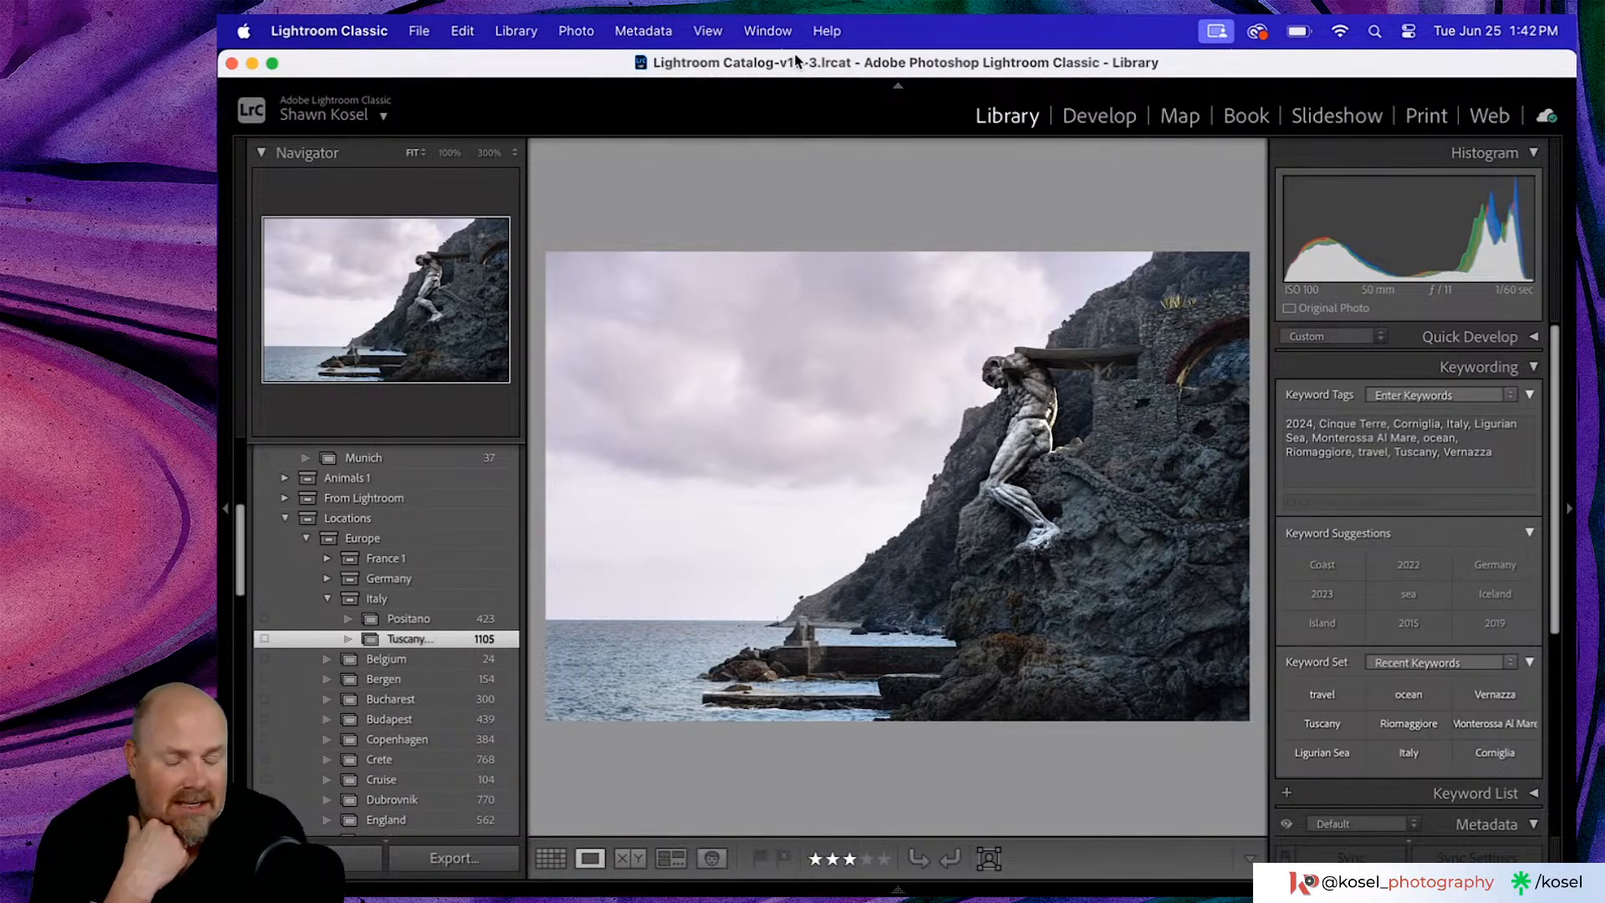
- Compare the colour and black-and-white versions of the statue photo at full screen
{"action": "key", "text": "f"}
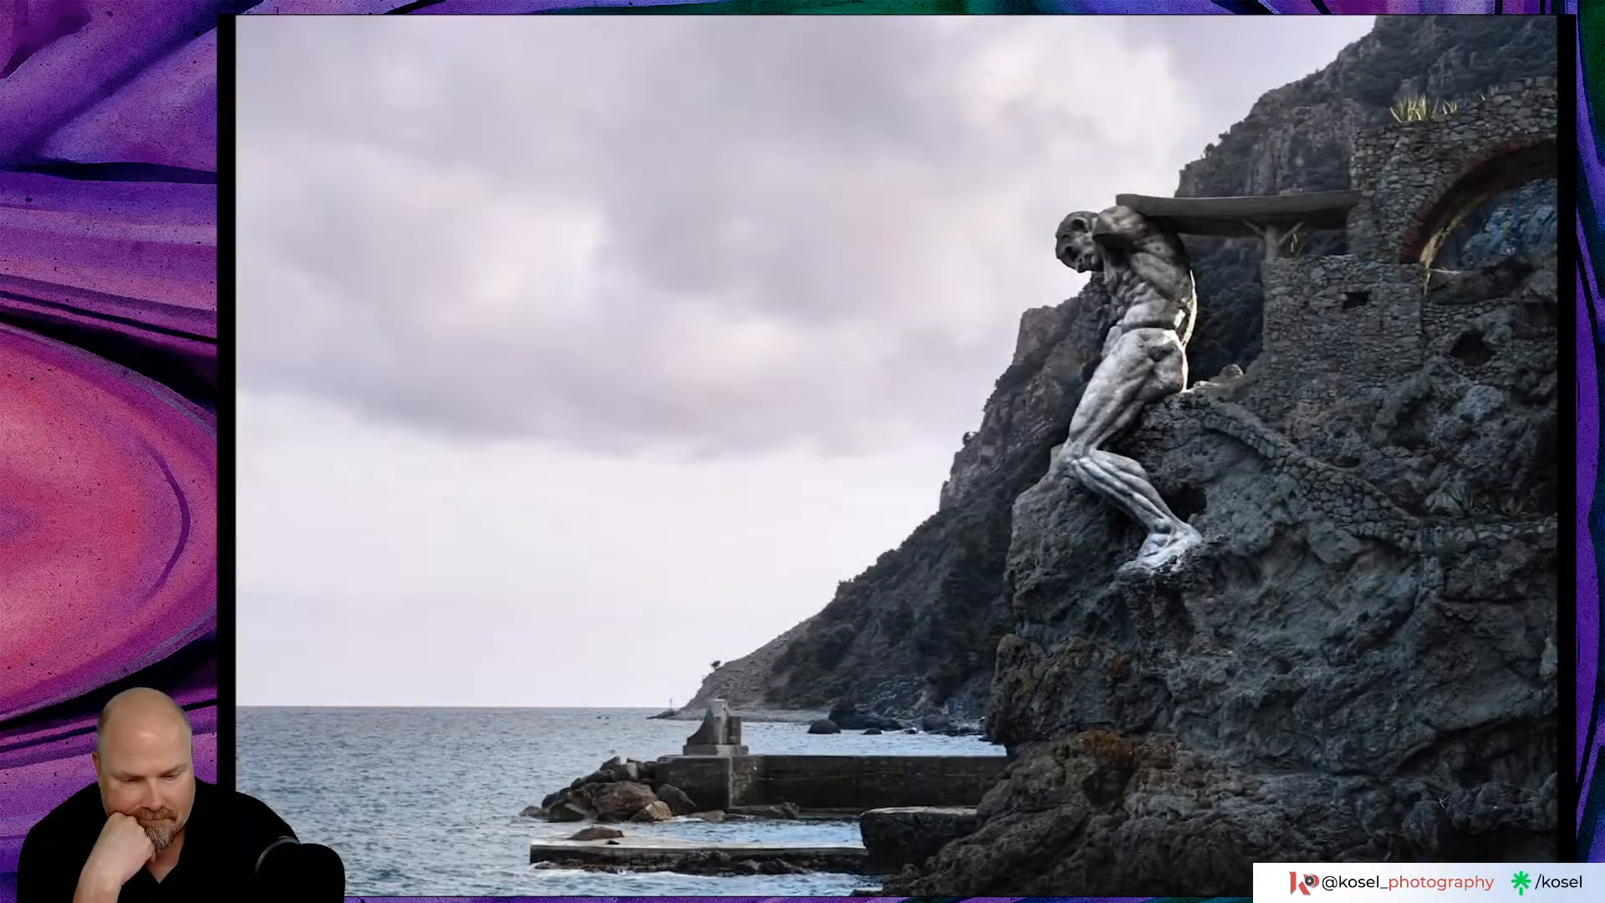
{"action": "key", "text": "Right"}
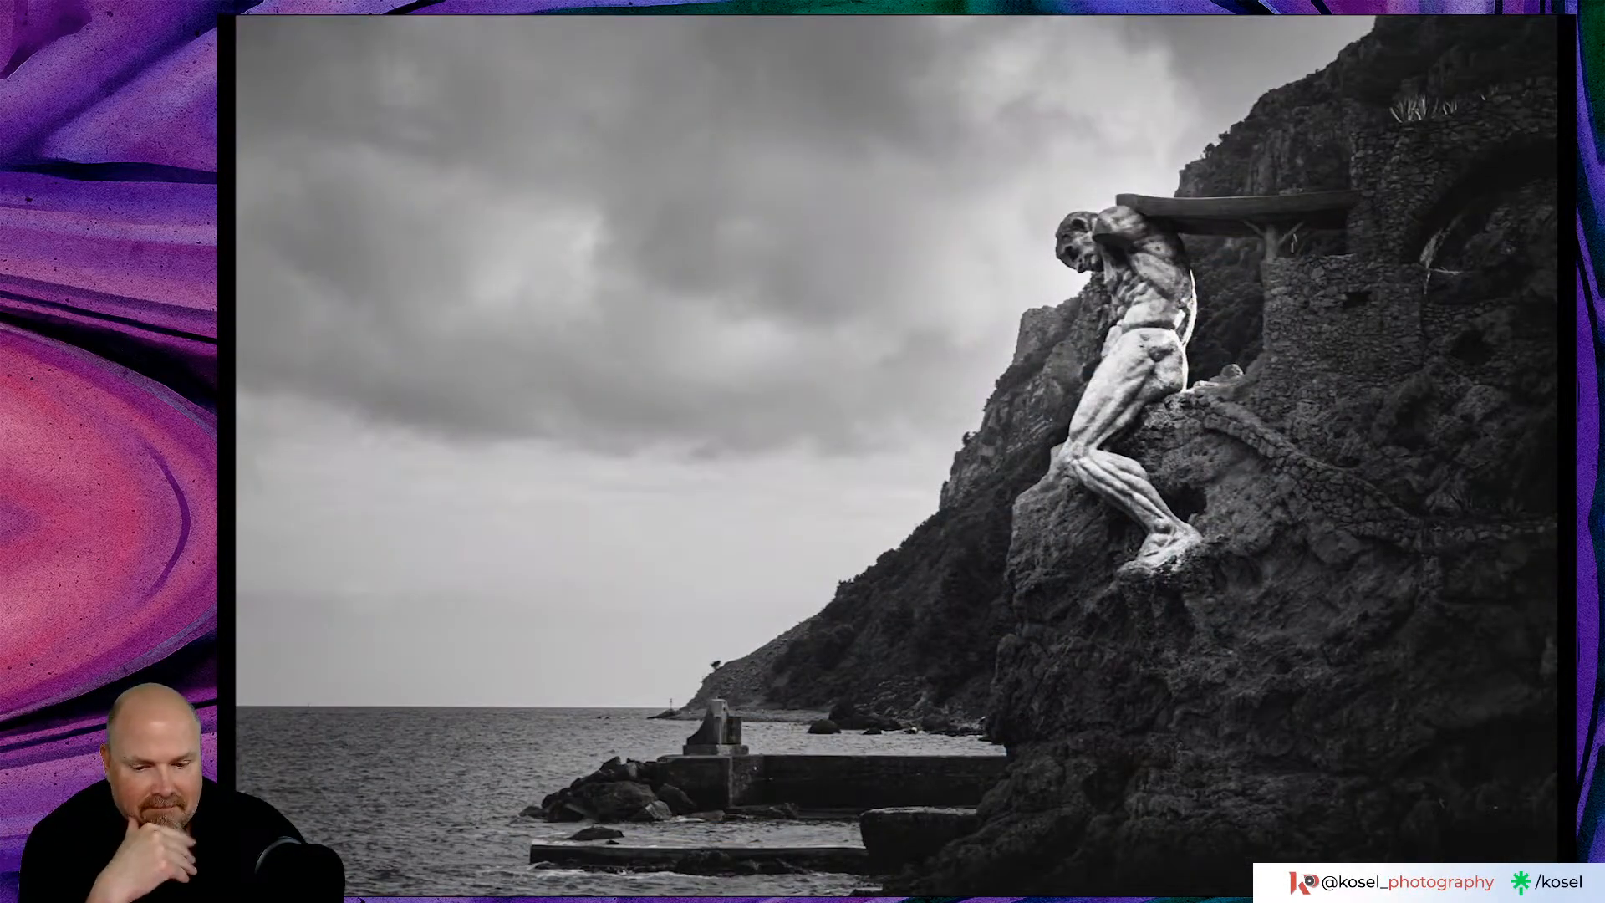
{"action": "key", "text": "Left"}
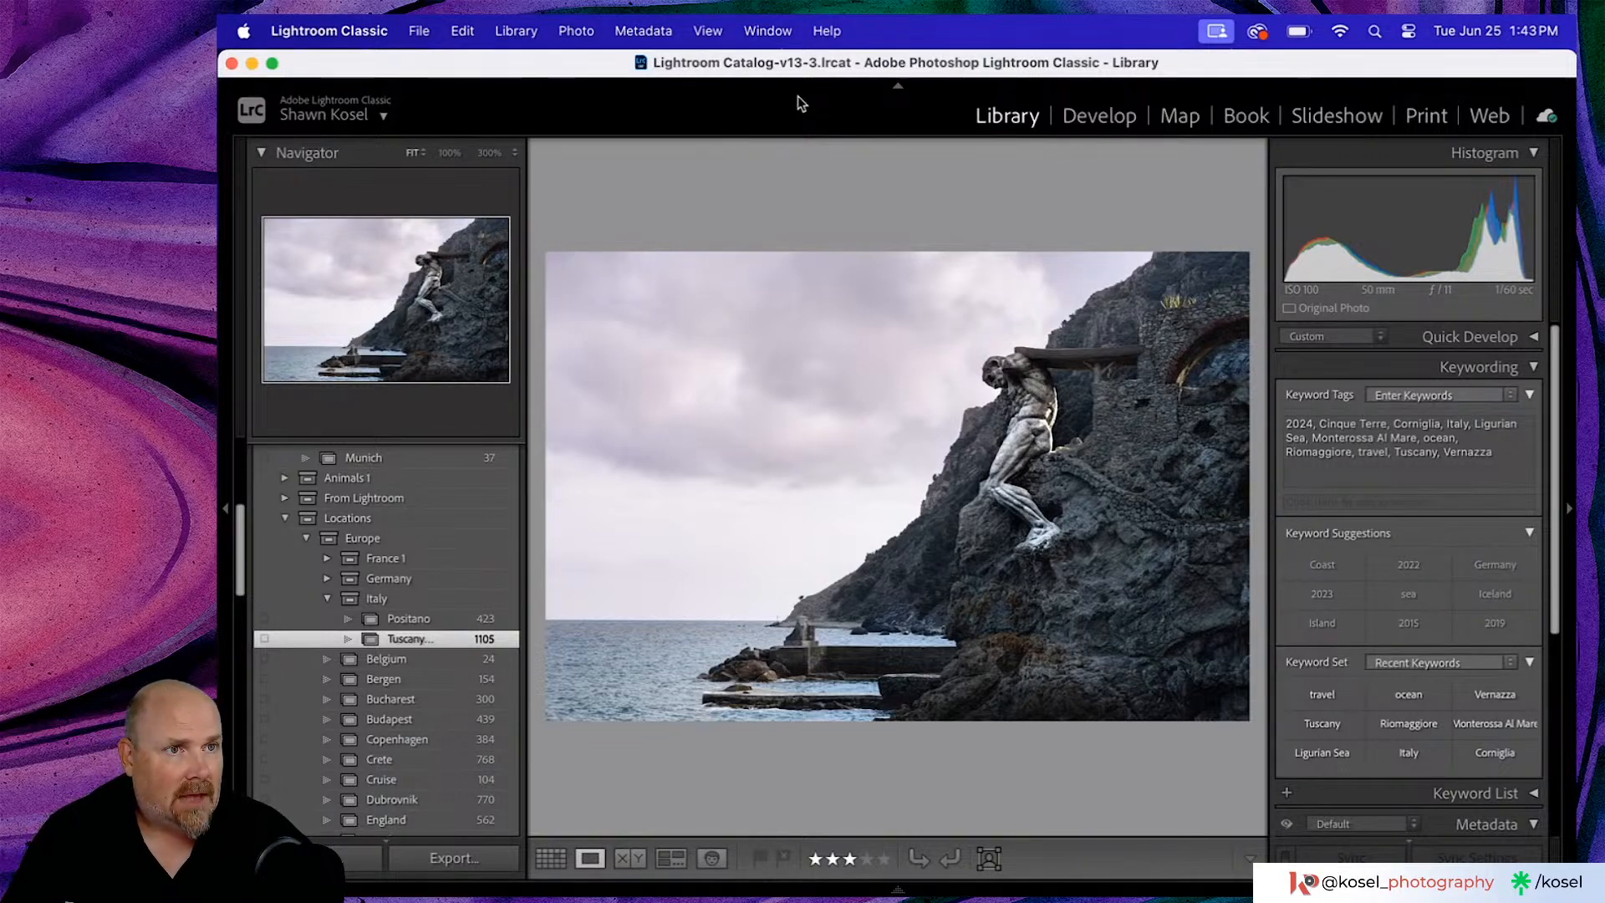
- Browse further through the Tuscany grid and inspect the seaside tower photo Tuscany-0845.DNG enlarged
{"action": "key", "text": "g"}
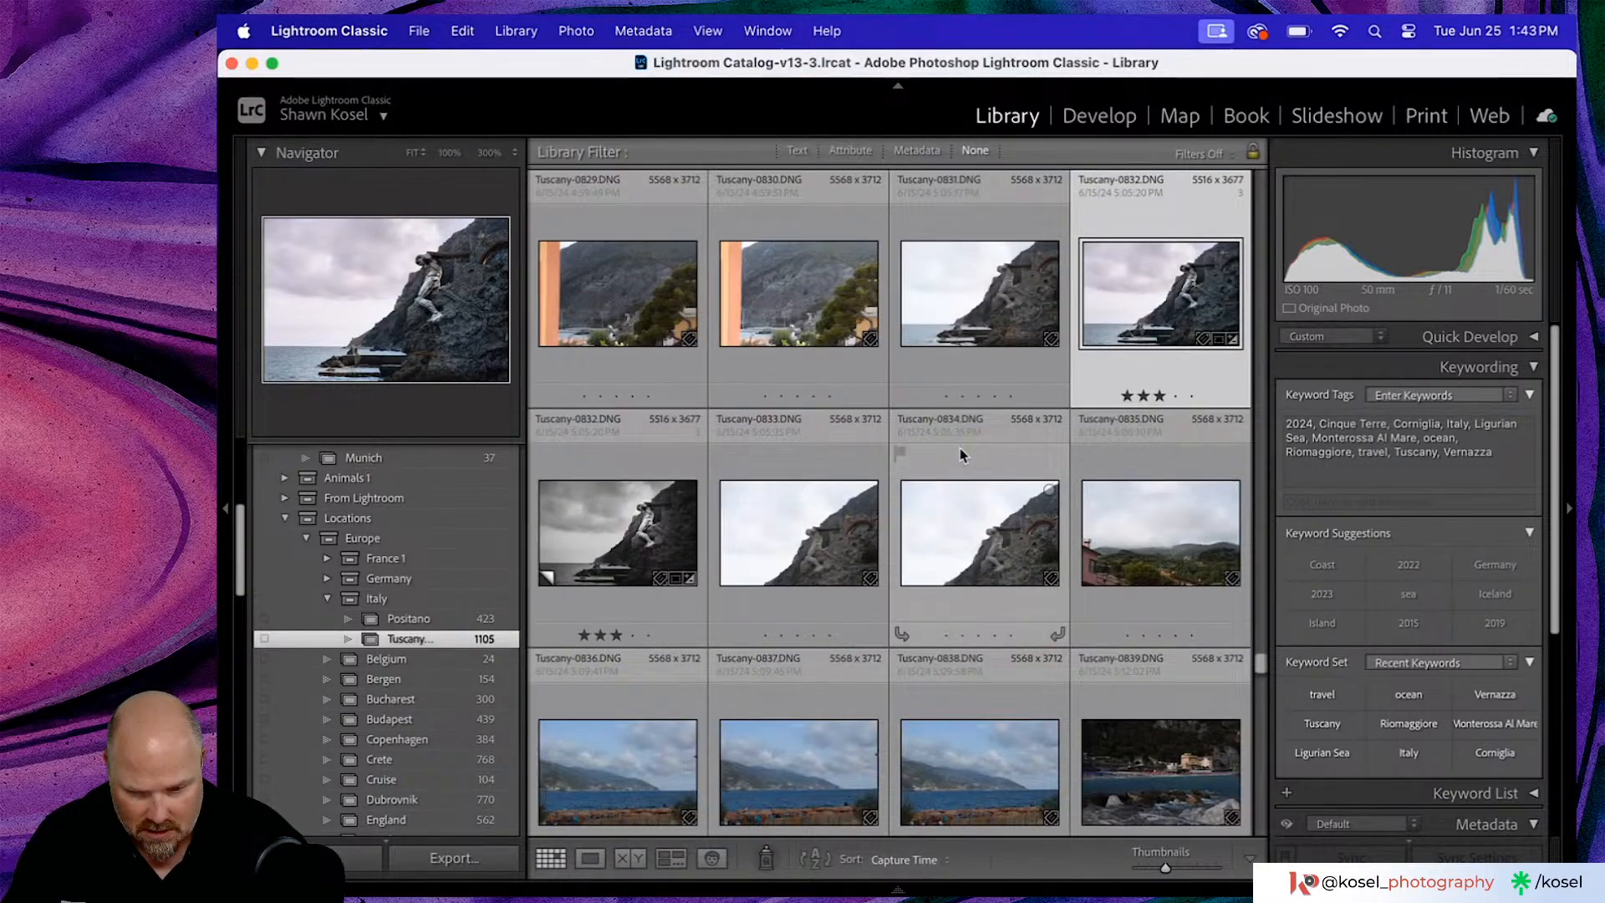
{"action": "scroll", "coordinate": [960, 455], "scroll_direction": "down", "scroll_amount": 2}
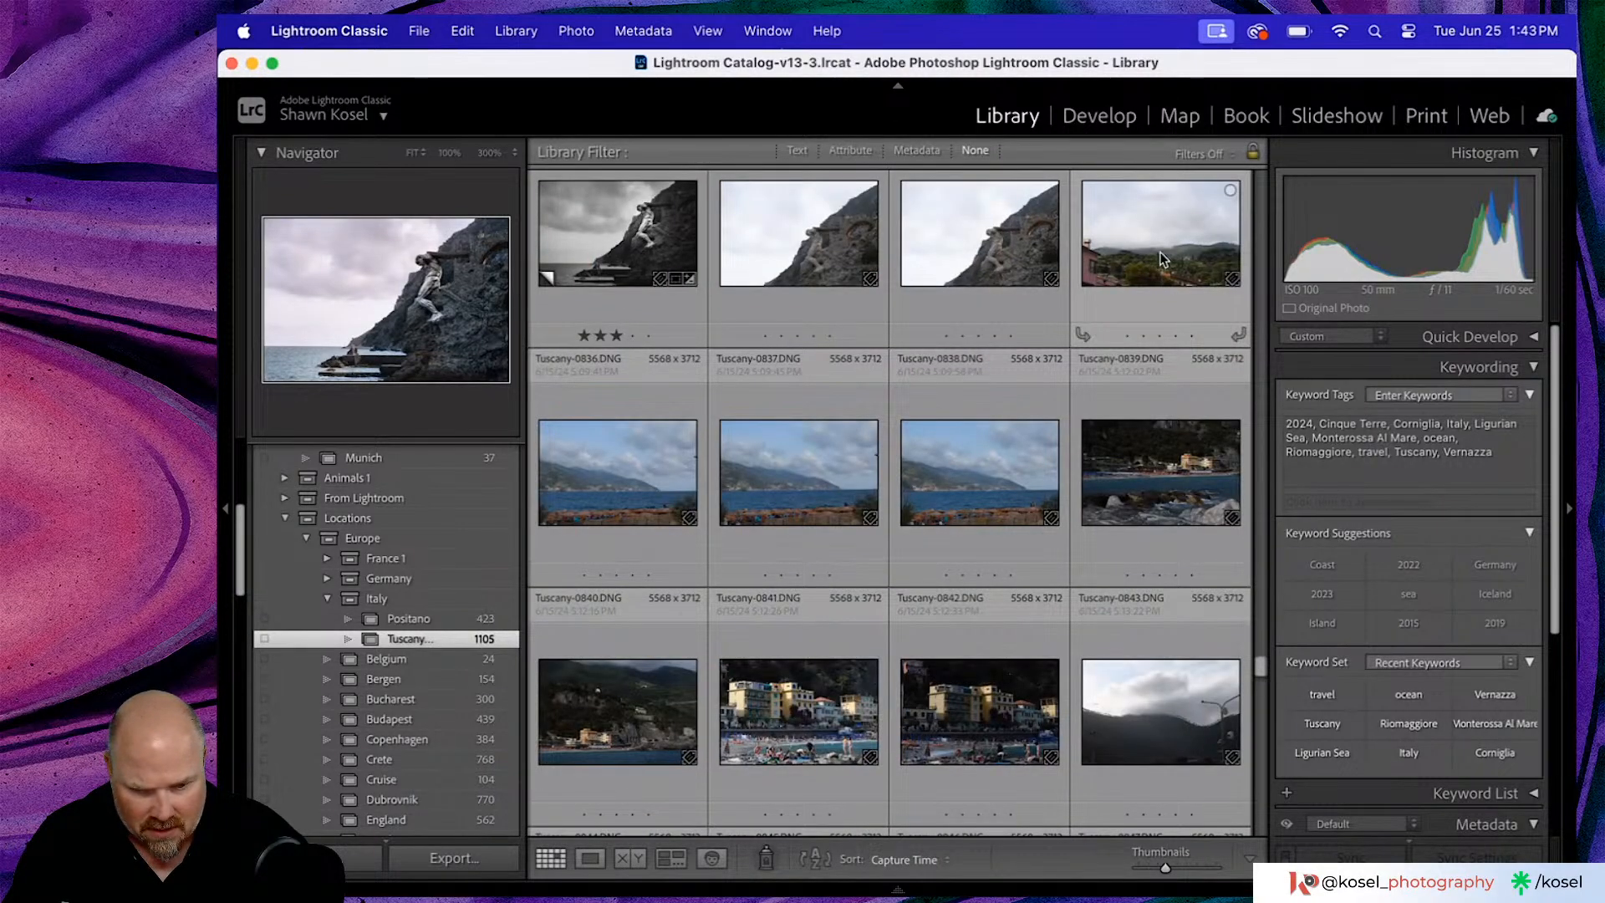
{"action": "scroll", "coordinate": [1090, 358], "scroll_direction": "down", "scroll_amount": 2}
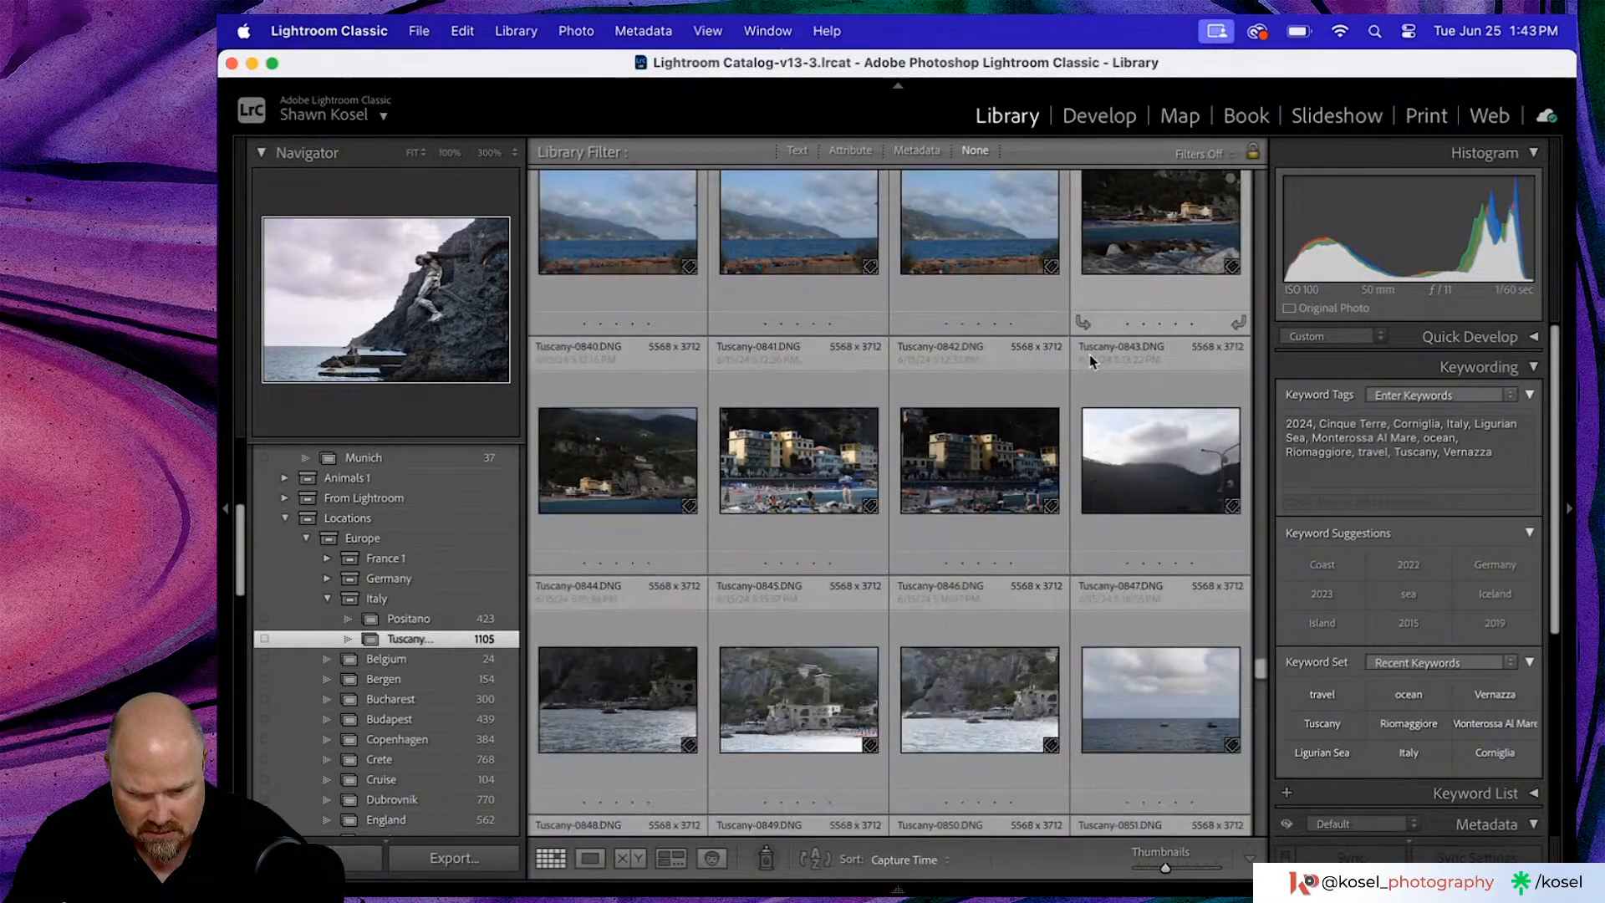
{"action": "scroll", "coordinate": [1090, 357], "scroll_direction": "down", "scroll_amount": 2}
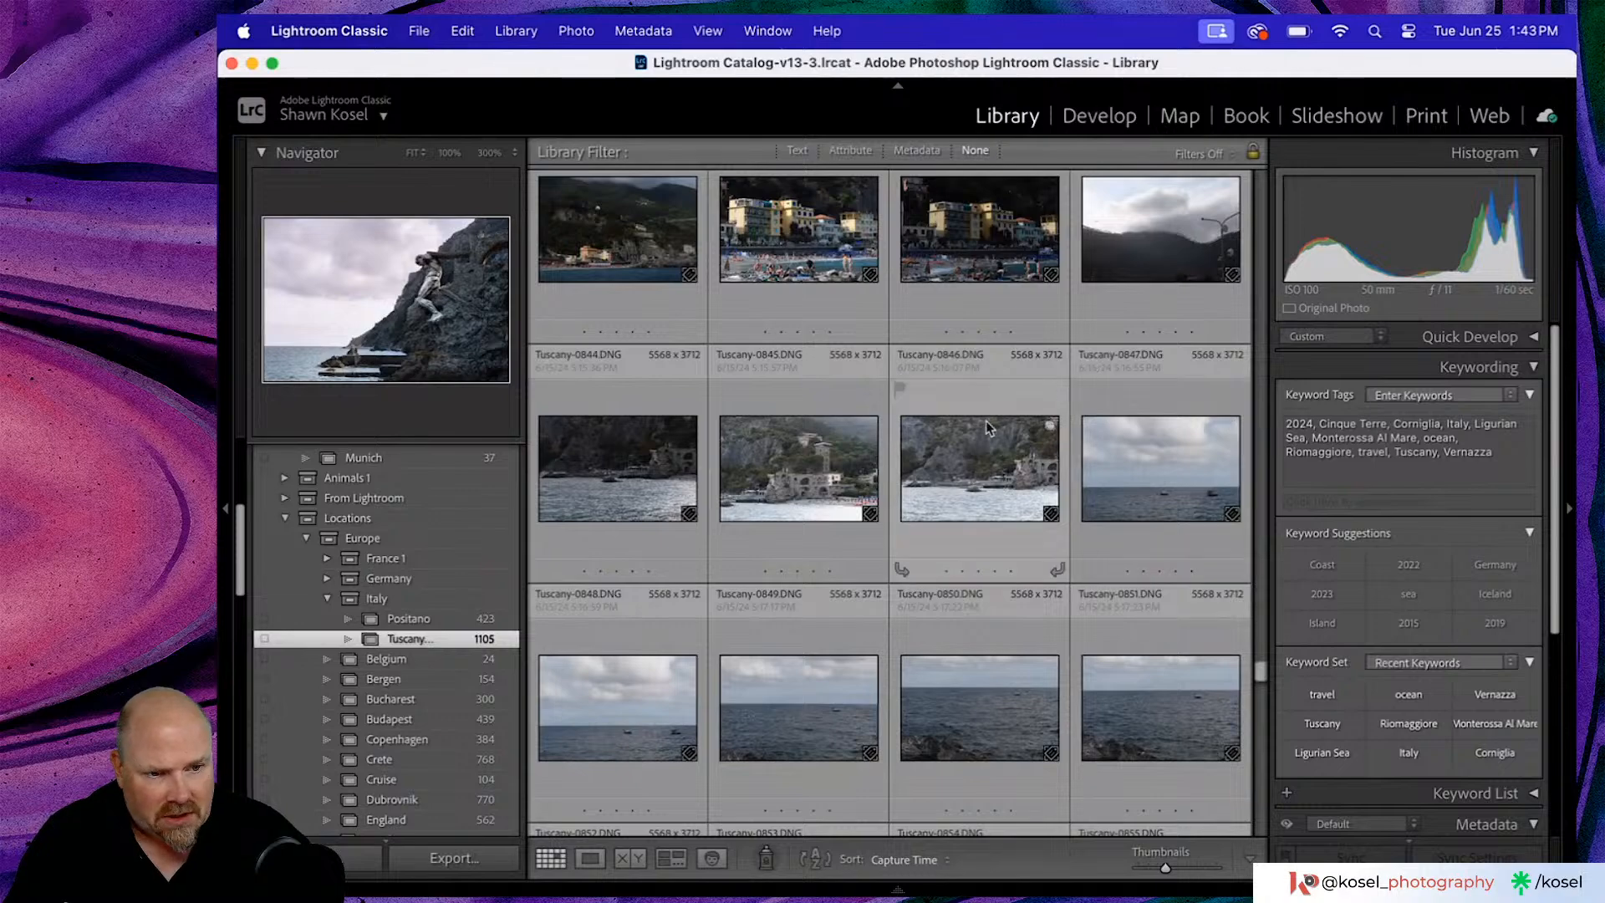
{"action": "double_click", "coordinate": [816, 386]}
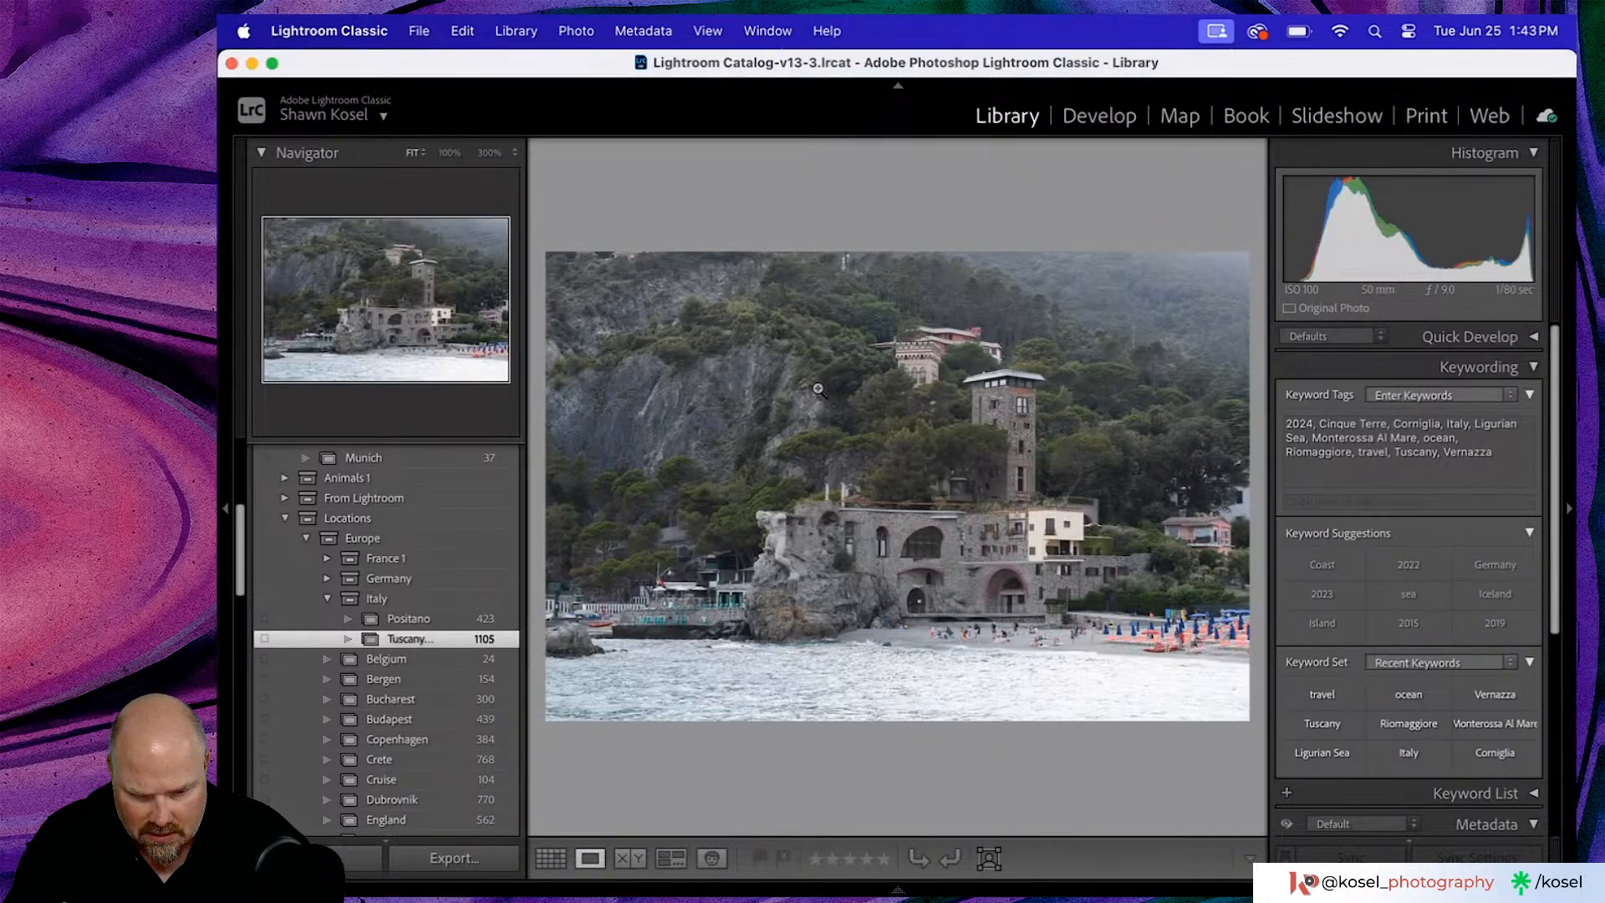
{"action": "double_click", "coordinate": [818, 390]}
- Review the enlarged beach, sea rock and pebble photos from Tuscany-0857.DNG through Tuscany-0861.DNG as editing candidates
{"action": "scroll", "coordinate": [841, 393], "scroll_direction": "down", "scroll_amount": 2}
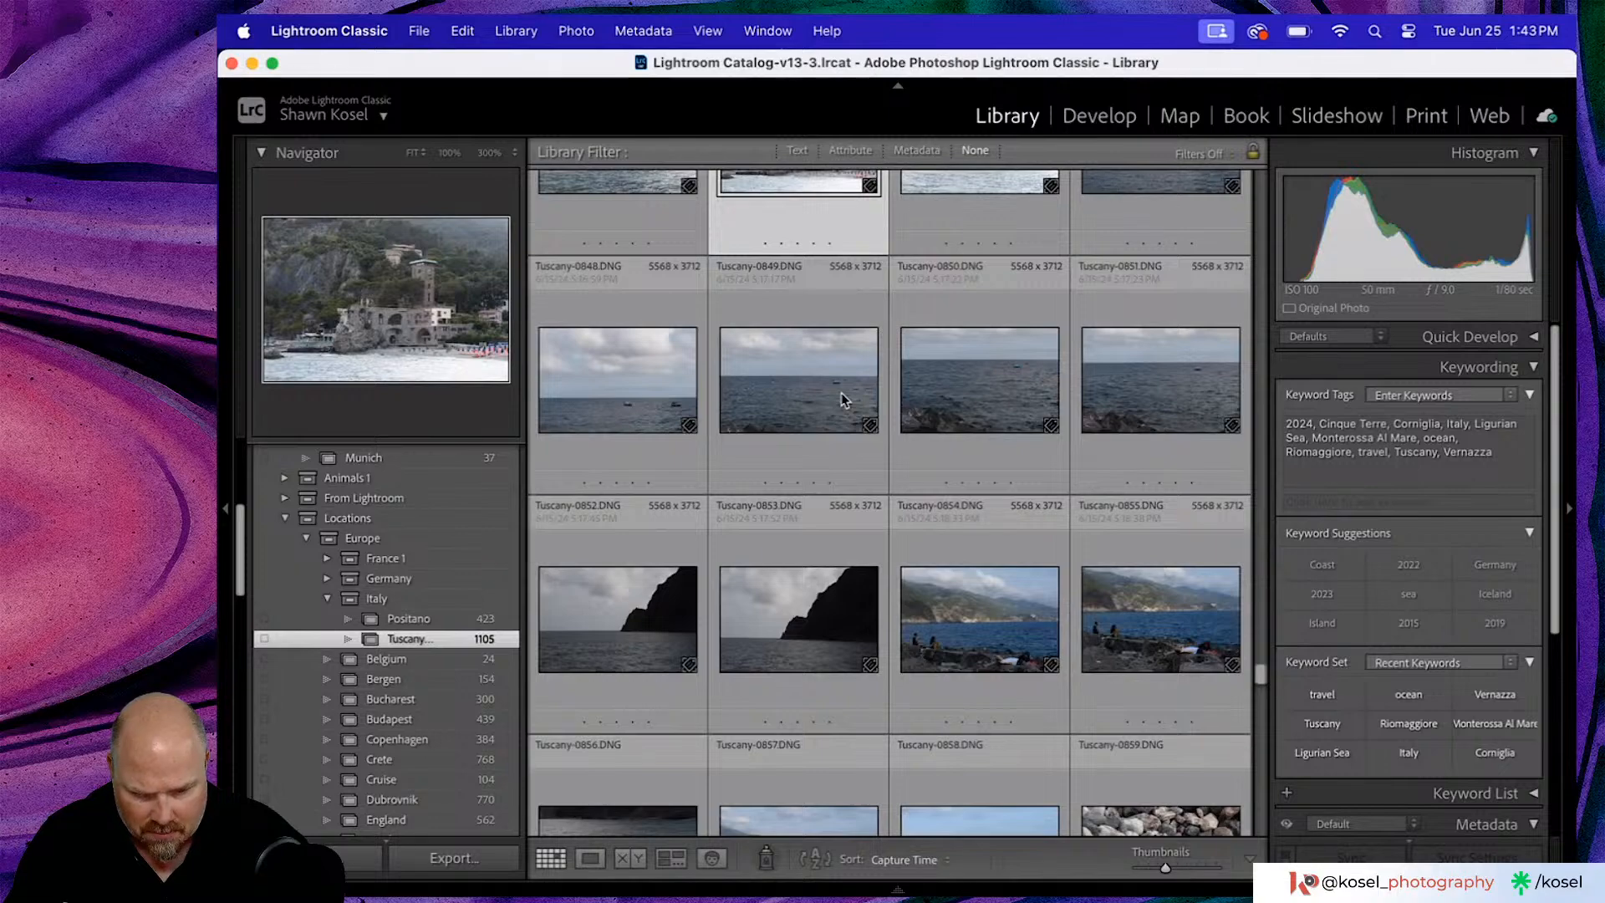
{"action": "scroll", "coordinate": [841, 393], "scroll_direction": "down", "scroll_amount": 2}
{"action": "scroll", "coordinate": [841, 393], "scroll_direction": "down", "scroll_amount": 2}
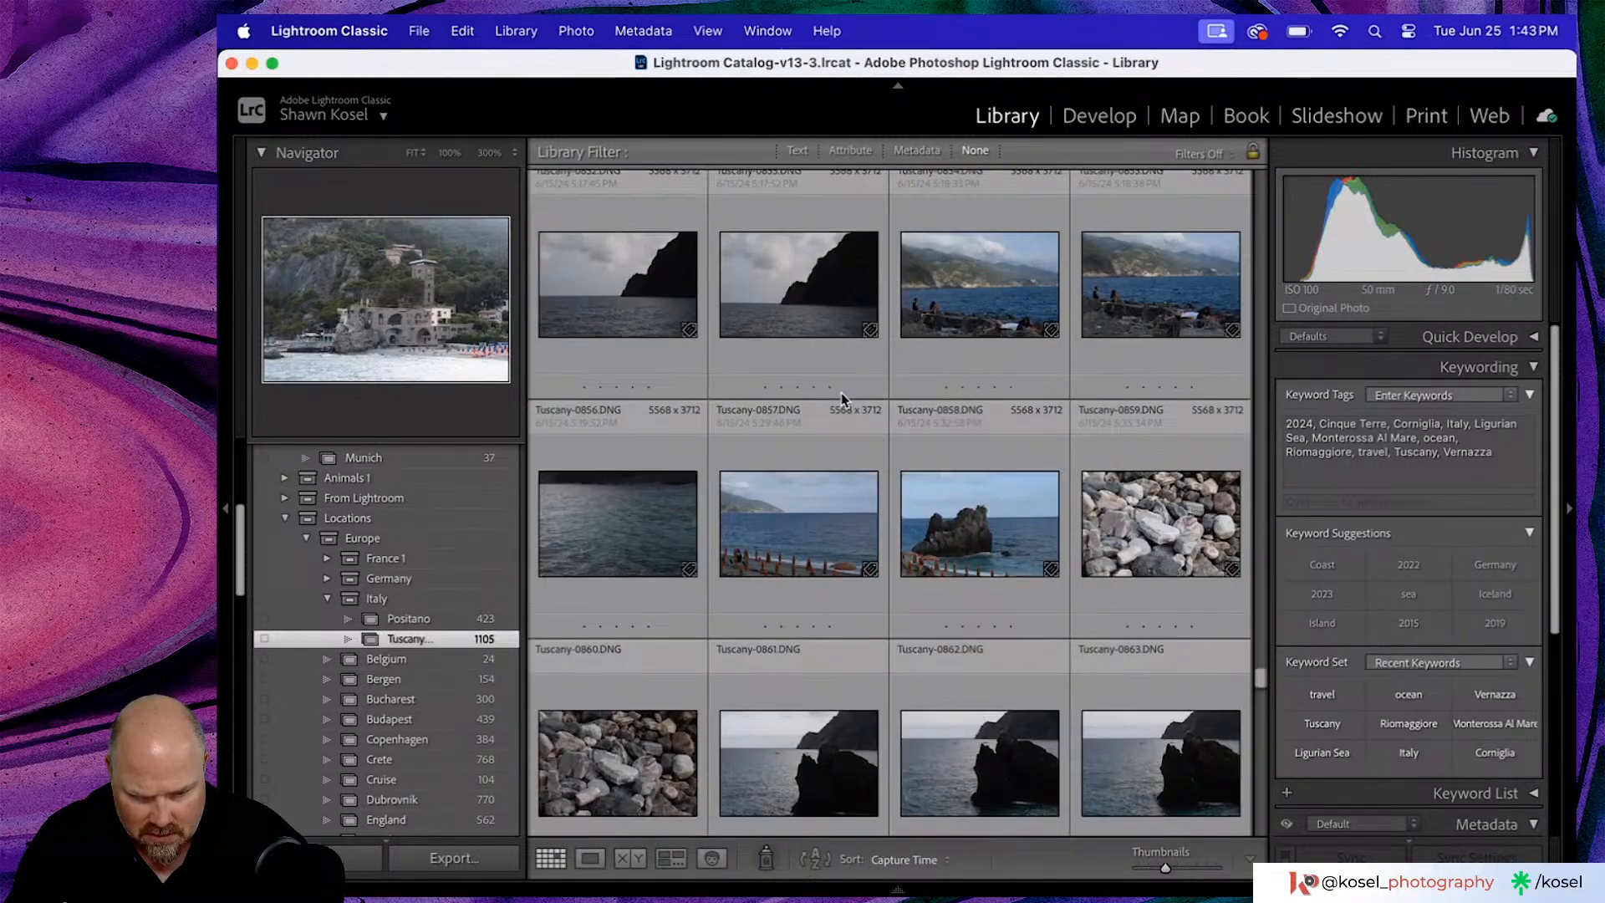
{"action": "double_click", "coordinate": [760, 520]}
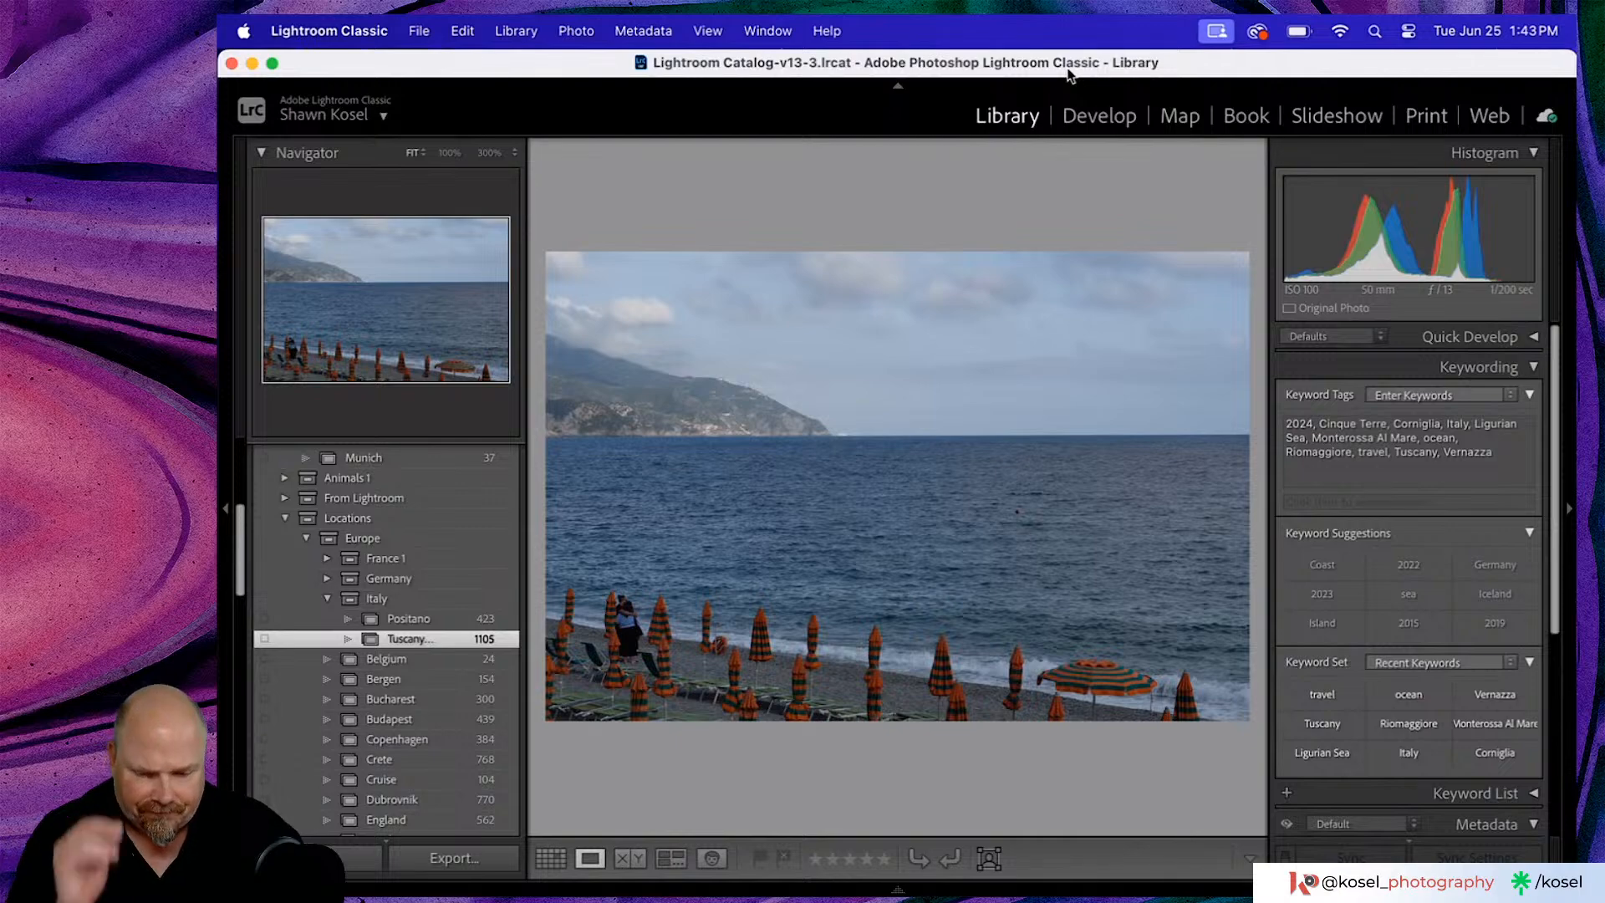
{"action": "key", "text": "Right"}
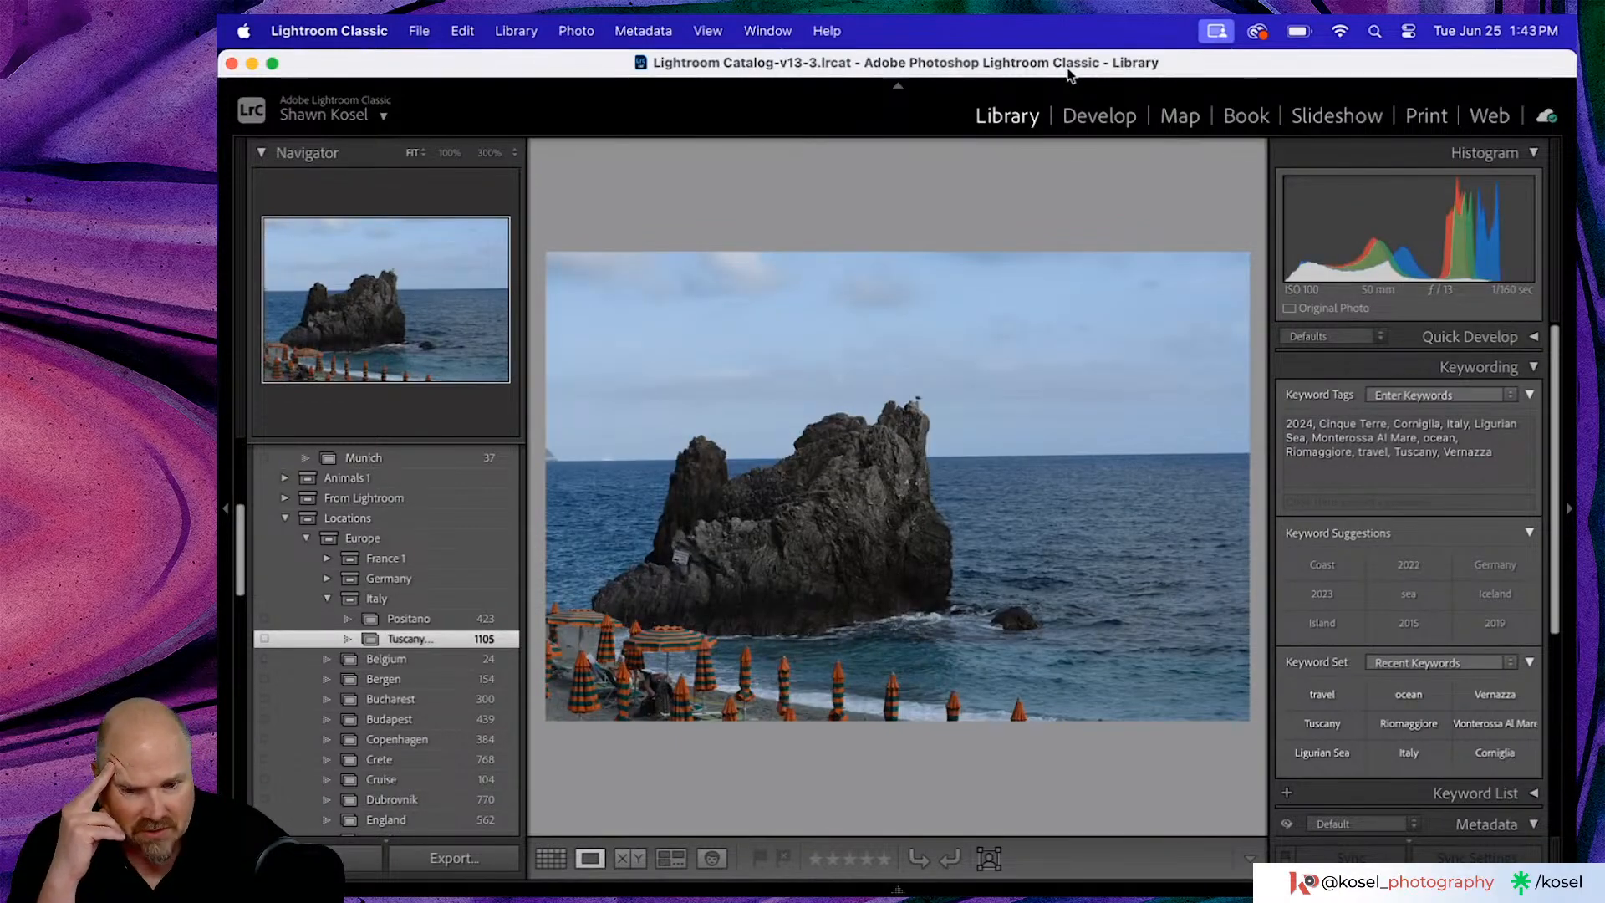
{"action": "key", "text": "Right"}
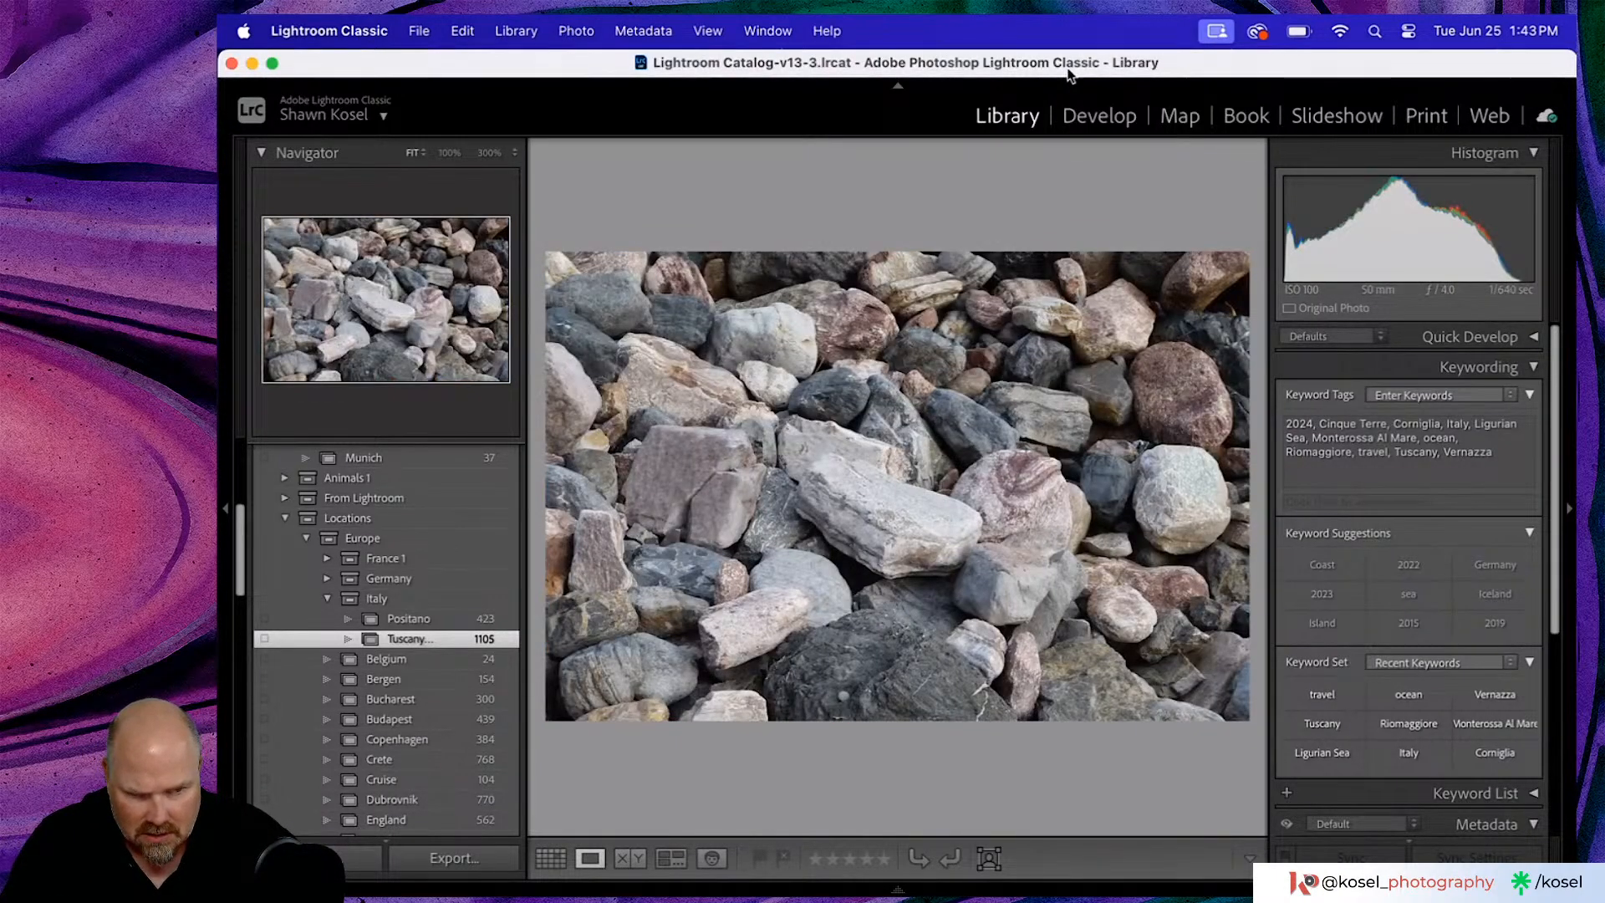
{"action": "key", "text": "Right"}
{"action": "key", "text": "Right"}
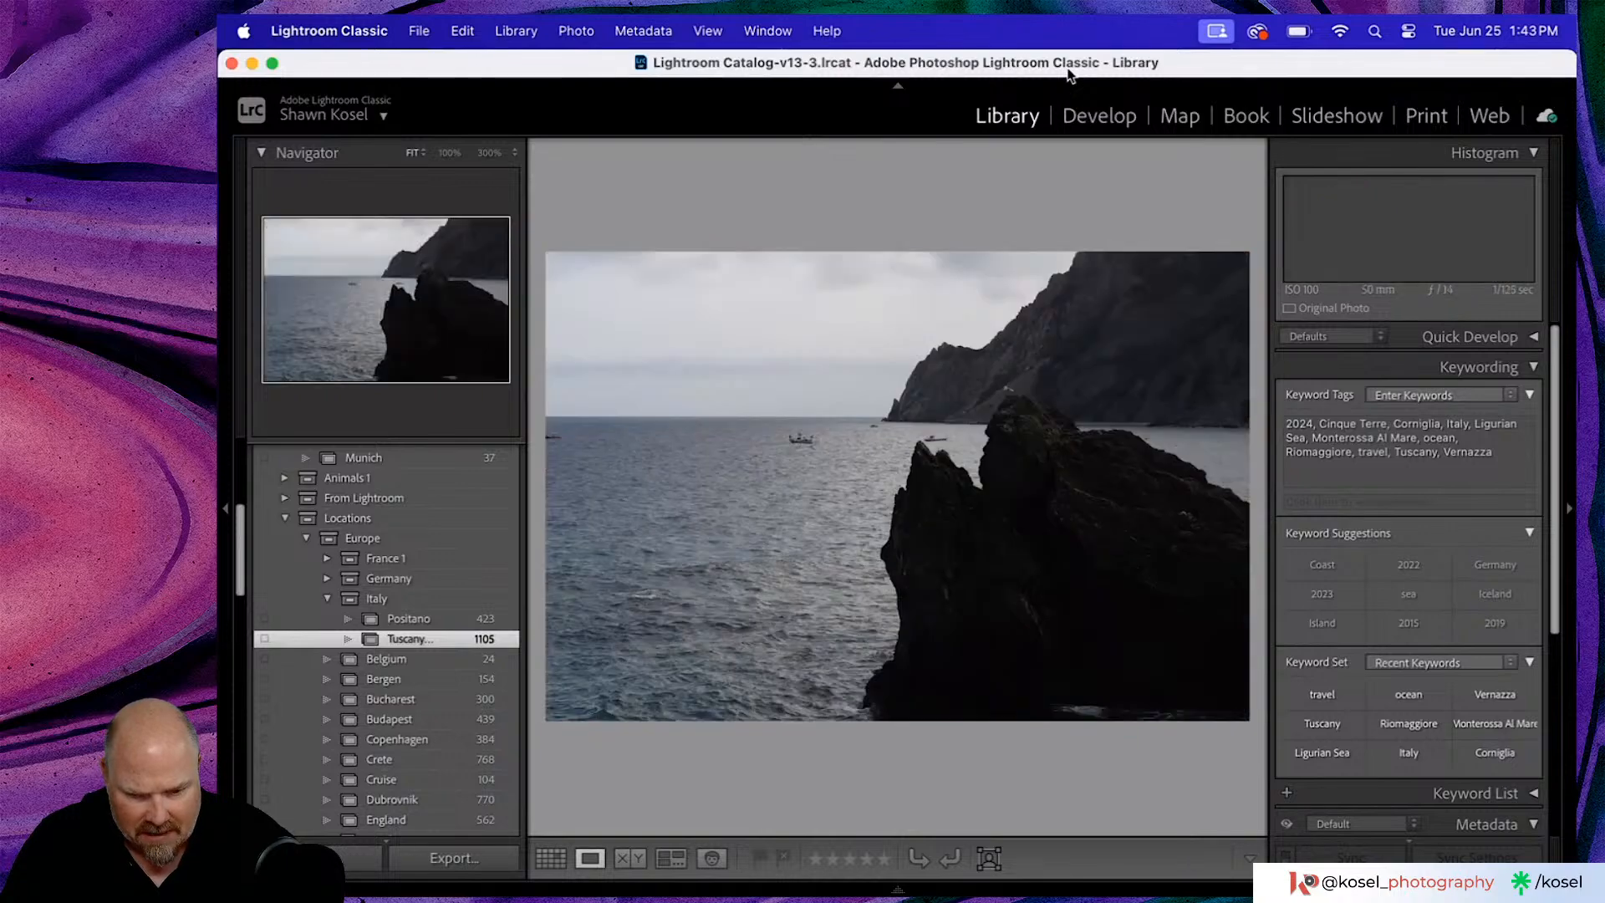
{"action": "key", "text": "g"}
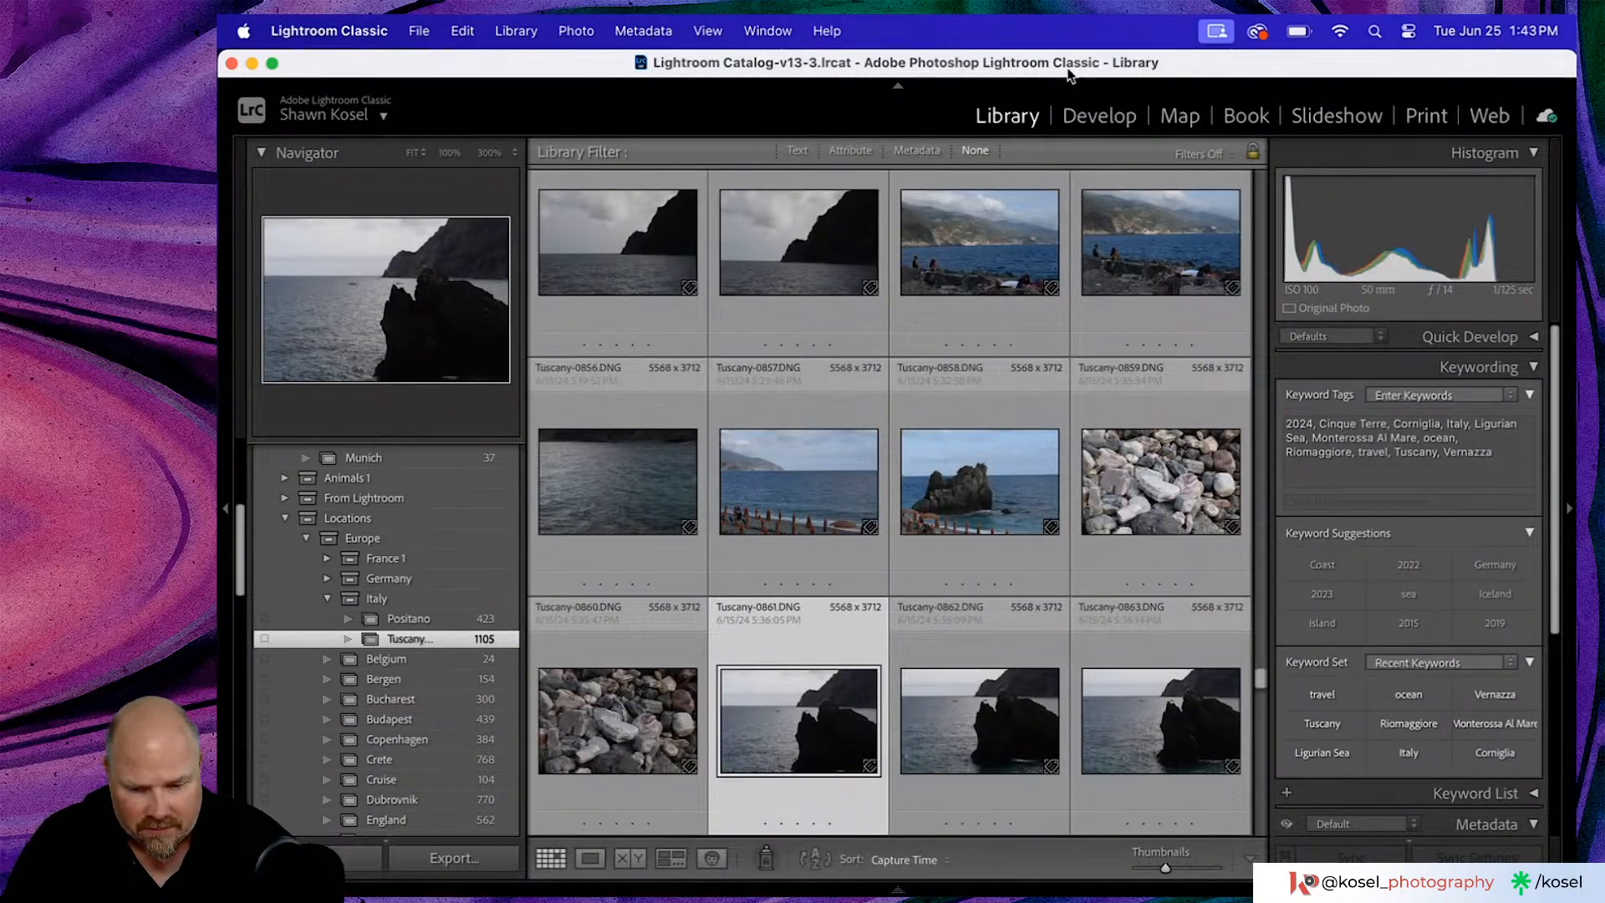
- Review the enlarged beach town and hillside village photos from Tuscany-0865.DNG through Tuscany-0867.DNG
{"action": "scroll", "coordinate": [928, 493], "scroll_direction": "down", "scroll_amount": 2}
{"action": "scroll", "coordinate": [922, 497], "scroll_direction": "down", "scroll_amount": 2}
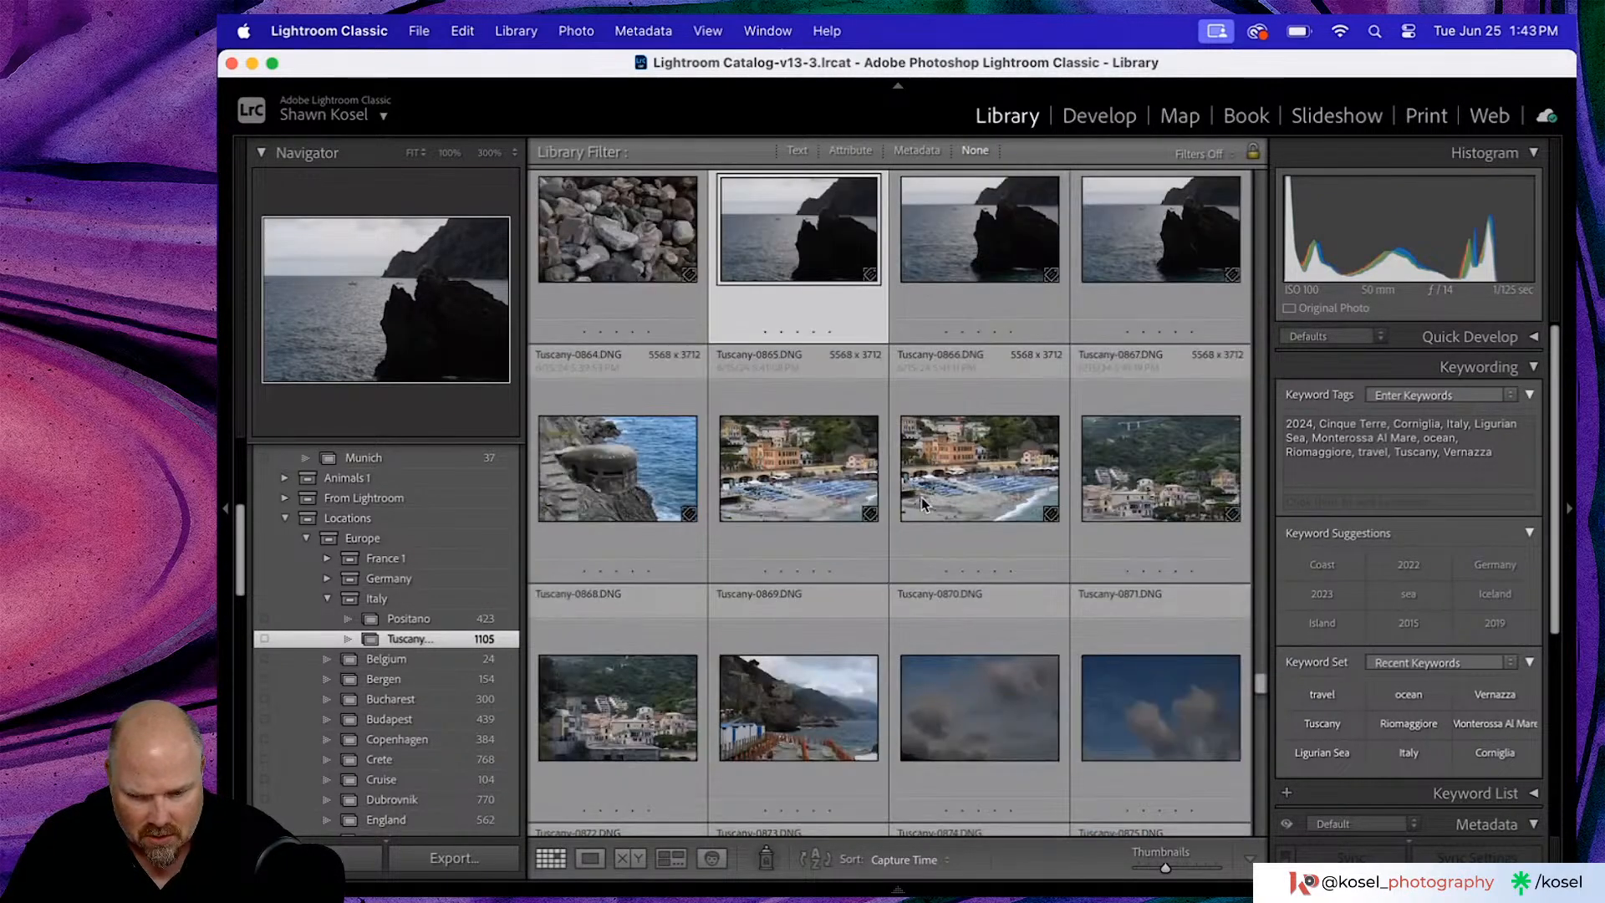
{"action": "double_click", "coordinate": [798, 489]}
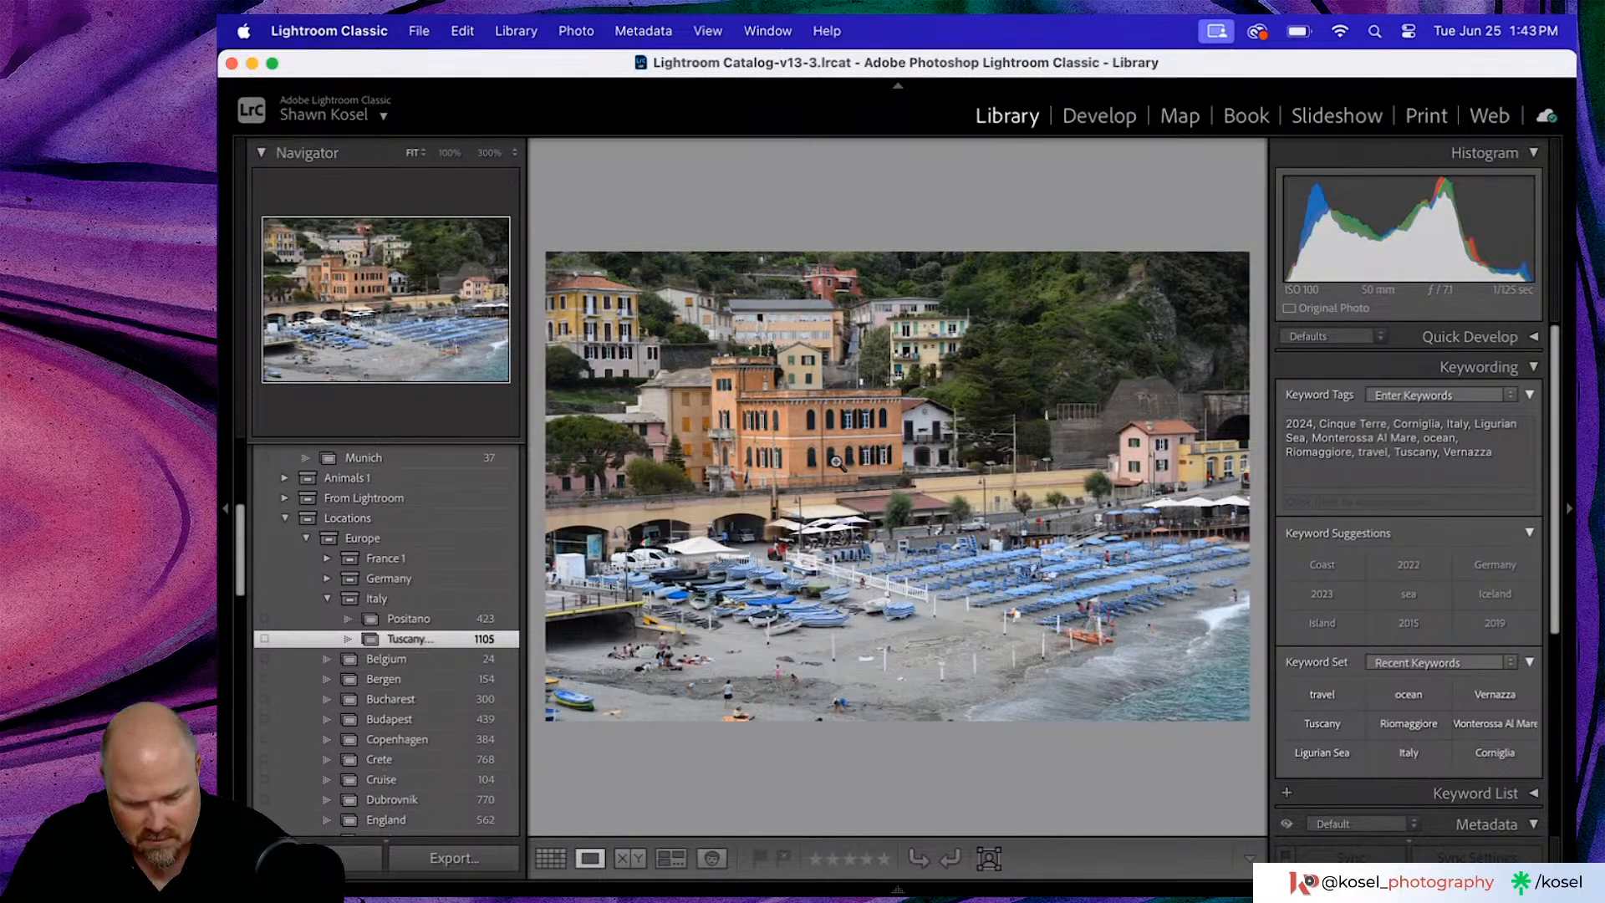
{"action": "key", "text": "Right"}
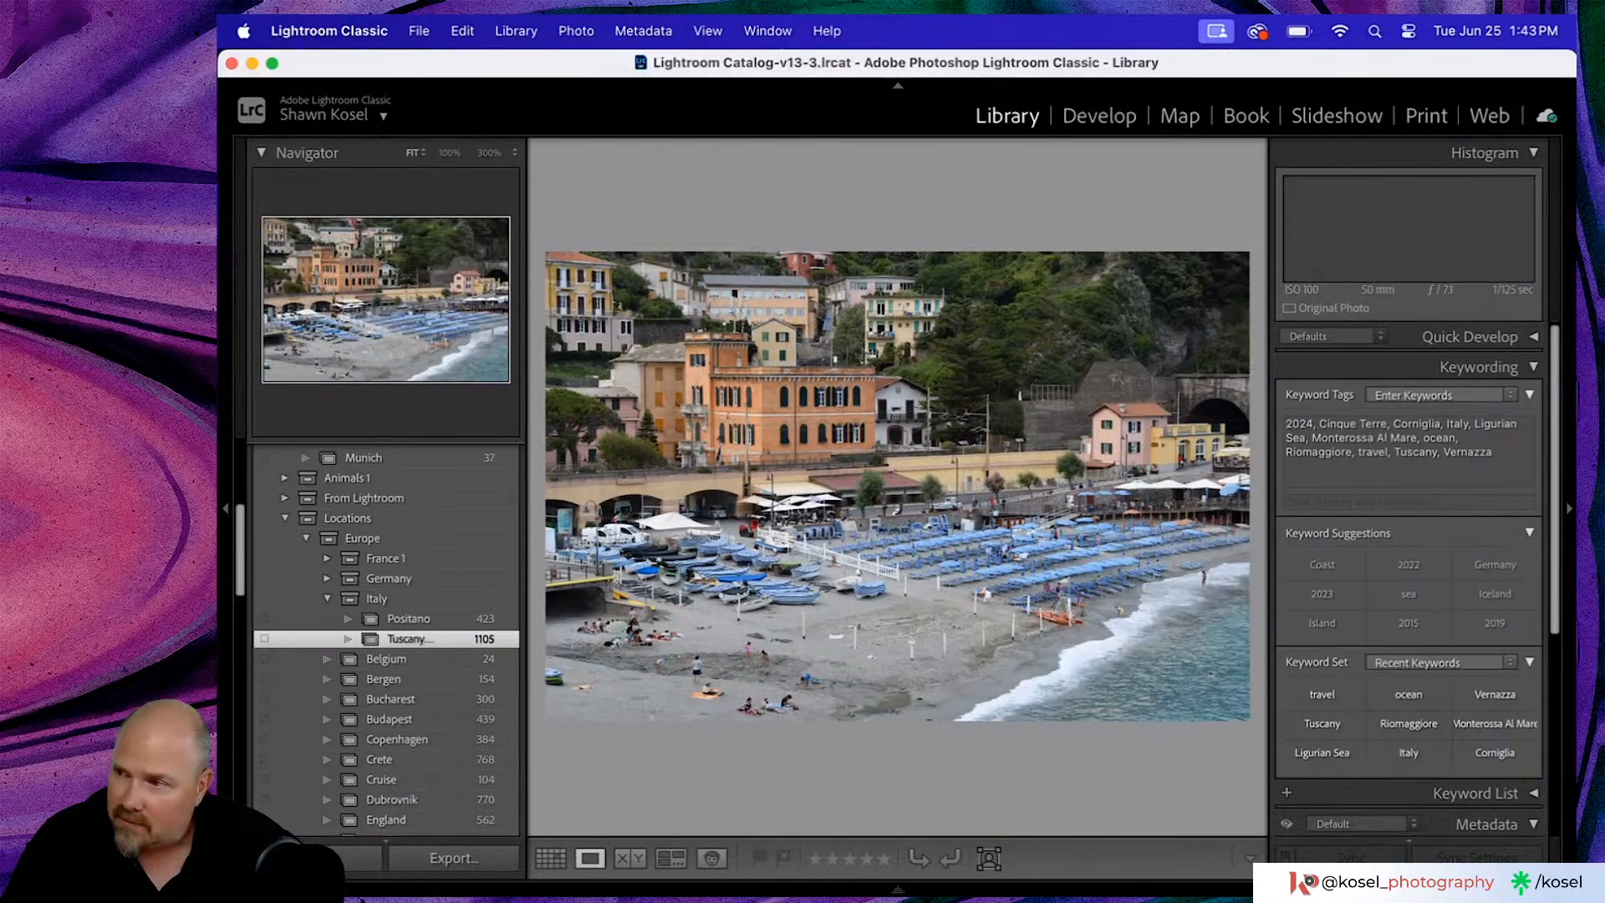
{"action": "key", "text": "Right"}
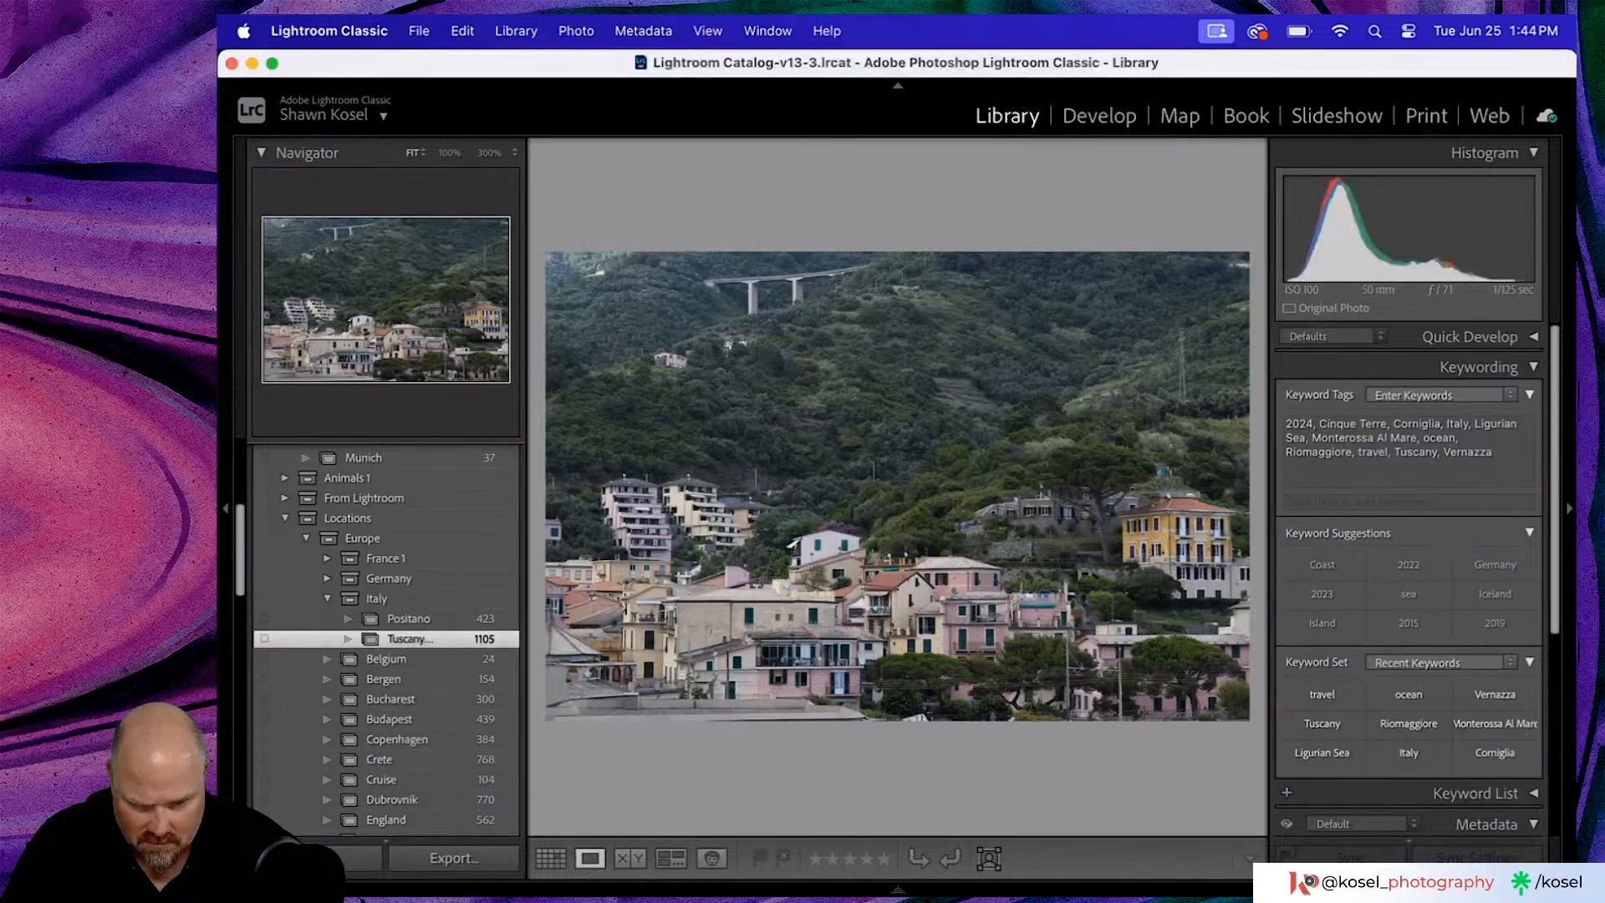
{"action": "key", "text": "g"}
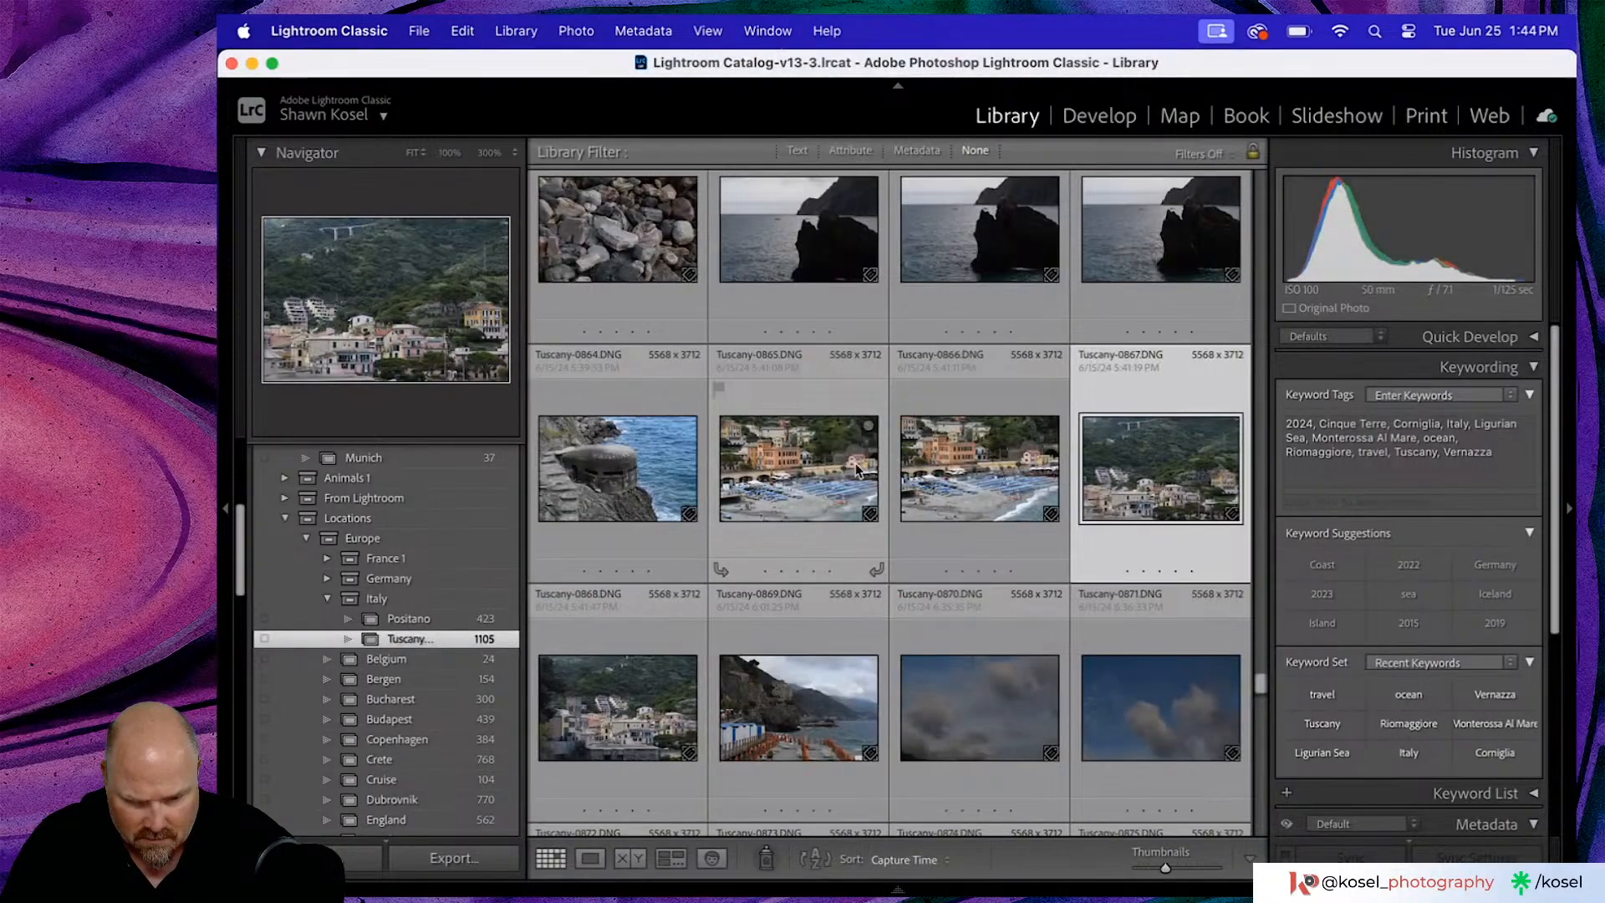
- Find the wide-angle cloudy bay photo Tuscany-0878.DNG in the grid and open it enlarged as the current photo
{"action": "scroll", "coordinate": [878, 466], "scroll_direction": "down", "scroll_amount": 2}
{"action": "scroll", "coordinate": [875, 466], "scroll_direction": "down", "scroll_amount": 5}
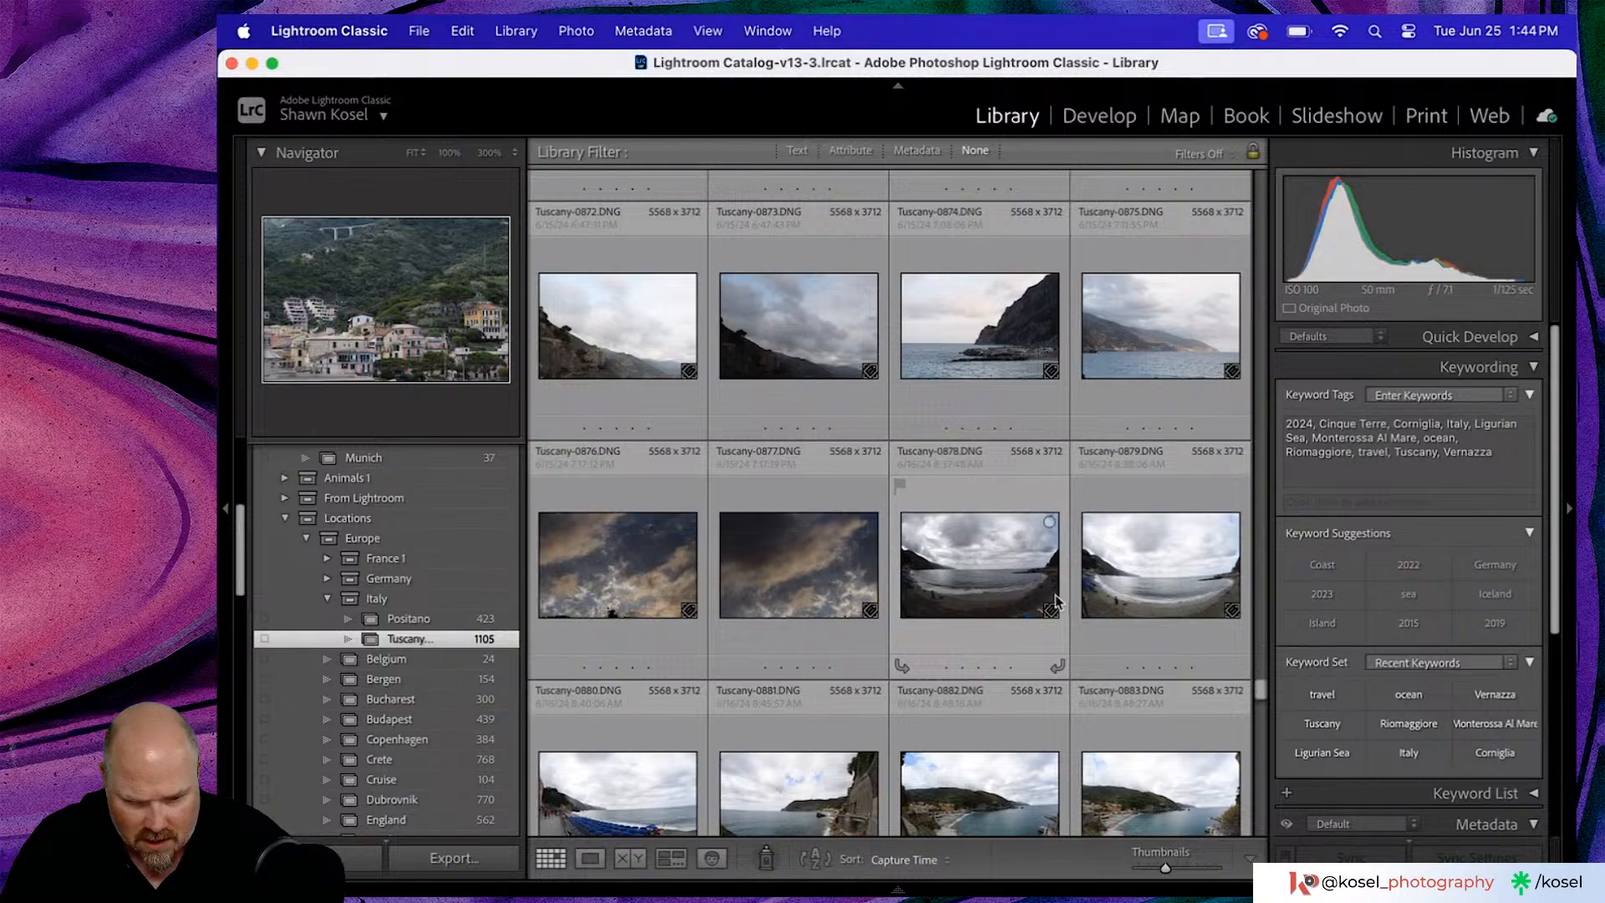
{"action": "double_click", "coordinate": [1025, 591]}
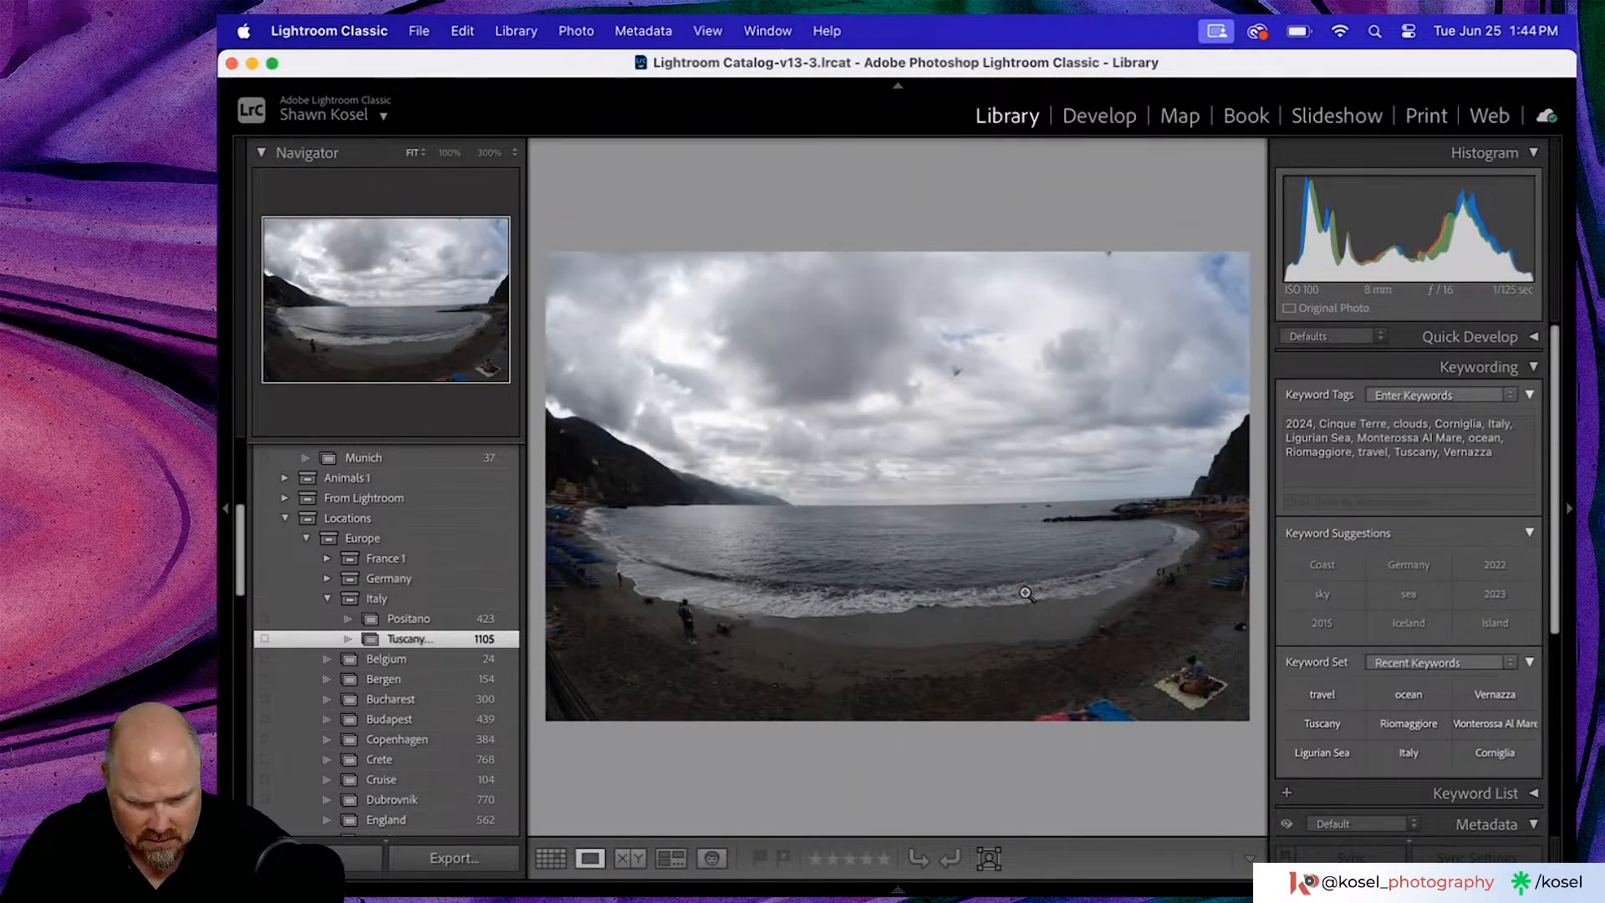
{"action": "key", "text": "f"}
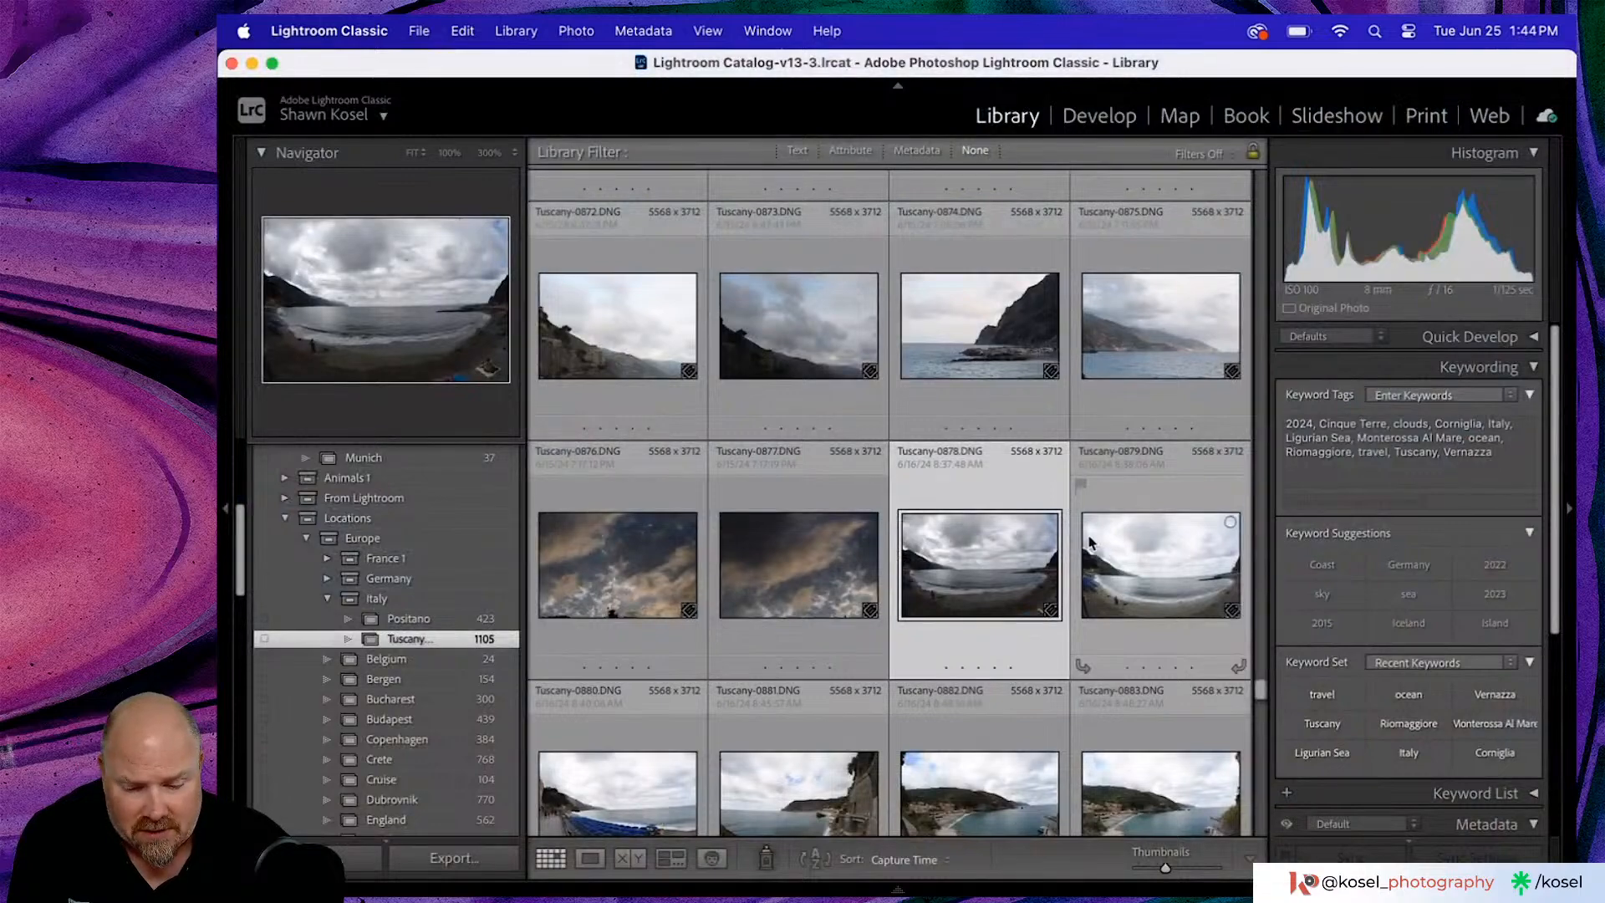
{"action": "double_click", "coordinate": [1023, 576]}
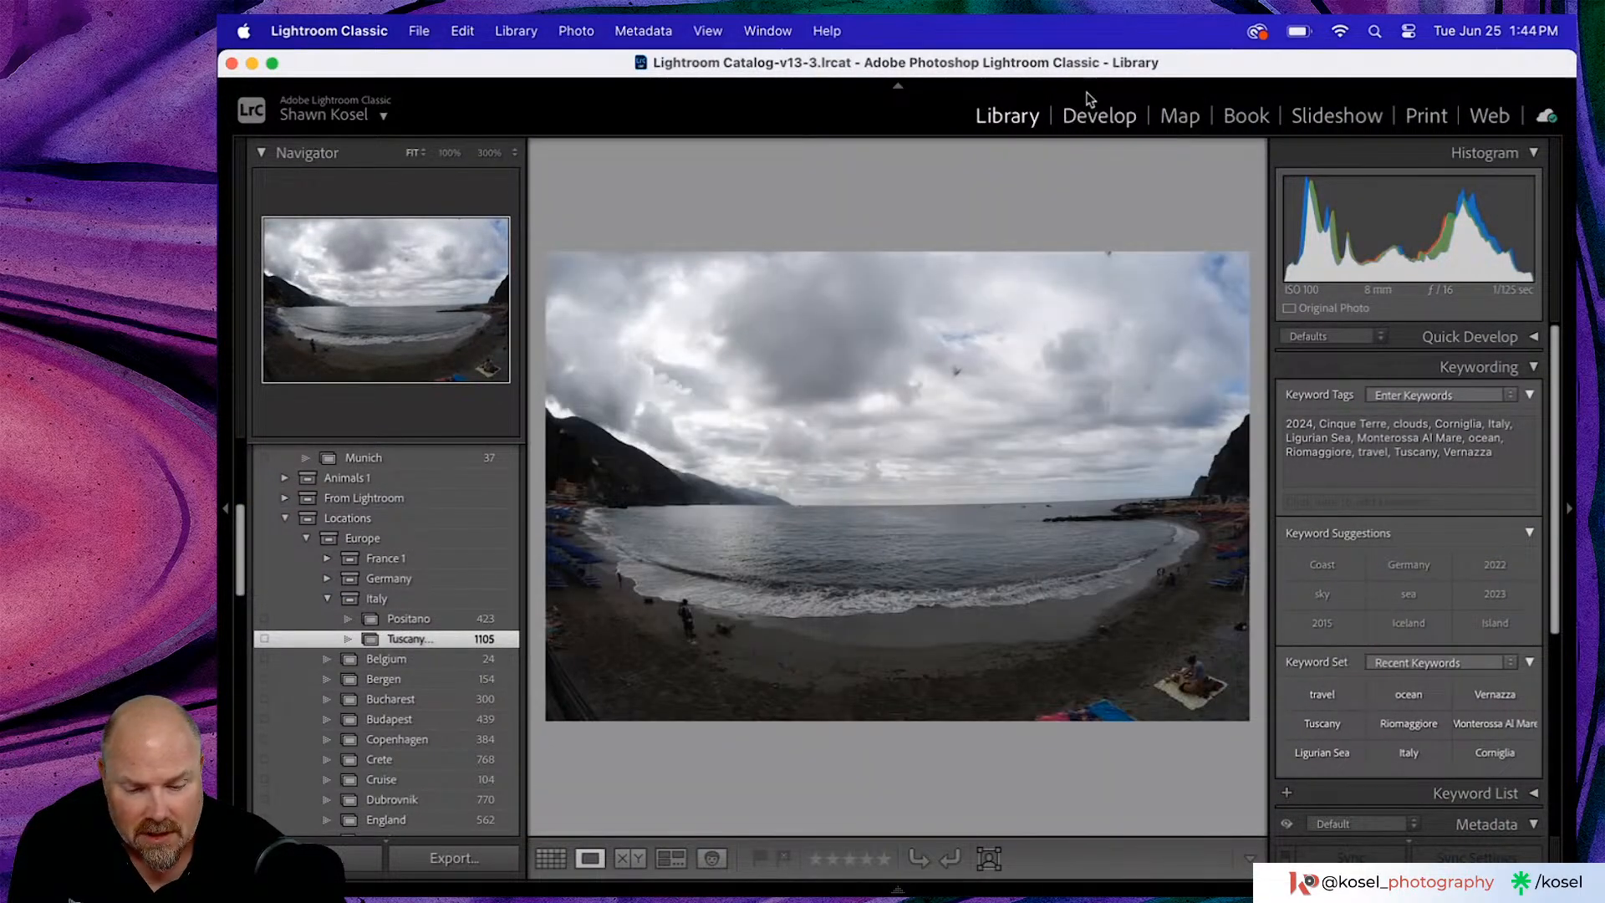
- Review the enlarged cloudy bay, blue umbrella beach and coastal town photos from Tuscany-0879.DNG through Tuscany-0883.DNG as editing candidates
{"action": "key", "text": "Right"}
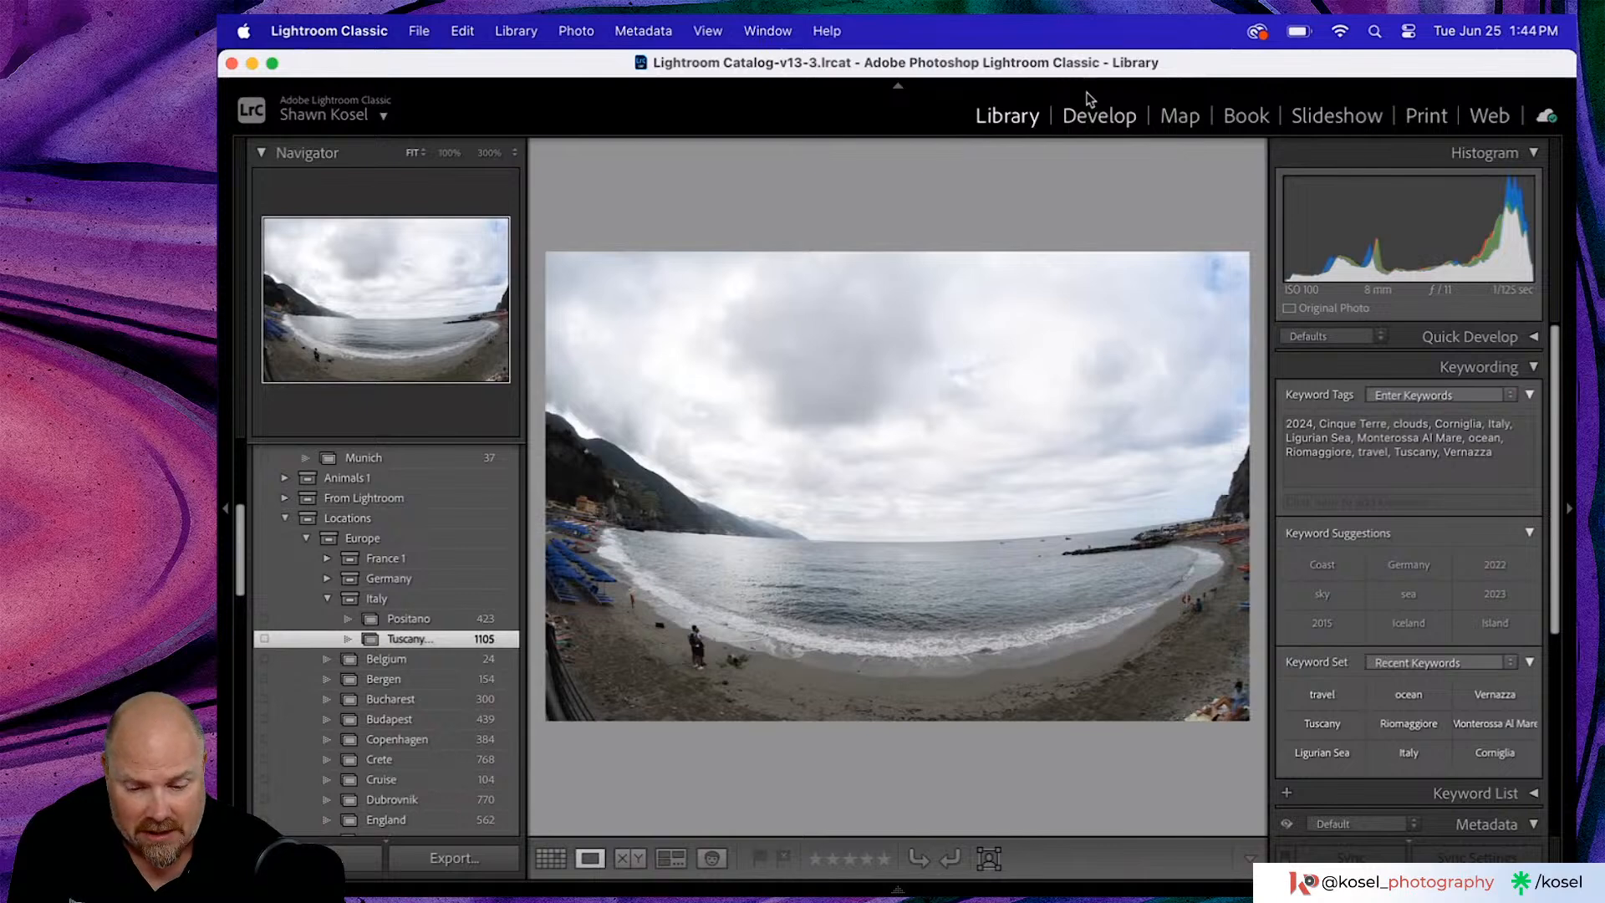
{"action": "key", "text": "Right"}
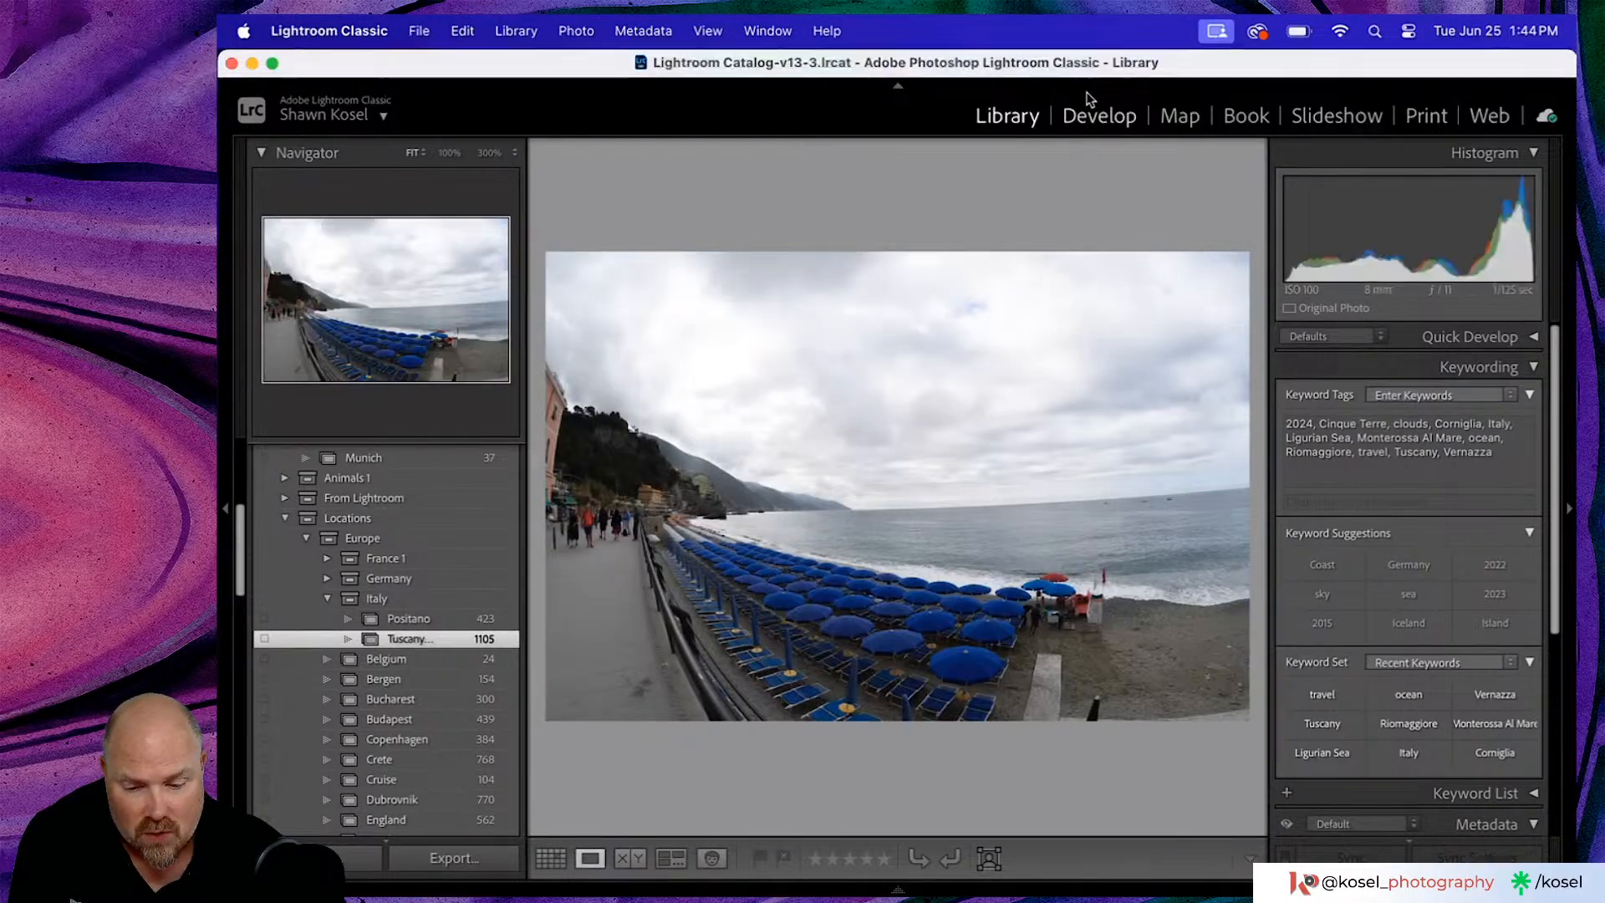
{"action": "key", "text": "Left"}
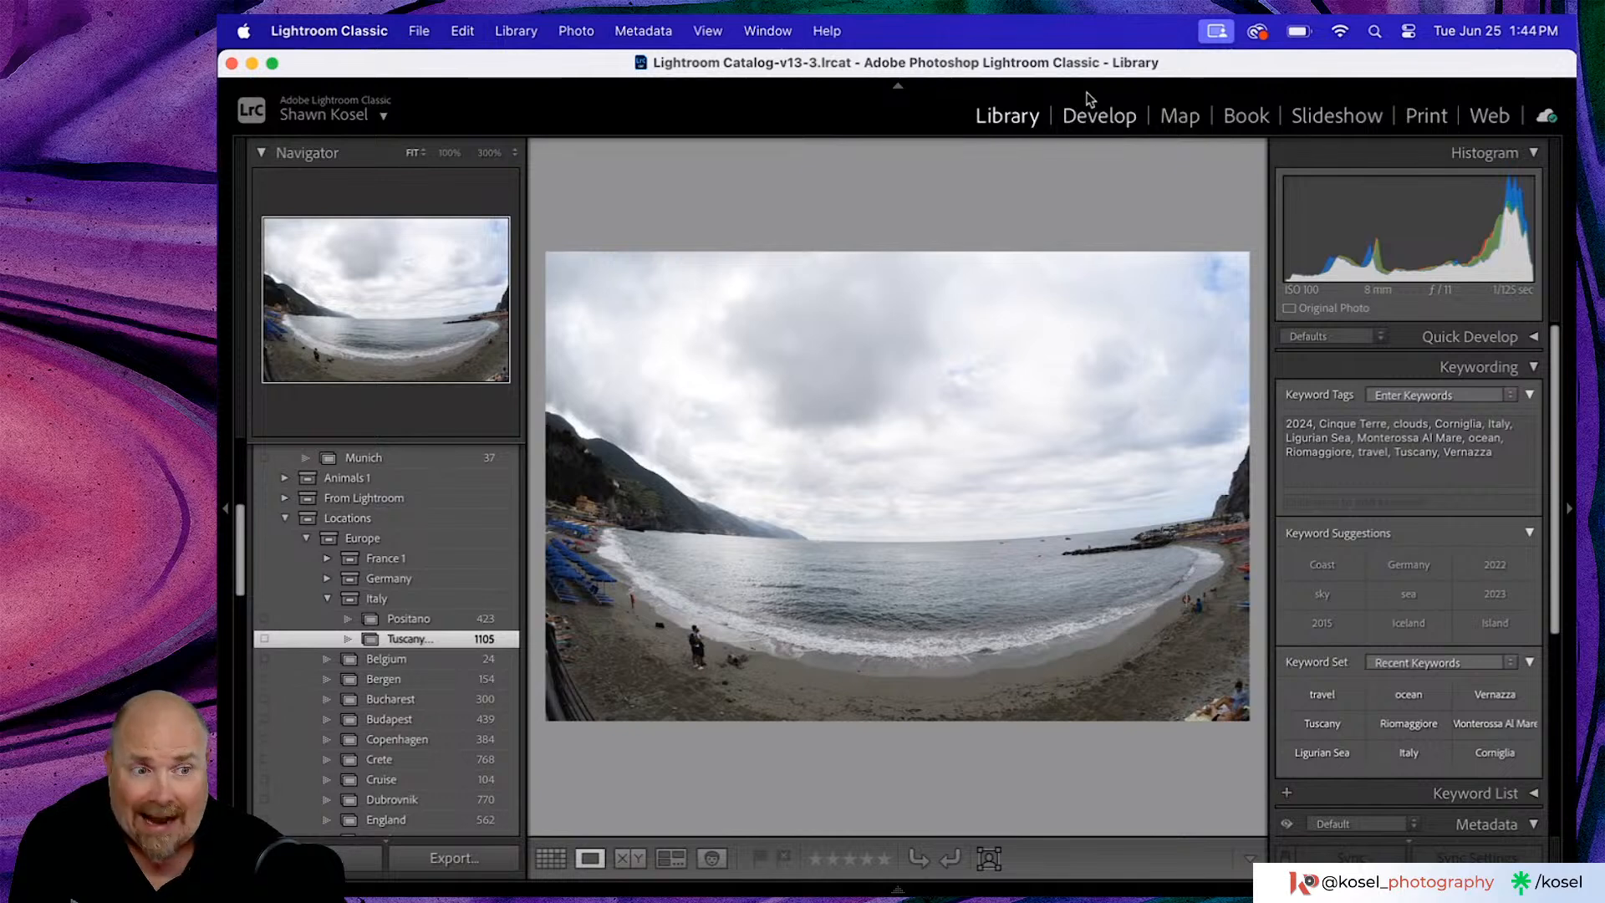
{"action": "key", "text": "Right"}
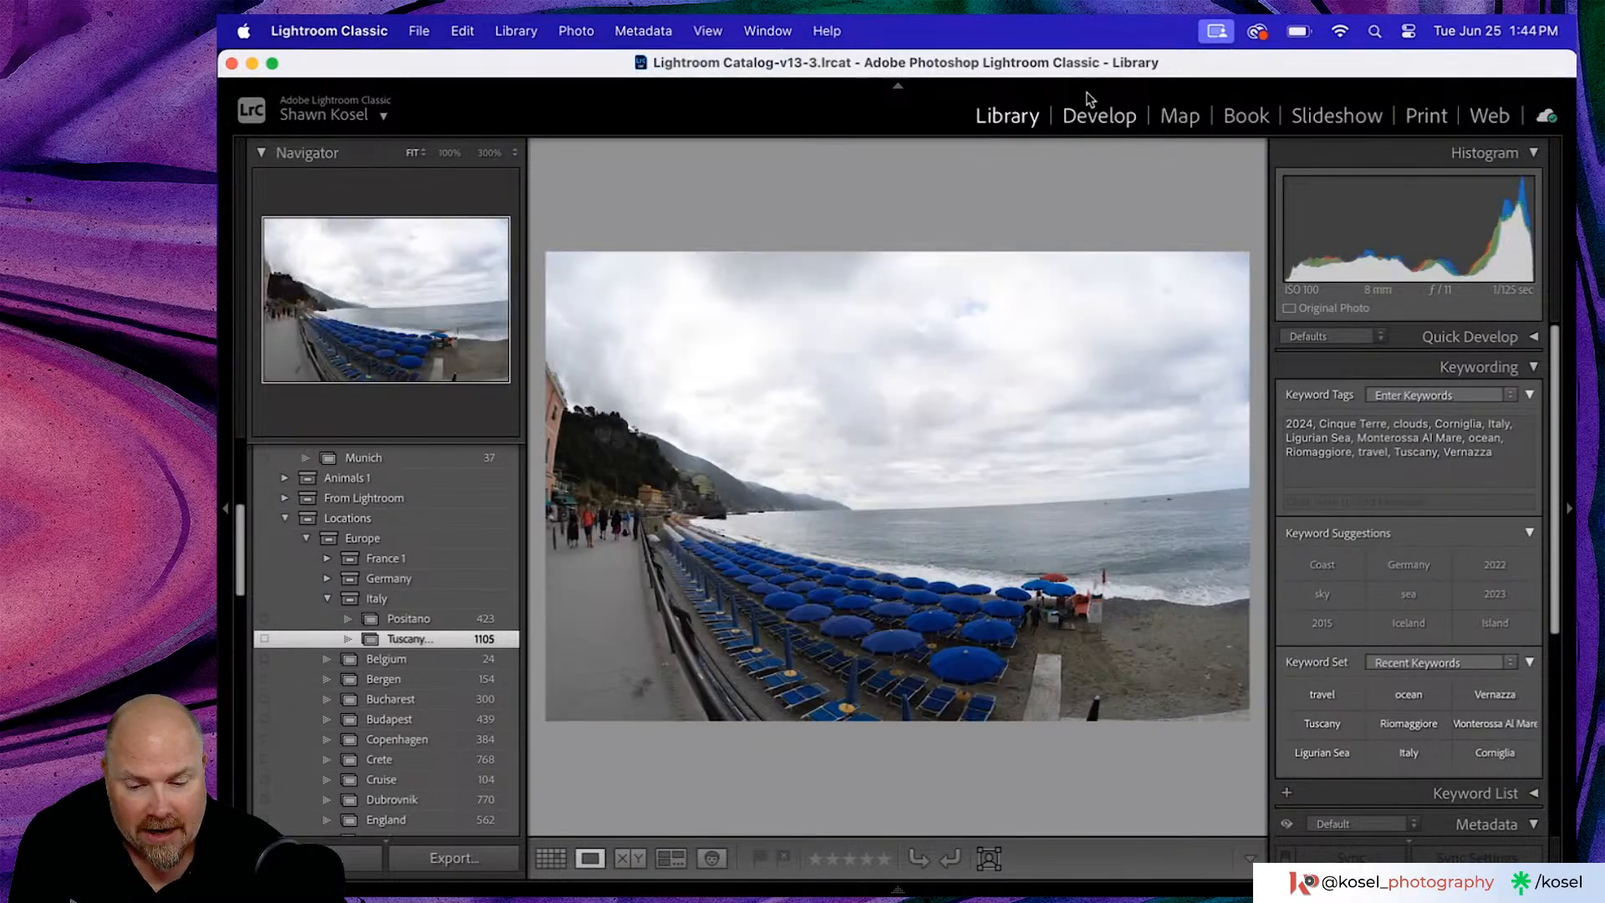
{"action": "key", "text": "Right"}
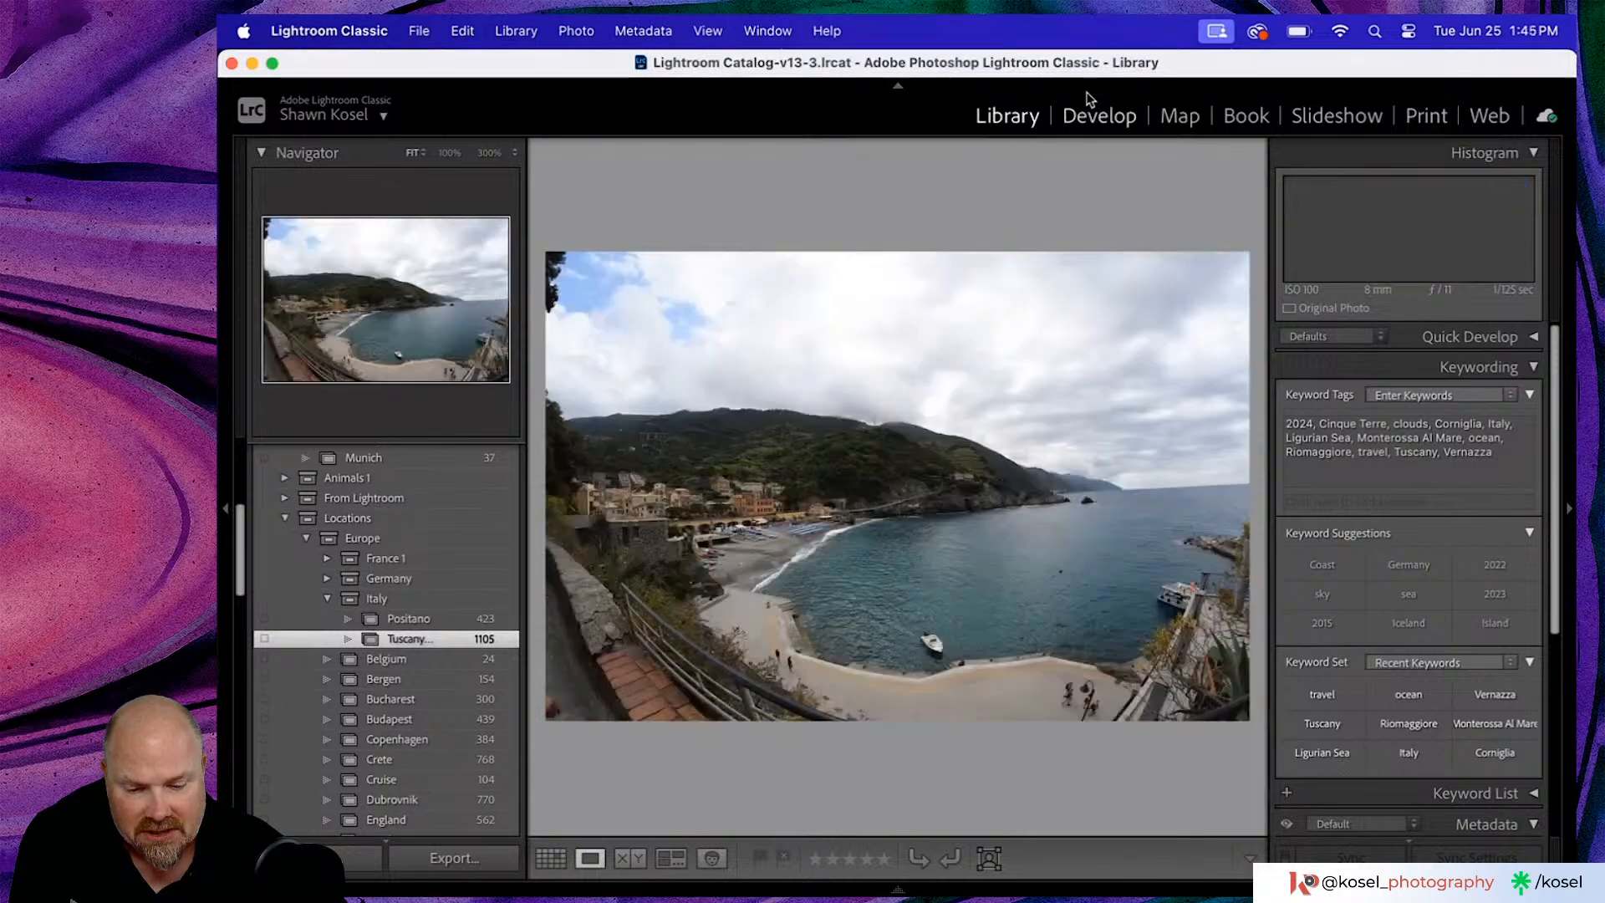
{"action": "key", "text": "Right"}
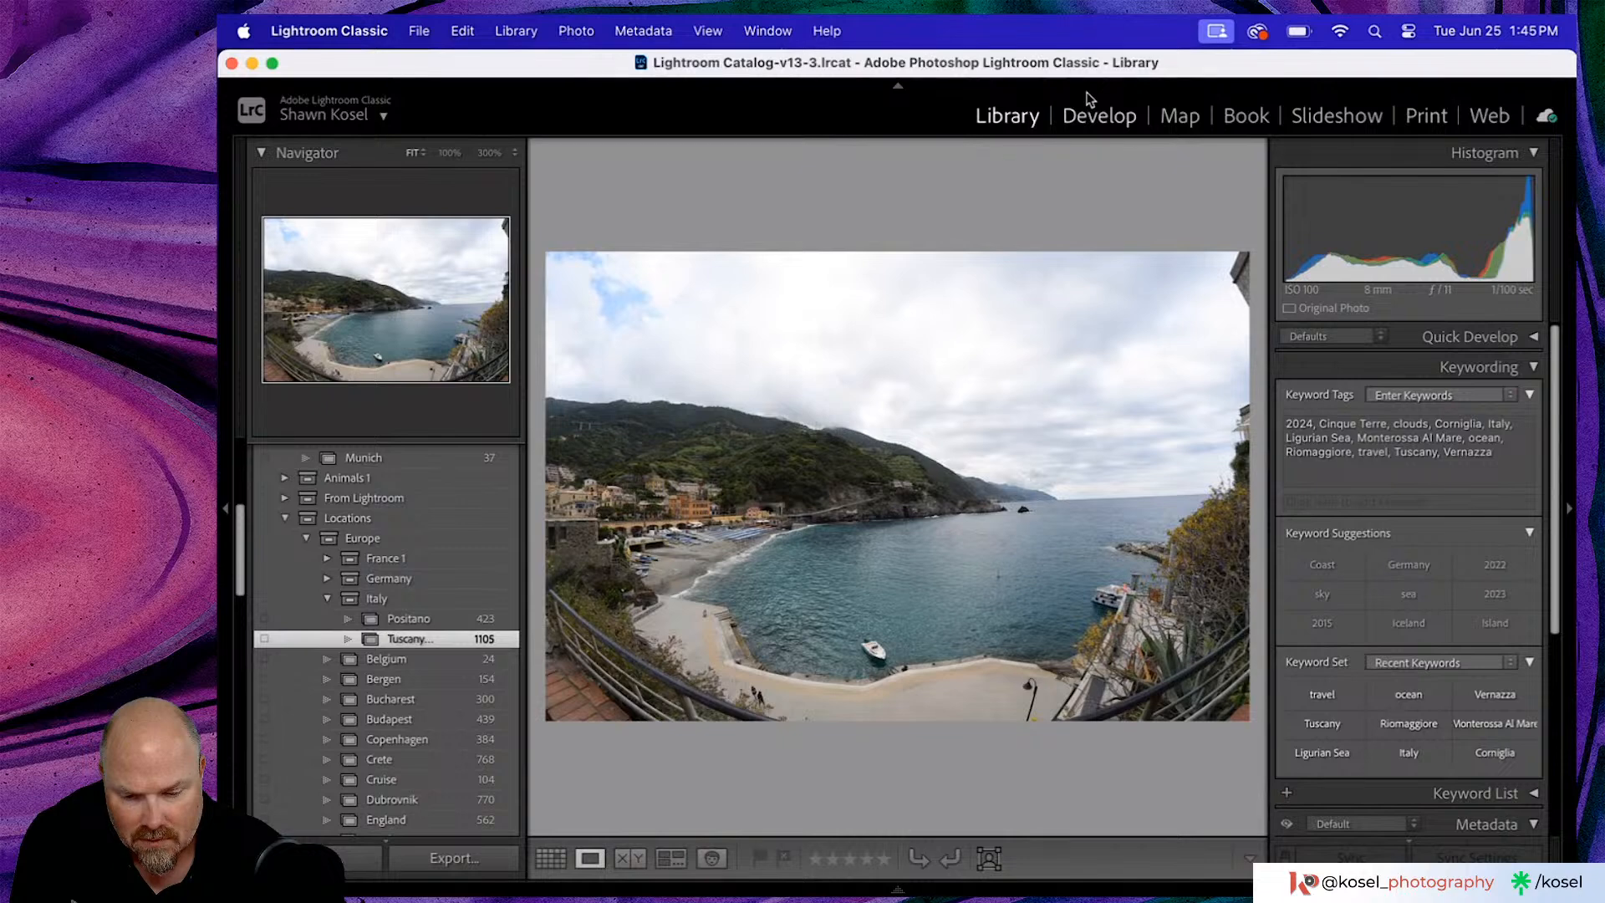
- Review the enlarged covered boats, harbour tower and town square photos from Tuscany-0884.DNG through Tuscany-0887.DNG, and return to the grid
{"action": "key", "text": "Right"}
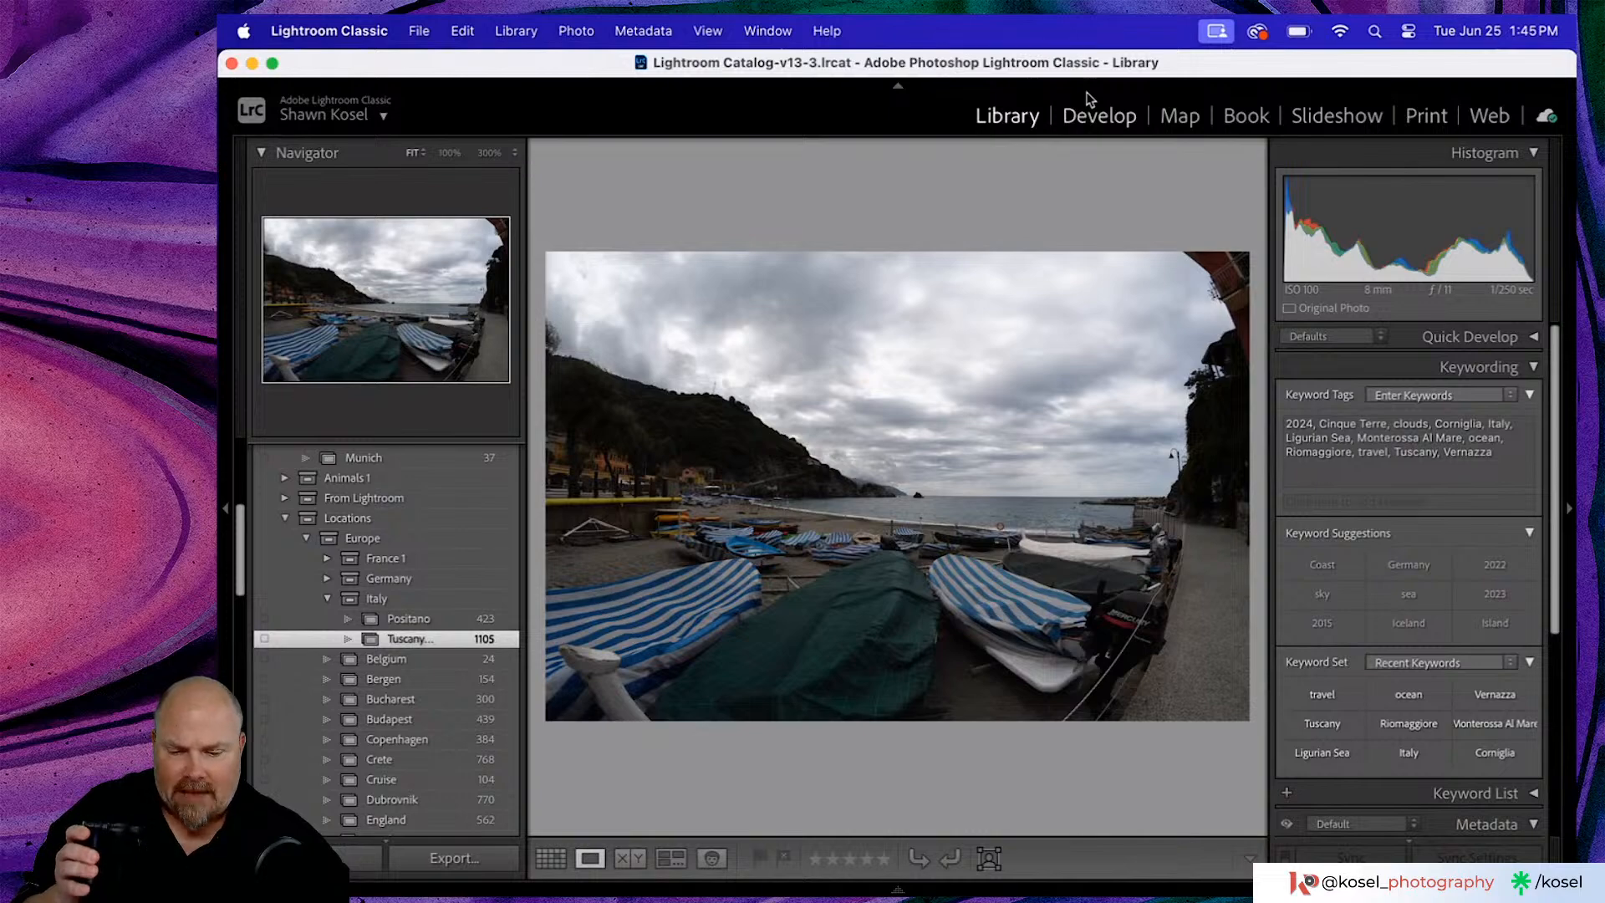
{"action": "key", "text": "Right"}
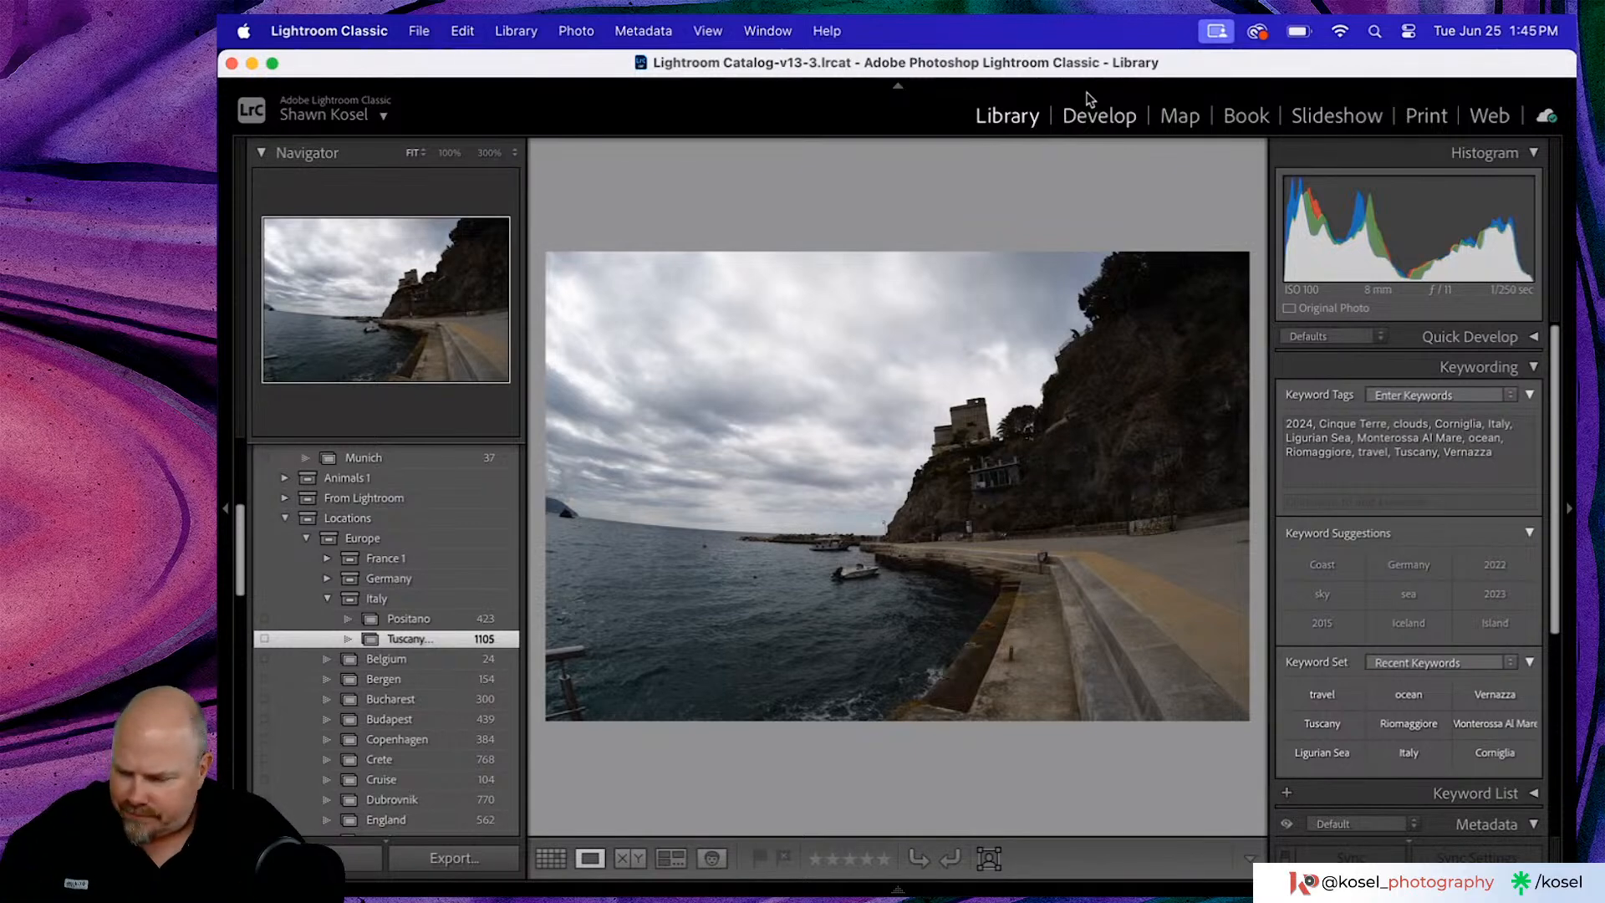
{"action": "key", "text": "Right"}
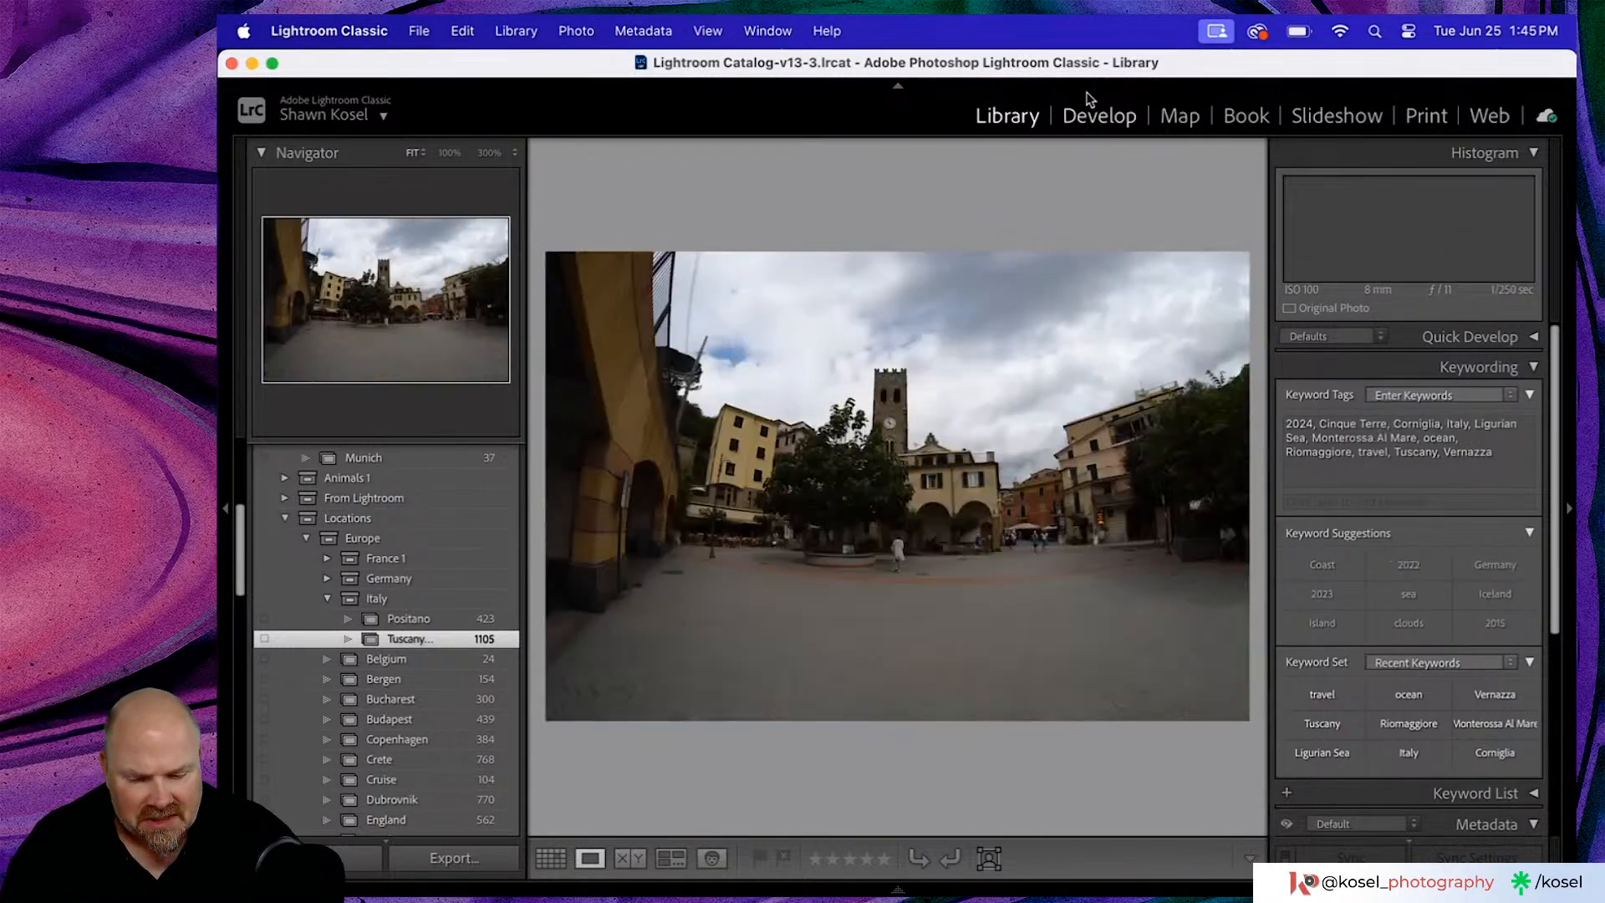
{"action": "key", "text": "Right"}
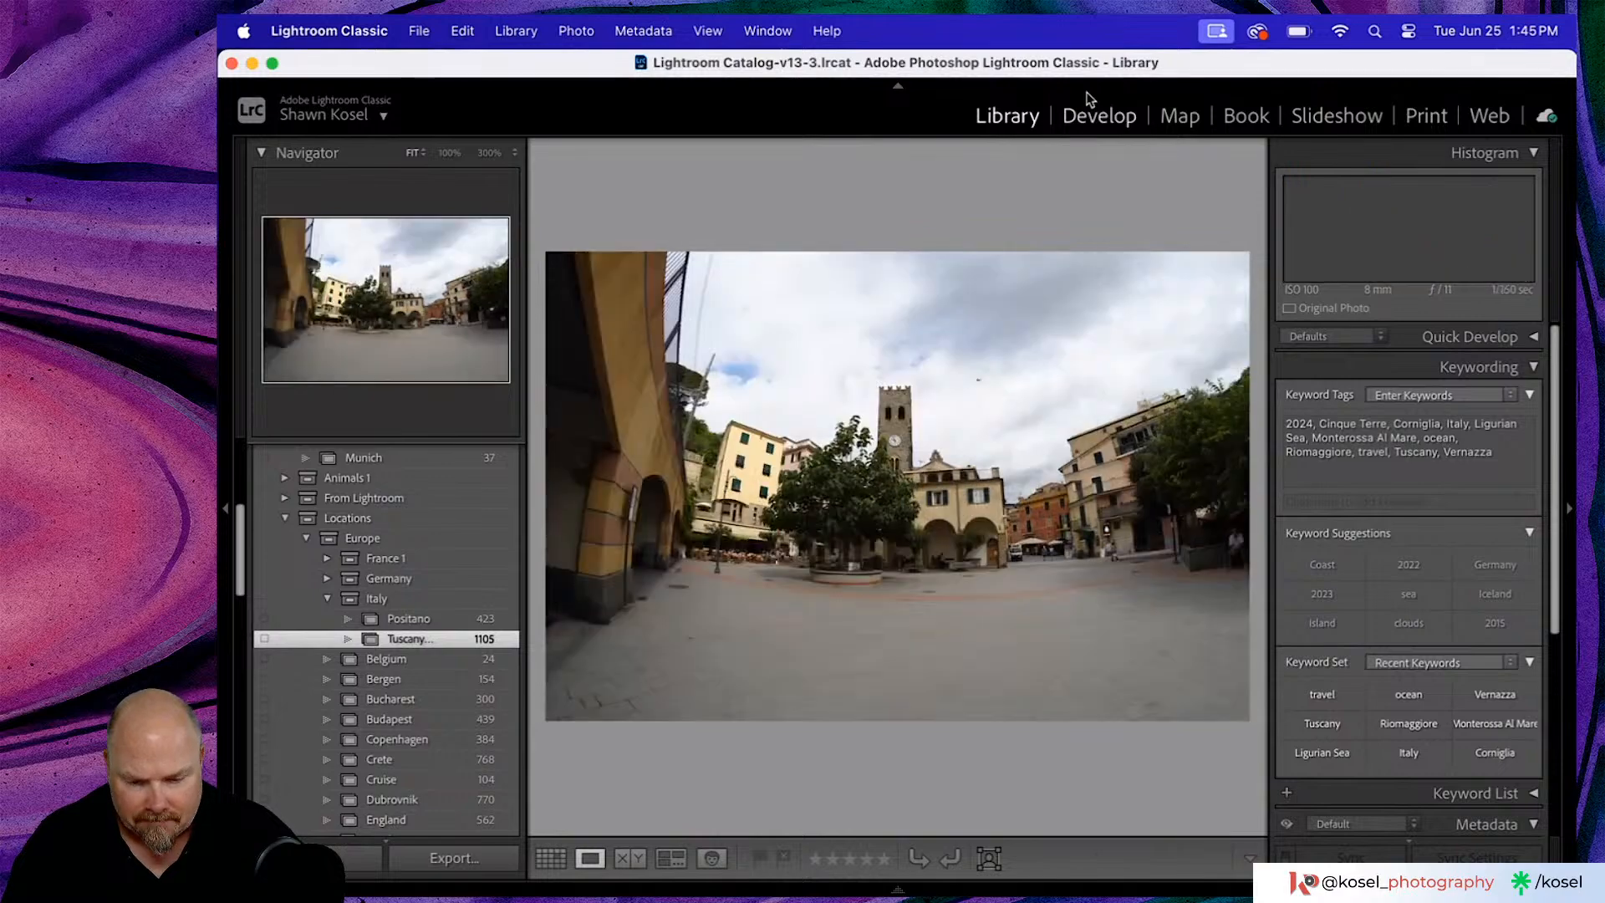
{"action": "key", "text": "g"}
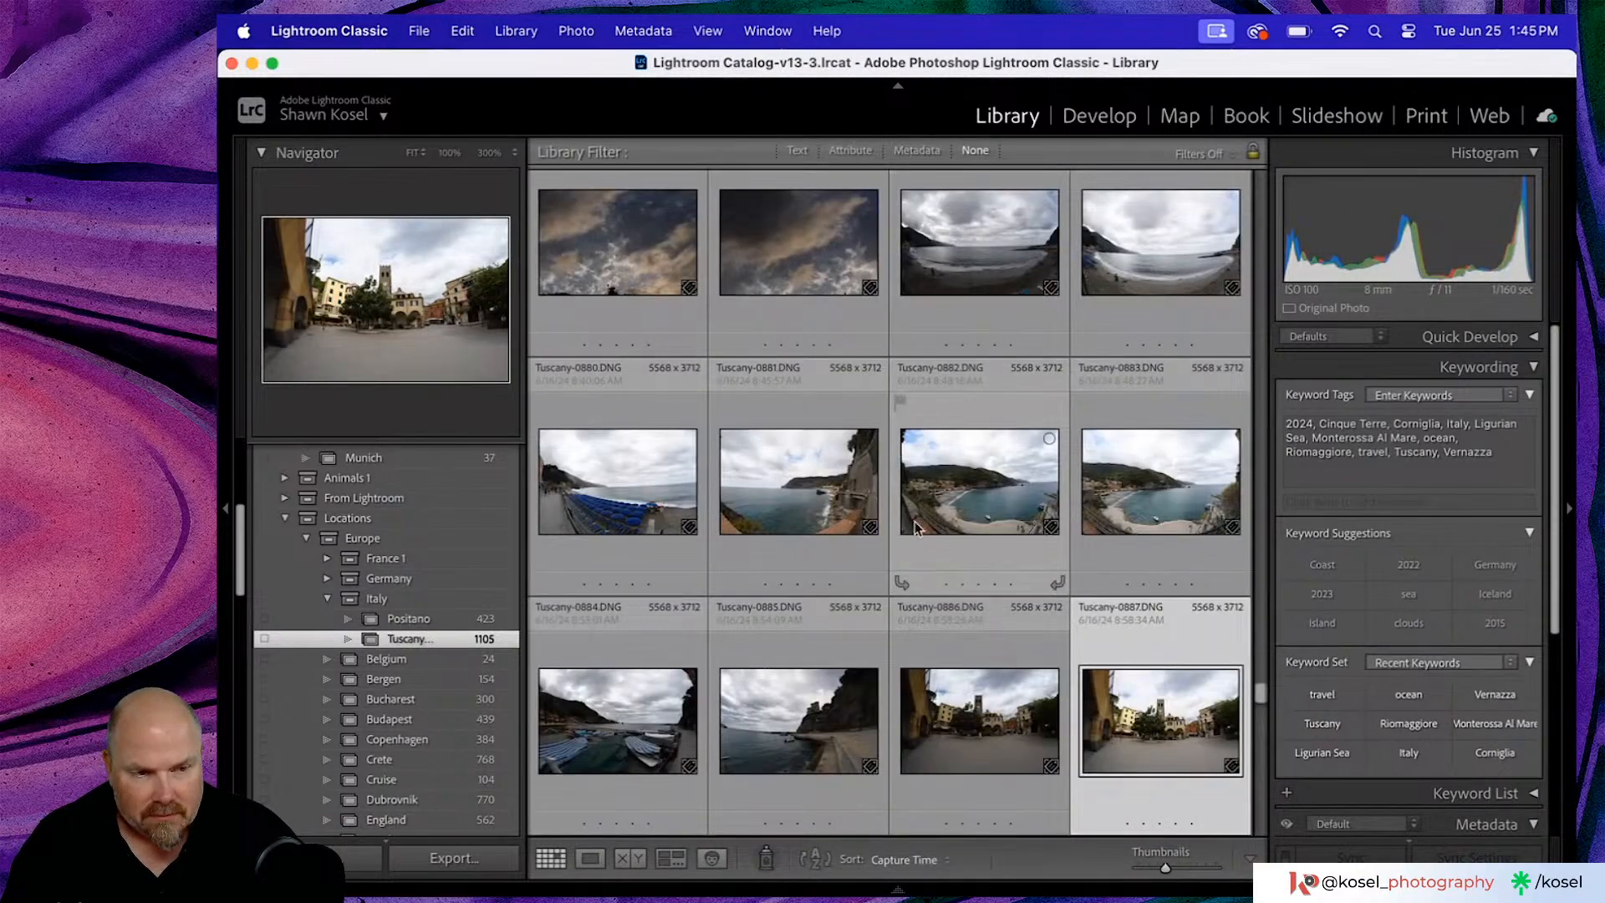
- Find the shoreline photo Tuscany-0888.DNG further down the grid and review it and the photos up to Tuscany-0890.DNG full screen
{"action": "scroll", "coordinate": [926, 533], "scroll_direction": "down", "scroll_amount": 4}
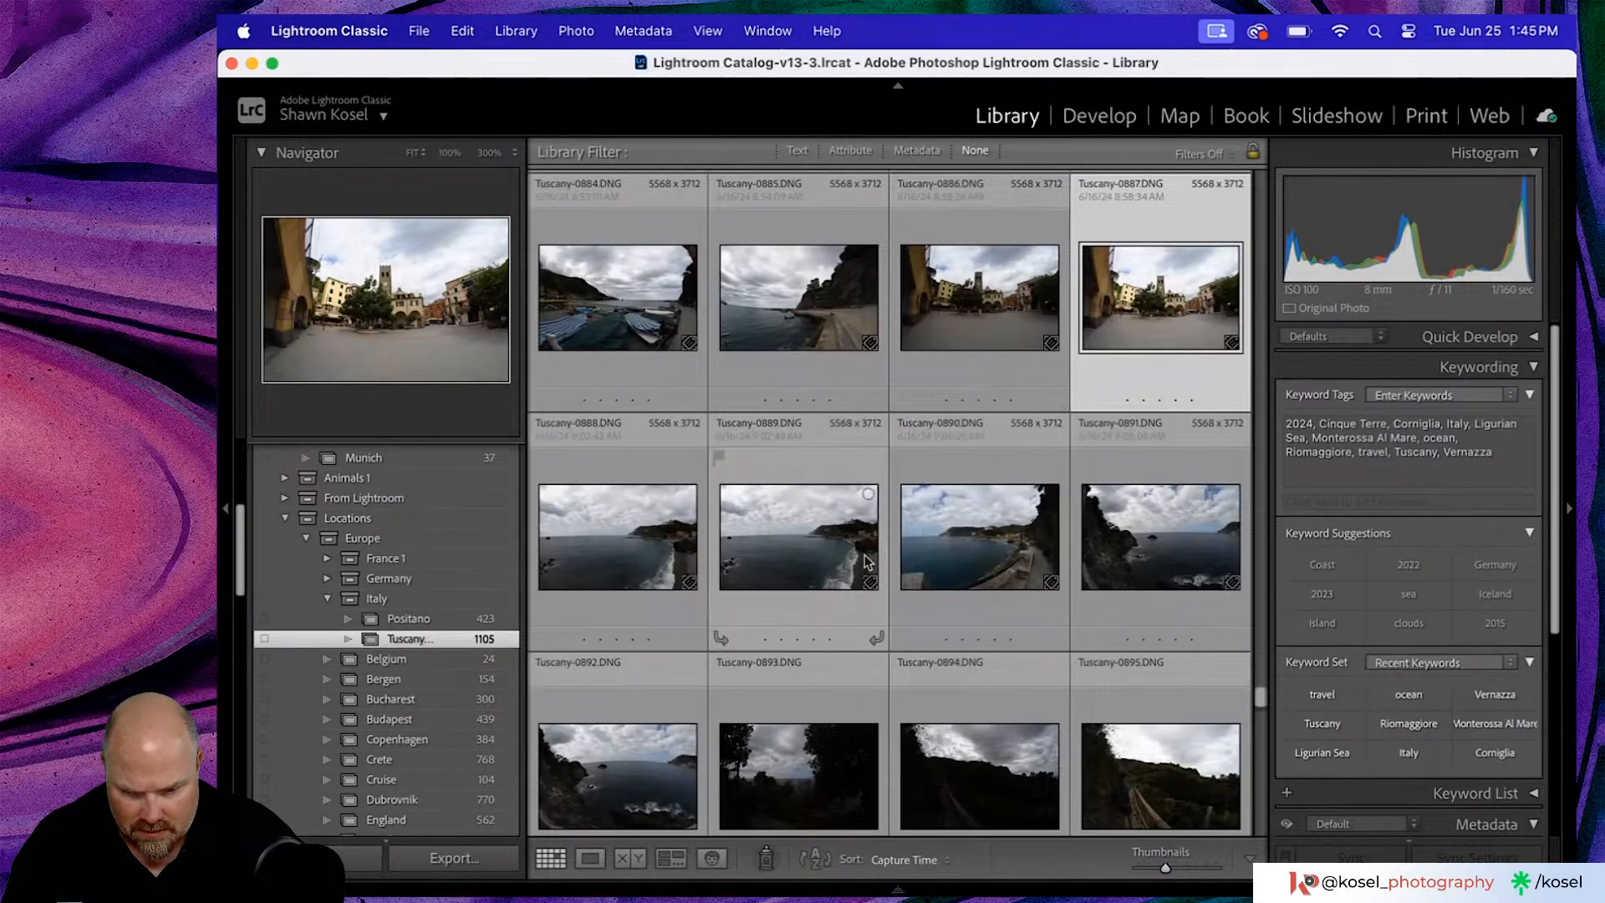
{"action": "double_click", "coordinate": [630, 564]}
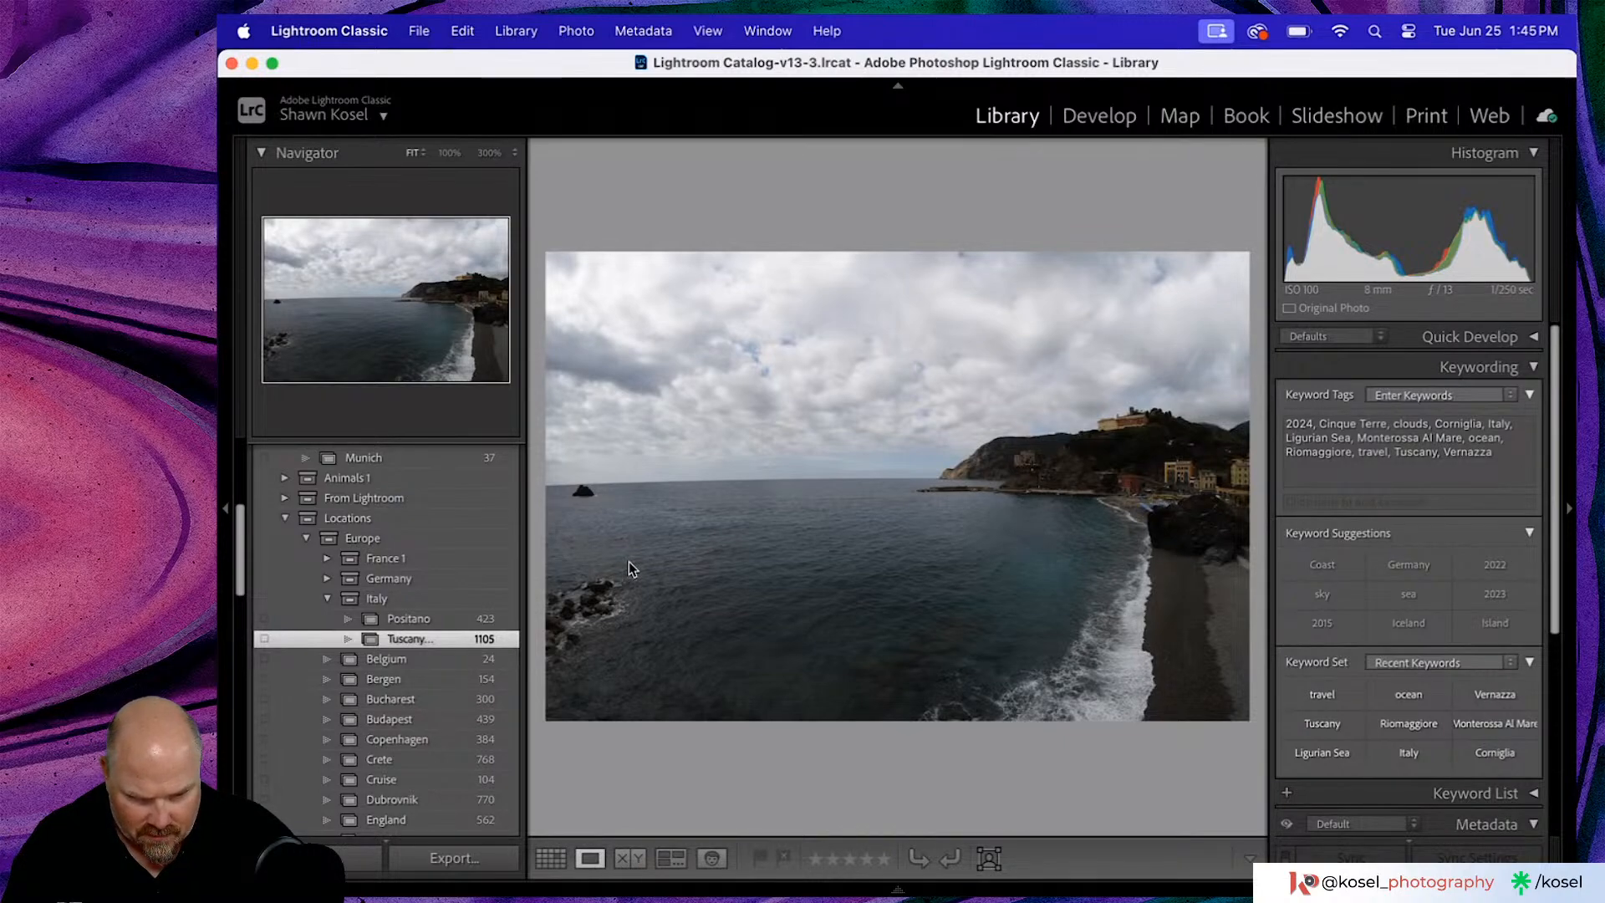
{"action": "key", "text": "f"}
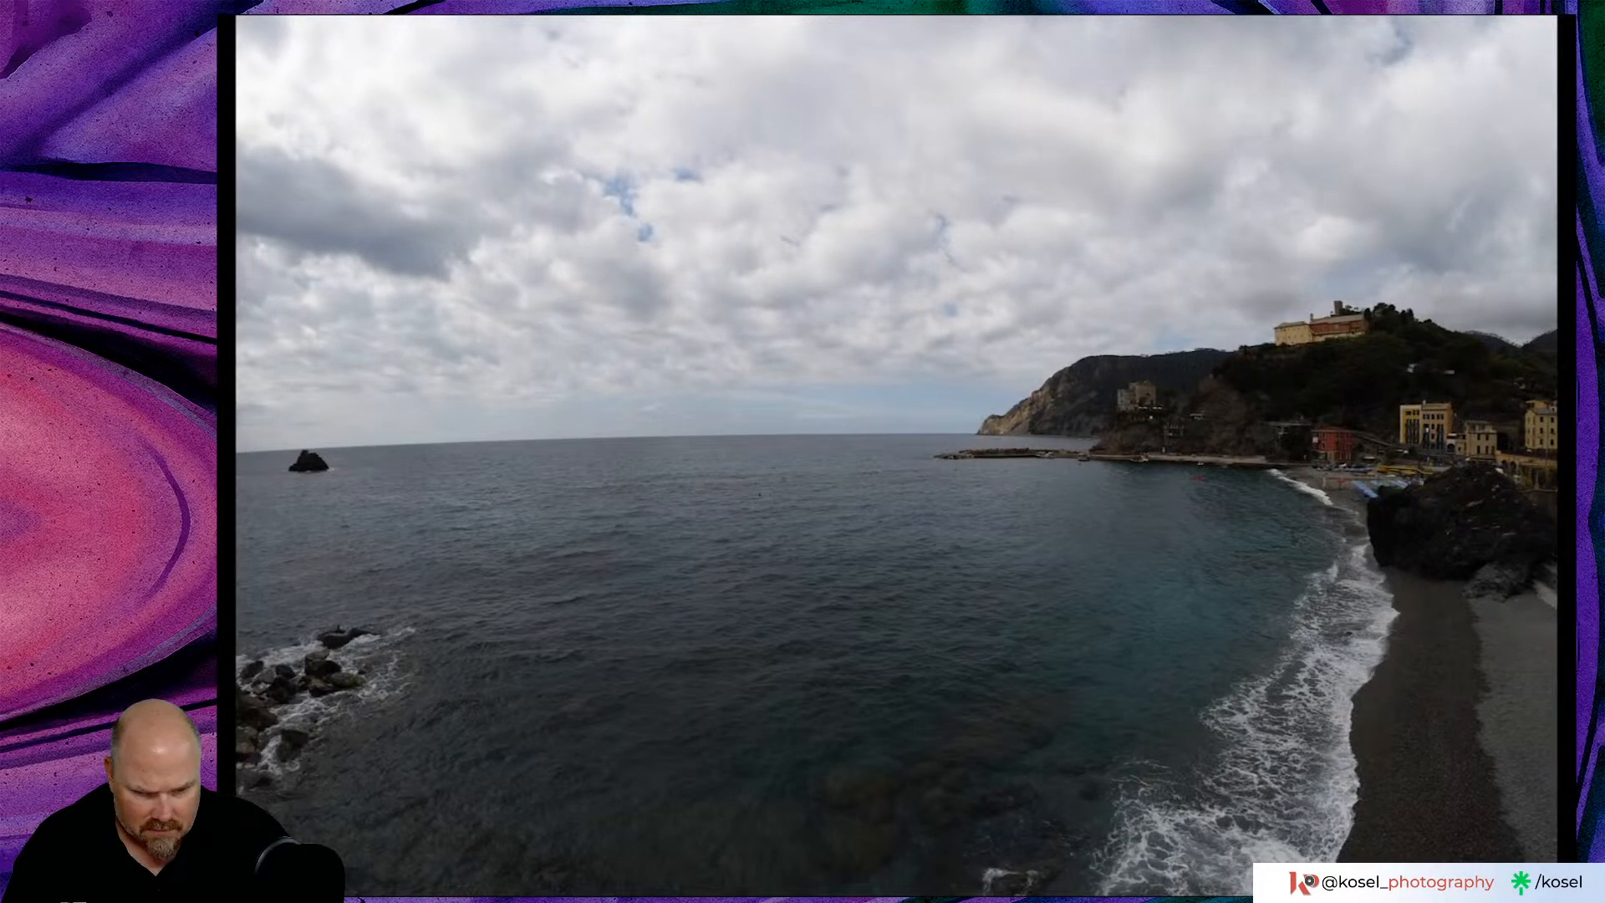
{"action": "key", "text": "Right"}
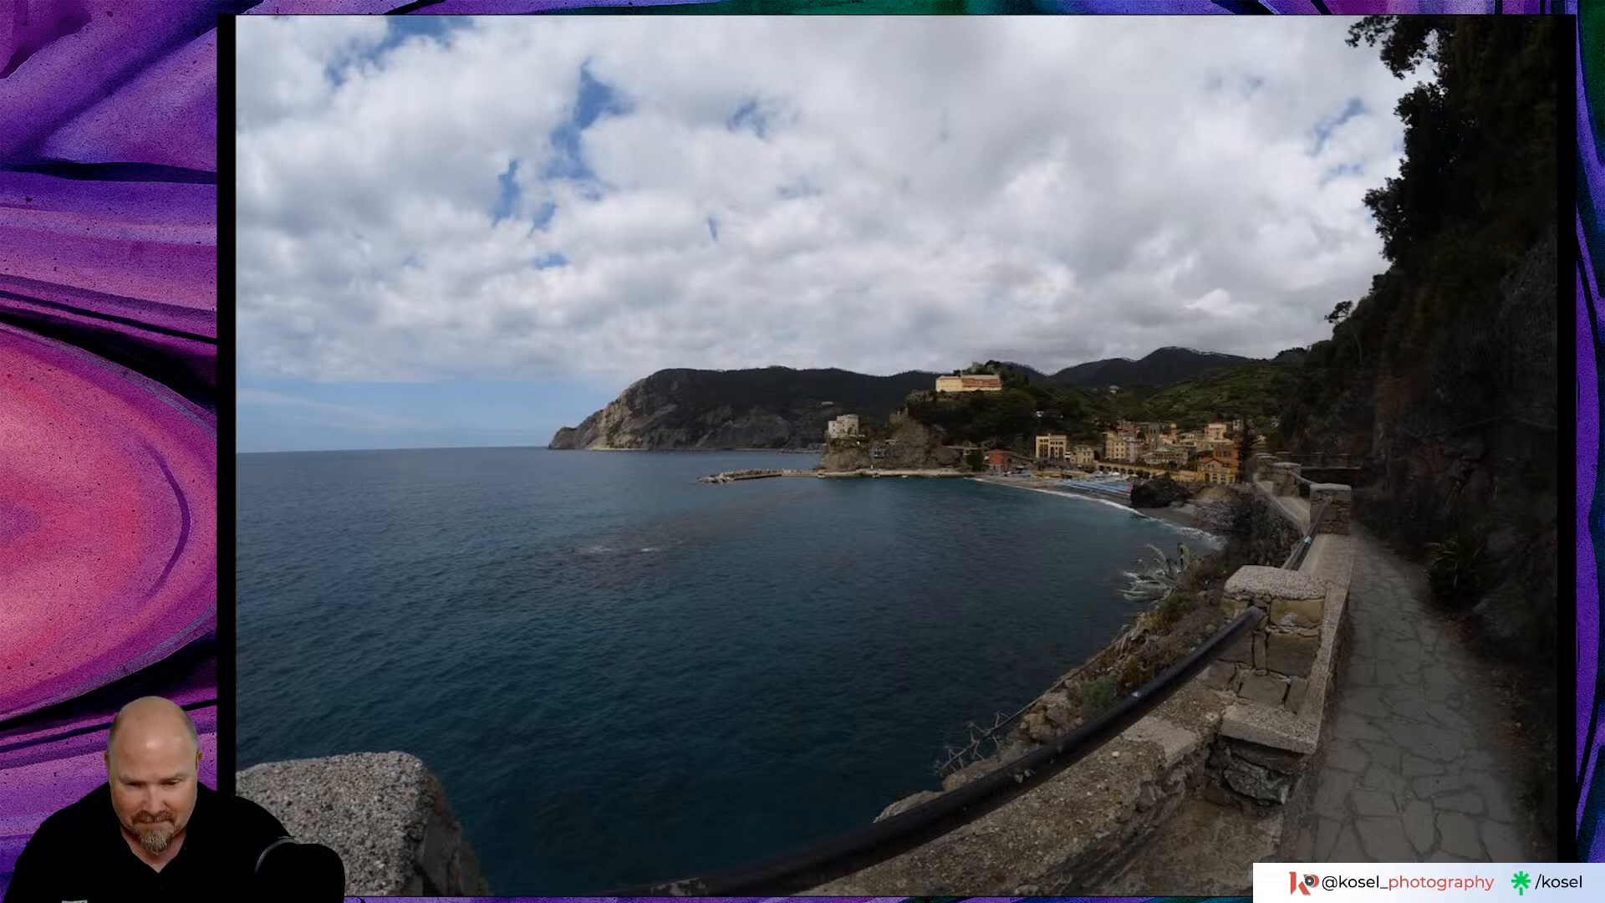
{"action": "key", "text": "Escape"}
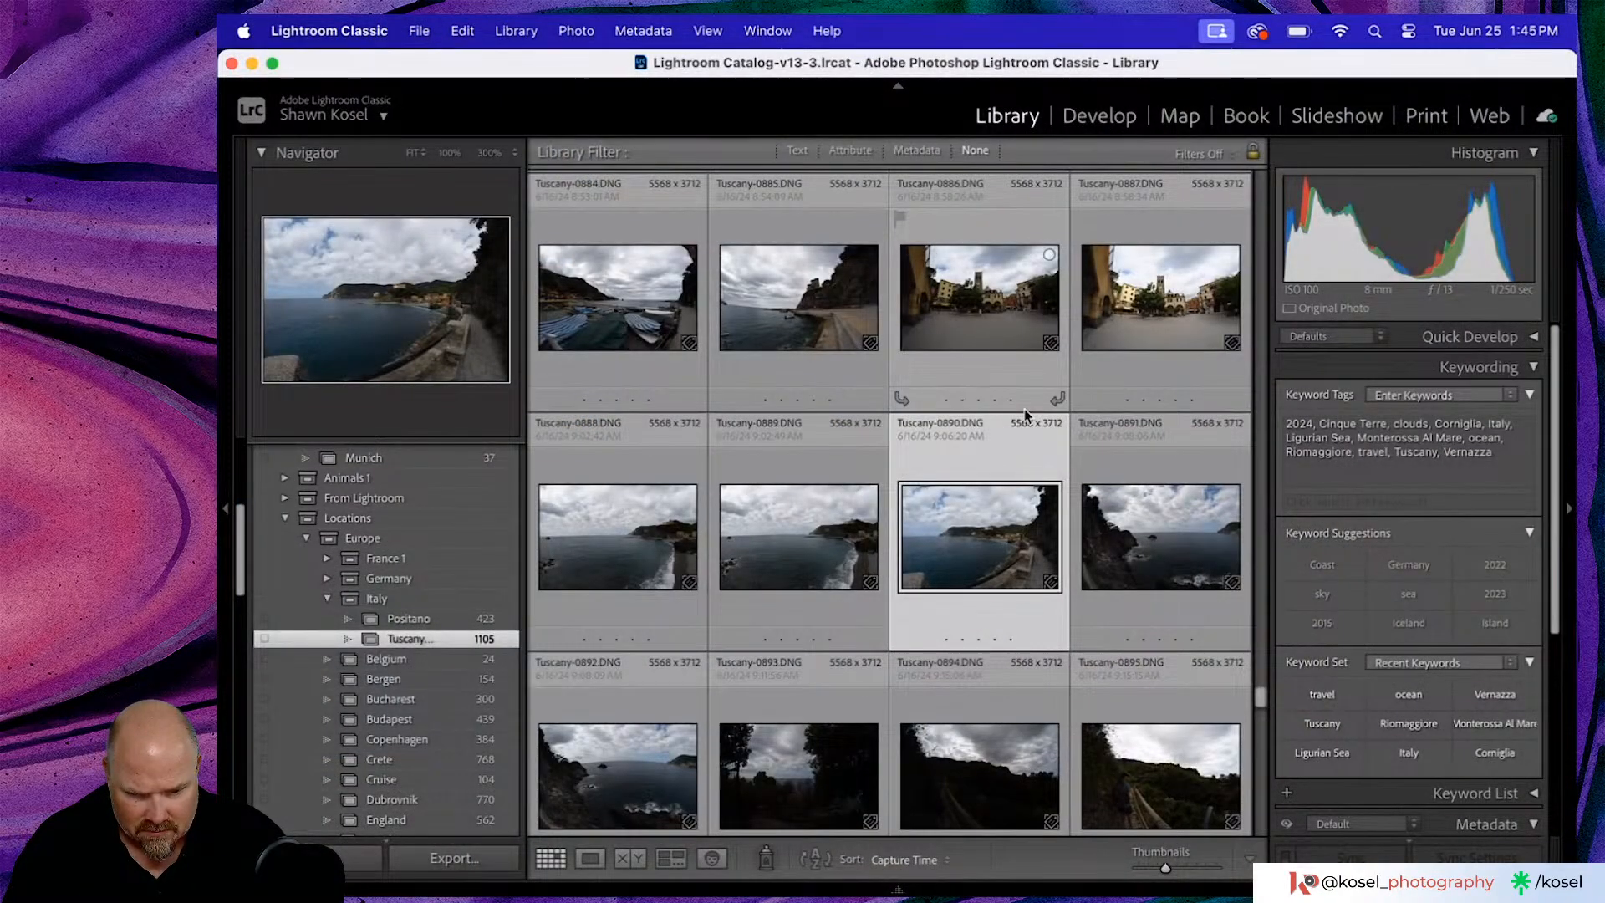
- Rate the coastal path photo Tuscany-0890.DNG three stars and show it full screen
{"action": "left_click", "coordinate": [979, 640]}
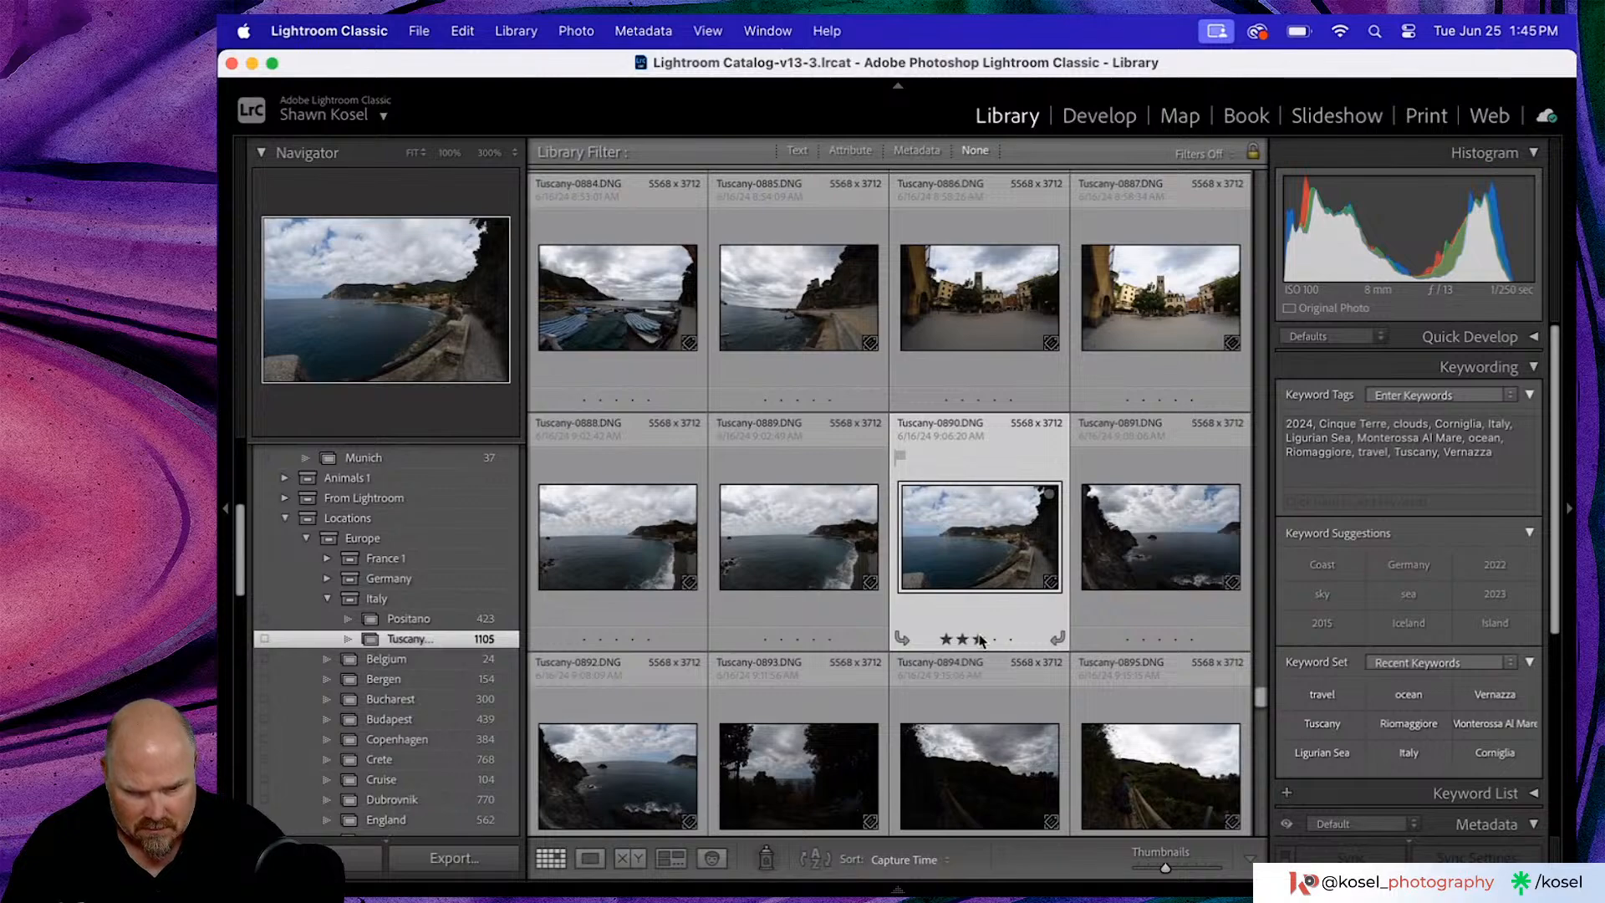
{"action": "double_click", "coordinate": [984, 602]}
{"action": "double_click", "coordinate": [985, 605]}
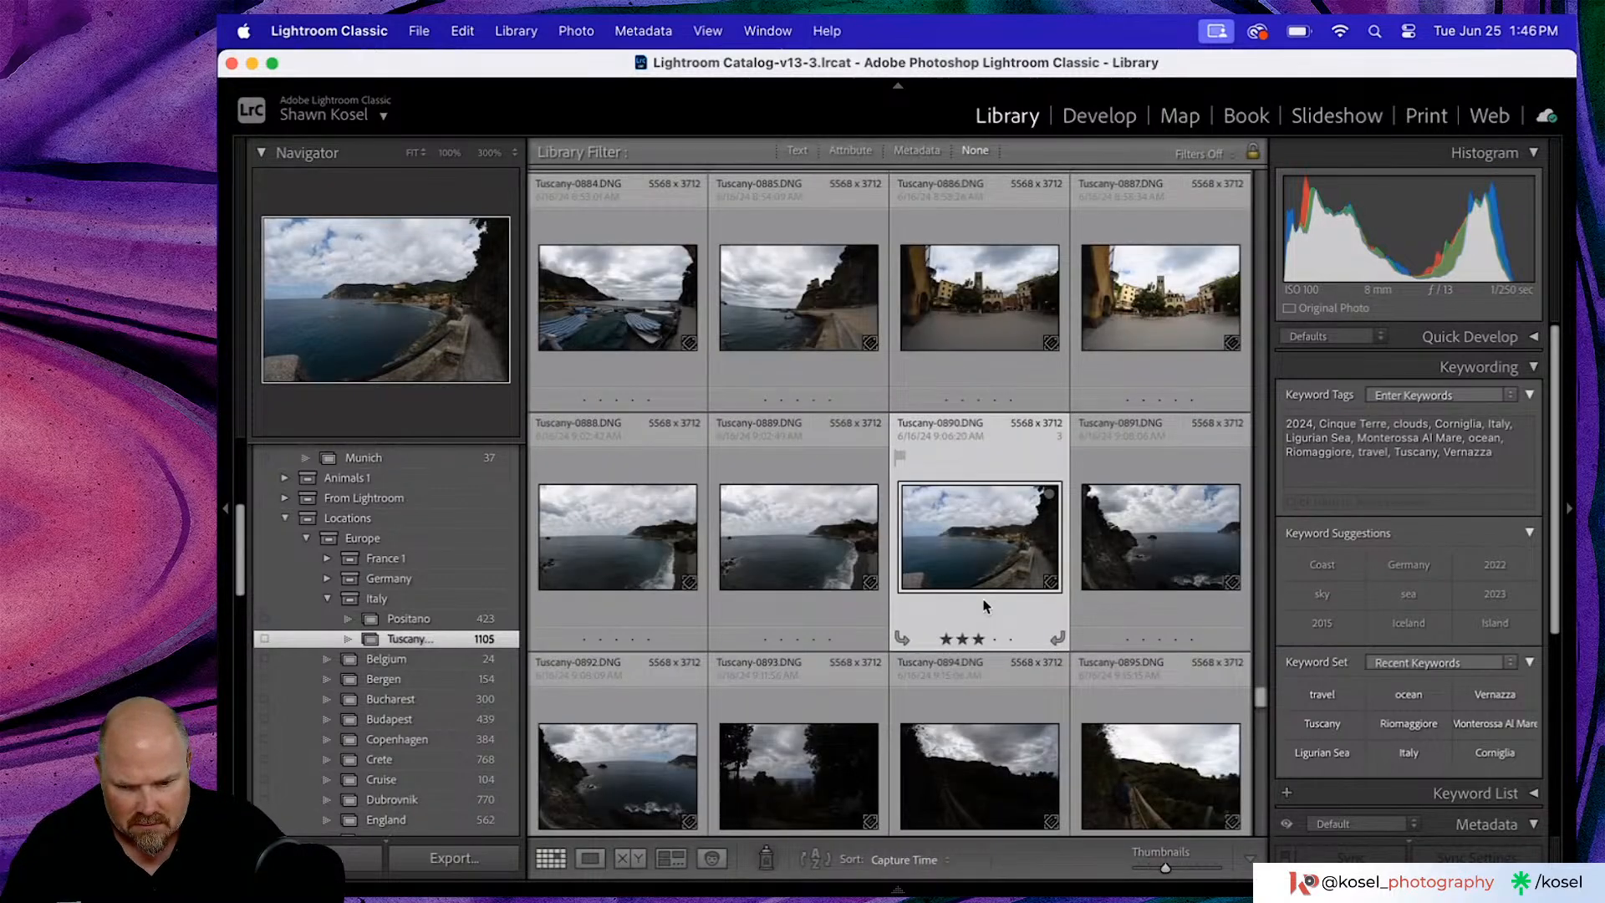
{"action": "double_click", "coordinate": [1005, 546]}
{"action": "key", "text": "f"}
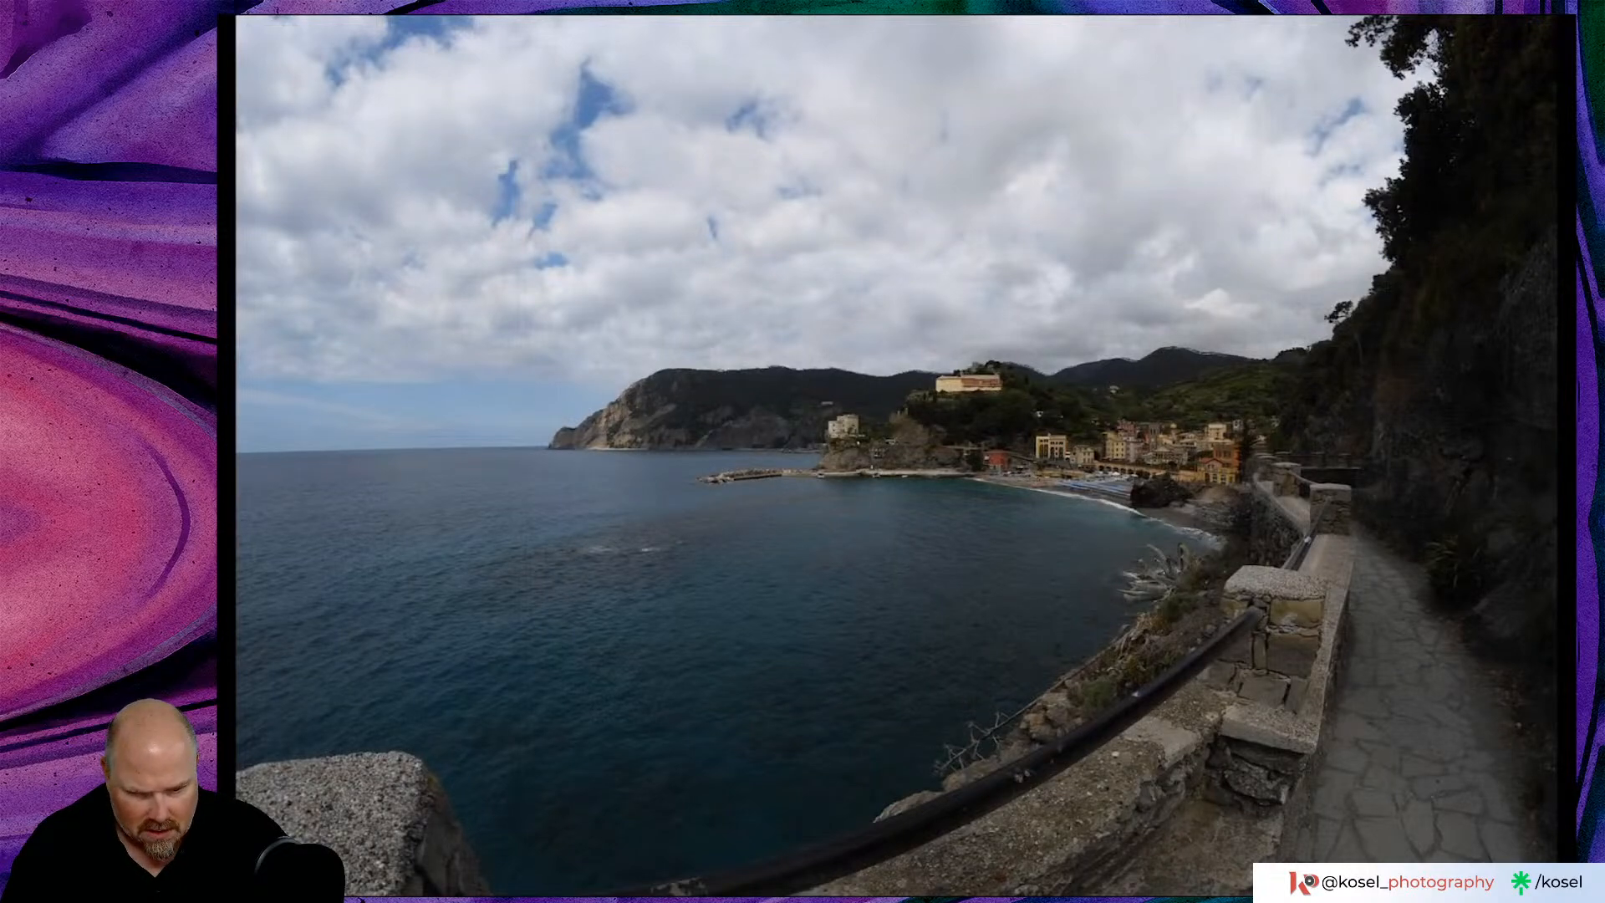
- Review the following sea rock, hiking trail, cliff and stream photos full screen up to Tuscany-0904.DNG, and return to the grid
{"action": "key", "text": "Right"}
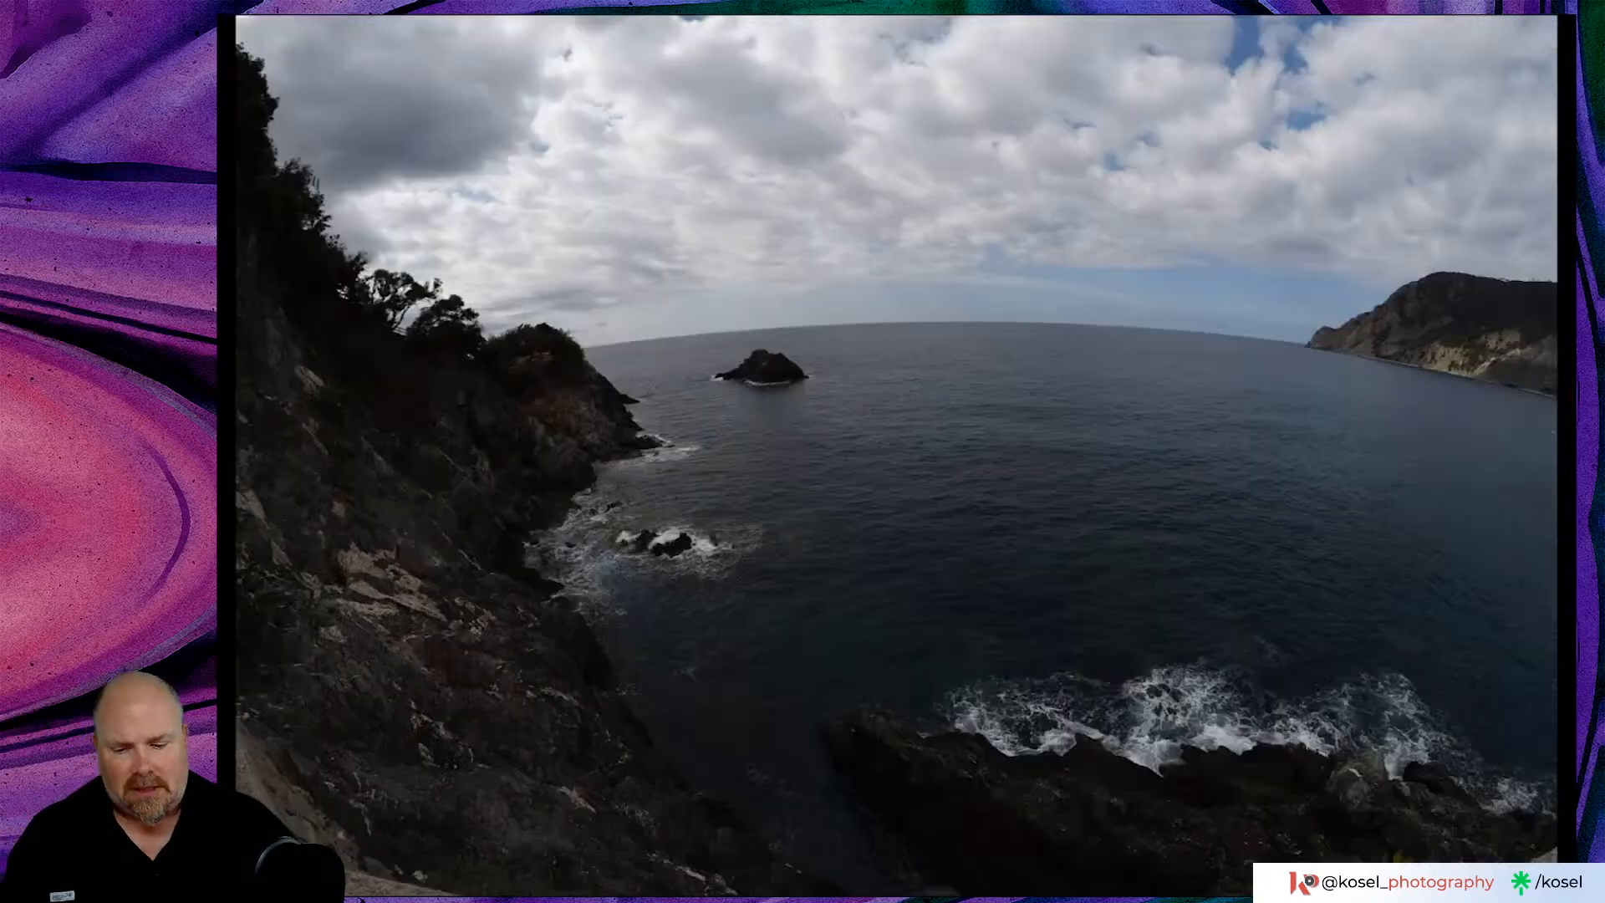
{"action": "key", "text": "Right"}
{"action": "key", "text": "Right"}
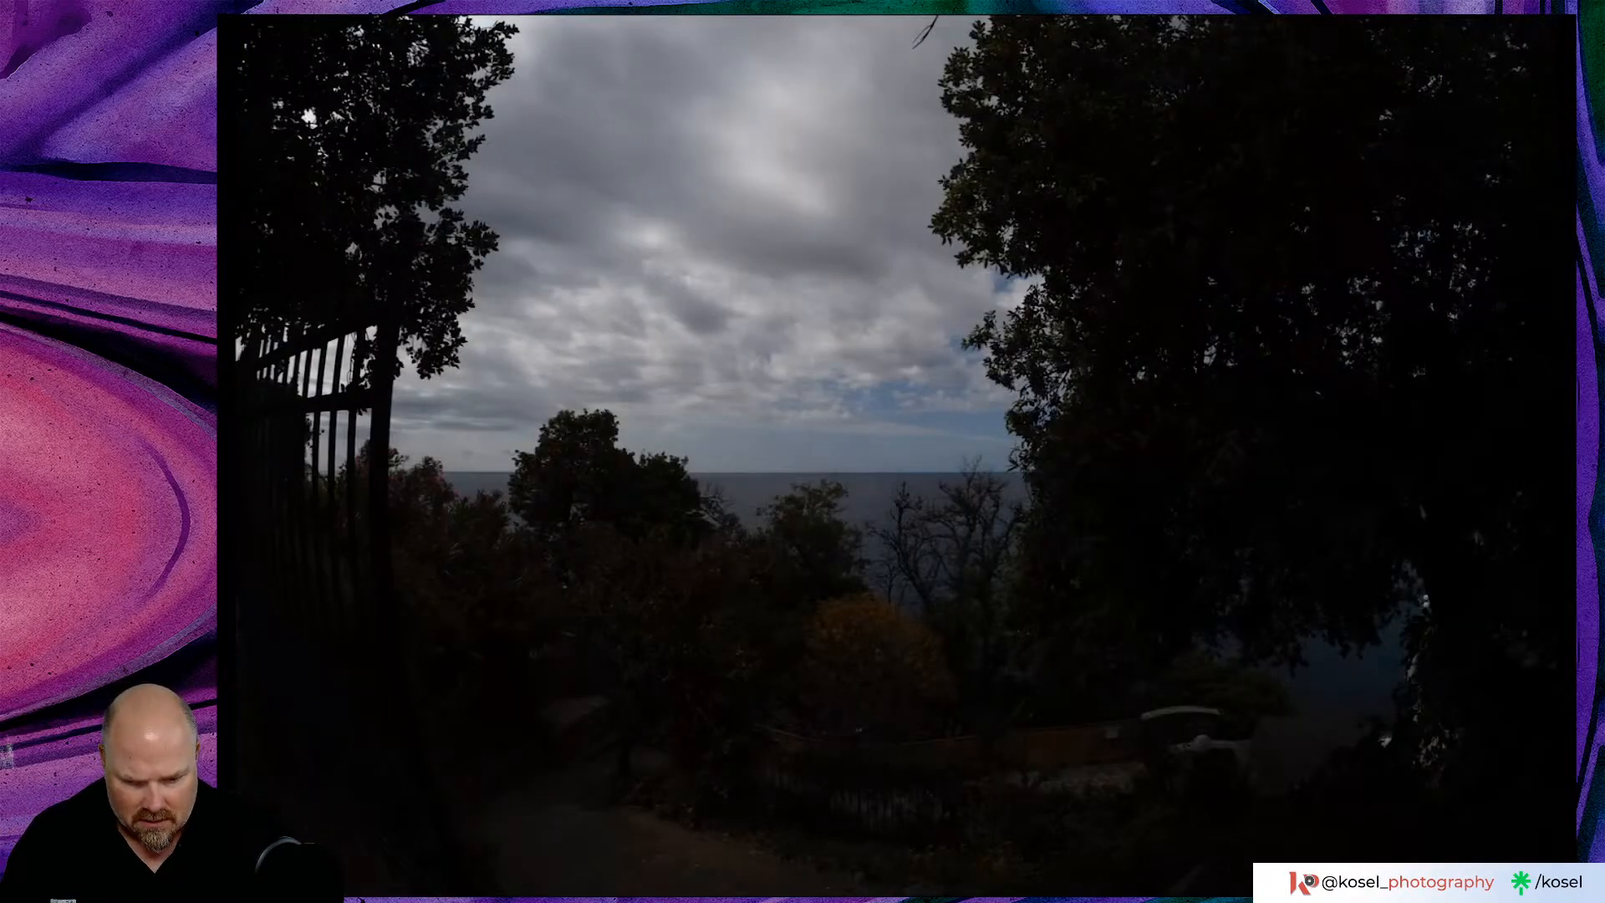
{"action": "key", "text": "Right"}
{"action": "key", "text": "Right"}
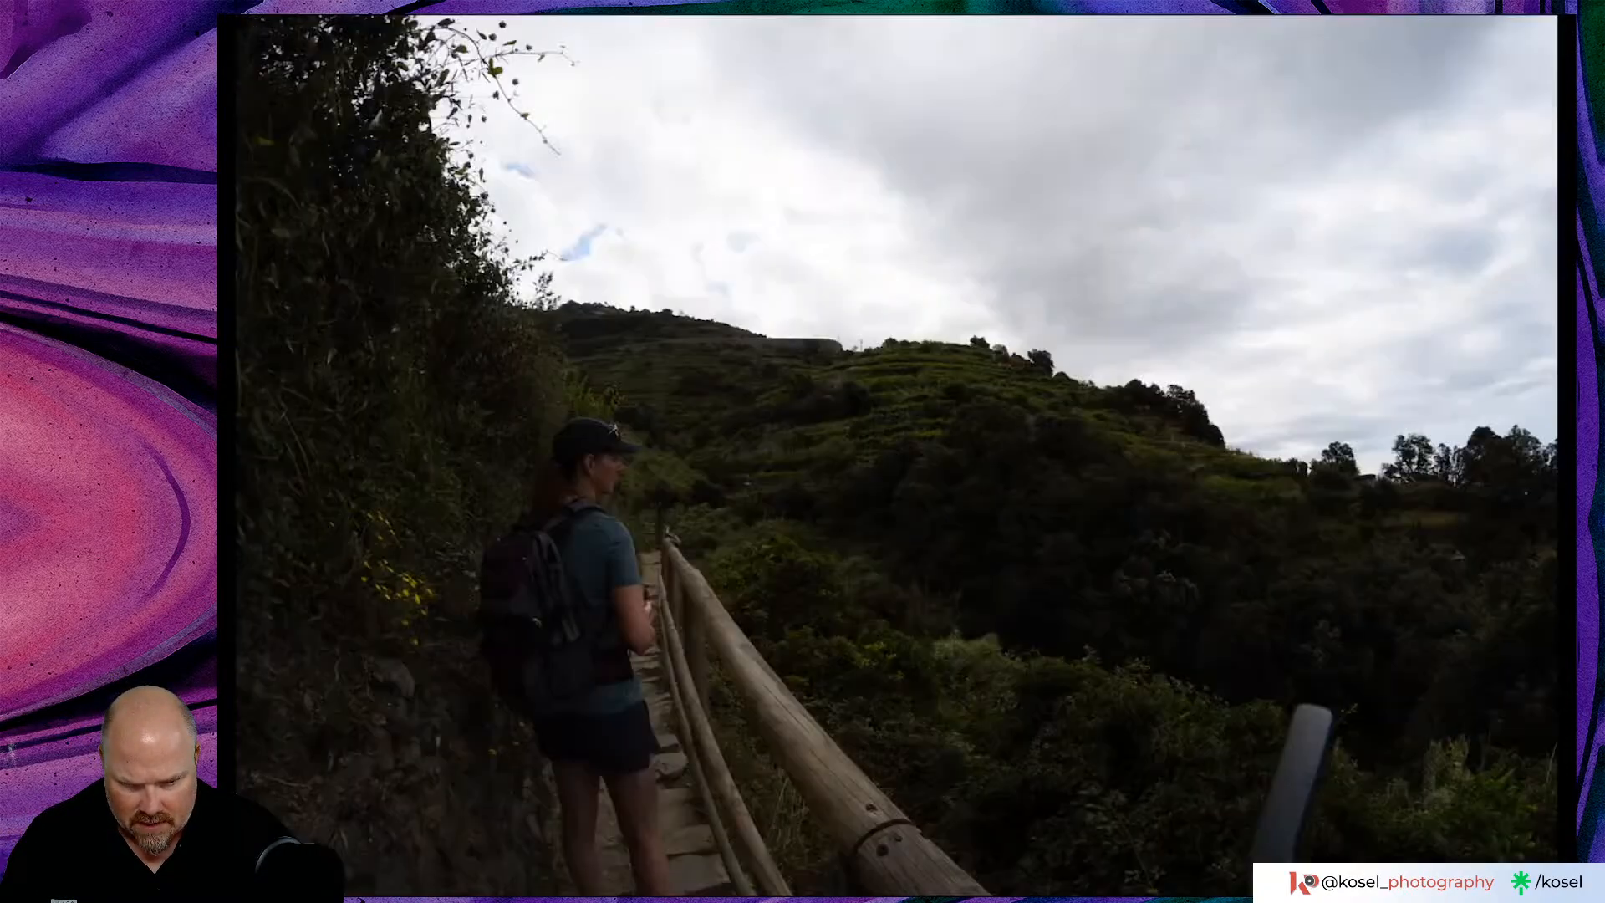
{"action": "key", "text": "Right"}
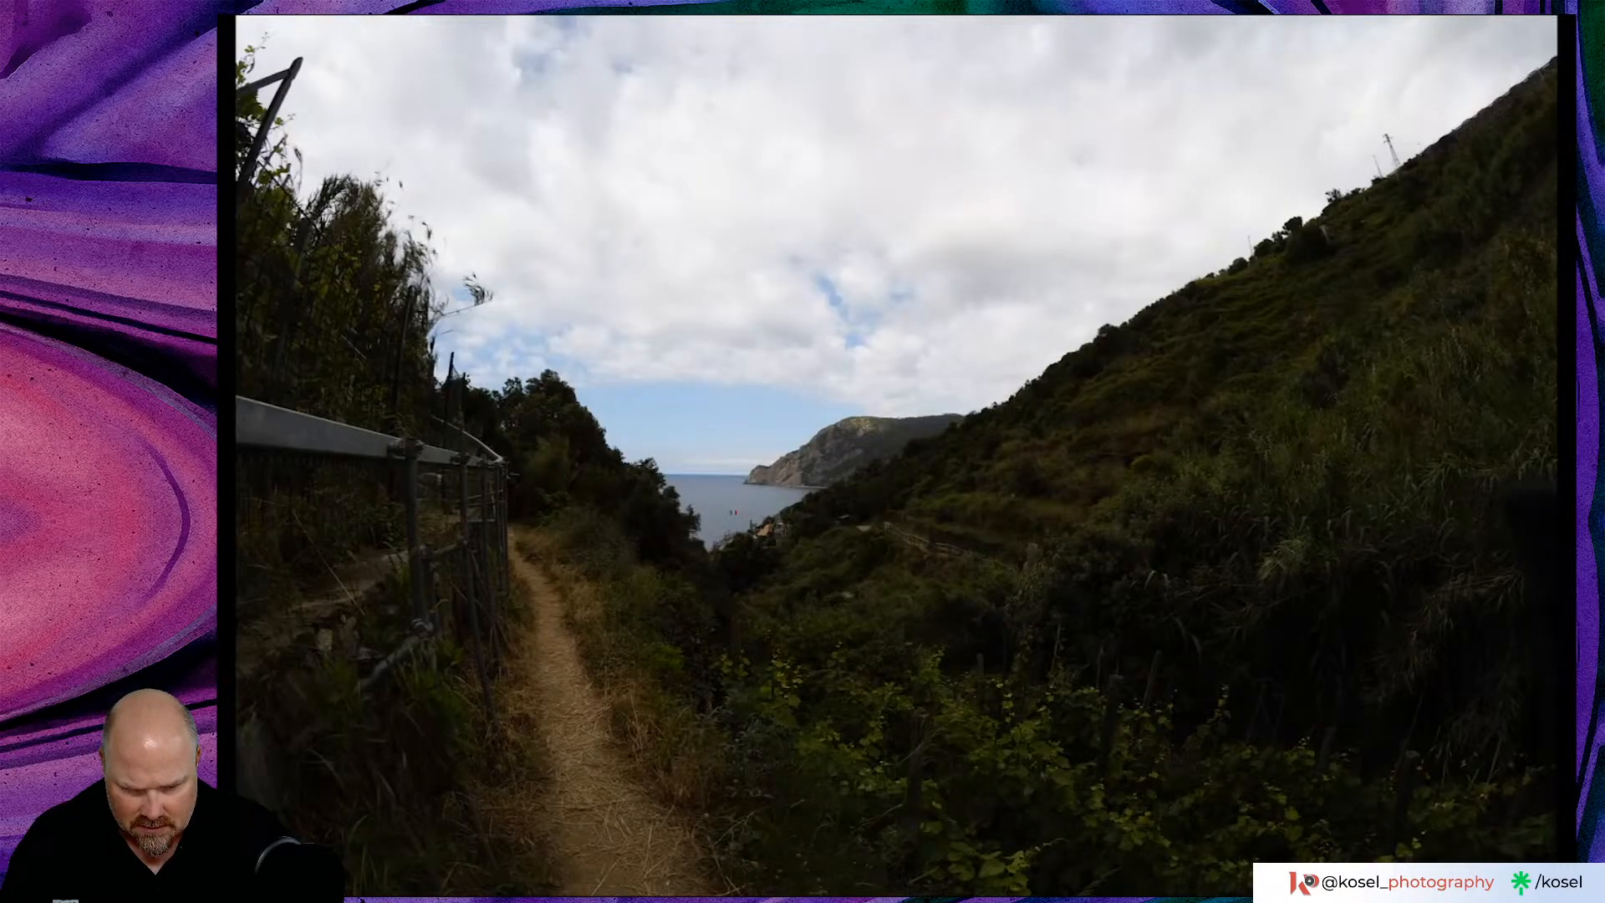
{"action": "key", "text": "Right"}
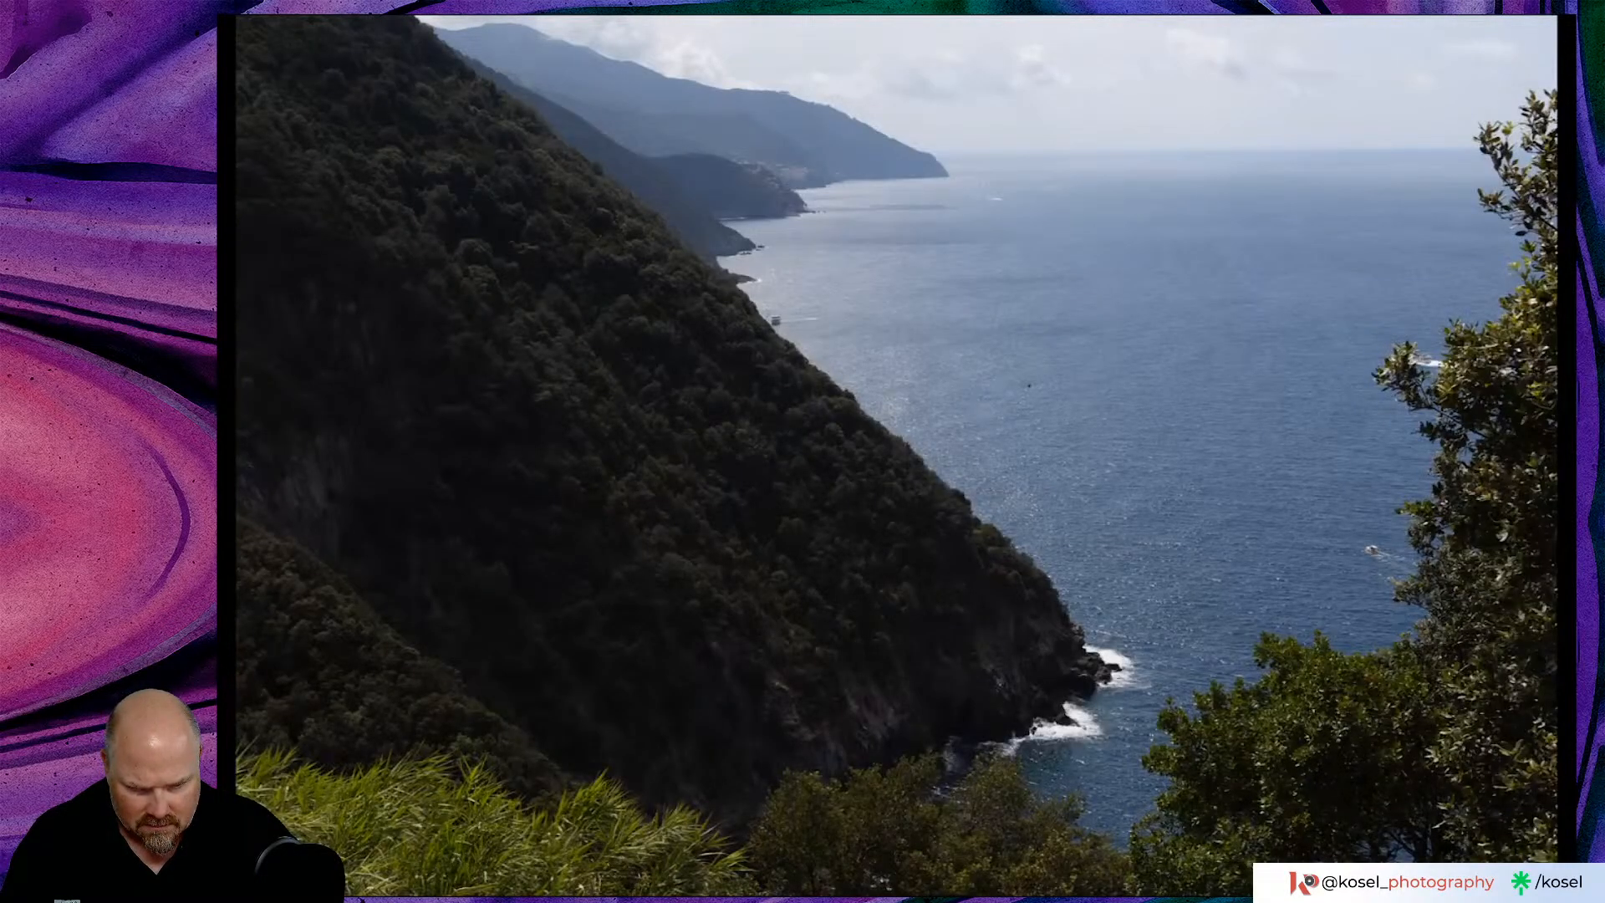
{"action": "key", "text": "Right"}
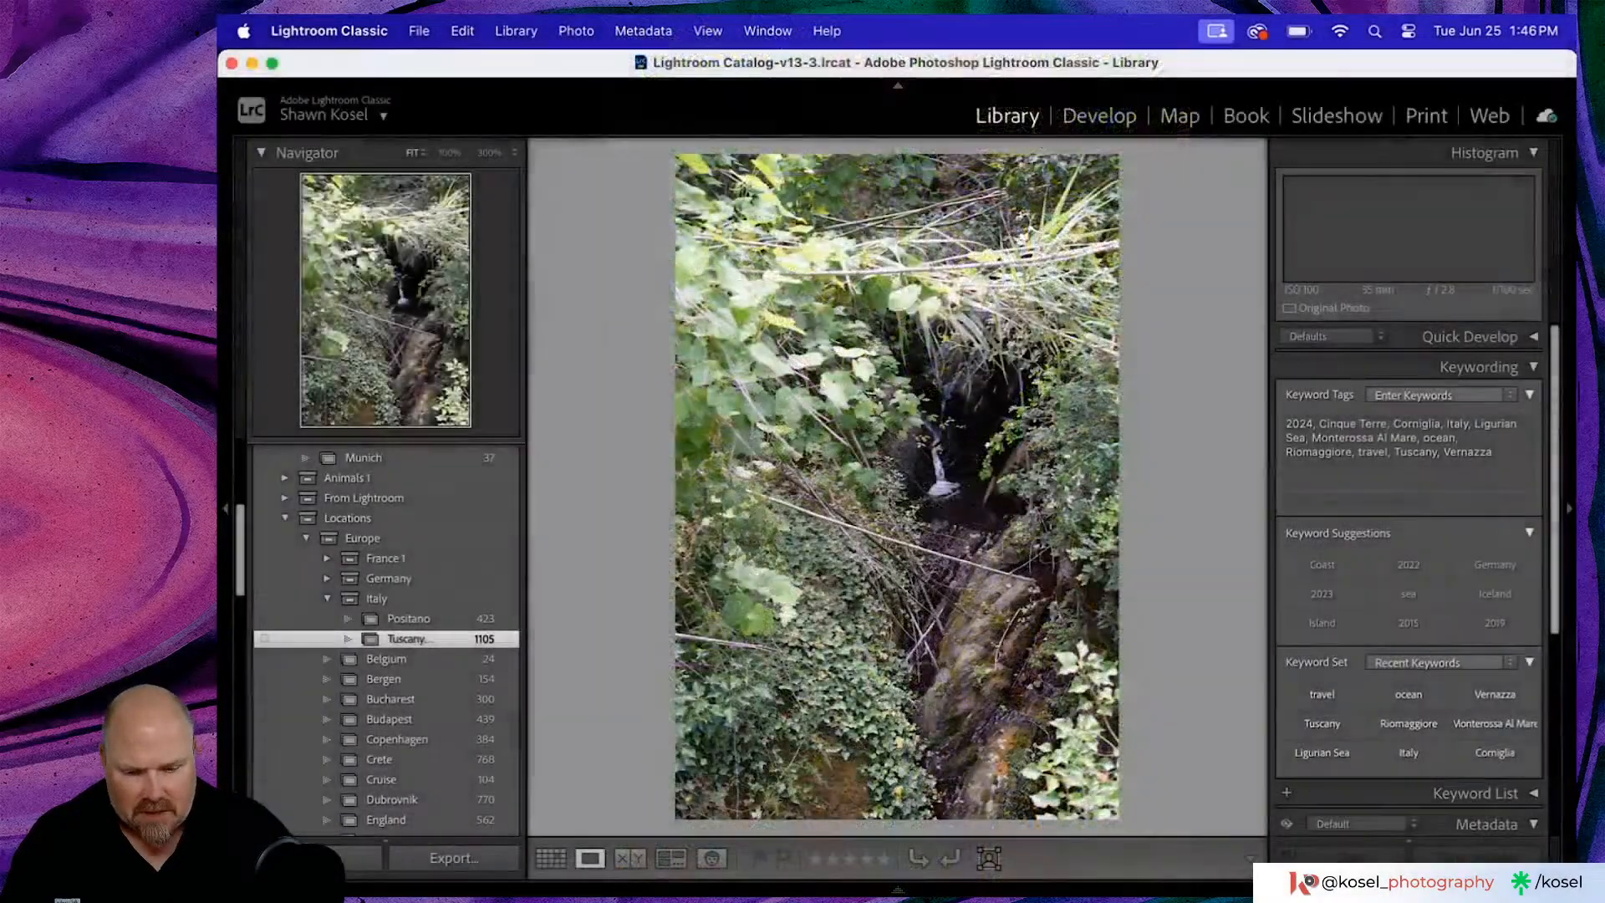
{"action": "key", "text": "g"}
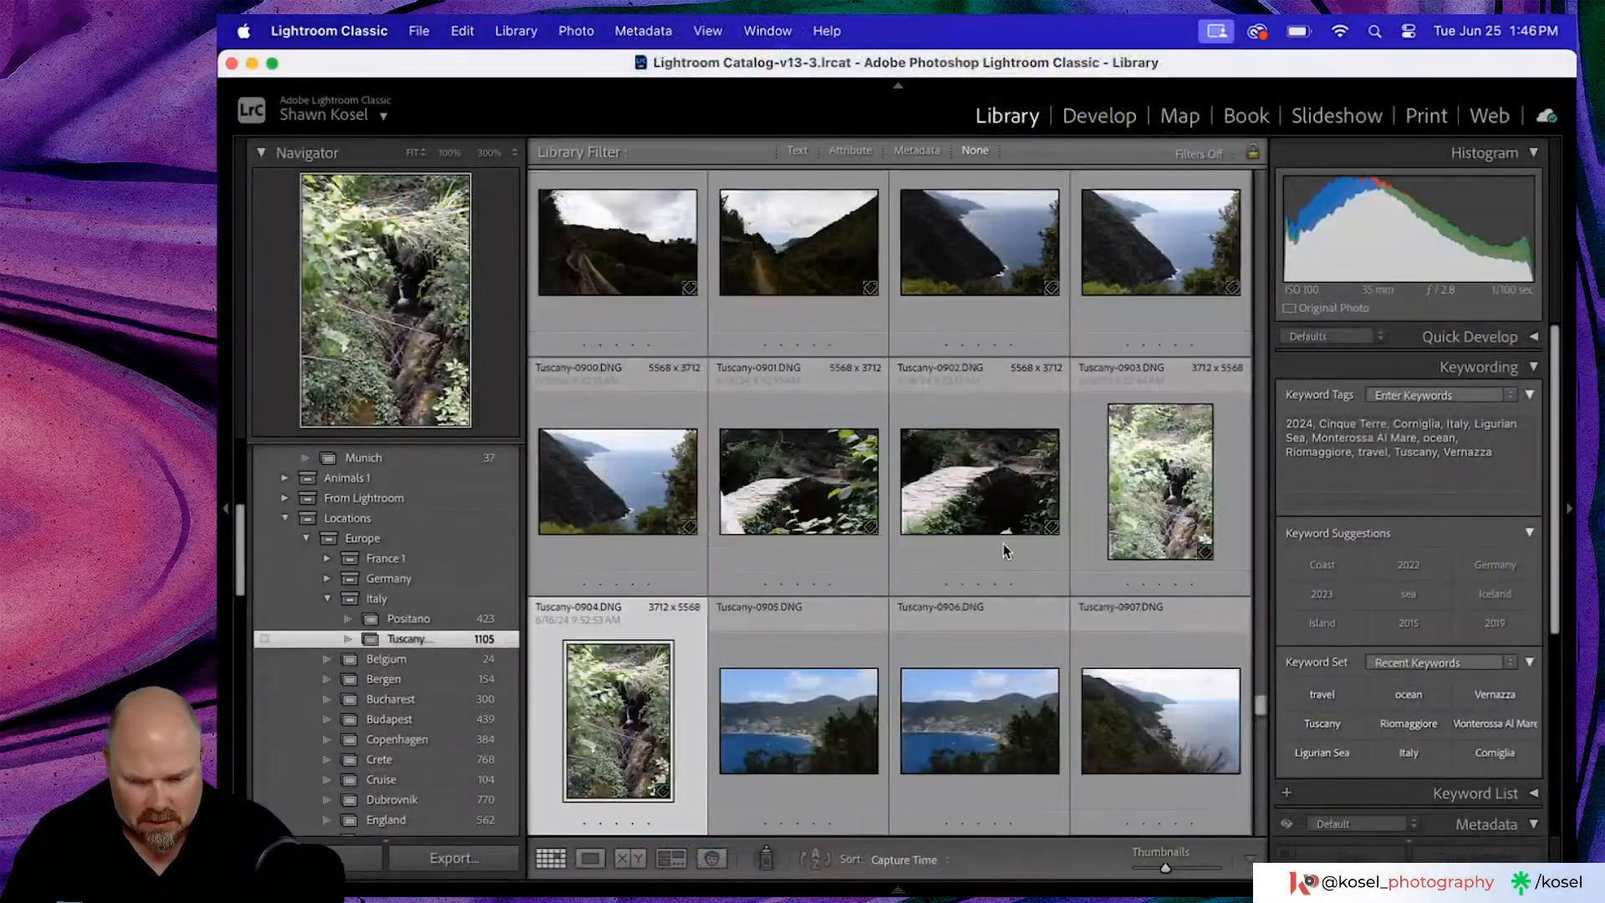
- Find the three-star coastal path photo Tuscany-0890.DNG in the grid again and open it in the Develop module
{"action": "scroll", "coordinate": [956, 552], "scroll_direction": "up", "scroll_amount": 4}
{"action": "scroll", "coordinate": [957, 544], "scroll_direction": "up", "scroll_amount": 3}
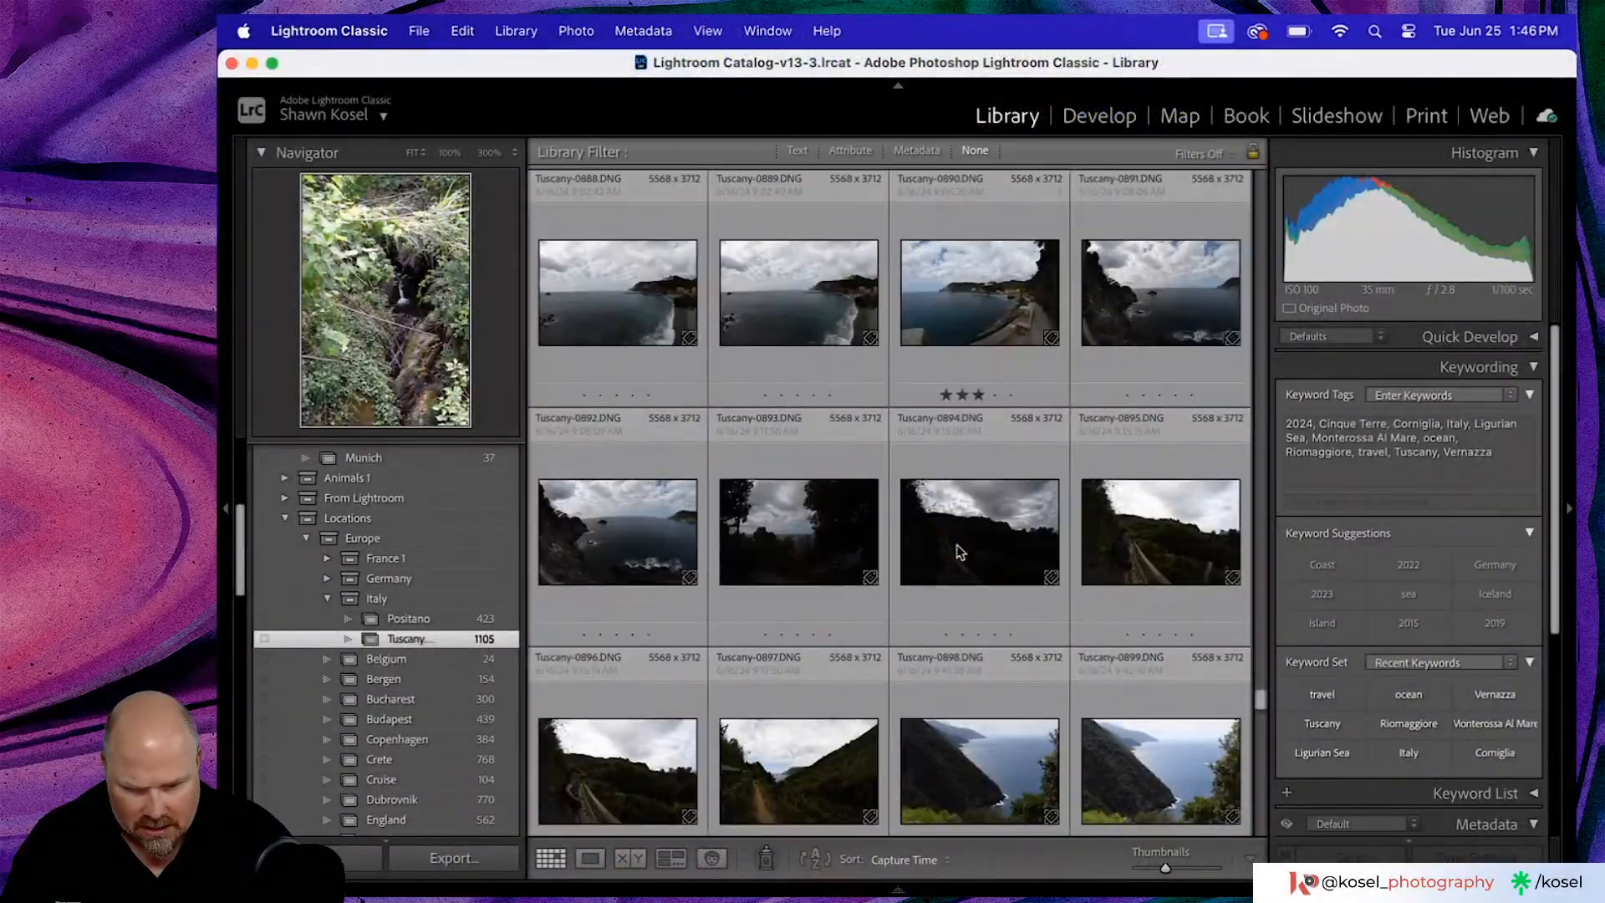
{"action": "left_click", "coordinate": [960, 284]}
{"action": "double_click", "coordinate": [960, 284]}
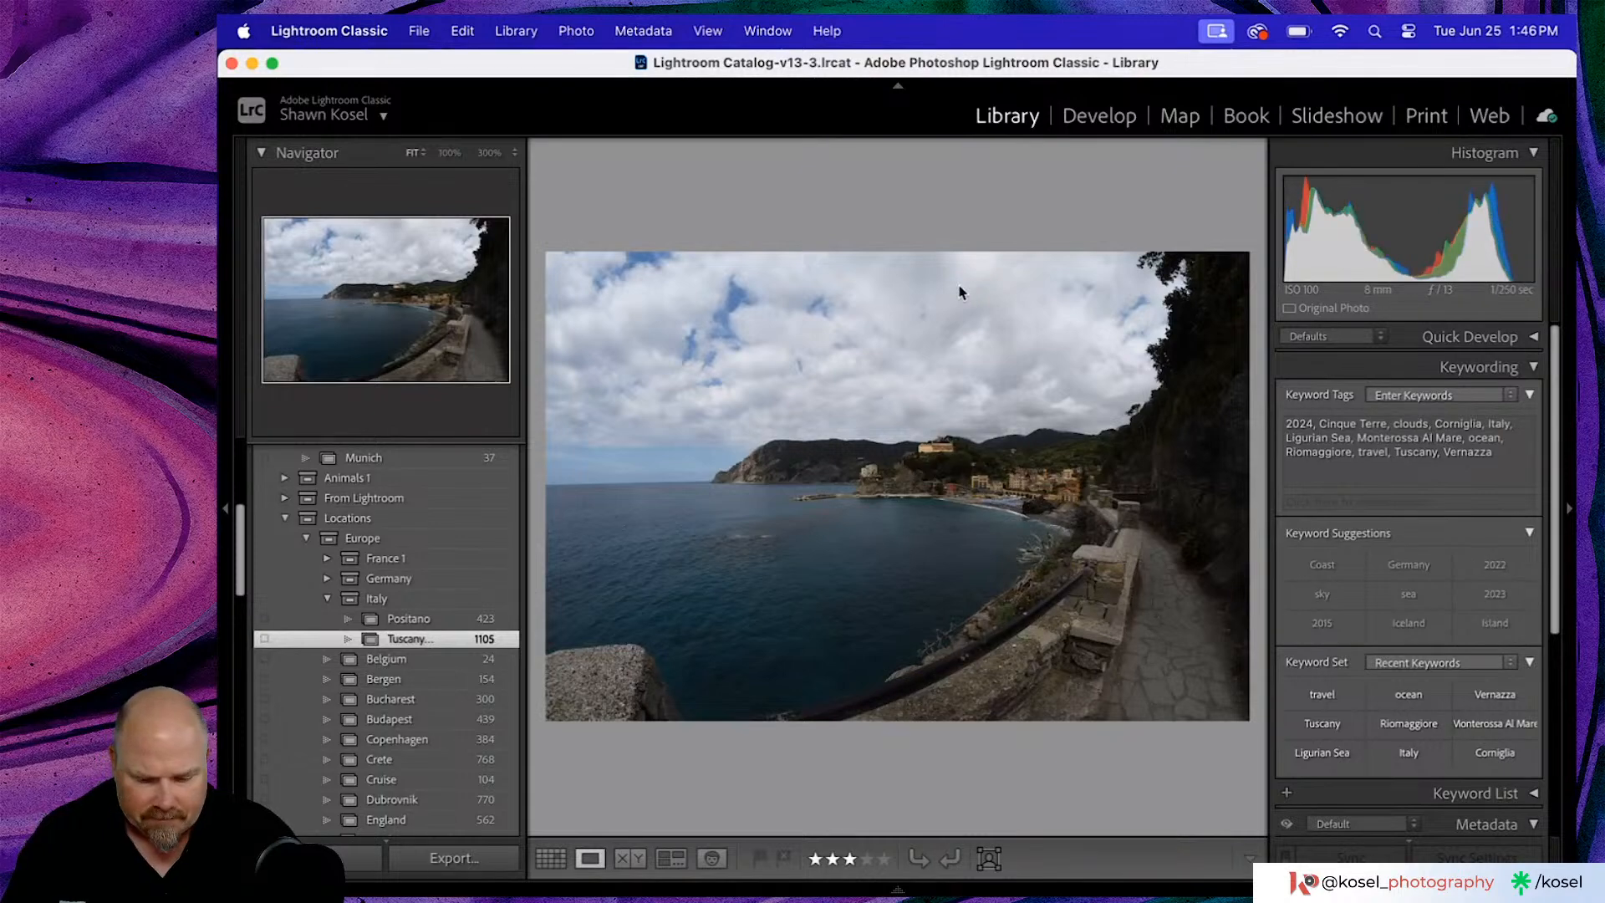
{"action": "key", "text": "d"}
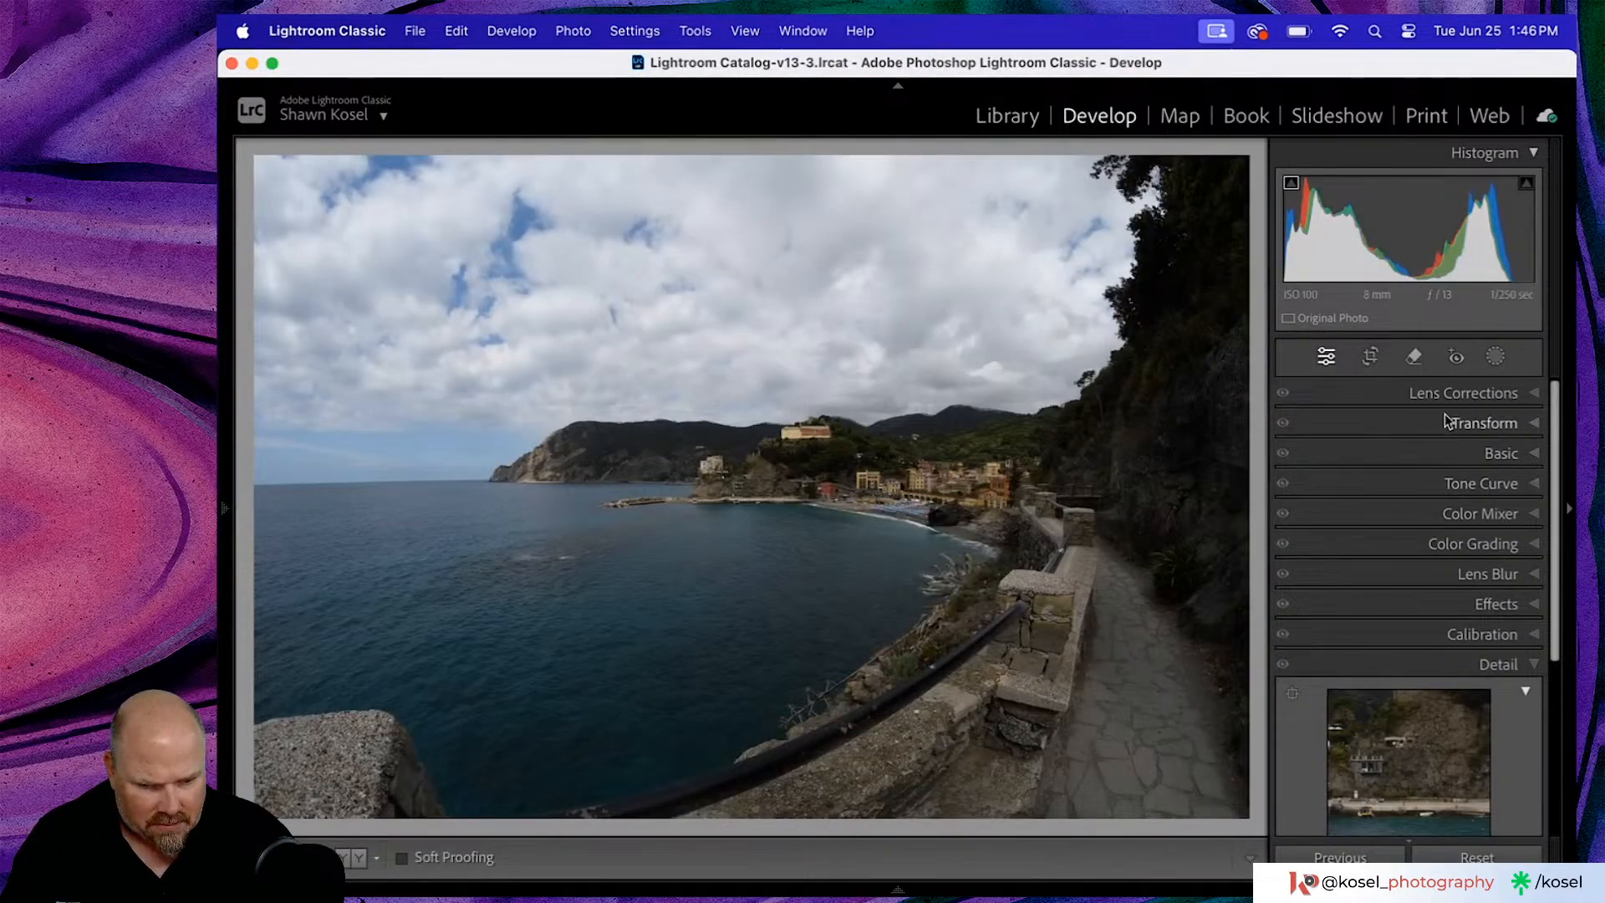
- Apply the Rokinon 14mm f/2.8 Series II lens profile to the coastal path photo by choosing Rokinon as the lens make
{"action": "left_click", "coordinate": [1472, 387]}
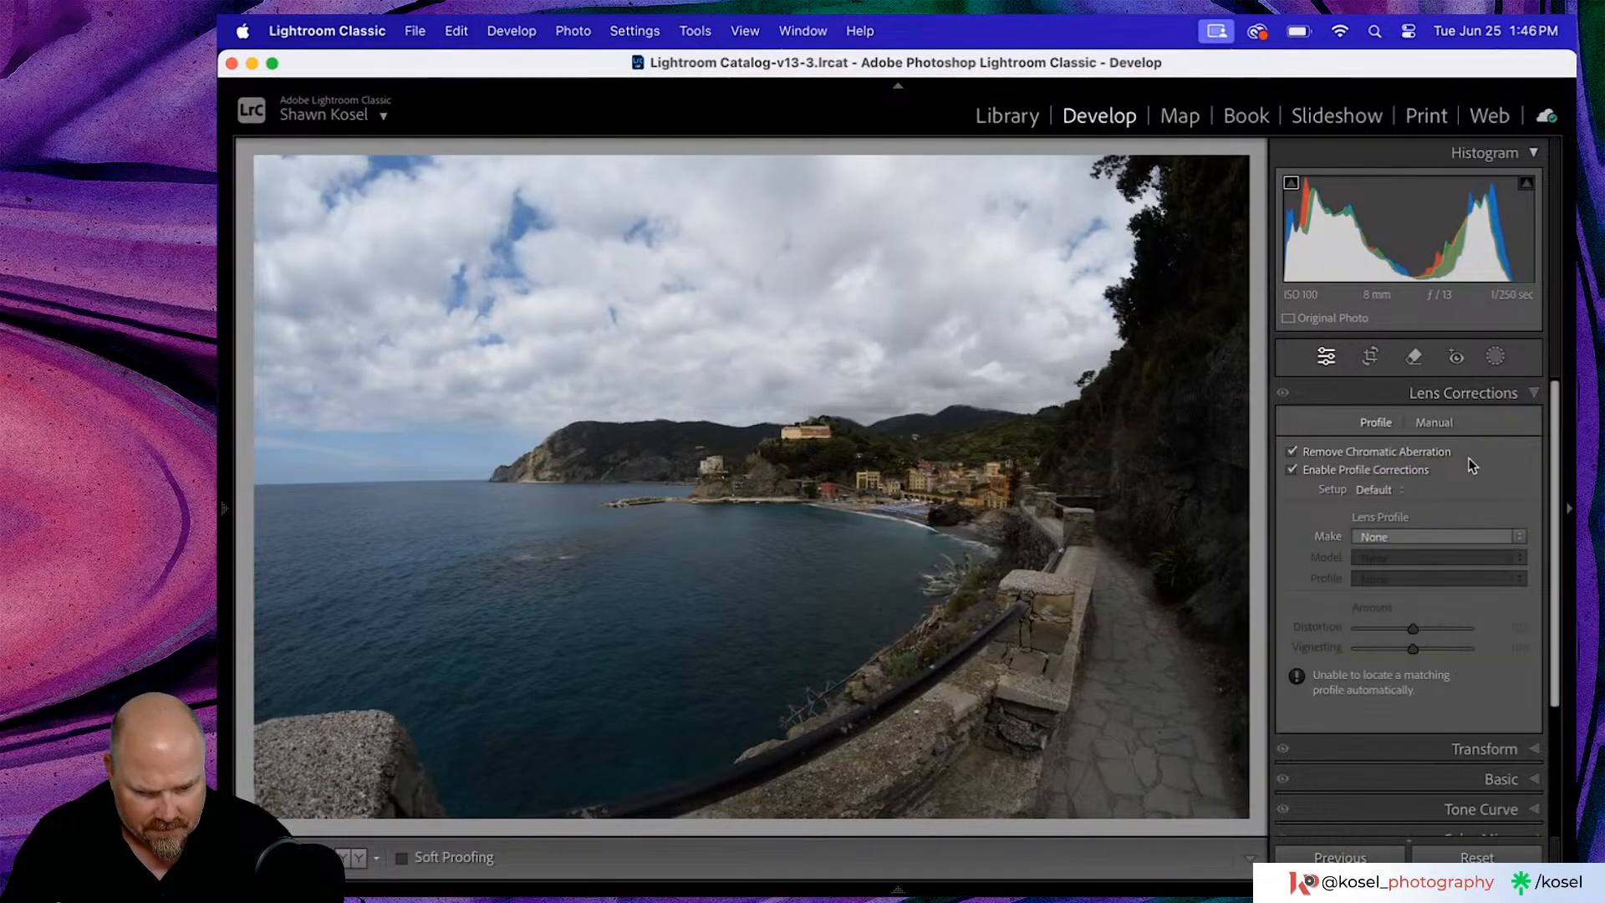
{"action": "left_click", "coordinate": [1519, 537]}
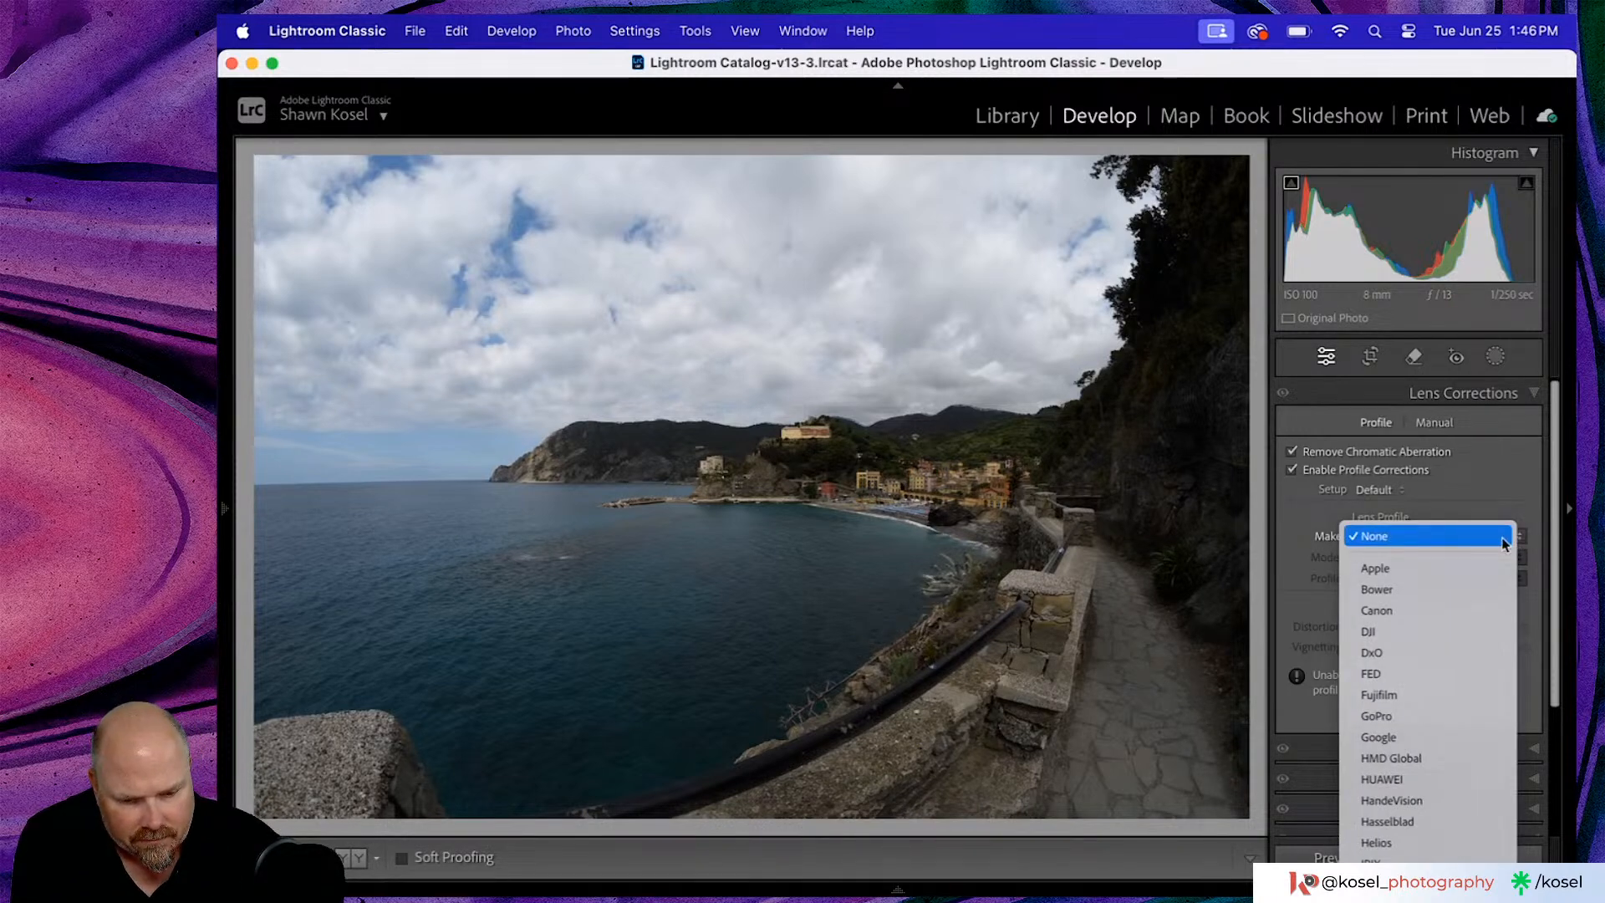
{"action": "left_click", "coordinate": [1467, 539]}
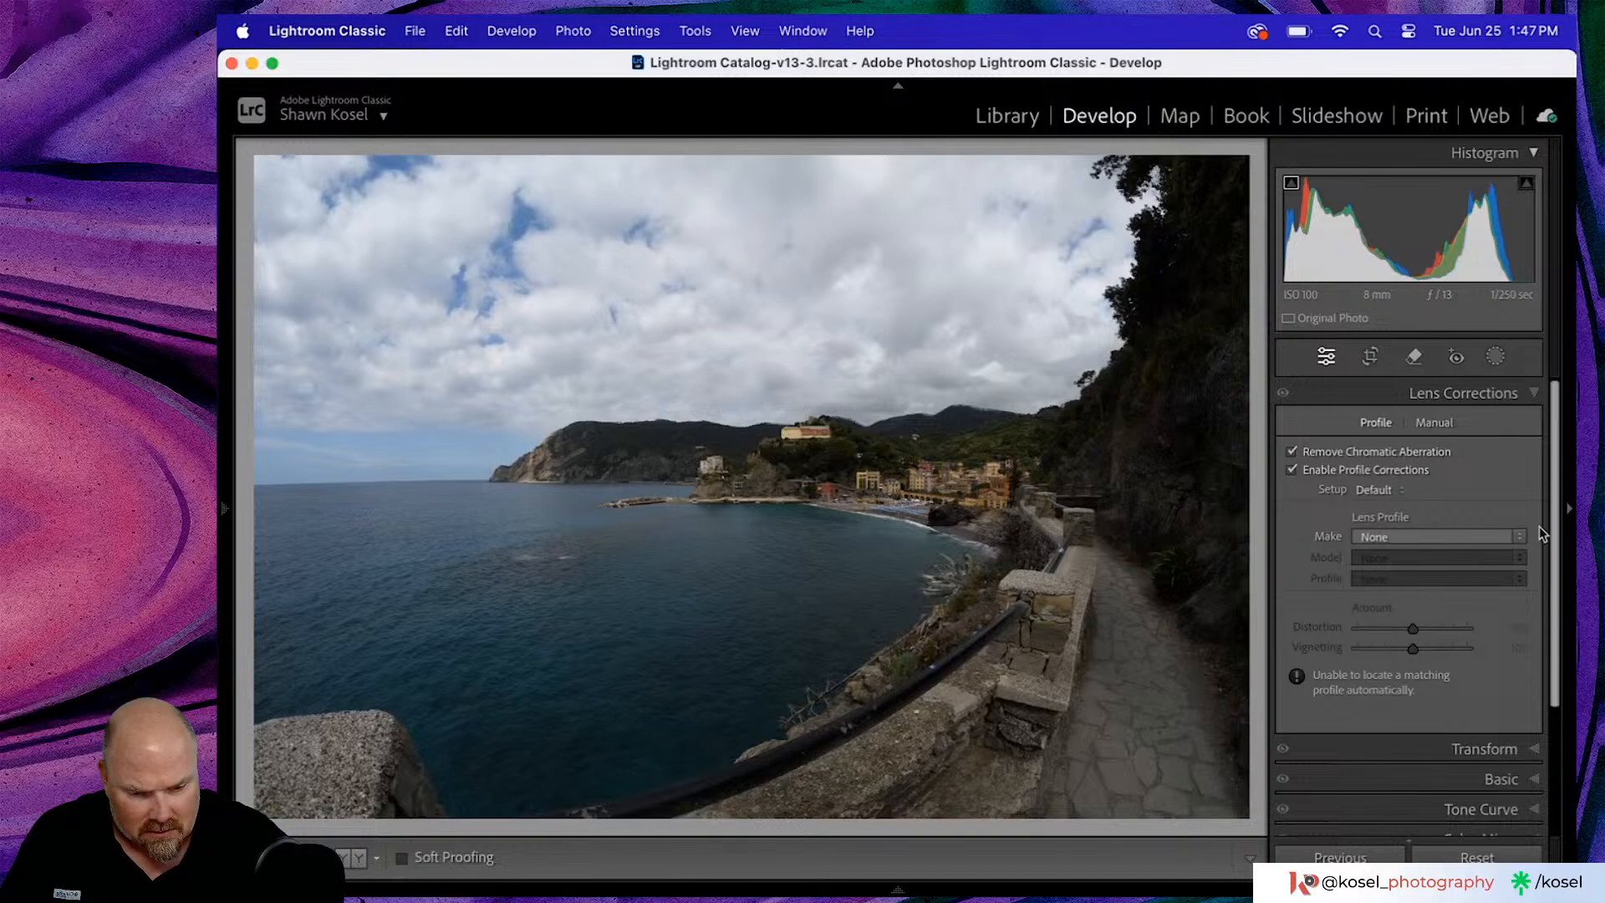
{"action": "left_click", "coordinate": [1520, 543]}
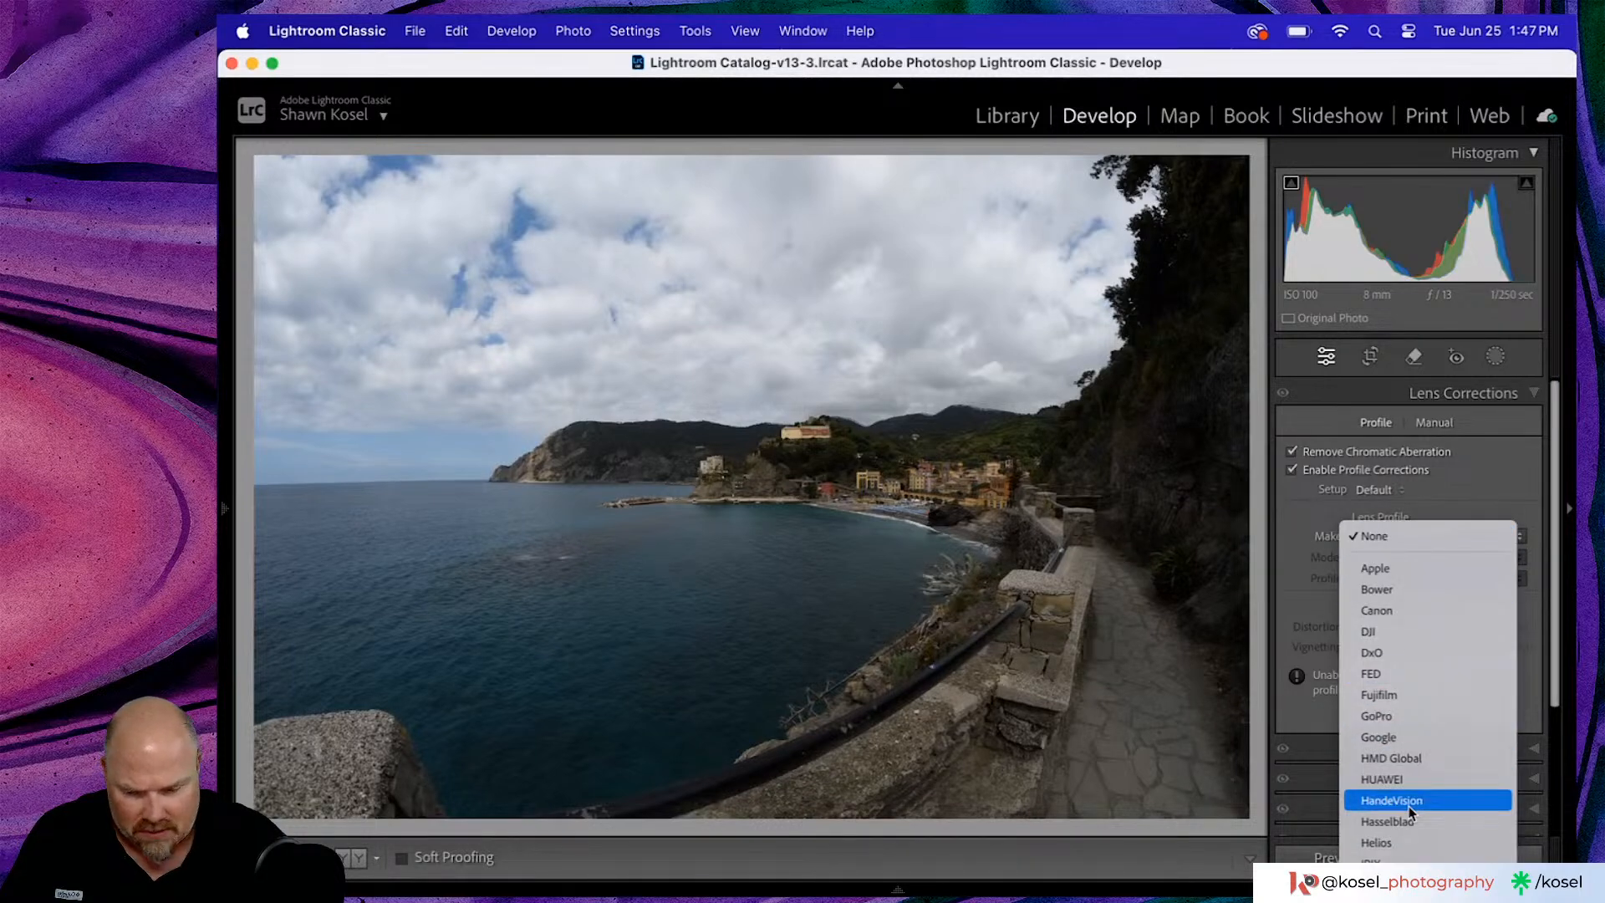
{"action": "scroll", "coordinate": [1408, 806], "scroll_direction": "down", "scroll_amount": 2}
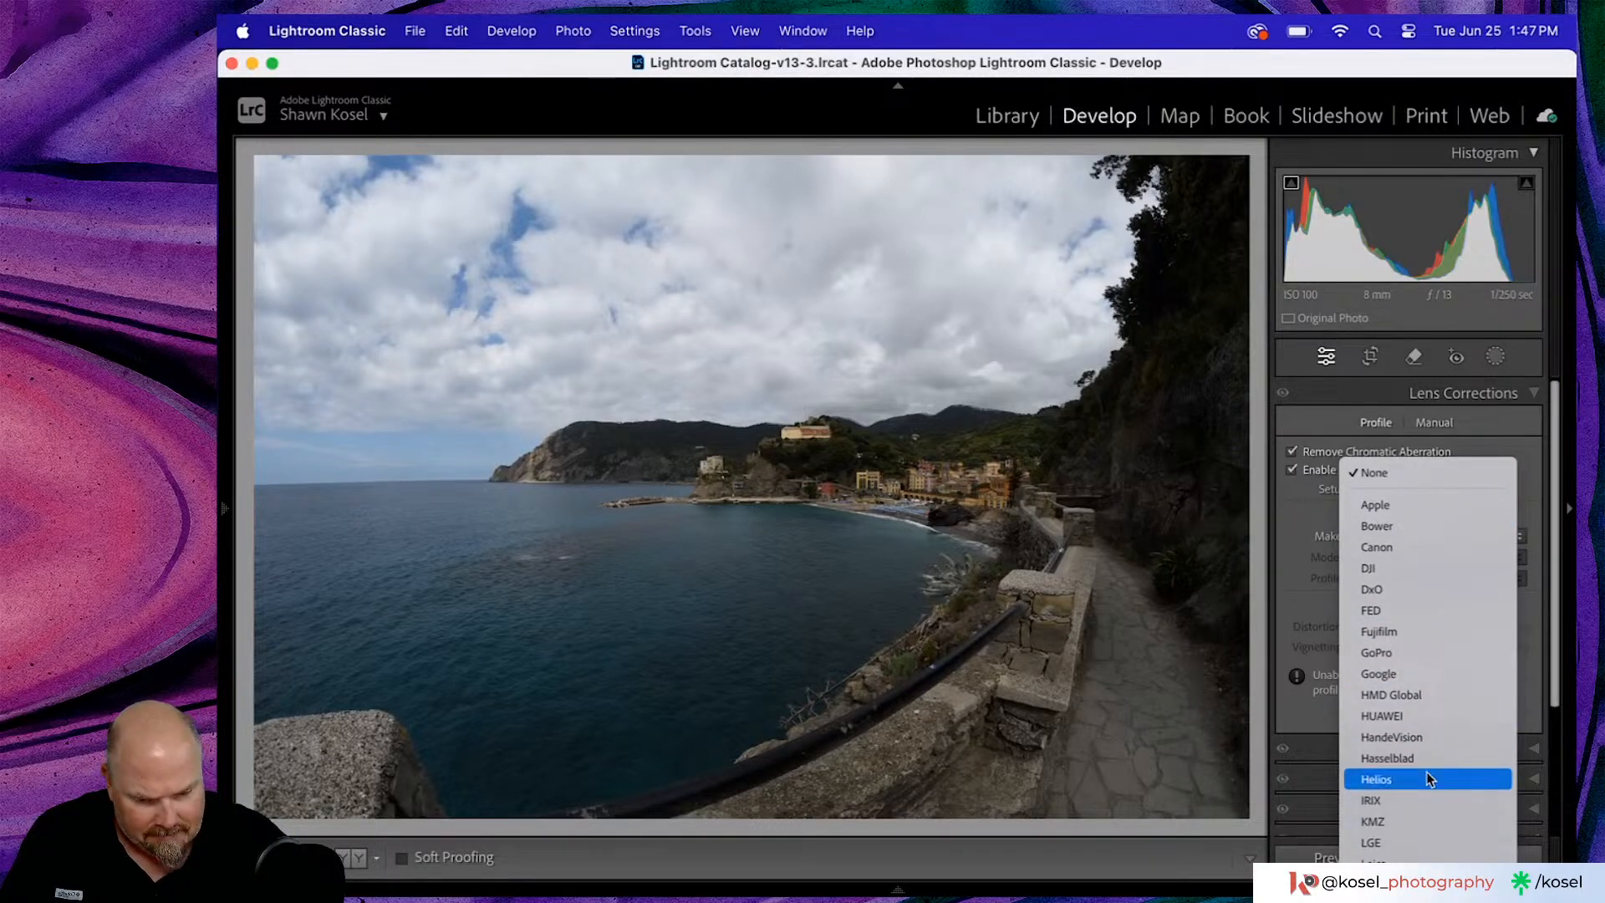
{"action": "scroll", "coordinate": [1424, 754], "scroll_direction": "down", "scroll_amount": 5}
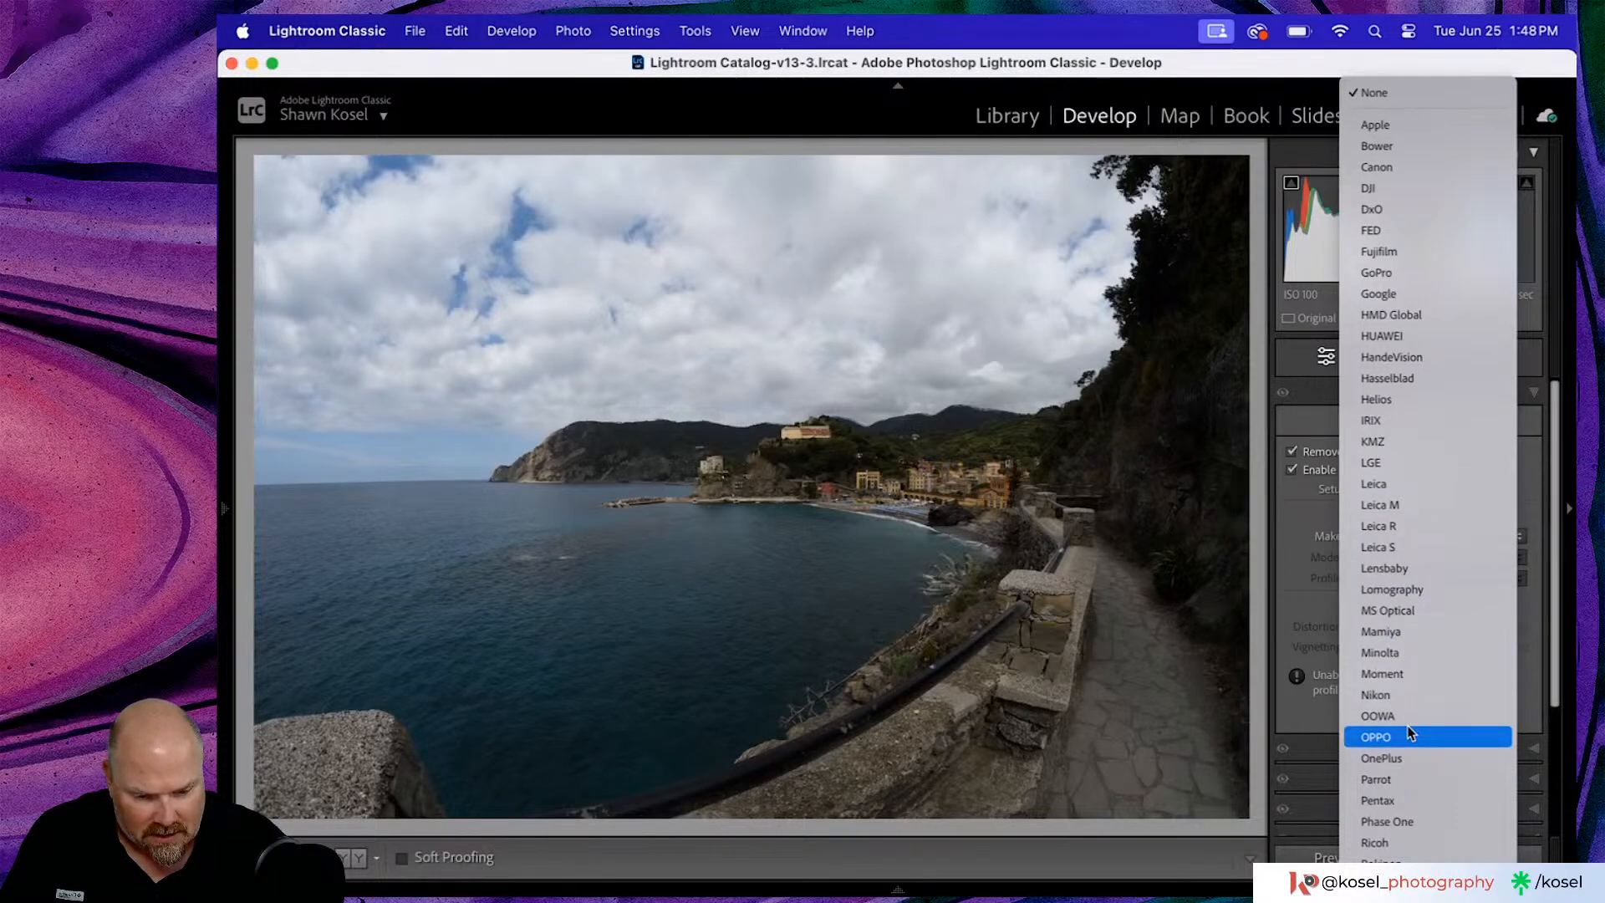
{"action": "scroll", "coordinate": [1415, 736], "scroll_direction": "down", "scroll_amount": 1}
{"action": "left_click", "coordinate": [1416, 758]}
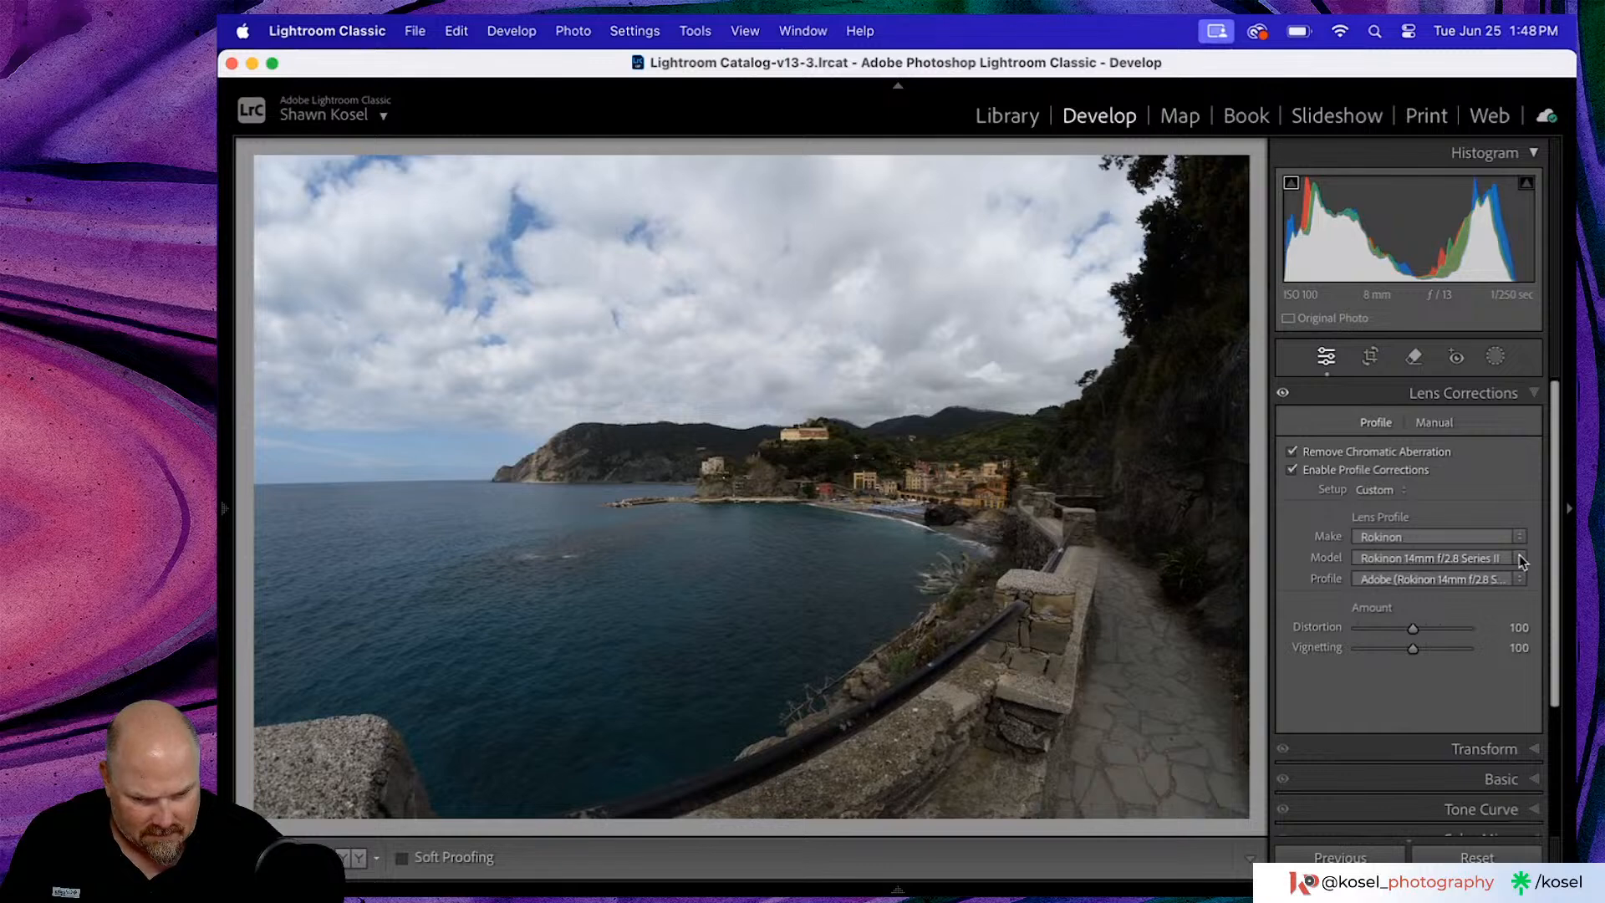
- Raise the lens profile's distortion correction amount to 184 and check the photo up close
{"action": "left_click_drag", "start_coordinate": [1413, 628], "coordinate": [1458, 618]}
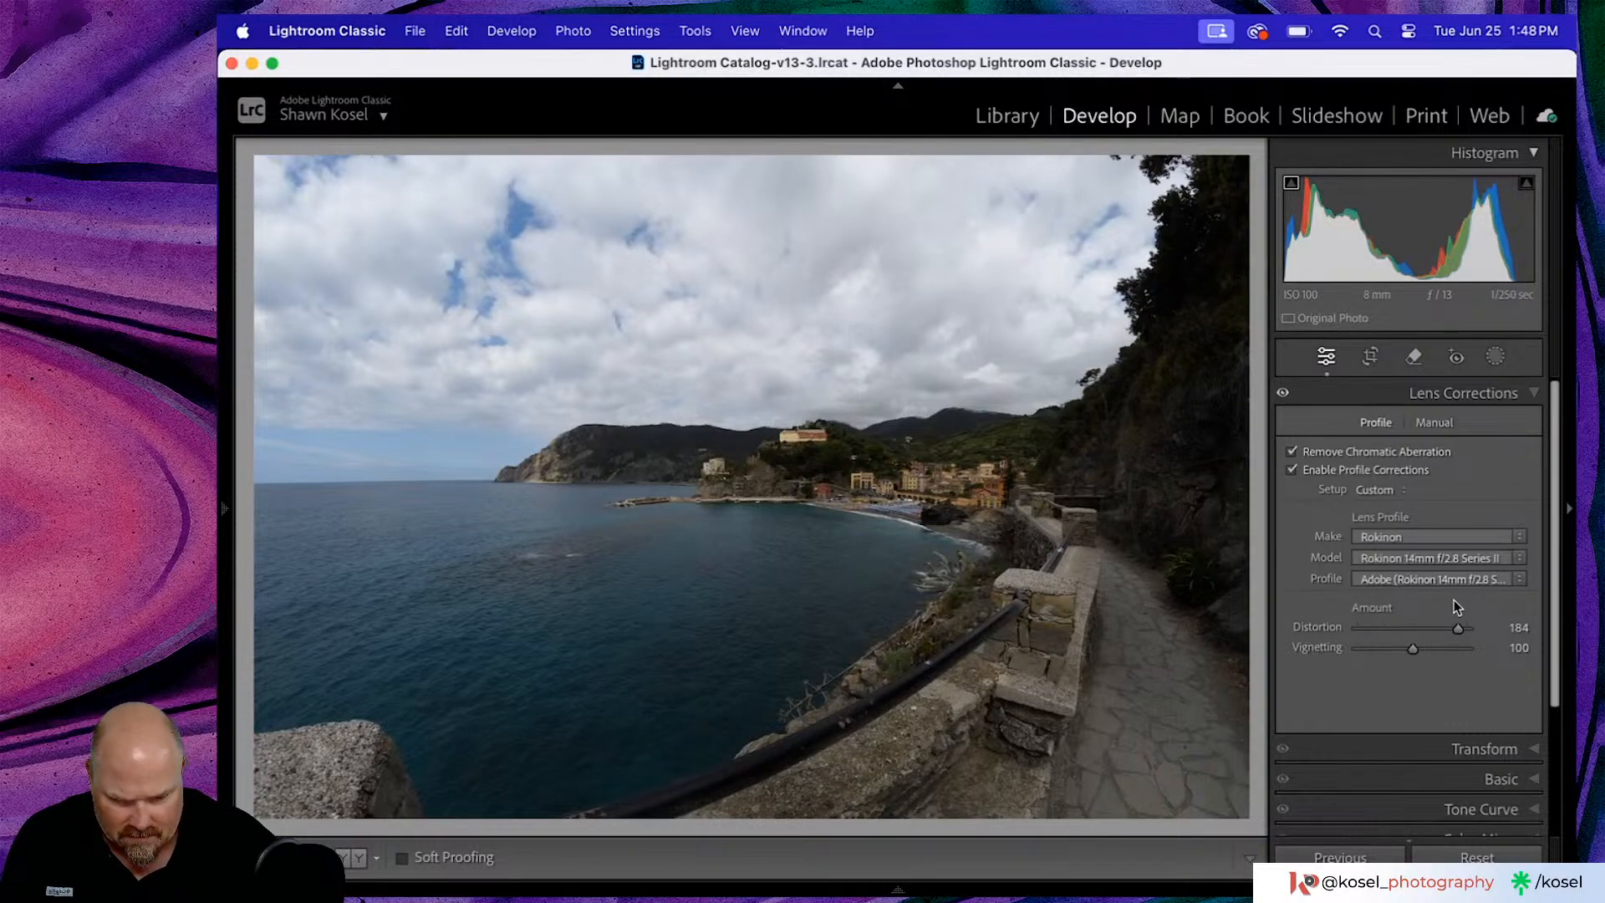
{"action": "left_click", "coordinate": [1014, 573]}
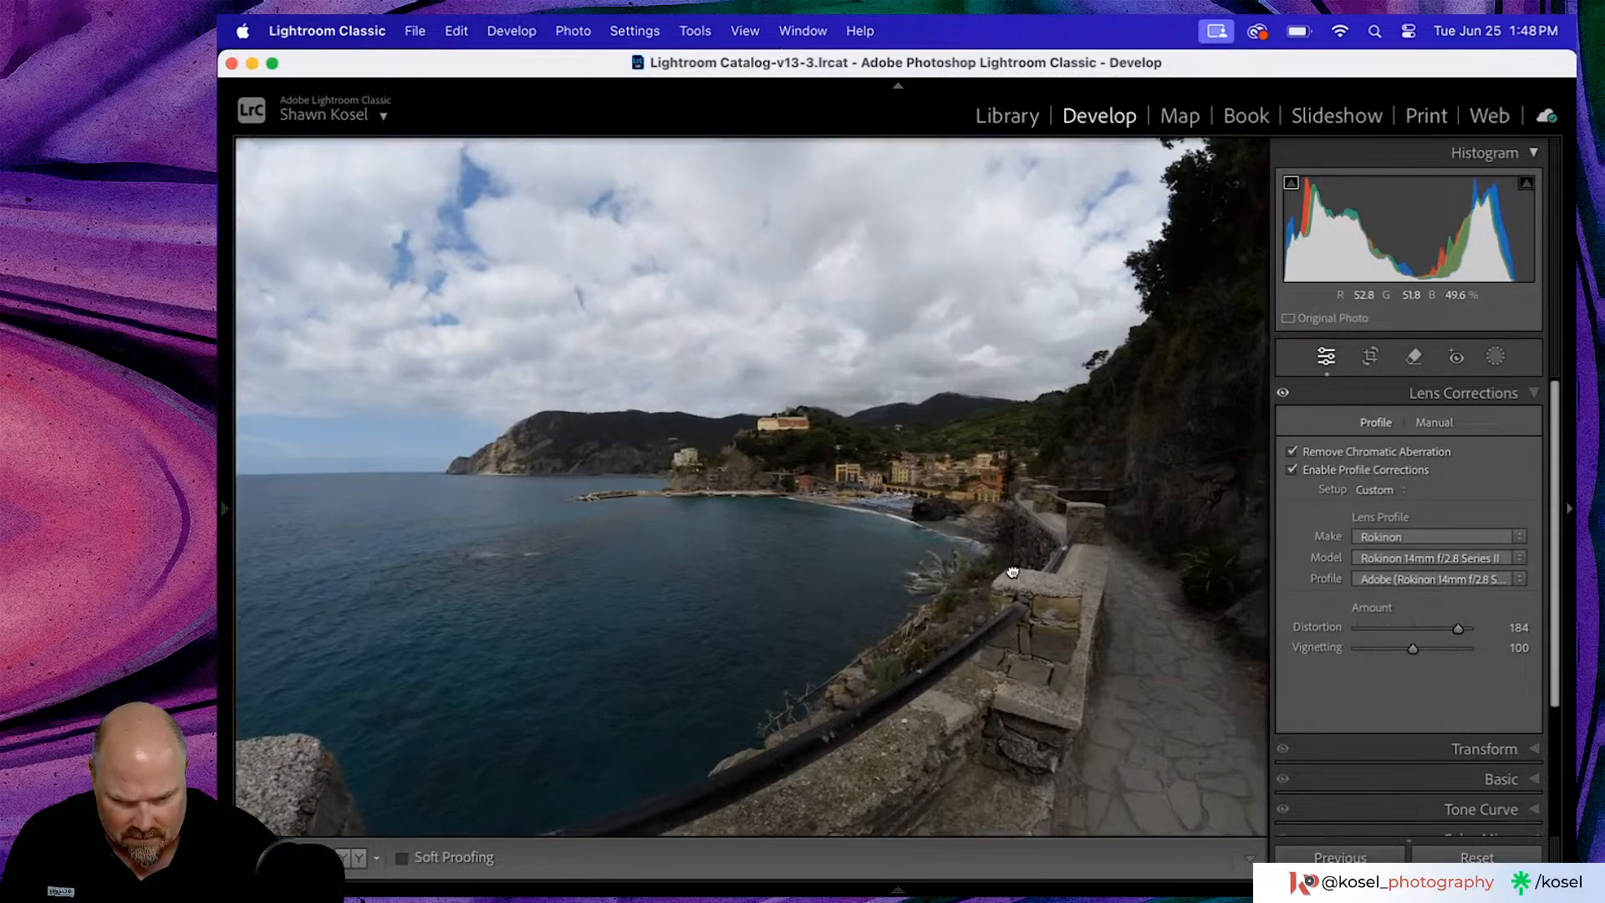
{"action": "left_click", "coordinate": [1014, 573]}
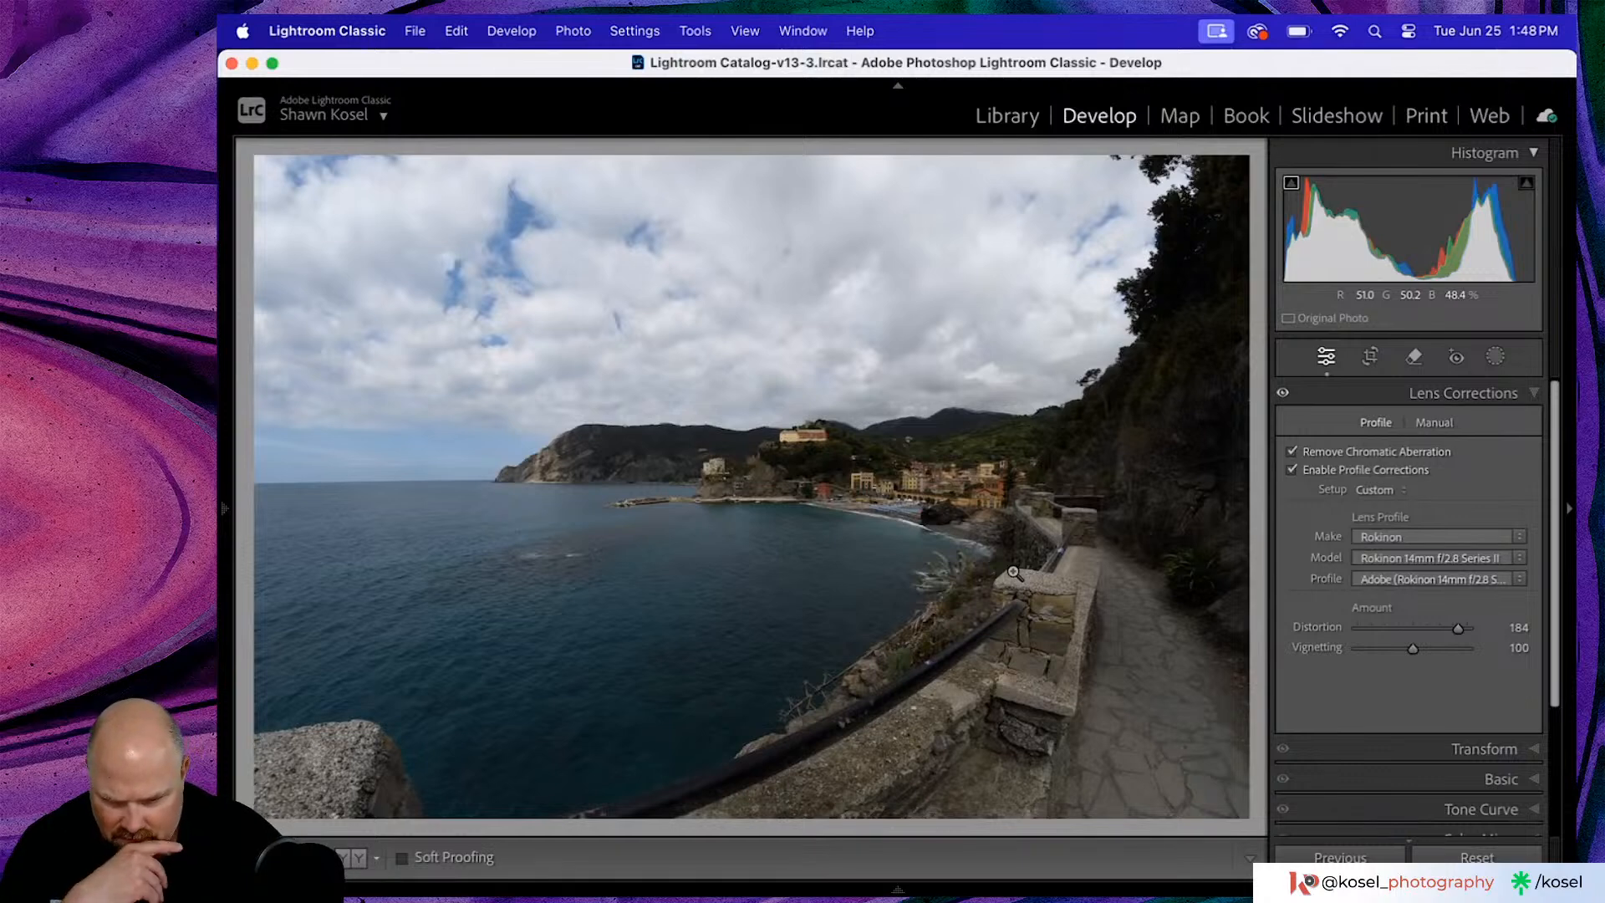
- Straighten the photo along the sea horizon to an angle of 0.84
{"action": "left_click", "coordinate": [1371, 356]}
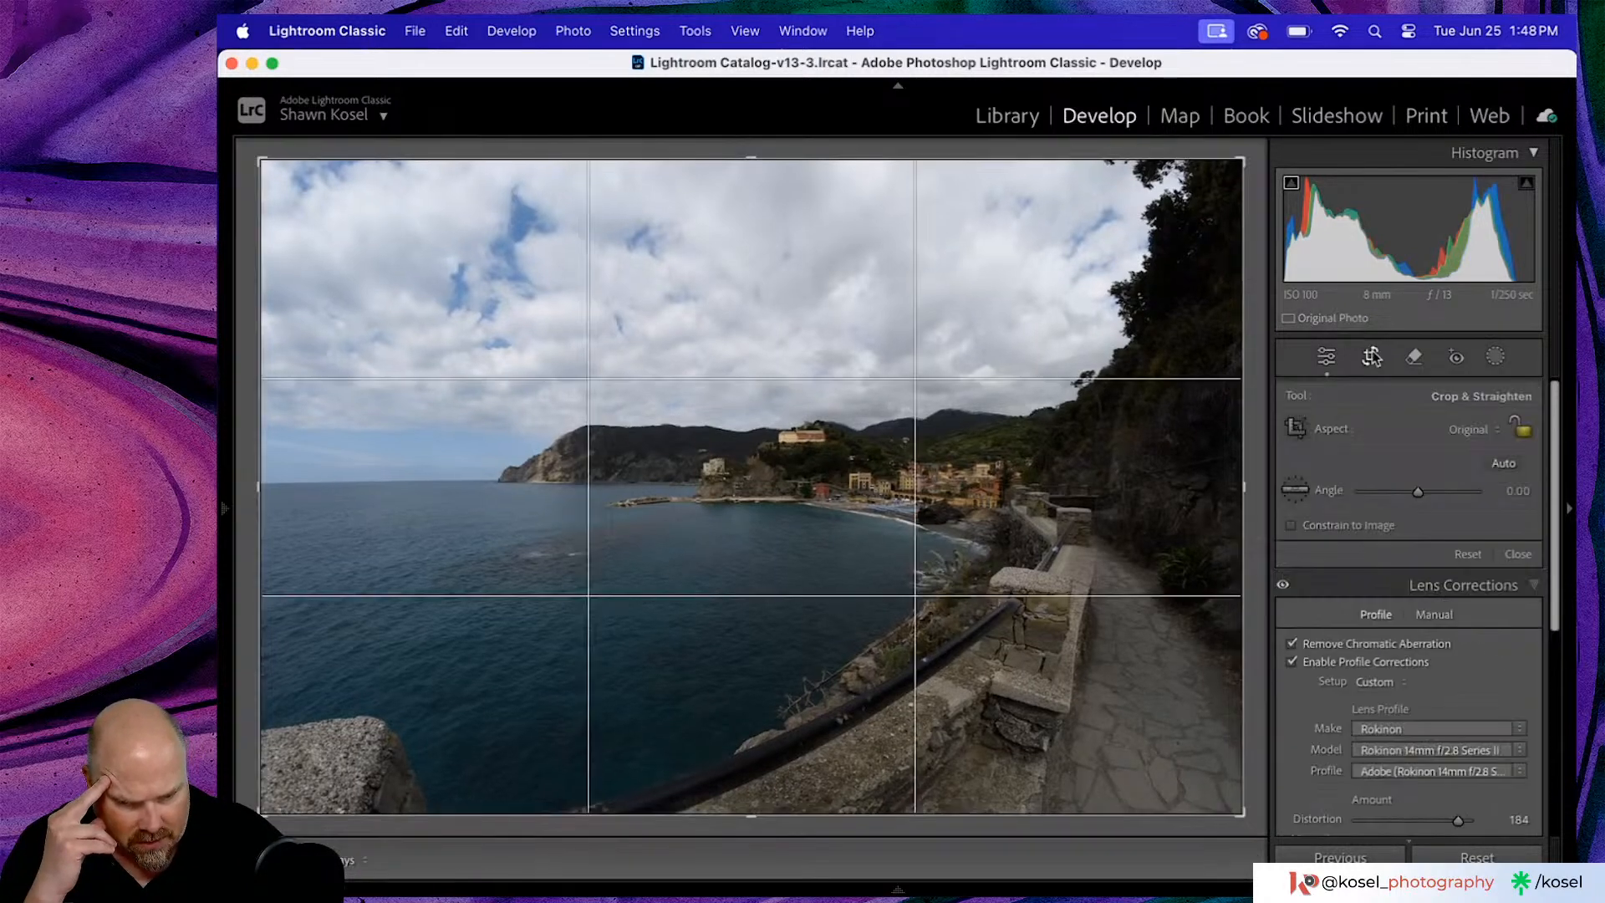
{"action": "left_click", "coordinate": [1295, 490]}
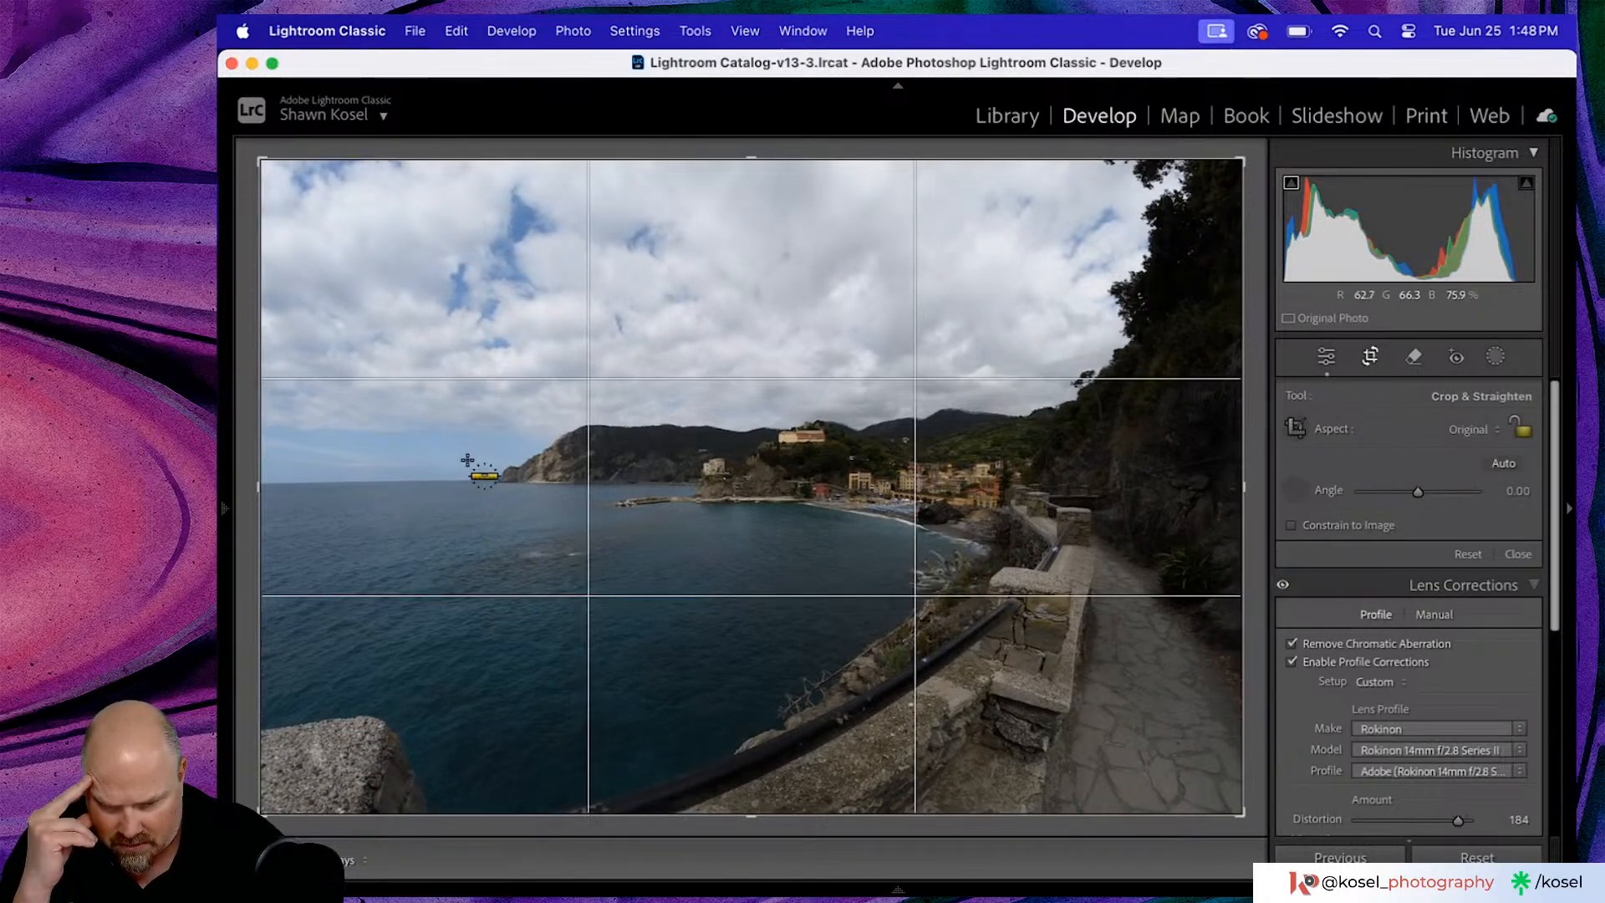
{"action": "left_click_drag", "start_coordinate": [488, 482], "coordinate": [276, 483]}
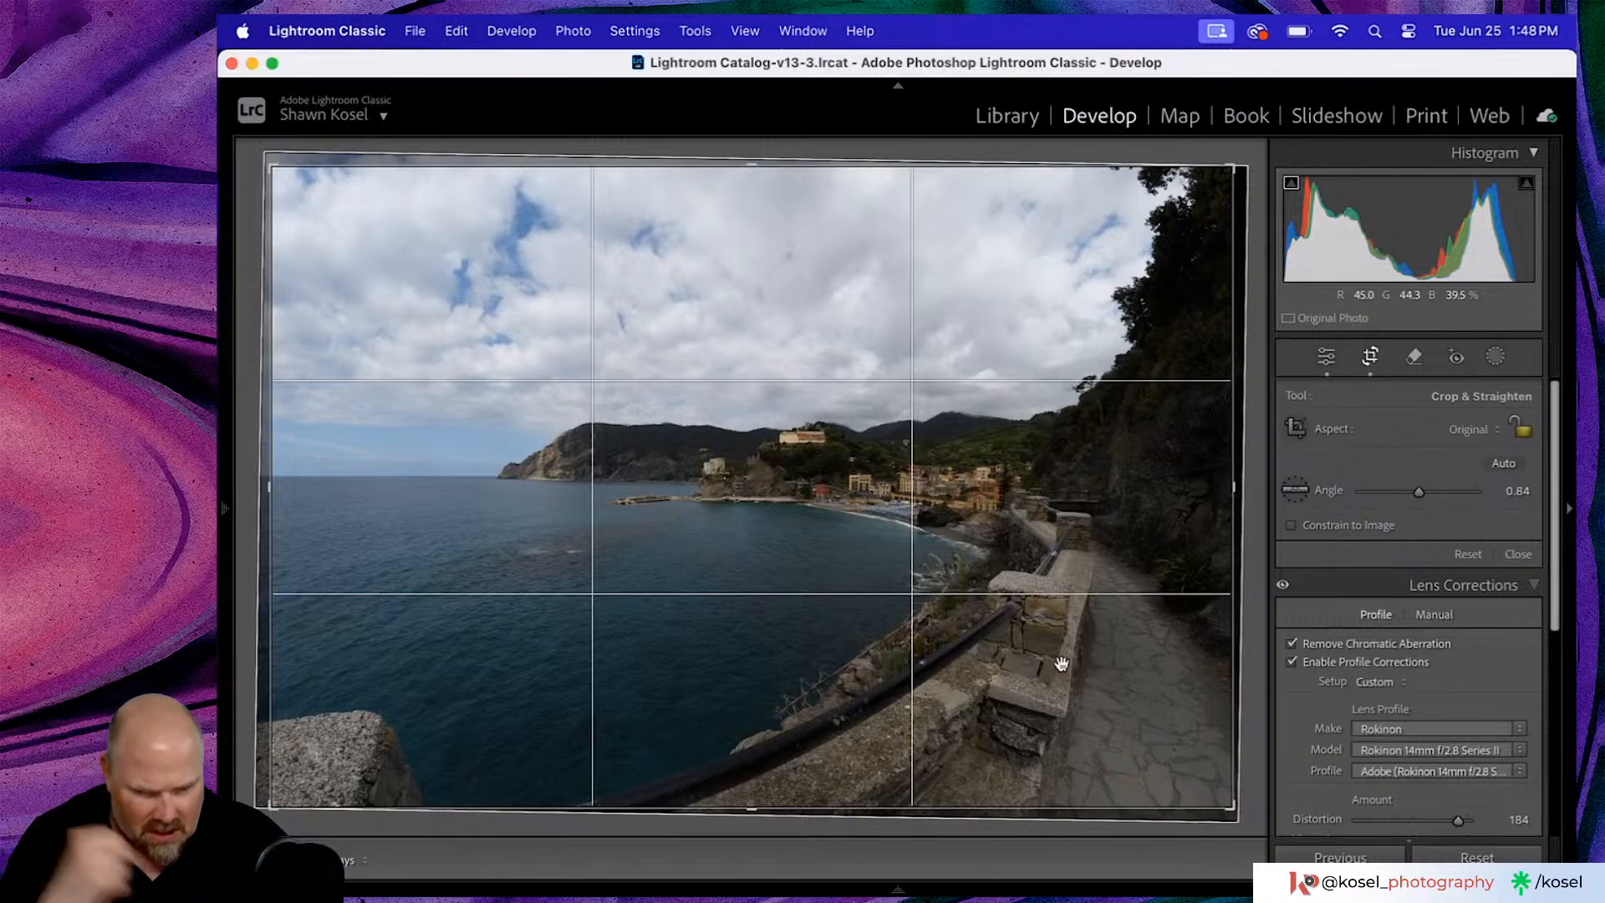
- Lock the original aspect ratio and crop the photo tighter, trimming off the foreground rock and the lower railing and path, and apply it
{"action": "left_click", "coordinate": [1523, 432]}
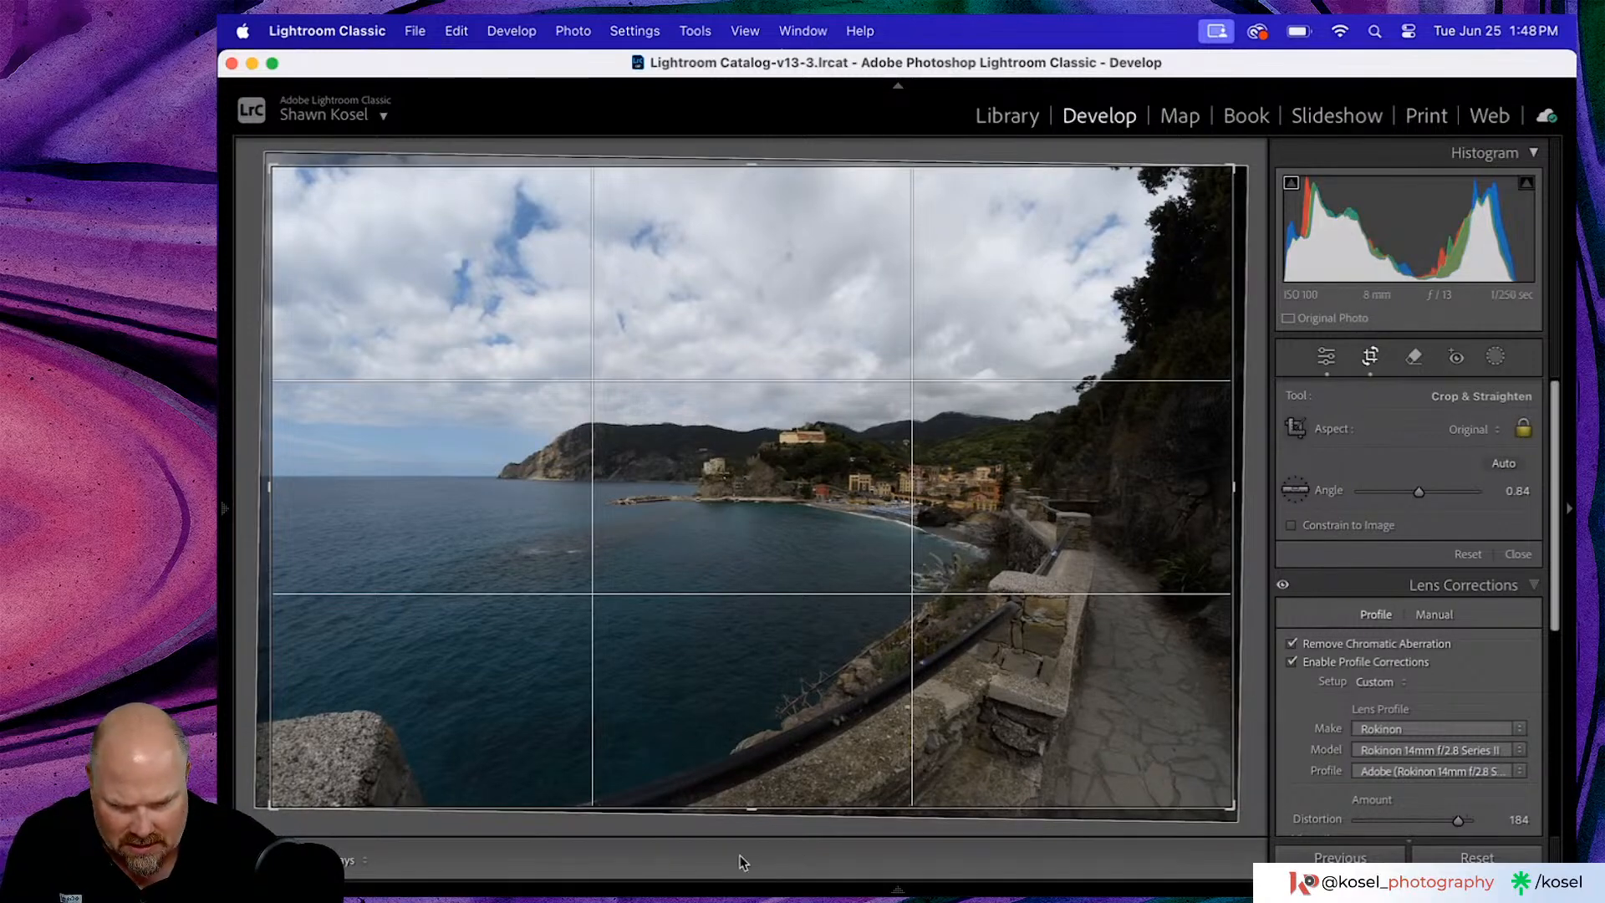
{"action": "left_click_drag", "start_coordinate": [747, 810], "coordinate": [763, 772]}
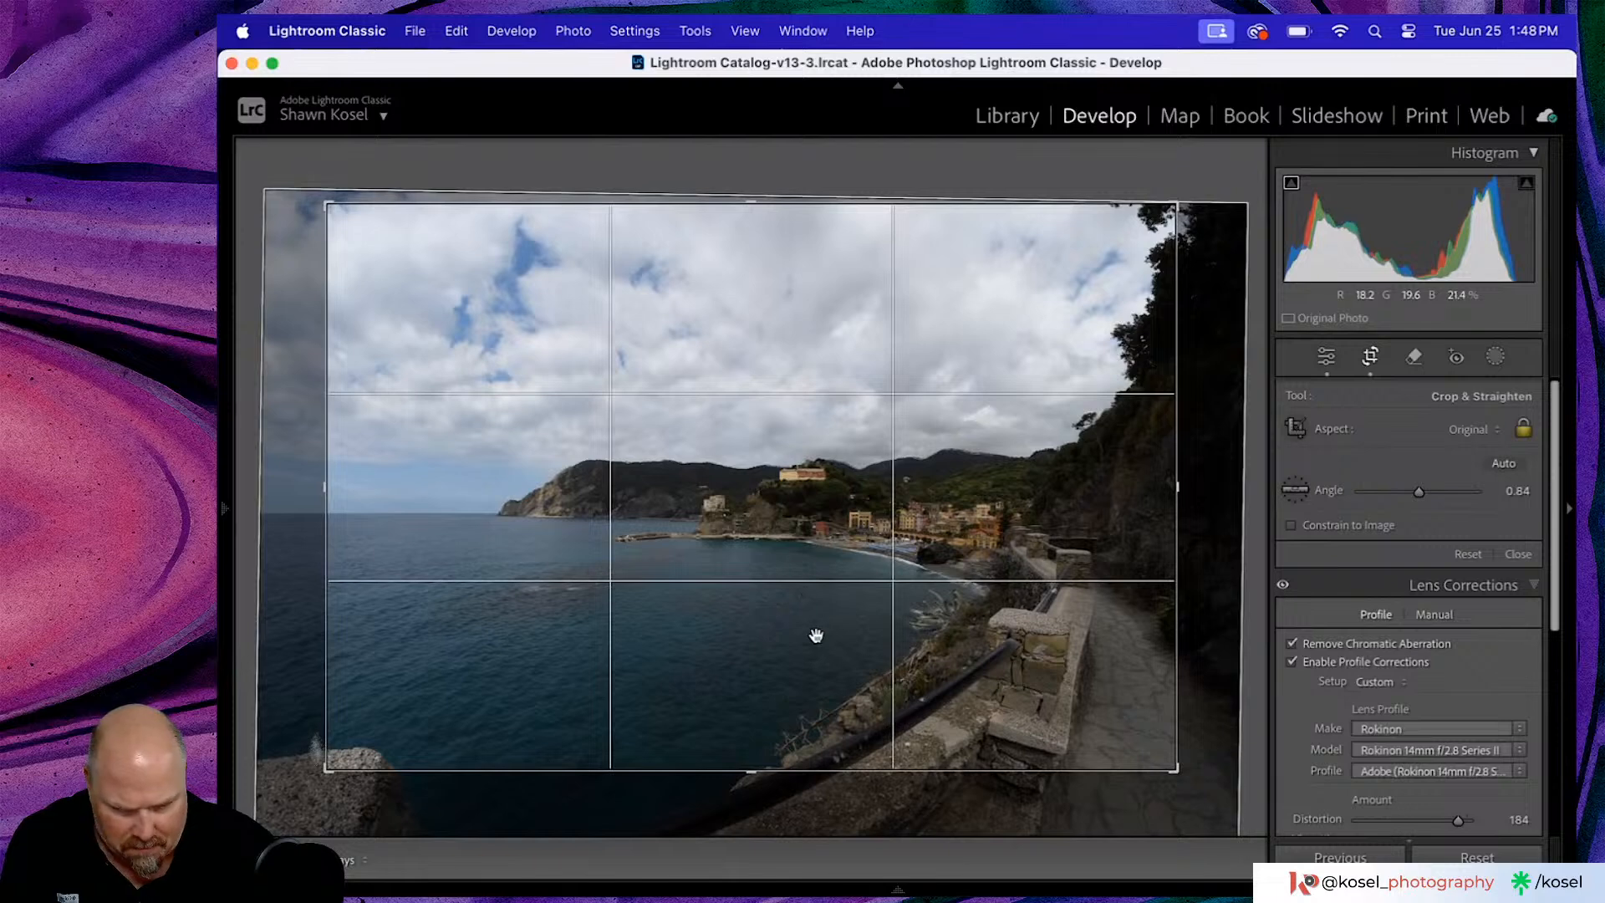
{"action": "left_click_drag", "start_coordinate": [817, 638], "coordinate": [755, 642]}
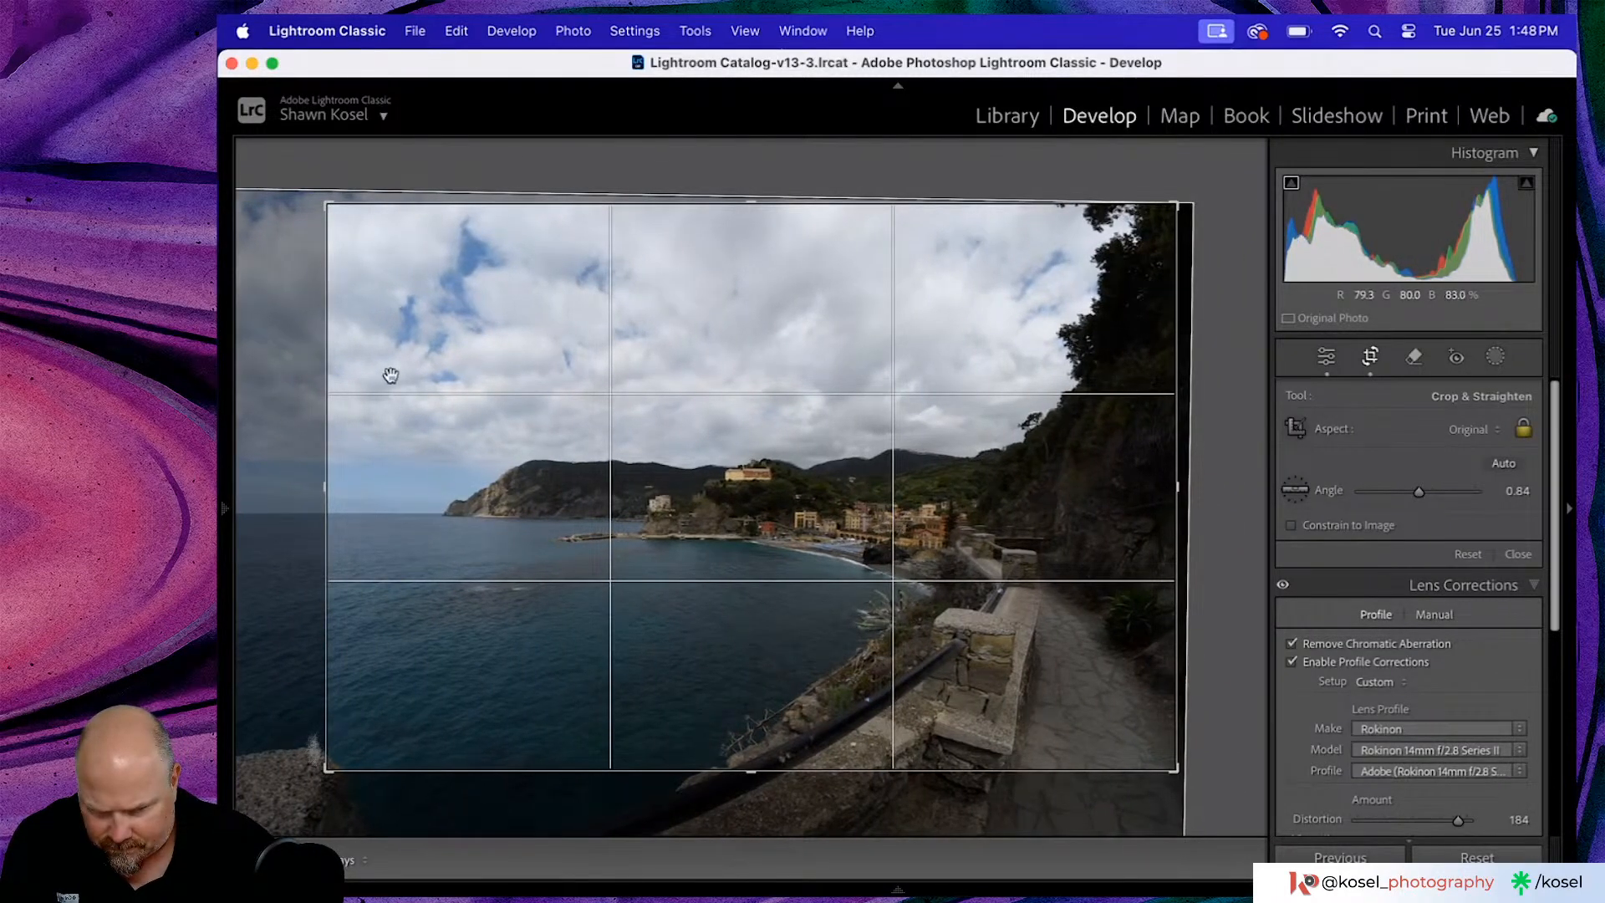
{"action": "left_click_drag", "start_coordinate": [328, 768], "coordinate": [340, 761]}
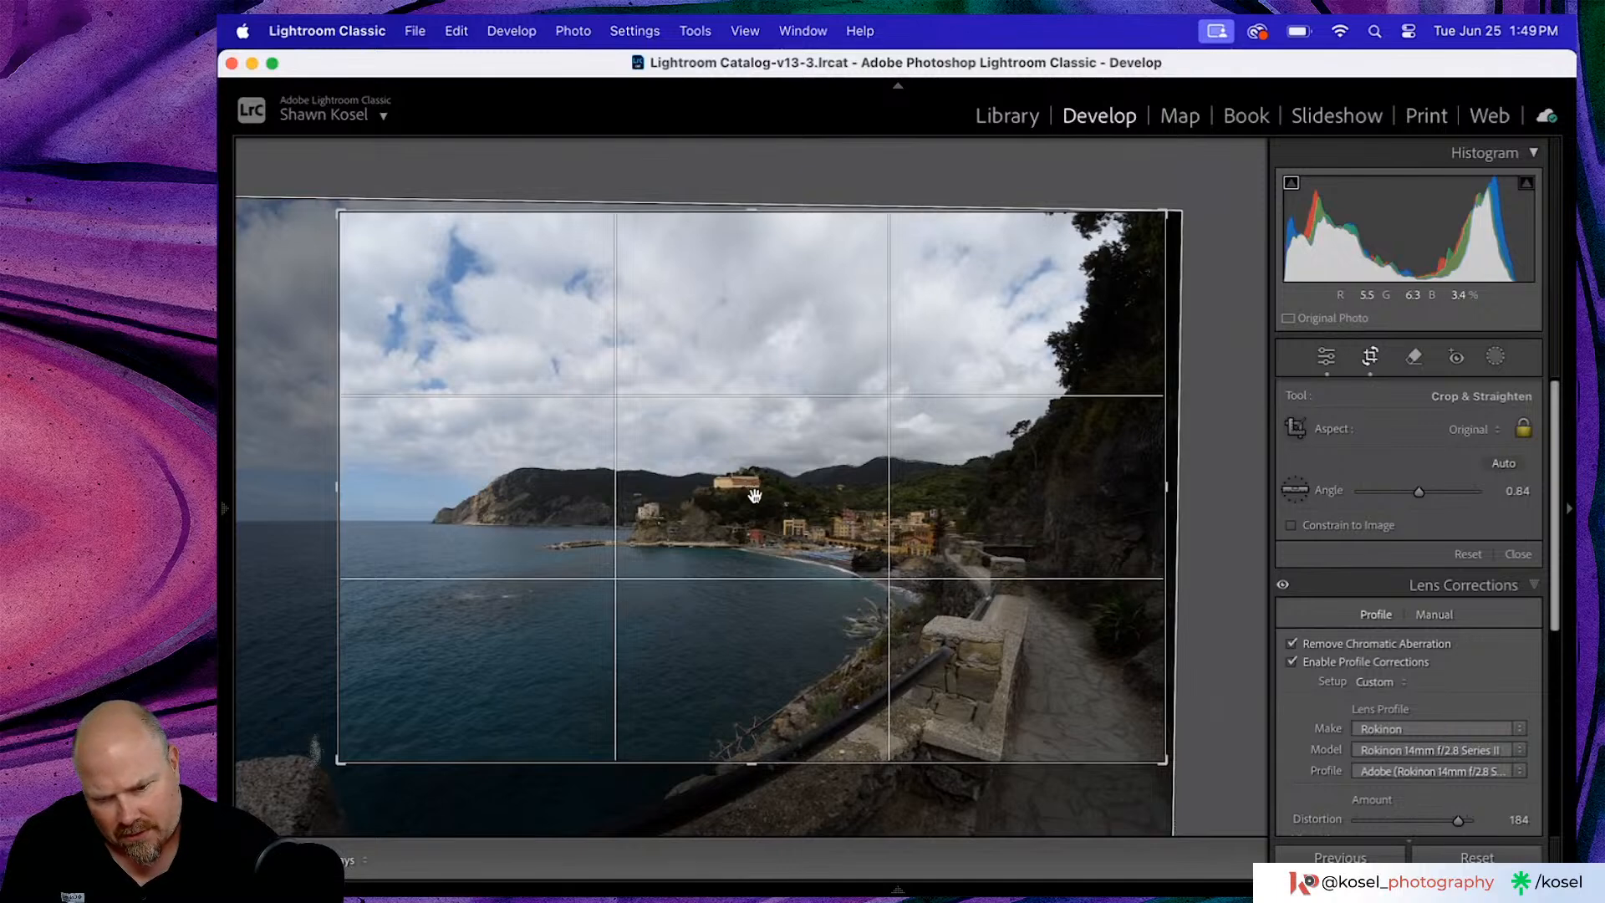
{"action": "left_click_drag", "start_coordinate": [757, 497], "coordinate": [762, 491]}
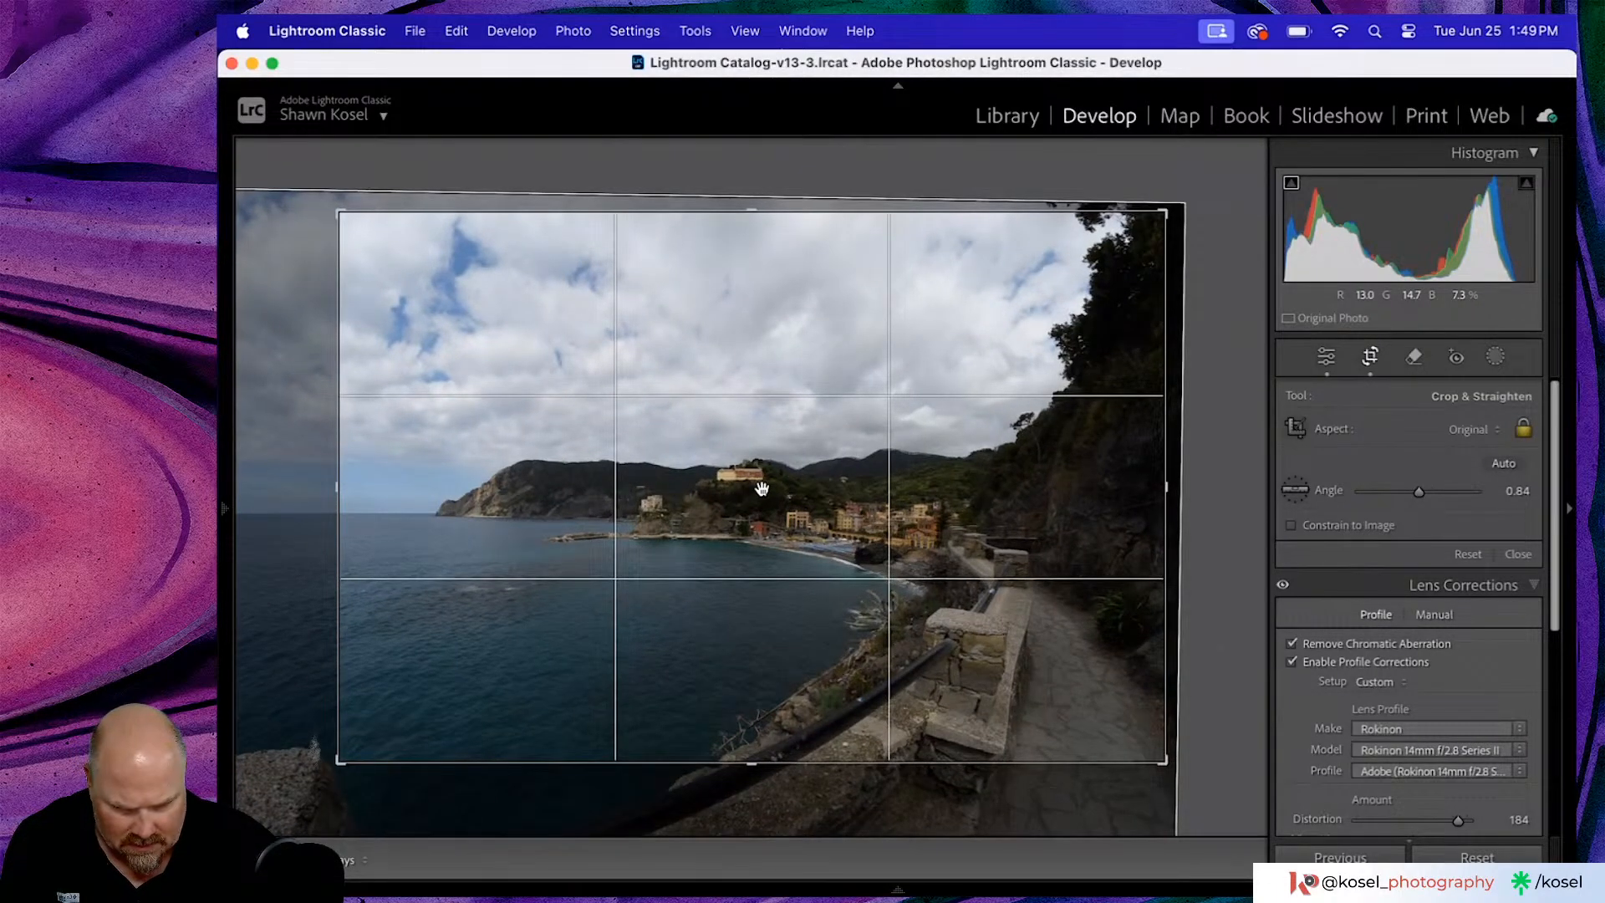
{"action": "left_click", "coordinate": [1519, 556]}
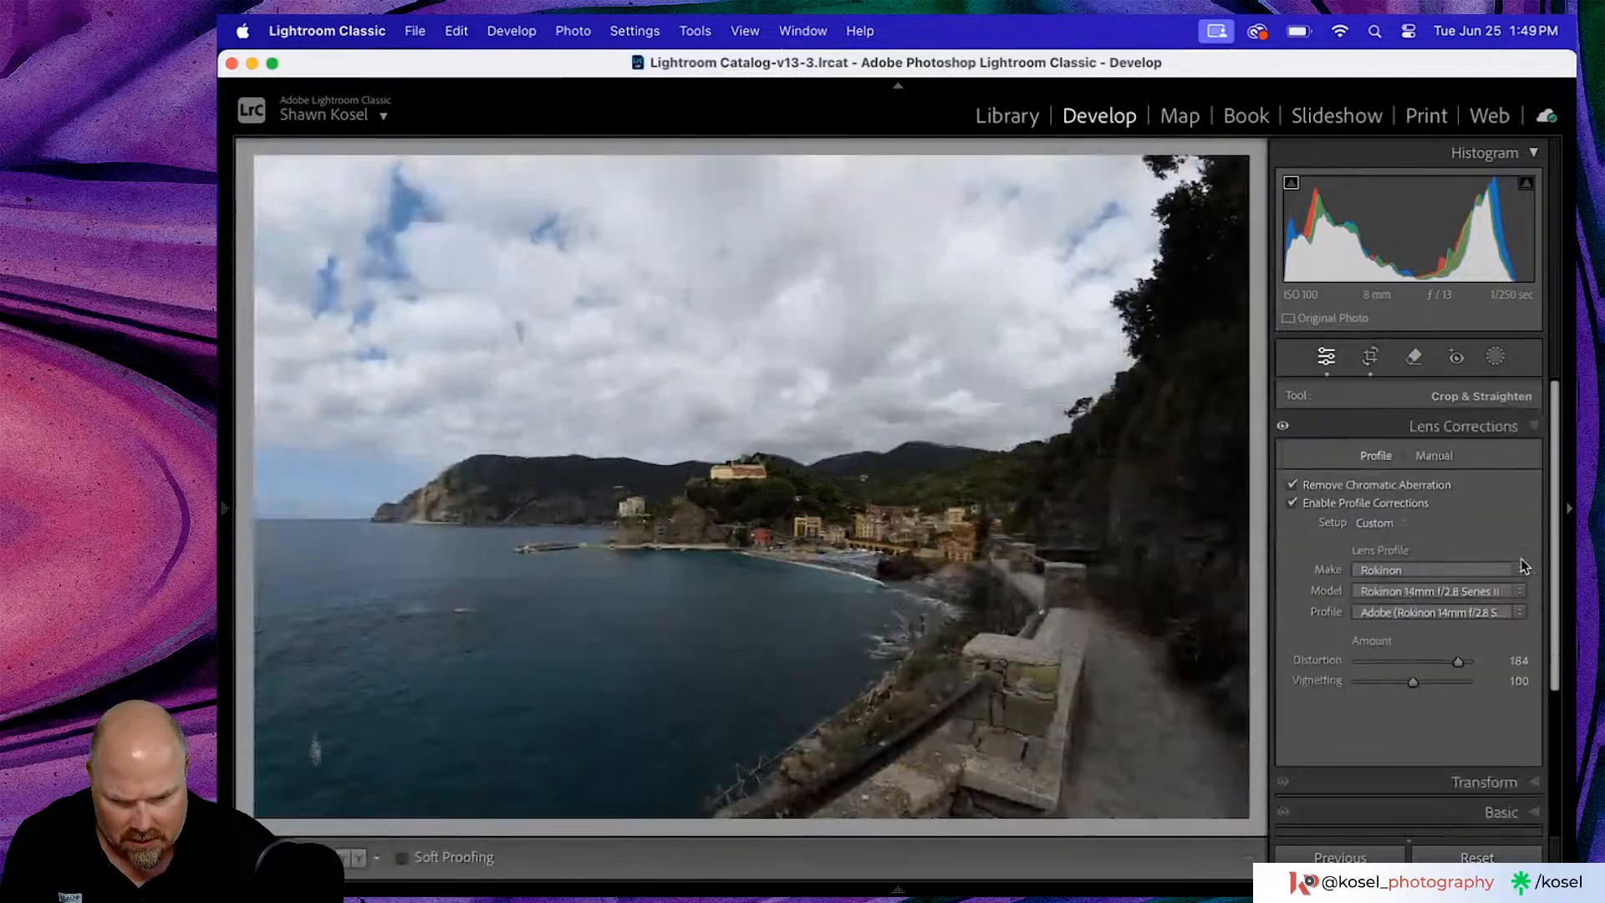
- Remove the blue sticker and the light marks from the black foreground railing with the Remove tool at size 6
{"action": "left_click", "coordinate": [857, 796]}
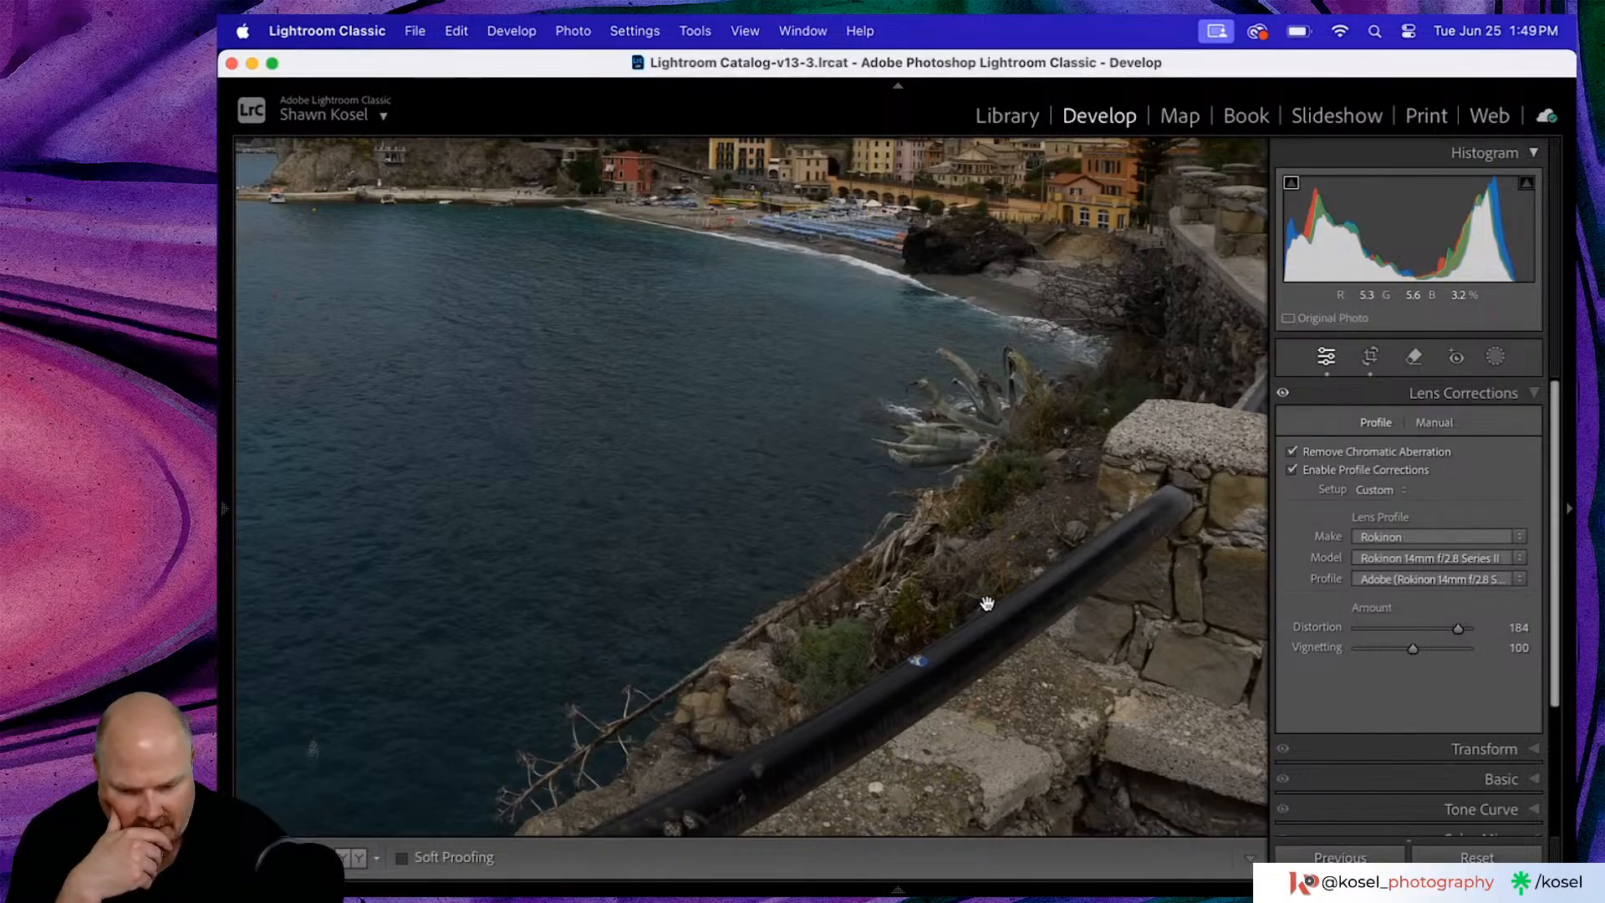
{"action": "left_click", "coordinate": [1418, 358]}
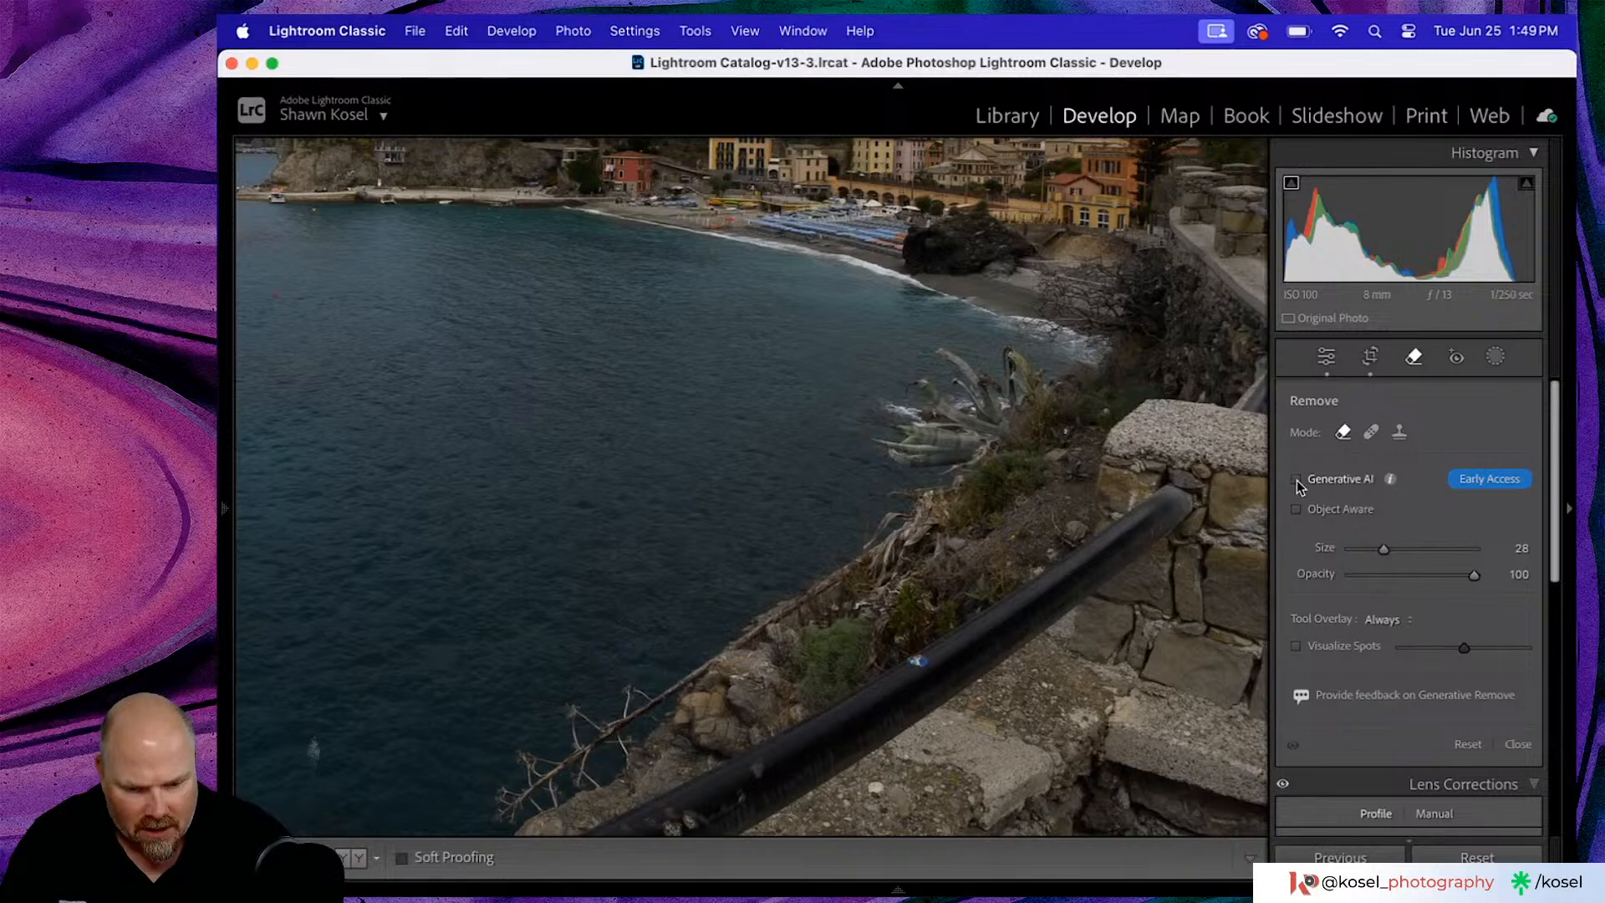
{"action": "key", "text": "bracketleft"}
{"action": "key", "text": "bracketleft"}
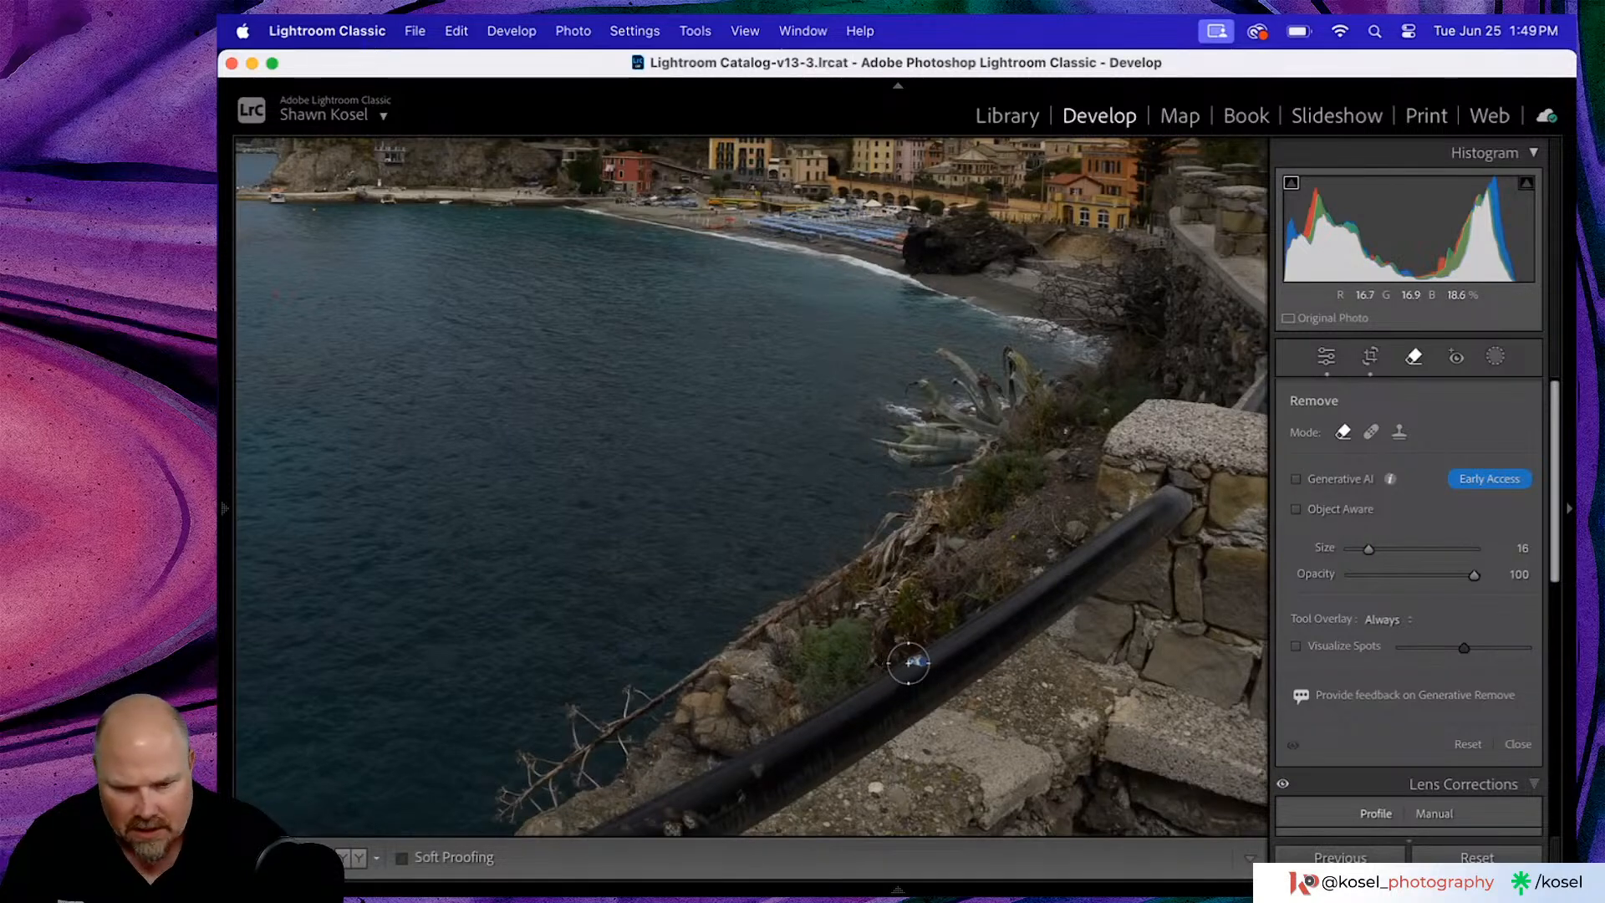
{"action": "key", "text": "bracketleft"}
{"action": "key", "text": "bracketleft"}
{"action": "key", "text": "bracketleft"}
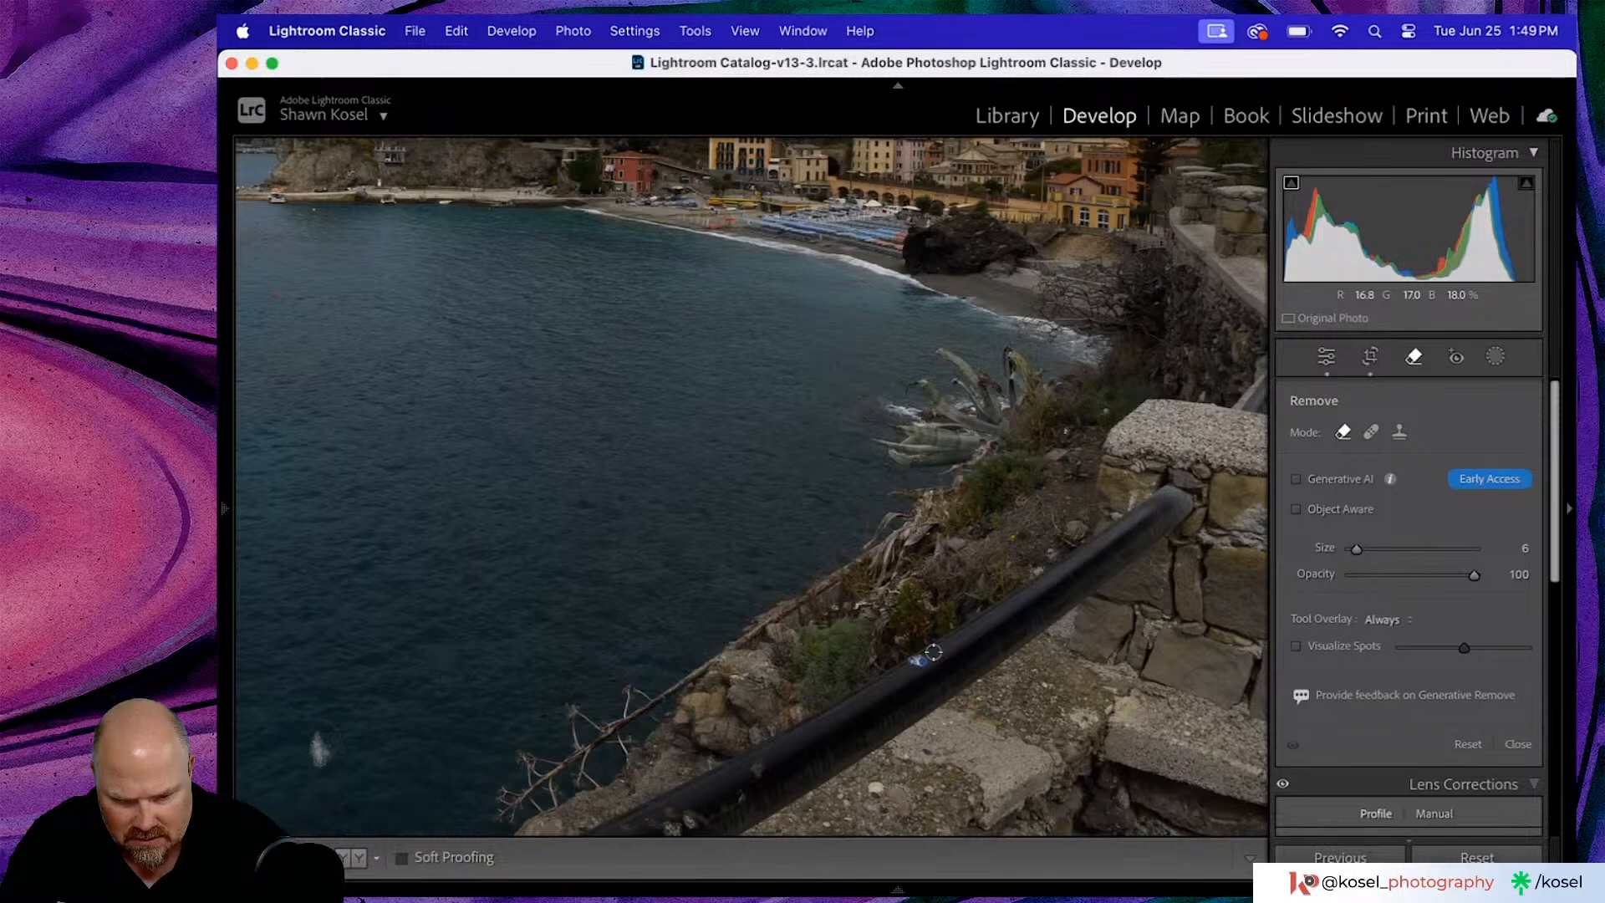
{"action": "left_click", "coordinate": [920, 660]}
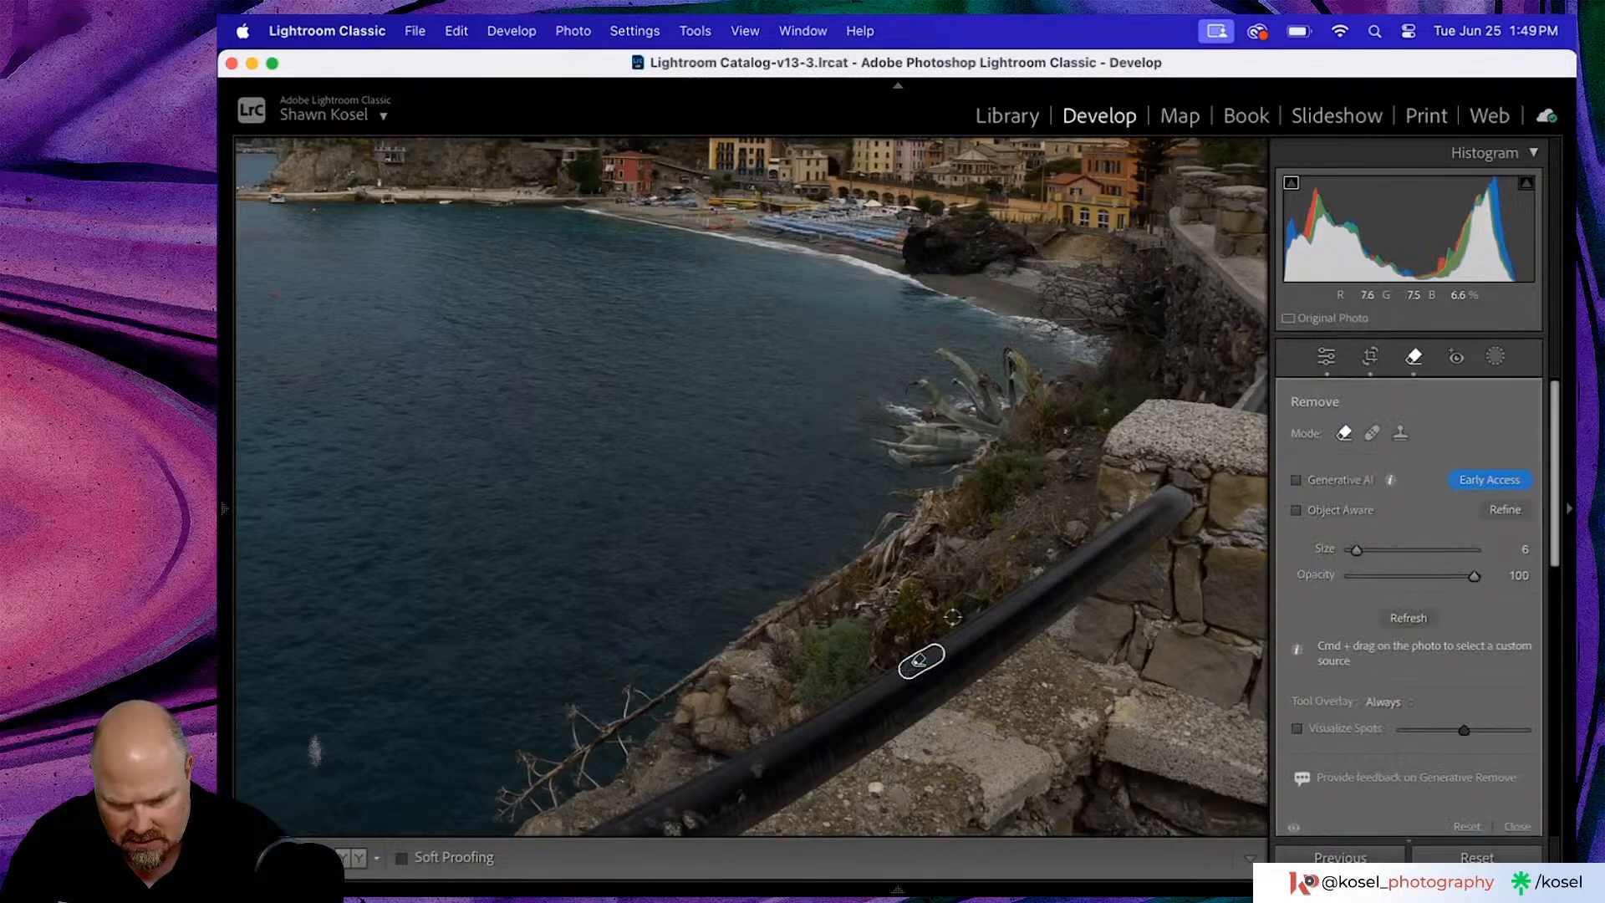
{"action": "left_click_drag", "start_coordinate": [766, 764], "coordinate": [753, 770]}
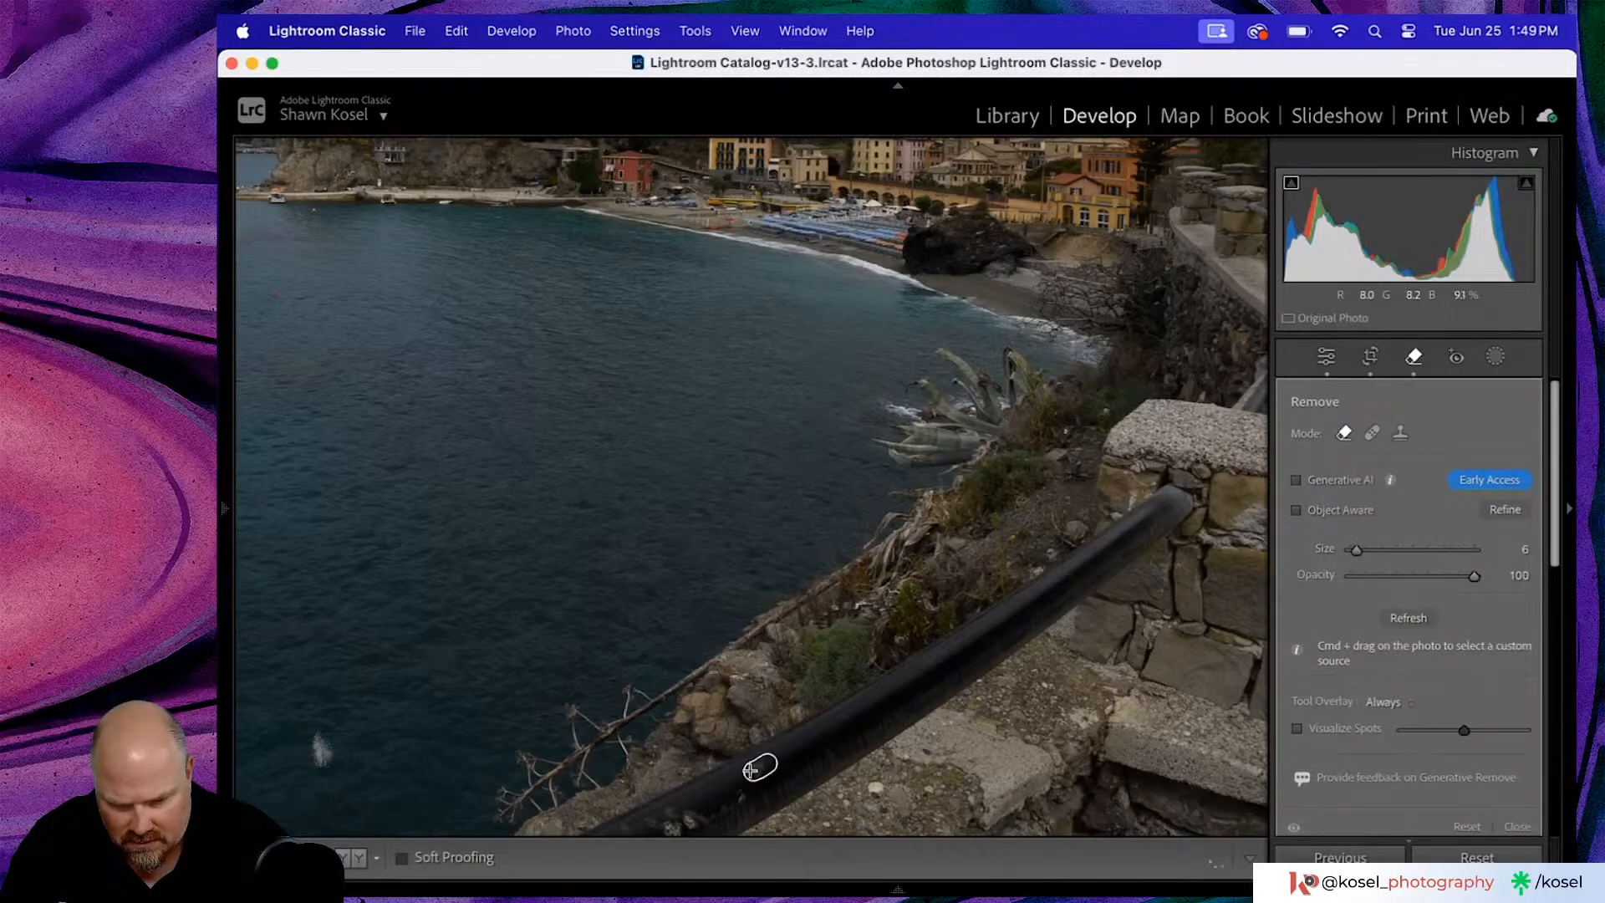
{"action": "left_click_drag", "start_coordinate": [696, 815], "coordinate": [637, 834]}
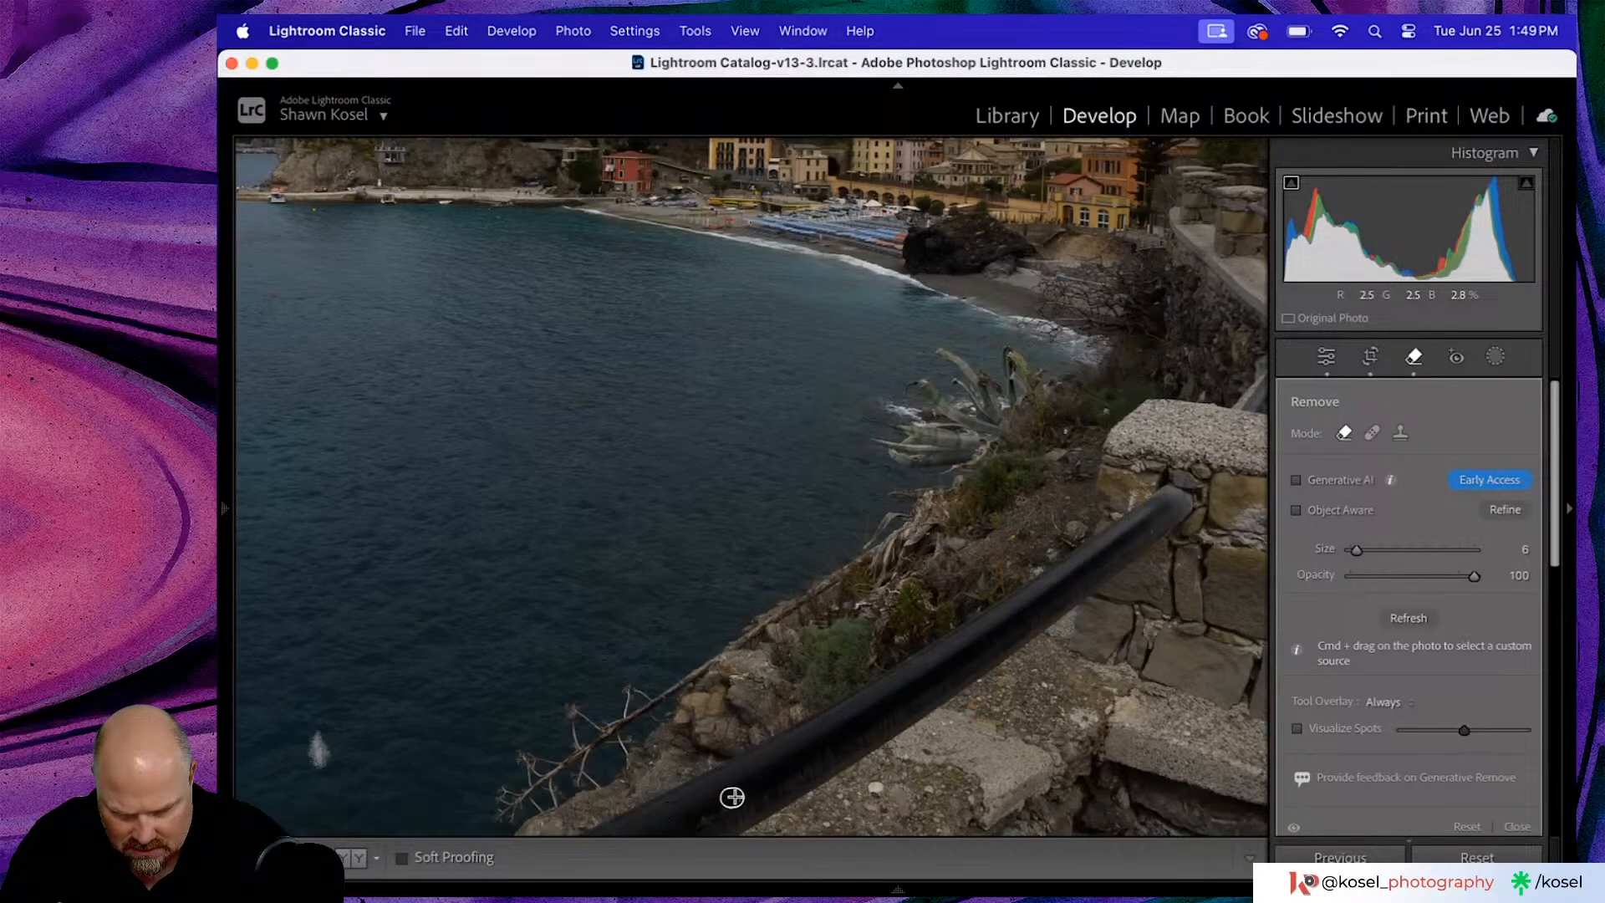
{"action": "left_click", "coordinate": [737, 795]}
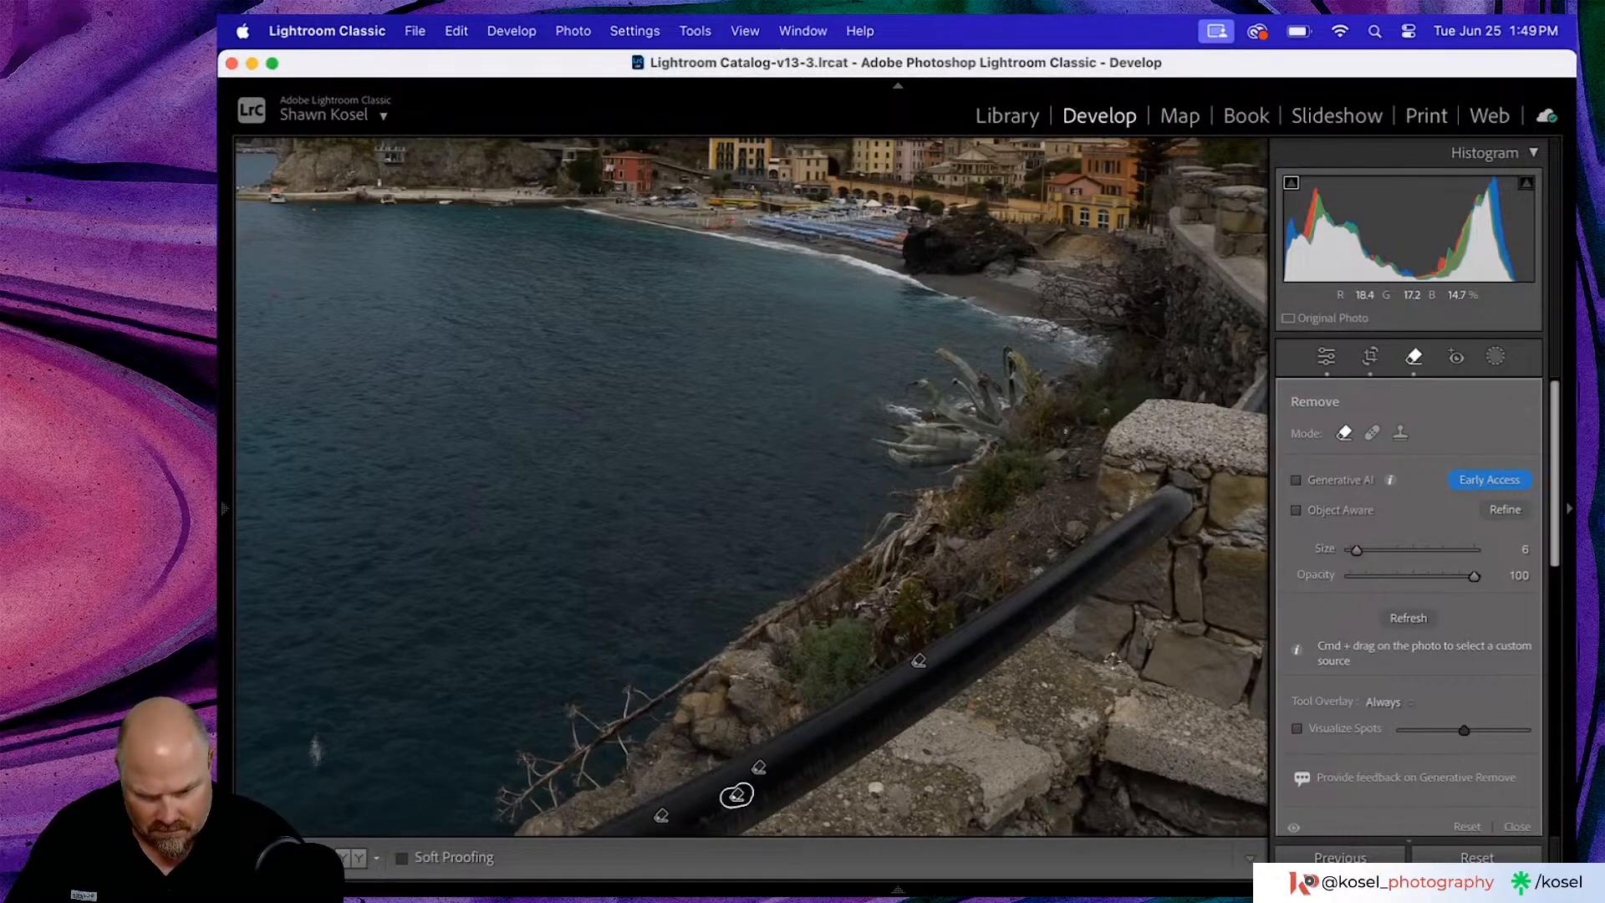
- Remove the mark on the farther railing section and a small spot on the stone path, and close the Remove tool
{"action": "left_click_drag", "start_coordinate": [1069, 589], "coordinate": [929, 514]}
{"action": "left_click", "coordinate": [929, 515]}
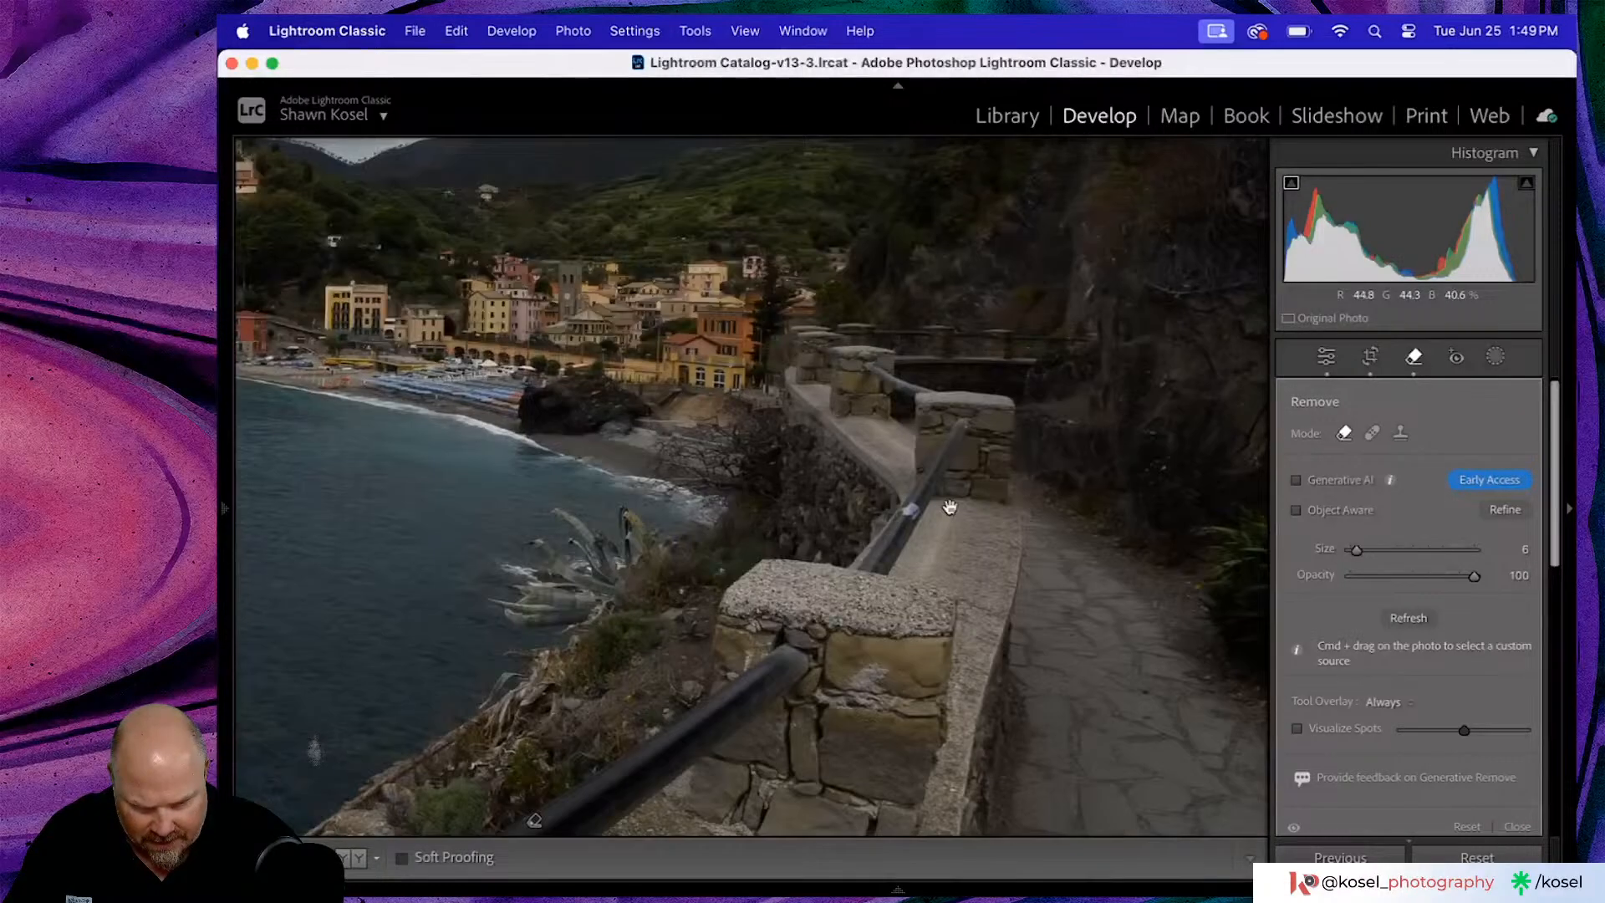
{"action": "left_click_drag", "start_coordinate": [913, 502], "coordinate": [903, 518]}
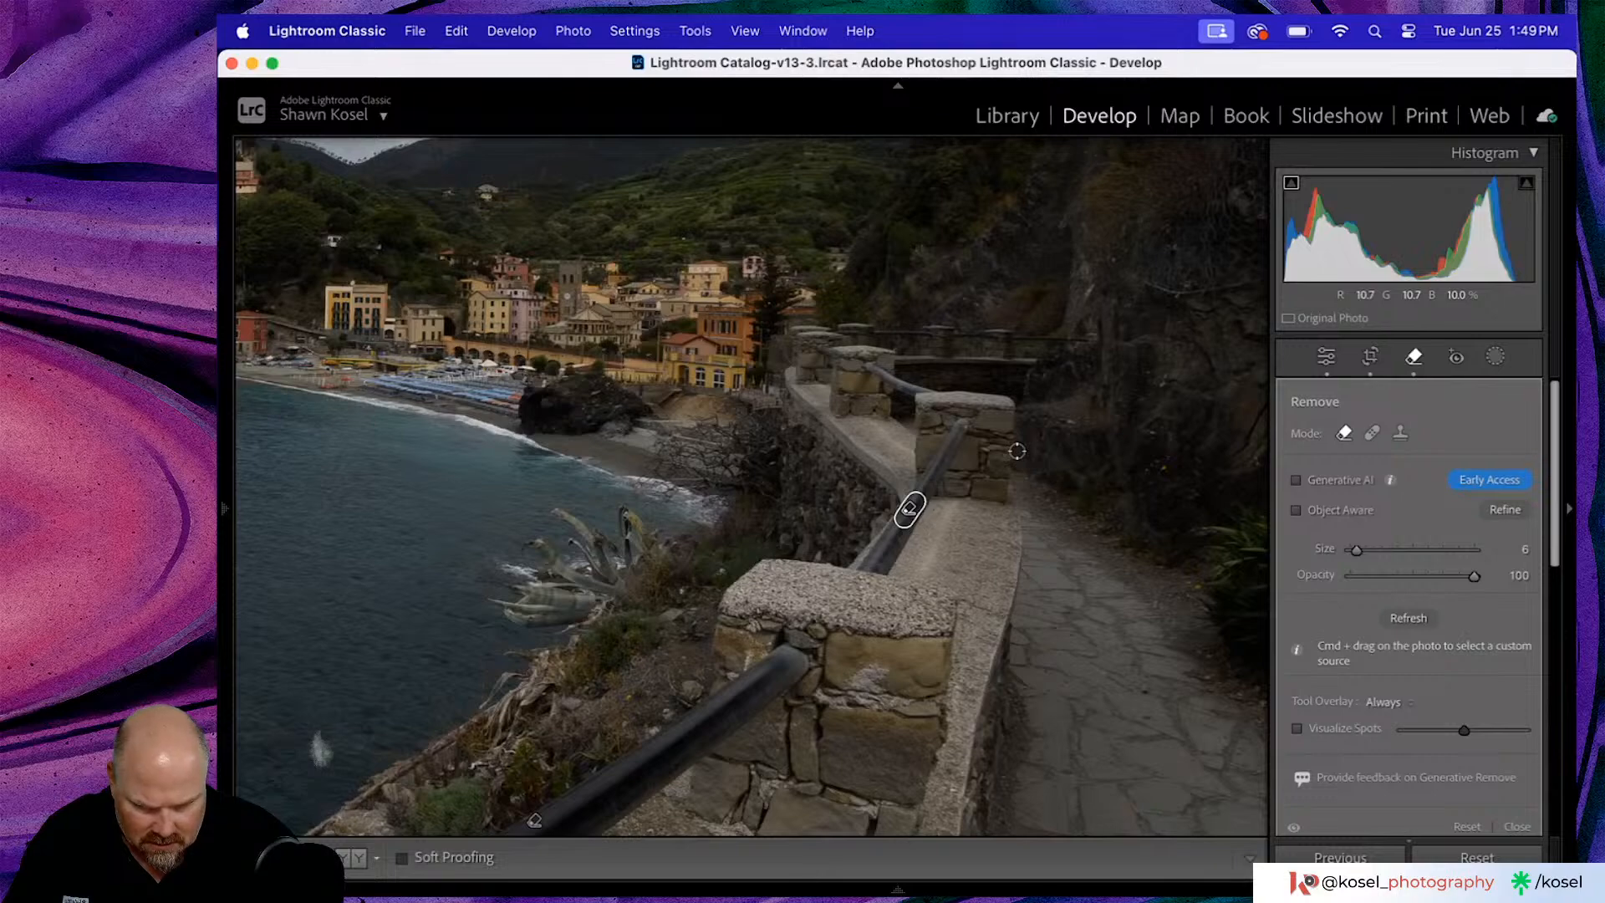
{"action": "left_click", "coordinate": [1067, 600]}
{"action": "left_click", "coordinate": [1182, 752]}
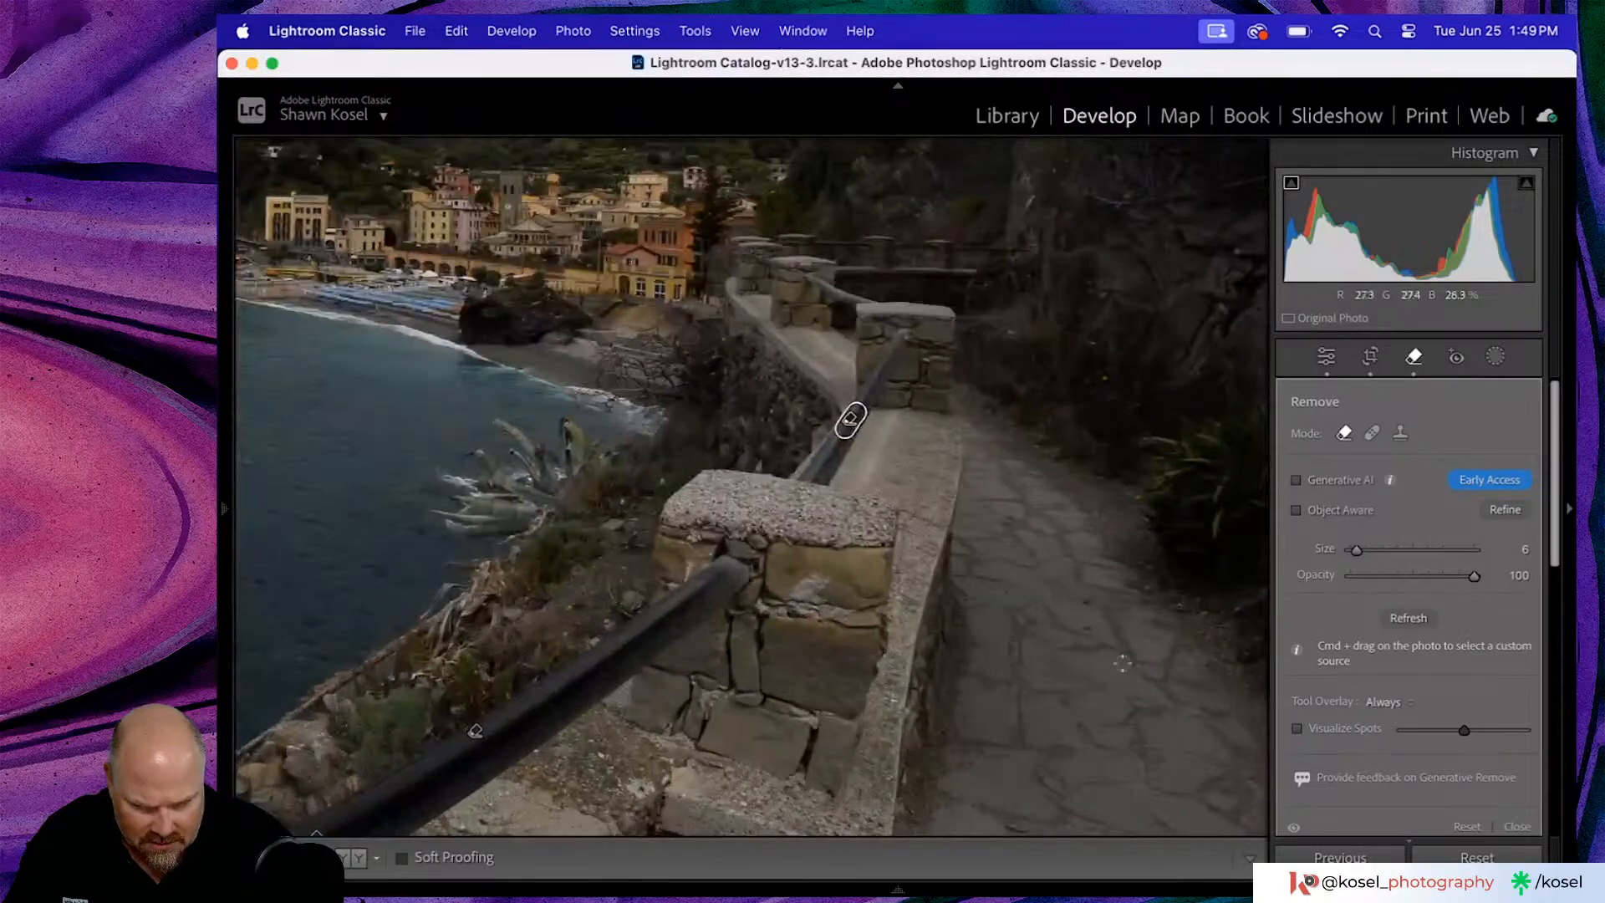
{"action": "left_click", "coordinate": [1089, 605]}
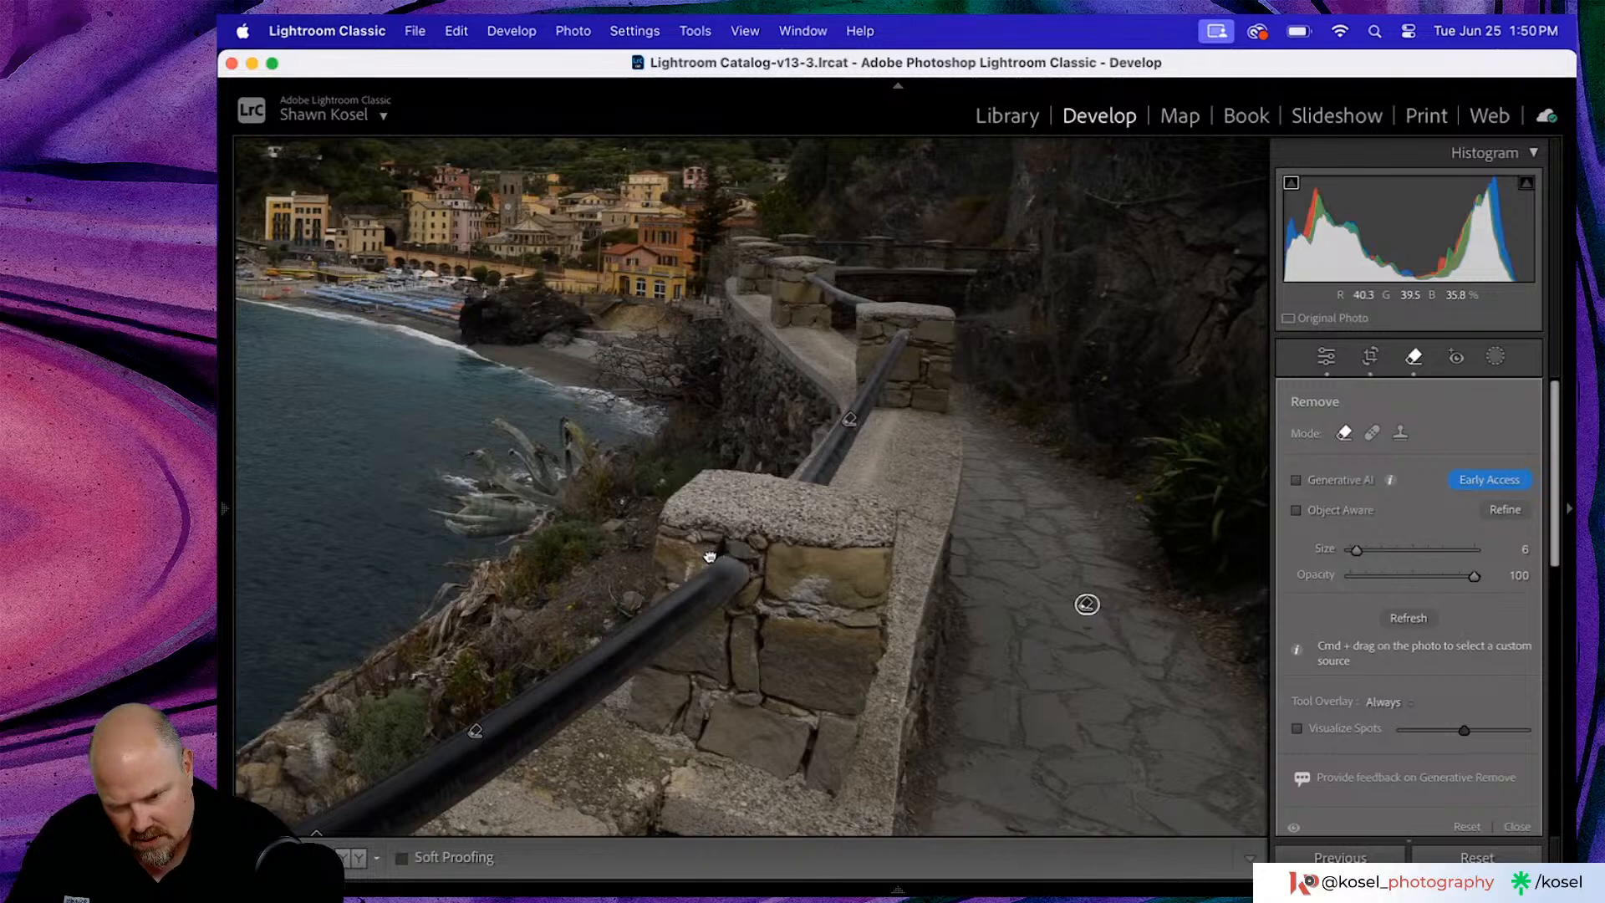
{"action": "left_click_drag", "start_coordinate": [709, 557], "coordinate": [1037, 443]}
{"action": "left_click_drag", "start_coordinate": [694, 506], "coordinate": [896, 465]}
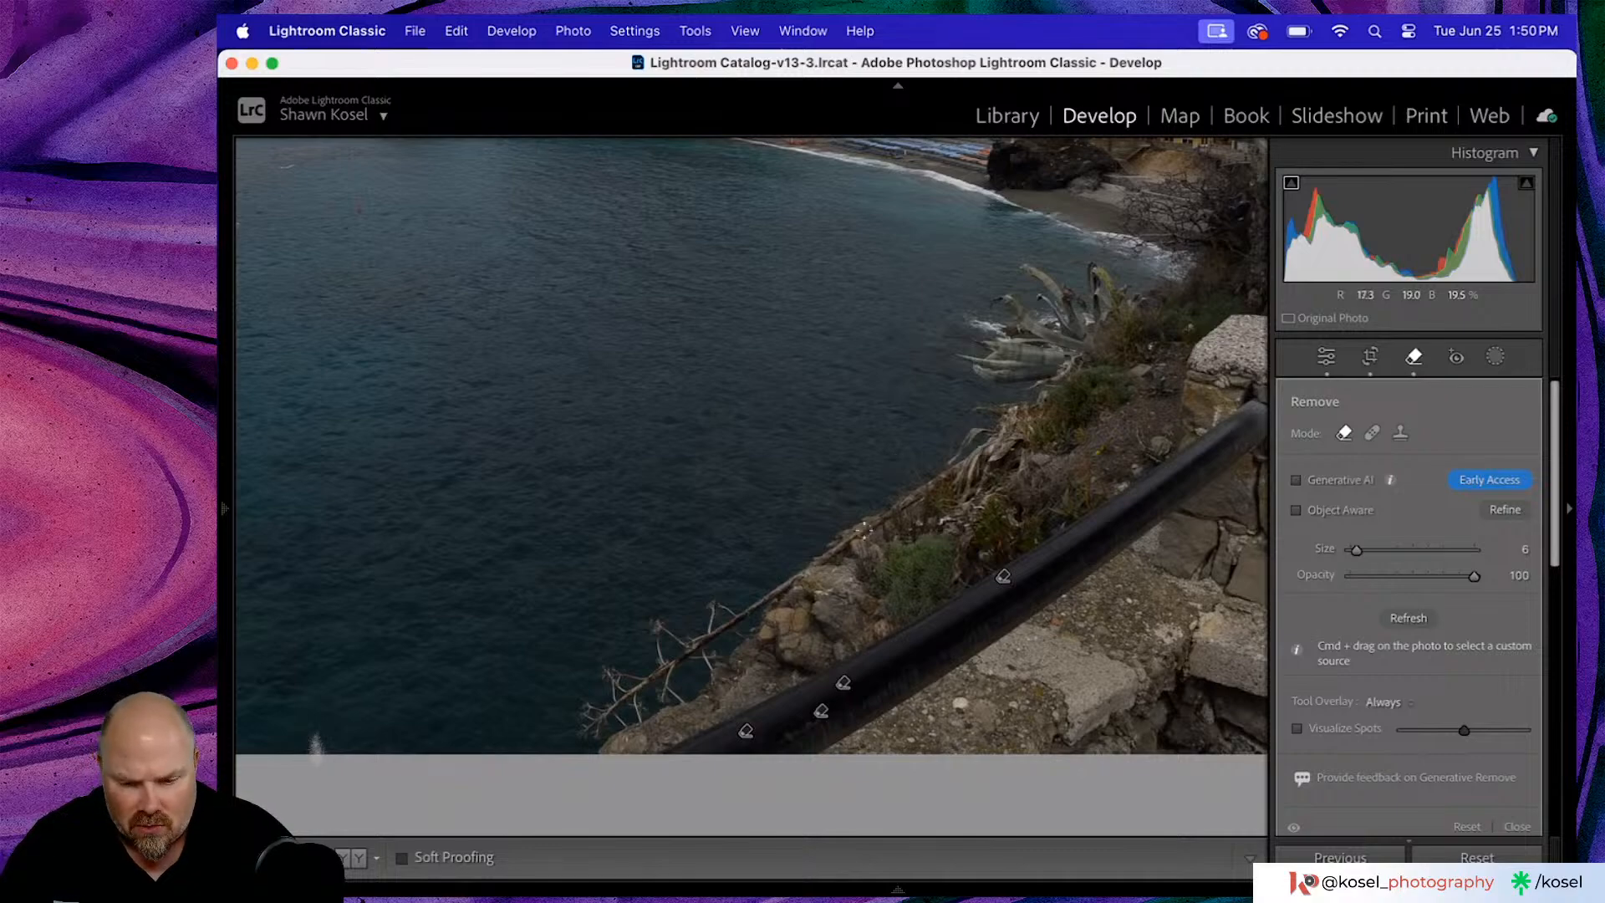
{"action": "key", "text": "z"}
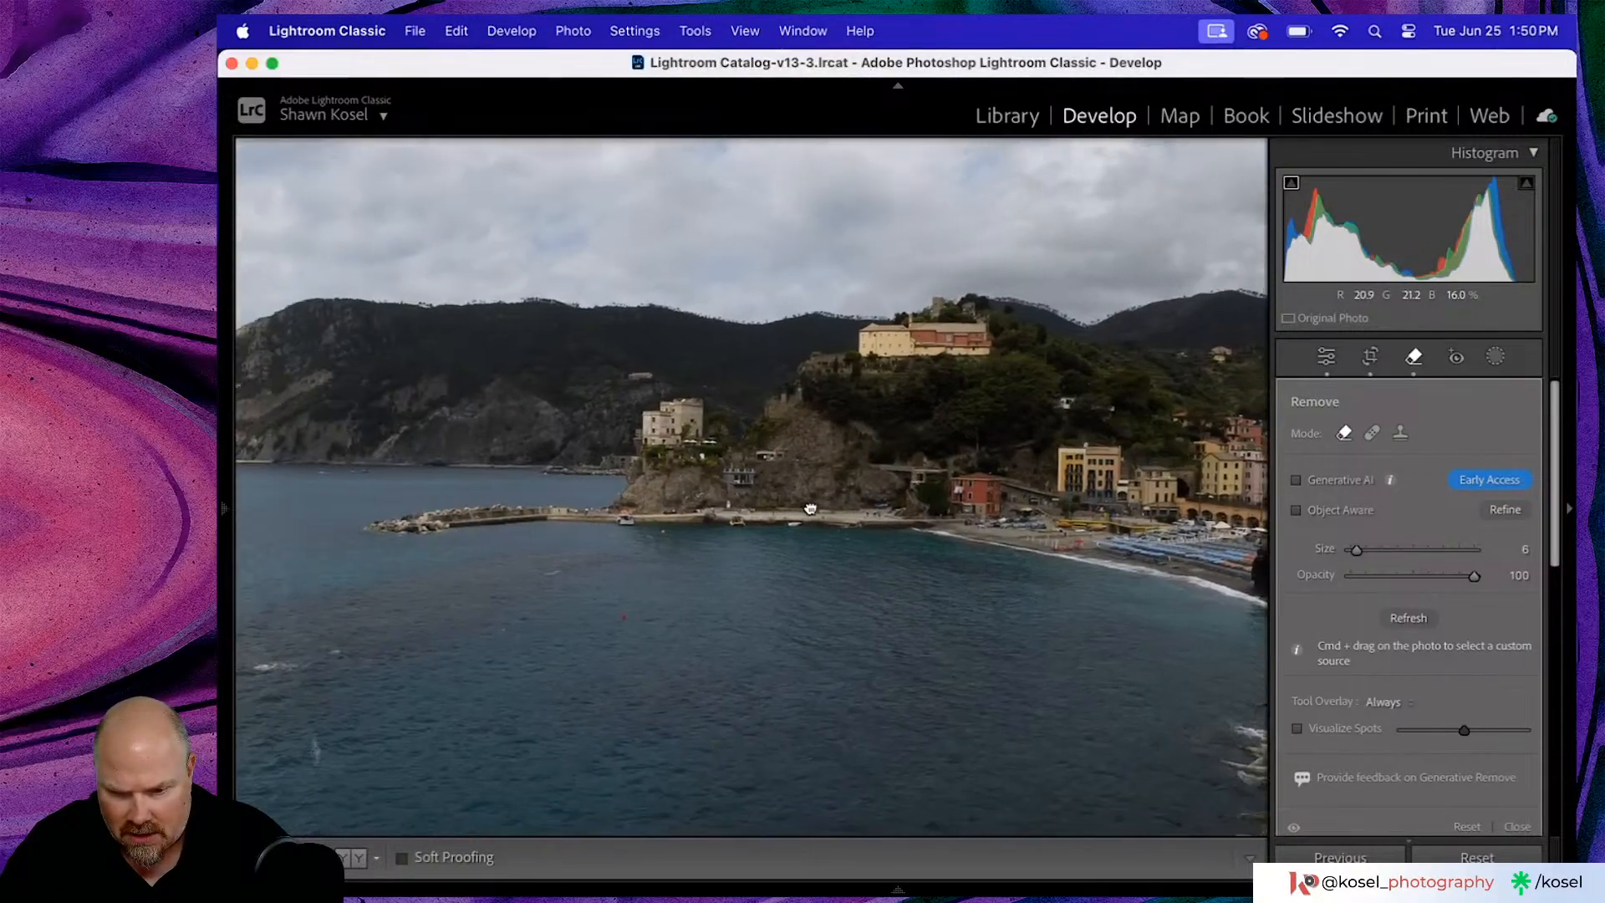
{"action": "left_click_drag", "start_coordinate": [575, 583], "coordinate": [809, 507]}
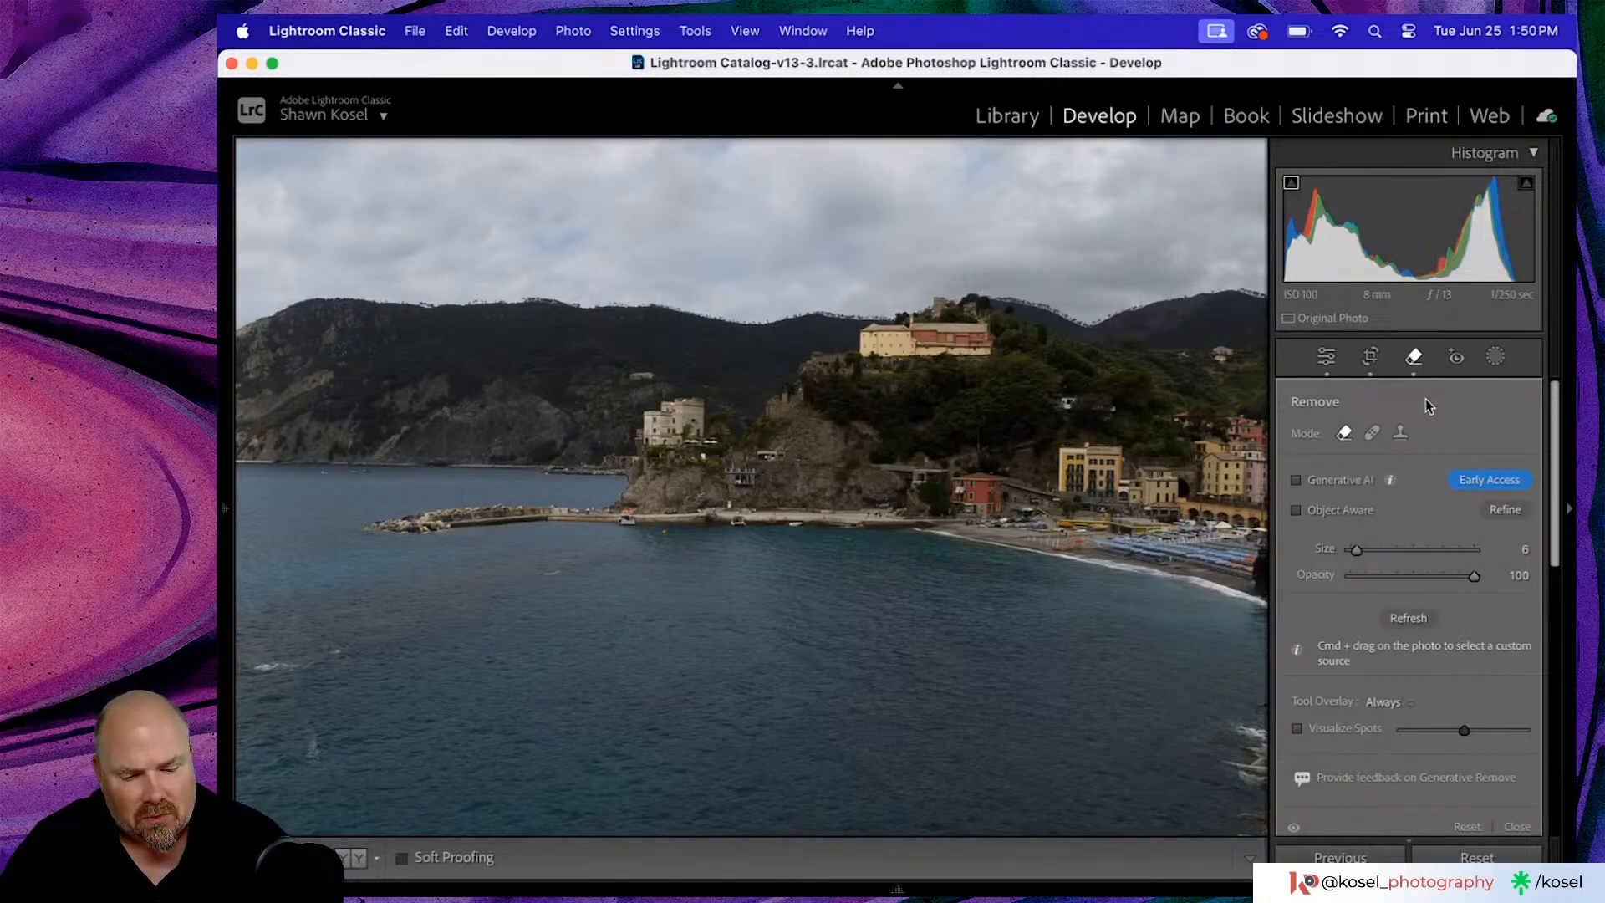
{"action": "left_click", "coordinate": [1326, 358]}
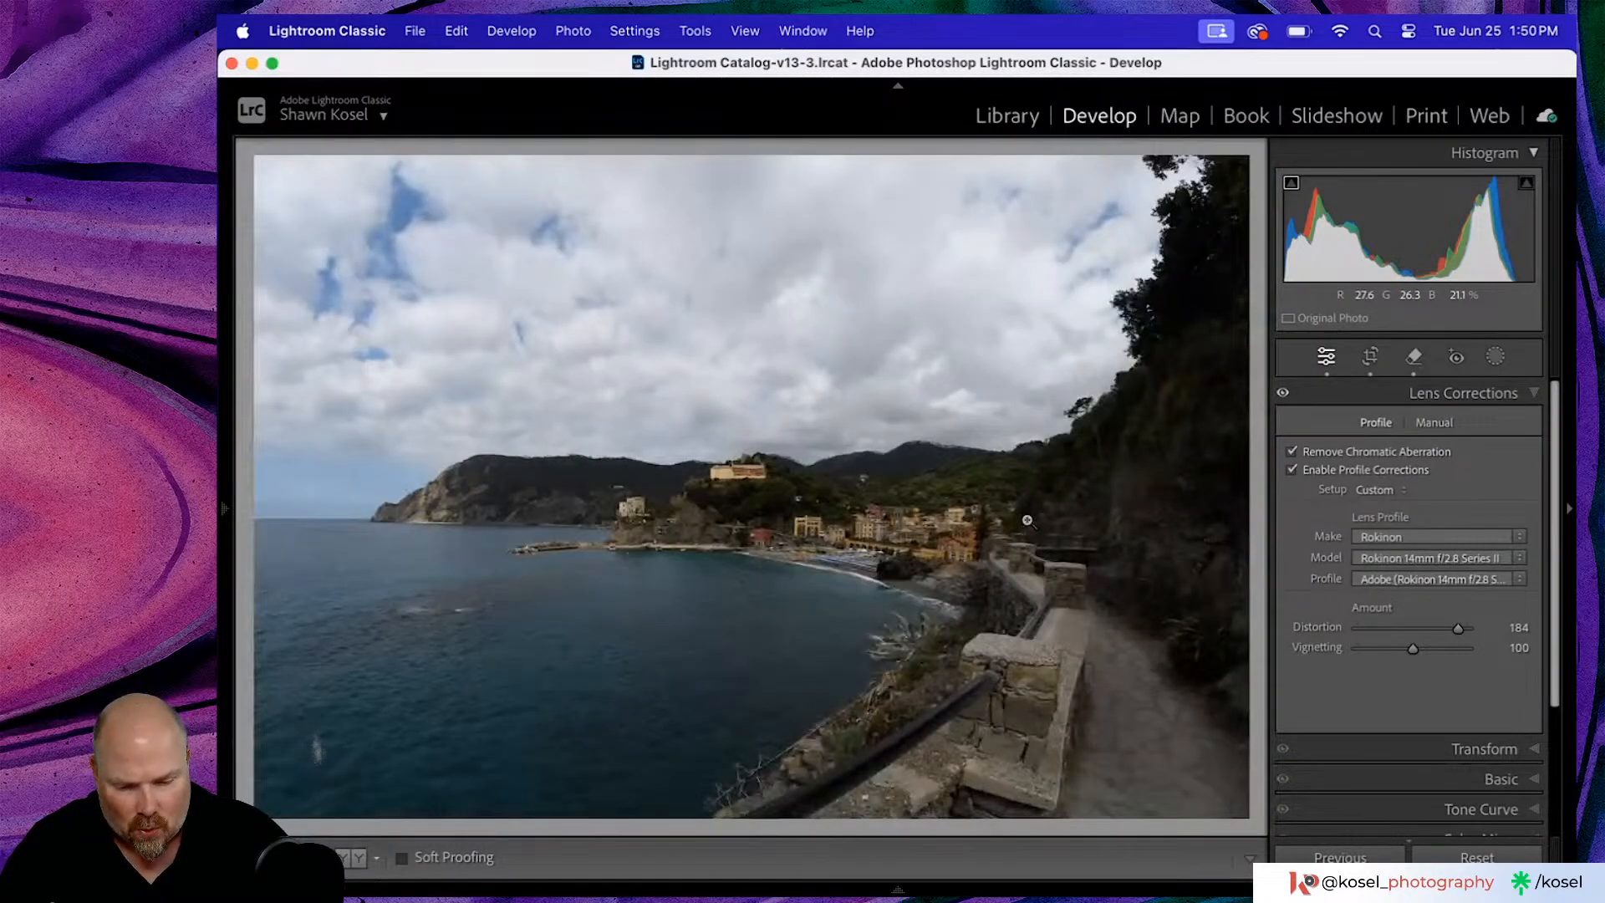
- Compare the photo before and after the edits and inspect the hillside village up close
{"action": "key", "text": "backslash"}
{"action": "key", "text": "backslash"}
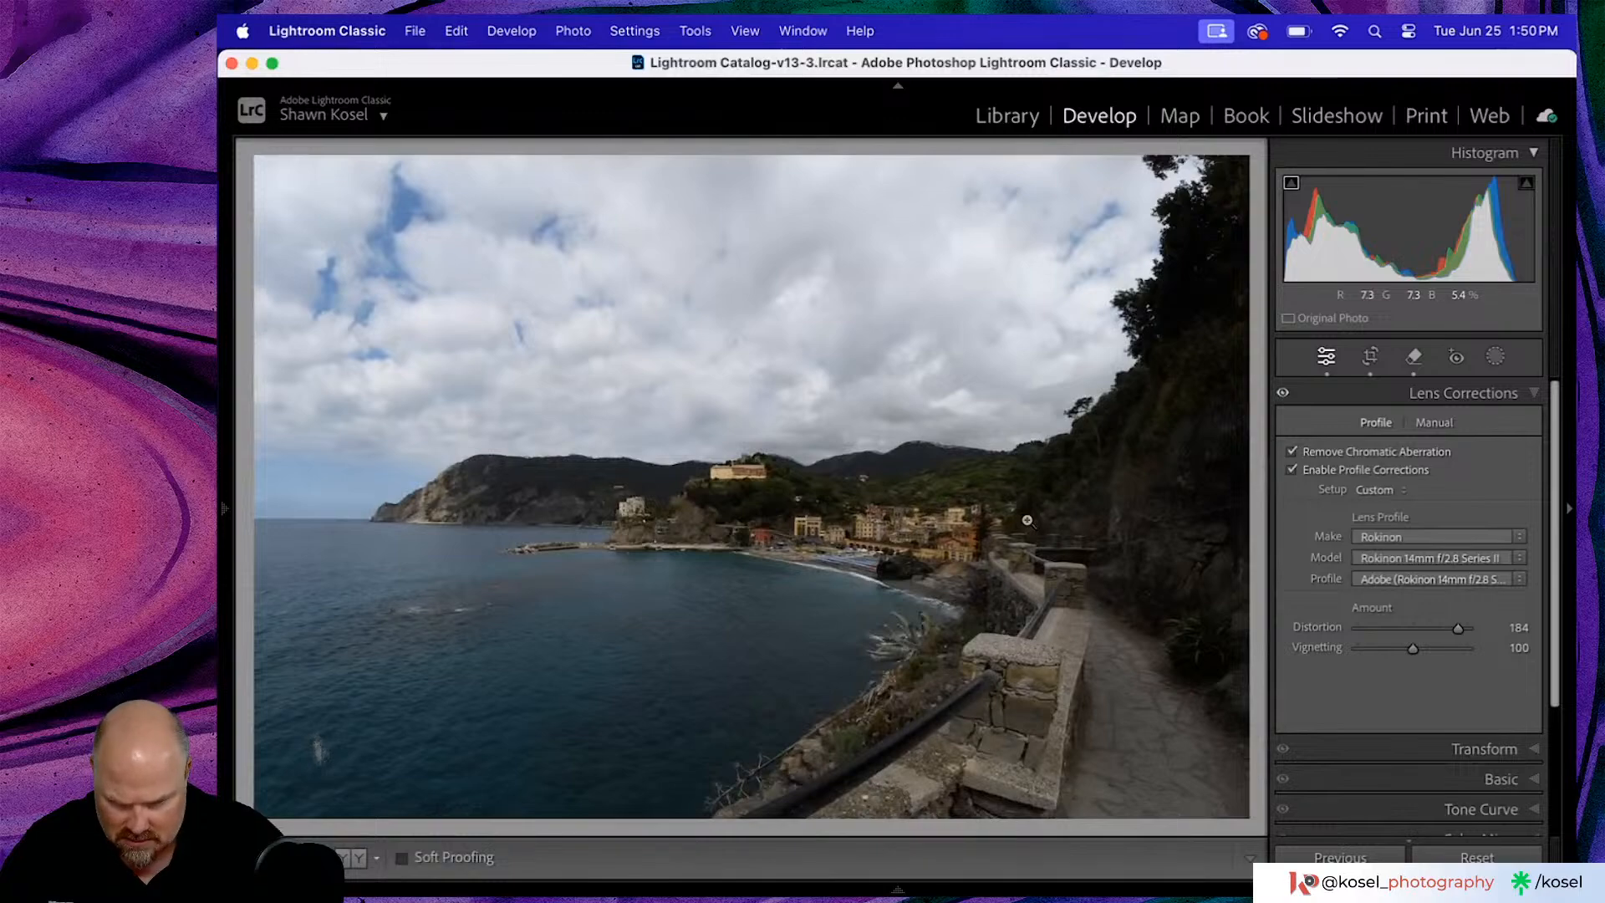
{"action": "key", "text": "backslash"}
{"action": "key", "text": "backslash"}
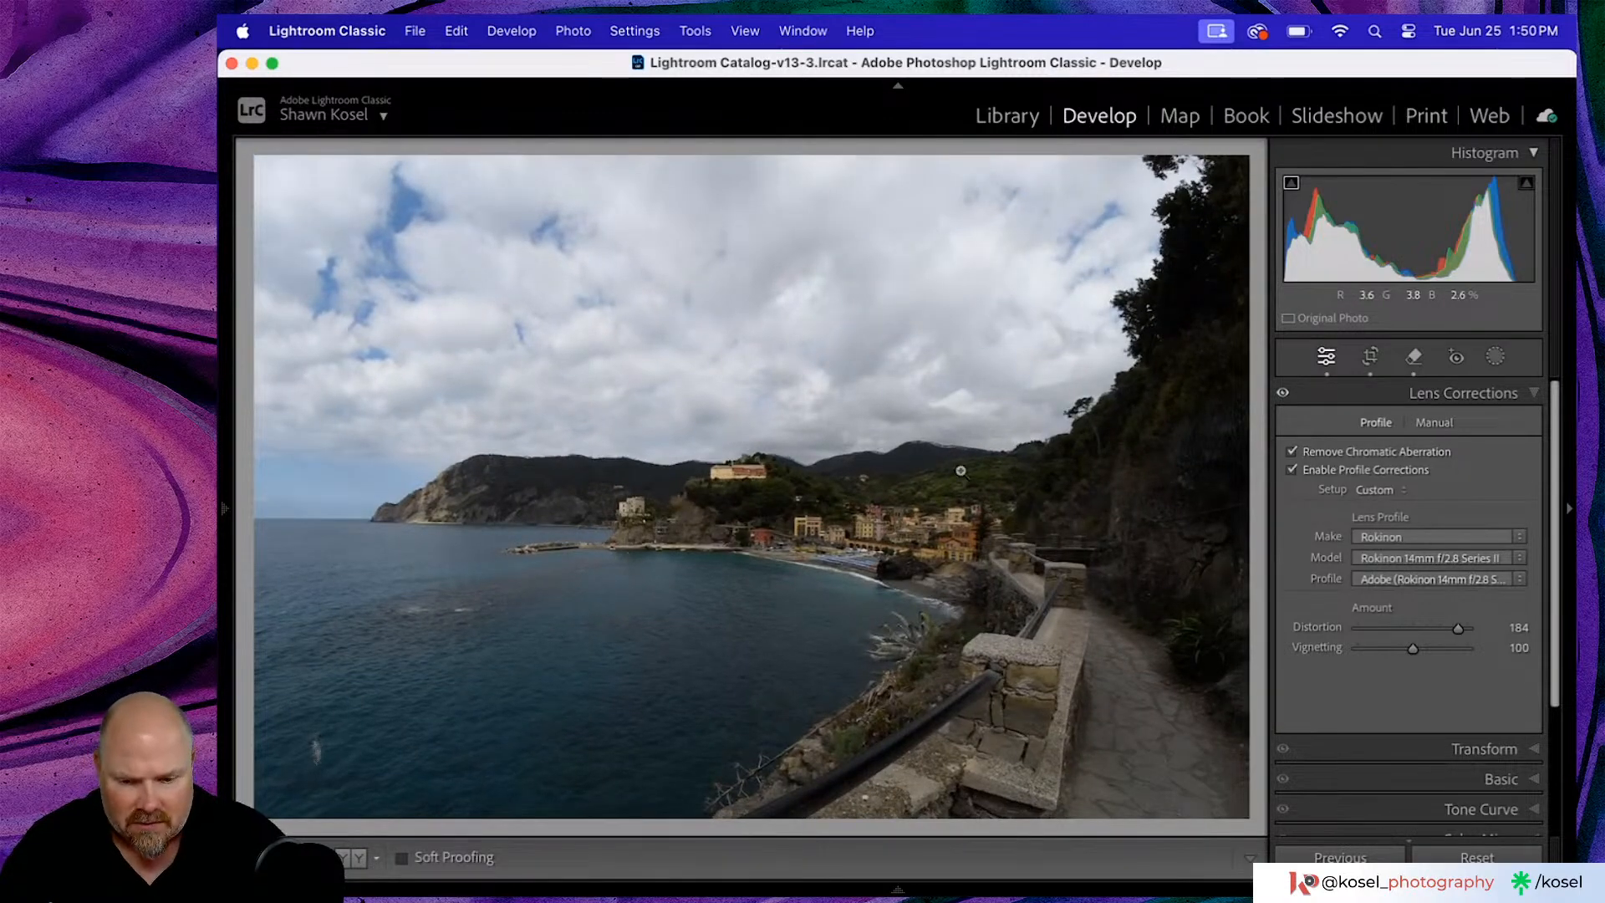
{"action": "left_click", "coordinate": [772, 506]}
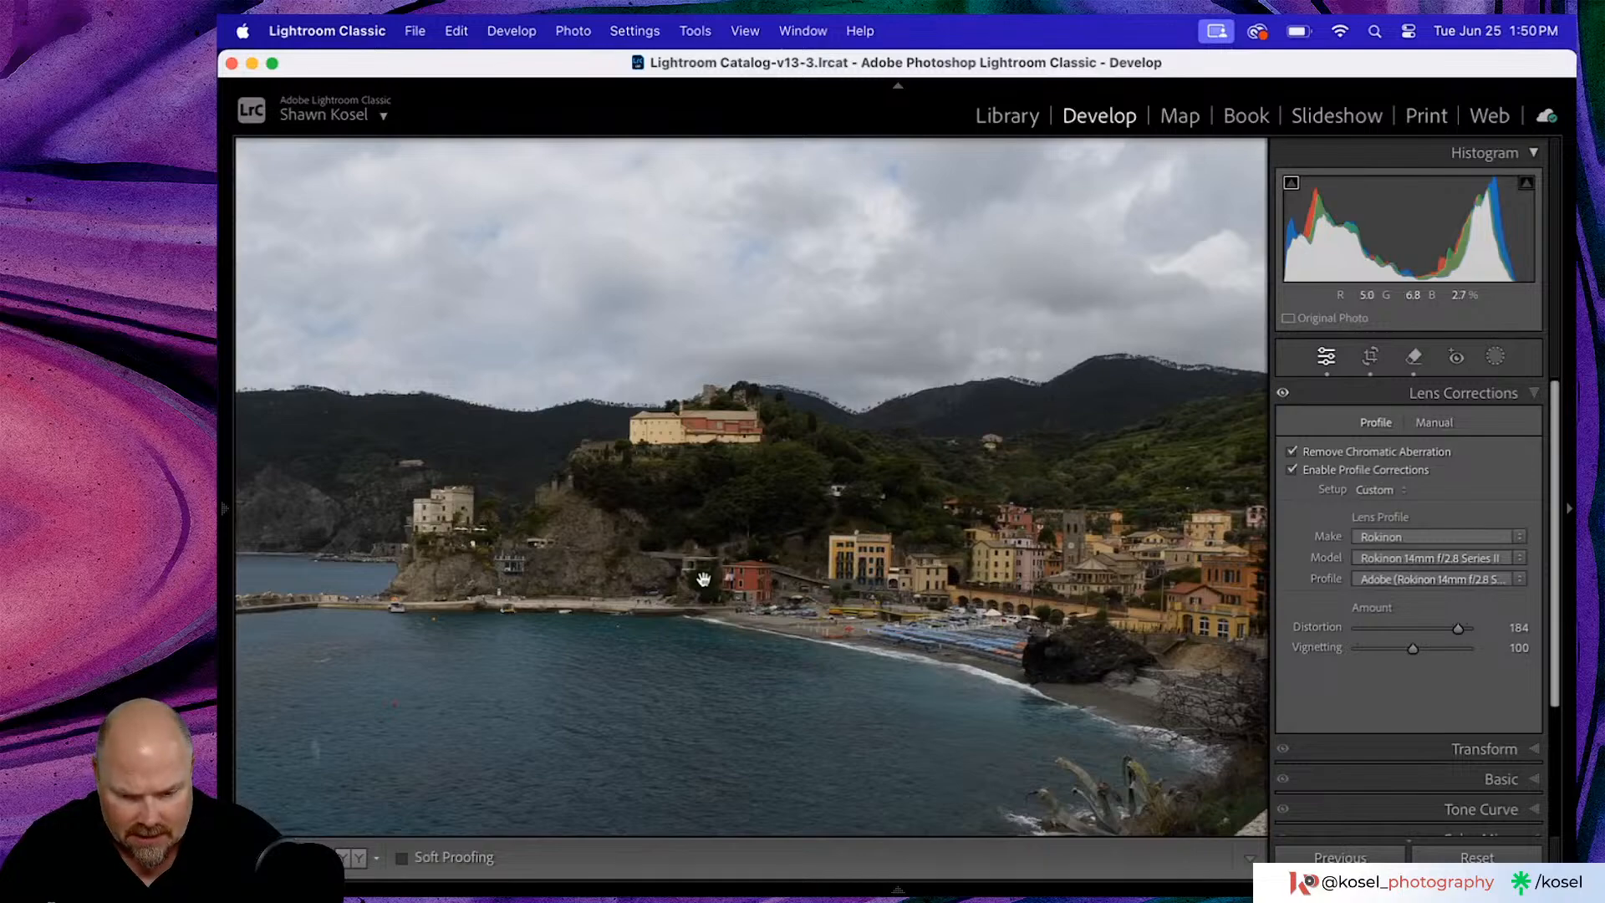
{"action": "left_click", "coordinate": [903, 617]}
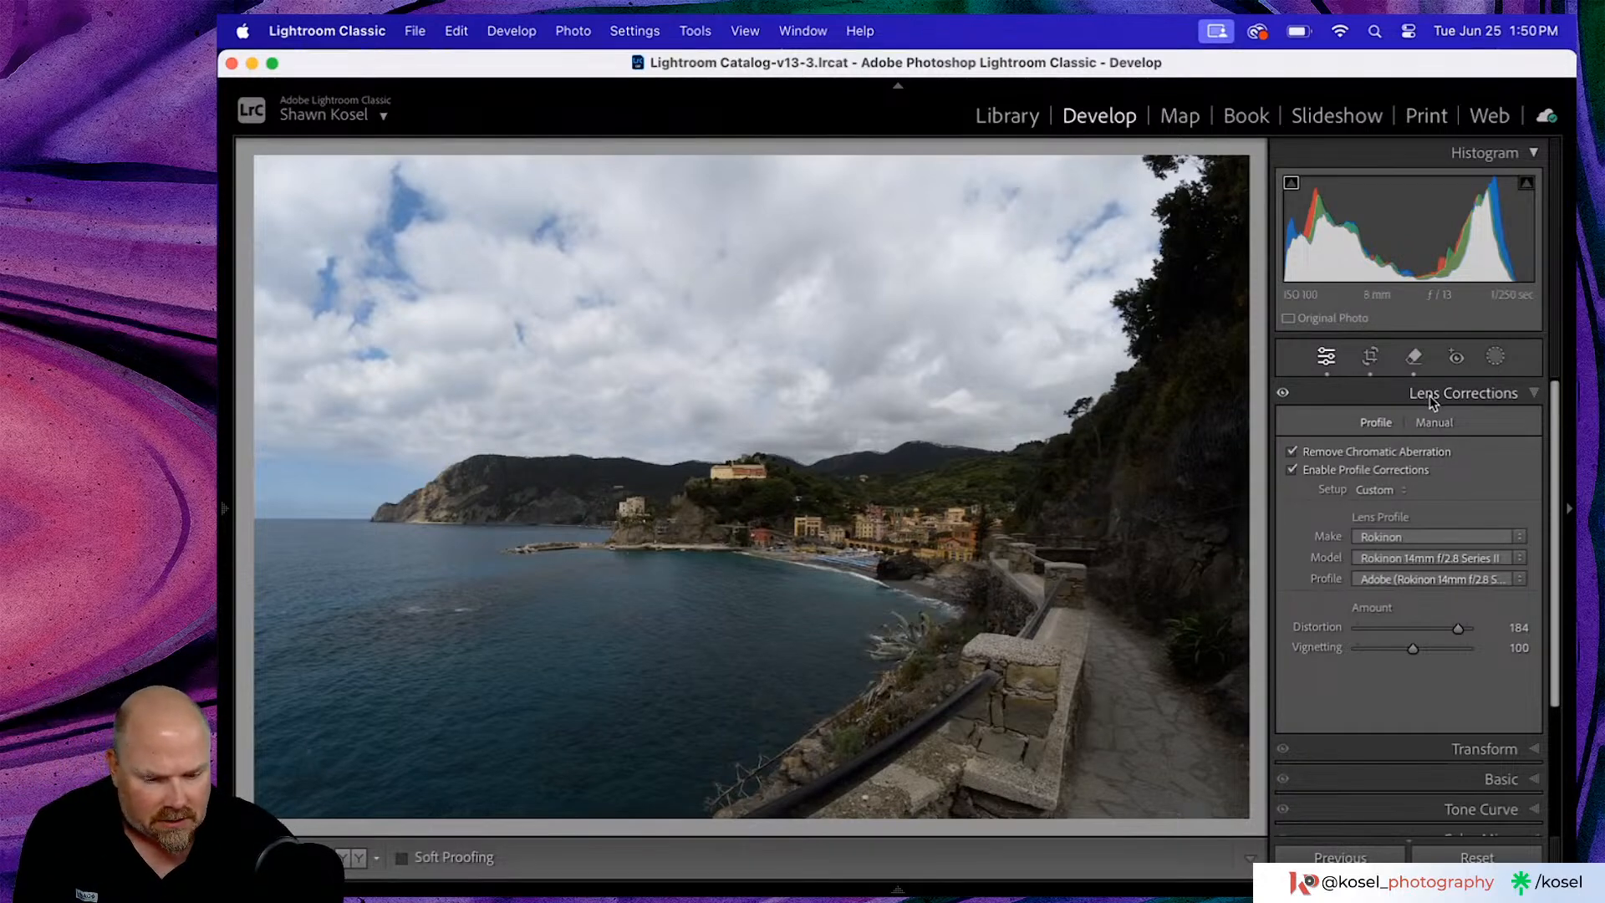
- Apply the automatic Basic tone adjustment to the coastal photo
{"action": "scroll", "coordinate": [1525, 489], "scroll_direction": "down", "scroll_amount": 3}
{"action": "left_click", "coordinate": [1500, 676]}
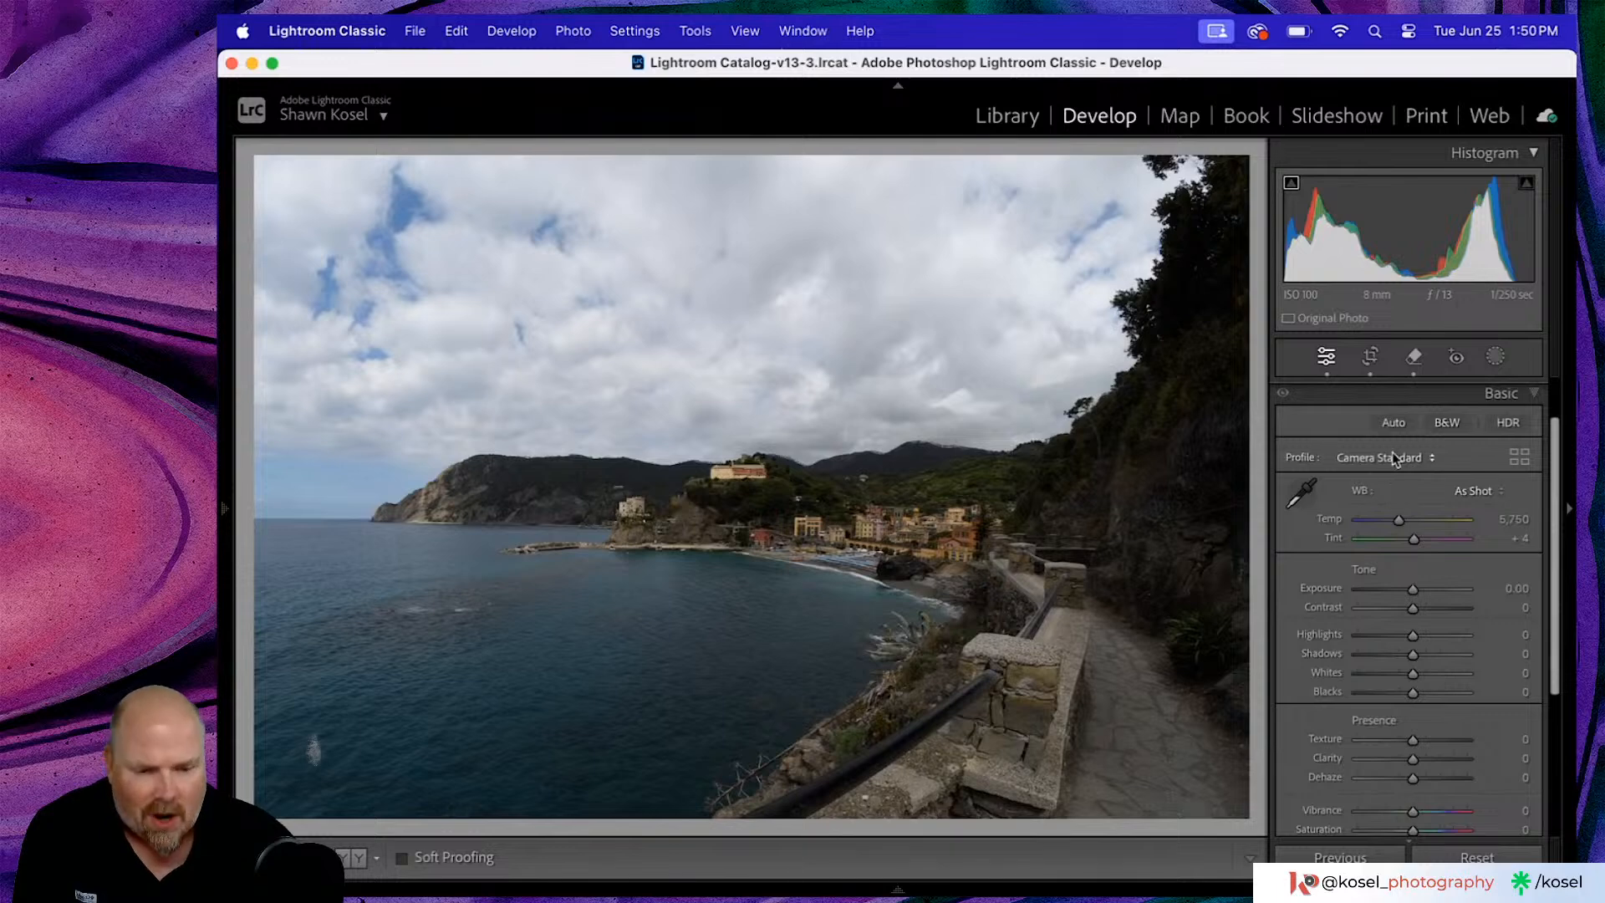
{"action": "left_click", "coordinate": [1392, 423]}
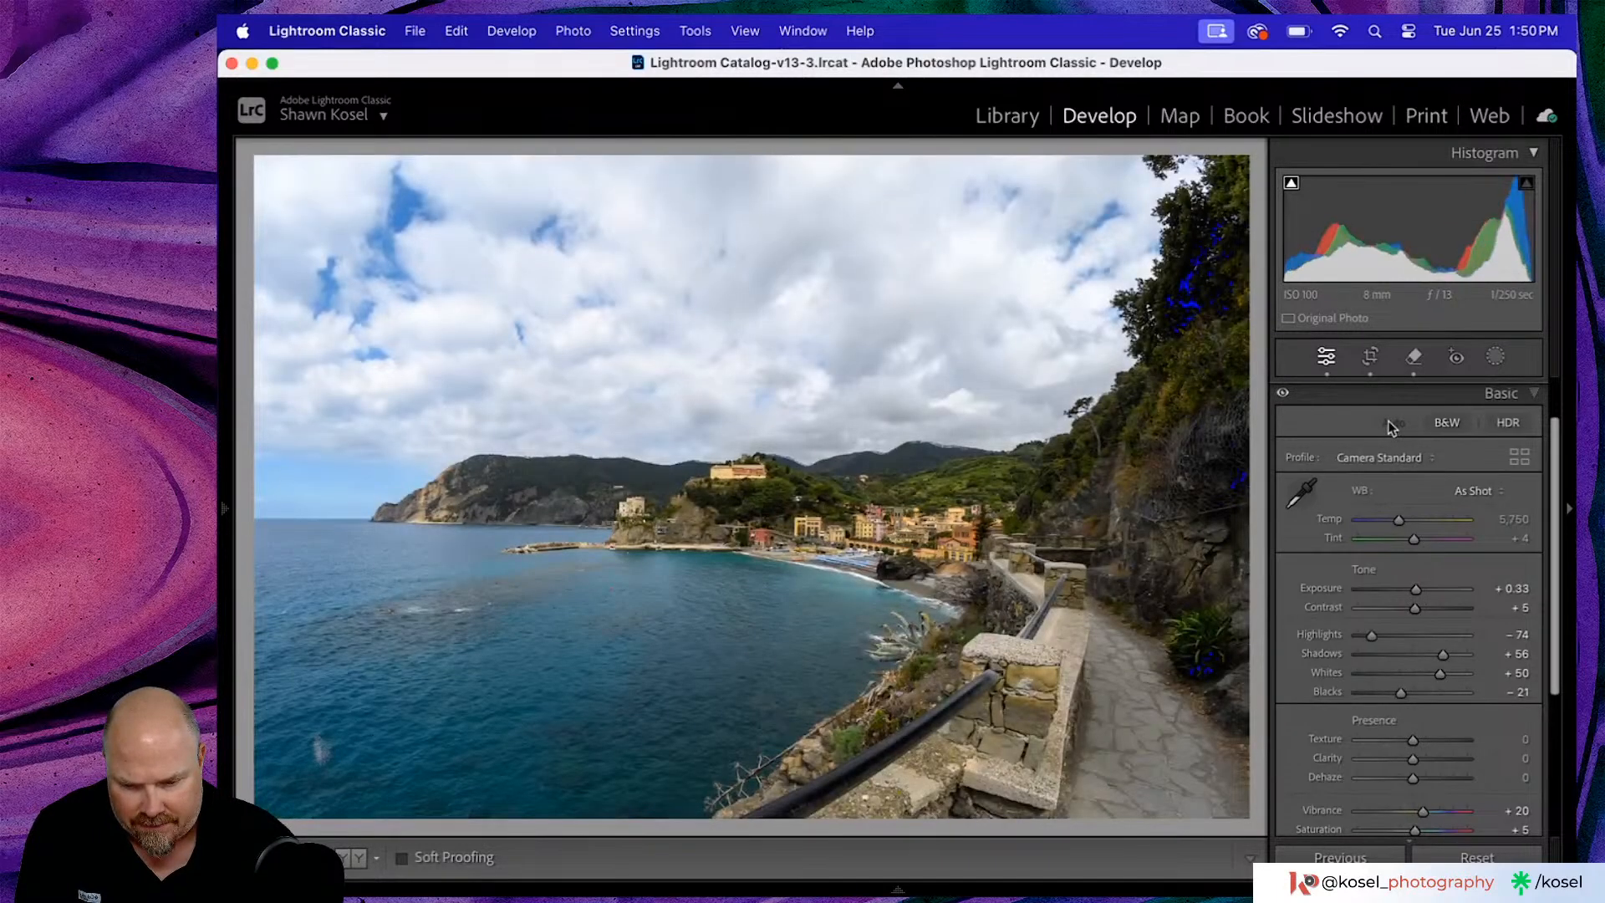
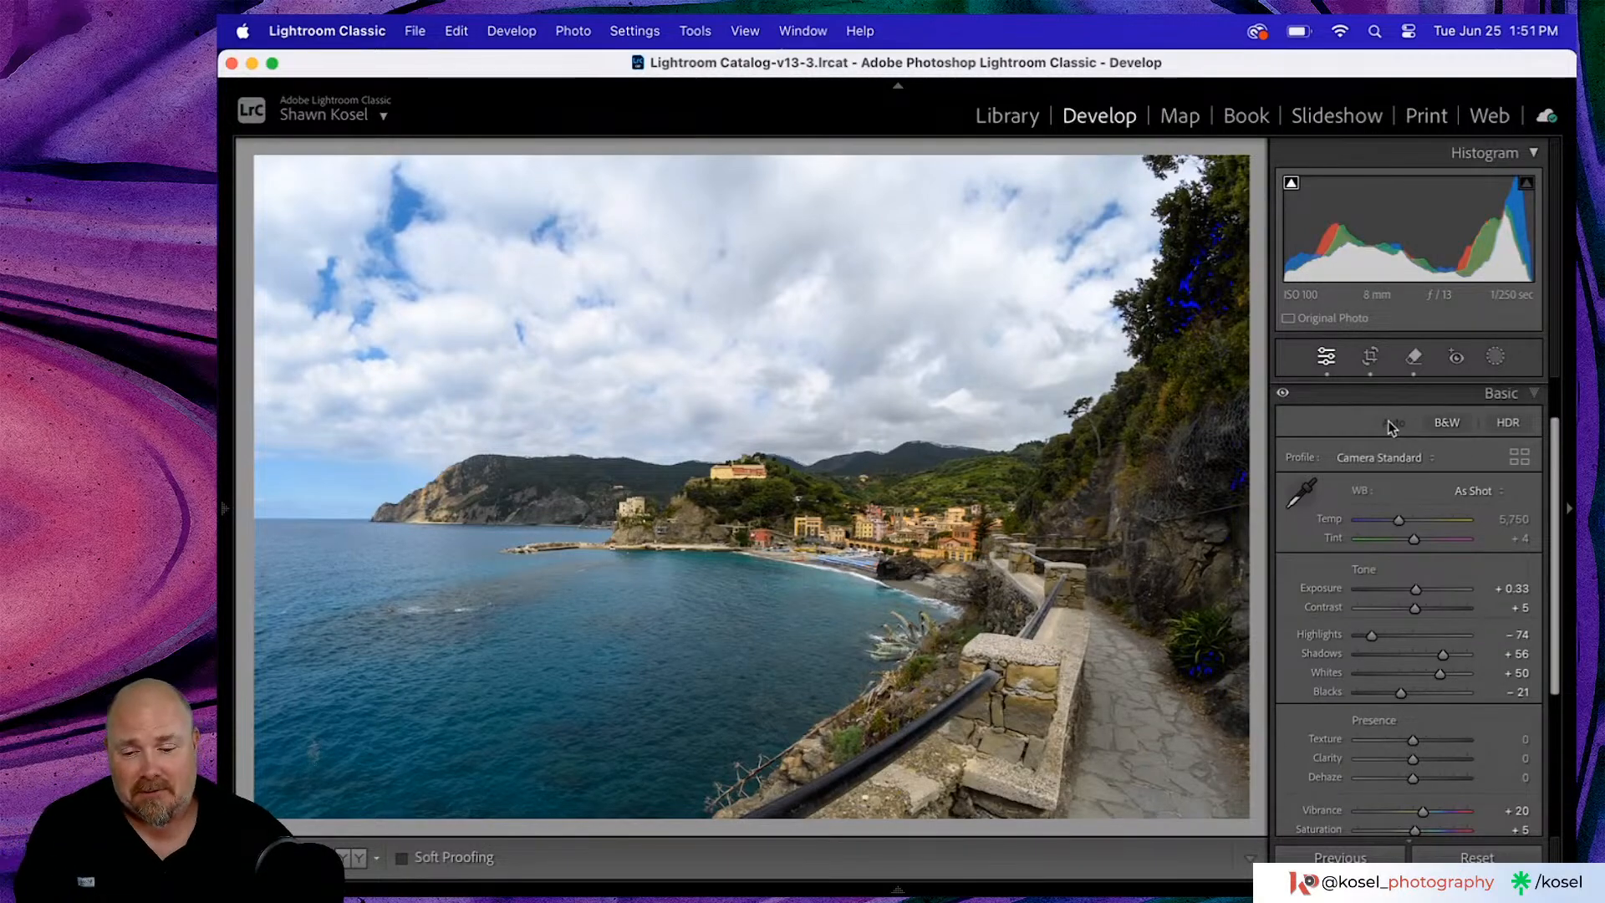
- Try a 400% zoom level for inspecting the details of the hills and village
{"action": "left_click", "coordinate": [895, 530]}
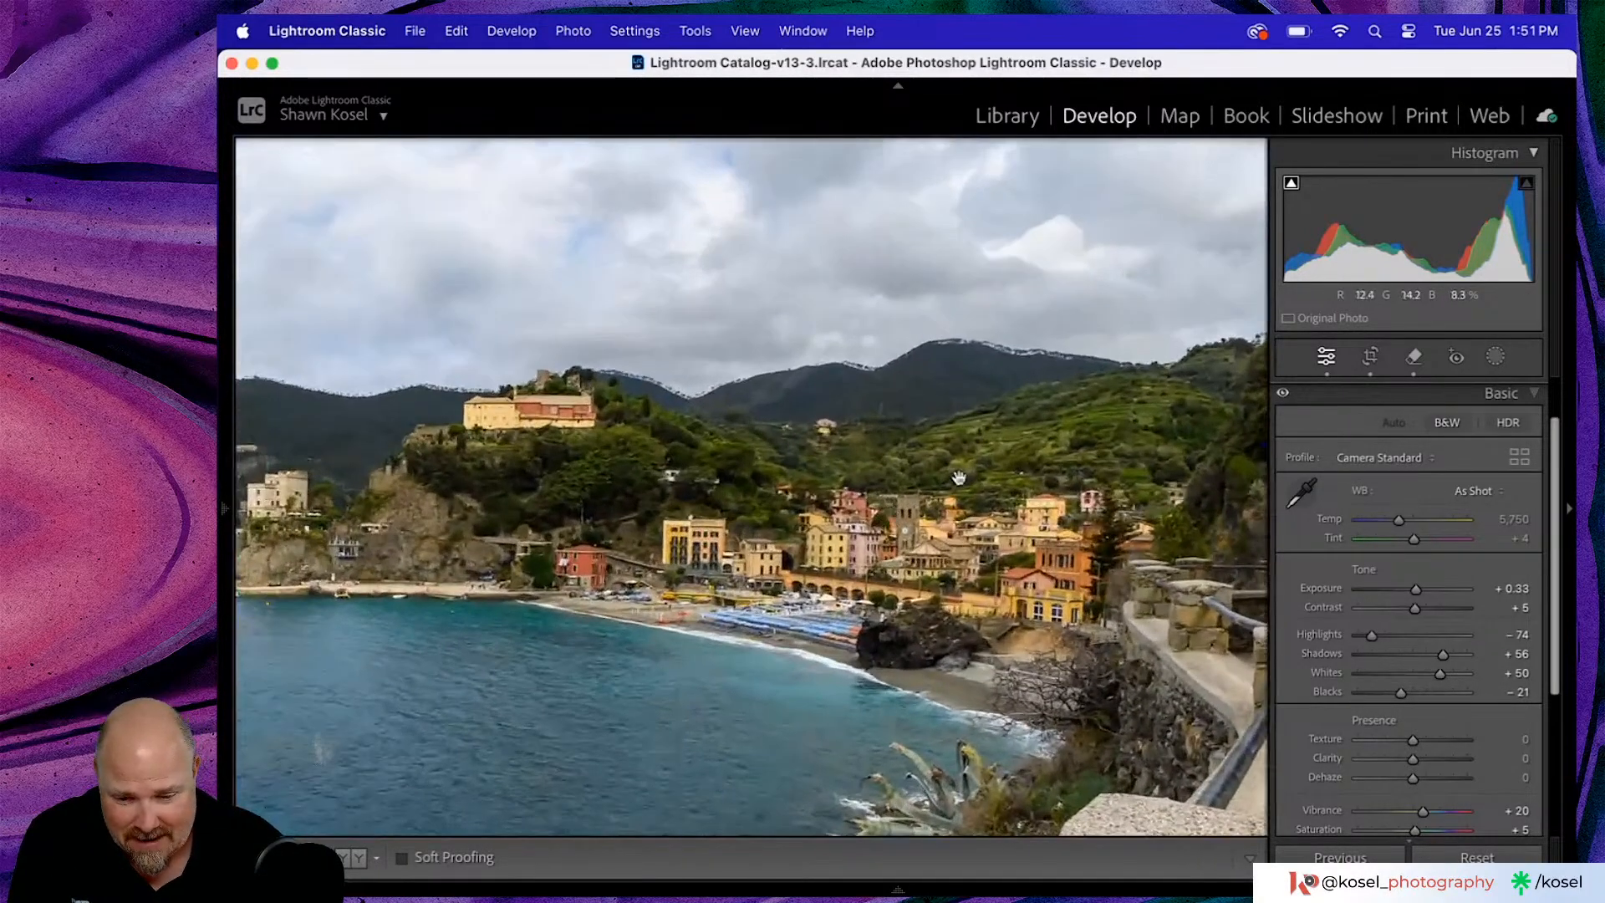
{"action": "left_click", "coordinate": [959, 477]}
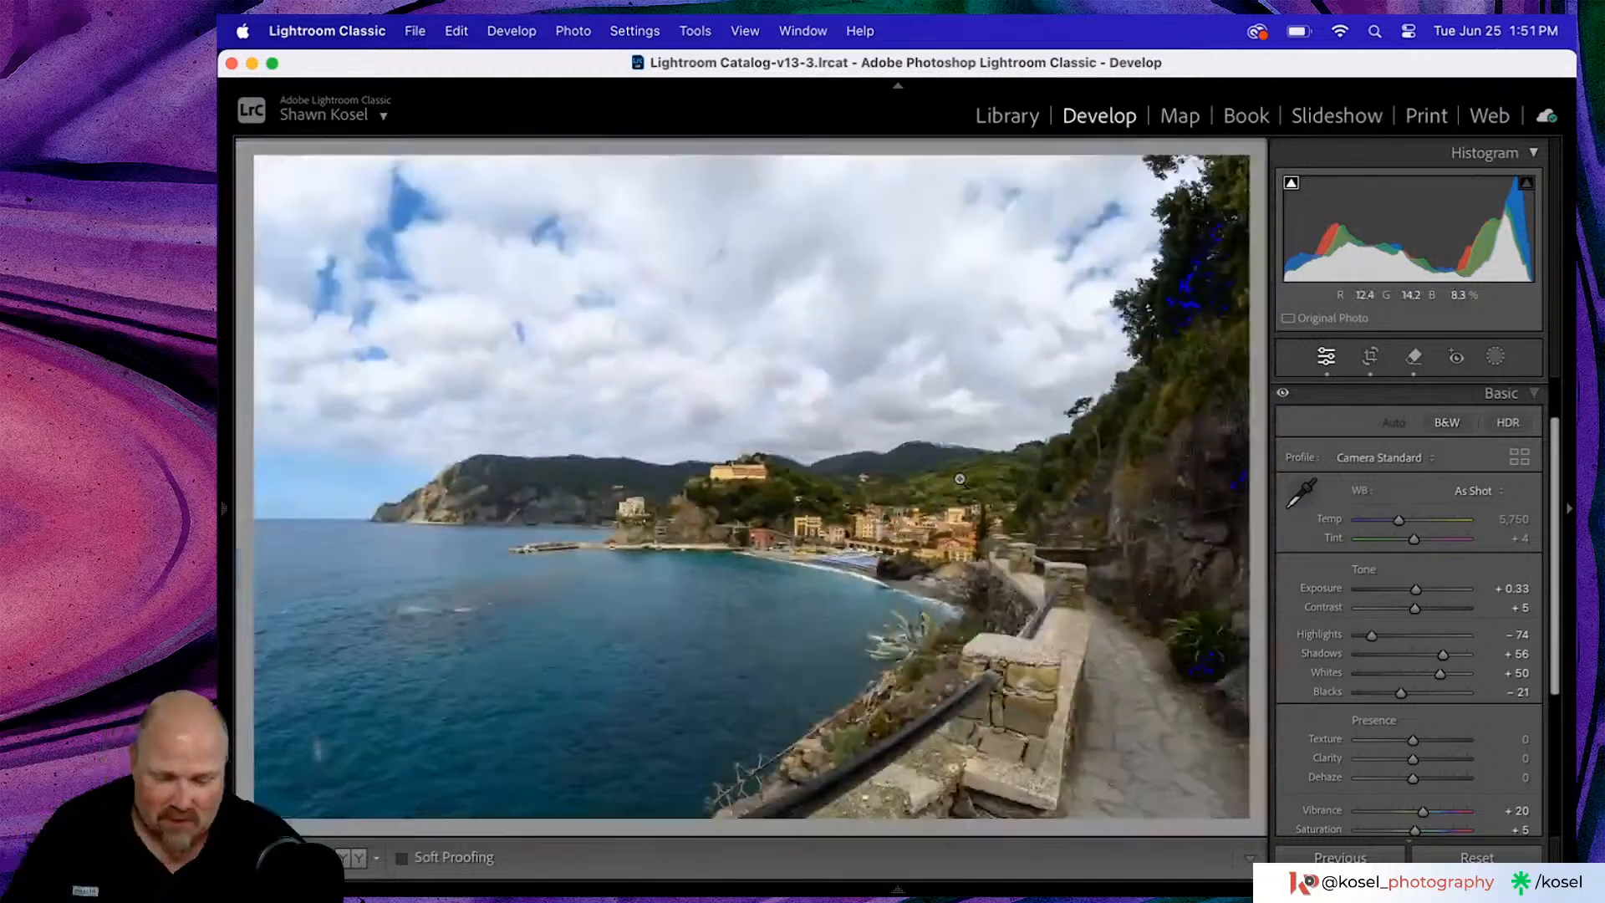
{"action": "left_click", "coordinate": [959, 478]}
{"action": "left_click", "coordinate": [959, 478]}
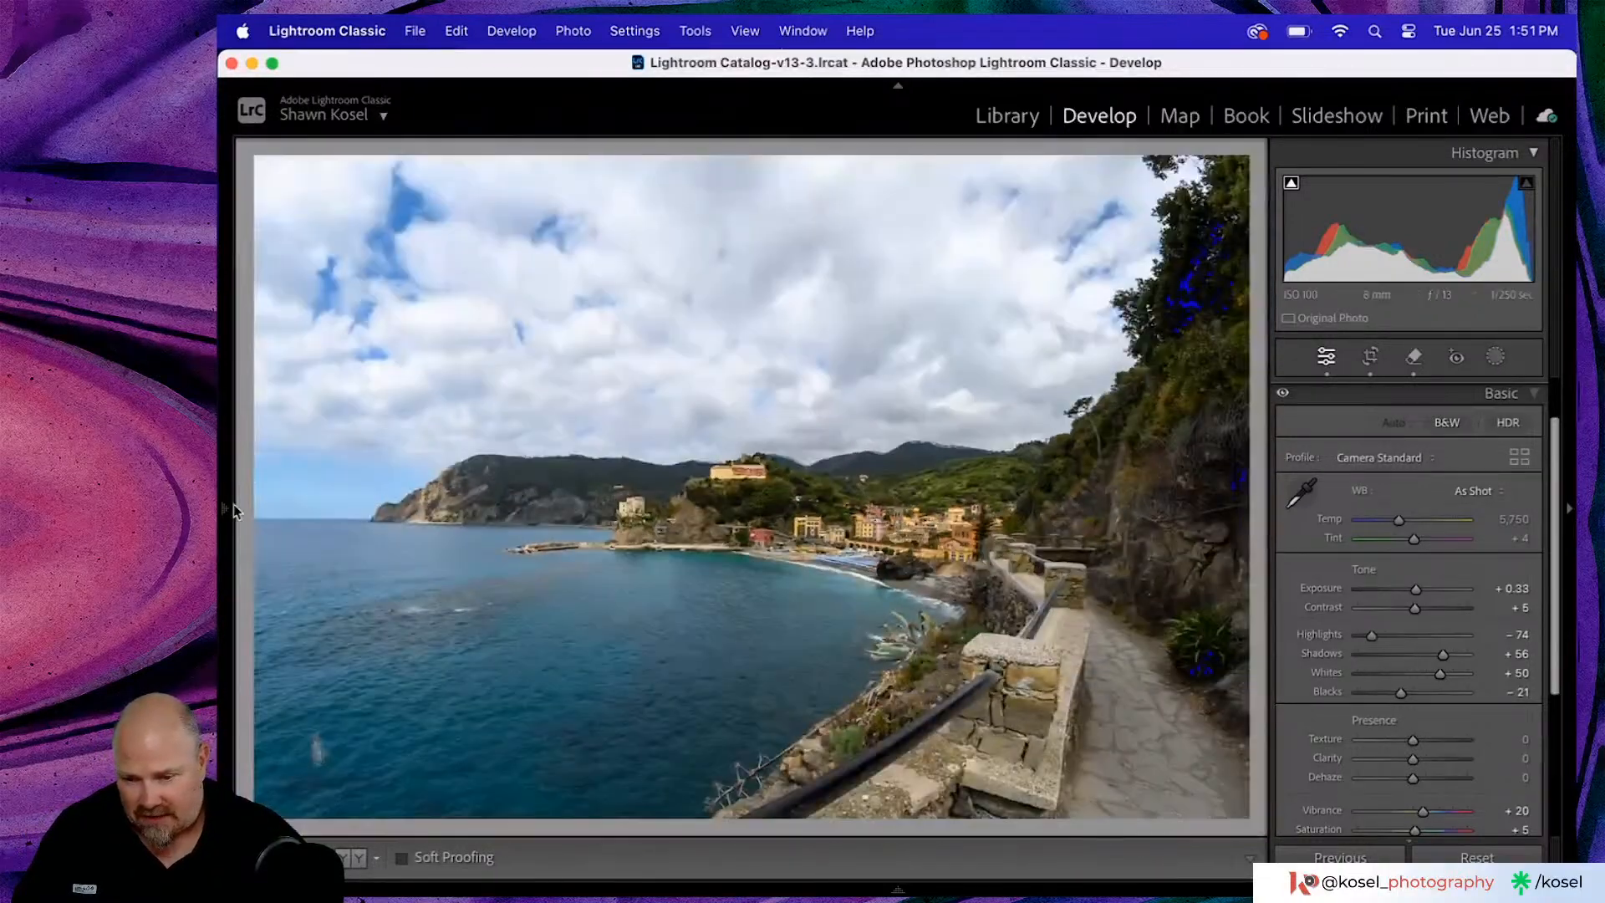
{"action": "left_click", "coordinate": [225, 508]}
{"action": "left_click", "coordinate": [1024, 399]}
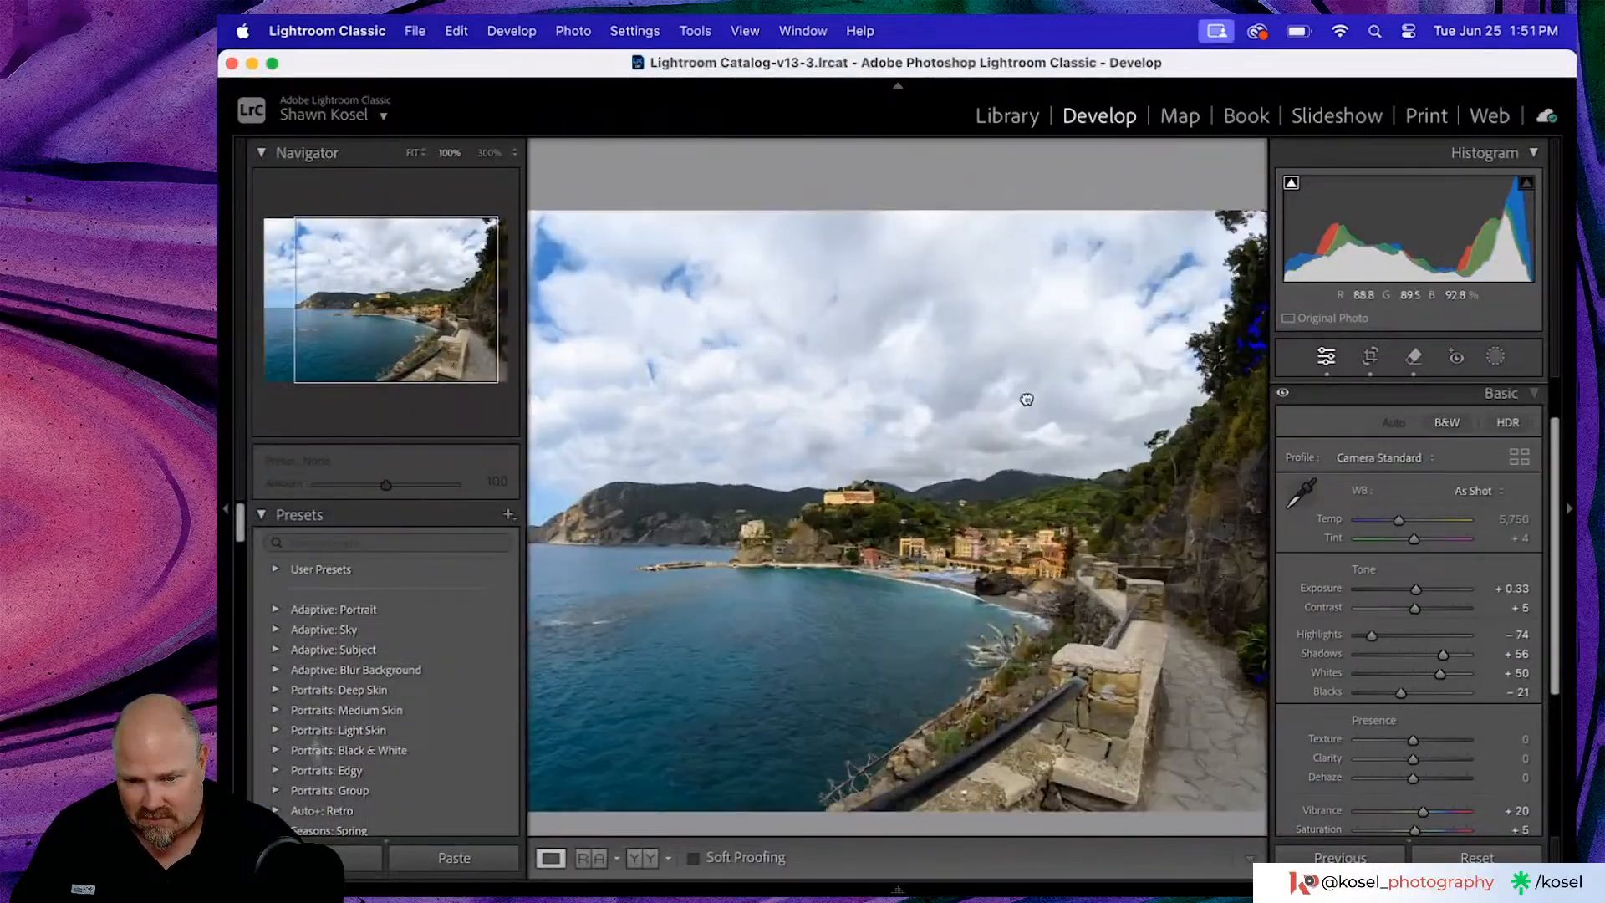
{"action": "left_click", "coordinate": [1026, 398]}
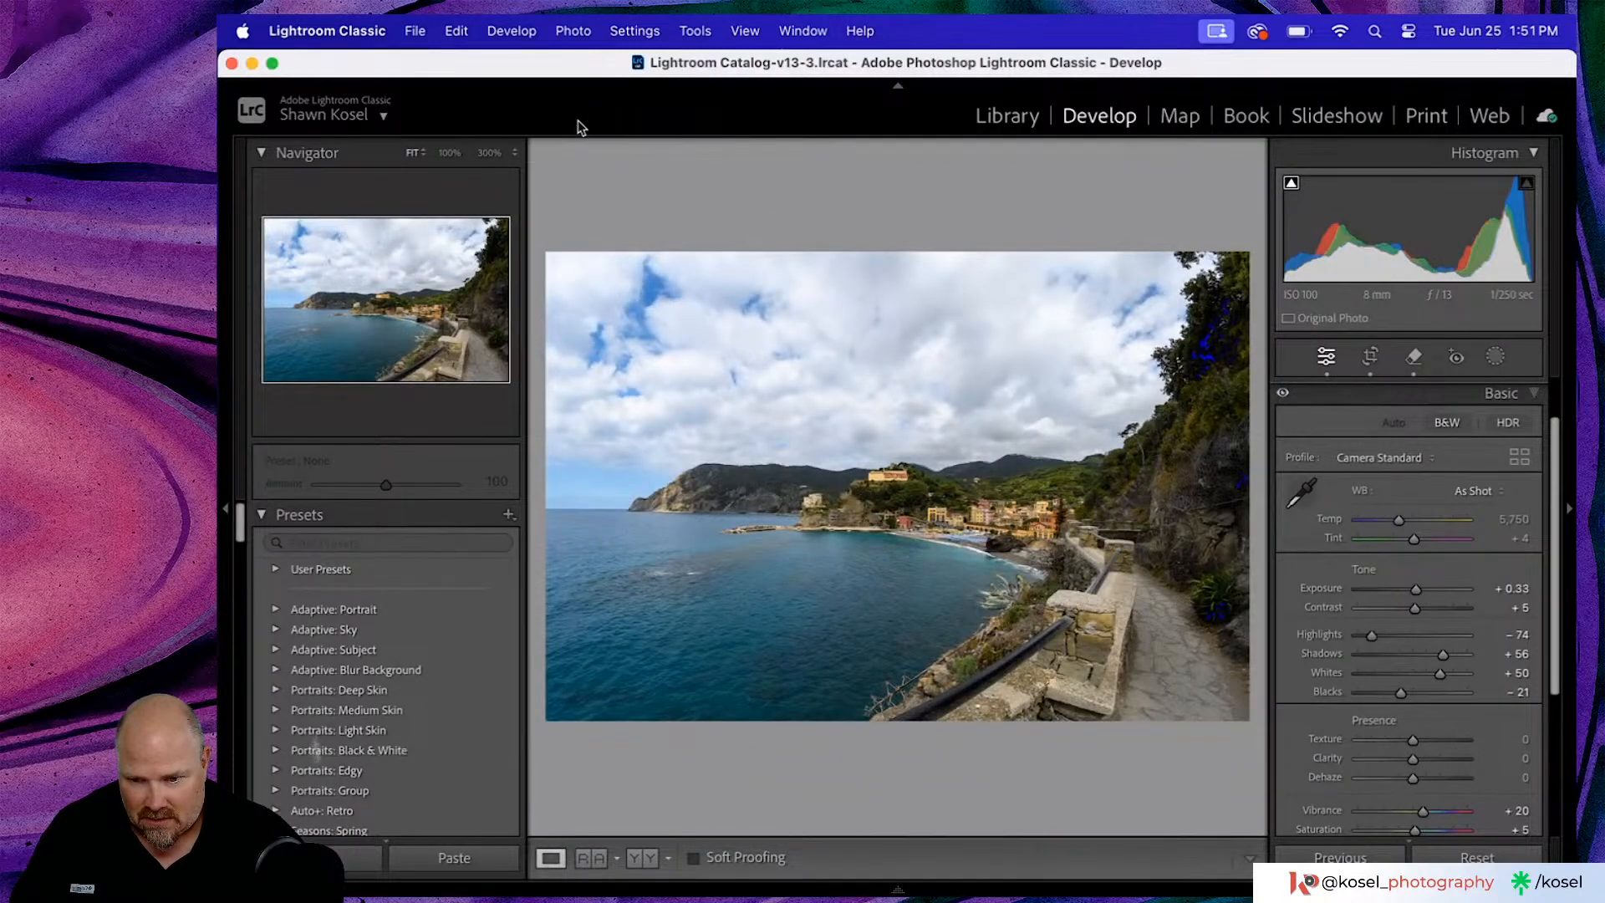
{"action": "left_click", "coordinate": [514, 158]}
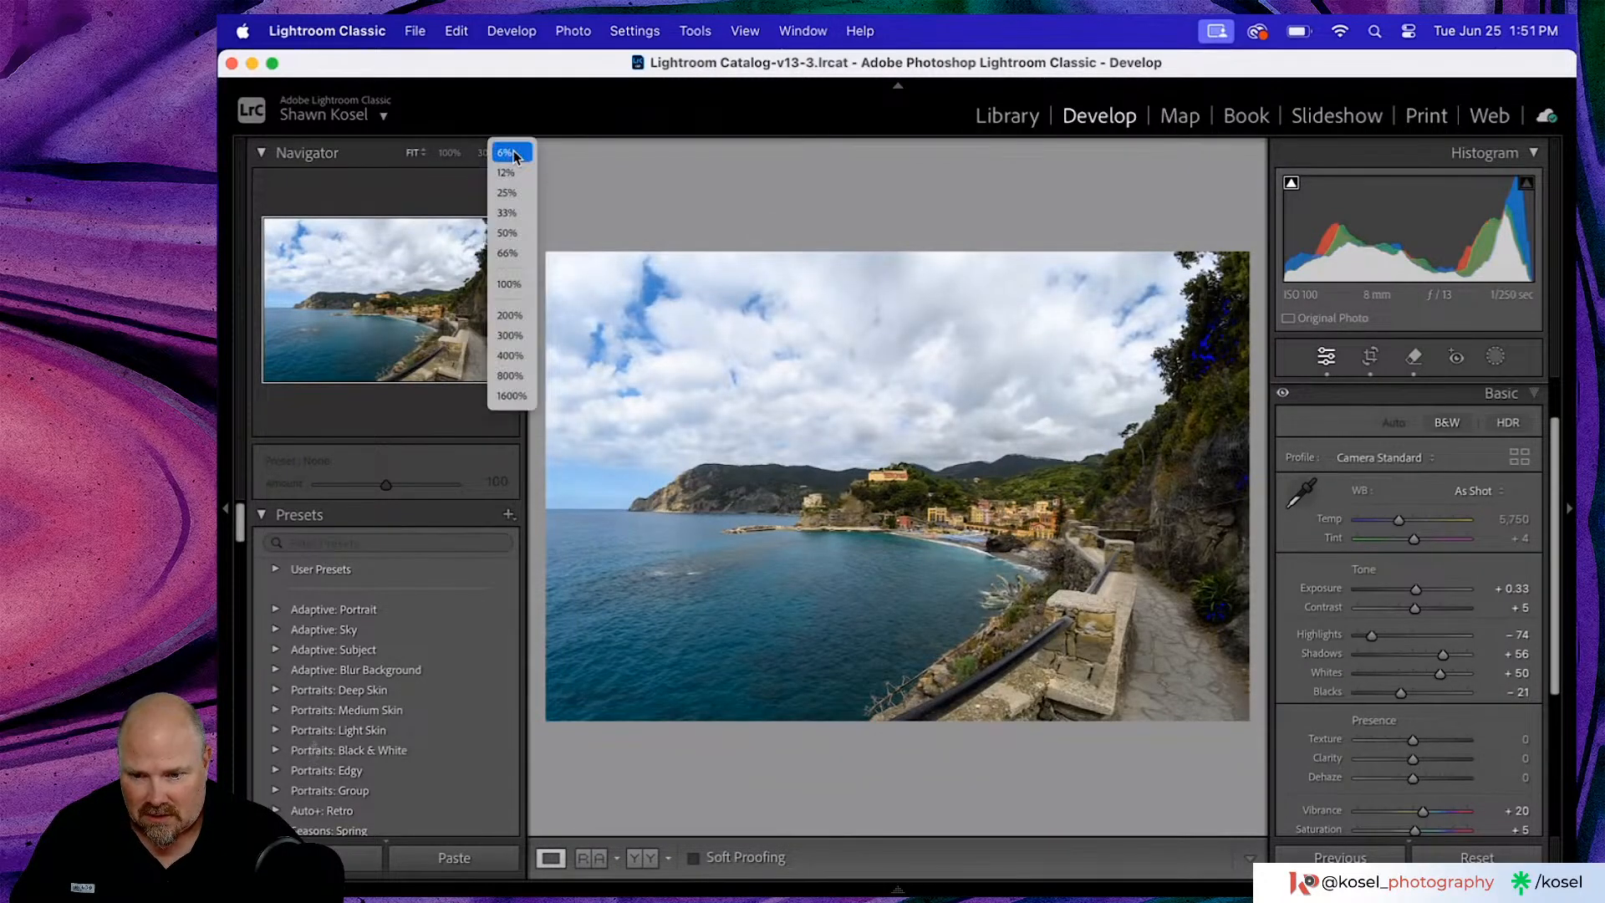
{"action": "left_click", "coordinate": [500, 362]}
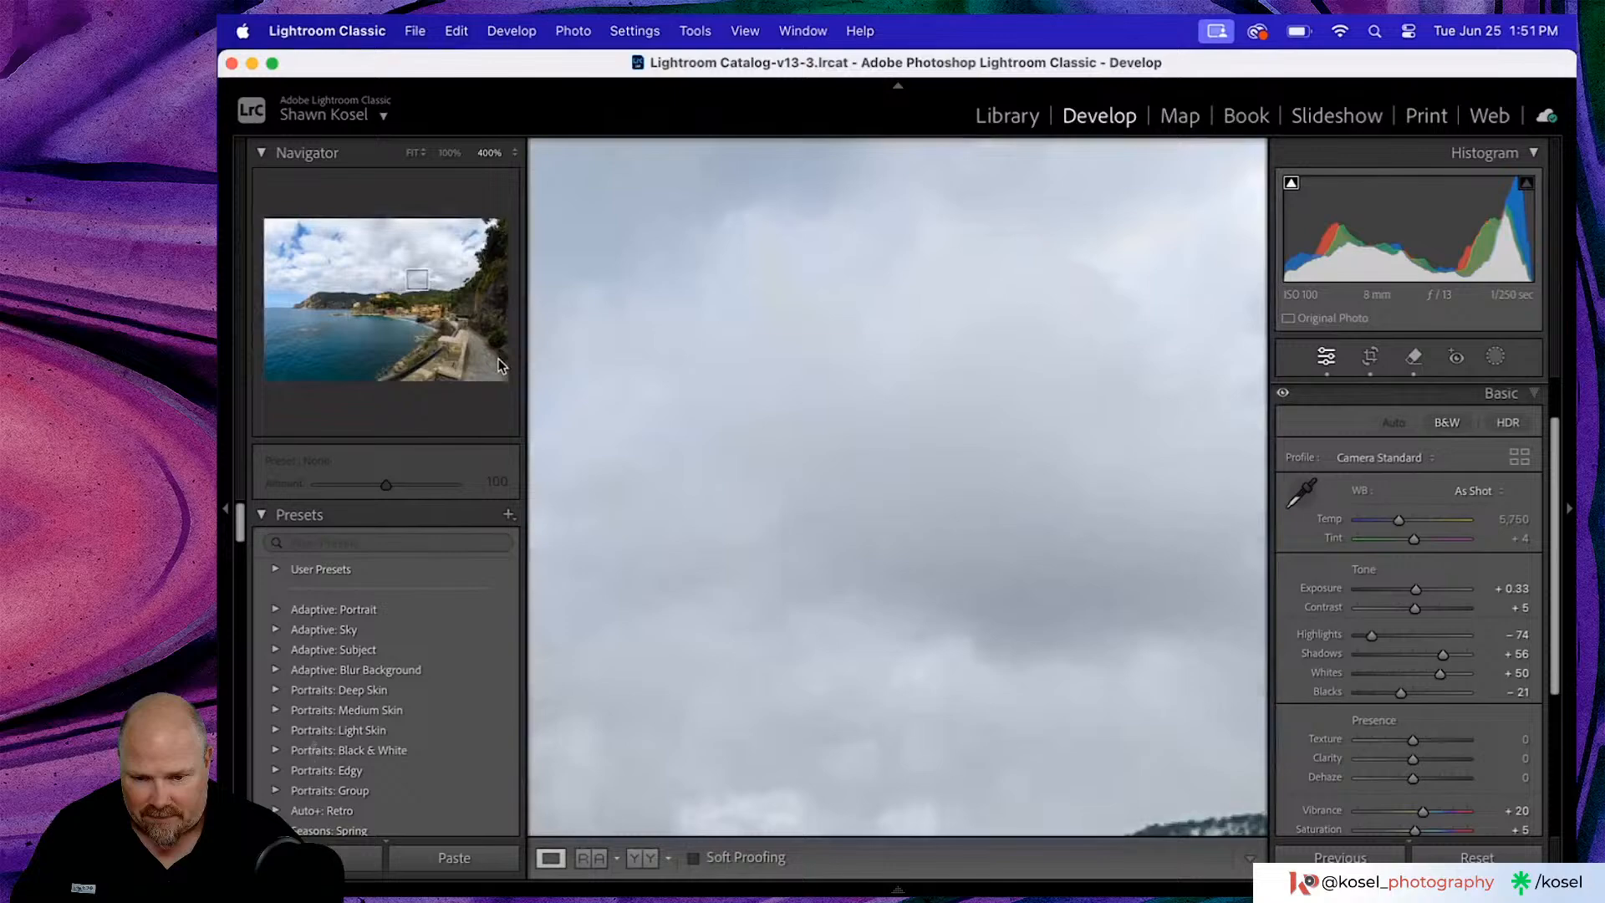
{"action": "left_click", "coordinate": [814, 472]}
{"action": "left_click", "coordinate": [813, 473]}
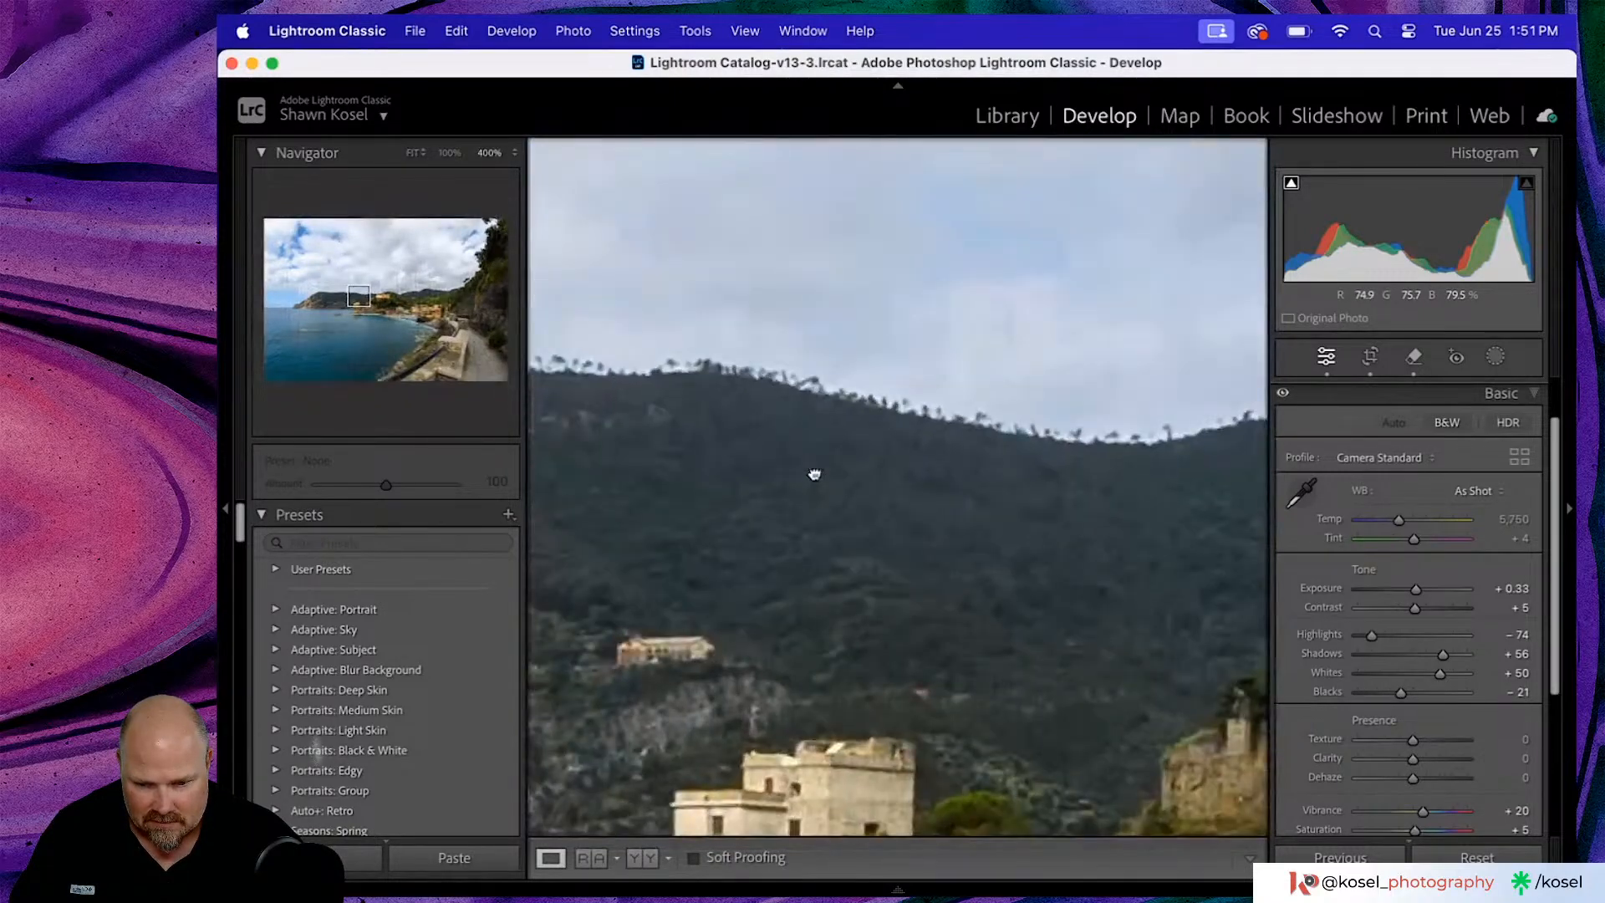
{"action": "left_click", "coordinate": [814, 470]}
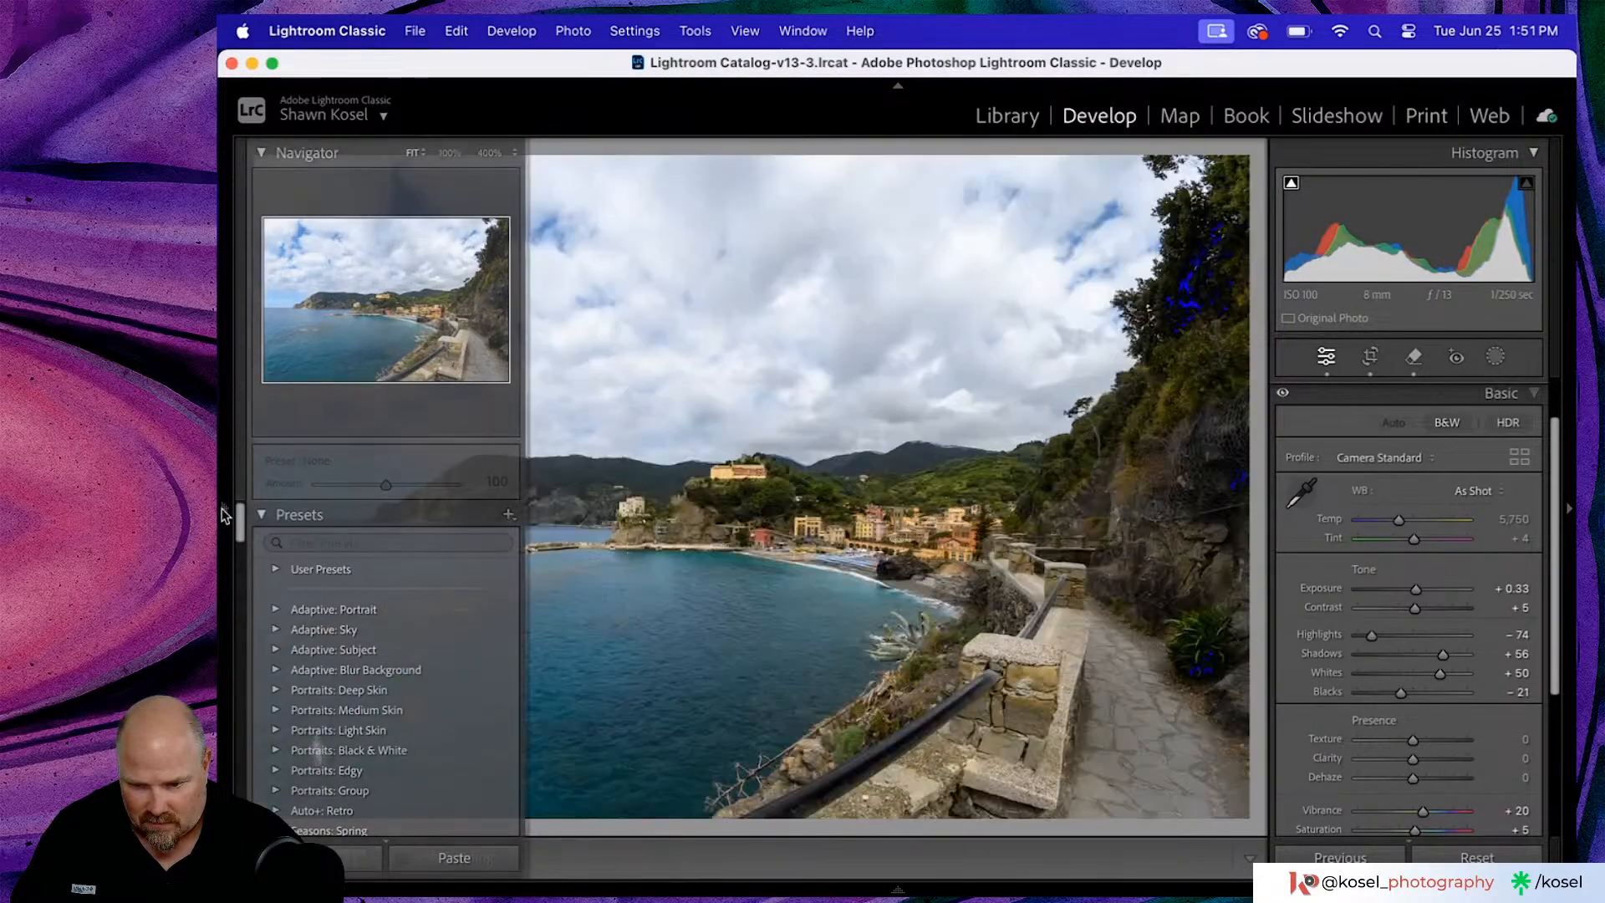
{"action": "left_click", "coordinate": [221, 505]}
{"action": "left_click", "coordinate": [906, 579]}
{"action": "left_click", "coordinate": [906, 579]}
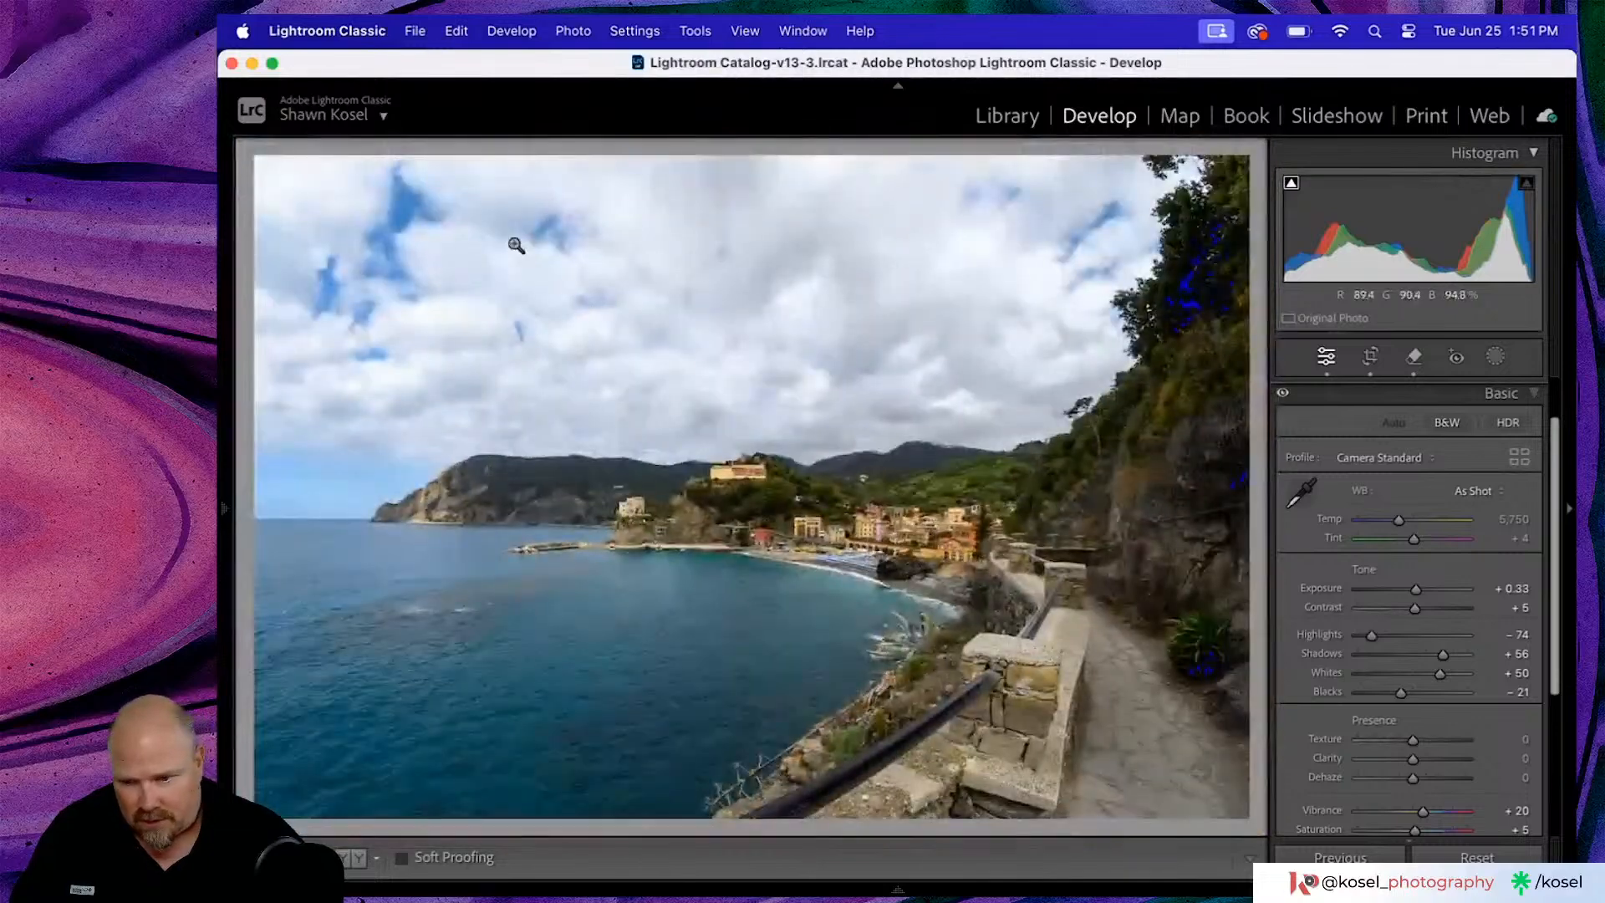
- Set the custom zoom level to 300% and check the village and beach at that magnification
{"action": "left_click", "coordinate": [224, 510]}
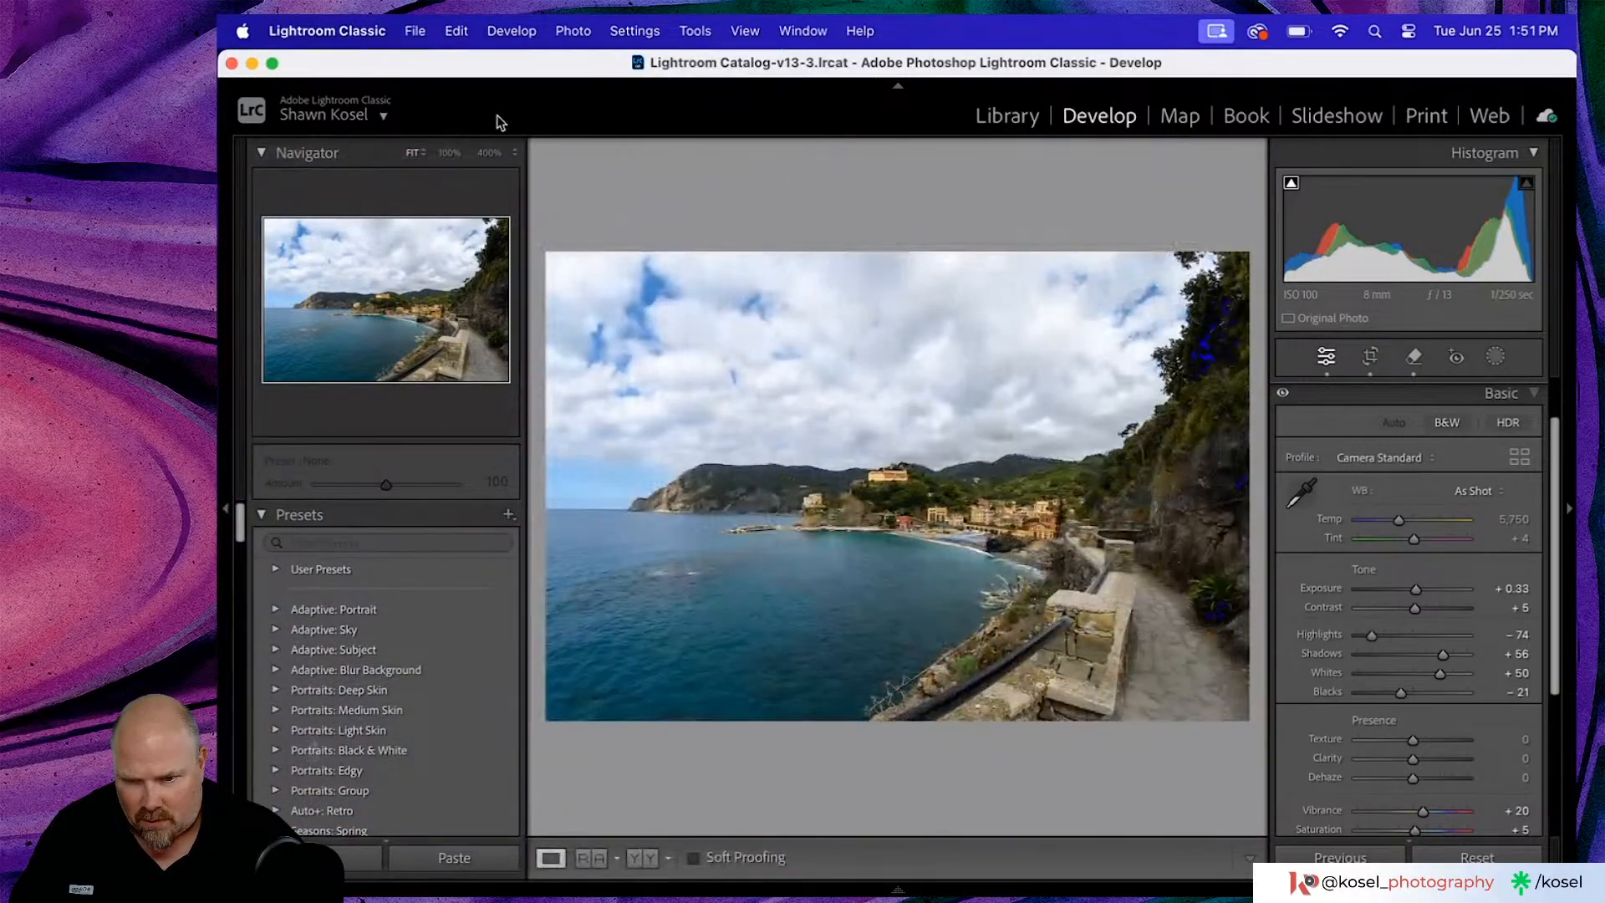
{"action": "left_click", "coordinate": [515, 154]}
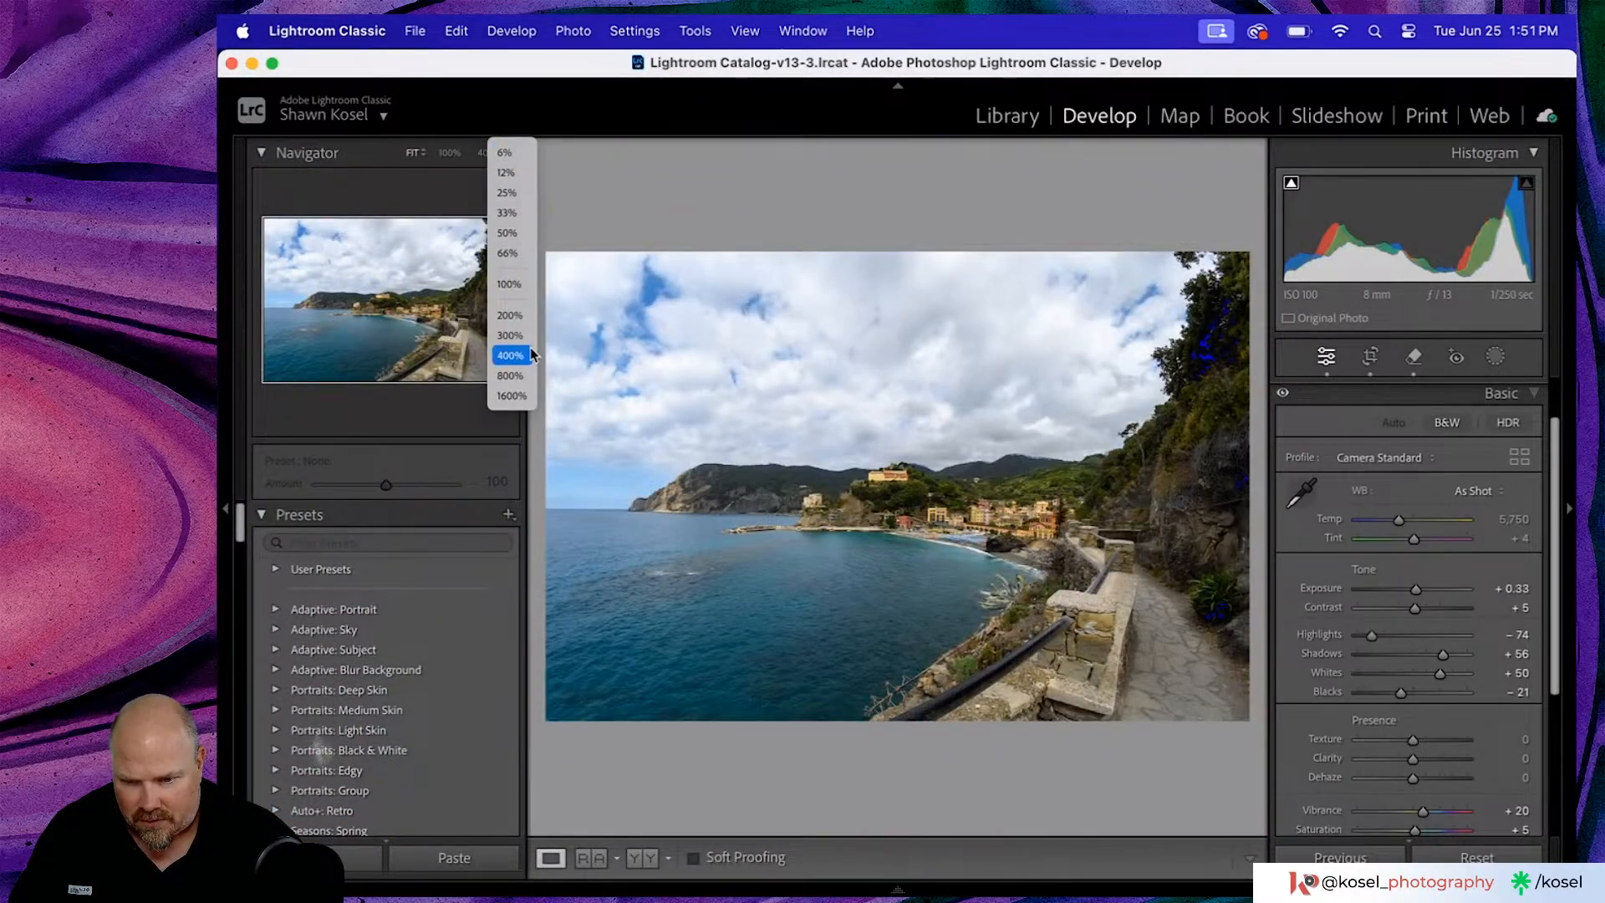
{"action": "left_click", "coordinate": [510, 335]}
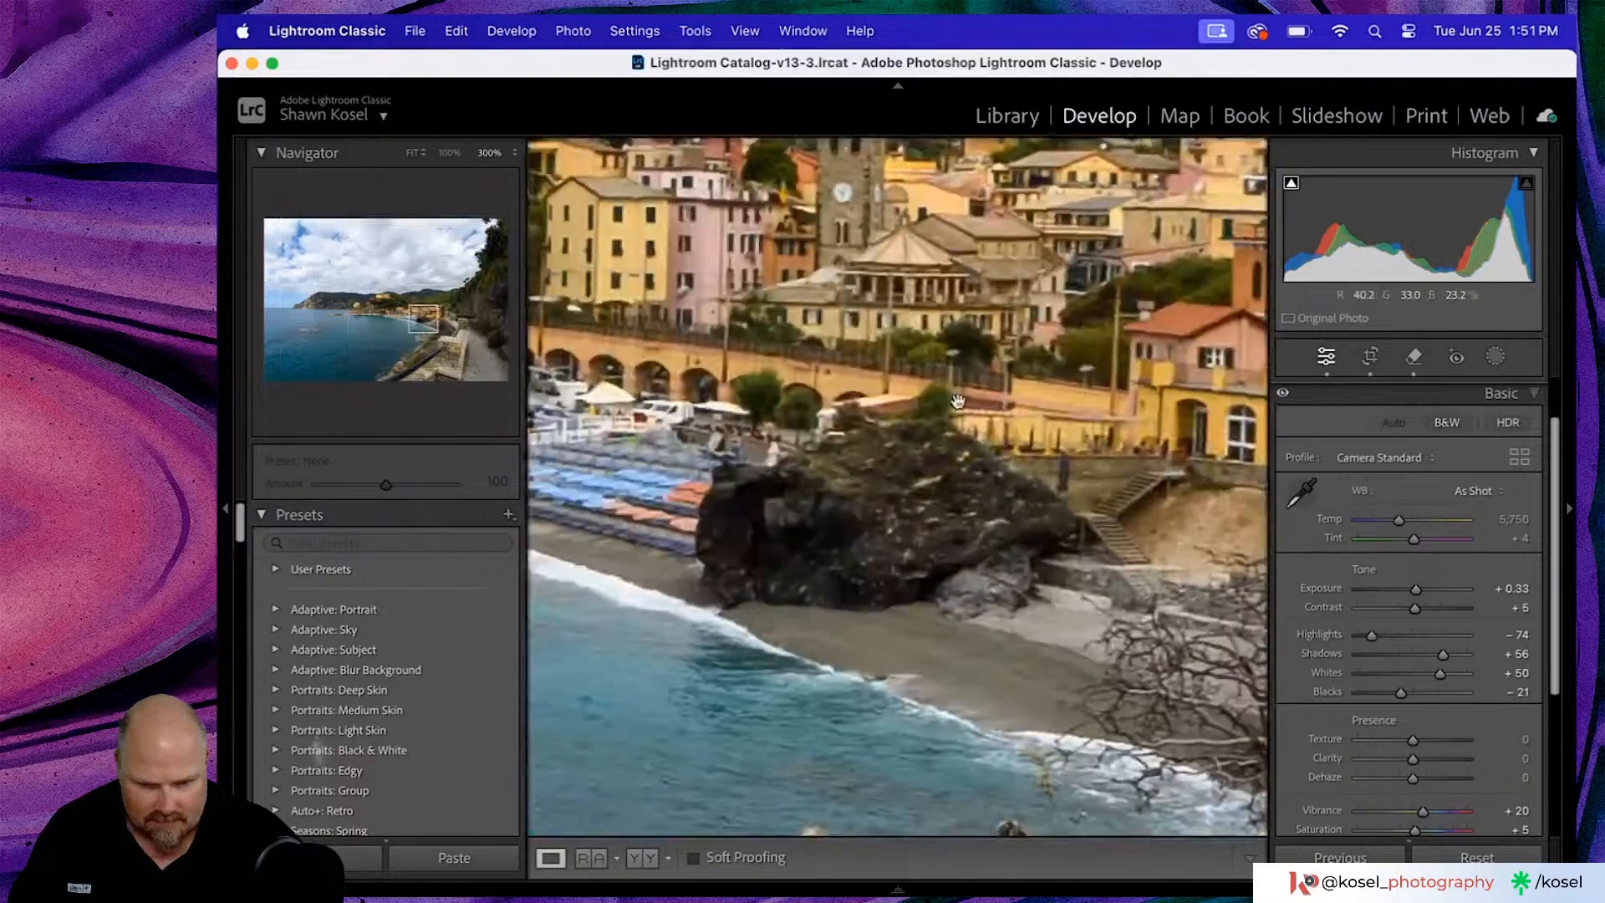
{"action": "left_click", "coordinate": [960, 404]}
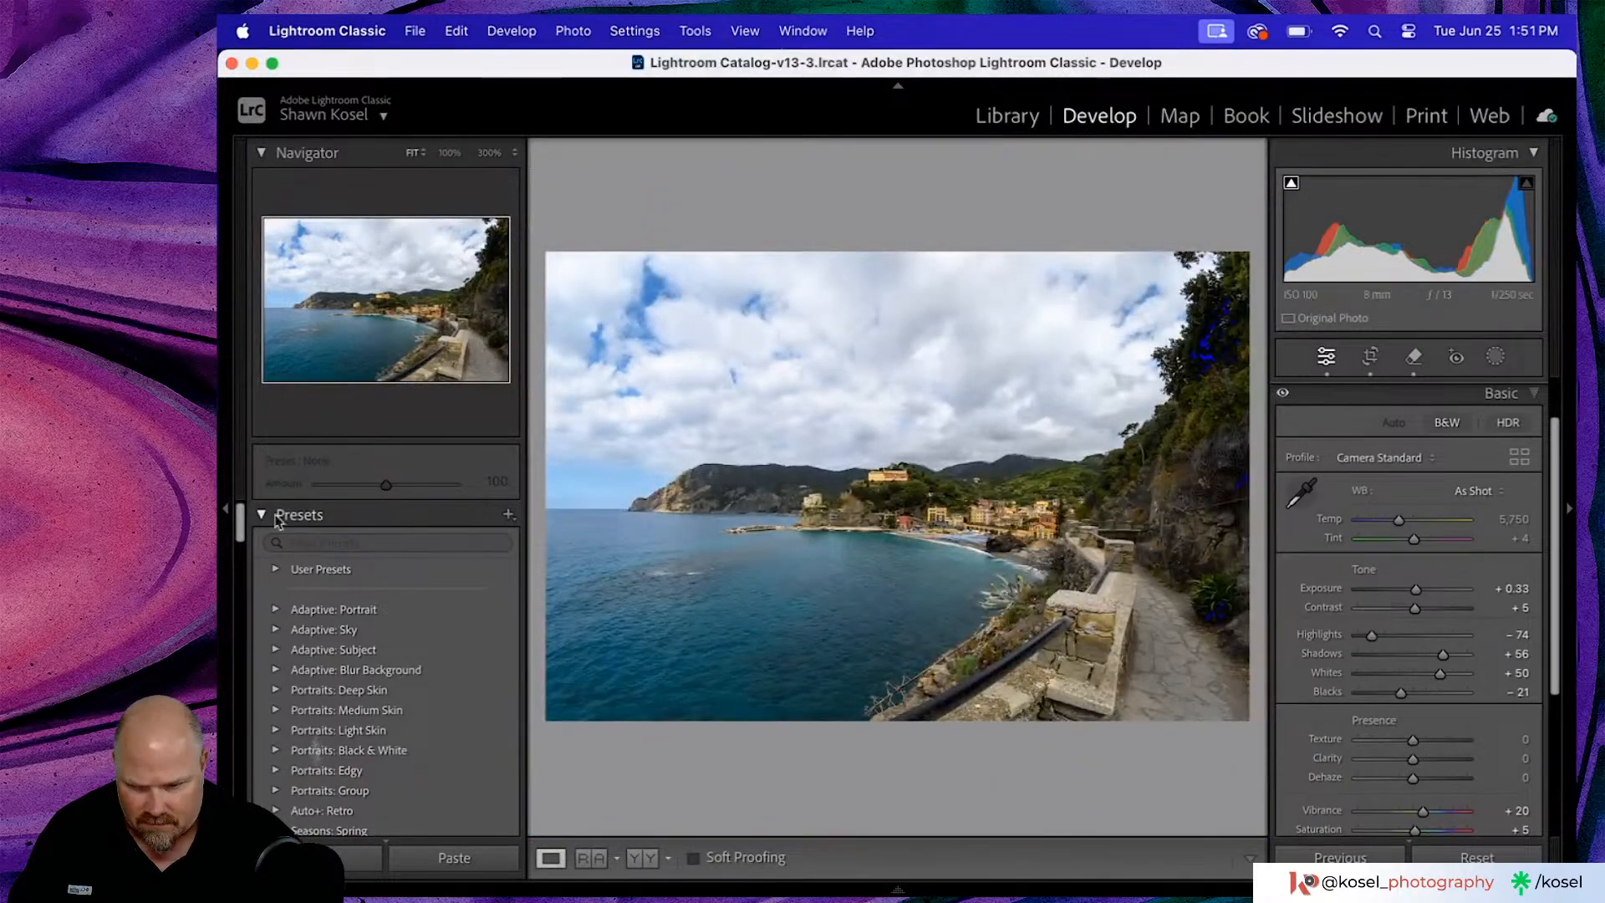
{"action": "left_click", "coordinate": [224, 510]}
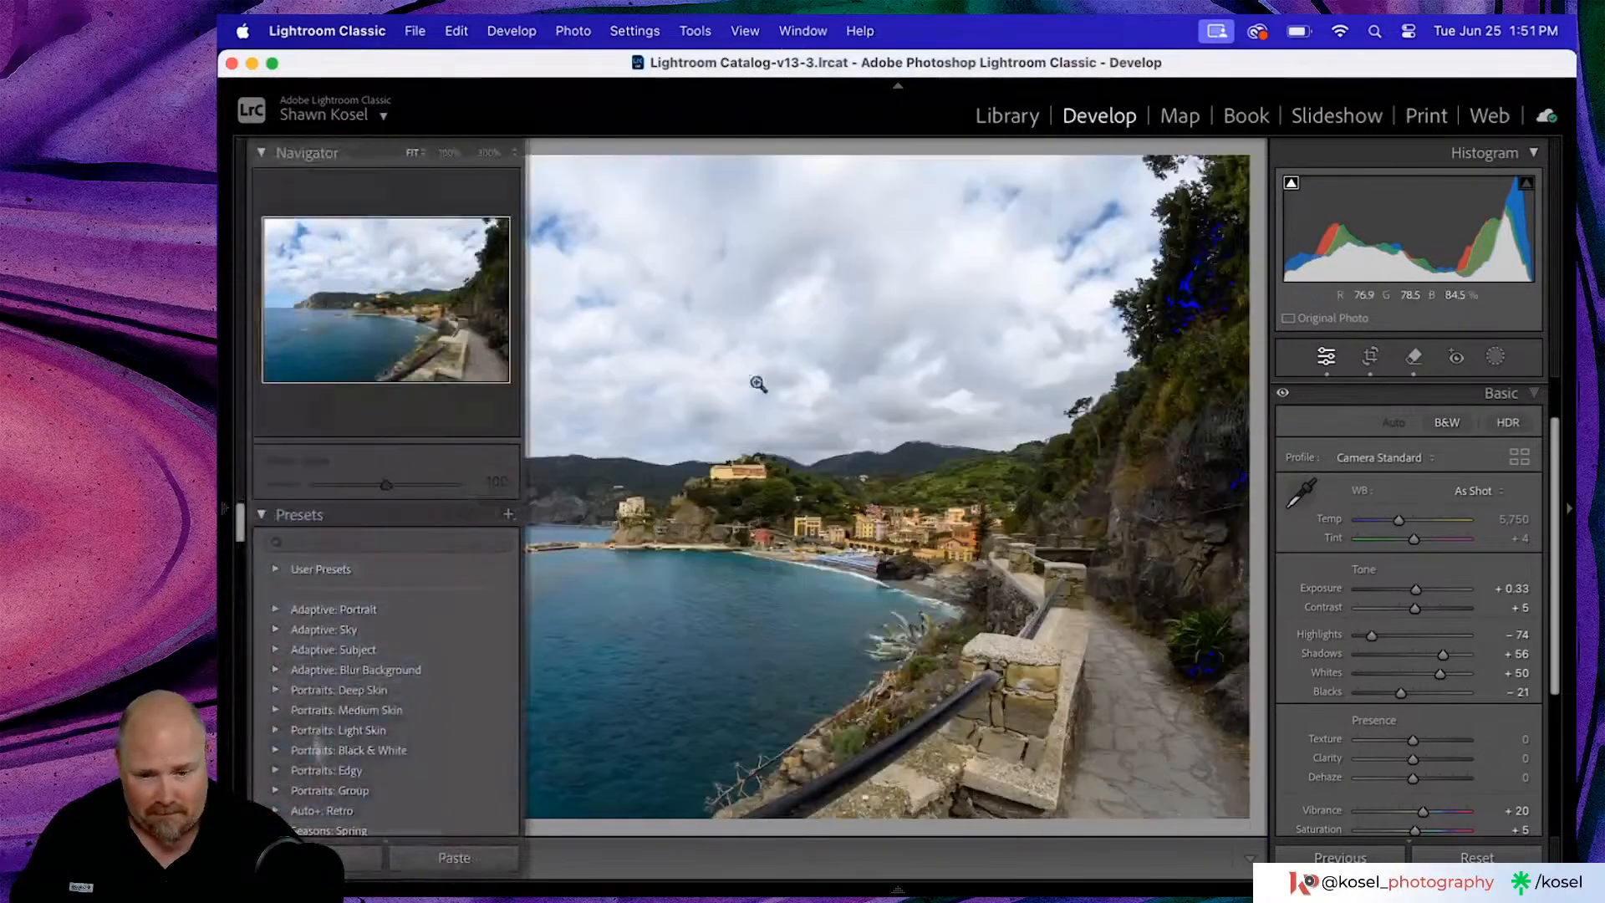
{"action": "left_click", "coordinate": [806, 449]}
{"action": "left_click", "coordinate": [834, 458]}
{"action": "left_click", "coordinate": [835, 458]}
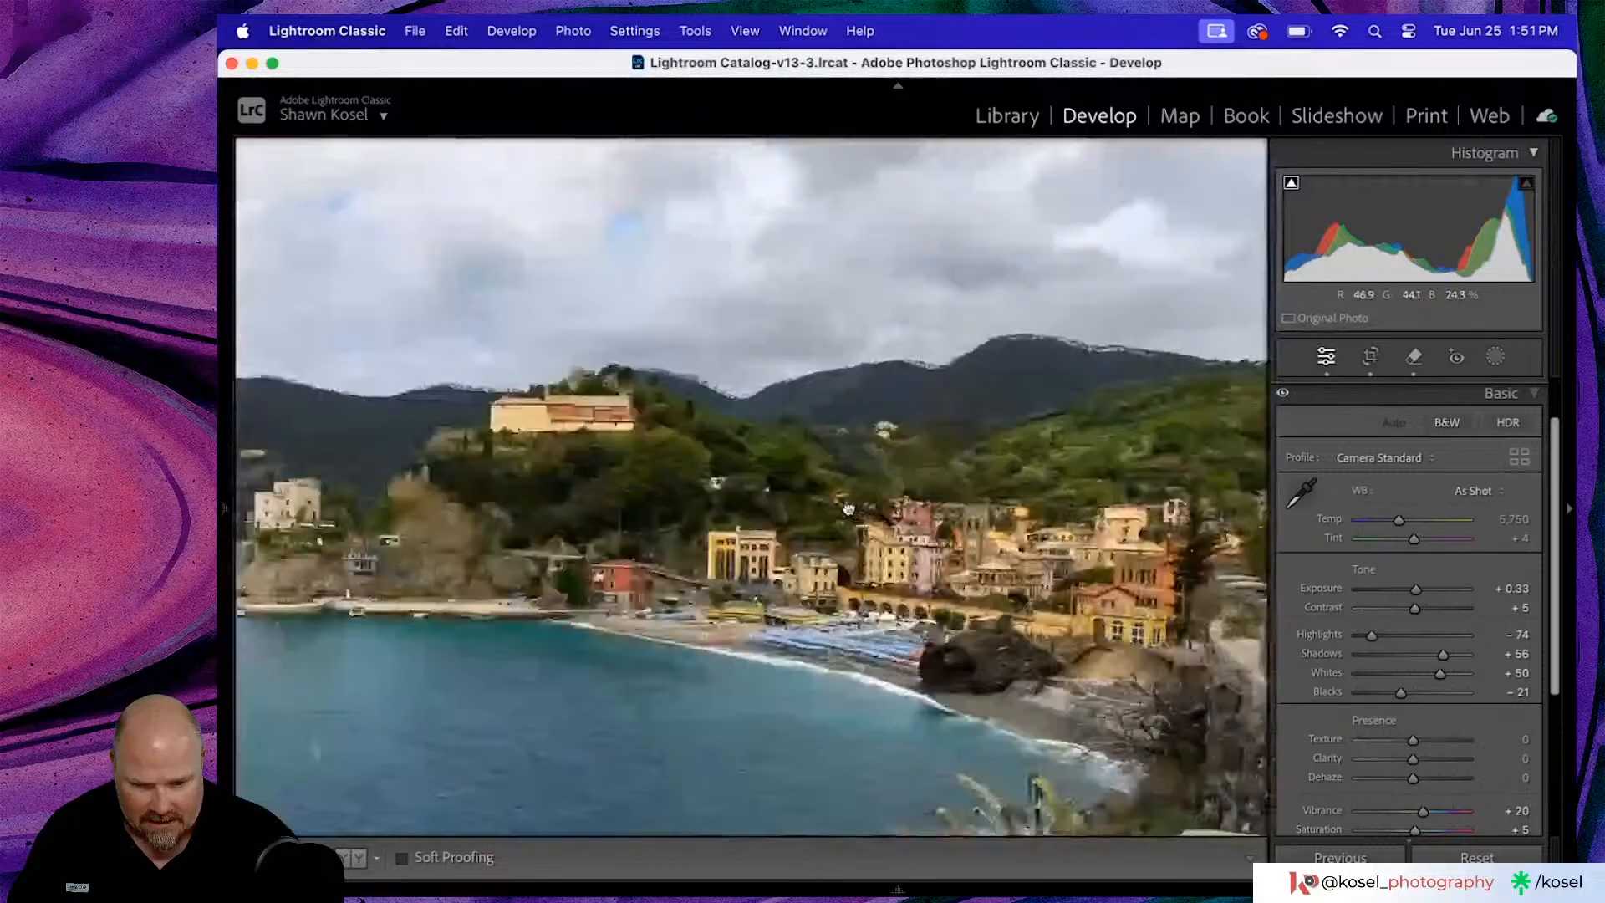
{"action": "left_click", "coordinate": [838, 444]}
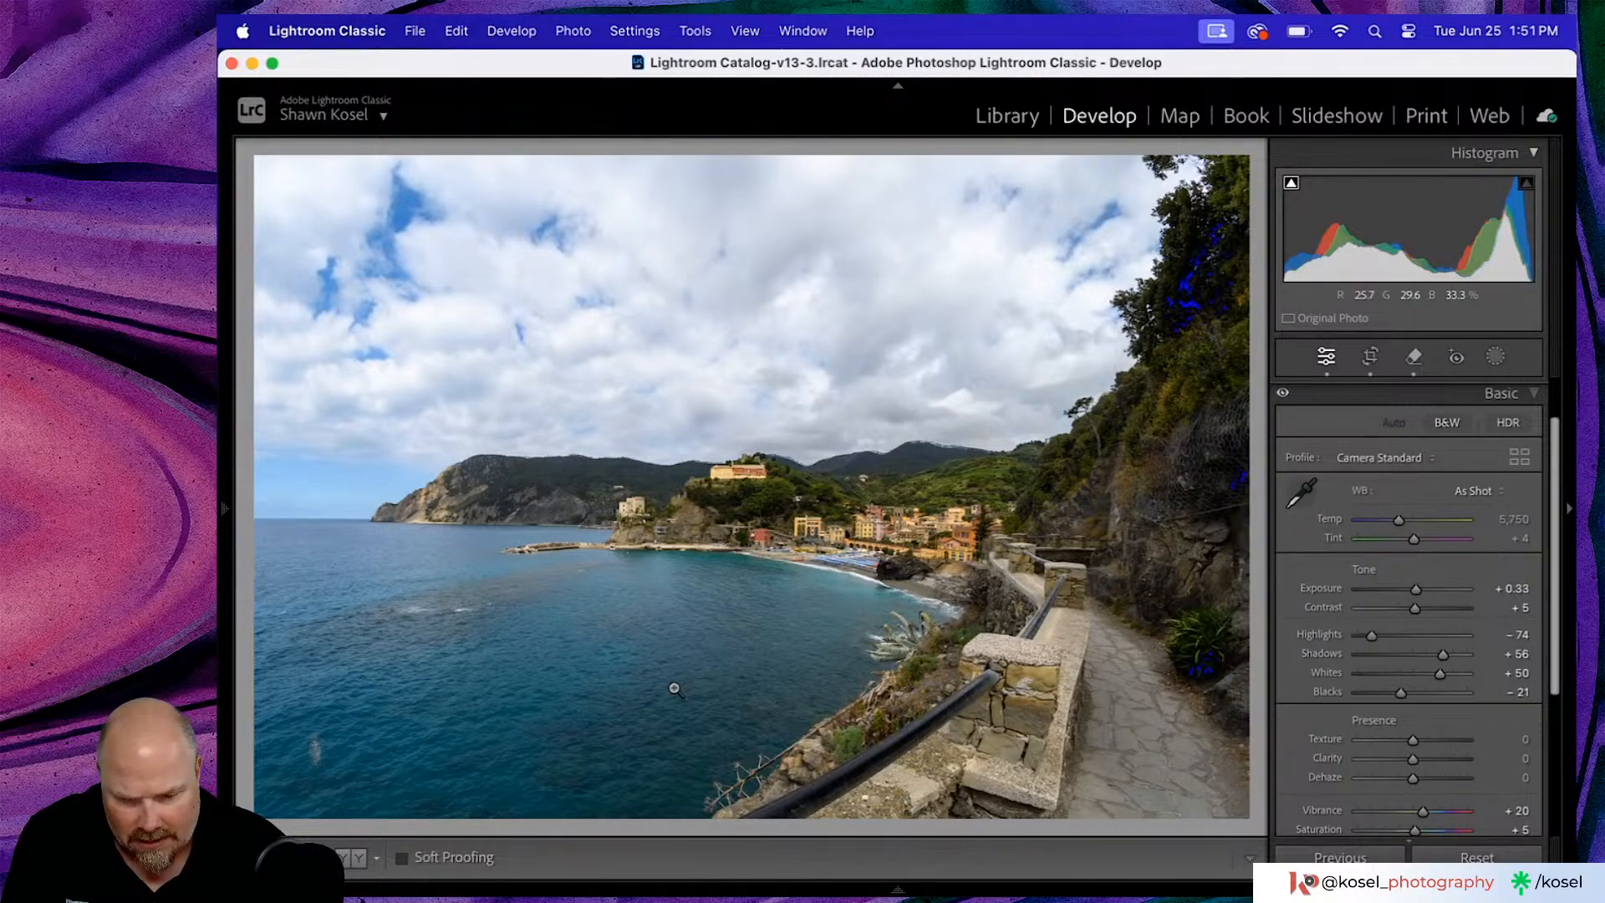
- Examine the village buildings, beach, harbor cliff, pier and terraced hillside up close for distracting details
{"action": "left_click", "coordinate": [941, 539]}
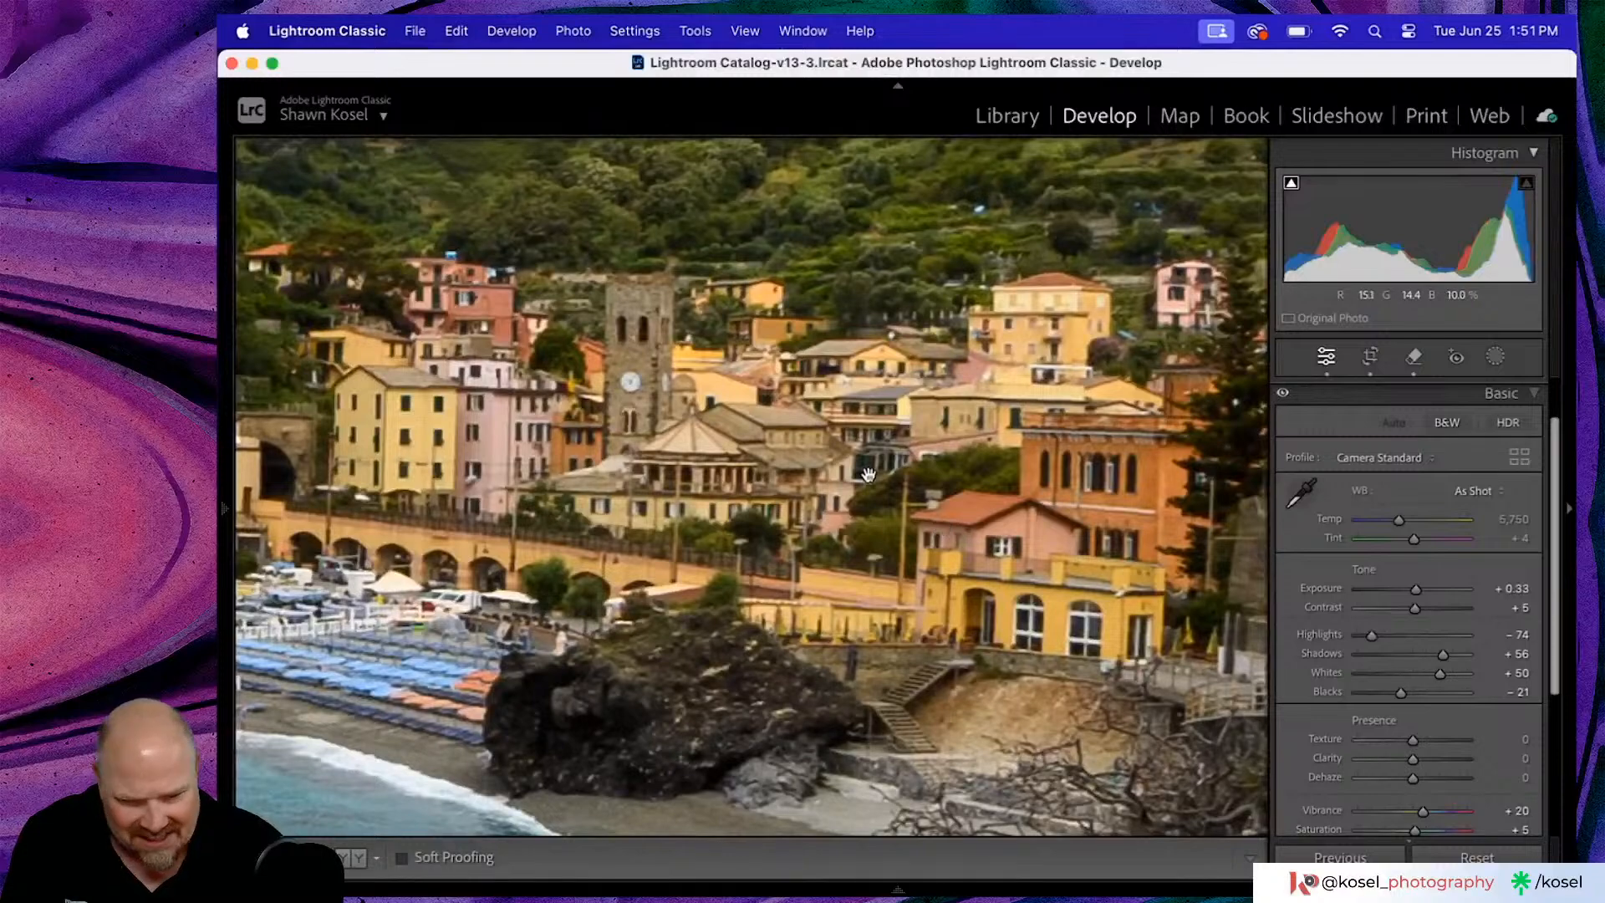
{"action": "left_click", "coordinate": [817, 458]}
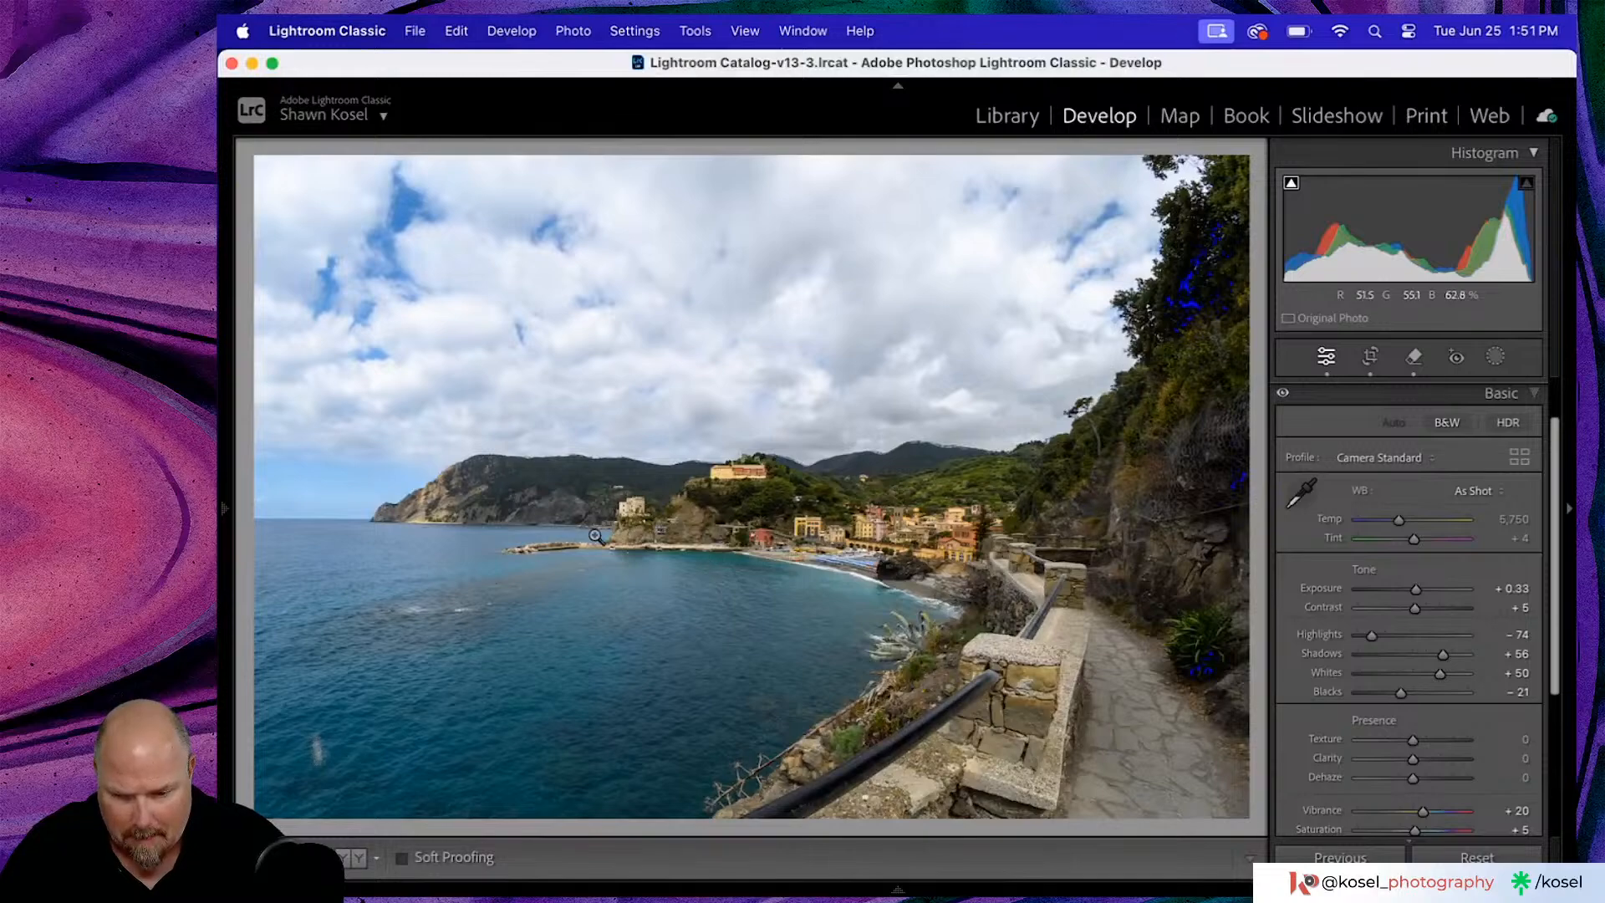
{"action": "left_click", "coordinate": [627, 516]}
{"action": "left_click_drag", "start_coordinate": [627, 512], "coordinate": [1314, 359]}
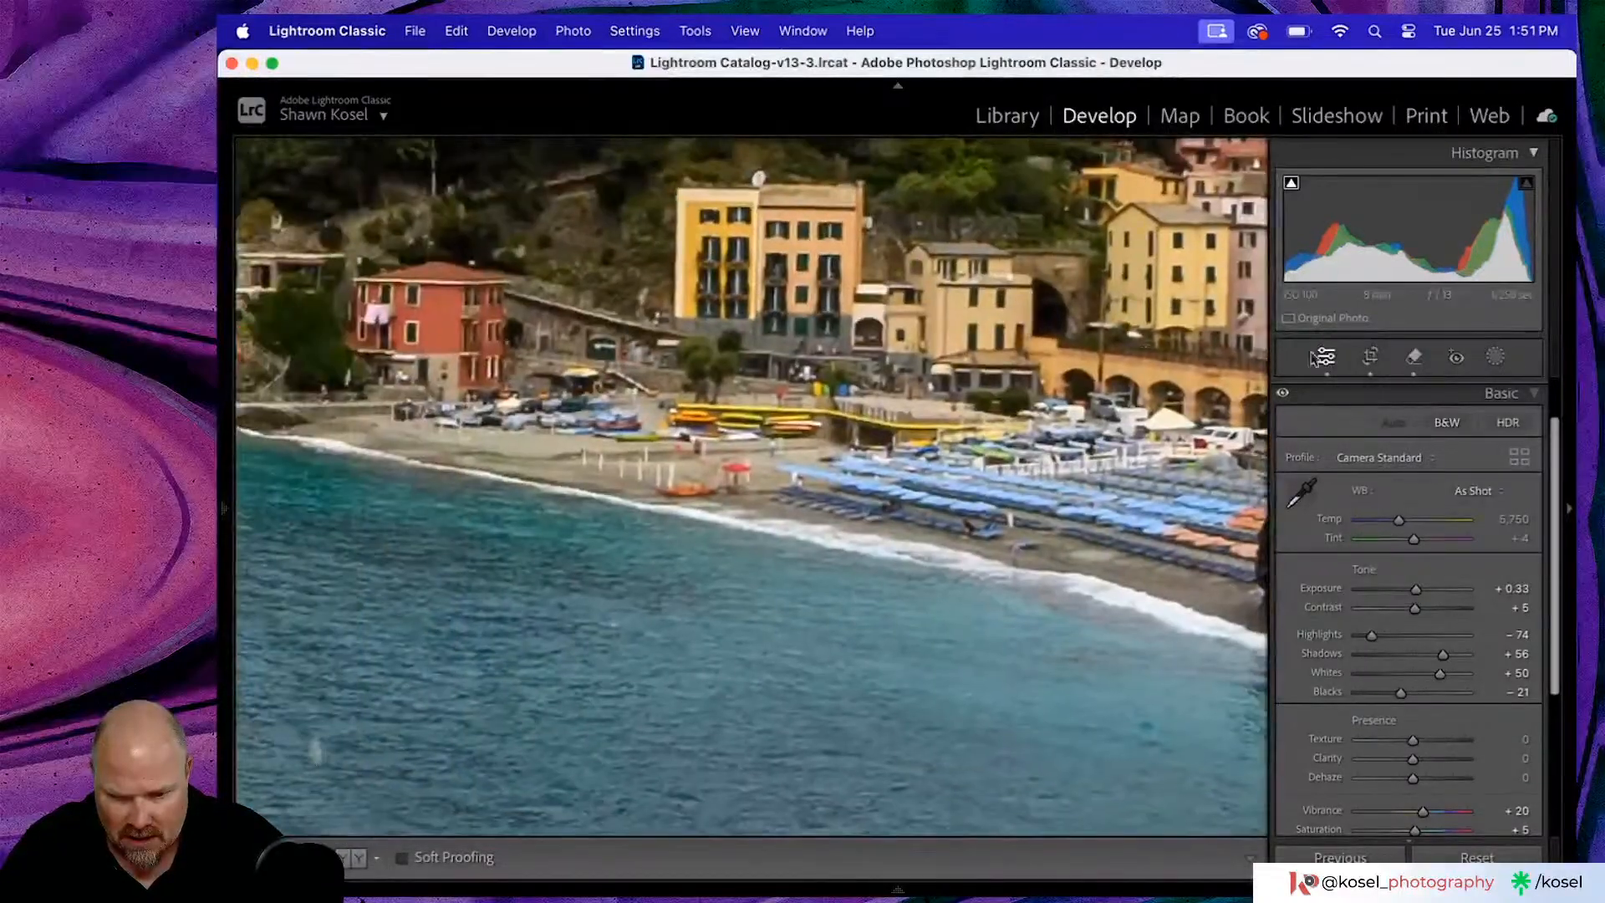
{"action": "left_click_drag", "start_coordinate": [627, 360], "coordinate": [1128, 511]}
{"action": "left_click_drag", "start_coordinate": [703, 377], "coordinate": [1120, 461]}
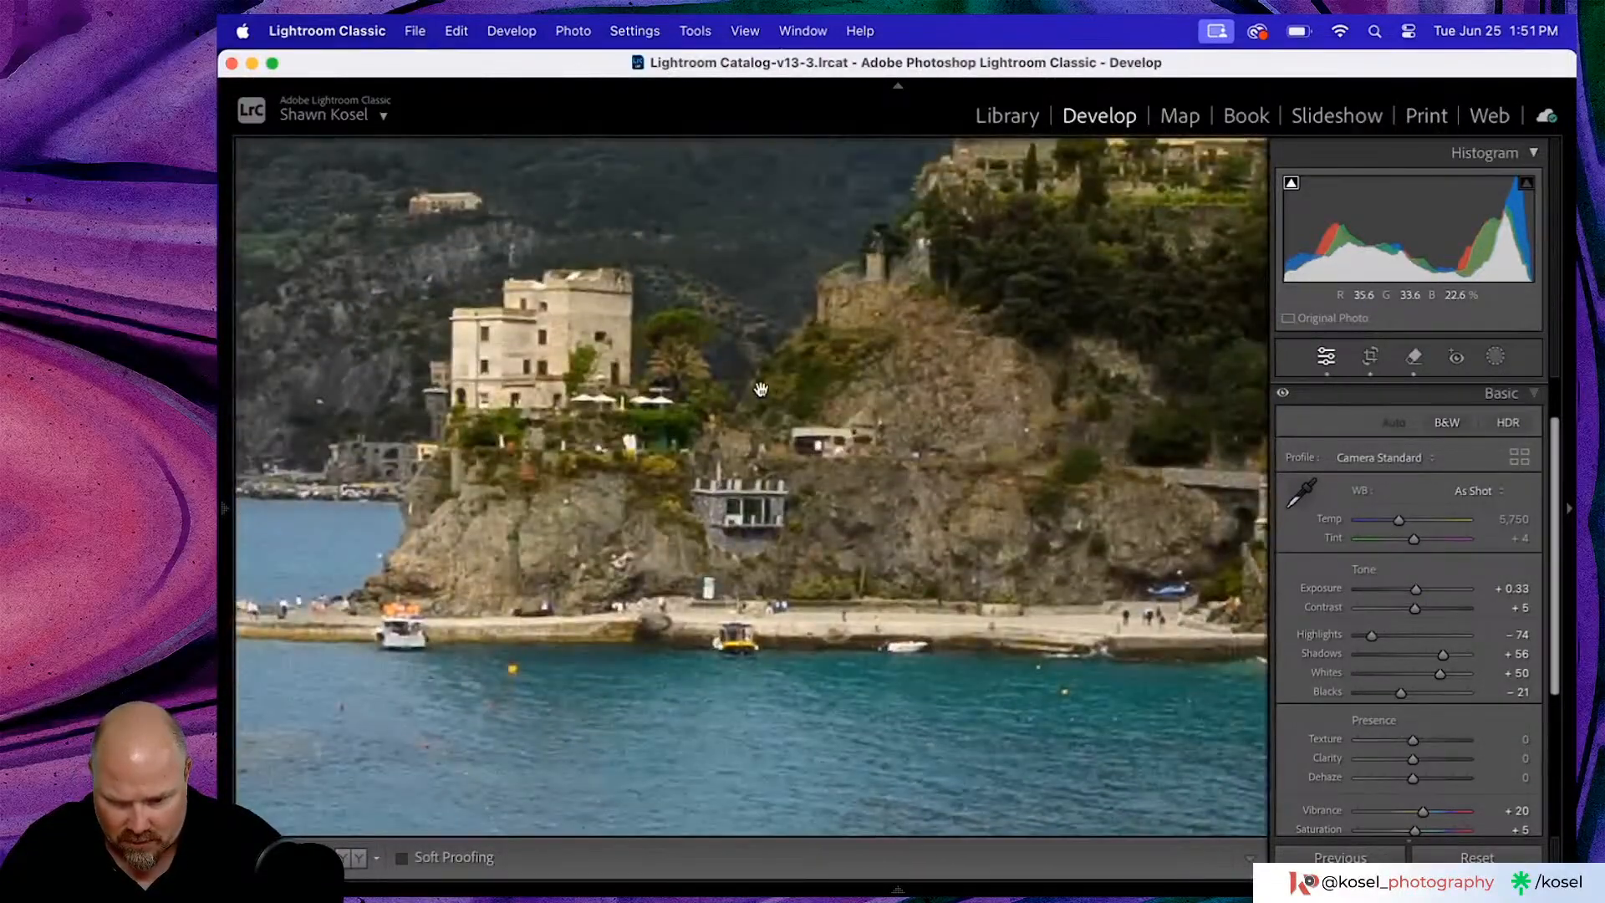
{"action": "left_click_drag", "start_coordinate": [760, 389], "coordinate": [1061, 387]}
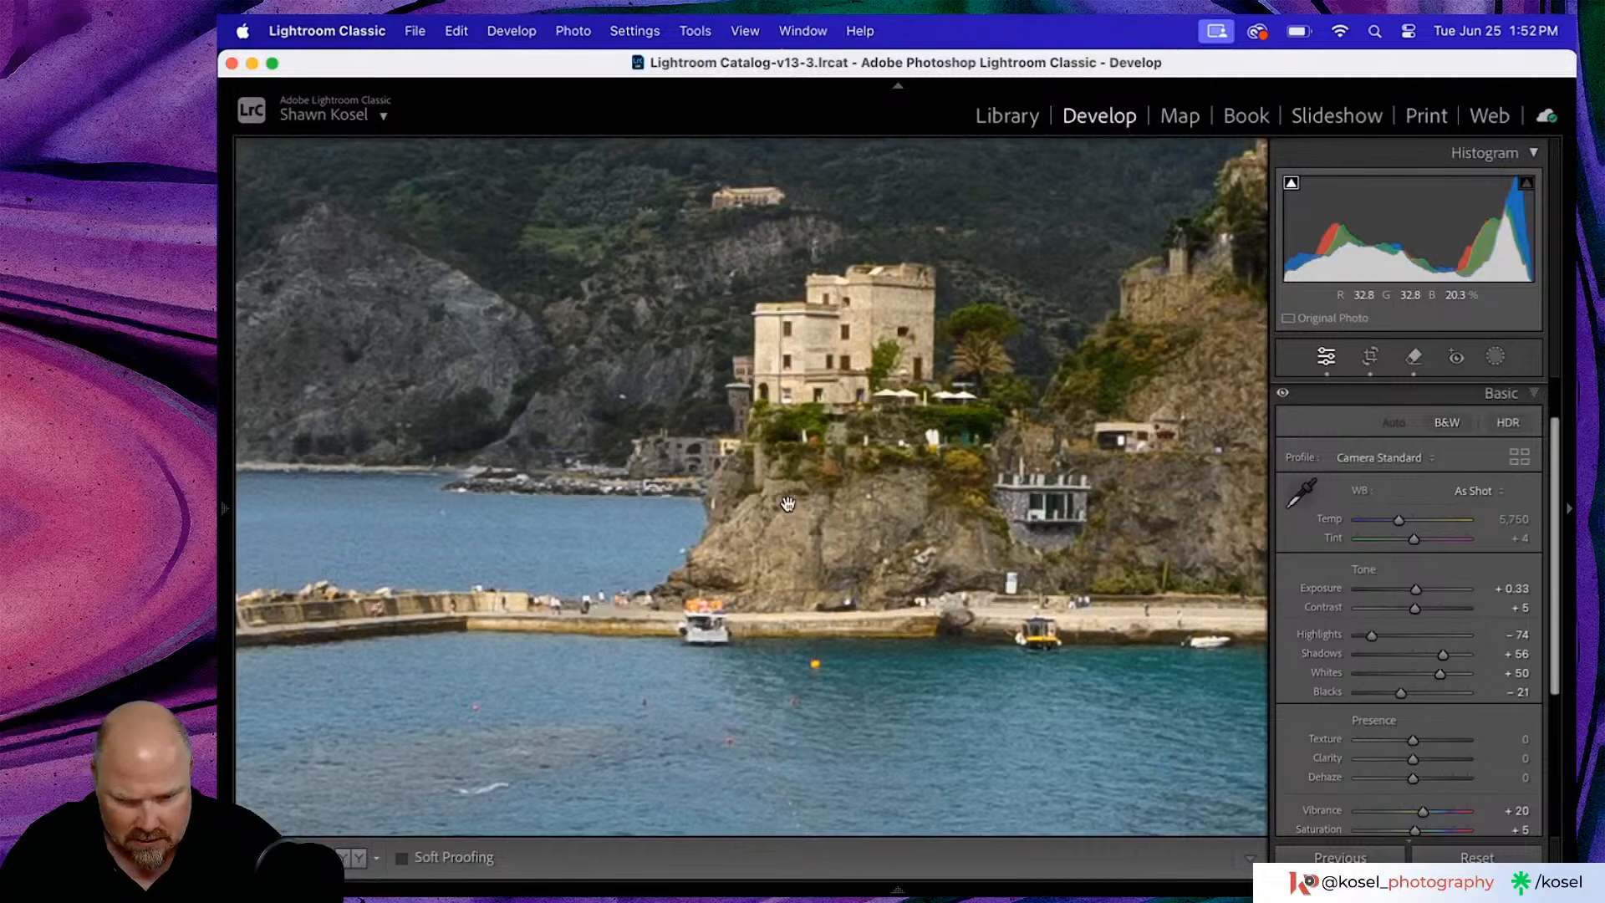
{"action": "left_click_drag", "start_coordinate": [788, 503], "coordinate": [846, 674]}
{"action": "left_click_drag", "start_coordinate": [725, 696], "coordinate": [917, 518]}
{"action": "left_click", "coordinate": [915, 512]}
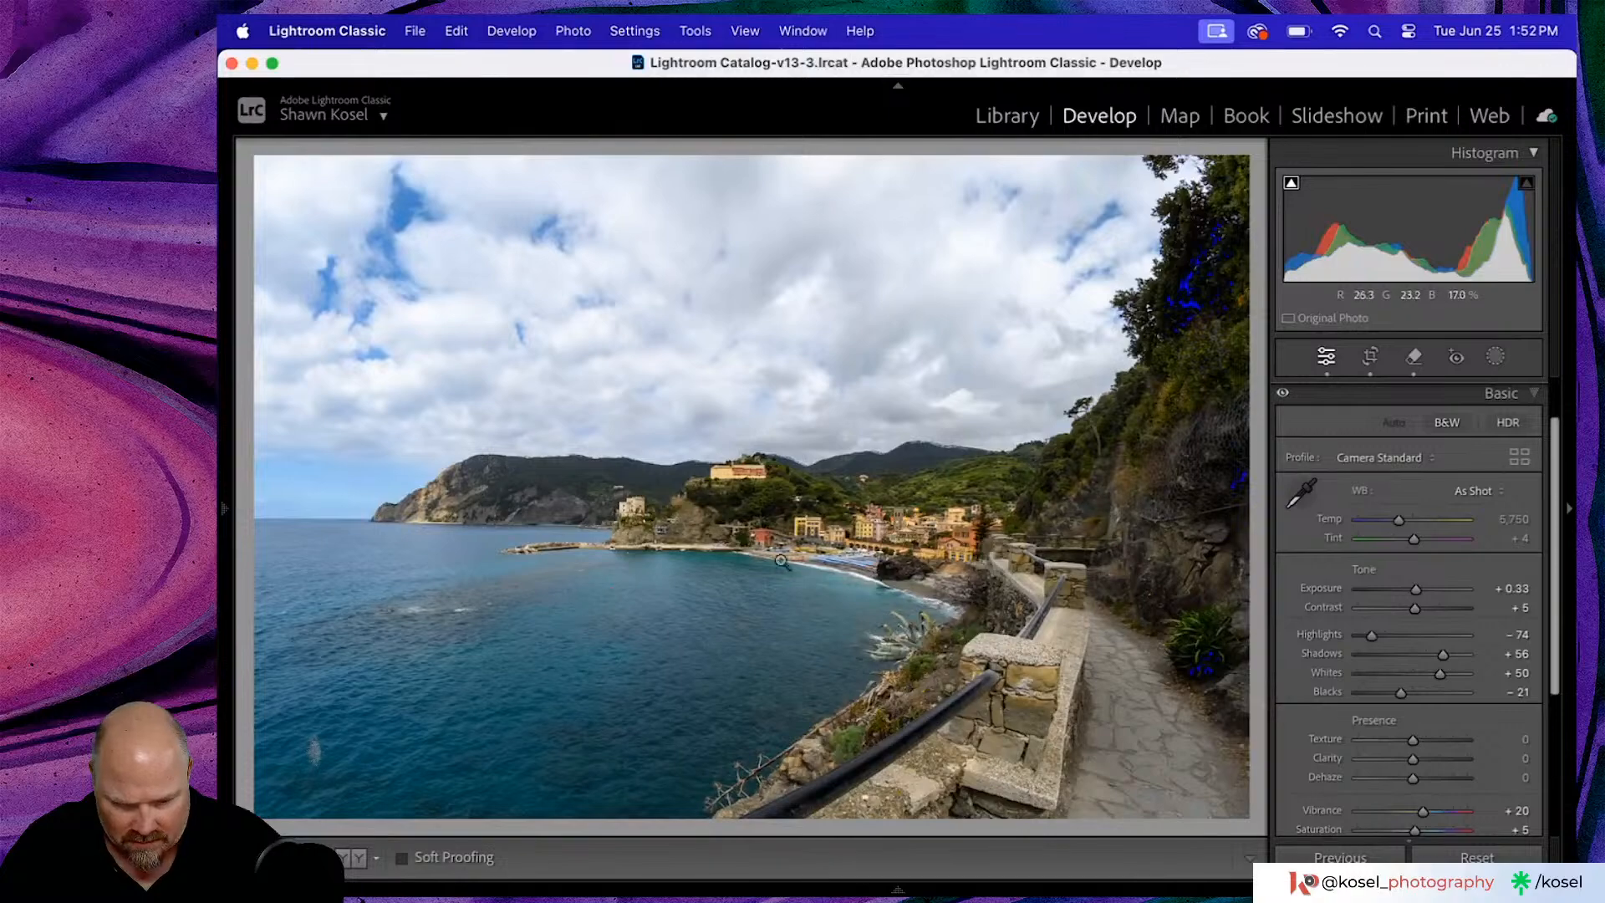
{"action": "left_click", "coordinate": [940, 567]}
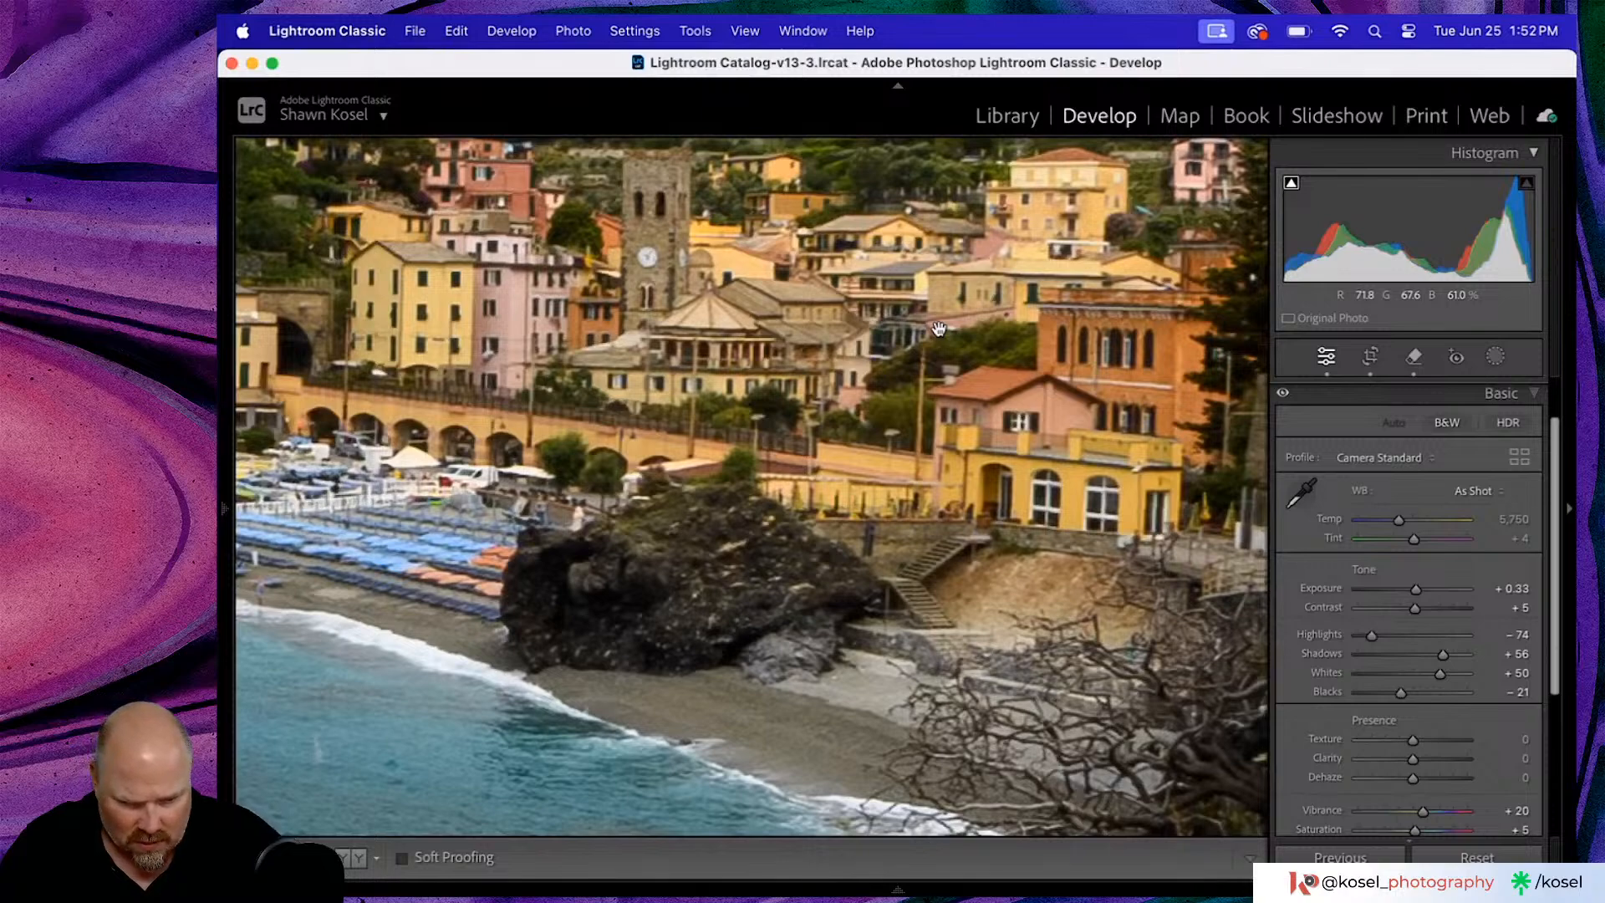
{"action": "left_click_drag", "start_coordinate": [940, 329], "coordinate": [932, 522]}
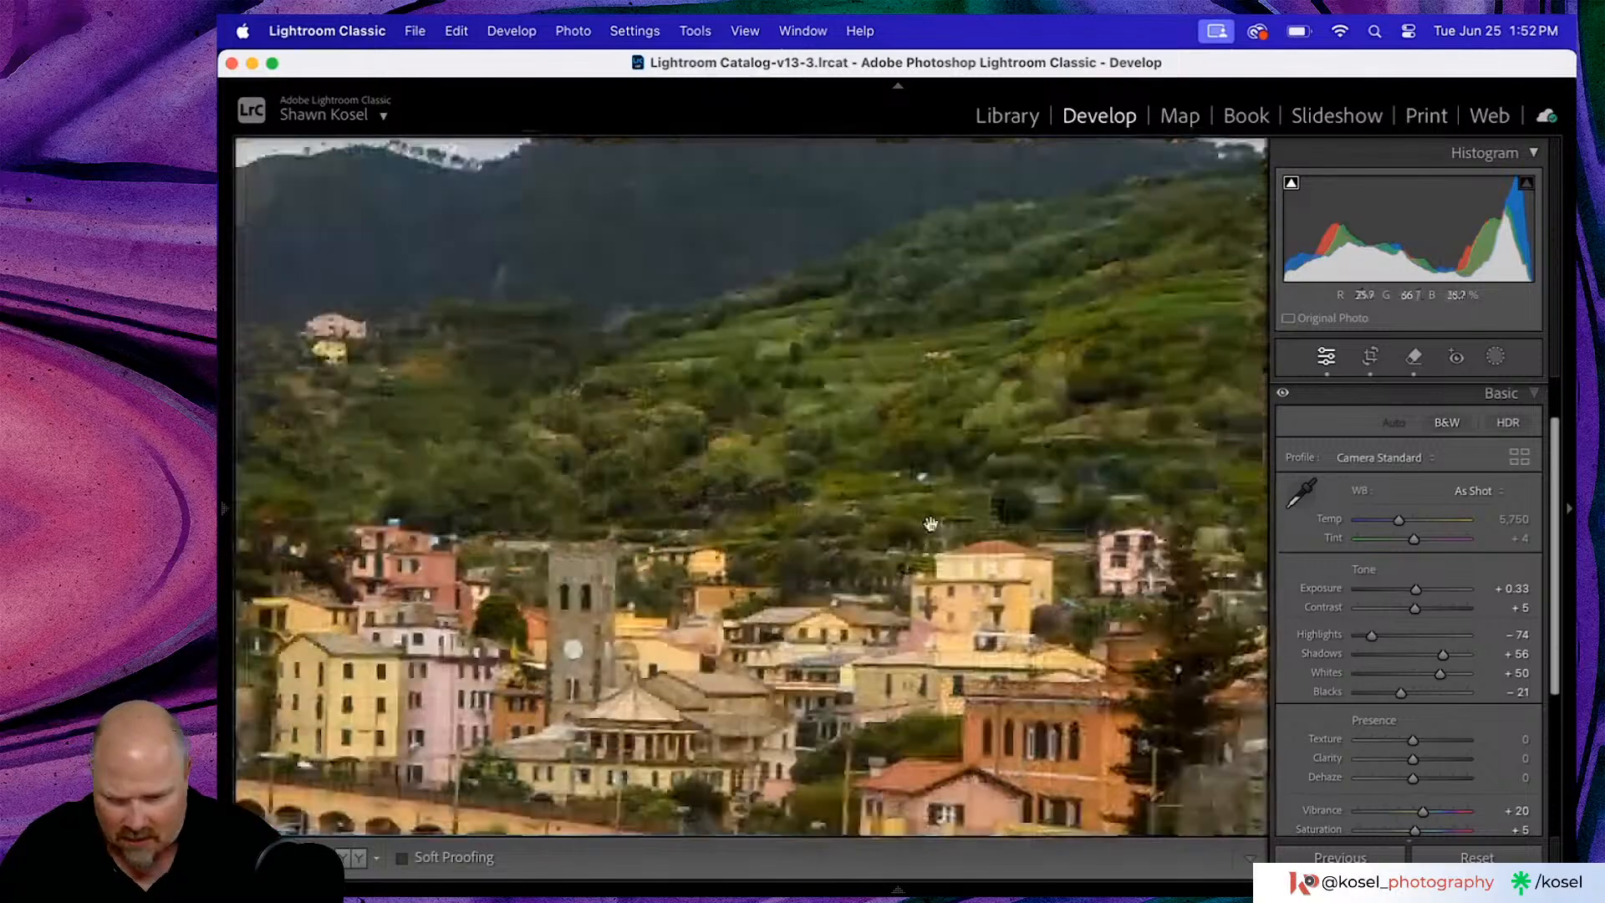
{"action": "left_click", "coordinate": [909, 482]}
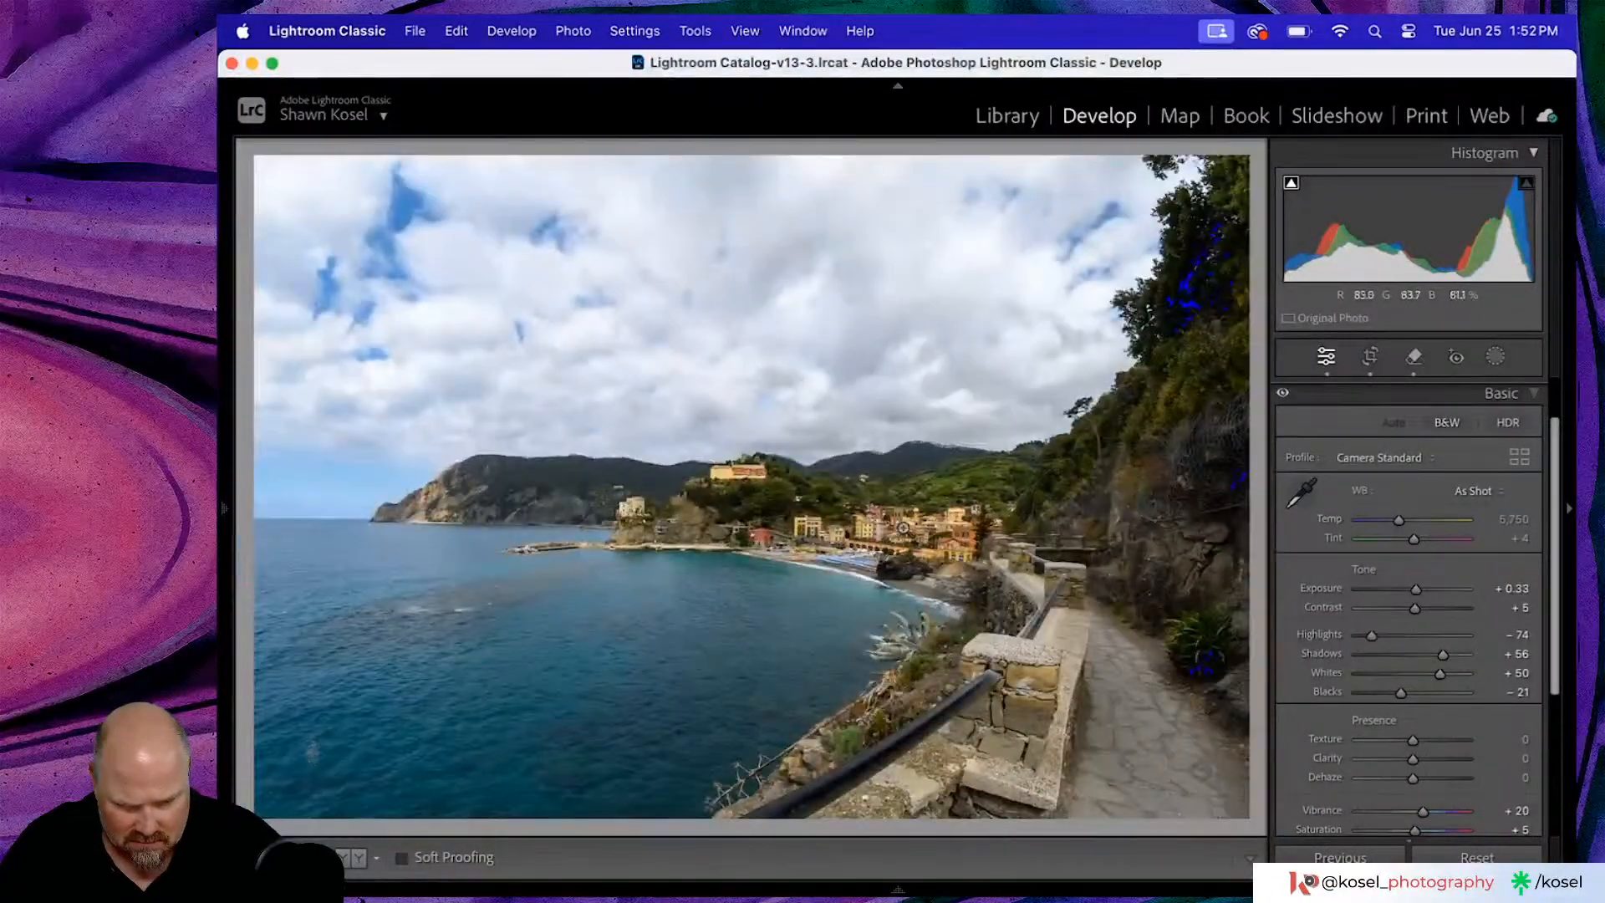
- Remove the small bright distractions on the terraced hillside and above the pink village building with the Remove tool
{"action": "left_click", "coordinate": [945, 504]}
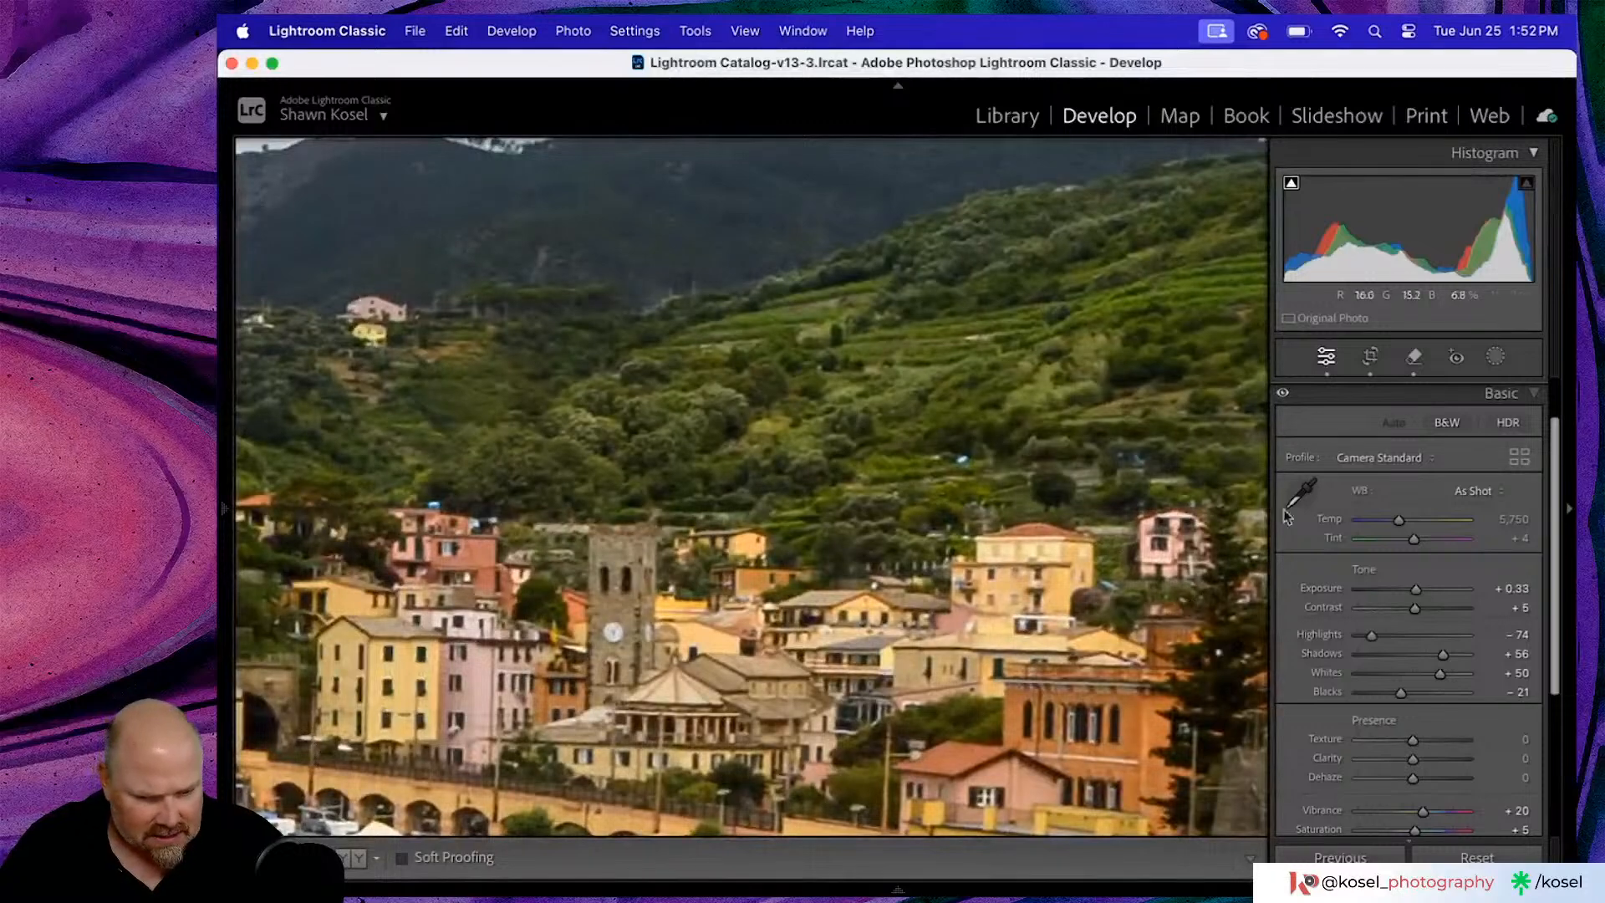
{"action": "left_click", "coordinate": [1415, 357]}
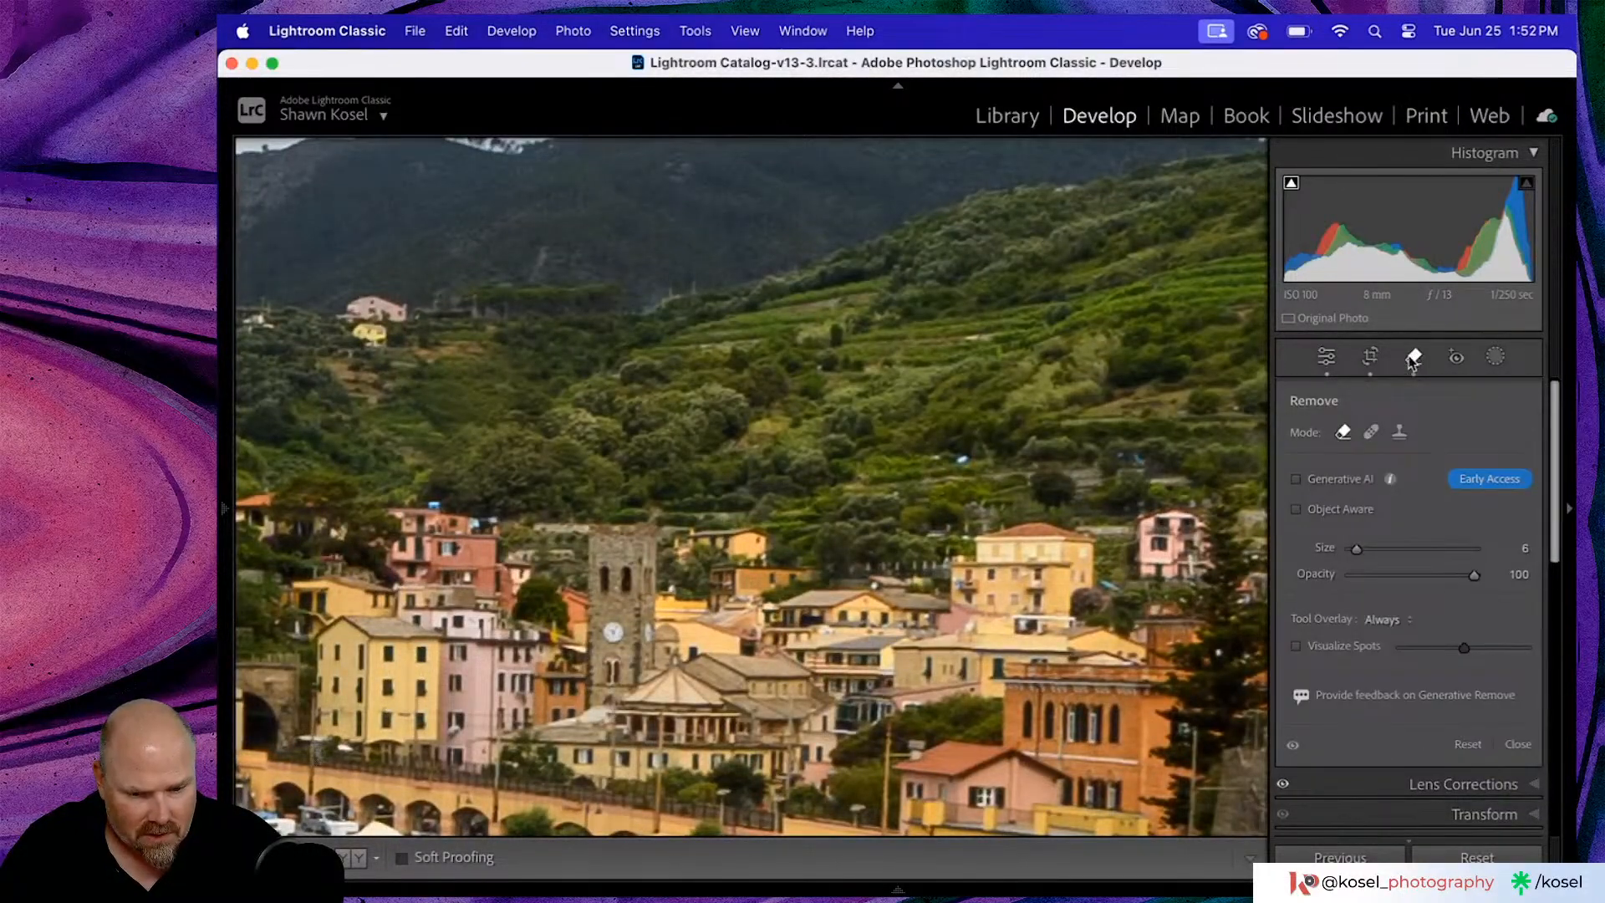
{"action": "left_click_drag", "start_coordinate": [945, 459], "coordinate": [977, 460]}
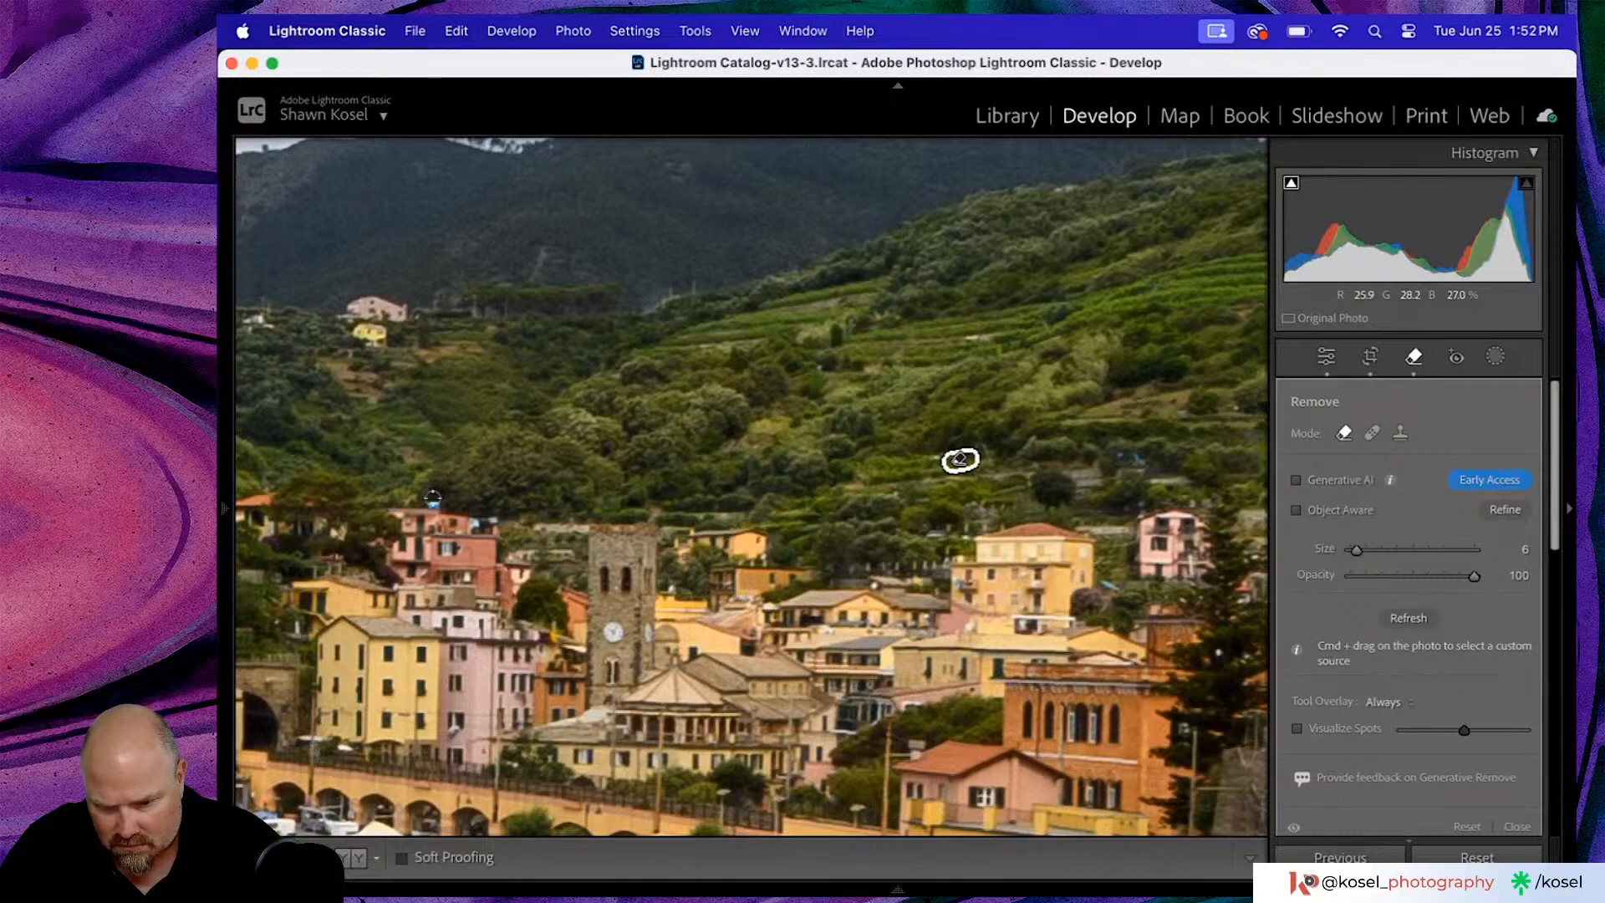
{"action": "left_click_drag", "start_coordinate": [425, 499], "coordinate": [448, 501]}
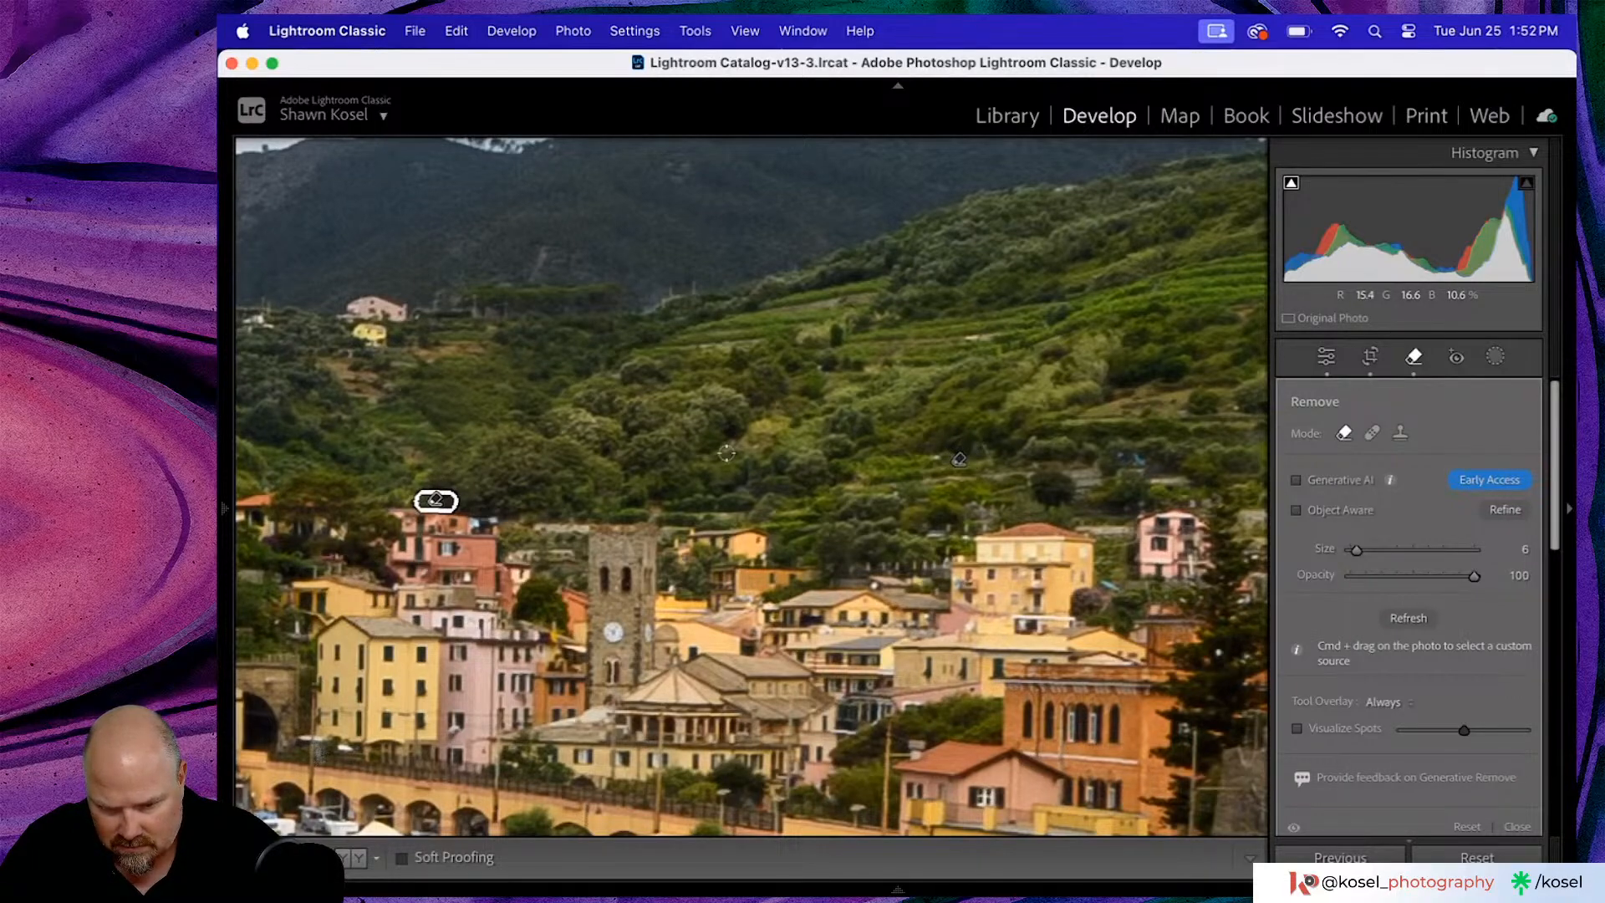
{"action": "left_click_drag", "start_coordinate": [1117, 457], "coordinate": [1141, 458]}
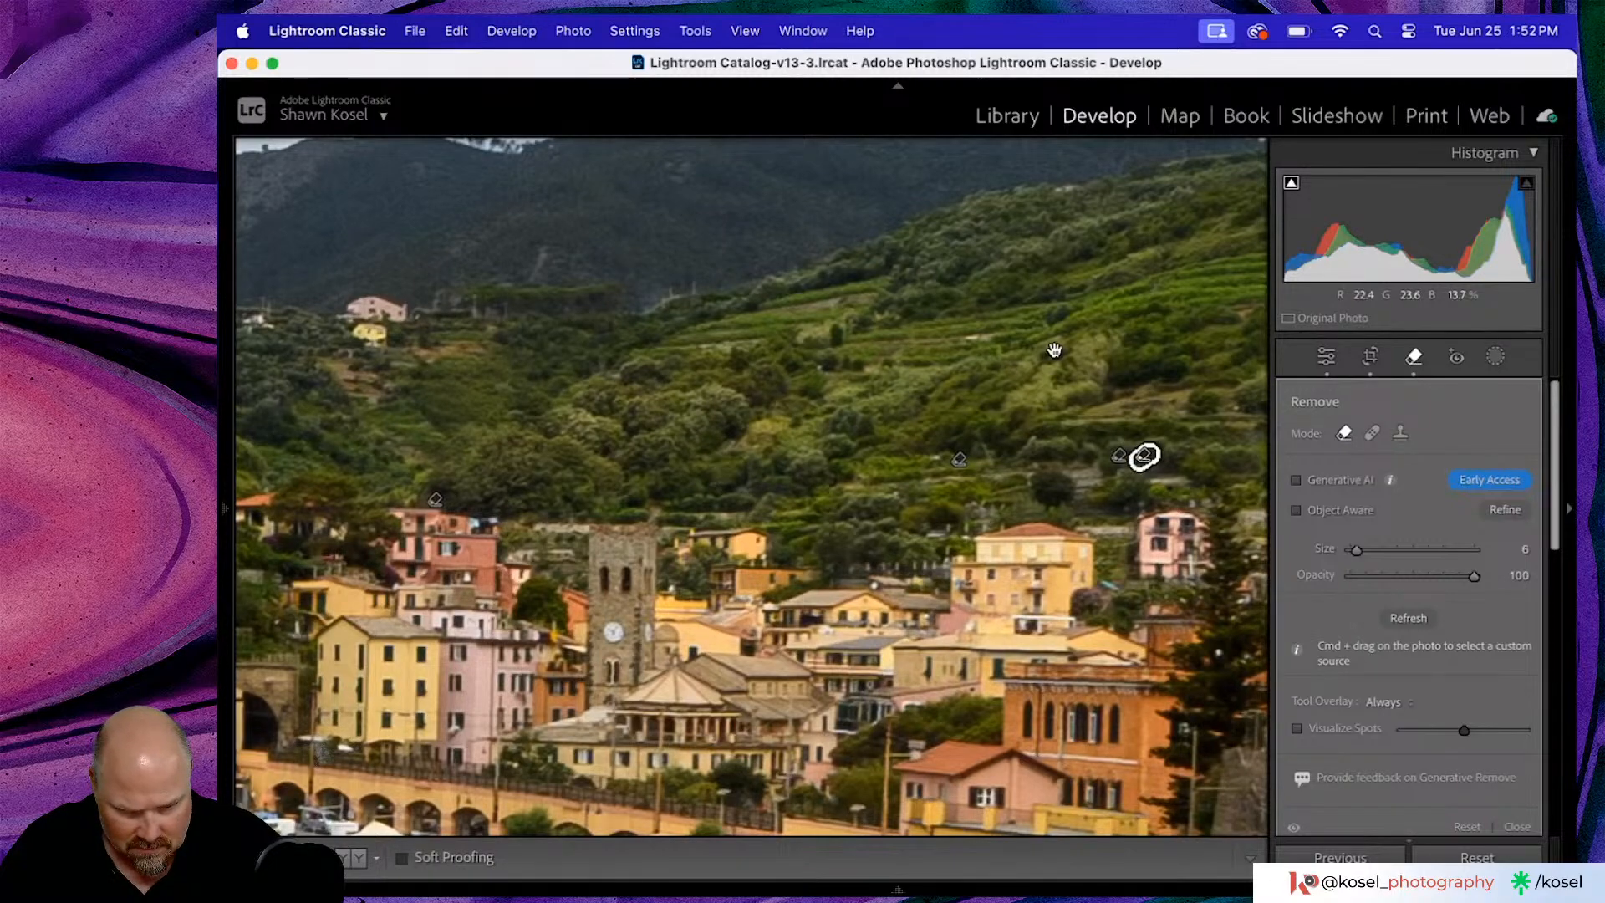
{"action": "left_click_drag", "start_coordinate": [1050, 351], "coordinate": [859, 379]}
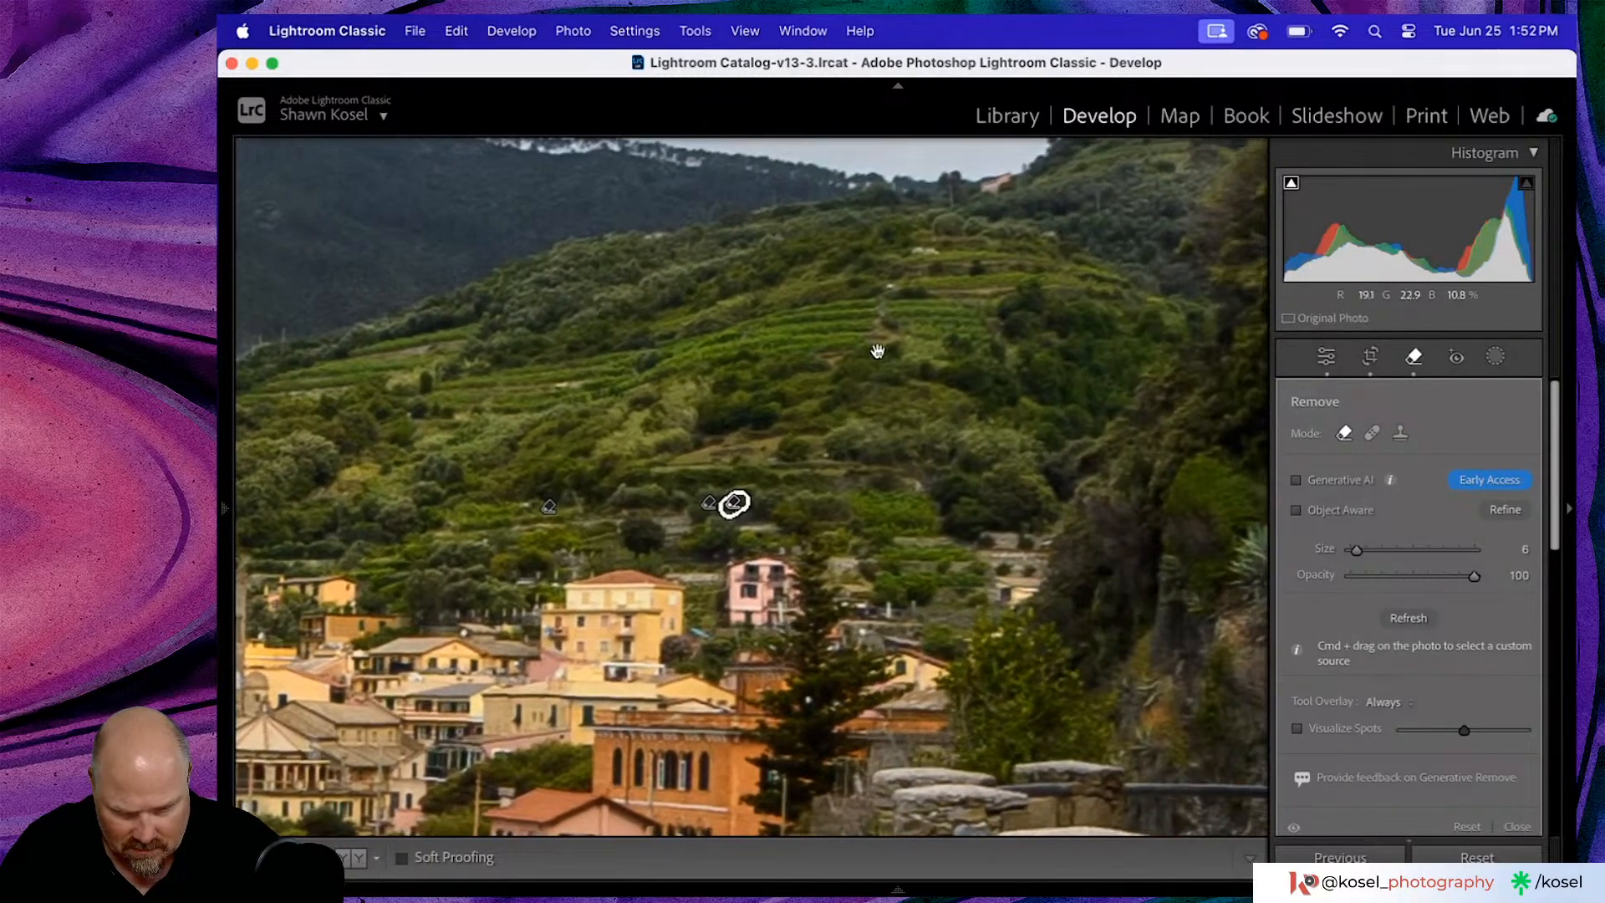
{"action": "left_click", "coordinate": [821, 335]}
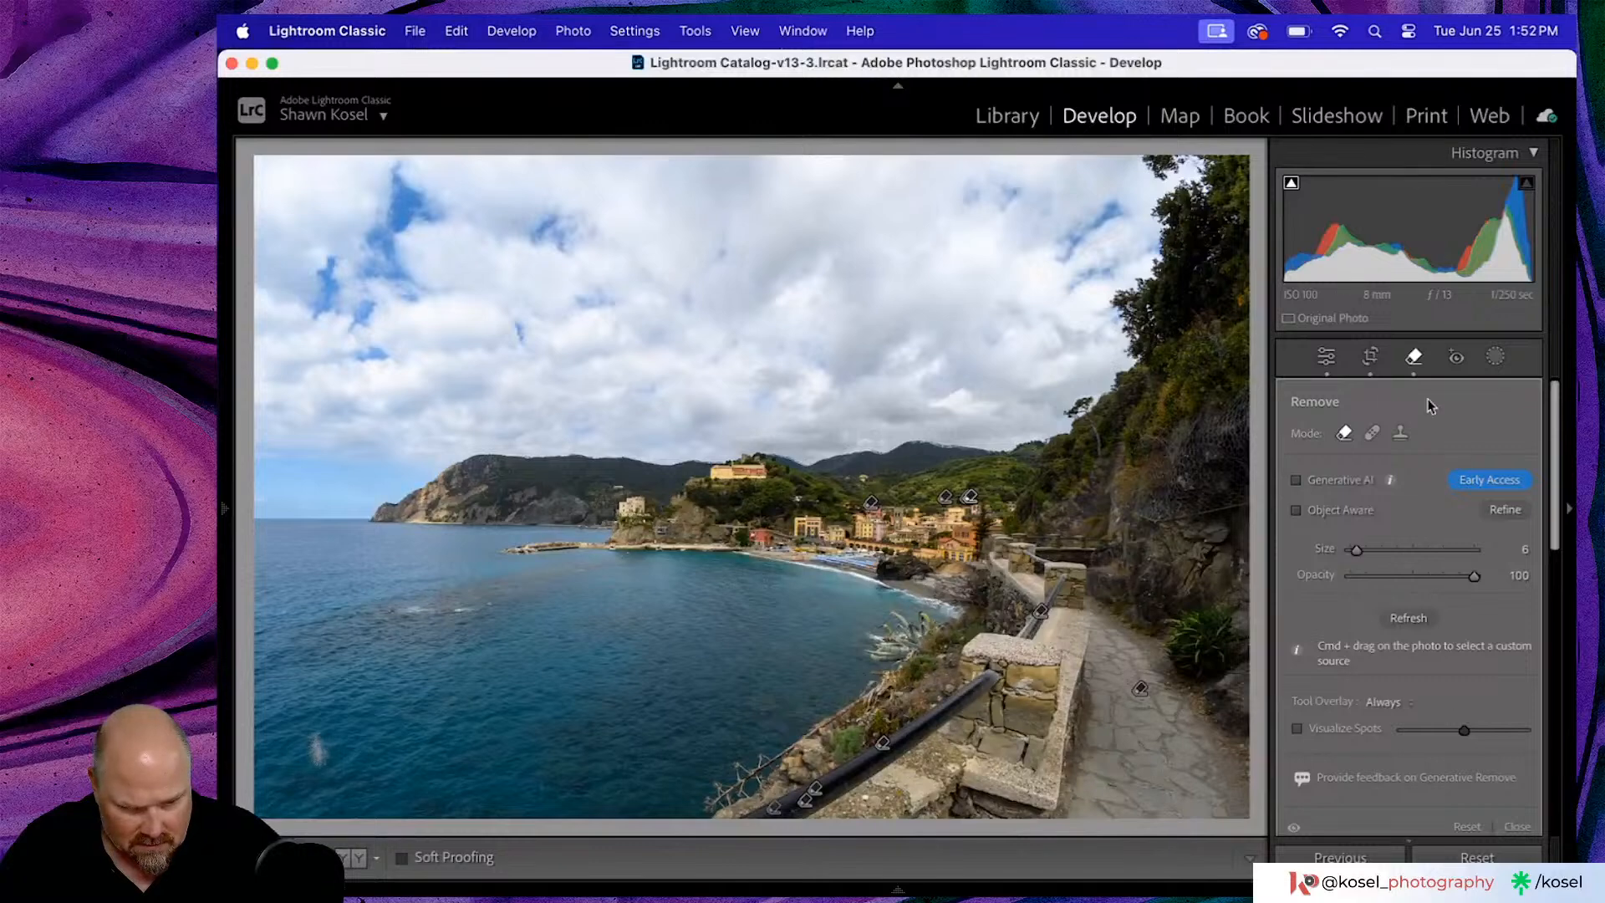
{"action": "left_click", "coordinate": [1326, 357]}
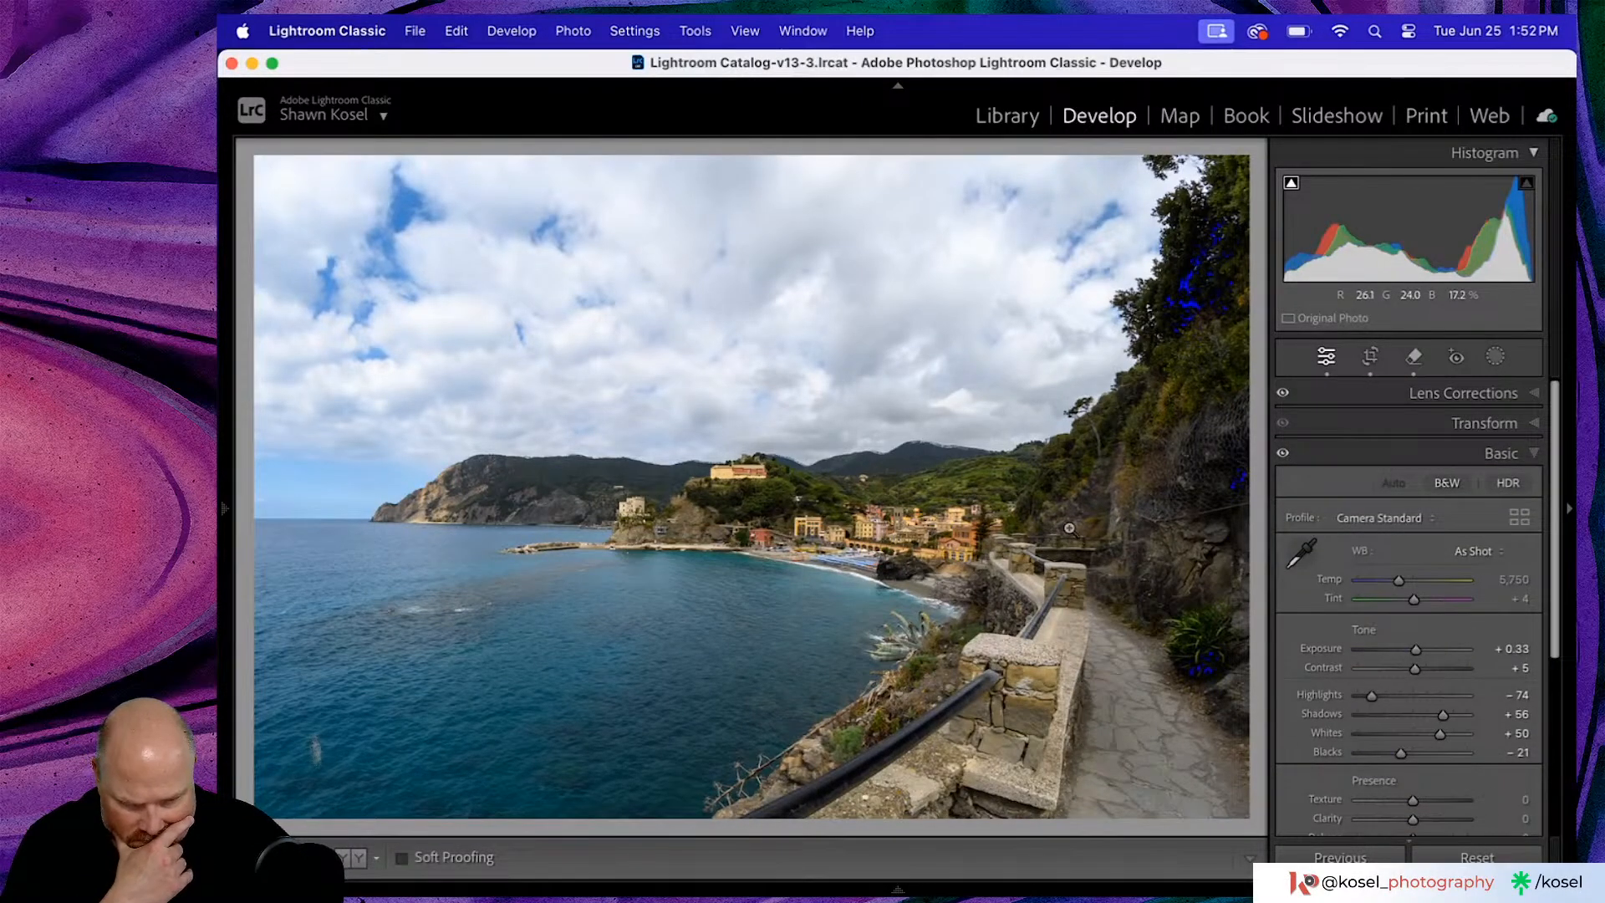
- Try a Clarity of +17 on the photo, check the harbor water up close, and reset the Clarity
{"action": "left_click", "coordinate": [1235, 444]}
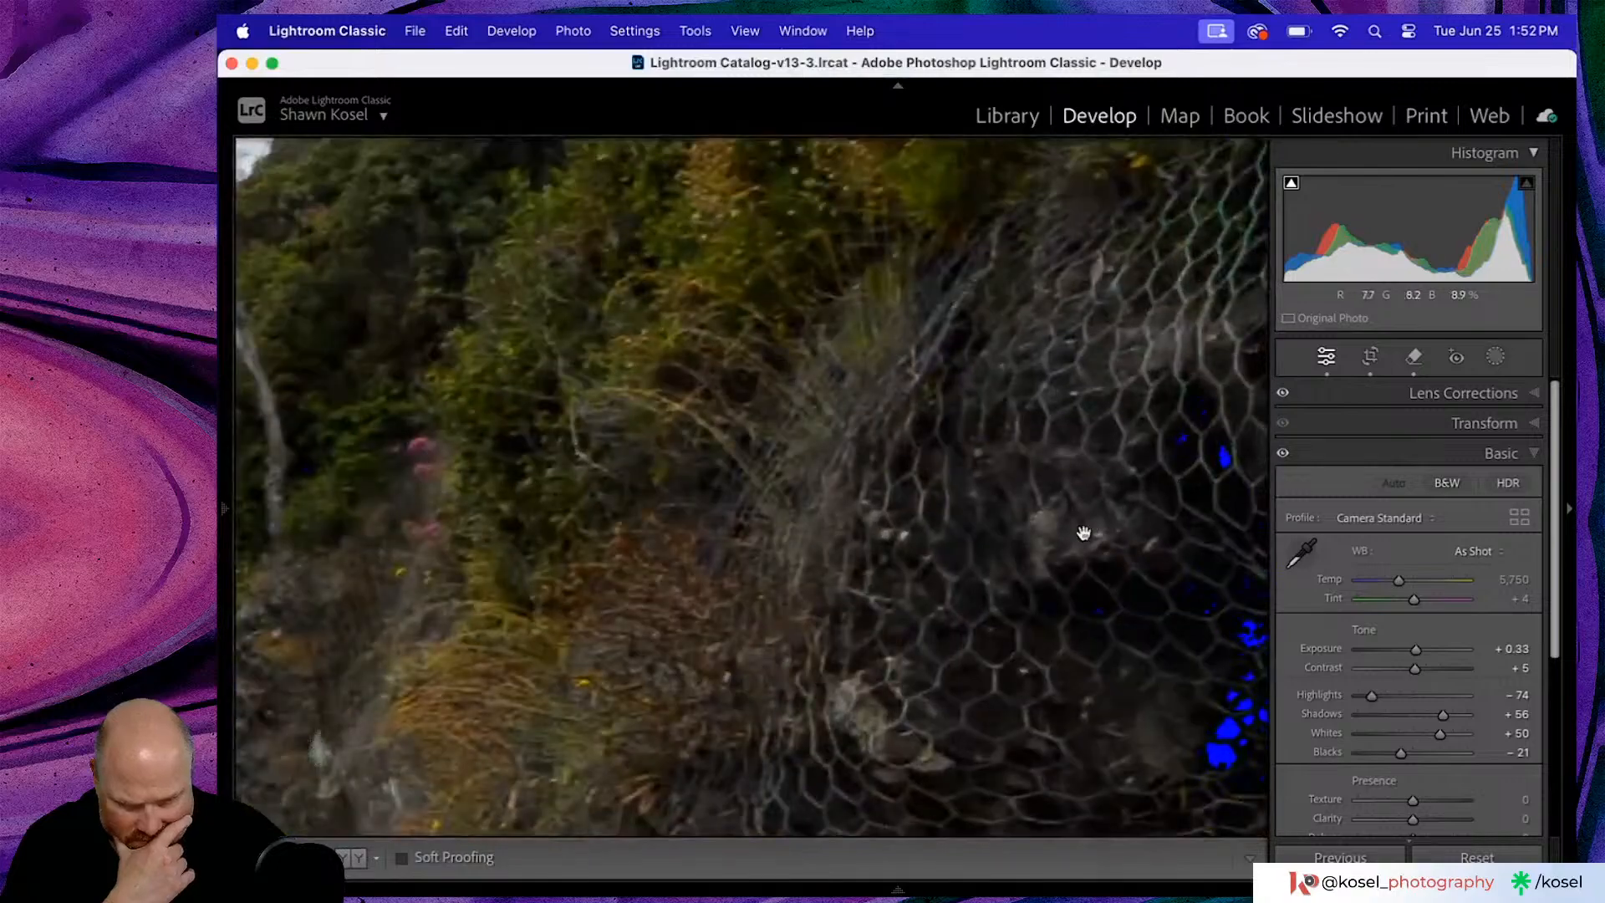
{"action": "left_click", "coordinate": [1083, 532]}
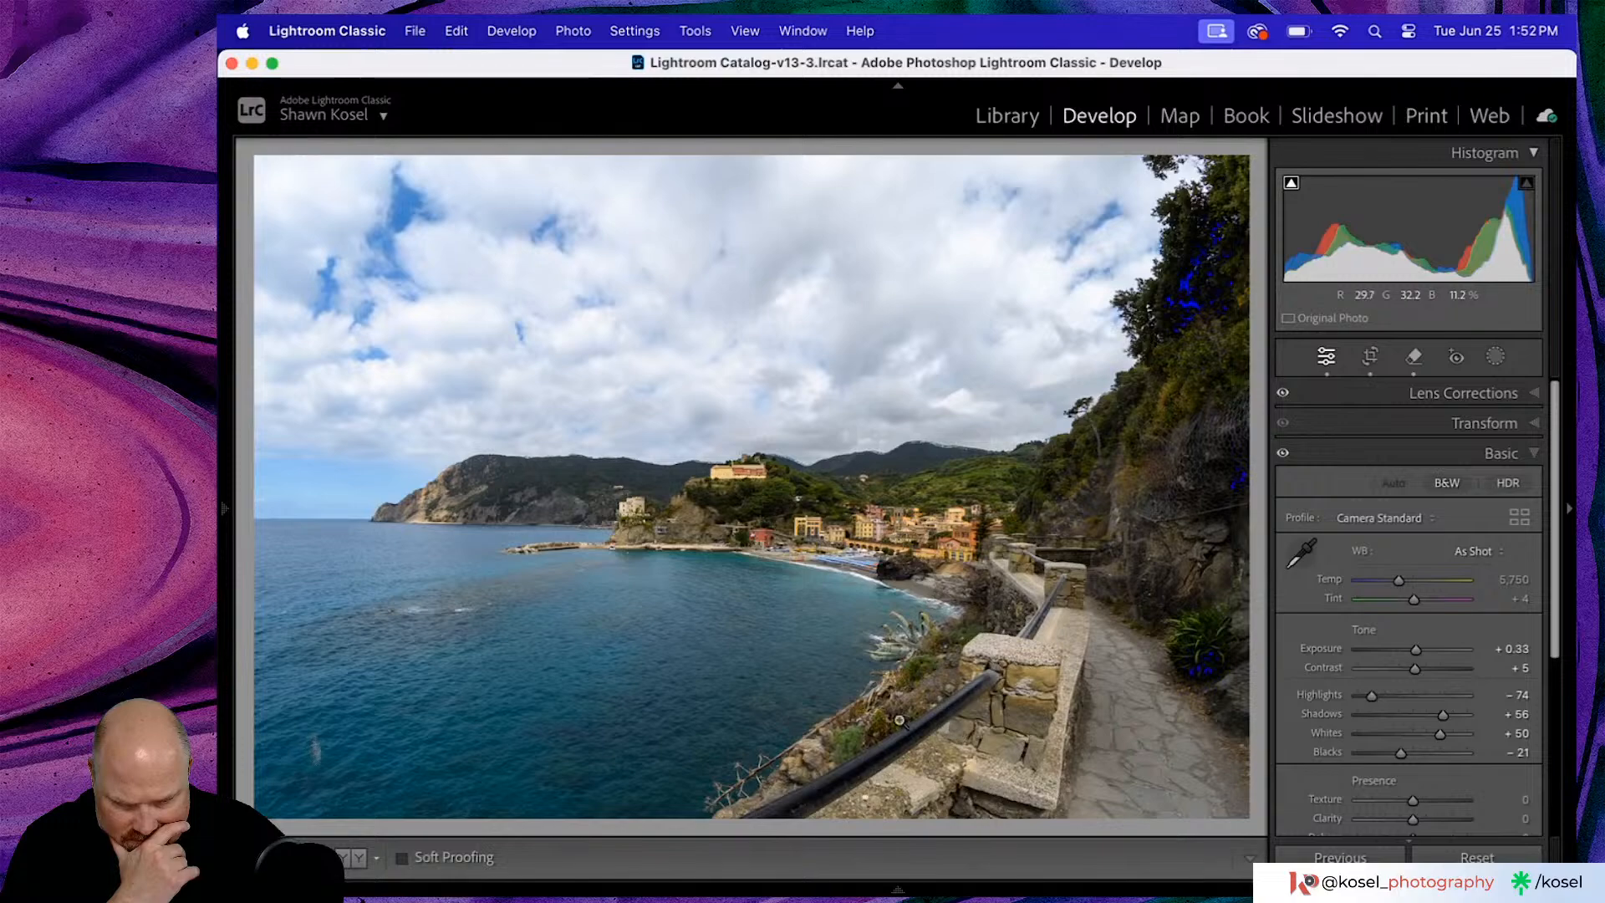
{"action": "scroll", "coordinate": [1431, 590], "scroll_direction": "down", "scroll_amount": 1}
{"action": "scroll", "coordinate": [1431, 589], "scroll_direction": "down", "scroll_amount": 1}
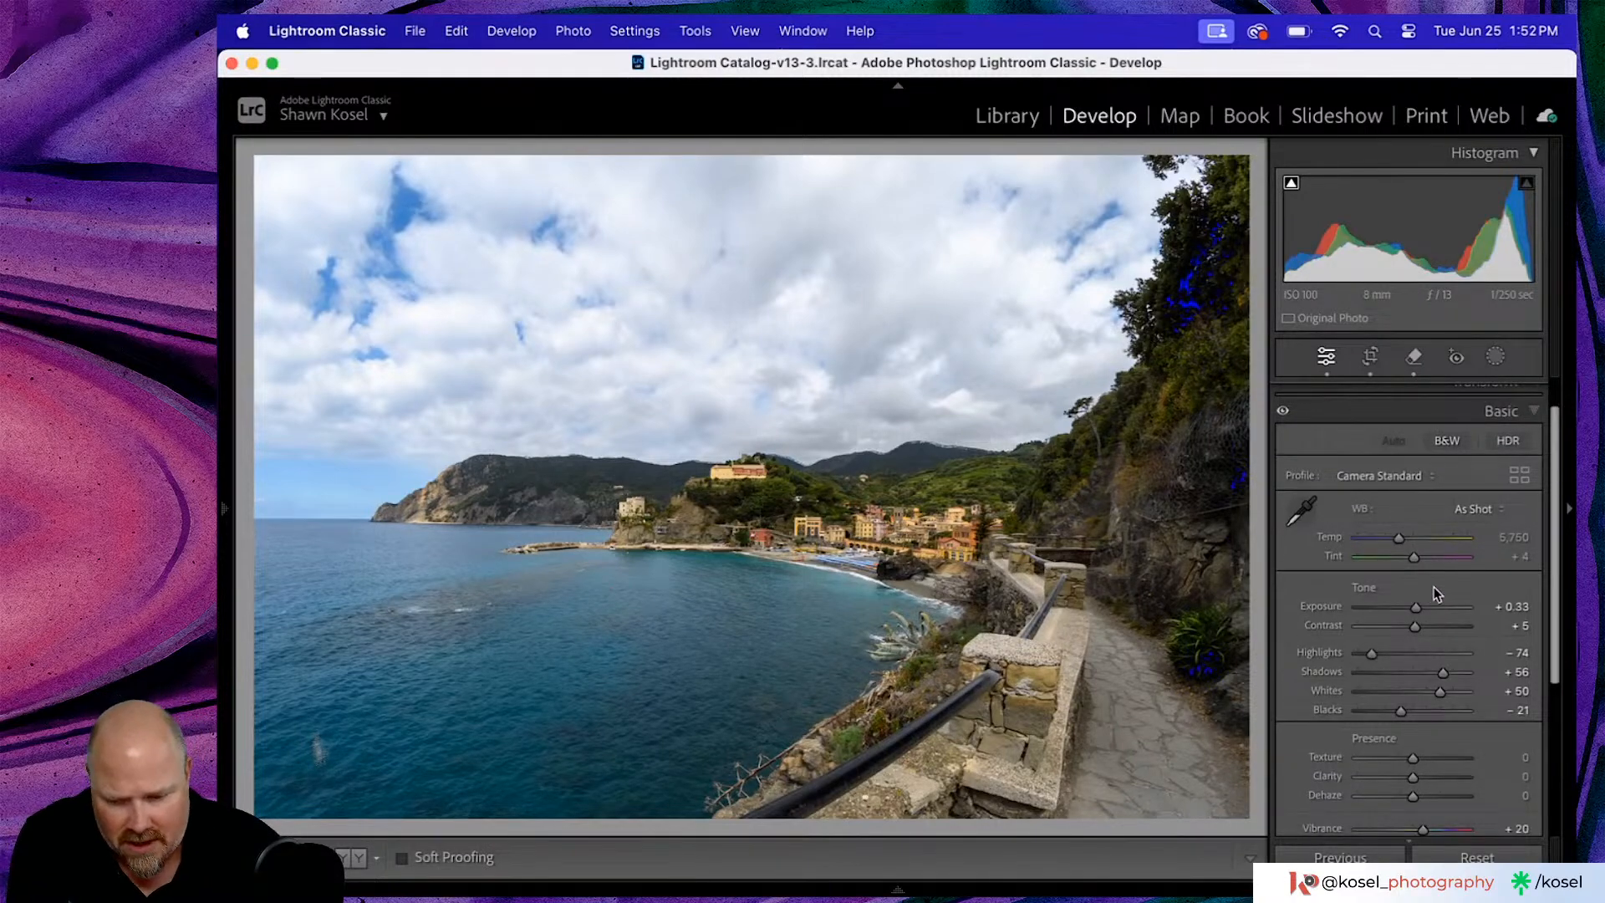
{"action": "scroll", "coordinate": [1433, 587], "scroll_direction": "down", "scroll_amount": 5}
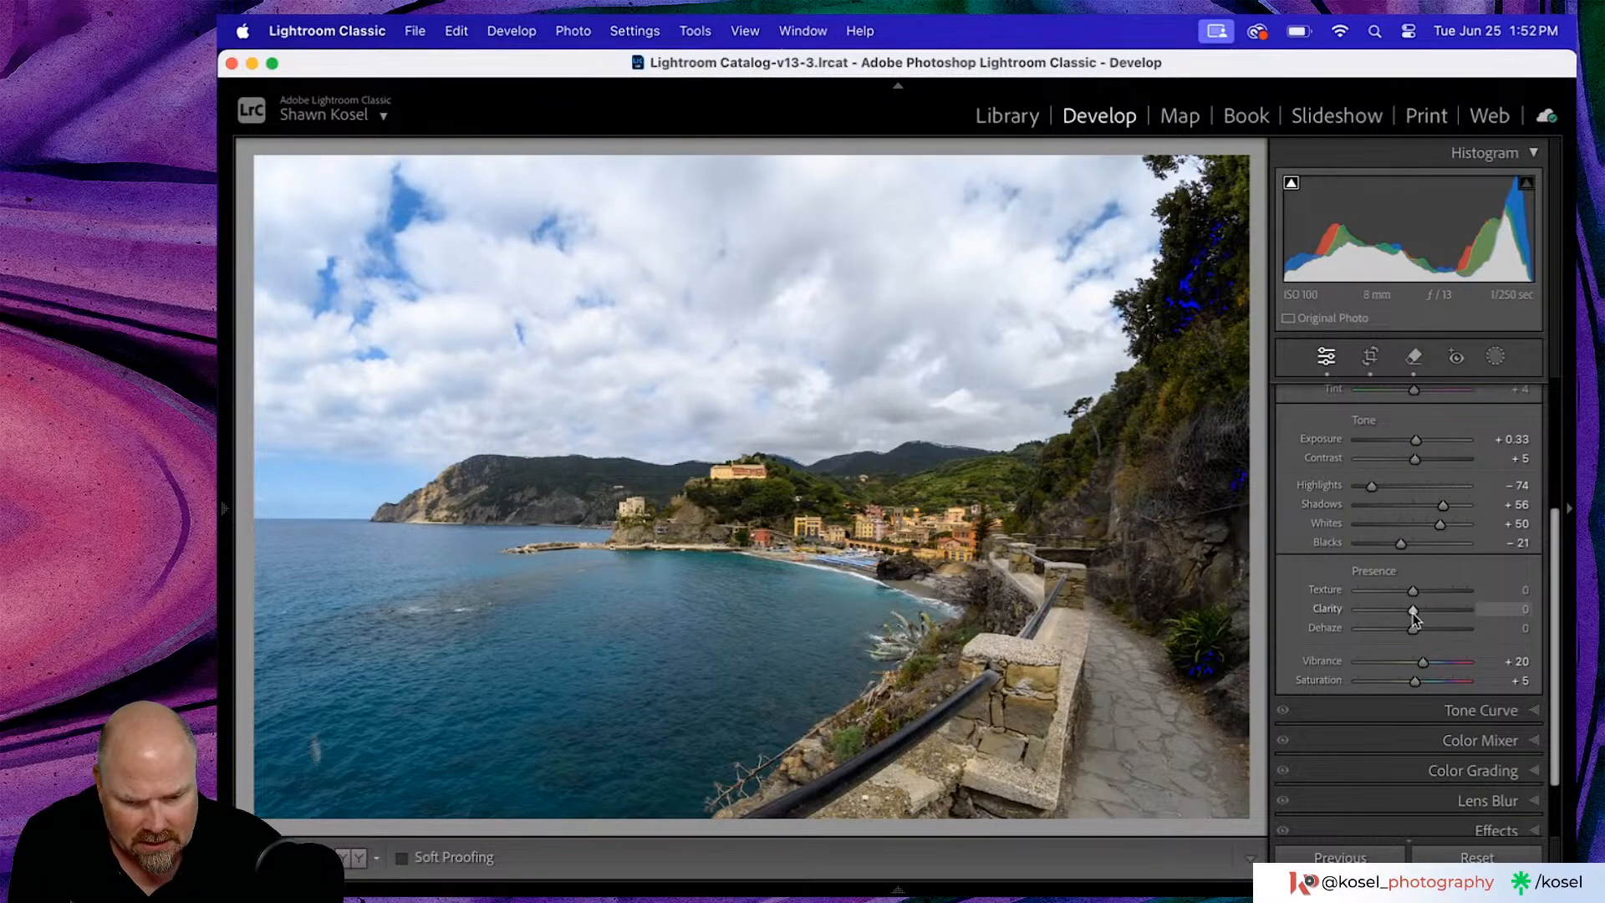
{"action": "left_click_drag", "start_coordinate": [1413, 611], "coordinate": [1424, 611]}
{"action": "left_click", "coordinate": [604, 562]}
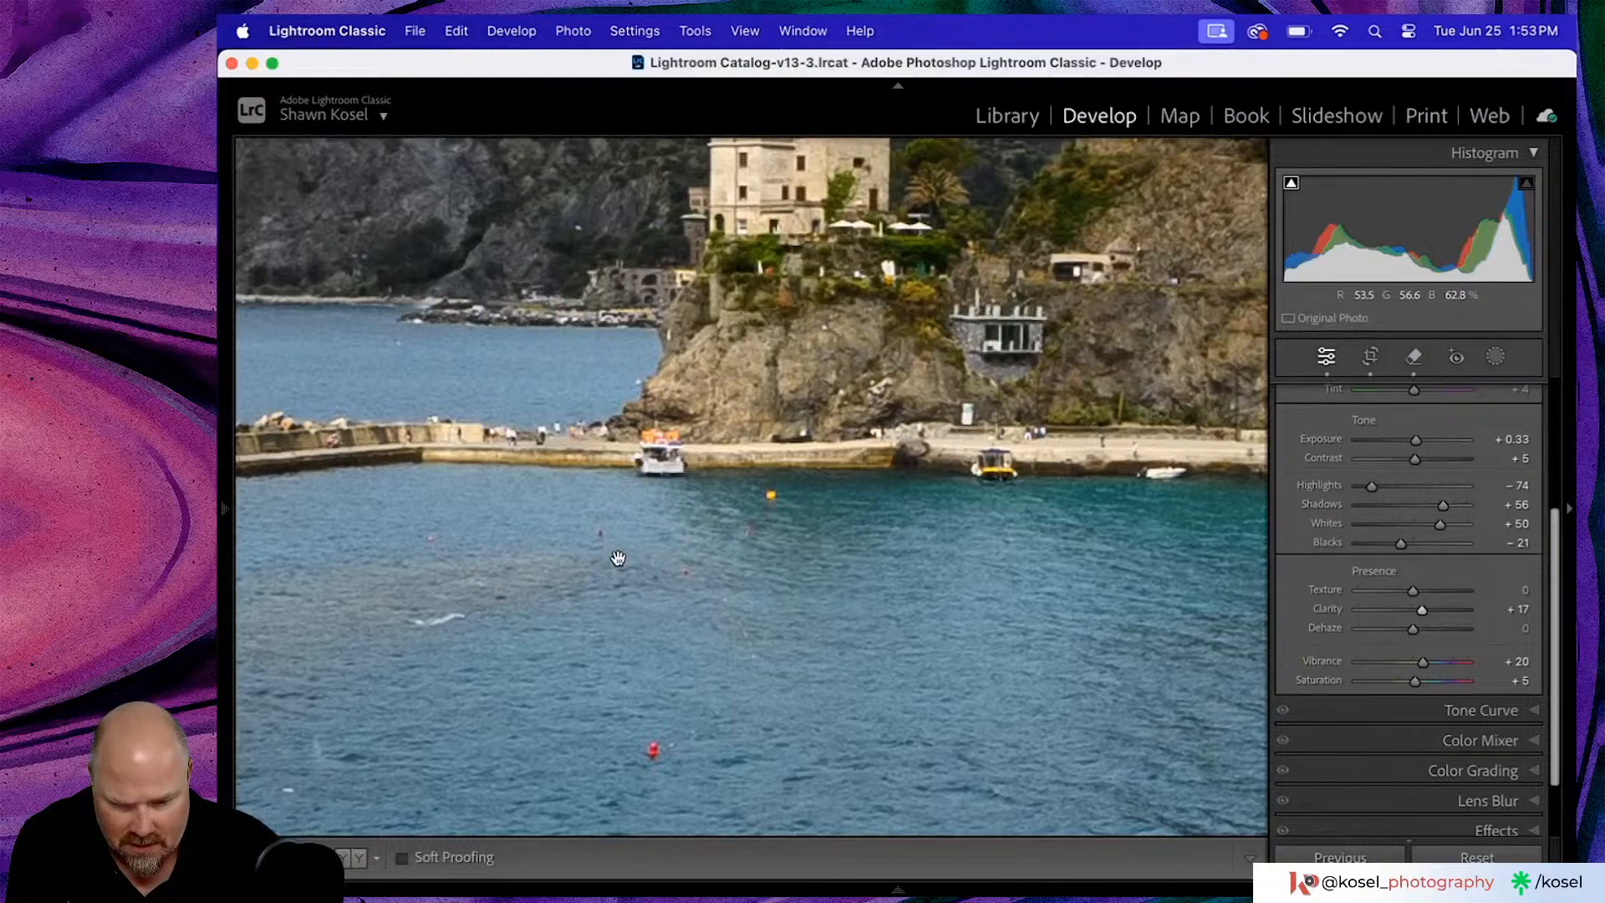
{"action": "left_click", "coordinate": [618, 557]}
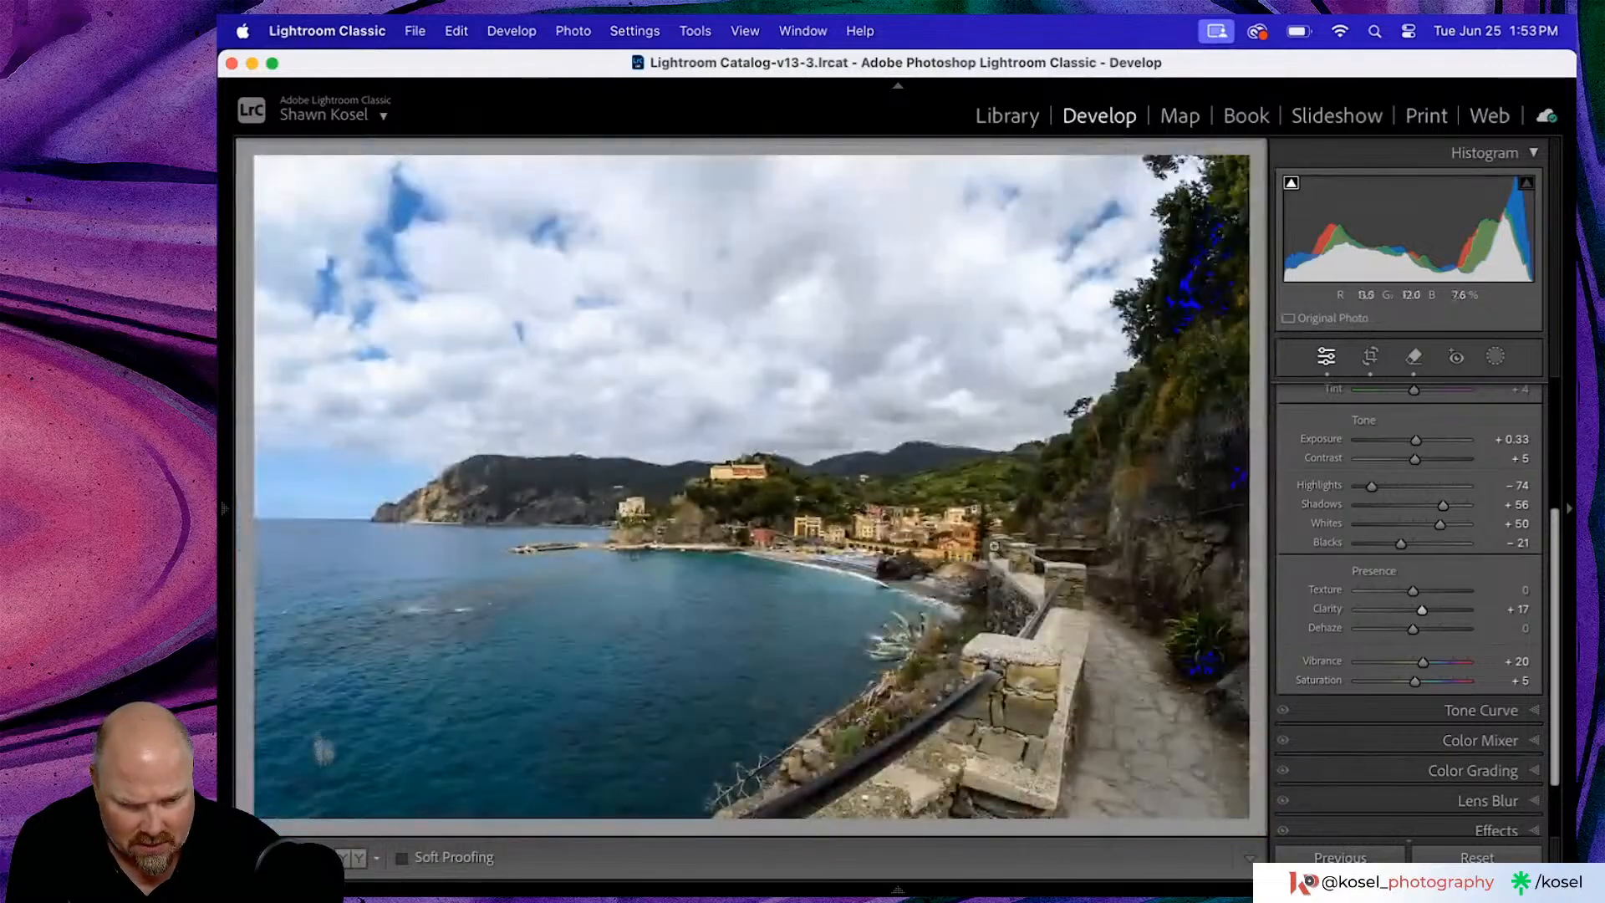
{"action": "double_click", "coordinate": [1326, 613]}
- Set the photo's Clarity to +14 while viewing the harbor up close, and its Texture to +20
{"action": "left_click", "coordinate": [591, 558]}
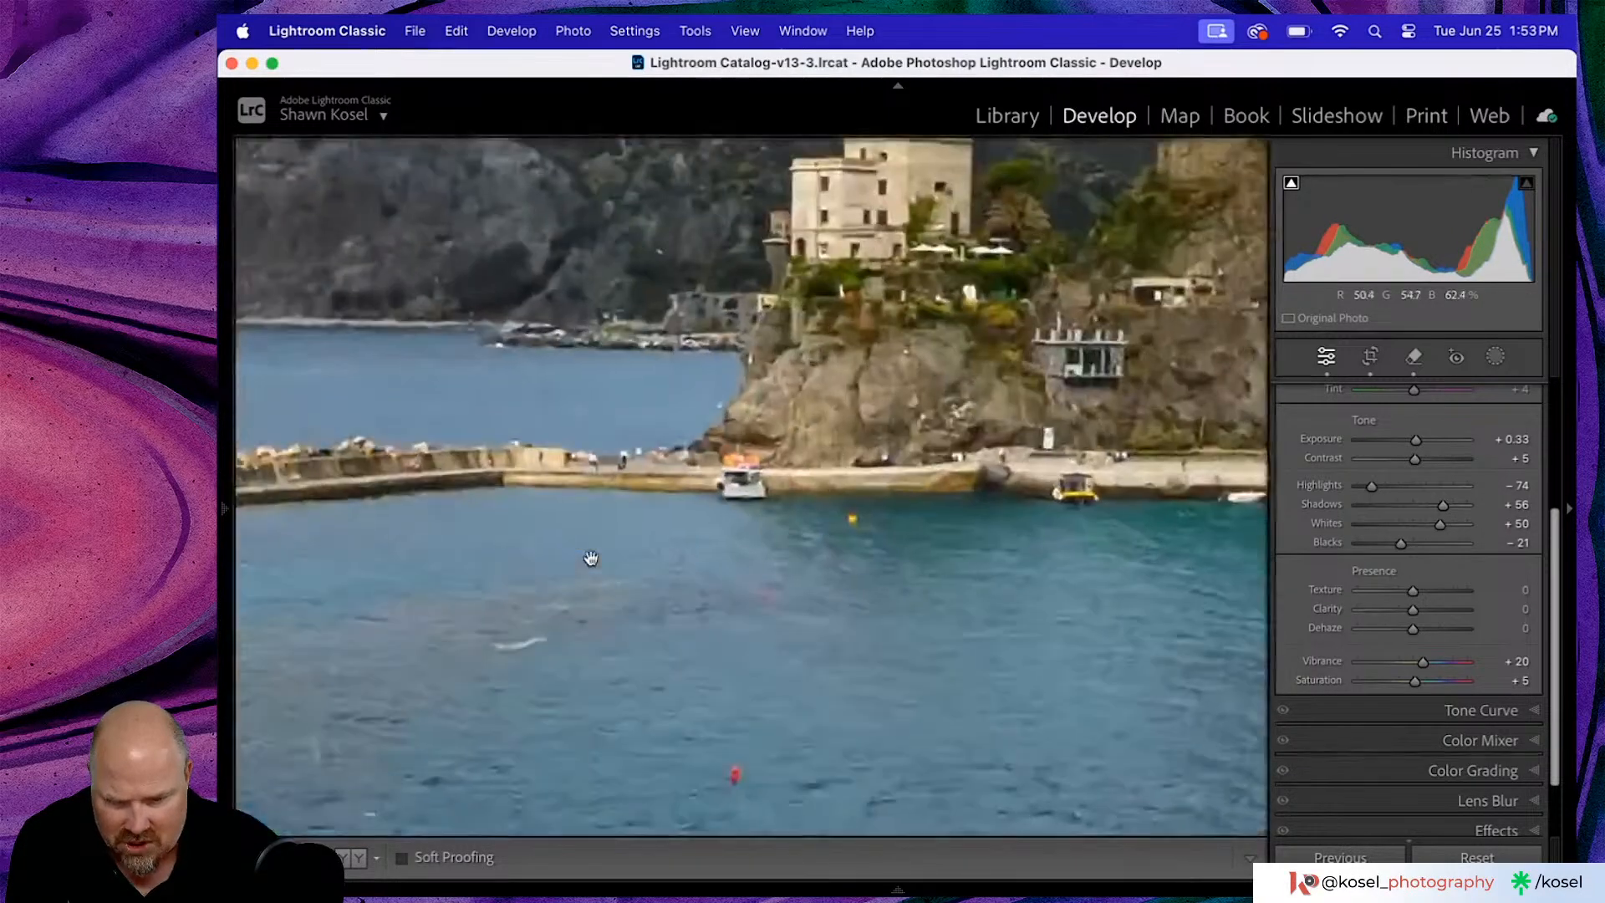
{"action": "mouse_move", "coordinate": [1424, 616]}
{"action": "left_mouse_down"}
{"action": "mouse_move", "coordinate": [1401, 613]}
{"action": "mouse_move", "coordinate": [1420, 614]}
{"action": "left_mouse_up"}
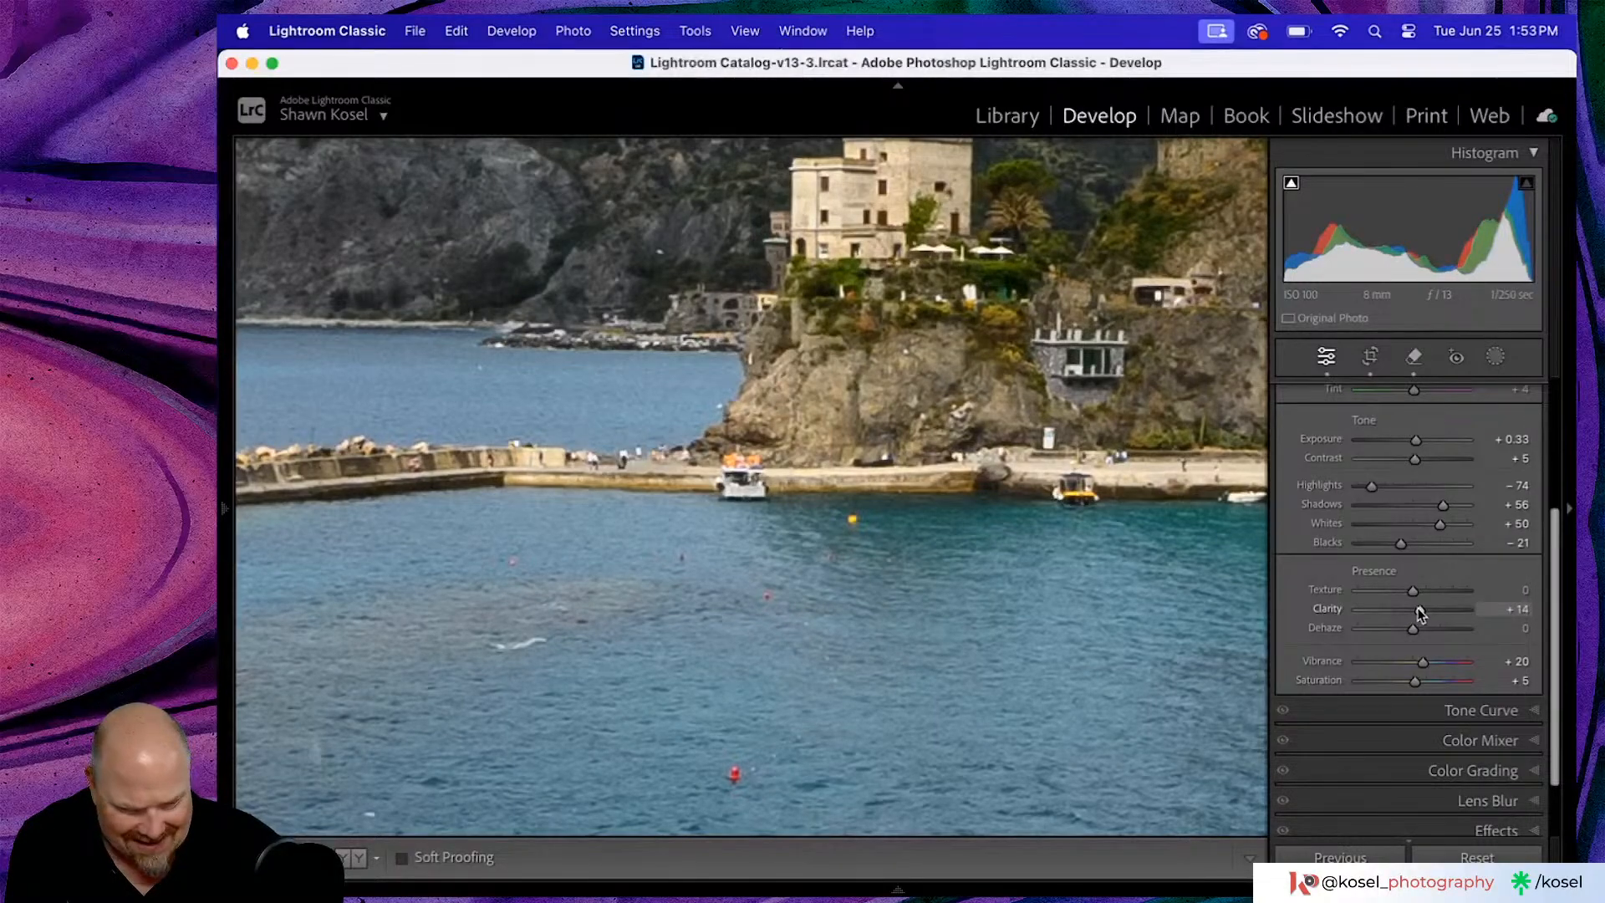
{"action": "left_click", "coordinate": [599, 624]}
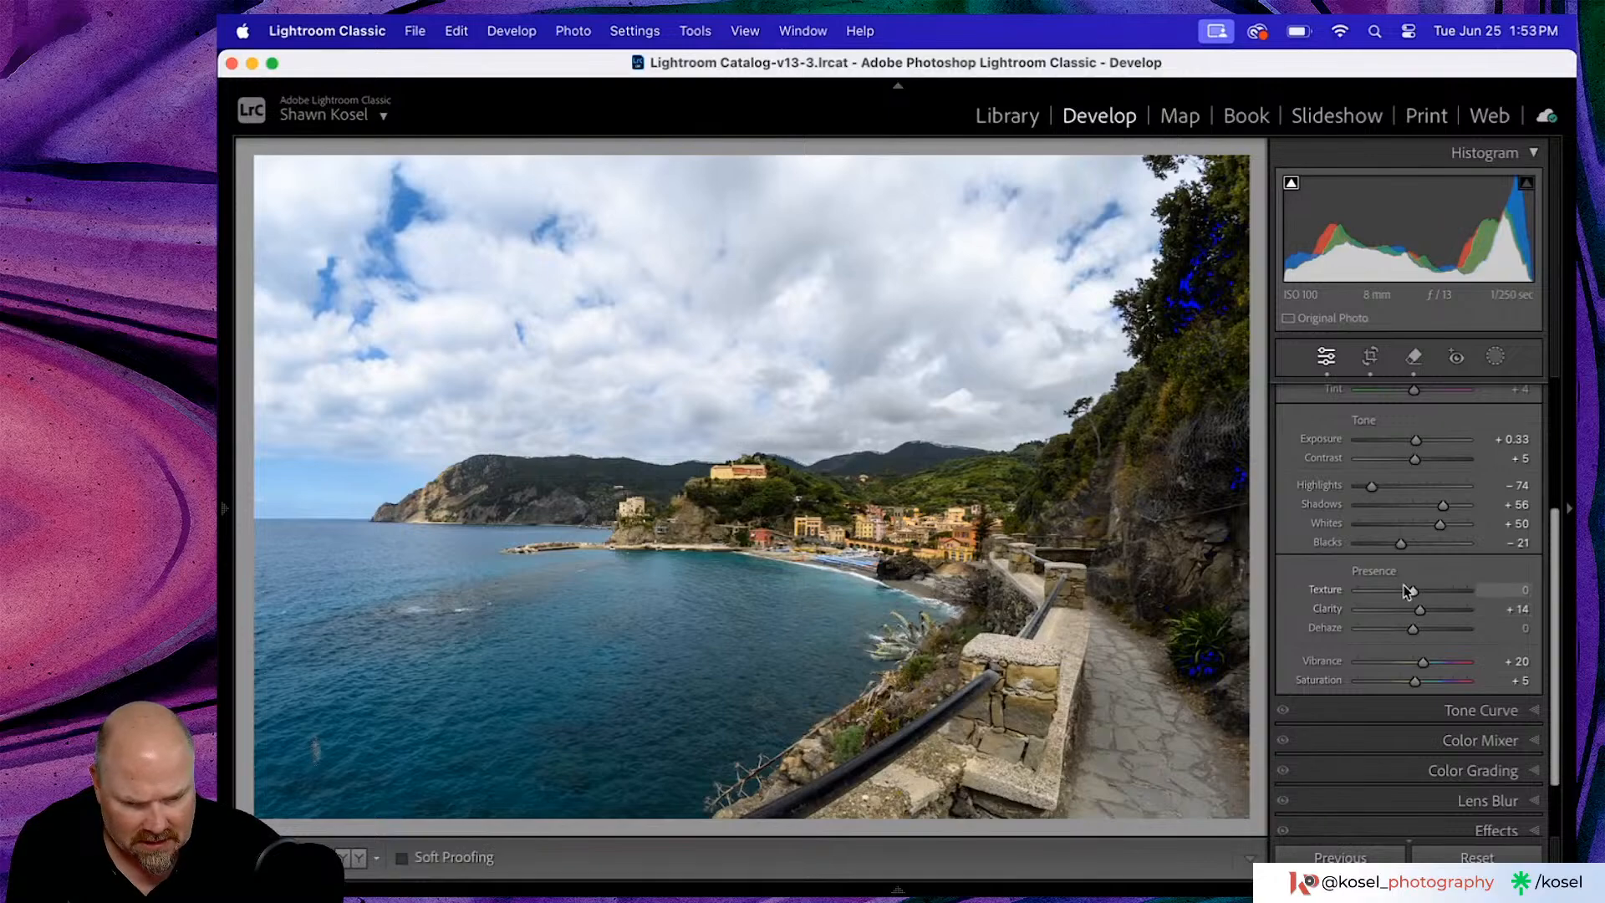
{"action": "left_click_drag", "start_coordinate": [1410, 591], "coordinate": [1426, 592]}
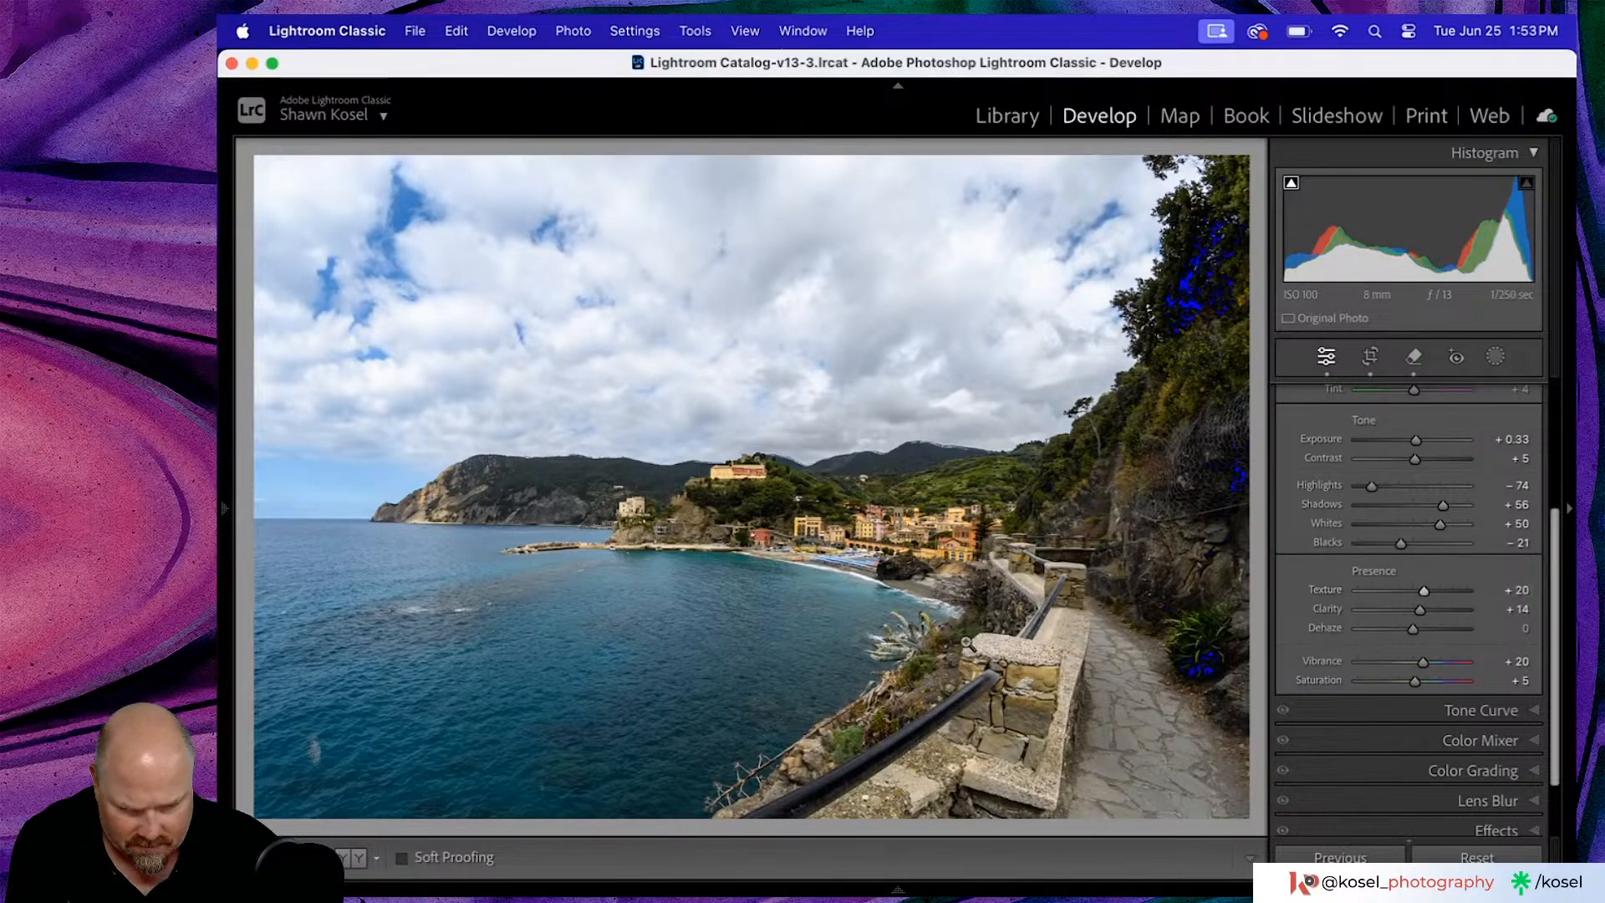
{"action": "left_click", "coordinate": [949, 450]}
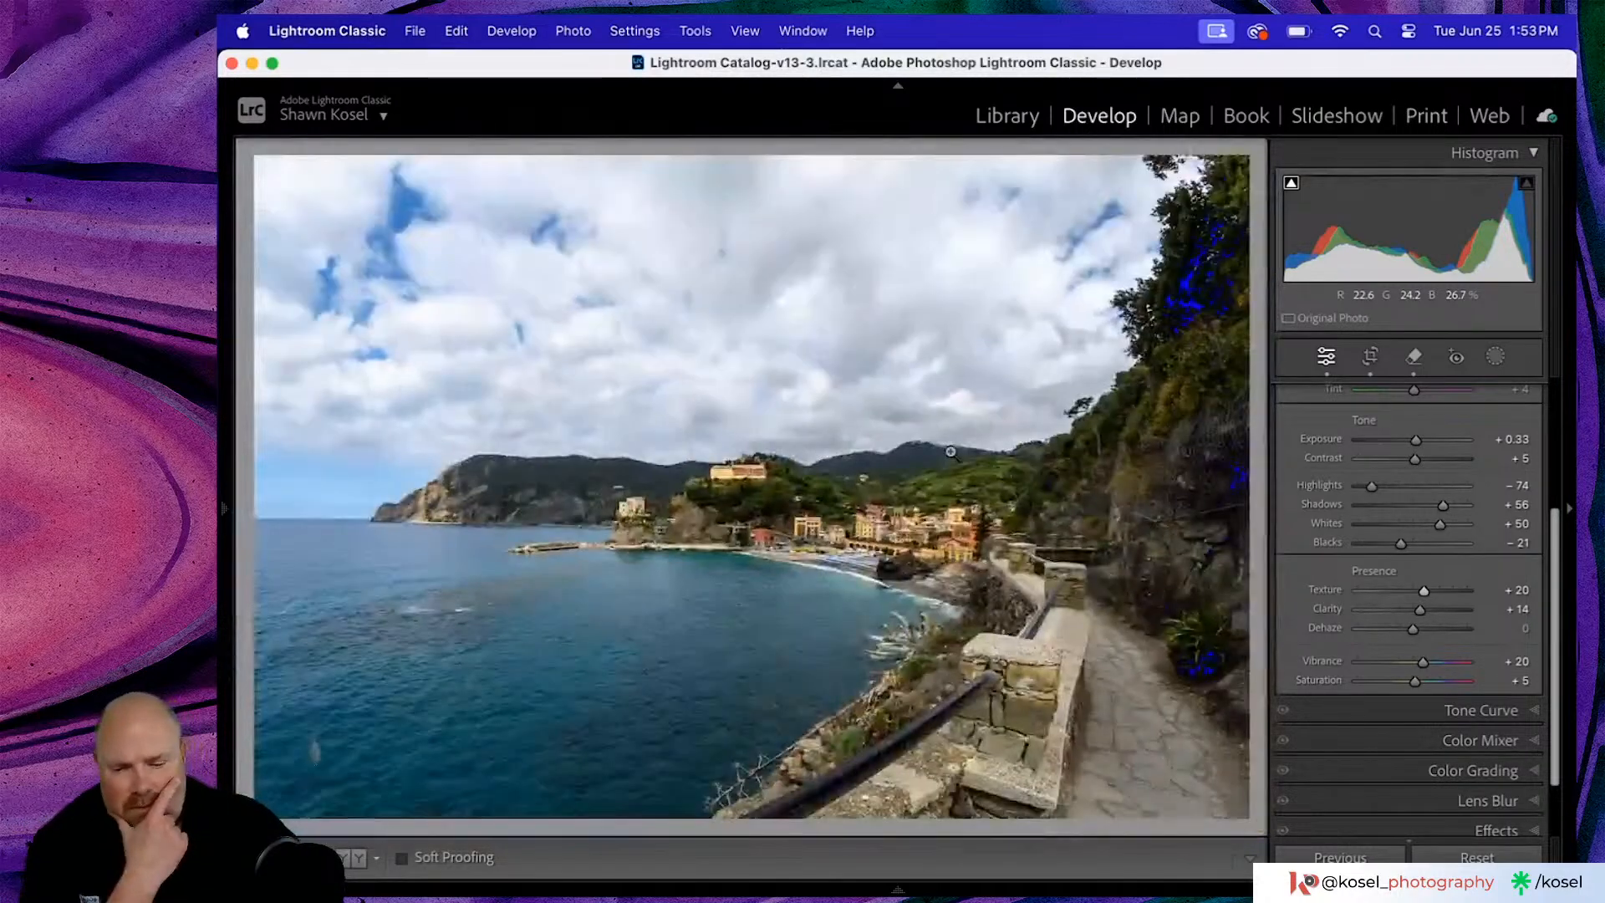
{"action": "left_click", "coordinate": [950, 452]}
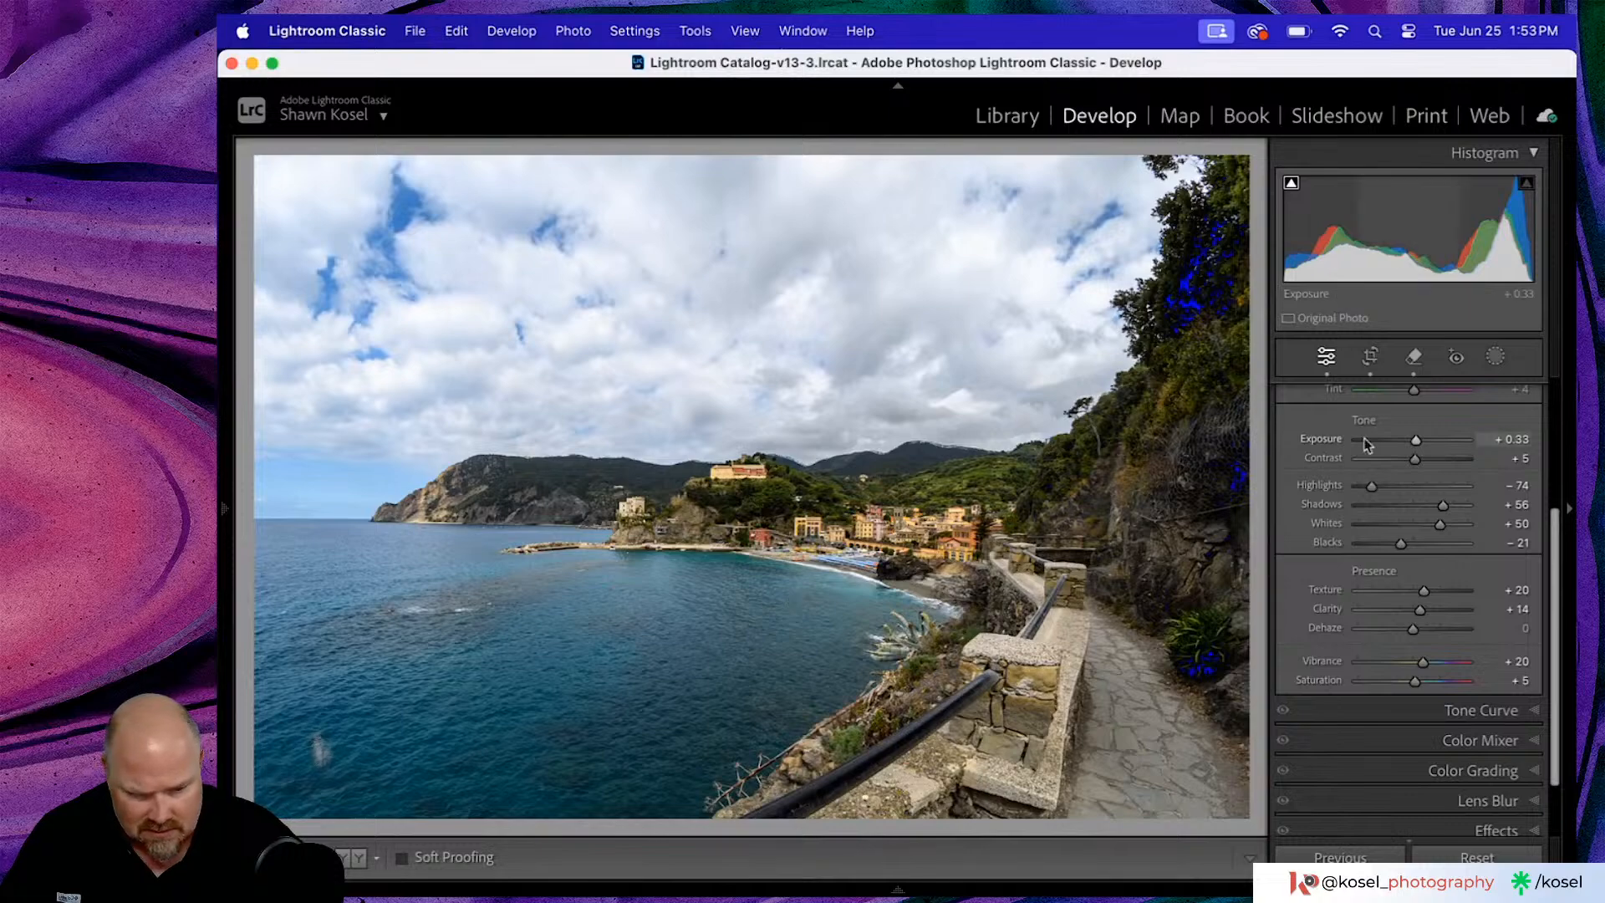
- Add a subtle dark post-crop vignette to the photo with an amount of -4
{"action": "scroll", "coordinate": [1405, 493], "scroll_direction": "down", "scroll_amount": 2}
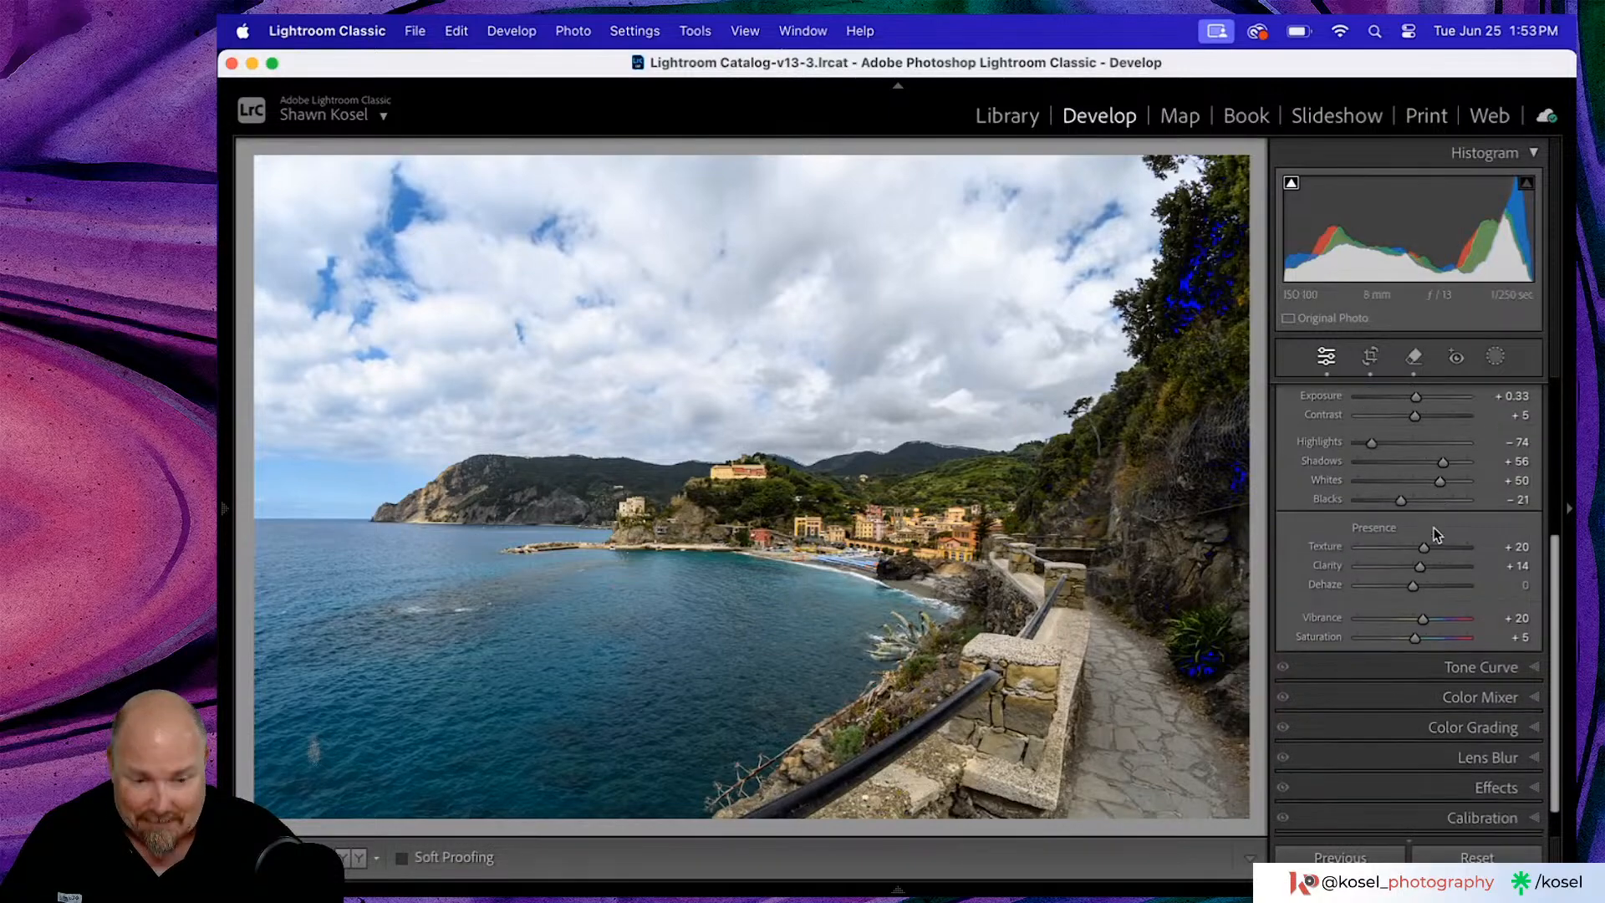
{"action": "scroll", "coordinate": [1438, 535], "scroll_direction": "down", "scroll_amount": 1}
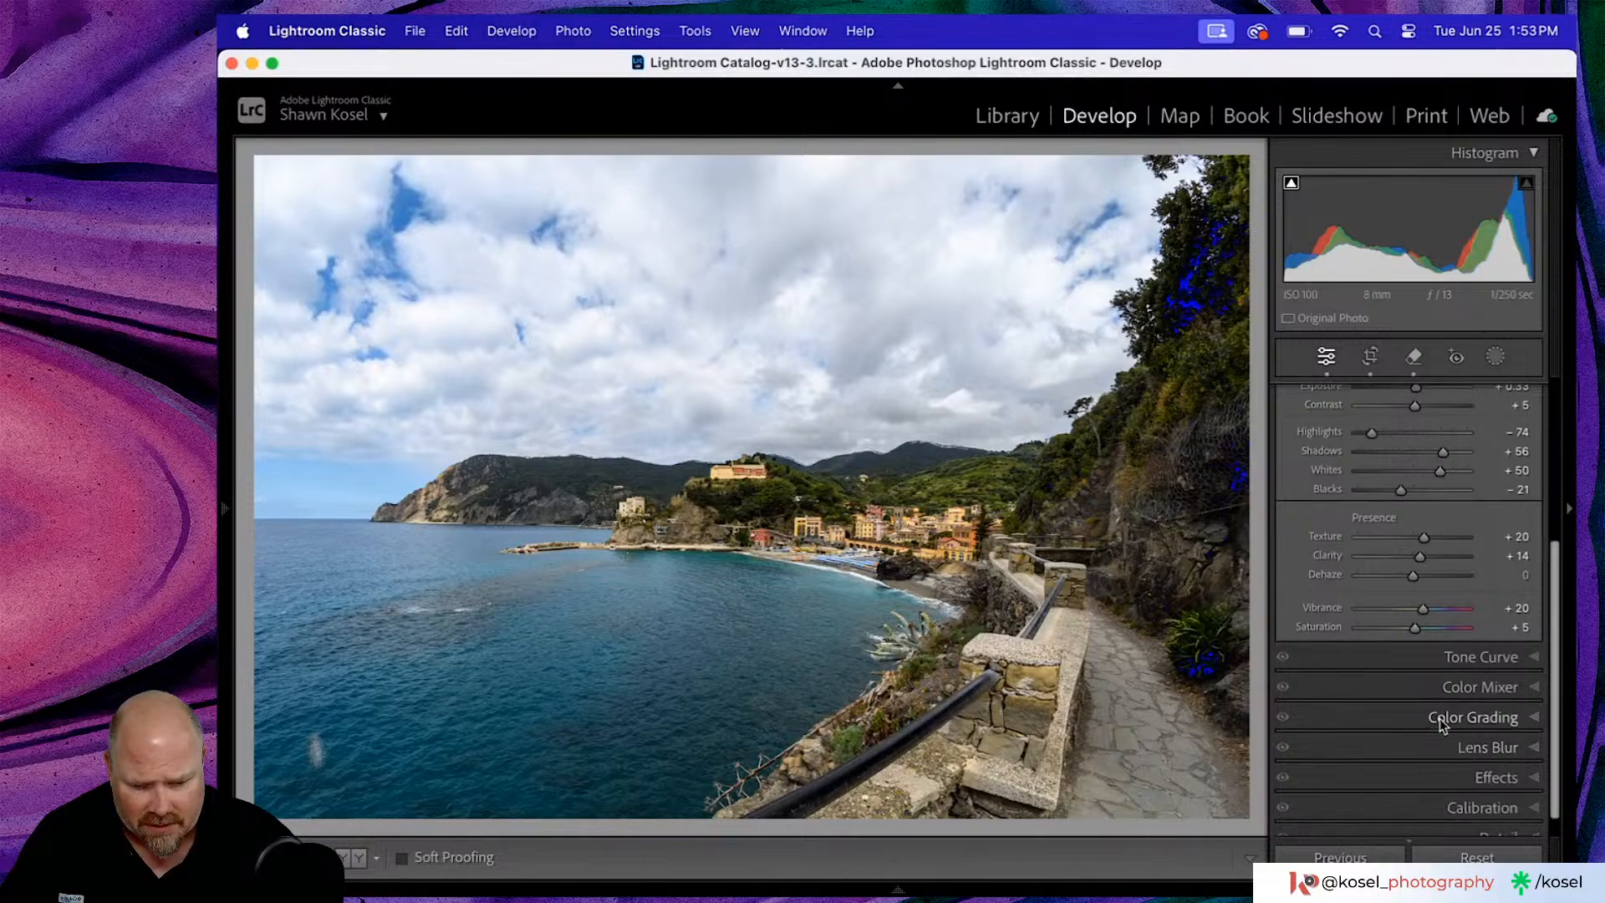
{"action": "scroll", "coordinate": [1440, 723], "scroll_direction": "down", "scroll_amount": 1}
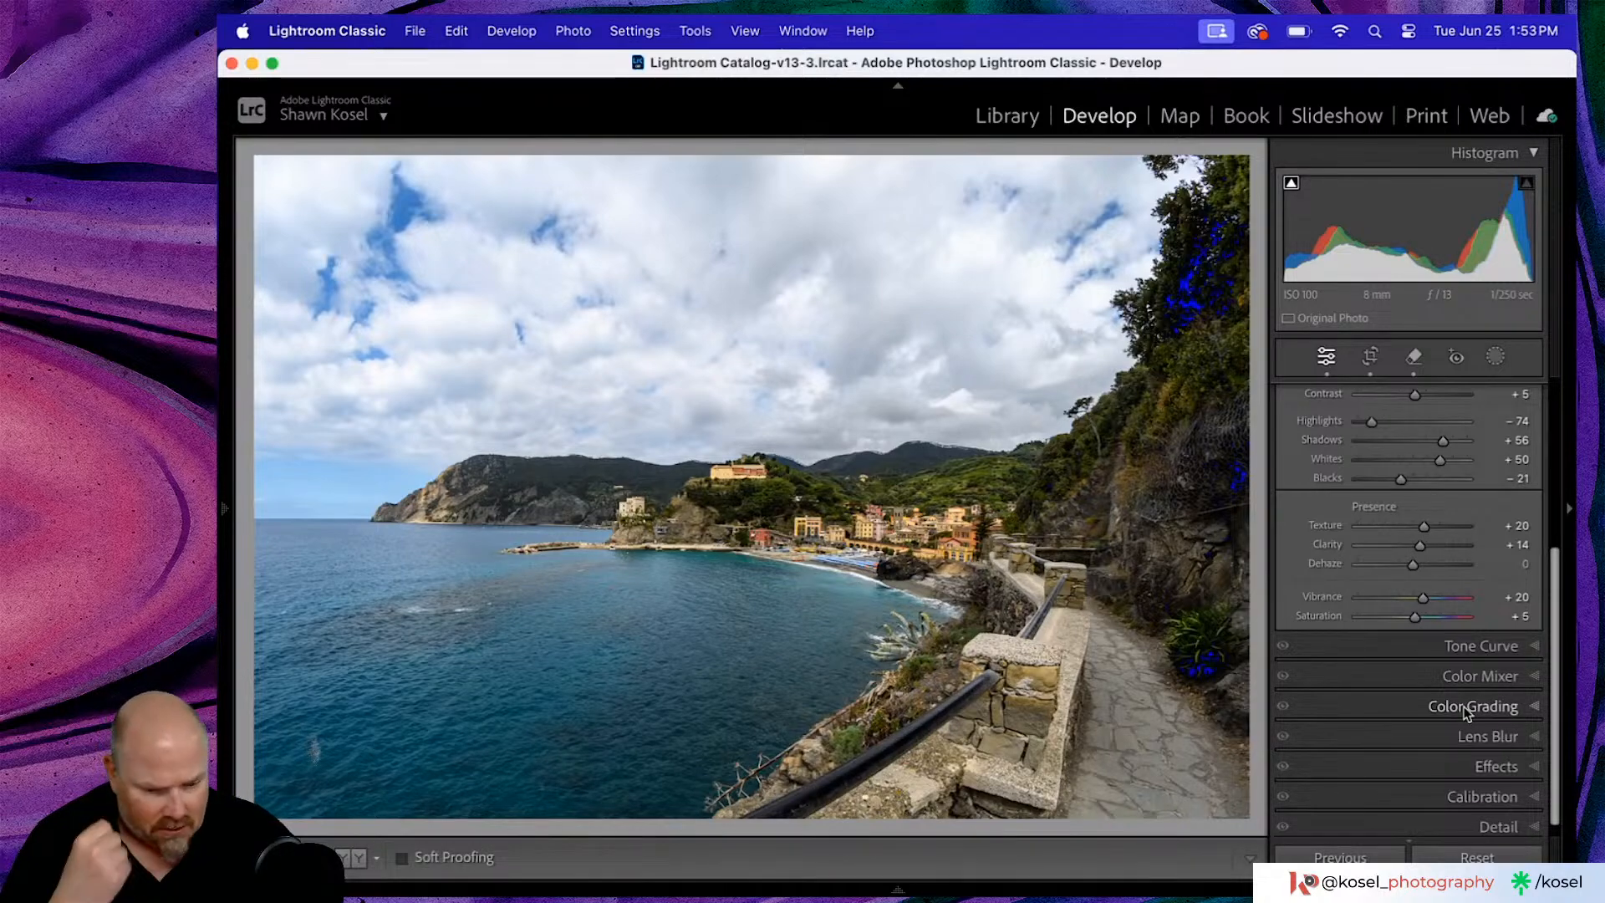
{"action": "left_click", "coordinate": [1498, 828]}
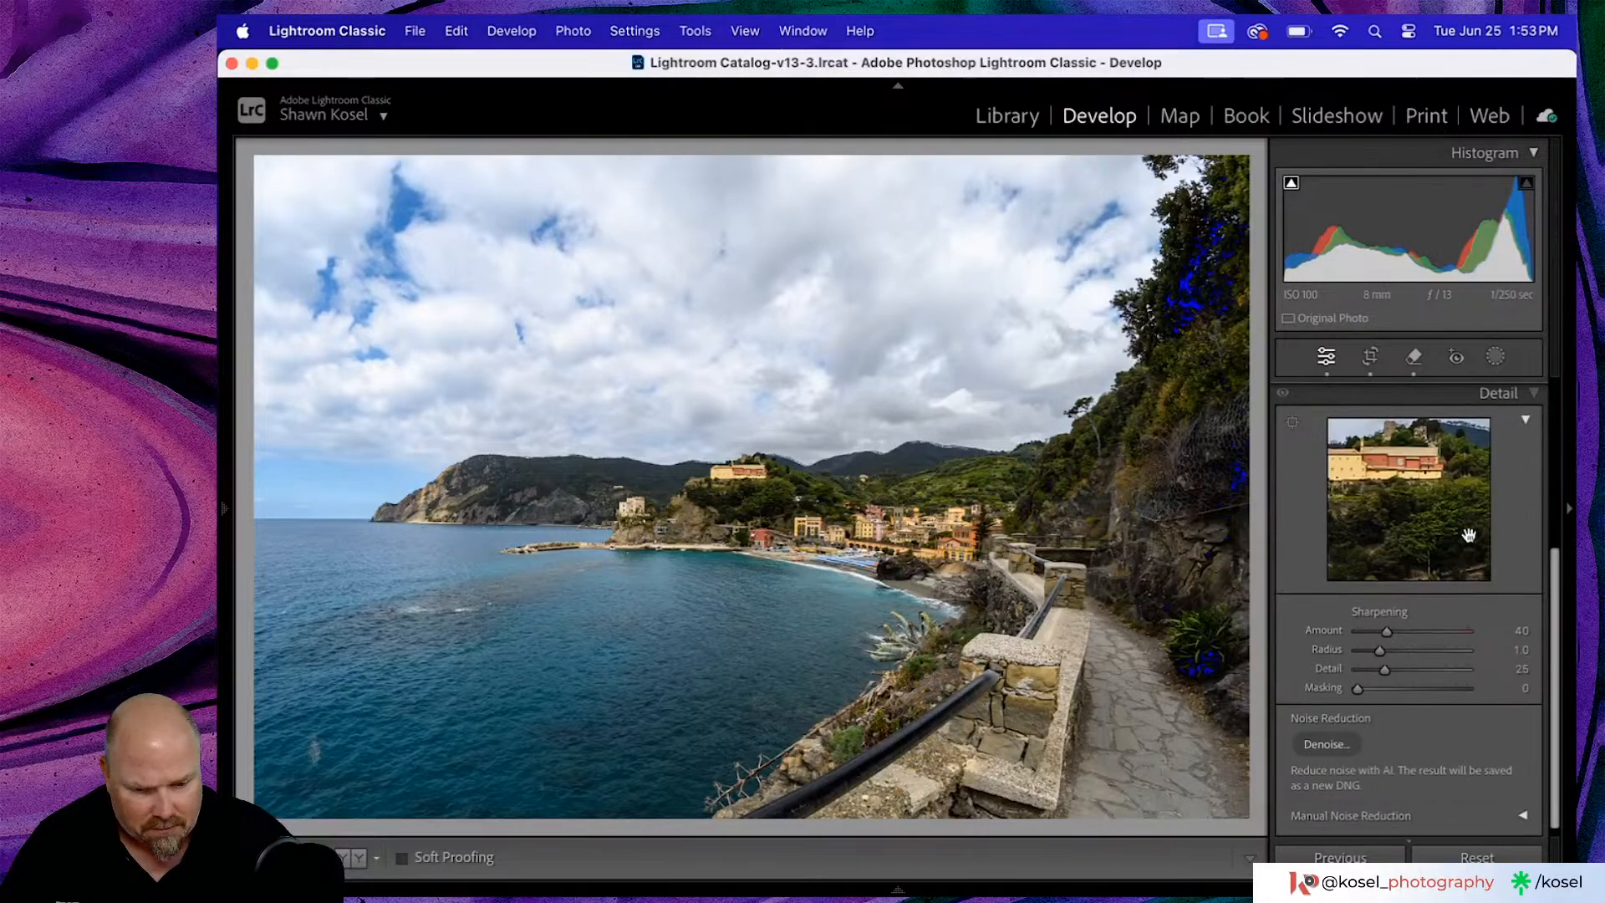
{"action": "left_click", "coordinate": [1502, 396]}
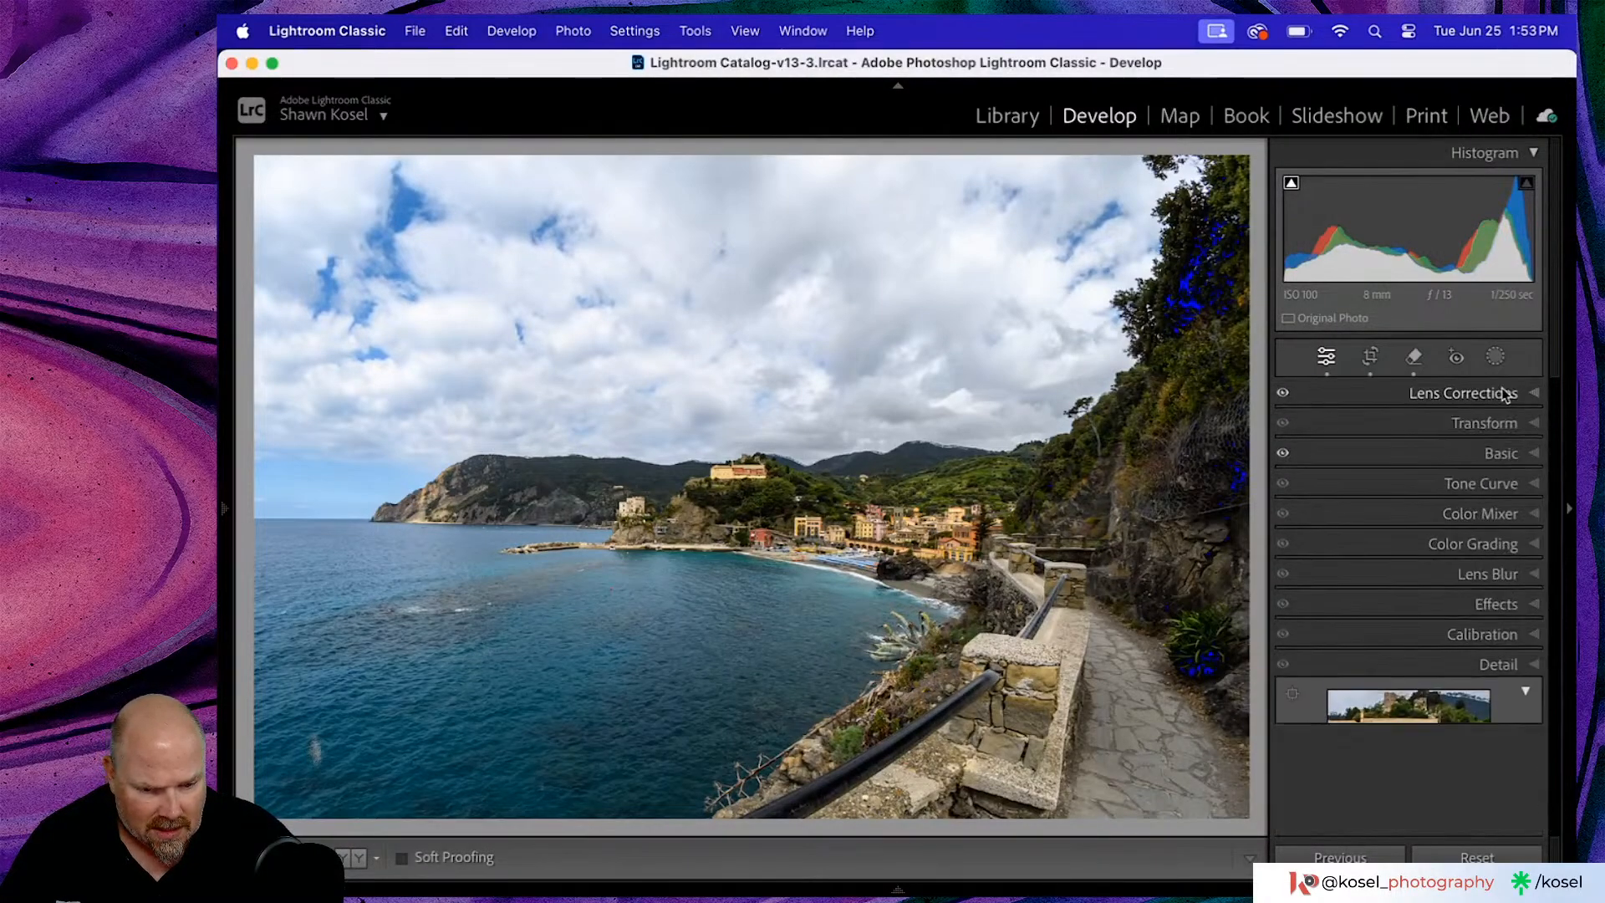
{"action": "left_click", "coordinate": [1518, 607]}
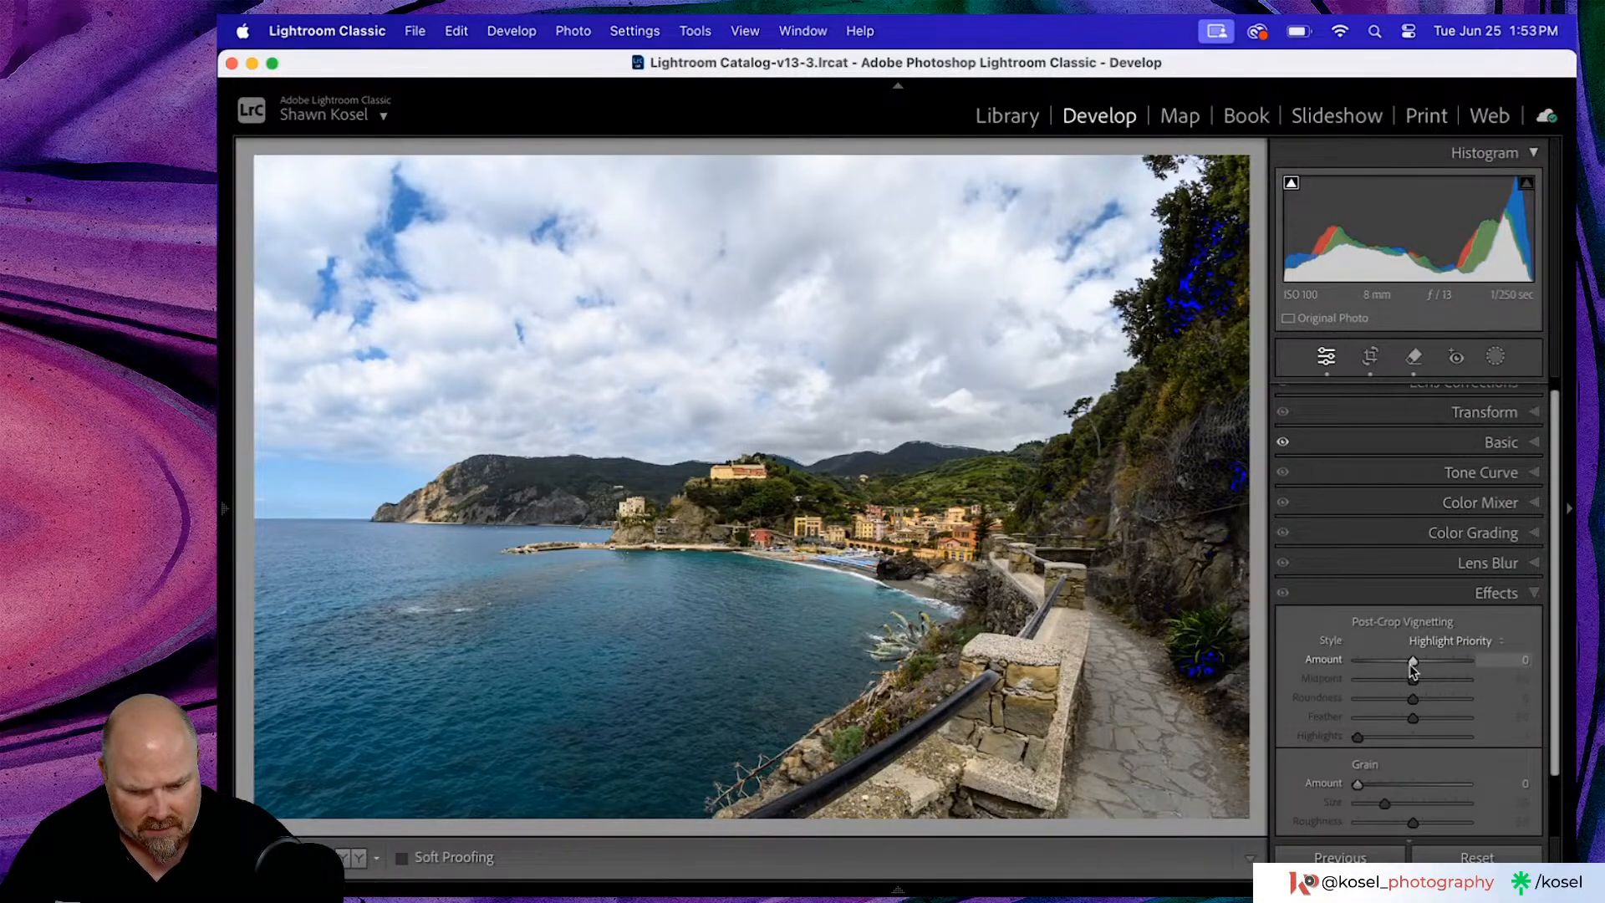
{"action": "left_click_drag", "start_coordinate": [1409, 667], "coordinate": [1409, 662]}
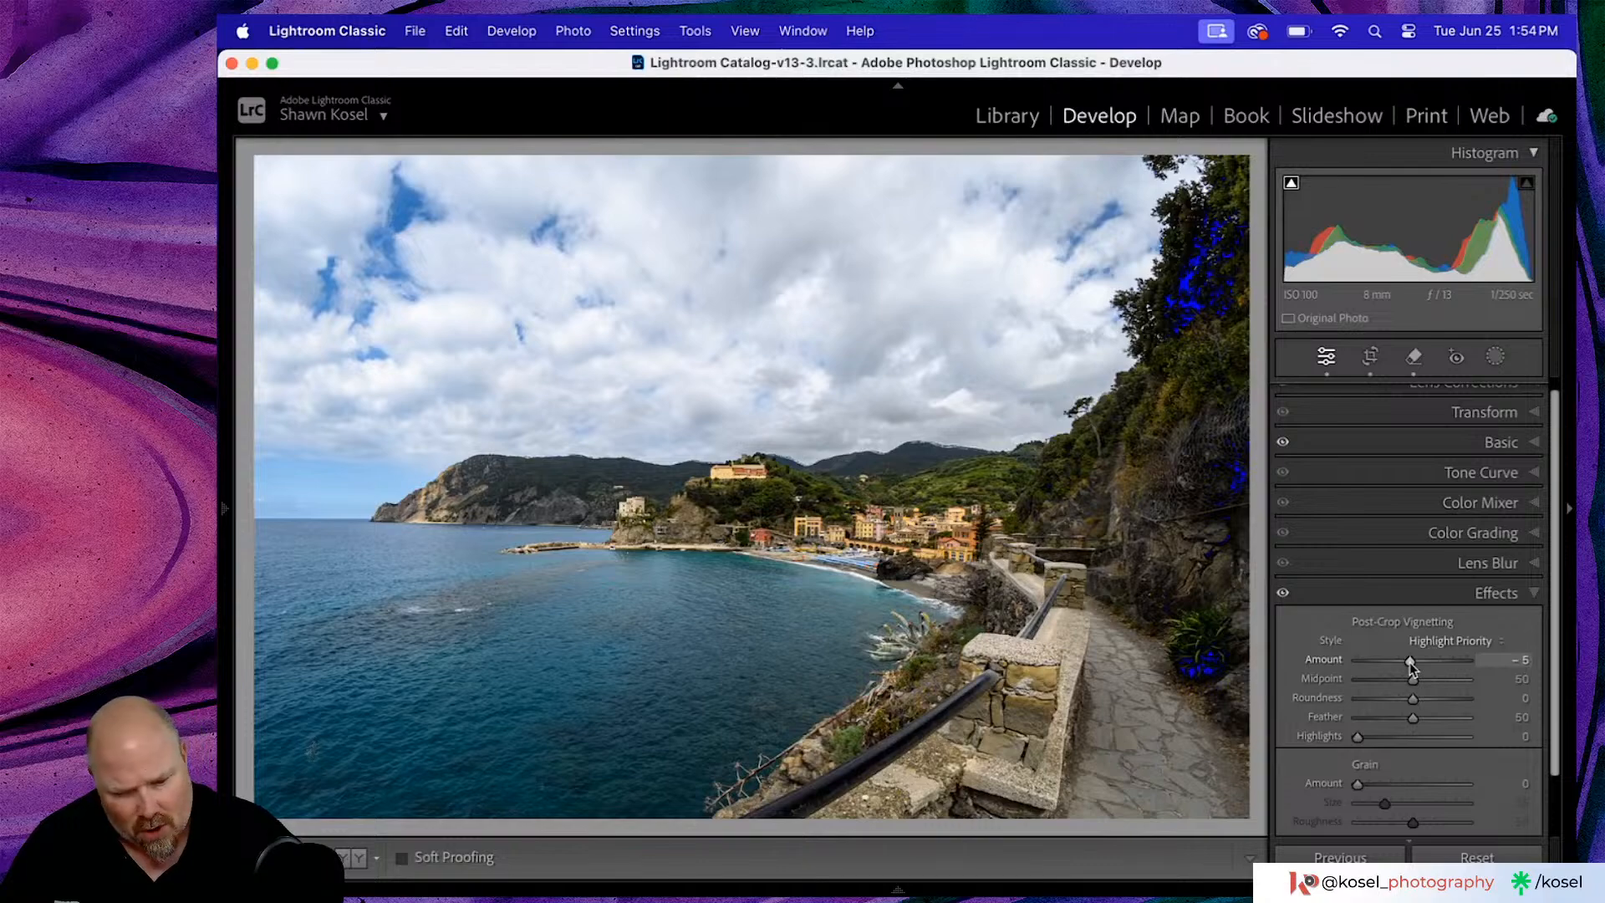
{"action": "left_click_drag", "start_coordinate": [1409, 662], "coordinate": [1412, 663]}
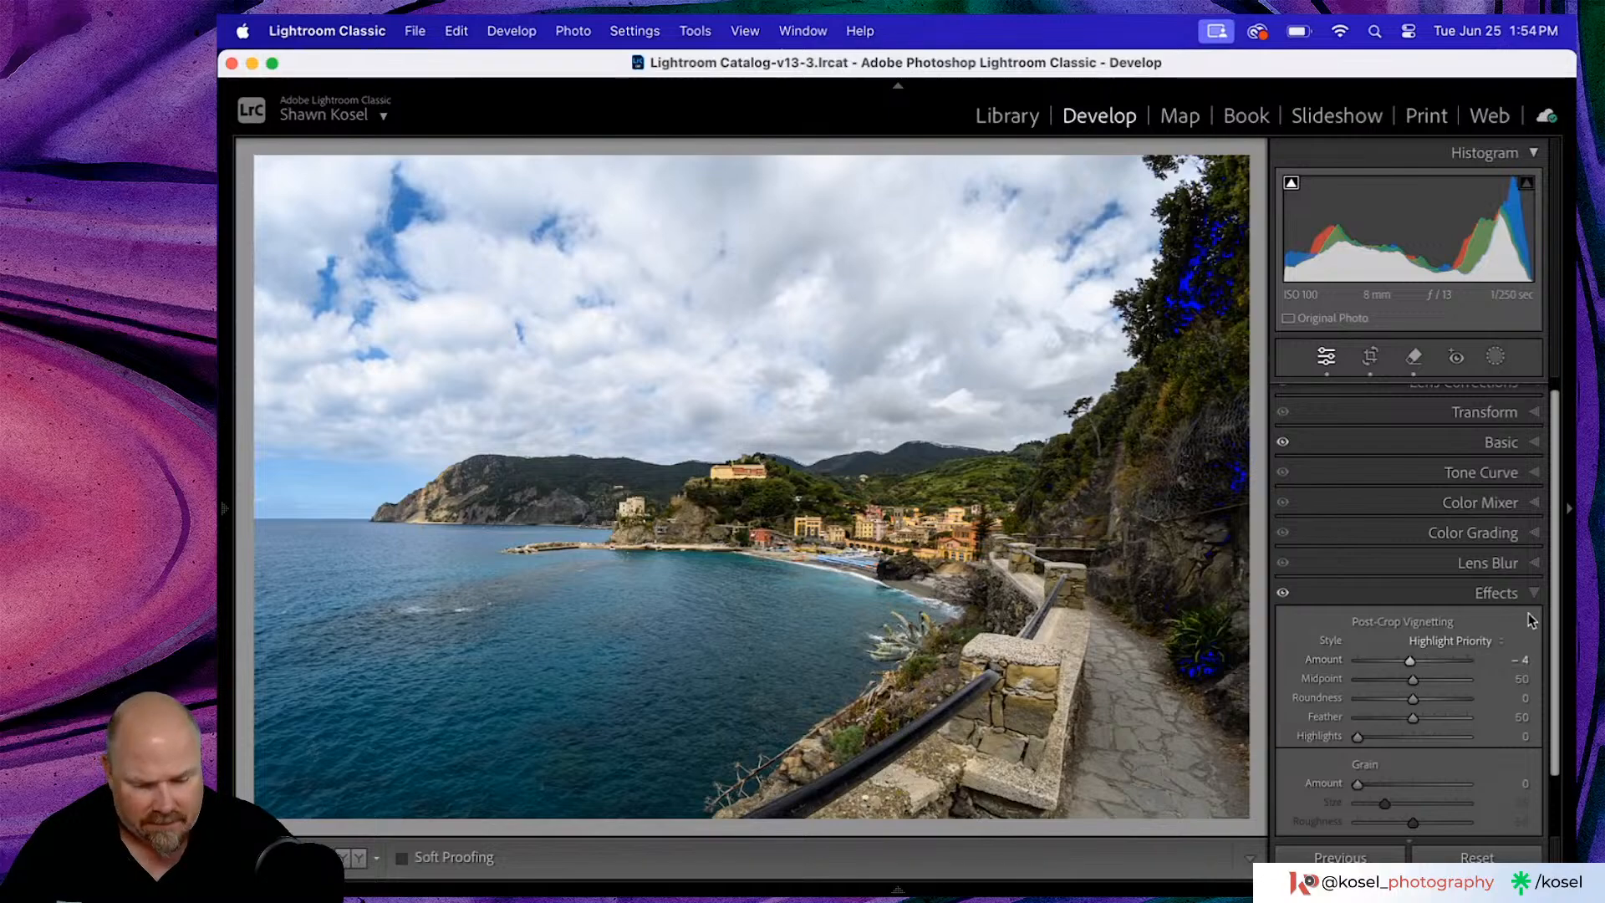
{"action": "left_click", "coordinate": [1488, 594]}
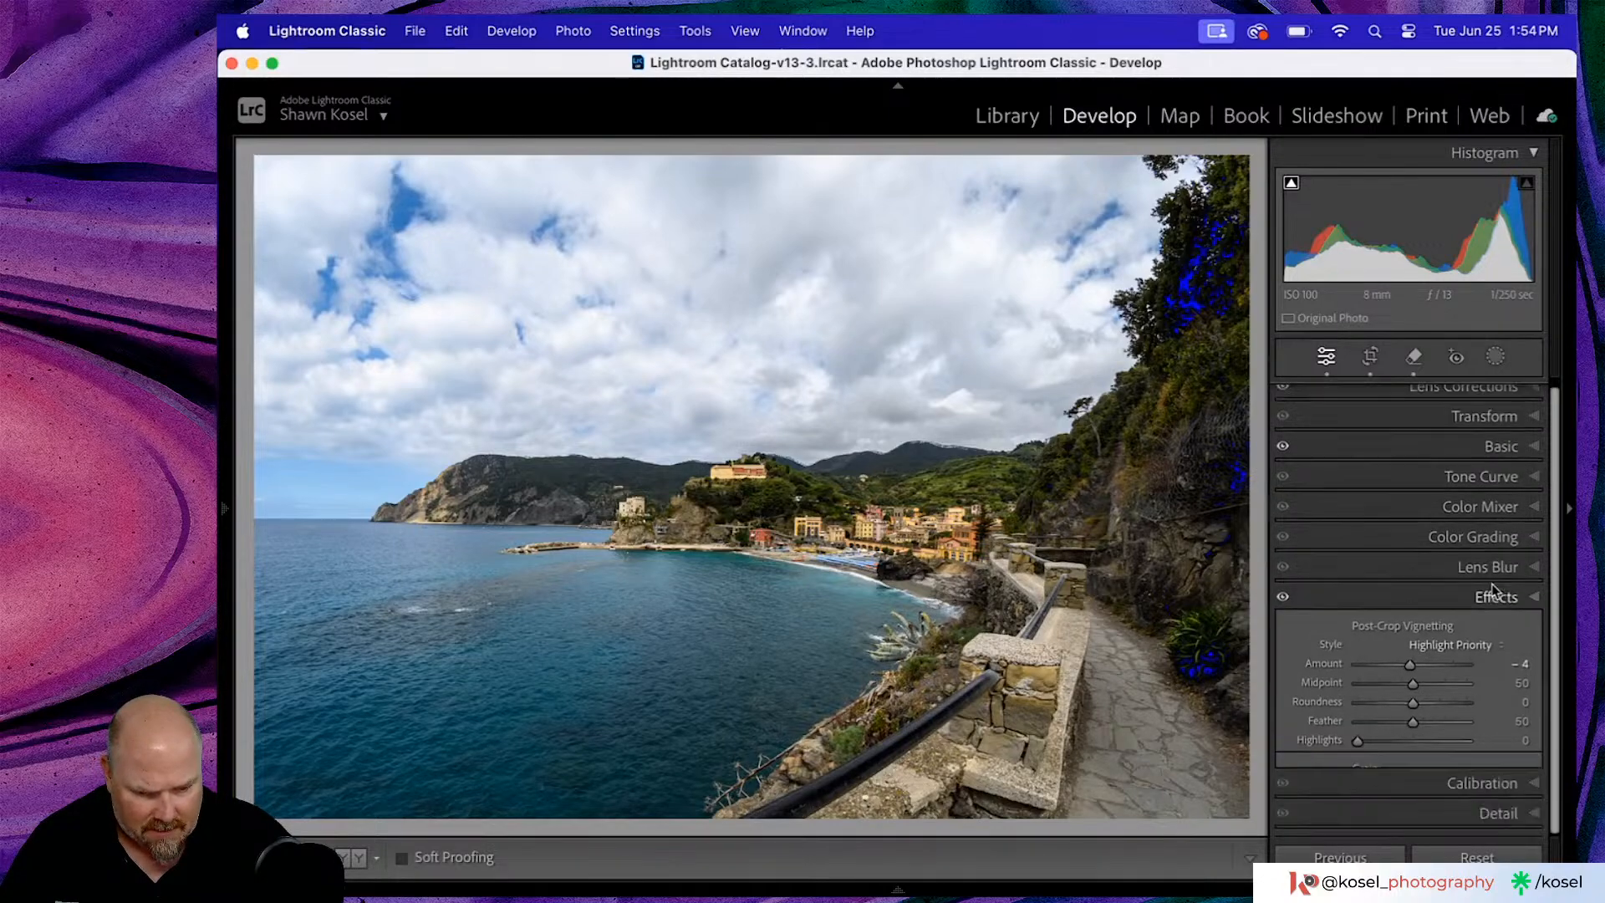
- Try a stronger sharpening amount, reset it to its default, and set the sharpening Masking to 93
{"action": "left_click", "coordinate": [1493, 665]}
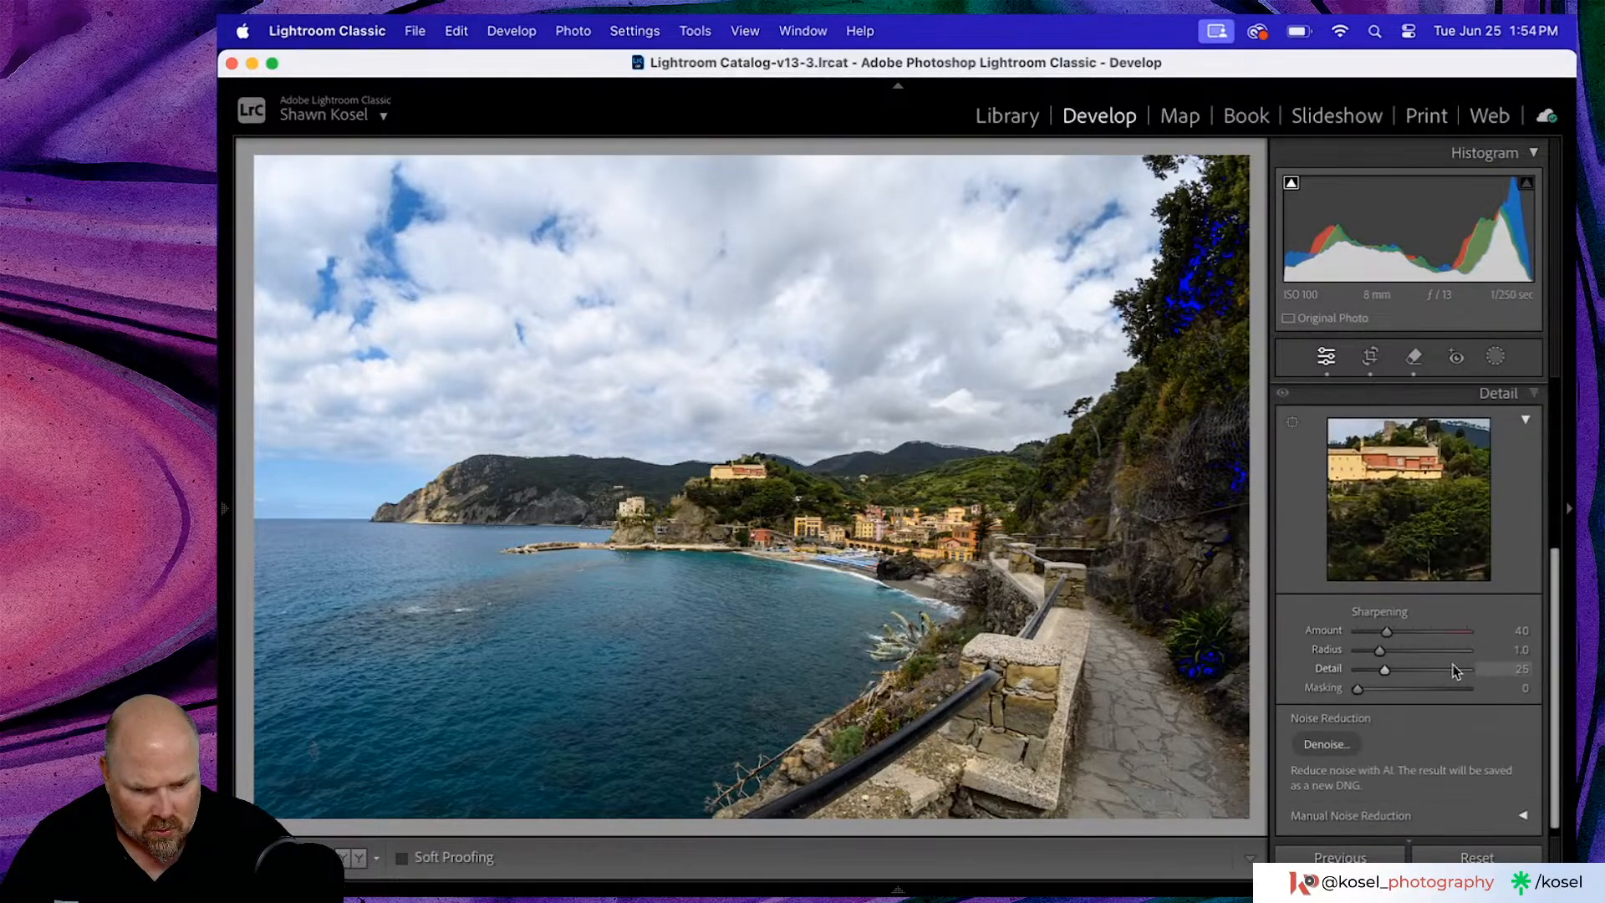
{"action": "left_click_drag", "start_coordinate": [1387, 633], "coordinate": [1421, 633]}
{"action": "double_click", "coordinate": [1417, 632]}
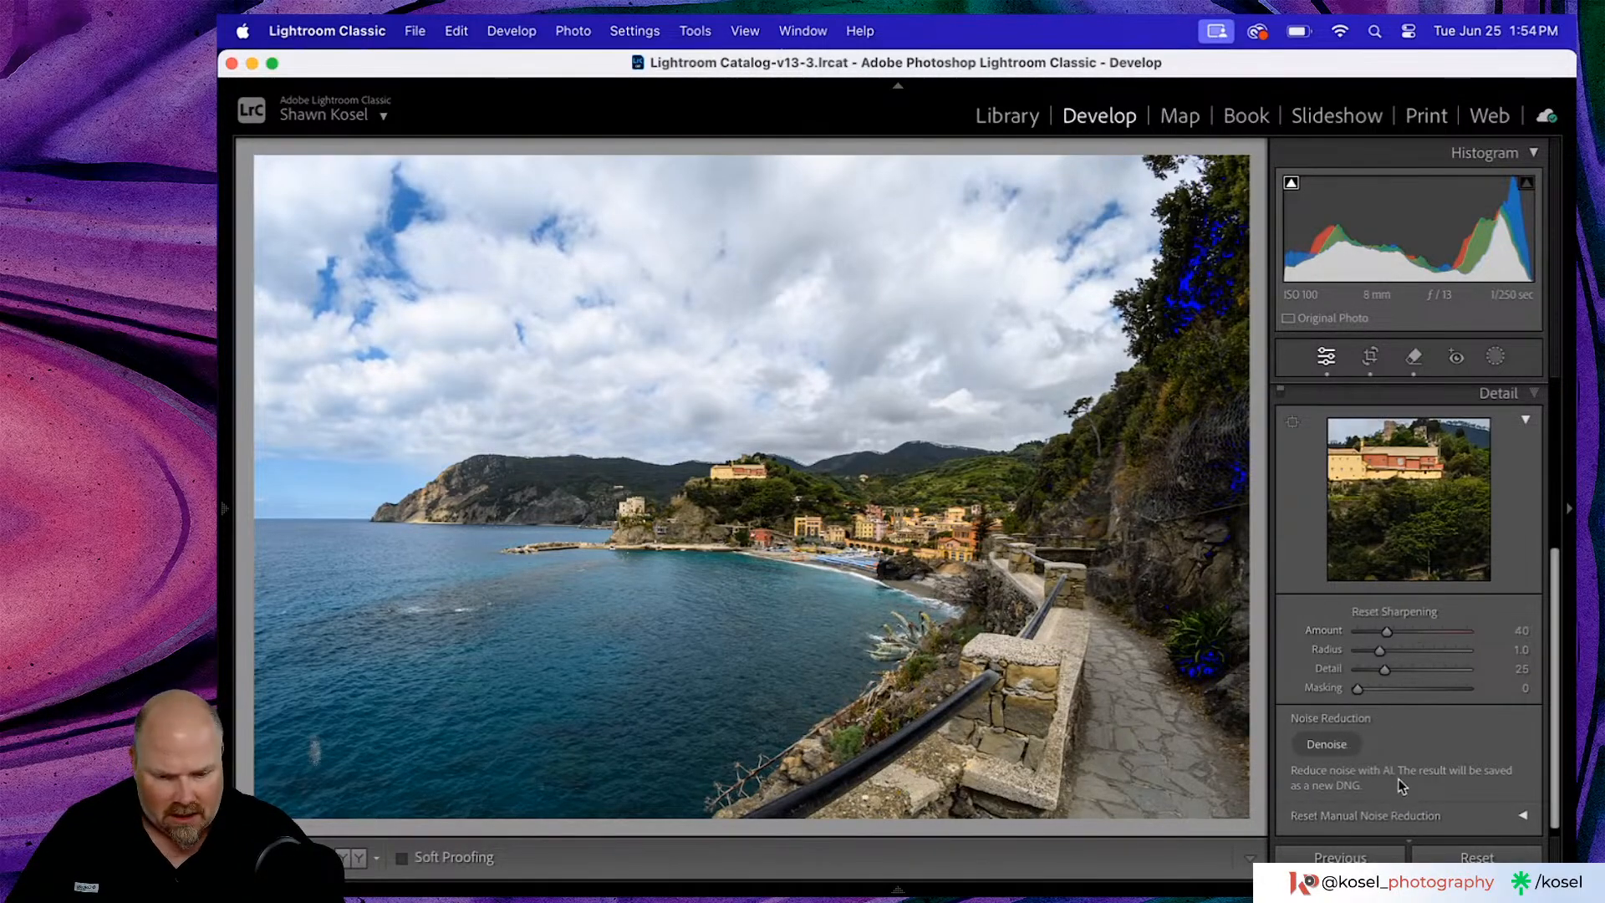
{"action": "left_click", "coordinate": [1359, 689], "text": "alt"}
{"action": "left_click_drag", "start_coordinate": [1361, 693], "coordinate": [1462, 690]}
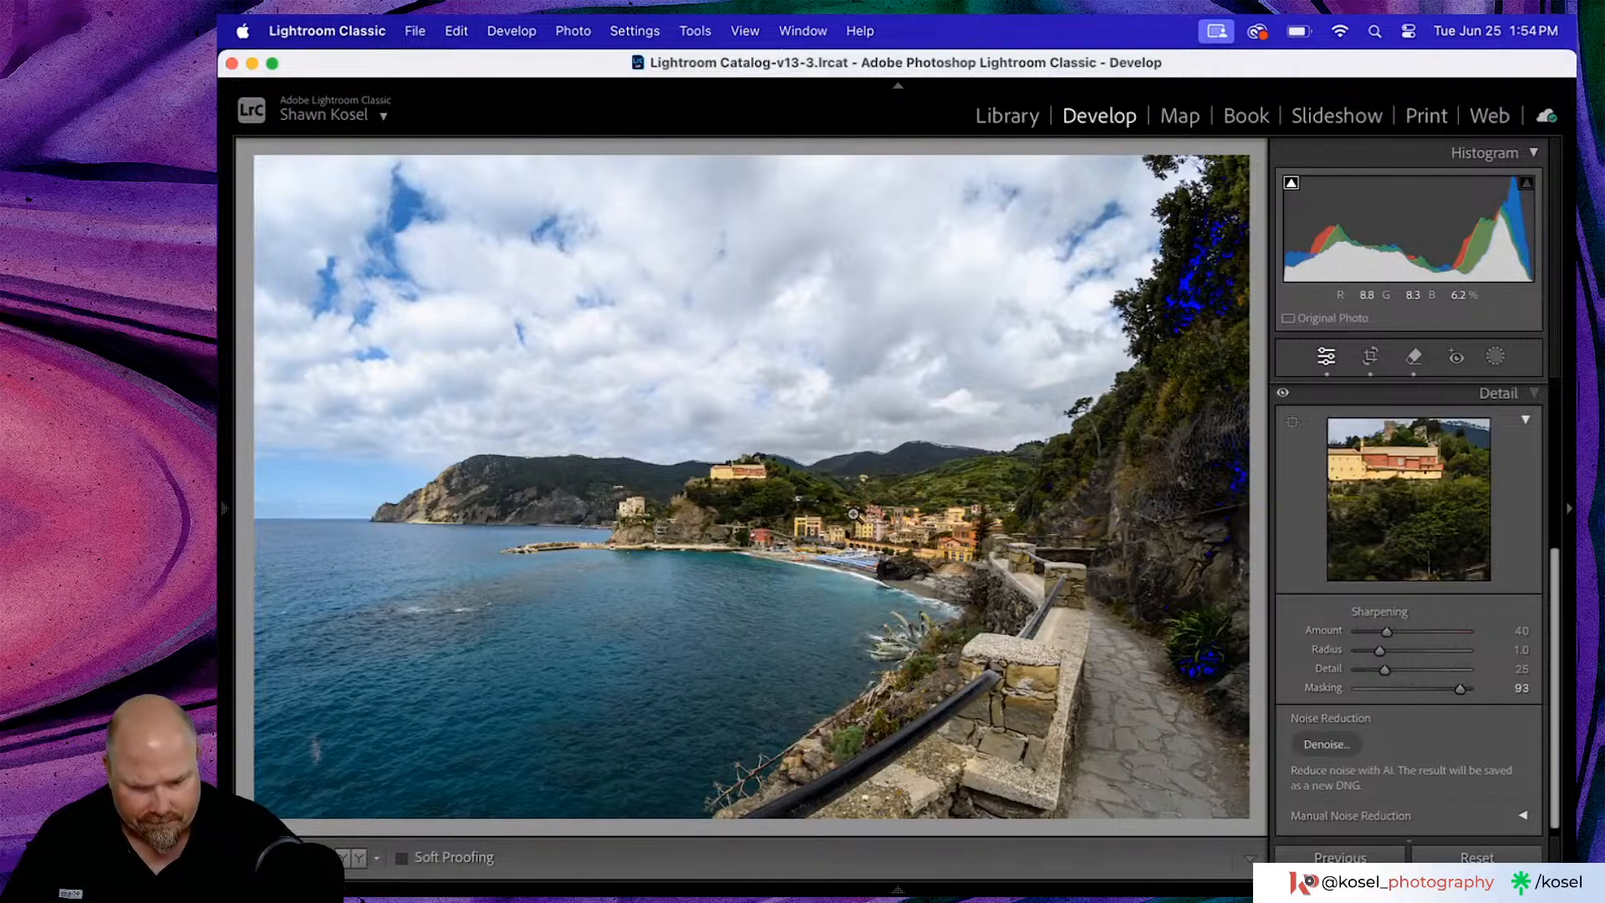
- Compare the edited coastal photo with its unedited before version
{"action": "key", "text": "backslash"}
{"action": "key", "text": "backslash"}
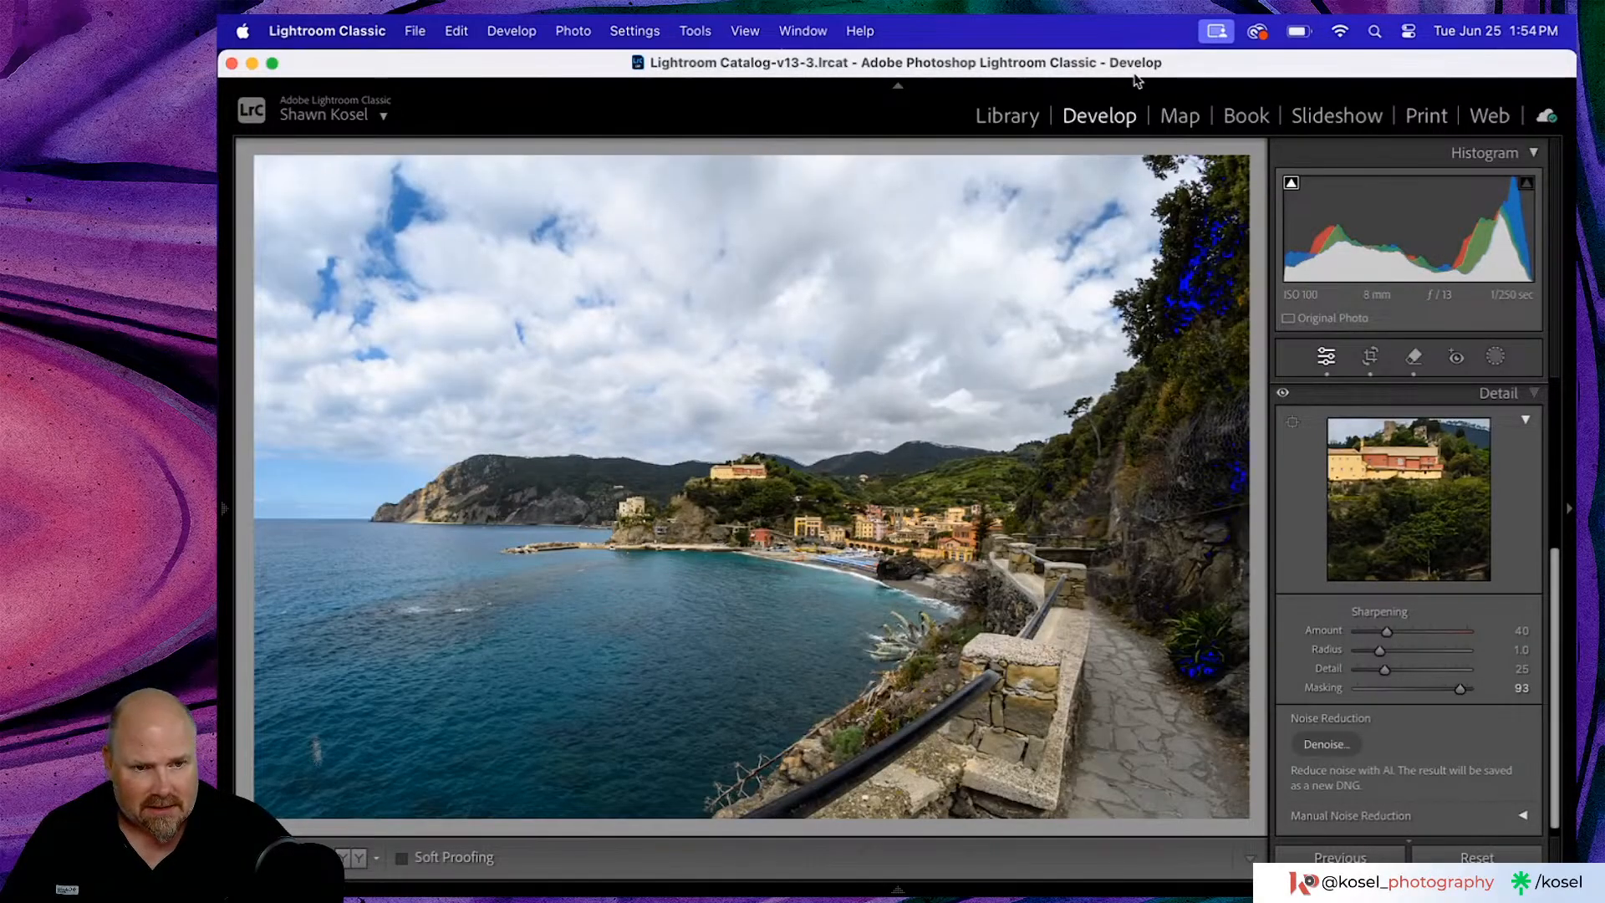
{"action": "key", "text": "backslash"}
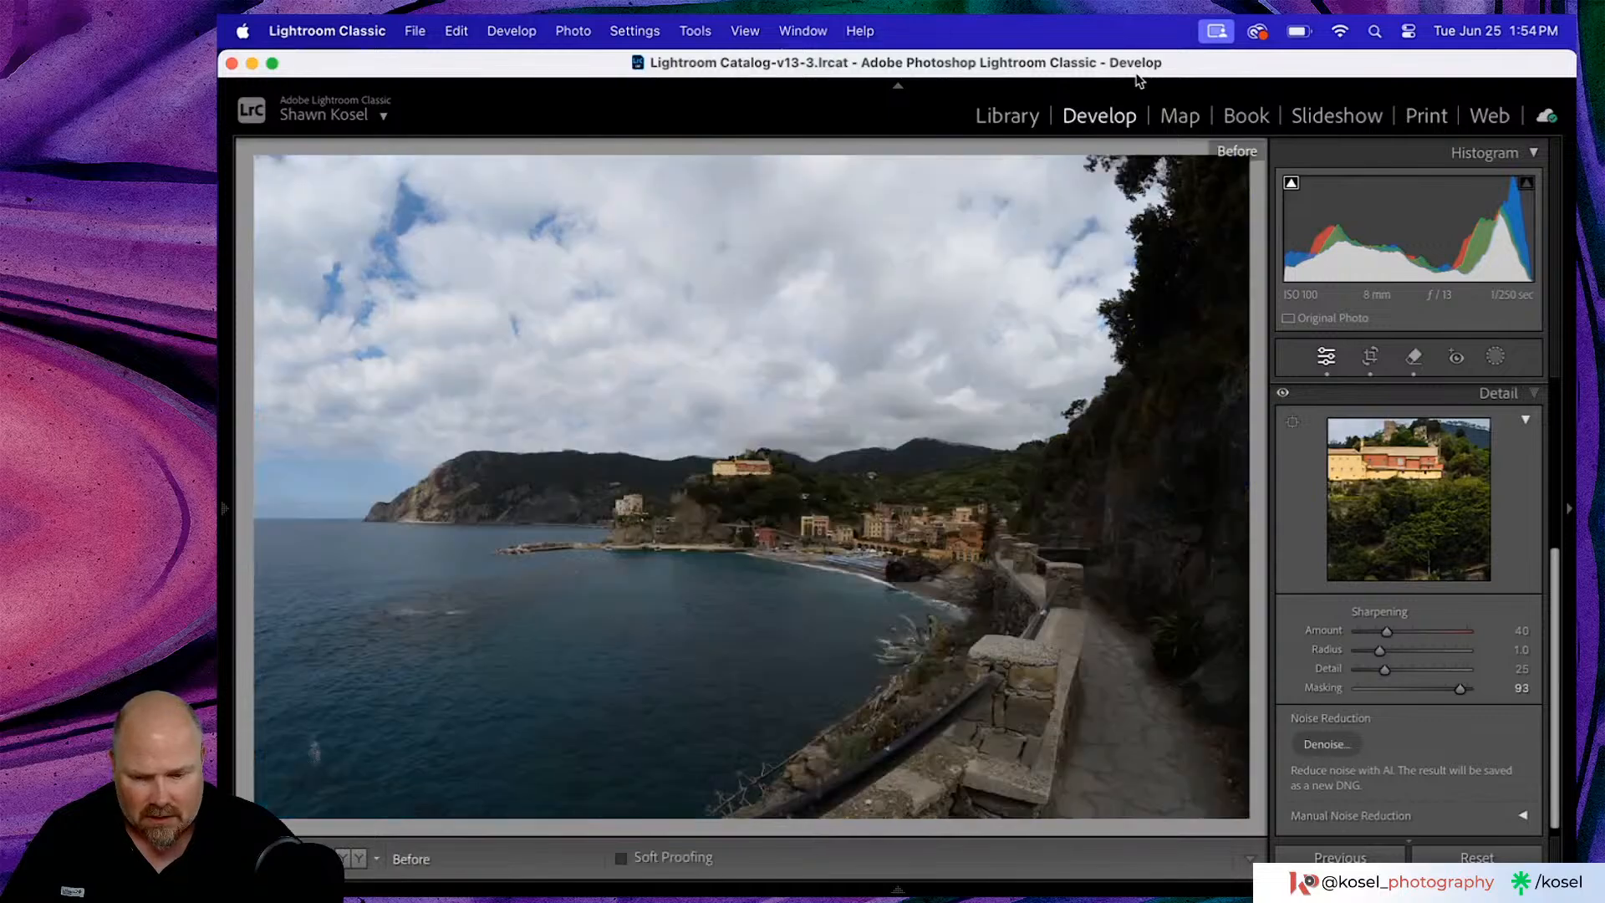
{"action": "key", "text": "backslash"}
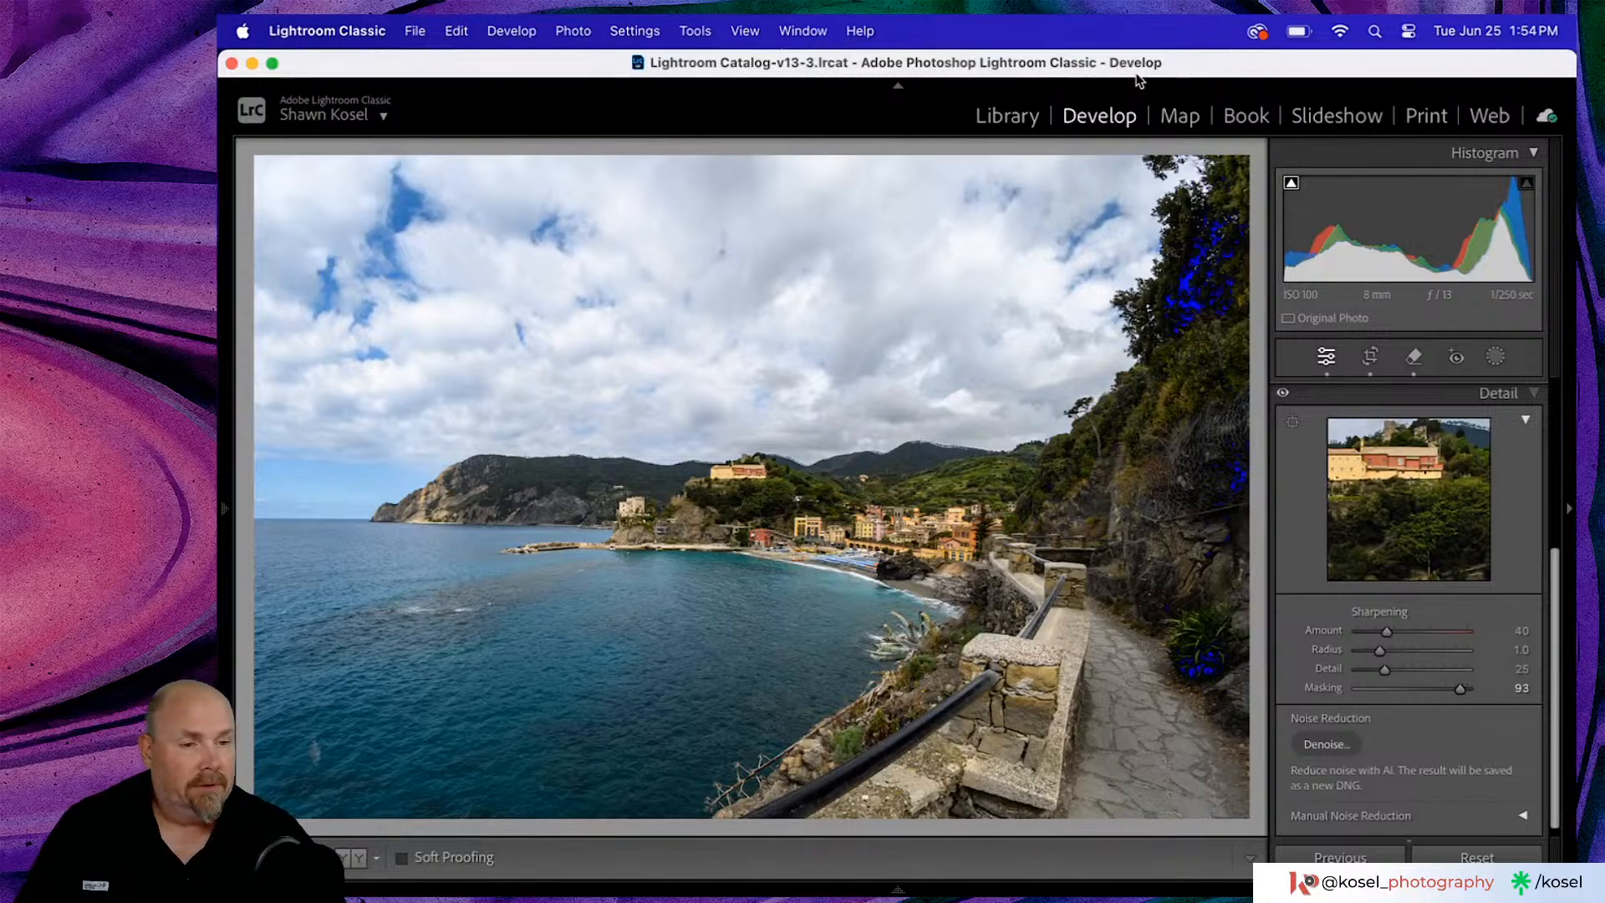
- Return to the photo library and preview the bay photos Tuscany-0905.DNG and Tuscany-0906.DNG at full-screen size
{"action": "key", "text": "g"}
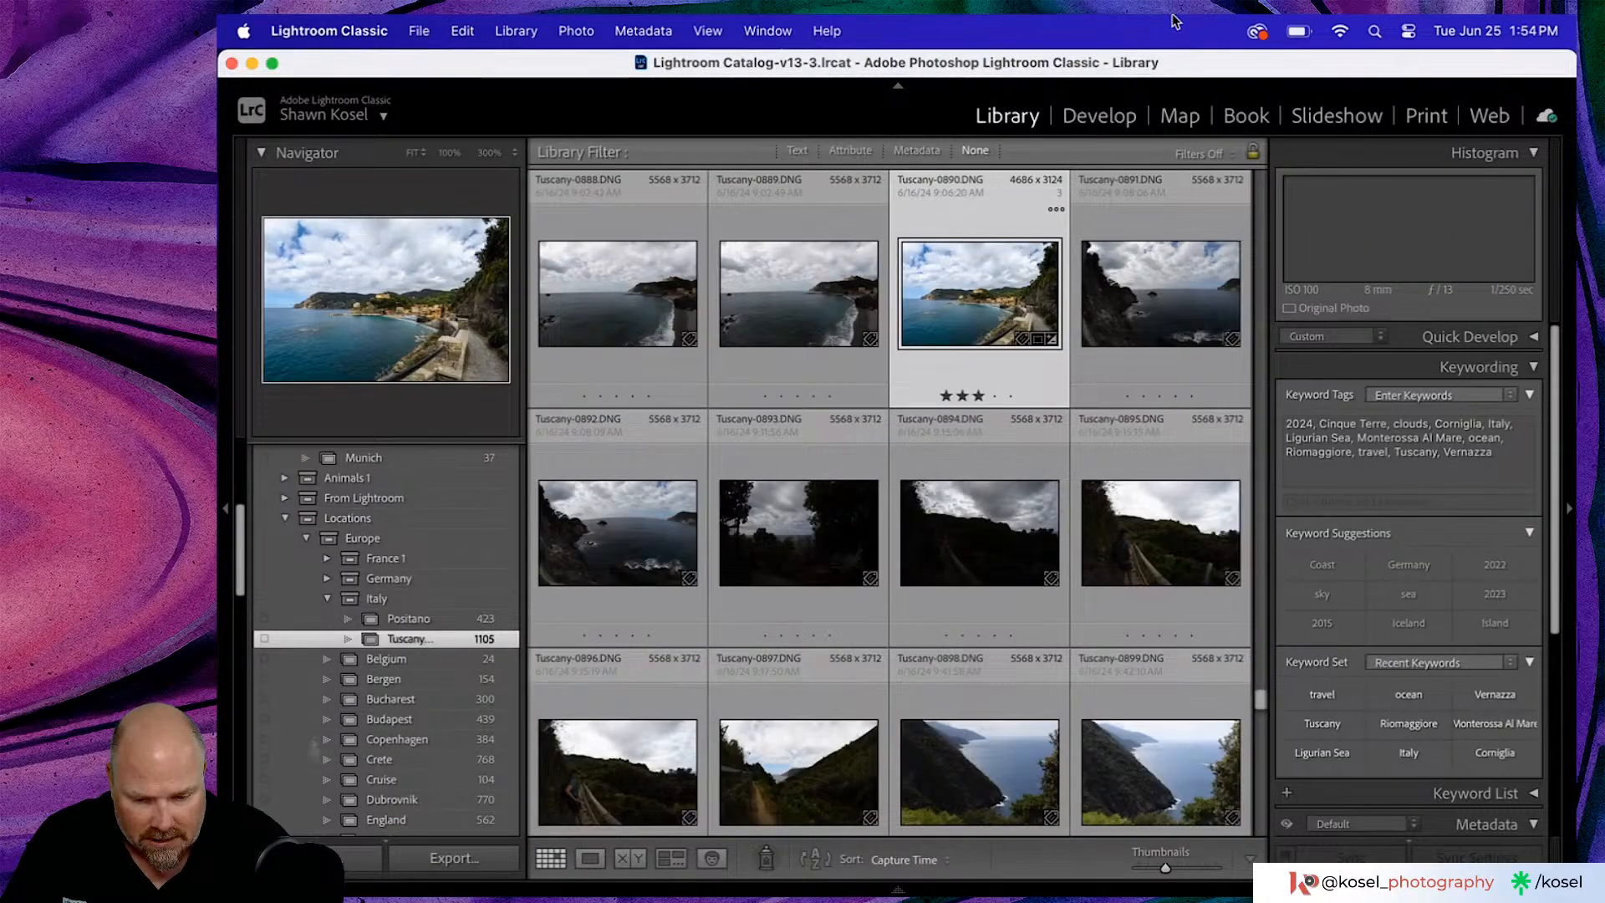
{"action": "scroll", "coordinate": [832, 470], "scroll_direction": "down", "scroll_amount": 5}
{"action": "double_click", "coordinate": [832, 471]}
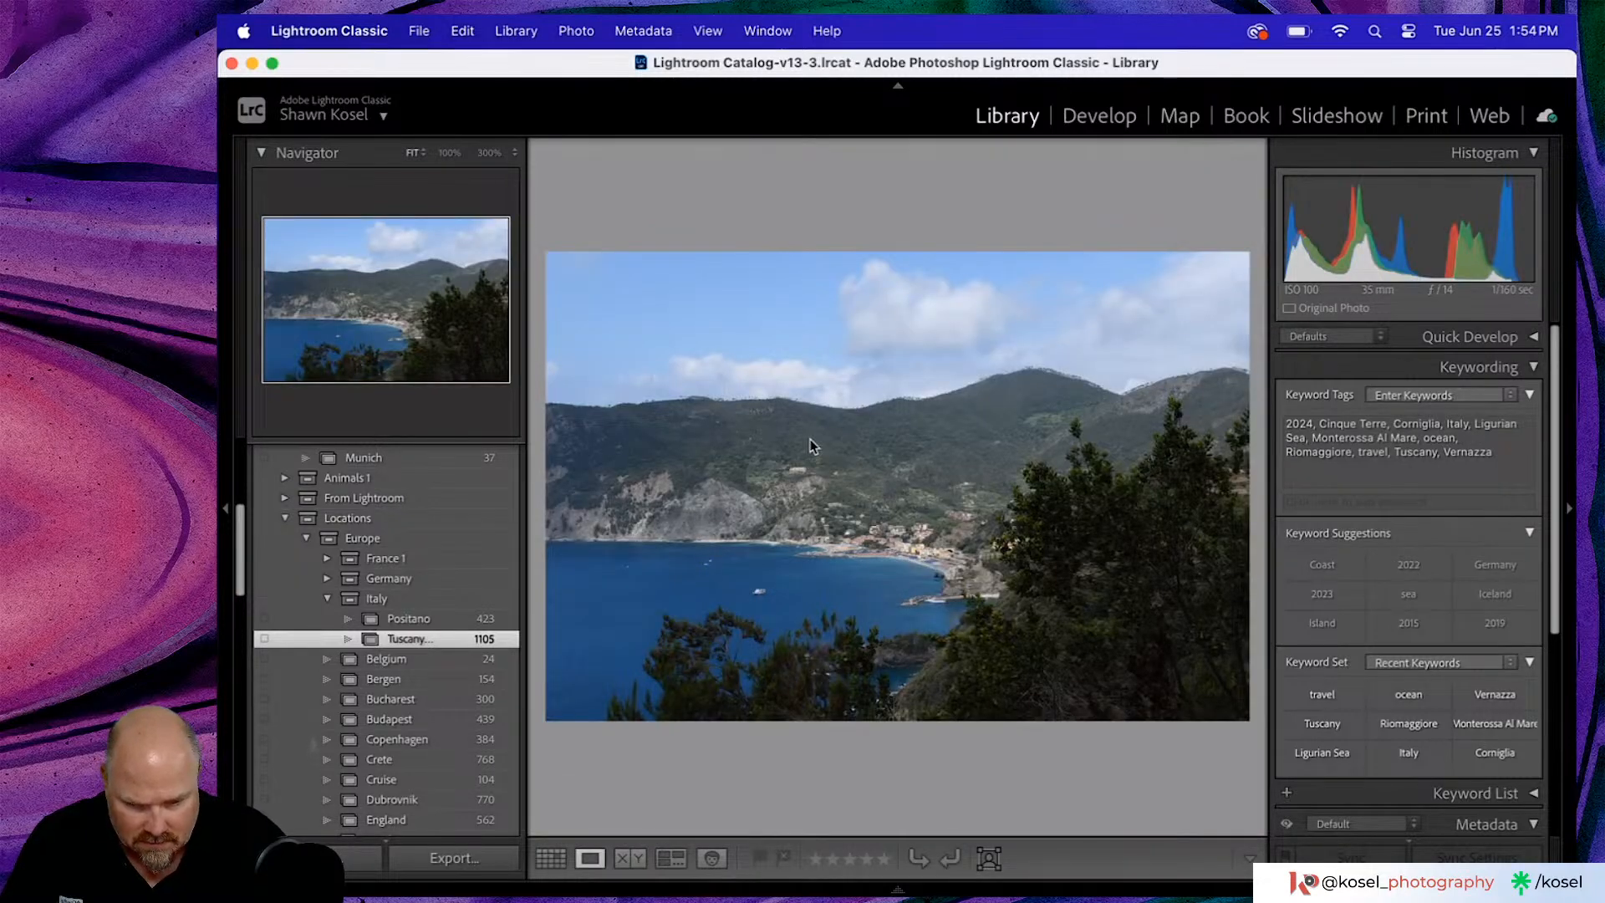
{"action": "key", "text": "f"}
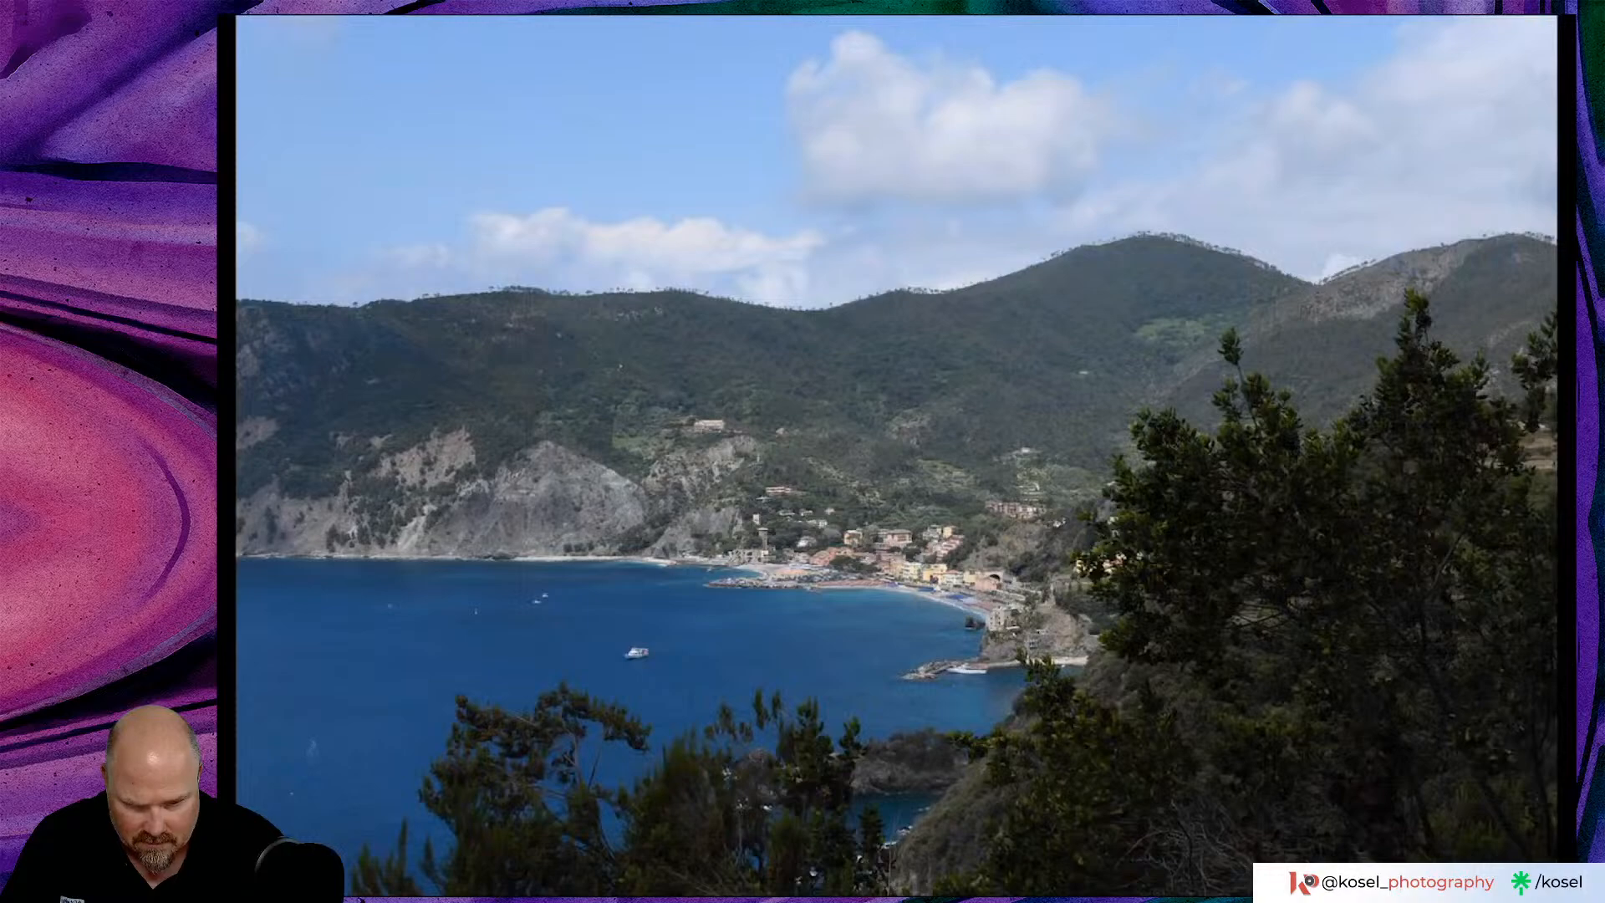
{"action": "key", "text": "Right"}
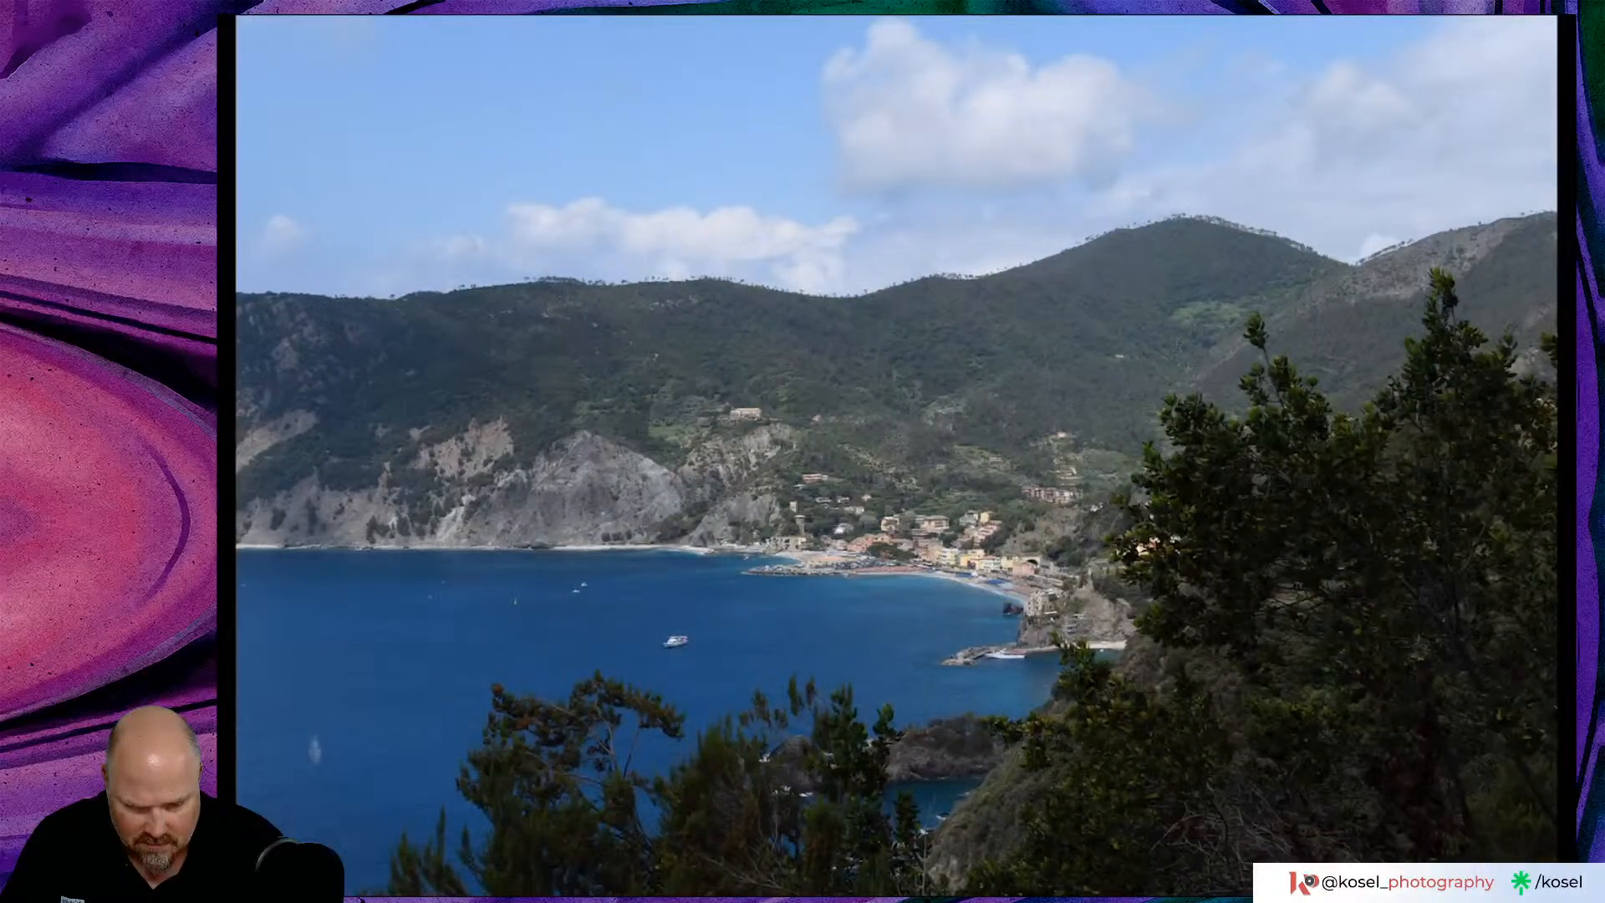
{"action": "key", "text": "g"}
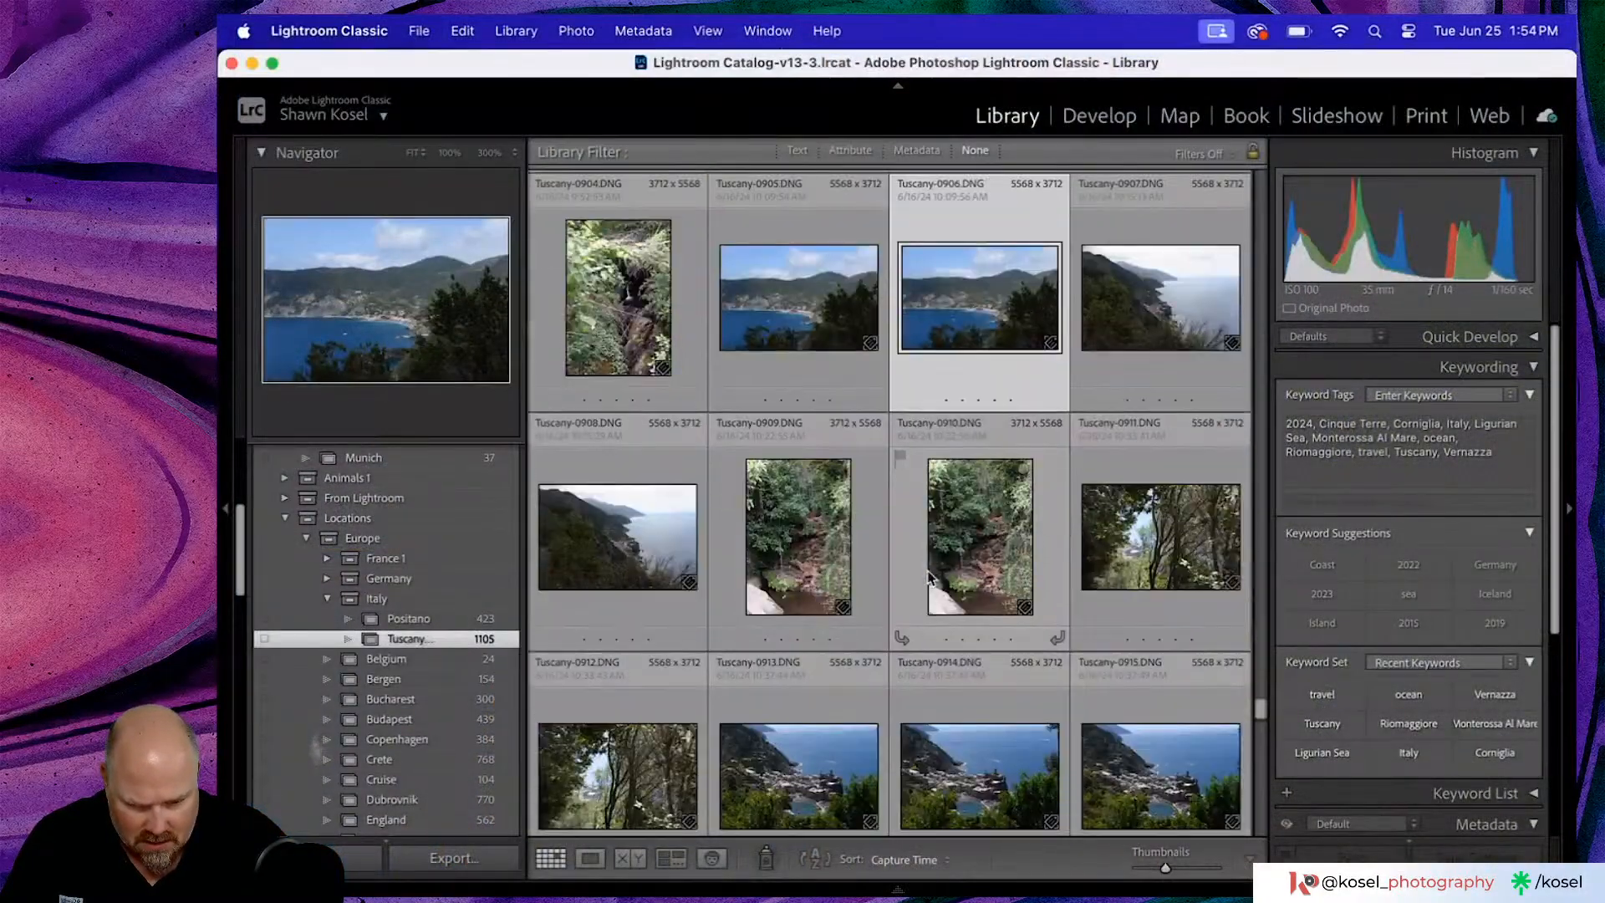
- Find Tuscany-0913.DNG, the coastal village and harbor photo, in the library and view it at full-screen size
{"action": "scroll", "coordinate": [930, 577], "scroll_direction": "down", "scroll_amount": 2}
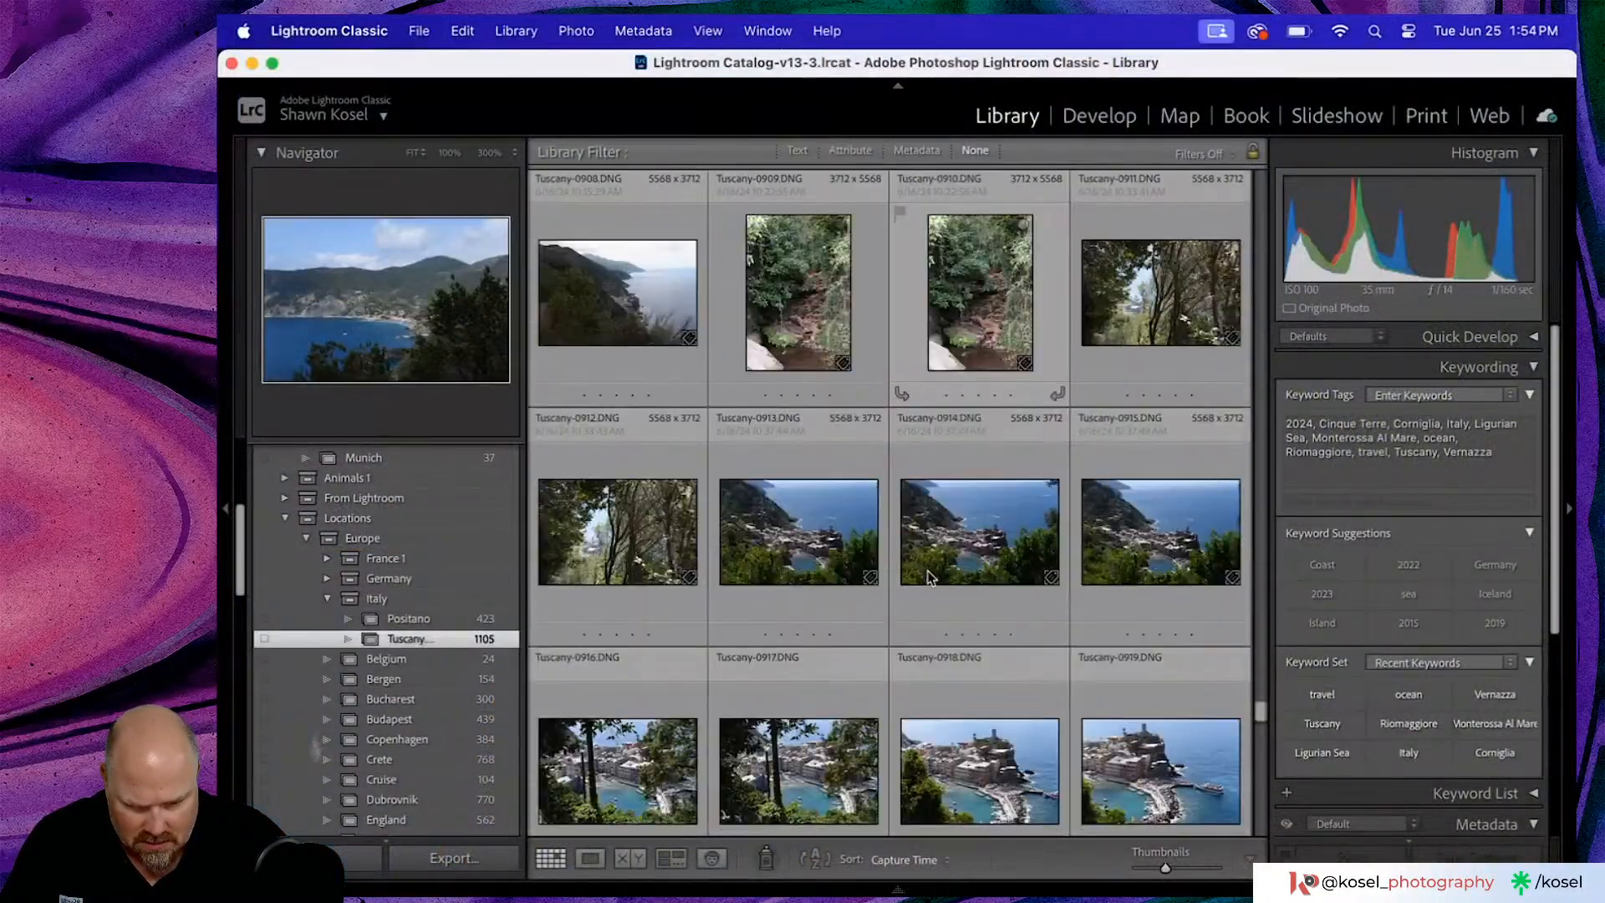
{"action": "double_click", "coordinate": [816, 522]}
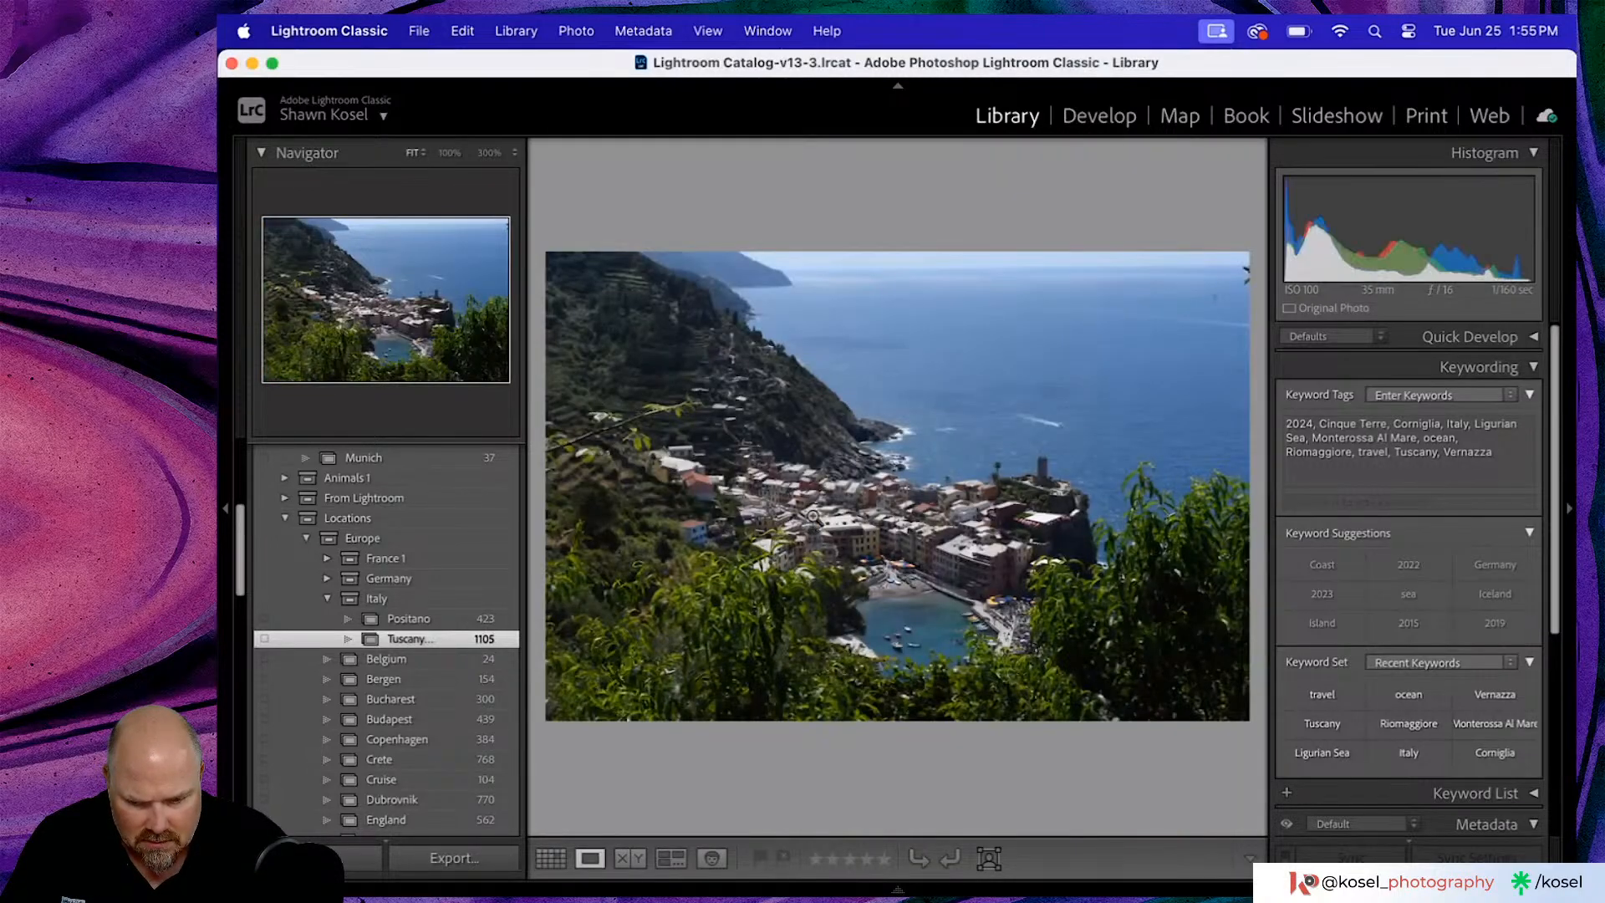
{"action": "key", "text": "g"}
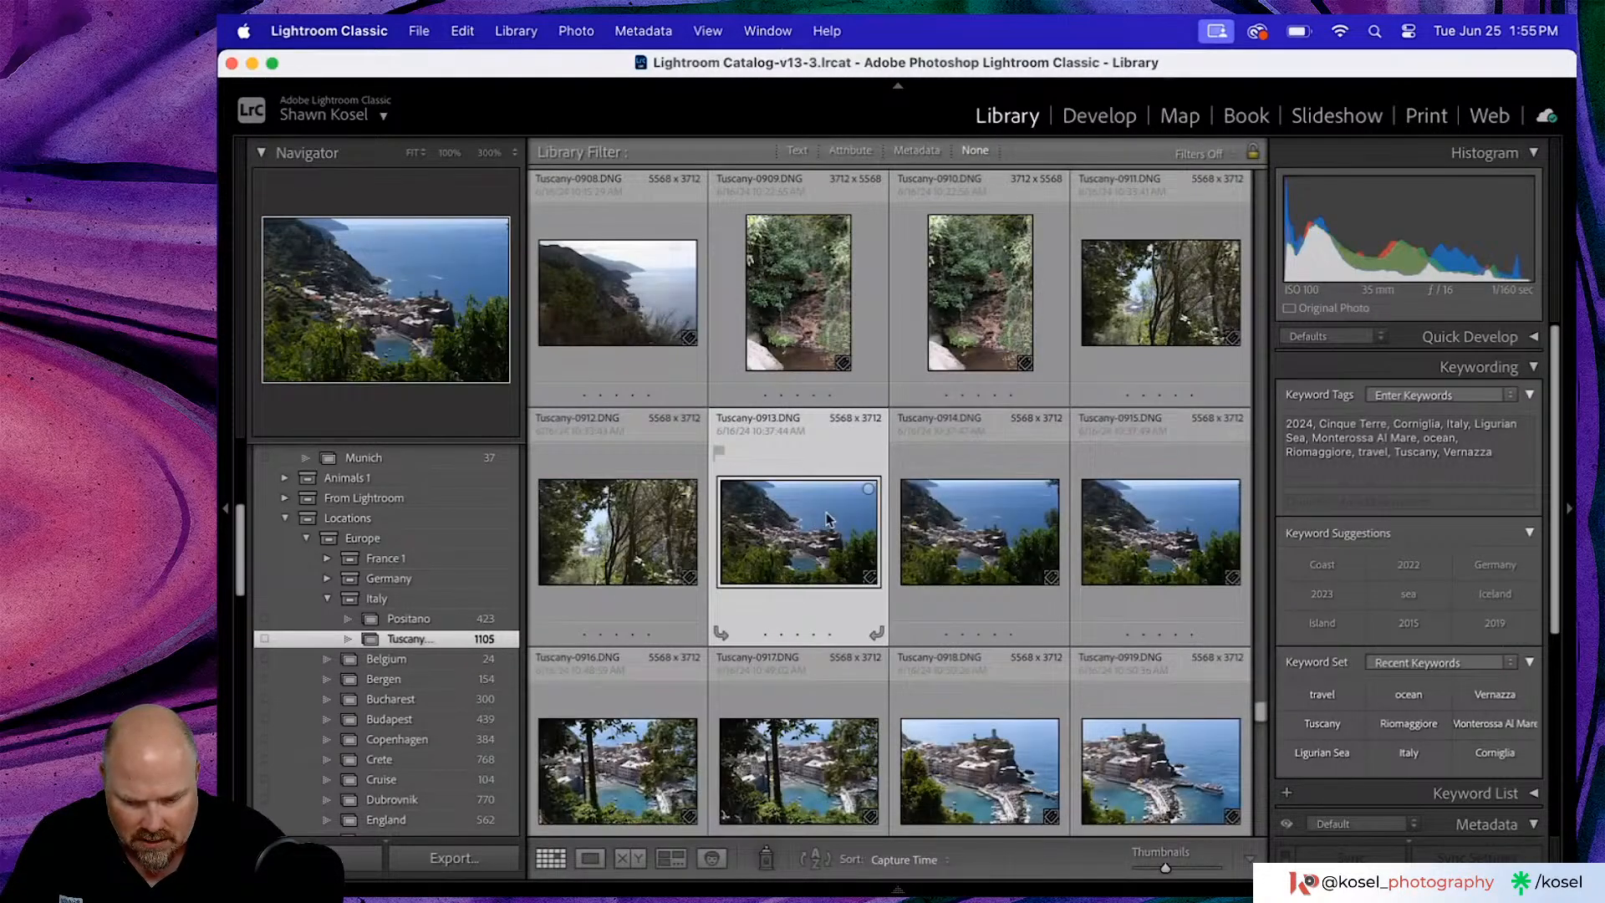
{"action": "double_click", "coordinate": [826, 518]}
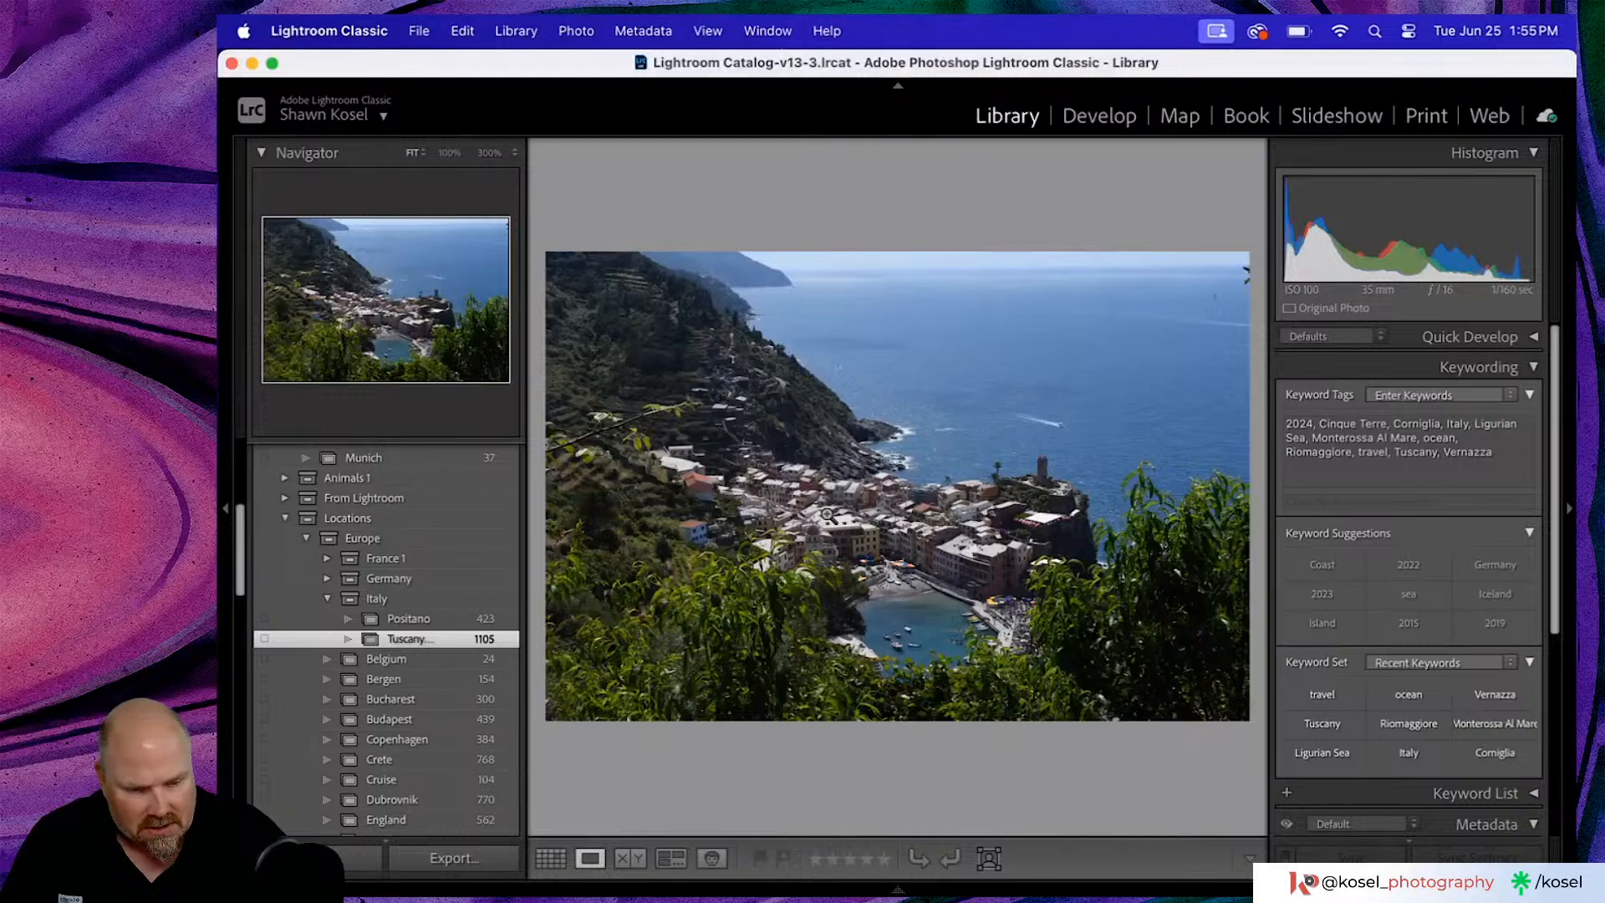
{"action": "key", "text": "f"}
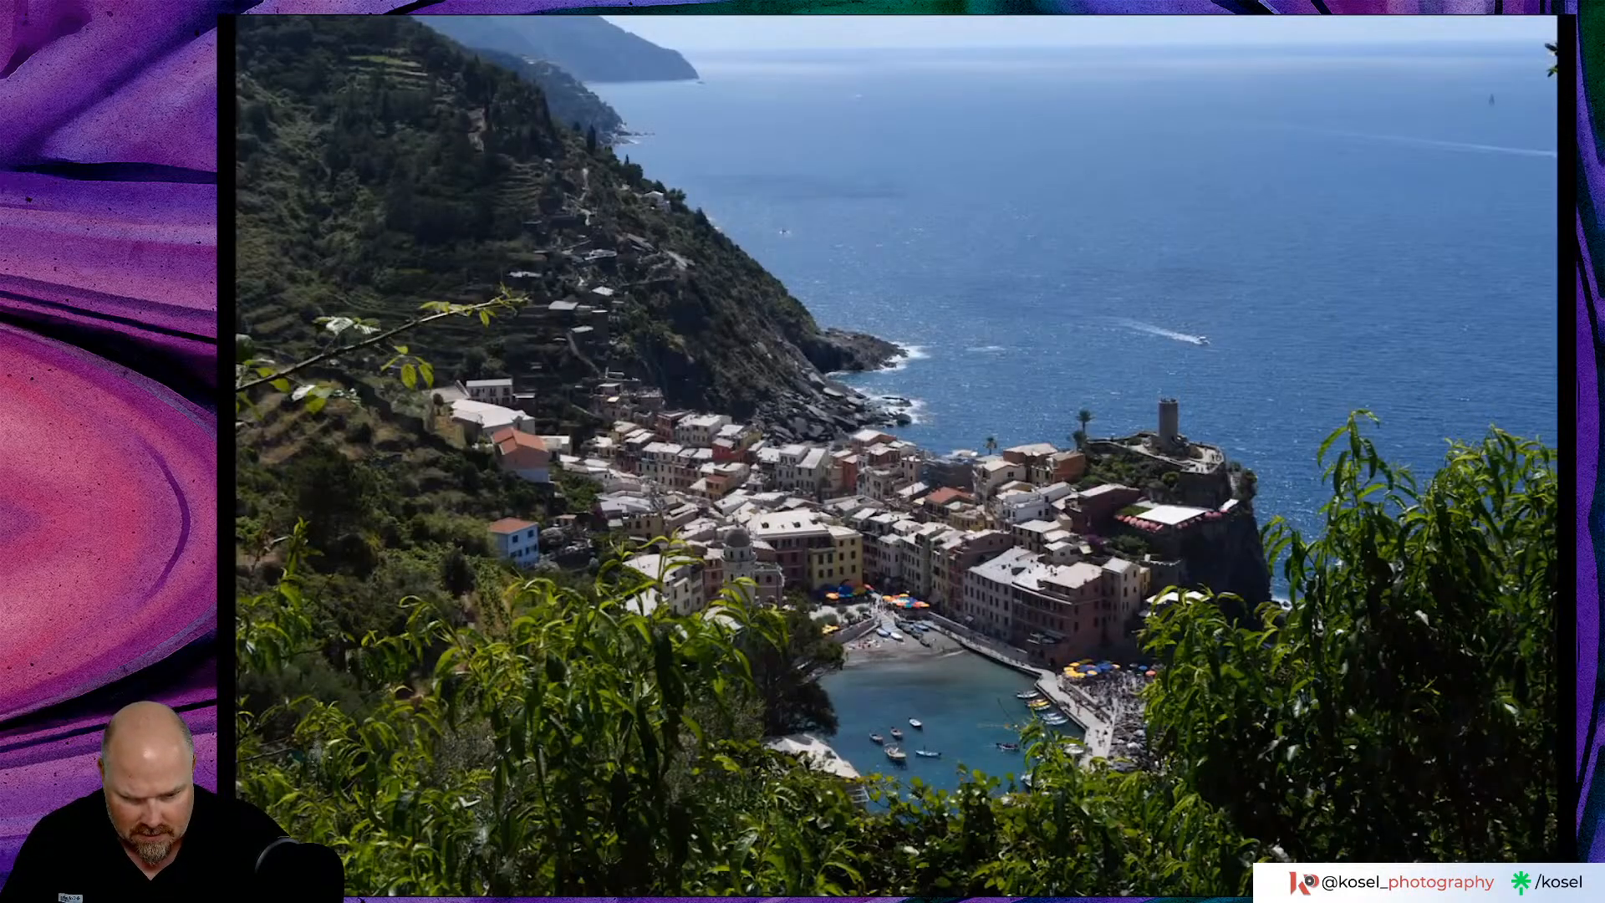
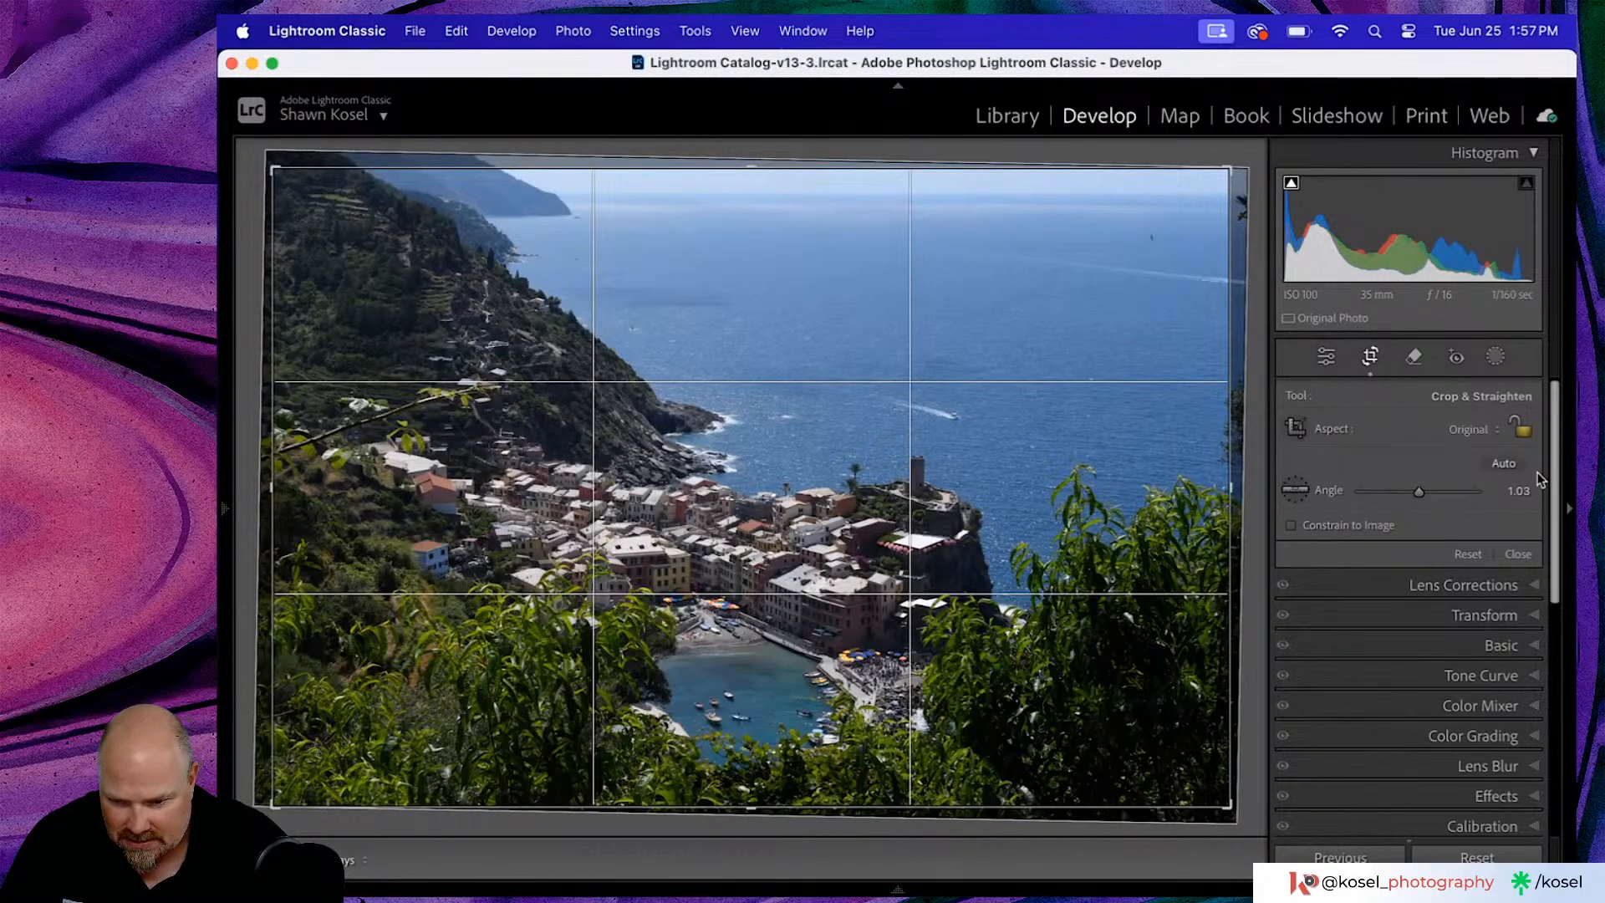
- Apply the crop with its 1.03 straightening angle and examine the sea horizon up close
{"action": "left_click", "coordinate": [1519, 555]}
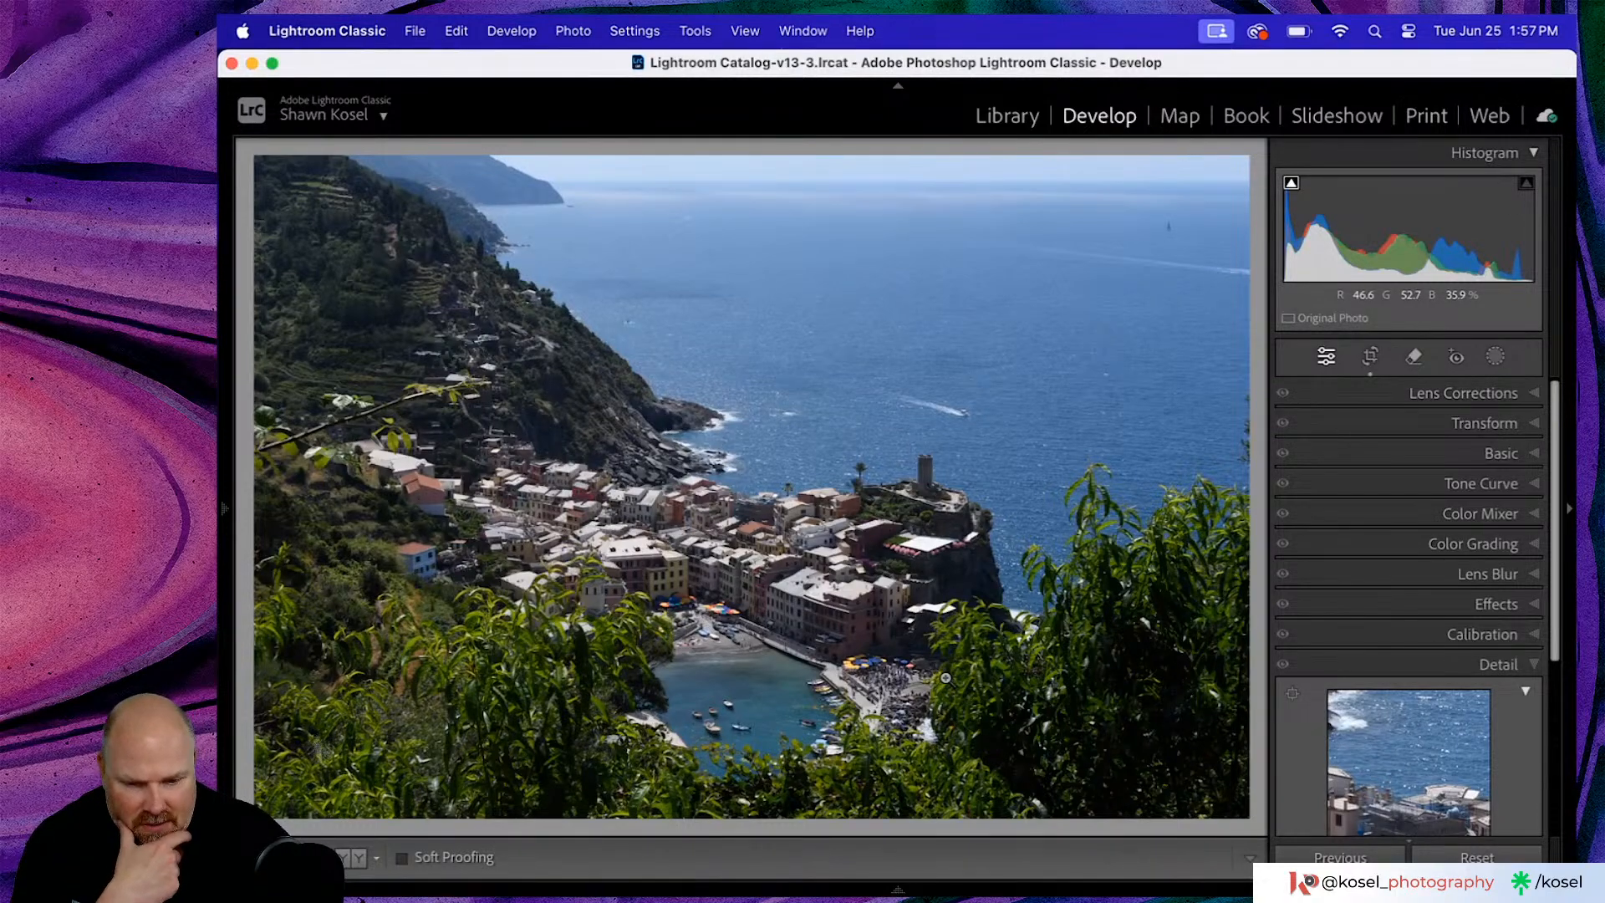
{"action": "left_click", "coordinate": [1495, 454]}
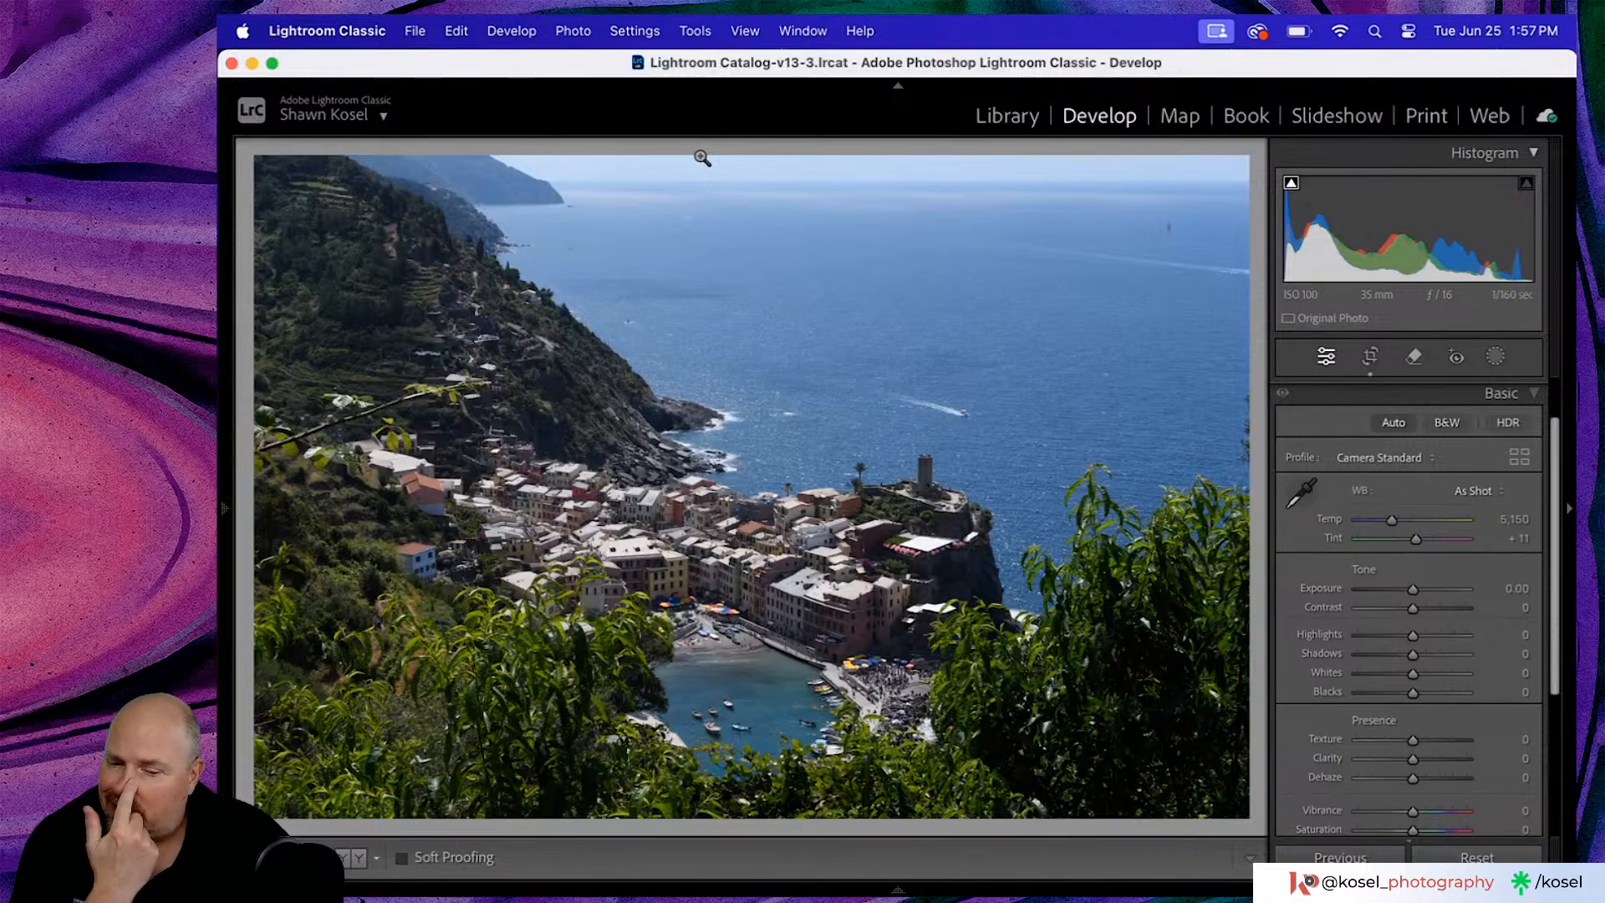
{"action": "left_click", "coordinate": [816, 177]}
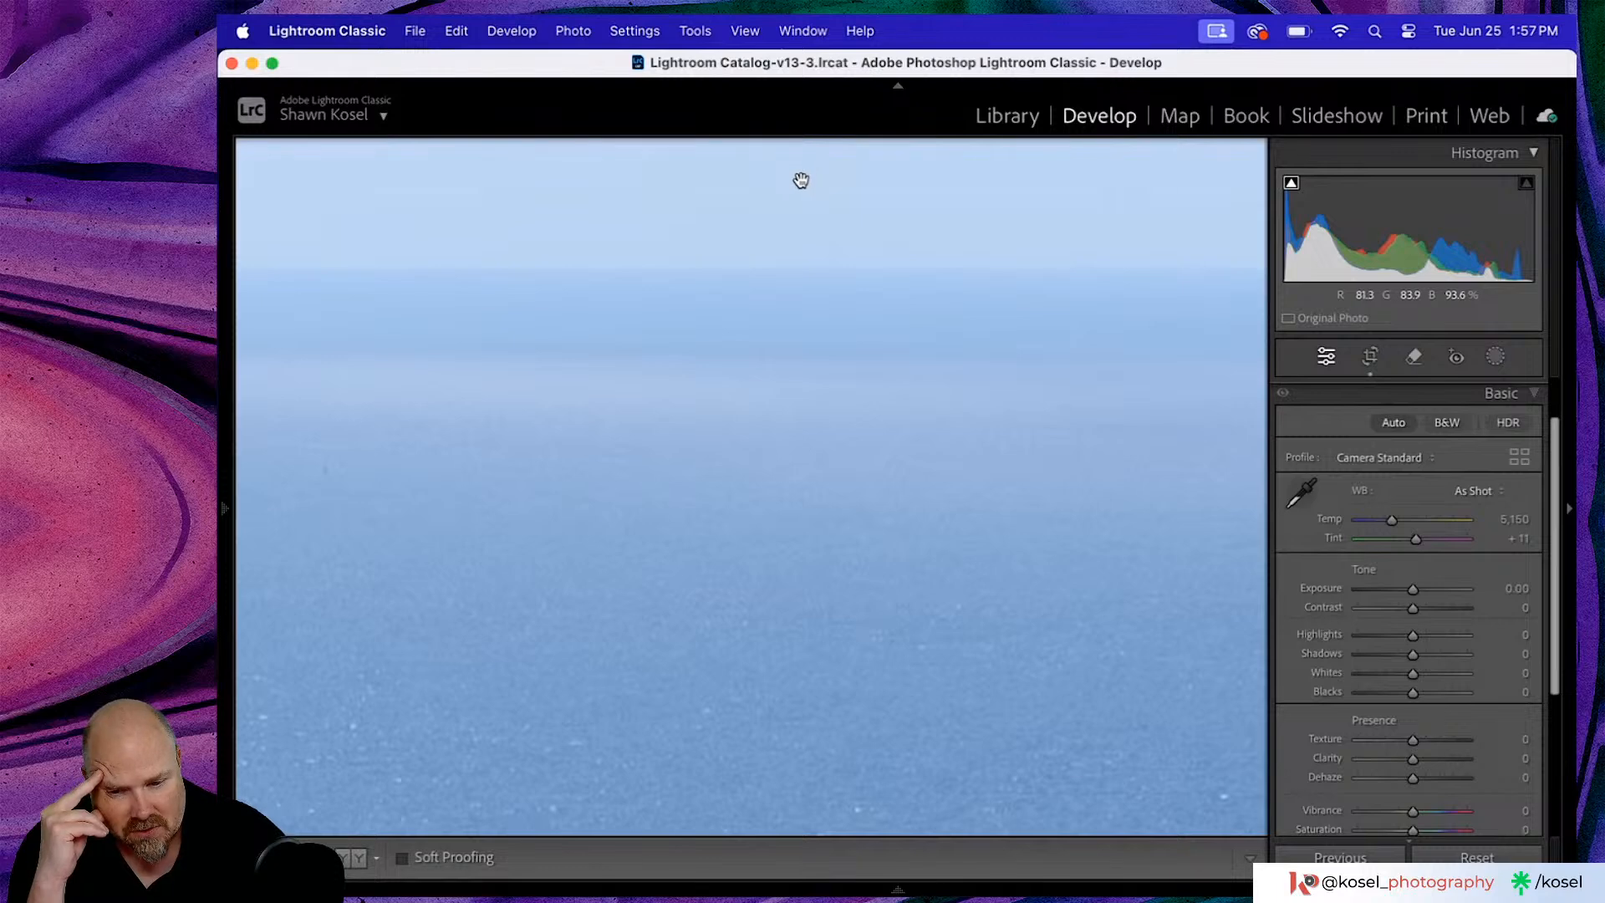
{"action": "left_click", "coordinate": [803, 183]}
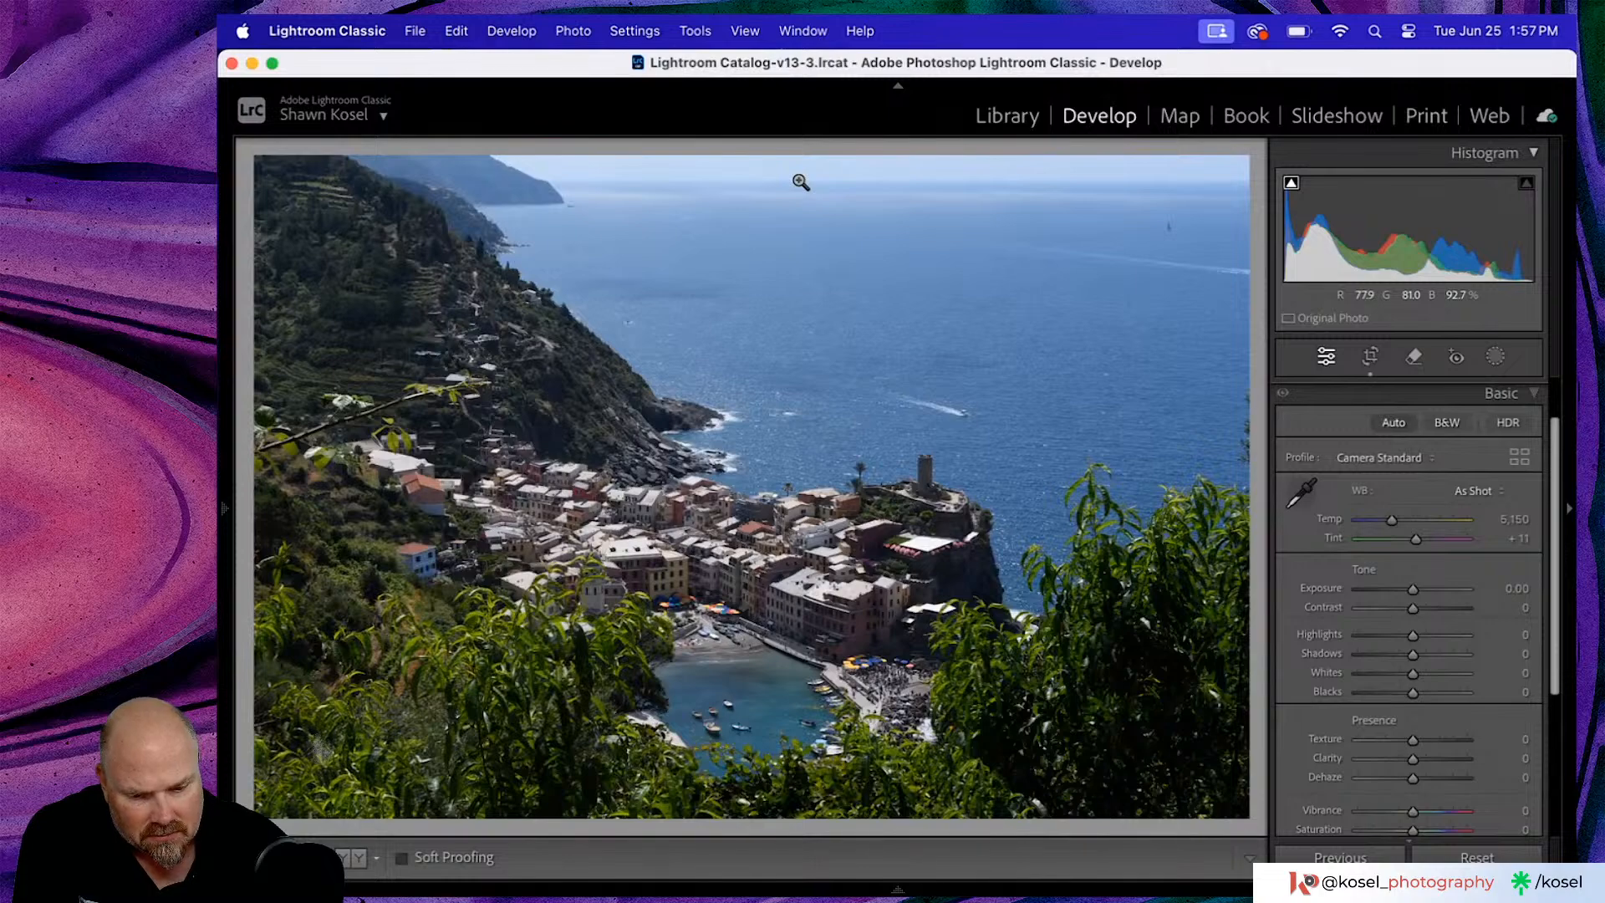
- Apply automatic tone adjustments to the village photo and compare the result with its before version
{"action": "left_click", "coordinate": [1401, 422]}
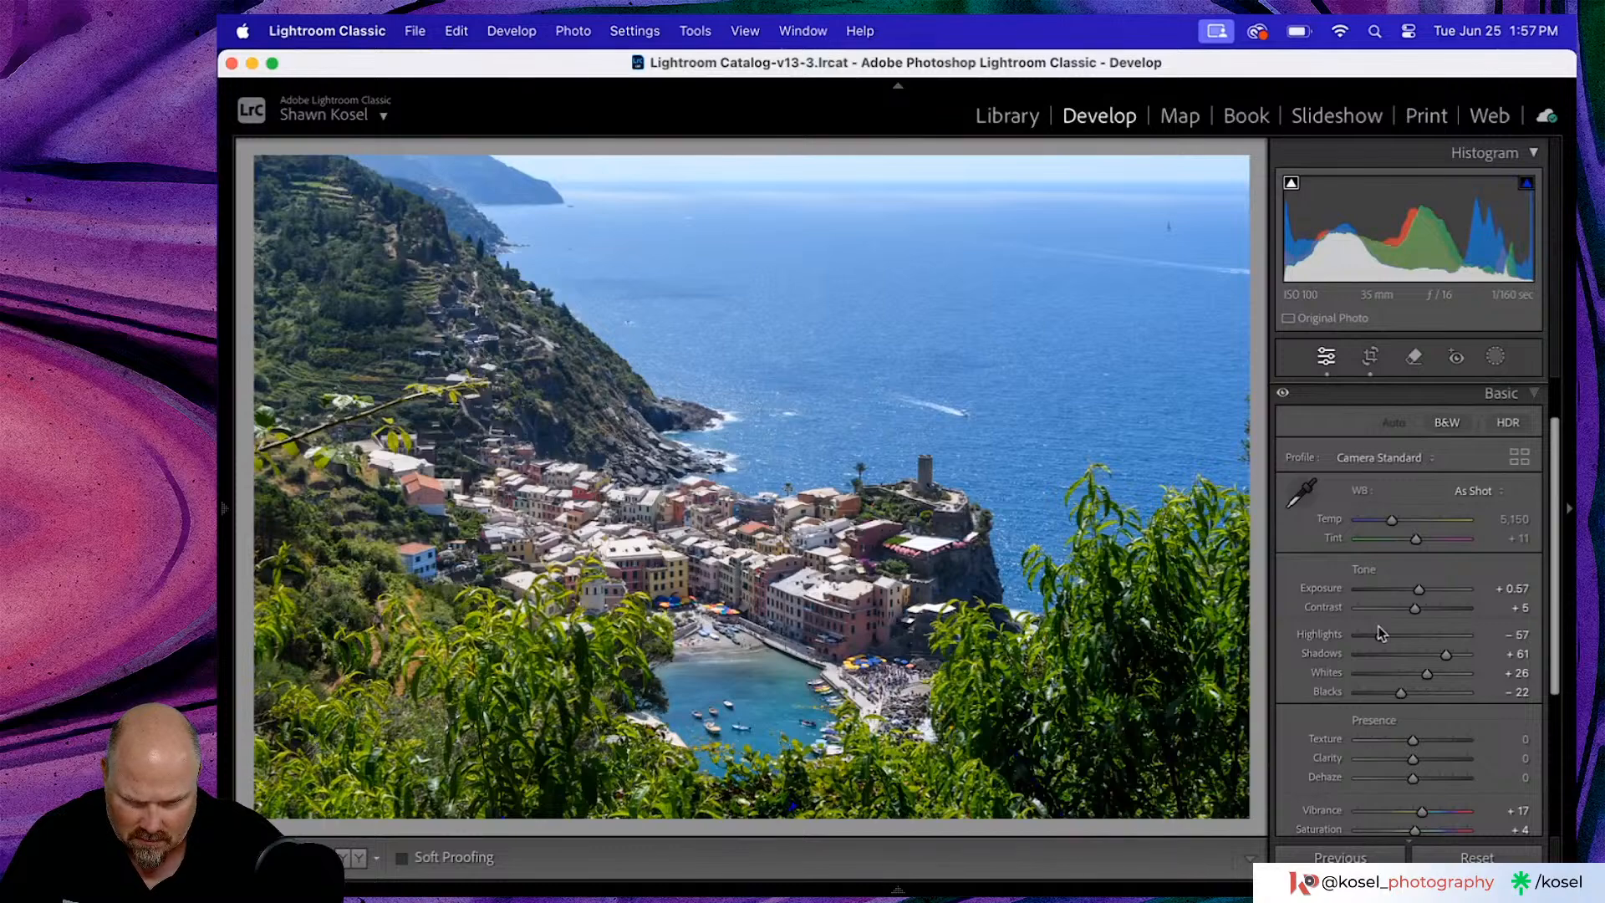
{"action": "key", "text": "backslash"}
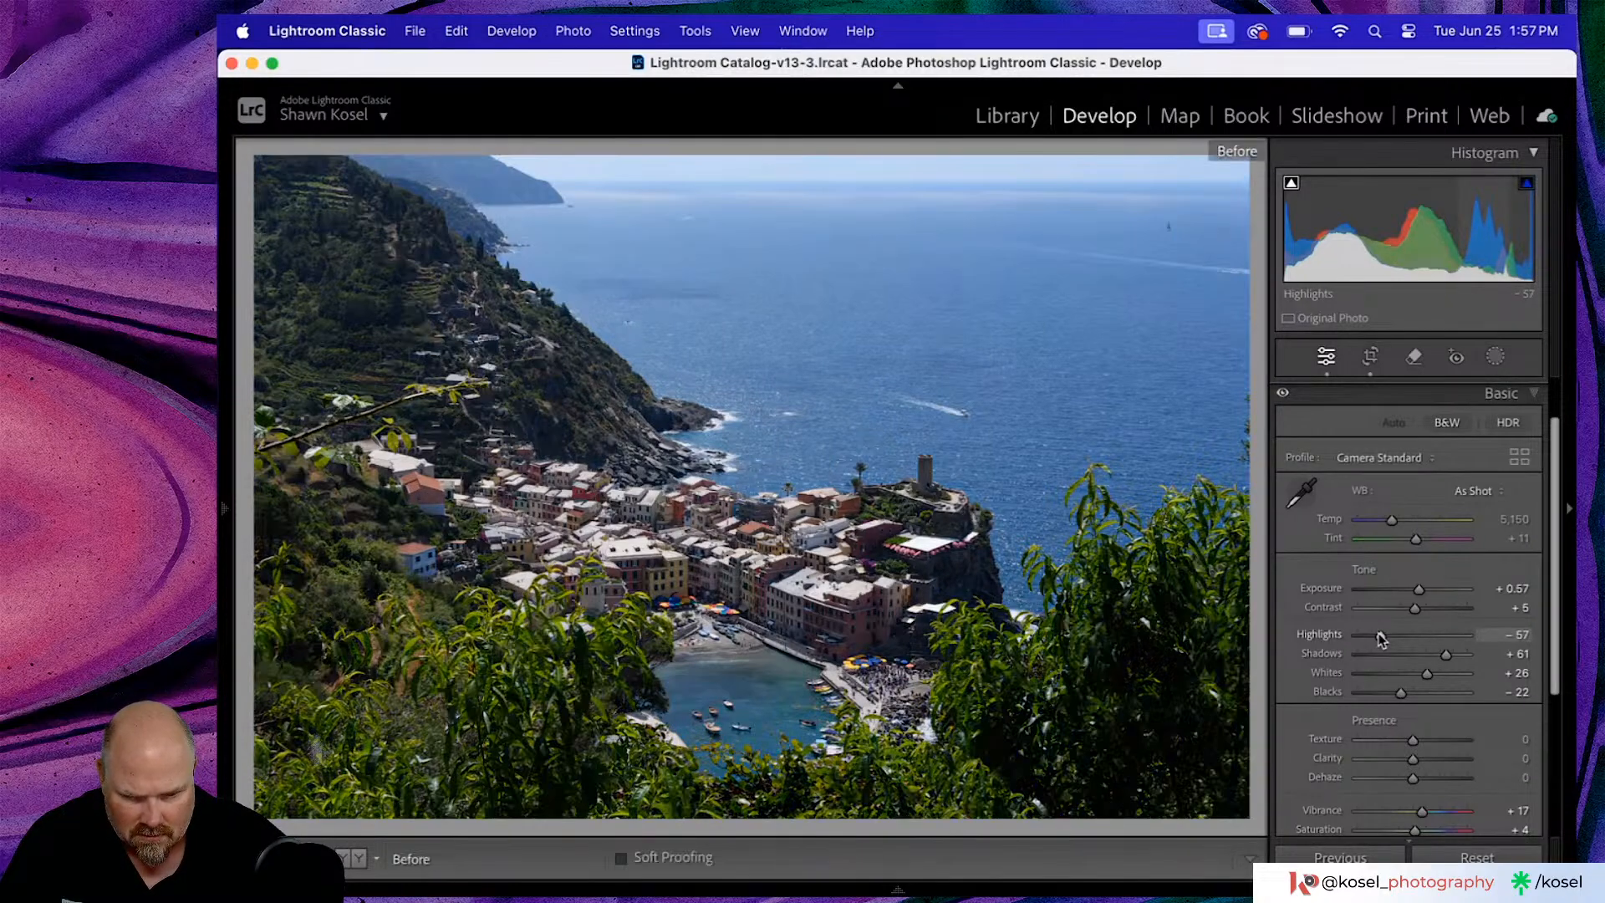
{"action": "key", "text": "backslash"}
{"action": "key", "text": "backslash"}
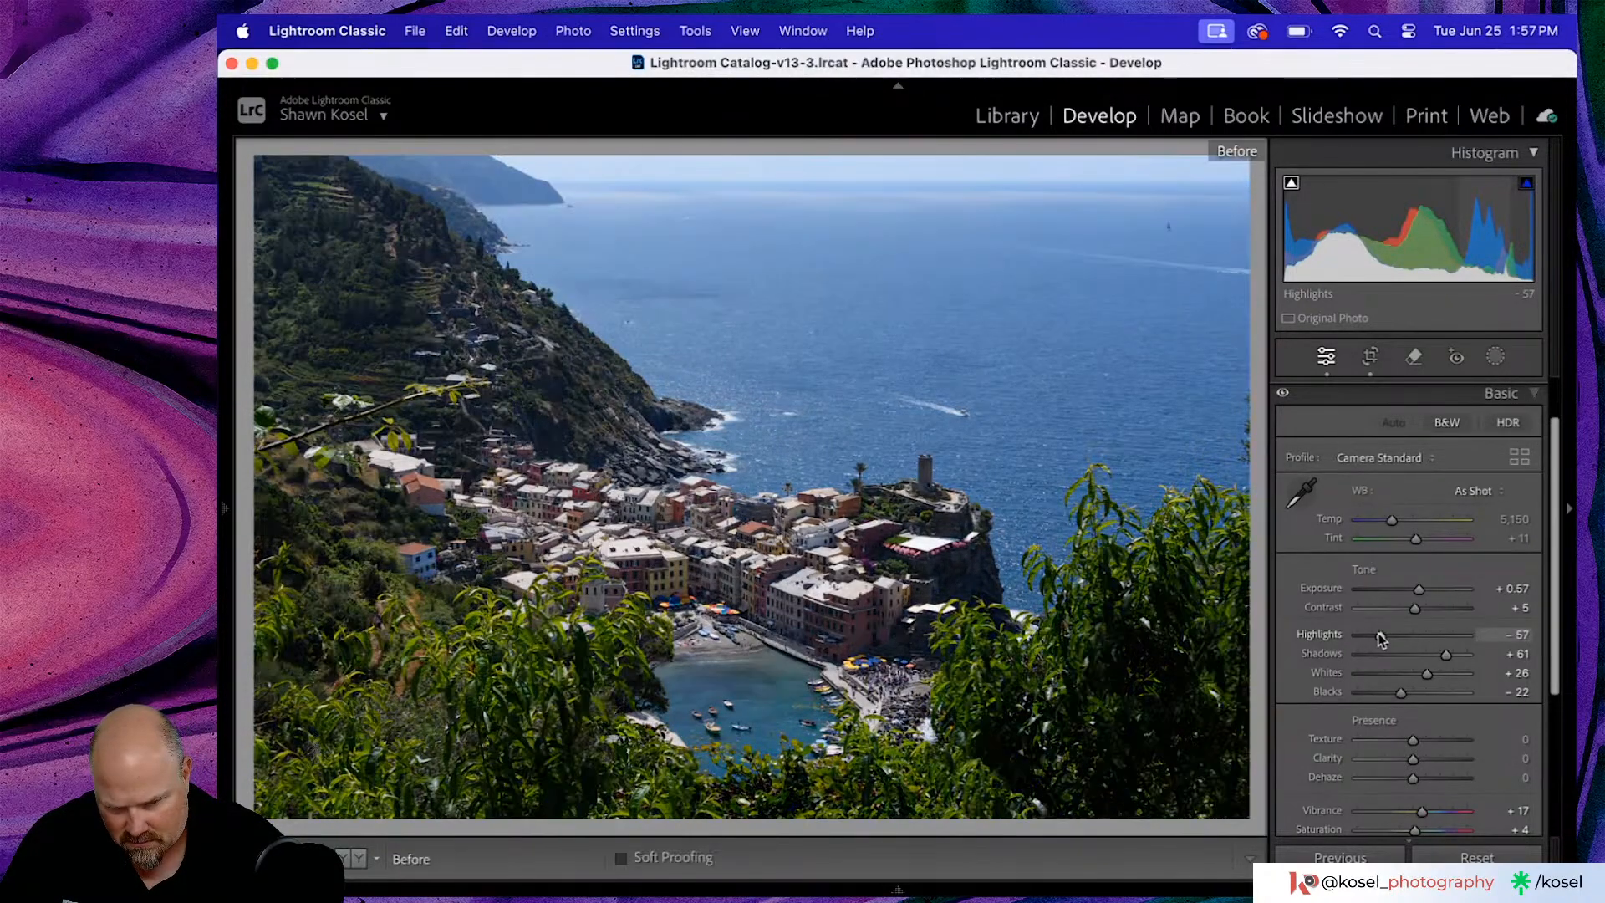
{"action": "key", "text": "backslash"}
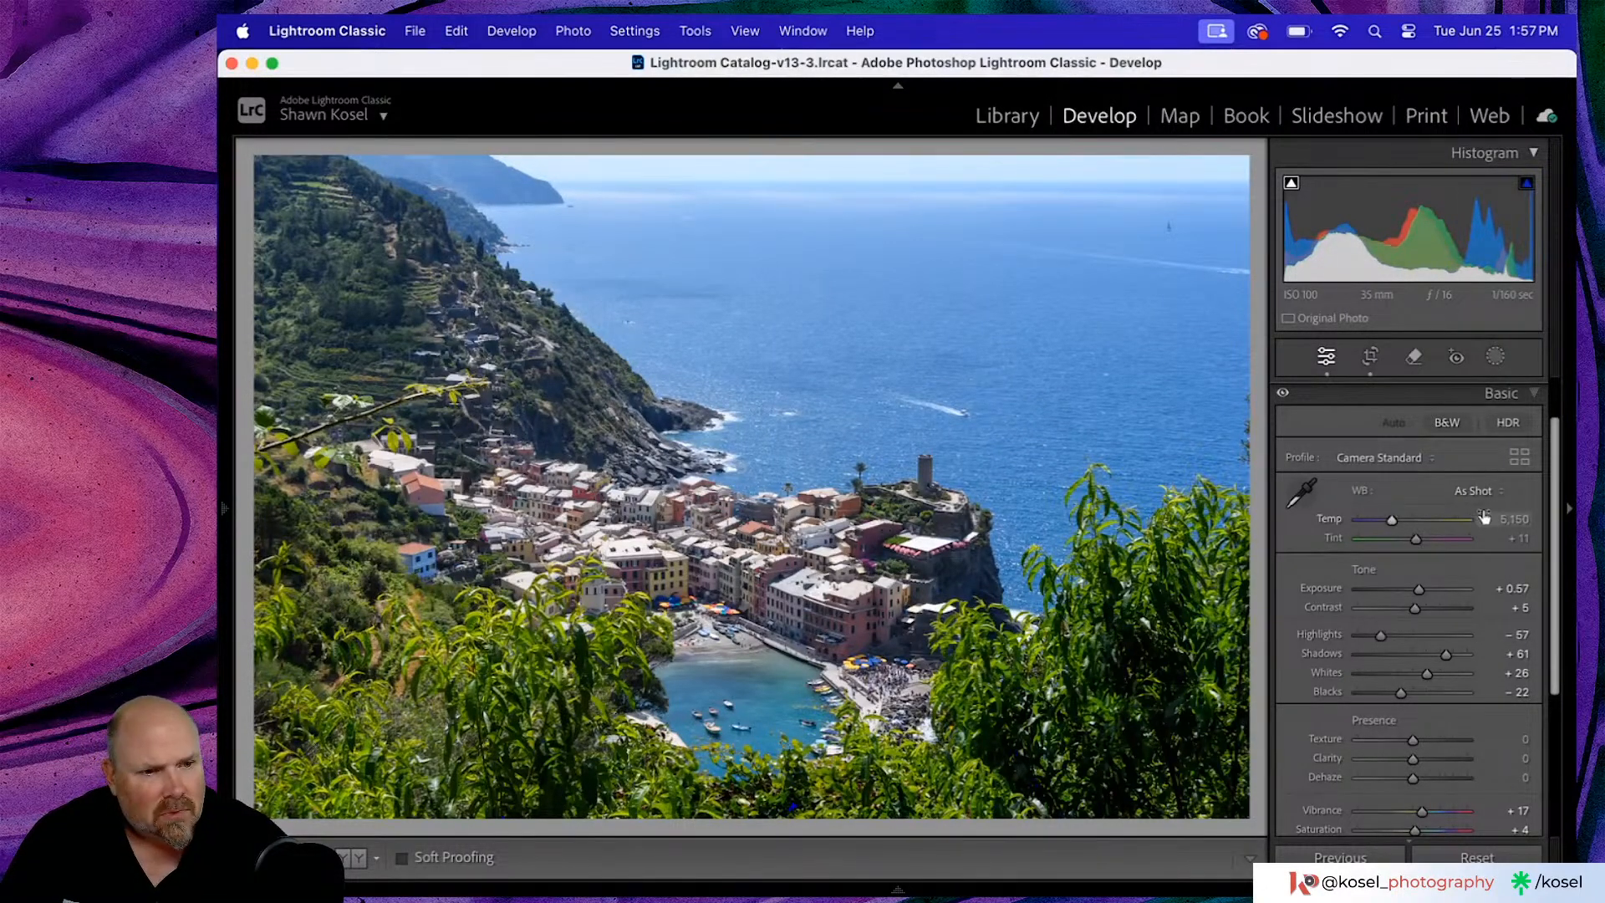
- Add a radial gradient mask and position it over the village buildings and harbor
{"action": "left_click", "coordinate": [1496, 358]}
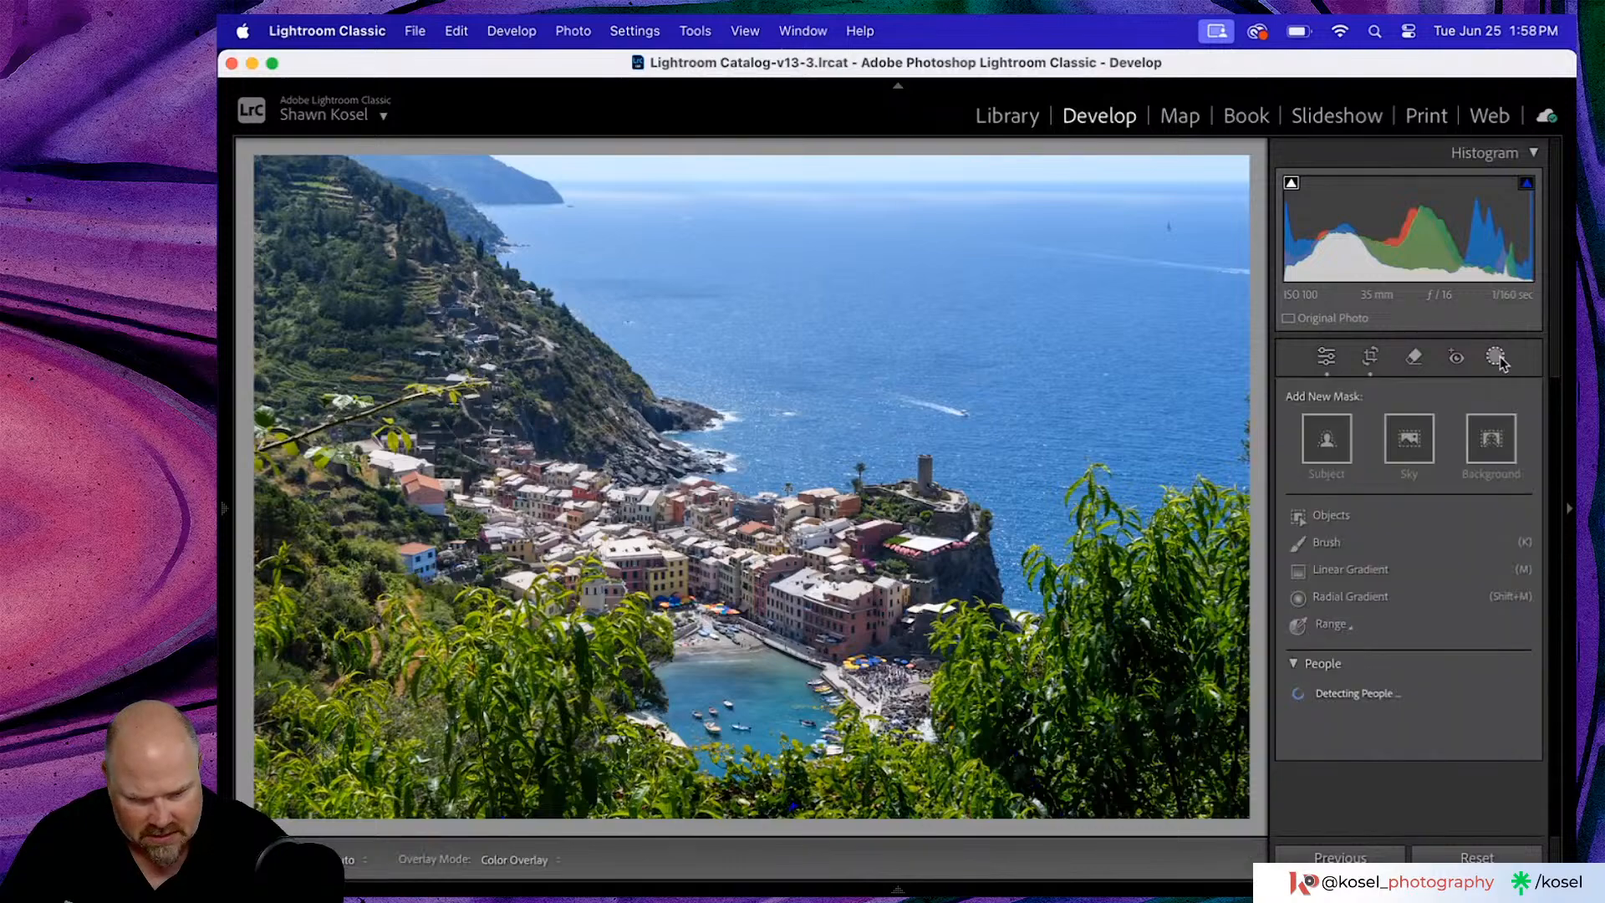
{"action": "left_click", "coordinate": [1338, 599]}
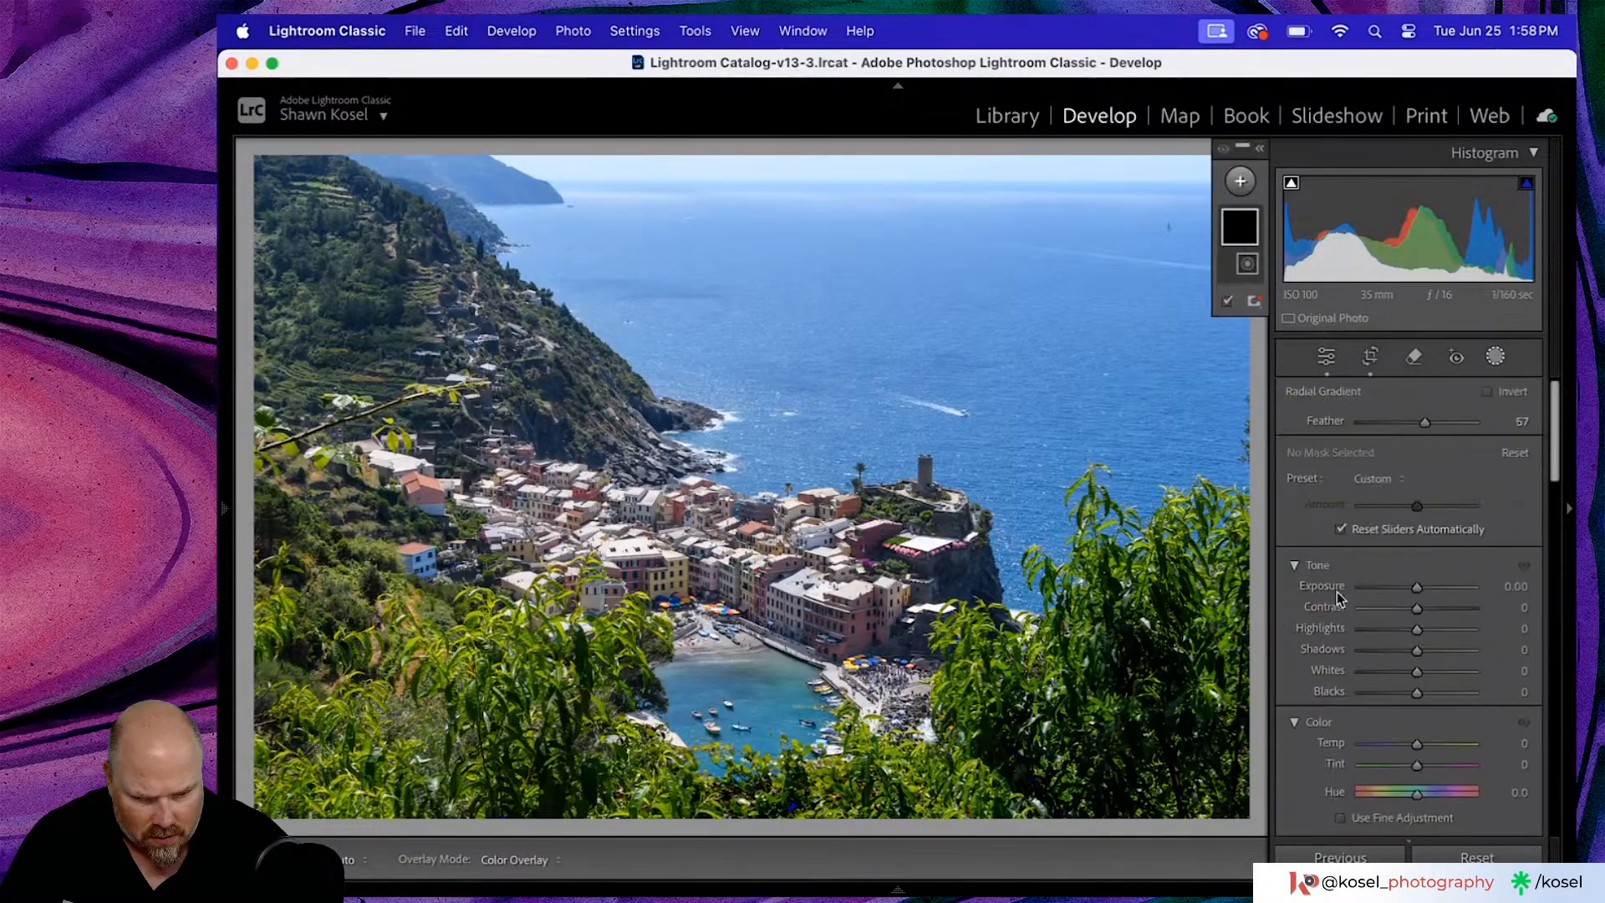
{"action": "left_click_drag", "start_coordinate": [705, 587], "coordinate": [859, 741]}
{"action": "left_click_drag", "start_coordinate": [705, 587], "coordinate": [740, 617]}
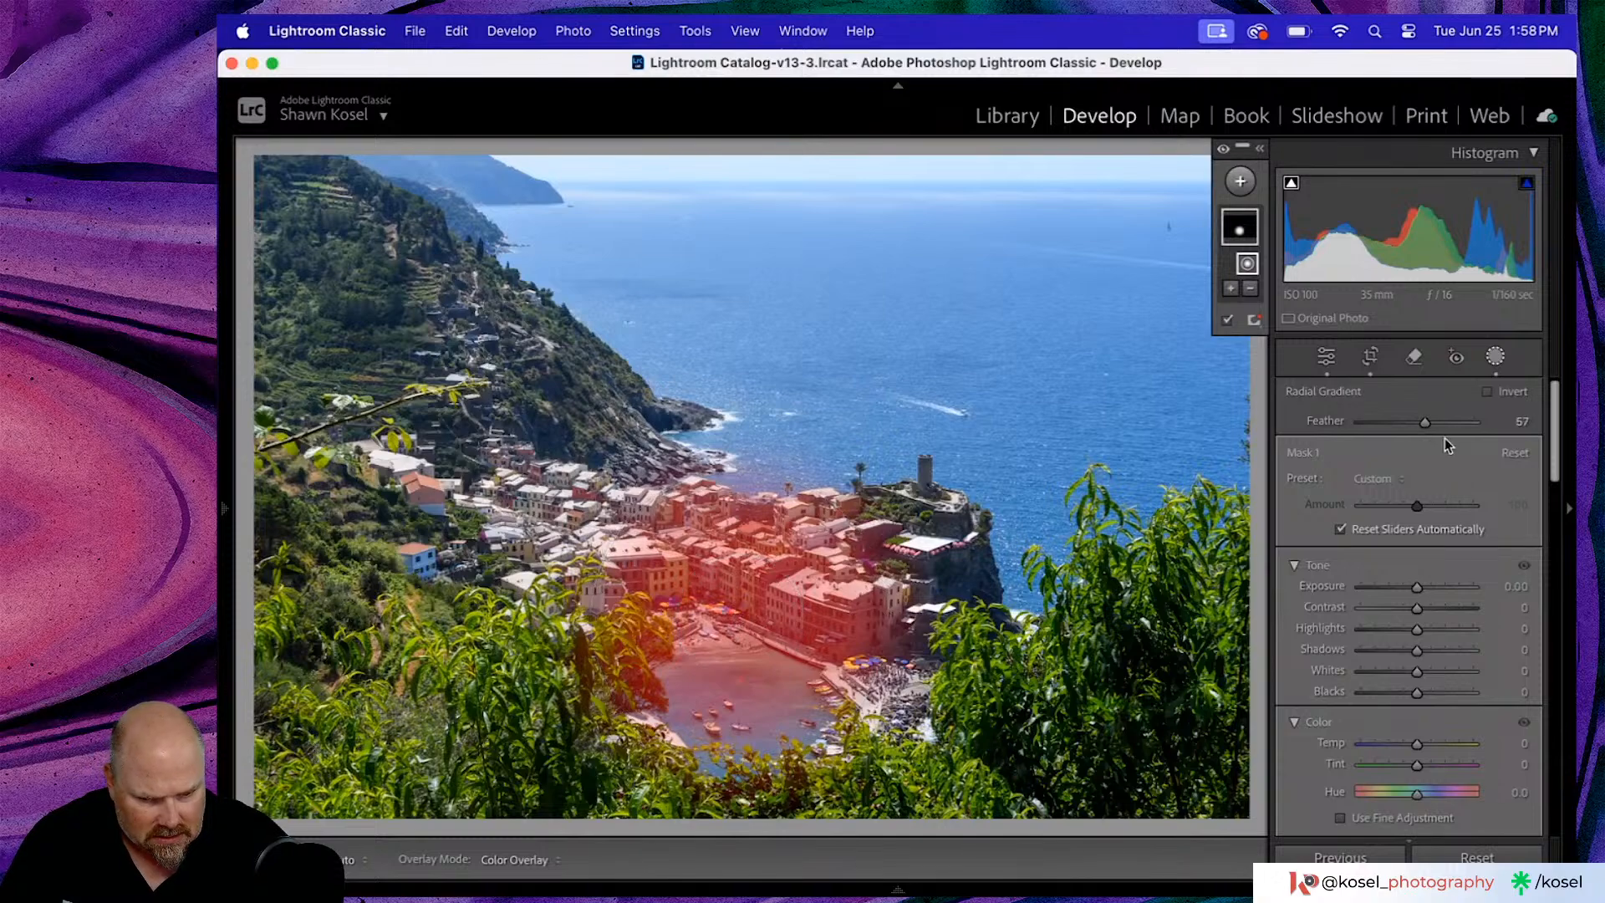
- Set the radial mask's feather to 40 and stretch it slightly taller and wider around the village and harbor
{"action": "left_click_drag", "start_coordinate": [1425, 423], "coordinate": [1434, 430]}
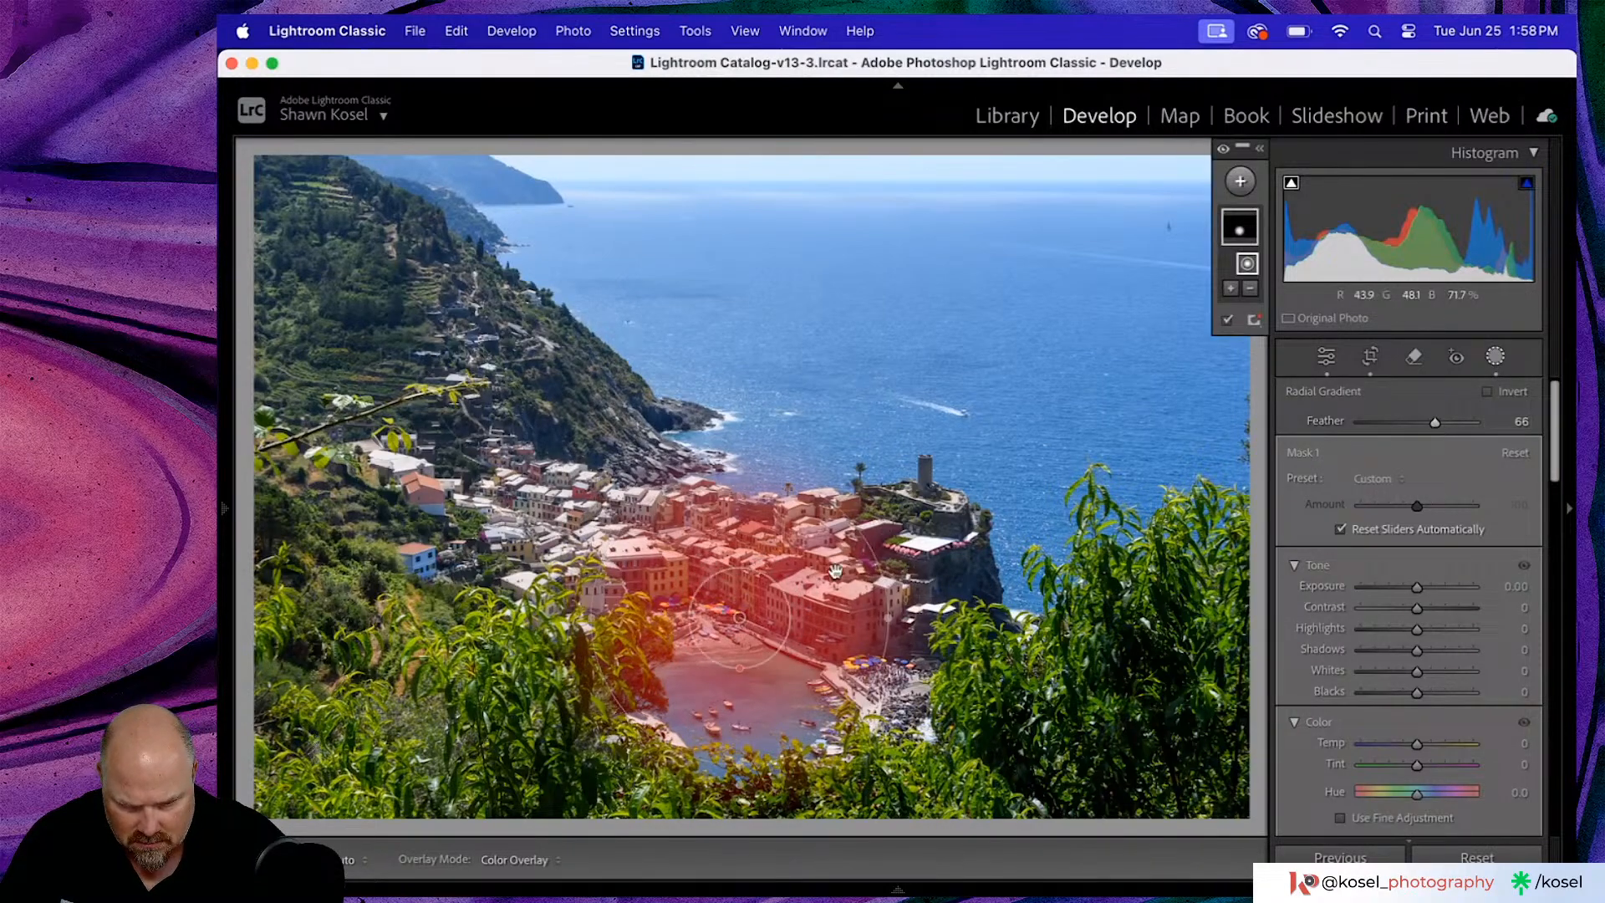
{"action": "left_click_drag", "start_coordinate": [739, 665], "coordinate": [740, 705]}
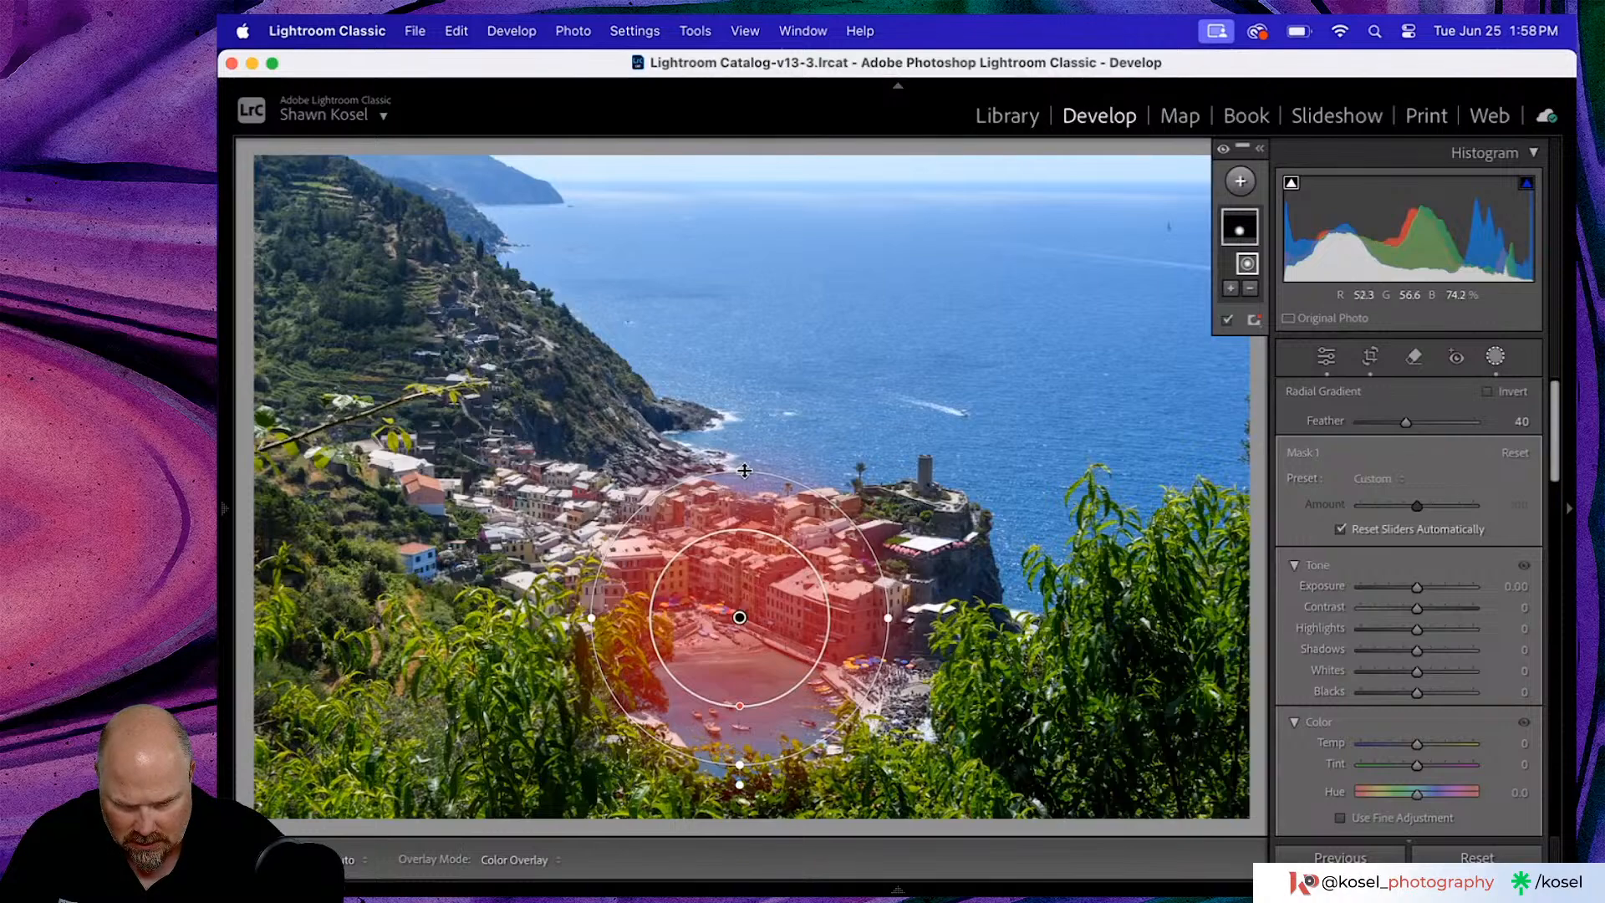
{"action": "left_click_drag", "start_coordinate": [739, 471], "coordinate": [739, 453]}
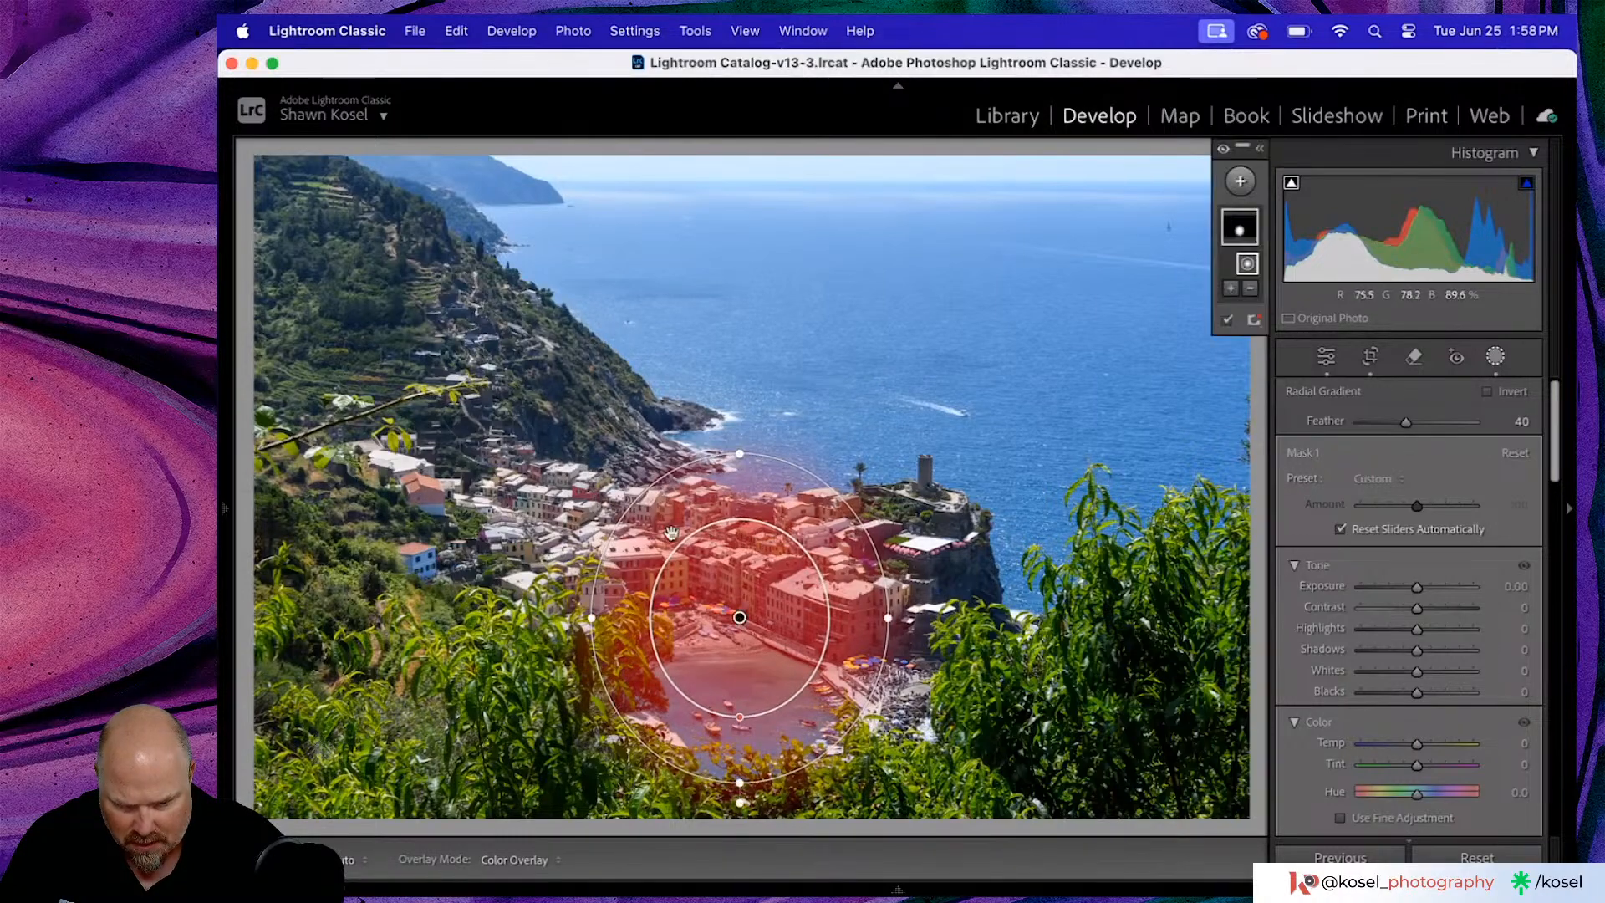
{"action": "left_click_drag", "start_coordinate": [592, 619], "coordinate": [566, 618]}
{"action": "left_click_drag", "start_coordinate": [727, 618], "coordinate": [749, 619]}
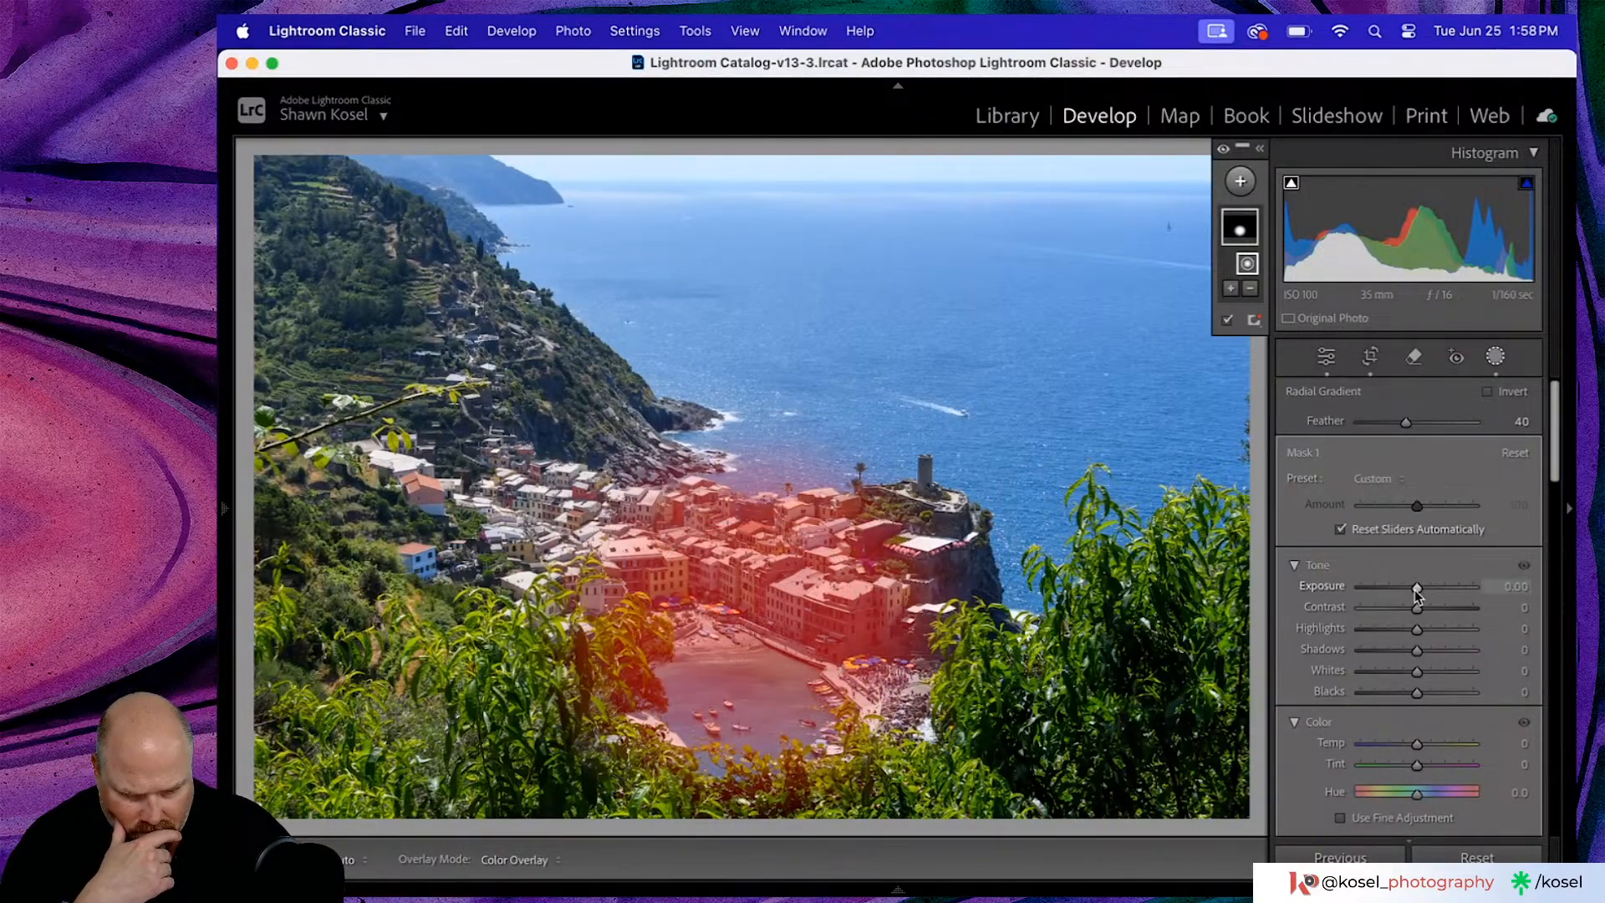
- Set the village mask's Exposure to 0.38, Saturation to 26 and Contrast to 21
{"action": "left_click_drag", "start_coordinate": [1417, 589], "coordinate": [1422, 589]}
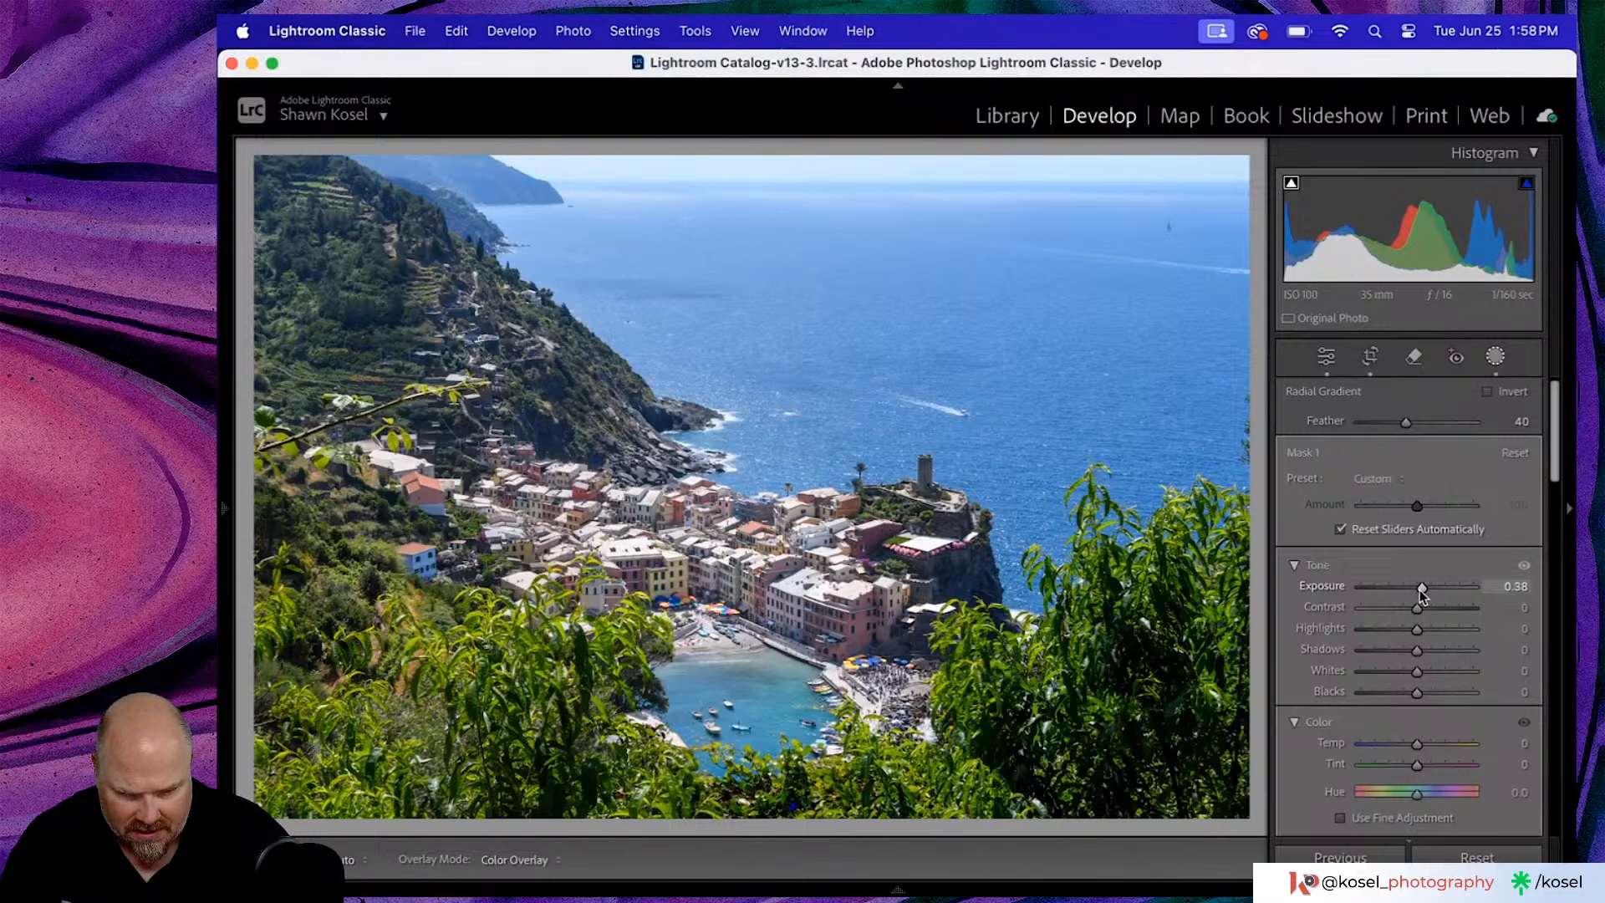
{"action": "scroll", "coordinate": [1436, 686], "scroll_direction": "down", "scroll_amount": 2}
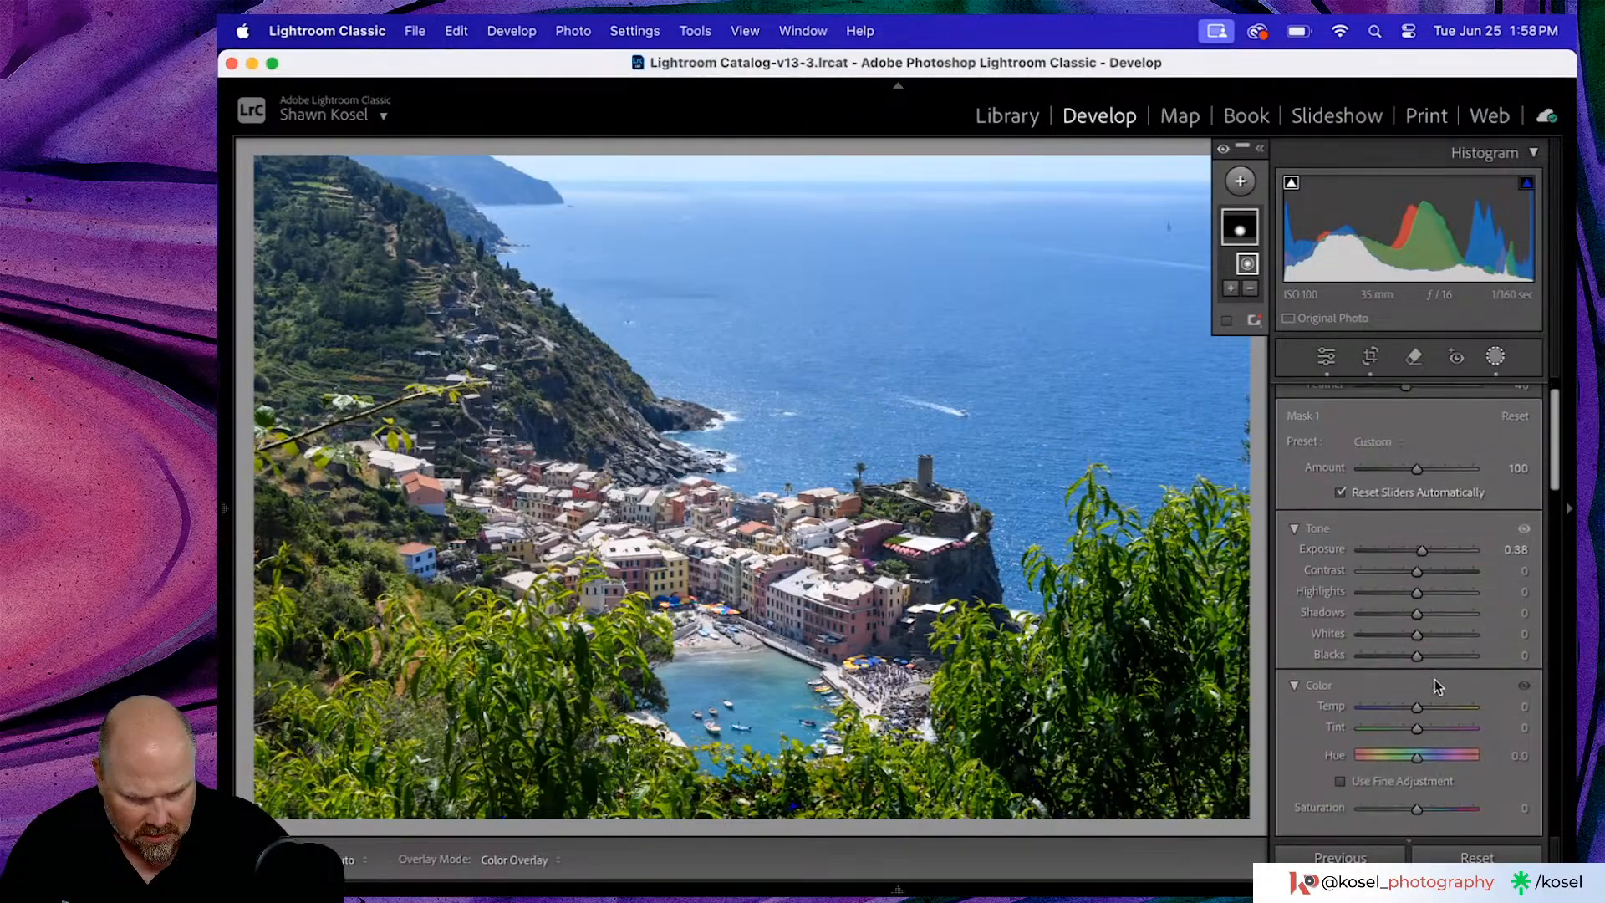
{"action": "scroll", "coordinate": [1436, 686], "scroll_direction": "down", "scroll_amount": 5}
{"action": "left_click_drag", "start_coordinate": [1417, 653], "coordinate": [1433, 652]}
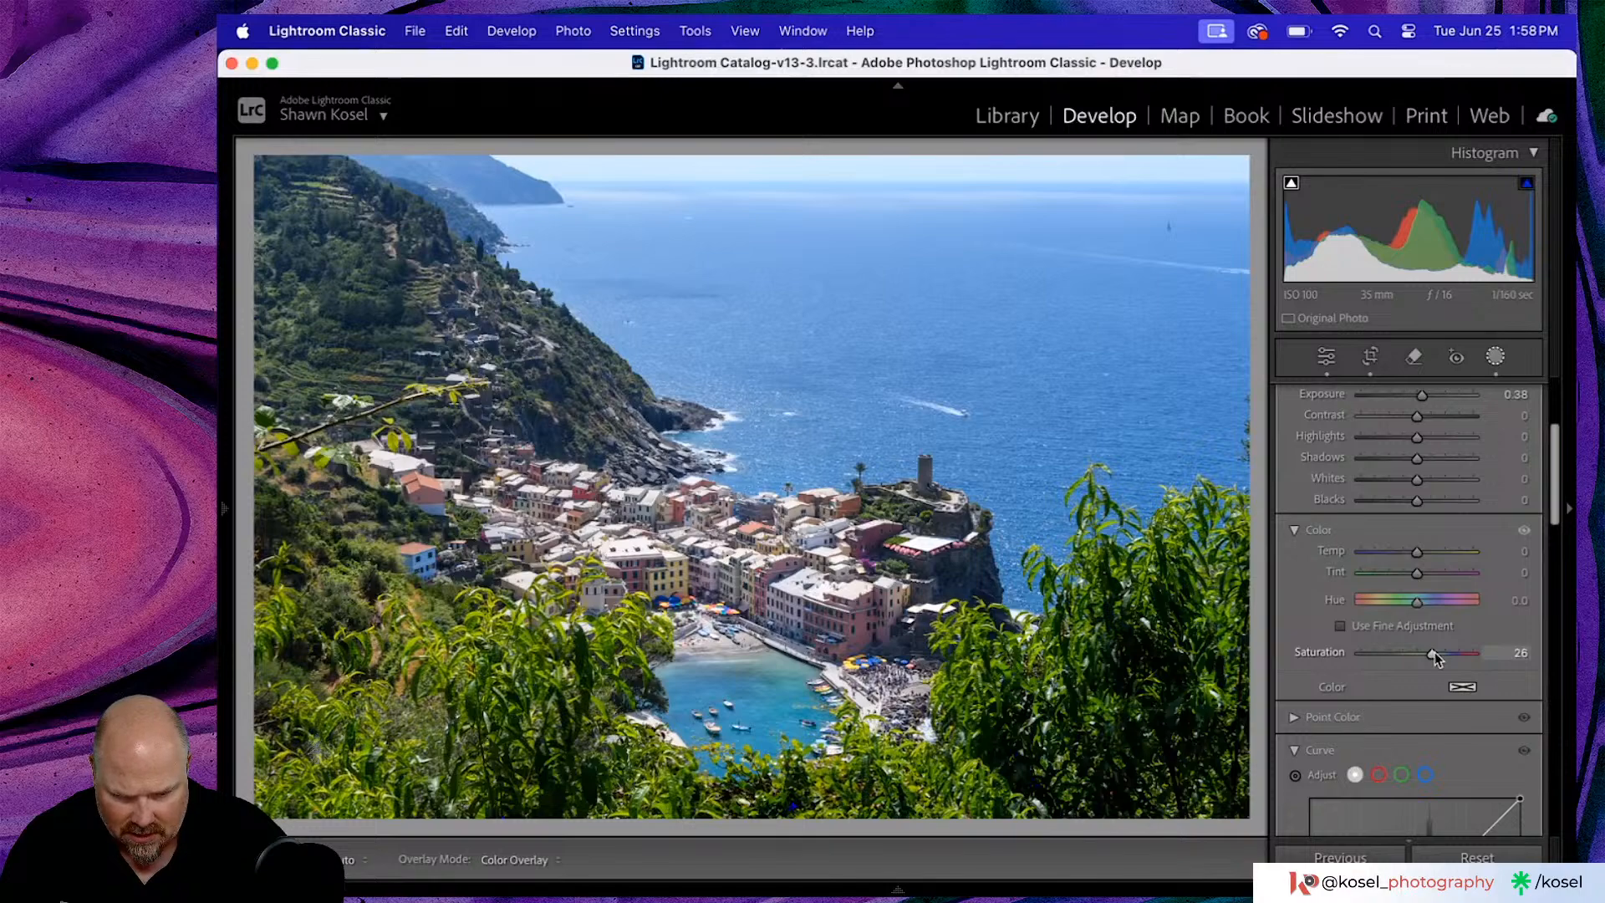
{"action": "scroll", "coordinate": [1419, 564], "scroll_direction": "up", "scroll_amount": 1}
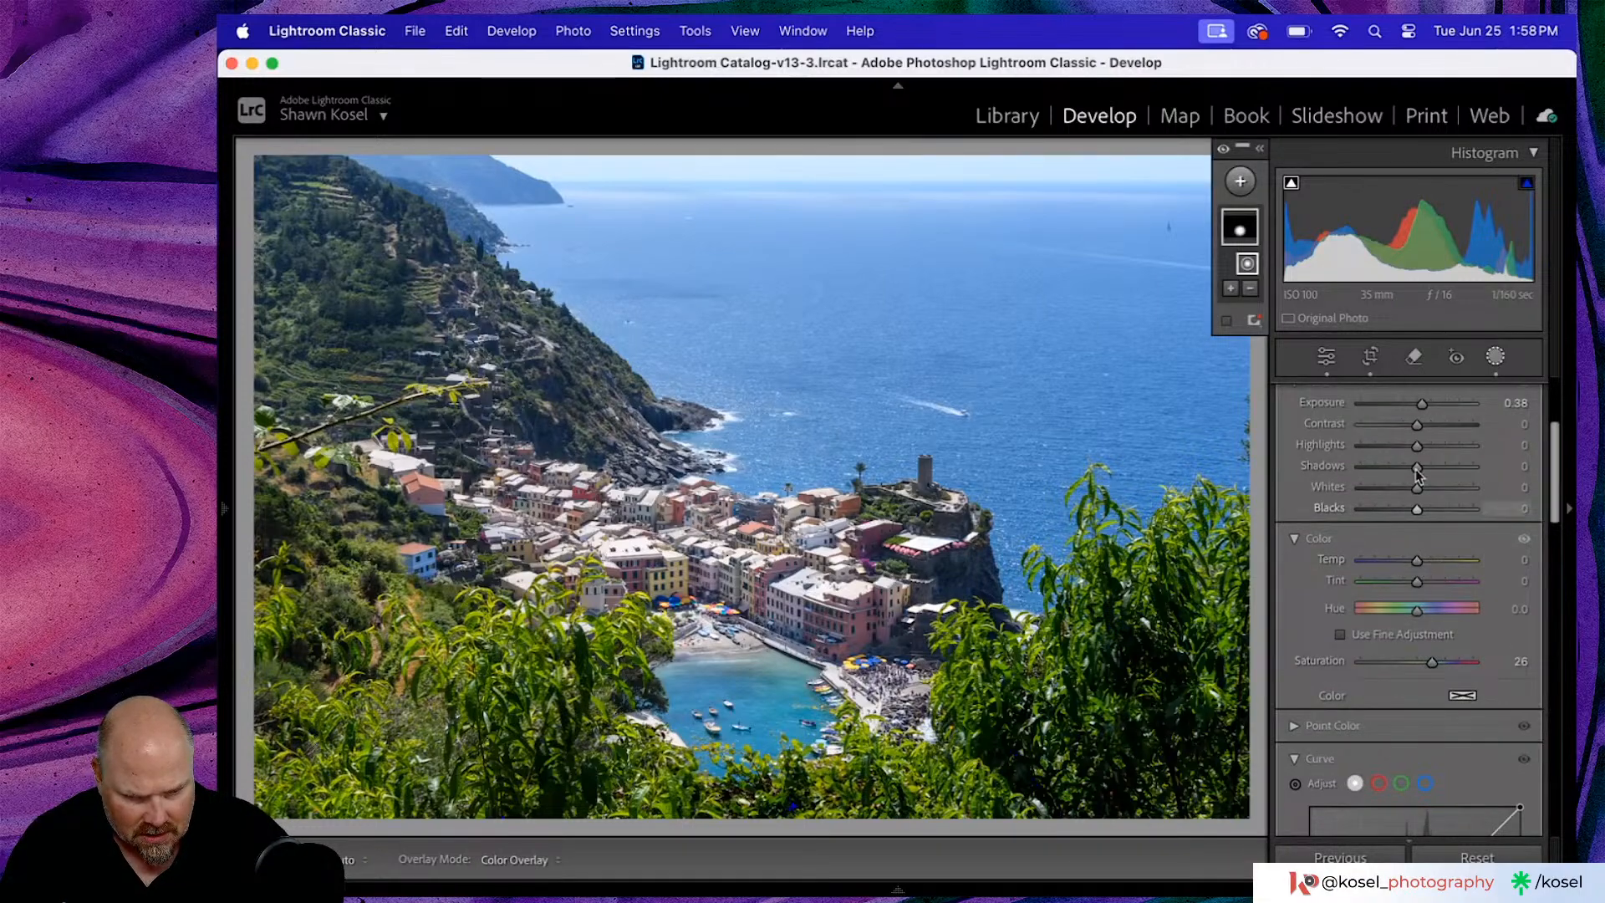
{"action": "left_click_drag", "start_coordinate": [1418, 424], "coordinate": [1427, 423]}
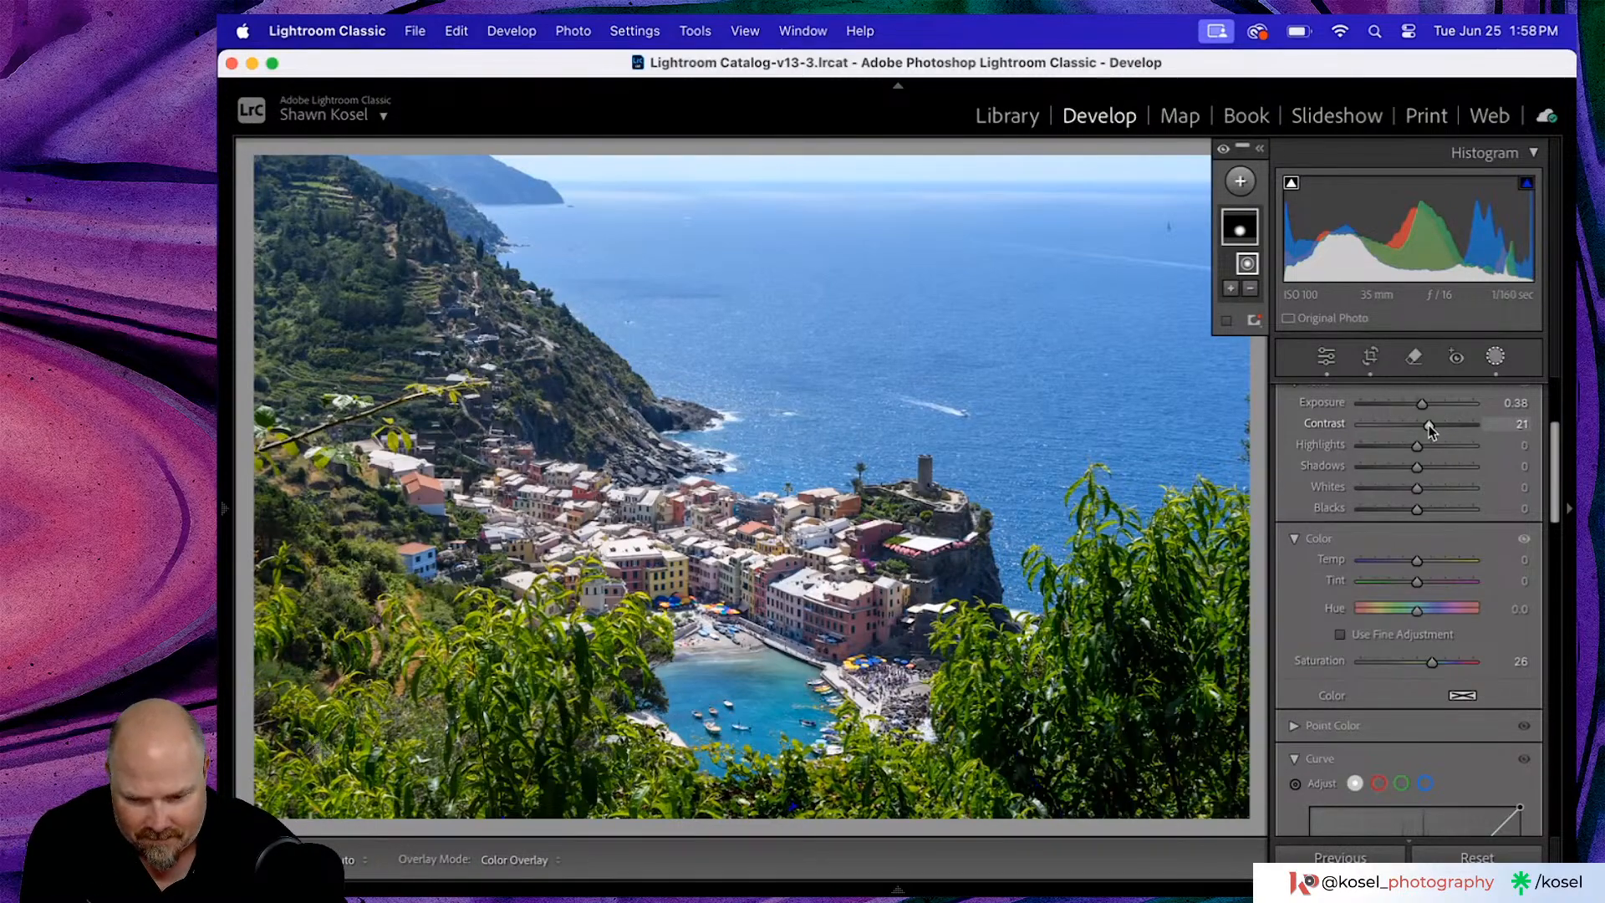
- Toggle the mask's effect off and on to compare the village with and without the local adjustments
{"action": "left_click", "coordinate": [1222, 149]}
{"action": "left_click", "coordinate": [1222, 151]}
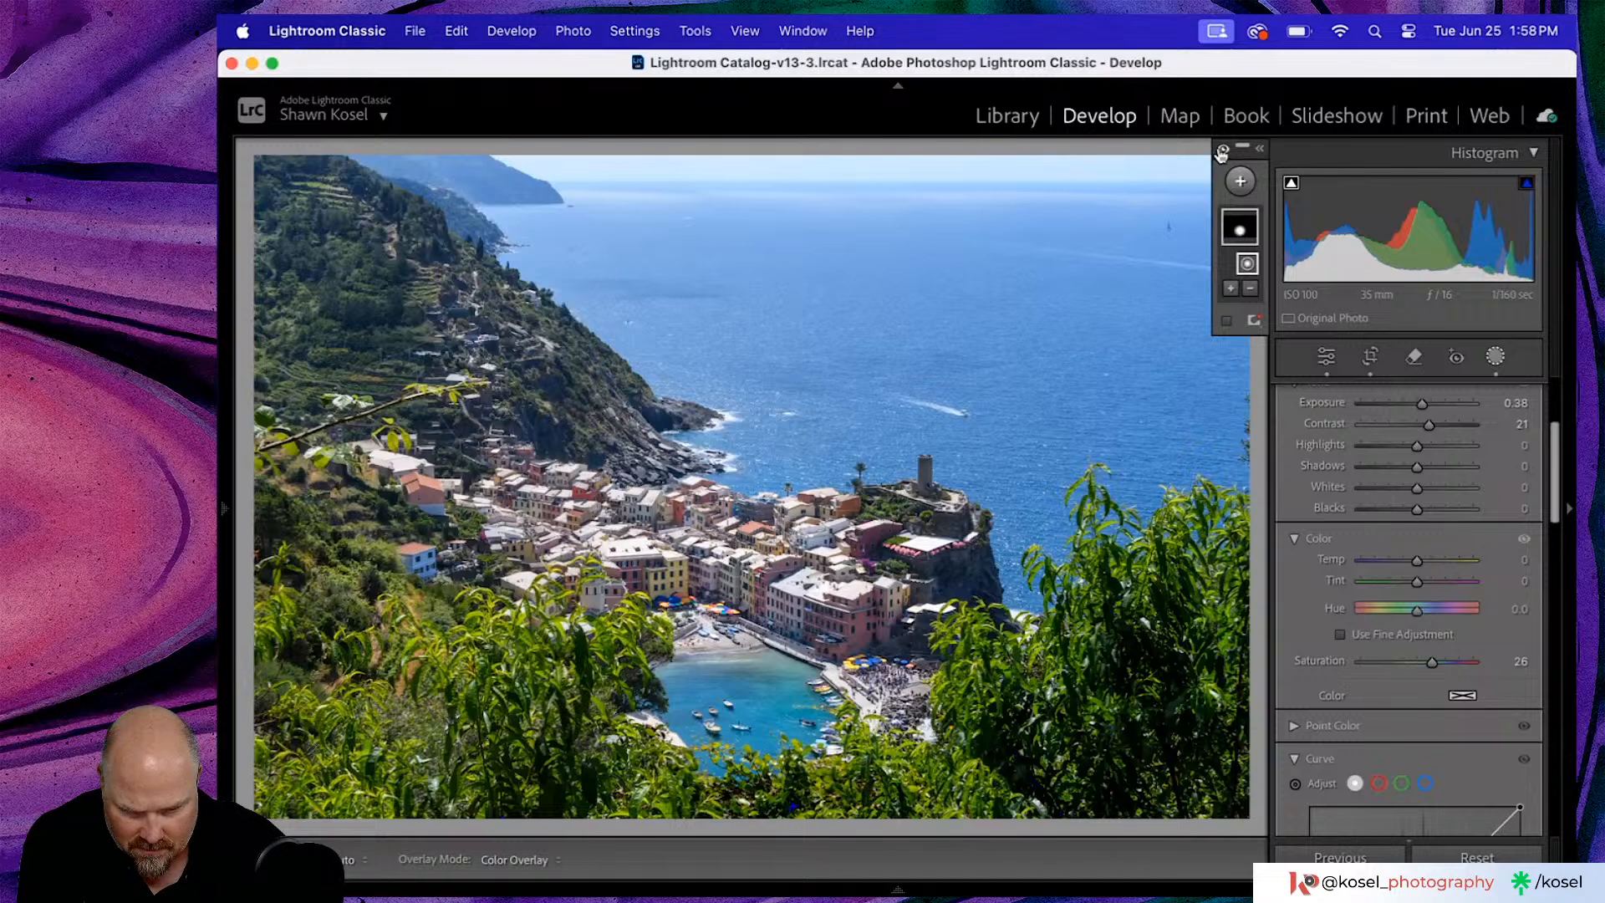
{"action": "left_click", "coordinate": [1222, 150]}
{"action": "left_click", "coordinate": [1223, 151]}
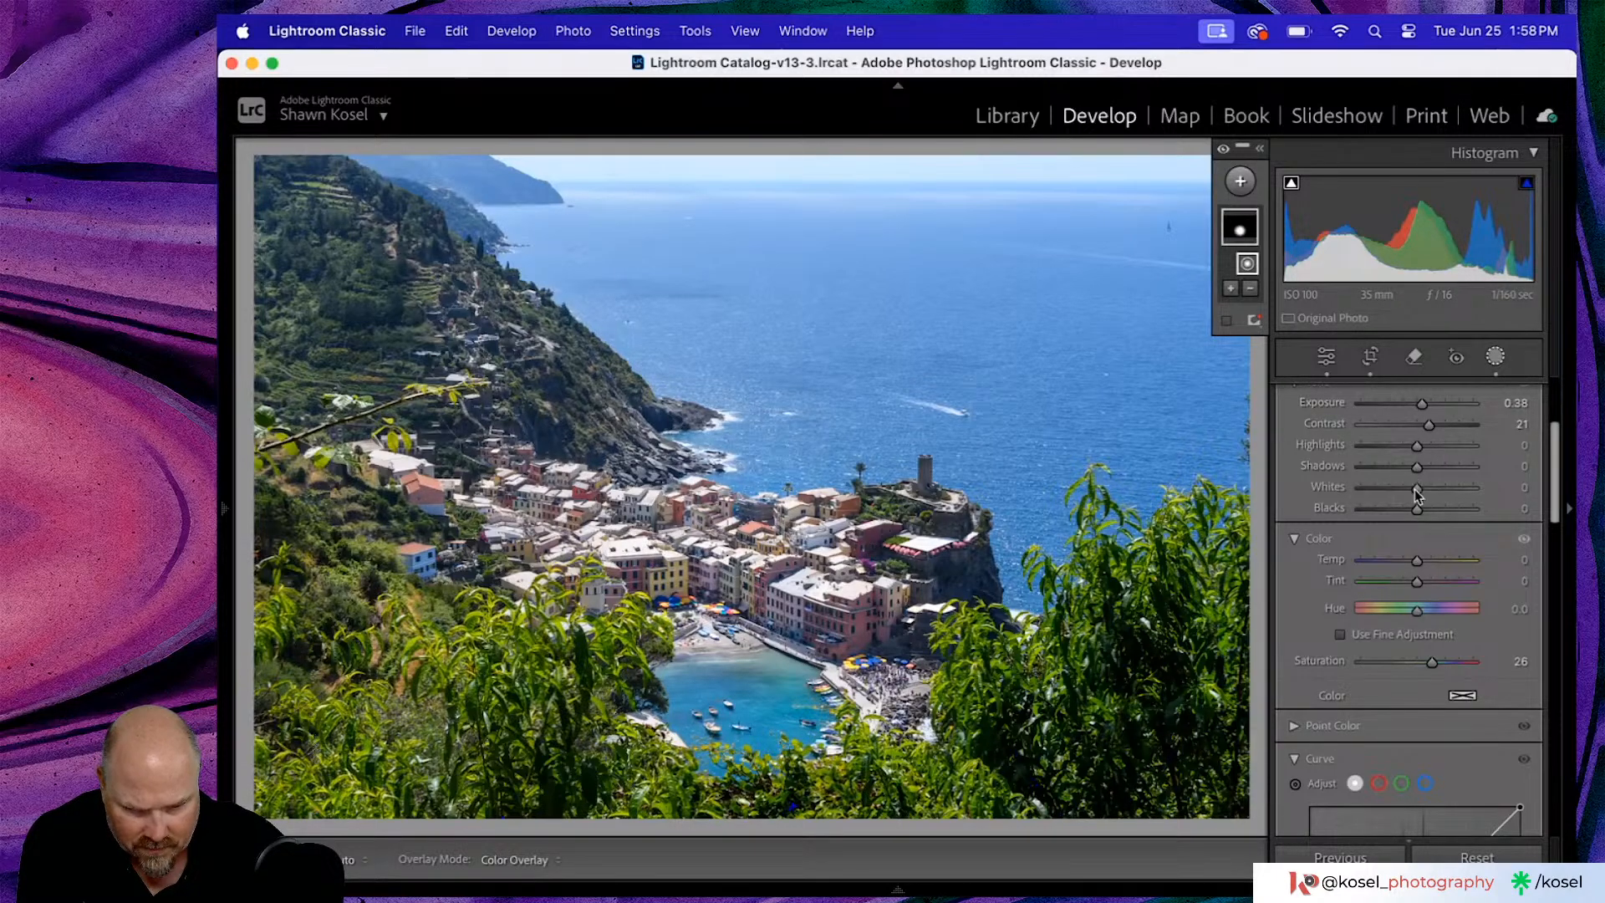
- Try darker Shadows in the village mask, reset them, and raise its Exposure to 0.64 and Contrast to 34
{"action": "left_click_drag", "start_coordinate": [1417, 467], "coordinate": [1412, 469]}
{"action": "double_click", "coordinate": [1335, 468]}
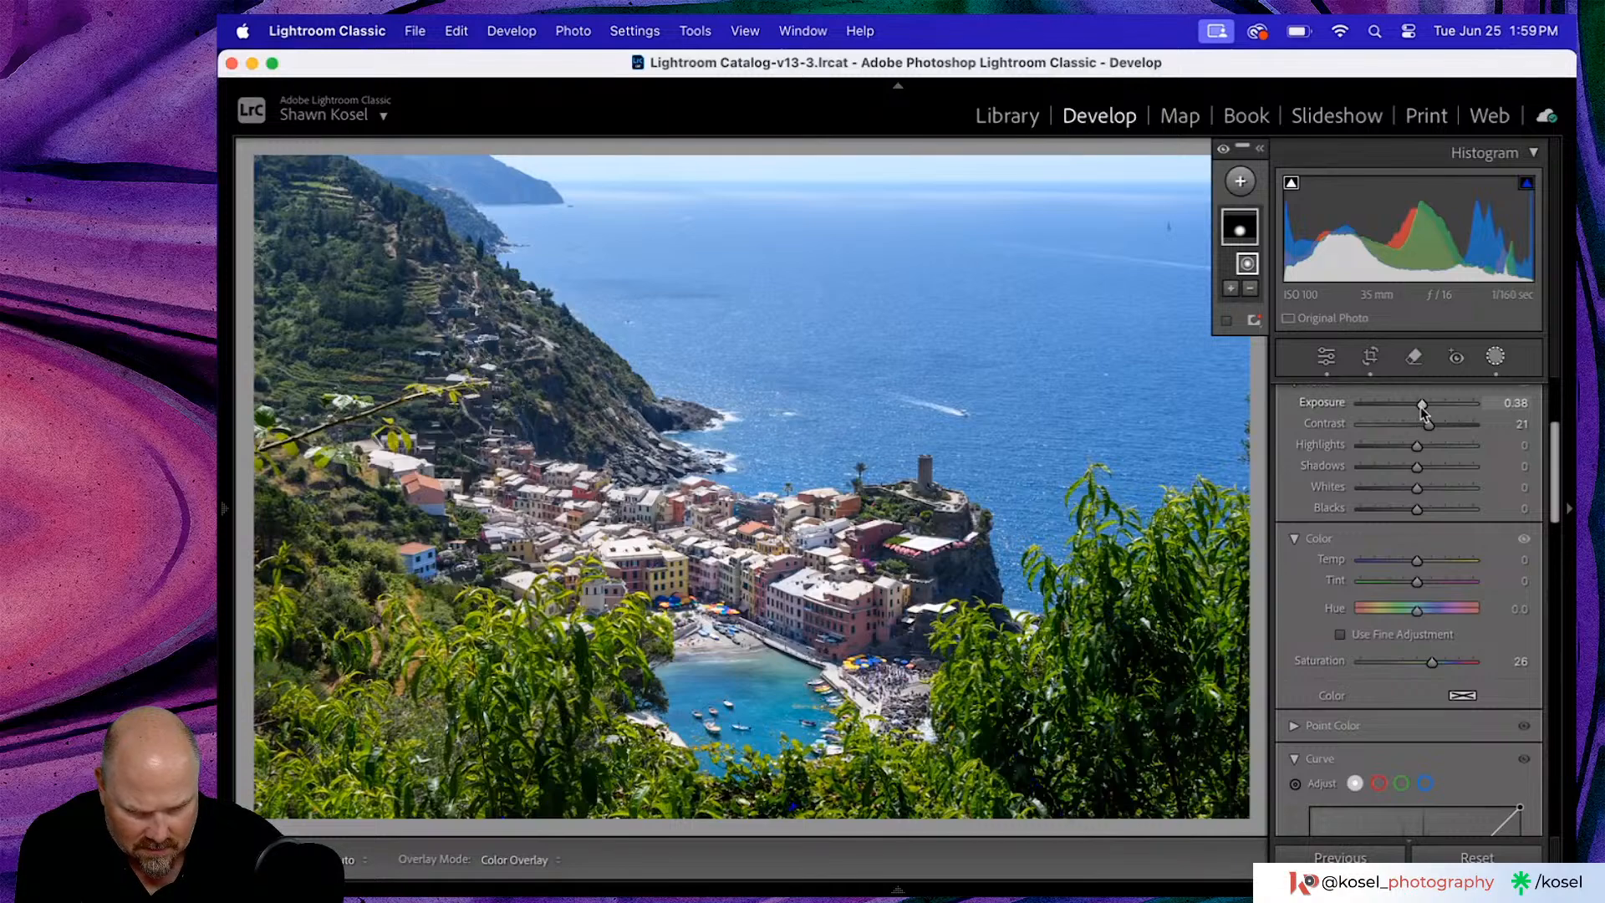
{"action": "left_click_drag", "start_coordinate": [1422, 406], "coordinate": [1435, 426]}
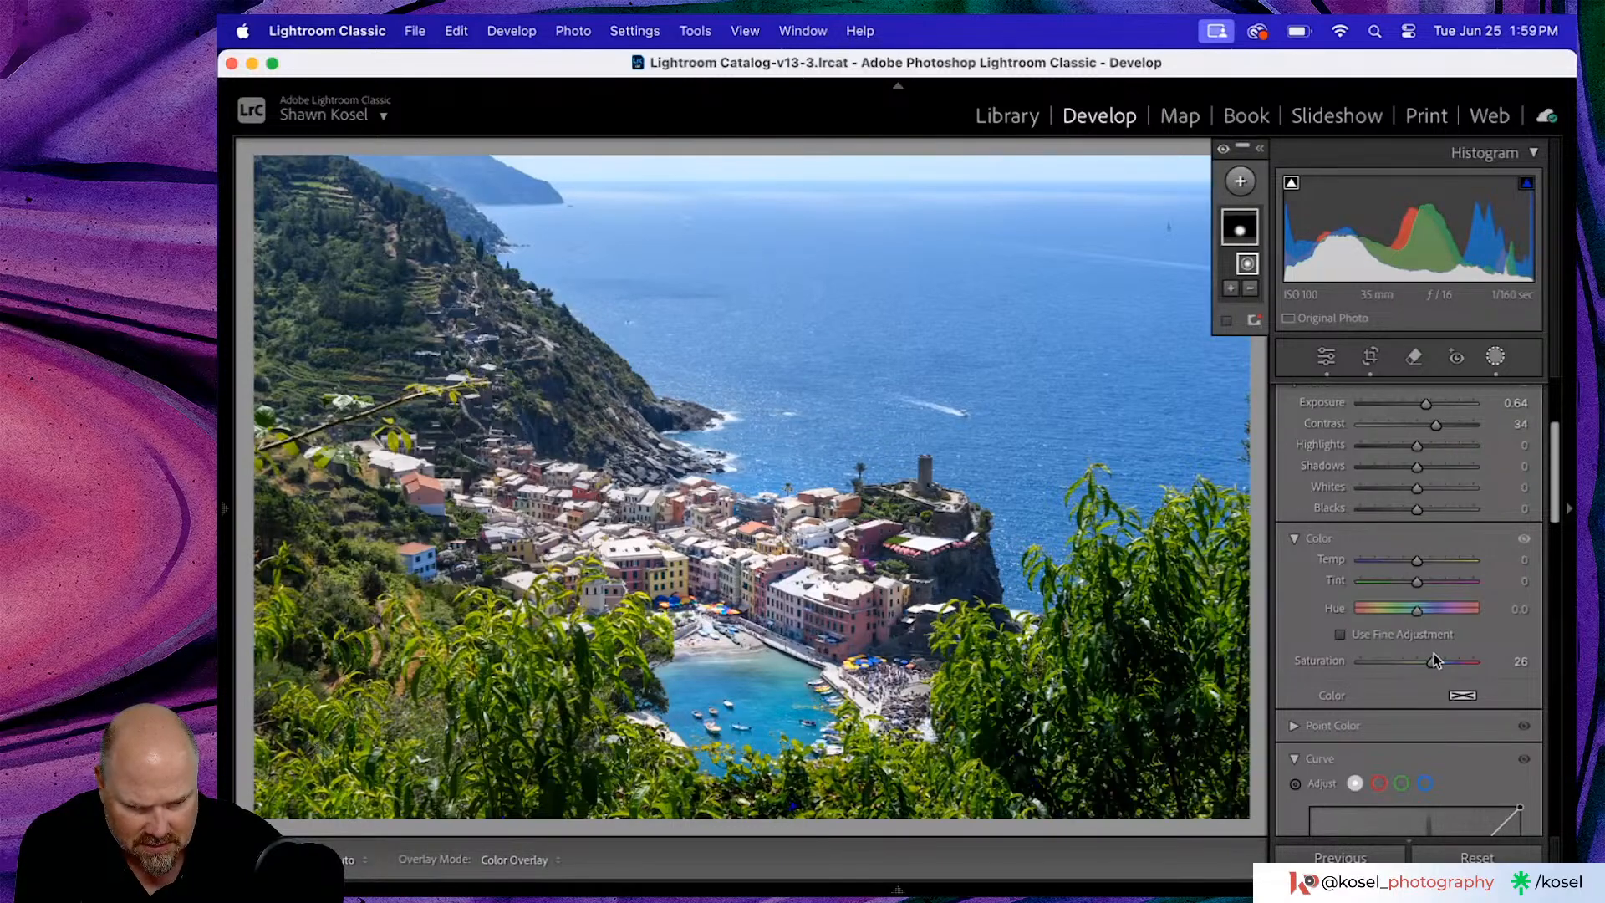
- Set the village mask's Saturation to 43 and compare the photo with and without the edits and masks
{"action": "left_click_drag", "start_coordinate": [1432, 662], "coordinate": [1443, 664]}
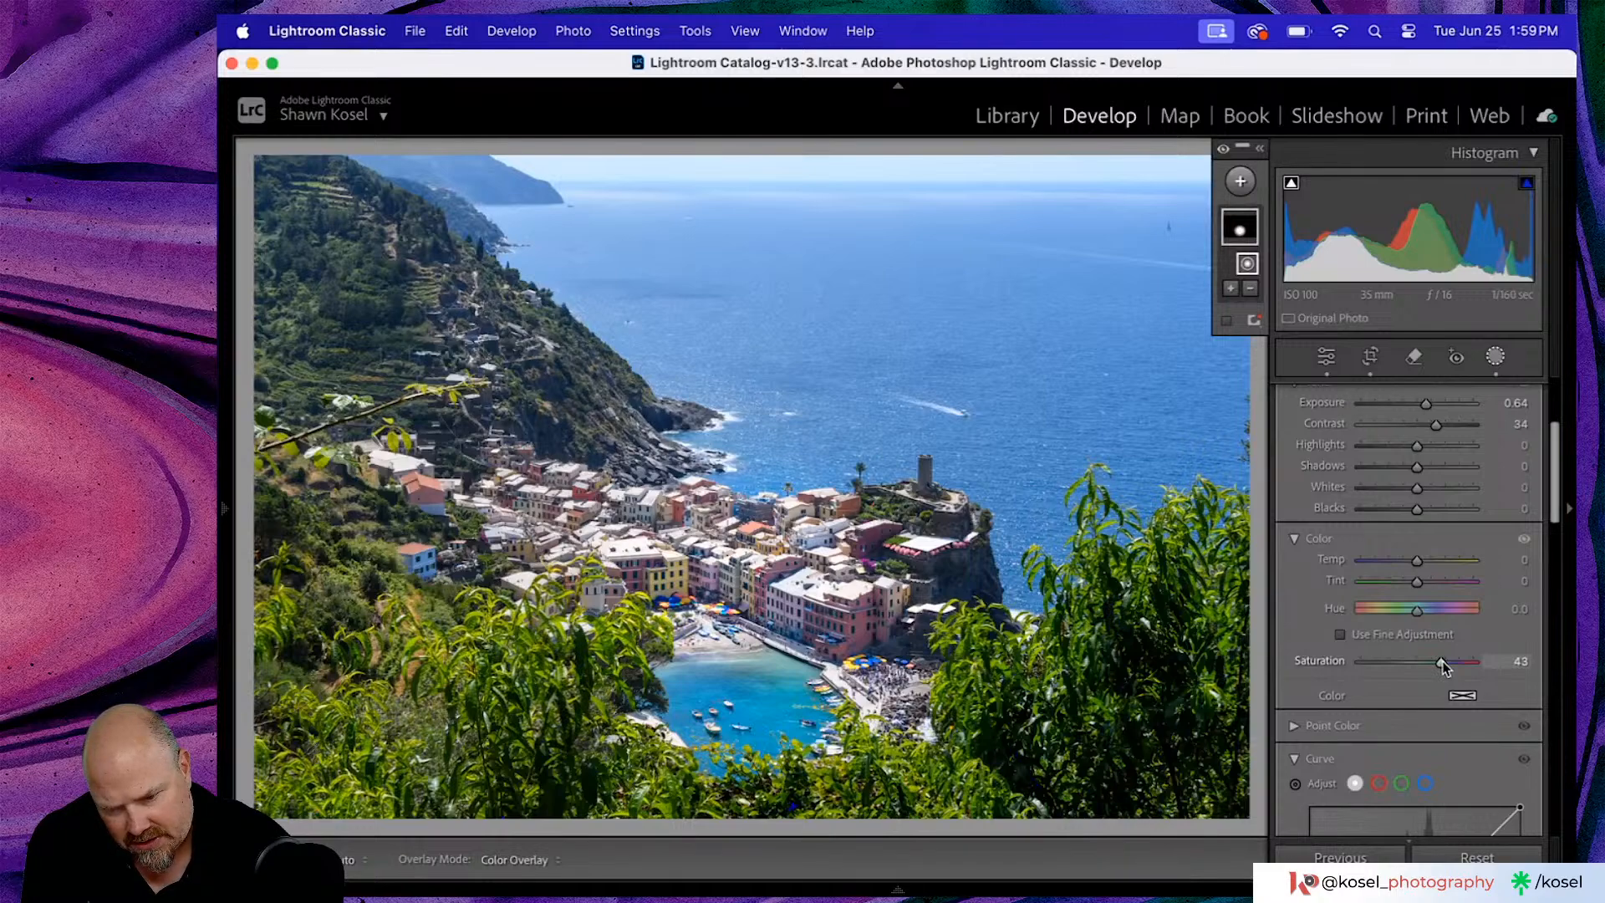
{"action": "key", "text": "backslash"}
{"action": "key", "text": "backslash"}
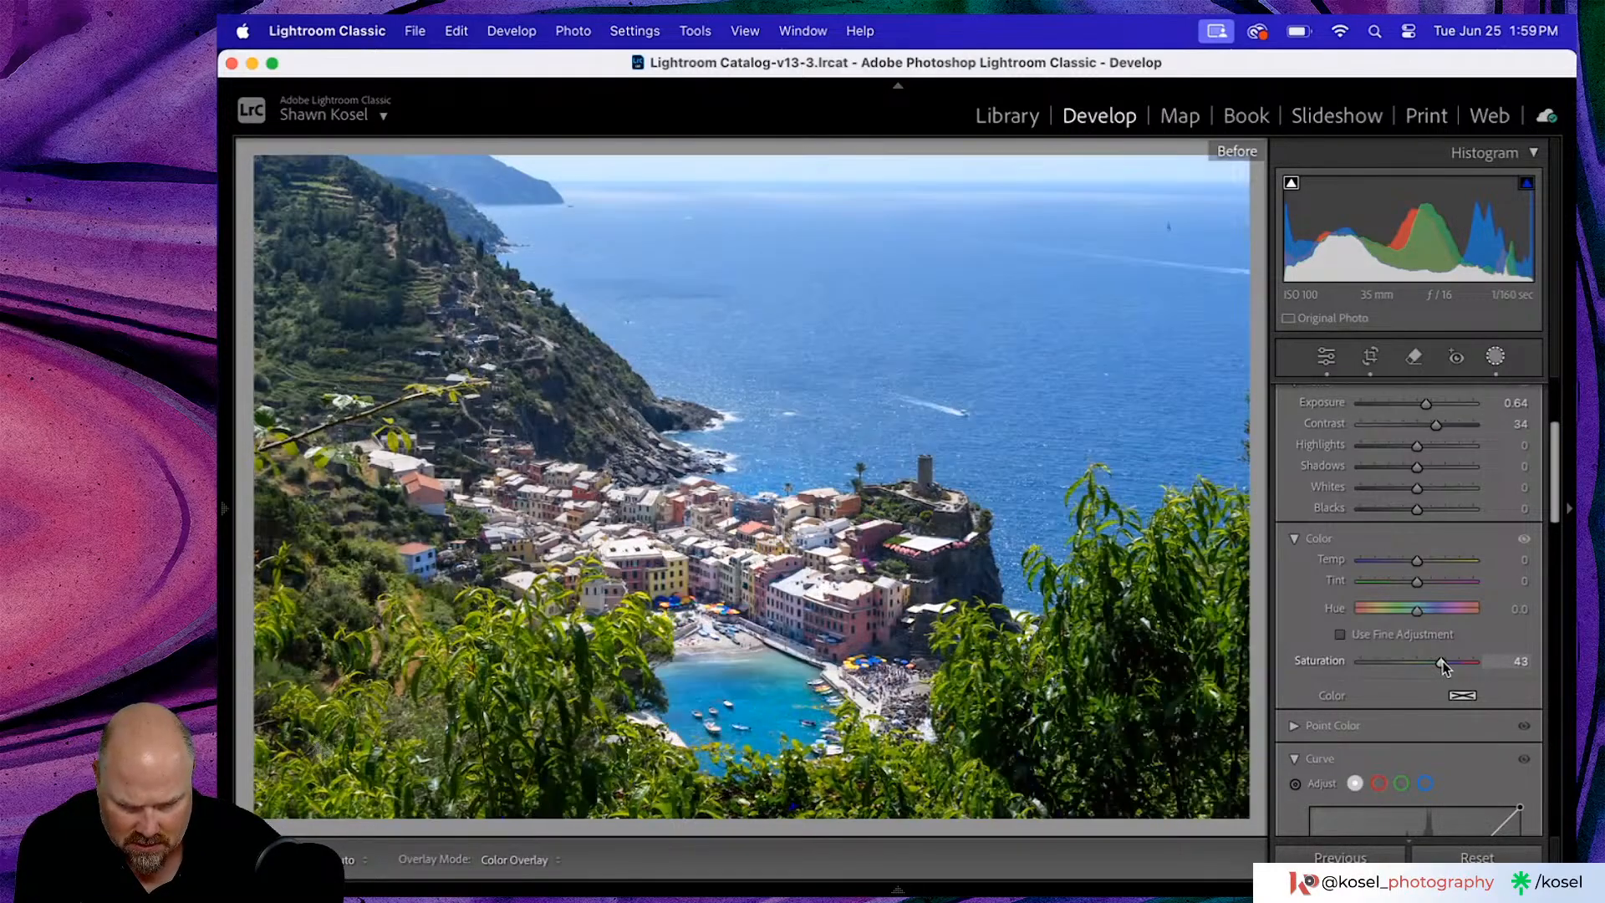
{"action": "key", "text": "backslash"}
{"action": "key", "text": "backslash"}
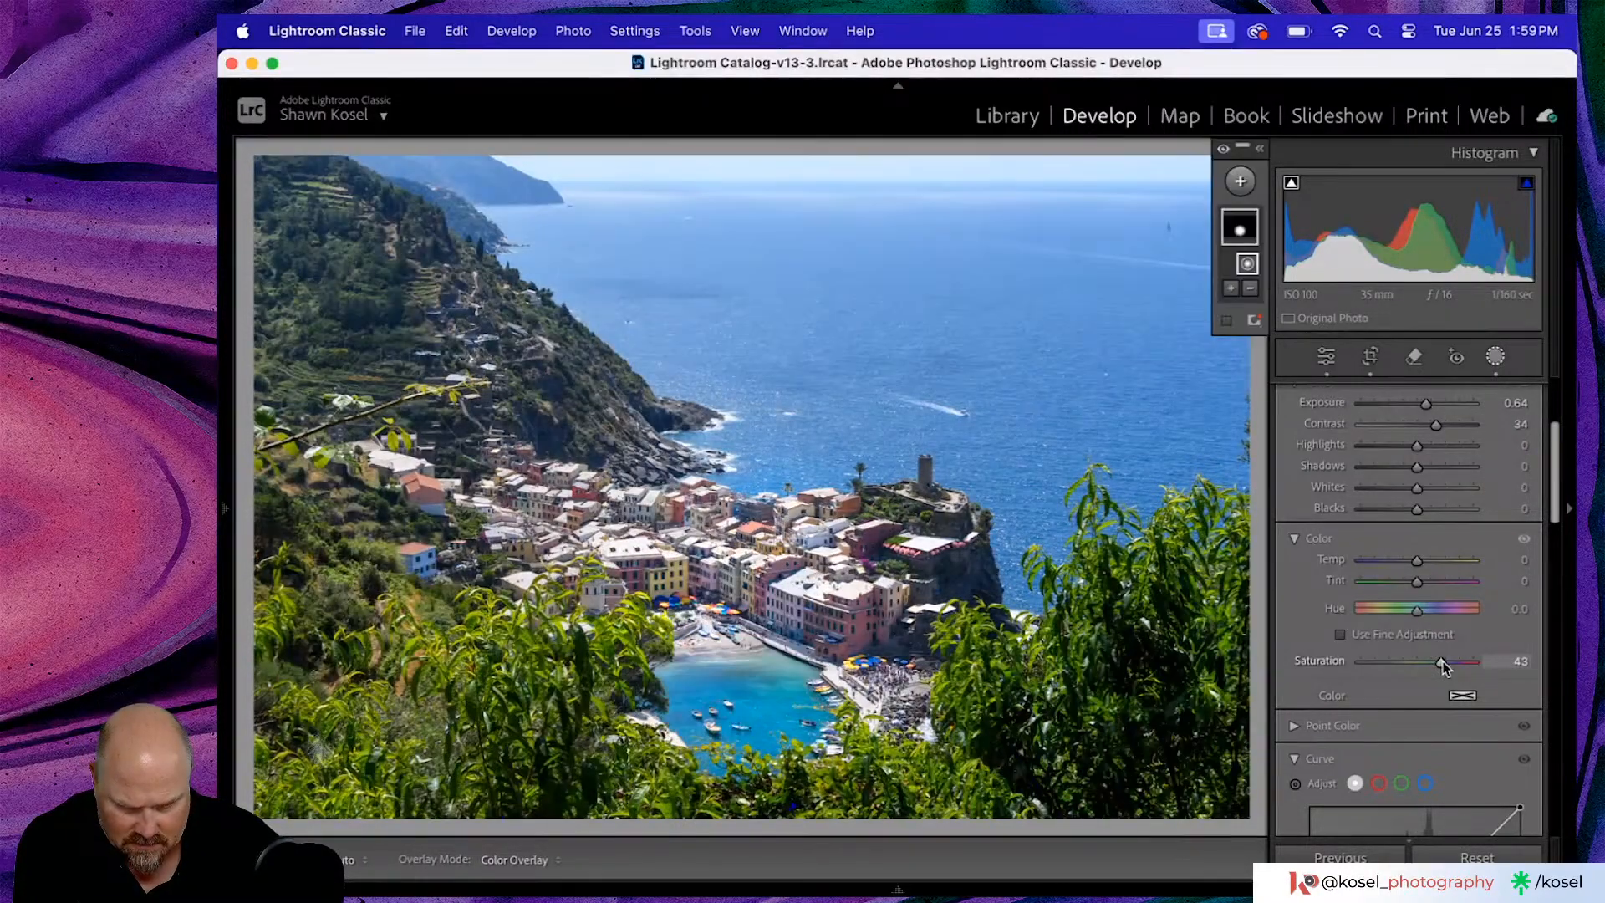
{"action": "left_click", "coordinate": [1225, 152]}
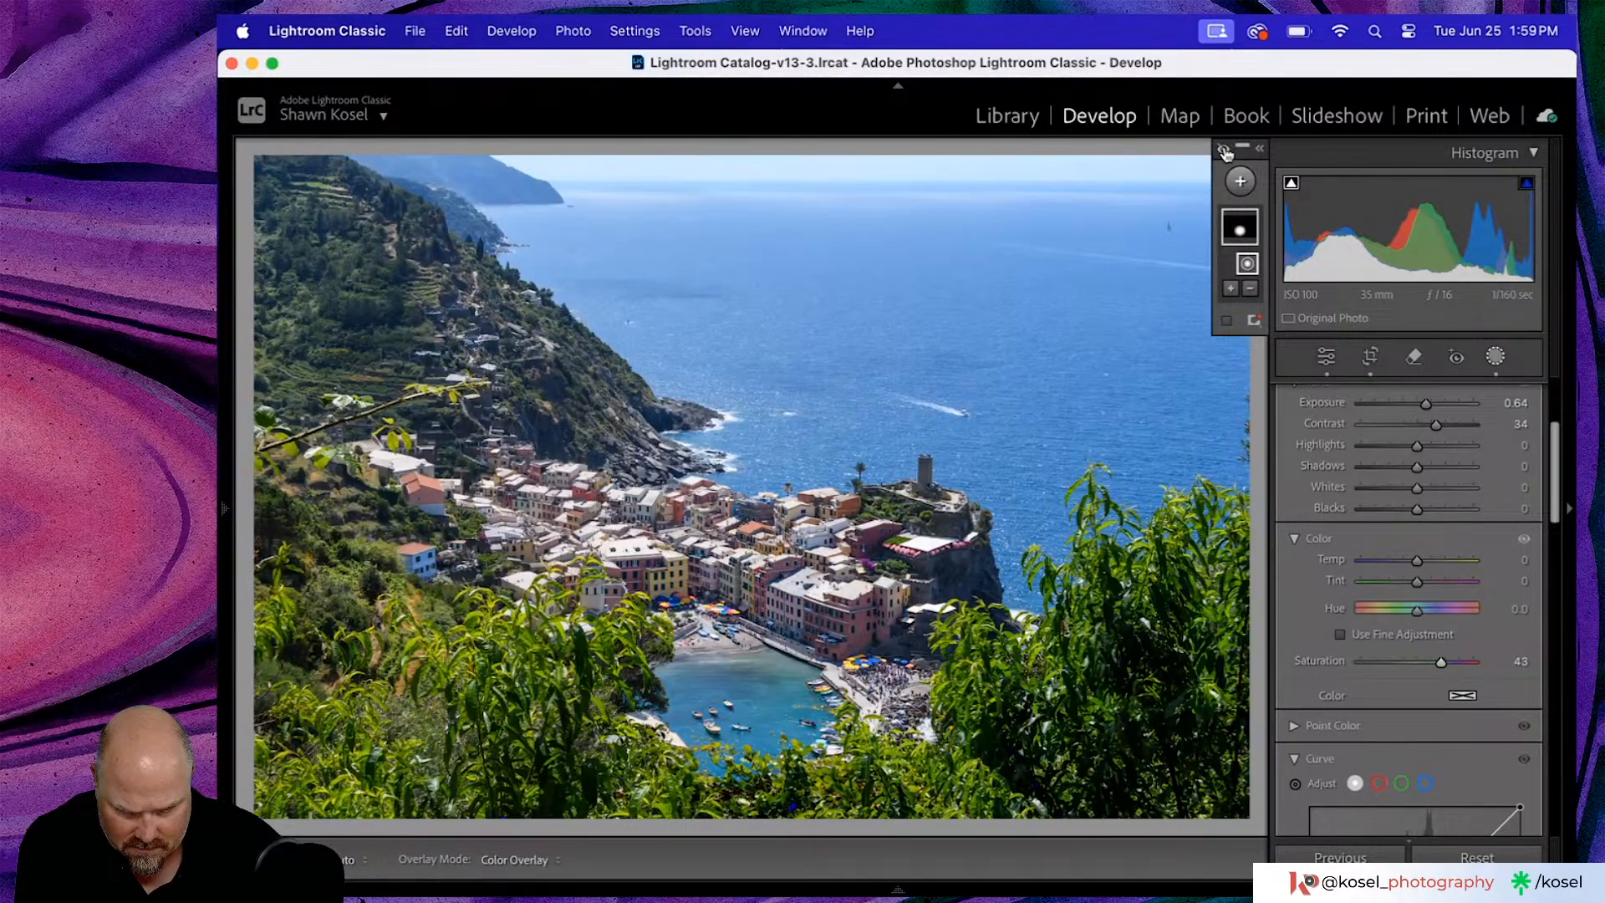
{"action": "left_click", "coordinate": [1224, 151]}
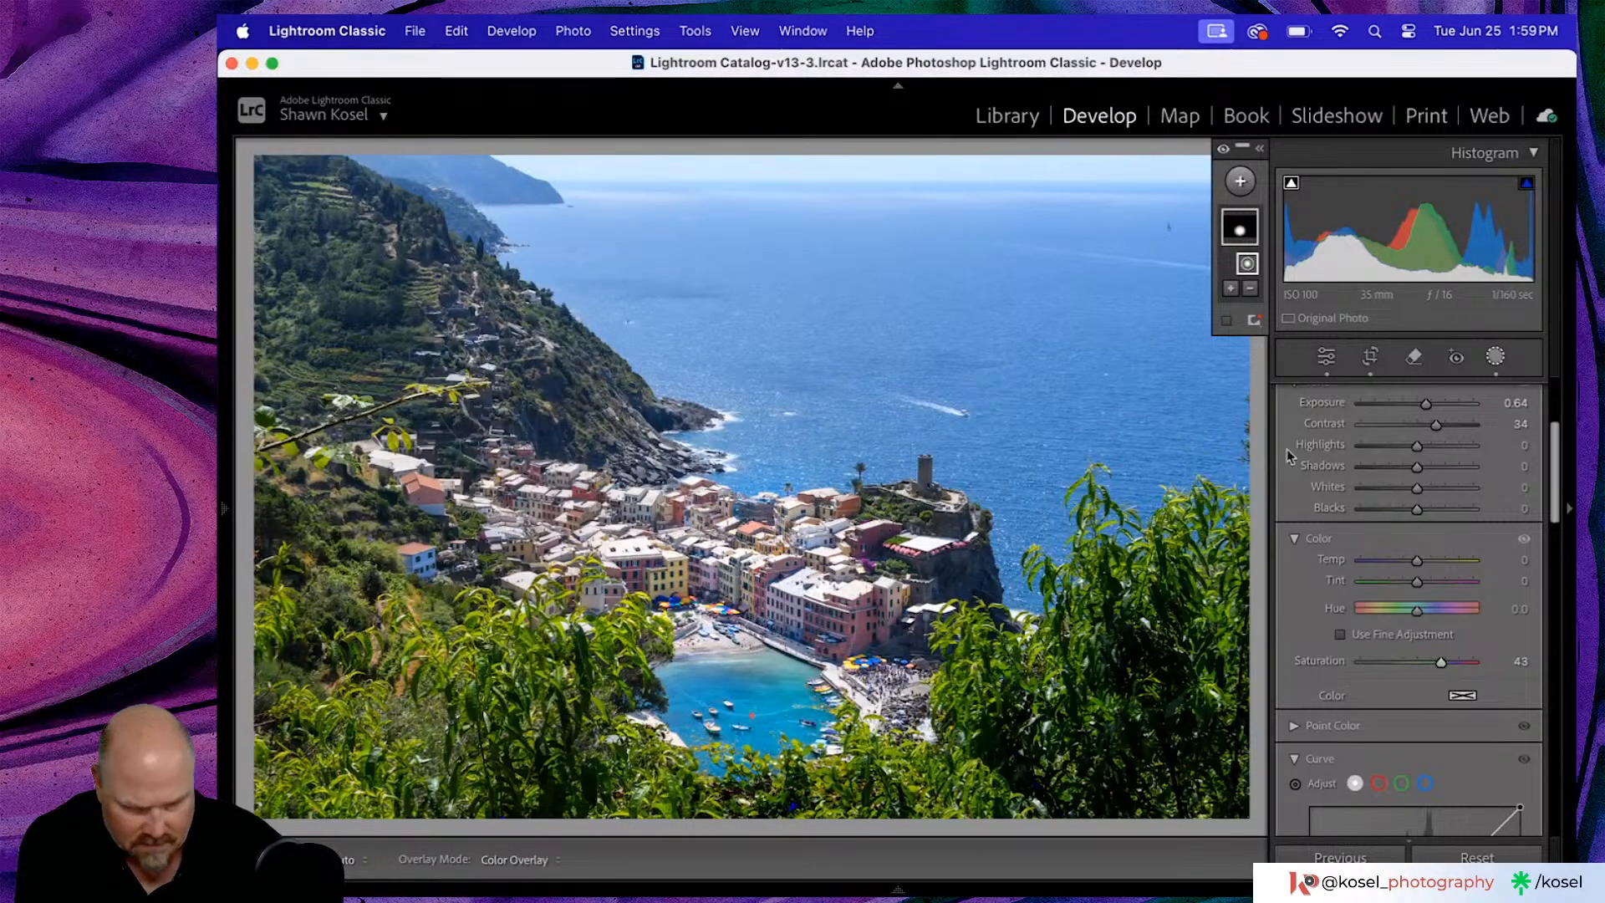
- Duplicate and invert Mask 1, enlarge the copy's ellipse around the village in both directions and shift it slightly right
{"action": "left_click", "coordinate": [1260, 147]}
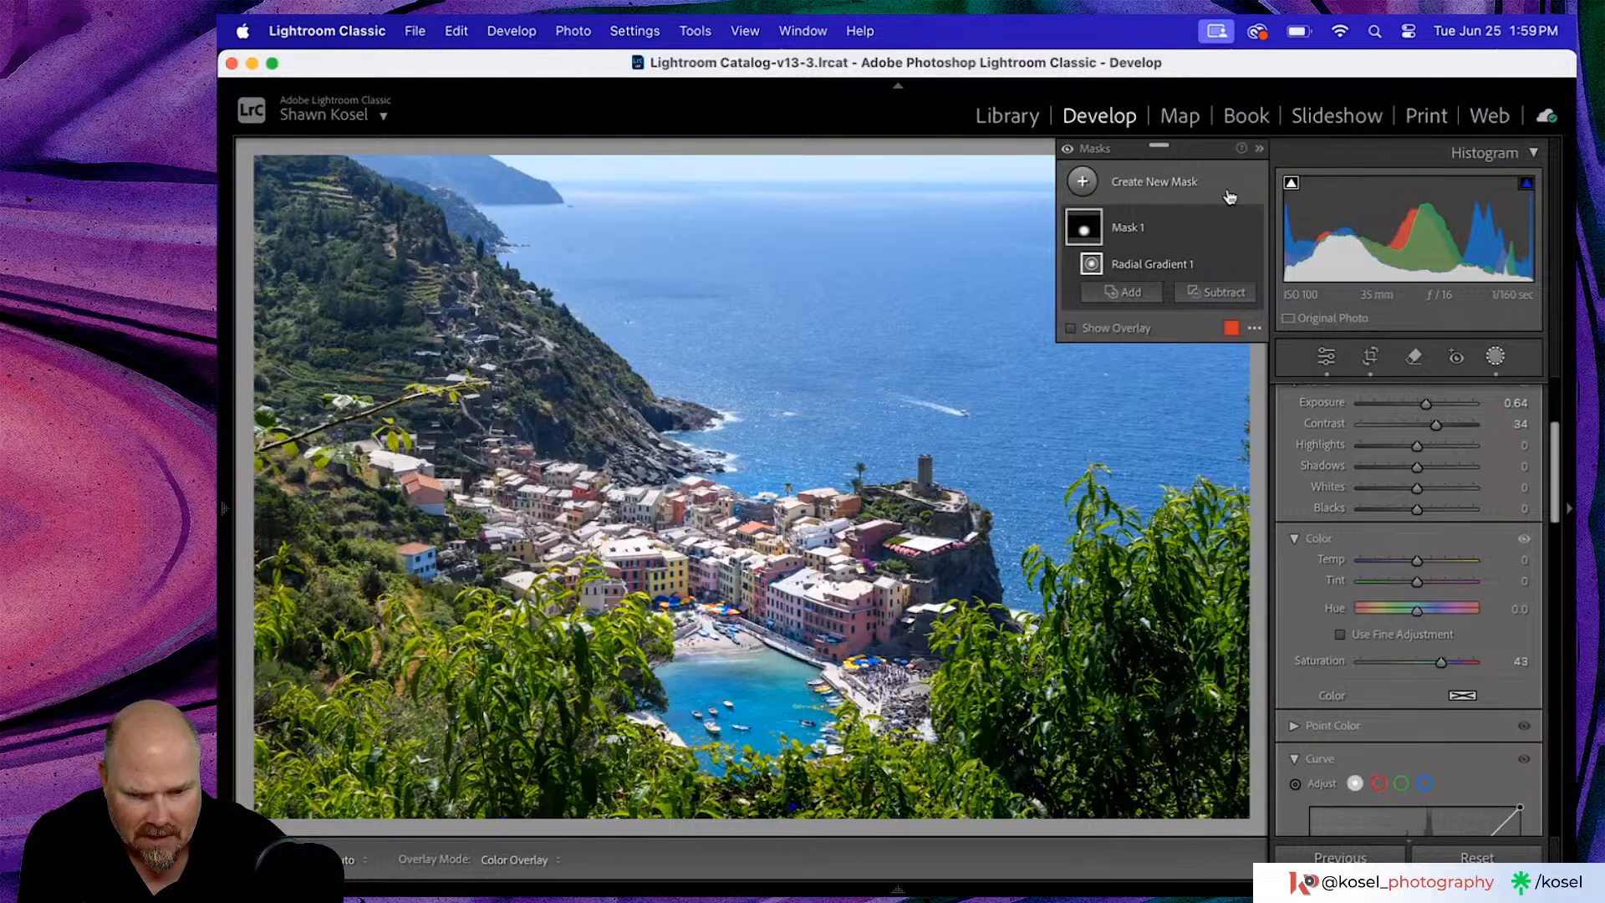
{"action": "left_click", "coordinate": [1232, 229]}
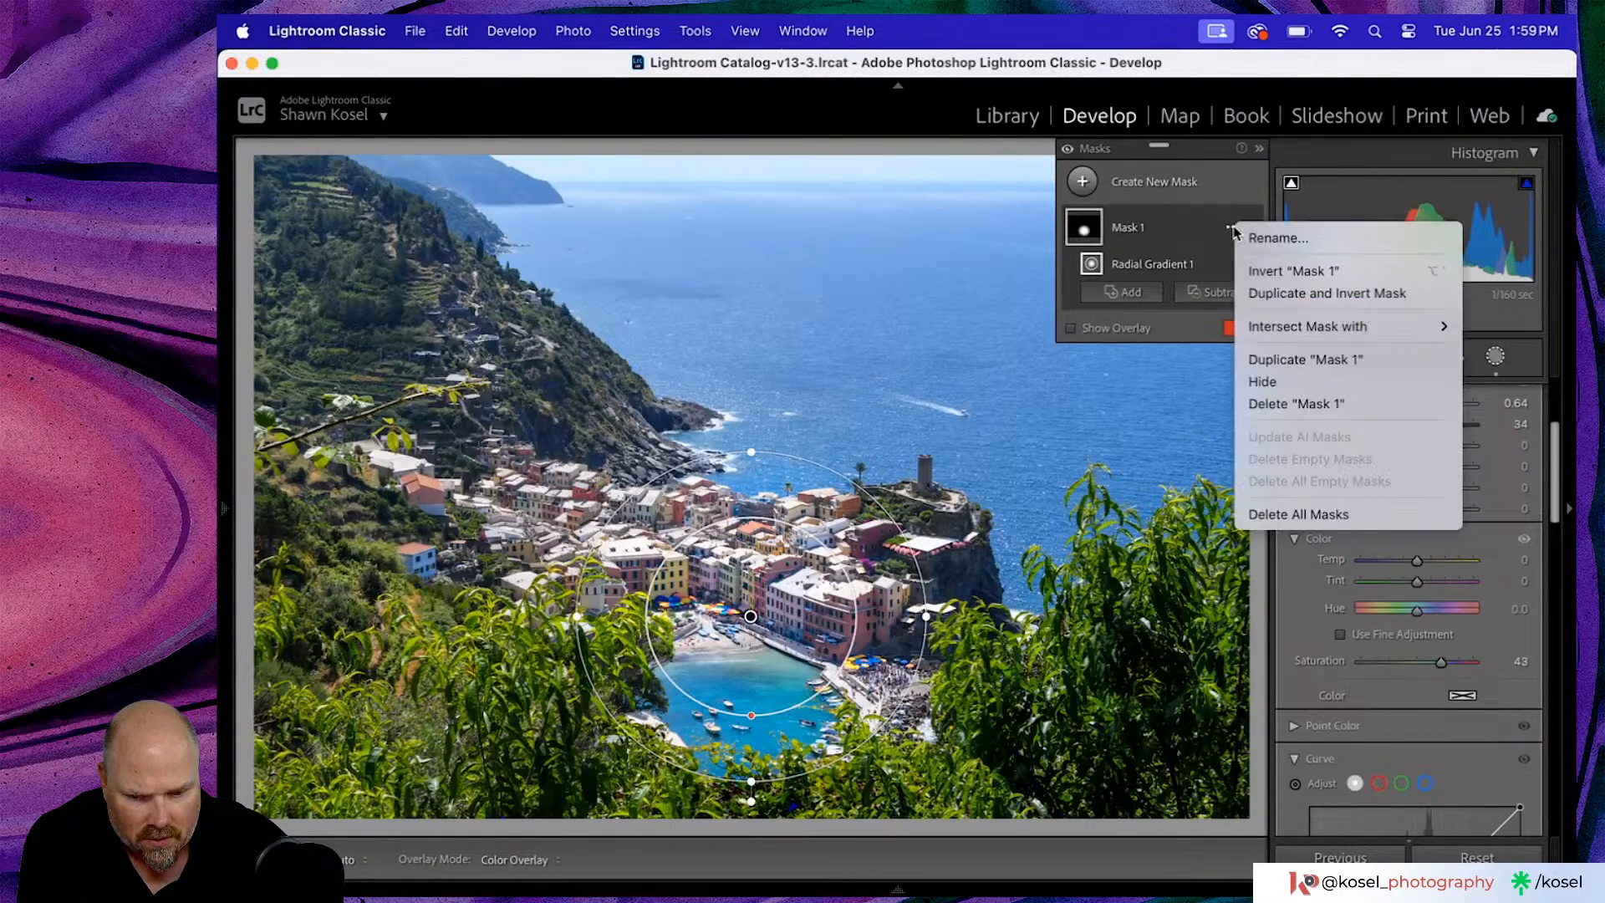
{"action": "left_click", "coordinate": [1274, 292]}
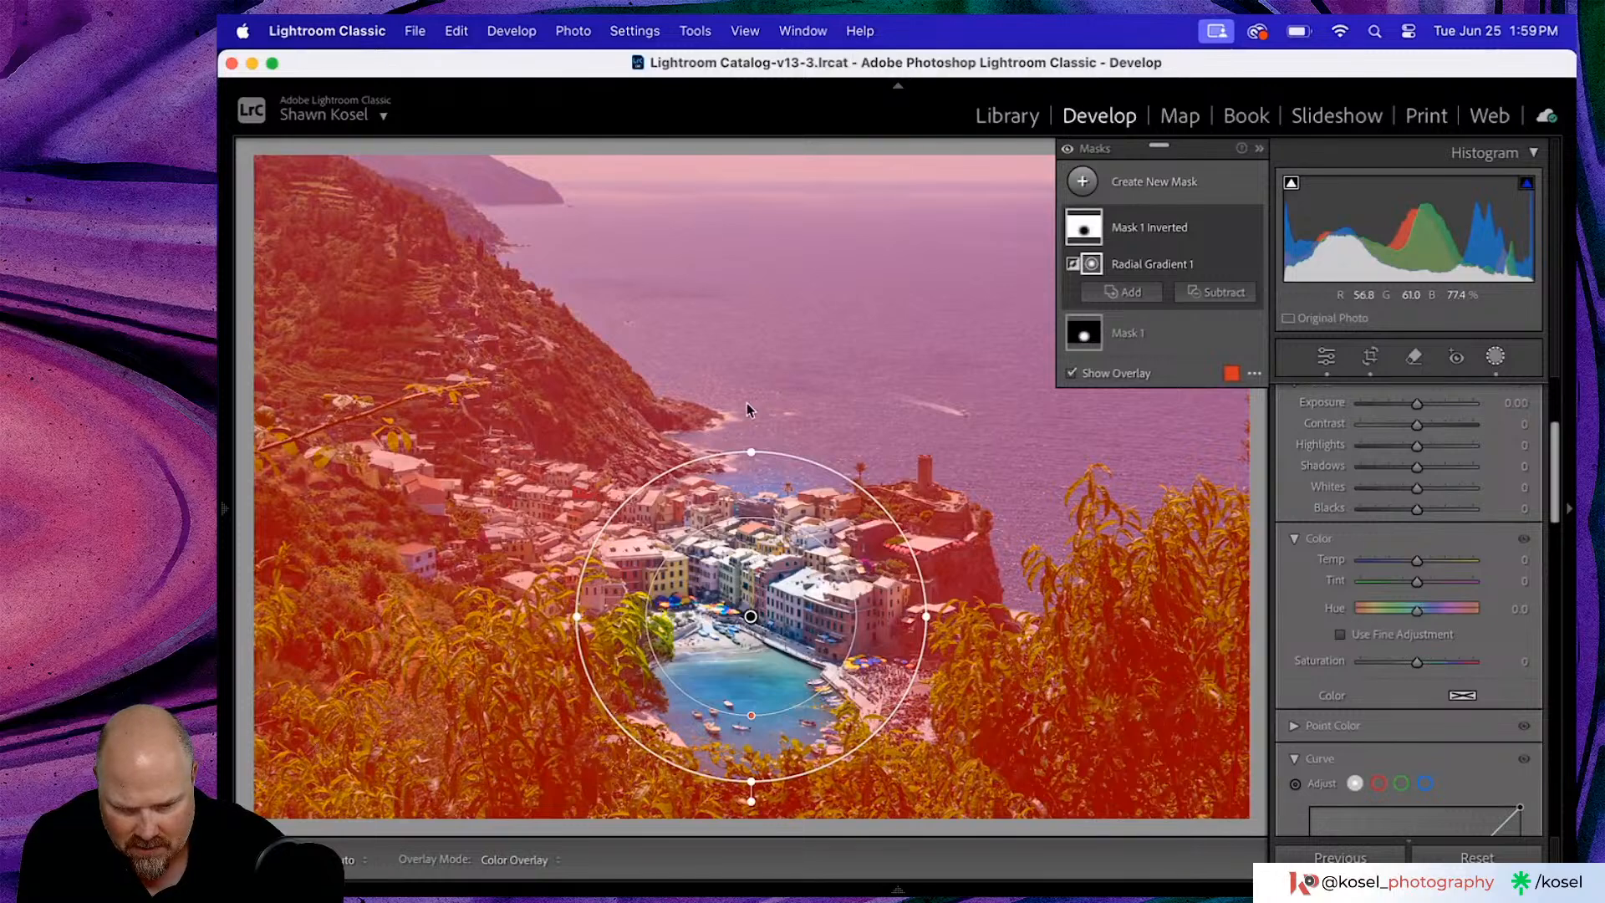
{"action": "left_click_drag", "start_coordinate": [755, 451], "coordinate": [752, 389]}
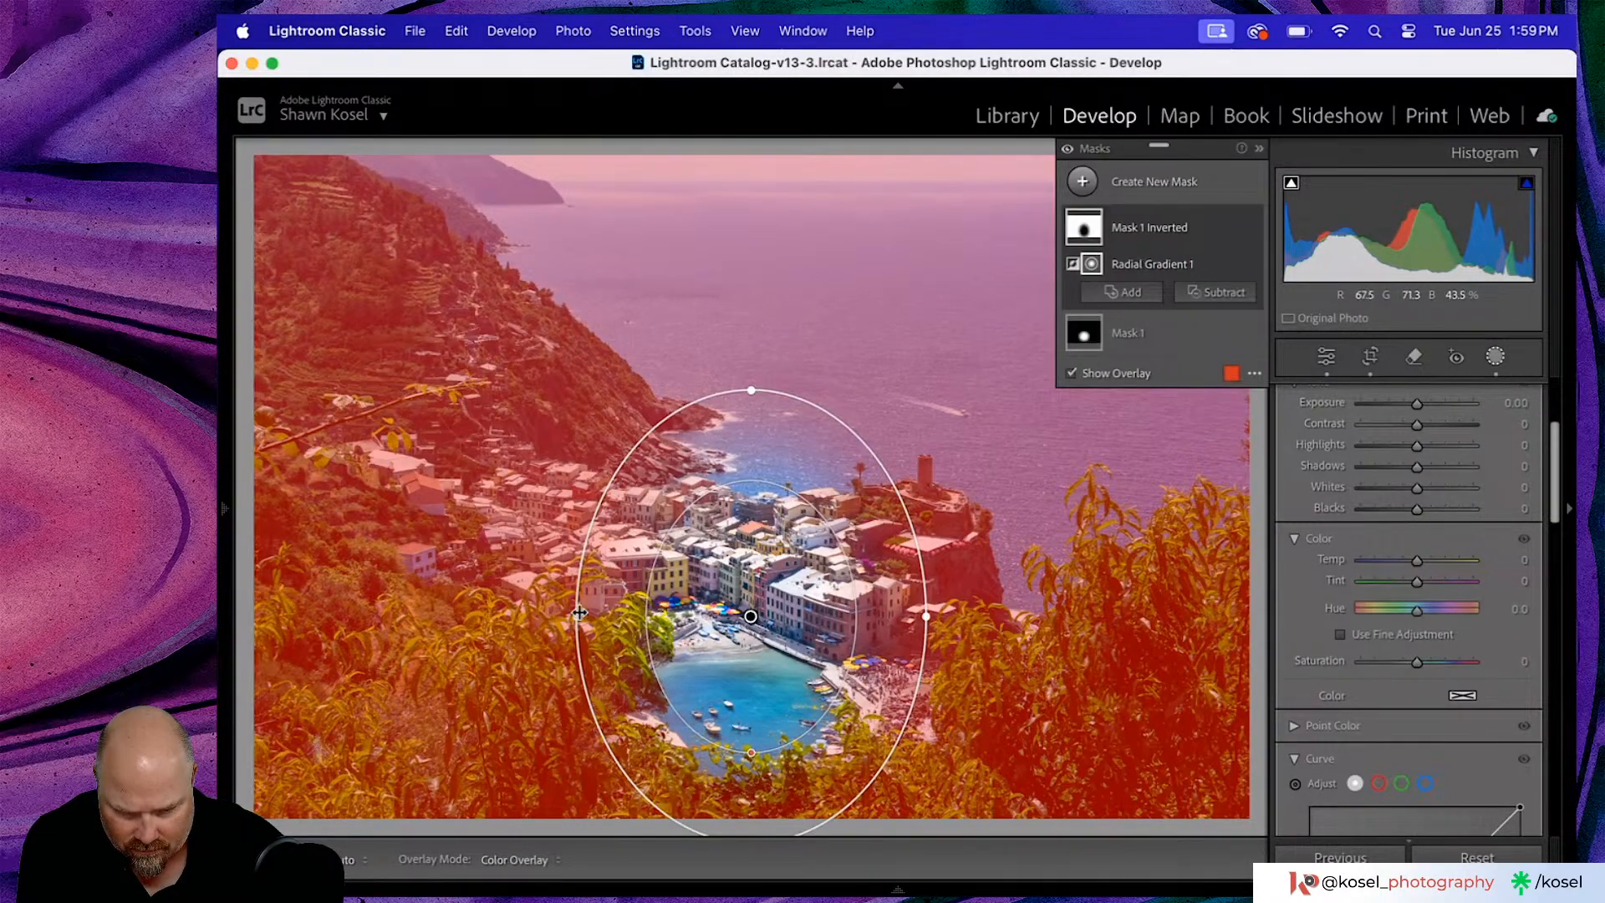
{"action": "left_click_drag", "start_coordinate": [576, 617], "coordinate": [542, 617]}
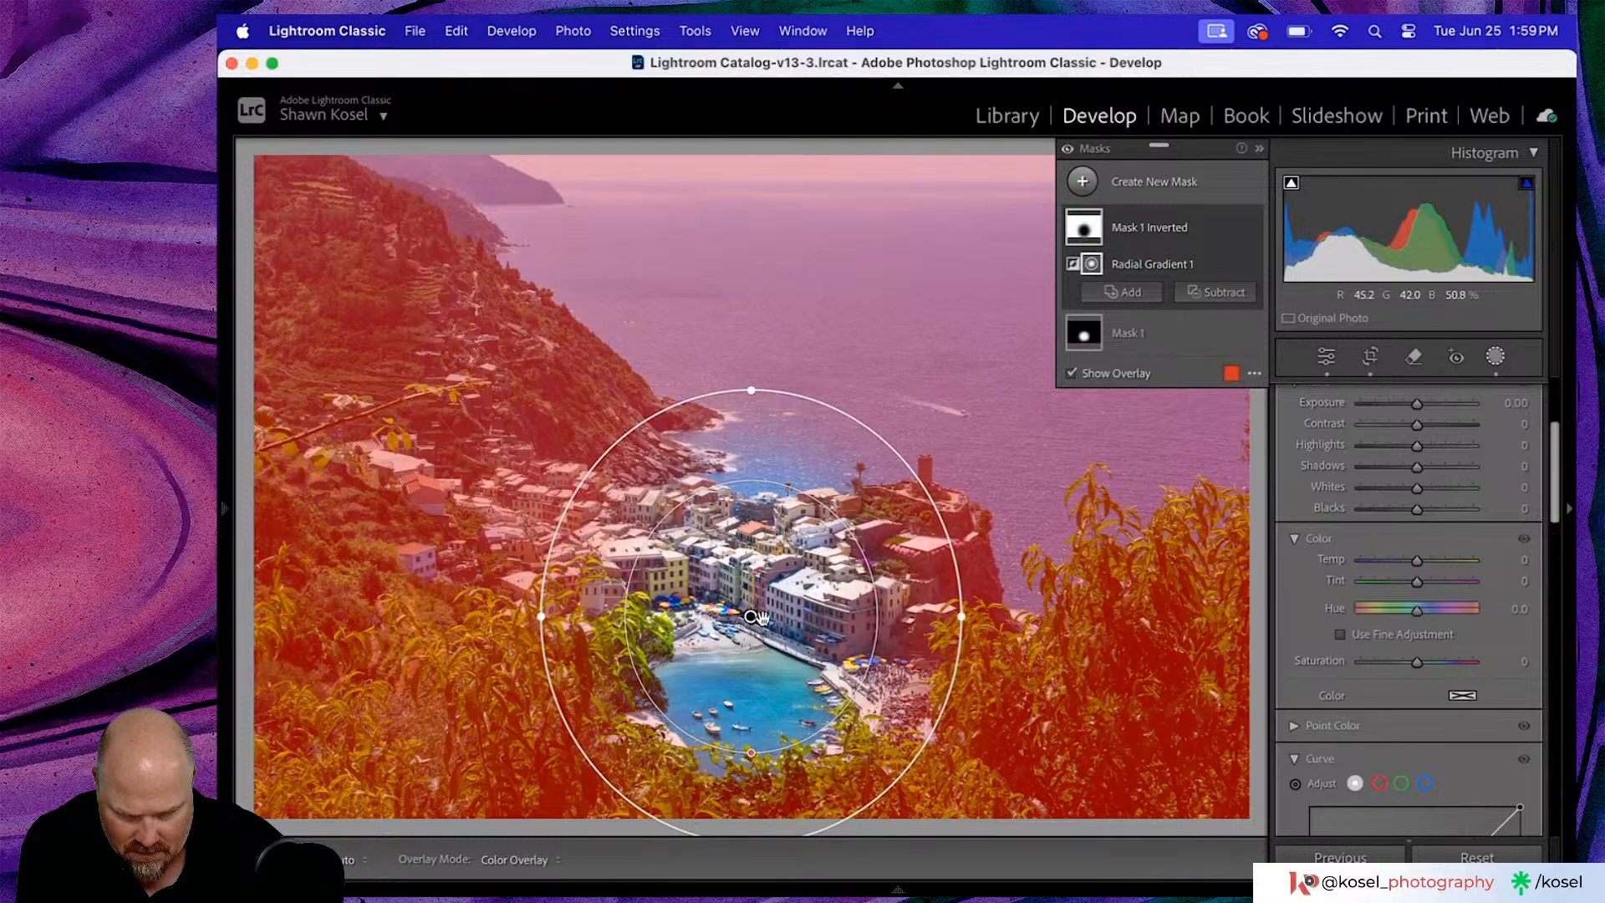
{"action": "left_click_drag", "start_coordinate": [752, 615], "coordinate": [770, 609]}
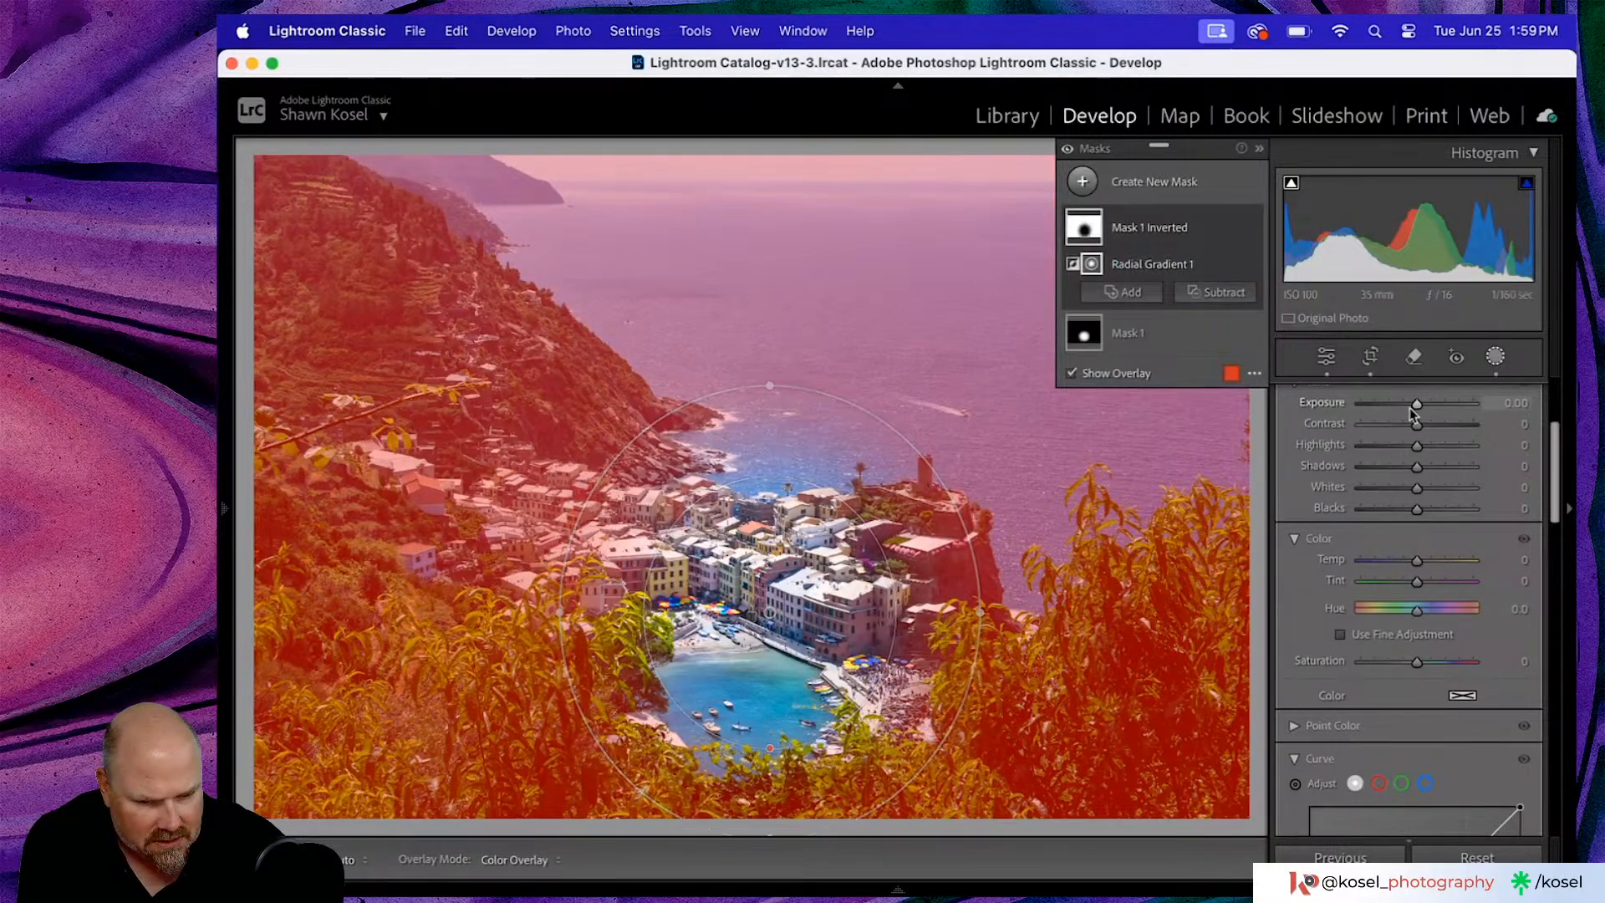
- Darken the inverted mask's Exposure to -0.19 and stretch its ellipse wider and taller beyond the village
{"action": "scroll", "coordinate": [1413, 410], "scroll_direction": "up", "scroll_amount": 2}
{"action": "left_click_drag", "start_coordinate": [1417, 500], "coordinate": [1416, 497]}
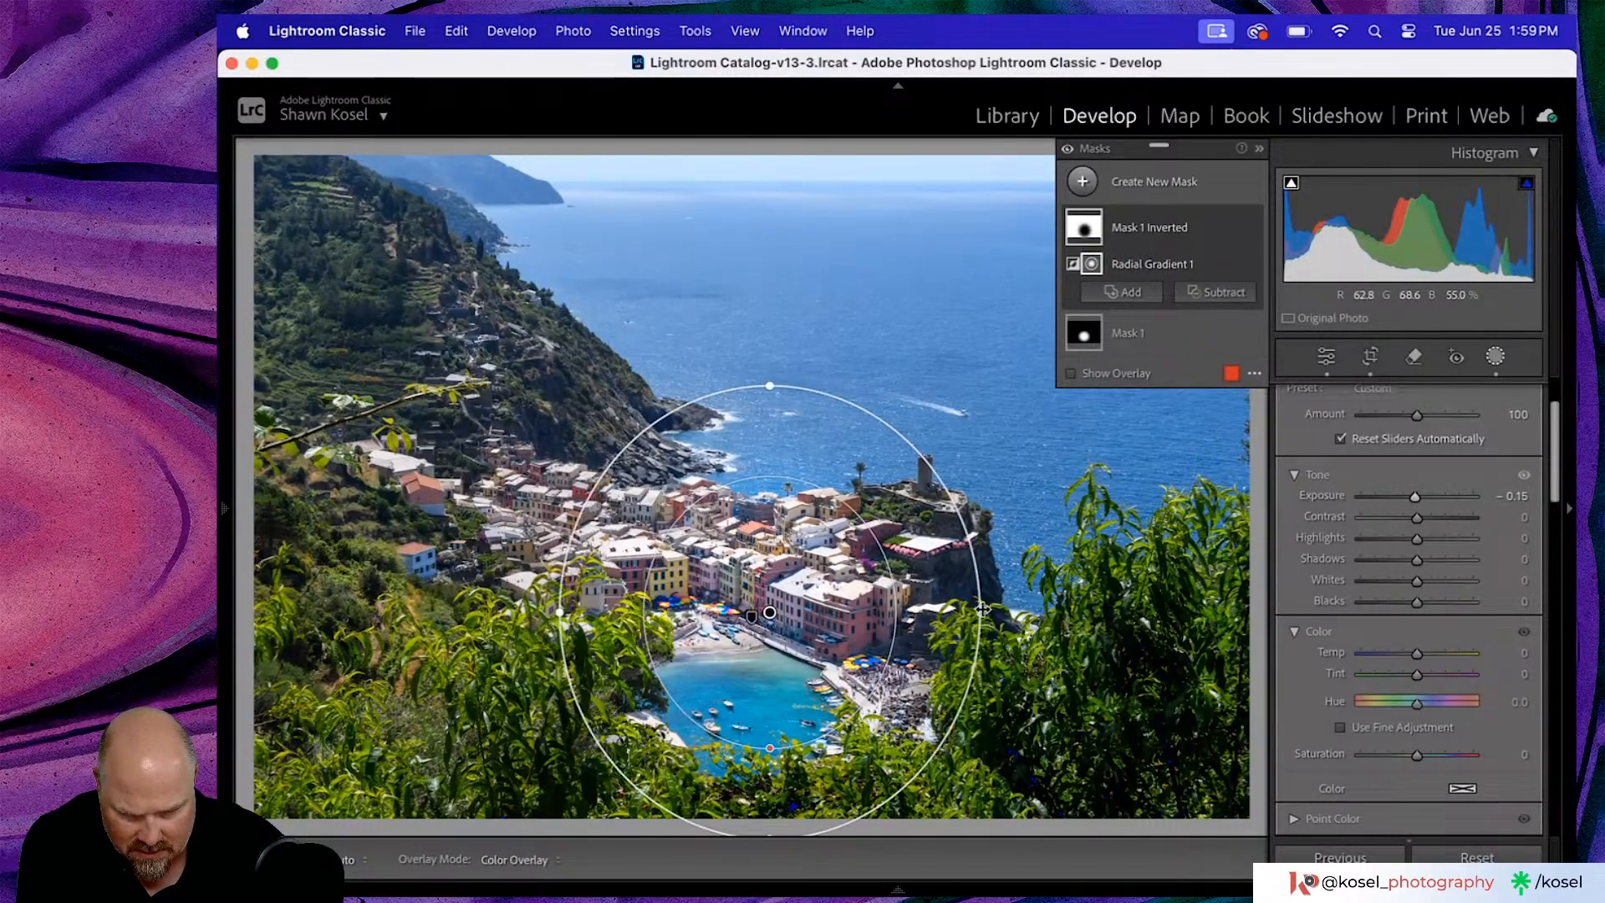
{"action": "left_click_drag", "start_coordinate": [980, 612], "coordinate": [1058, 612]}
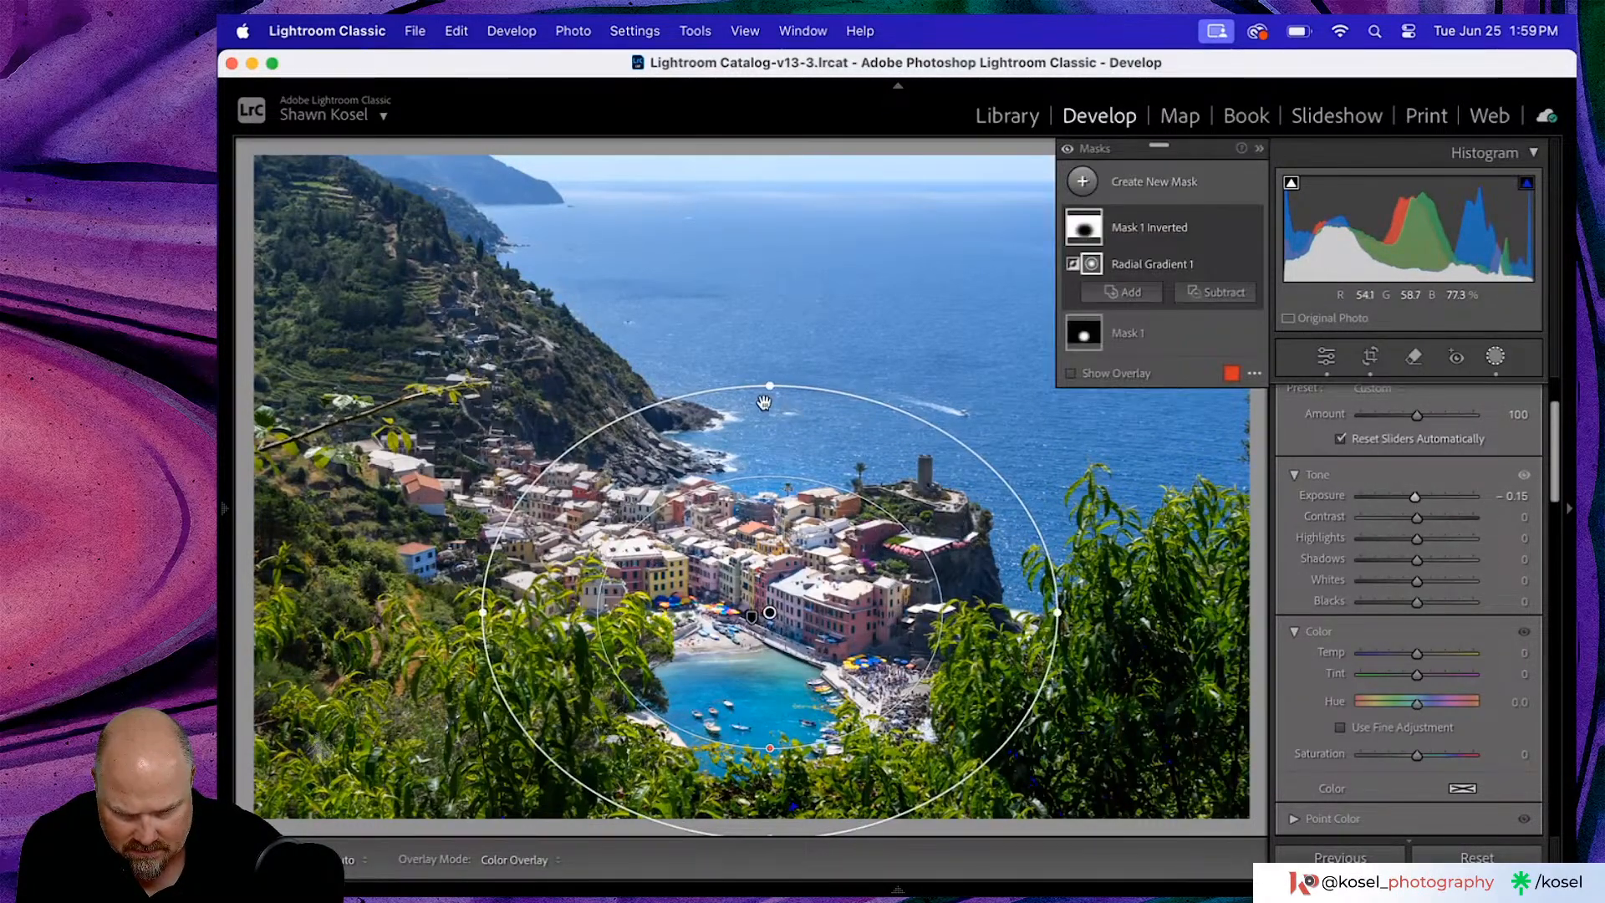
{"action": "left_click_drag", "start_coordinate": [770, 387], "coordinate": [772, 317]}
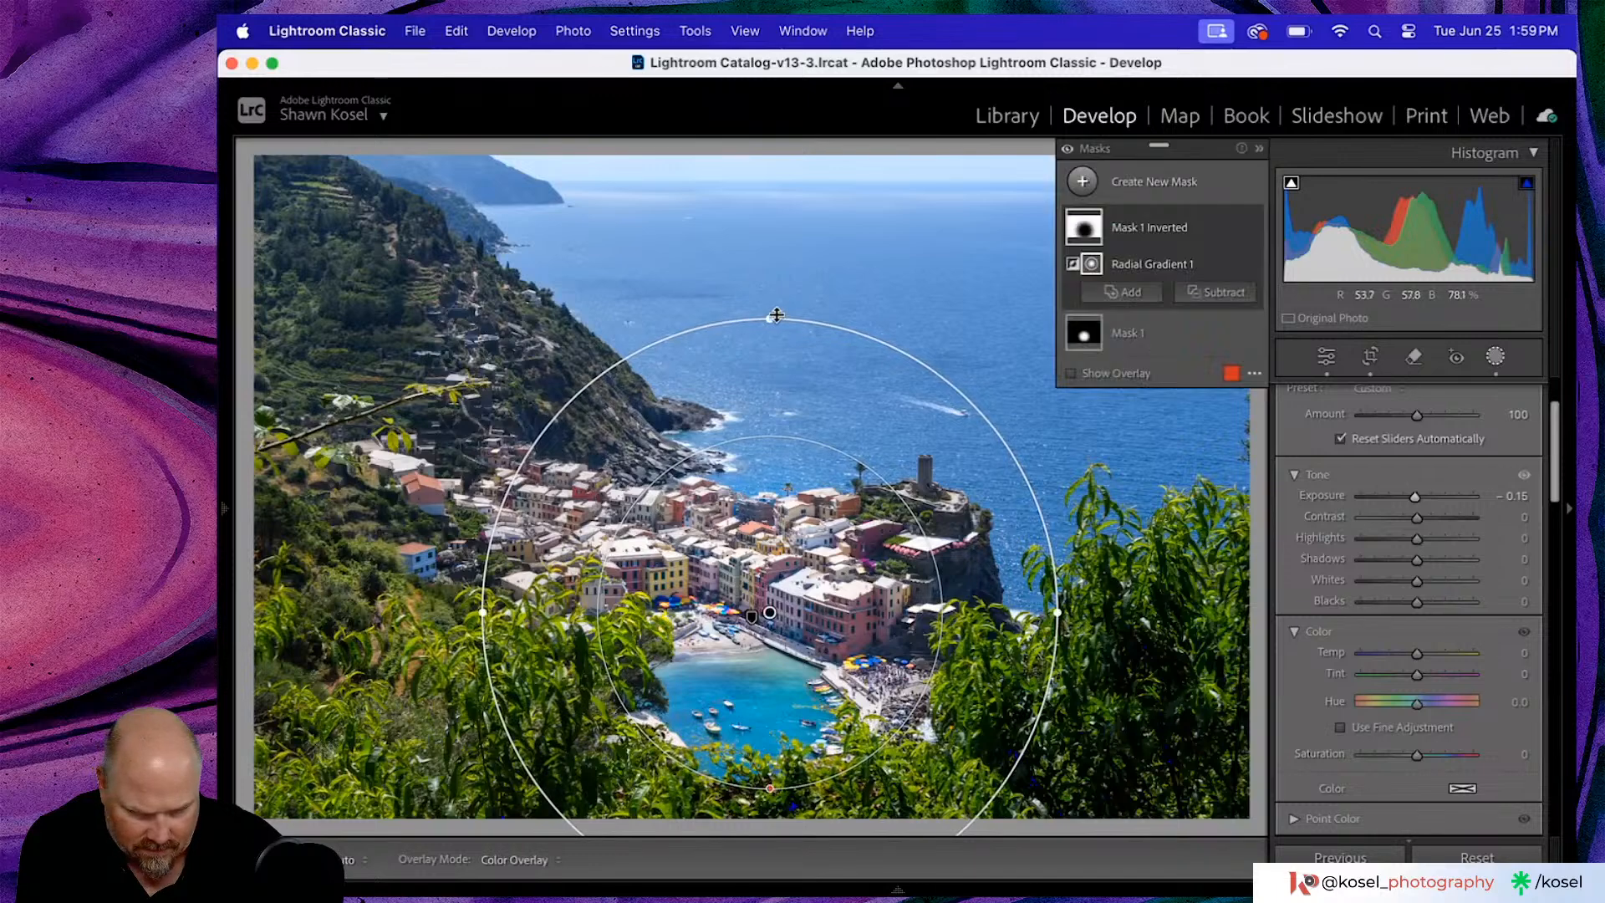
{"action": "scroll", "coordinate": [1467, 577], "scroll_direction": "down", "scroll_amount": 1}
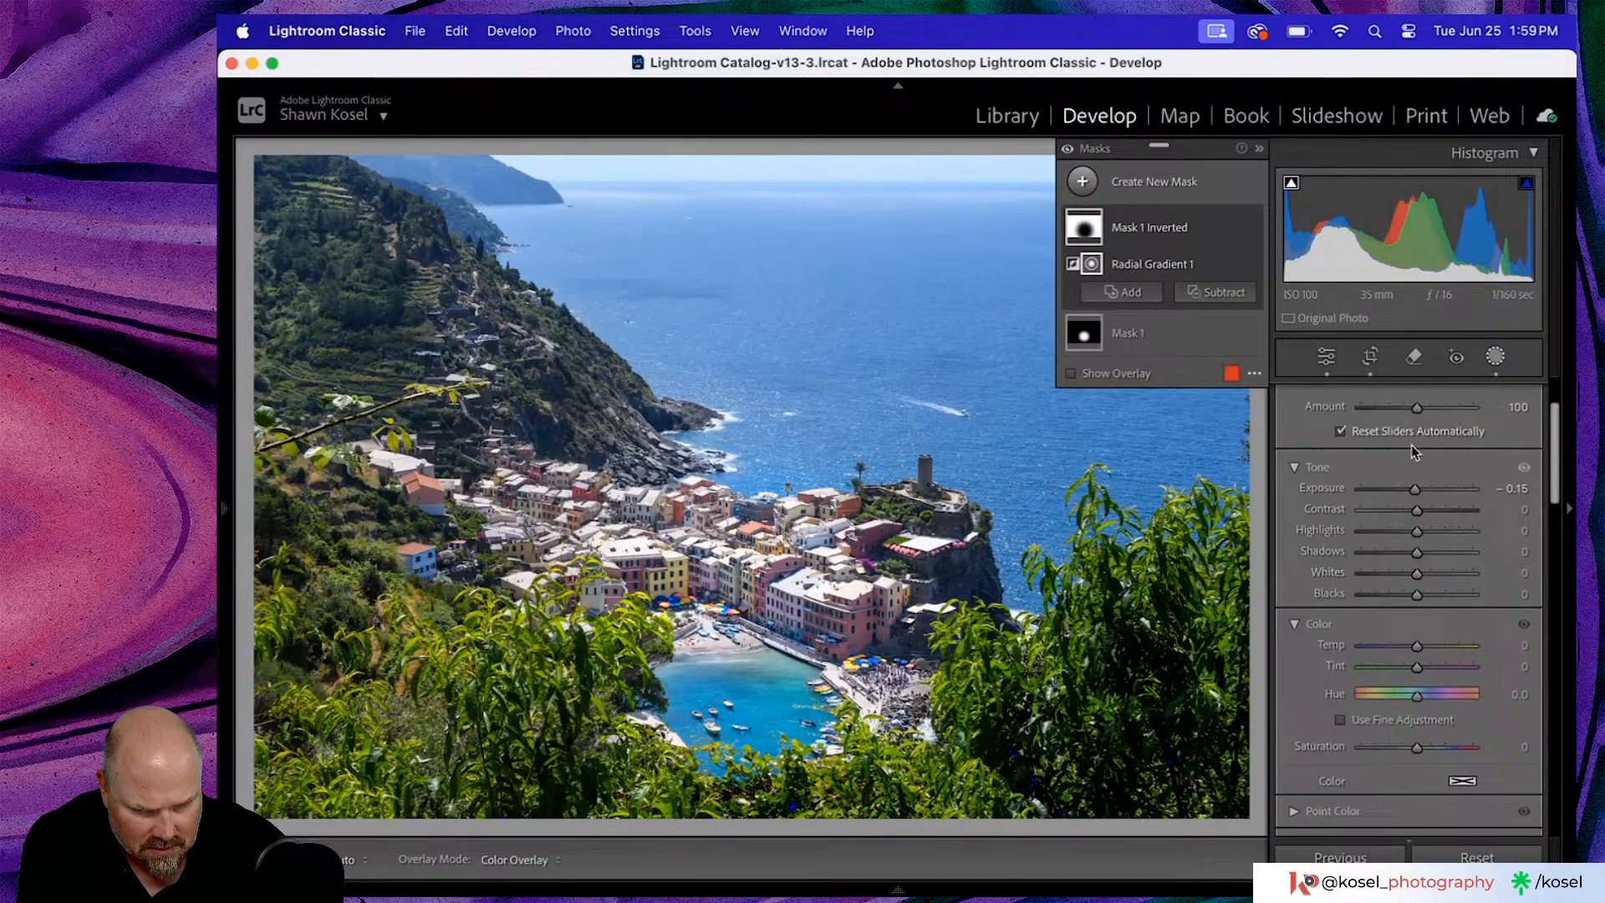
{"action": "left_click_drag", "start_coordinate": [1415, 490], "coordinate": [1416, 490]}
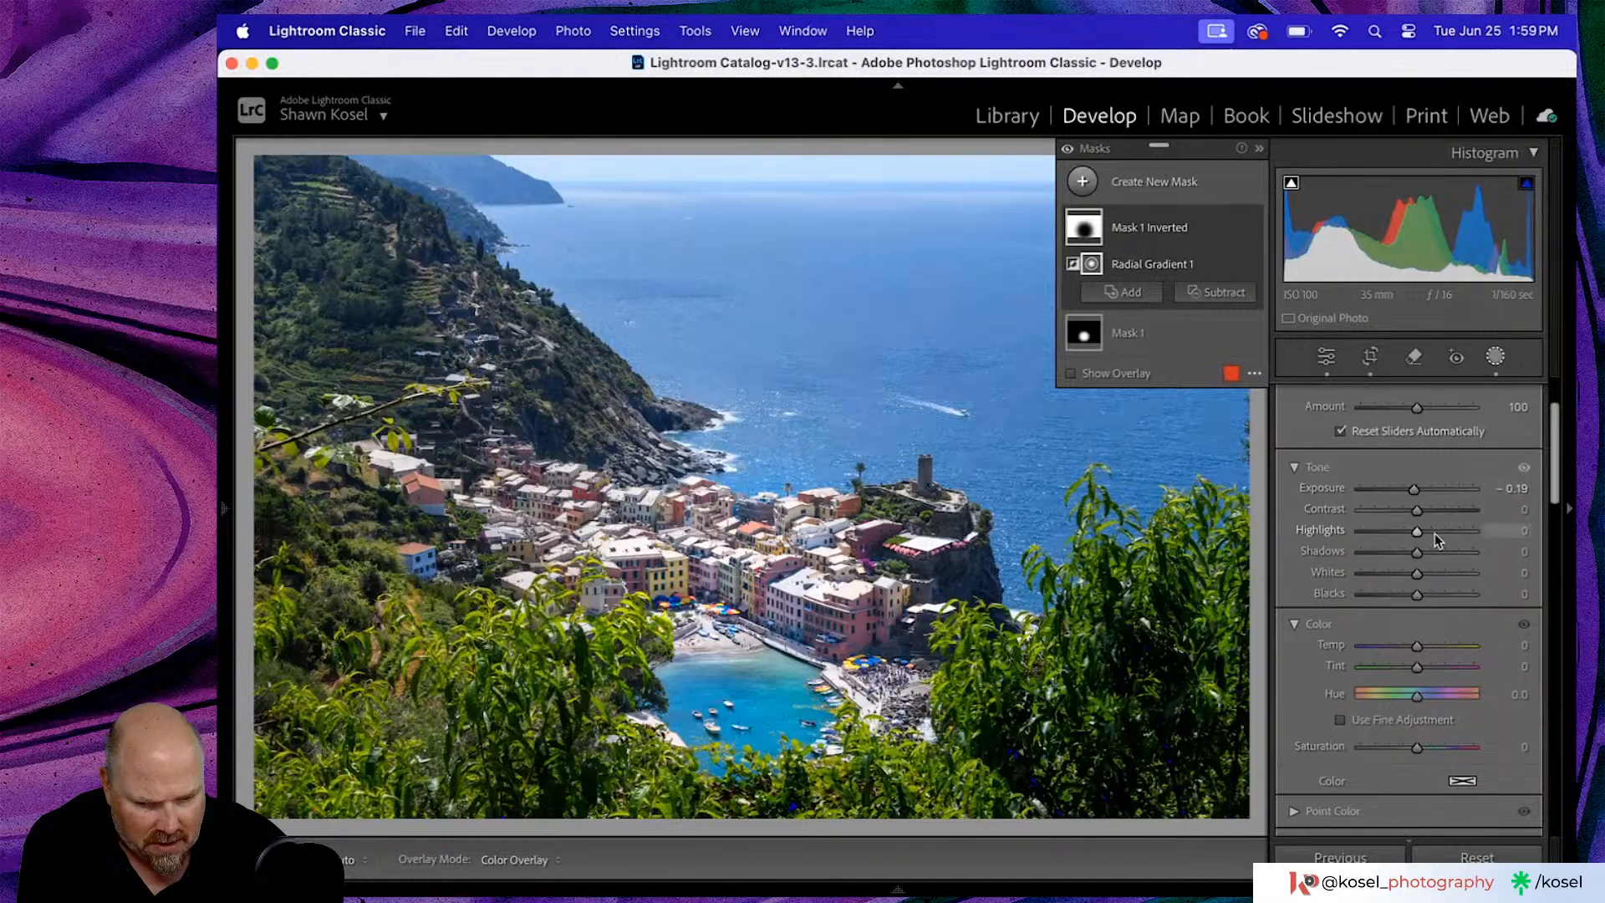
- Set the inverted mask's Saturation to -6 and return to the photo's global adjustments
{"action": "scroll", "coordinate": [1438, 541], "scroll_direction": "down", "scroll_amount": 1}
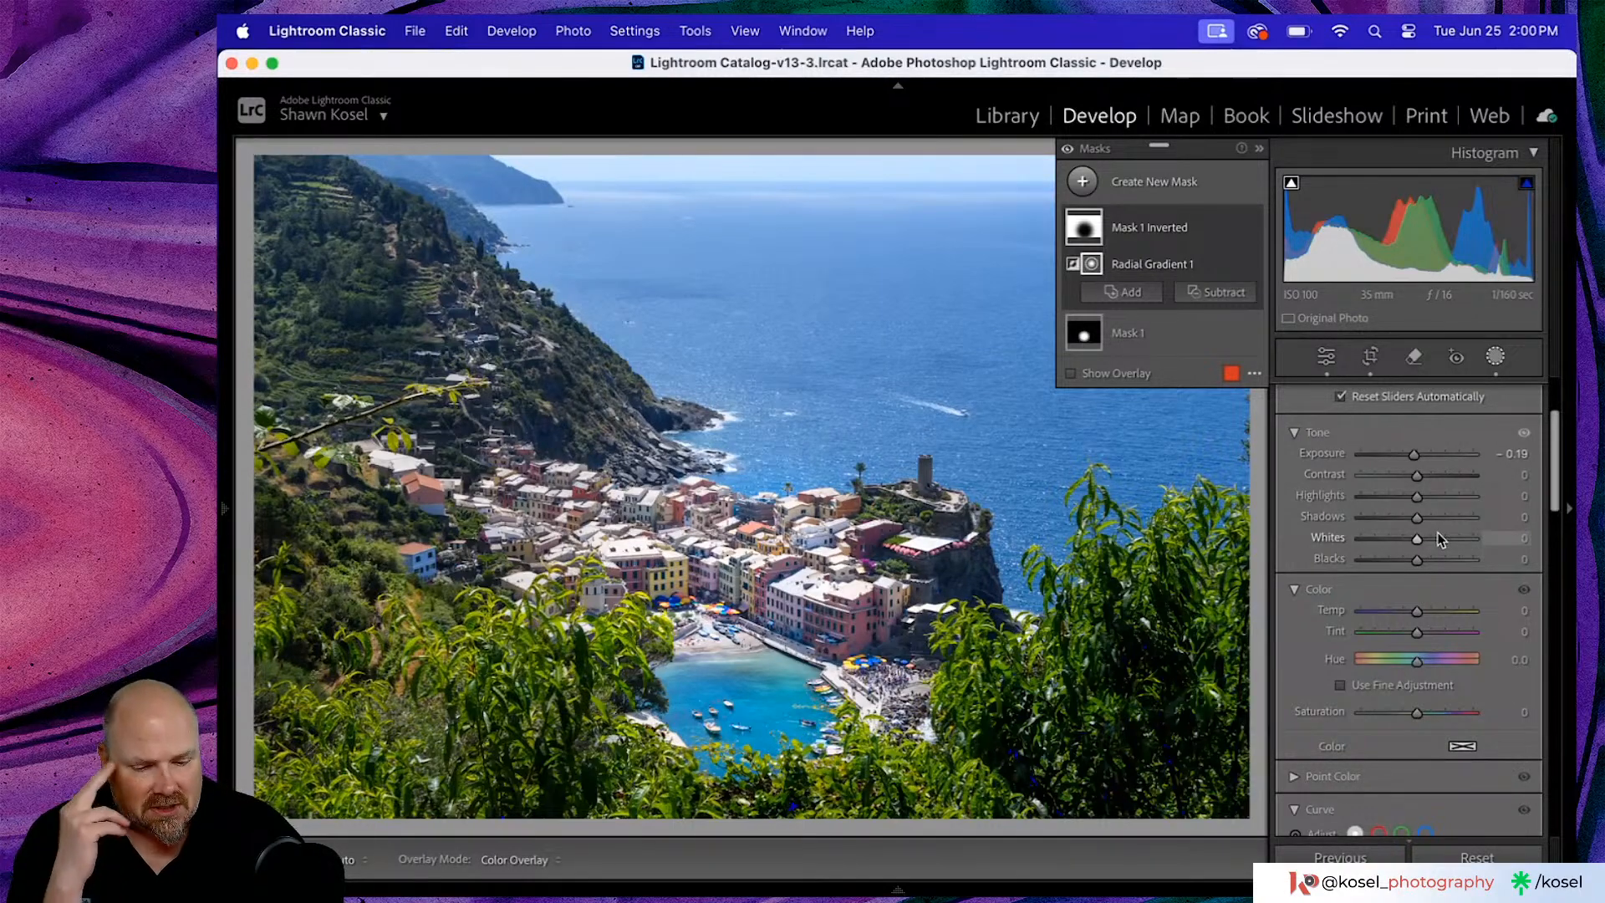
{"action": "scroll", "coordinate": [1437, 530], "scroll_direction": "down", "scroll_amount": 5}
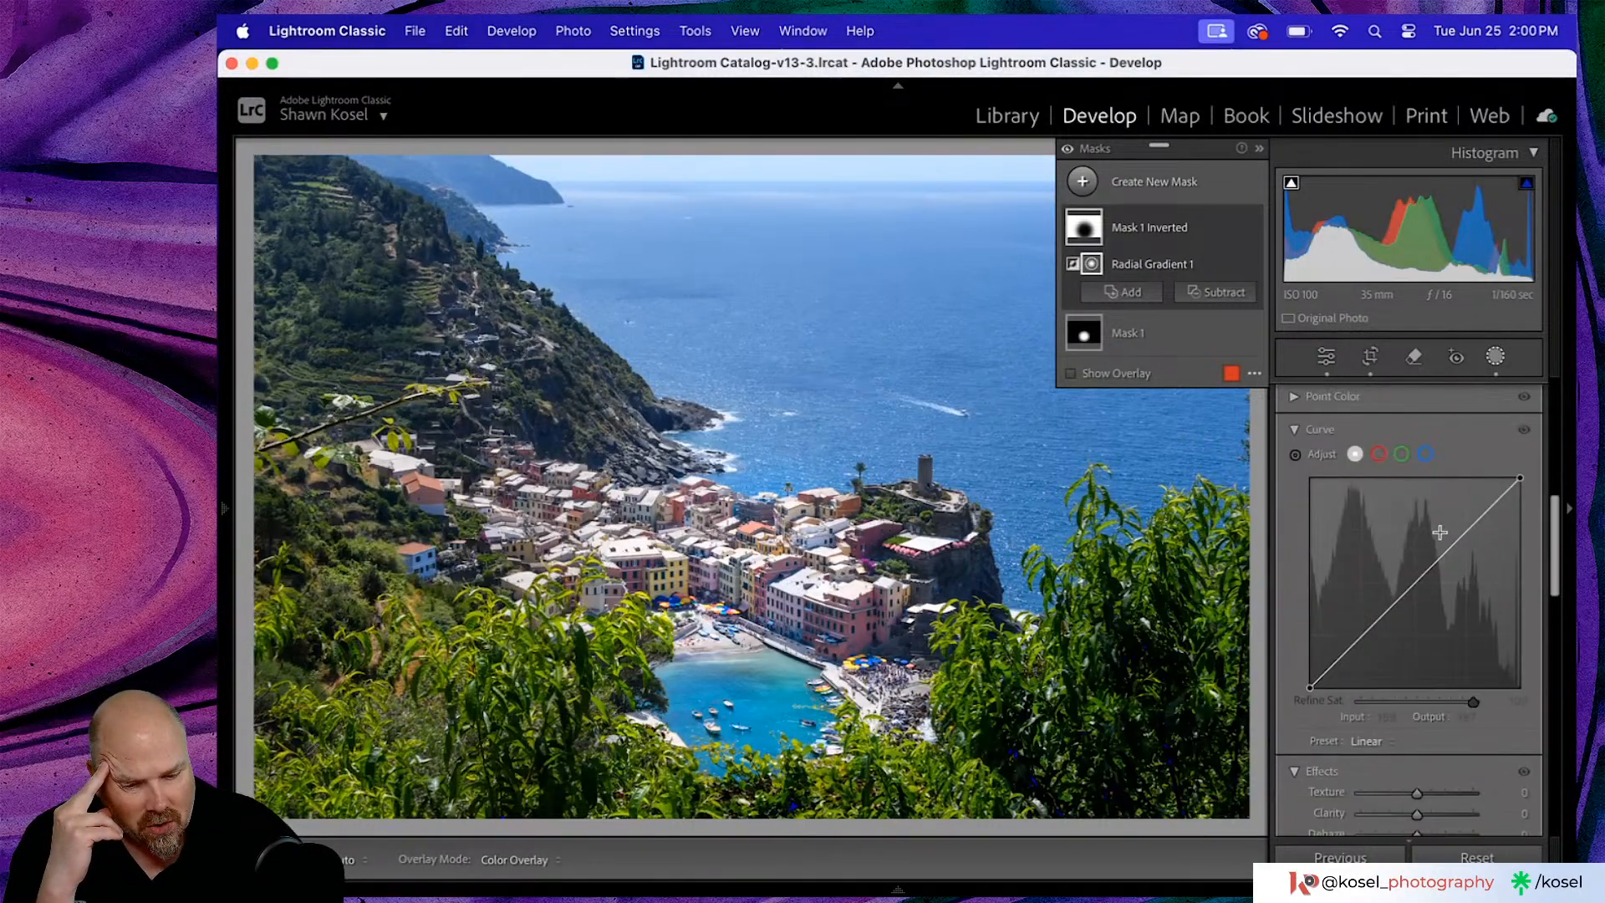
{"action": "scroll", "coordinate": [1442, 678], "scroll_direction": "down", "scroll_amount": 2}
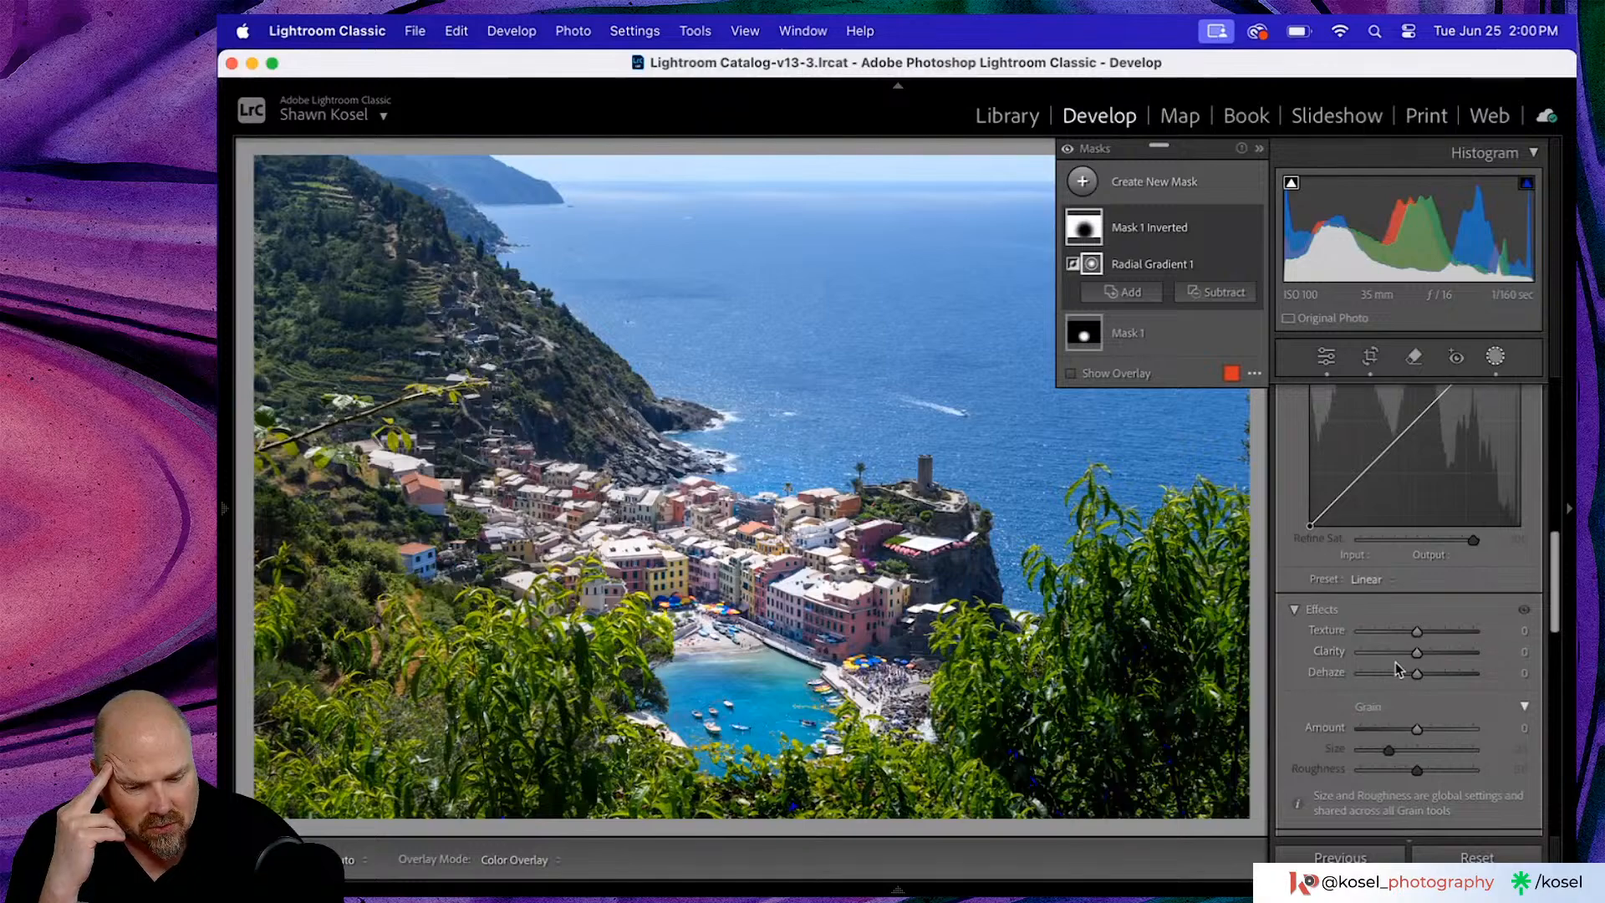
{"action": "scroll", "coordinate": [1424, 657], "scroll_direction": "up", "scroll_amount": 3}
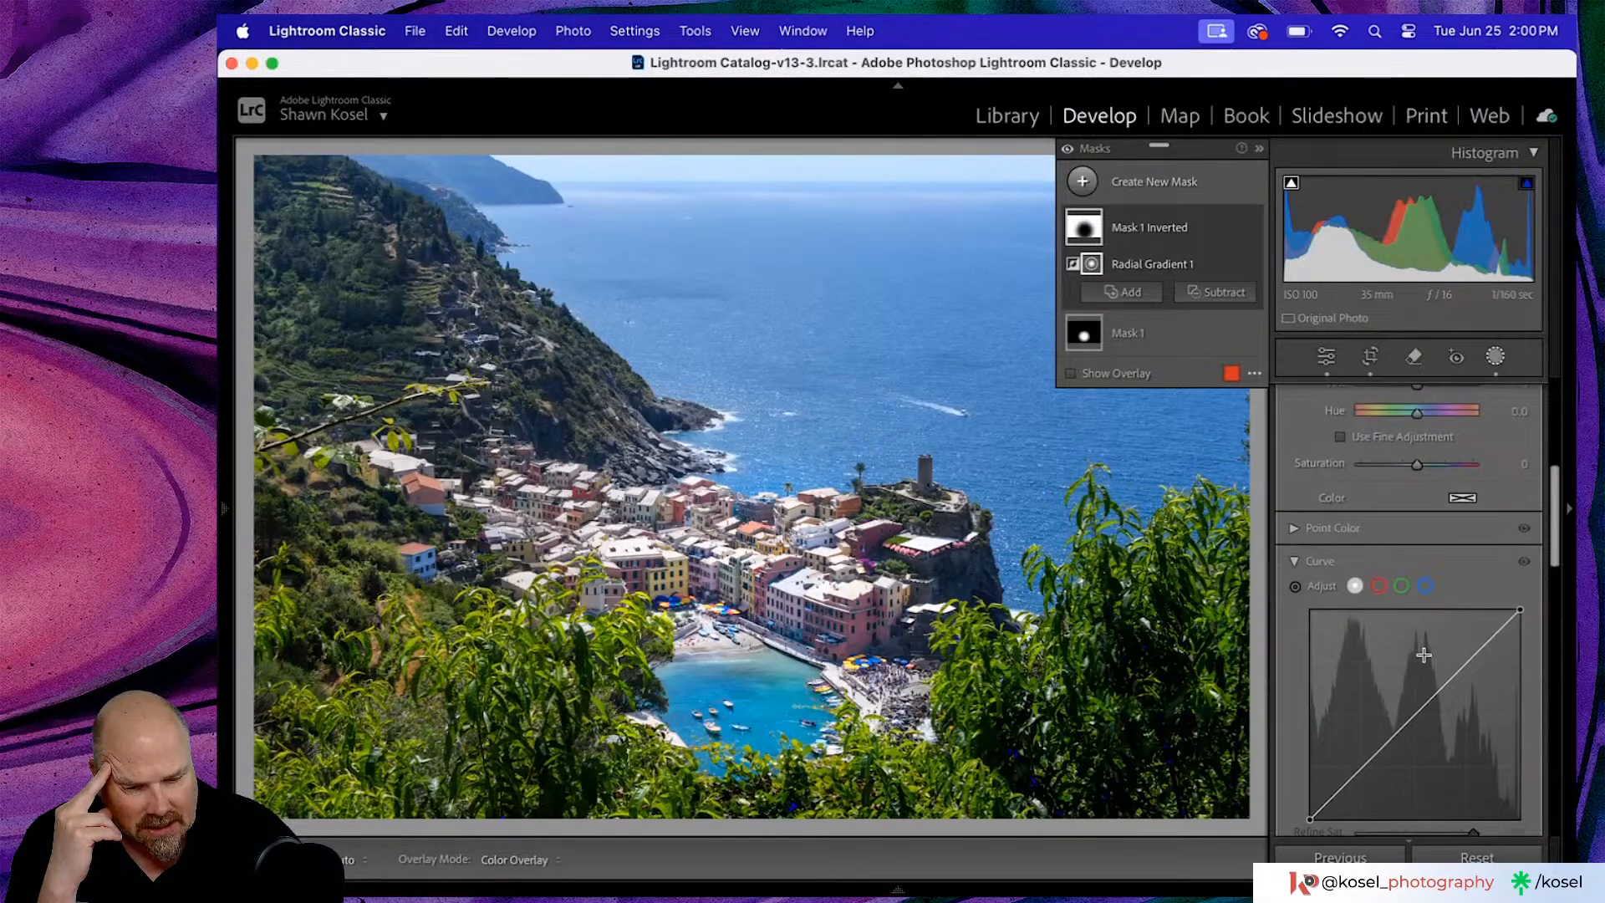
{"action": "left_click_drag", "start_coordinate": [1417, 465], "coordinate": [1414, 465]}
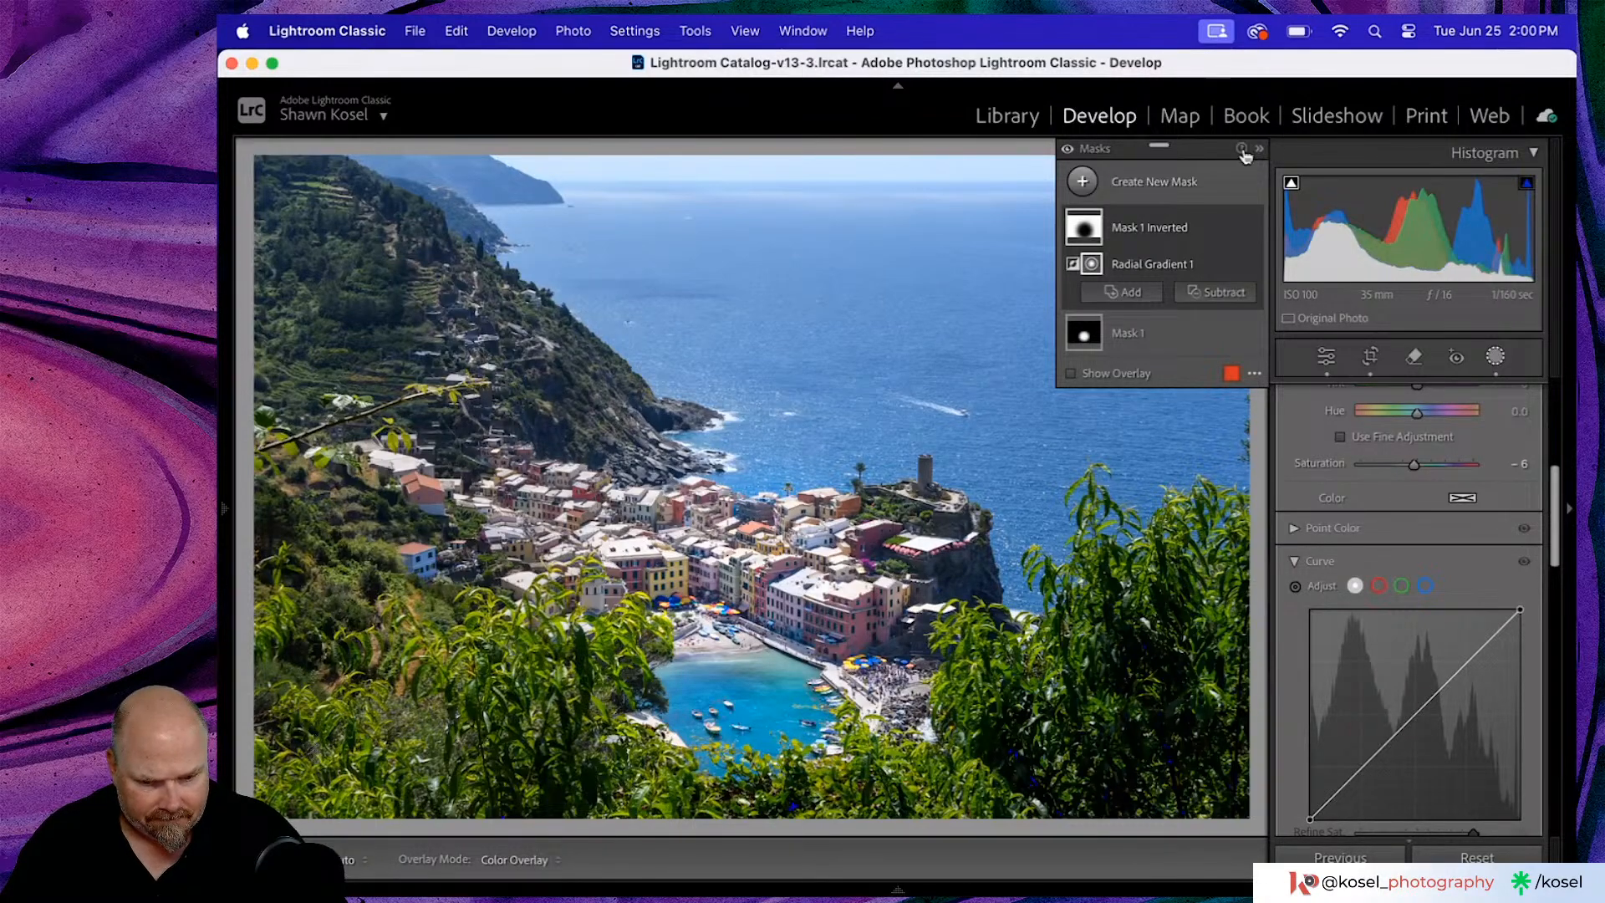
{"action": "left_click", "coordinate": [1327, 357]}
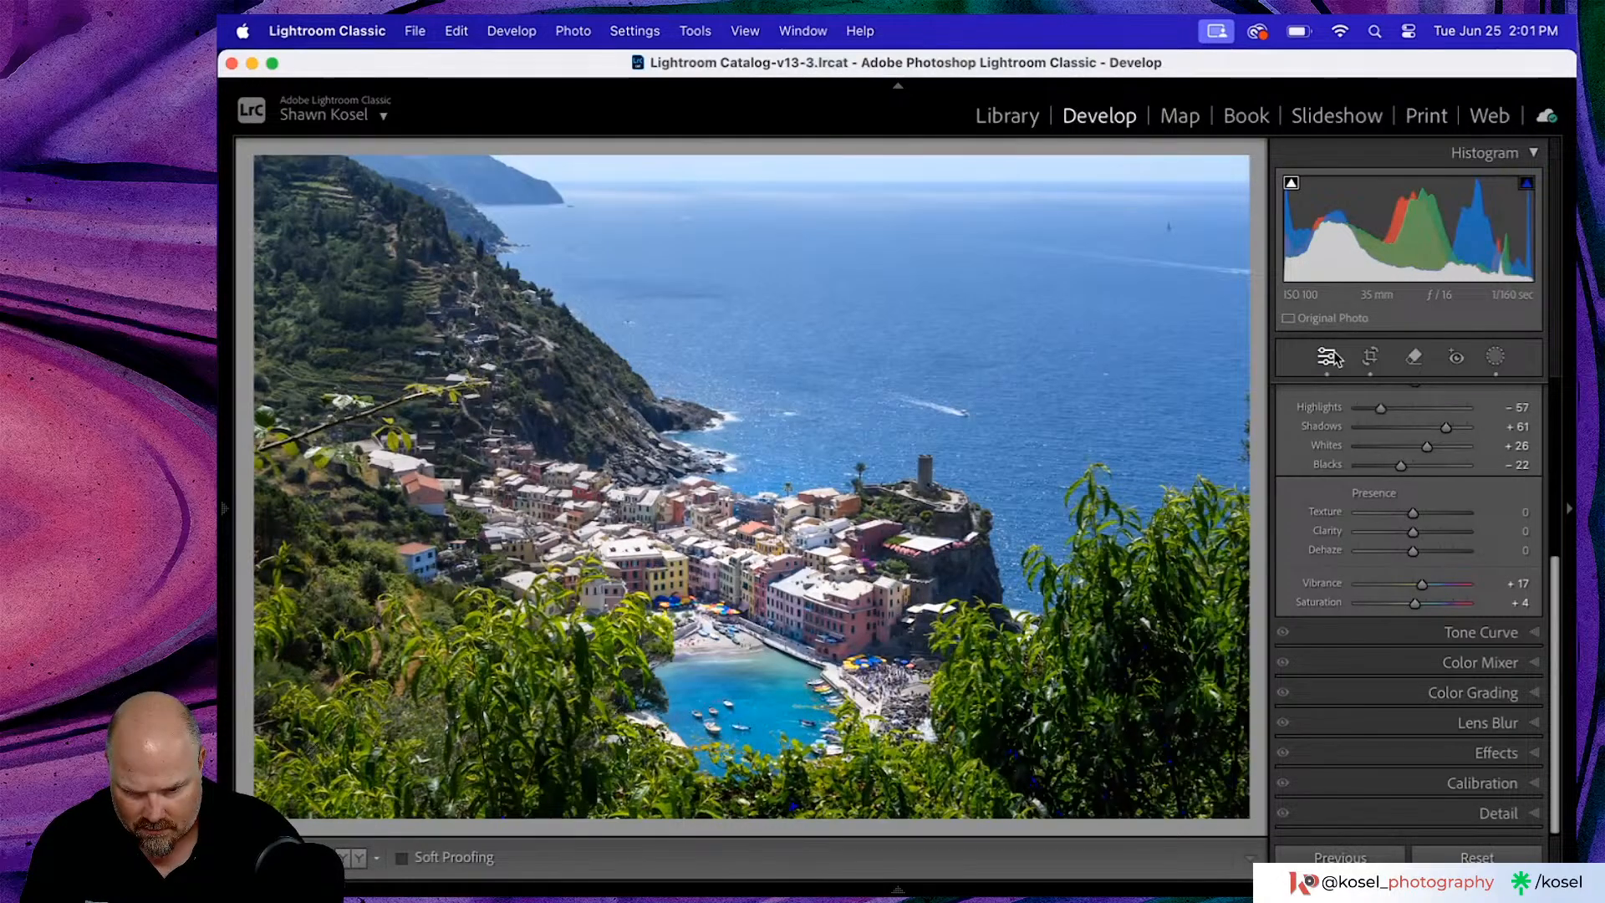
- Compare the village photo before and after all of its edits
{"action": "key", "text": "backslash"}
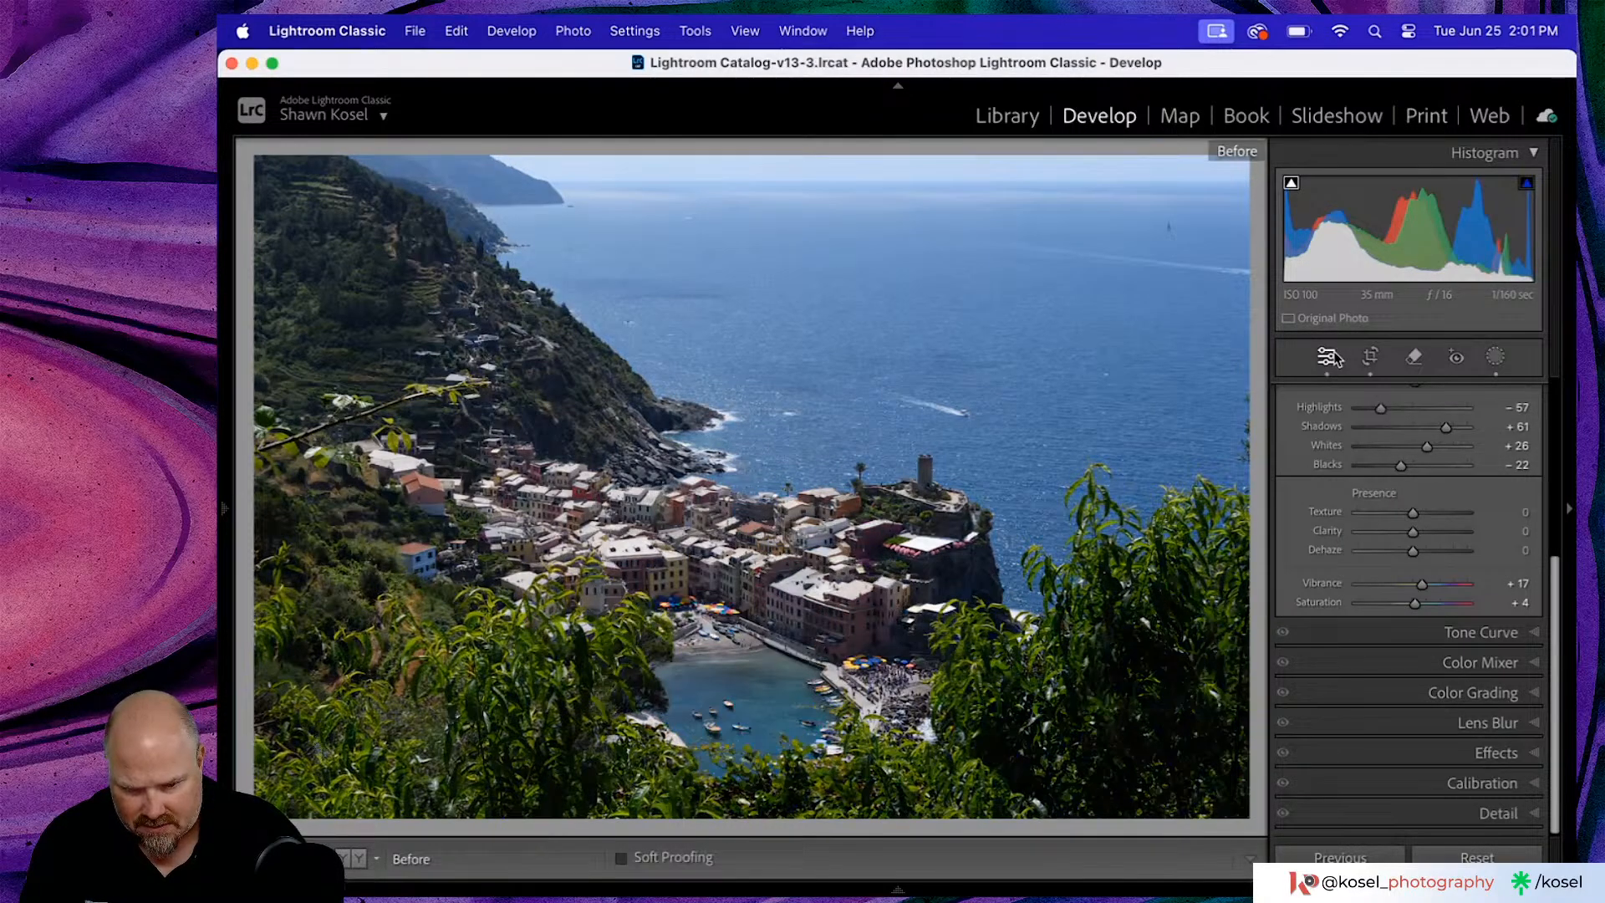
{"action": "key", "text": "backslash"}
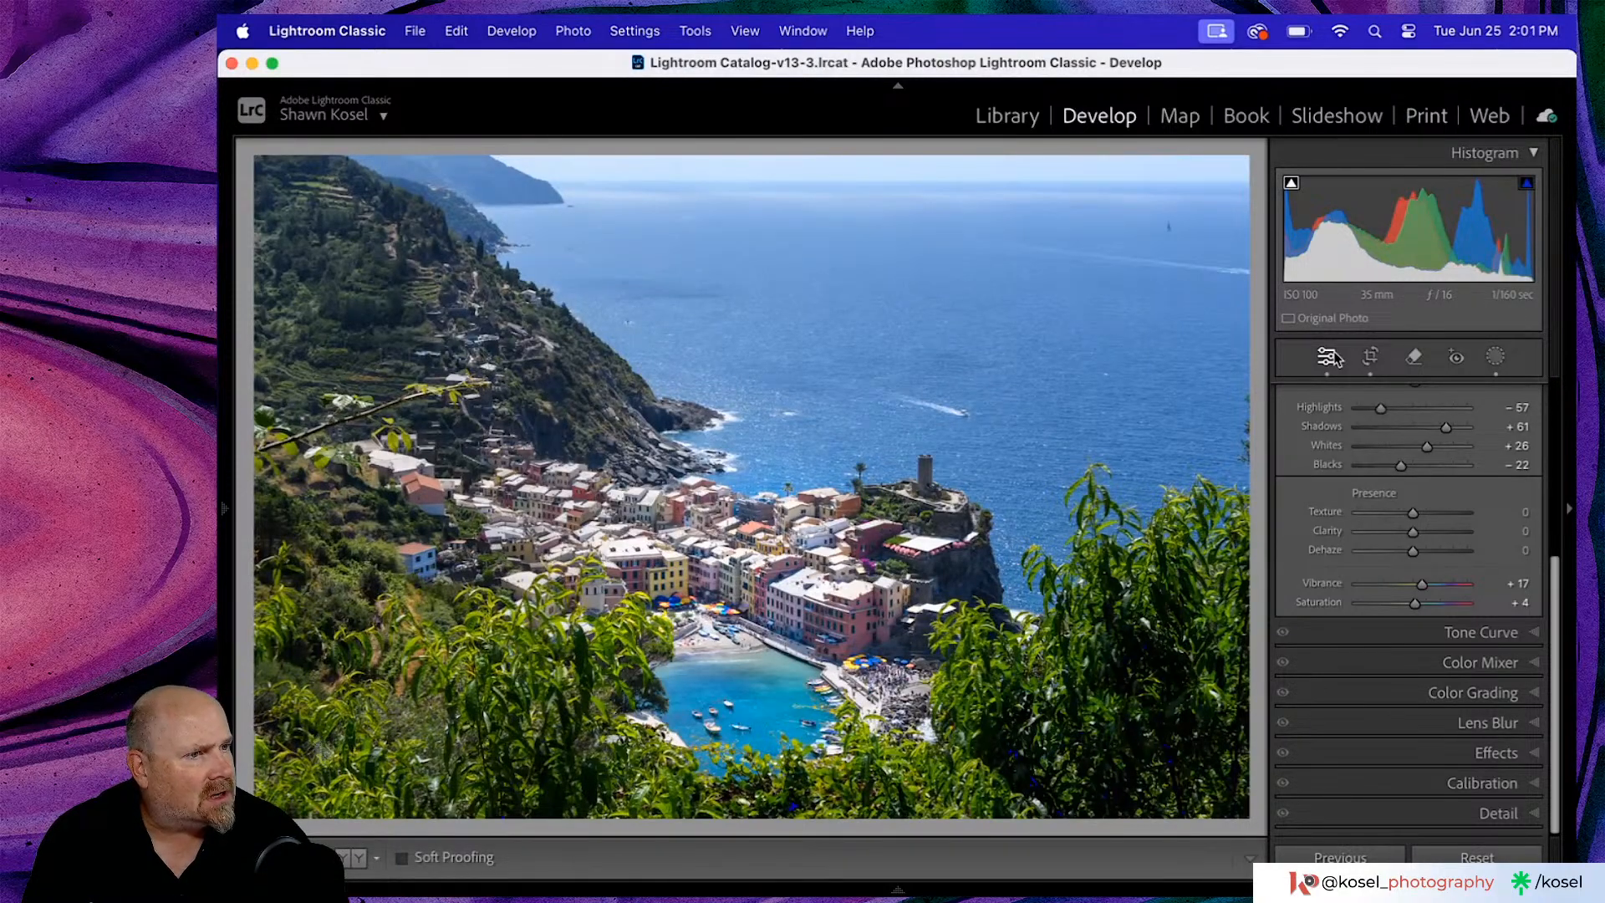
{"action": "key", "text": "backslash"}
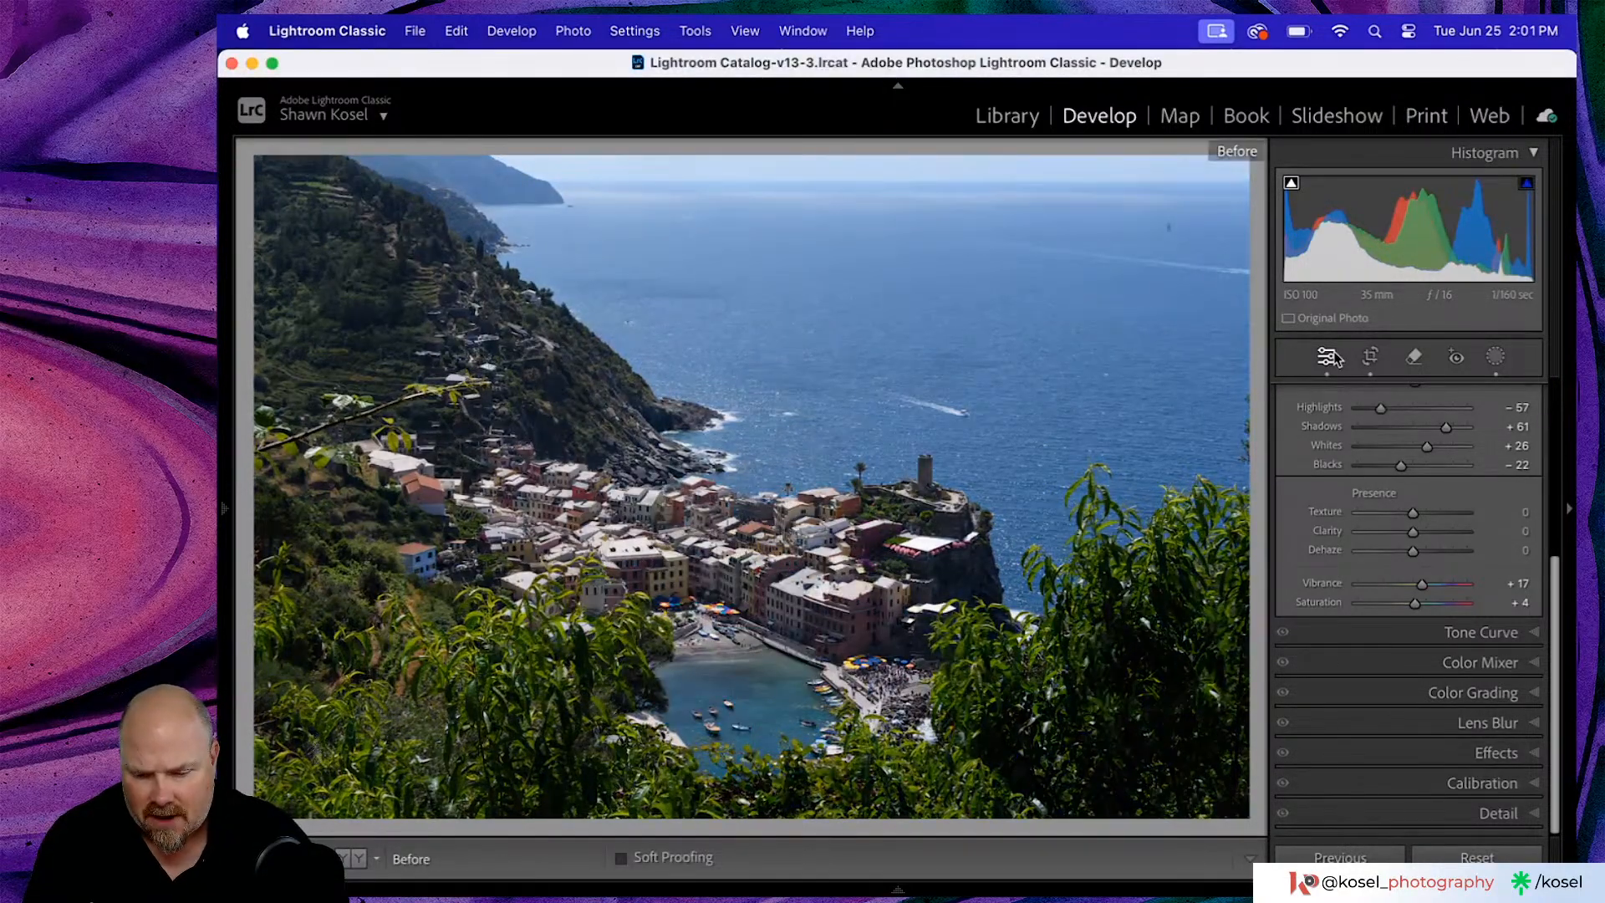
{"action": "key", "text": "backslash"}
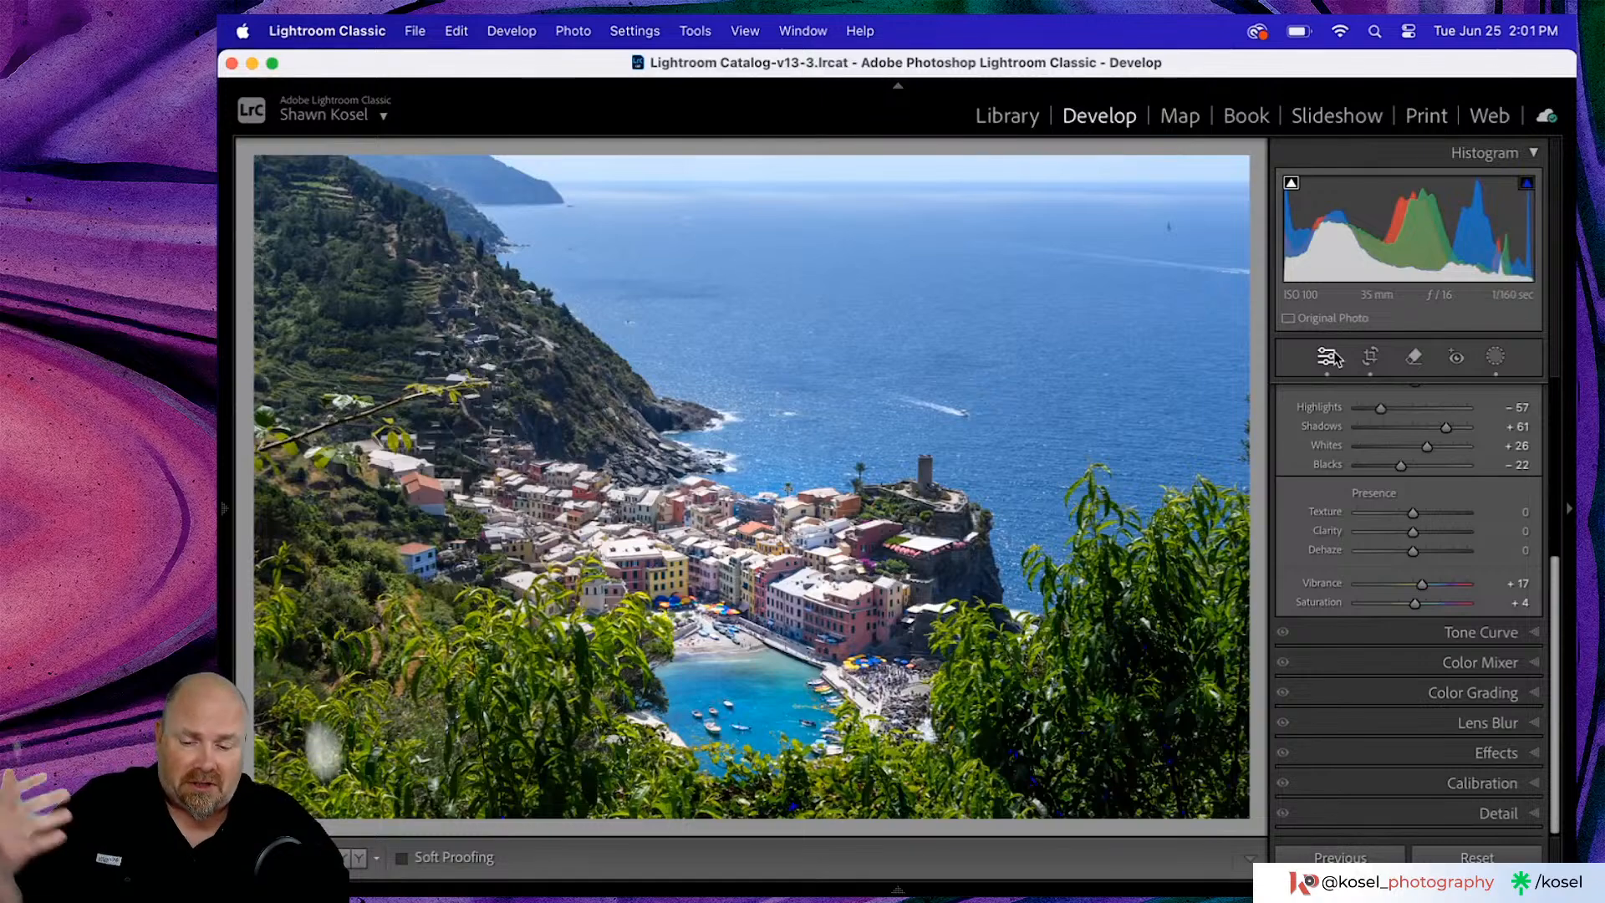
- Browse the neighboring Tuscany thumbnails in the Library grid and reopen Tuscany-0915.DNG in Develop
{"action": "key", "text": "g"}
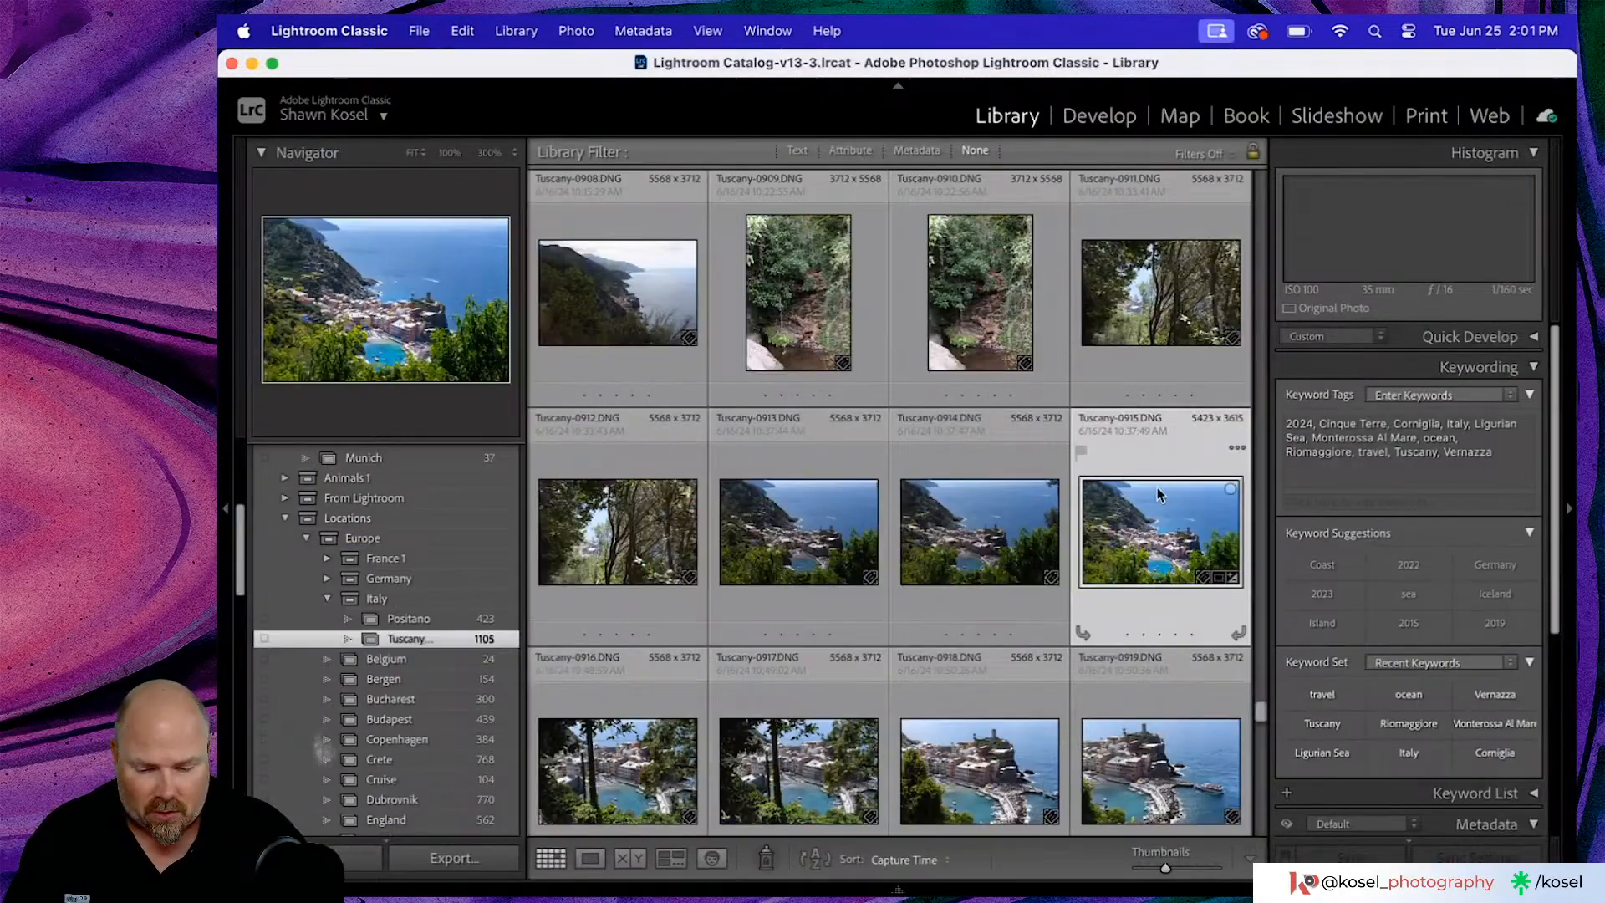
{"action": "scroll", "coordinate": [949, 556], "scroll_direction": "down", "scroll_amount": 5}
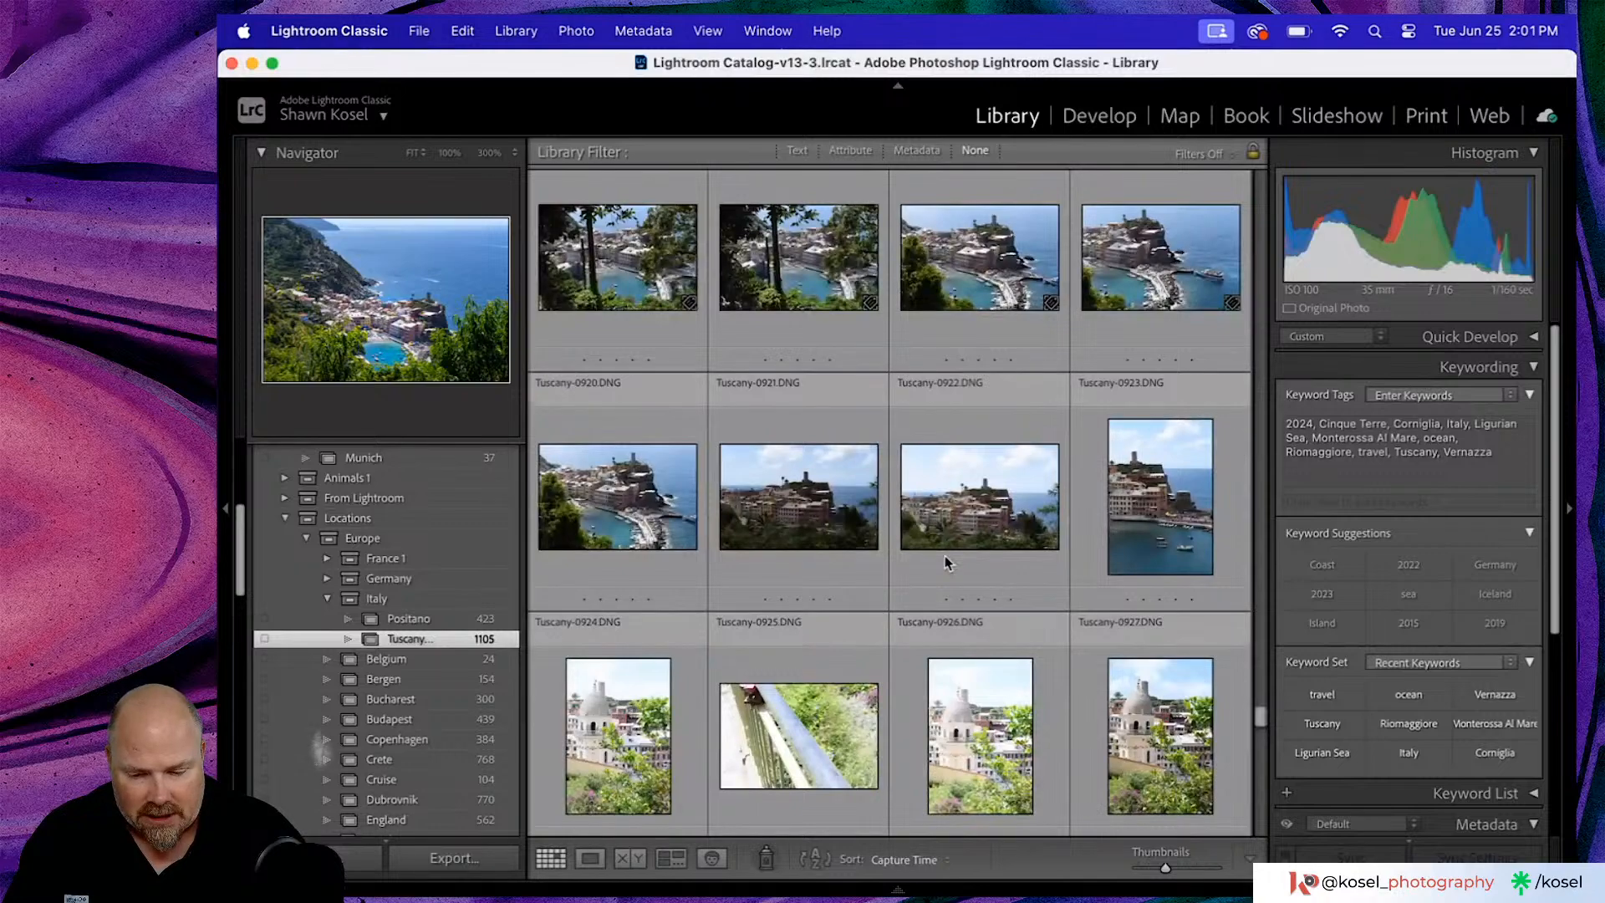
{"action": "key", "text": "j"}
{"action": "scroll", "coordinate": [947, 560], "scroll_direction": "up", "scroll_amount": 3}
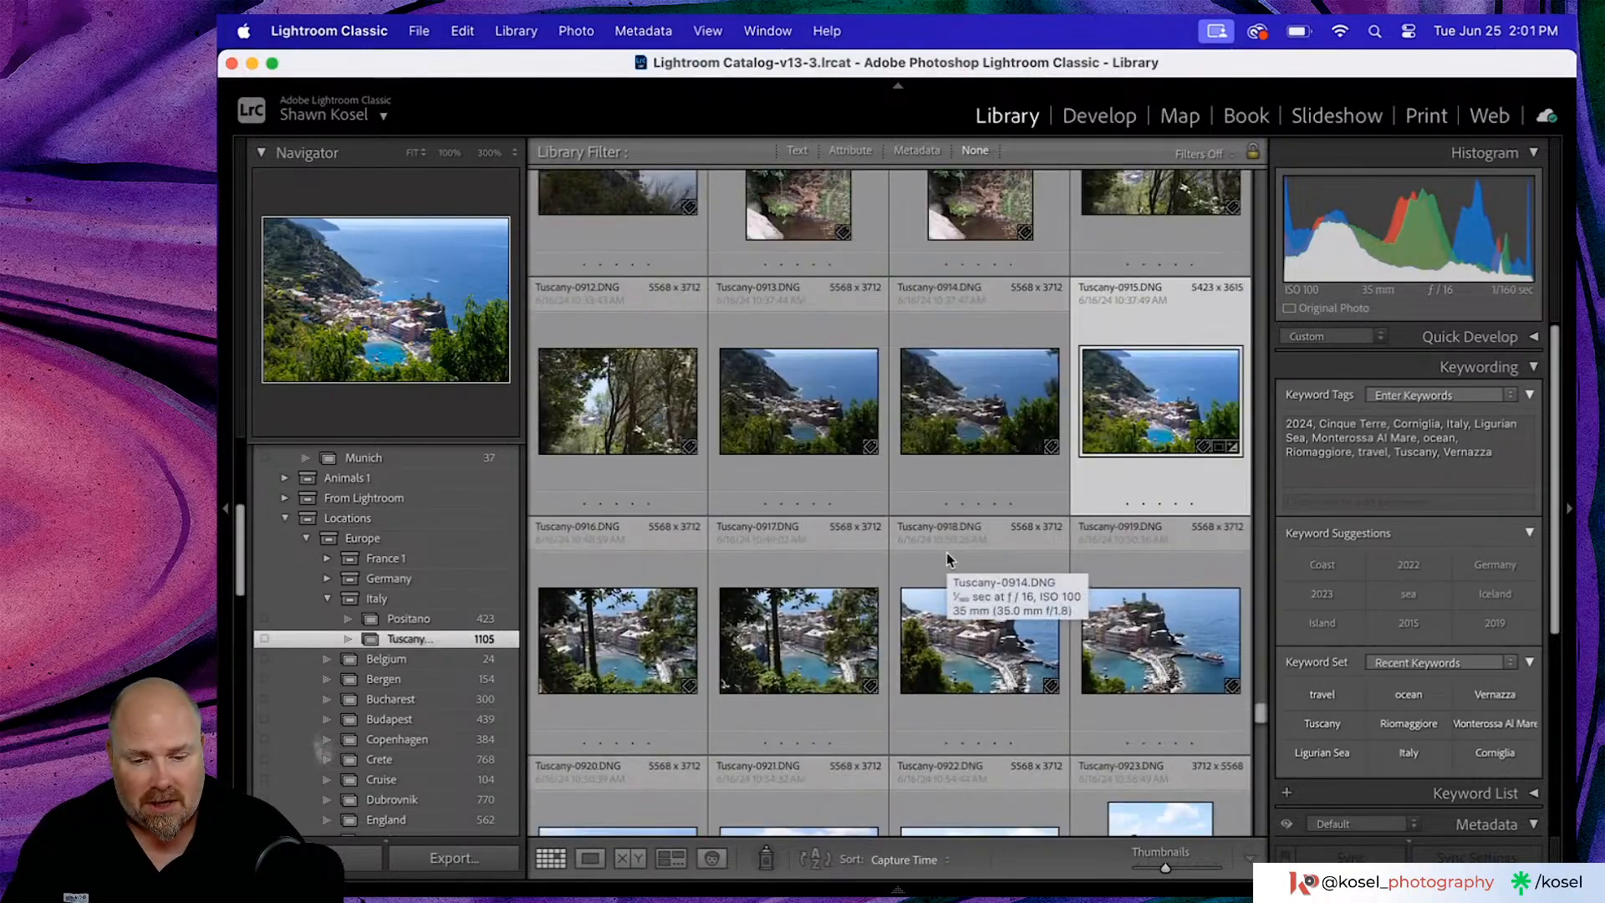
{"action": "double_click", "coordinate": [1181, 384]}
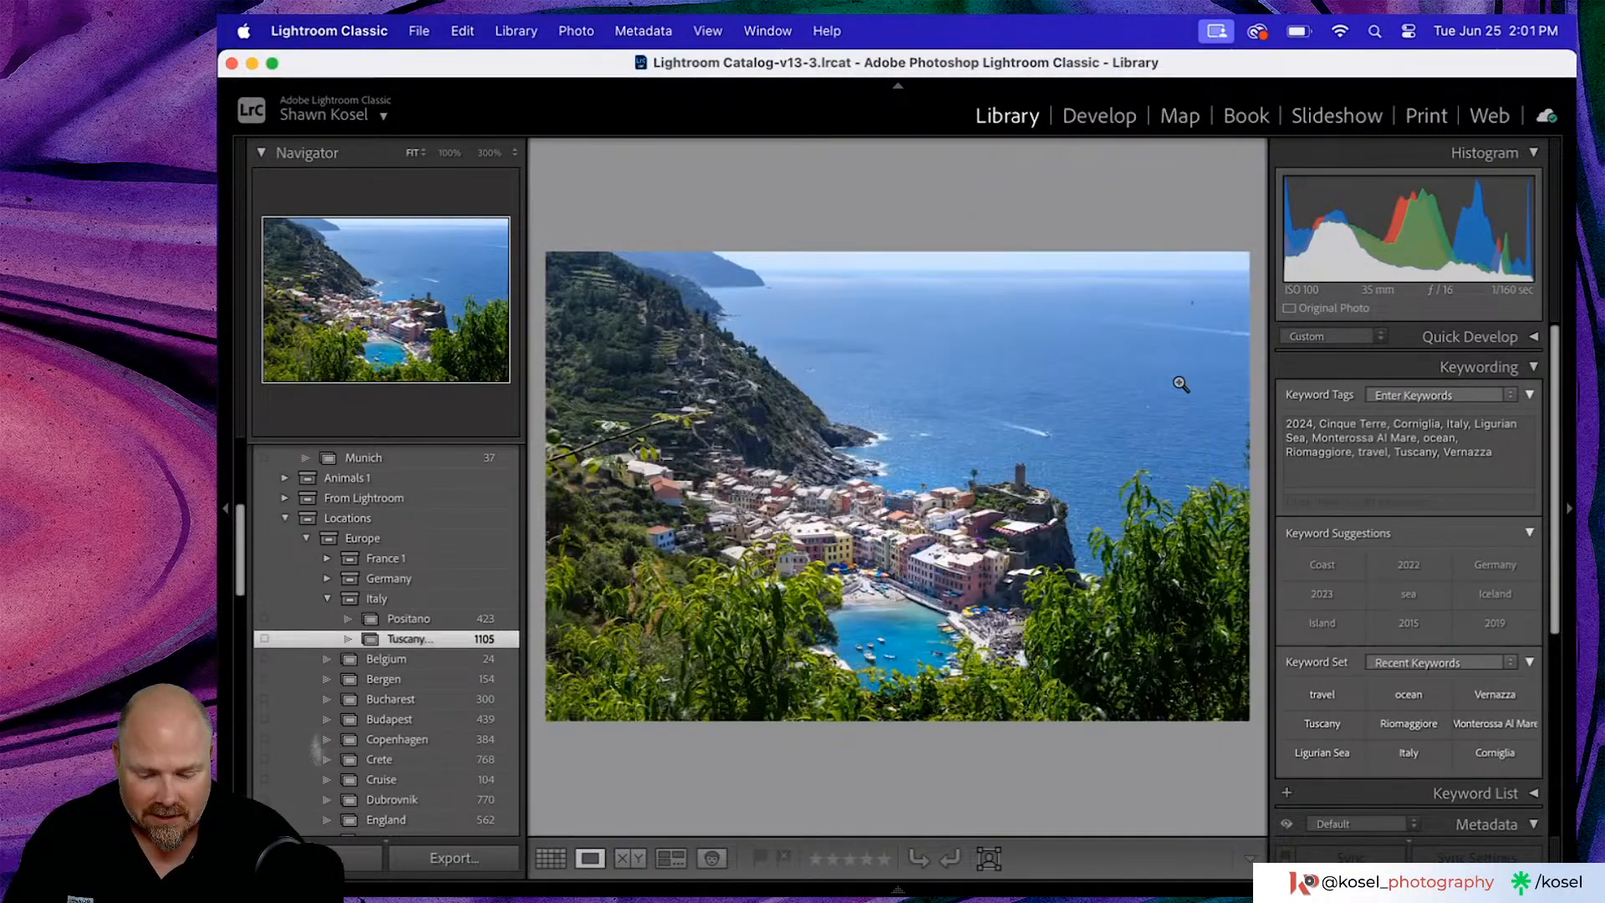
{"action": "key", "text": "d"}
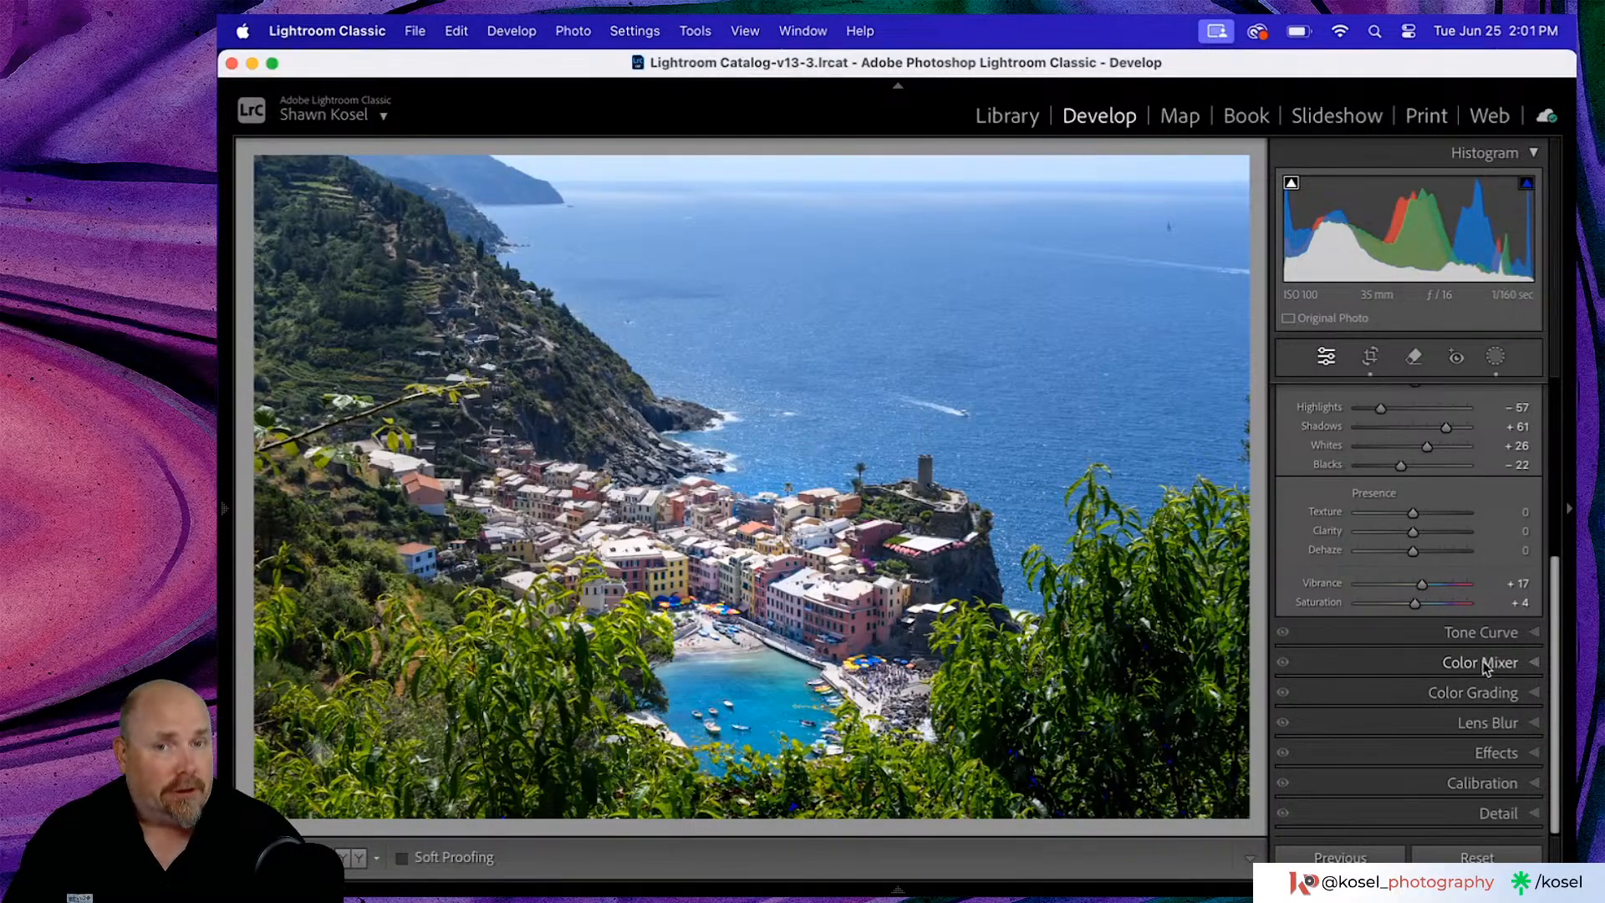
- Add a Highlight Priority post-crop vignette with Amount -11 and Highlights 87
{"action": "left_click", "coordinate": [1492, 752]}
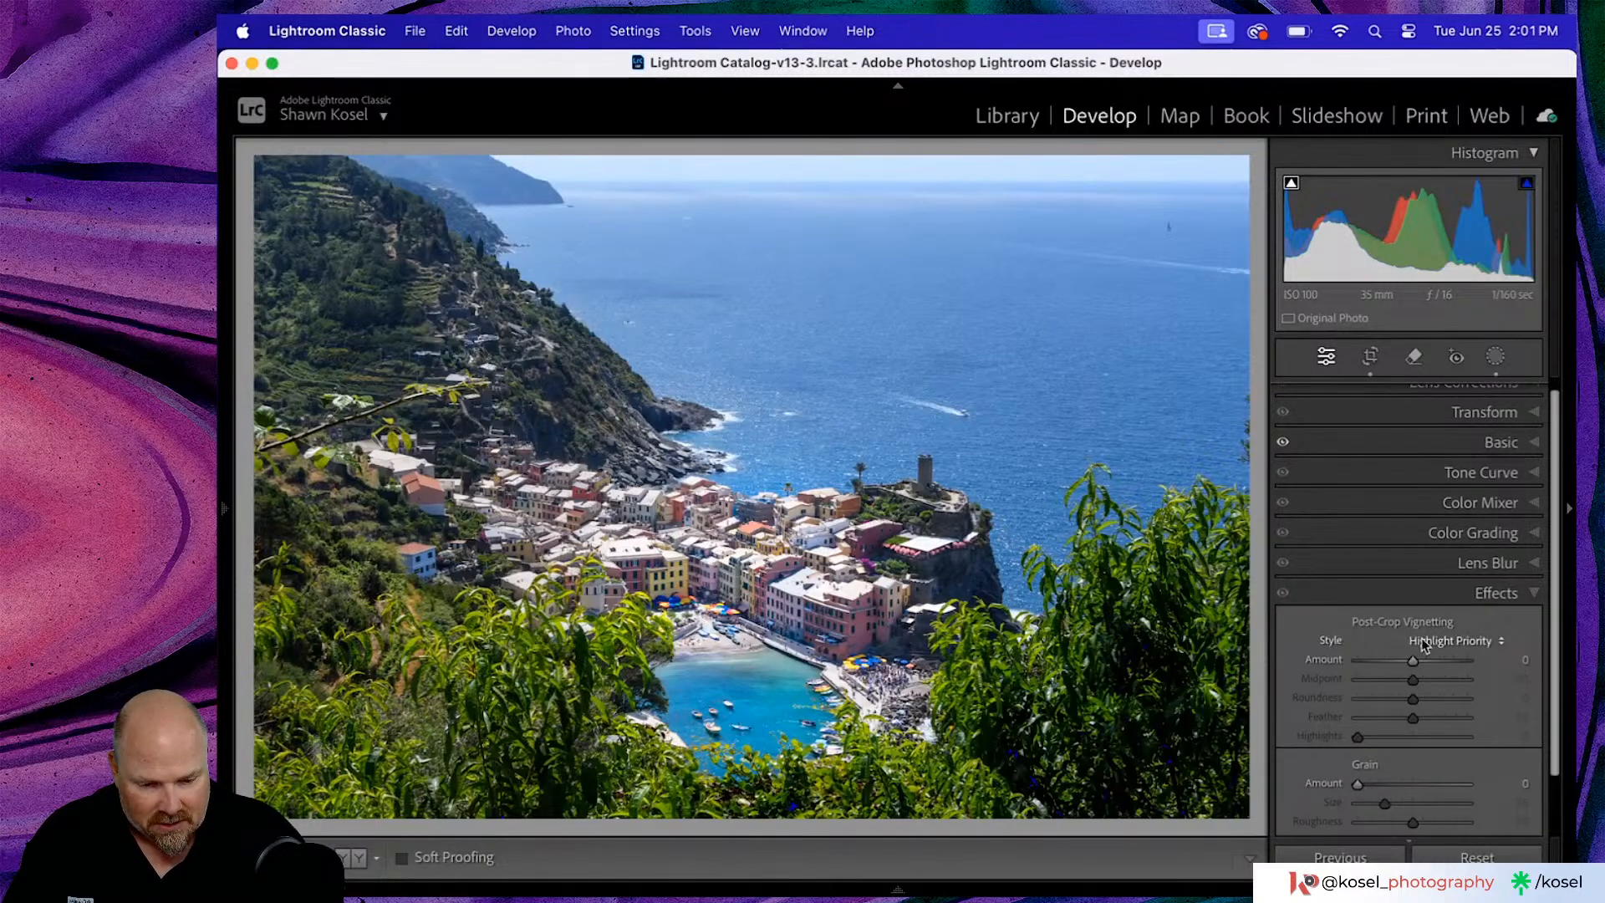
{"action": "left_click_drag", "start_coordinate": [1416, 662], "coordinate": [1409, 660]}
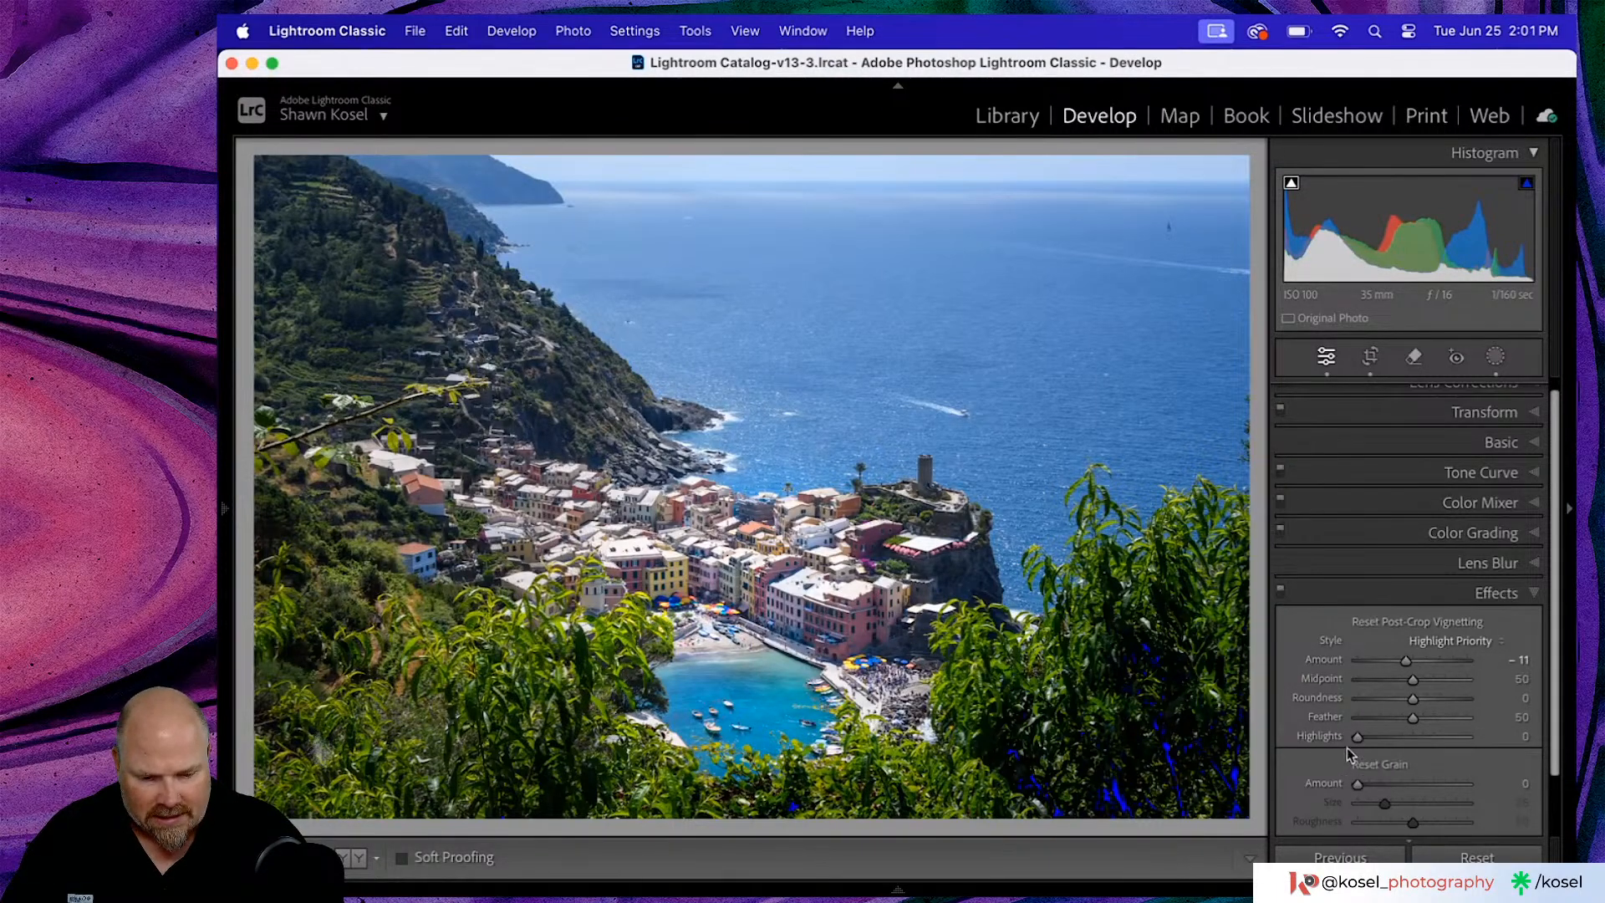
{"action": "left_click_drag", "start_coordinate": [1358, 737], "coordinate": [1455, 739]}
{"action": "right_click", "coordinate": [1454, 739]}
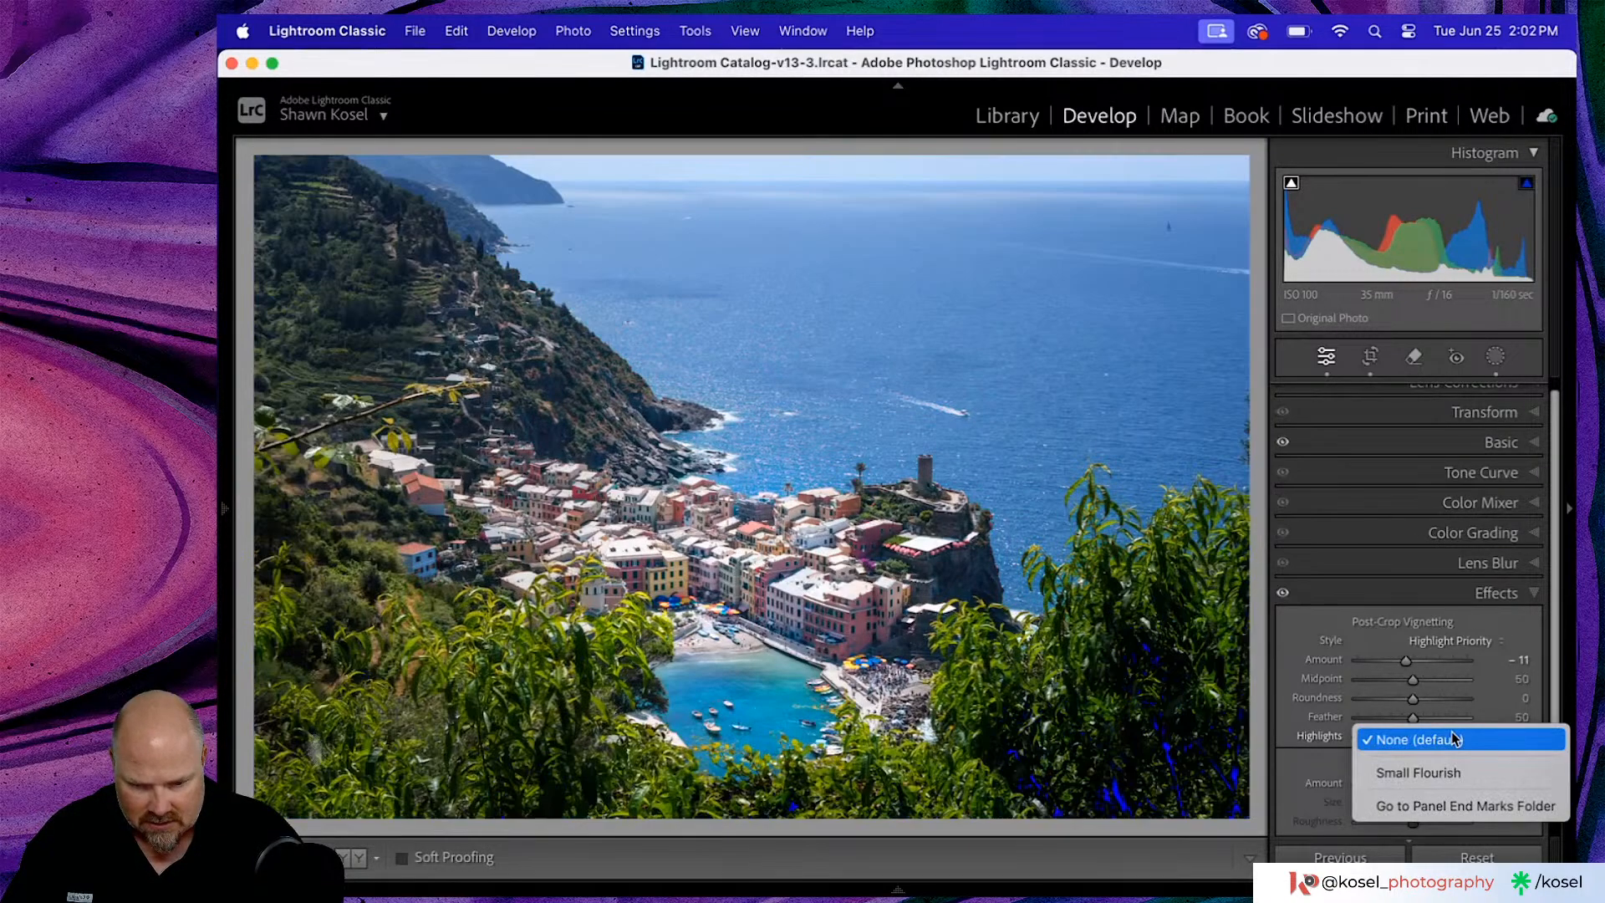
{"action": "left_click", "coordinate": [1406, 661]}
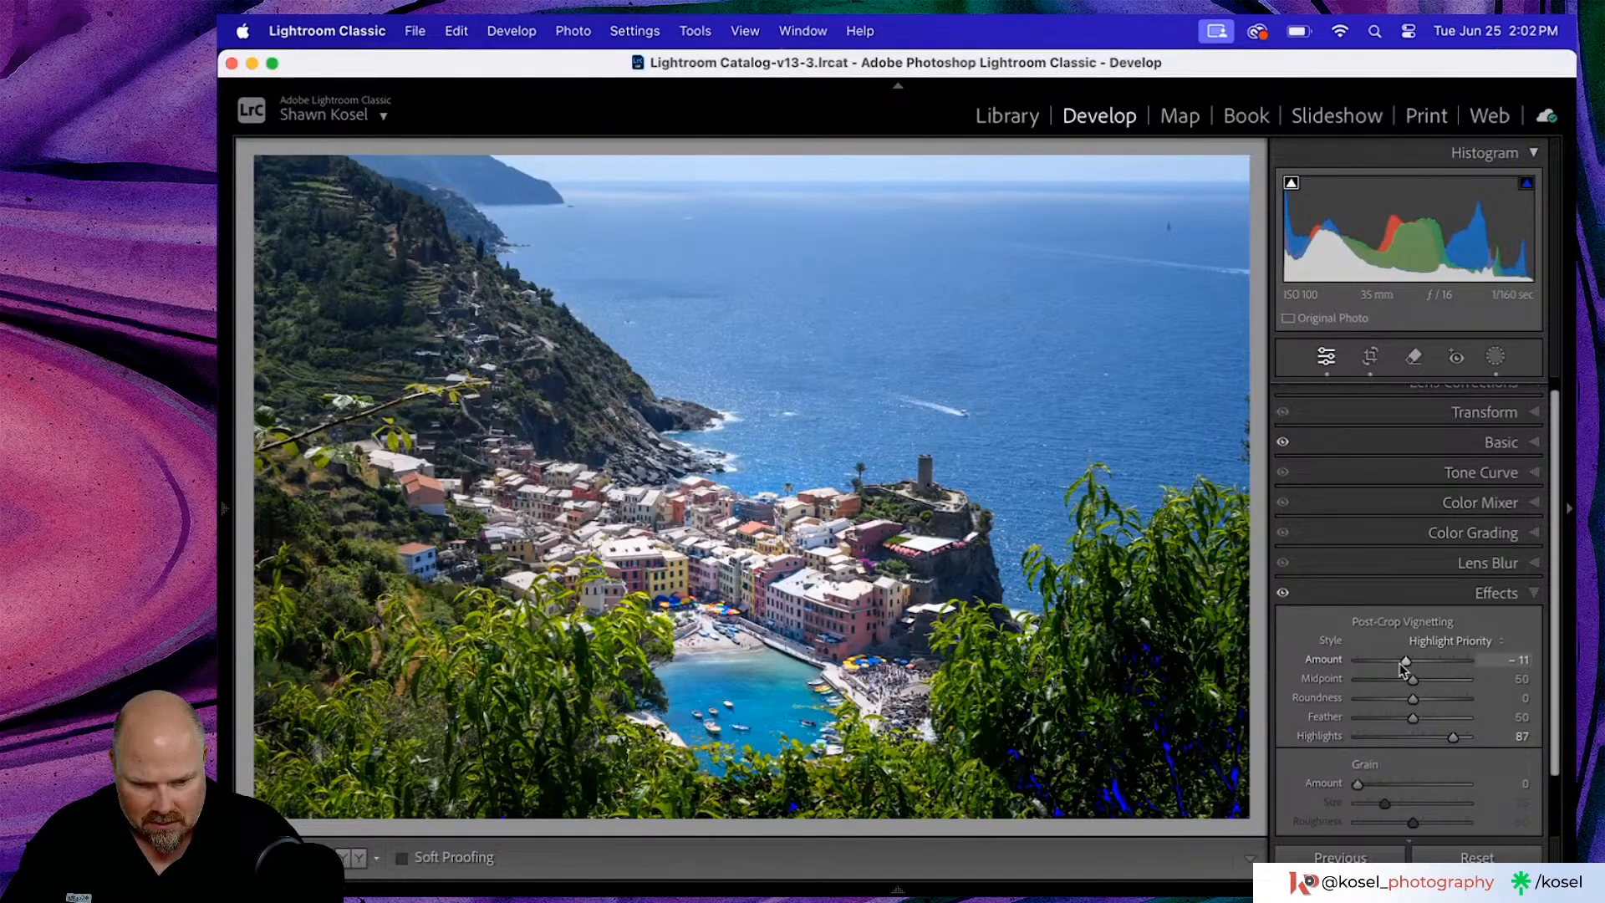
- Try a stronger vignette Amount of -18 and set it back to -11
{"action": "left_click_drag", "start_coordinate": [1406, 663], "coordinate": [1402, 662]}
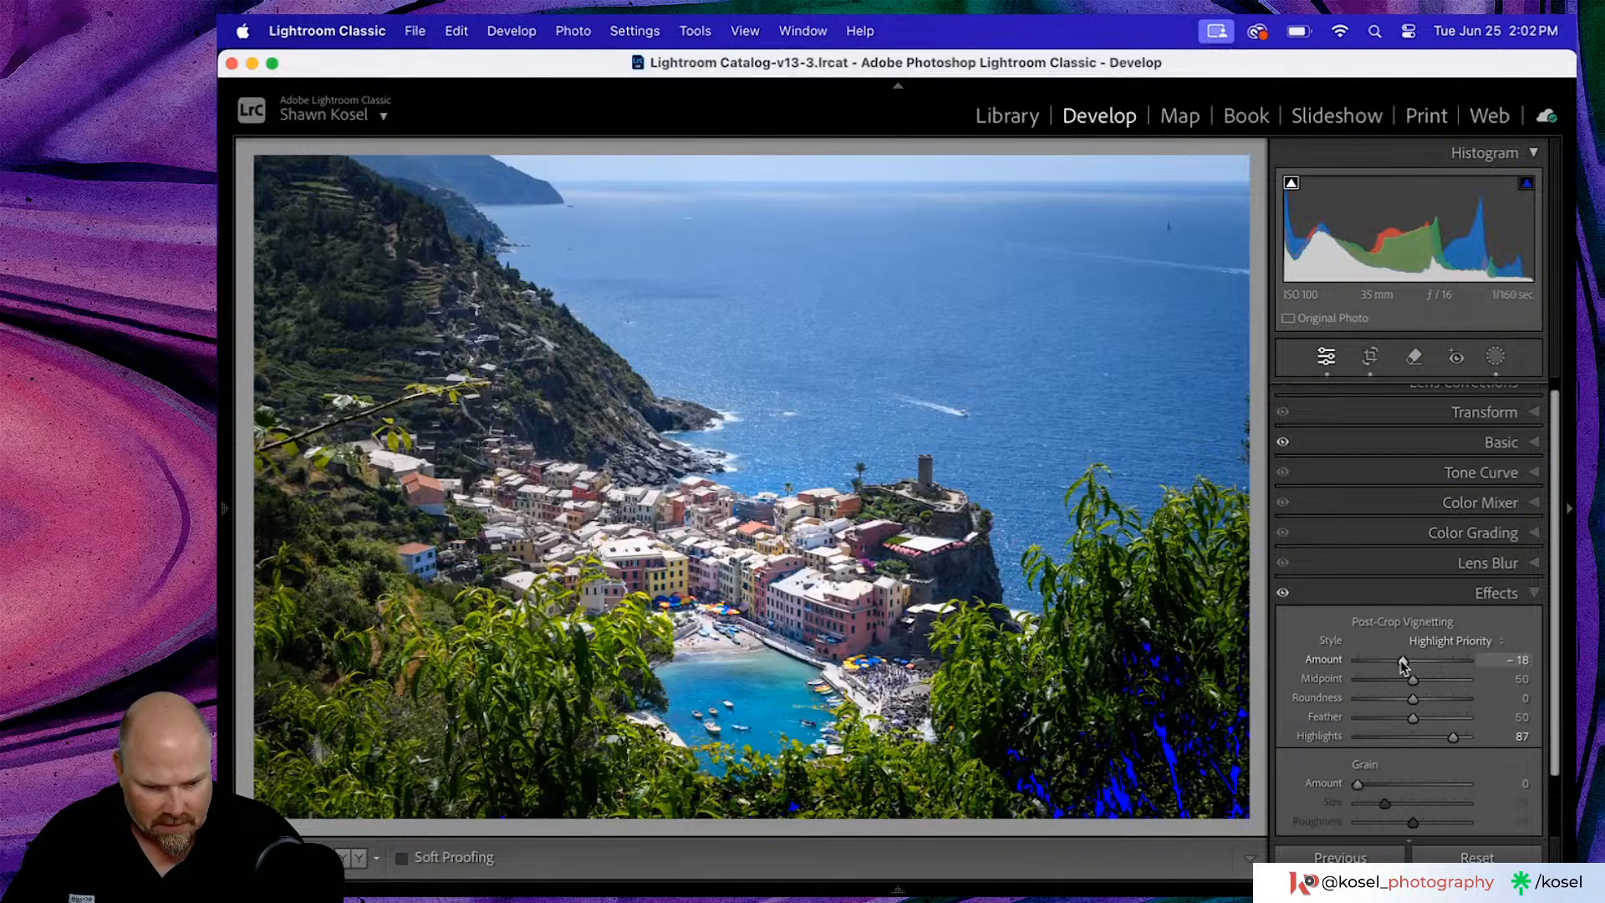
{"action": "left_click_drag", "start_coordinate": [1402, 662], "coordinate": [1407, 665]}
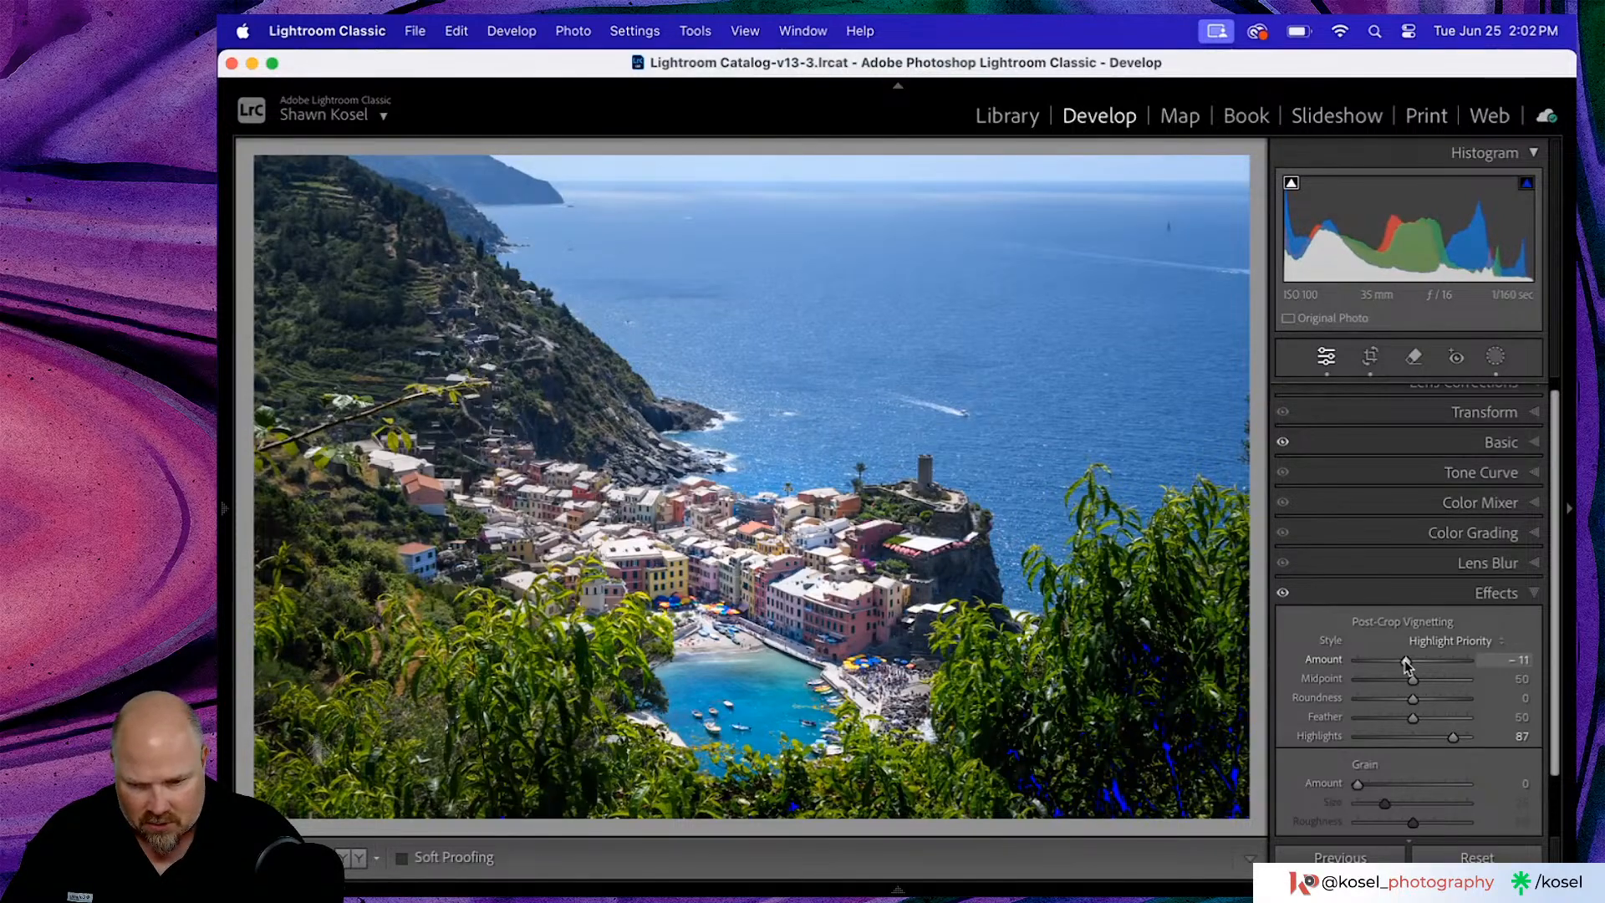
- Sharpen the village photo with Amount 81 and Masking 93, and compare it with the unedited version
{"action": "scroll", "coordinate": [1412, 669], "scroll_direction": "down", "scroll_amount": 3}
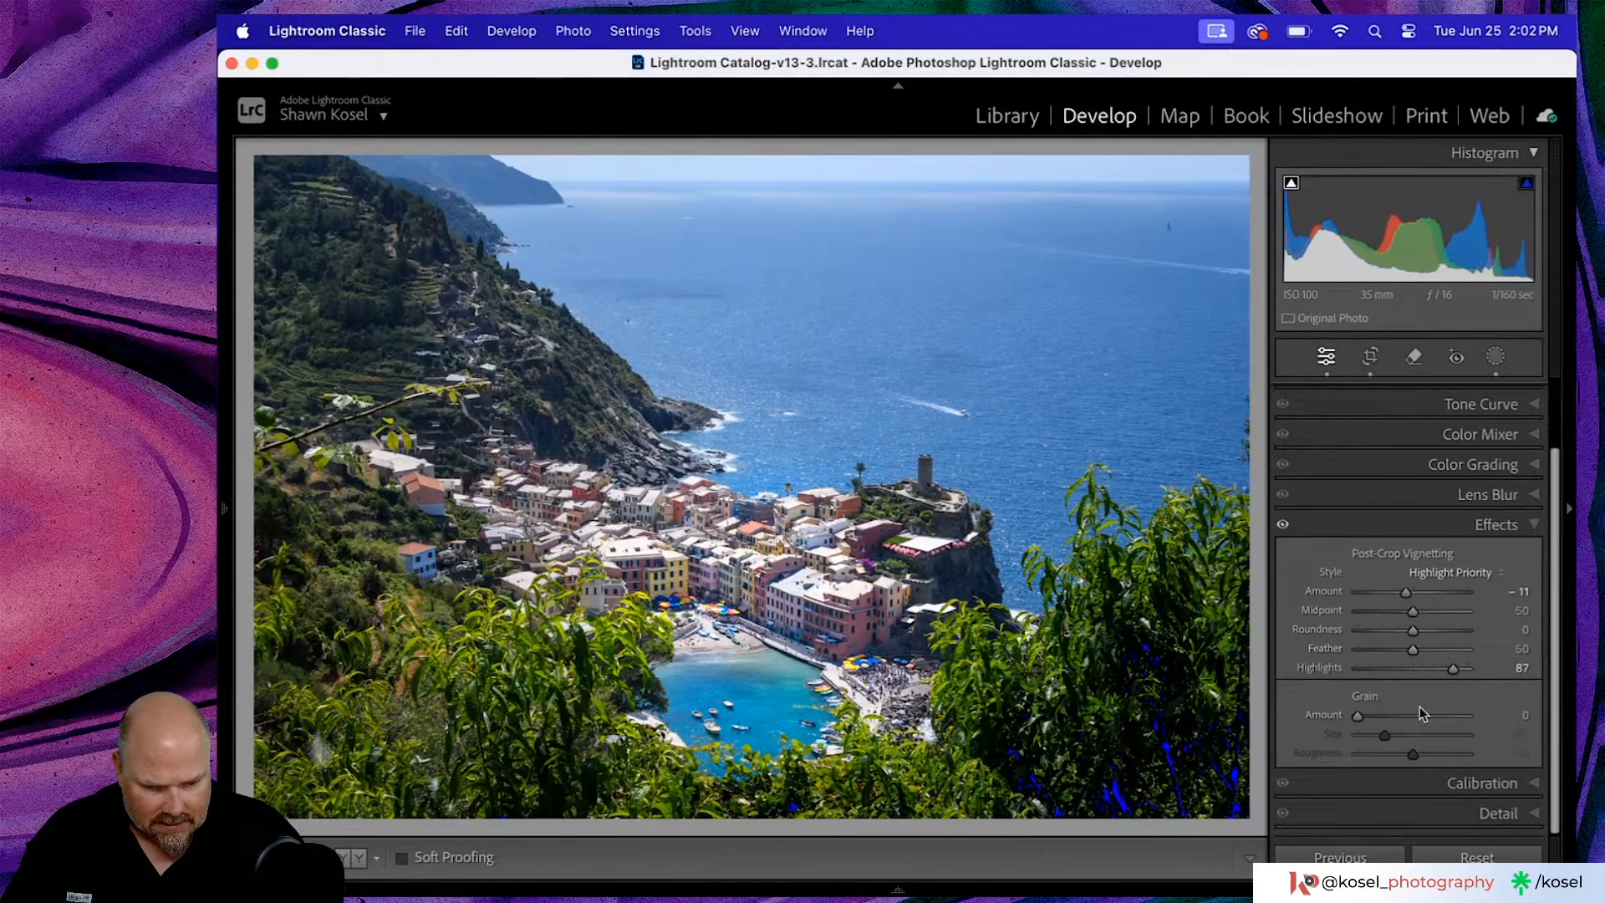
{"action": "left_click", "coordinate": [1496, 811]}
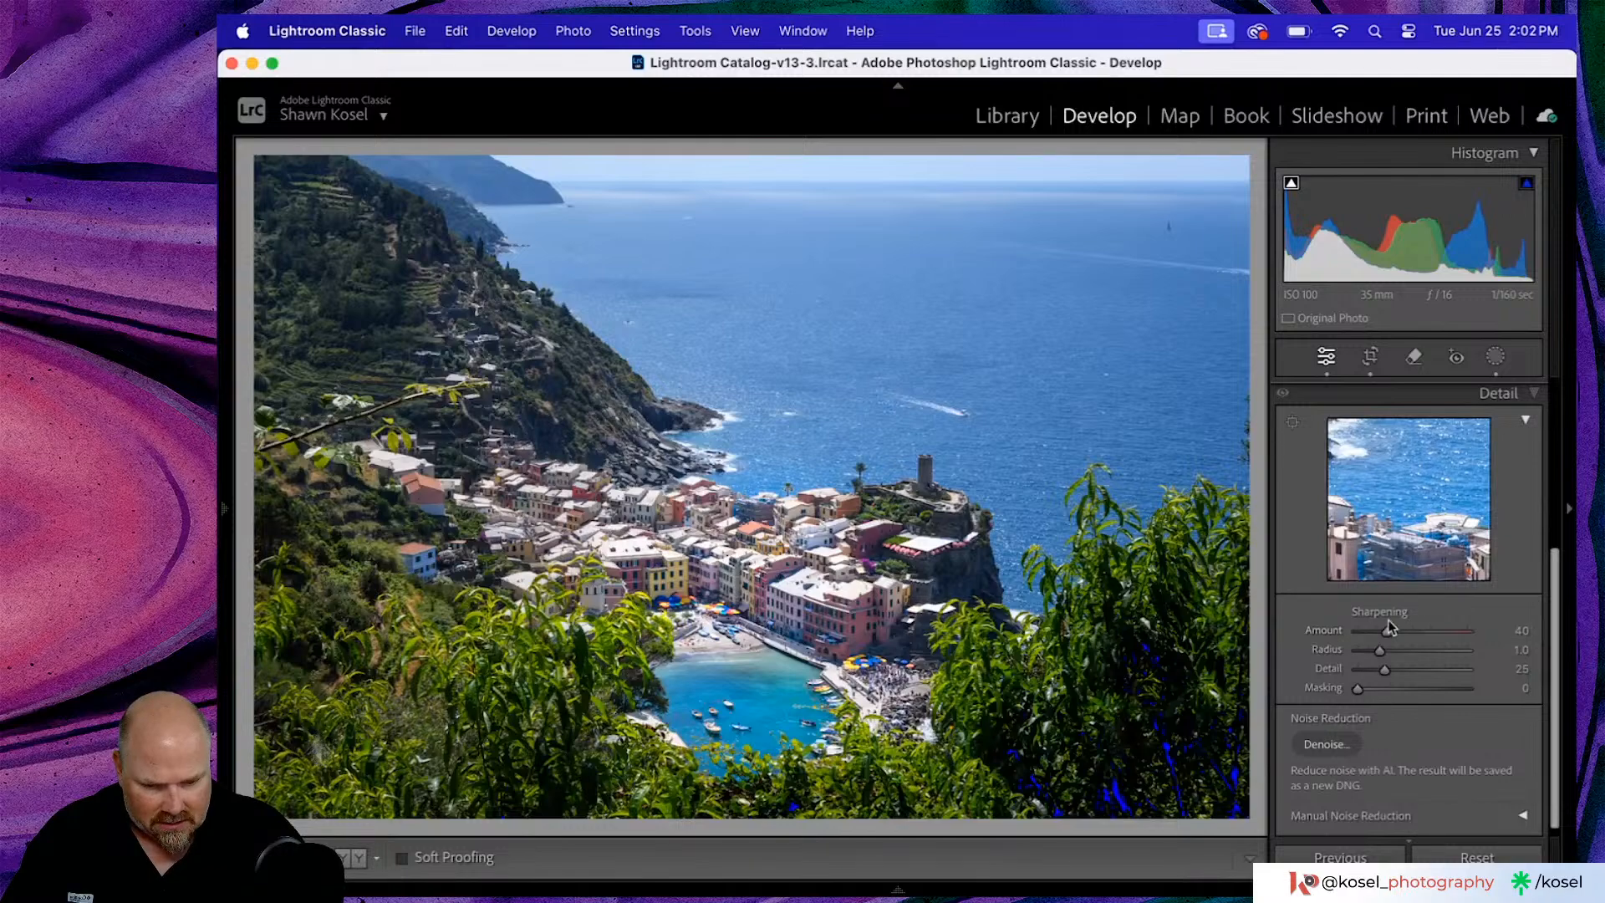
{"action": "left_click_drag", "start_coordinate": [1386, 631], "coordinate": [1418, 628]}
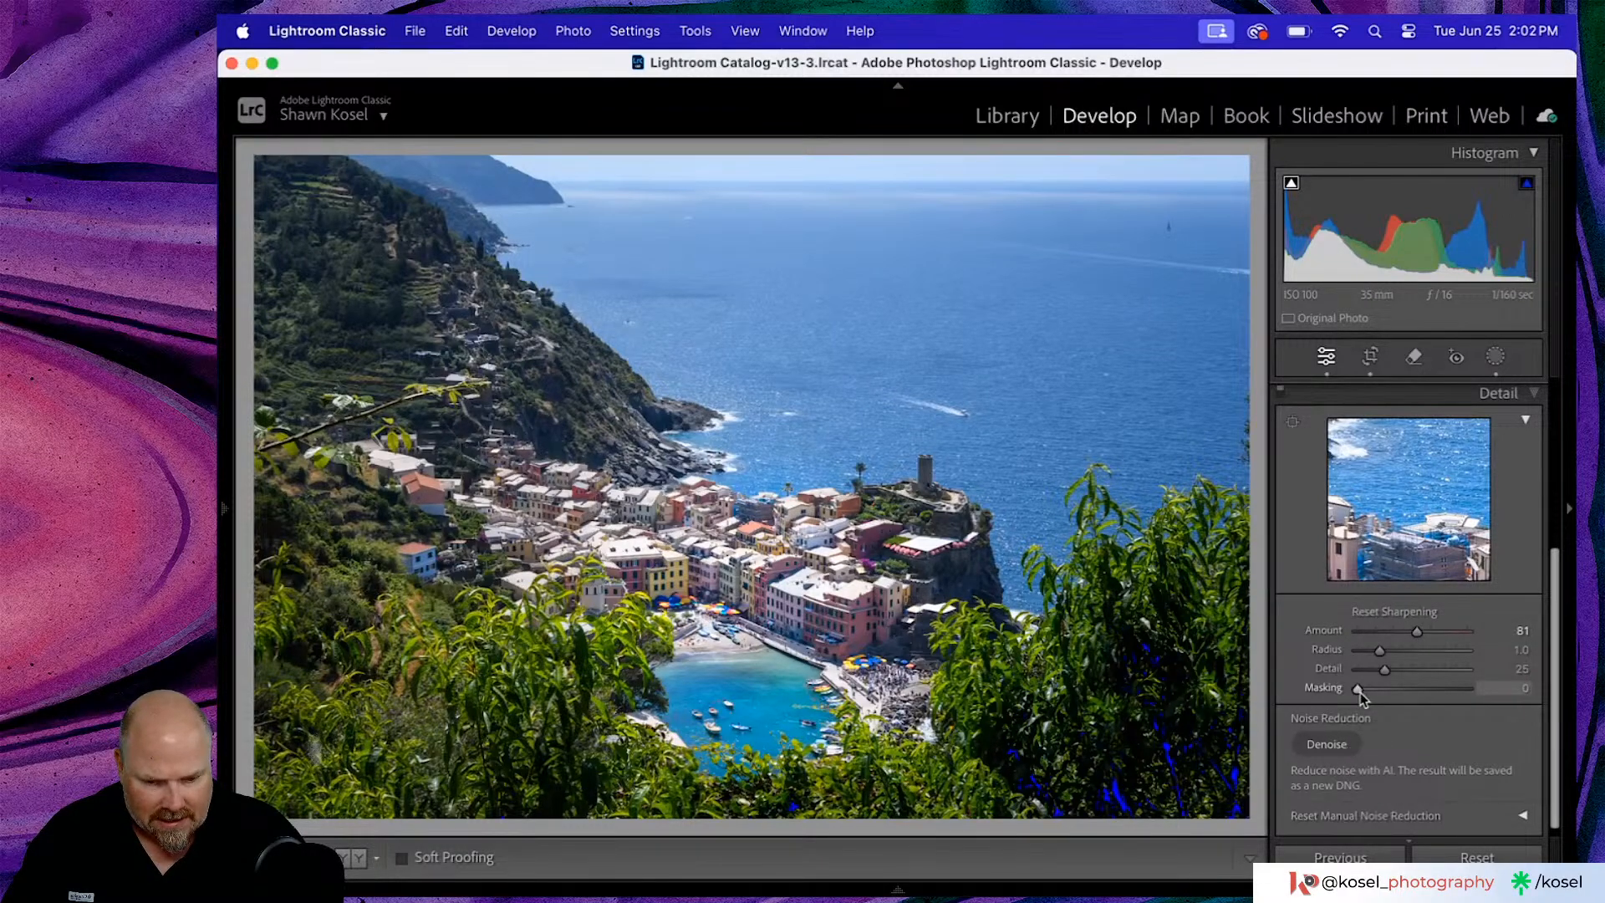
{"action": "left_click_drag", "start_coordinate": [1358, 688], "coordinate": [1456, 694]}
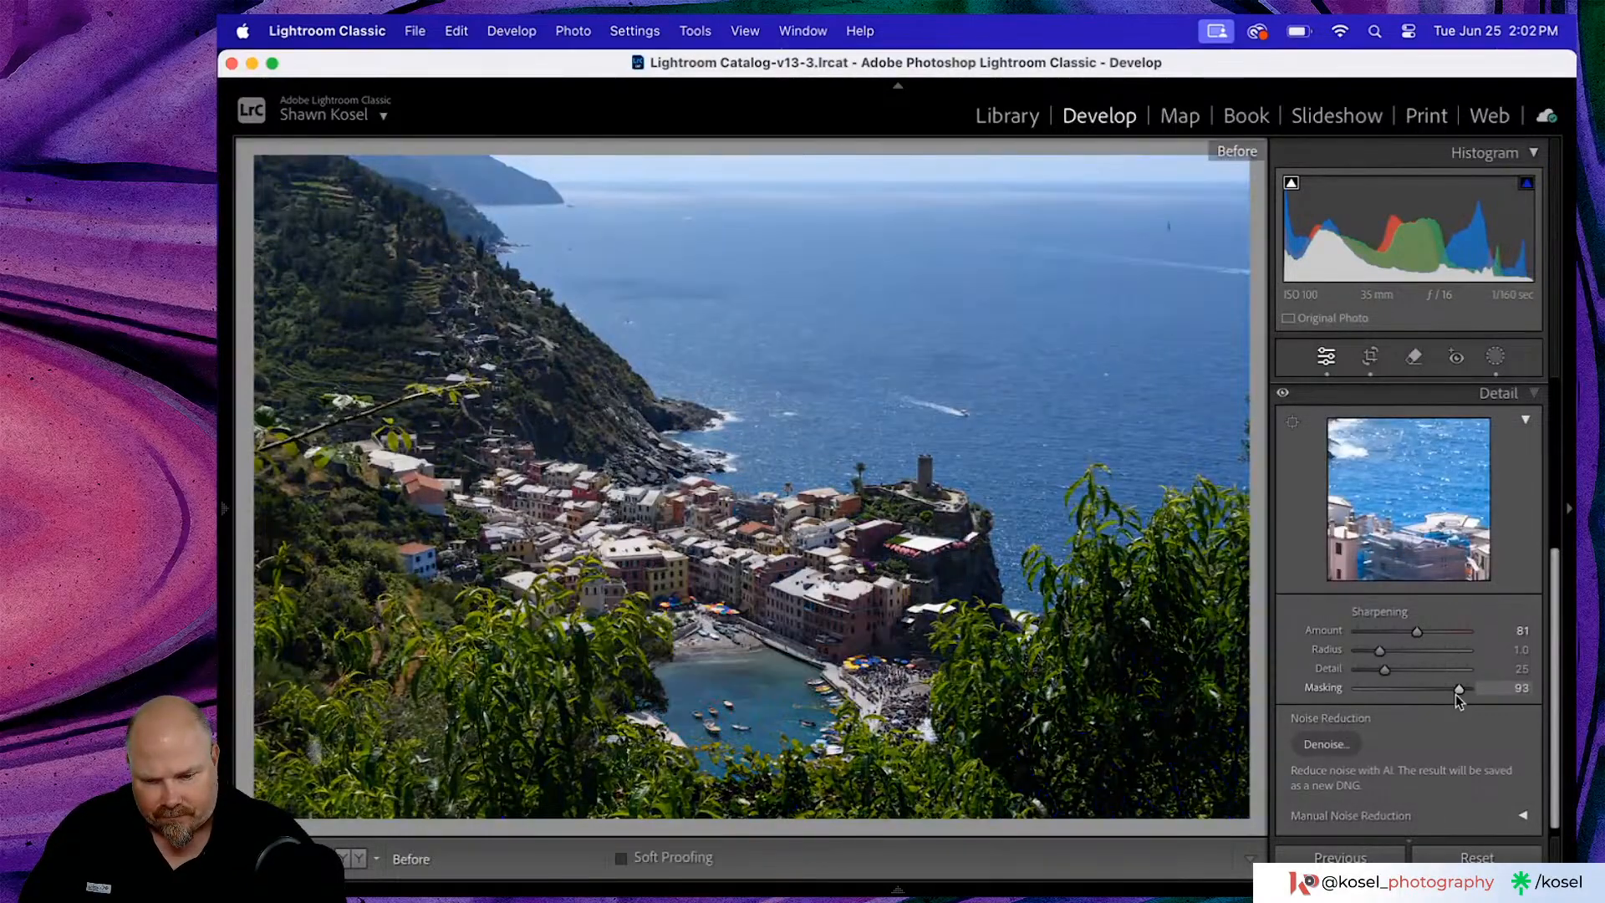
{"action": "key", "text": "backslash"}
{"action": "key", "text": "backslash"}
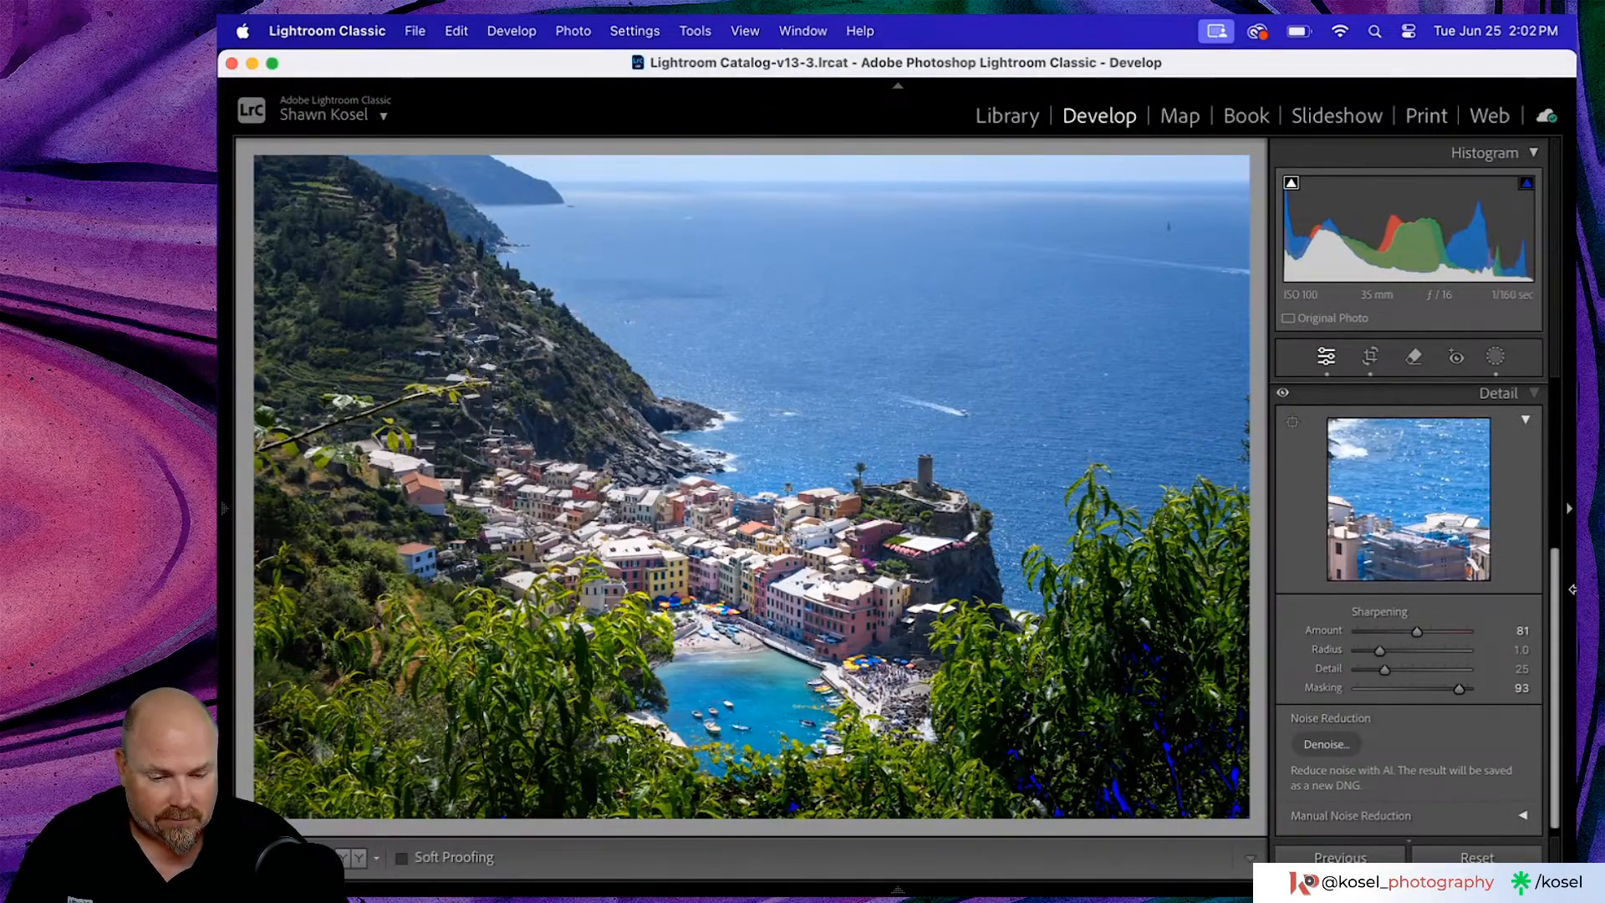
- Try a global Clarity of +8 and a global Texture of +18, resetting each to 0
{"action": "scroll", "coordinate": [1450, 468], "scroll_direction": "up", "scroll_amount": 4}
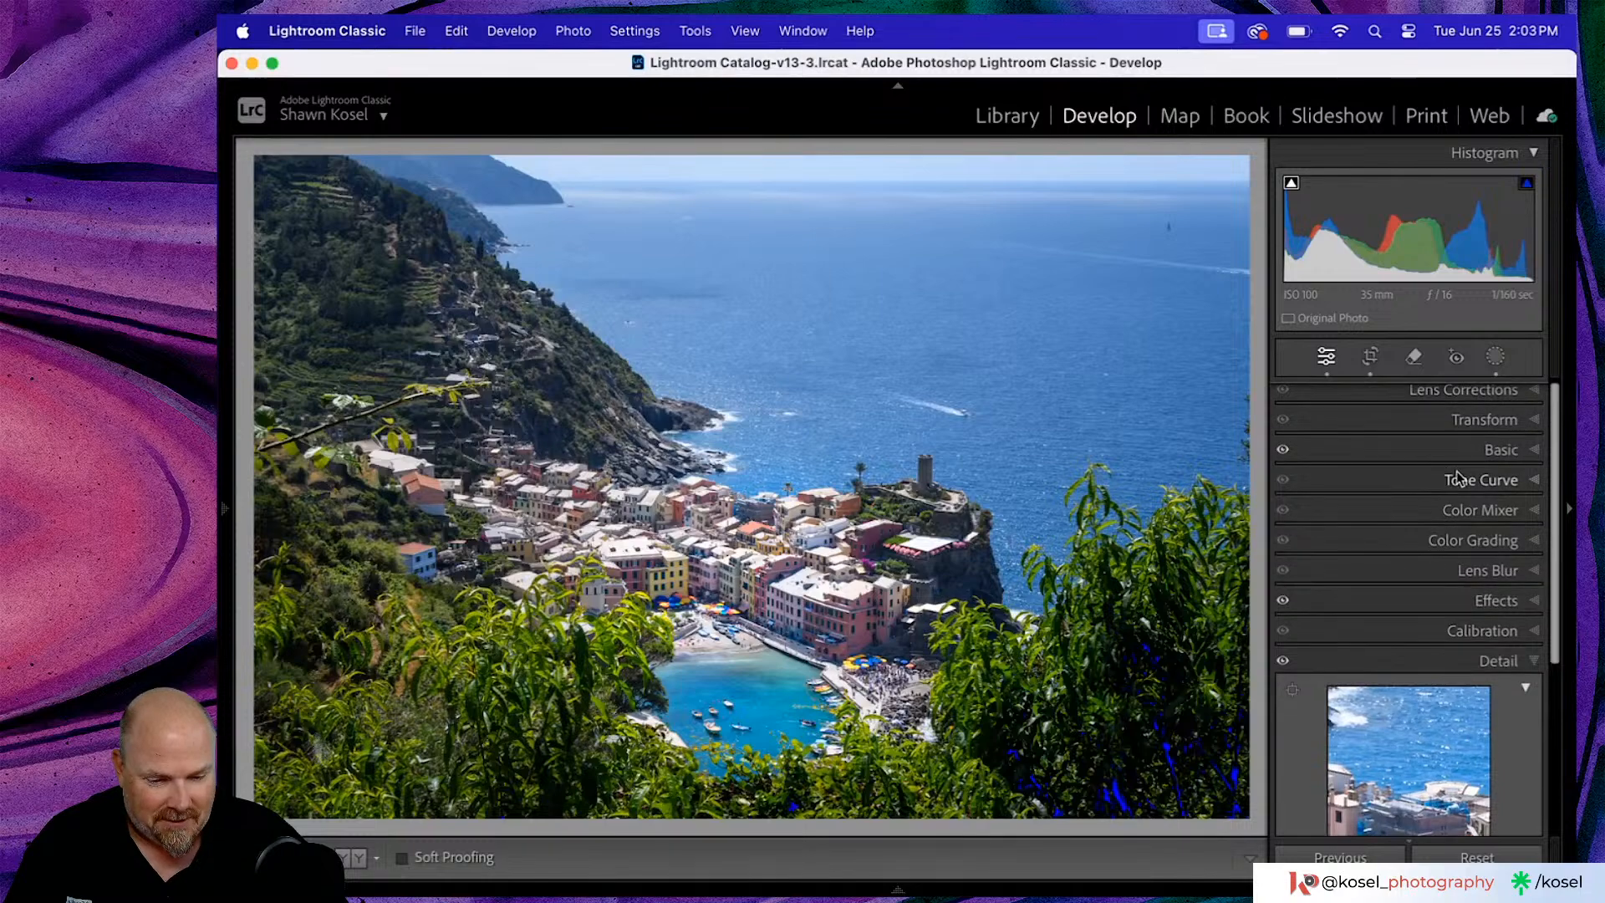
{"action": "left_click", "coordinate": [1493, 451]}
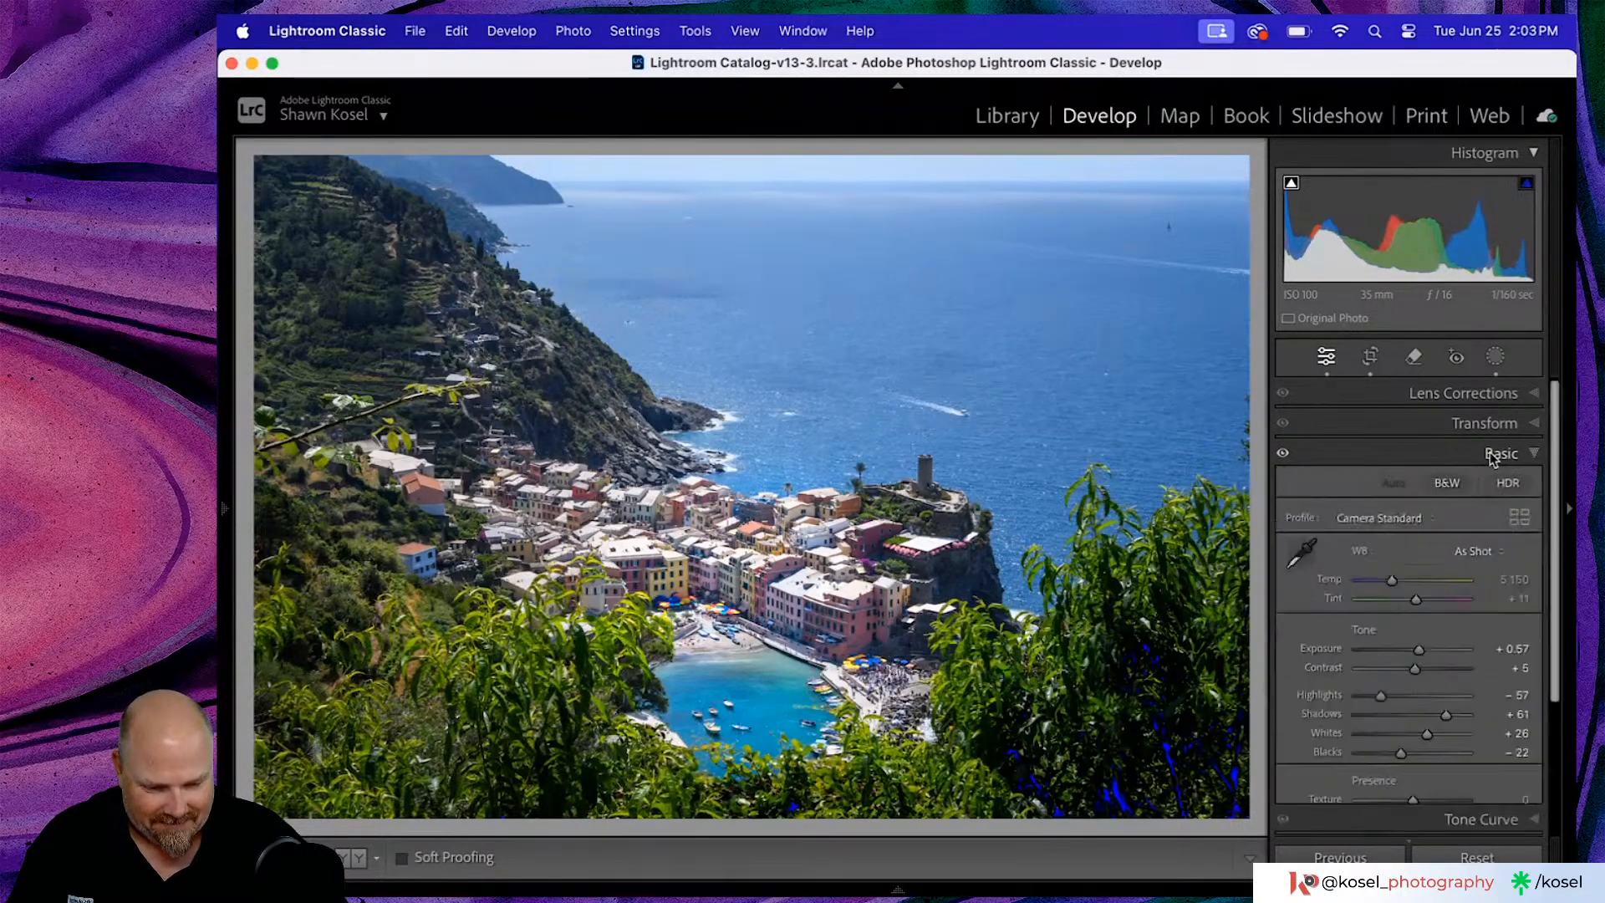
{"action": "scroll", "coordinate": [1461, 552], "scroll_direction": "down", "scroll_amount": 2}
{"action": "scroll", "coordinate": [1462, 566], "scroll_direction": "down", "scroll_amount": 1}
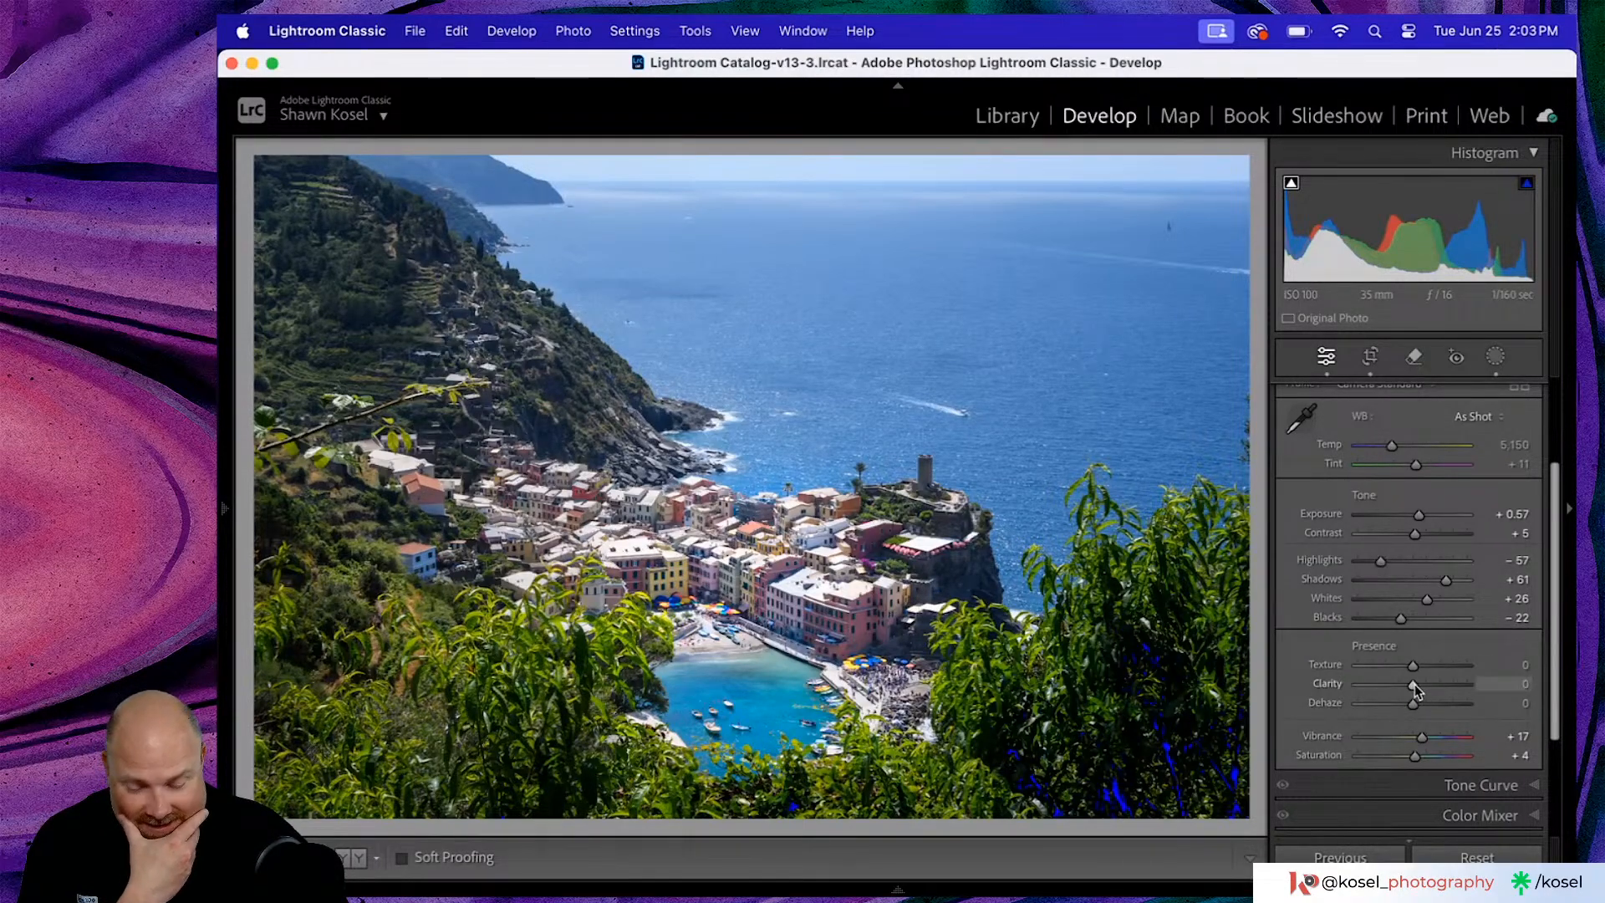
{"action": "mouse_move", "coordinate": [1414, 684]}
{"action": "left_mouse_down"}
{"action": "mouse_move", "coordinate": [1463, 694]}
{"action": "mouse_move", "coordinate": [1418, 698]}
{"action": "left_mouse_up"}
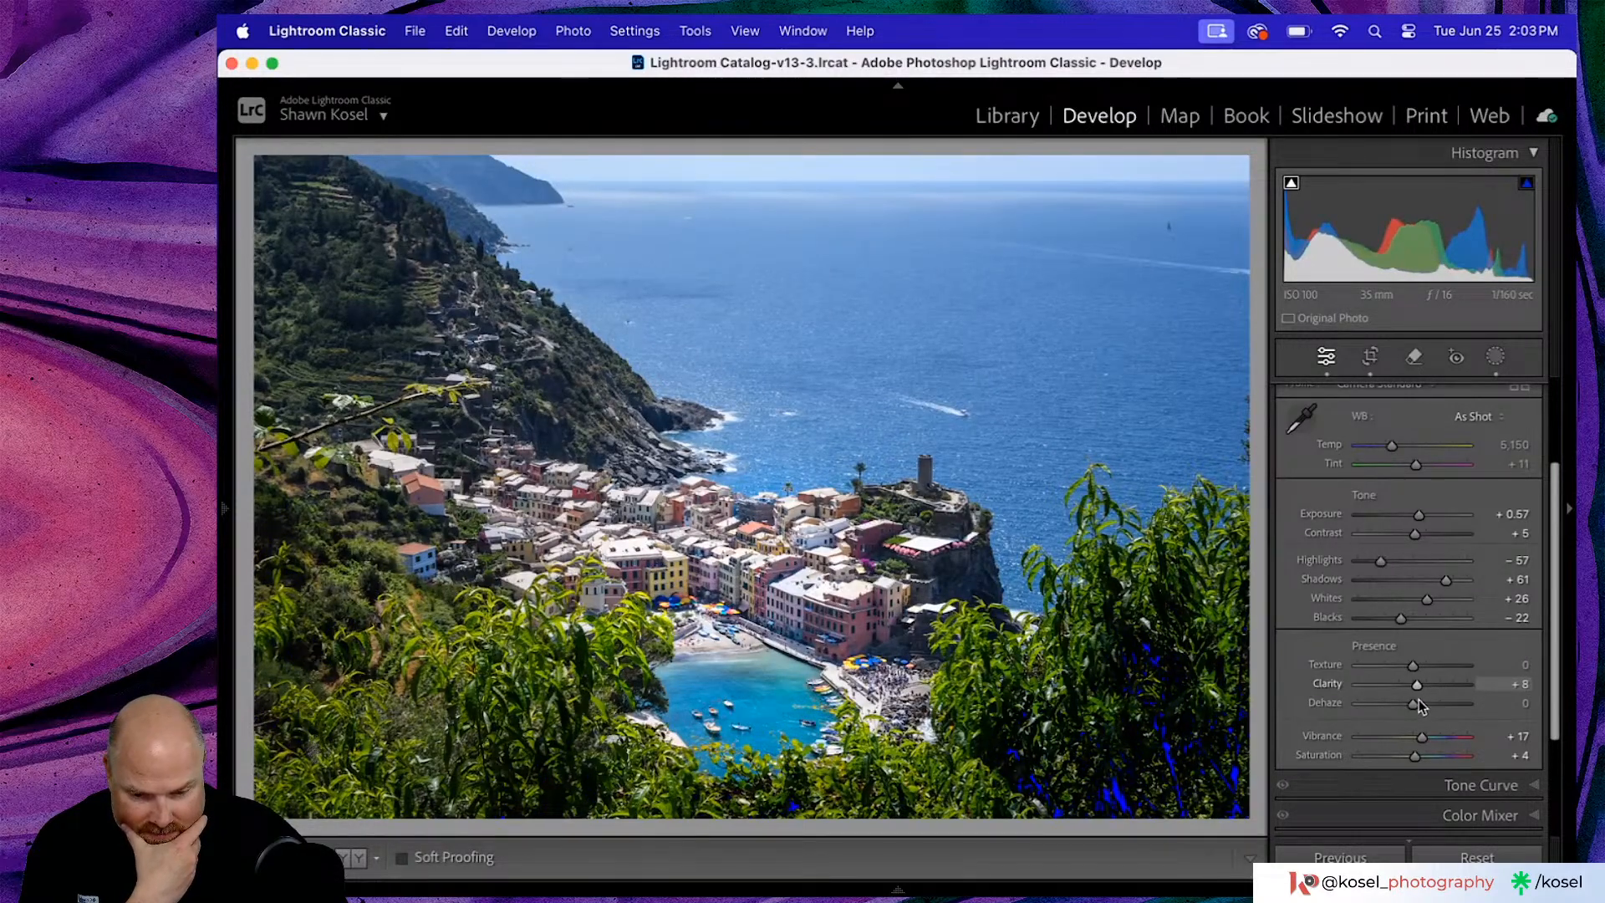
{"action": "double_click", "coordinate": [1320, 688]}
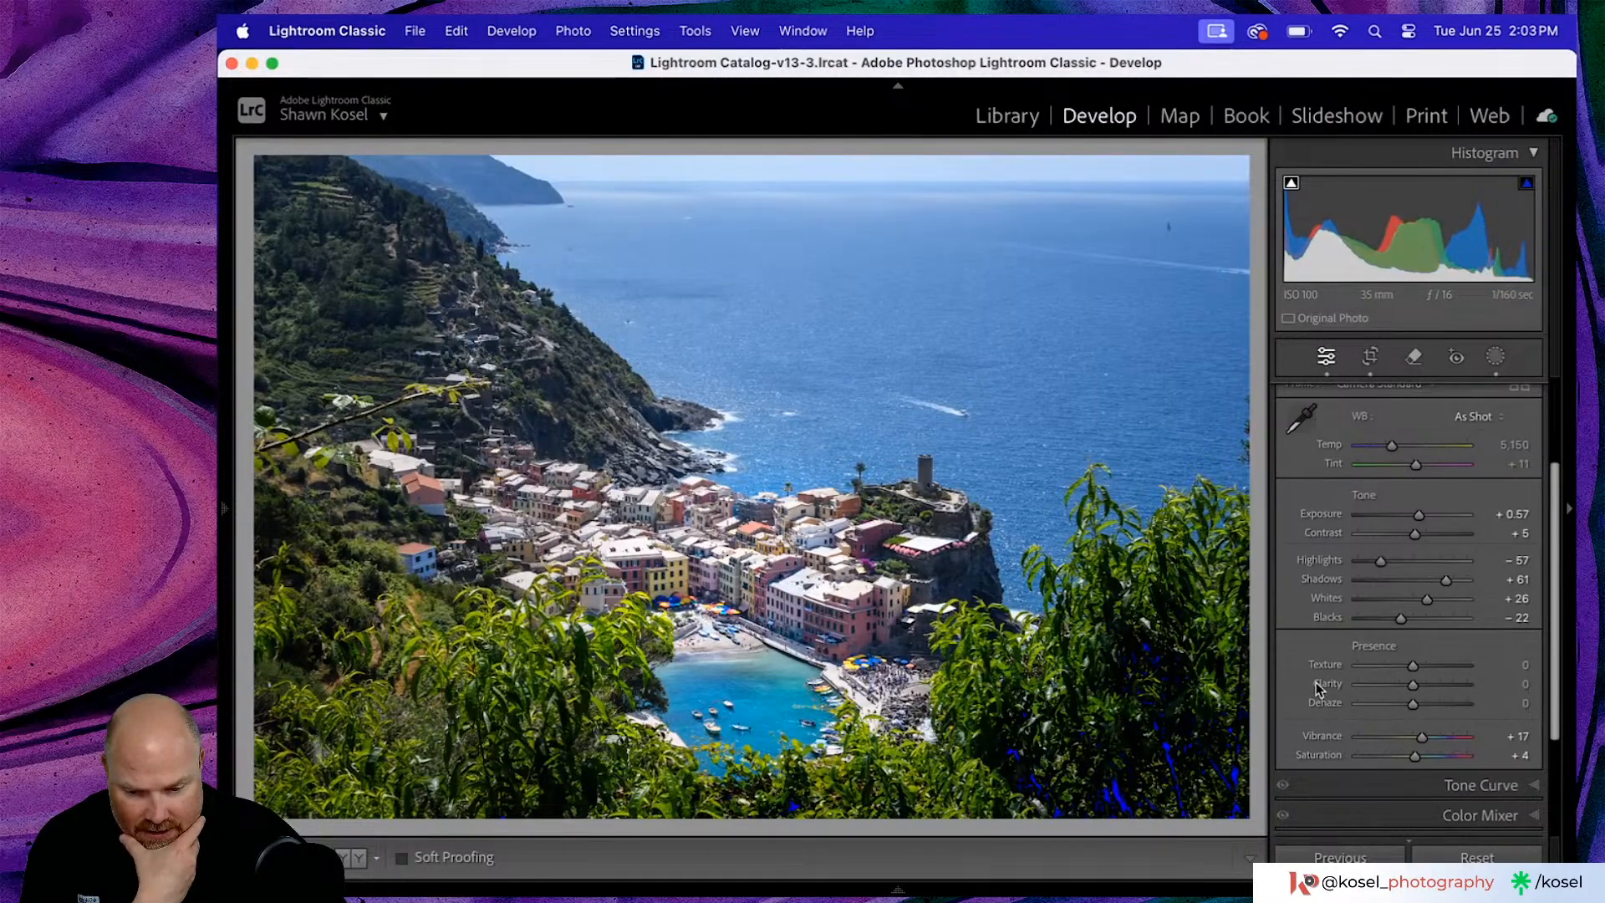
{"action": "mouse_move", "coordinate": [1413, 665]}
{"action": "left_mouse_down"}
{"action": "mouse_move", "coordinate": [1445, 664]}
{"action": "mouse_move", "coordinate": [1425, 670]}
{"action": "left_mouse_up"}
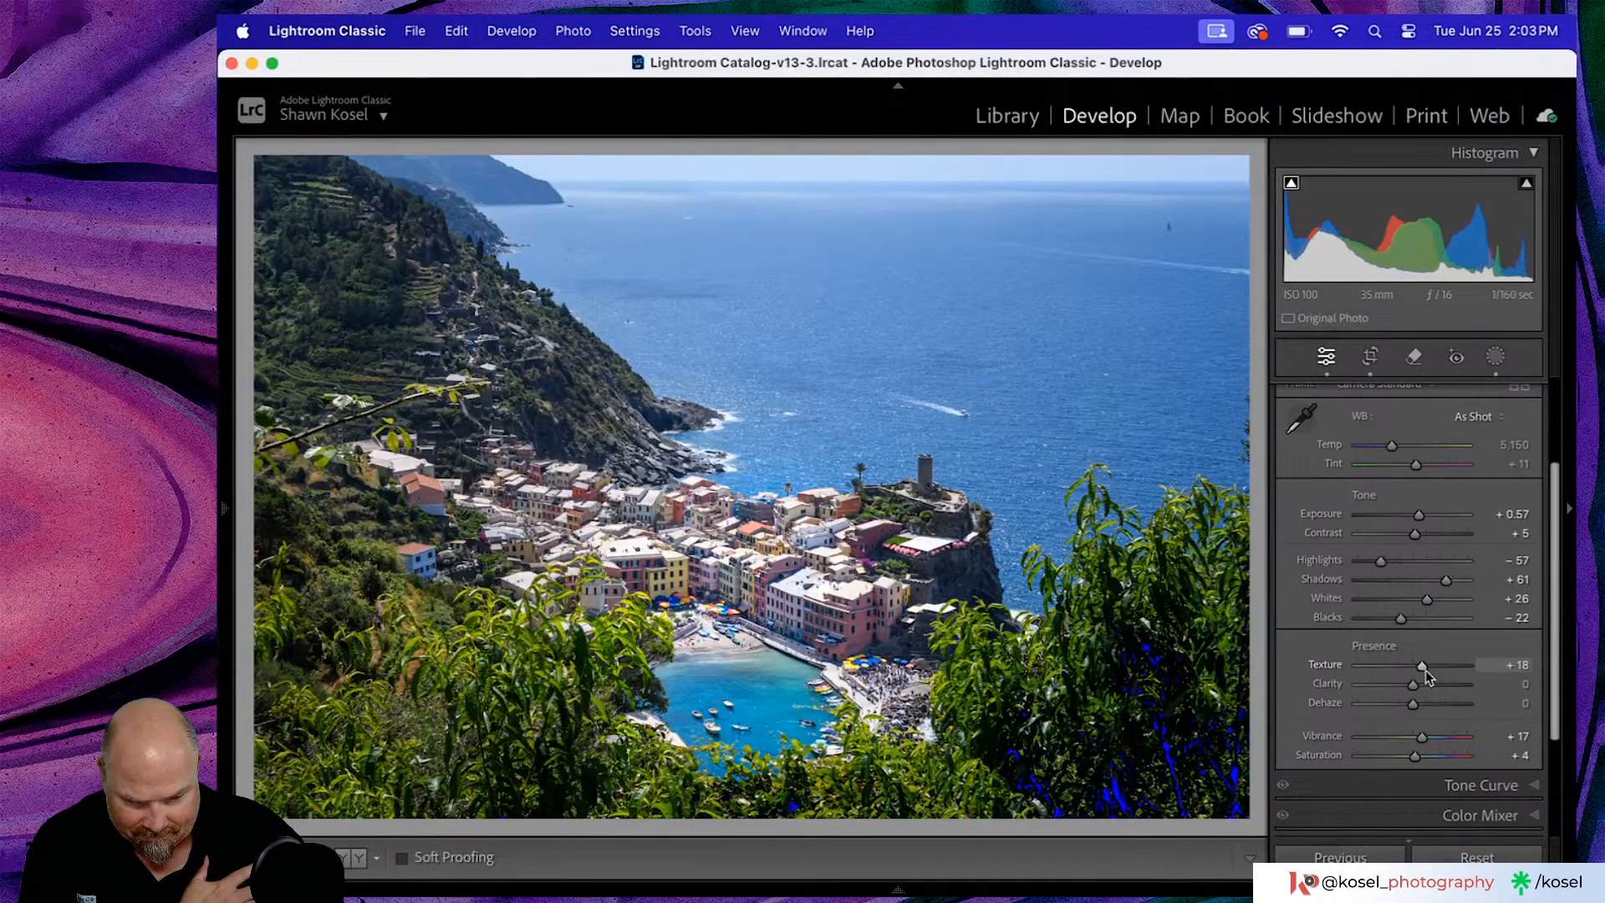
{"action": "double_click", "coordinate": [1325, 665]}
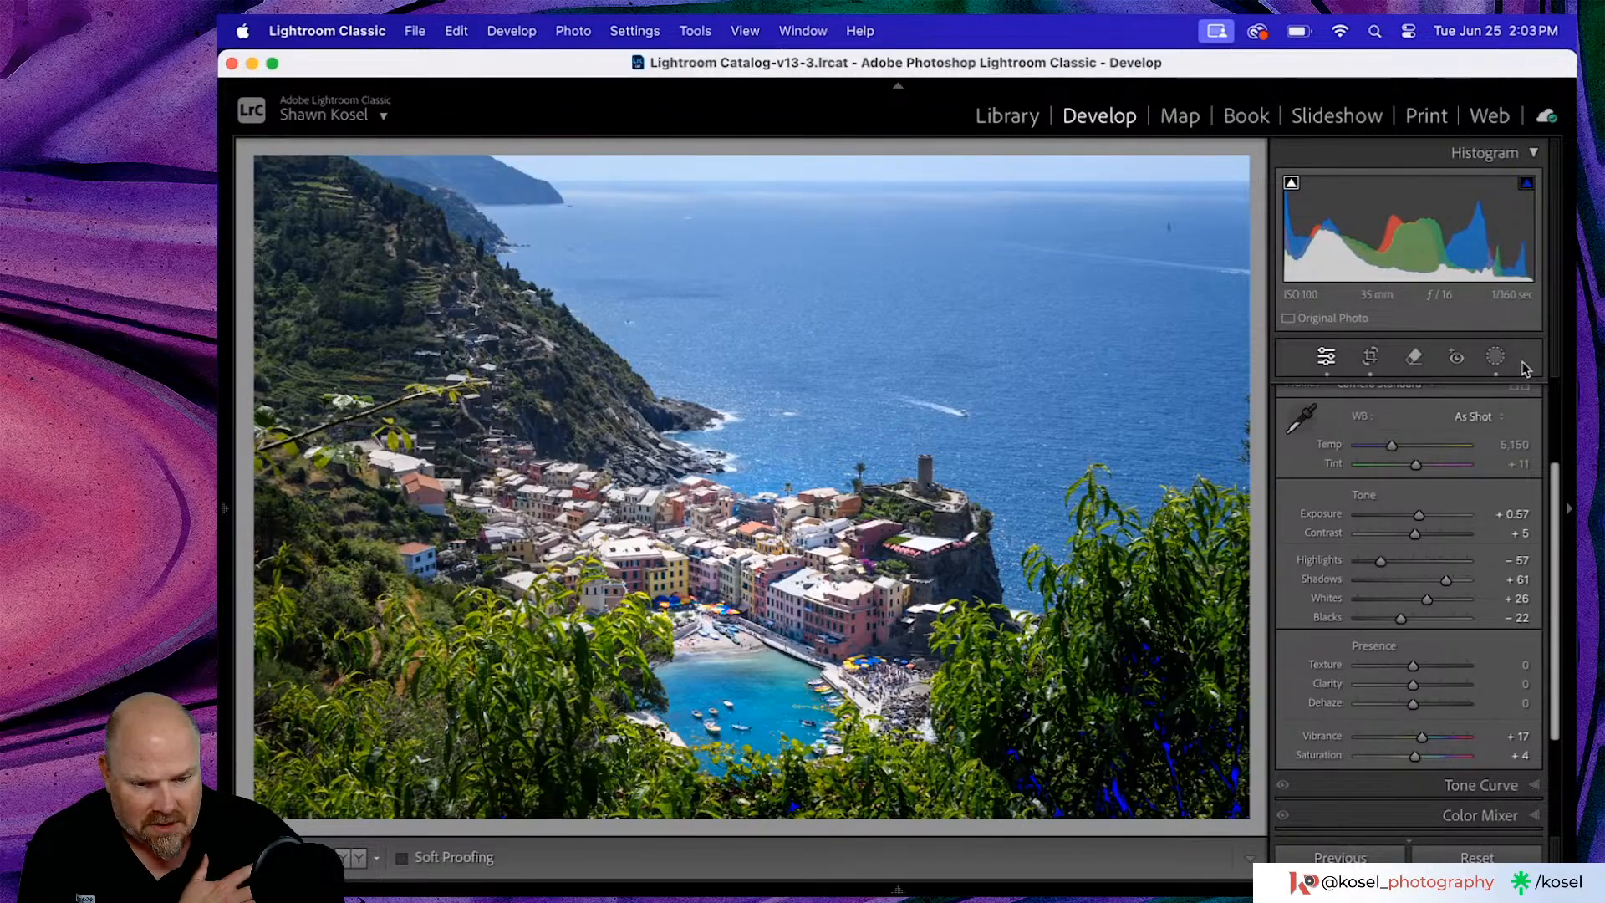
- Set Texture to 30 and Clarity to 21 on the village's radial mask, Mask 1, and leave masking
{"action": "left_click", "coordinate": [1495, 356]}
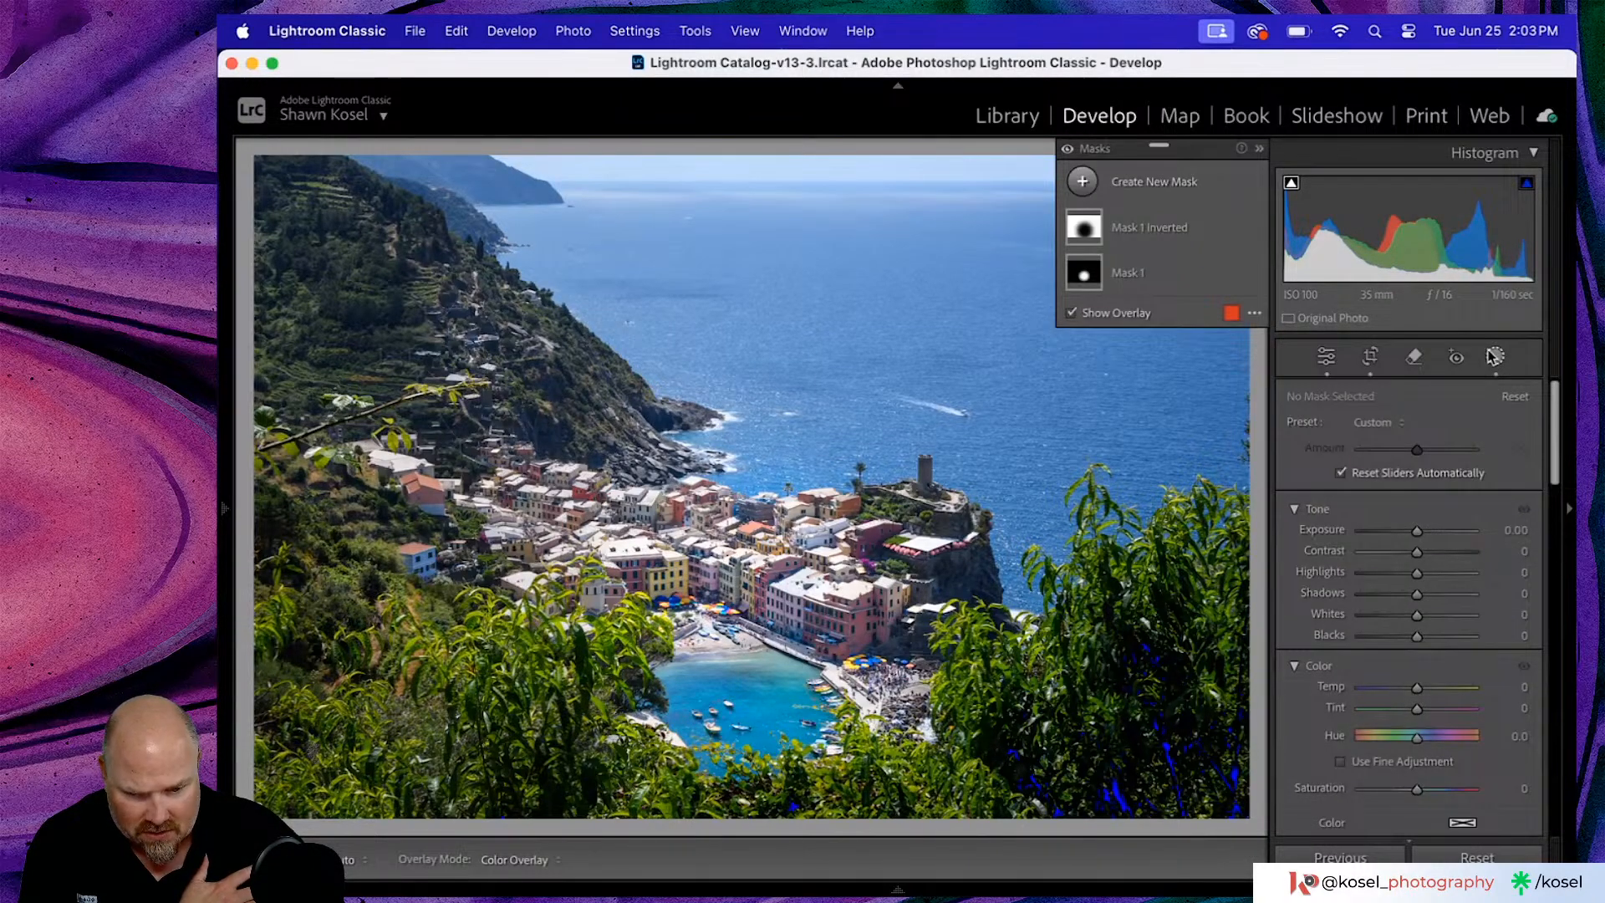
{"action": "left_click", "coordinate": [1122, 276]}
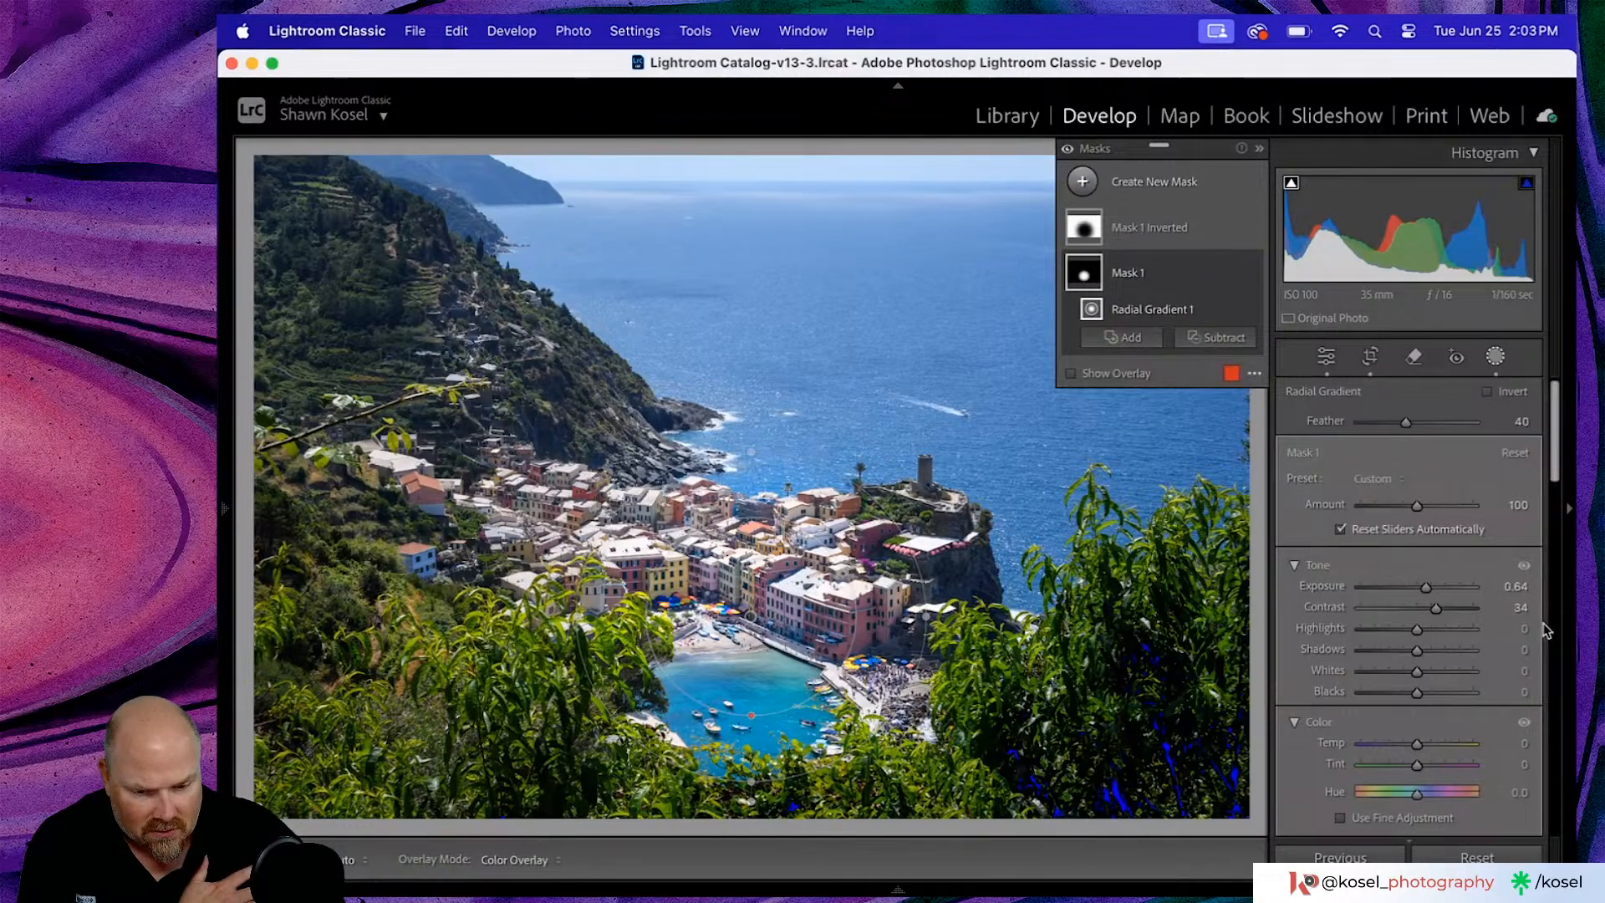
{"action": "scroll", "coordinate": [1545, 631], "scroll_direction": "down", "scroll_amount": 10}
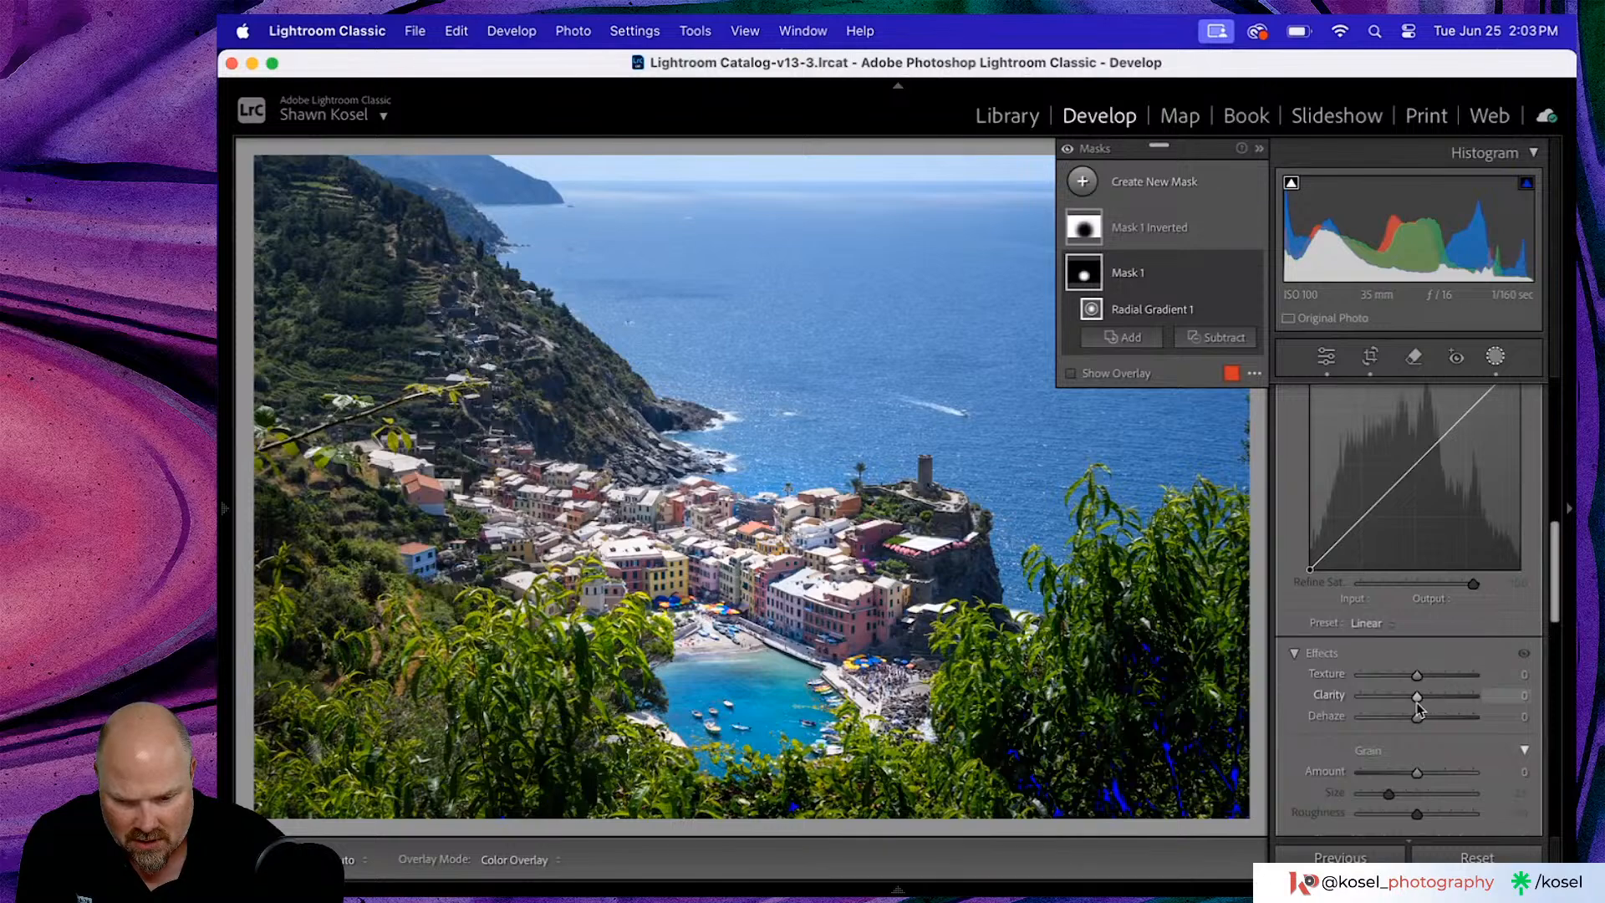
{"action": "left_click_drag", "start_coordinate": [1417, 675], "coordinate": [1436, 675]}
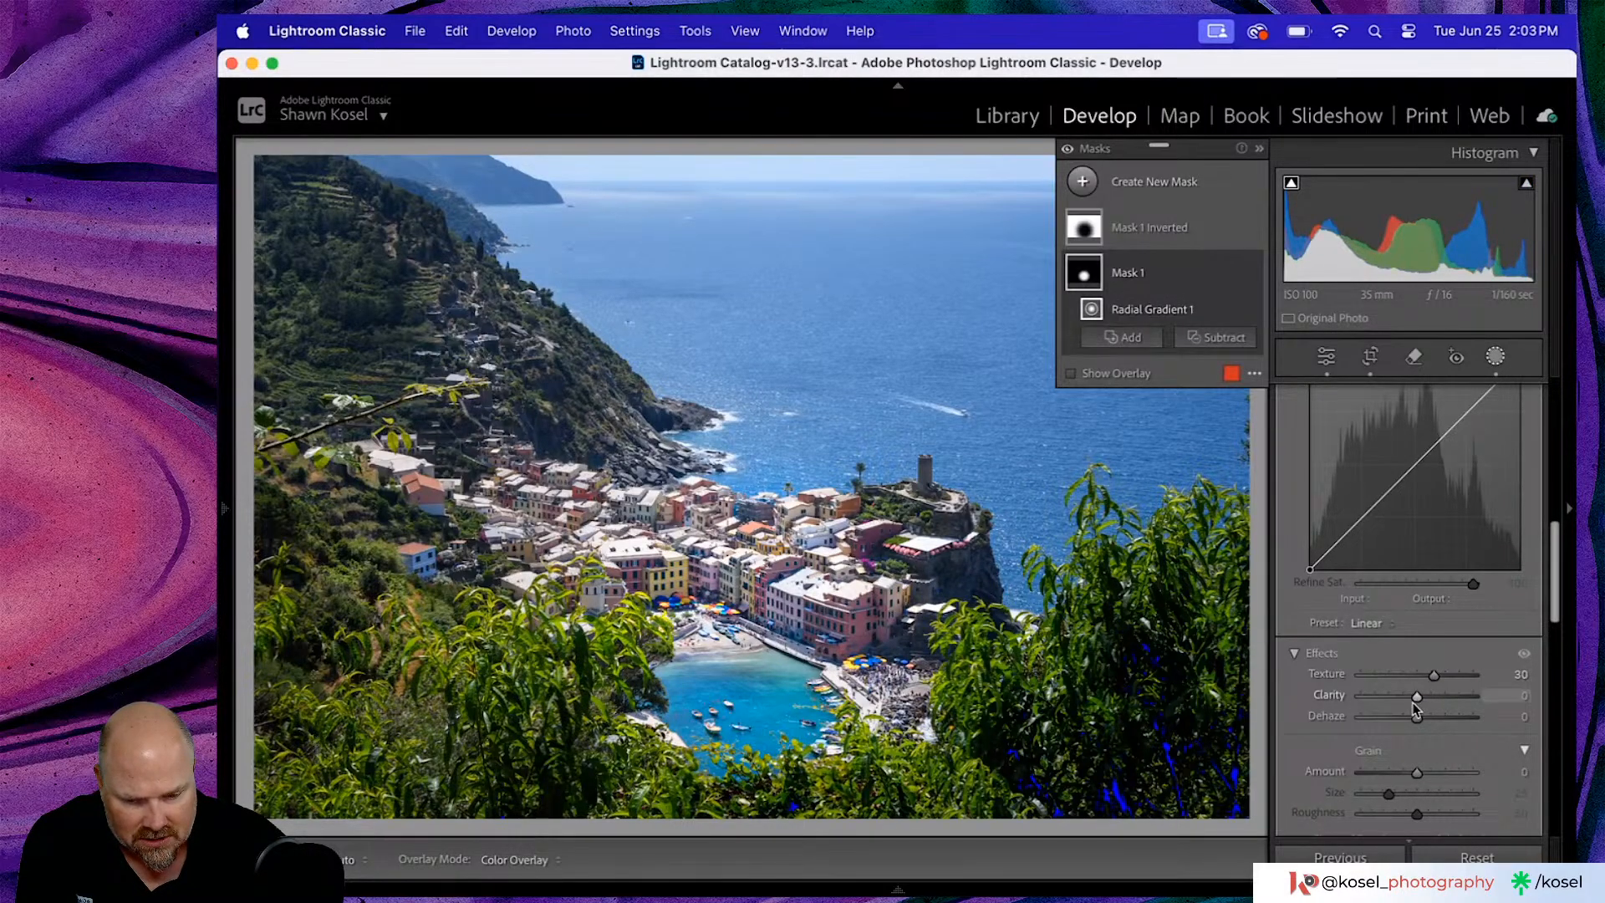
{"action": "left_click_drag", "start_coordinate": [1417, 695], "coordinate": [1431, 699]}
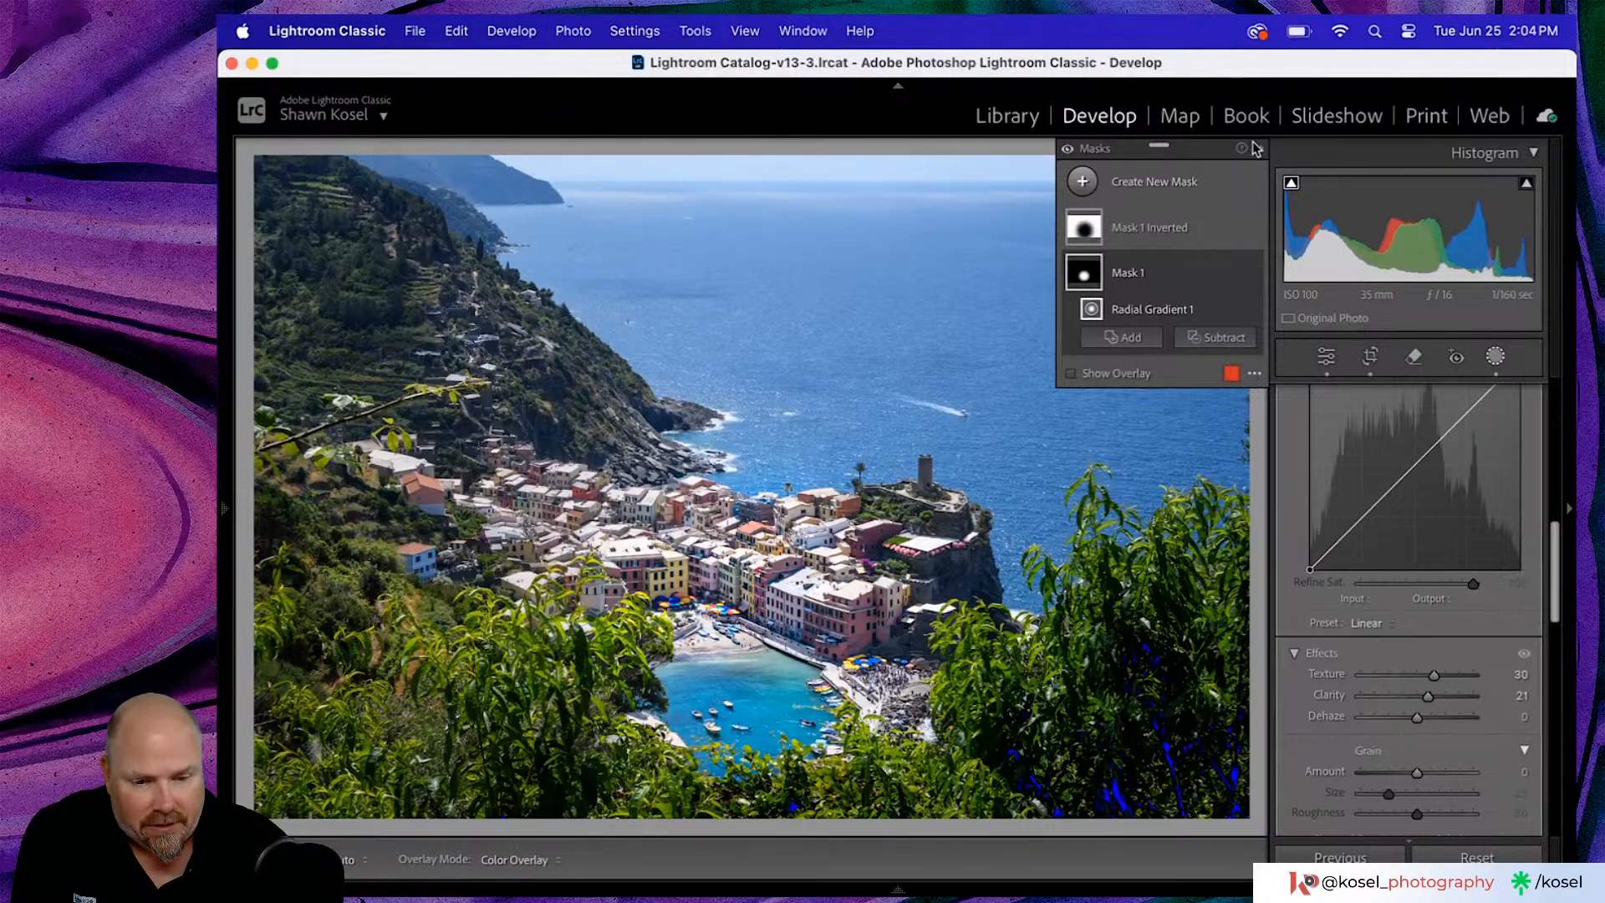
{"action": "left_click", "coordinate": [1256, 146]}
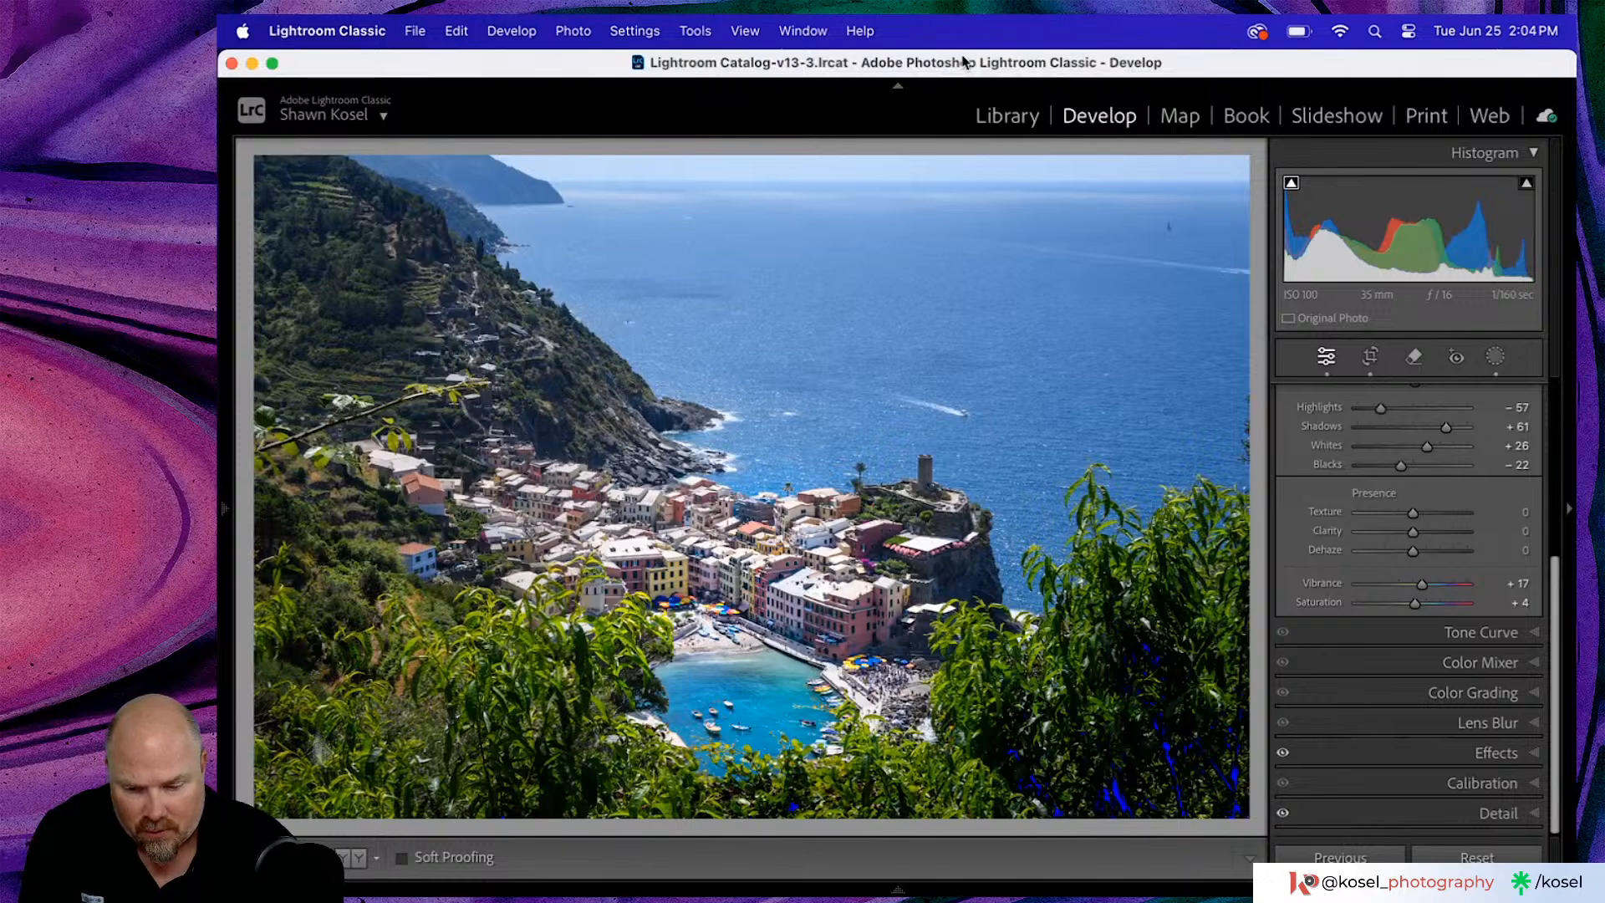
- Return to the Library grid and review the following Tuscany photos full screen, from Tuscany-0916.DNG to the domed bell tower and railing shots
{"action": "key", "text": "g"}
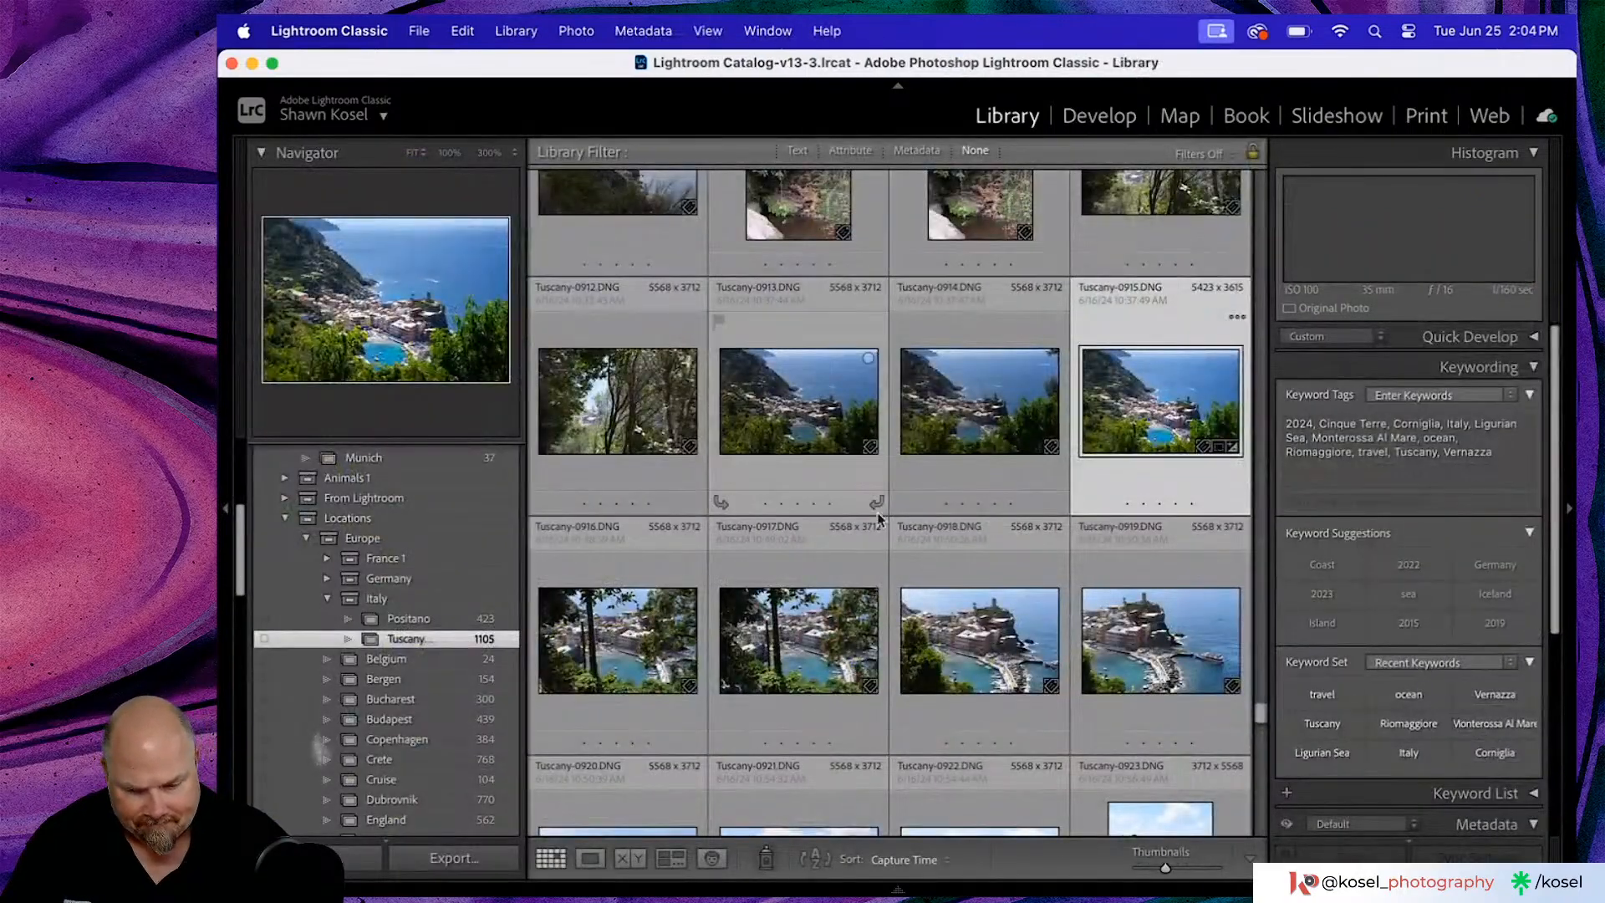
{"action": "double_click", "coordinate": [795, 396]}
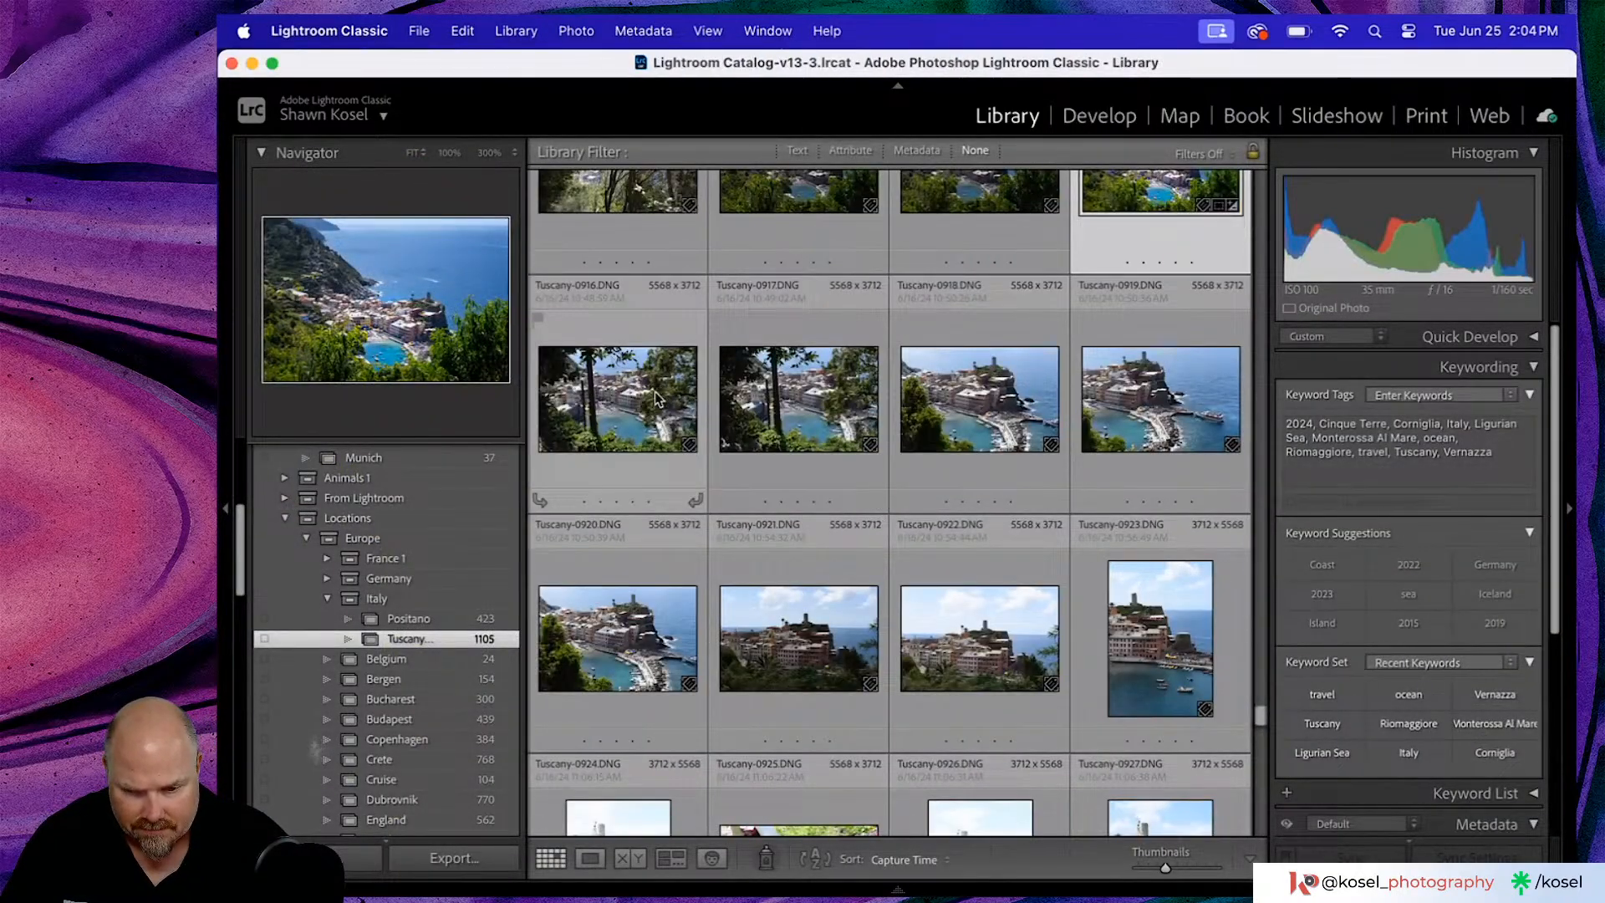
{"action": "key", "text": "f"}
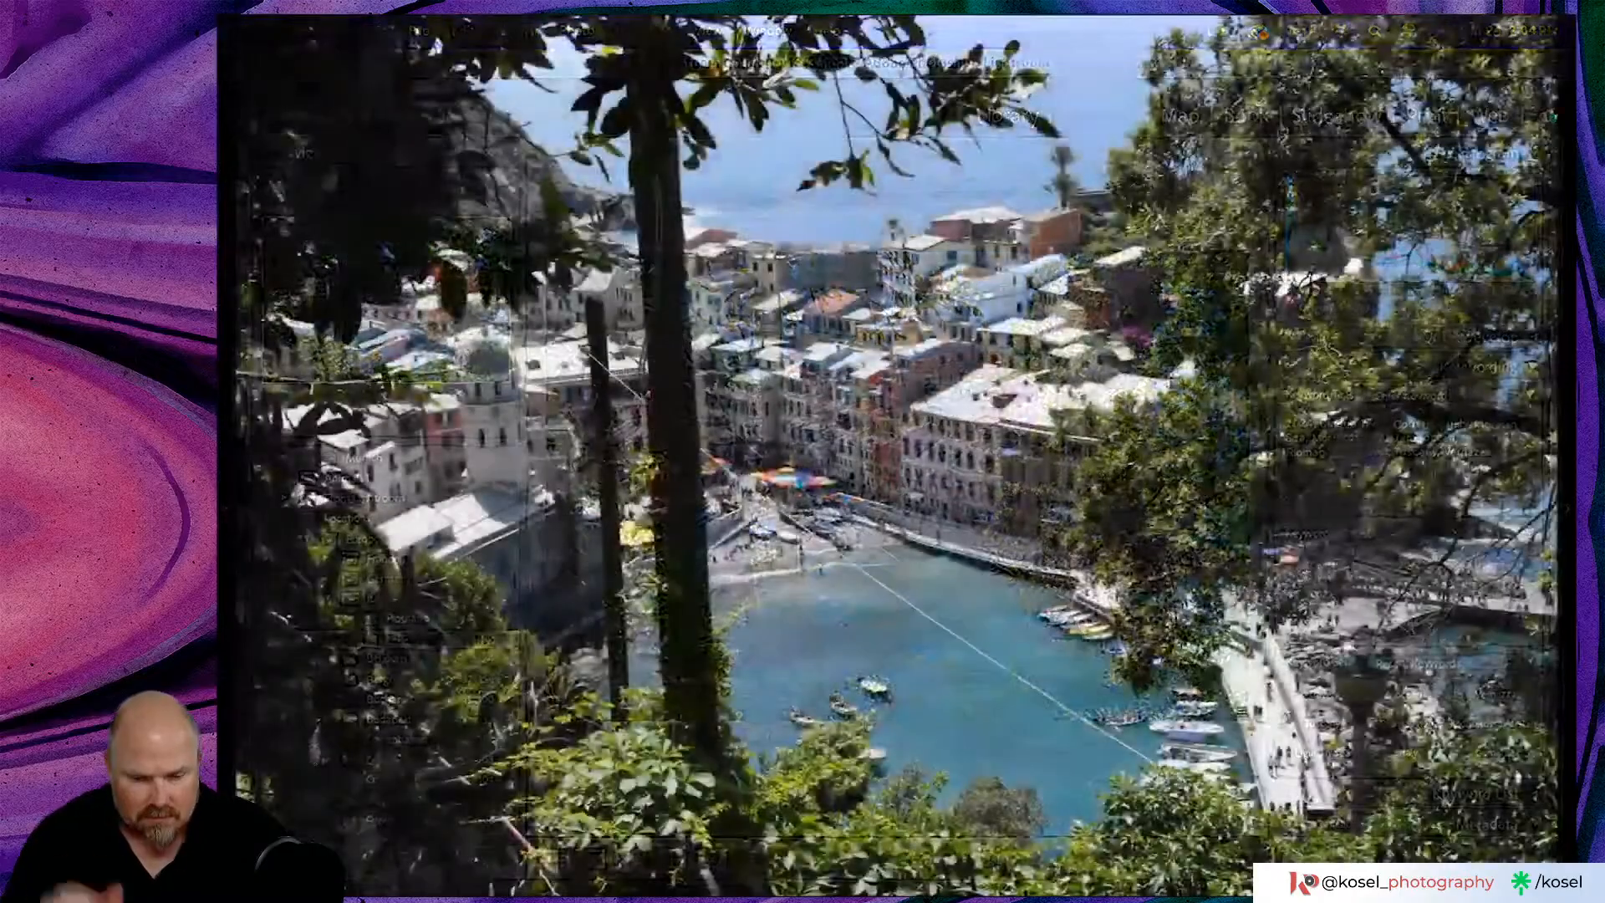
{"action": "key", "text": "Right"}
{"action": "key", "text": "Right"}
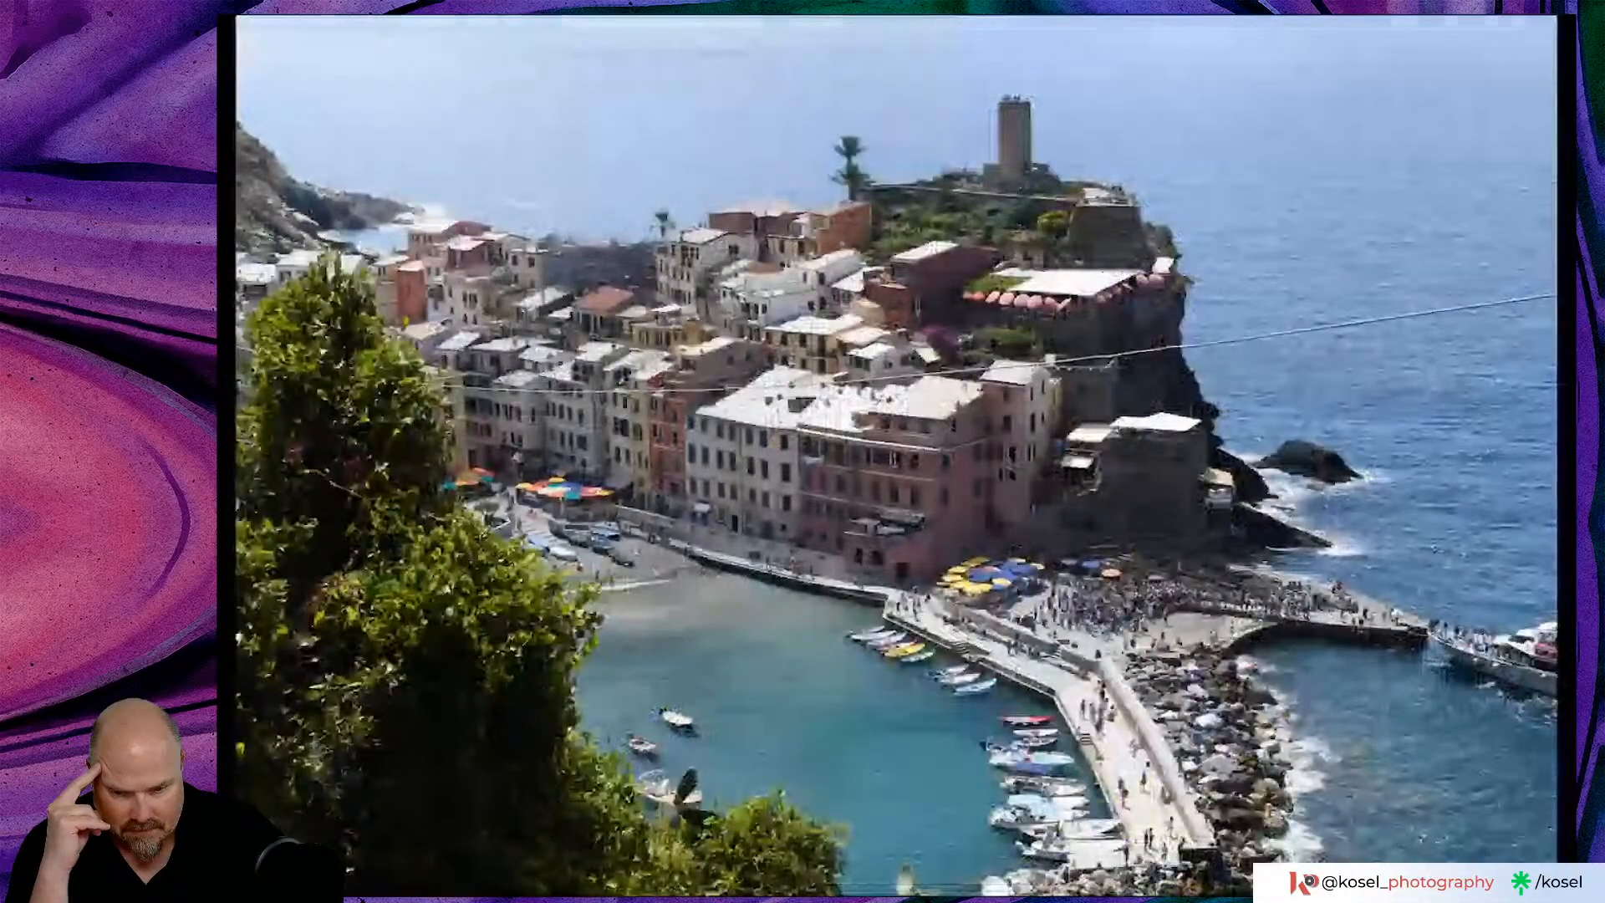
{"action": "key", "text": "Right"}
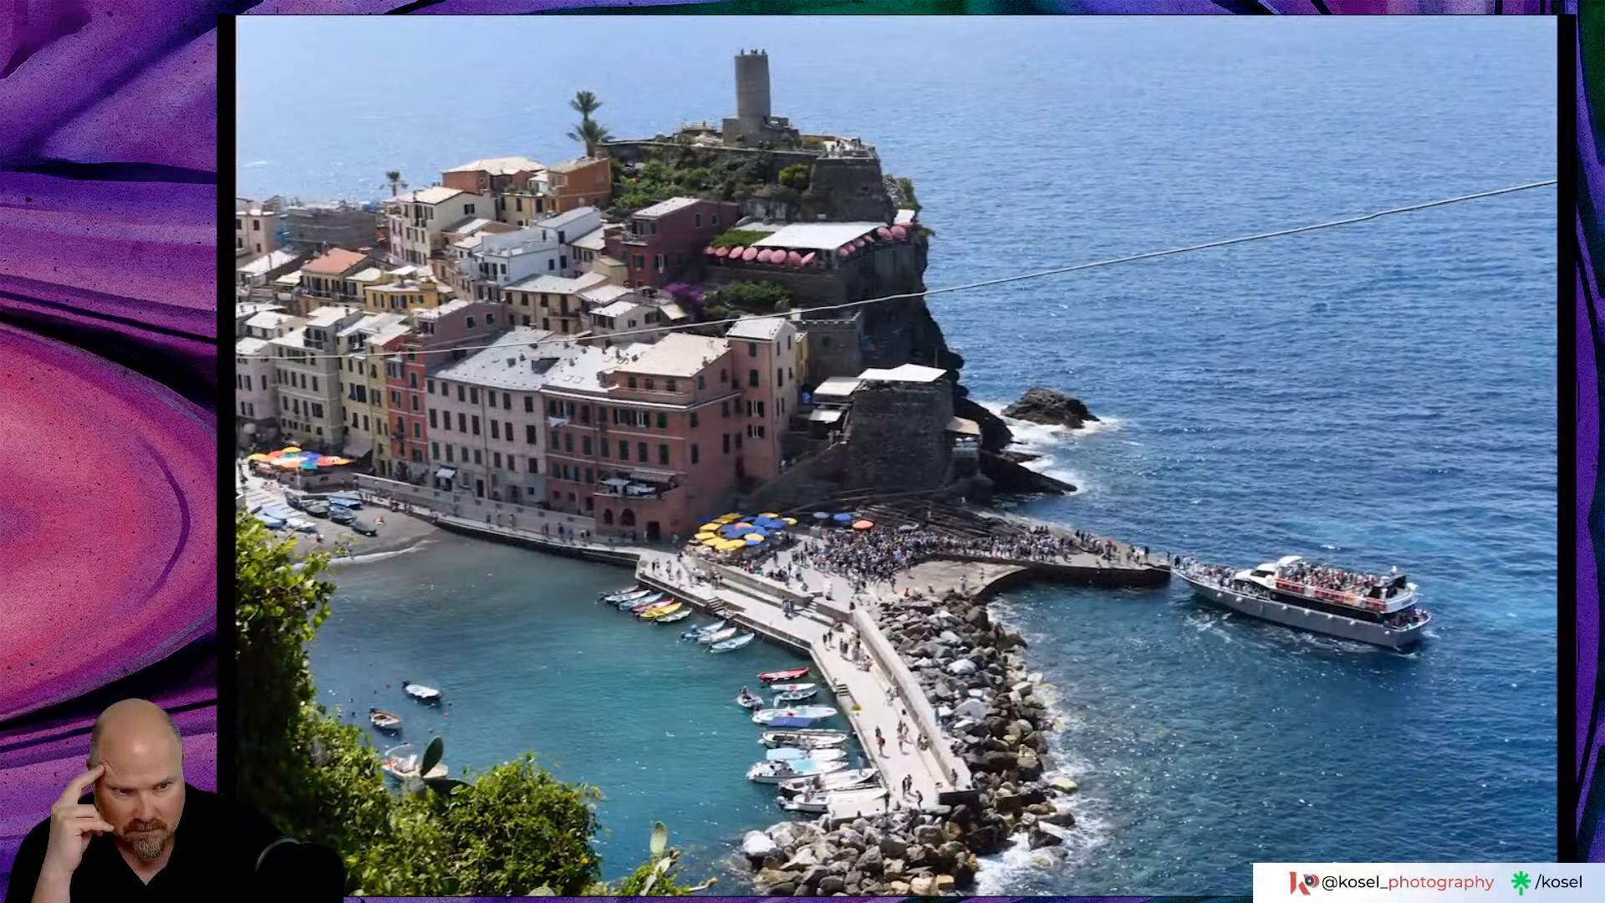
{"action": "key", "text": "Right"}
{"action": "key", "text": "Right"}
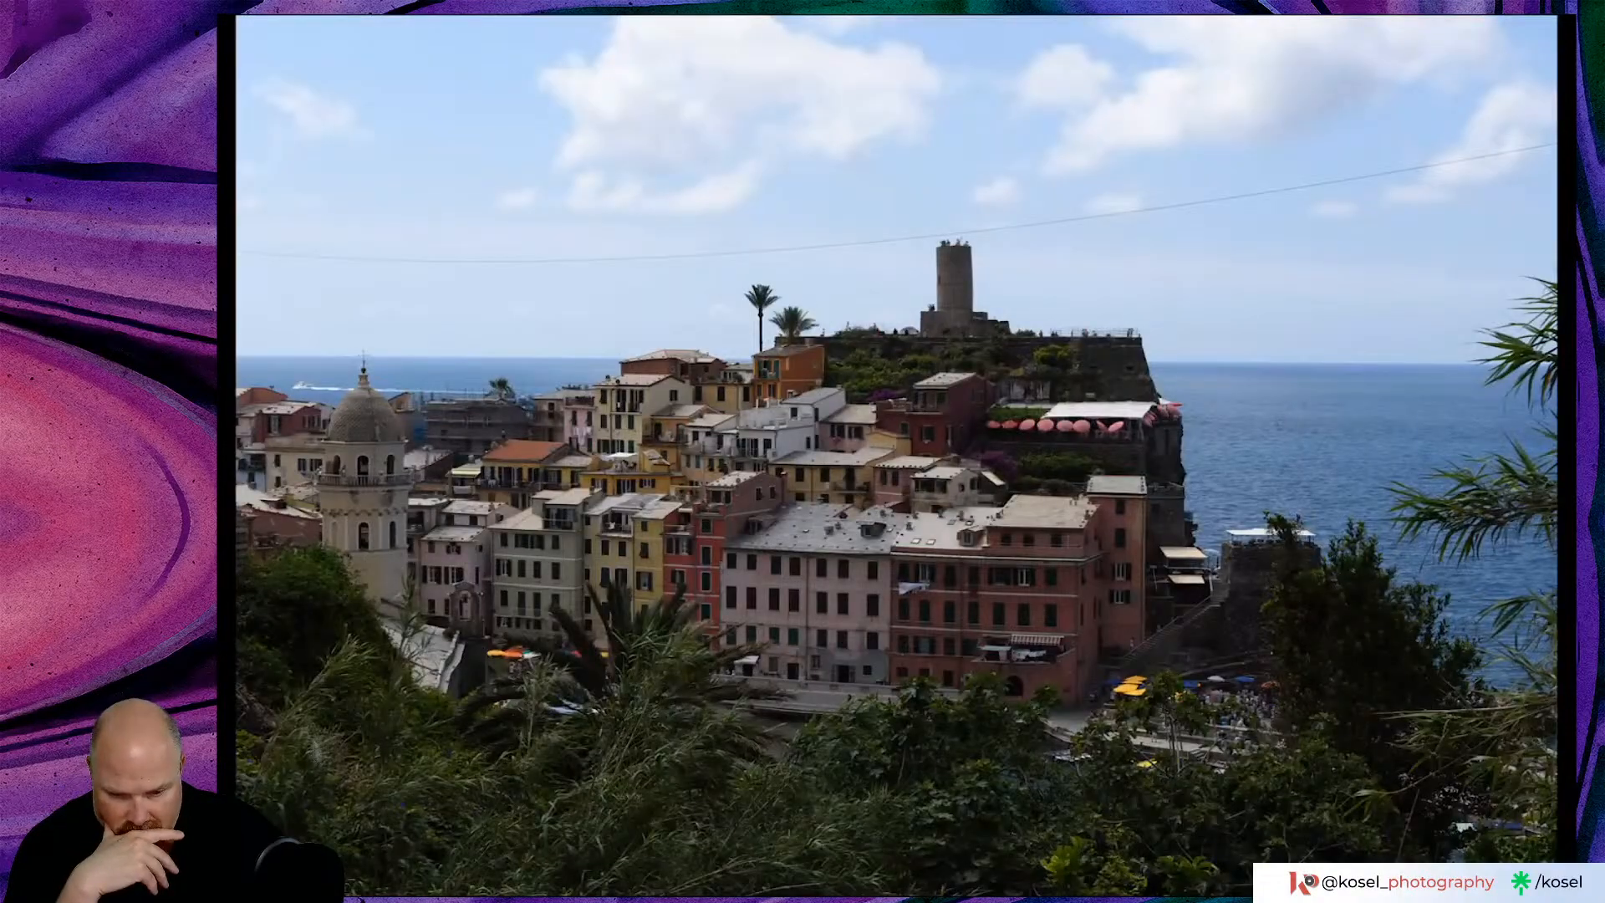
{"action": "key", "text": "Right"}
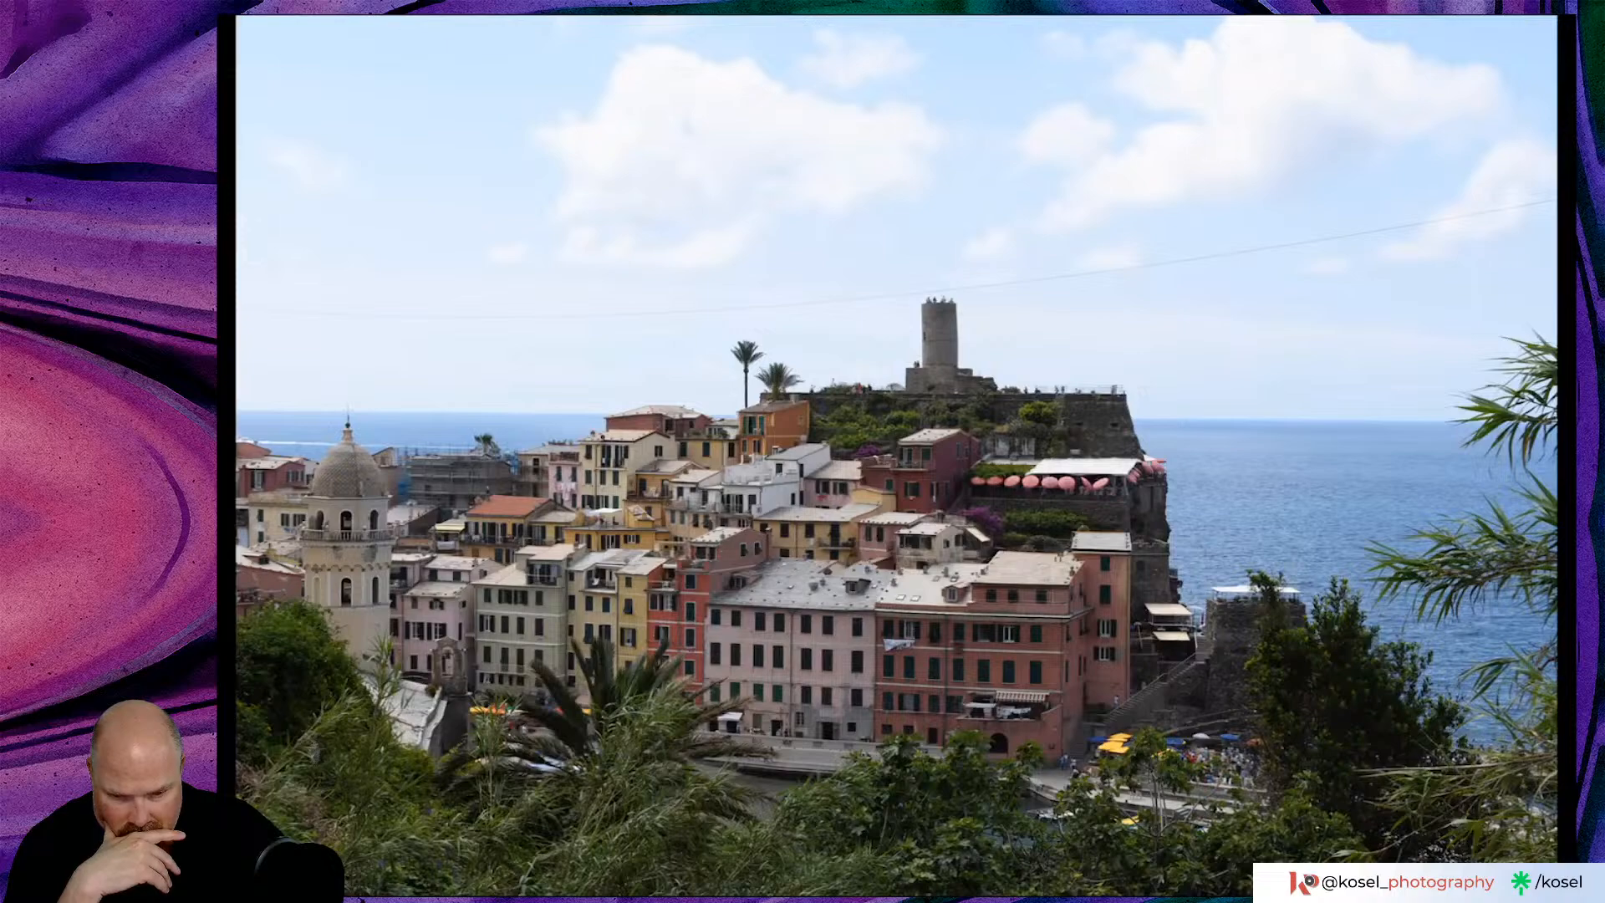
{"action": "key", "text": "Right"}
{"action": "key", "text": "Right"}
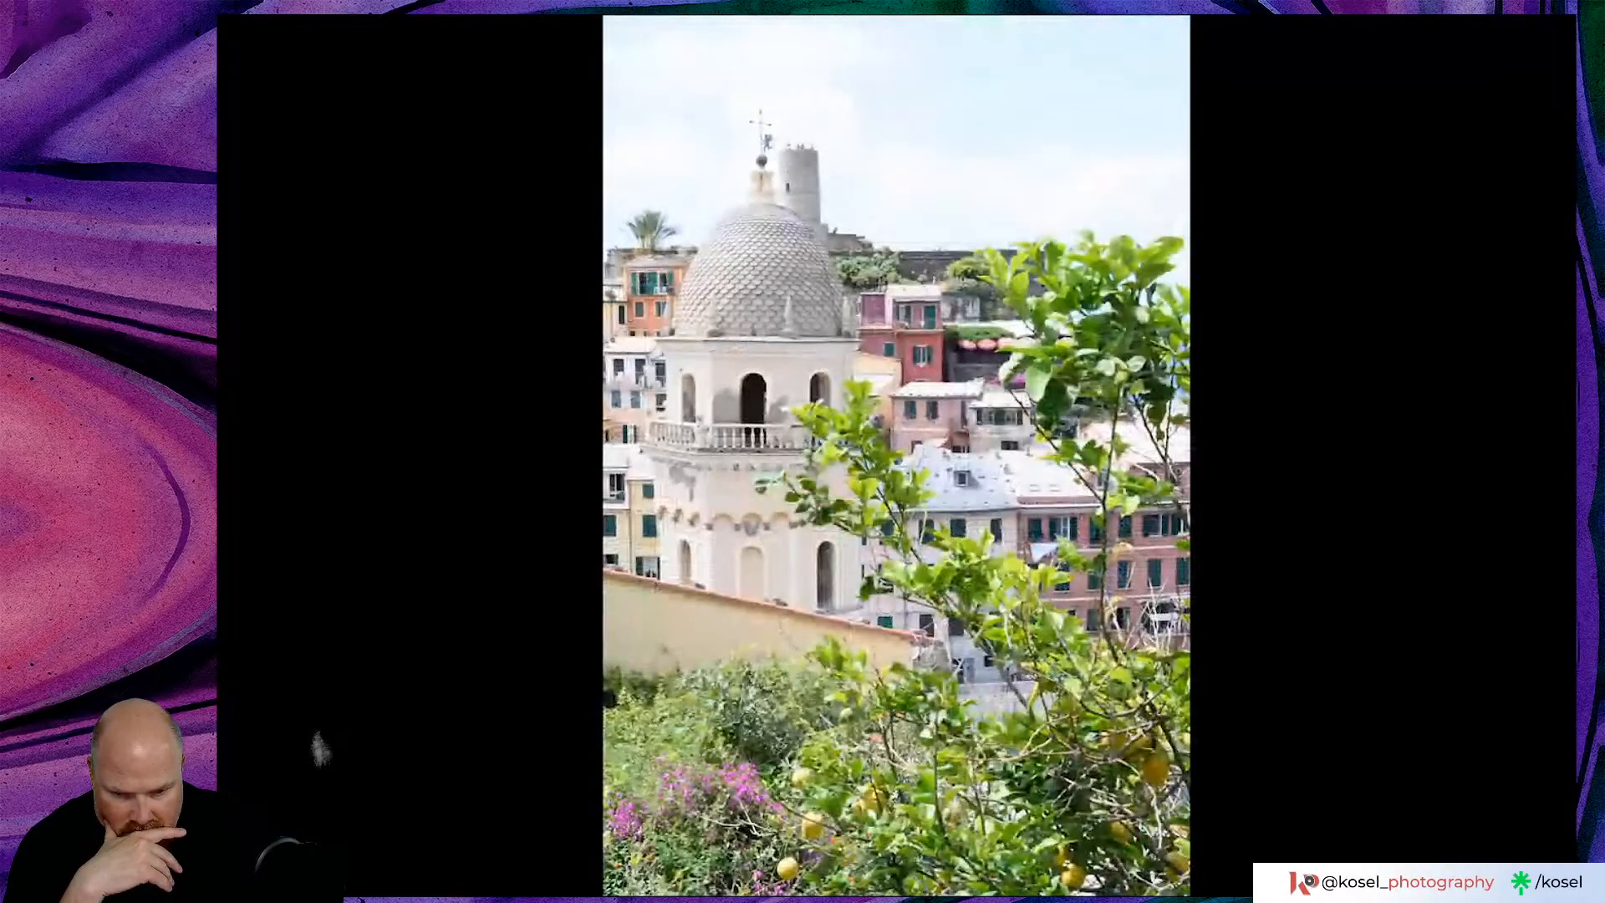
{"action": "key", "text": "Right"}
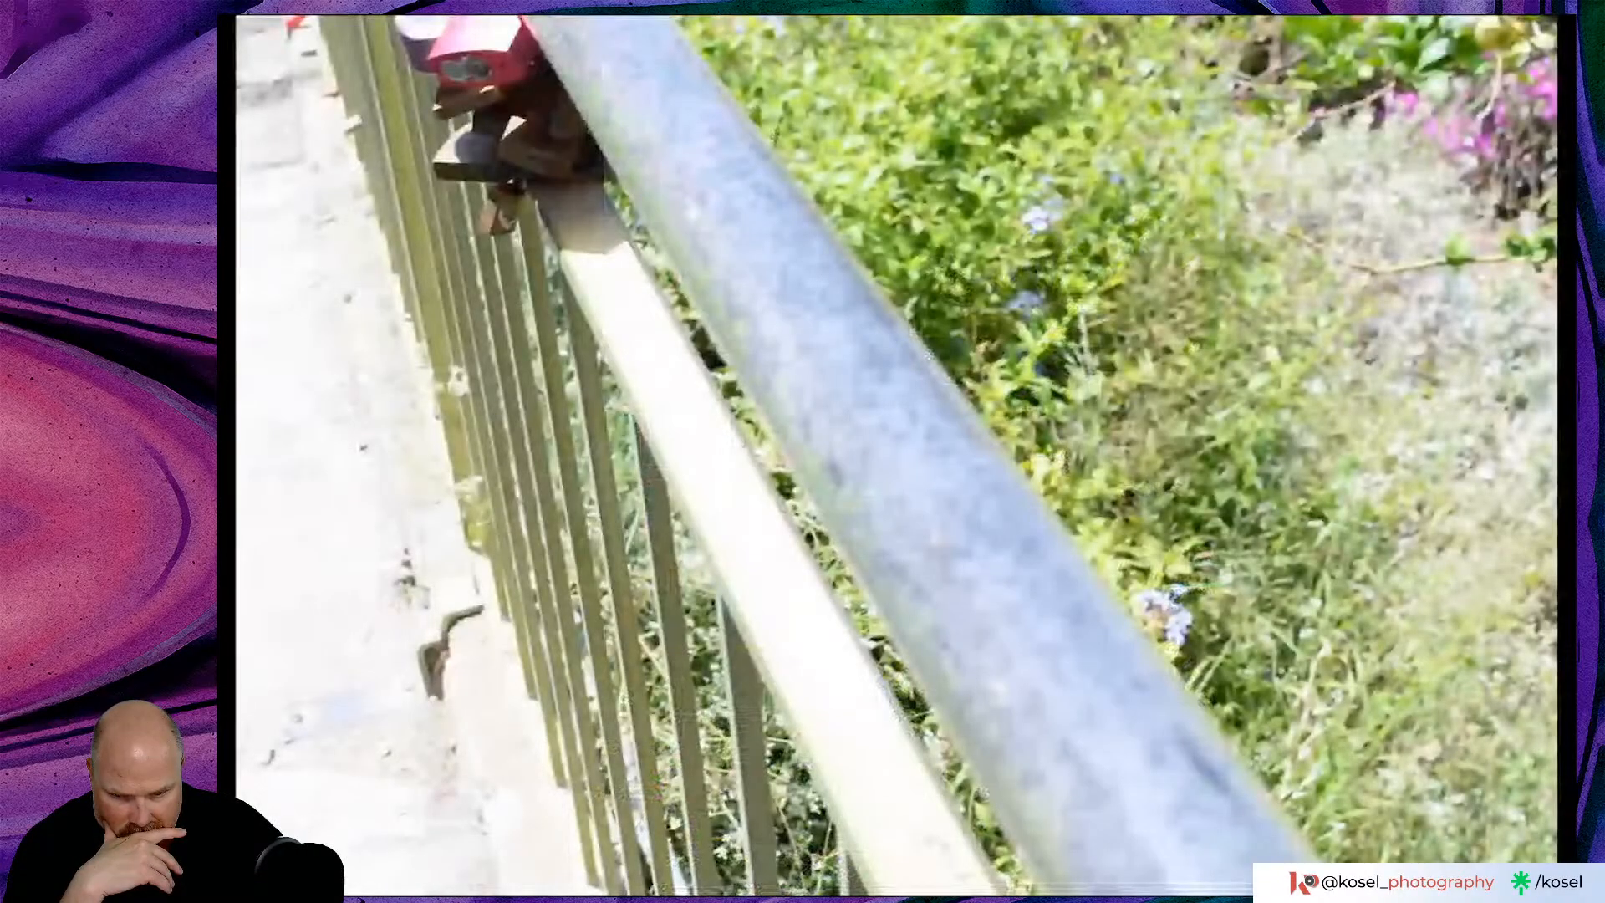
{"action": "key", "text": "Left"}
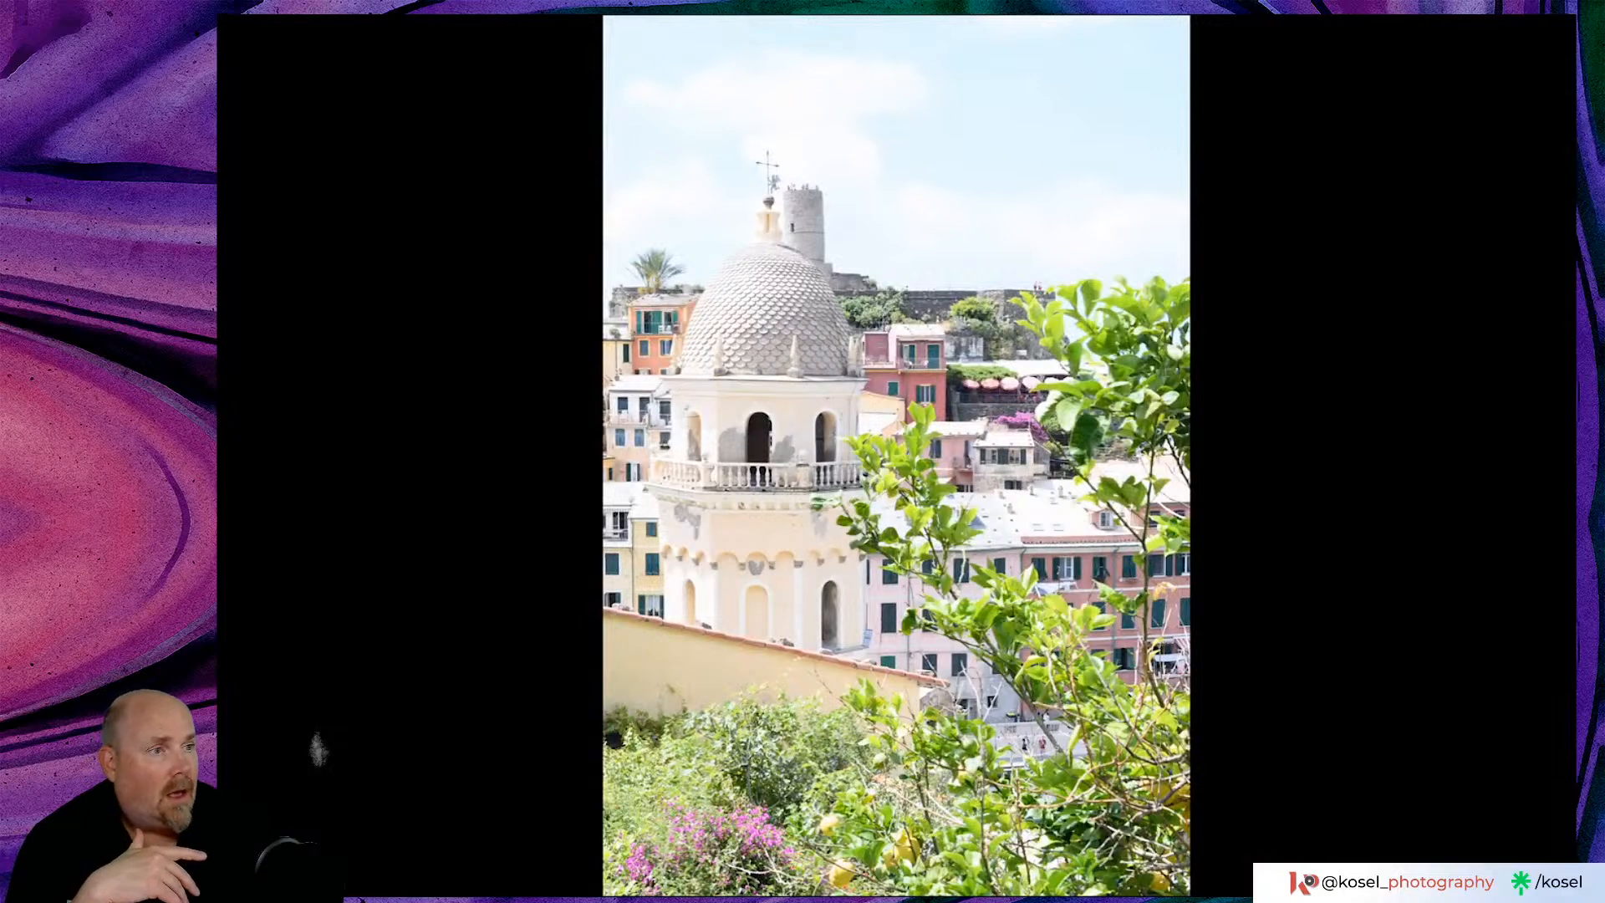
{"action": "key", "text": "Right"}
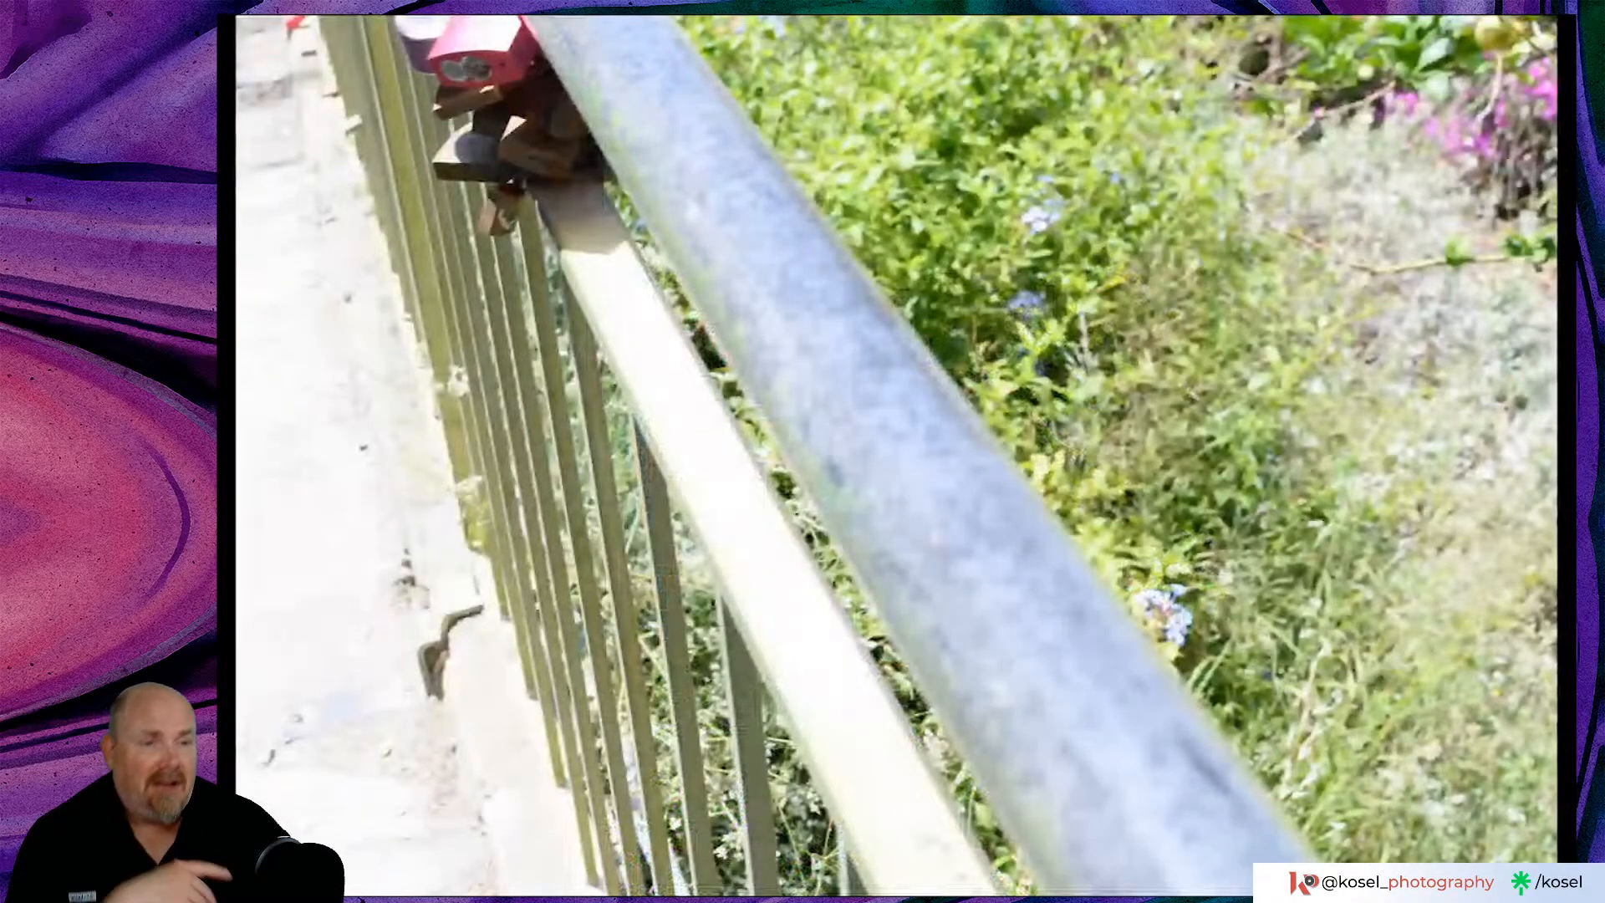
{"action": "key", "text": "Left"}
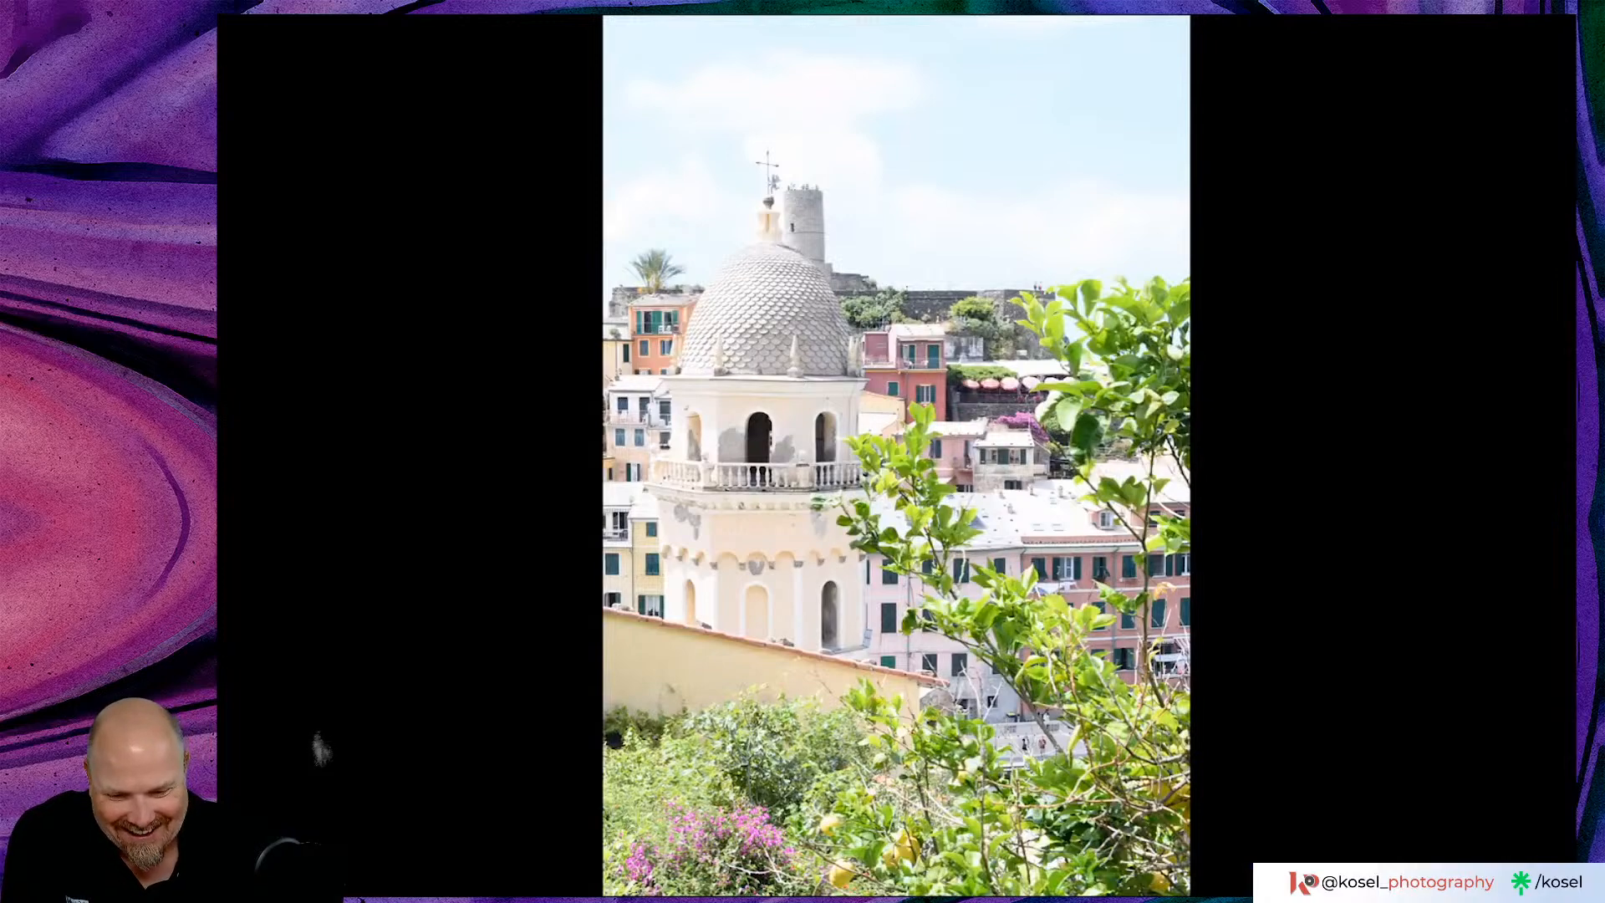
- Bring up the street photo with shuttered facades and awnings, and zoom in on the orange wall around the green shutters
{"action": "key", "text": "Left"}
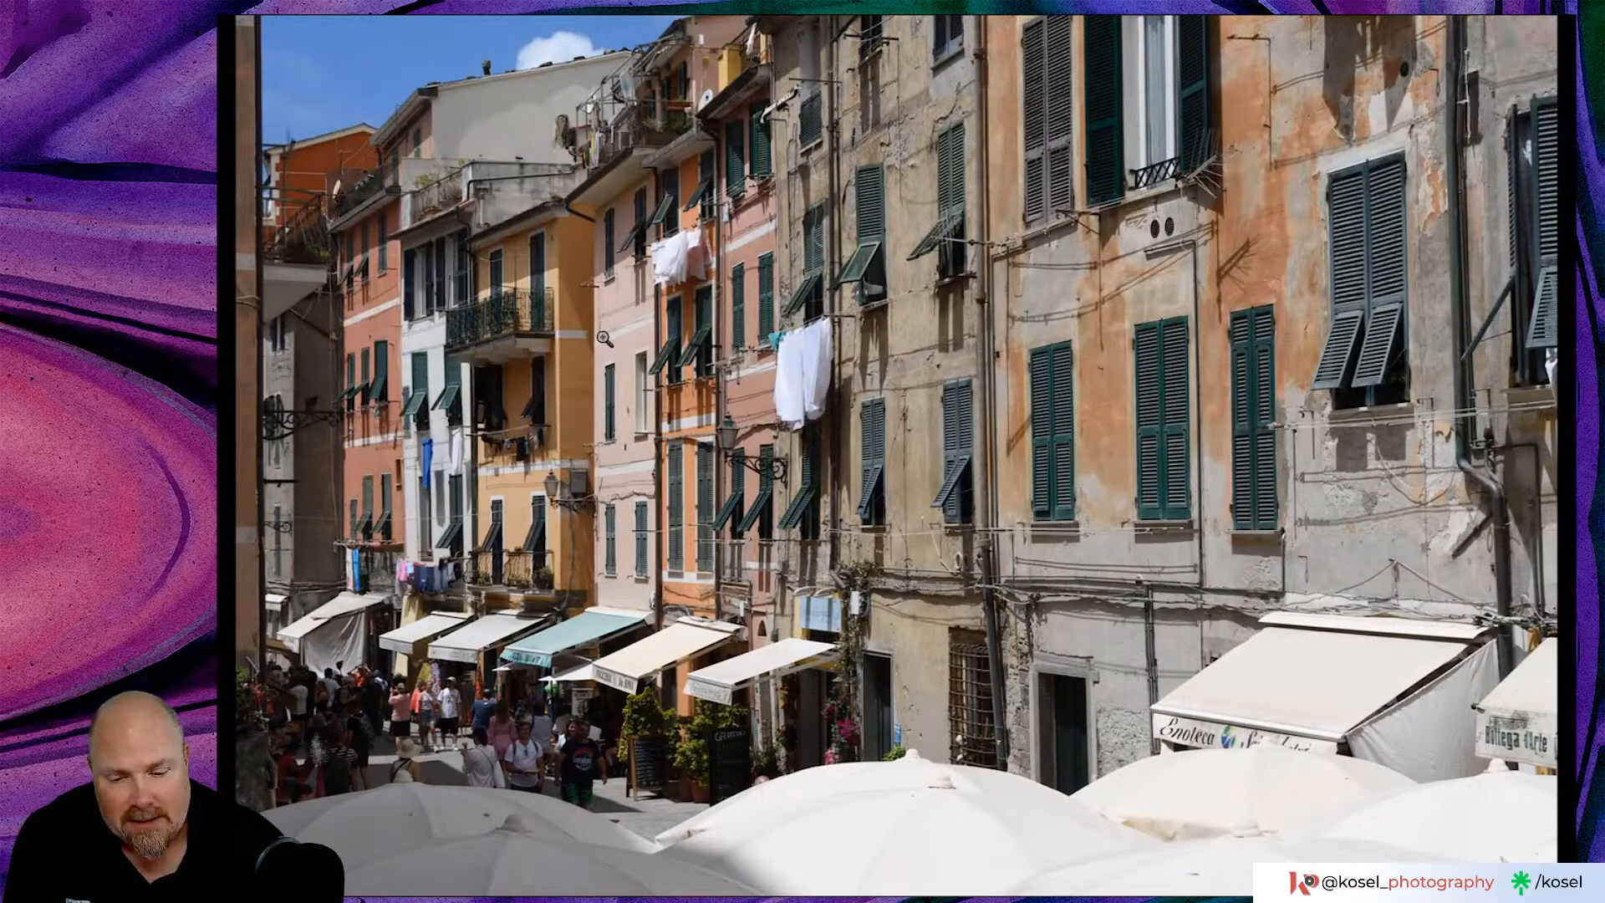
{"action": "left_click", "coordinate": [834, 264]}
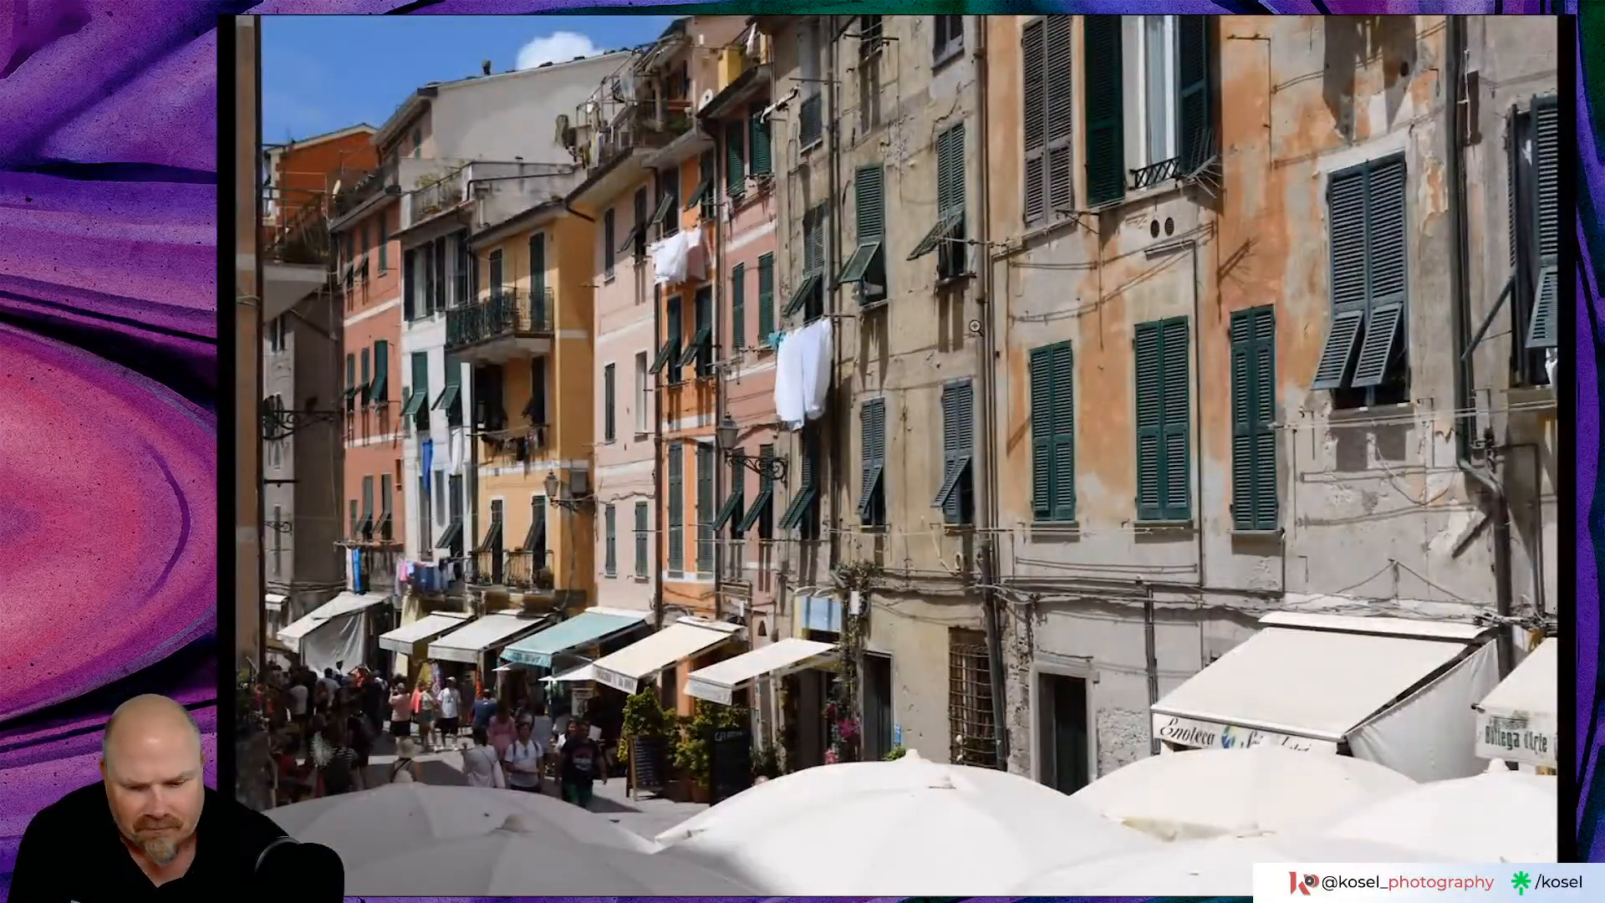
{"action": "left_click", "coordinate": [1162, 301]}
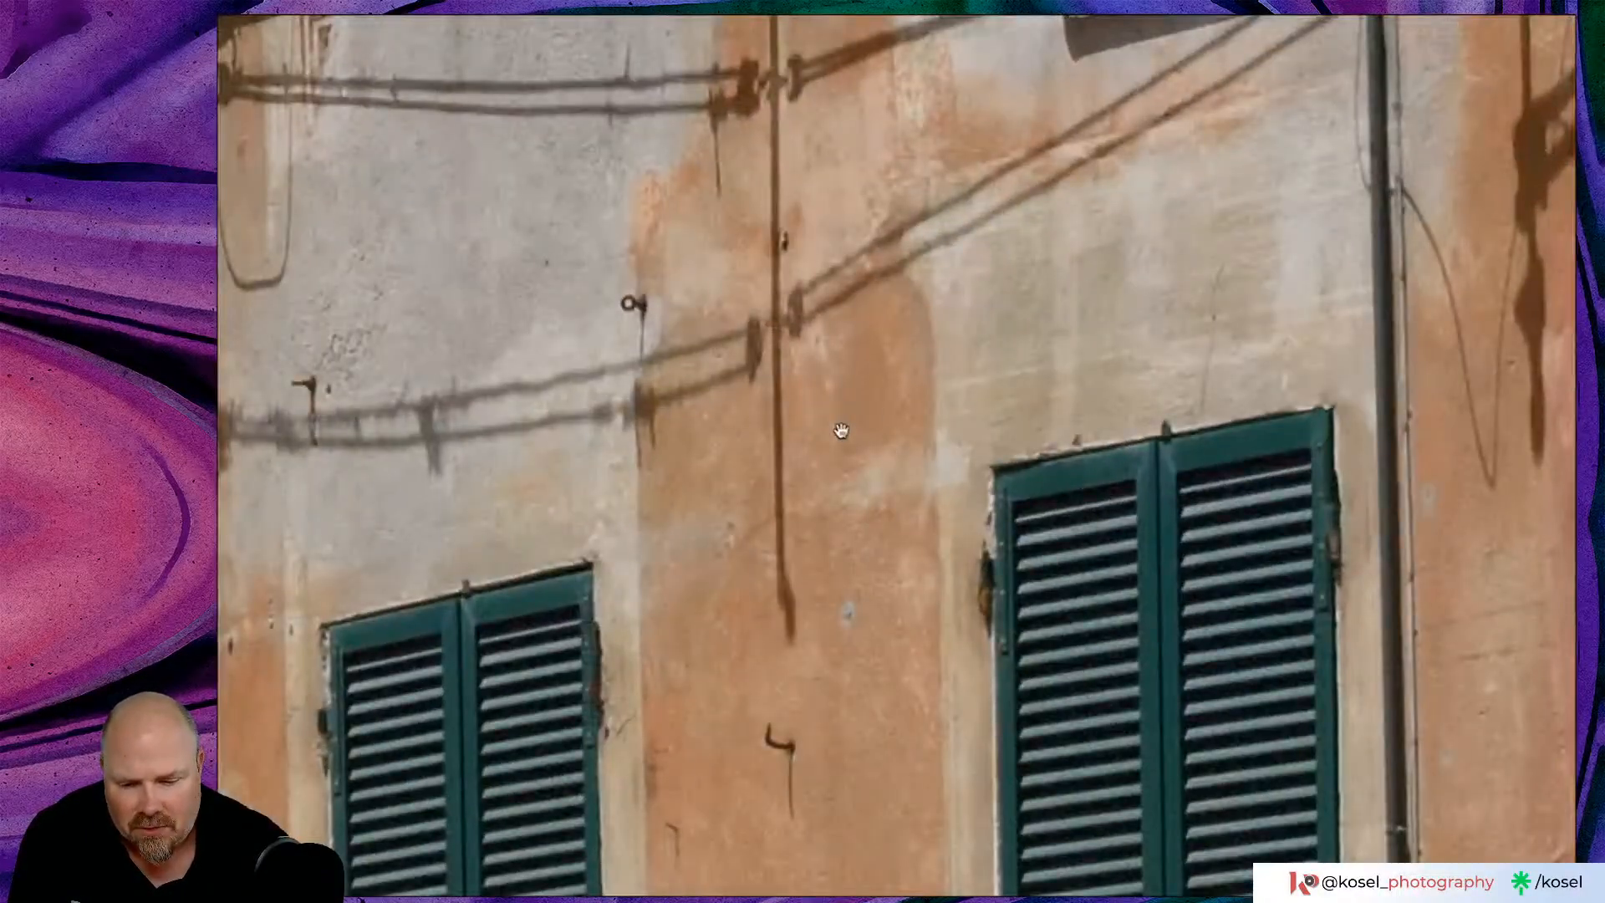
- Return to the Library grid, open the village photo Tuscany-0915.DNG in Loupe view and inspect its buildings at 300%
{"action": "left_click", "coordinate": [841, 429]}
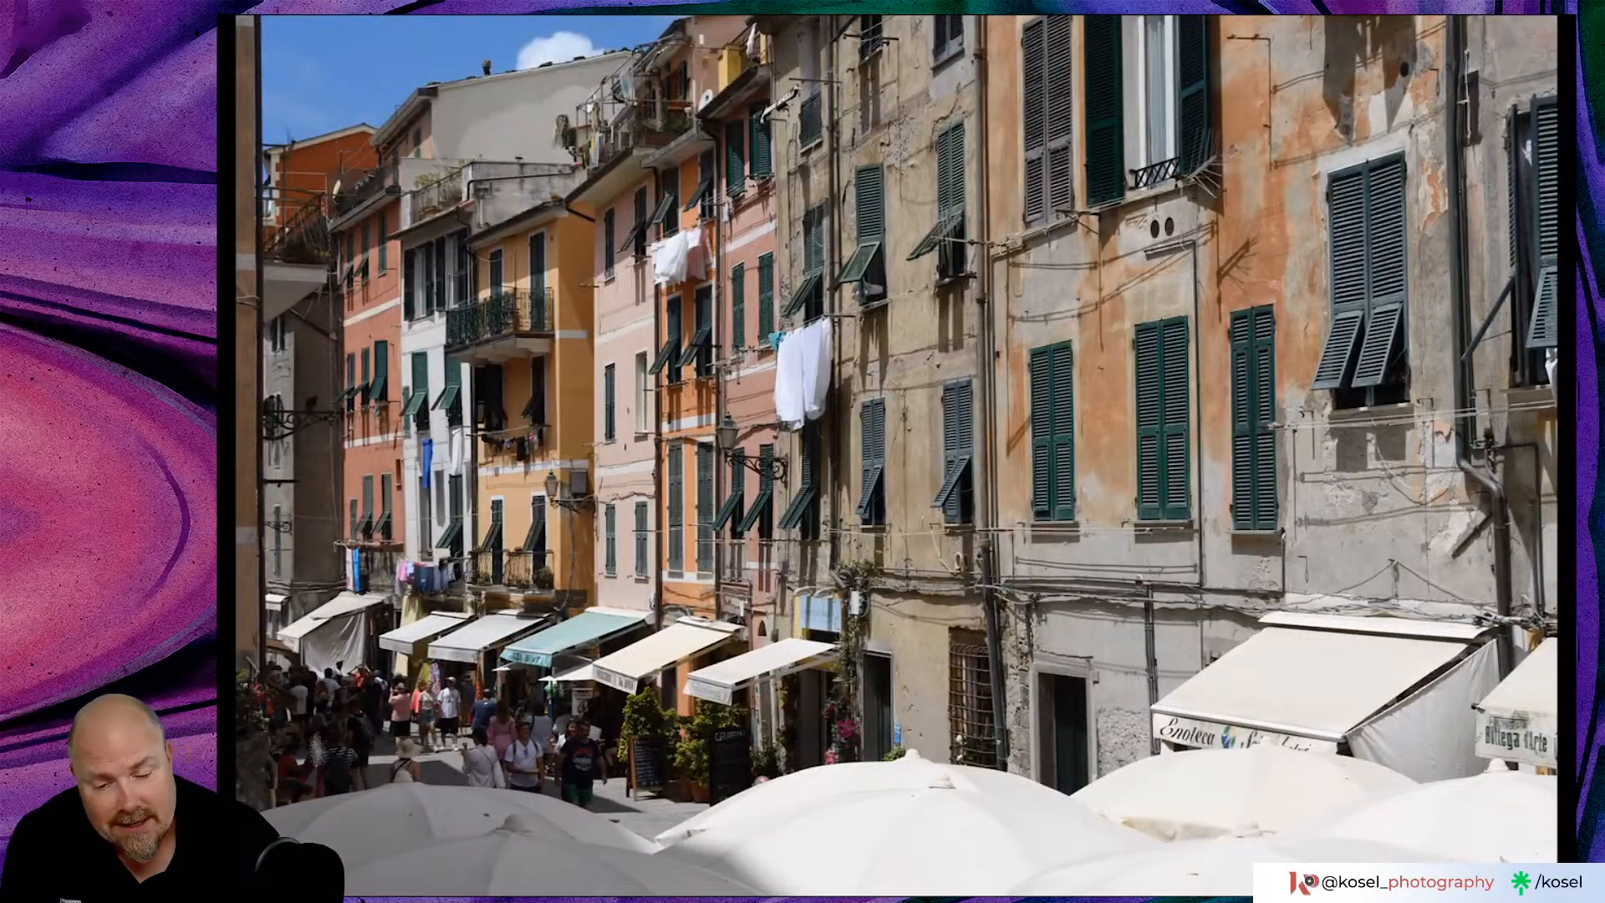
{"action": "key", "text": "f"}
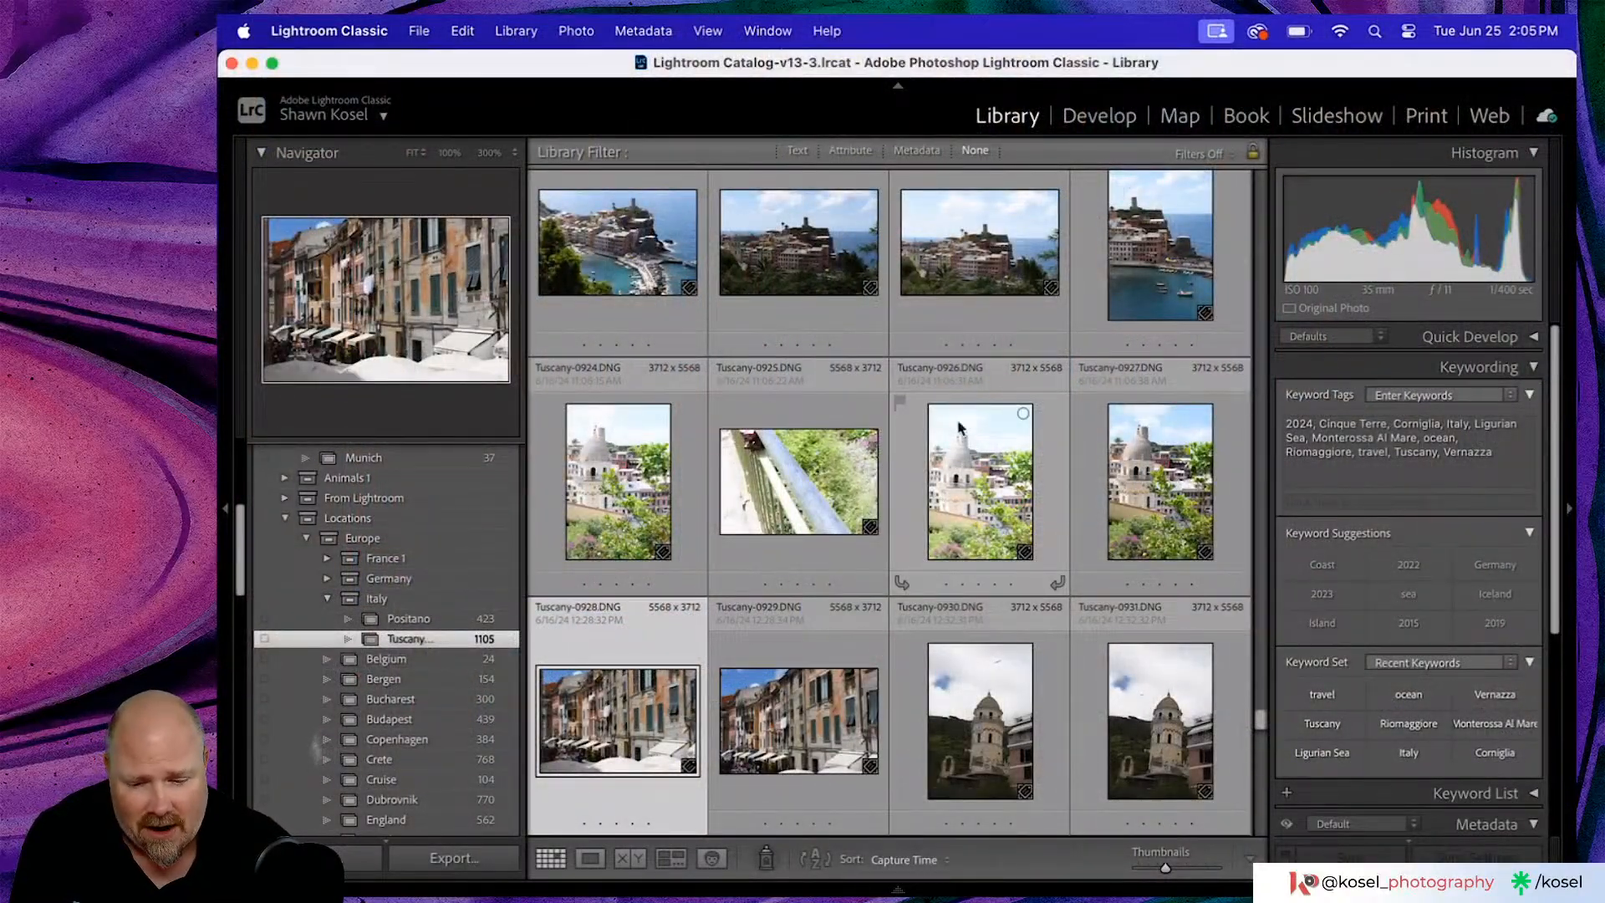
{"action": "scroll", "coordinate": [950, 472], "scroll_direction": "up", "scroll_amount": 6}
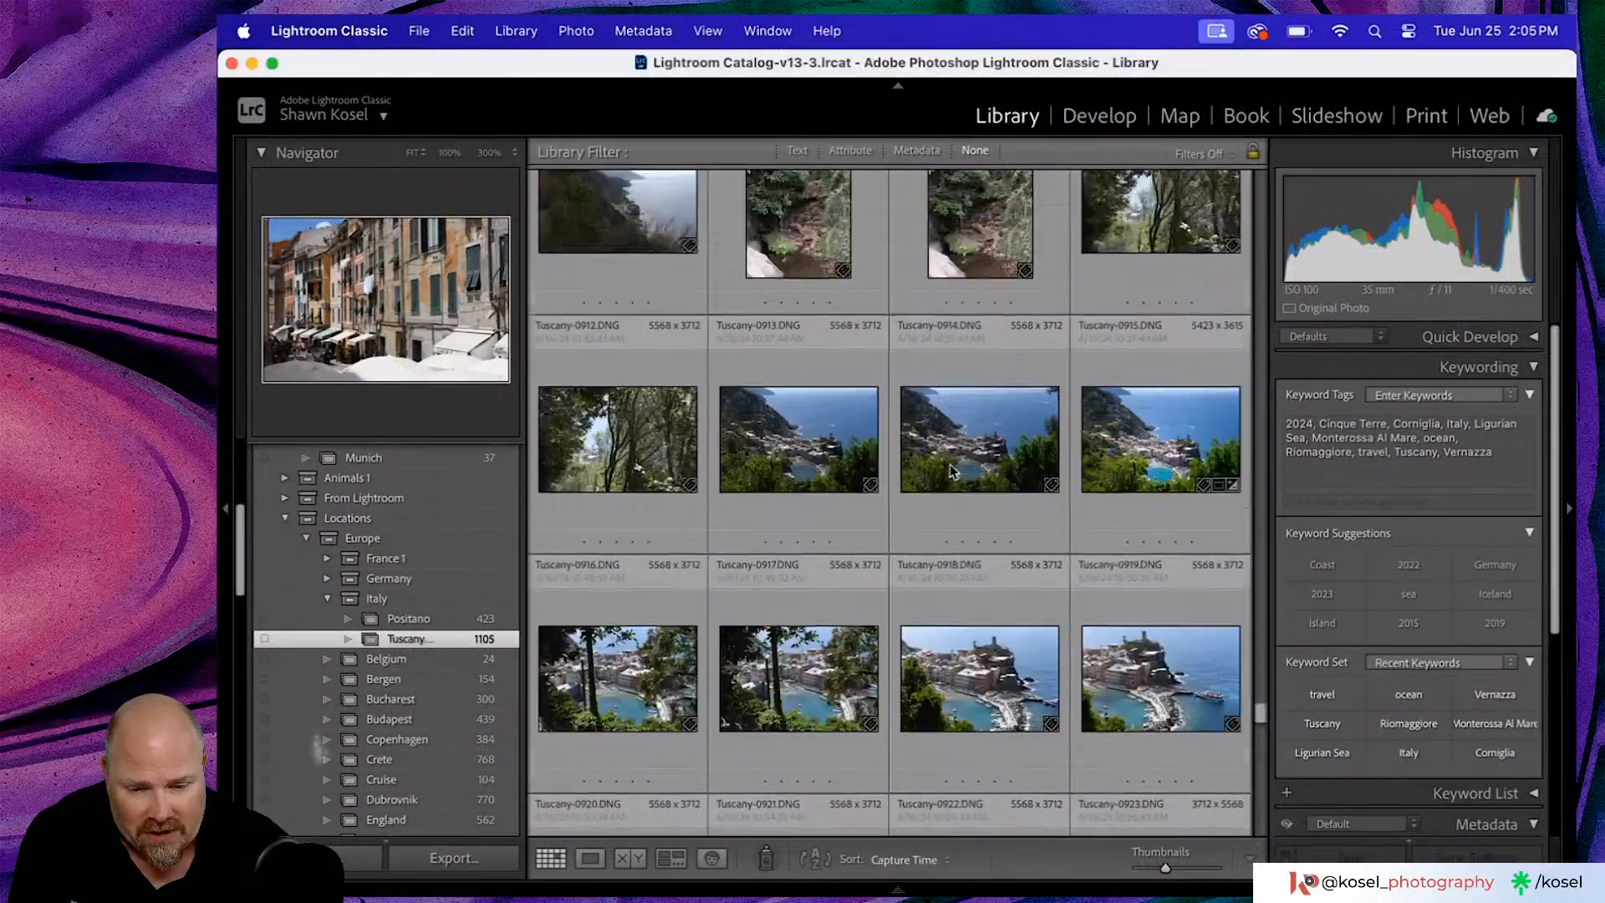
{"action": "double_click", "coordinate": [1206, 463]}
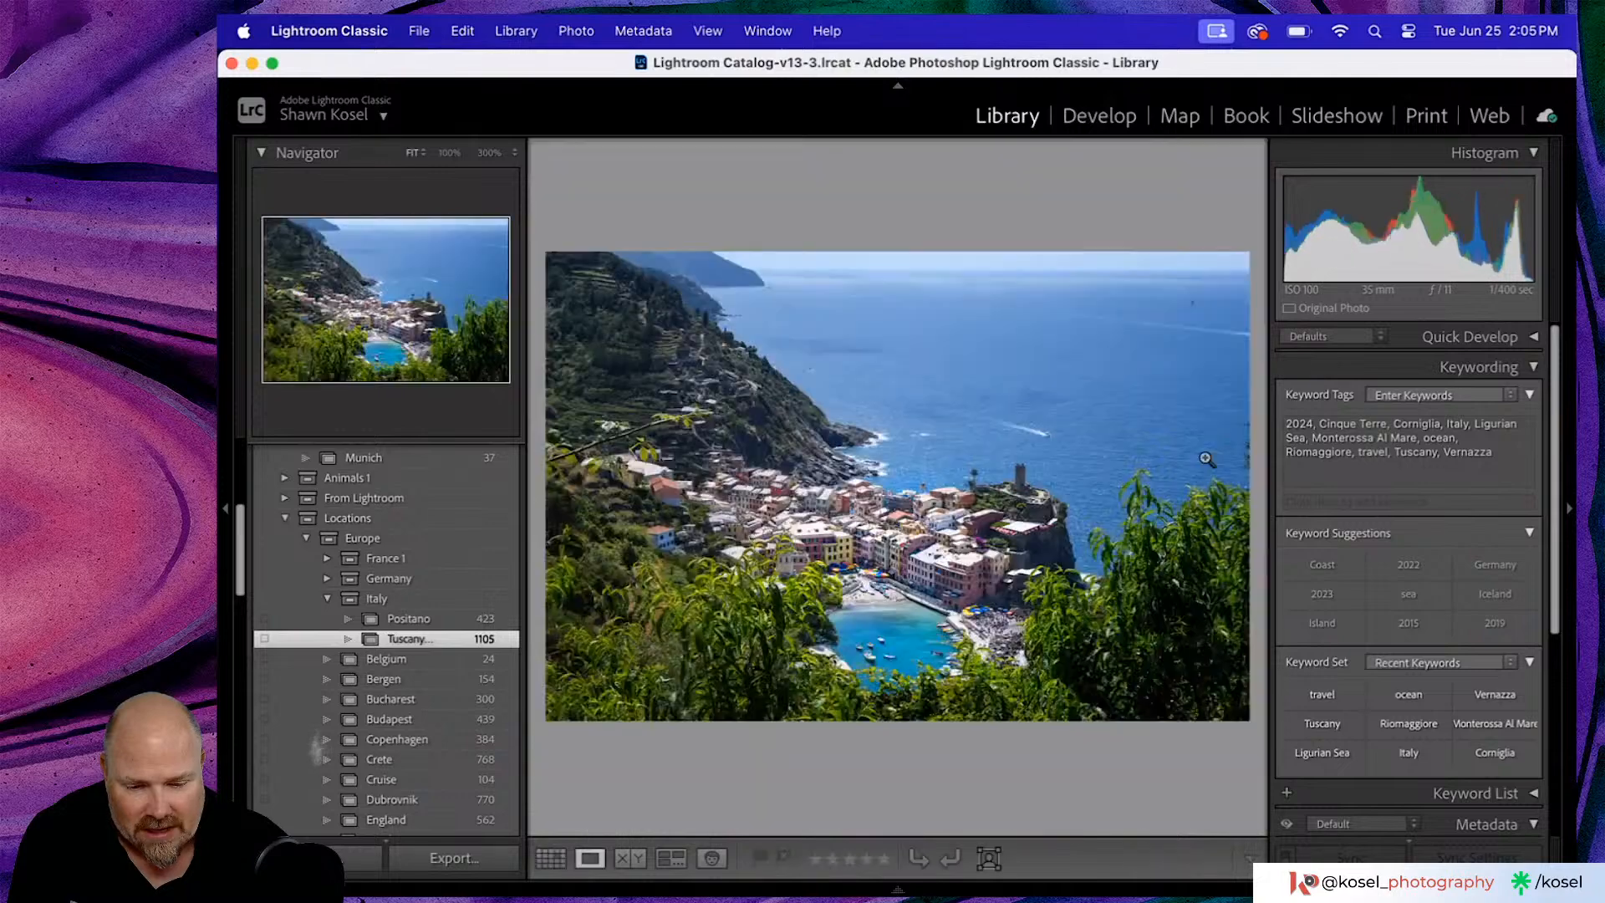
{"action": "left_click", "coordinate": [901, 562]}
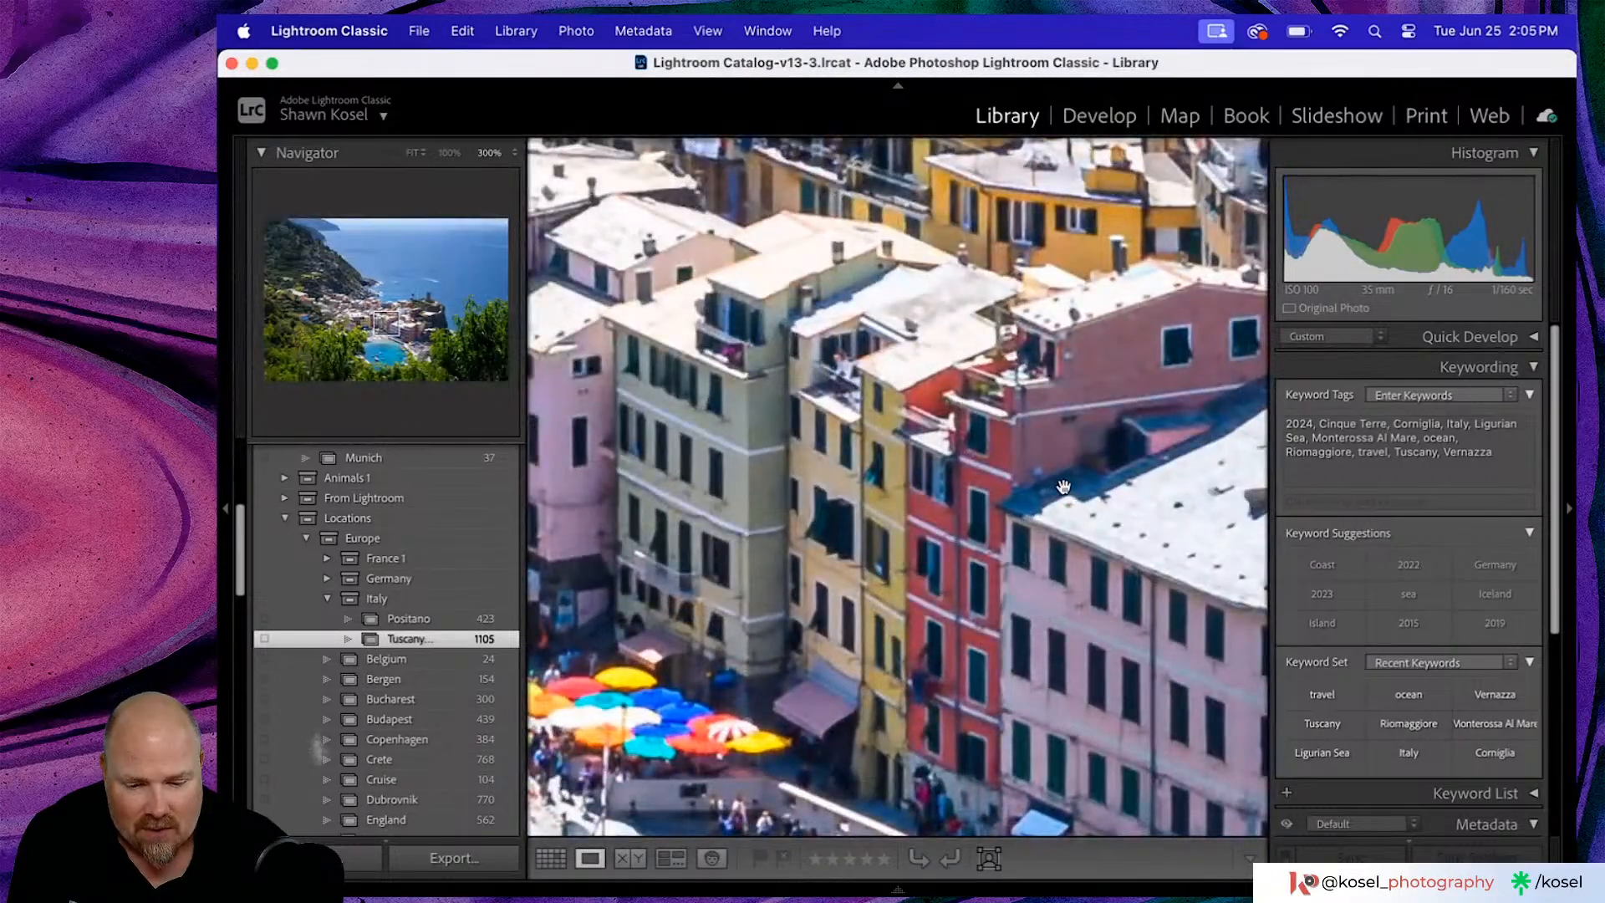
{"action": "left_click", "coordinate": [911, 535]}
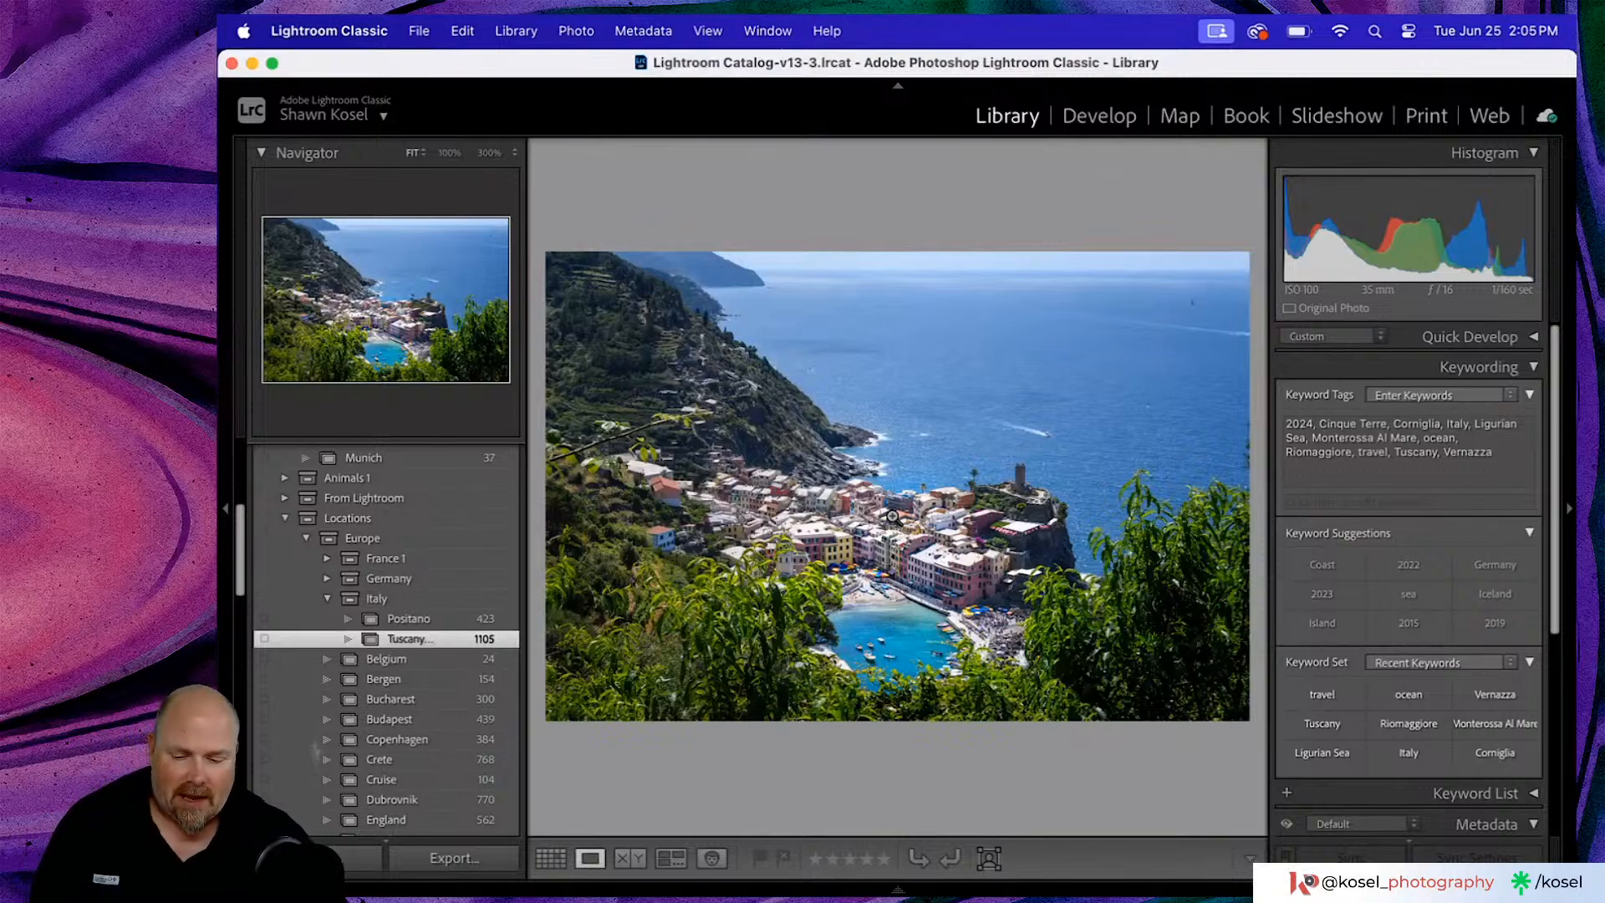
- Review the photos full screen from street shot Tuscany-0929.DNG through the bell tower to the boats by the rocky cove
{"action": "key", "text": "g"}
{"action": "scroll", "coordinate": [893, 524], "scroll_direction": "down", "scroll_amount": 8}
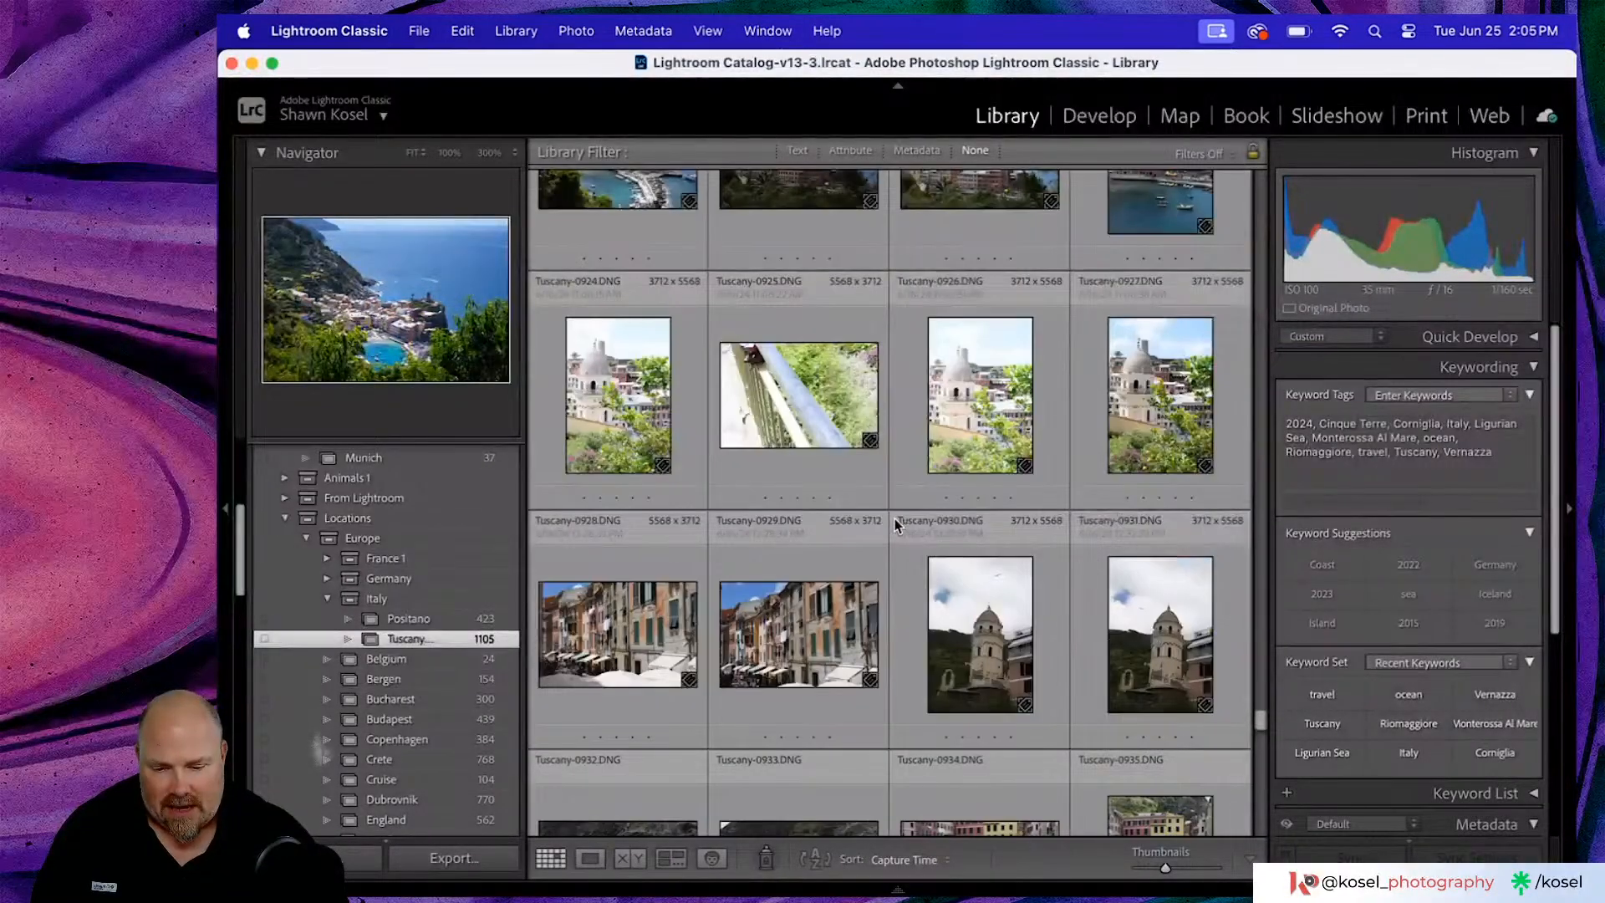
{"action": "double_click", "coordinate": [785, 673]}
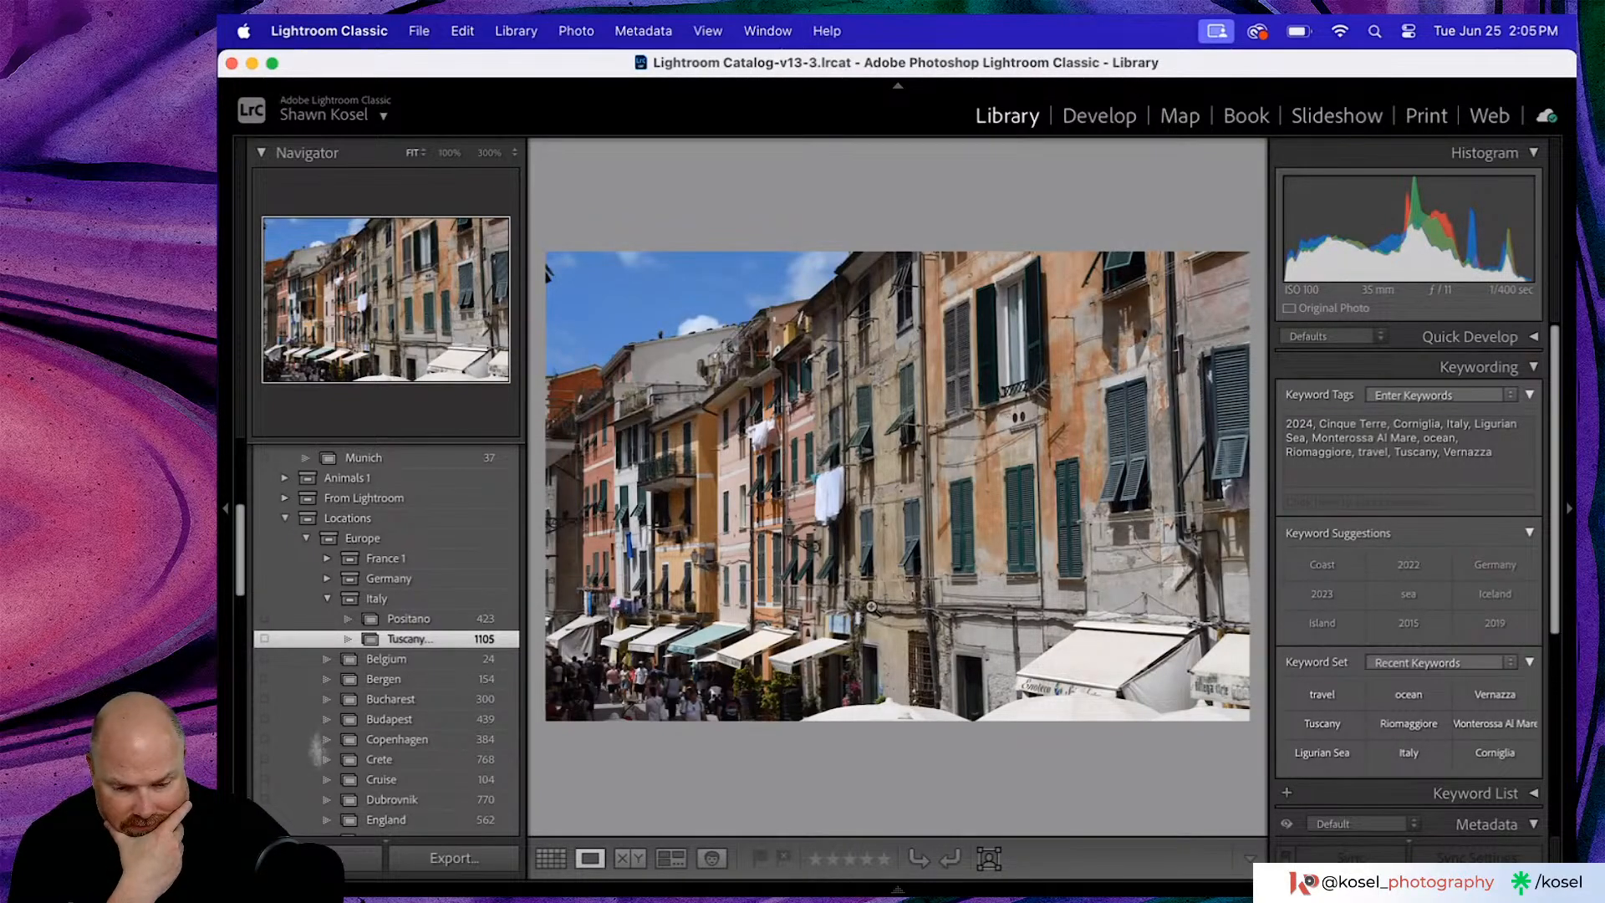
{"action": "key", "text": "f"}
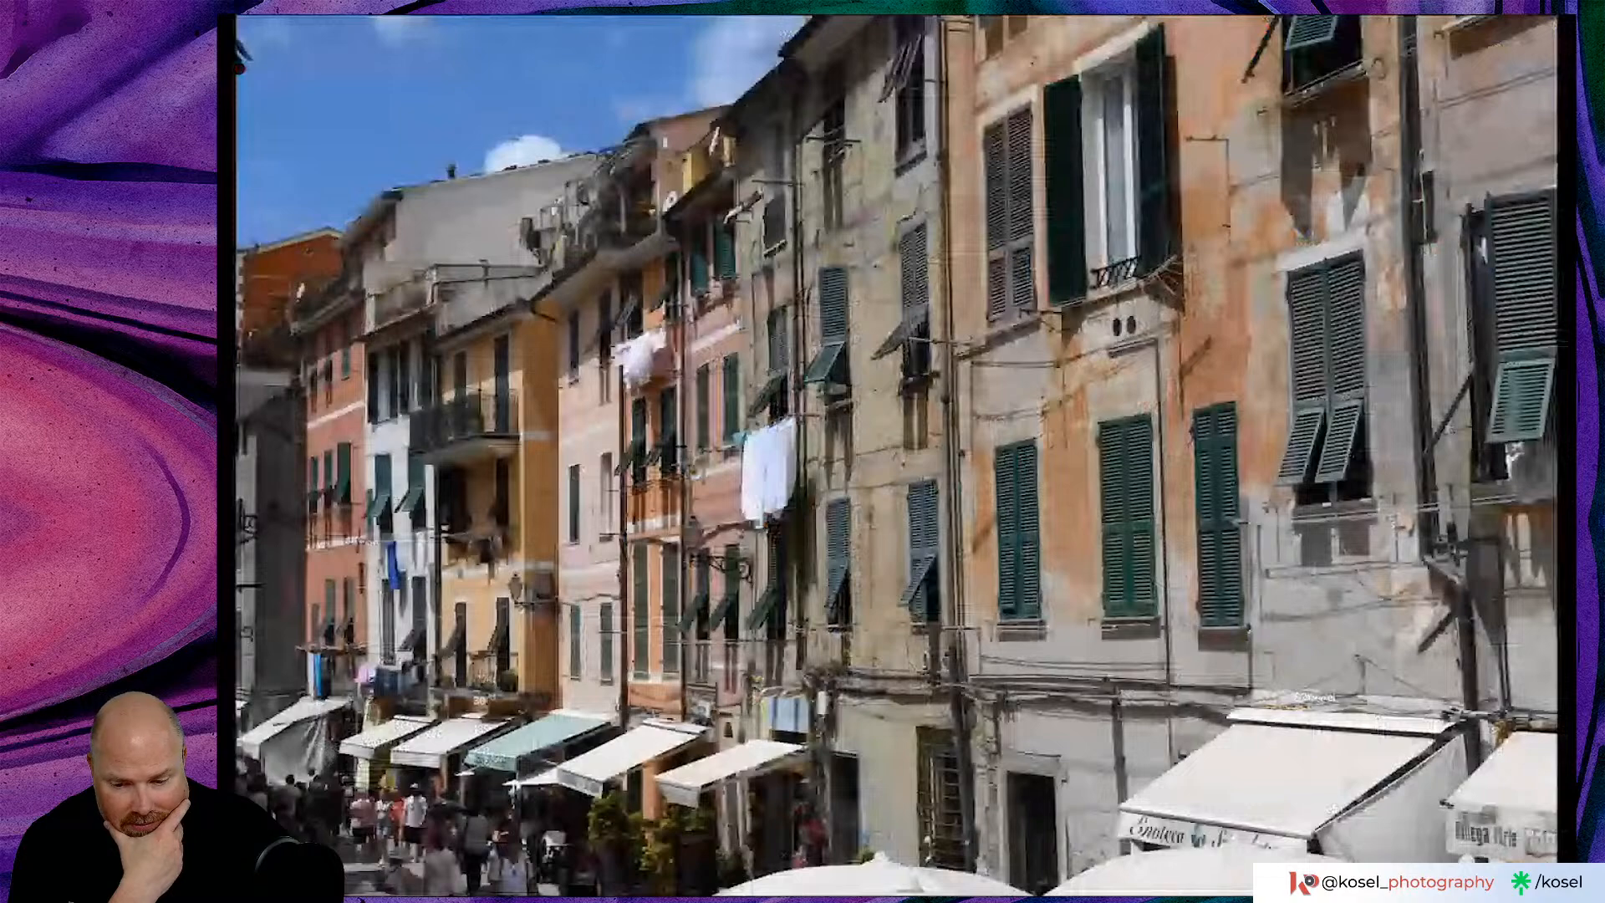
{"action": "key", "text": "Right"}
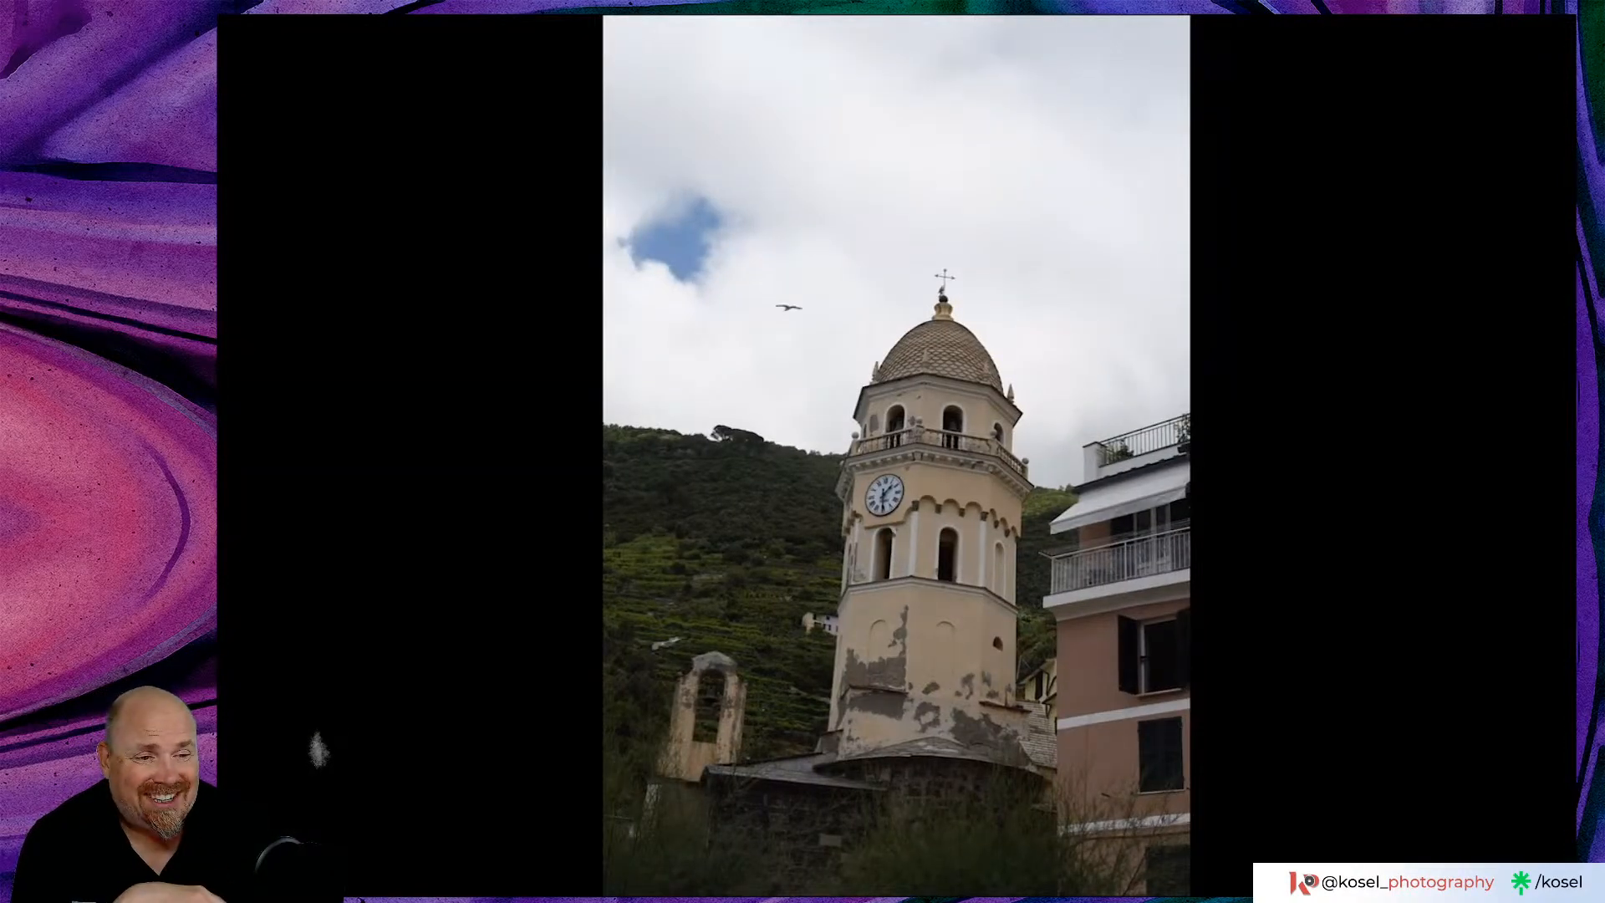
{"action": "key", "text": "Right"}
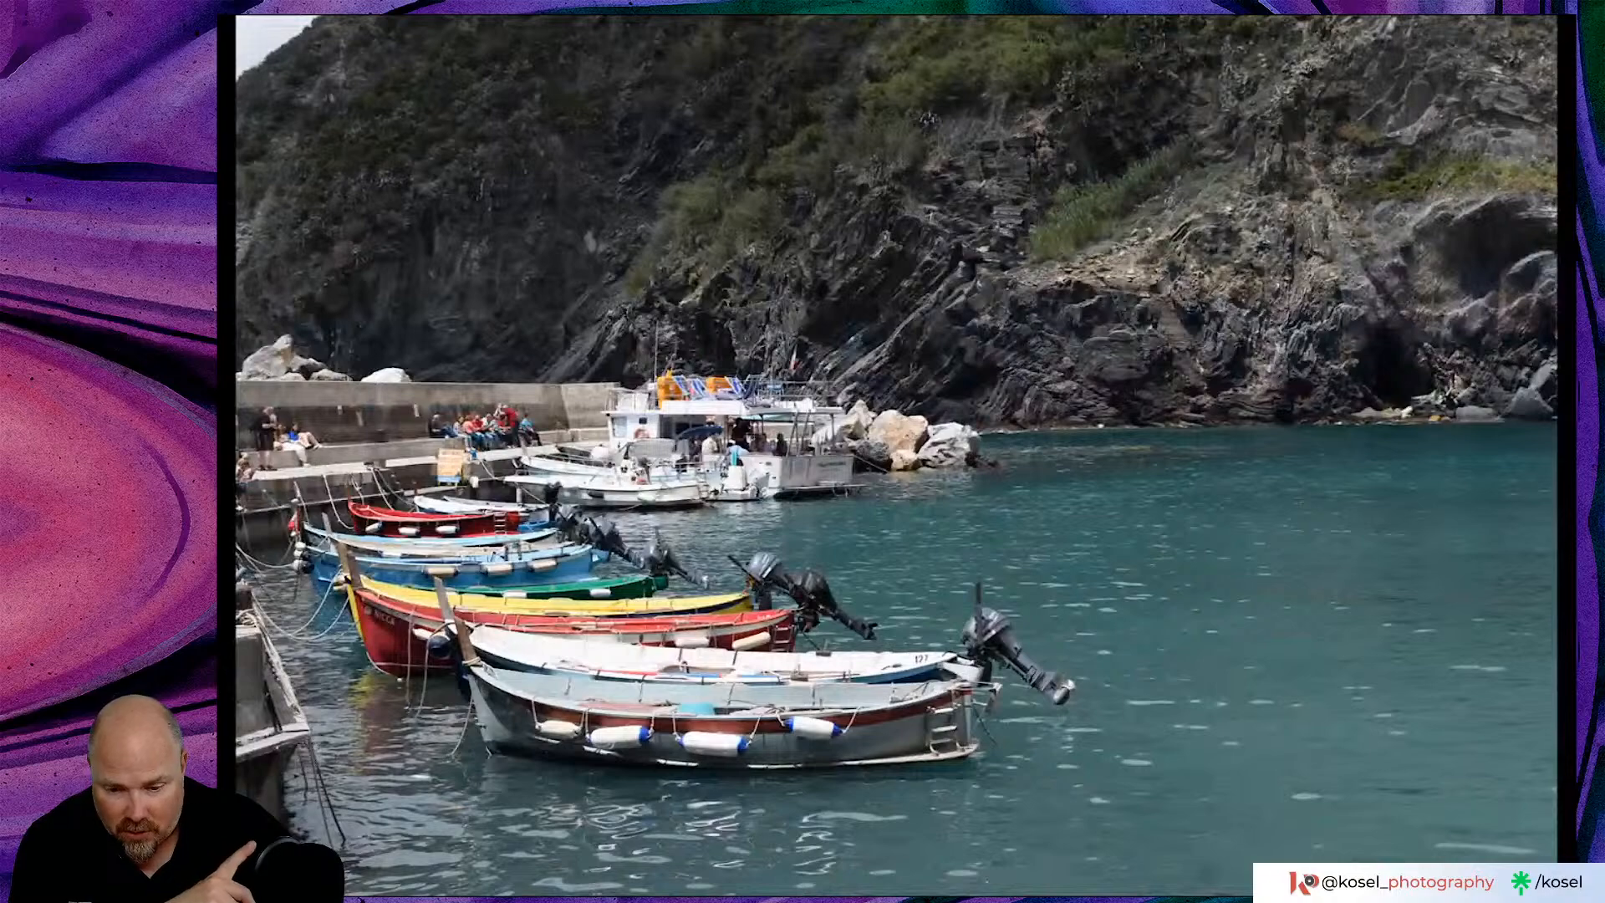
- Compare the horizontal and vertical shots of the green, yellow and red boats moored in the harbor
{"action": "key", "text": "Right"}
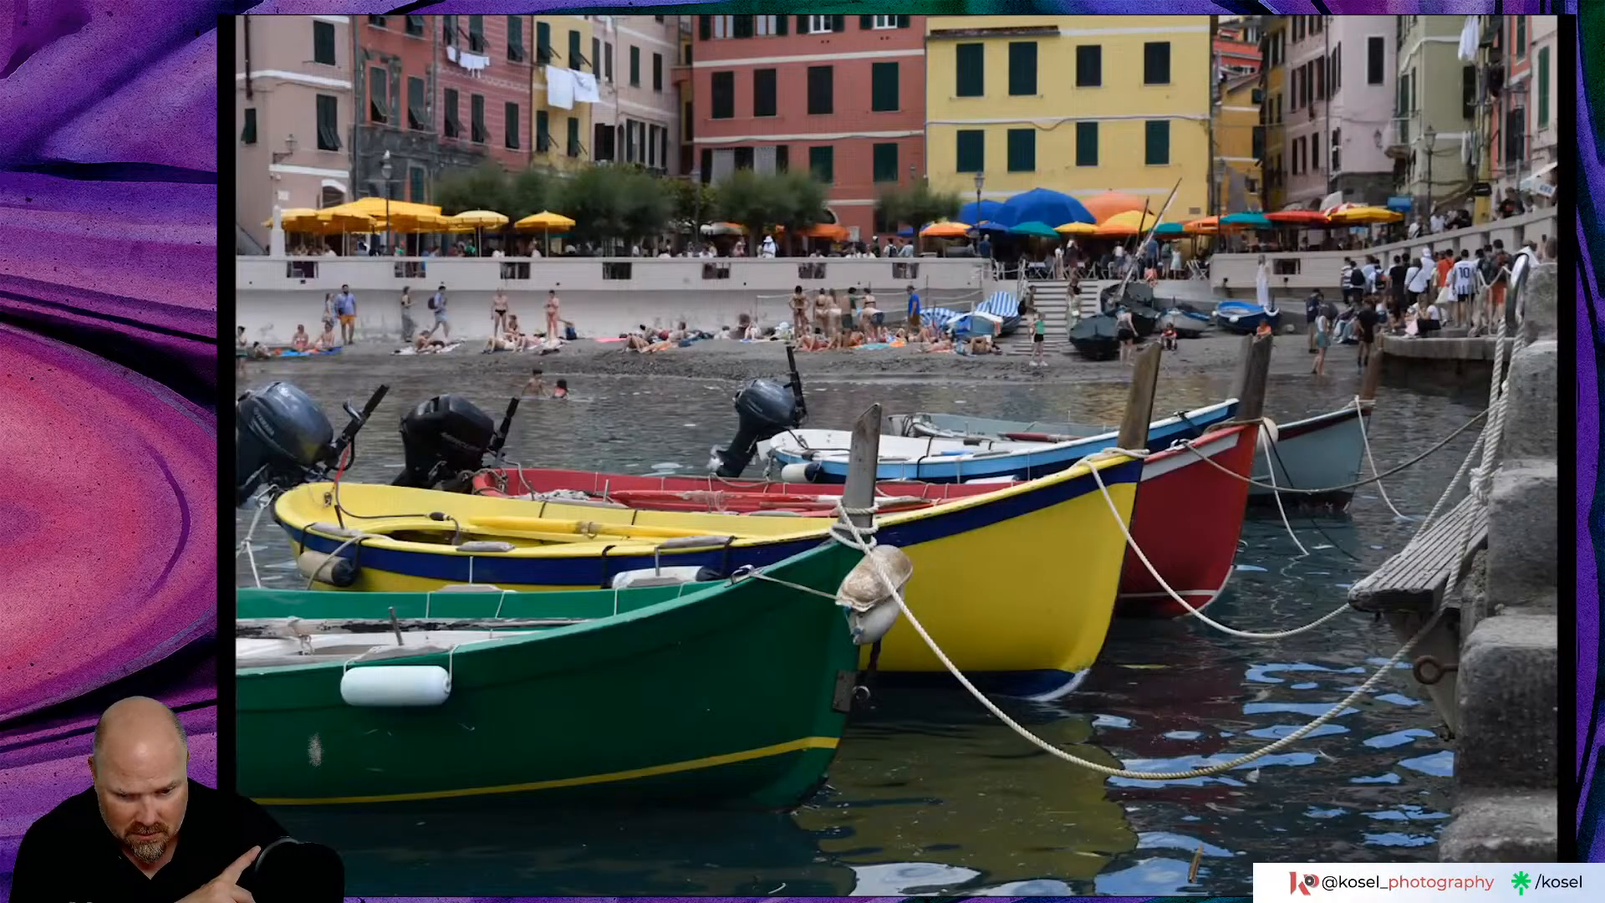
{"action": "key", "text": "Right"}
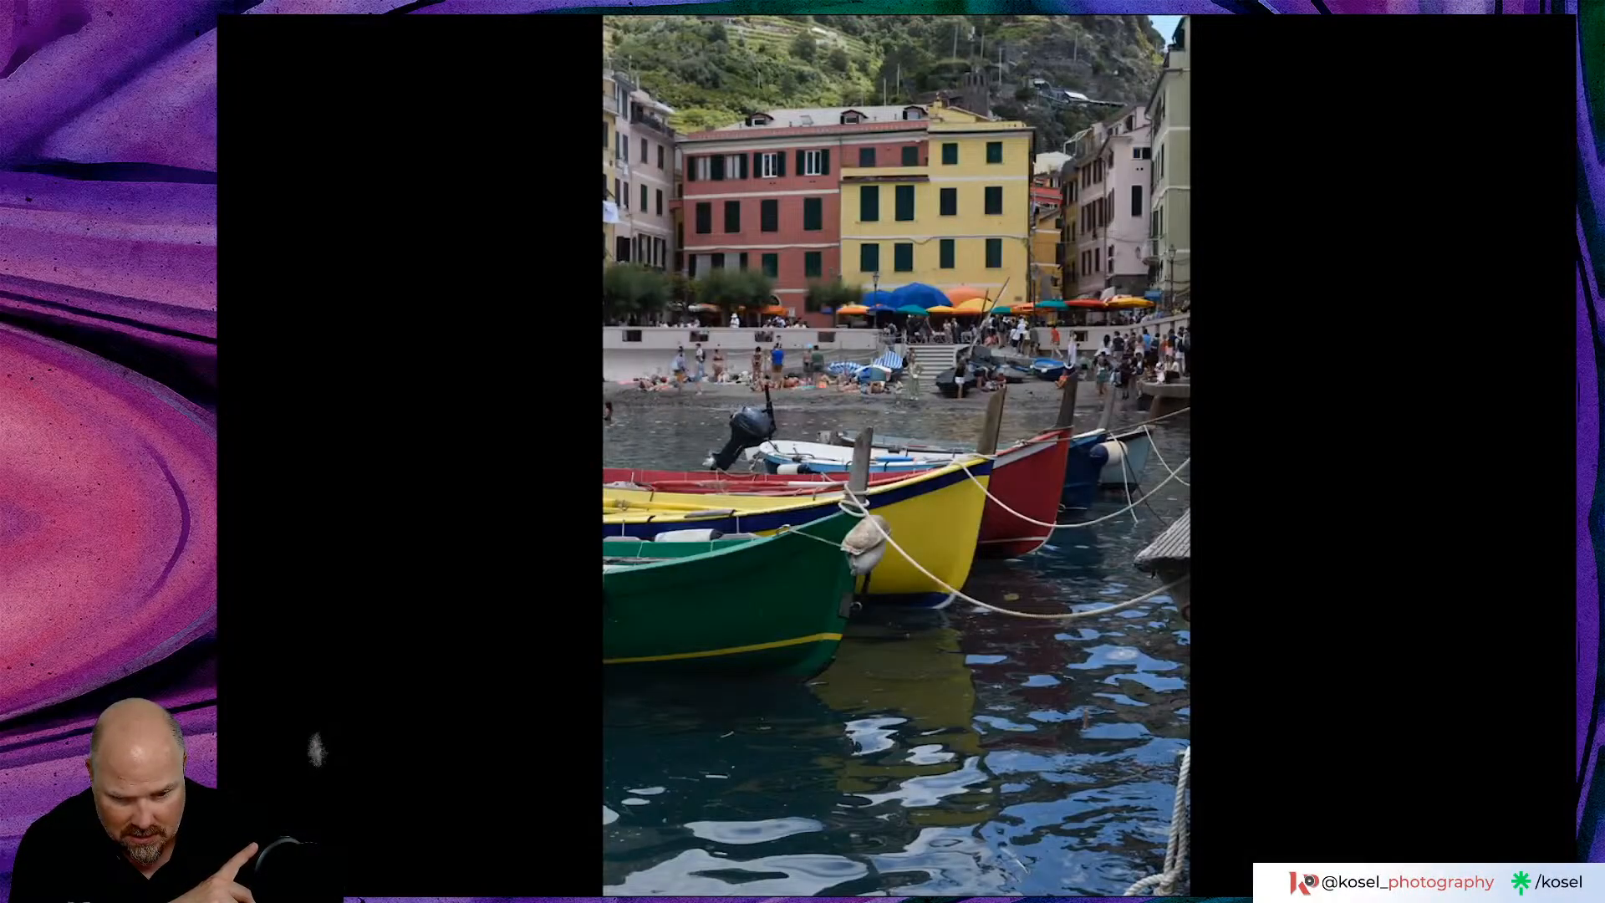
{"action": "key", "text": "Right"}
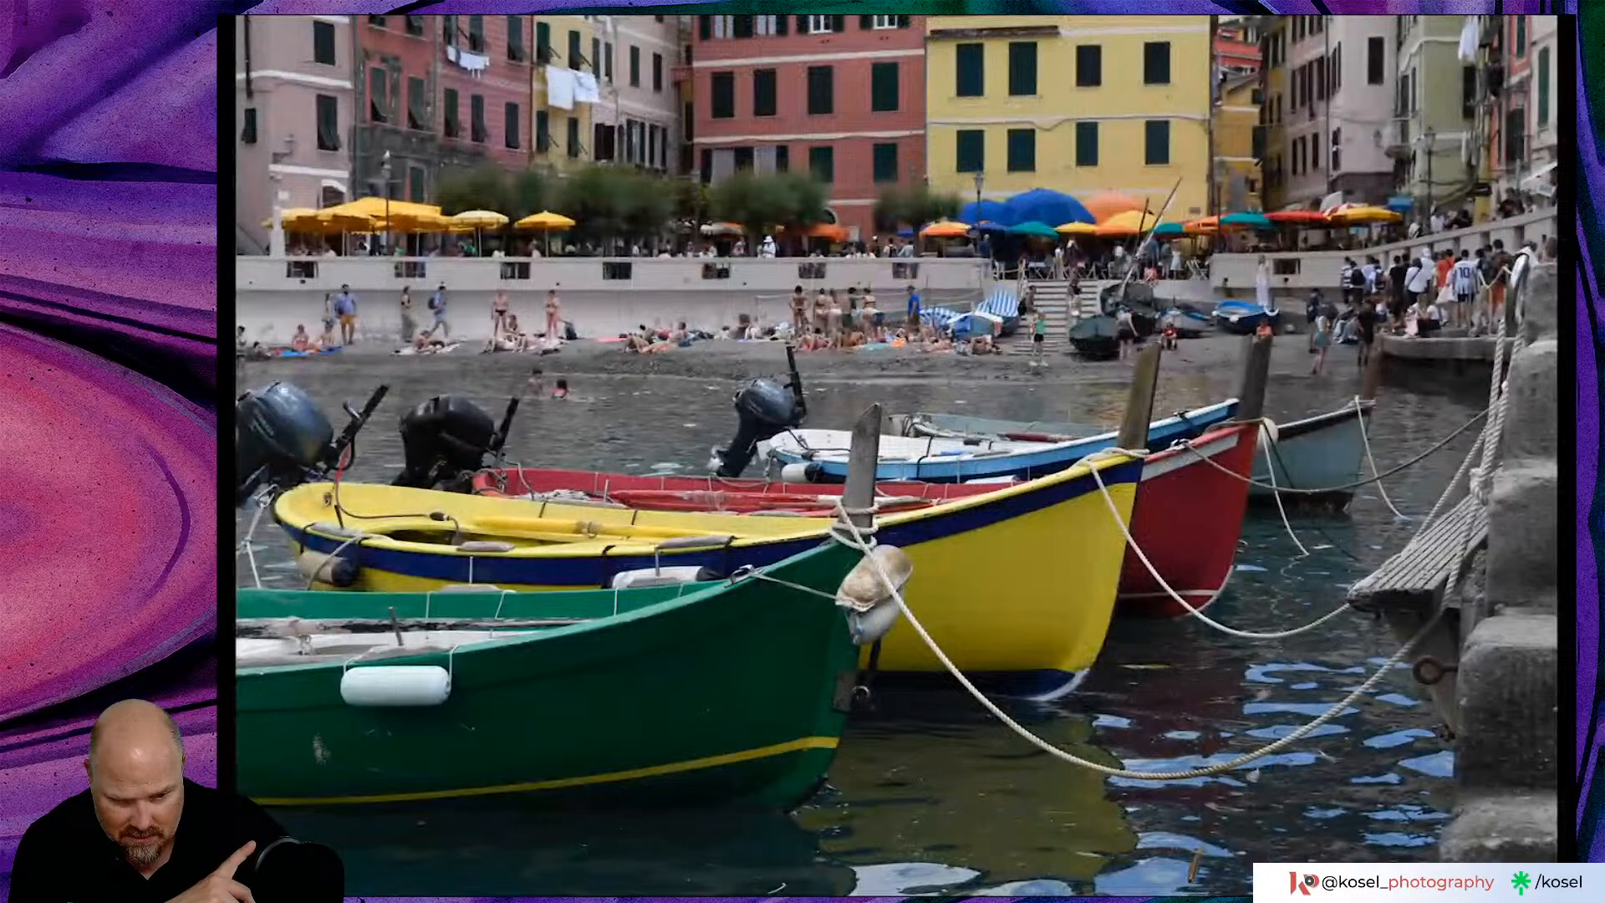
{"action": "key", "text": "Left"}
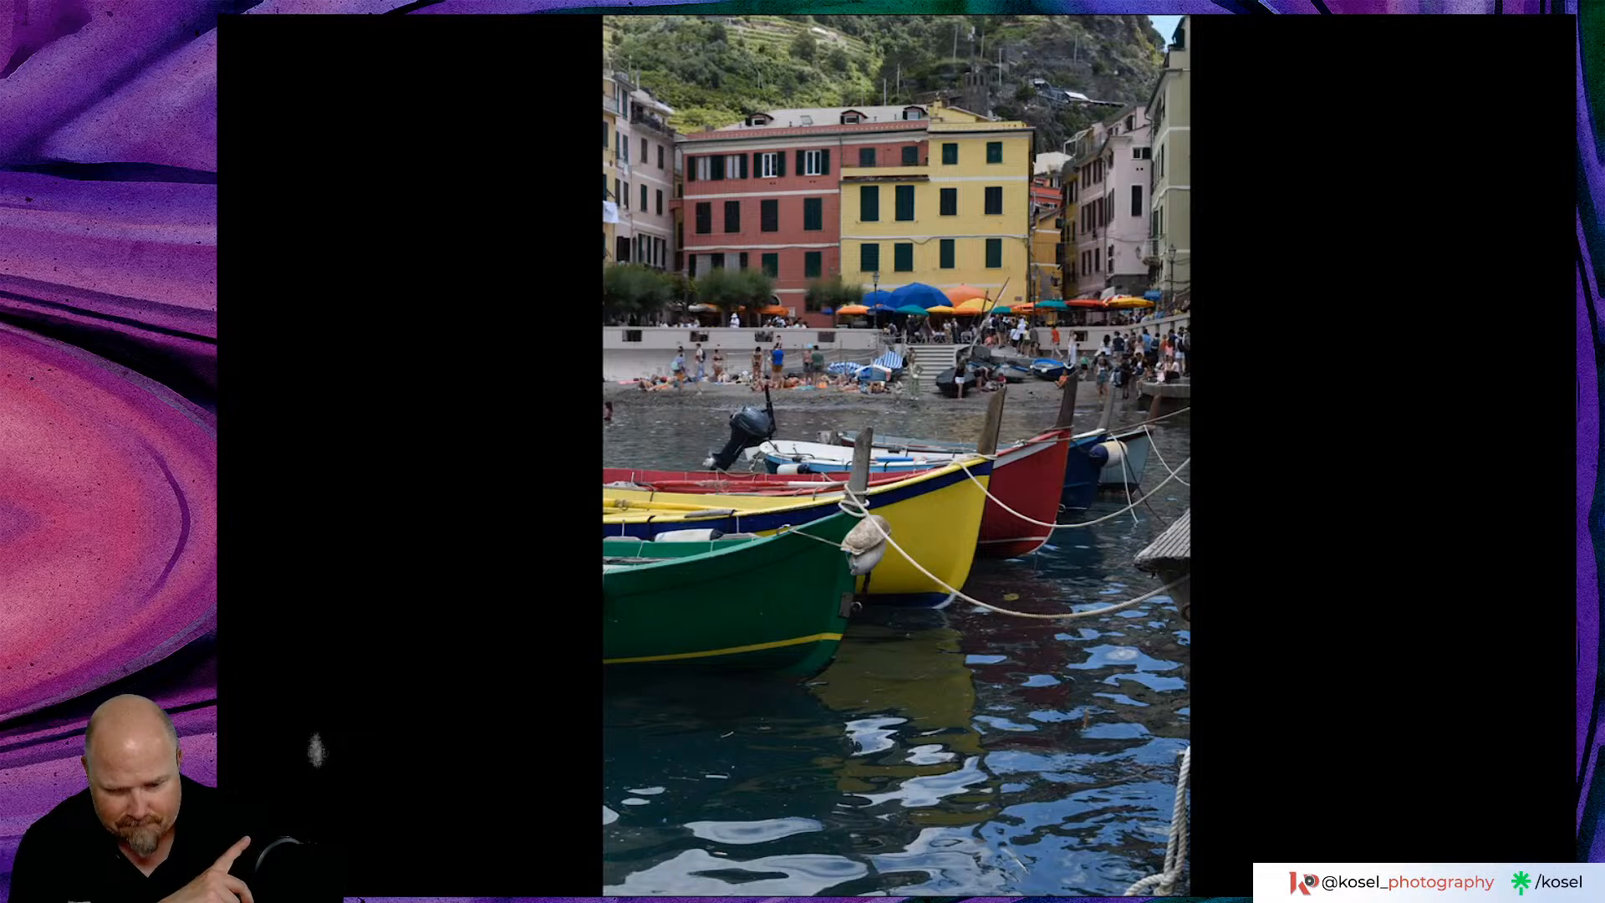
{"action": "key", "text": "Right"}
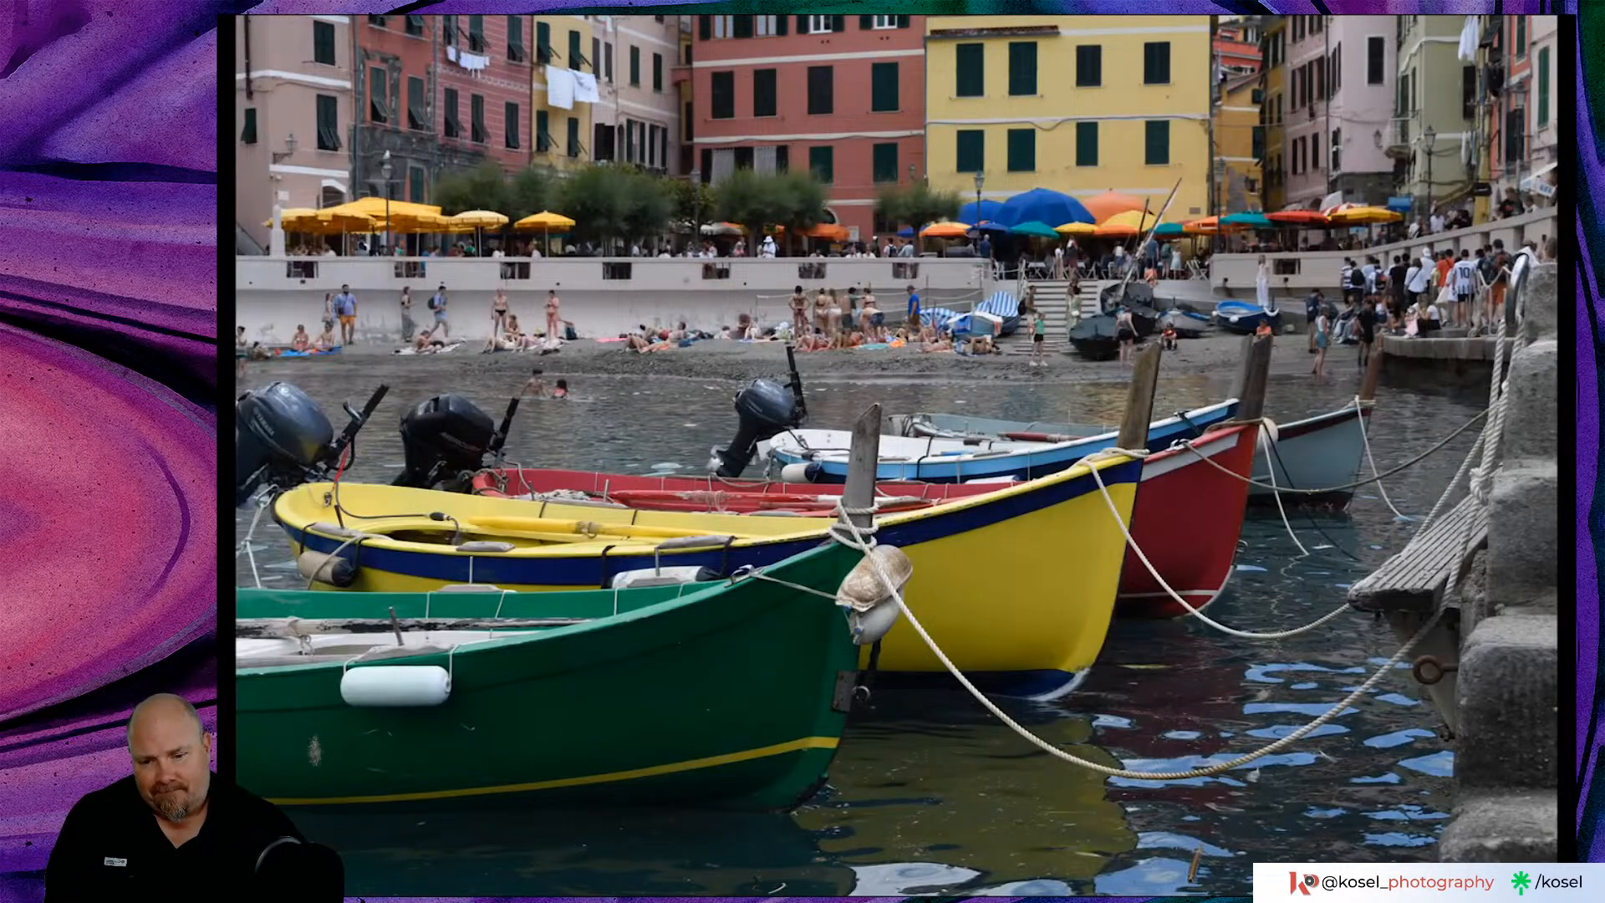
{"action": "key", "text": "Left"}
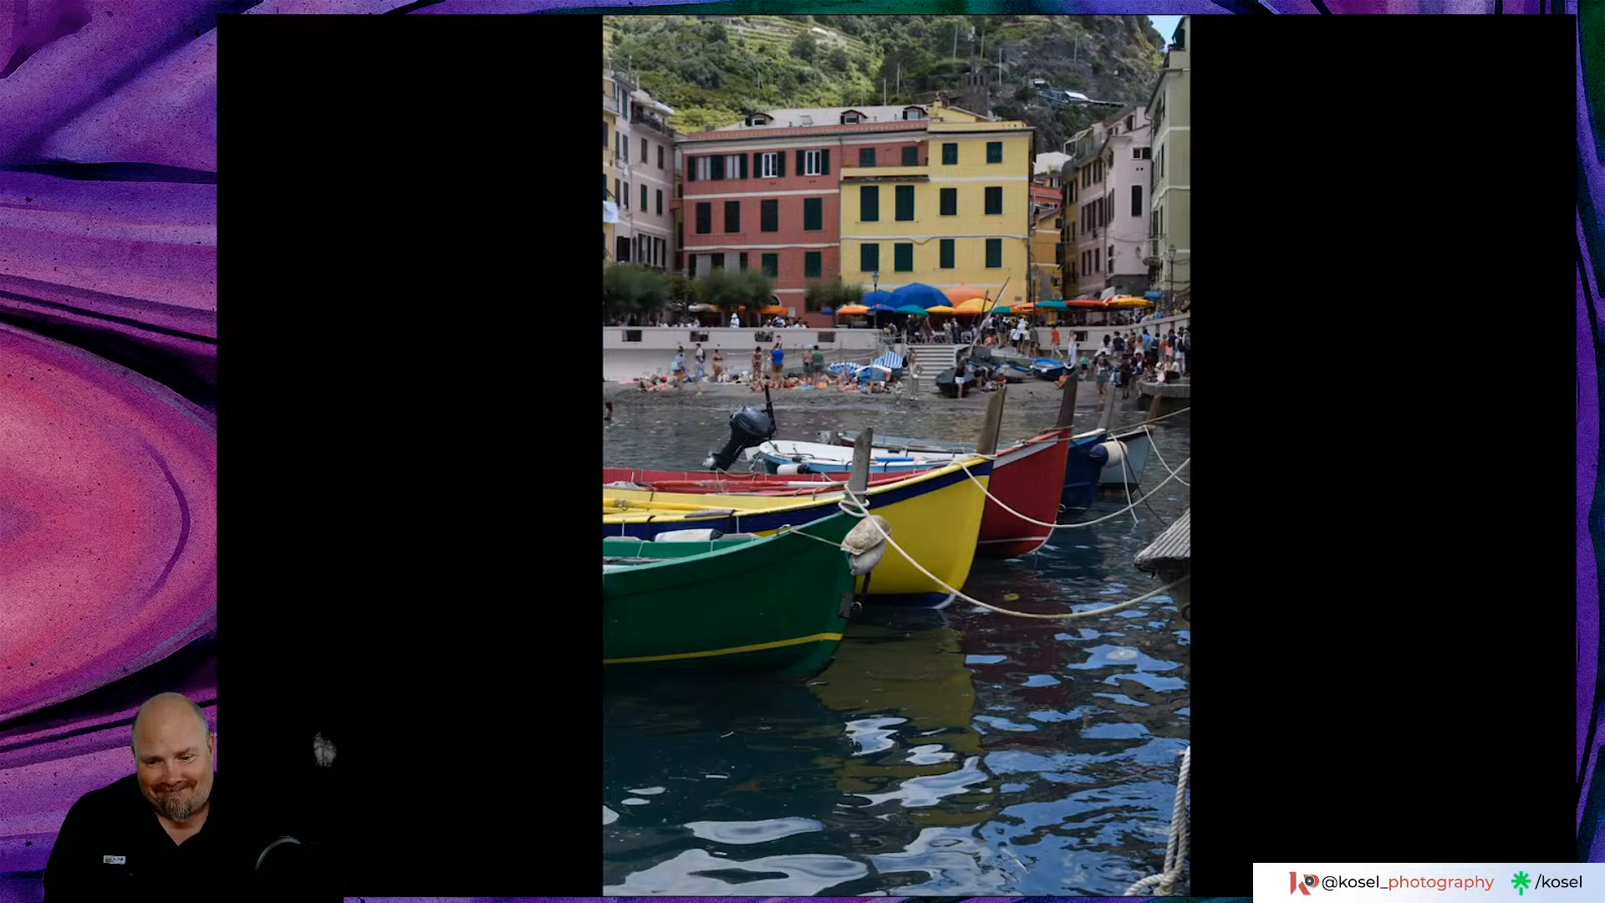
{"action": "key", "text": "Left"}
{"action": "key", "text": "Left"}
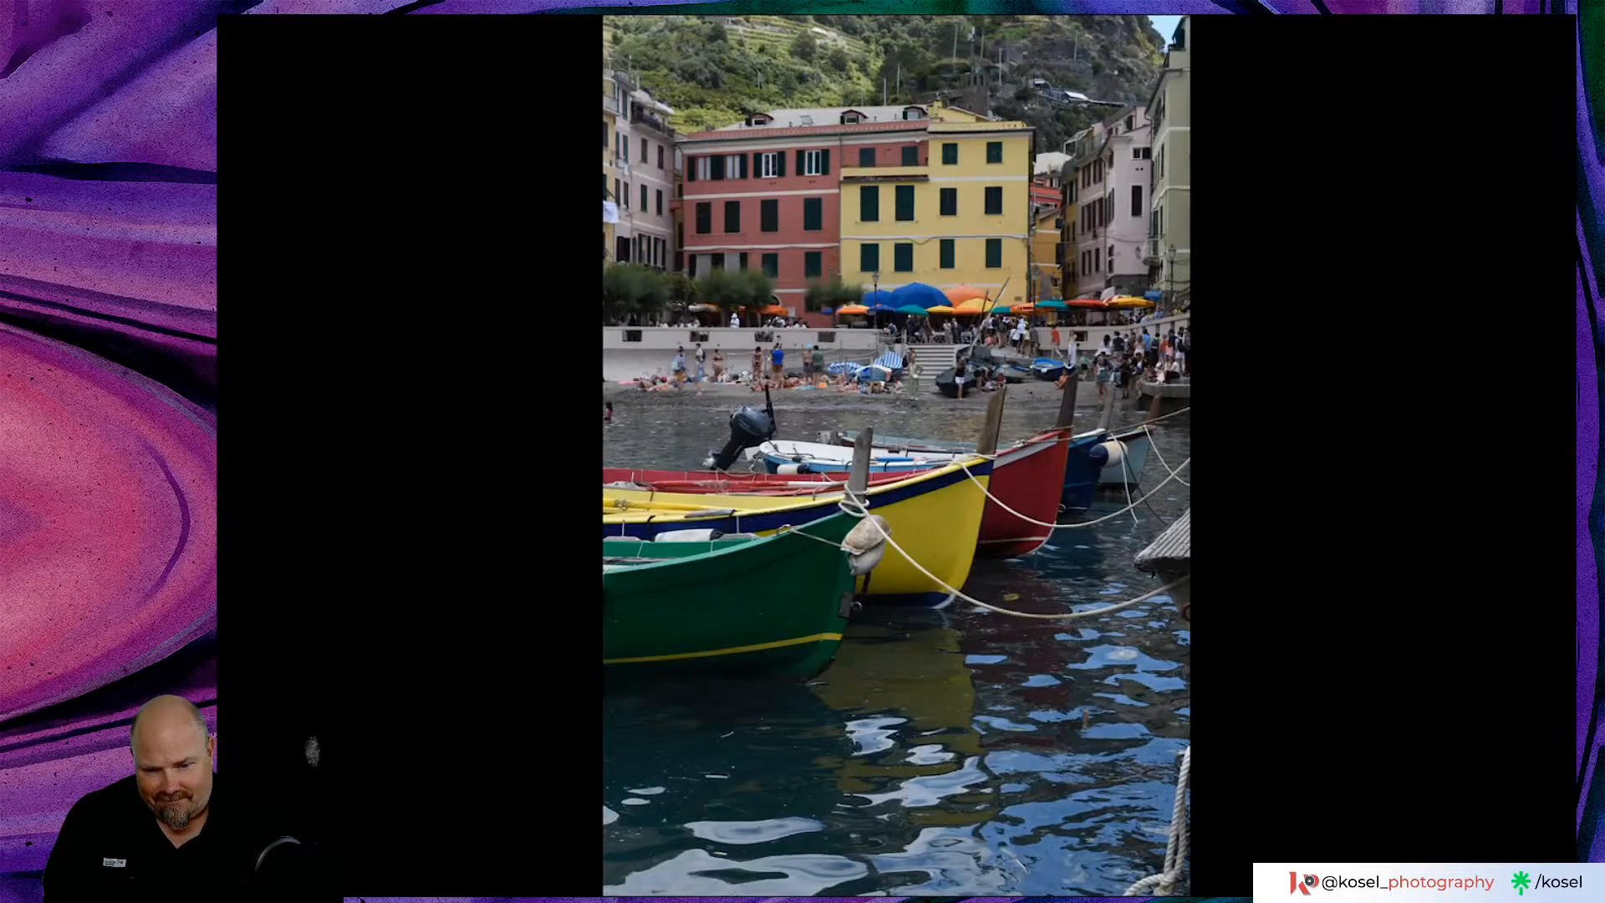
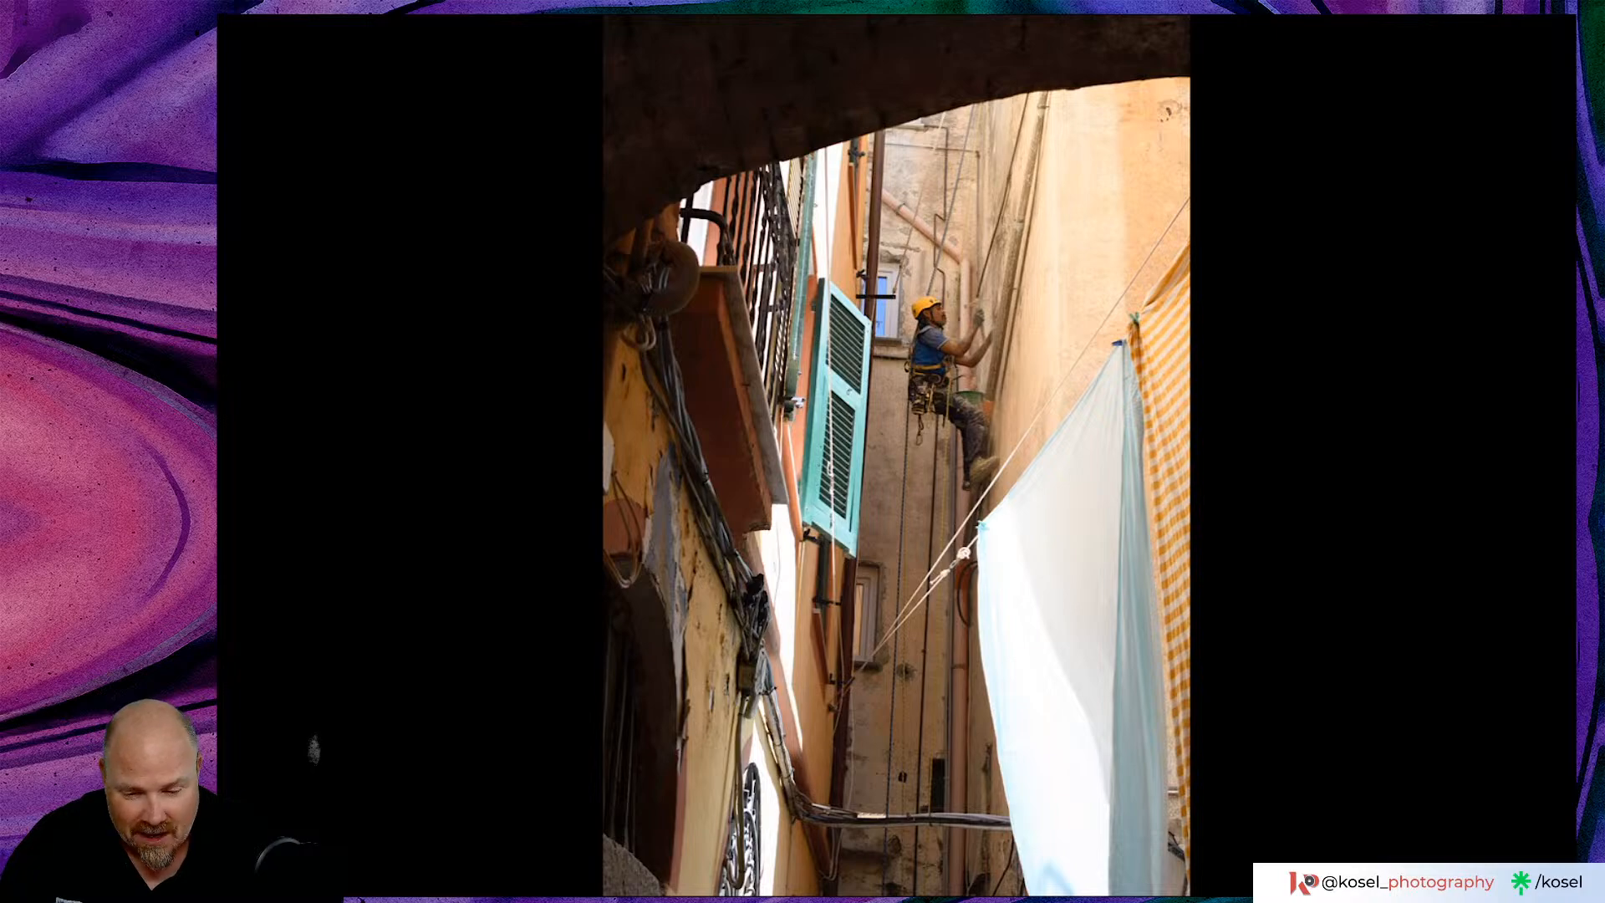
- Return to the Library grid and rate Tuscany-1013.DNG and Tuscany-1014.DNG three stars each
{"action": "key", "text": "Right"}
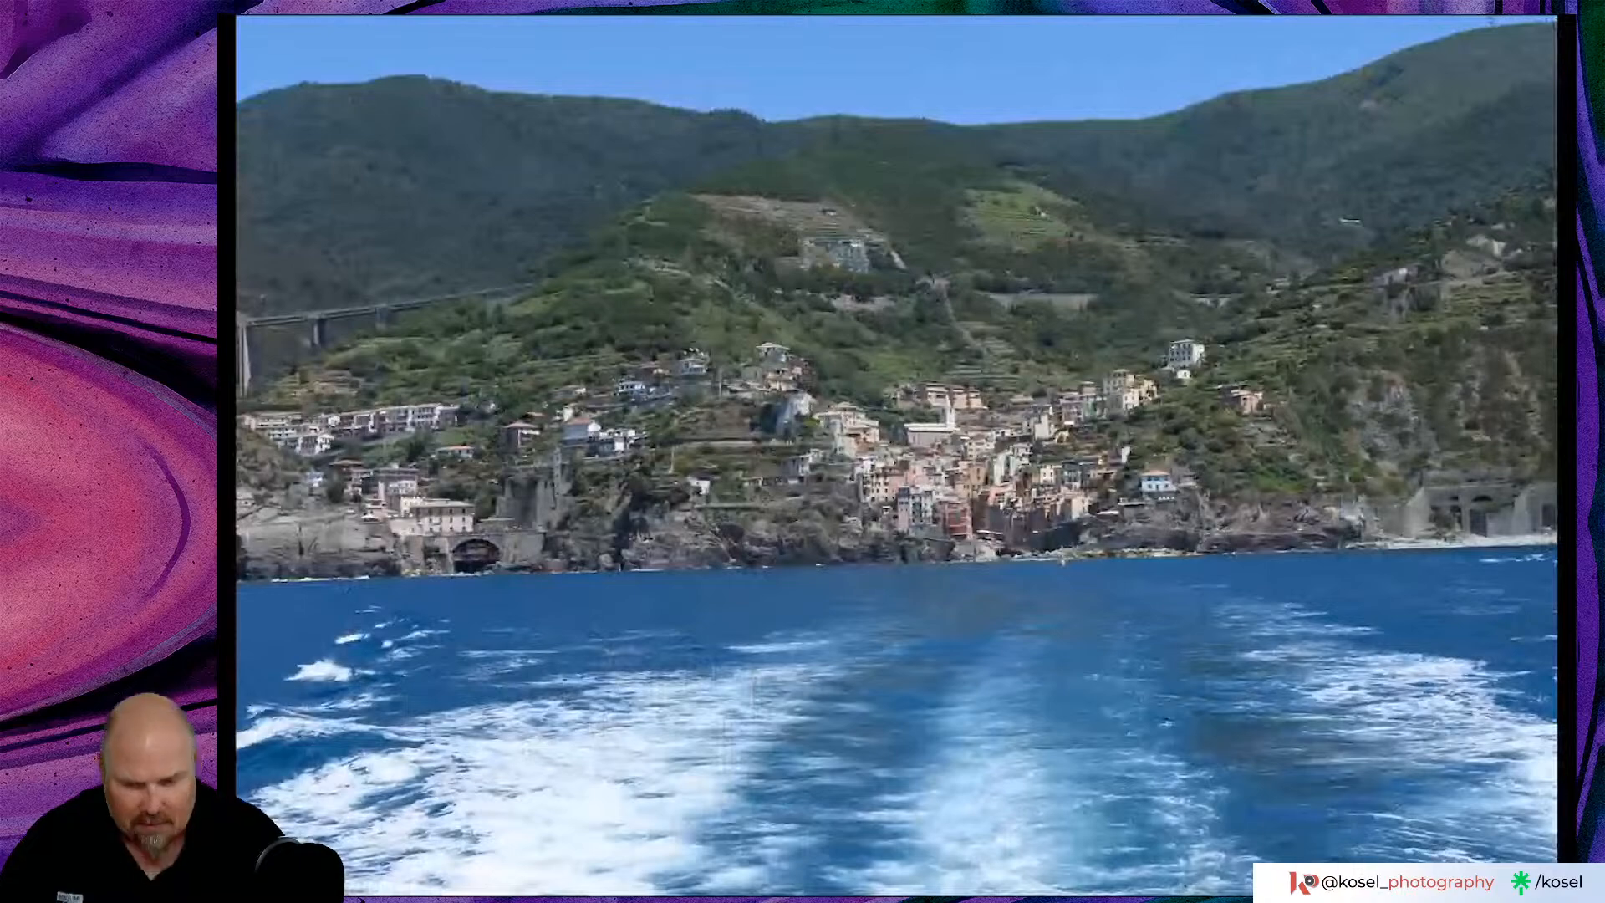
{"action": "key", "text": "Escape"}
{"action": "scroll", "coordinate": [889, 412], "scroll_direction": "up", "scroll_amount": 6}
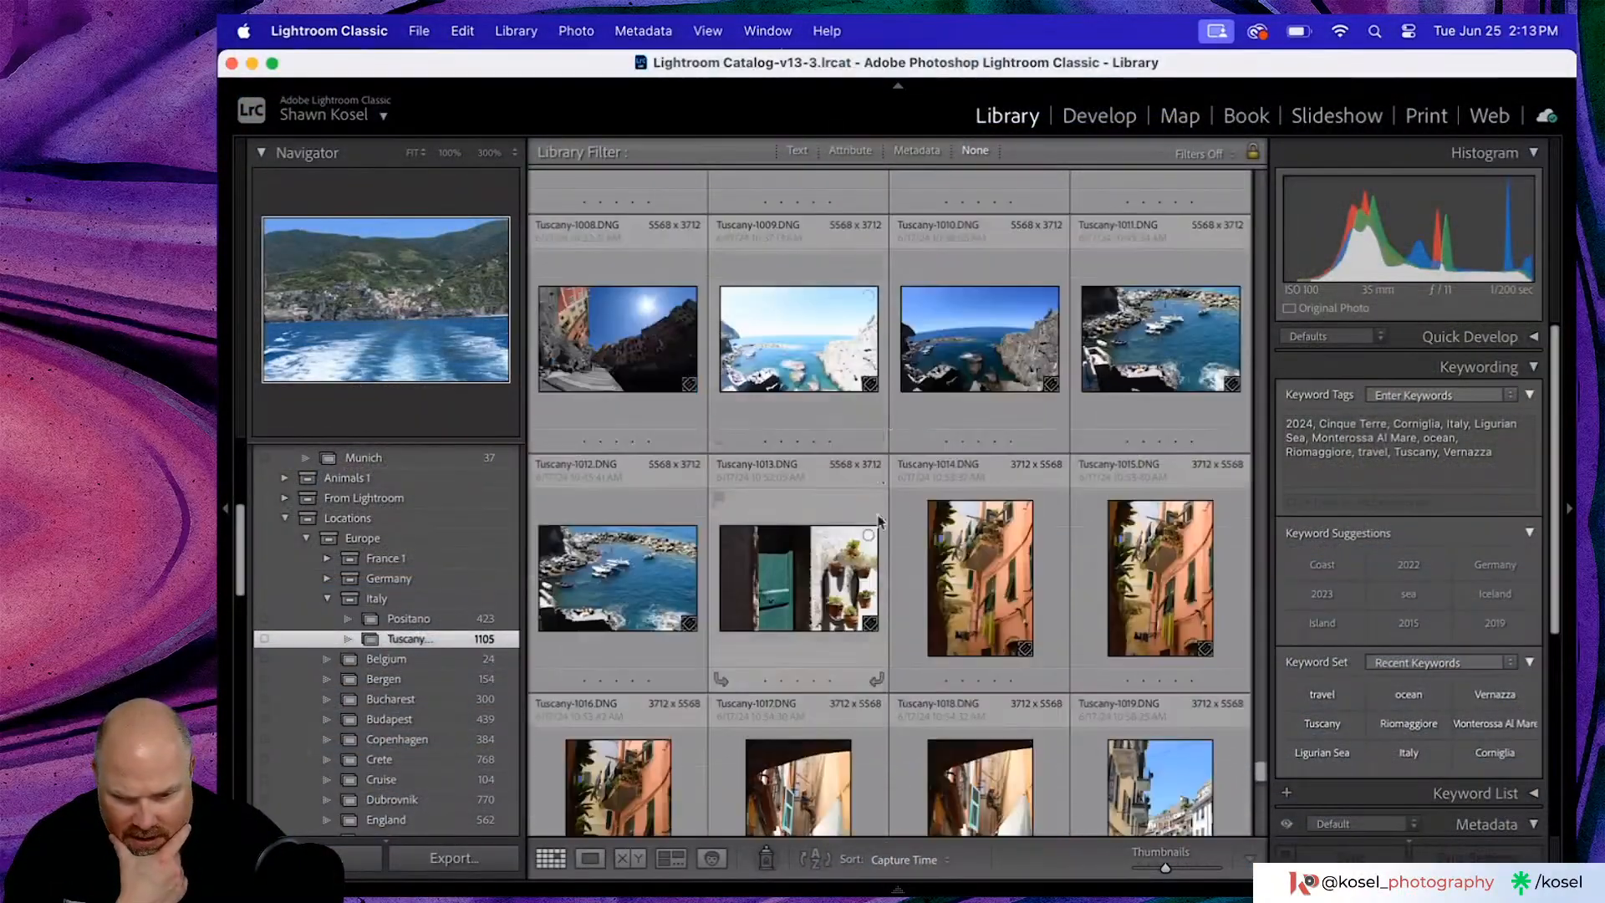
{"action": "left_click", "coordinate": [1025, 616]}
{"action": "left_click", "coordinate": [816, 607]}
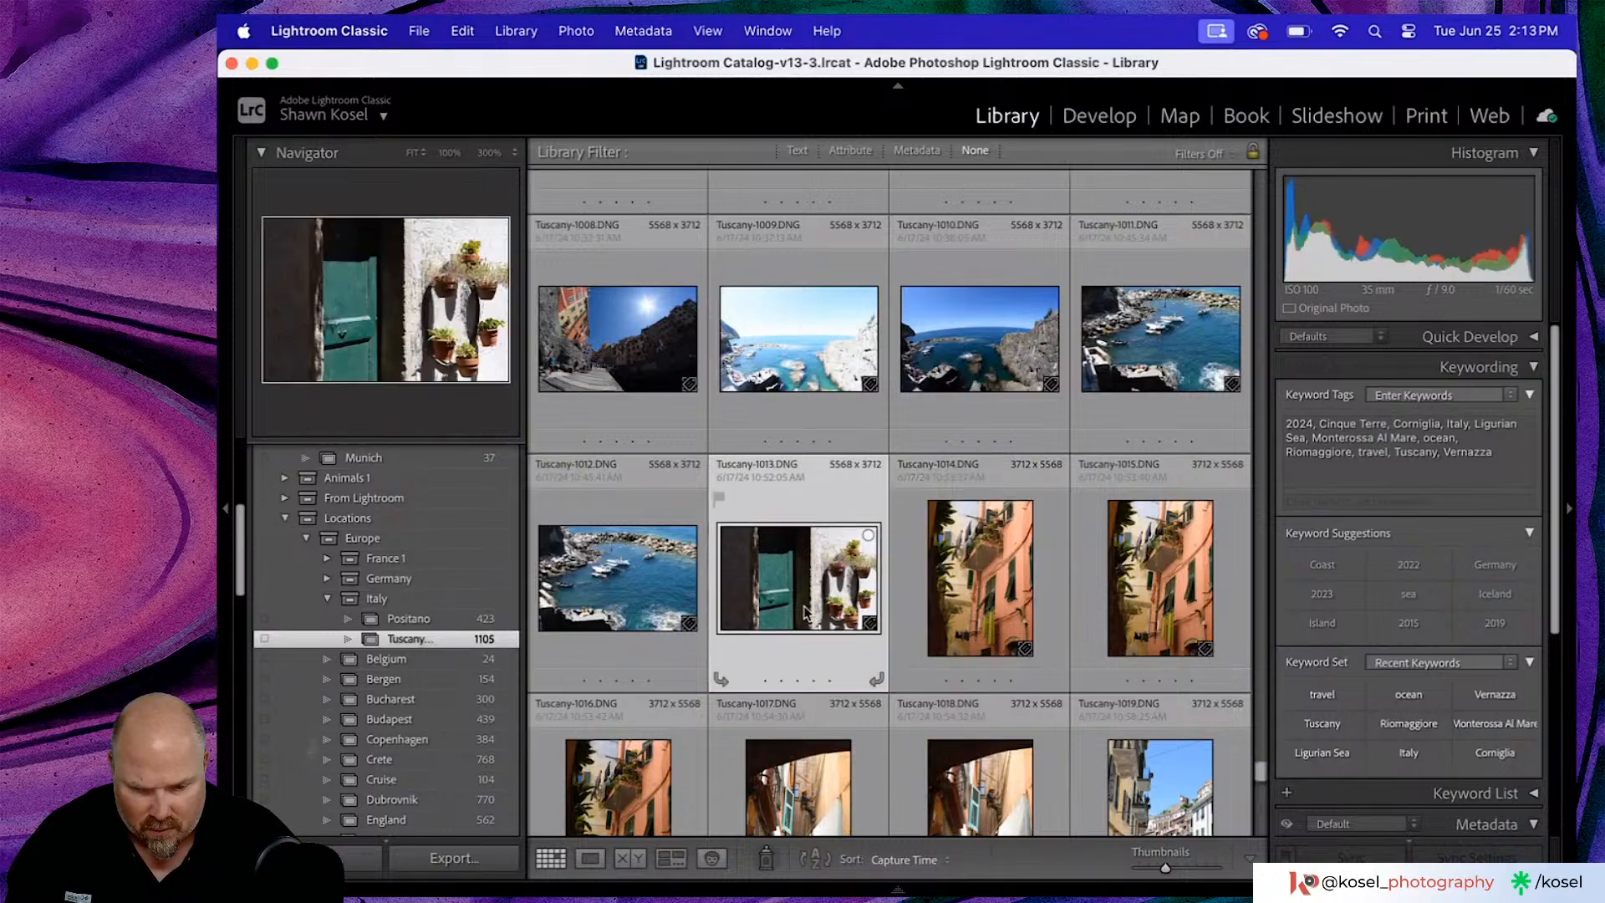
{"action": "key", "text": "3"}
{"action": "left_click", "coordinate": [979, 562]}
{"action": "key", "text": "3"}
- Open the three-star harbor village photo Tuscany-0998.DNG in the Develop module and bring up its Basic adjustments
{"action": "scroll", "coordinate": [976, 564], "scroll_direction": "up", "scroll_amount": 5}
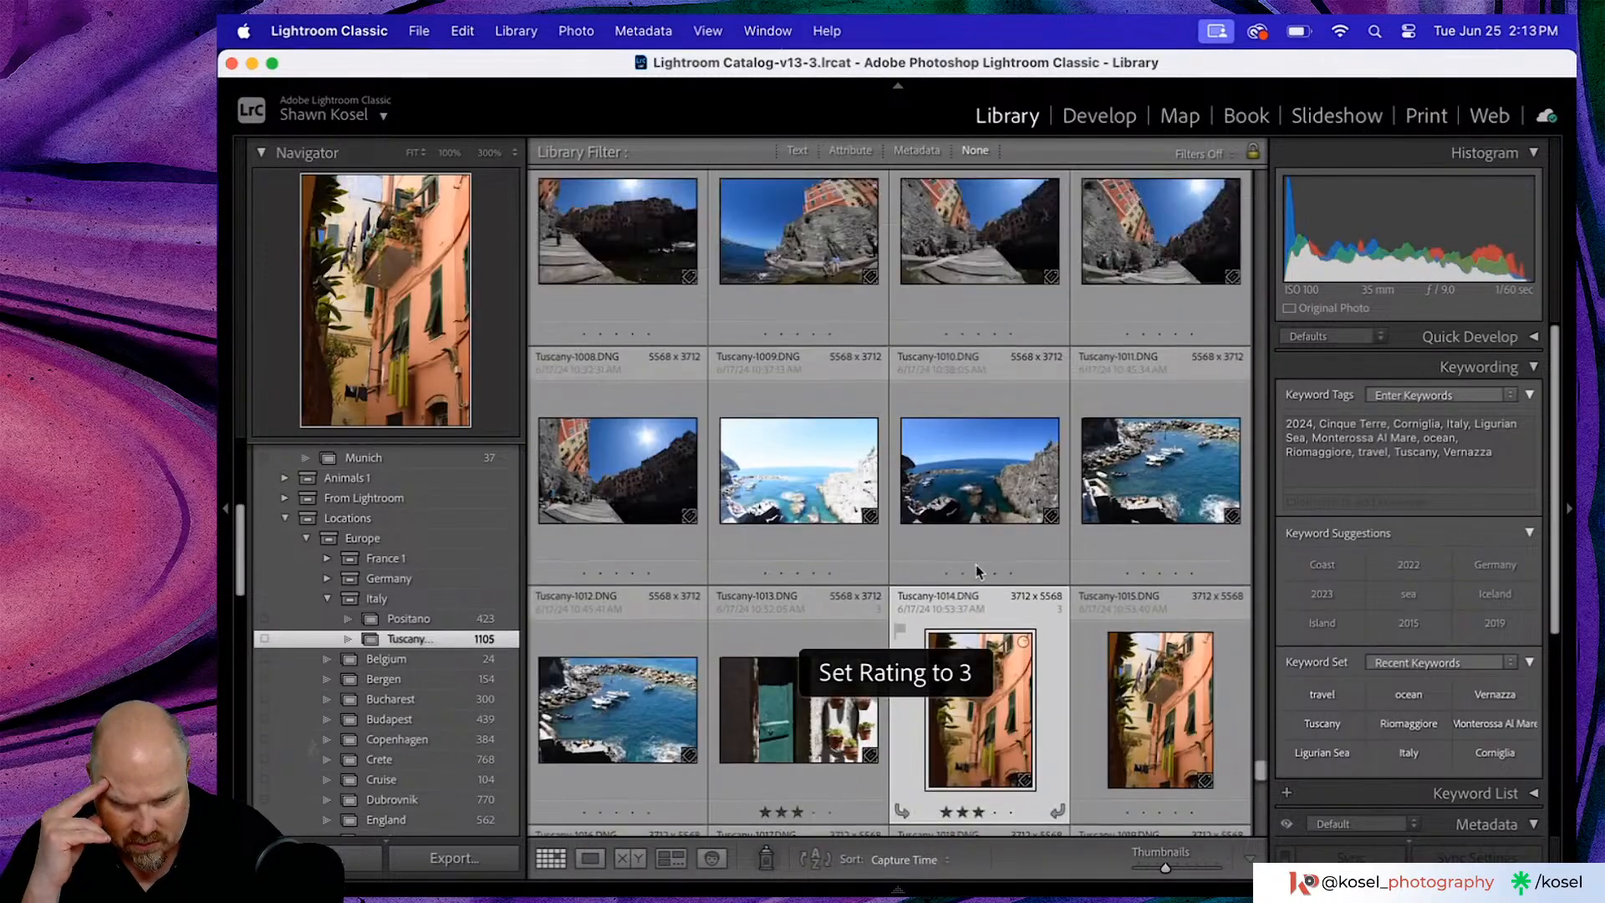
{"action": "scroll", "coordinate": [978, 571], "scroll_direction": "up", "scroll_amount": 2}
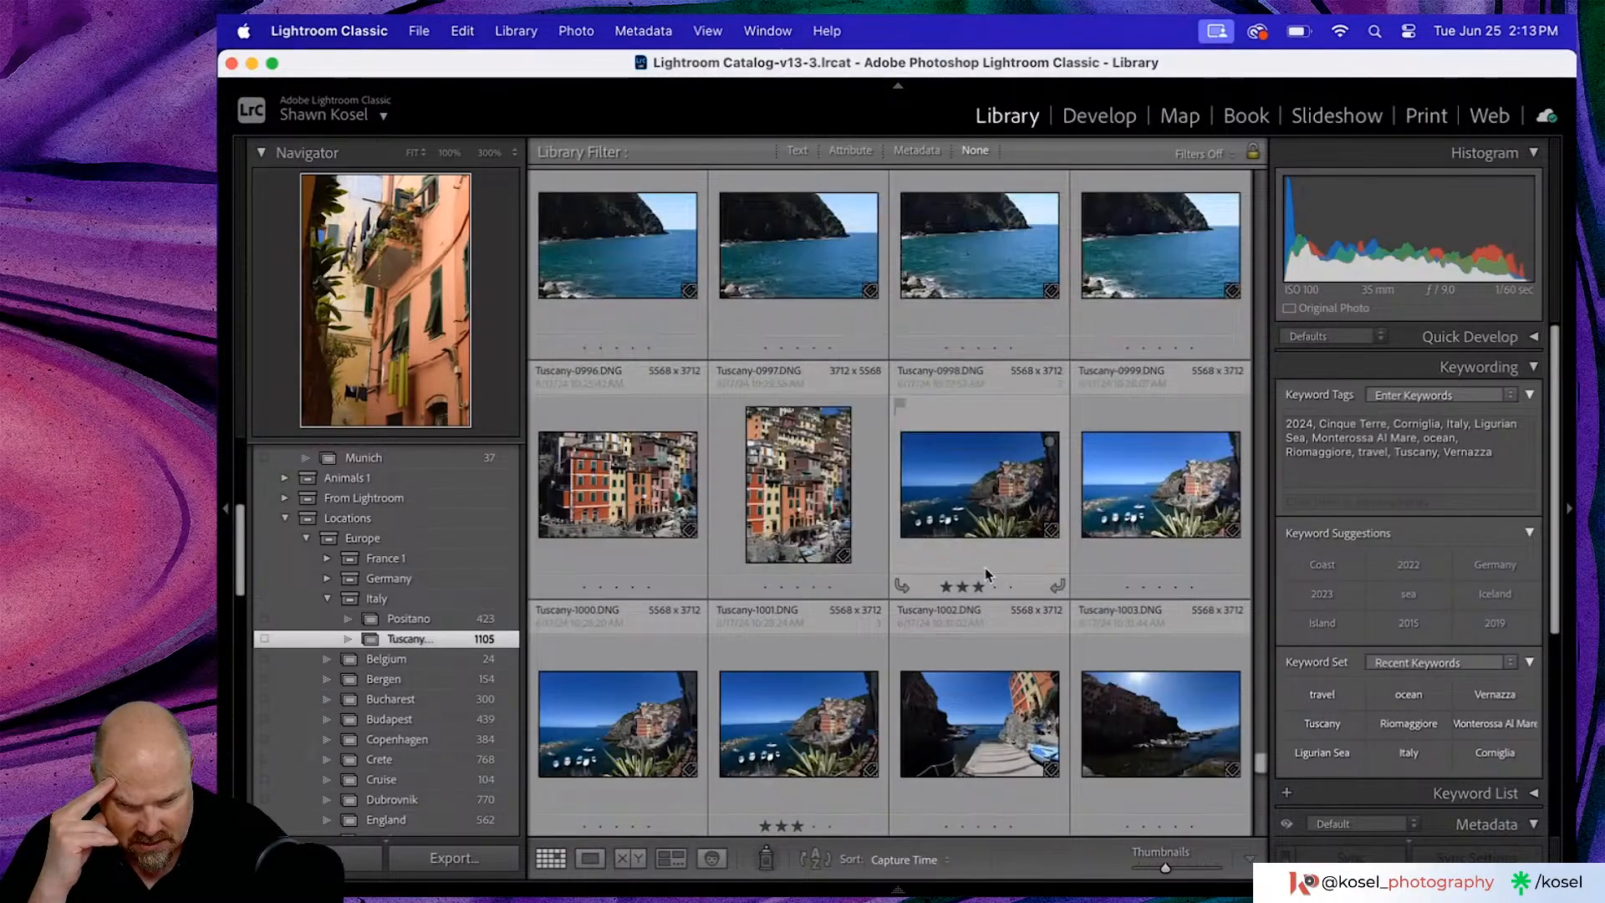
{"action": "double_click", "coordinate": [1014, 499]}
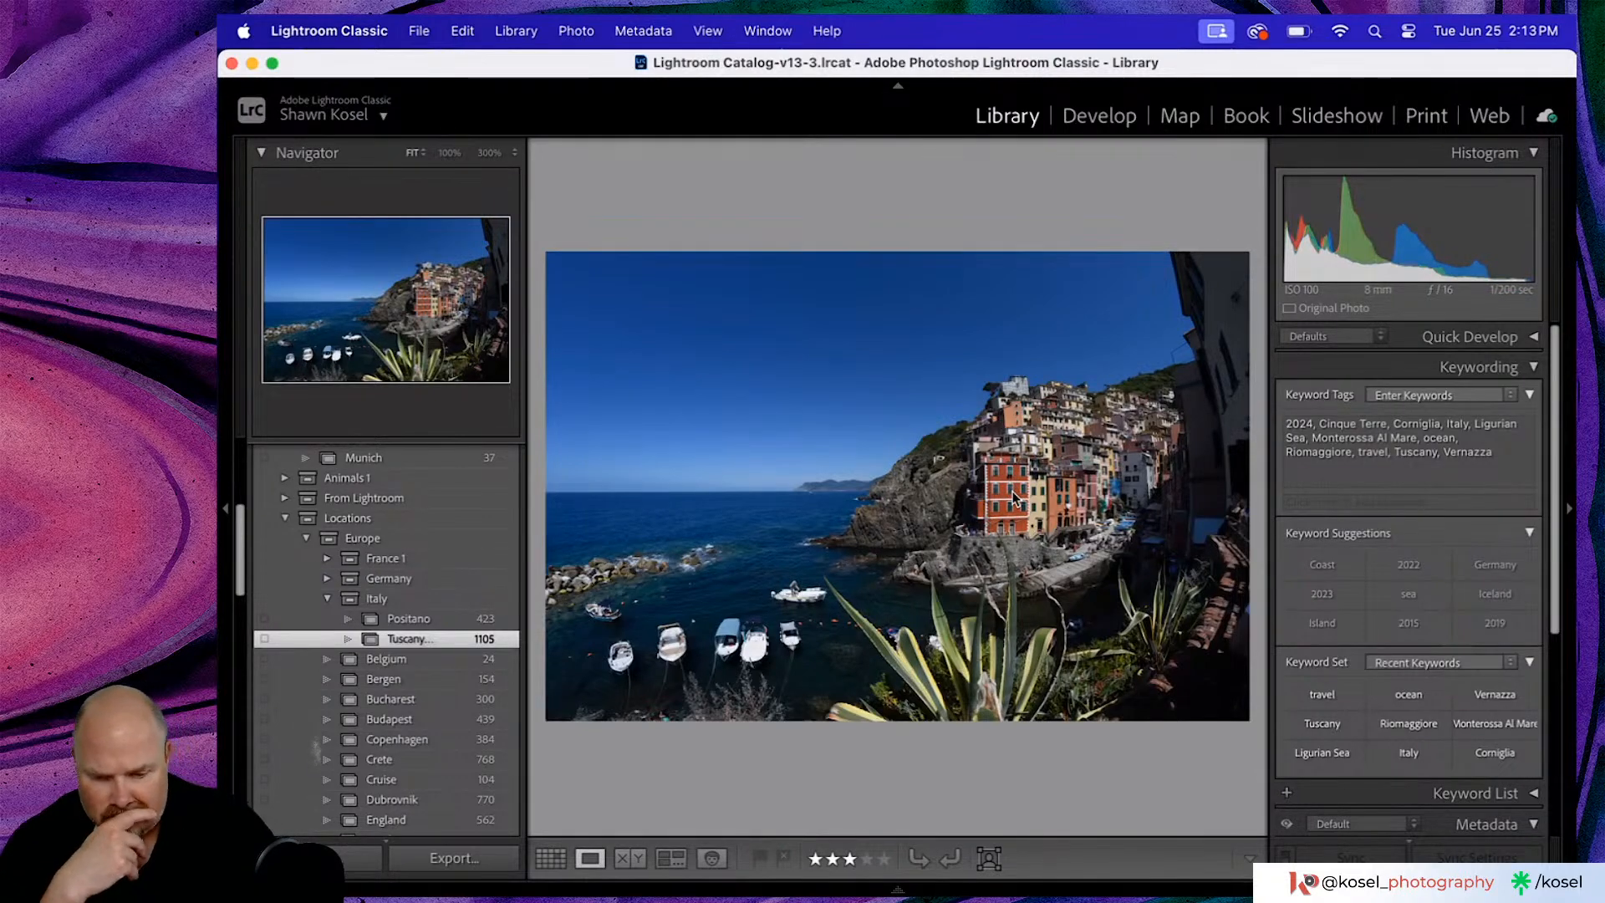
{"action": "key", "text": "d"}
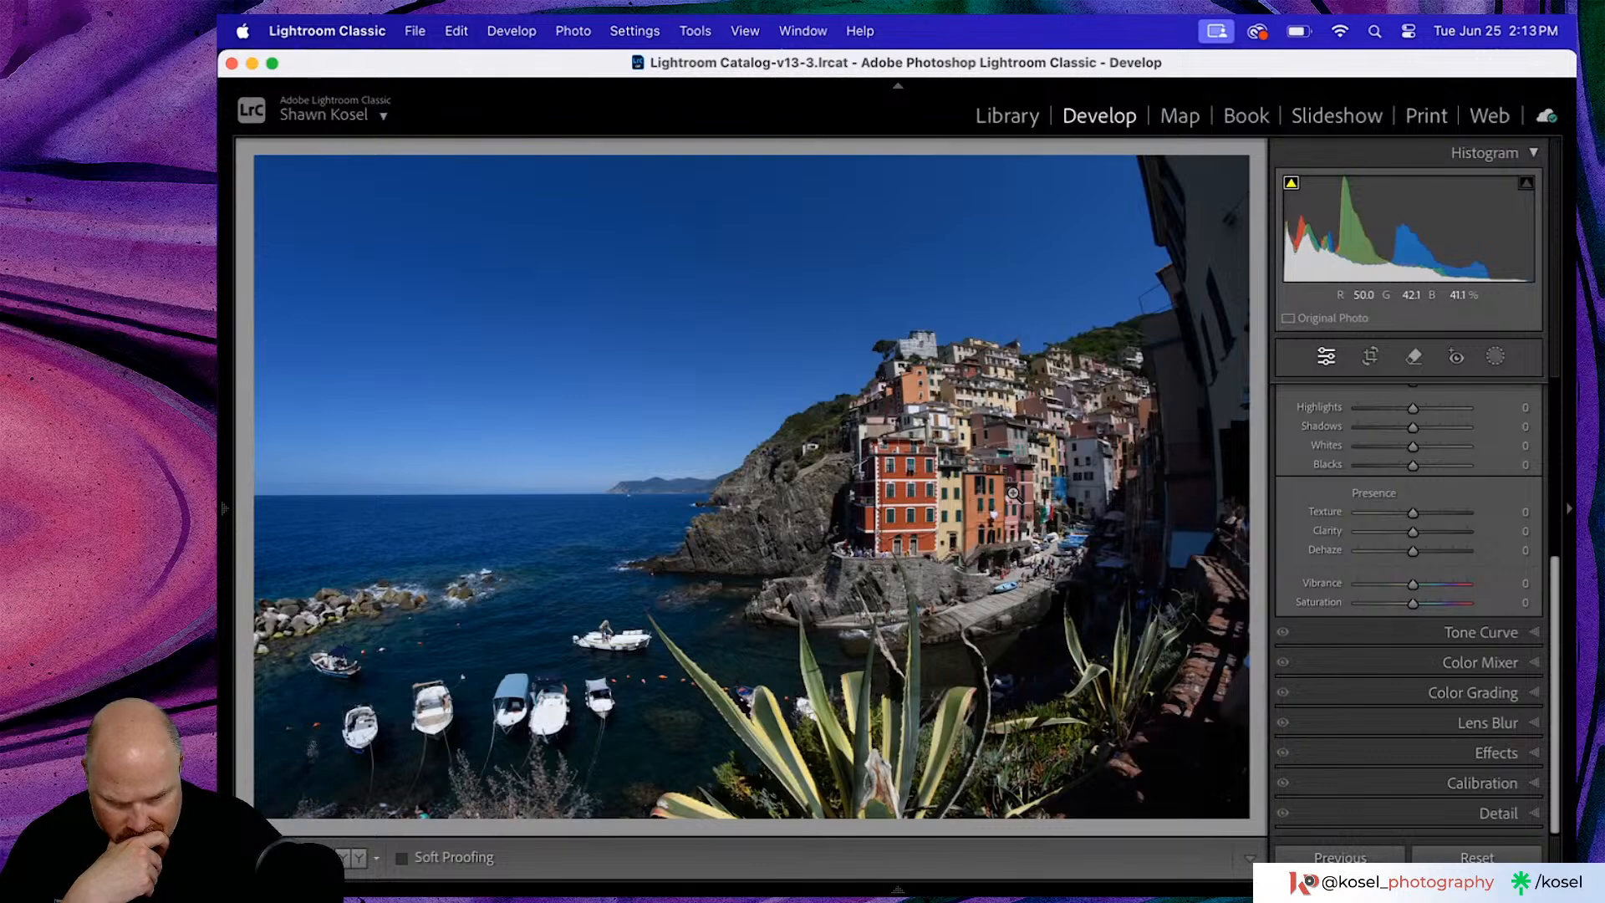
{"action": "scroll", "coordinate": [1461, 553], "scroll_direction": "up", "scroll_amount": 3}
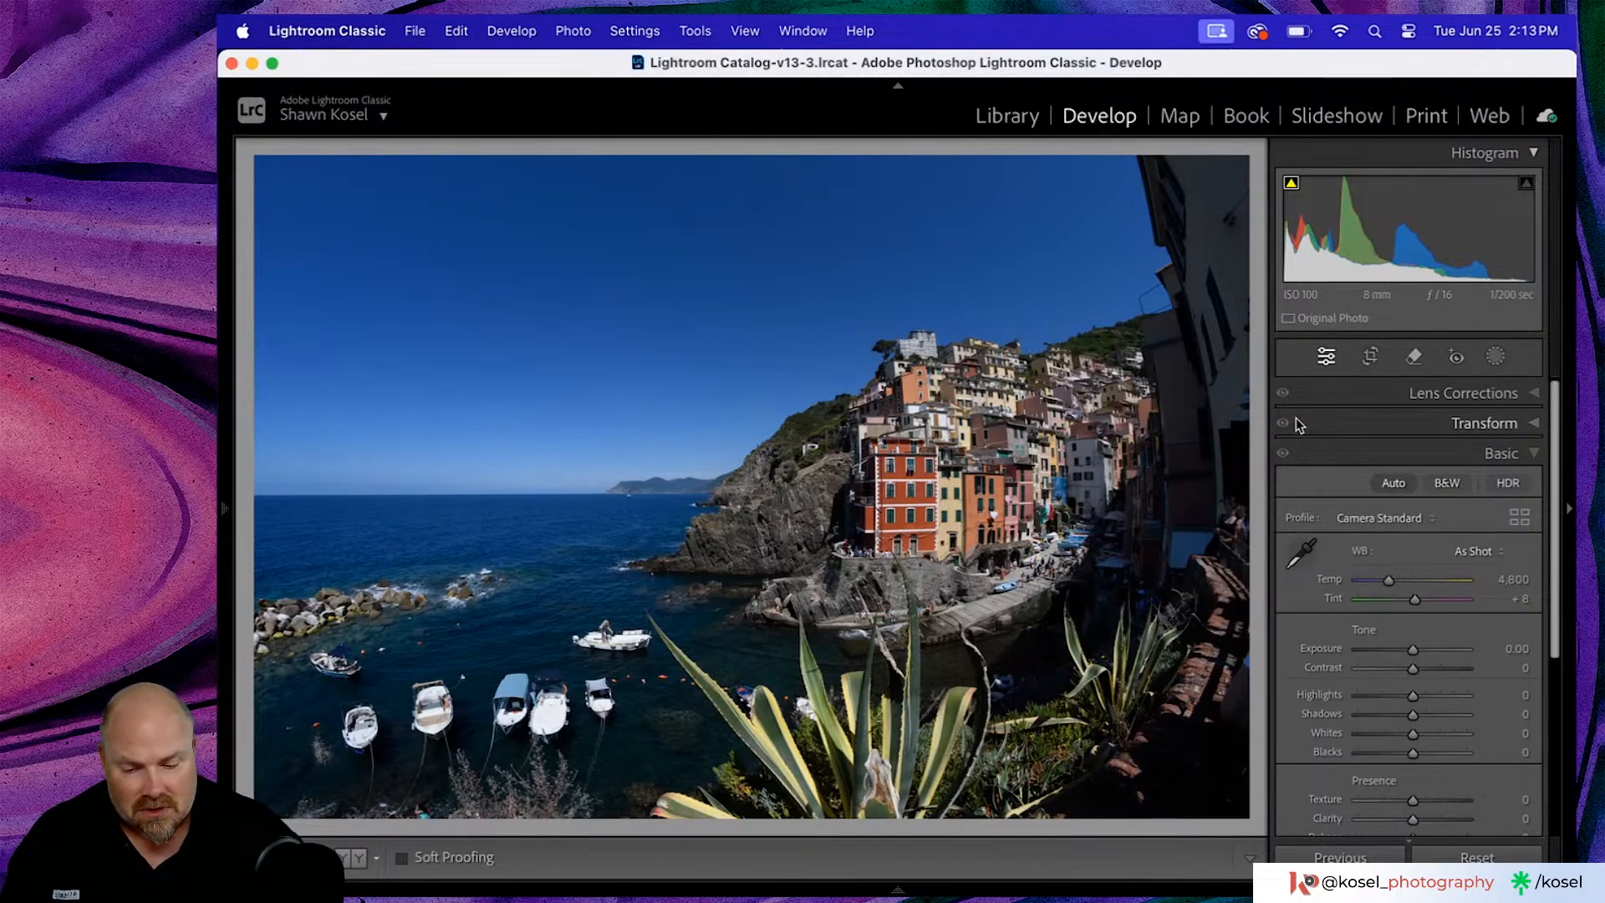
- Compare the similar harbor village shots that follow Tuscany-0998.DNG, then return to that photo
{"action": "key", "text": "Right"}
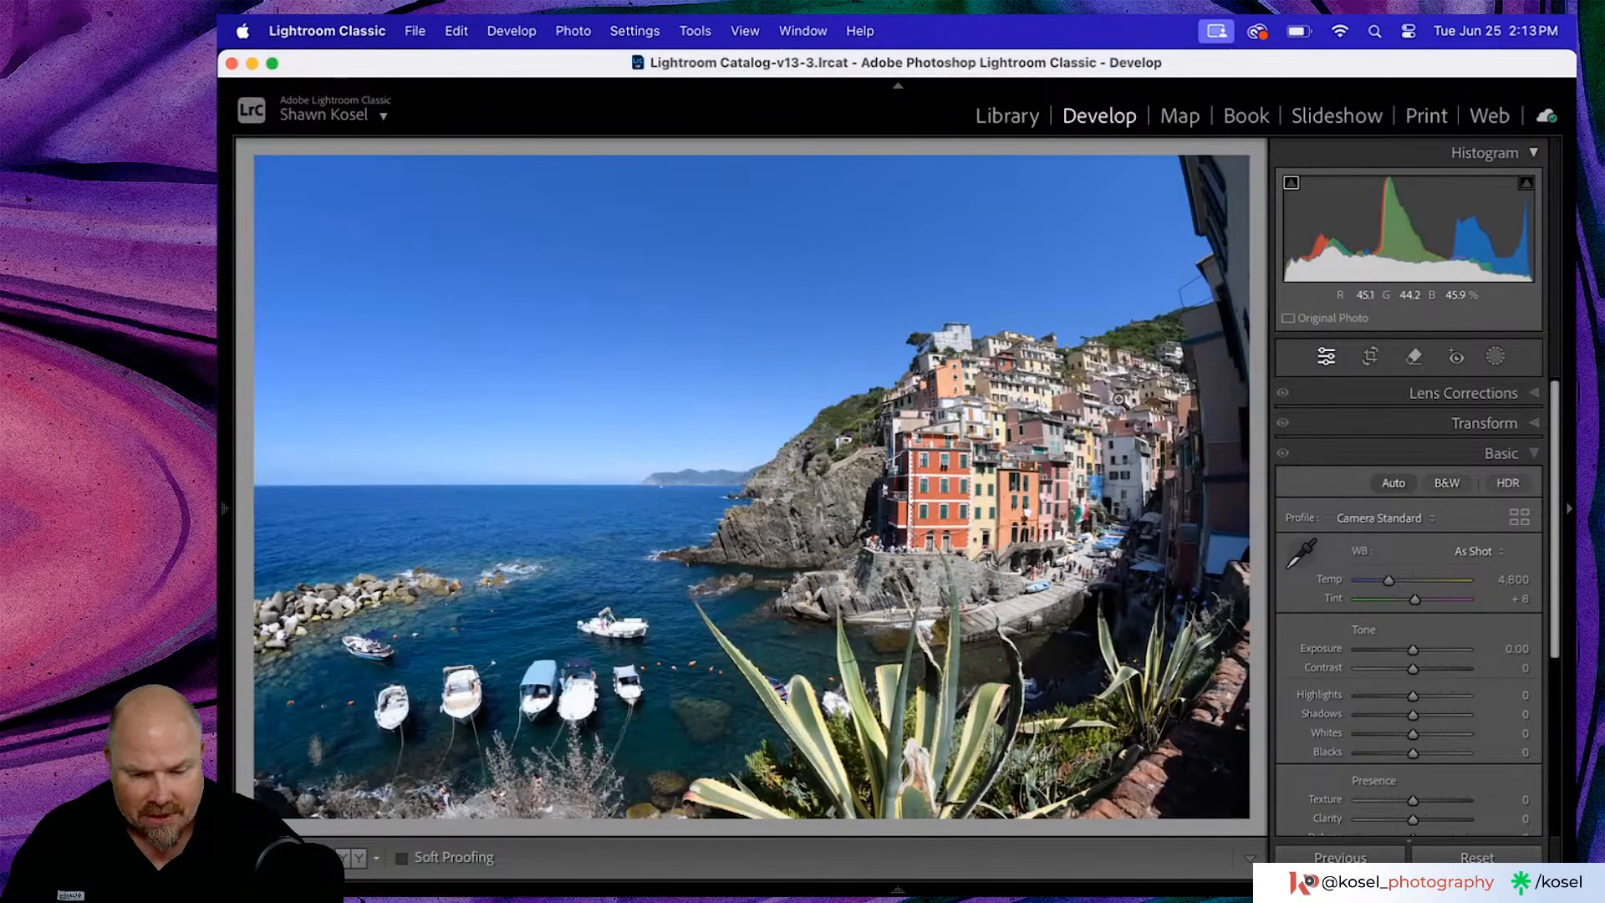
{"action": "key", "text": "Right"}
{"action": "key", "text": "Right"}
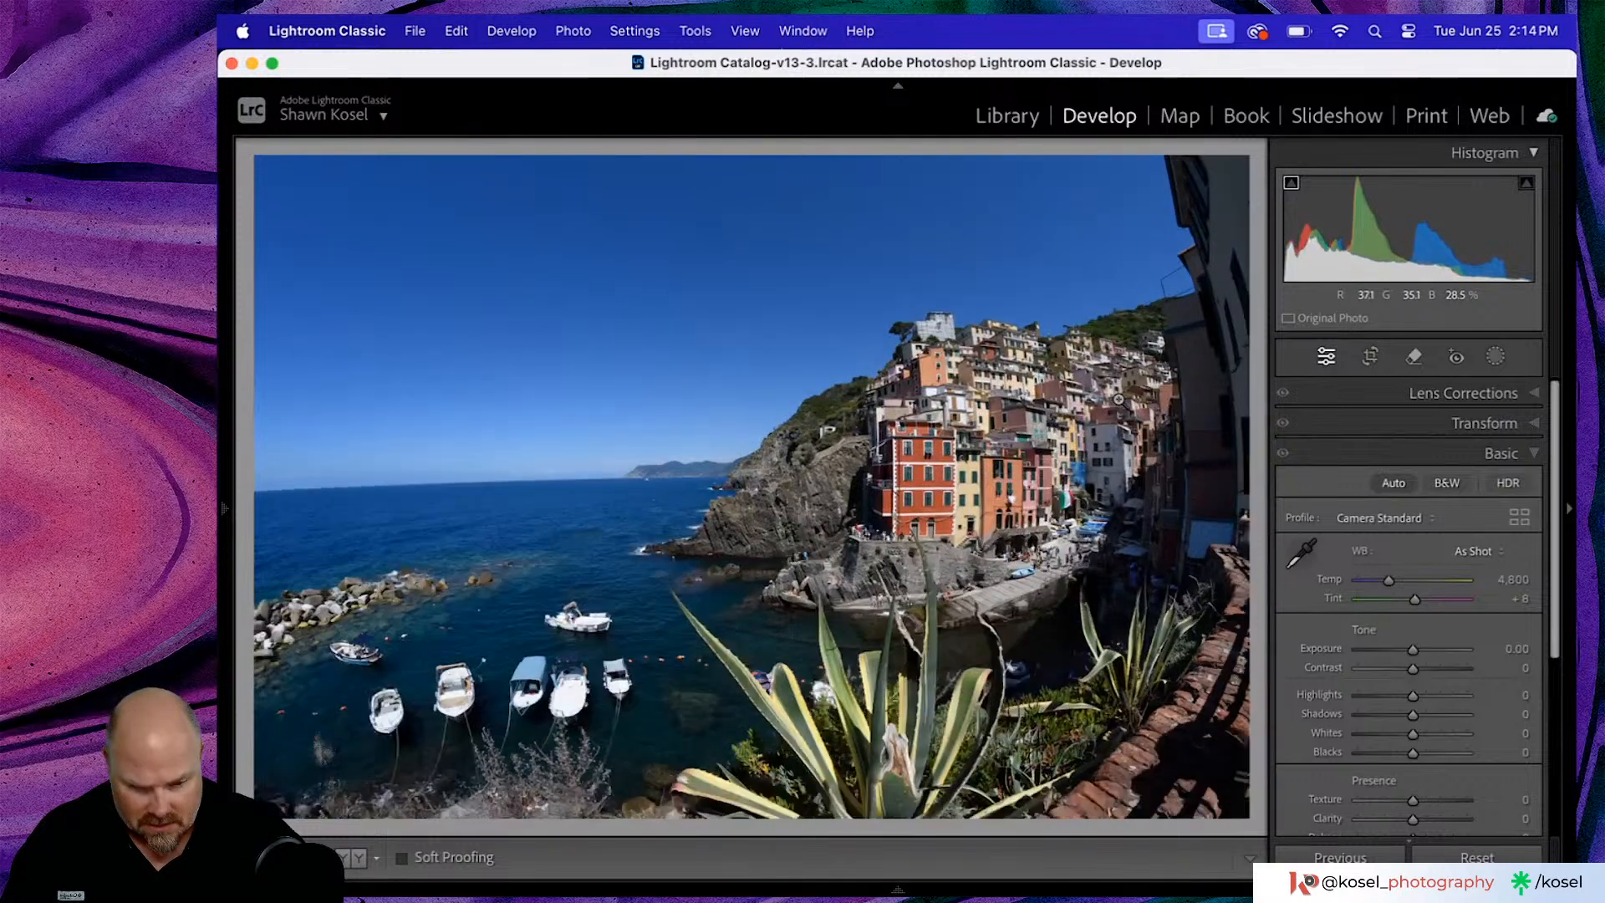
{"action": "key", "text": "Right"}
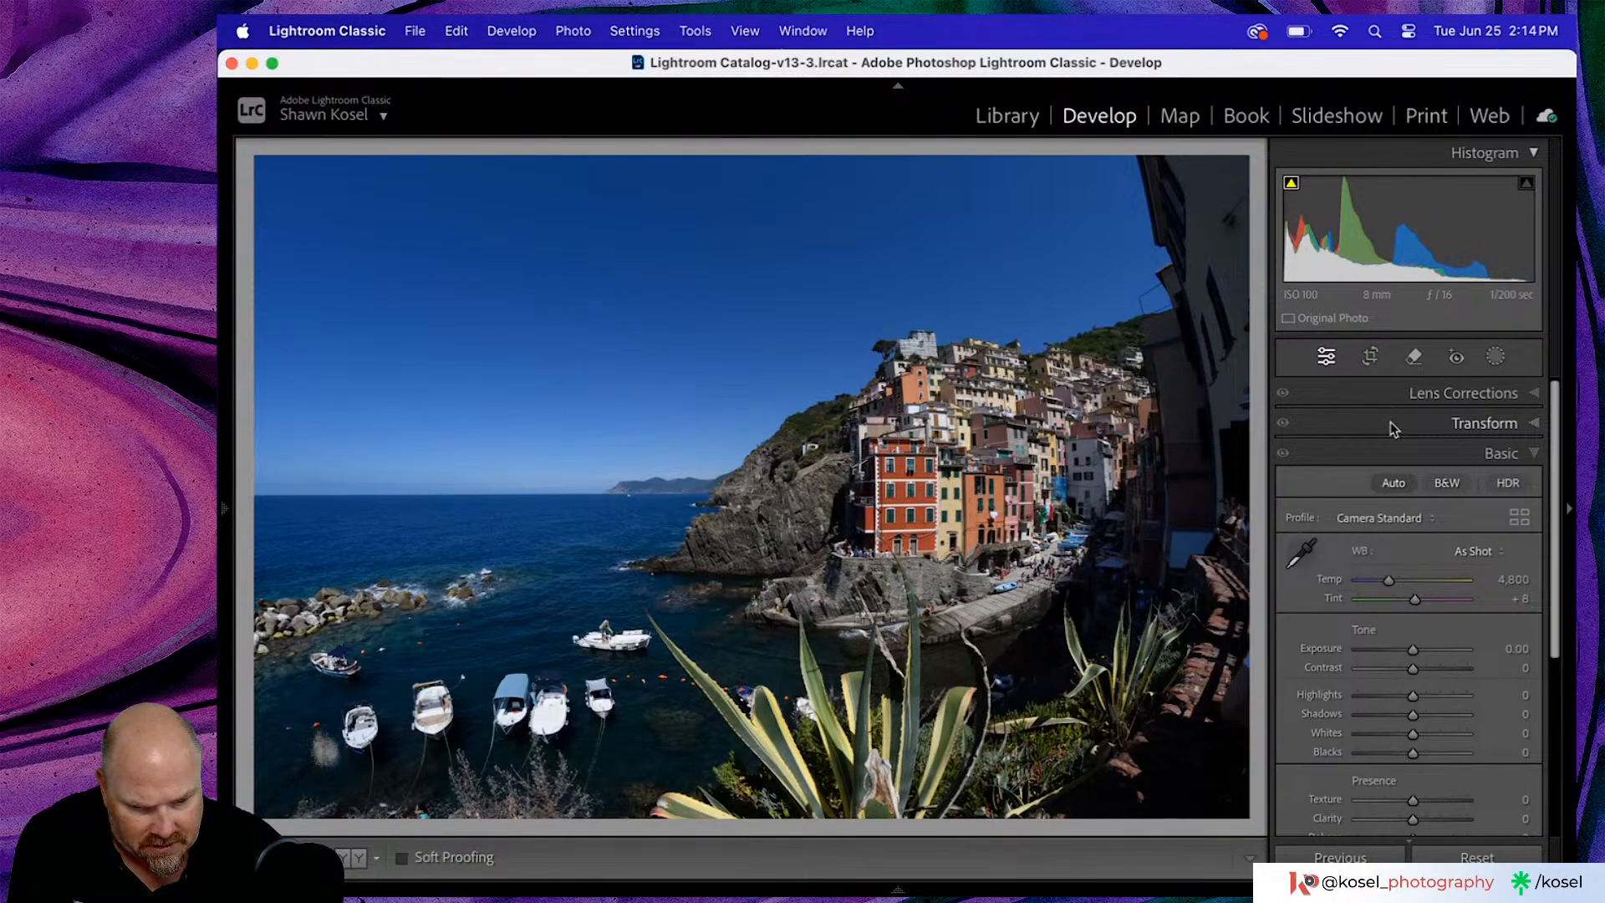
- Set the photo's lens correction profile to make Rokinon, model Rokinon 8mm f/2.8 UMC Fisheye
{"action": "left_click", "coordinate": [1485, 395]}
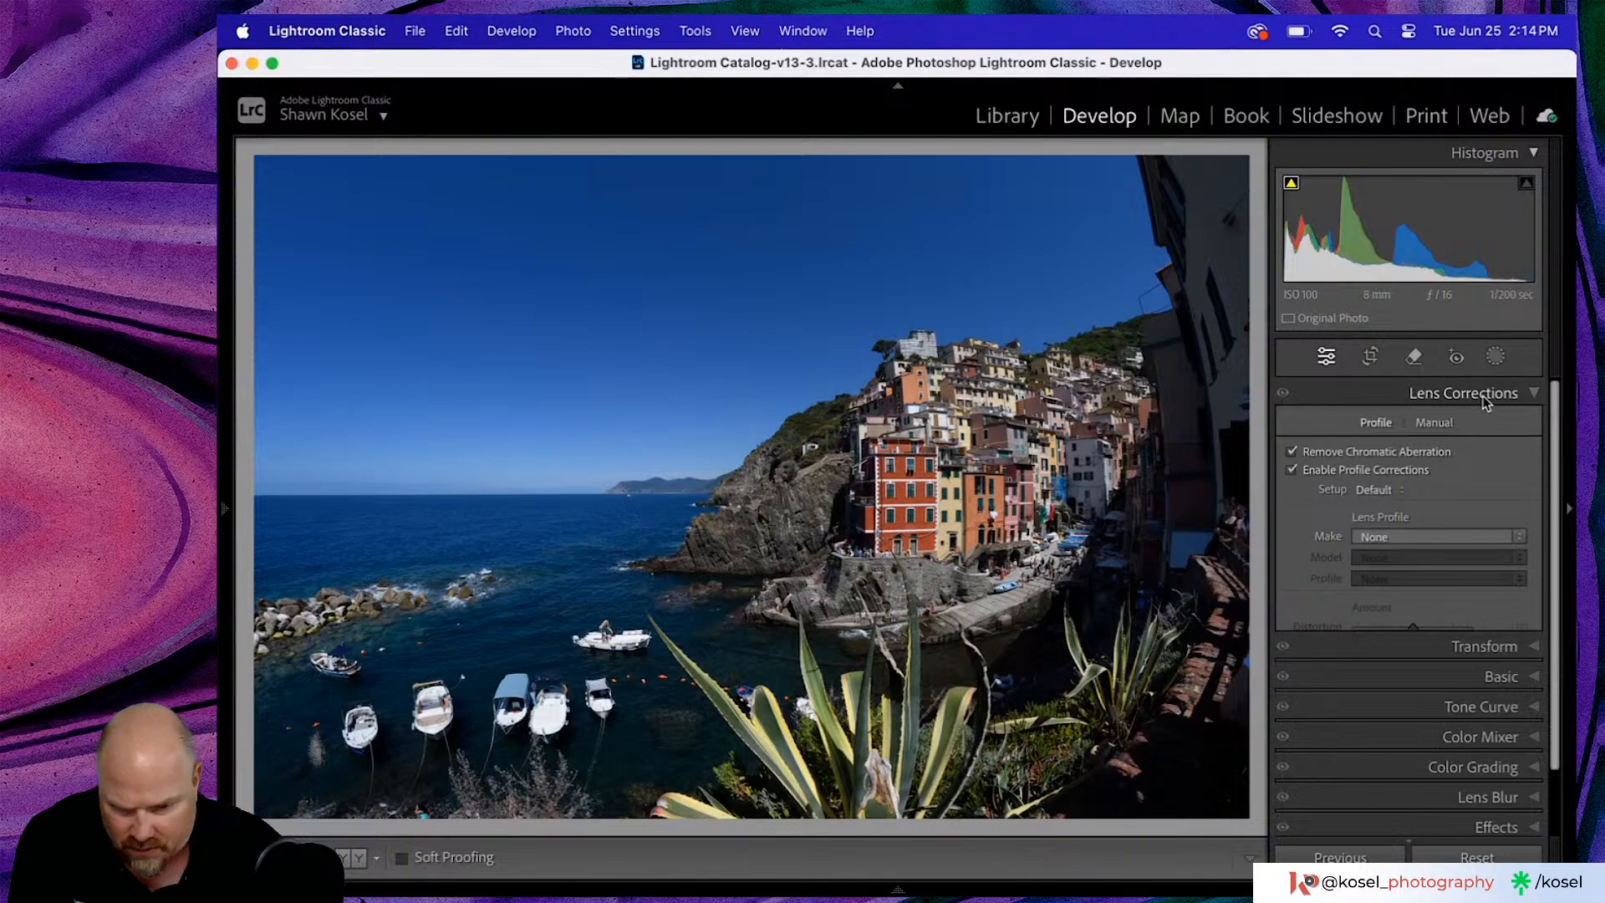
{"action": "left_click", "coordinate": [1517, 537]}
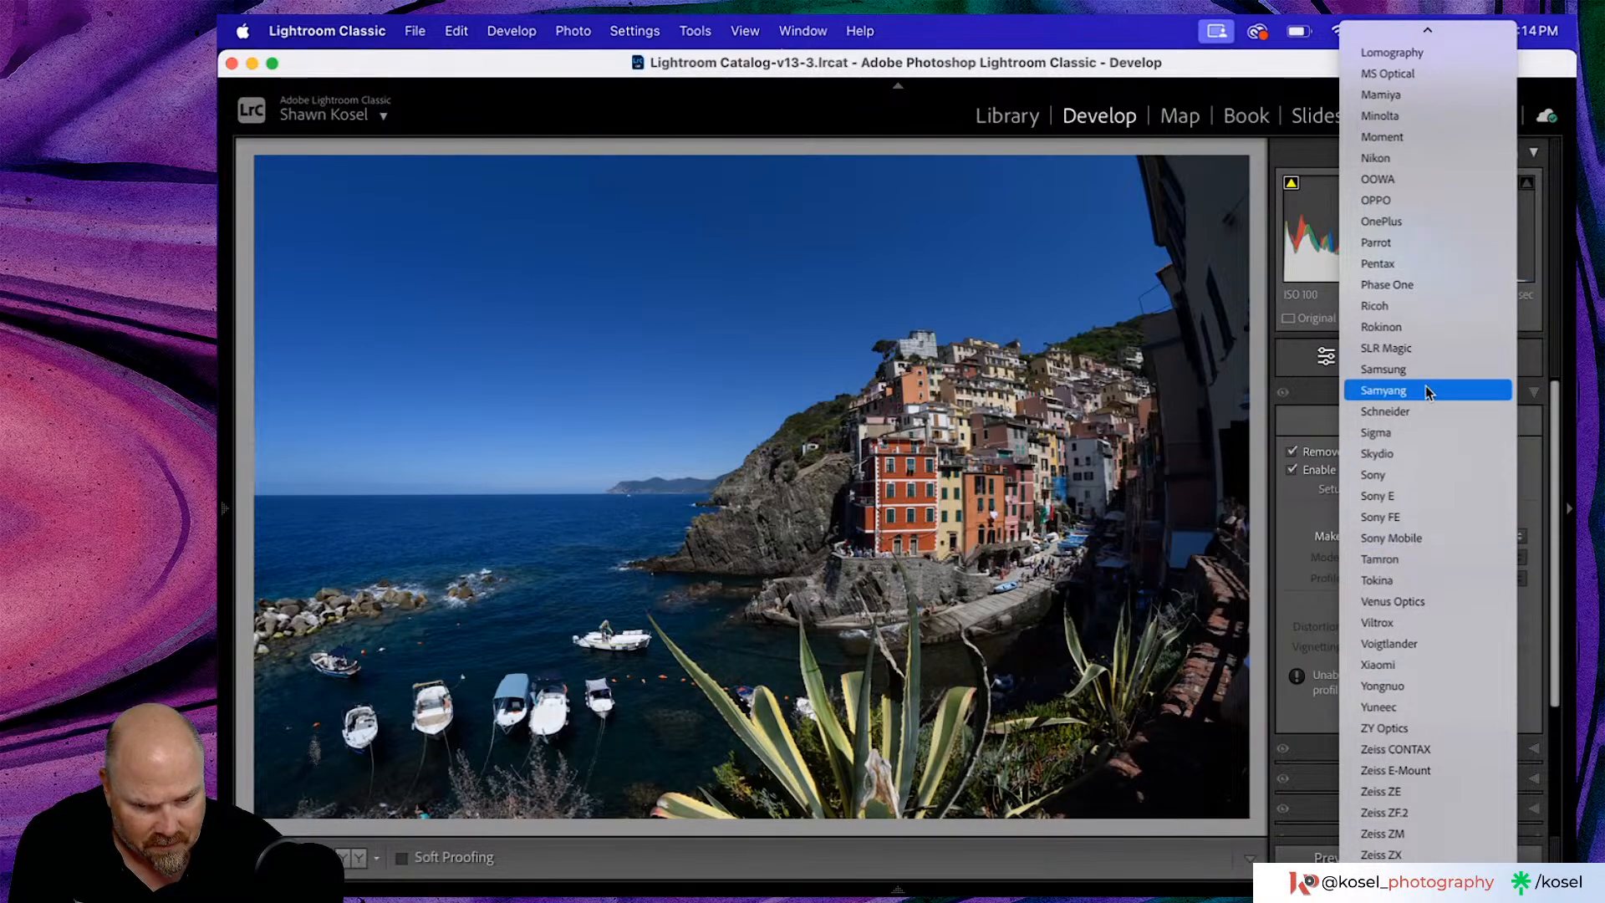
{"action": "left_click", "coordinate": [1434, 331]}
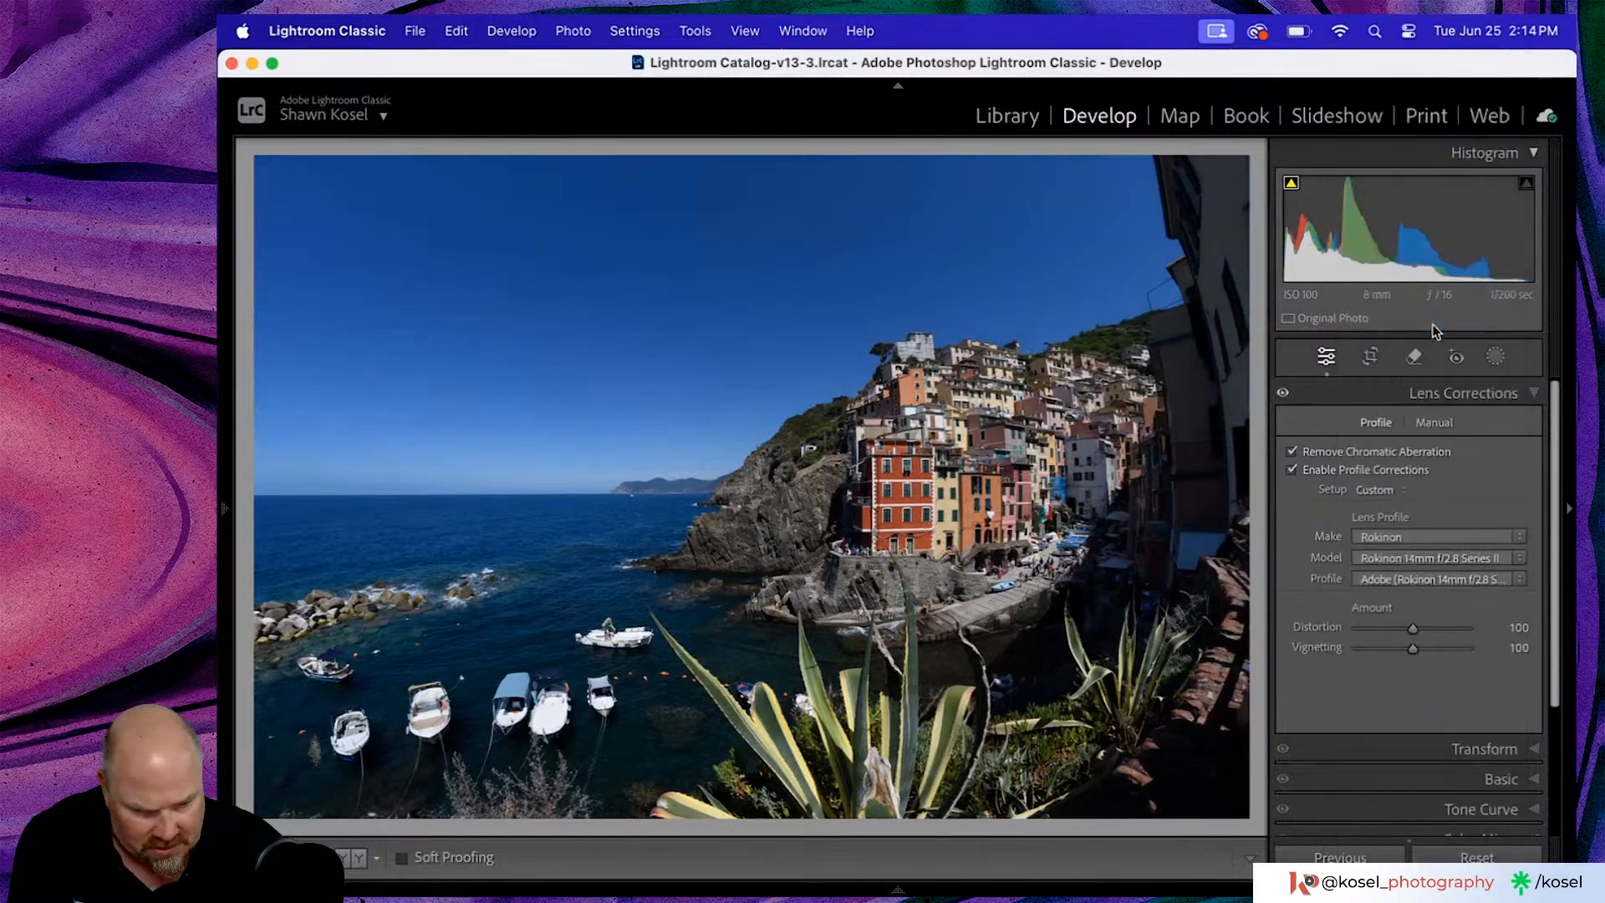
{"action": "left_click", "coordinate": [1519, 557]}
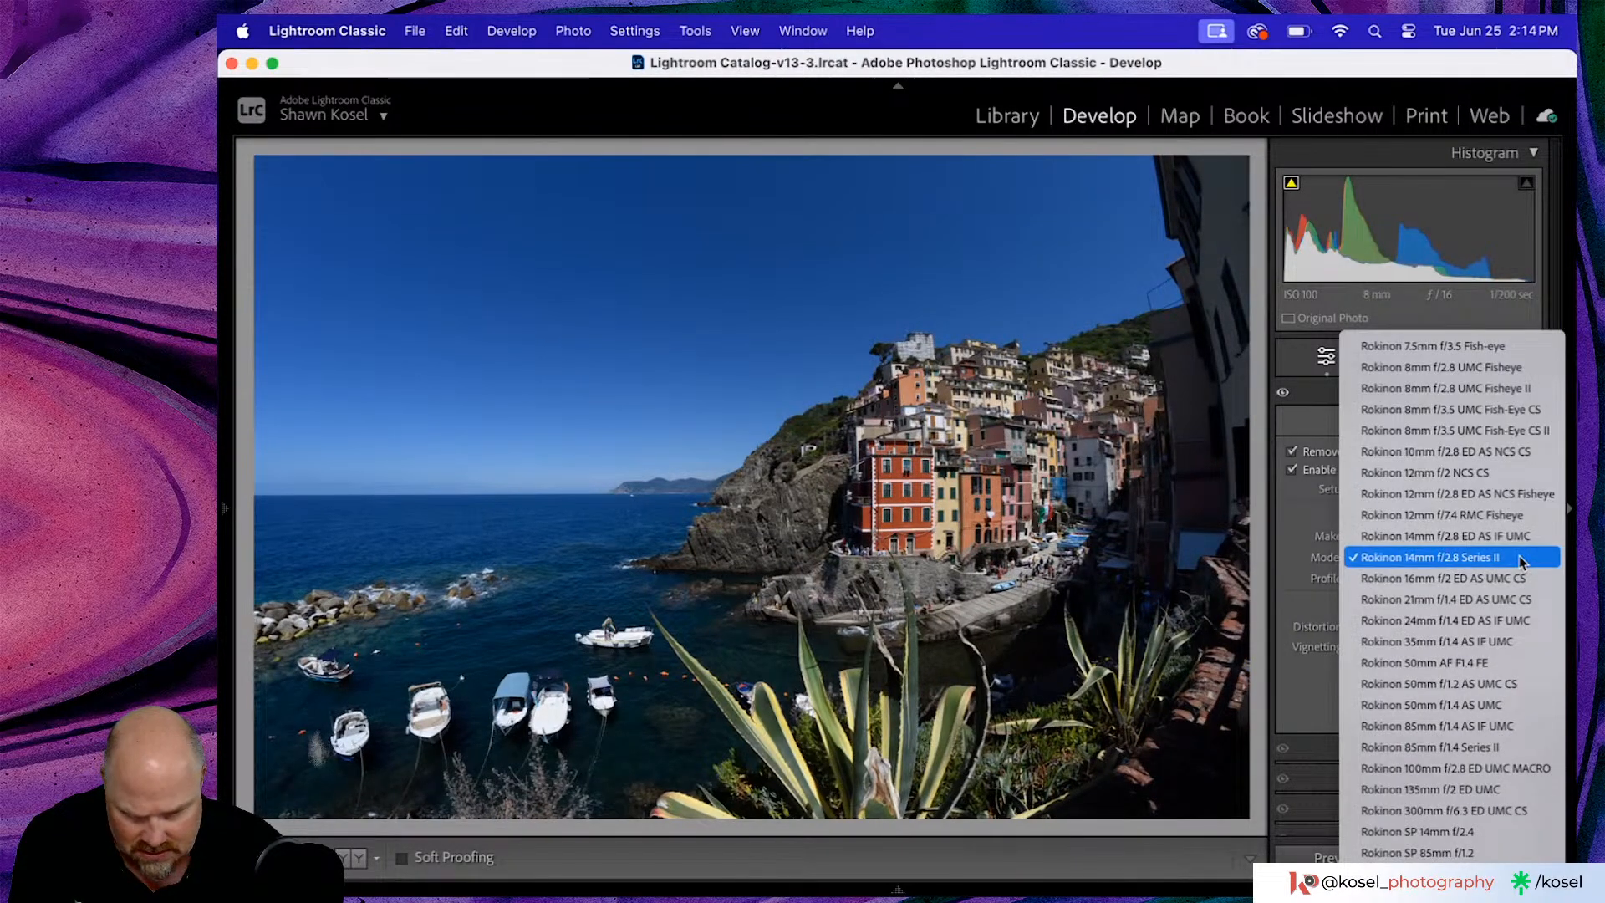
{"action": "left_click", "coordinate": [1463, 368]}
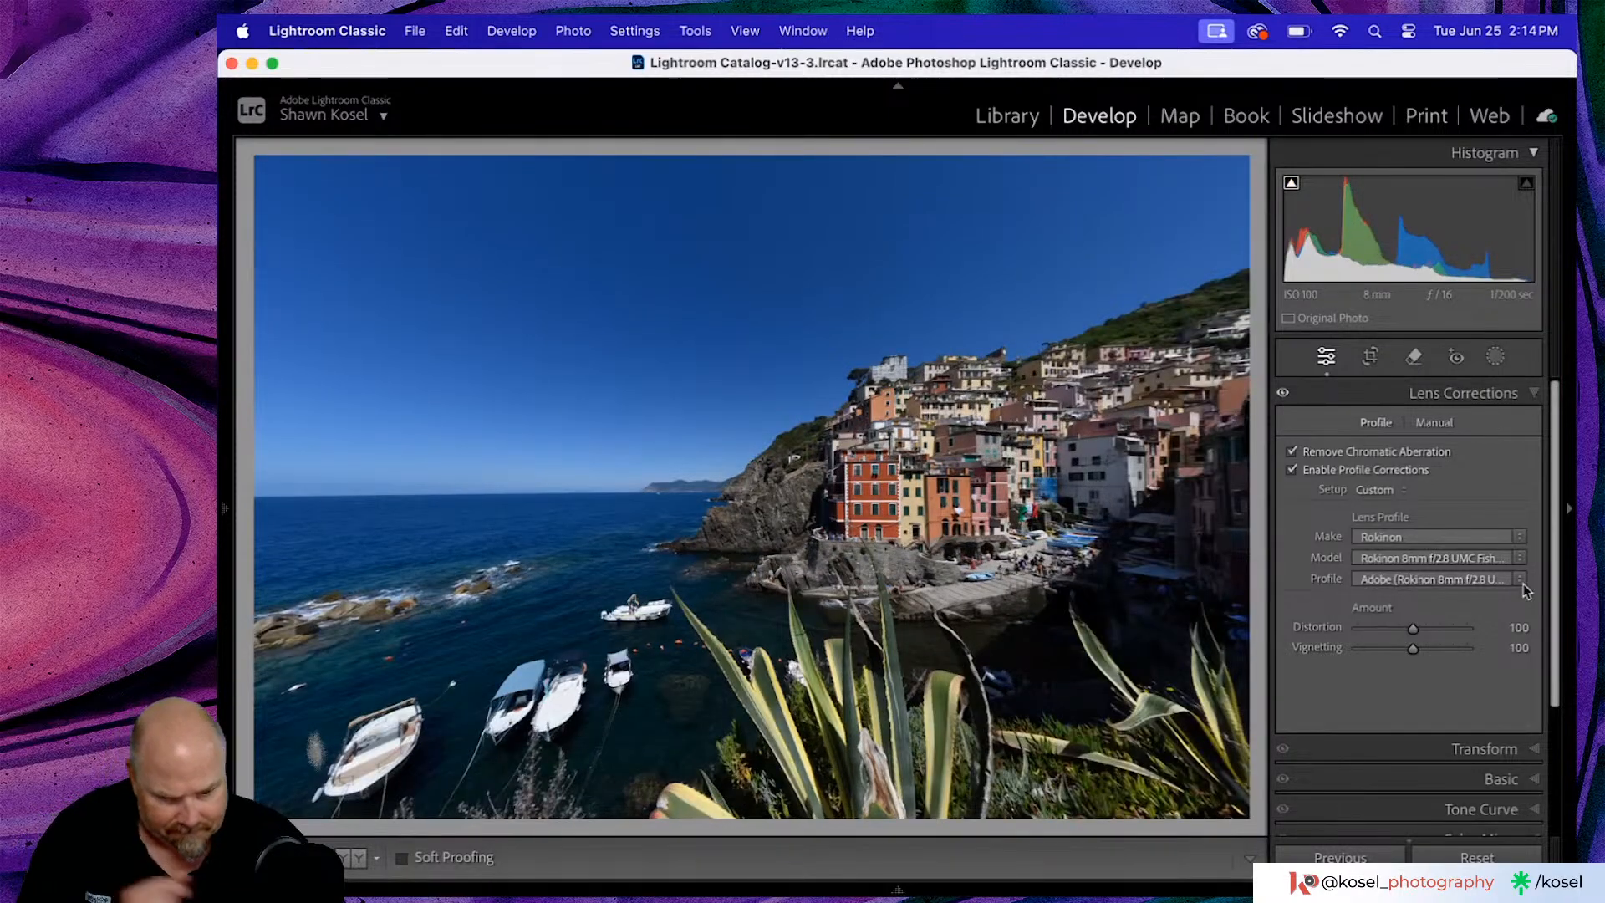
- Try the Rokinon 8mm f/3.5 UMC Fish-Eye CS model for the photo's lens correction
{"action": "left_click", "coordinate": [1521, 564]}
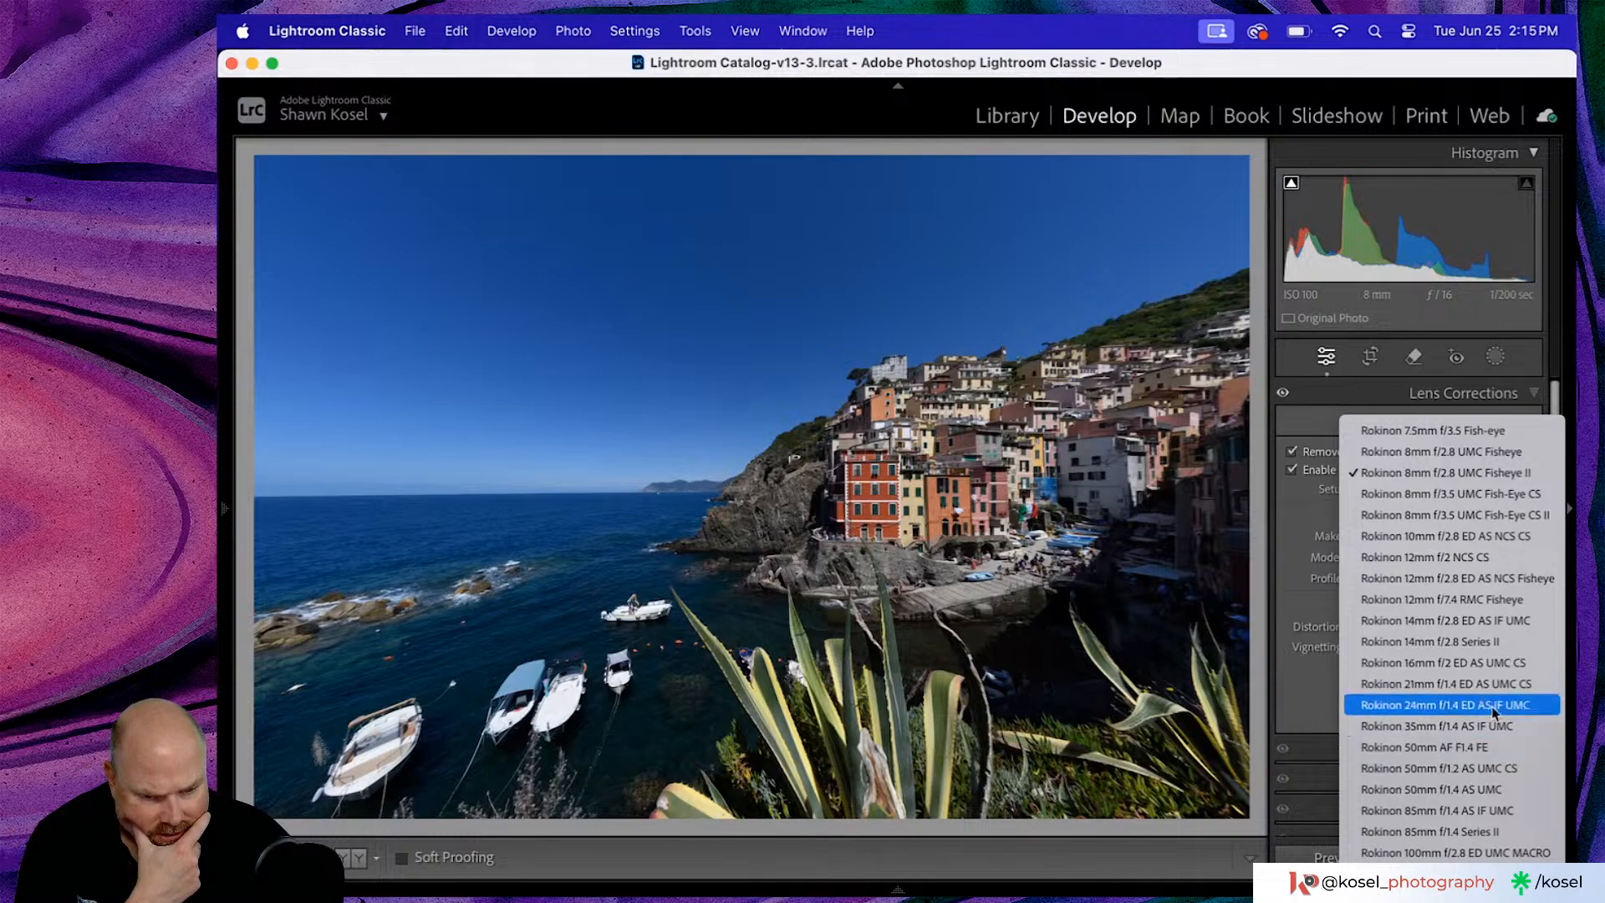
{"action": "left_click", "coordinate": [1466, 497]}
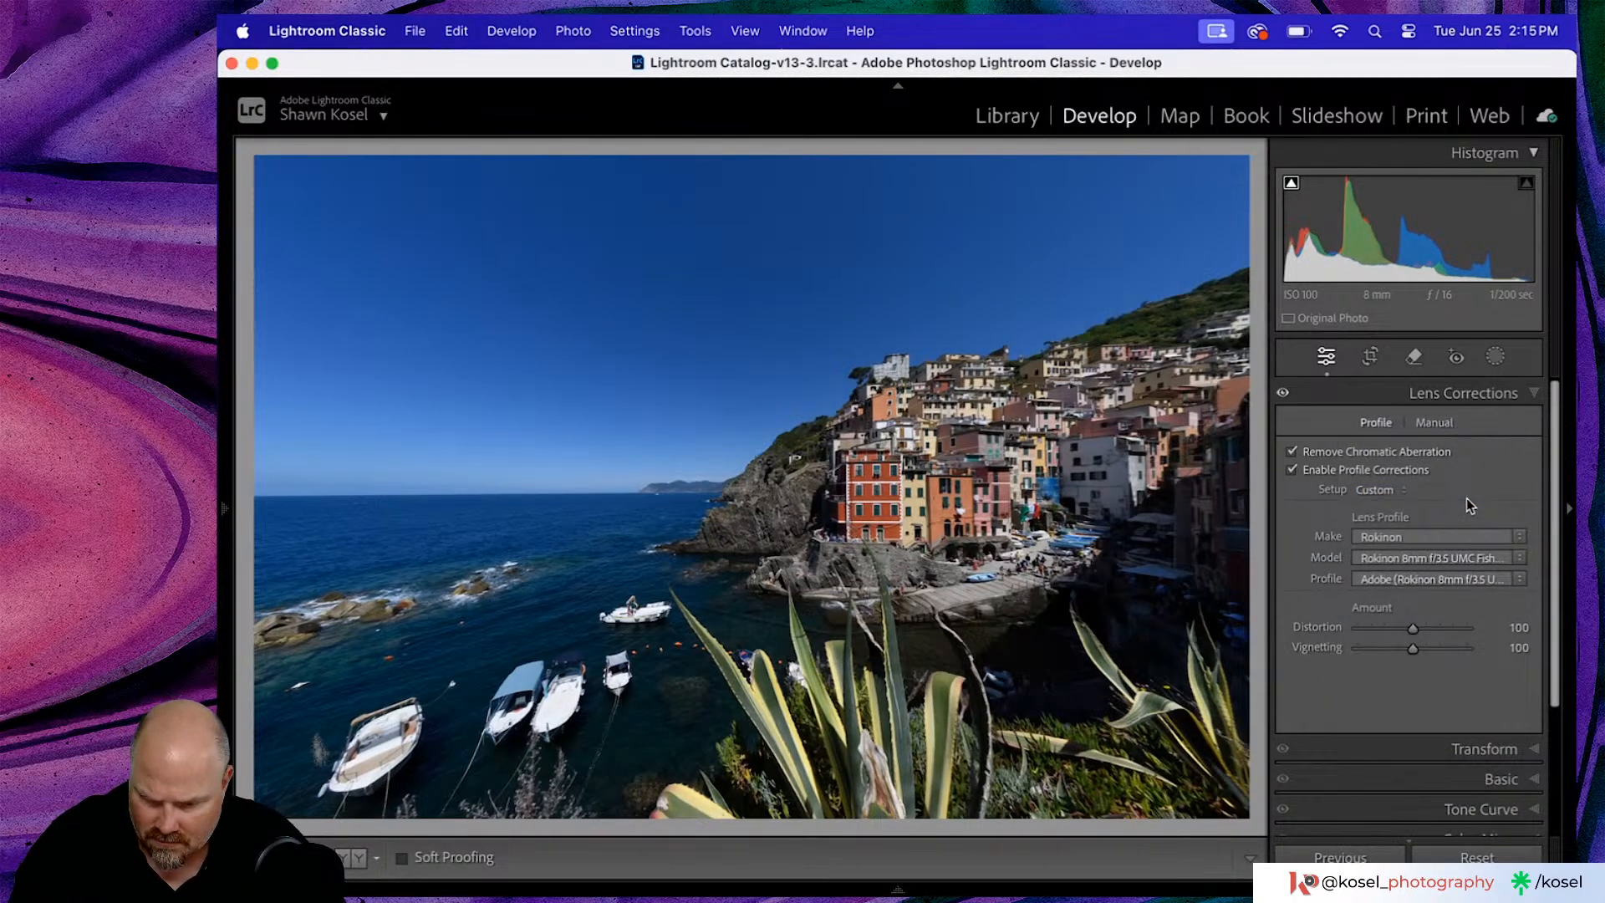
{"action": "left_click", "coordinate": [1519, 560]}
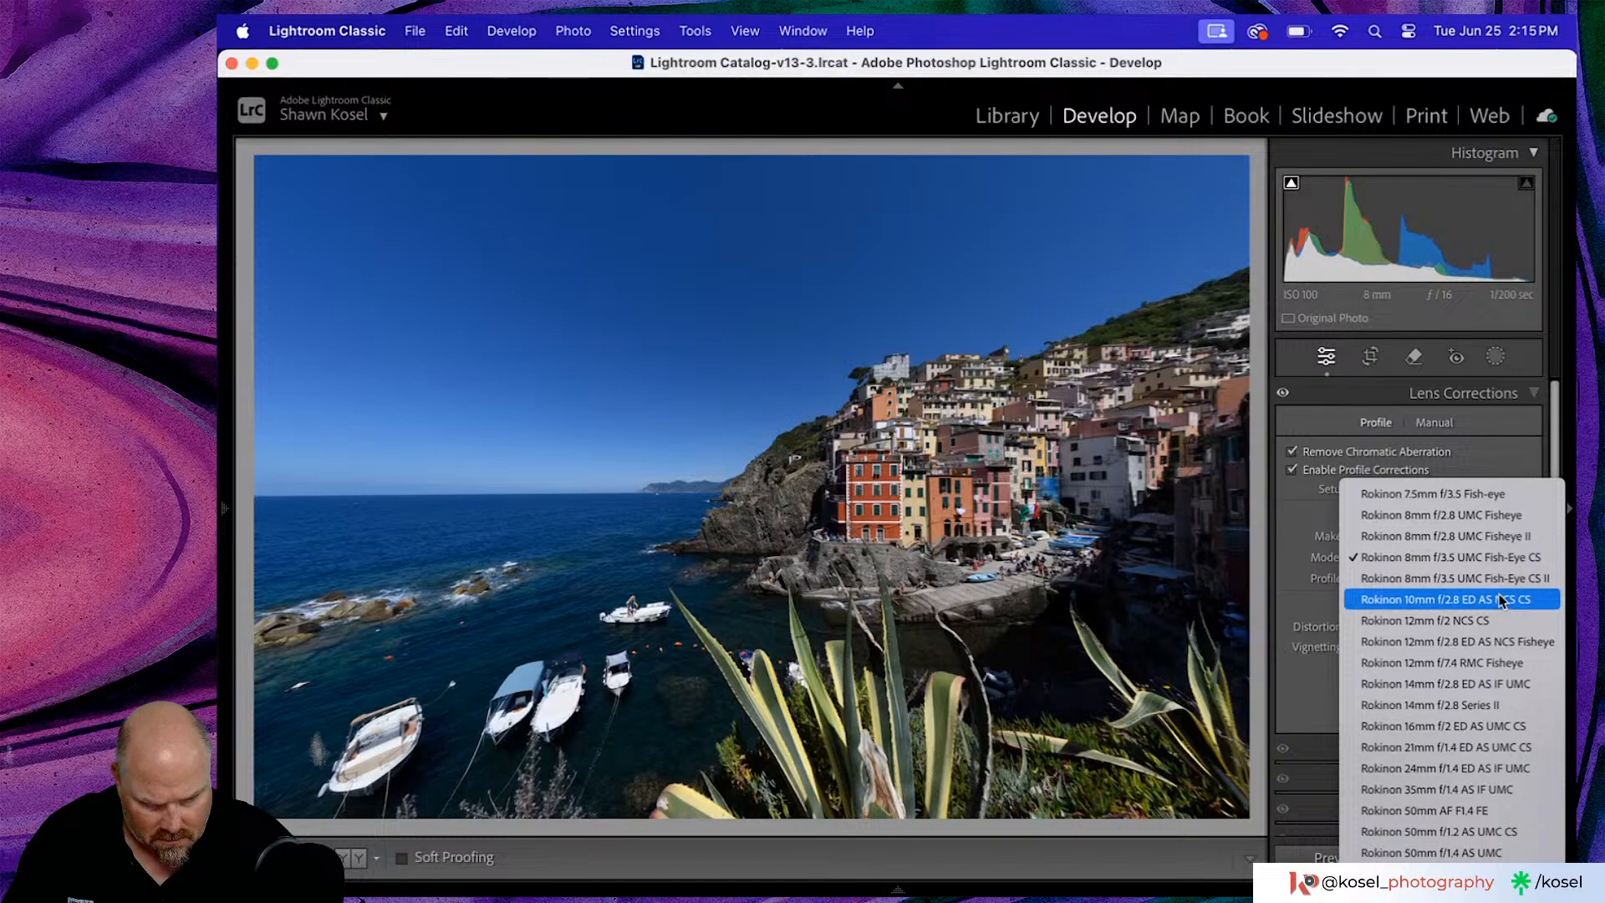
{"action": "key", "text": "Escape"}
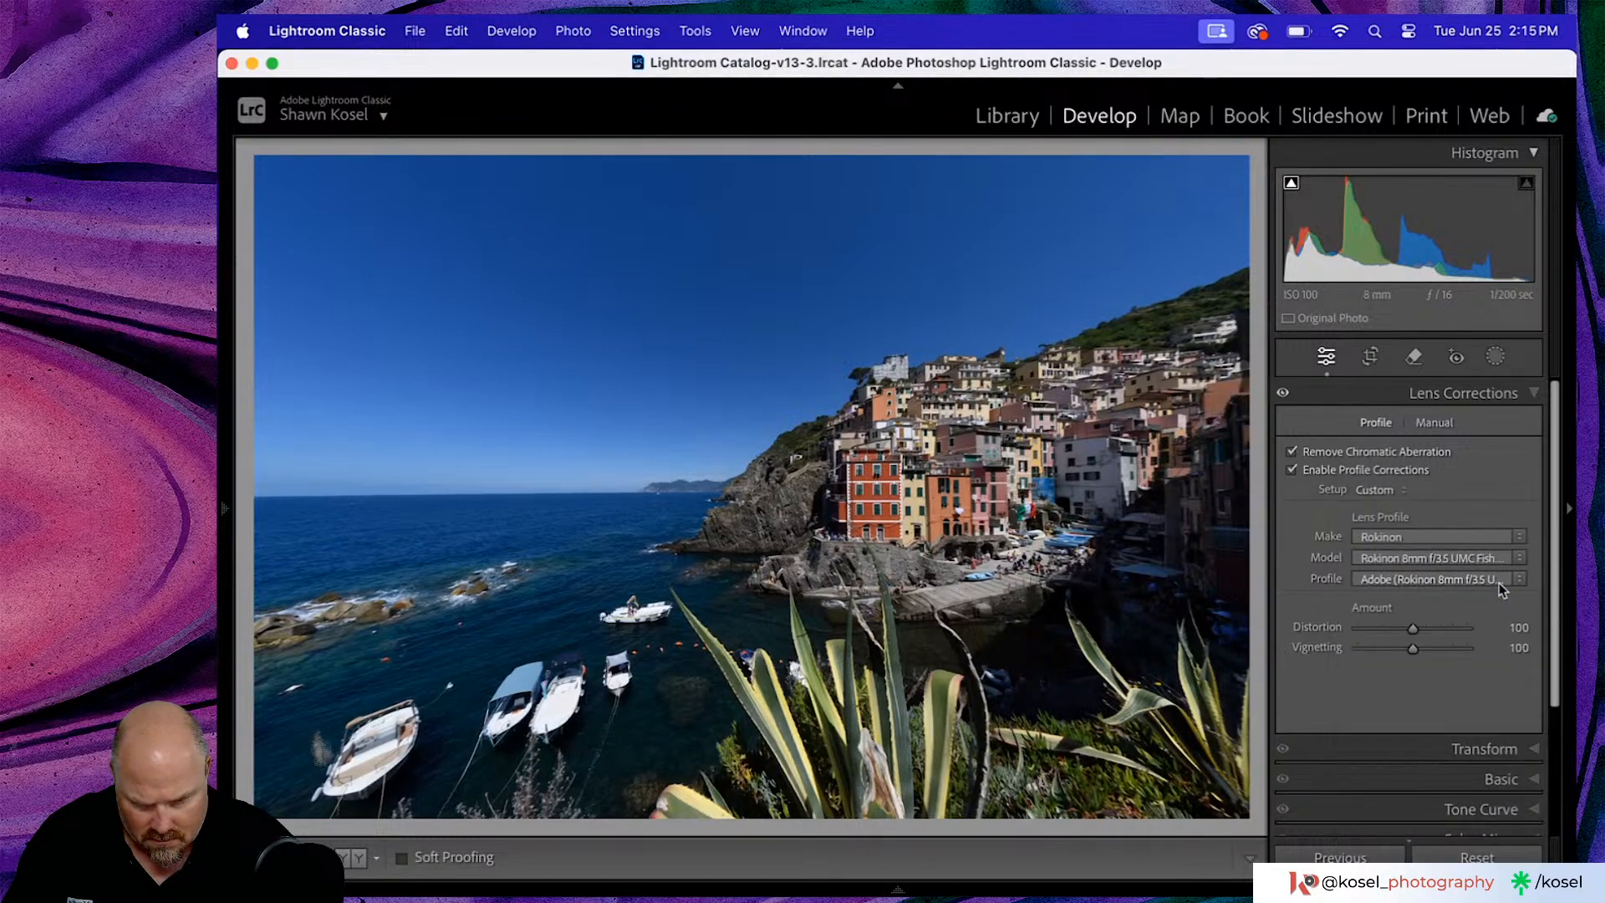
- Keep Rokinon as the lens make, set the model to Rokinon 12mm f/2 NCS CS, and compare the photo before and after
{"action": "left_click", "coordinate": [1520, 539]}
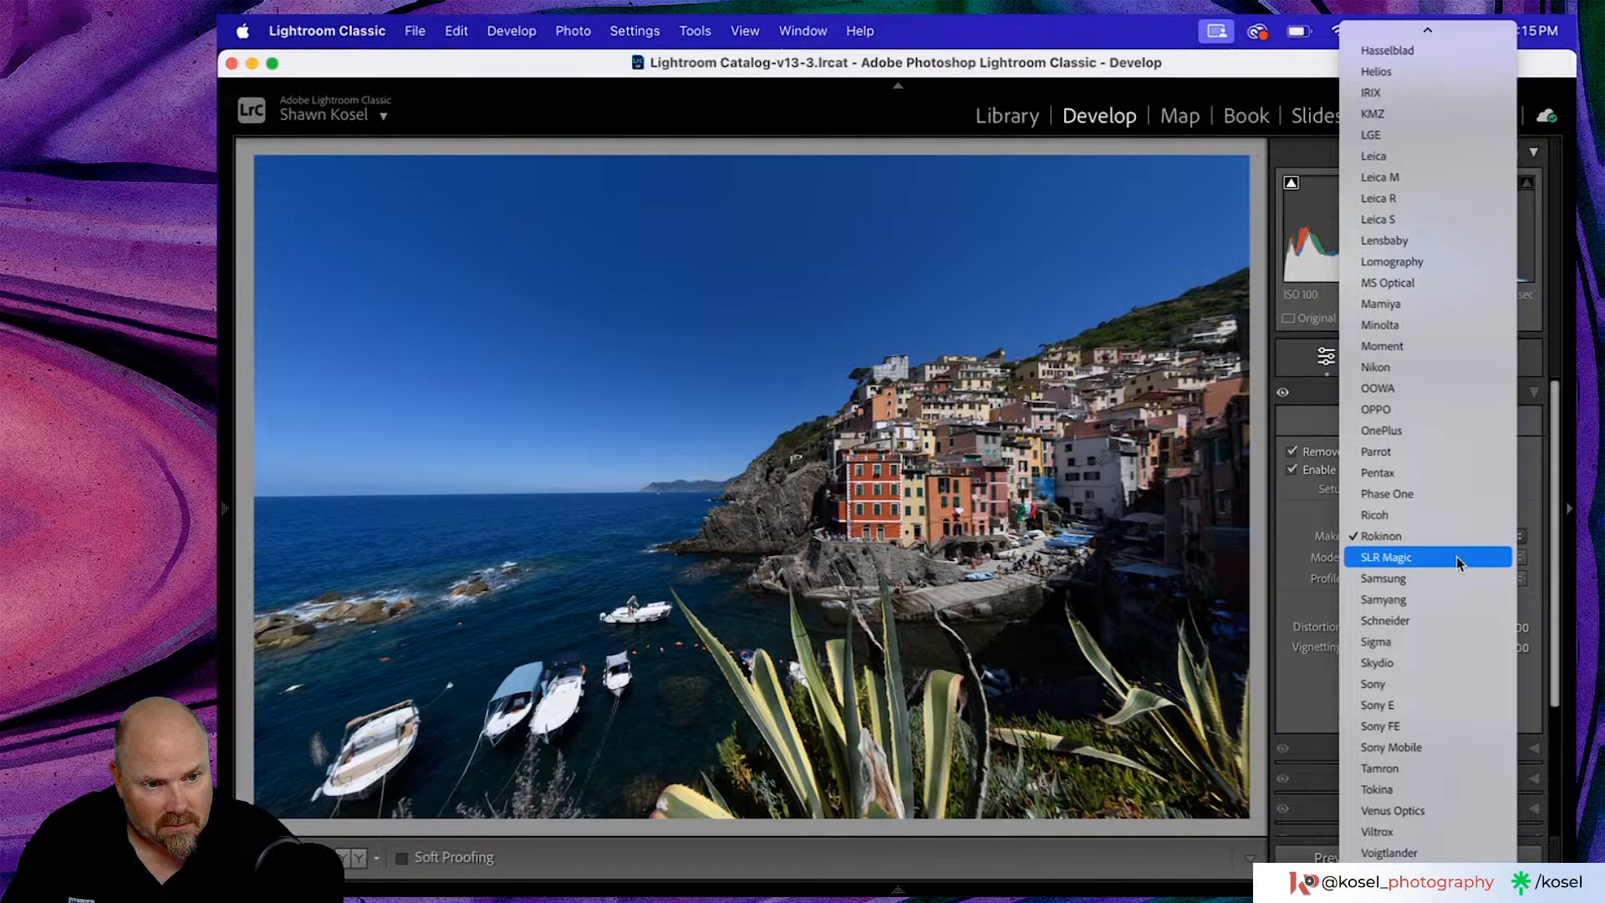
{"action": "scroll", "coordinate": [1457, 556], "scroll_direction": "down", "scroll_amount": 3}
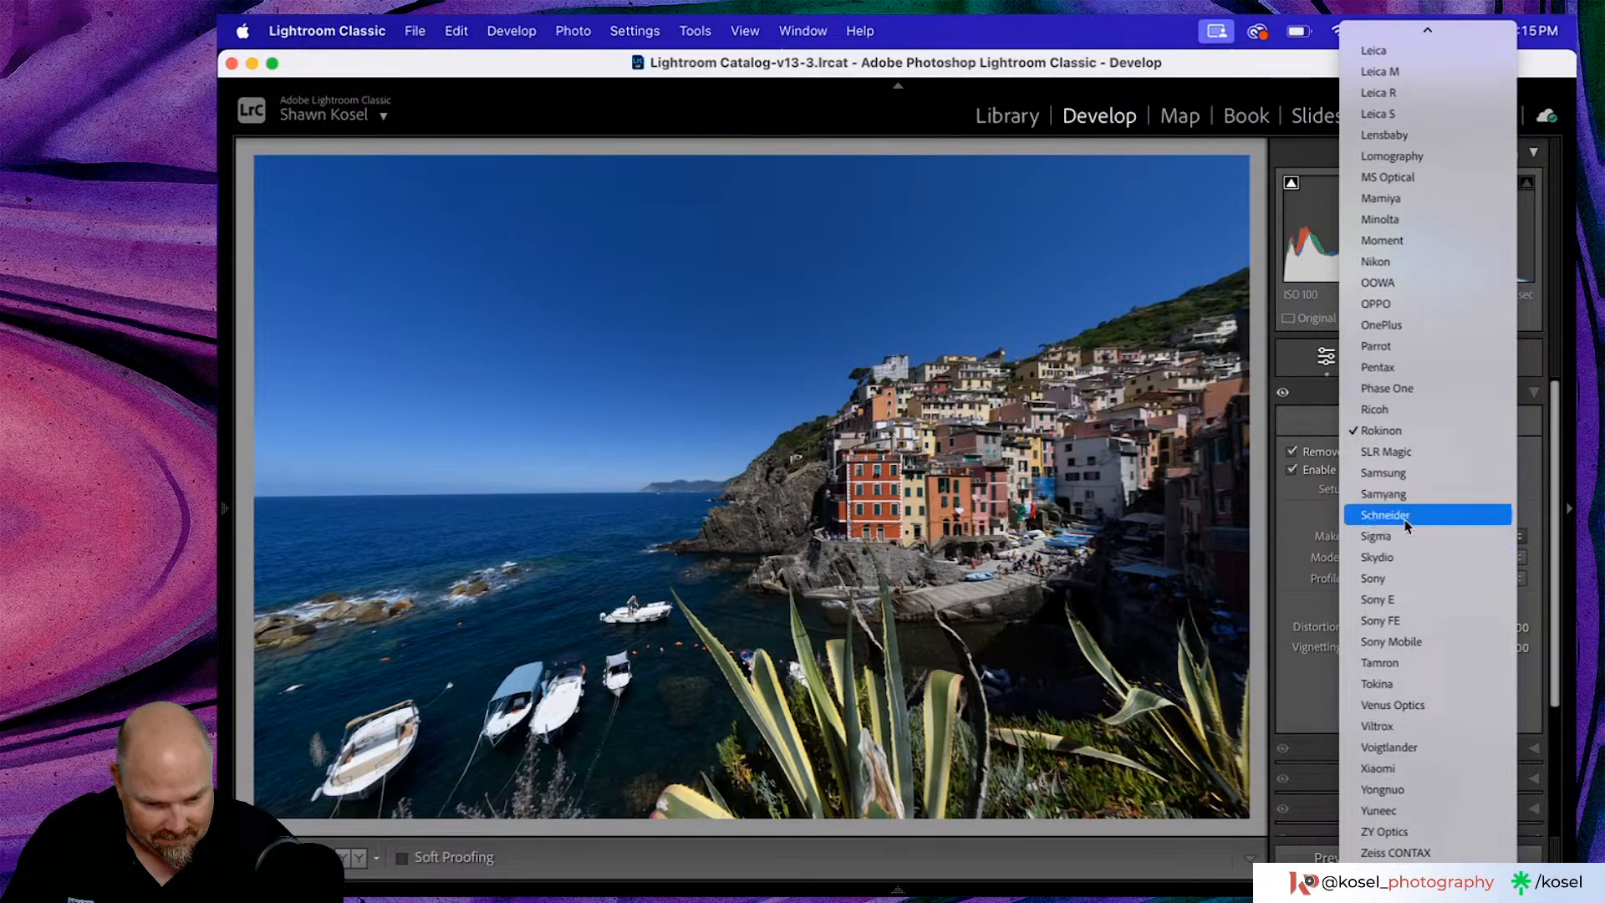
{"action": "left_click", "coordinate": [1419, 433]}
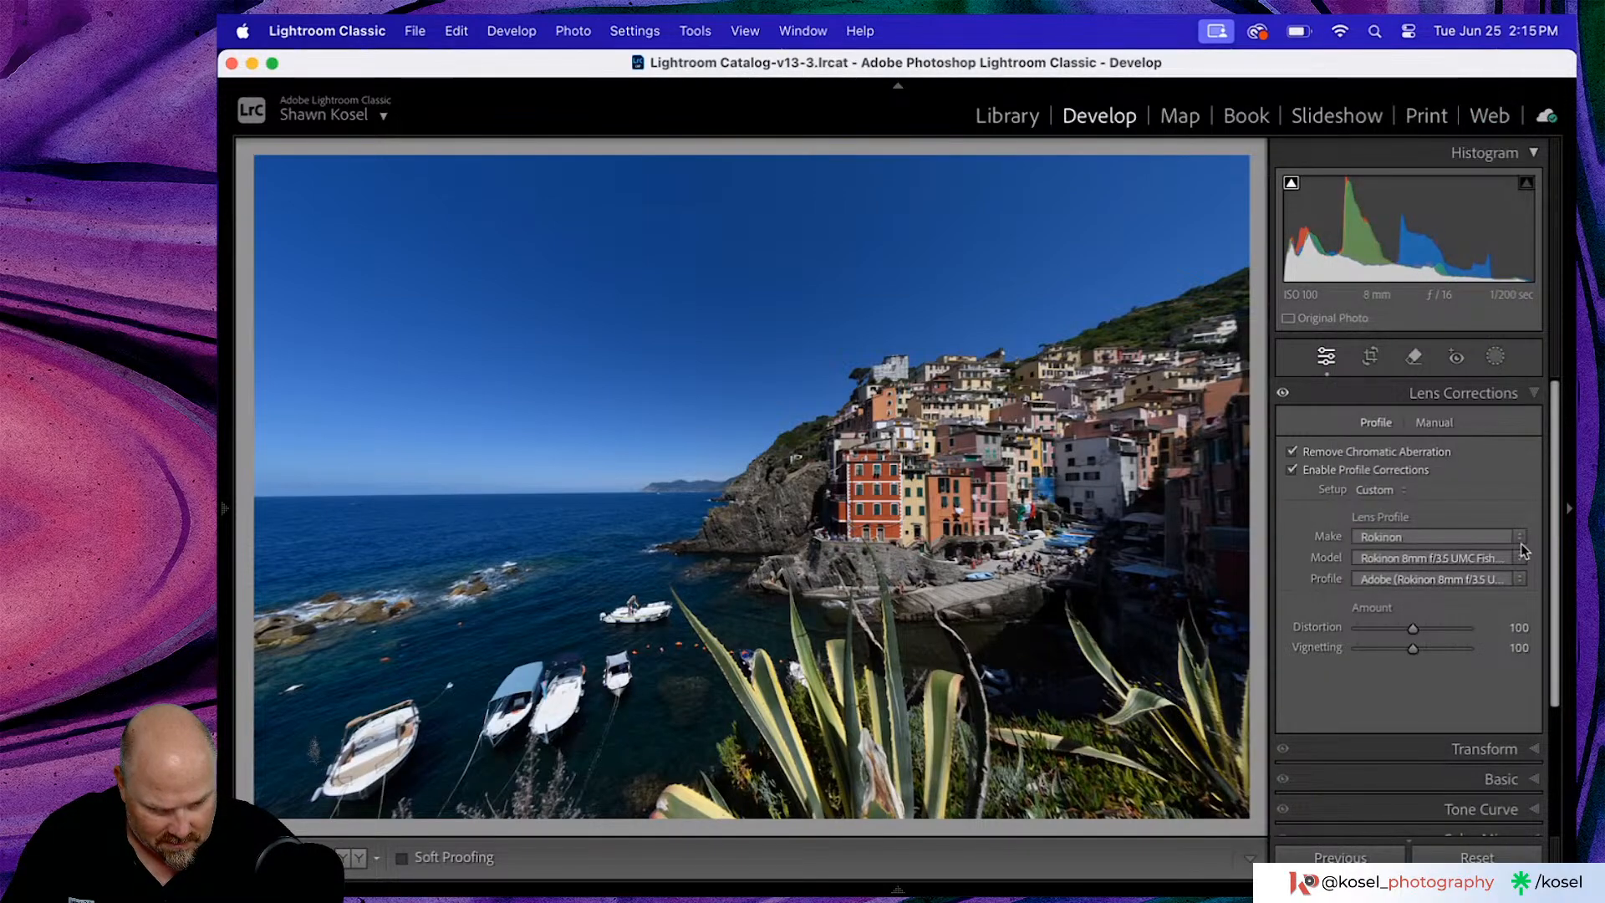
{"action": "left_click", "coordinate": [1425, 557]}
{"action": "scroll", "coordinate": [1401, 660], "scroll_direction": "down", "scroll_amount": 3}
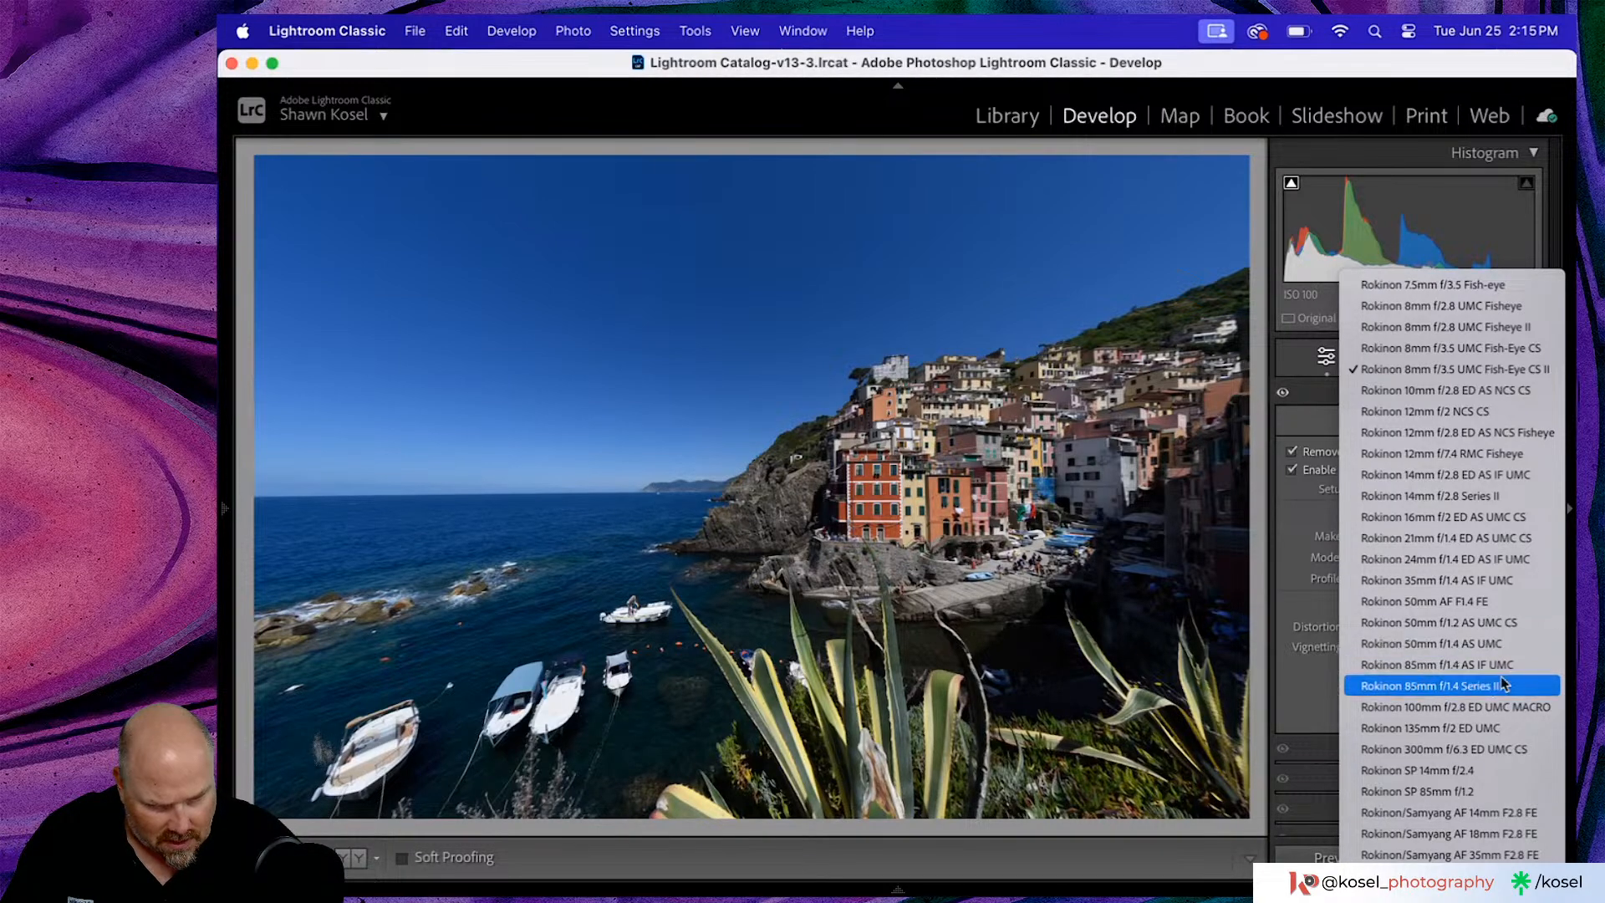
{"action": "left_click", "coordinate": [1430, 413]}
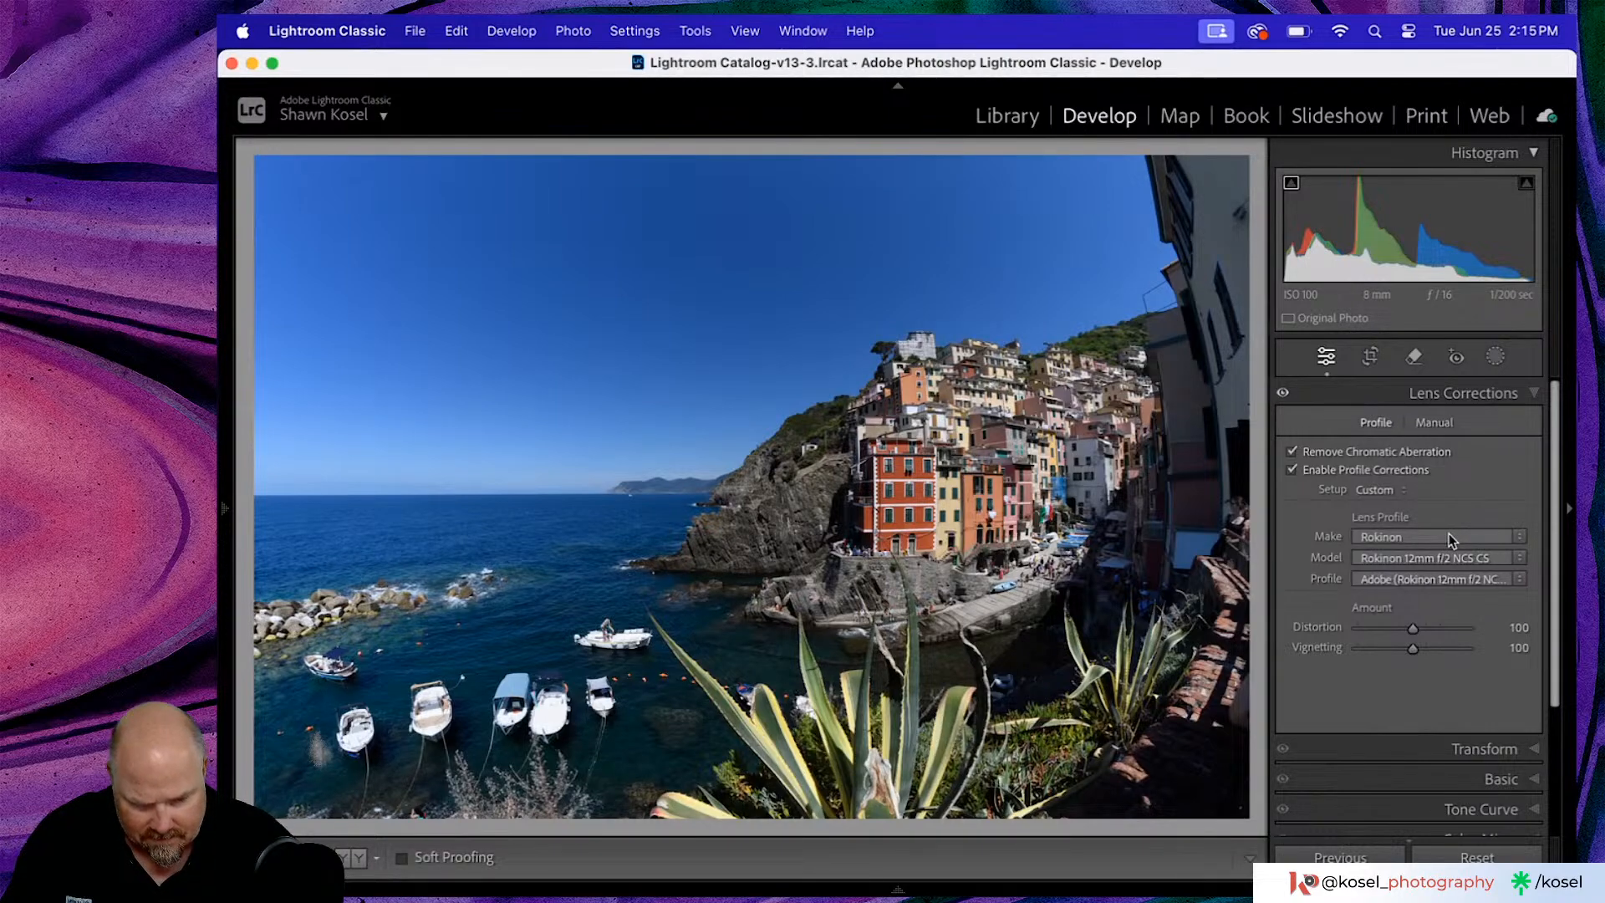
{"action": "key", "text": "backslash"}
{"action": "key", "text": "backslash"}
{"action": "key", "text": "backslash"}
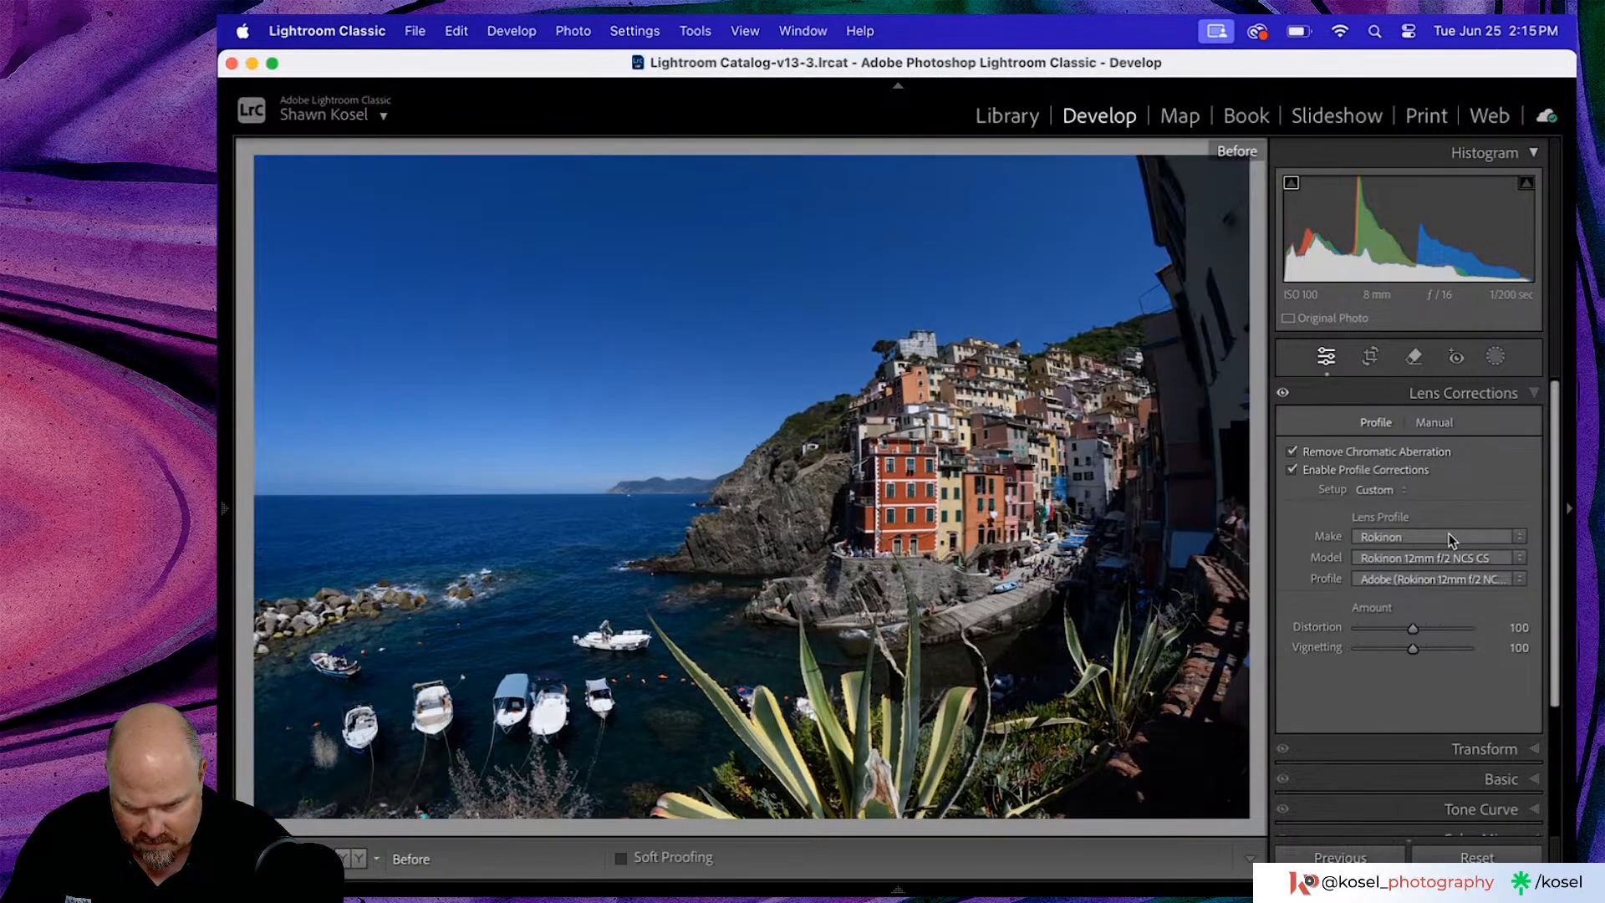
{"action": "key", "text": "backslash"}
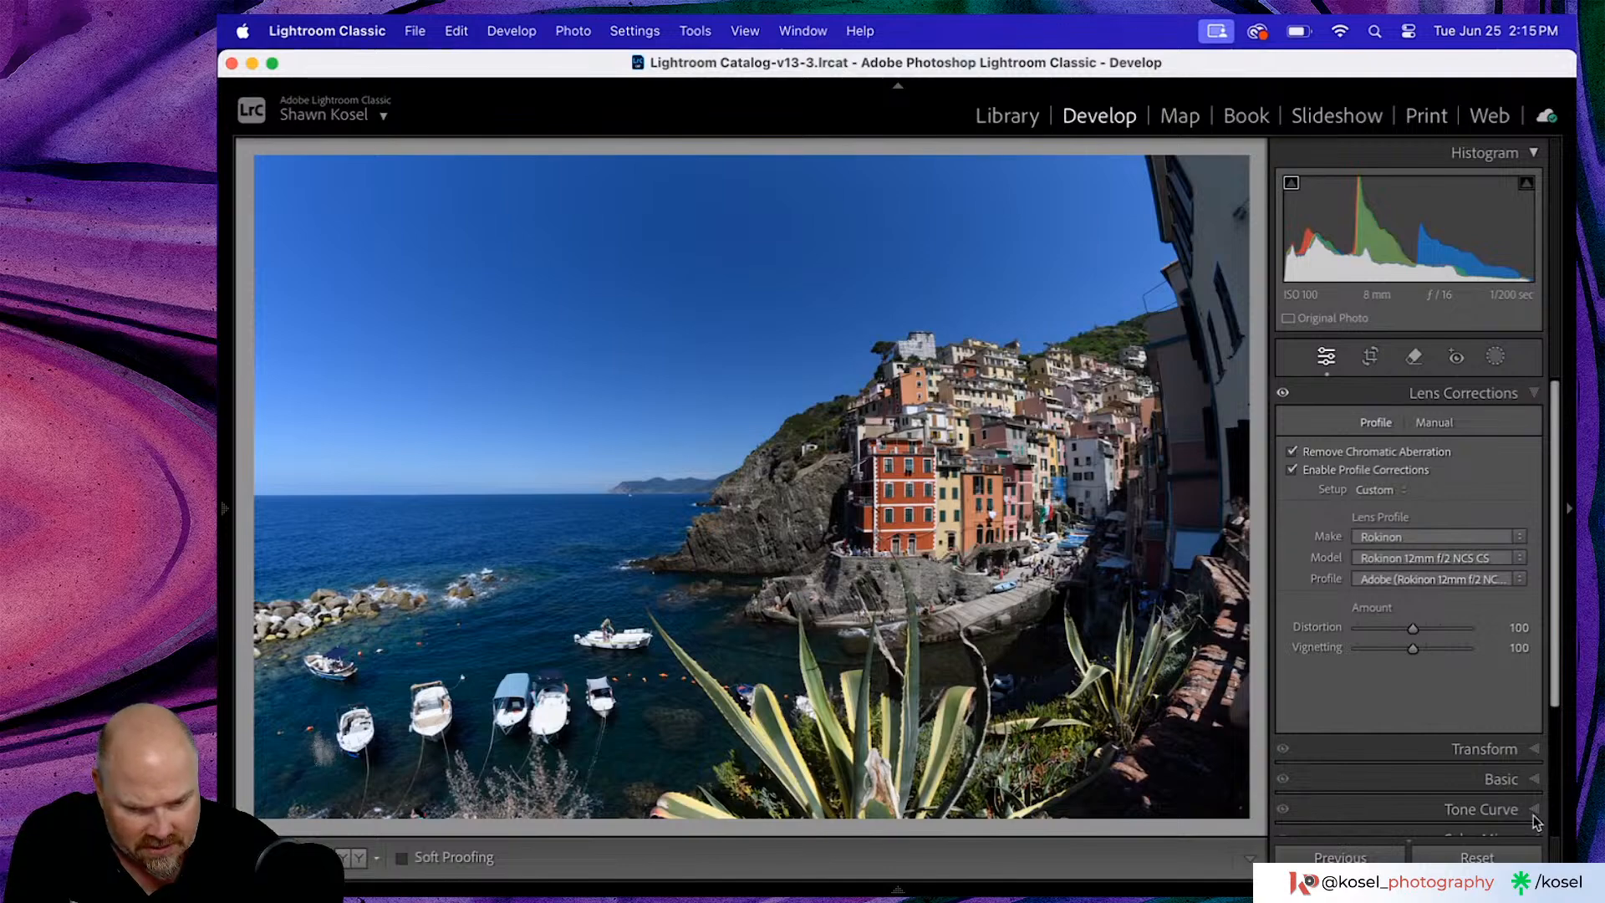
- Straighten the perspective with Guided Upright, drawing guides along the sea horizon, the red building's left edge and the dark building at the far right
{"action": "left_click", "coordinate": [1489, 749]}
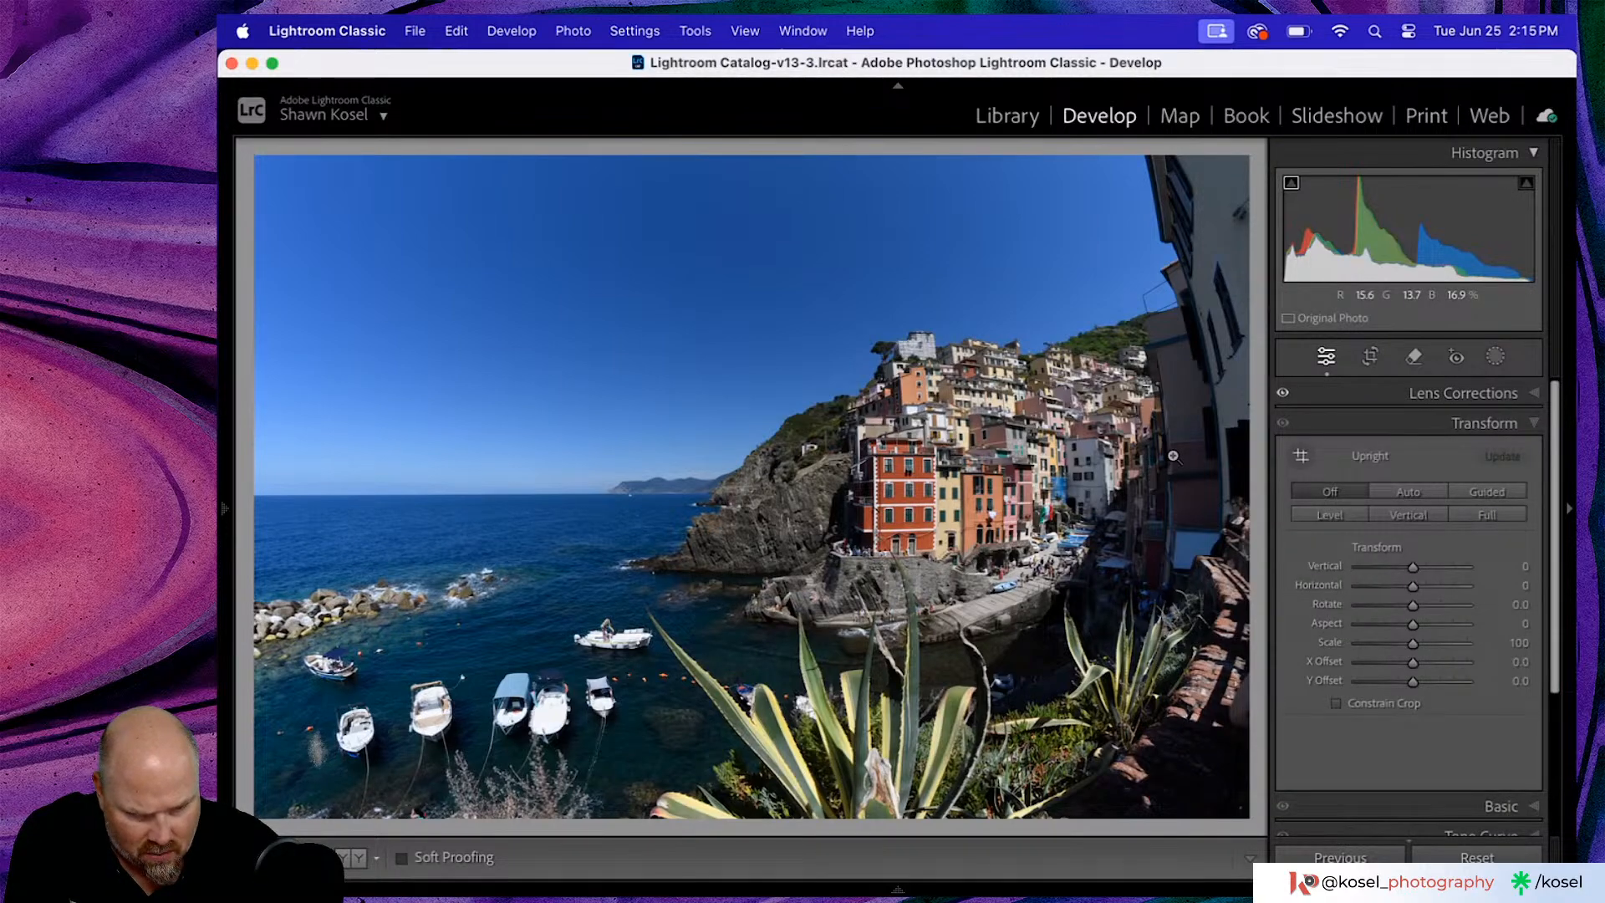
{"action": "left_click", "coordinate": [1301, 456]}
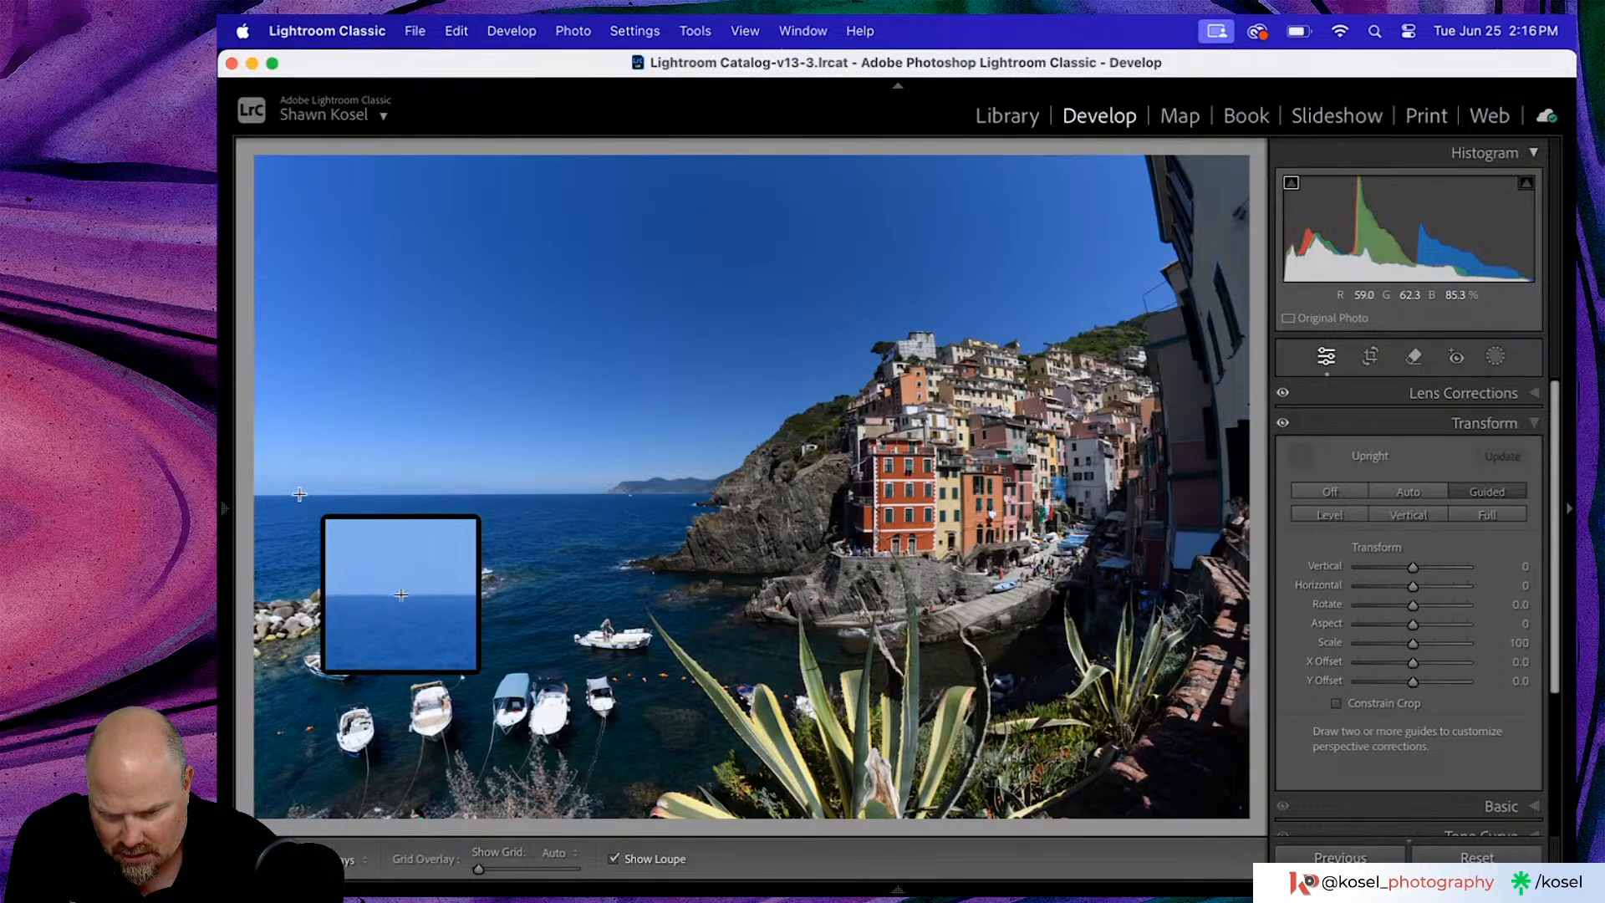
{"action": "left_click_drag", "start_coordinate": [299, 494], "coordinate": [597, 494]}
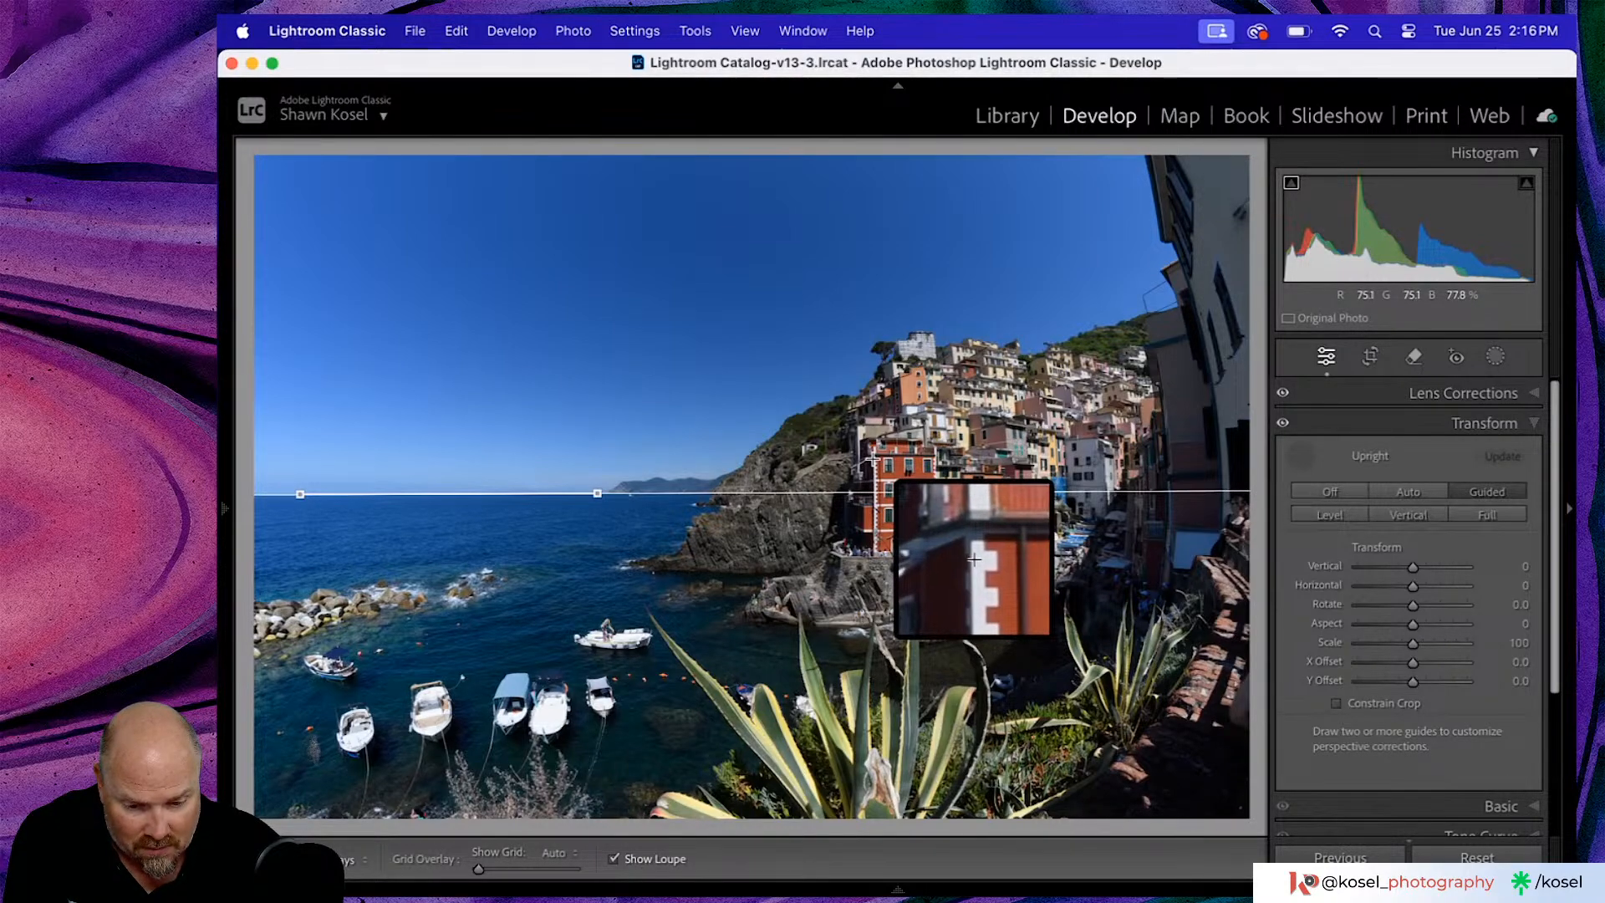
{"action": "left_click_drag", "start_coordinate": [872, 458], "coordinate": [872, 531]}
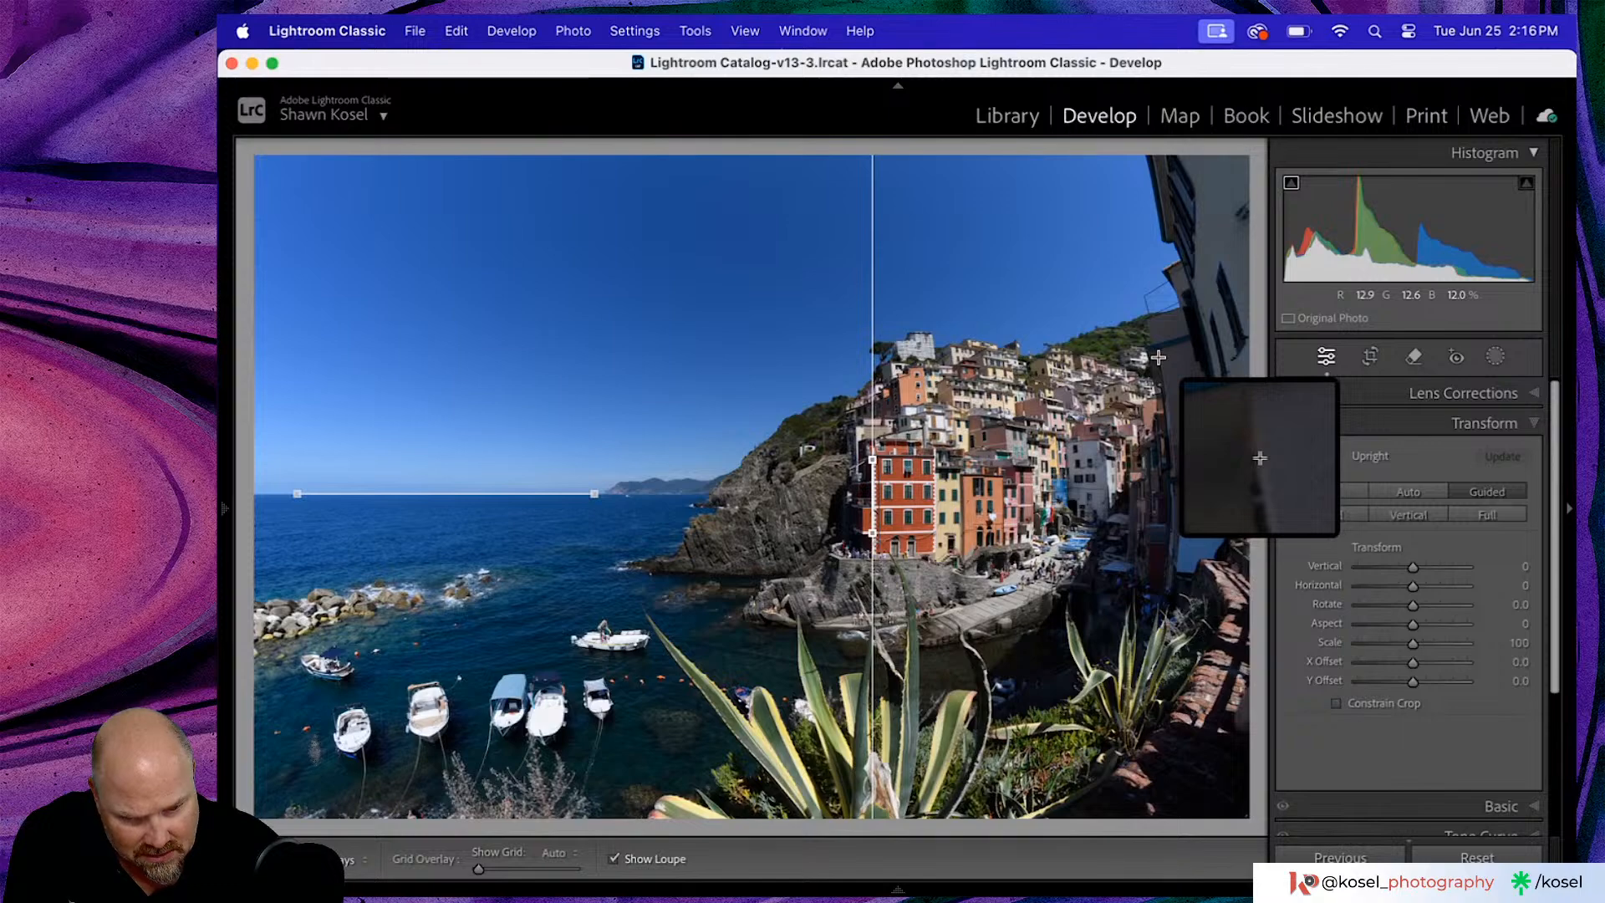
{"action": "left_click_drag", "start_coordinate": [1158, 357], "coordinate": [1178, 571]}
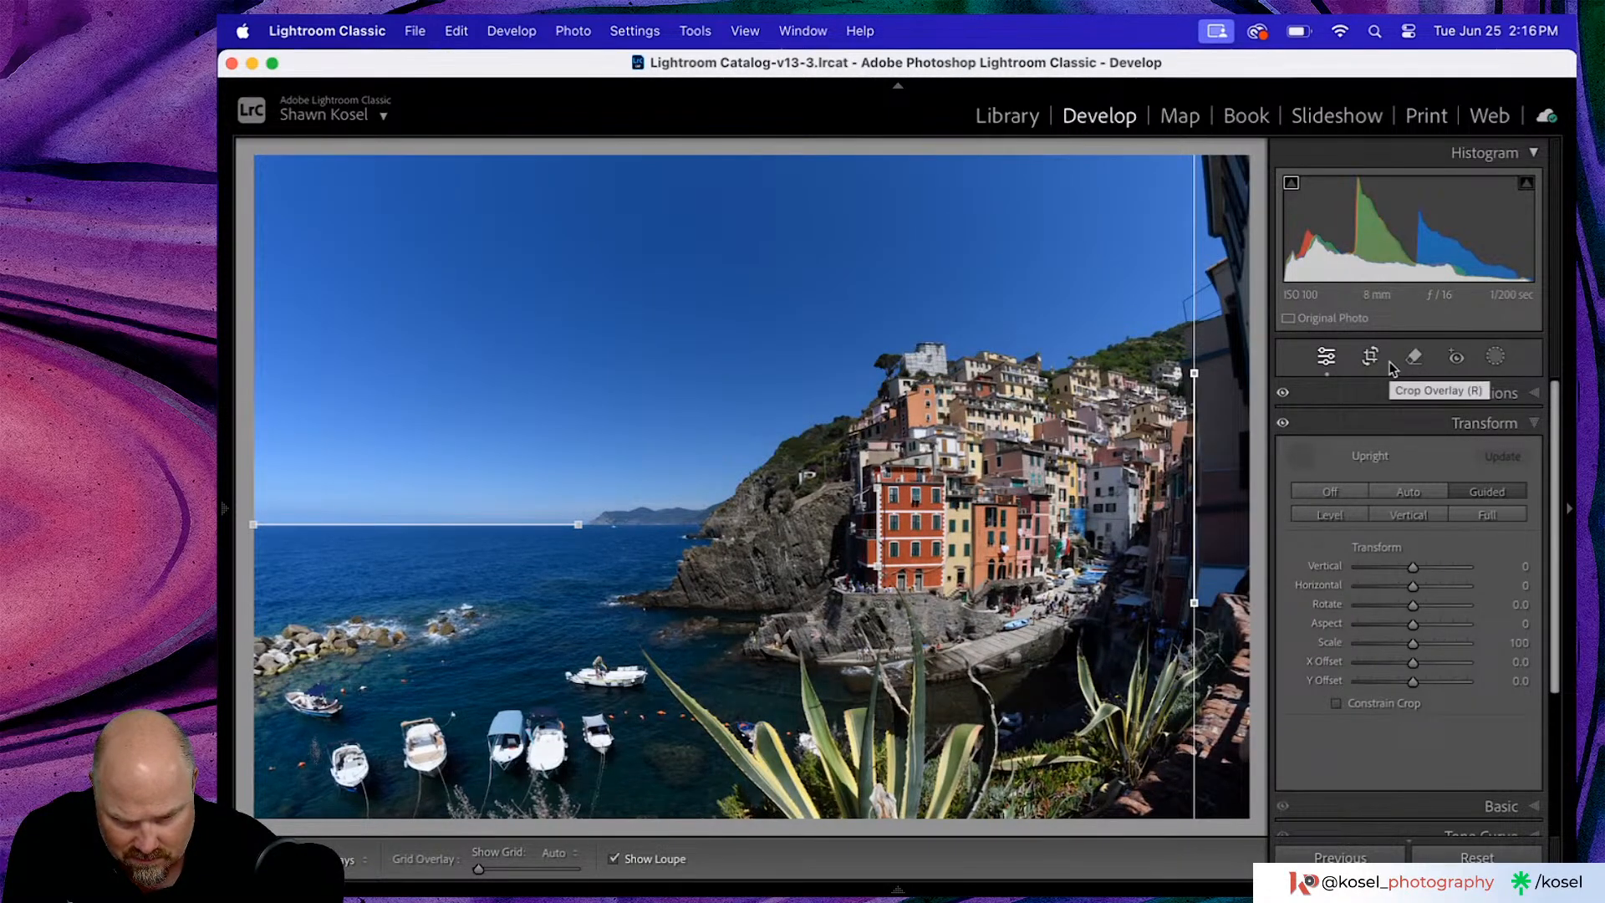
- Compare the straightened photo with its unedited version several times
{"action": "key", "text": "backslash"}
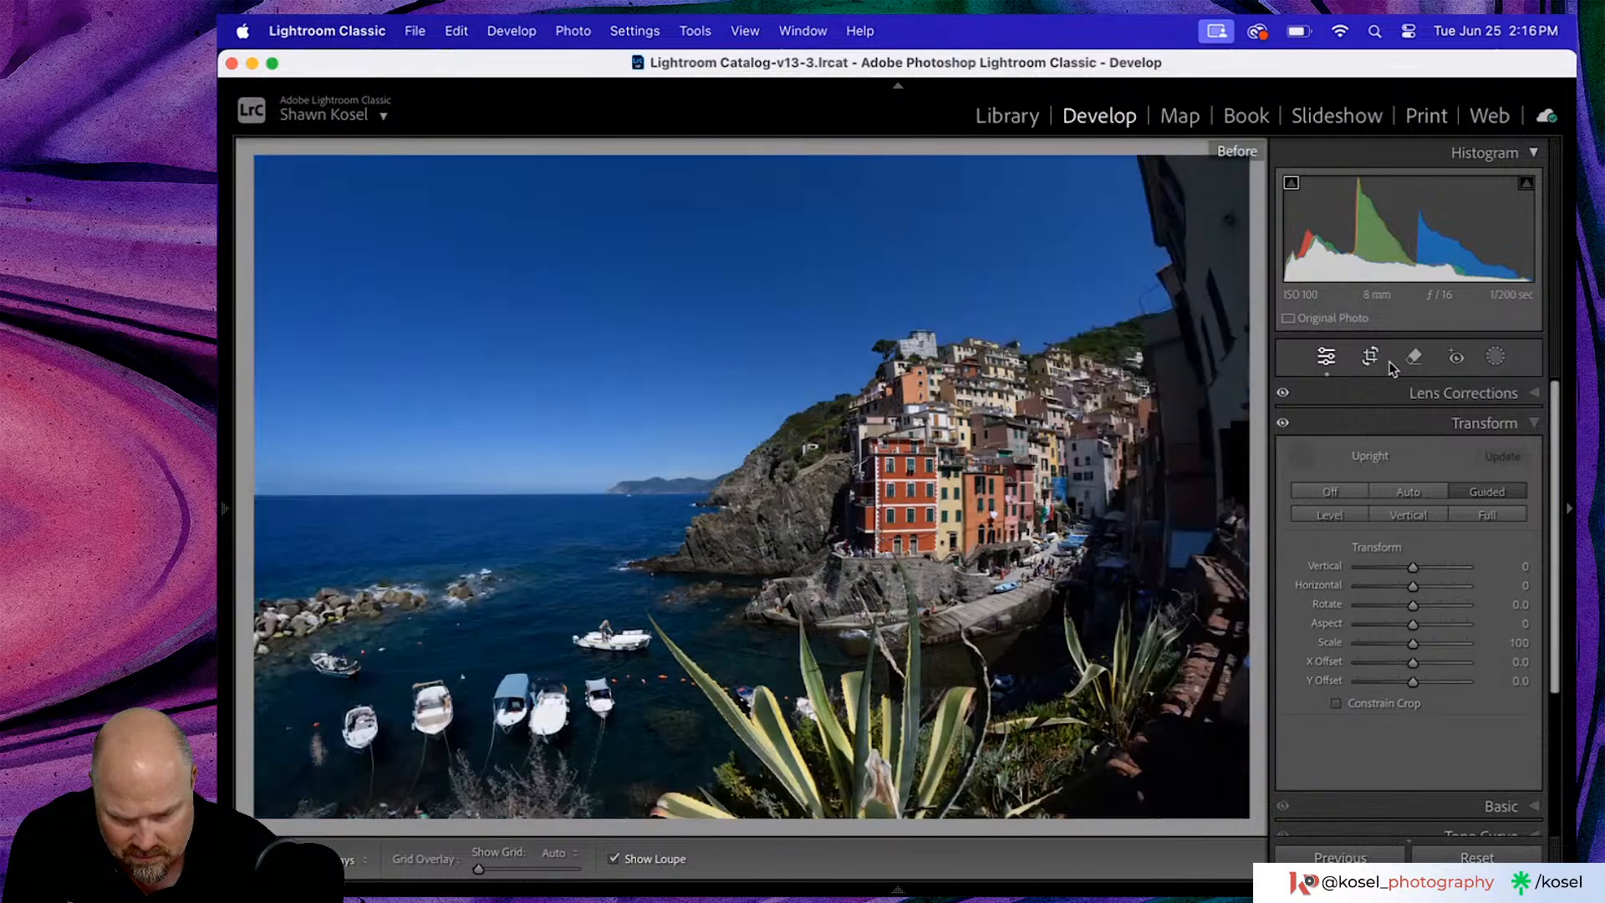
{"action": "key", "text": "backslash"}
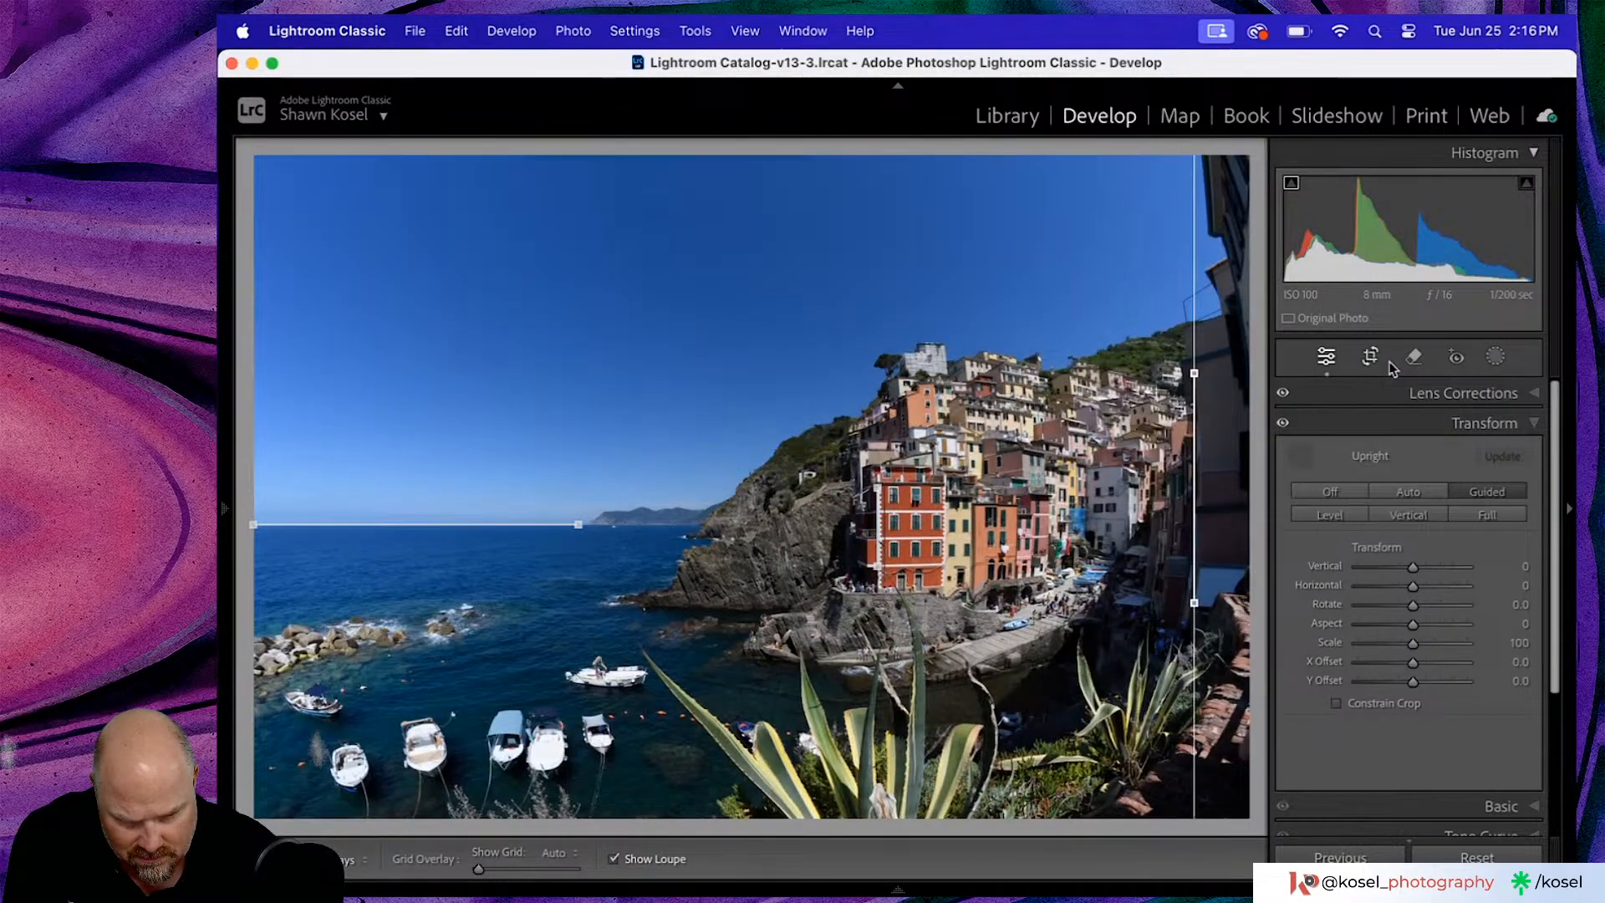
{"action": "key", "text": "backslash"}
{"action": "key", "text": "backslash"}
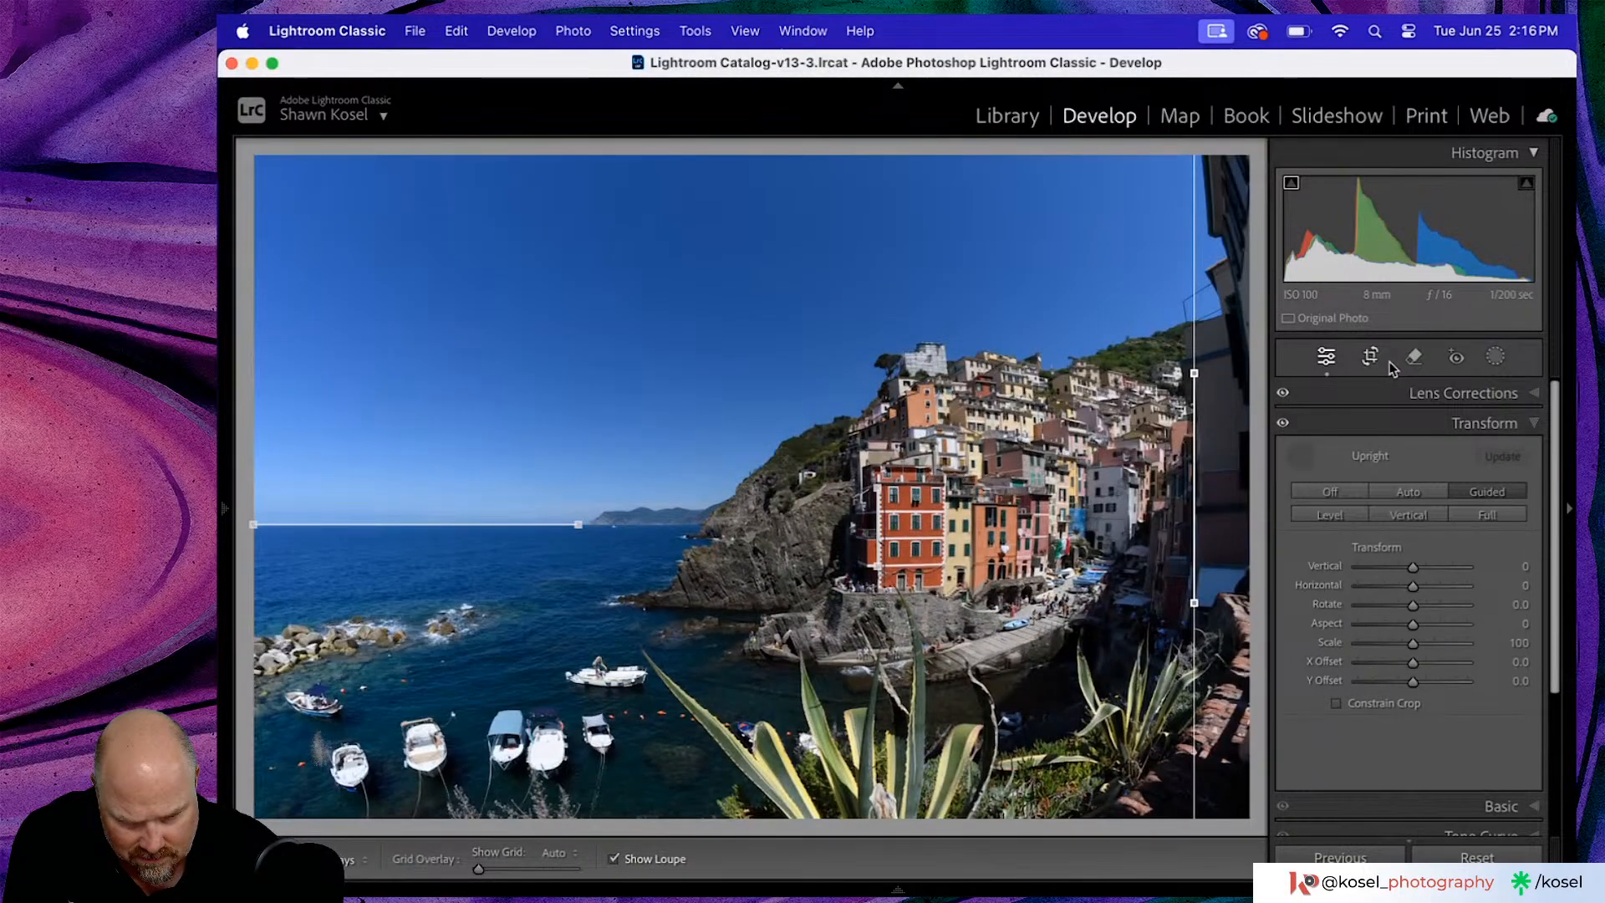
{"action": "key", "text": "backslash"}
{"action": "key", "text": "backslash"}
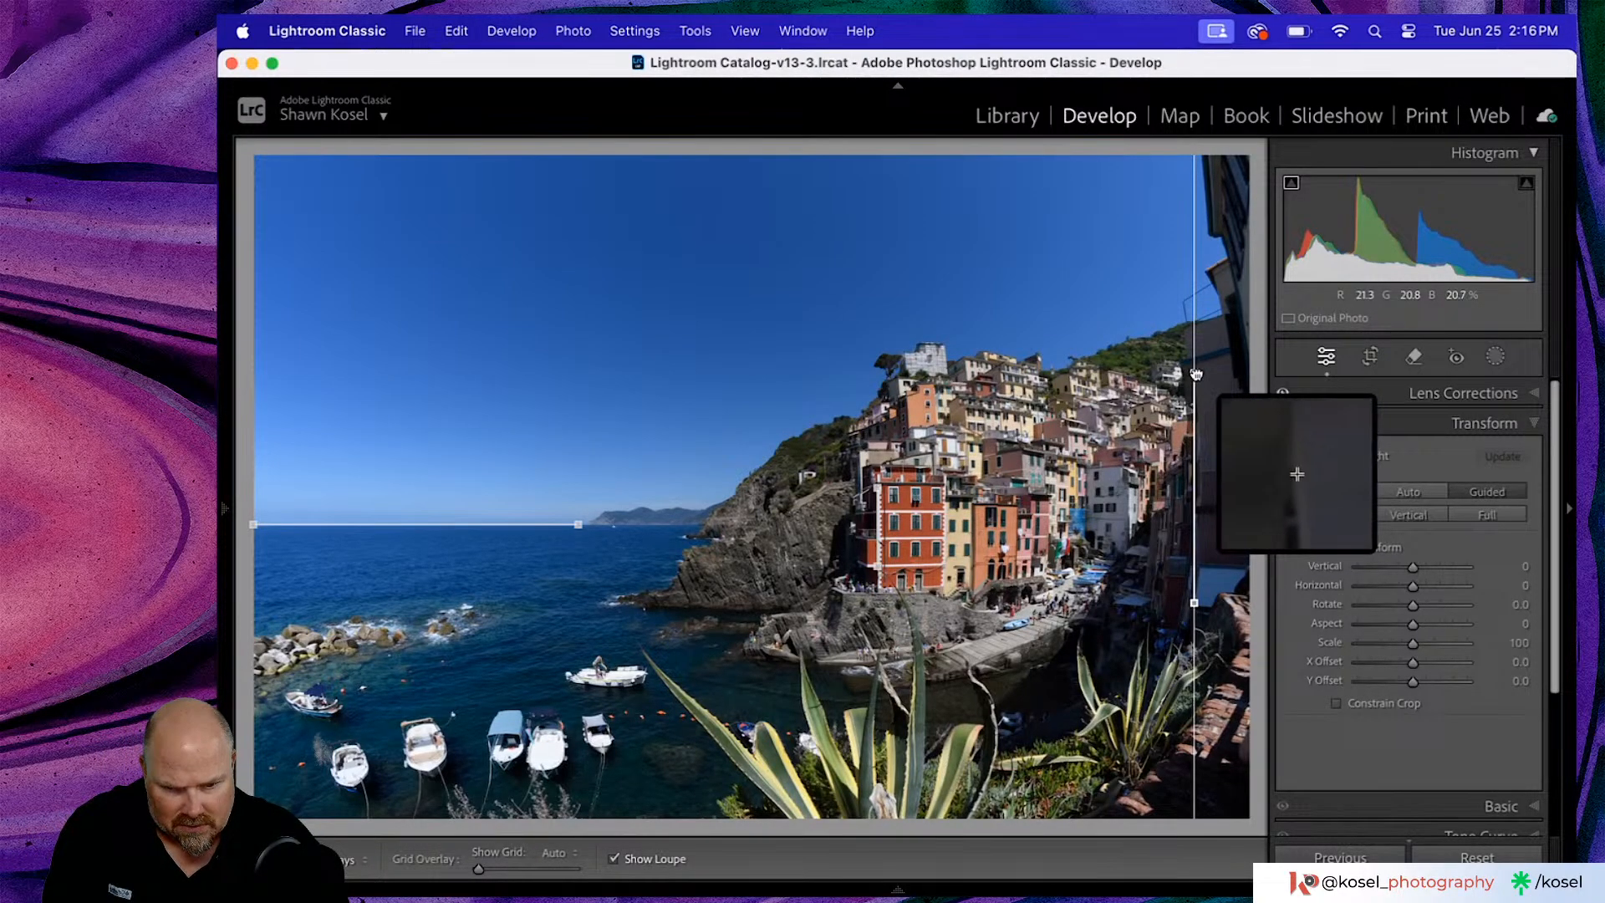
- Delete the vertical Upright guide over the building at the photo's edge and bring up the crop overlay
{"action": "key", "text": "Delete"}
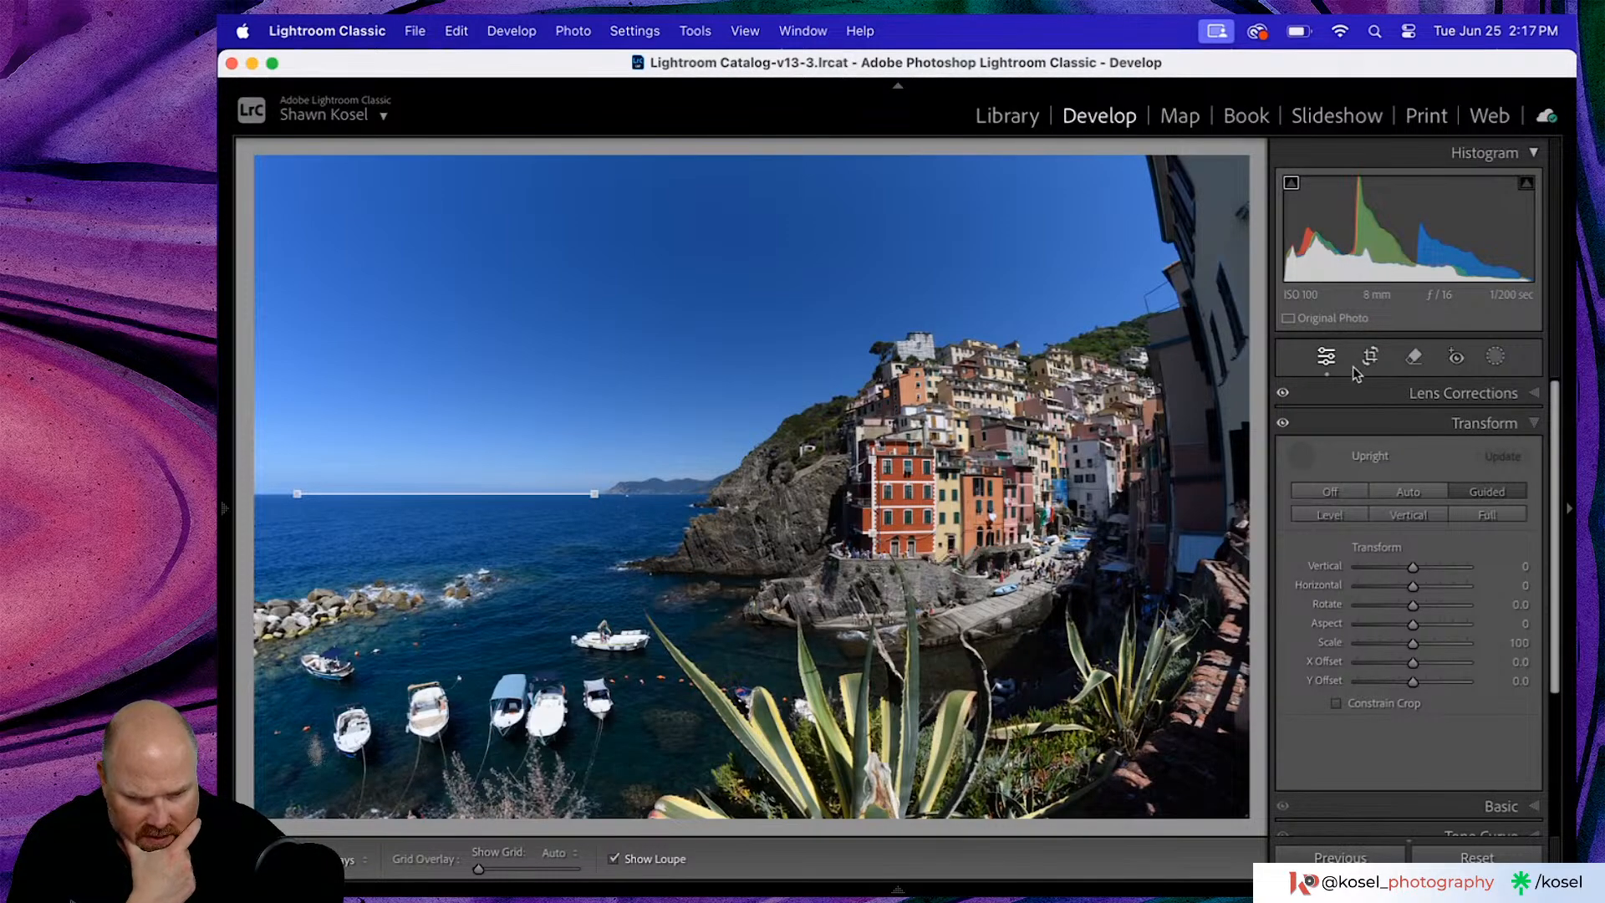
{"action": "left_click", "coordinate": [1304, 462]}
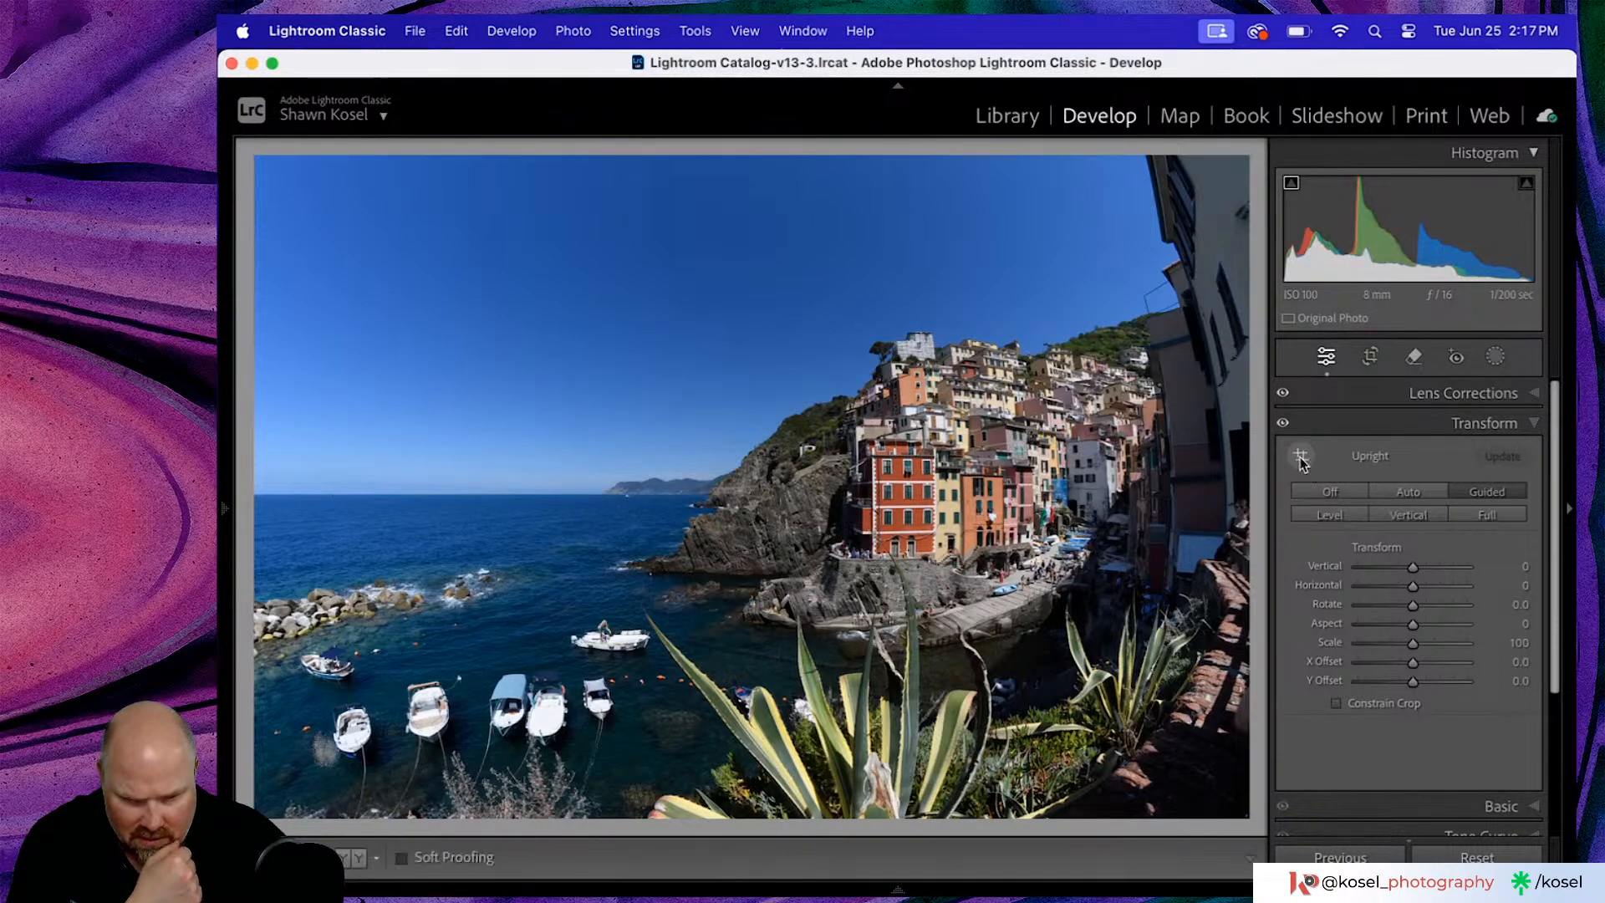
{"action": "left_click", "coordinate": [1370, 356]}
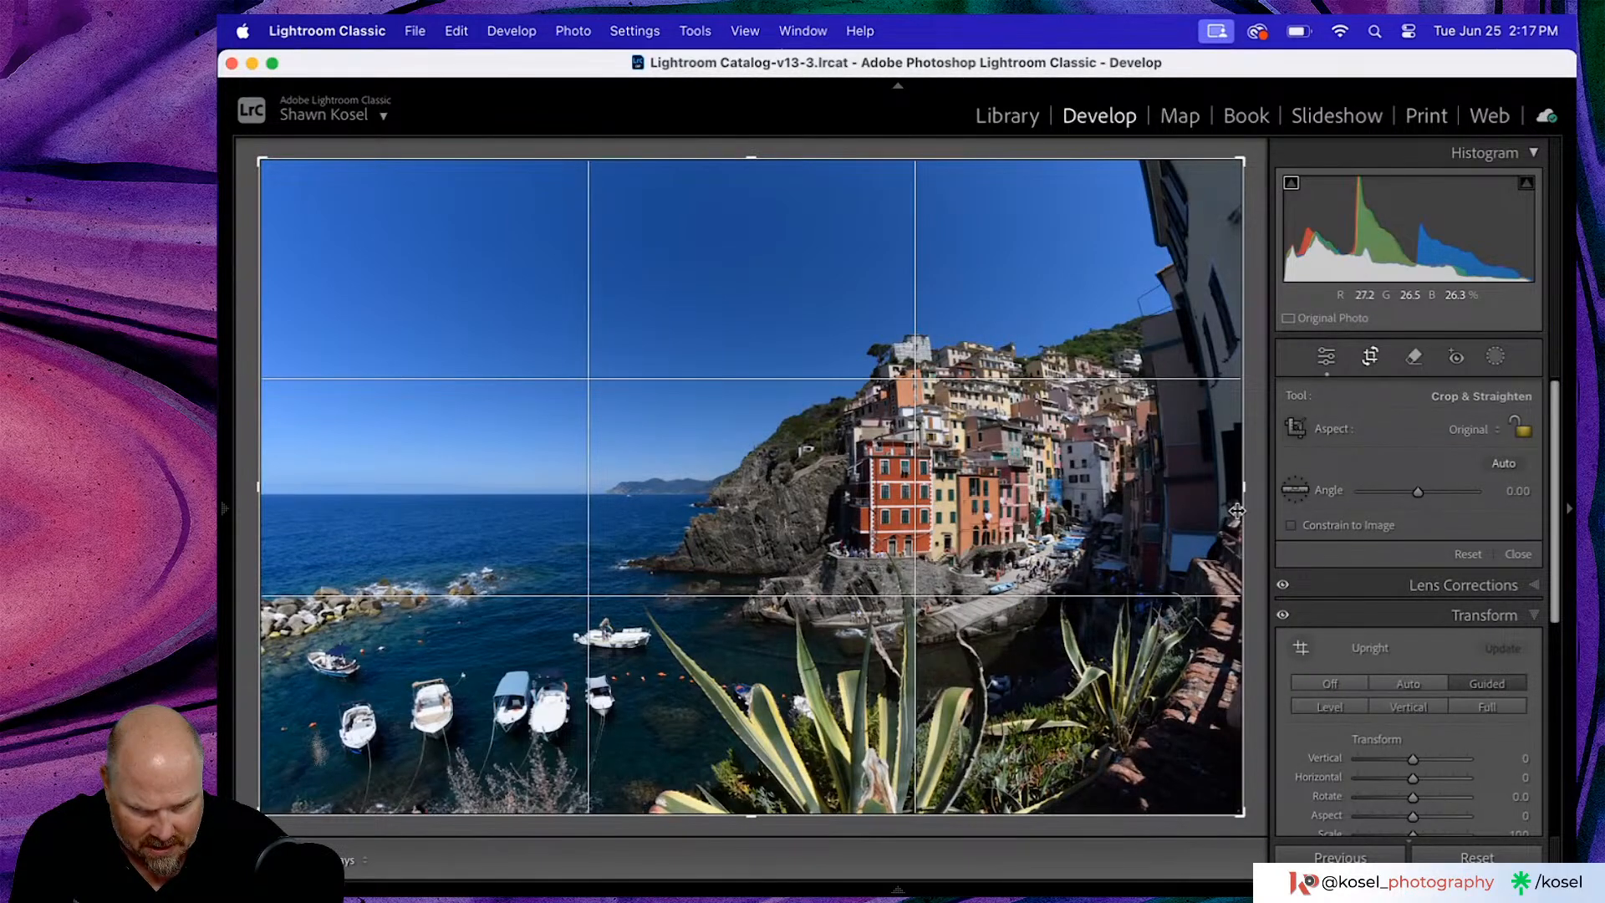
{"action": "left_click_drag", "start_coordinate": [1237, 510], "coordinate": [1214, 493]}
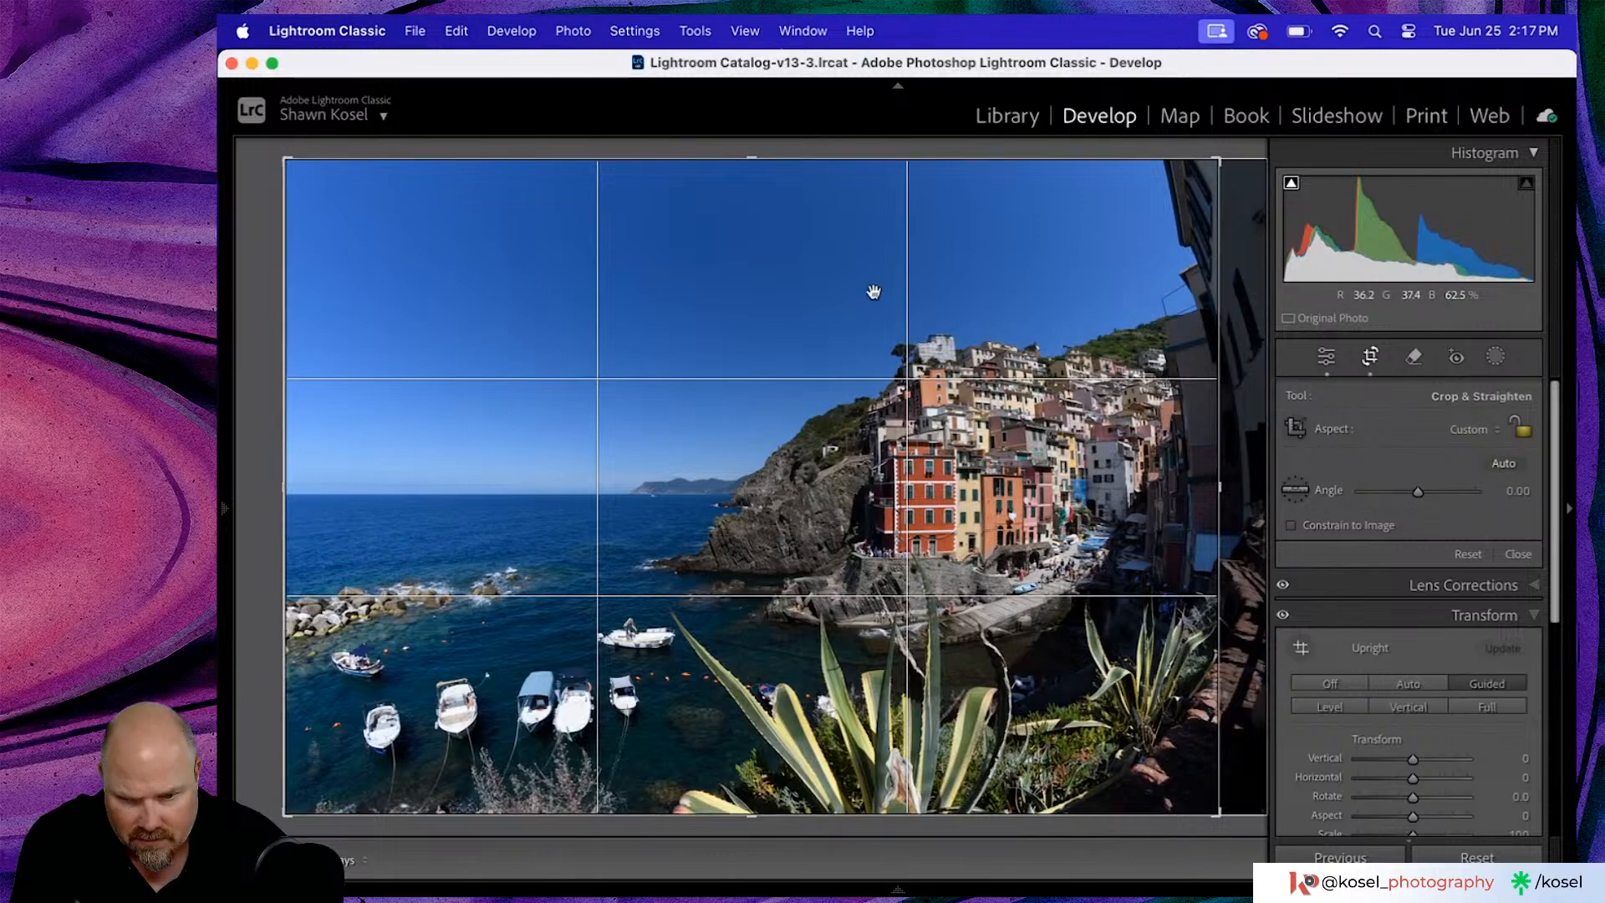
{"action": "left_click_drag", "start_coordinate": [750, 158], "coordinate": [756, 192]}
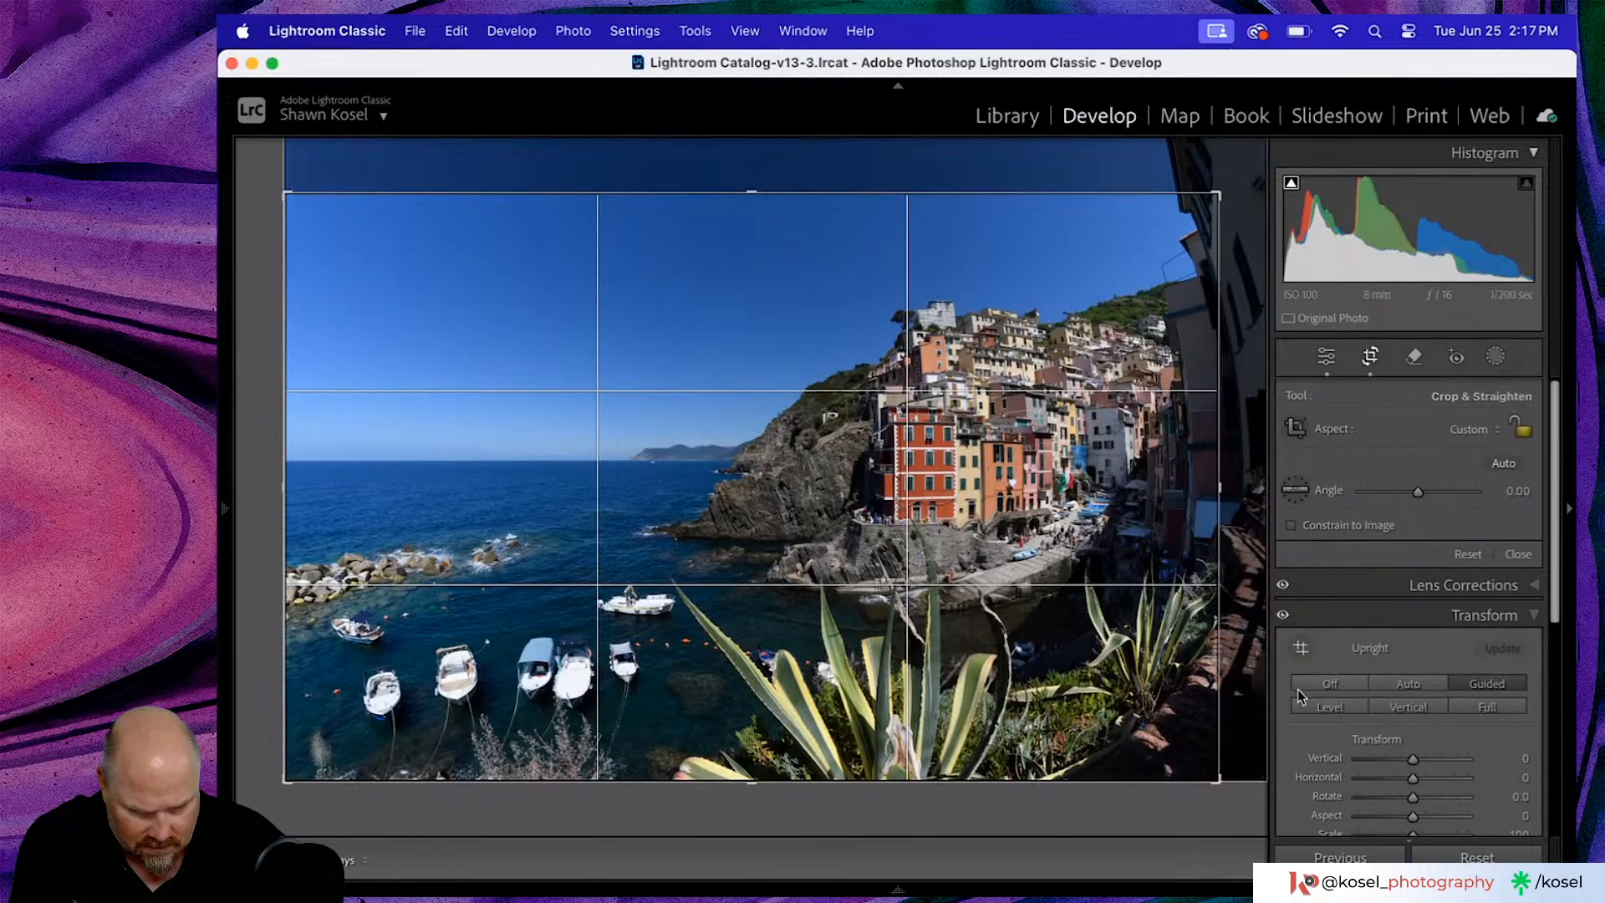
{"action": "left_click", "coordinate": [1467, 555]}
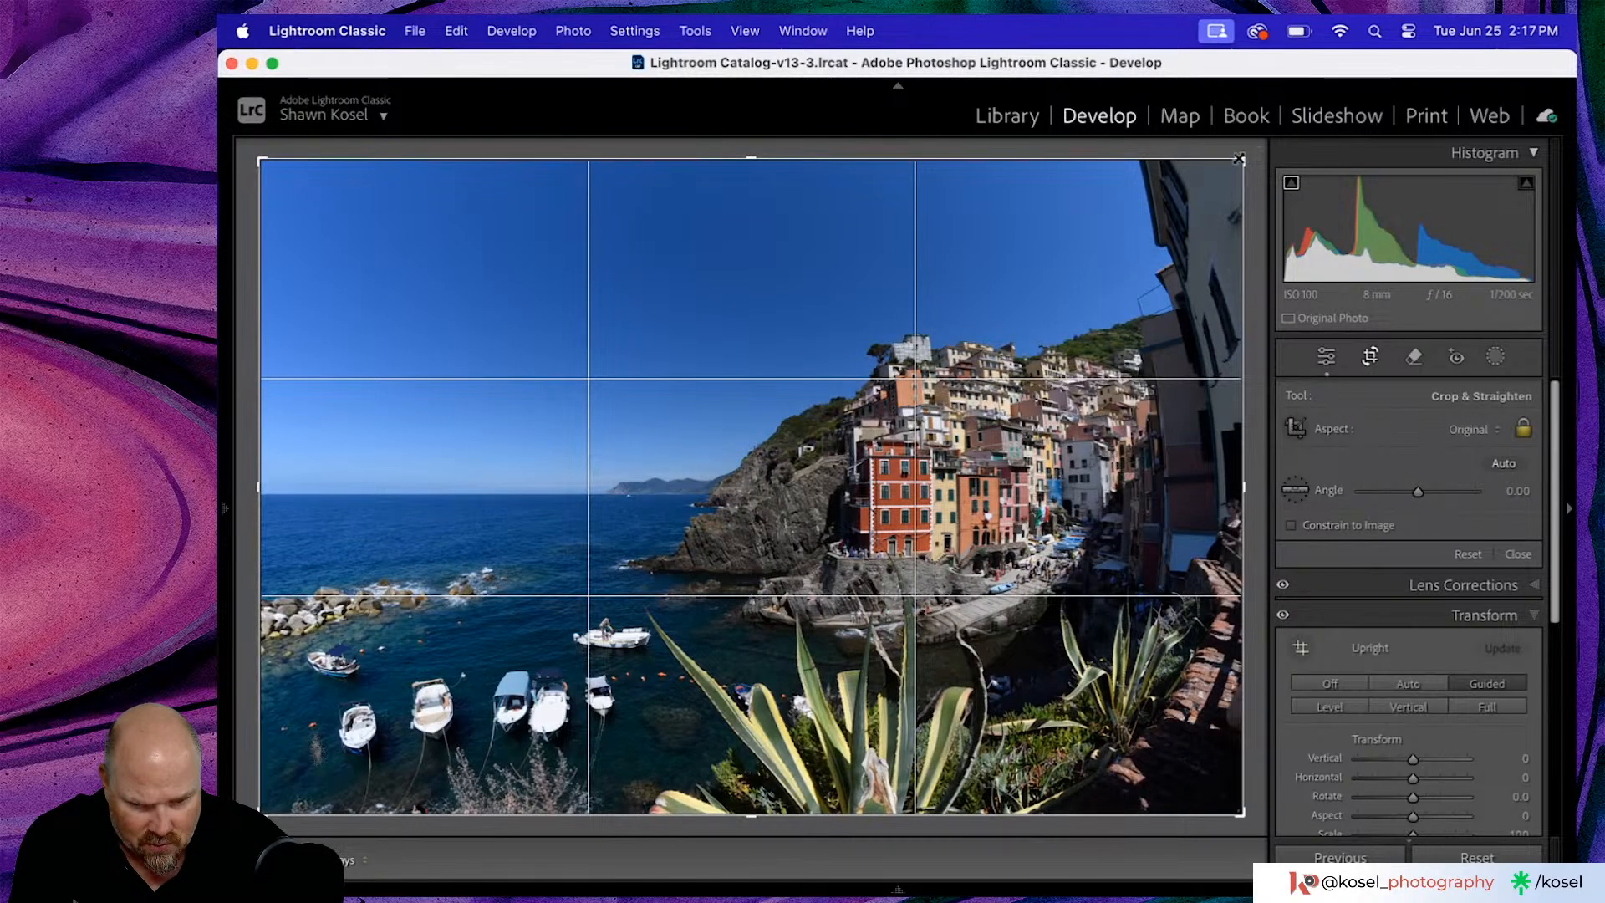
- Crop the photo at its locked original aspect ratio, trimming part of the dark building and some sky, and apply the crop
{"action": "left_click_drag", "start_coordinate": [1243, 159], "coordinate": [1215, 183]}
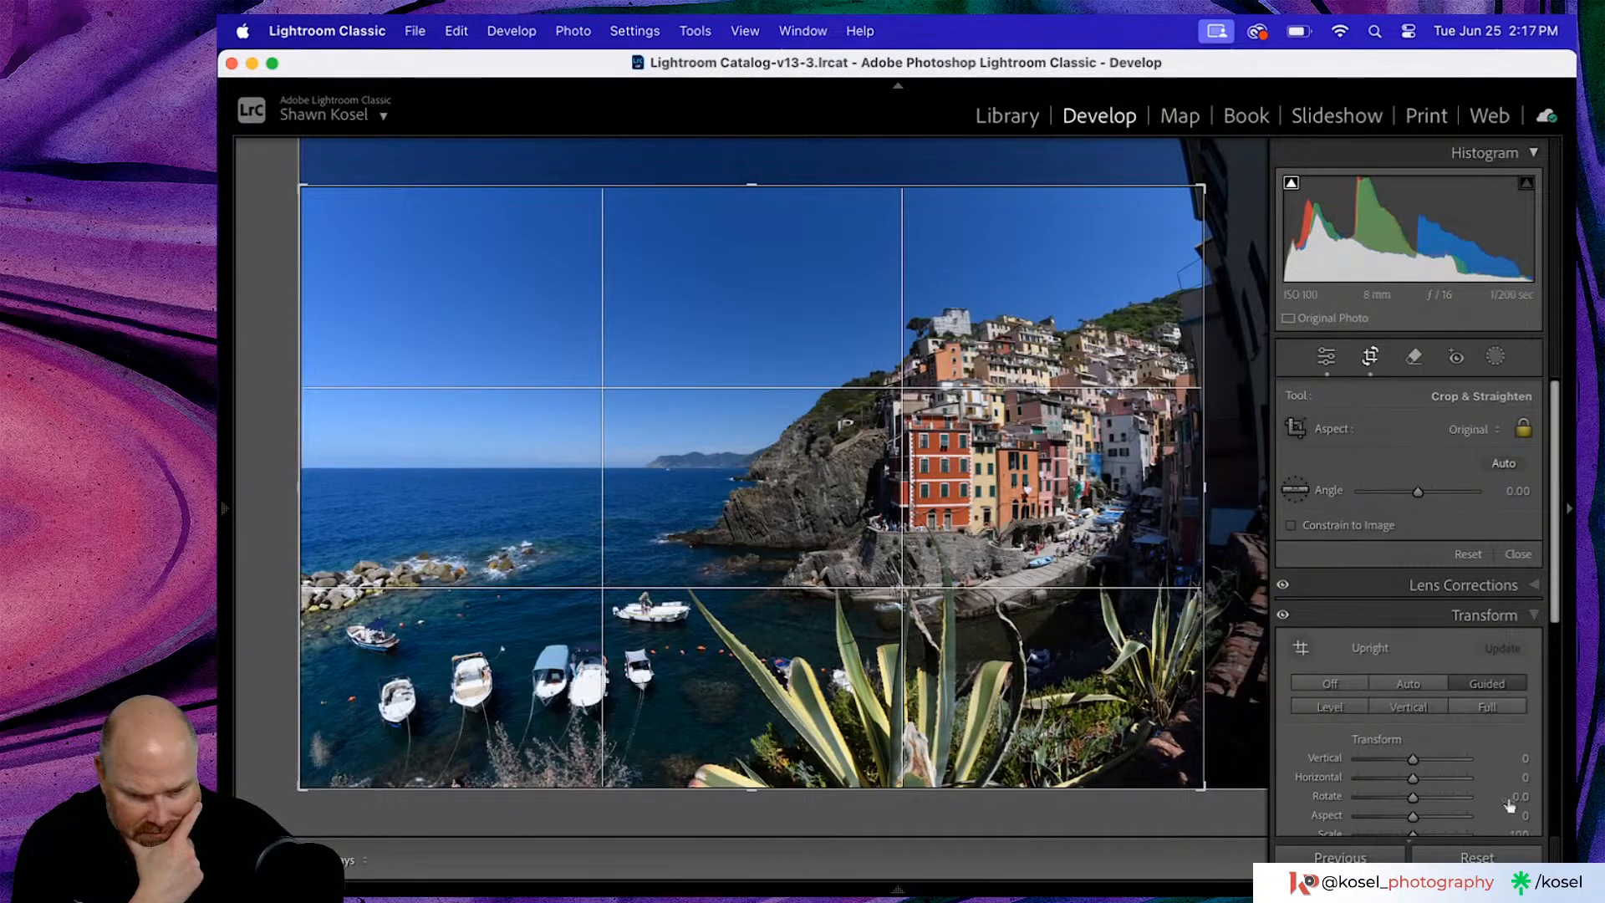
{"action": "left_click", "coordinate": [1517, 554]}
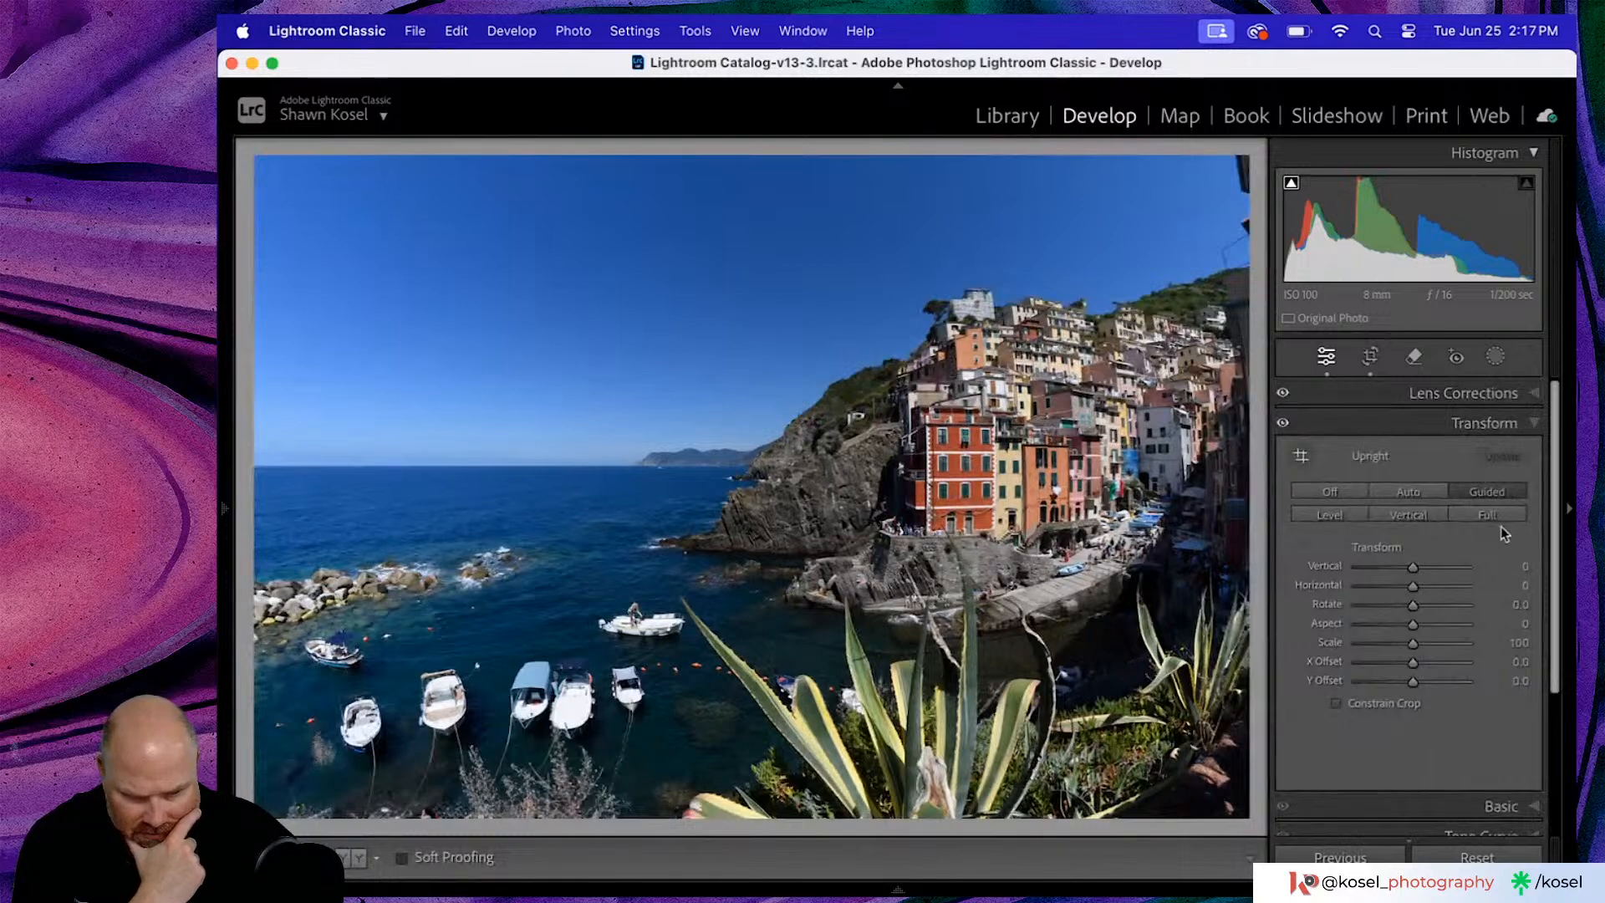
- Try the automatic tone adjustment, undo it, and set Highlights to -17 and Shadows to +31
{"action": "scroll", "coordinate": [1504, 540], "scroll_direction": "down", "scroll_amount": 3}
{"action": "left_click", "coordinate": [1502, 700]}
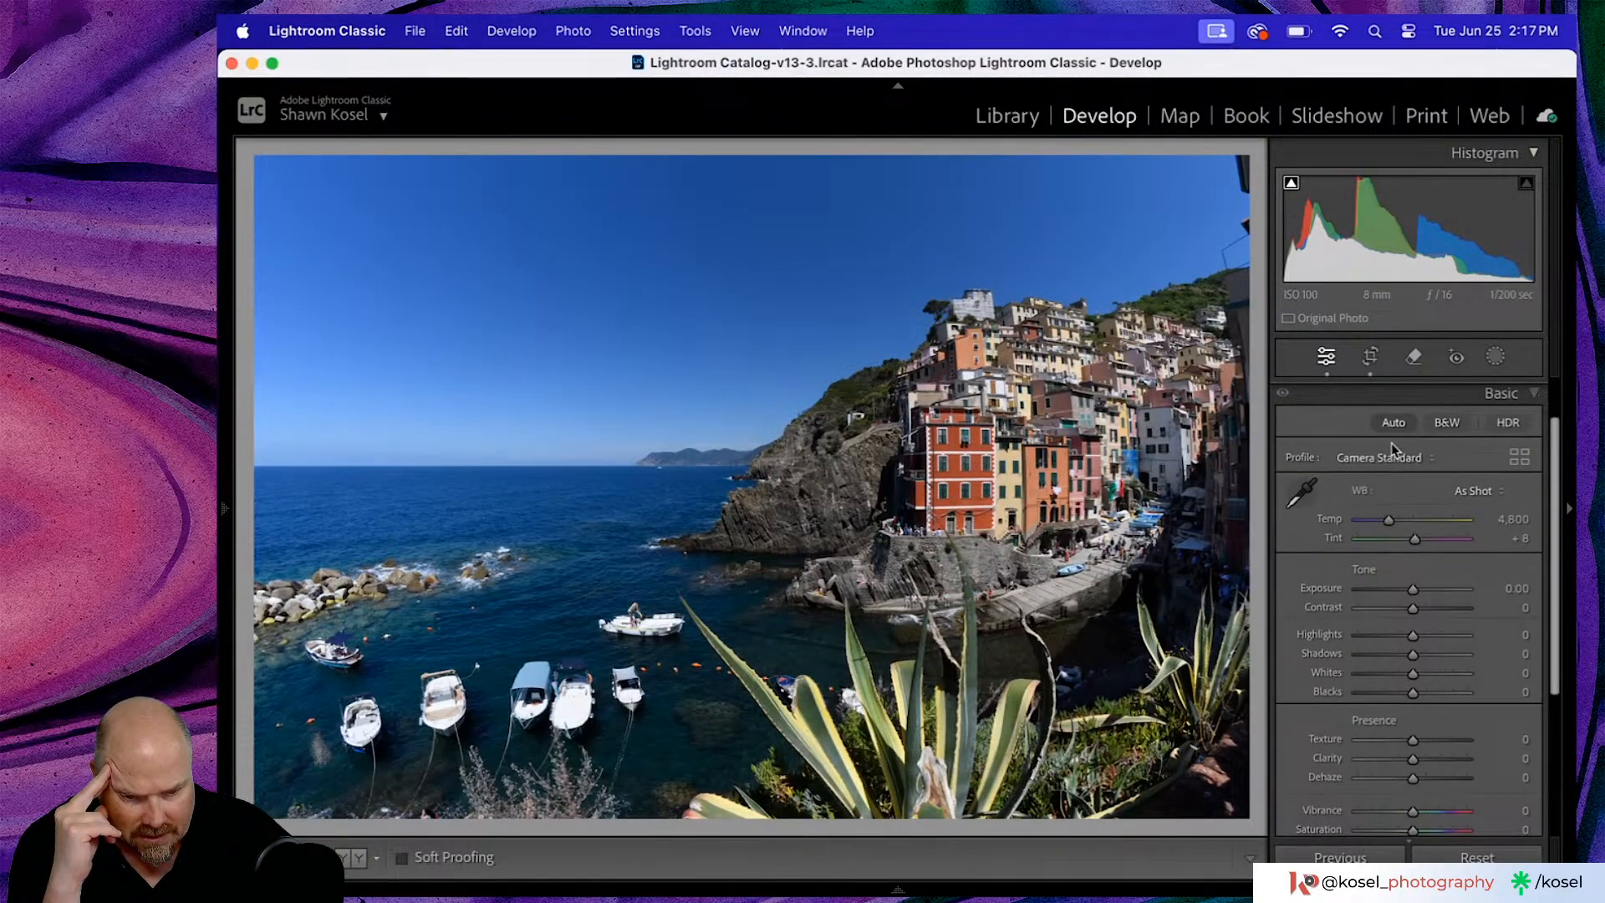
{"action": "left_click", "coordinate": [1393, 424]}
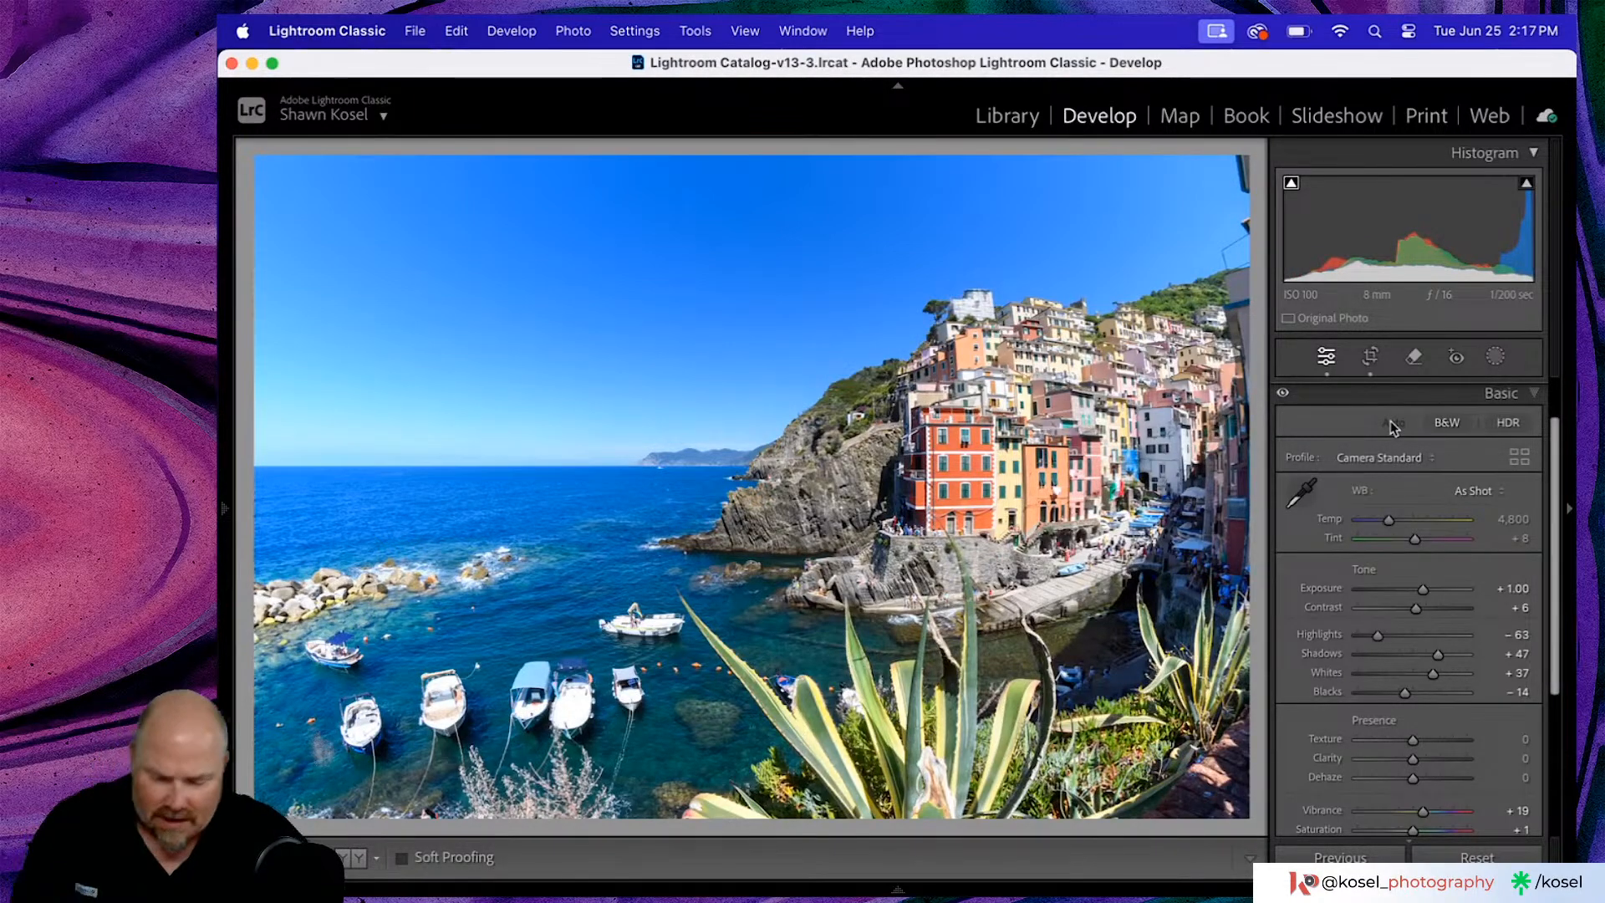
{"action": "key", "text": "super+z"}
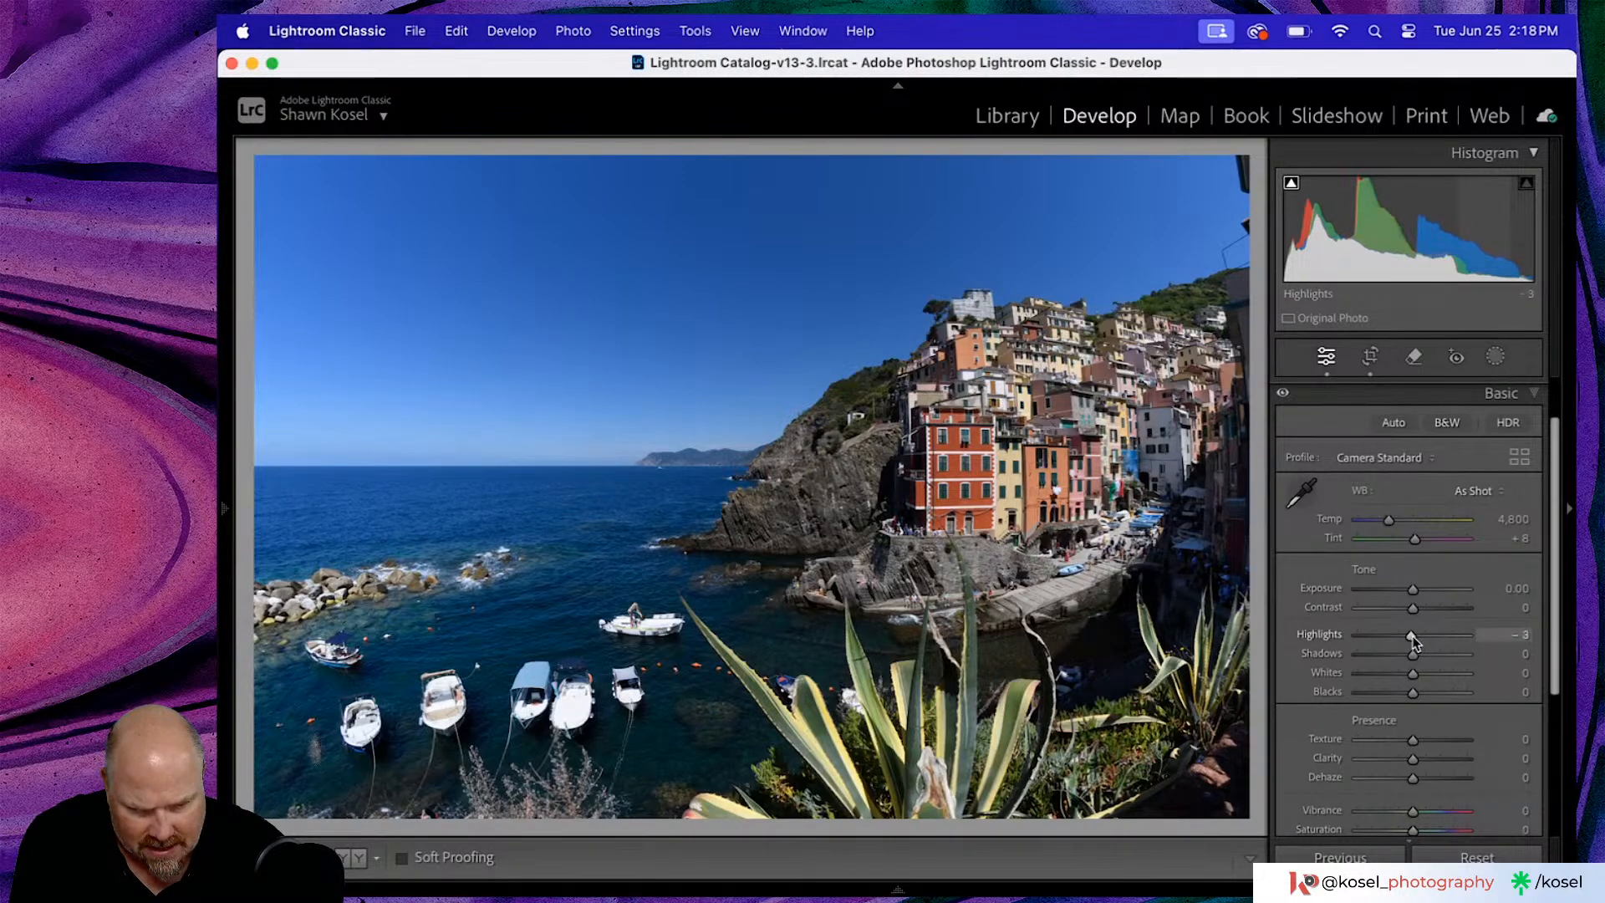
{"action": "left_click_drag", "start_coordinate": [1413, 640], "coordinate": [1419, 656]}
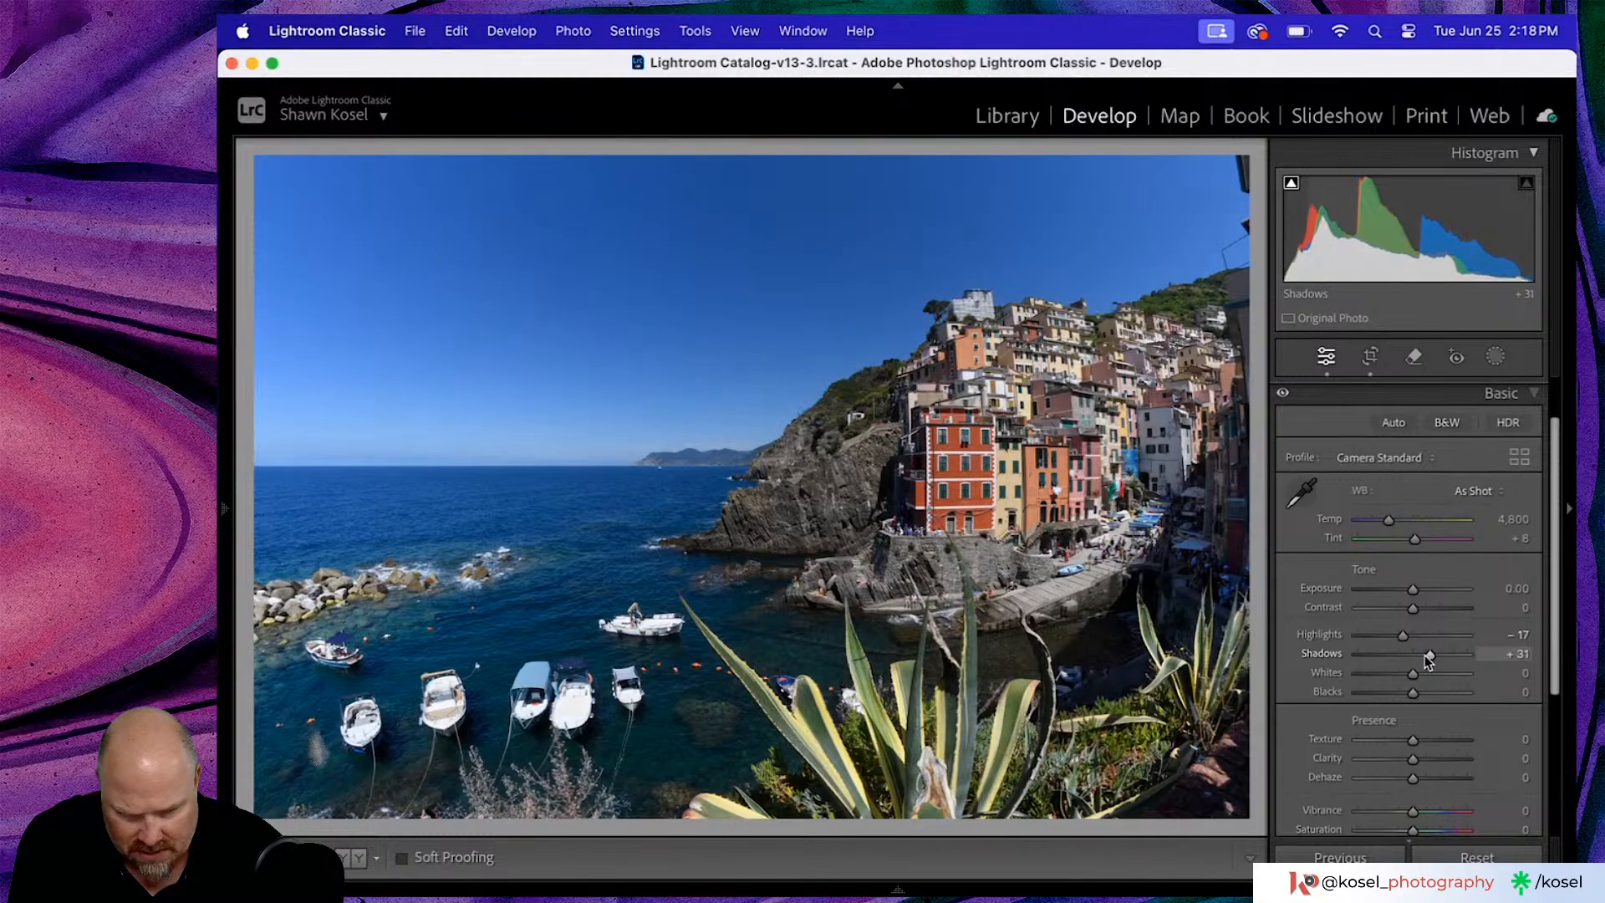
- Examine the water, buoys, shoreline rocks and moored boats at high magnification
{"action": "left_click", "coordinate": [422, 611]}
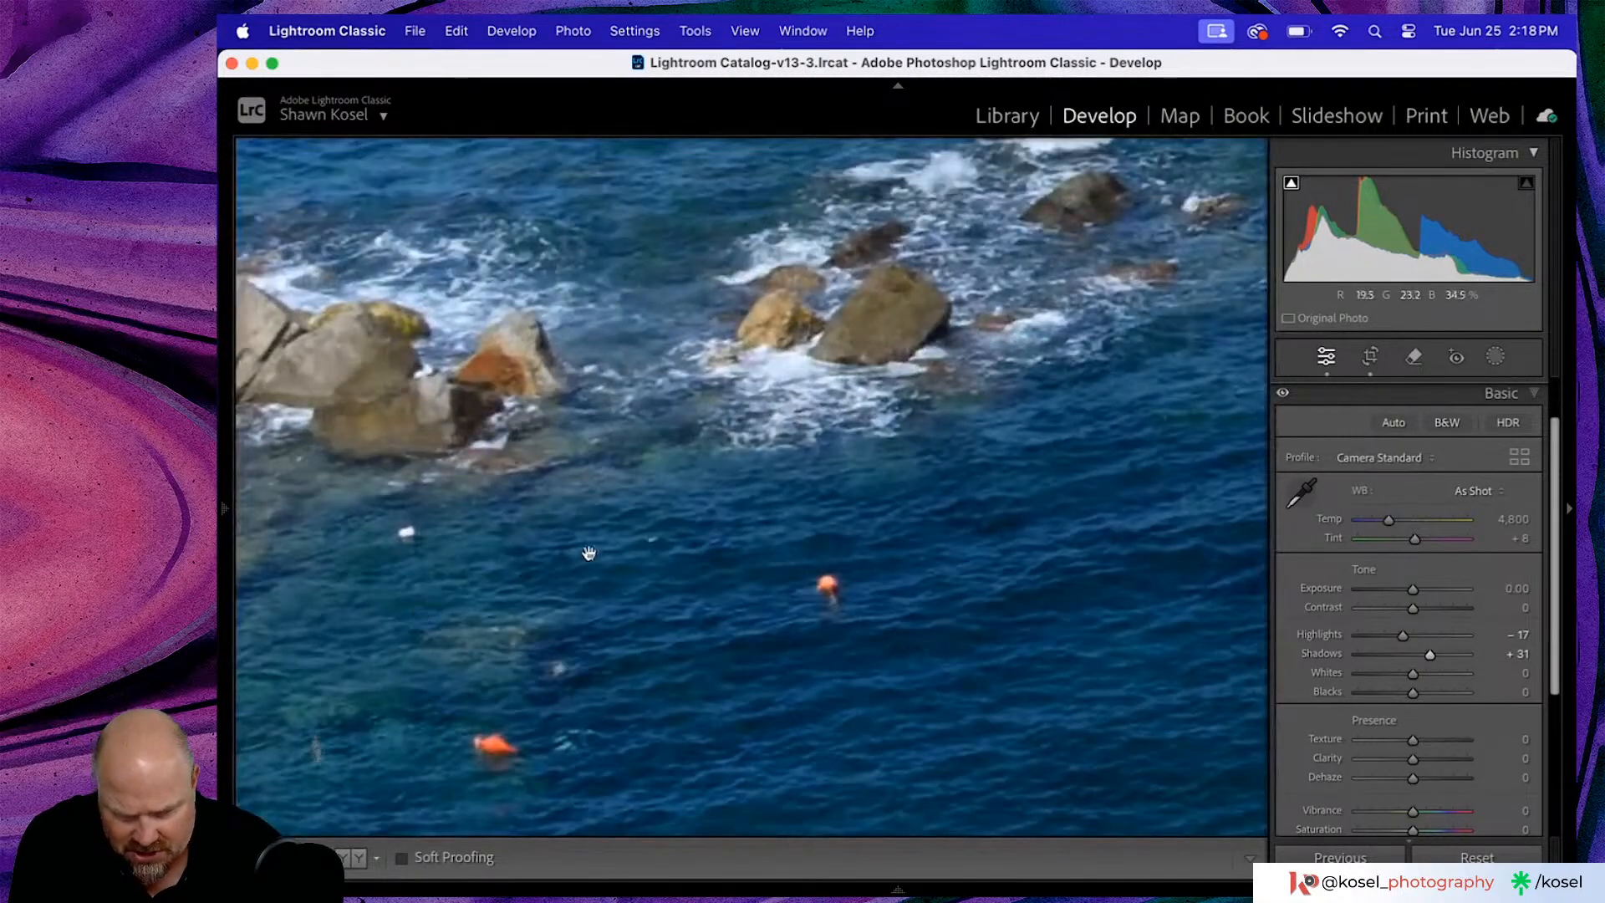
{"action": "left_click_drag", "start_coordinate": [663, 574], "coordinate": [998, 234]}
{"action": "left_click_drag", "start_coordinate": [733, 459], "coordinate": [1048, 301]}
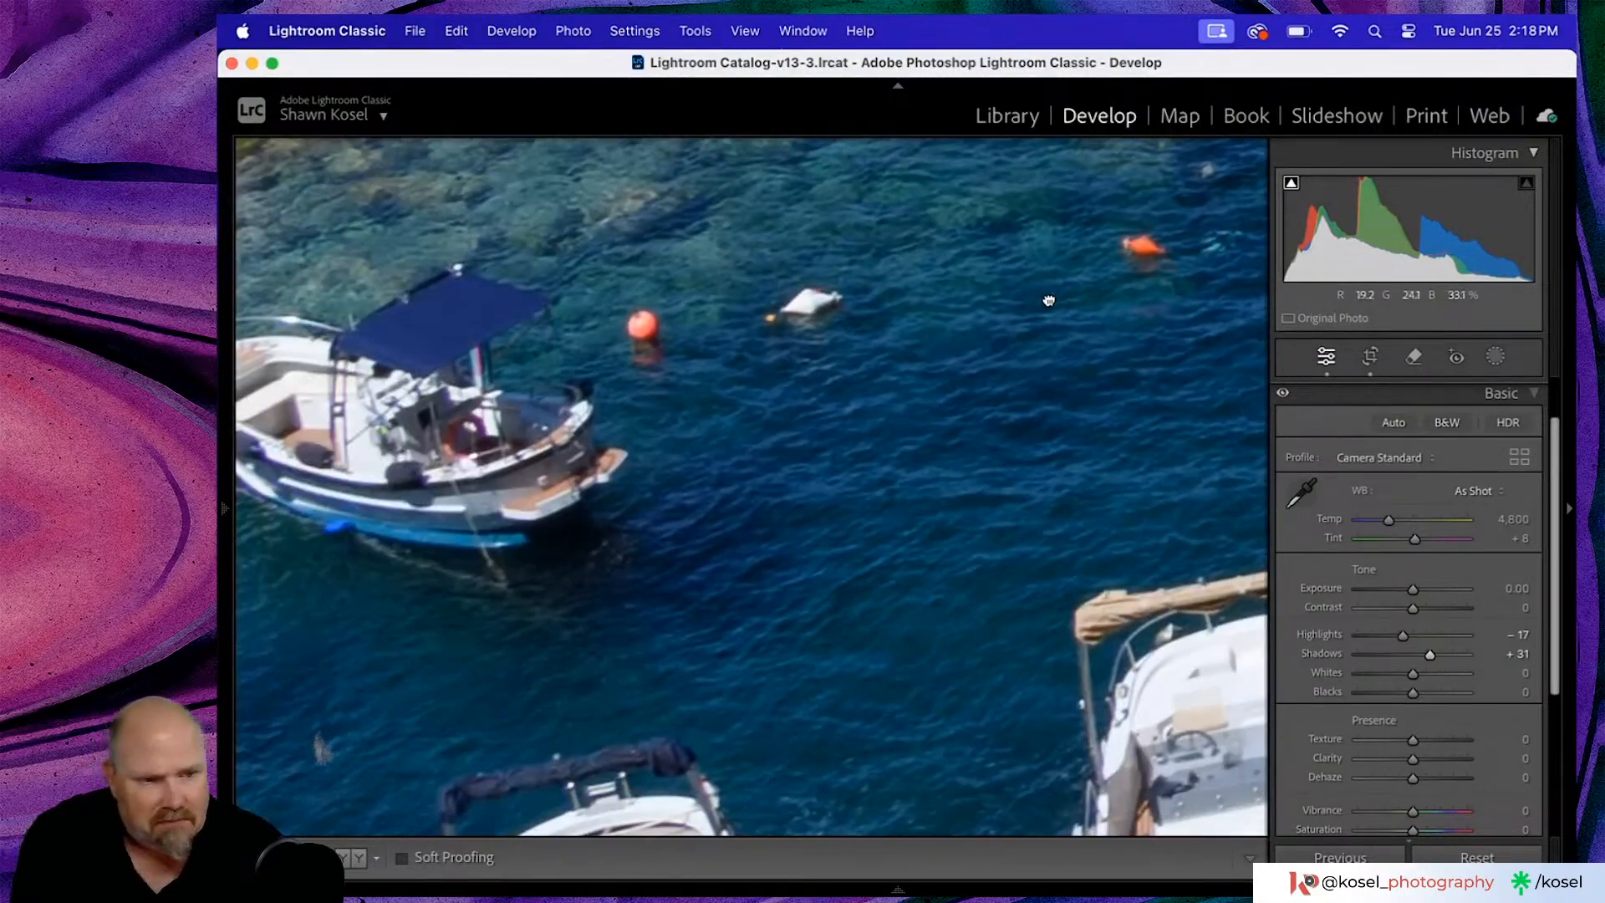
{"action": "left_click_drag", "start_coordinate": [941, 468], "coordinate": [1177, 292]}
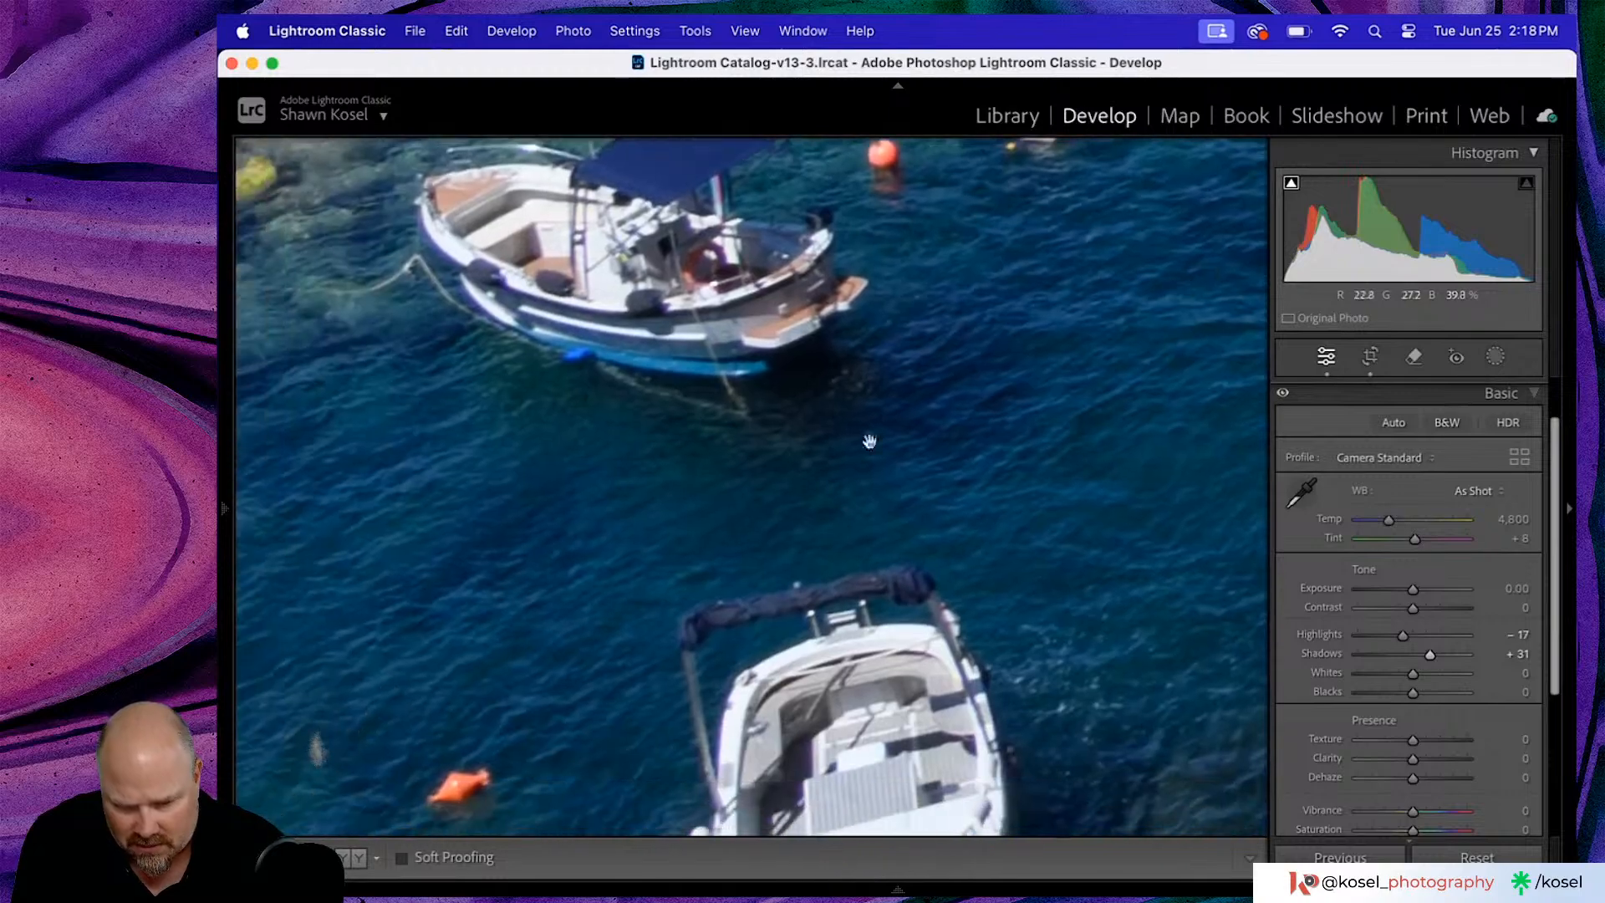
{"action": "left_click_drag", "start_coordinate": [767, 484], "coordinate": [1121, 262]}
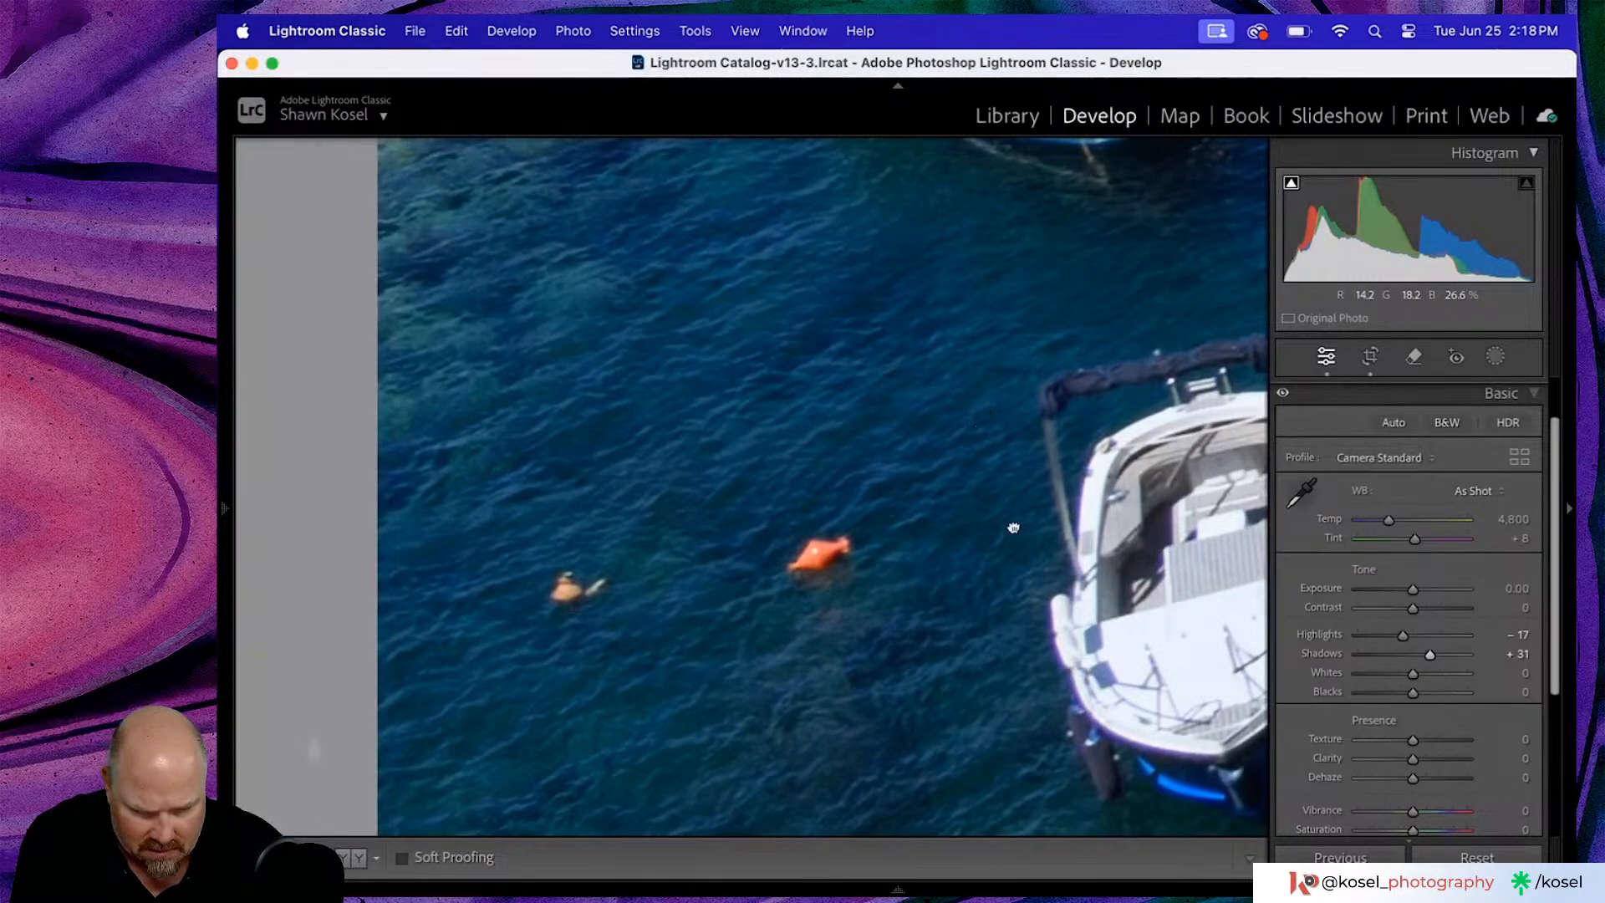
{"action": "left_click_drag", "start_coordinate": [1014, 530], "coordinate": [657, 294]}
{"action": "left_click", "coordinate": [876, 387]}
- Examine the rocks below the village, the harbour side and the cliffside path up close
{"action": "left_click", "coordinate": [862, 588]}
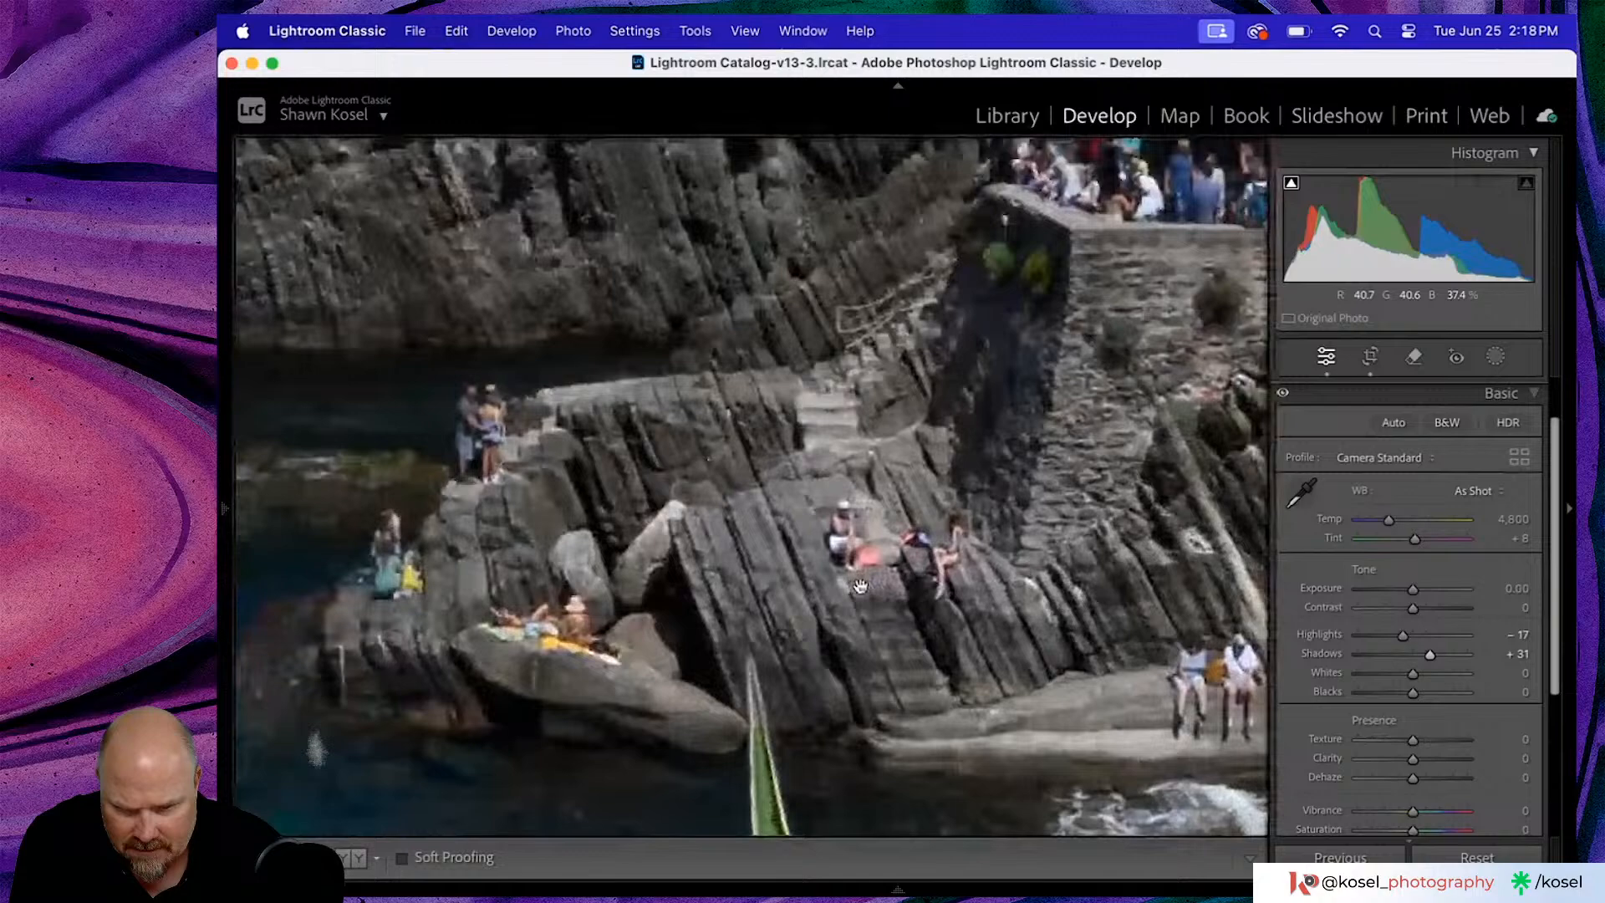
{"action": "left_click_drag", "start_coordinate": [860, 587], "coordinate": [861, 516]}
{"action": "left_click", "coordinate": [862, 516]}
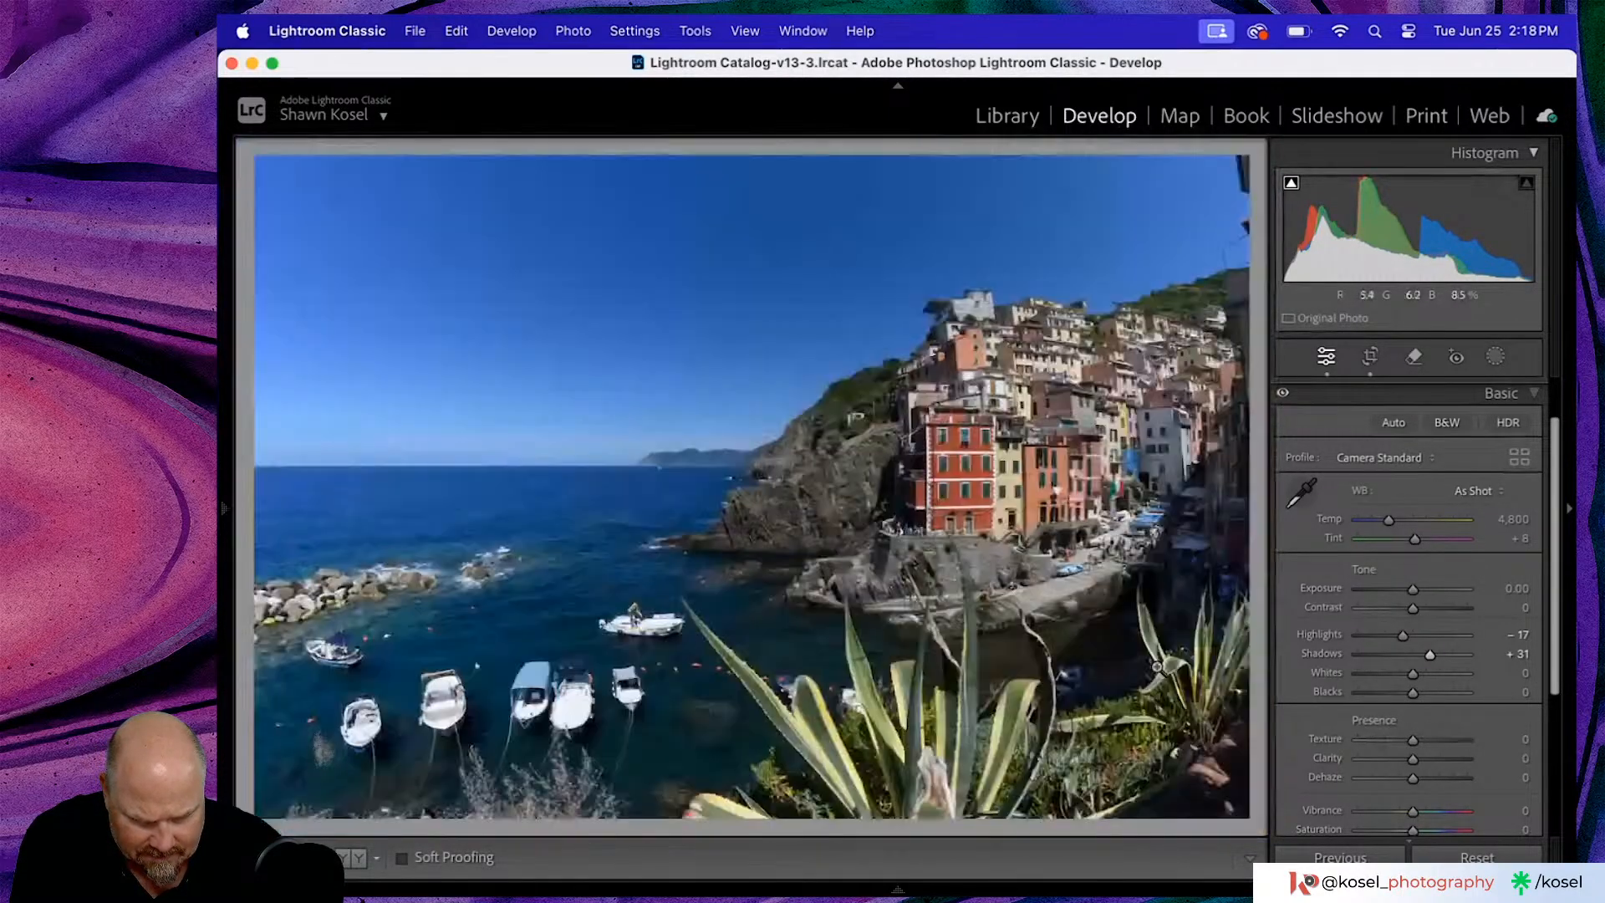
{"action": "left_click", "coordinate": [1165, 593]}
{"action": "left_click_drag", "start_coordinate": [1166, 592], "coordinate": [738, 655]}
{"action": "left_click", "coordinate": [740, 655]}
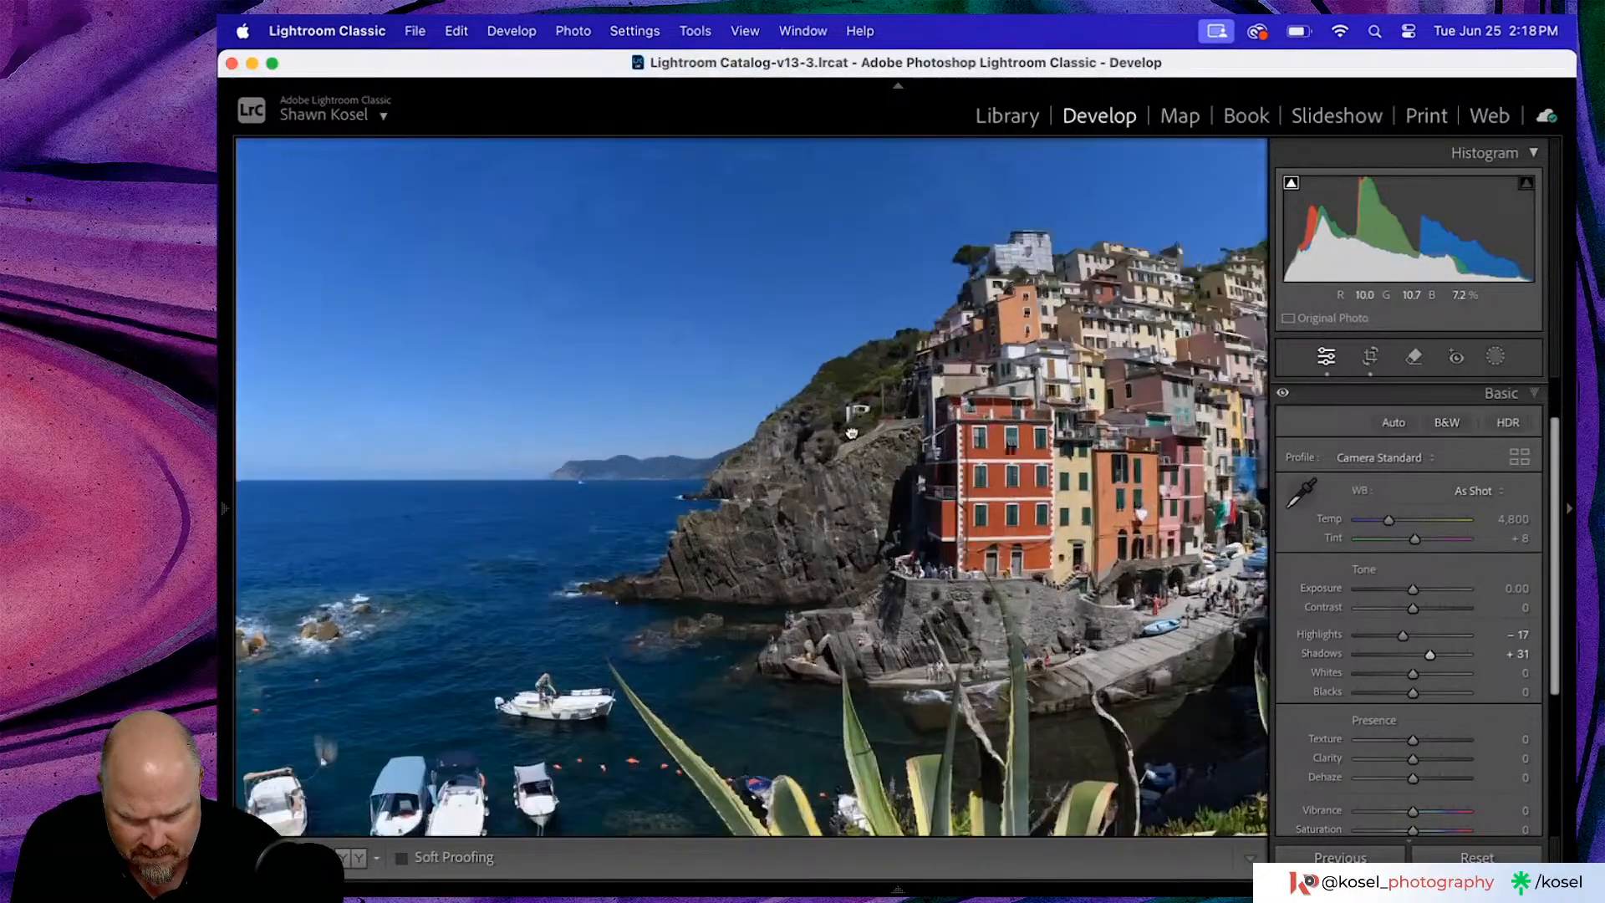
{"action": "left_click", "coordinate": [852, 433]}
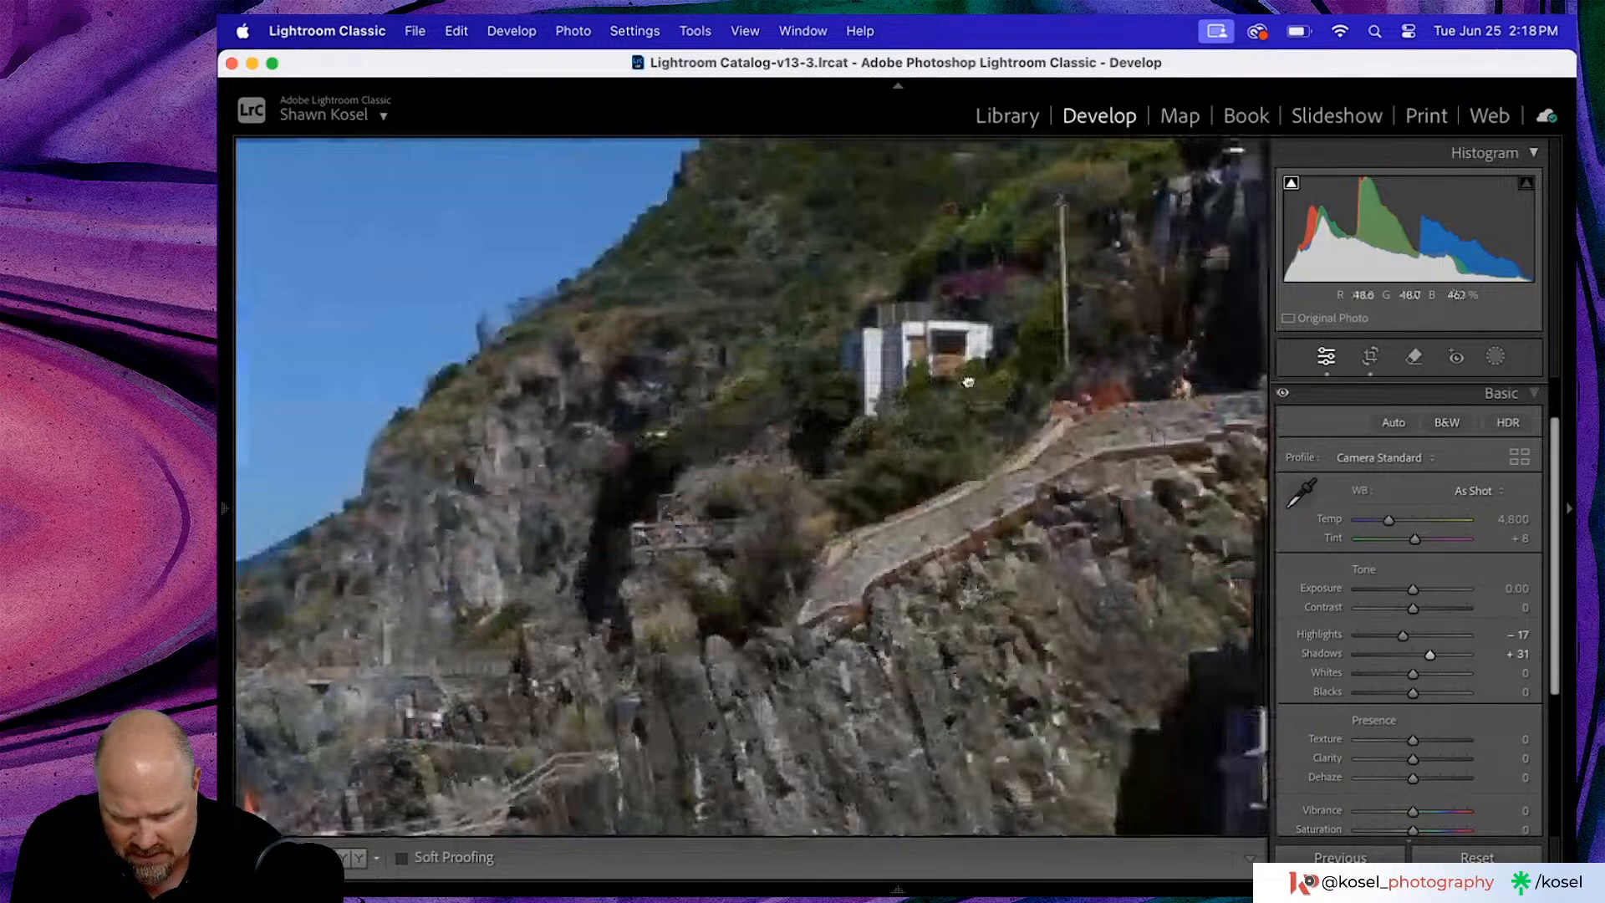
{"action": "left_click_drag", "start_coordinate": [968, 382], "coordinate": [1087, 414]}
{"action": "left_click", "coordinate": [1086, 414]}
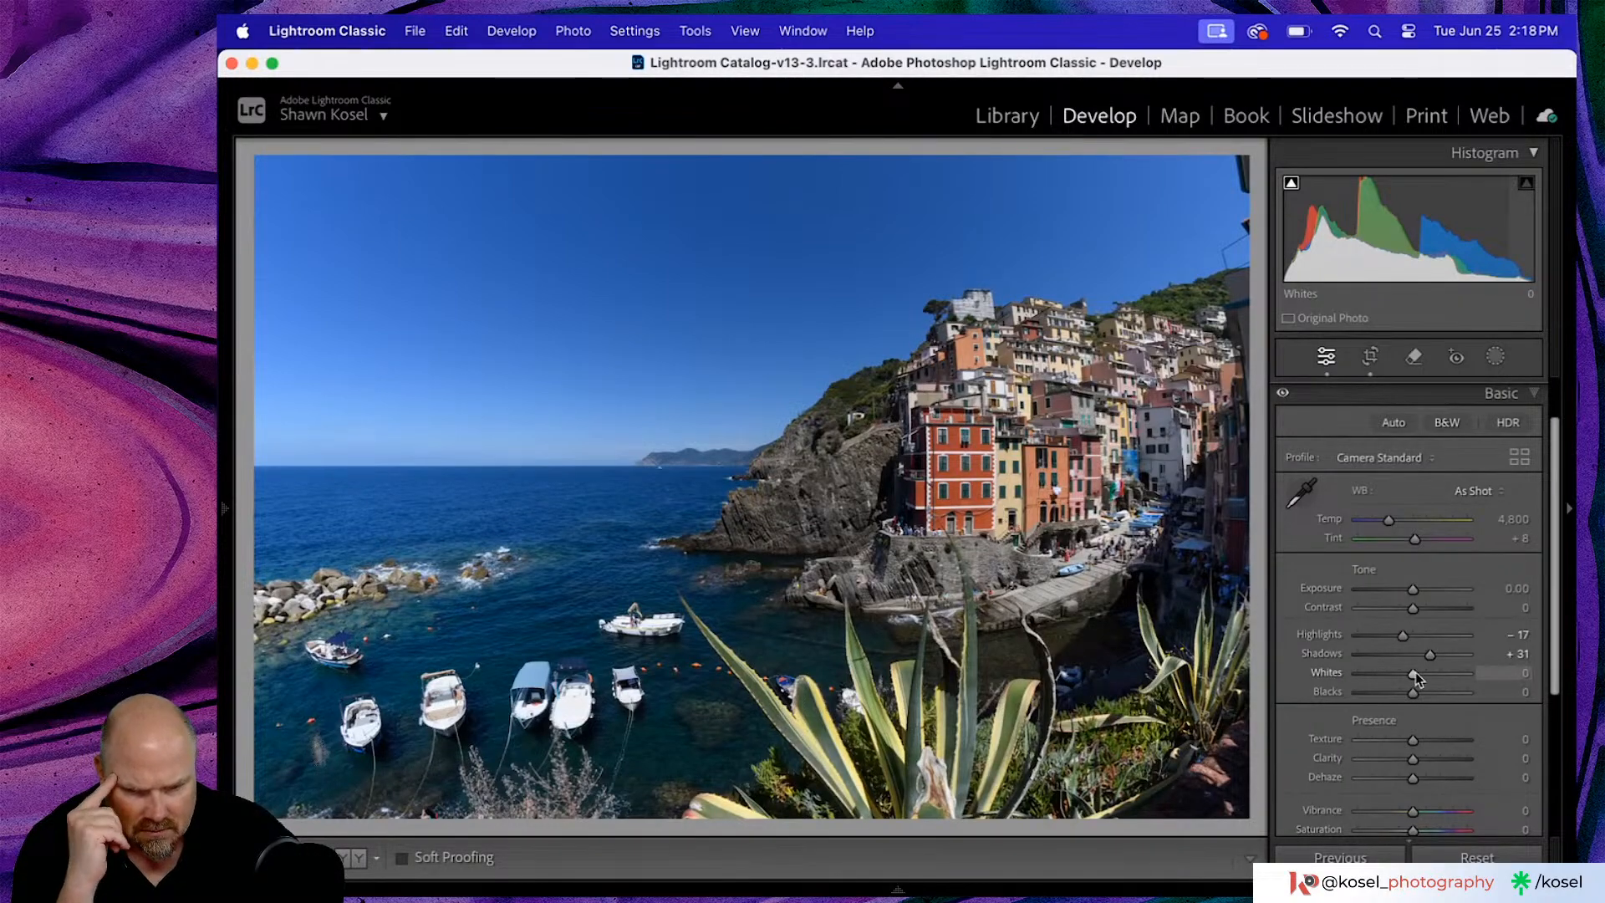
- Set Whites to +13, Blacks to -9, Clarity to +9, Texture to +10 and Vibrance to +11
{"action": "left_click_drag", "start_coordinate": [1421, 672], "coordinate": [1421, 674]}
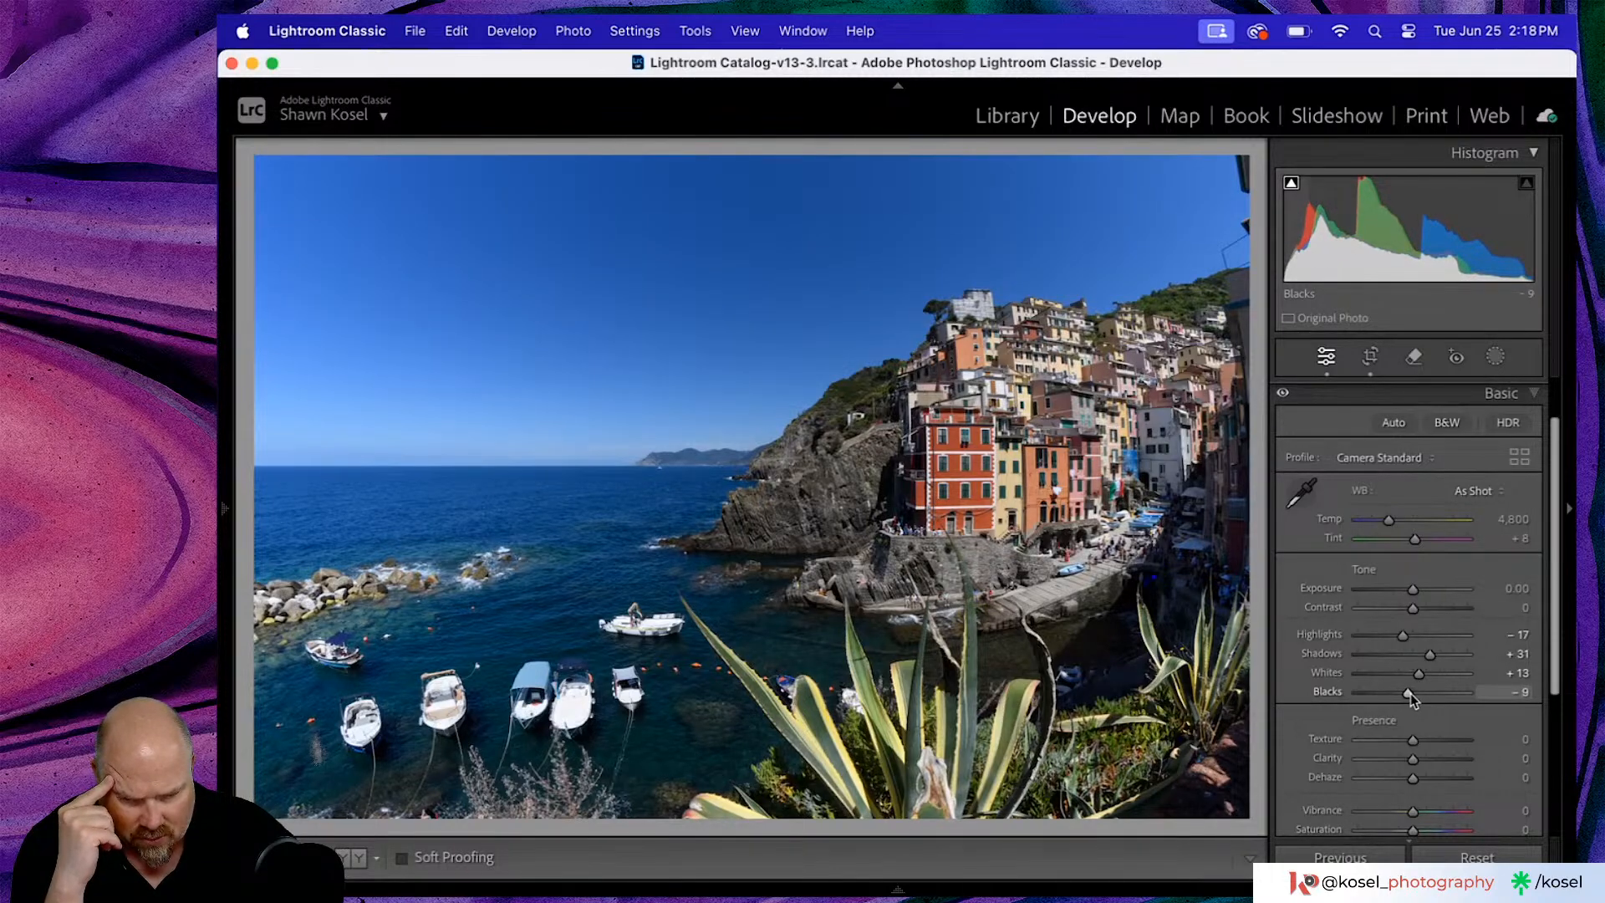
{"action": "scroll", "coordinate": [1411, 728], "scroll_direction": "down", "scroll_amount": 1}
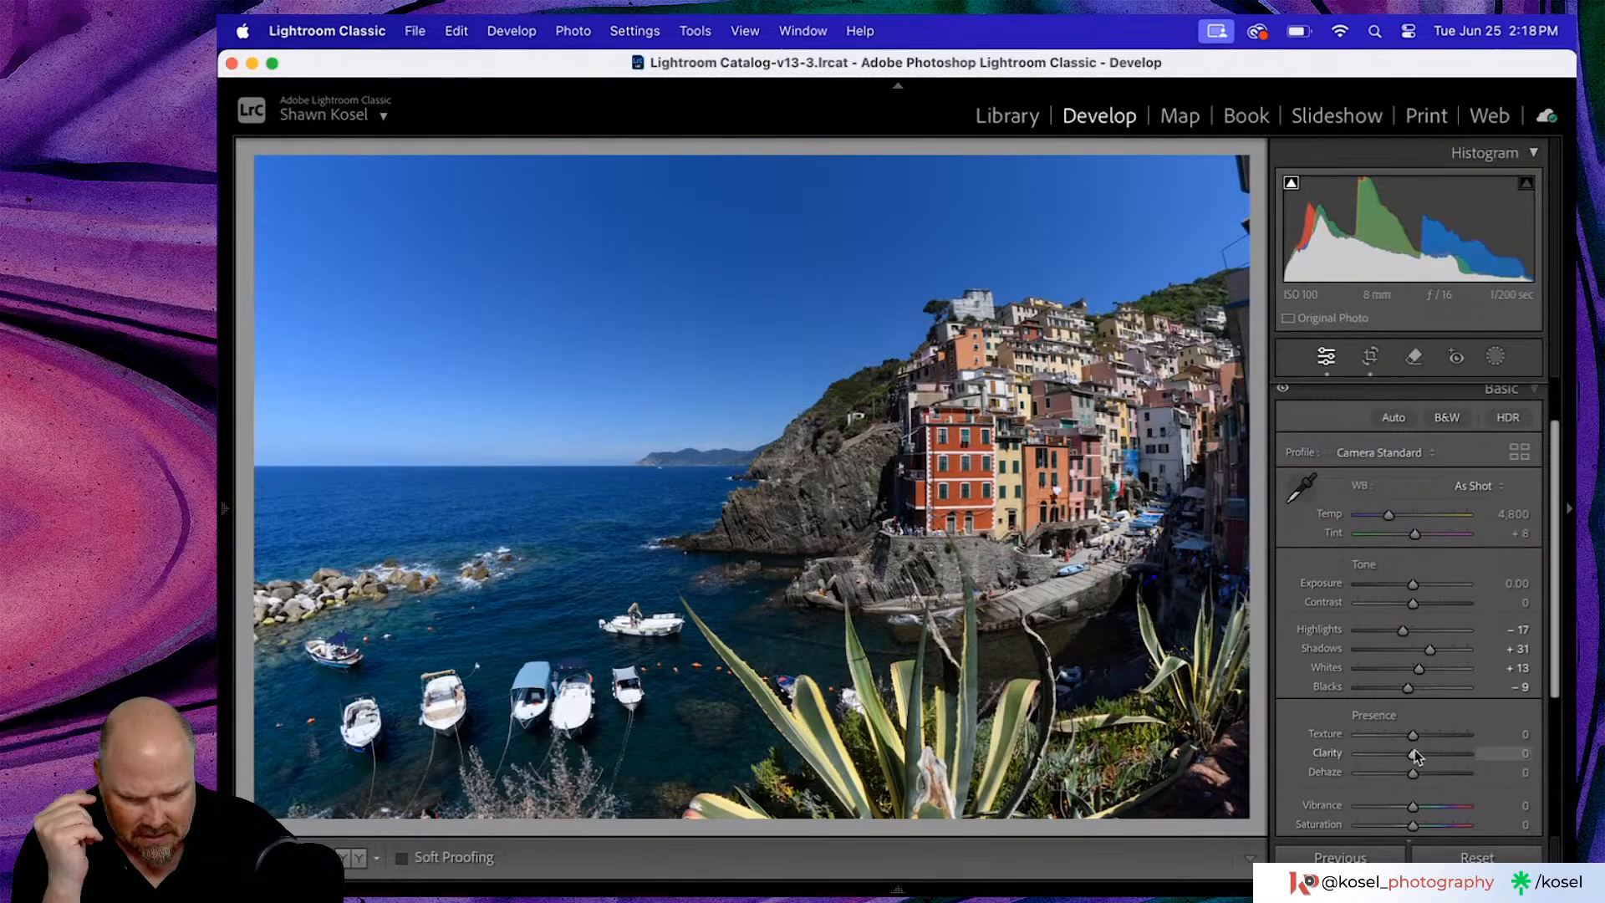
{"action": "left_click_drag", "start_coordinate": [1414, 755], "coordinate": [1419, 758]}
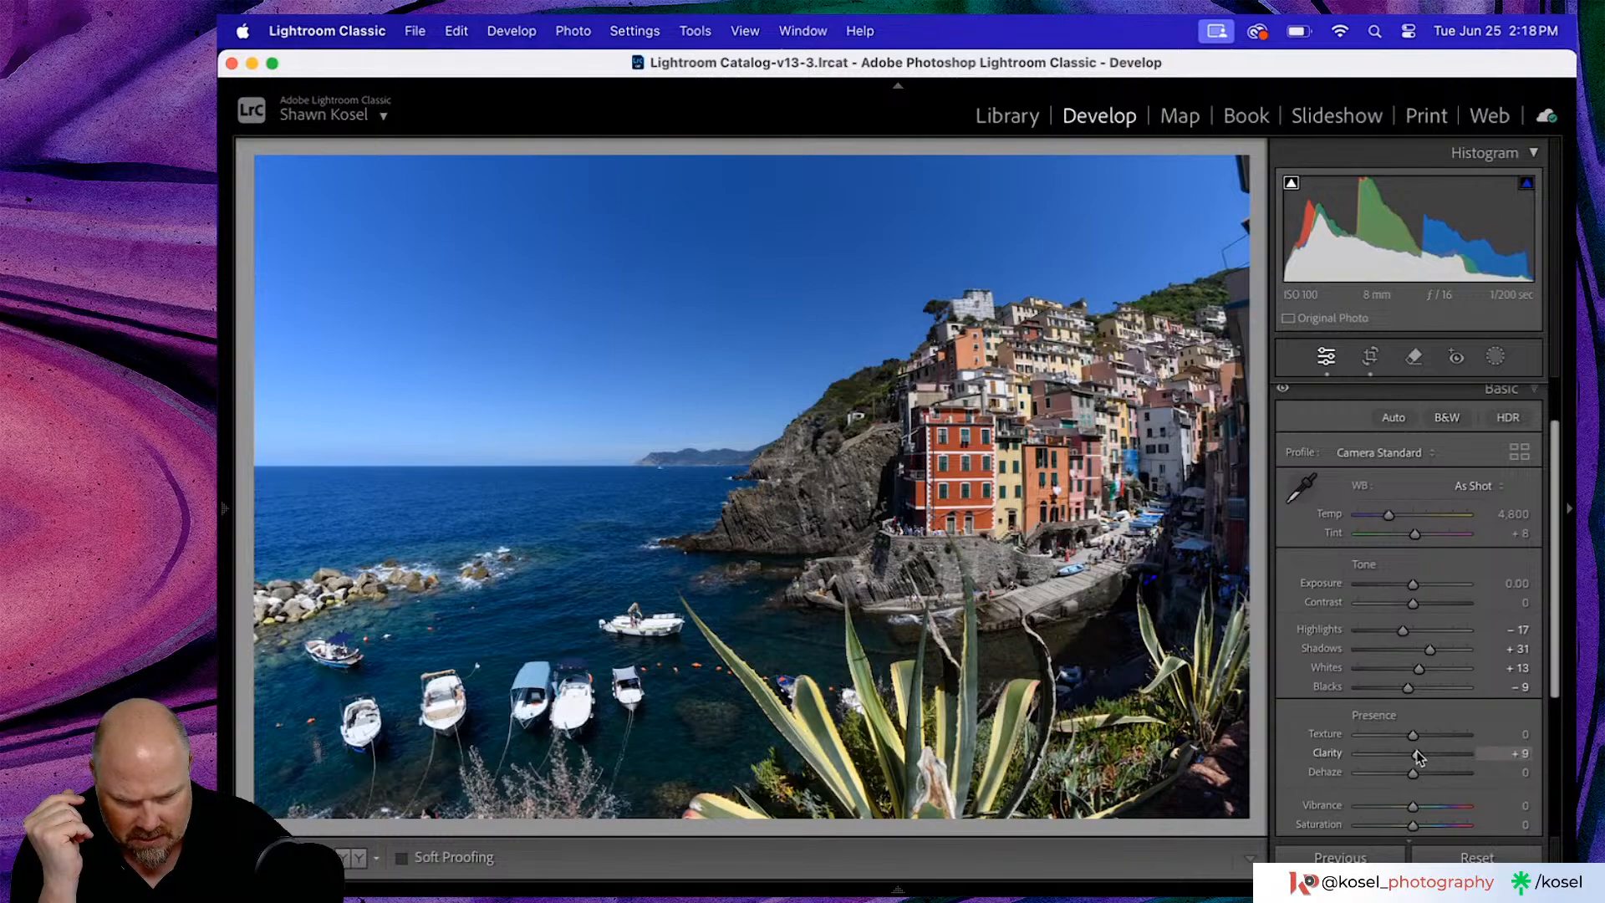
{"action": "left_click_drag", "start_coordinate": [1413, 737], "coordinate": [1419, 736]}
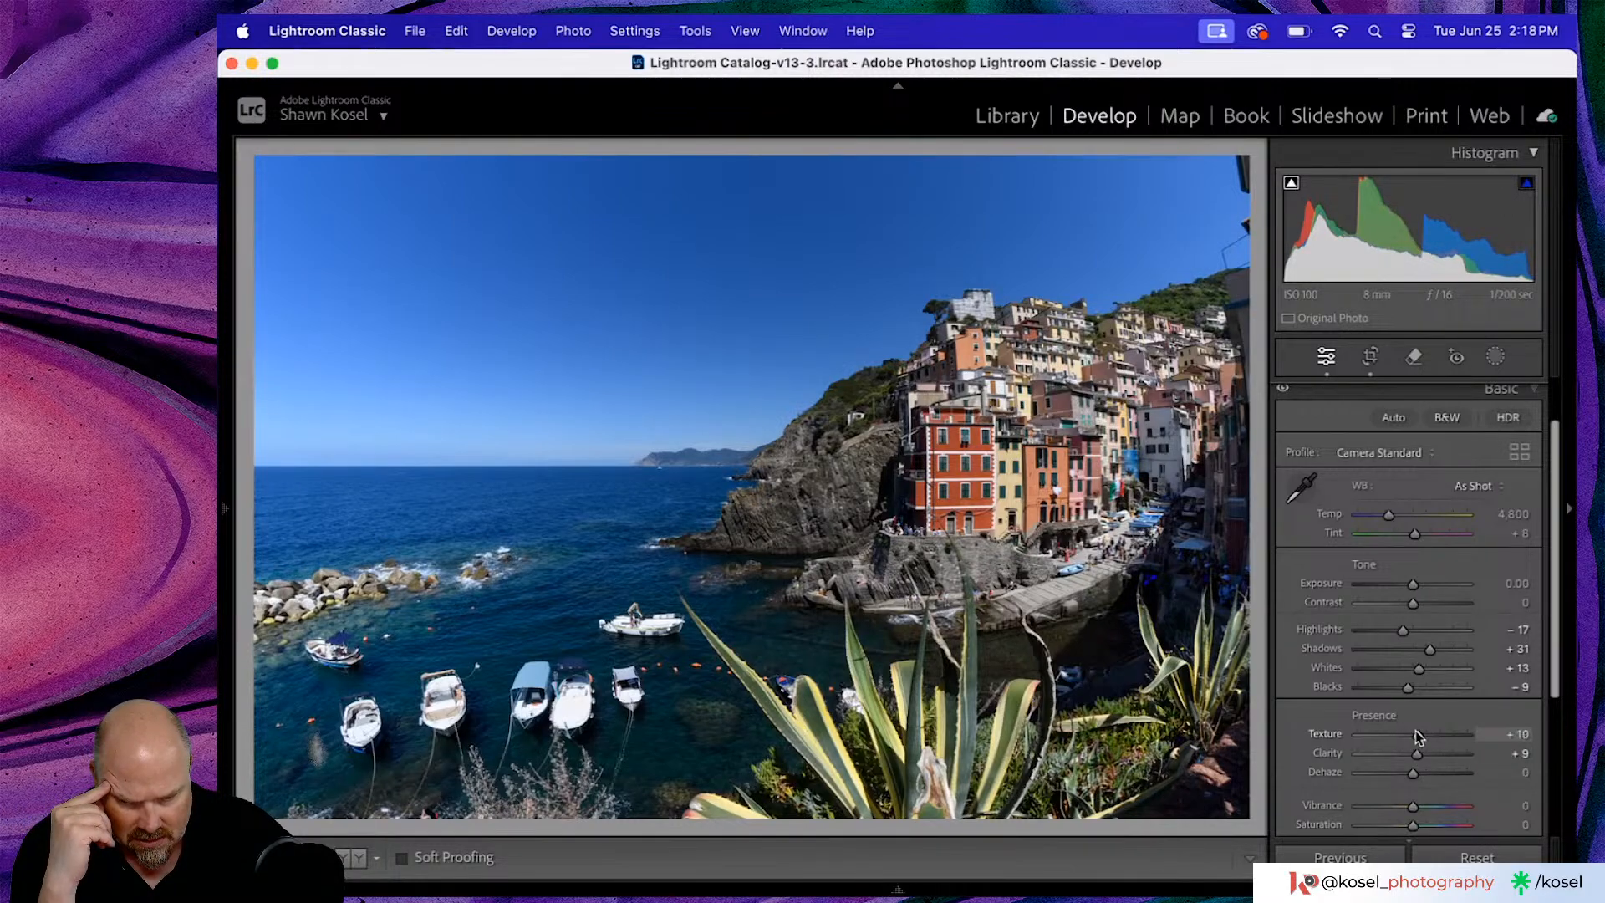
{"action": "scroll", "coordinate": [1449, 677], "scroll_direction": "down", "scroll_amount": 2}
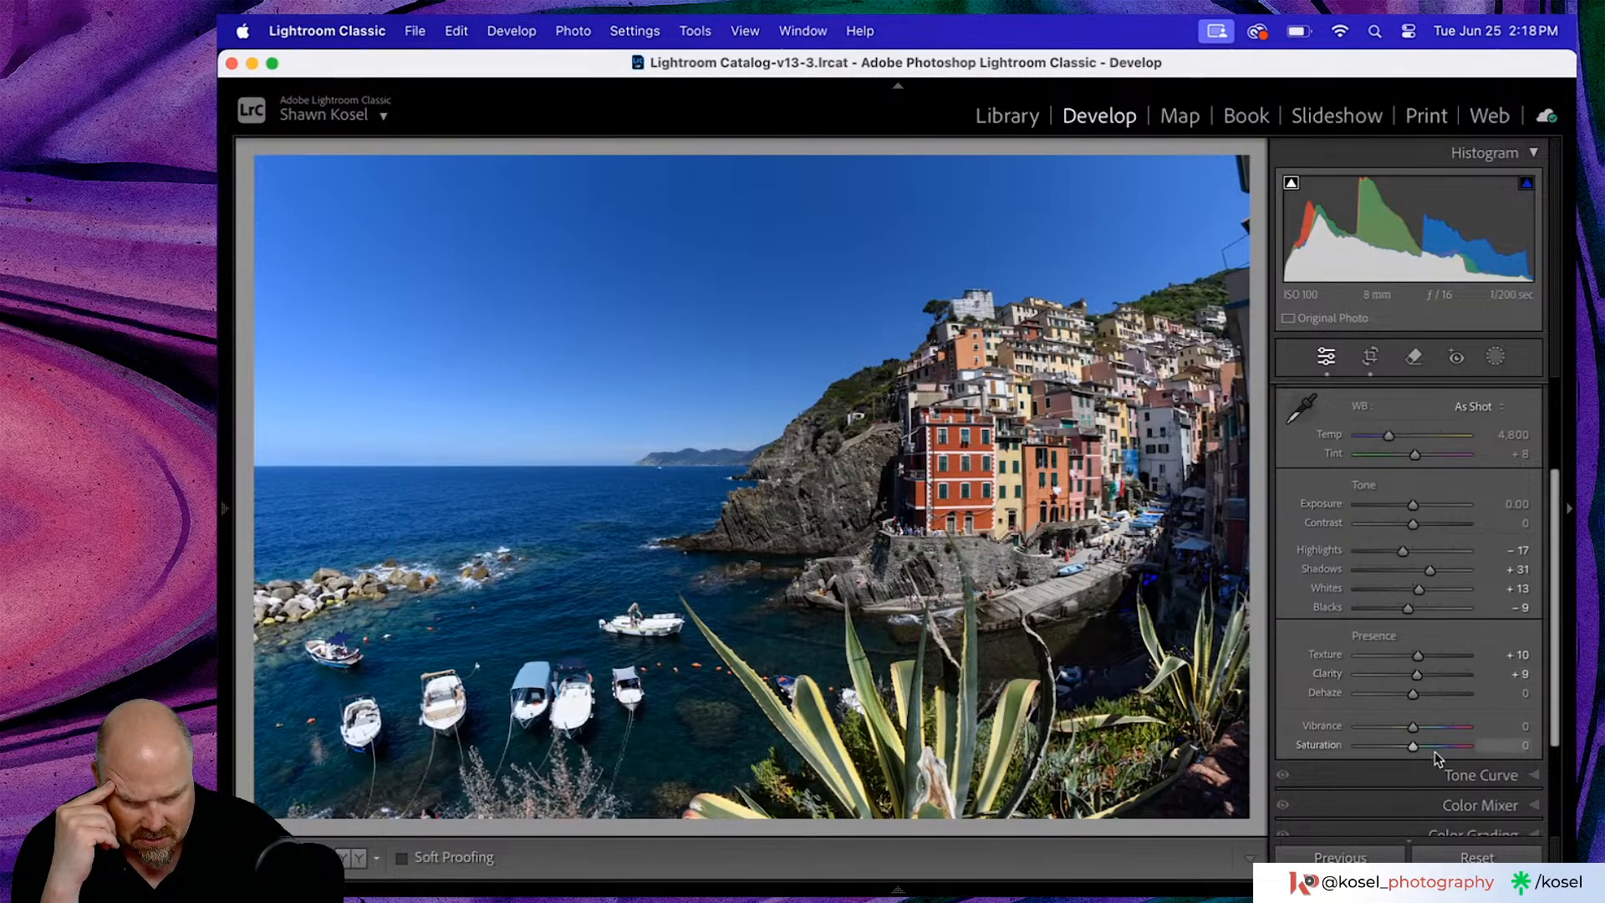
{"action": "left_click_drag", "start_coordinate": [1419, 726], "coordinate": [1419, 730]}
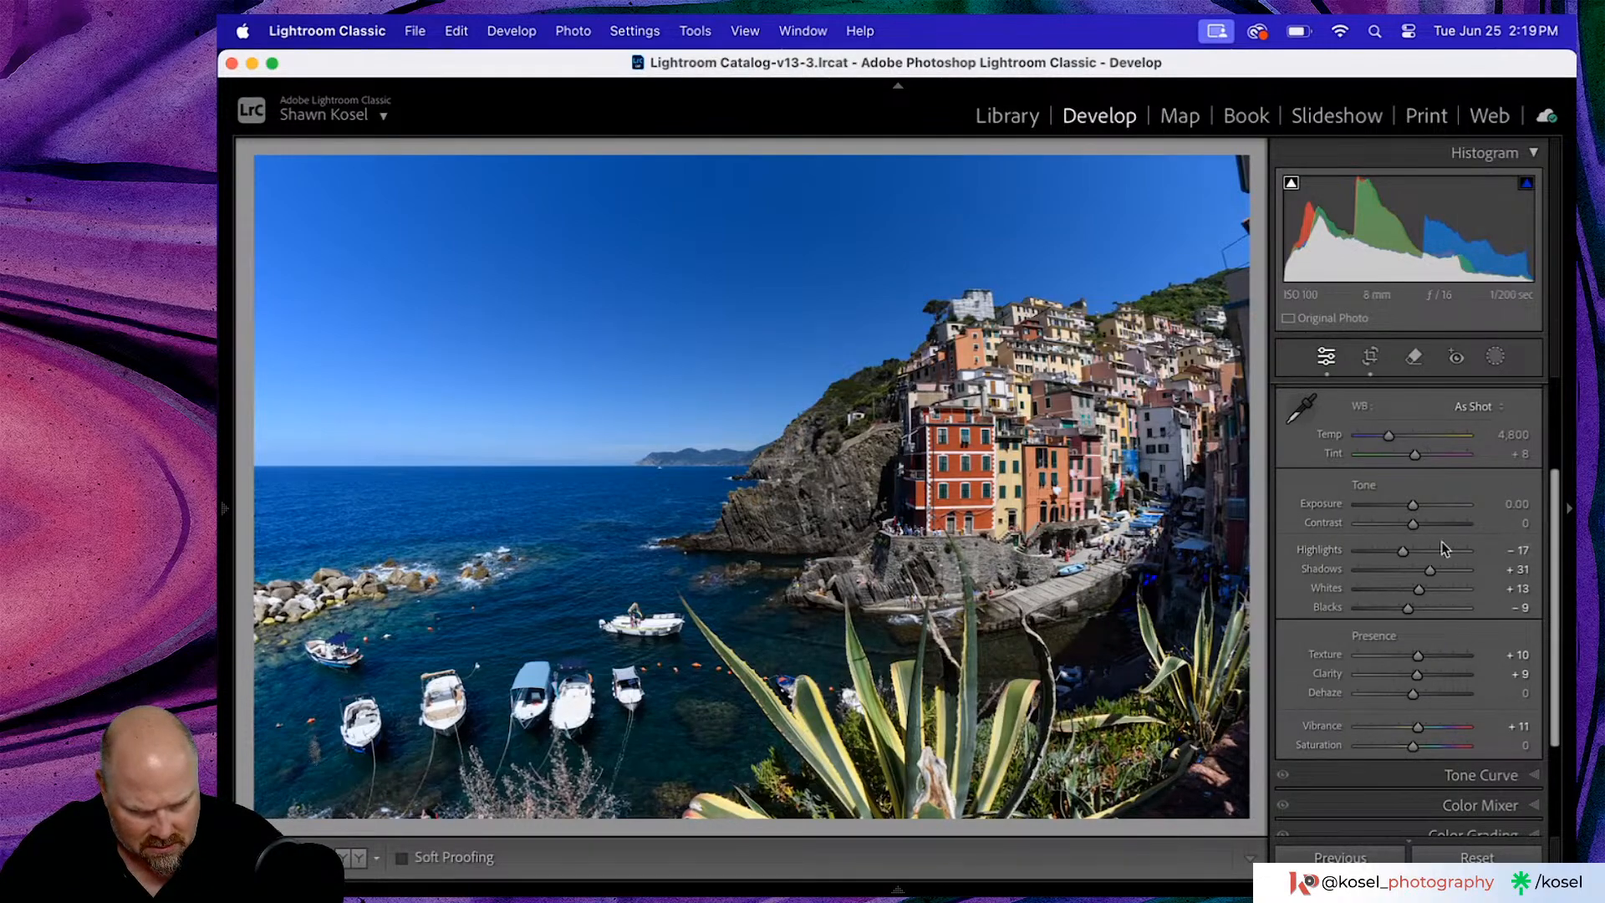
{"action": "left_click", "coordinate": [1496, 357]}
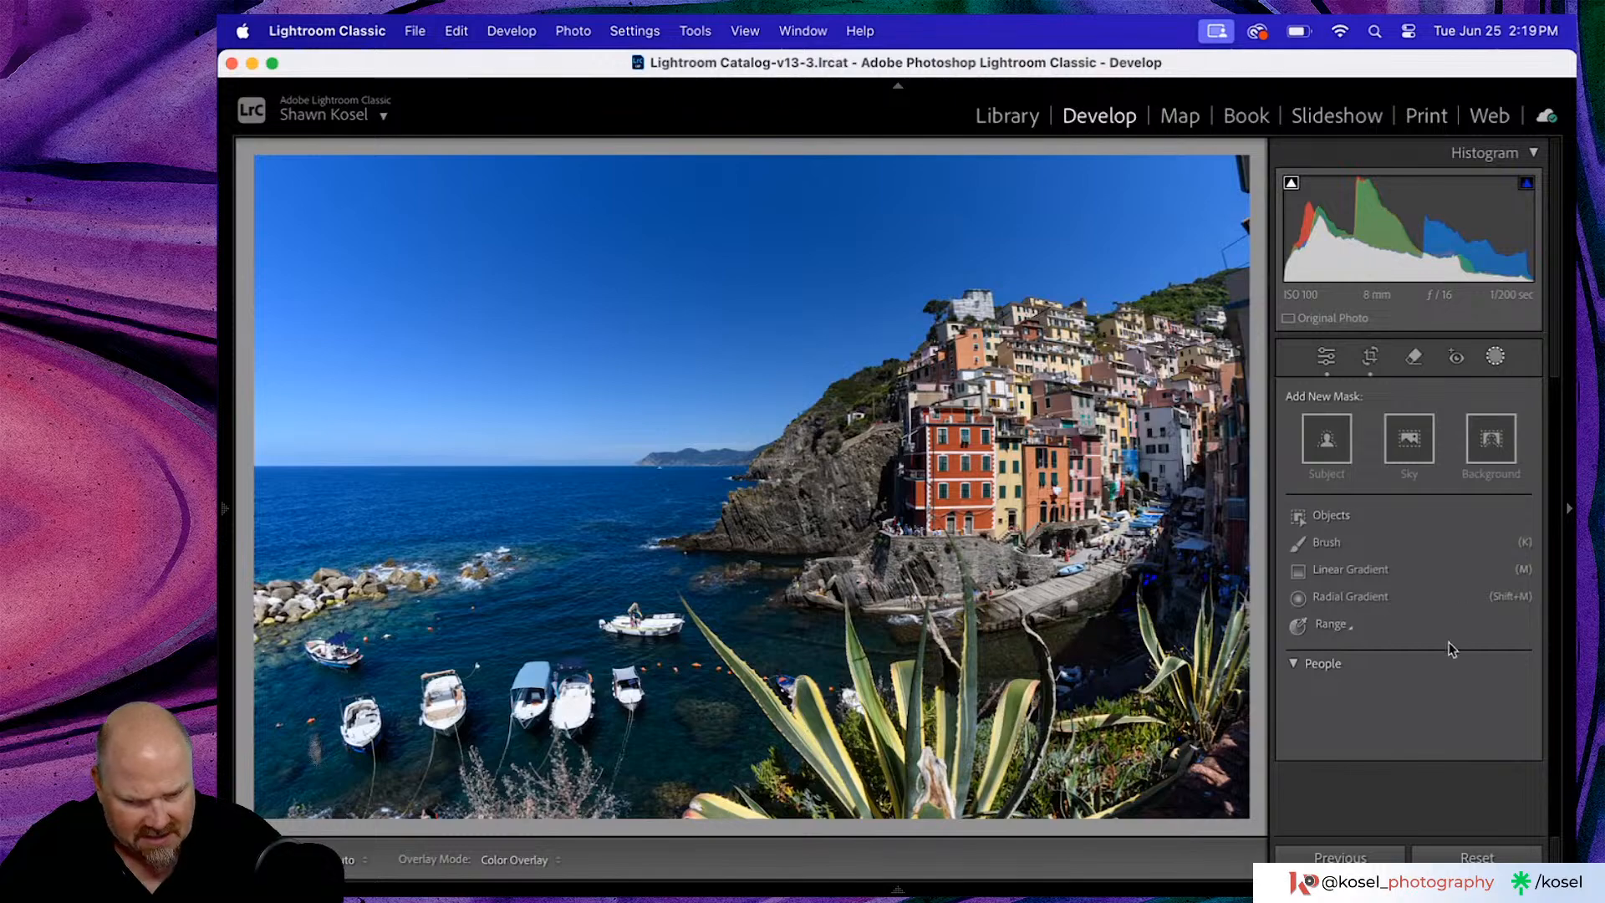
{"action": "left_click", "coordinate": [1346, 575]}
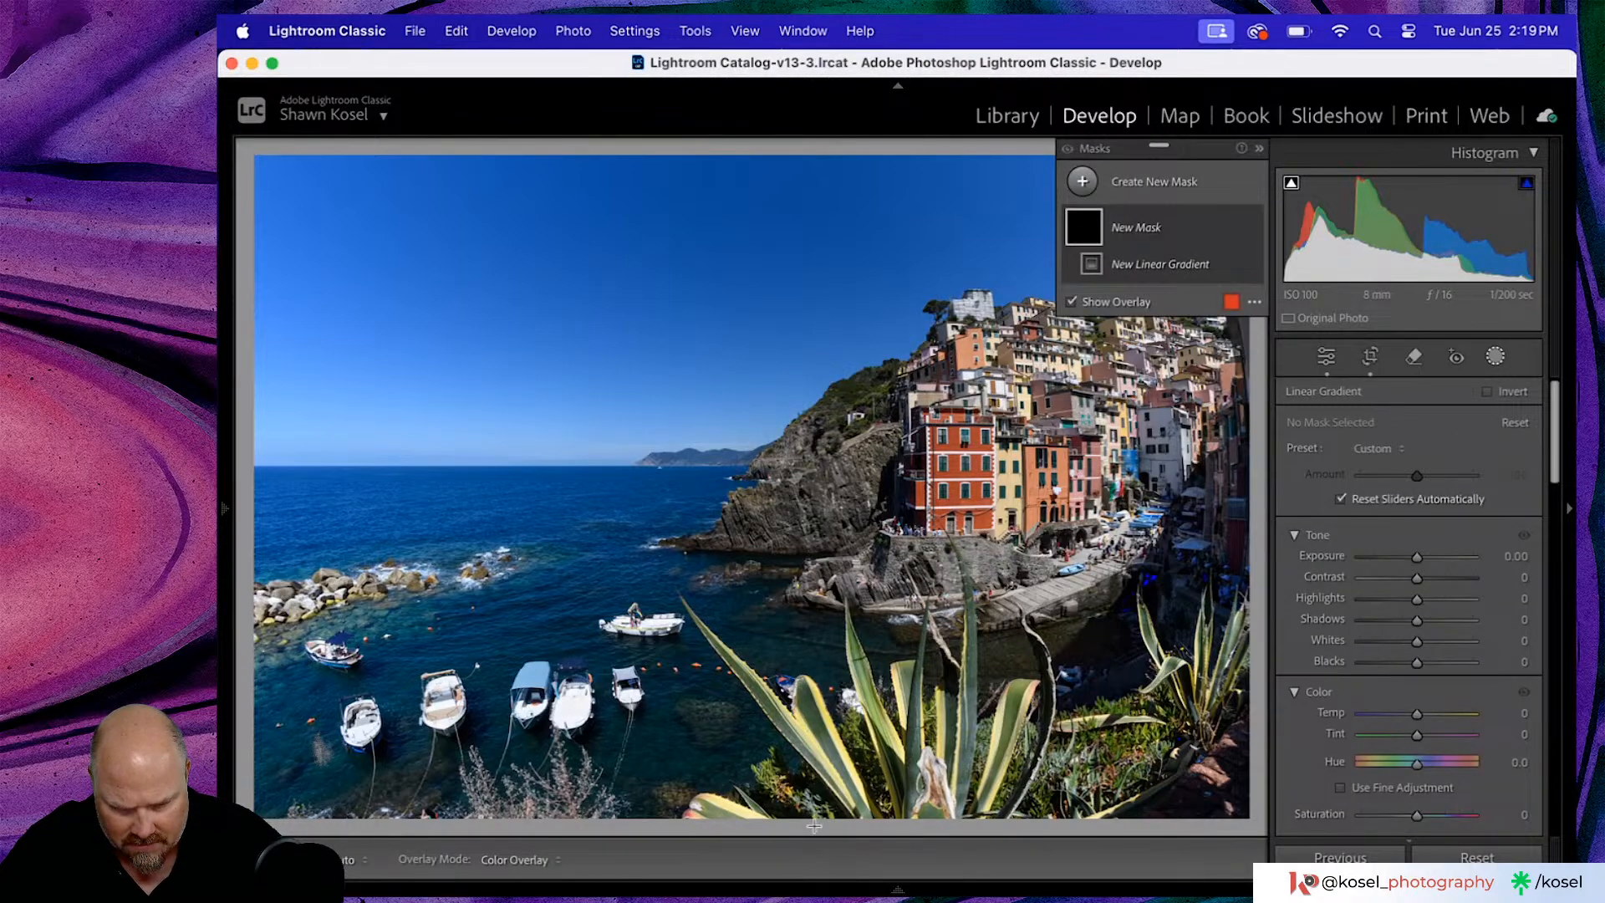
{"action": "left_click_drag", "start_coordinate": [815, 824], "coordinate": [786, 641]}
{"action": "left_click_drag", "start_coordinate": [824, 639], "coordinate": [816, 621]}
{"action": "left_click_drag", "start_coordinate": [815, 722], "coordinate": [804, 535]}
{"action": "left_click_drag", "start_coordinate": [803, 435], "coordinate": [807, 494]}
{"action": "left_click_drag", "start_coordinate": [804, 562], "coordinate": [798, 463]}
{"action": "left_click_drag", "start_coordinate": [1079, 468], "coordinate": [1086, 389]}
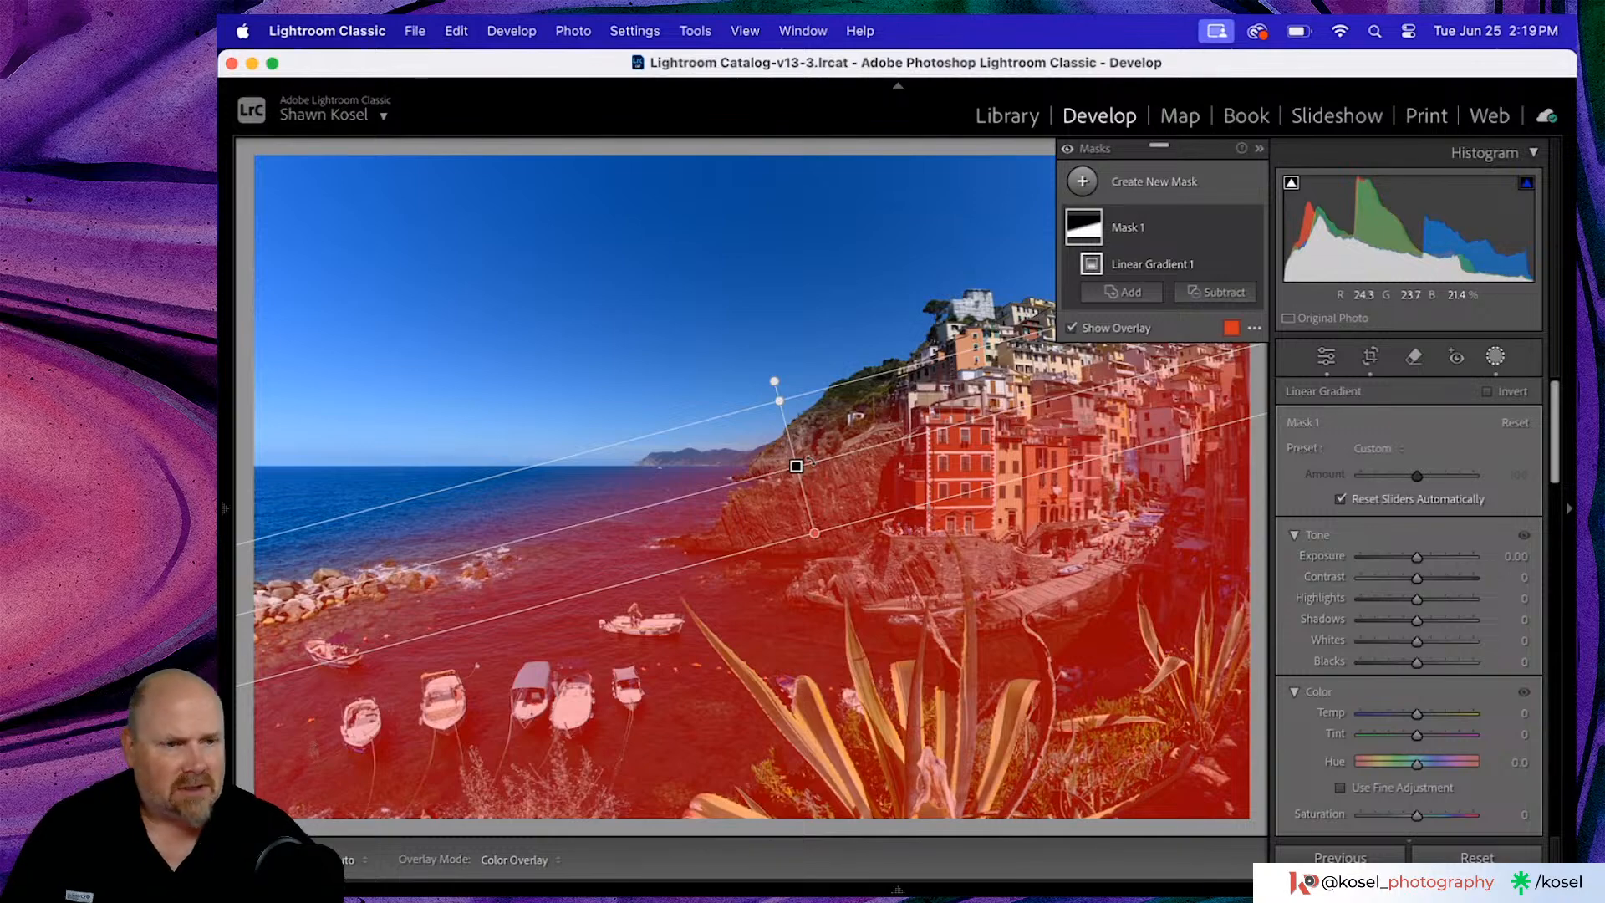
{"action": "key", "text": "Delete"}
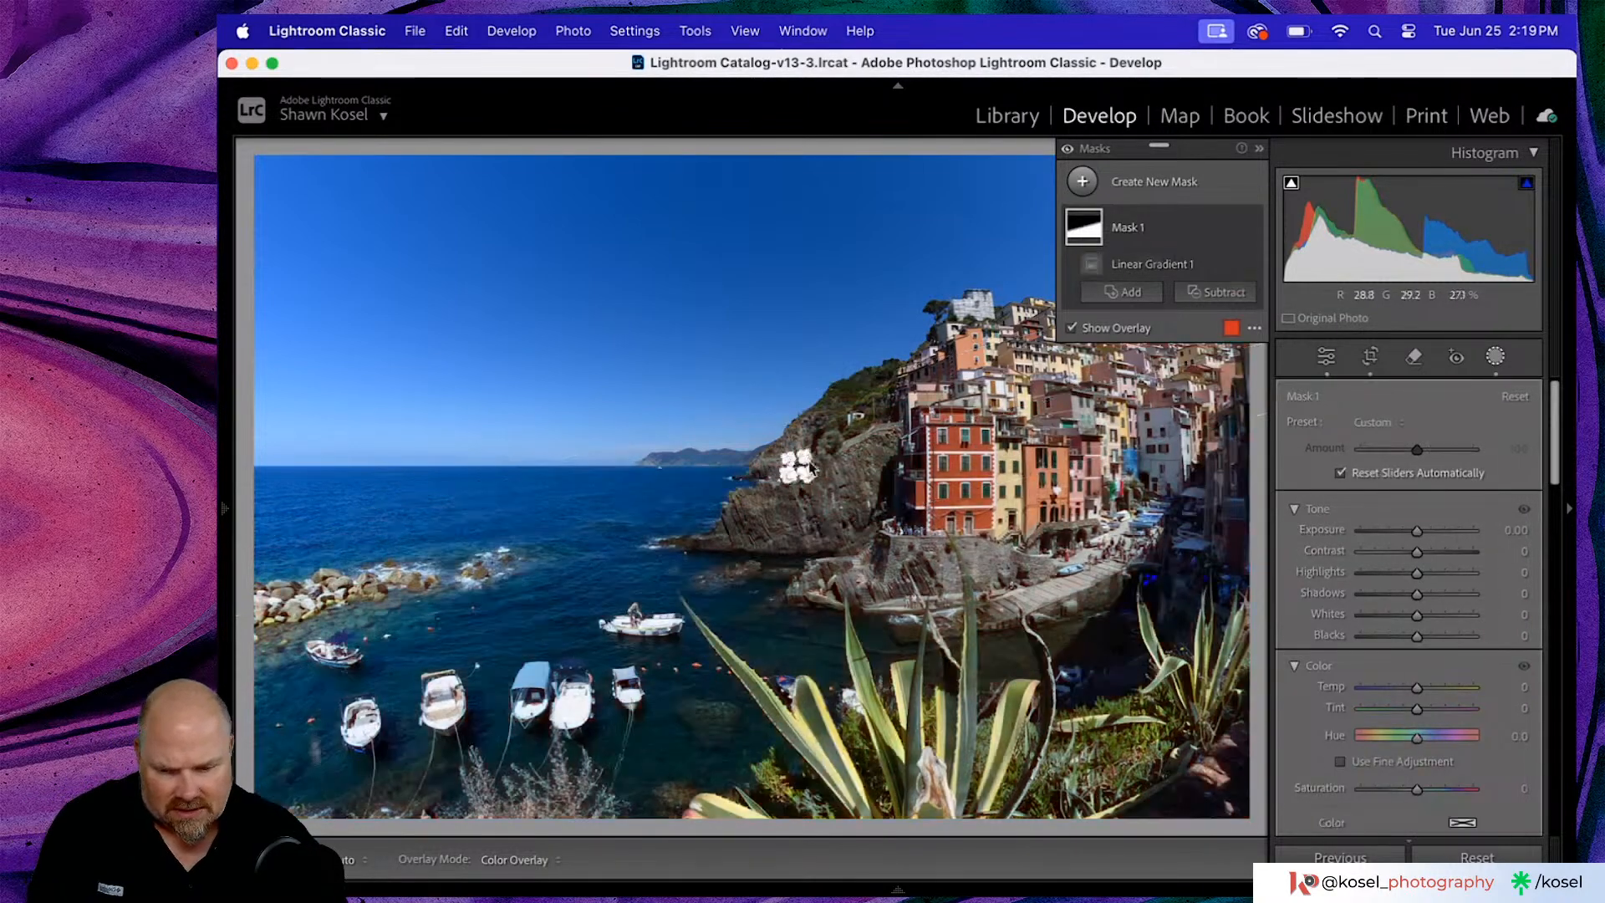
- Delete all existing masks from the photo, including the unused linear gradient, and leave masking
{"action": "left_click", "coordinate": [1085, 181]}
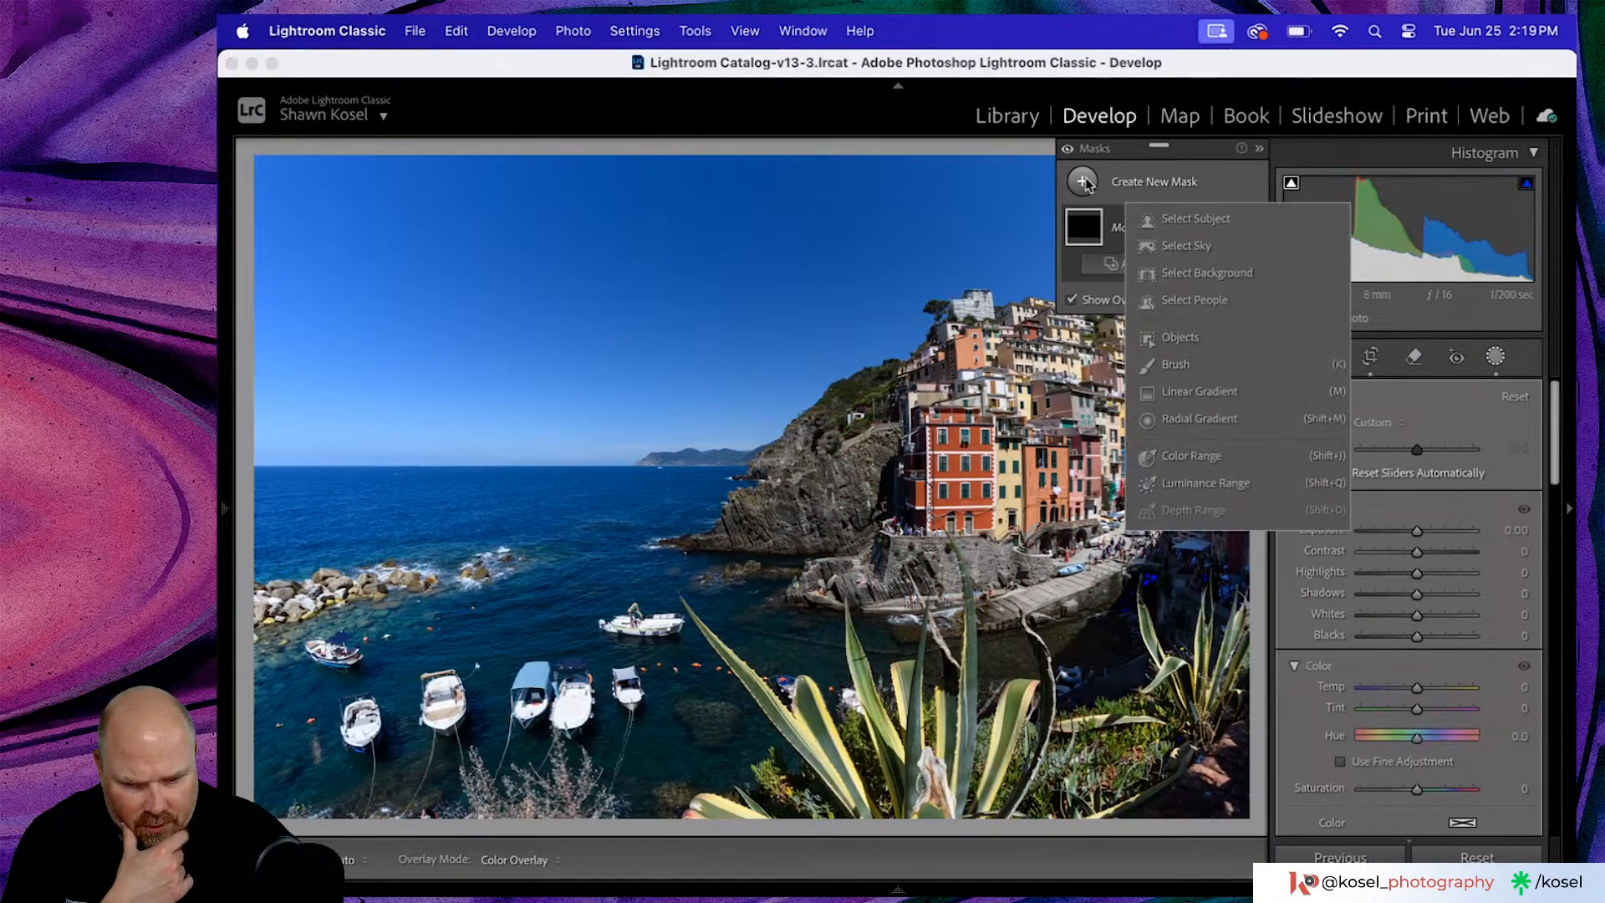
{"action": "left_click", "coordinate": [1128, 179]}
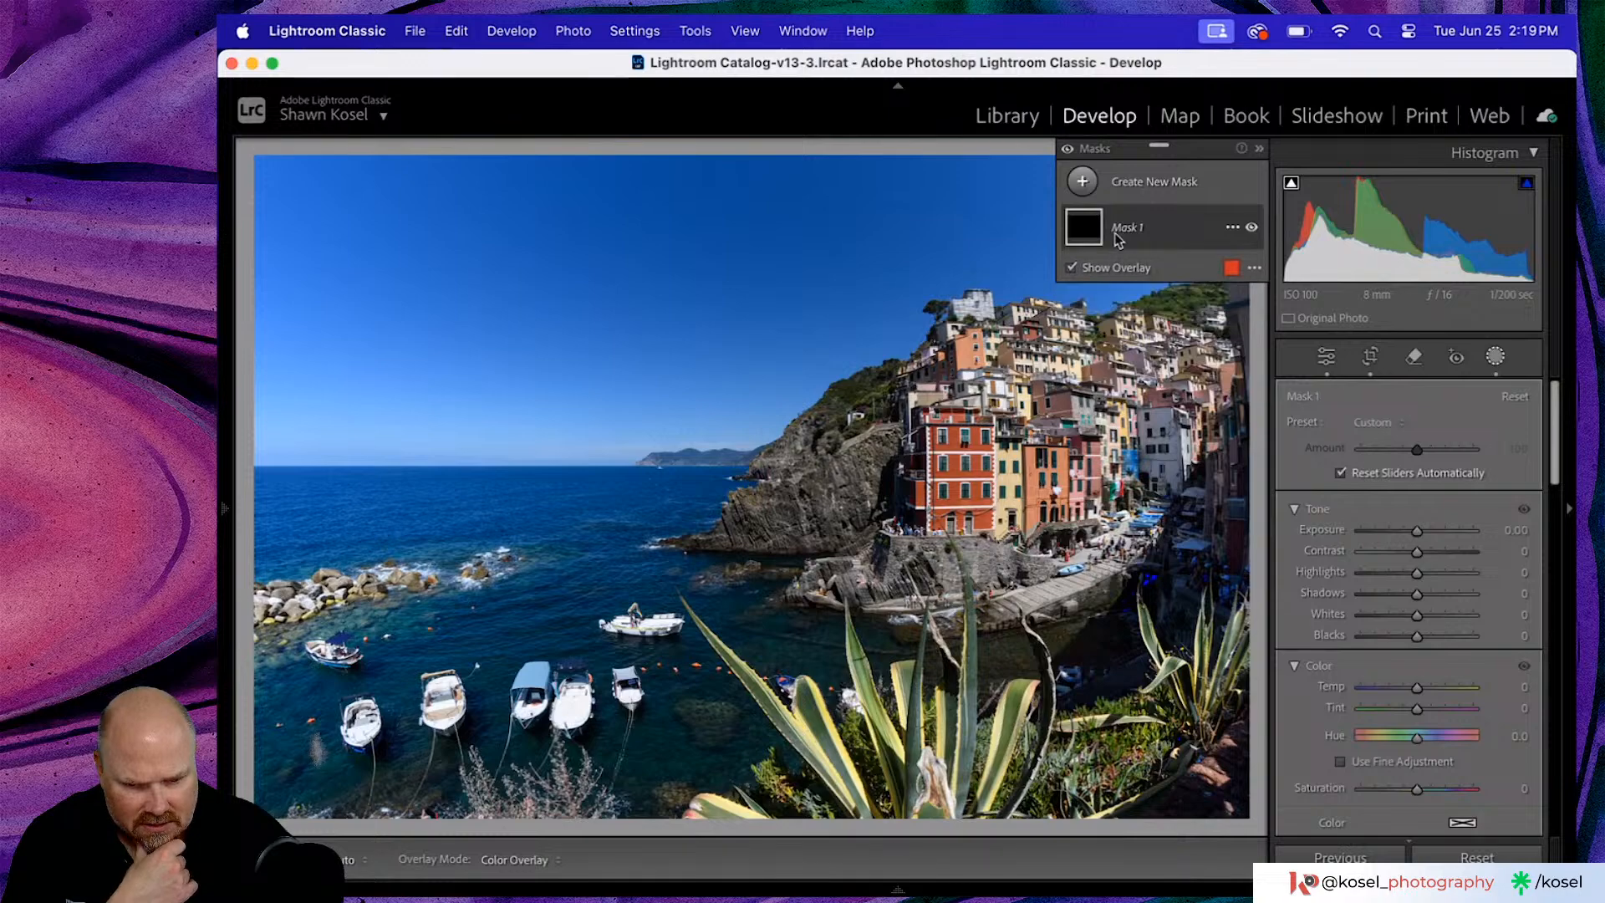
{"action": "left_click", "coordinate": [1232, 227]}
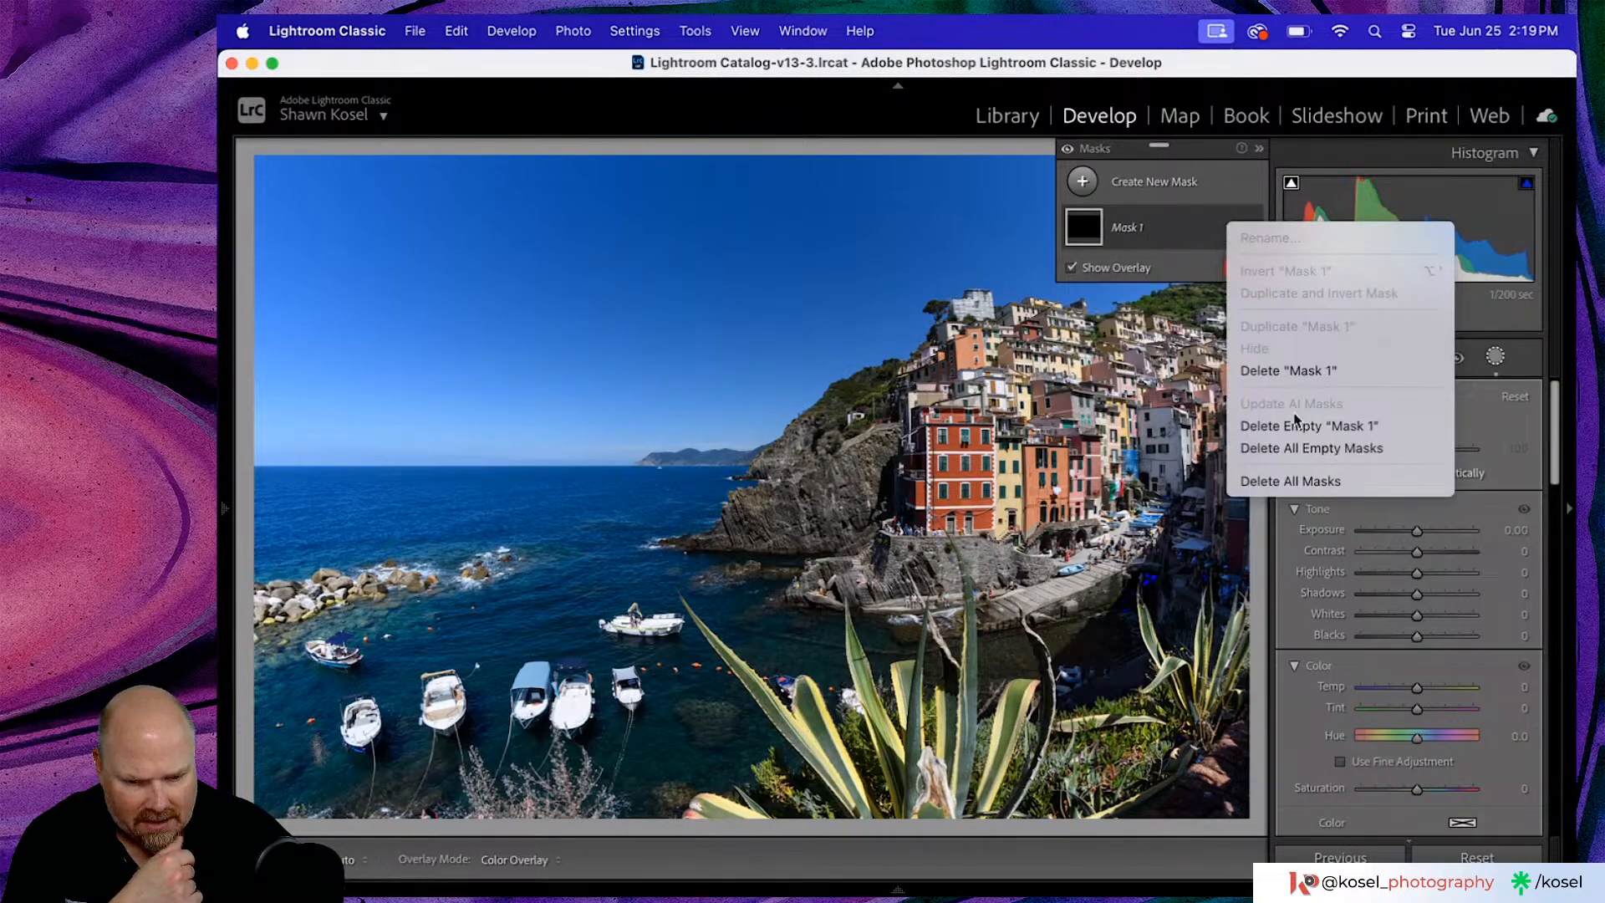
{"action": "left_click", "coordinate": [1289, 480]}
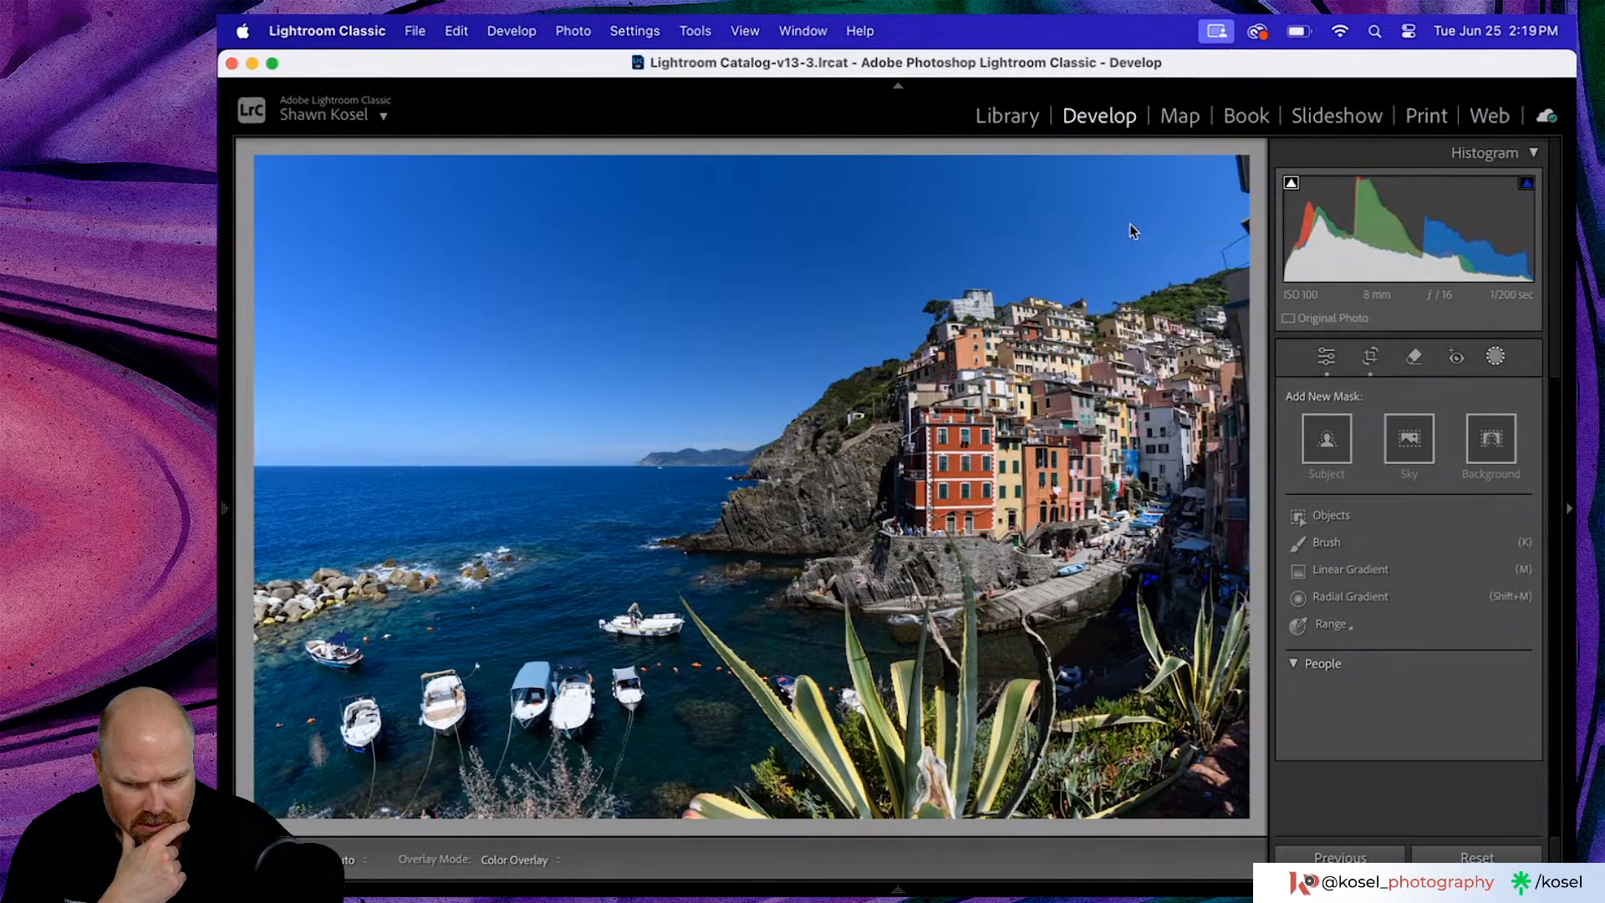
{"action": "left_click", "coordinate": [1497, 357]}
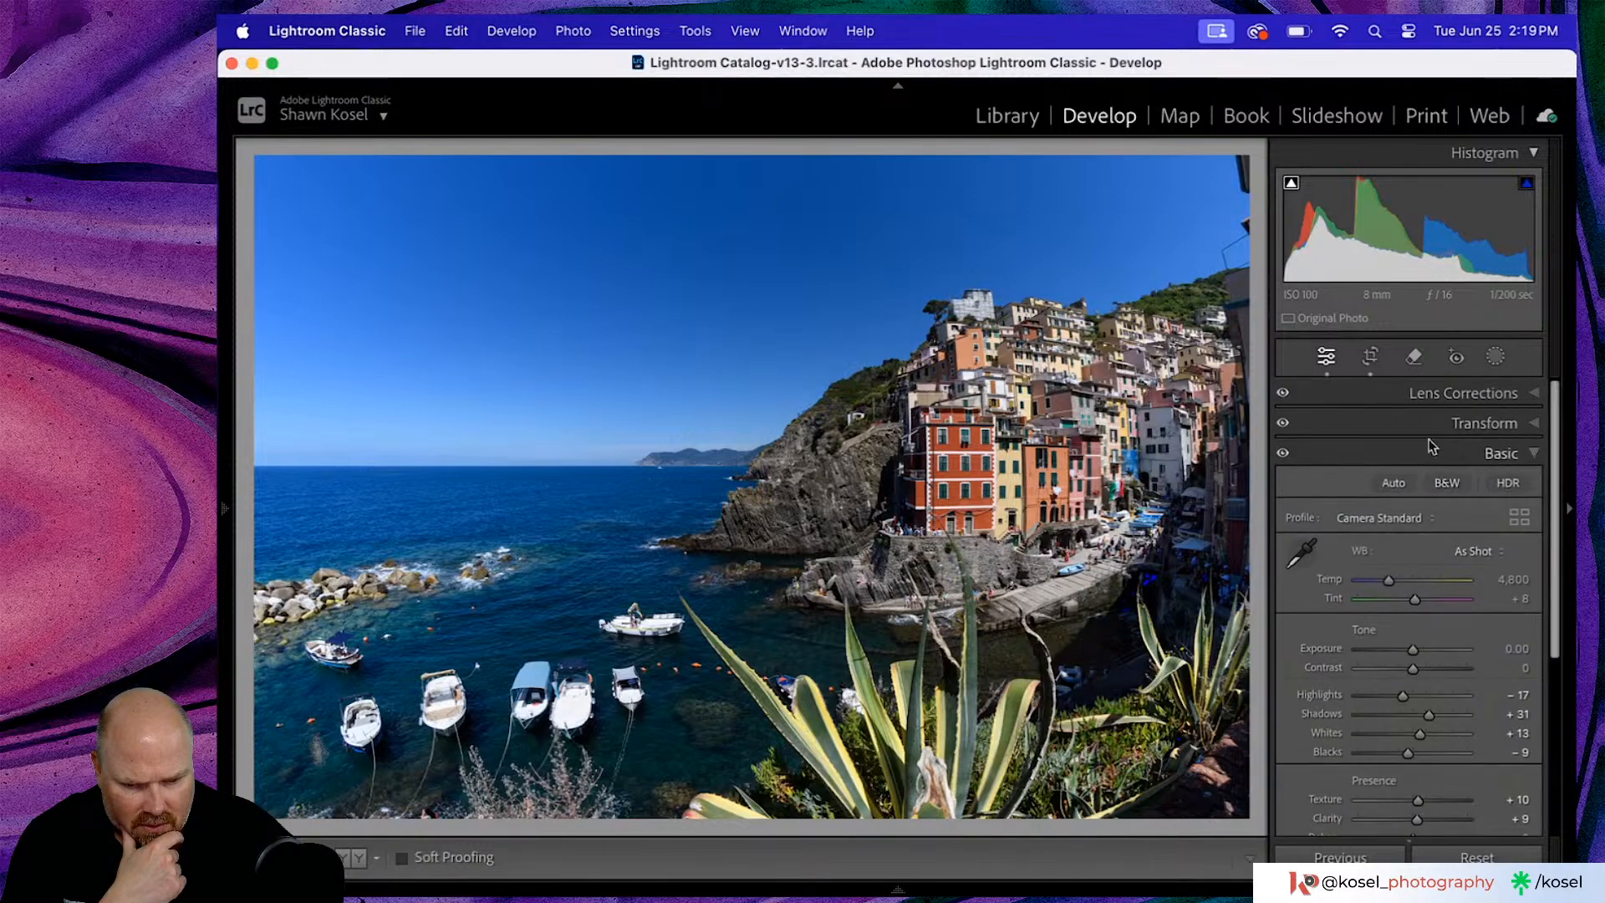
- Create a mask that automatically selects the sky and rename it Sky
{"action": "left_click", "coordinate": [1495, 358]}
{"action": "left_click", "coordinate": [1407, 440]}
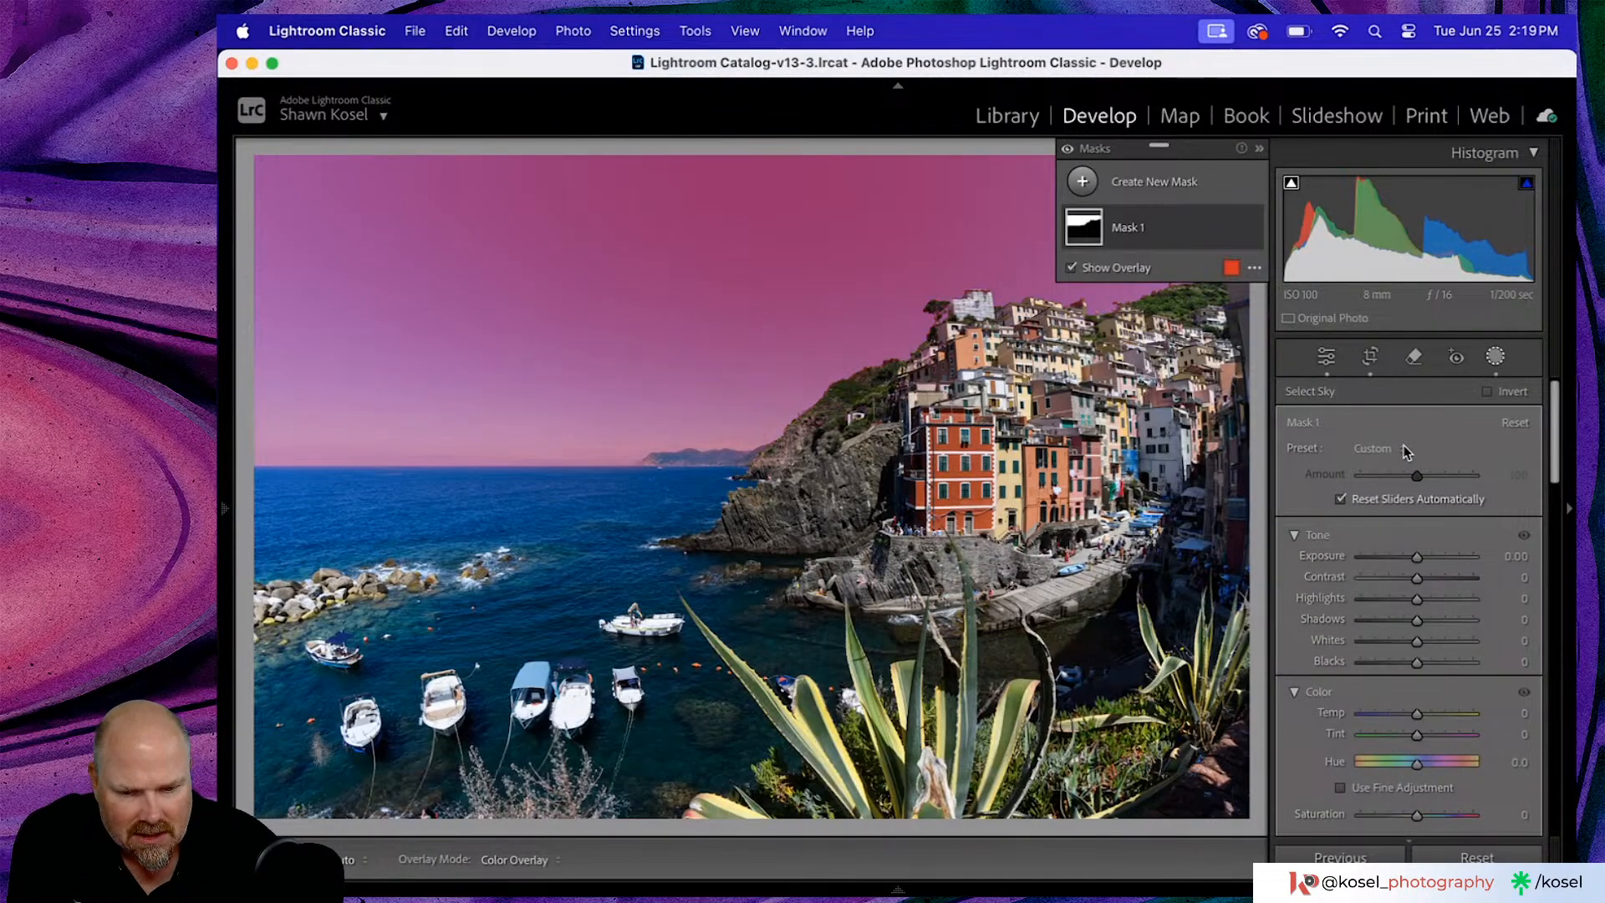
{"action": "double_click", "coordinate": [1118, 228]}
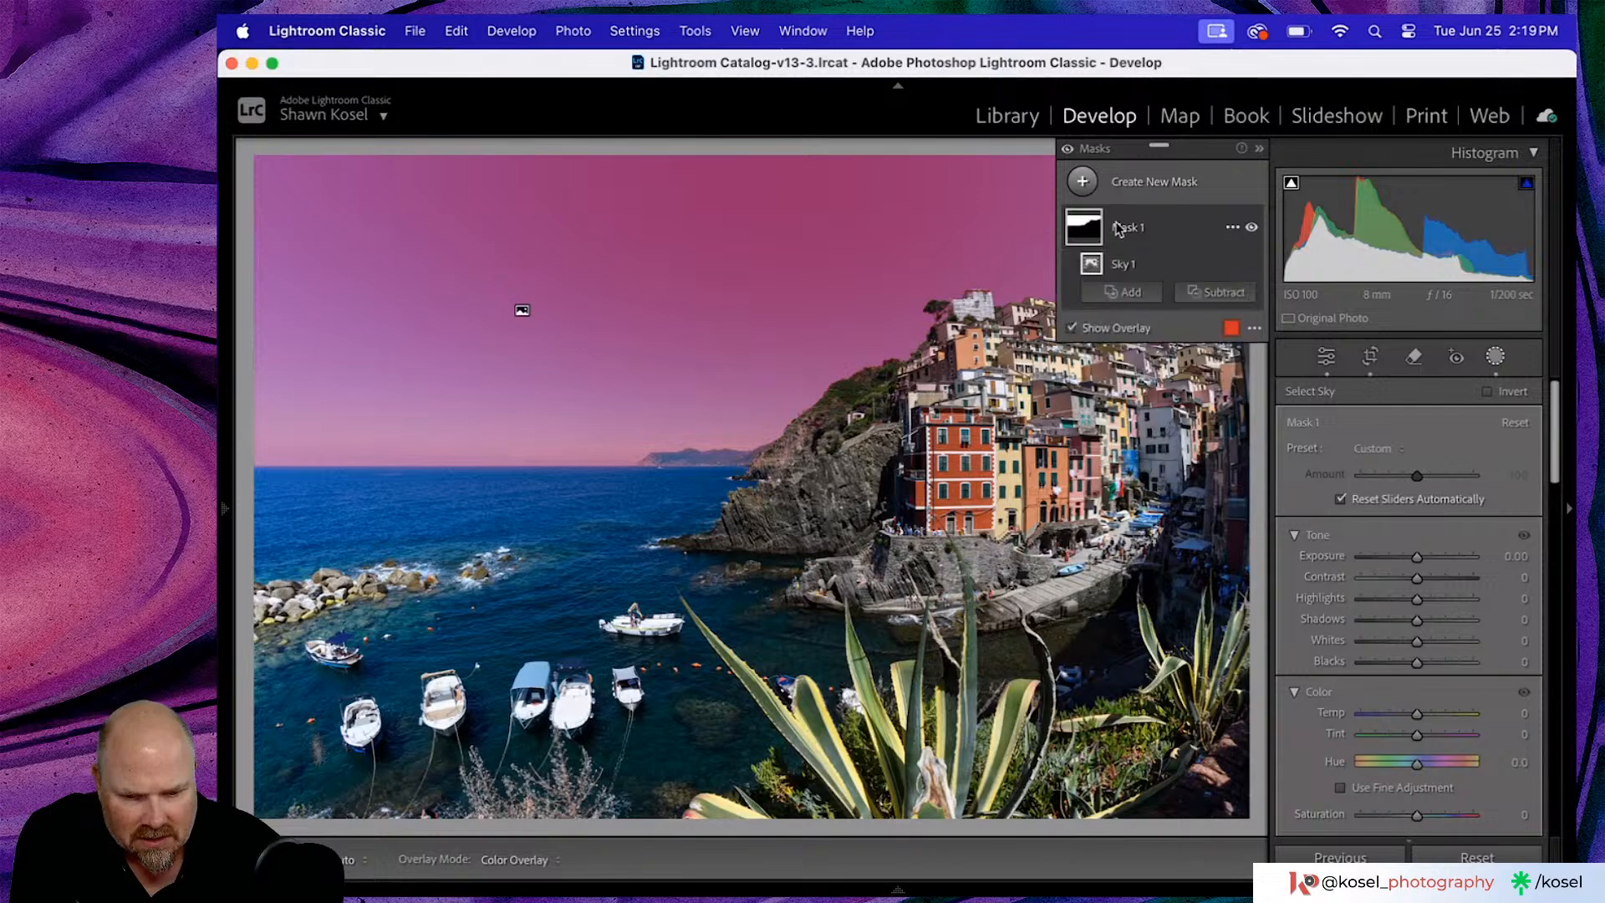
{"action": "type", "text": "Sky"}
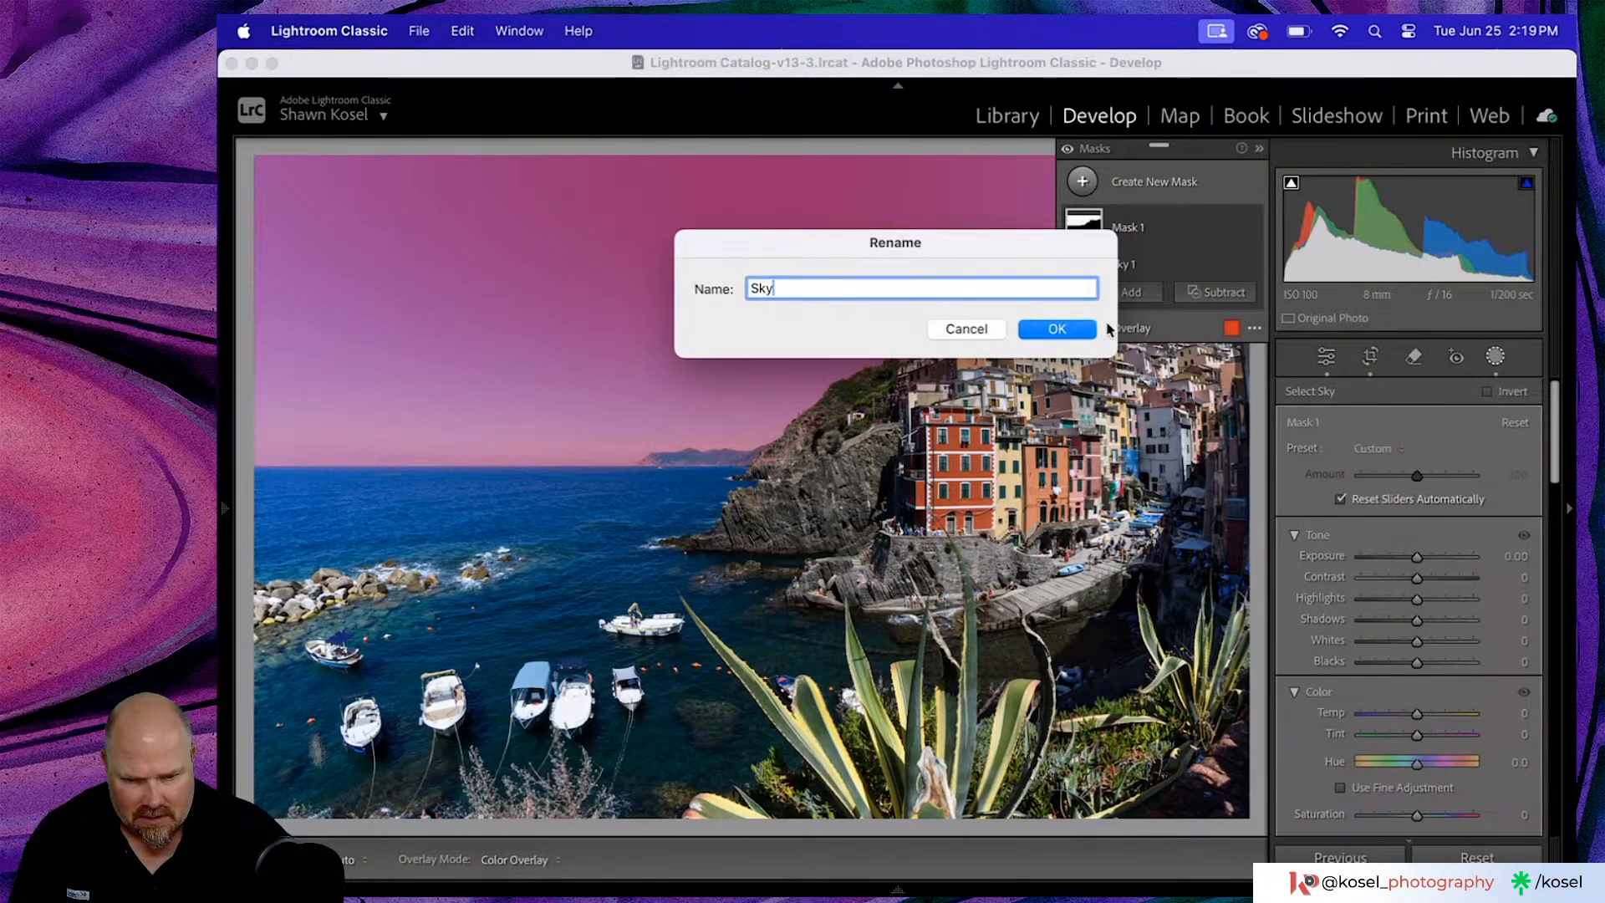
{"action": "left_click", "coordinate": [1072, 328]}
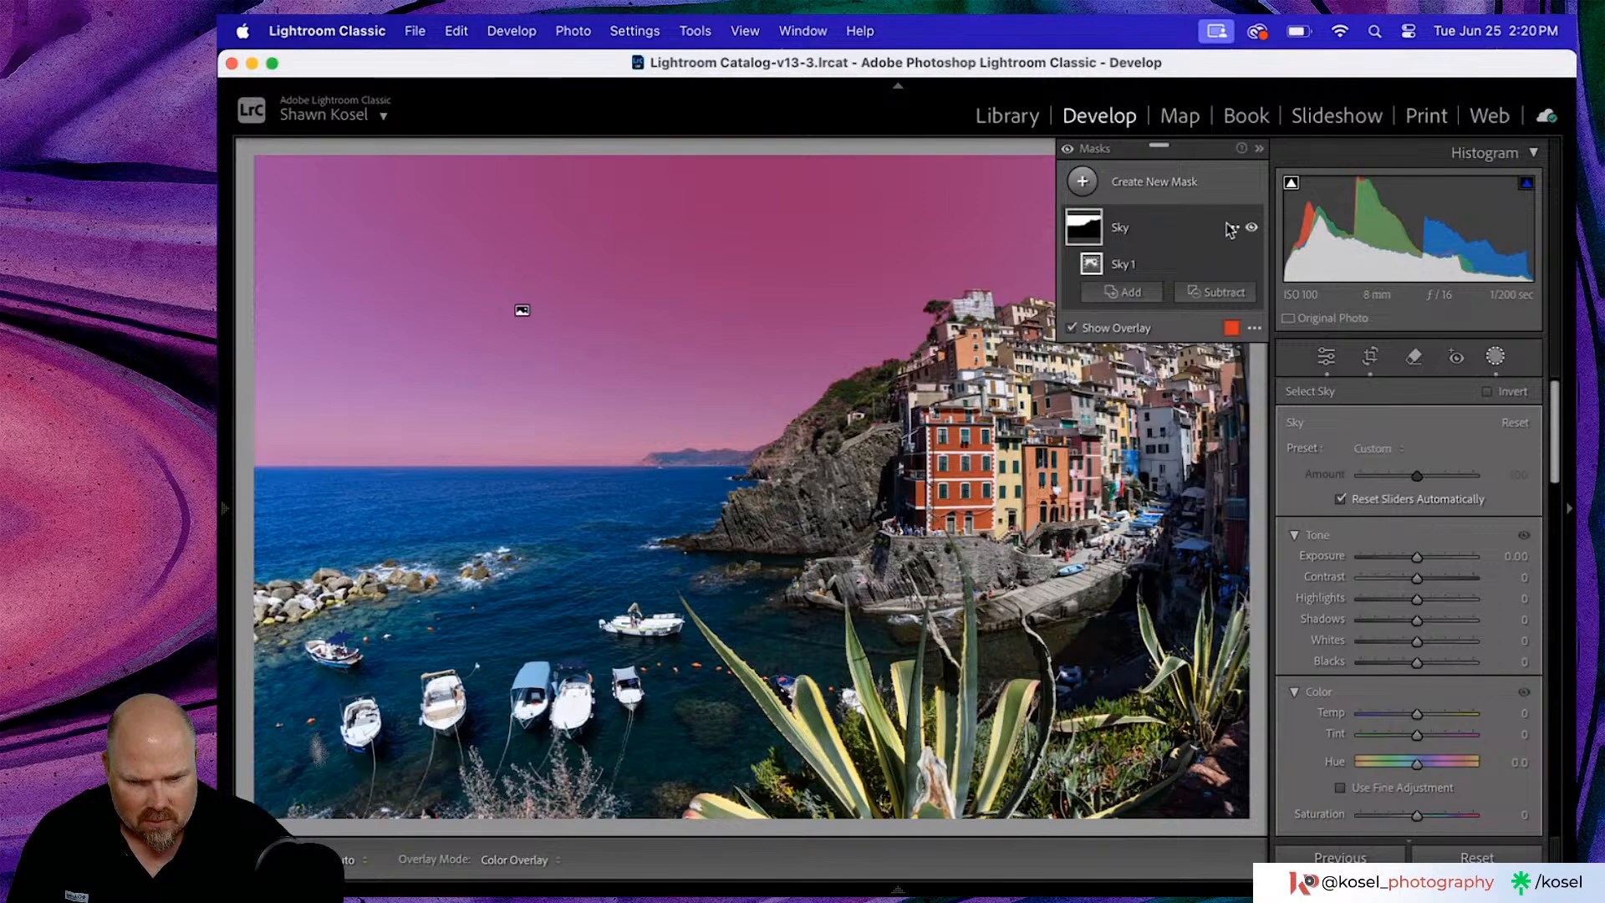
- Duplicate and invert the Sky mask to cover everything below the sky, and rename the copy FG
{"action": "left_click", "coordinate": [1232, 229]}
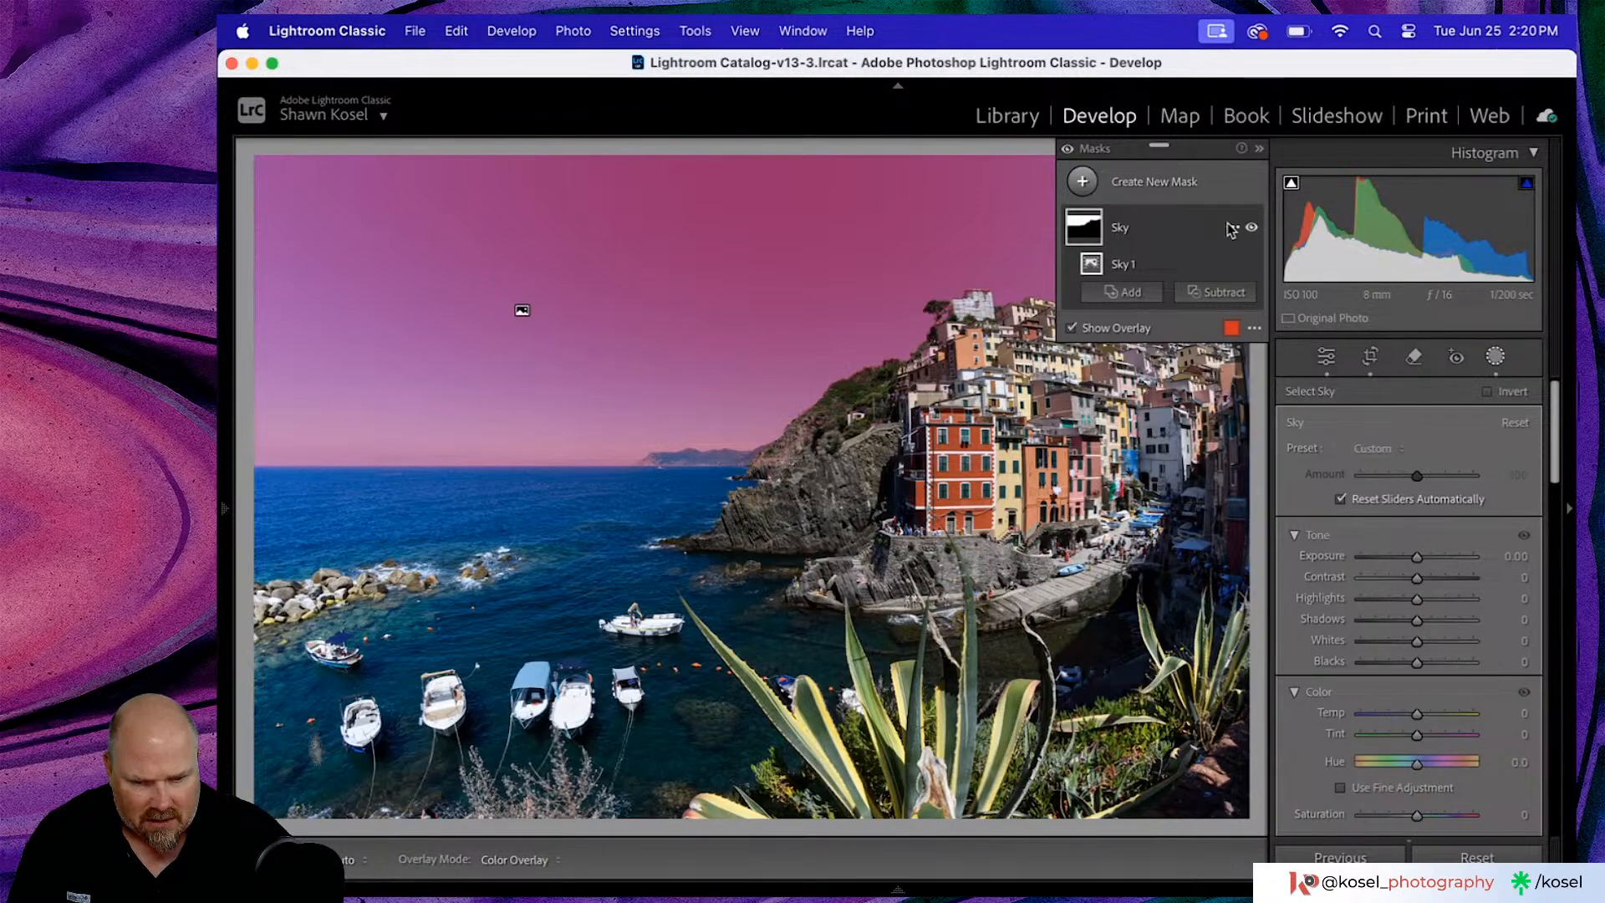
{"action": "left_click", "coordinate": [1243, 286]}
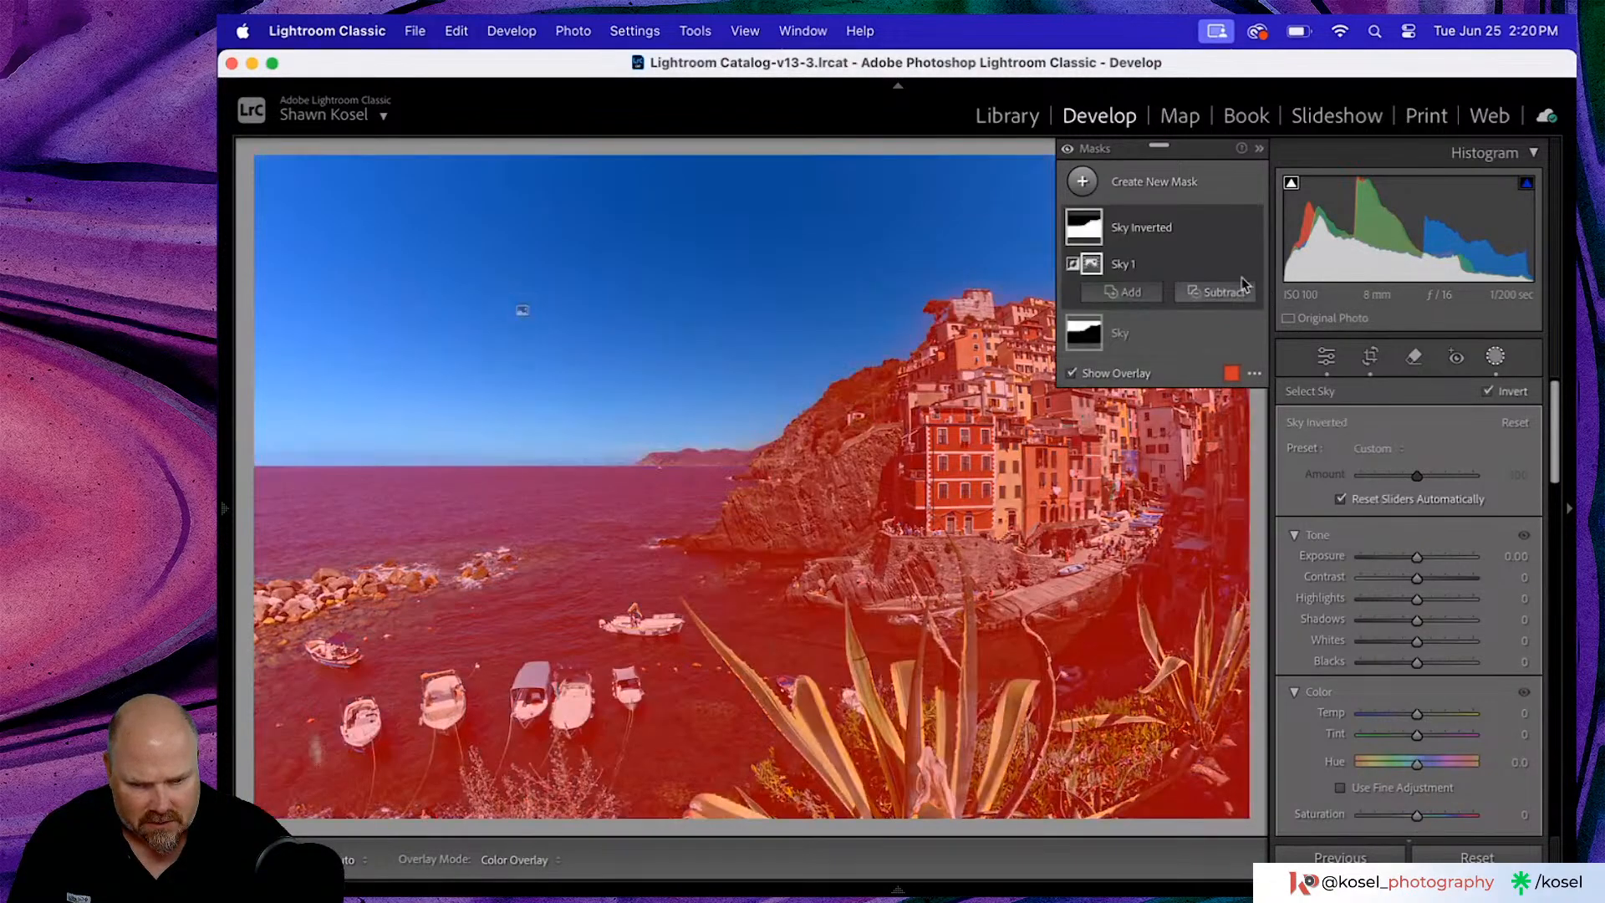
{"action": "double_click", "coordinate": [1145, 229]}
{"action": "type", "text": "F"}
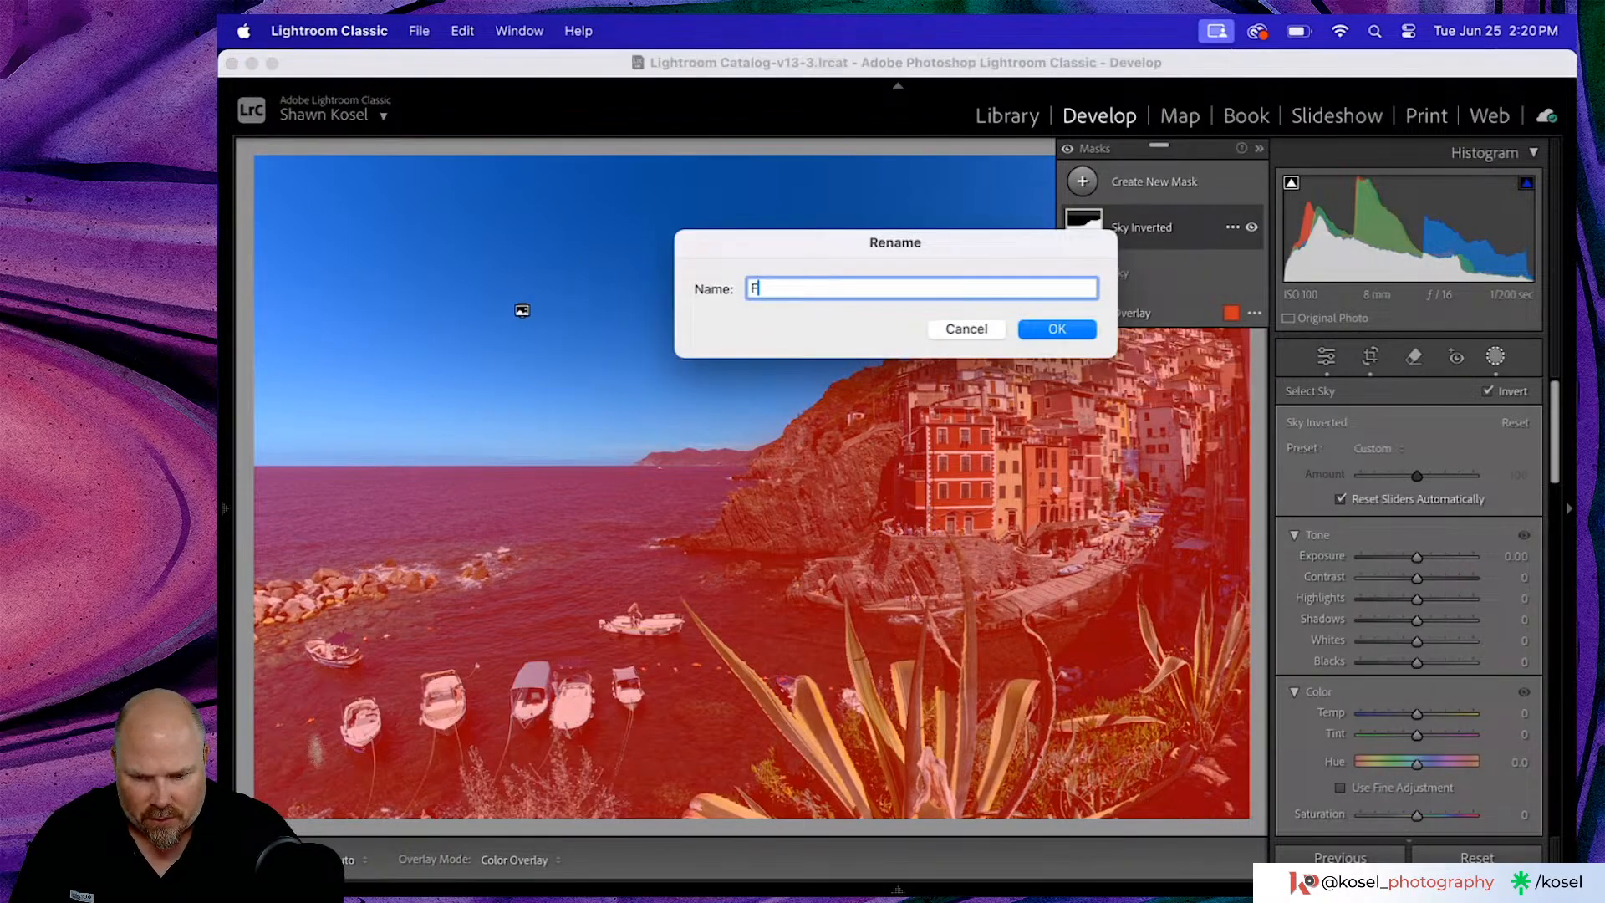
{"action": "key", "text": "BackSpace"}
{"action": "key", "text": "BackSpace"}
{"action": "key", "text": "BackSpace"}
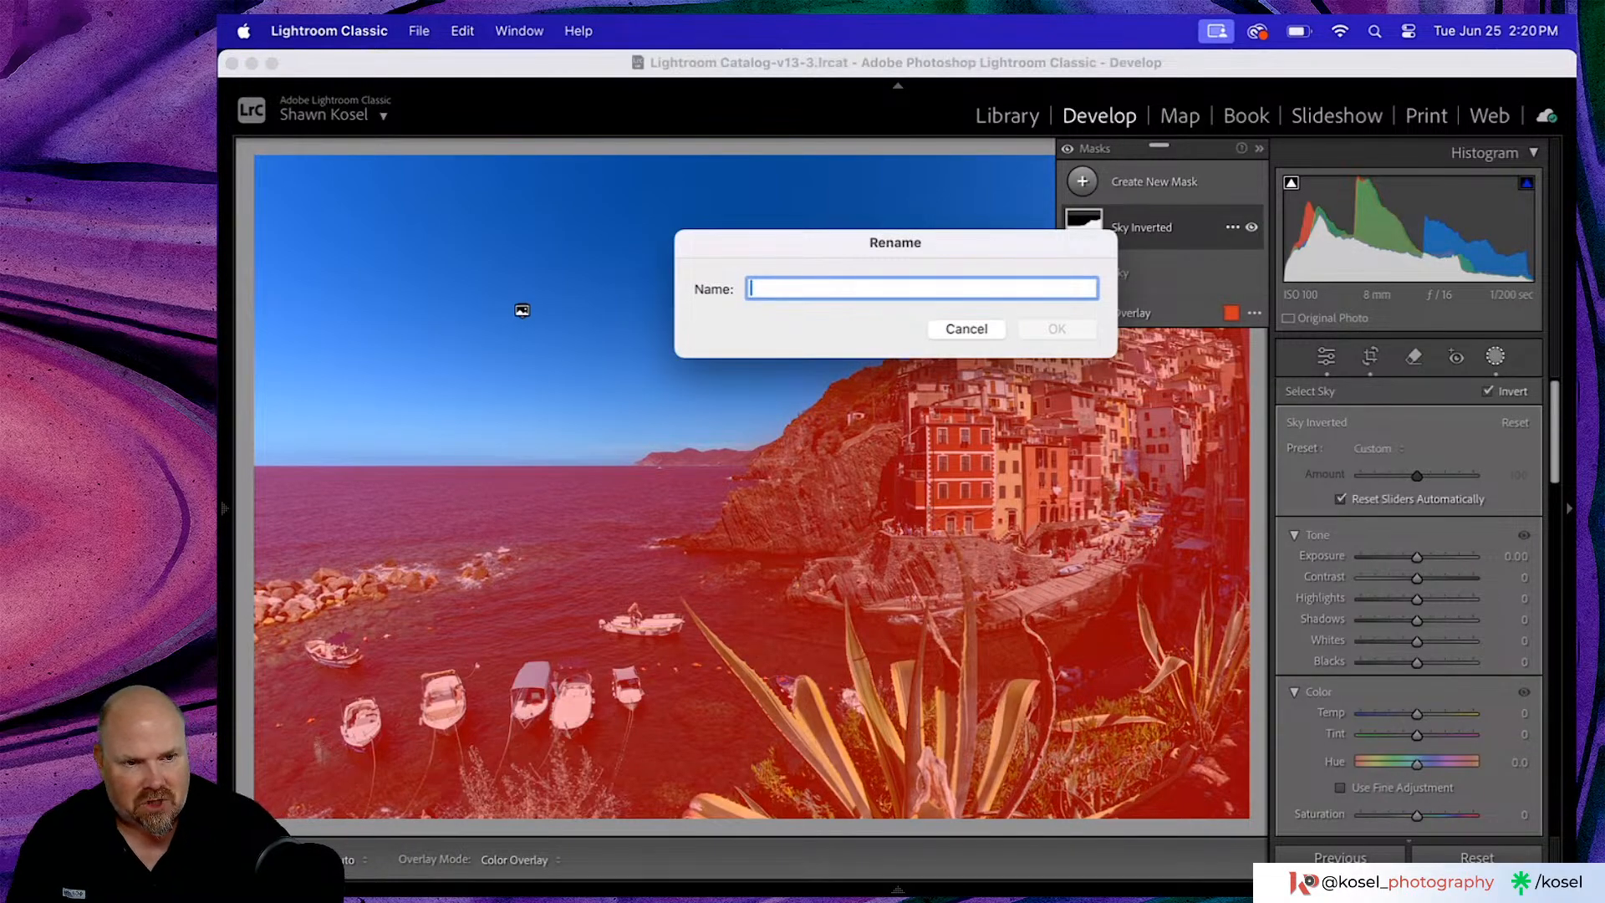
{"action": "type", "text": "FG"}
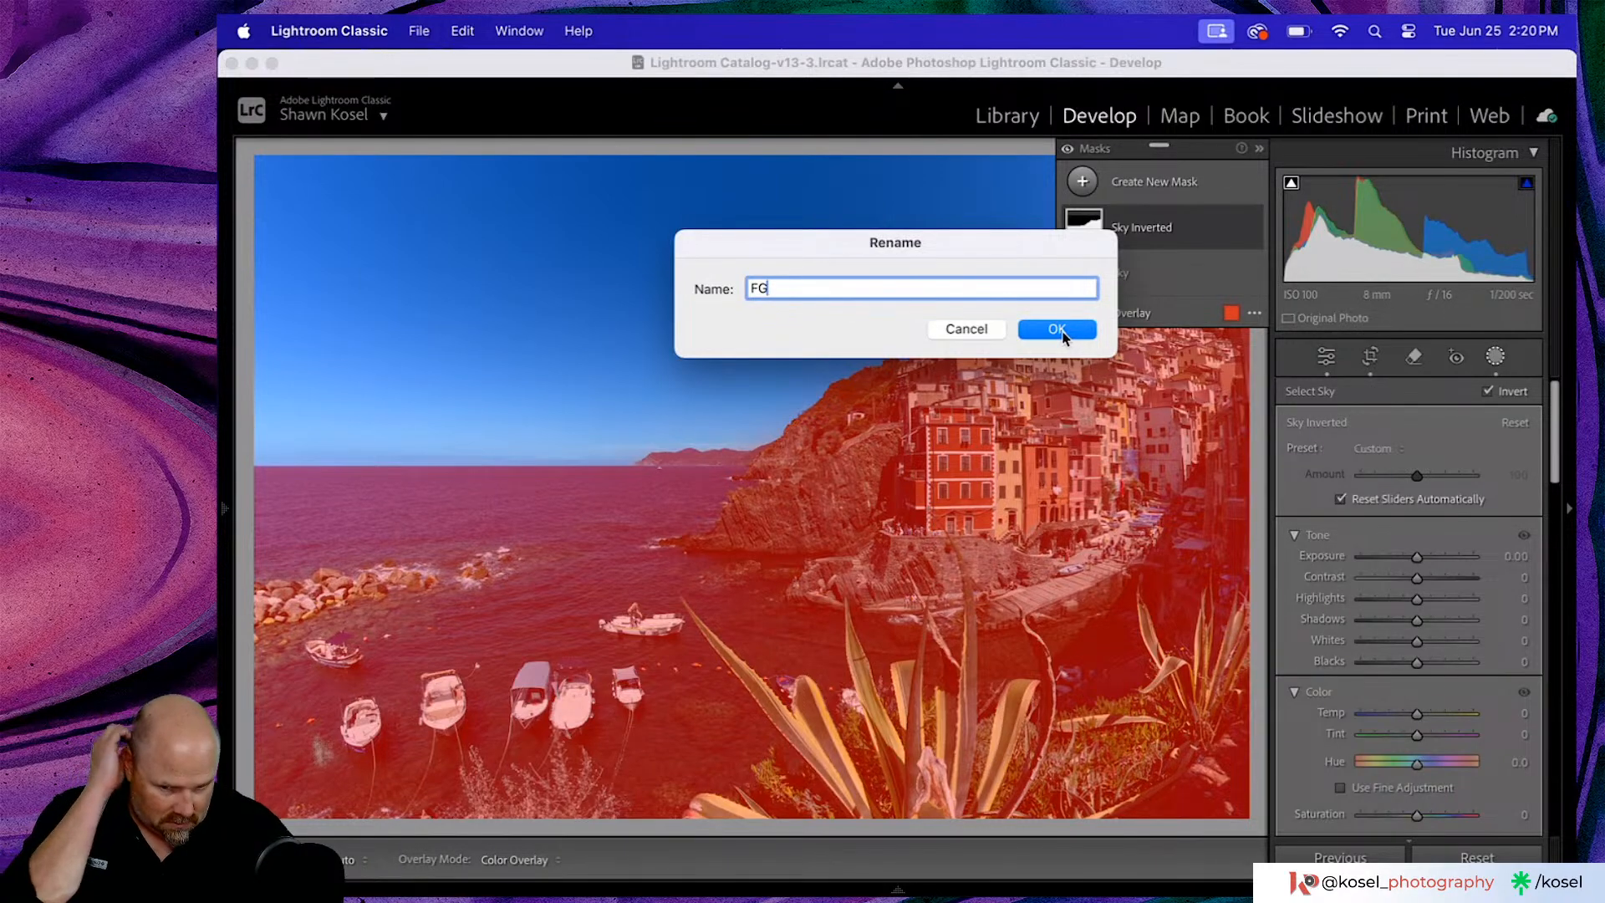
{"action": "left_click", "coordinate": [1059, 331]}
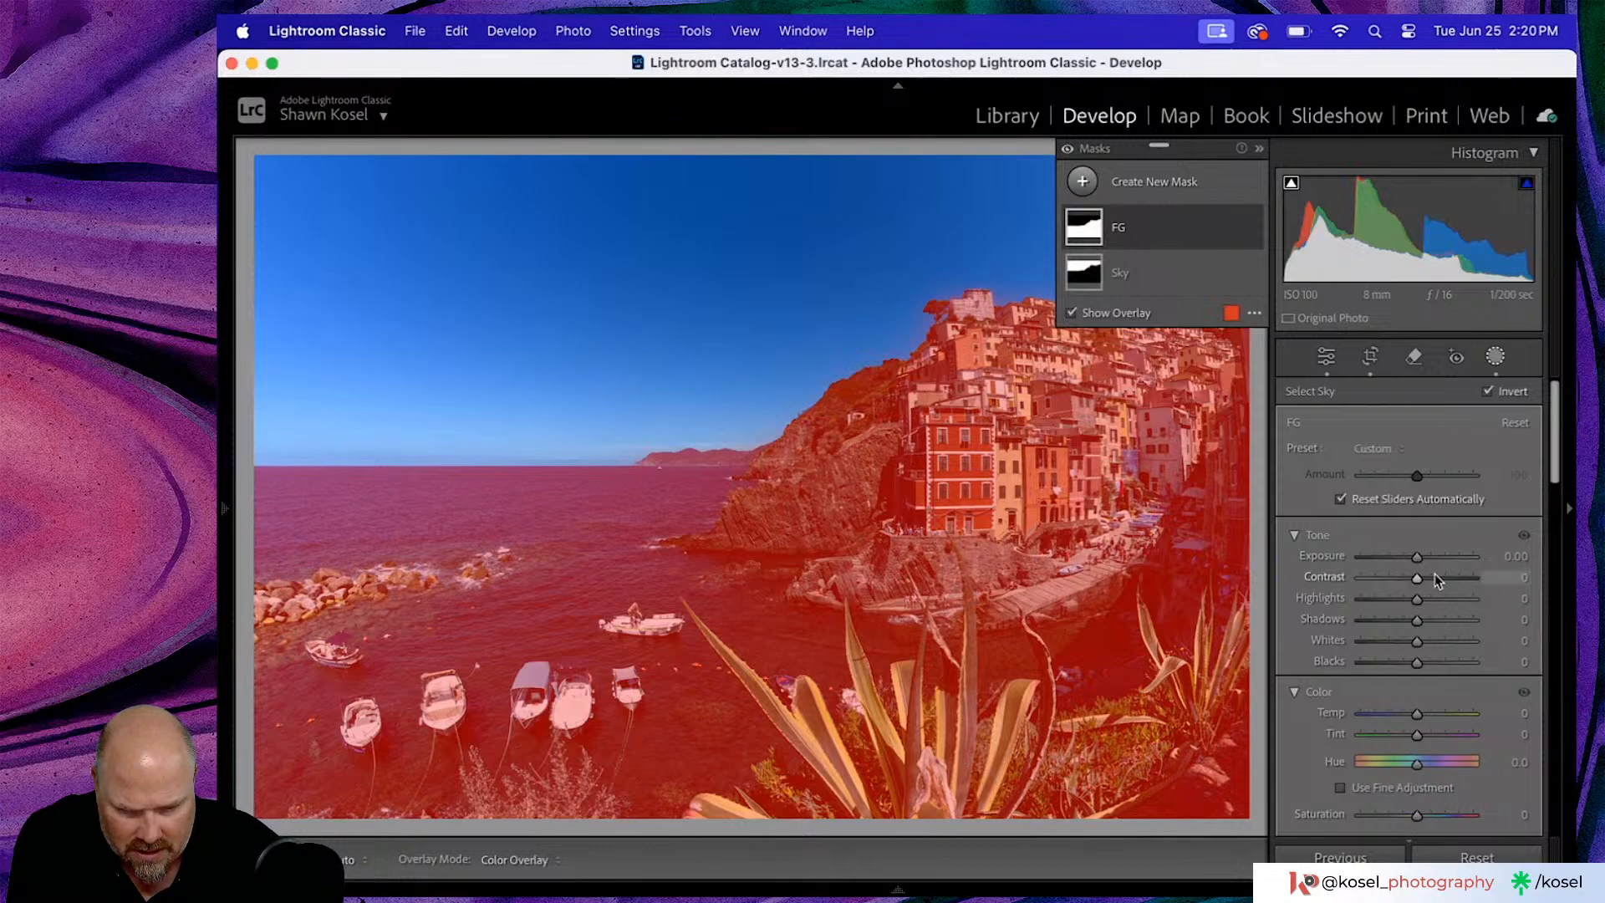
- Set the FG mask's Exposure to 0.37, Contrast to 14, Highlights to 4, Whites to -6 and Saturation to 10
{"action": "left_click_drag", "start_coordinate": [1417, 556], "coordinate": [1426, 556]}
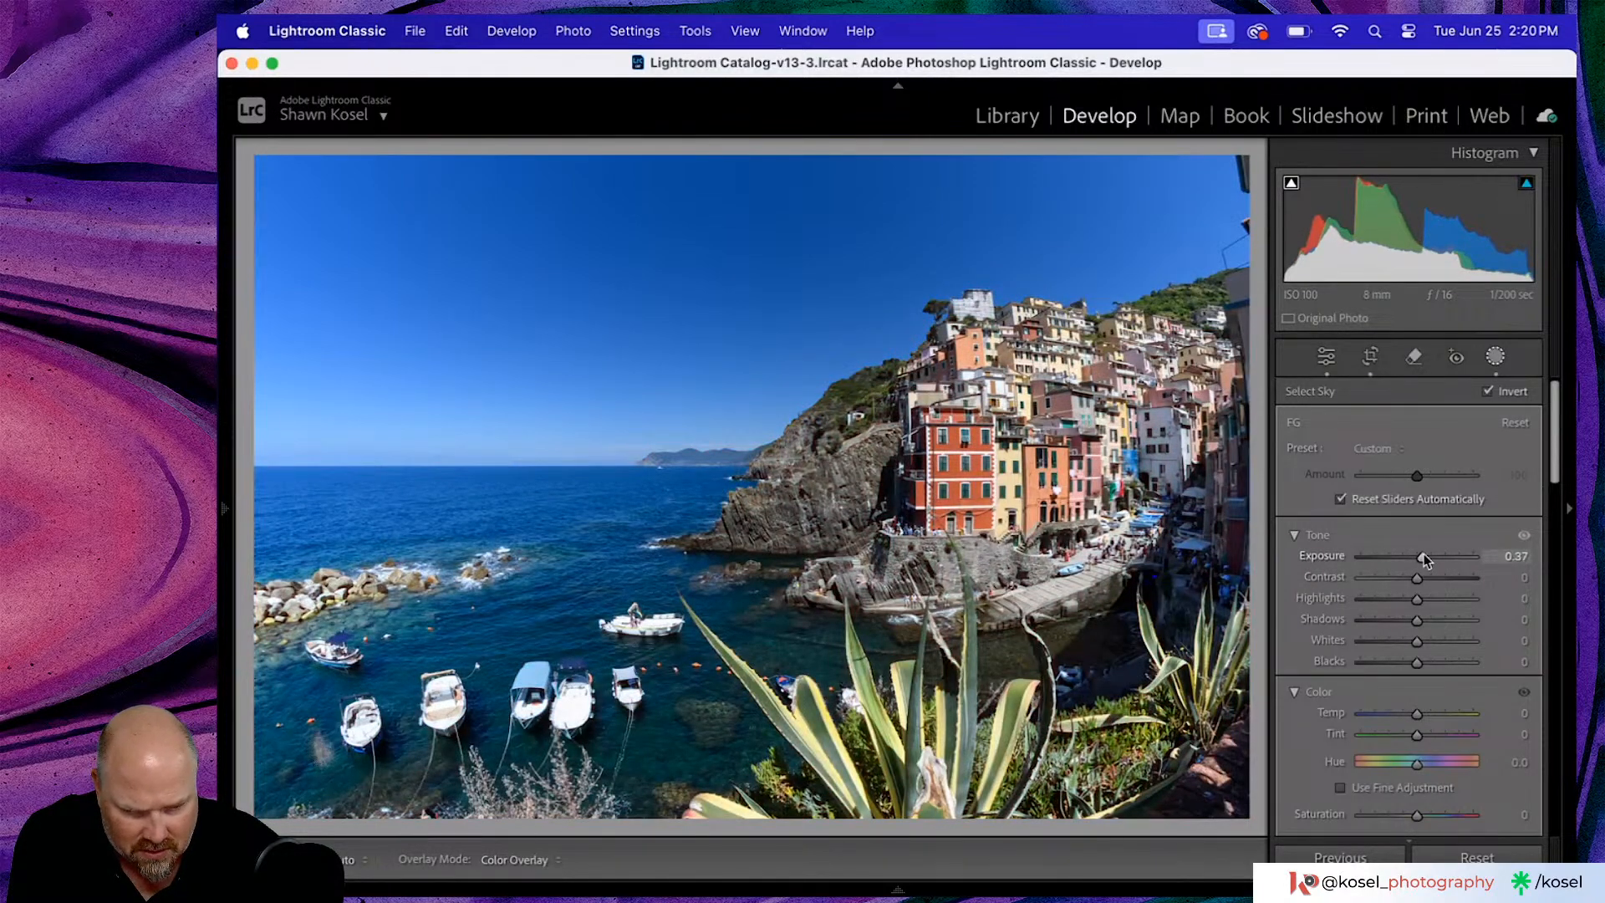
{"action": "left_click_drag", "start_coordinate": [1417, 578], "coordinate": [1422, 601]}
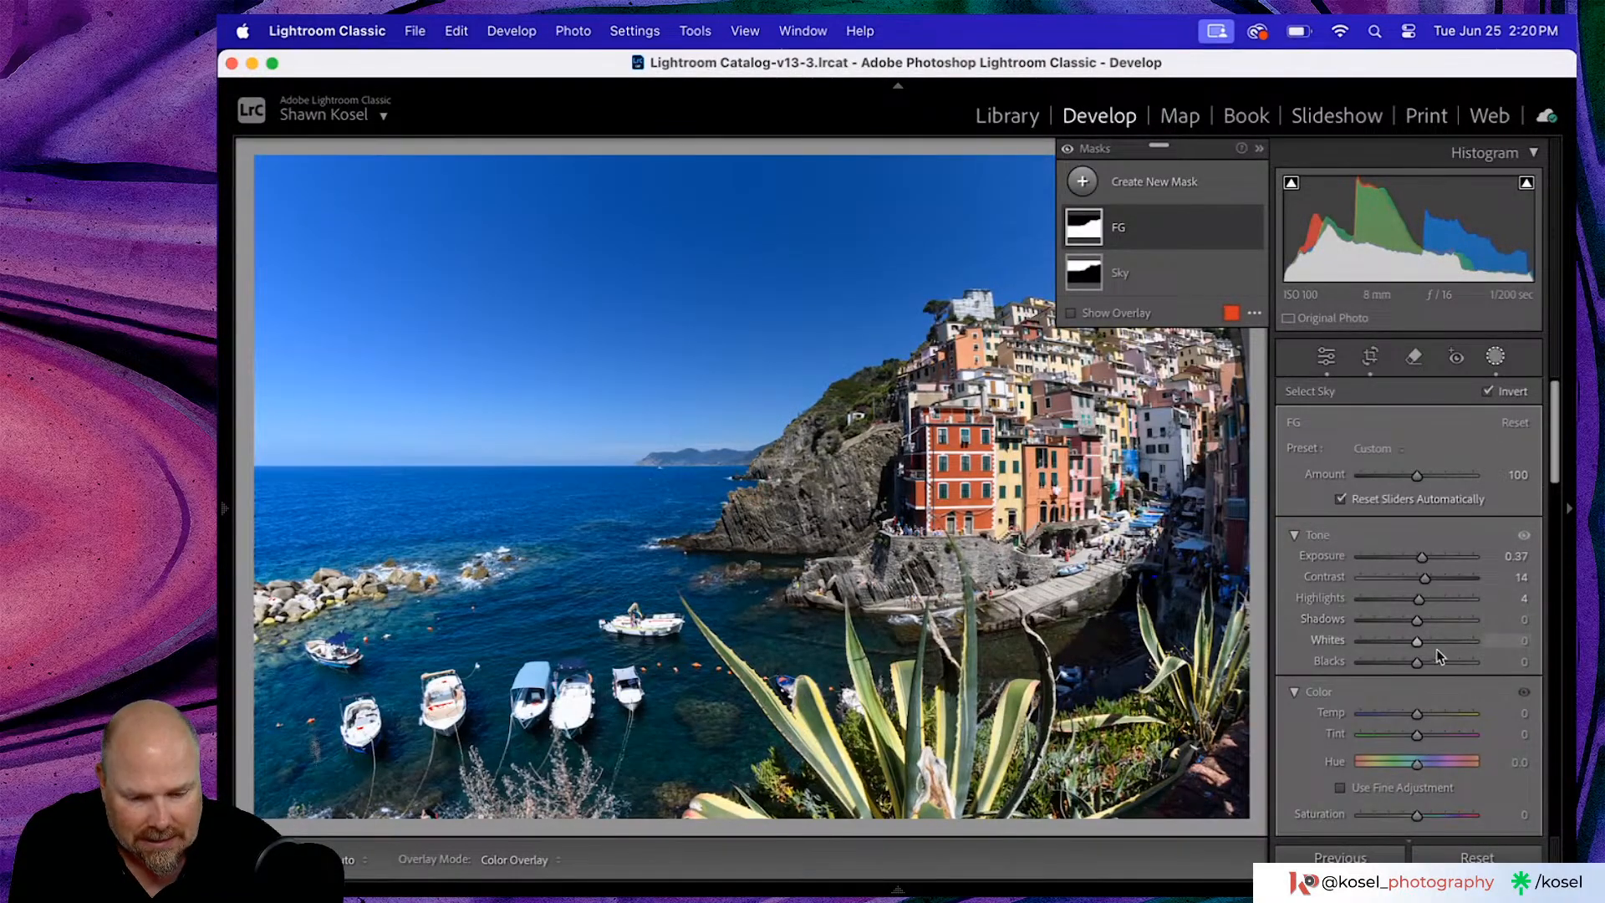
{"action": "scroll", "coordinate": [1415, 719], "scroll_direction": "down", "scroll_amount": 5}
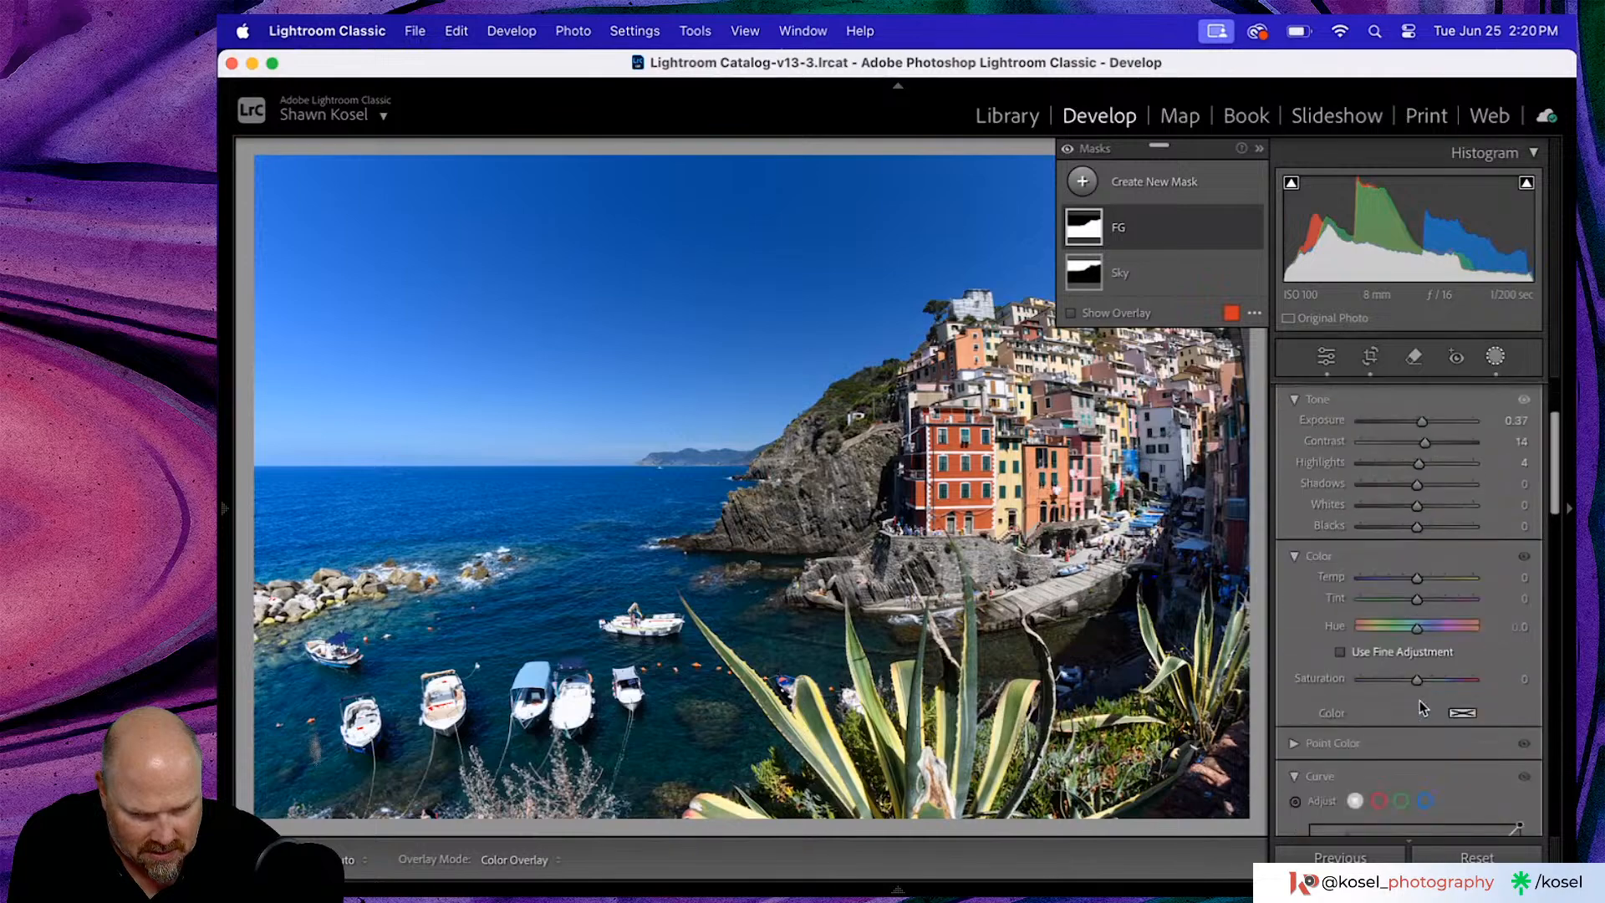
{"action": "left_click_drag", "start_coordinate": [1418, 620], "coordinate": [1425, 621]}
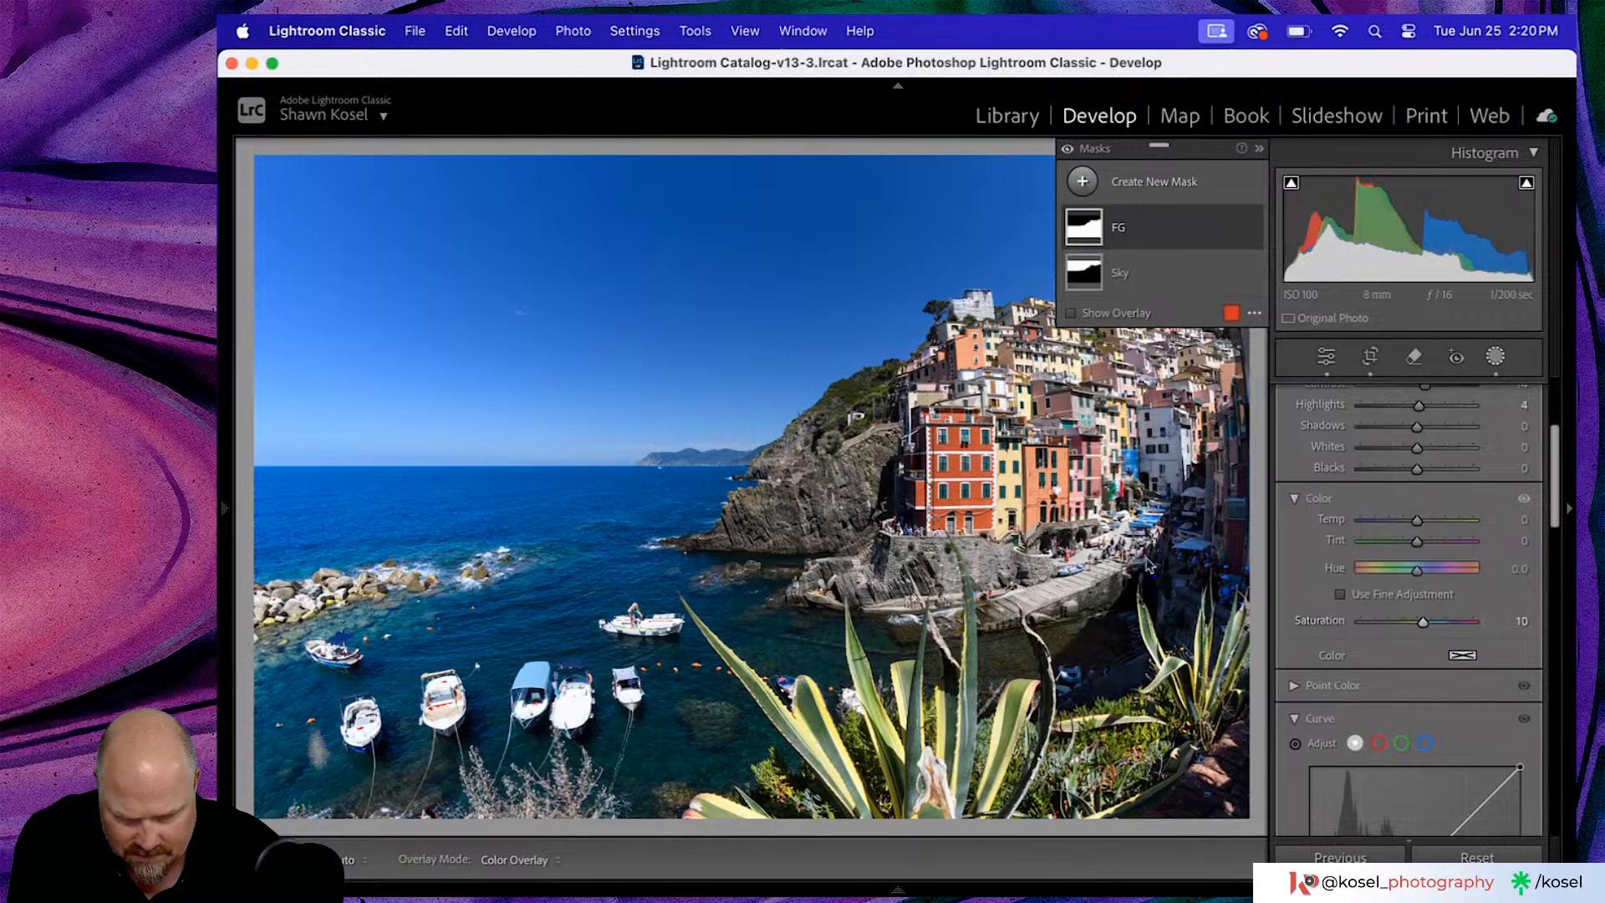
{"action": "left_click_drag", "start_coordinate": [1417, 447], "coordinate": [1413, 453]}
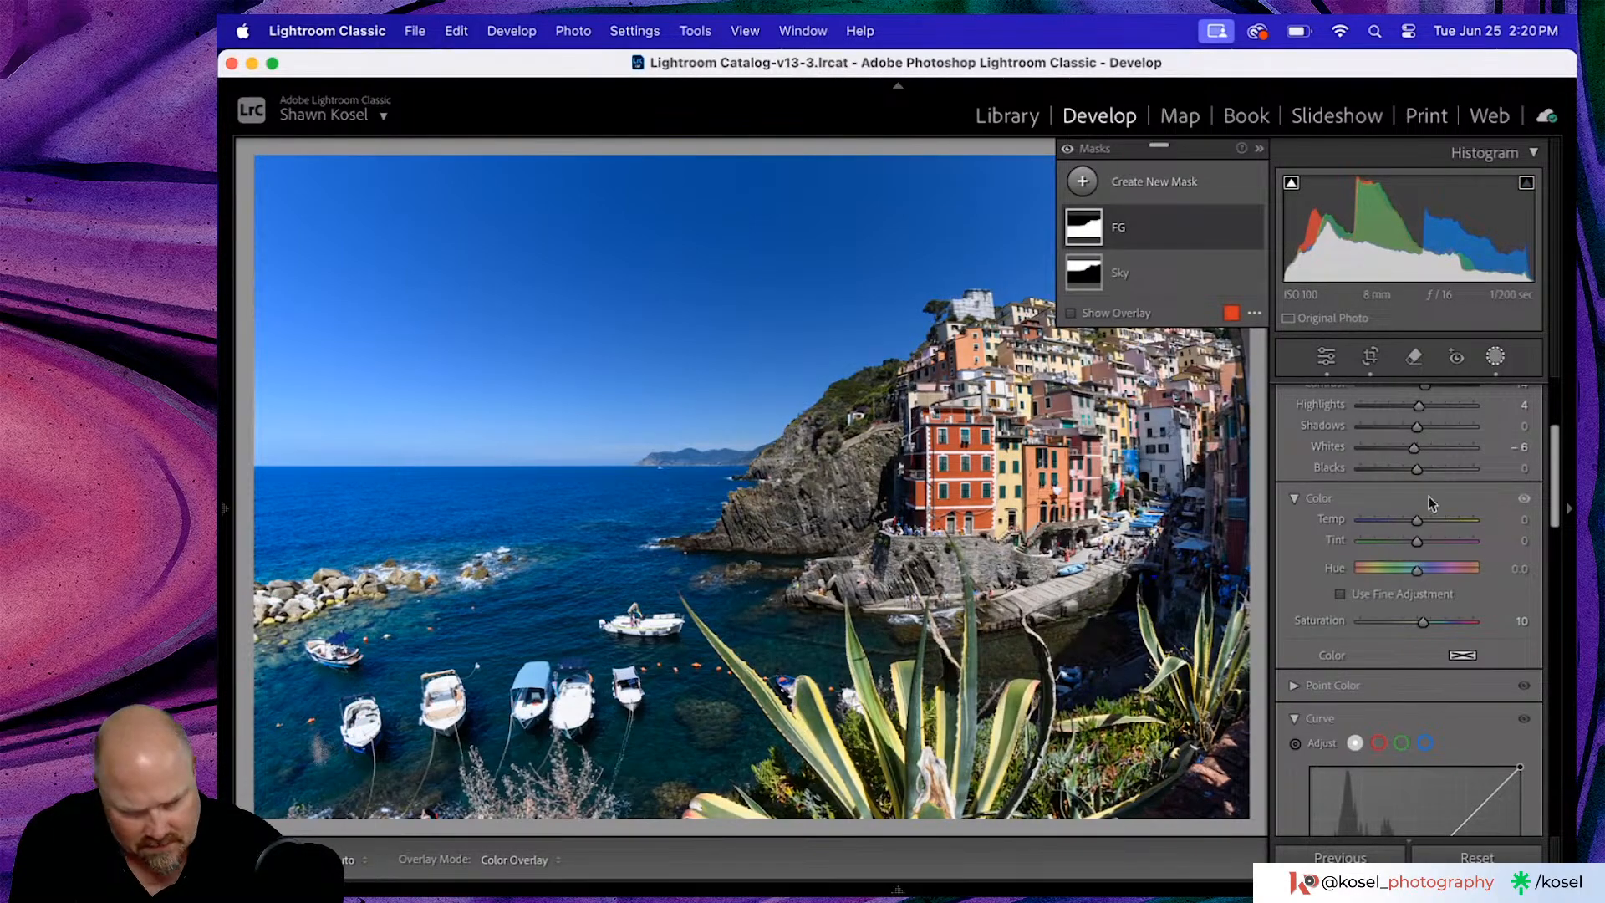
{"action": "scroll", "coordinate": [1449, 599], "scroll_direction": "down", "scroll_amount": 2}
{"action": "scroll", "coordinate": [1452, 600], "scroll_direction": "up", "scroll_amount": 4}
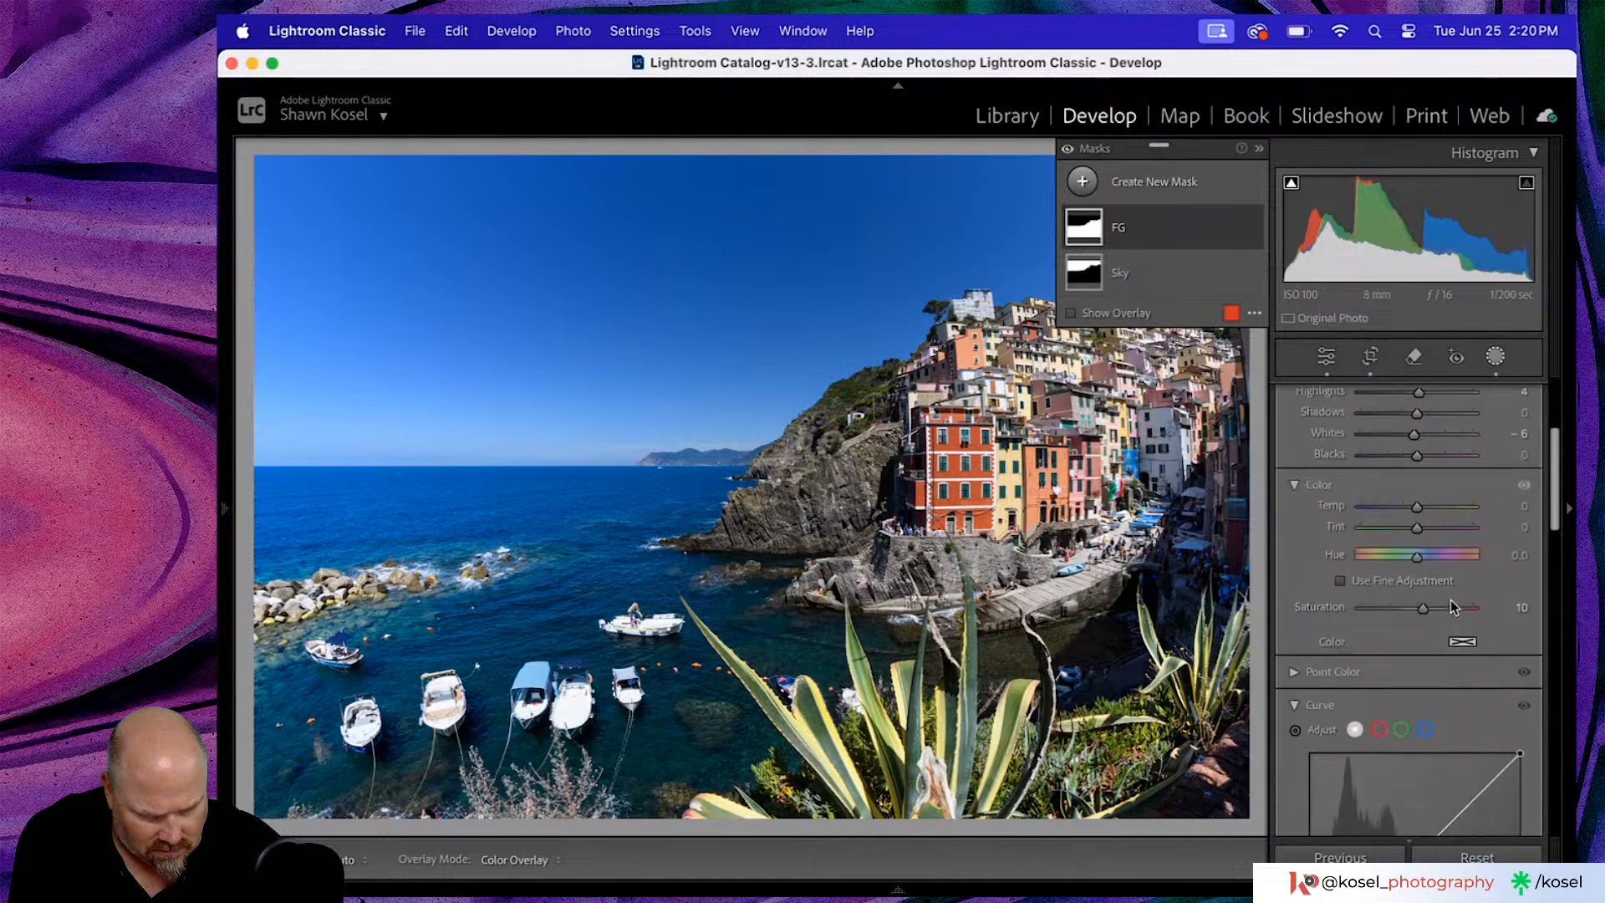
- Set the FG mask's Texture to 9 and Clarity to 11
{"action": "scroll", "coordinate": [1451, 600], "scroll_direction": "down", "scroll_amount": 5}
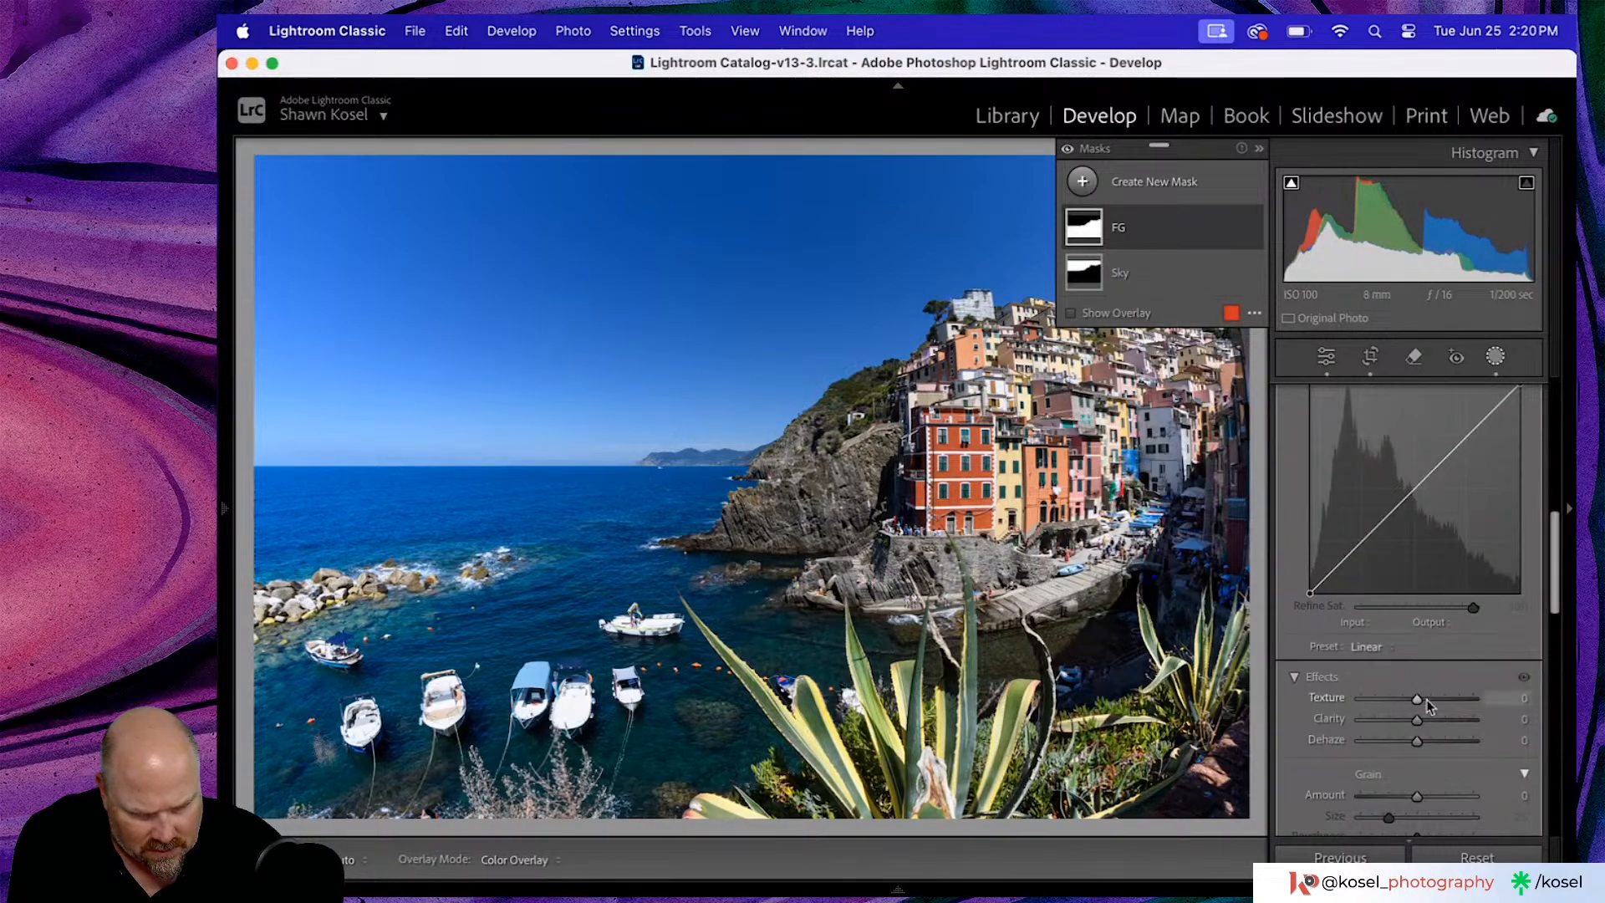
{"action": "left_click_drag", "start_coordinate": [1417, 699], "coordinate": [1419, 700]}
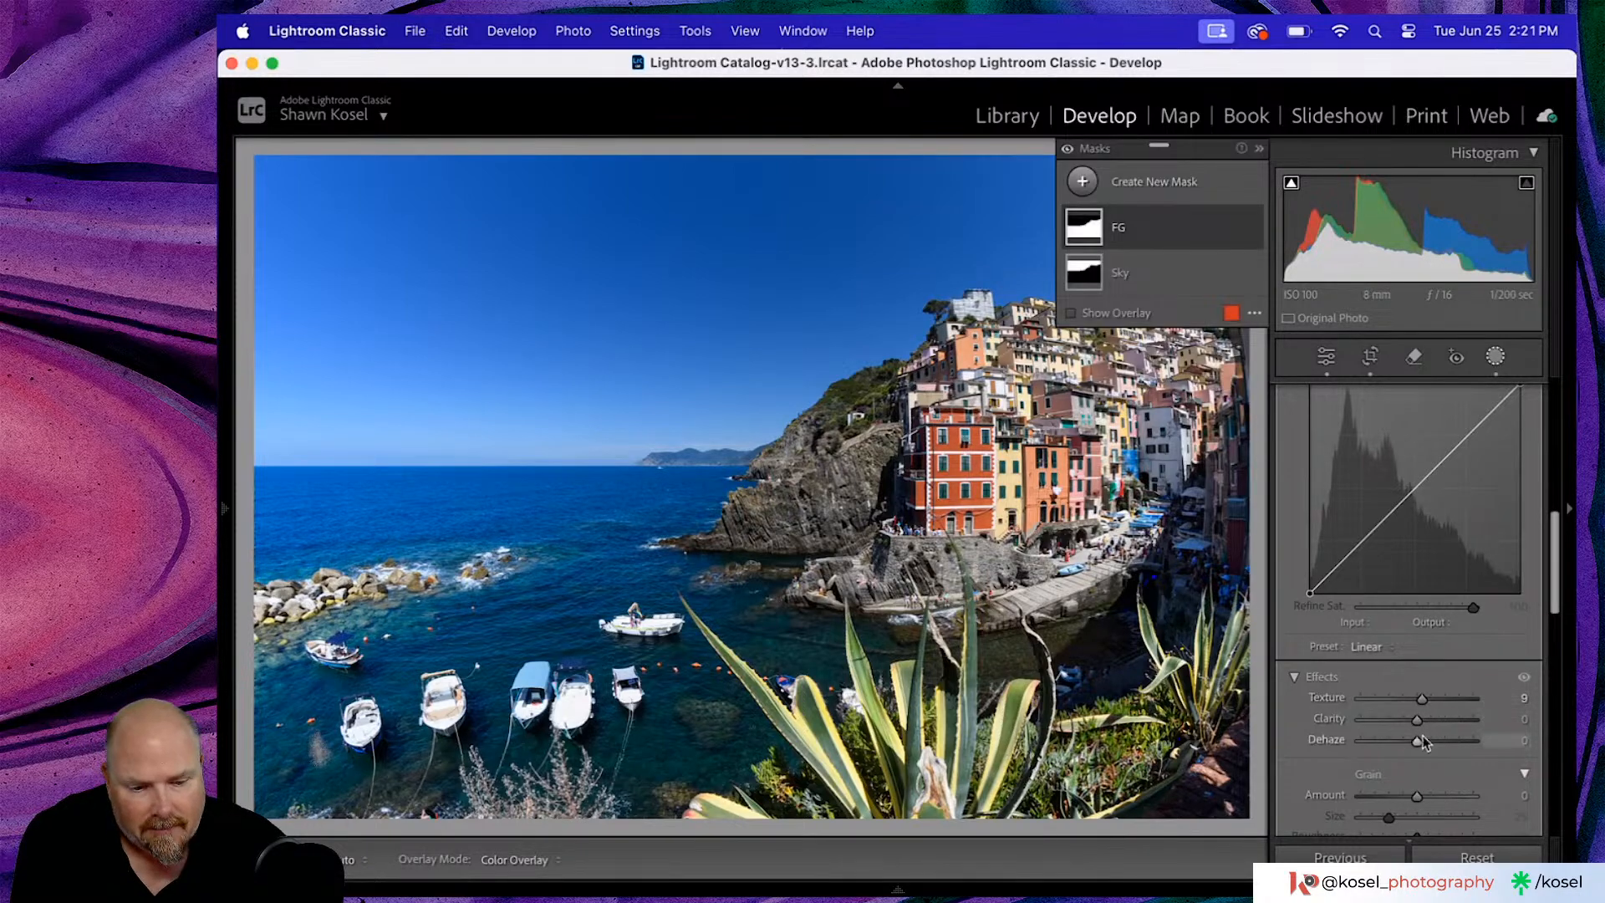
{"action": "left_click_drag", "start_coordinate": [1418, 721], "coordinate": [1424, 721]}
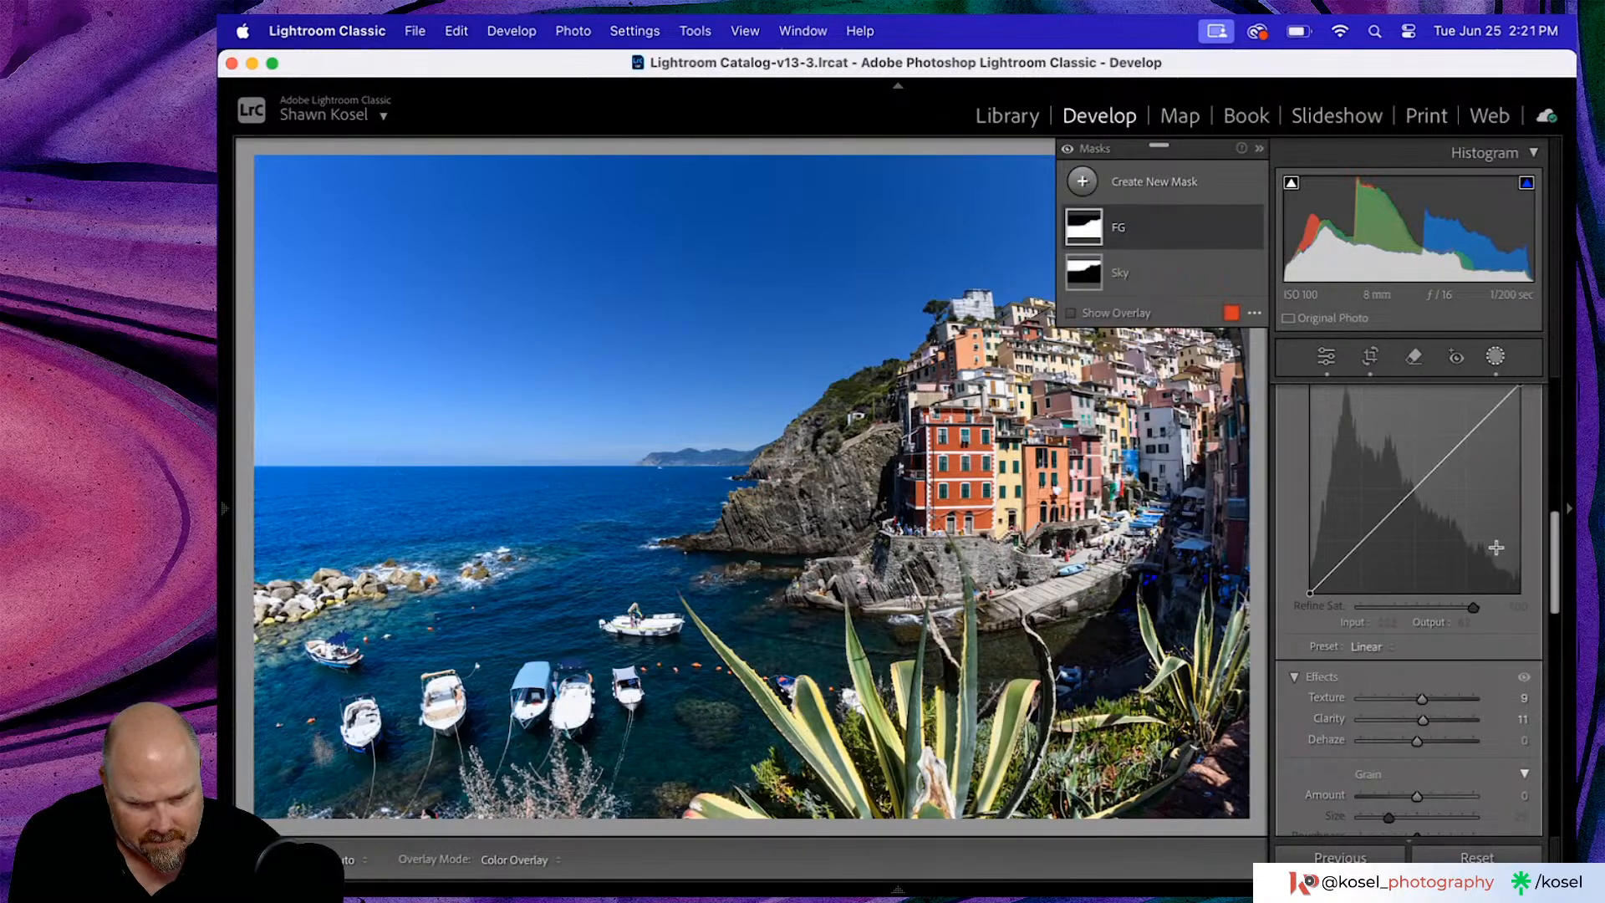
- Leave masking and compare the edited photo with its before version several times
{"action": "left_click", "coordinate": [1327, 358]}
{"action": "key", "text": "backslash"}
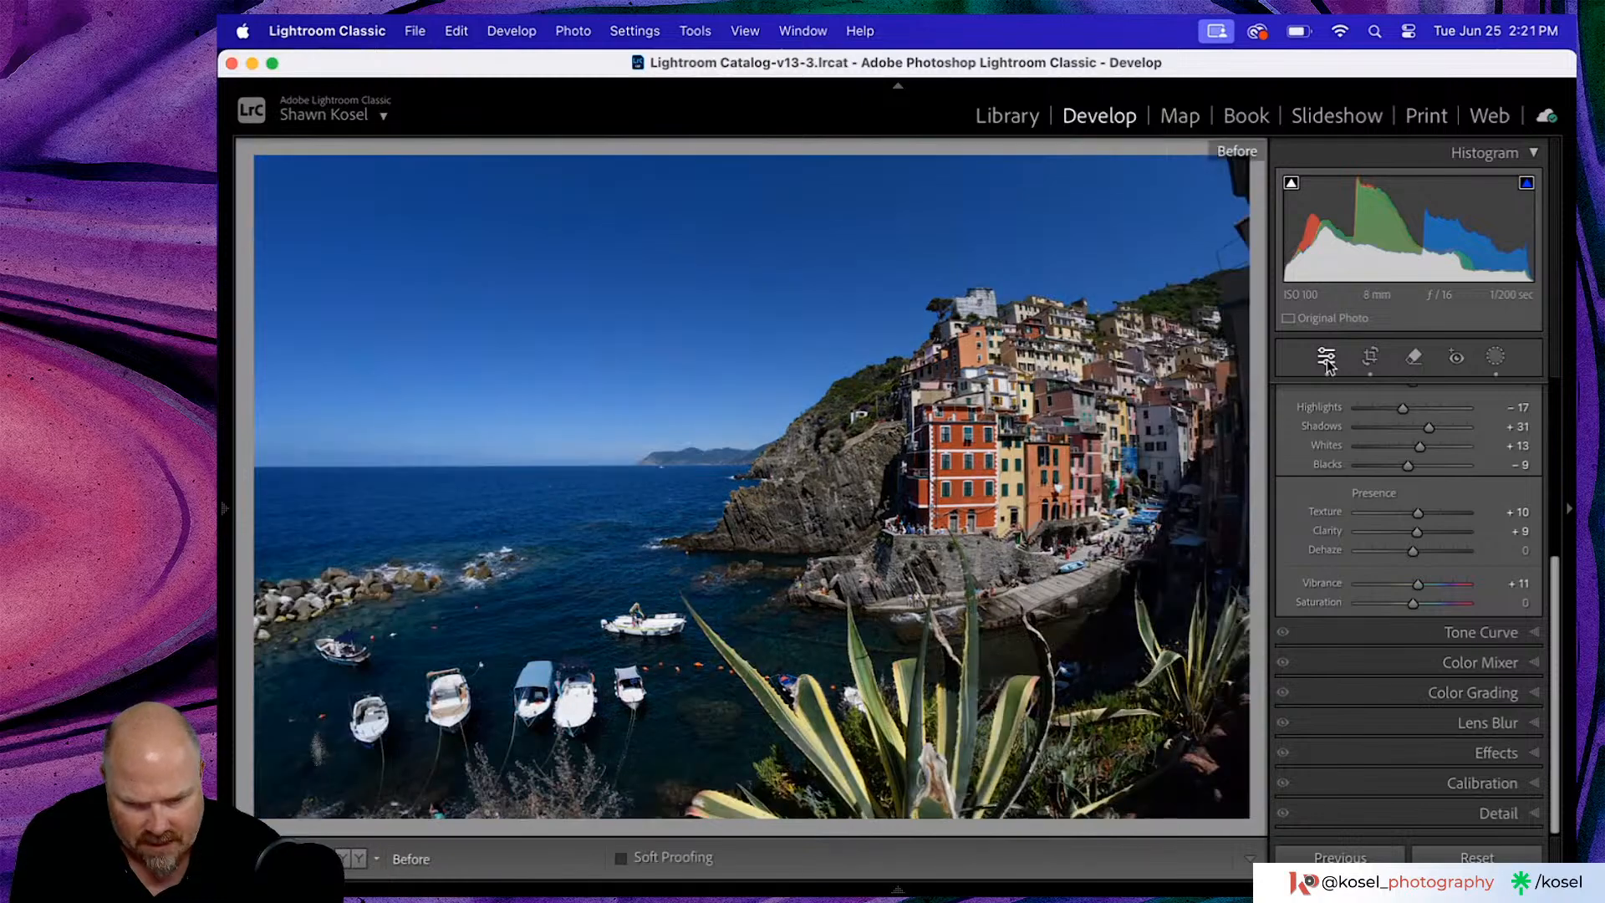
{"action": "key", "text": "backslash"}
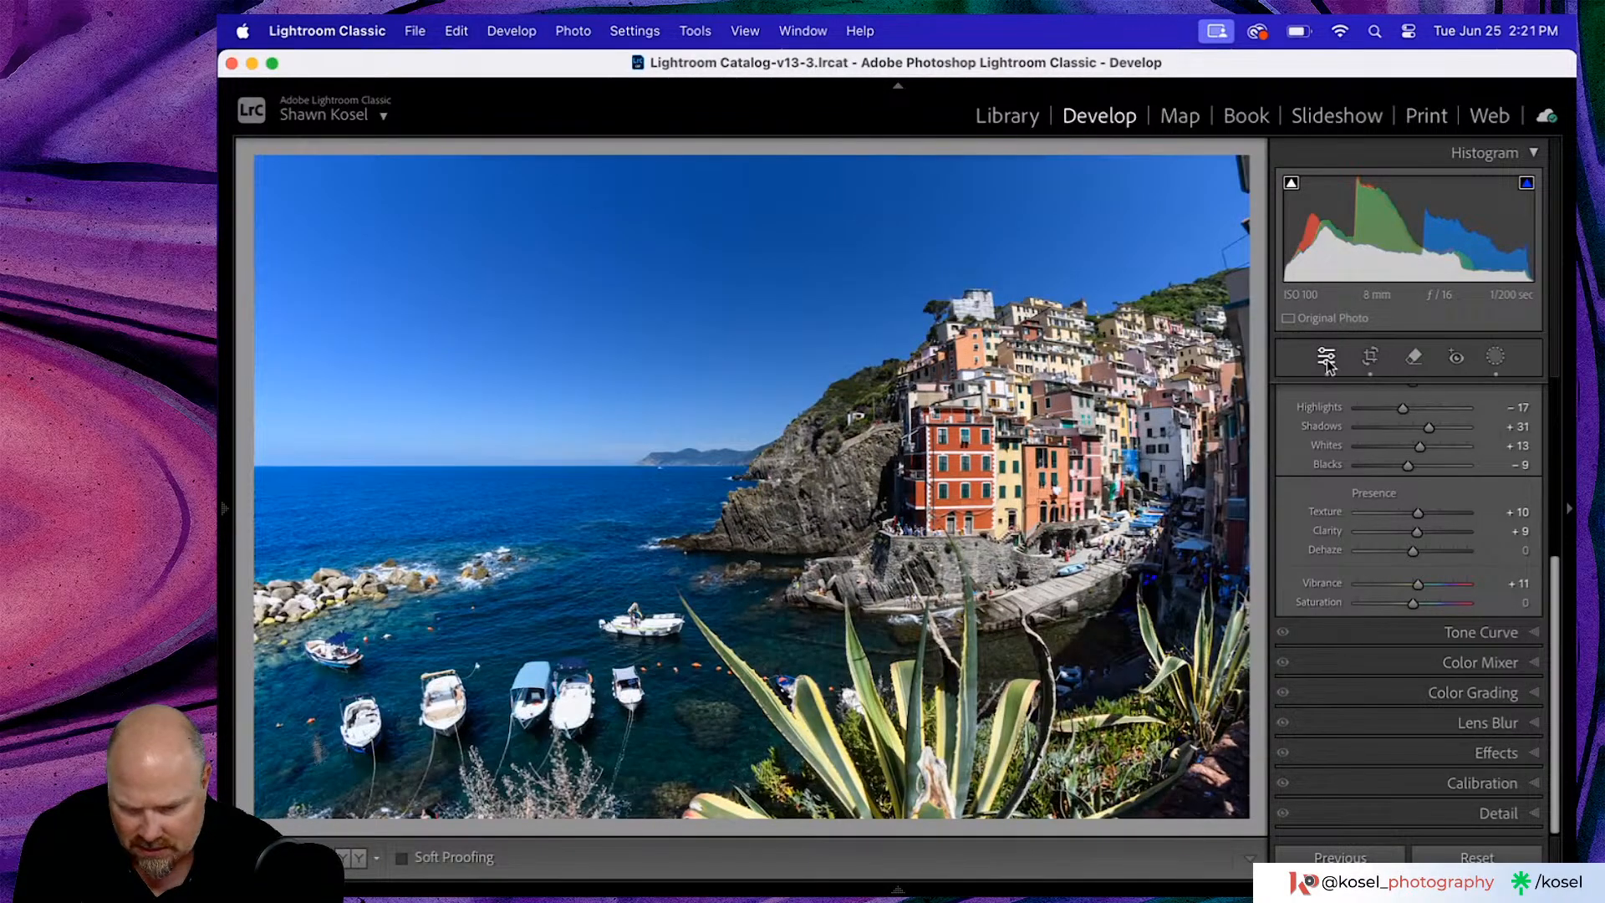
{"action": "key", "text": "backslash"}
{"action": "key", "text": "backslash"}
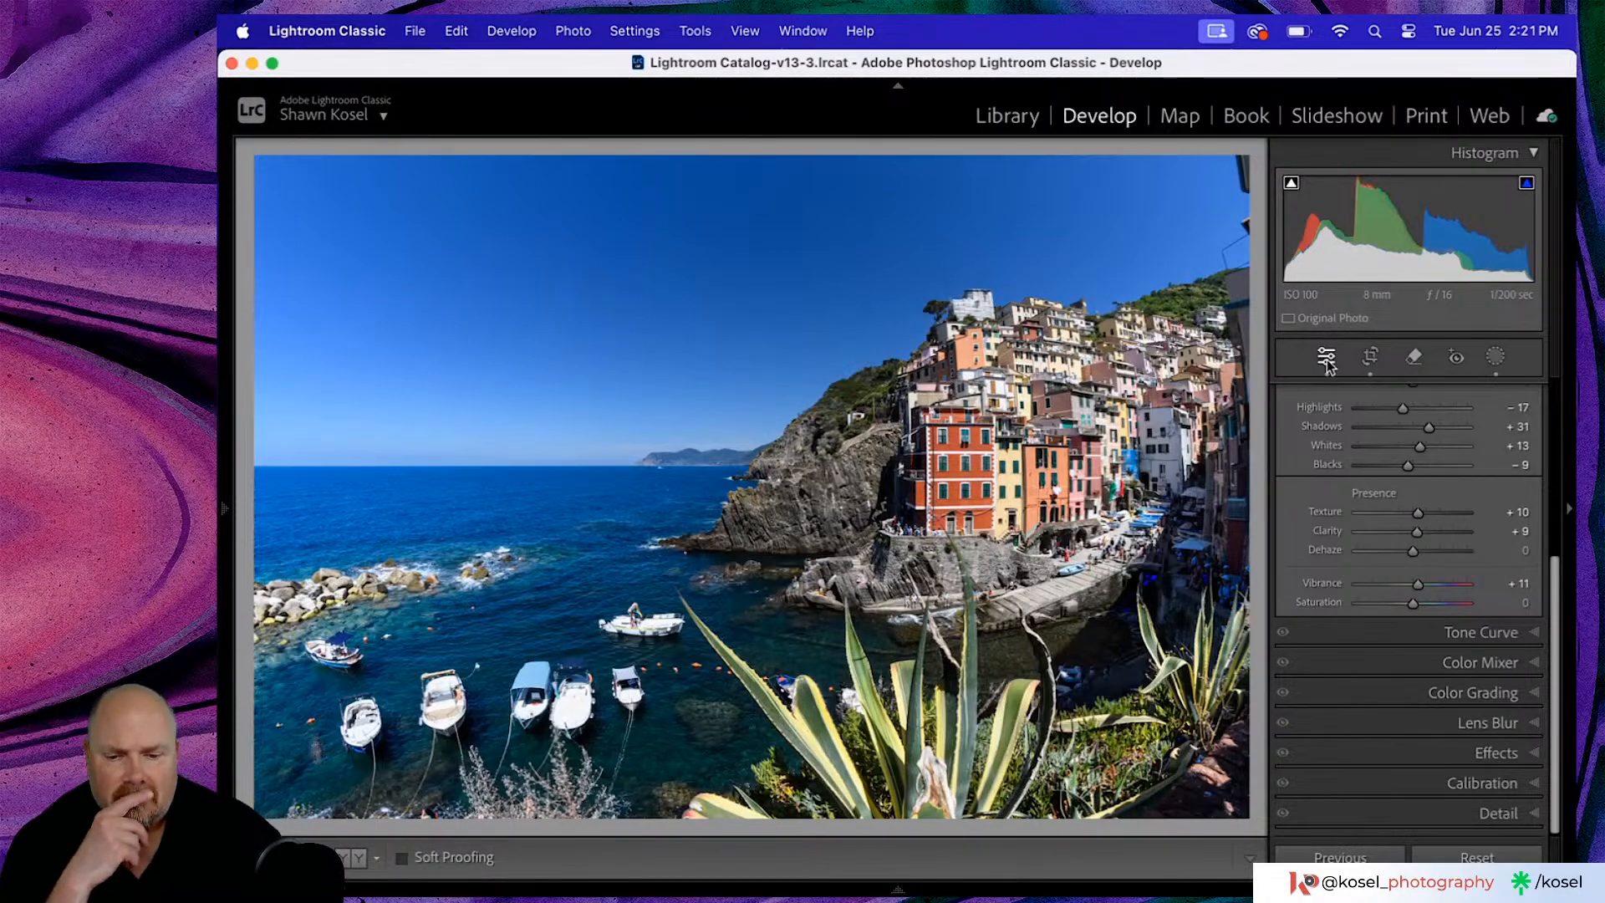
{"action": "key", "text": "backslash"}
{"action": "key", "text": "backslash"}
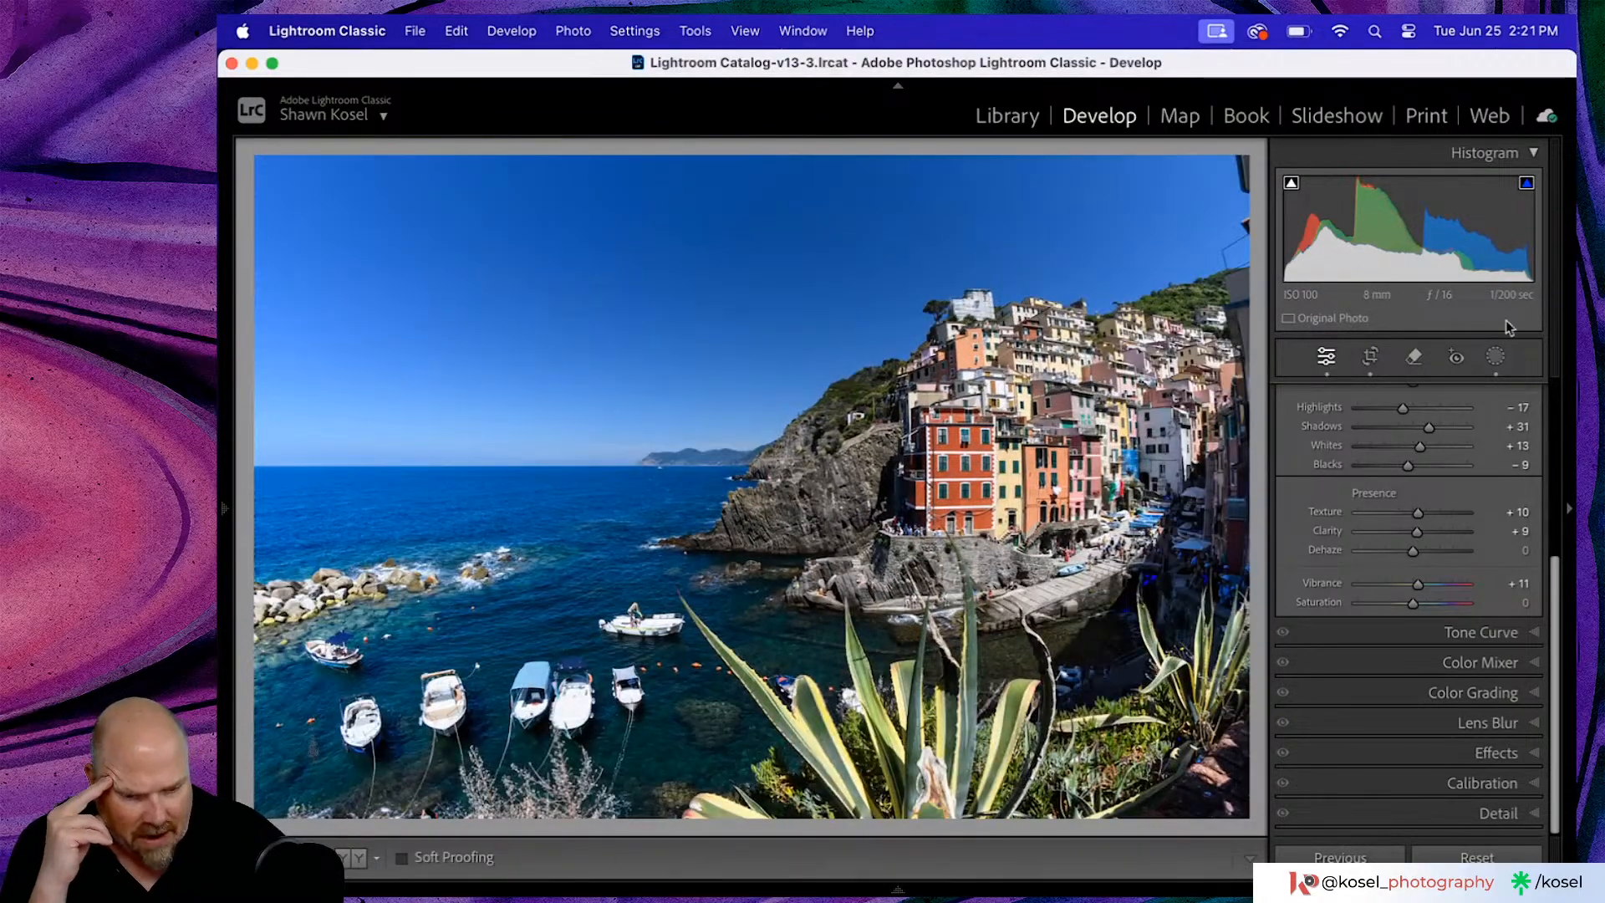
- Set the Sky mask's Exposure to 0.21, Contrast to -4, Highlights to 15 and Shadows to 12
{"action": "left_click", "coordinate": [1496, 356]}
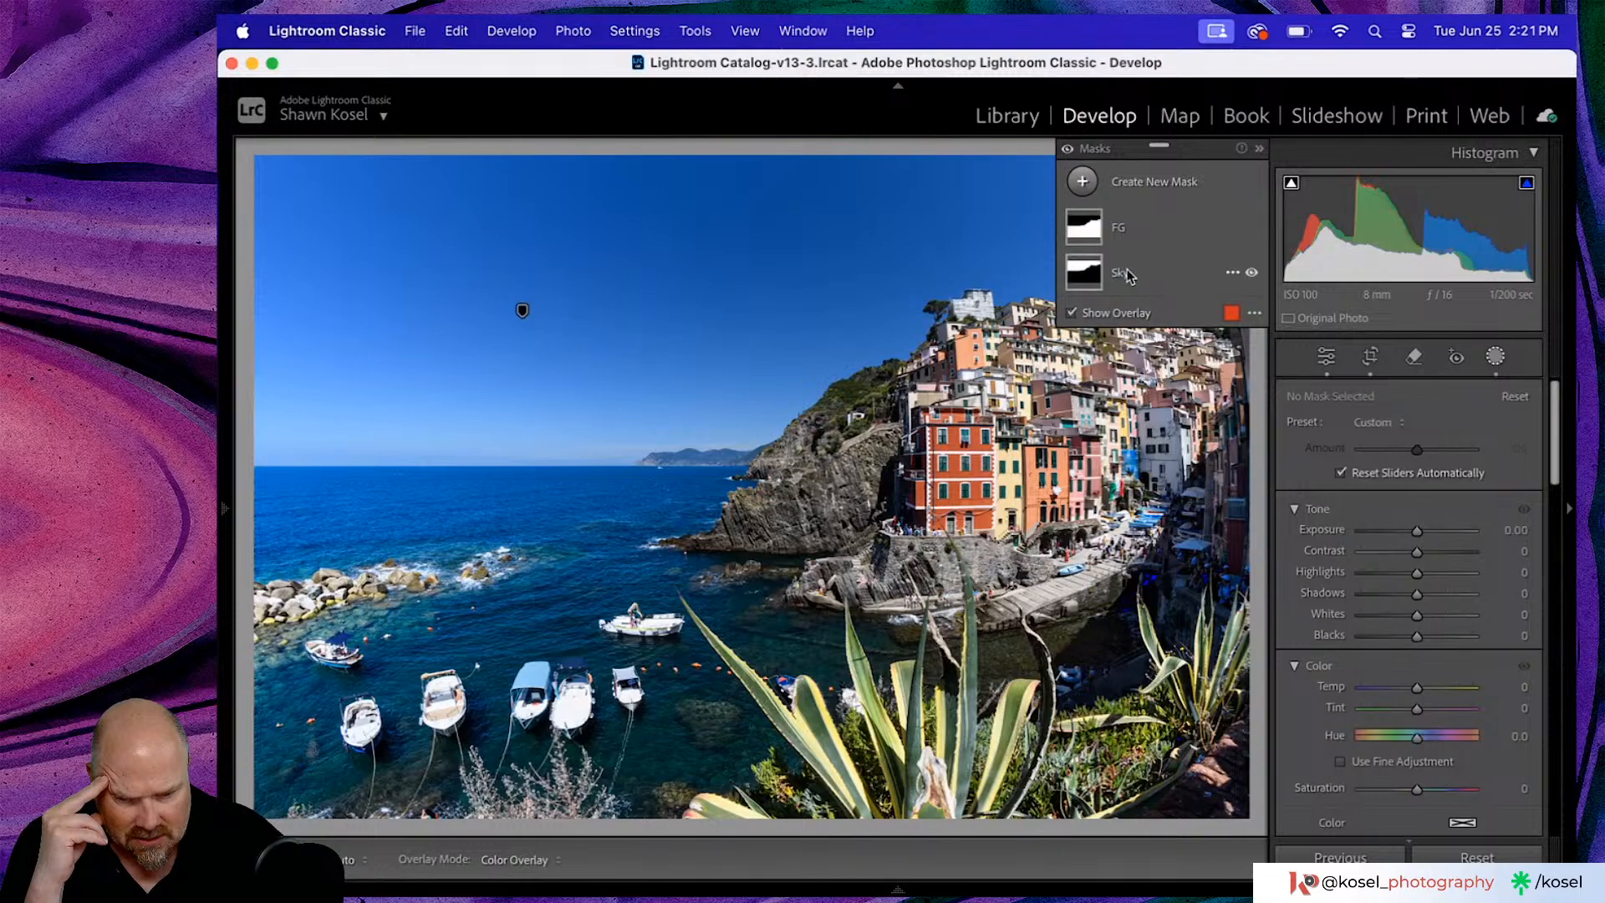
{"action": "left_click", "coordinate": [1120, 273]}
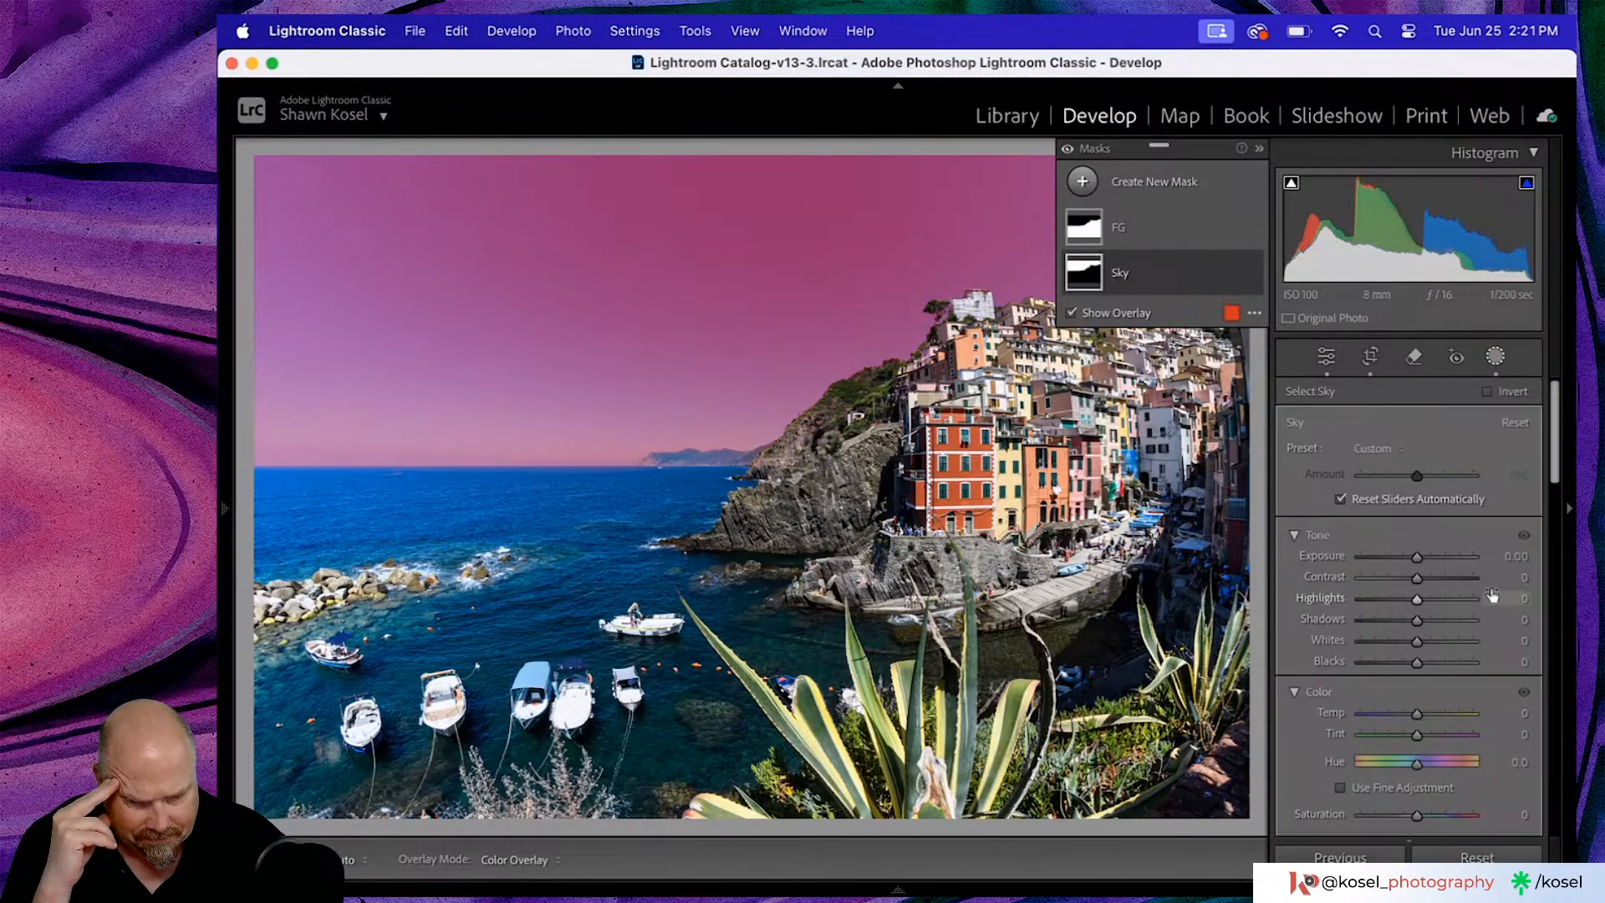
{"action": "left_click_drag", "start_coordinate": [1417, 556], "coordinate": [1415, 558]}
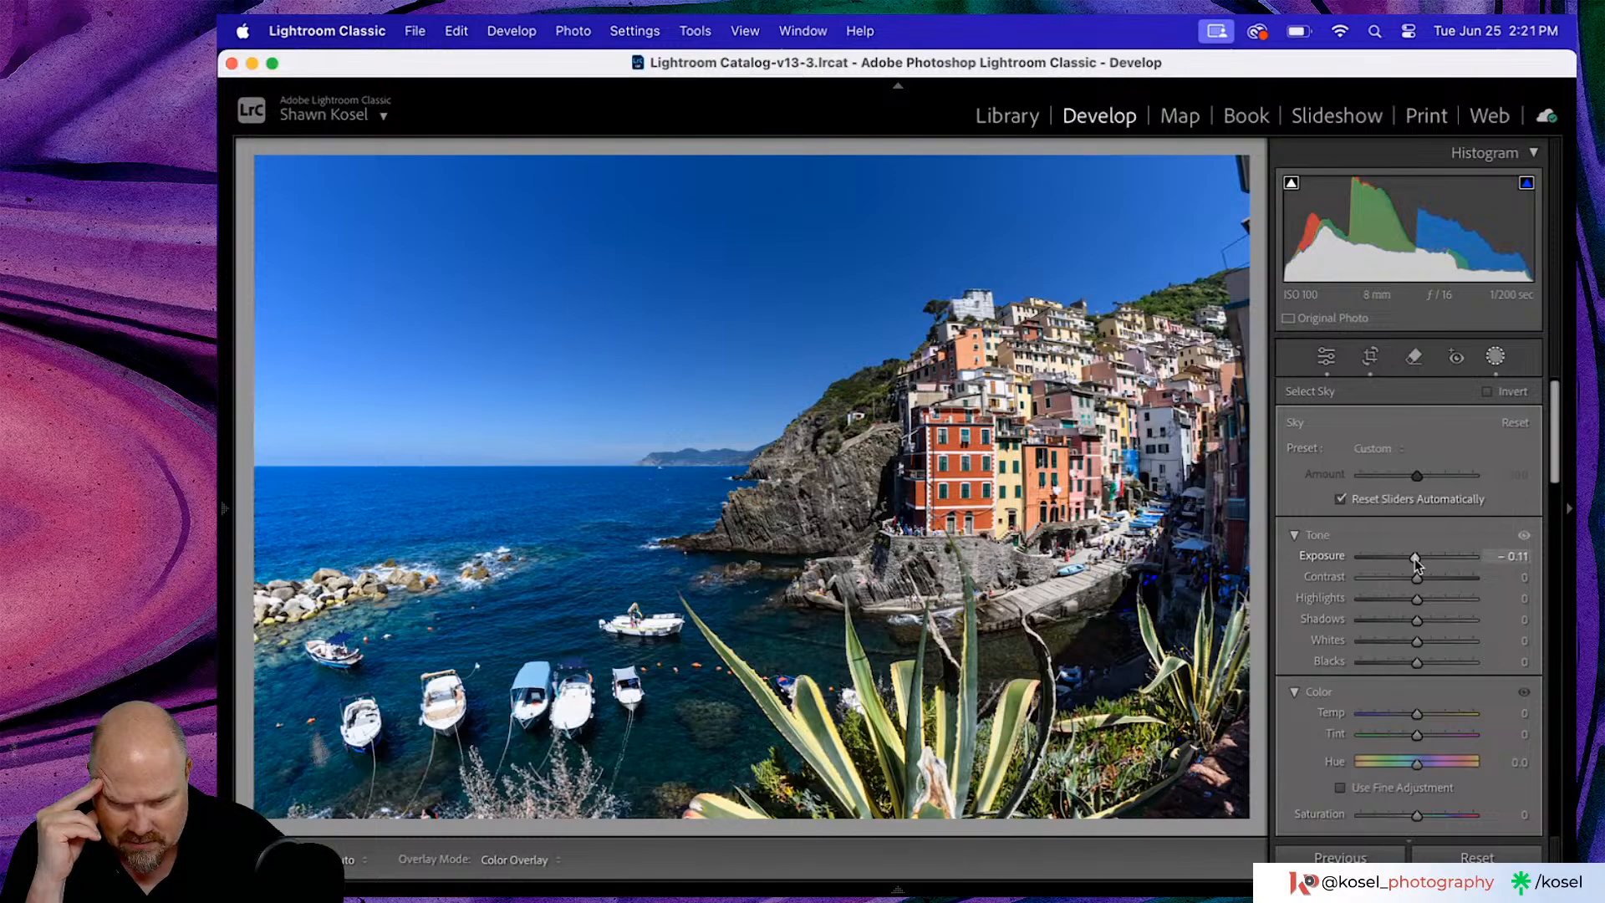
{"action": "mouse_move", "coordinate": [1415, 558]}
{"action": "left_mouse_down"}
{"action": "mouse_move", "coordinate": [1439, 558]}
{"action": "mouse_move", "coordinate": [1418, 558]}
{"action": "left_mouse_up"}
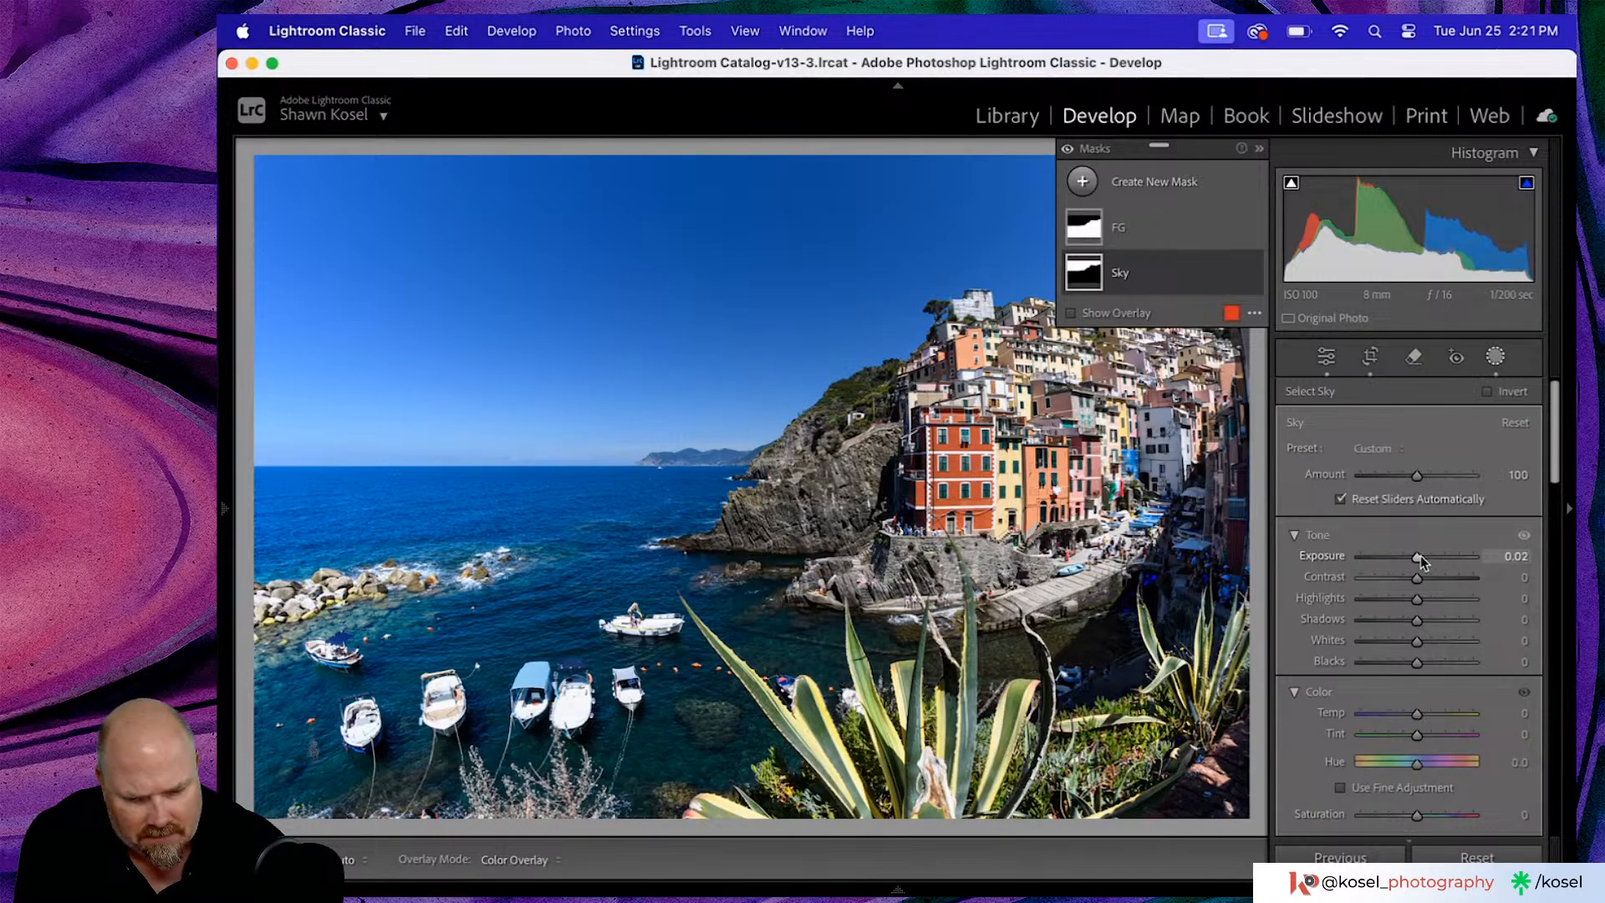
{"action": "left_click_drag", "start_coordinate": [1420, 557], "coordinate": [1425, 619]}
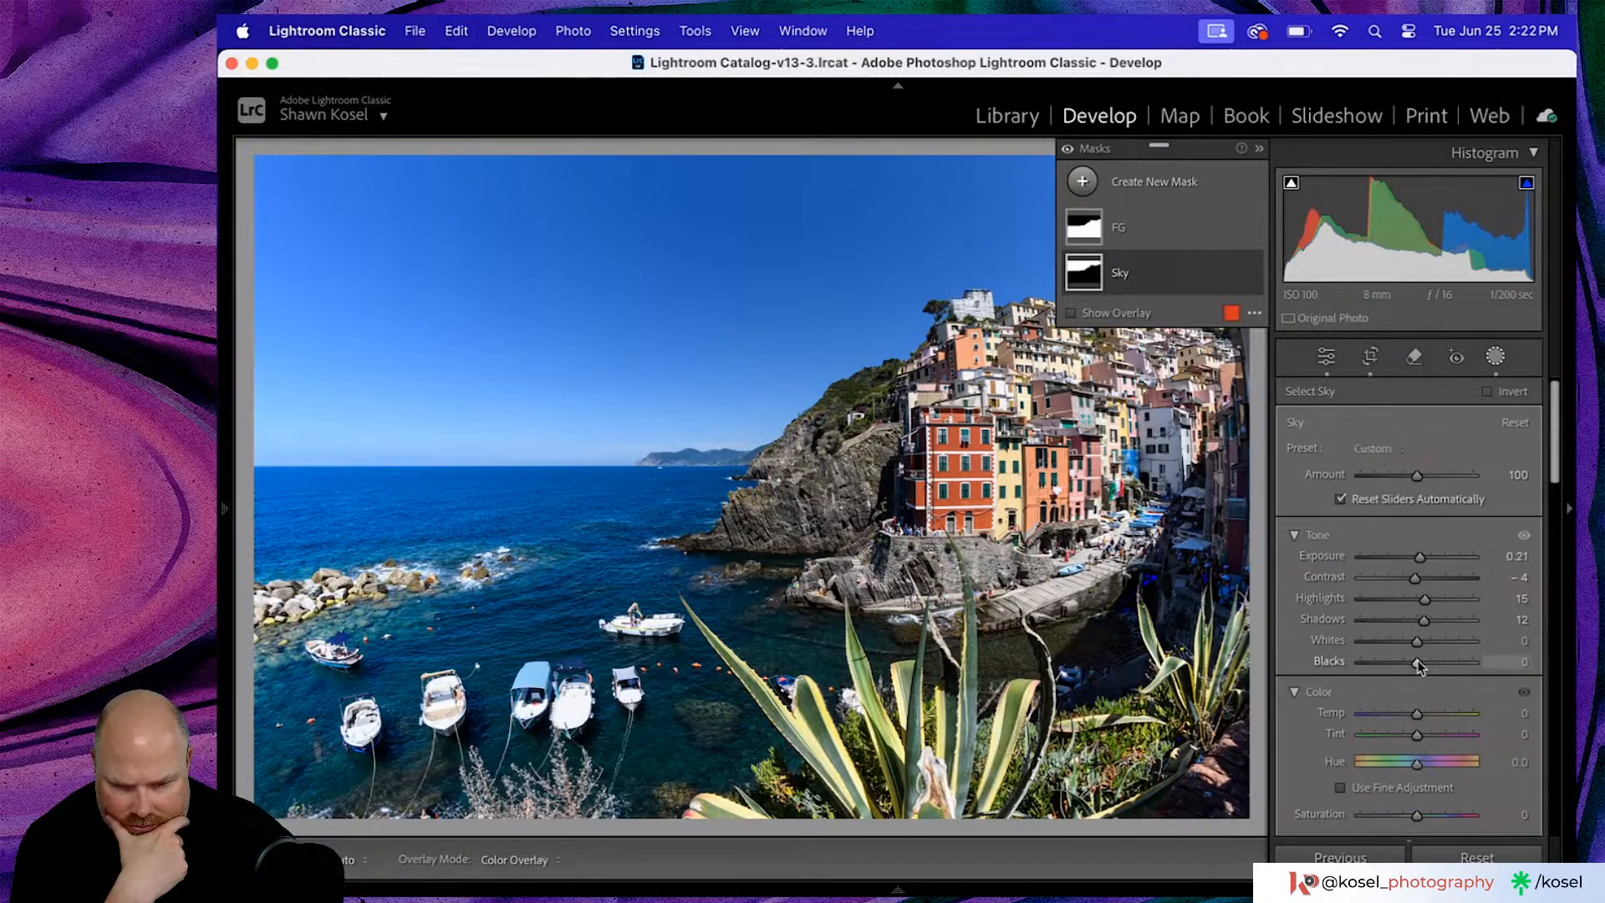
{"action": "left_click_drag", "start_coordinate": [1418, 661], "coordinate": [1418, 665]}
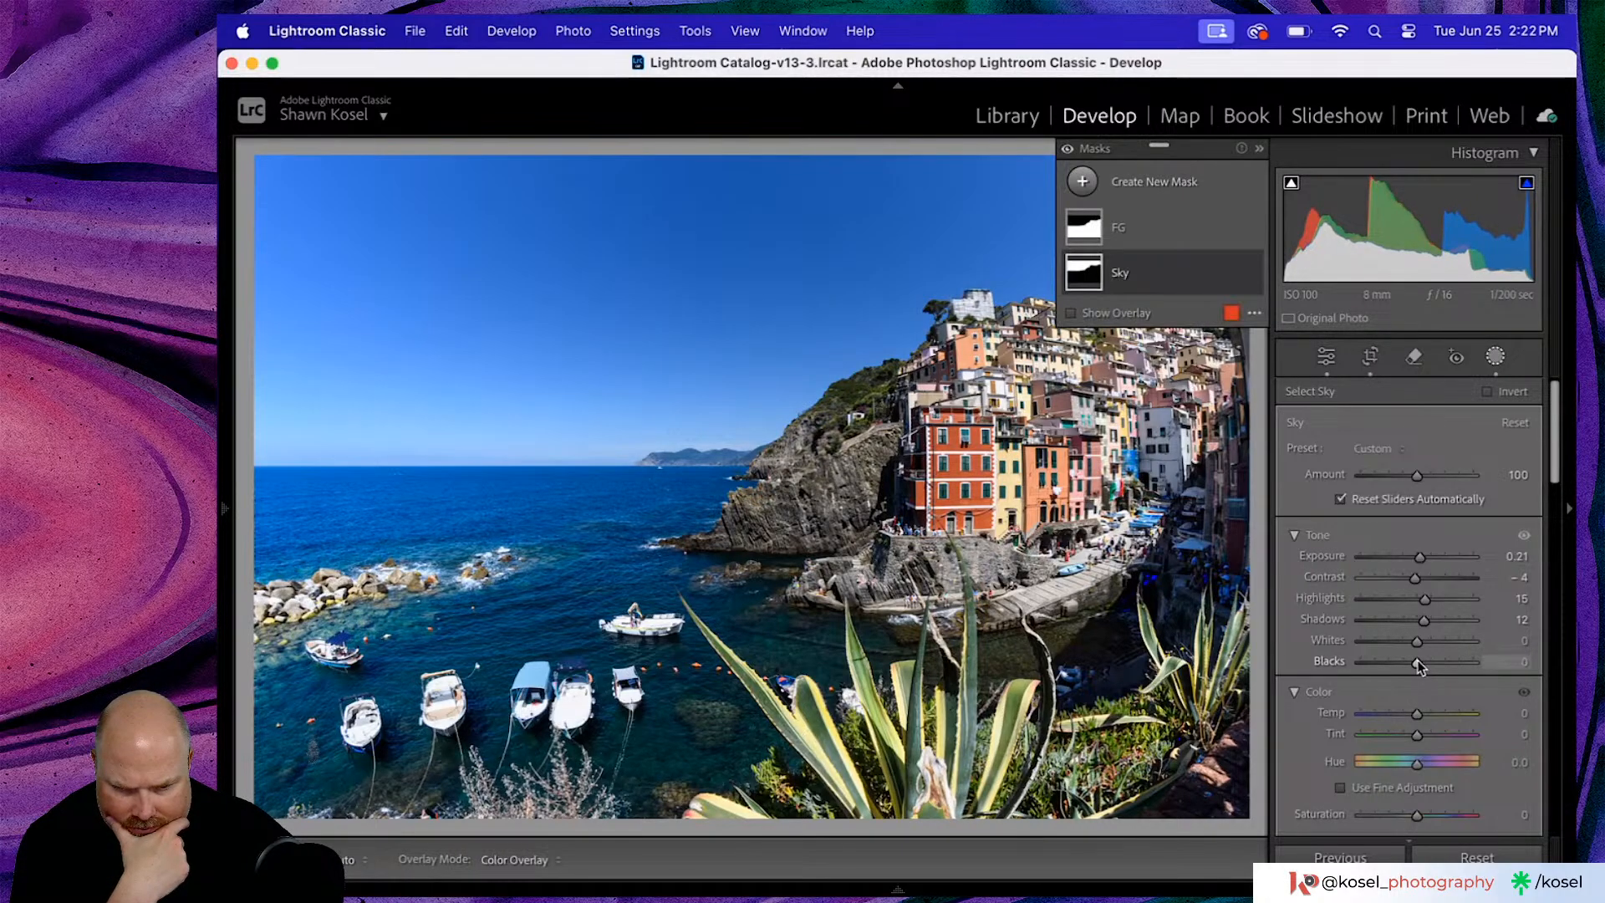
{"action": "scroll", "coordinate": [1419, 665], "scroll_direction": "down", "scroll_amount": 5}
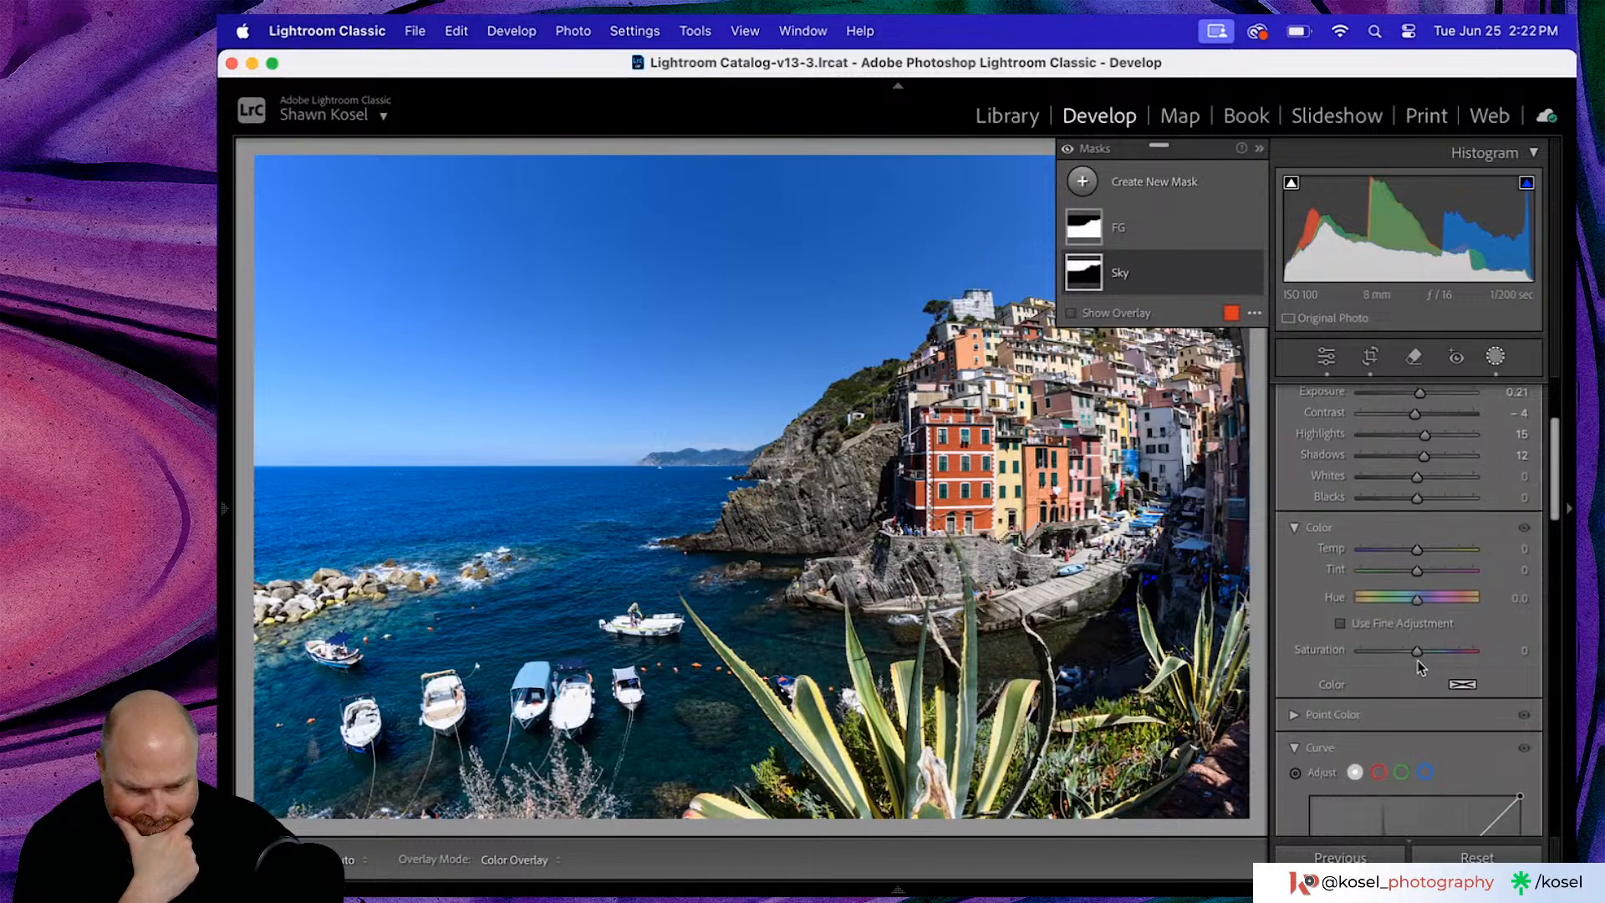
- Set the Sky mask's Temp to 5 and Tint to 3
{"action": "left_click_drag", "start_coordinate": [1417, 551], "coordinate": [1418, 552]}
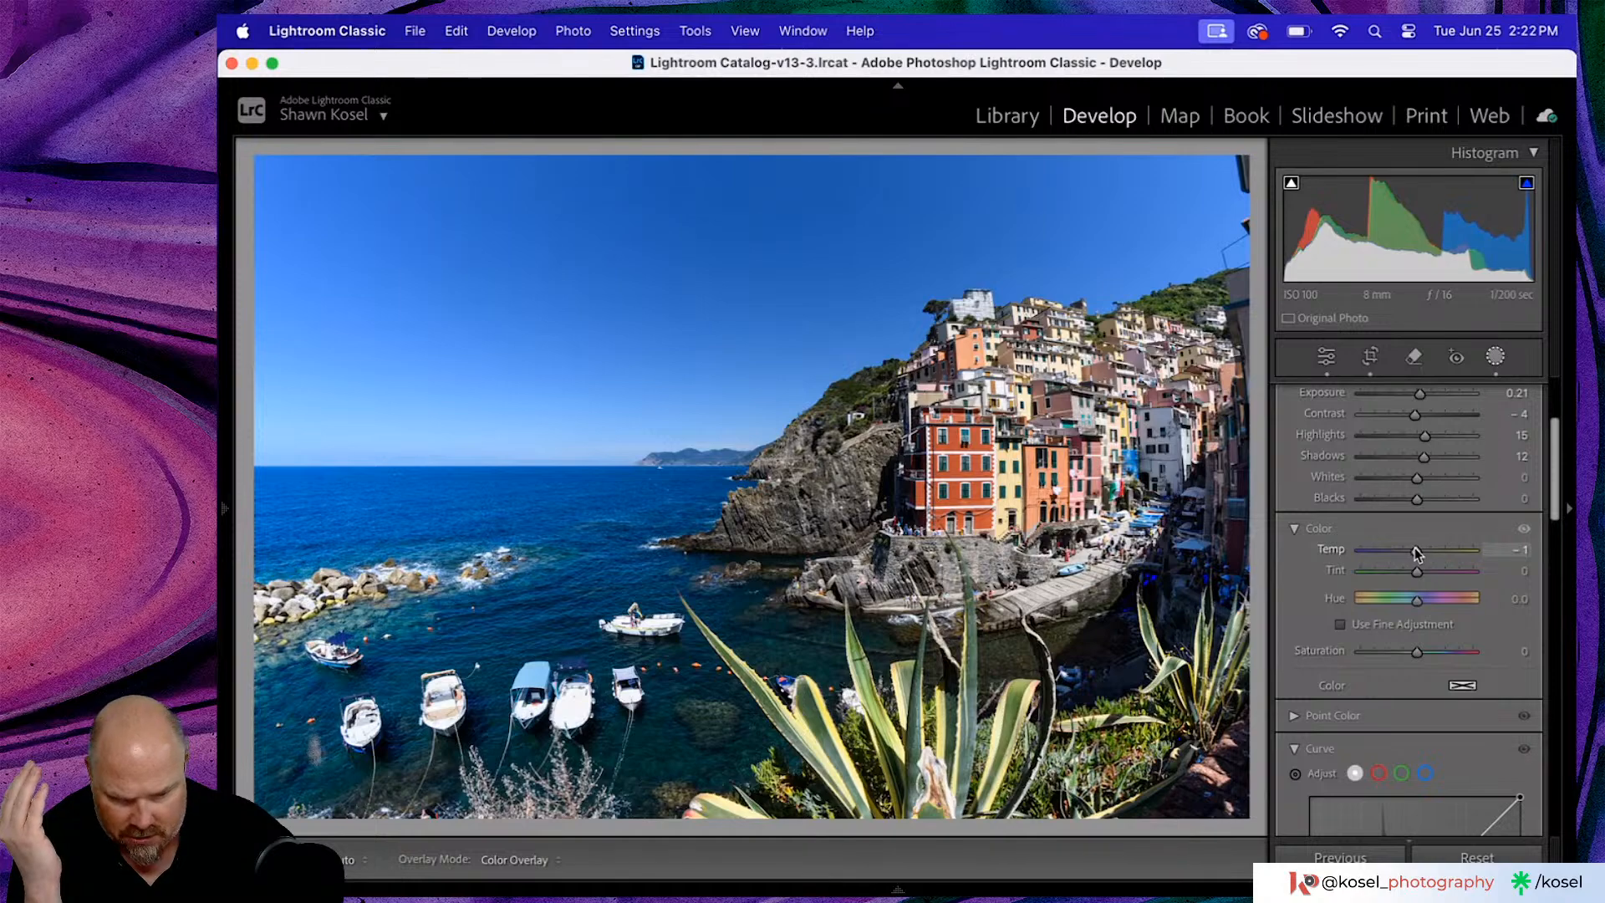
{"action": "left_click_drag", "start_coordinate": [1416, 552], "coordinate": [1419, 576]}
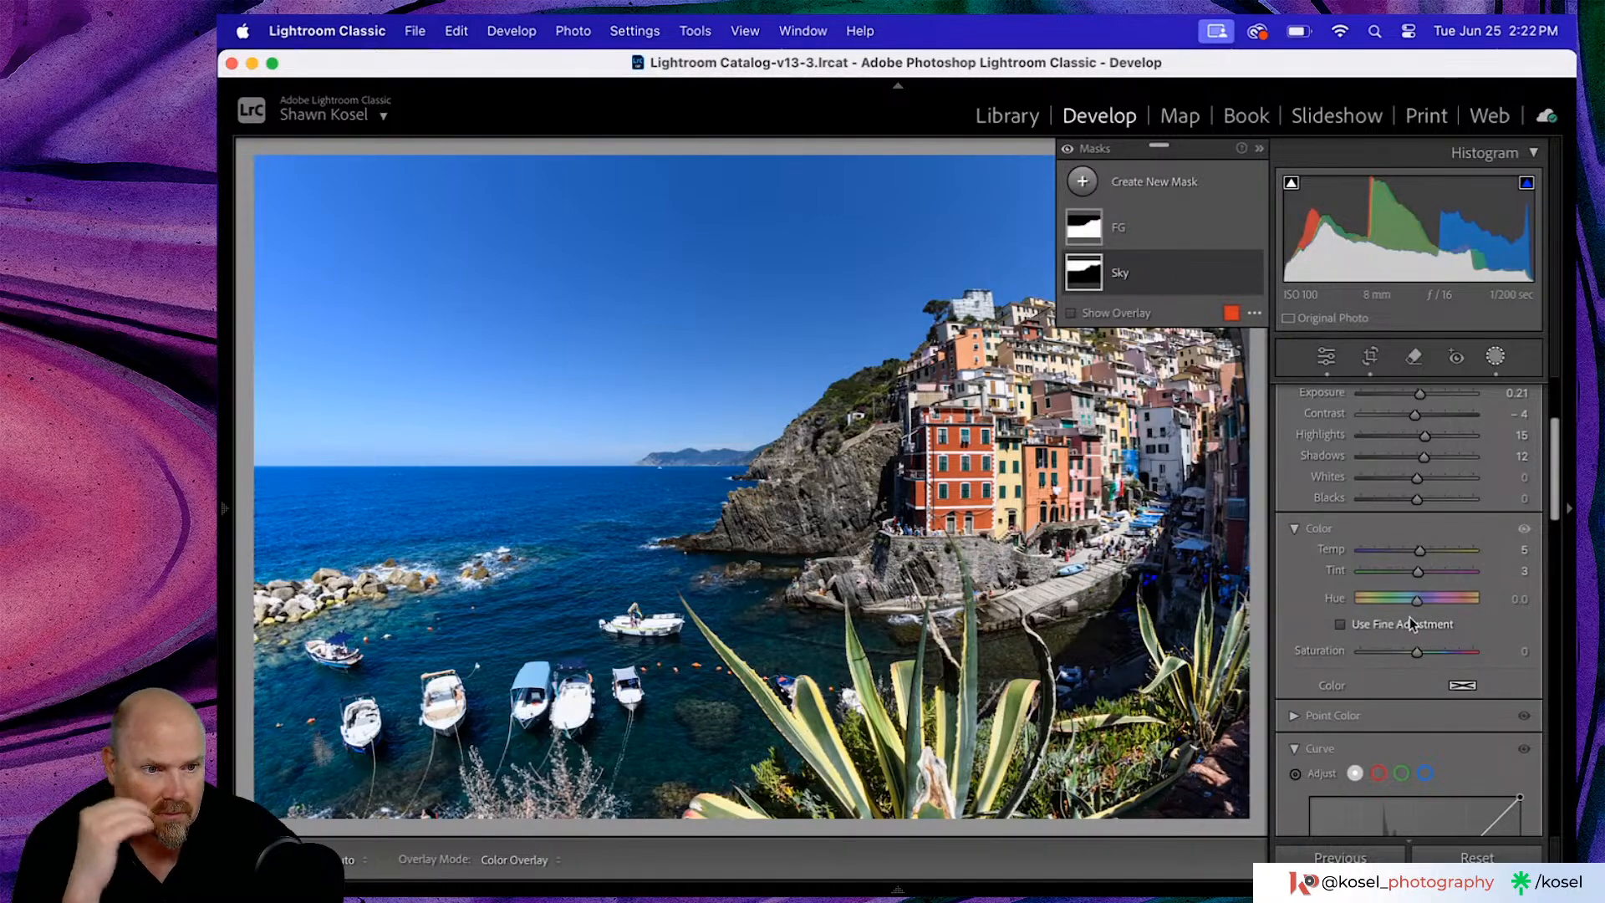
{"action": "scroll", "coordinate": [1409, 617], "scroll_direction": "down", "scroll_amount": 3}
{"action": "scroll", "coordinate": [1410, 617], "scroll_direction": "down", "scroll_amount": 8}
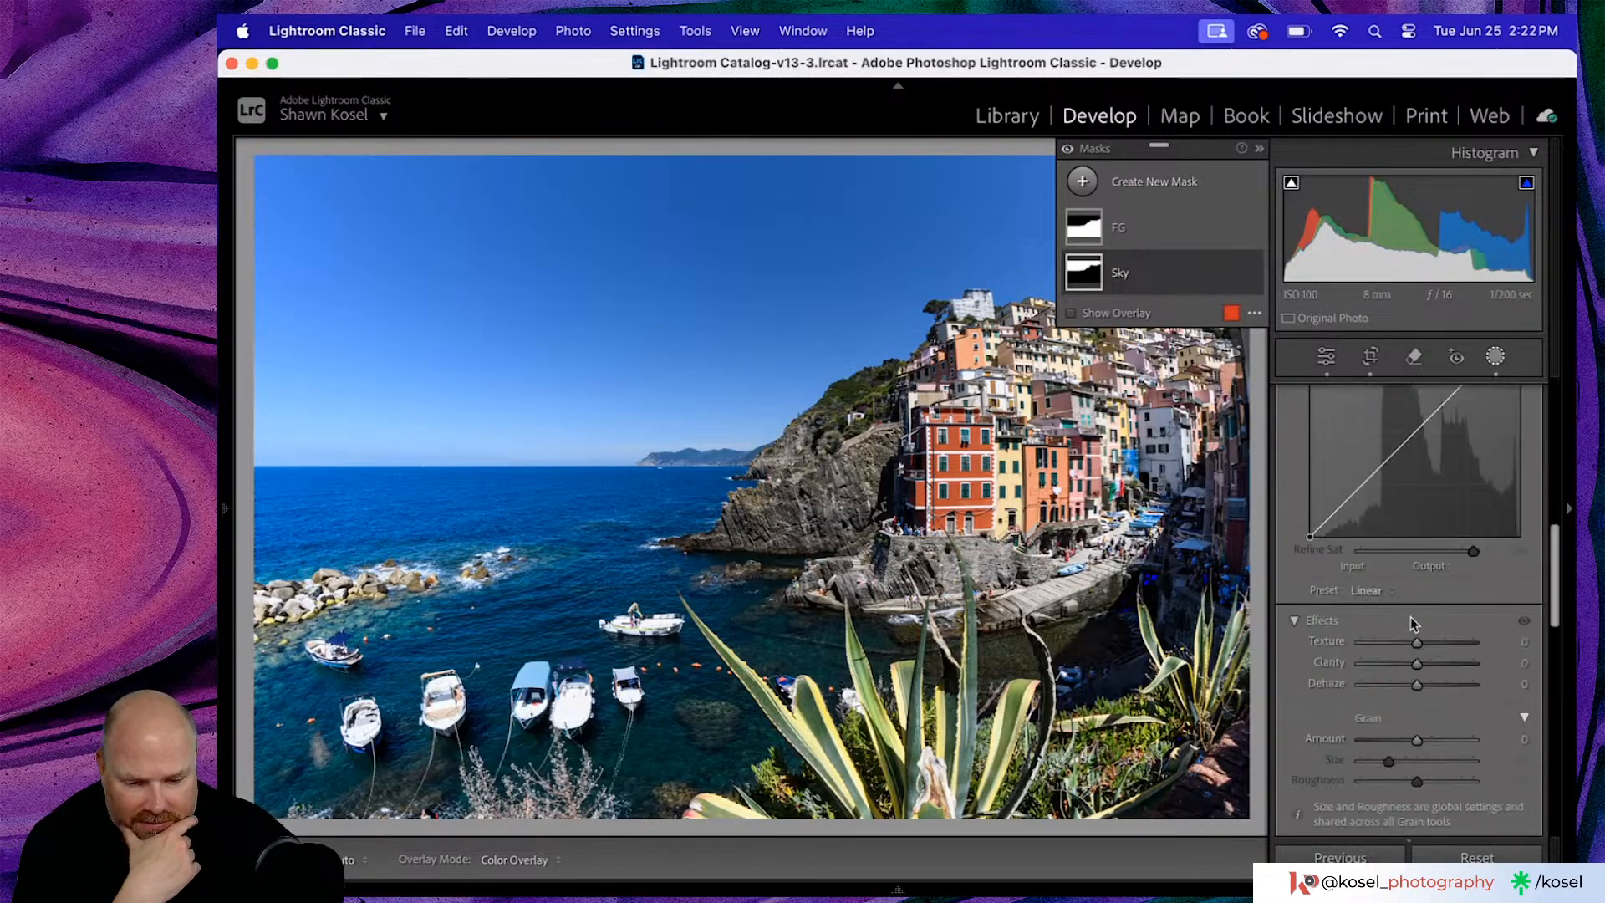
{"action": "scroll", "coordinate": [1411, 616], "scroll_direction": "up", "scroll_amount": 10}
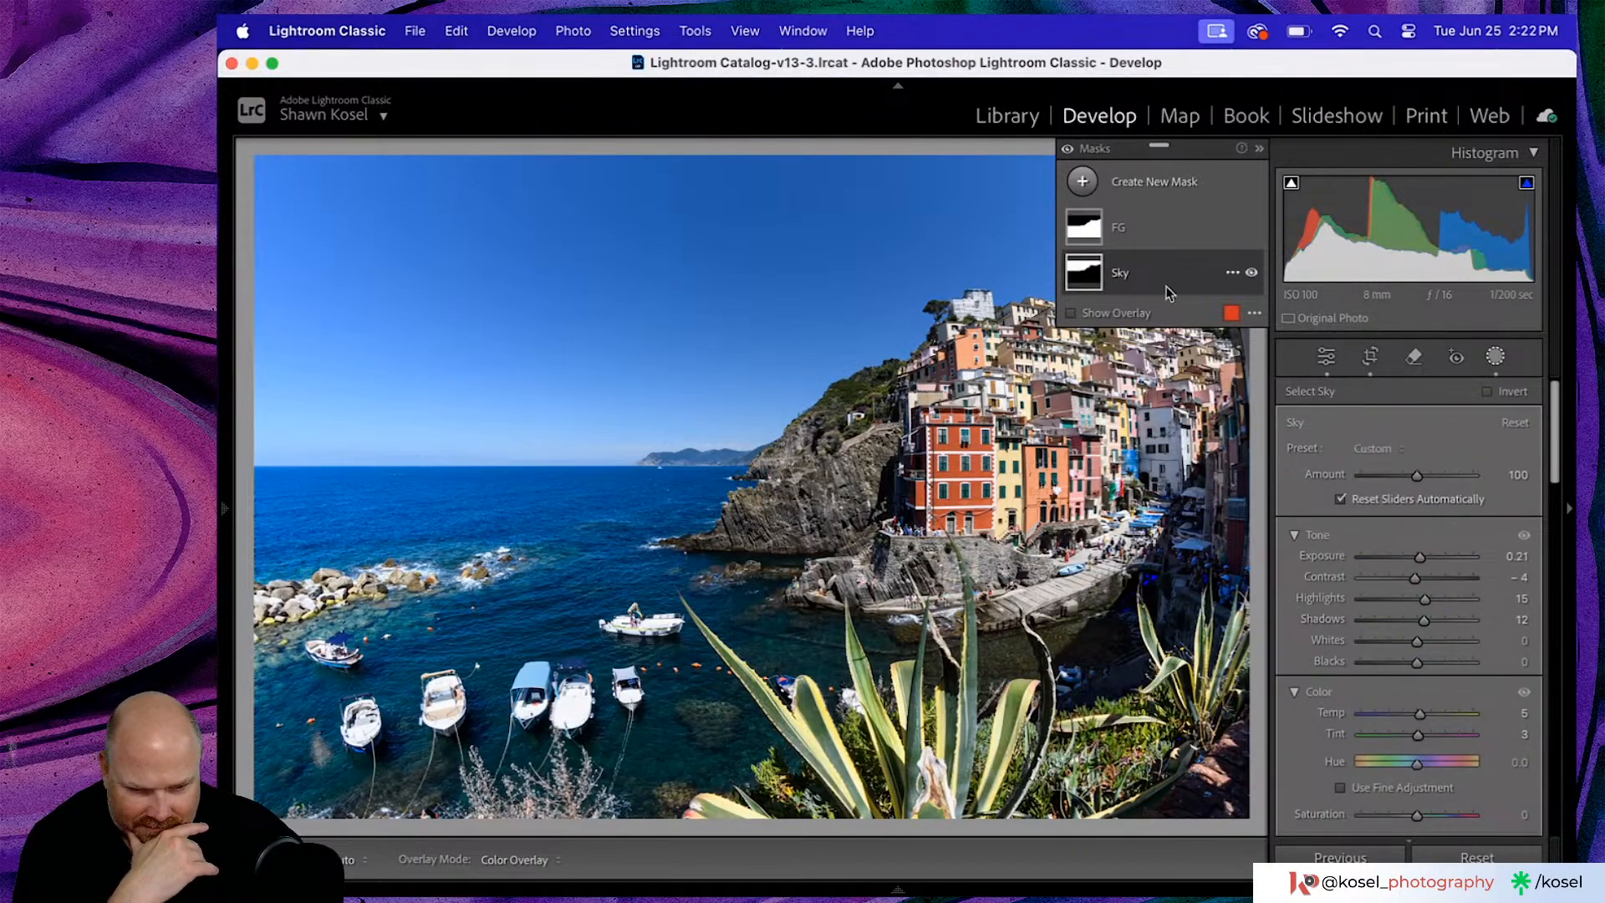
- Close the mask editing and switch repeatedly between the before and after versions to judge the sky adjustments
{"action": "left_click", "coordinate": [1327, 357]}
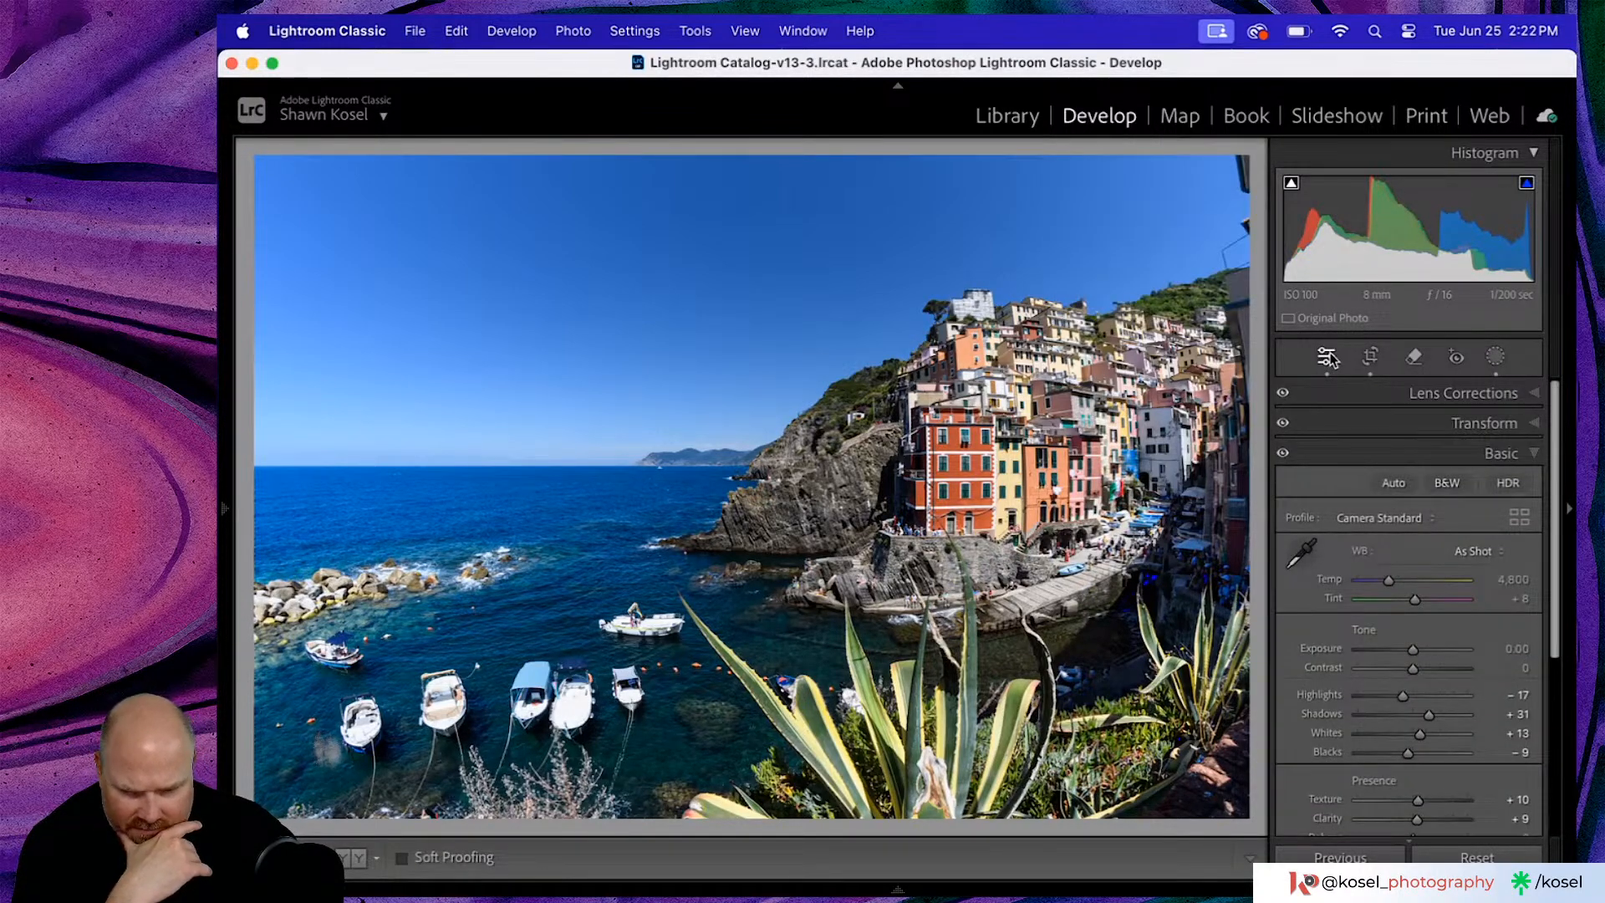
{"action": "key", "text": "backslash"}
{"action": "key", "text": "backslash"}
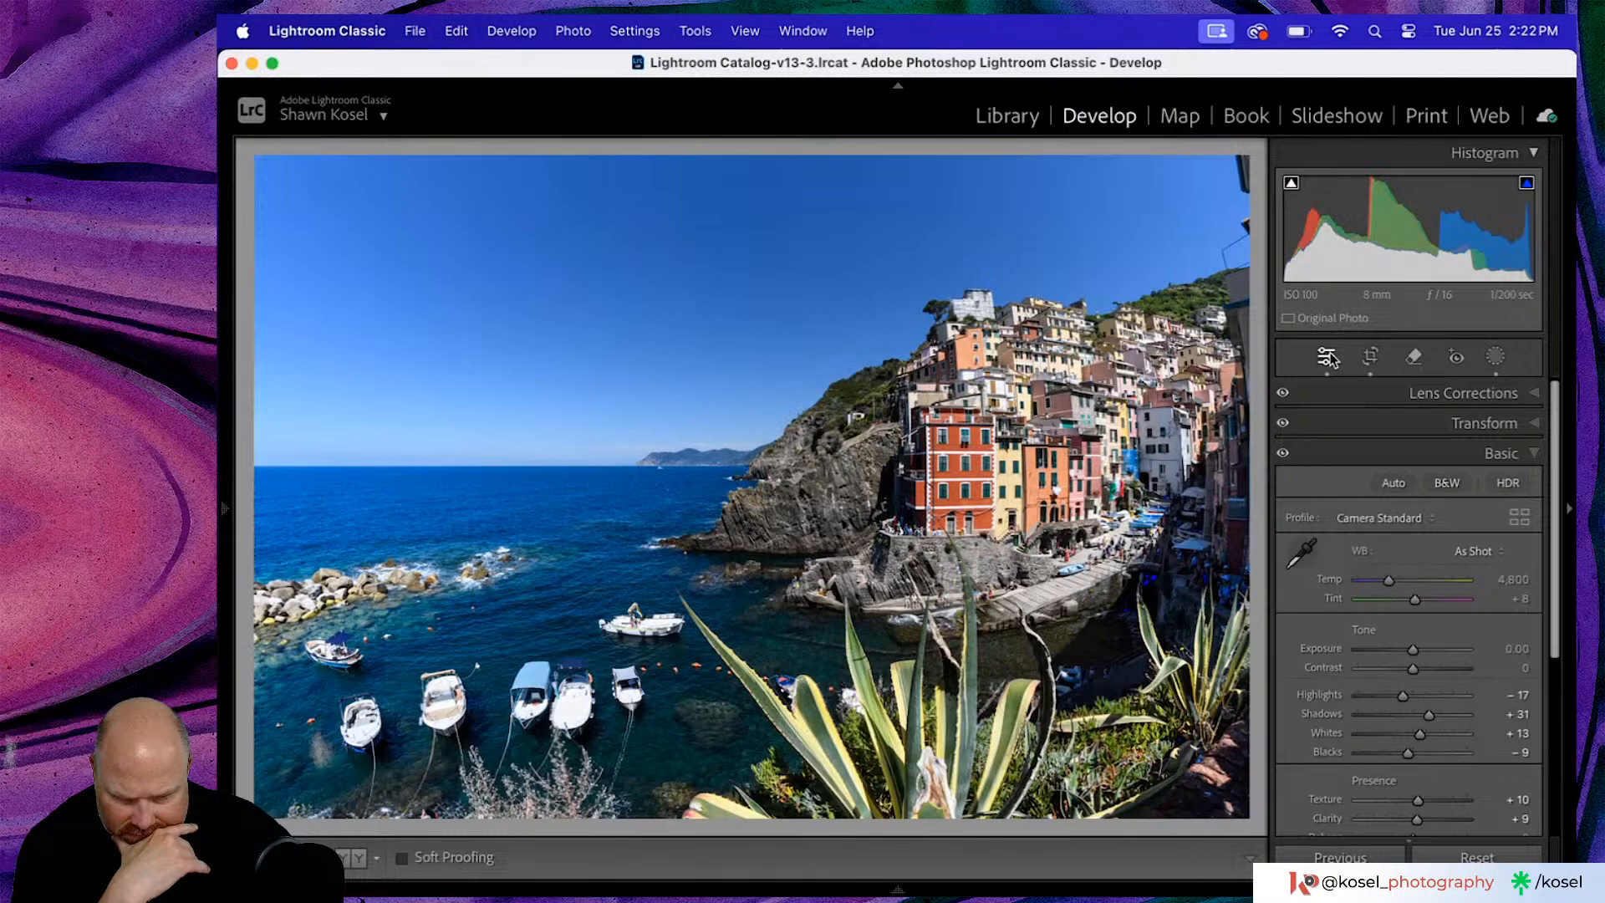
{"action": "key", "text": "backslash"}
{"action": "key", "text": "backslash"}
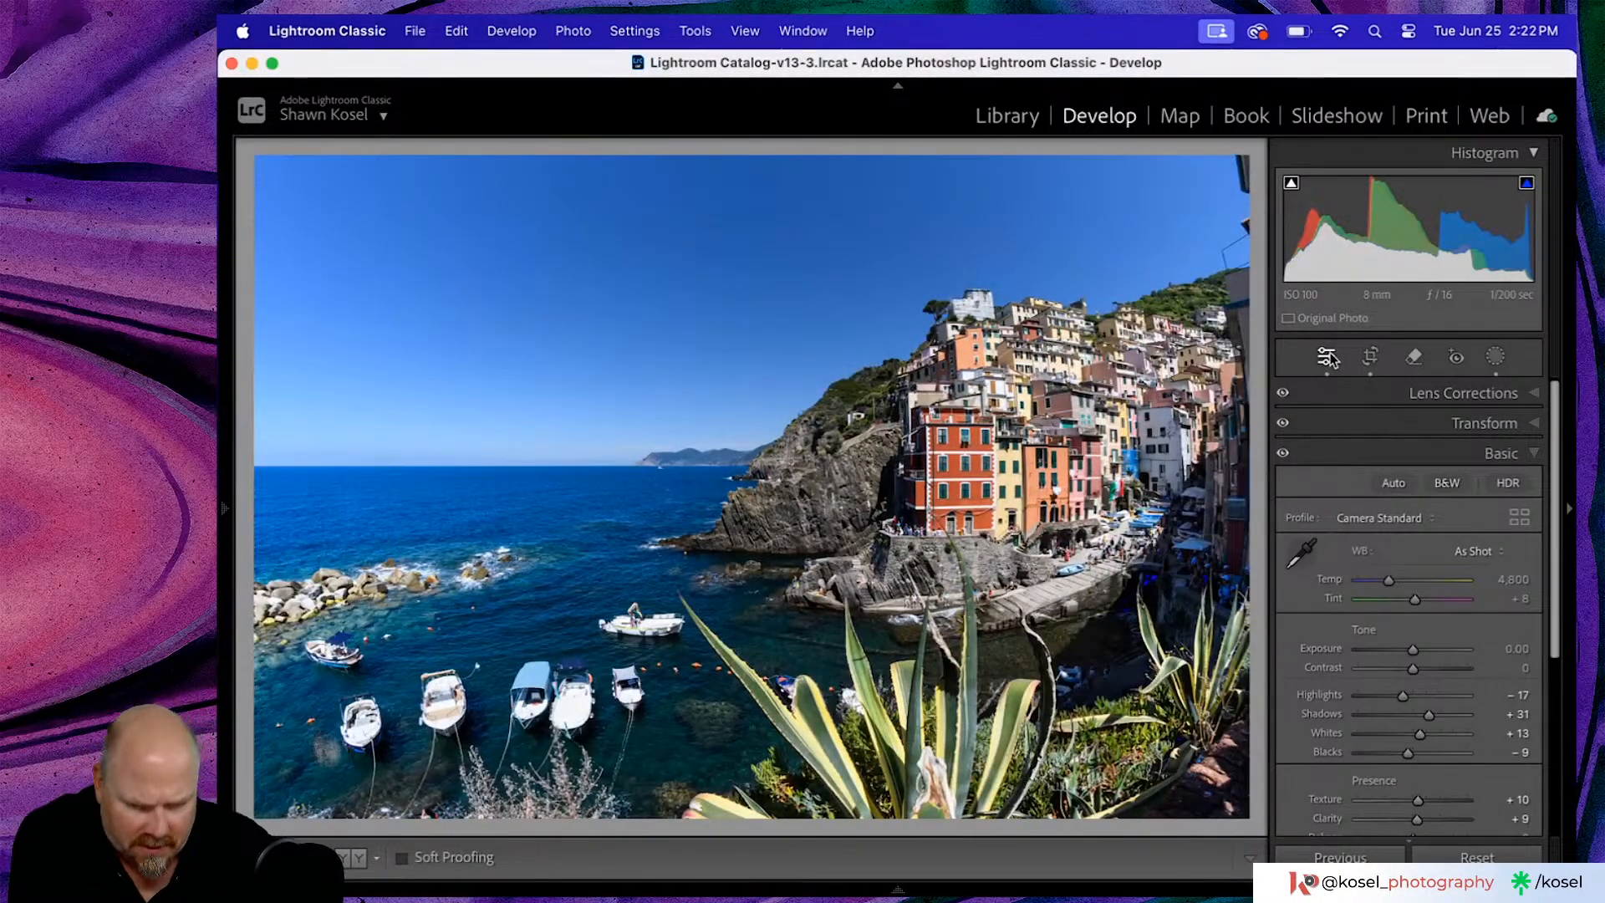
{"action": "key", "text": "backslash"}
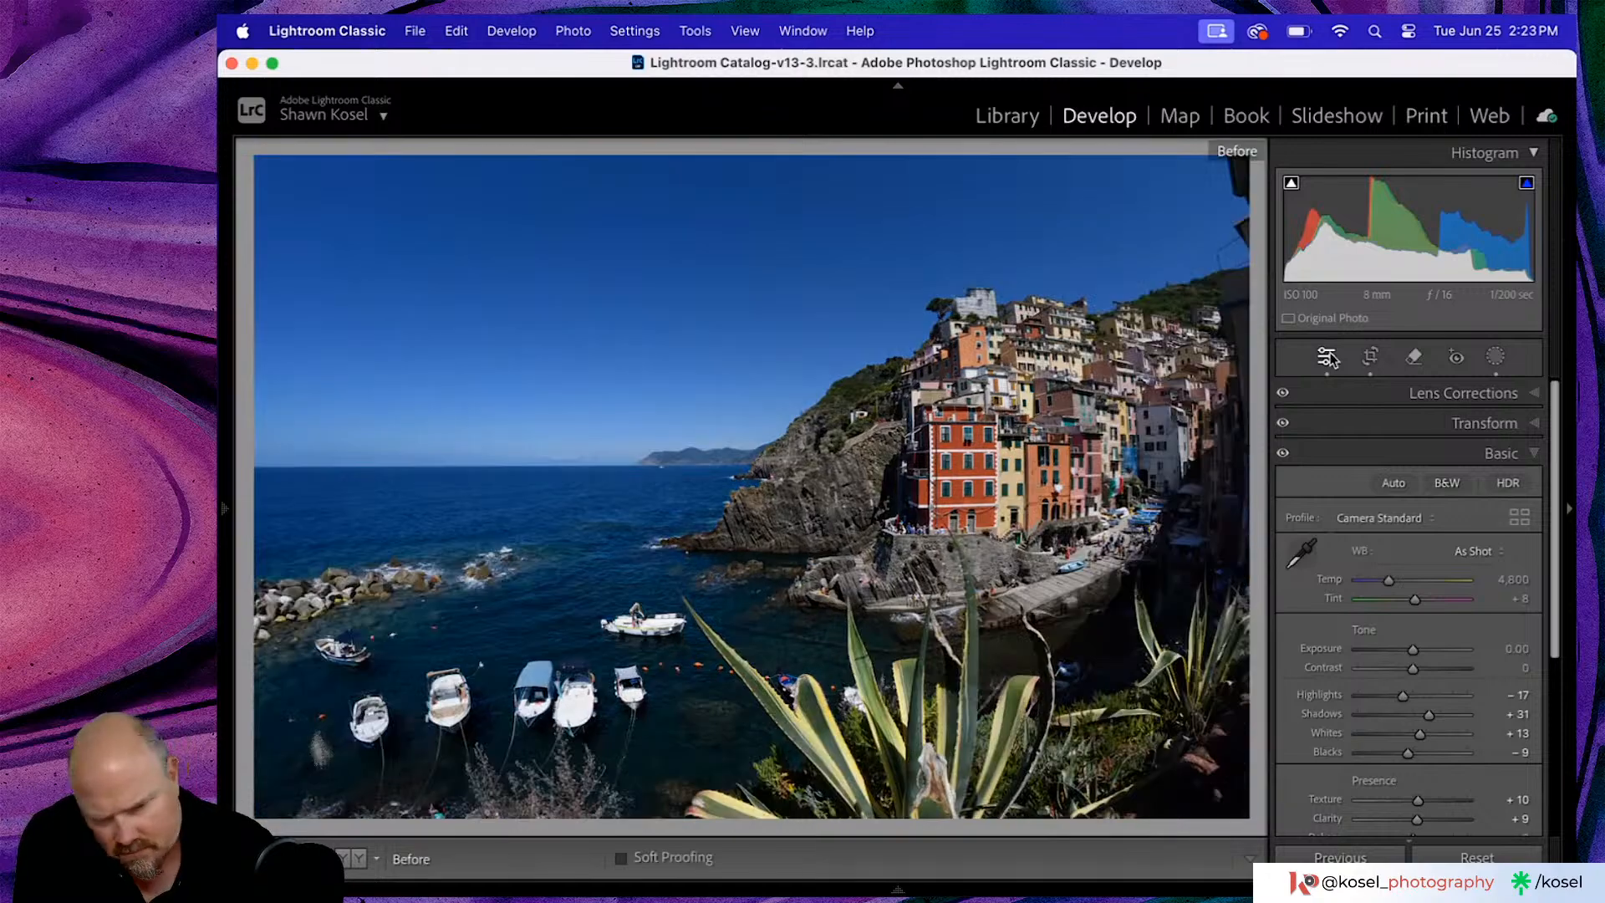
{"action": "key", "text": "backslash"}
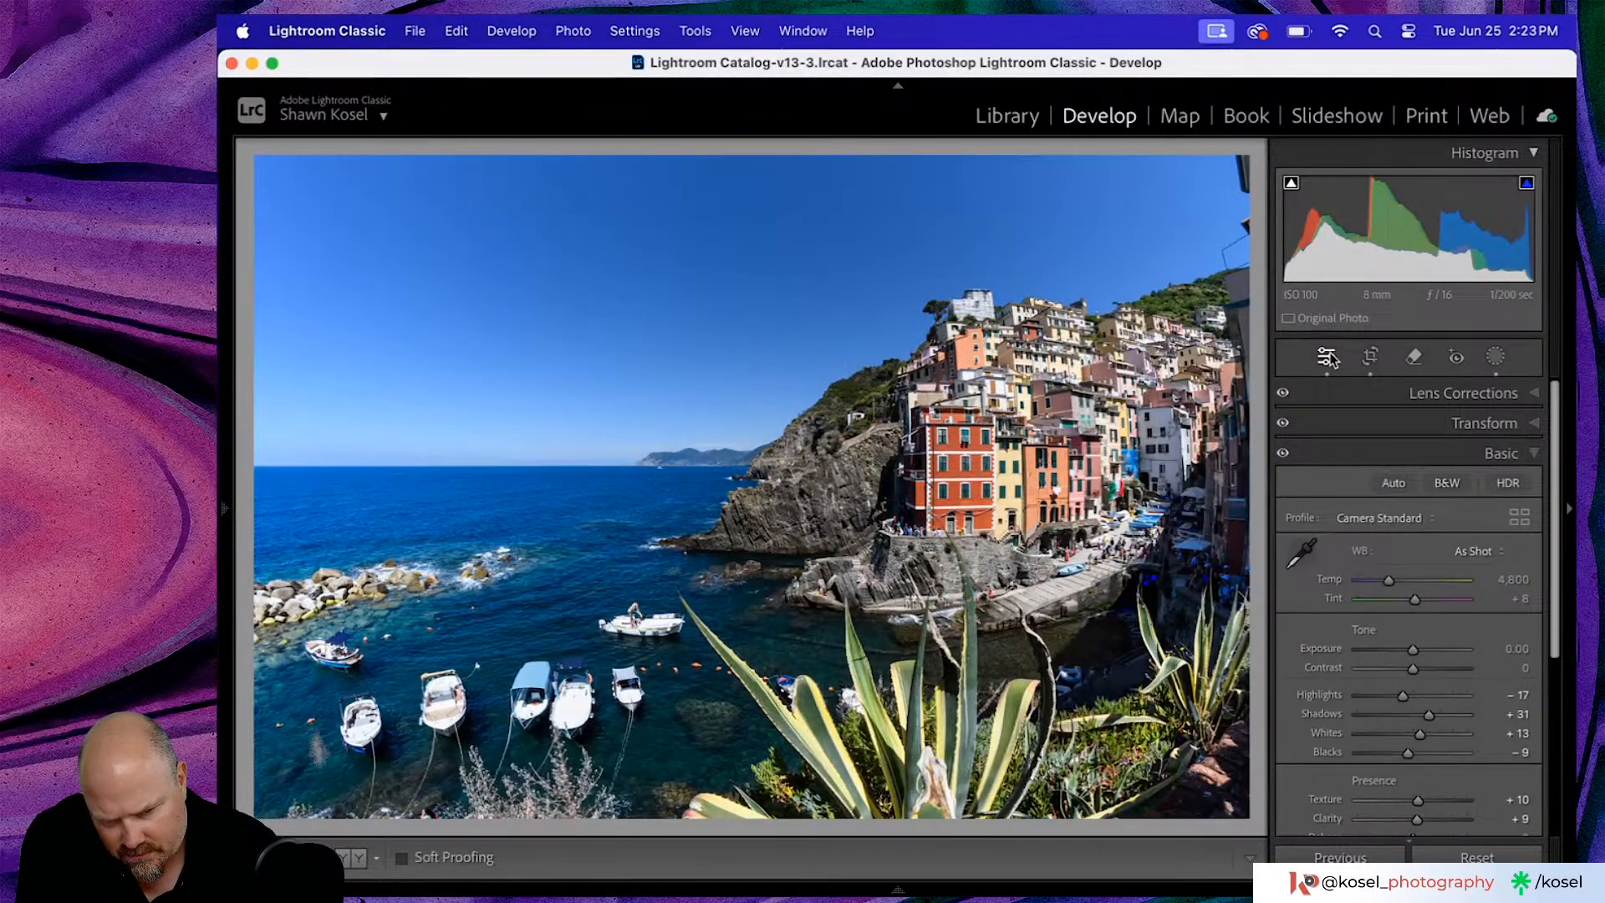
{"action": "key", "text": "backslash"}
{"action": "key", "text": "backslash"}
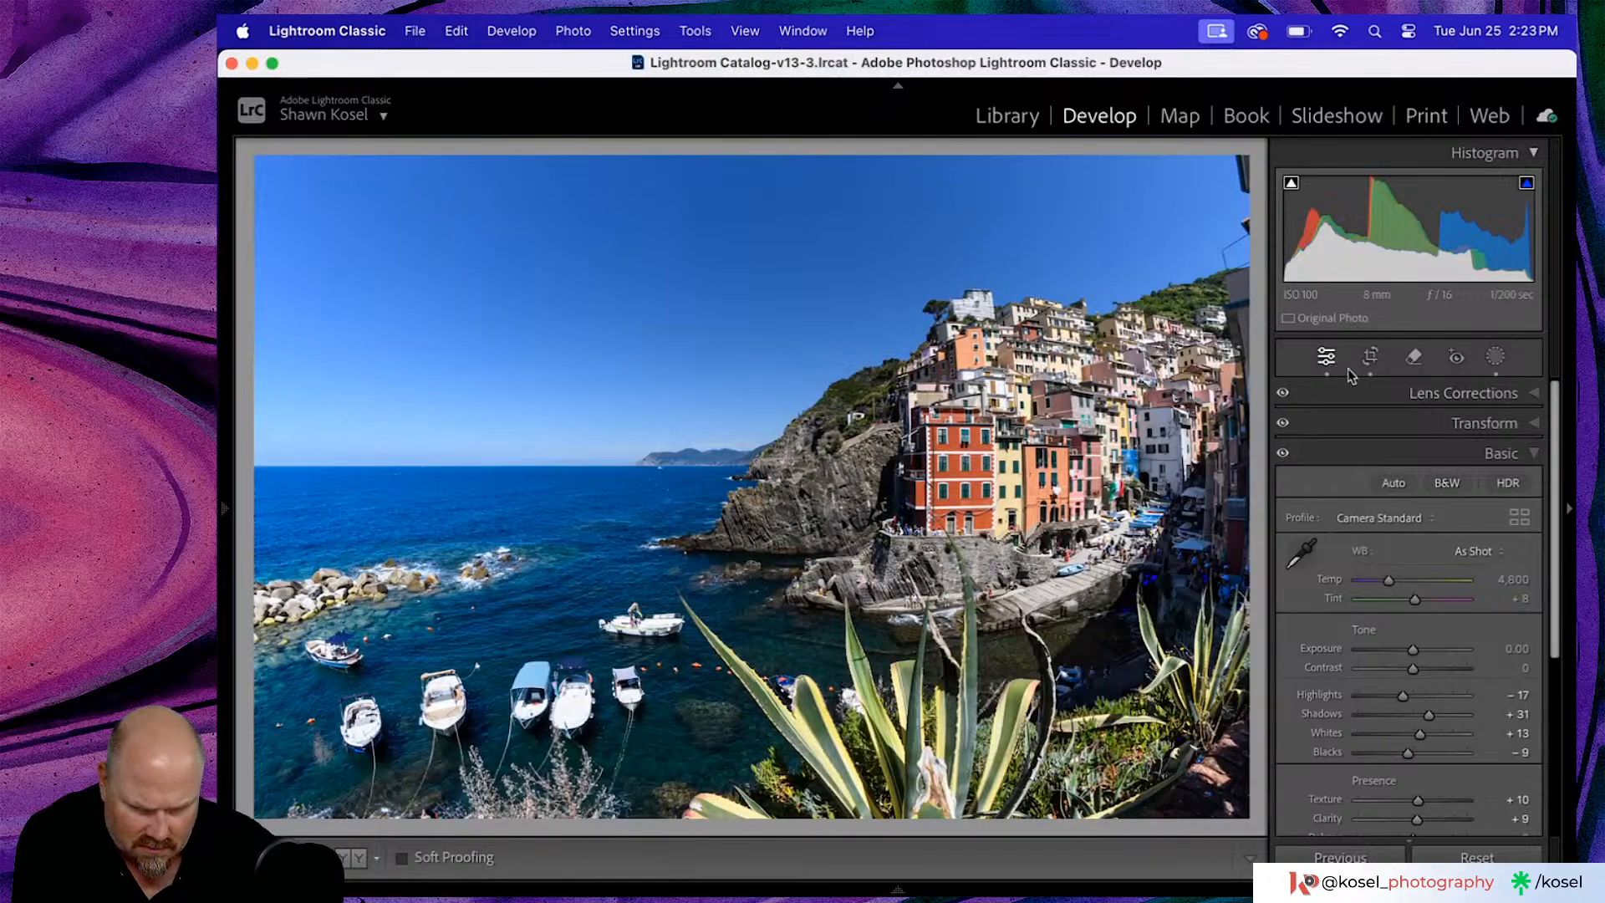
- Brighten the village buildings with the Color Mixer's targeted Luminance adjustment, bringing Red to +26, Orange to +54 and Yellow to +16
{"action": "scroll", "coordinate": [1403, 571], "scroll_direction": "down", "scroll_amount": 5}
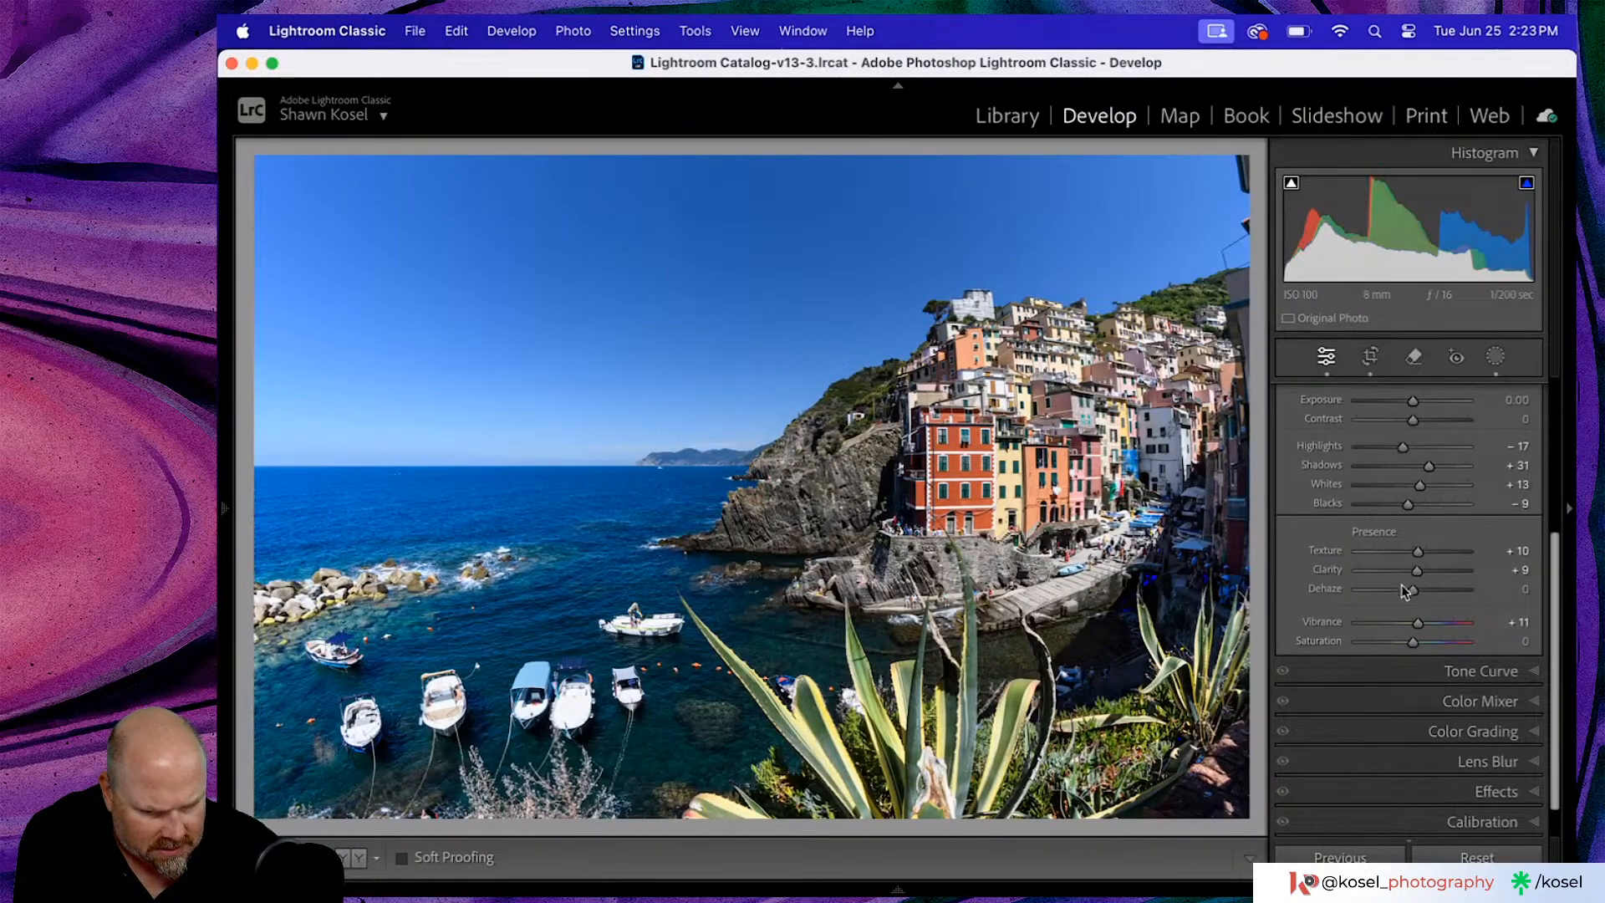
{"action": "left_click", "coordinate": [1478, 730]}
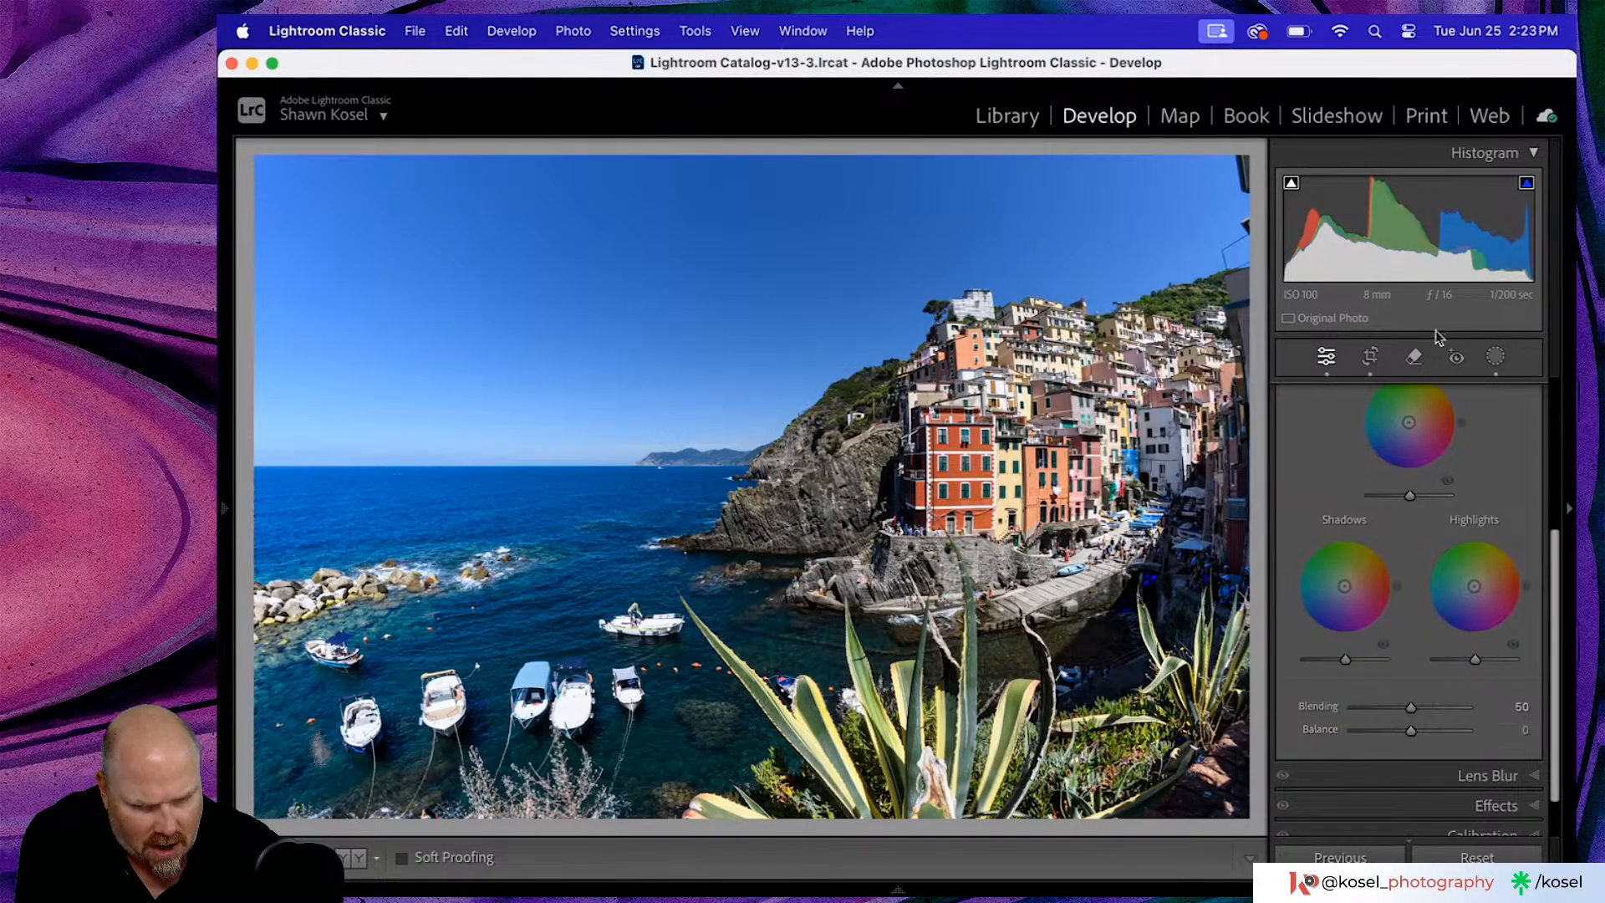
{"action": "scroll", "coordinate": [1449, 539], "scroll_direction": "up", "scroll_amount": 5}
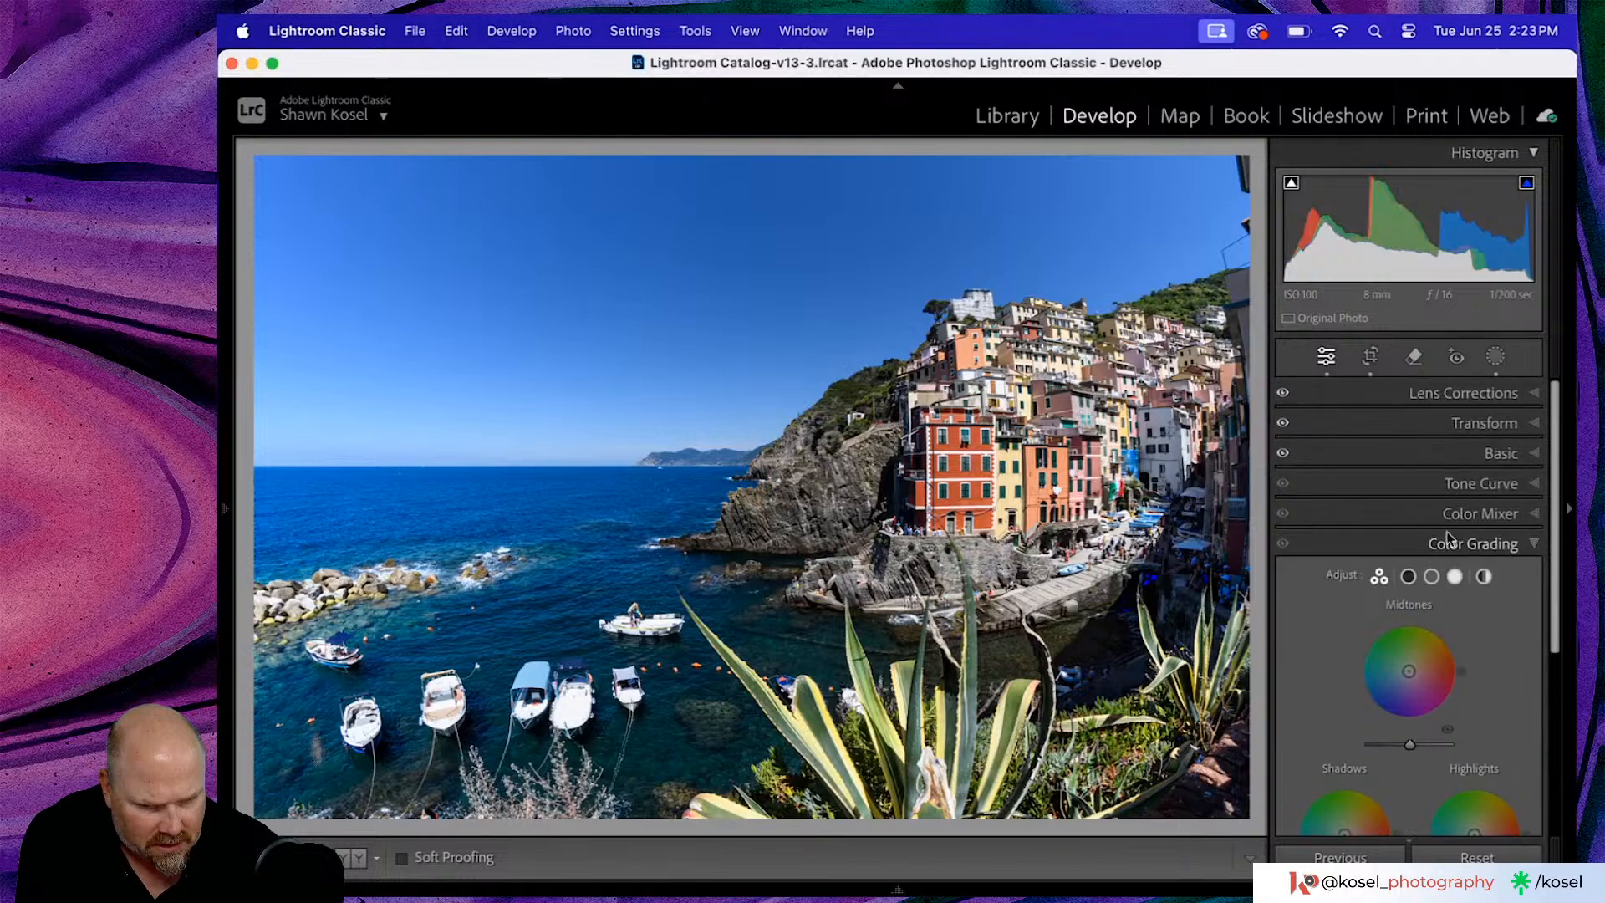
{"action": "left_click", "coordinate": [1466, 514]}
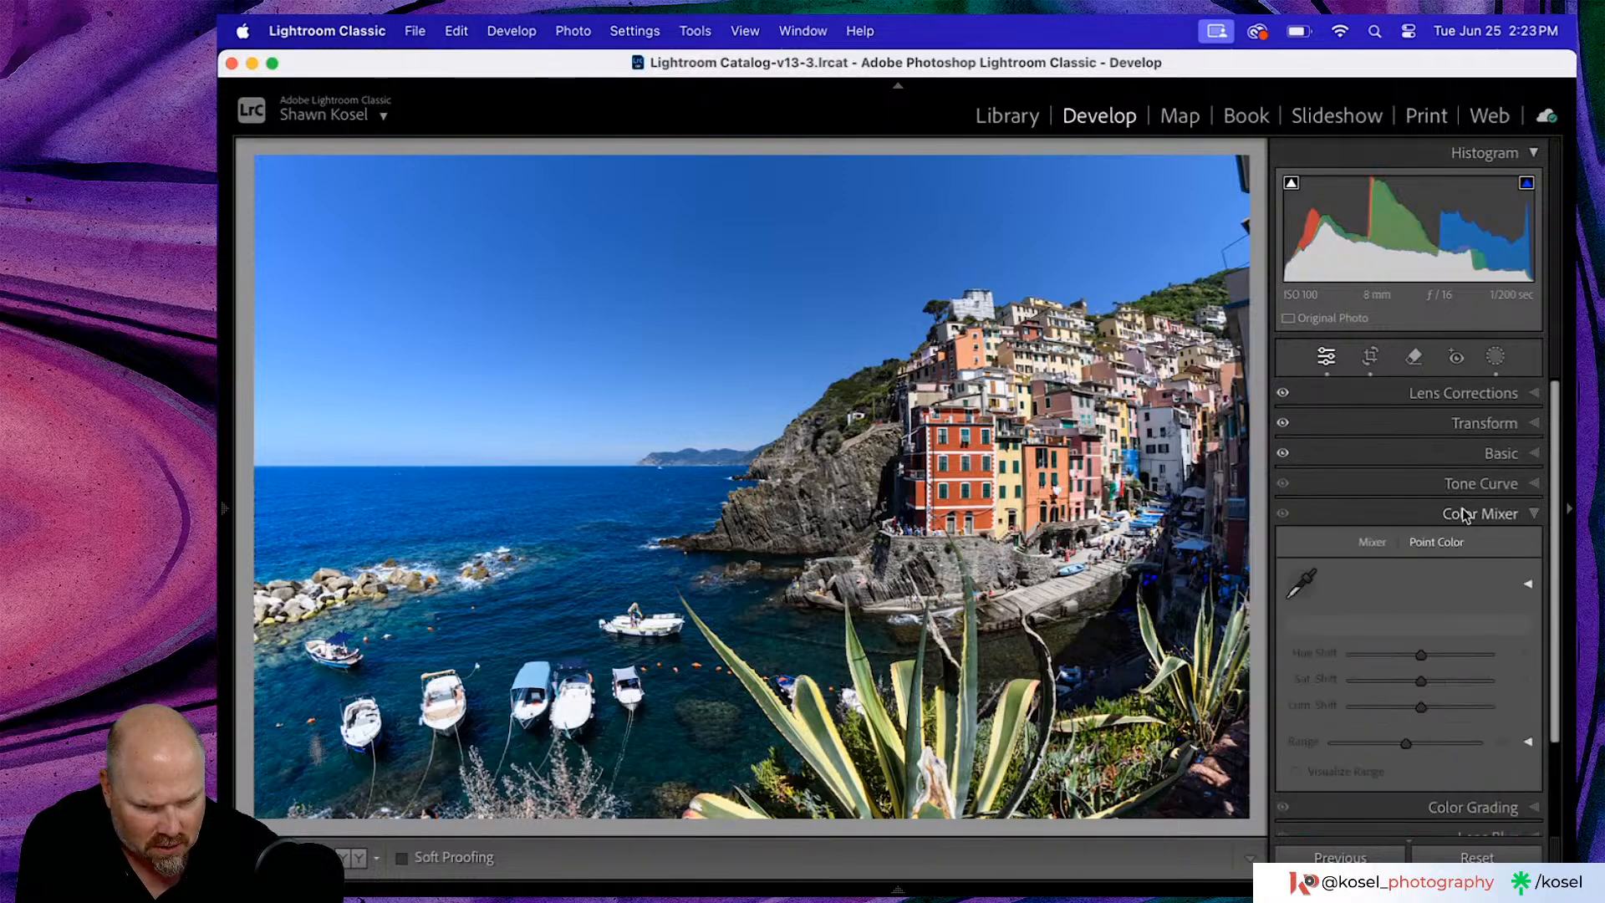
{"action": "left_click", "coordinate": [1360, 545]}
{"action": "scroll", "coordinate": [1405, 510], "scroll_direction": "down", "scroll_amount": 3}
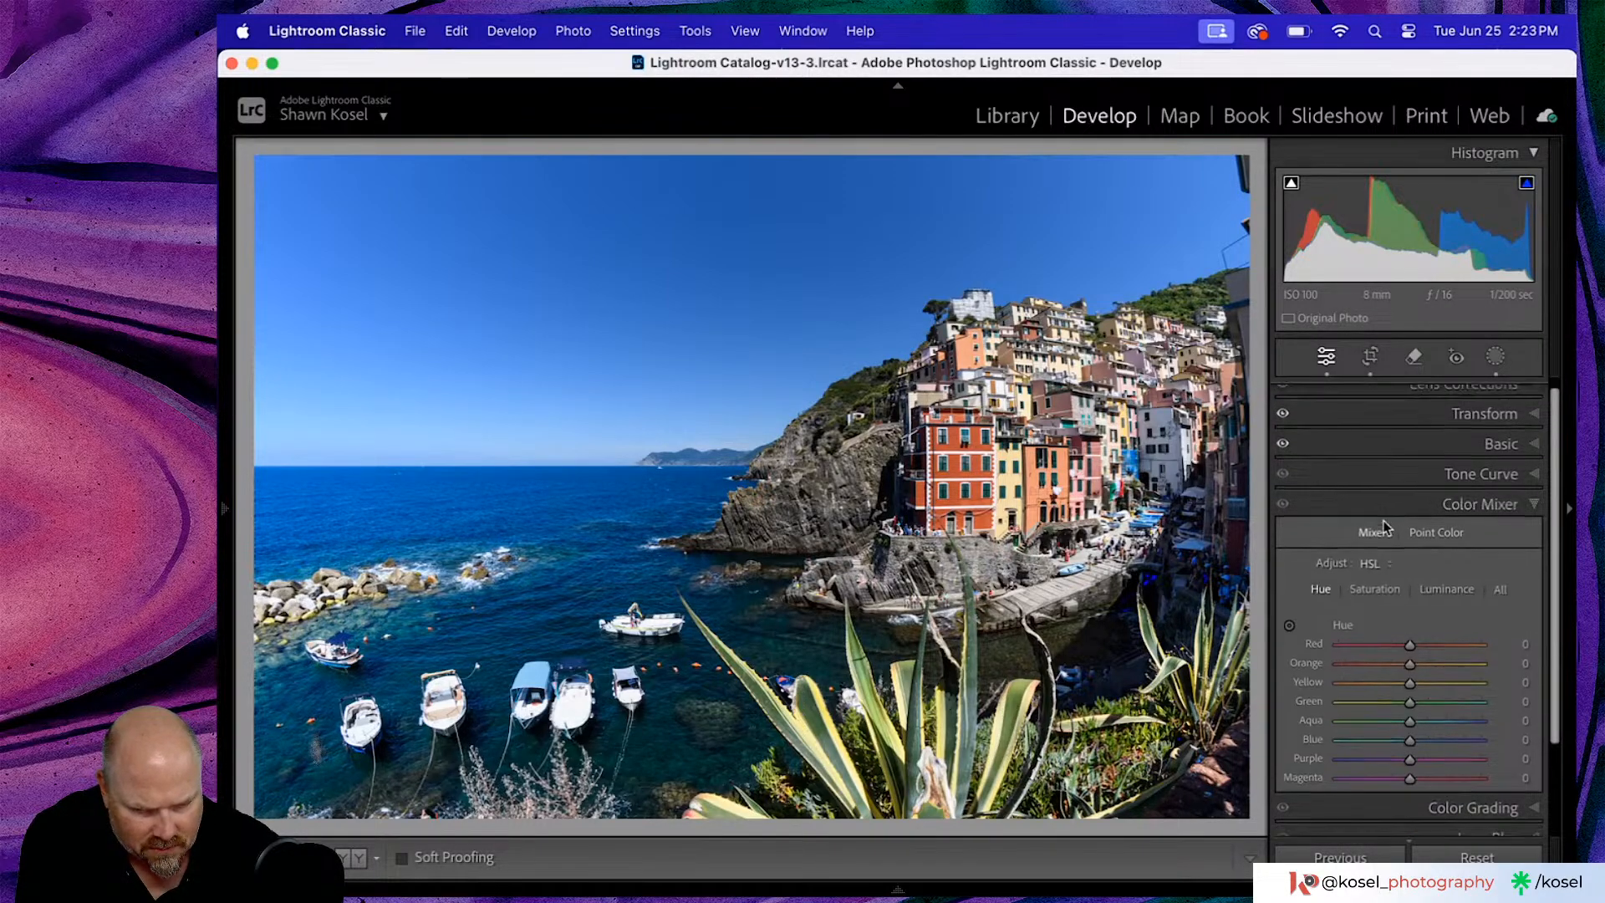
{"action": "left_click", "coordinate": [1456, 476]}
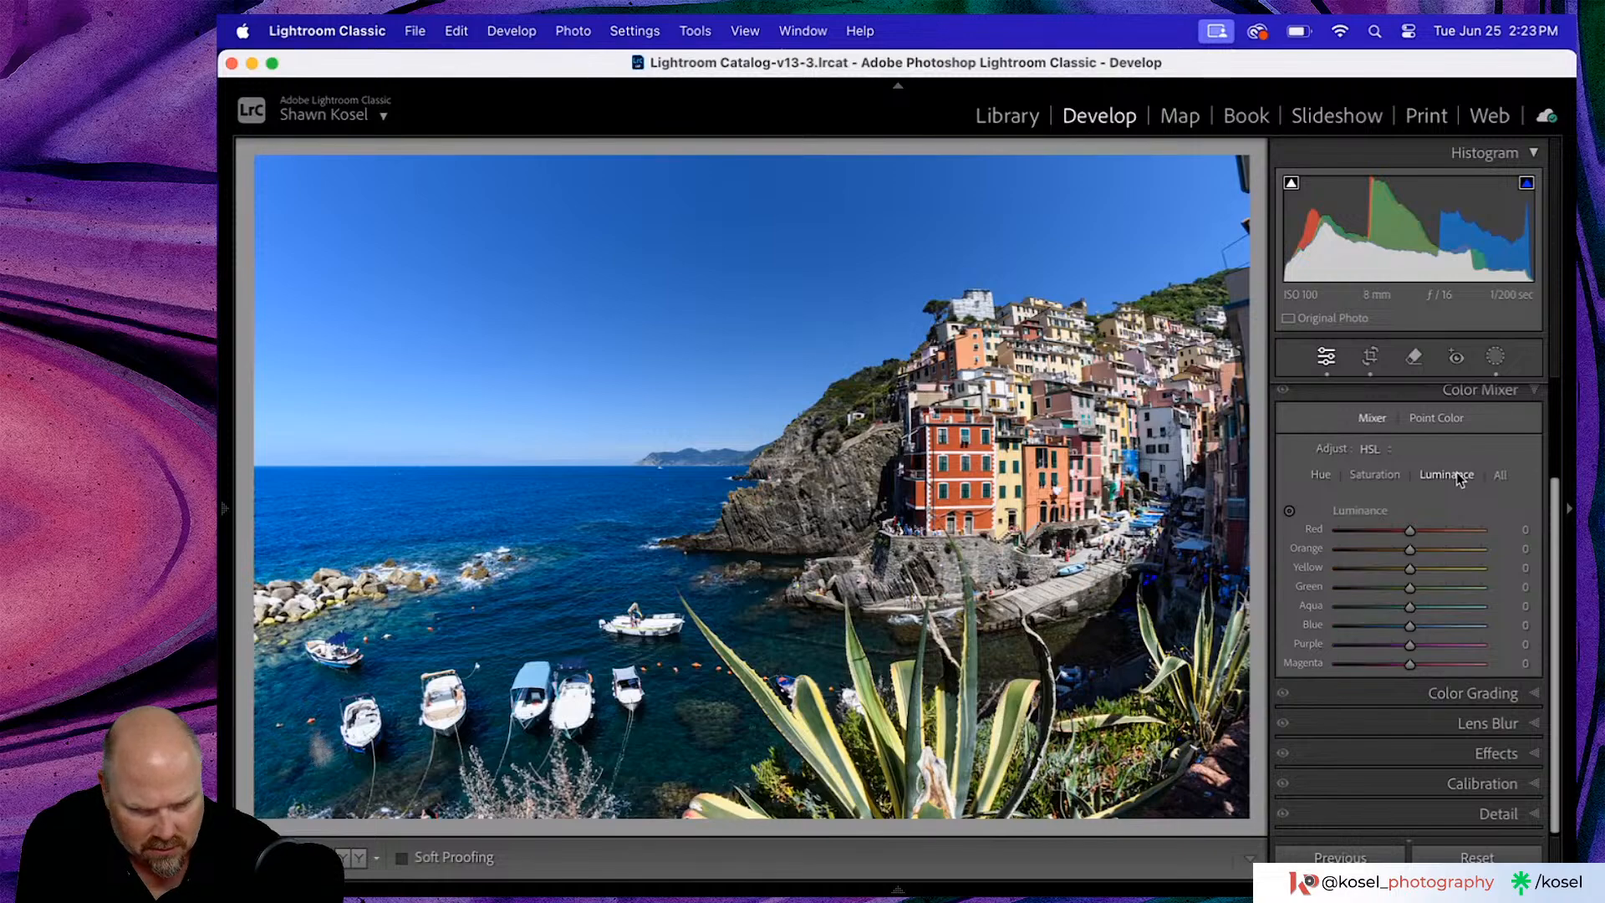
{"action": "left_click", "coordinate": [1289, 511]}
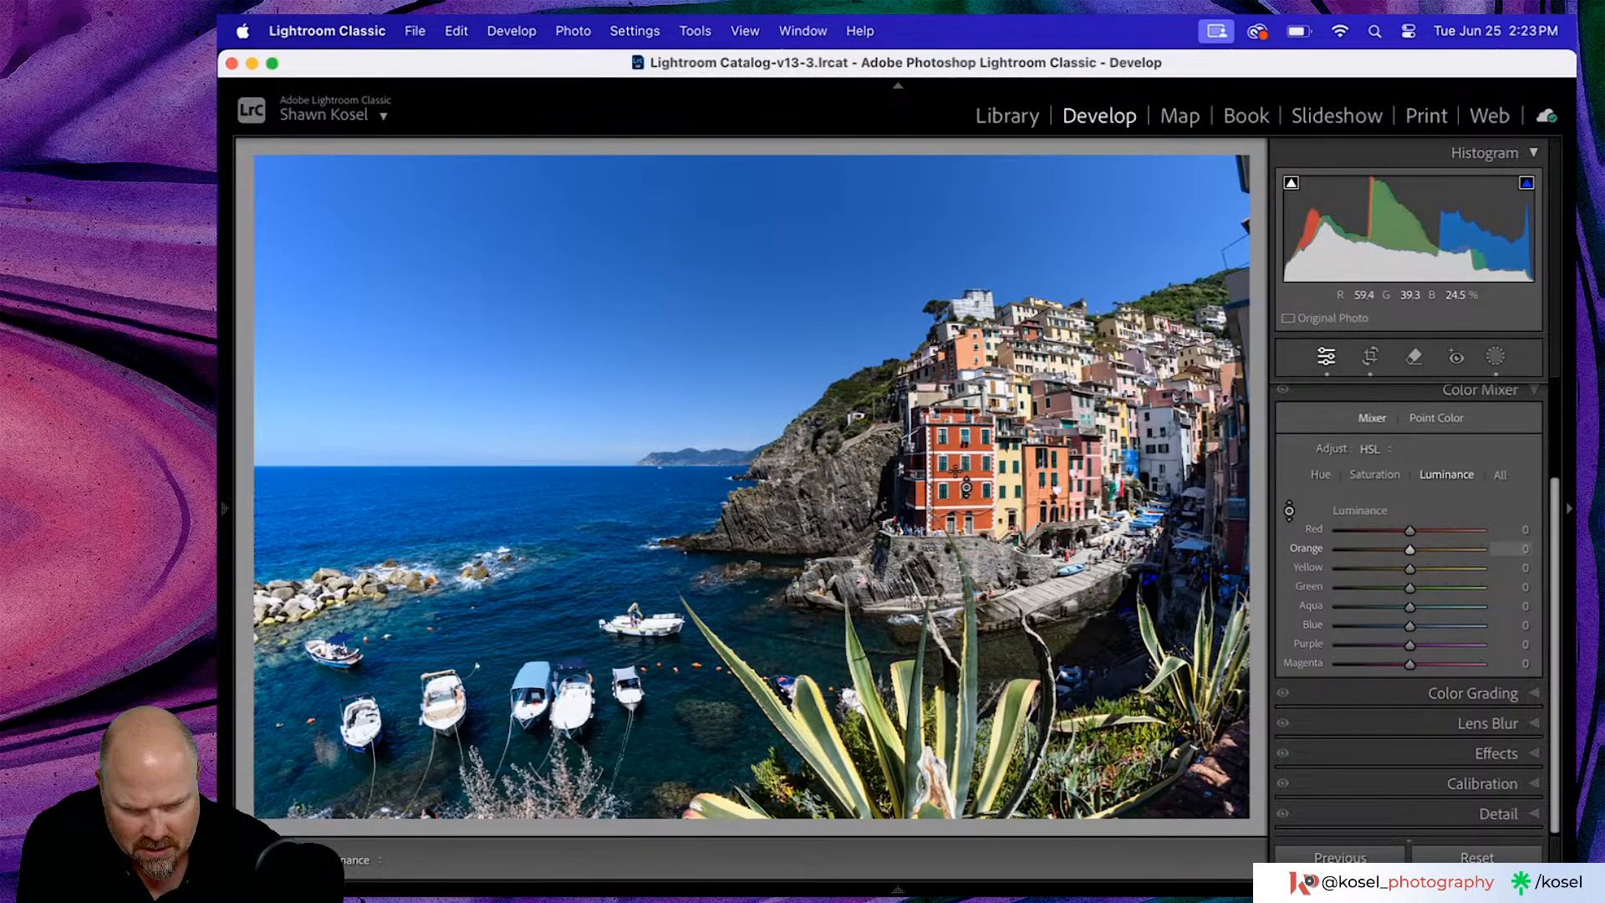
{"action": "left_click_drag", "start_coordinate": [955, 471], "coordinate": [955, 443]}
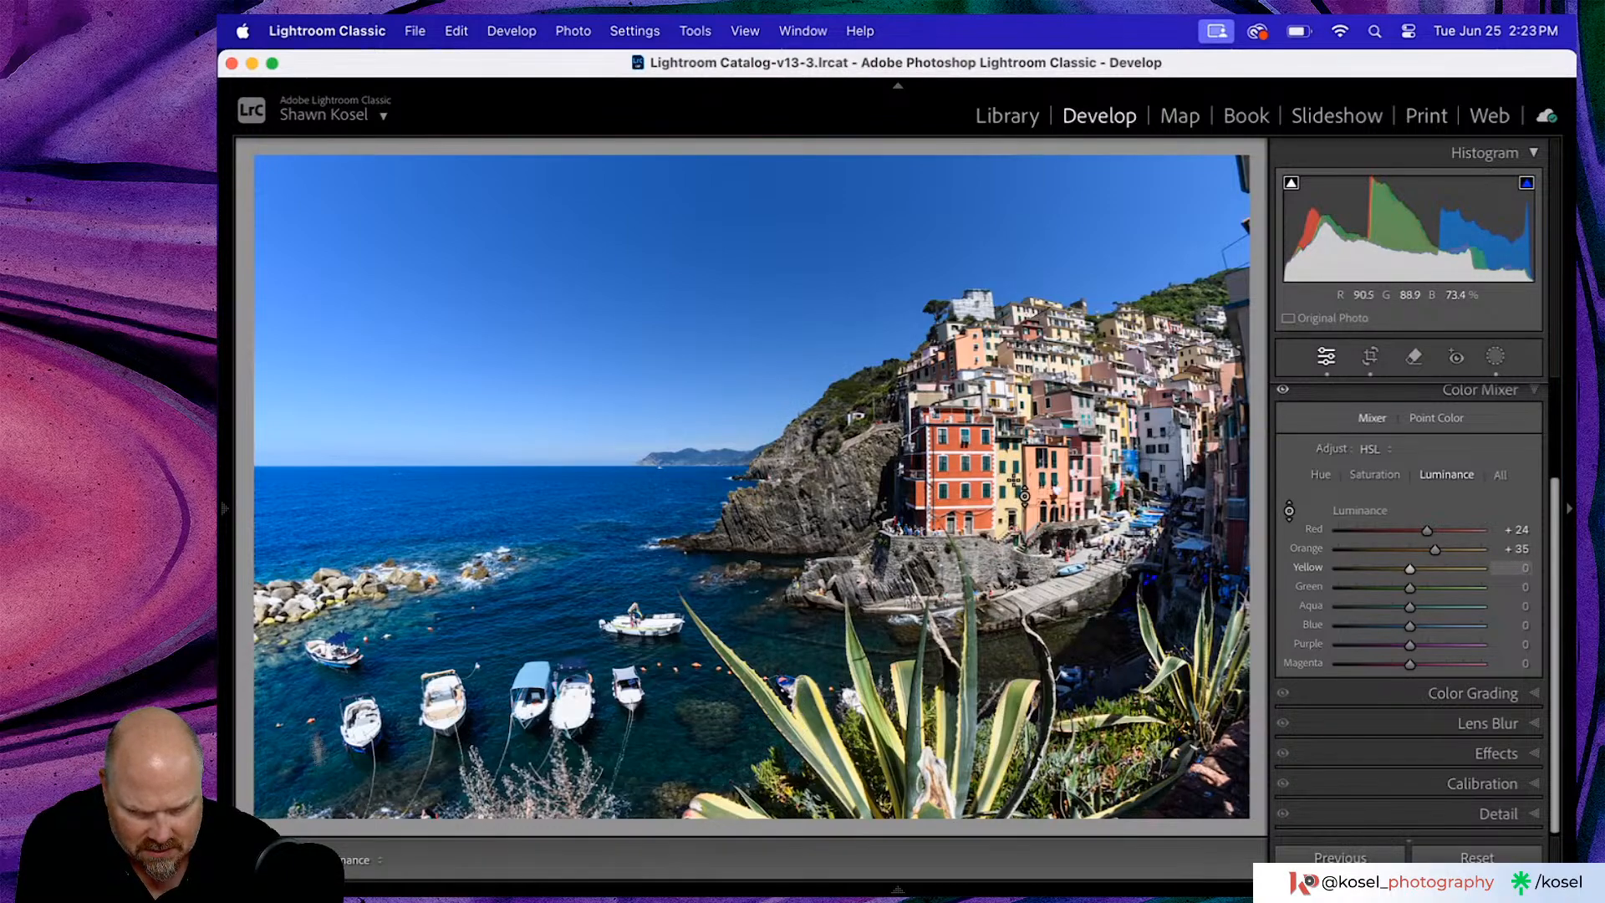
{"action": "left_click_drag", "start_coordinate": [1014, 486], "coordinate": [1036, 458]}
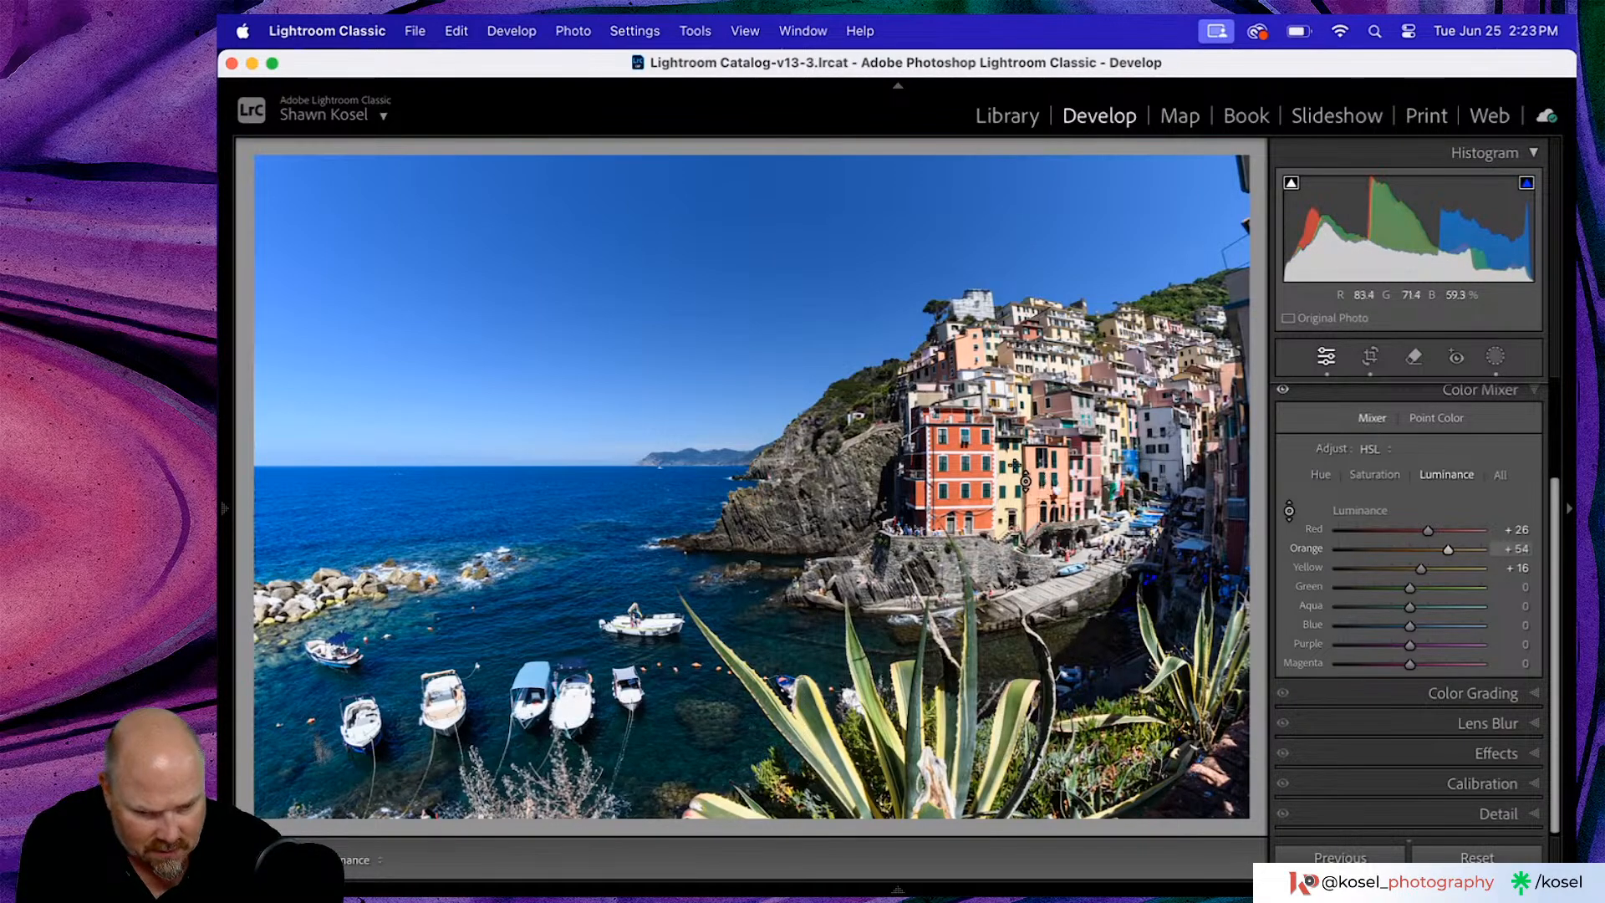
- Enrich the building colors with the Color Mixer's targeted Saturation adjustment, bringing Red to +20 and Orange to +49
{"action": "left_click", "coordinate": [1372, 474]}
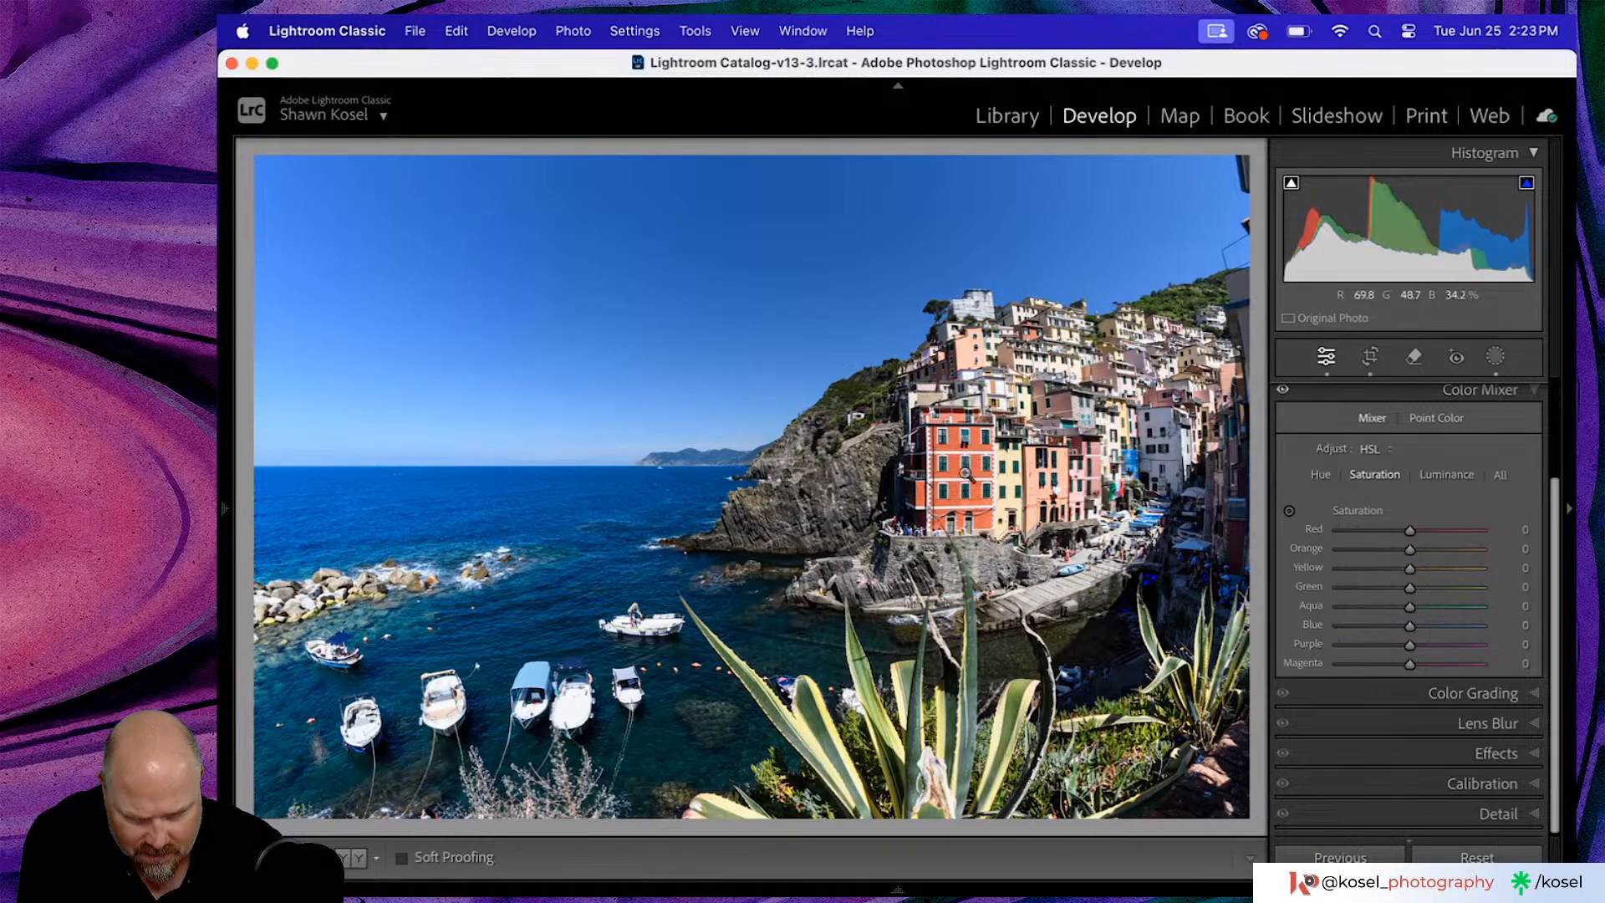
{"action": "left_click", "coordinate": [1290, 511]}
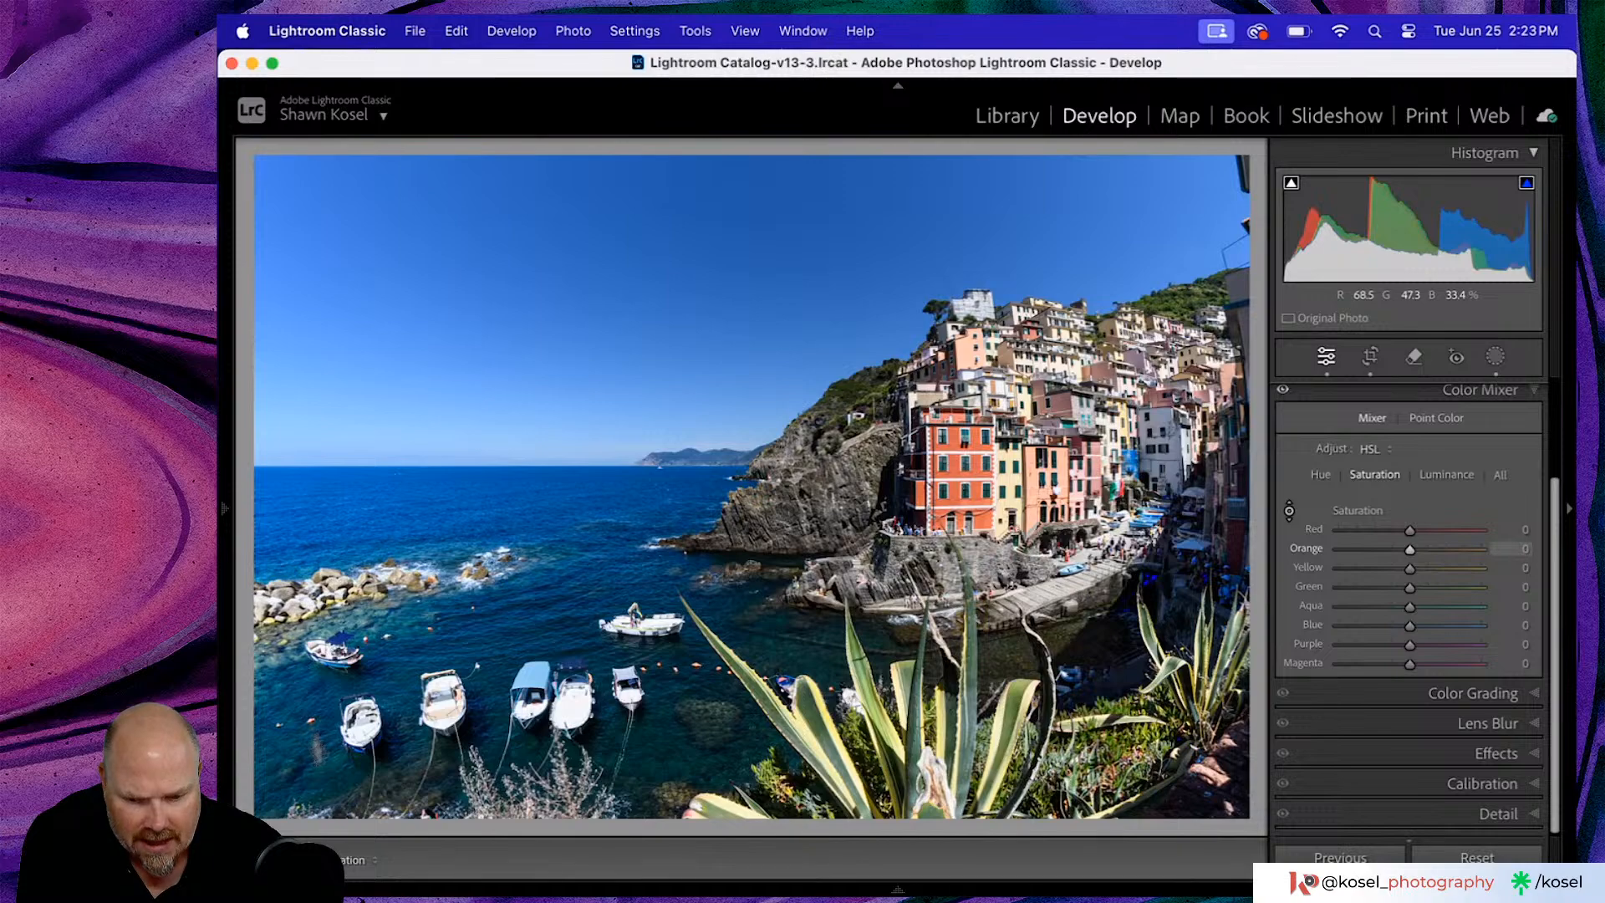
{"action": "left_click_drag", "start_coordinate": [961, 484], "coordinate": [961, 458]}
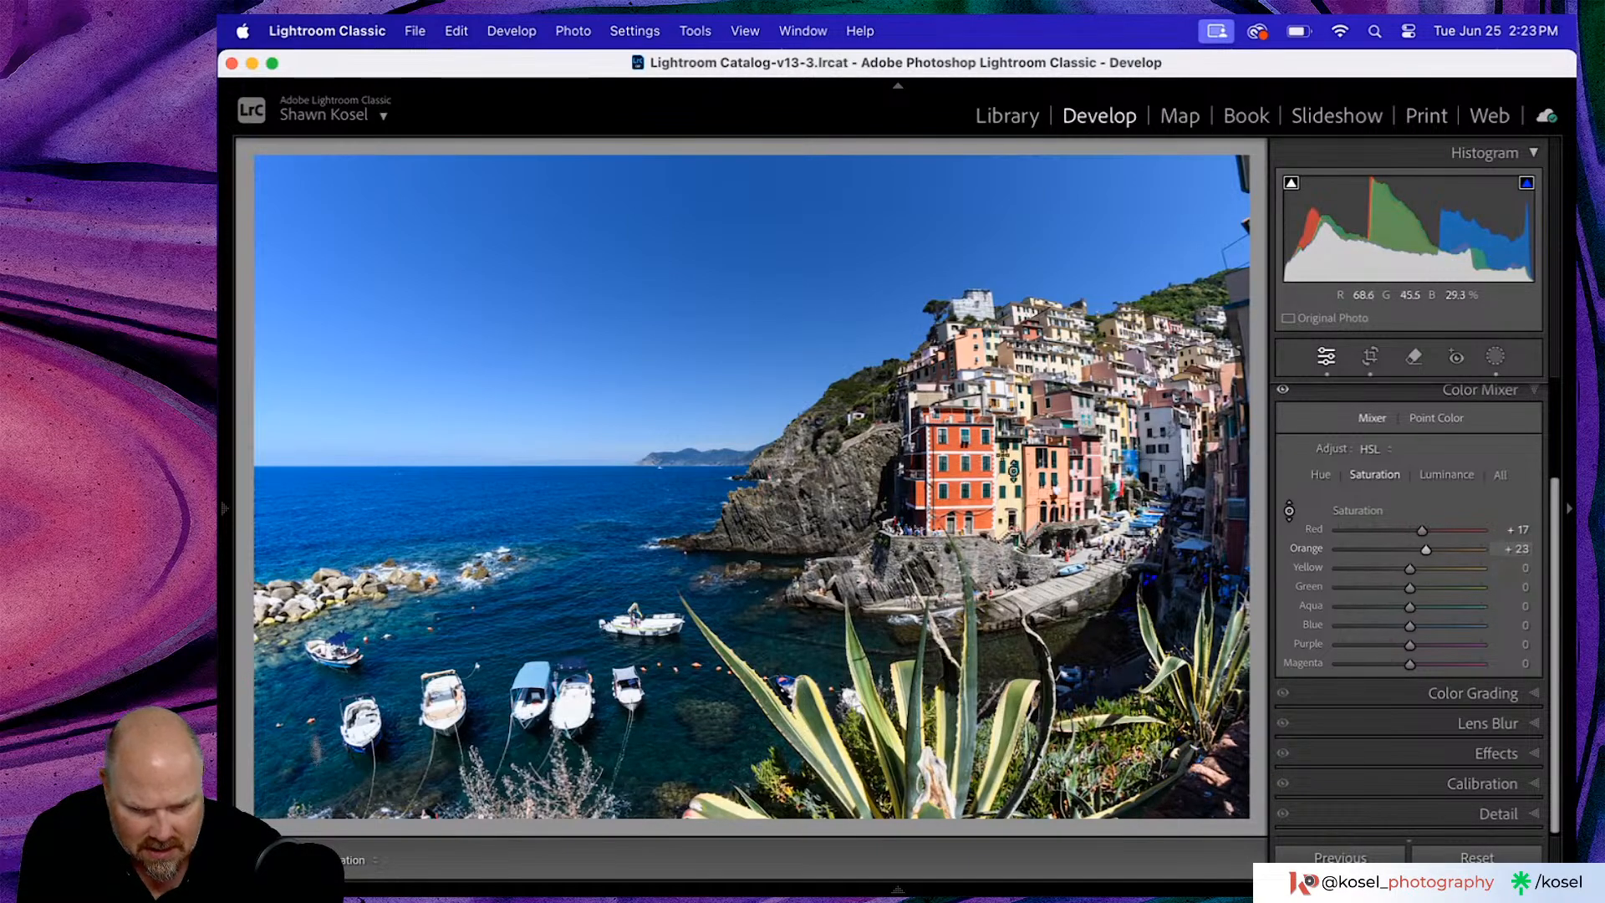
{"action": "left_click_drag", "start_coordinate": [1044, 483], "coordinate": [1034, 459]}
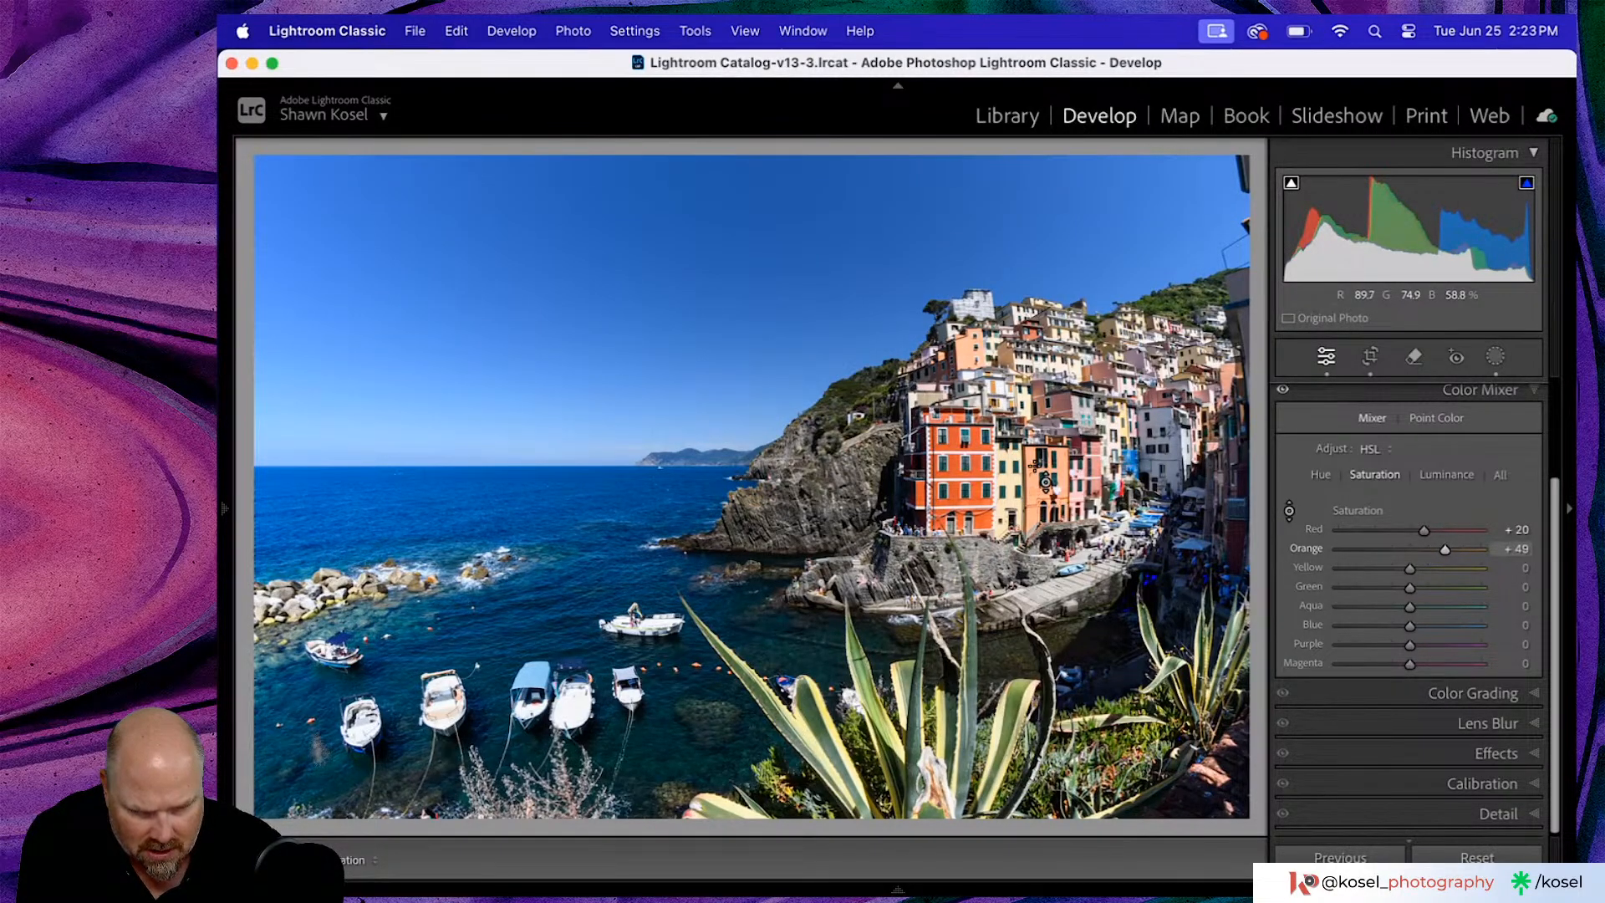
- Toggle the Color Mixer adjustments off and on several times to compare their effect on the buildings
{"action": "left_click", "coordinate": [1284, 391]}
{"action": "left_click", "coordinate": [1285, 392]}
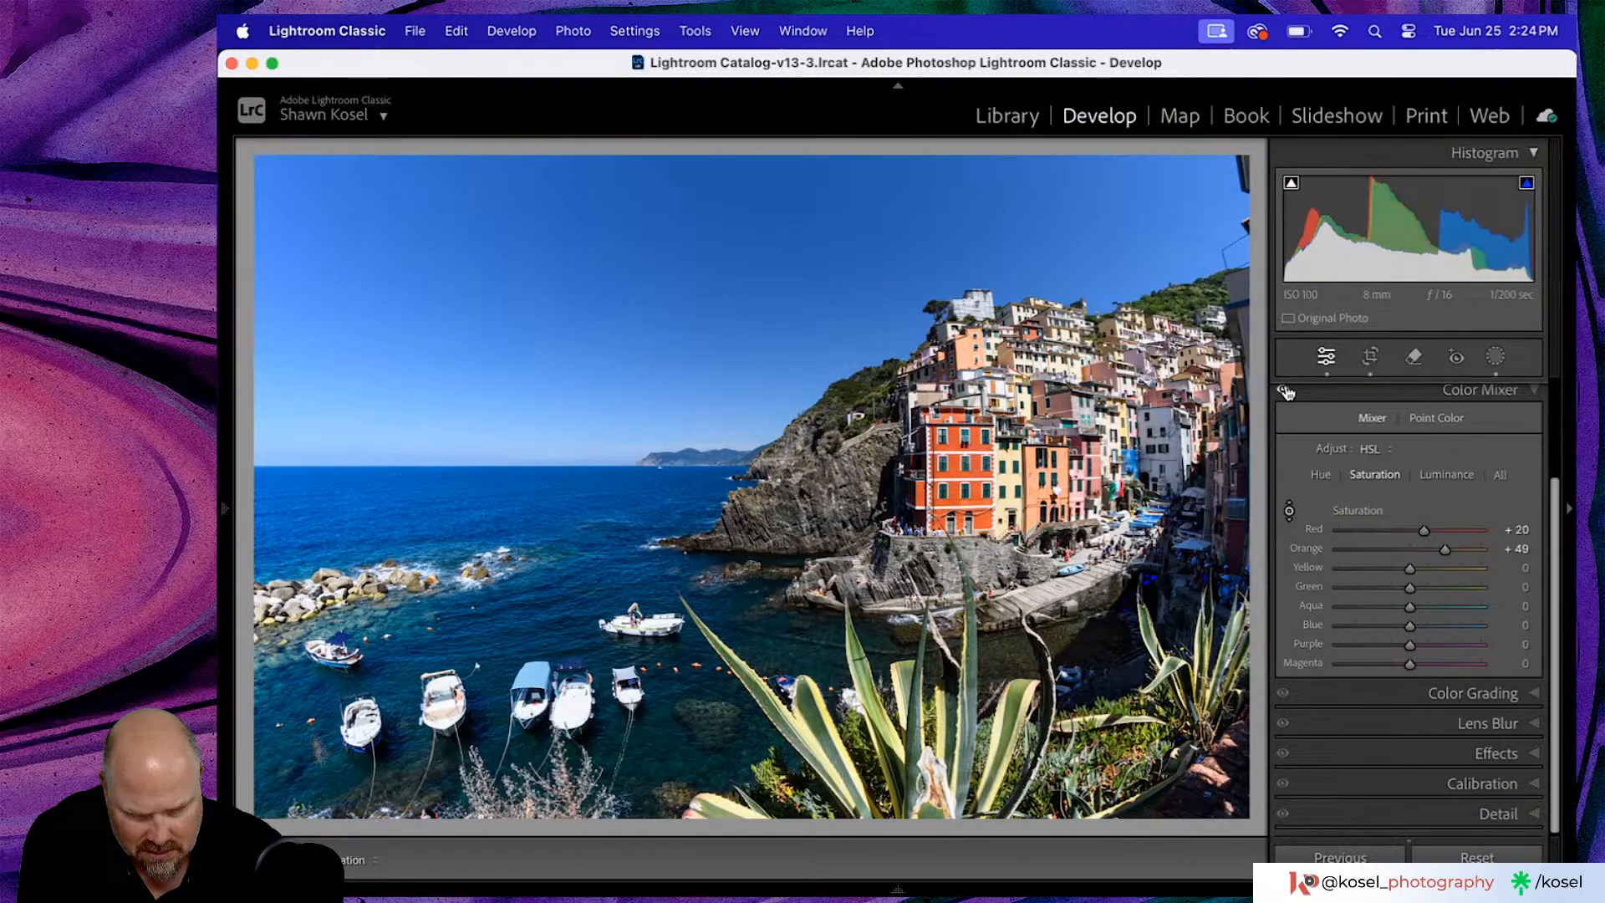
{"action": "left_click", "coordinate": [1285, 392]}
{"action": "left_click", "coordinate": [1285, 391]}
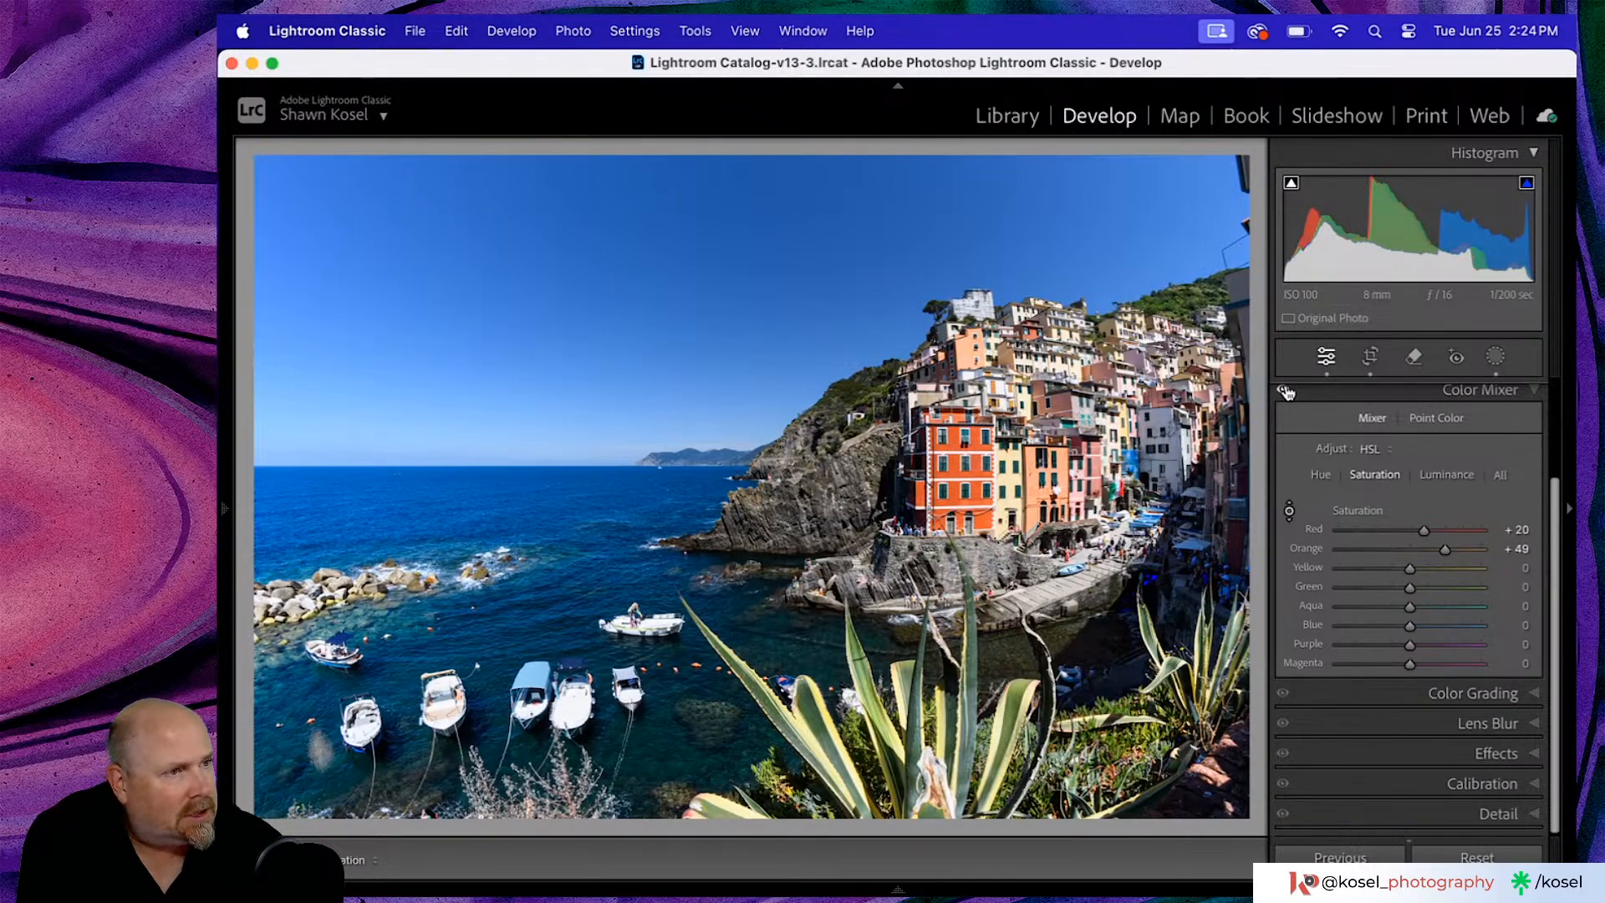
{"action": "left_click", "coordinate": [1285, 391]}
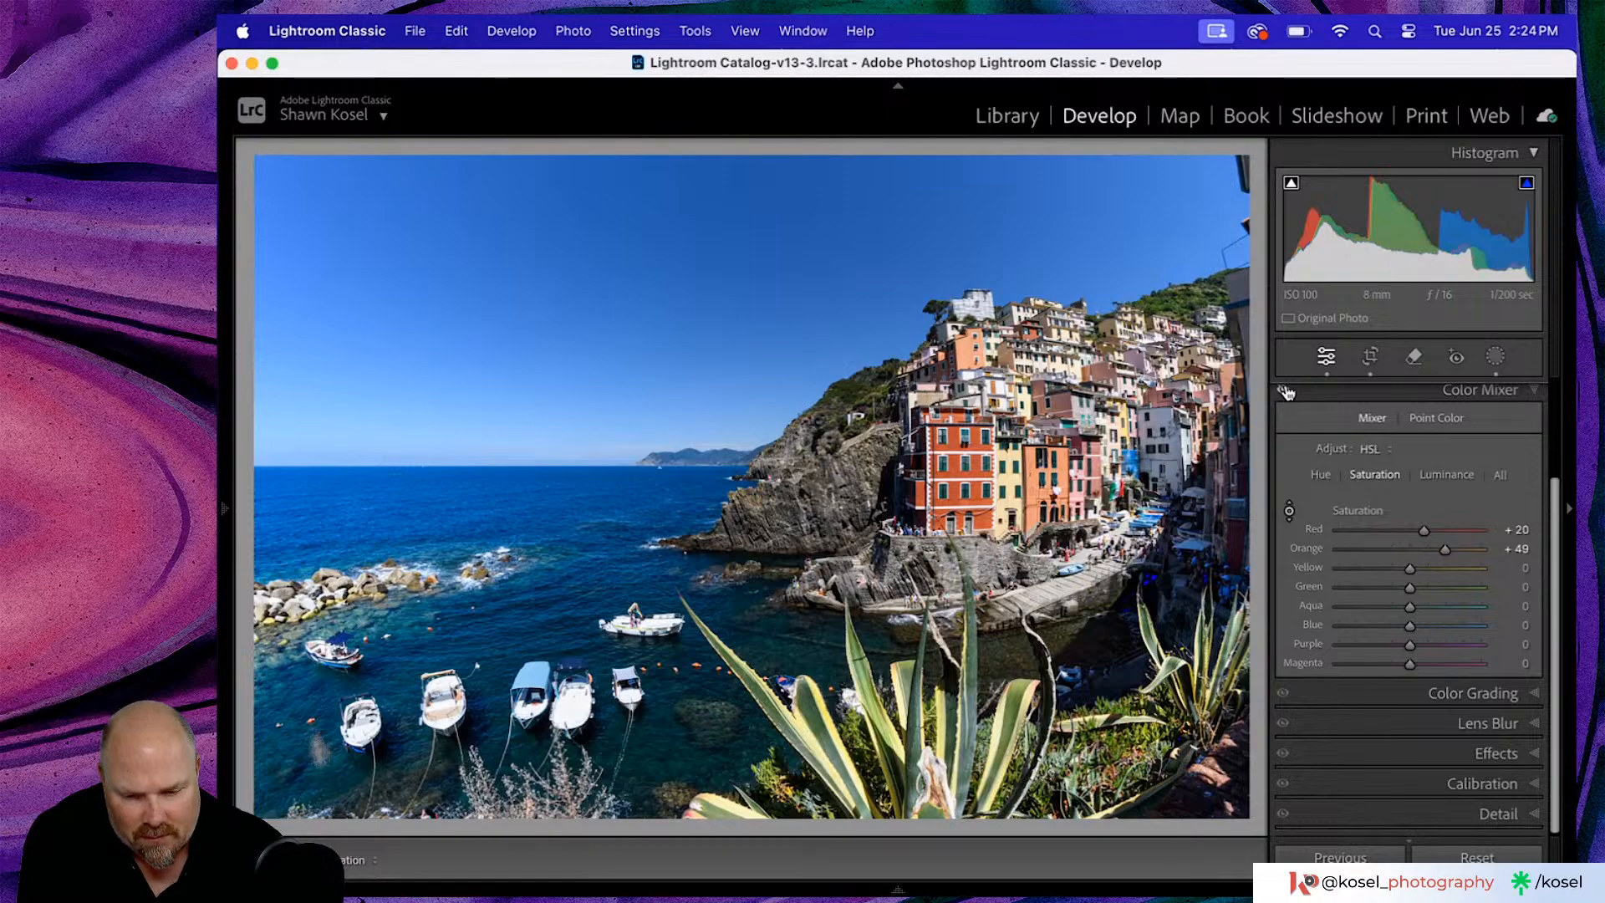
{"action": "left_click", "coordinate": [1285, 391]}
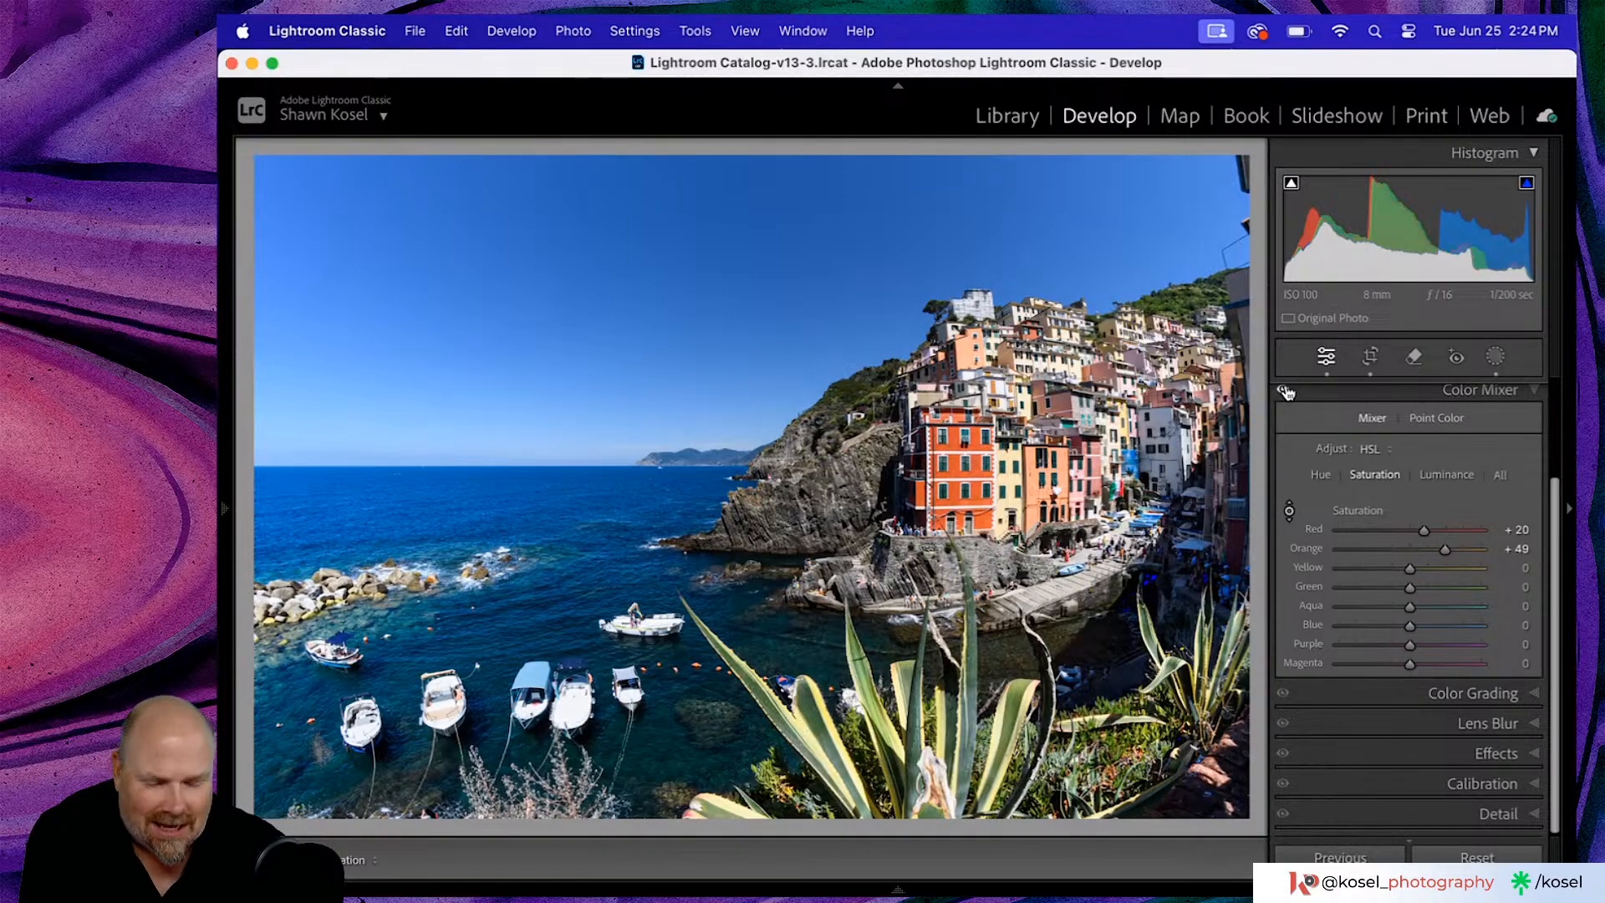
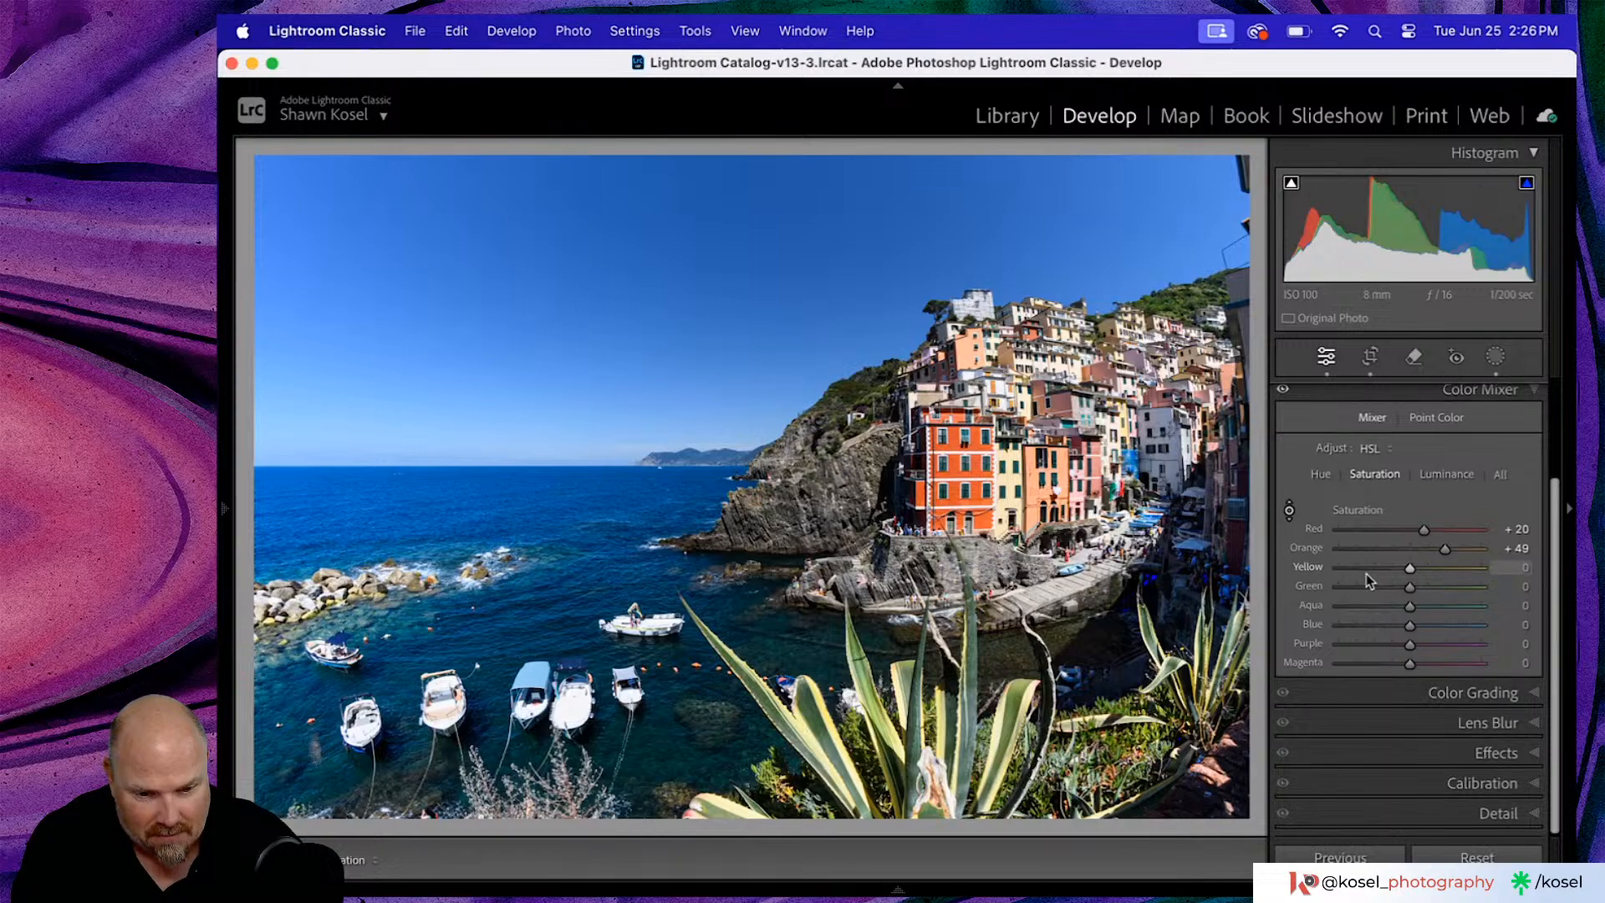
- Compare the fully edited photo with its before version several times
{"action": "key", "text": "backslash"}
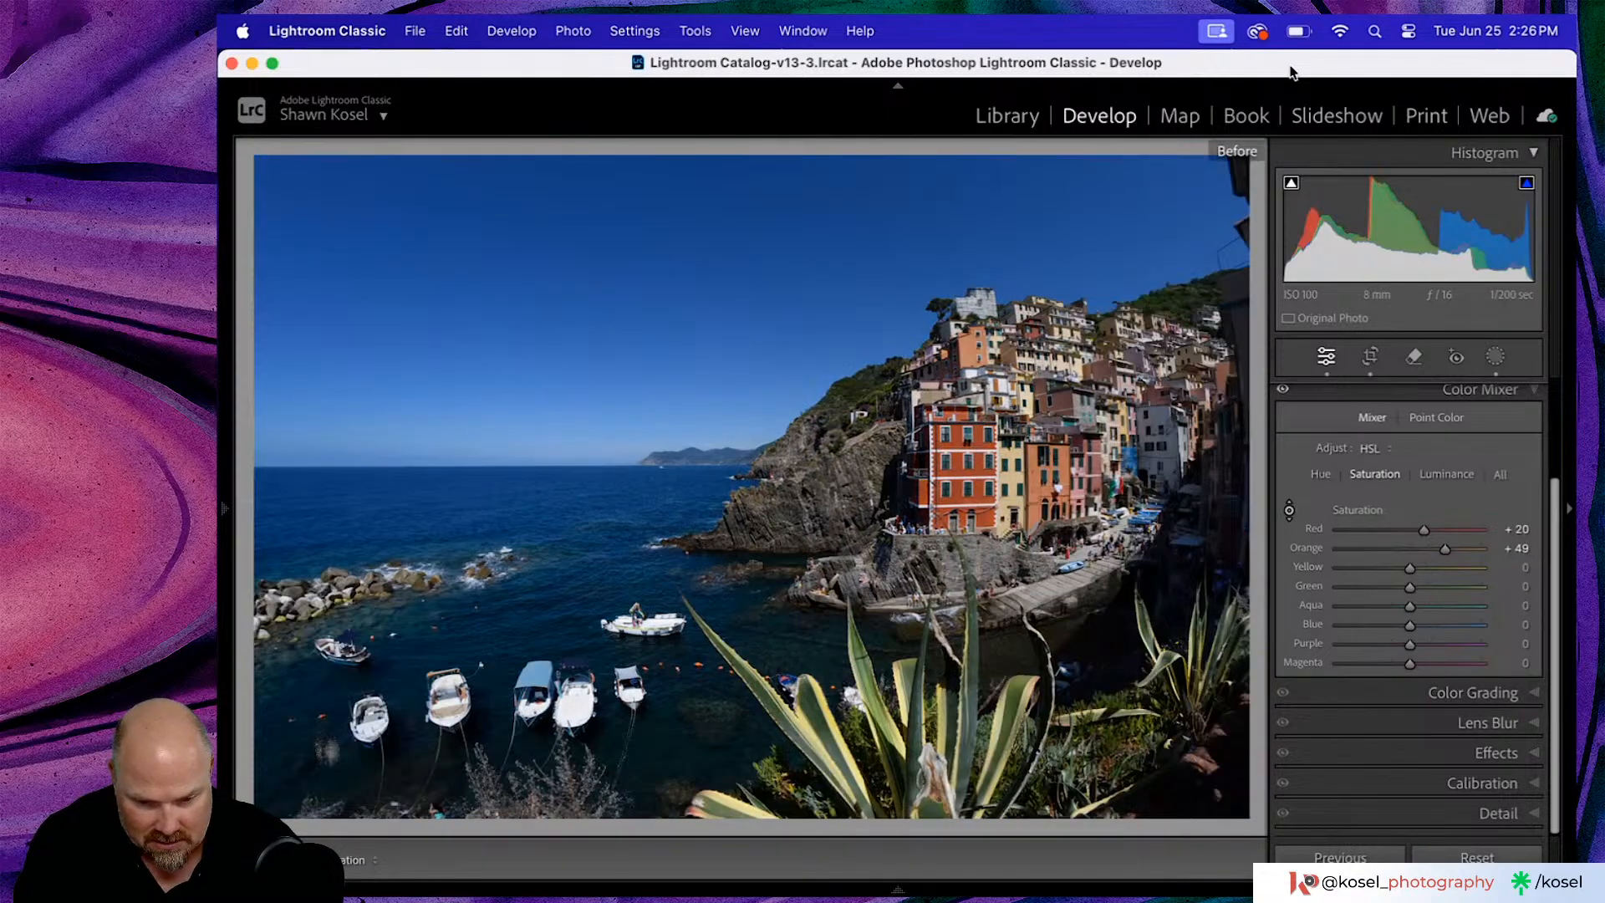
{"action": "key", "text": "backslash"}
{"action": "key", "text": "backslash"}
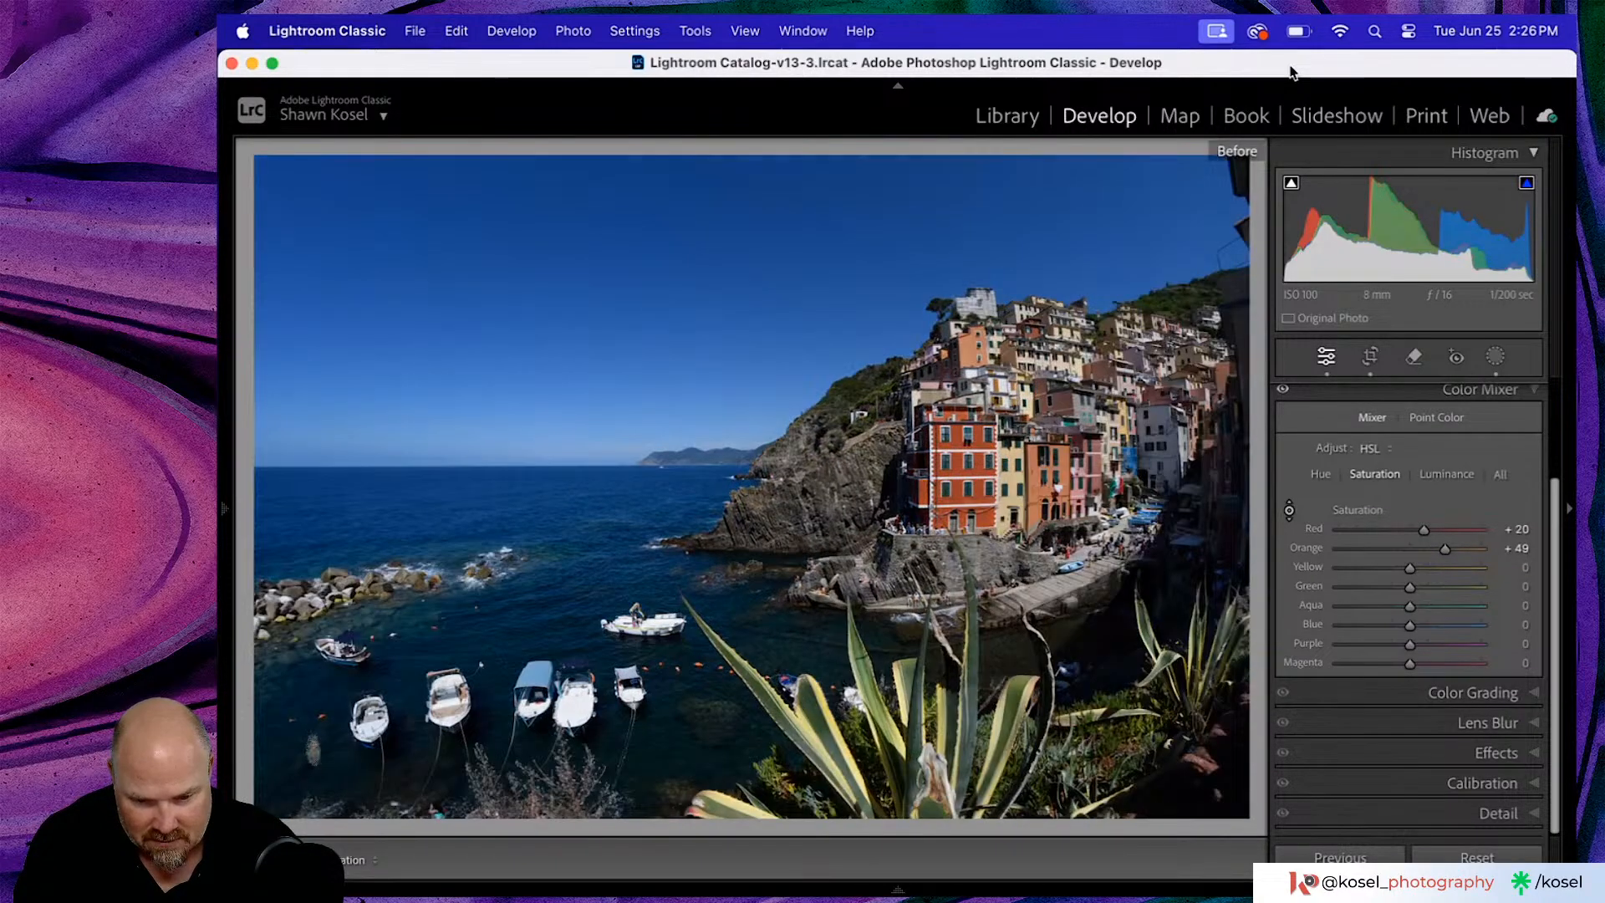
{"action": "key", "text": "backslash"}
{"action": "key", "text": "backslash"}
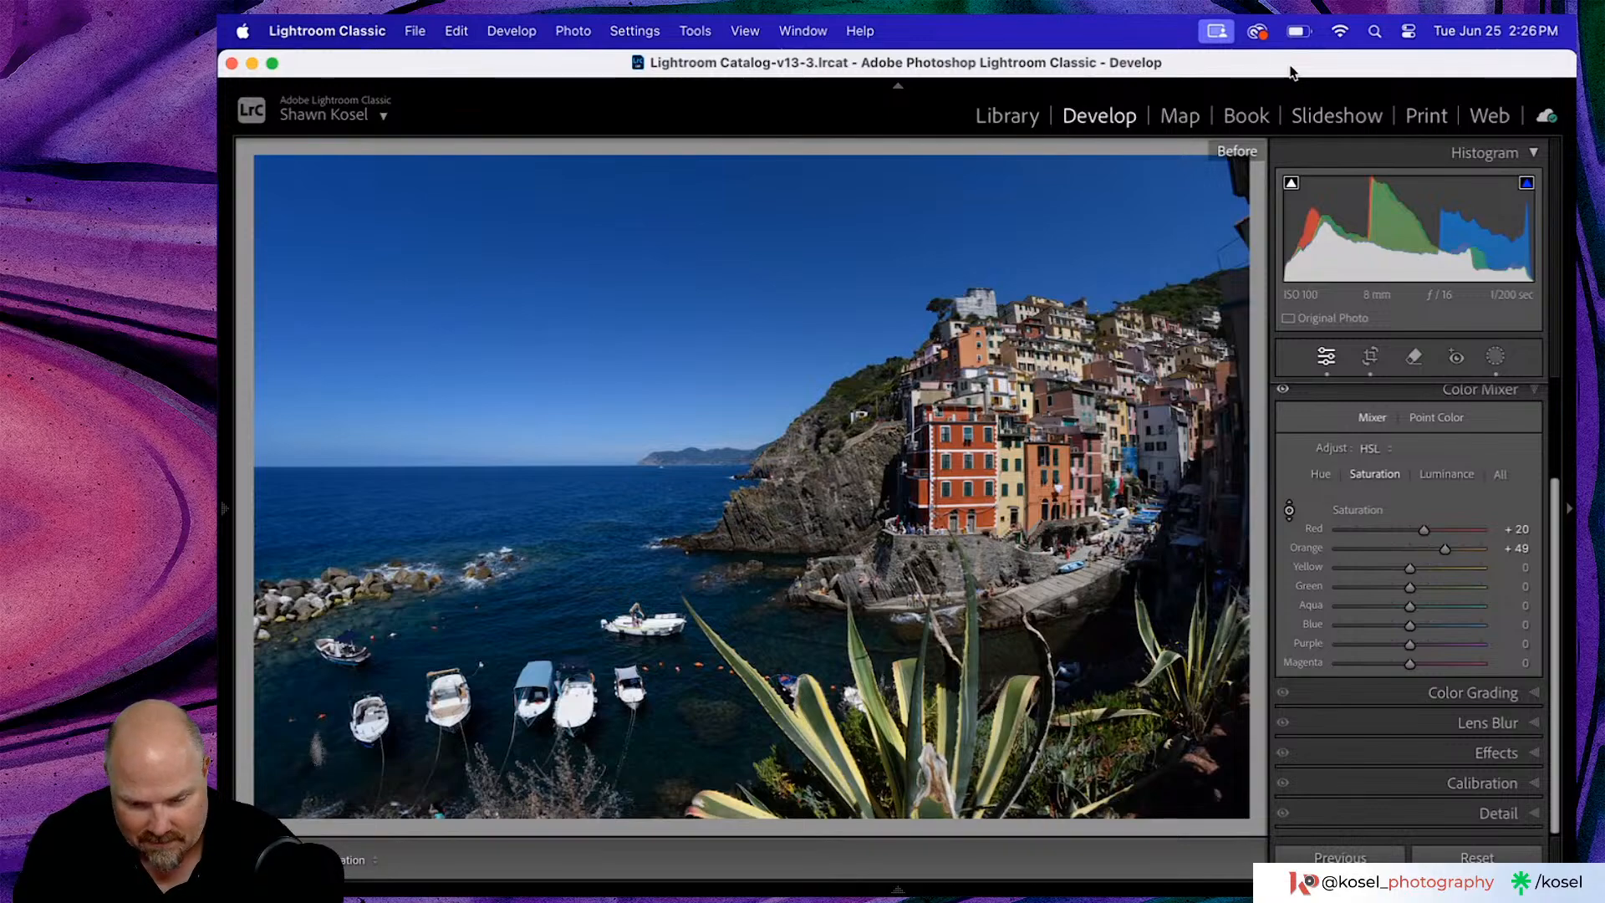
{"action": "key", "text": "backslash"}
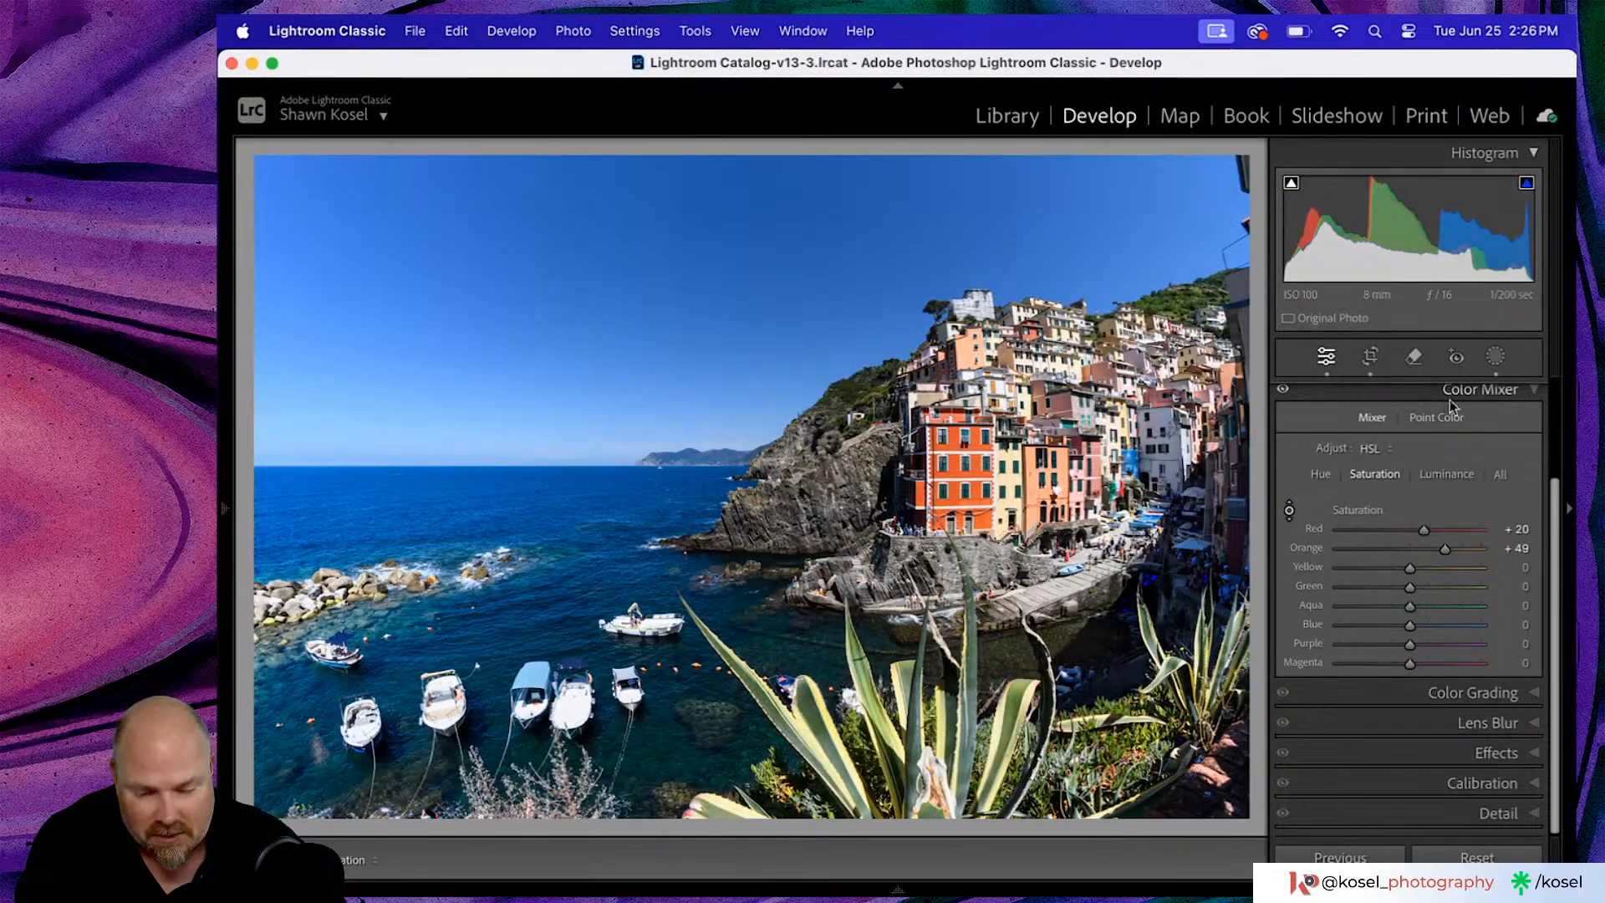
{"action": "left_click", "coordinate": [1484, 784]}
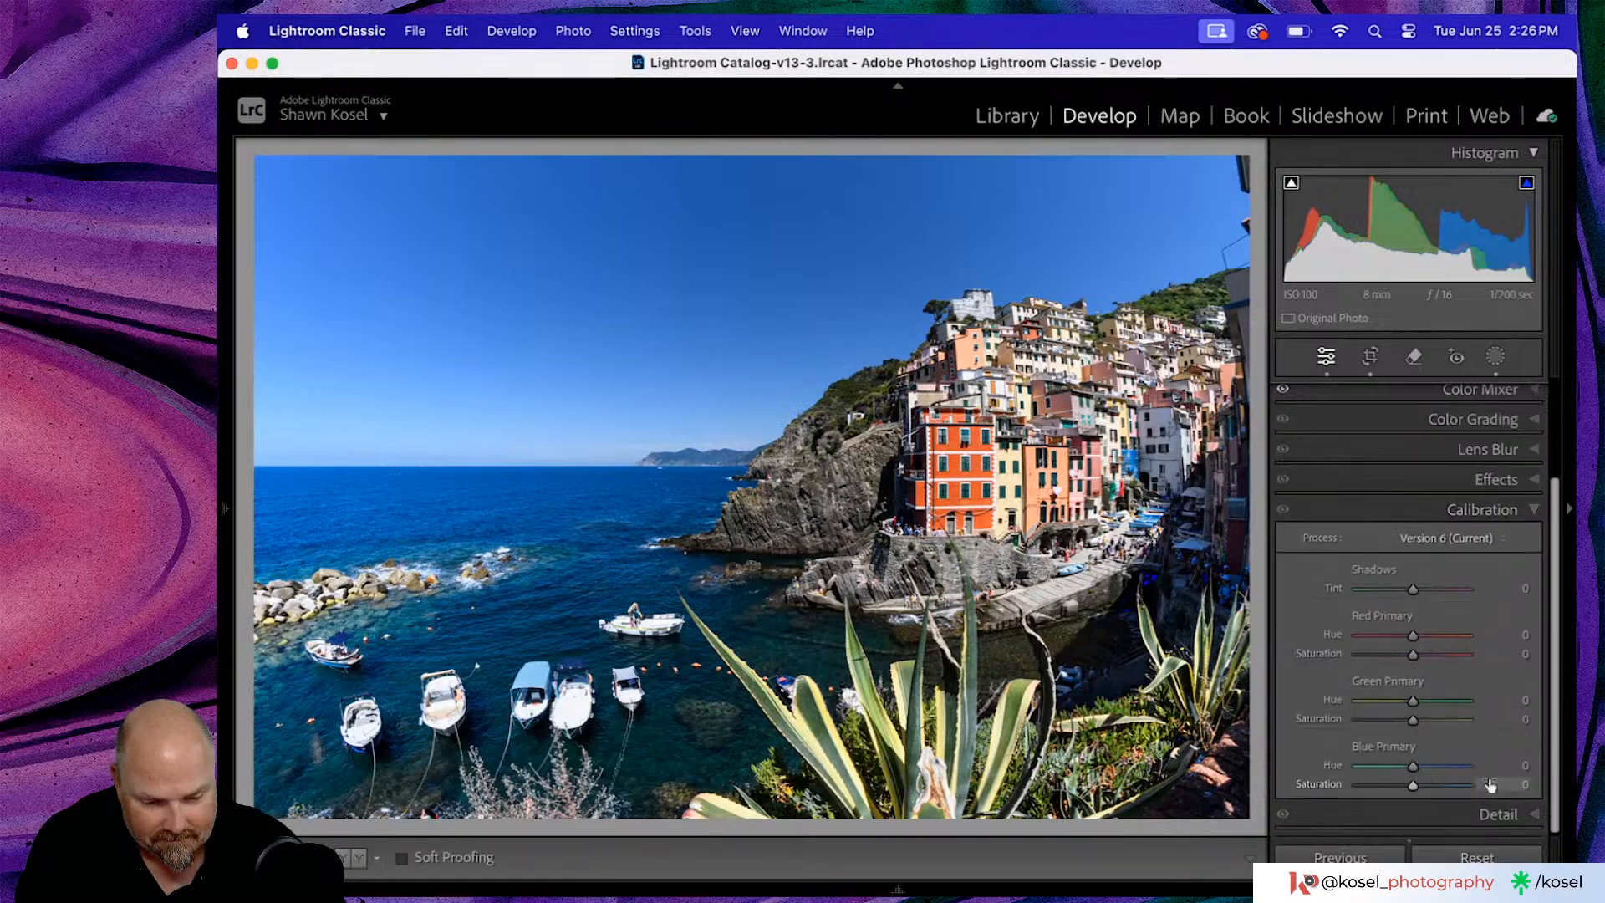
{"action": "left_click", "coordinate": [1495, 511]}
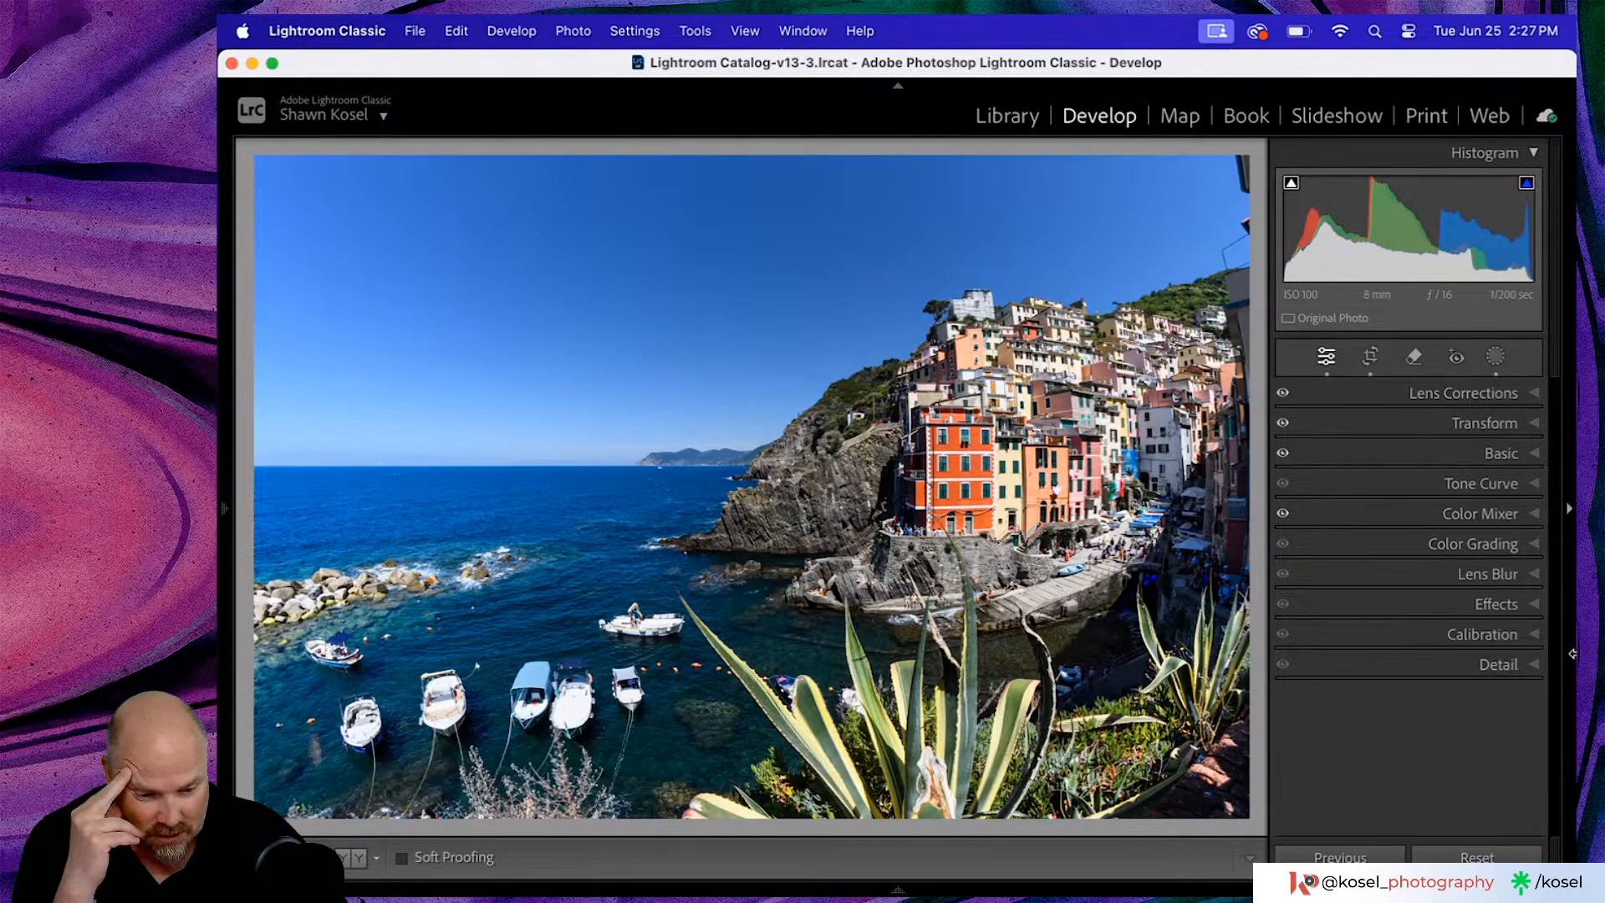
- Add finishing effects to the photo with a Post-Crop Vignetting Amount of -8 and a Grain Amount of 8
{"action": "left_click", "coordinate": [1471, 600]}
{"action": "scroll", "coordinate": [1473, 600], "scroll_direction": "down", "scroll_amount": 2}
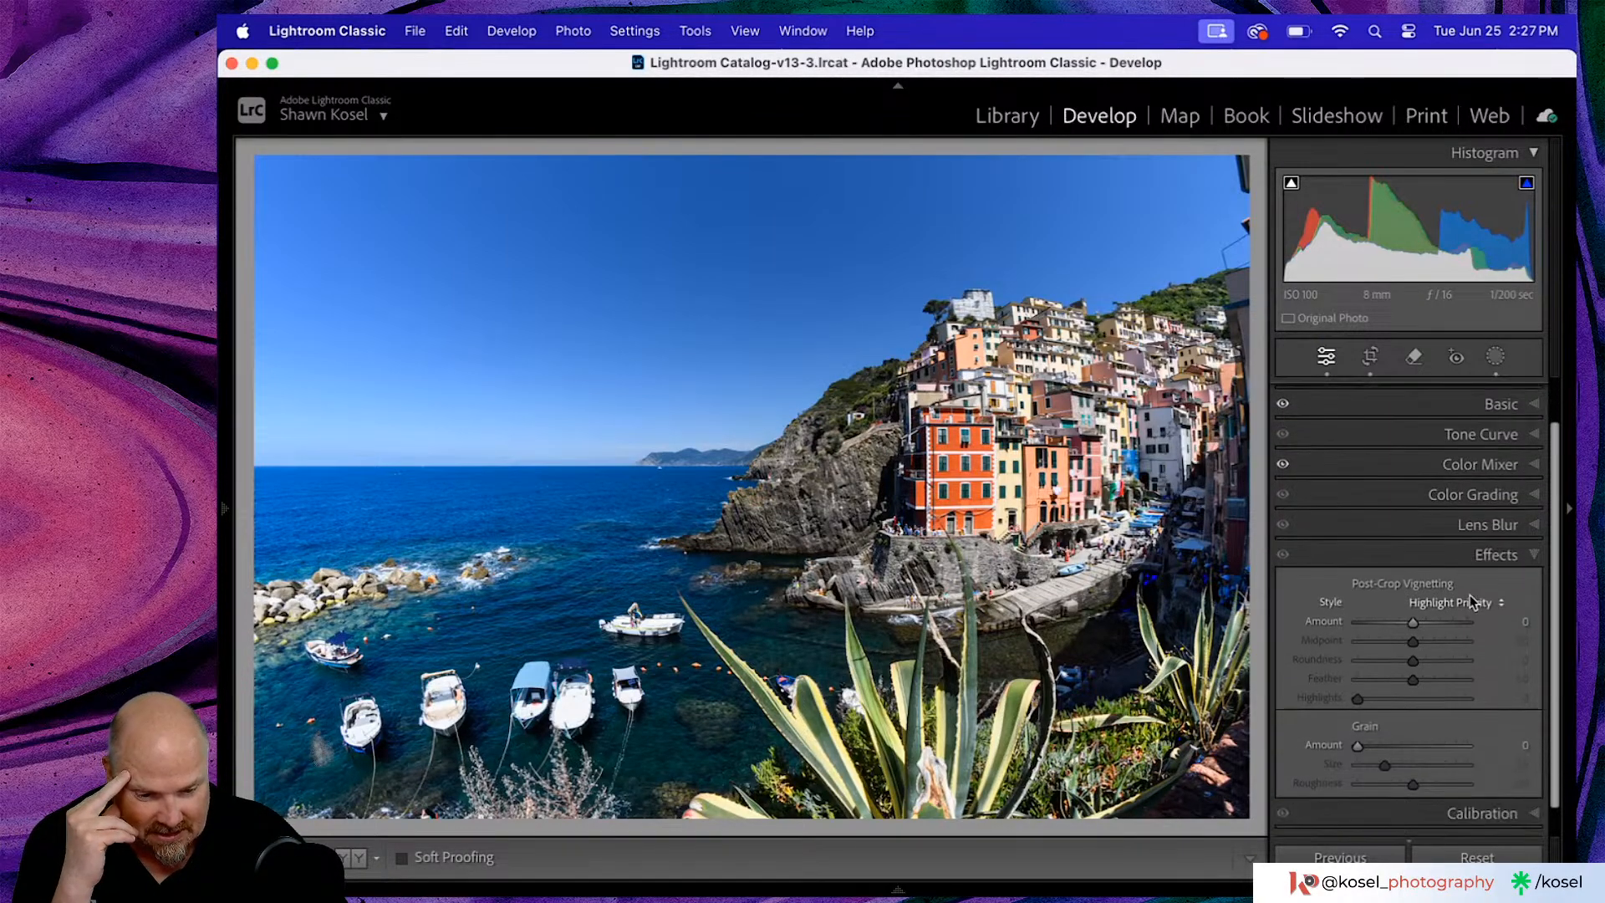
{"action": "left_click_drag", "start_coordinate": [1411, 624], "coordinate": [1408, 624]}
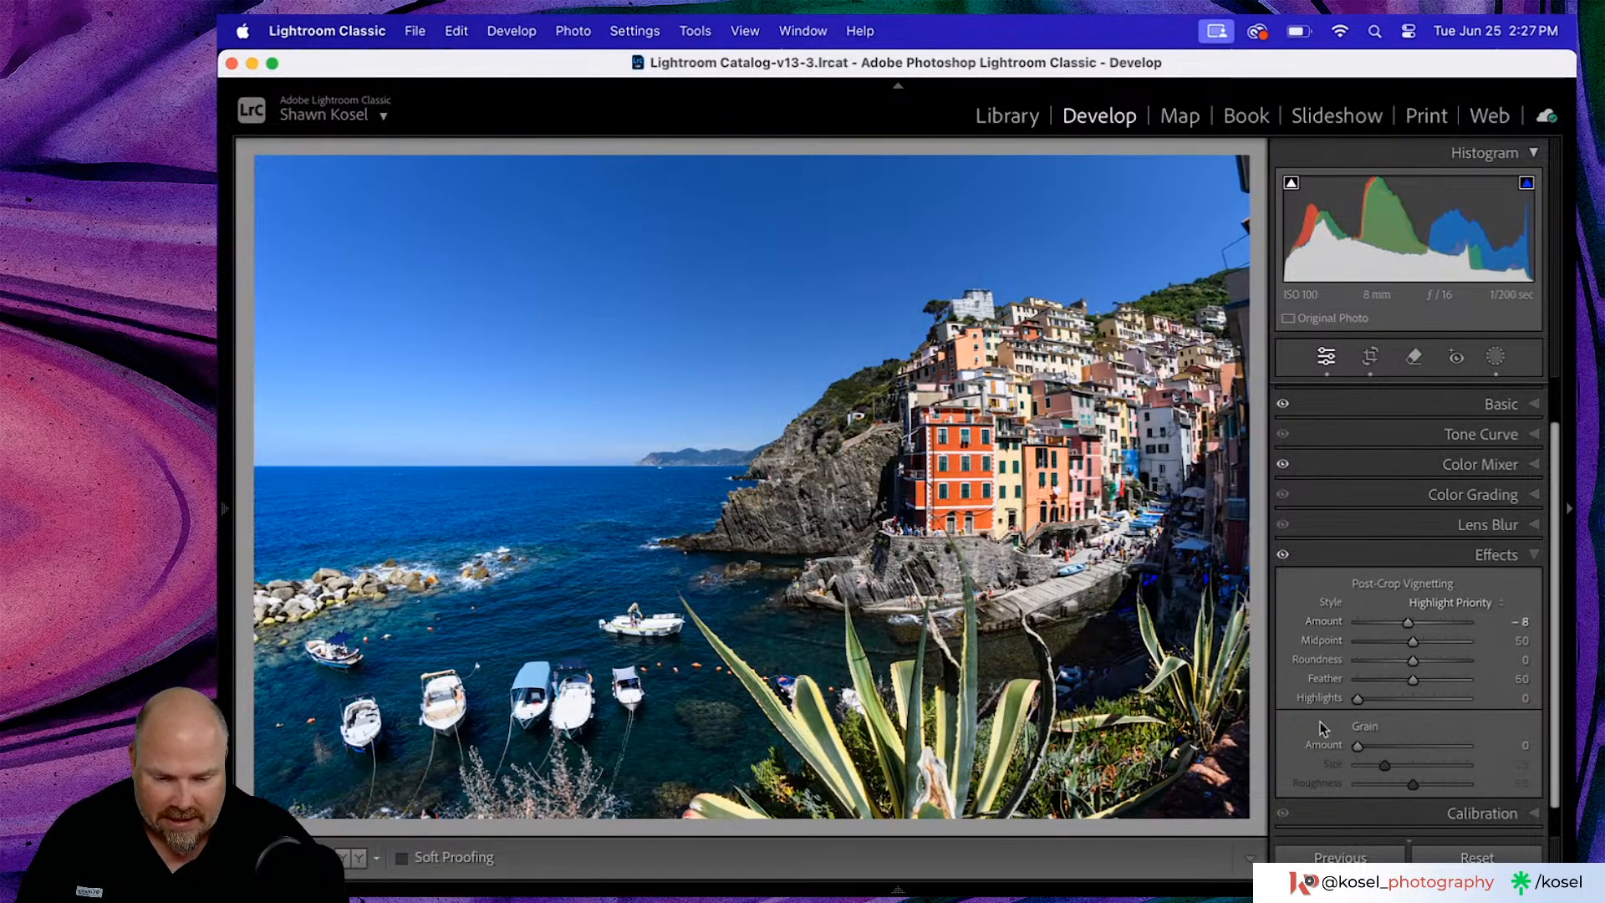
{"action": "left_click_drag", "start_coordinate": [1357, 700], "coordinate": [1287, 704]}
{"action": "left_click_drag", "start_coordinate": [1357, 745], "coordinate": [1368, 750]}
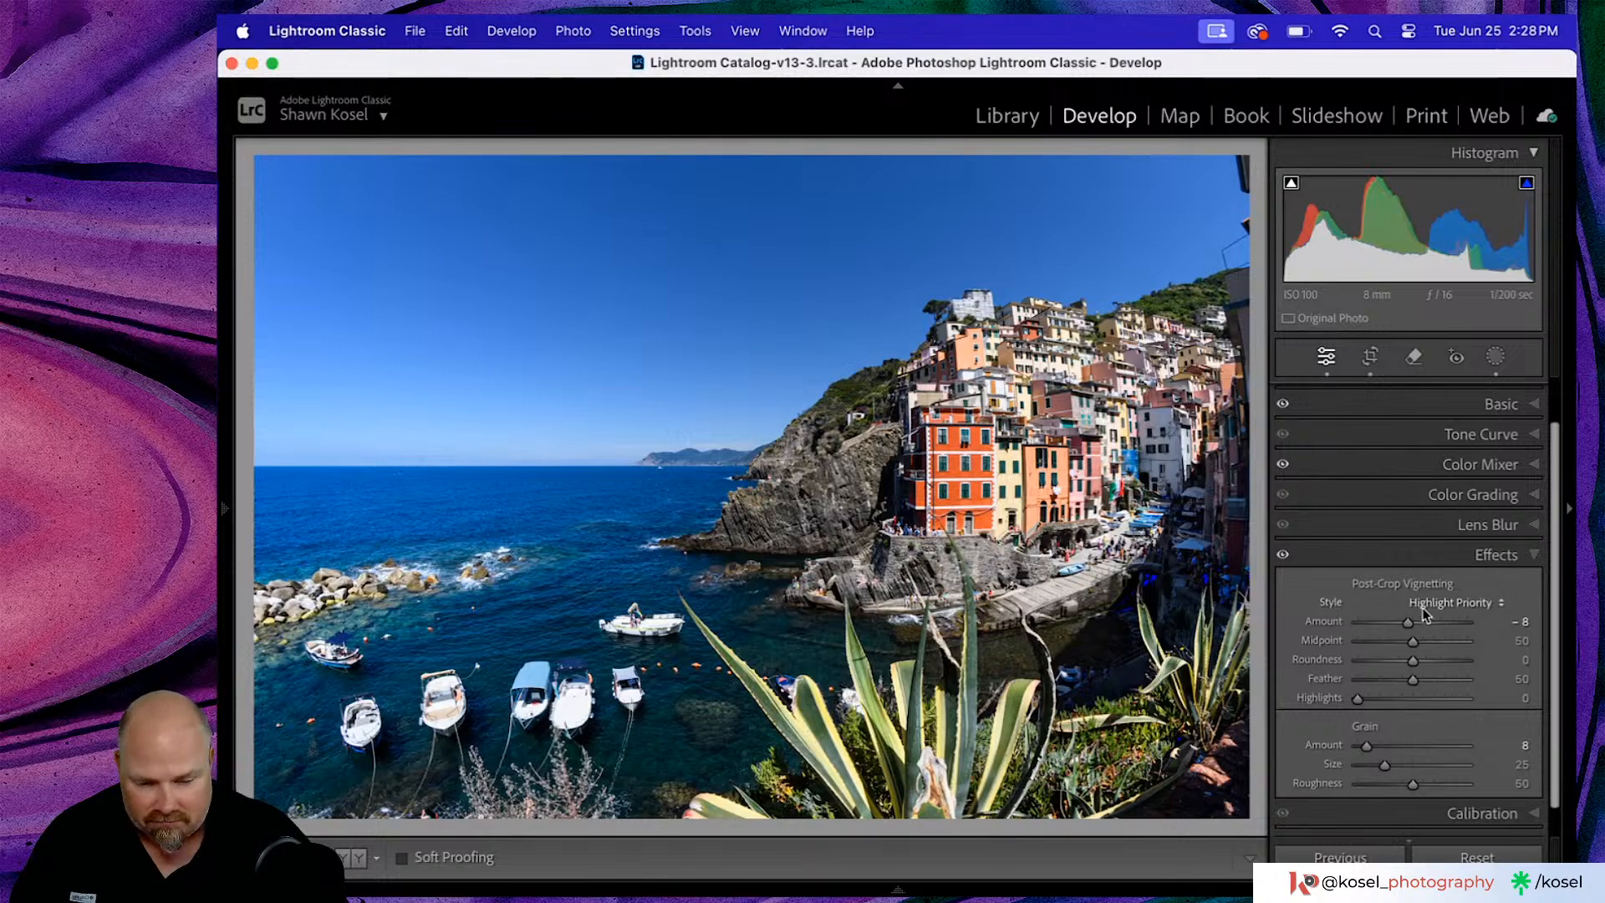
- Sharpen the photo with Amount 93 and Masking 97, and compare the result with its before version
{"action": "scroll", "coordinate": [1433, 699], "scroll_direction": "down", "scroll_amount": 1}
{"action": "left_click", "coordinate": [1477, 813]}
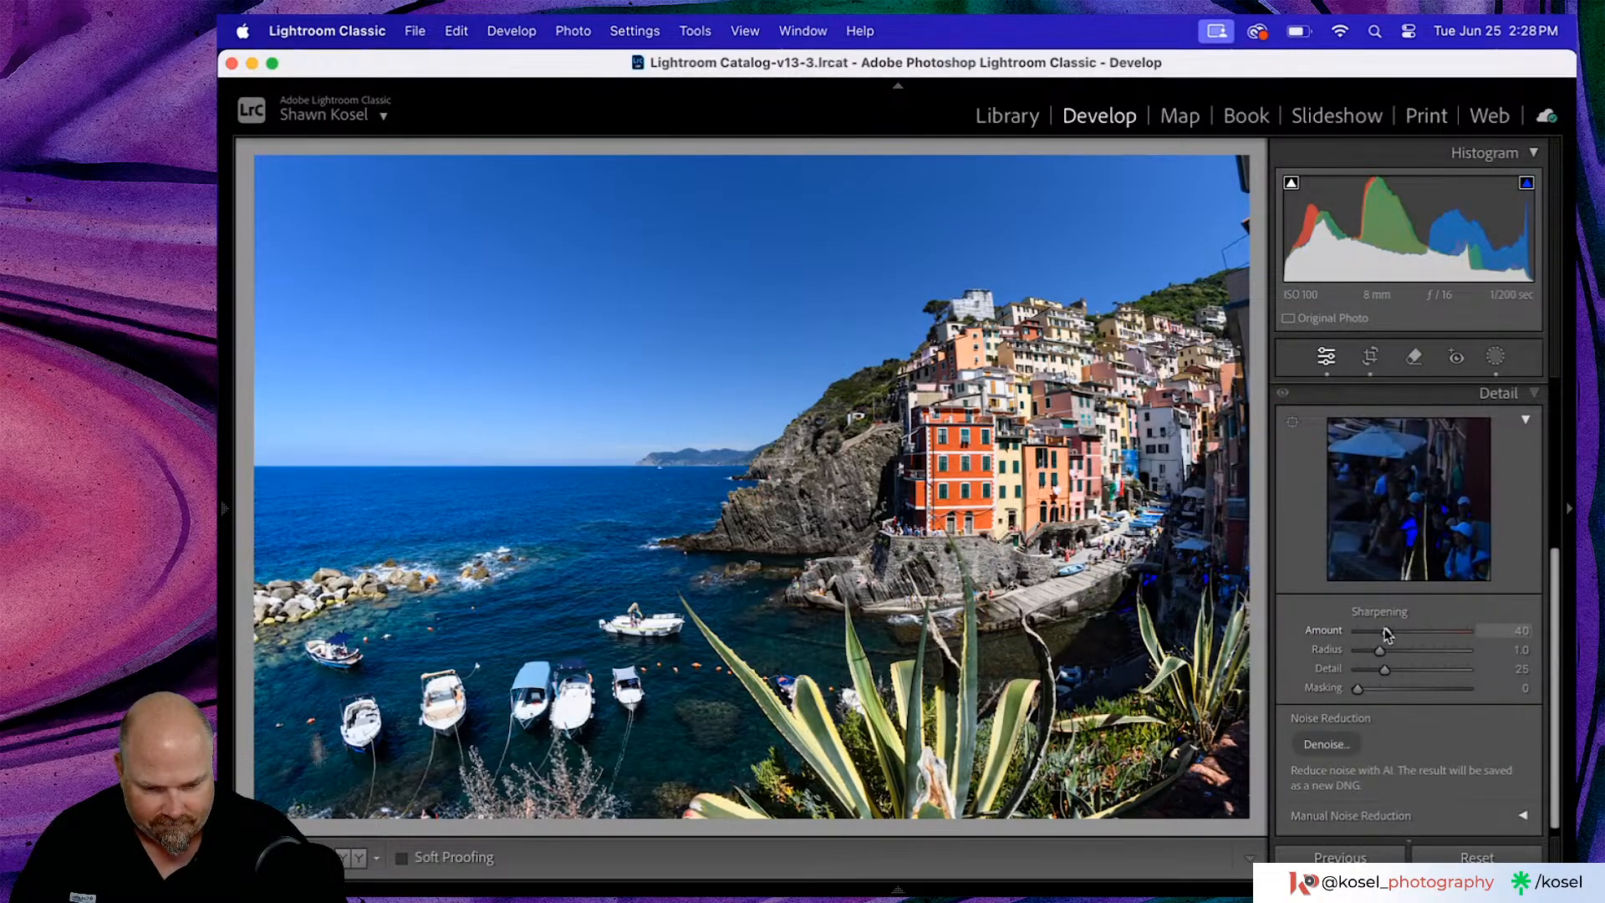
{"action": "left_click_drag", "start_coordinate": [1387, 631], "coordinate": [1423, 632]}
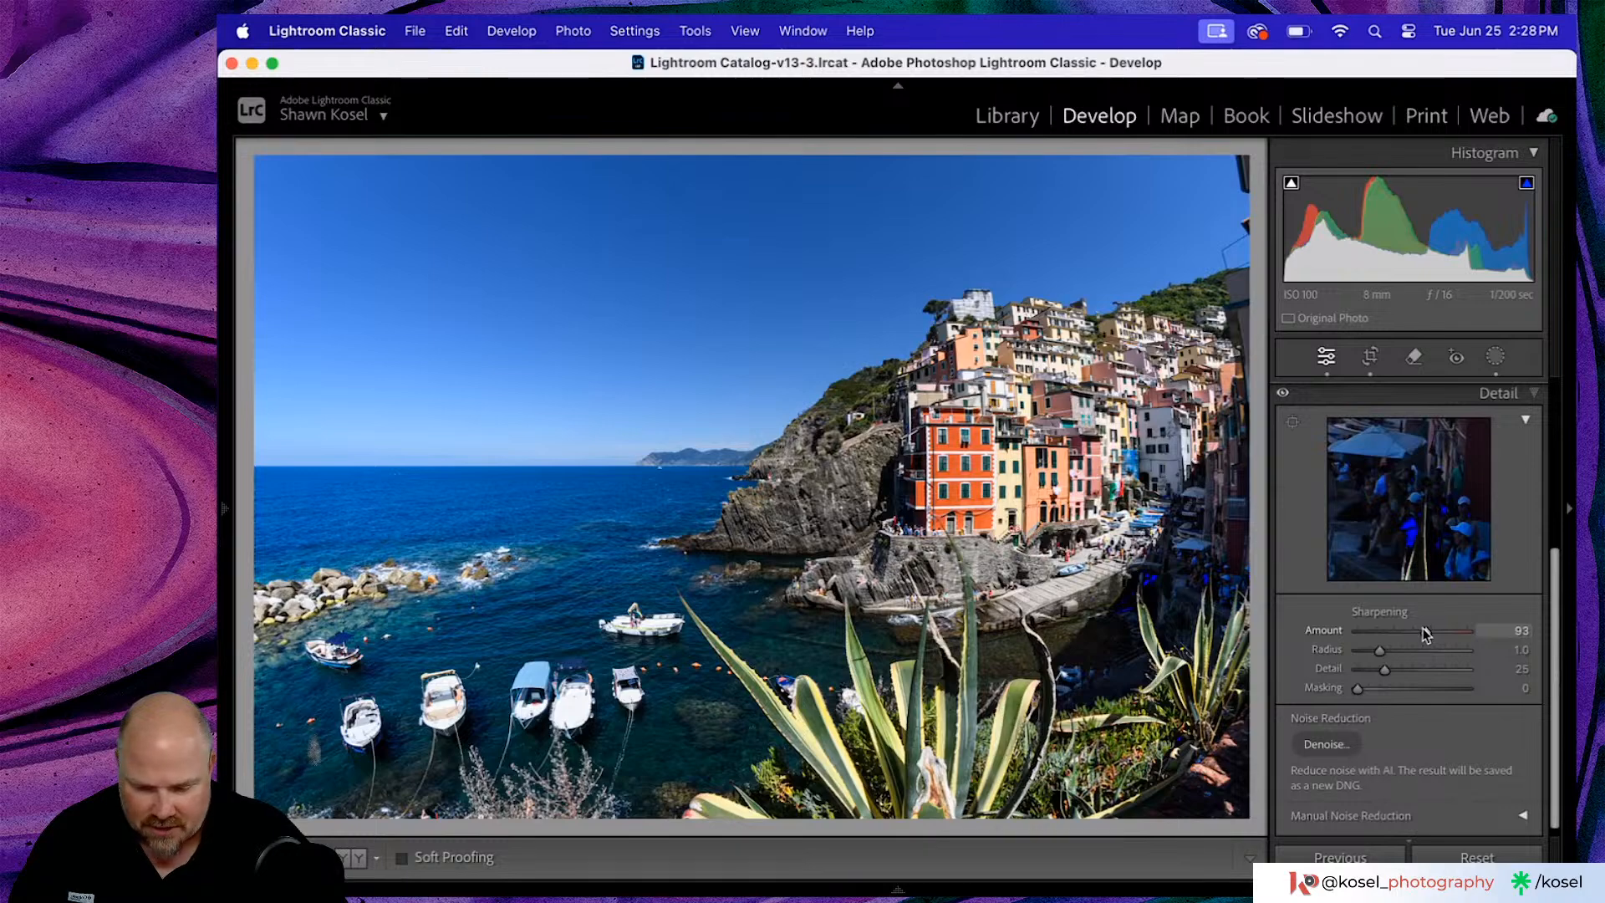
{"action": "left_click_drag", "start_coordinate": [1357, 688], "coordinate": [1462, 681], "text": "alt"}
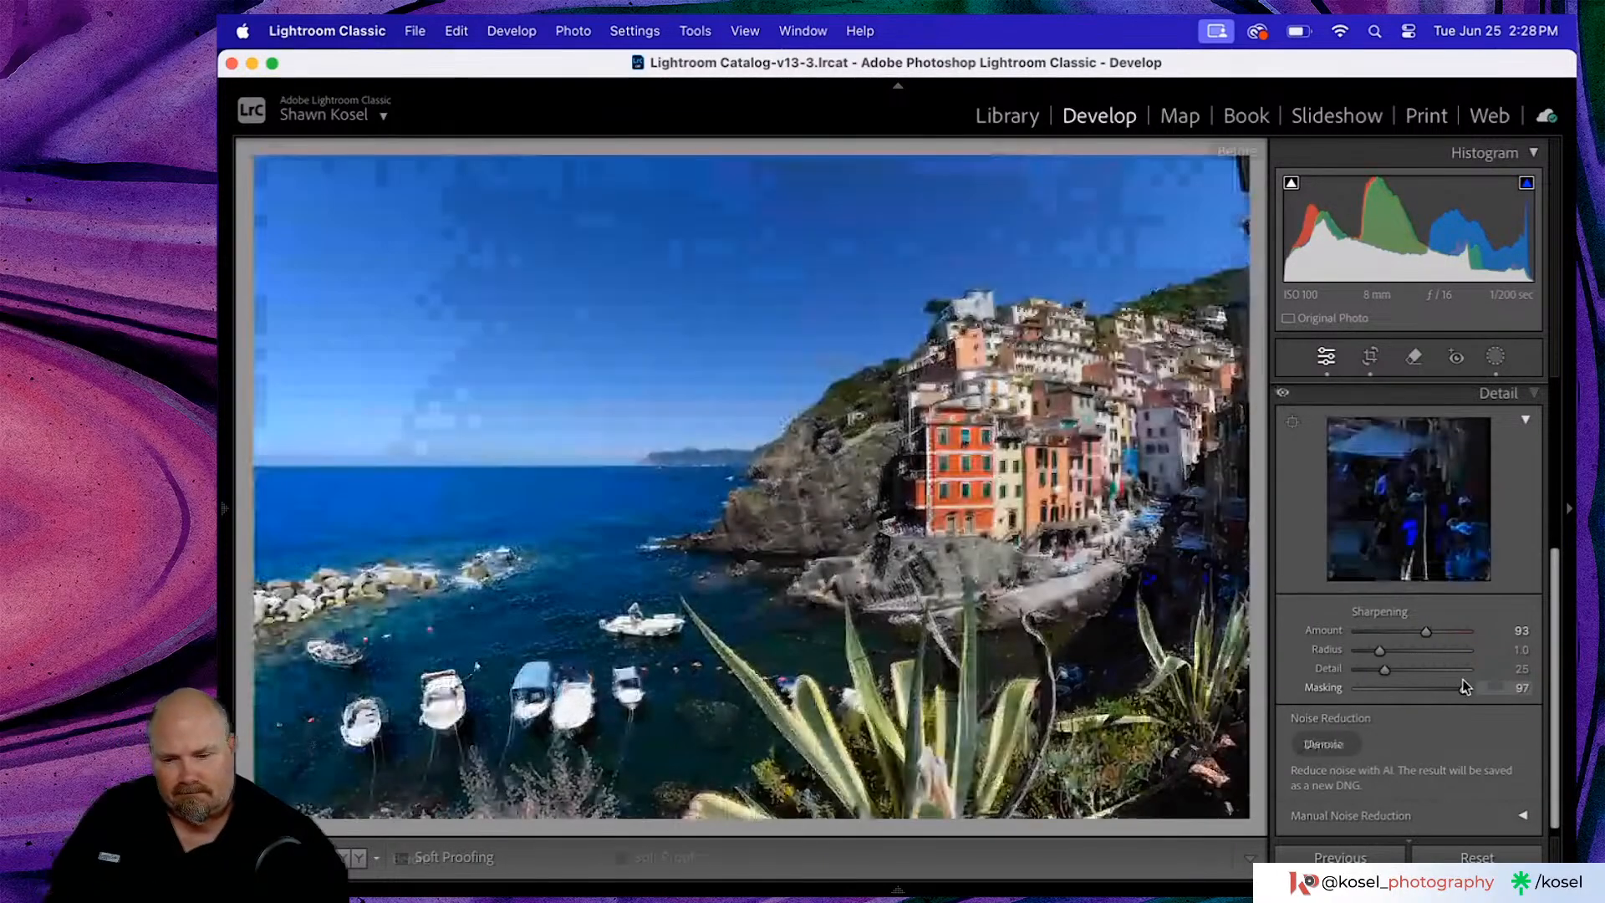
{"action": "key", "text": "backslash"}
{"action": "key", "text": "backslash"}
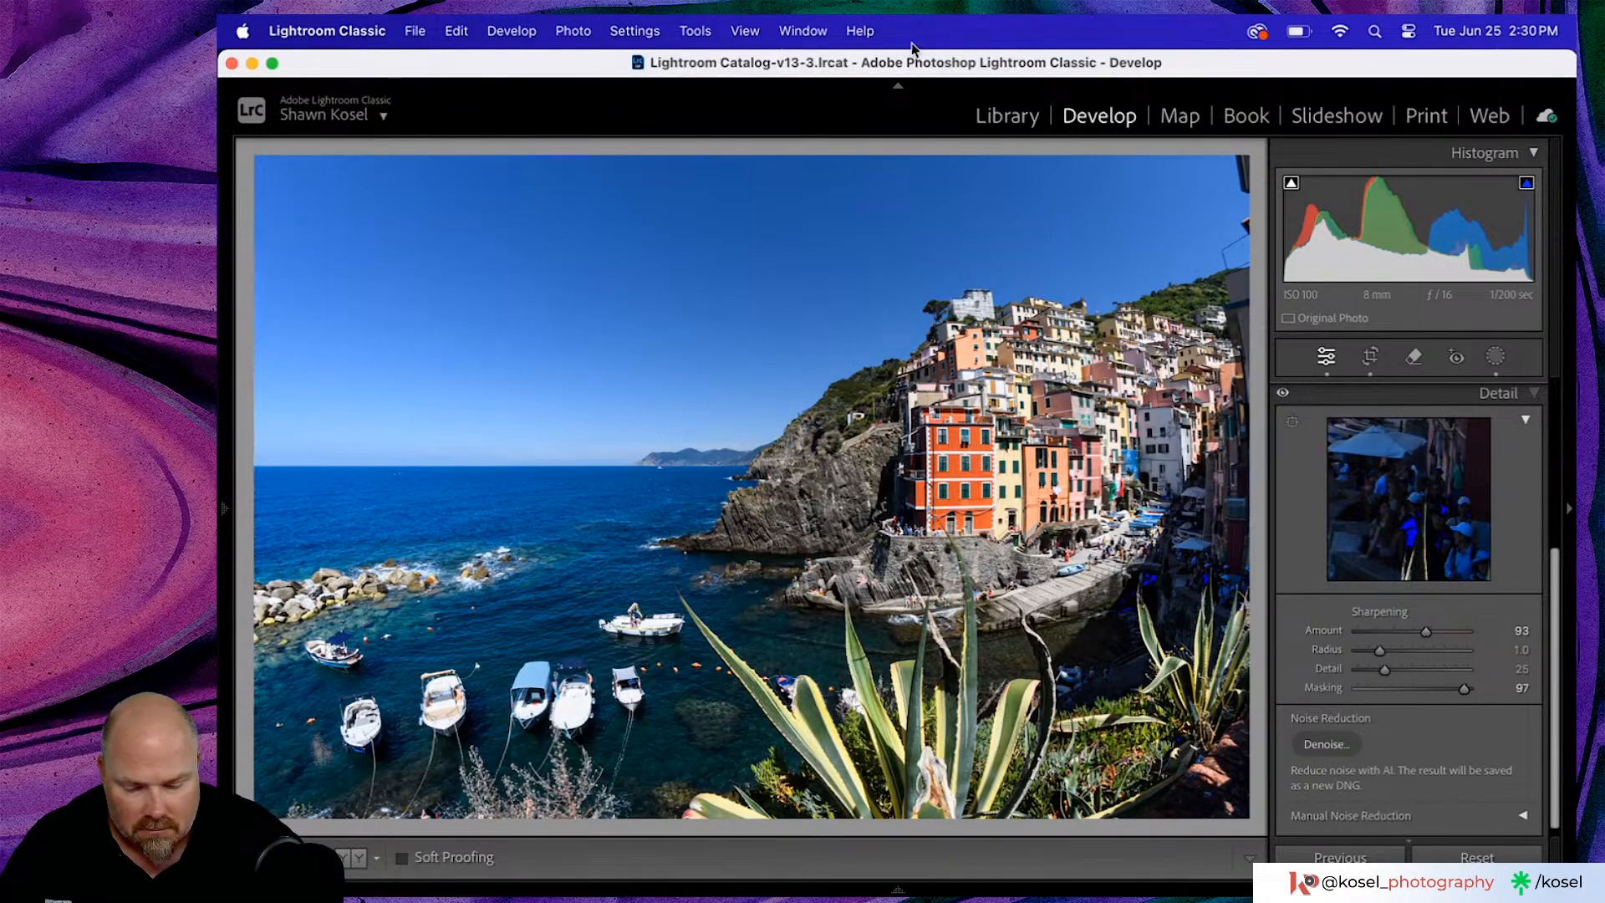
- Return to the Library grid, browse the photos around Tuscany-1002.DNG, and bring up Tuscany-1003.DNG in Loupe view
{"action": "key", "text": "g"}
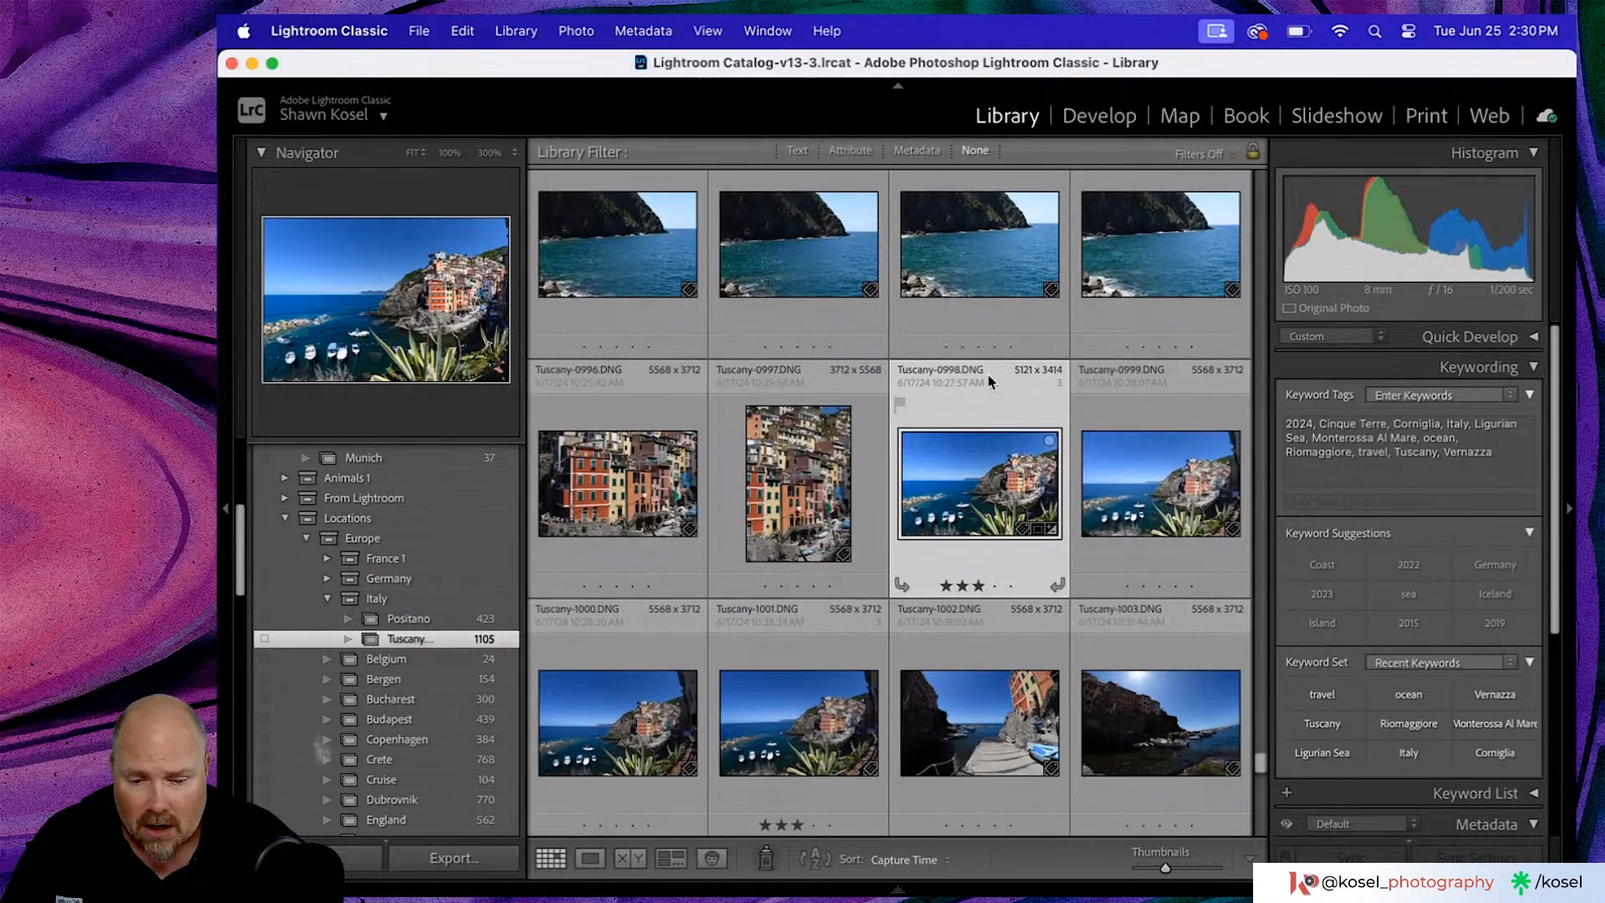
{"action": "scroll", "coordinate": [989, 382], "scroll_direction": "down", "scroll_amount": 2}
{"action": "scroll", "coordinate": [995, 393], "scroll_direction": "down", "scroll_amount": 3}
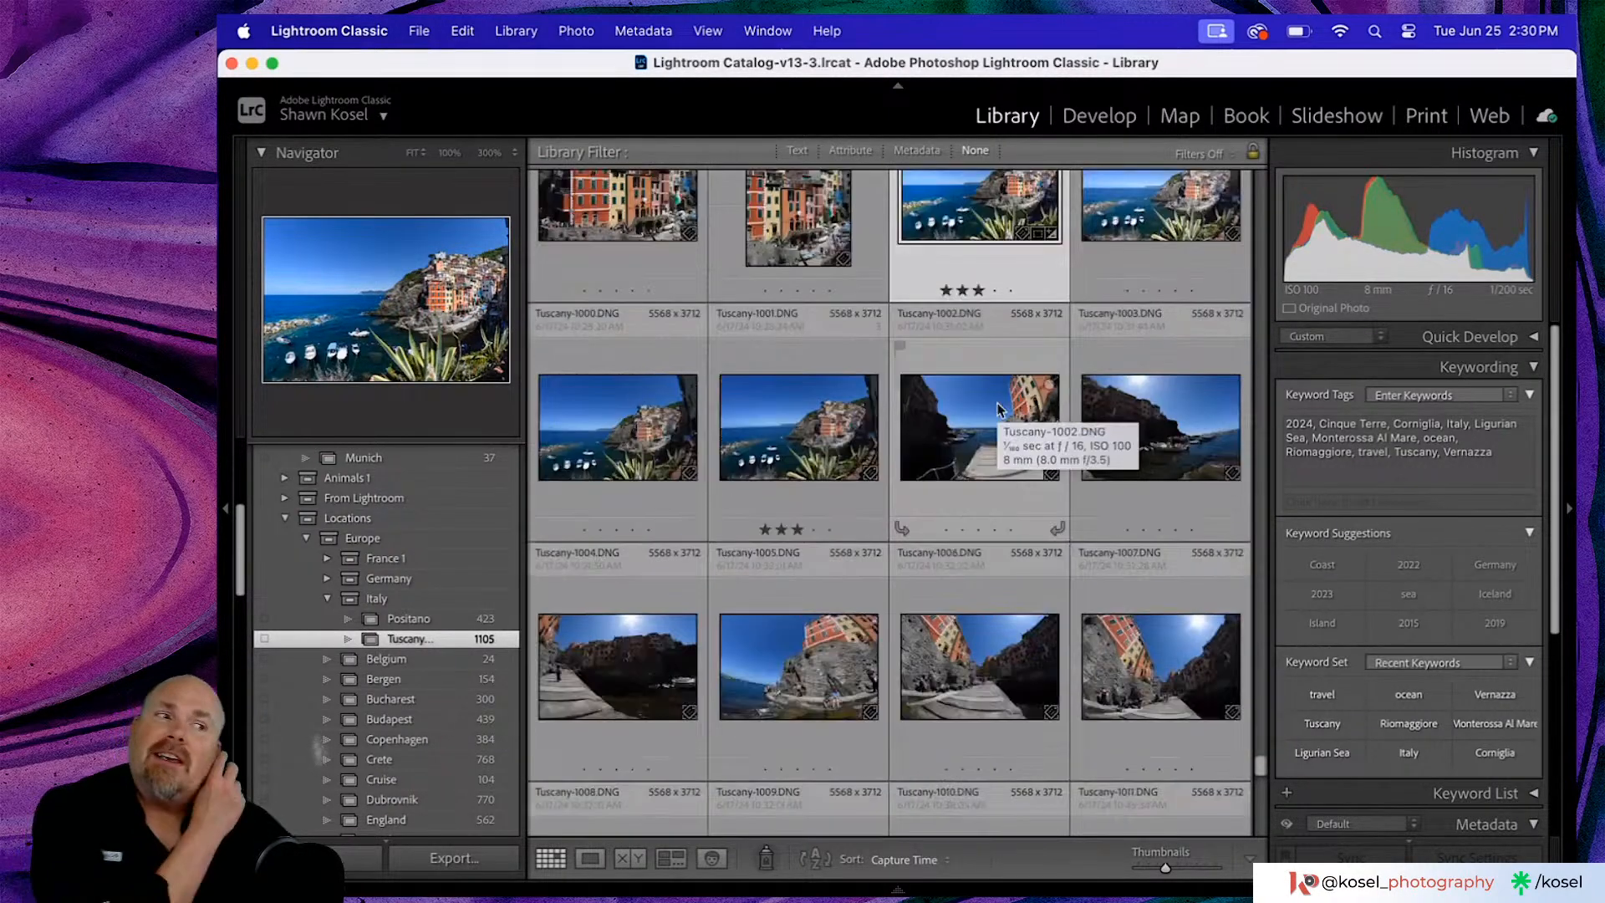
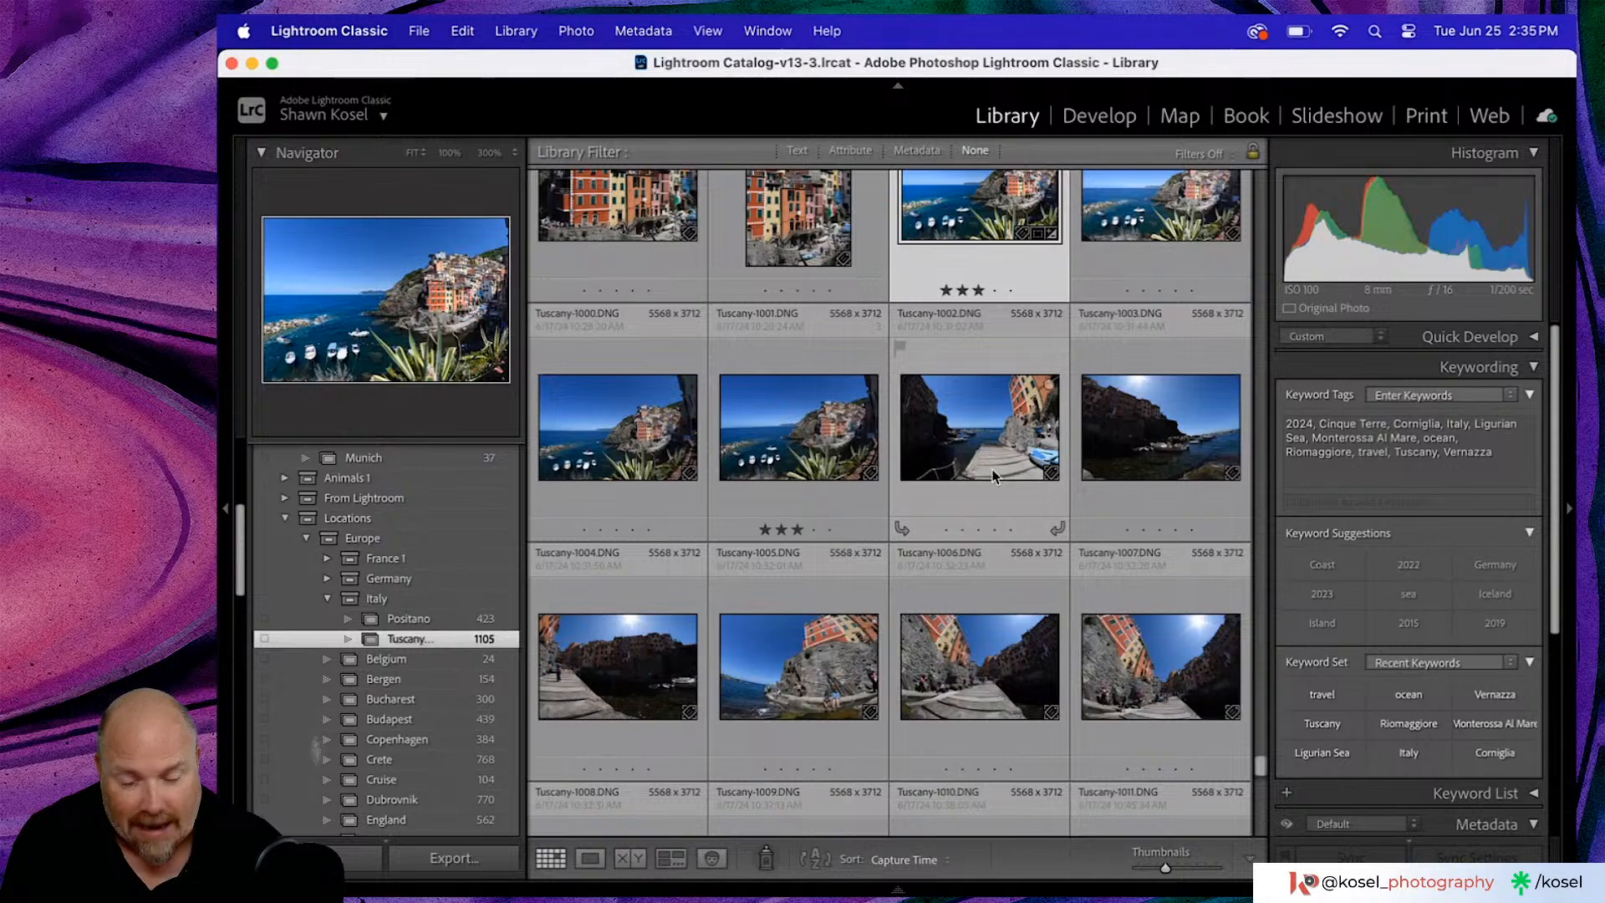
{"action": "scroll", "coordinate": [1044, 474], "scroll_direction": "down", "scroll_amount": 2}
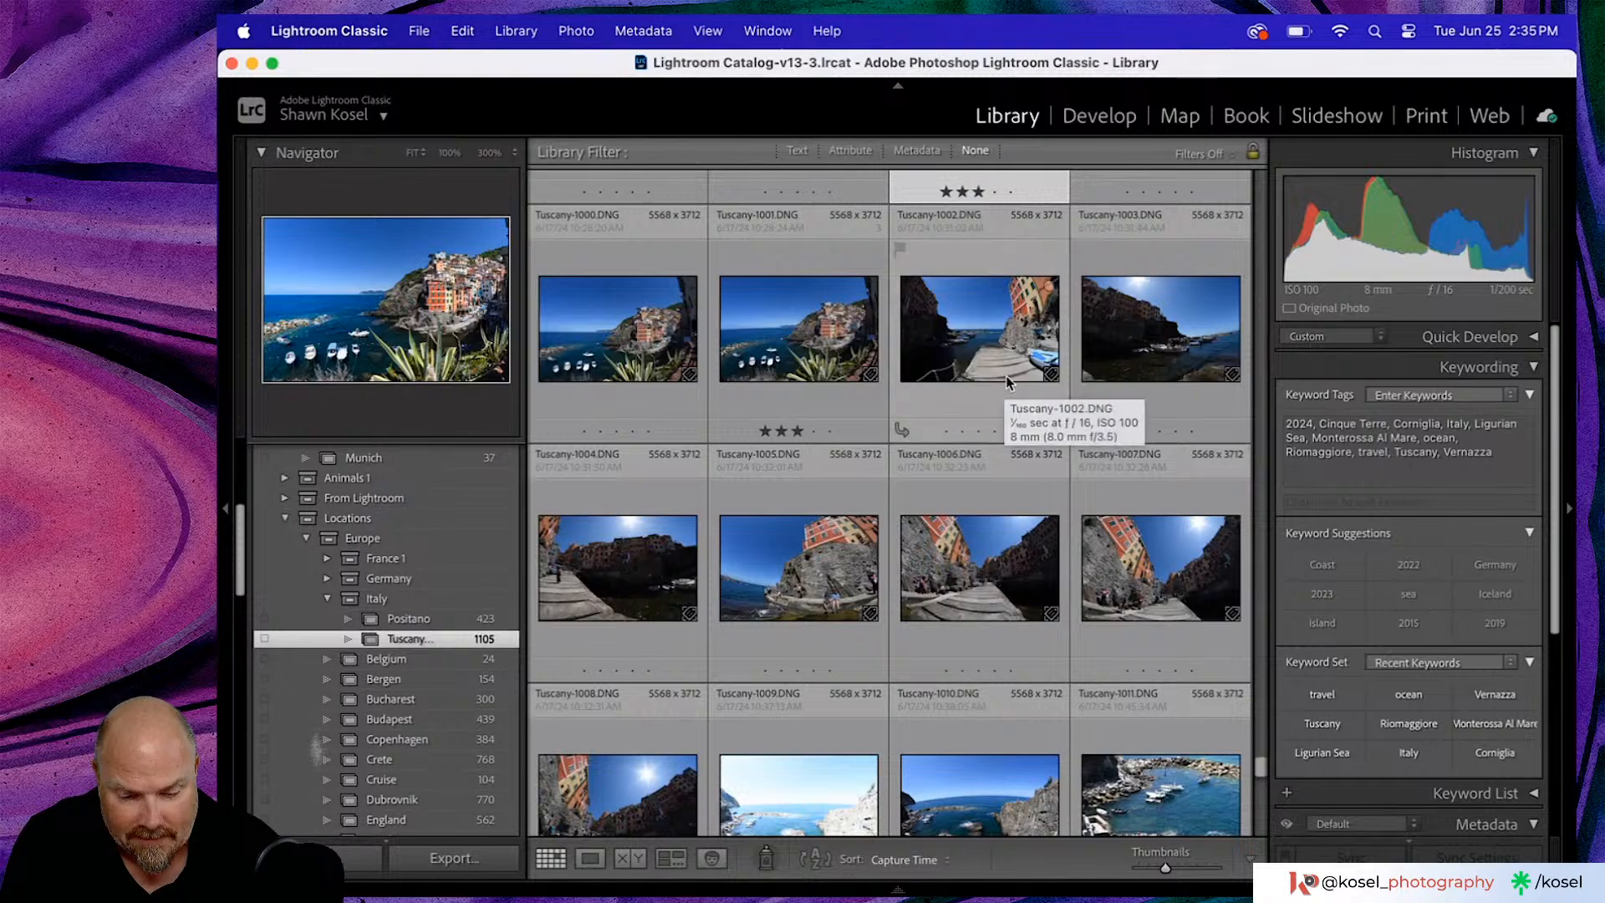
{"action": "scroll", "coordinate": [903, 393], "scroll_direction": "down", "scroll_amount": 3}
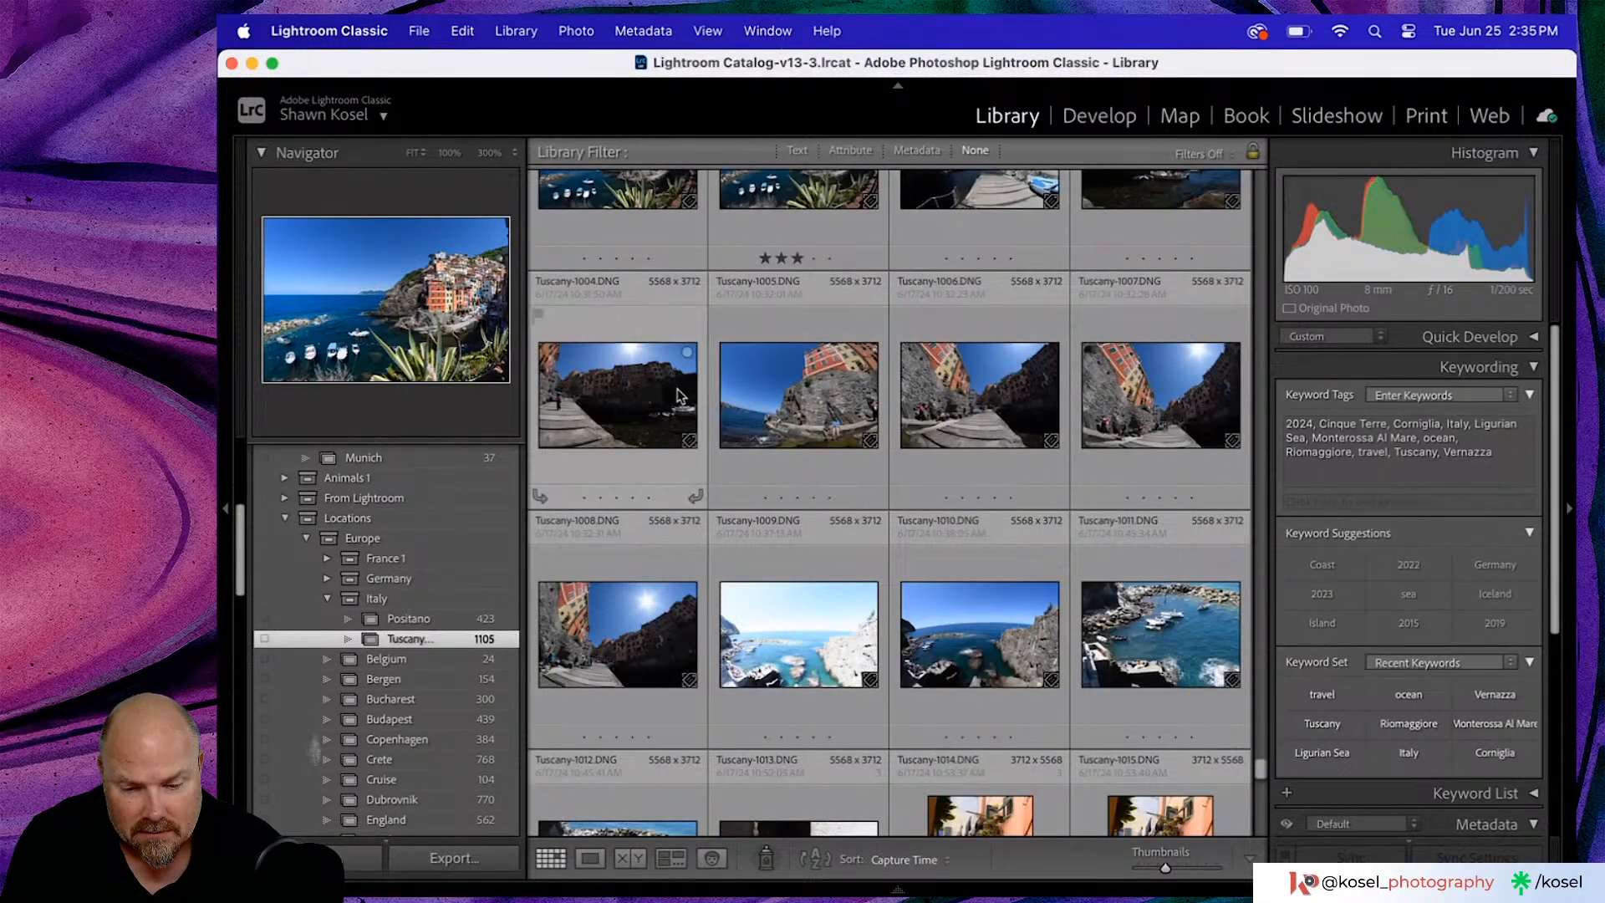
{"action": "scroll", "coordinate": [679, 394], "scroll_direction": "up", "scroll_amount": 3}
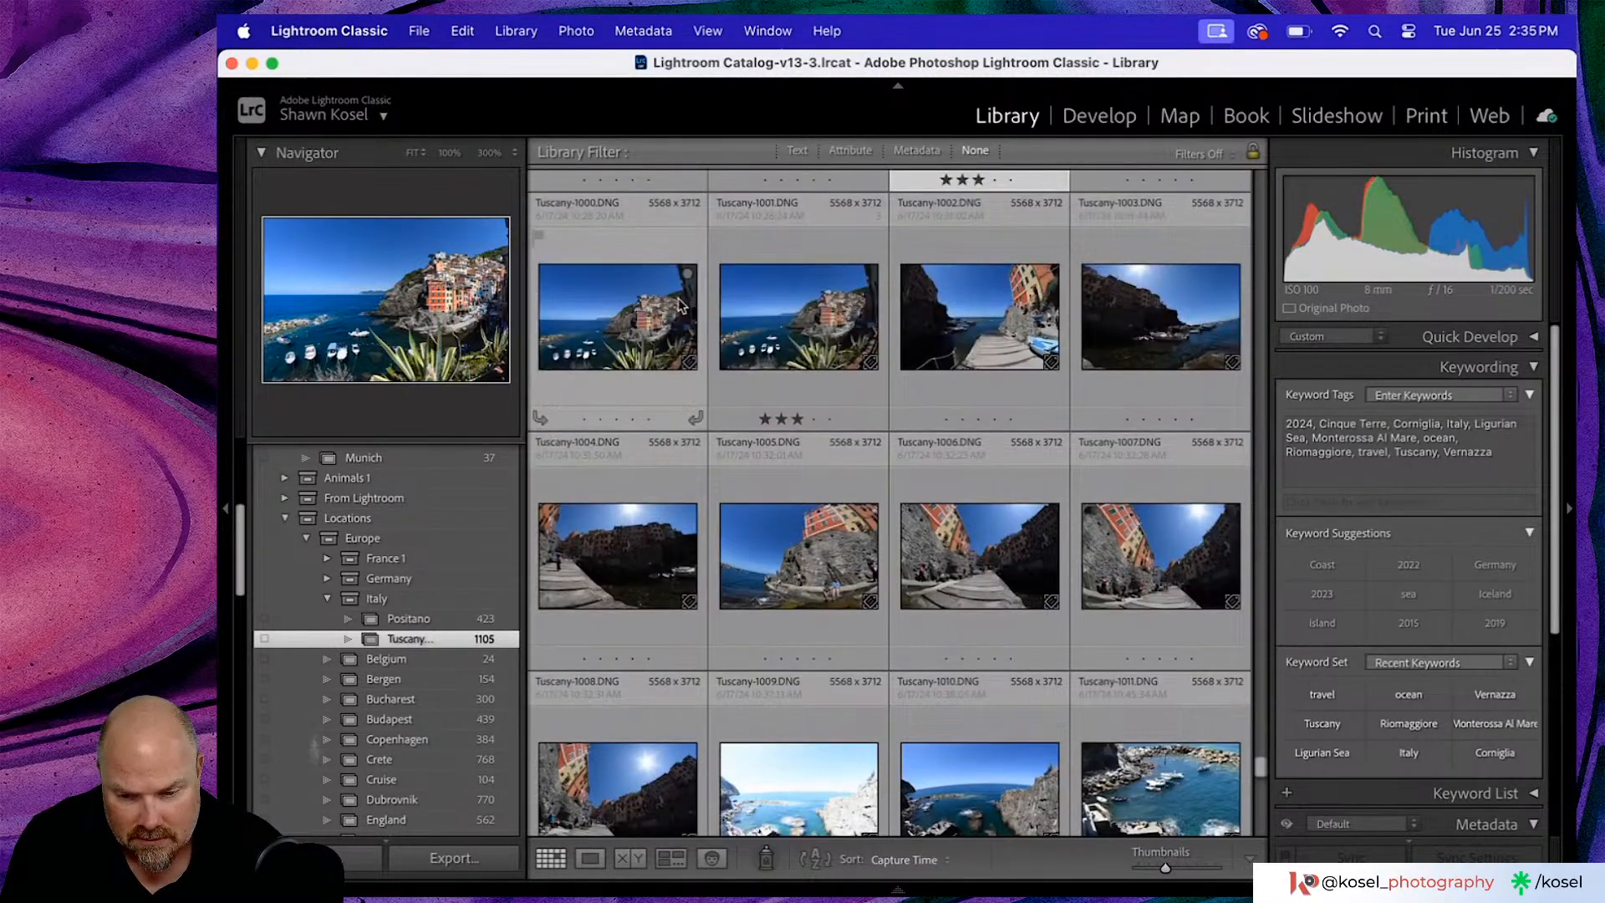
{"action": "double_click", "coordinate": [993, 284]}
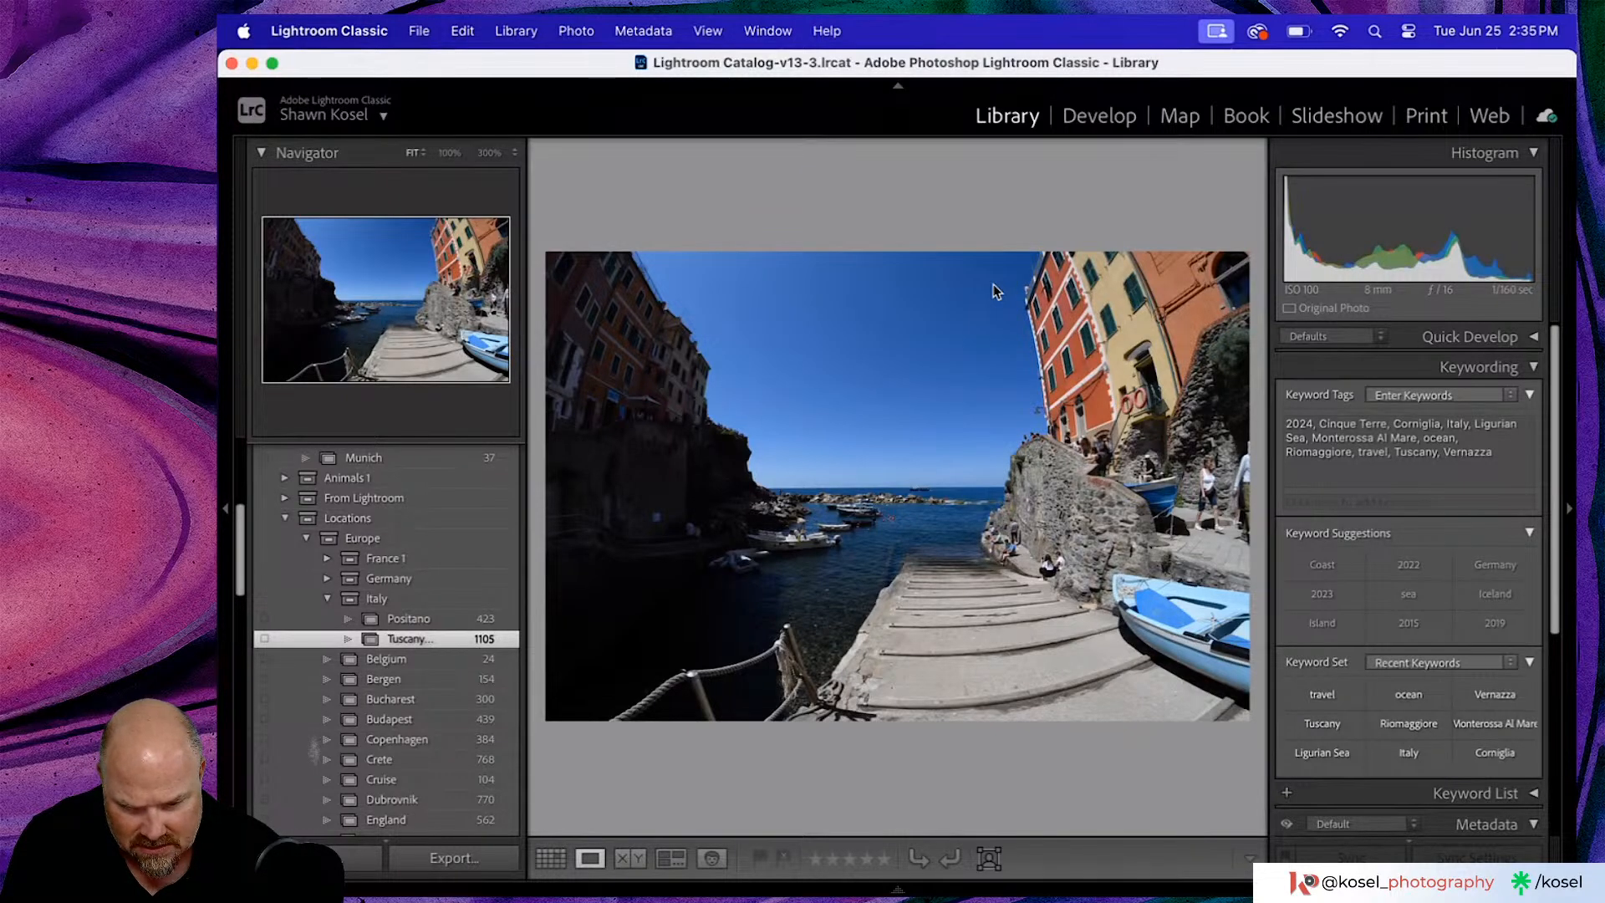
{"action": "key", "text": "Right"}
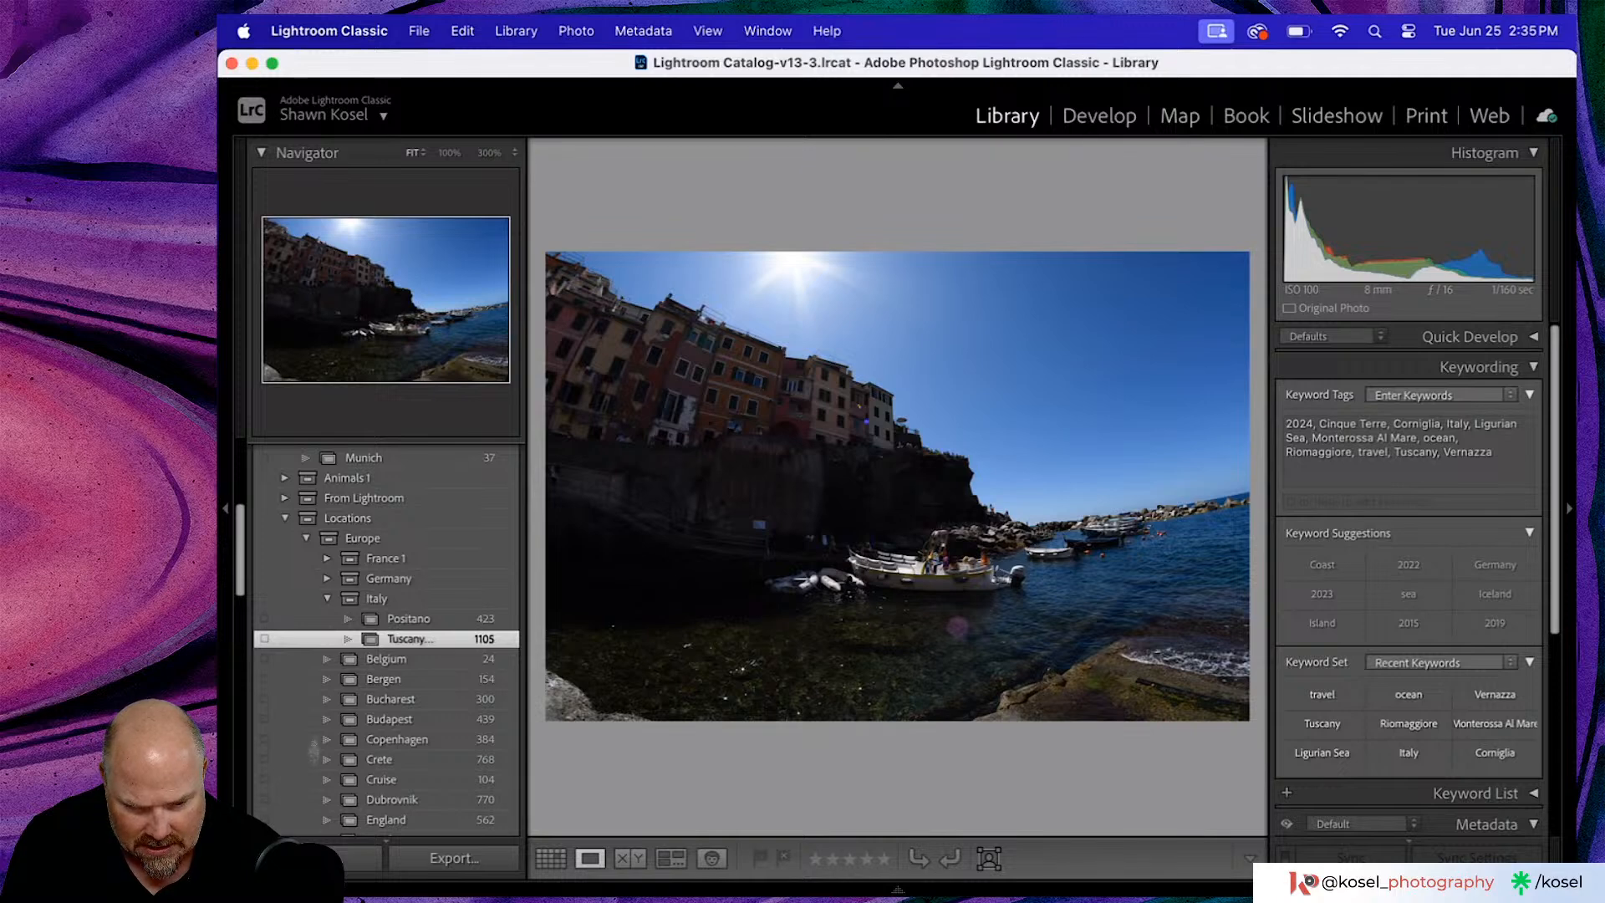
{"action": "key", "text": "Right"}
{"action": "key", "text": "Left"}
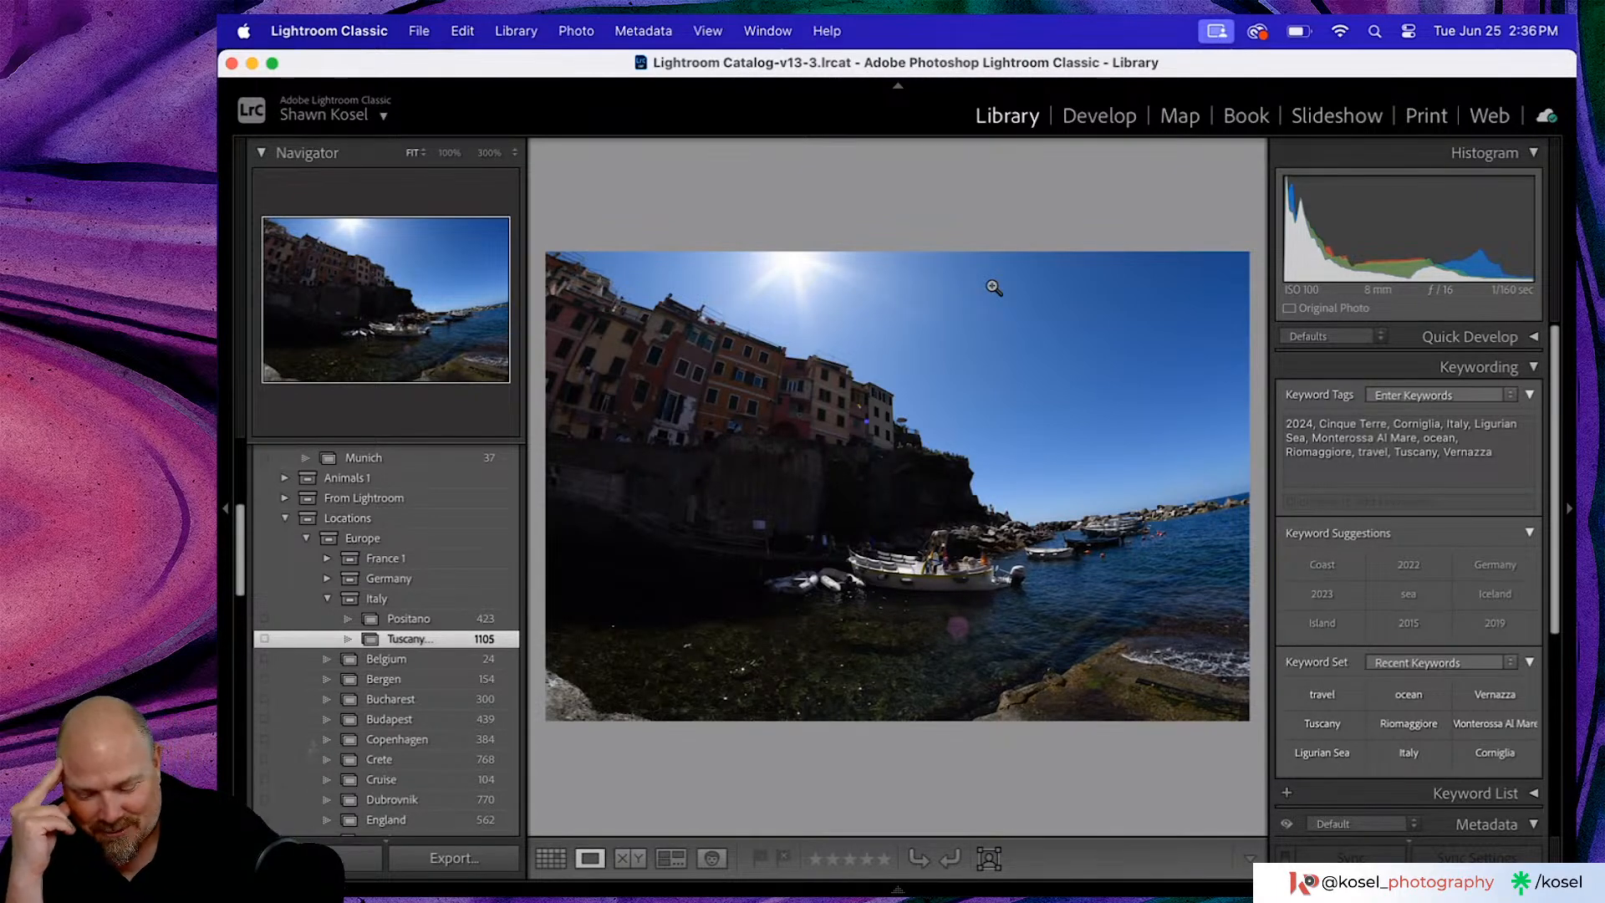
- Apply automatic Basic adjustments to the backlit harbor photo in the Develop module
{"action": "key", "text": "d"}
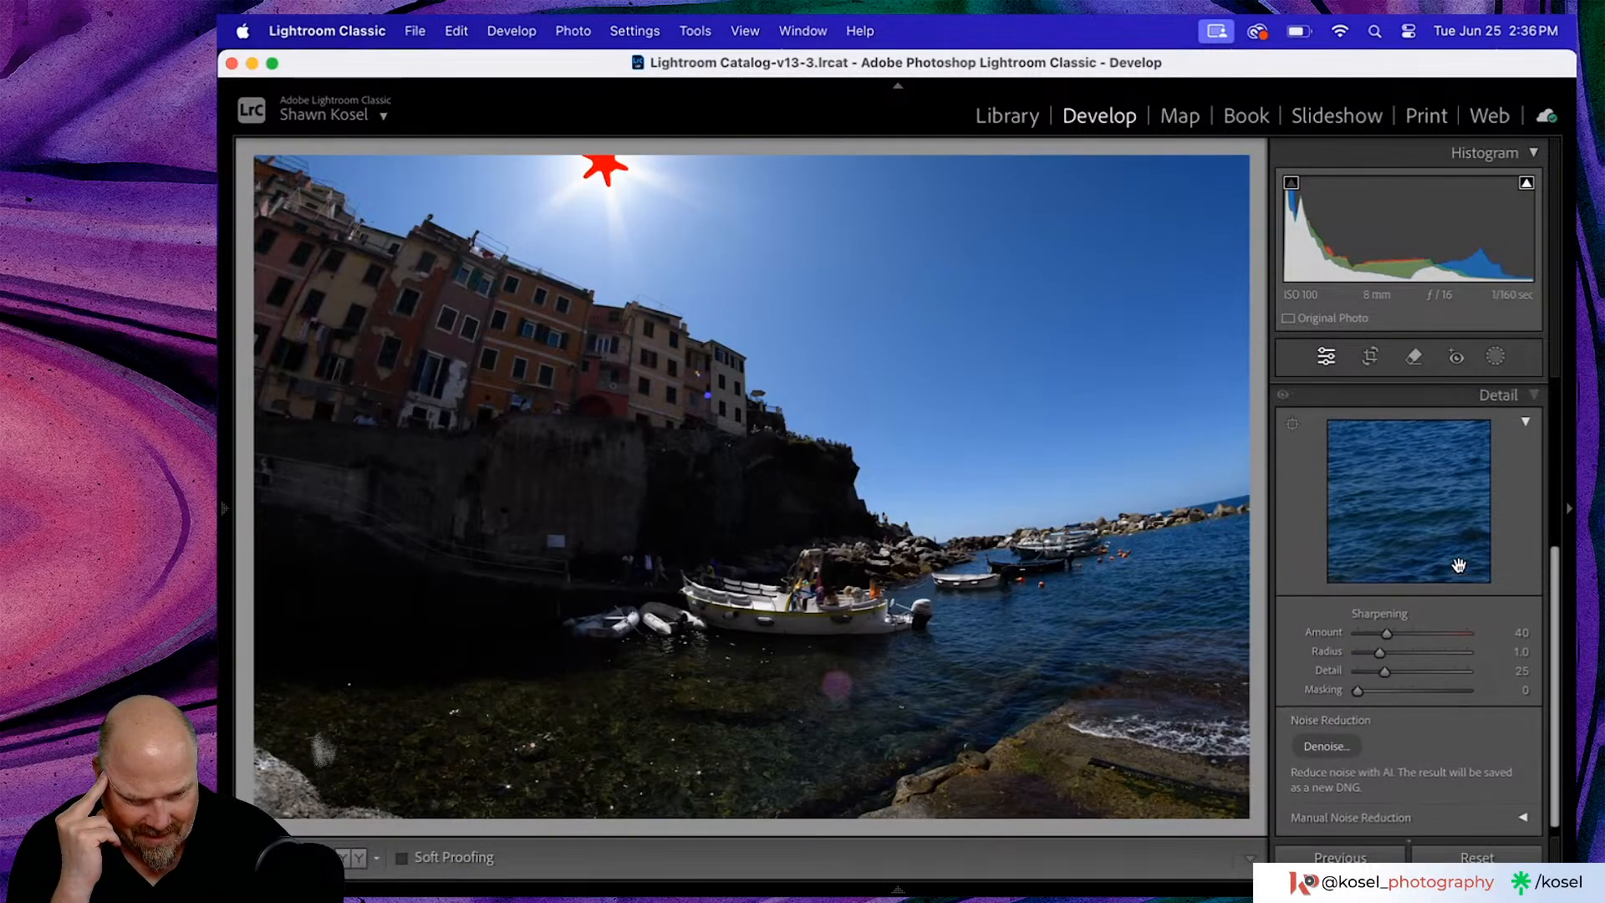
{"action": "scroll", "coordinate": [1461, 572], "scroll_direction": "up", "scroll_amount": 3}
{"action": "left_click", "coordinate": [1479, 453]}
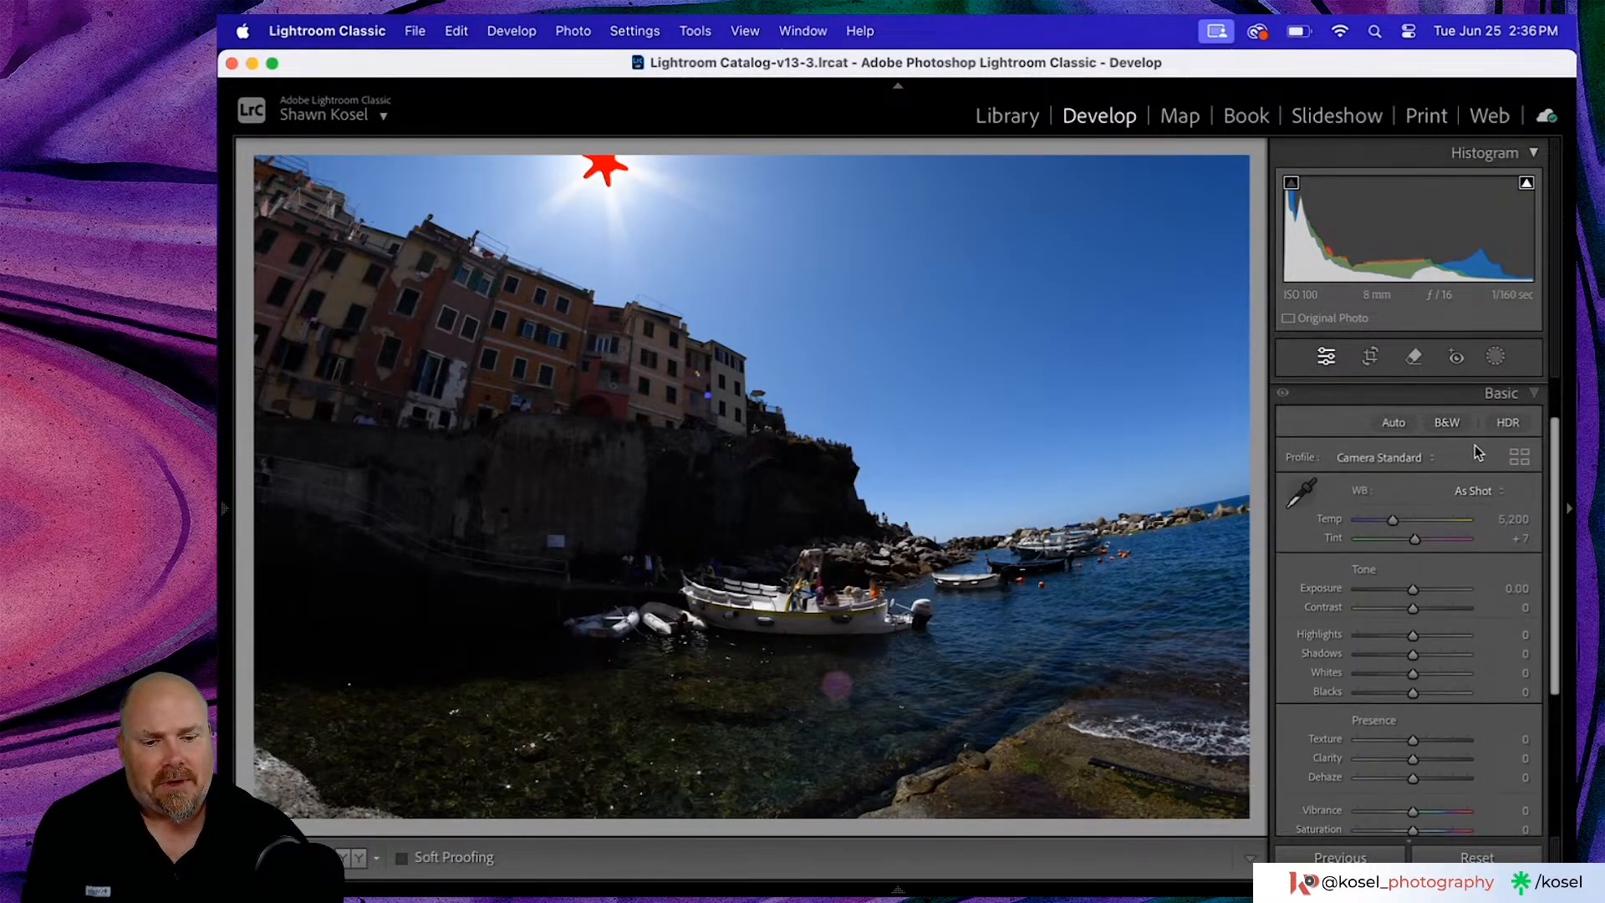
{"action": "left_click", "coordinate": [1389, 425]}
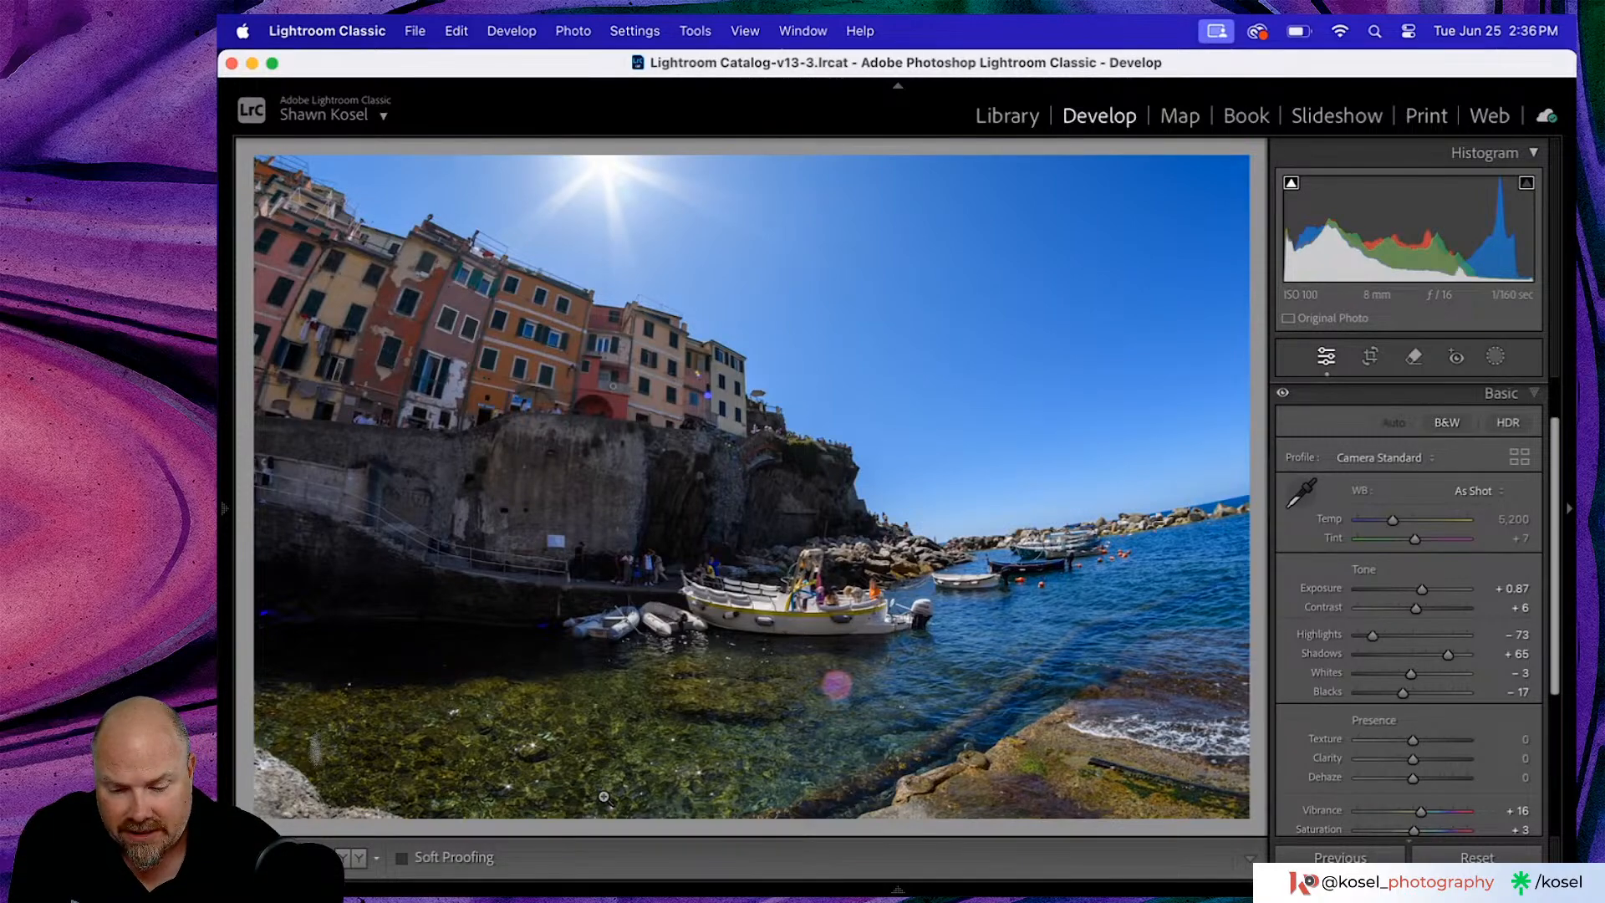
- Examine the shallow water, the stone wall and the building facades of the harbor photo at close range
{"action": "left_click", "coordinate": [523, 825]}
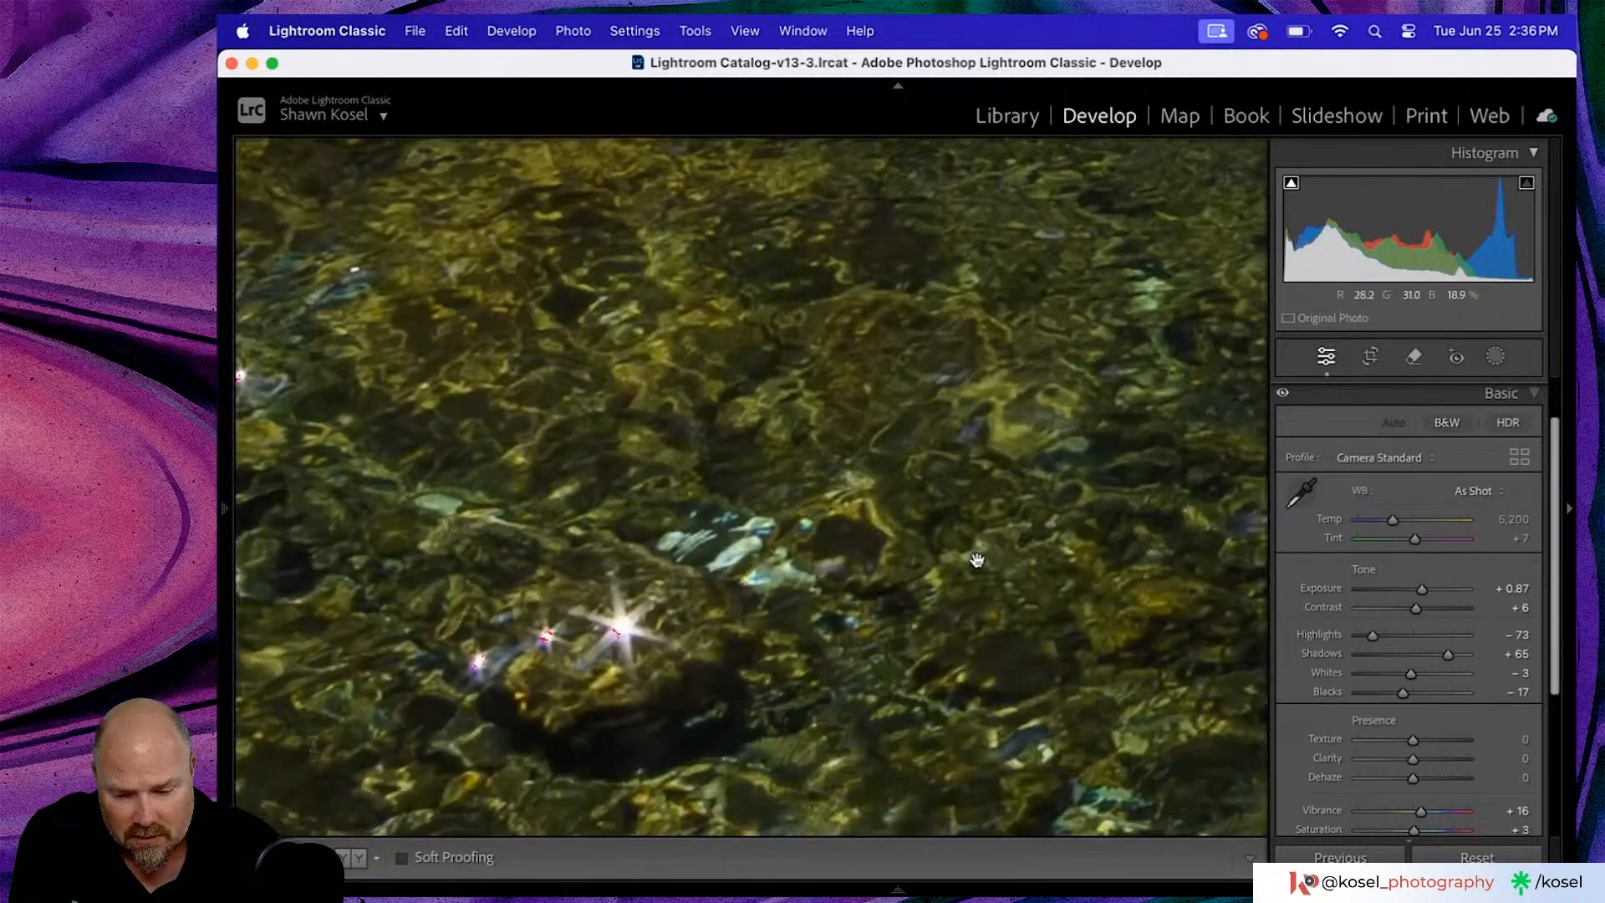
{"action": "left_click", "coordinate": [977, 560]}
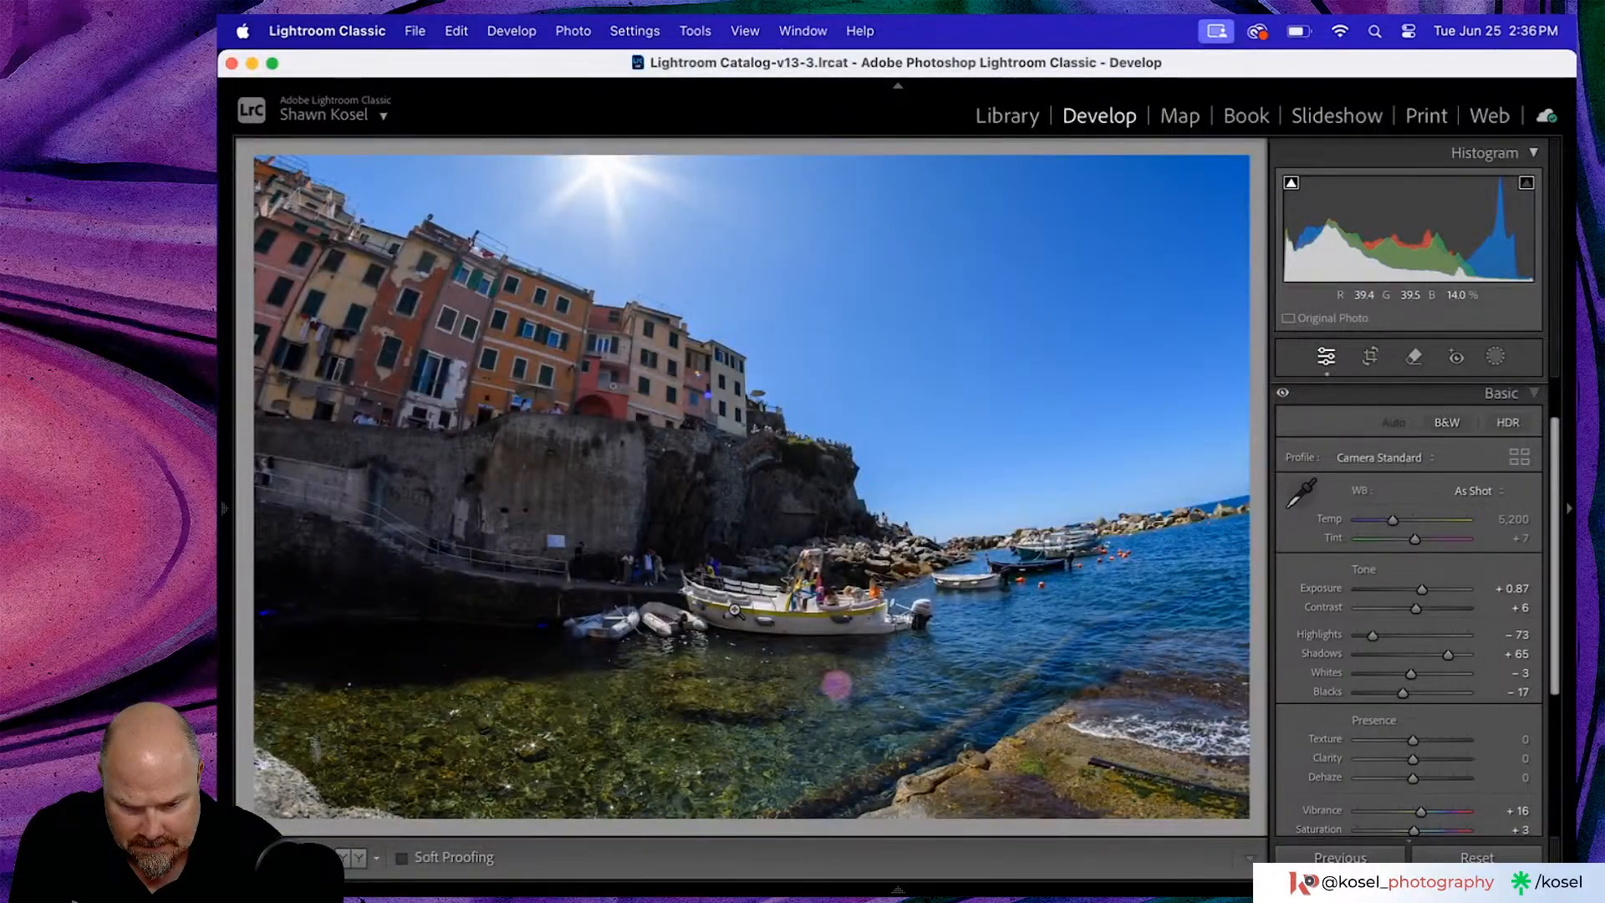
{"action": "left_click", "coordinate": [559, 457]}
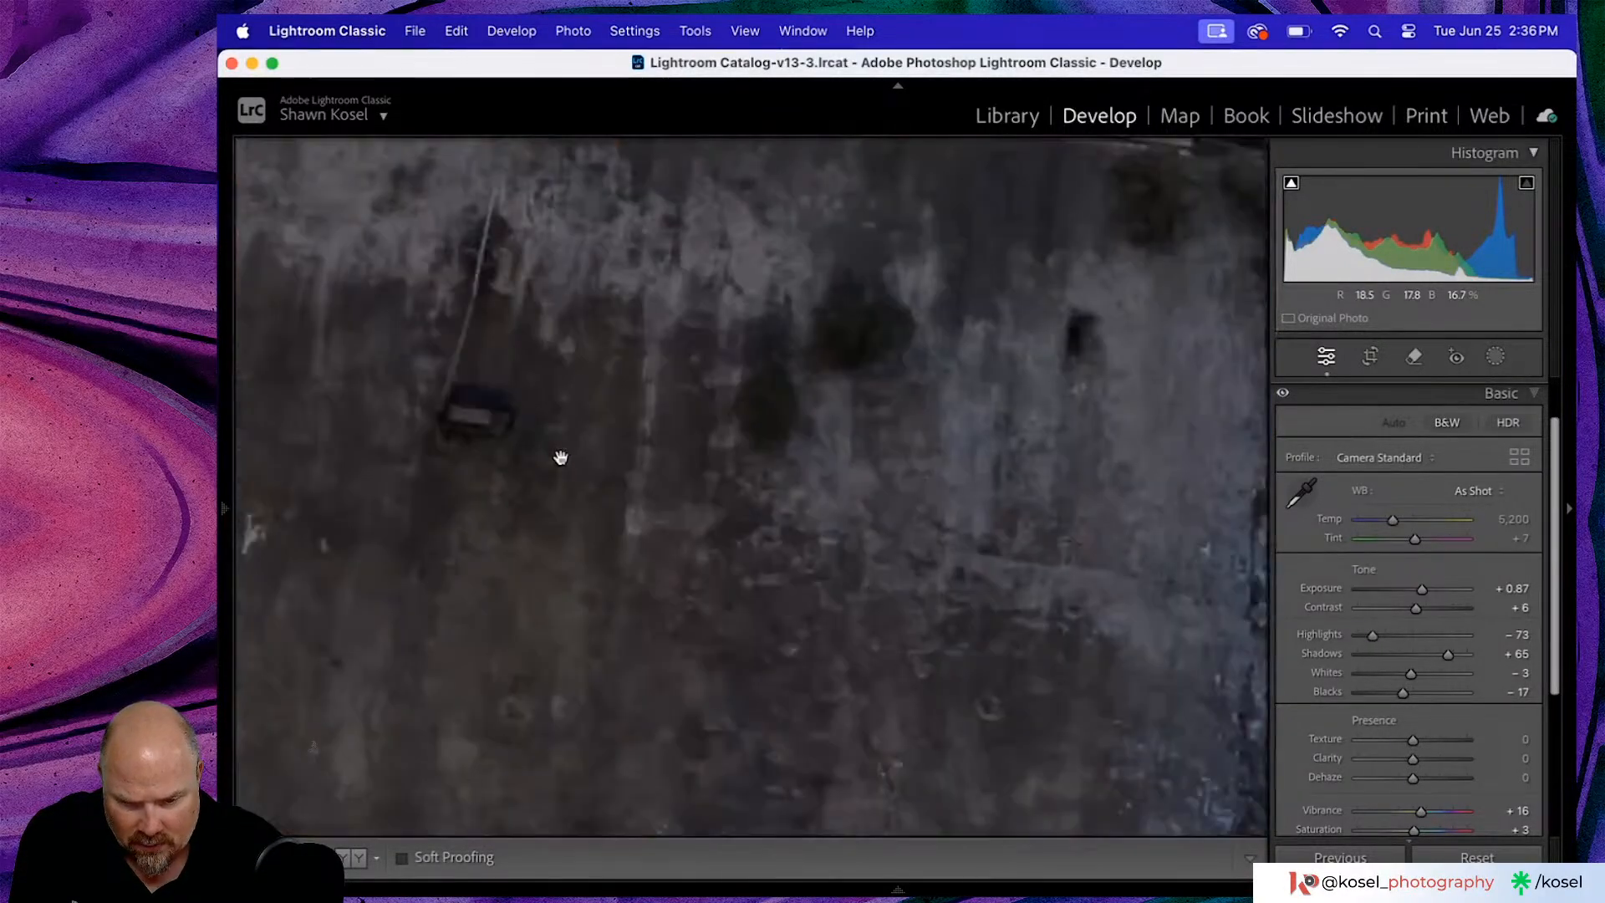
{"action": "scroll", "coordinate": [730, 471], "scroll_direction": "up", "scroll_amount": 10}
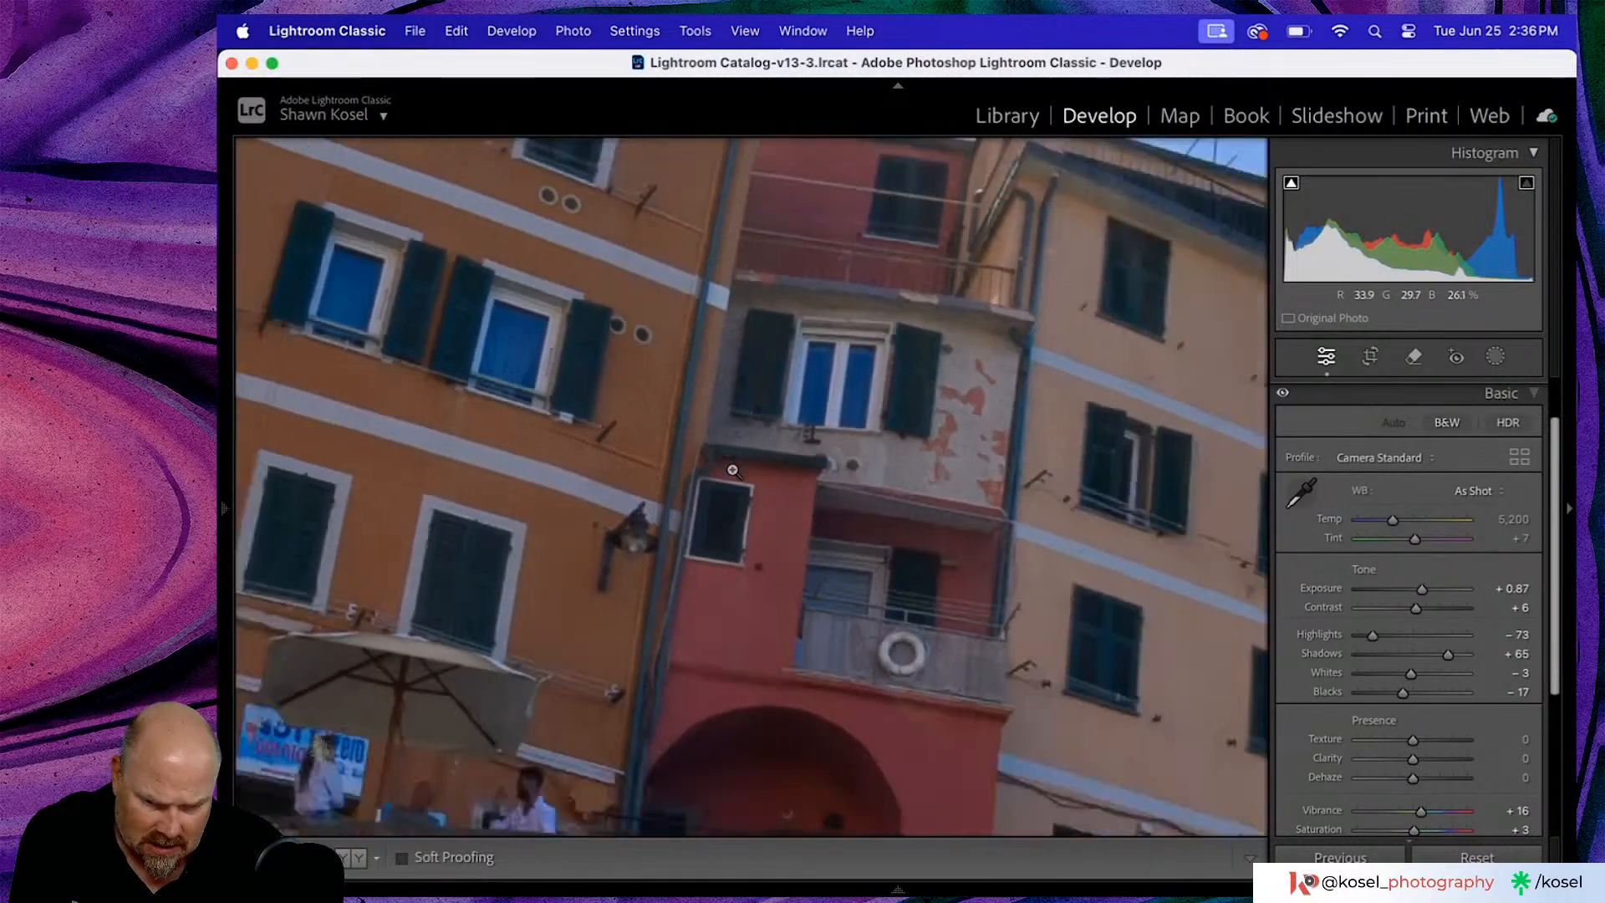
{"action": "left_click", "coordinate": [733, 471]}
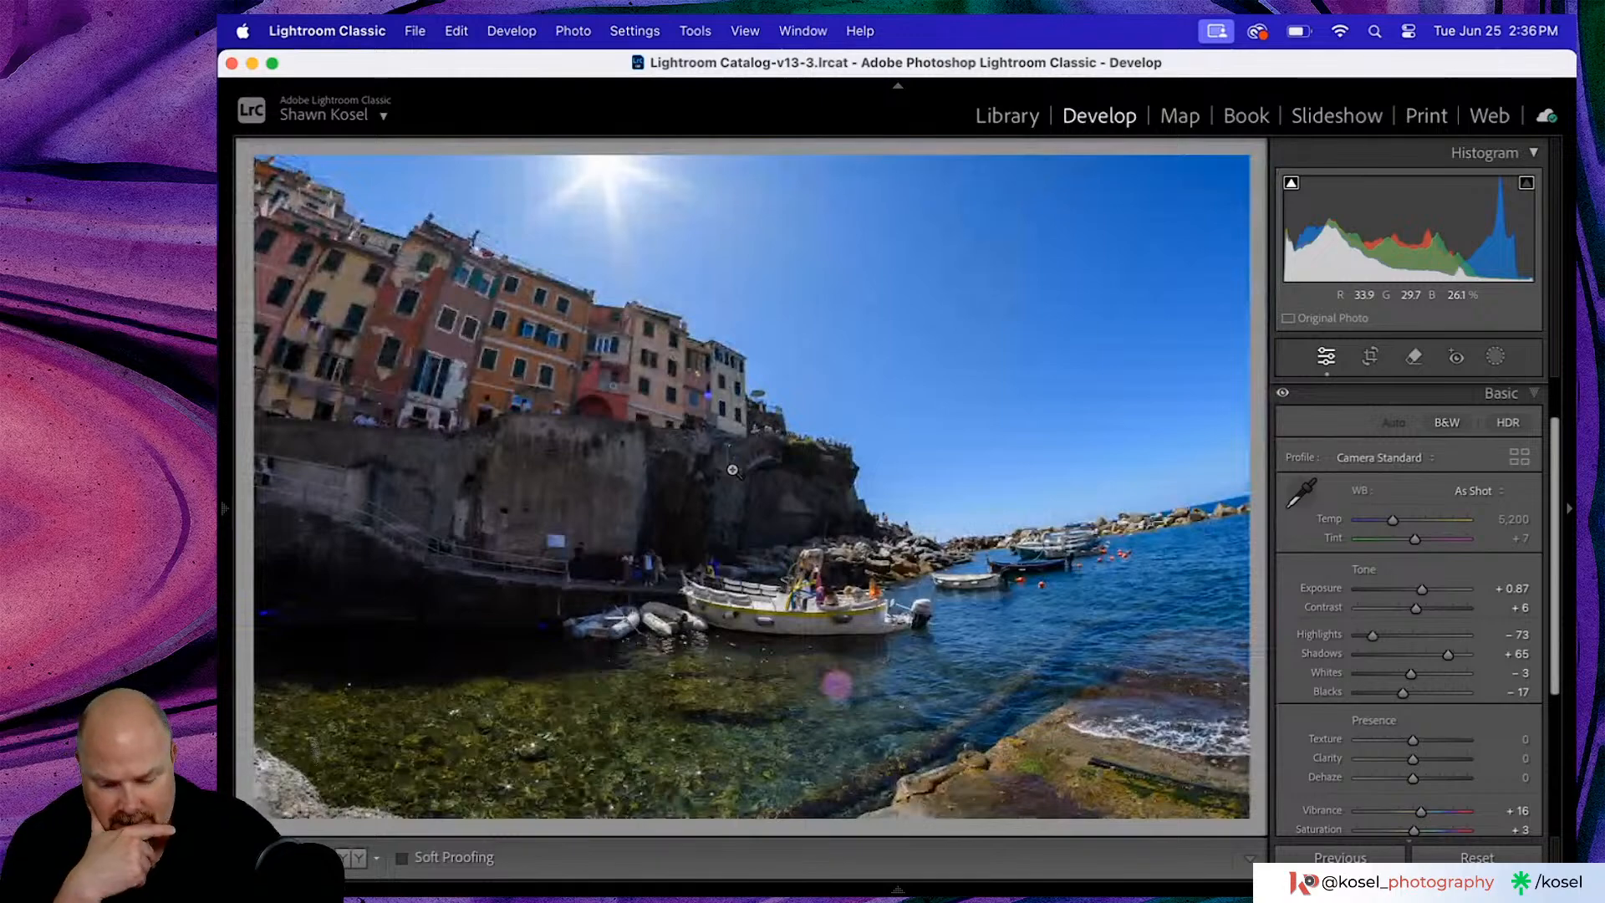
- Pick Tuscany-1007.DNG from the Library grid and apply automatic Basic adjustments to it in the Develop module
{"action": "key", "text": "g"}
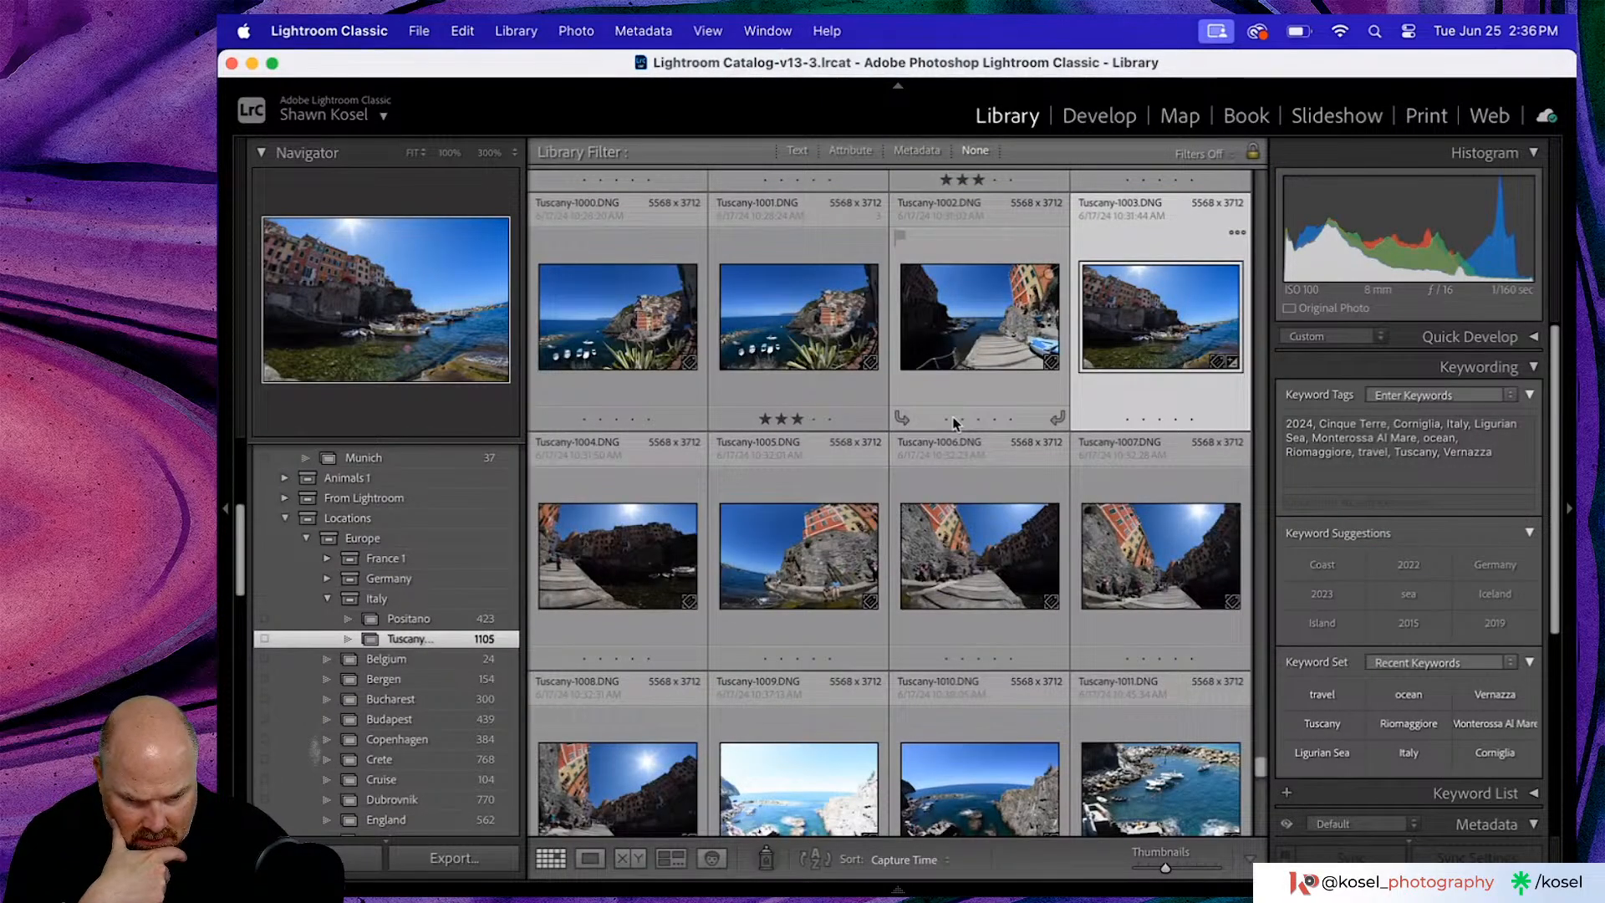
{"action": "scroll", "coordinate": [1141, 409], "scroll_direction": "down", "scroll_amount": 2}
{"action": "double_click", "coordinate": [1141, 410]}
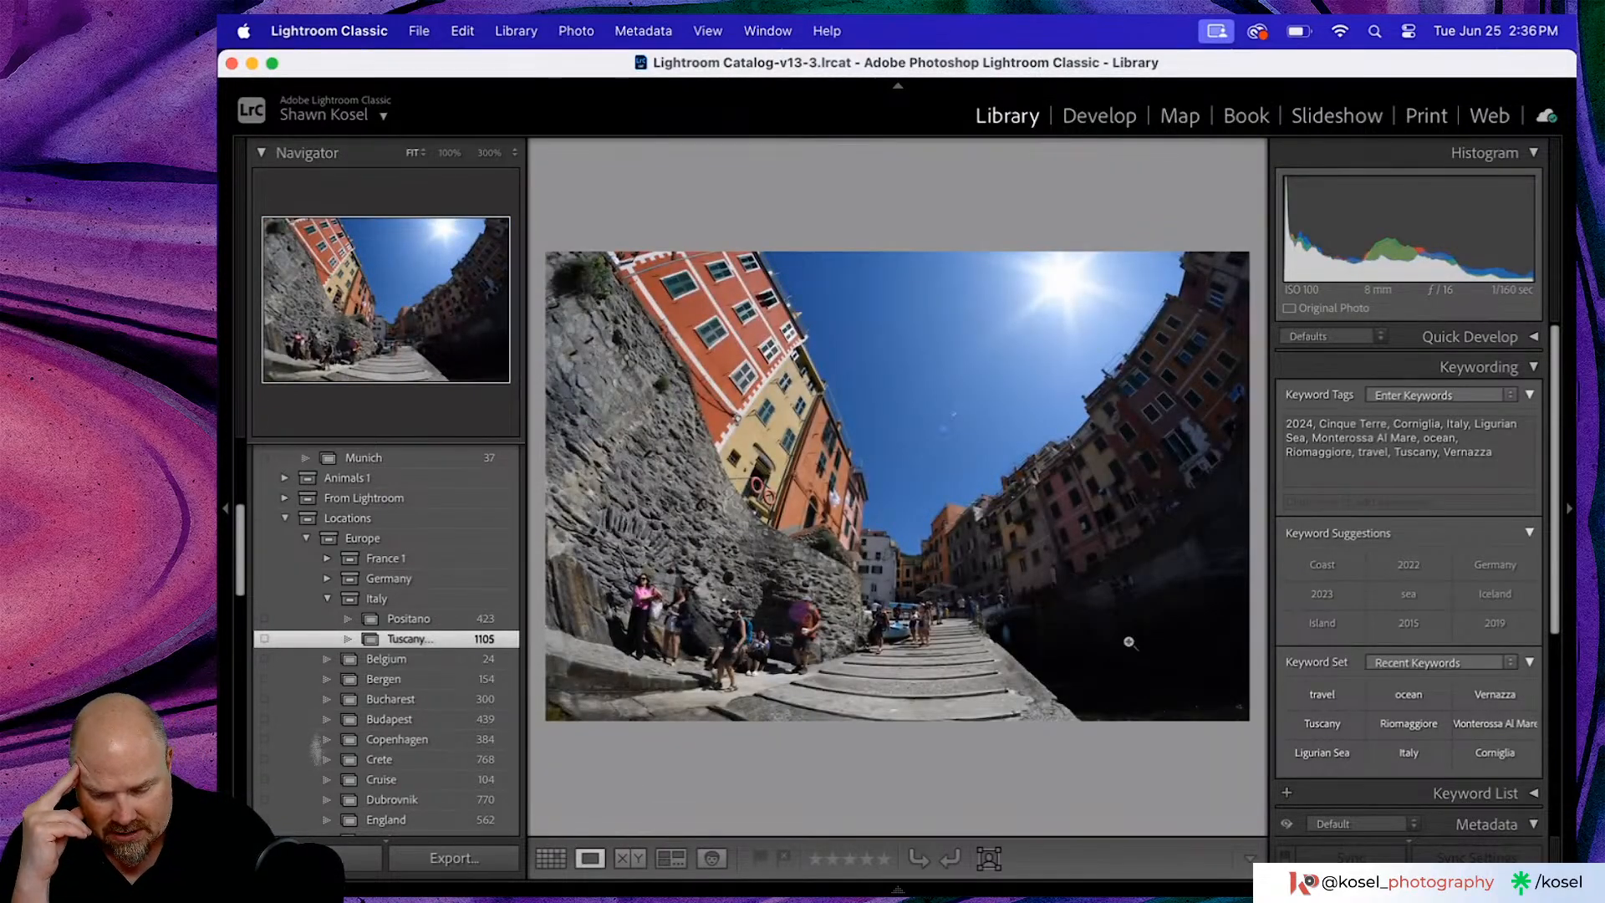
{"action": "key", "text": "d"}
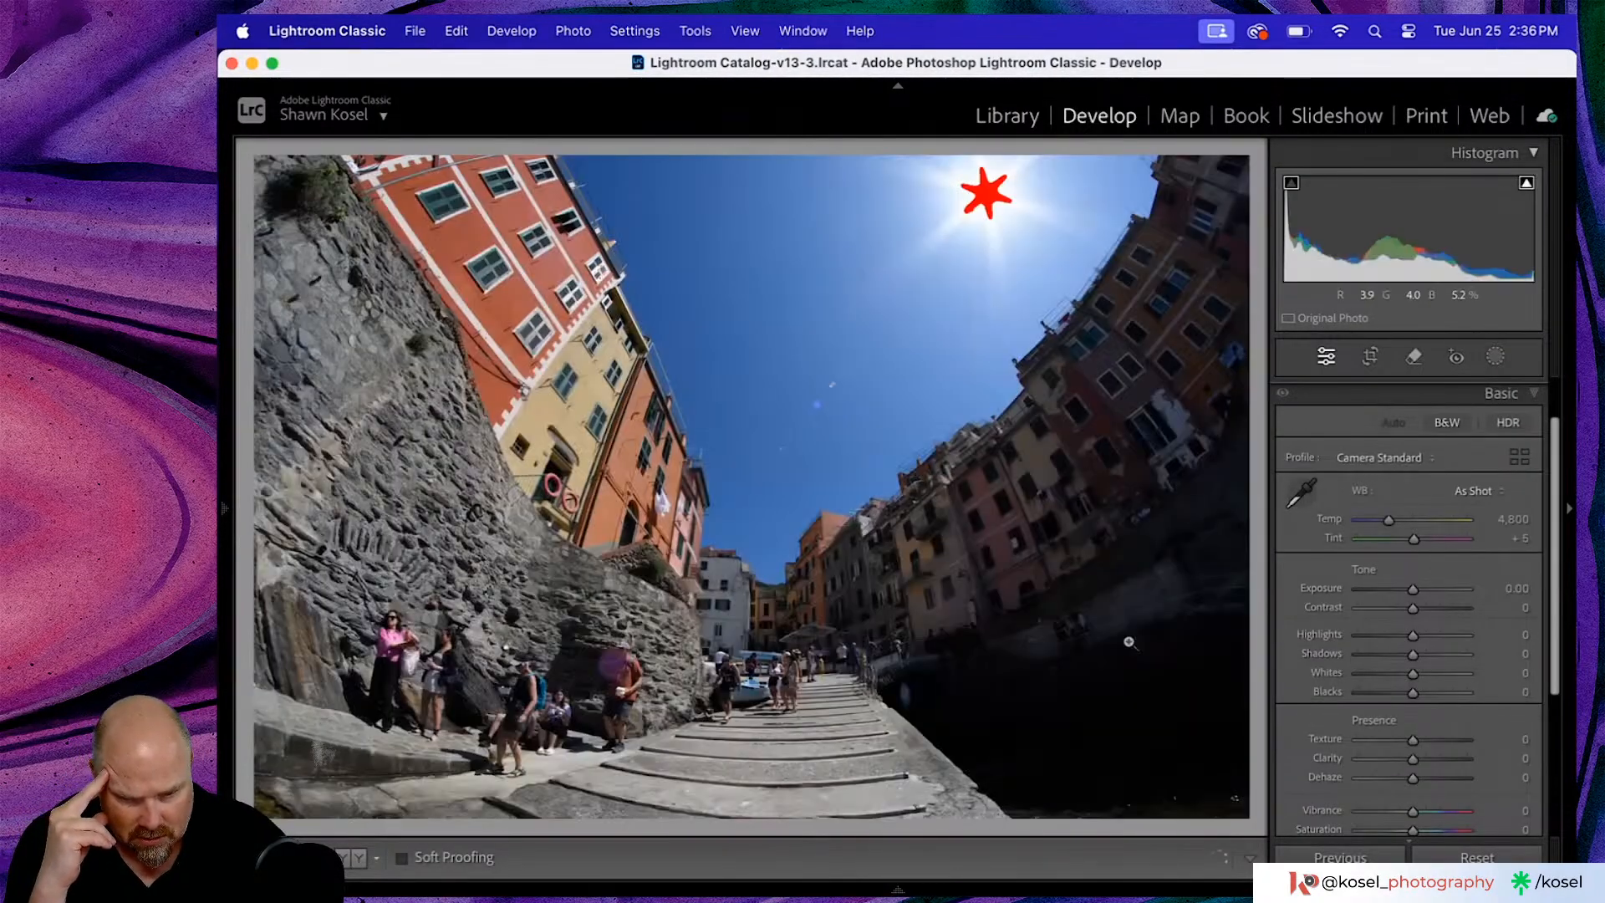
{"action": "left_click", "coordinate": [1404, 421]}
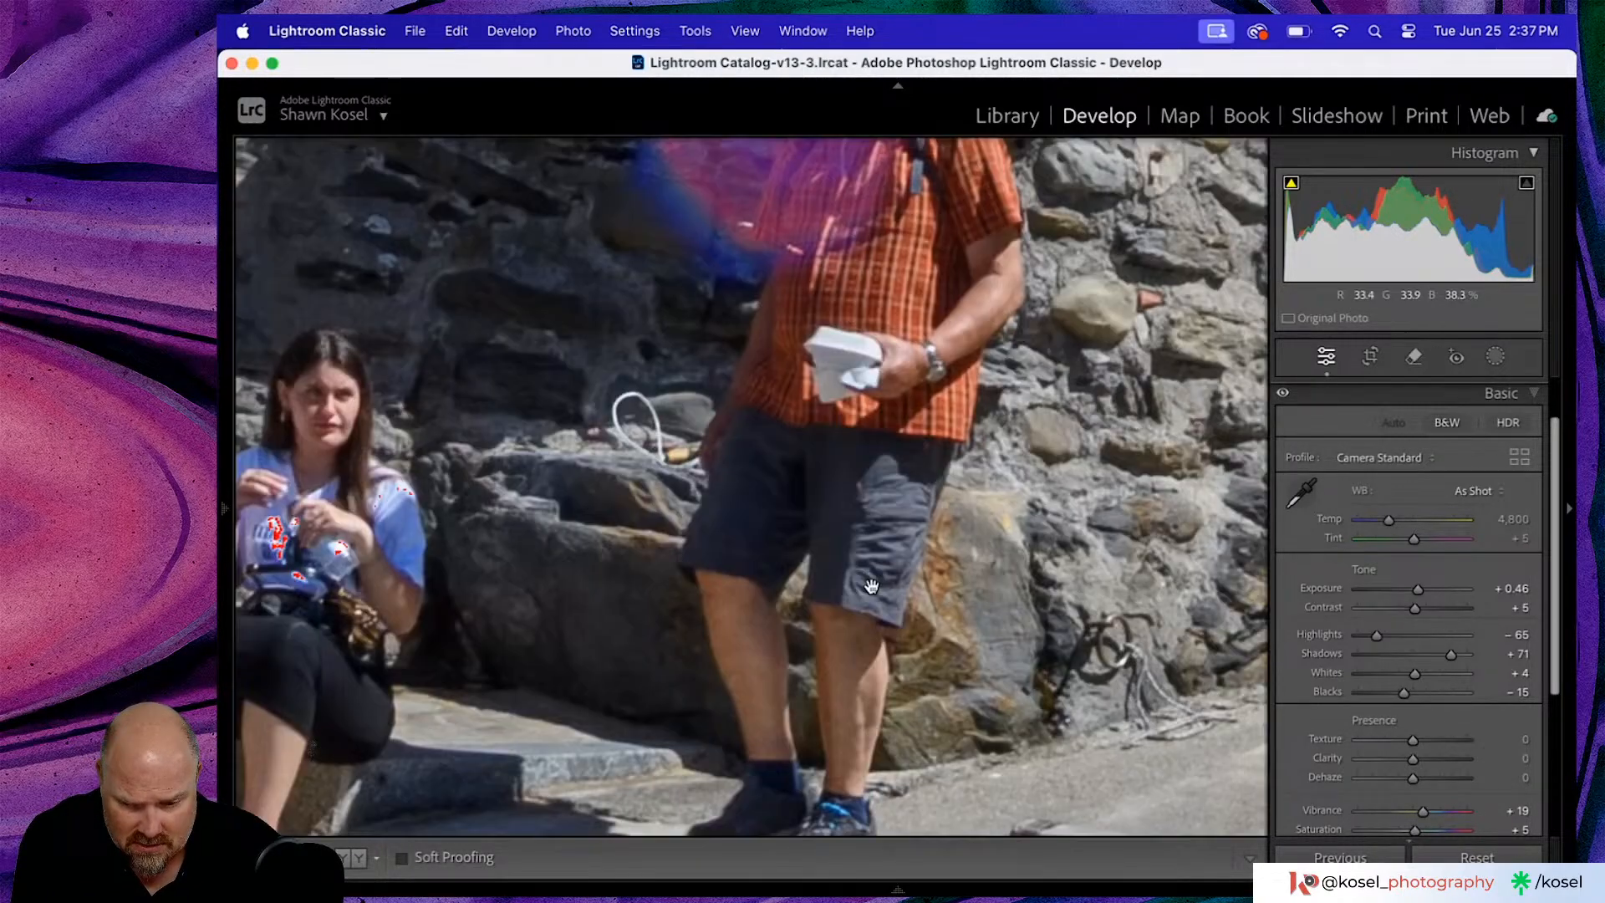
- Inspect the lens flare over the man in the orange shirt and the small flare spots in the sky
{"action": "left_click", "coordinate": [872, 587]}
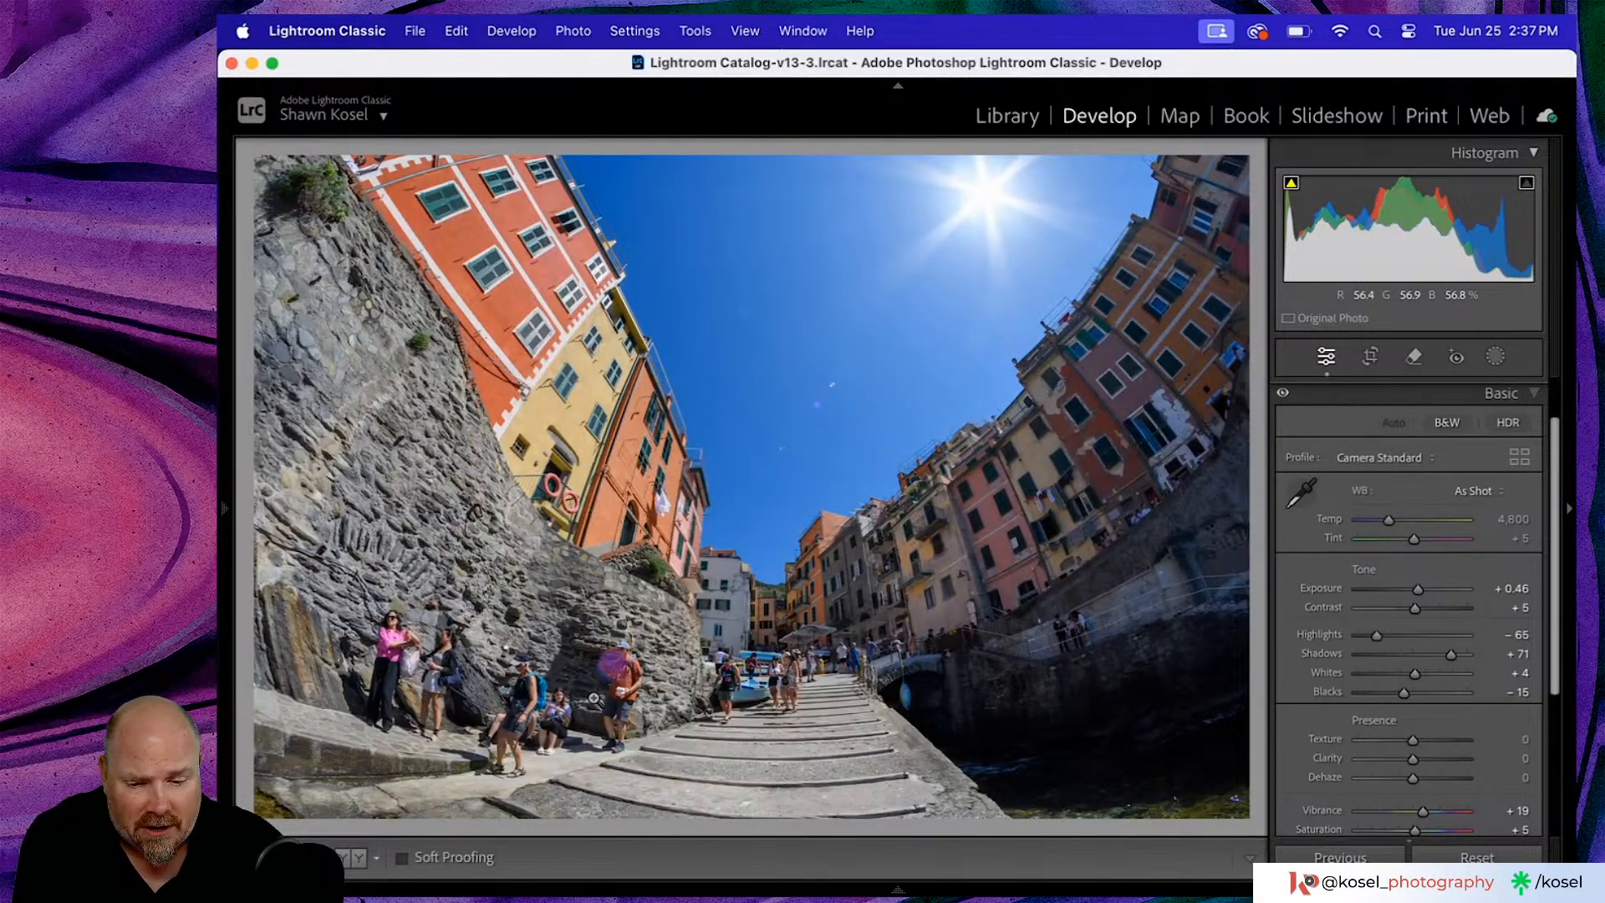
{"action": "left_click", "coordinate": [593, 698]}
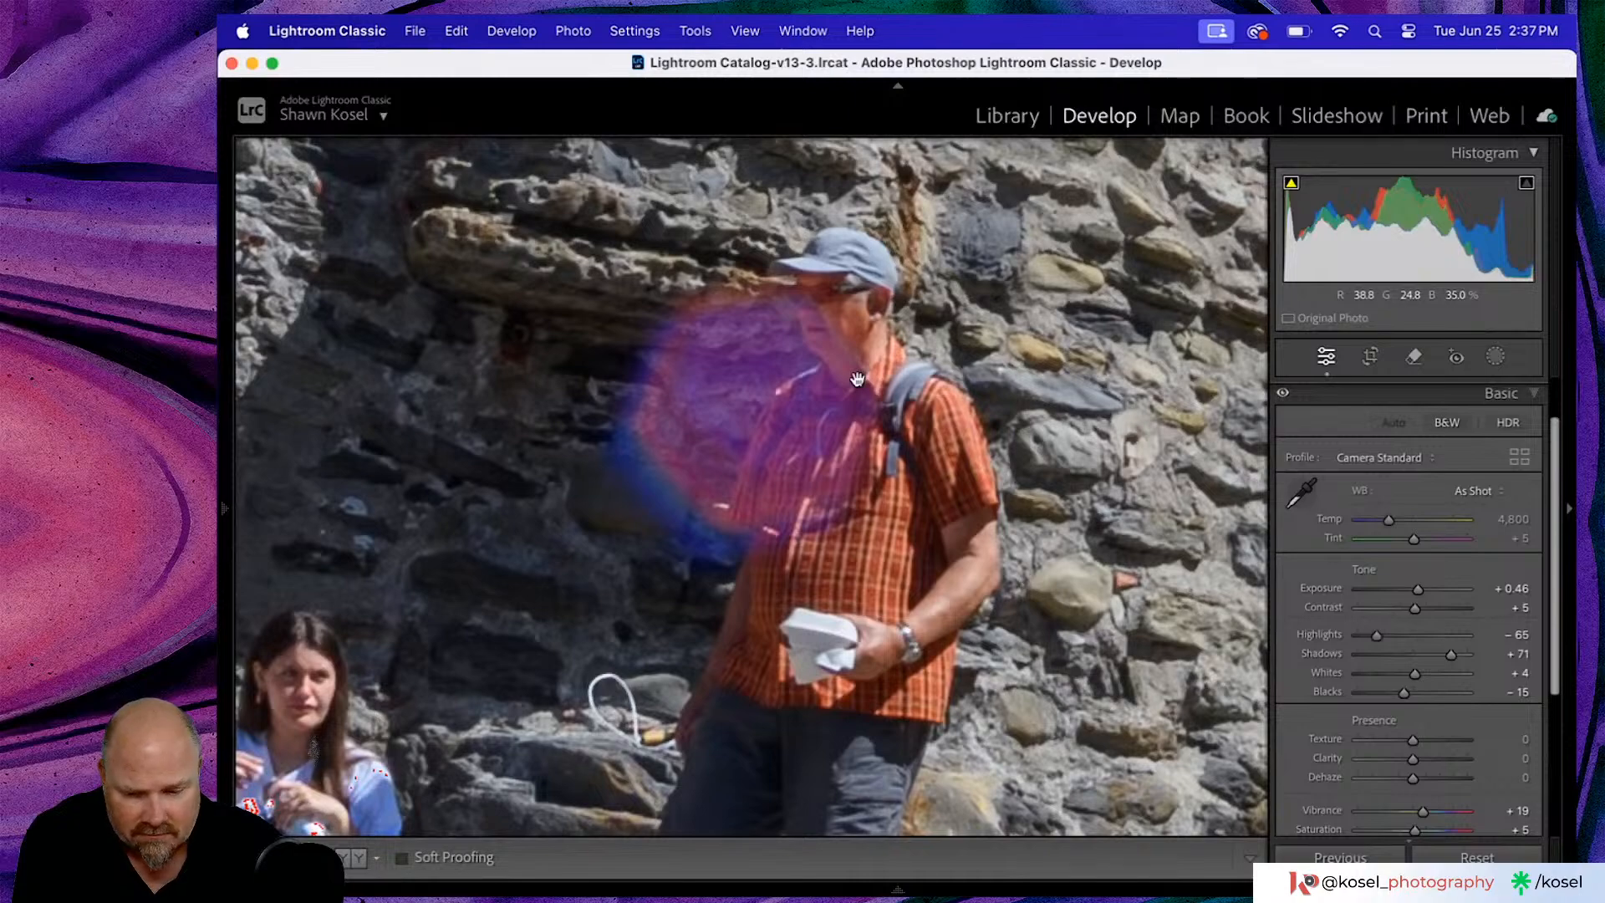
{"action": "left_click", "coordinate": [858, 378]}
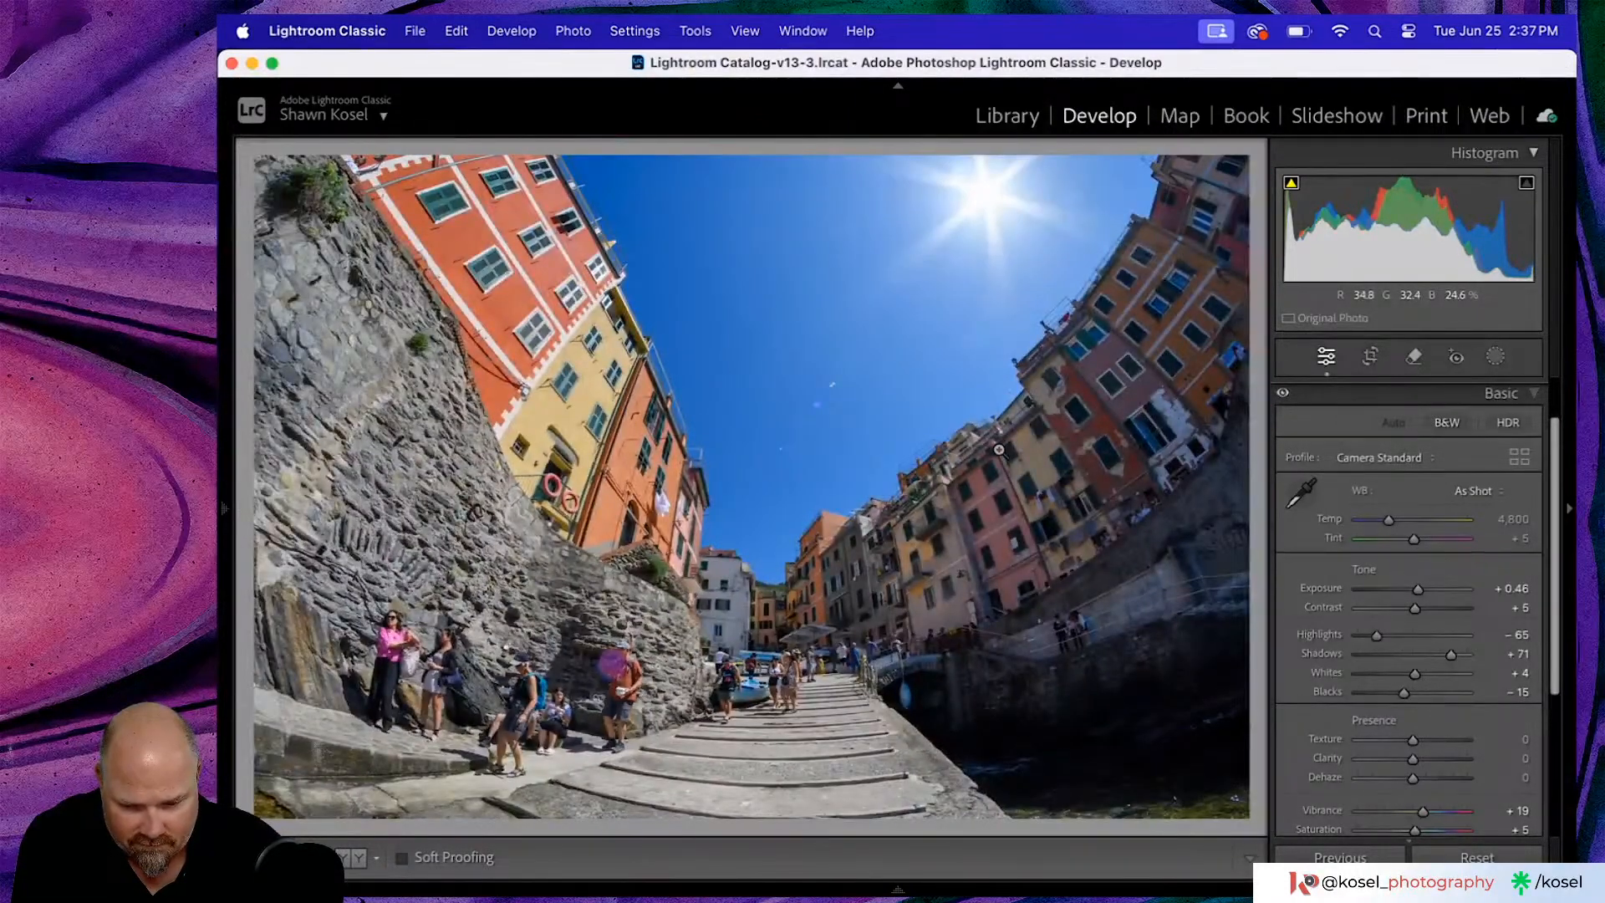
{"action": "left_click", "coordinate": [858, 381]}
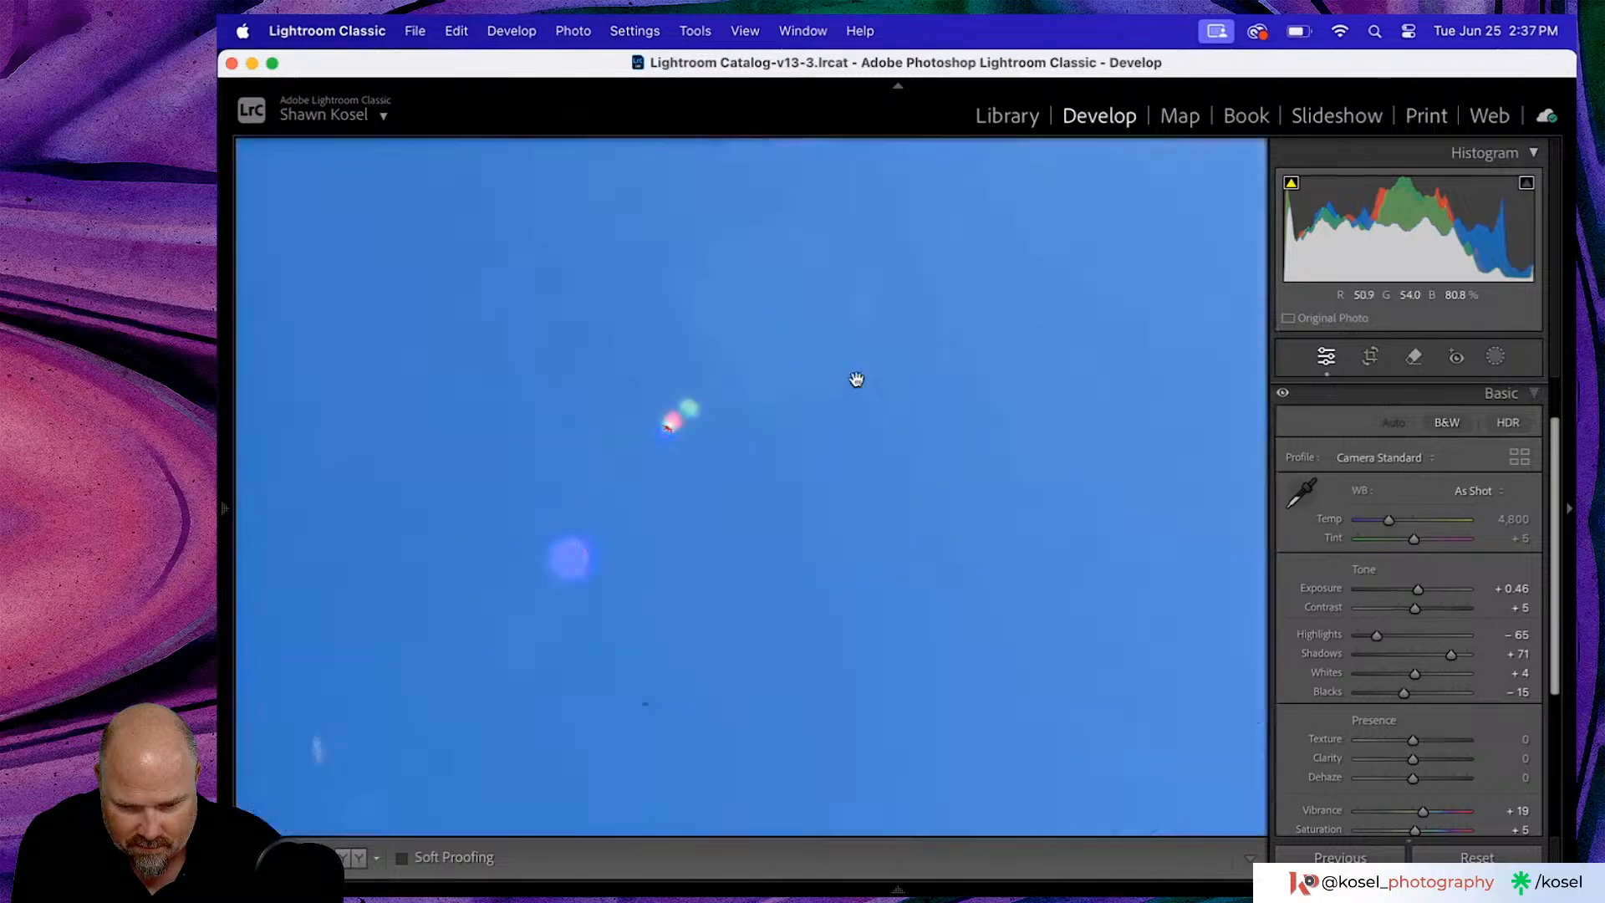
{"action": "left_click", "coordinate": [727, 443]}
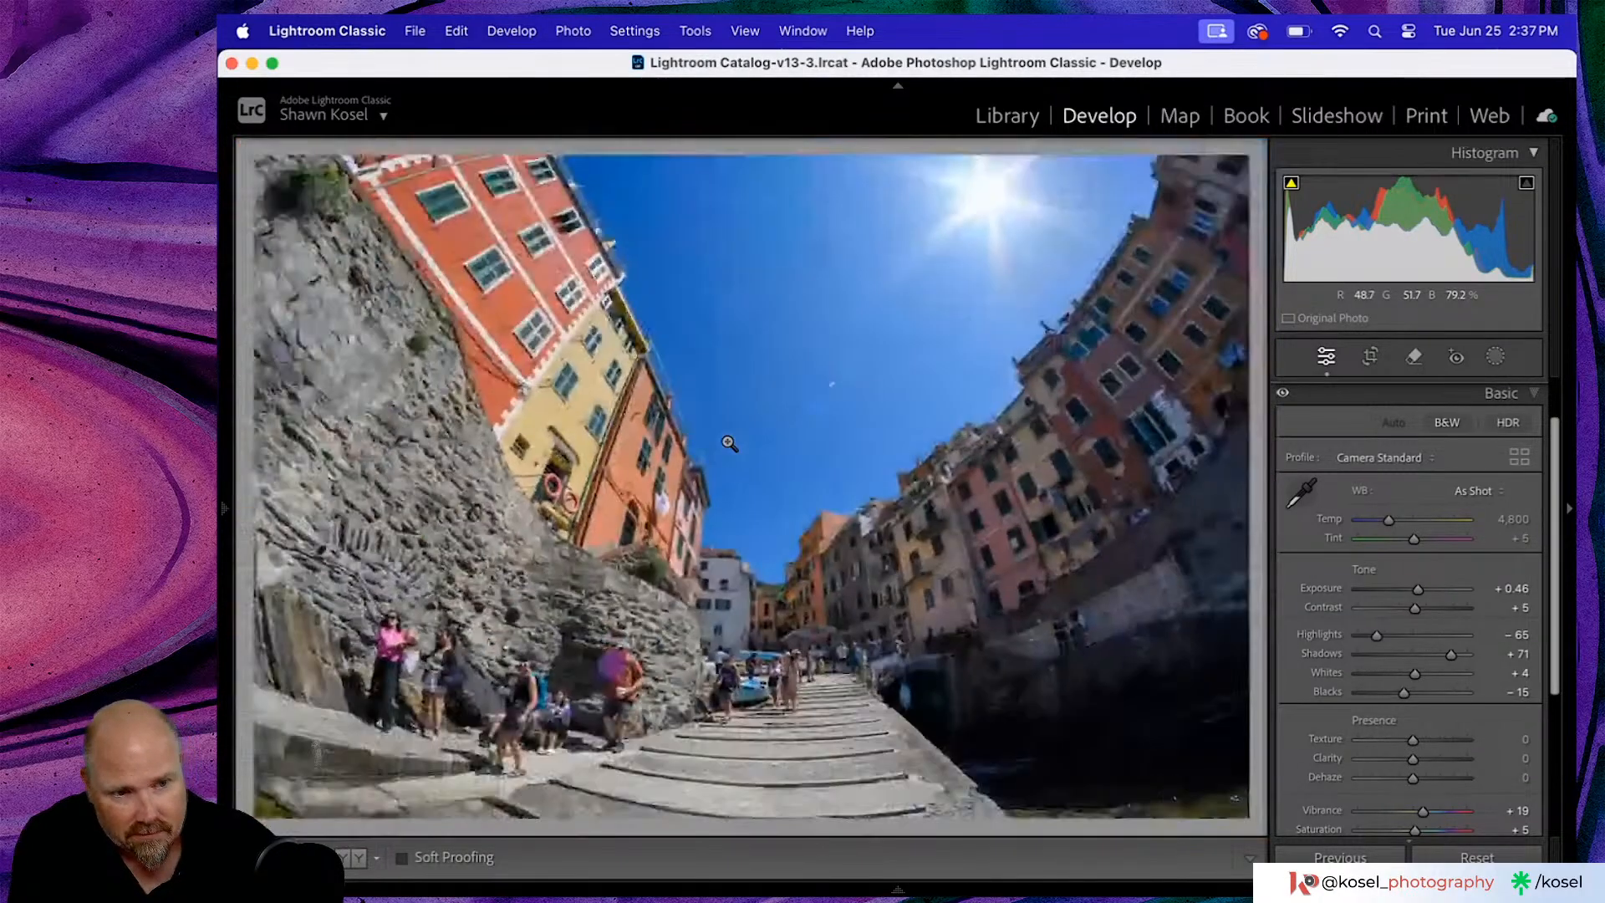
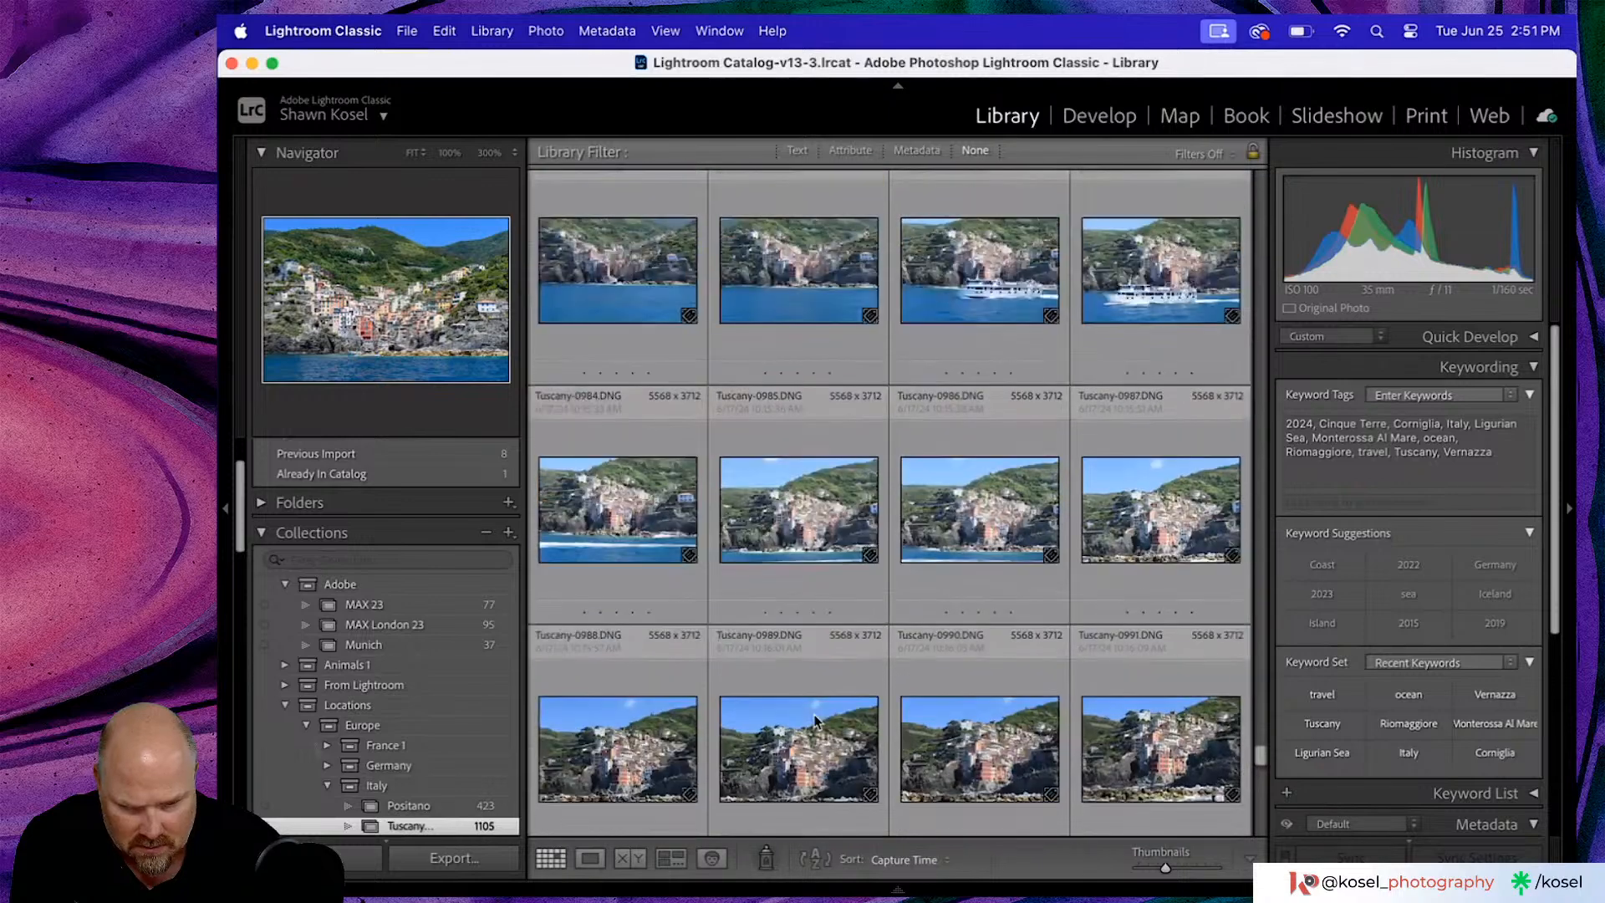
- Open the three-star harbor photo Tuscany-0998.DNG from the Library grid in the Develop module with the presets visible
{"action": "scroll", "coordinate": [817, 722], "scroll_direction": "down", "scroll_amount": 12}
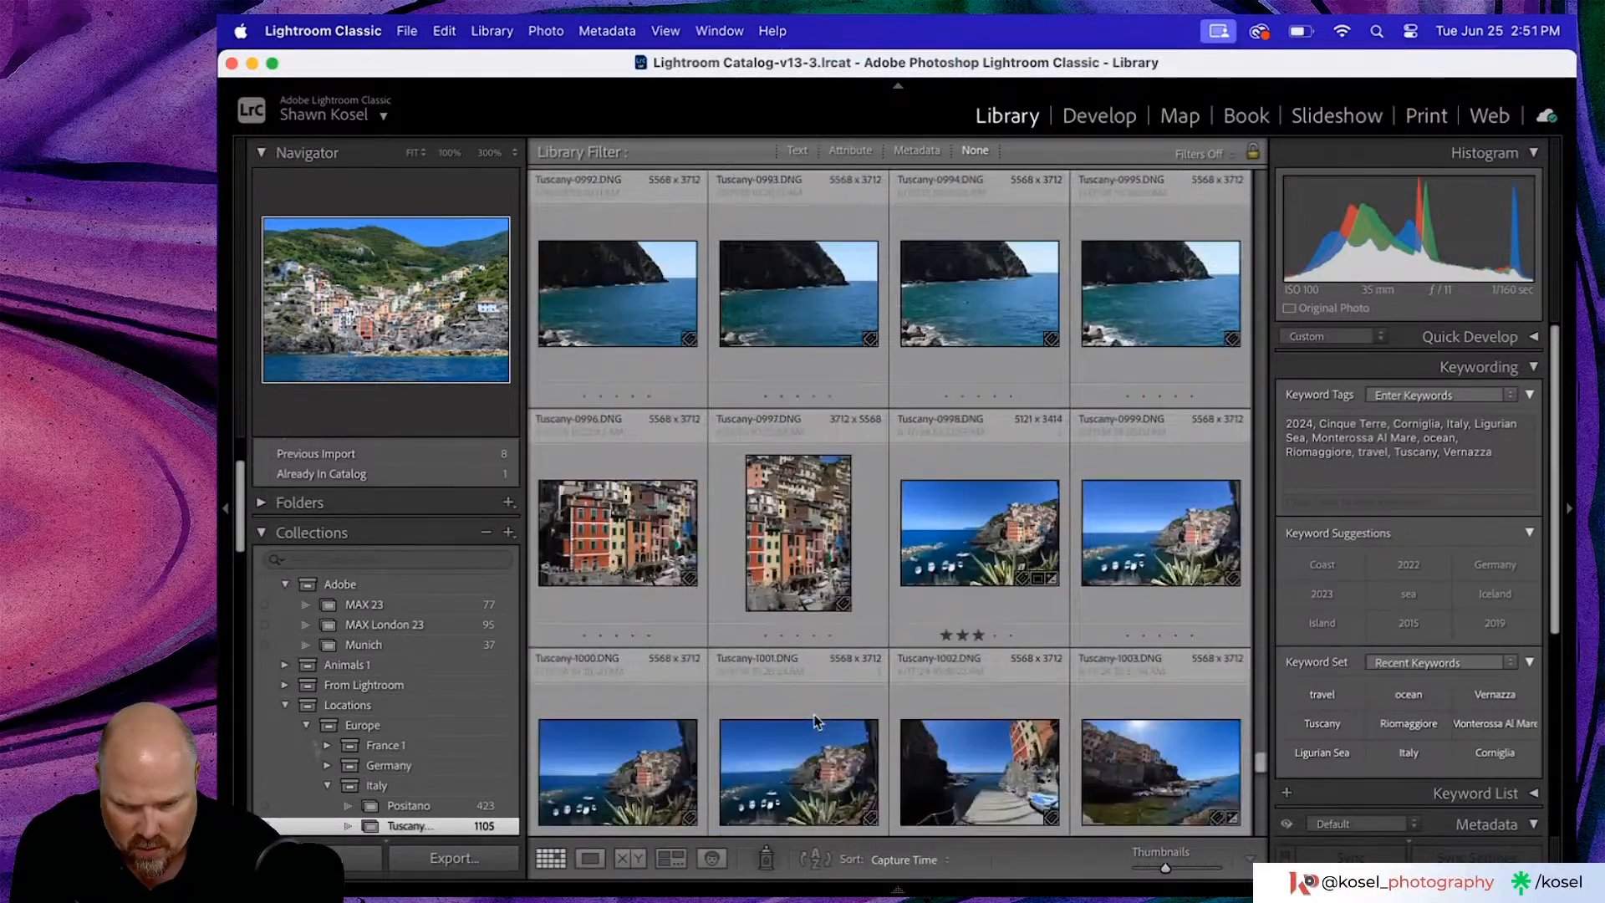
{"action": "scroll", "coordinate": [856, 669], "scroll_direction": "down", "scroll_amount": 1}
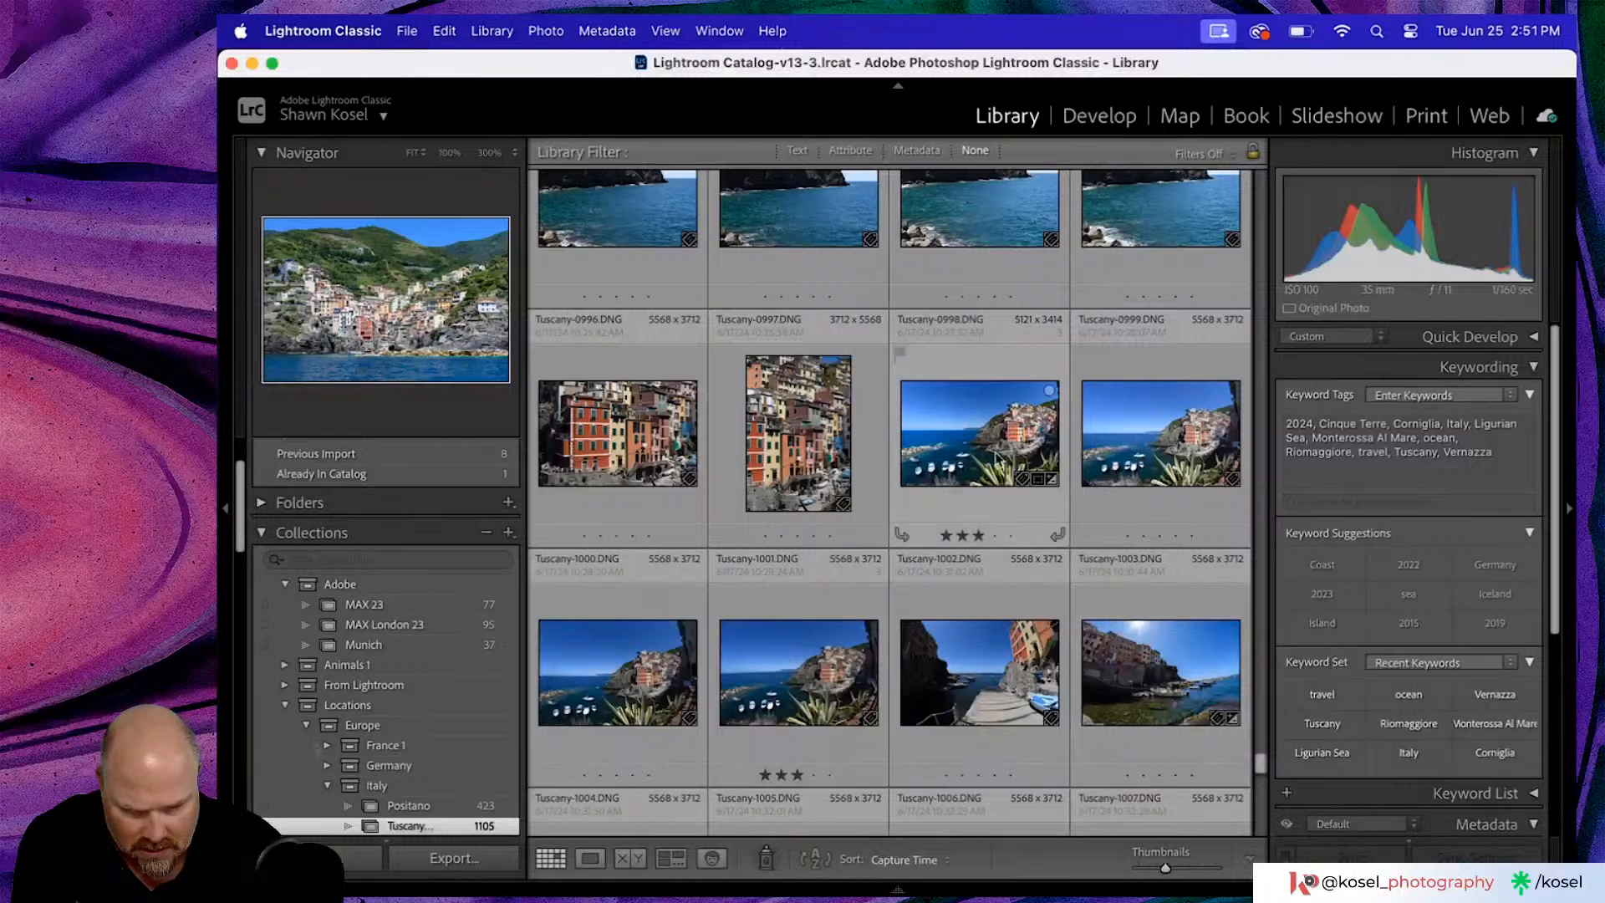
{"action": "left_click", "coordinate": [979, 419]}
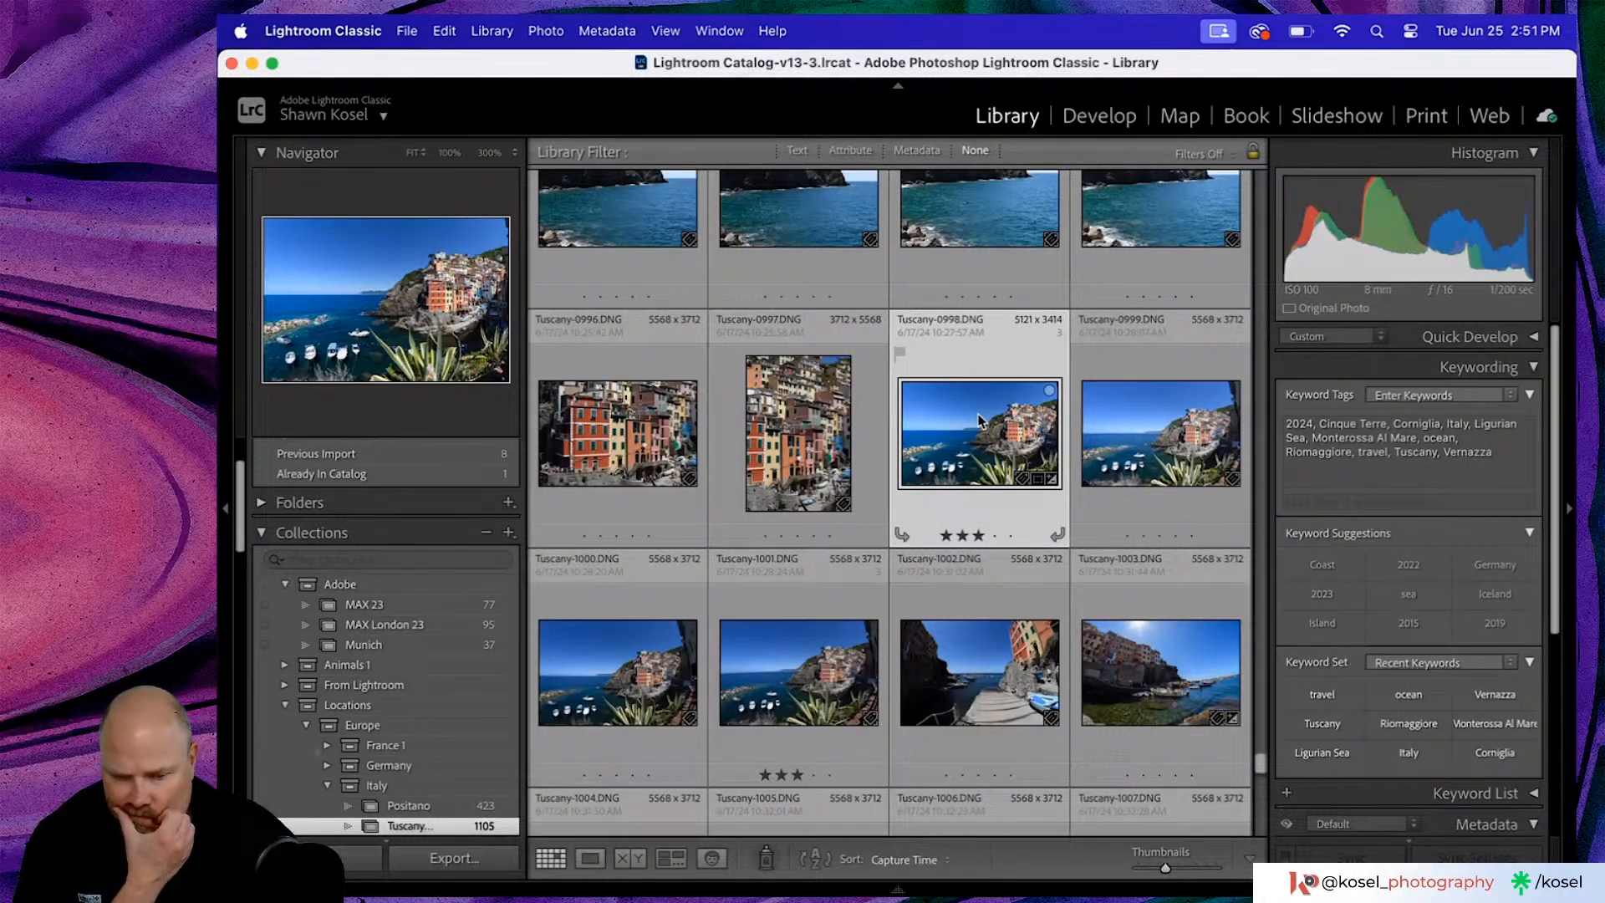
{"action": "double_click", "coordinate": [979, 419]}
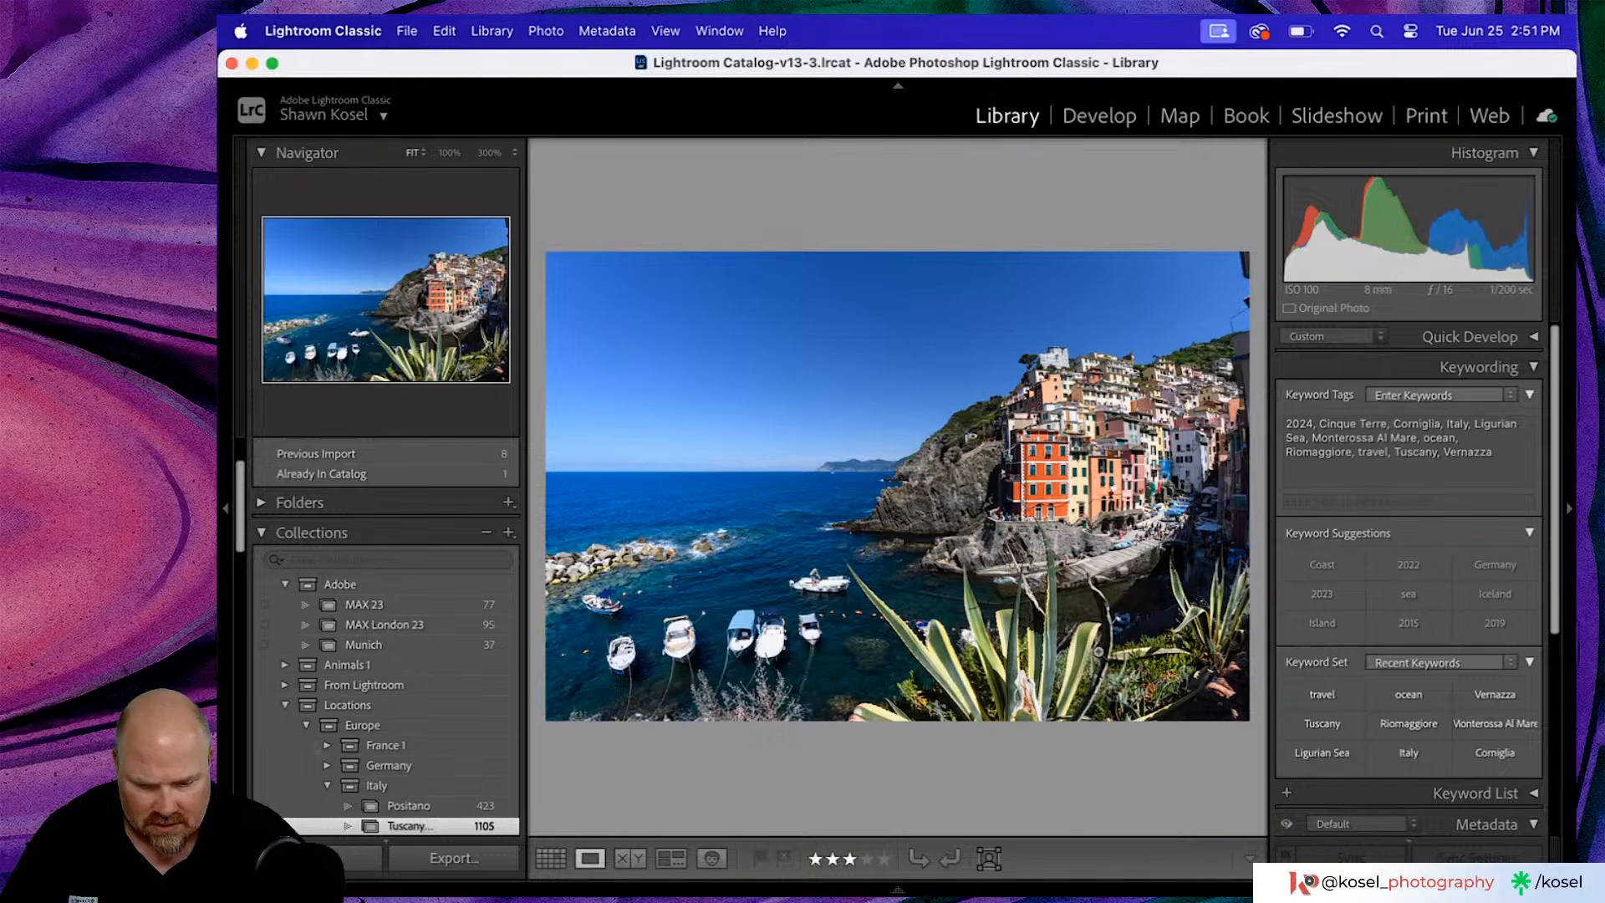
{"action": "left_click", "coordinate": [666, 31]}
{"action": "key", "text": "d"}
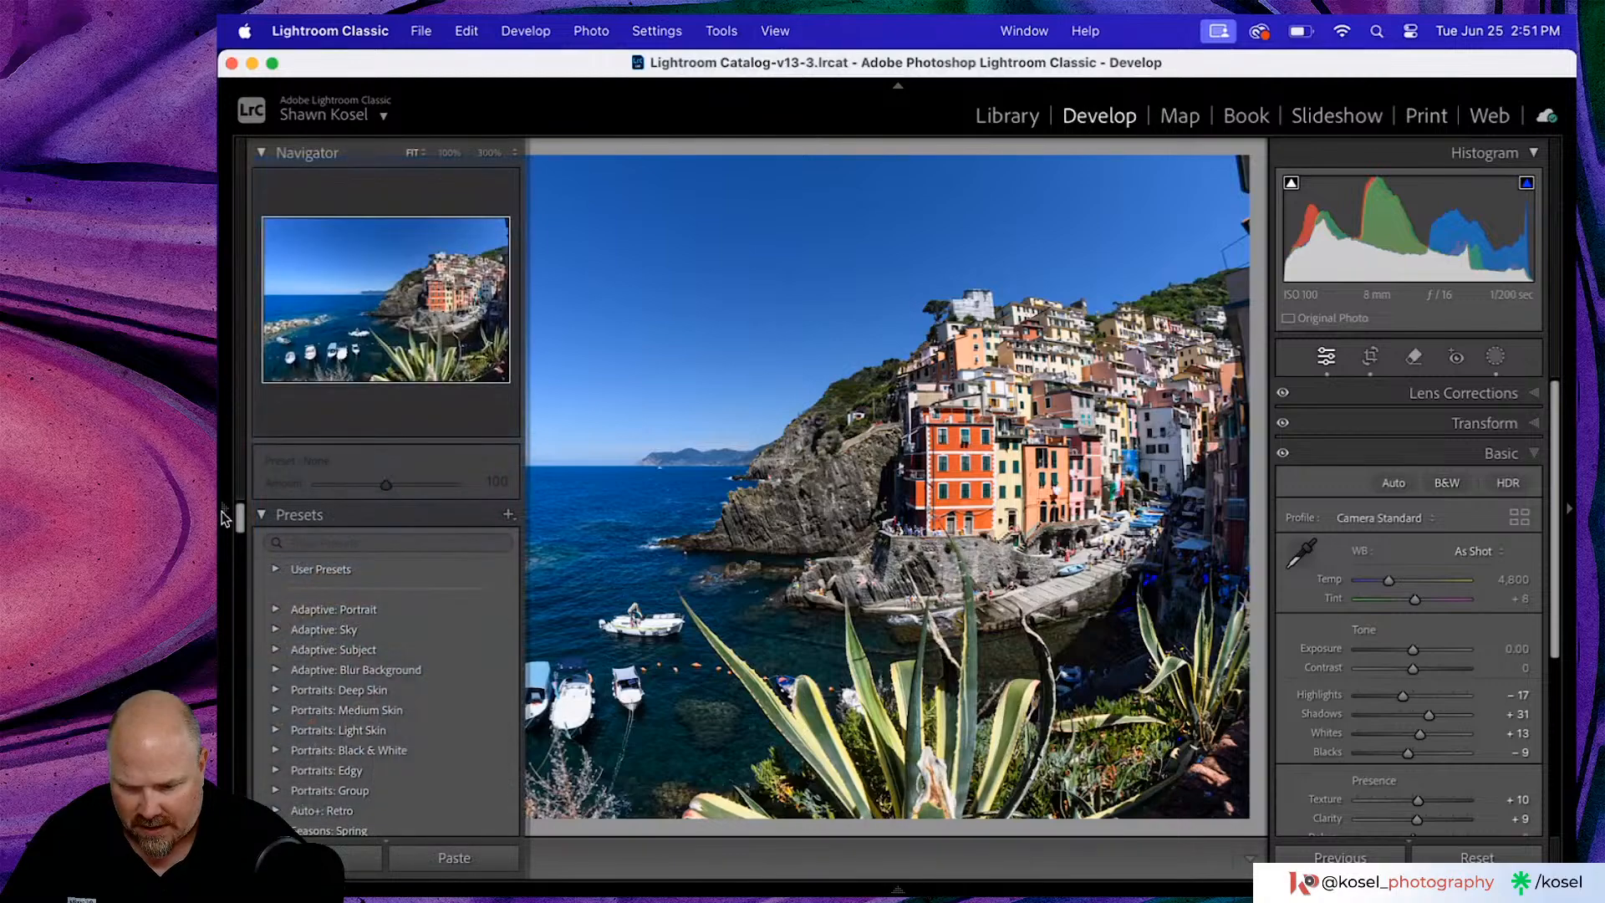
{"action": "left_click", "coordinate": [224, 512]}
- Copy the photo's profile, Basic, Color Mixer, Detail and Effects settings, chromatic aberration and profile corrections, and the FG and Sky masks
{"action": "left_click", "coordinate": [359, 858]}
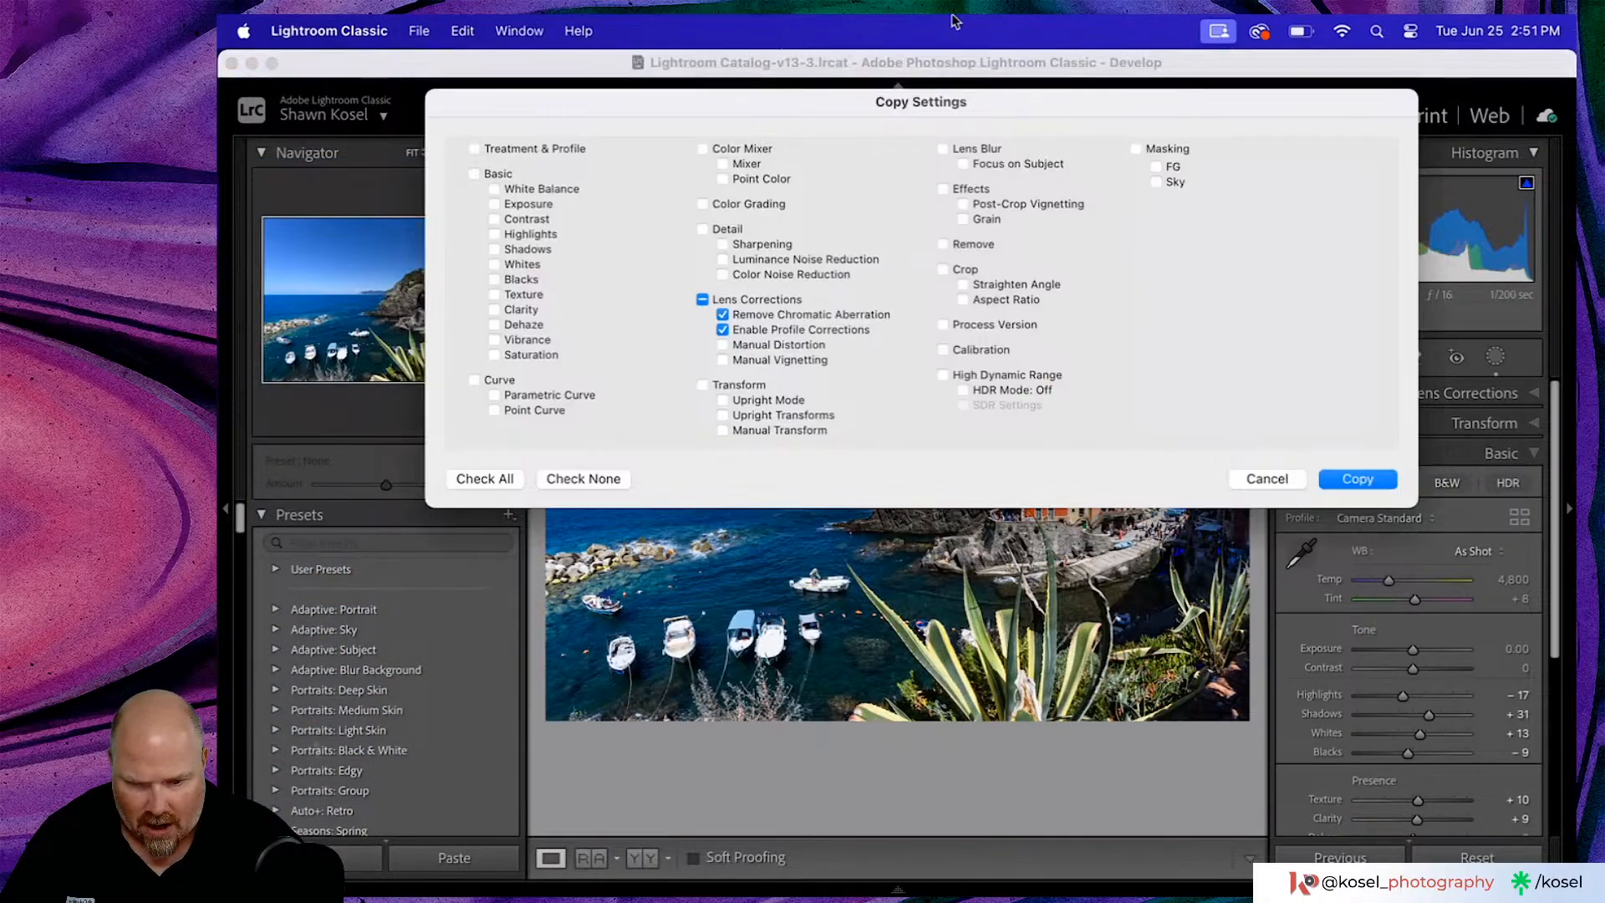
{"action": "left_click", "coordinate": [474, 149]}
{"action": "left_click", "coordinate": [474, 174]}
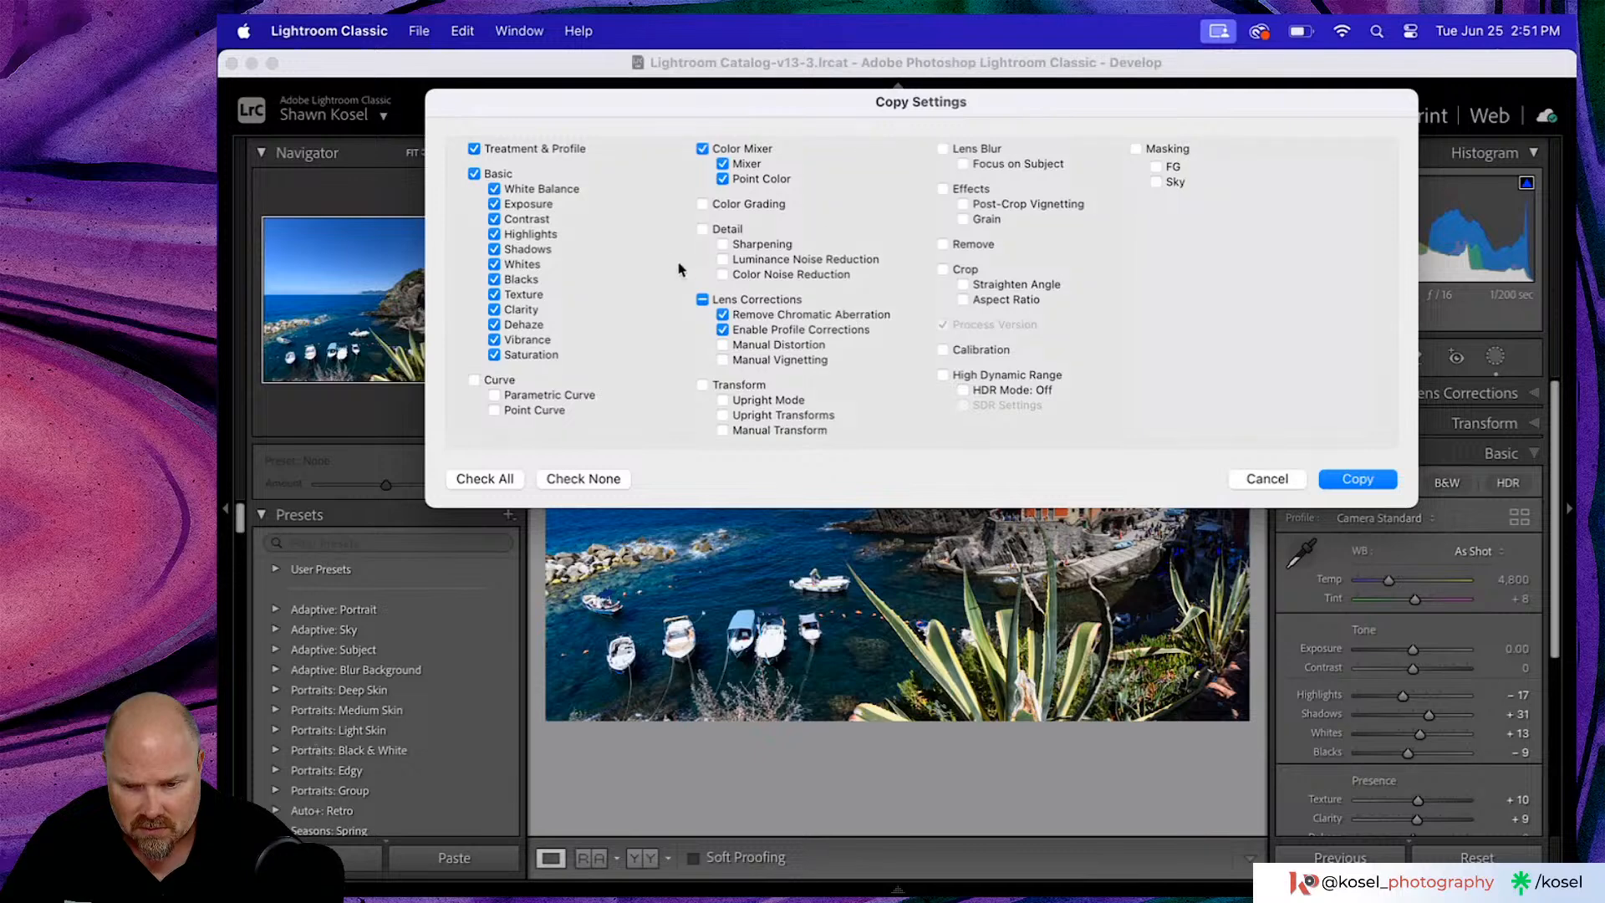
{"action": "left_click", "coordinate": [702, 230]}
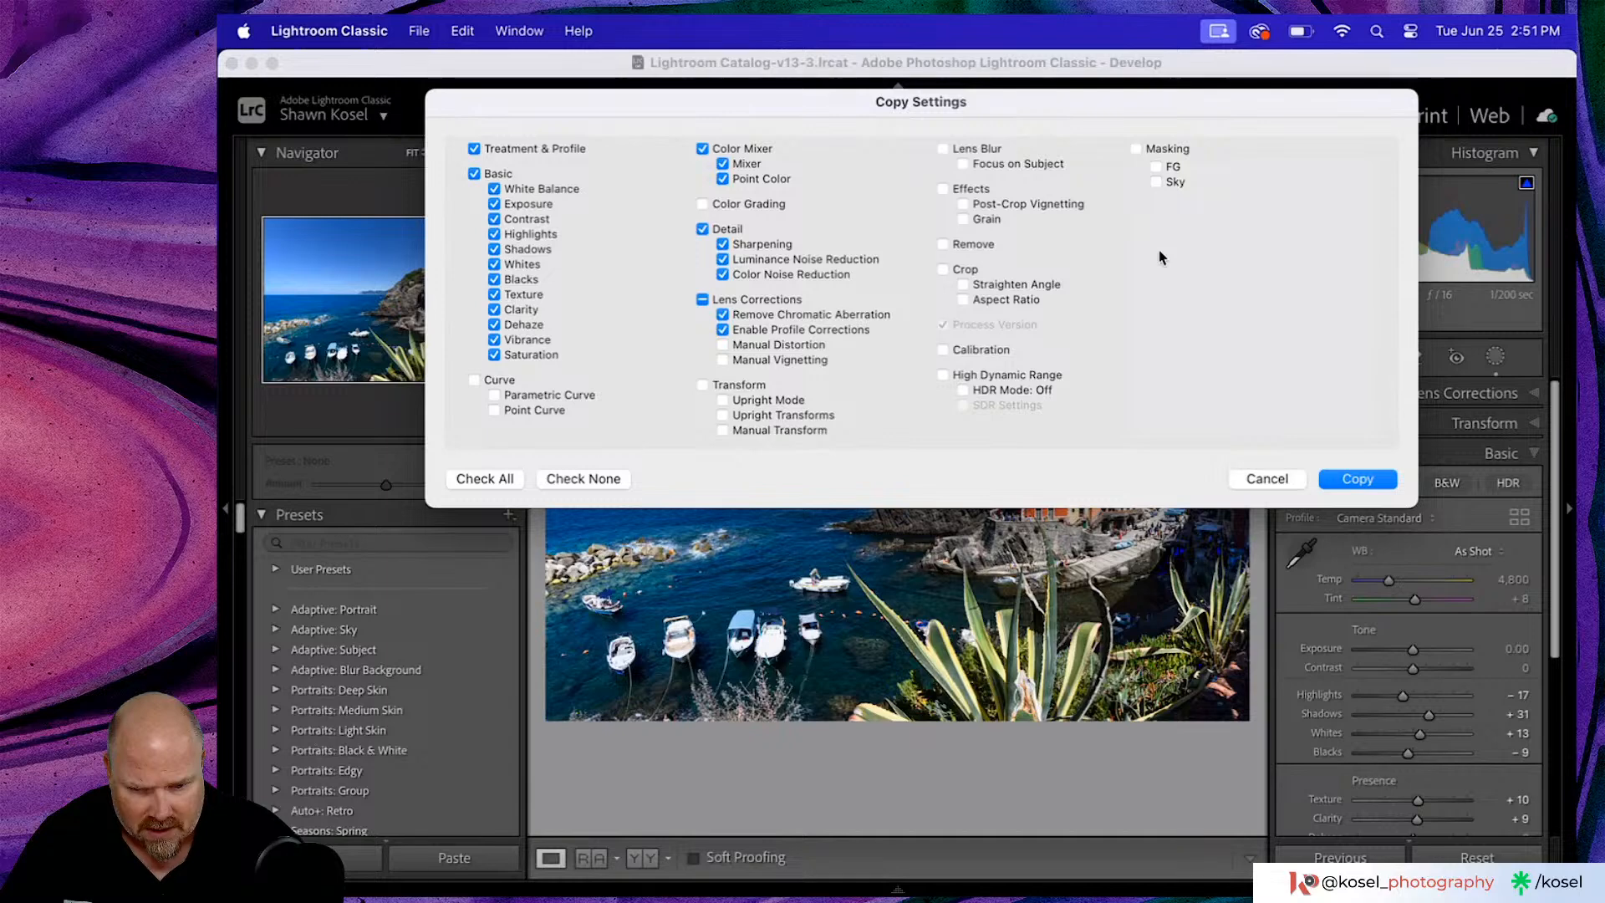
{"action": "left_click", "coordinate": [942, 190]}
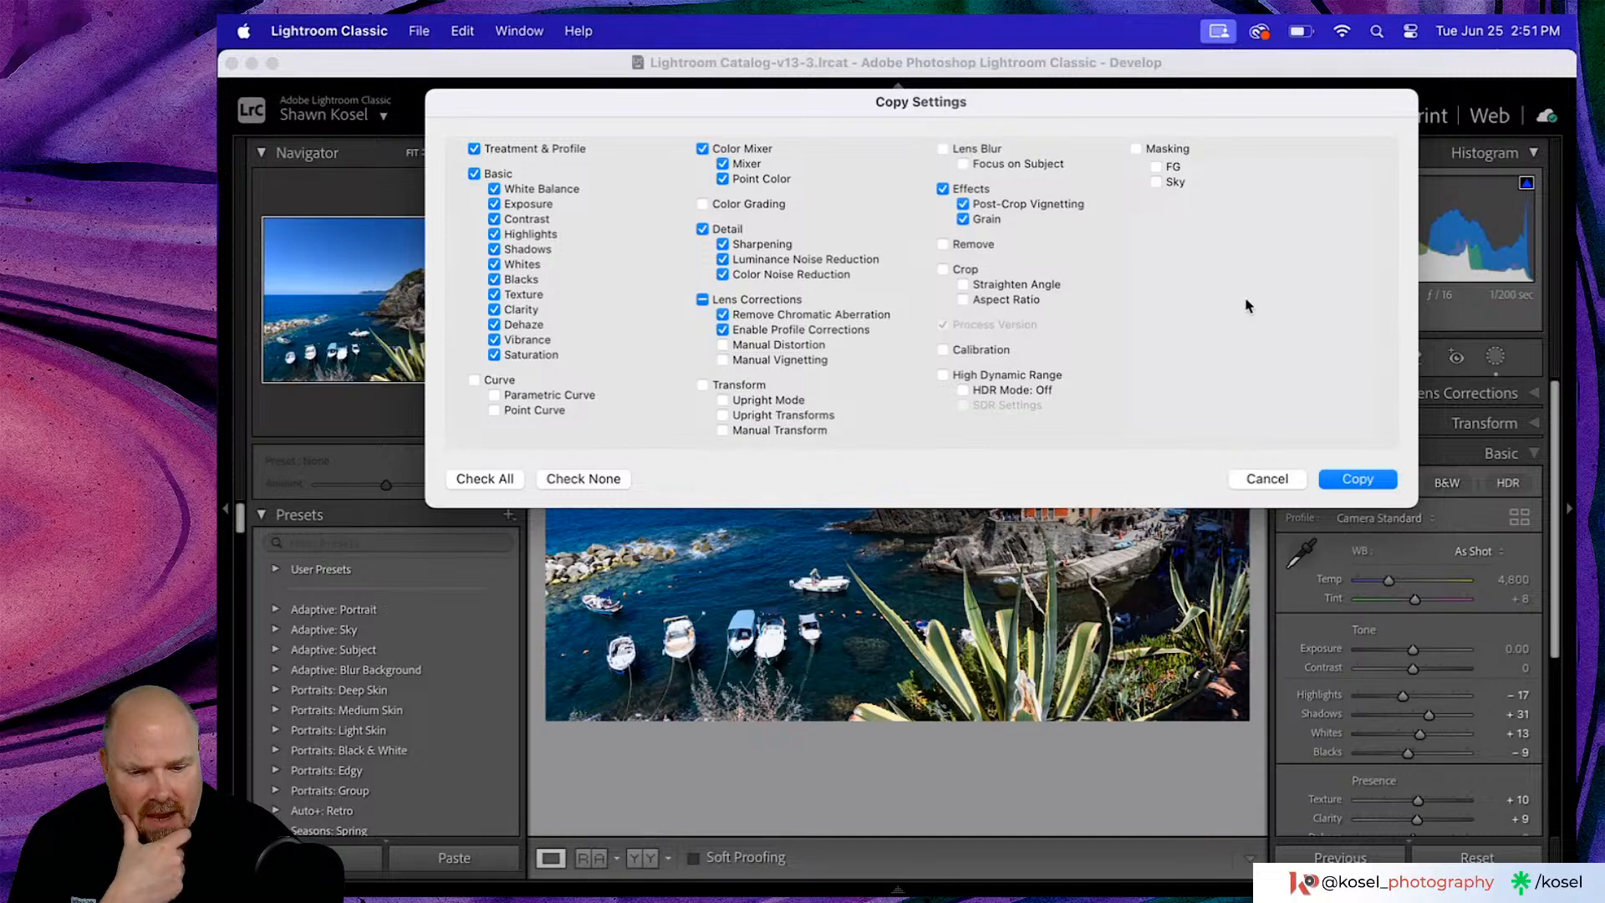
{"action": "left_click", "coordinate": [1136, 150]}
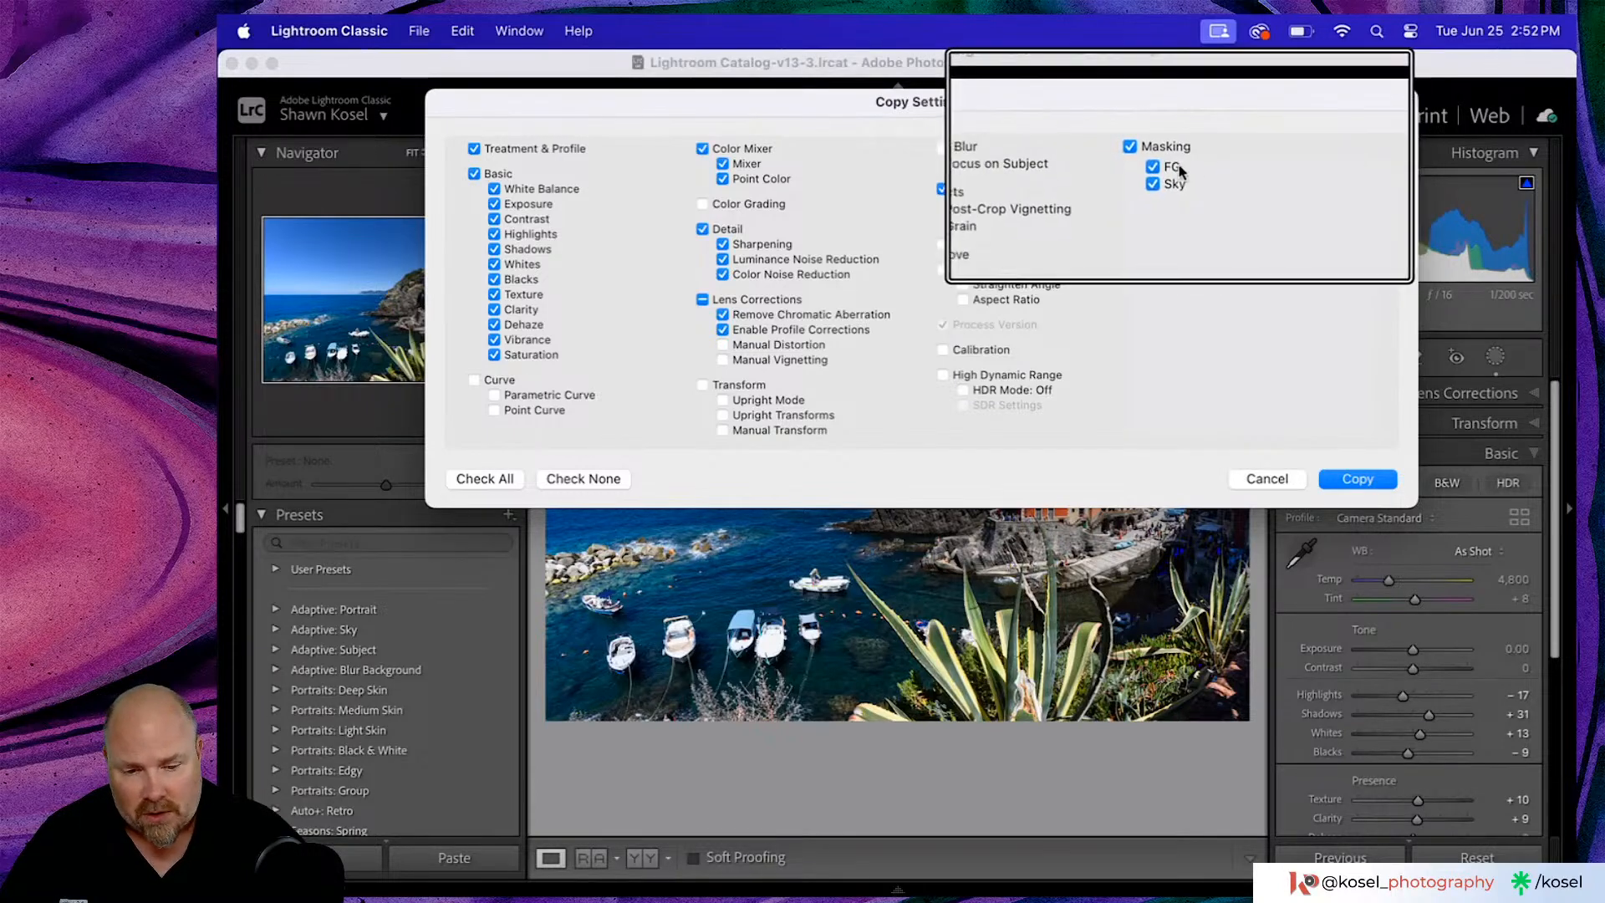
{"action": "left_click", "coordinate": [1356, 478]}
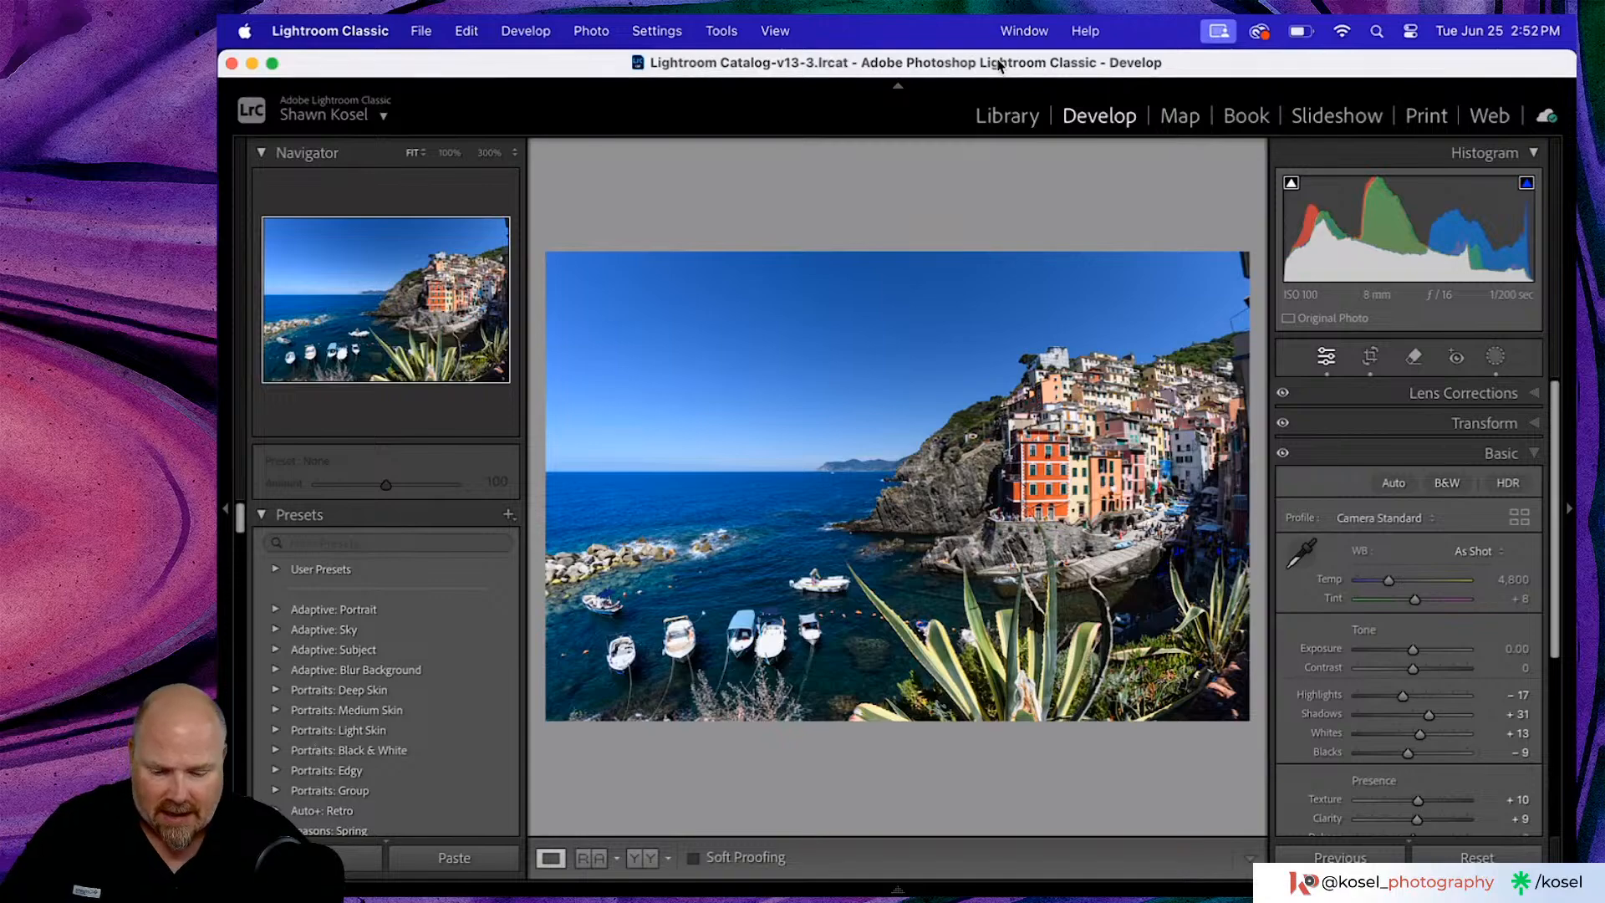
- Find the unedited coastal village photo Tuscany-1078.DNG in the Library grid and open it in the Develop module
{"action": "key", "text": "g"}
{"action": "scroll", "coordinate": [980, 461], "scroll_direction": "down", "scroll_amount": 15}
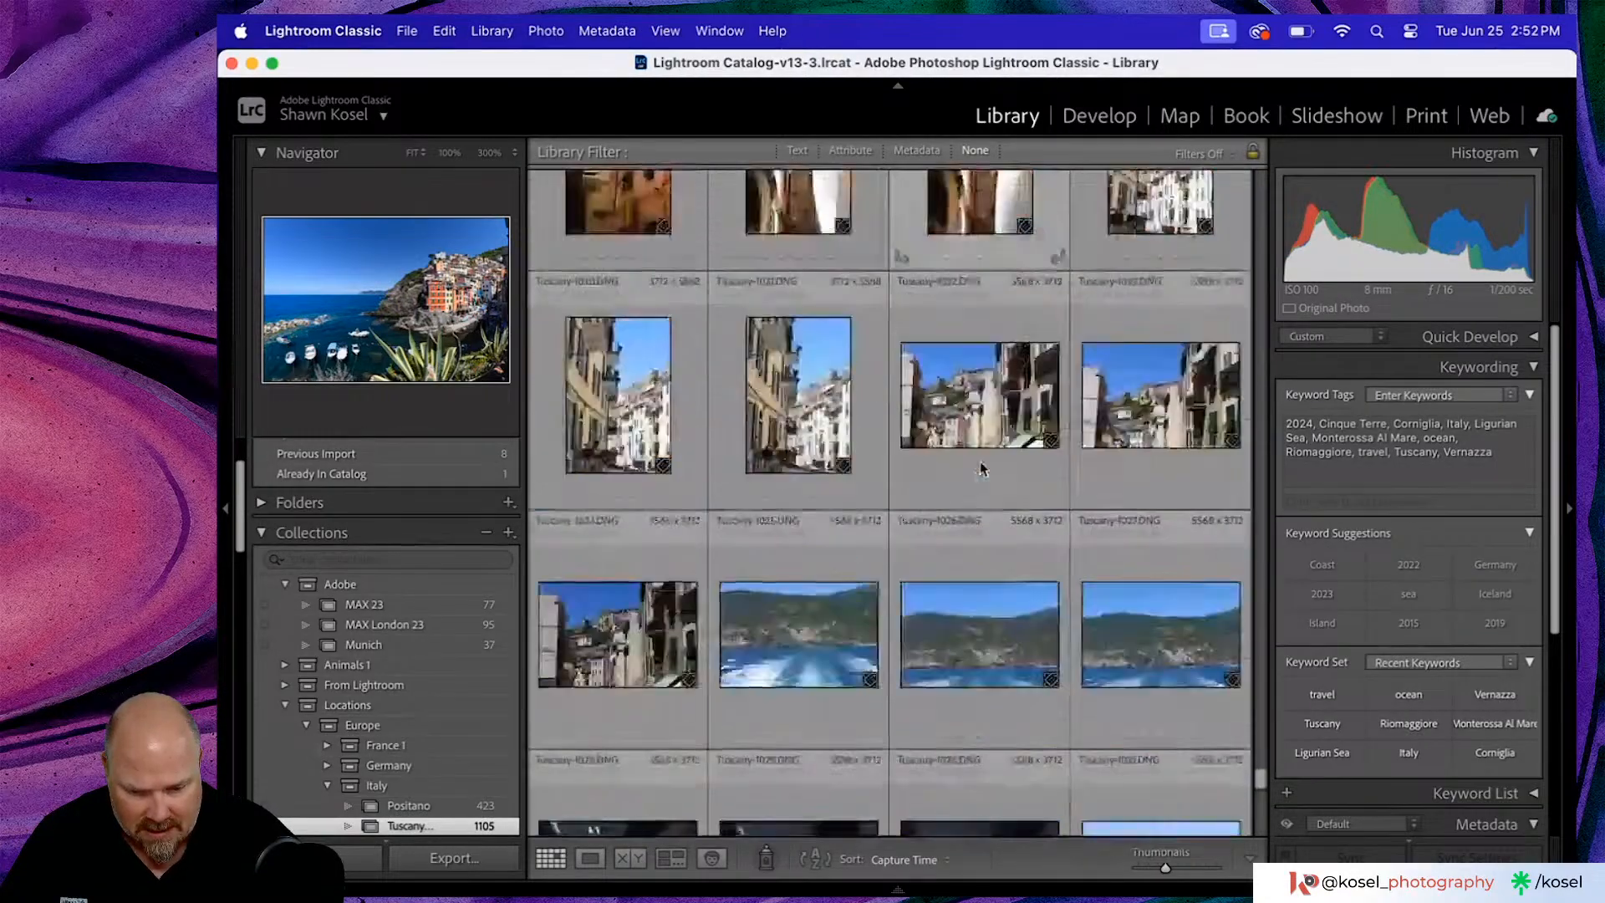
{"action": "scroll", "coordinate": [982, 467], "scroll_direction": "down", "scroll_amount": 5}
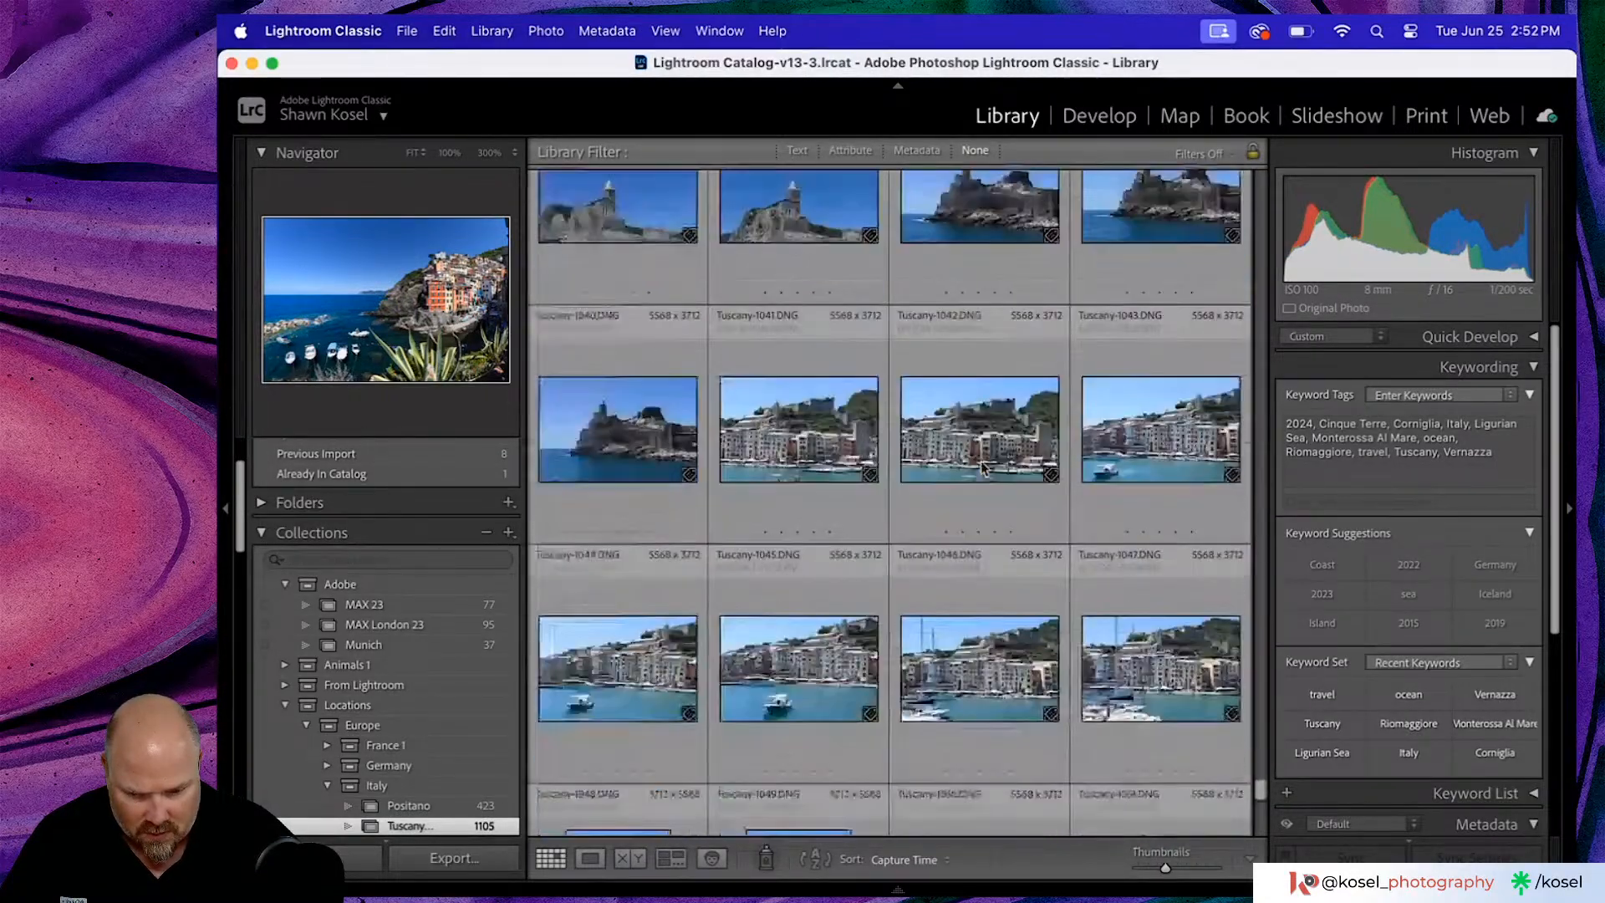
{"action": "scroll", "coordinate": [981, 463], "scroll_direction": "down", "scroll_amount": 8}
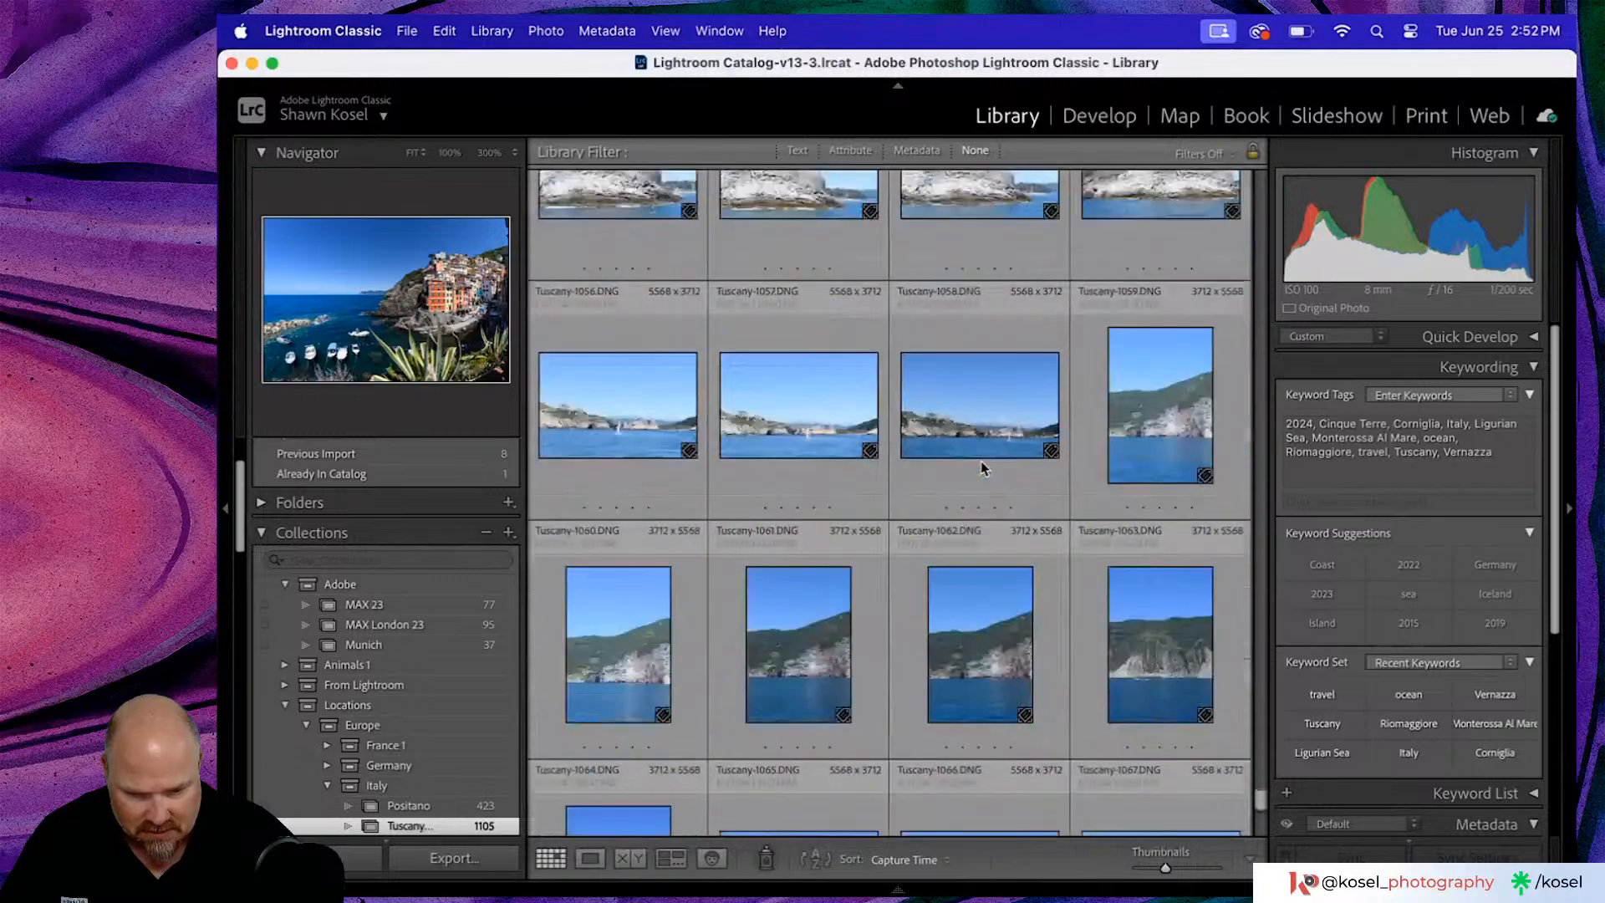
{"action": "scroll", "coordinate": [980, 460], "scroll_direction": "down", "scroll_amount": 5}
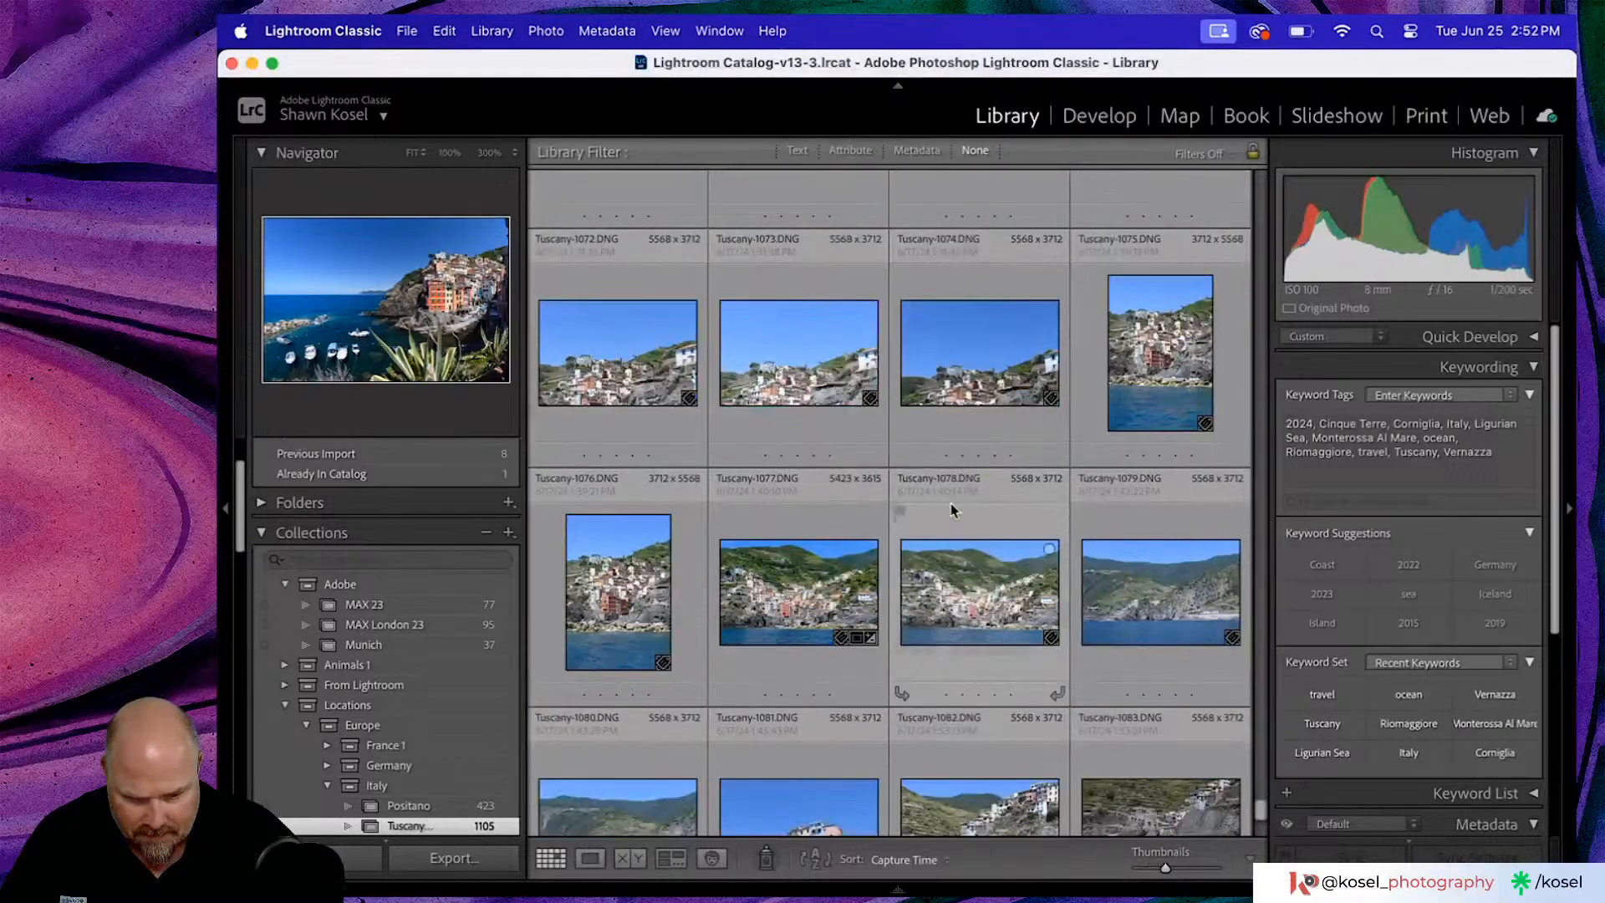
{"action": "double_click", "coordinate": [839, 602]}
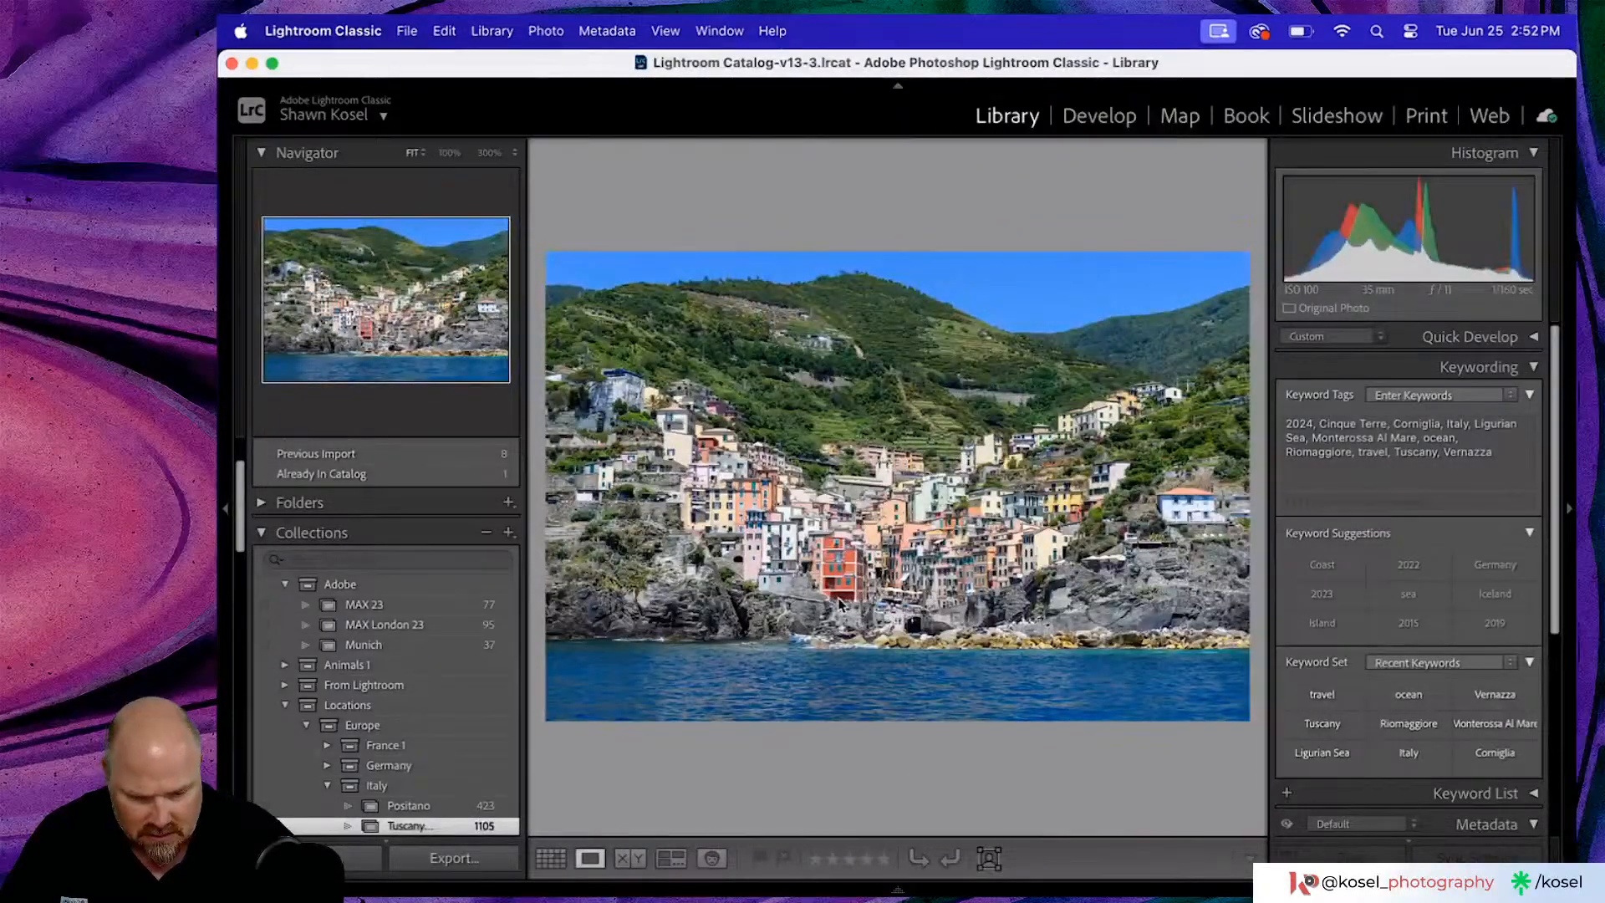
{"action": "key", "text": "Right"}
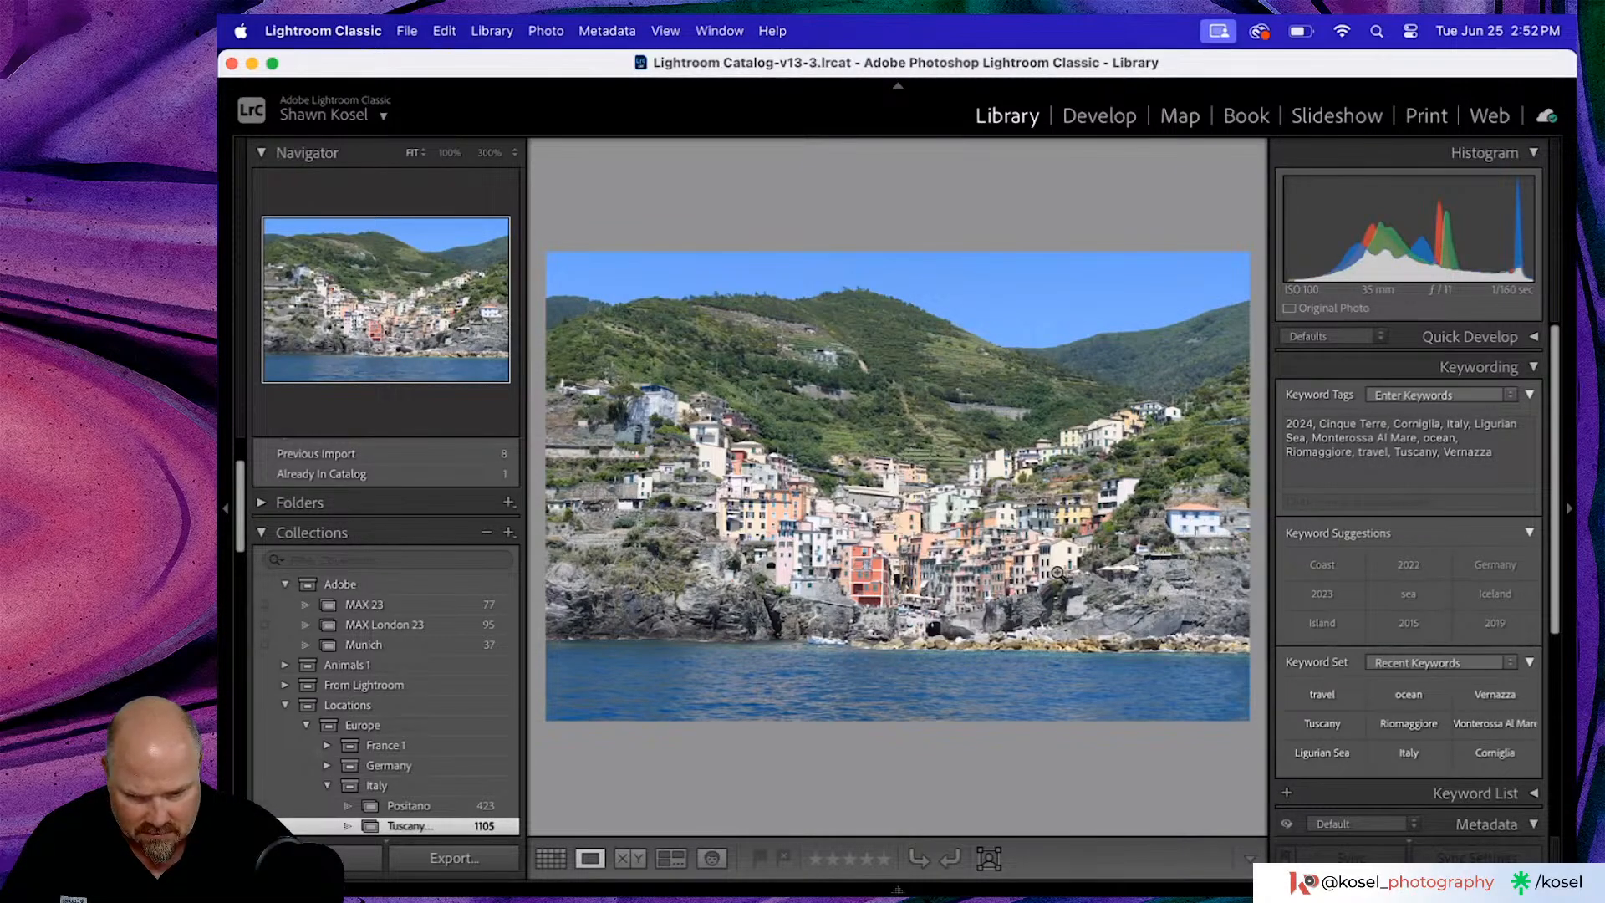
{"action": "key", "text": "d"}
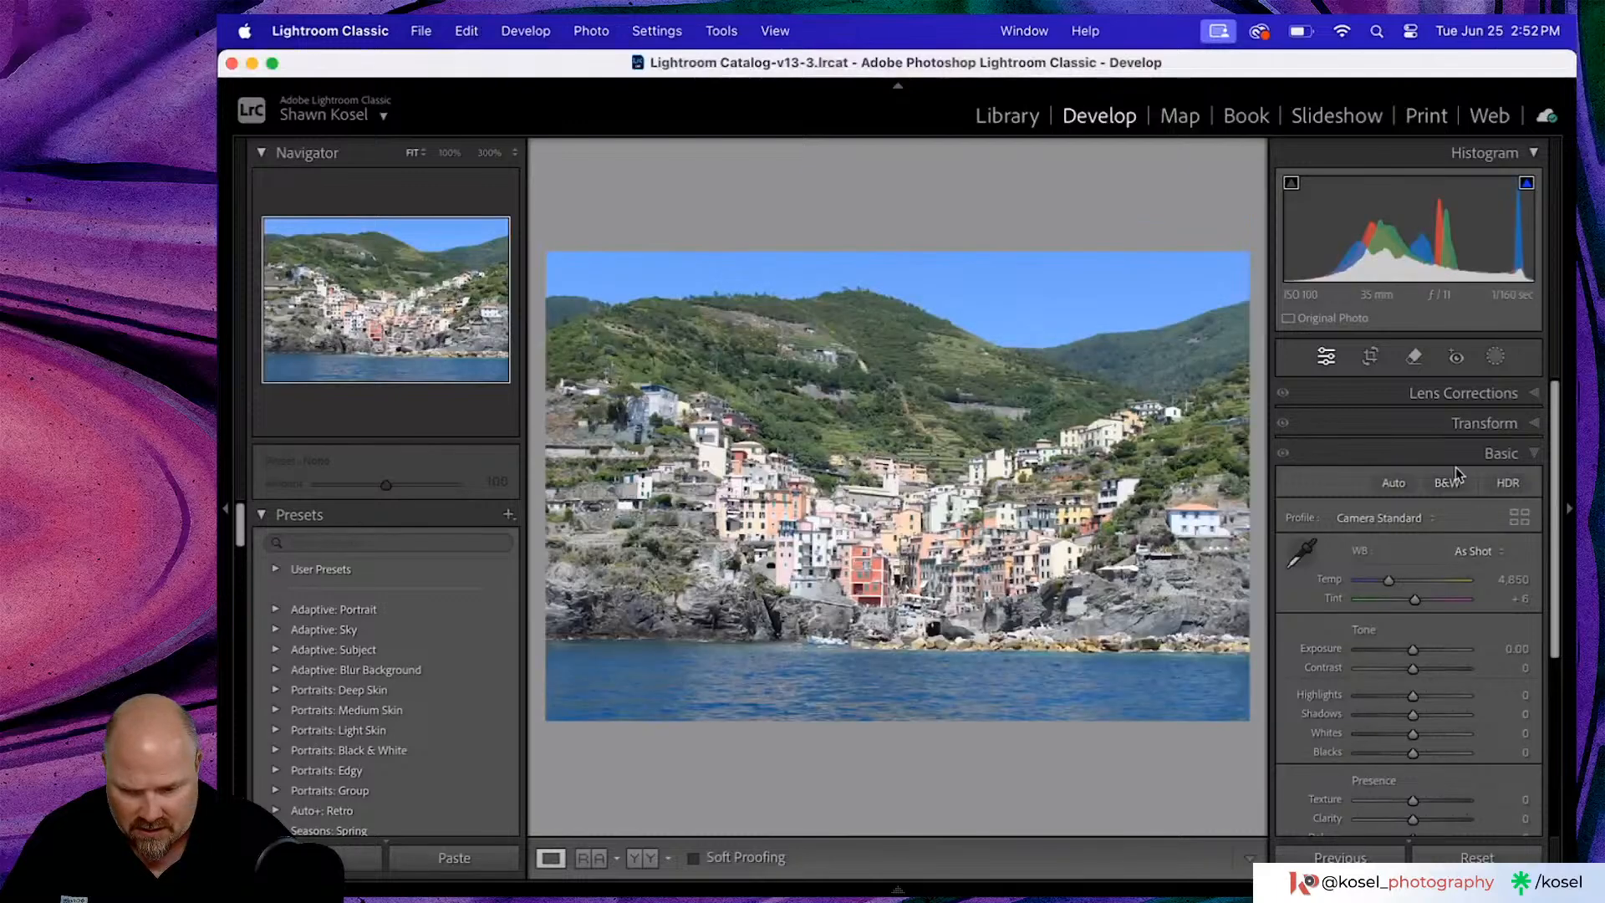
- Test the copied settings on Tuscany-1078.DNG against the edited Tuscany-1077.DNG, and reset Tuscany-1078.DNG
{"action": "left_click", "coordinate": [458, 858]}
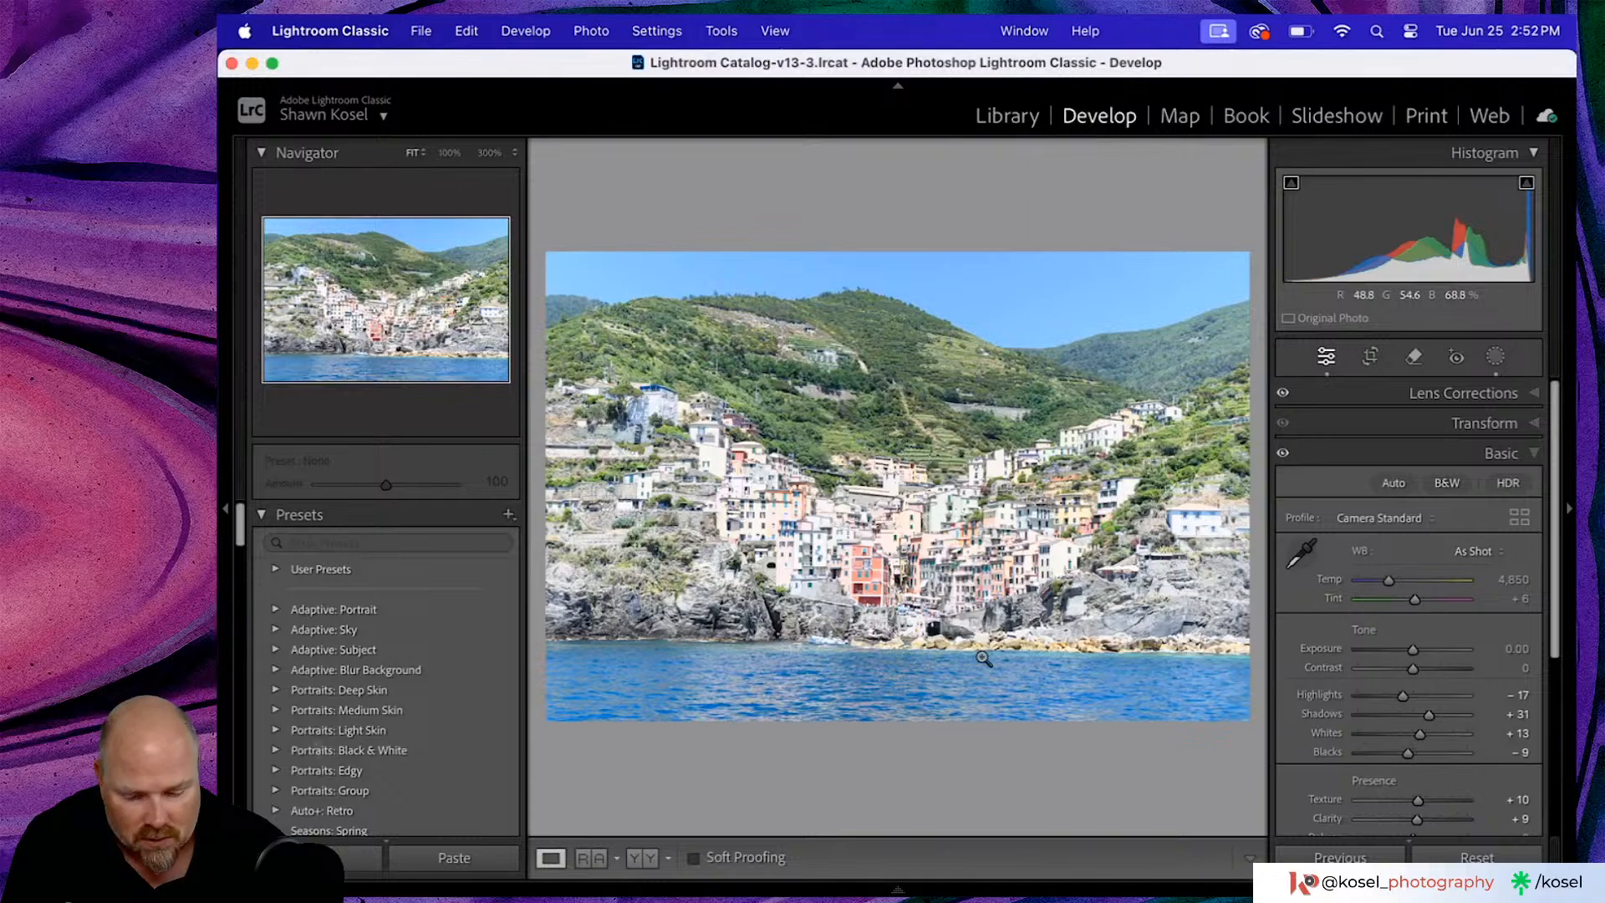
{"action": "key", "text": "super+u"}
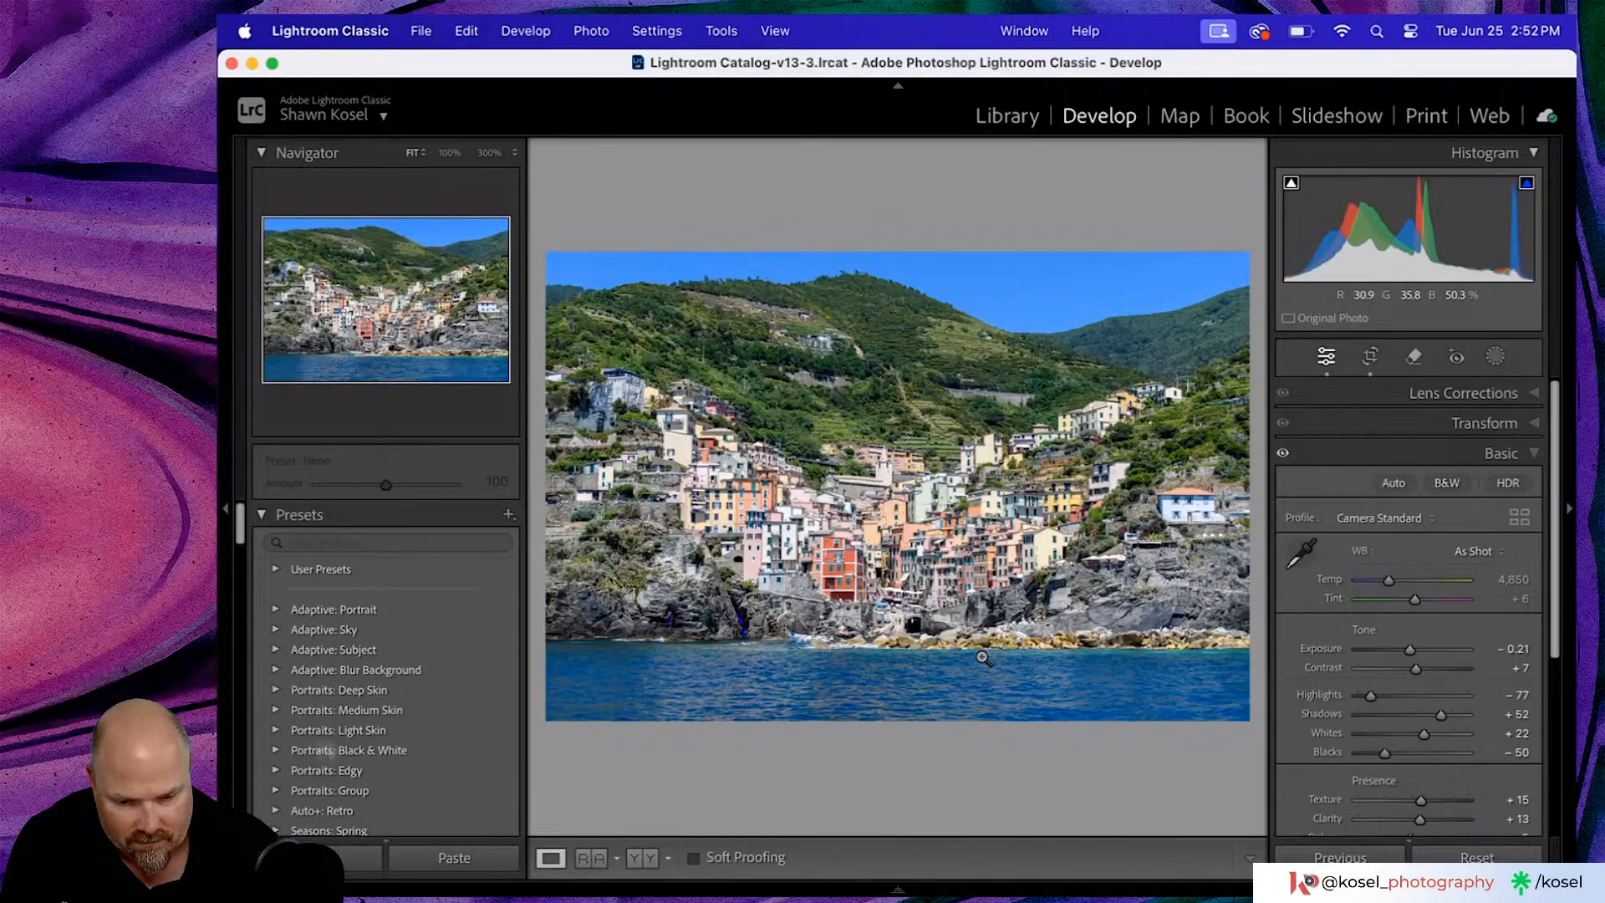
{"action": "key", "text": "super+z"}
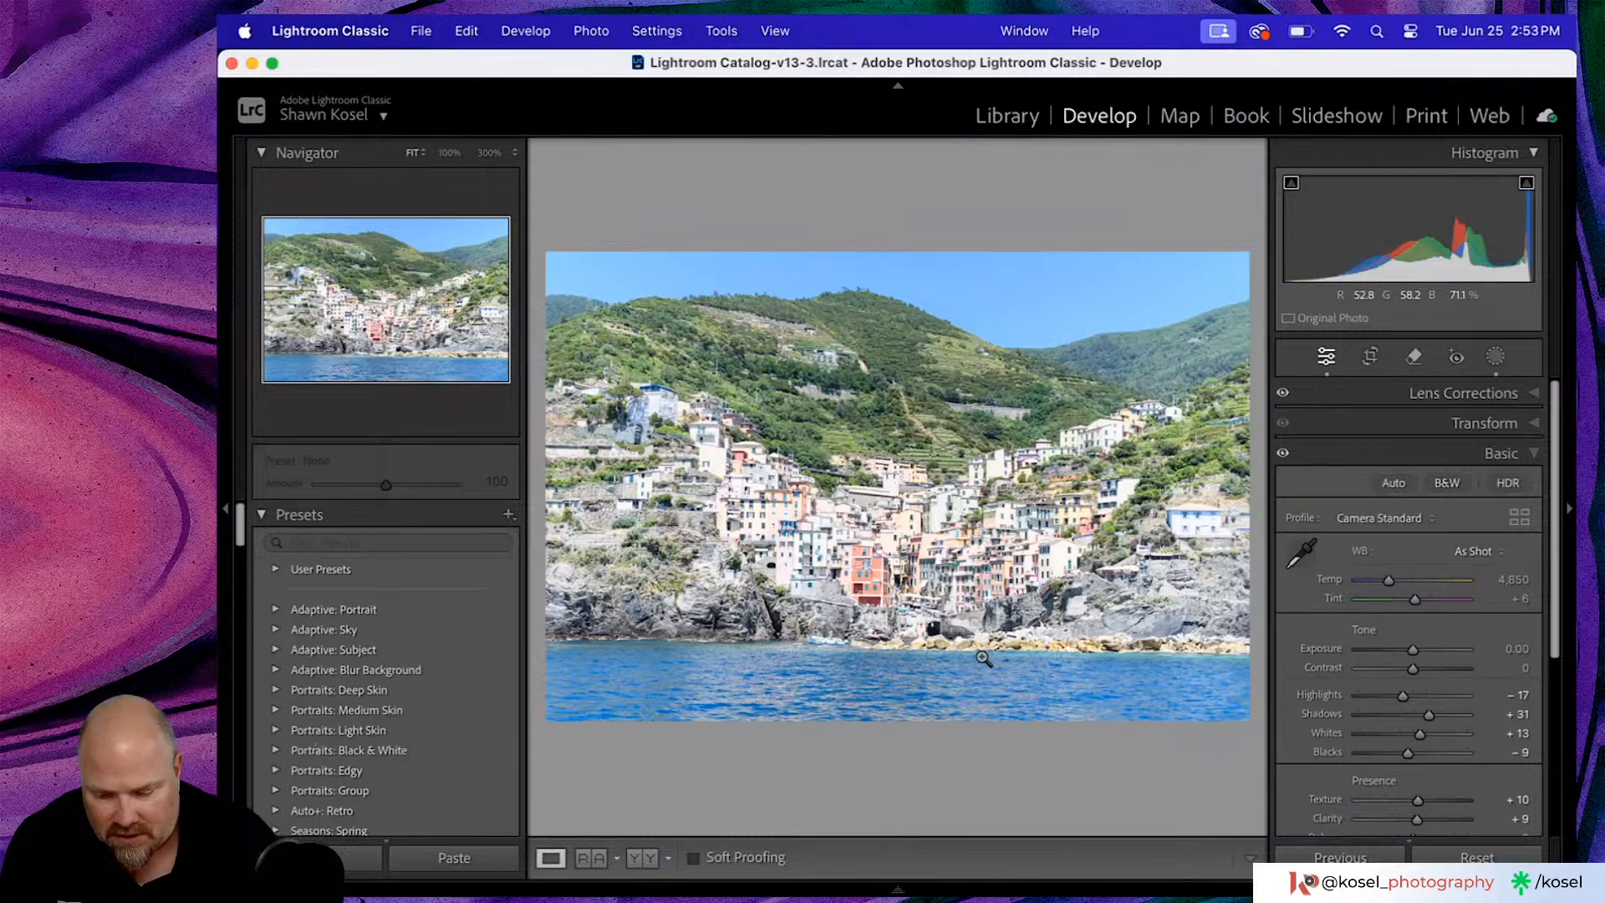
{"action": "key", "text": "super+shift+z"}
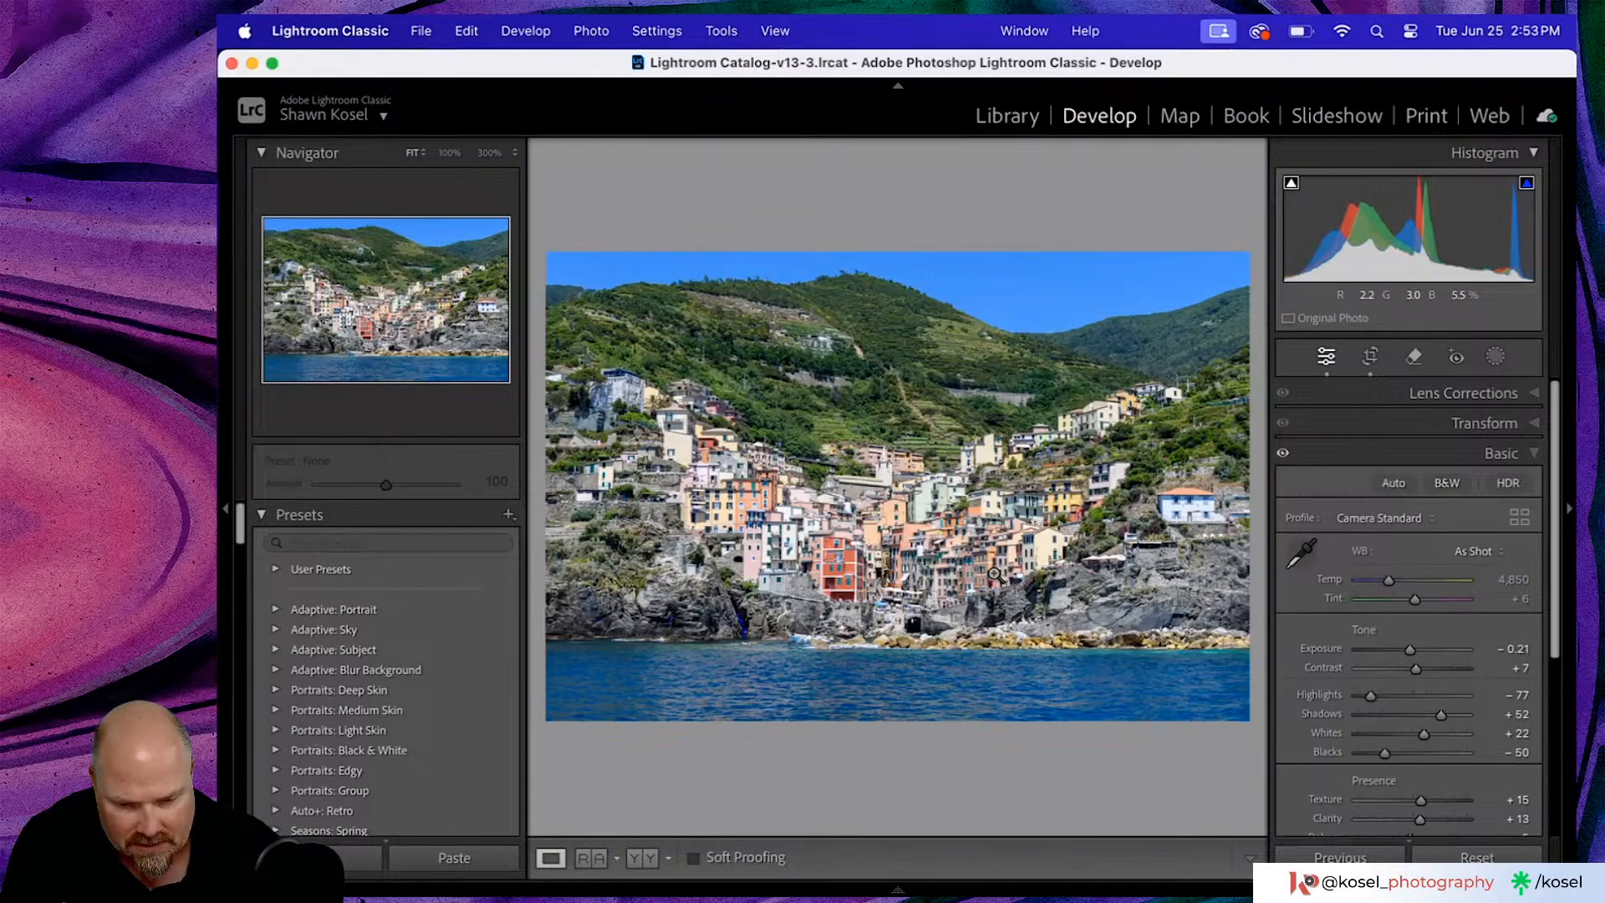
{"action": "key", "text": "super+z"}
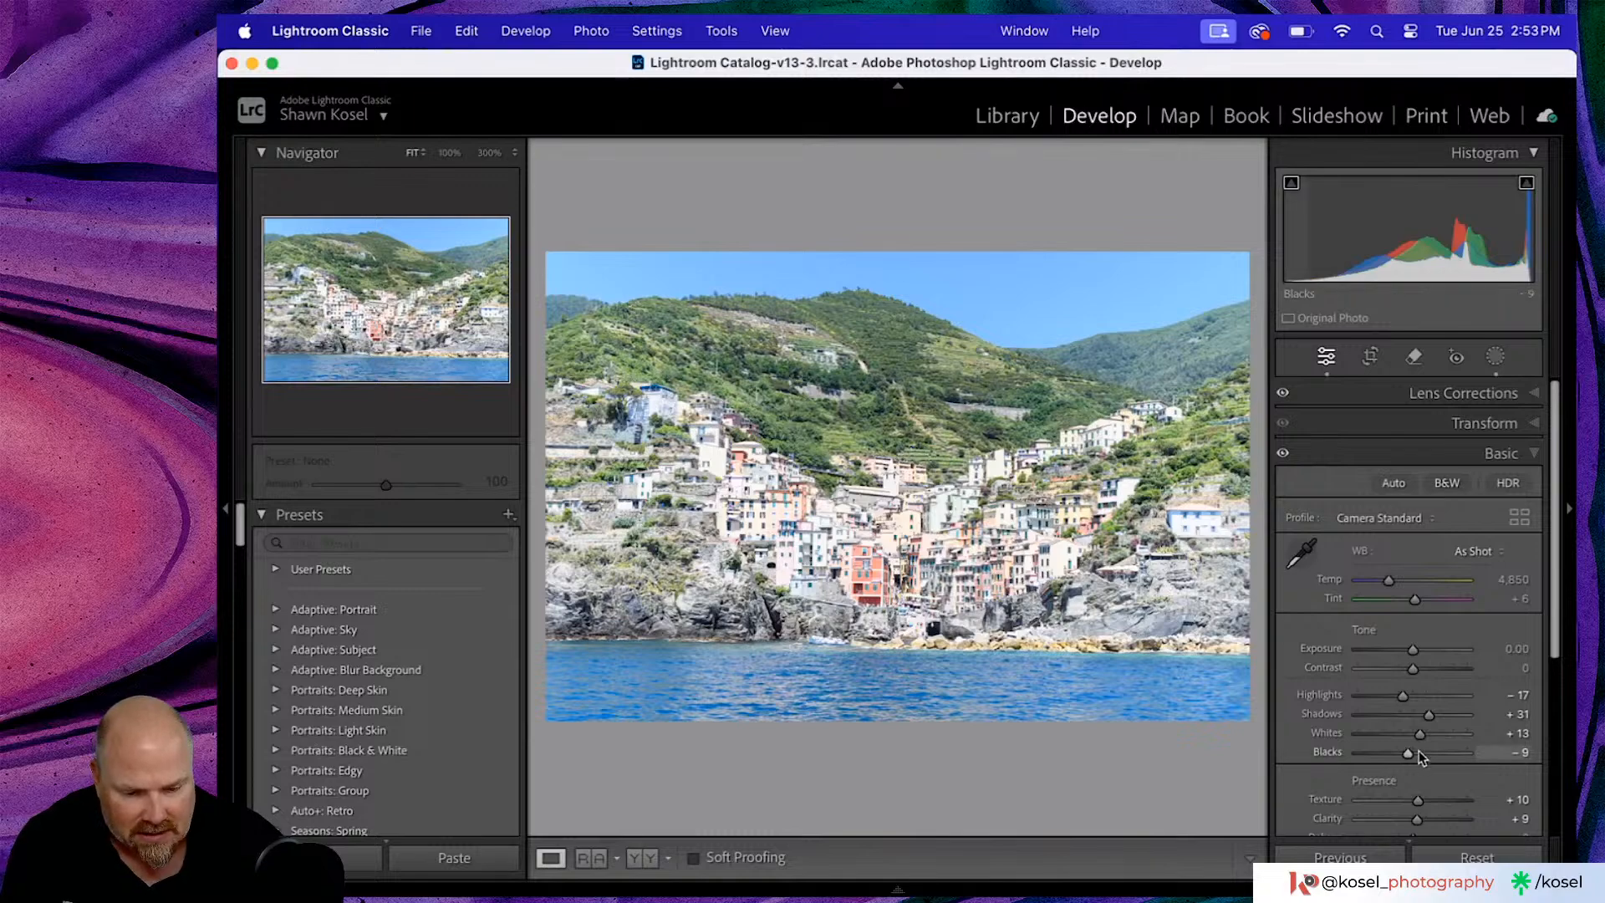
{"action": "left_click", "coordinate": [1477, 858]}
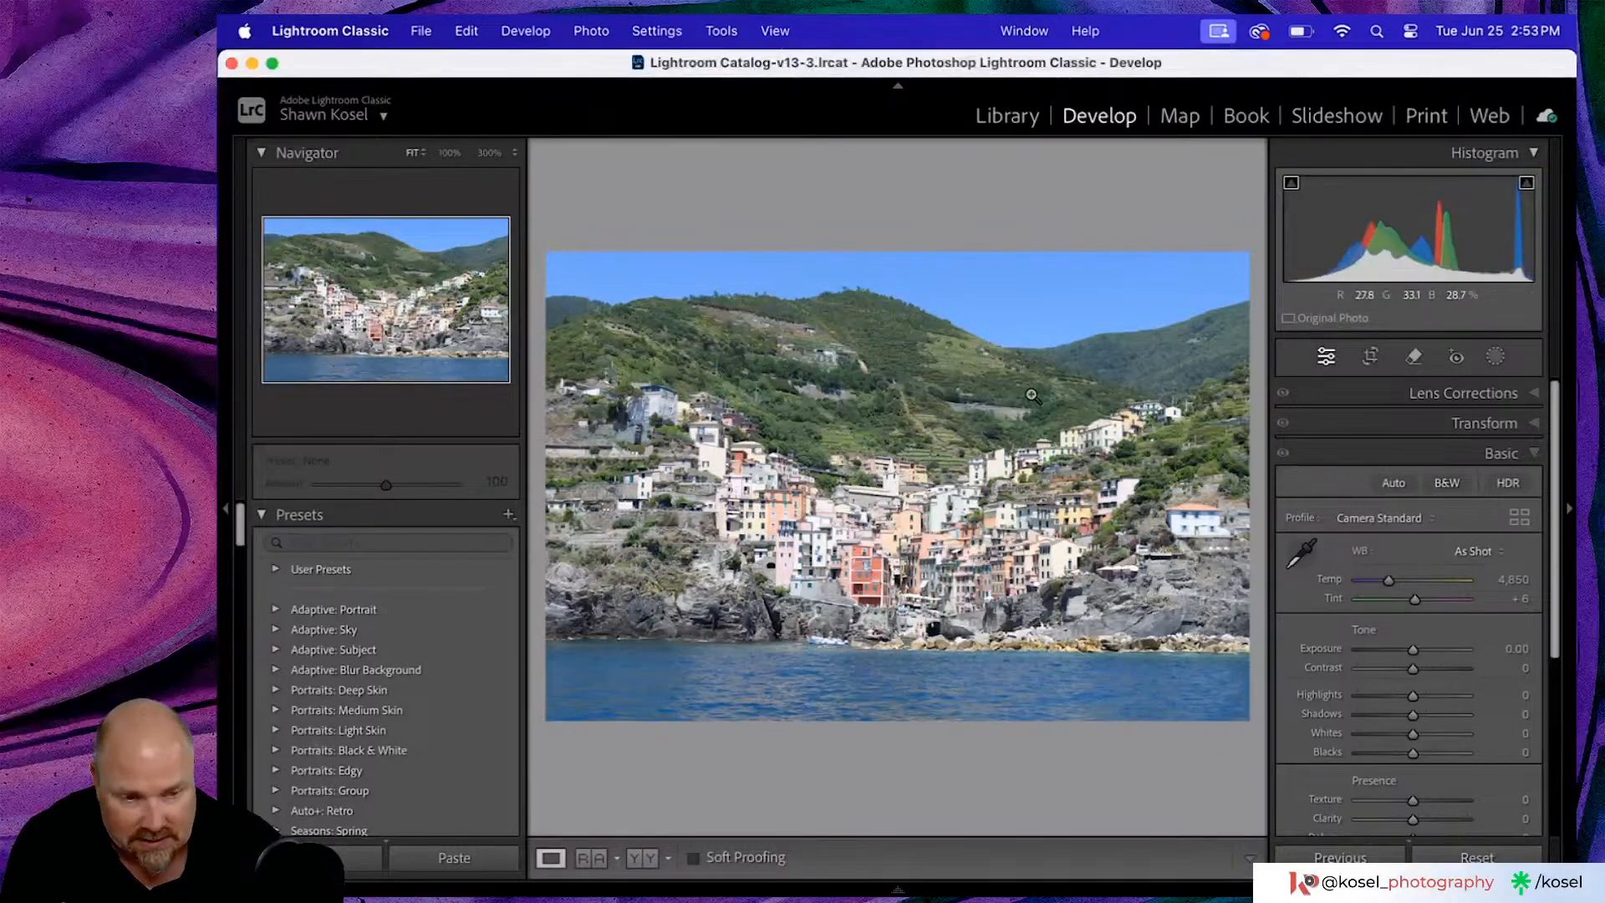
- Rate the edited Tuscany-1077.DNG three stars in the full-screen preview and return to the Library grid
{"action": "key", "text": "super+z"}
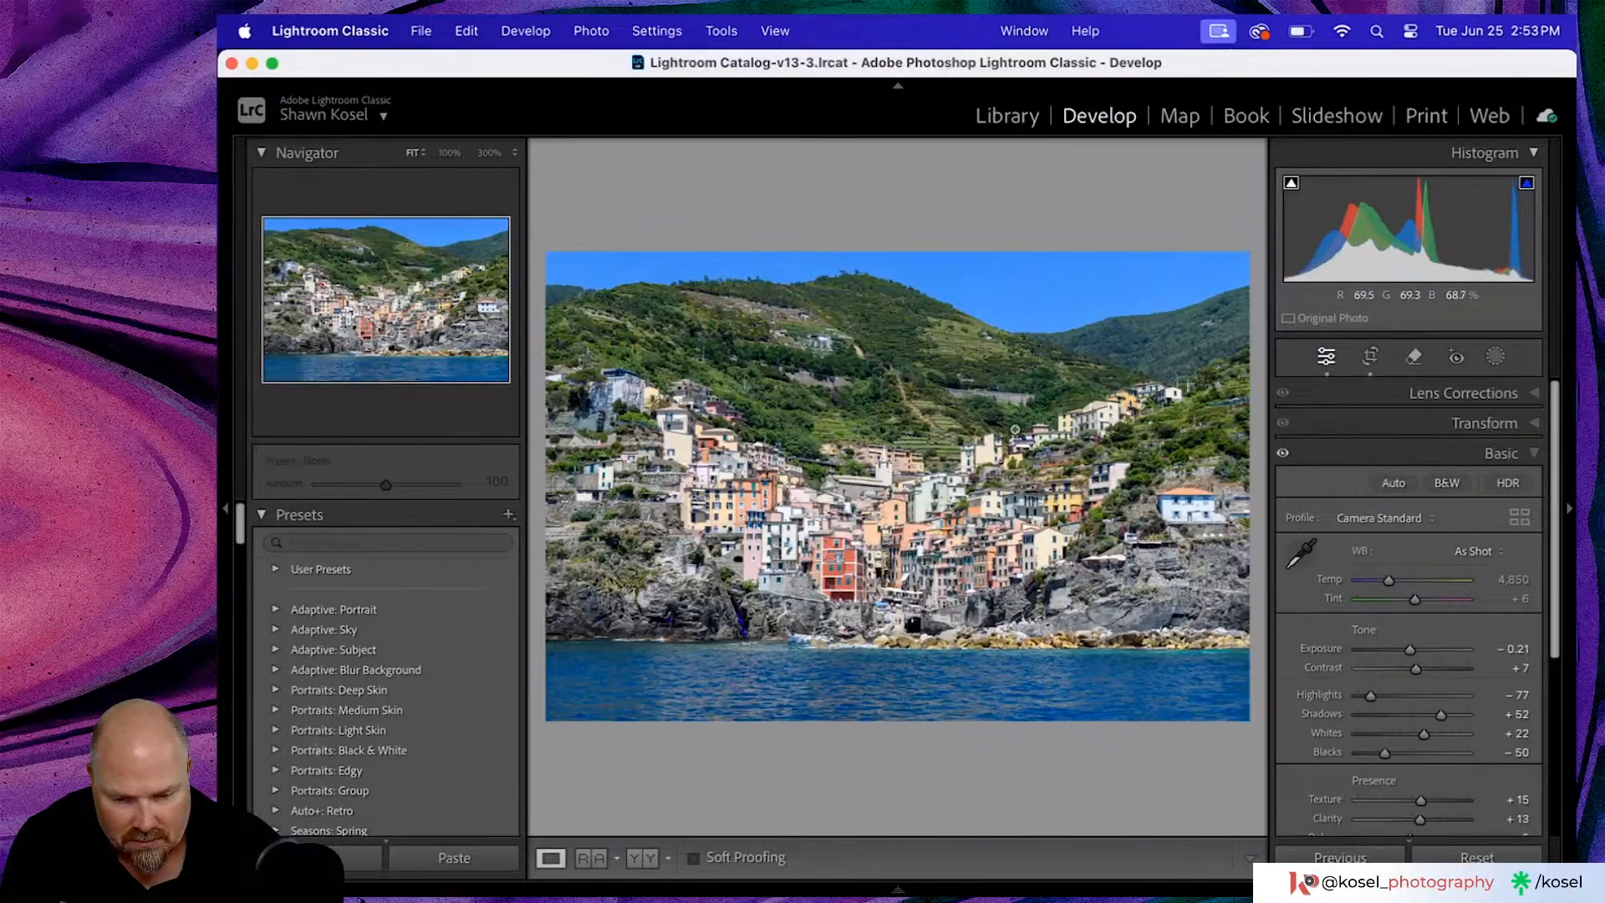
{"action": "left_click", "coordinate": [976, 484]}
{"action": "left_click", "coordinate": [976, 483]}
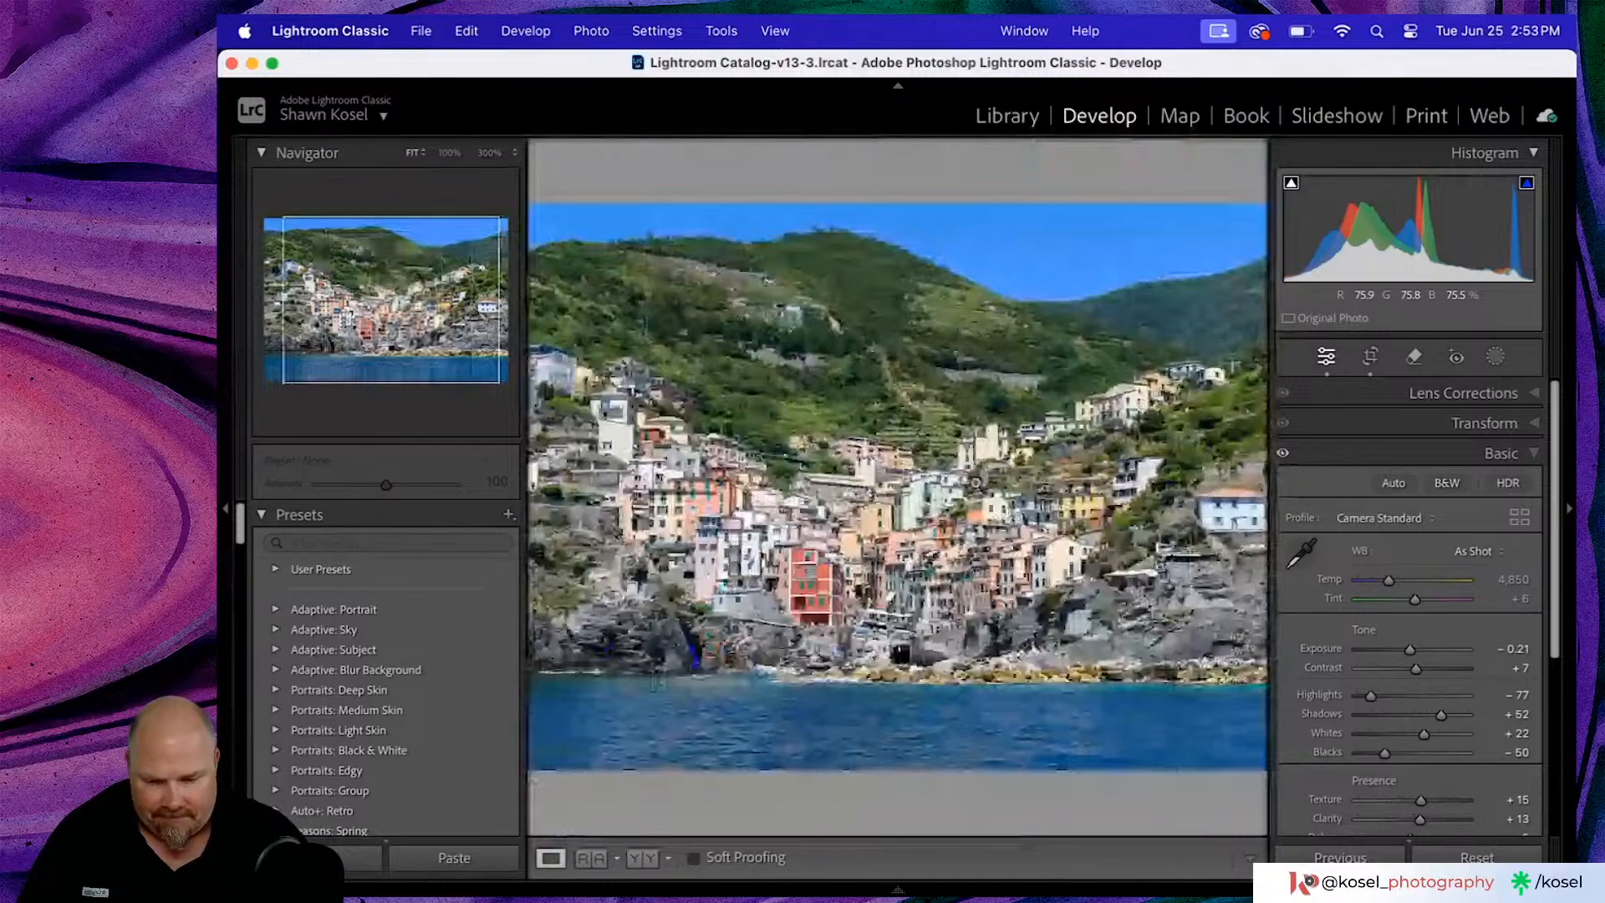
{"action": "key", "text": "f"}
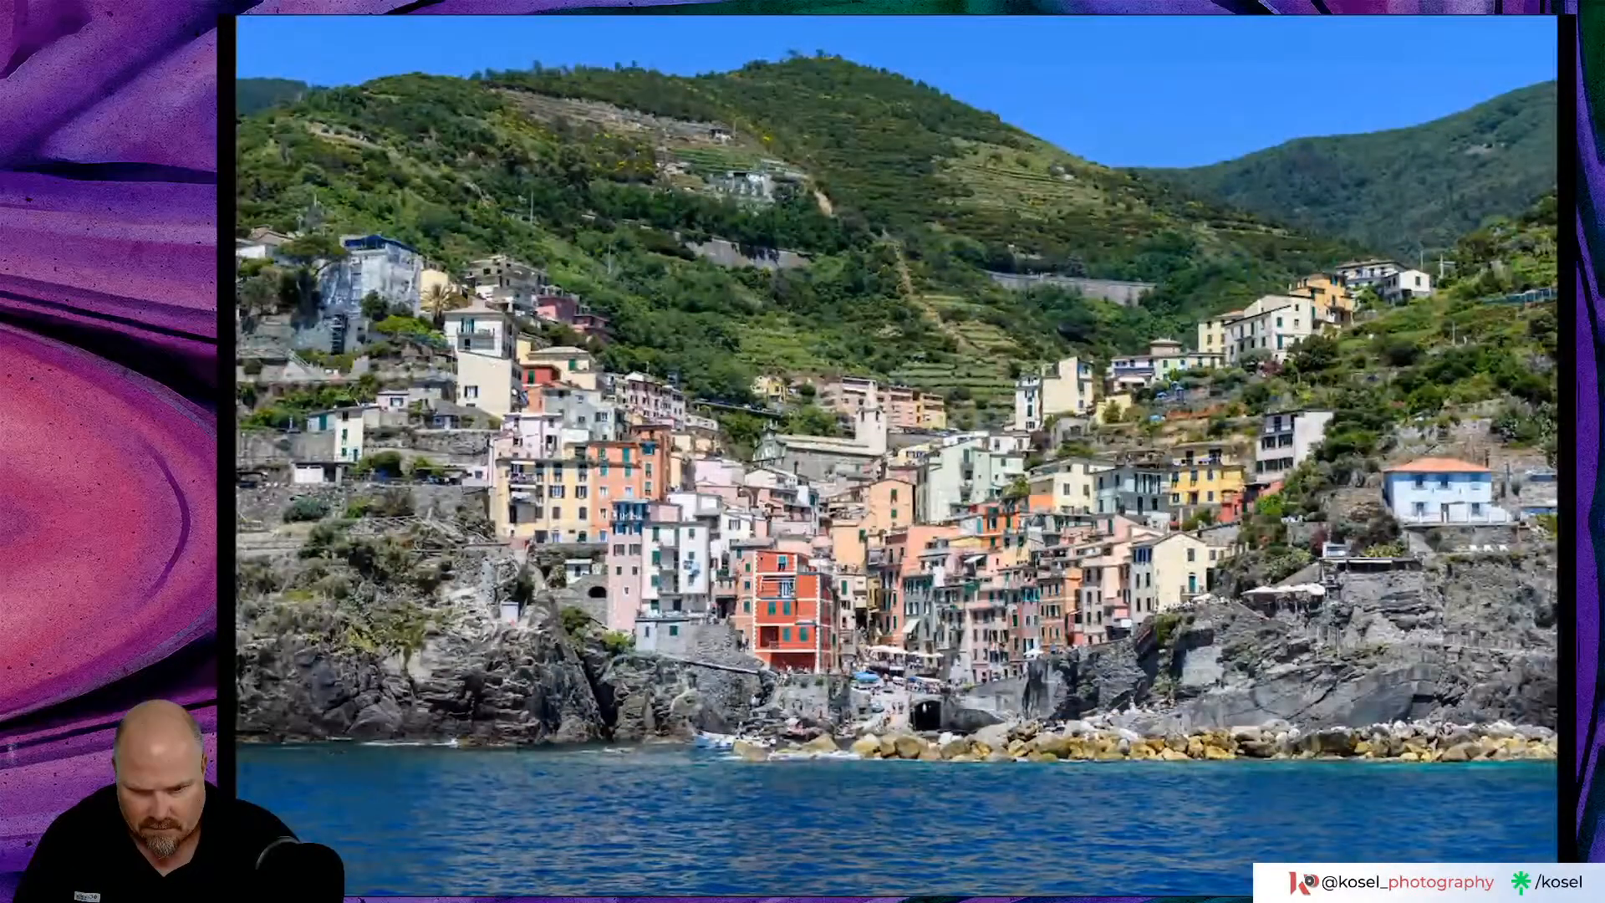
{"action": "key", "text": "3"}
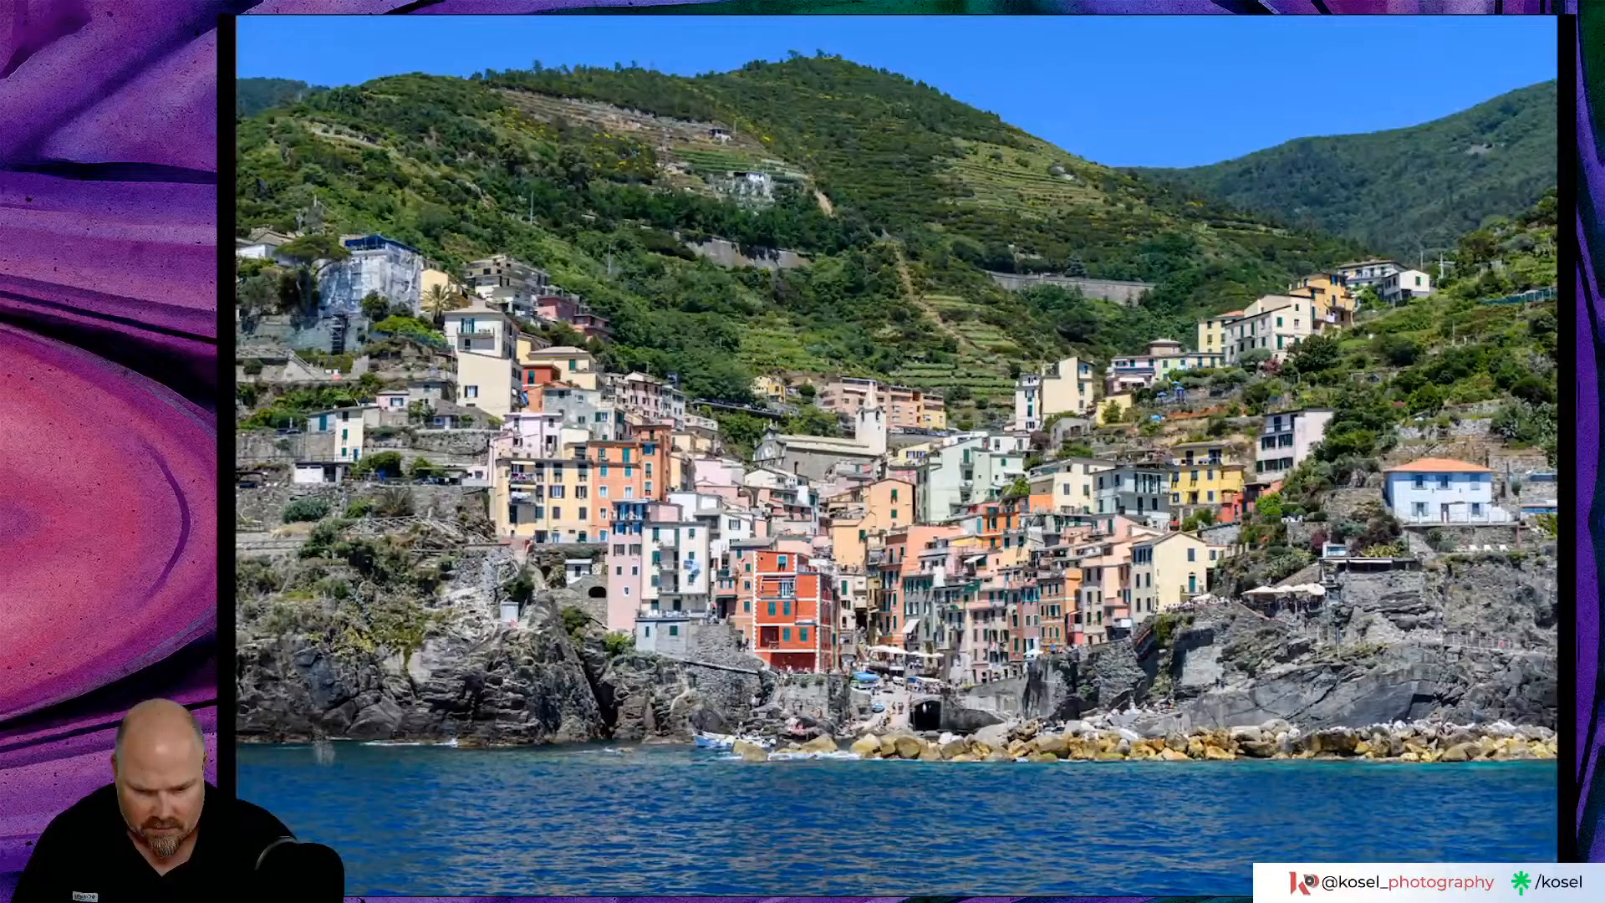
{"action": "key", "text": "f"}
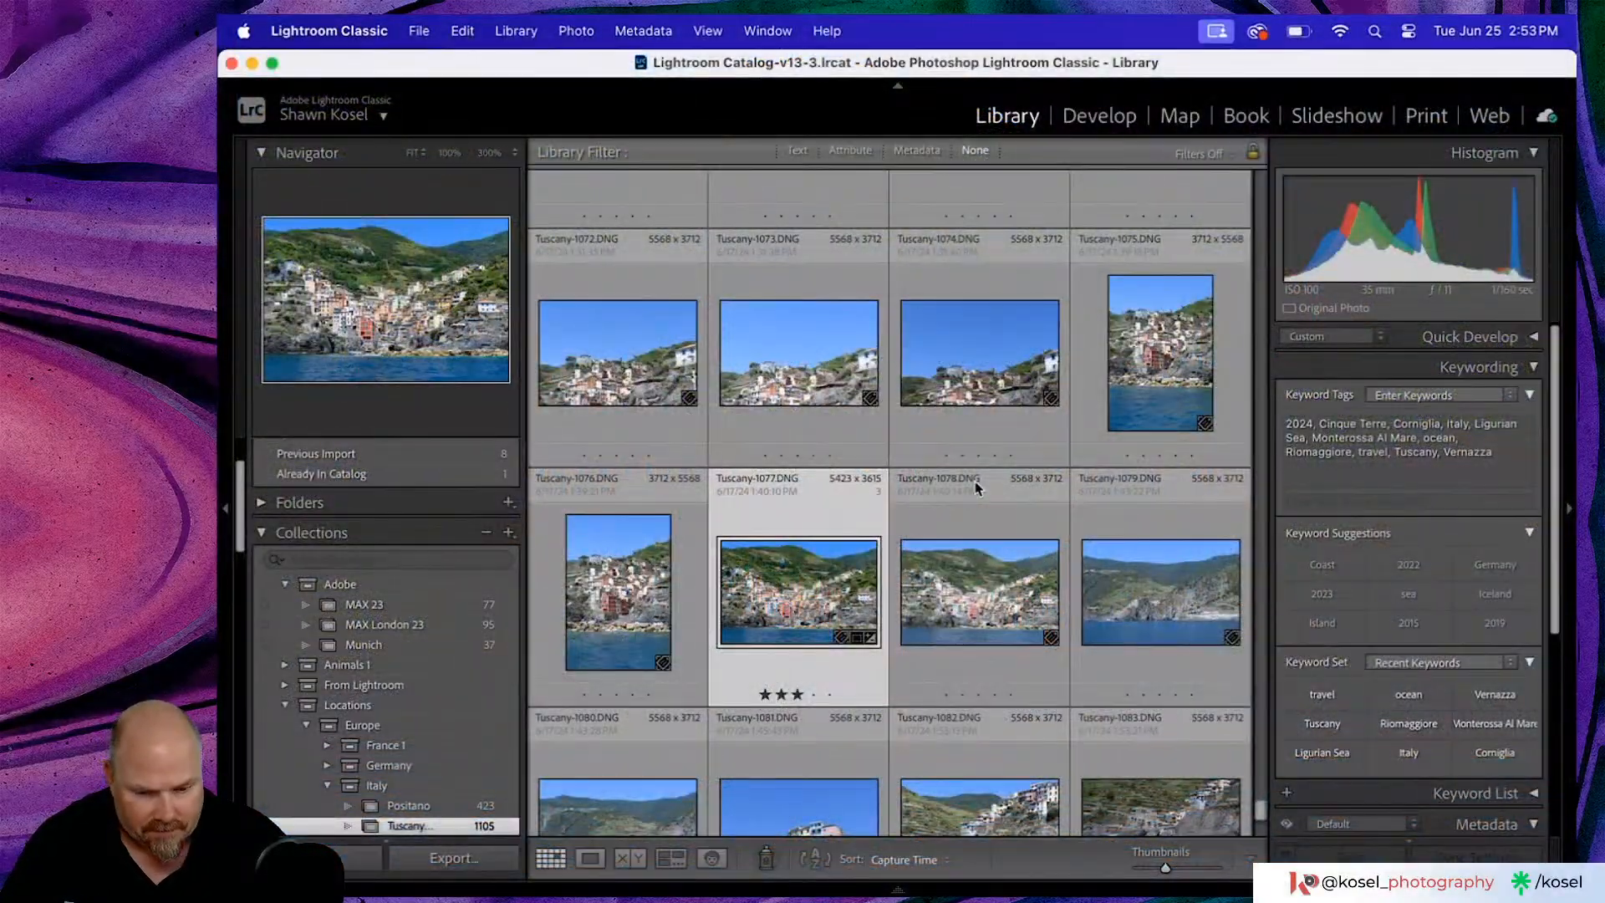
- Review the coastal photos one by one in Loupe view, from Tuscany-1081.DNG to the distant hillside village shot
{"action": "scroll", "coordinate": [976, 488], "scroll_direction": "down", "scroll_amount": 5}
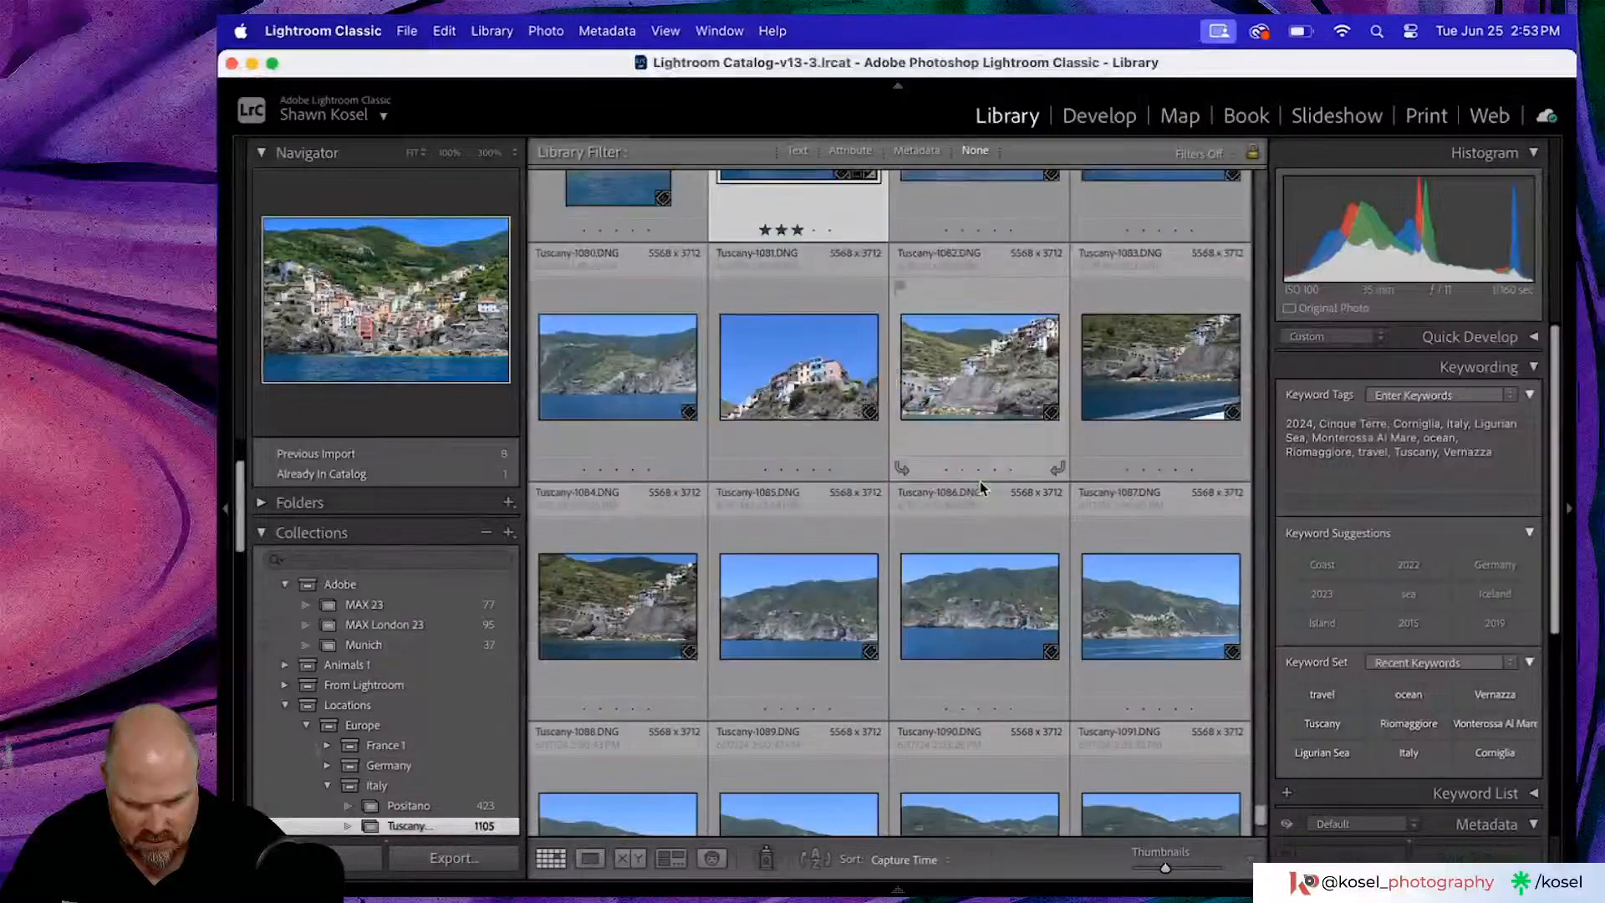
{"action": "double_click", "coordinate": [830, 394]}
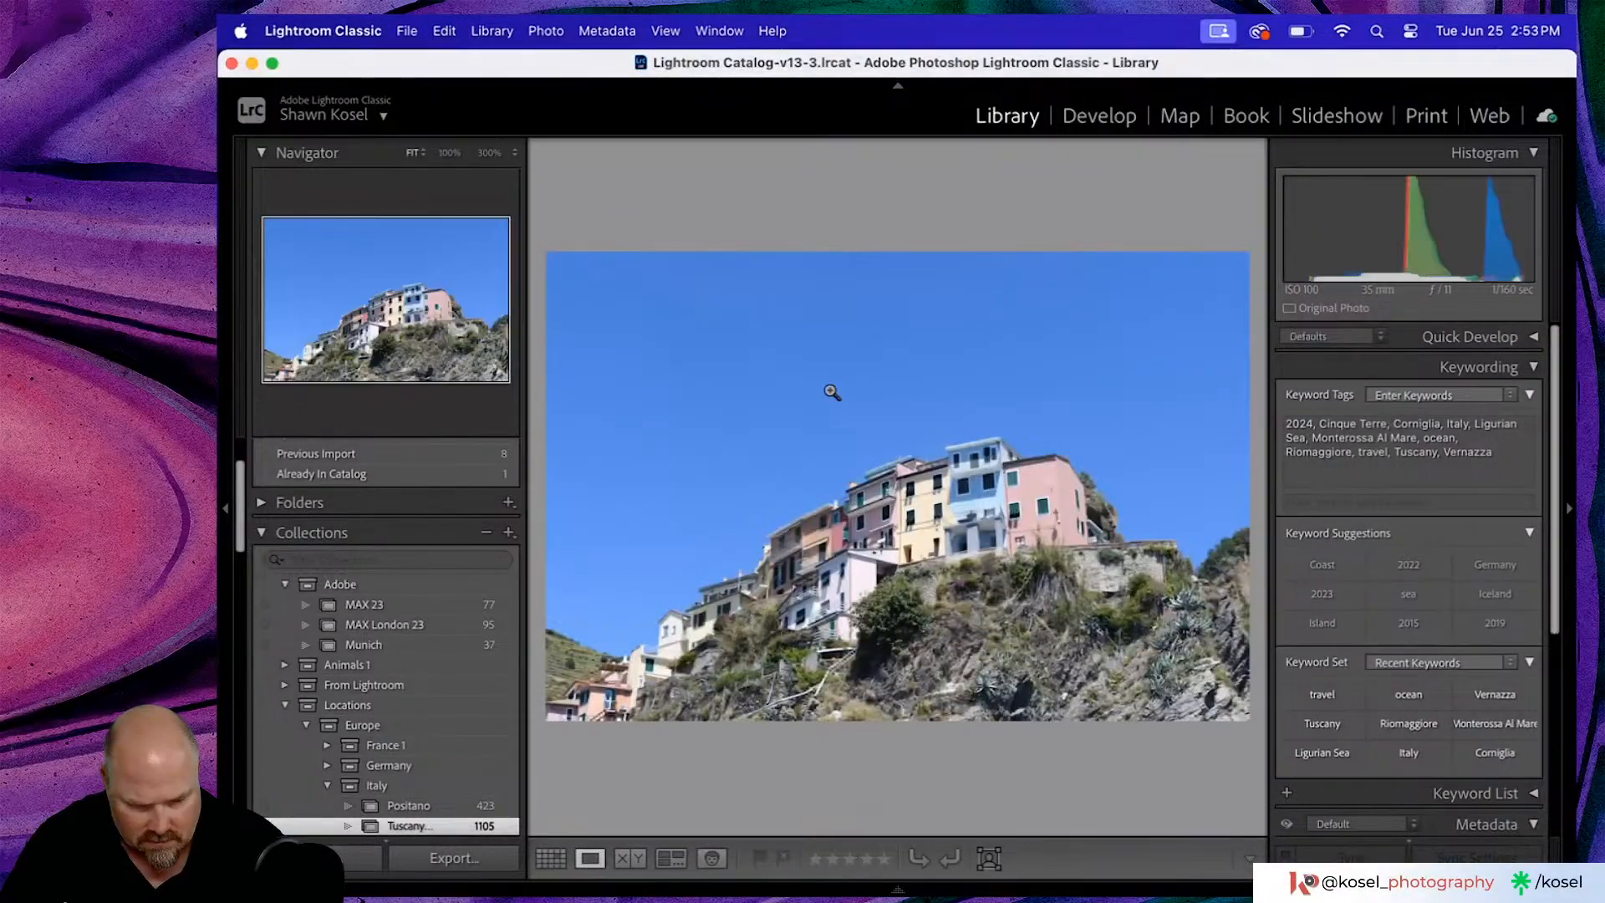
{"action": "key", "text": "Right"}
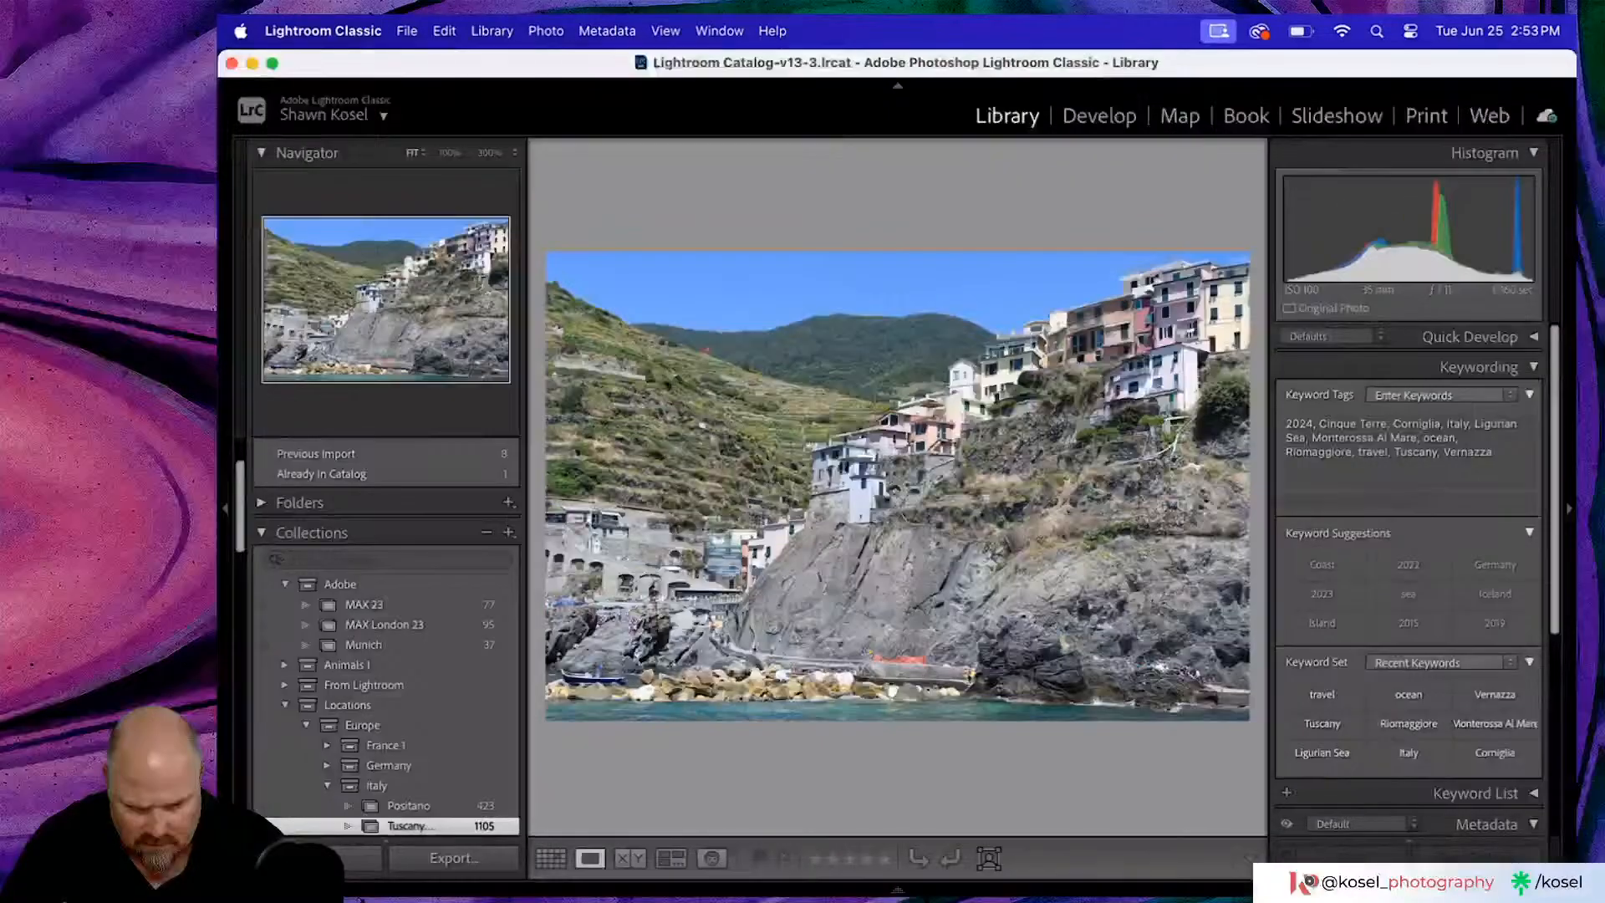
{"action": "key", "text": "Right"}
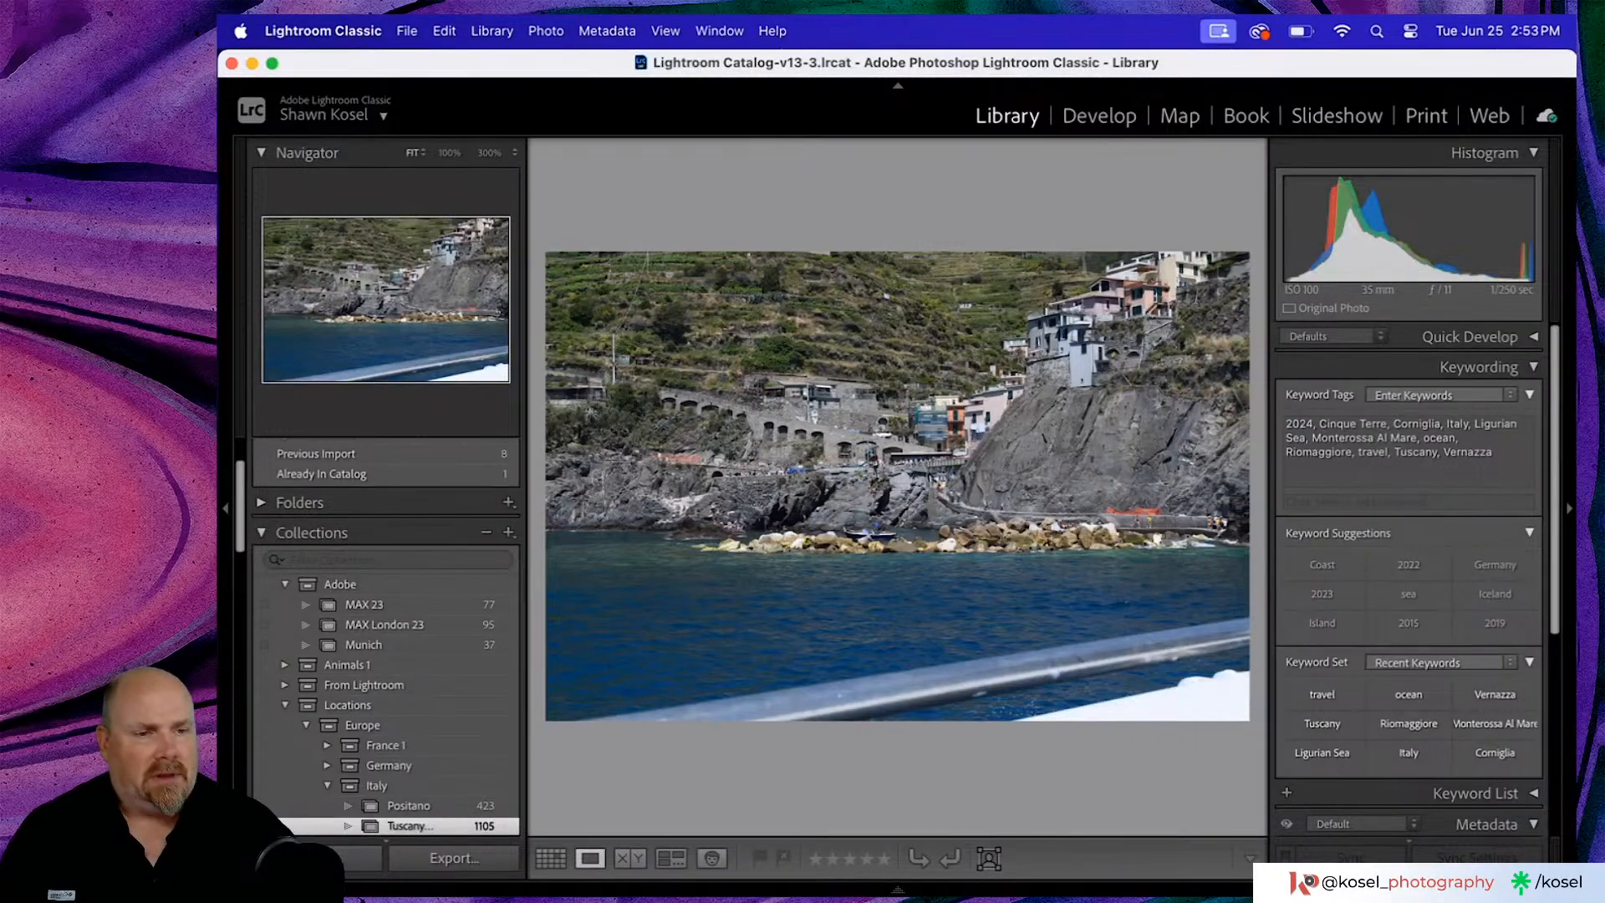
{"action": "key", "text": "Right"}
{"action": "key", "text": "Right"}
{"action": "key", "text": "Right"}
{"action": "key", "text": "Right"}
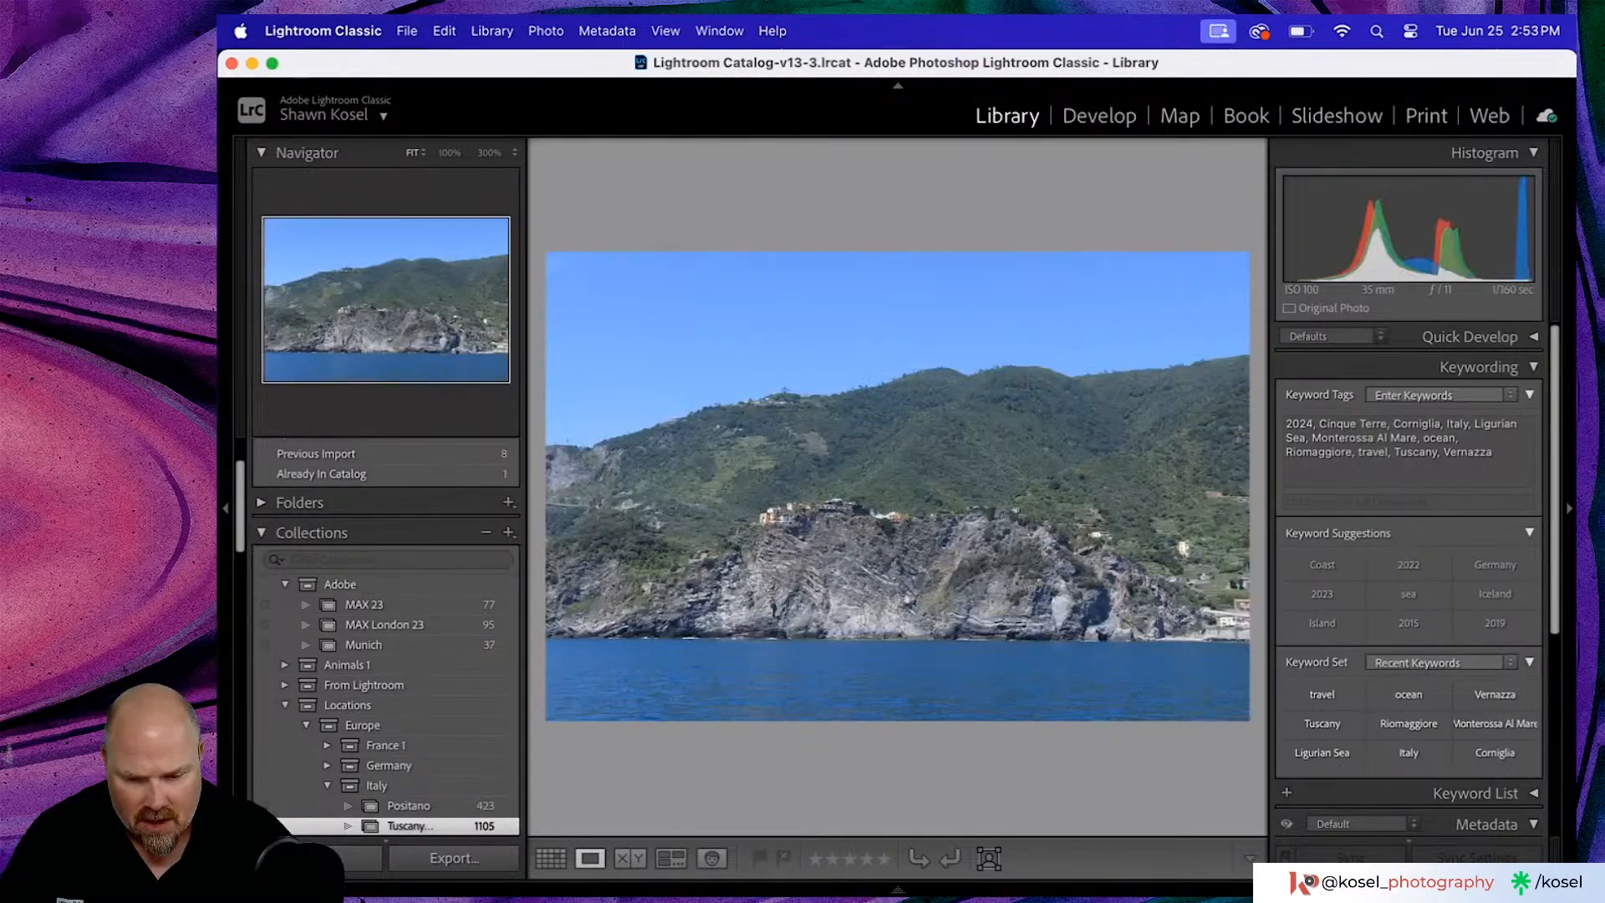
{"action": "key", "text": "Right"}
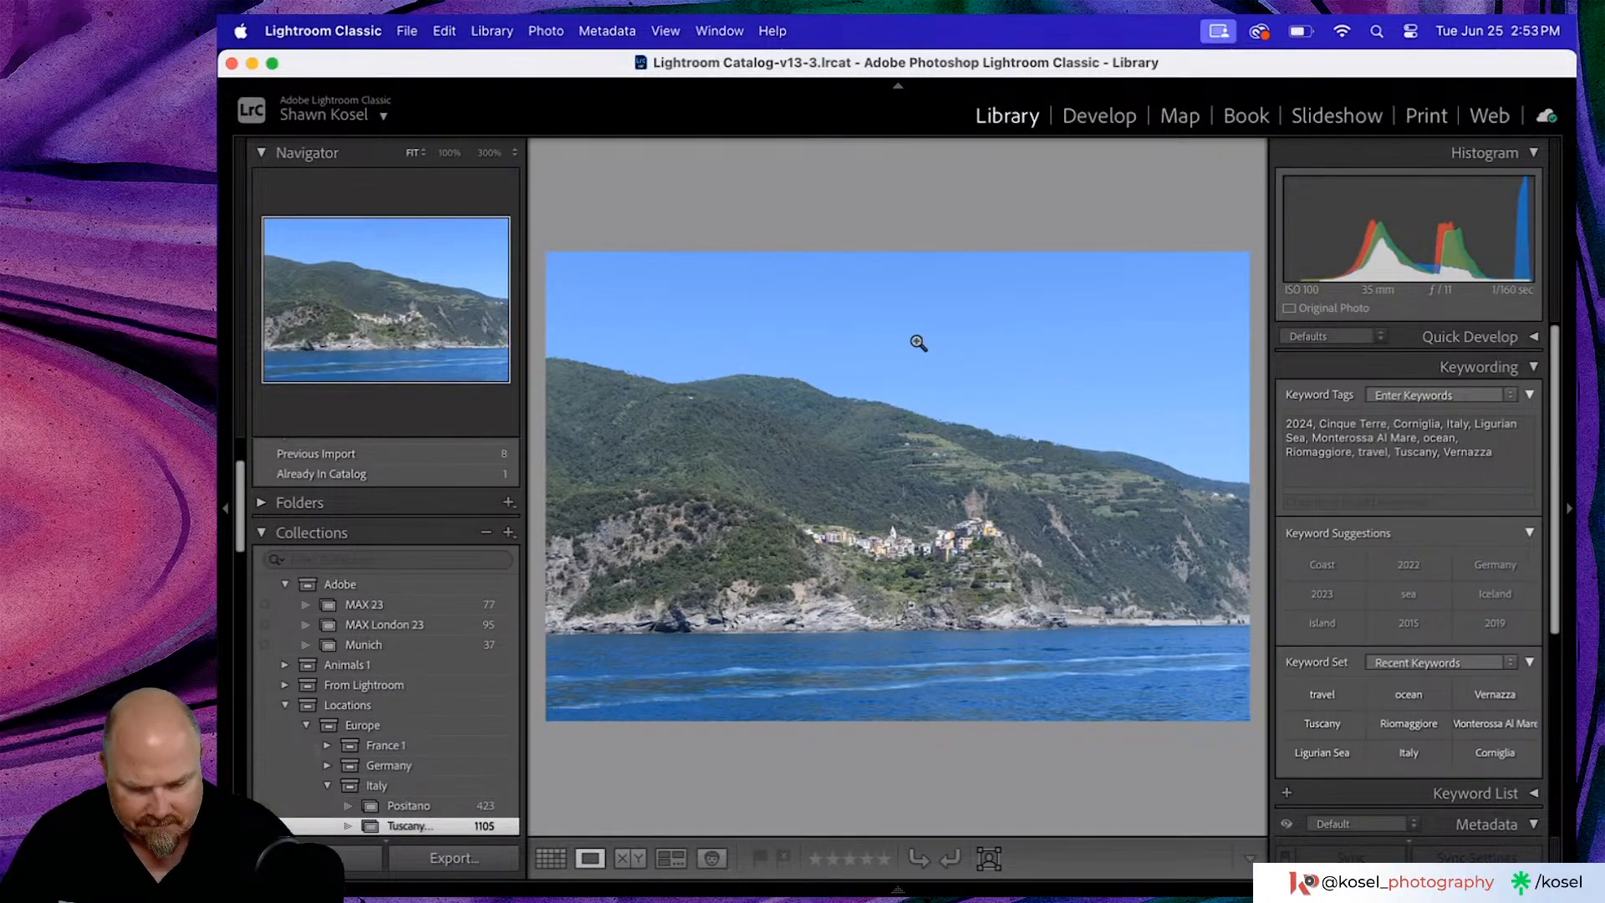
- Magnify the hillside village to 300% and inspect the church and houses, finishing back at the fitted view
{"action": "left_click", "coordinate": [919, 524]}
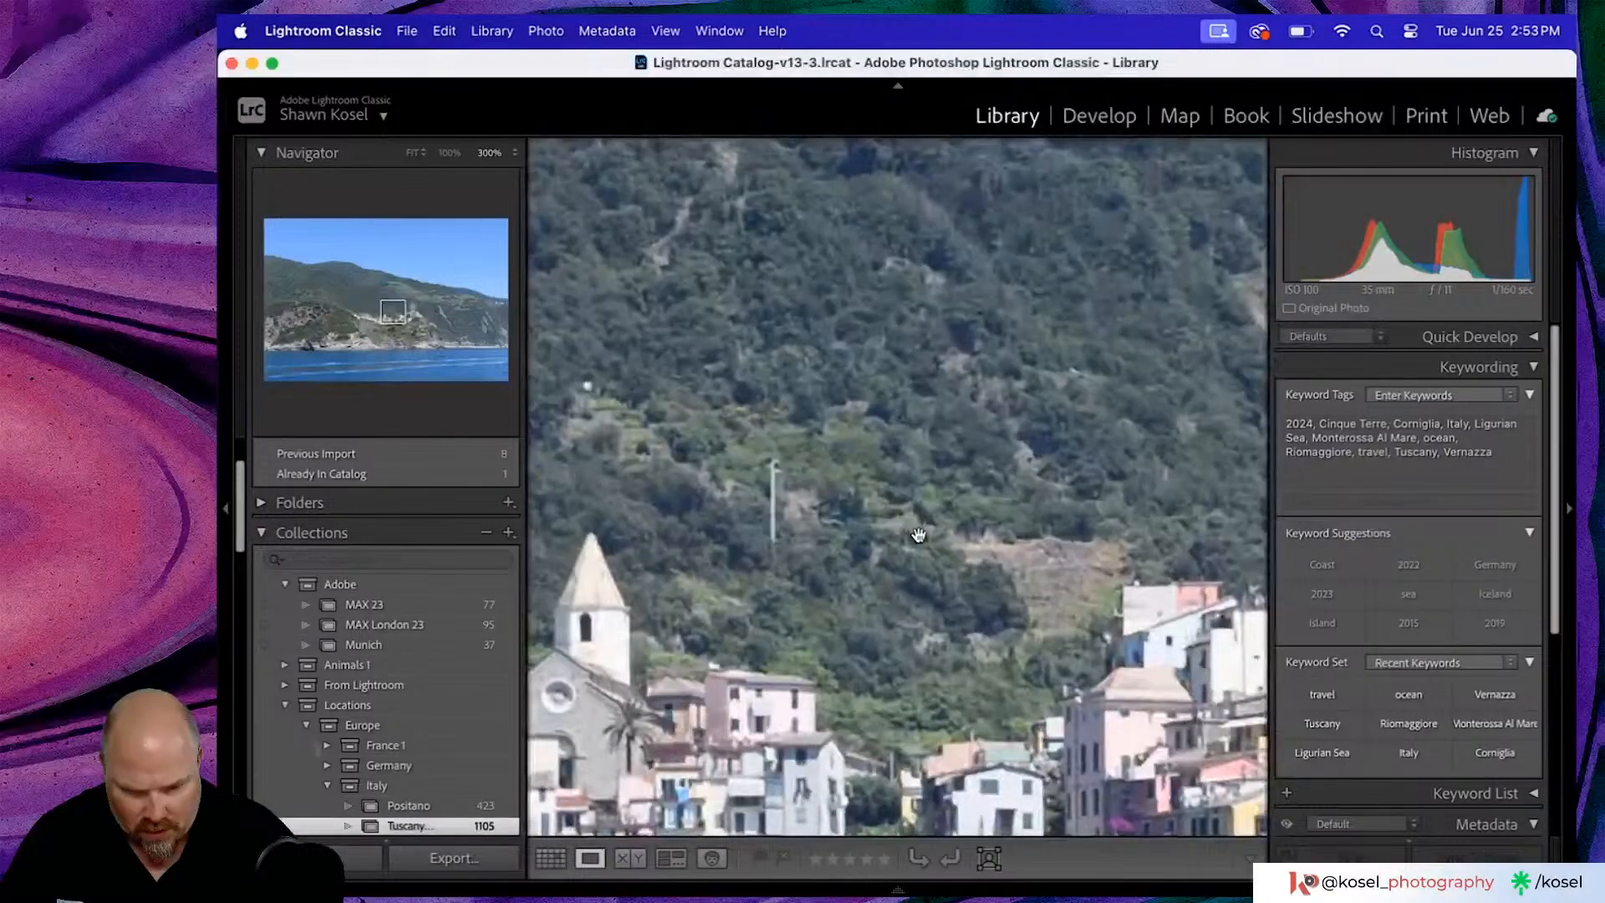
{"action": "scroll", "coordinate": [920, 526], "scroll_direction": "down", "scroll_amount": 5}
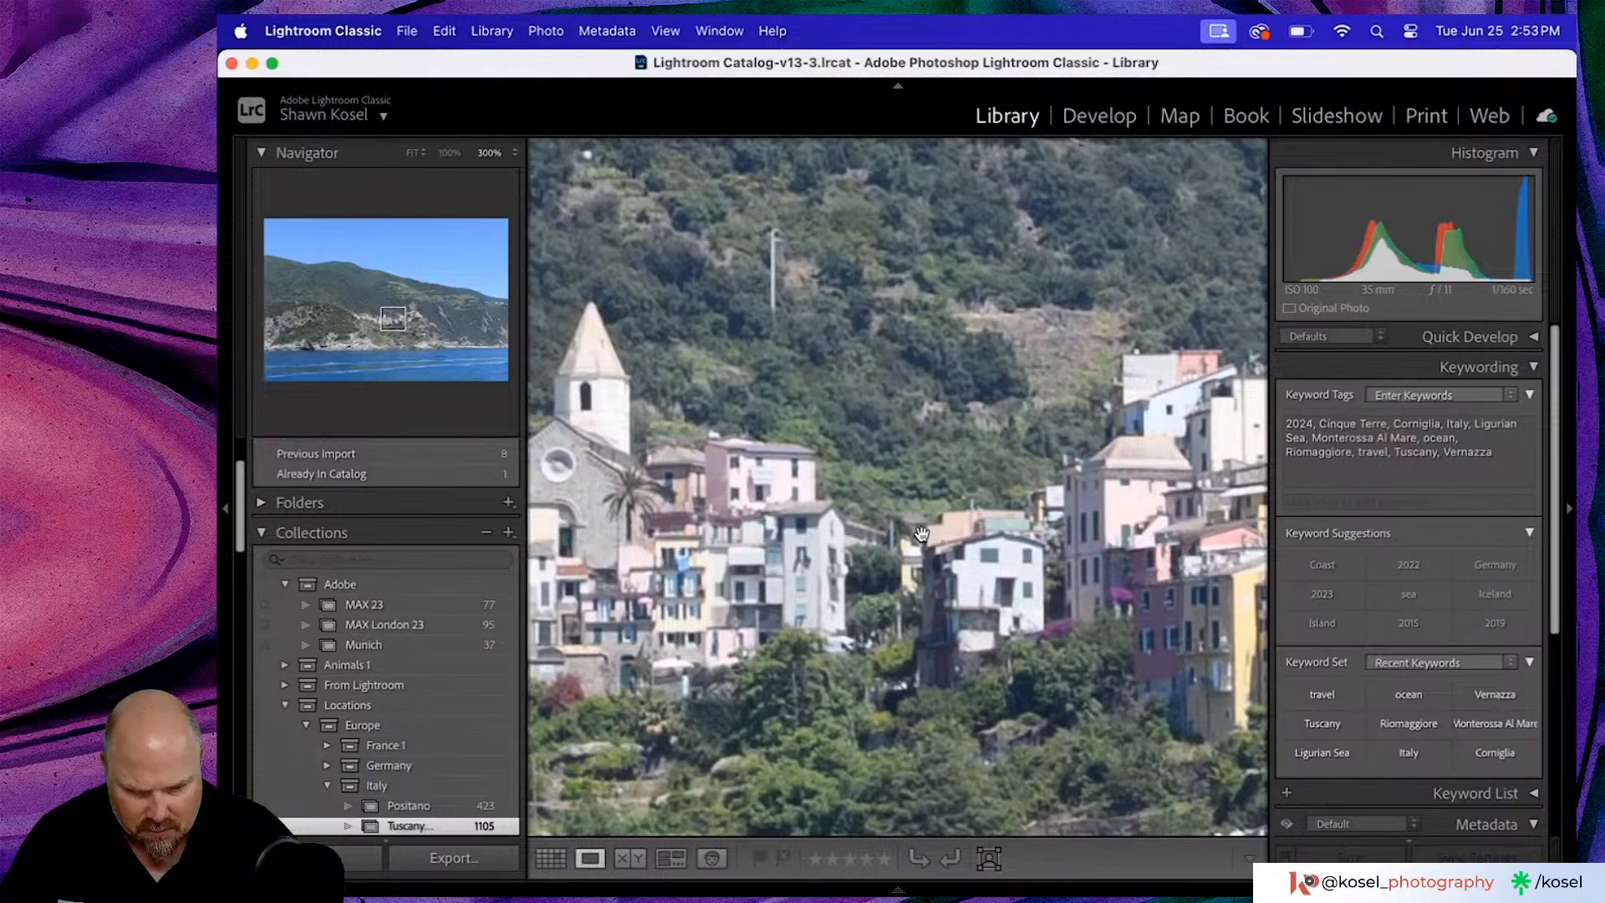
{"action": "left_click", "coordinate": [920, 534]}
- Review the following photos up to the sea-cliff shot Tuscany-1095.DNG and return to the Library grid
{"action": "key", "text": "Right"}
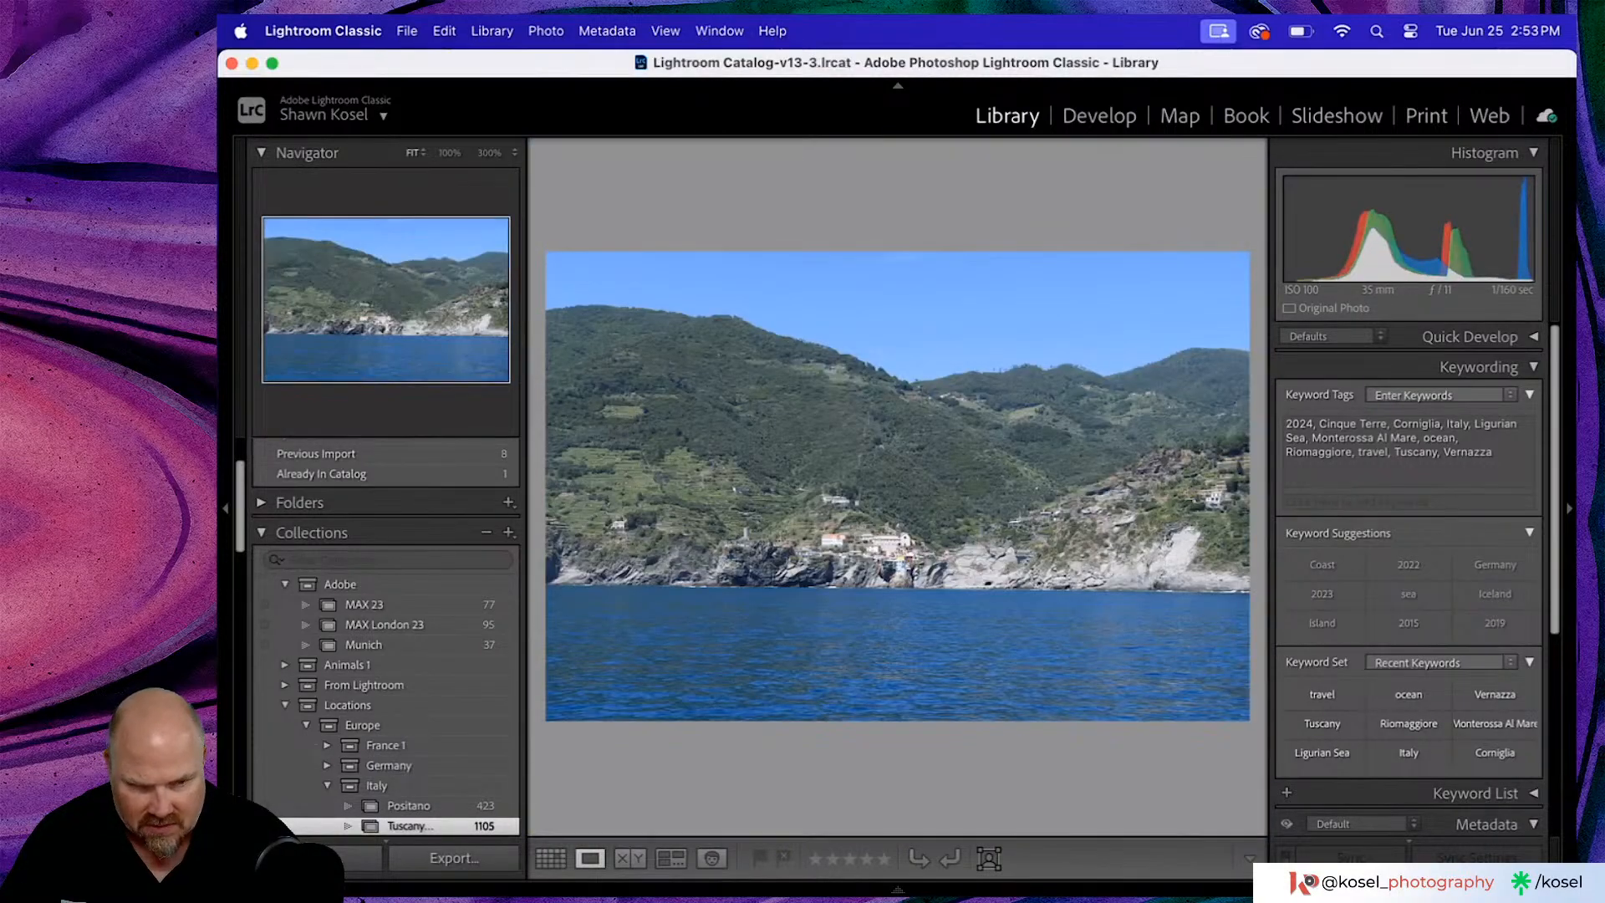
{"action": "key", "text": "Right"}
{"action": "key", "text": "Right"}
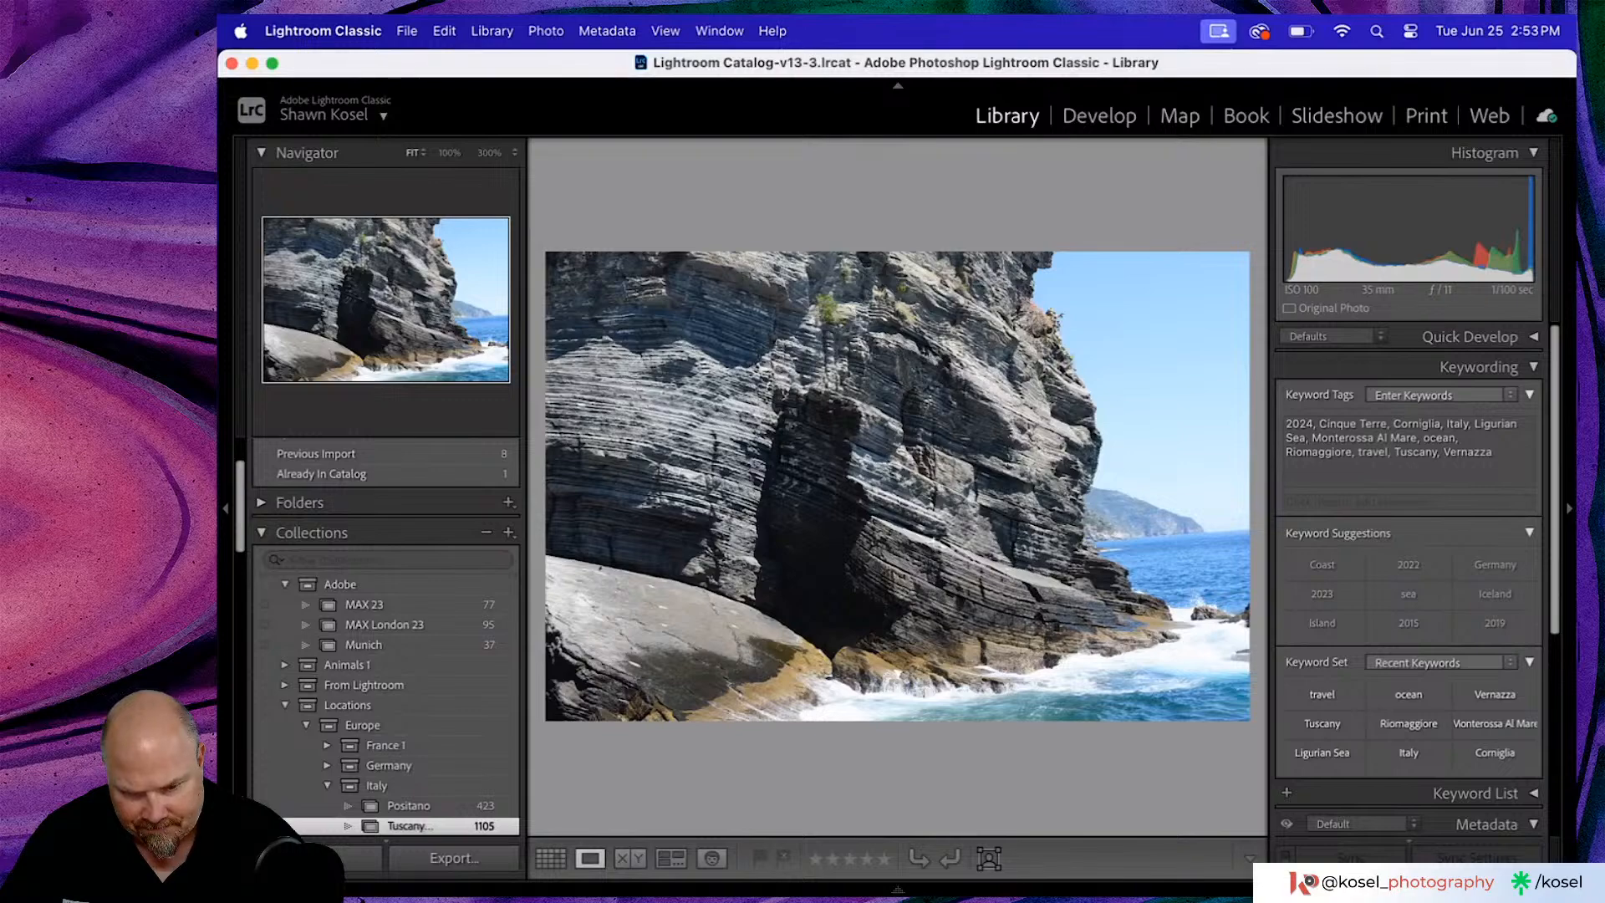
{"action": "key", "text": "Right"}
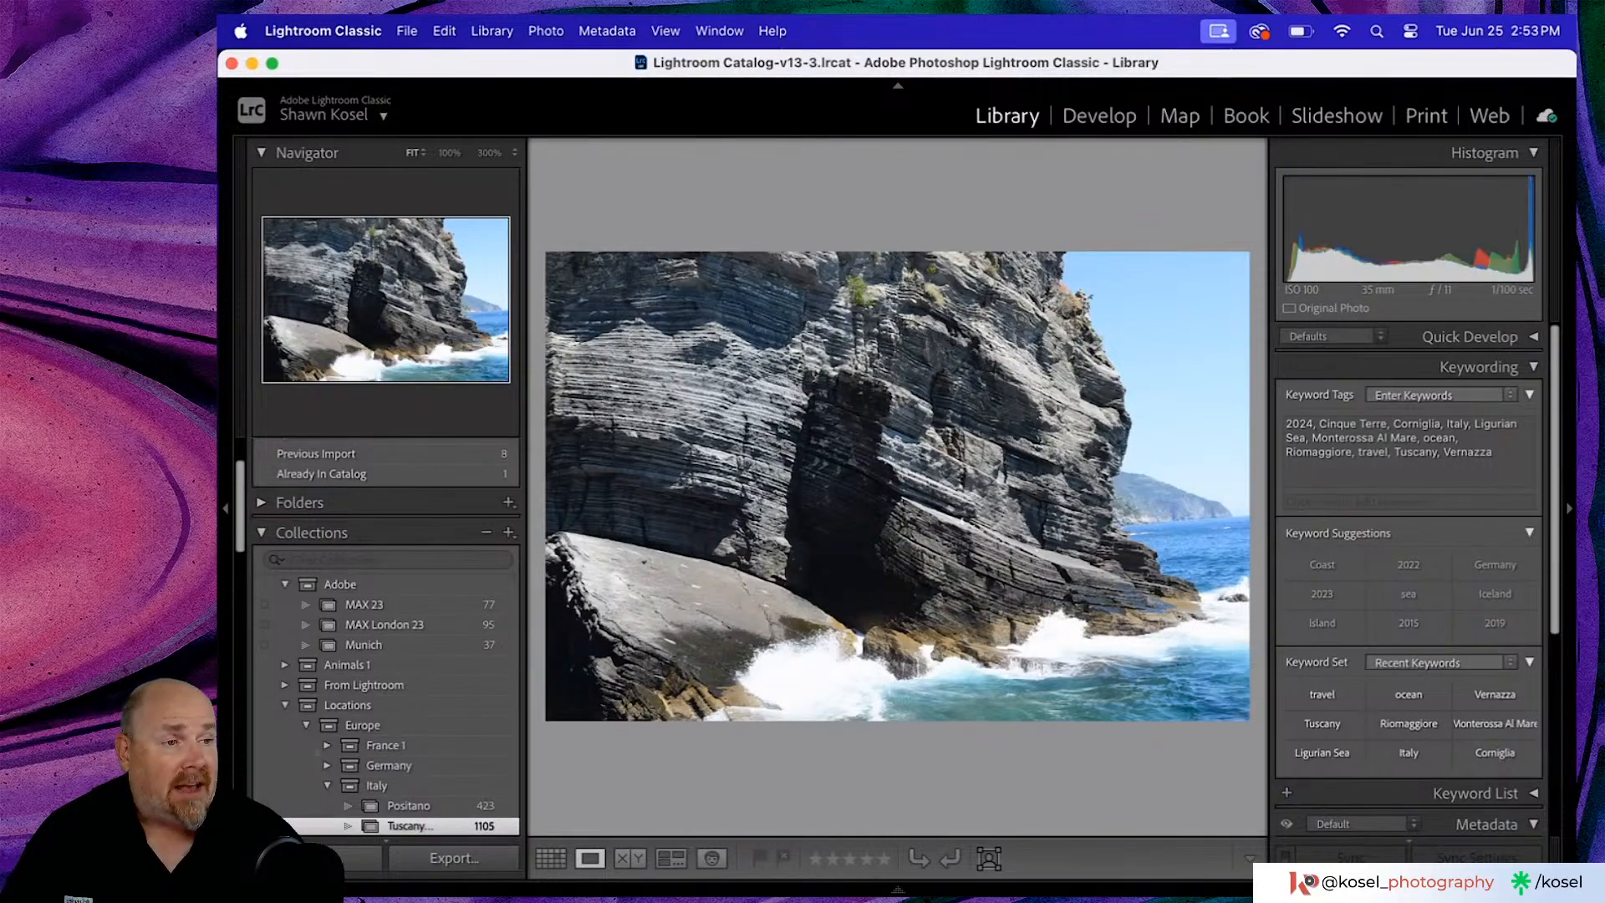
{"action": "key", "text": "Right"}
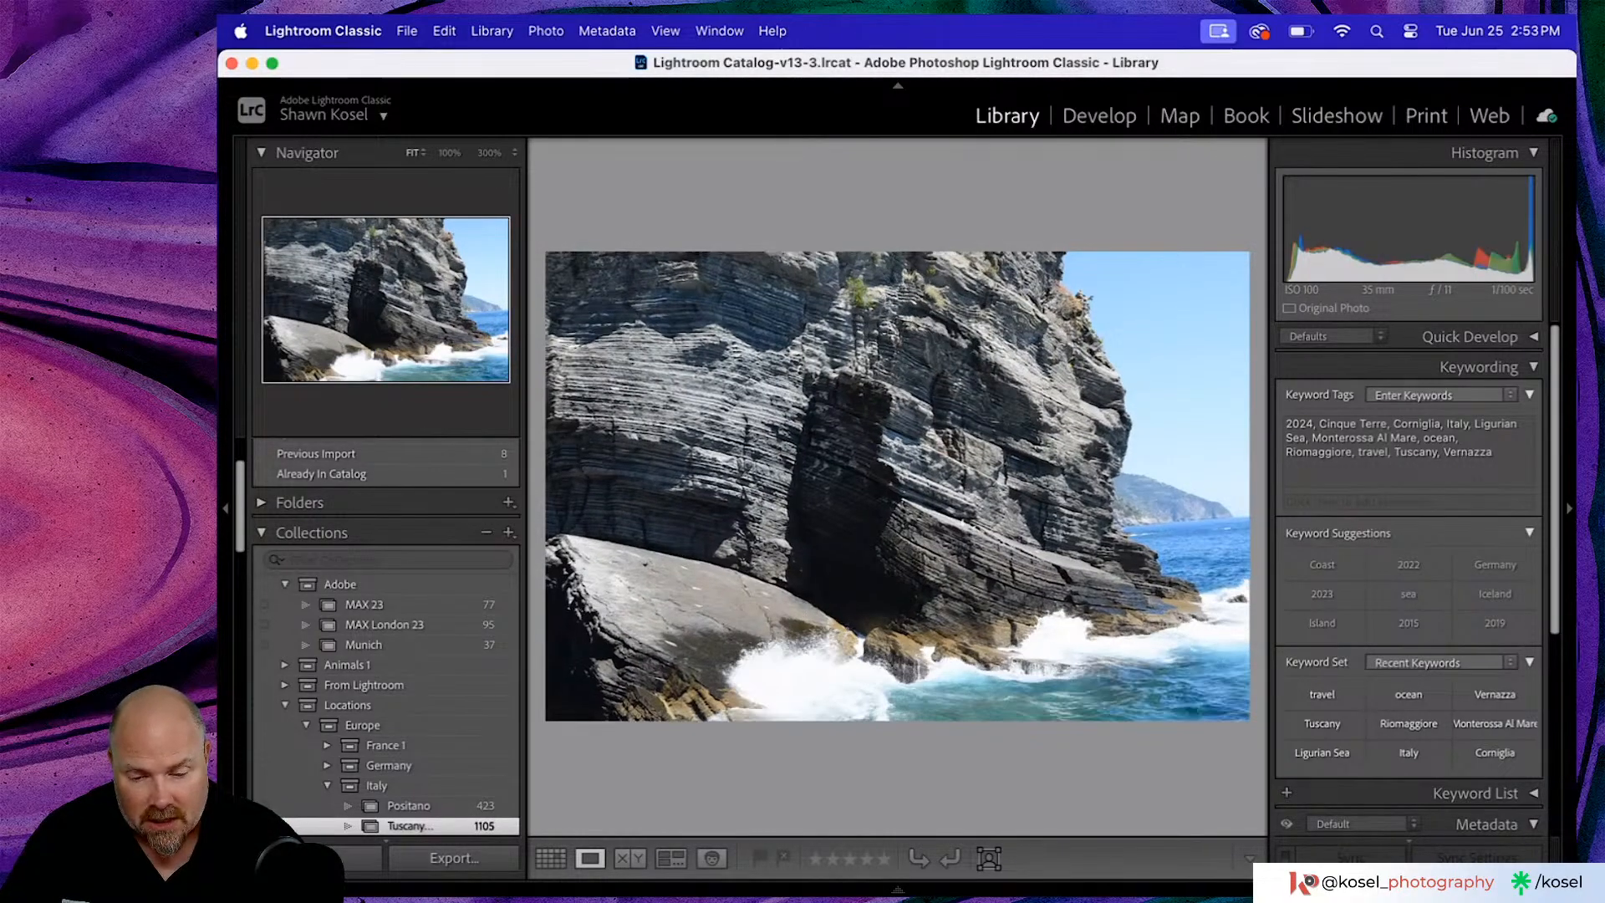
{"action": "key", "text": "g"}
- Find the seaside town photos at the end of the collection and review Tuscany-1096.DNG through Tuscany-1099.DNG in Loupe view
{"action": "scroll", "coordinate": [869, 528], "scroll_direction": "down", "scroll_amount": 5}
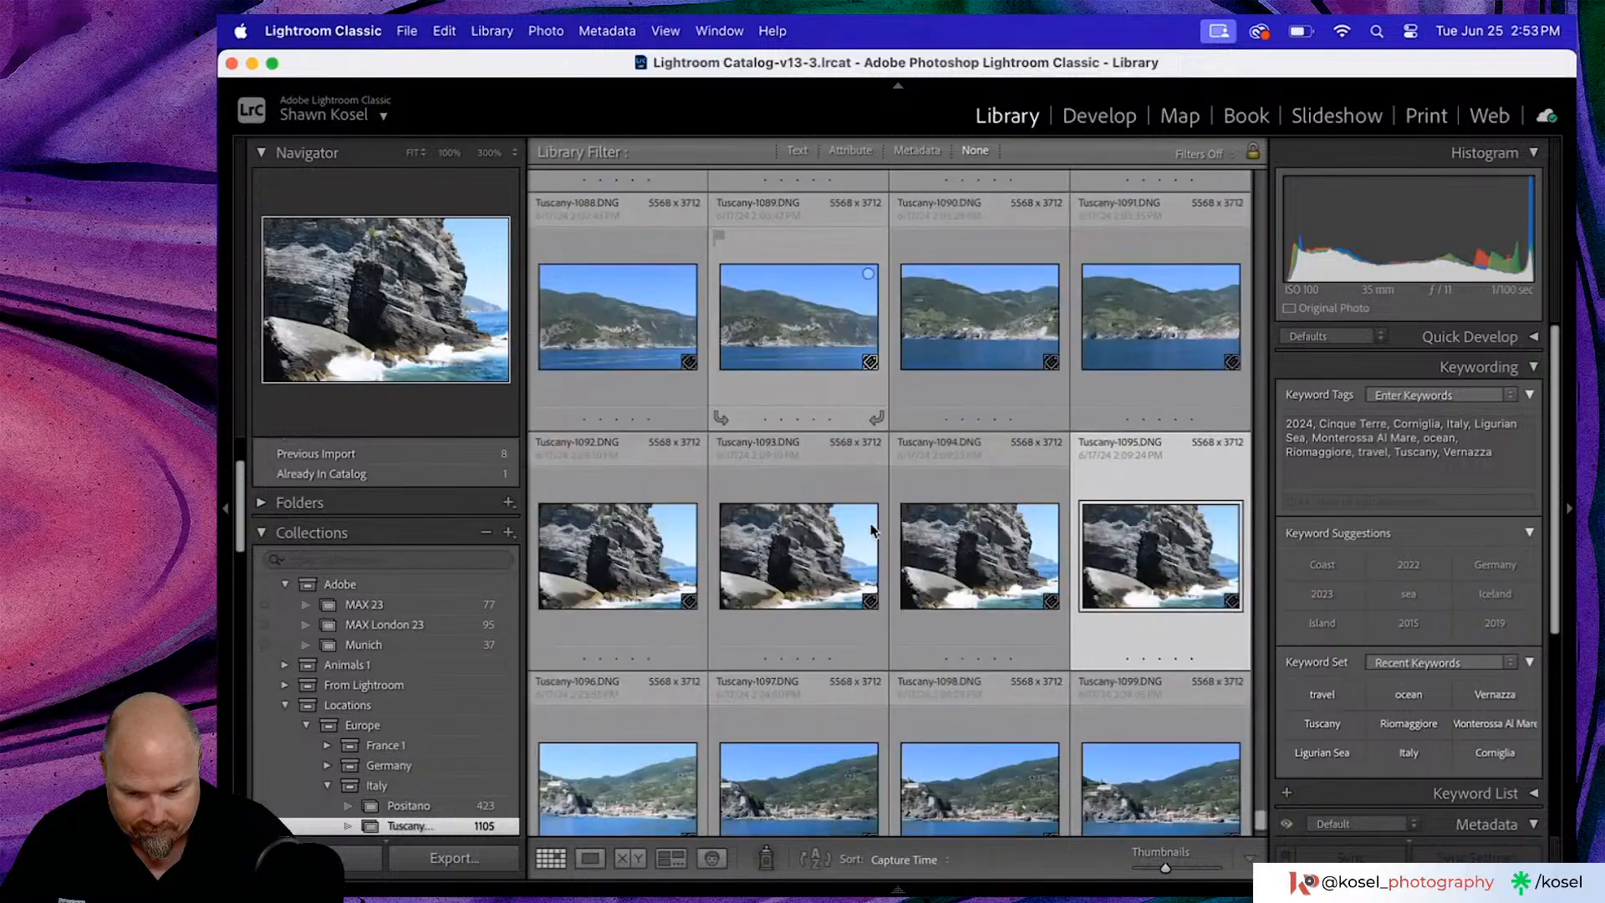
{"action": "scroll", "coordinate": [884, 529], "scroll_direction": "up", "scroll_amount": 1}
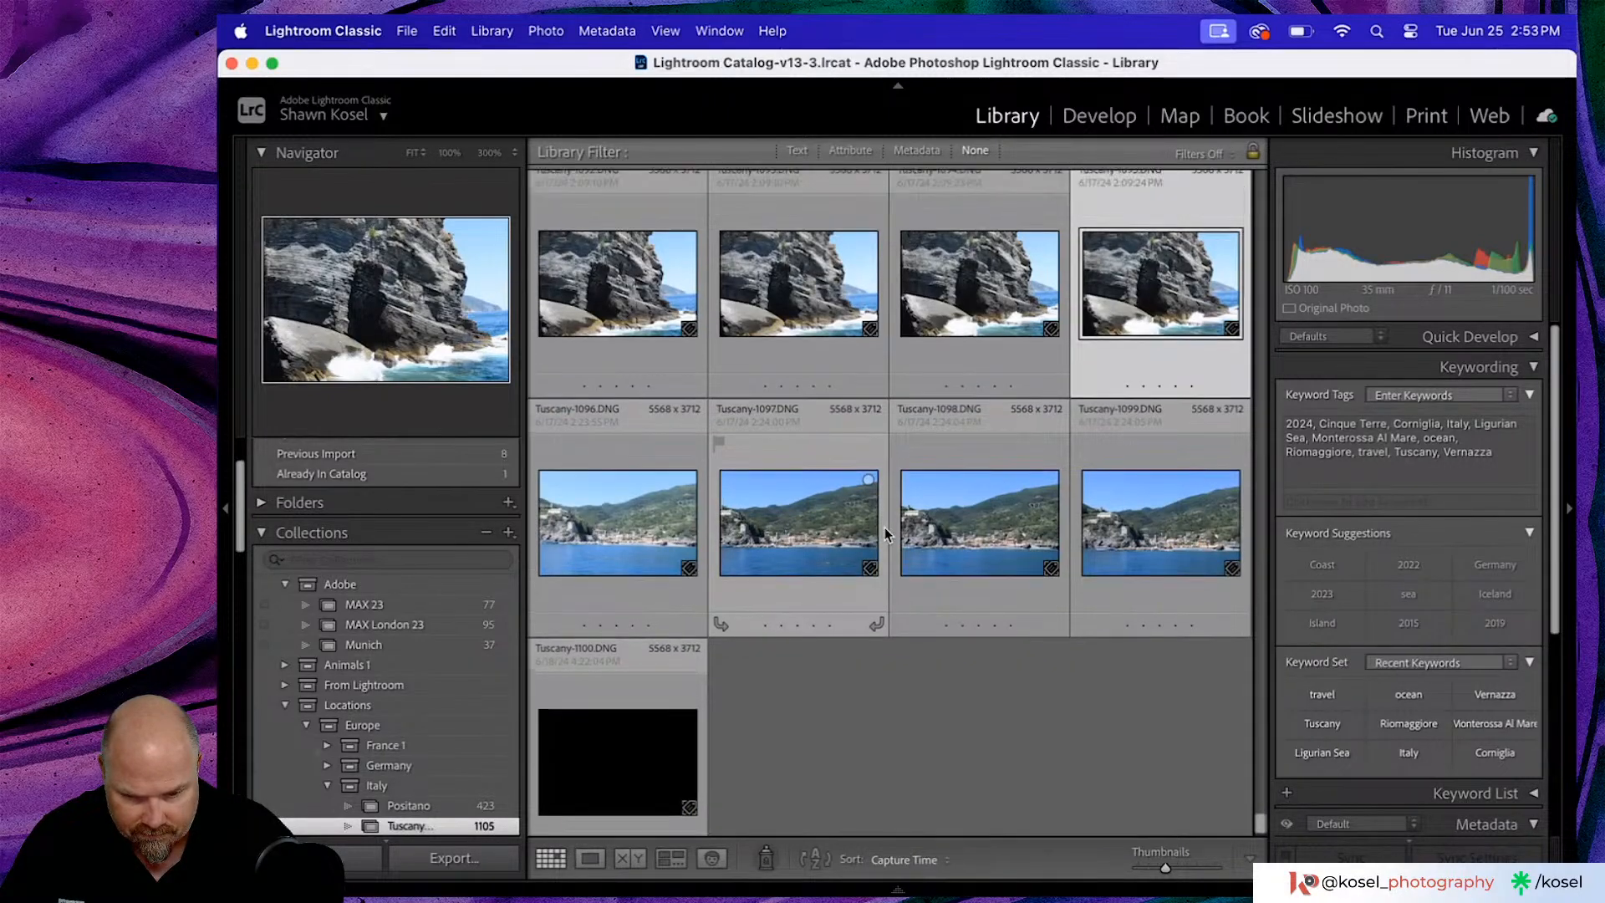
{"action": "double_click", "coordinate": [618, 525]}
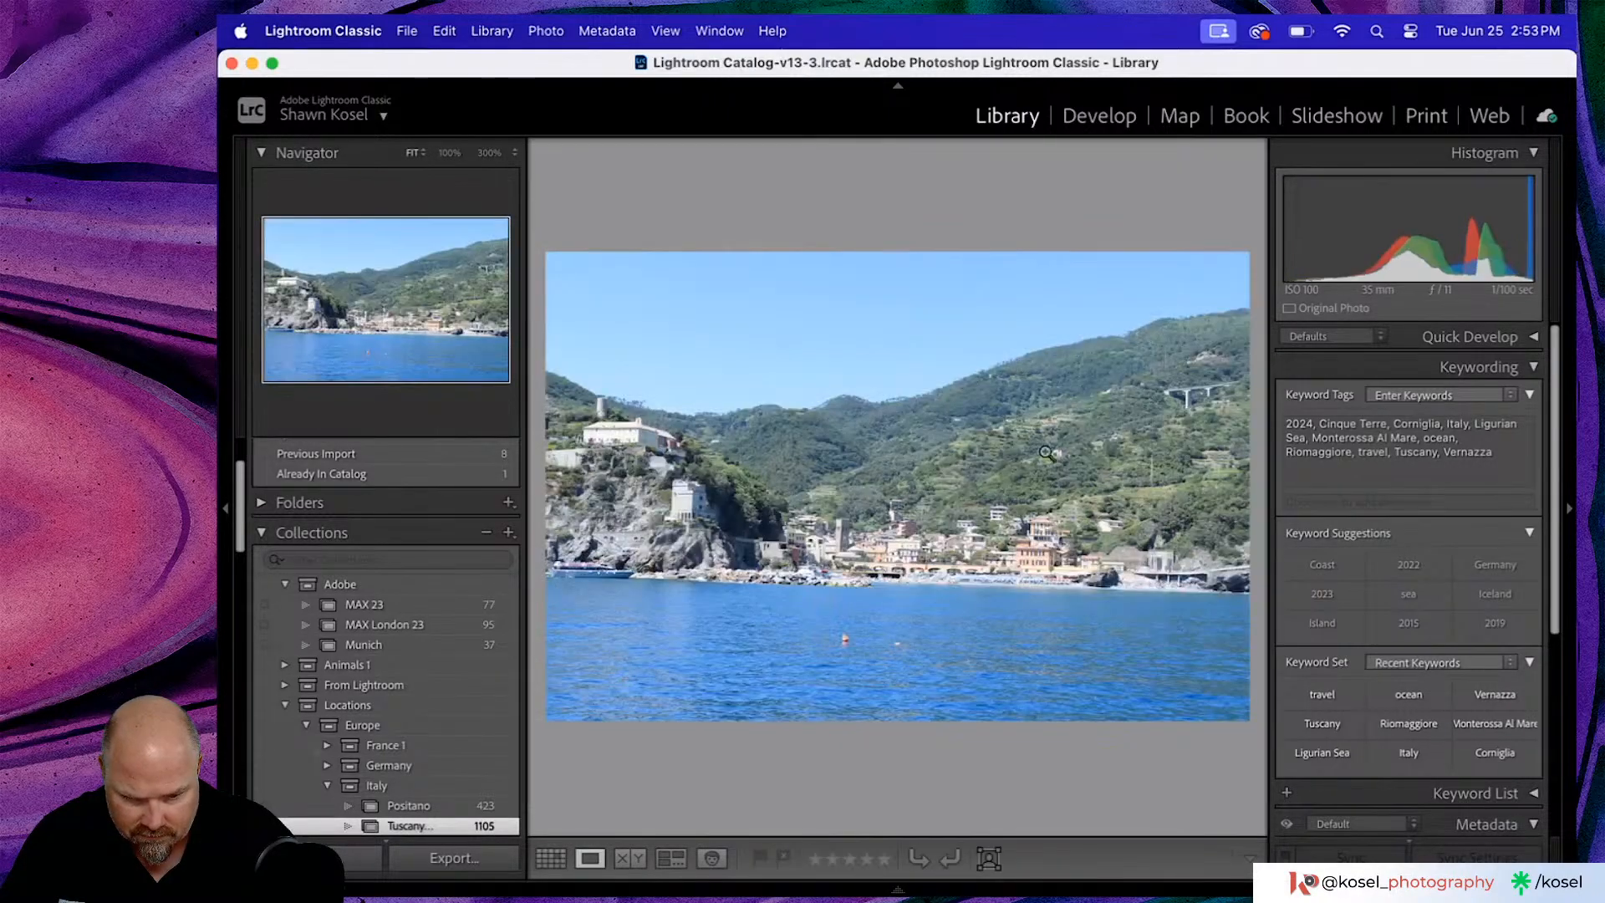
{"action": "key", "text": "Right"}
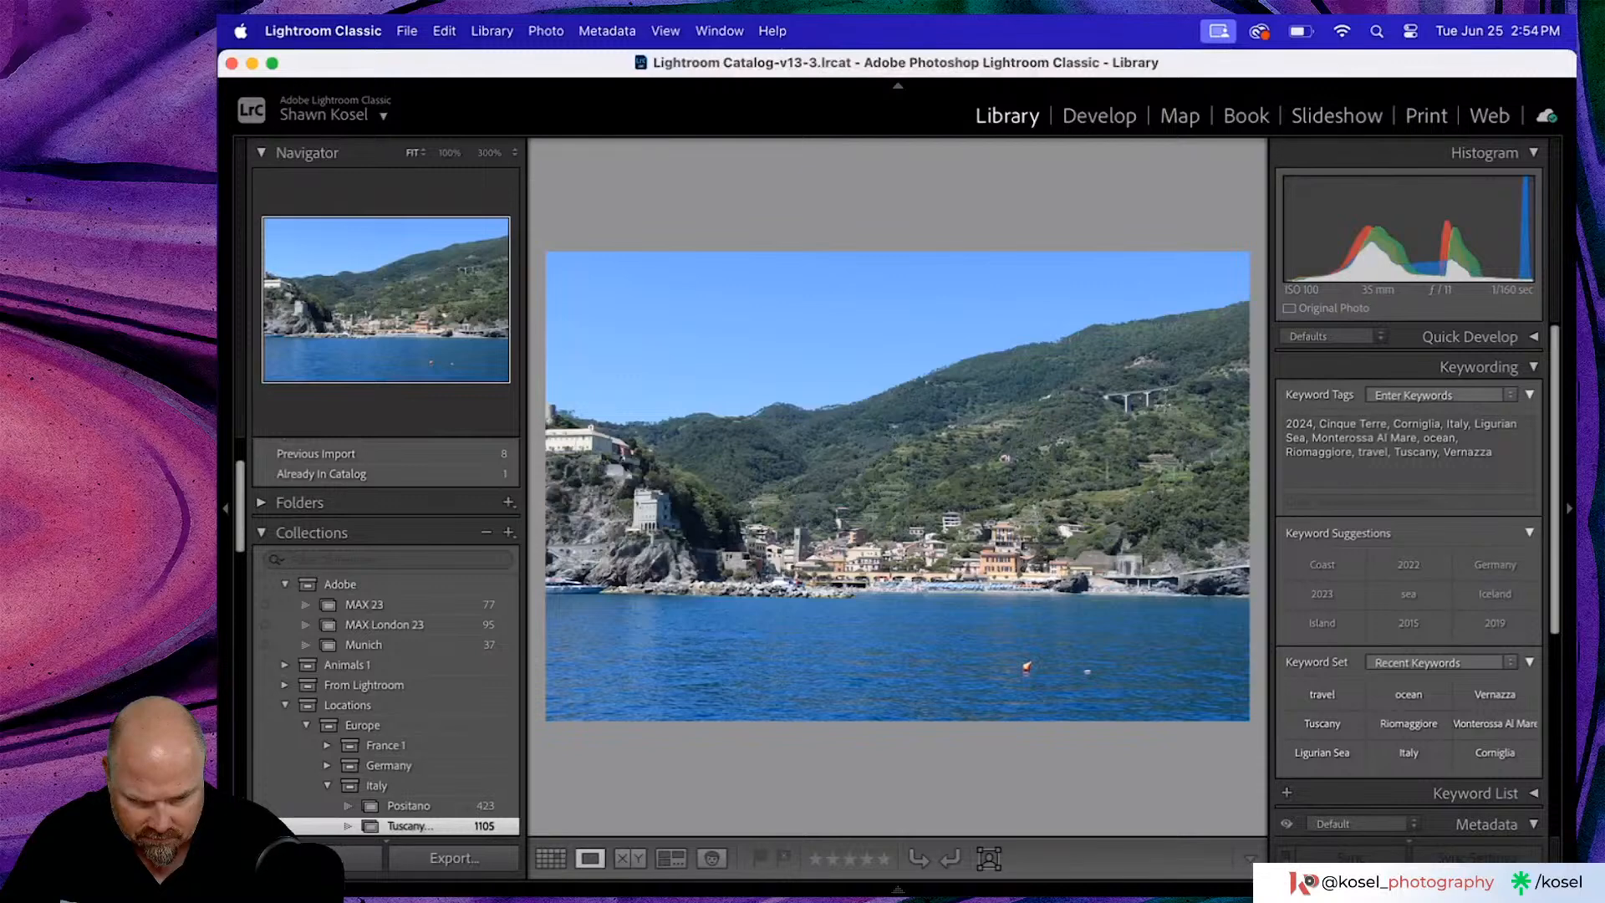
{"action": "key", "text": "Right"}
{"action": "key", "text": "Right"}
- Return to the Library grid and filter the collection by attribute to photos rated three stars or higher
{"action": "key", "text": "g"}
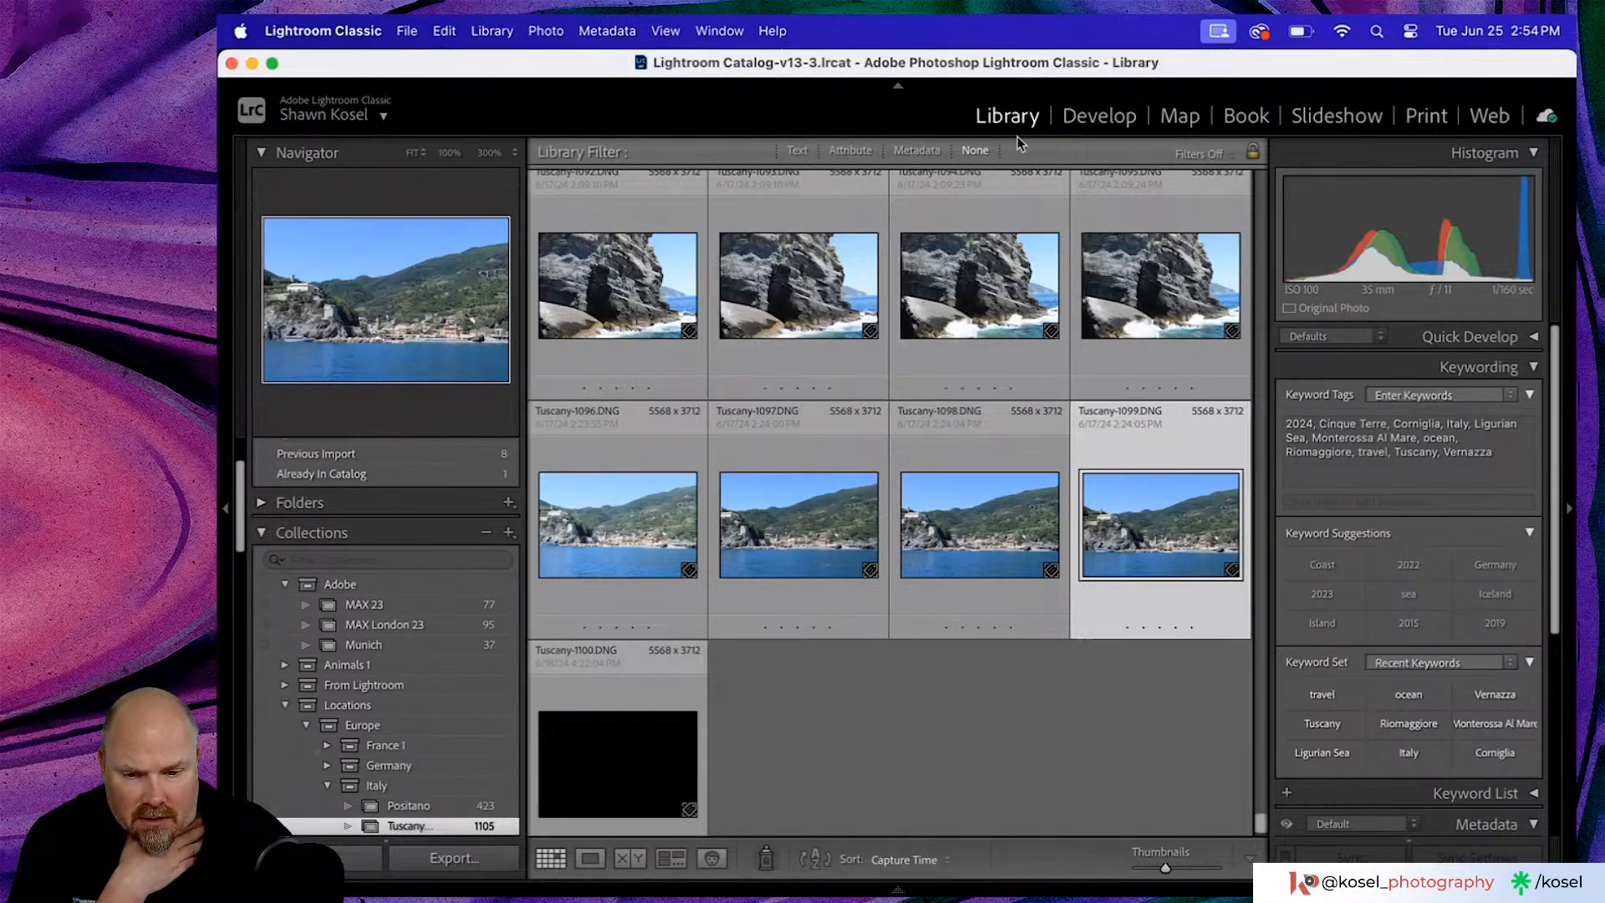
{"action": "left_click", "coordinate": [867, 151]}
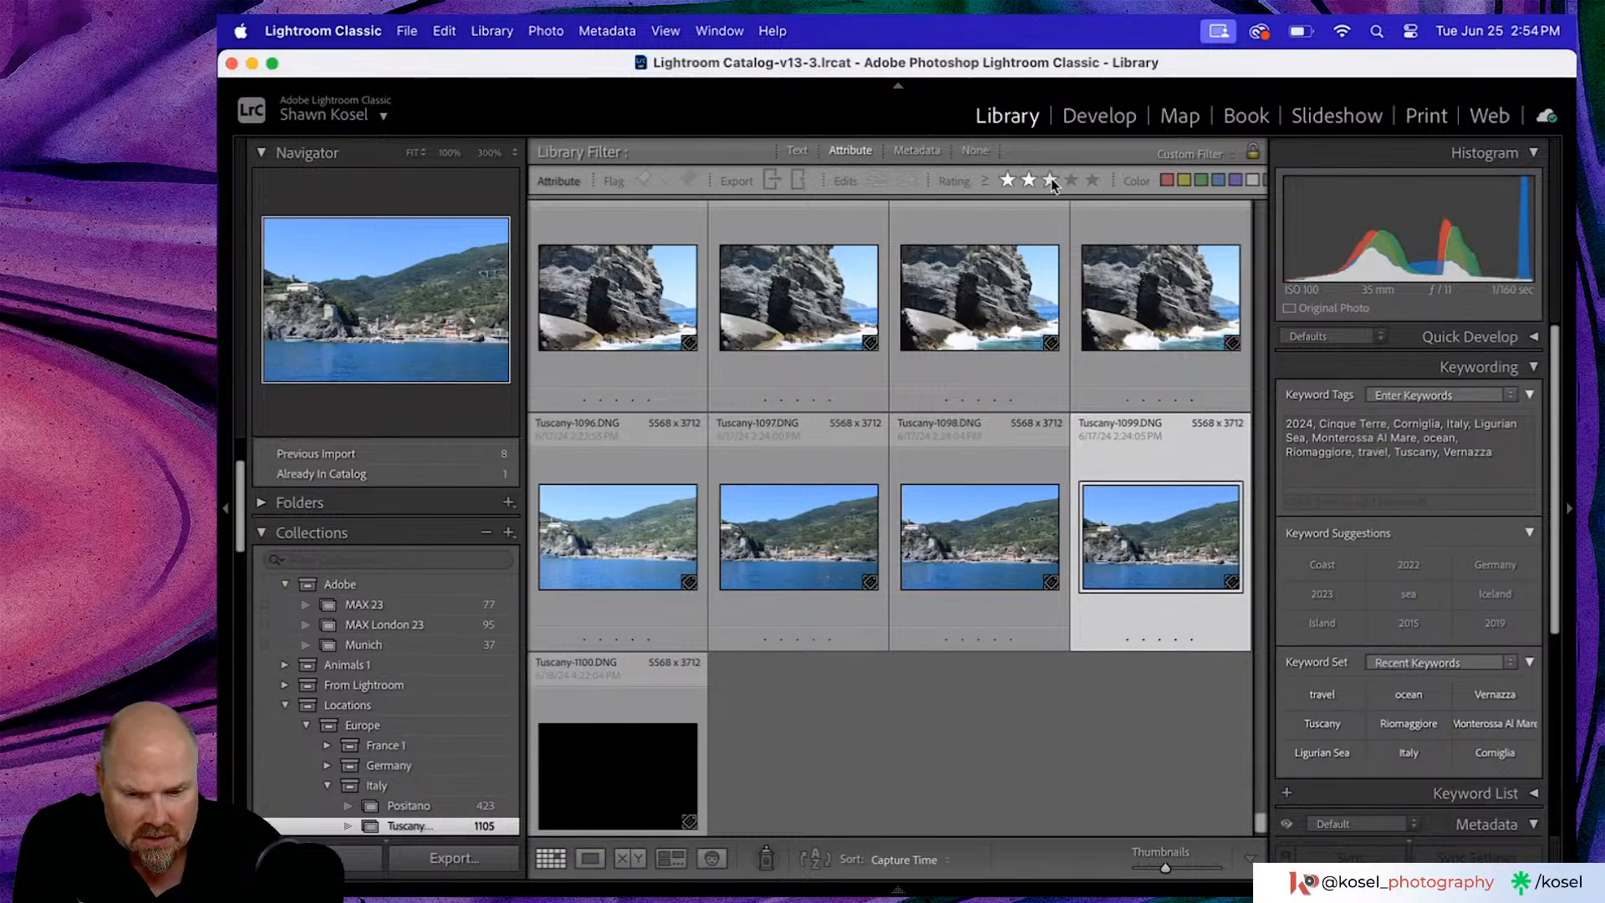
{"action": "left_click", "coordinate": [1051, 178]}
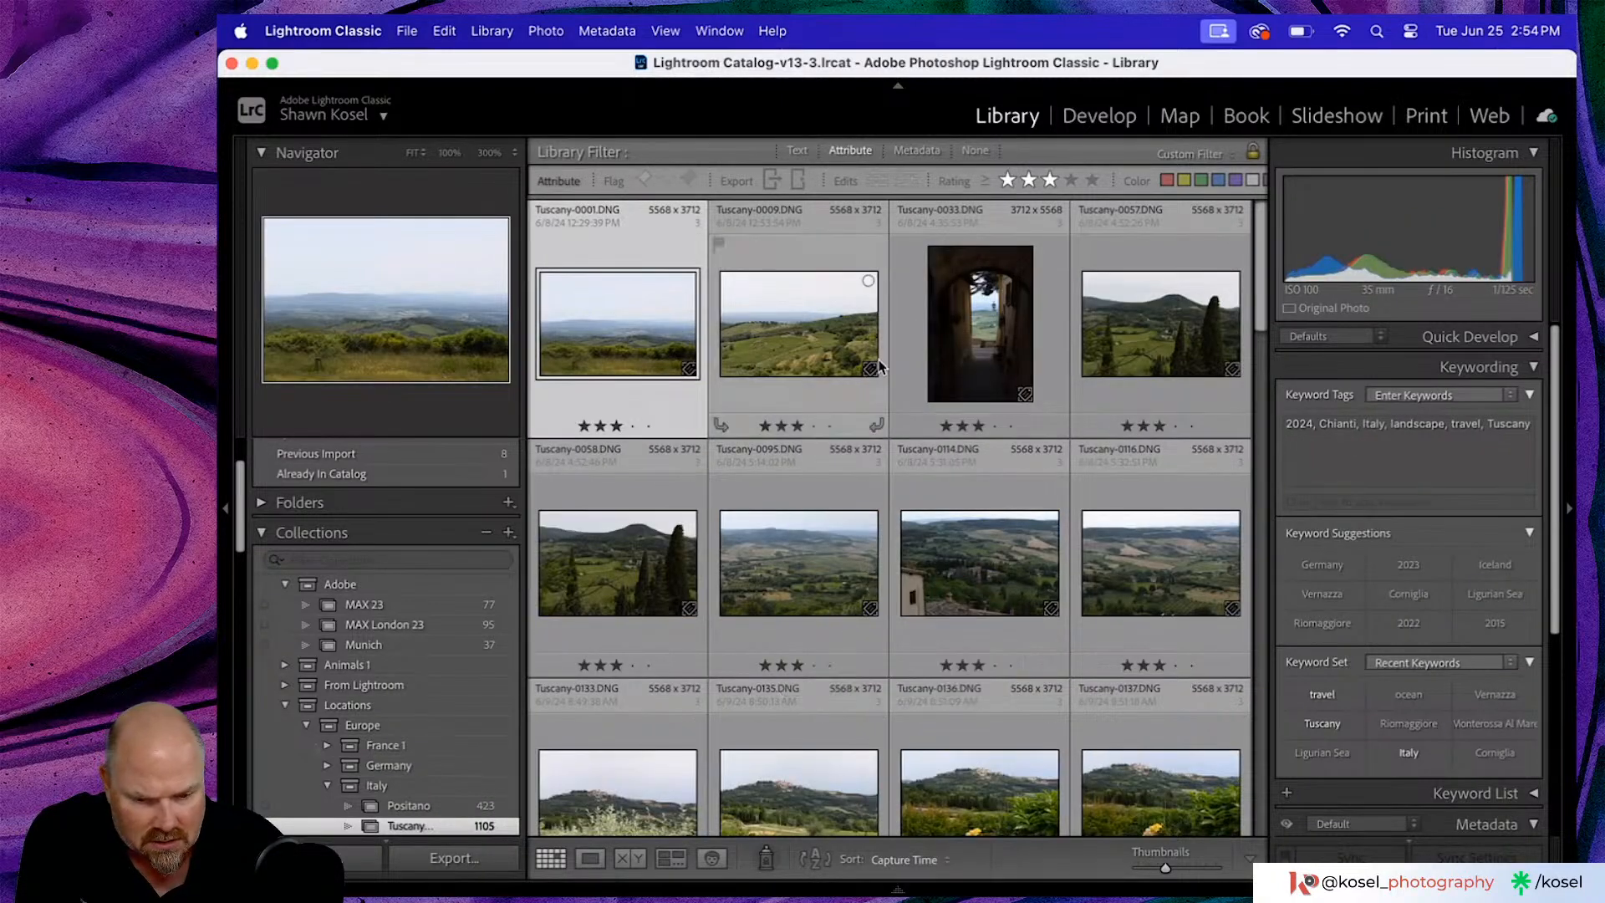
- Review the Montepulciano landscapes Tuscany-0058.DNG, Tuscany-0095.DNG and Tuscany-0114.DNG in Loupe view and return to the grid
{"action": "scroll", "coordinate": [880, 363], "scroll_direction": "down", "scroll_amount": 2}
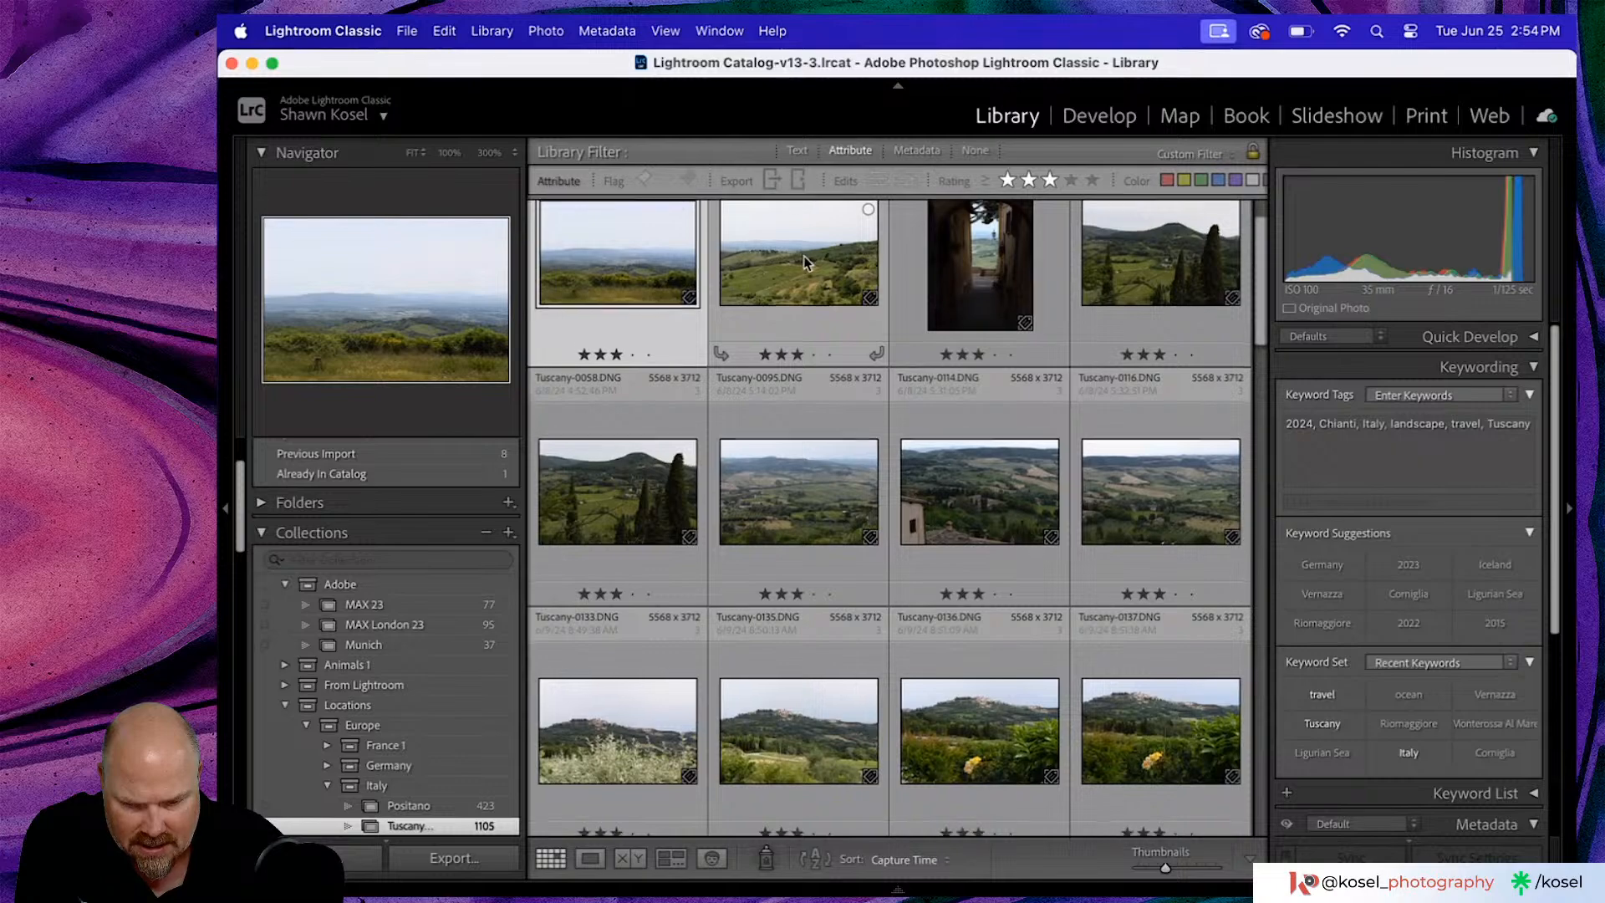
{"action": "scroll", "coordinate": [750, 335], "scroll_direction": "down", "scroll_amount": 1}
{"action": "double_click", "coordinate": [582, 520]}
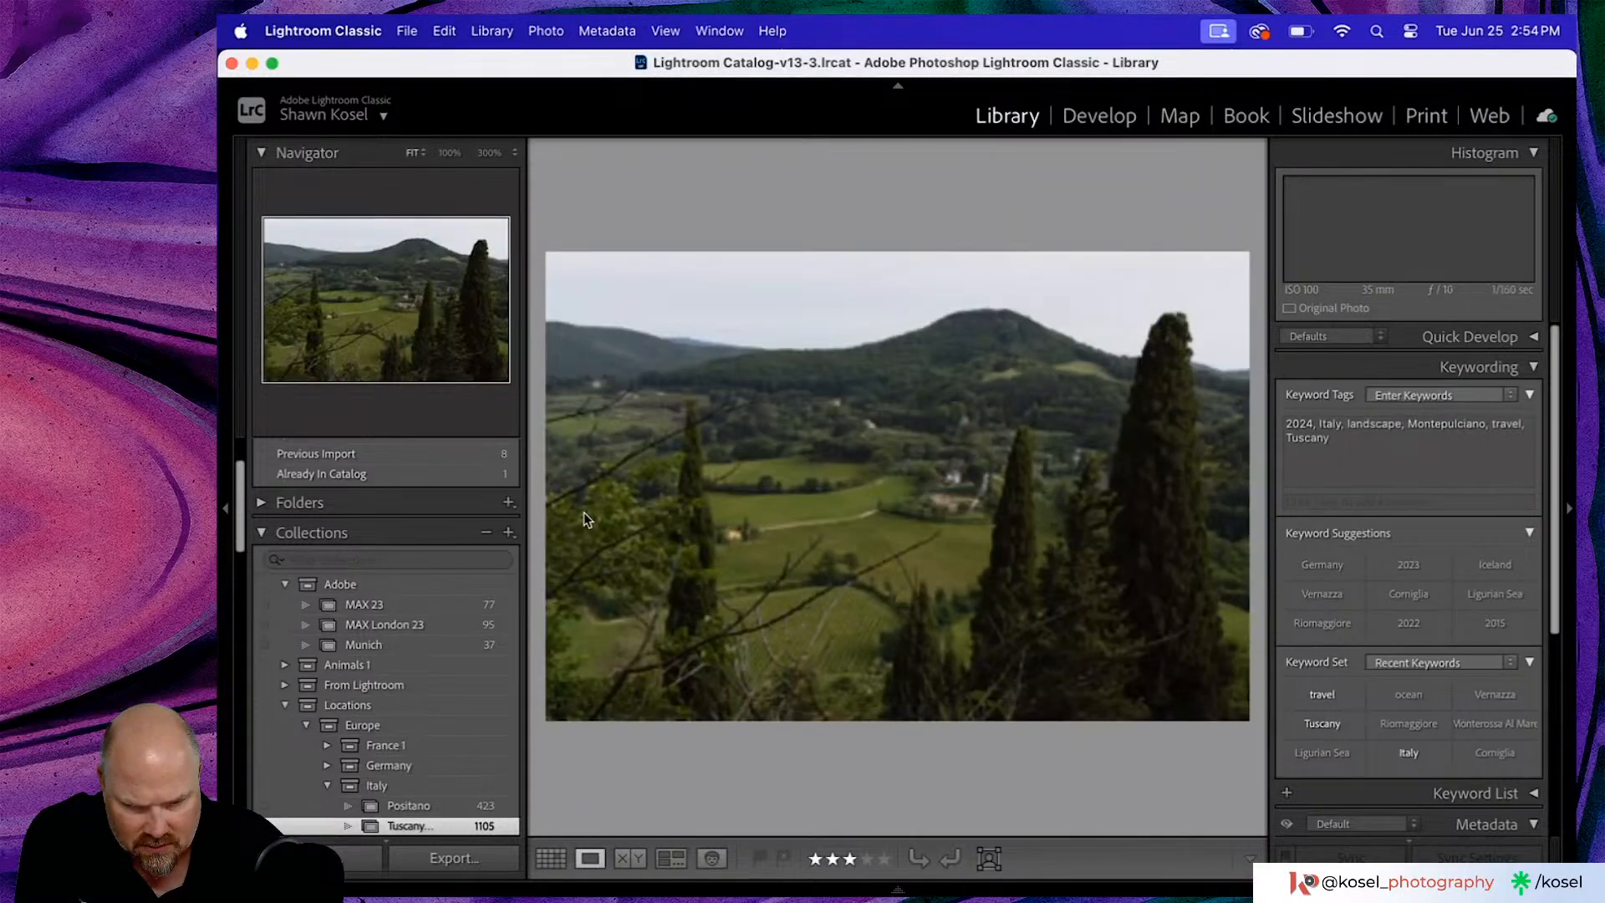
{"action": "key", "text": "Right"}
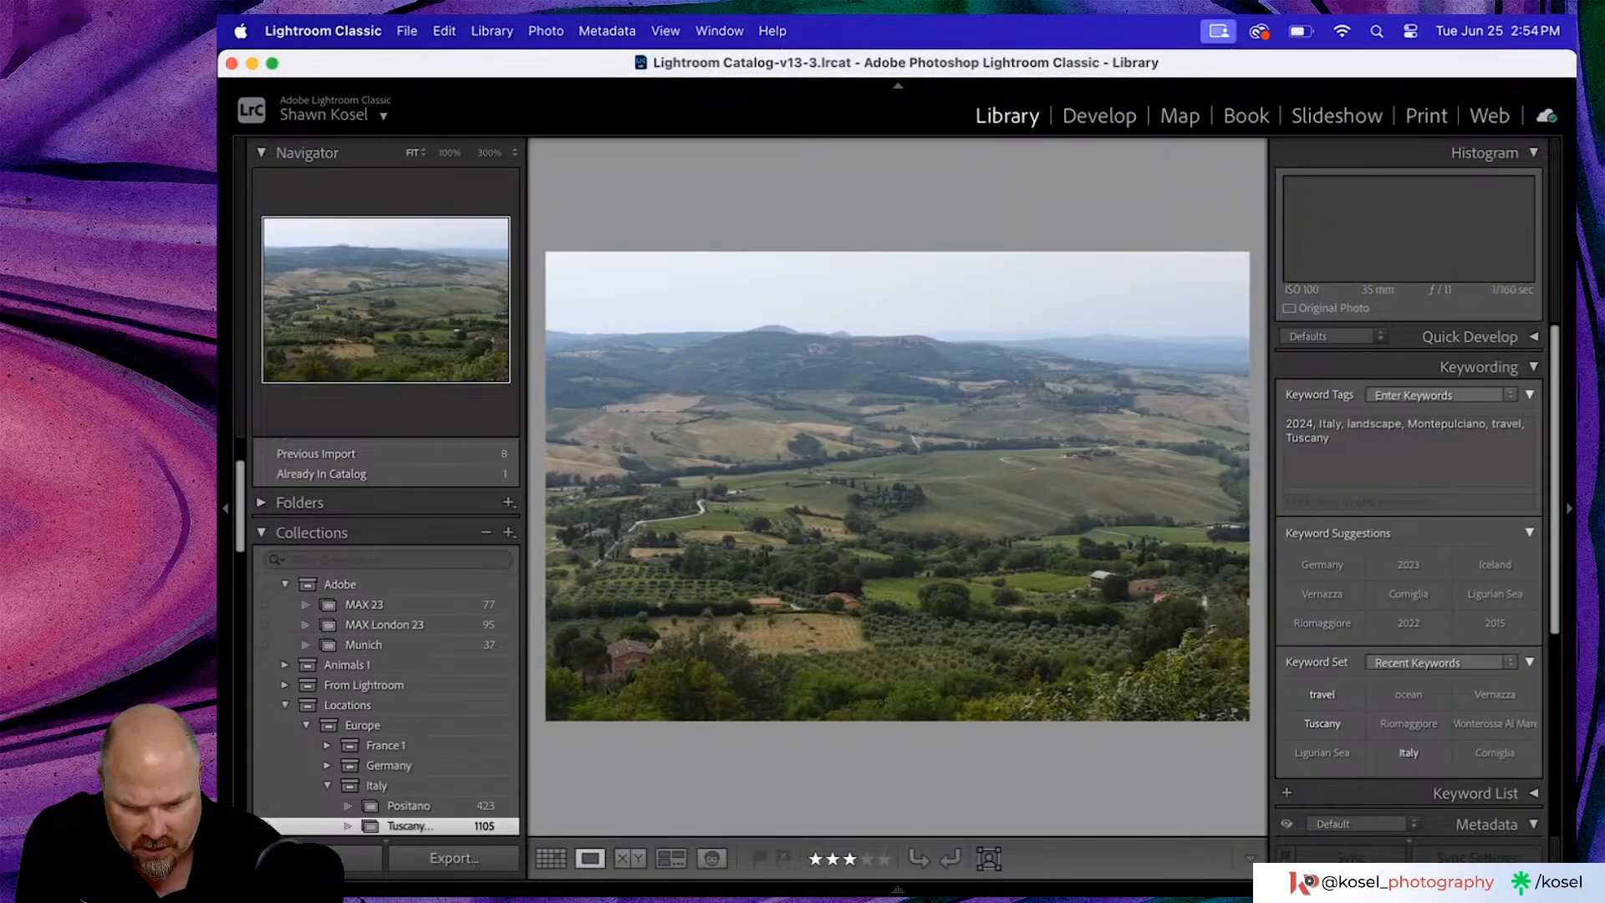
{"action": "key", "text": "Right"}
{"action": "key", "text": "g"}
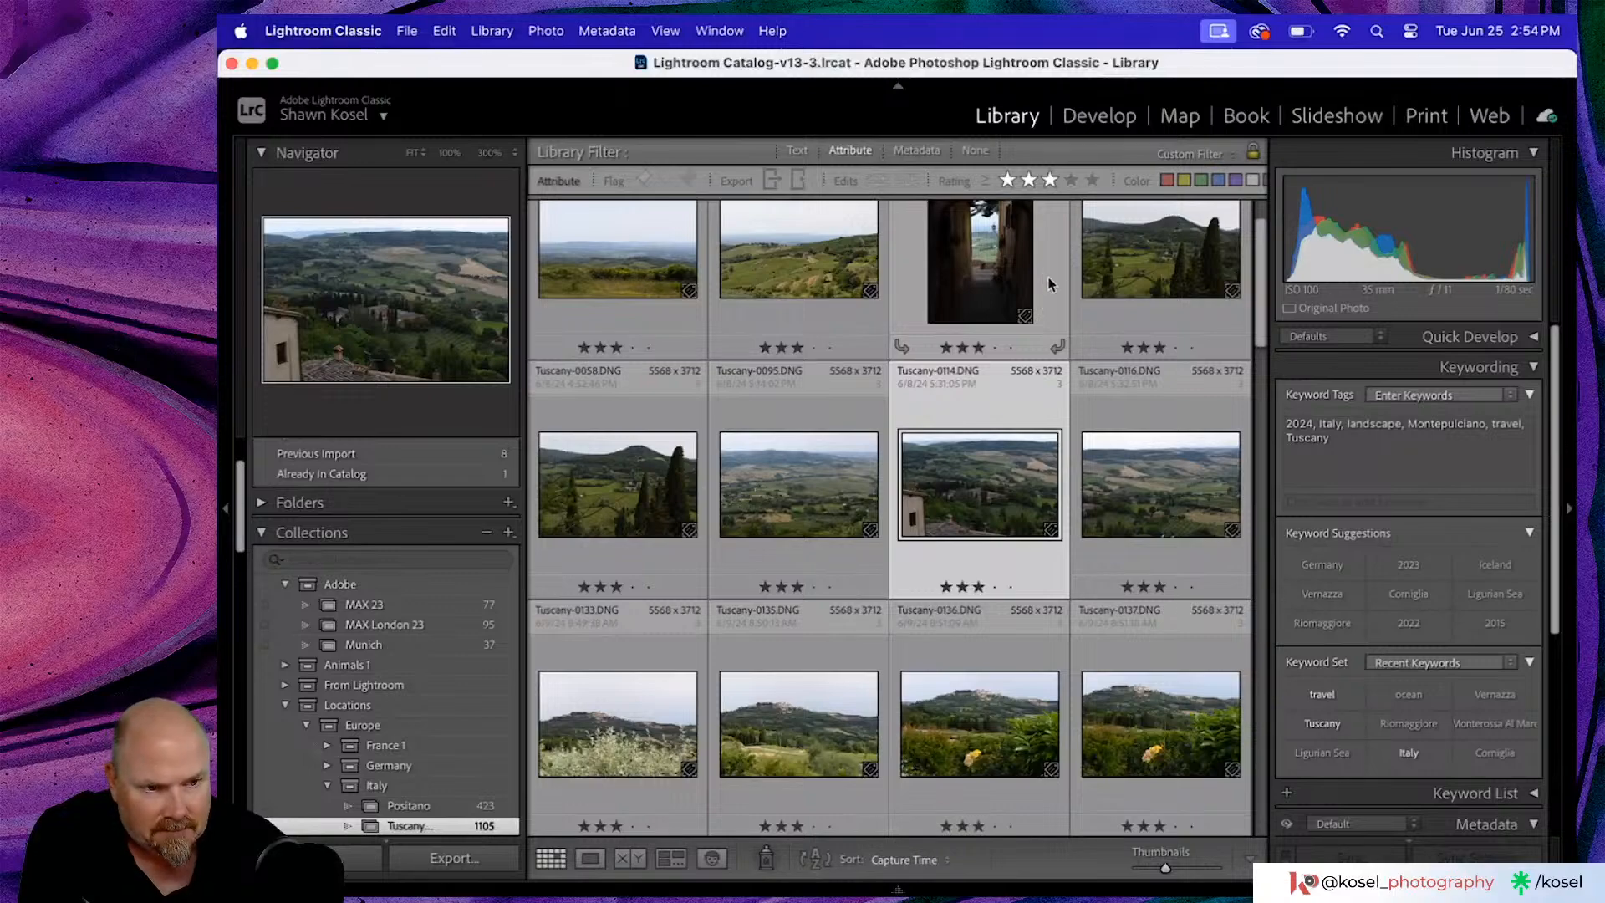
- Look at the vineyard photo Tuscany-0246.DNG, and open the cypress-lined road photo Tuscany-0248.DNG in the Develop module
{"action": "scroll", "coordinate": [1000, 357], "scroll_direction": "down", "scroll_amount": 5}
{"action": "scroll", "coordinate": [1000, 357], "scroll_direction": "down", "scroll_amount": 3}
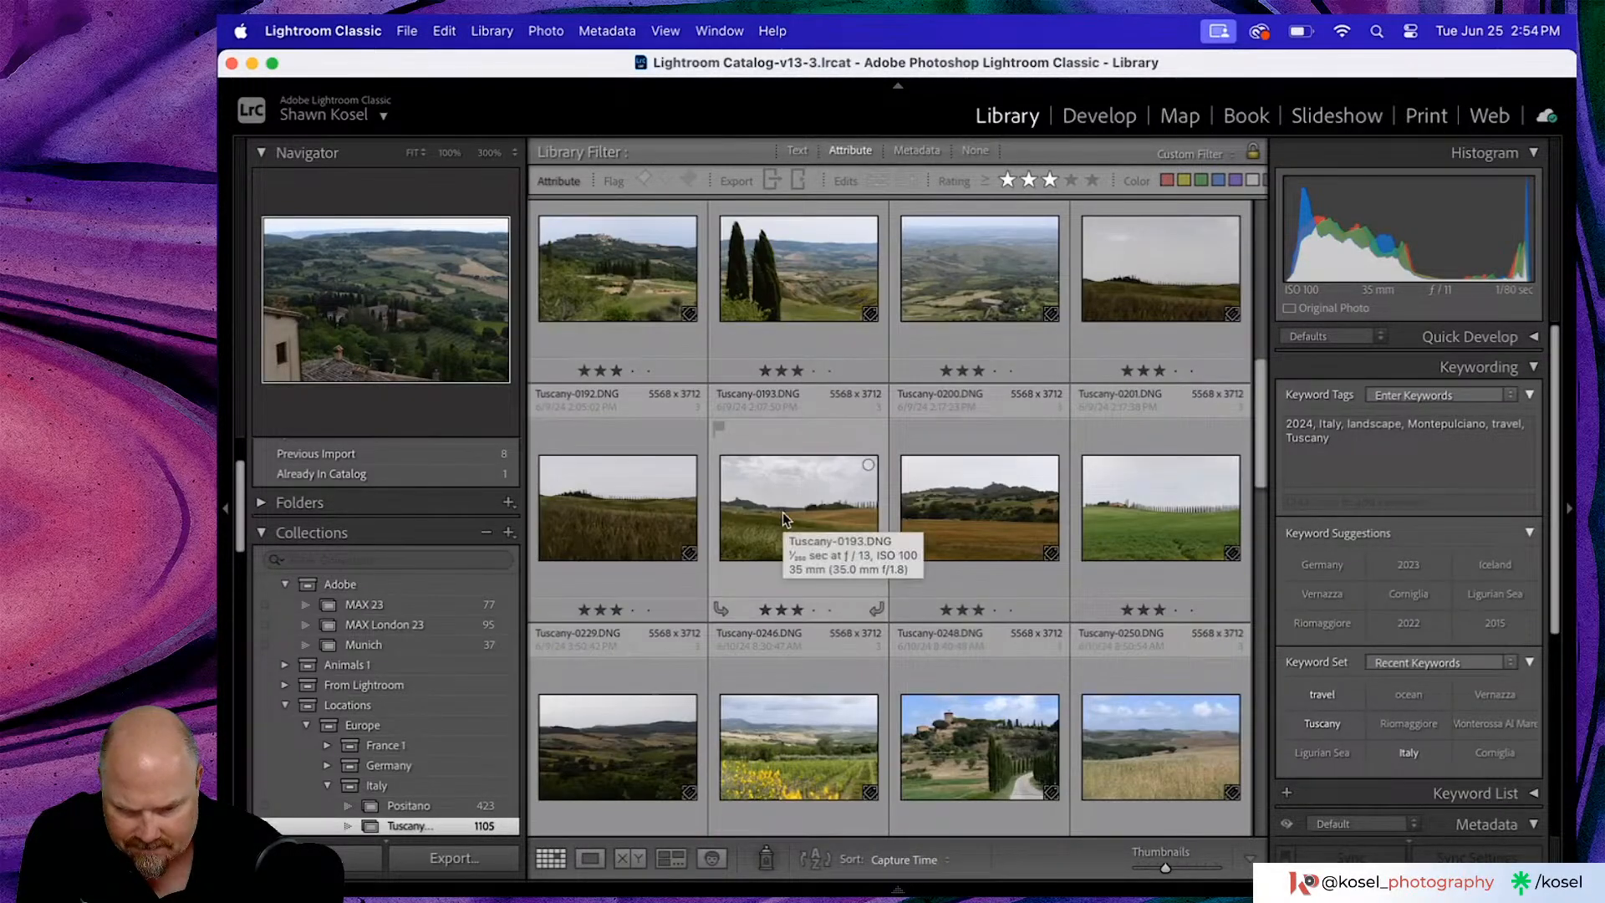
{"action": "scroll", "coordinate": [785, 511], "scroll_direction": "down", "scroll_amount": 1}
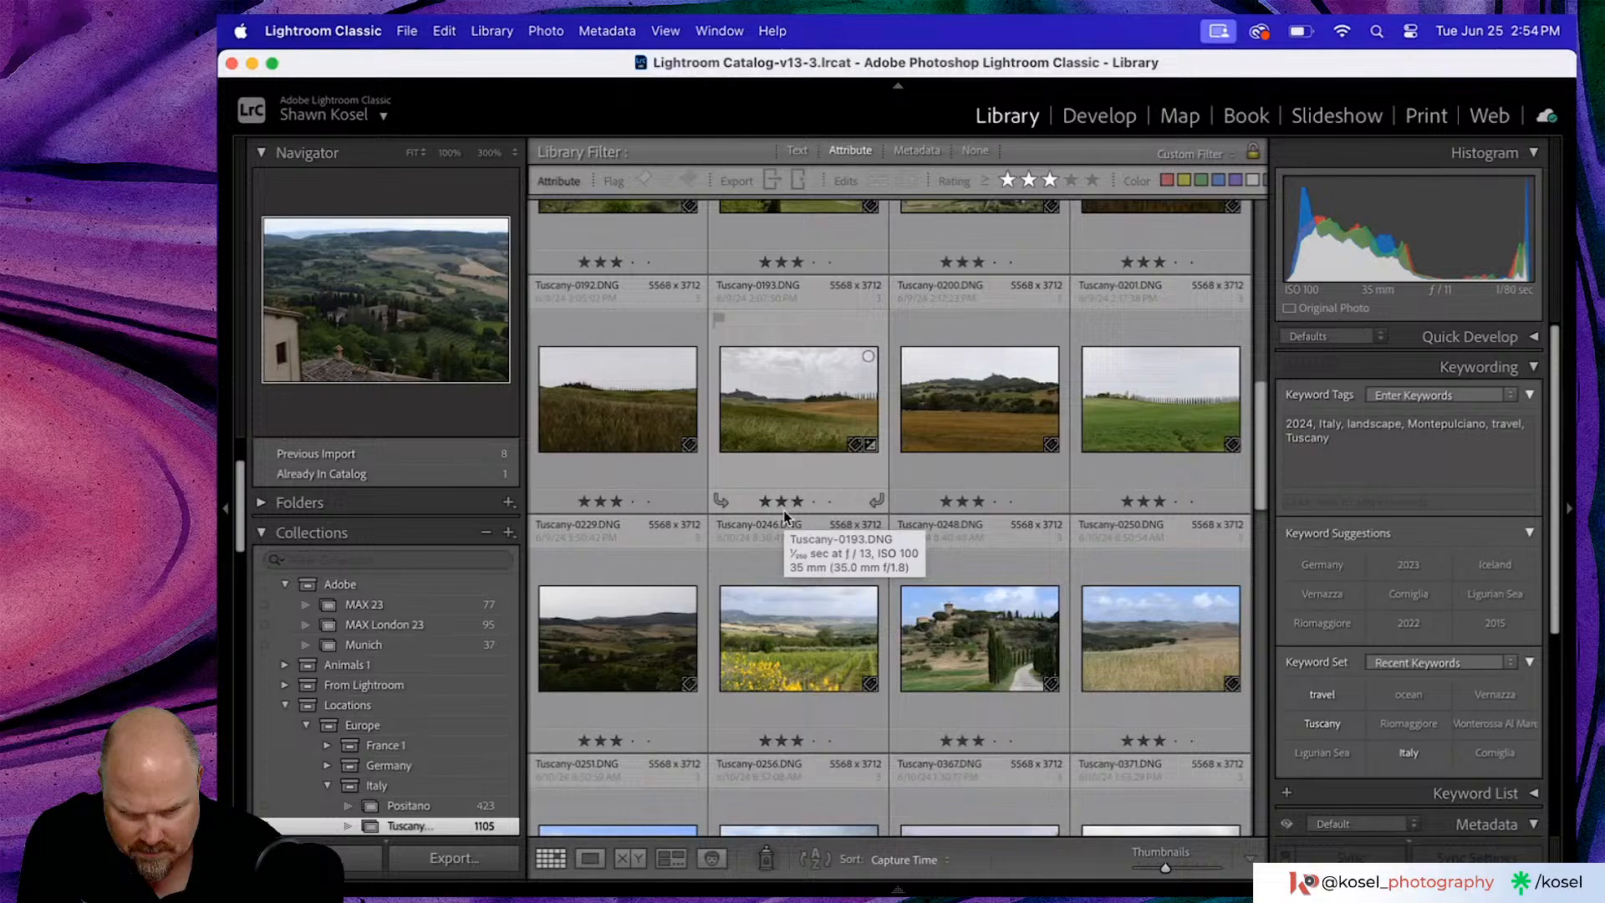
{"action": "double_click", "coordinate": [776, 643]}
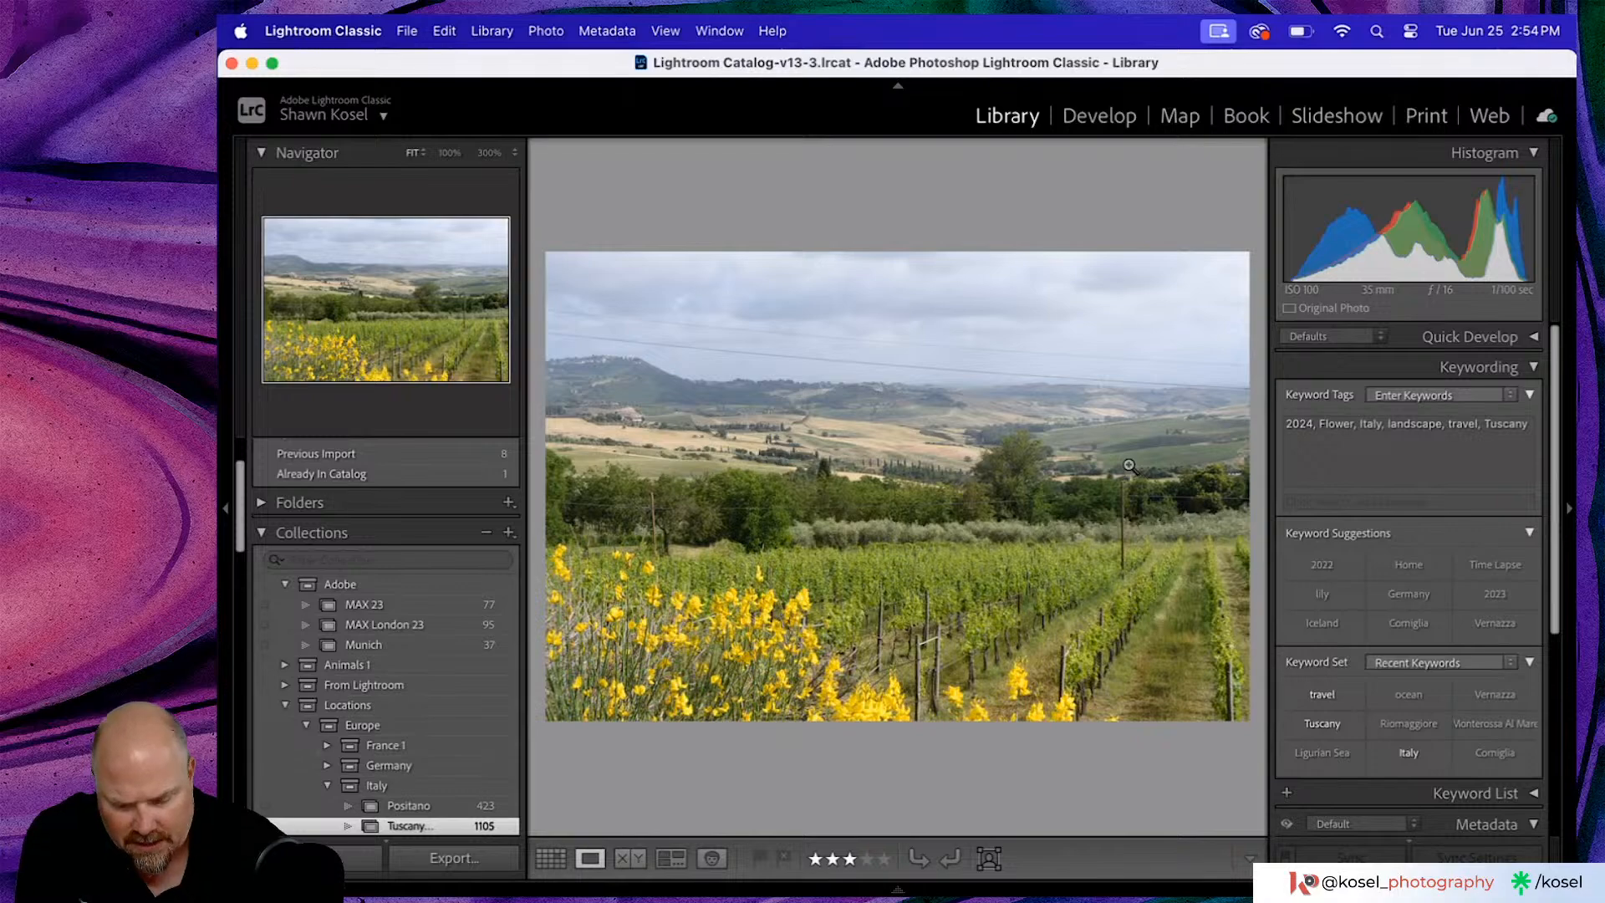
{"action": "key", "text": "g"}
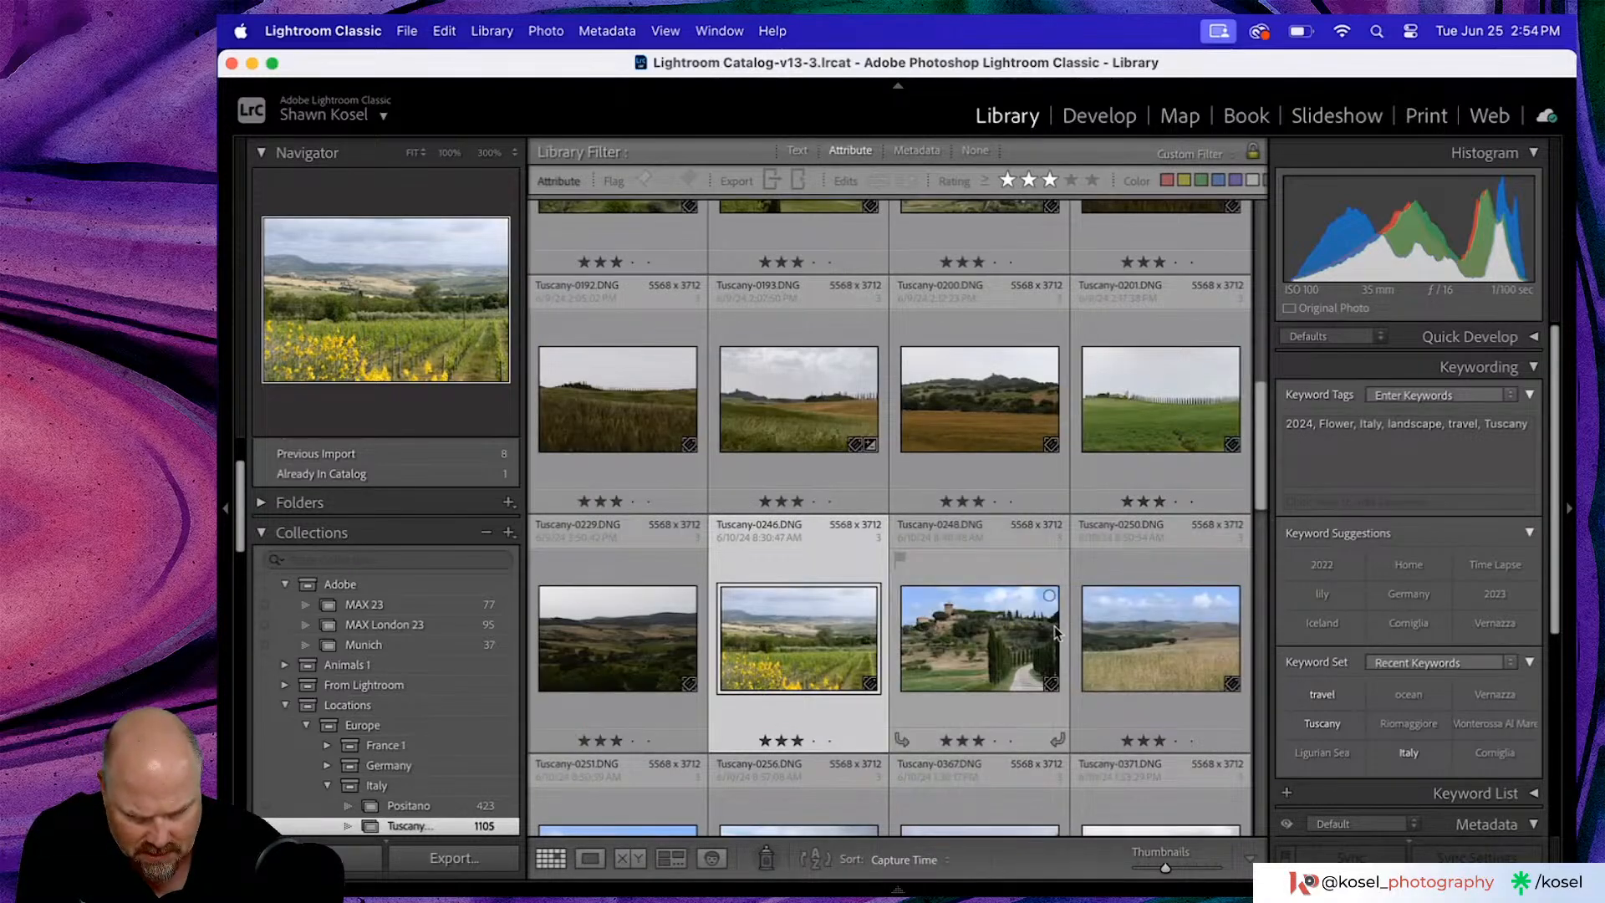
{"action": "double_click", "coordinate": [1007, 639]}
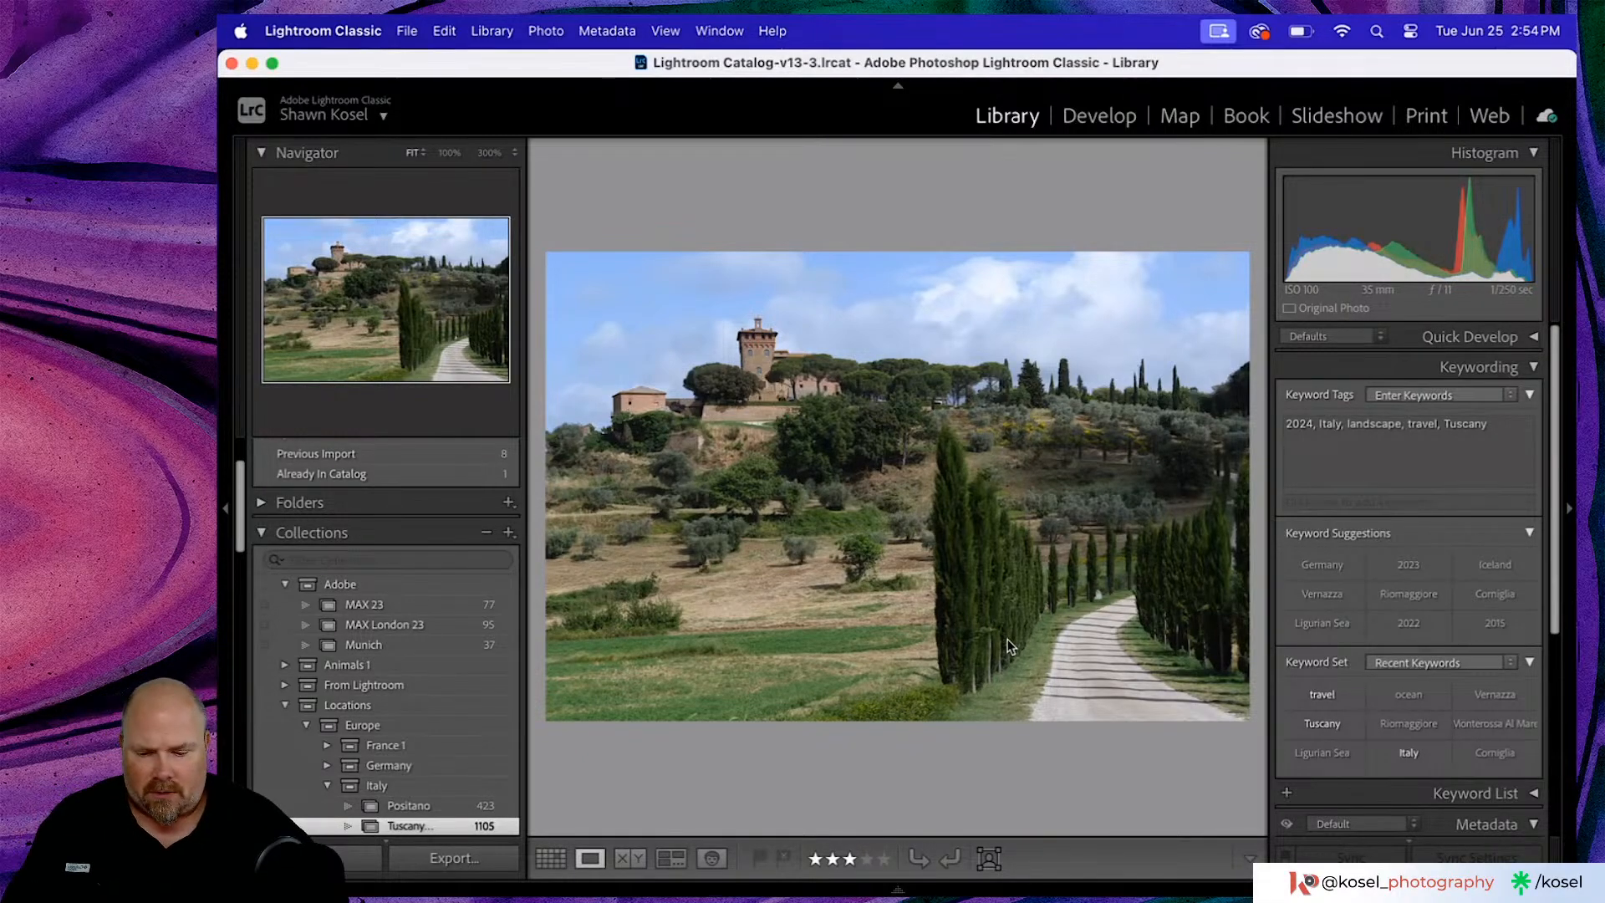
{"action": "key", "text": "d"}
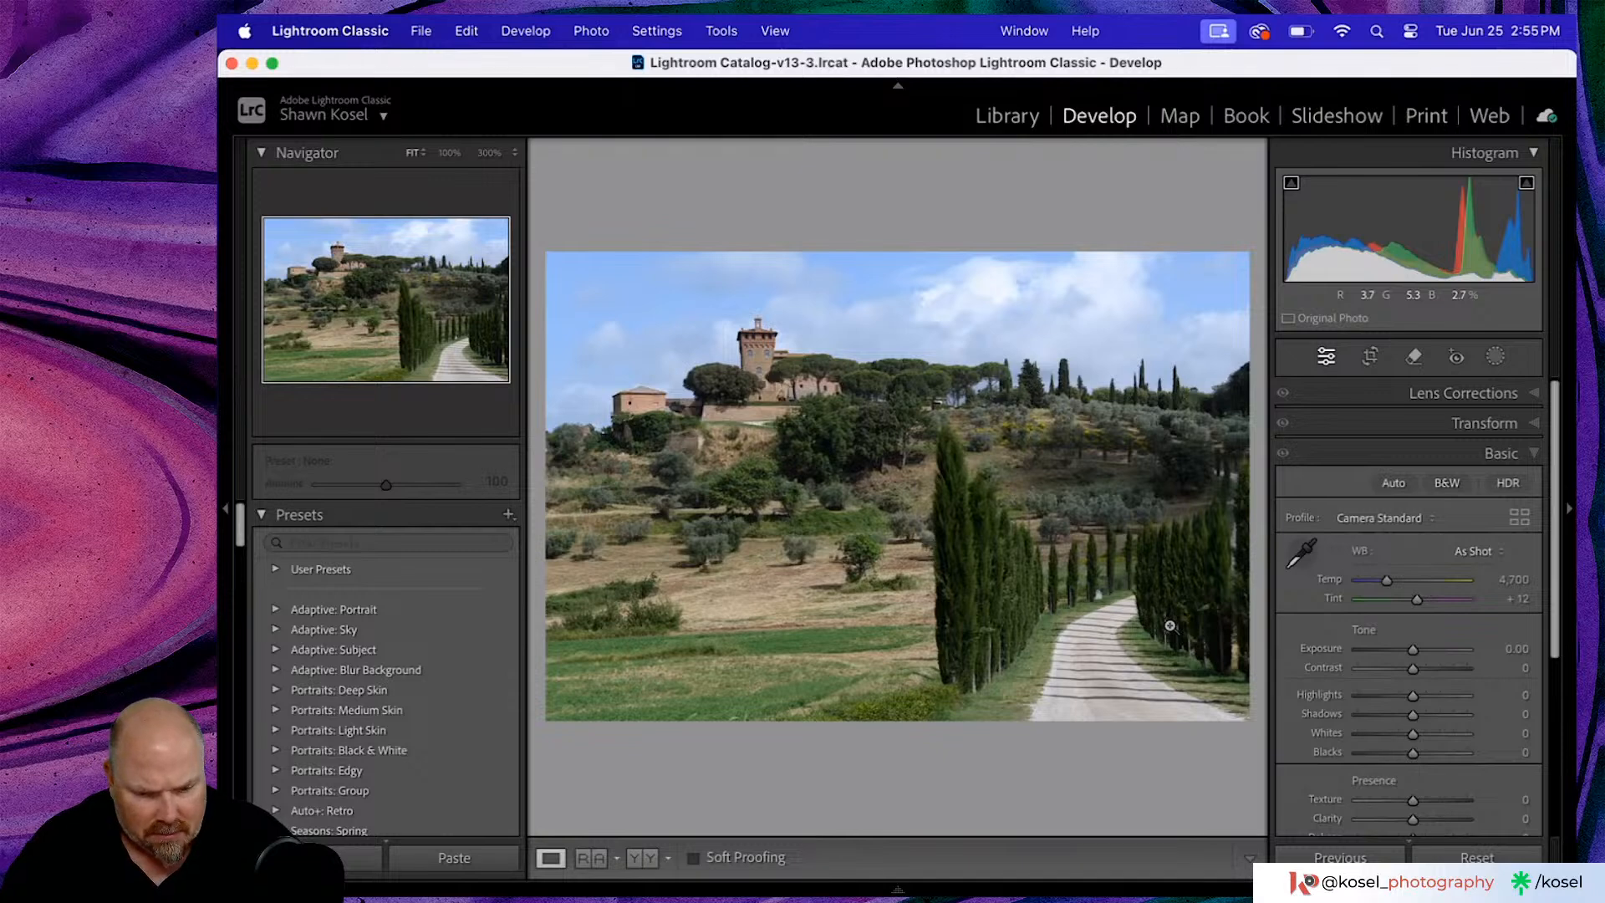
- Check the Lens Corrections, Transform and Basic settings of the cypress-lined road photo
{"action": "left_click", "coordinate": [1472, 397]}
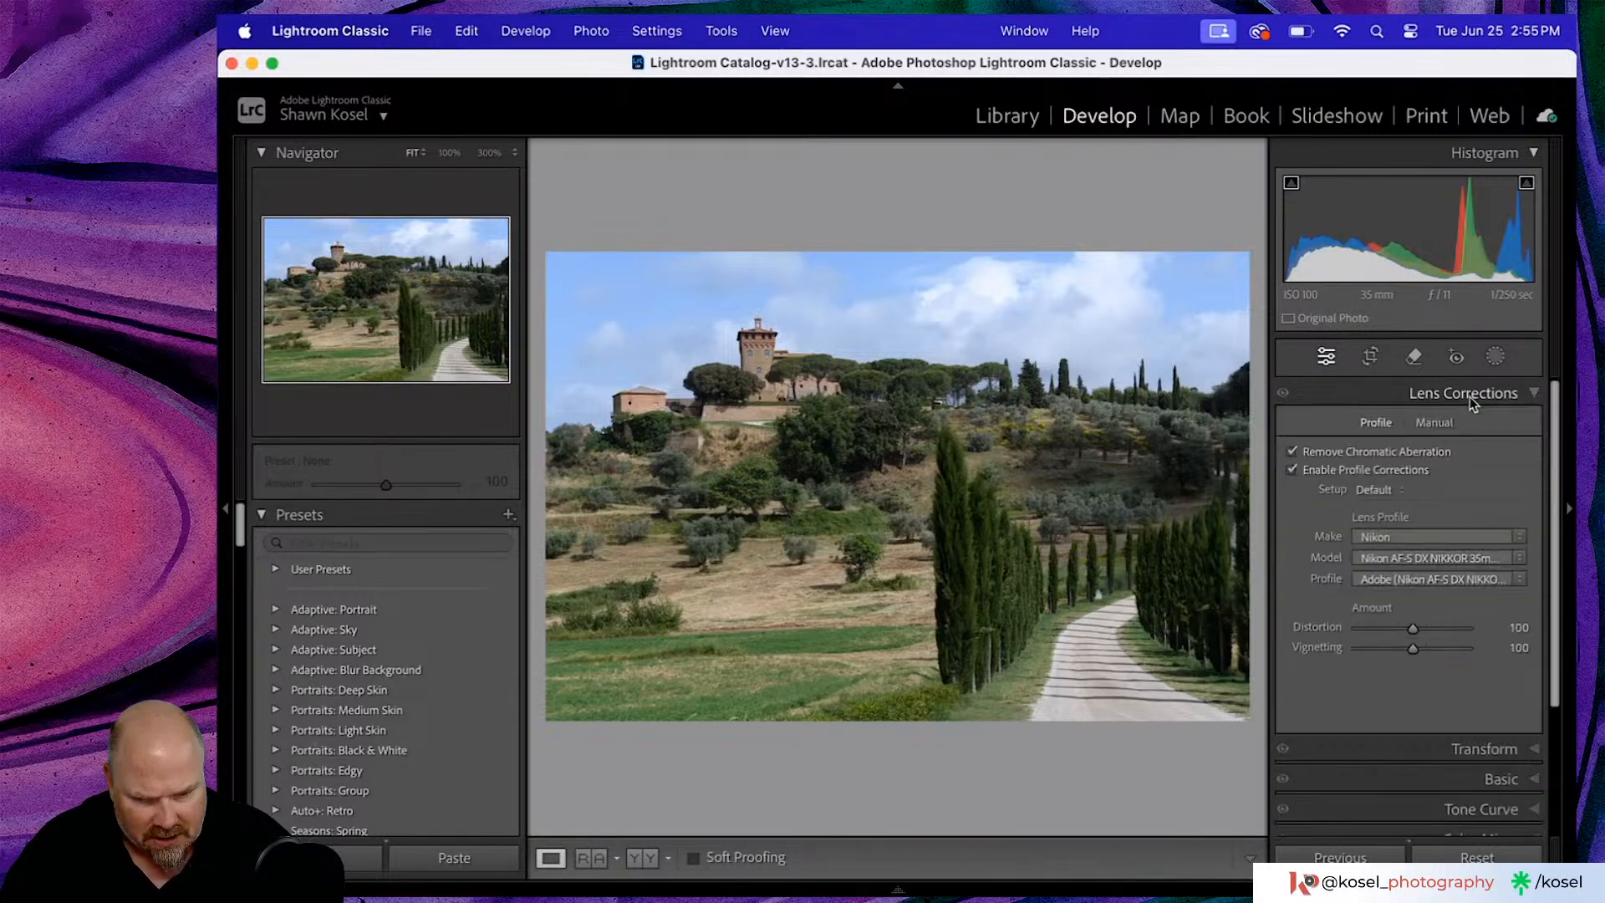
{"action": "left_click", "coordinate": [1479, 750]}
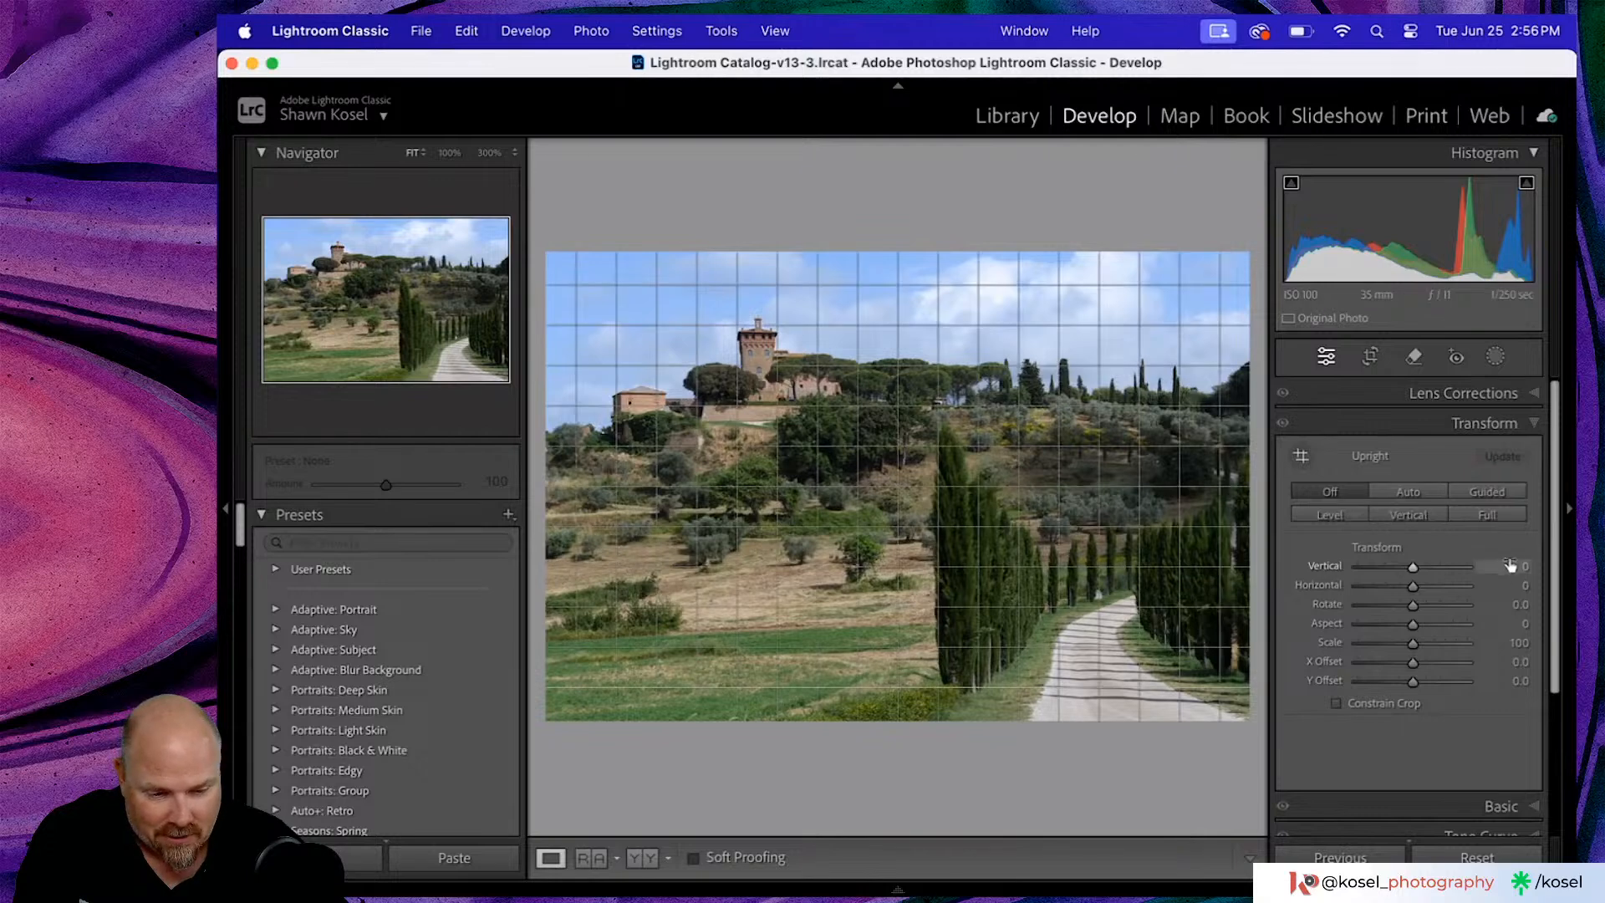
{"action": "left_click", "coordinate": [1535, 424]}
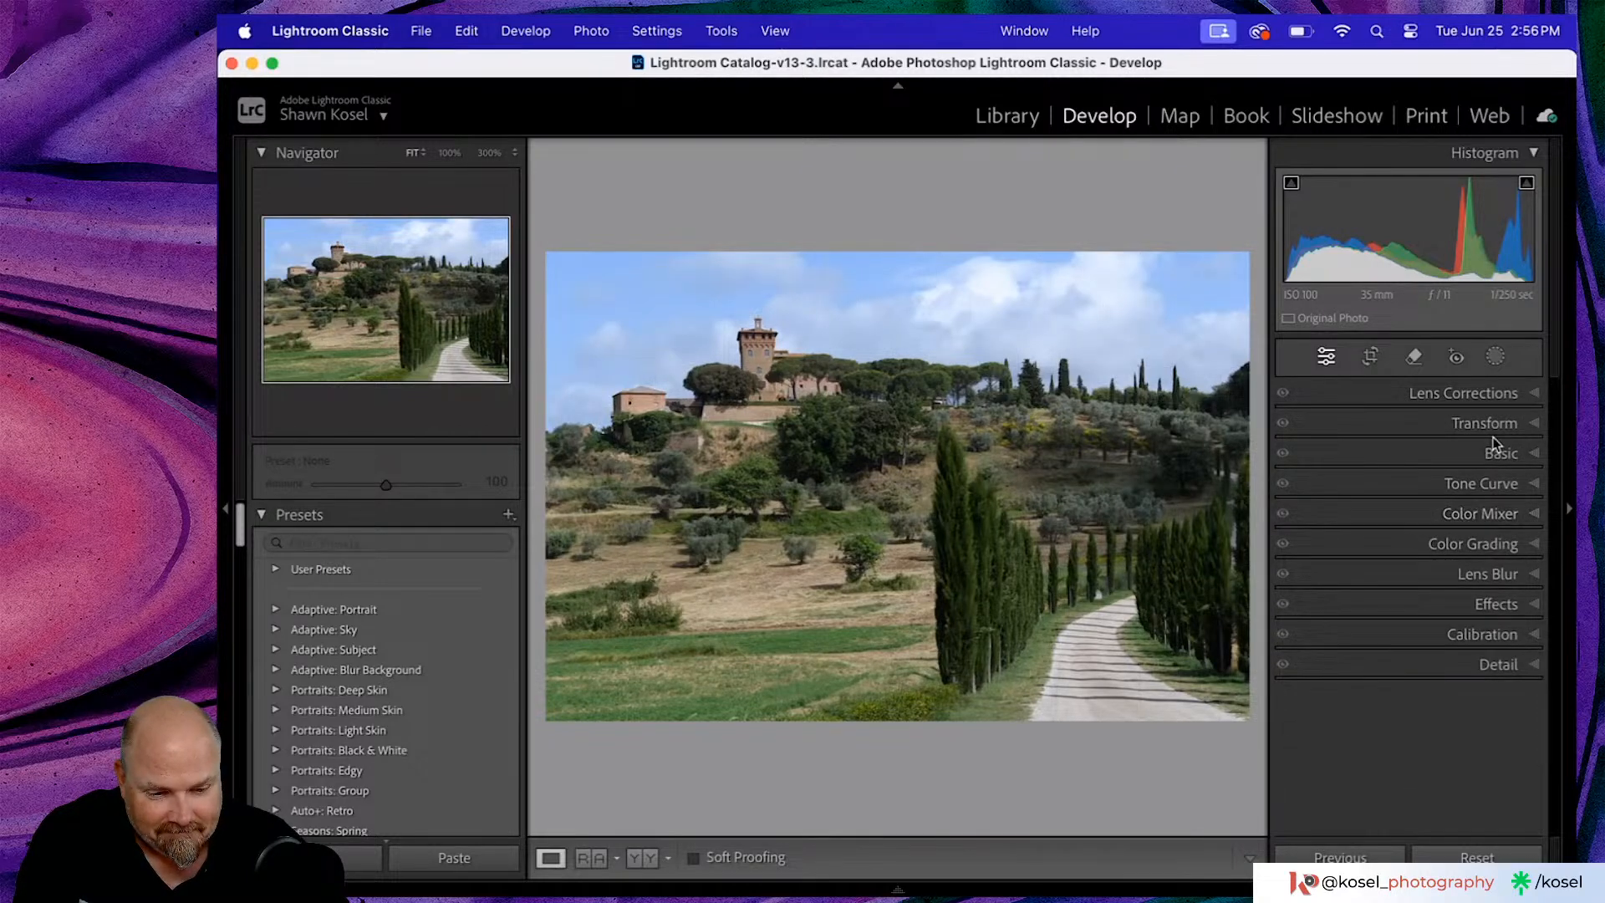
{"action": "left_click", "coordinate": [1496, 452]}
{"action": "scroll", "coordinate": [1429, 589], "scroll_direction": "down", "scroll_amount": 3}
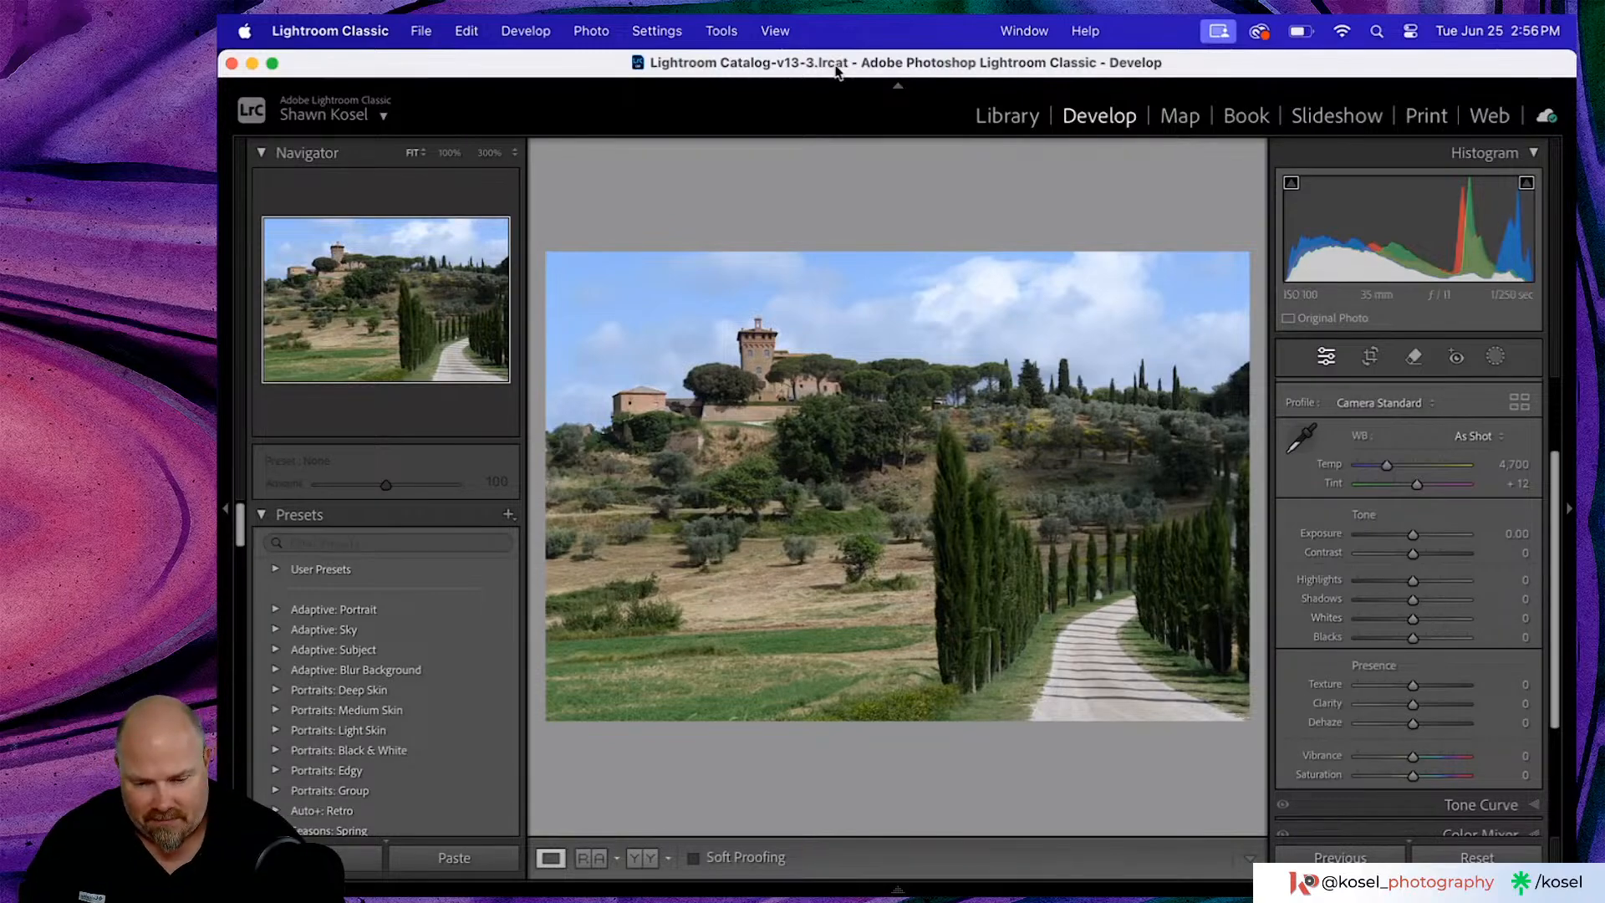
- Return to the Library grid and create a virtual copy of the cypress-lined road photo Tuscany-0248.DNG
{"action": "key", "text": "g"}
{"action": "right_click", "coordinate": [1015, 637]}
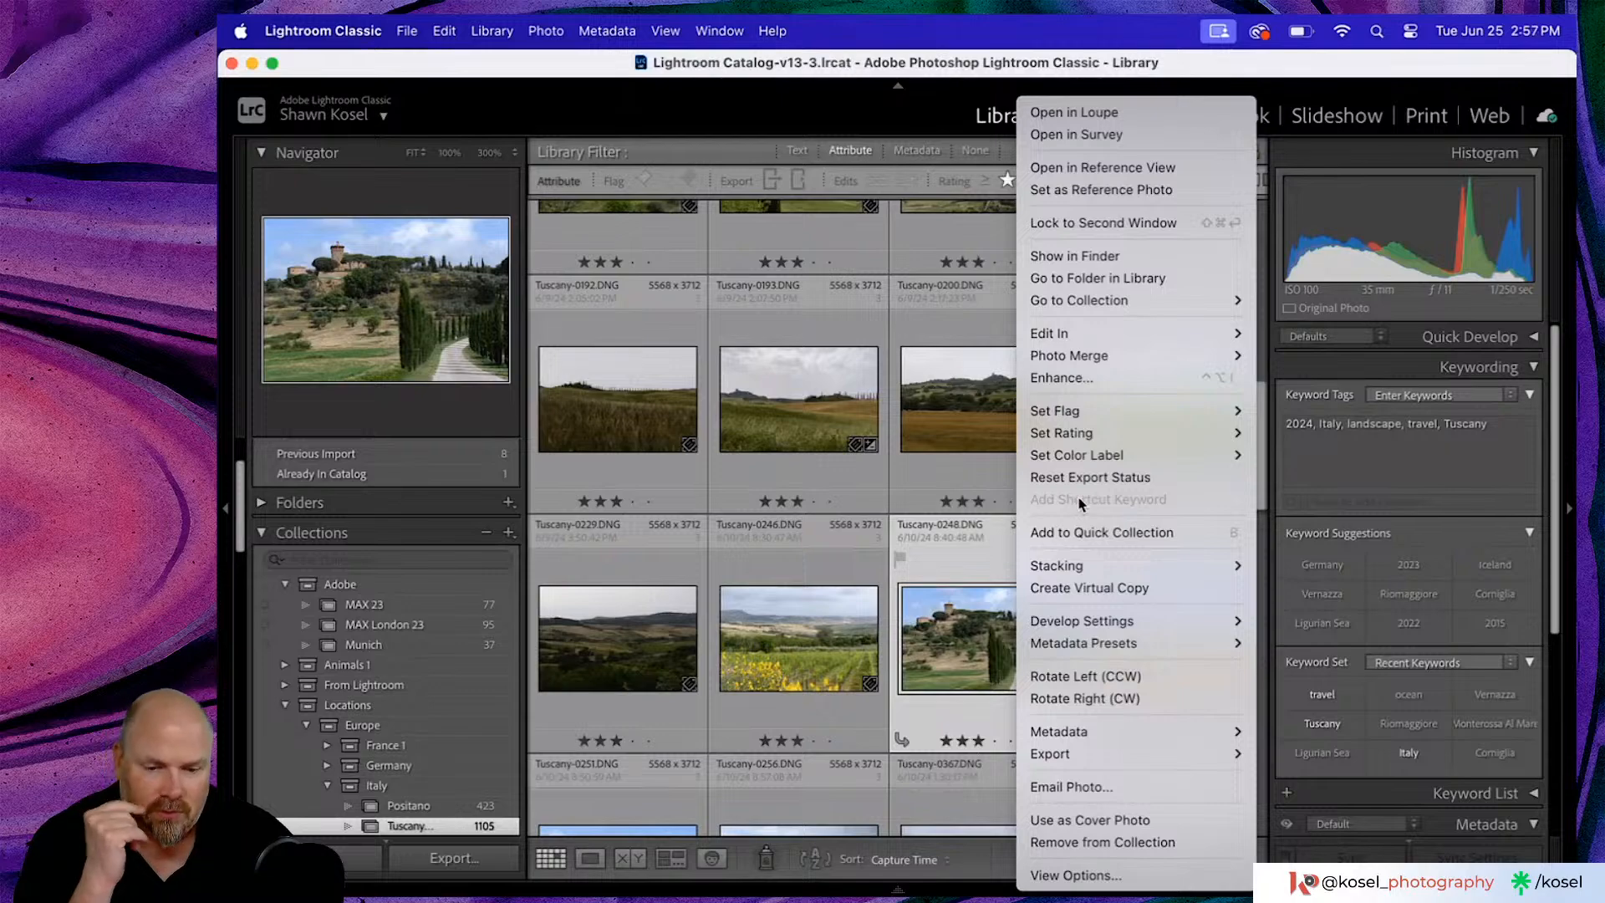
{"action": "left_click", "coordinate": [1088, 588]}
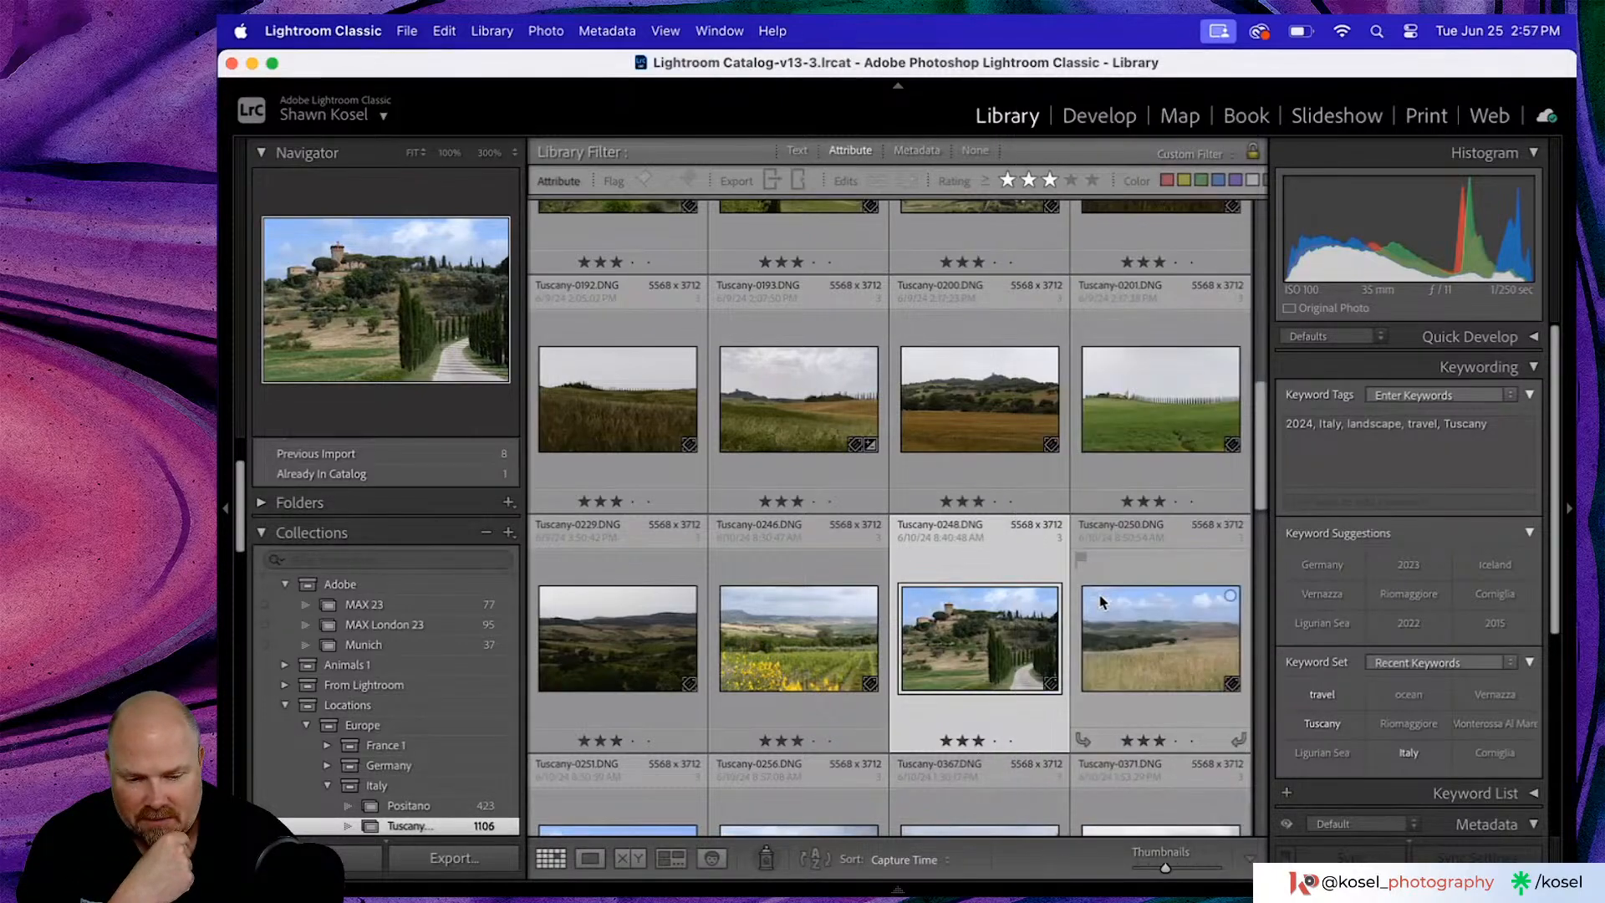
- Open the cypress-lined road photo in the Develop module and set Highlights to -77, Shadows to +25 and Whites to +18
{"action": "double_click", "coordinate": [1009, 654]}
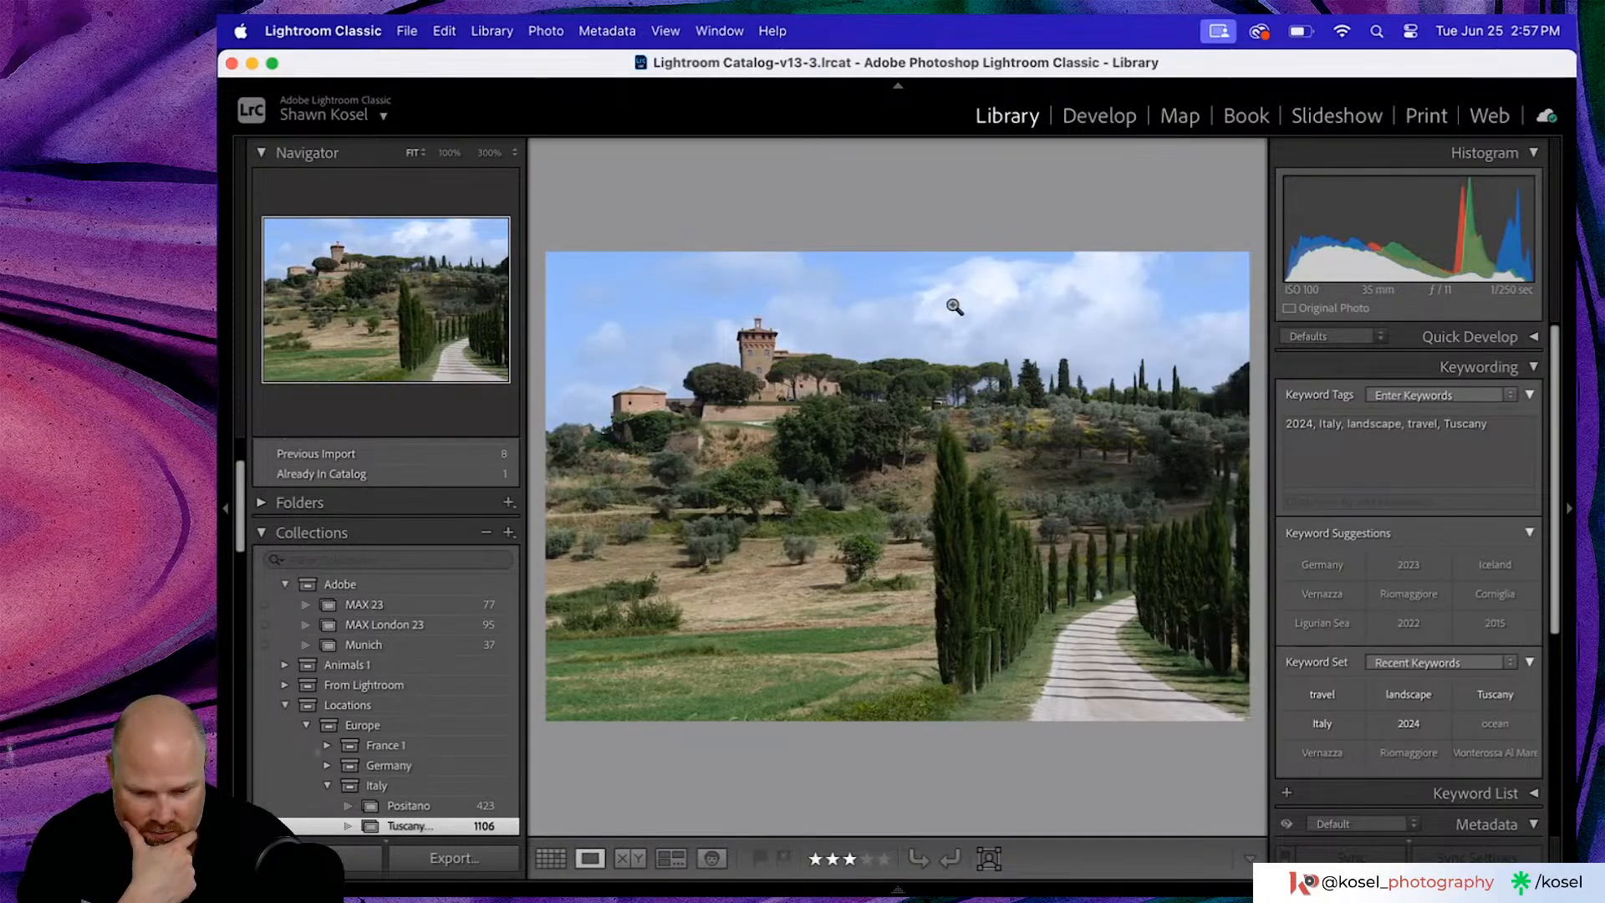
{"action": "key", "text": "d"}
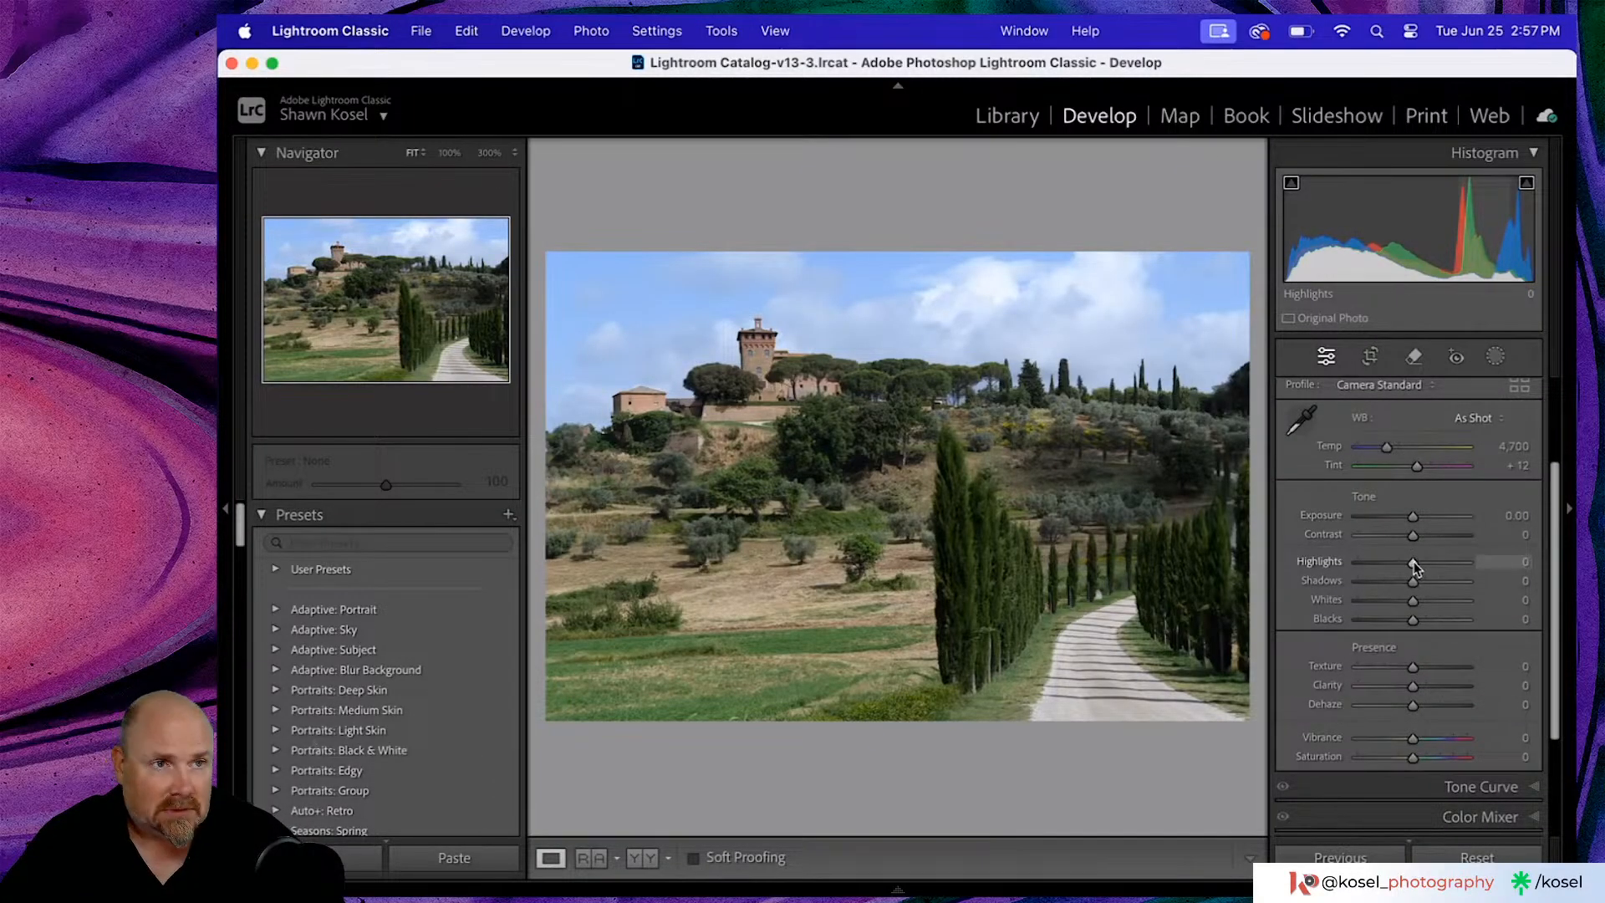
{"action": "left_click_drag", "start_coordinate": [1415, 568], "coordinate": [1424, 605]}
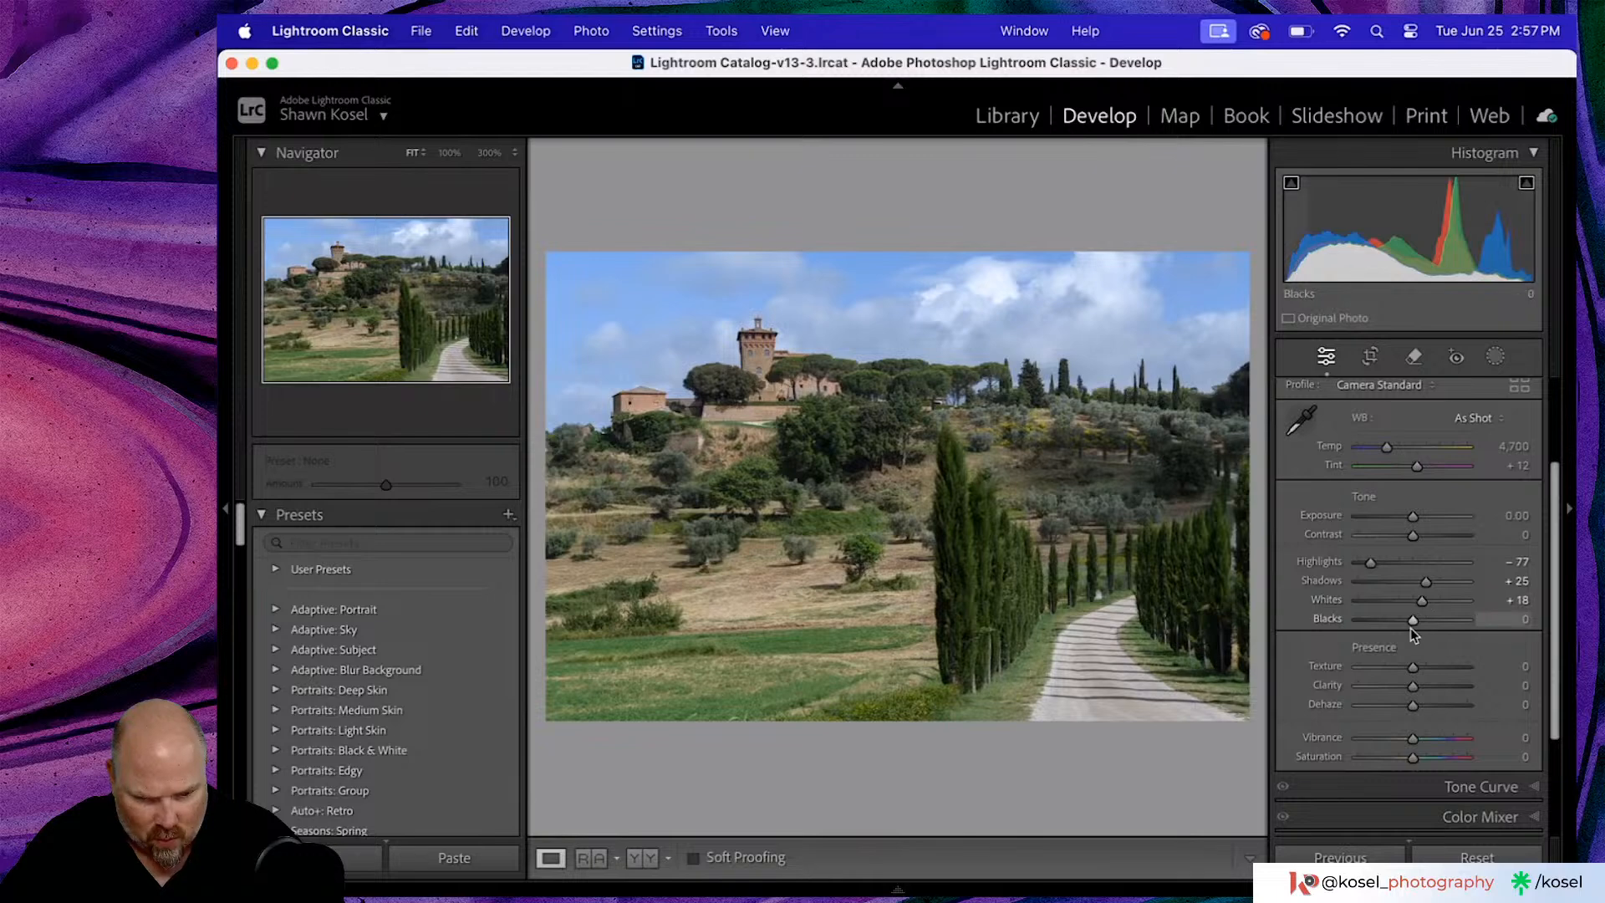
- Set the road photo's Blacks to -14, Texture to +20, Clarity to +11, Dehaze to +4 and Vibrance to +20
{"action": "left_click_drag", "start_coordinate": [1414, 624], "coordinate": [1422, 664]}
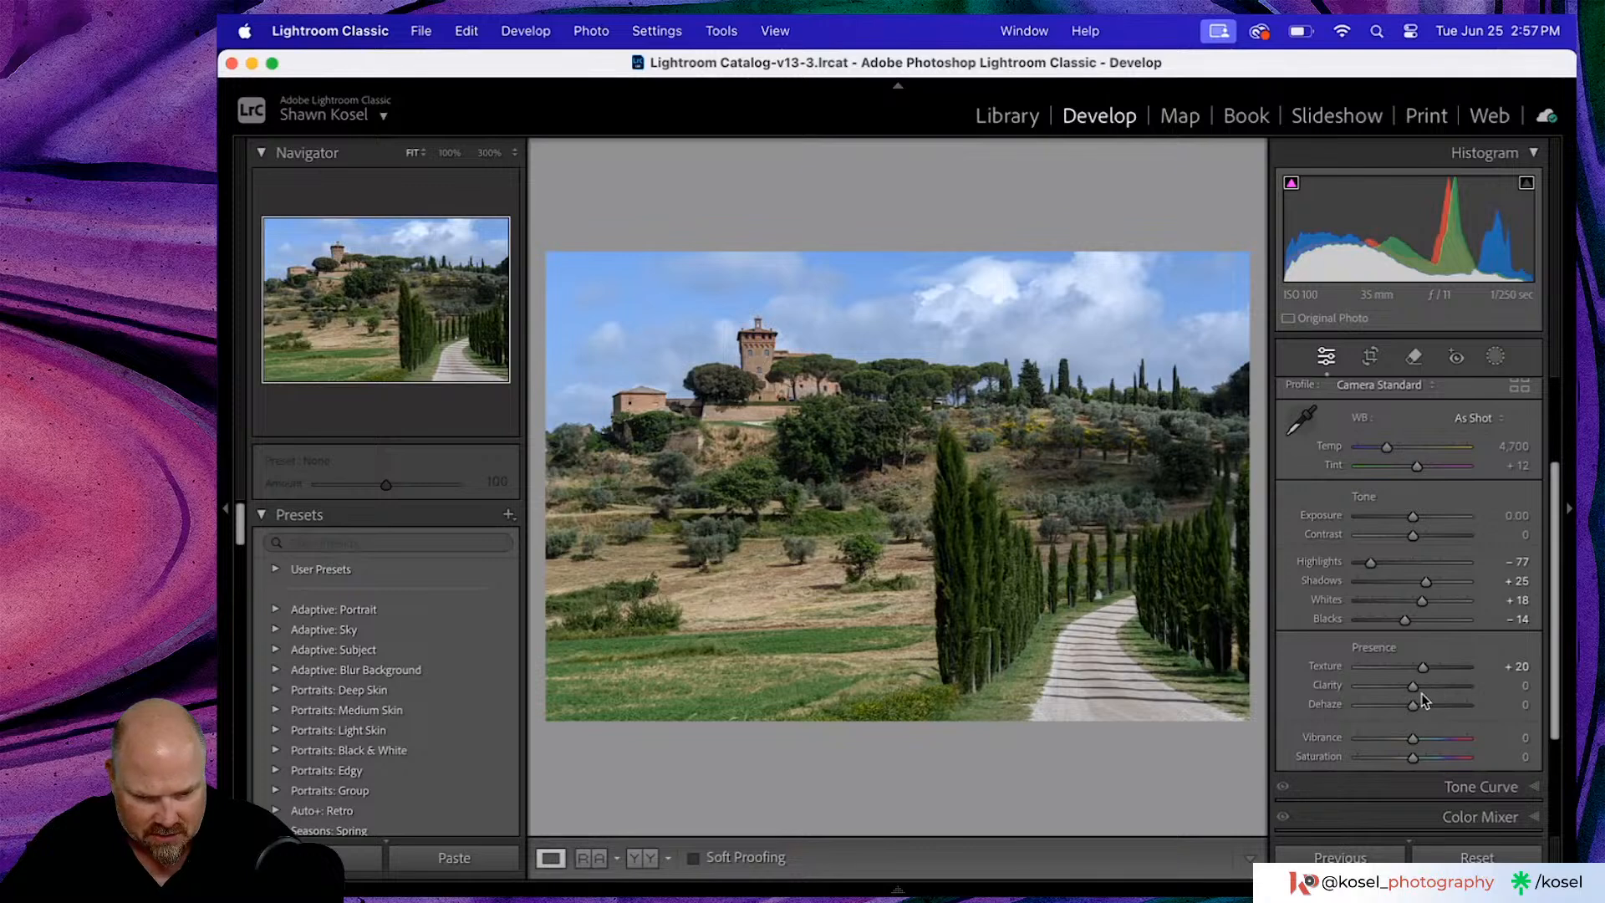
{"action": "left_click_drag", "start_coordinate": [1417, 685], "coordinate": [1415, 704]}
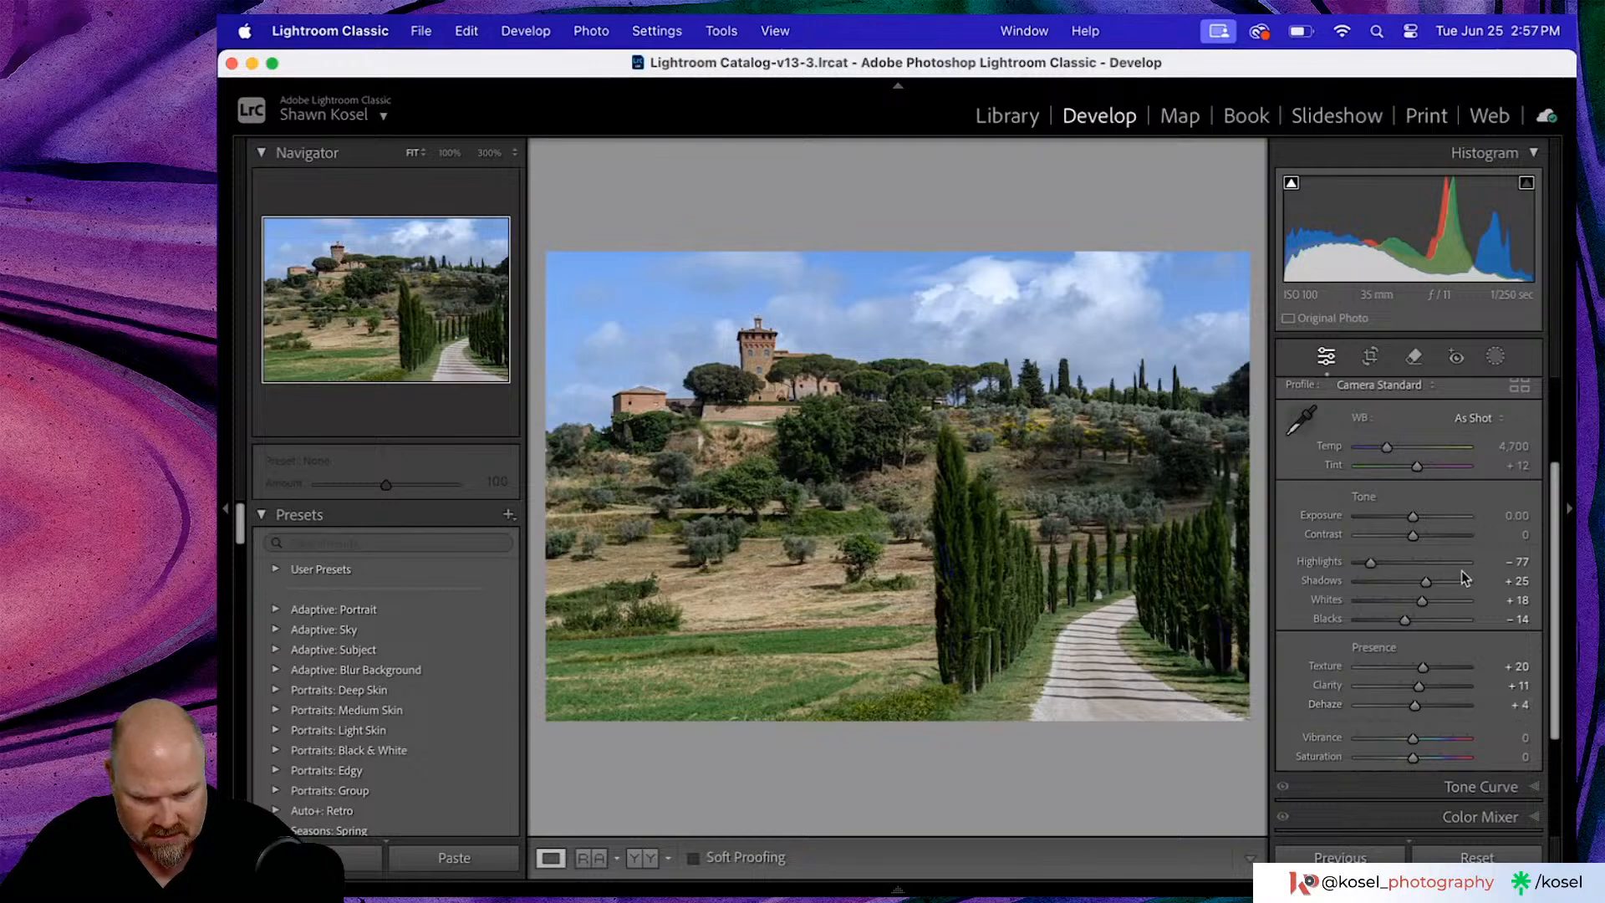
{"action": "scroll", "coordinate": [1462, 570], "scroll_direction": "down", "scroll_amount": 3}
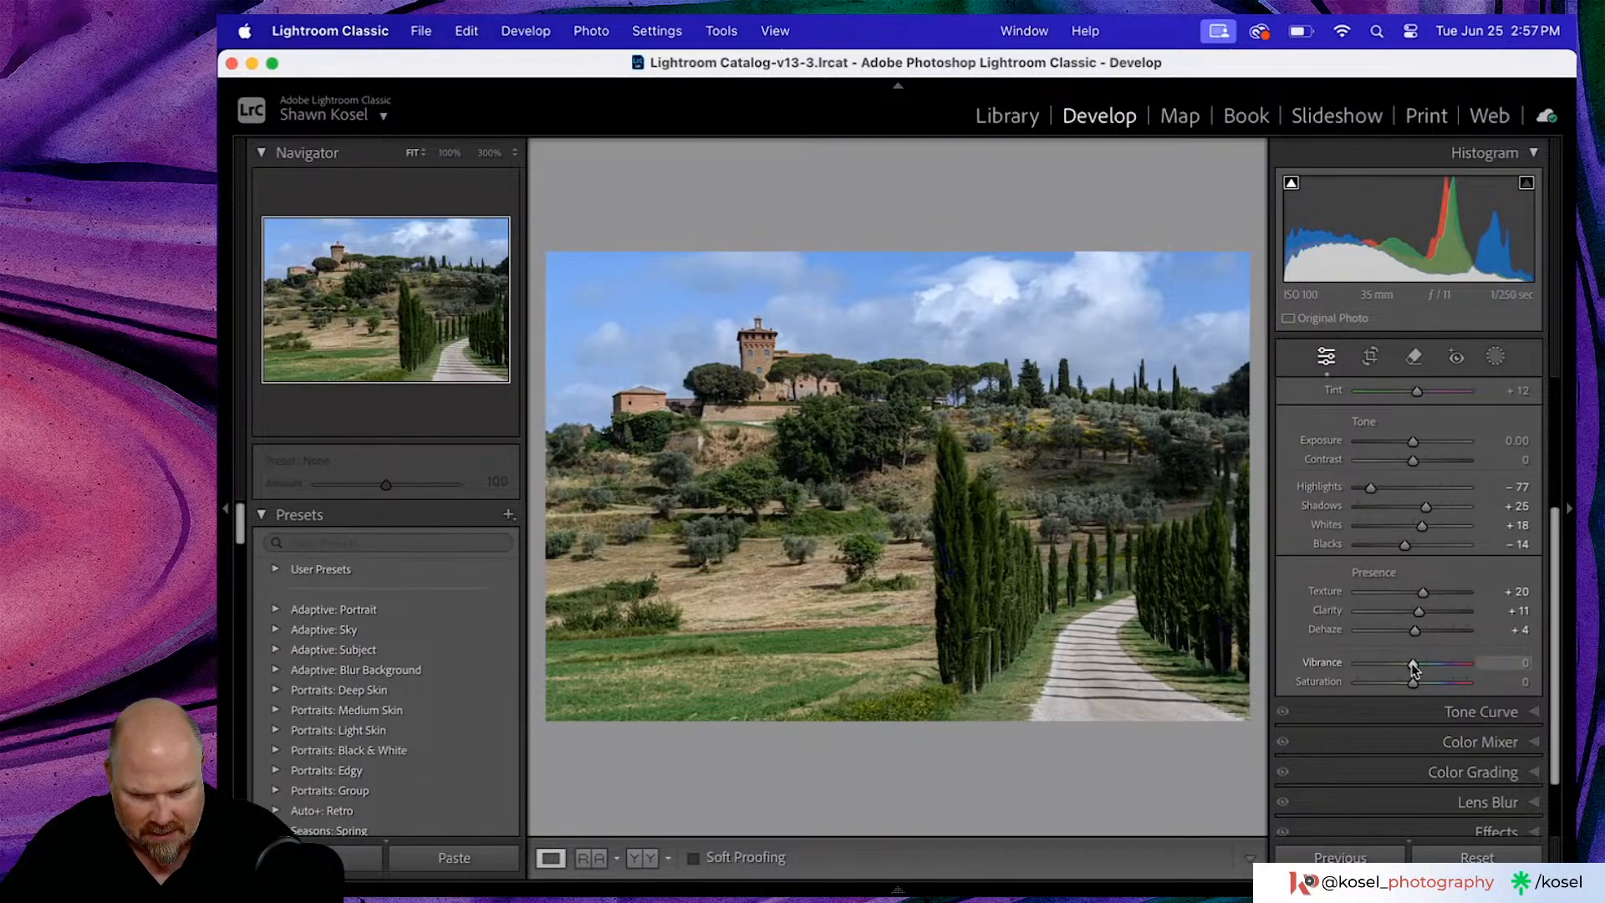
{"action": "left_click_drag", "start_coordinate": [1414, 663], "coordinate": [1423, 664]}
- Darken the cypress trees with the Color Mixer's targeted luminance adjustment, setting Green to -49 and Yellow to -3
{"action": "scroll", "coordinate": [1410, 627], "scroll_direction": "down", "scroll_amount": 3}
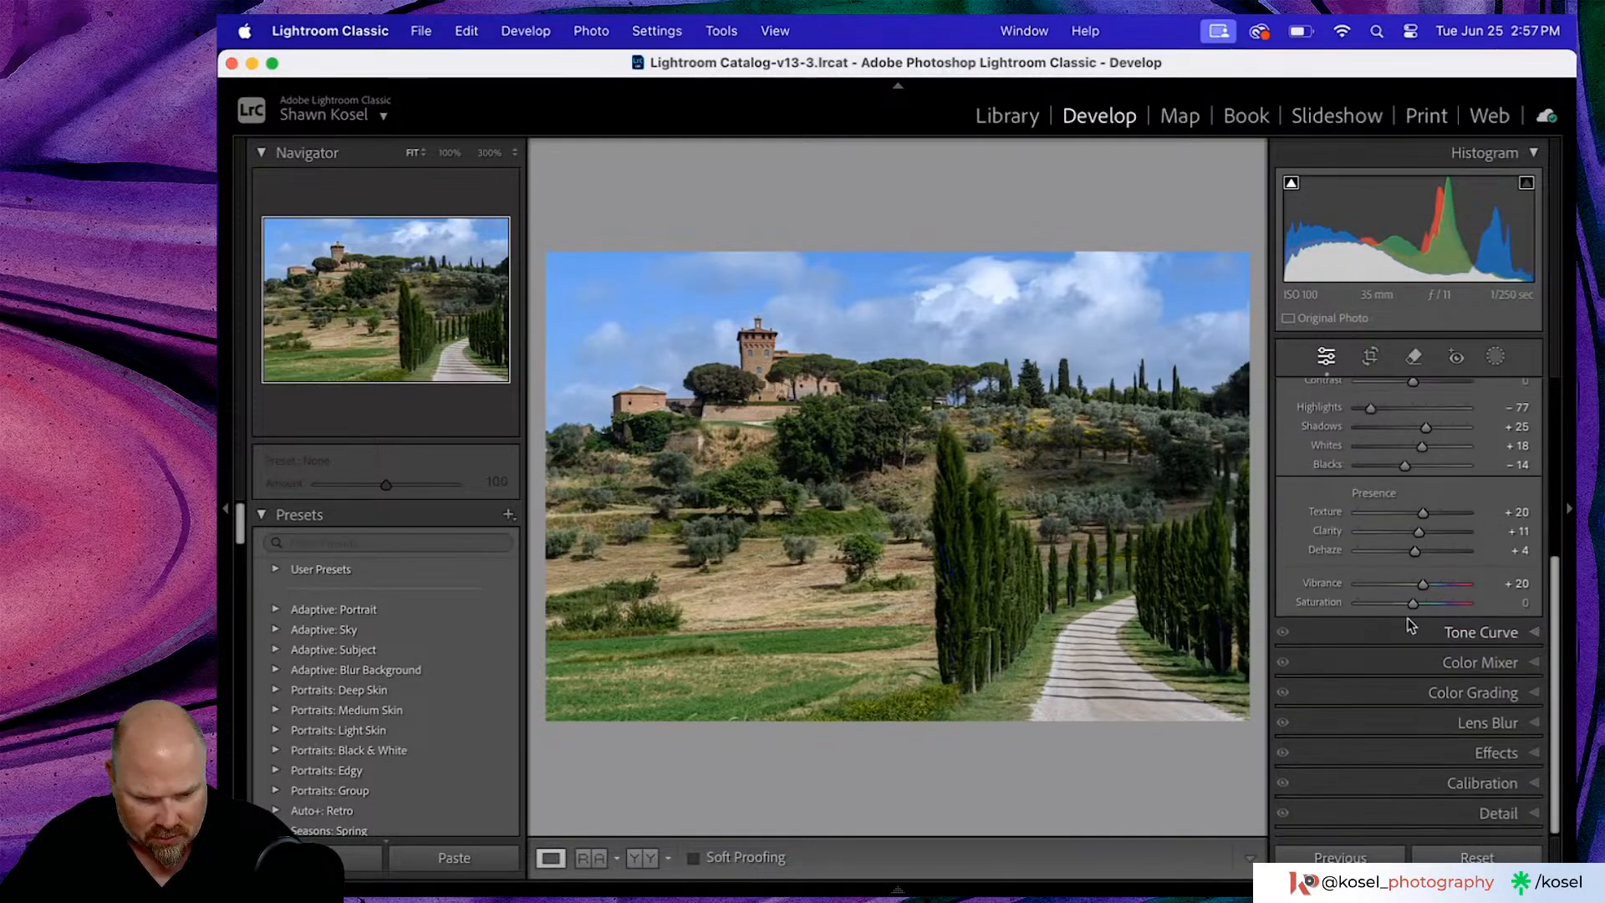
{"action": "left_click", "coordinate": [1472, 664]}
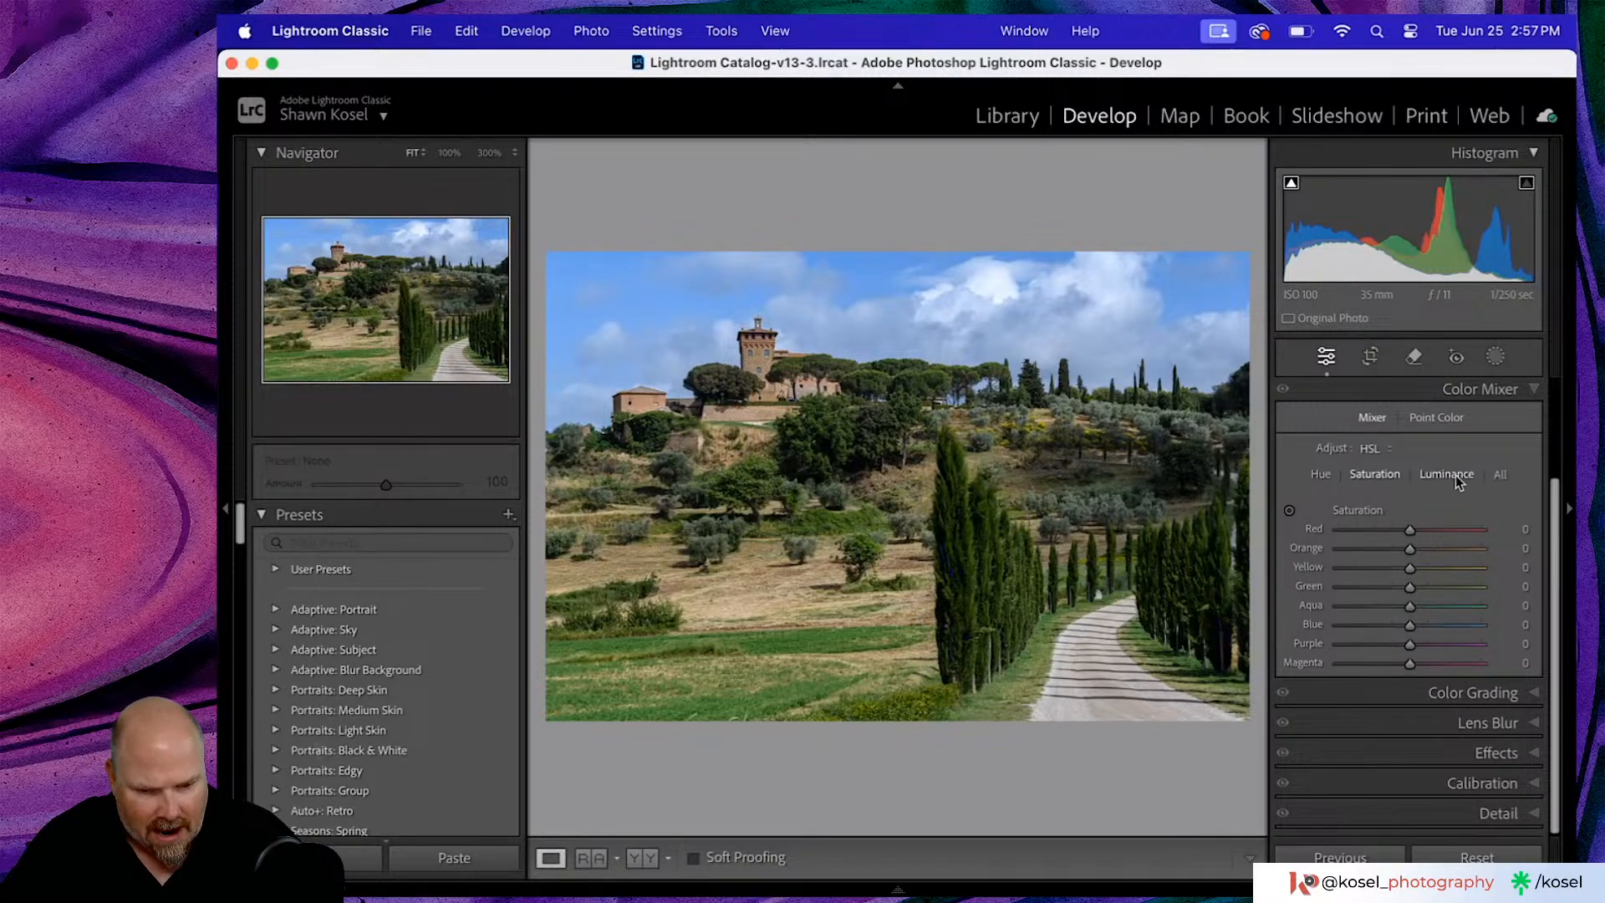
{"action": "left_click", "coordinate": [1320, 475]}
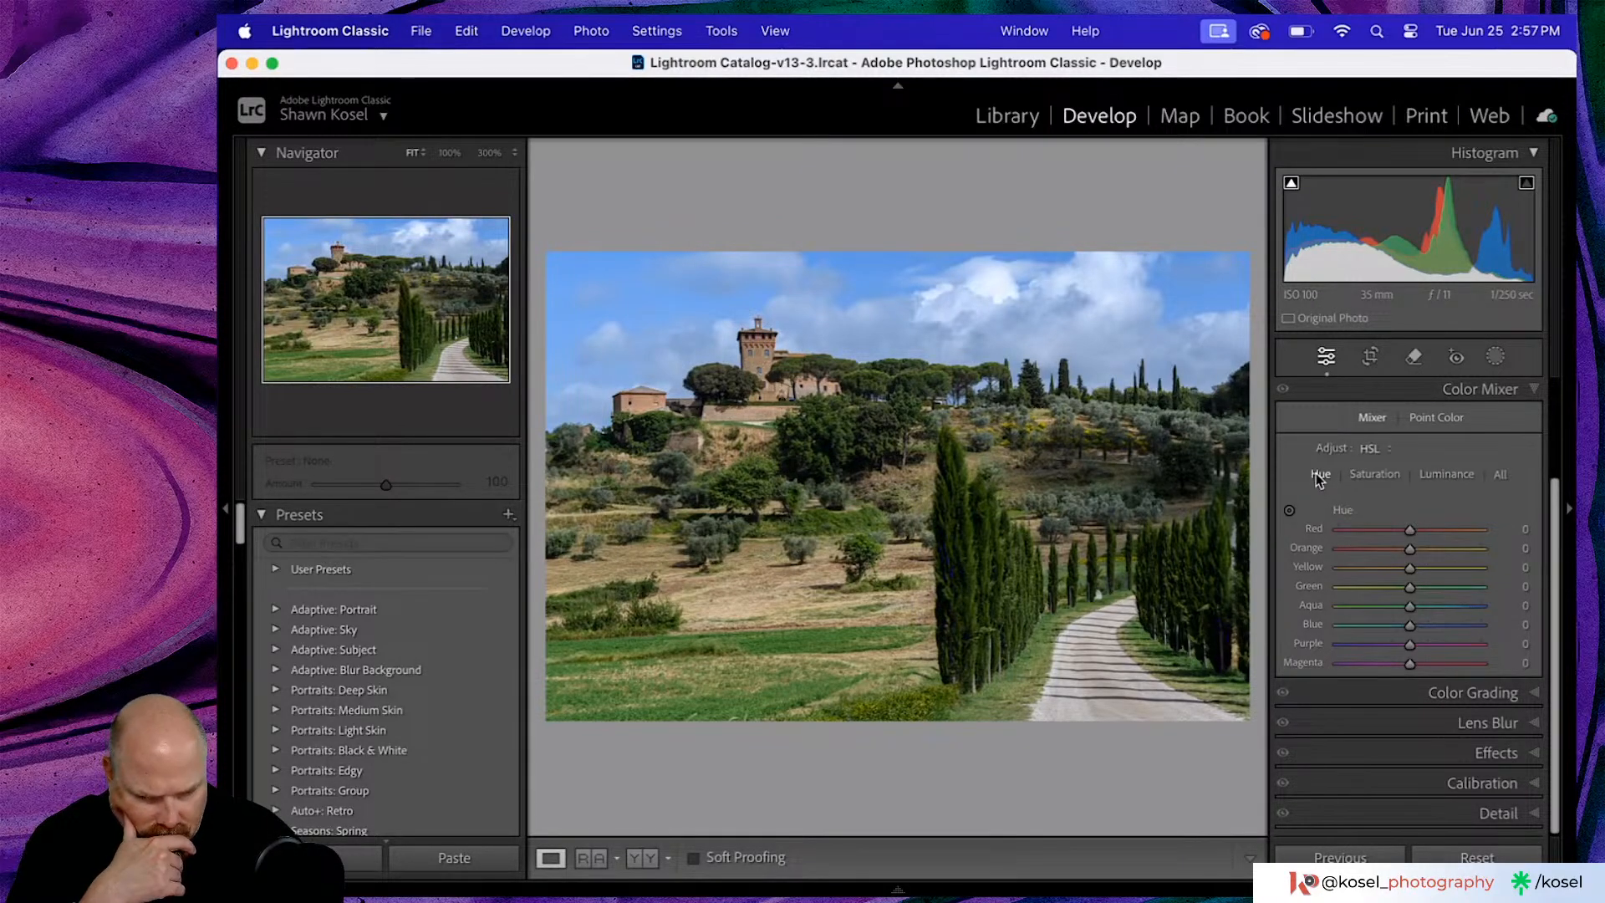
{"action": "left_click", "coordinate": [1391, 475]}
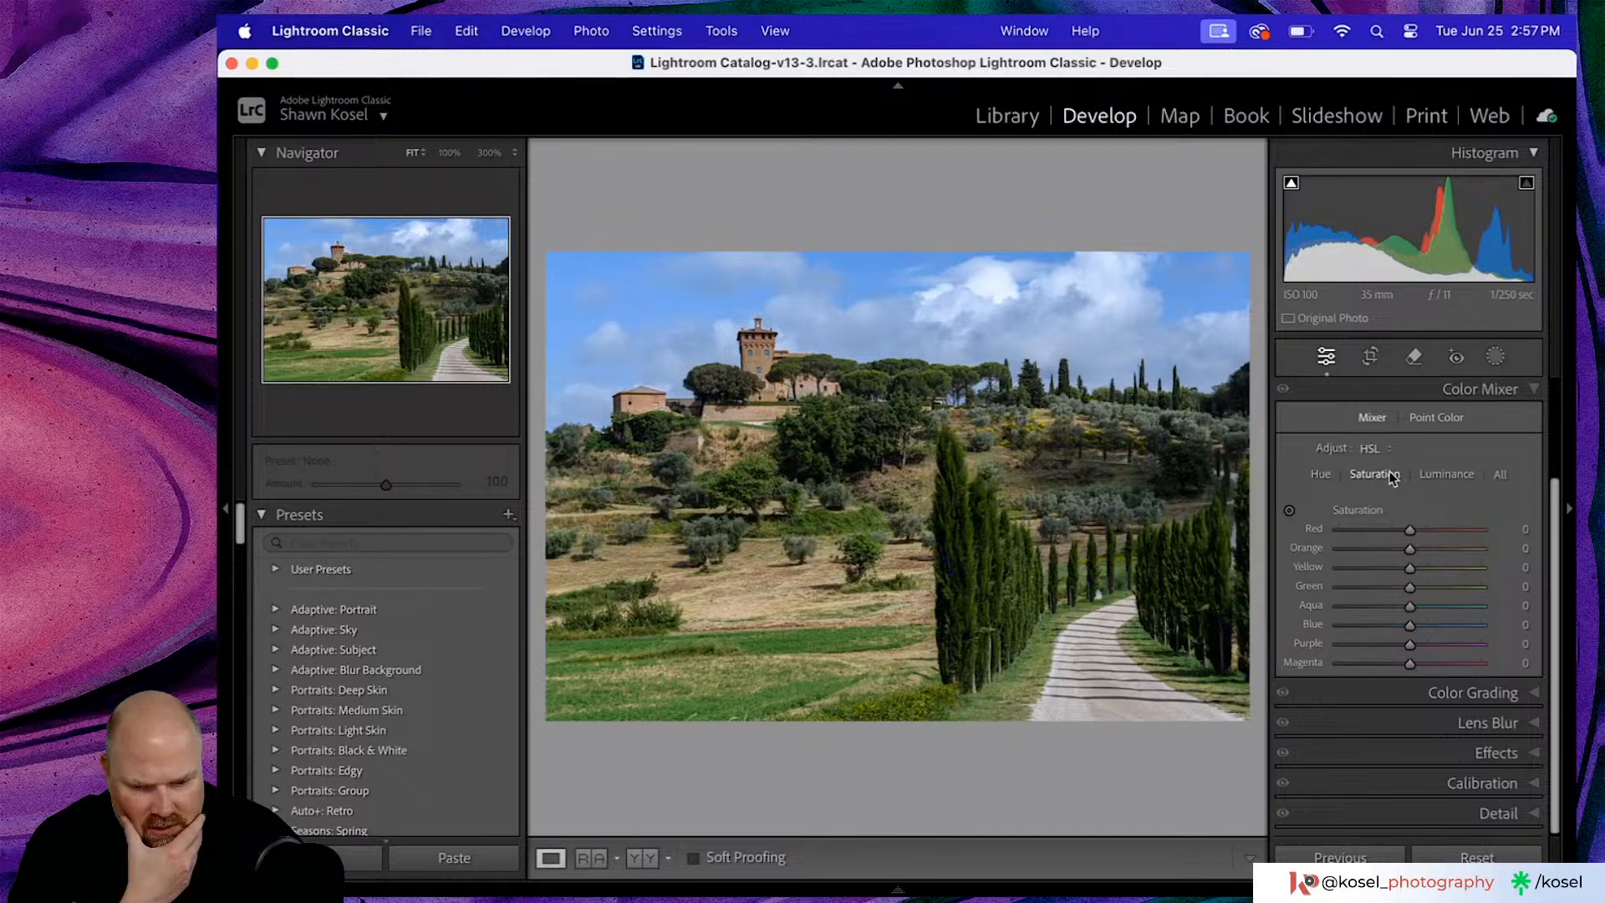
{"action": "left_click", "coordinate": [1457, 476]}
{"action": "left_click", "coordinate": [1289, 512]}
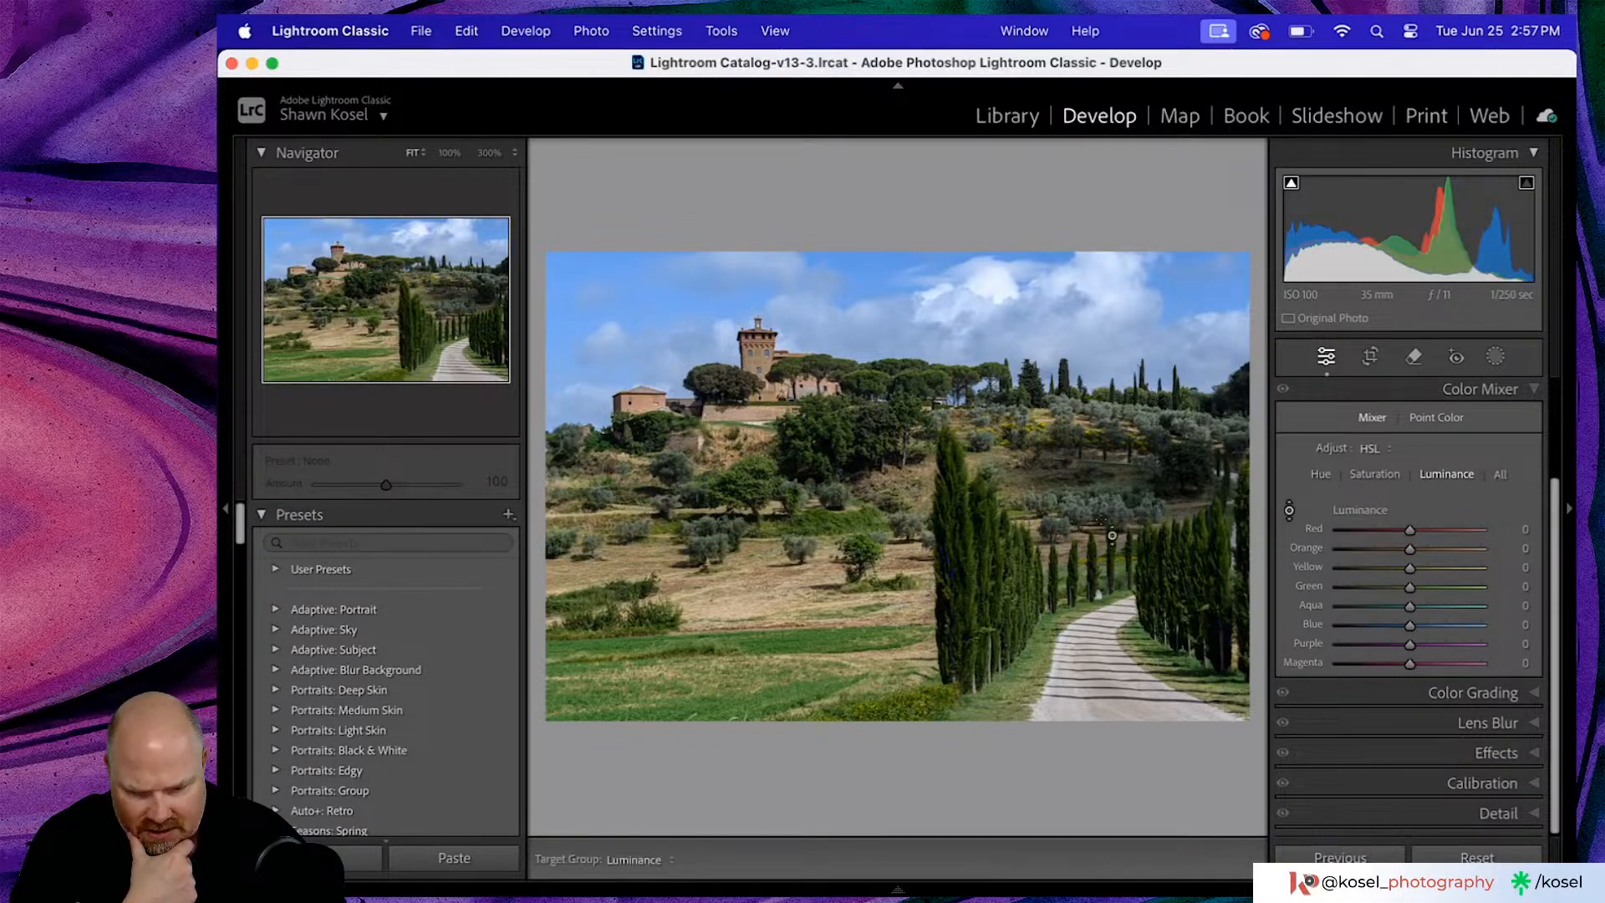
{"action": "left_click_drag", "start_coordinate": [973, 513], "coordinate": [973, 601]}
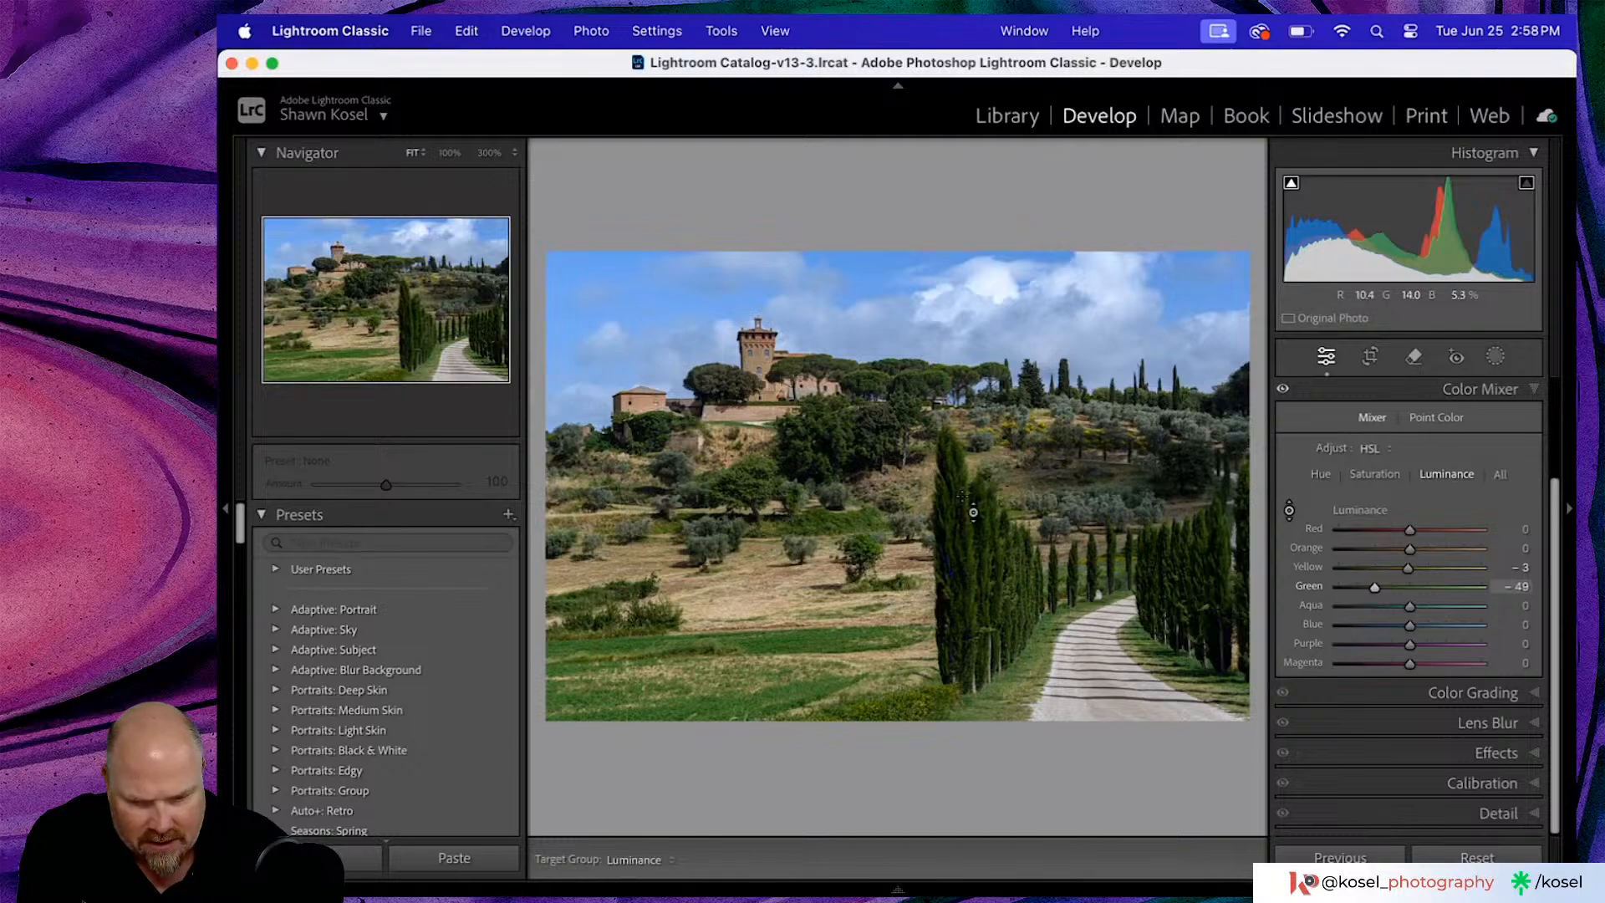
- Adjust the Color Mixer saturation by sampling the cypresses and dry field, setting Green to -20, Orange to +11 and Yellow to +14
{"action": "left_click", "coordinate": [1374, 474]}
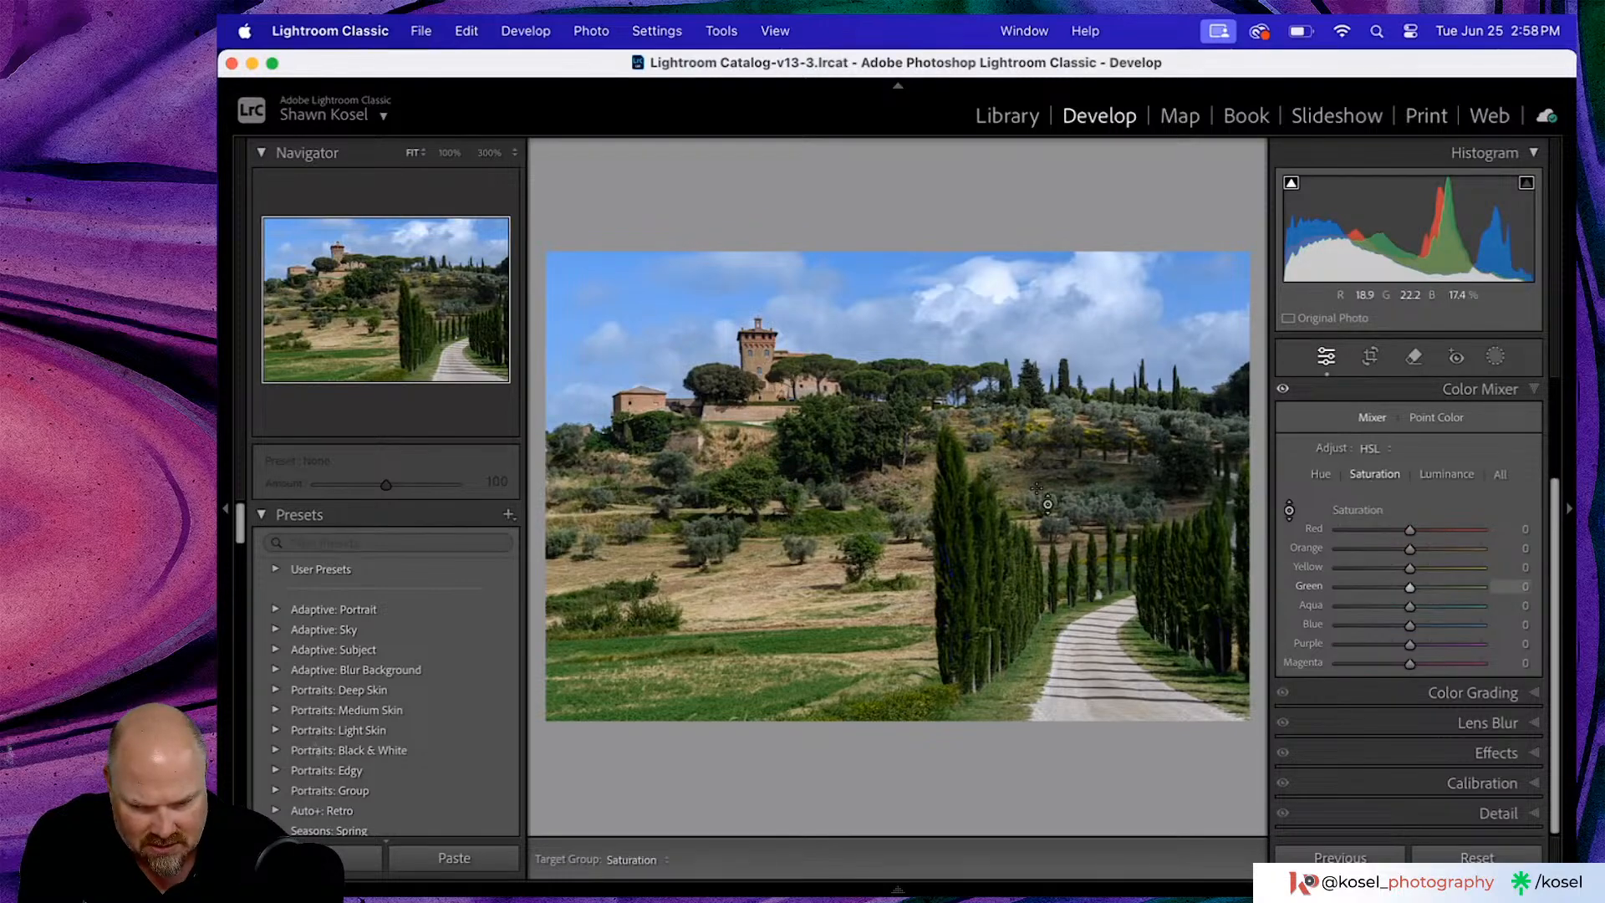
{"action": "left_click_drag", "start_coordinate": [970, 508], "coordinate": [970, 542]}
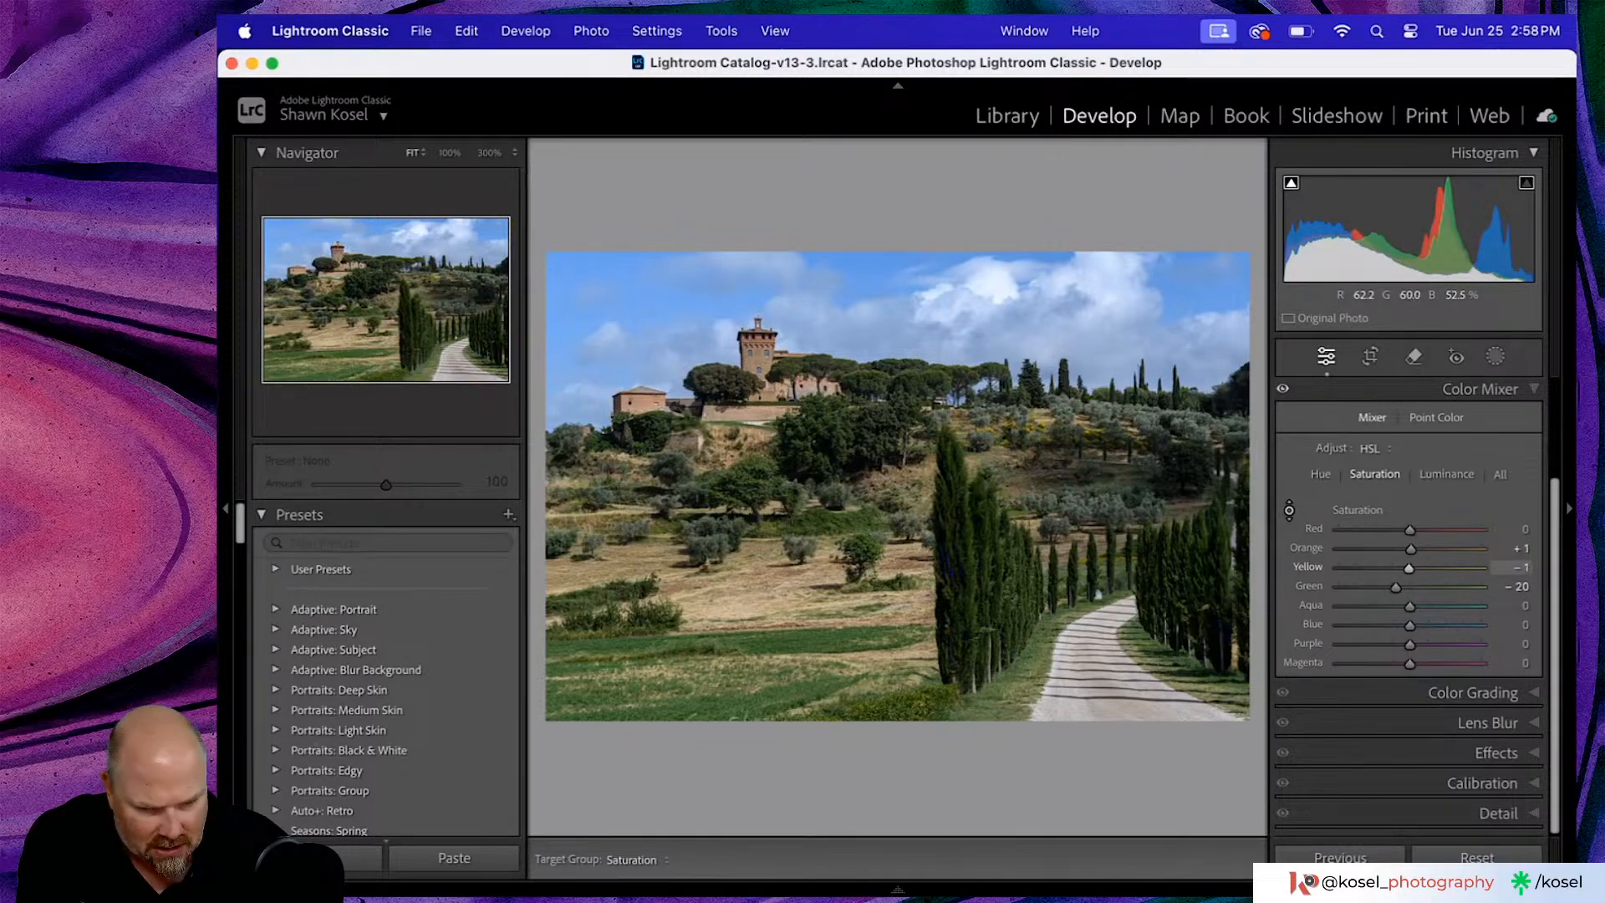
{"action": "left_click_drag", "start_coordinate": [777, 595], "coordinate": [777, 587]}
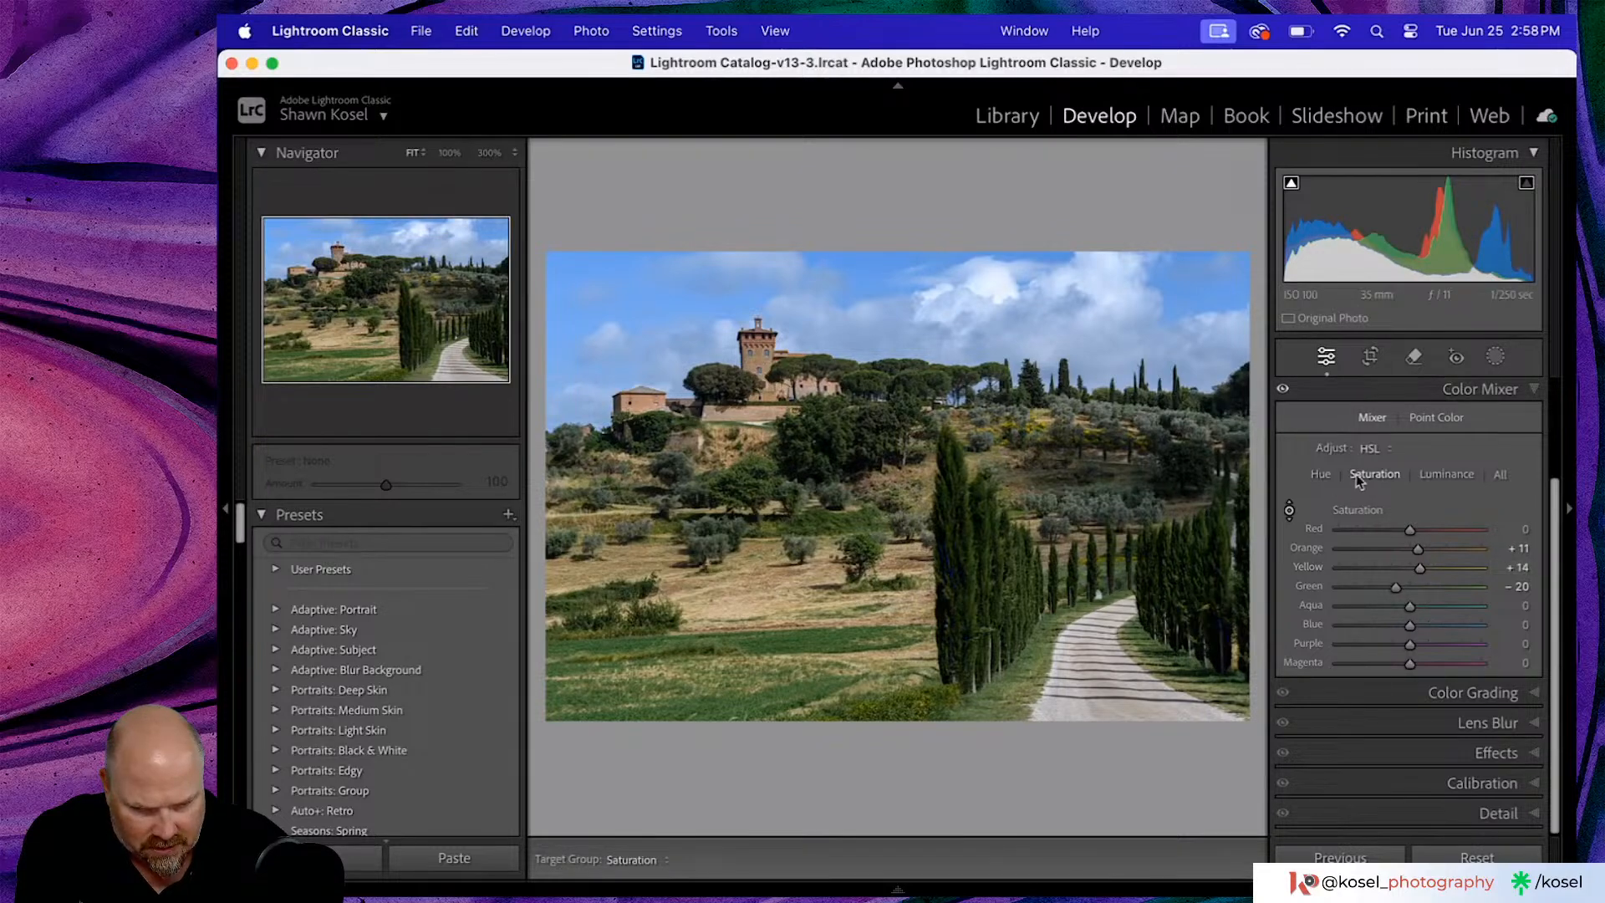
- Shift the dry field's hue to Orange -22 and Yellow -41, and close the Color Mixer
{"action": "left_click", "coordinate": [1321, 474]}
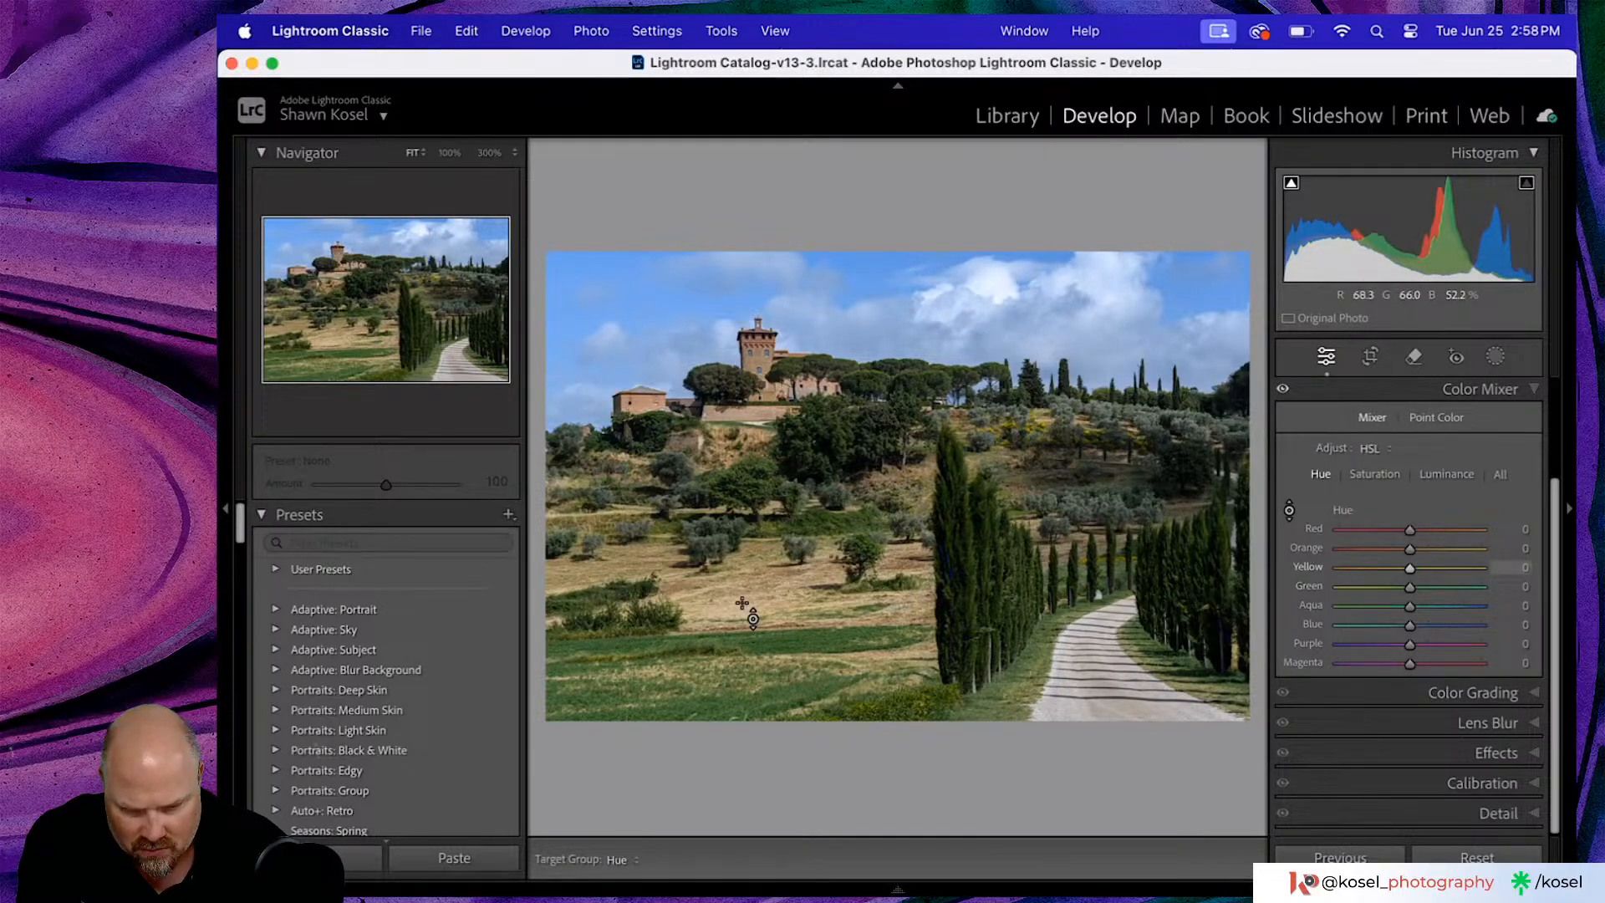
{"action": "left_click_drag", "start_coordinate": [777, 596], "coordinate": [778, 643]}
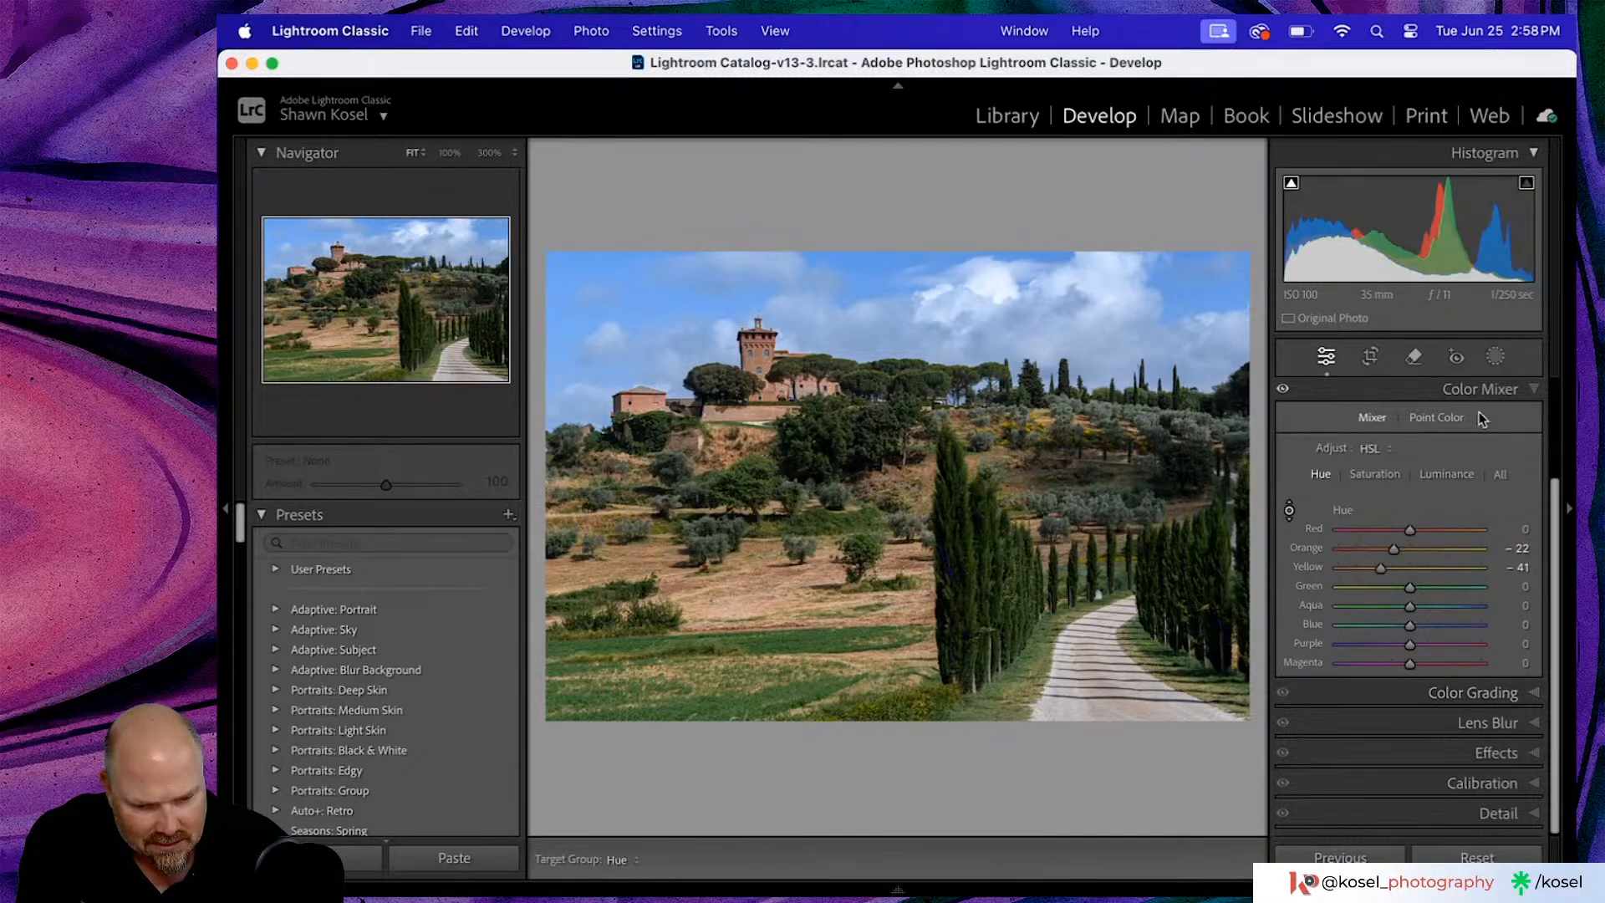
{"action": "left_click", "coordinate": [1536, 390]}
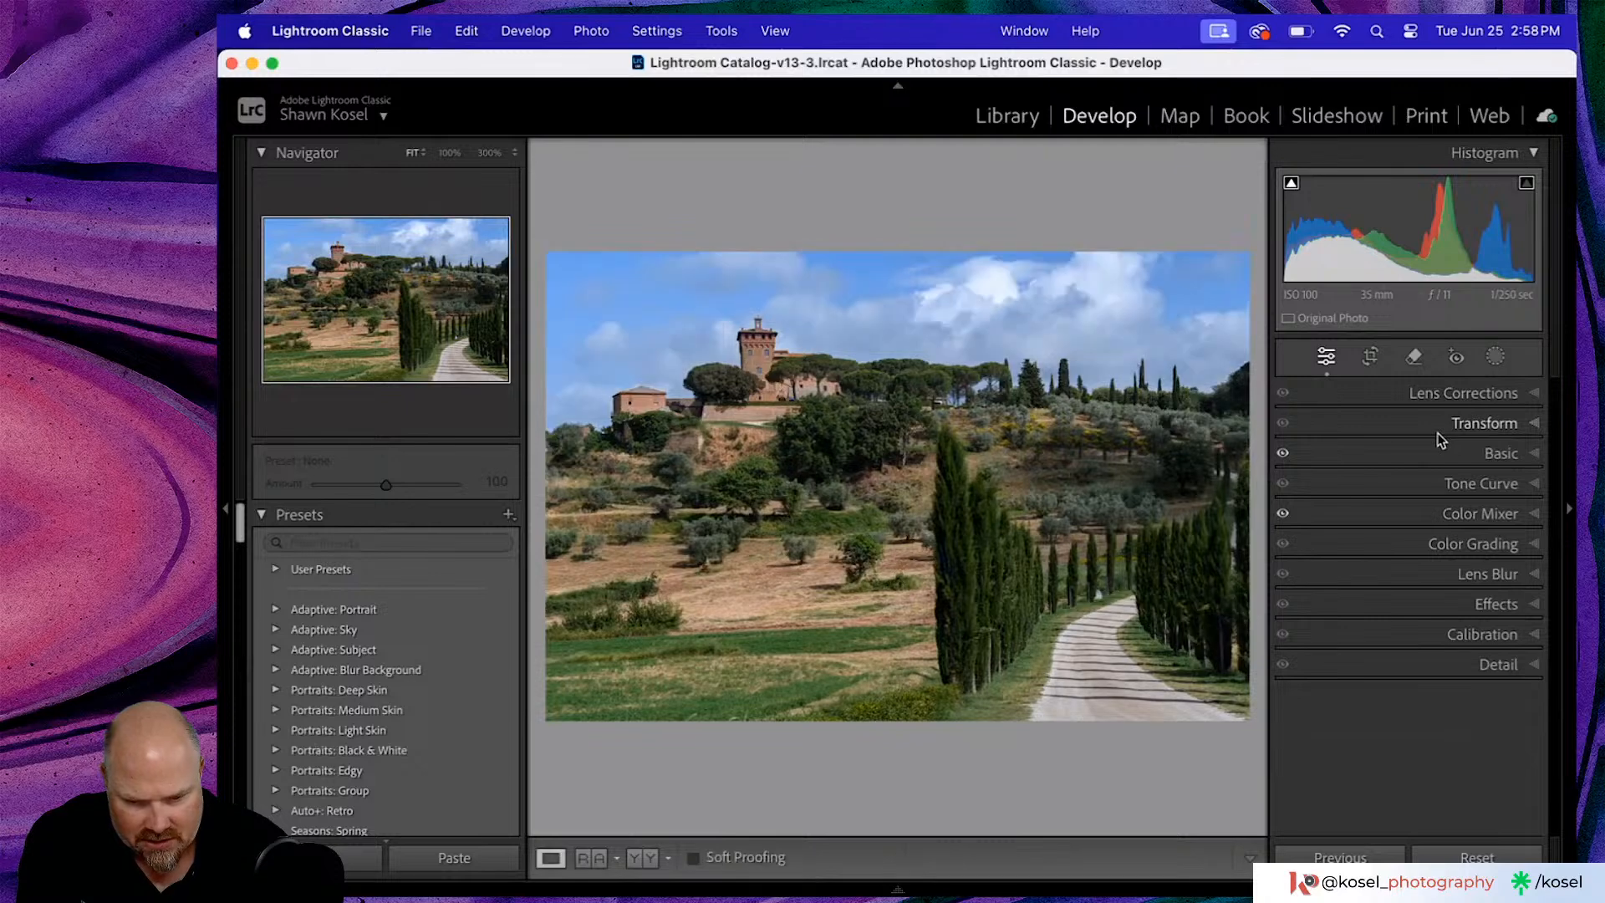
- Compare the before and after versions of the edited road photo several times
{"action": "key", "text": "backslash"}
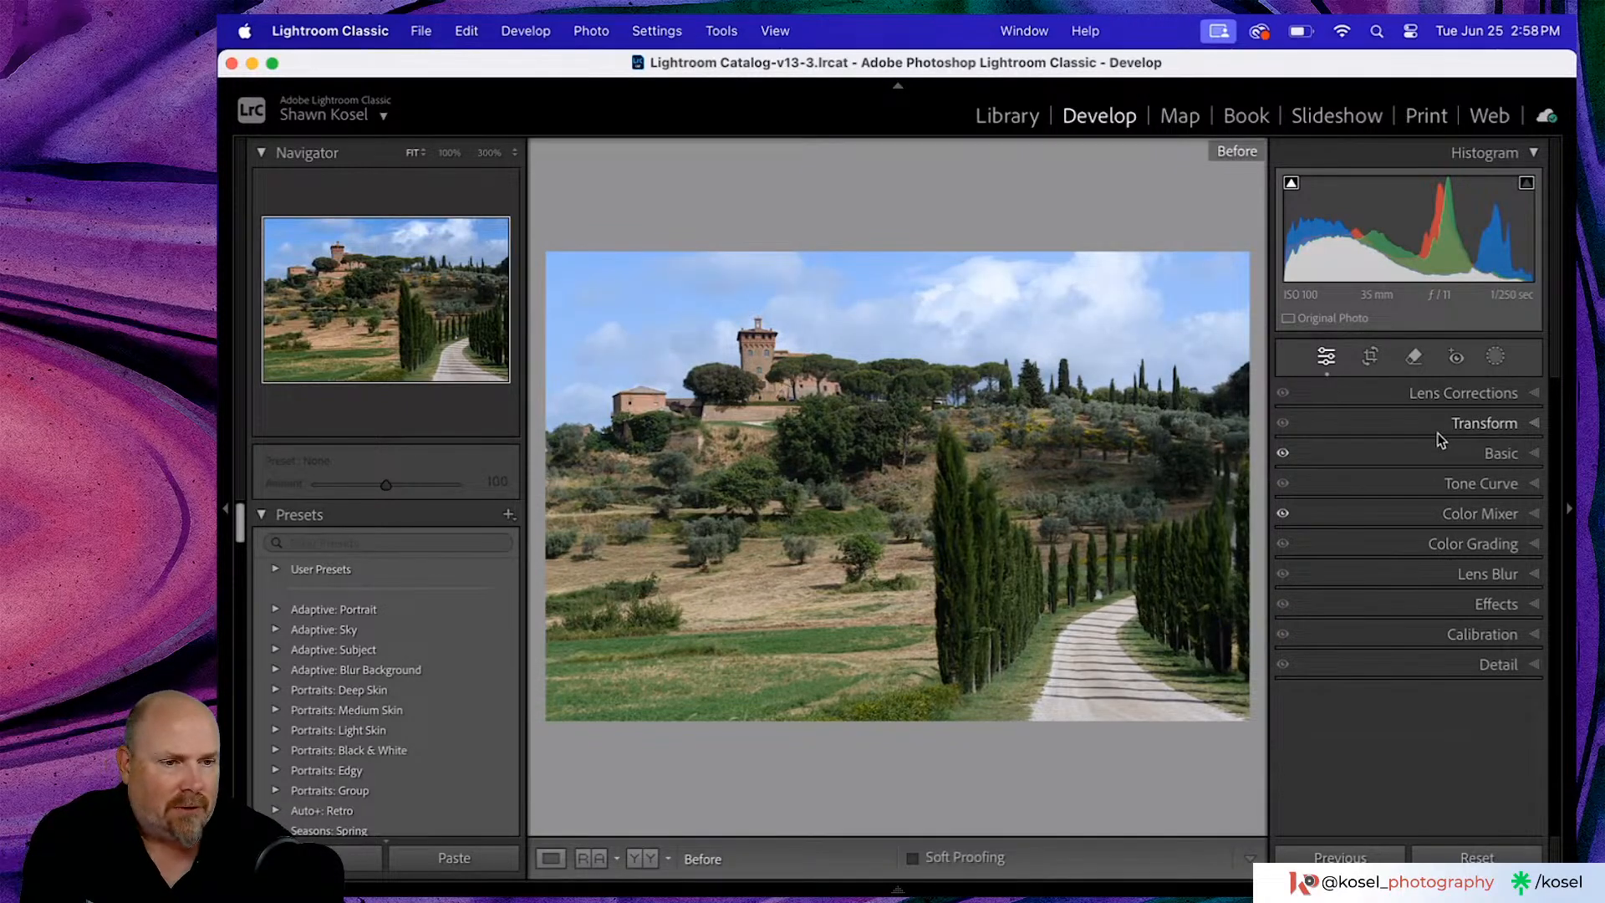
{"action": "key", "text": "backslash"}
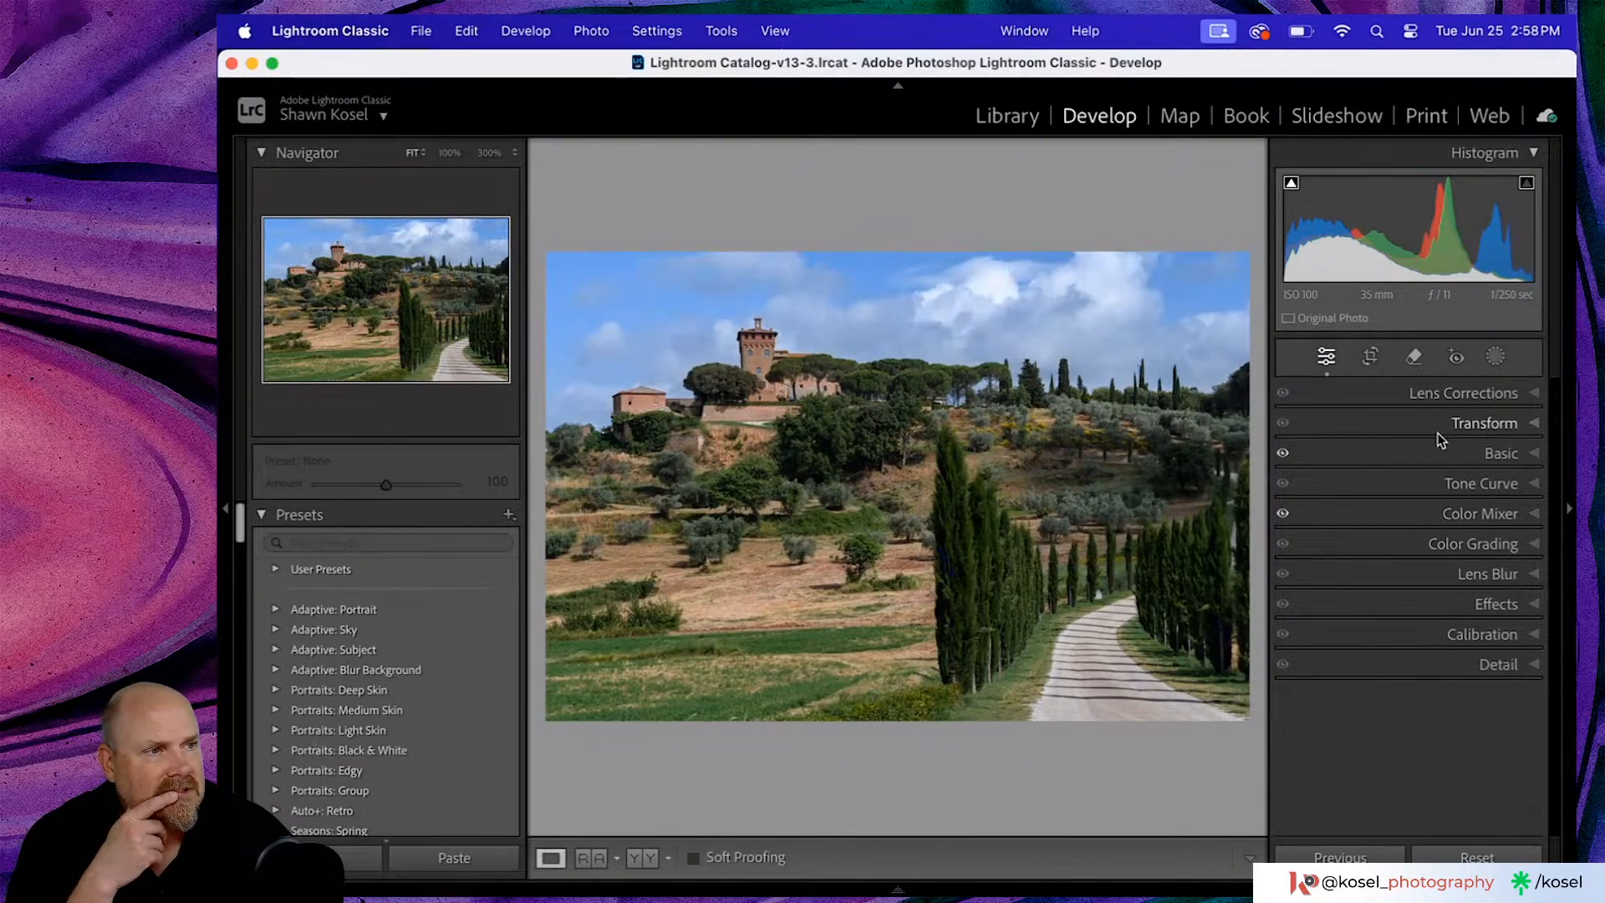
{"action": "key", "text": "backslash"}
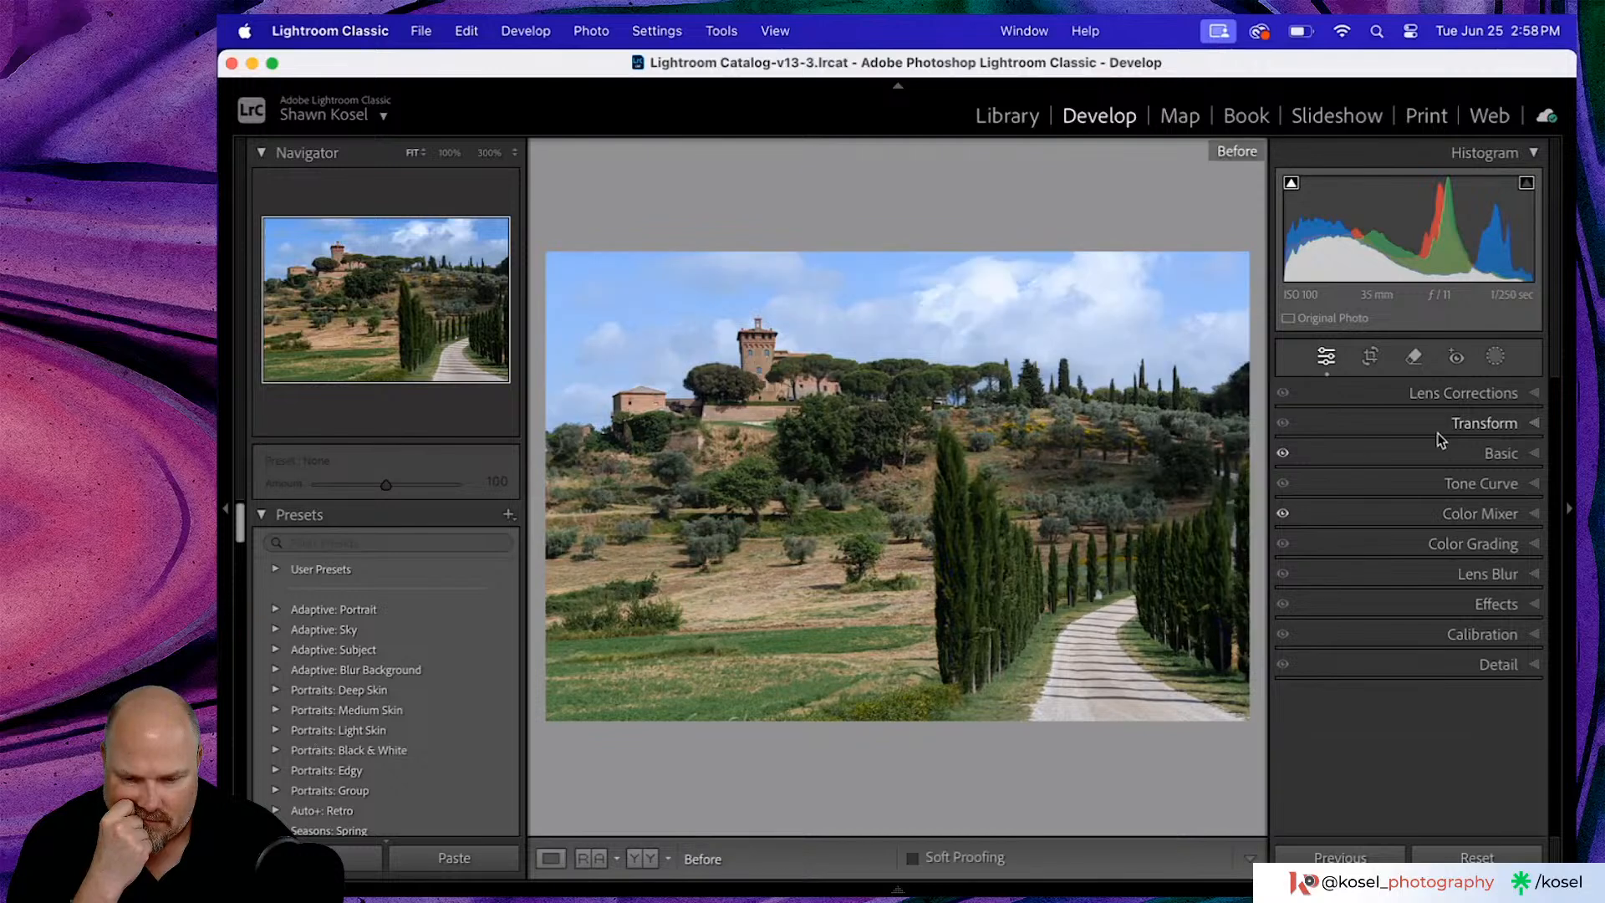
{"action": "key", "text": "backslash"}
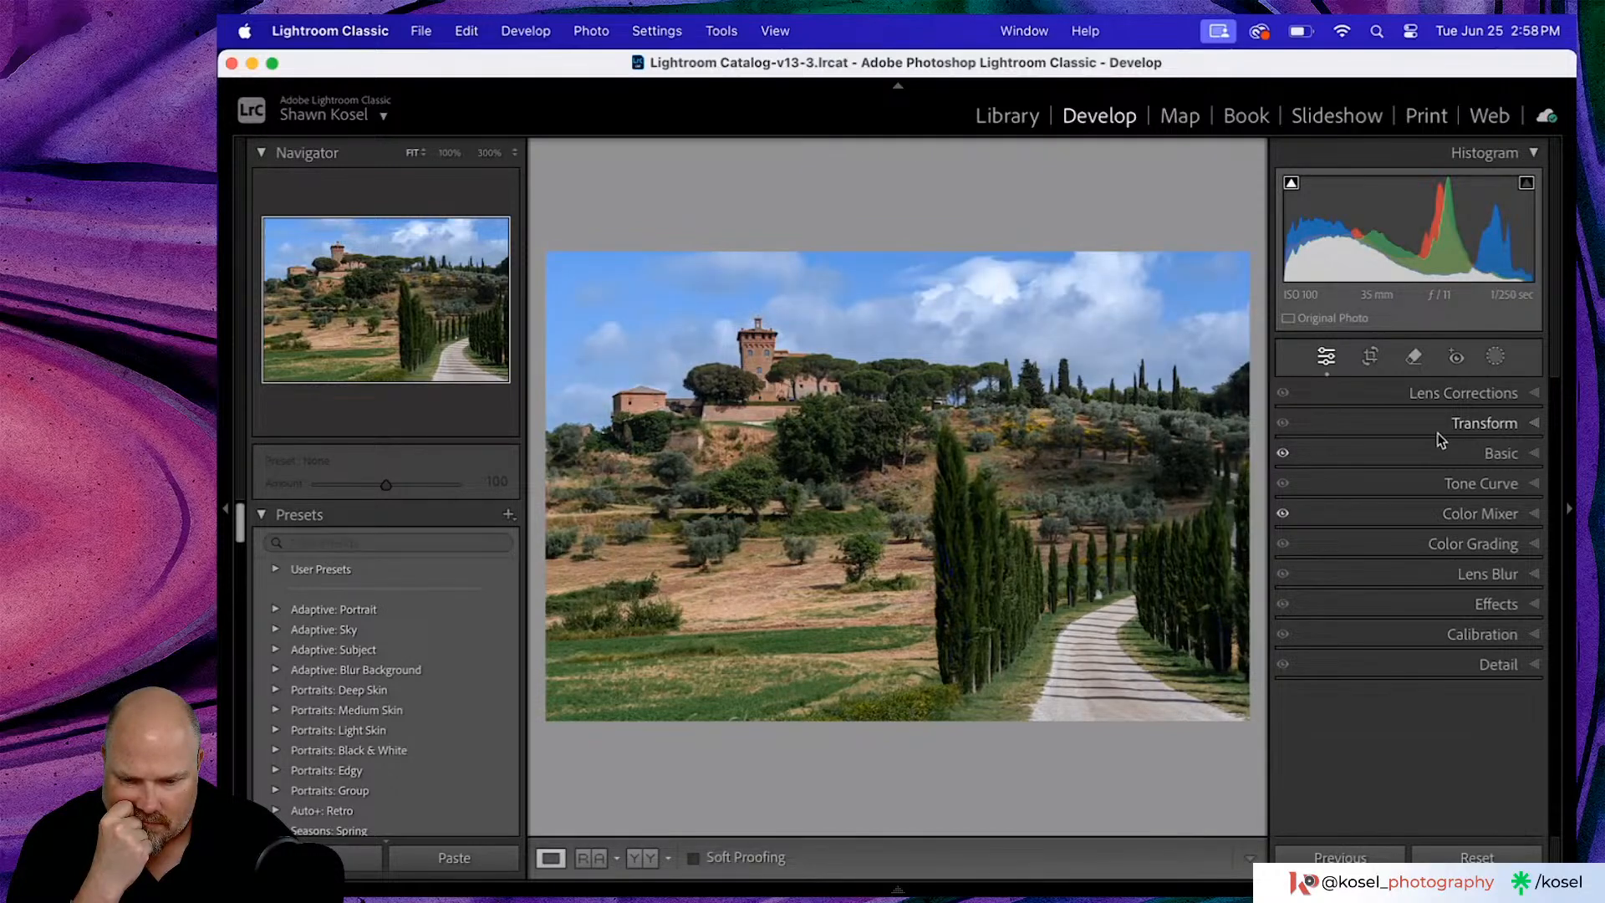
{"action": "key", "text": "backslash"}
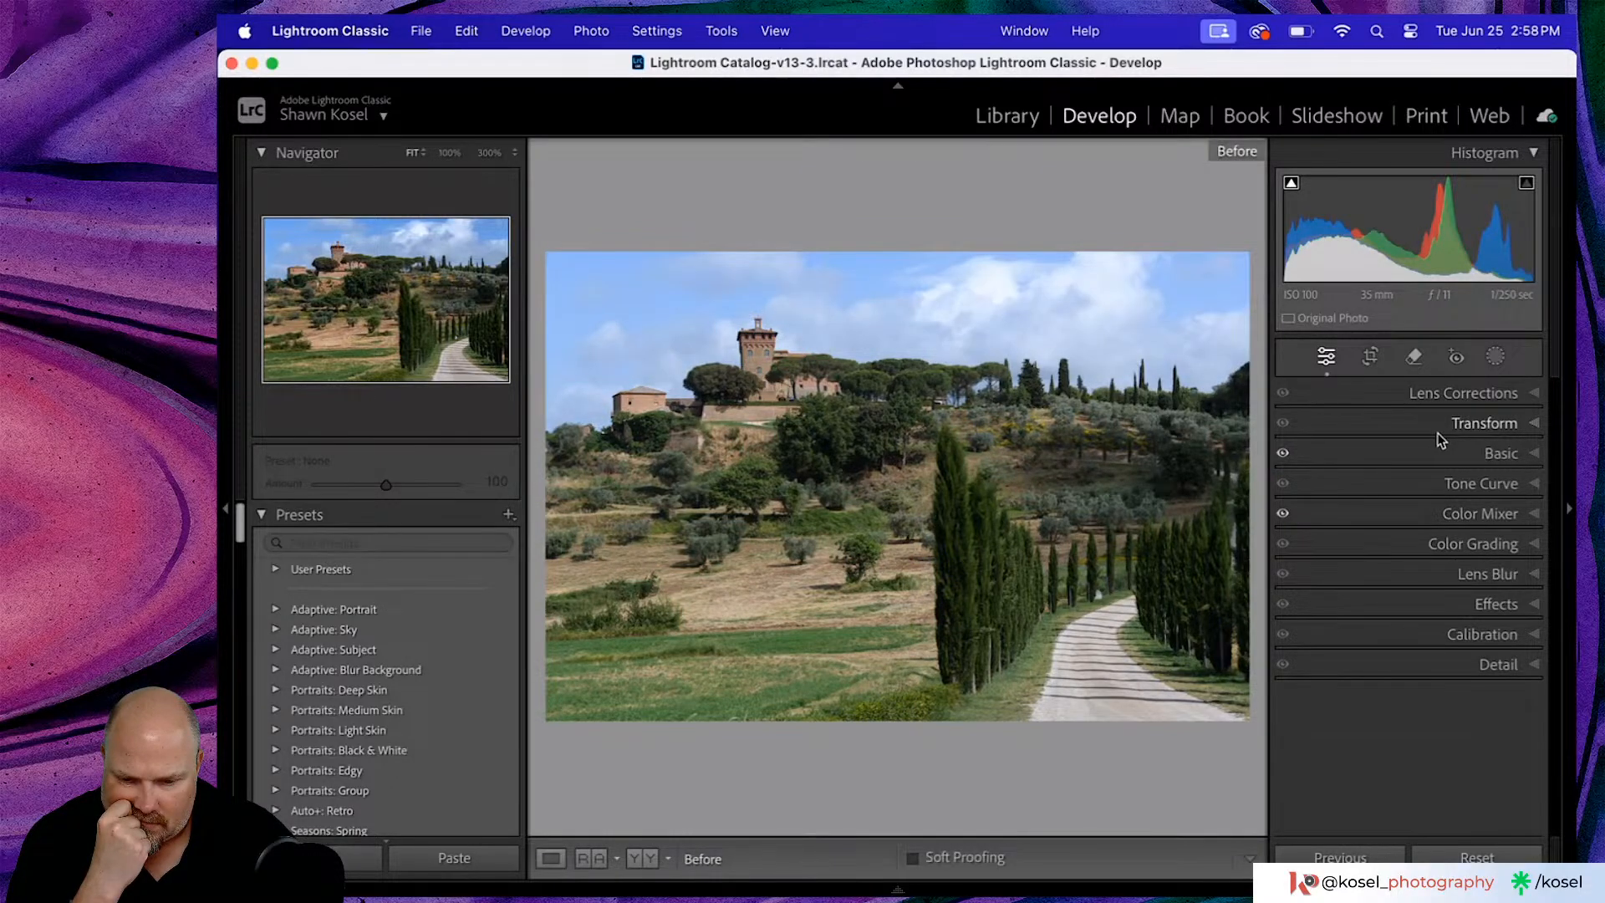
{"action": "key", "text": "backslash"}
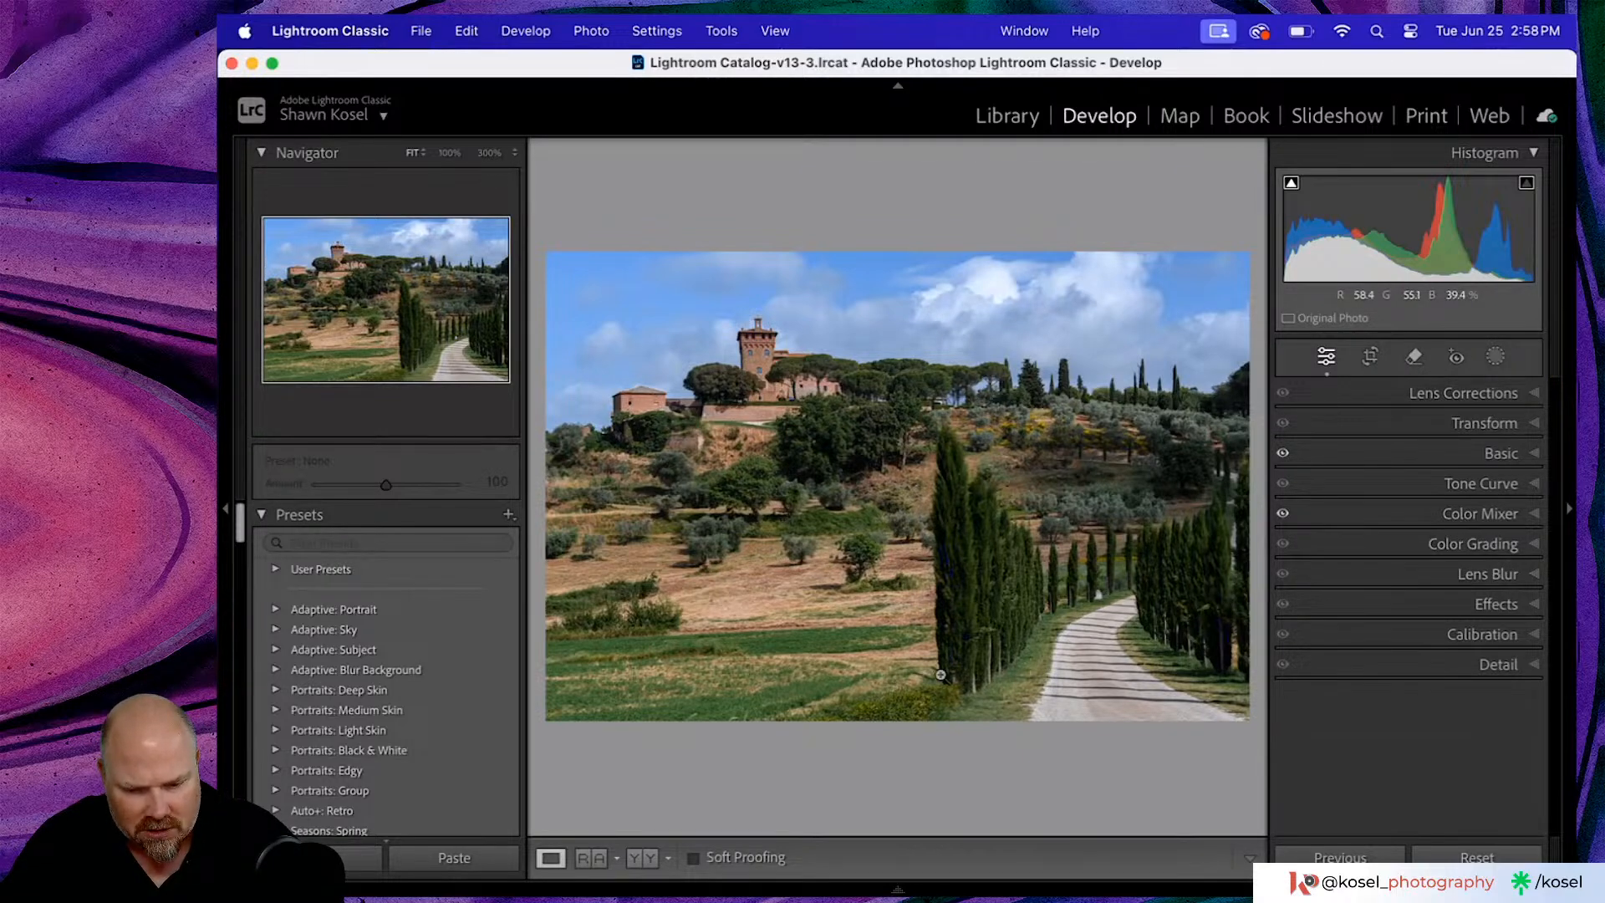
- Inspect the road edge, the grass beside the cypresses and the hillside olive trees at 300% magnification
{"action": "left_click", "coordinate": [1152, 640]}
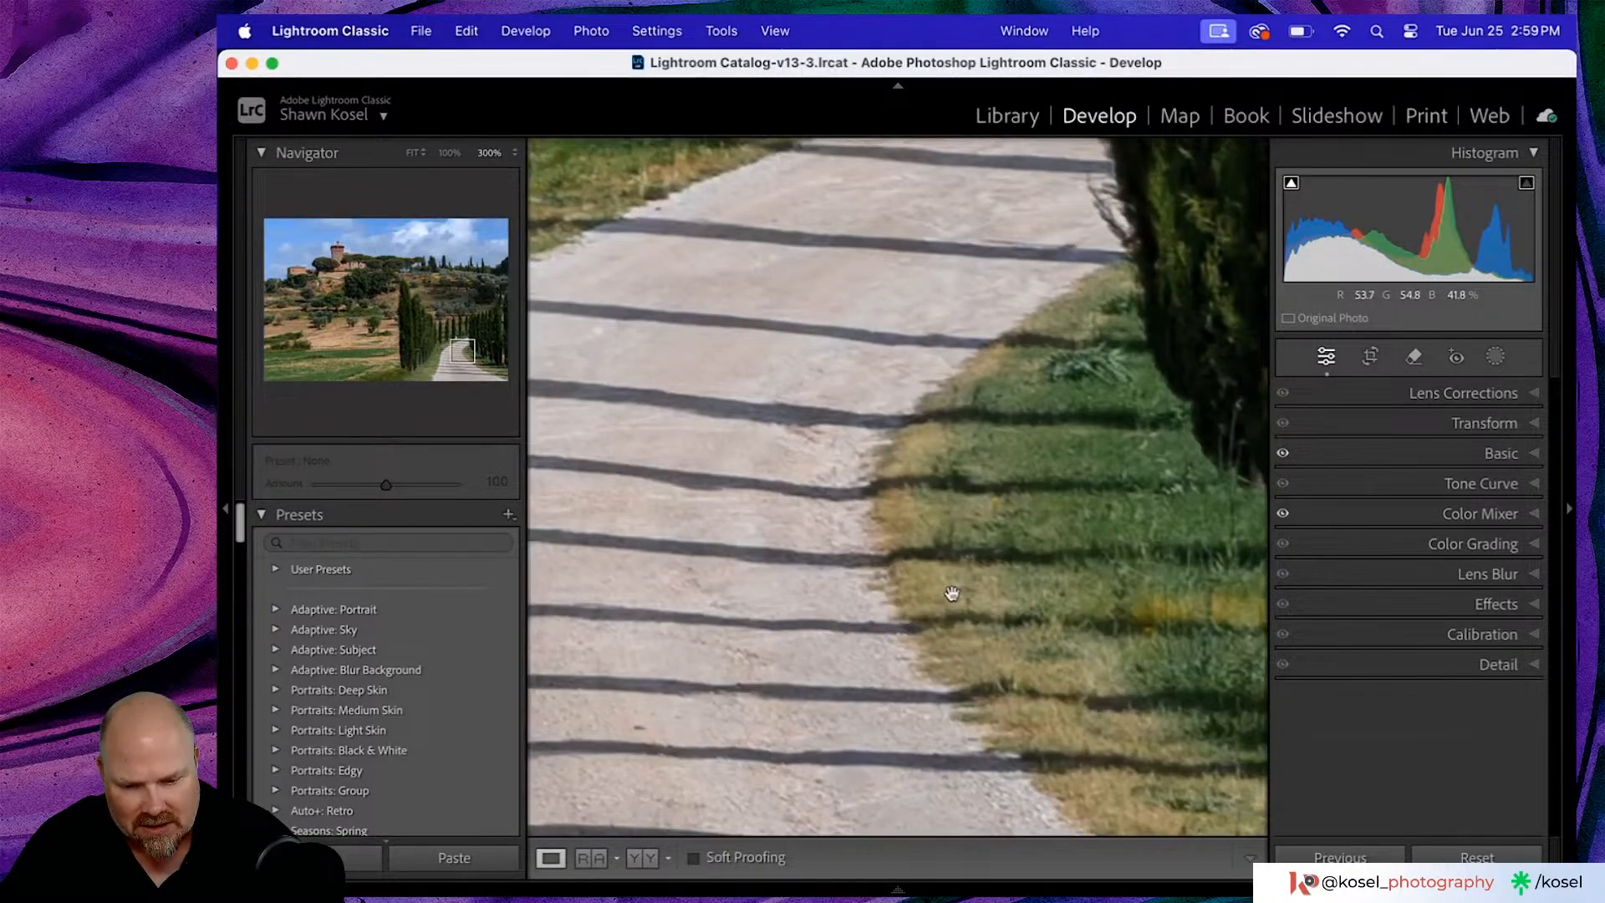
{"action": "left_click", "coordinate": [952, 593]}
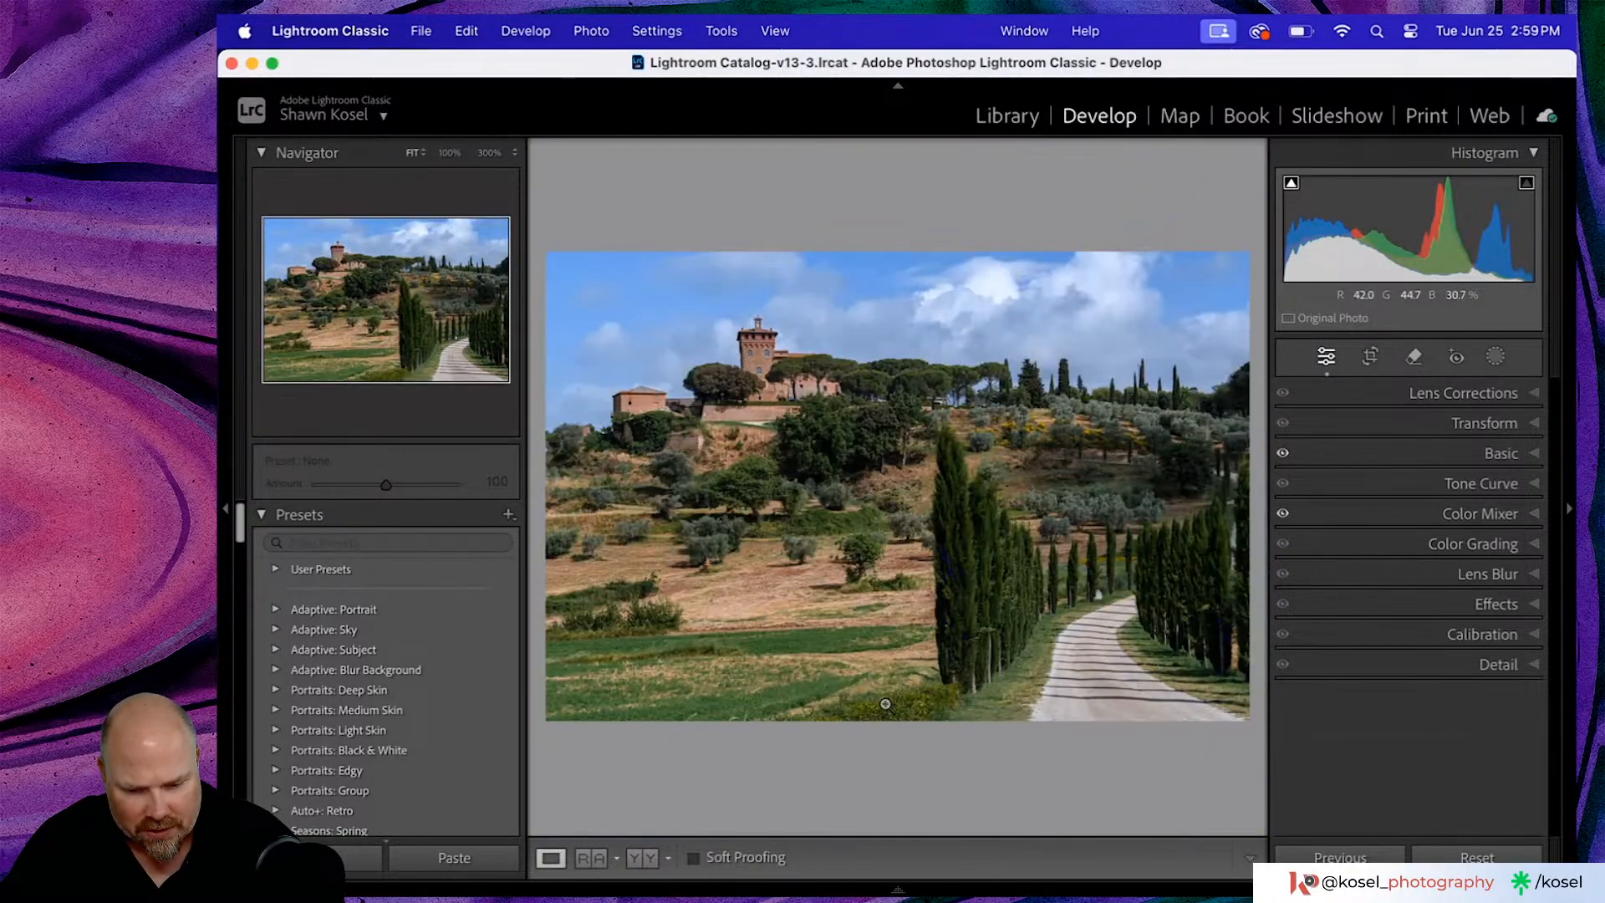
{"action": "left_click", "coordinate": [929, 667]}
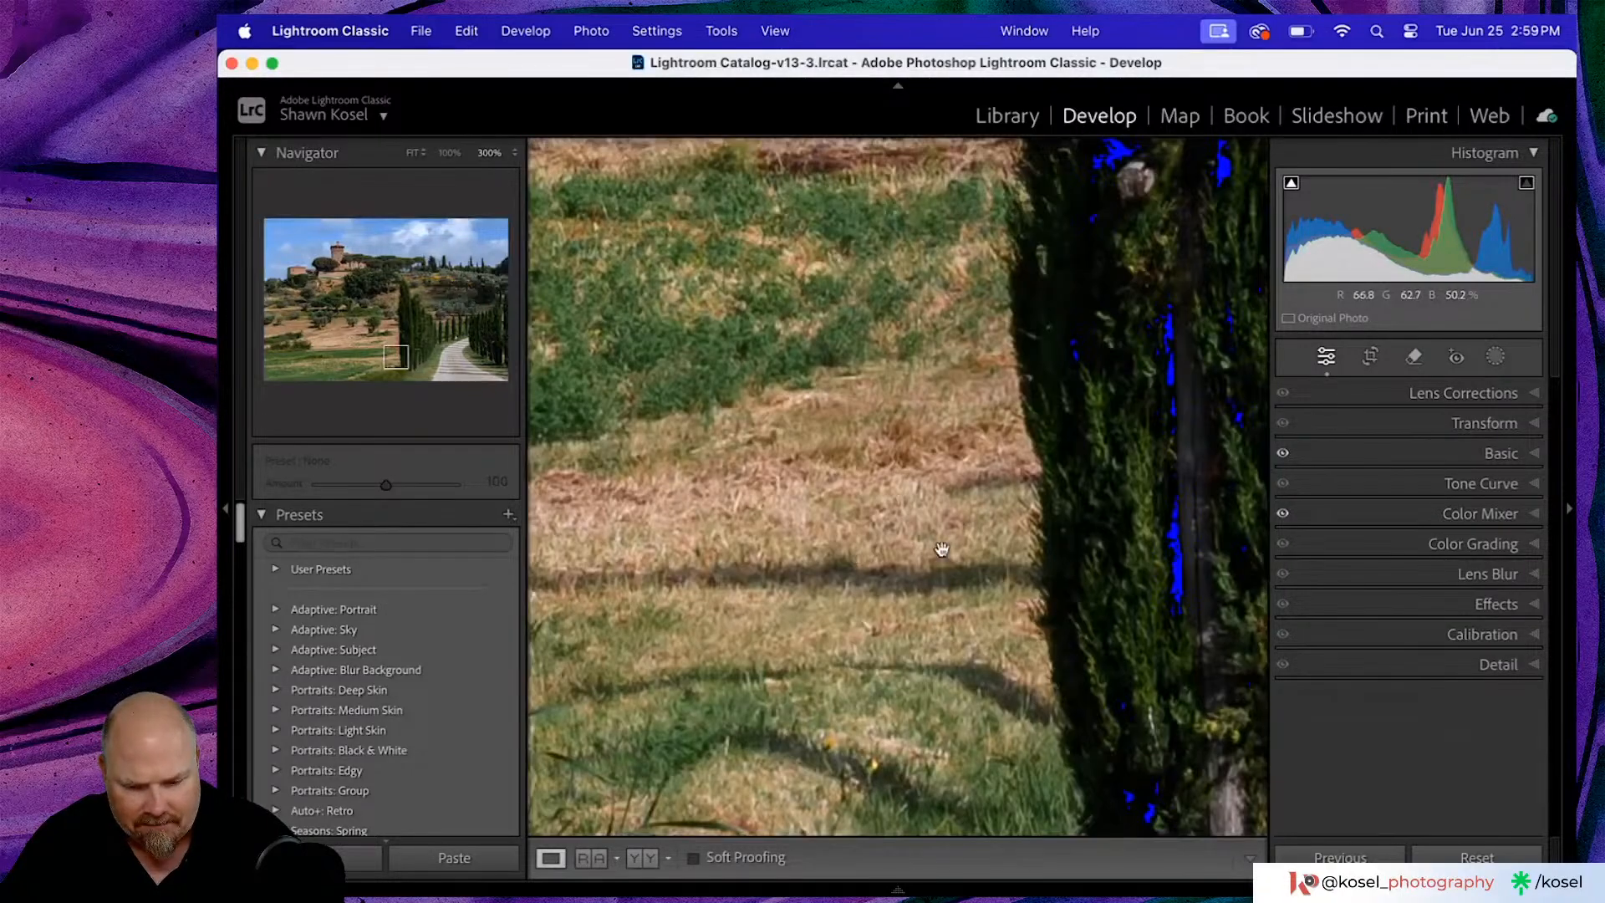
{"action": "left_click", "coordinate": [872, 703]}
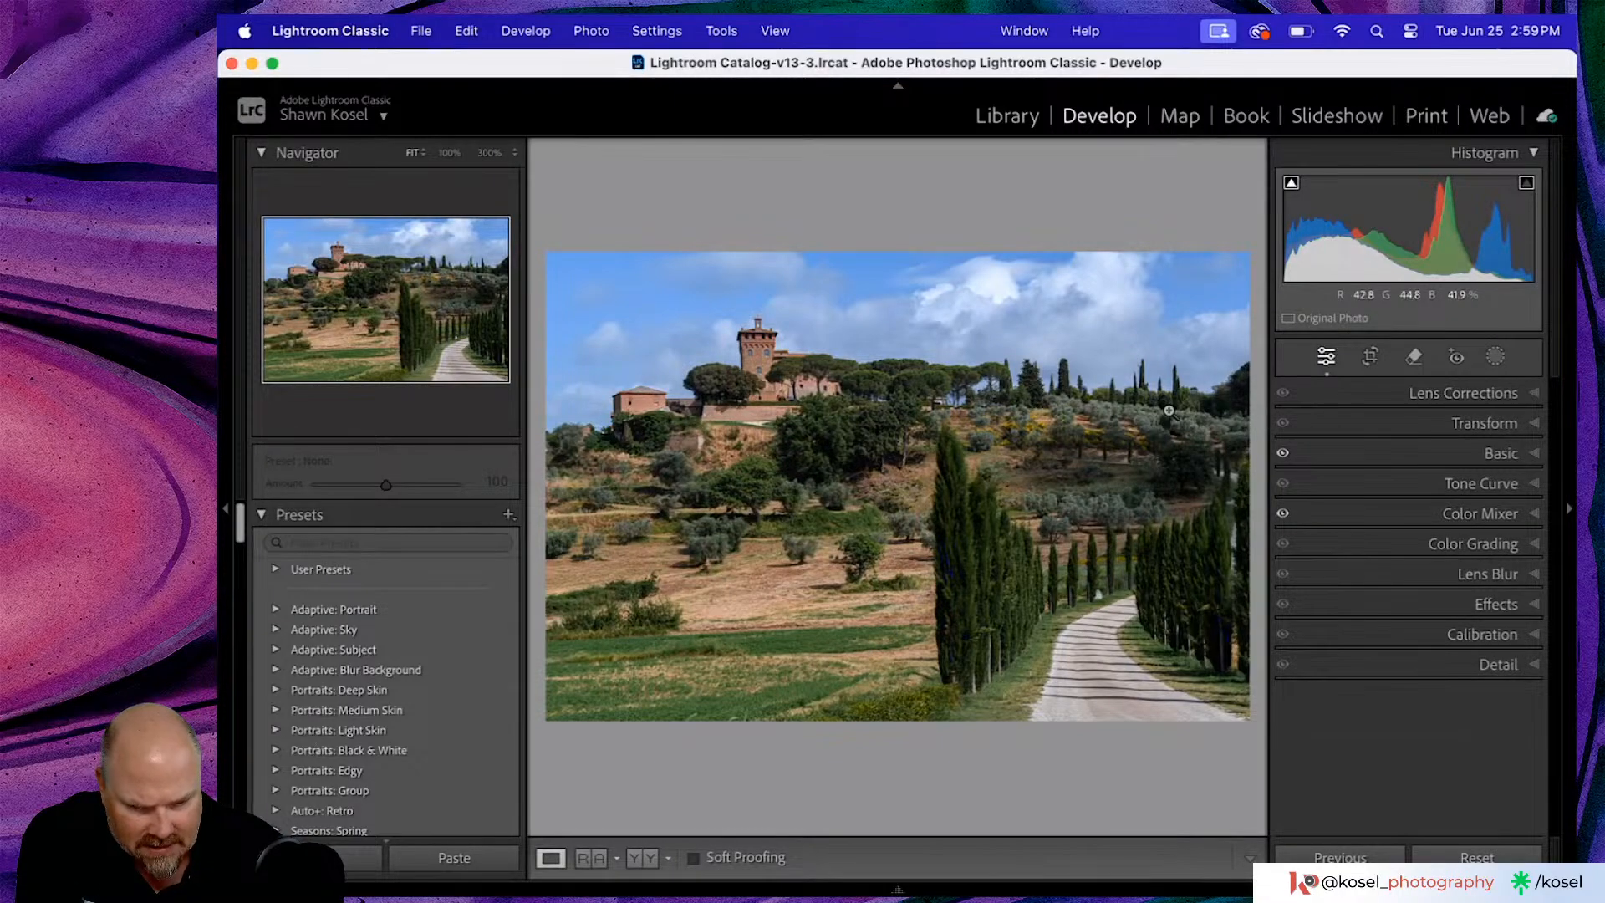
{"action": "left_click", "coordinate": [1161, 436]}
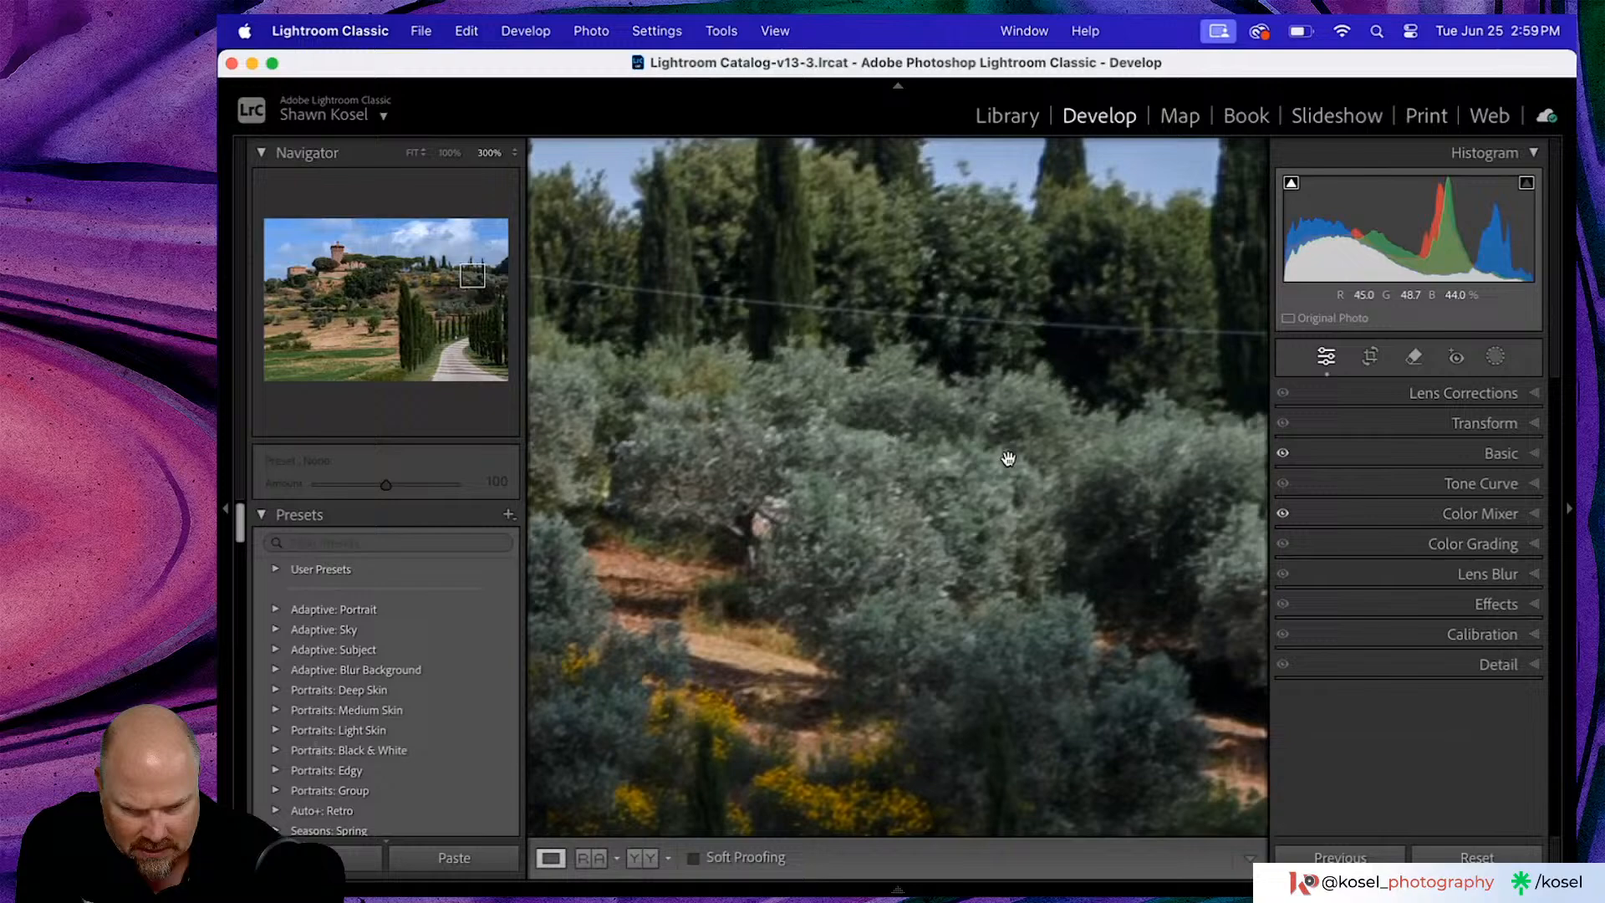
{"action": "left_click", "coordinate": [946, 447]}
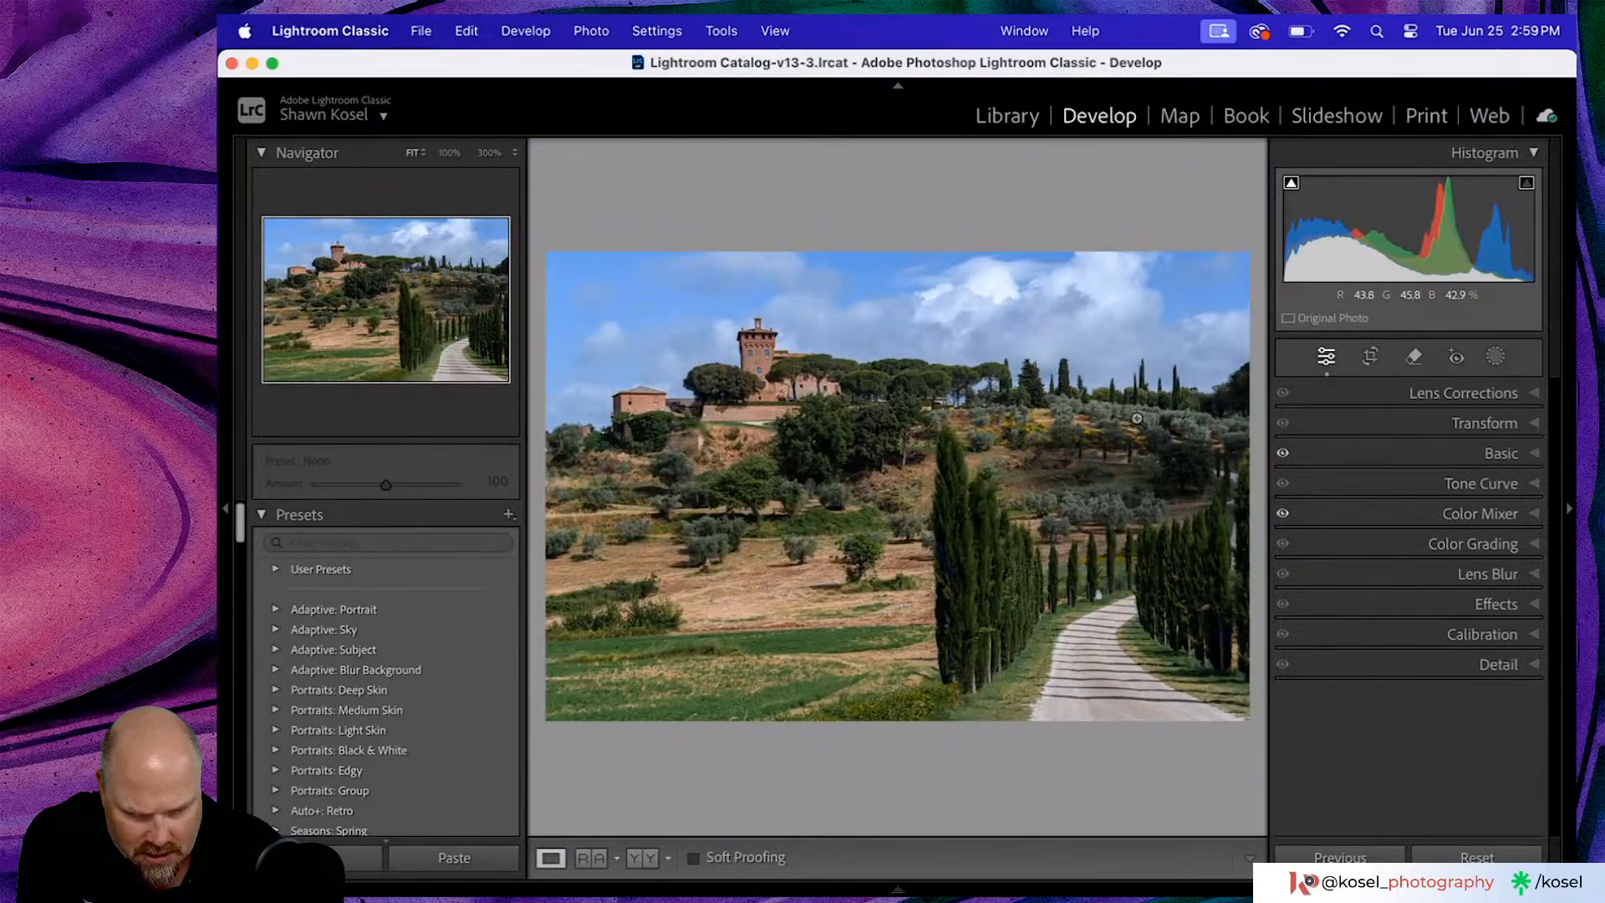
- Remove the parked car behind the hillside olive trees with the Remove tool at brush size 14
{"action": "left_click", "coordinate": [1104, 400]}
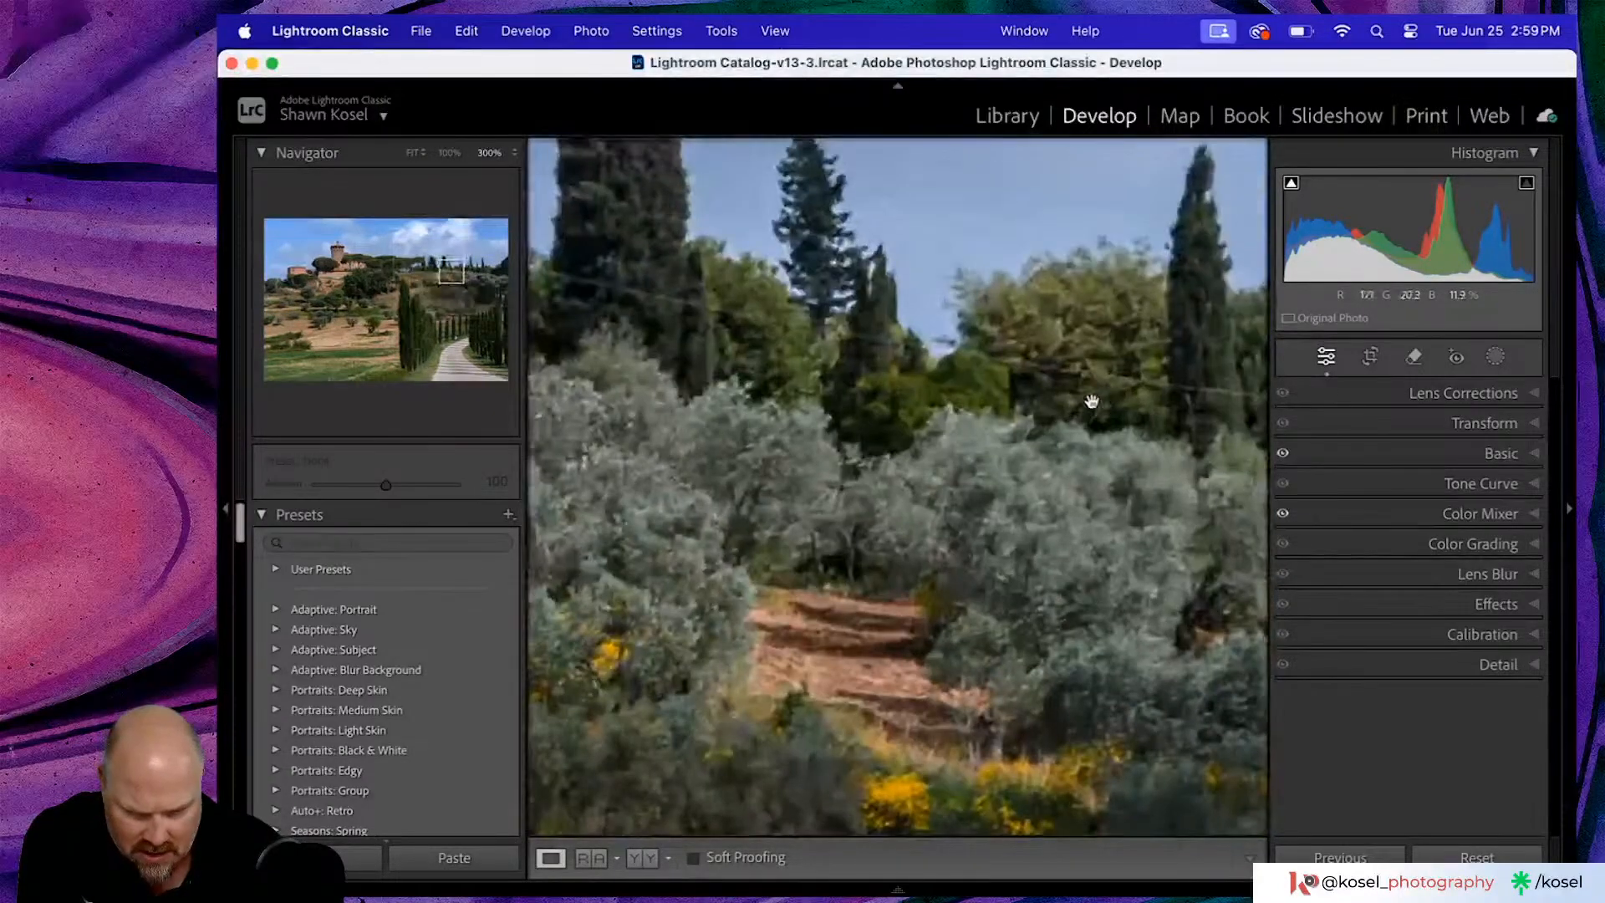
{"action": "left_click_drag", "start_coordinate": [1005, 498], "coordinate": [1144, 485]}
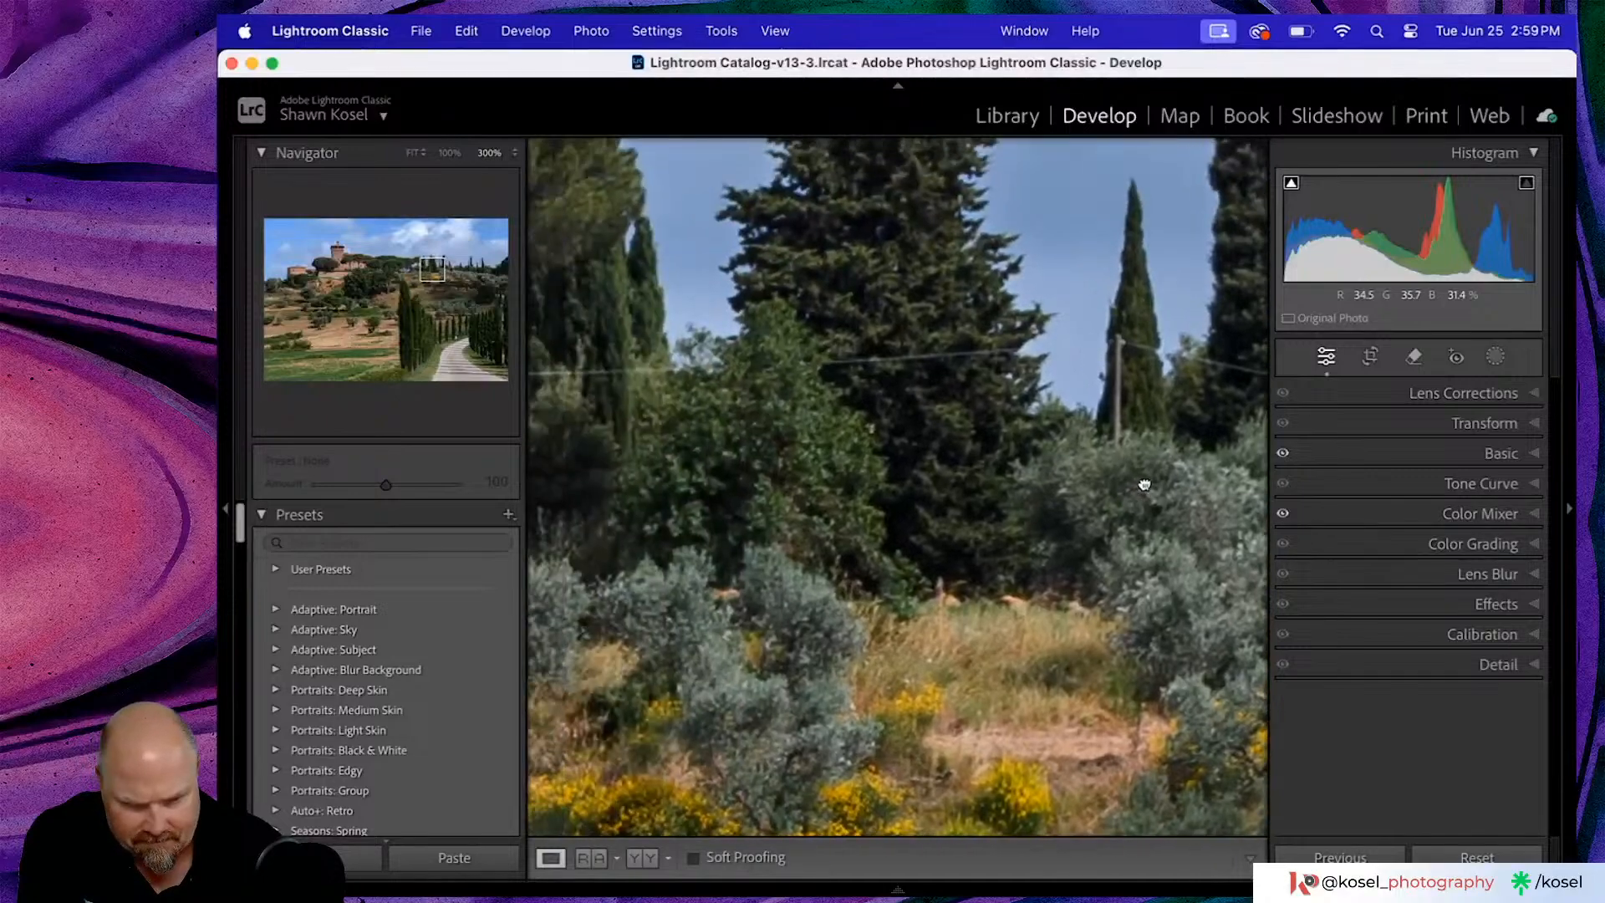
{"action": "left_click_drag", "start_coordinate": [690, 539], "coordinate": [1148, 436]}
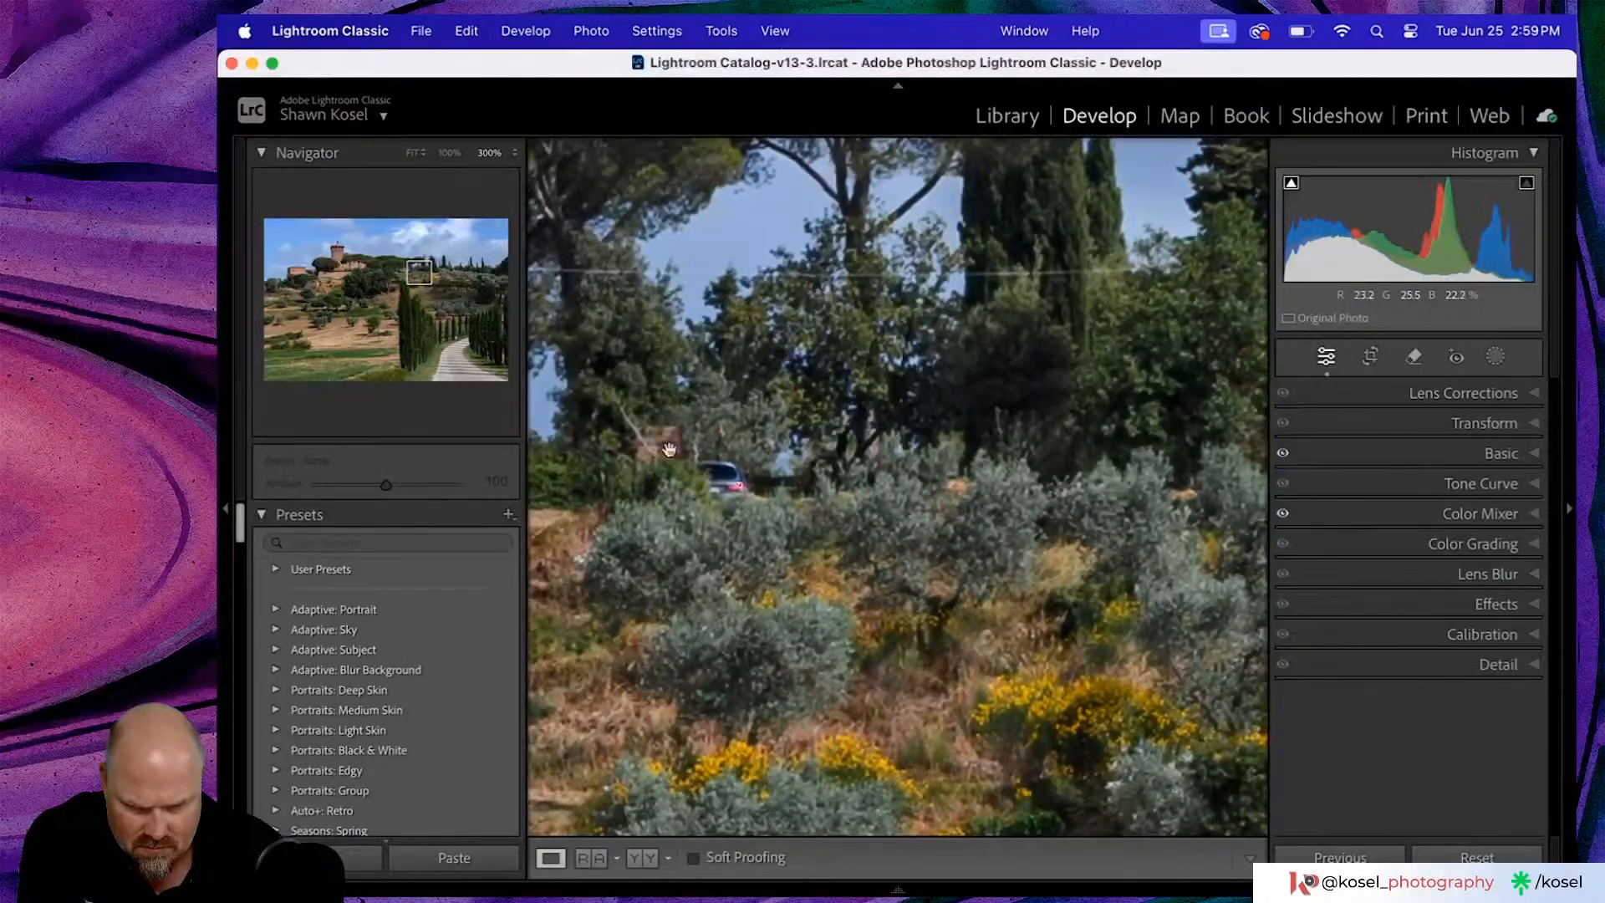
{"action": "left_click_drag", "start_coordinate": [670, 450], "coordinate": [1006, 390]}
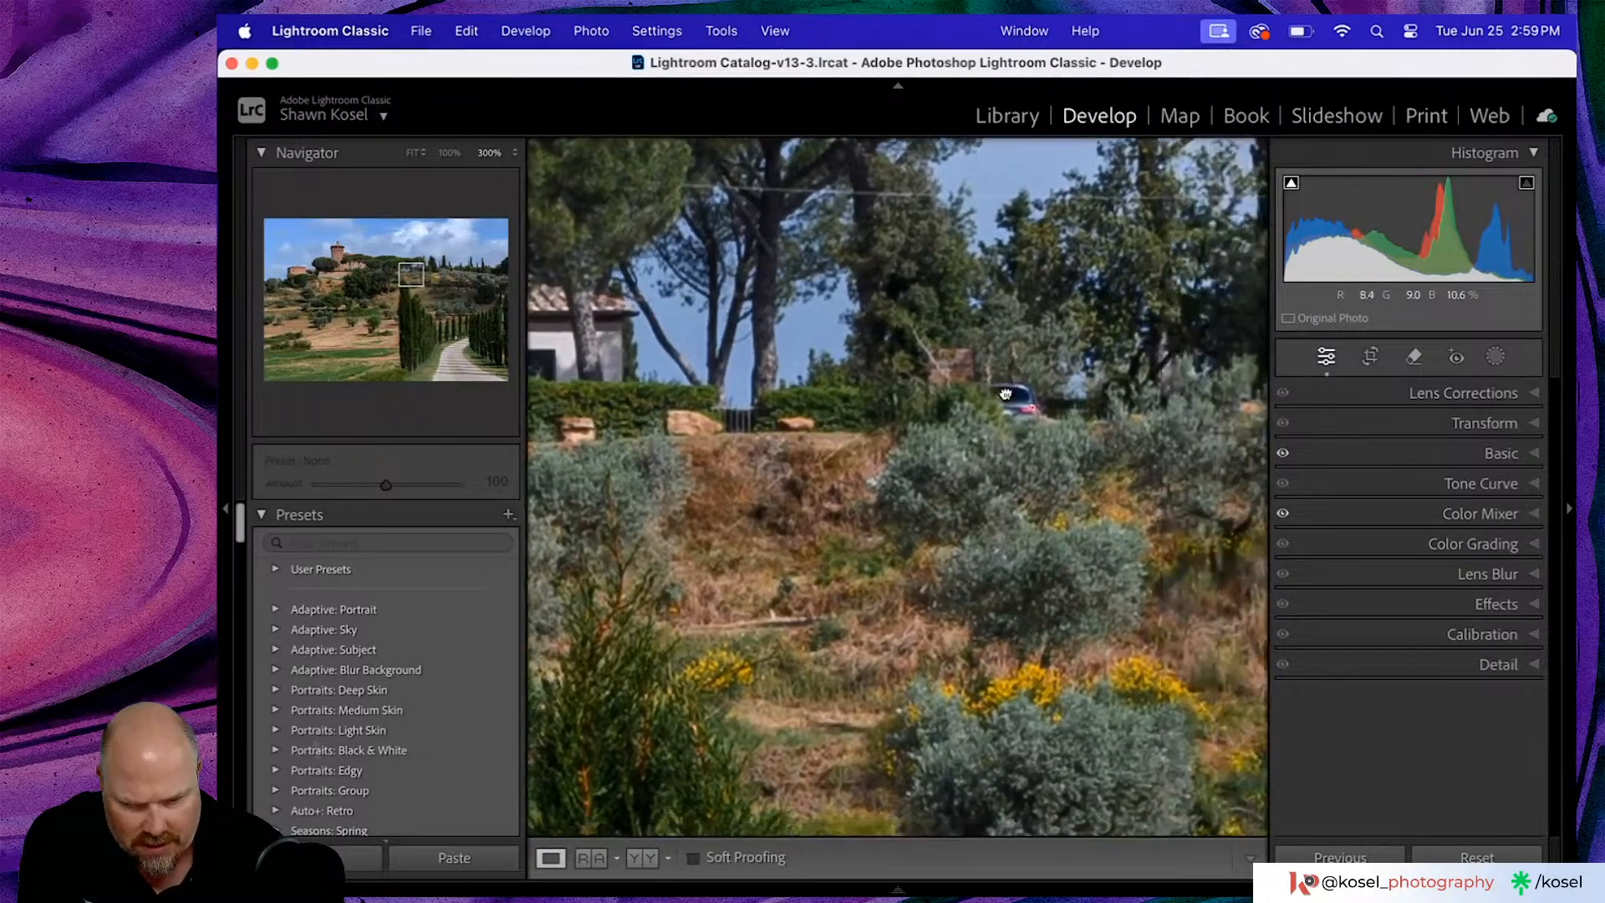
{"action": "left_click", "coordinate": [1413, 358]}
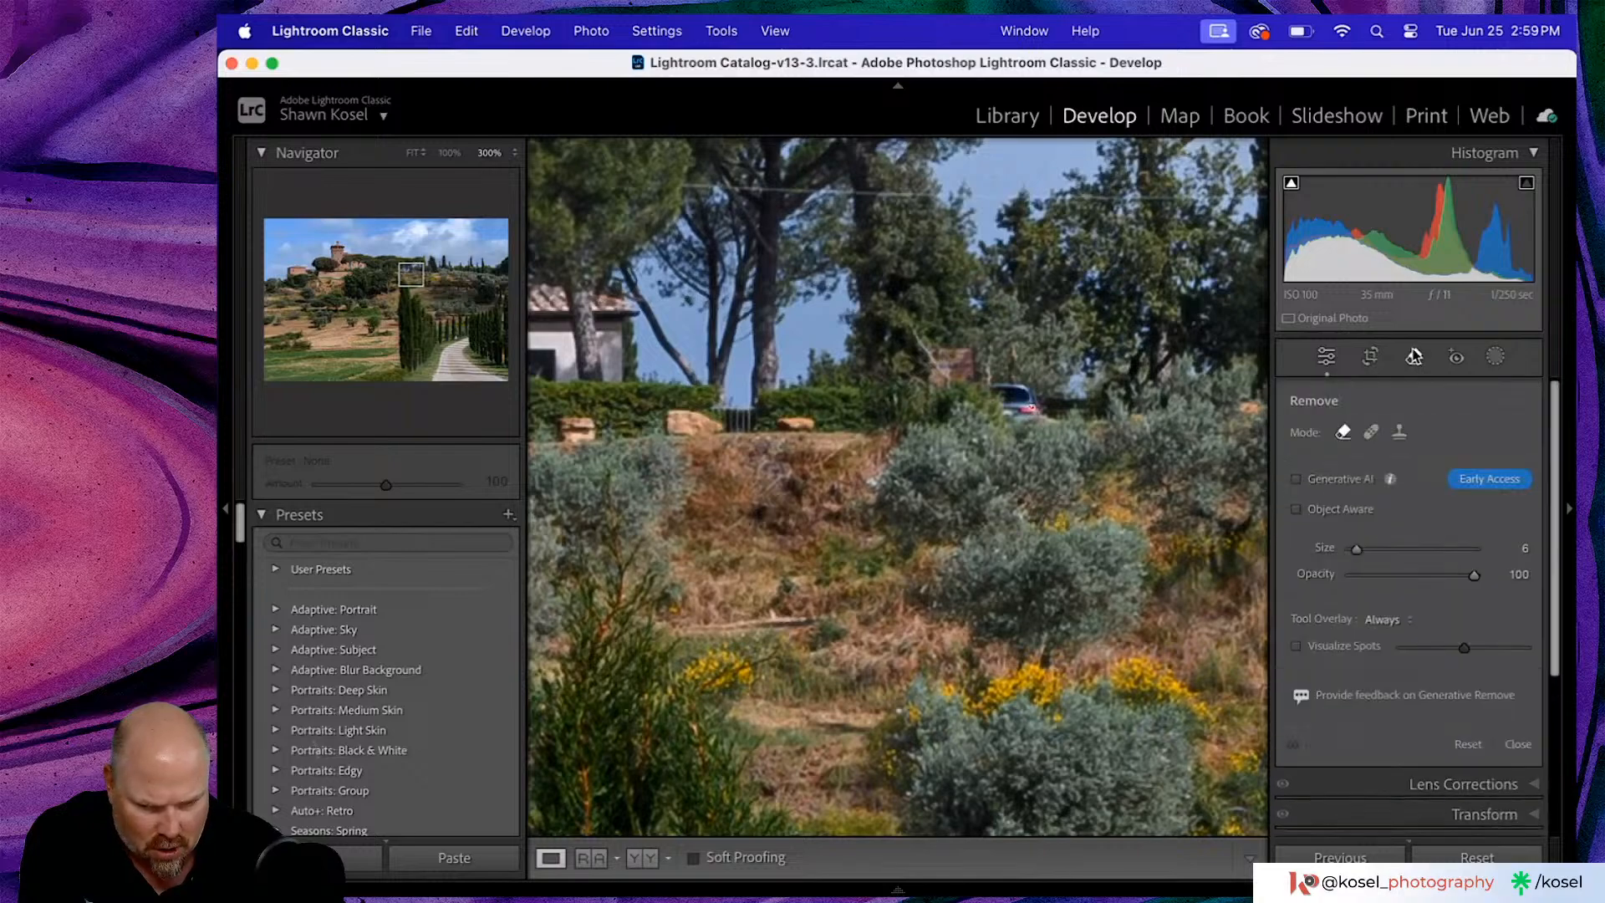
{"action": "key", "text": "bracketright"}
{"action": "key", "text": "bracketright"}
{"action": "key", "text": "bracketright"}
{"action": "key", "text": "bracketright"}
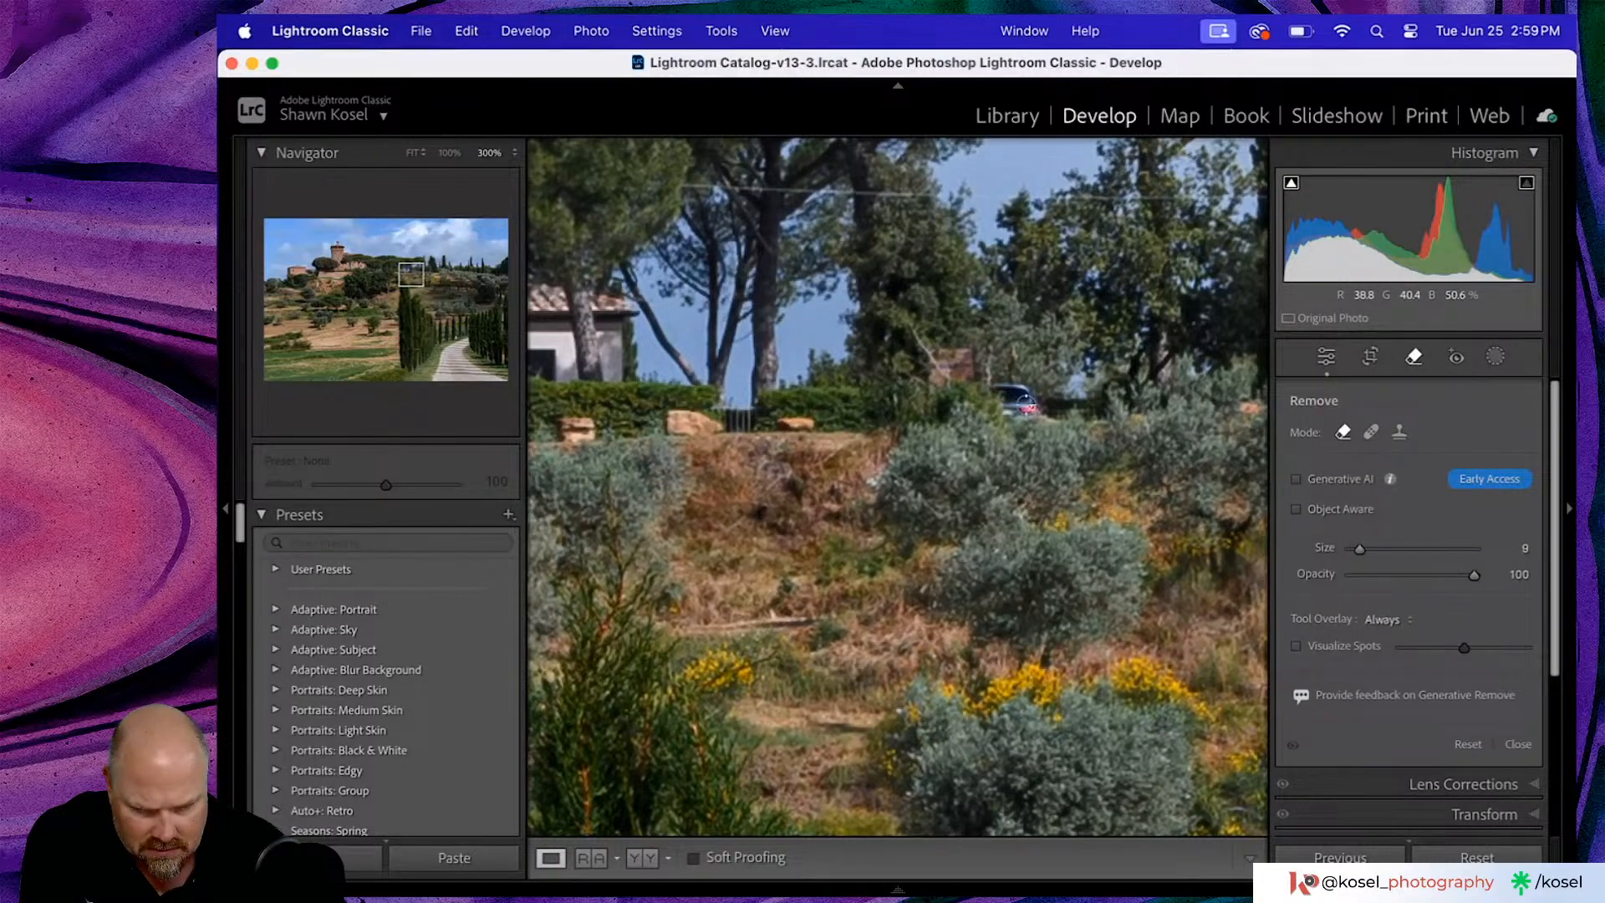
{"action": "mouse_move", "coordinate": [994, 395]}
{"action": "left_mouse_down"}
{"action": "mouse_move", "coordinate": [1032, 406]}
{"action": "mouse_move", "coordinate": [990, 416]}
{"action": "left_mouse_up"}
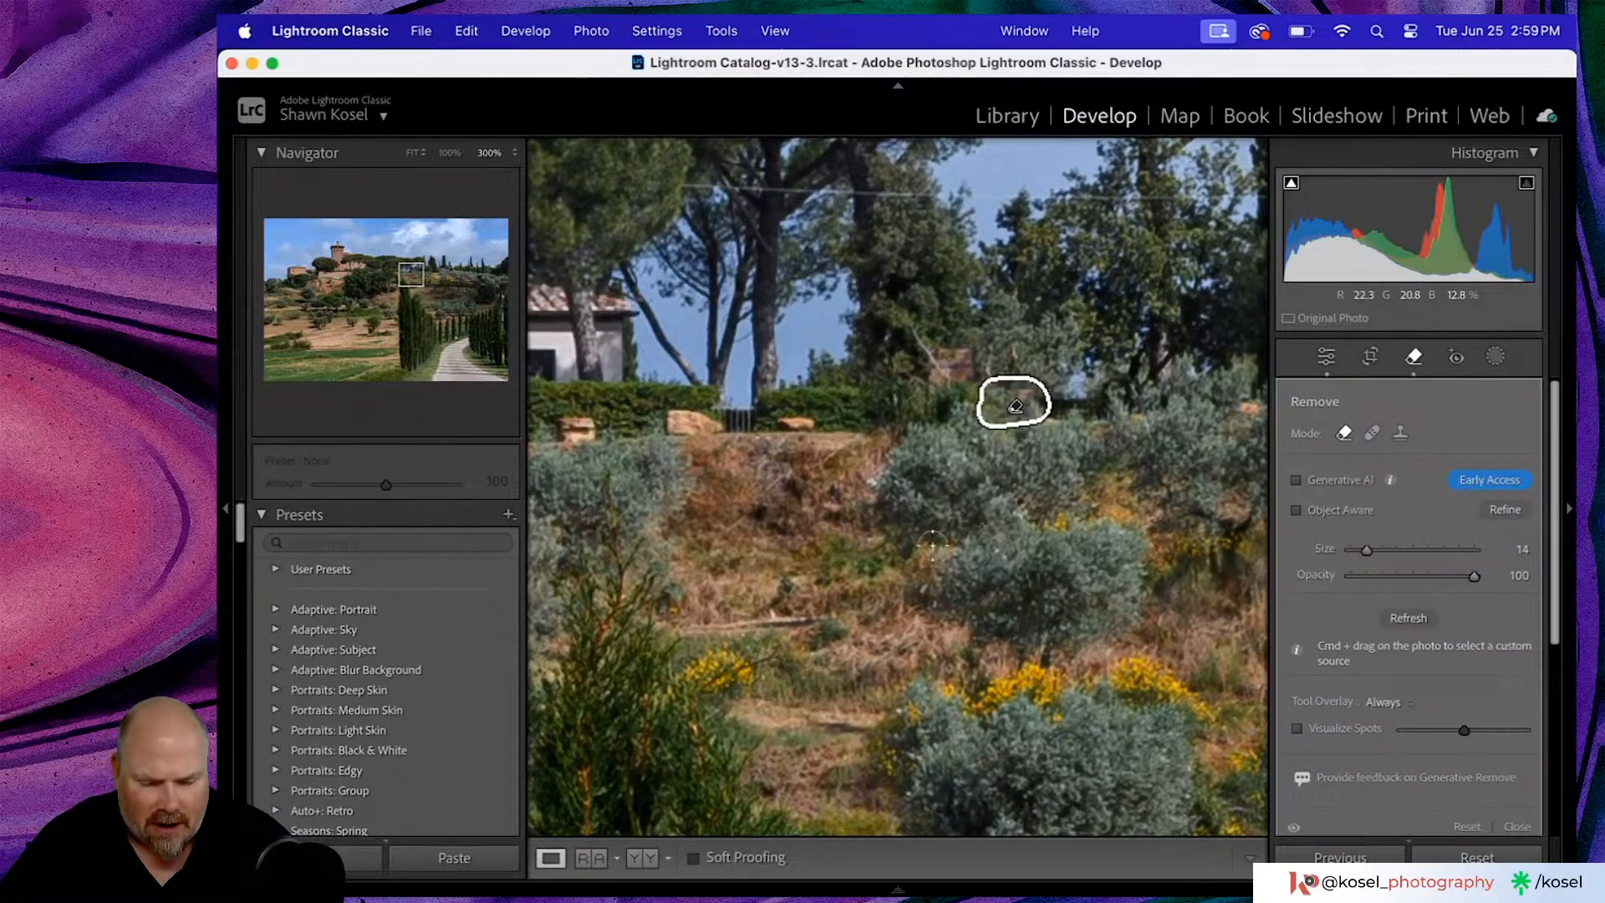
- Remove the small white object showing through the large tree below the villa's brick terrace wall
{"action": "left_click_drag", "start_coordinate": [911, 571], "coordinate": [1152, 504]}
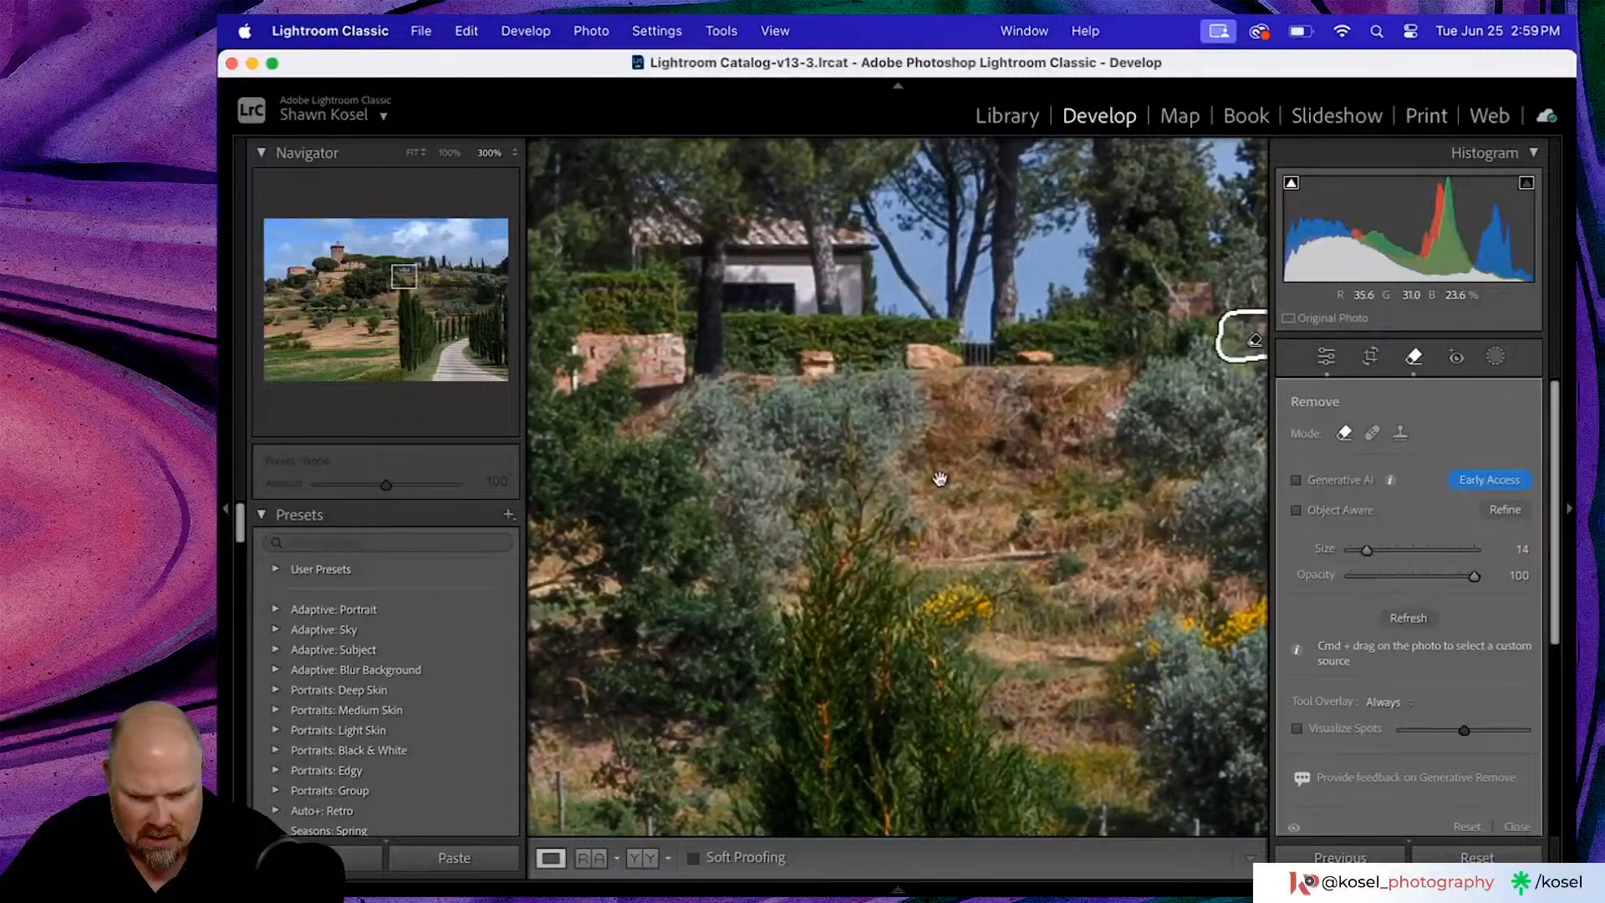
{"action": "left_click_drag", "start_coordinate": [940, 479], "coordinate": [1173, 463]}
{"action": "left_click_drag", "start_coordinate": [909, 512], "coordinate": [1131, 601]}
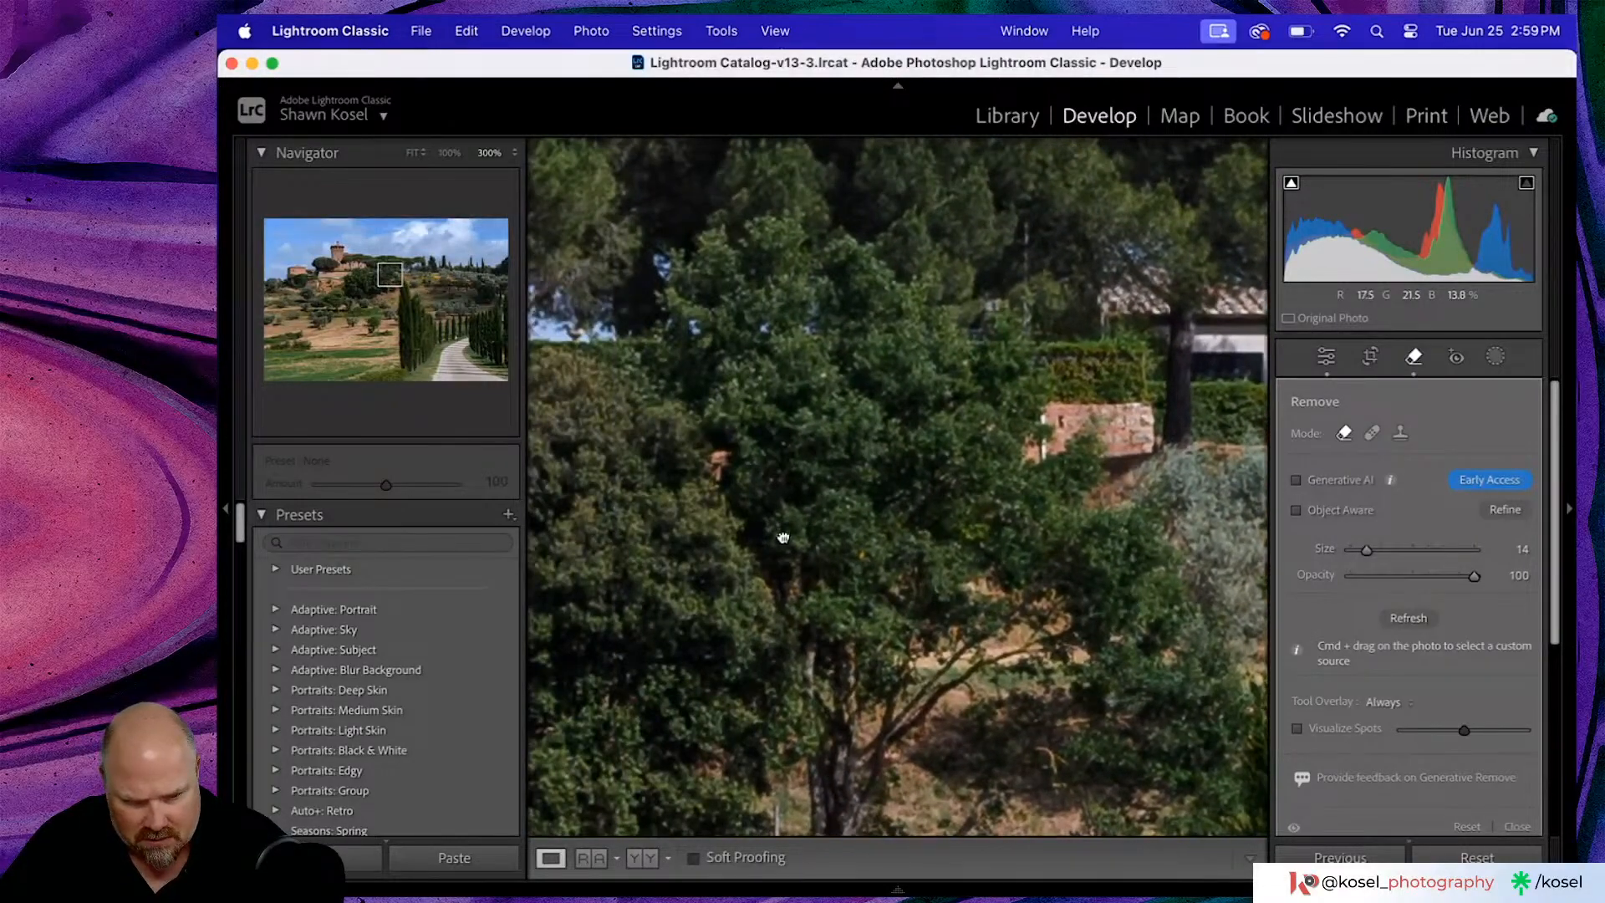
{"action": "left_click_drag", "start_coordinate": [783, 538], "coordinate": [1046, 573]}
{"action": "left_click_drag", "start_coordinate": [619, 595], "coordinate": [1075, 541]}
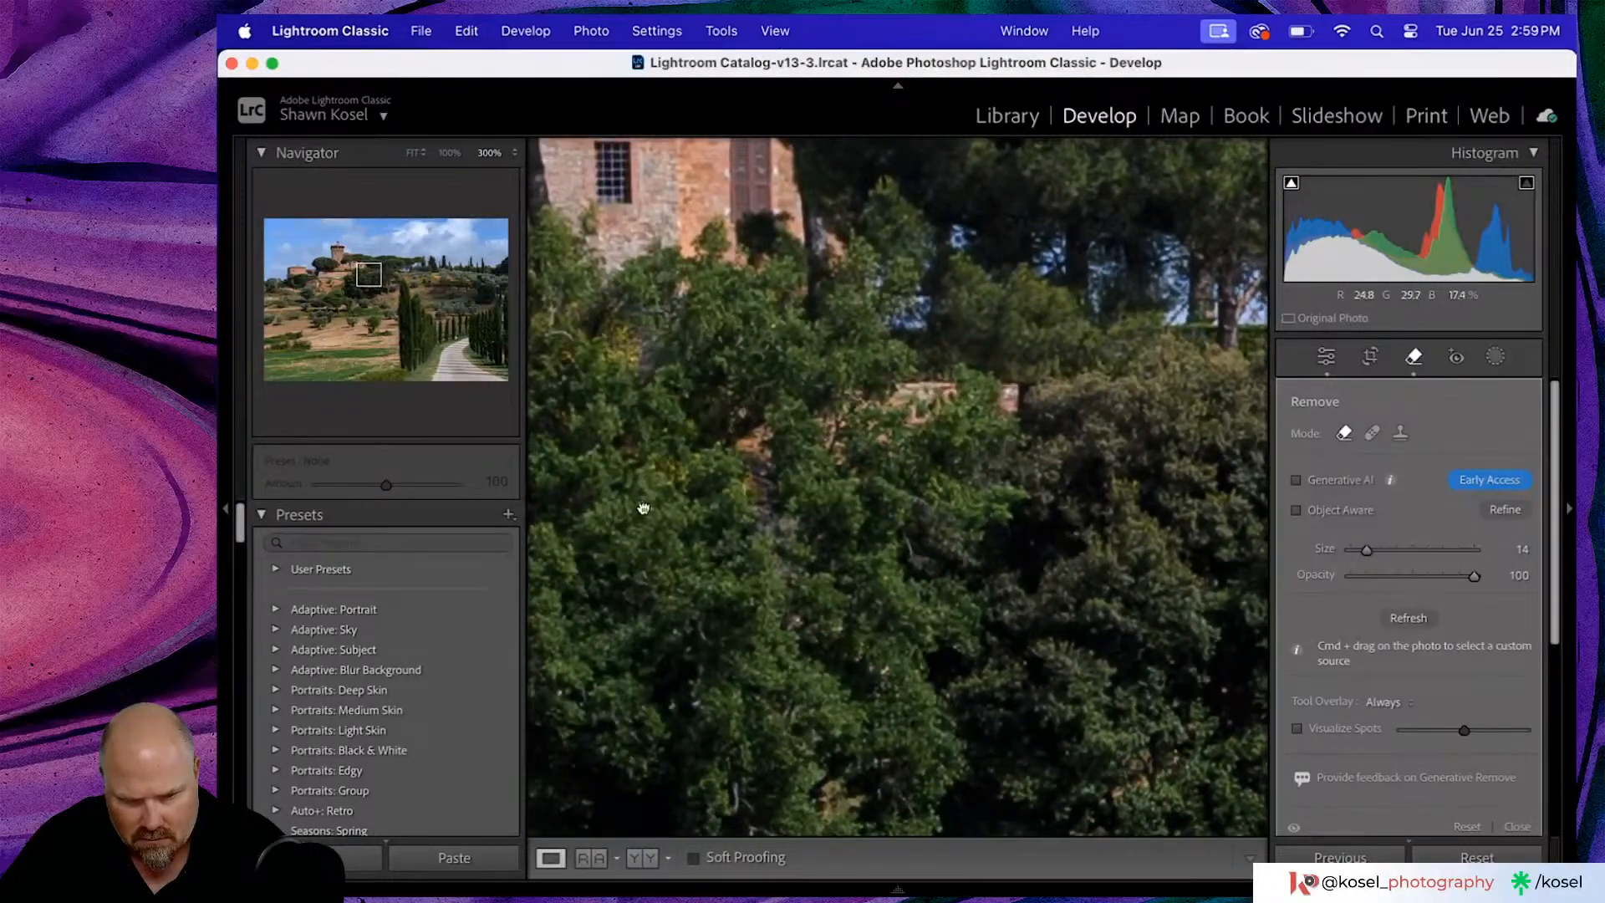
{"action": "left_click_drag", "start_coordinate": [643, 507], "coordinate": [933, 715]}
{"action": "left_click_drag", "start_coordinate": [800, 766], "coordinate": [1153, 469]}
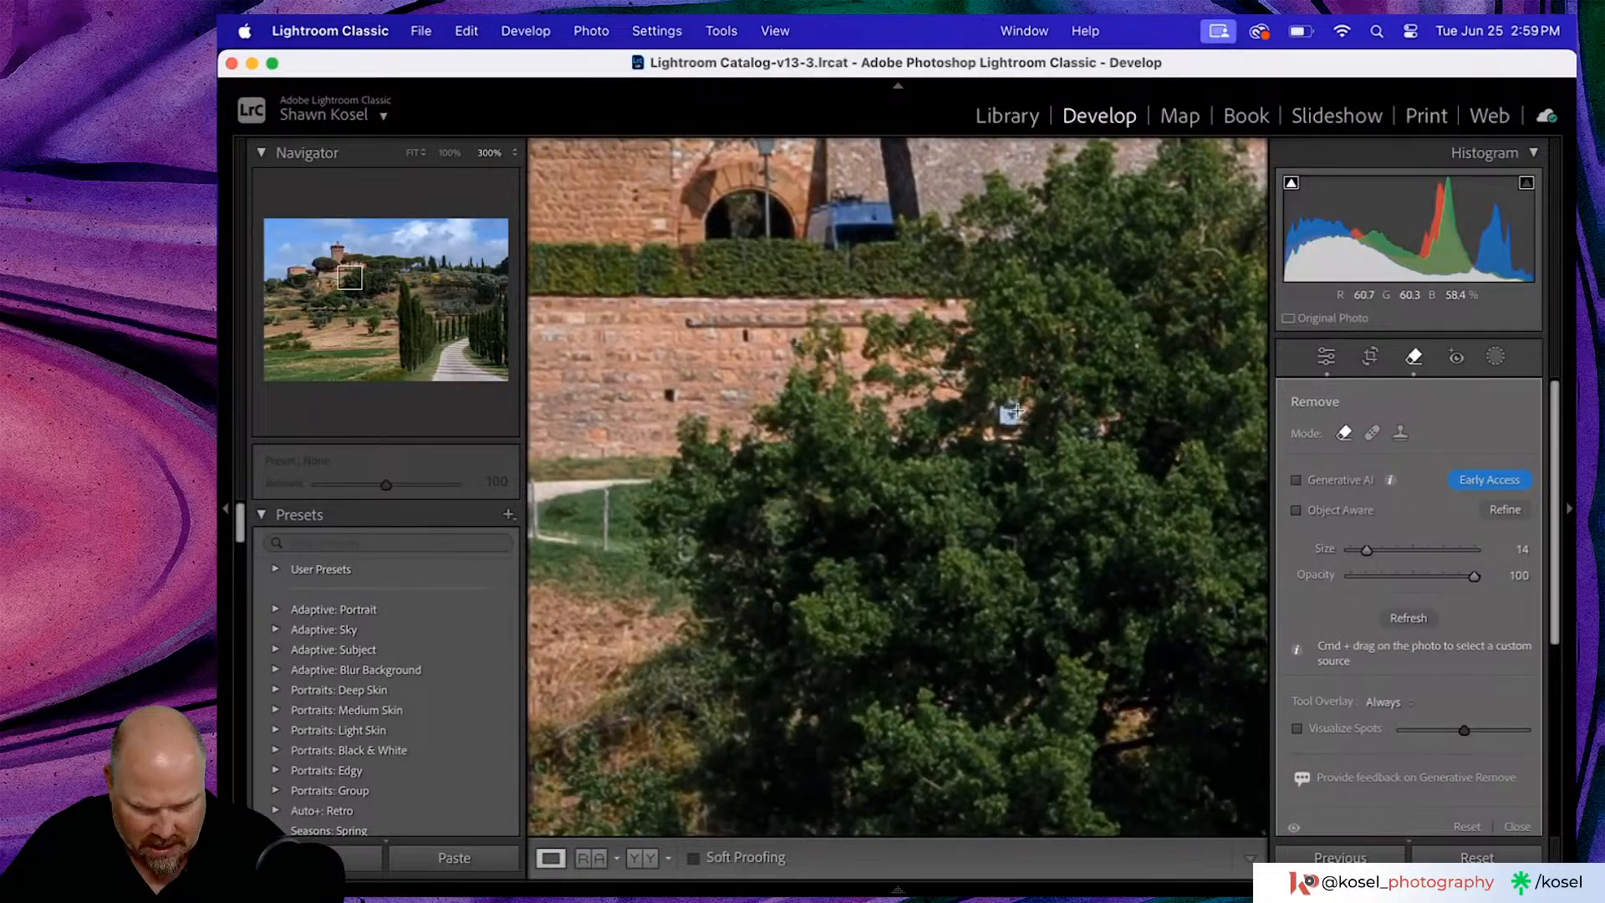
{"action": "left_click_drag", "start_coordinate": [1014, 410], "coordinate": [1005, 418]}
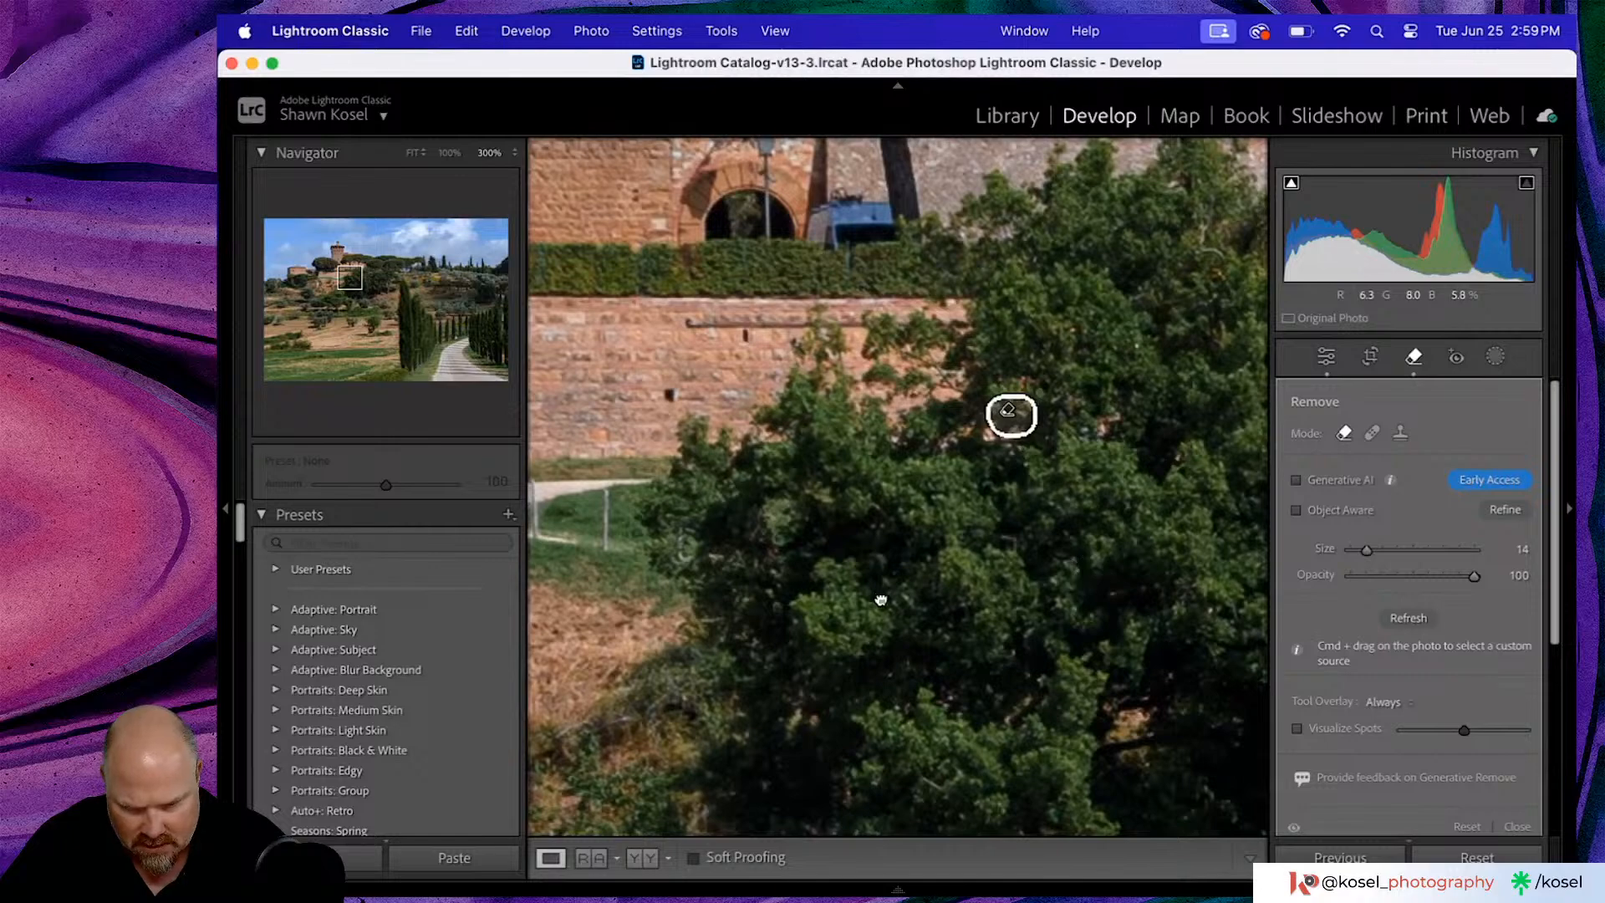
- Remove the blue arrow sign from the brick terrace wall and close the Remove tool
{"action": "left_click_drag", "start_coordinate": [878, 600], "coordinate": [1141, 524]}
{"action": "left_click_drag", "start_coordinate": [825, 552], "coordinate": [1055, 541]}
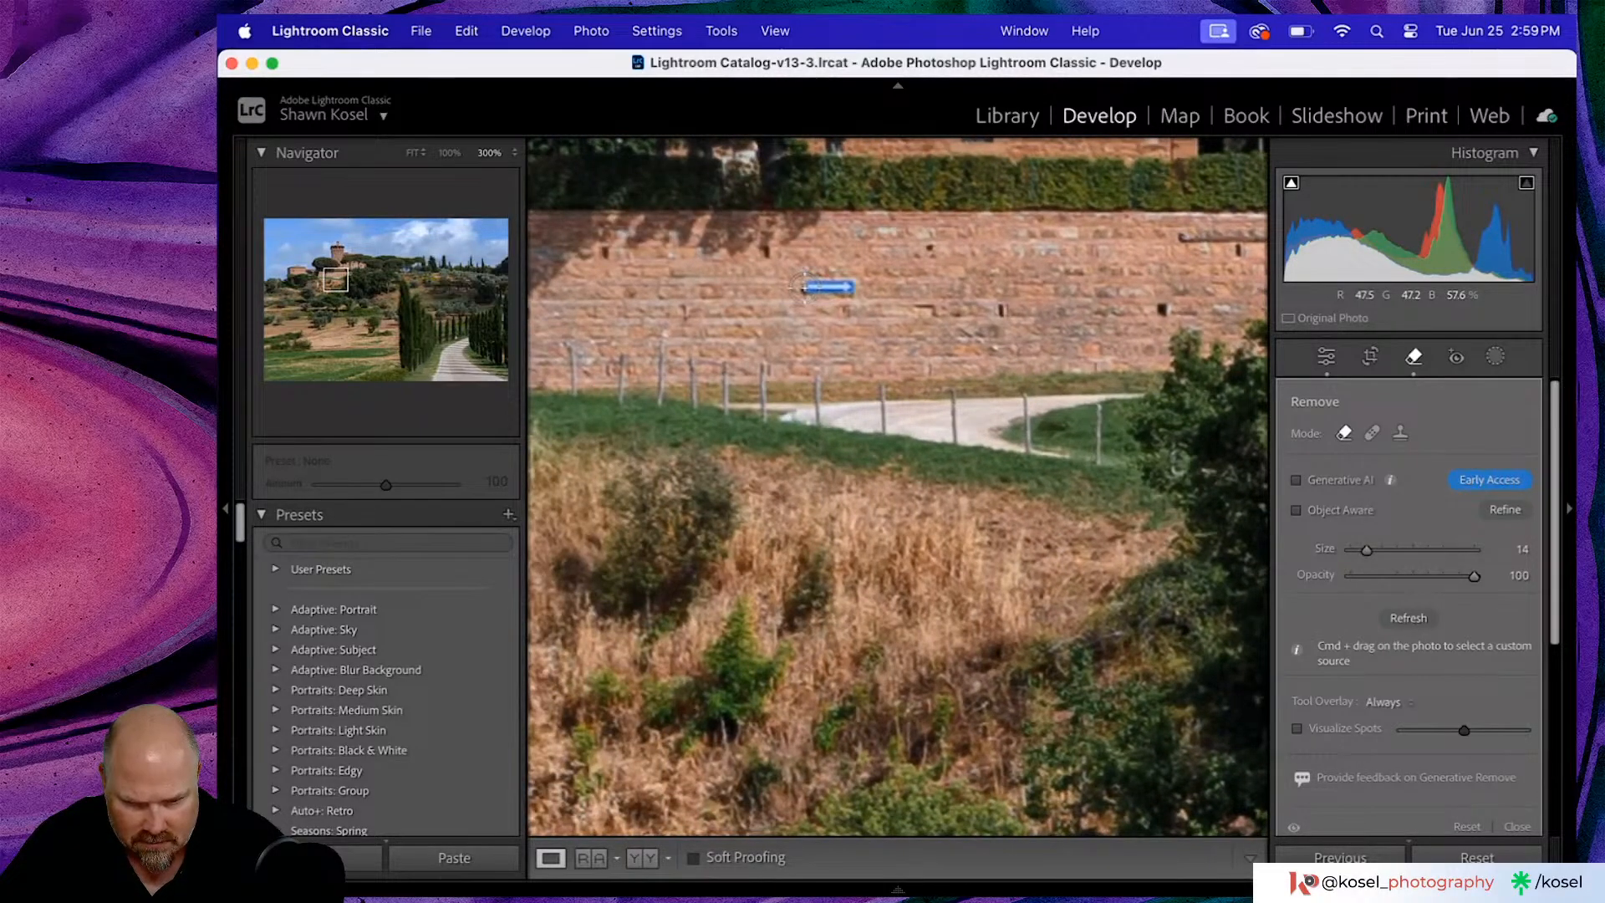
{"action": "left_click_drag", "start_coordinate": [804, 287], "coordinate": [859, 287]}
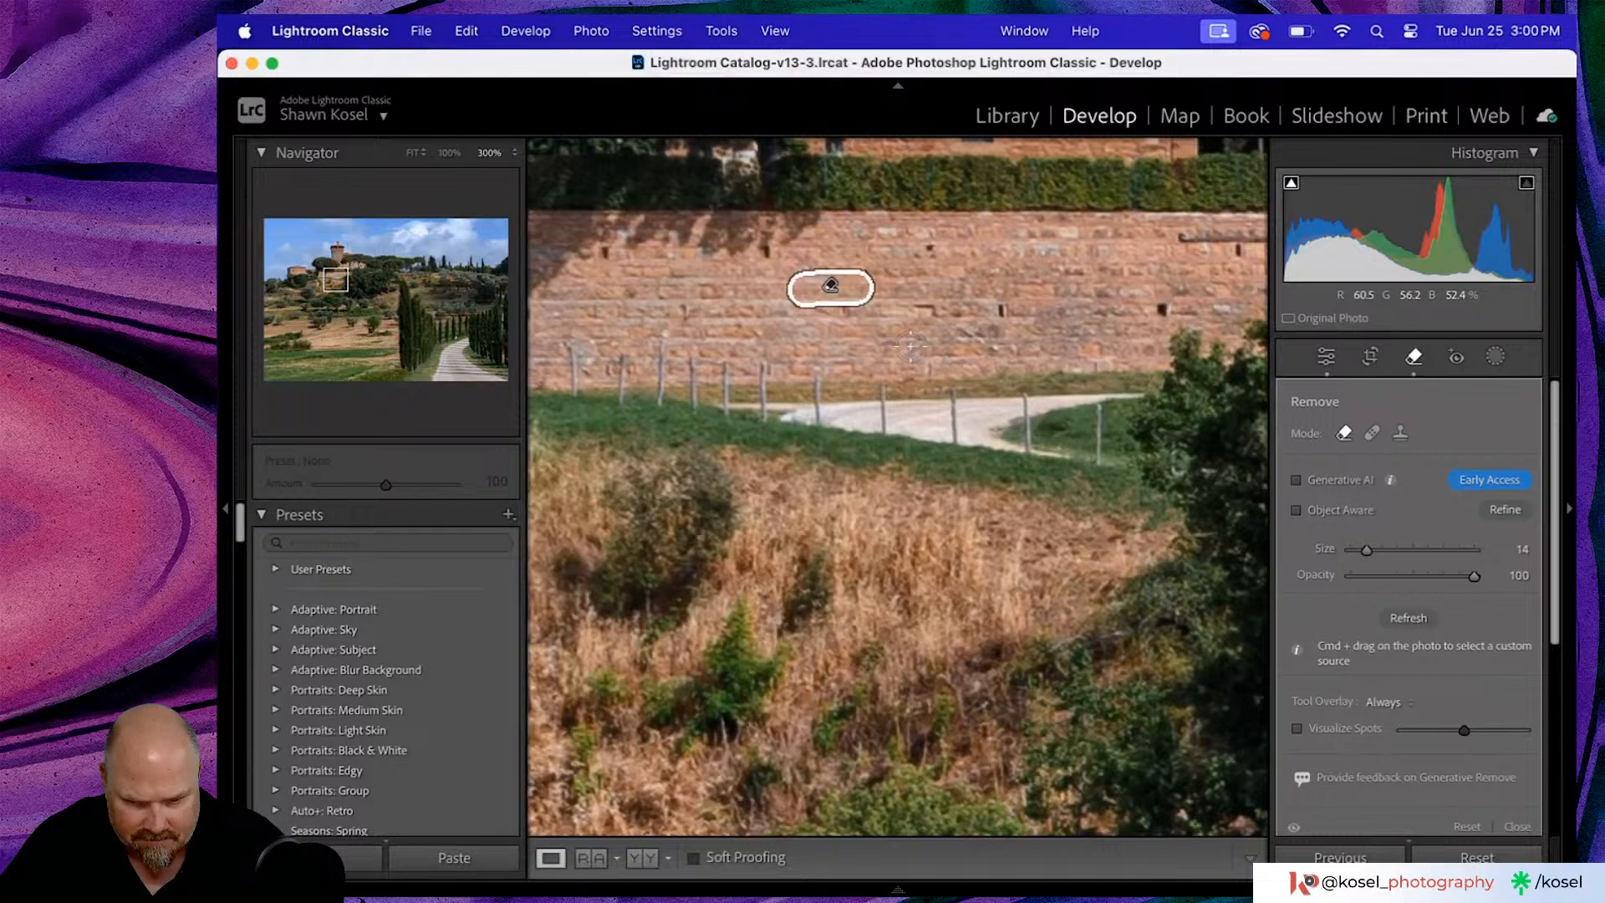
{"action": "left_click_drag", "start_coordinate": [720, 509], "coordinate": [896, 466]}
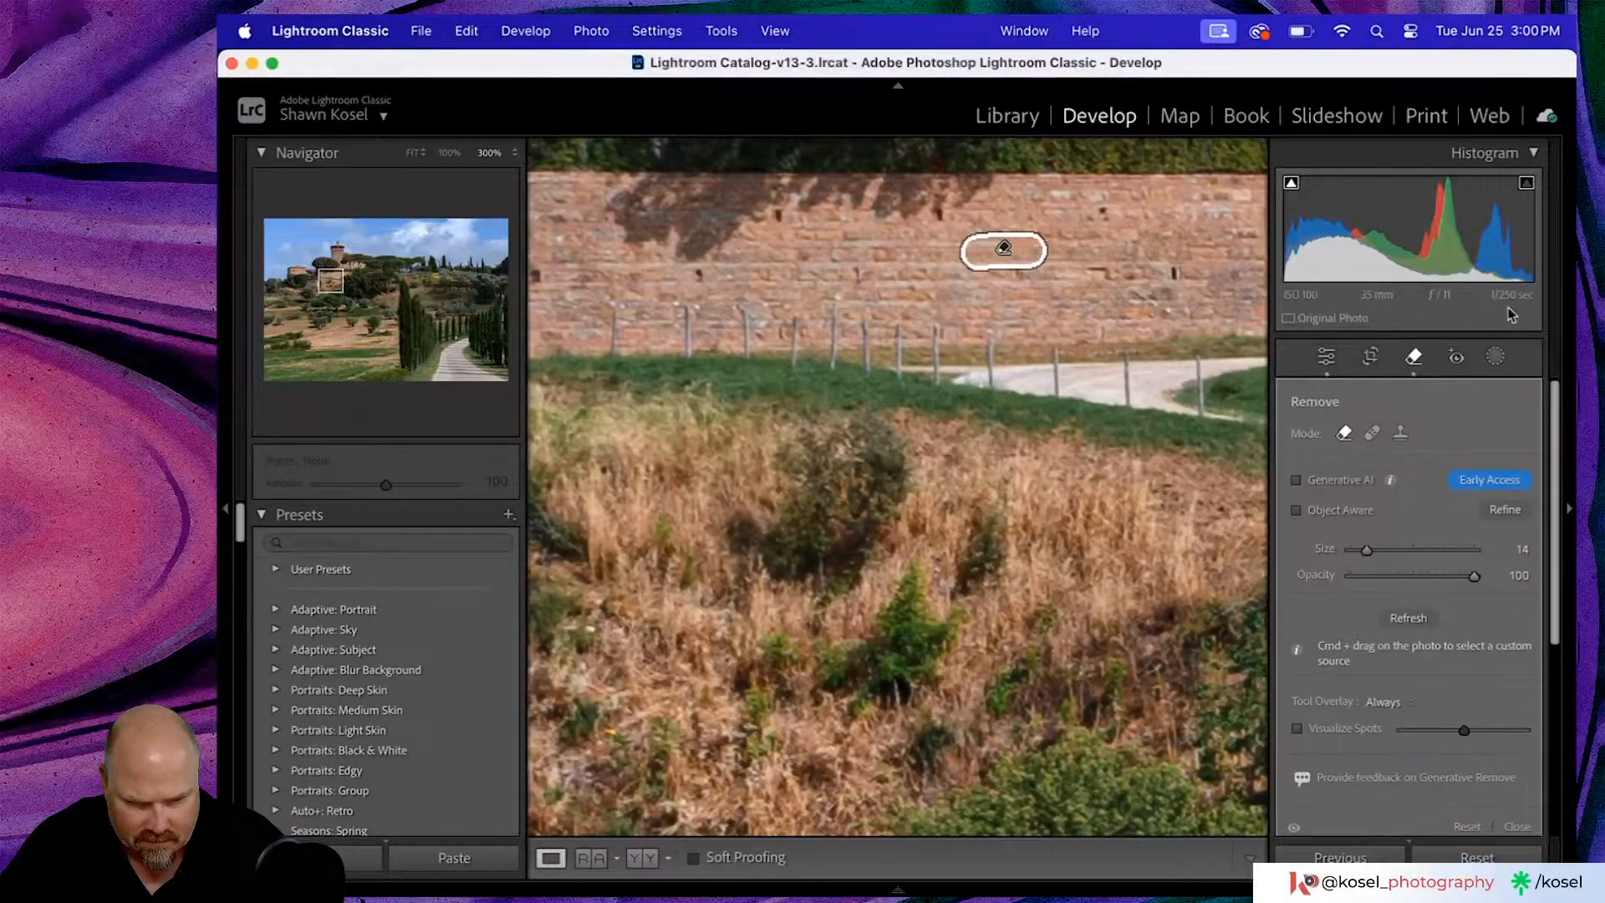
{"action": "left_click", "coordinate": [1324, 358]}
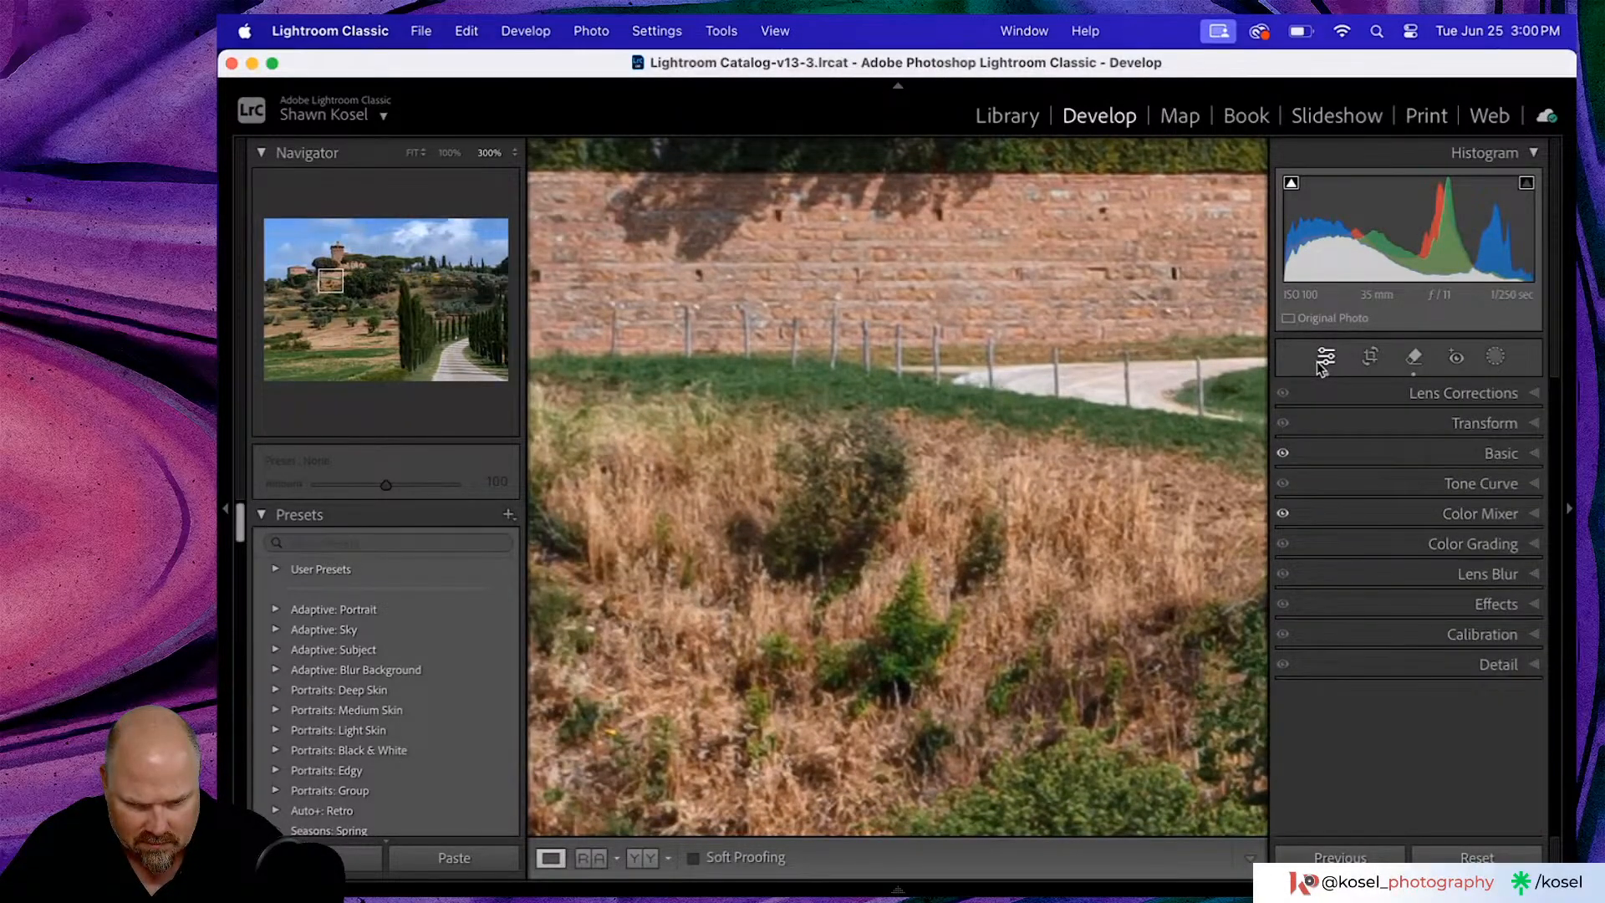
- Remove the small white object on the skyline between the ruined brick buildings with the Remove tool
{"action": "left_click", "coordinate": [763, 483]}
{"action": "left_click", "coordinate": [763, 483]}
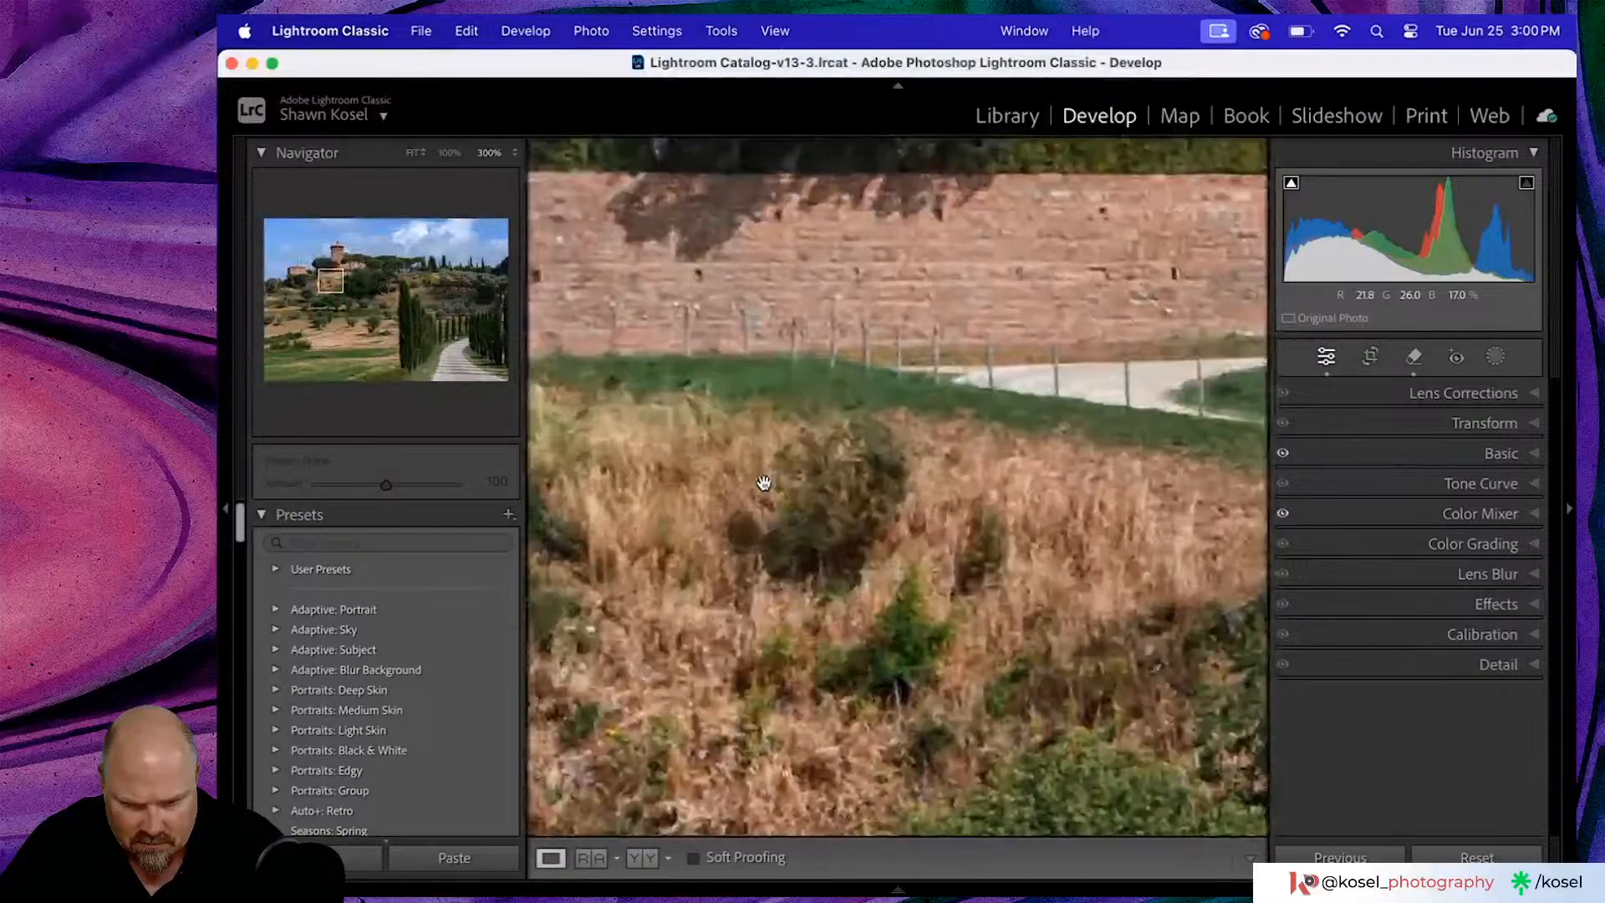
{"action": "left_click_drag", "start_coordinate": [764, 478], "coordinate": [1154, 398]}
{"action": "left_click_drag", "start_coordinate": [949, 366], "coordinate": [963, 660]}
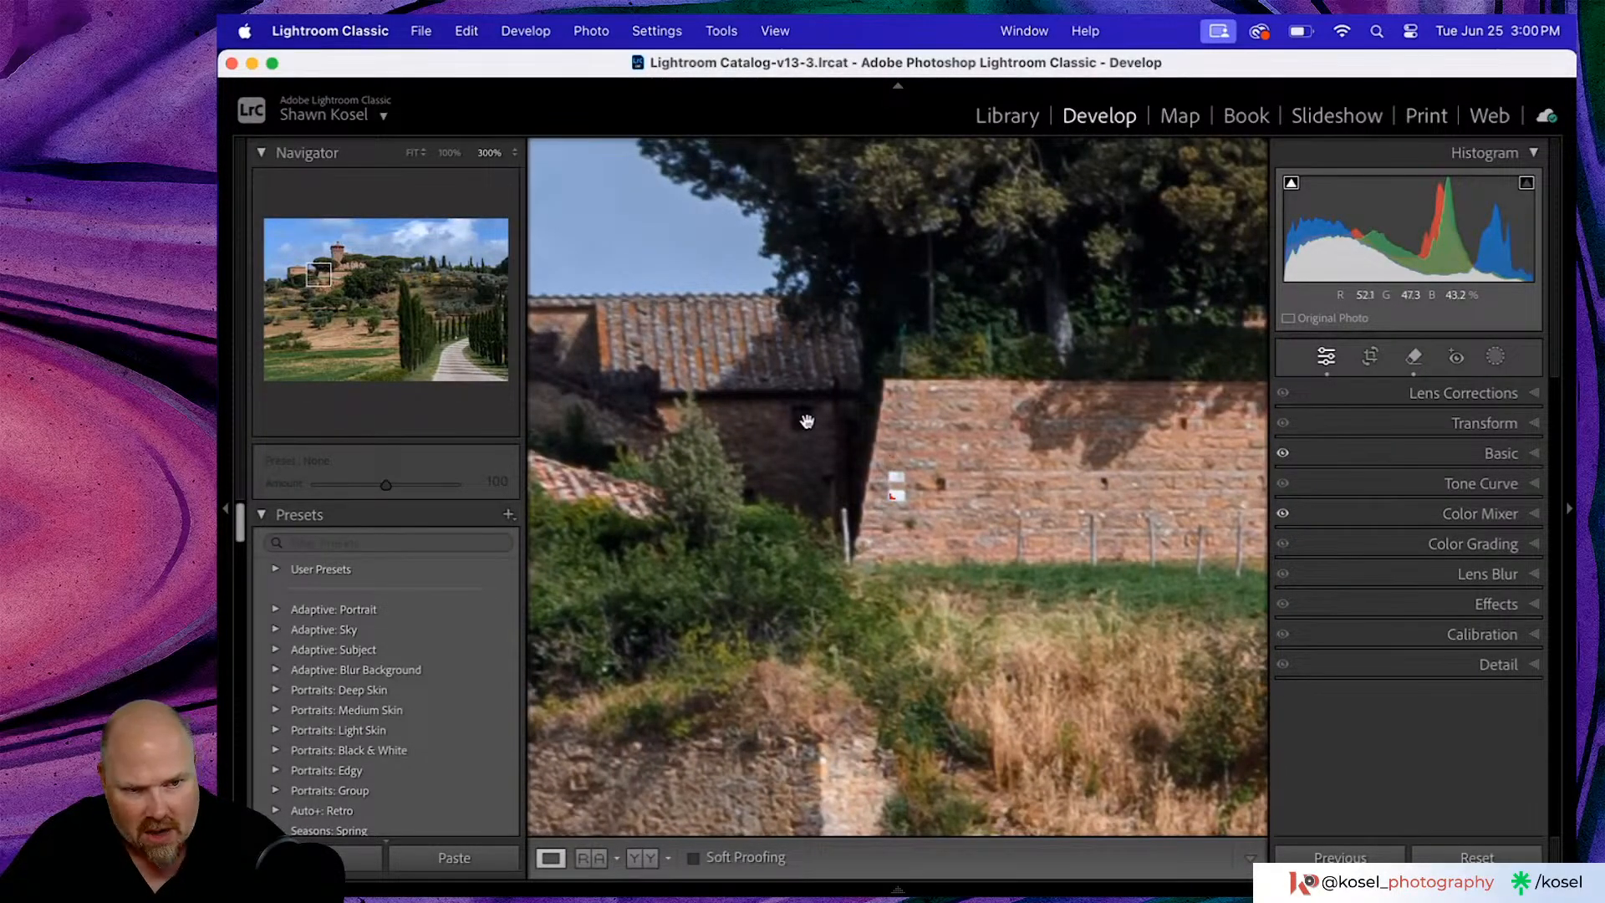
{"action": "left_click_drag", "start_coordinate": [773, 409], "coordinate": [1108, 499]}
{"action": "left_click_drag", "start_coordinate": [765, 564], "coordinate": [1124, 474]}
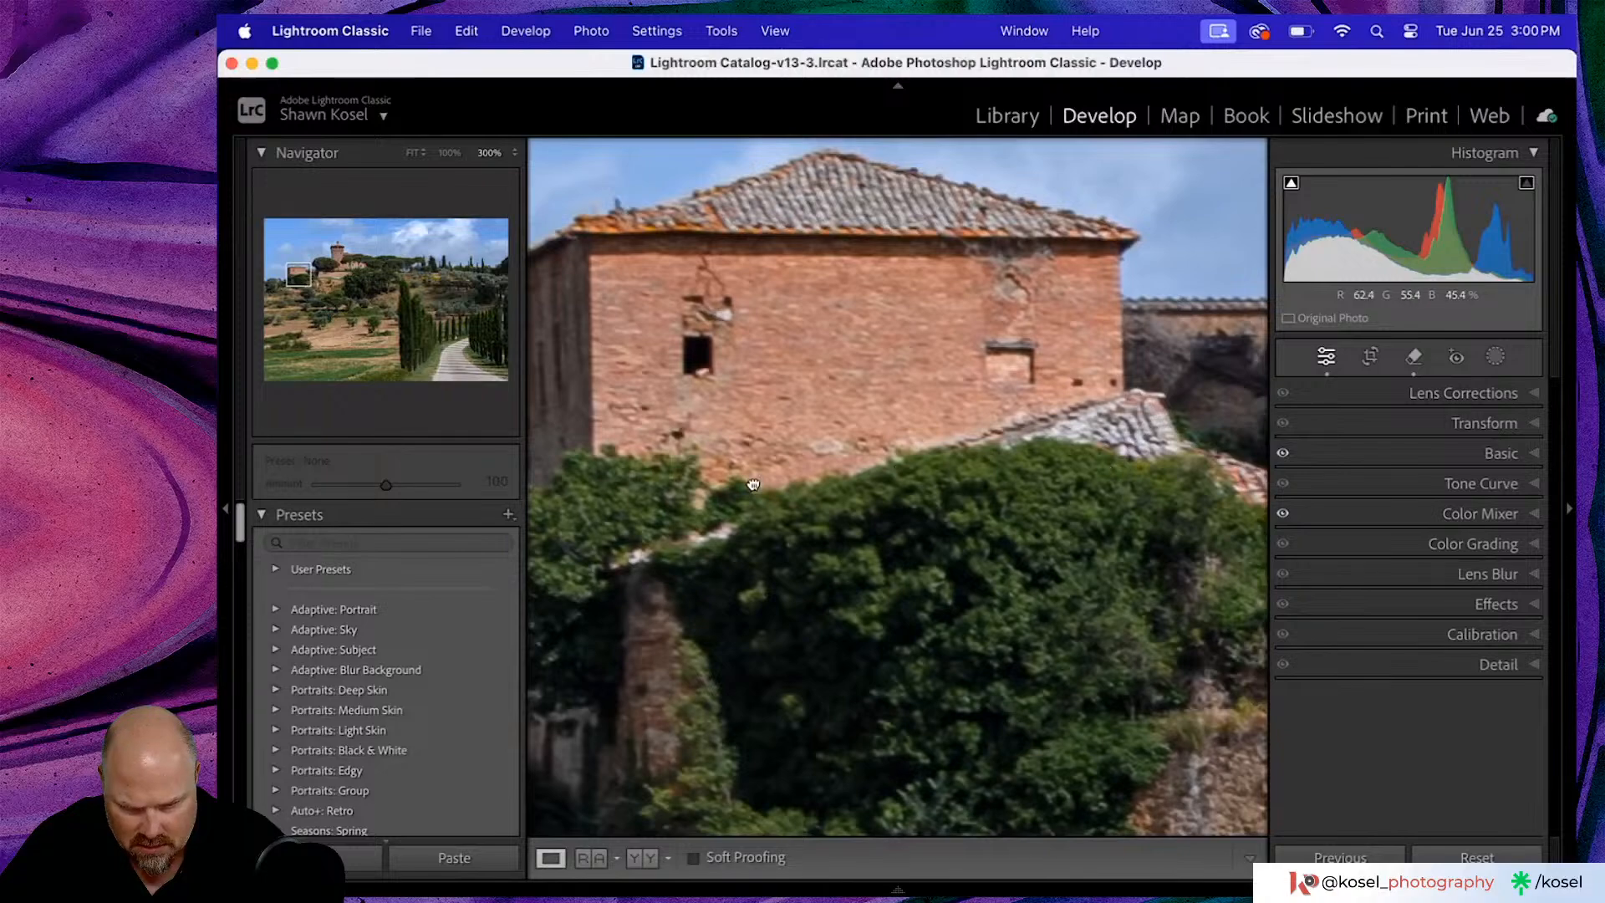
{"action": "left_click_drag", "start_coordinate": [759, 381], "coordinate": [1027, 242]}
{"action": "left_click_drag", "start_coordinate": [967, 507], "coordinate": [917, 348]}
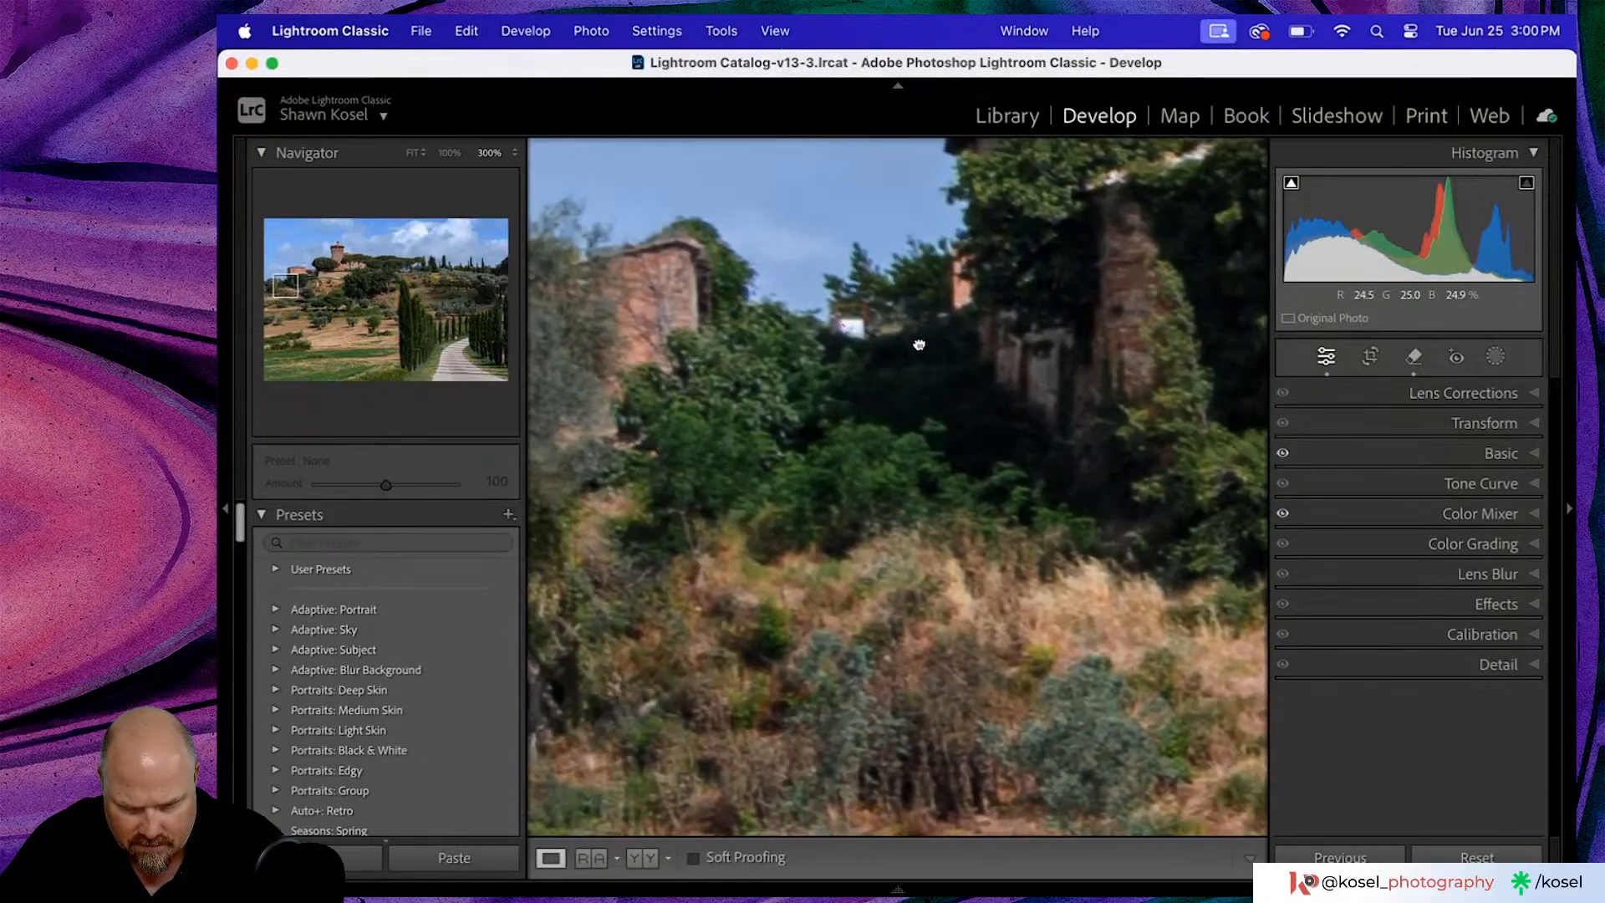
{"action": "left_click", "coordinate": [1413, 356]}
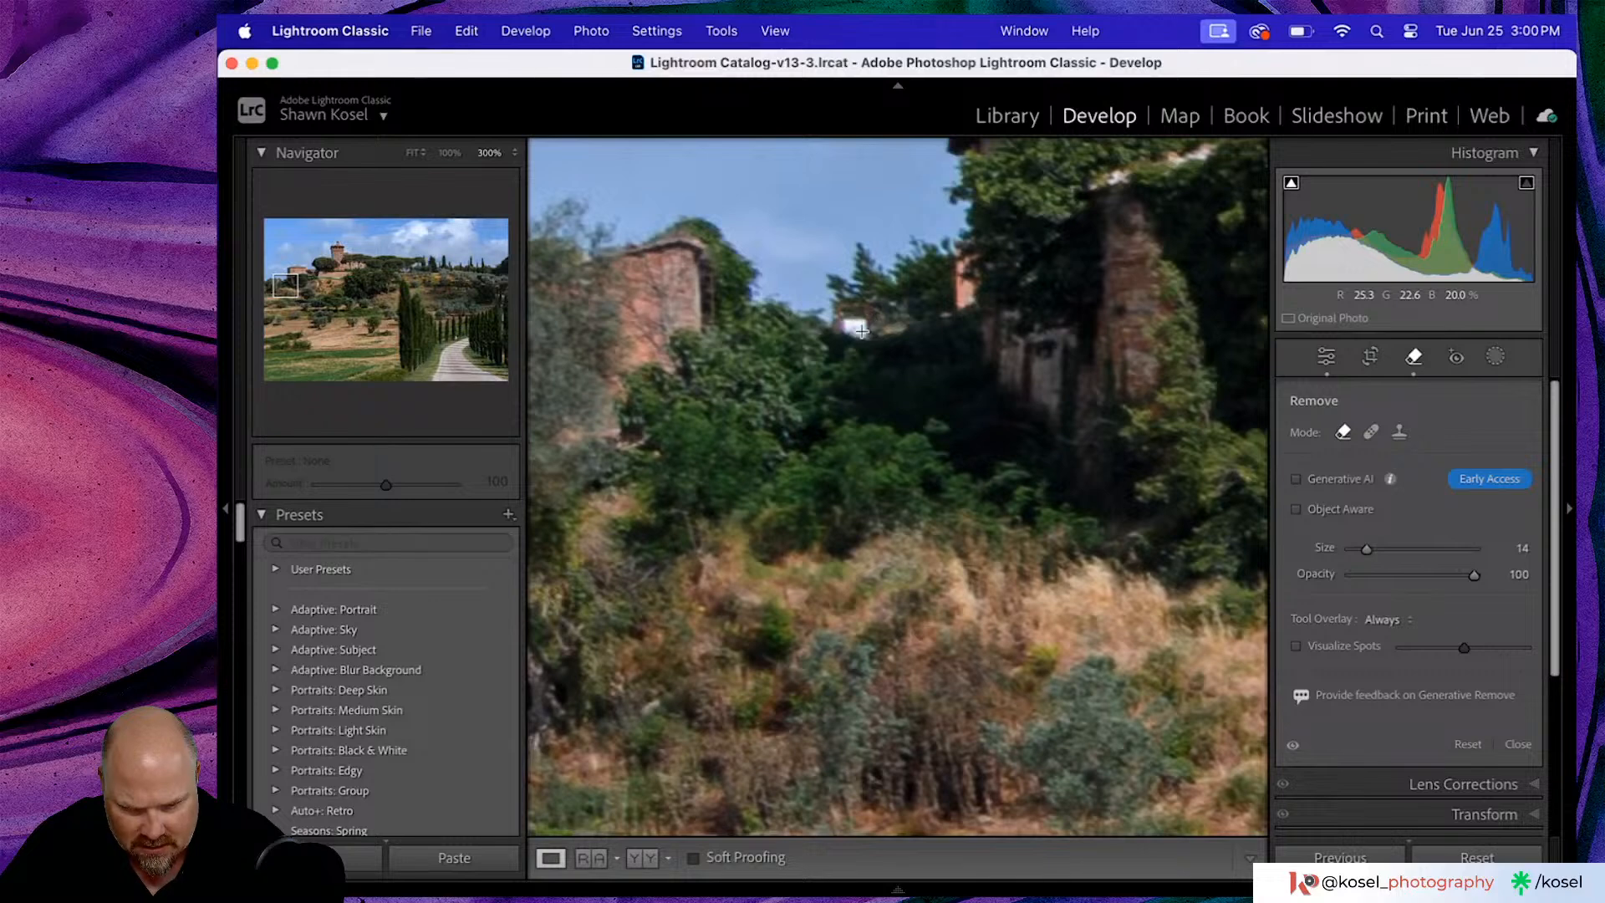
{"action": "left_click_drag", "start_coordinate": [862, 331], "coordinate": [854, 326]}
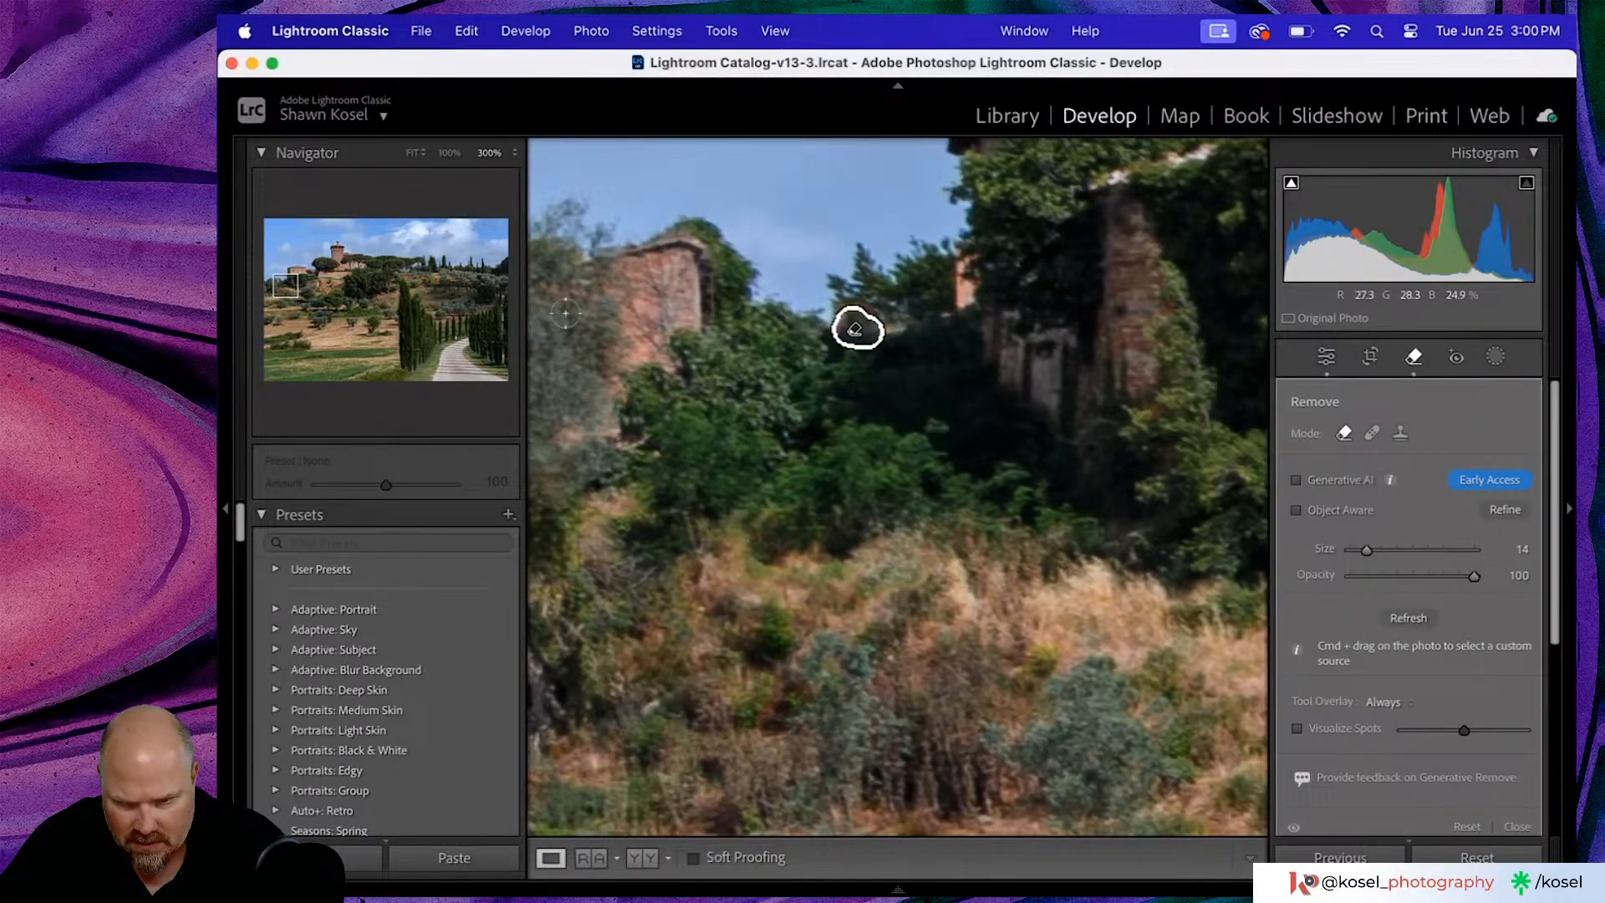
- Inspect the hillside, olive trees and dry field at 200% magnification, deleting the stray removal spot in the field
{"action": "left_click", "coordinate": [516, 153]}
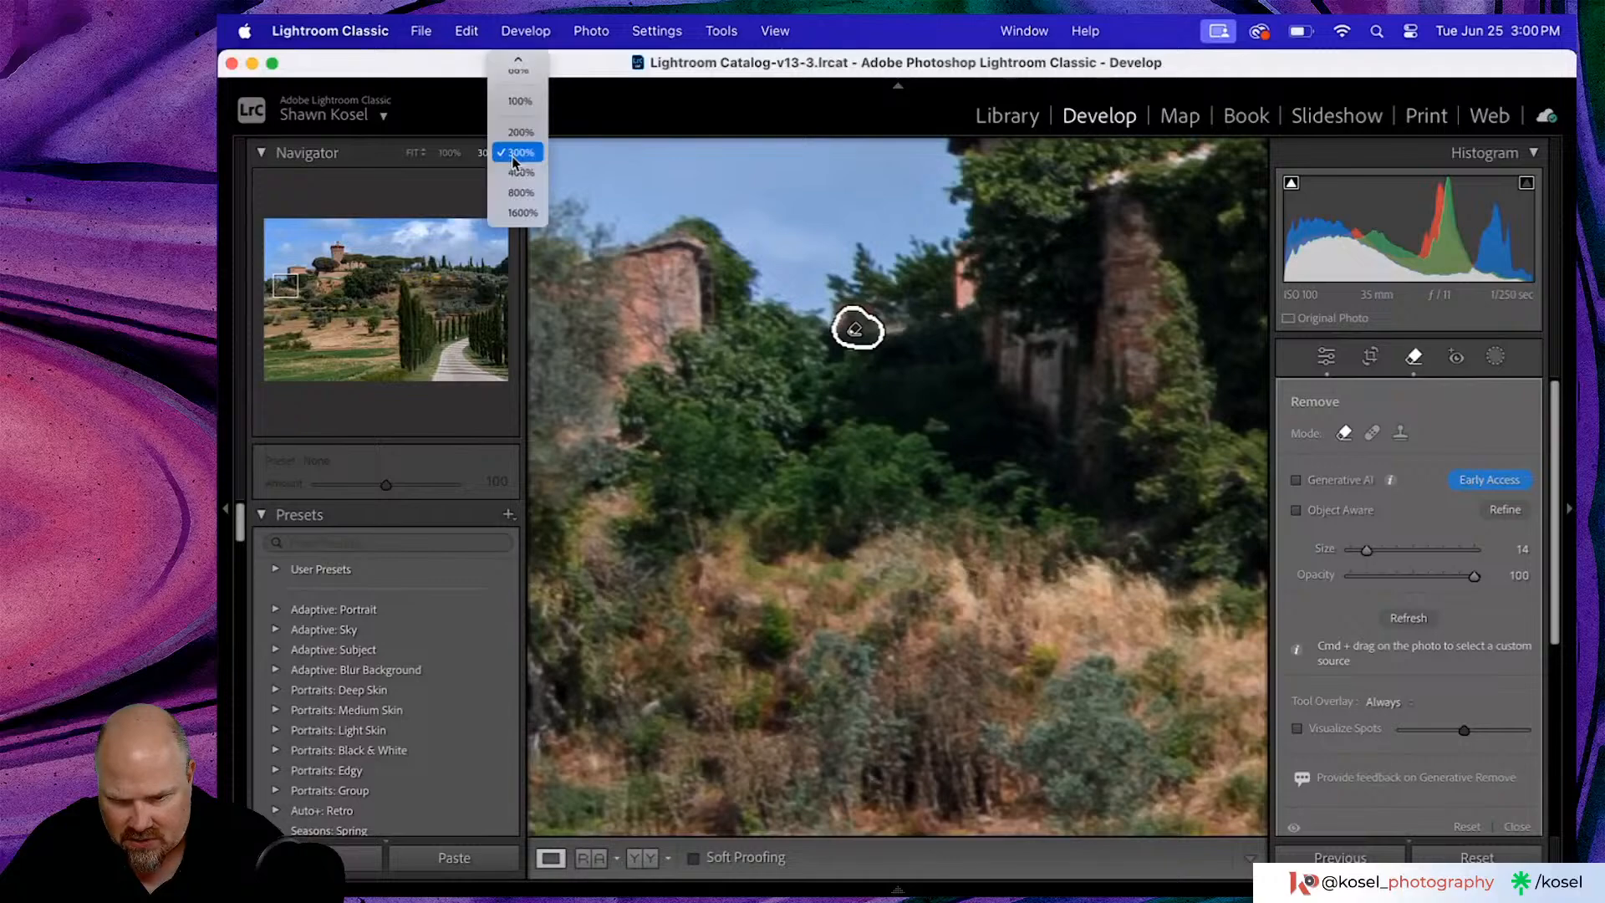
{"action": "left_click", "coordinate": [520, 132]}
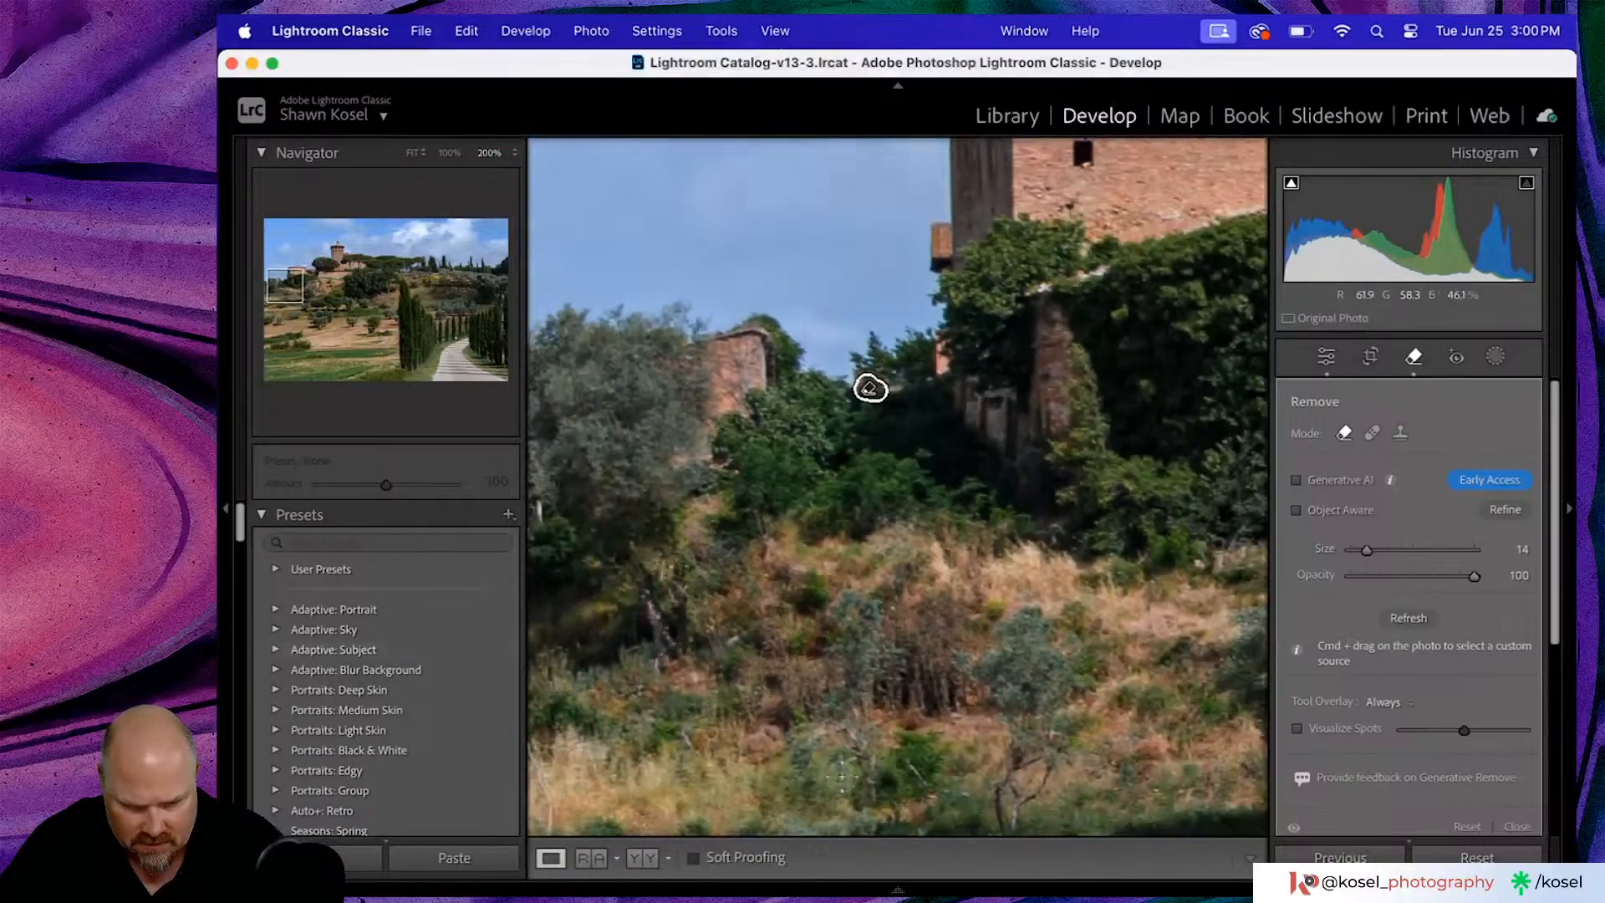
{"action": "left_click_drag", "start_coordinate": [713, 474], "coordinate": [1286, 492]}
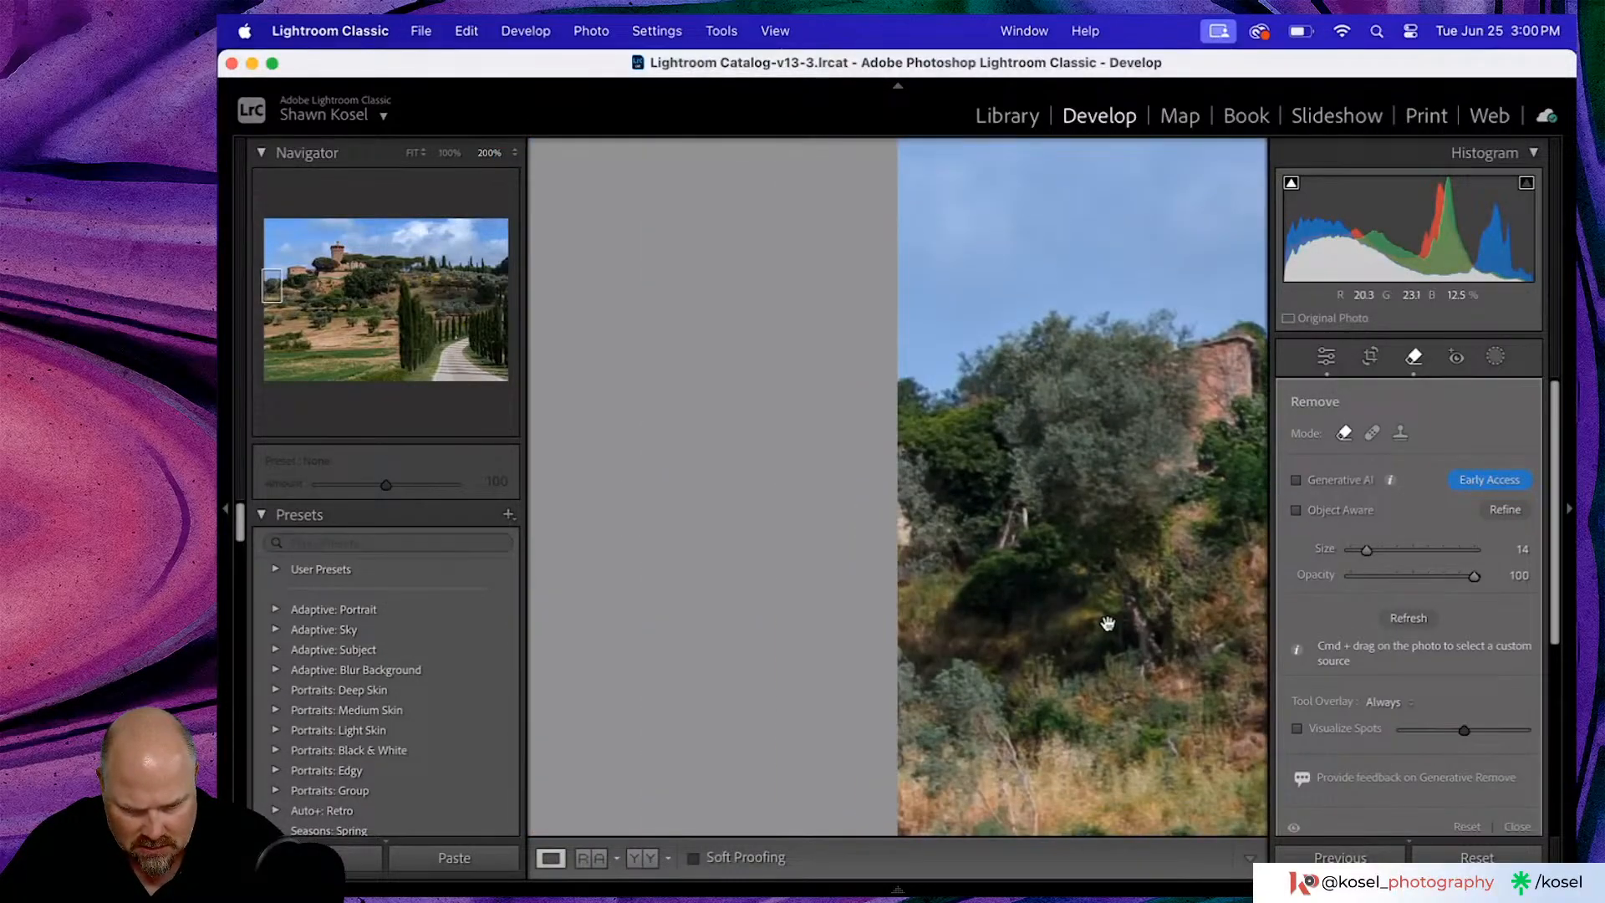
{"action": "left_click_drag", "start_coordinate": [1130, 699], "coordinate": [840, 323]}
{"action": "left_click_drag", "start_coordinate": [931, 559], "coordinate": [982, 254]}
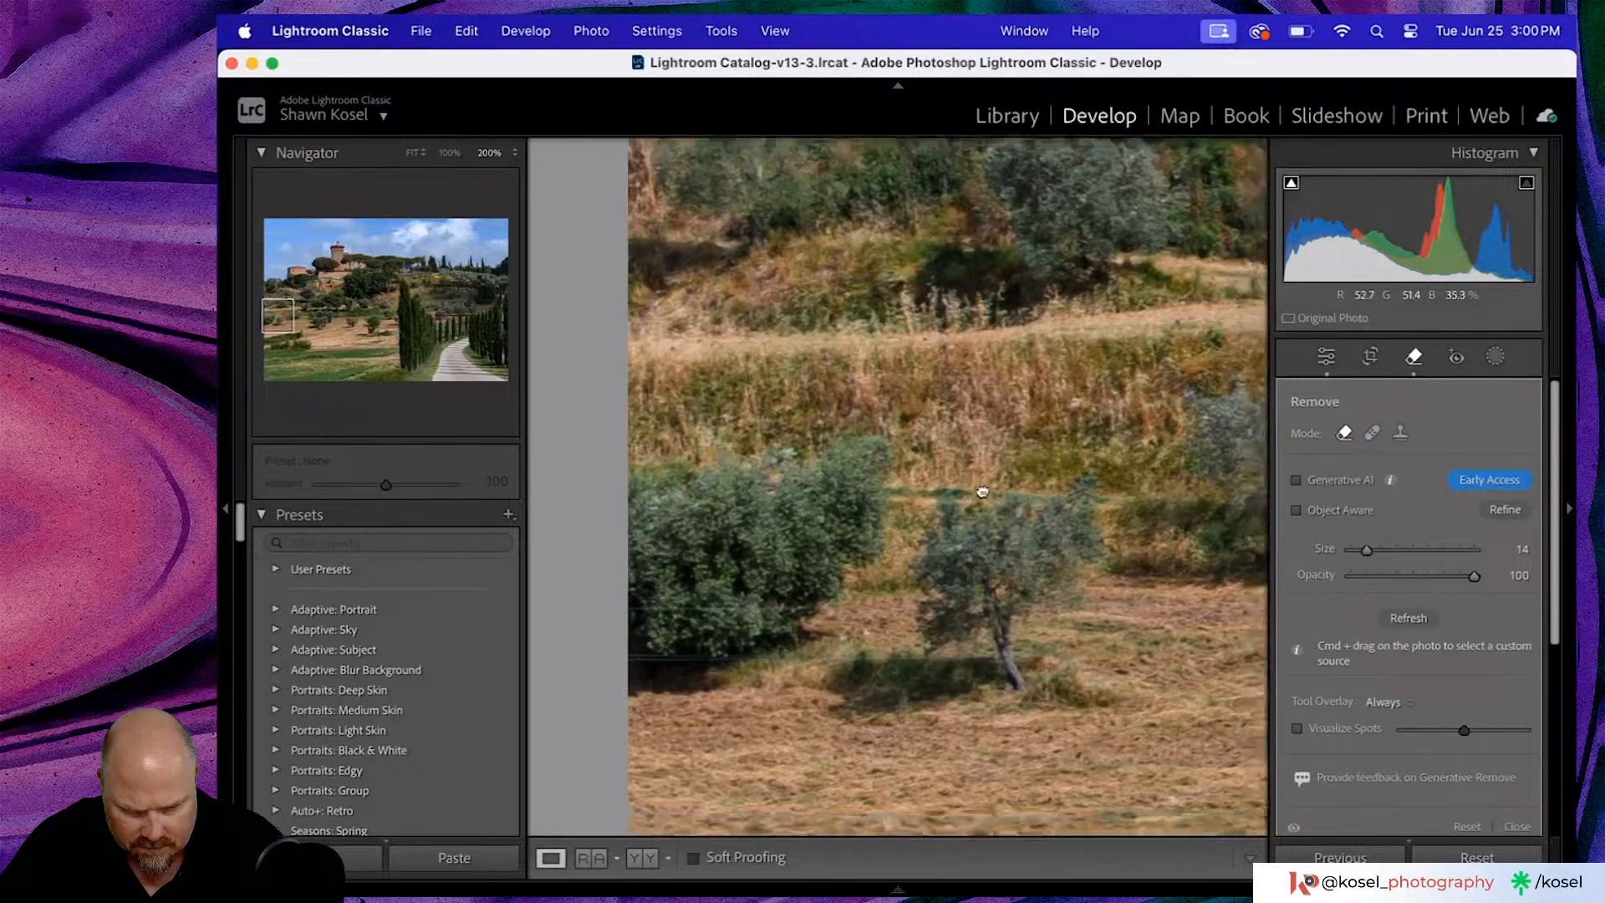
{"action": "left_click_drag", "start_coordinate": [943, 485], "coordinate": [937, 267]}
{"action": "left_click_drag", "start_coordinate": [969, 600], "coordinate": [1088, 428]}
{"action": "left_click_drag", "start_coordinate": [1134, 607], "coordinate": [889, 387]}
{"action": "left_click_drag", "start_coordinate": [1070, 577], "coordinate": [630, 315]}
{"action": "left_click_drag", "start_coordinate": [835, 362], "coordinate": [619, 437]}
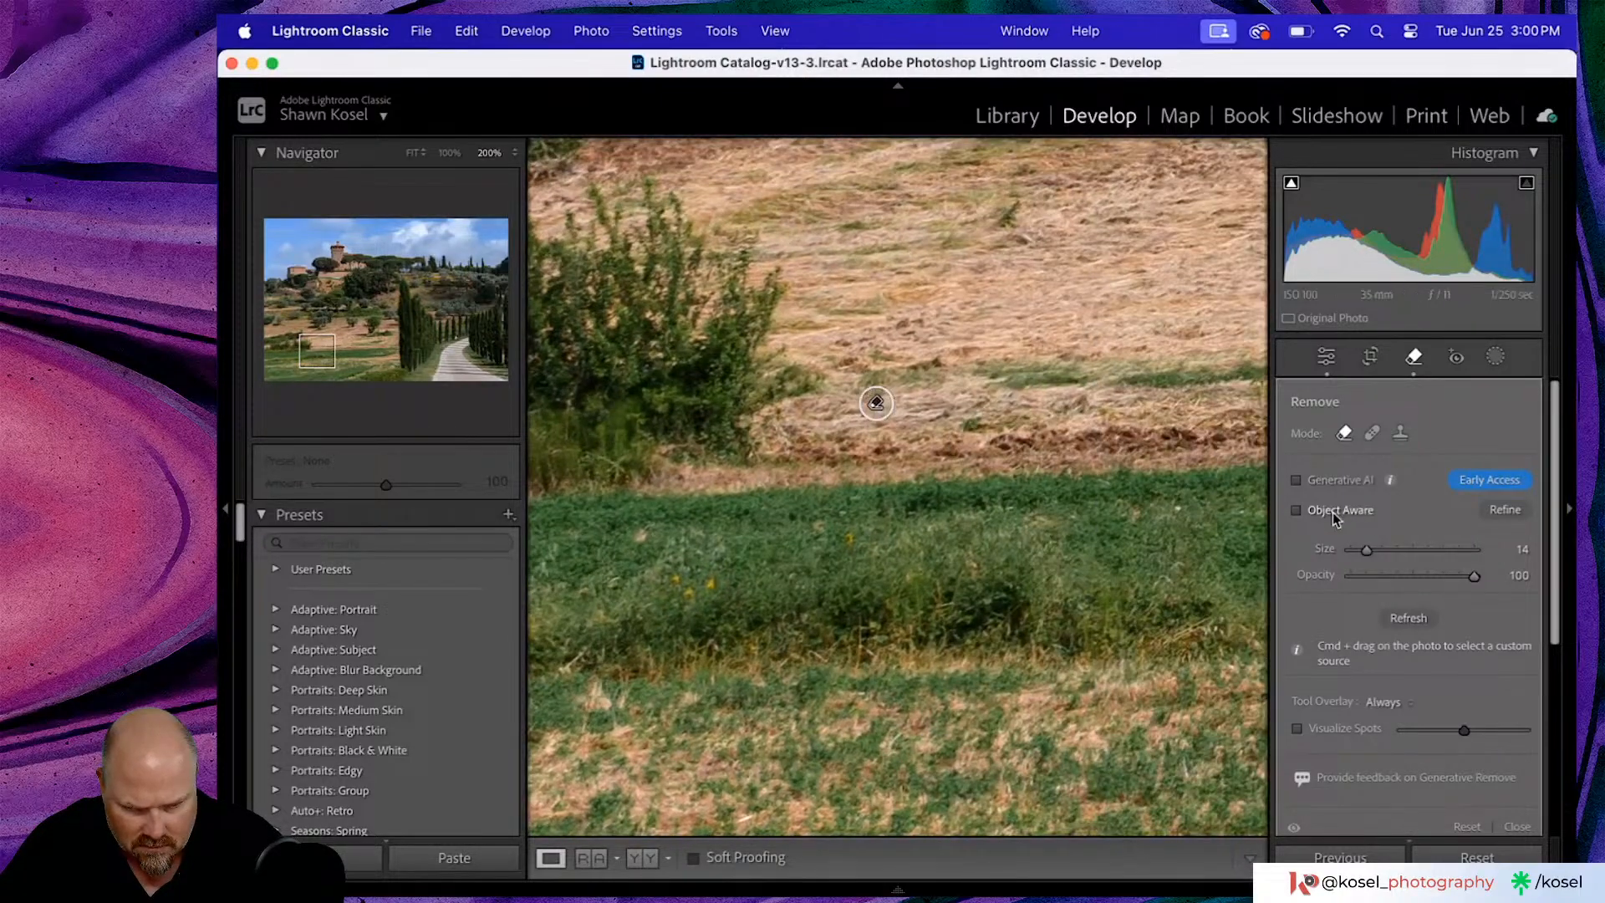
{"action": "key", "text": "Delete"}
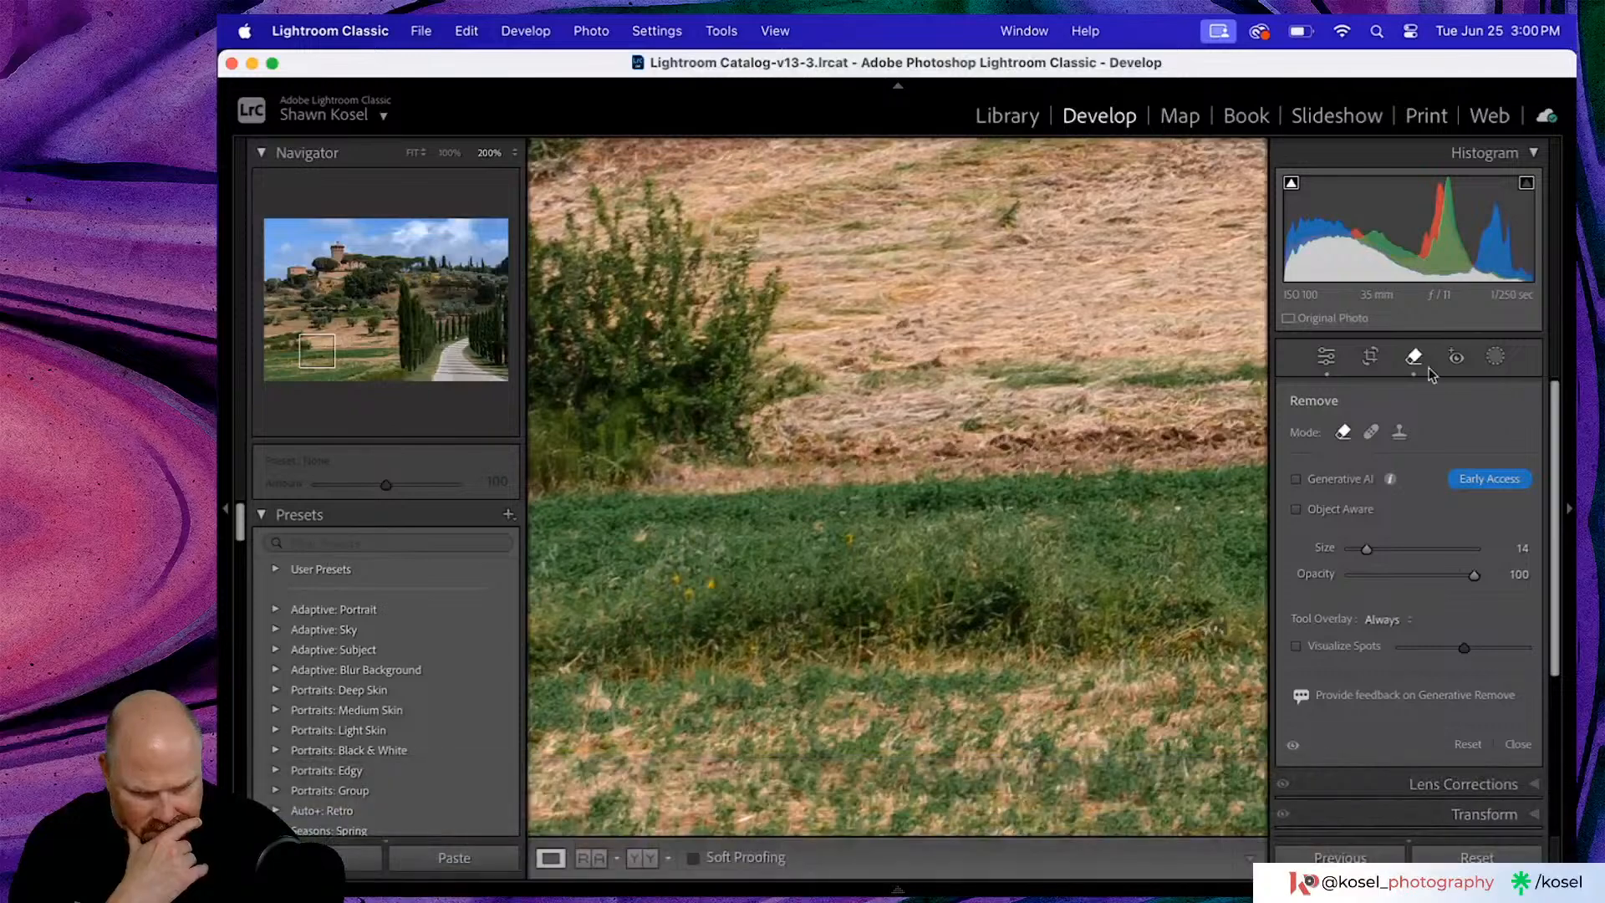
{"action": "left_click", "coordinate": [1326, 357]}
{"action": "left_click", "coordinate": [885, 539]}
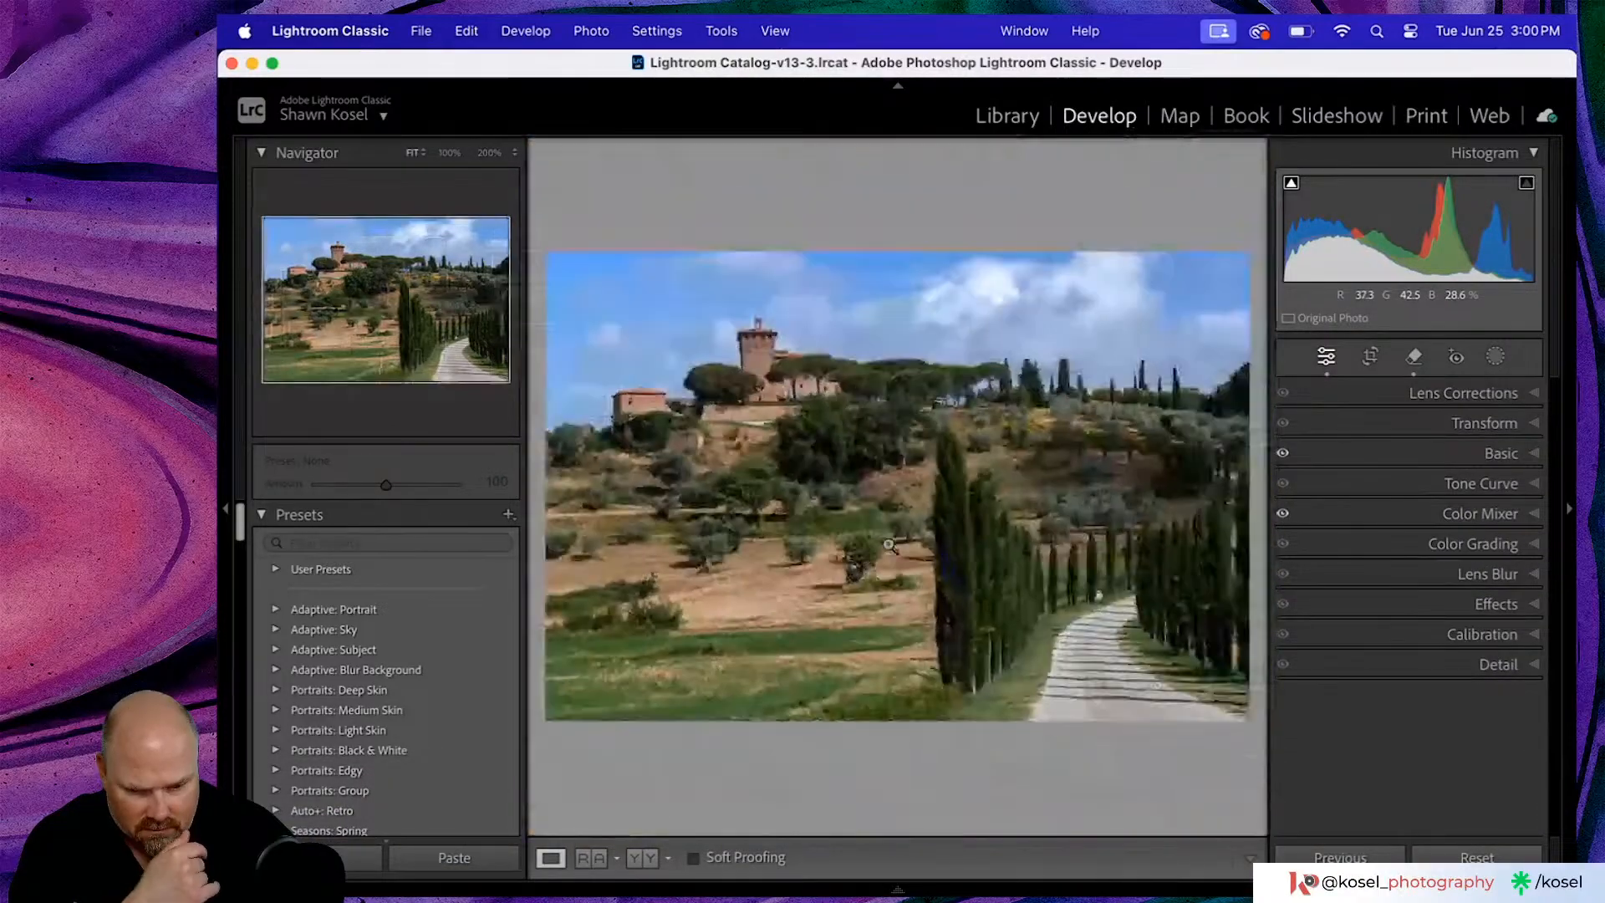
- Remove the white stone at the base of the cypress beside the gravel road, and close the Remove tool
{"action": "left_click", "coordinate": [1127, 602]}
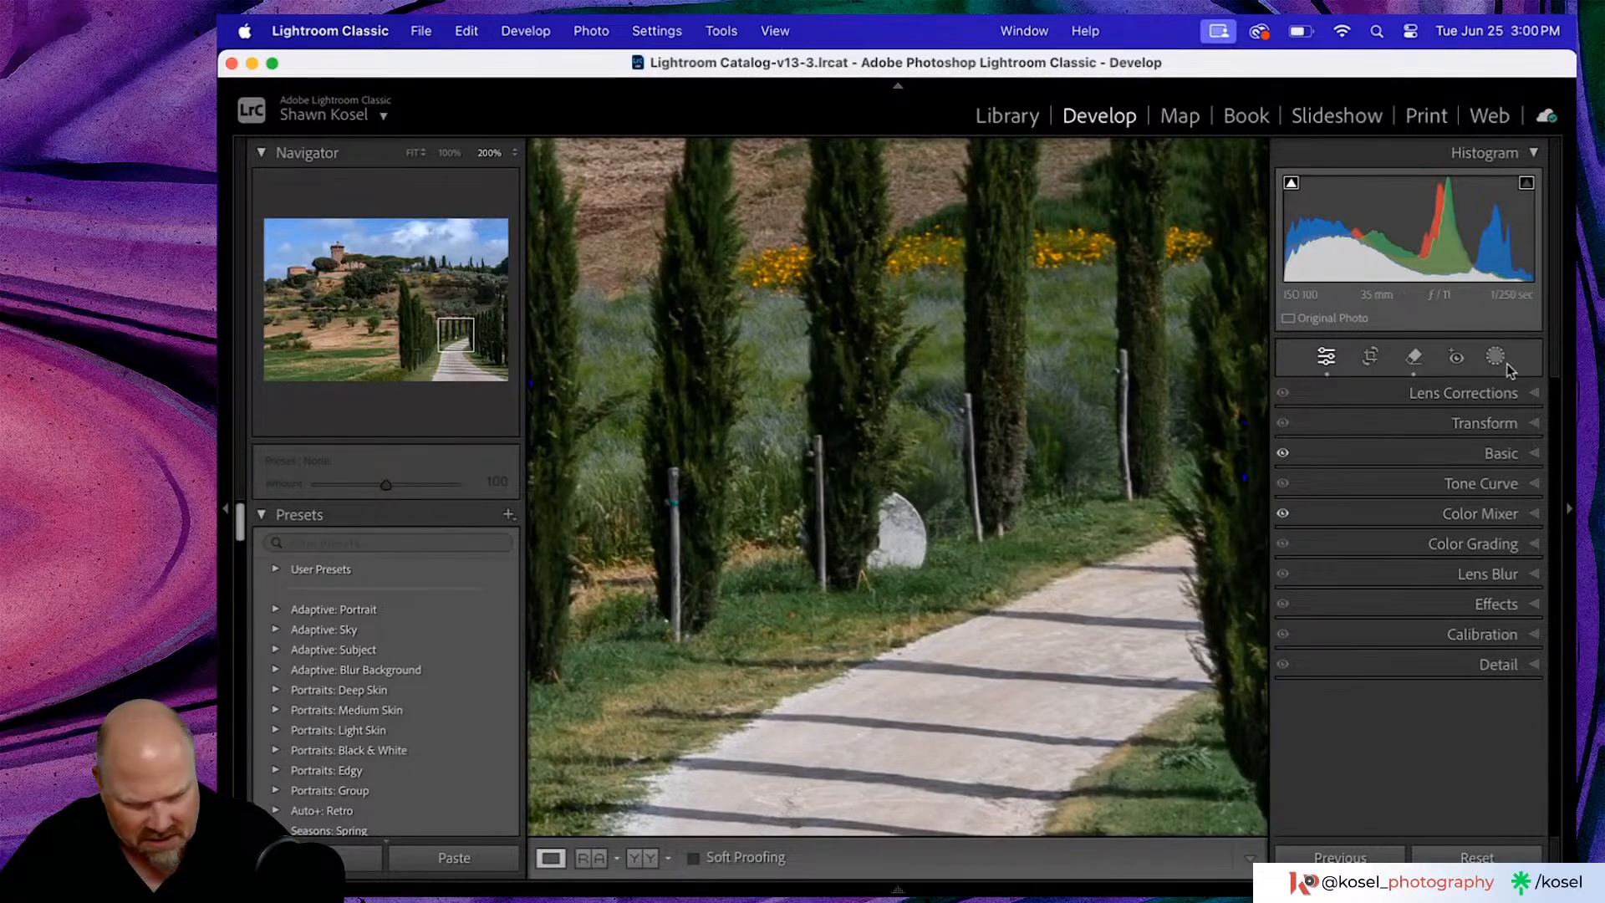
{"action": "left_click", "coordinate": [1413, 359]}
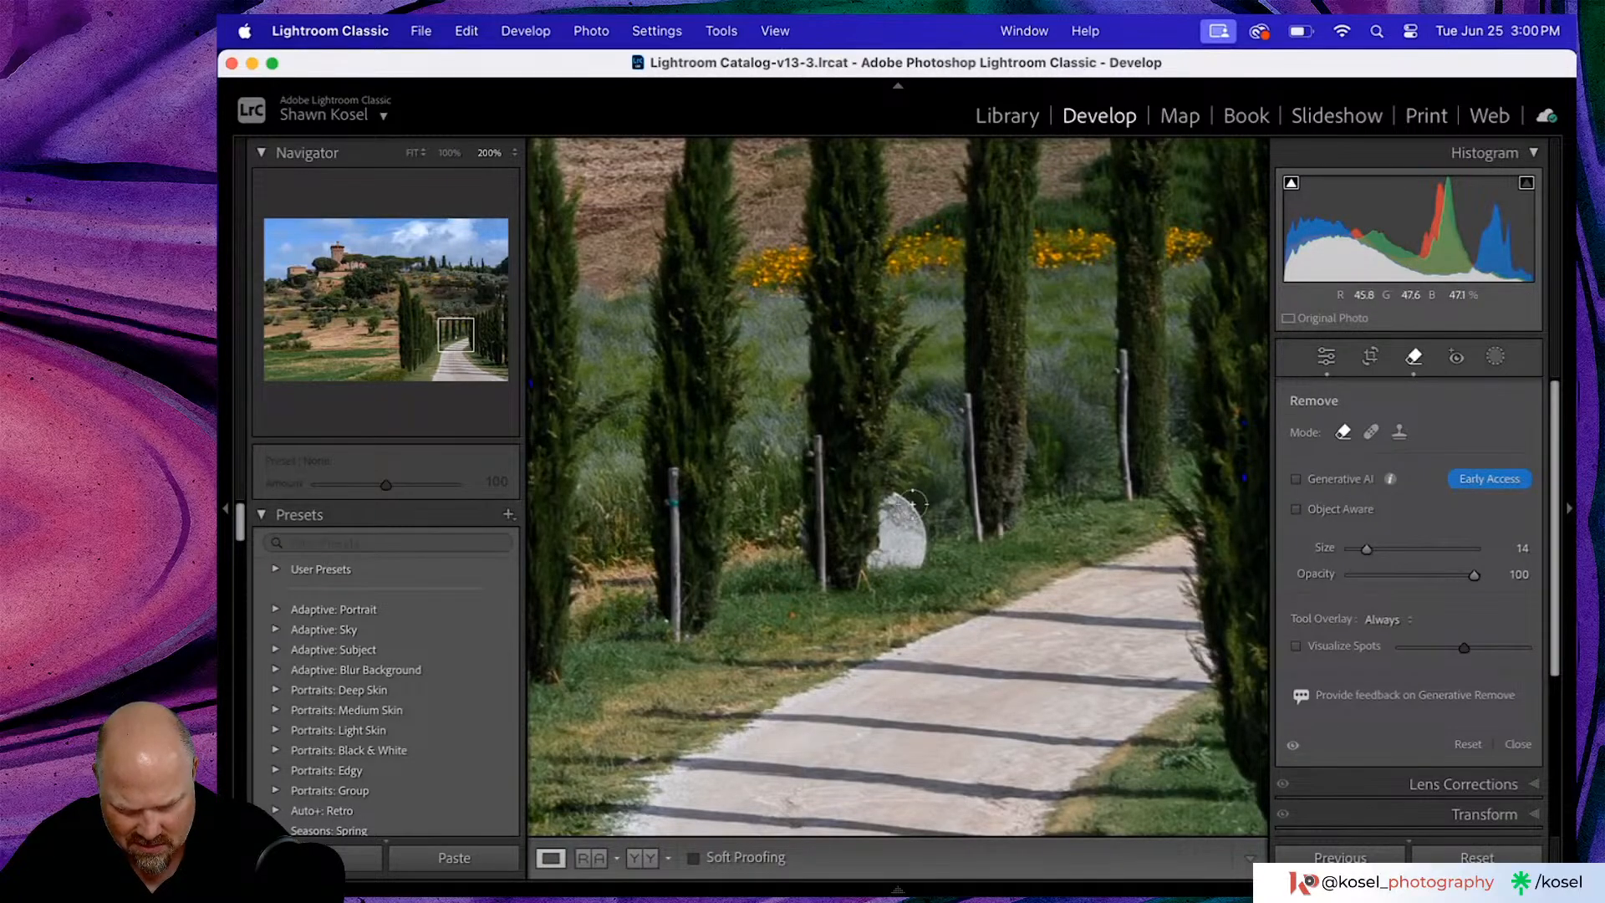
{"action": "mouse_move", "coordinate": [884, 518]}
{"action": "left_mouse_down"}
{"action": "mouse_move", "coordinate": [861, 556]}
{"action": "mouse_move", "coordinate": [882, 579]}
{"action": "mouse_move", "coordinate": [924, 569]}
{"action": "mouse_move", "coordinate": [911, 500]}
{"action": "left_mouse_up"}
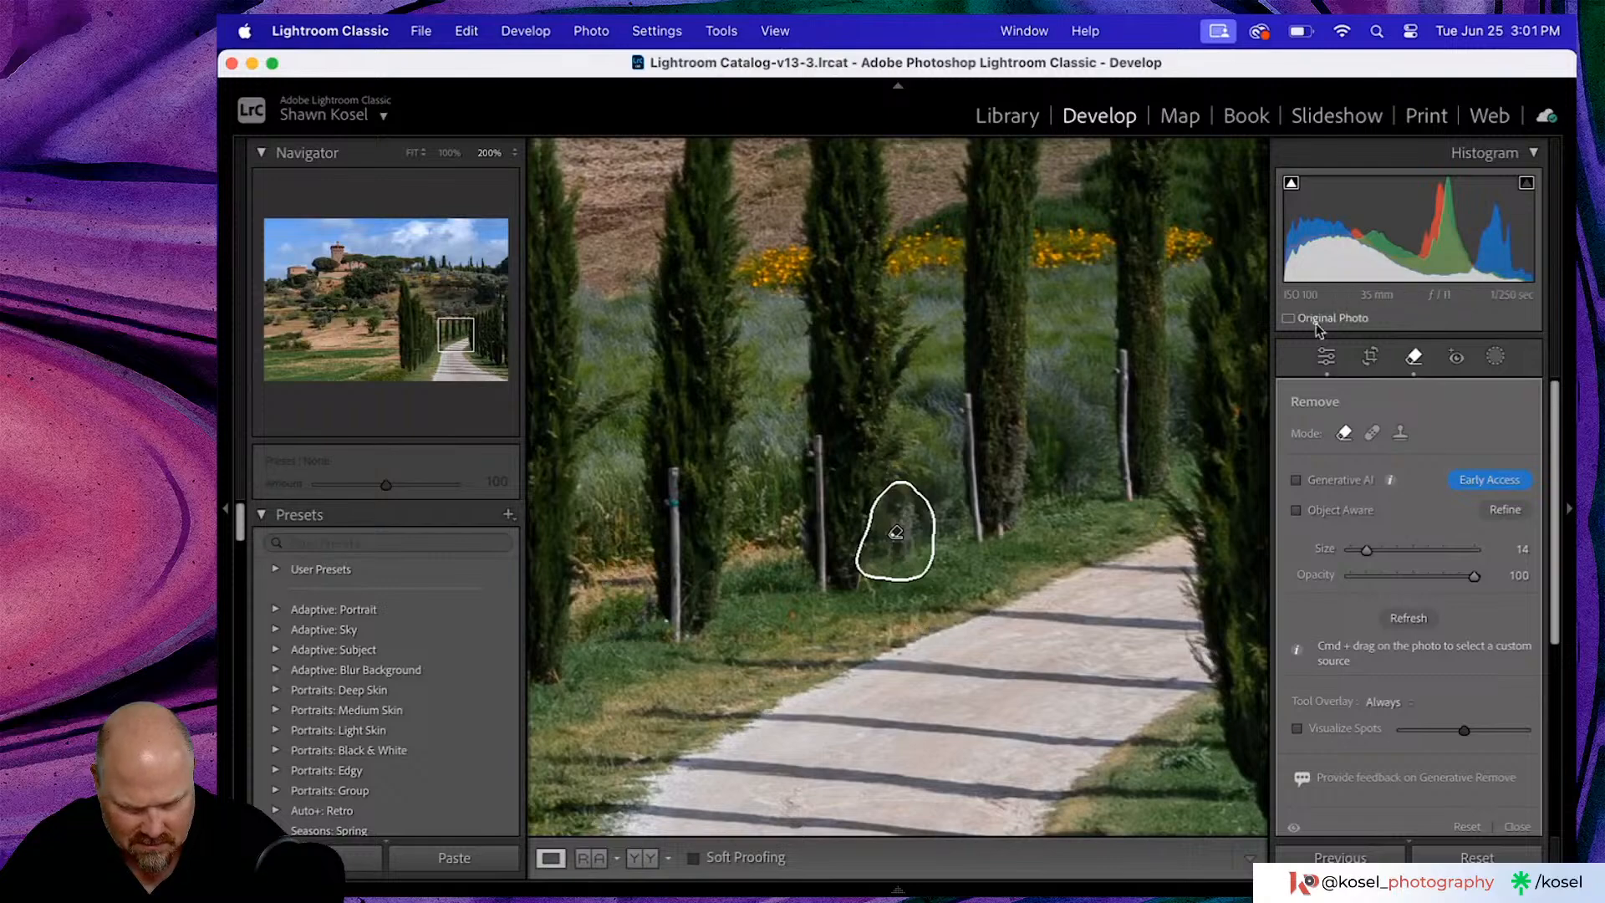
{"action": "left_click", "coordinate": [1326, 357]}
{"action": "left_click", "coordinate": [922, 615]}
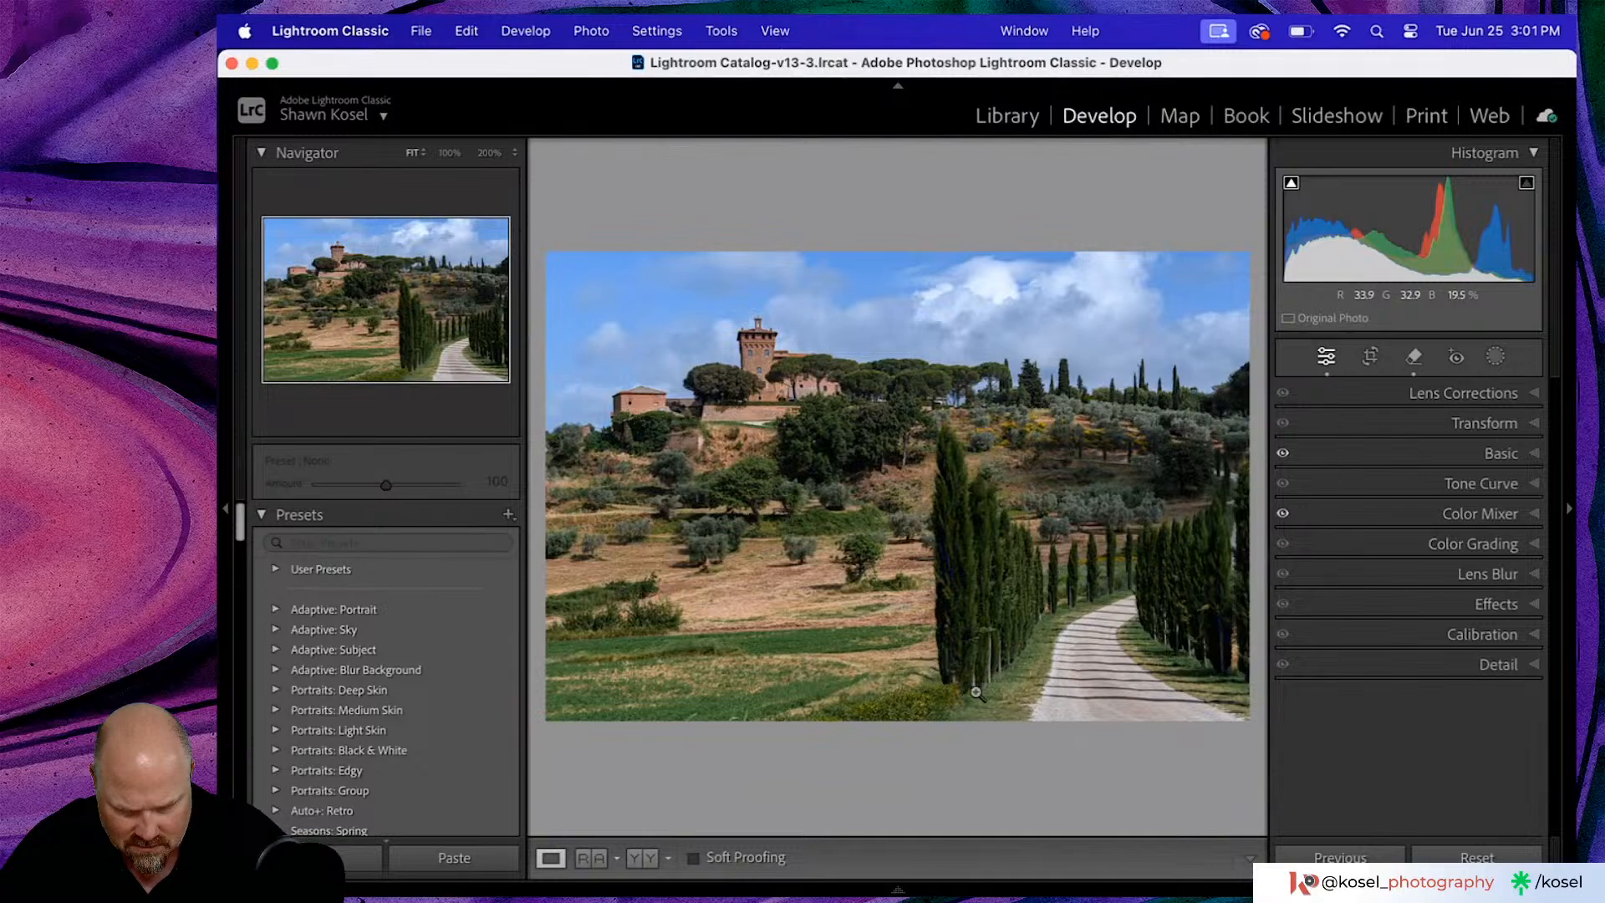
- In Color Grading, tint the shadows blue with hue 208 and saturation 11
{"action": "left_click", "coordinate": [938, 666]}
{"action": "left_click", "coordinate": [796, 679]}
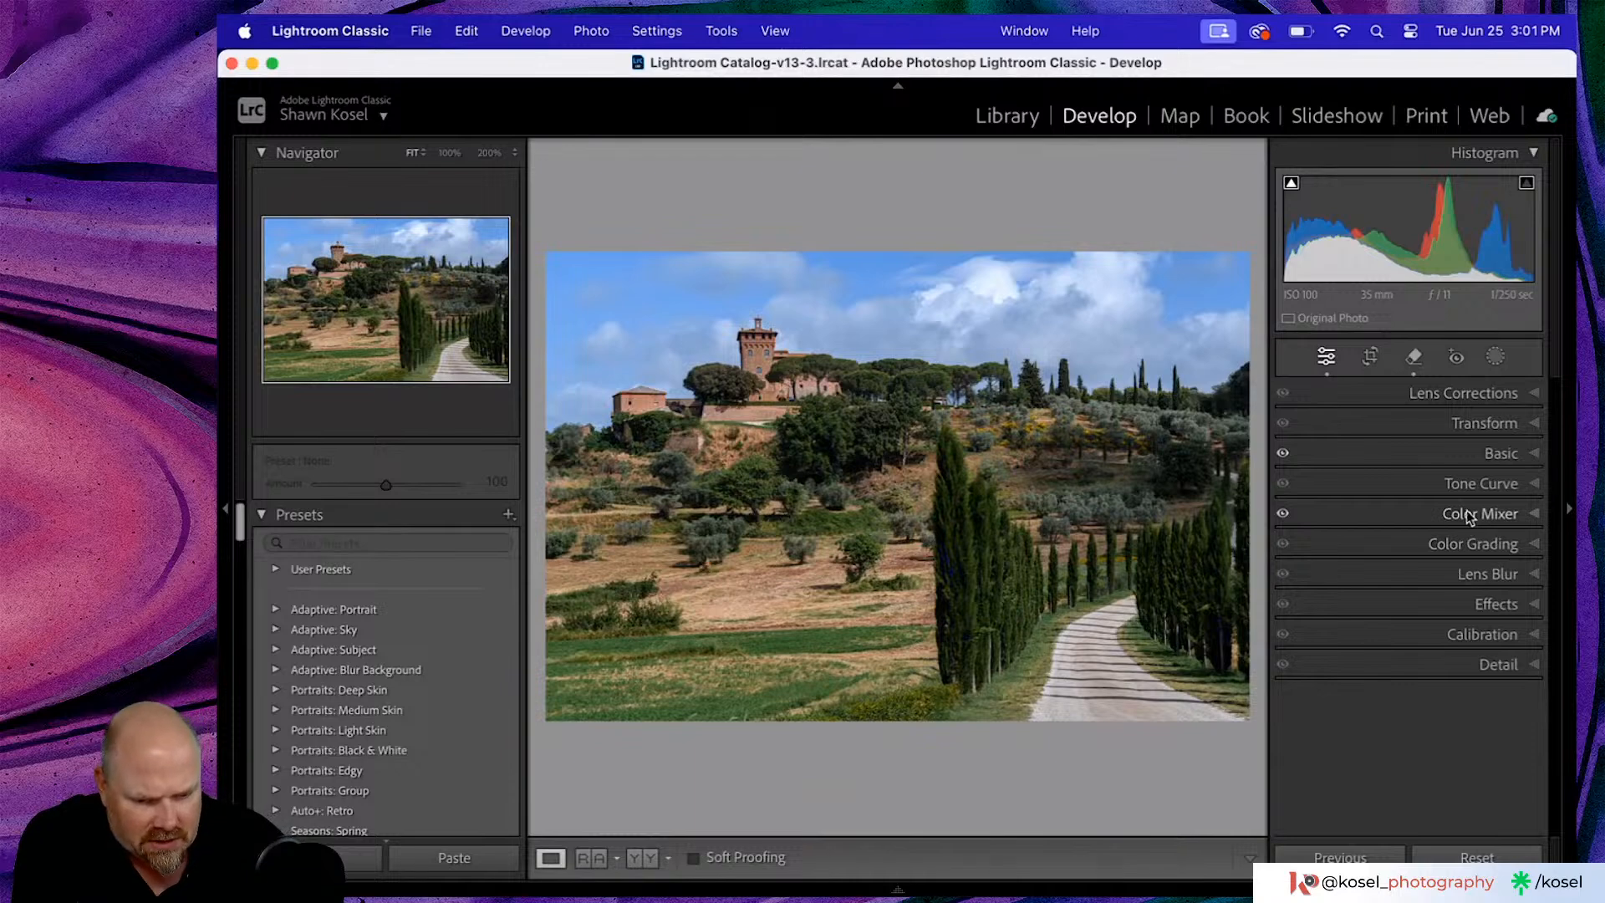
{"action": "left_click", "coordinate": [1476, 543]}
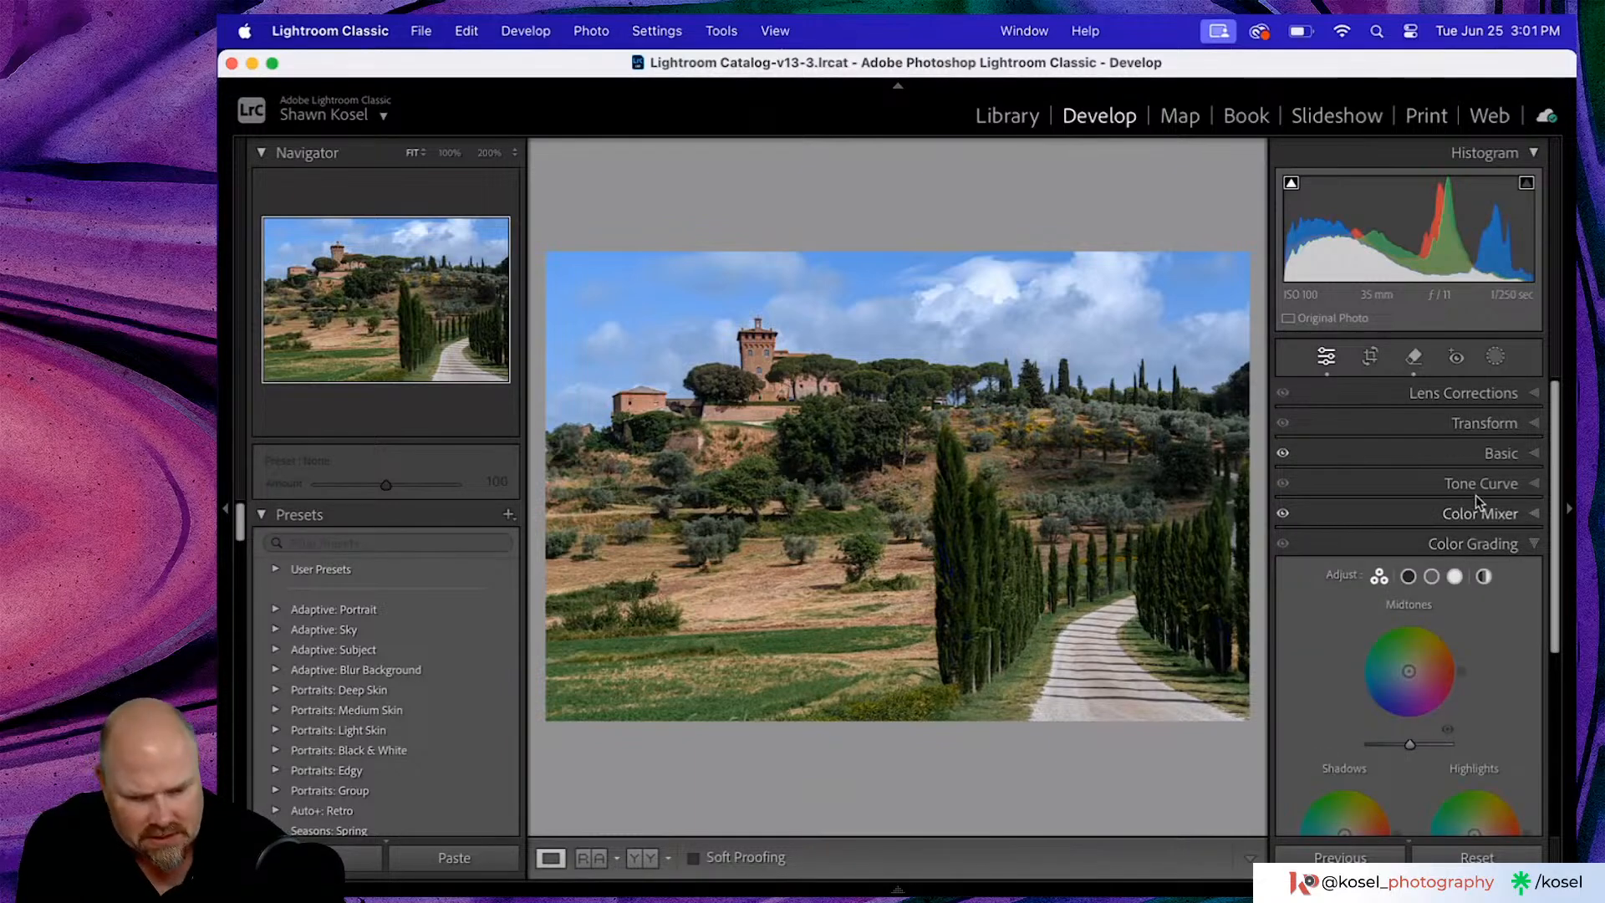
{"action": "scroll", "coordinate": [1462, 468], "scroll_direction": "down", "scroll_amount": 2}
{"action": "scroll", "coordinate": [1456, 439], "scroll_direction": "down", "scroll_amount": 3}
{"action": "scroll", "coordinate": [1456, 436], "scroll_direction": "up", "scroll_amount": 1}
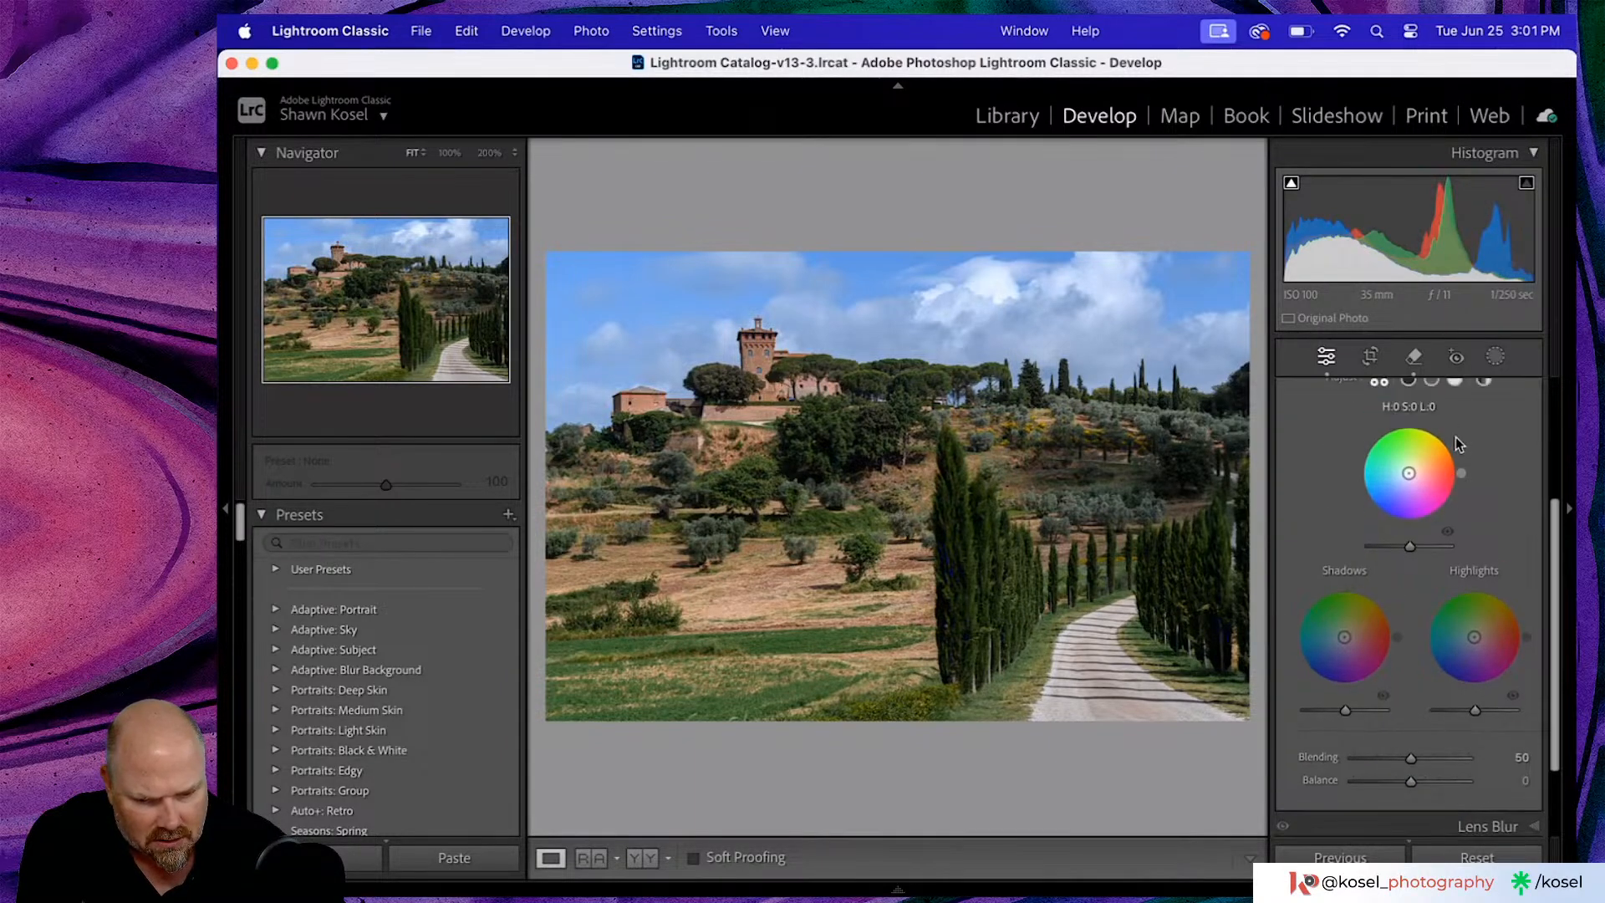
{"action": "left_click", "coordinate": [1408, 391]}
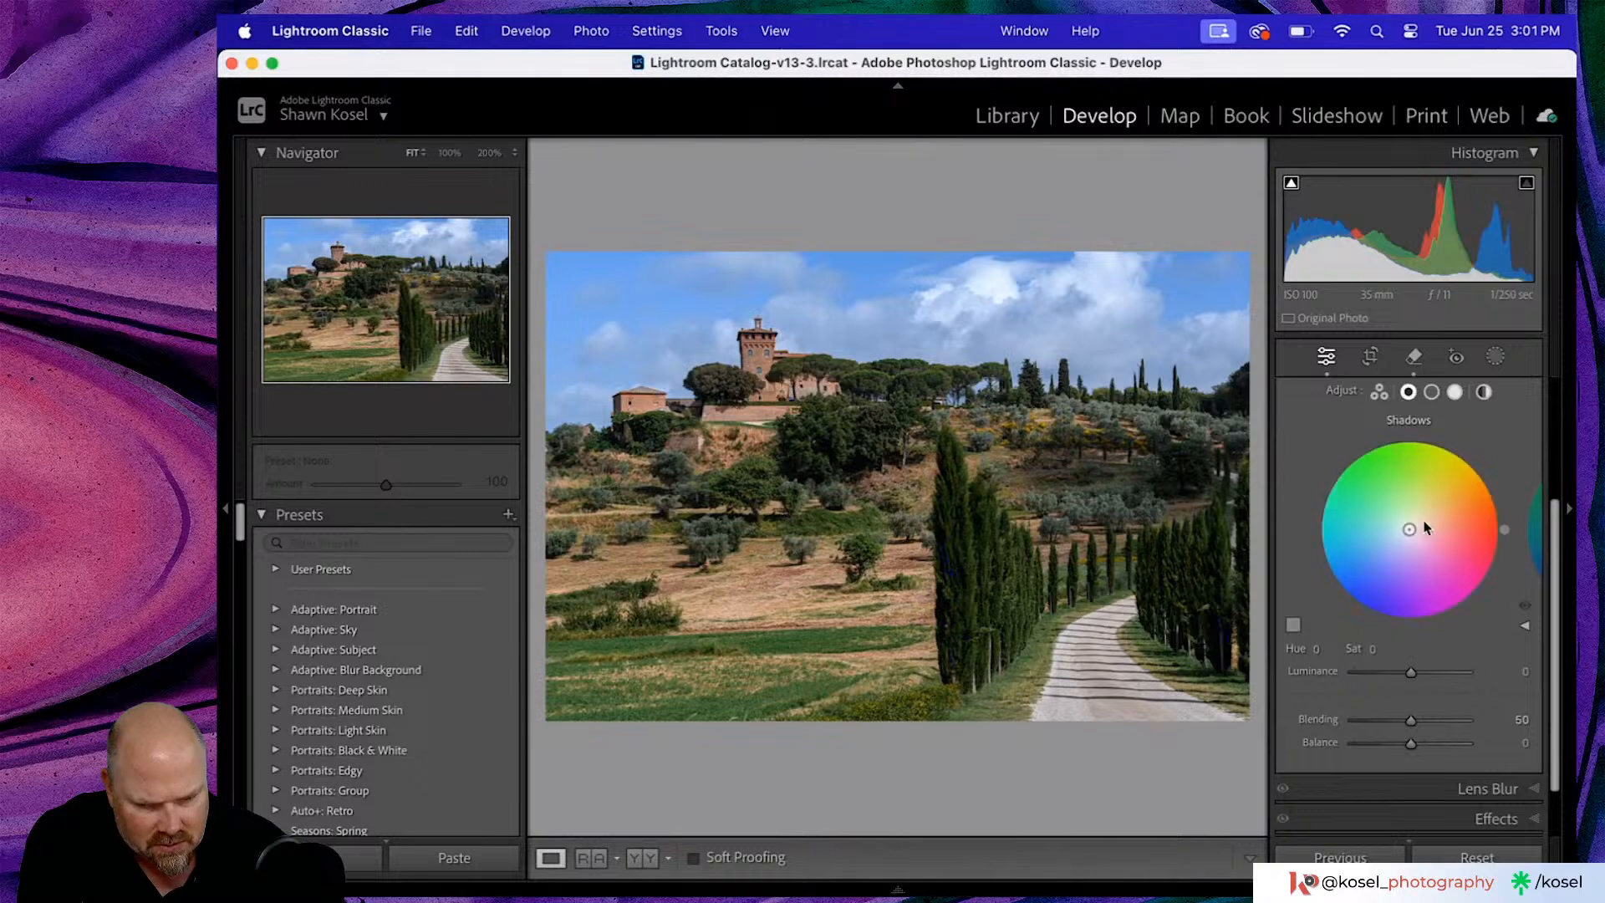
{"action": "mouse_move", "coordinate": [1381, 548]}
{"action": "left_mouse_down"}
{"action": "mouse_move", "coordinate": [1354, 568]}
{"action": "mouse_move", "coordinate": [1395, 537]}
{"action": "left_mouse_up"}
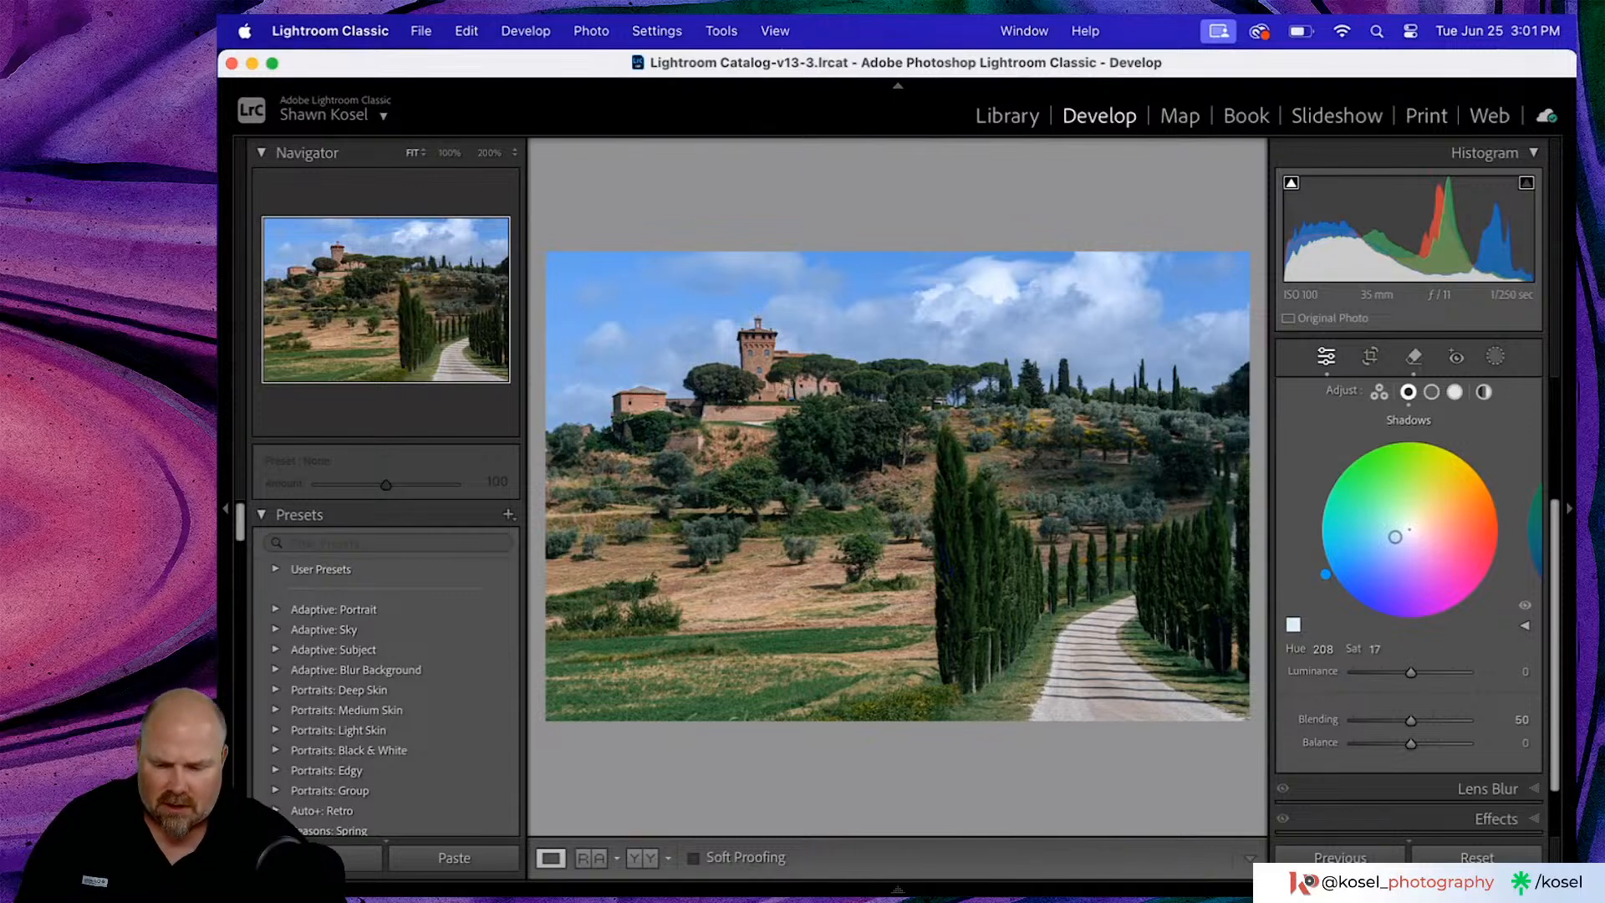
{"action": "left_click_drag", "start_coordinate": [1395, 542], "coordinate": [1395, 537]}
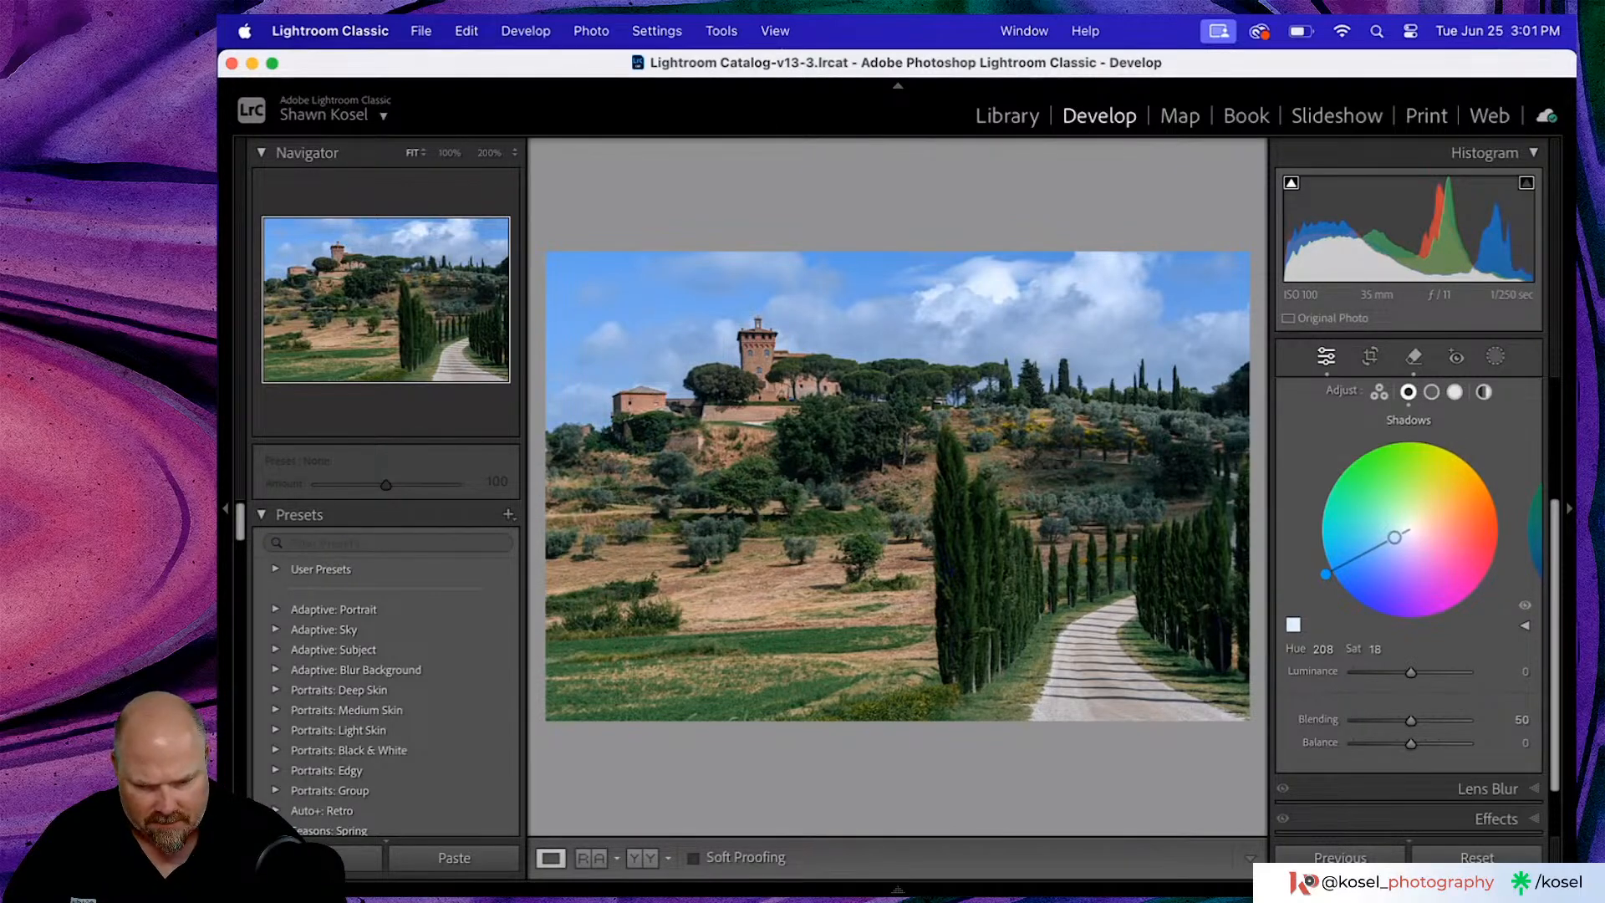
{"action": "left_click_drag", "start_coordinate": [1395, 537], "coordinate": [1399, 534]}
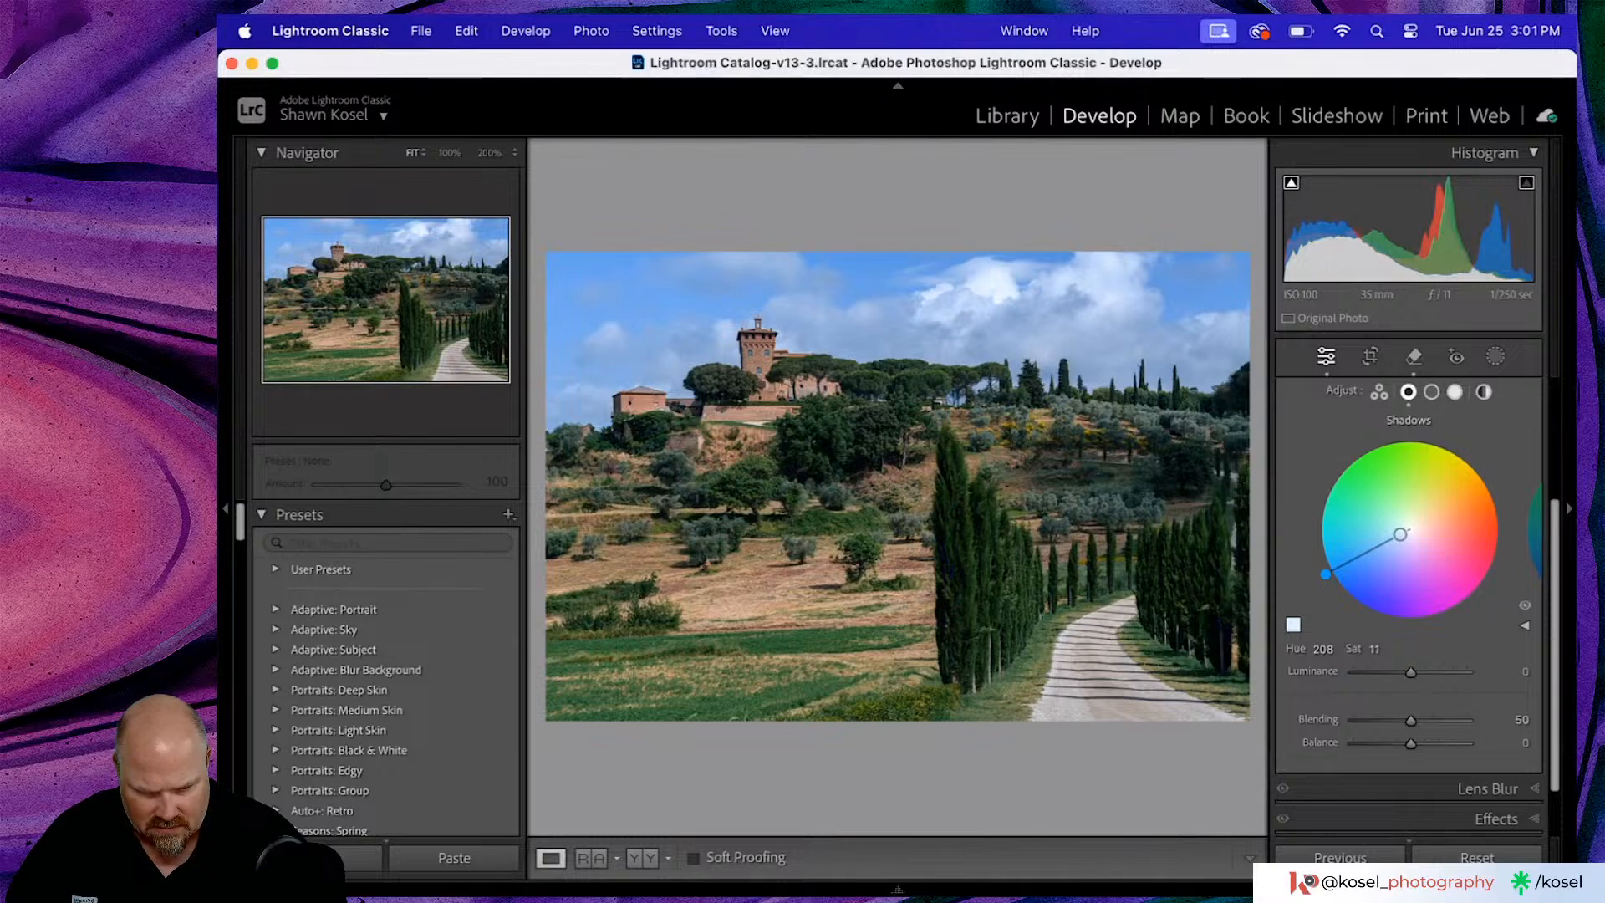
- Warm the midtones with hue 56 and saturation 19, and the highlights with hue 46 and saturation 18
{"action": "left_click", "coordinate": [1431, 392]}
{"action": "mouse_move", "coordinate": [1409, 529]}
{"action": "left_mouse_down"}
{"action": "mouse_move", "coordinate": [1450, 466]}
{"action": "mouse_move", "coordinate": [1416, 518]}
{"action": "left_mouse_up"}
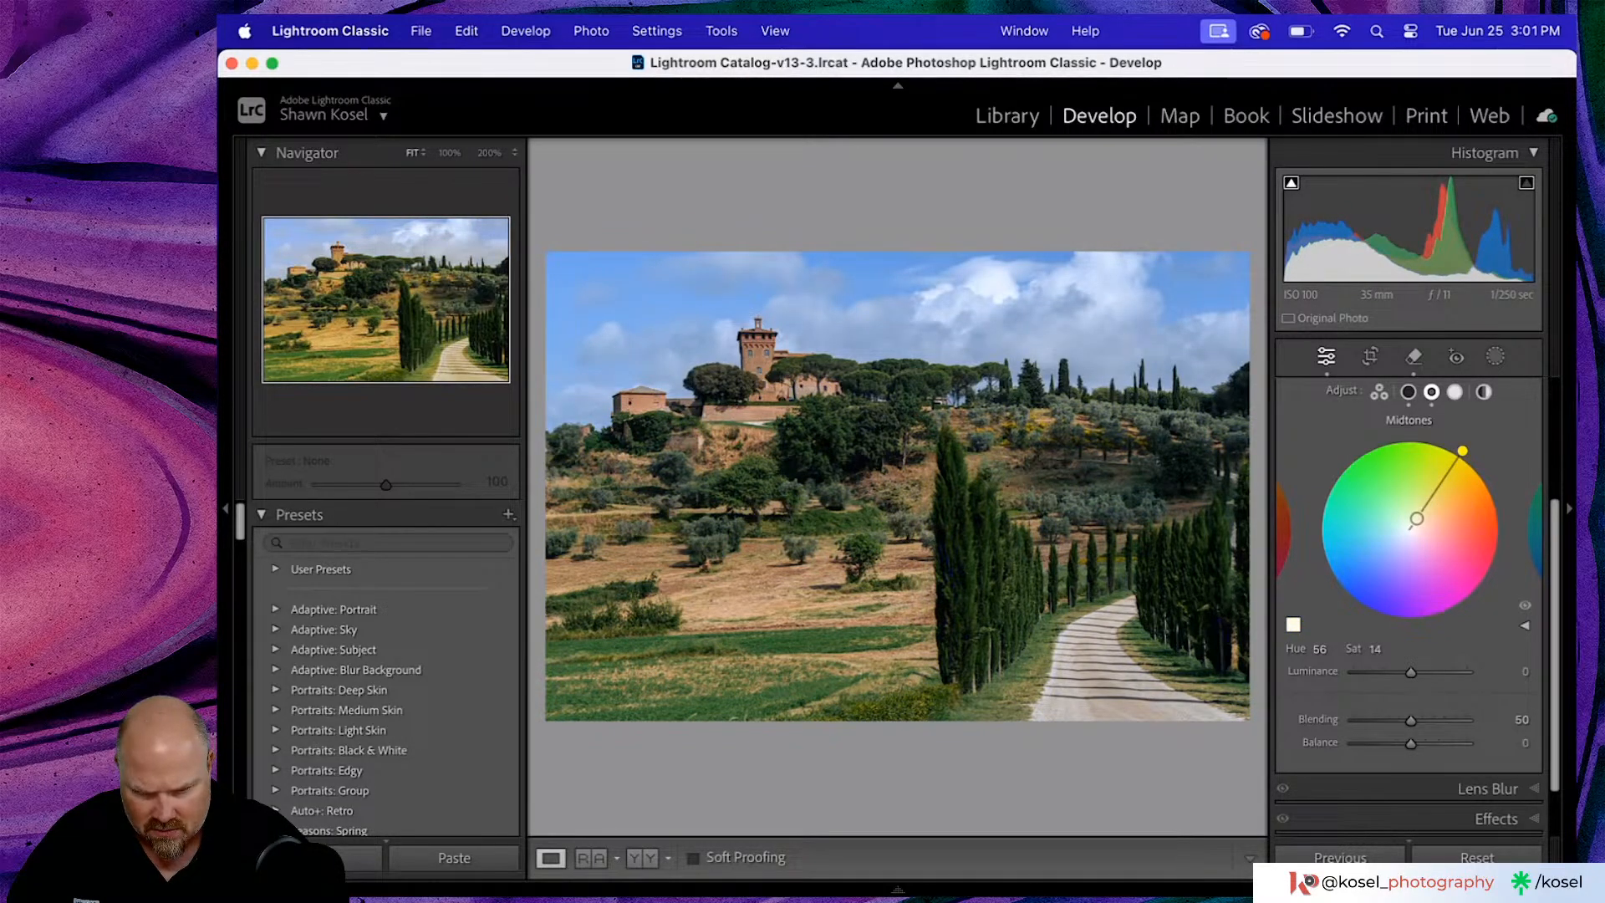
{"action": "left_click_drag", "start_coordinate": [1416, 519], "coordinate": [1418, 515]}
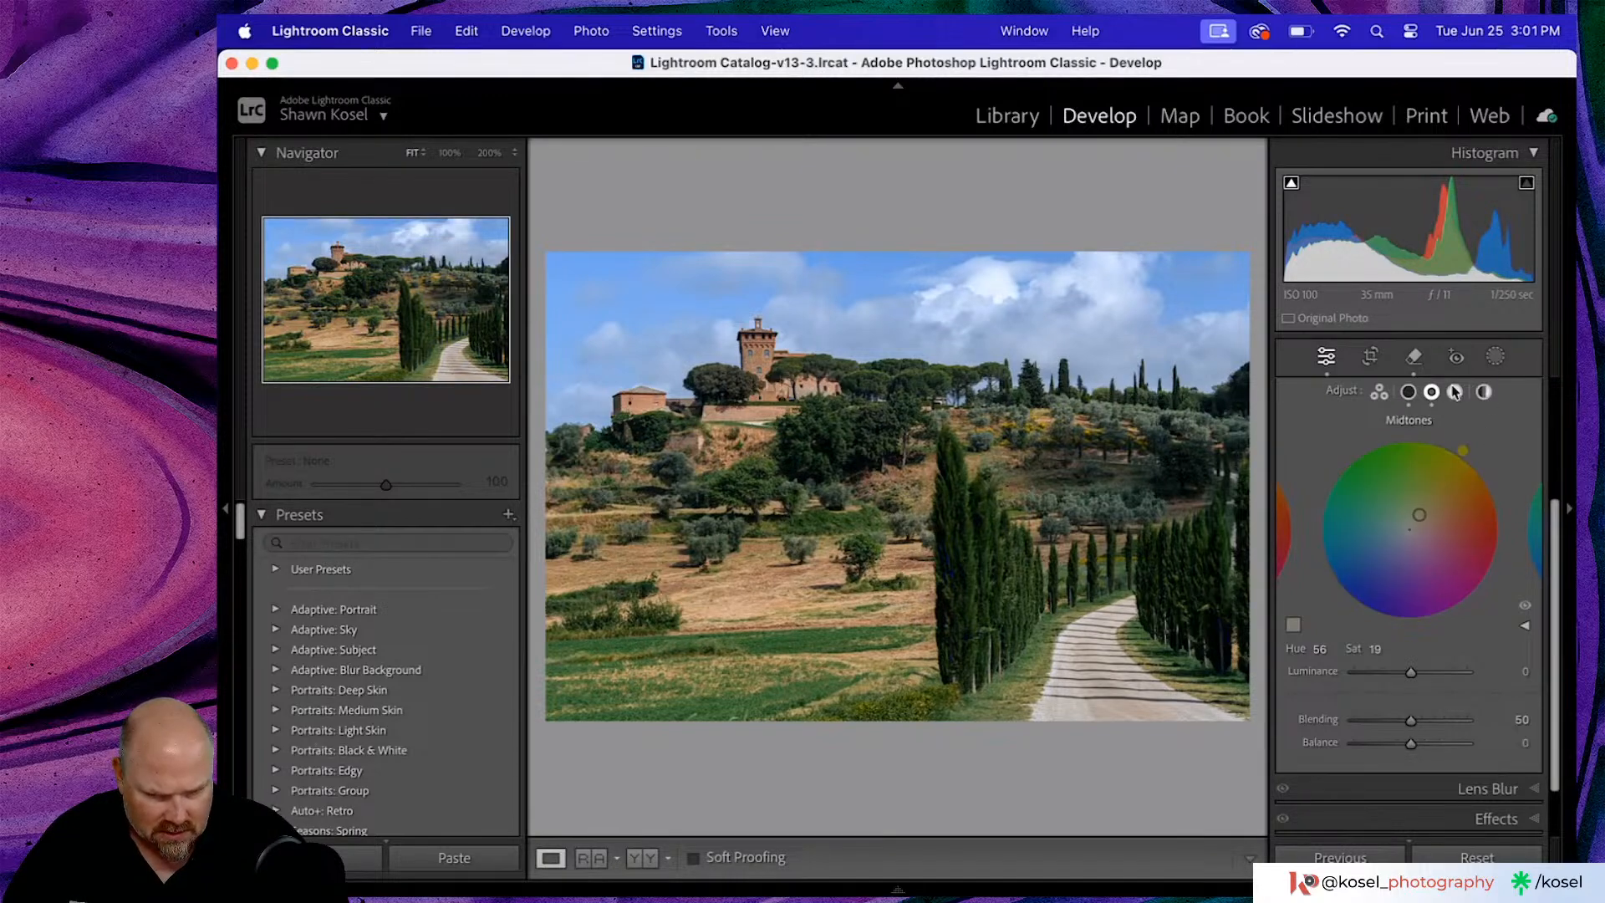
{"action": "left_click", "coordinate": [1456, 393]}
{"action": "mouse_move", "coordinate": [1409, 529]}
{"action": "left_mouse_down"}
{"action": "mouse_move", "coordinate": [1465, 477]}
{"action": "mouse_move", "coordinate": [1418, 521]}
{"action": "left_mouse_up"}
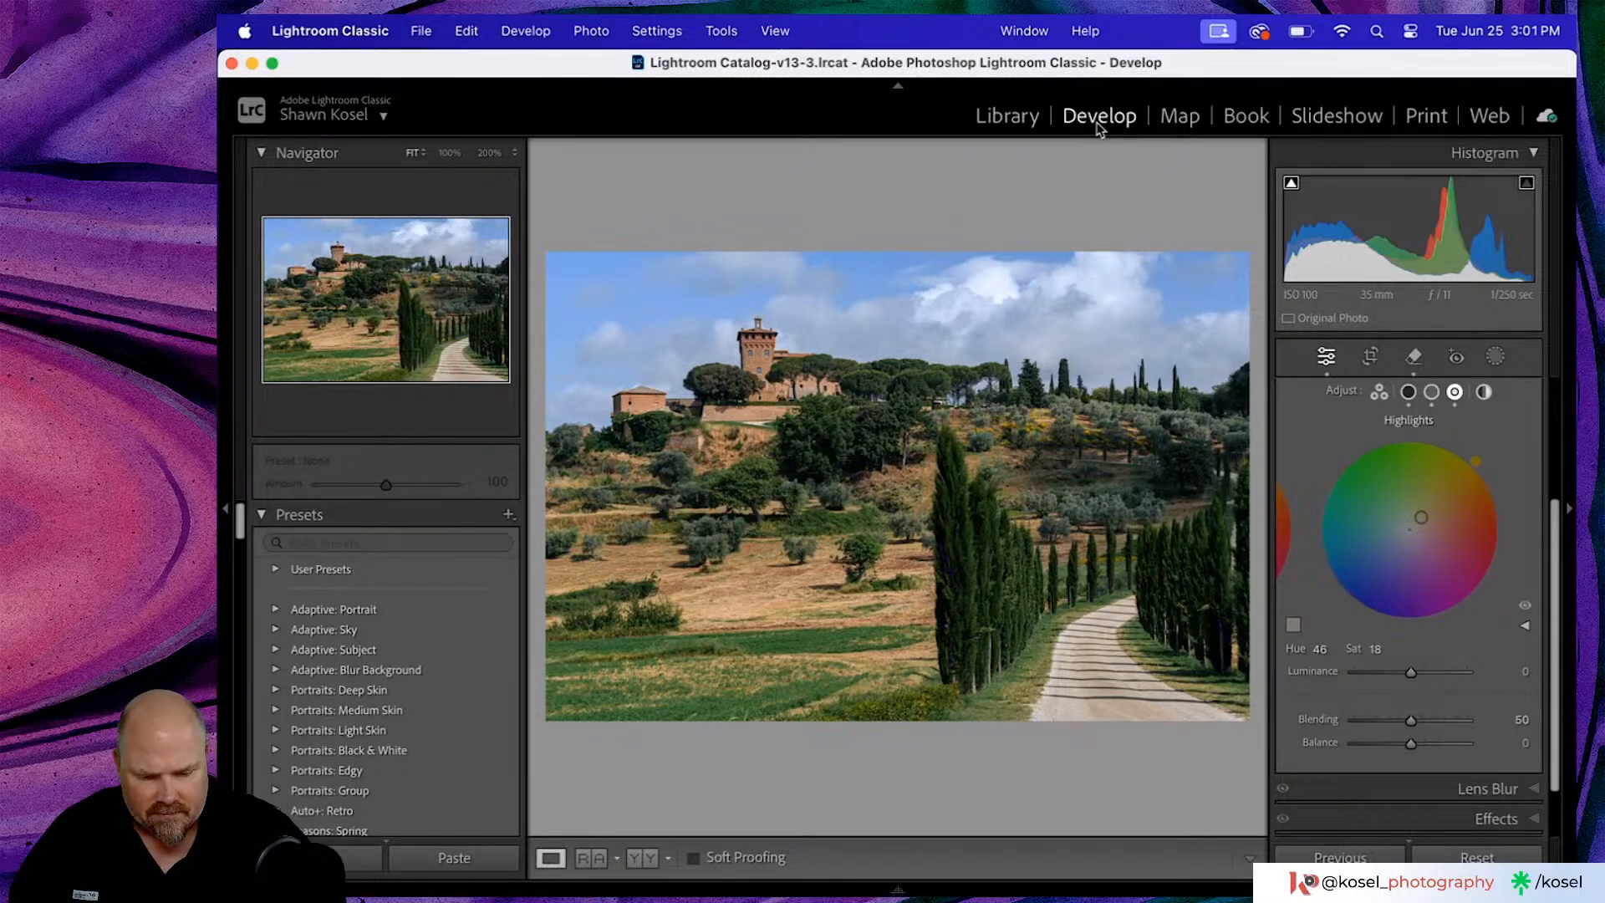
- Compare the cypress road photo repeatedly with its unedited version to judge the overall edit and color grading
{"action": "key", "text": "backslash"}
{"action": "key", "text": "backslash"}
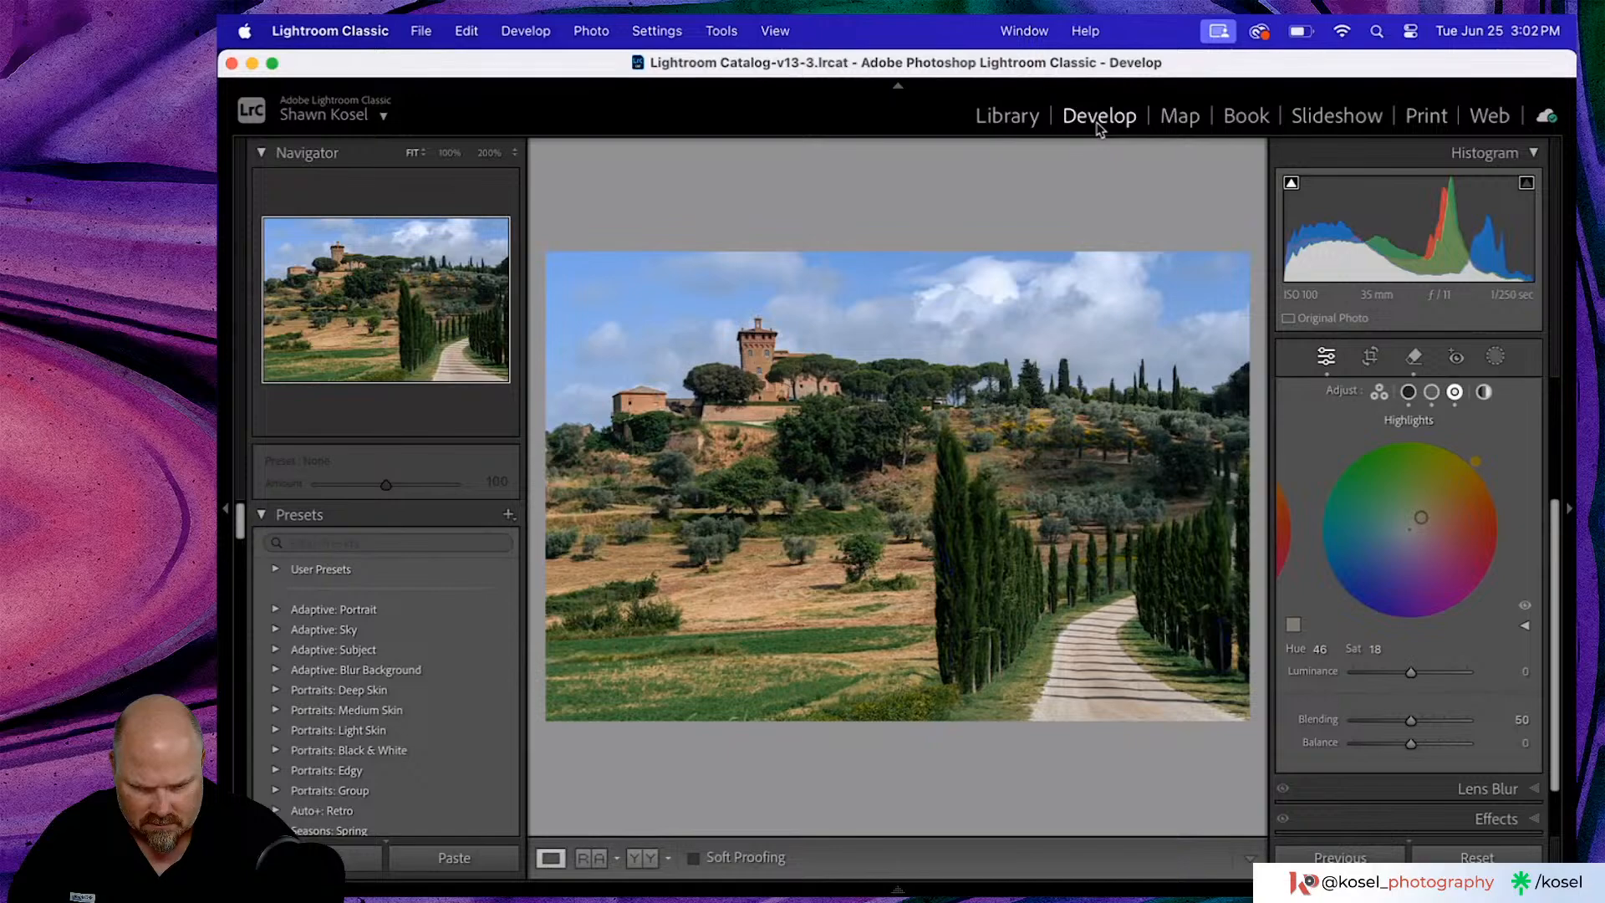
{"action": "key", "text": "backslash"}
{"action": "key", "text": "backslash"}
{"action": "key", "text": "backslash"}
{"action": "key", "text": "backslash"}
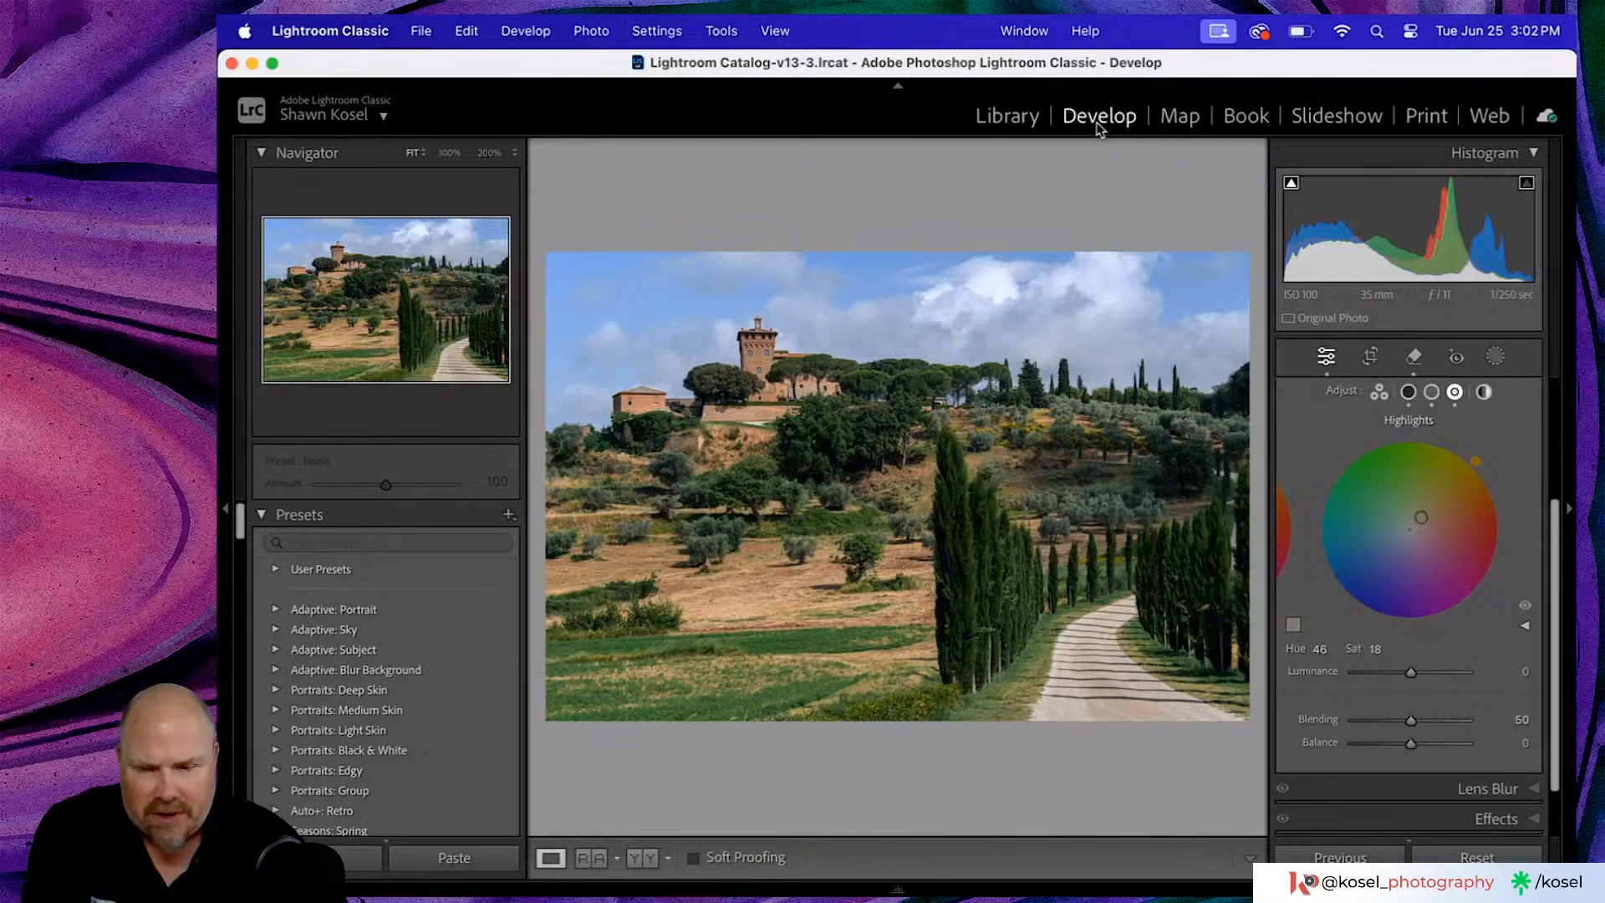
{"action": "key", "text": "backslash"}
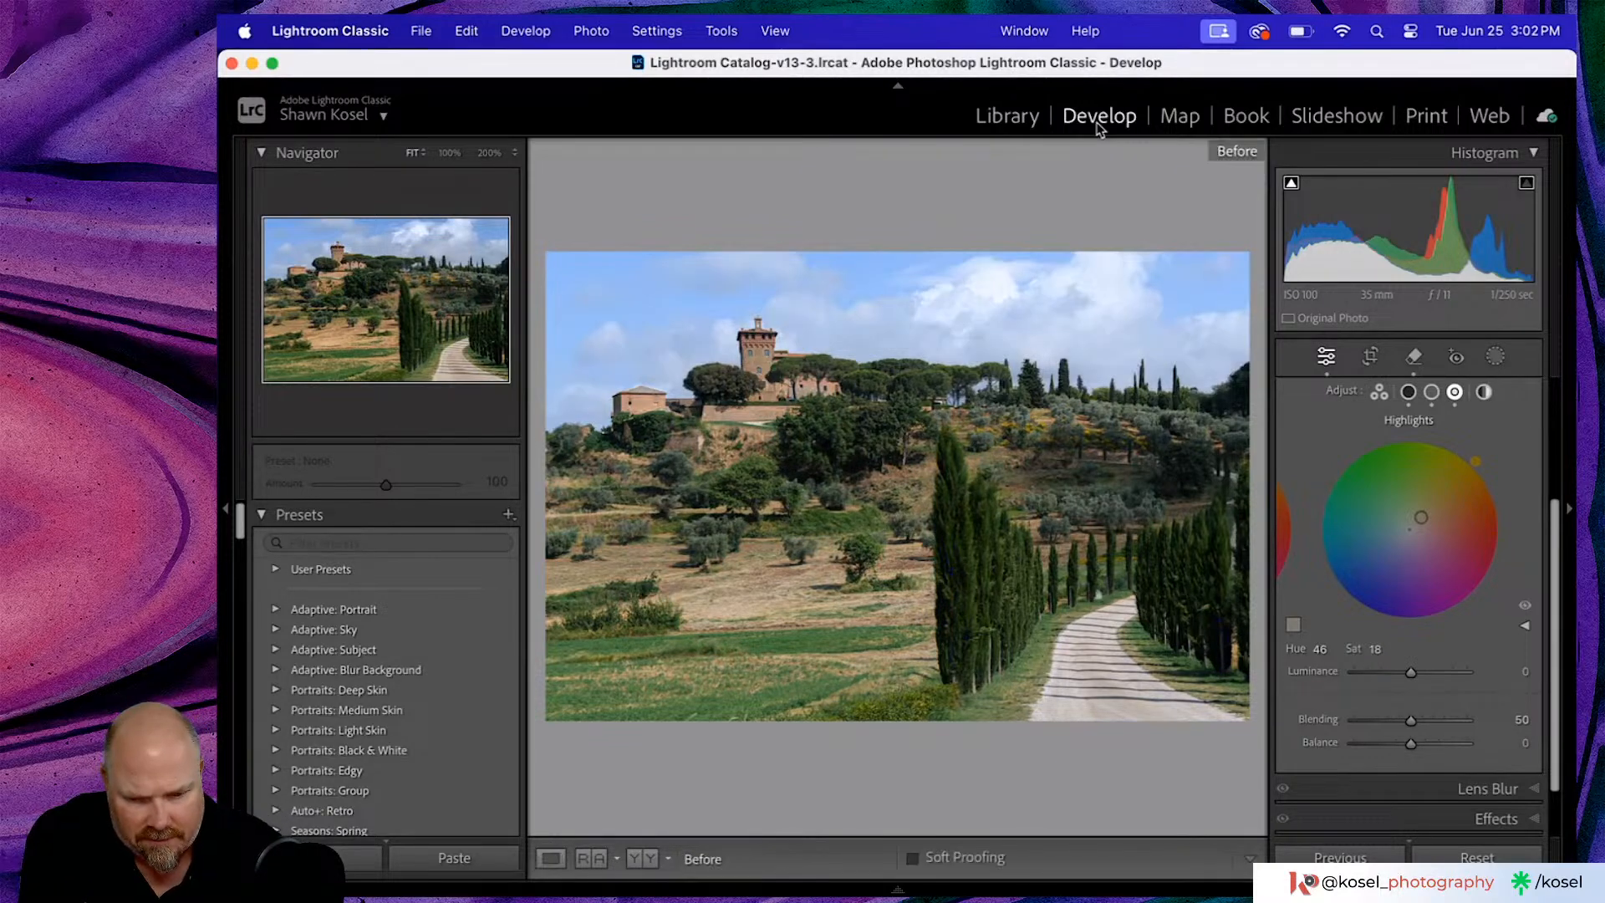
{"action": "key", "text": "backslash"}
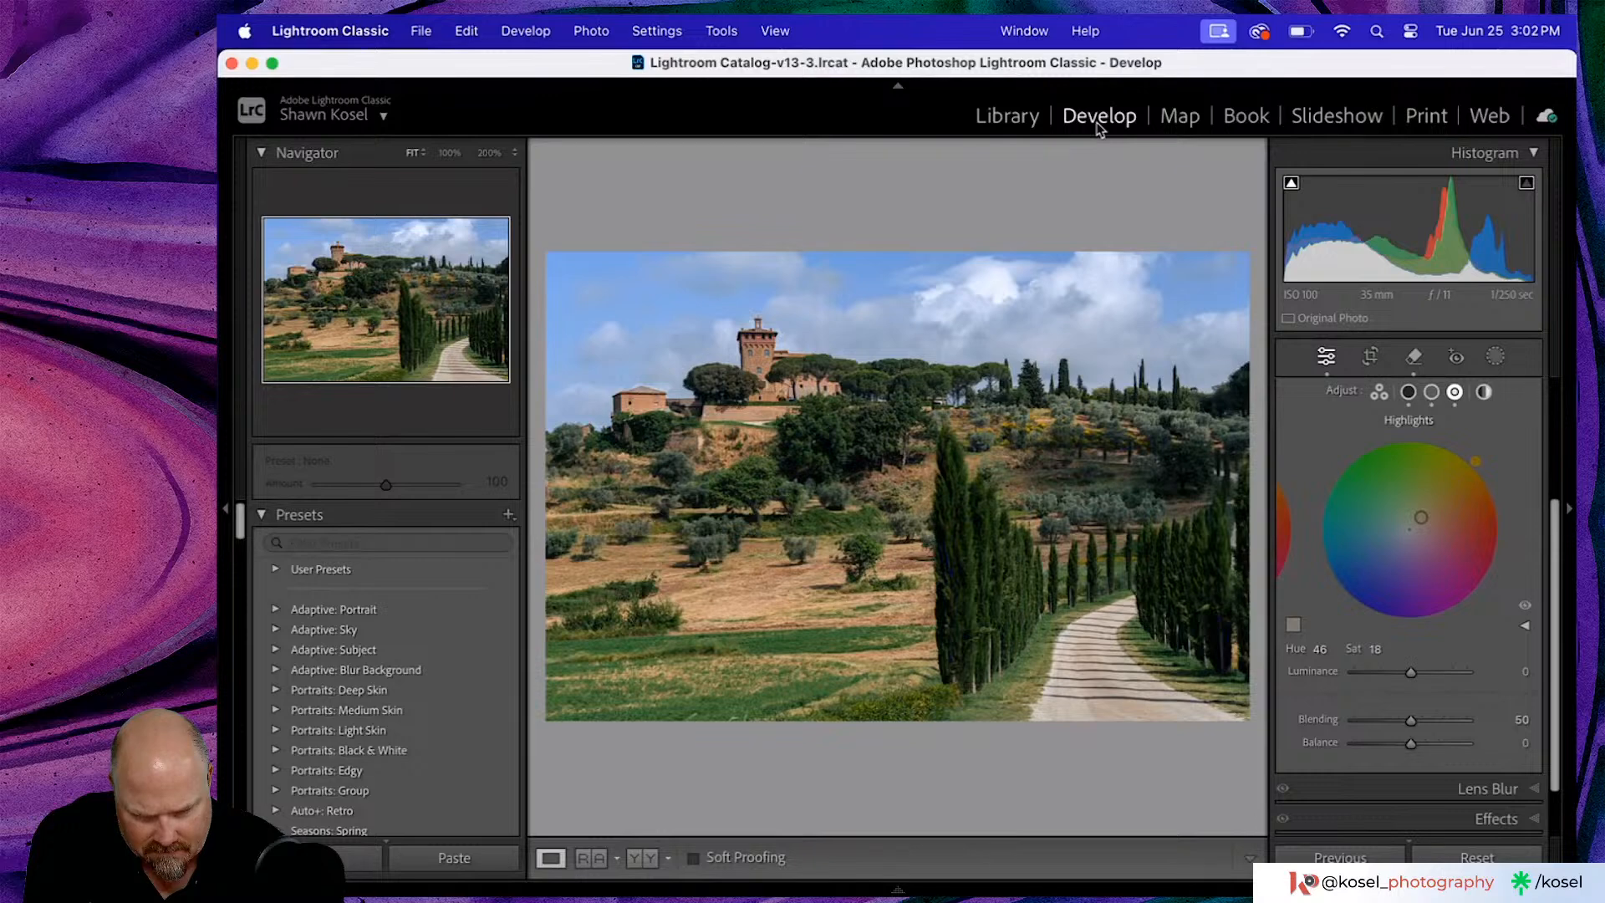
{"action": "key", "text": "backslash"}
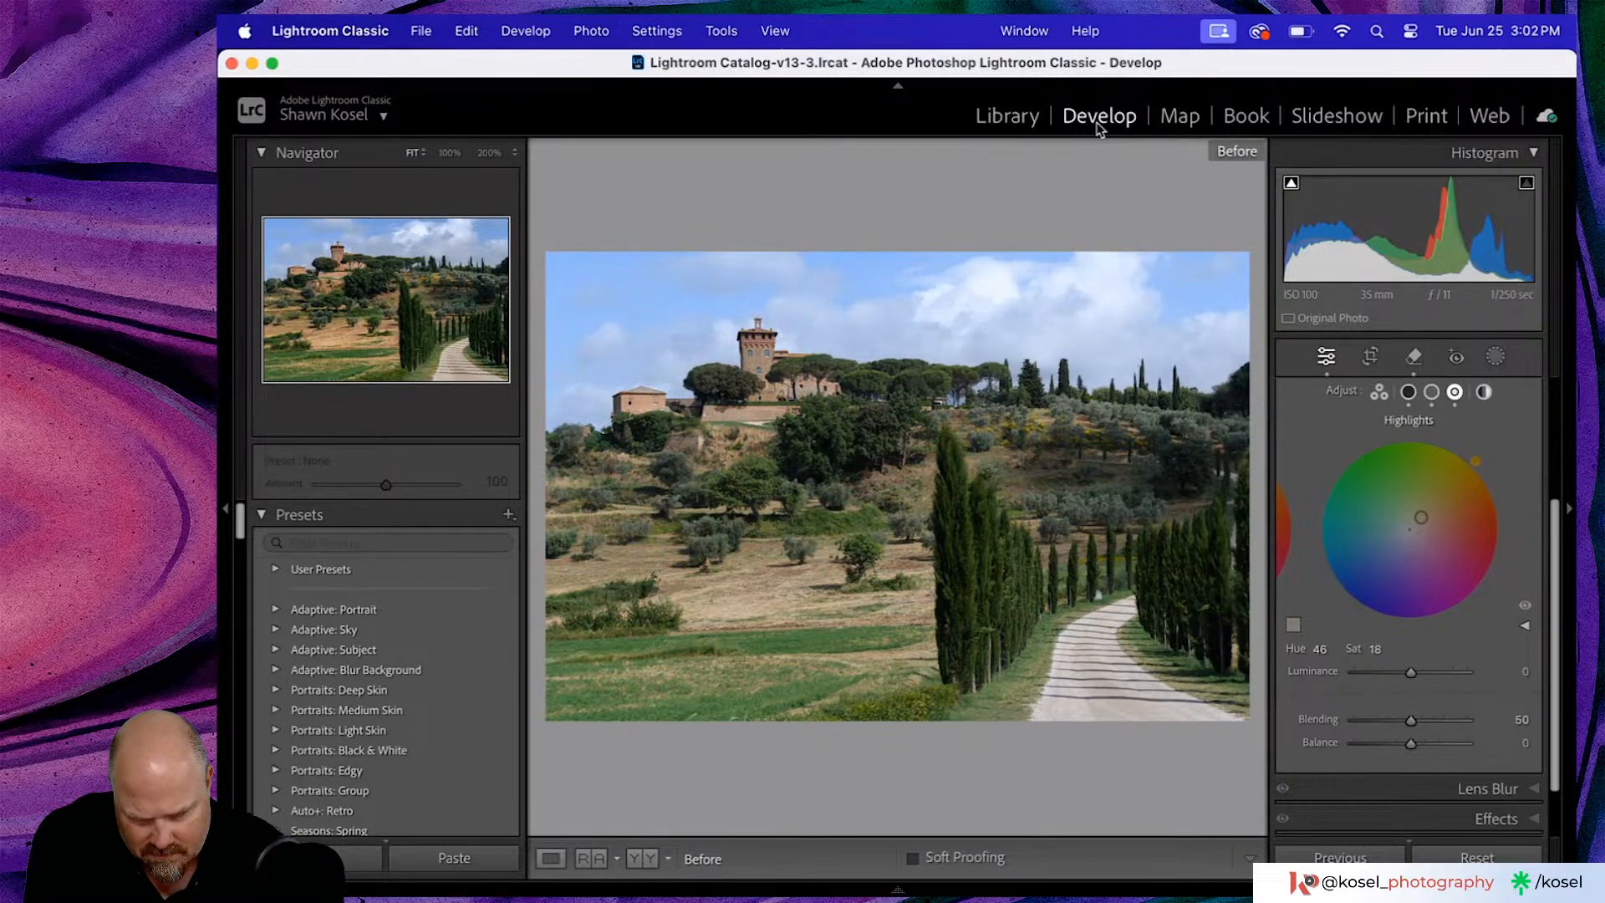
{"action": "key", "text": "backslash"}
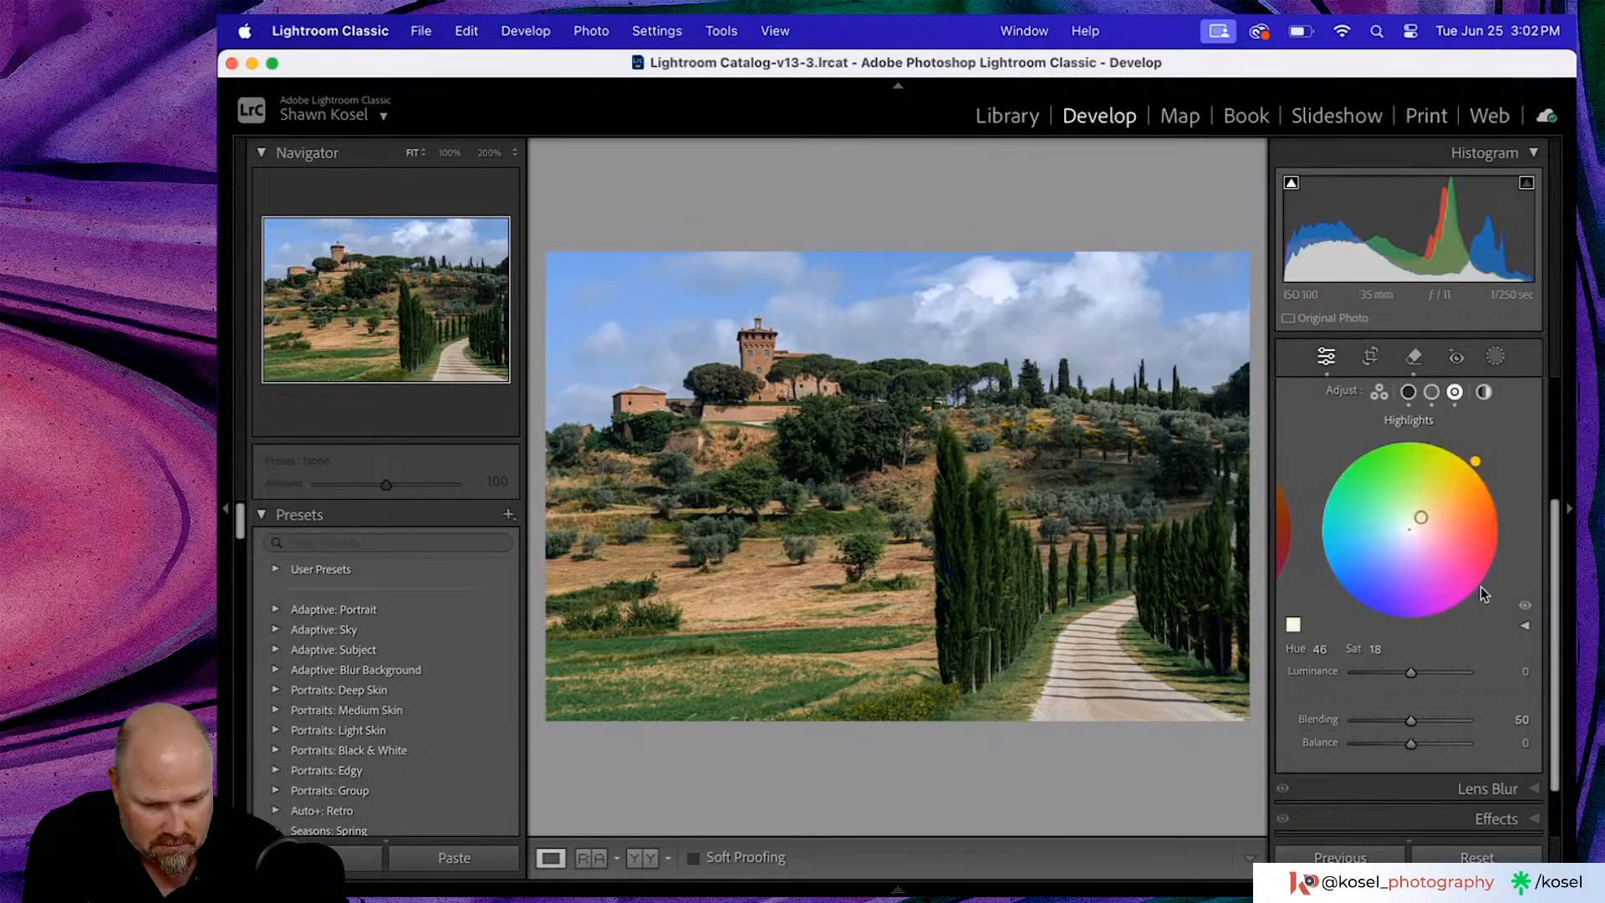
- Apply Lens Blur to the photo with its default blur amount
{"action": "scroll", "coordinate": [1528, 588], "scroll_direction": "down", "scroll_amount": 2}
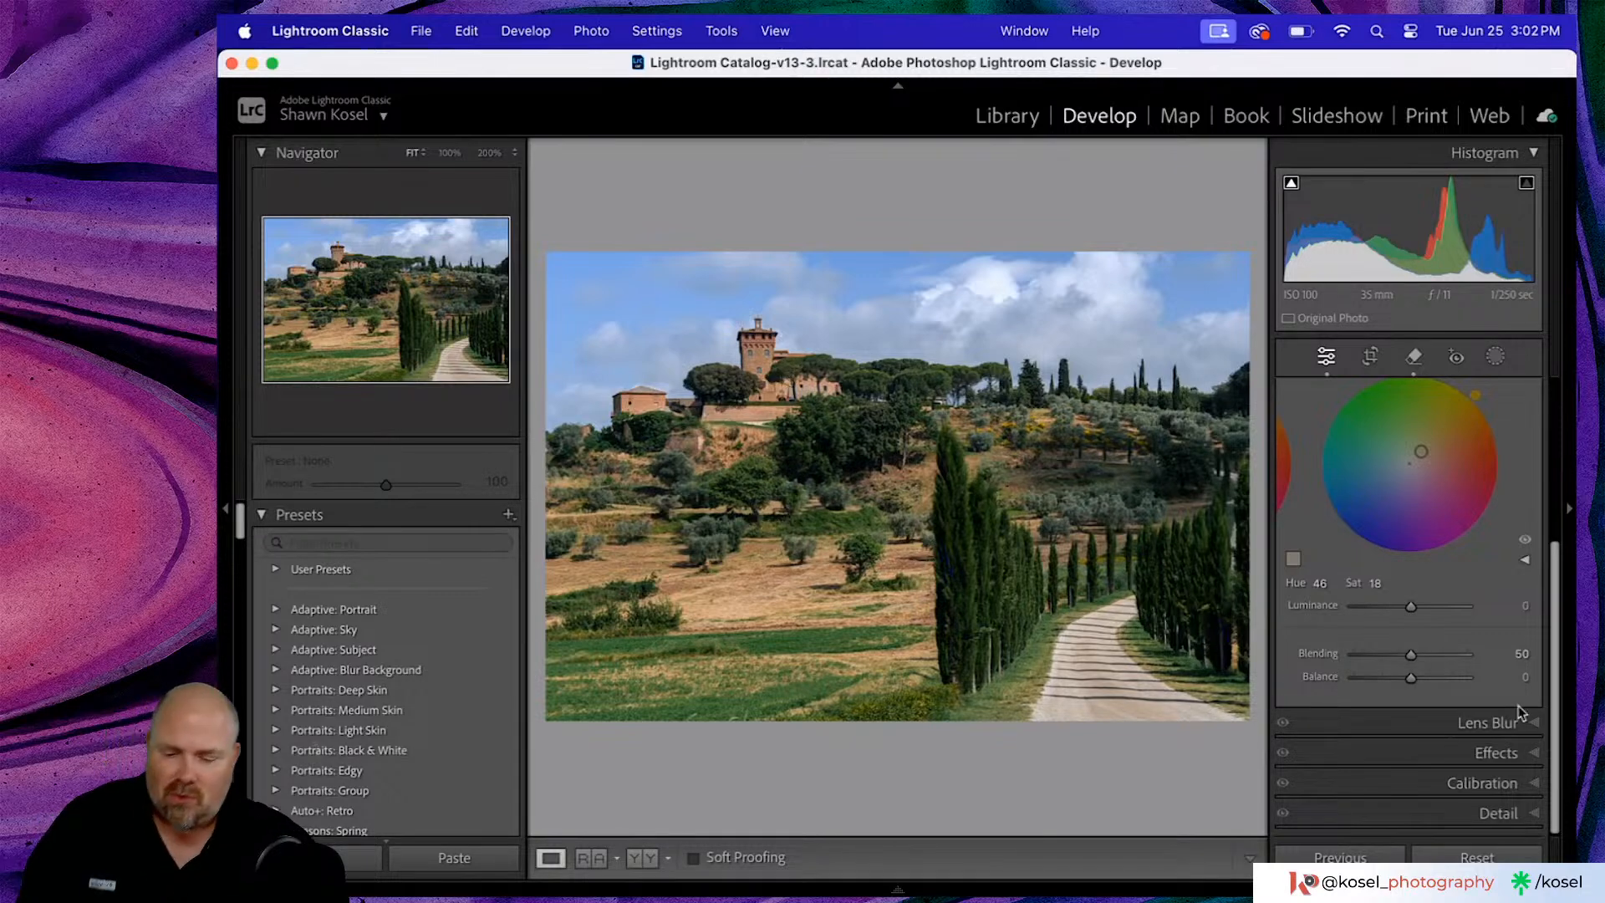
{"action": "left_click", "coordinate": [1476, 734]}
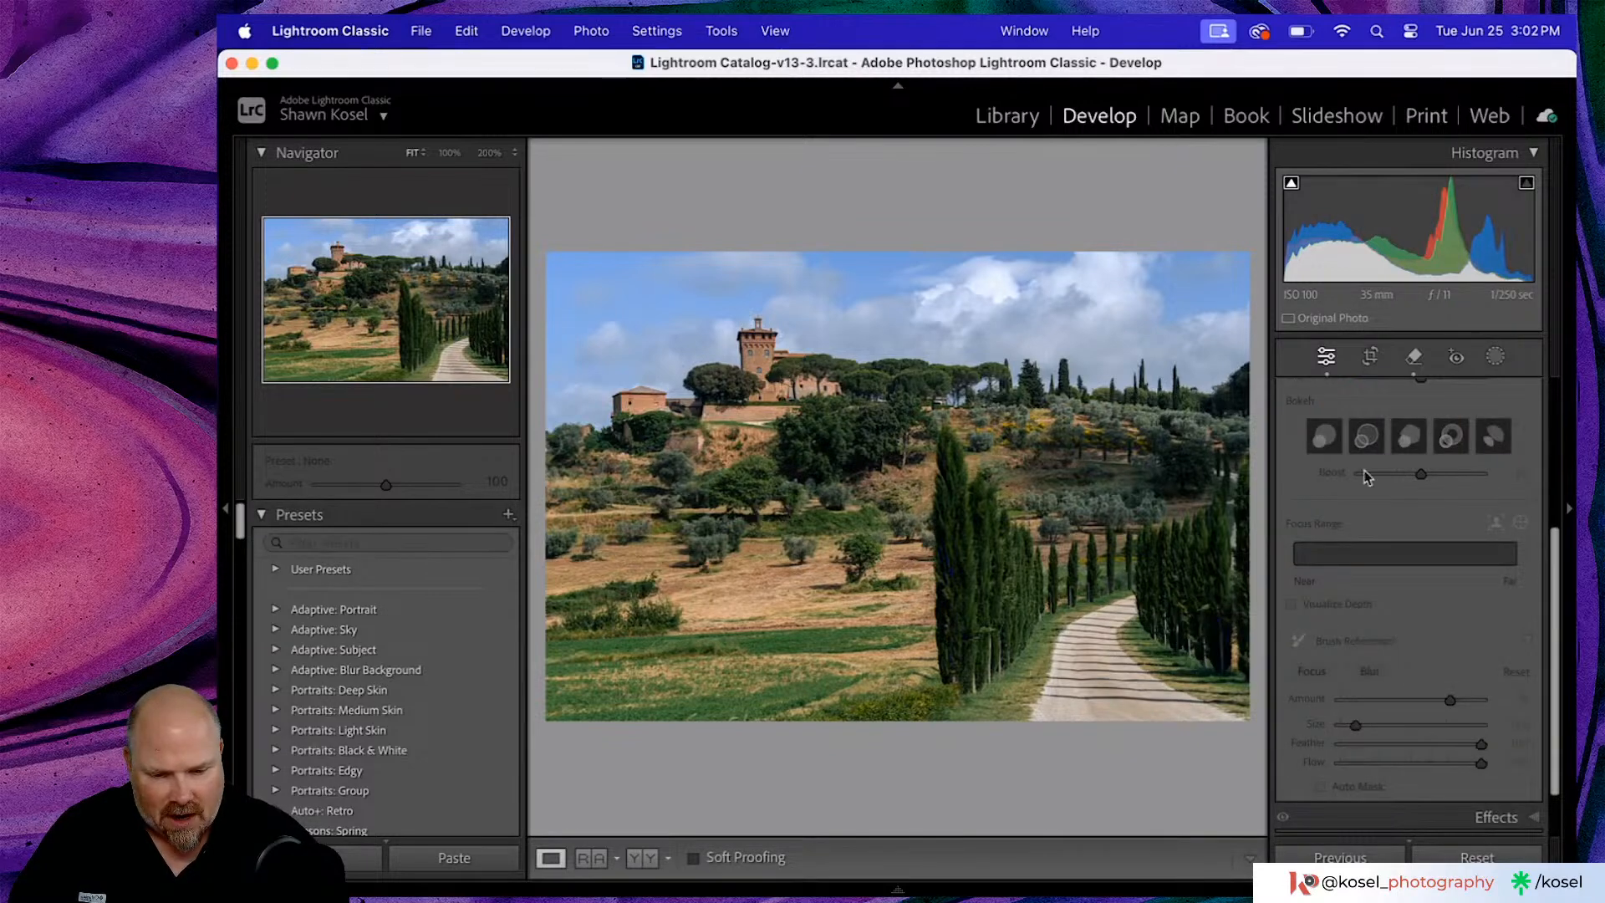
{"action": "scroll", "coordinate": [1367, 477], "scroll_direction": "up", "scroll_amount": 3}
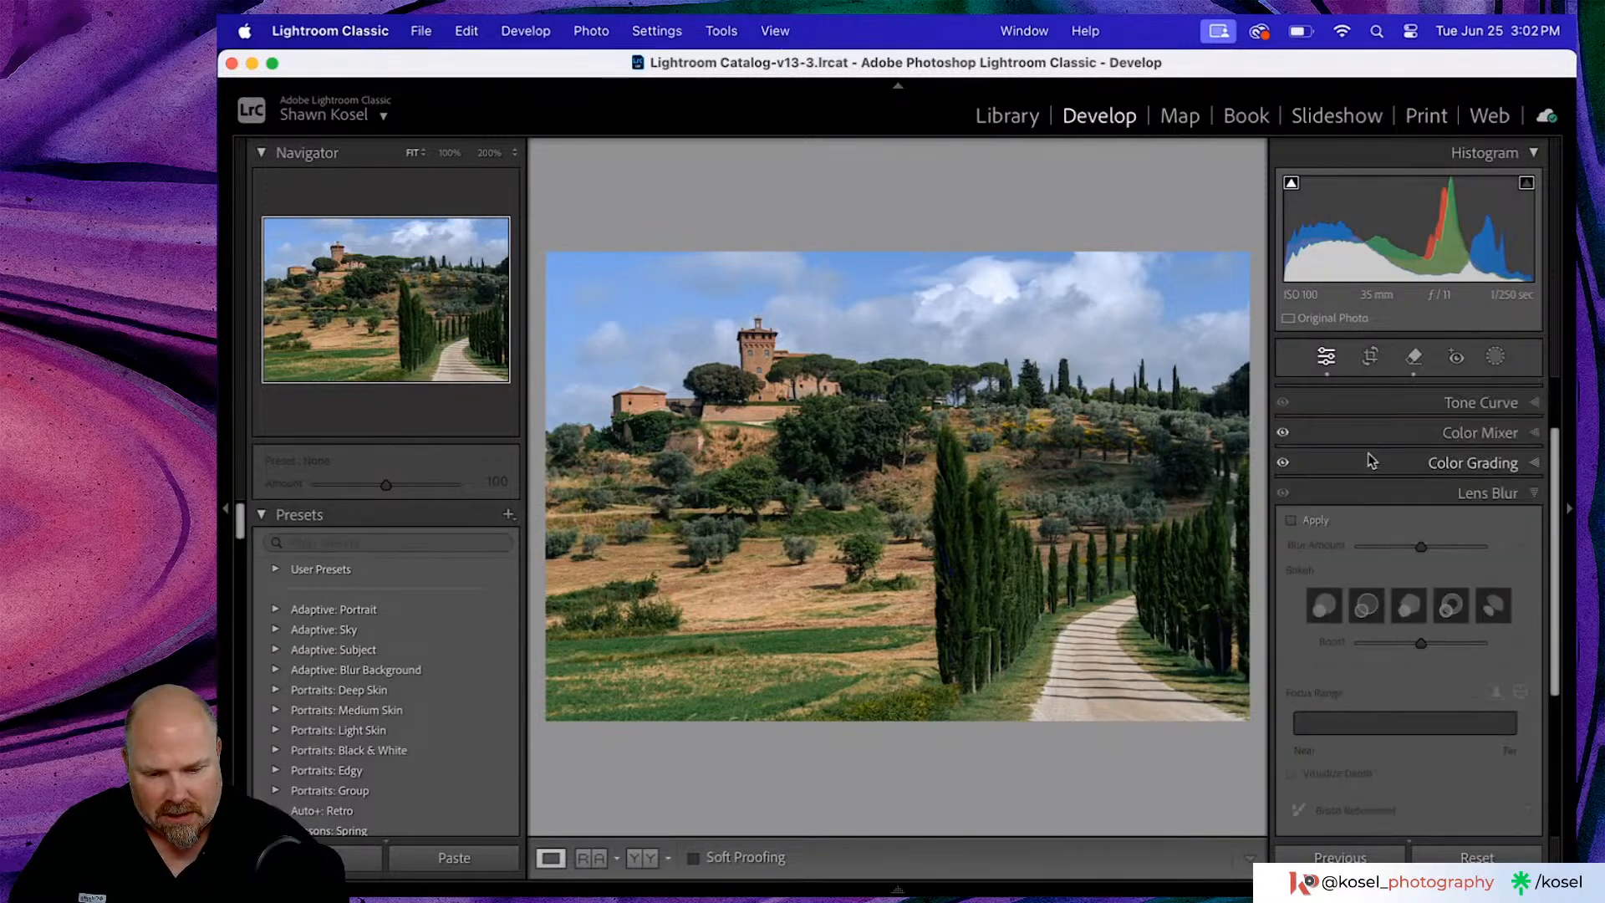
{"action": "left_click", "coordinate": [1292, 521]}
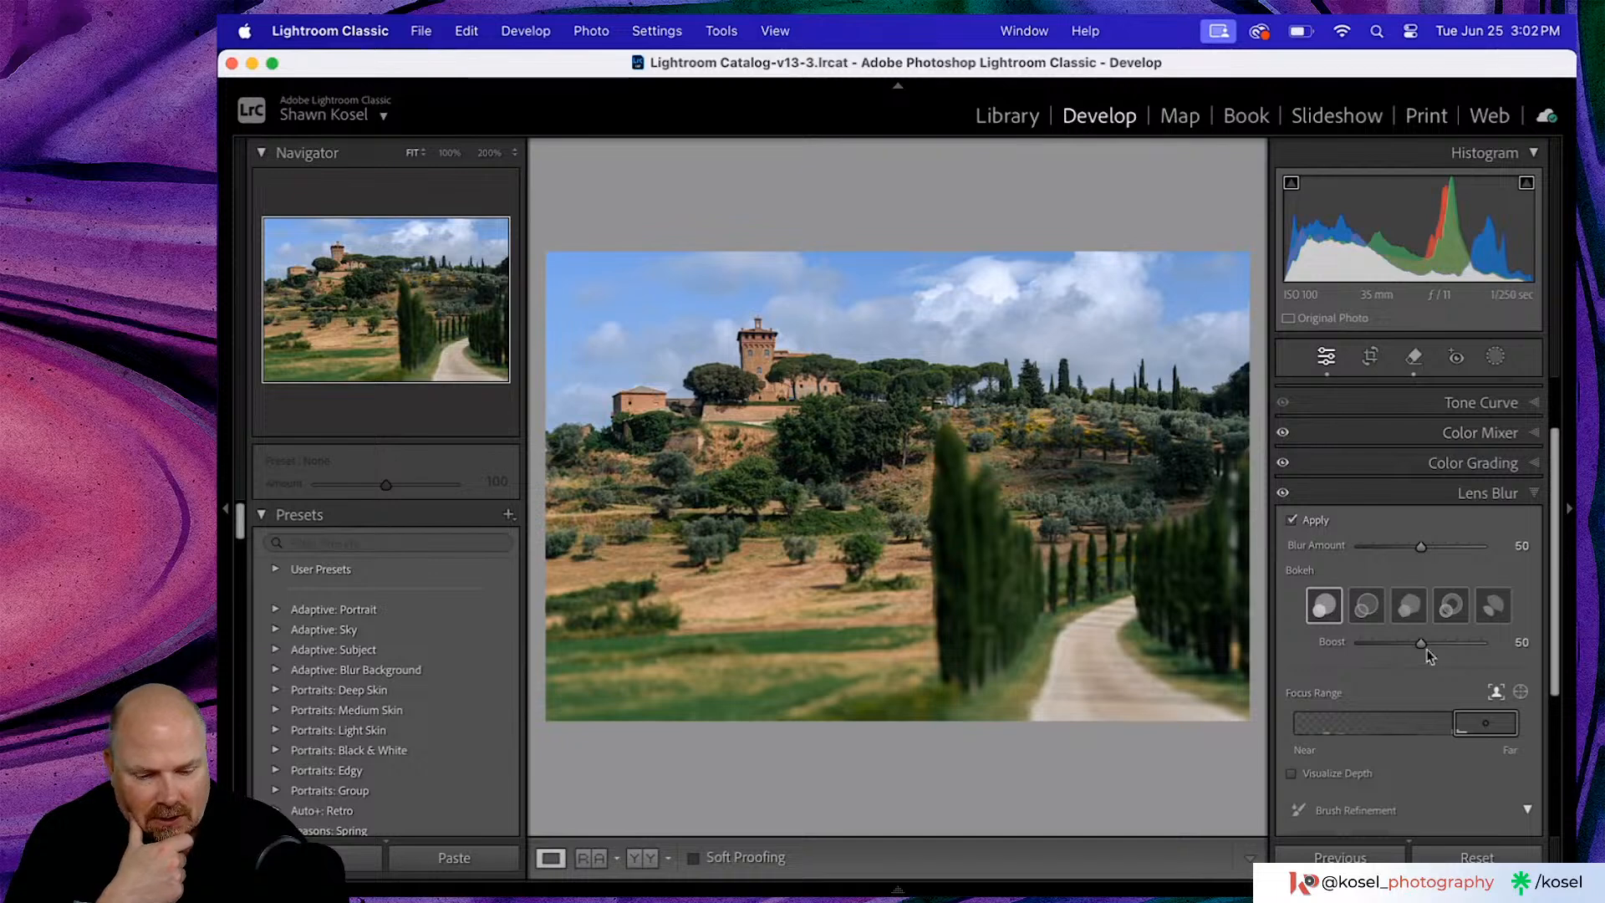
- Visualize the depth map, narrow and shift the focus range toward the hillside depths, and hide the map again
{"action": "left_click", "coordinate": [1291, 774]}
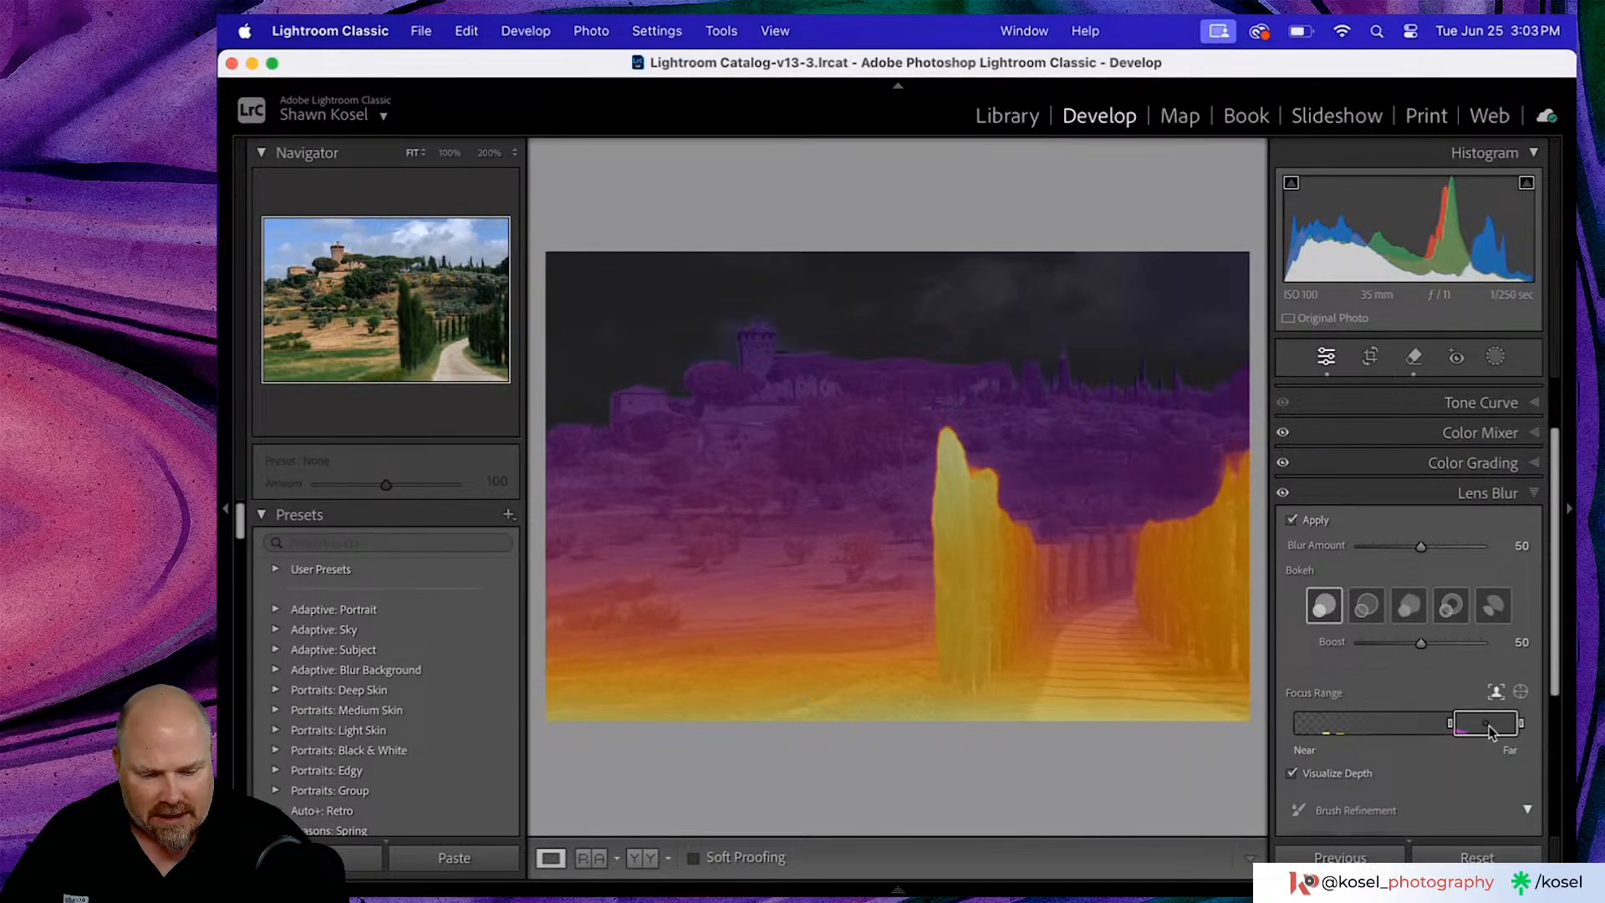
{"action": "left_click_drag", "start_coordinate": [1489, 725], "coordinate": [1446, 725]}
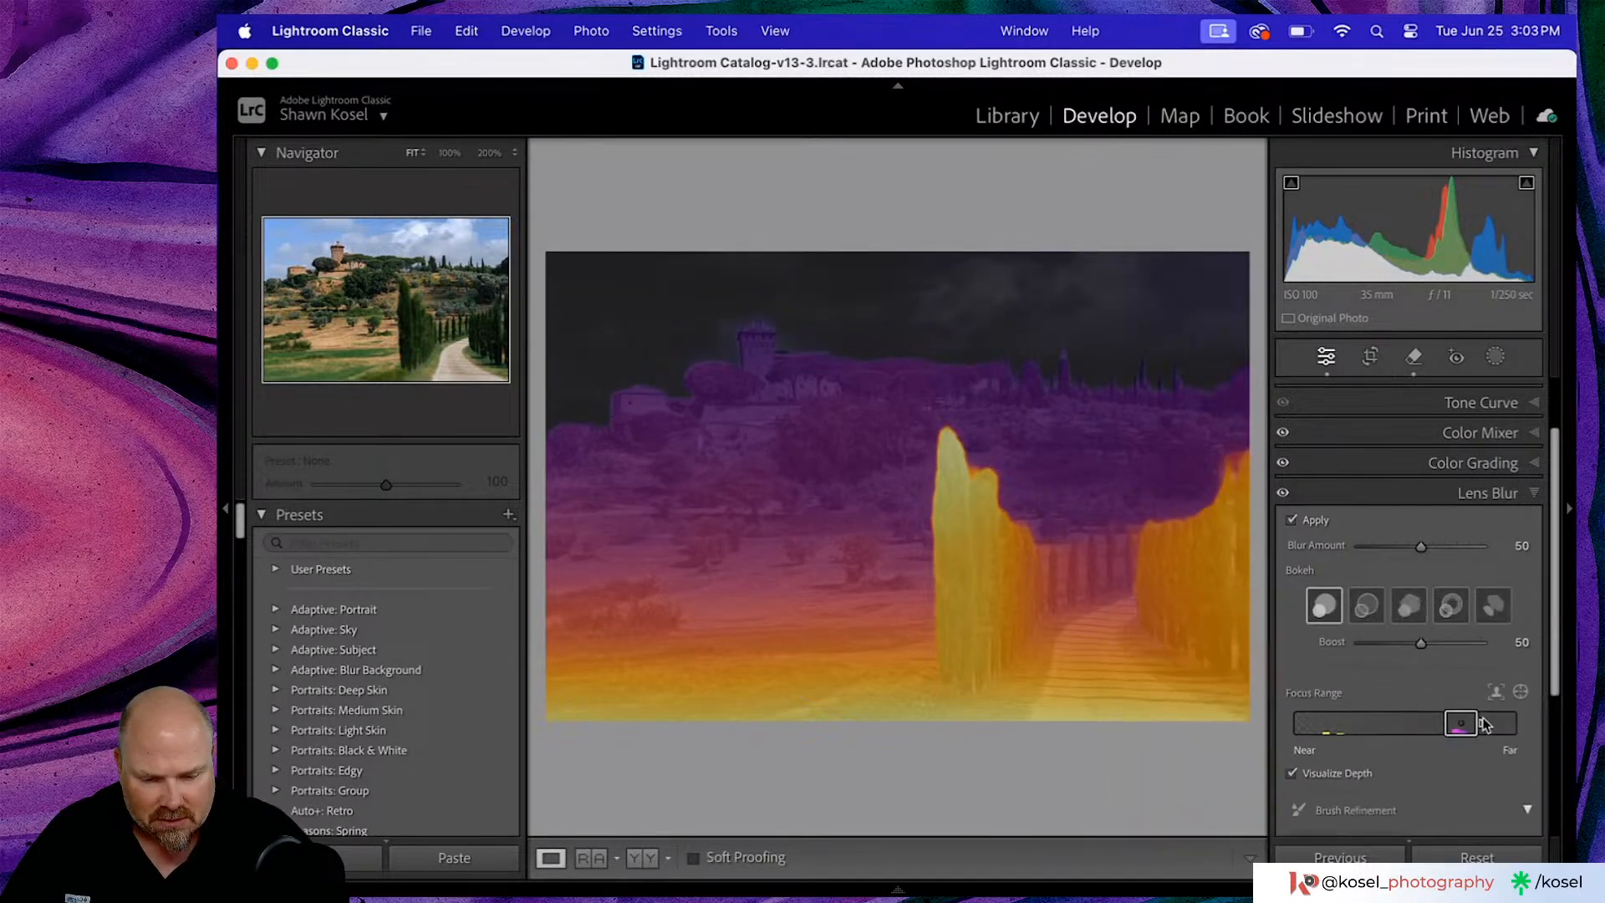
{"action": "left_click", "coordinate": [1292, 775]}
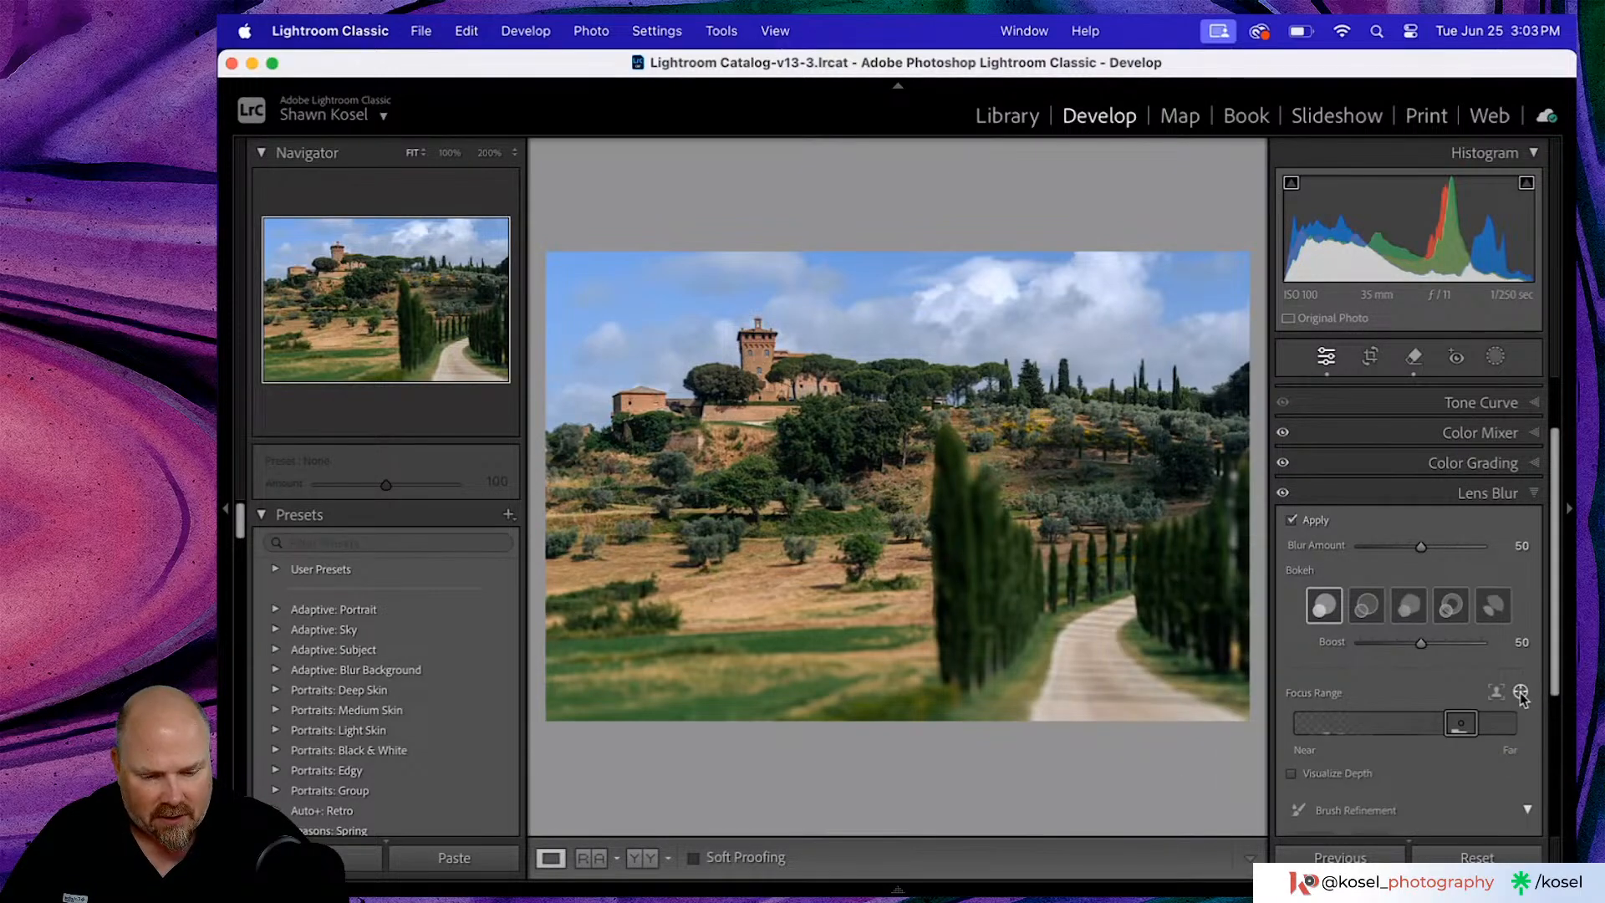
- Set the Lens Blur focus point on the castle tower, try the front cypress, and return the focus to the tower
{"action": "left_click", "coordinate": [1521, 693]}
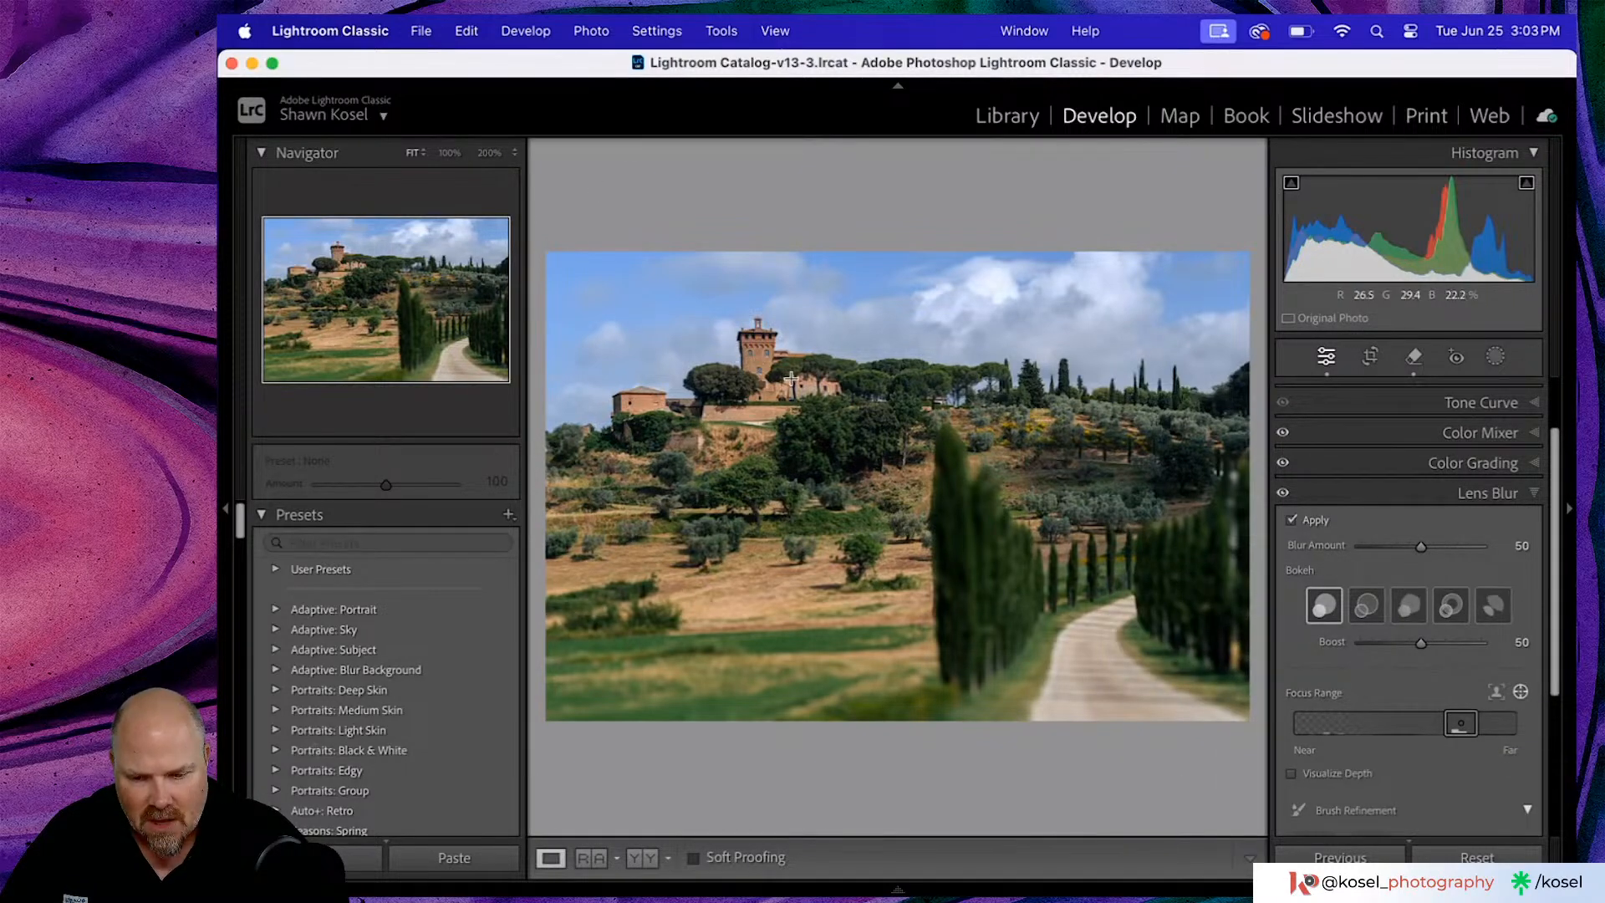
{"action": "left_click", "coordinate": [758, 361]}
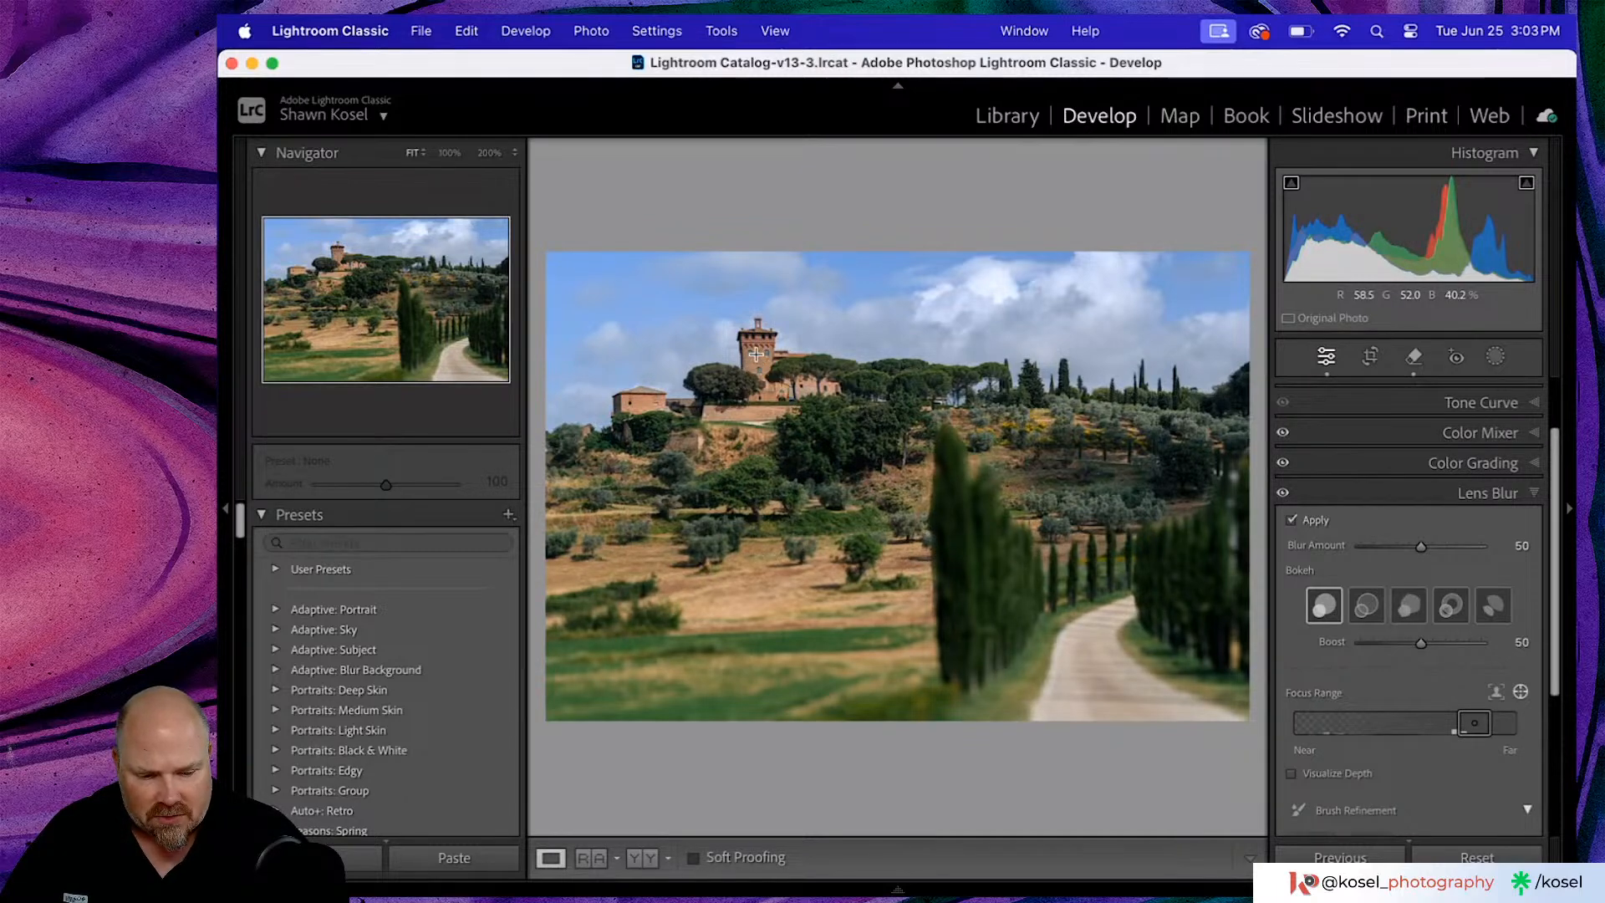
{"action": "left_click", "coordinate": [956, 488]}
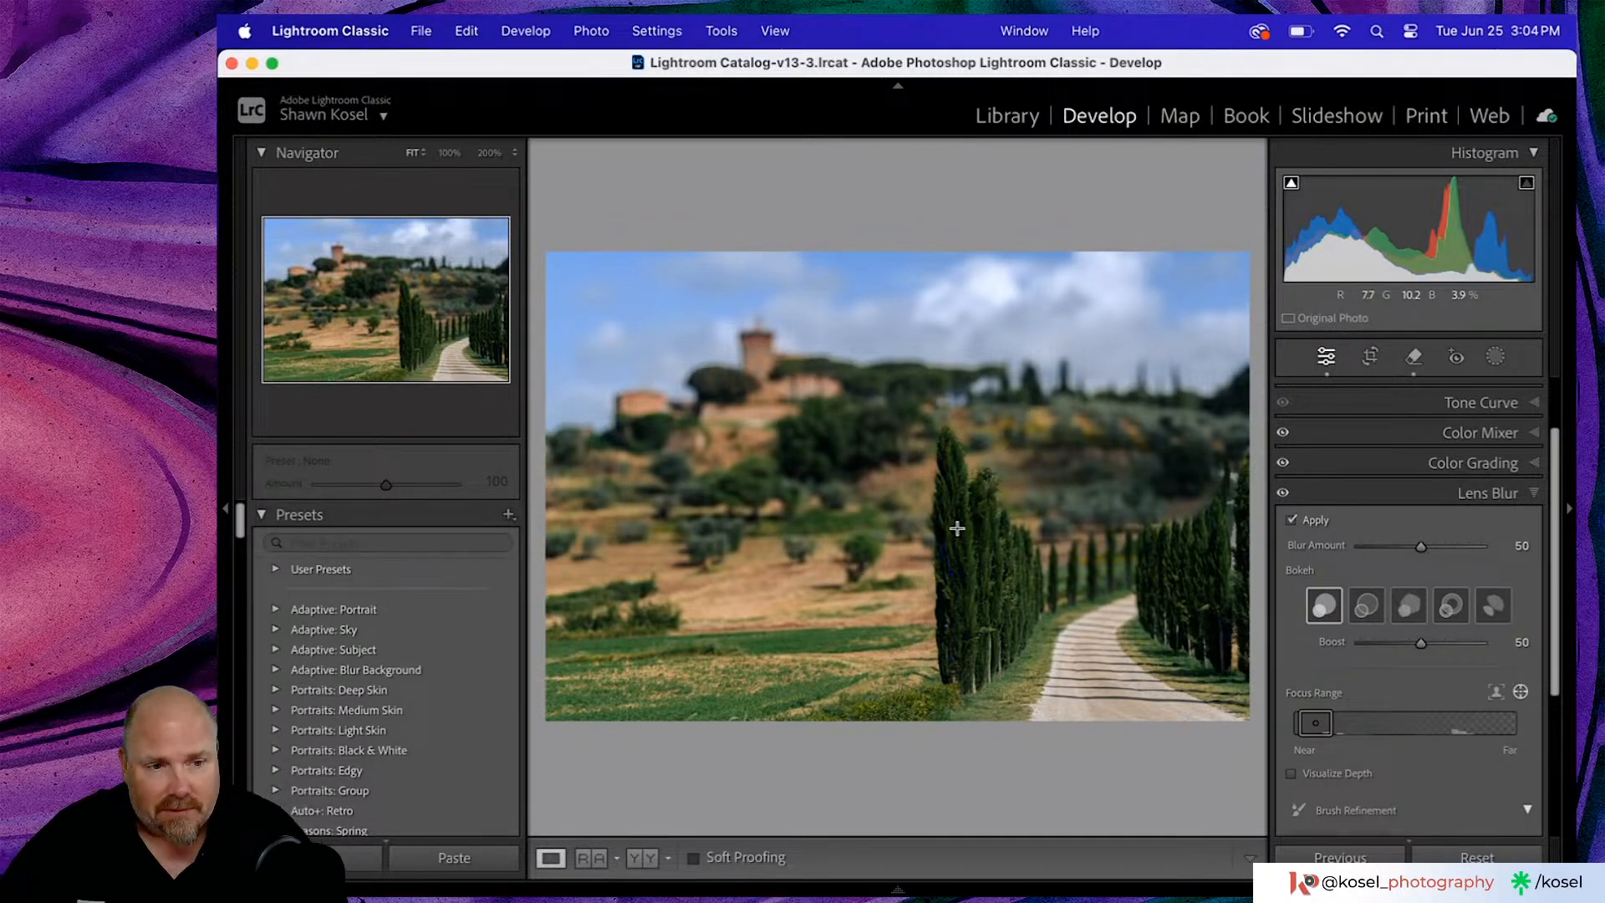
{"action": "left_click", "coordinate": [767, 346]}
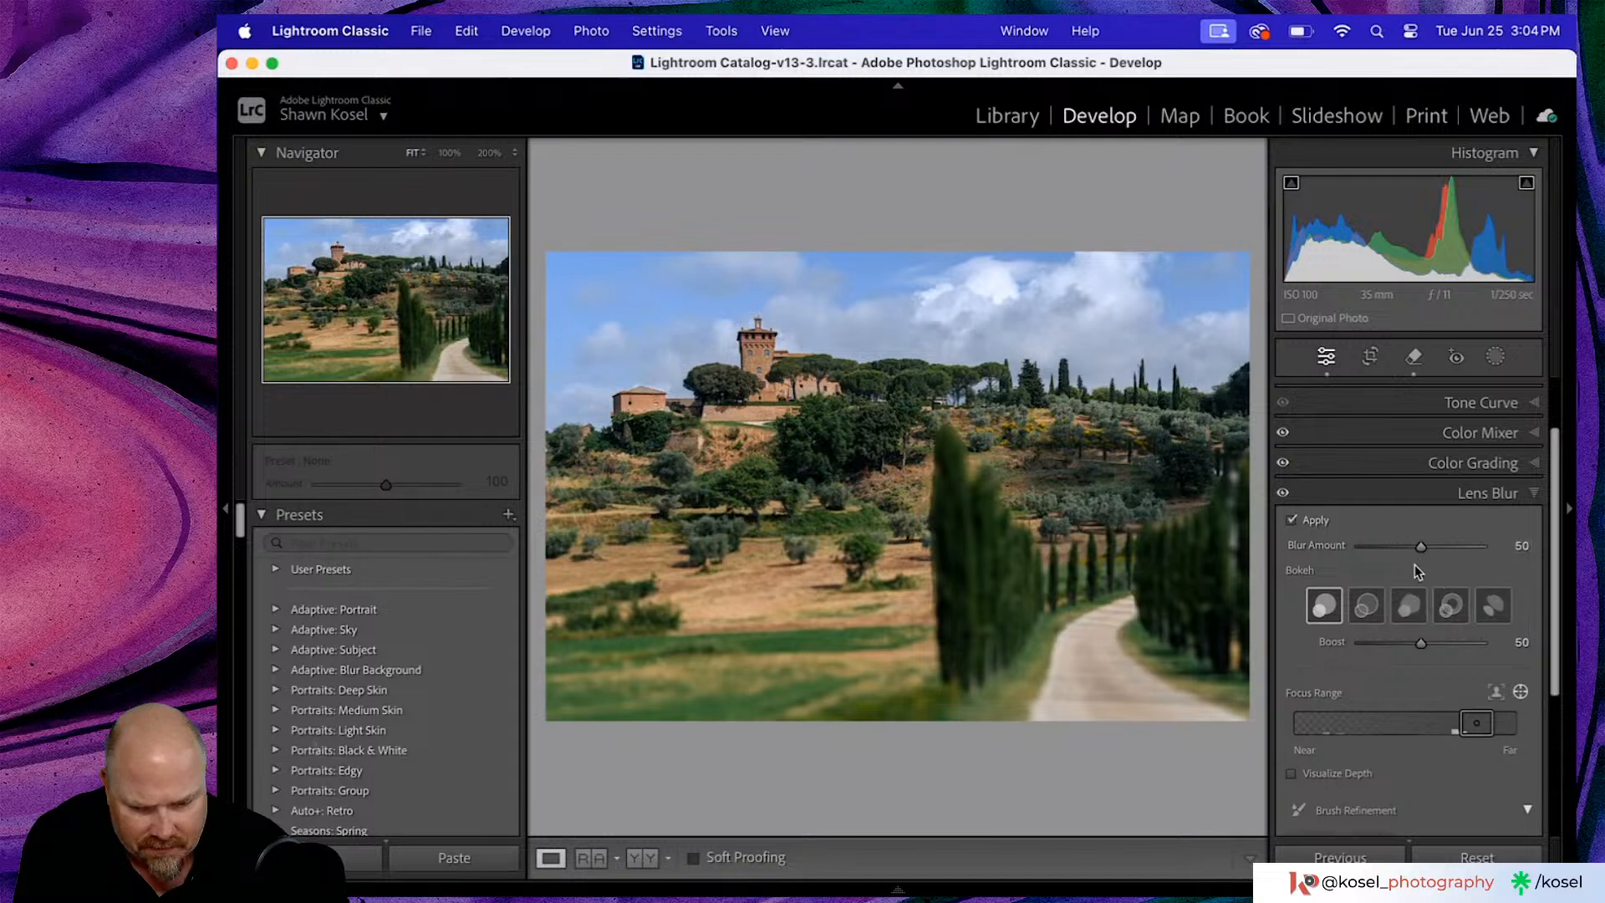
- Examine the brush refinement options and the blur across the dry field and olive trees
{"action": "scroll", "coordinate": [1414, 565], "scroll_direction": "down", "scroll_amount": 1}
{"action": "scroll", "coordinate": [1415, 616], "scroll_direction": "down", "scroll_amount": 5}
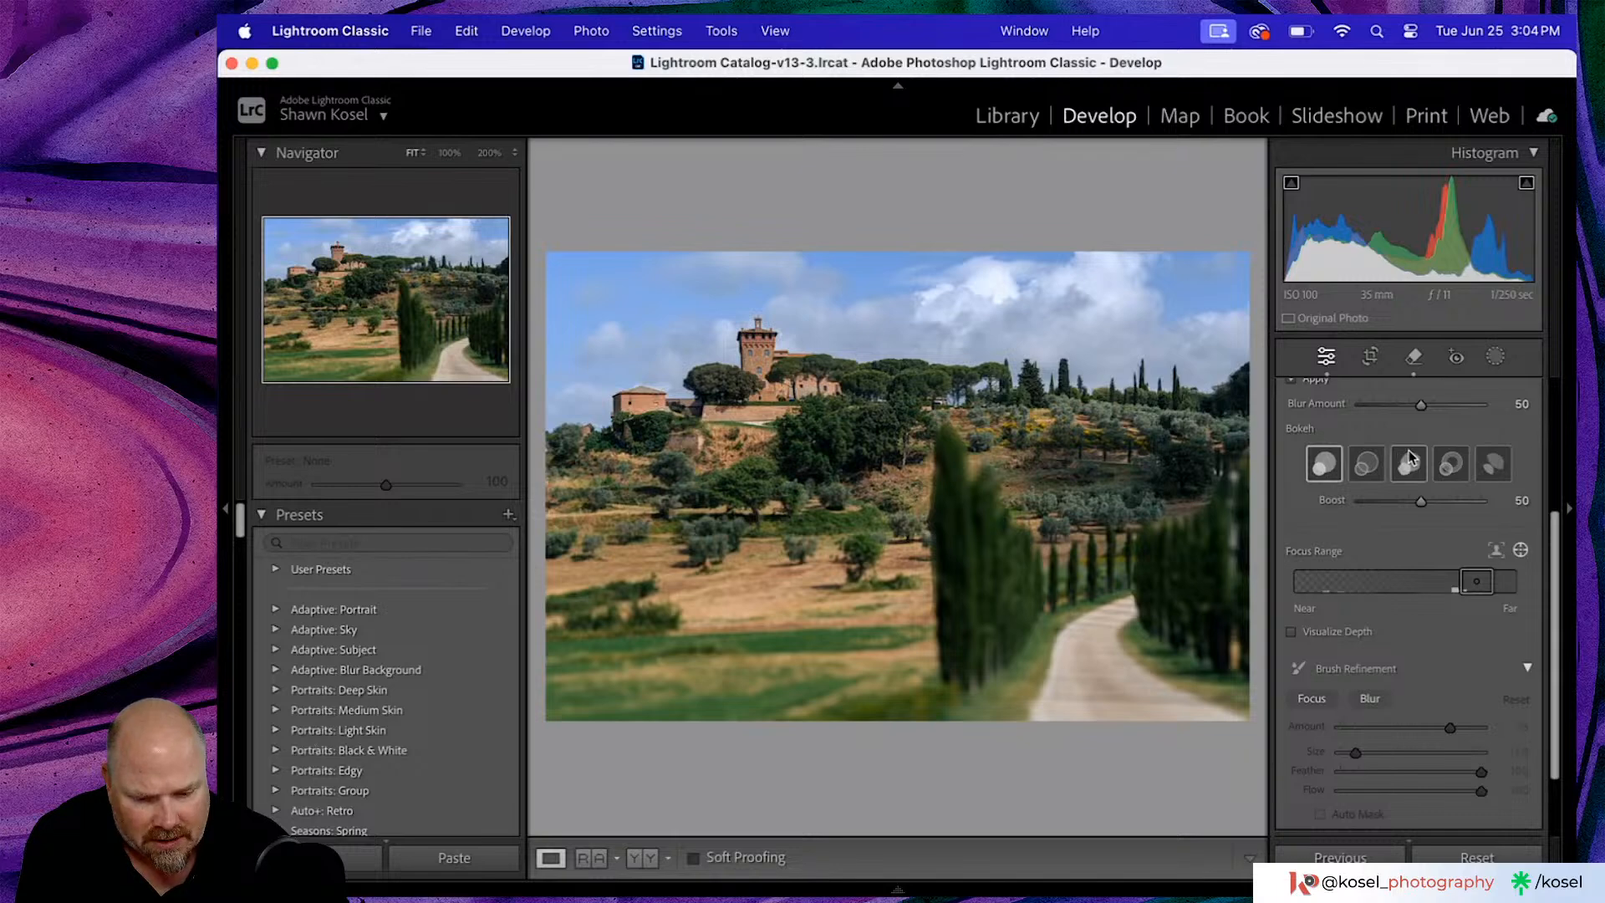
{"action": "scroll", "coordinate": [1347, 469], "scroll_direction": "down", "scroll_amount": 4}
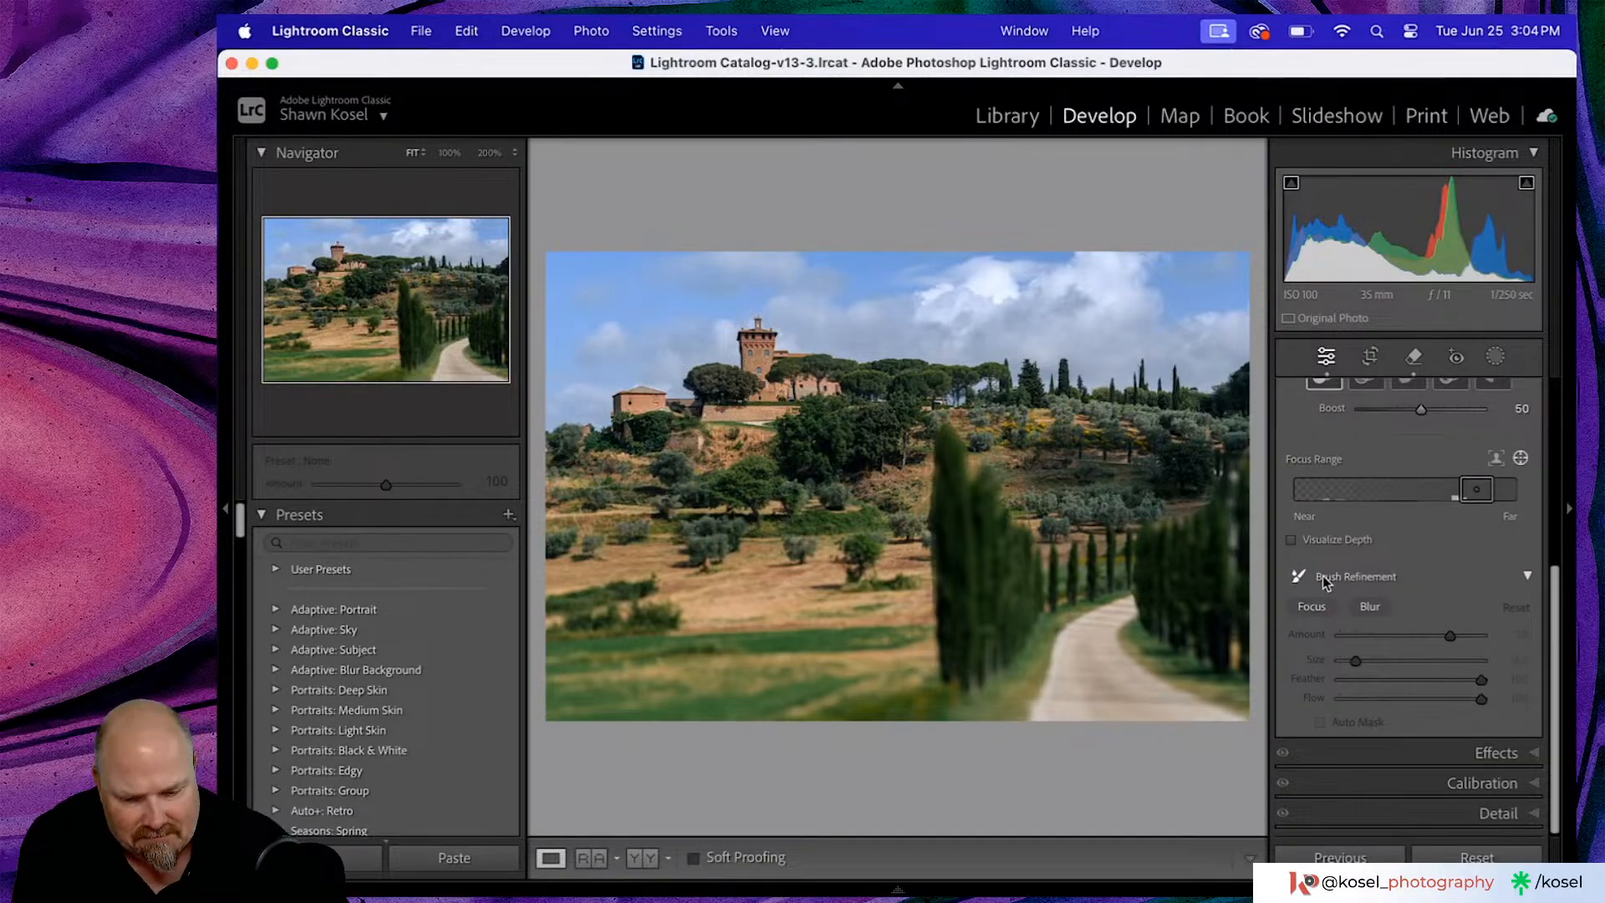
{"action": "left_click", "coordinate": [1372, 607]}
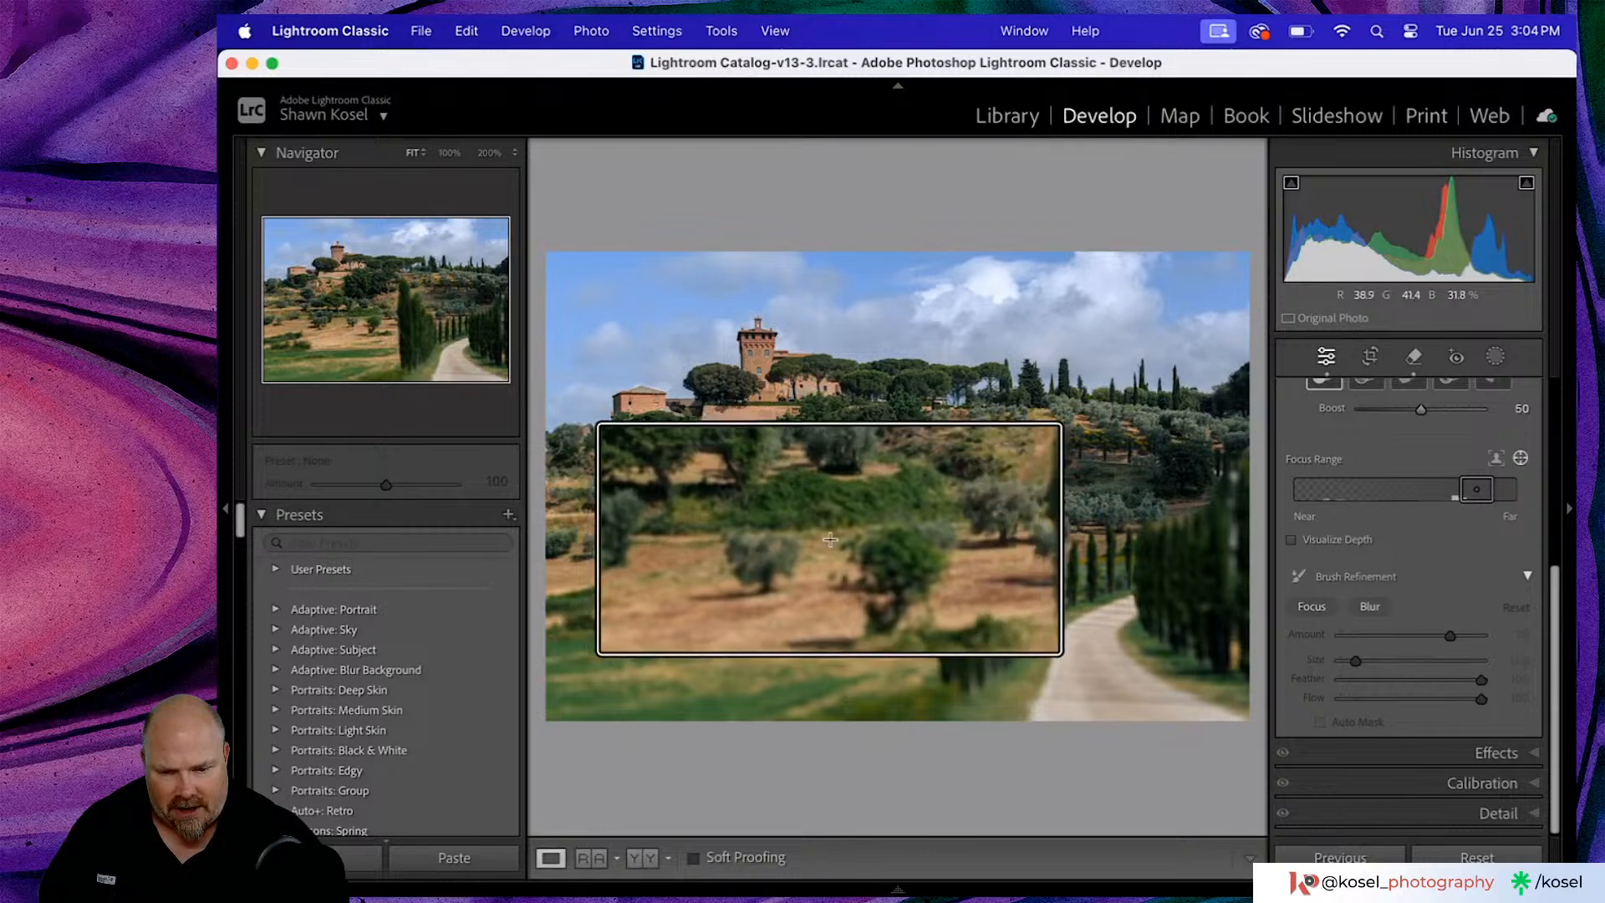
{"action": "left_click", "coordinate": [1087, 525]}
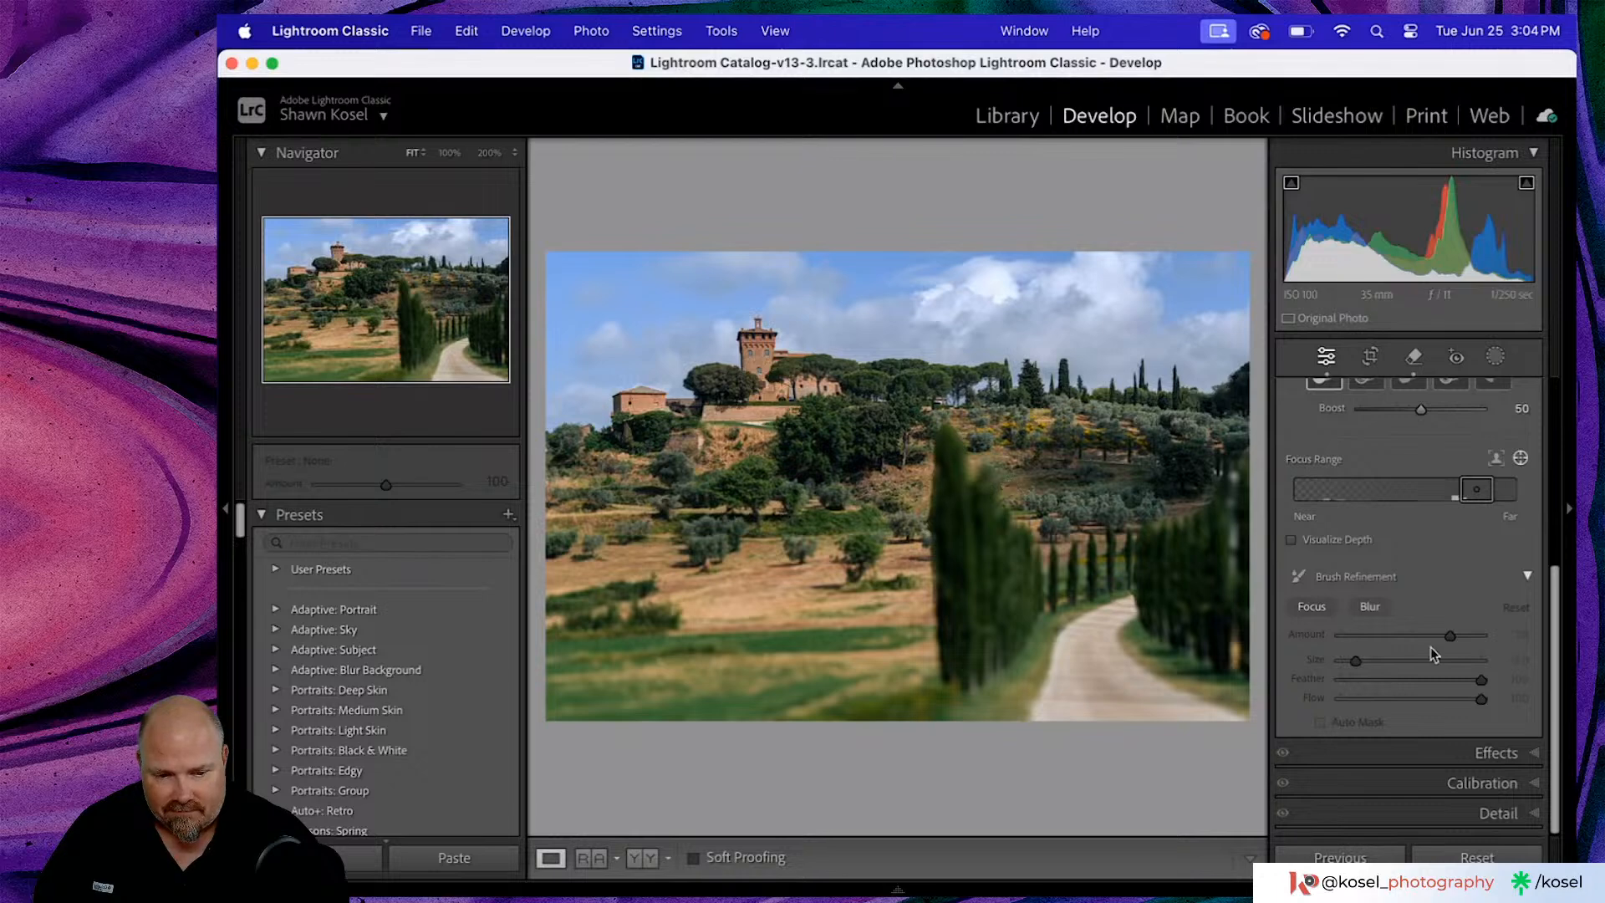
- Move the focus range to the near end and back to the hillside, fine-tuning it with the olive trees magnified
{"action": "left_click_drag", "start_coordinate": [1471, 491], "coordinate": [1325, 502]}
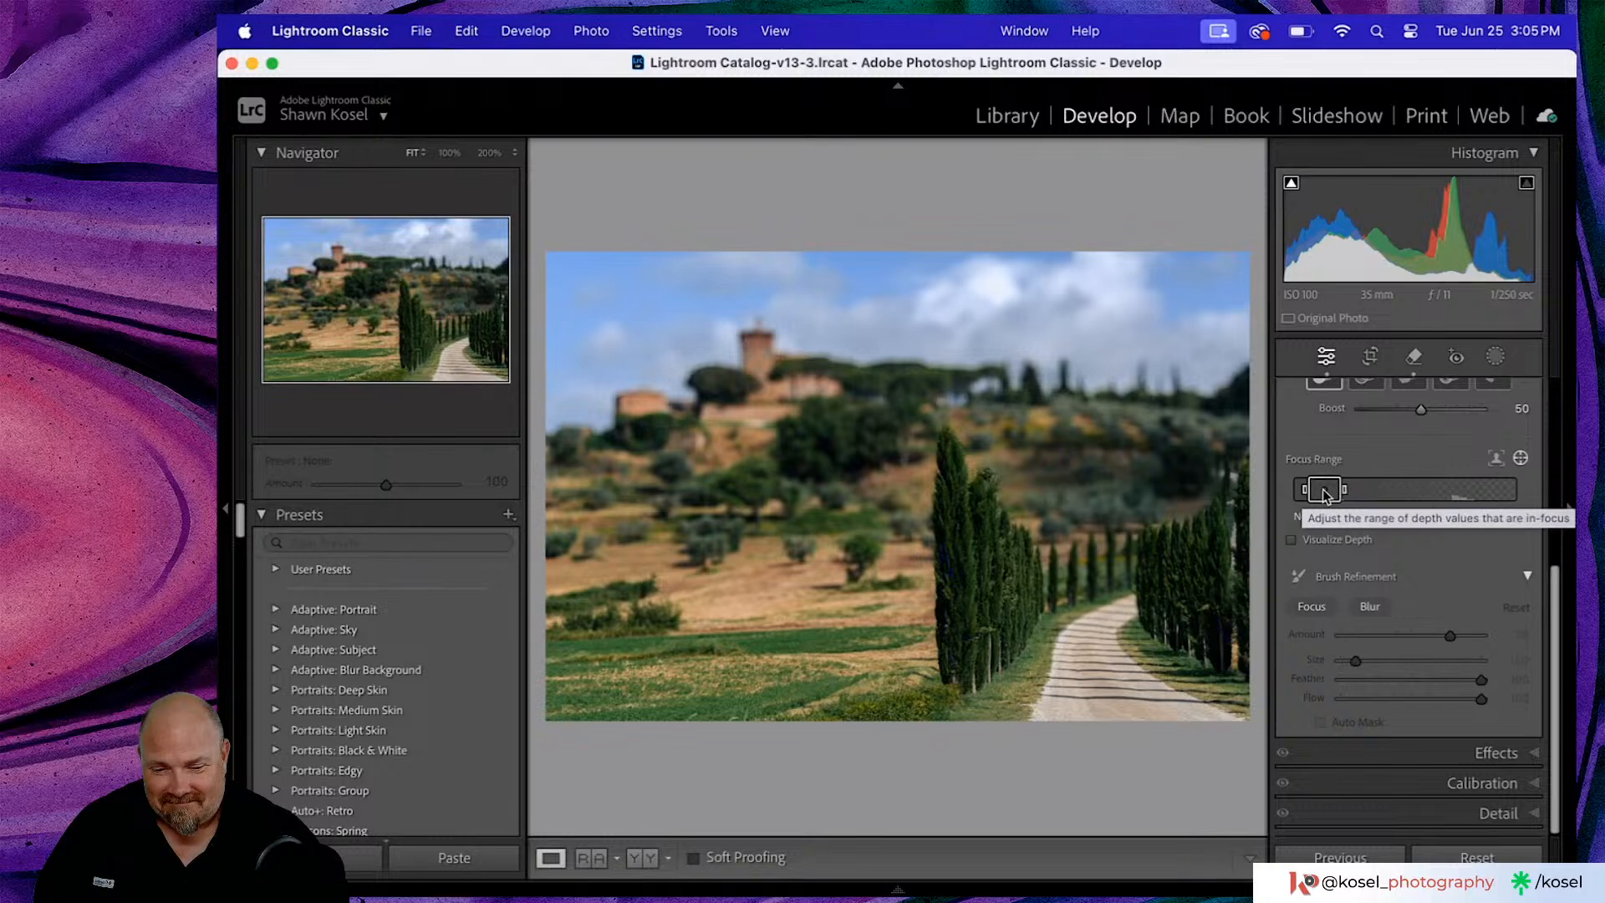
{"action": "left_click_drag", "start_coordinate": [1323, 495], "coordinate": [1471, 493]}
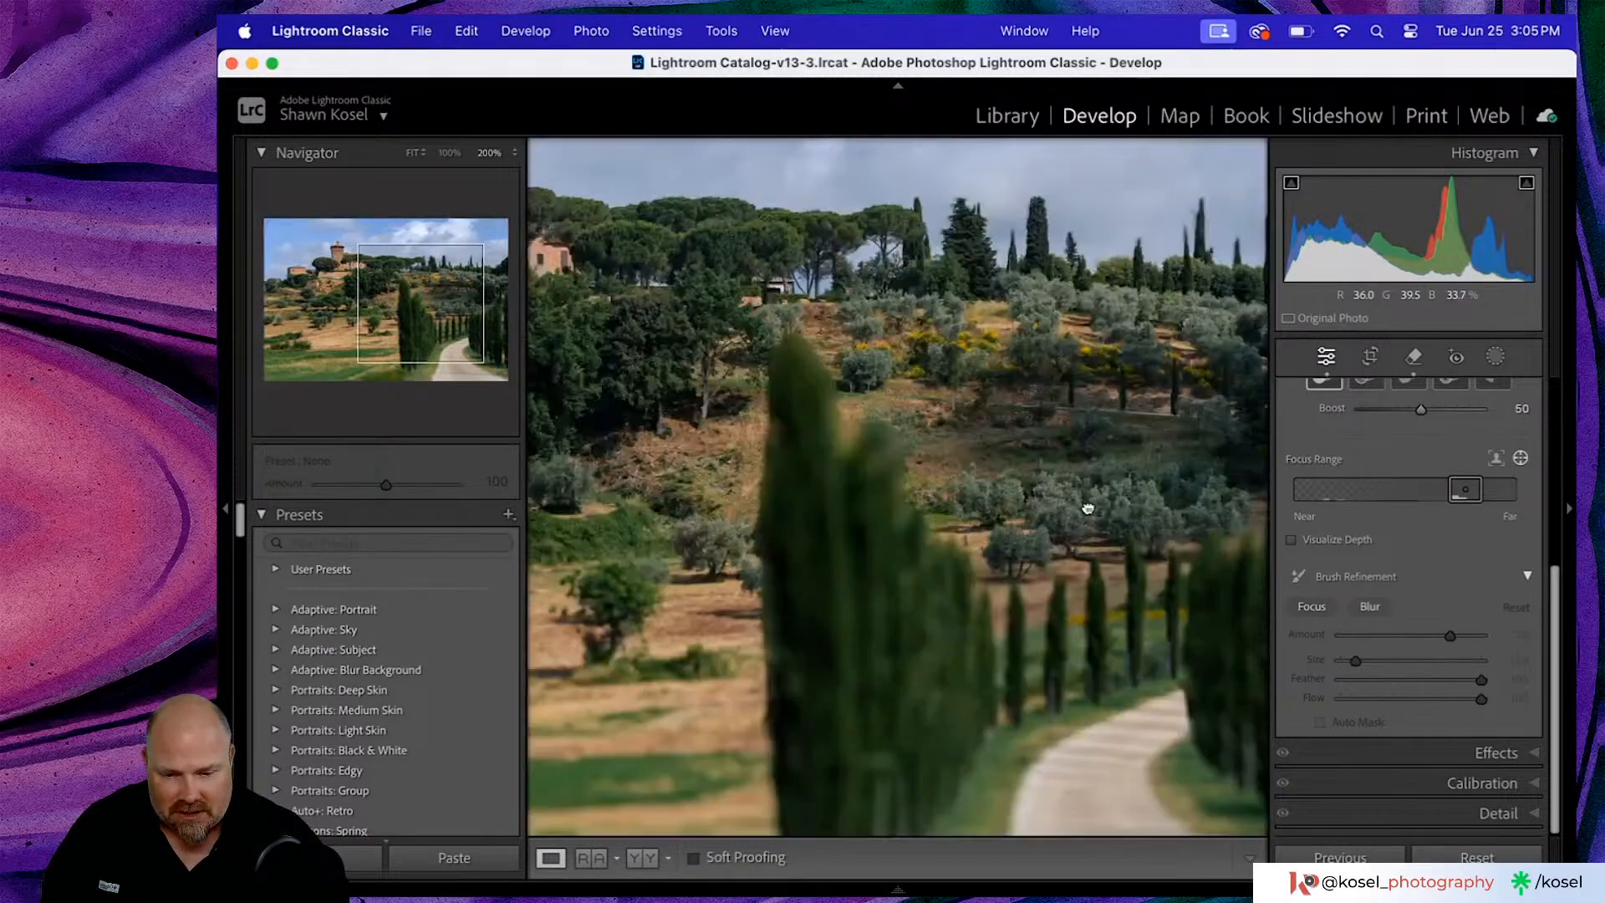
{"action": "left_click", "coordinate": [1087, 507]}
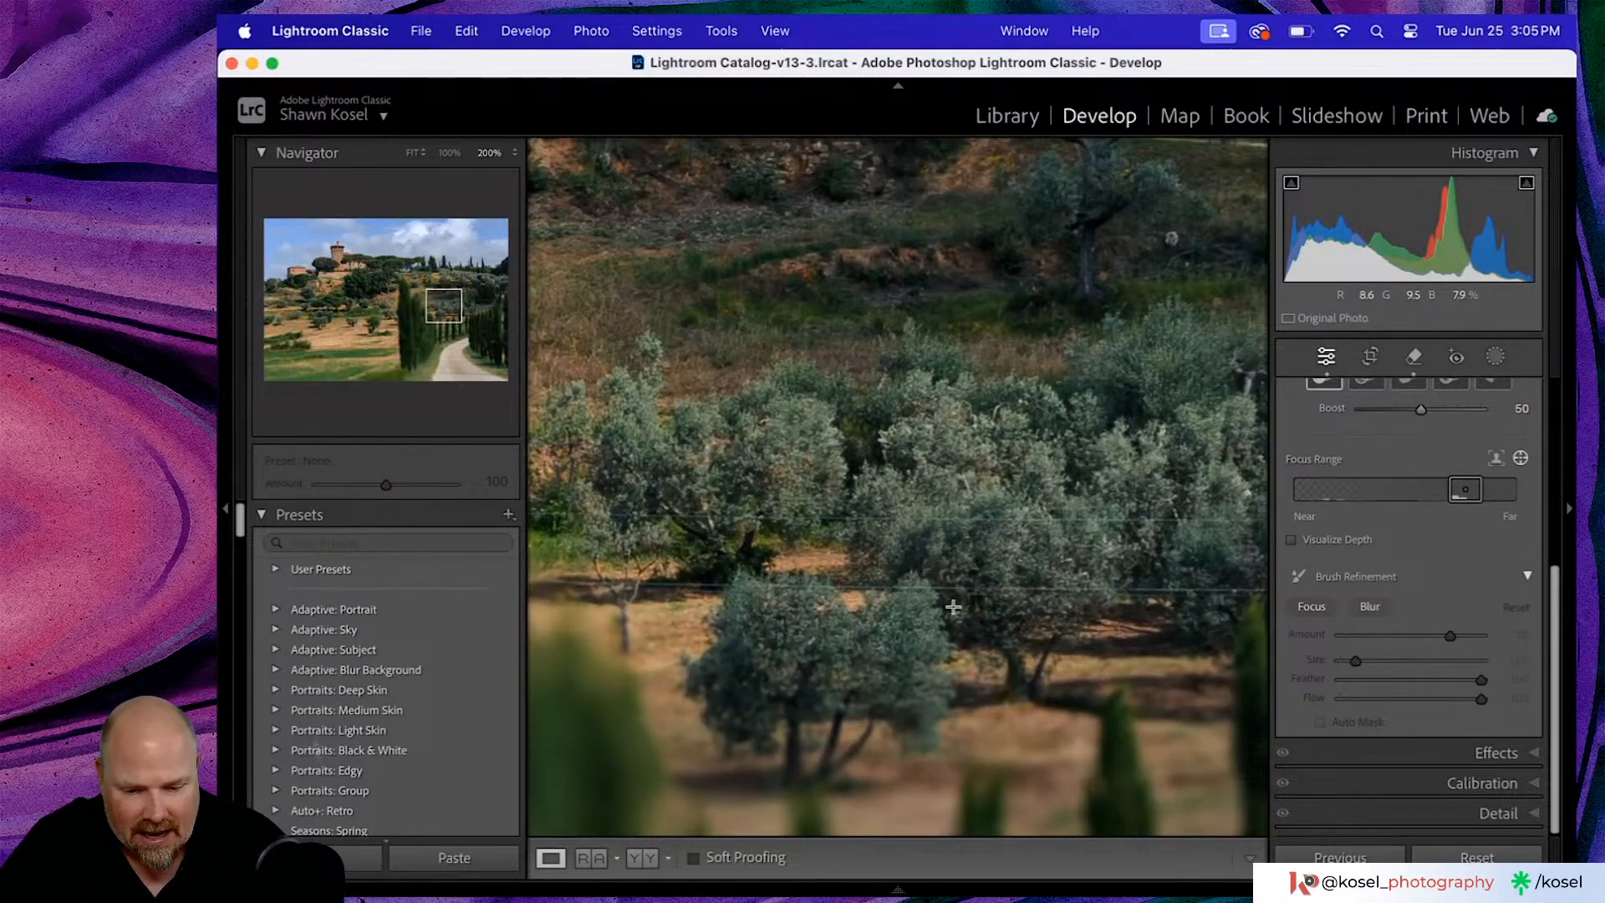
{"action": "left_click_drag", "start_coordinate": [1465, 490], "coordinate": [1455, 490]}
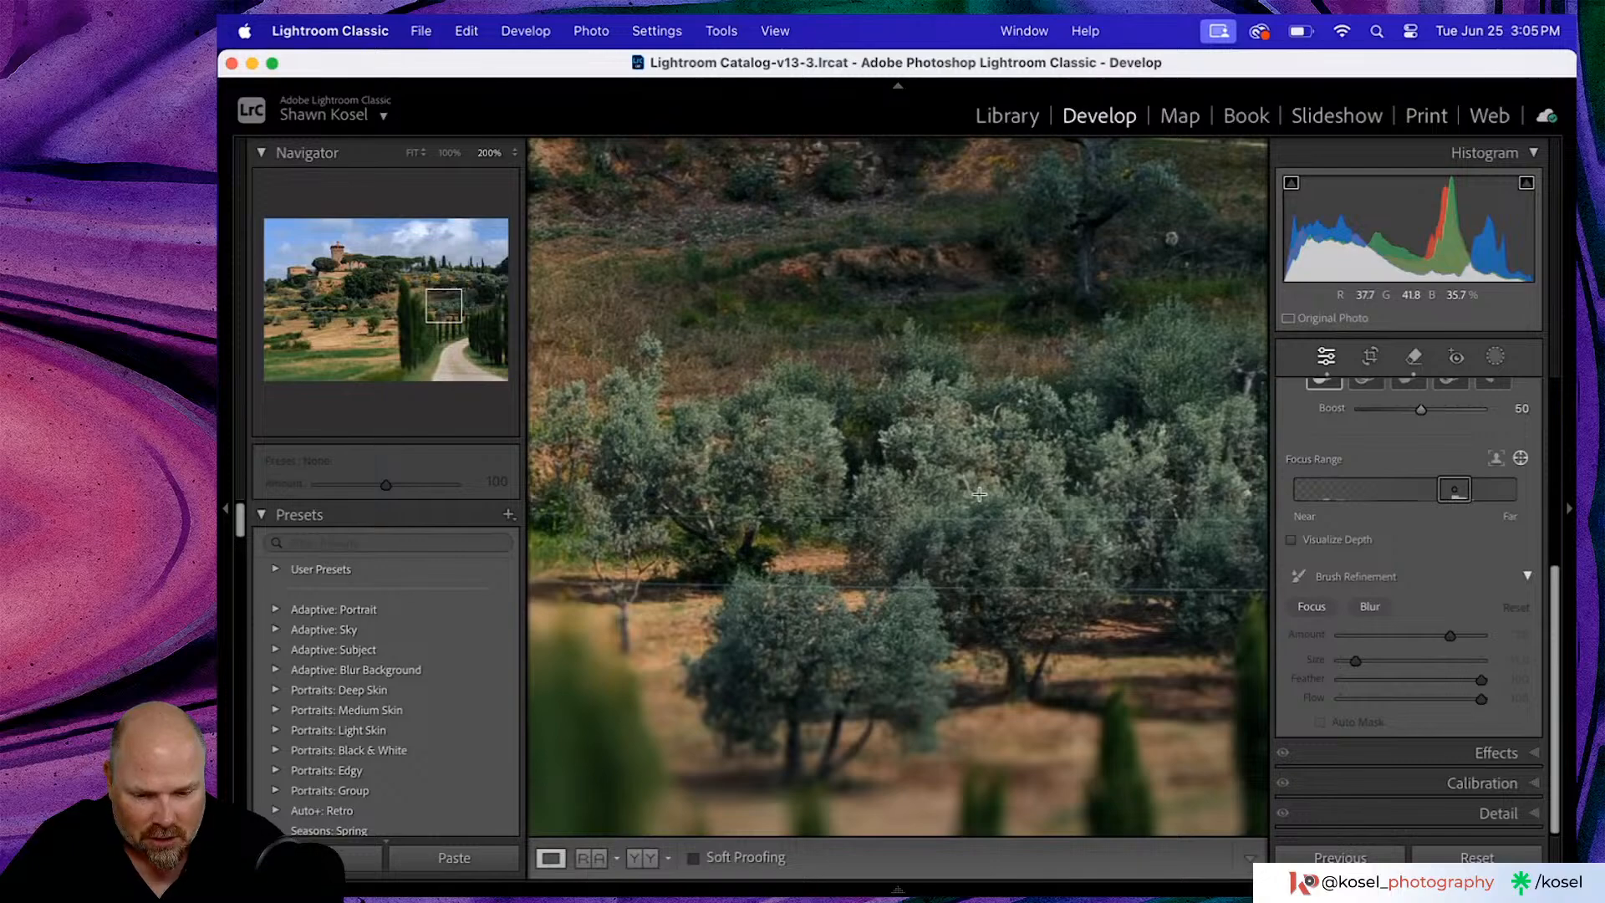
- Set the Lens Blur focus point on the castle tower again and extend the focus range slightly toward the near end
{"action": "left_click", "coordinate": [980, 493]}
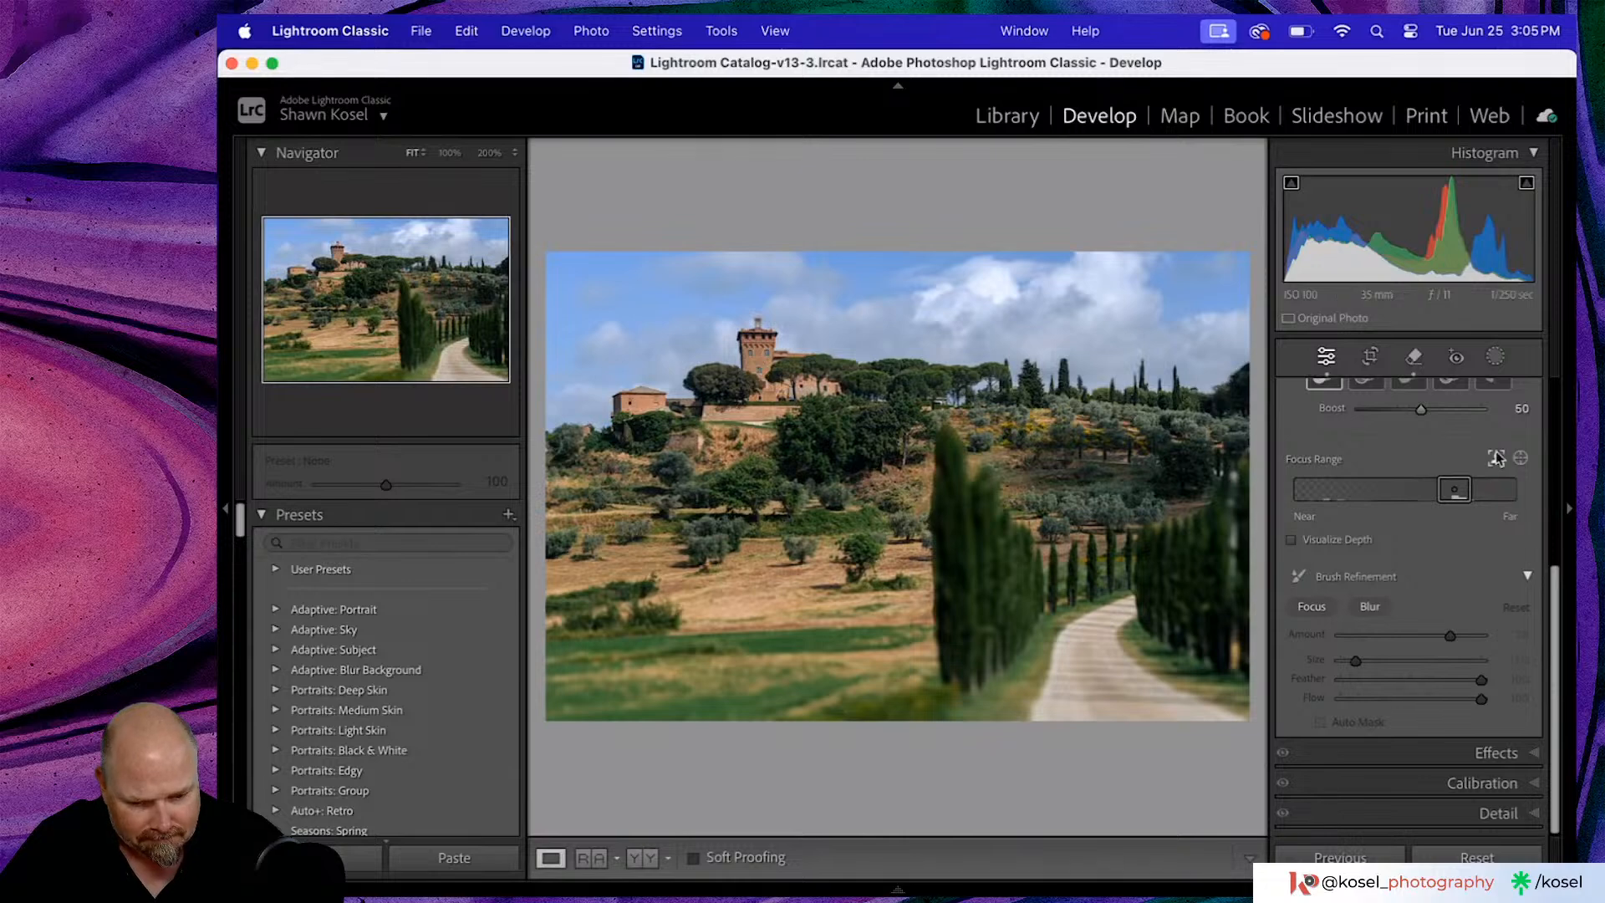
{"action": "left_click", "coordinate": [1521, 459]}
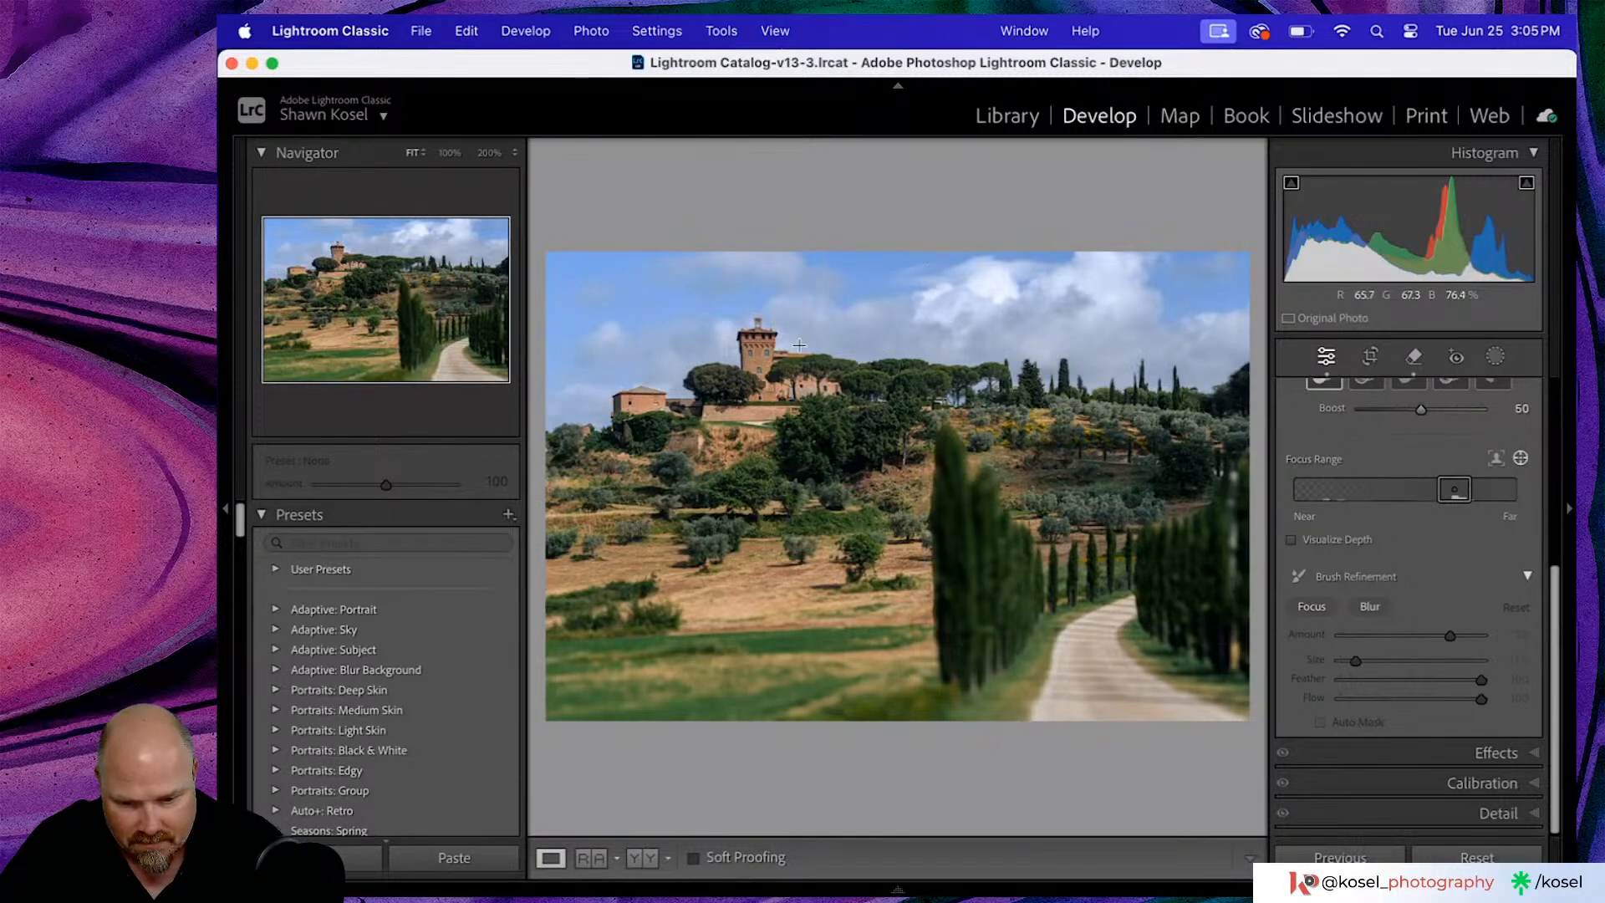
{"action": "left_click", "coordinate": [756, 355]}
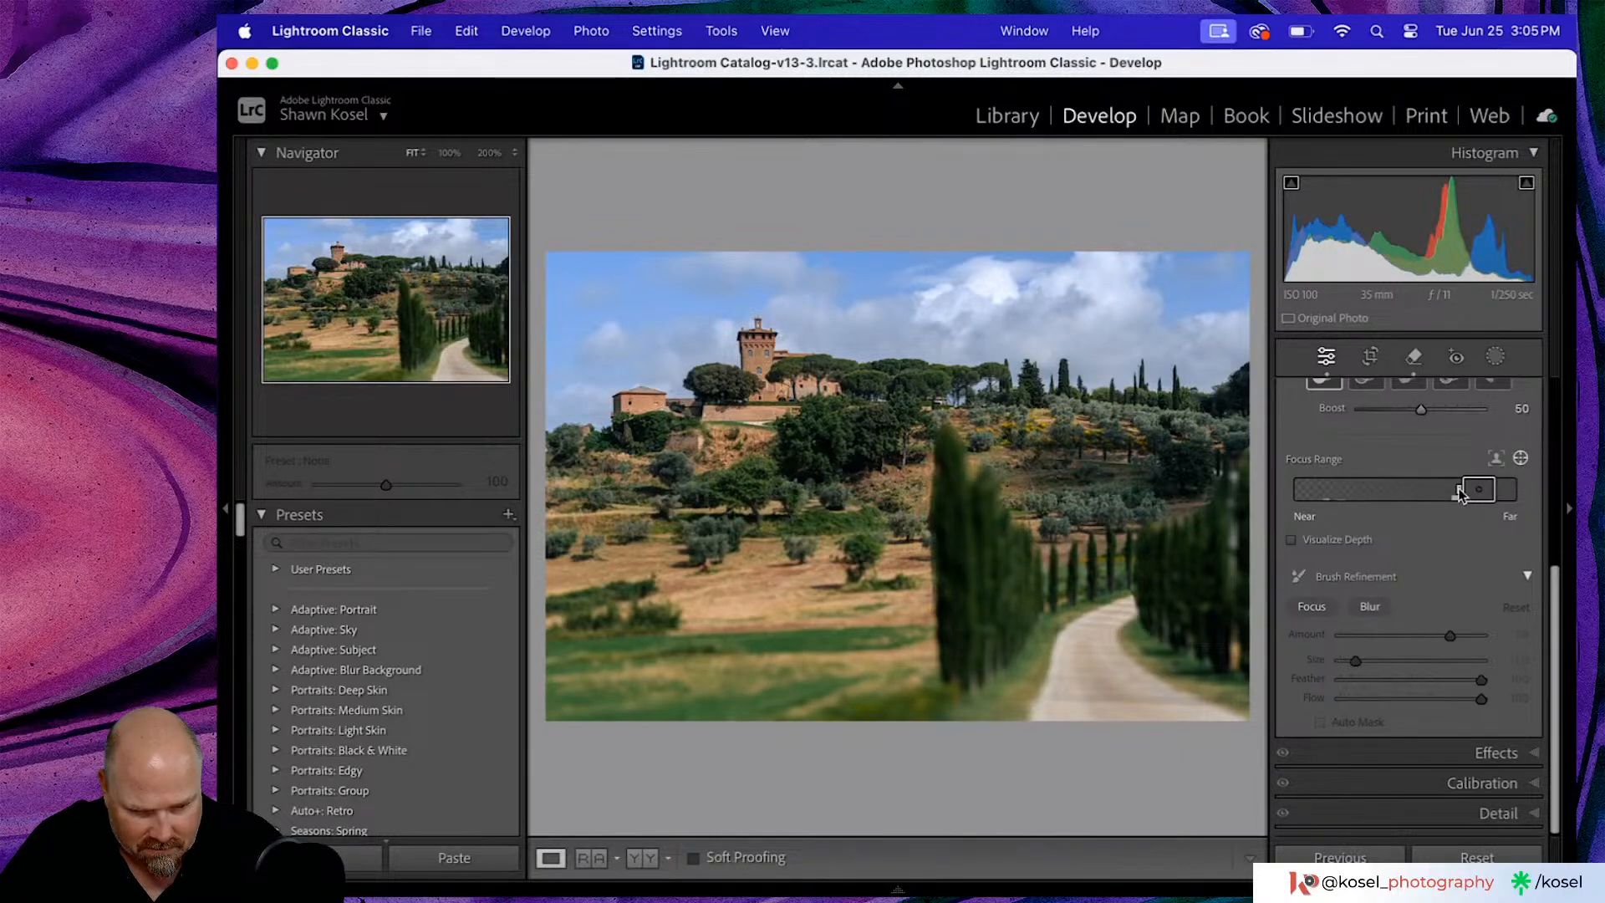
{"action": "left_click_drag", "start_coordinate": [1459, 493], "coordinate": [1445, 490]}
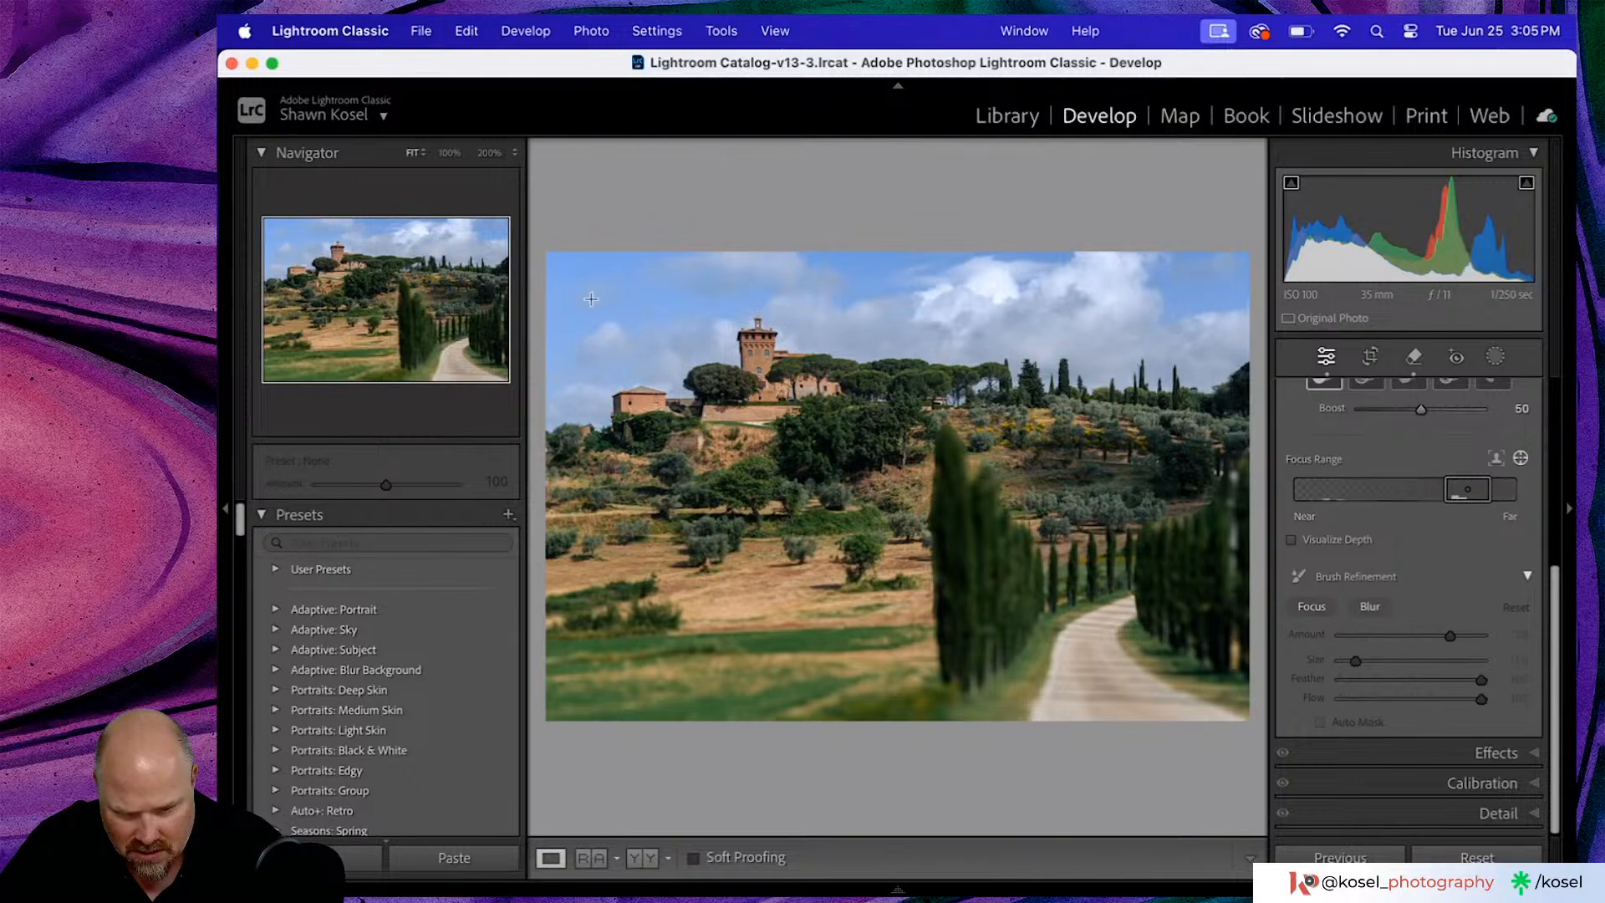
- Paint with the Focus refinement brush at size 6 and amount 78 over the tower's roof ornaments and the adjoining low roof
{"action": "left_click", "coordinate": [747, 314]}
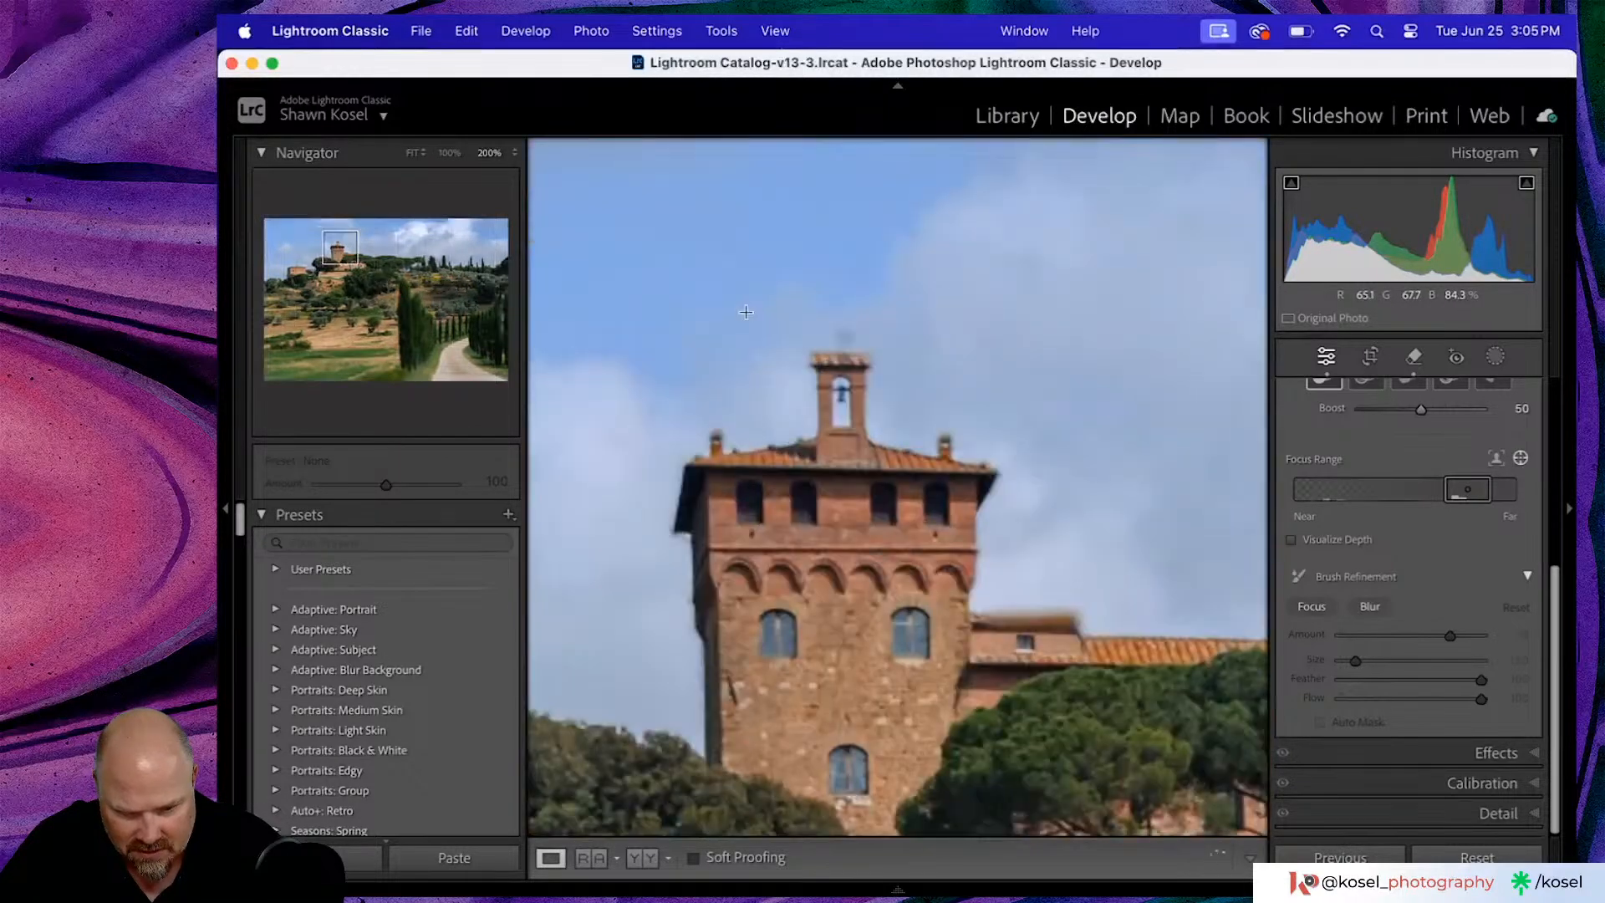
{"action": "left_click", "coordinate": [1311, 609]}
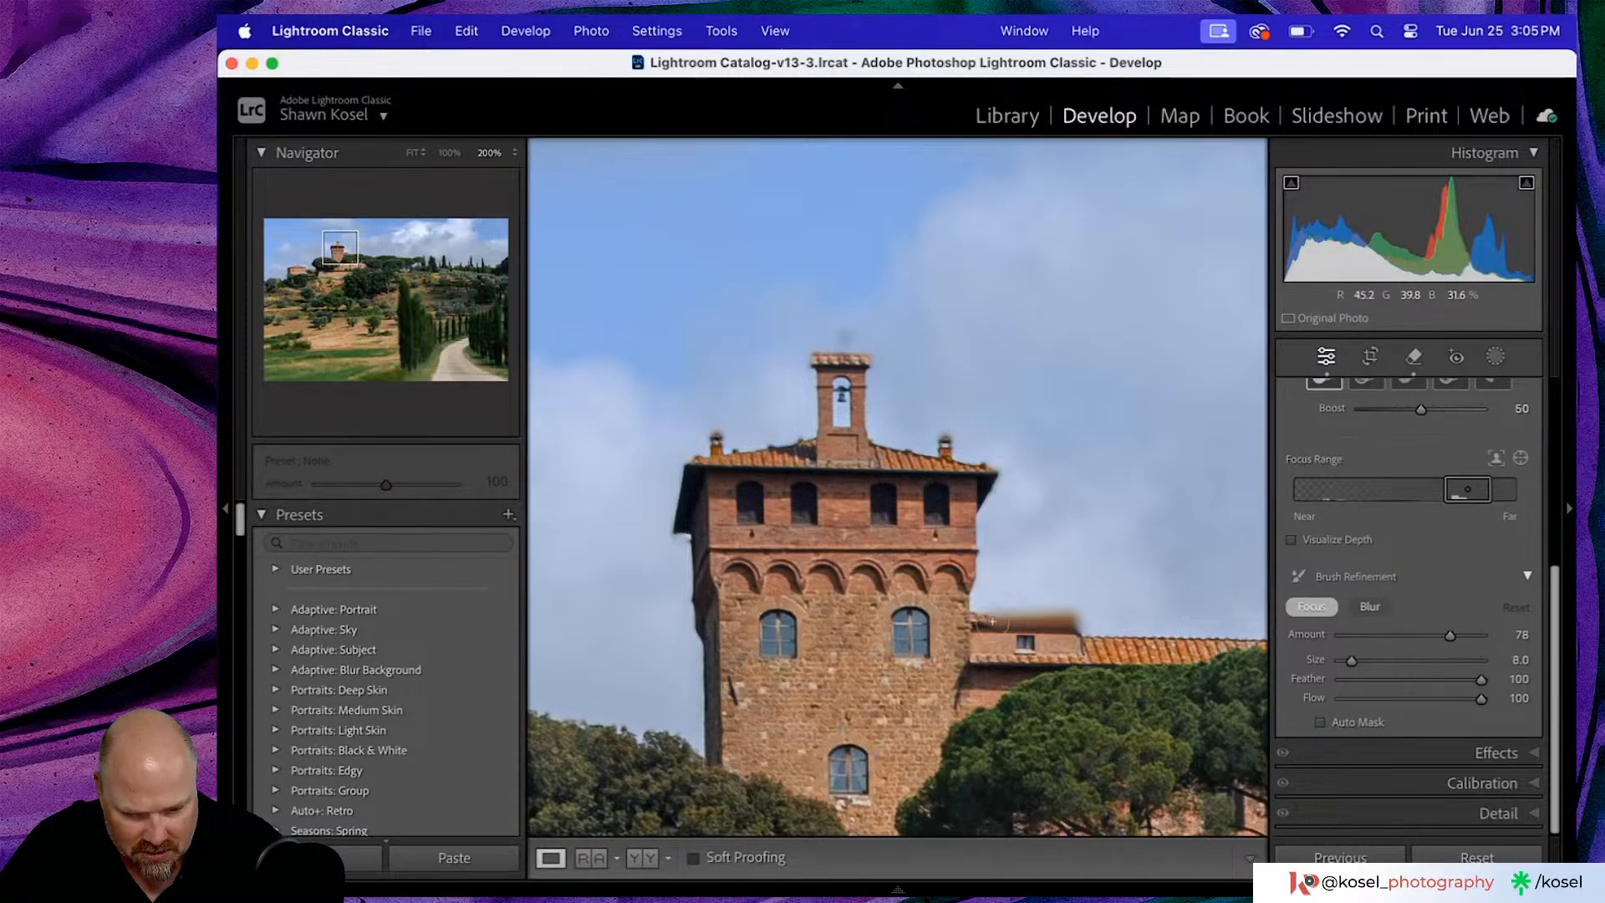
{"action": "key", "text": "bracketleft"}
{"action": "key", "text": "bracketleft"}
{"action": "mouse_move", "coordinate": [989, 624]}
{"action": "left_mouse_down"}
{"action": "mouse_move", "coordinate": [1070, 628]}
{"action": "mouse_move", "coordinate": [966, 635]}
{"action": "left_mouse_up"}
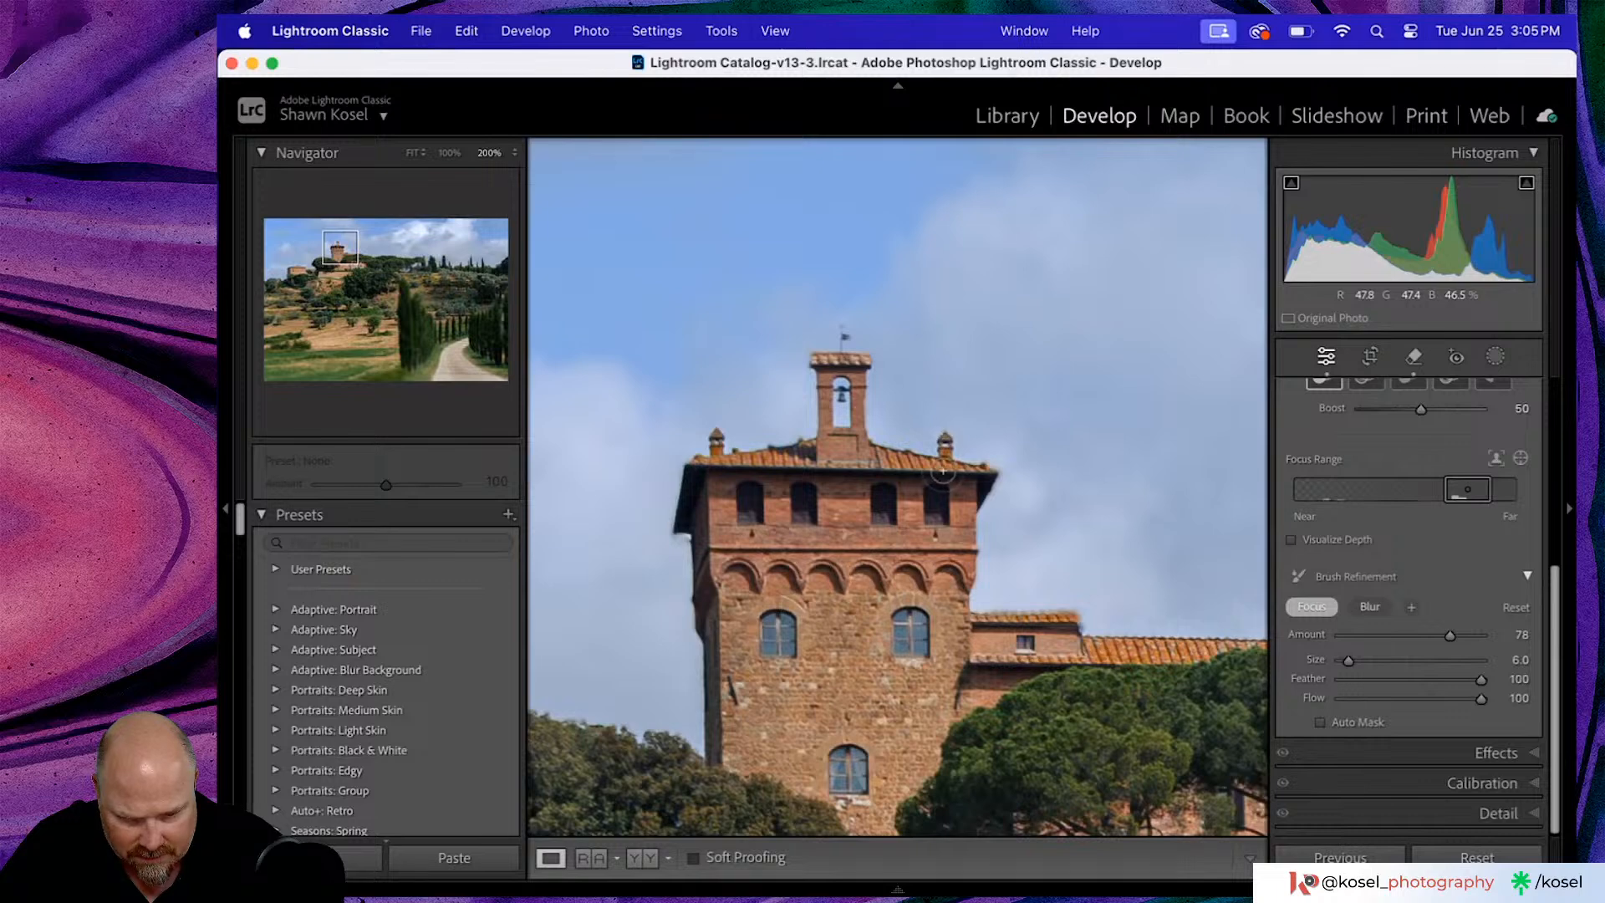
{"action": "left_click_drag", "start_coordinate": [924, 650], "coordinate": [565, 414]}
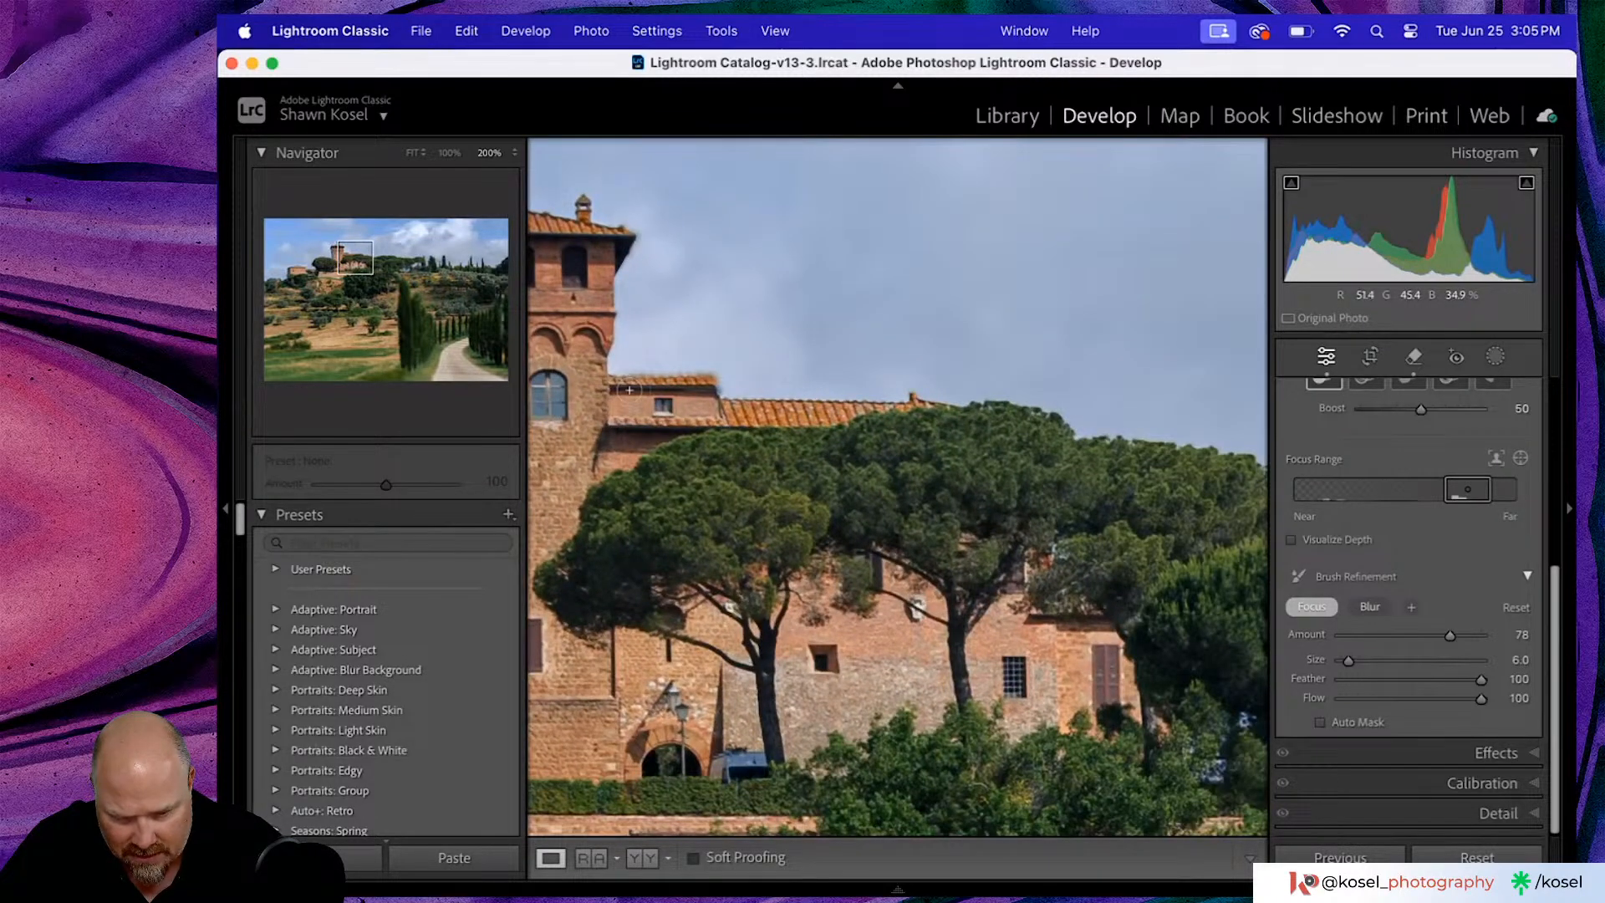
{"action": "left_click_drag", "start_coordinate": [614, 380], "coordinate": [711, 382]}
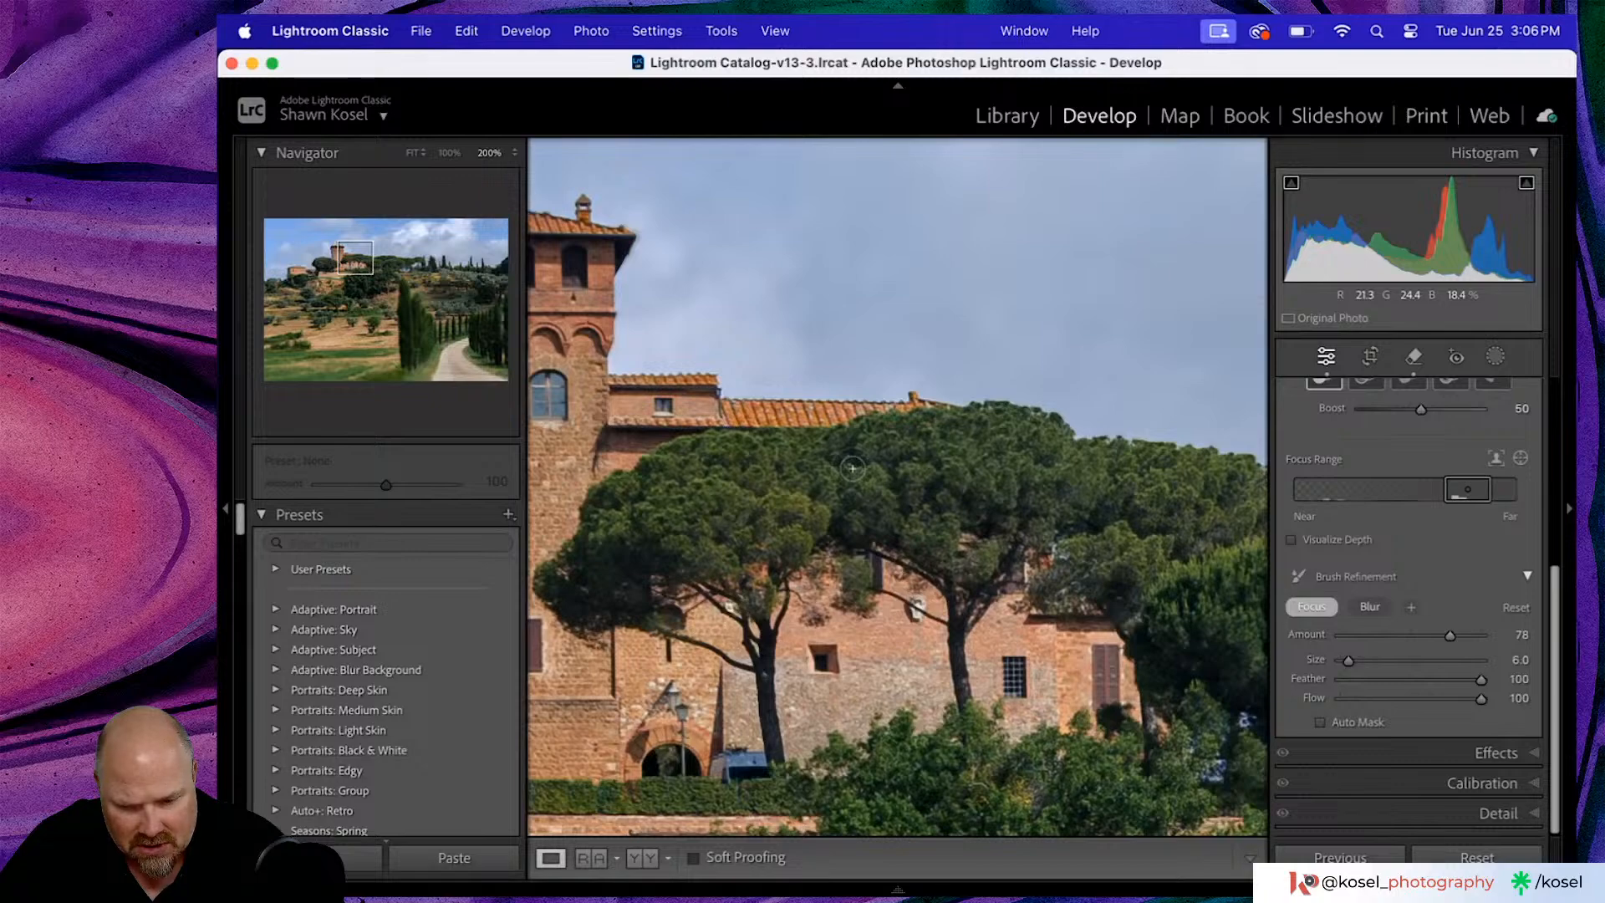
- Inspect the villa walls and trees, and paint focus along the castle tower's sky-facing edge beside the large tree
{"action": "left_click_drag", "start_coordinate": [852, 468], "coordinate": [1007, 358]}
{"action": "left_click_drag", "start_coordinate": [855, 496], "coordinate": [981, 437]}
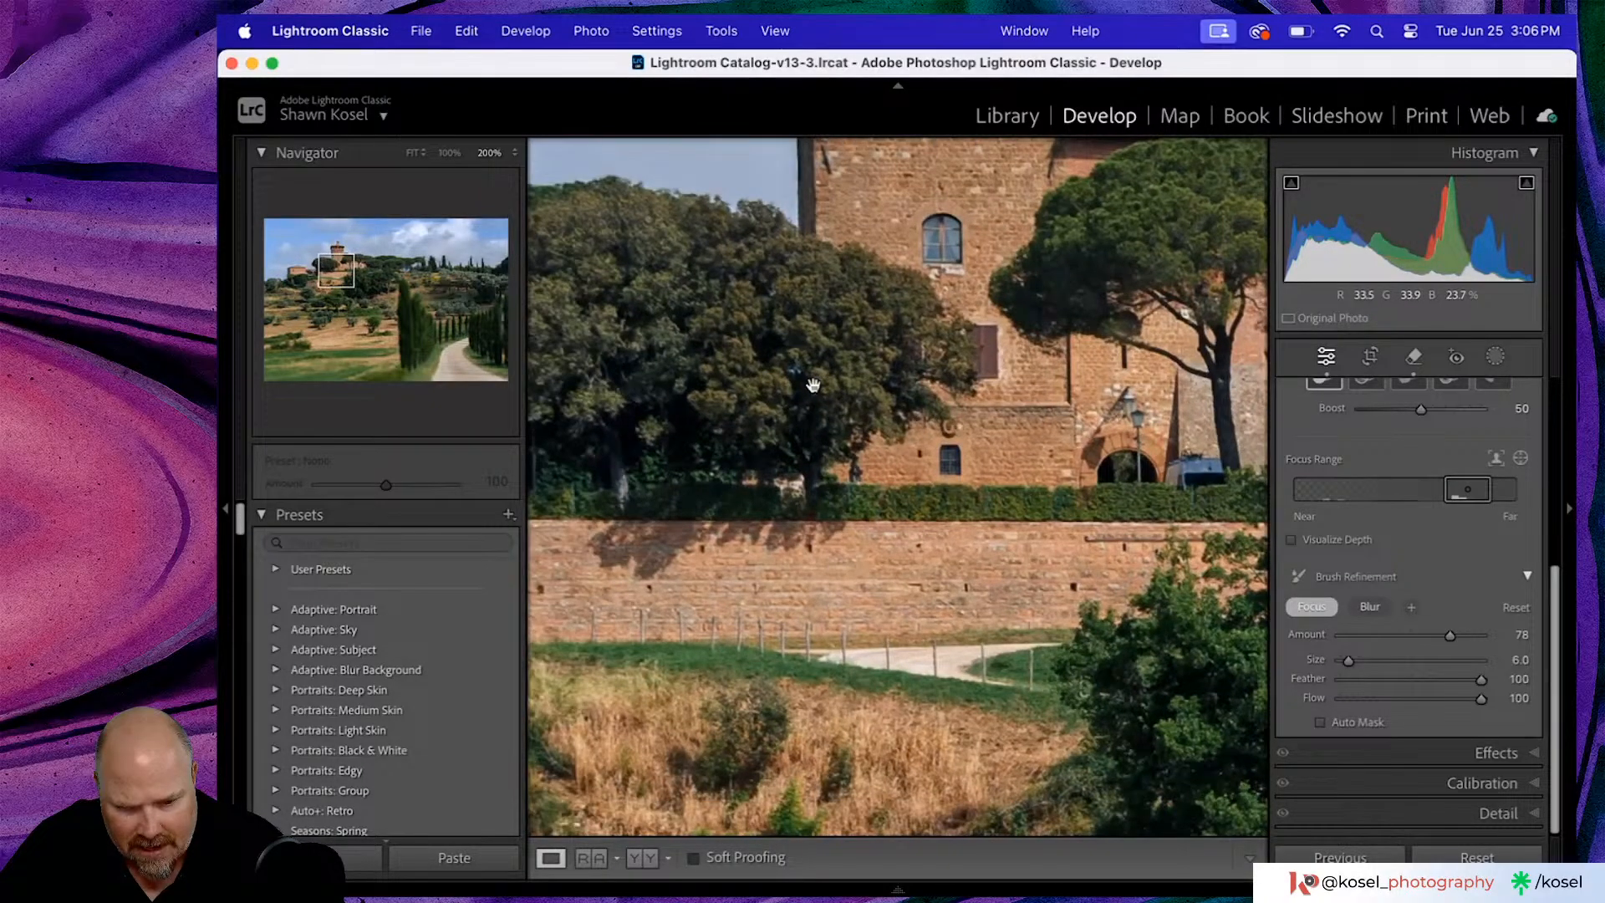
{"action": "left_click_drag", "start_coordinate": [812, 385], "coordinate": [998, 773]}
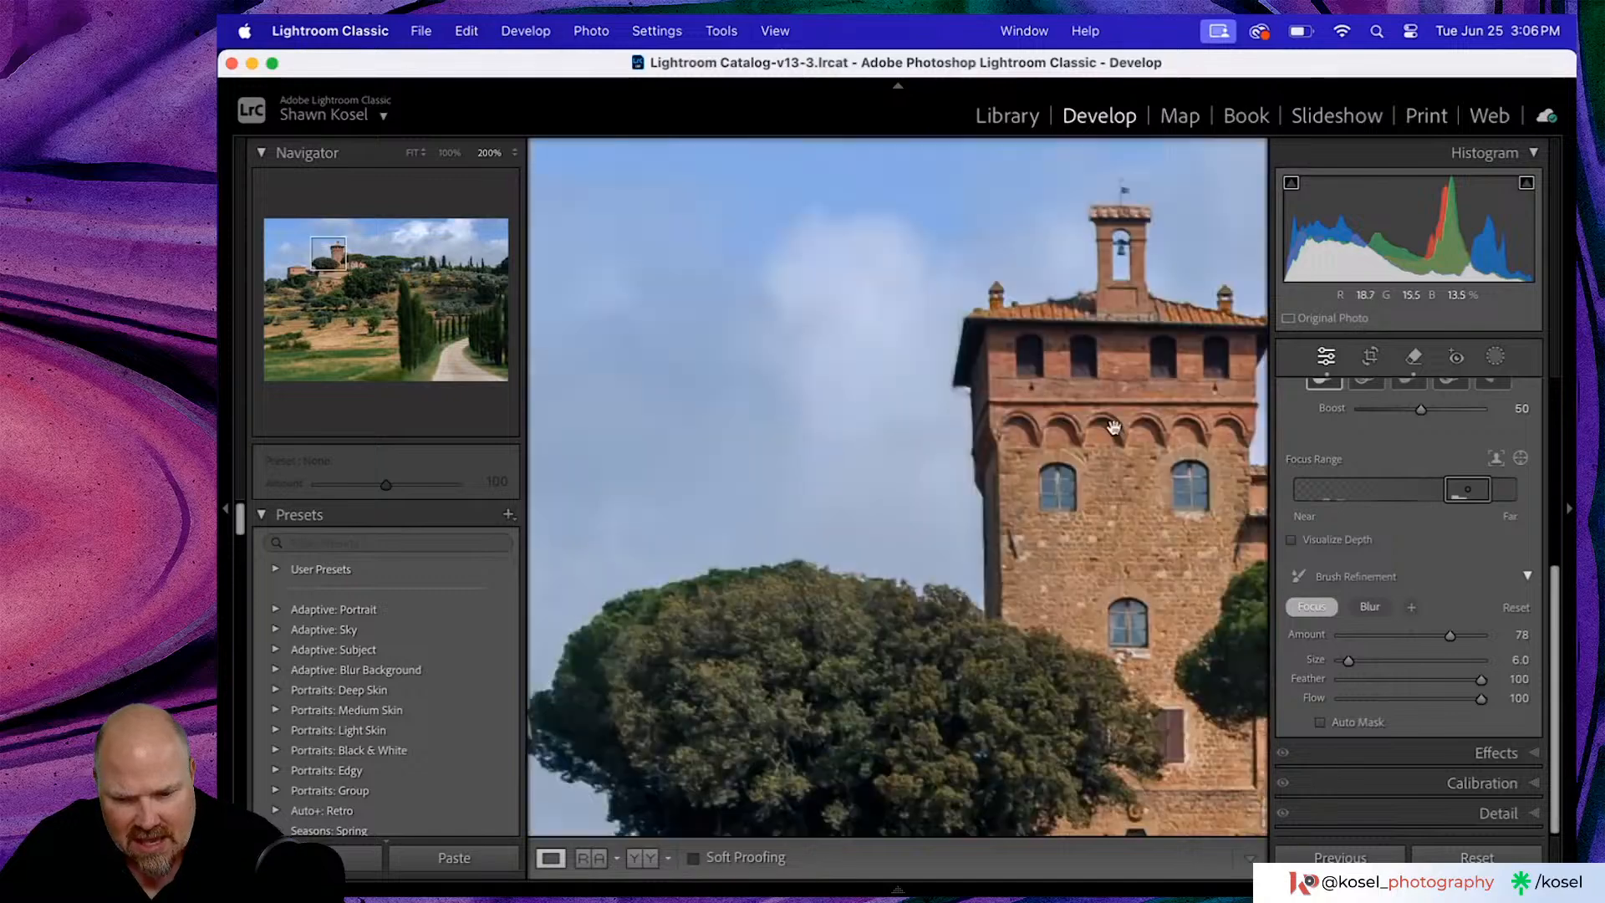
{"action": "left_click_drag", "start_coordinate": [1114, 428], "coordinate": [1173, 418]}
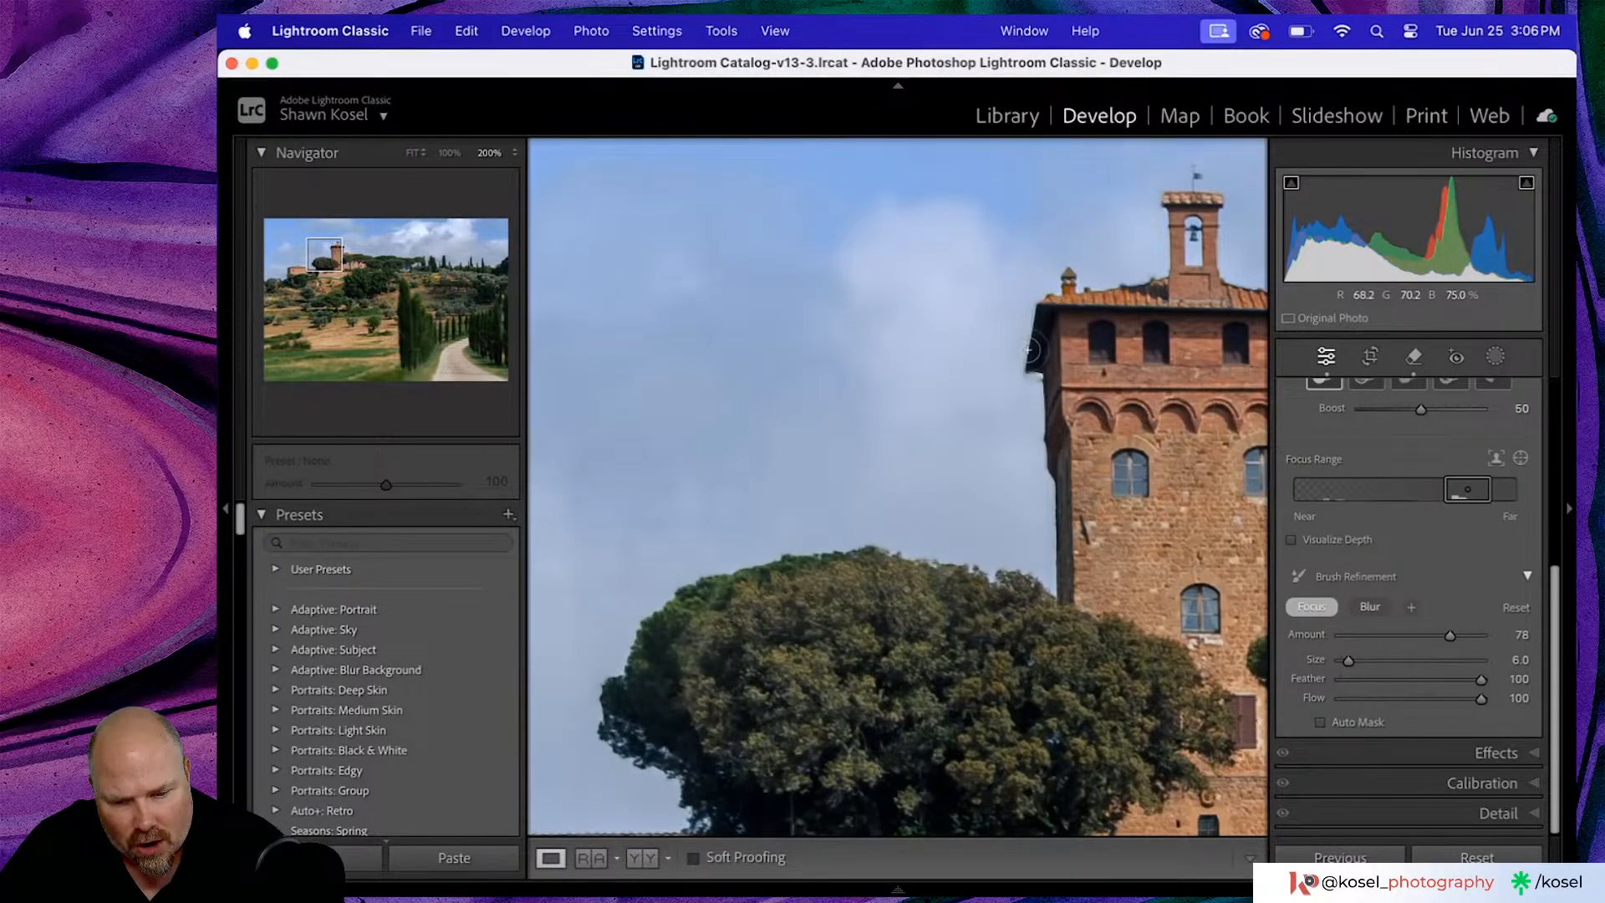
{"action": "left_click_drag", "start_coordinate": [1041, 357], "coordinate": [1034, 318]}
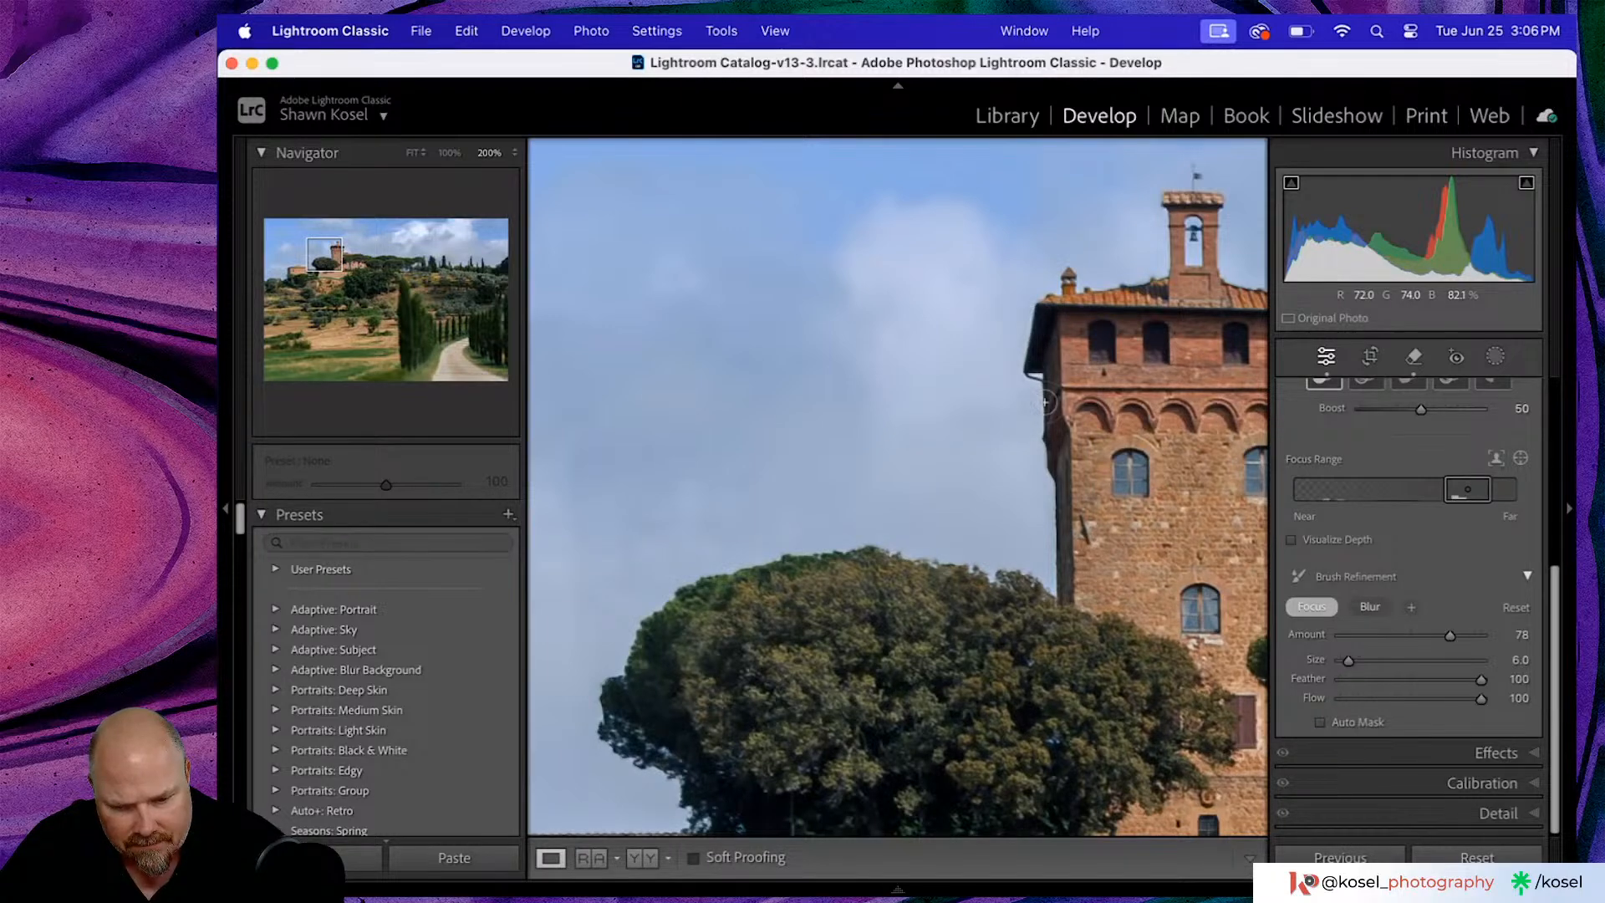
{"action": "left_click_drag", "start_coordinate": [1045, 402], "coordinate": [1038, 466]}
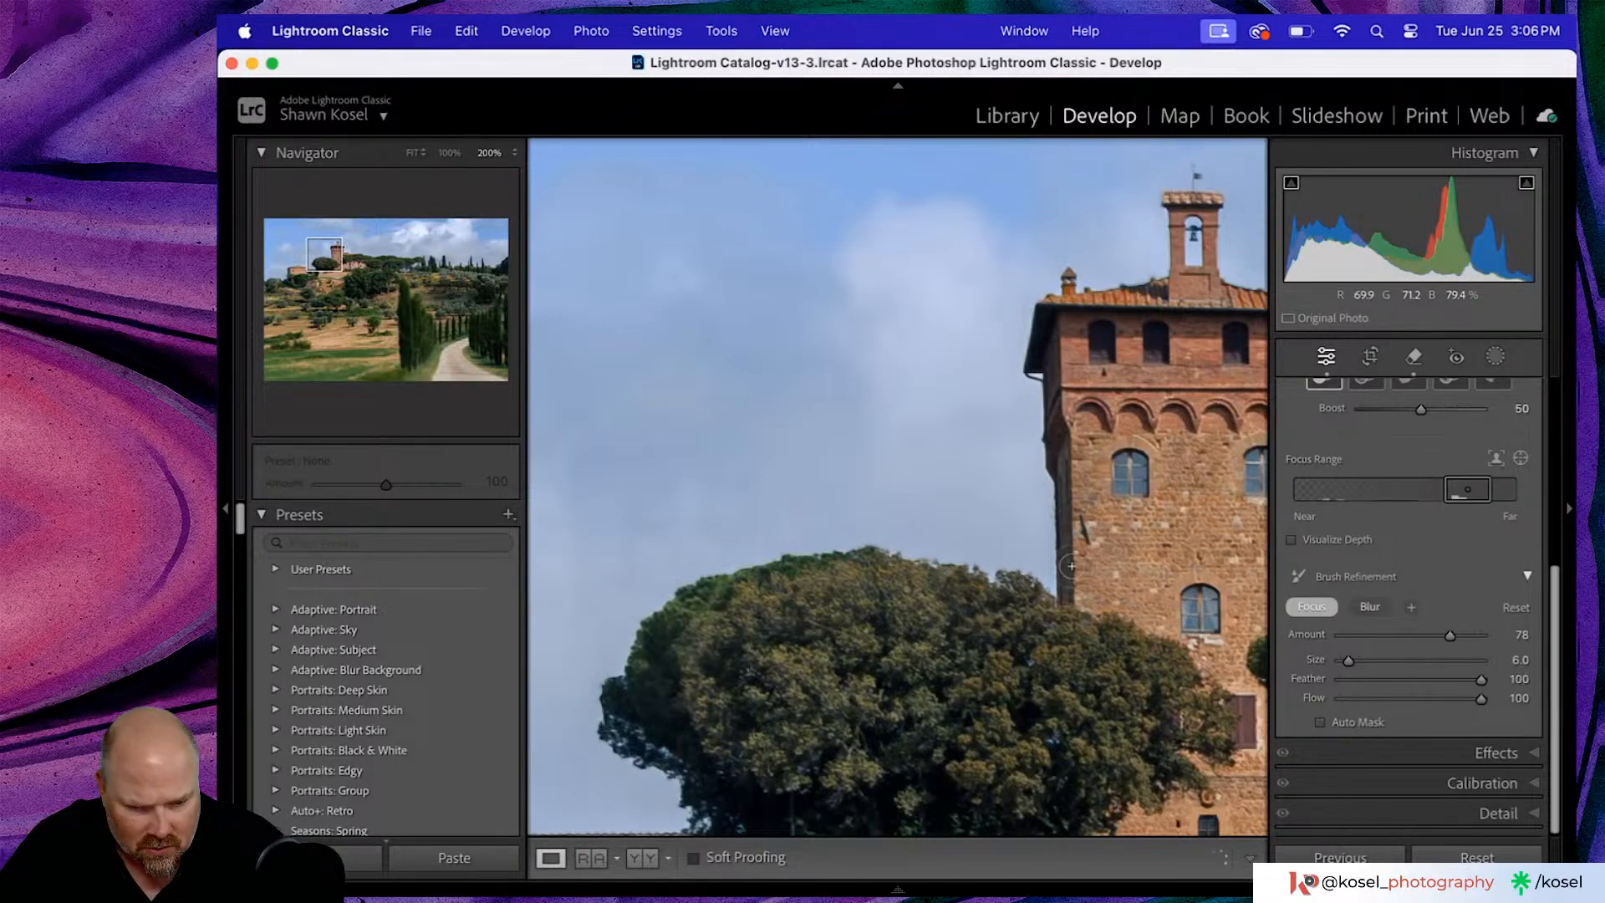
{"action": "left_click_drag", "start_coordinate": [1150, 429], "coordinate": [807, 387]}
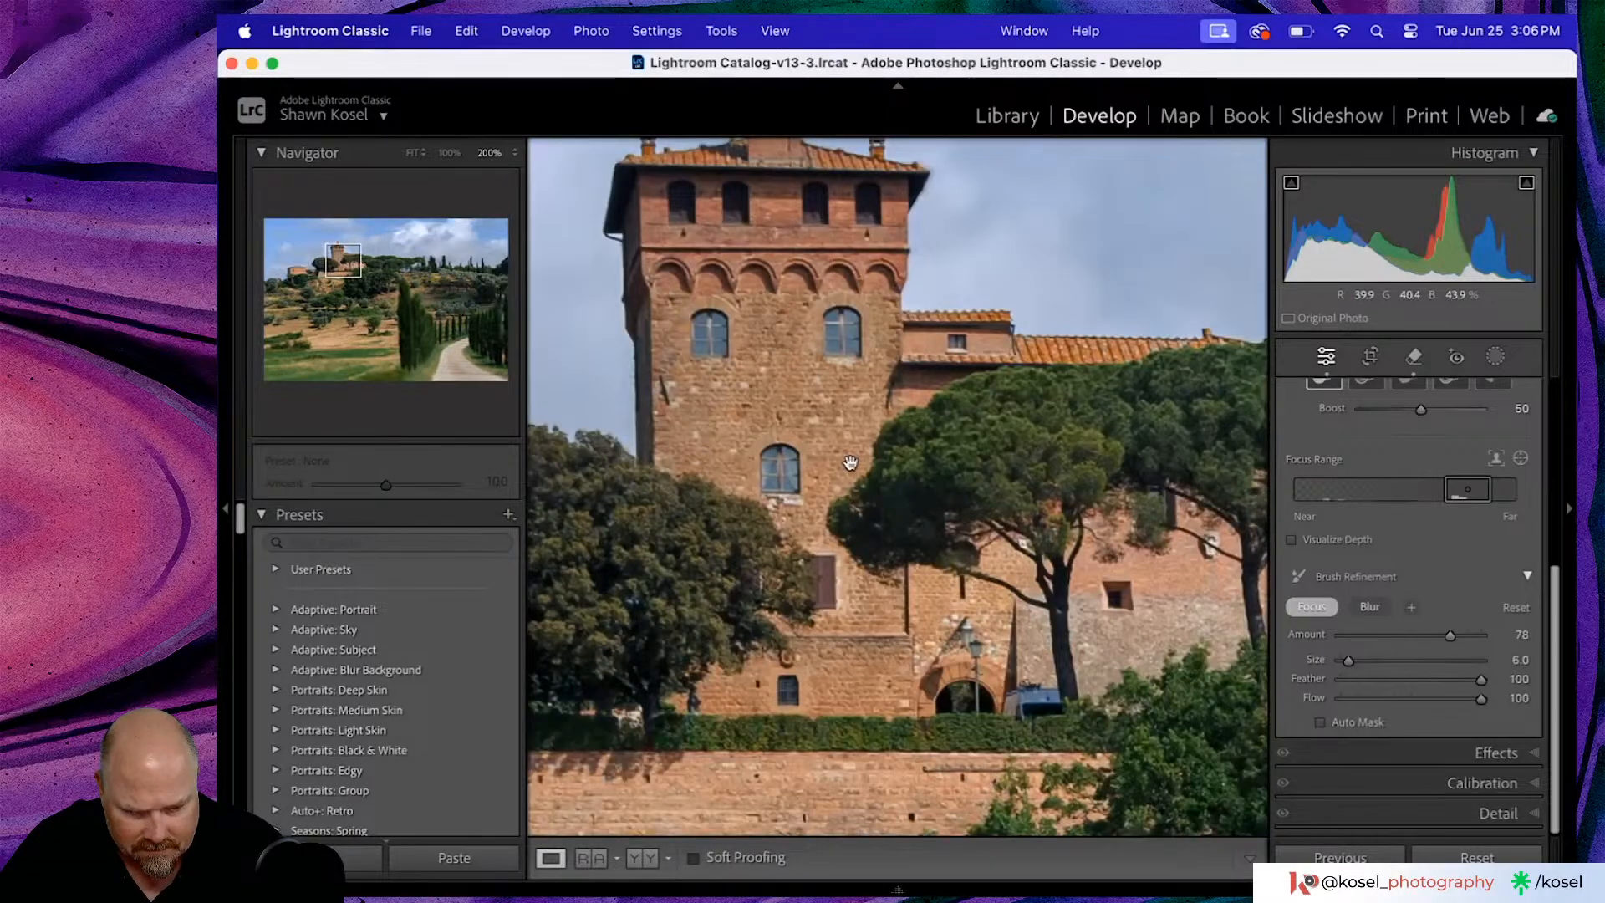
{"action": "left_click", "coordinate": [807, 387]}
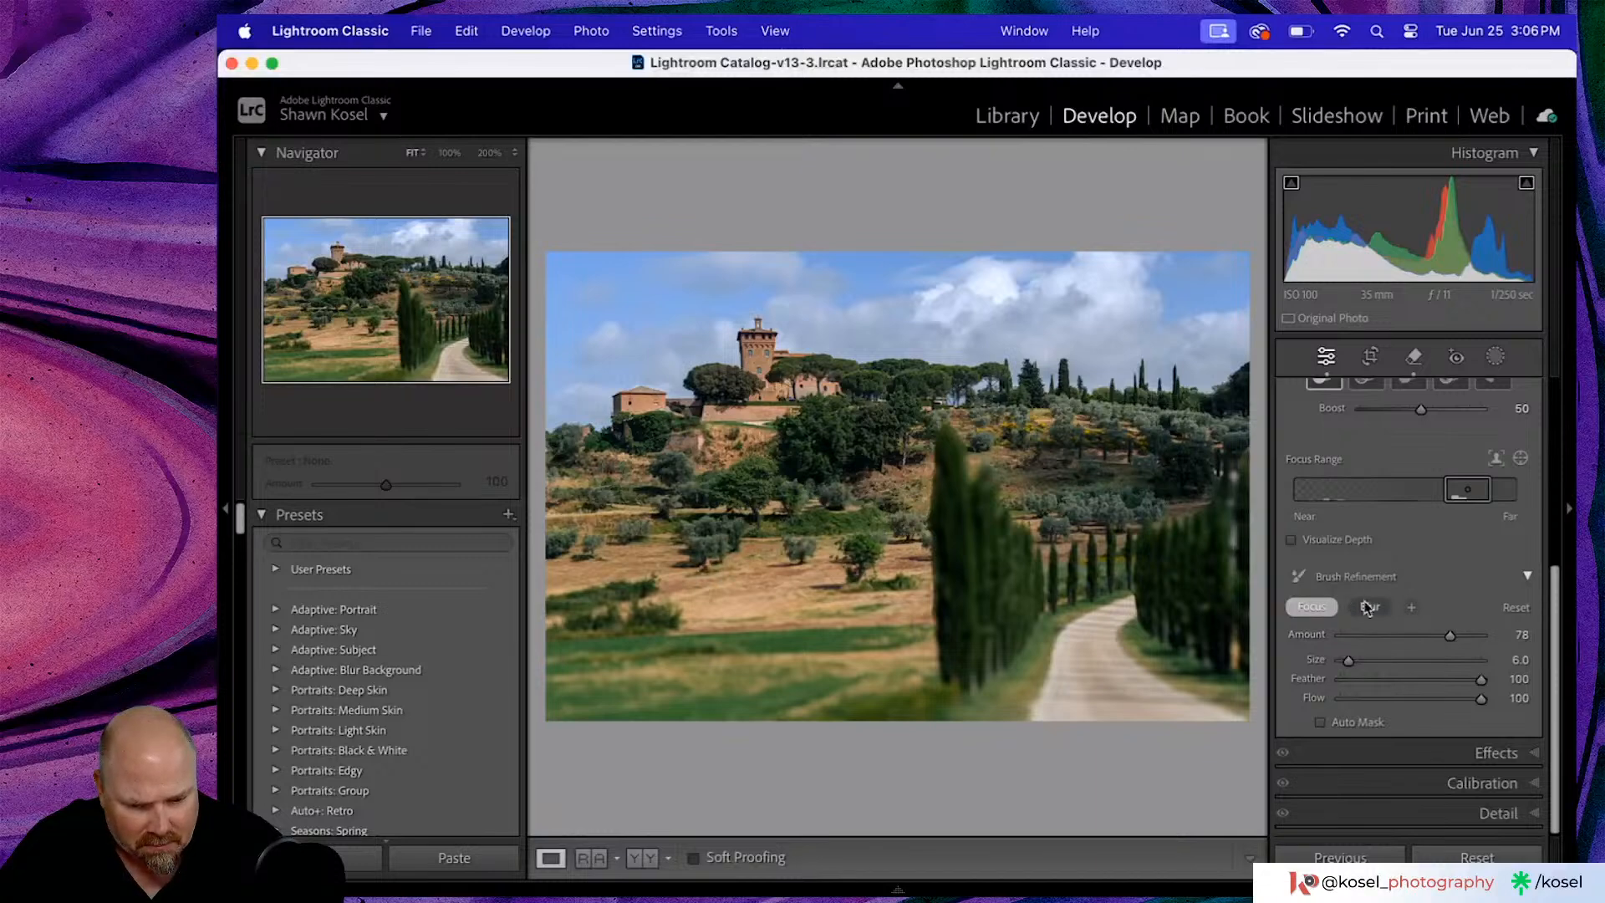
- Switch the refinement brush to Blur and set its size to 9
{"action": "left_click", "coordinate": [1368, 607]}
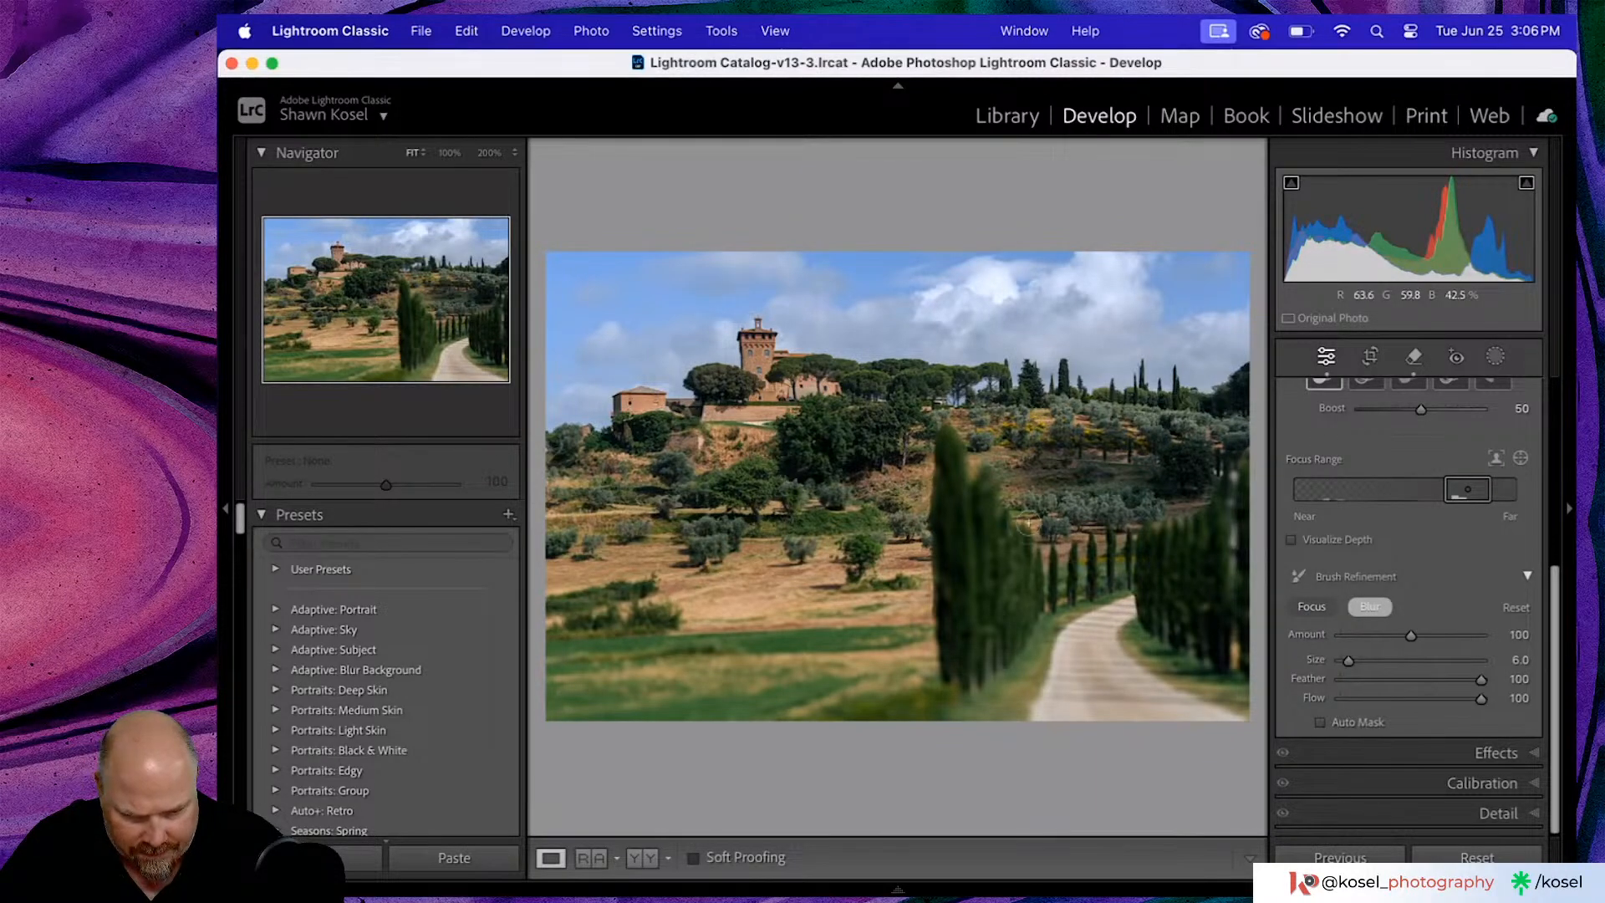
{"action": "key", "text": "bracketright"}
{"action": "key", "text": "bracketright"}
{"action": "key", "text": "bracketright"}
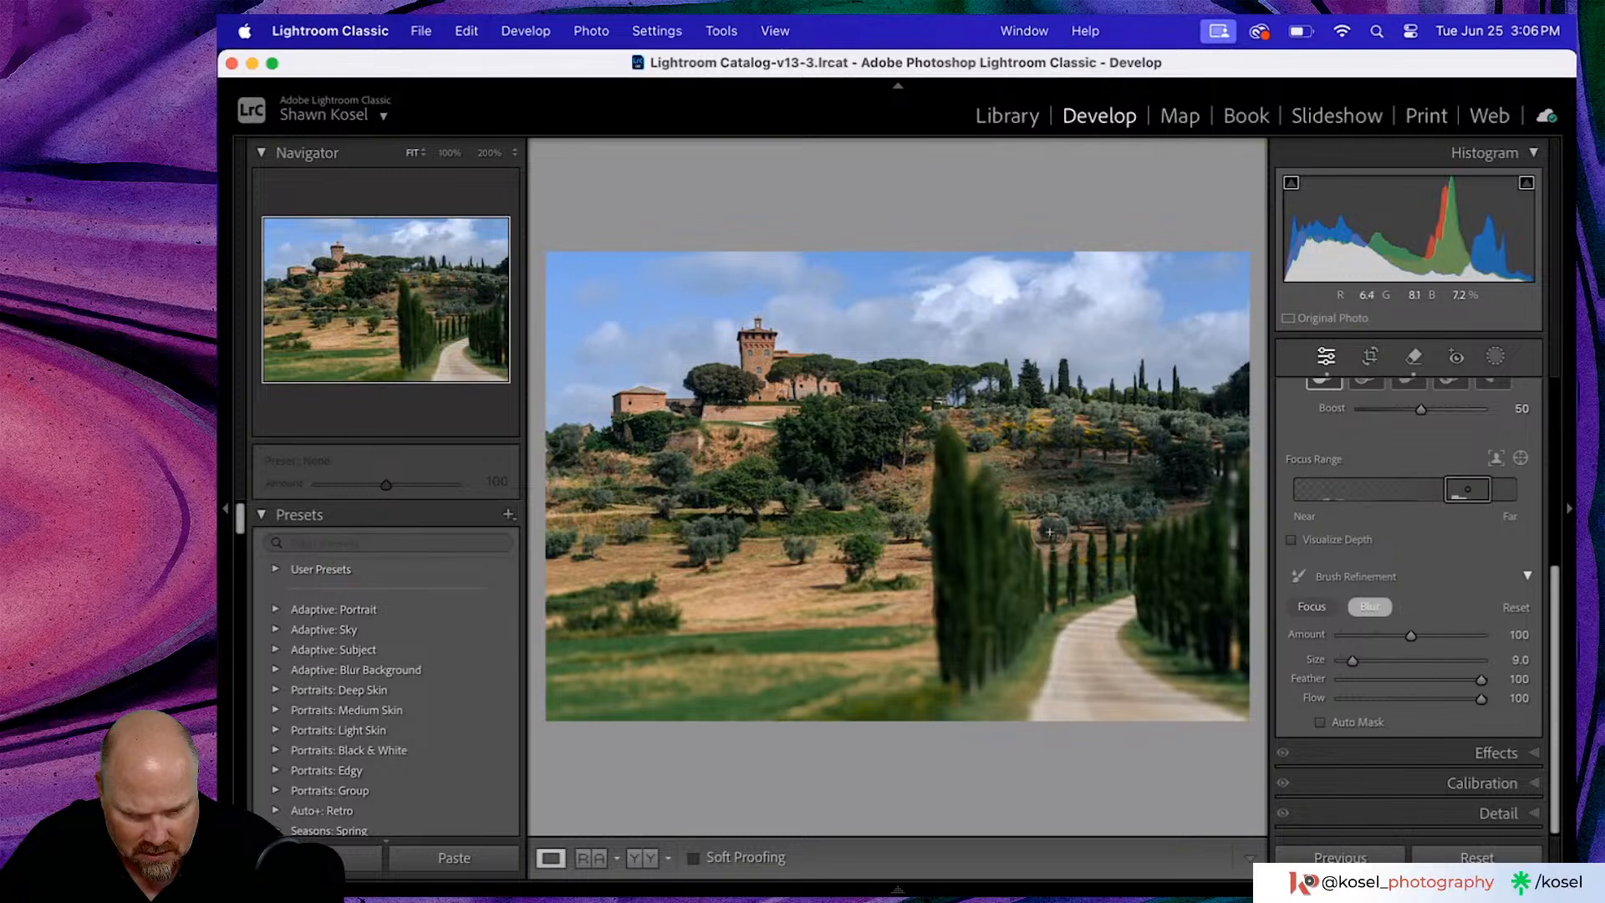
- Try a full-flow blur stroke across the olive trees behind the roadside cypresses and undo it
{"action": "left_click_drag", "start_coordinate": [1050, 531], "coordinate": [1158, 526]}
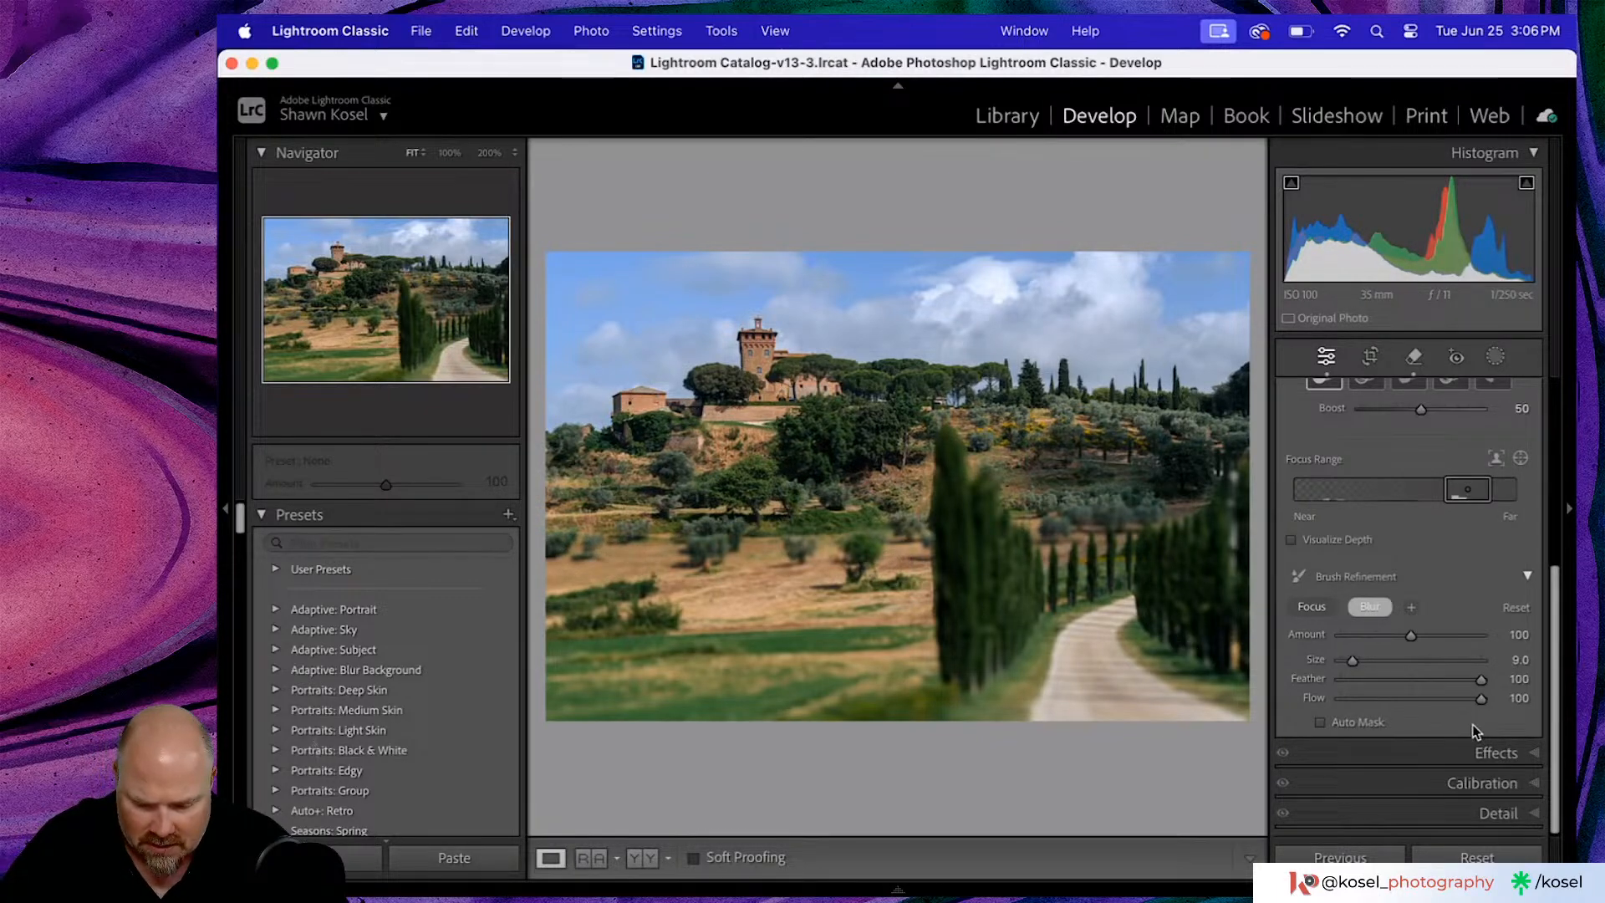
{"action": "key", "text": "super+z"}
{"action": "key", "text": "super+z"}
{"action": "key", "text": "super+z"}
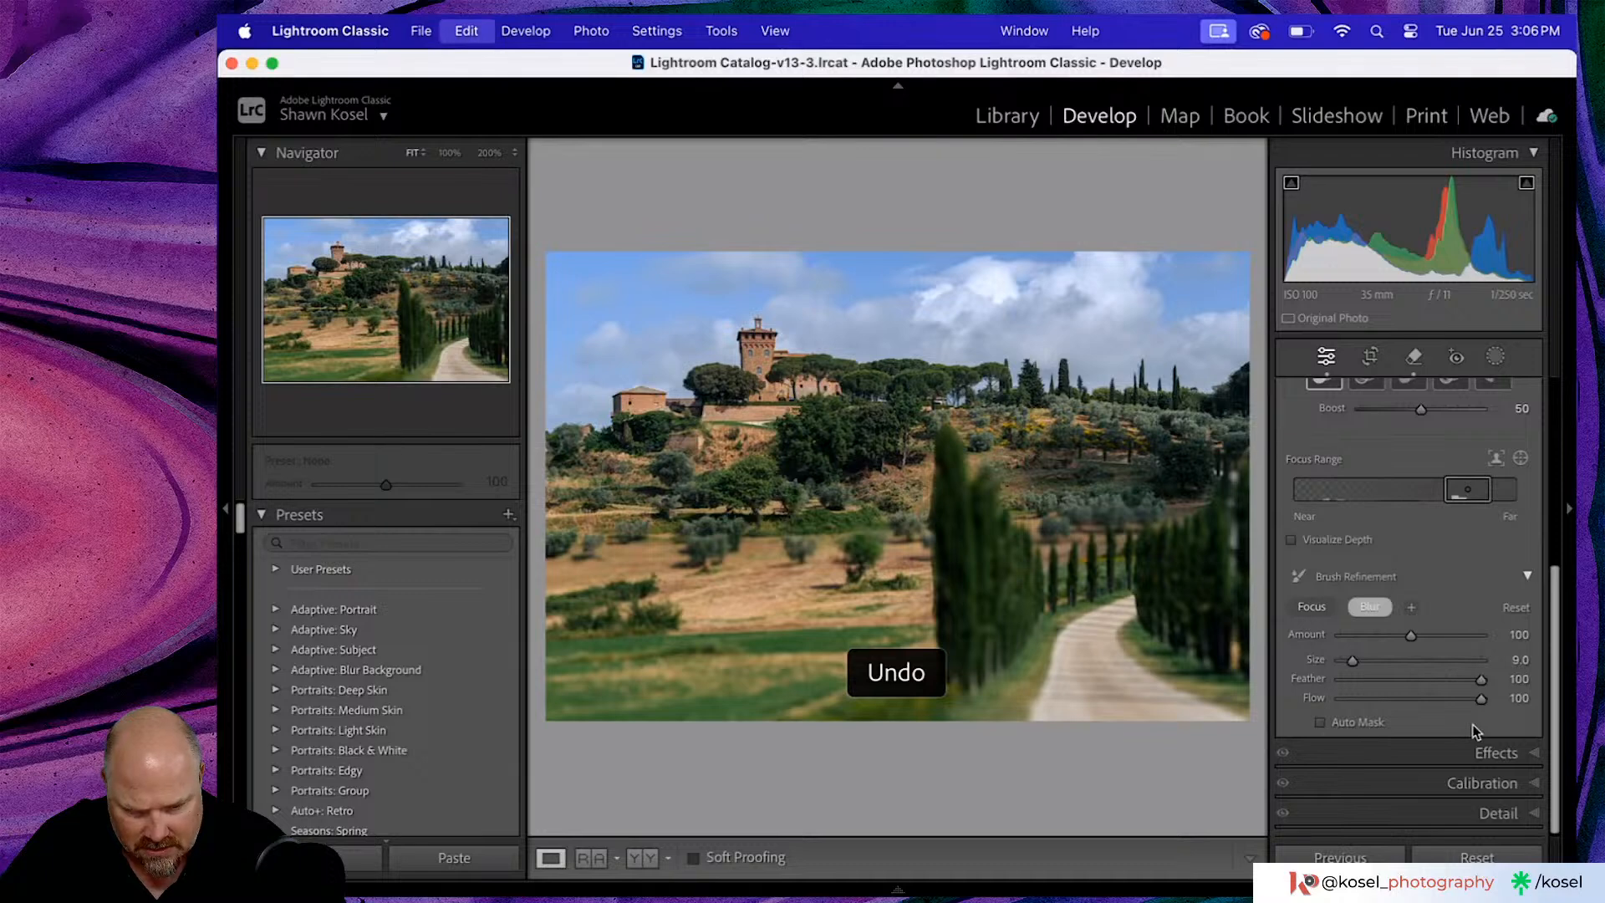
{"action": "key", "text": "super+z"}
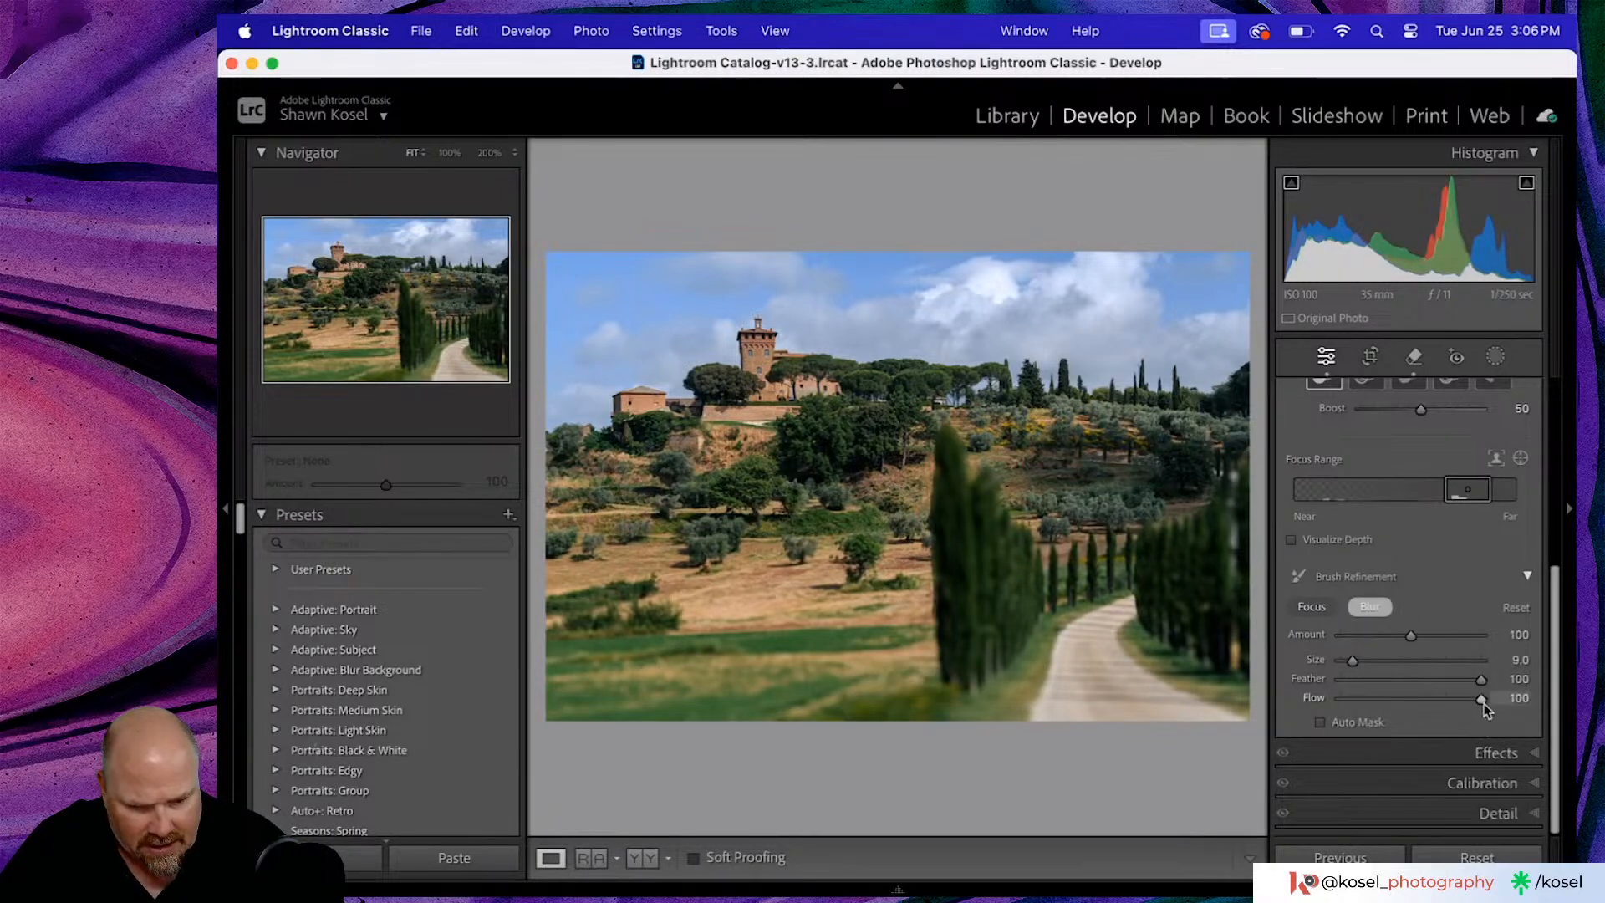
- Paint blur at flow 37 across the lower olive trees and field, and add the photo to the Quick Collection
{"action": "left_click_drag", "start_coordinate": [1481, 698], "coordinate": [1424, 700]}
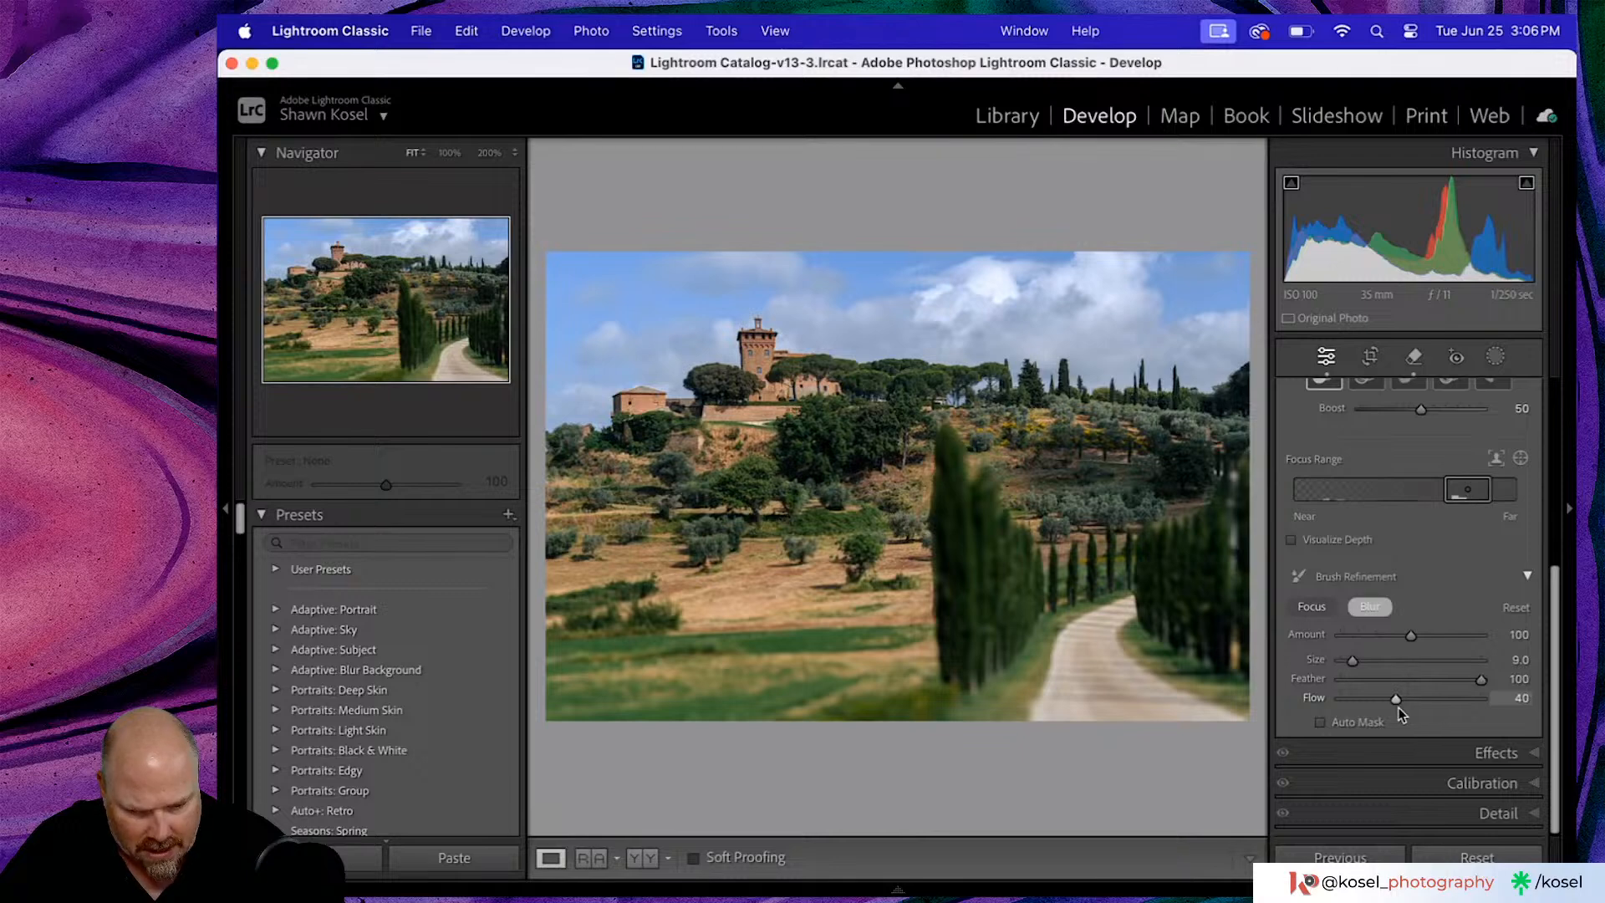
{"action": "left_click_drag", "start_coordinate": [1391, 707], "coordinate": [1395, 718]}
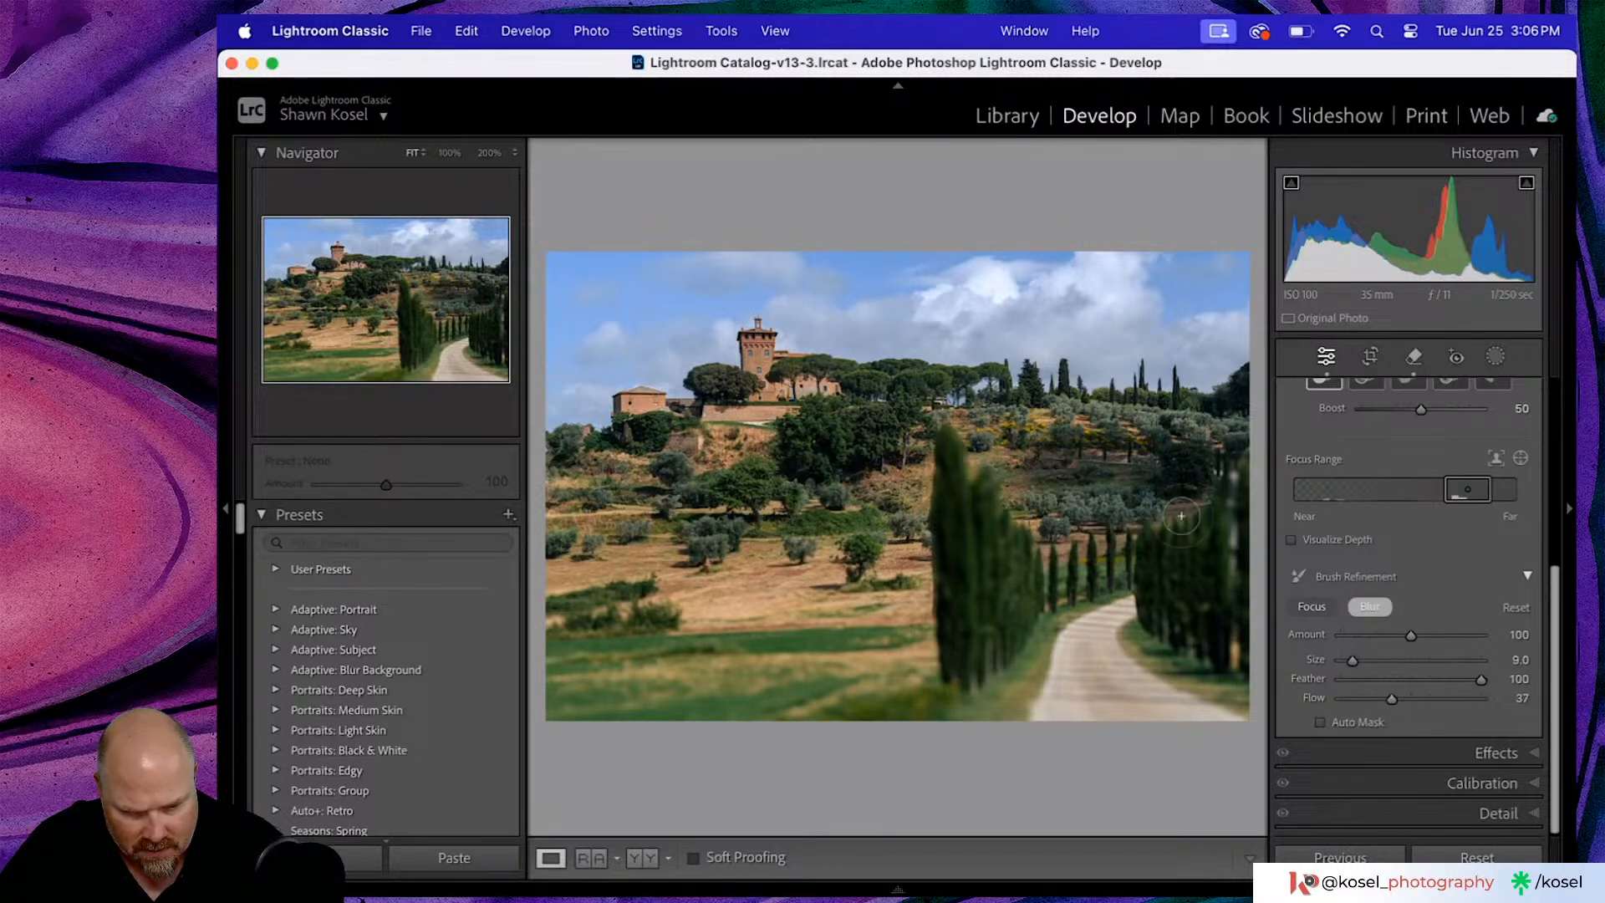
{"action": "left_click_drag", "start_coordinate": [1165, 519], "coordinate": [793, 546]}
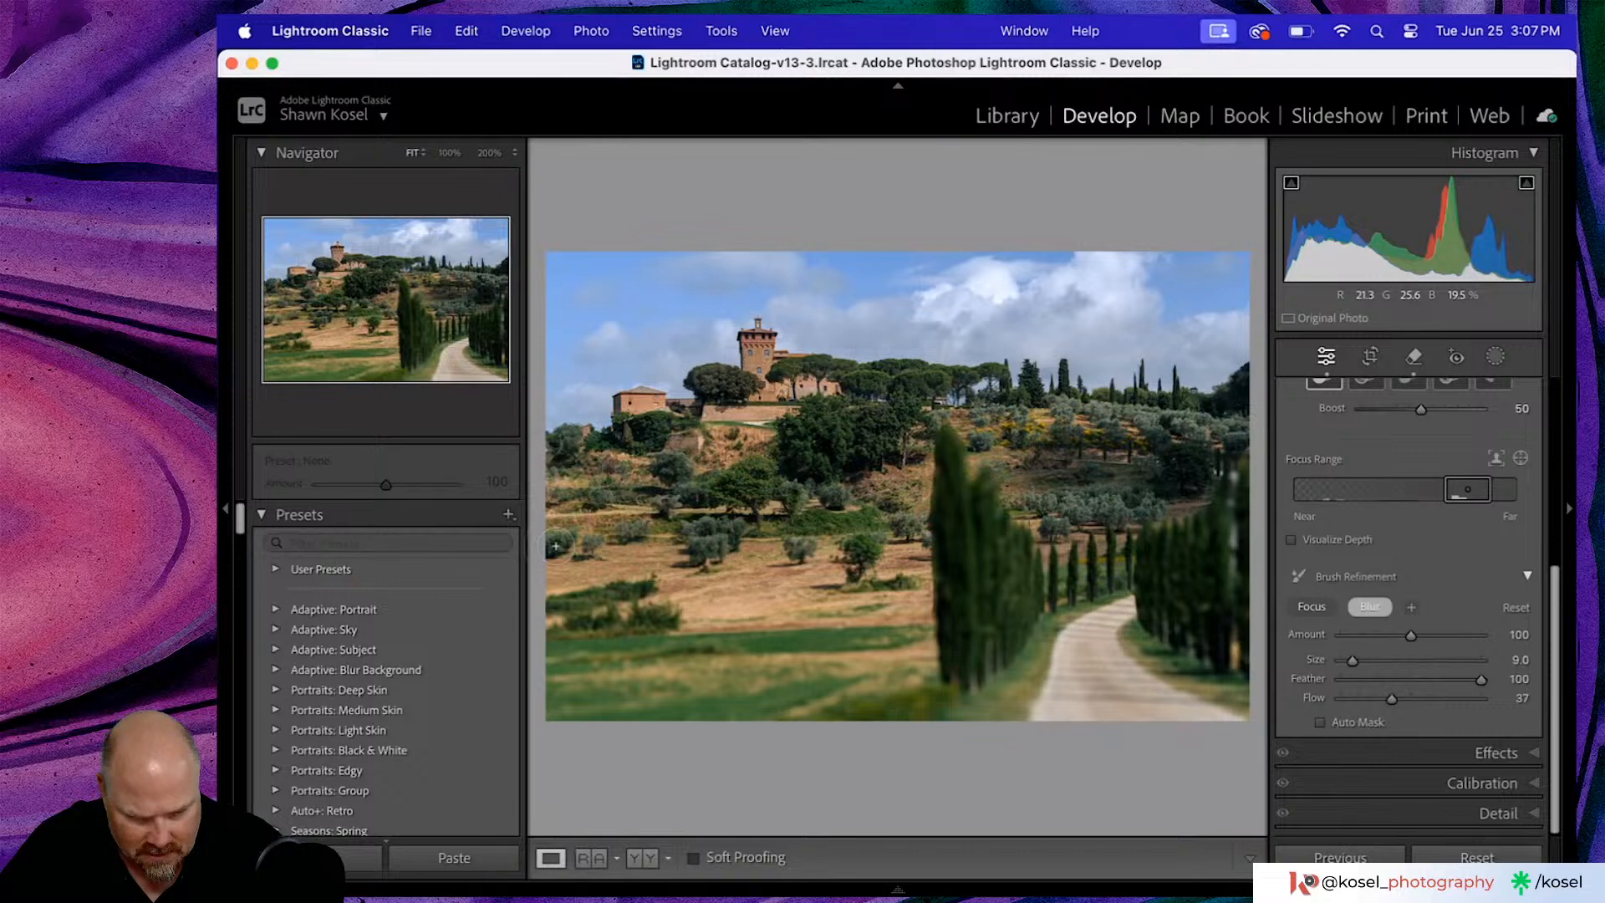
{"action": "left_click_drag", "start_coordinate": [1204, 500], "coordinate": [657, 535]}
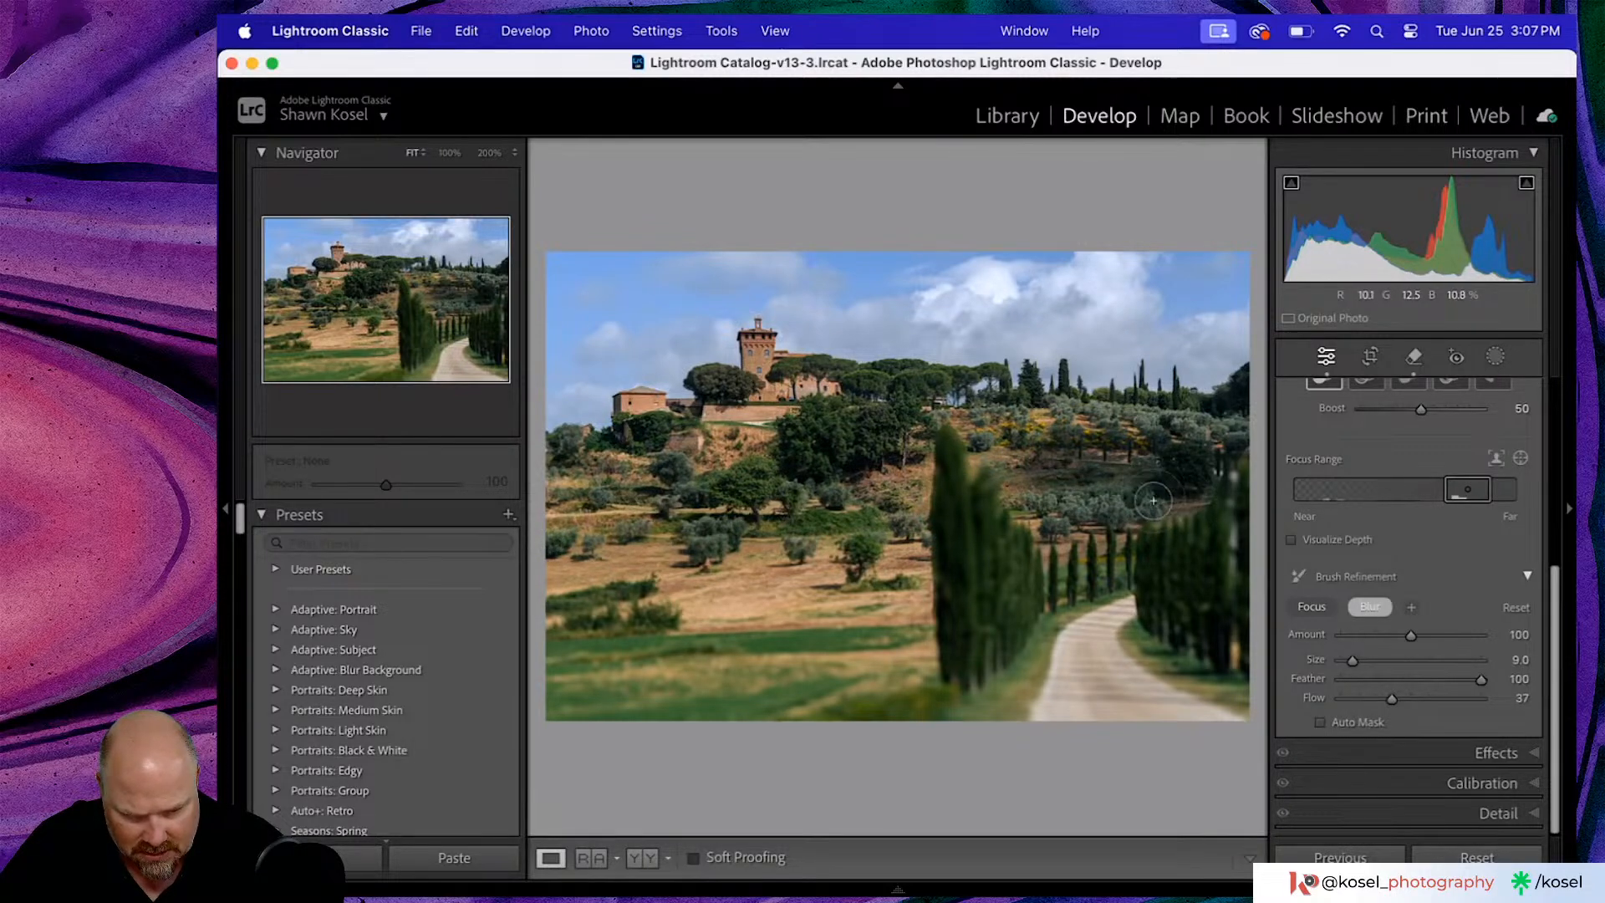
{"action": "mouse_move", "coordinate": [1157, 504]}
{"action": "left_mouse_down"}
{"action": "mouse_move", "coordinate": [984, 515]}
{"action": "mouse_move", "coordinate": [1029, 581]}
{"action": "mouse_move", "coordinate": [1167, 495]}
{"action": "mouse_move", "coordinate": [1029, 519]}
{"action": "mouse_move", "coordinate": [1129, 554]}
{"action": "mouse_move", "coordinate": [1159, 516]}
{"action": "left_mouse_up"}
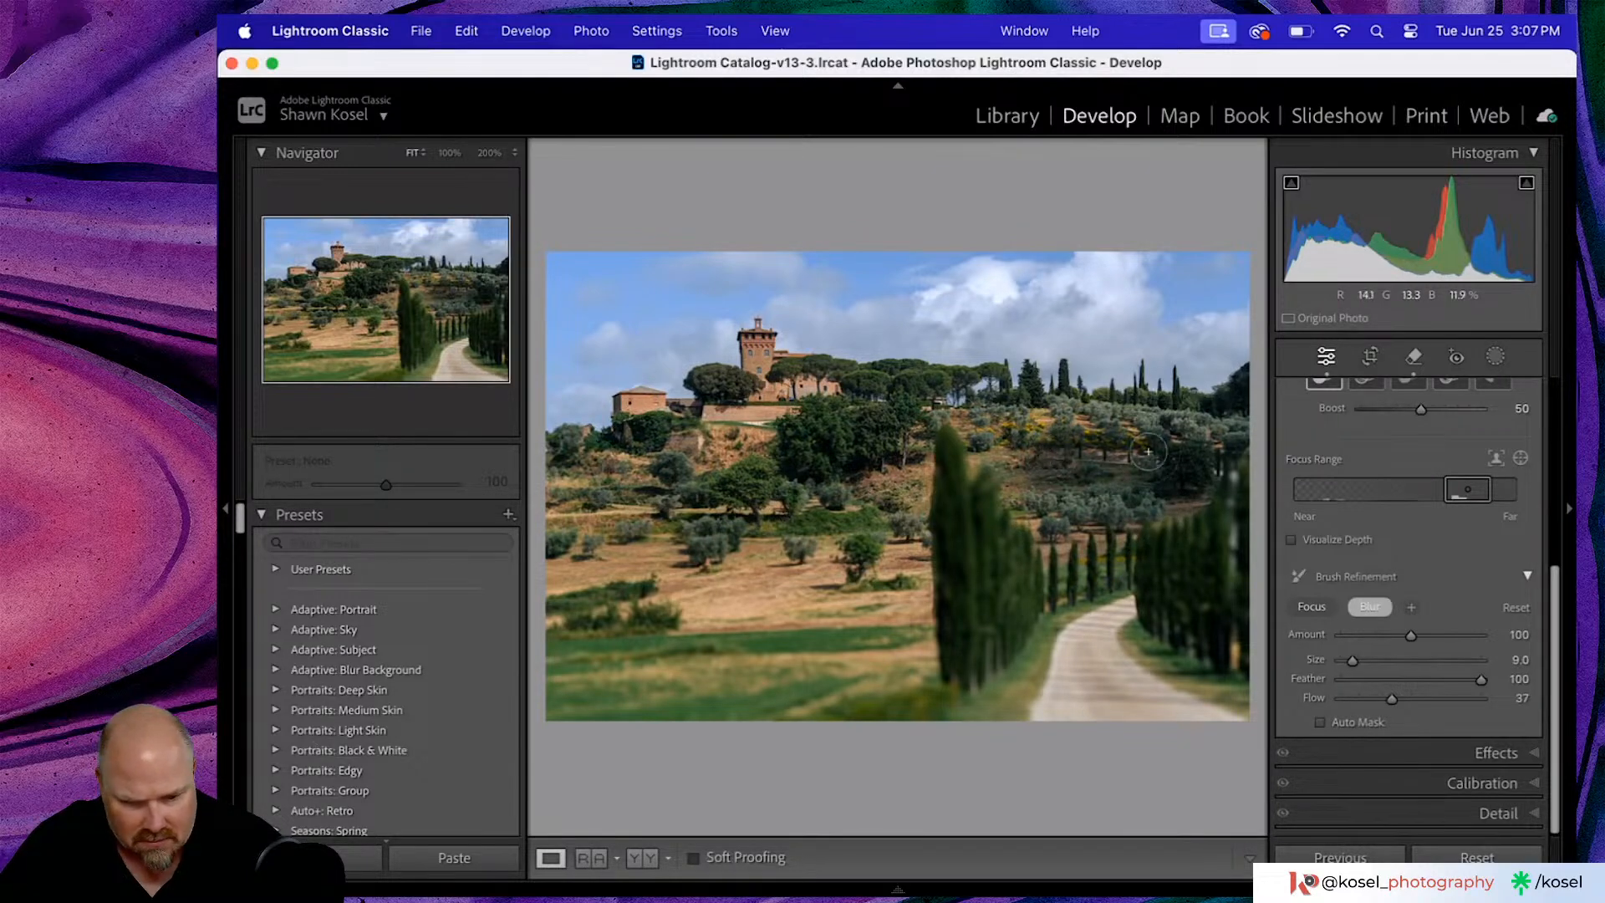
{"action": "key", "text": "b"}
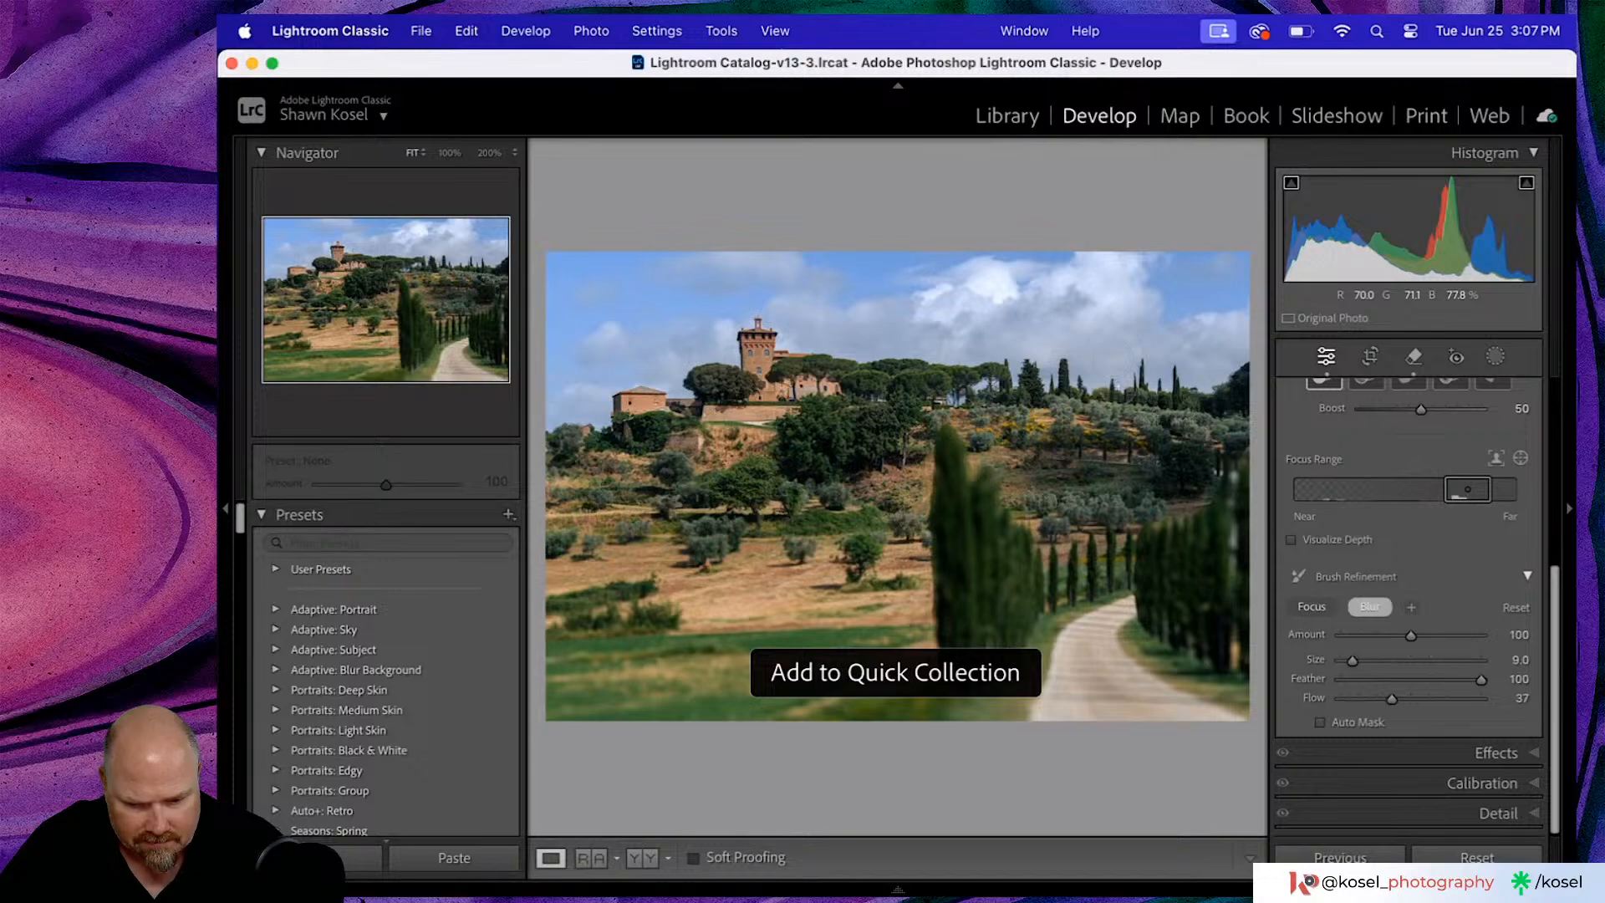
- Paint focus at size 8 and flow 100 over the blurred tops of the cypresses along the hilltop skyline
{"action": "left_click", "coordinate": [1063, 401]}
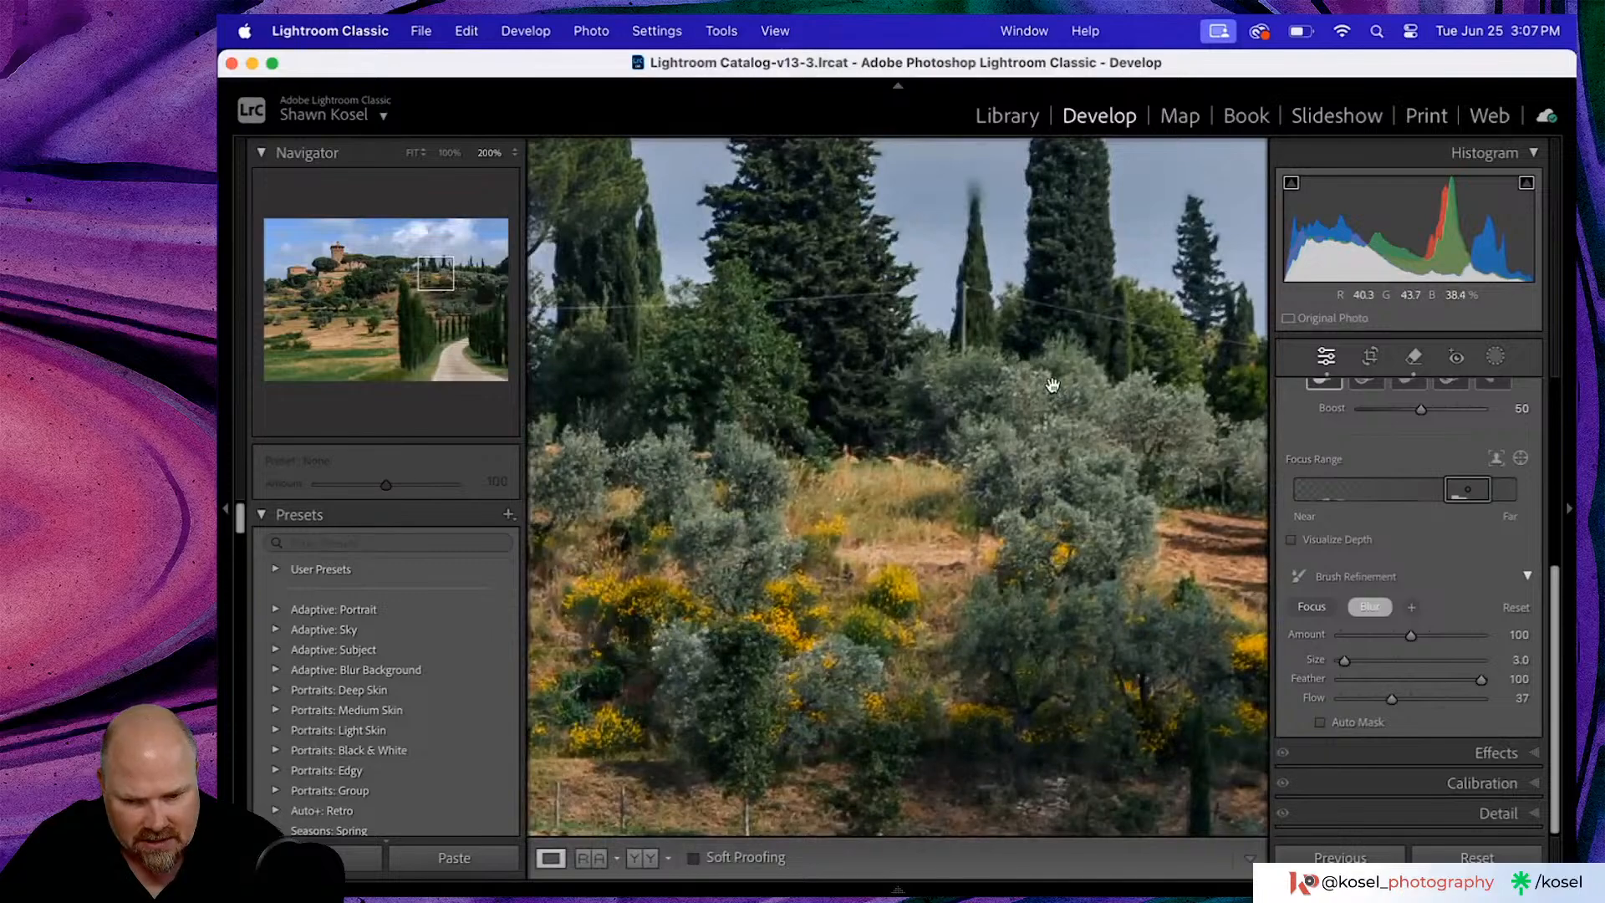
{"action": "left_click_drag", "start_coordinate": [1053, 384], "coordinate": [1030, 639]}
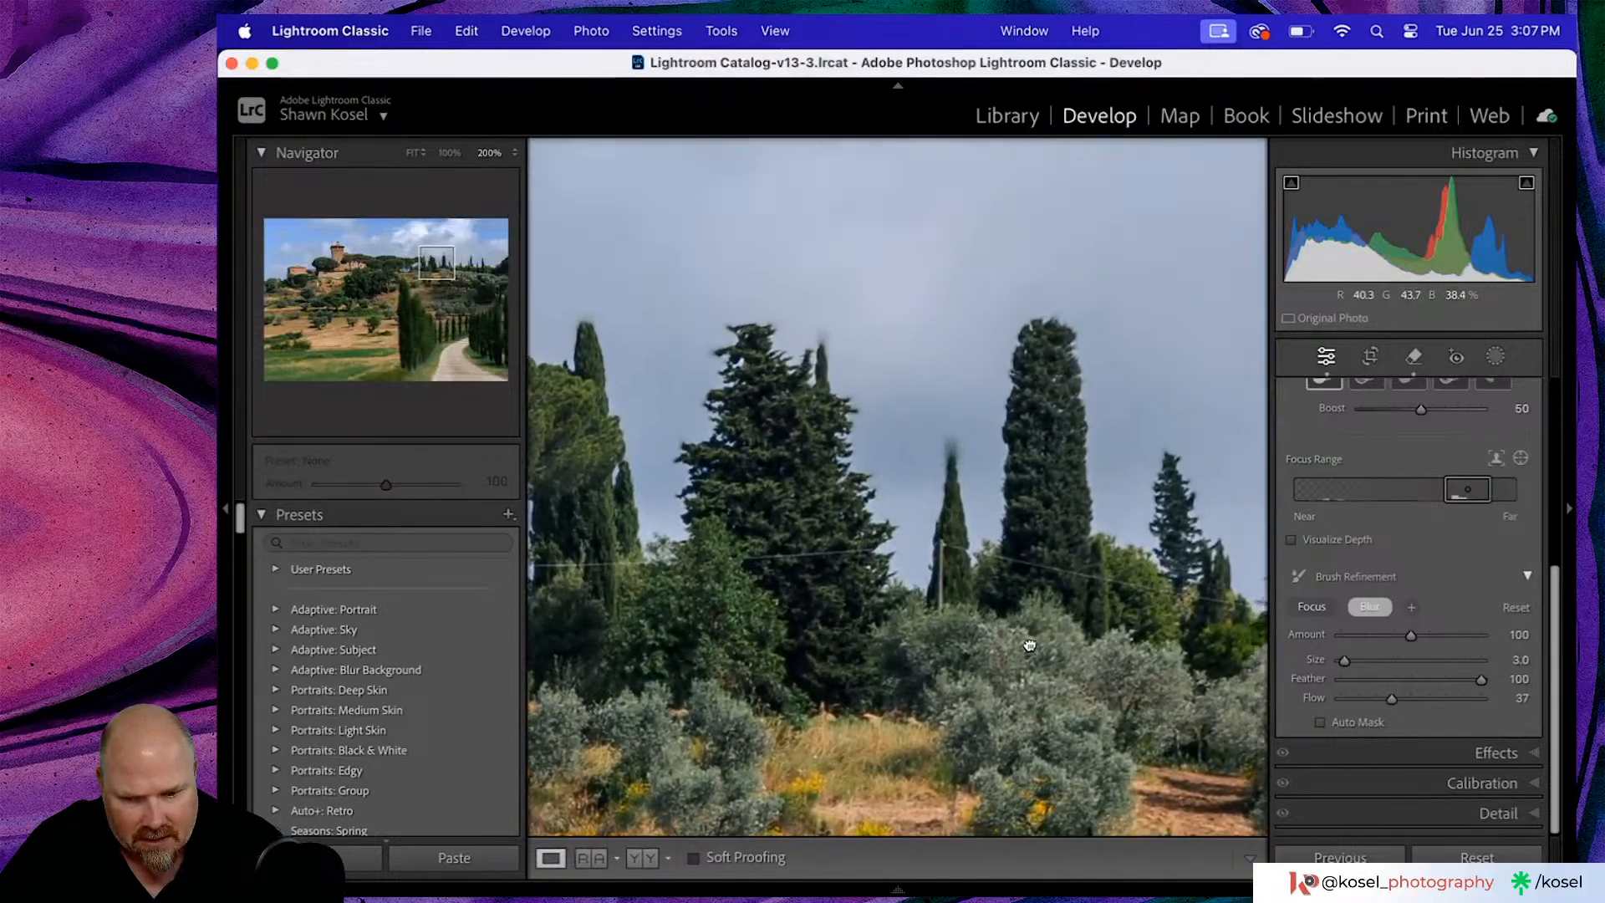
{"action": "left_click", "coordinate": [1312, 607]}
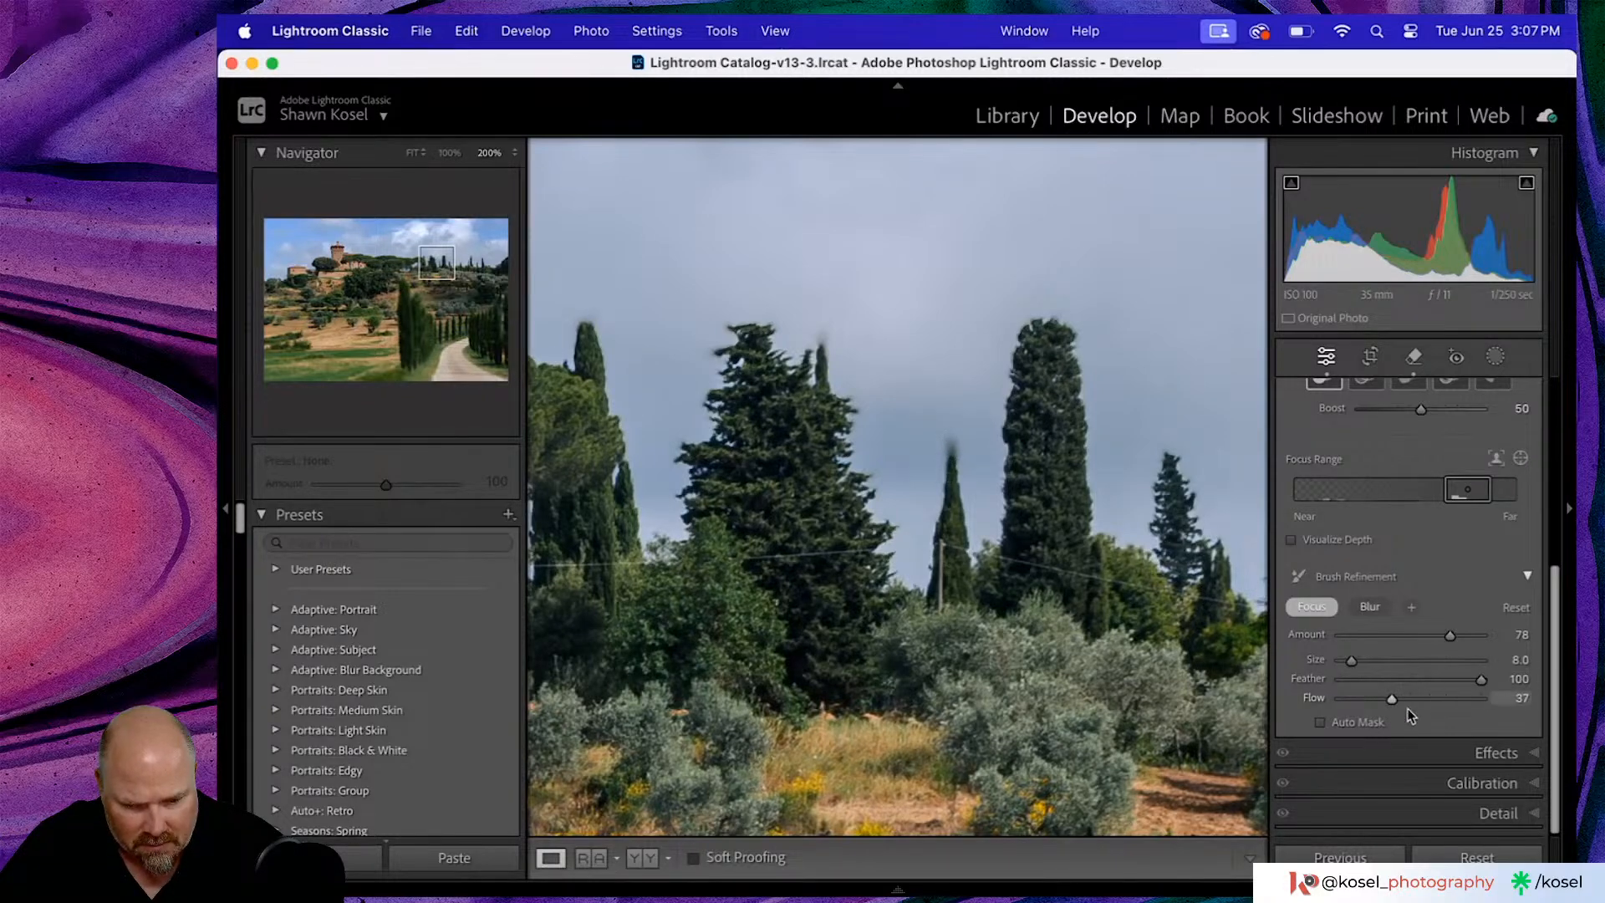
{"action": "left_click_drag", "start_coordinate": [1386, 697], "coordinate": [1482, 698]}
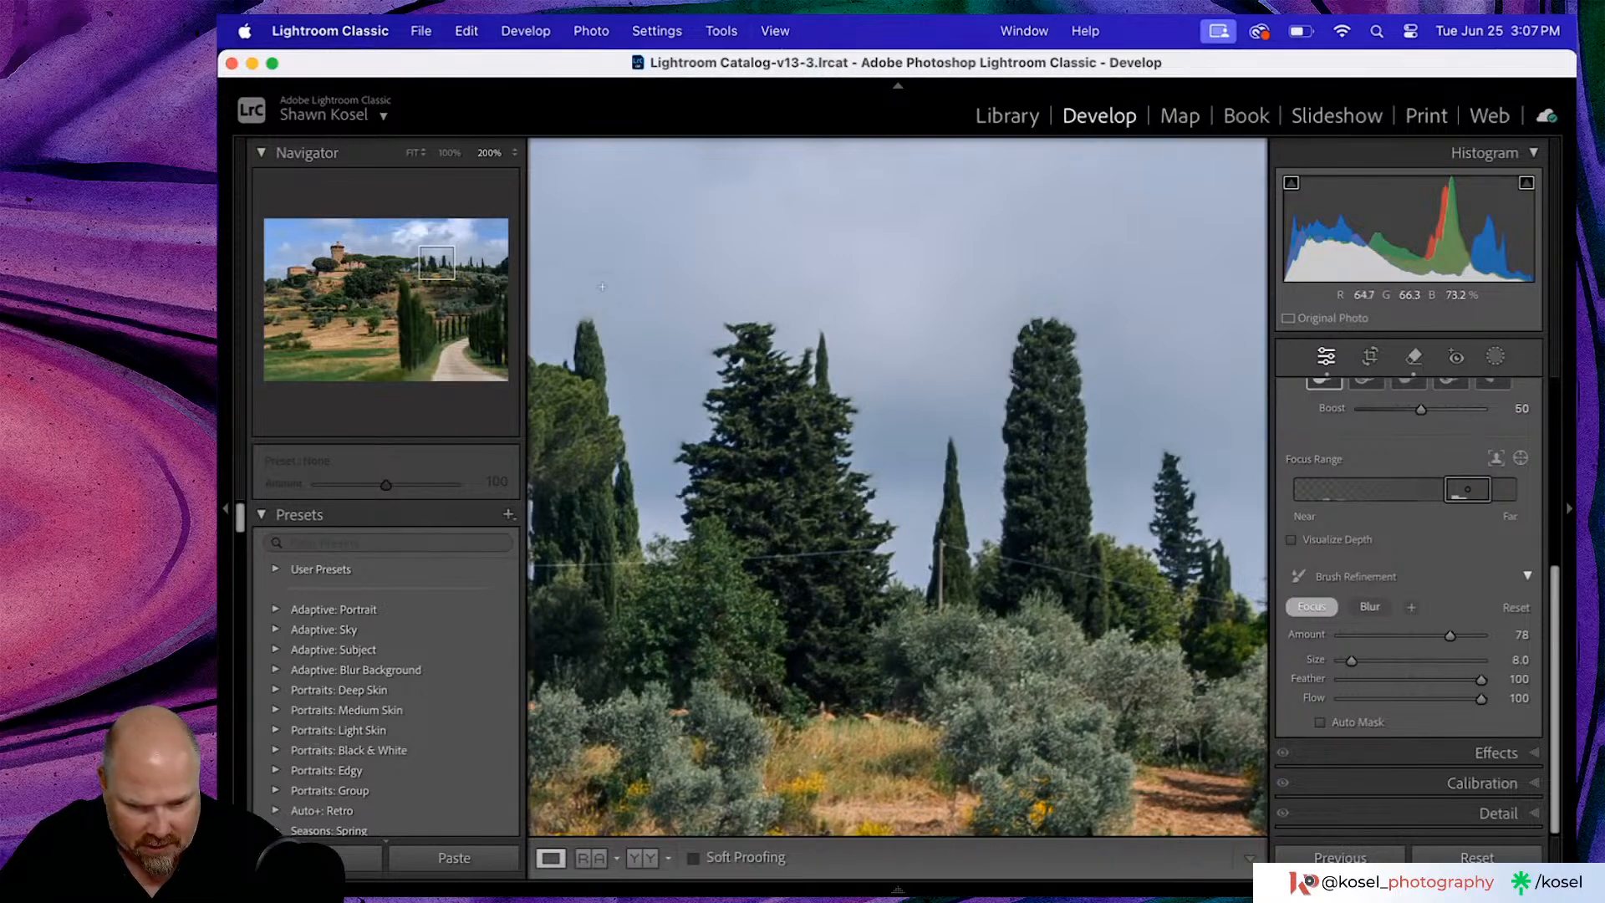
{"action": "left_click_drag", "start_coordinate": [1181, 499], "coordinate": [900, 439]}
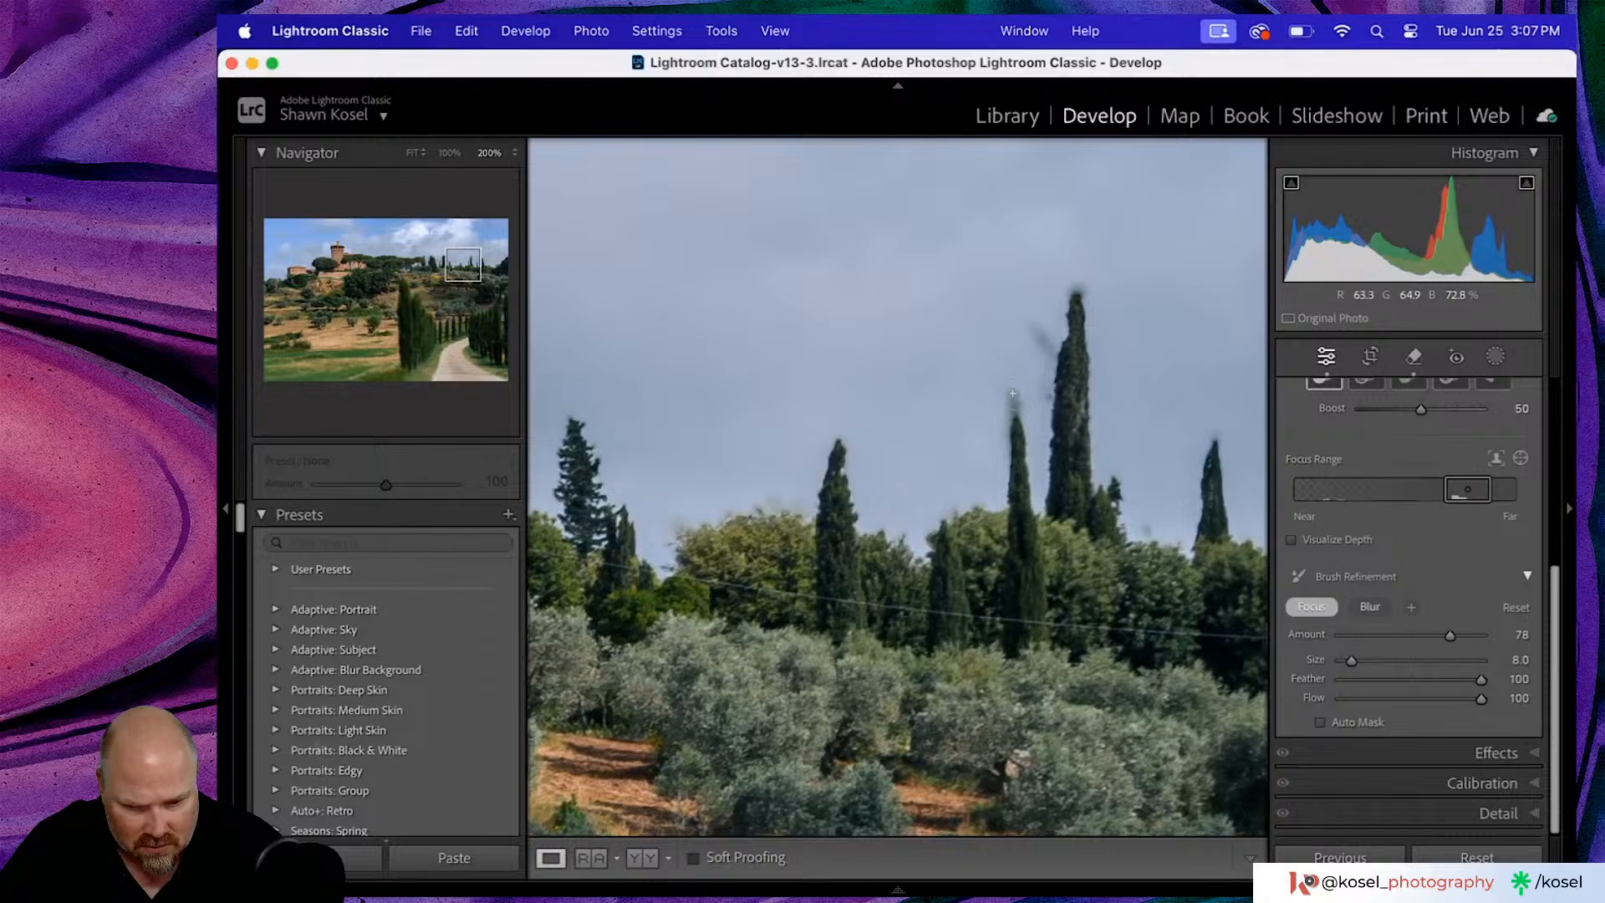
{"action": "left_click_drag", "start_coordinate": [1013, 416], "coordinate": [1019, 559]}
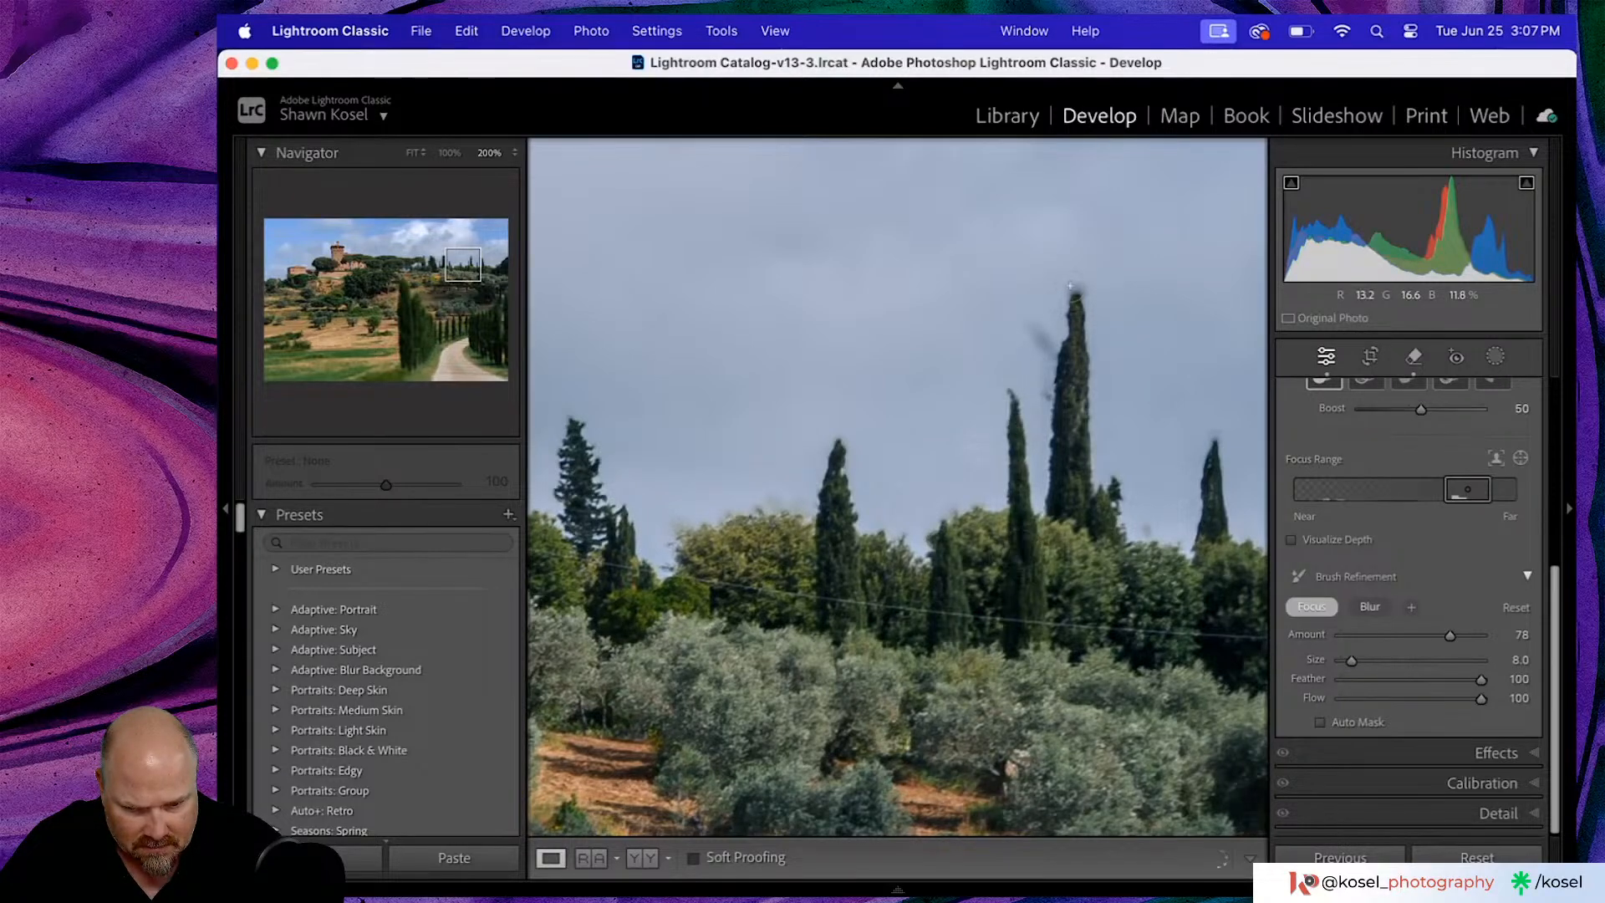
{"action": "left_click_drag", "start_coordinate": [1051, 373], "coordinate": [1043, 339]}
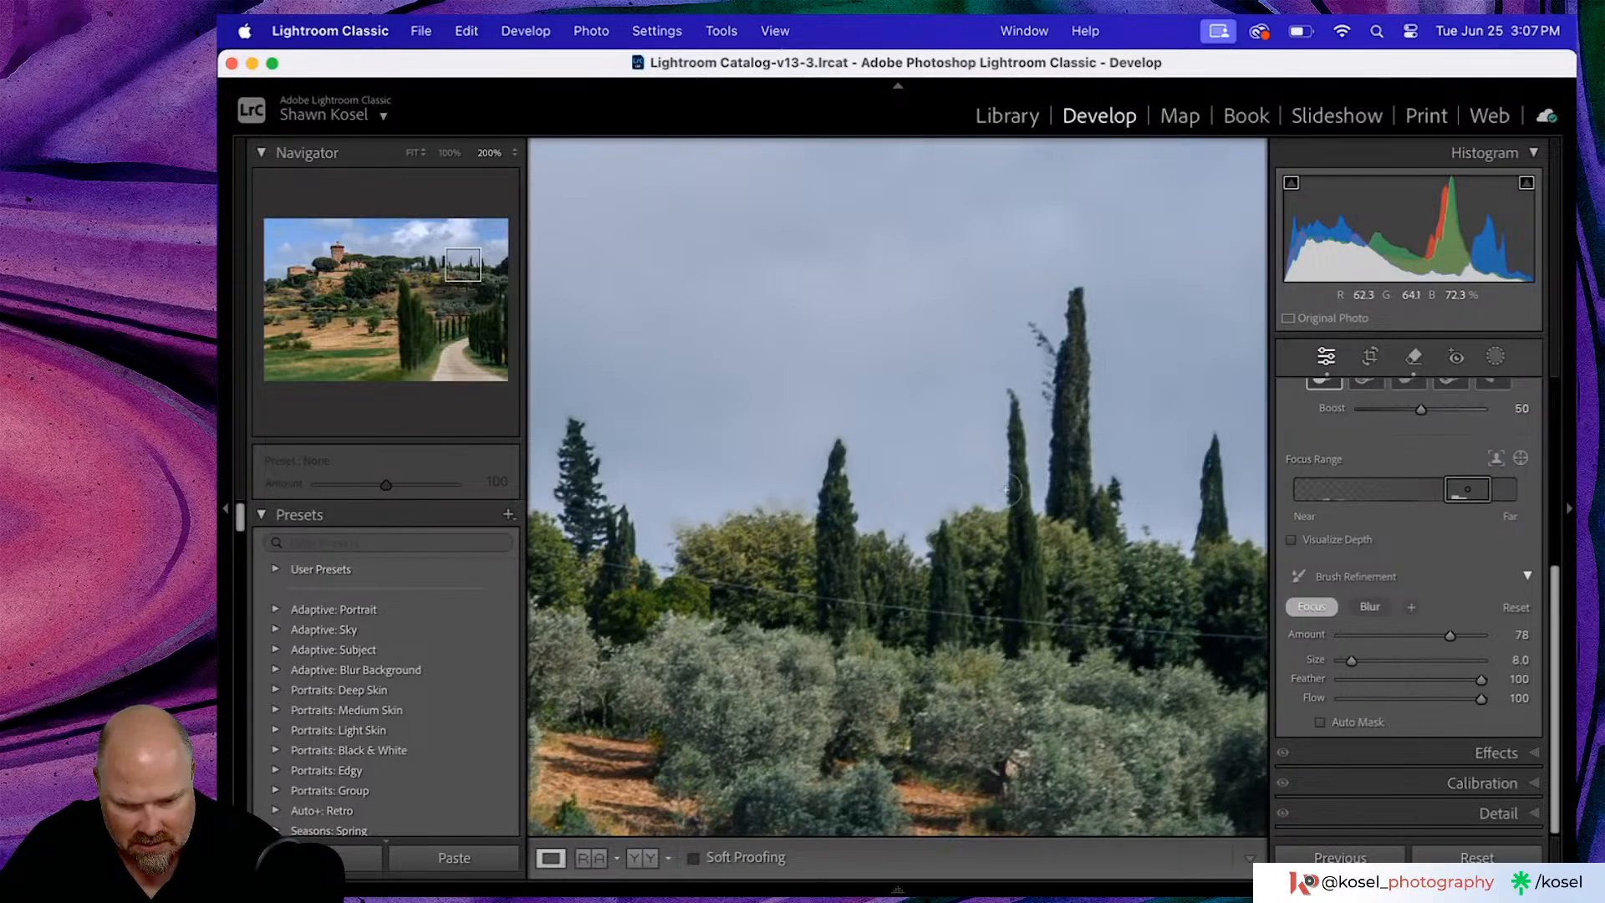
{"action": "key", "text": "z"}
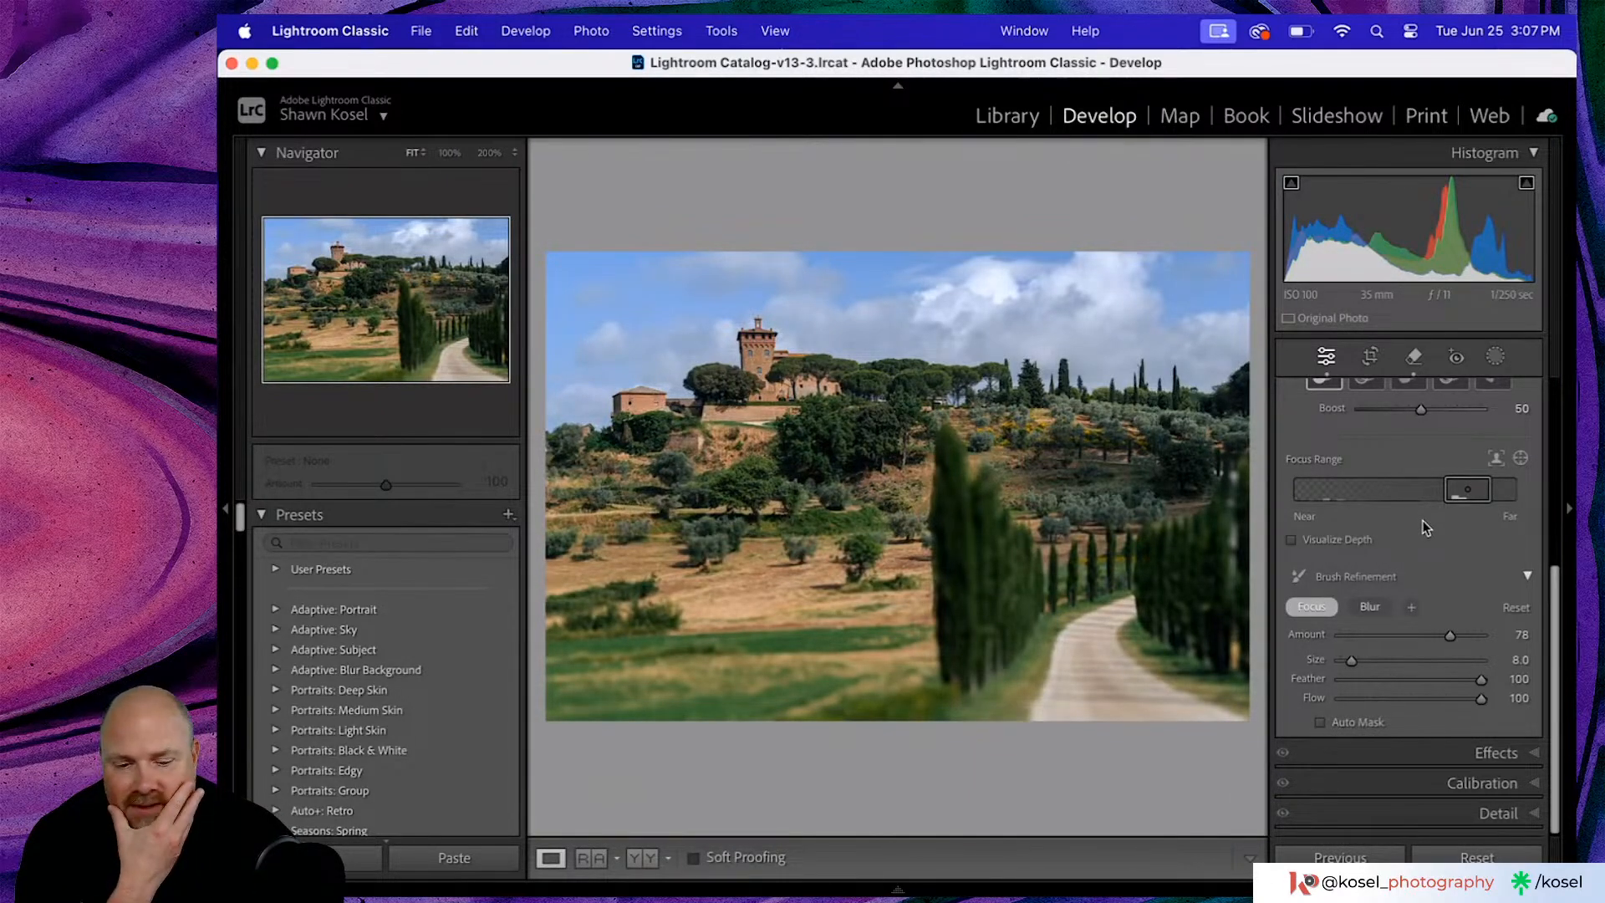
- Turn off Lens Blur and switch the photo's info overlay to the view with shutter speed, aperture, ISO and lens
{"action": "scroll", "coordinate": [1427, 527], "scroll_direction": "up", "scroll_amount": 5}
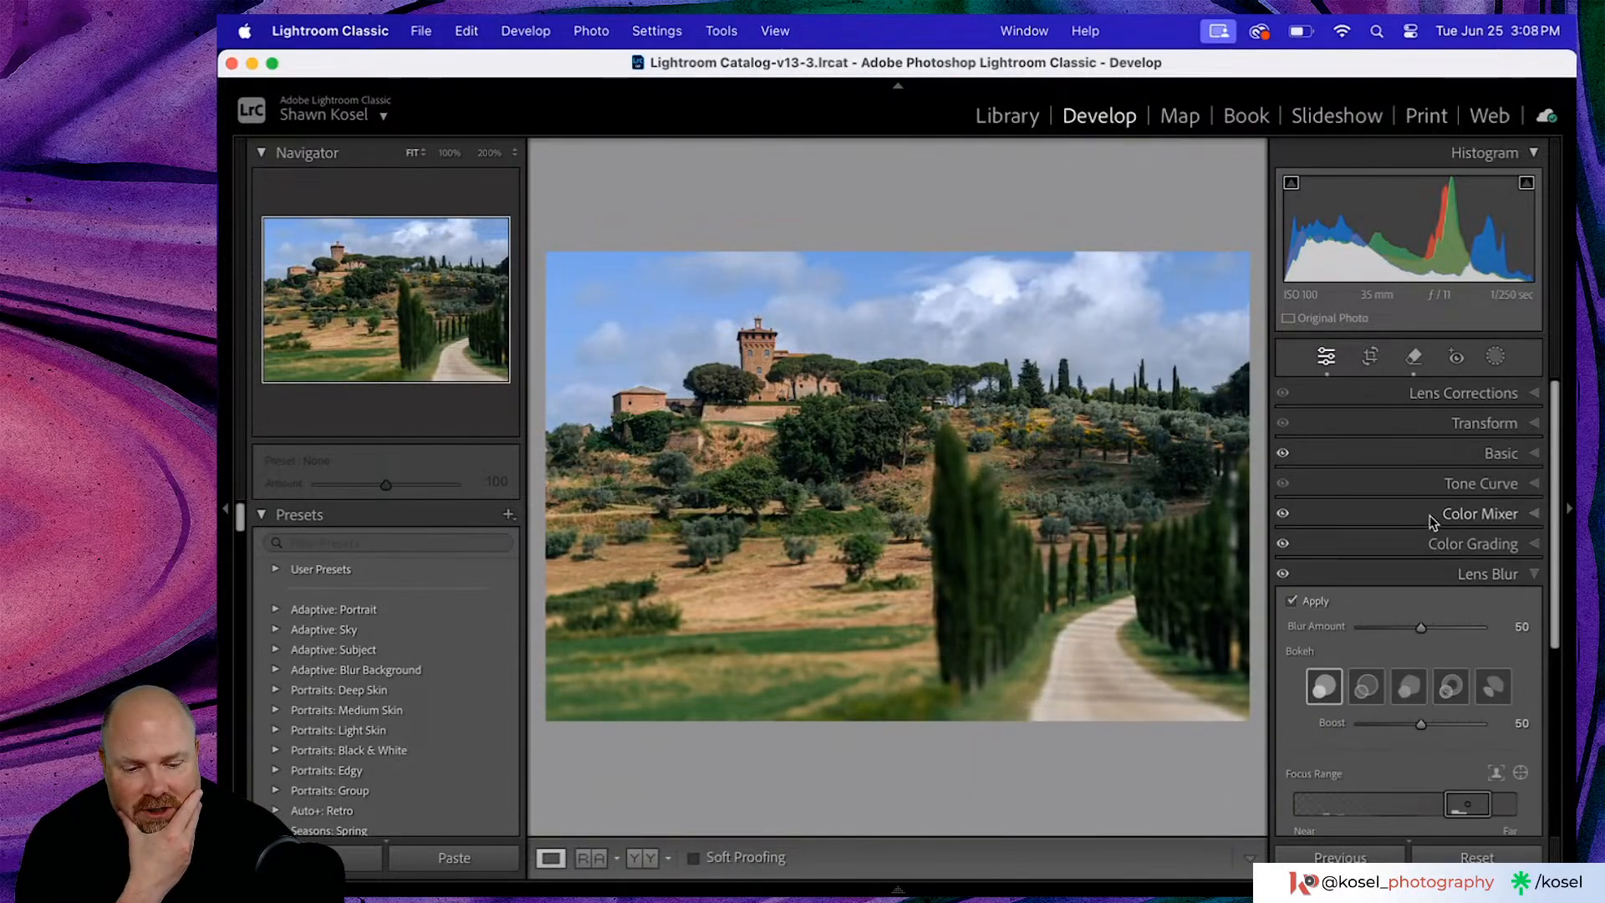
{"action": "left_click", "coordinate": [1292, 602]}
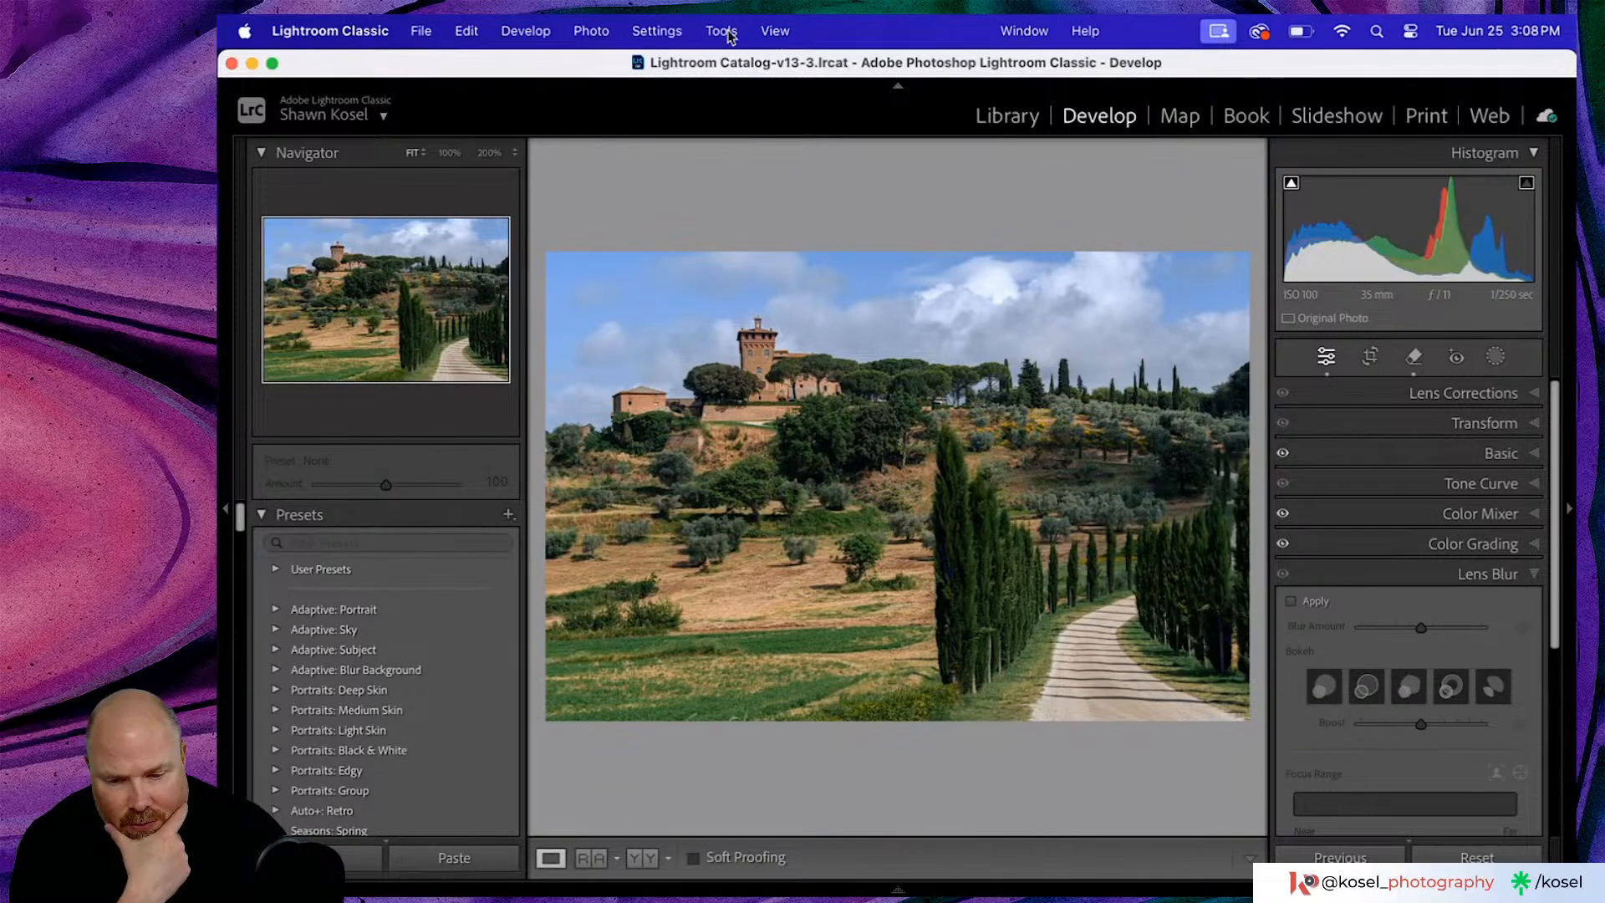
{"action": "key", "text": "i"}
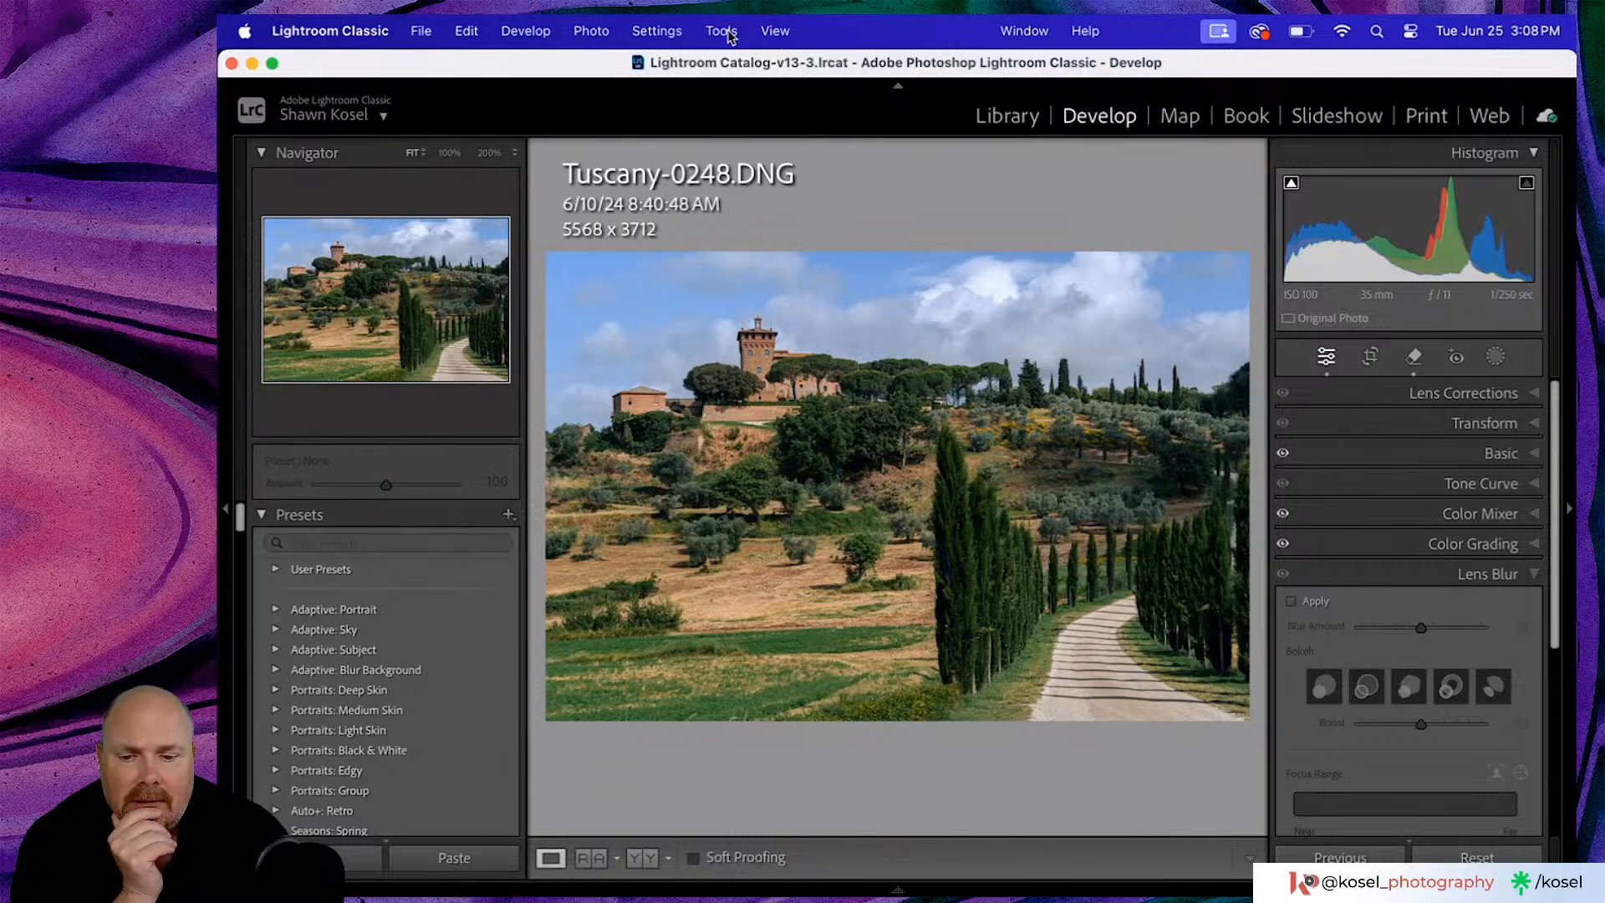
{"action": "key", "text": "i"}
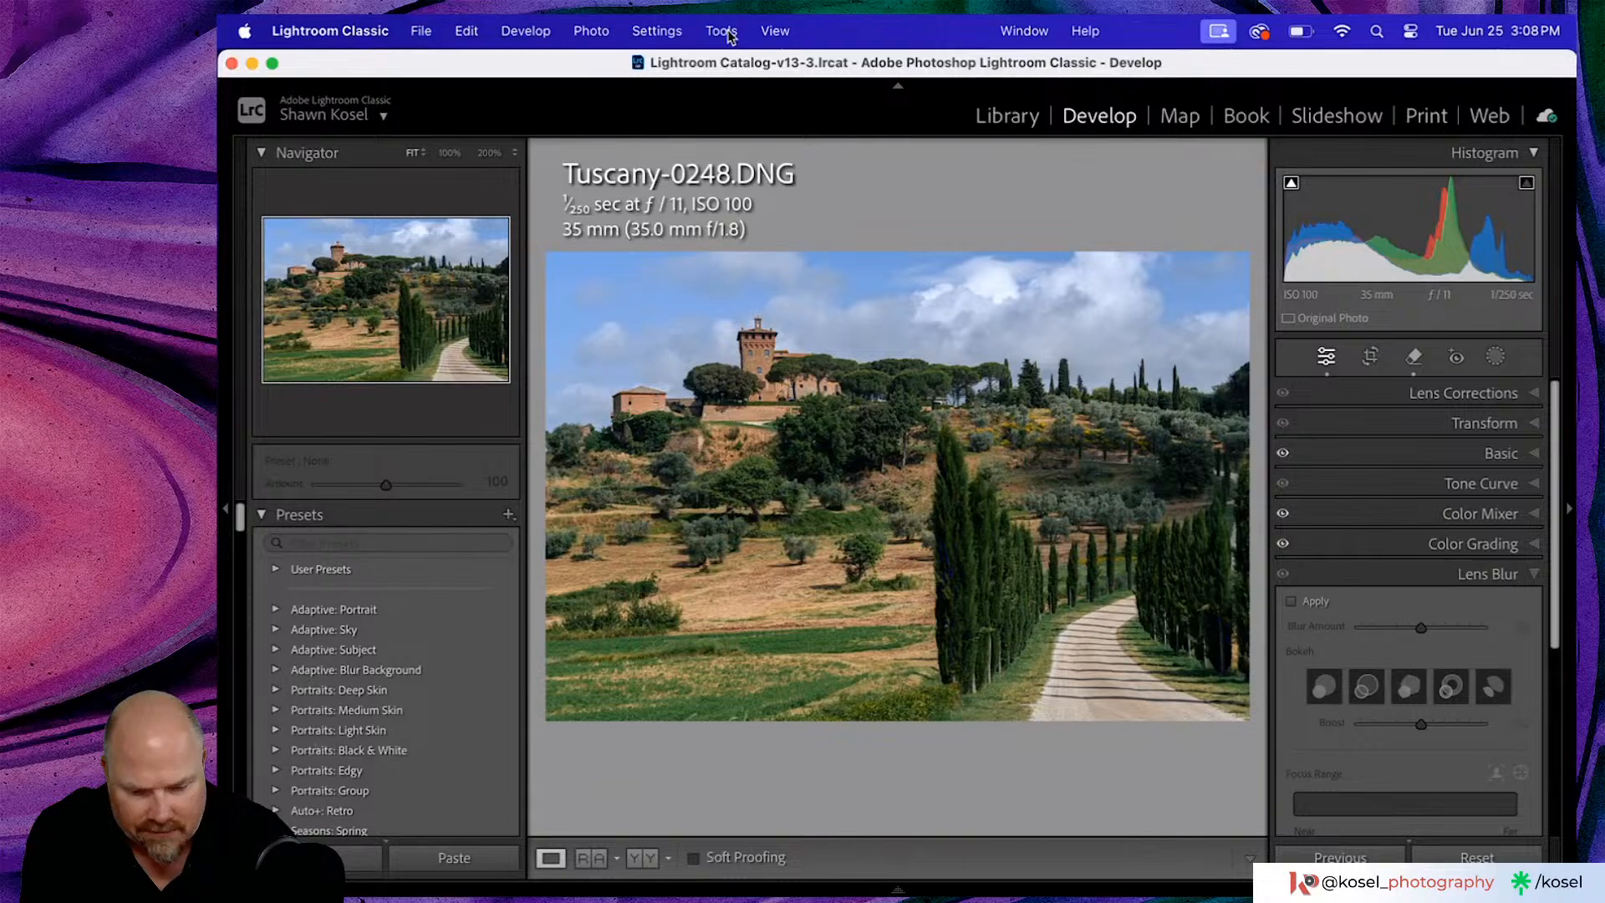
- Look at the photo in the Library grid and return to it in Develop
{"action": "key", "text": "g"}
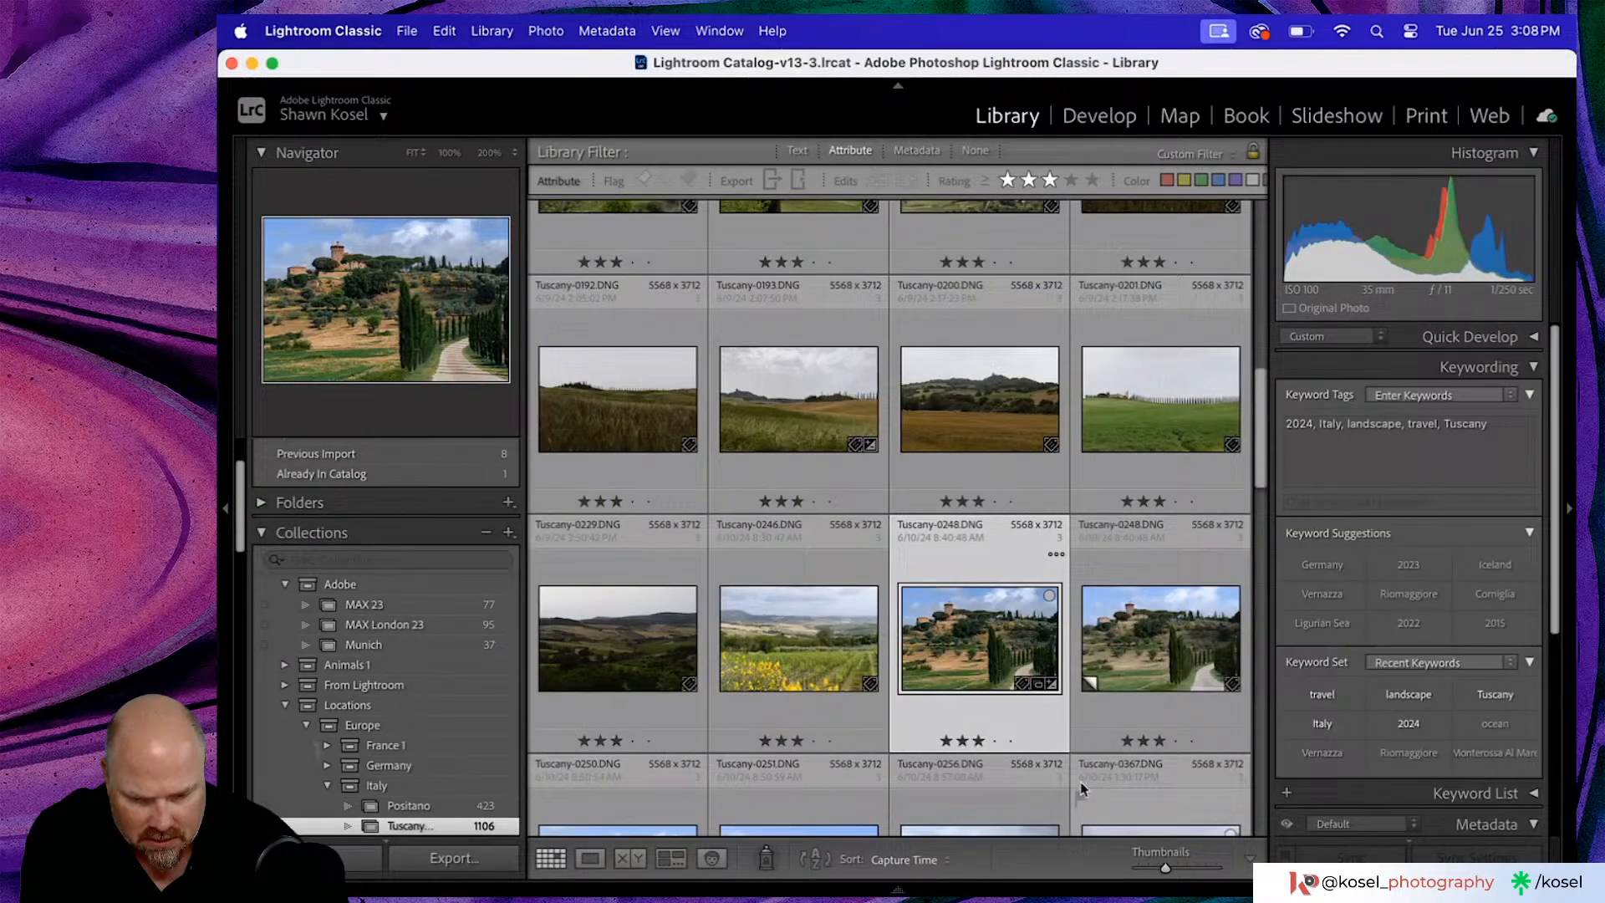
{"action": "double_click", "coordinate": [984, 555]}
{"action": "key", "text": "d"}
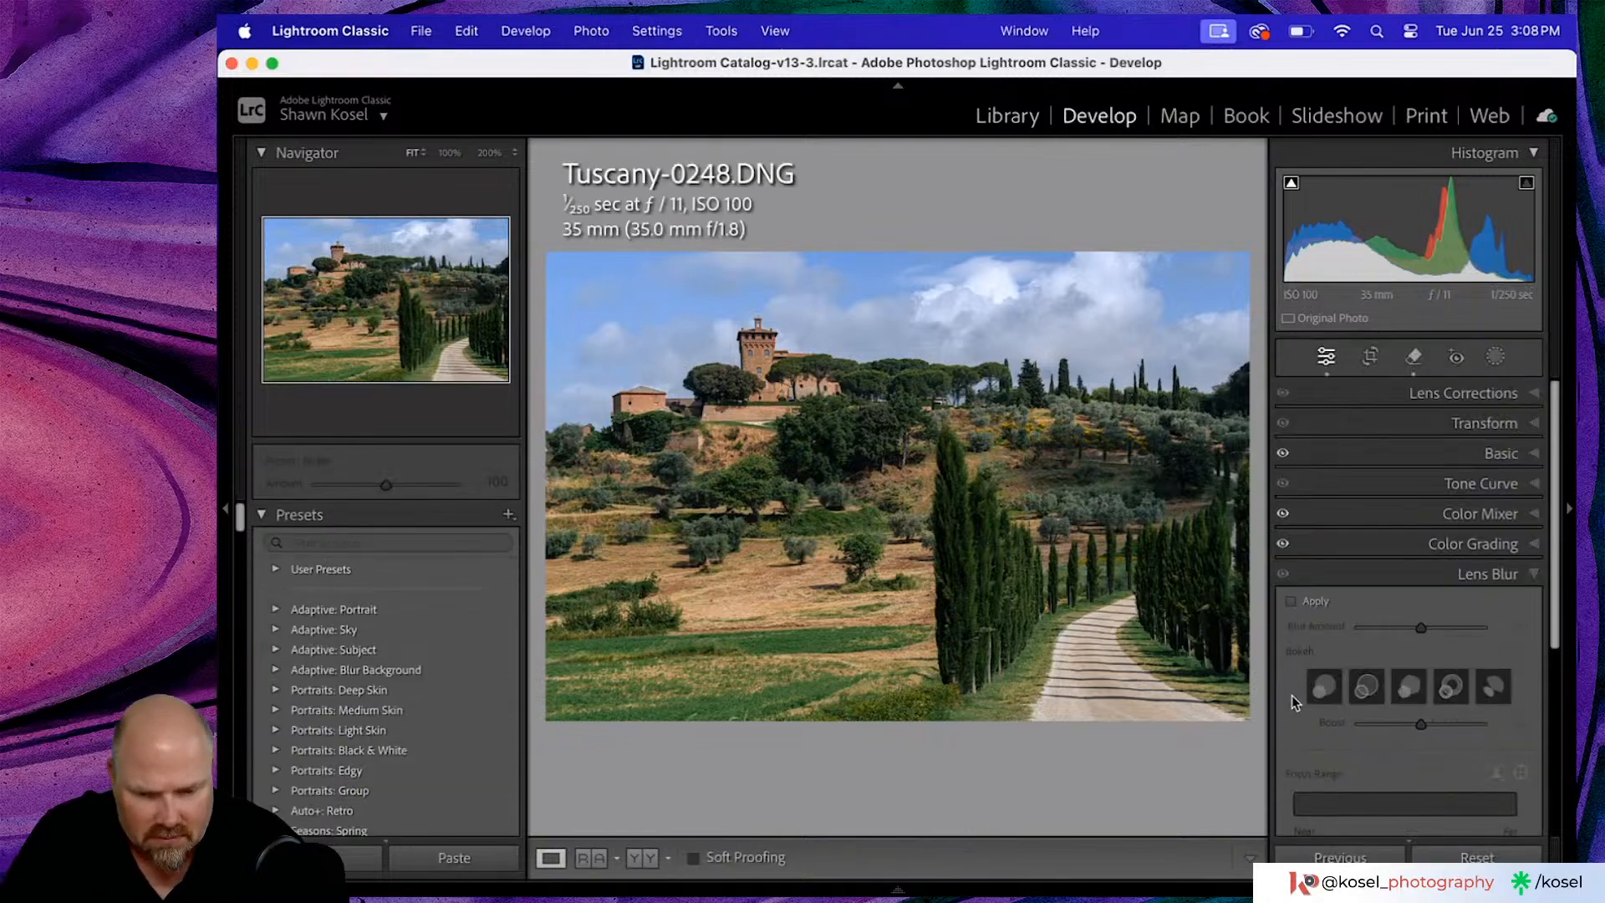
- Add a subtle Highlight Priority post-crop vignette with an amount of -9
{"action": "scroll", "coordinate": [1426, 527], "scroll_direction": "down", "scroll_amount": 5}
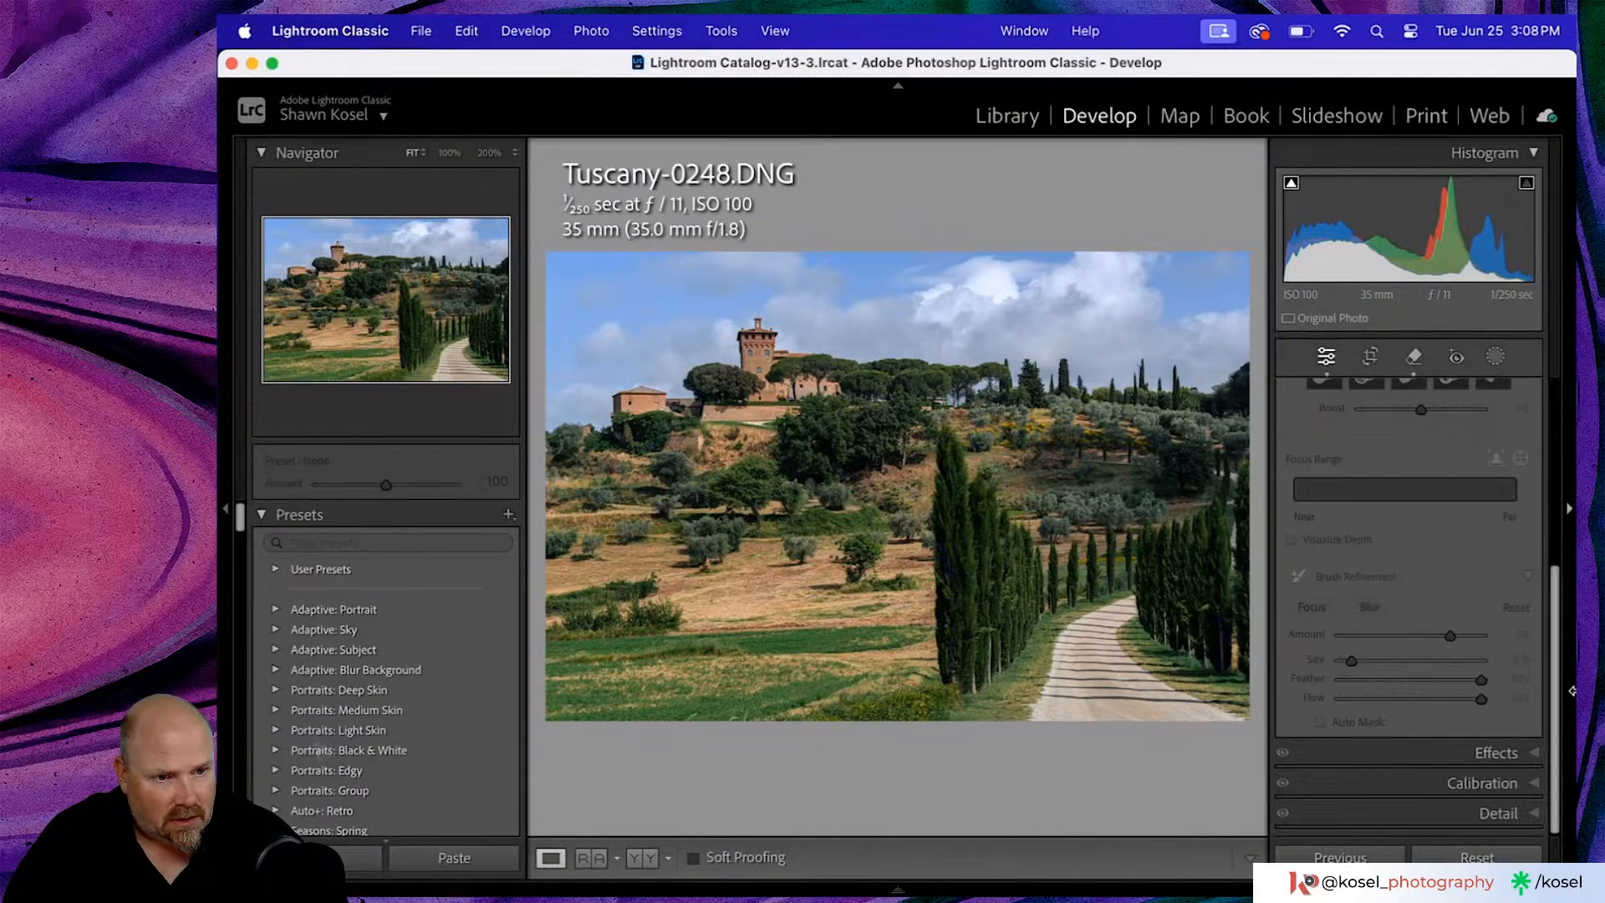
{"action": "left_click", "coordinate": [1501, 754]}
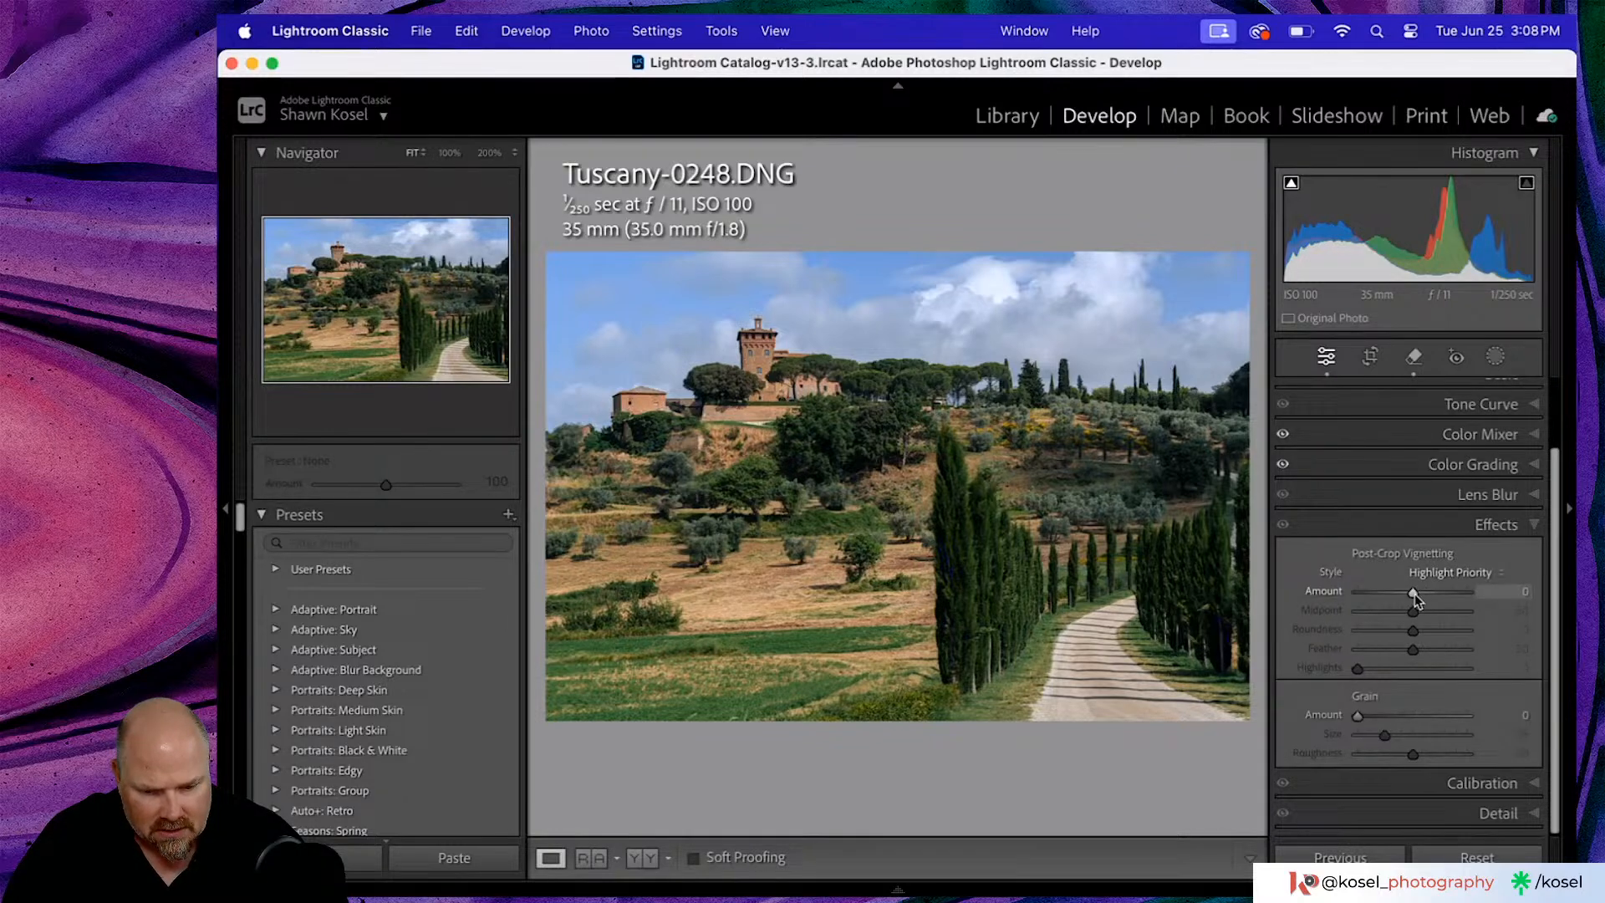
{"action": "left_click_drag", "start_coordinate": [1414, 594], "coordinate": [1408, 593]}
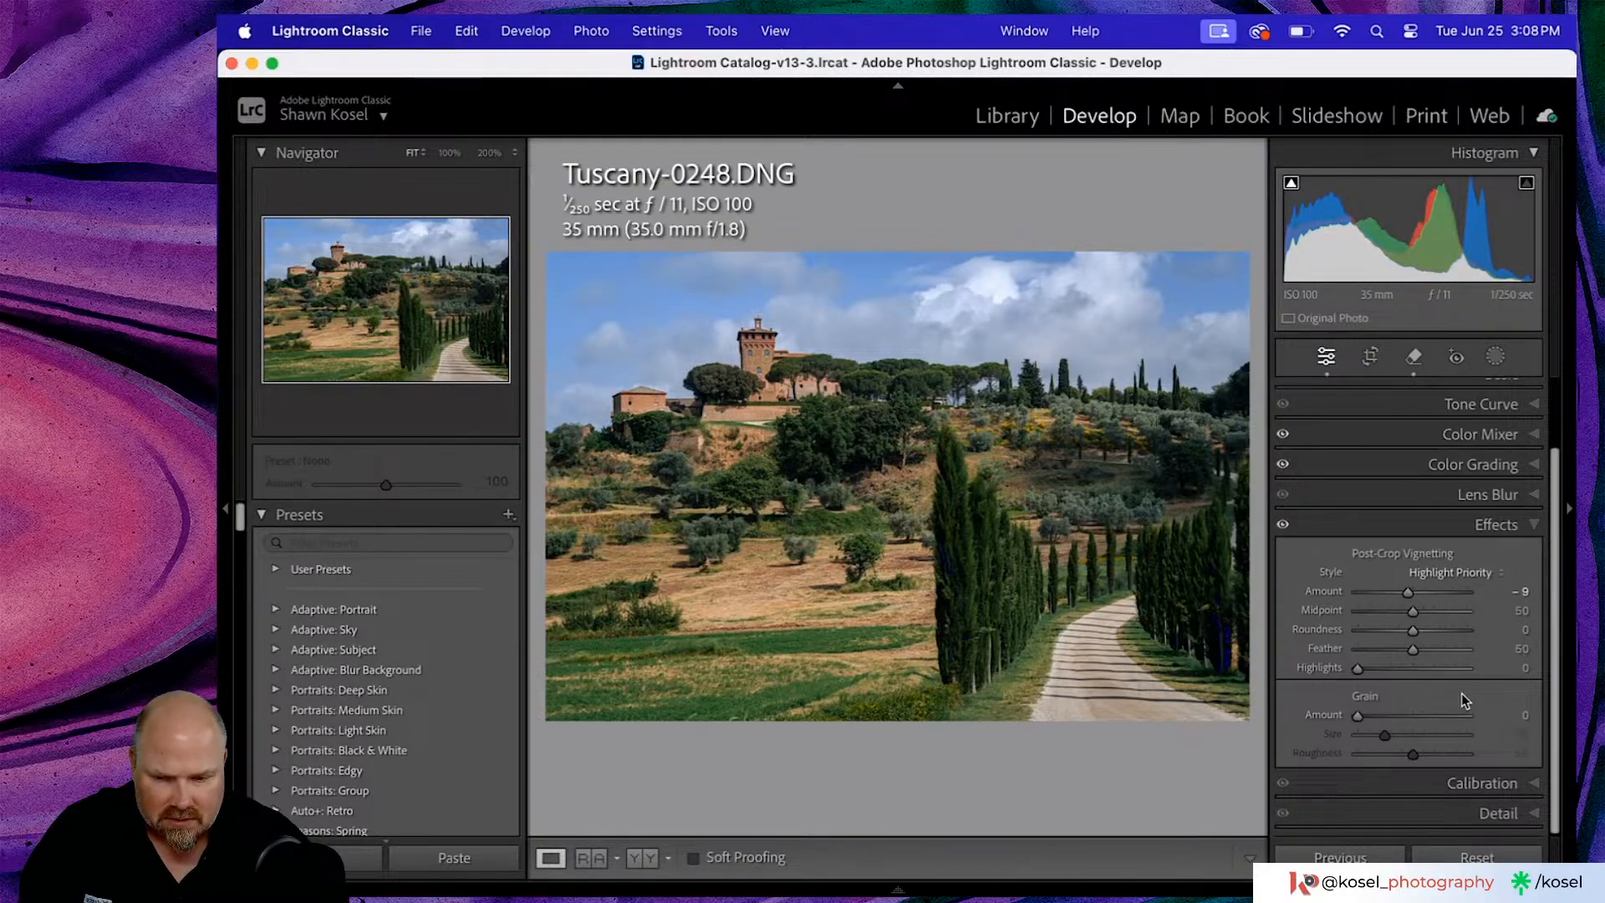
- Set the photo's sharpening amount to 98 and its masking to 93
{"action": "left_click", "coordinate": [1498, 813]}
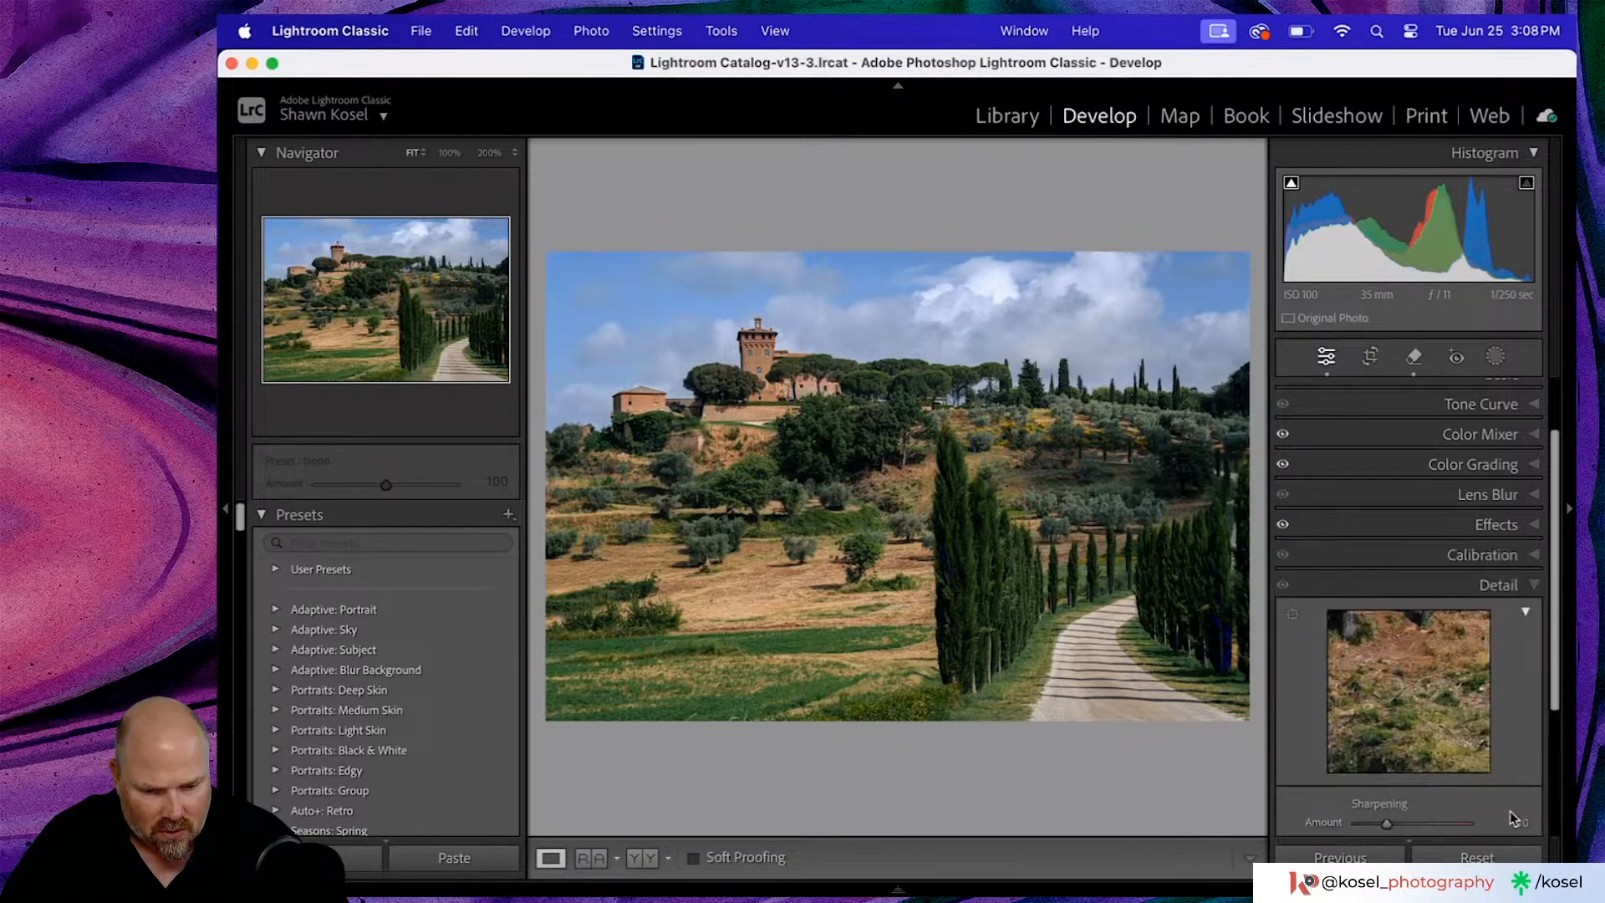
{"action": "scroll", "coordinate": [1438, 669], "scroll_direction": "down", "scroll_amount": 3}
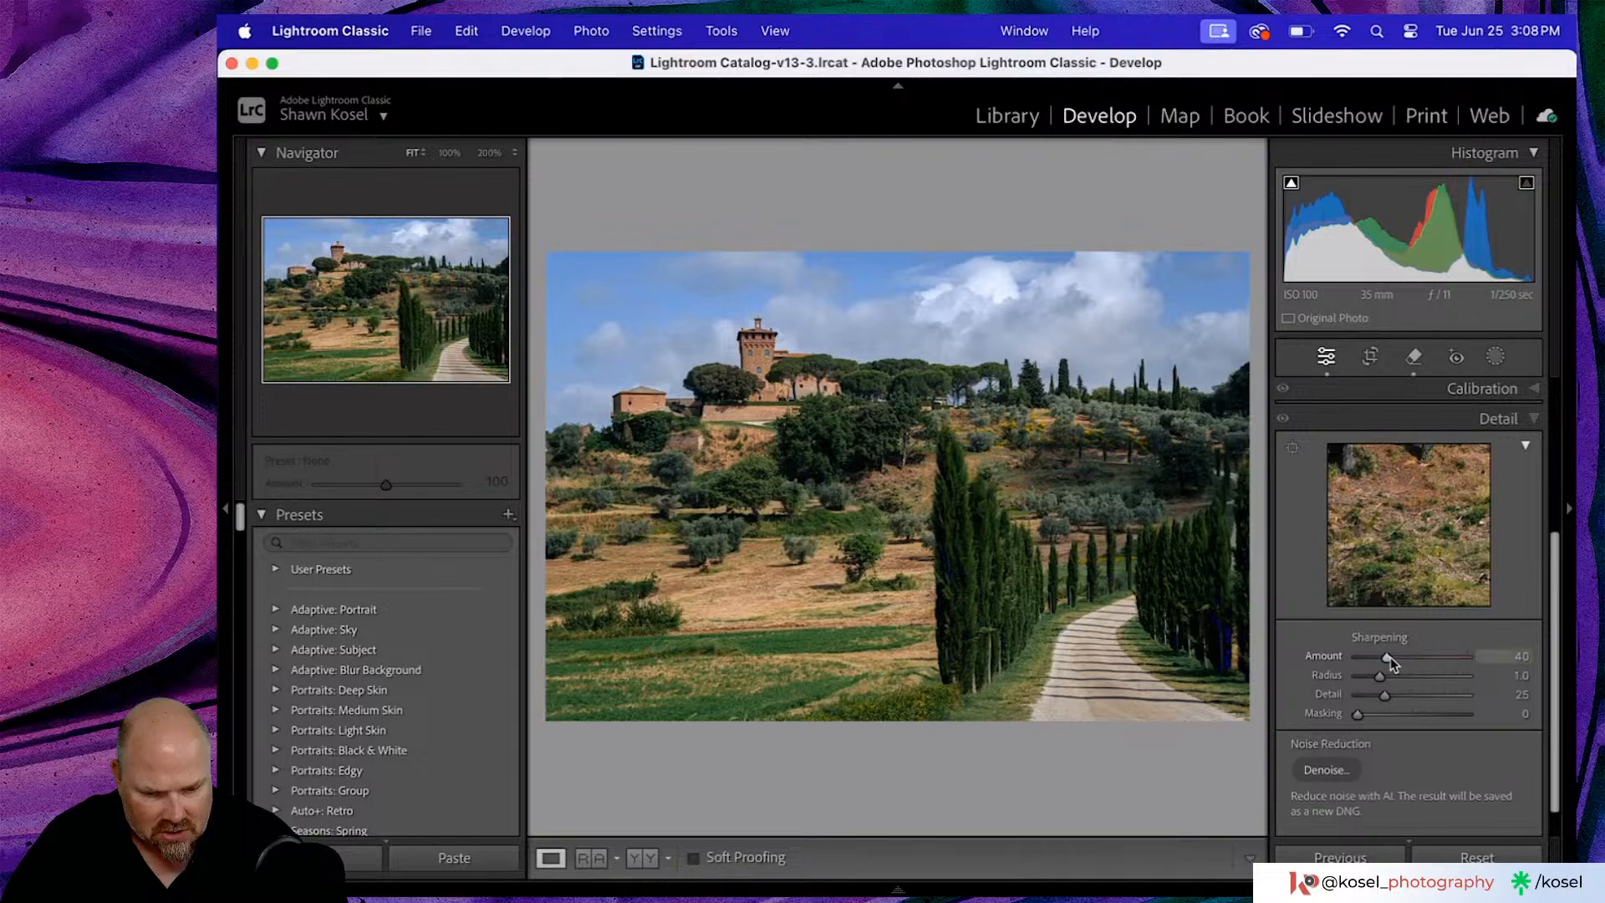
{"action": "left_click_drag", "start_coordinate": [1428, 658], "coordinate": [1432, 650]}
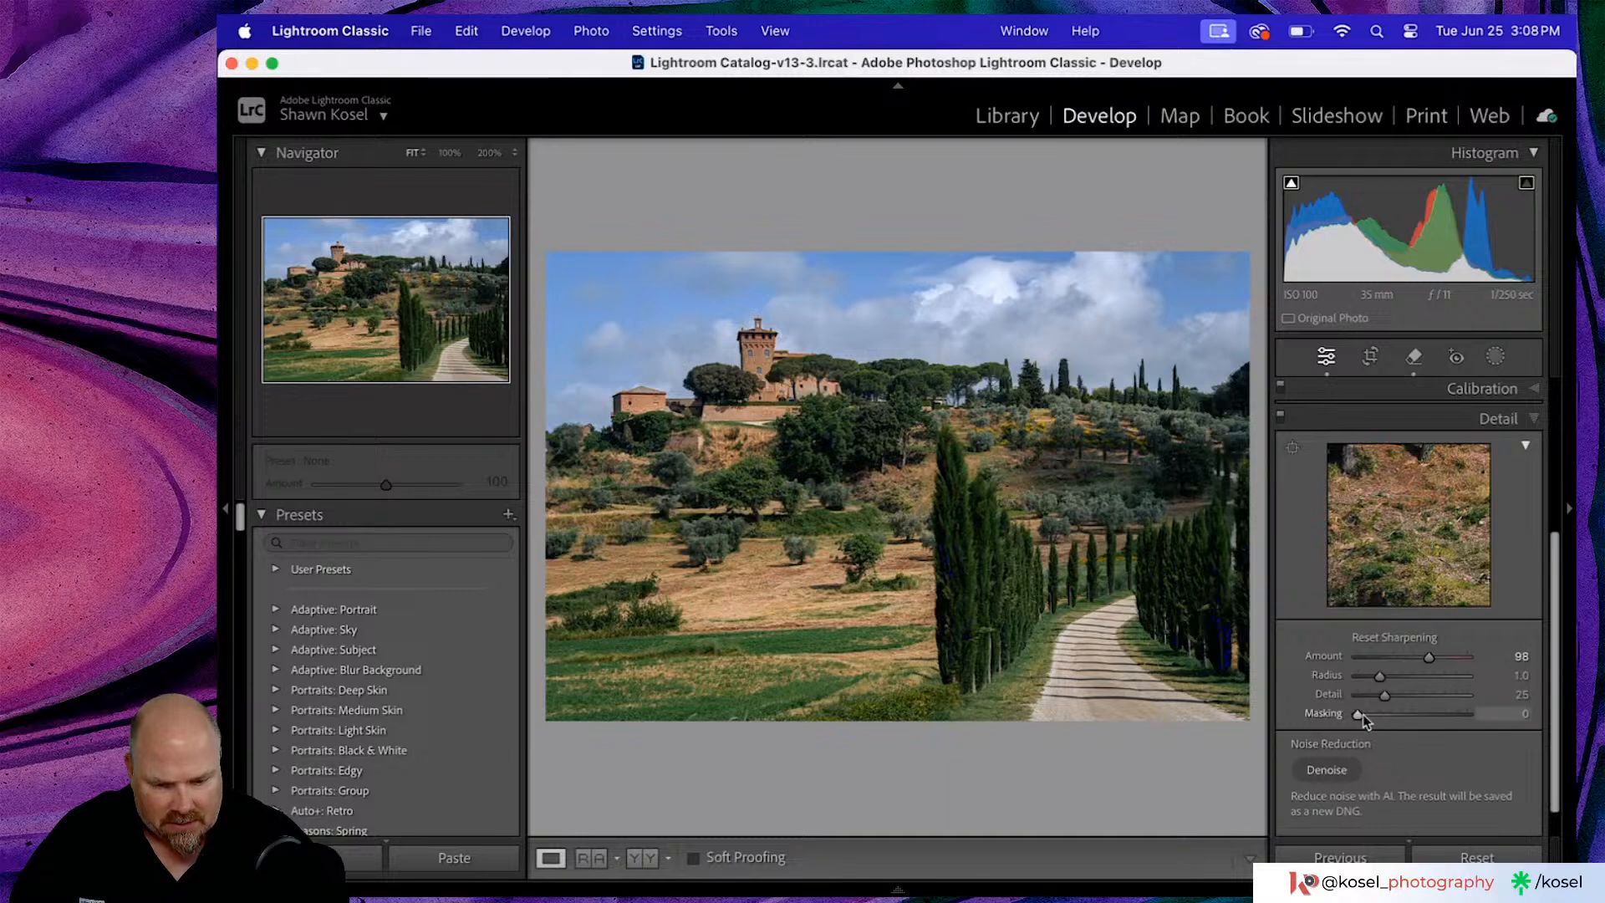
{"action": "left_click_drag", "start_coordinate": [1362, 714], "coordinate": [1465, 719]}
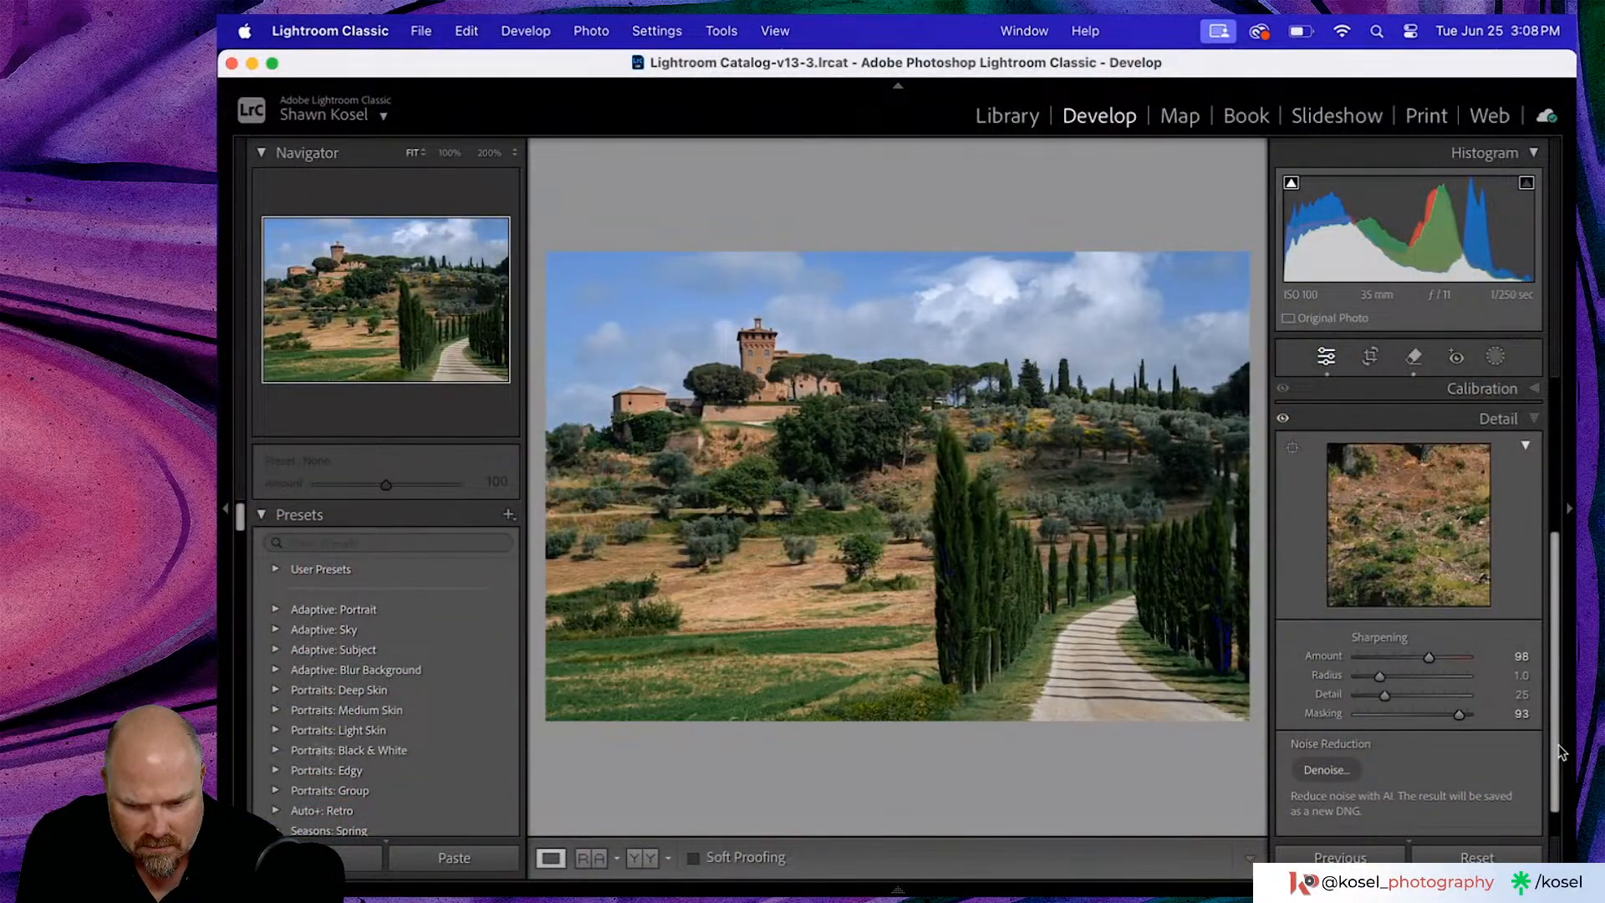
- Compare the edited photo with its unedited Before version
{"action": "key", "text": "backslash"}
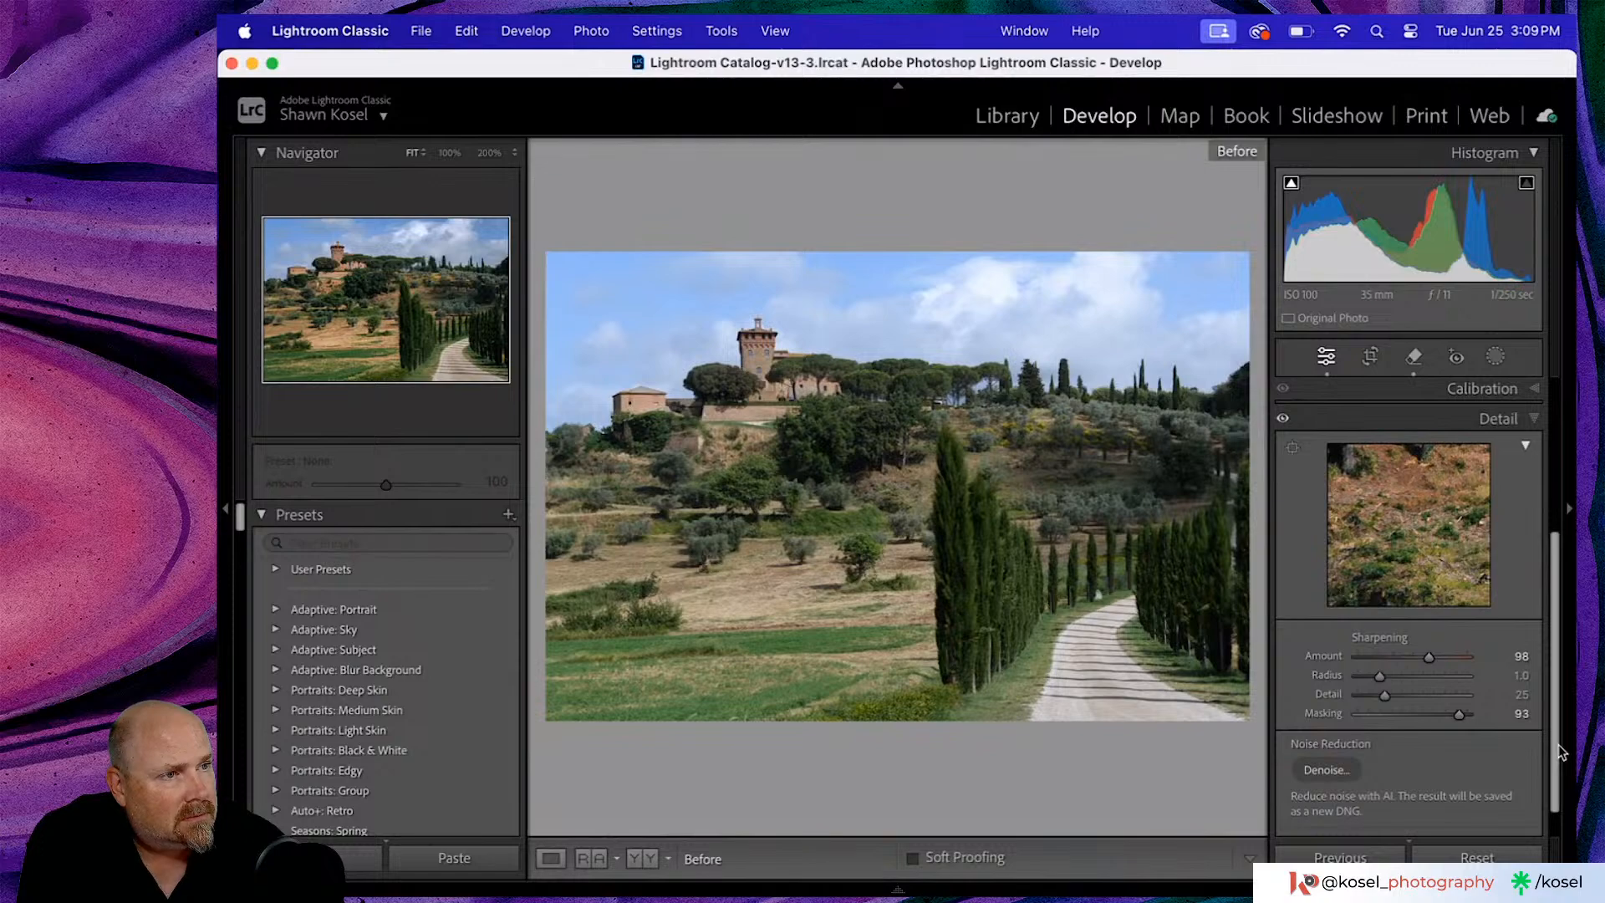
{"action": "key", "text": "backslash"}
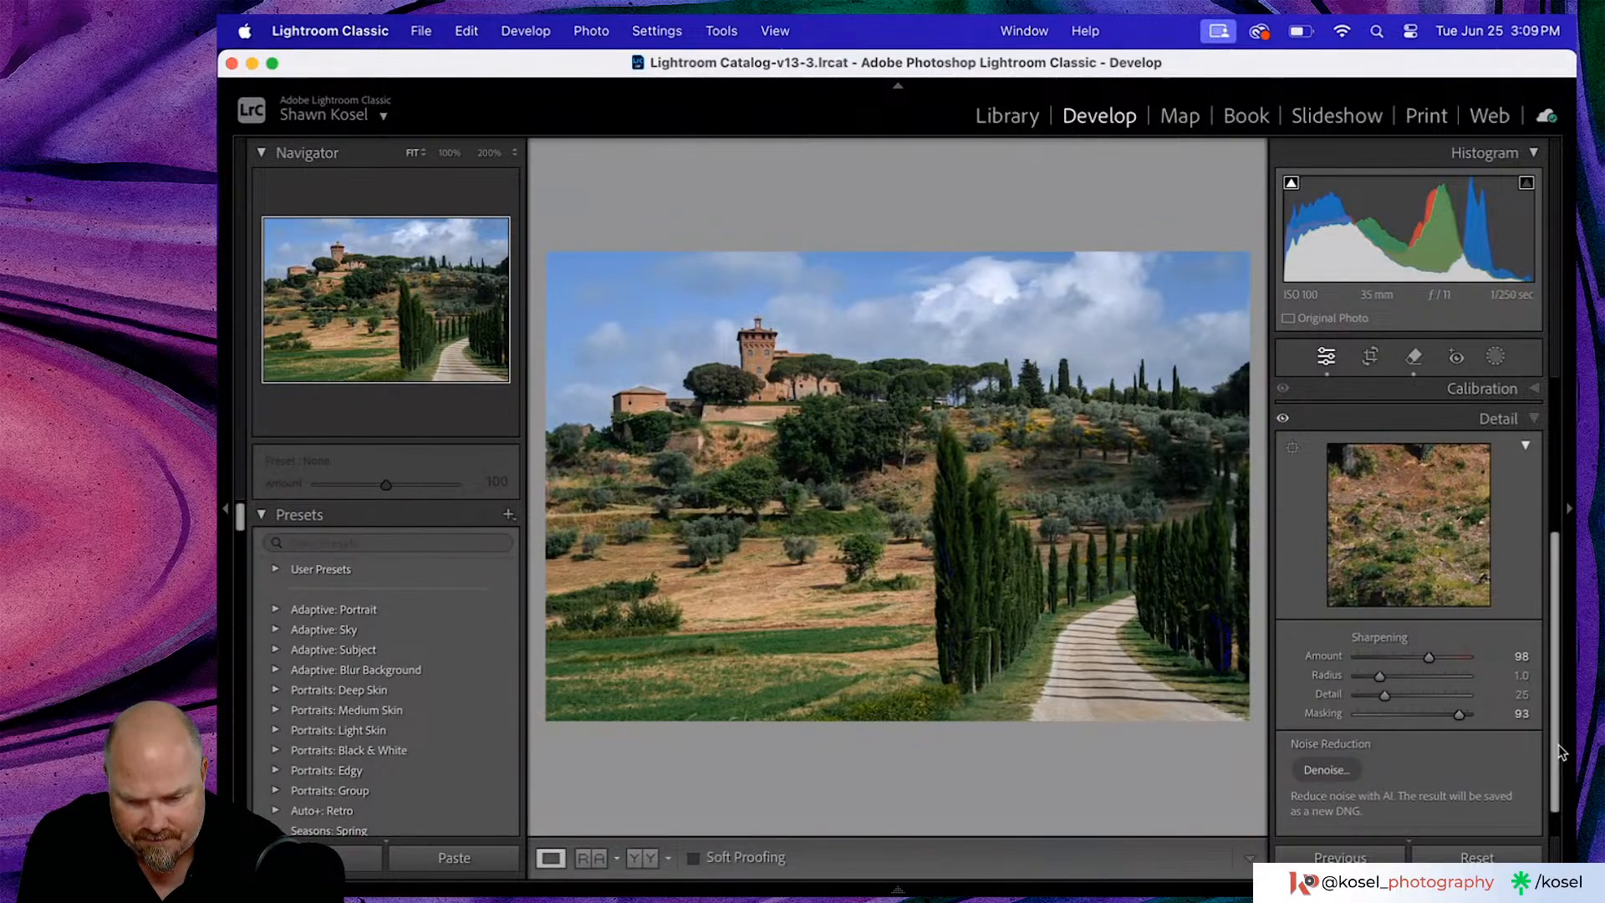
{"action": "key", "text": "backslash"}
{"action": "key", "text": "backslash"}
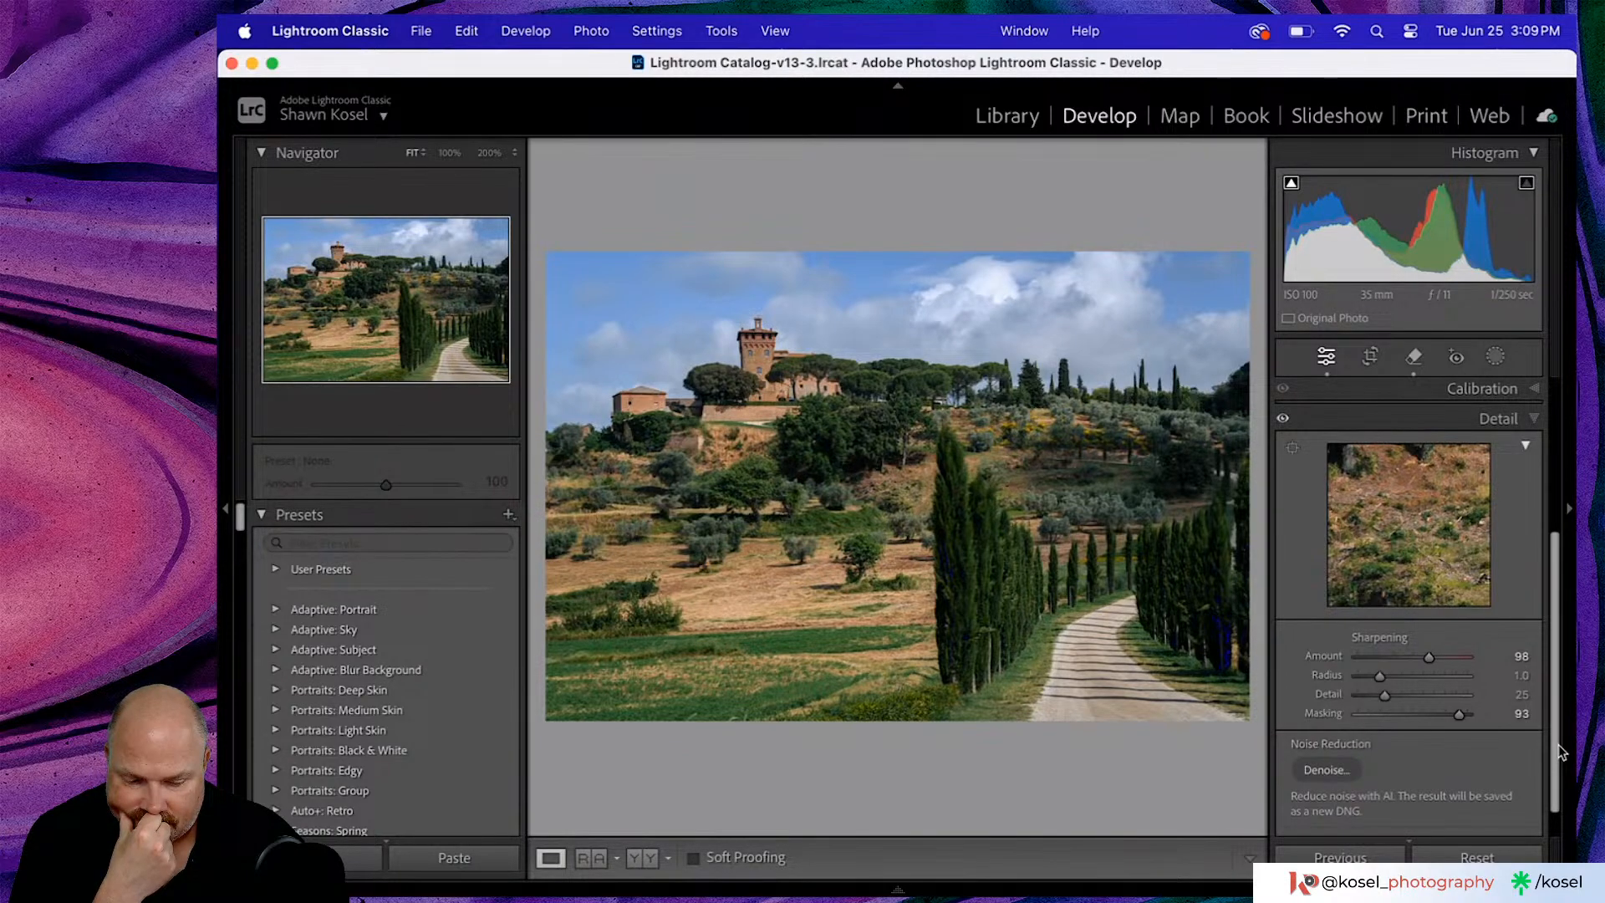
- Lift the photo's dark tones by setting Blacks to -4 and Shadows to +32
{"action": "scroll", "coordinate": [1425, 439], "scroll_direction": "up", "scroll_amount": 1}
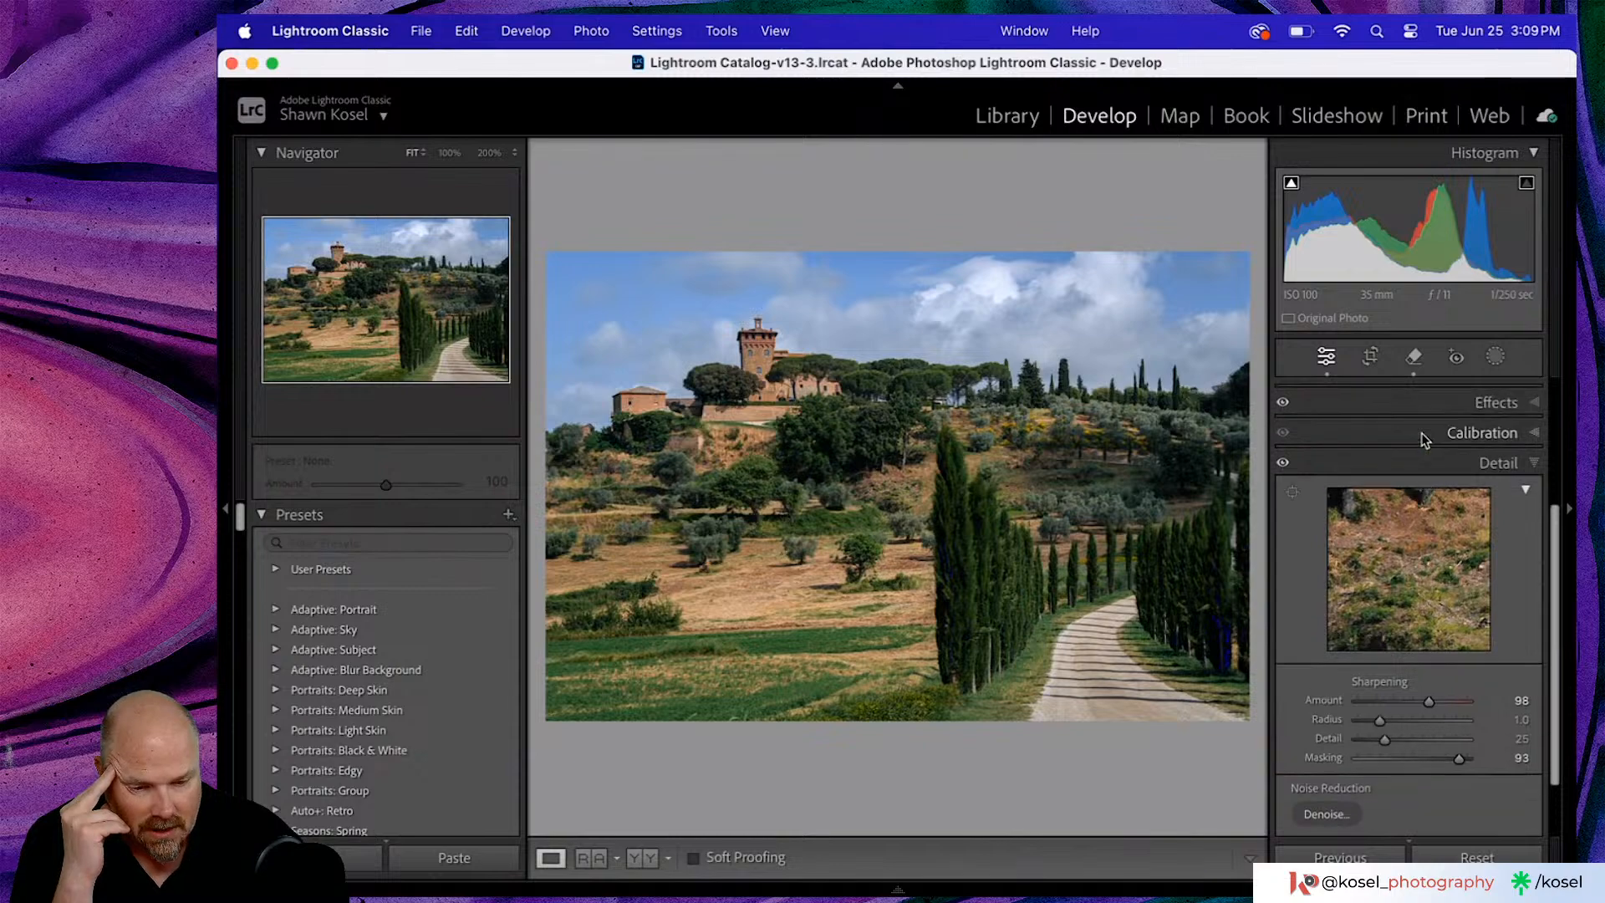
{"action": "scroll", "coordinate": [1425, 439], "scroll_direction": "up", "scroll_amount": 1}
{"action": "scroll", "coordinate": [1425, 439], "scroll_direction": "up", "scroll_amount": 3}
{"action": "left_click", "coordinate": [1506, 457]}
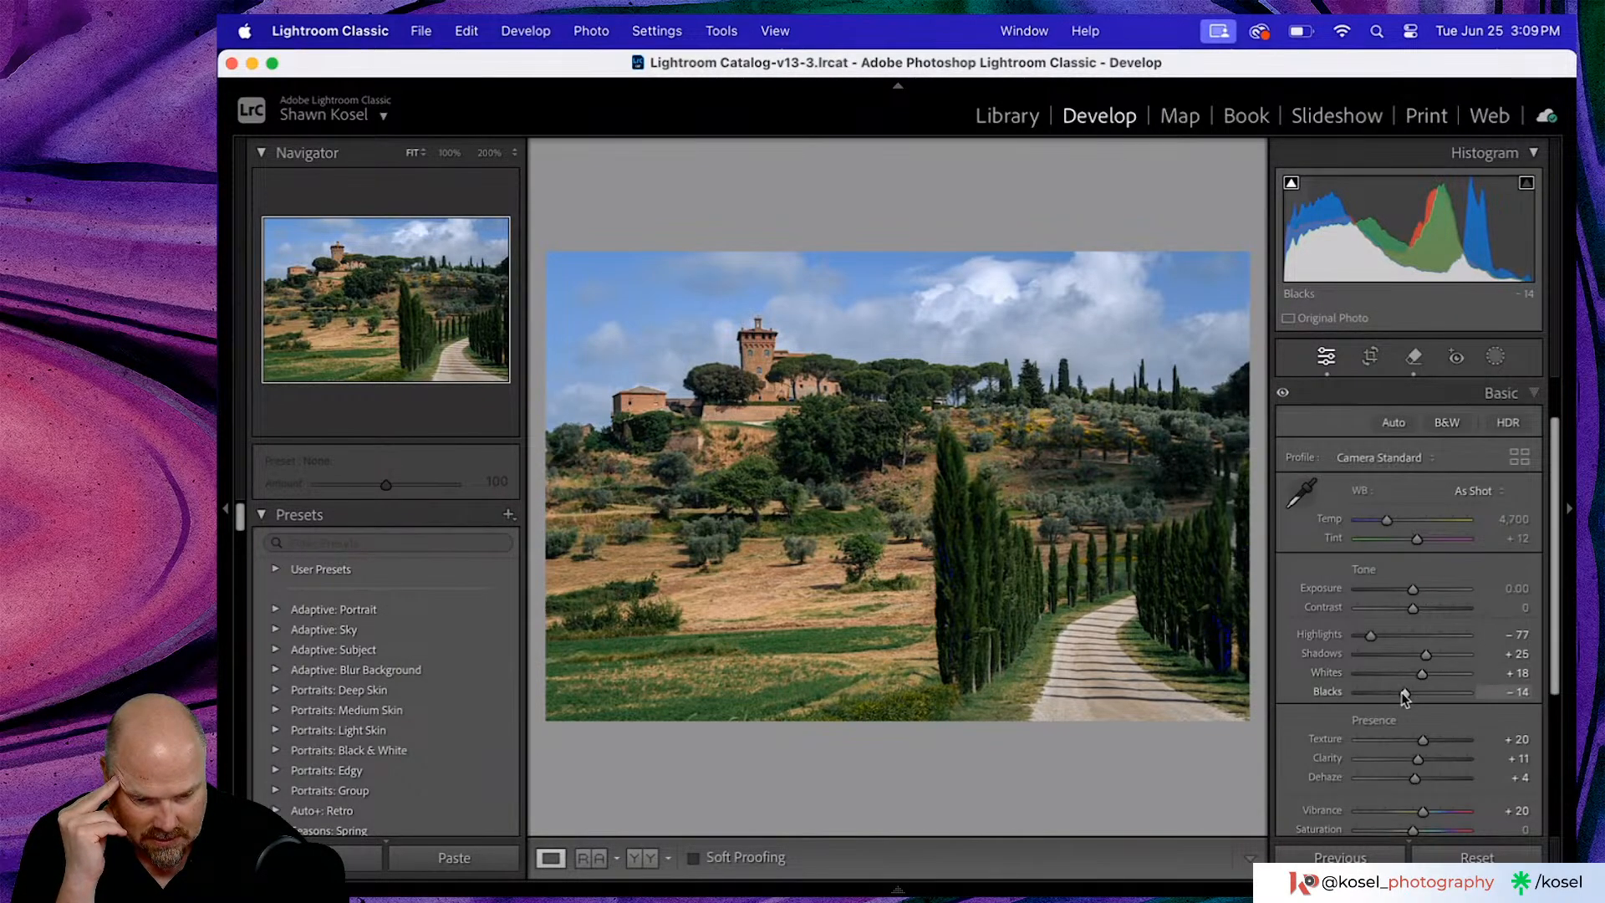
{"action": "left_click_drag", "start_coordinate": [1405, 691], "coordinate": [1433, 659]}
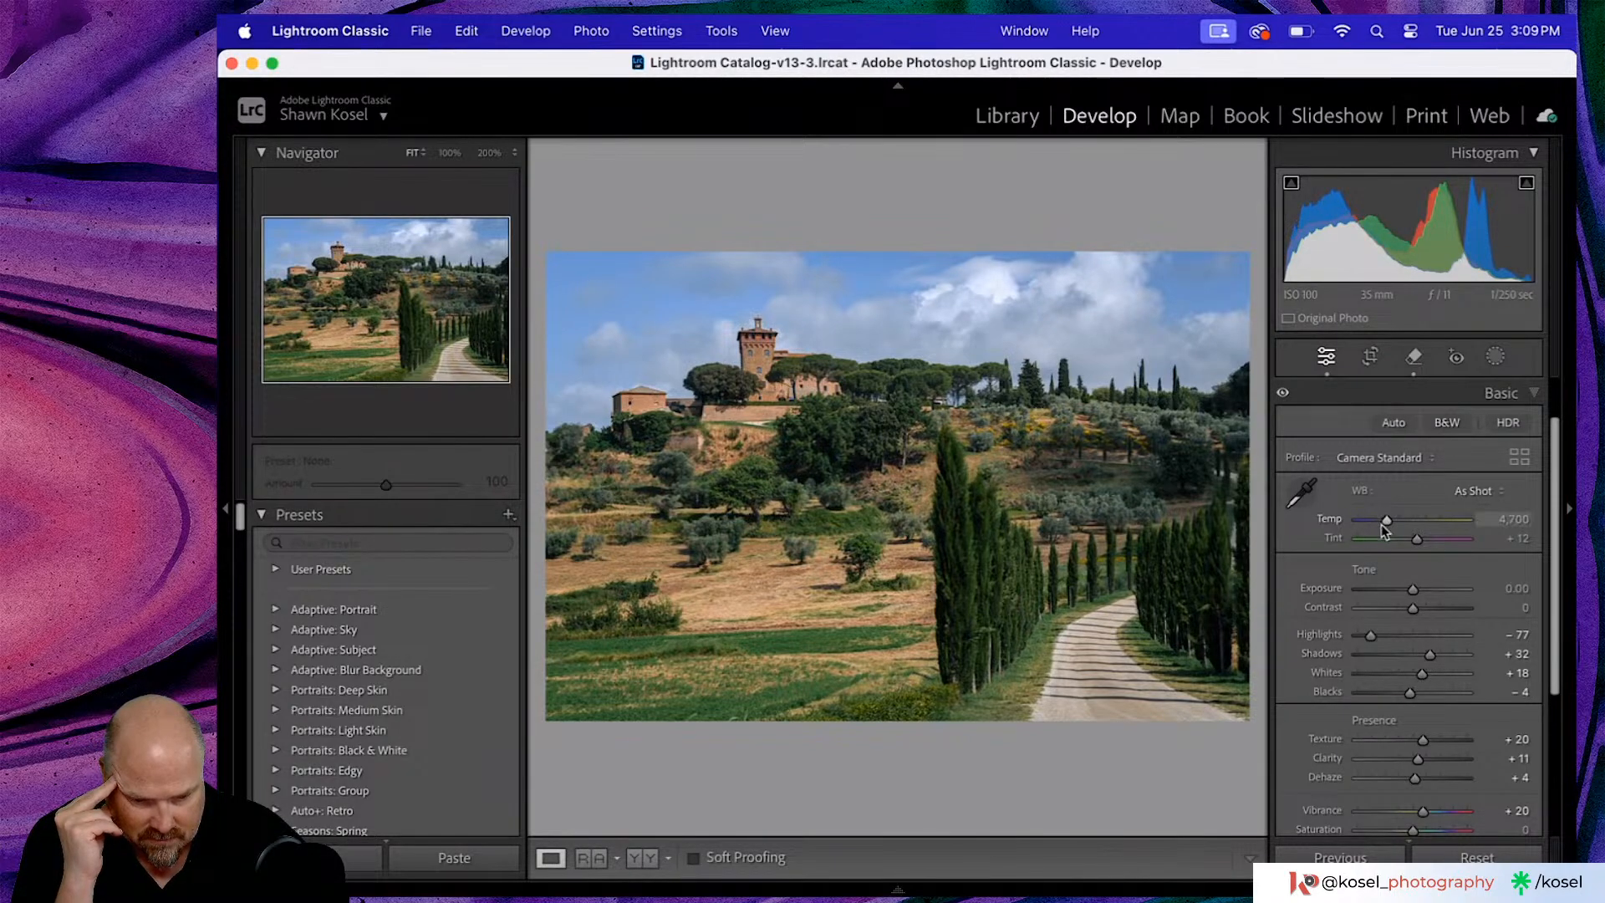
- Raise the photo's Saturation to +5 and return to the Library grid
{"action": "scroll", "coordinate": [1392, 653], "scroll_direction": "down", "scroll_amount": 1}
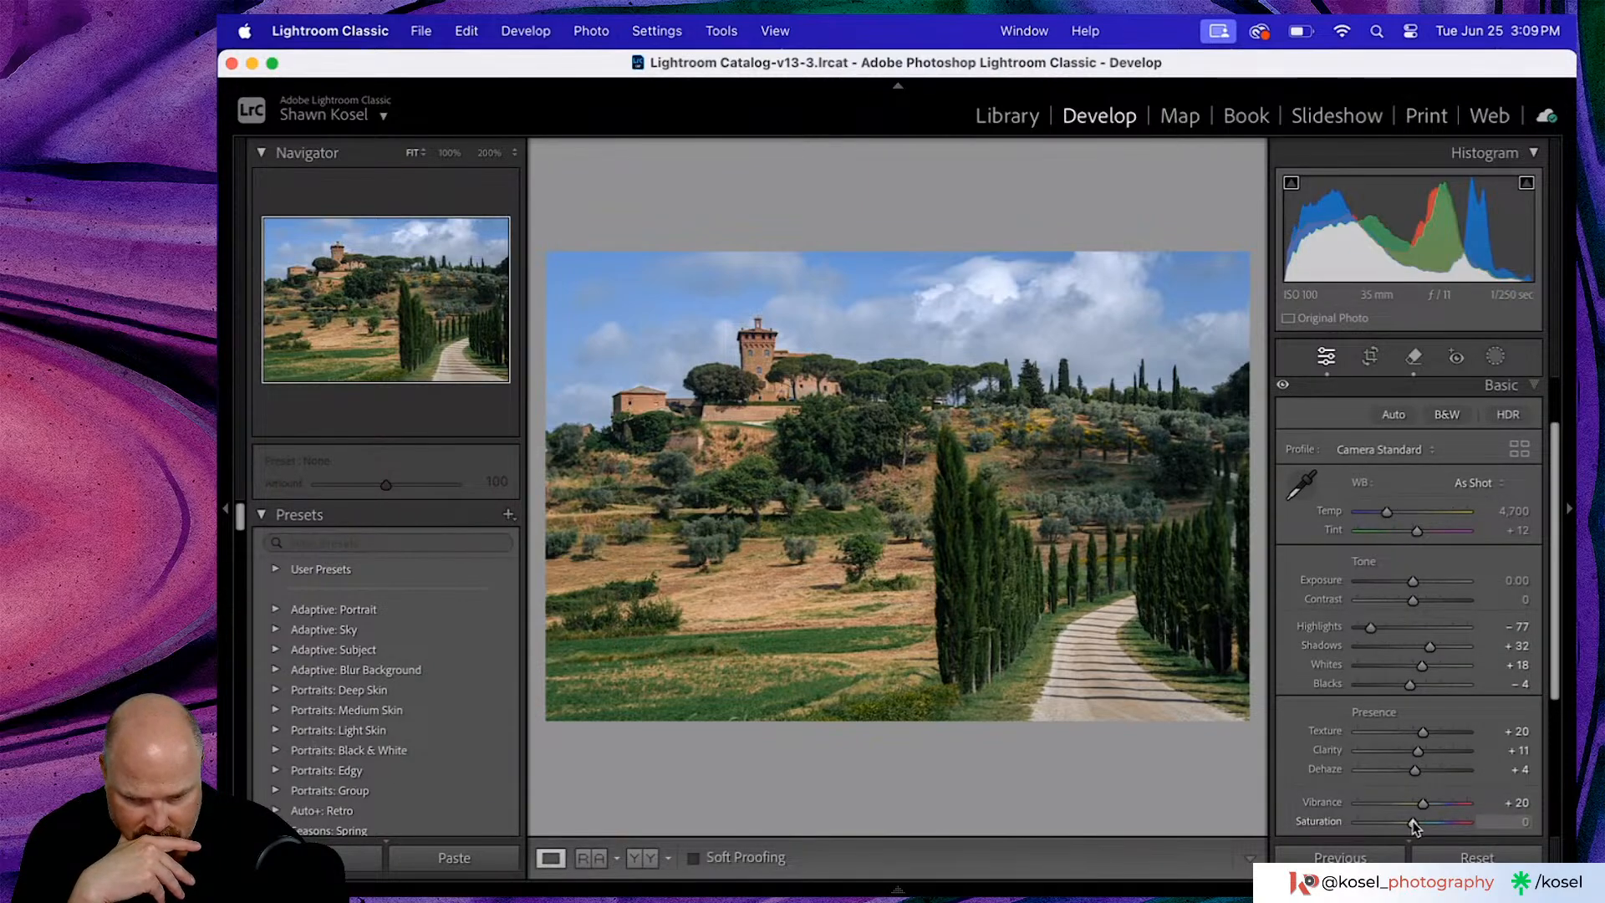
{"action": "left_click_drag", "start_coordinate": [1413, 823], "coordinate": [1416, 824]}
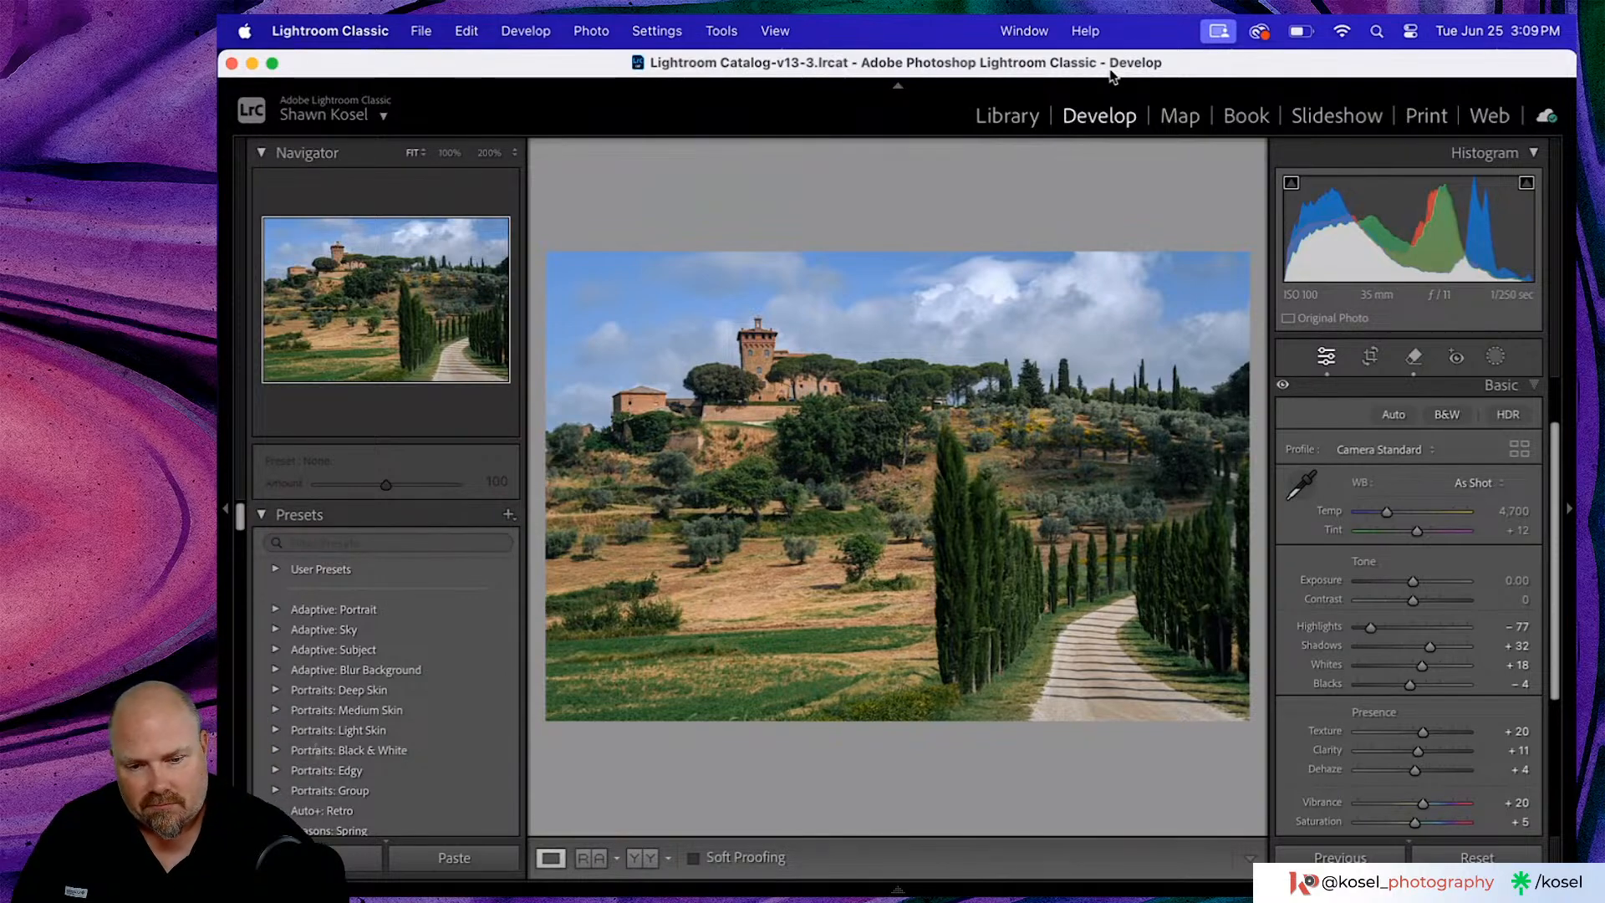
{"action": "key", "text": "g"}
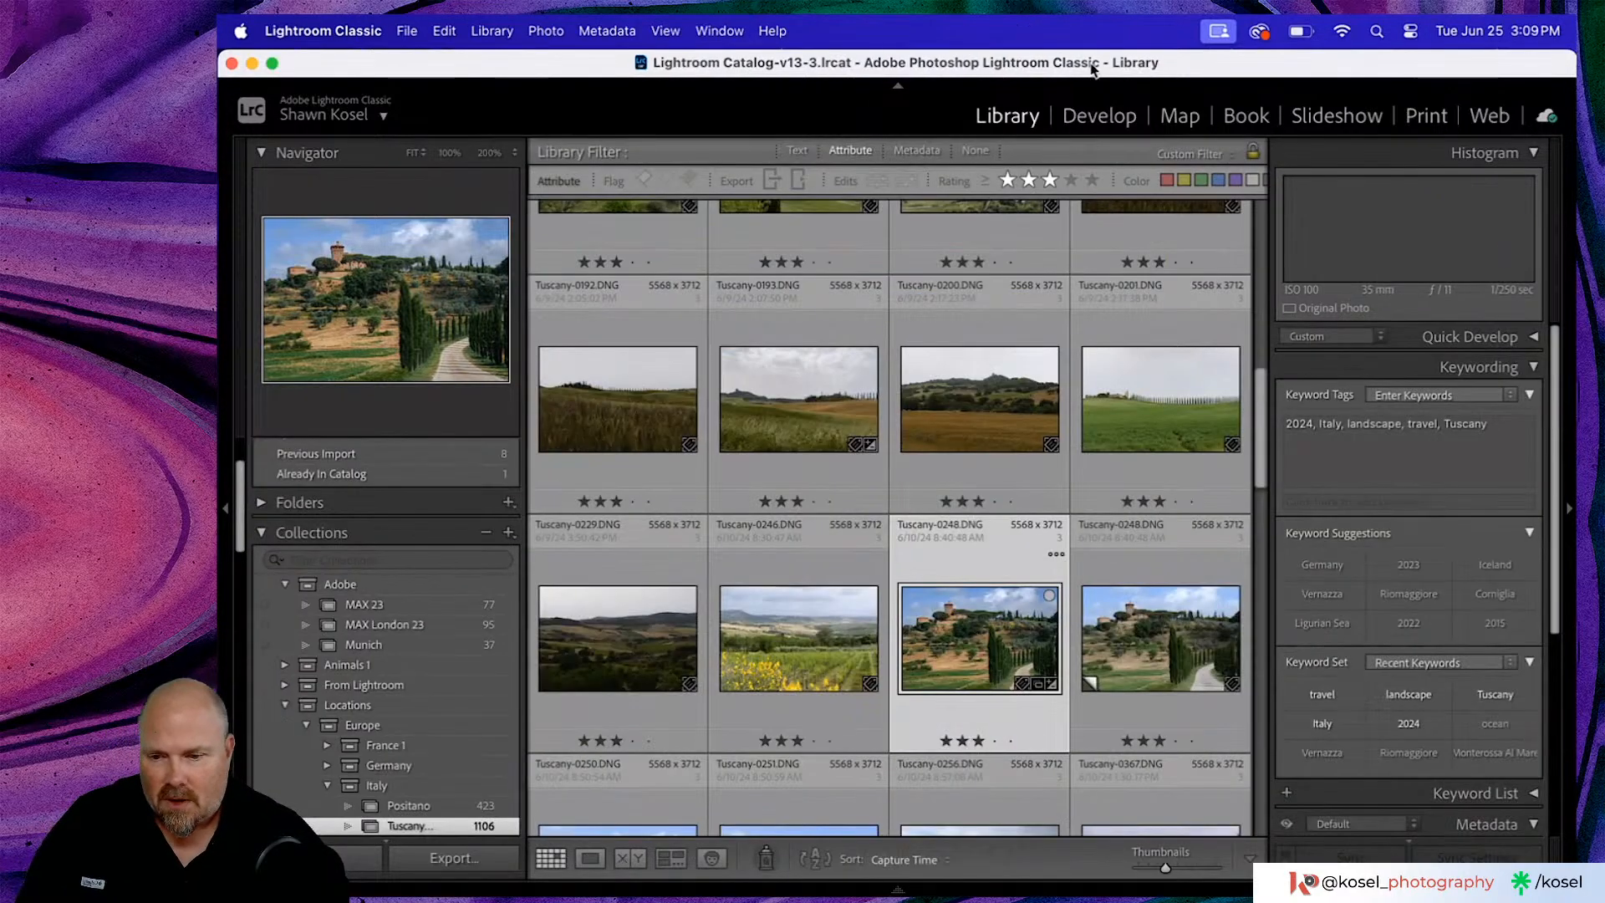